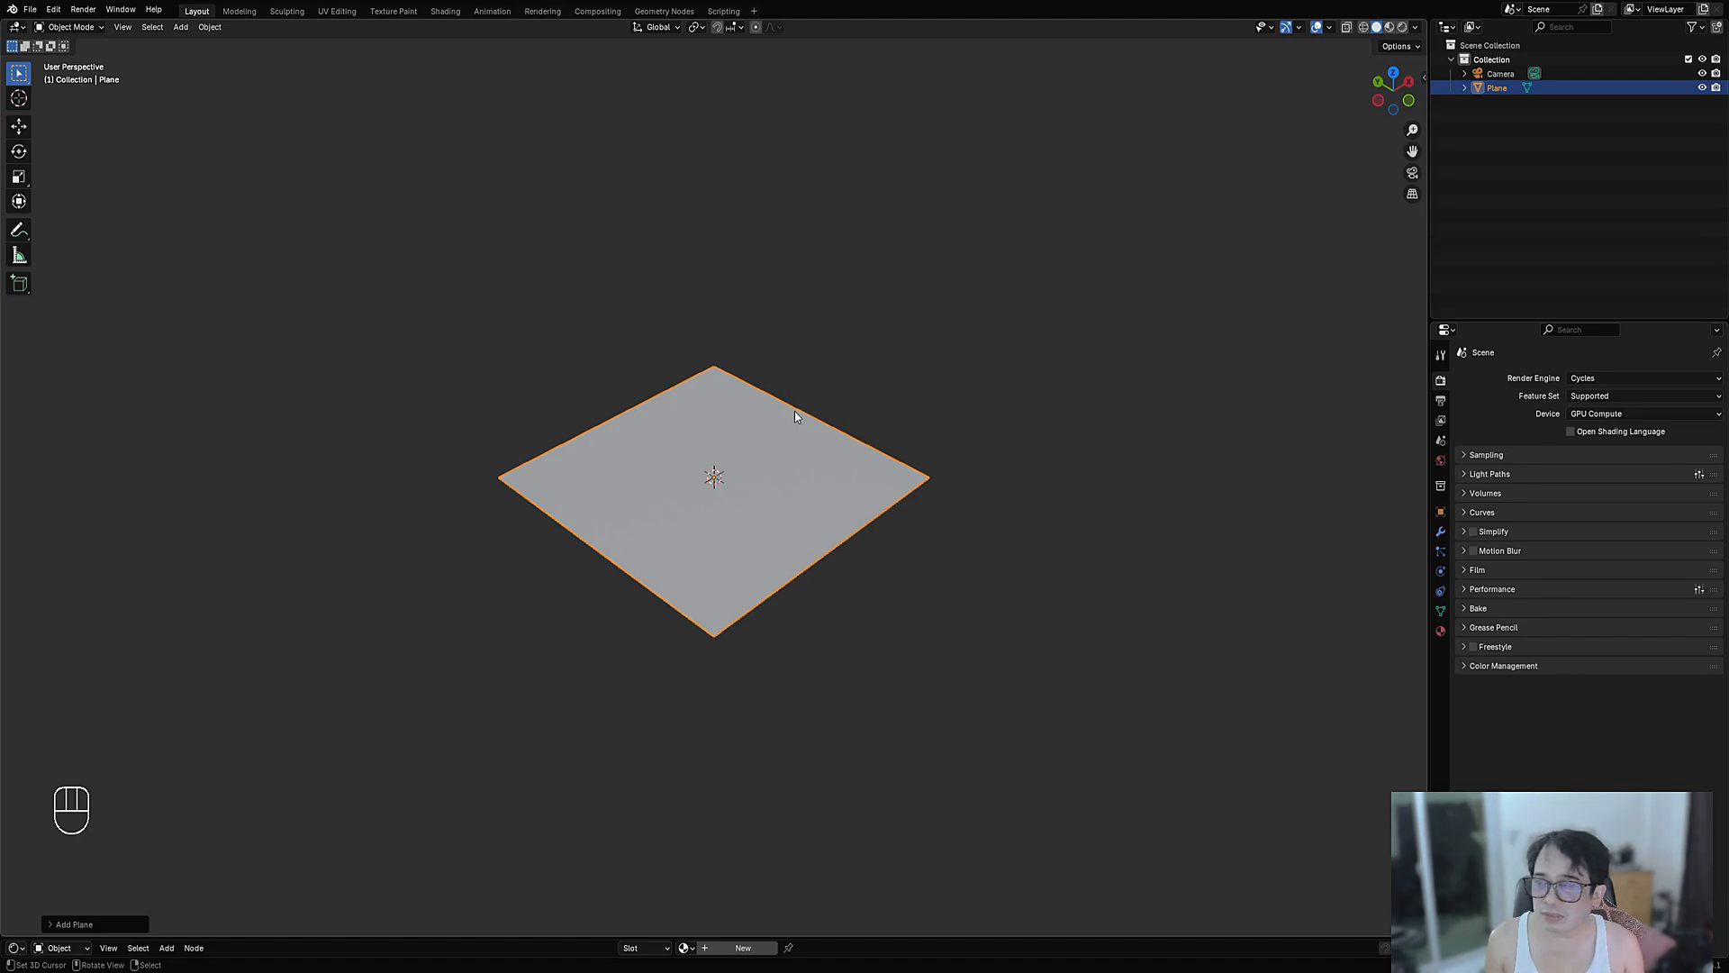
# - From top view in Edit Mode, poke the plane's face so diagonals run to its centre
pyautogui.scroll(4, 904, 490)
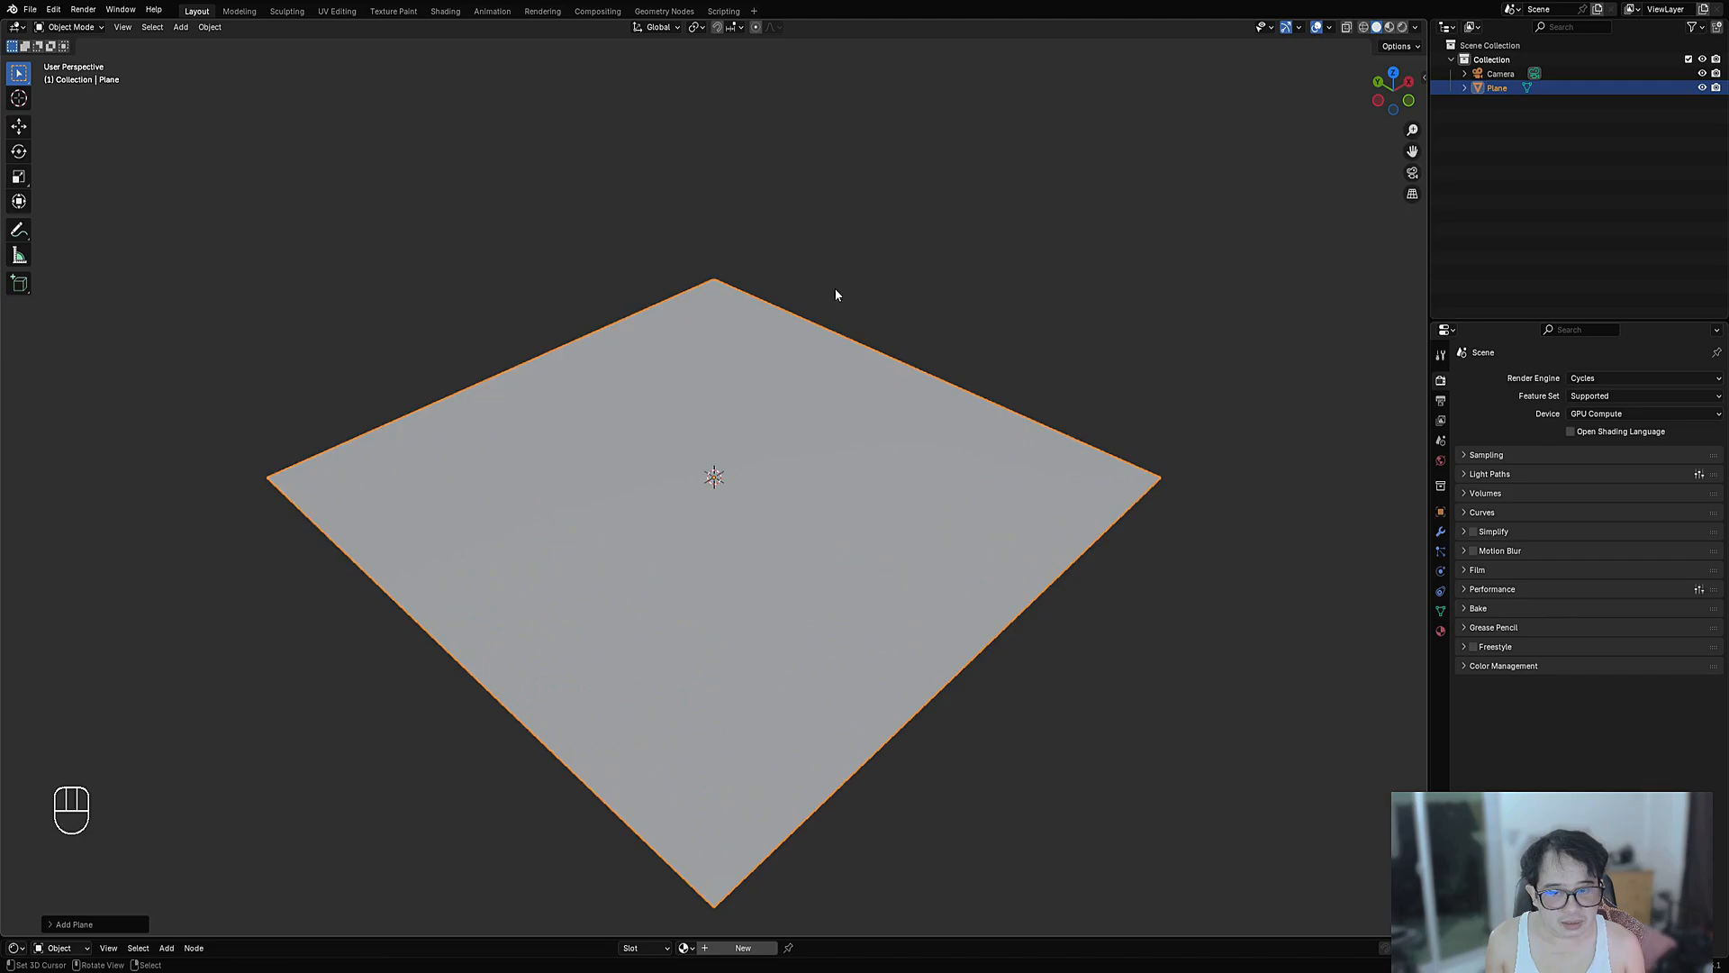
pyautogui.press('KP_7')
pyautogui.scroll(4, 793, 389)
pyautogui.press('Tab')
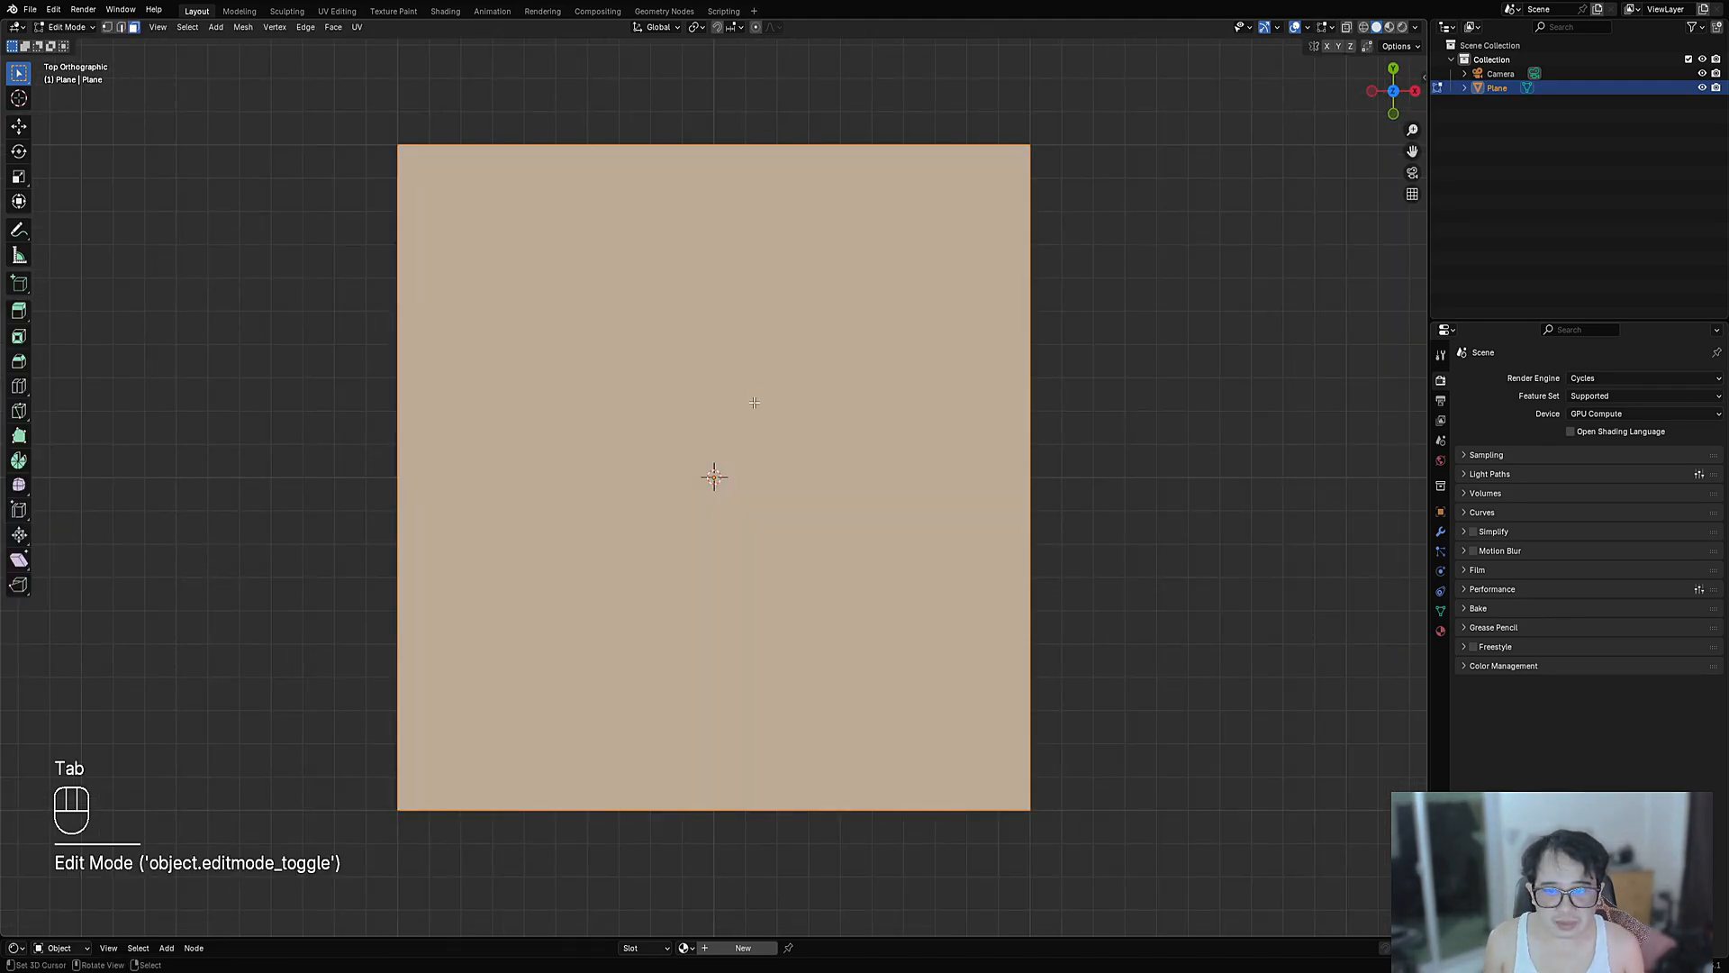
pyautogui.hotkey('ctrl', 'f')
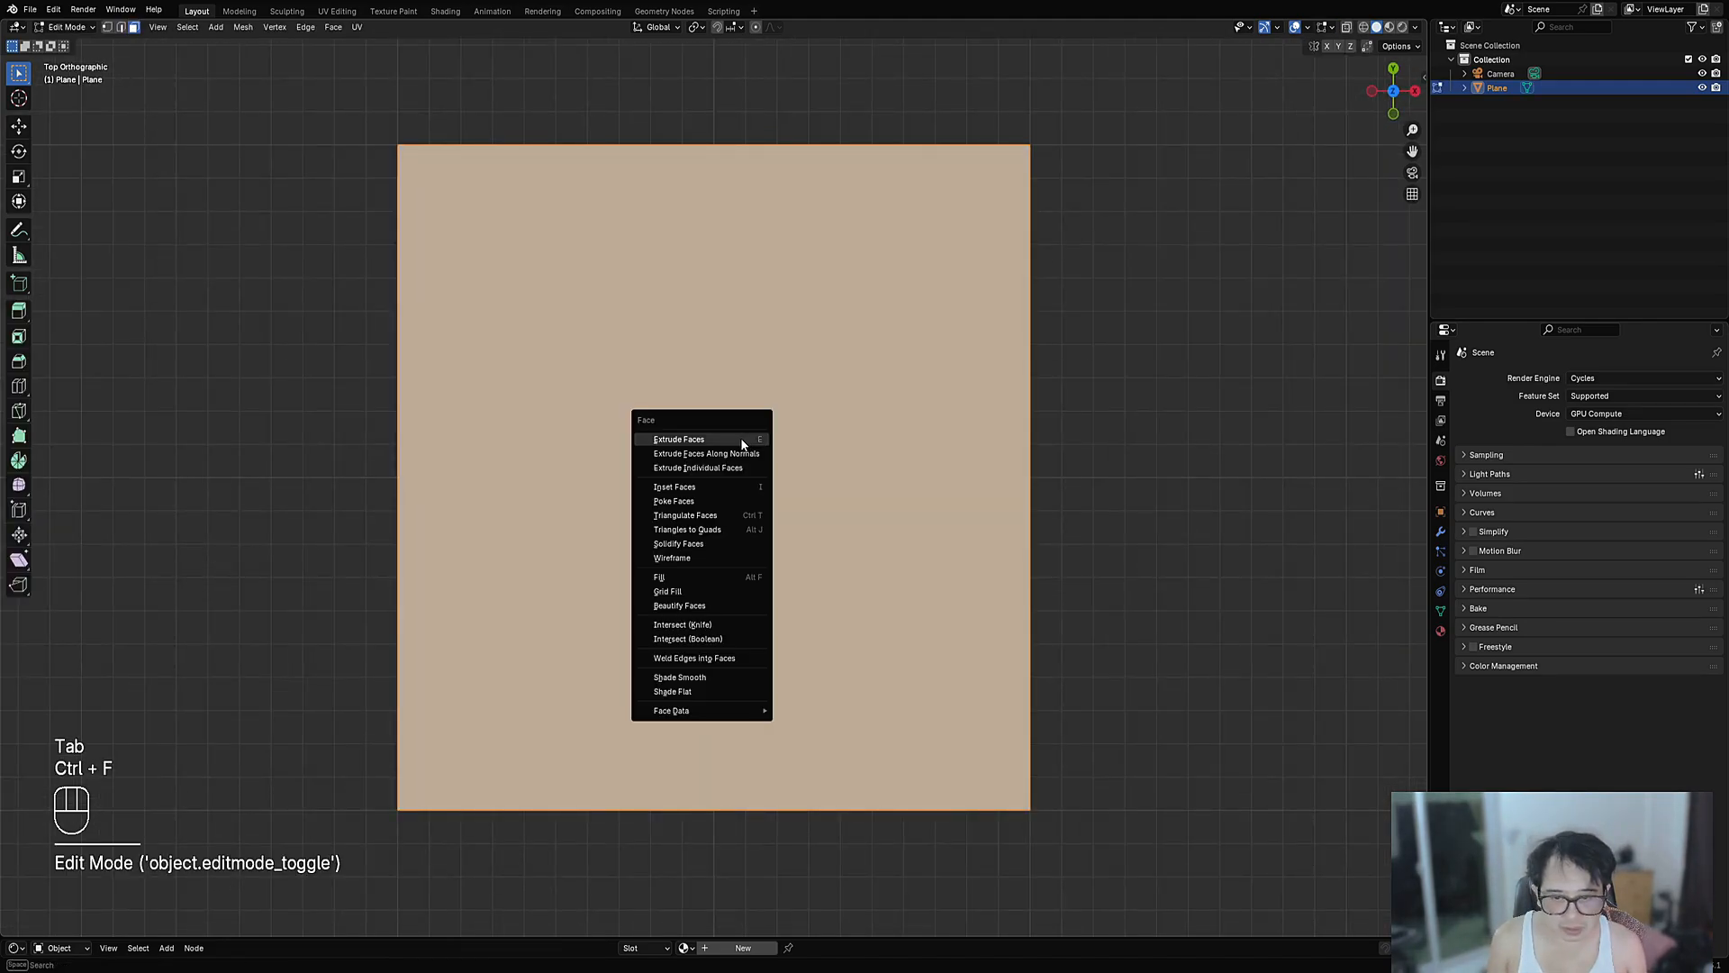
pyautogui.click(717, 498)
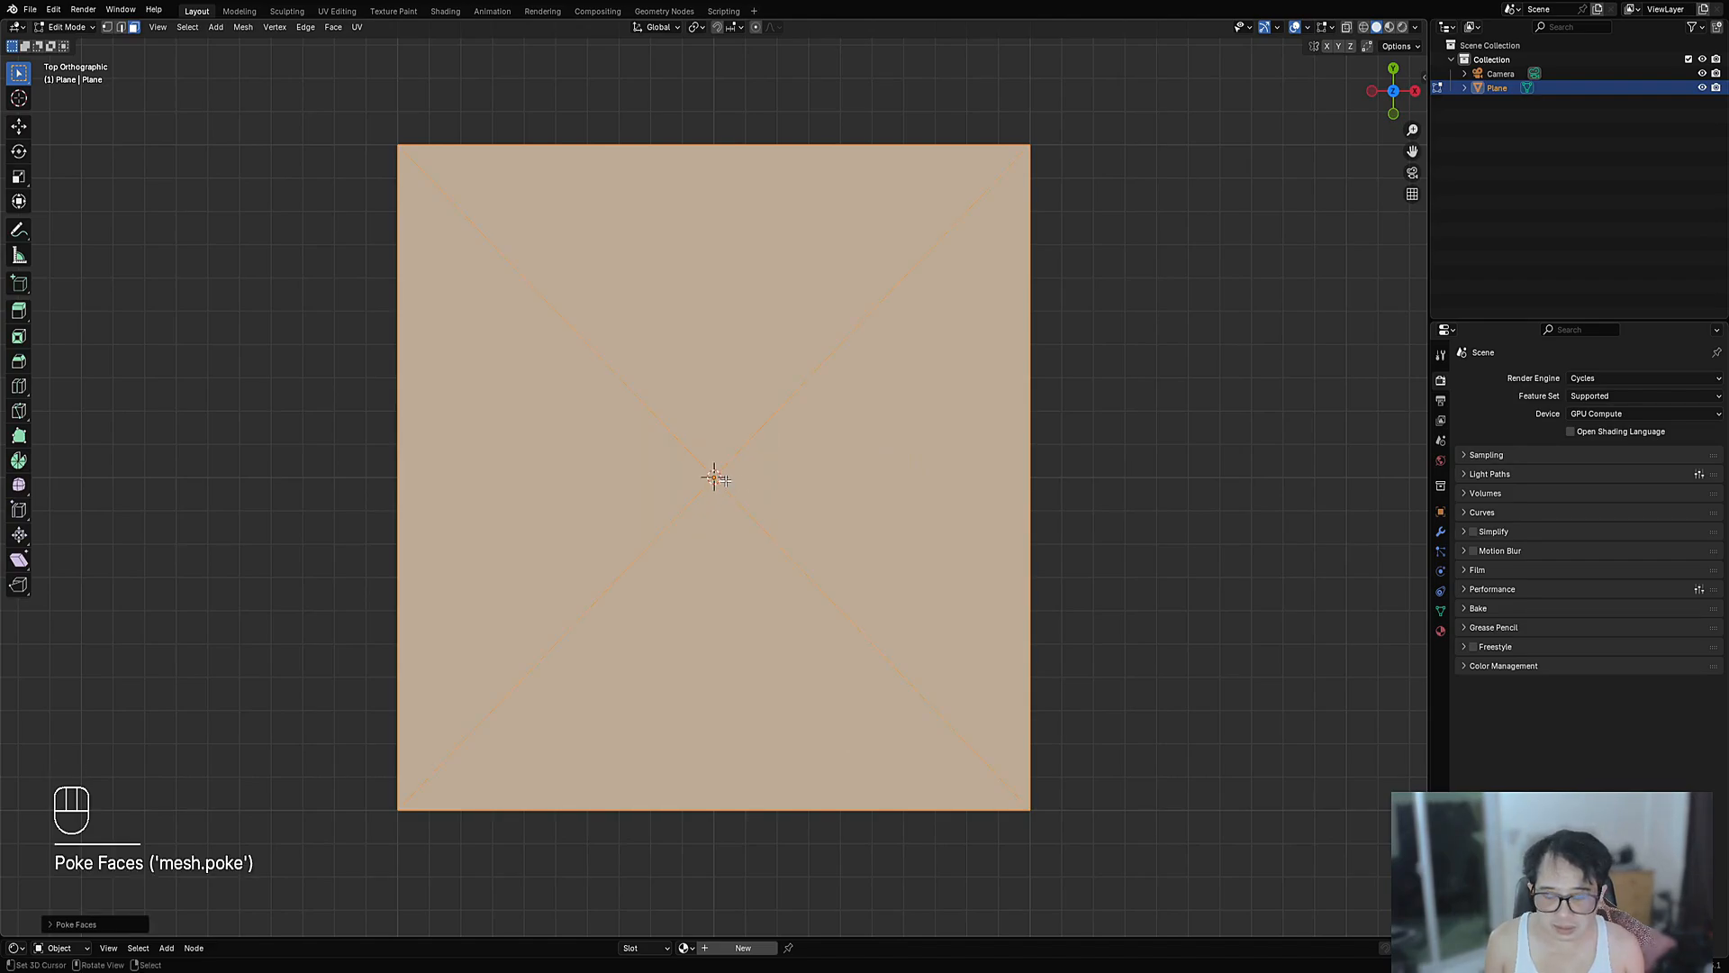
# - Bevel the diagonal edges to 0.105 m width, 2 segments, with profile shape 1.0
pyautogui.hotkey('shift', 'ctrl', 'b')
pyautogui.hotkey('ctrl', 'b')
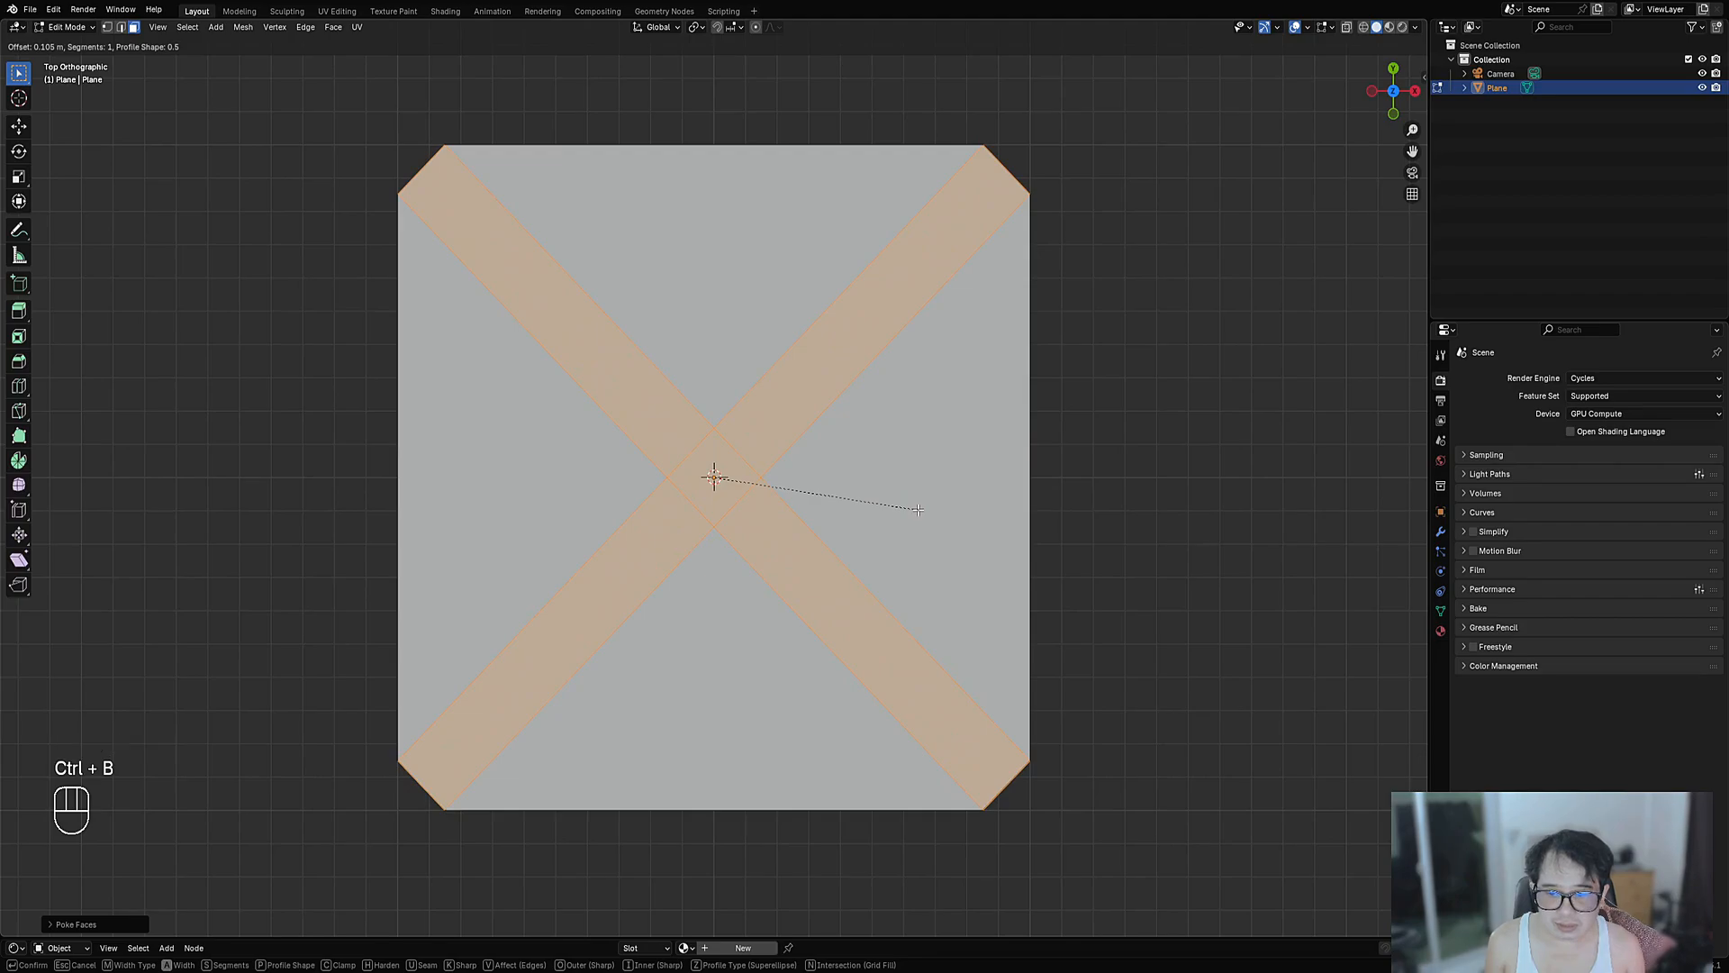
pyautogui.scroll(1, 917, 510)
pyautogui.click(916, 509)
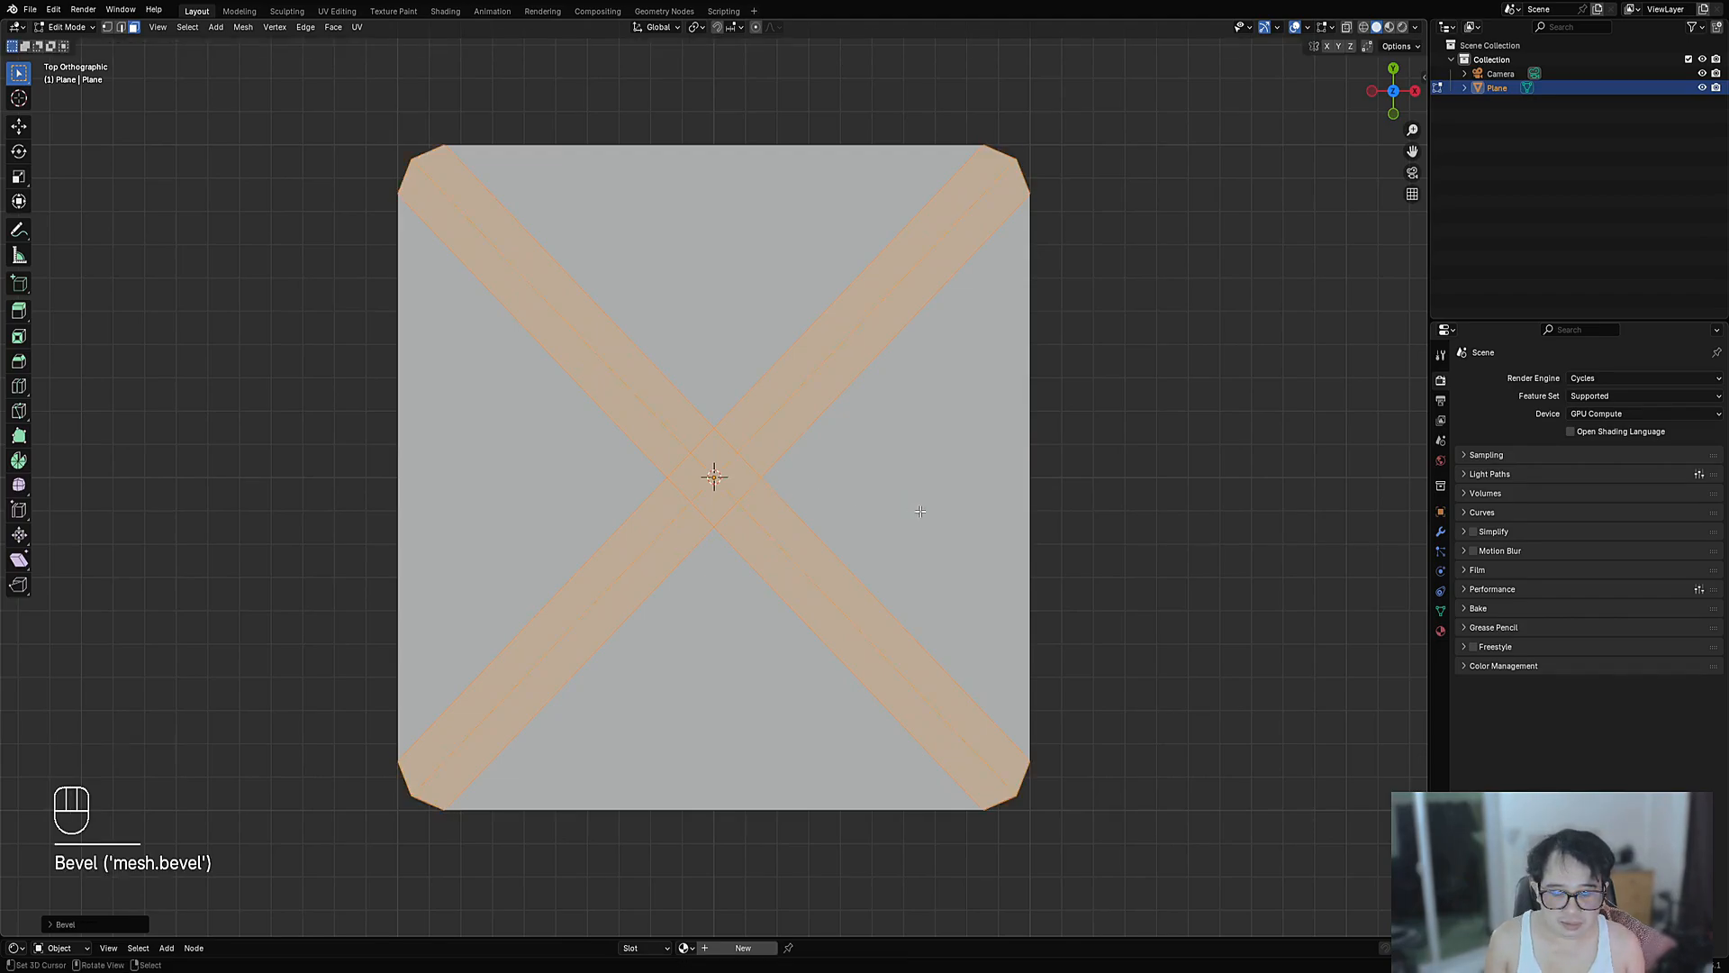
pyautogui.press('F9')
pyautogui.moveTo(1065, 615); pyautogui.dragTo(1126, 616)
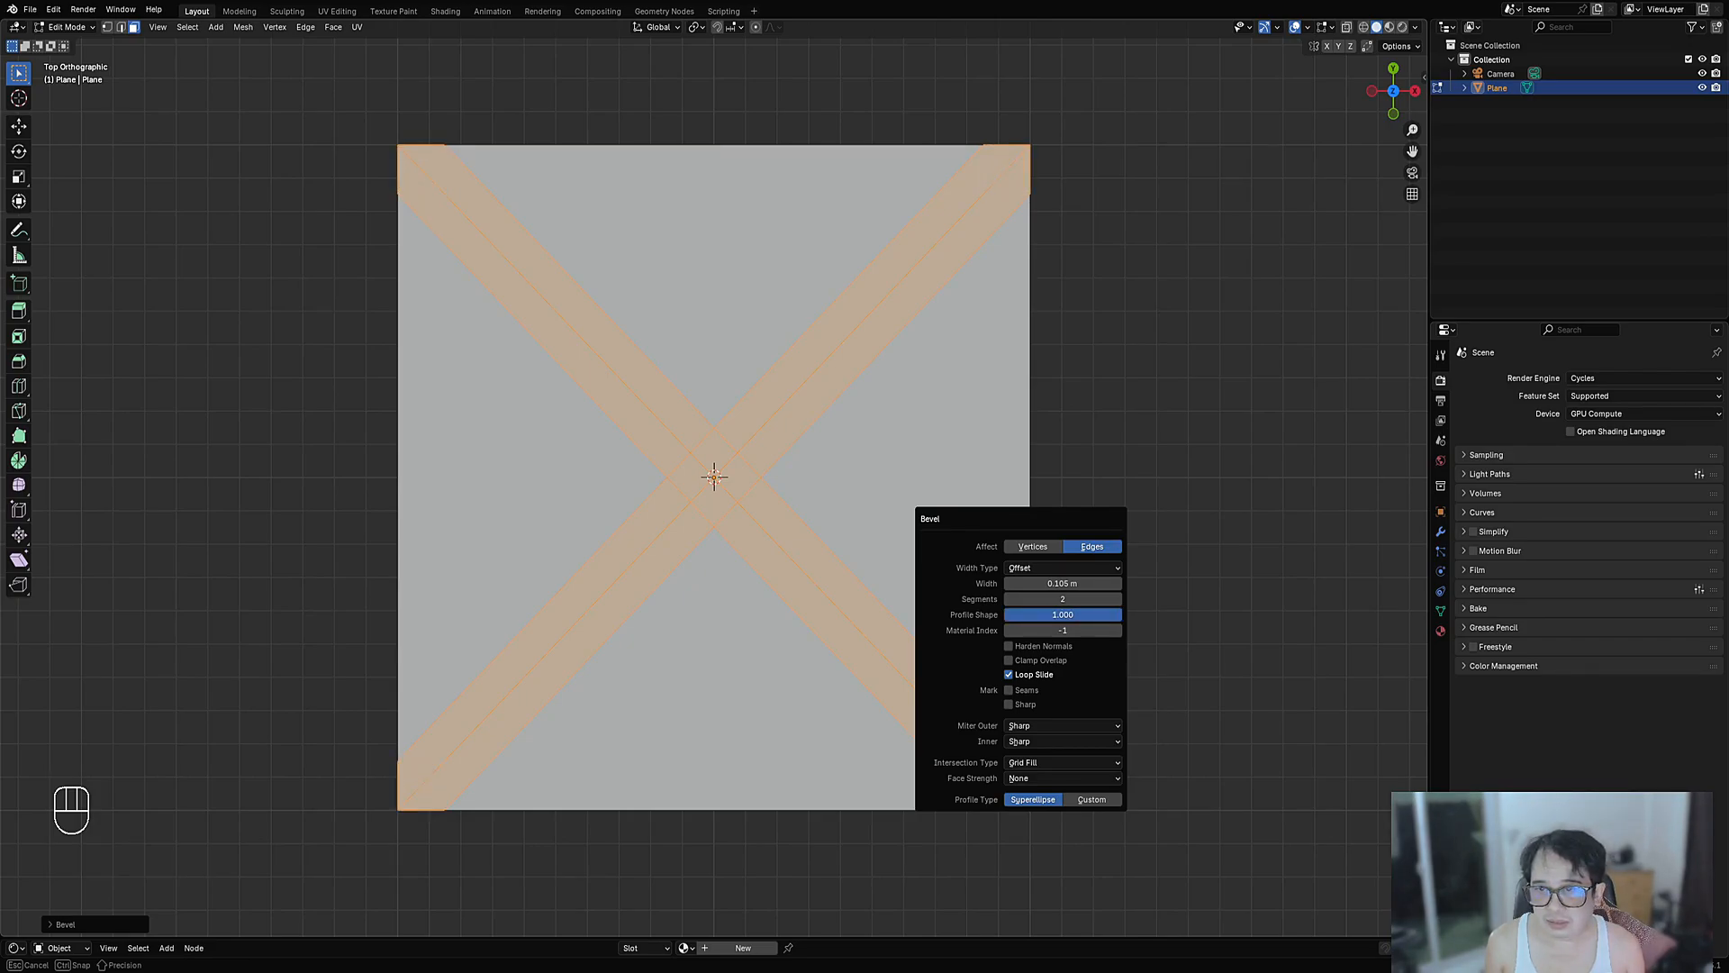
pyautogui.moveTo(1125, 615); pyautogui.dragTo(1125, 615)
pyautogui.hotkey('alt', 'a')
pyautogui.press('a')
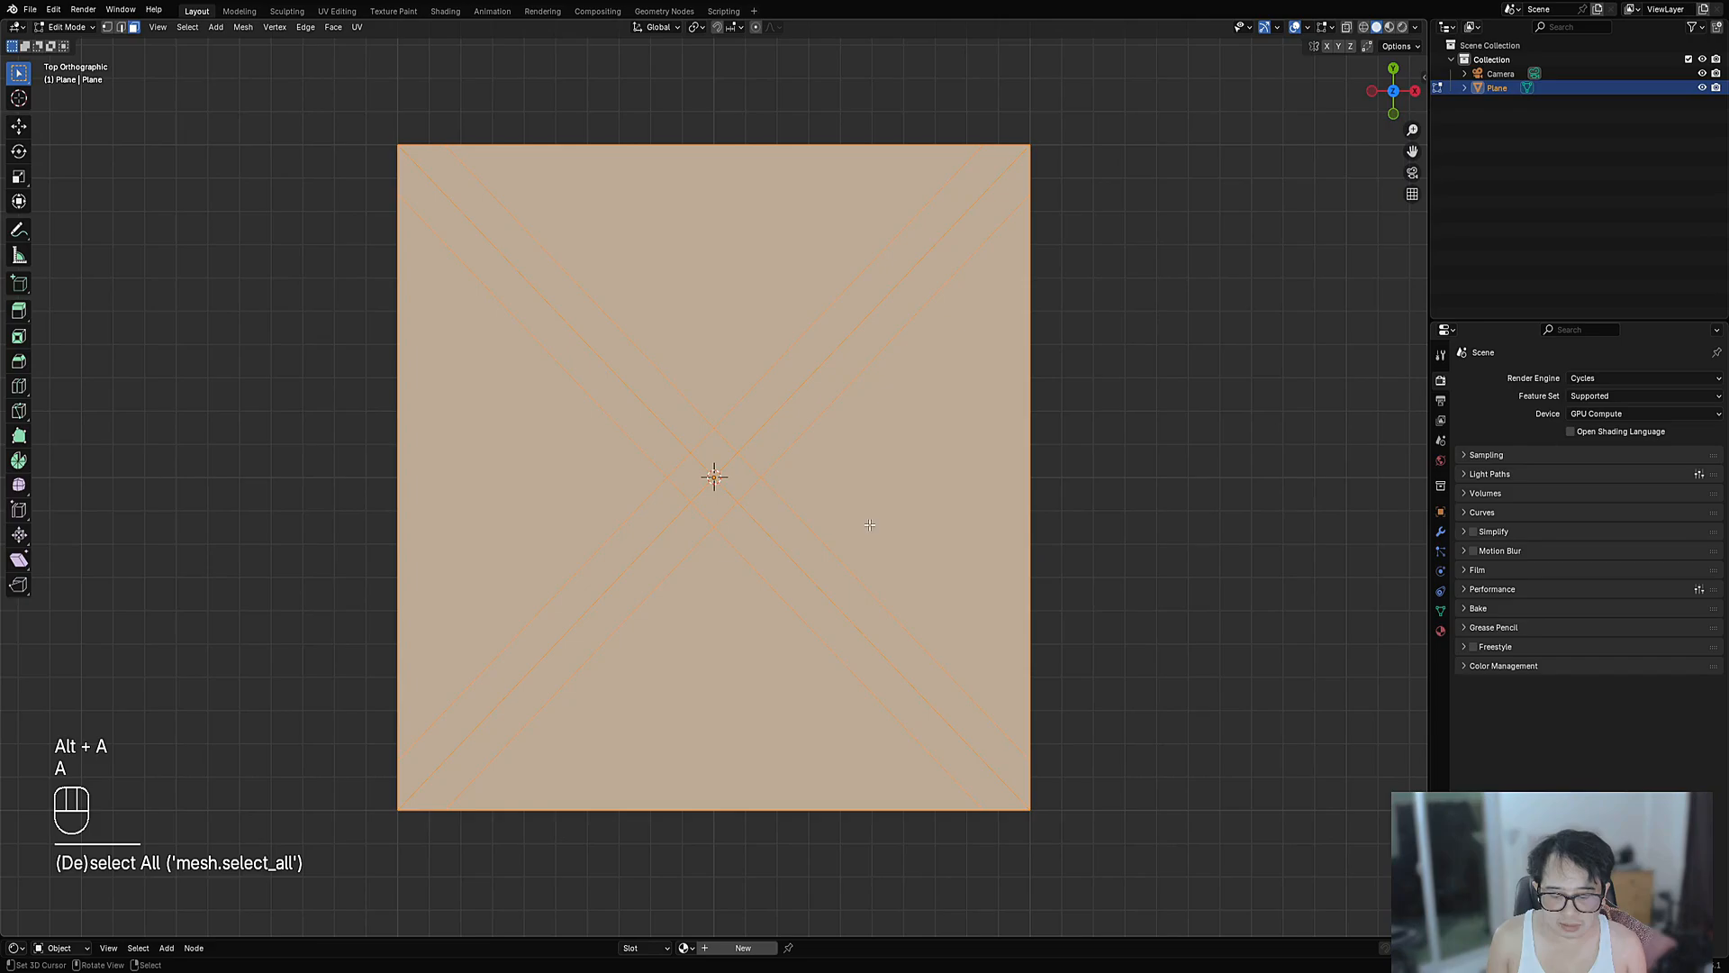
pyautogui.press('i')
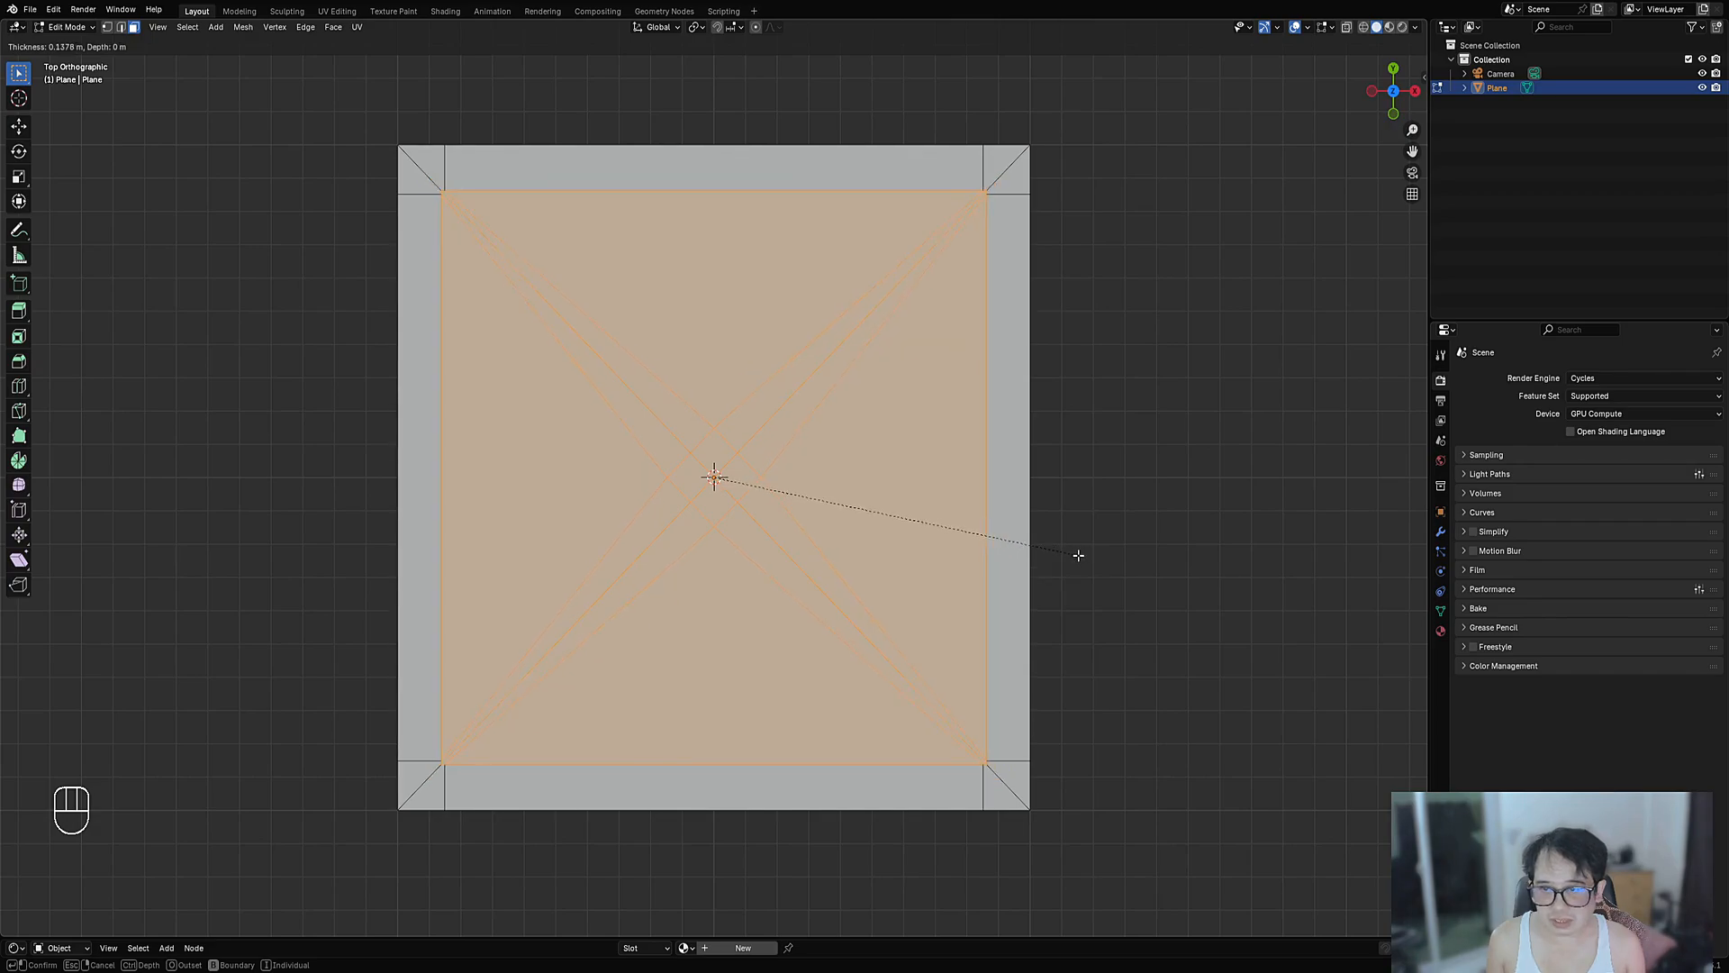
pyautogui.press('Escape')
pyautogui.keyDown('shift'); pyautogui.moveTo(811, 386); pyautogui.dragTo(849, 452, button='middle'); pyautogui.keyUp('shift')
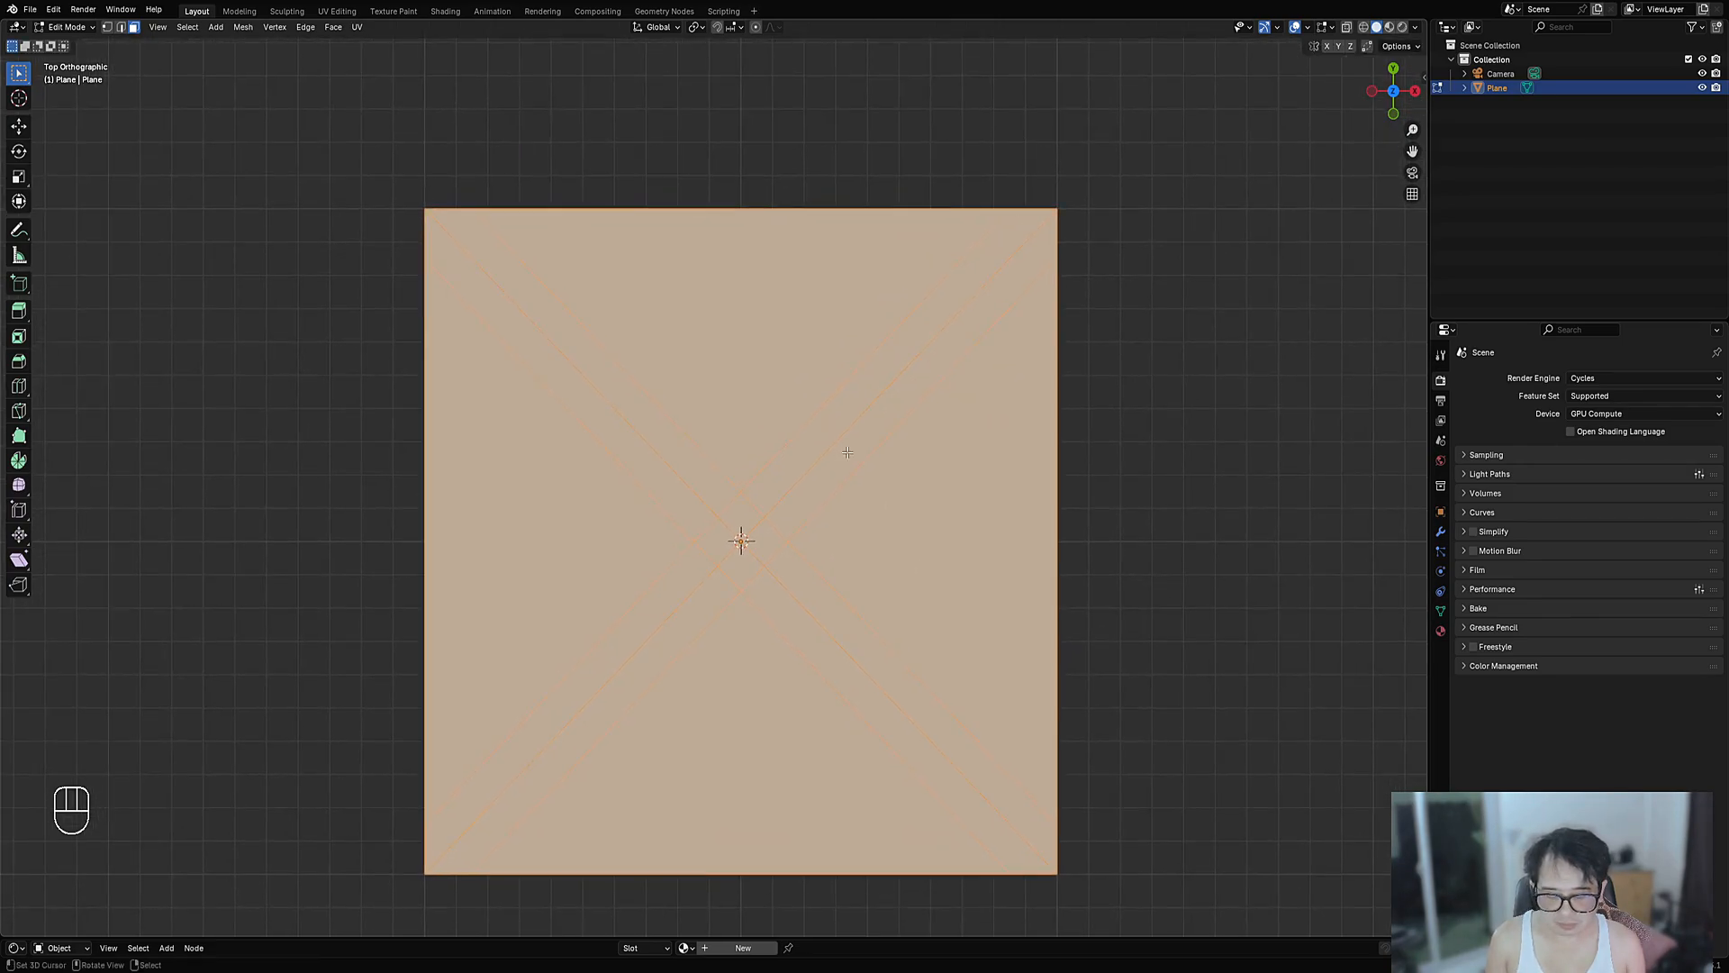
pyautogui.scroll(1, 849, 451)
pyautogui.press('i')
pyautogui.click(1142, 379)
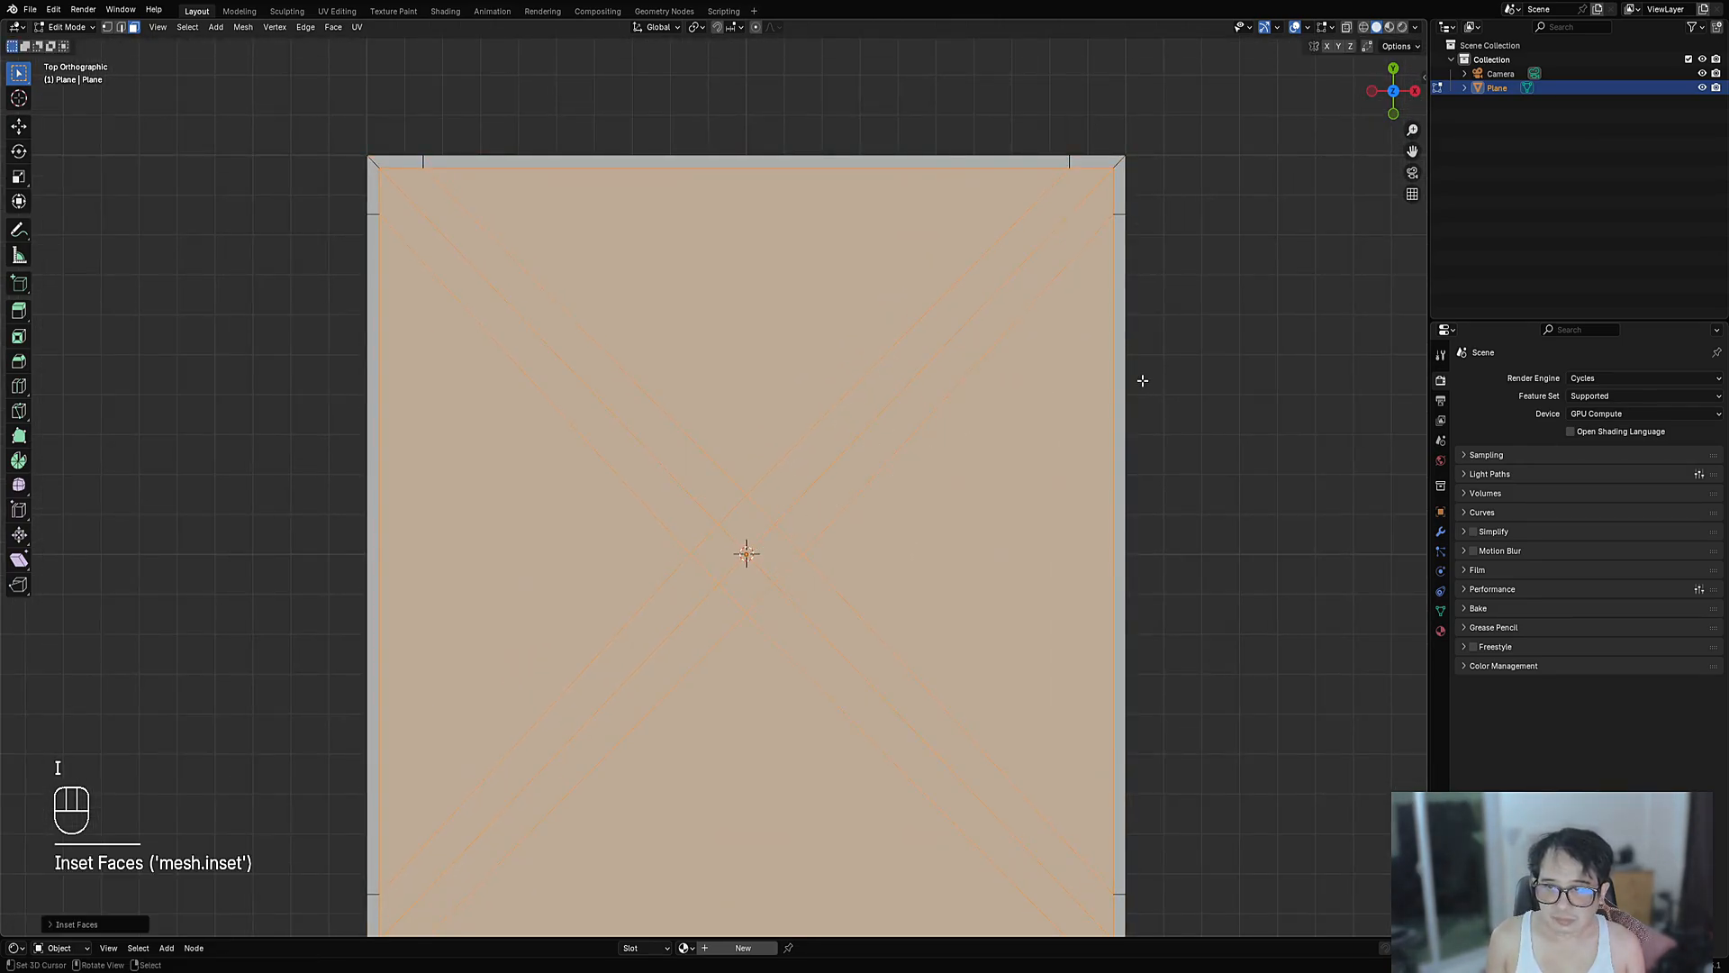
pyautogui.press('s')
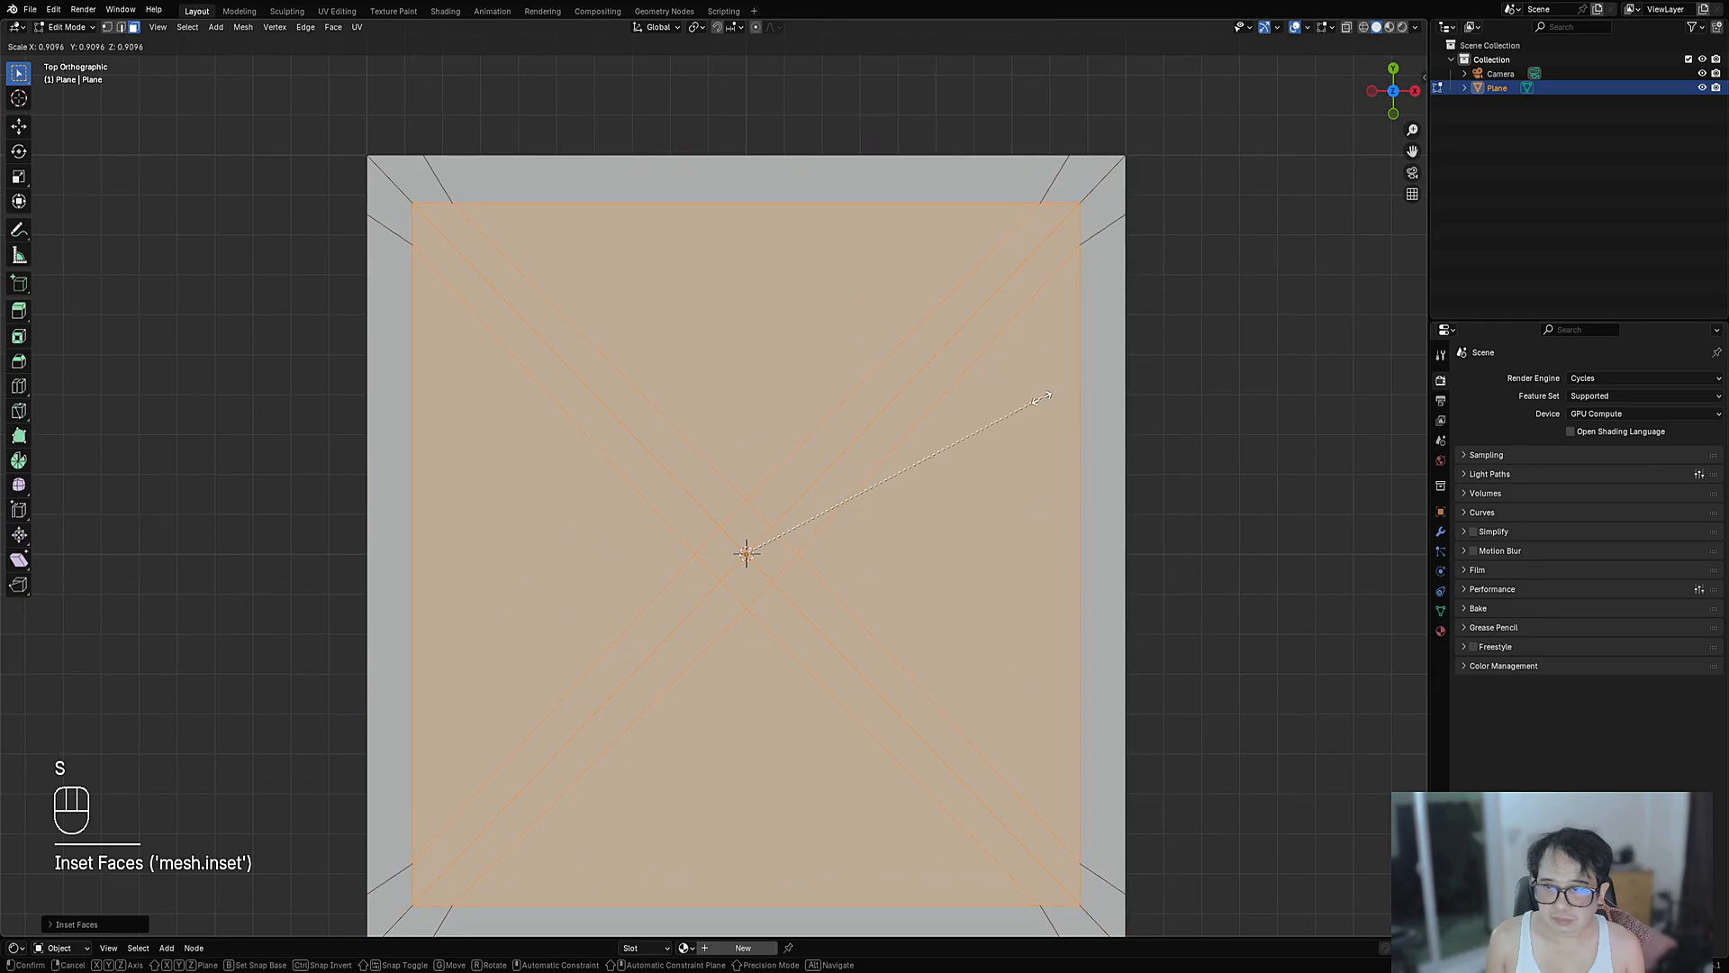
pyautogui.rightClick(1041, 398)
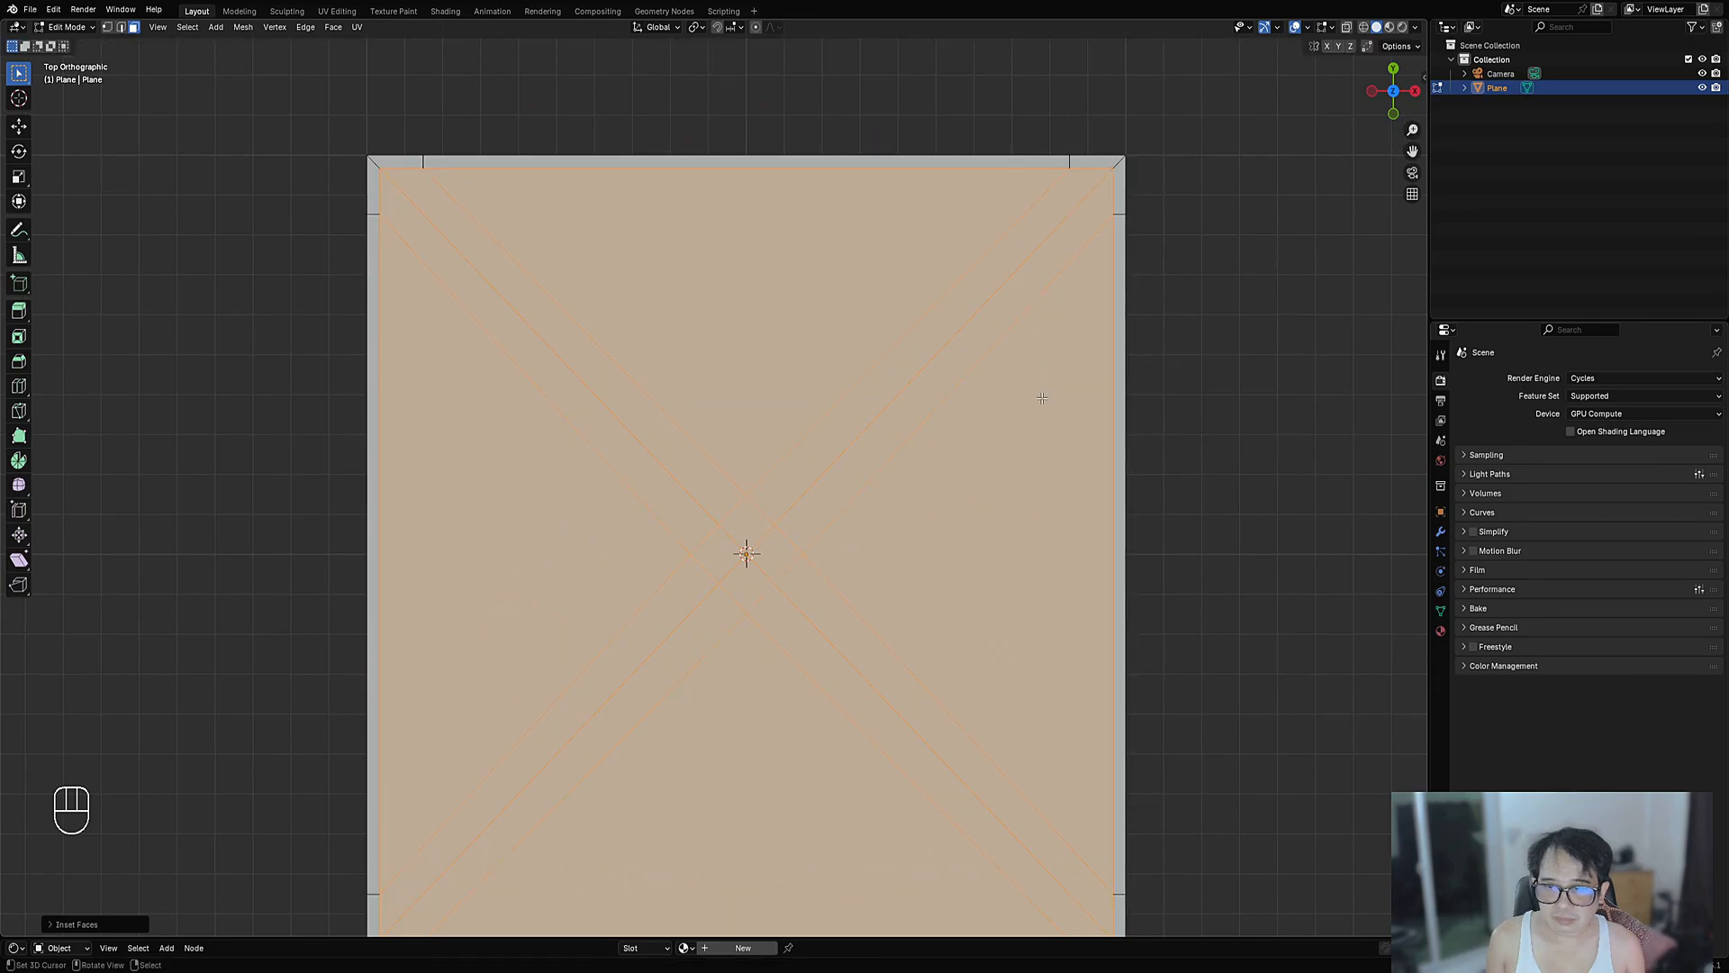
pyautogui.hotkey('ctrl', 'z')
pyautogui.hotkey('ctrl', 'z')
# - In face mode, select the four triangular faces between the X brace arms
pyautogui.scroll(-2, 875, 396)
pyautogui.keyDown('shift'); pyautogui.moveTo(883, 406); pyautogui.dragTo(888, 387, button='middle'); pyautogui.keyUp('shift')
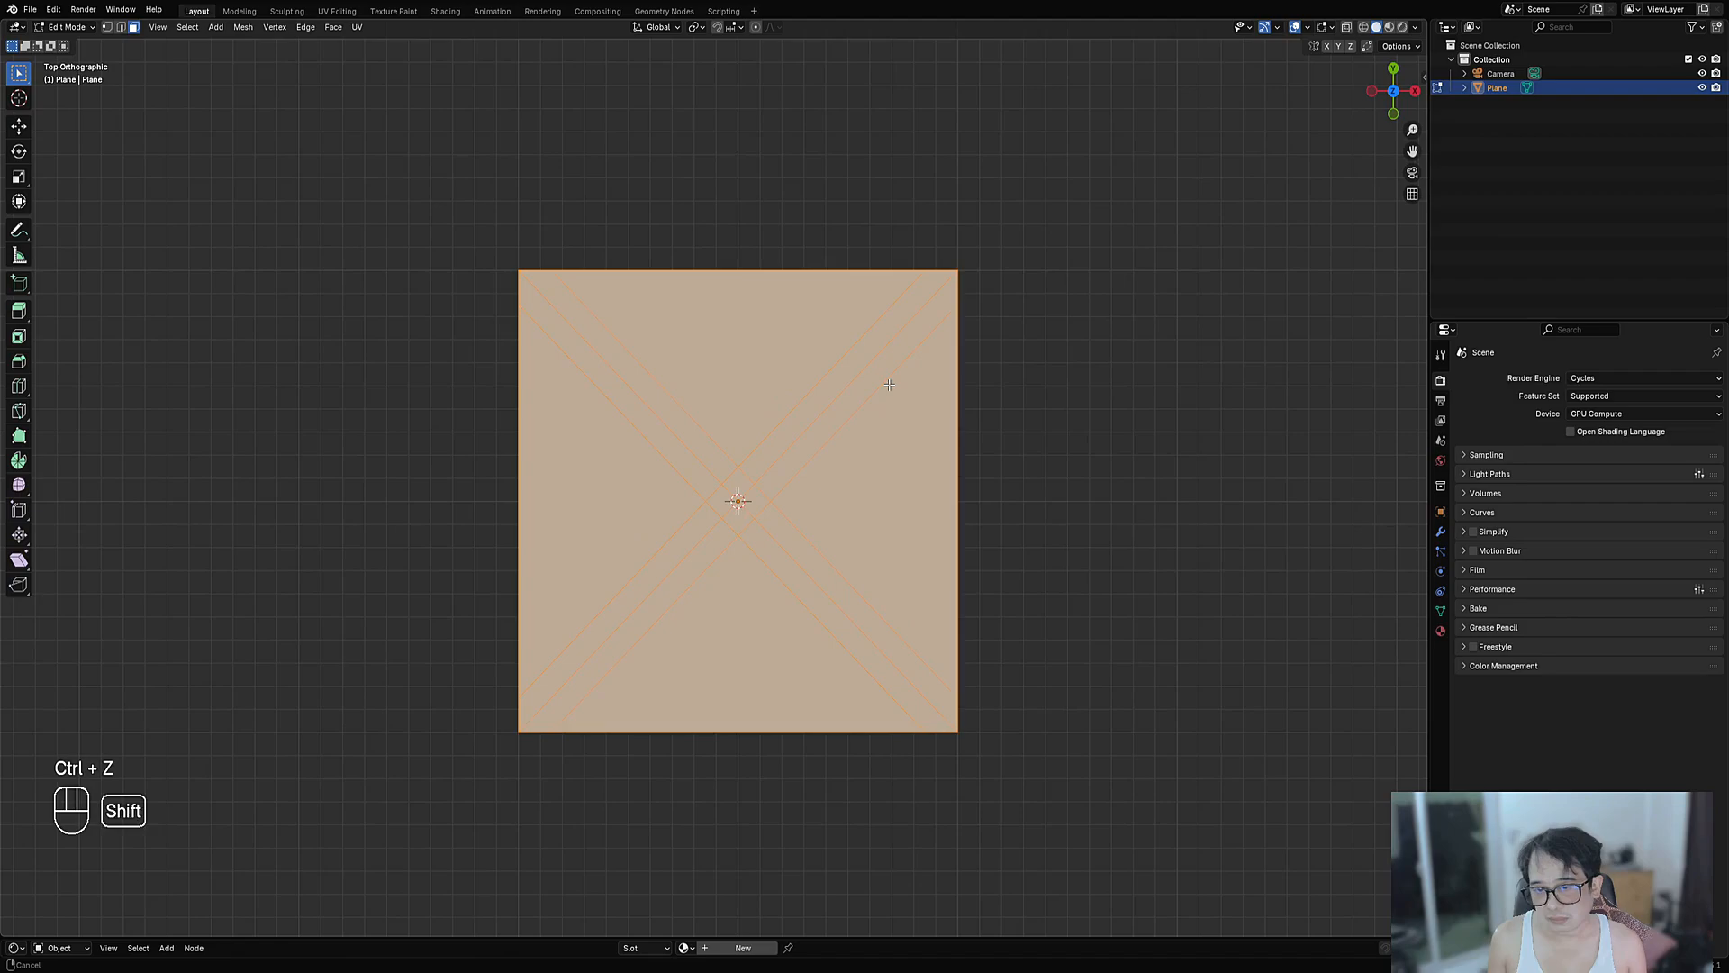
pyautogui.scroll(2, 888, 388)
pyautogui.hotkey('alt', 'a')
pyautogui.press('3')
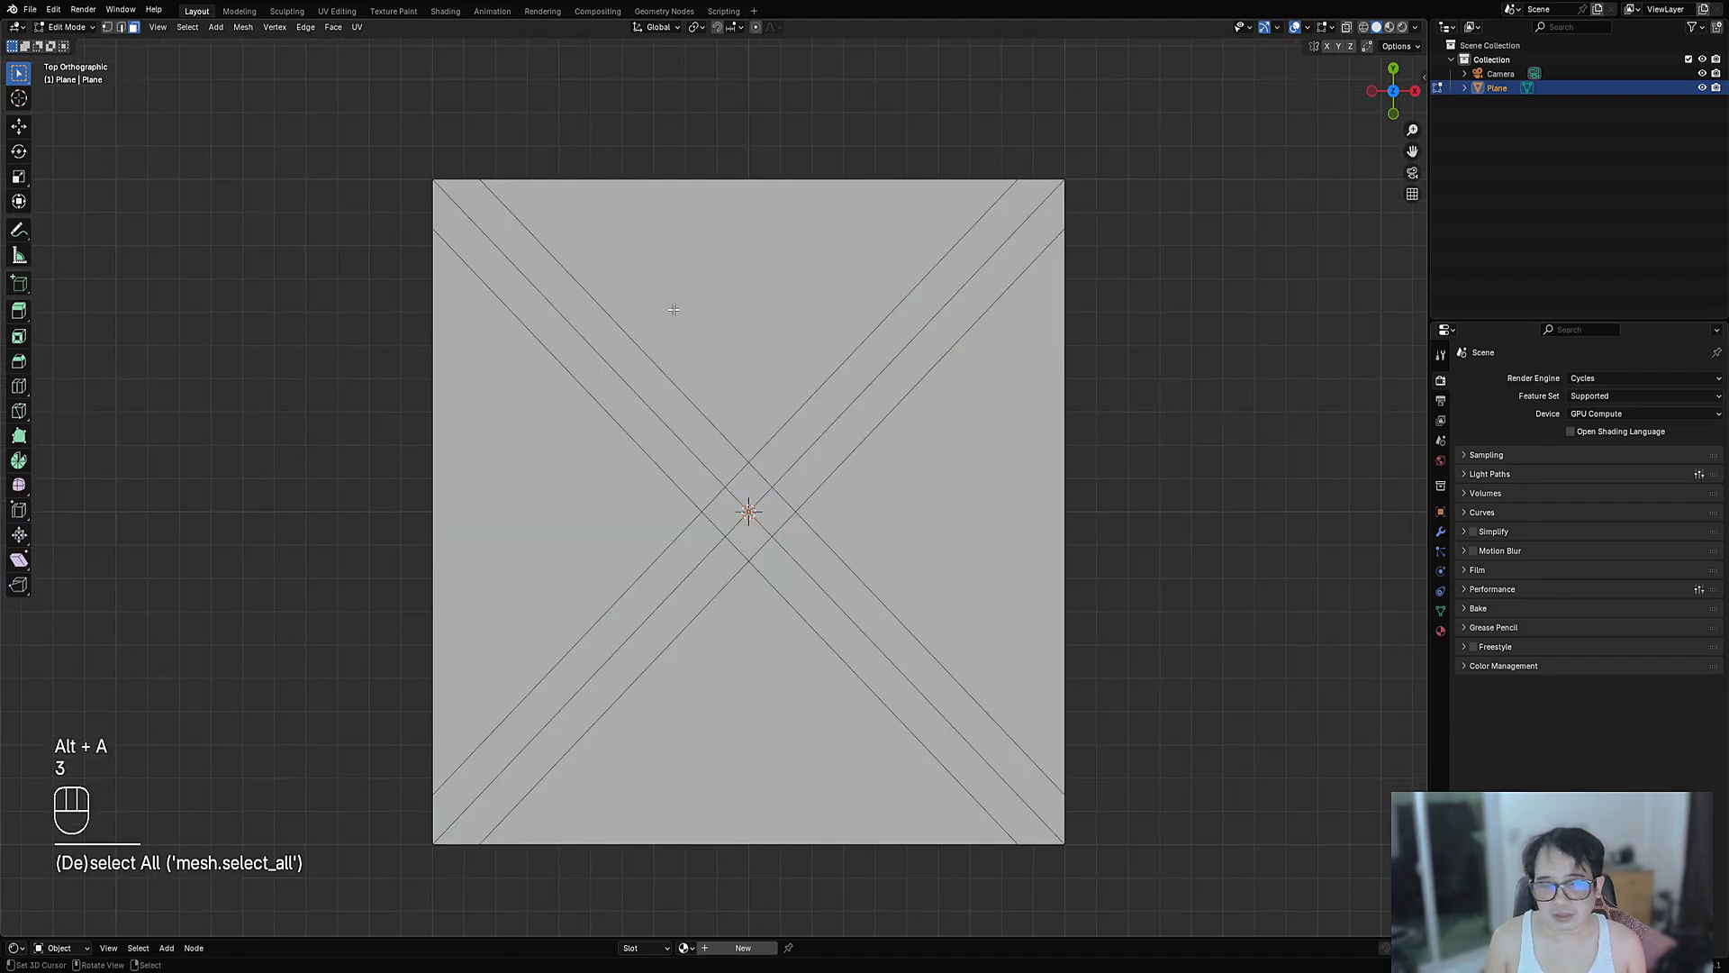
pyautogui.keyDown('shift'); pyautogui.click(672, 309); pyautogui.keyUp('shift')
pyautogui.keyDown('shift'); pyautogui.click(541, 486); pyautogui.keyUp('shift')
pyautogui.keyDown('shift'); pyautogui.click(748, 693); pyautogui.keyUp('shift')
pyautogui.keyDown('shift'); pyautogui.click(874, 548); pyautogui.keyUp('shift')
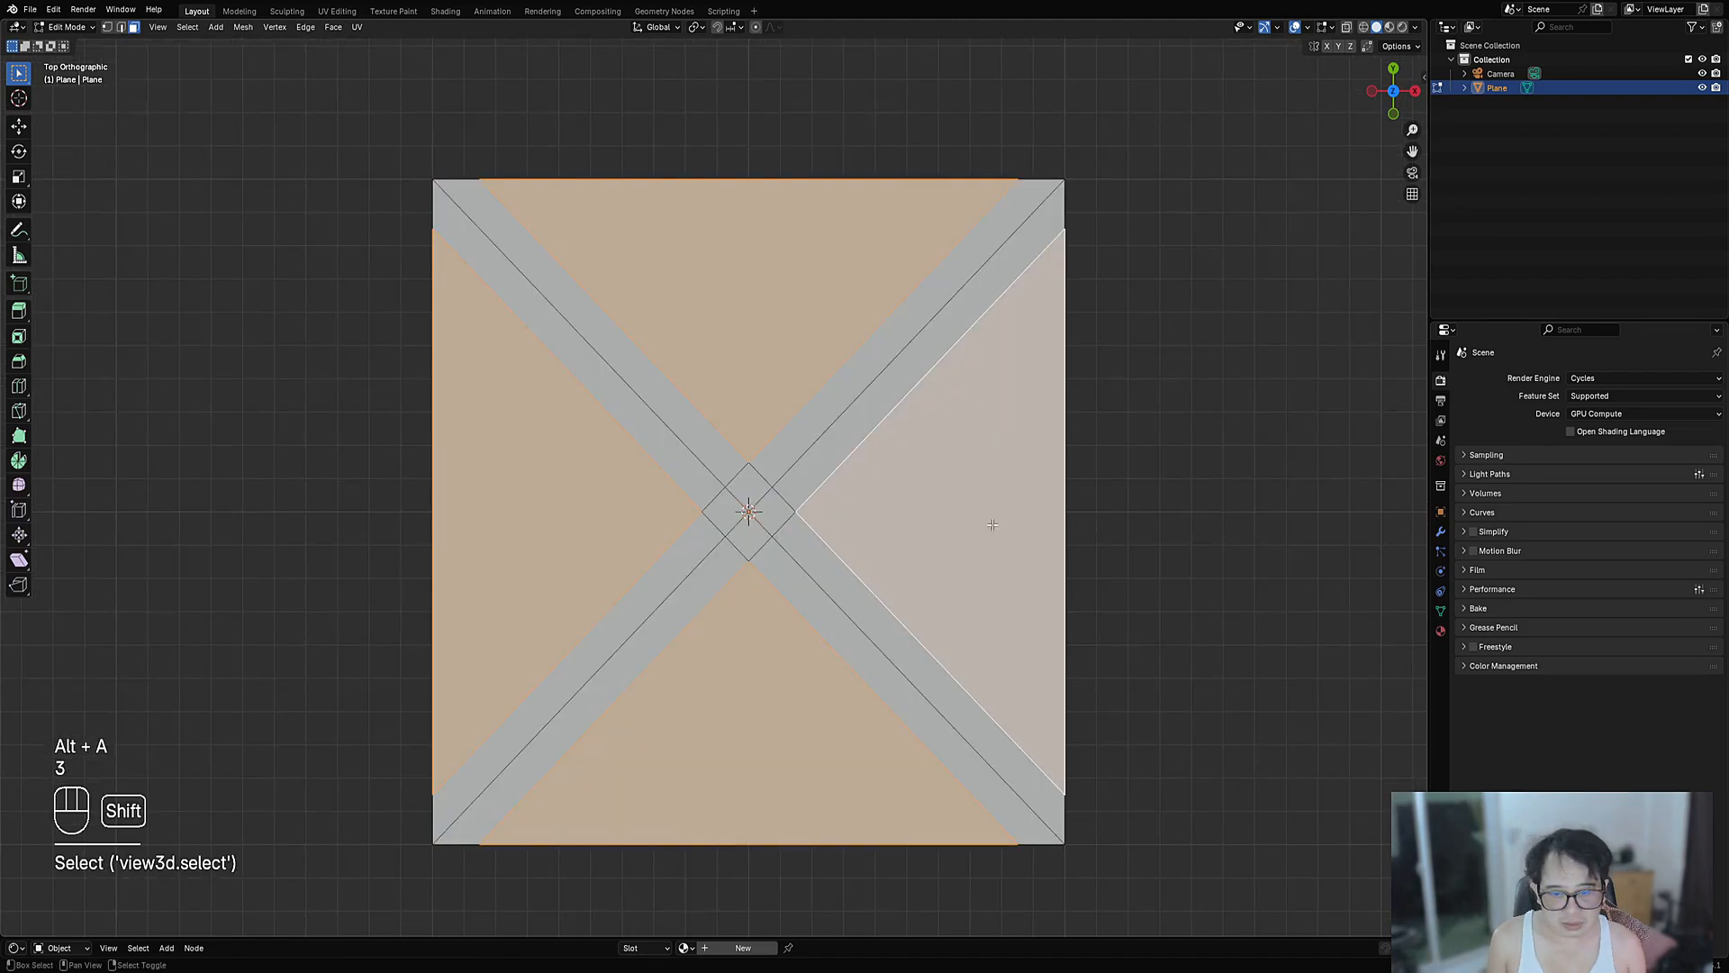
pyautogui.press('u')
# - Inset the four triangles to give each a narrow border, then deselect all
pyautogui.press('i')
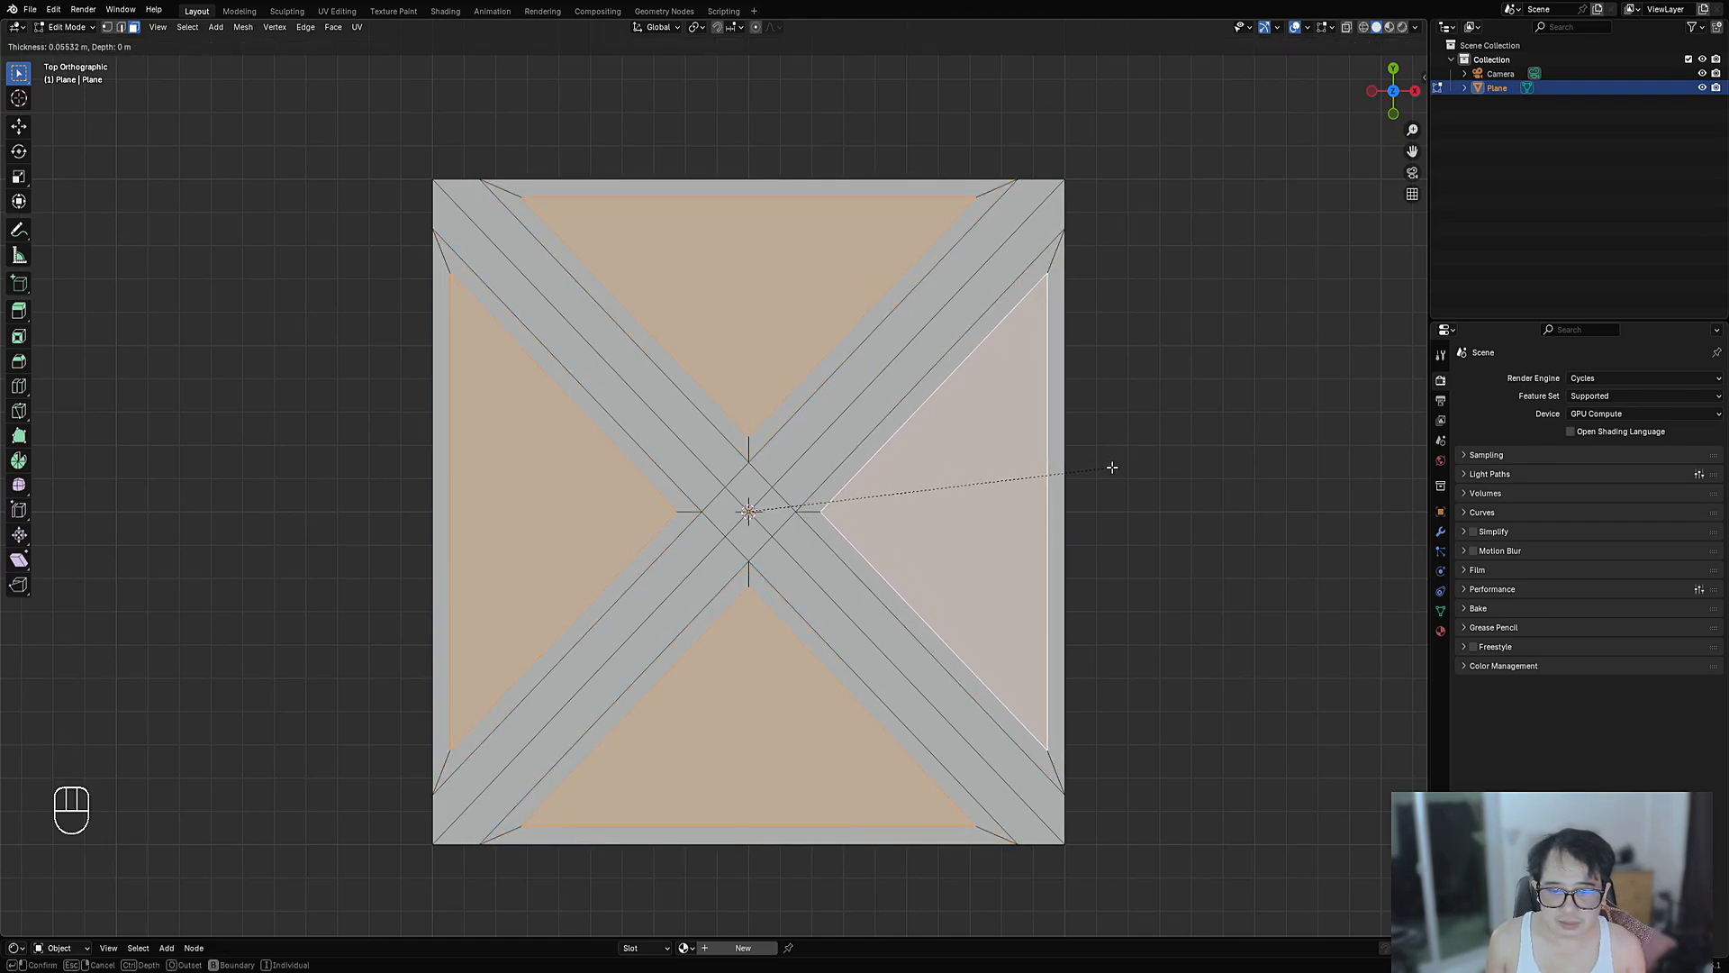
pyautogui.click(1112, 466)
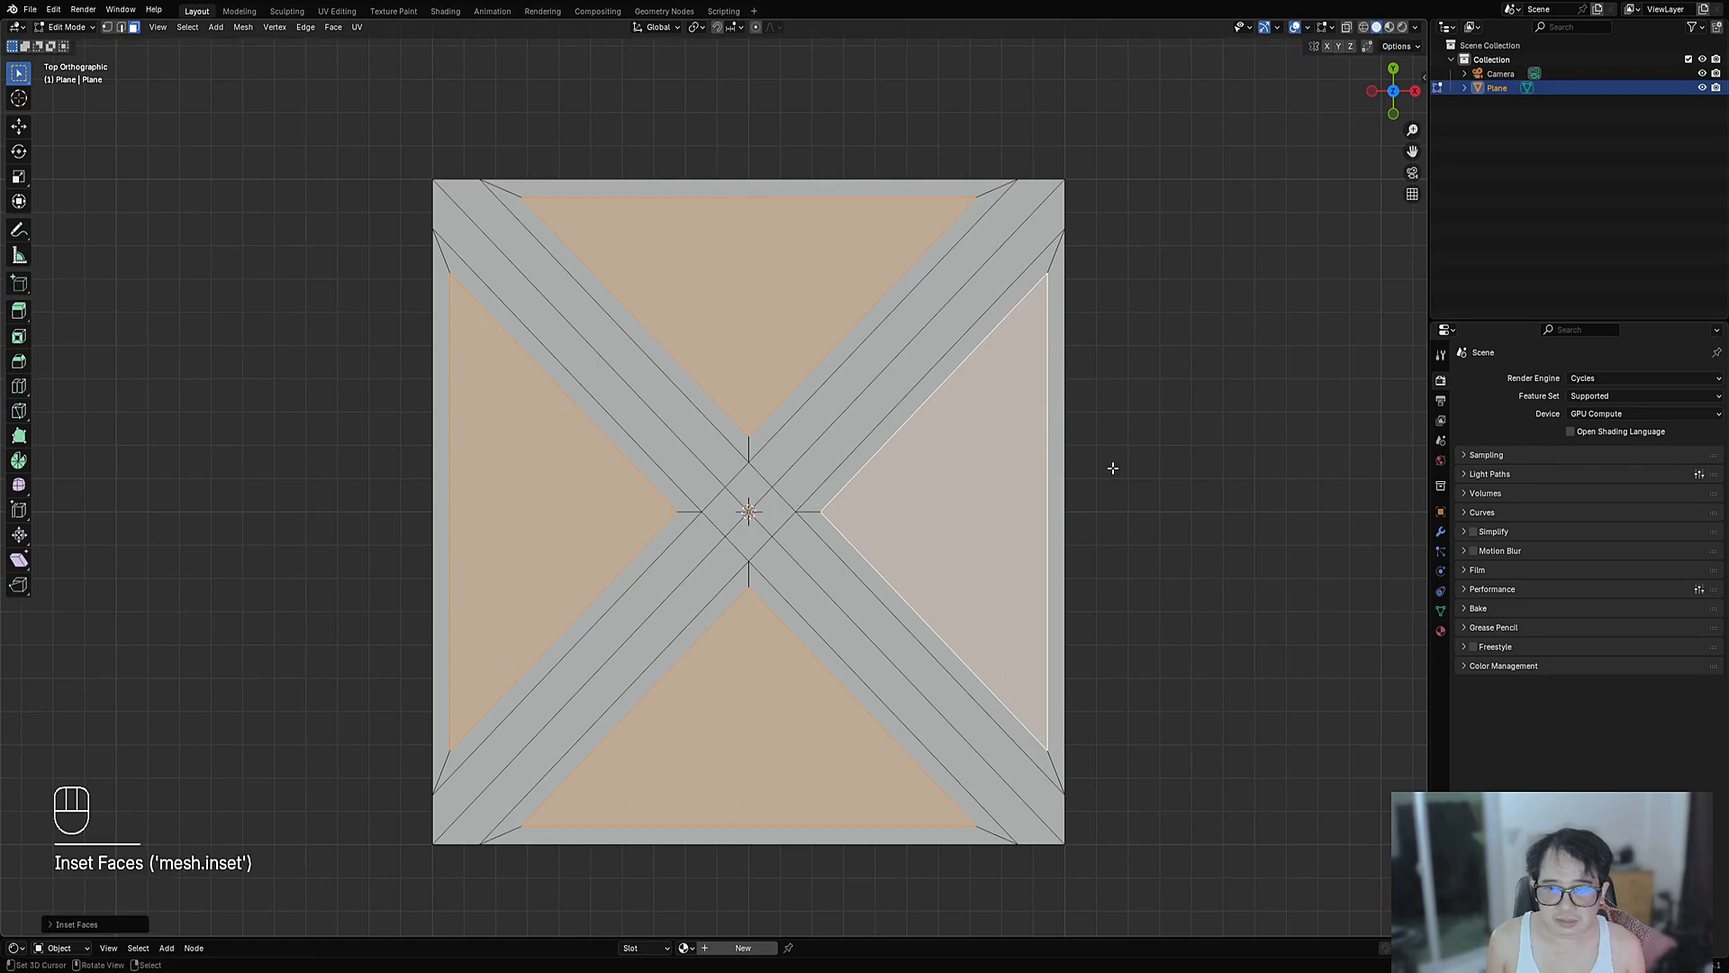
pyautogui.hotkey('alt', 'a')
pyautogui.keyDown('shift'); pyautogui.moveTo(504, 243); pyautogui.dragTo(712, 387, button='middle'); pyautogui.keyUp('shift')
pyautogui.scroll(1, 712, 387)
pyautogui.scroll(-2, 713, 388)
# - Mirror the plane across both the X and Y axes with the add-on's auto-mirror
pyautogui.press('Tab')
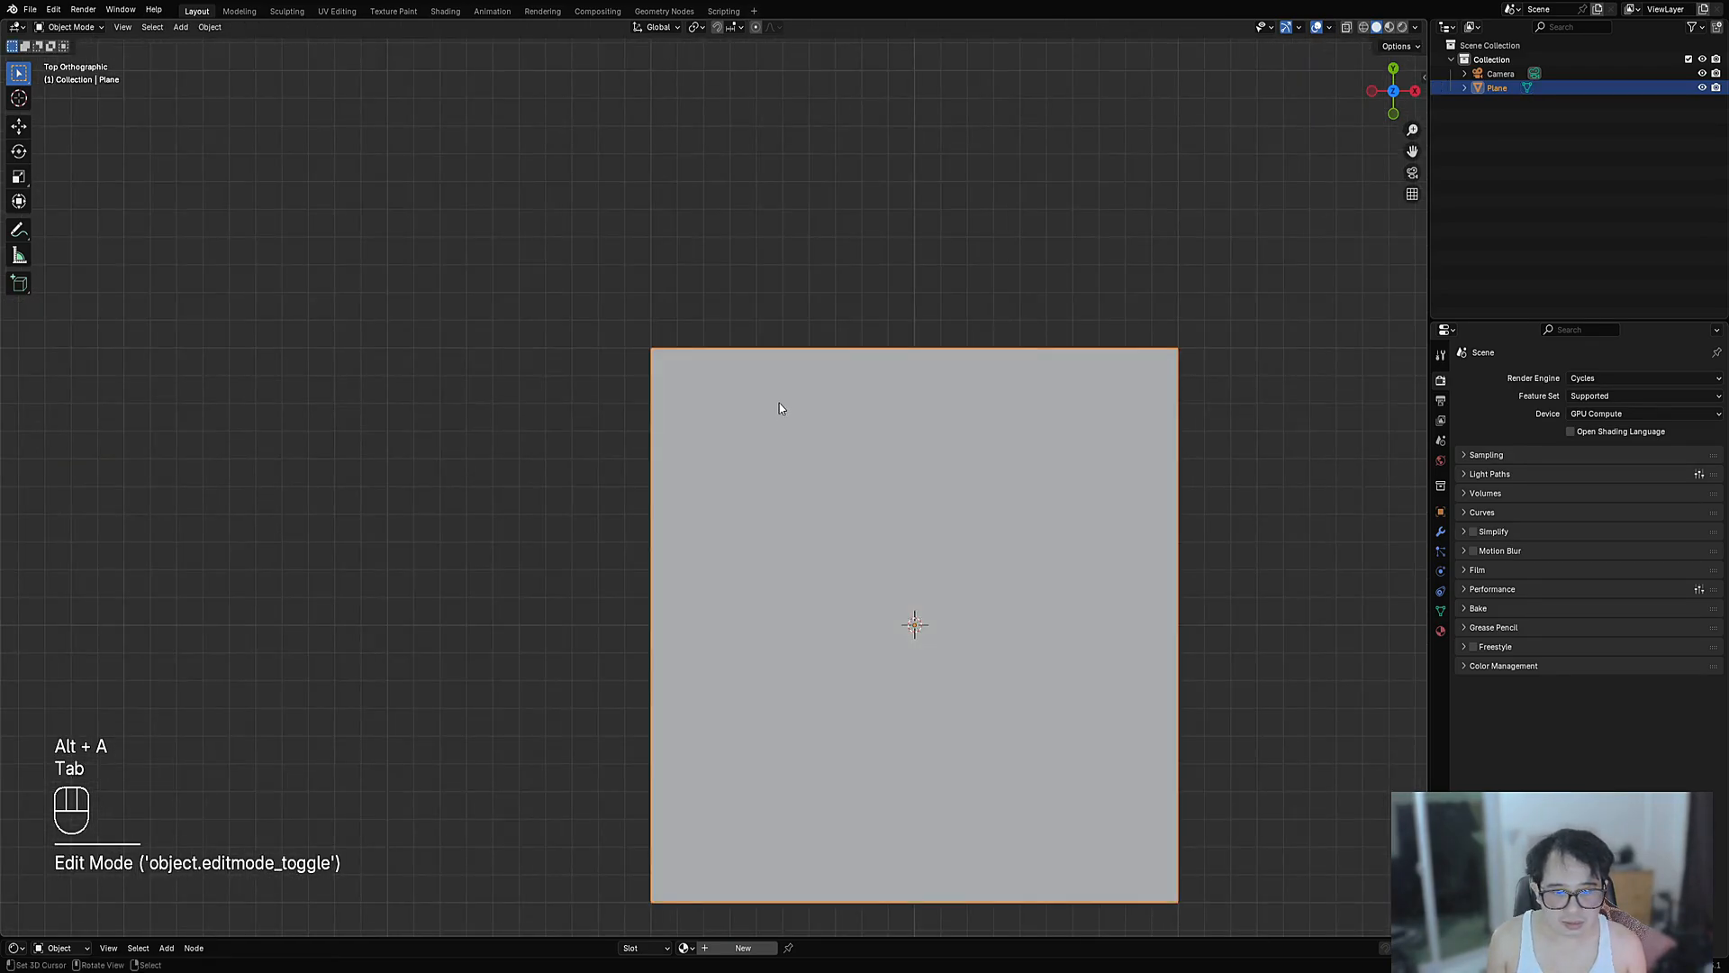
pyautogui.hotkey('ctrl', 'shift', 'x')
pyautogui.click(760, 593)
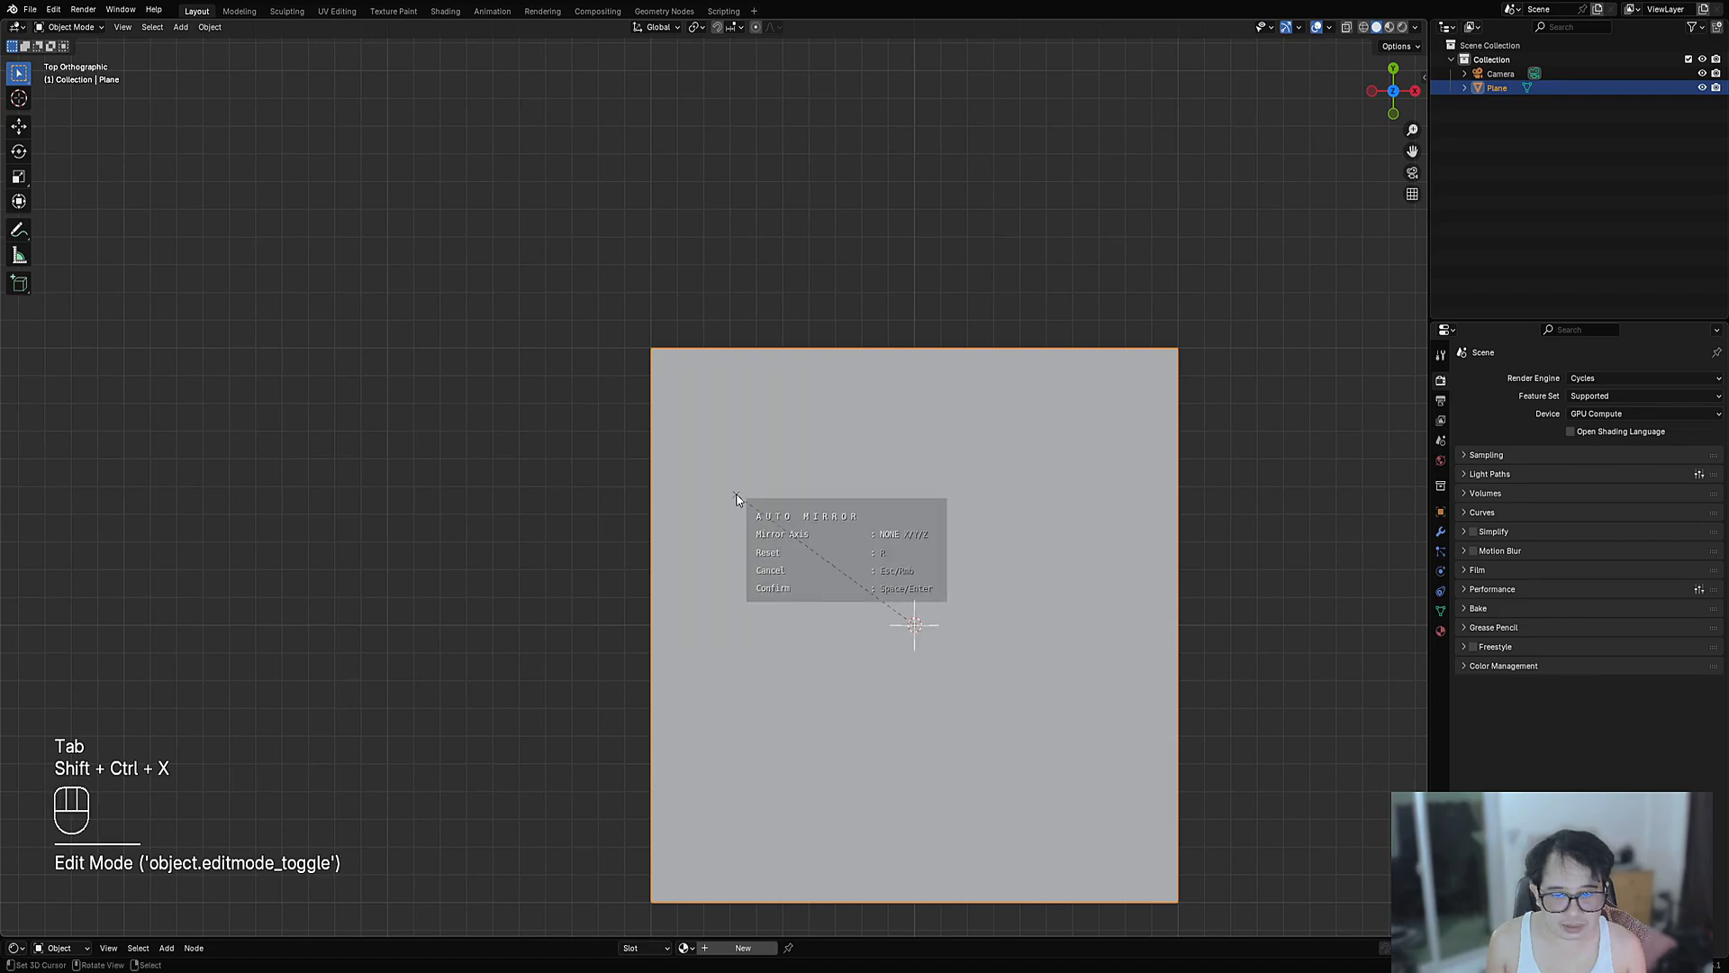
pyautogui.press('x')
pyautogui.press('y')
pyautogui.press('space')
pyautogui.press('Tab')
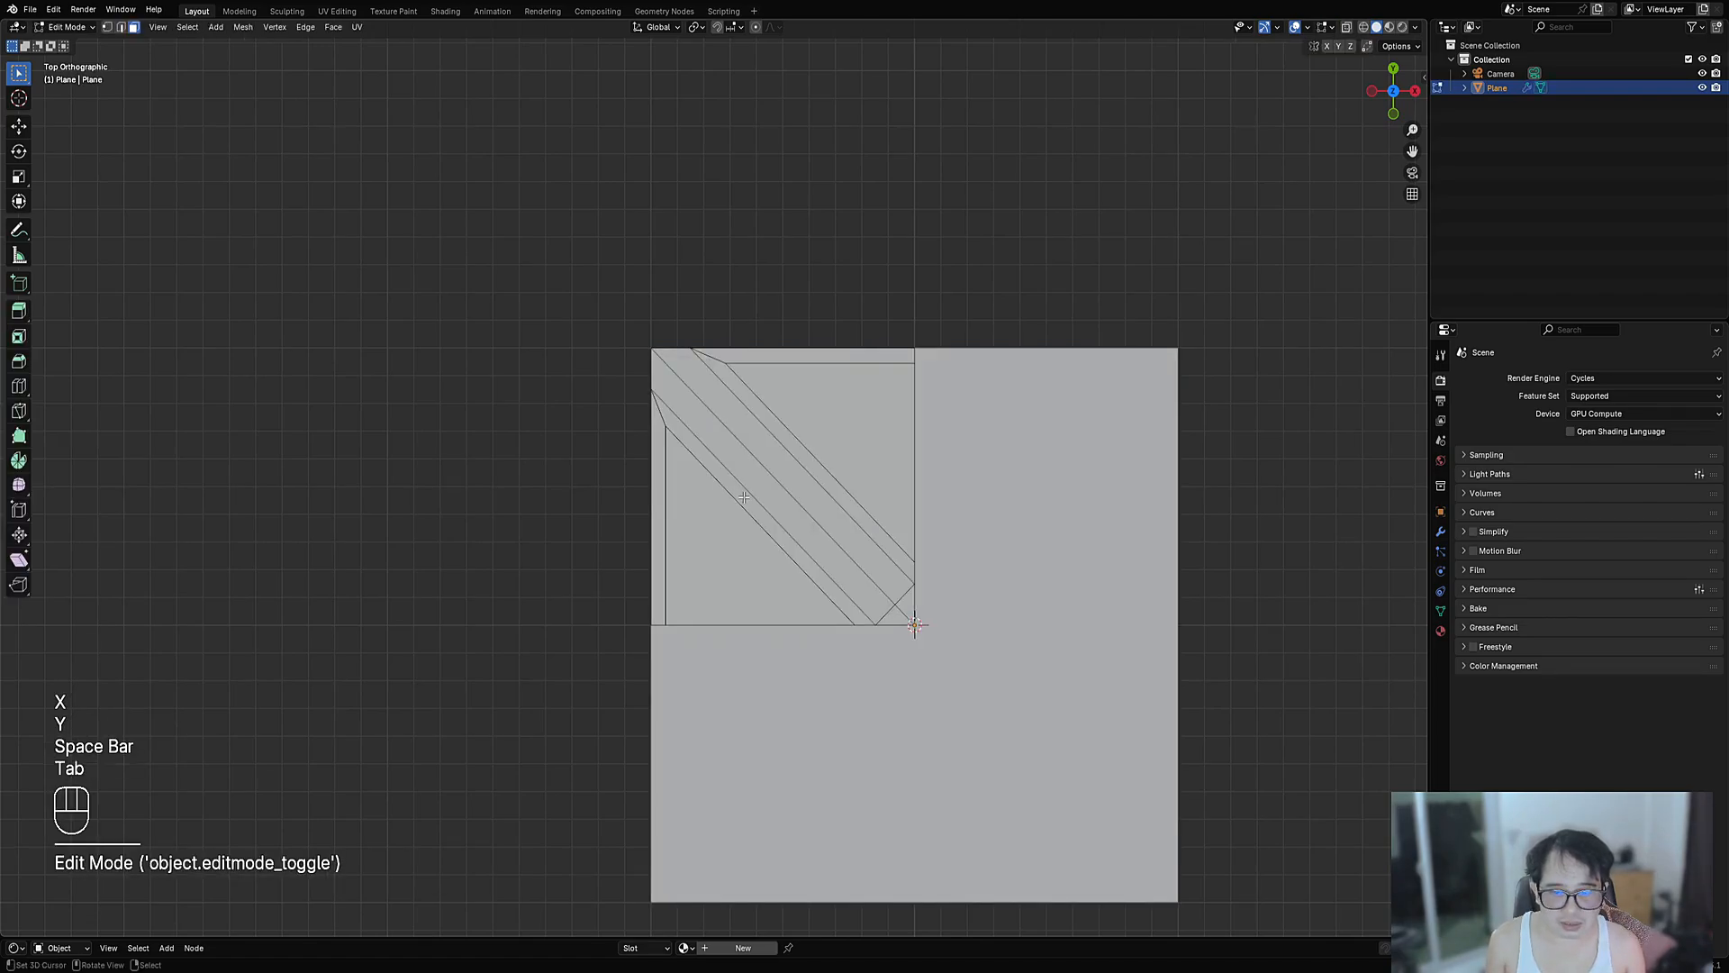
# - Knife-cut angle-locked edges from the left-border vertex up to the top edge at the corner
pyautogui.scroll(2, 744, 497)
pyautogui.press('1')
pyautogui.keyDown('shift'); pyautogui.moveTo(685, 469); pyautogui.dragTo(687, 479, button='middle'); pyautogui.keyUp('shift')
pyautogui.scroll(3, 646, 457)
pyautogui.press('k')
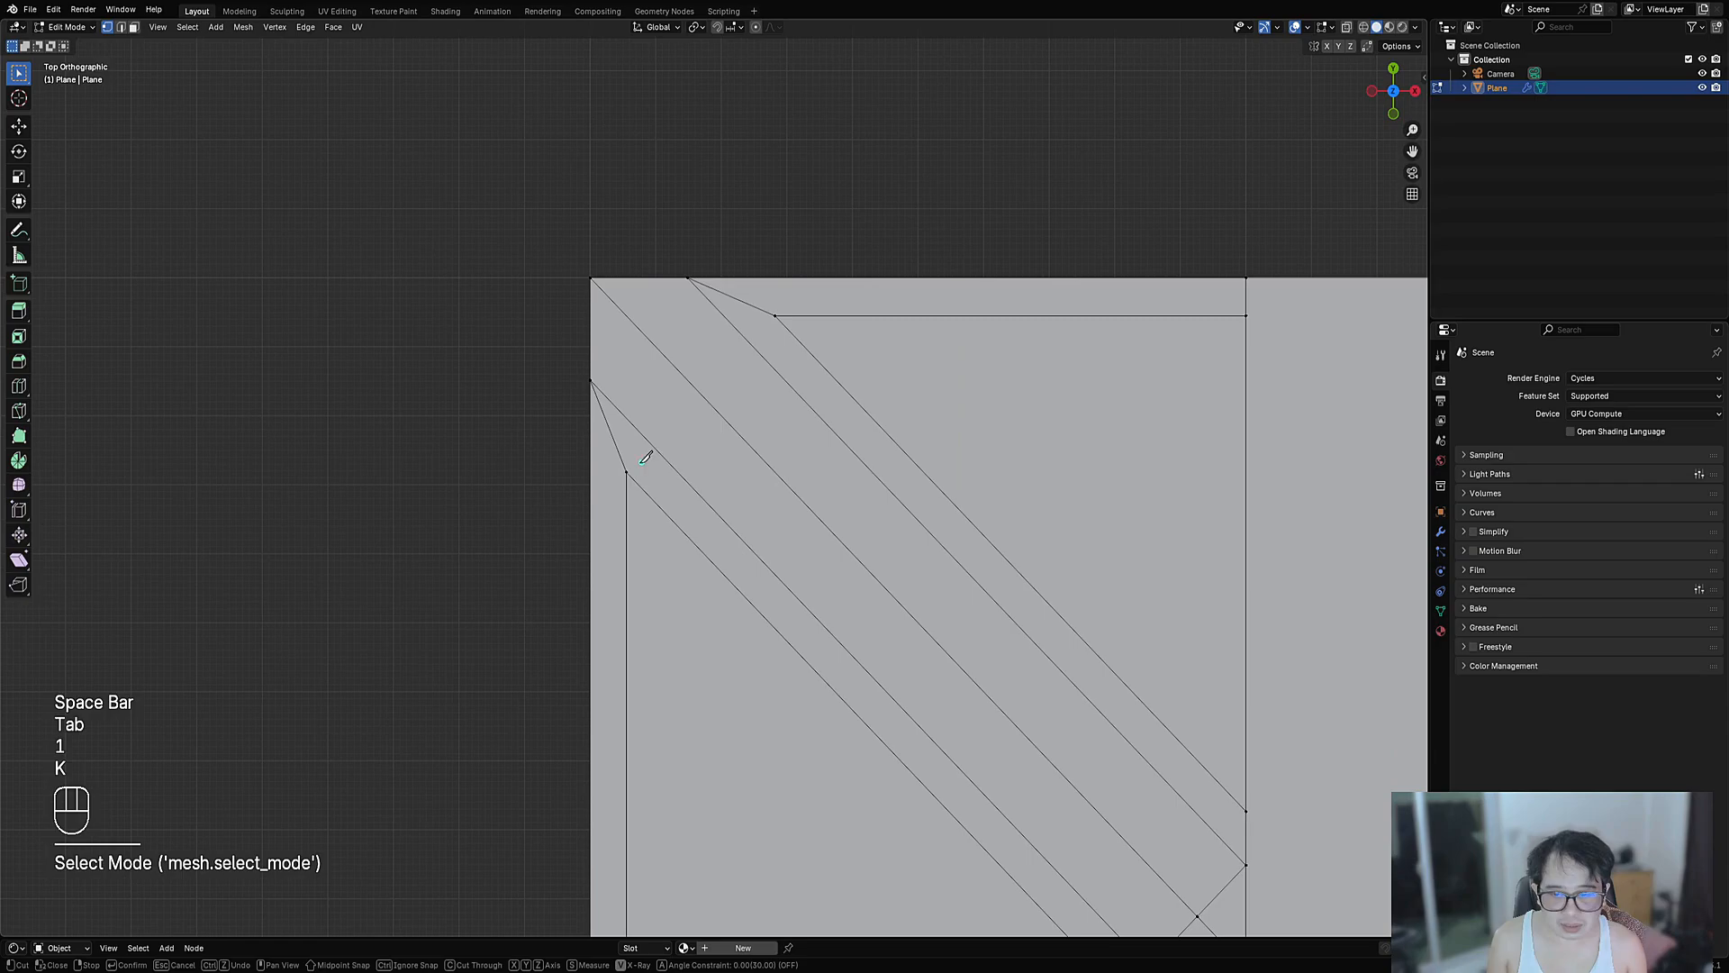
pyautogui.click(626, 470)
pyautogui.press('a')
pyautogui.click(626, 280)
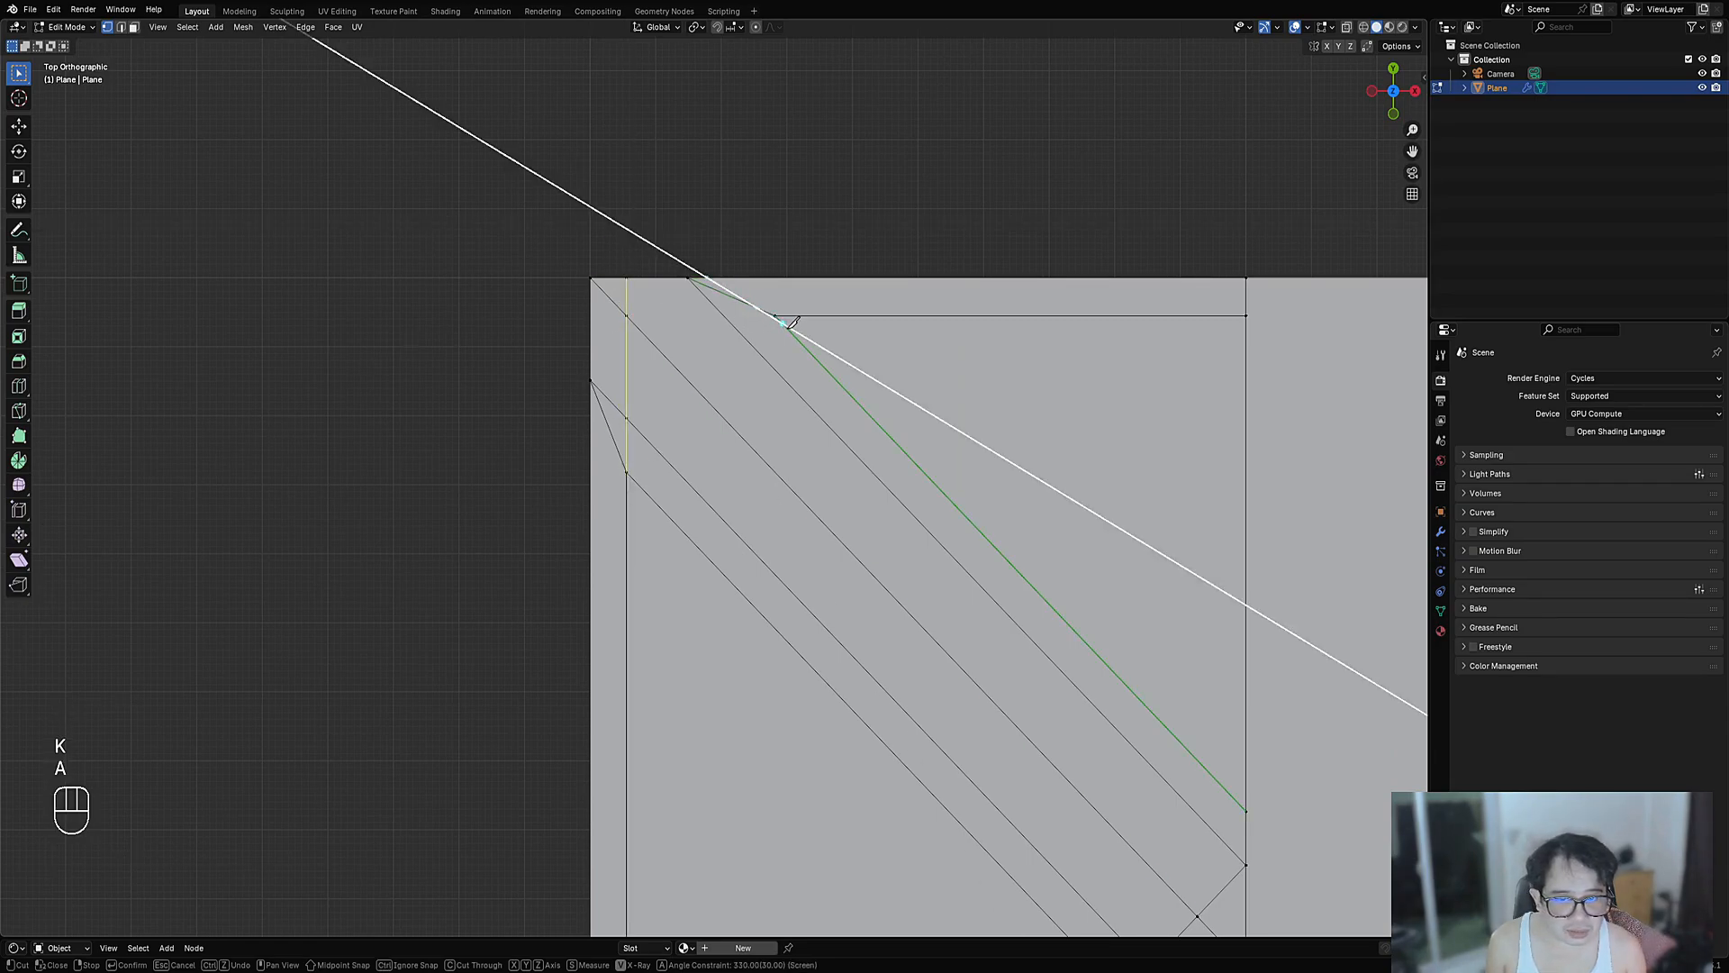
pyautogui.click(776, 316)
pyautogui.click(591, 299)
pyautogui.press('space')
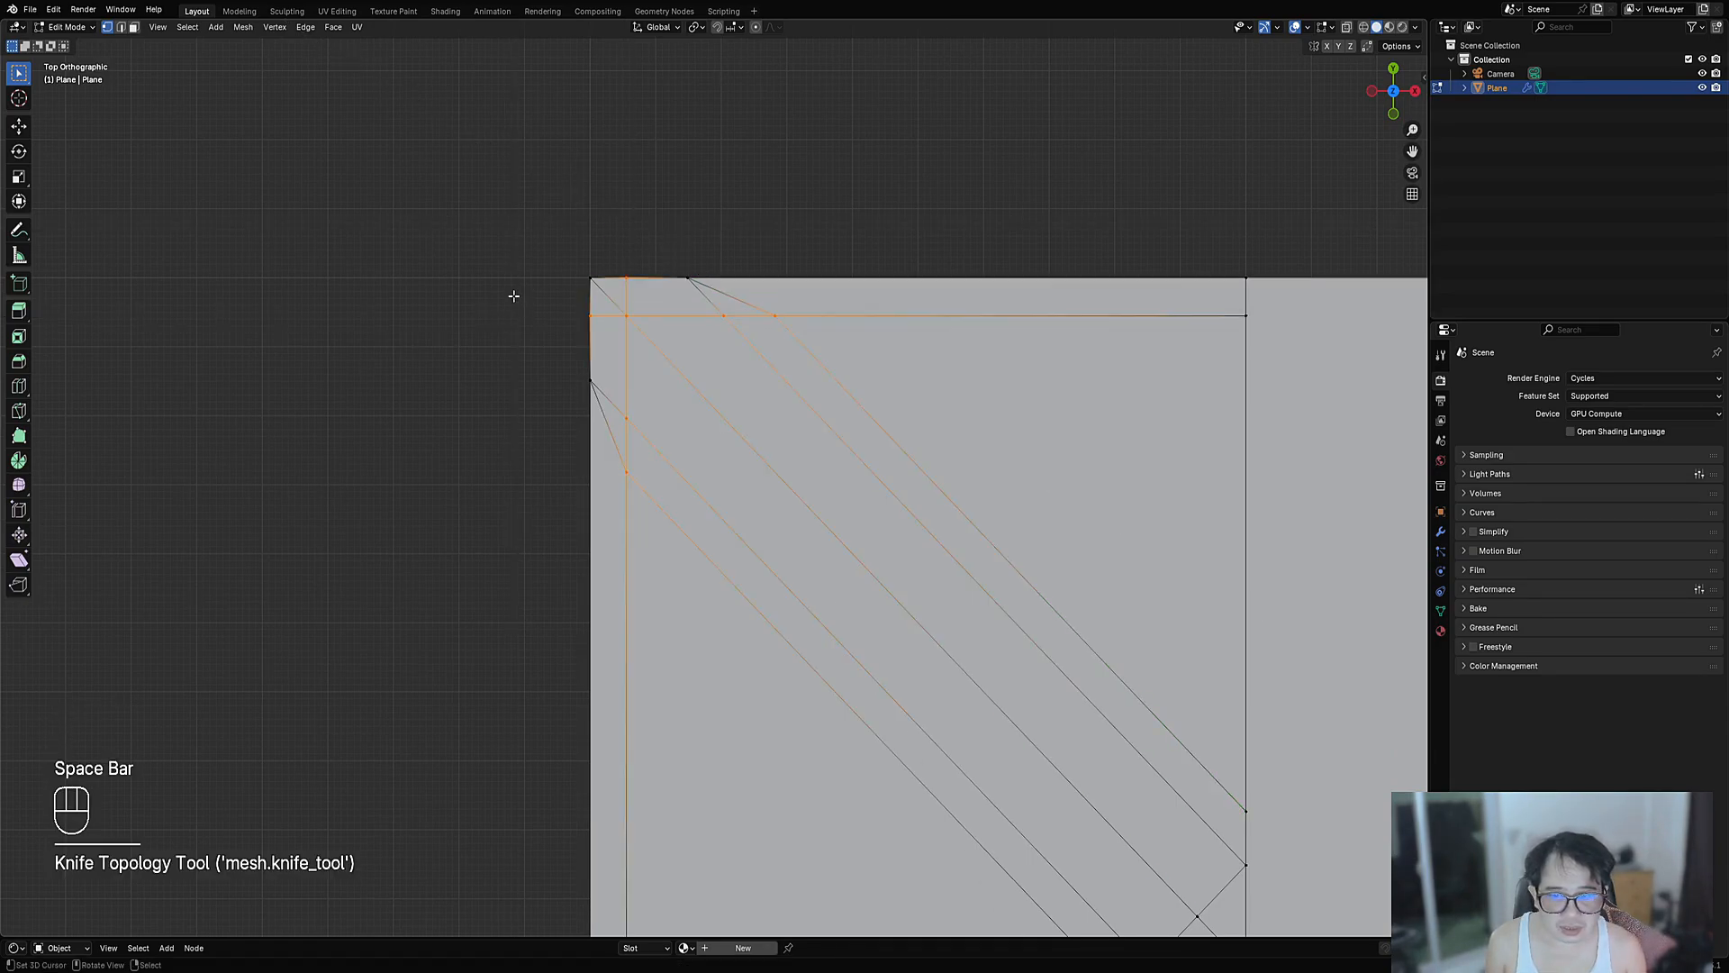
# - Dissolve the short vertical and horizontal edges at the corner
pyautogui.press('2')
pyautogui.rightClick(627, 298)
pyautogui.keyDown('shift'); pyautogui.rightClick(614, 315); pyautogui.keyUp('shift')
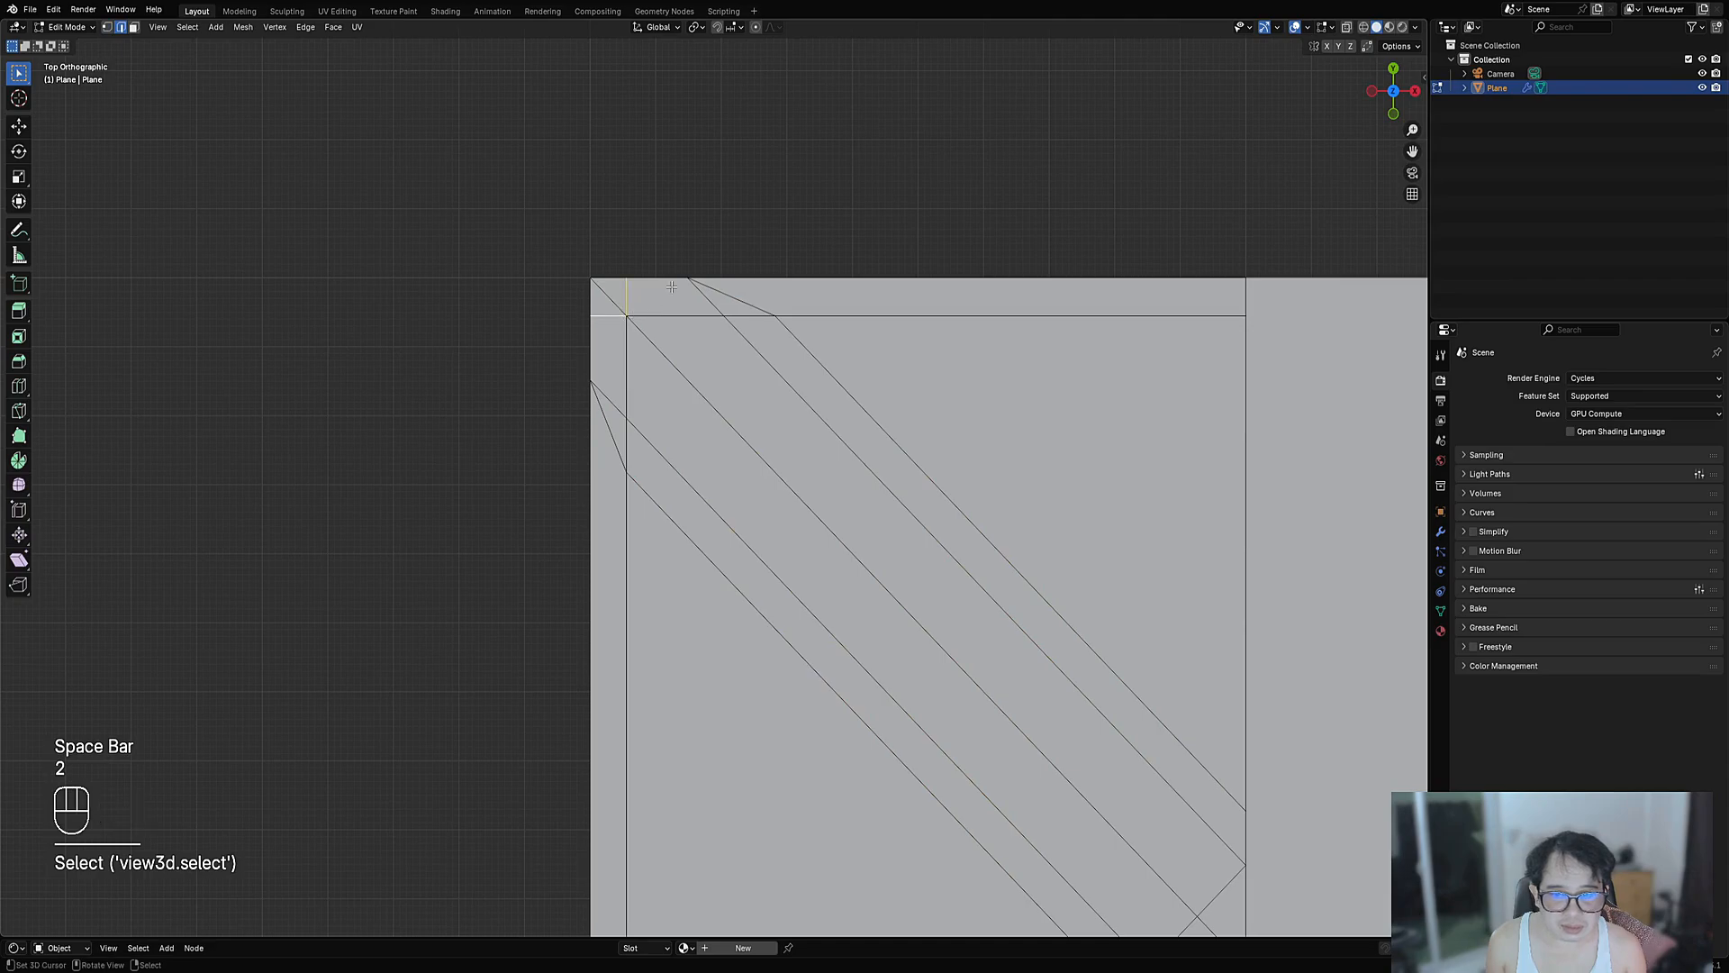
pyautogui.hotkey('ctrl', 'x')
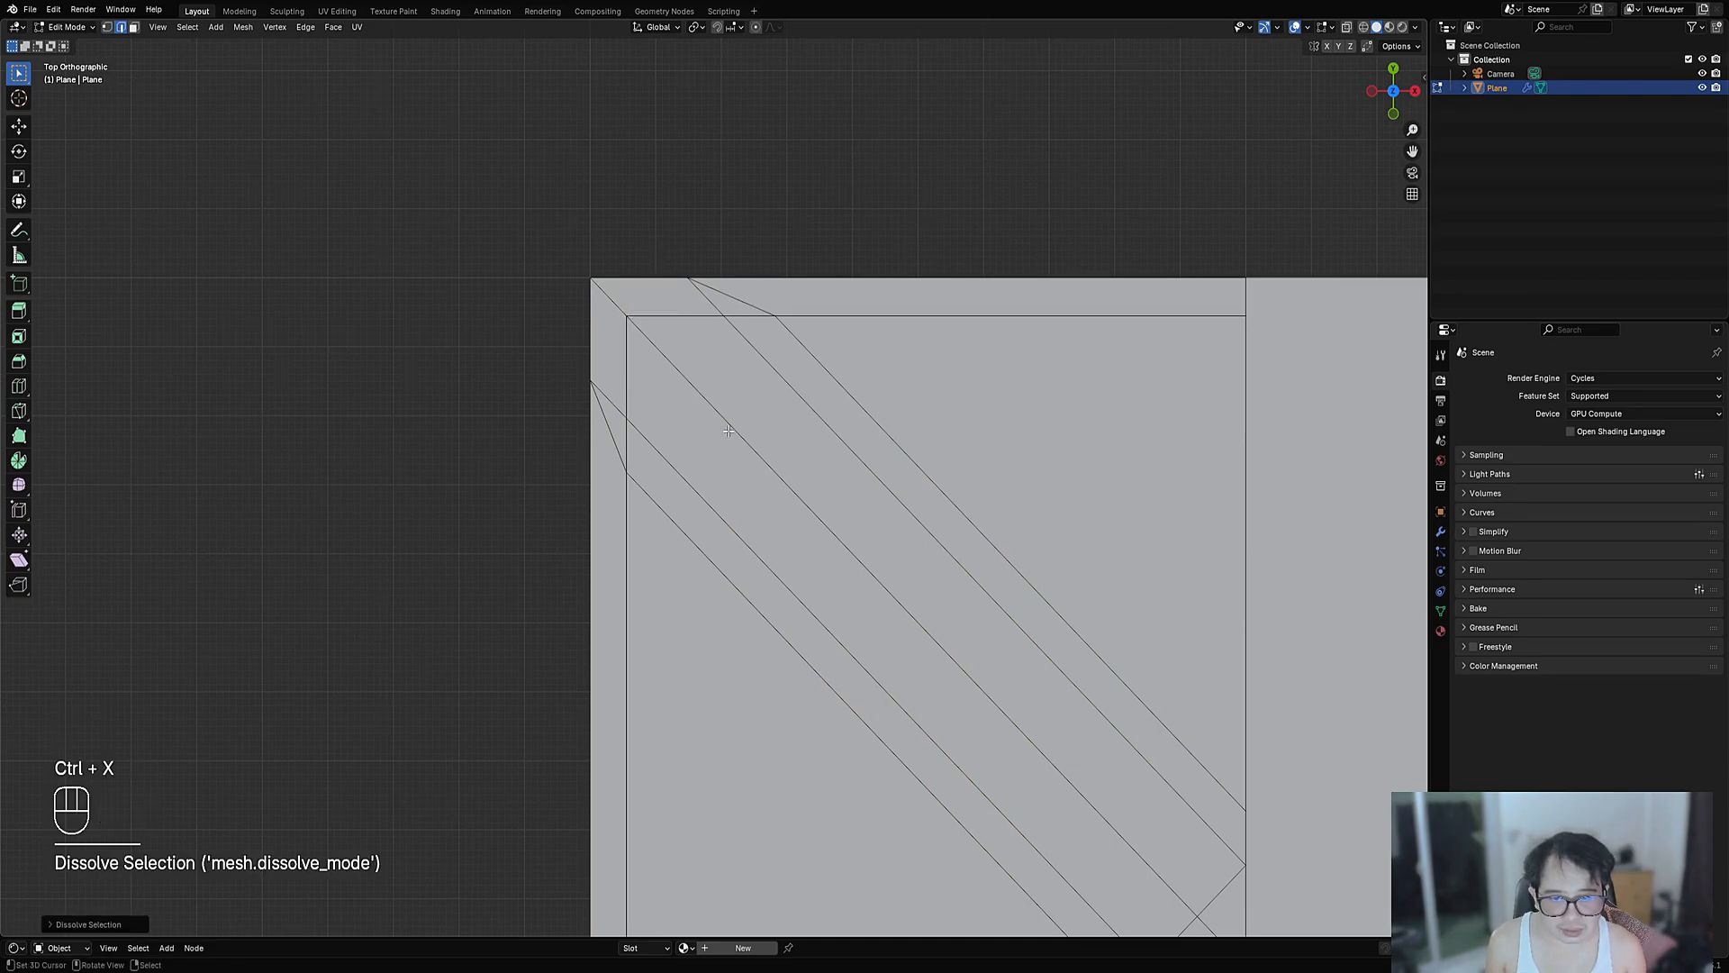
# - Dissolve the two stray diagonal edge loops and the short bottom-right corner edge
pyautogui.scroll(-2, 728, 430)
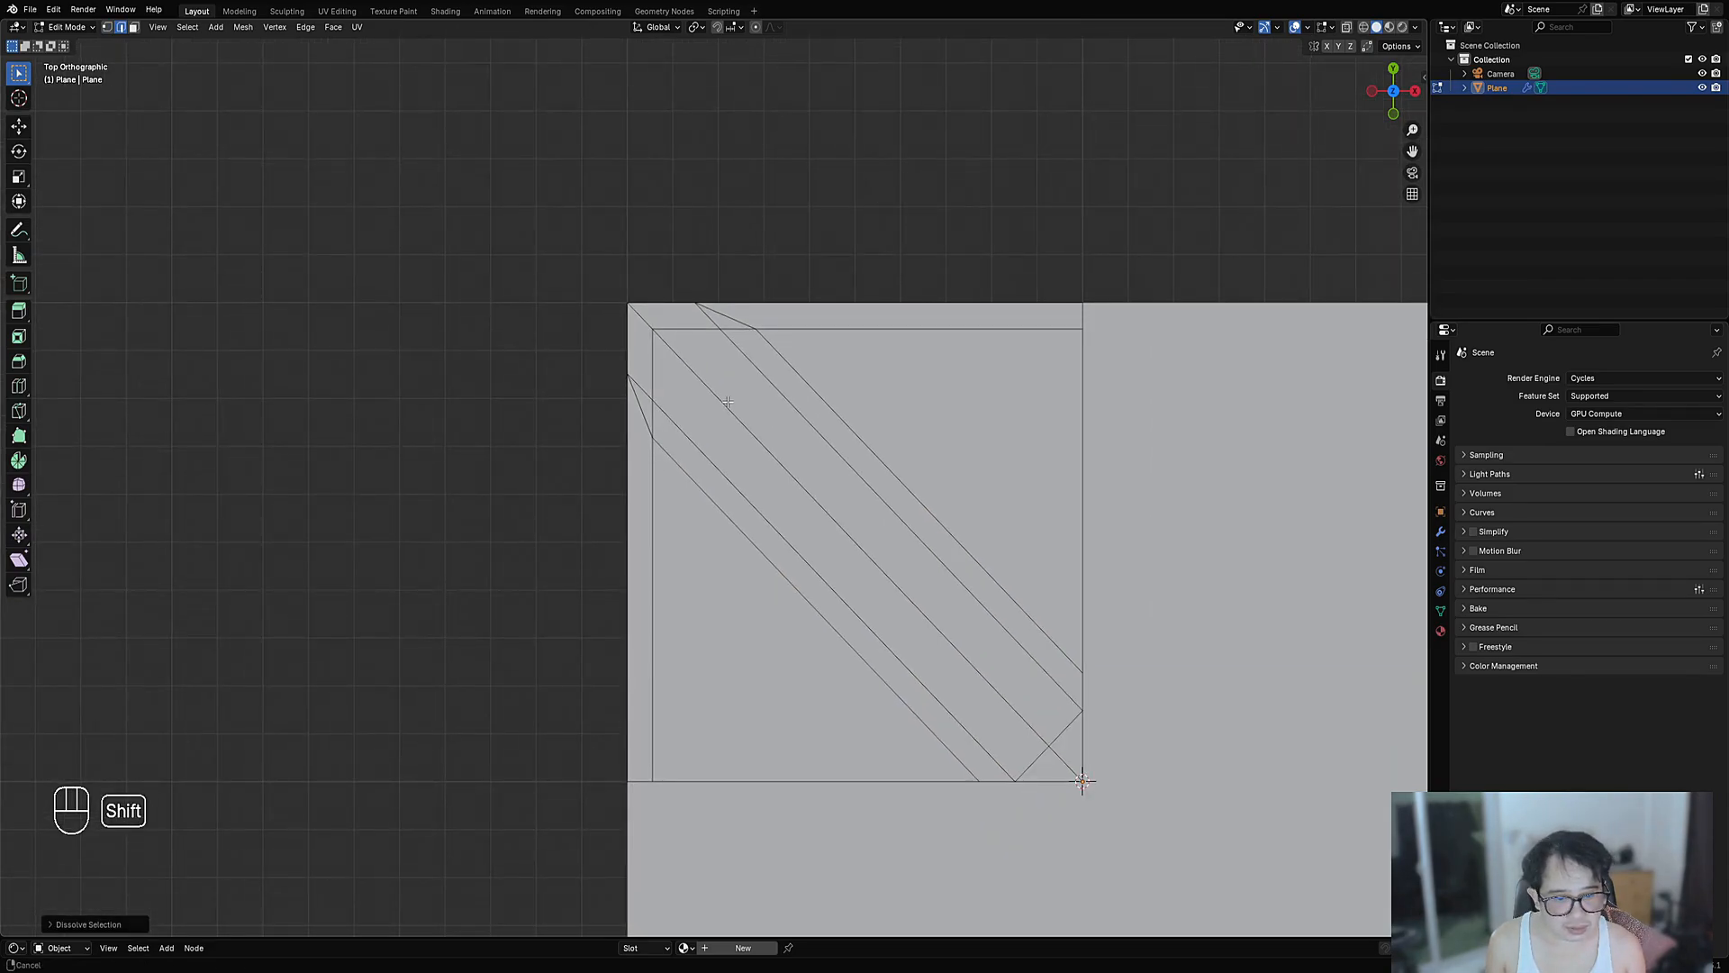
pyautogui.keyDown('shift'); pyautogui.moveTo(727, 401); pyautogui.dragTo(700, 366, button='middle'); pyautogui.keyUp('shift')
pyautogui.rightClick(957, 684)
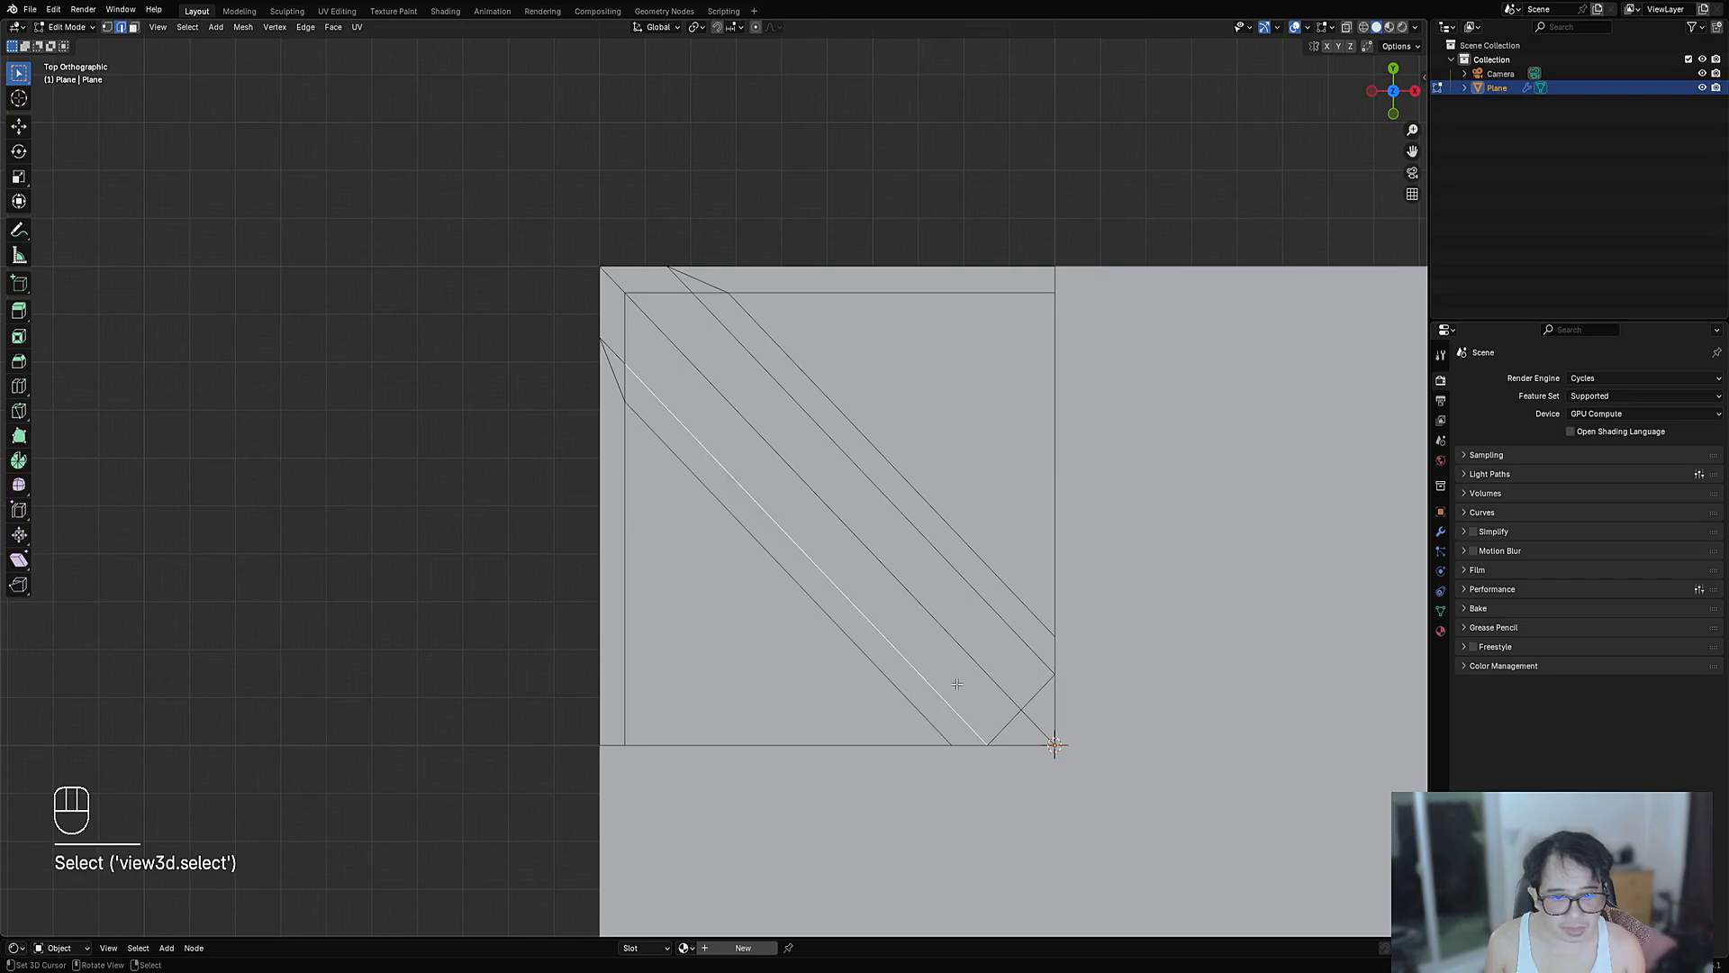
pyautogui.rightClick(931, 720)
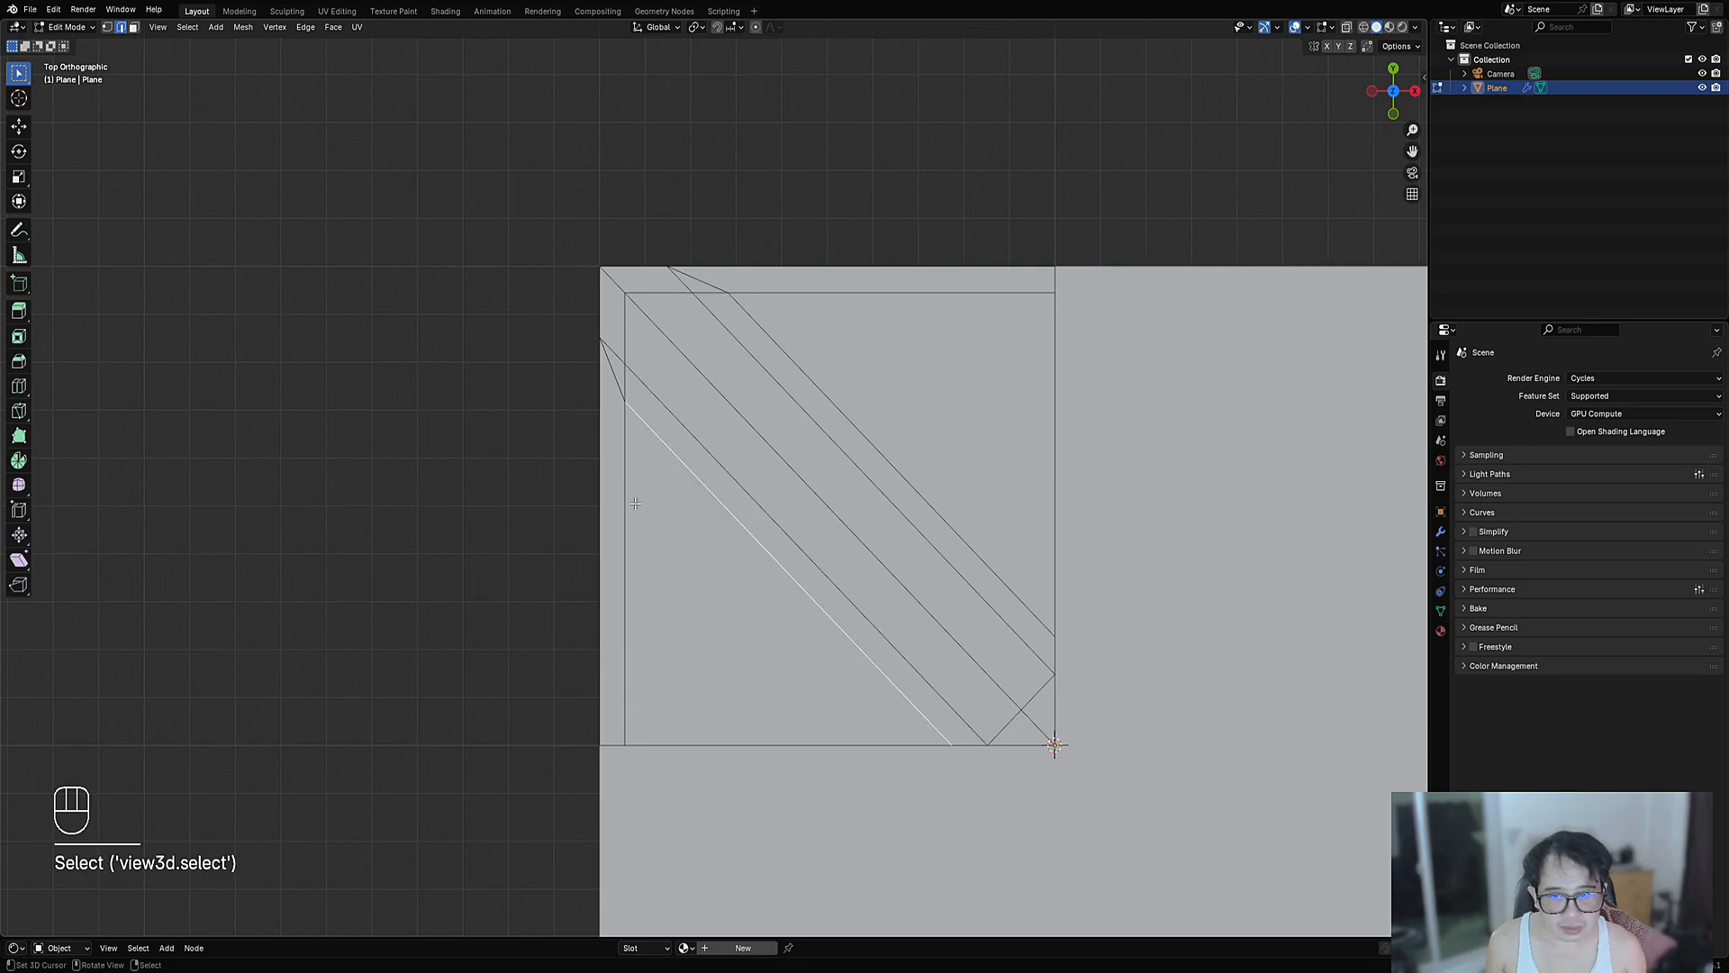
pyautogui.keyDown('alt'); pyautogui.keyDown('shift'); pyautogui.rightClick(662, 437); pyautogui.keyUp('shift'); pyautogui.keyUp('alt')
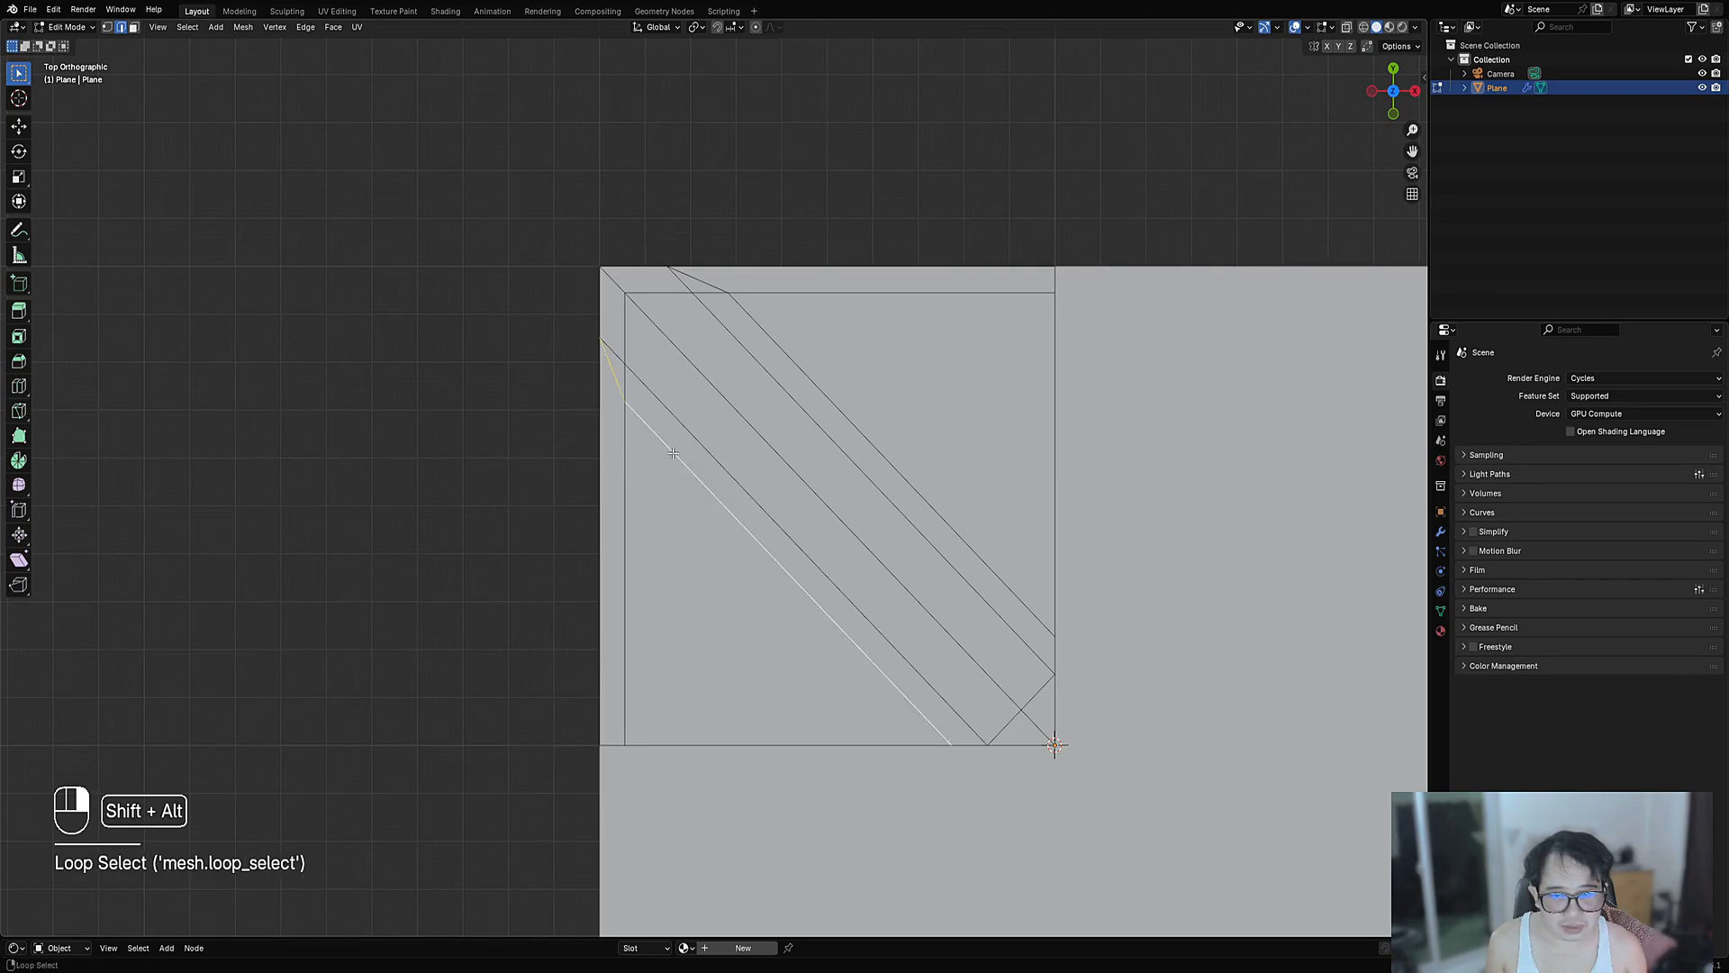
pyautogui.hotkey('ctrl', 'x')
pyautogui.keyDown('alt'); pyautogui.keyDown('shift'); pyautogui.rightClick(806, 371); pyautogui.keyUp('shift'); pyautogui.keyUp('alt')
pyautogui.hotkey('ctrl', 'x')
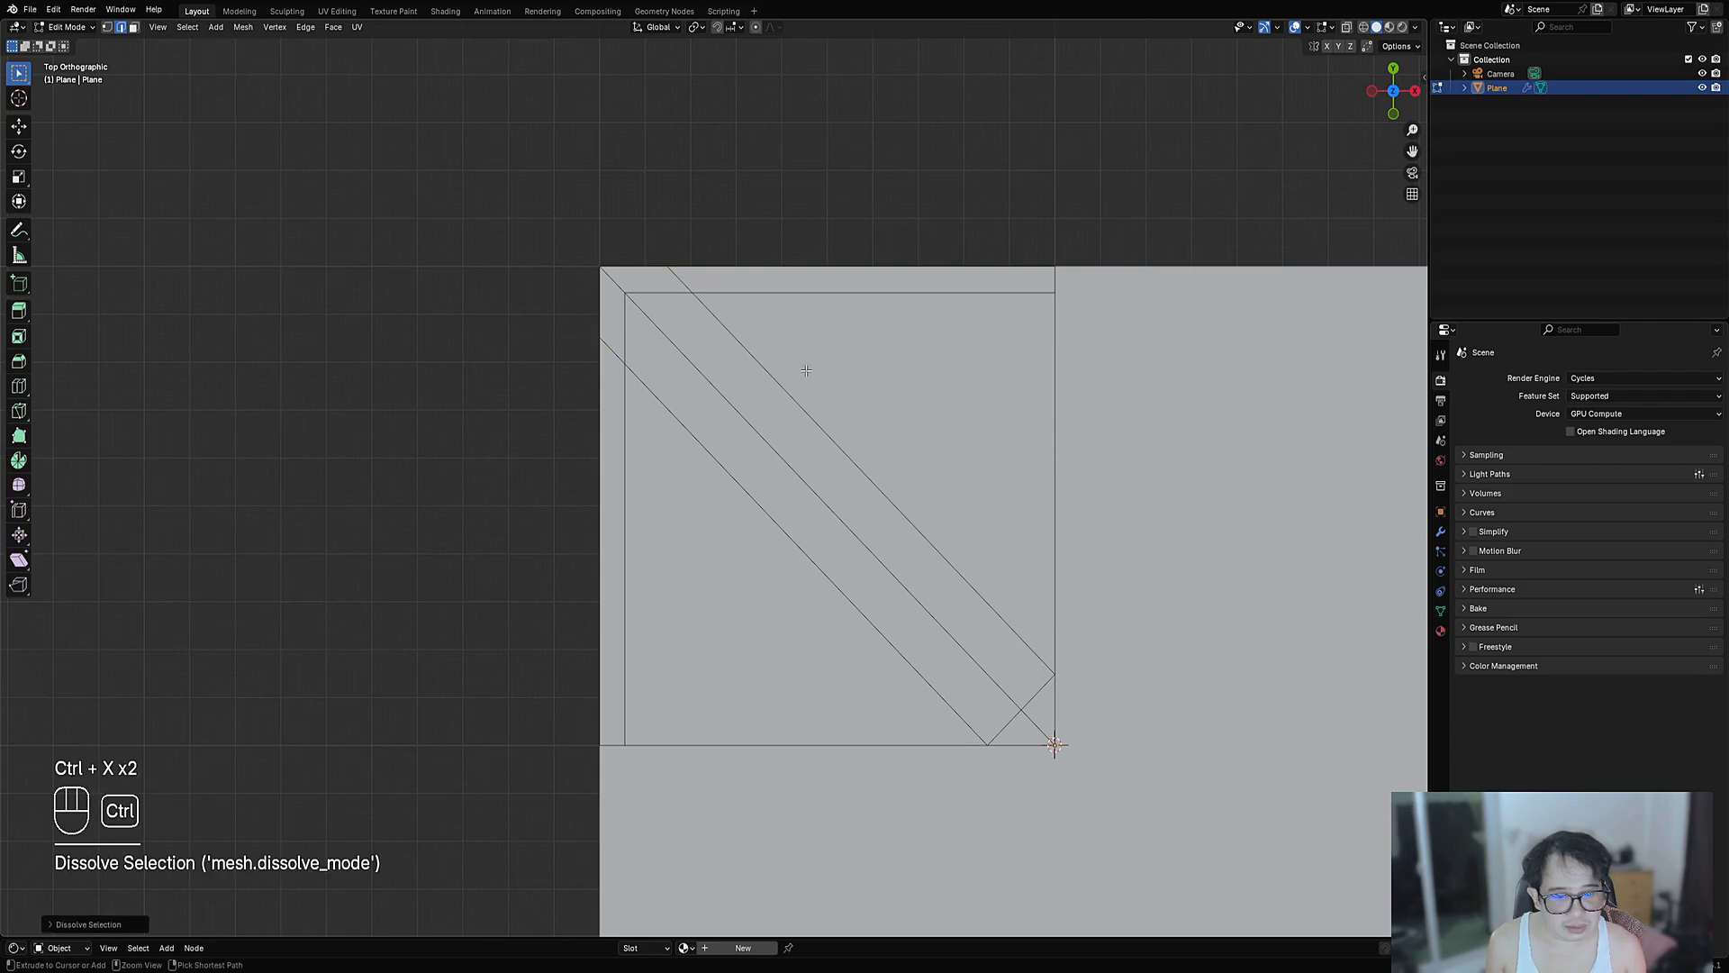
pyautogui.rightClick(1027, 711)
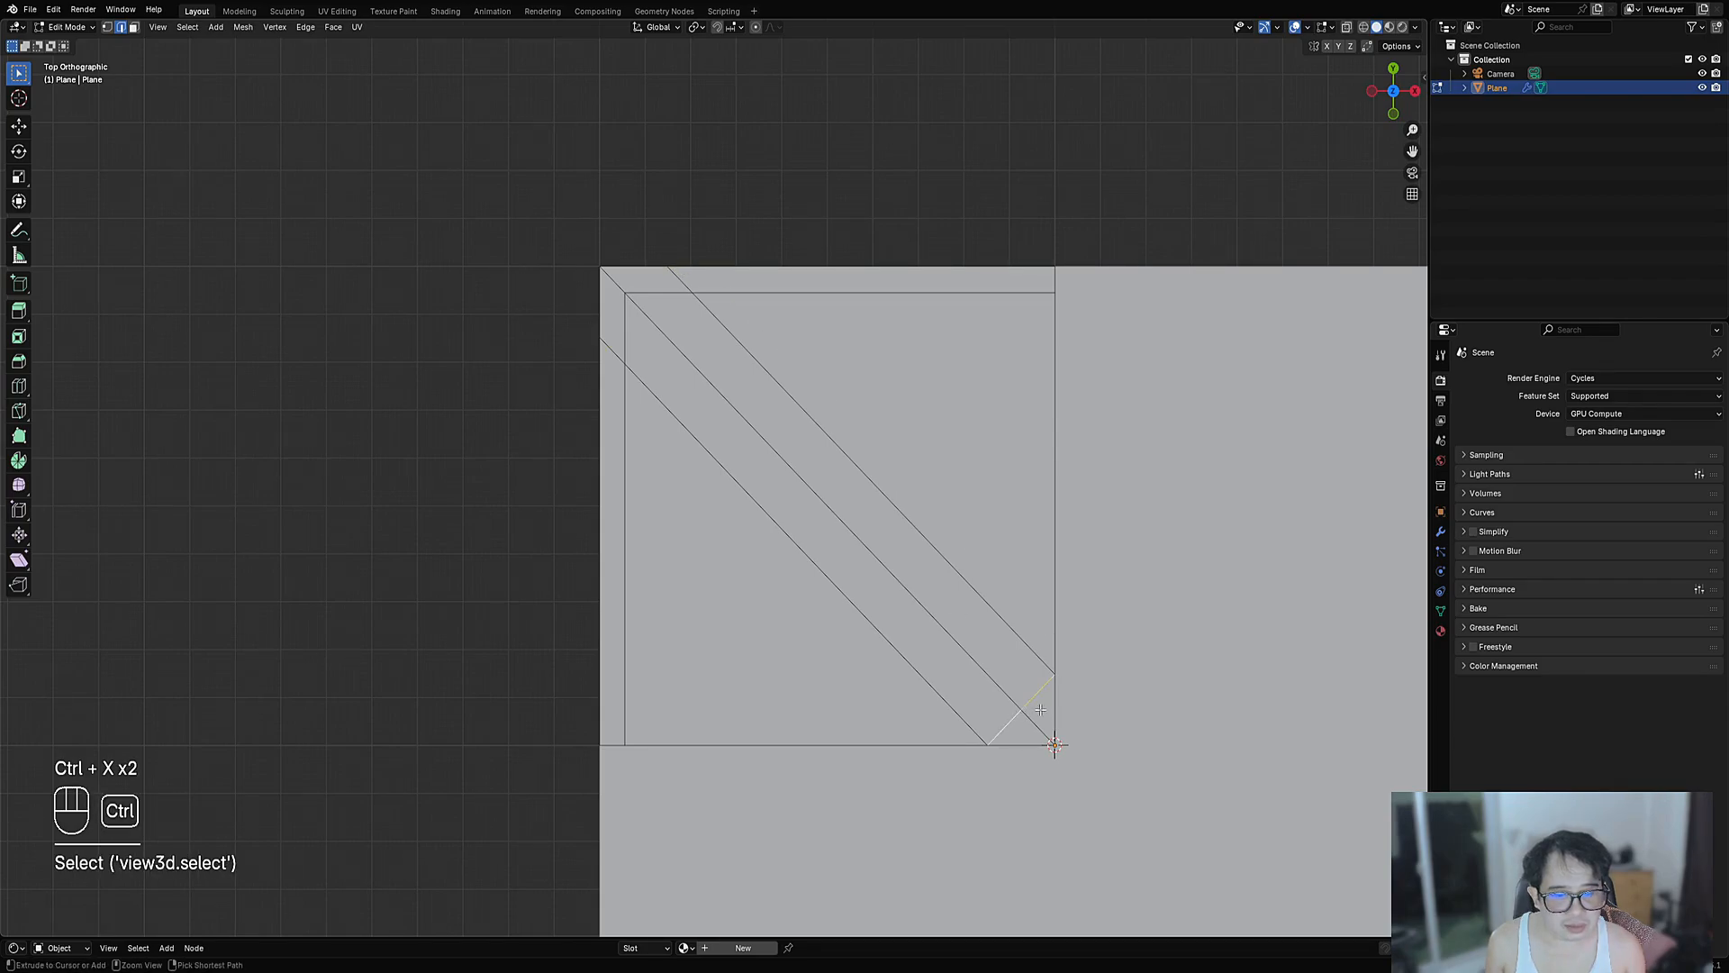
pyautogui.hotkey('ctrl', 'x')
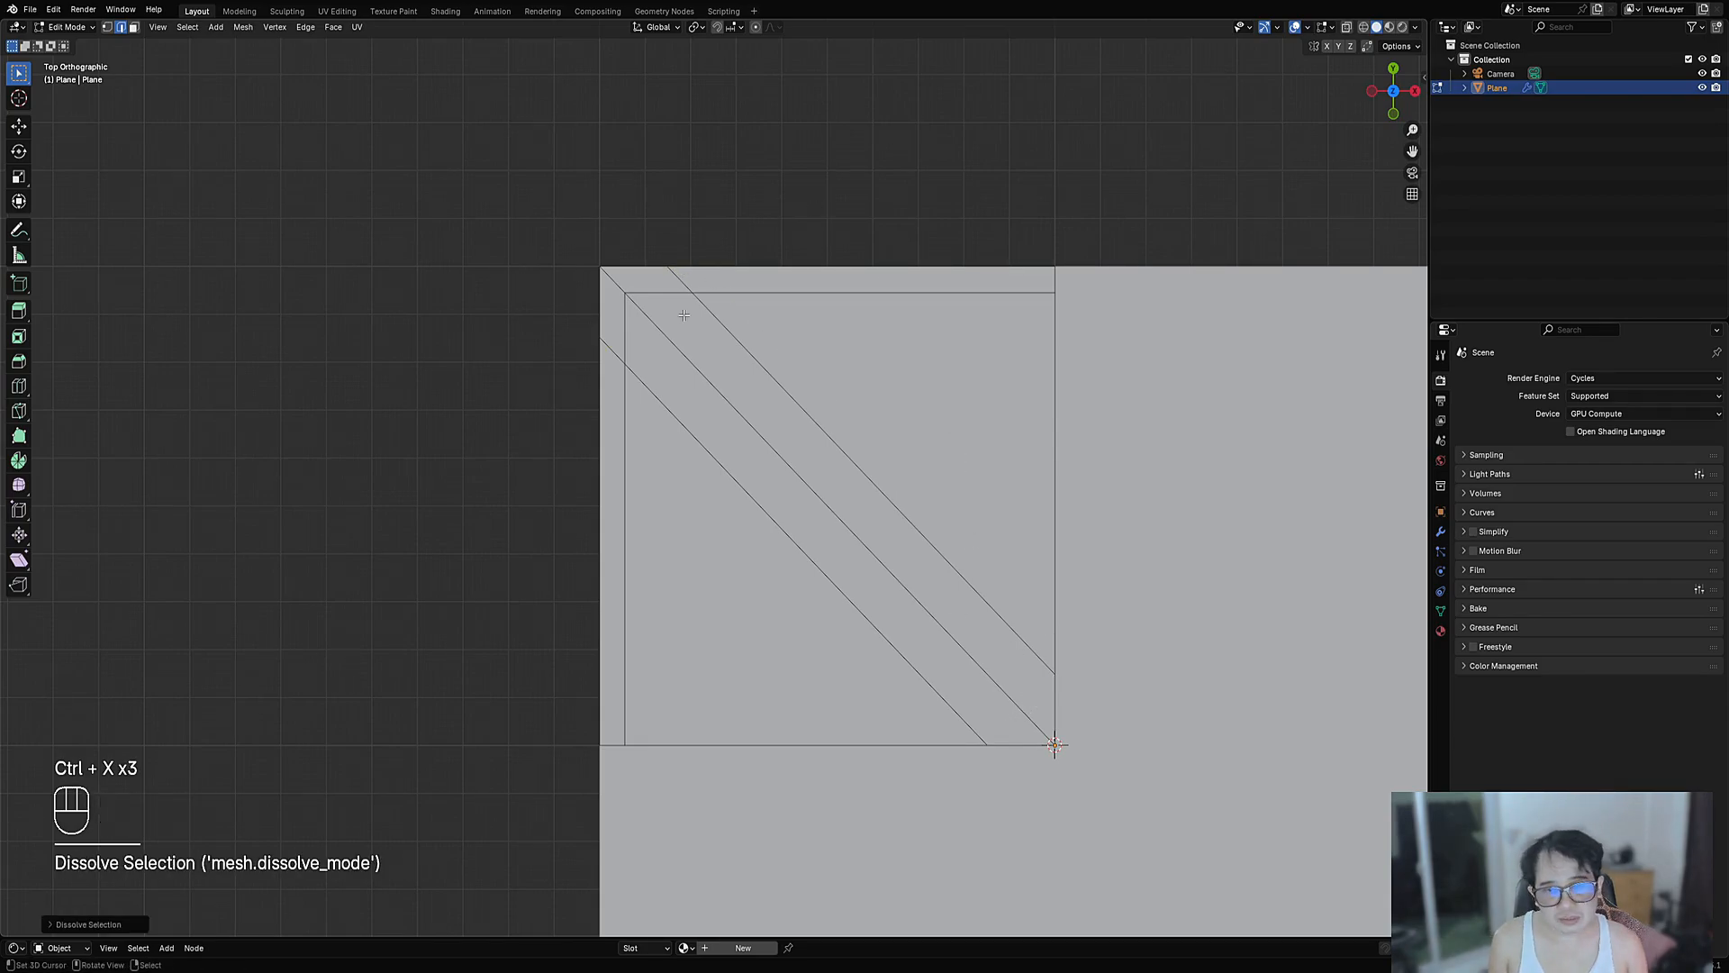
pyautogui.scroll(-4, 694, 315)
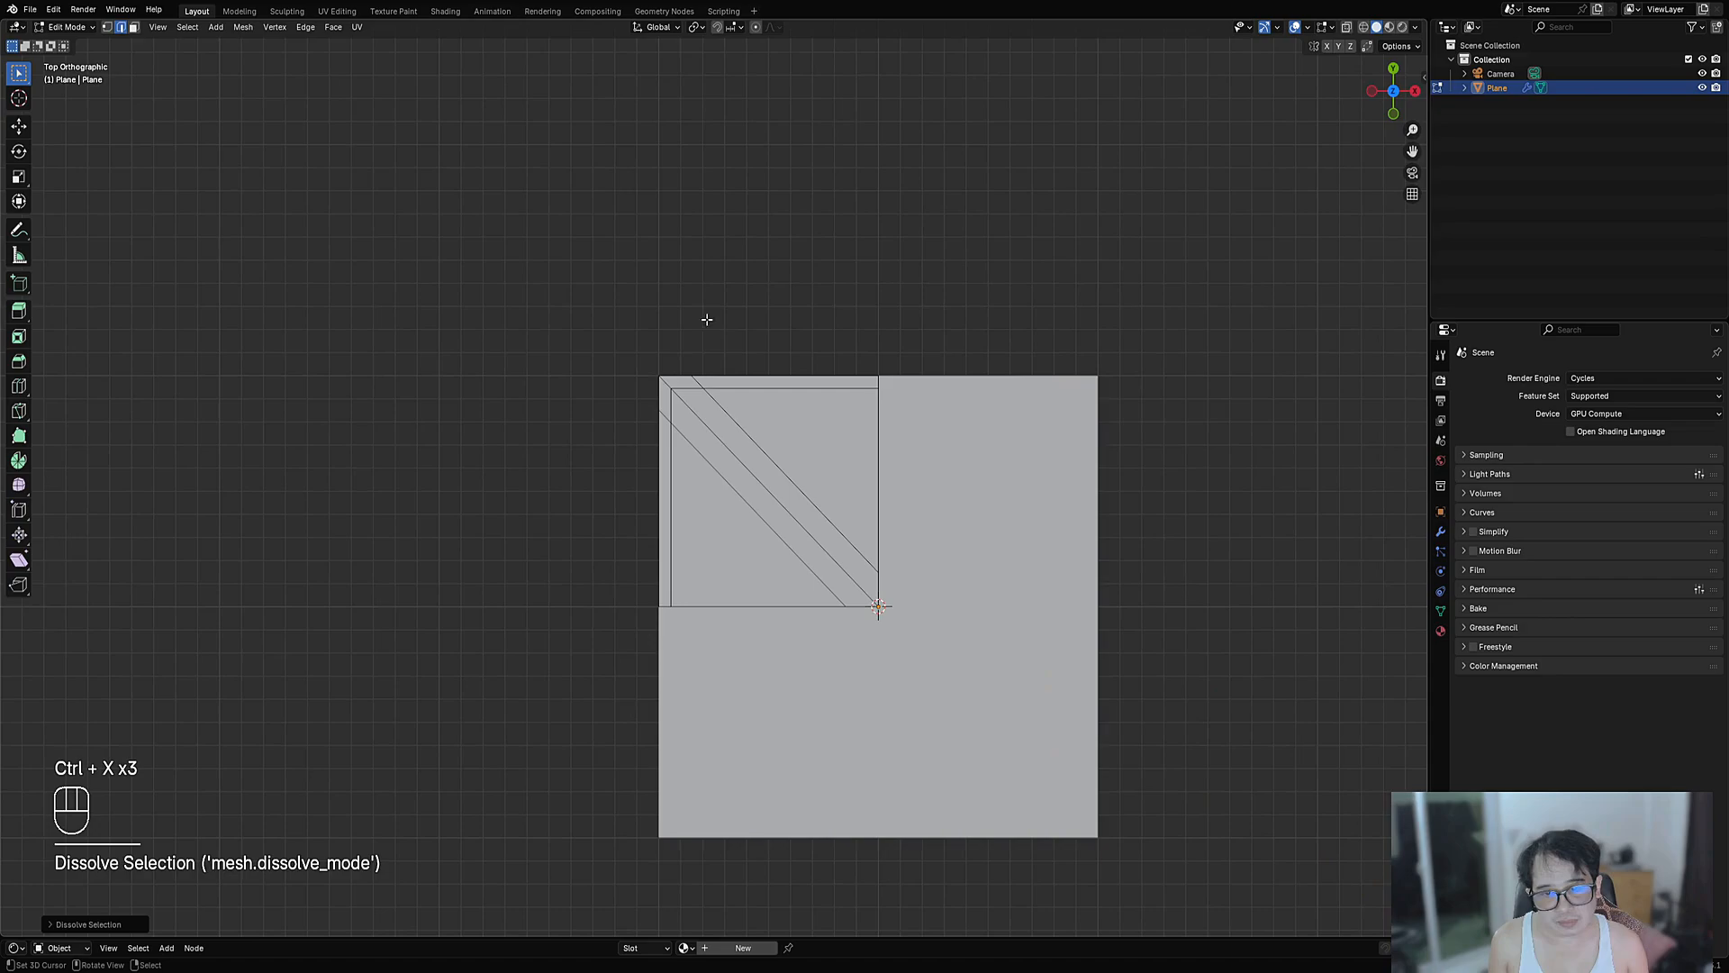
pyautogui.scroll(3, 707, 316)
# - Select the diagonal strip faces, the corner faces and the left and top border strips
pyautogui.moveTo(711, 317); pyautogui.dragTo(834, 453, button='middle')
pyautogui.scroll(2, 834, 452)
pyautogui.press('3')
pyautogui.click(1059, 741)
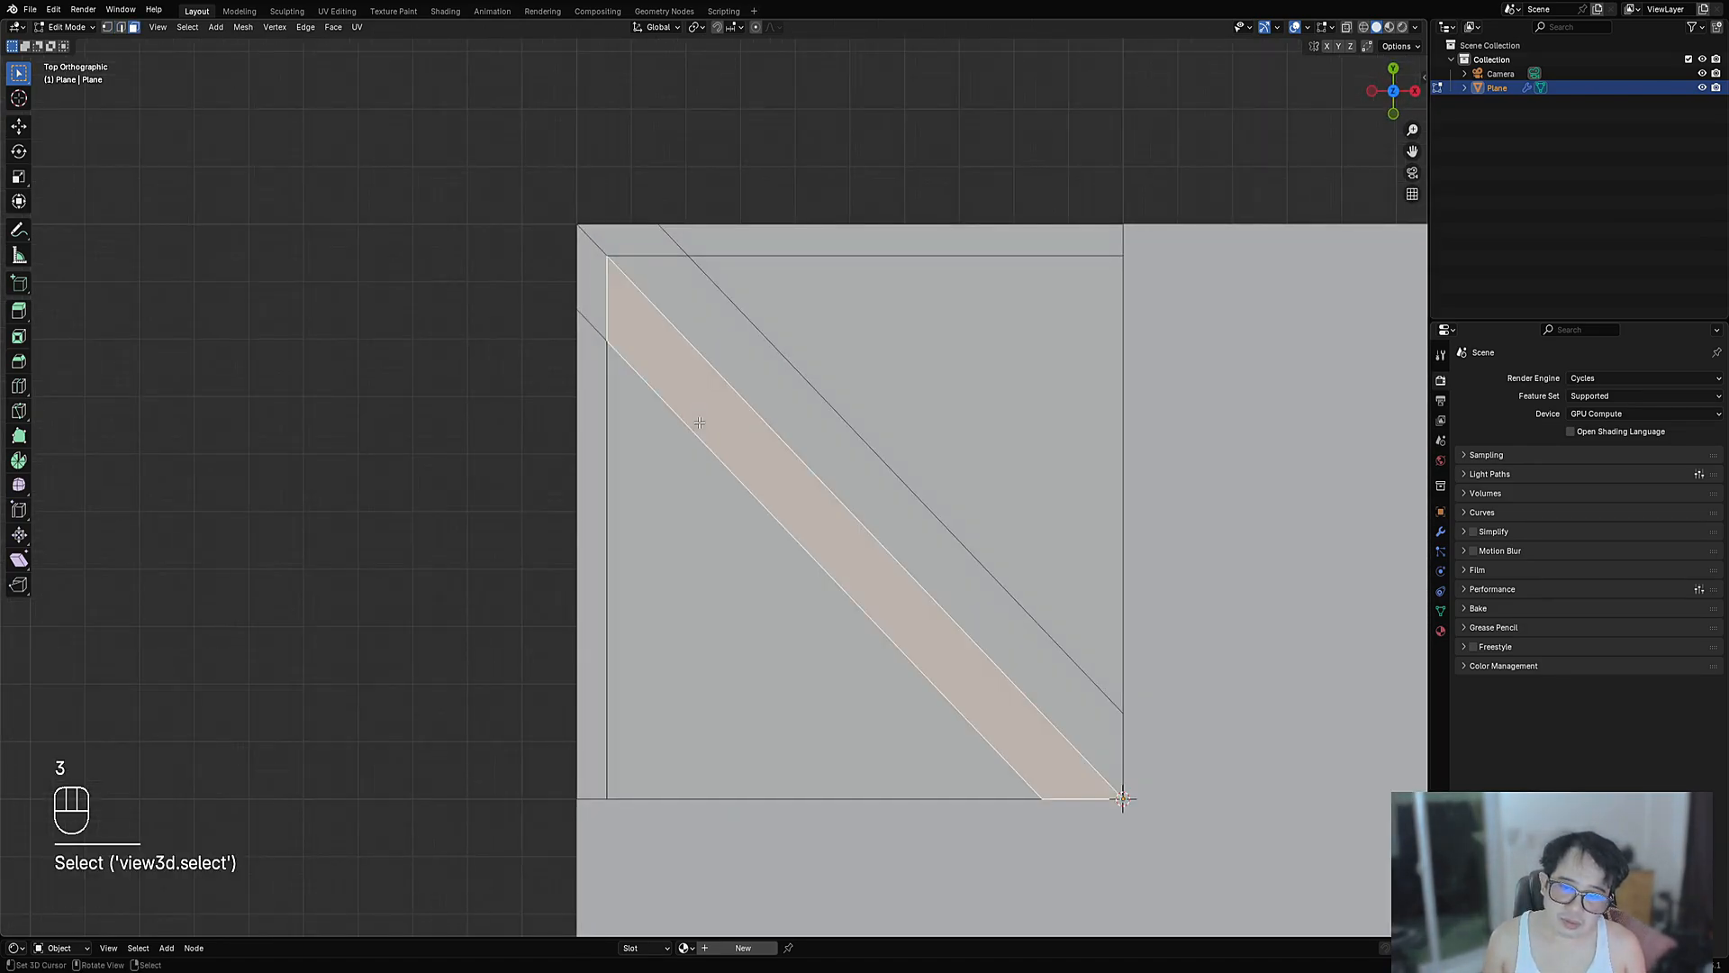
pyautogui.keyDown('shift'); pyautogui.click(770, 363); pyautogui.keyUp('shift')
pyautogui.keyDown('shift'); pyautogui.rightClick(636, 235); pyautogui.keyUp('shift')
pyautogui.keyDown('shift'); pyautogui.rightClick(592, 290); pyautogui.keyUp('shift')
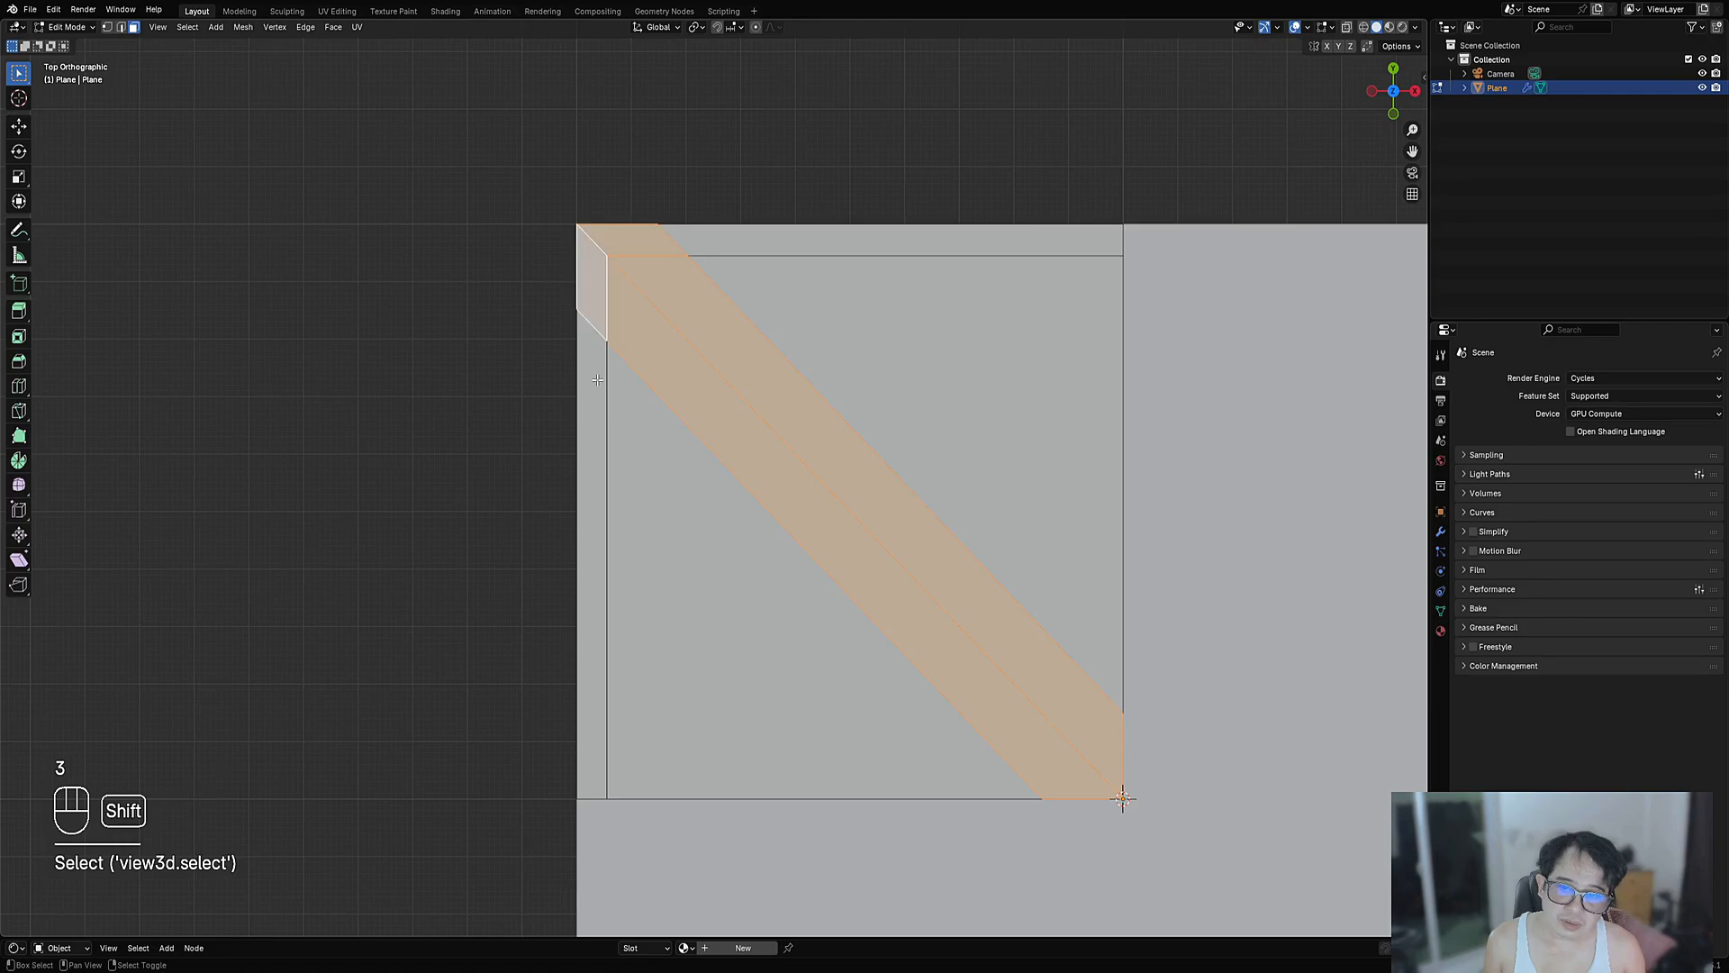
pyautogui.keyDown('shift'); pyautogui.rightClick(593, 365); pyautogui.keyUp('shift')
pyautogui.keyDown('shift'); pyautogui.click(749, 244); pyautogui.keyUp('shift')
pyautogui.keyDown('shift'); pyautogui.moveTo(749, 244); pyautogui.dragTo(575, 382, button='middle'); pyautogui.keyUp('shift')
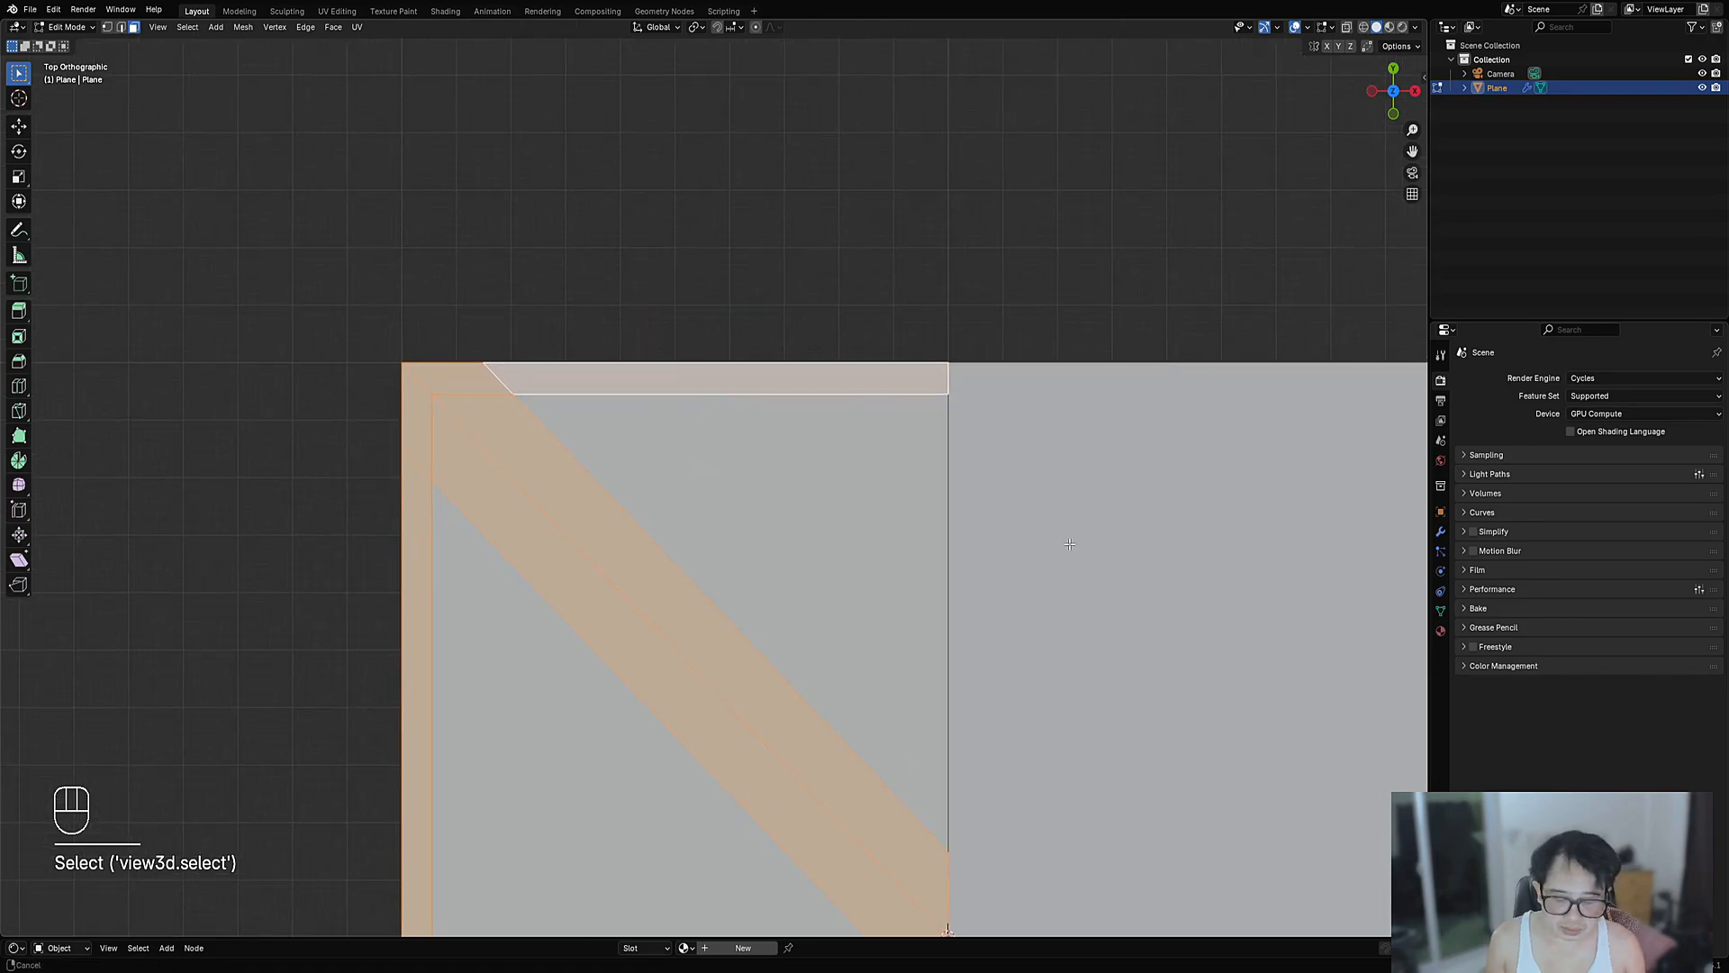
# - Inset the selected strips as one boundary region and shrink them inward with Alt+S
pyautogui.press('i')
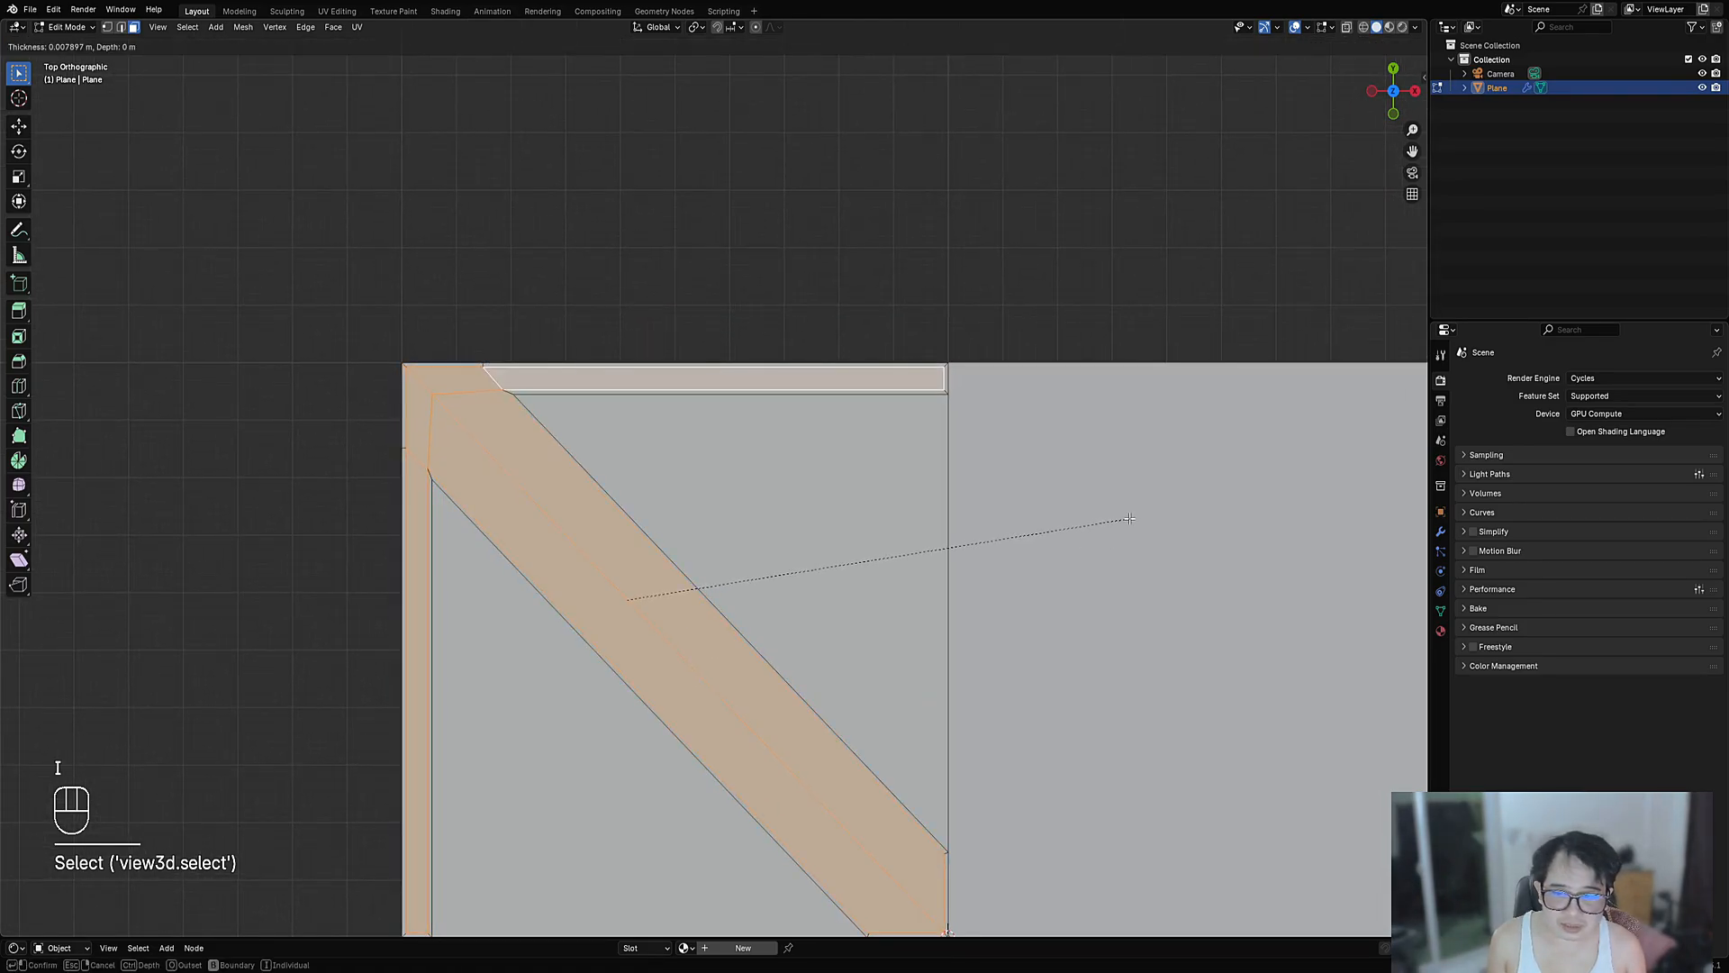
pyautogui.click(1129, 519)
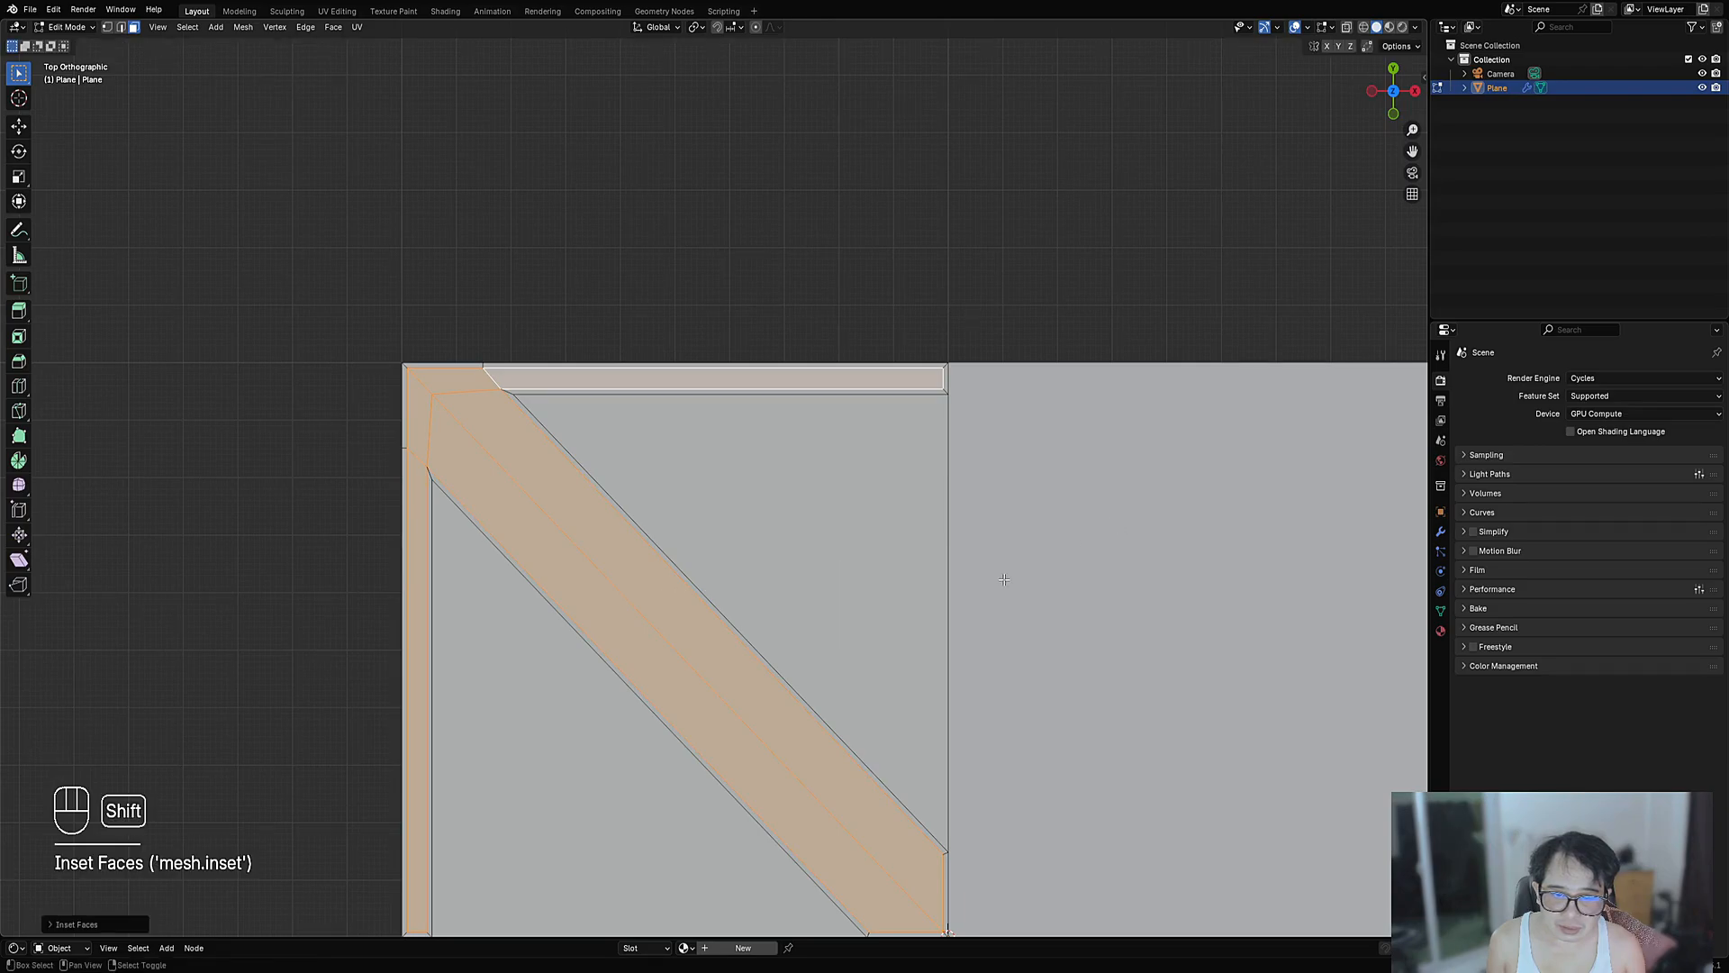
pyautogui.keyDown('shift'); pyautogui.moveTo(1000, 576); pyautogui.dragTo(976, 374, button='middle'); pyautogui.keyUp('shift')
pyautogui.hotkey('ctrl', 'z')
pyautogui.scroll(2, 1127, 551)
pyautogui.press('i')
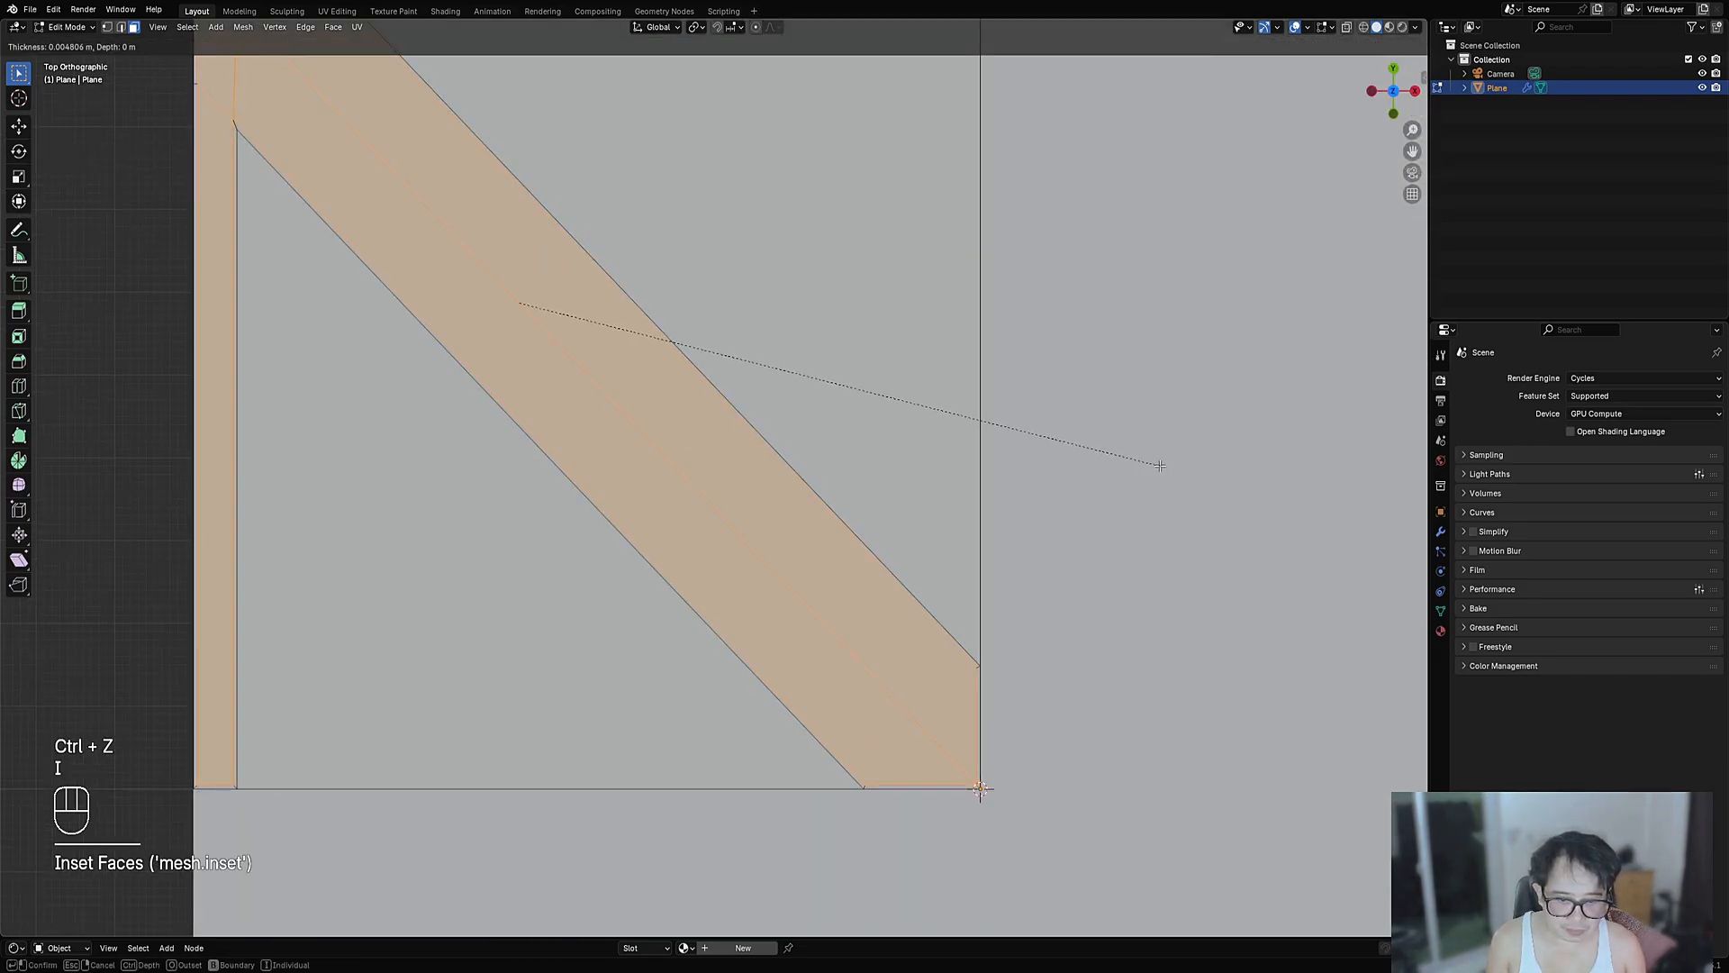
pyautogui.press('b')
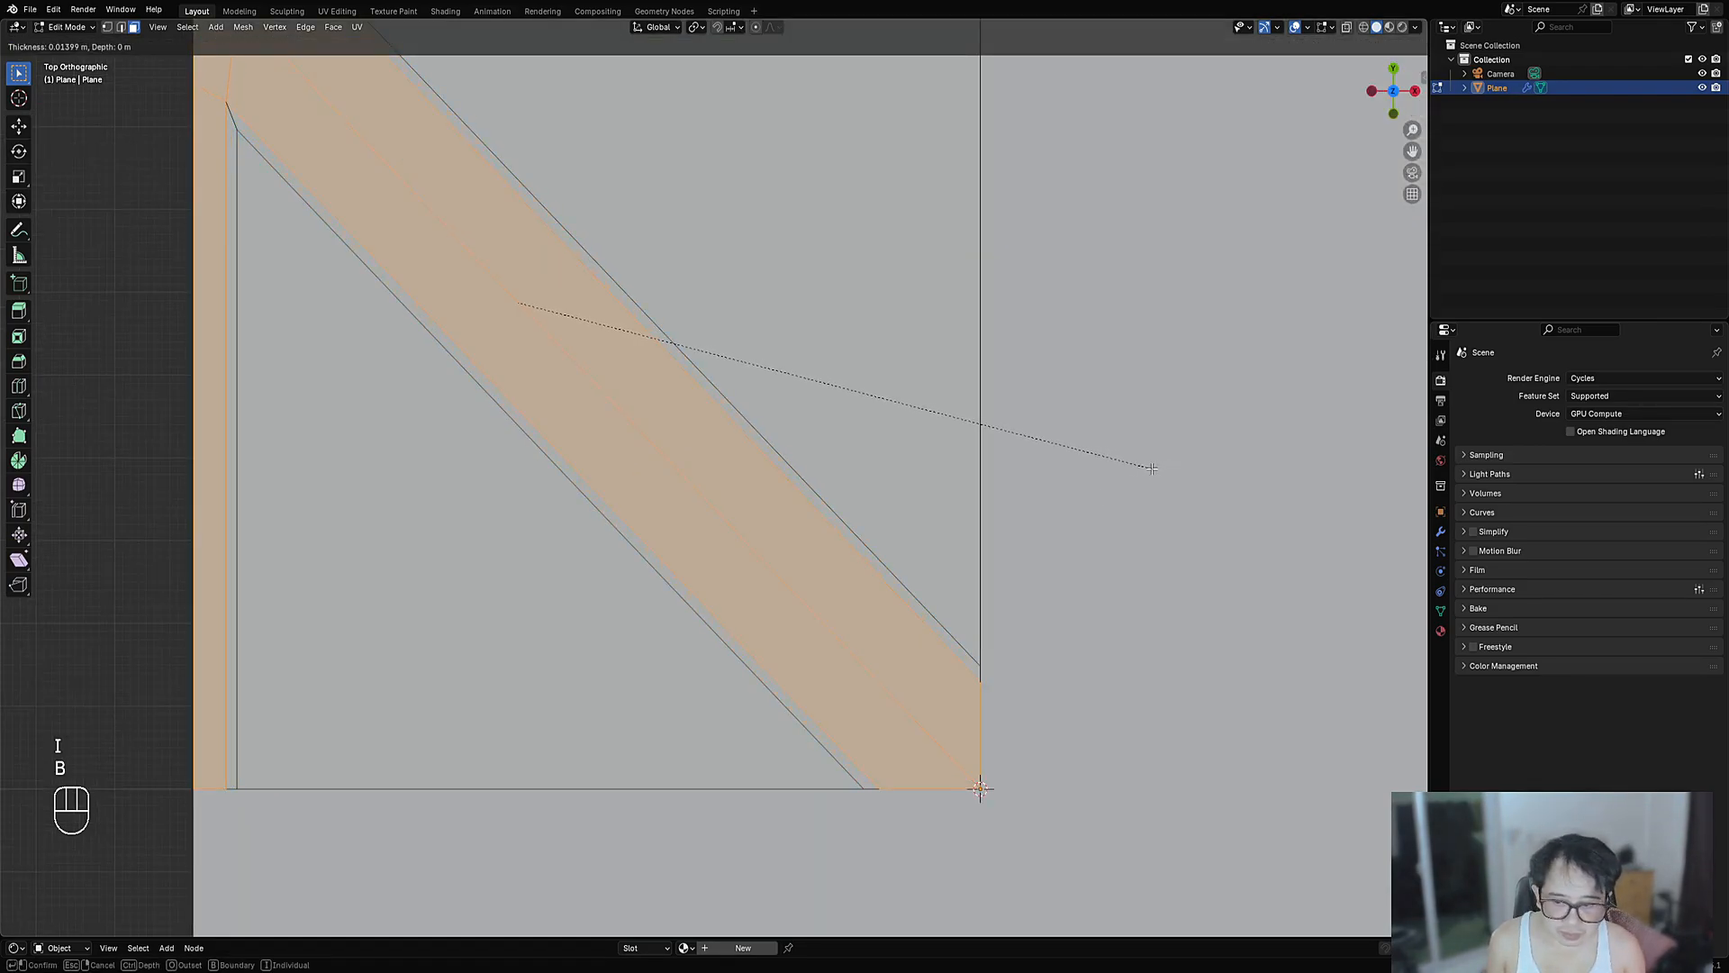
pyautogui.click(1152, 467)
pyautogui.hotkey('alt', 's')
pyautogui.click(1152, 467)
# - Connect the left brace-corner vertex to the top corner vertex with a new edge
pyautogui.scroll(-5, 873, 414)
pyautogui.press('Tab')
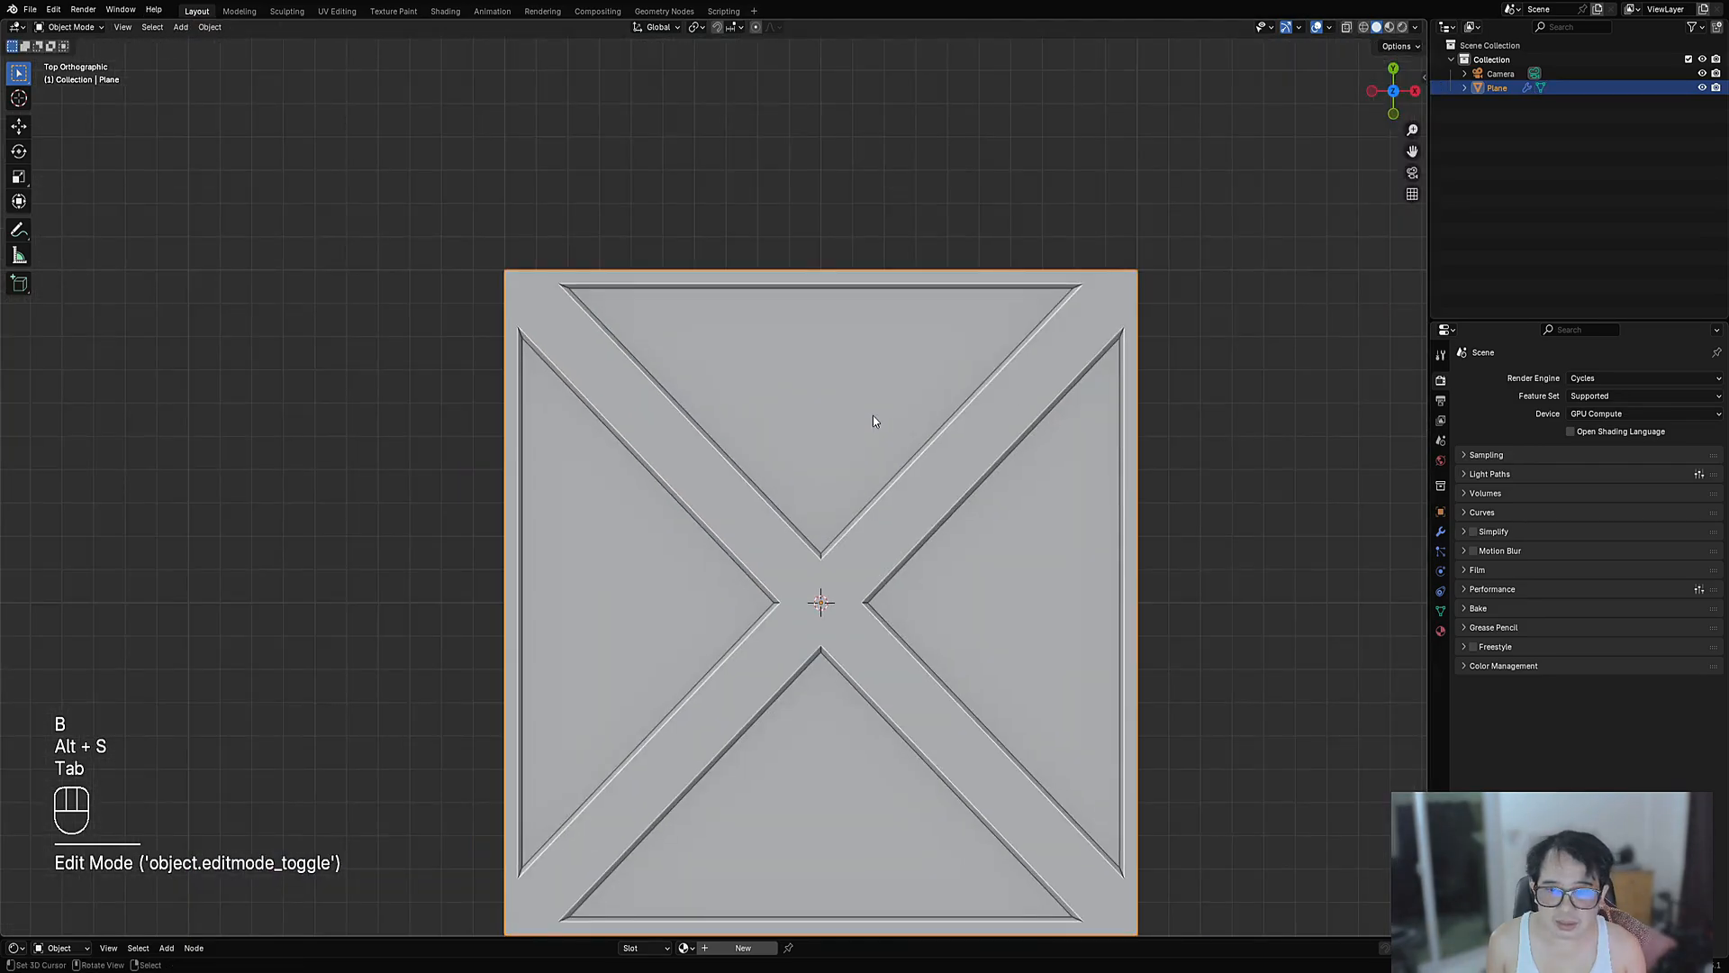
pyautogui.scroll(-2, 901, 468)
pyautogui.scroll(3, 916, 526)
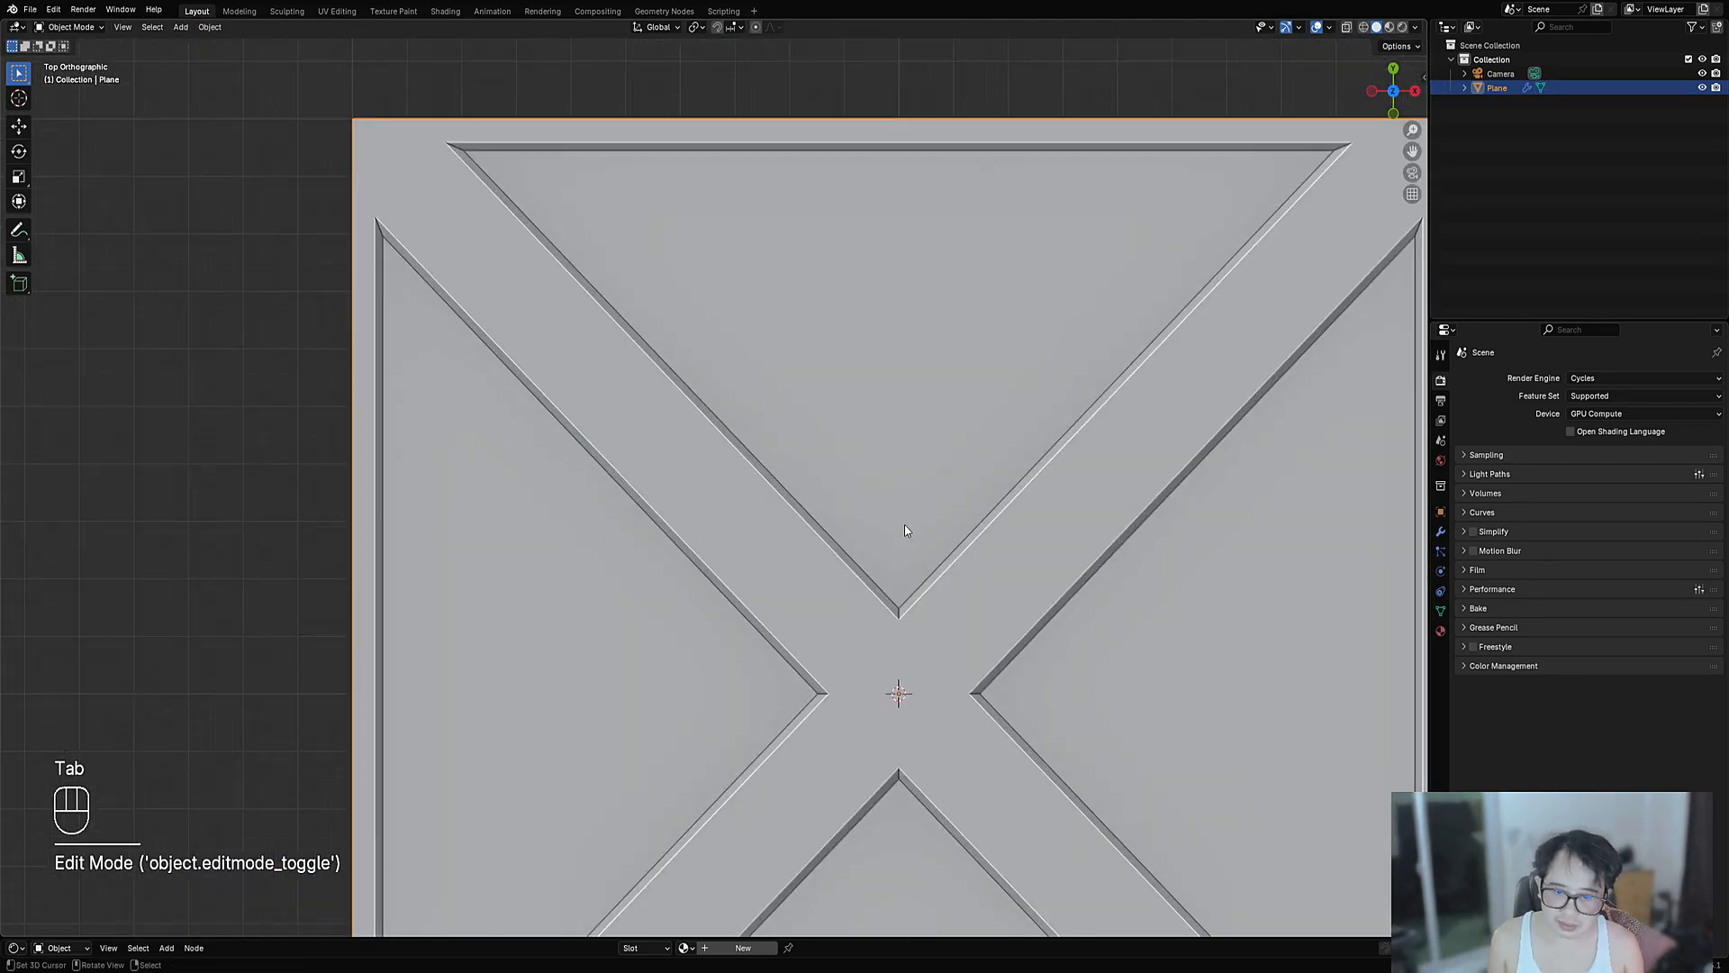
pyautogui.scroll(-3, 904, 524)
pyautogui.press('Tab')
pyautogui.hotkey('alt', 'a')
pyautogui.press('1')
pyautogui.keyDown('shift'); pyautogui.moveTo(905, 523); pyautogui.dragTo(1059, 650, button='middle'); pyautogui.keyUp('shift')
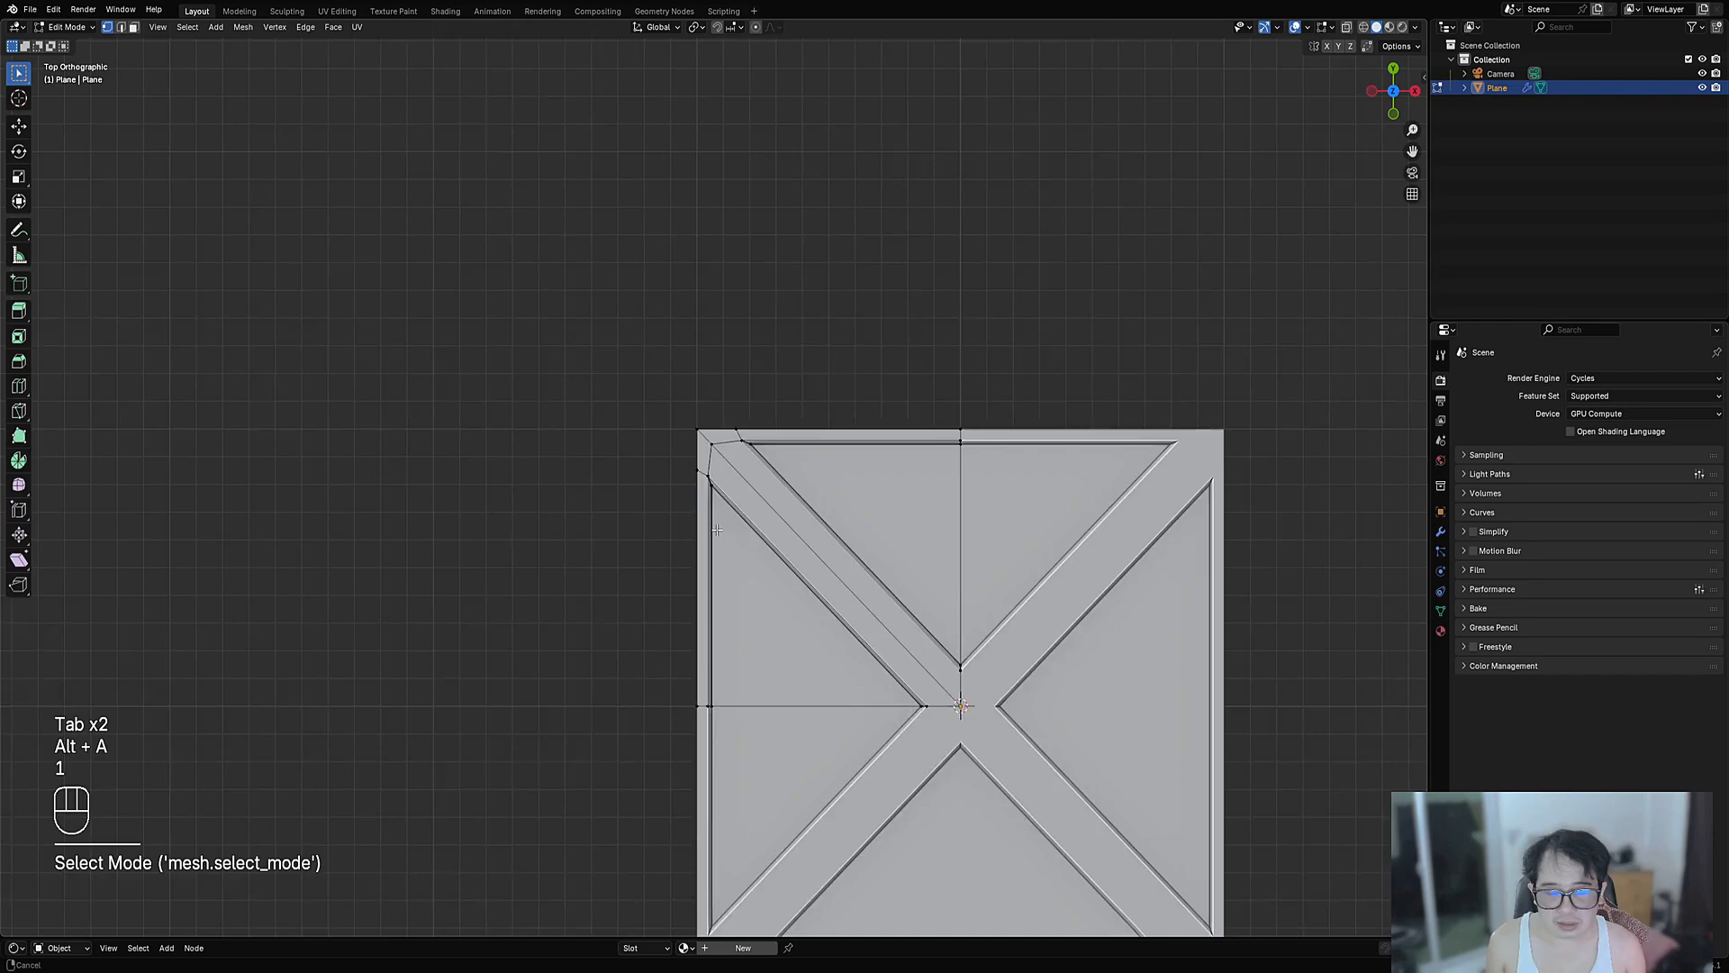
pyautogui.scroll(6, 733, 494)
pyautogui.press('1')
pyautogui.click(675, 563)
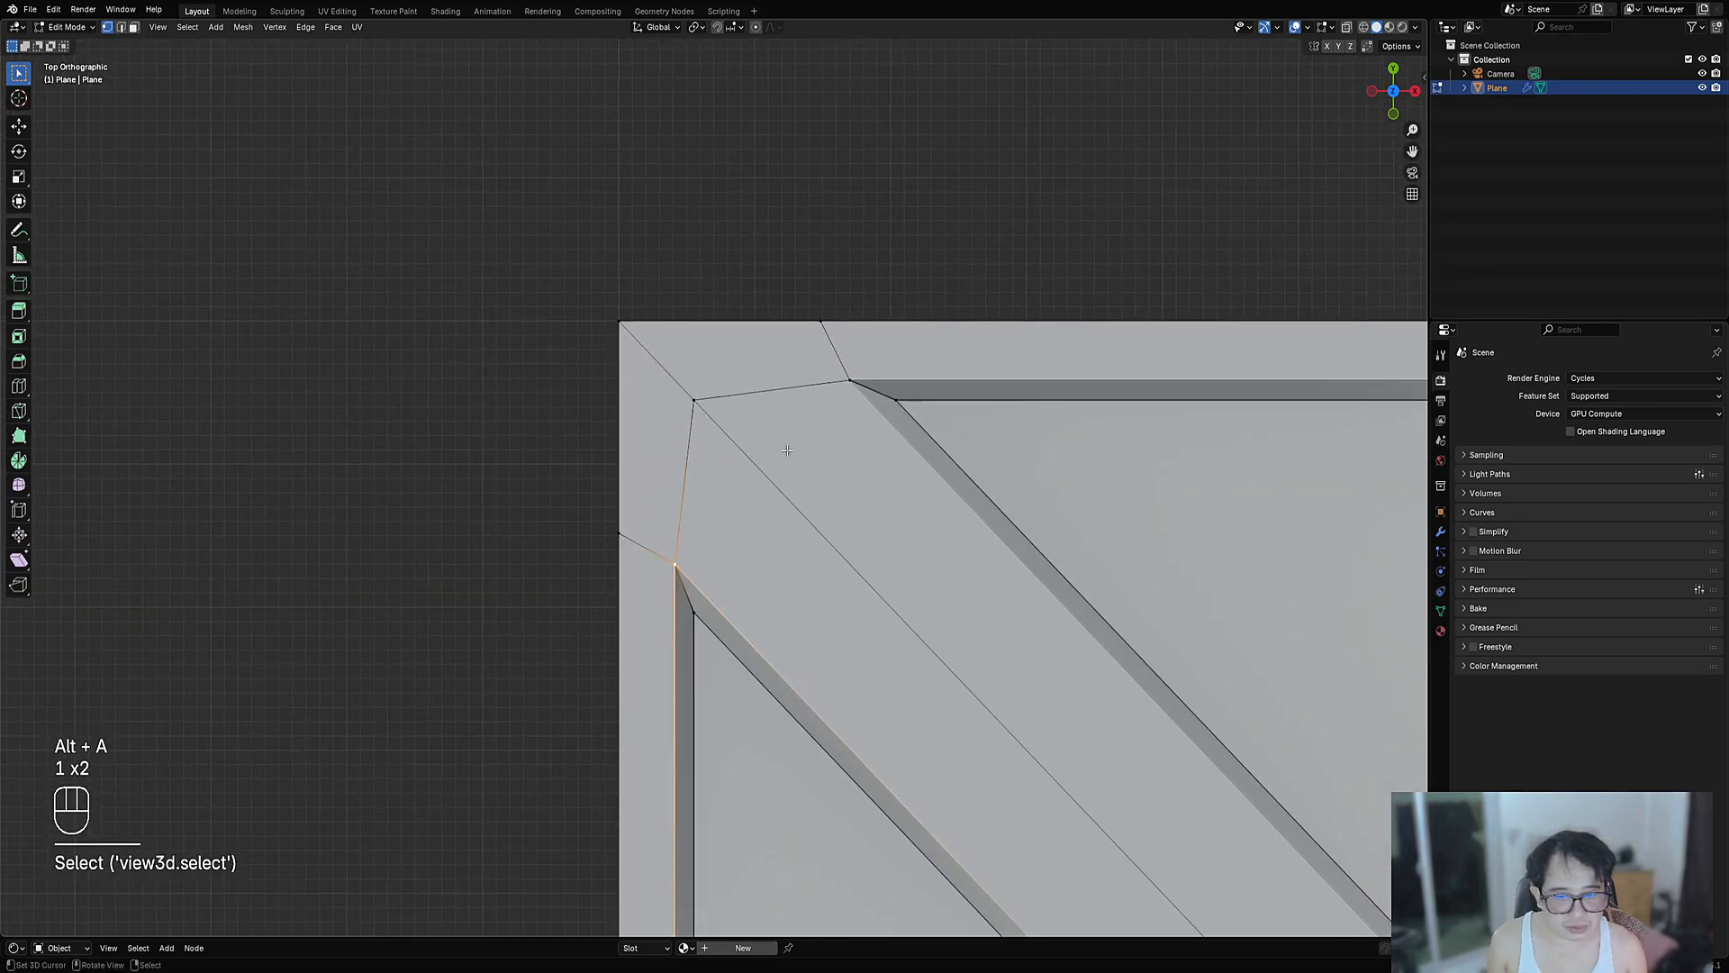
pyautogui.keyDown('shift'); pyautogui.click(824, 402); pyautogui.keyUp('shift')
pyautogui.press('j')
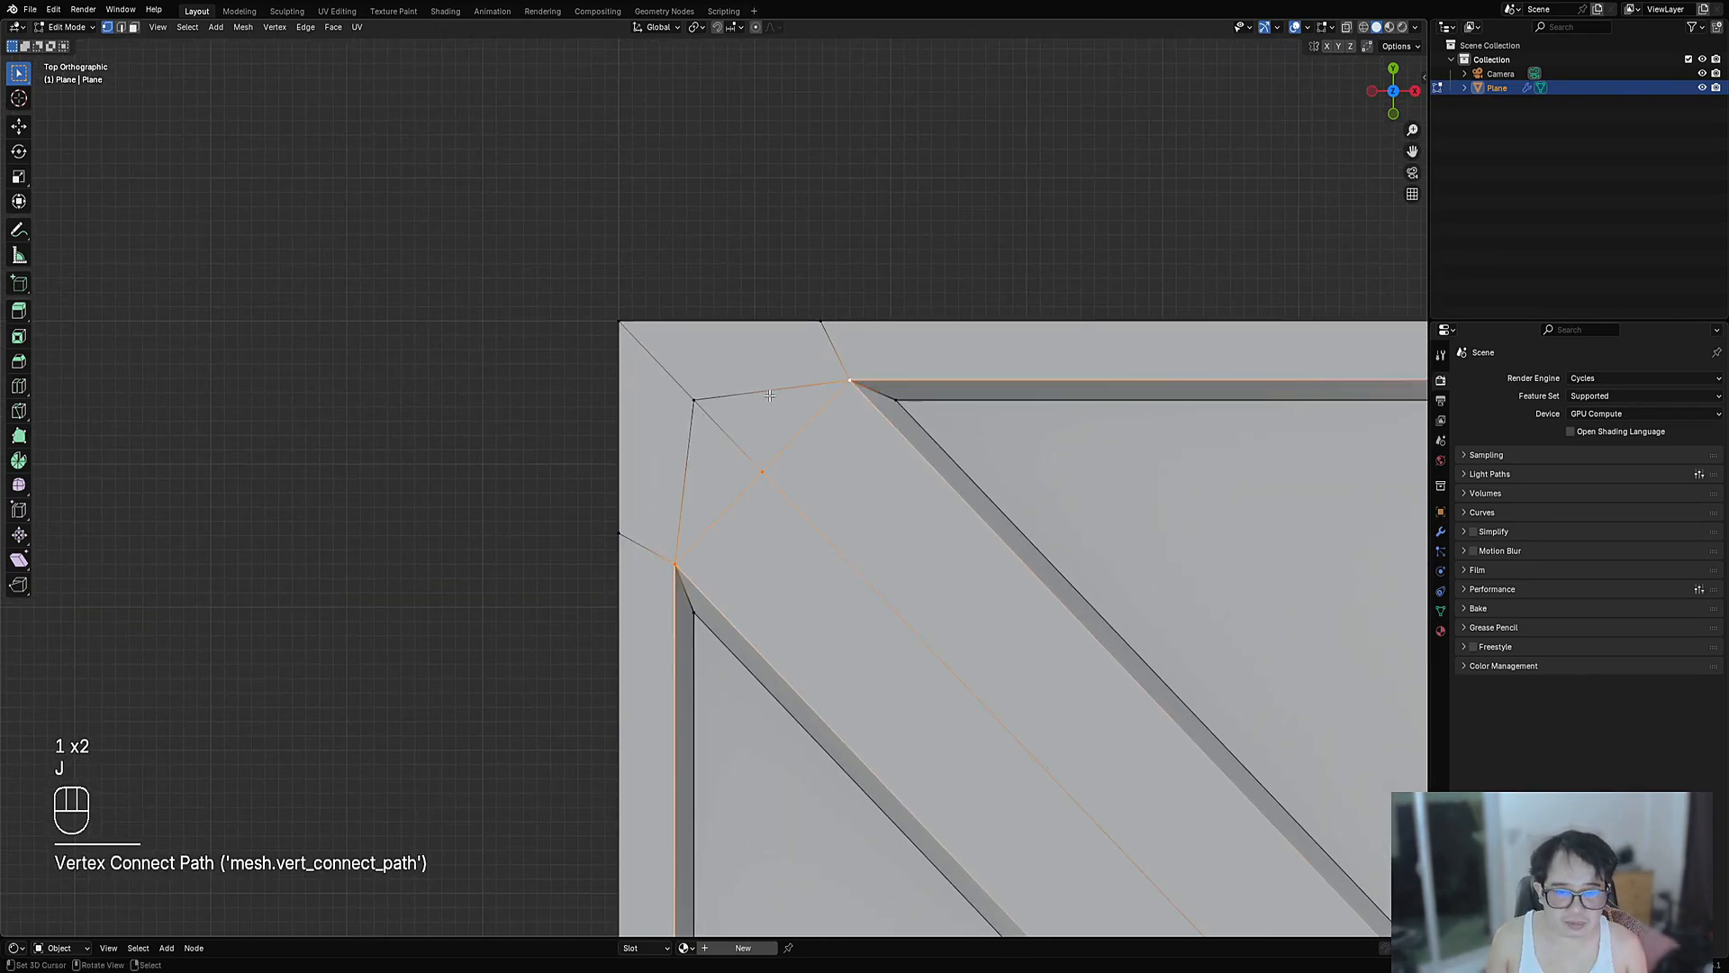
# - Dissolve the two old corner edges
pyautogui.press('2')
pyautogui.click(772, 399)
pyautogui.keyDown('shift'); pyautogui.click(699, 448); pyautogui.keyUp('shift')
pyautogui.hotkey('ctrl', 'x')
# - Knife-cut an angle-constrained edge from the top corner vertex to the left brace corner
pyautogui.press('1')
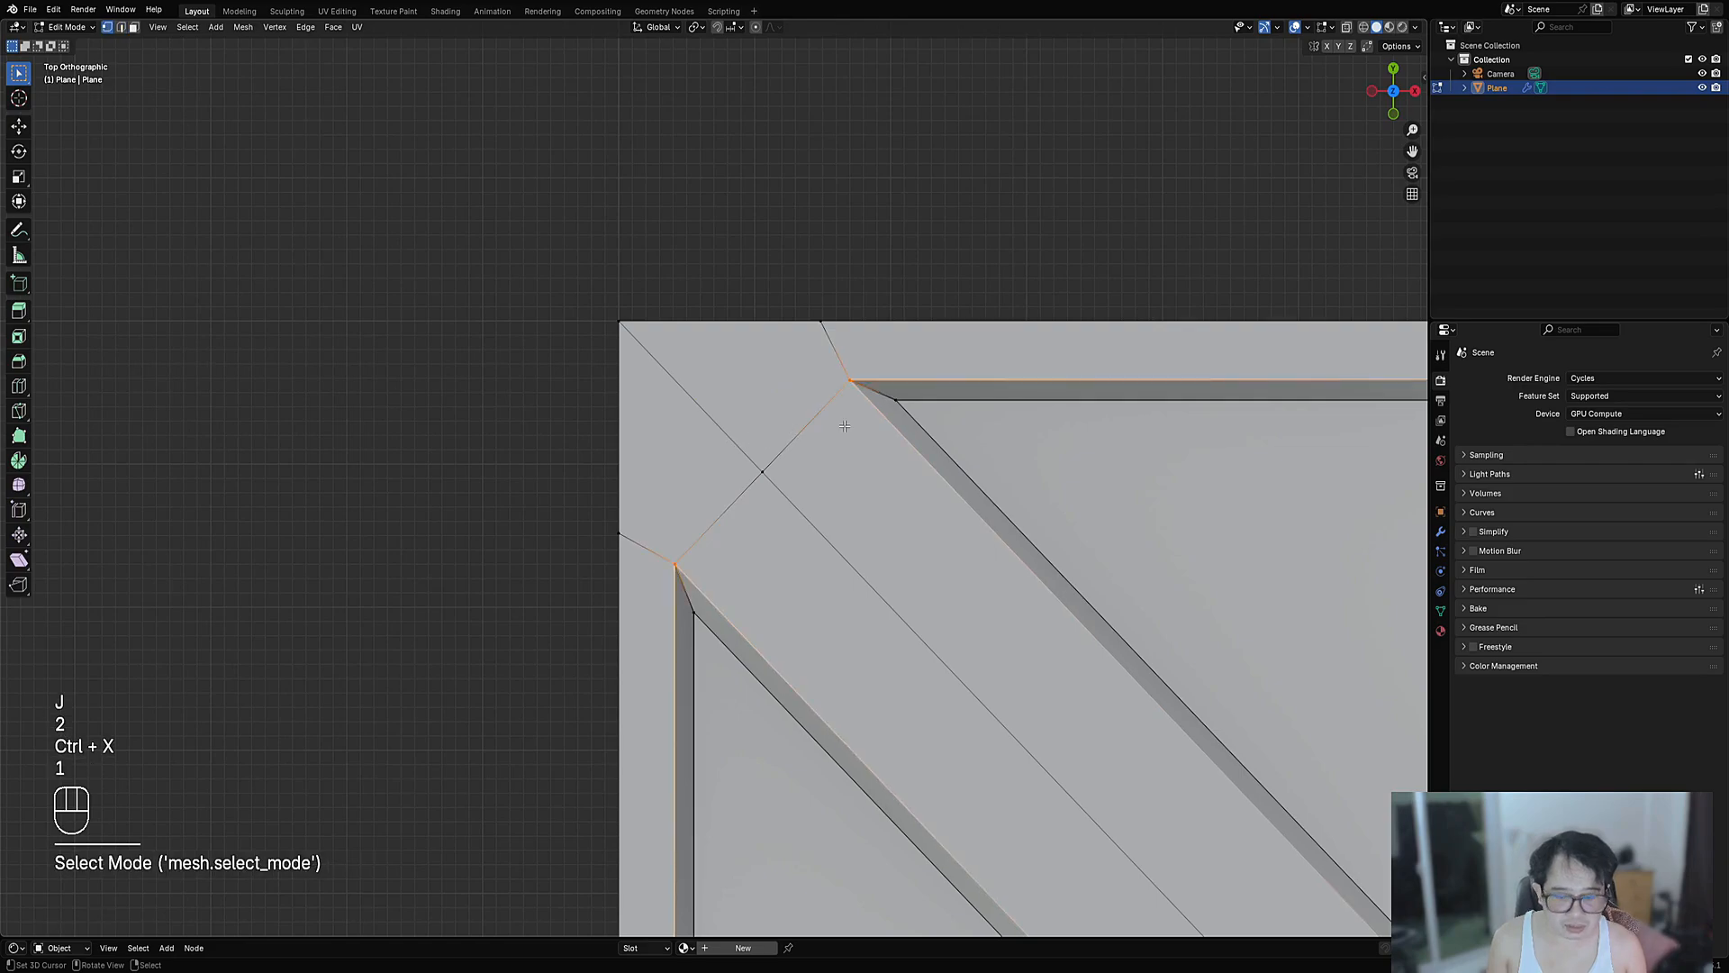
pyautogui.press('k')
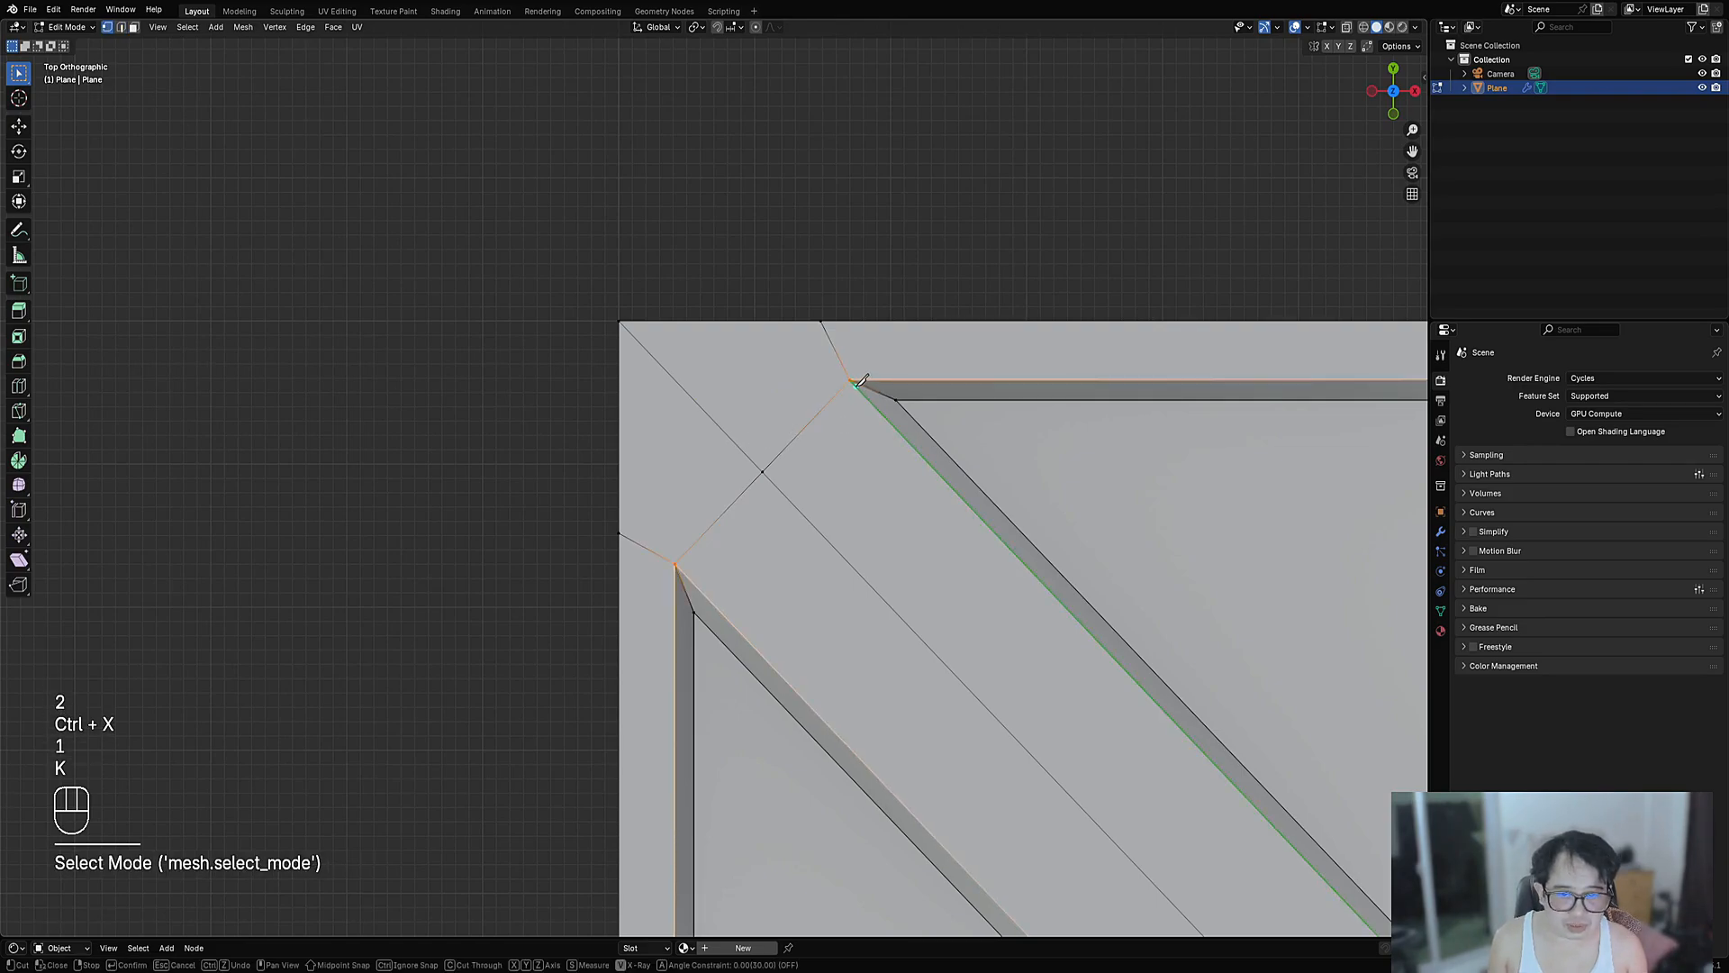
pyautogui.click(852, 380)
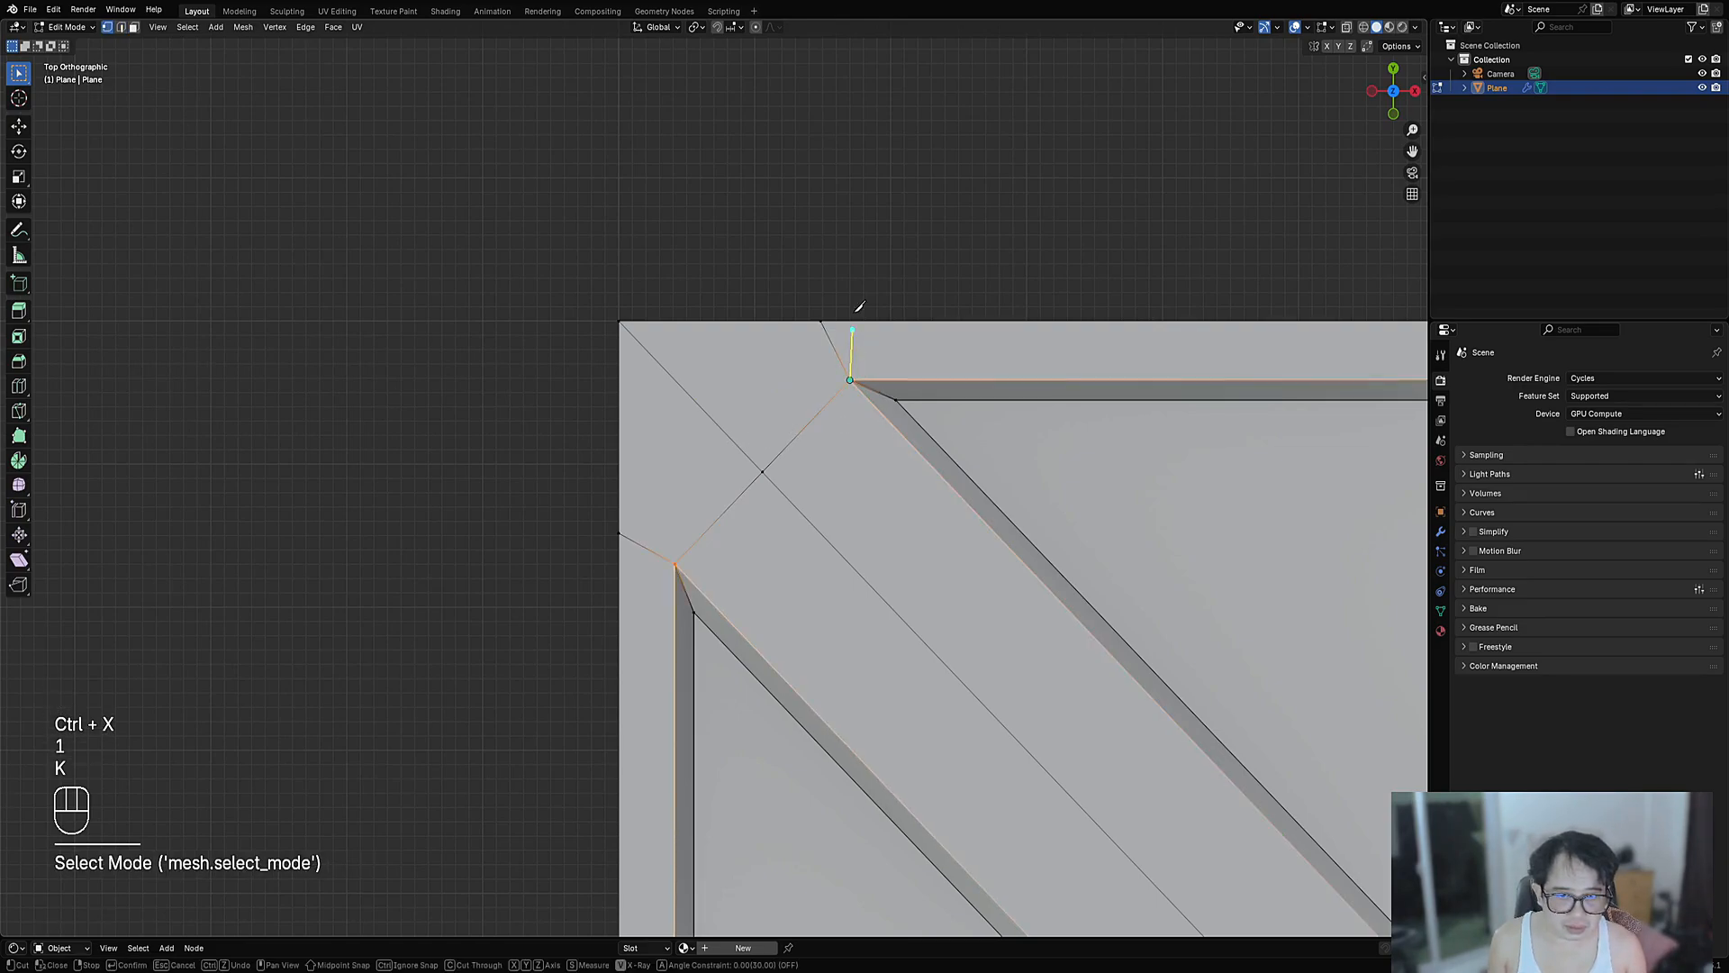
pyautogui.press('a')
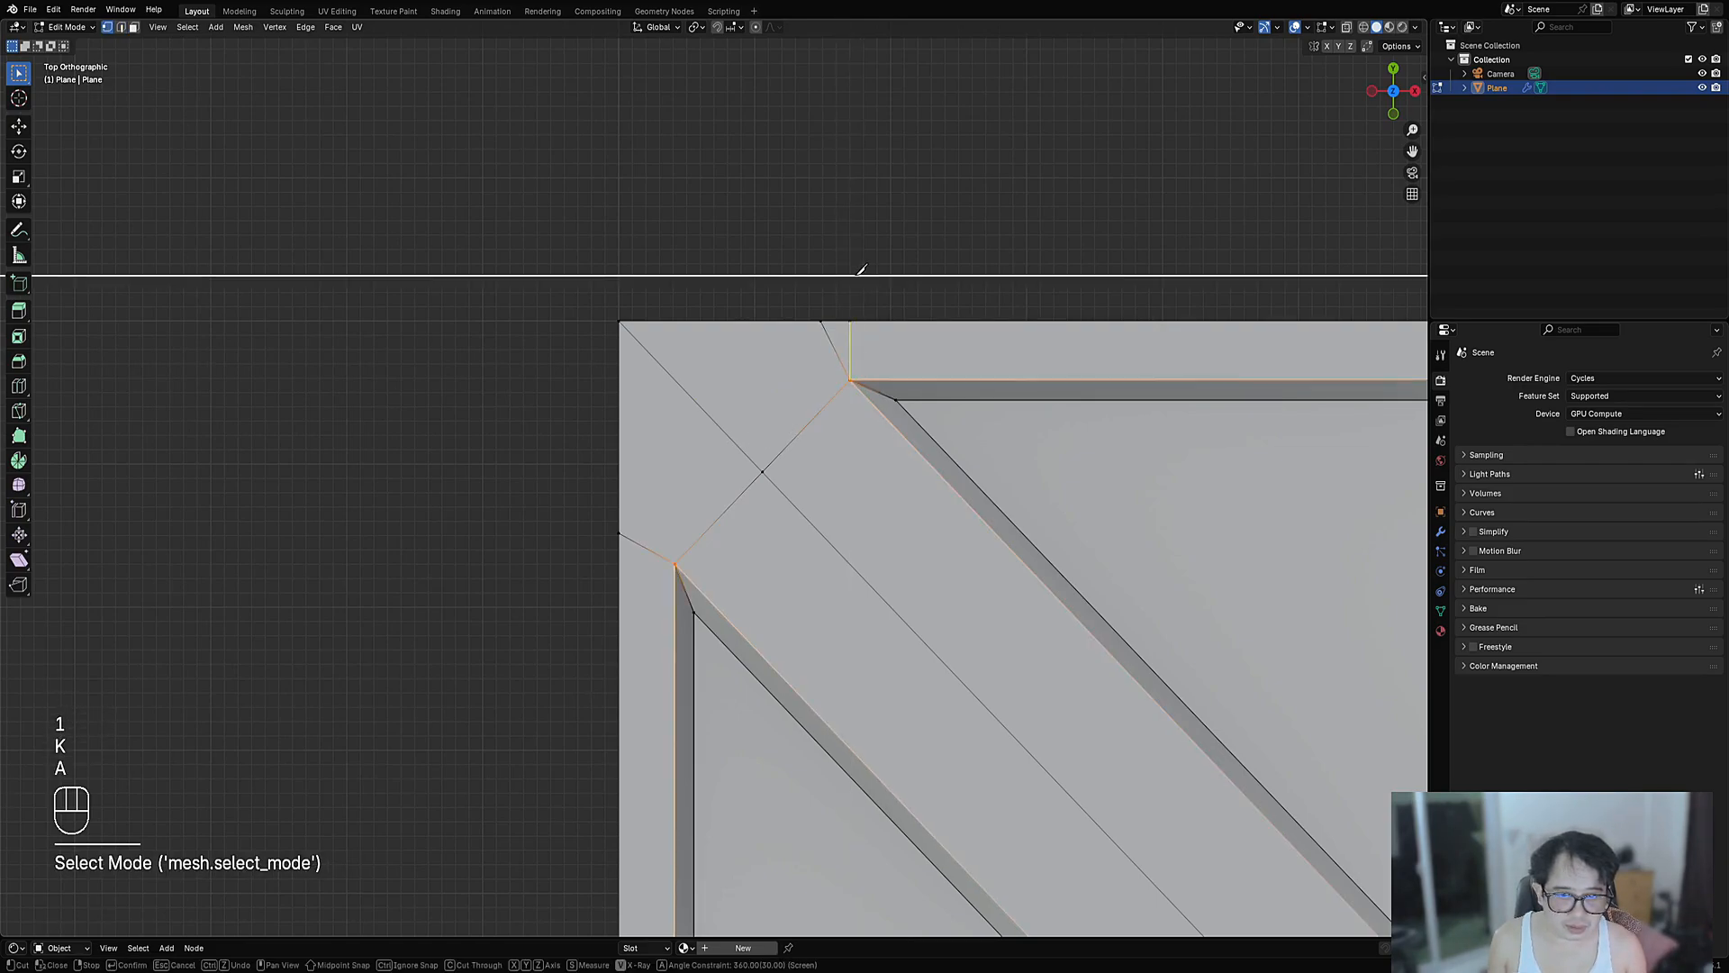
pyautogui.click(675, 564)
pyautogui.press('space')
# - Dissolve the leftover upper-left edge and the short upper edge
pyautogui.press('2')
pyautogui.click(647, 549)
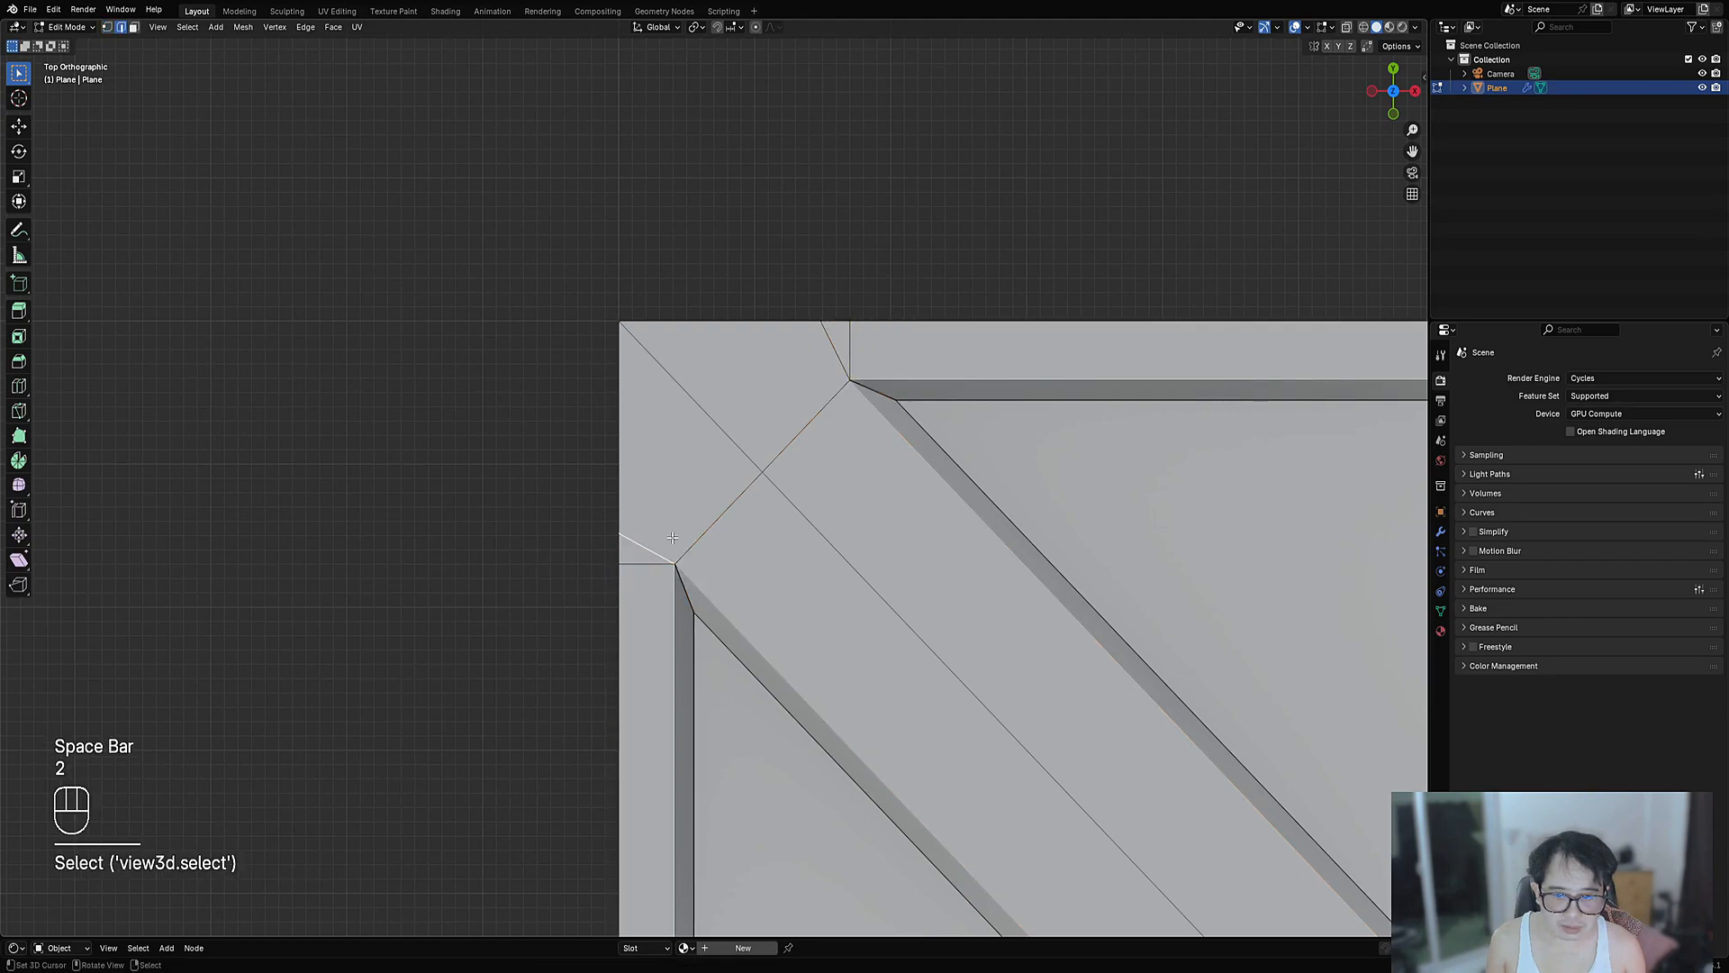
pyautogui.keyDown('shift'); pyautogui.click(826, 372); pyautogui.keyUp('shift')
pyautogui.hotkey('ctrl', 'x')
# - Try a loop cut across the diagonal brace, cancel it, and select the left triangular face
pyautogui.scroll(-2, 855, 514)
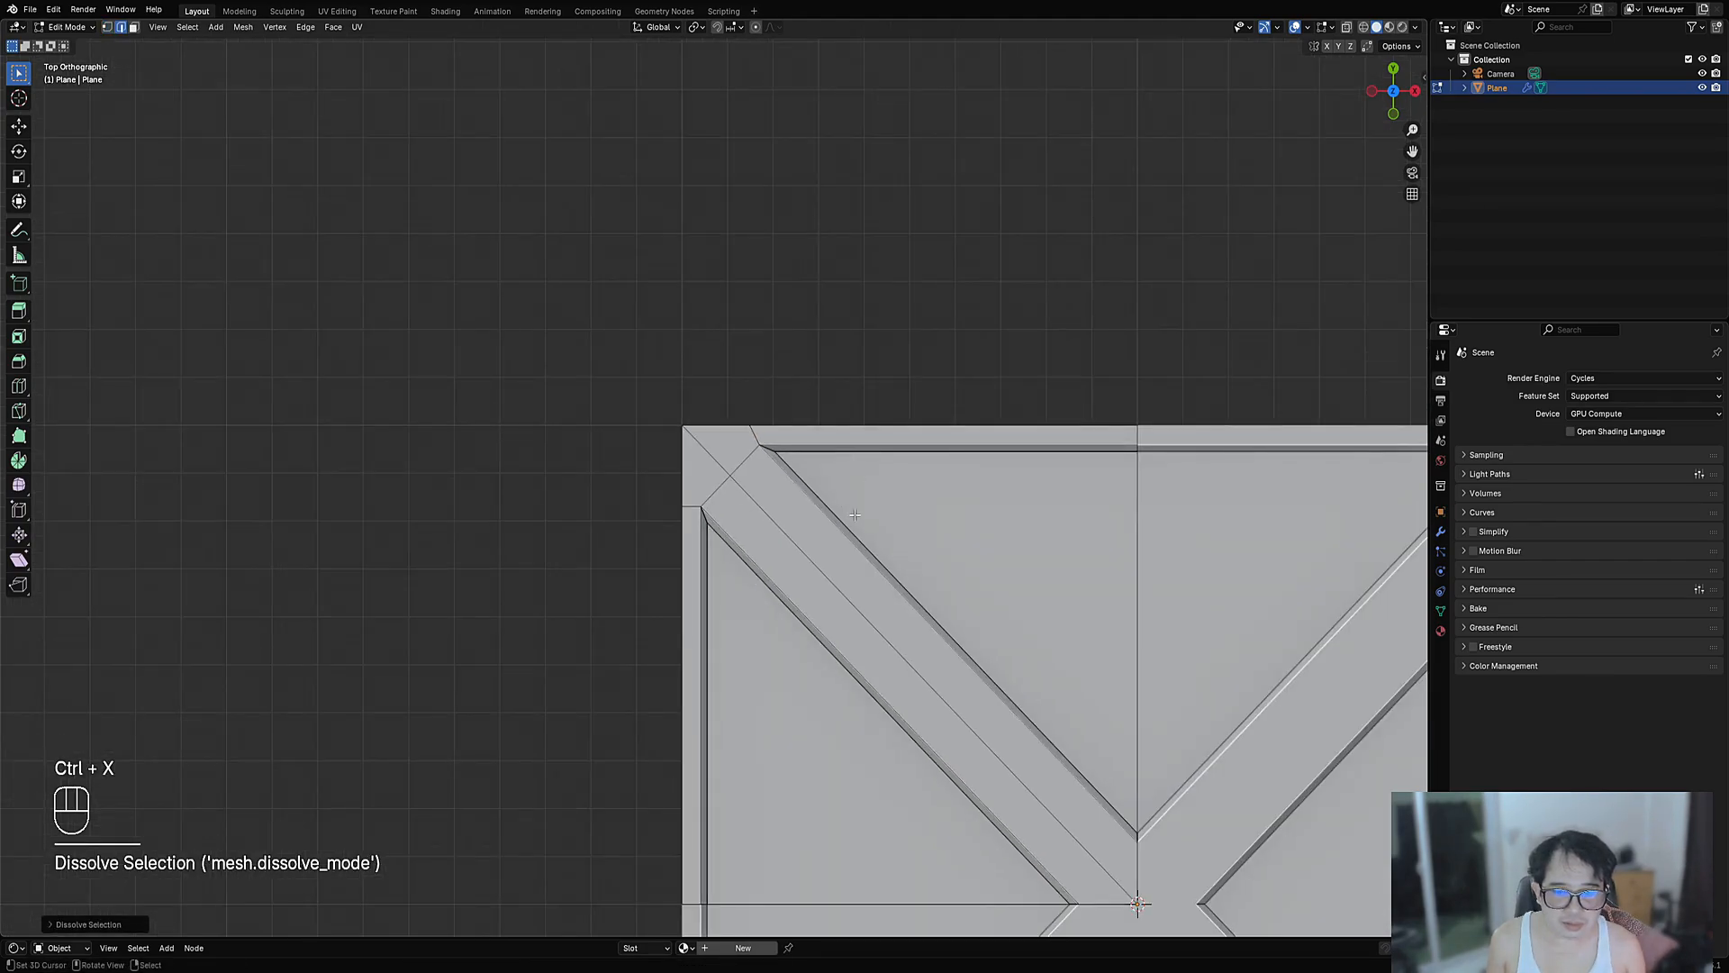
pyautogui.scroll(4, 712, 512)
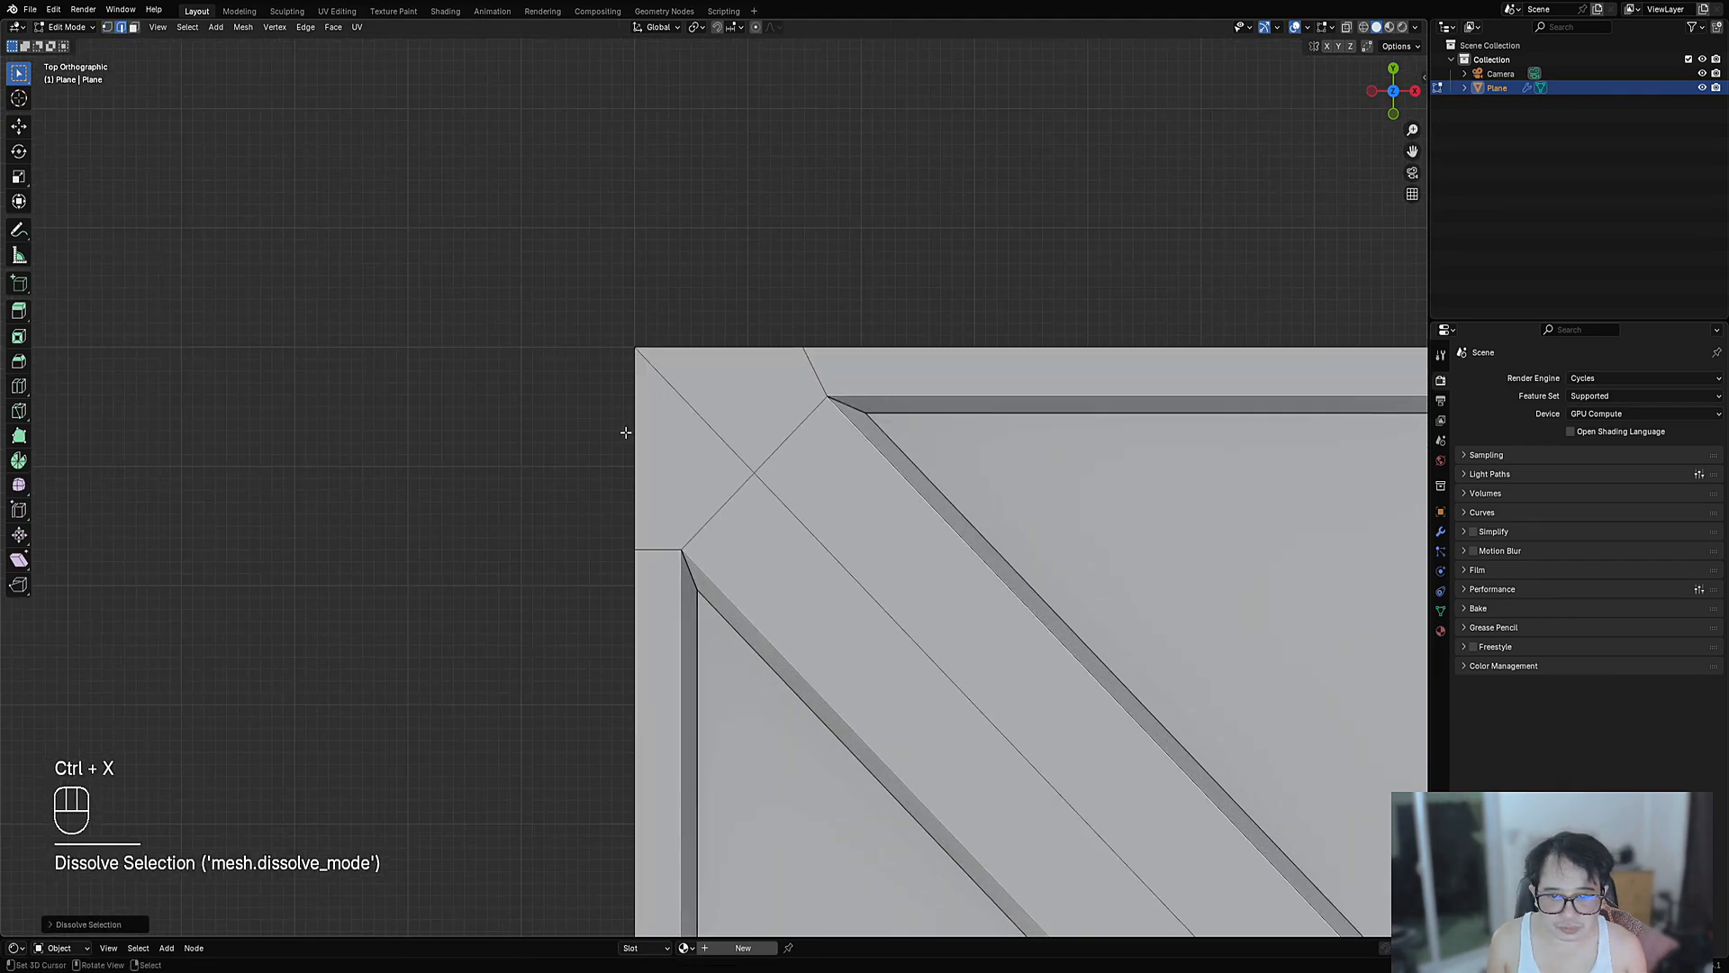
pyautogui.scroll(-4, 626, 432)
pyautogui.keyDown('shift'); pyautogui.moveTo(839, 568); pyautogui.dragTo(794, 465, button='middle'); pyautogui.keyUp('shift')
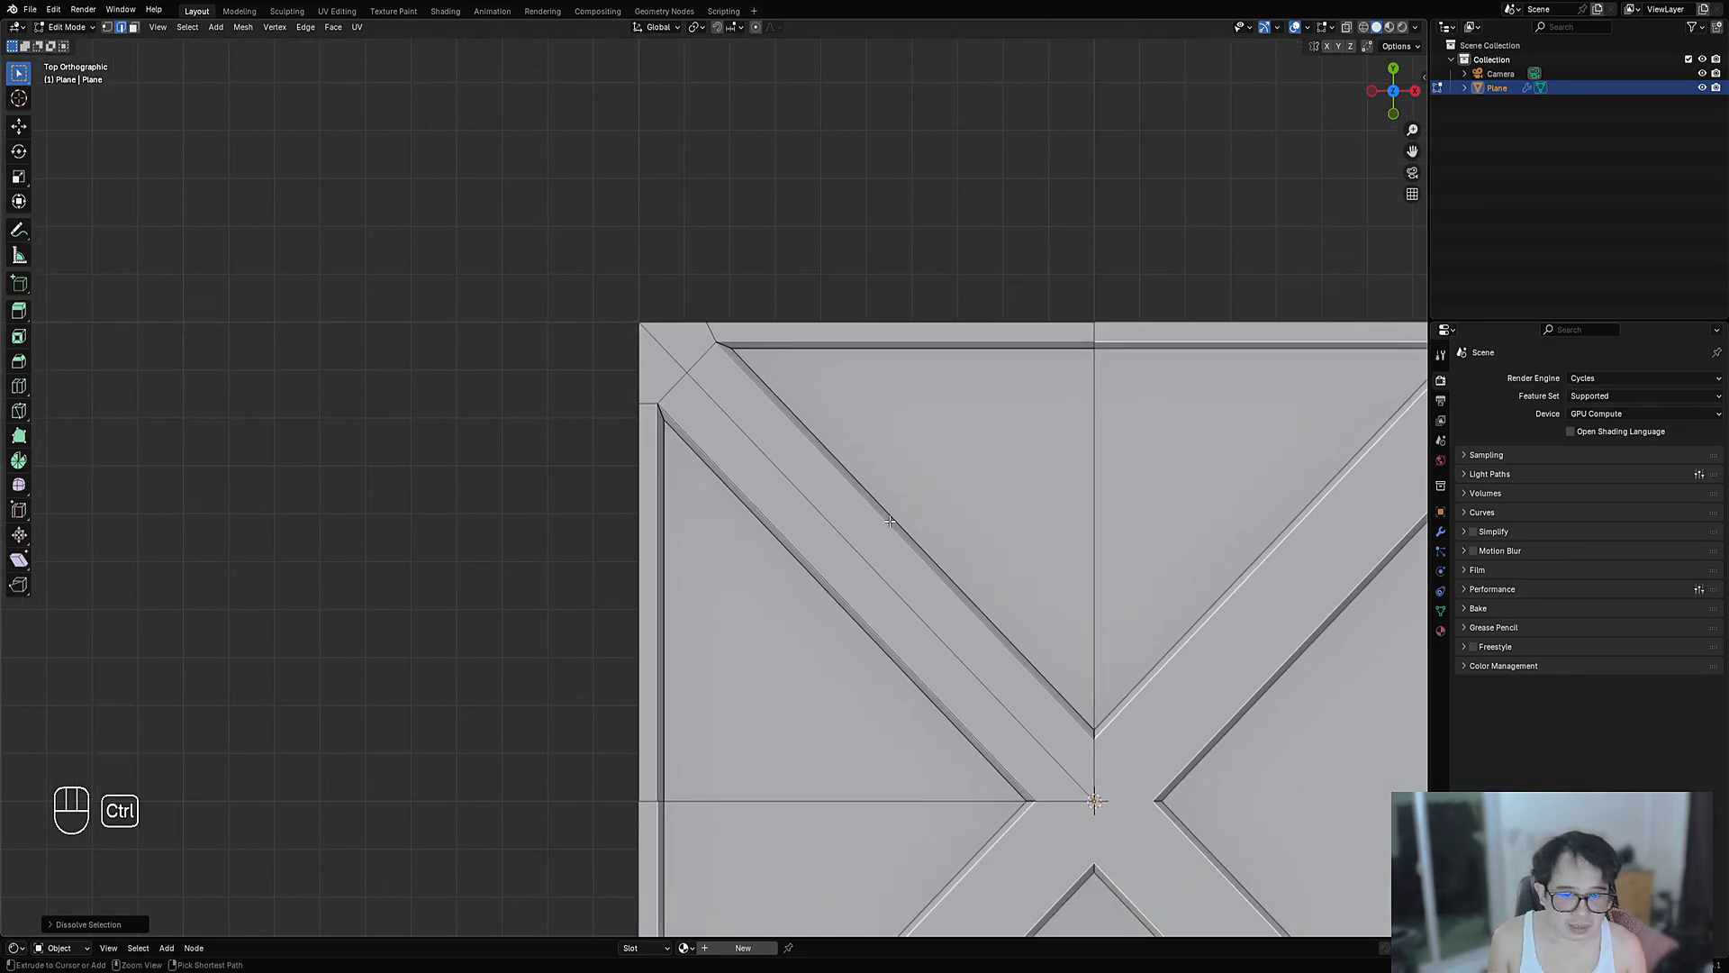
pyautogui.hotkey('ctrl', 'r')
pyautogui.scroll(5, 888, 523)
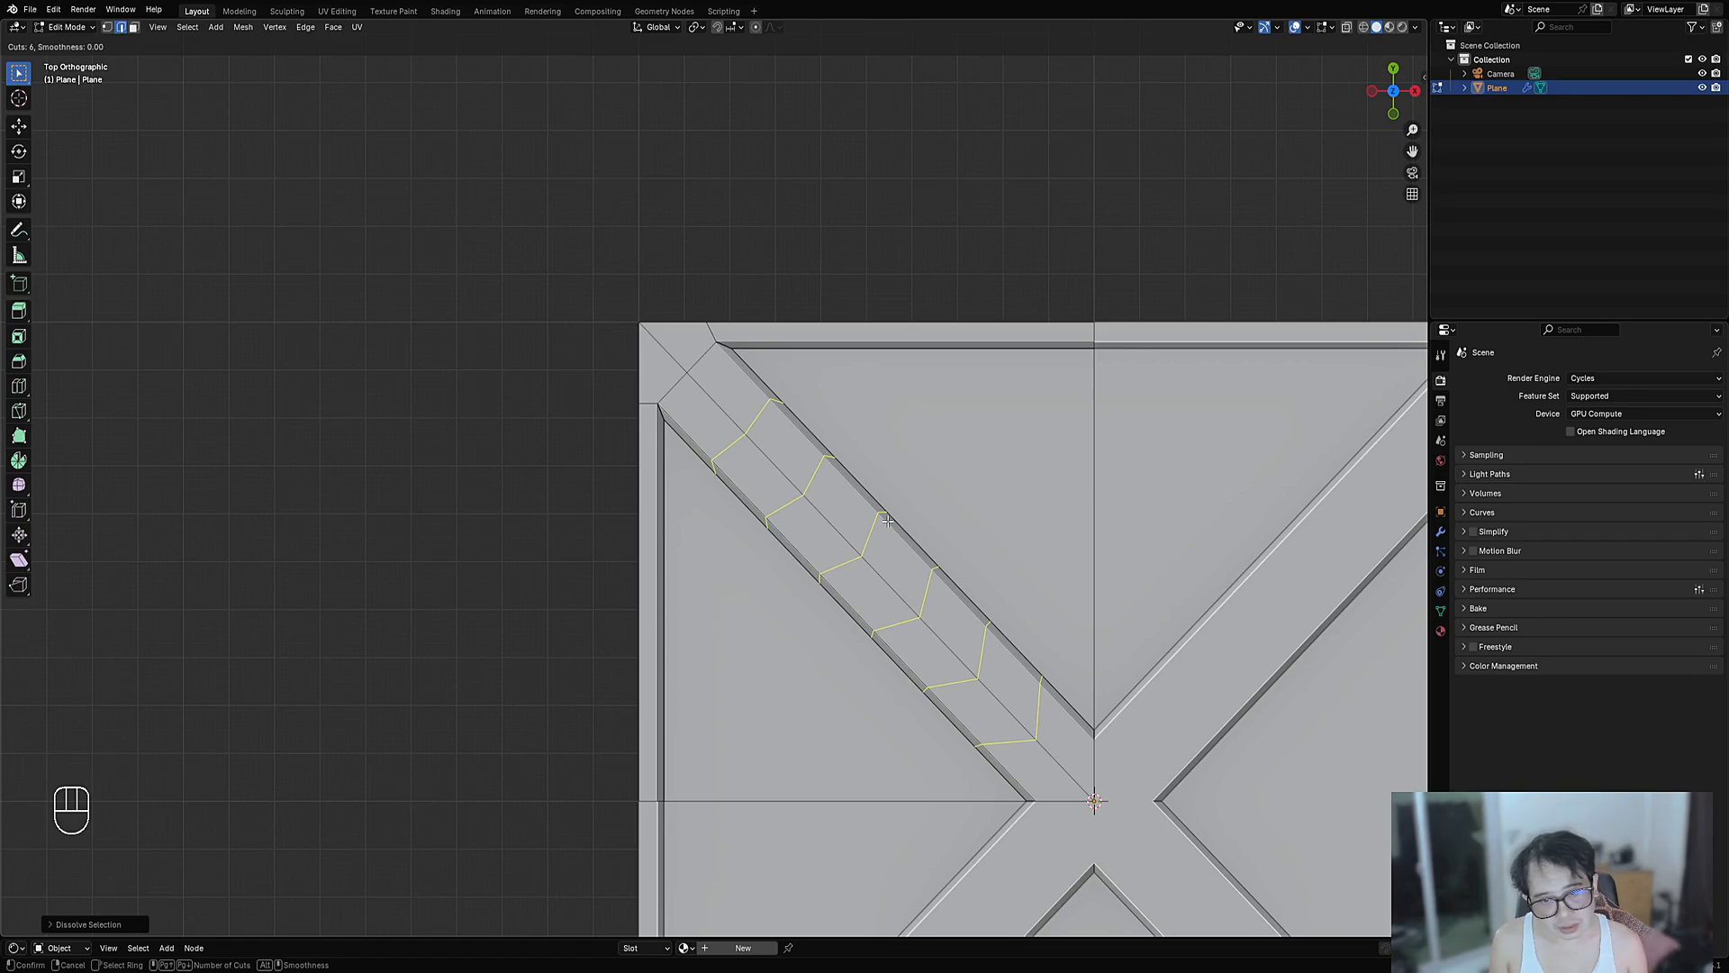
pyautogui.scroll(-5, 888, 522)
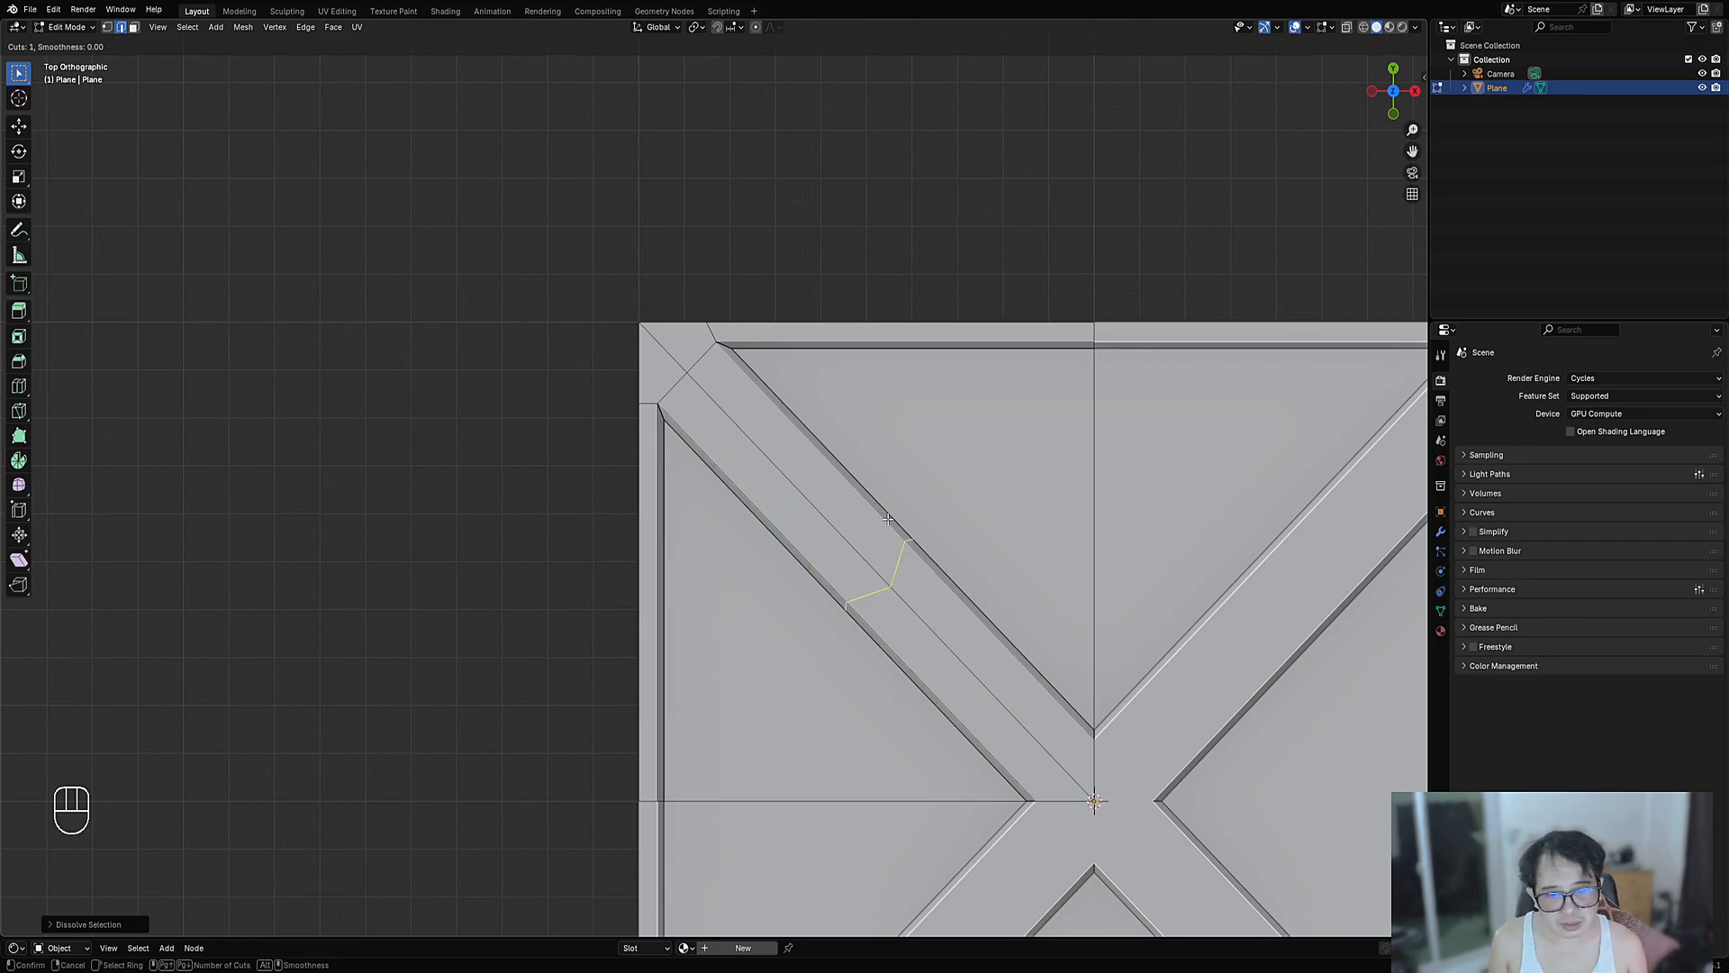
pyautogui.rightClick(888, 518)
pyautogui.scroll(-3, 901, 540)
pyautogui.keyDown('shift'); pyautogui.moveTo(915, 562); pyautogui.dragTo(857, 483, button='middle'); pyautogui.keyUp('shift')
pyautogui.scroll(1, 710, 519)
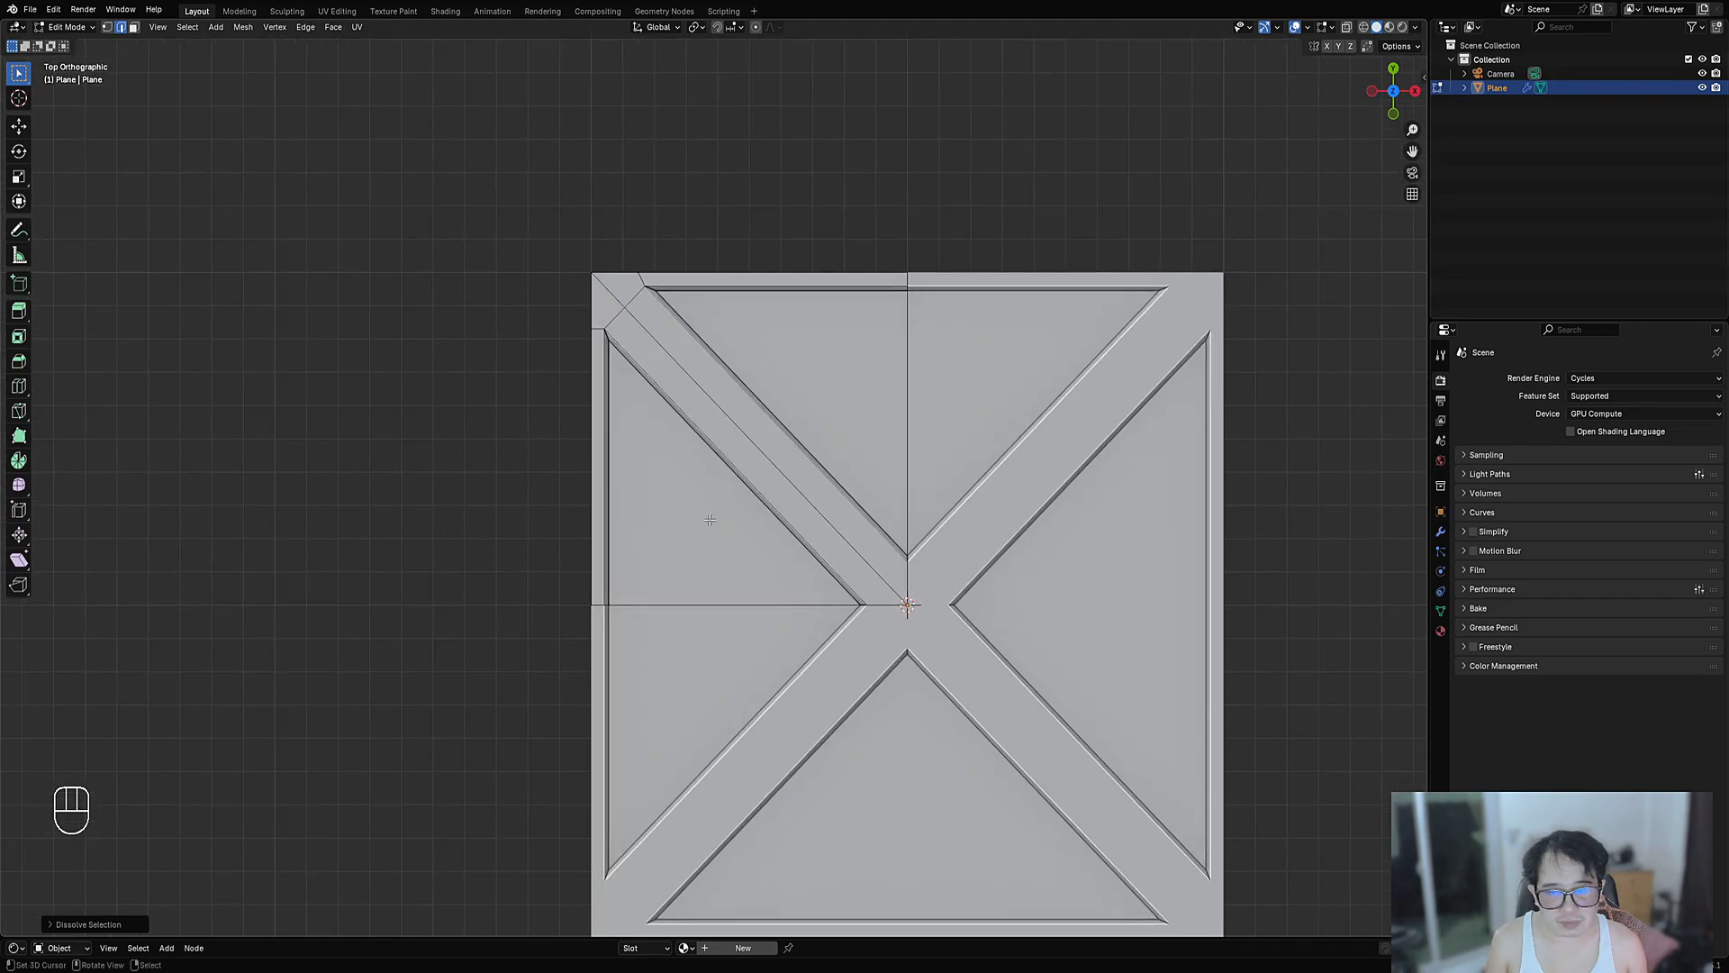
pyautogui.keyDown('shift'); pyautogui.click(710, 520); pyautogui.keyUp('shift')
# - Separate the selected upper corner faces into a new object
pyautogui.keyDown('shift'); pyautogui.click(838, 384); pyautogui.keyUp('shift')
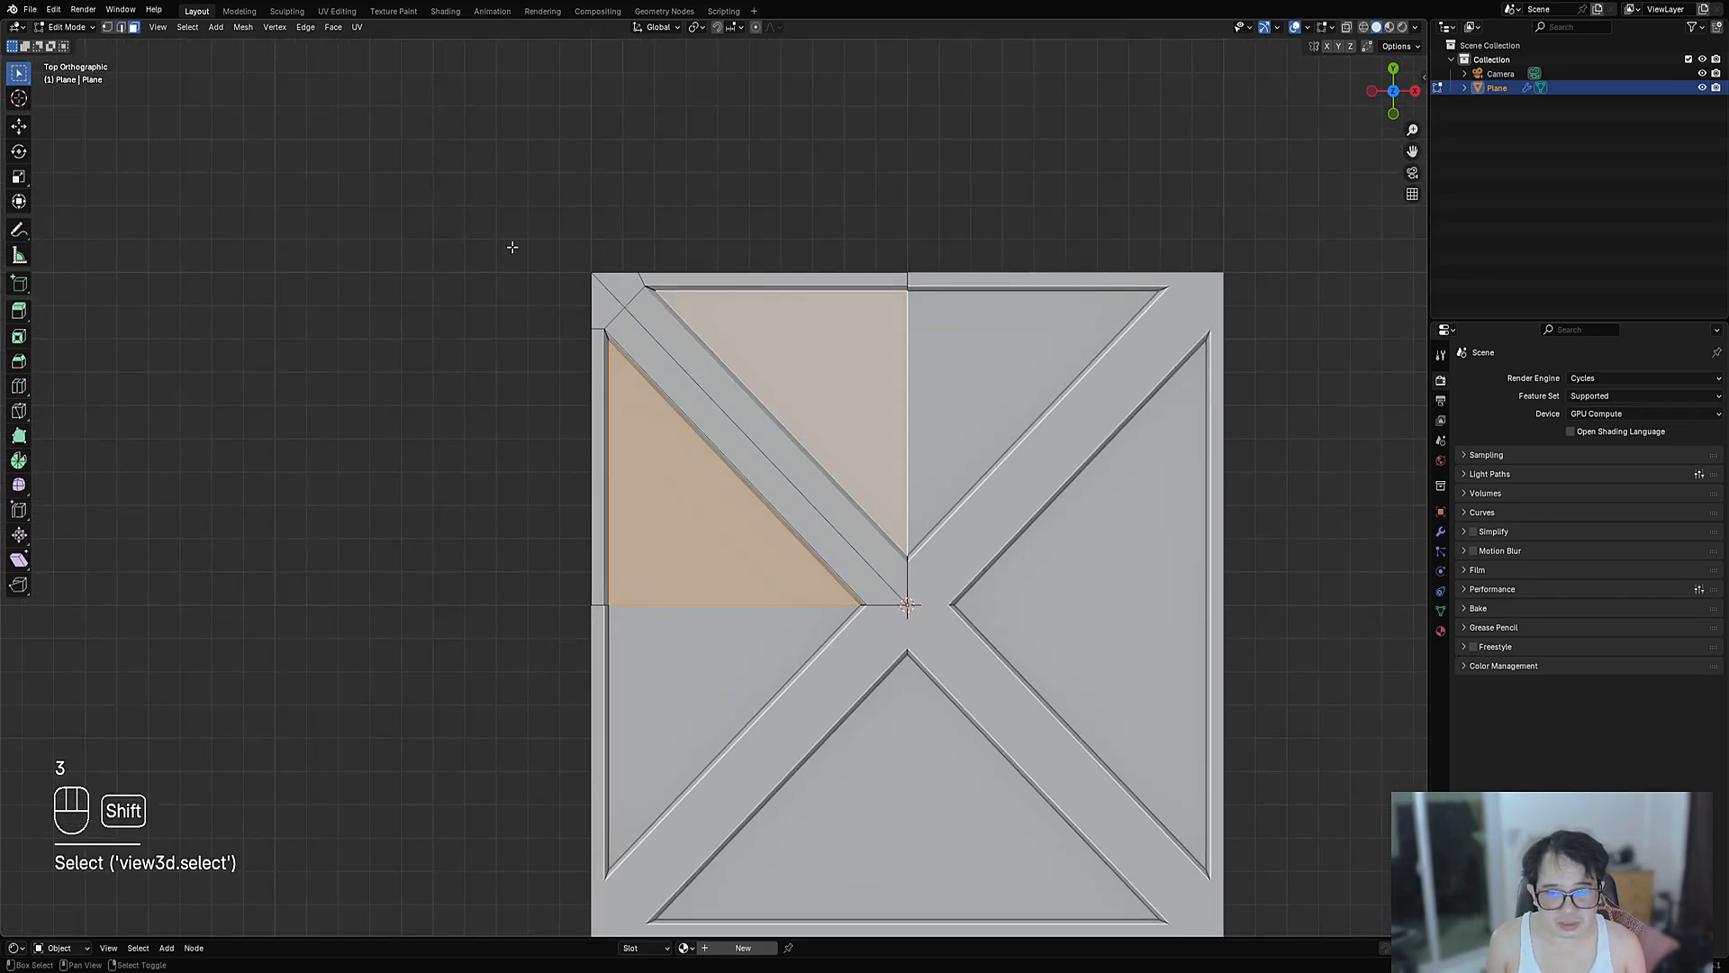
pyautogui.keyDown('shift'); pyautogui.moveTo(850, 419); pyautogui.dragTo(856, 532, button='middle'); pyautogui.keyUp('shift')
pyautogui.scroll(3, 858, 530)
pyautogui.press('p')
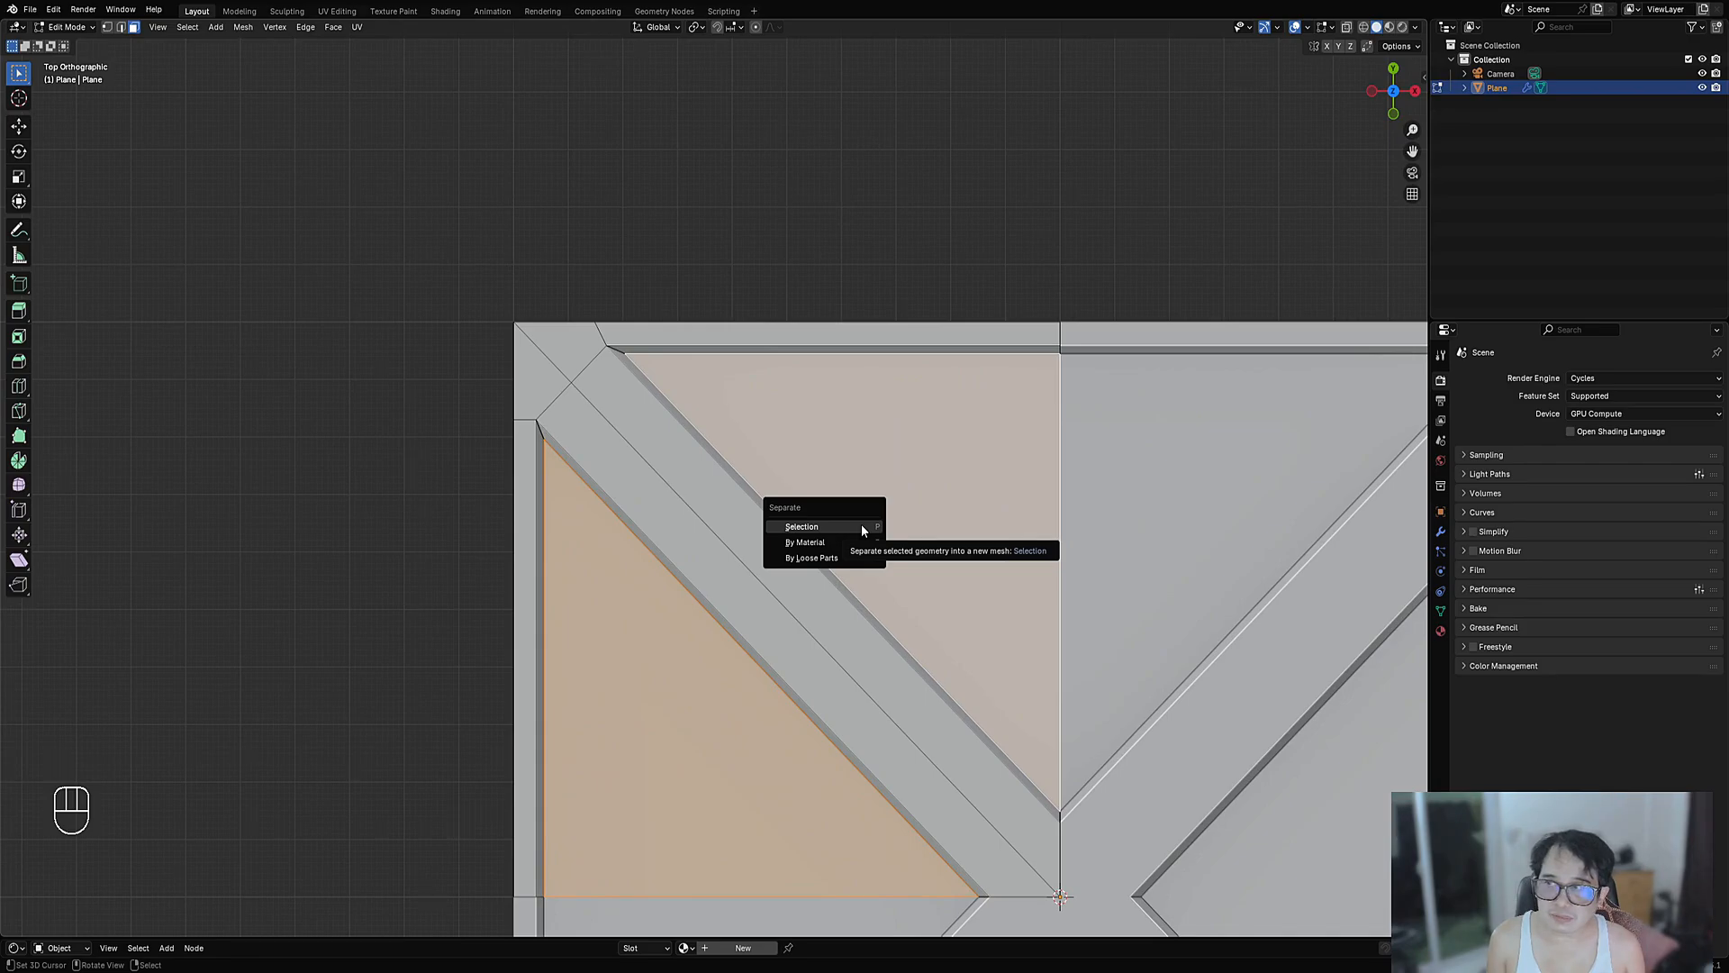
pyautogui.click(861, 528)
# - Back in the Plane mesh, add an even loop cut along the diagonal brace strip
pyautogui.press('Tab')
pyautogui.click(666, 483)
pyautogui.press('Tab')
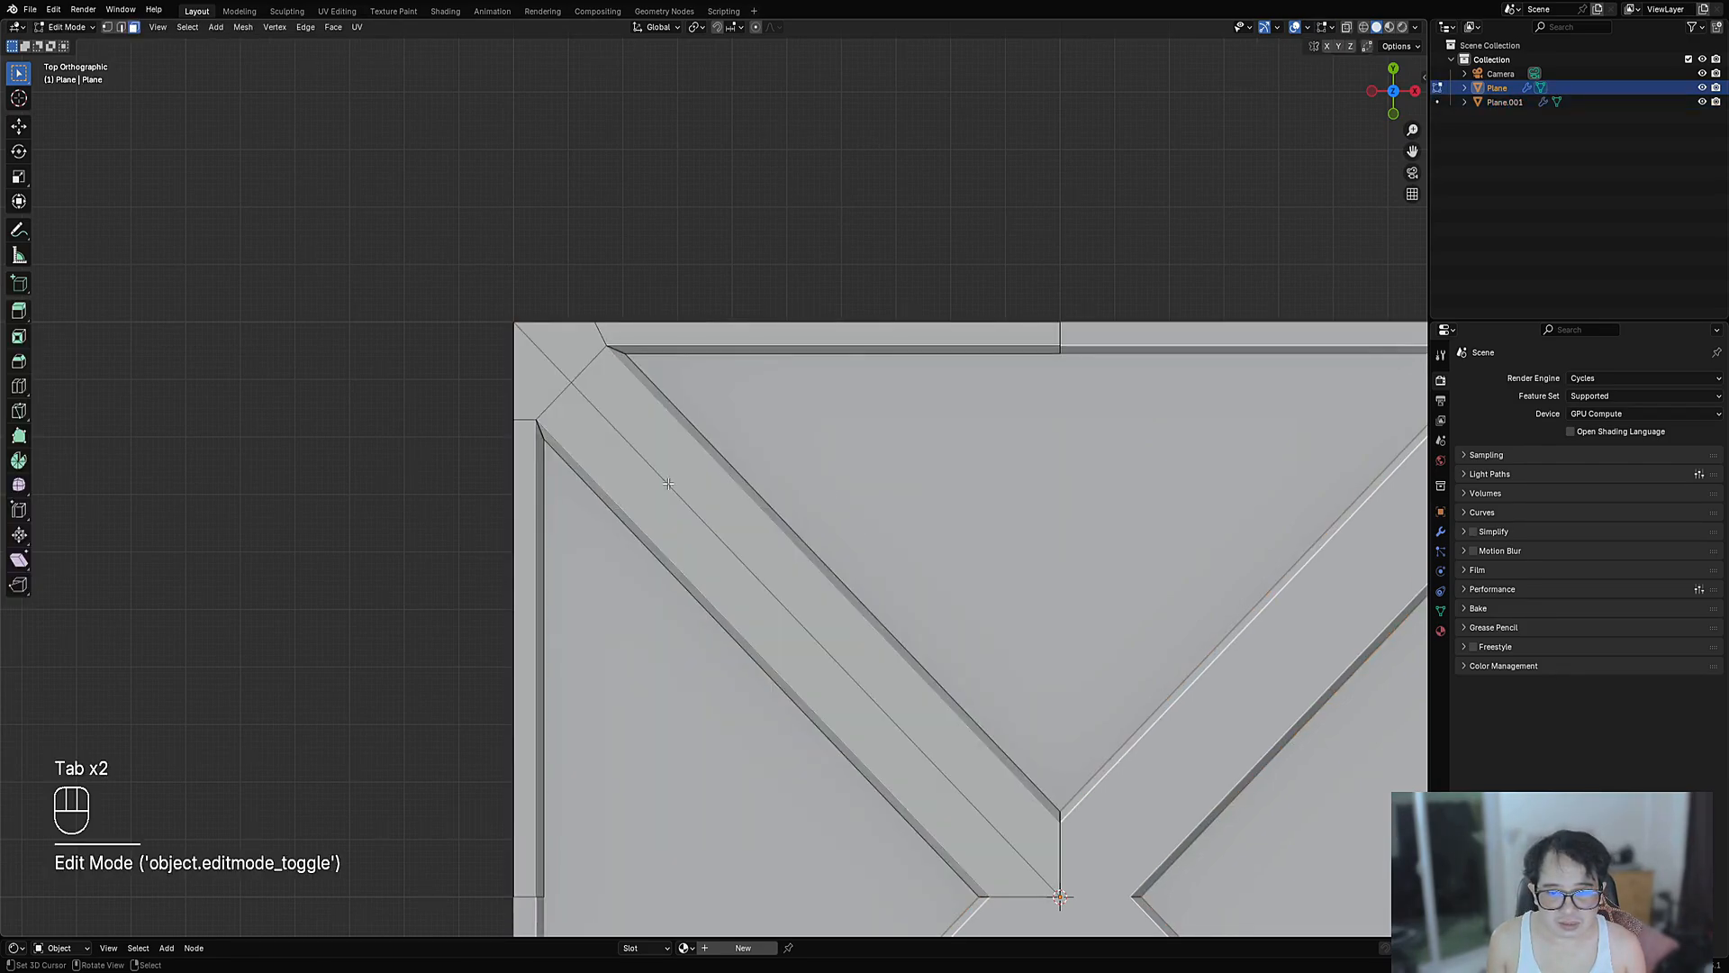
pyautogui.hotkey('alt', 'a')
pyautogui.hotkey('ctrl', 'r')
pyautogui.click(867, 644)
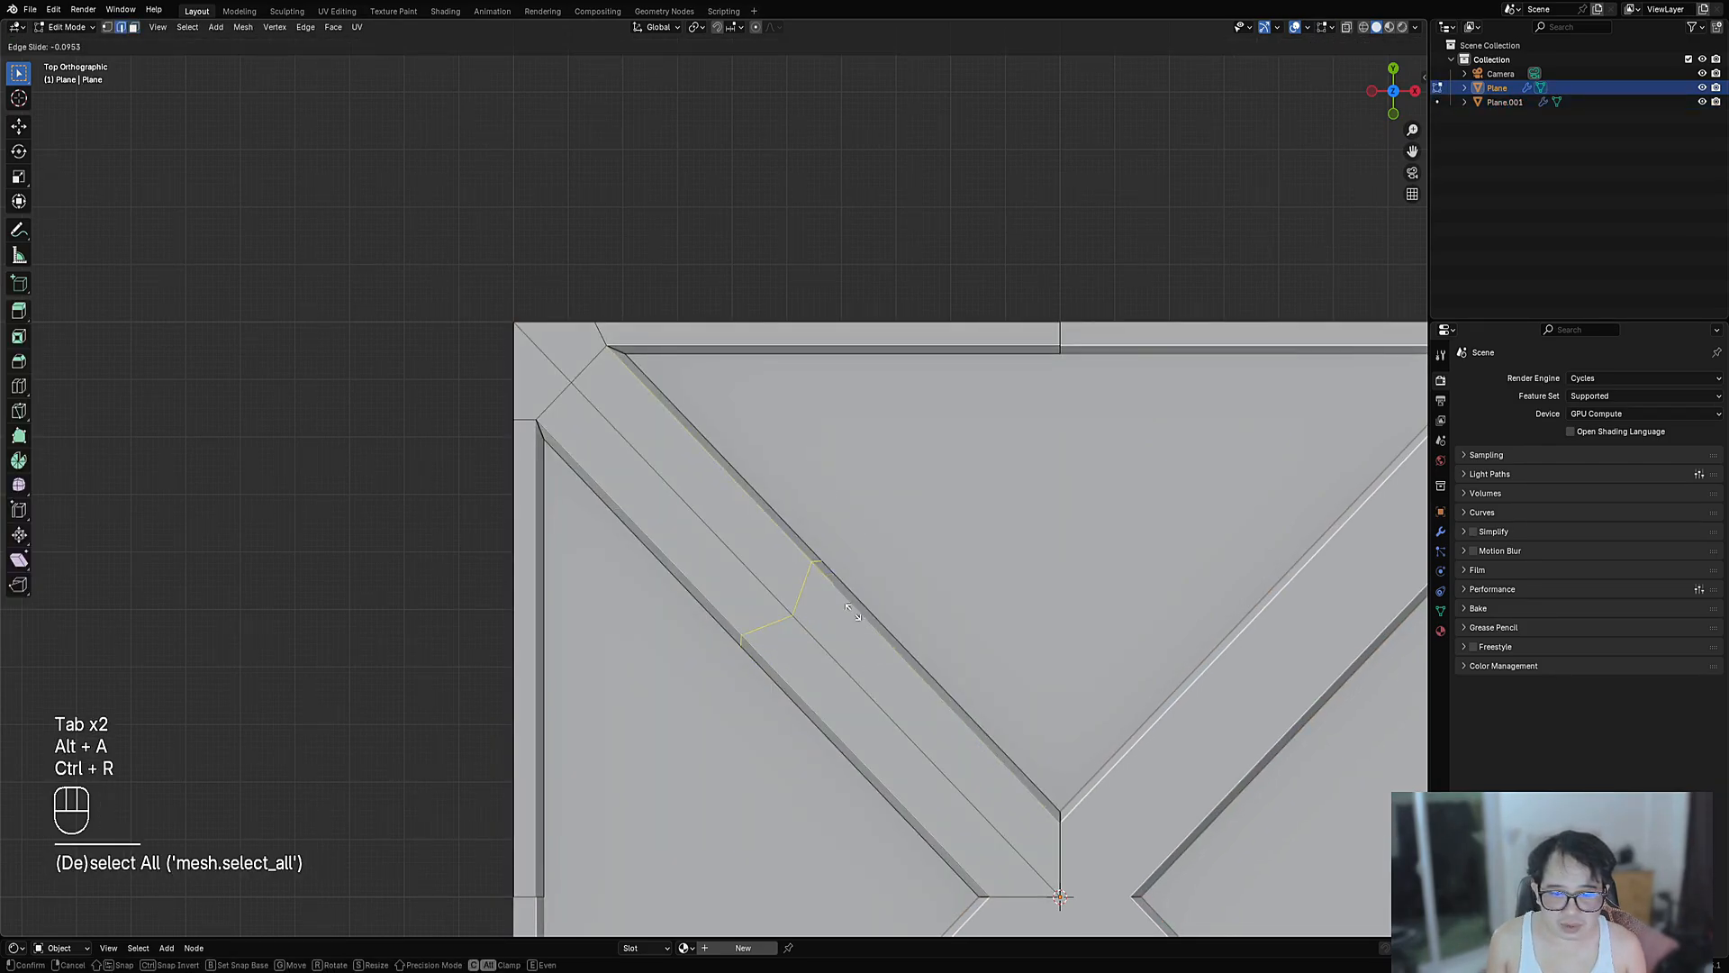
pyautogui.press('e')
pyautogui.press('f')
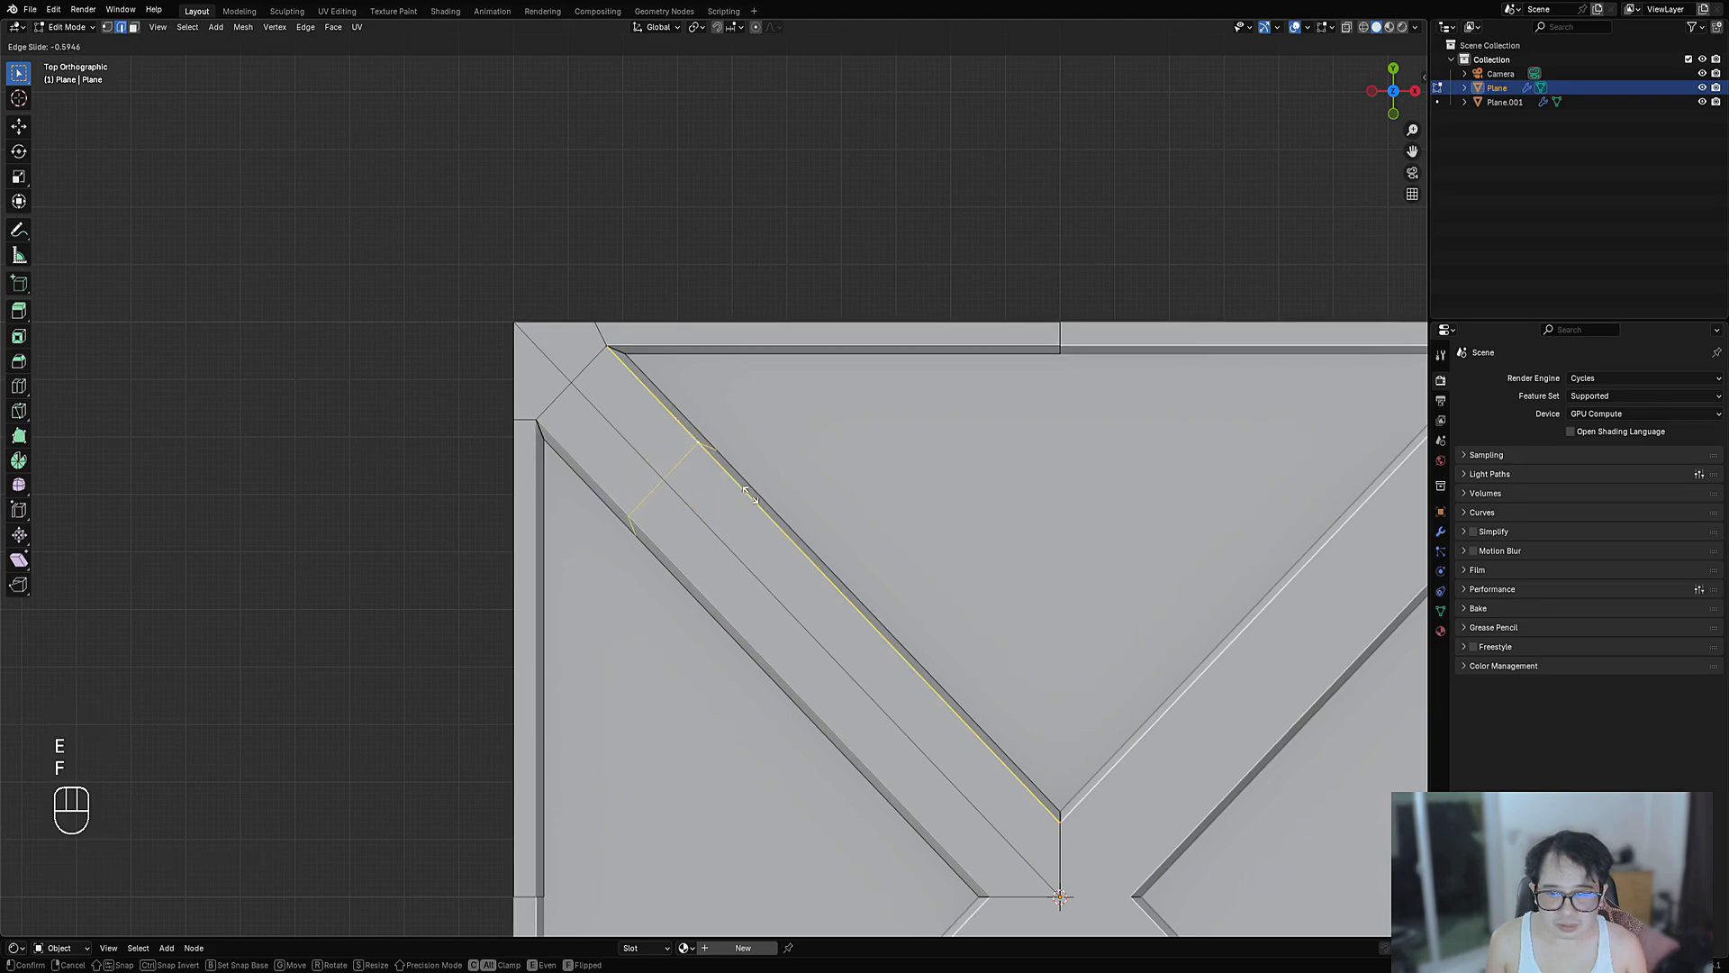
pyautogui.keyDown('ctrl'); pyautogui.click(890, 654); pyautogui.keyUp('ctrl')
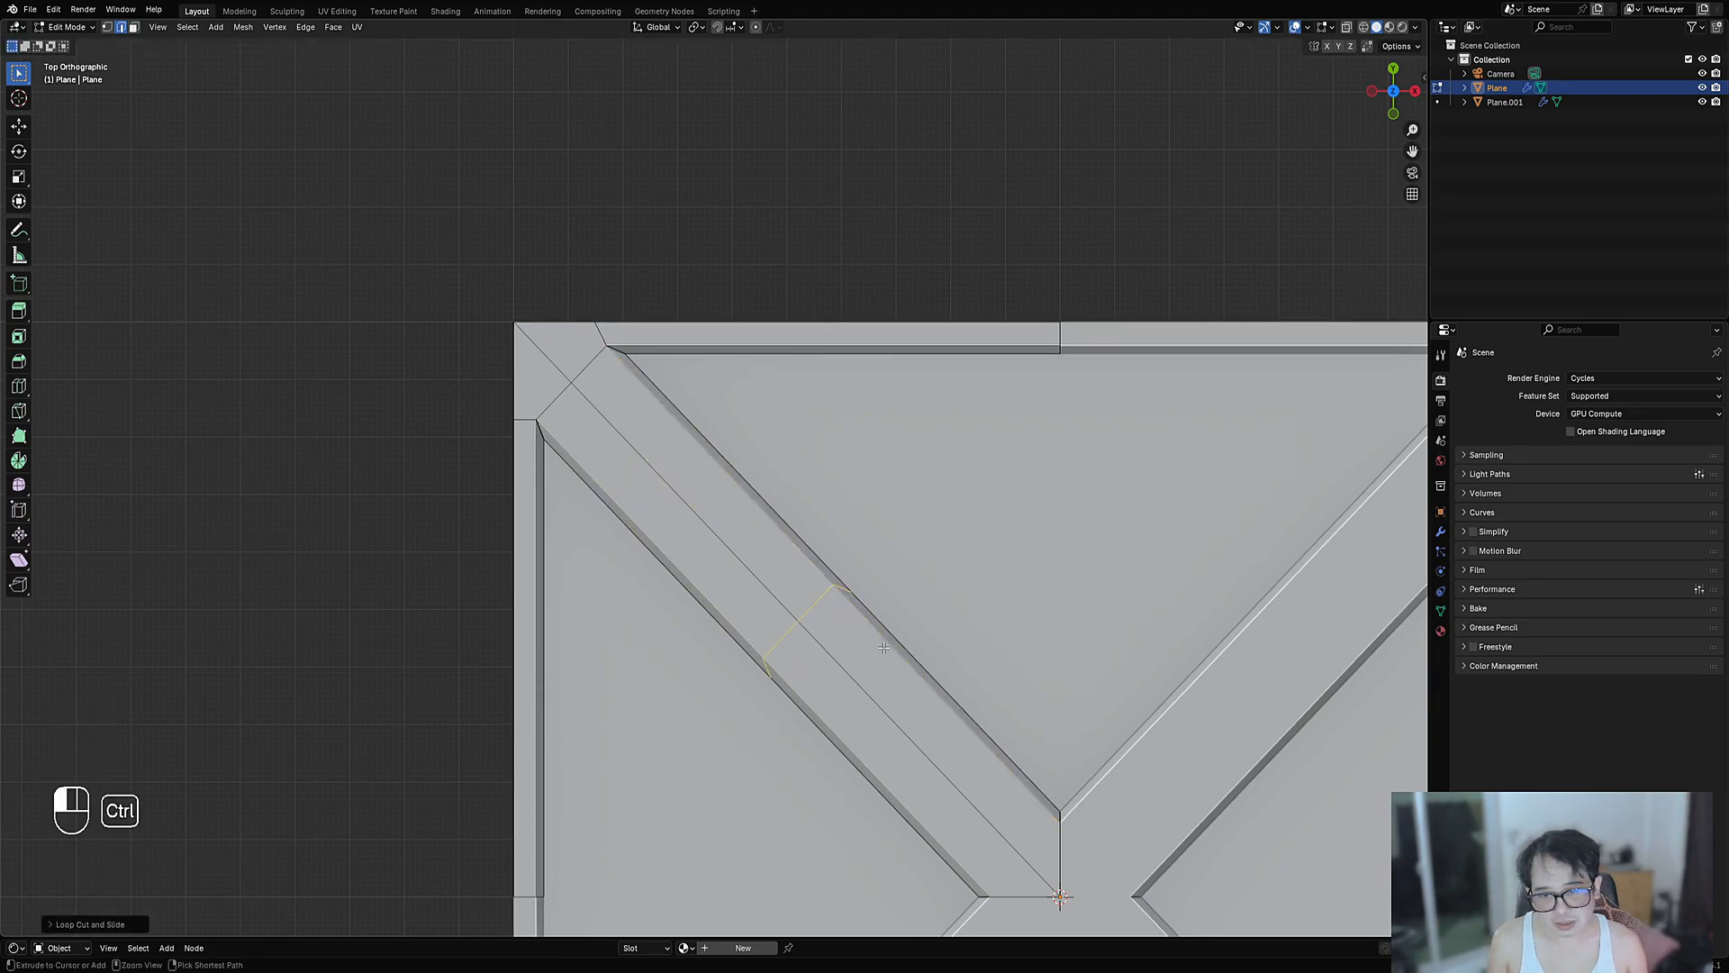
# - Dissolve the stray loop with Ctrl+X and align the view to the strip's faces
pyautogui.press('1')
pyautogui.press('2')
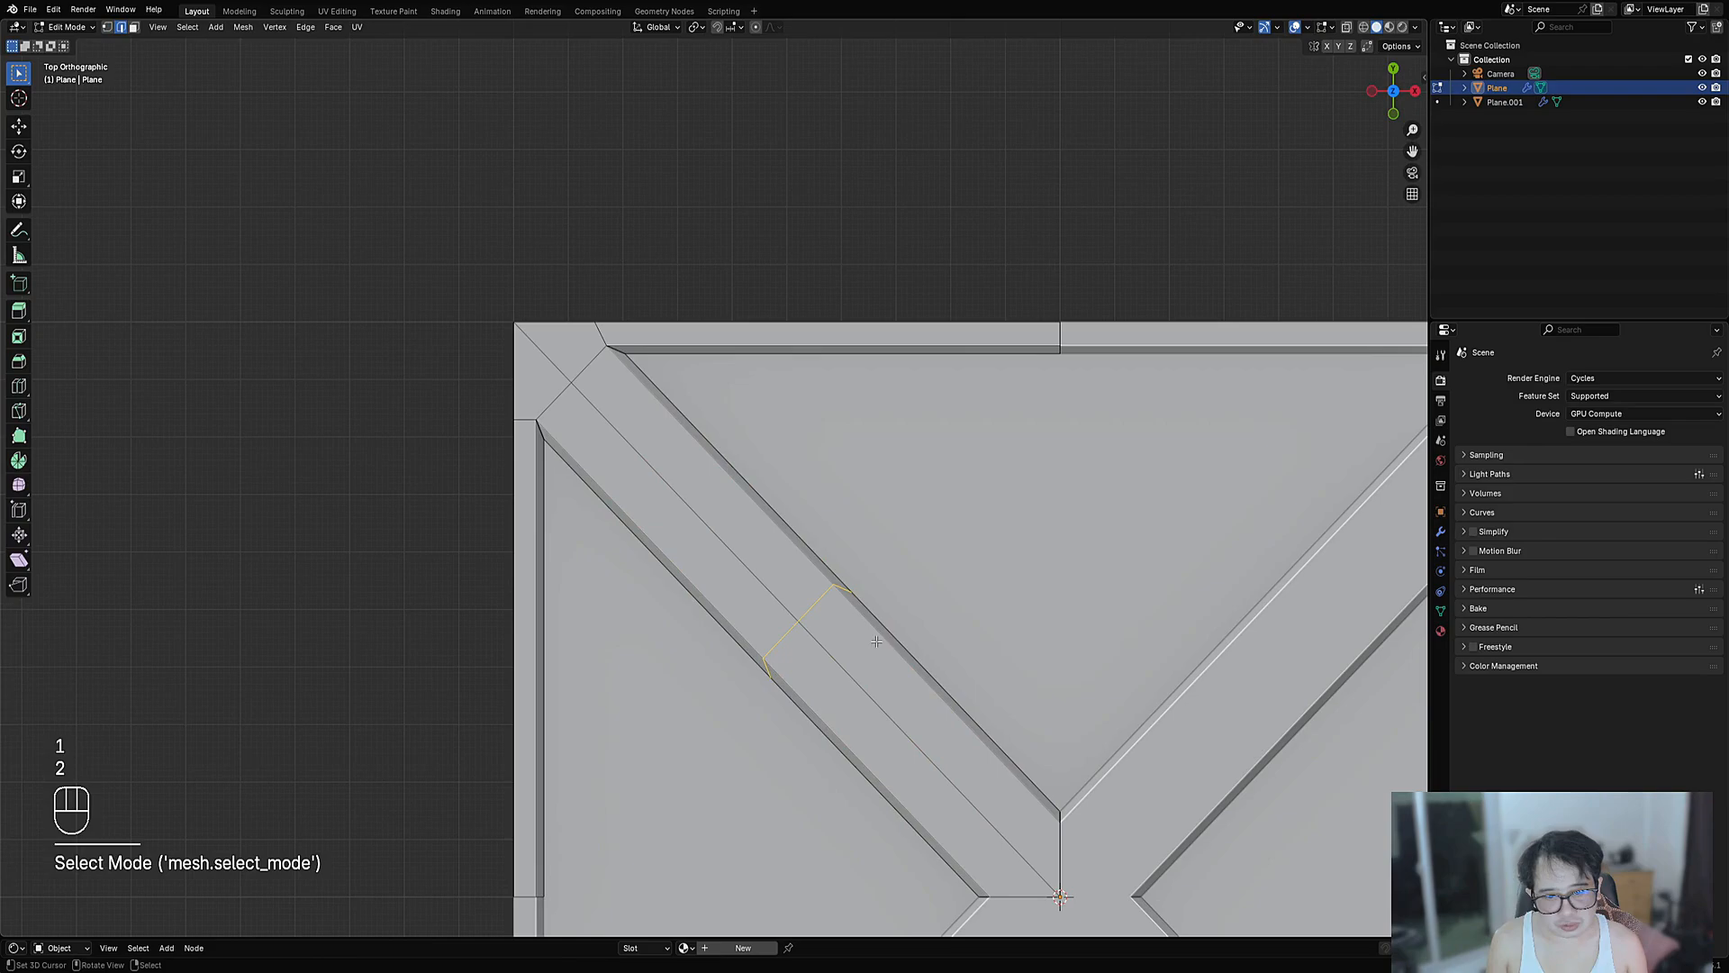
pyautogui.hotkey('ctrl', 'x')
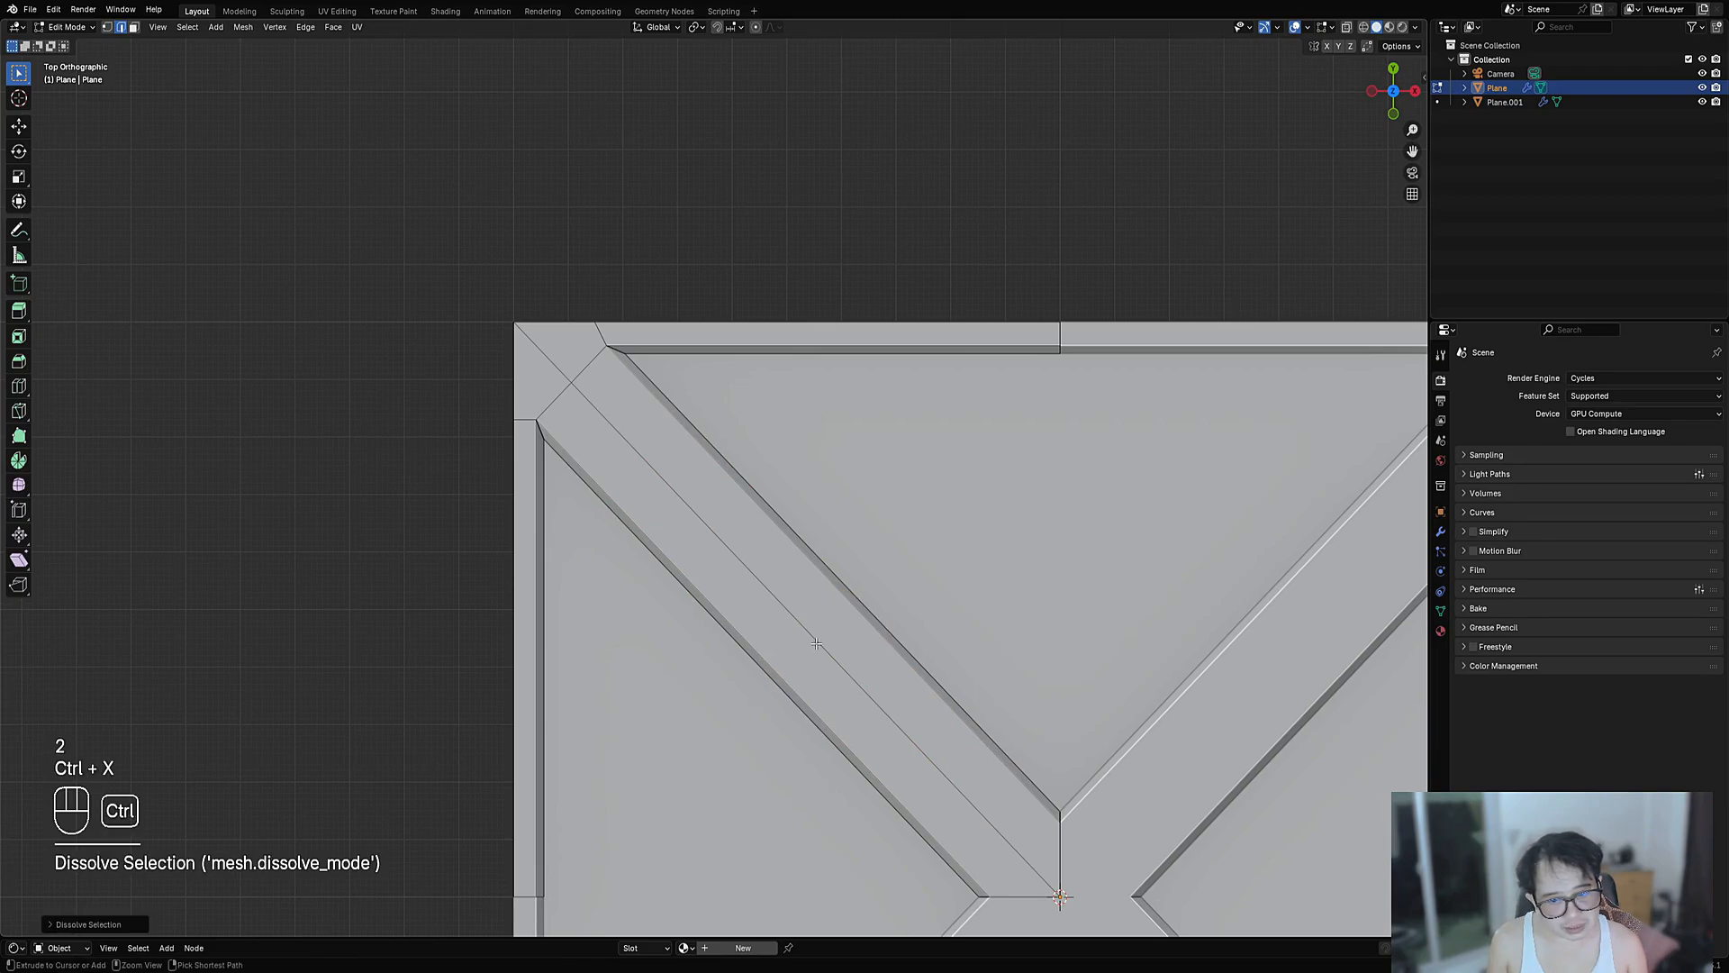
pyautogui.press('3')
pyautogui.keyDown('shift'); pyautogui.click(804, 641); pyautogui.keyUp('shift')
pyautogui.keyDown('shift'); pyautogui.click(813, 628); pyautogui.keyUp('shift')
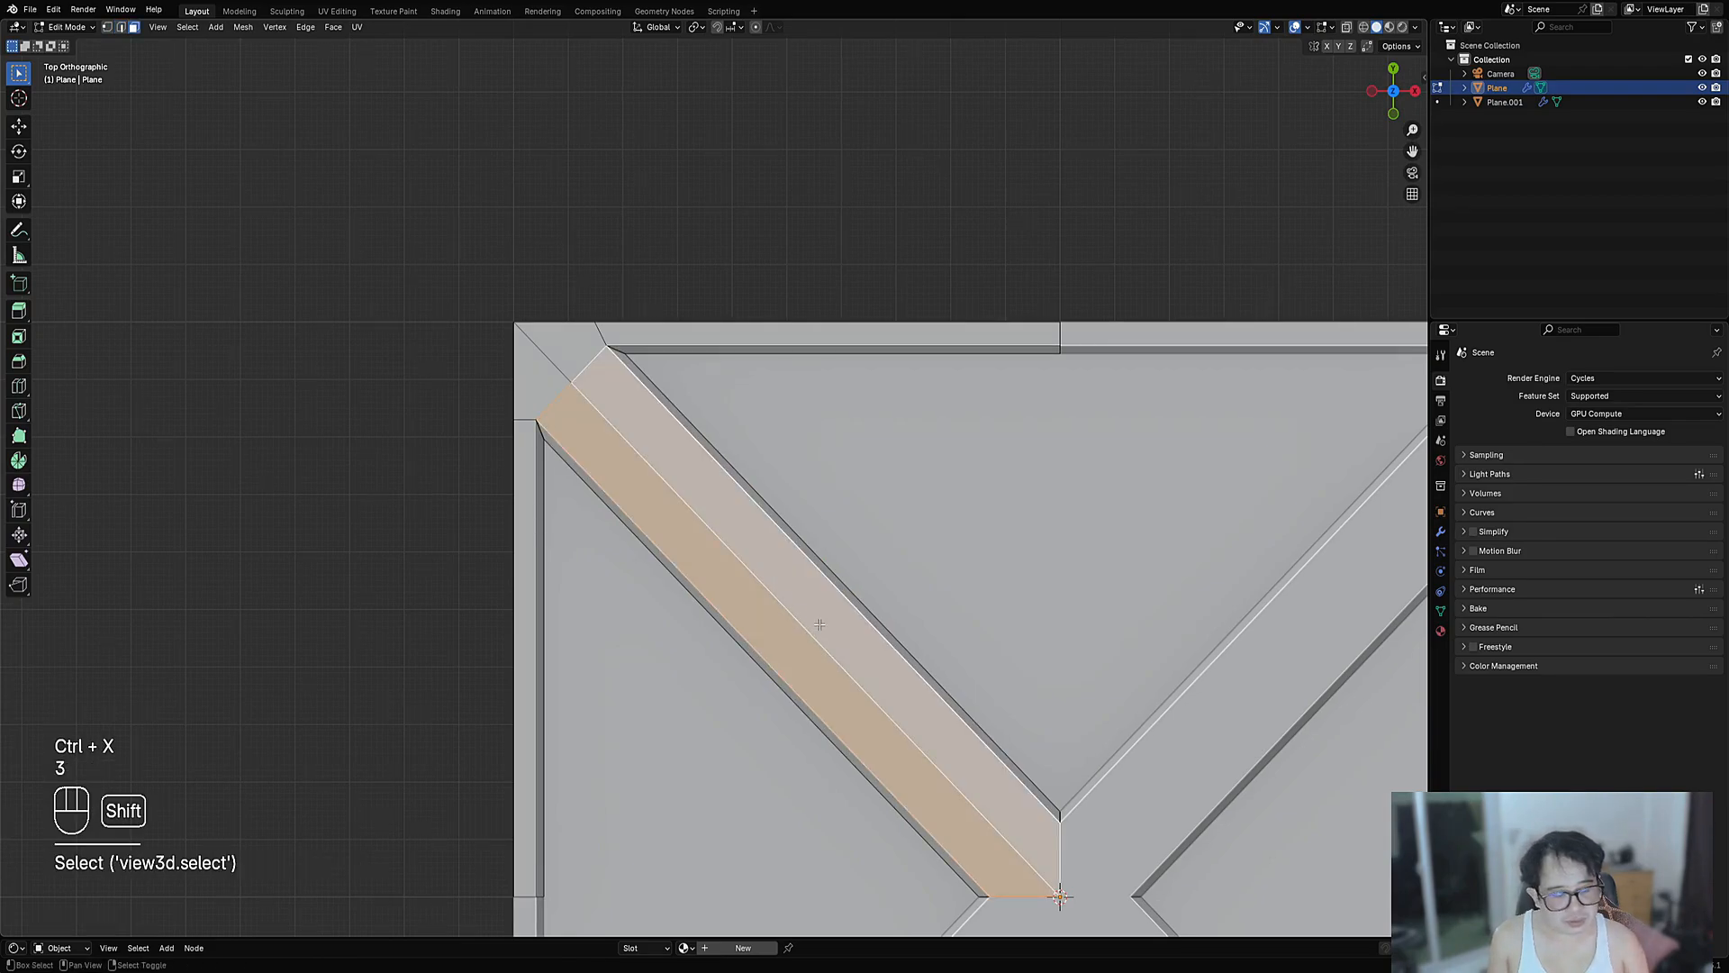
pyautogui.press('shift+KP_7')
pyautogui.scroll(-2, 819, 625)
pyautogui.keyDown('shift'); pyautogui.moveTo(489, 777); pyautogui.dragTo(537, 685, button='middle'); pyautogui.keyUp('shift')
pyautogui.scroll(3, 537, 685)
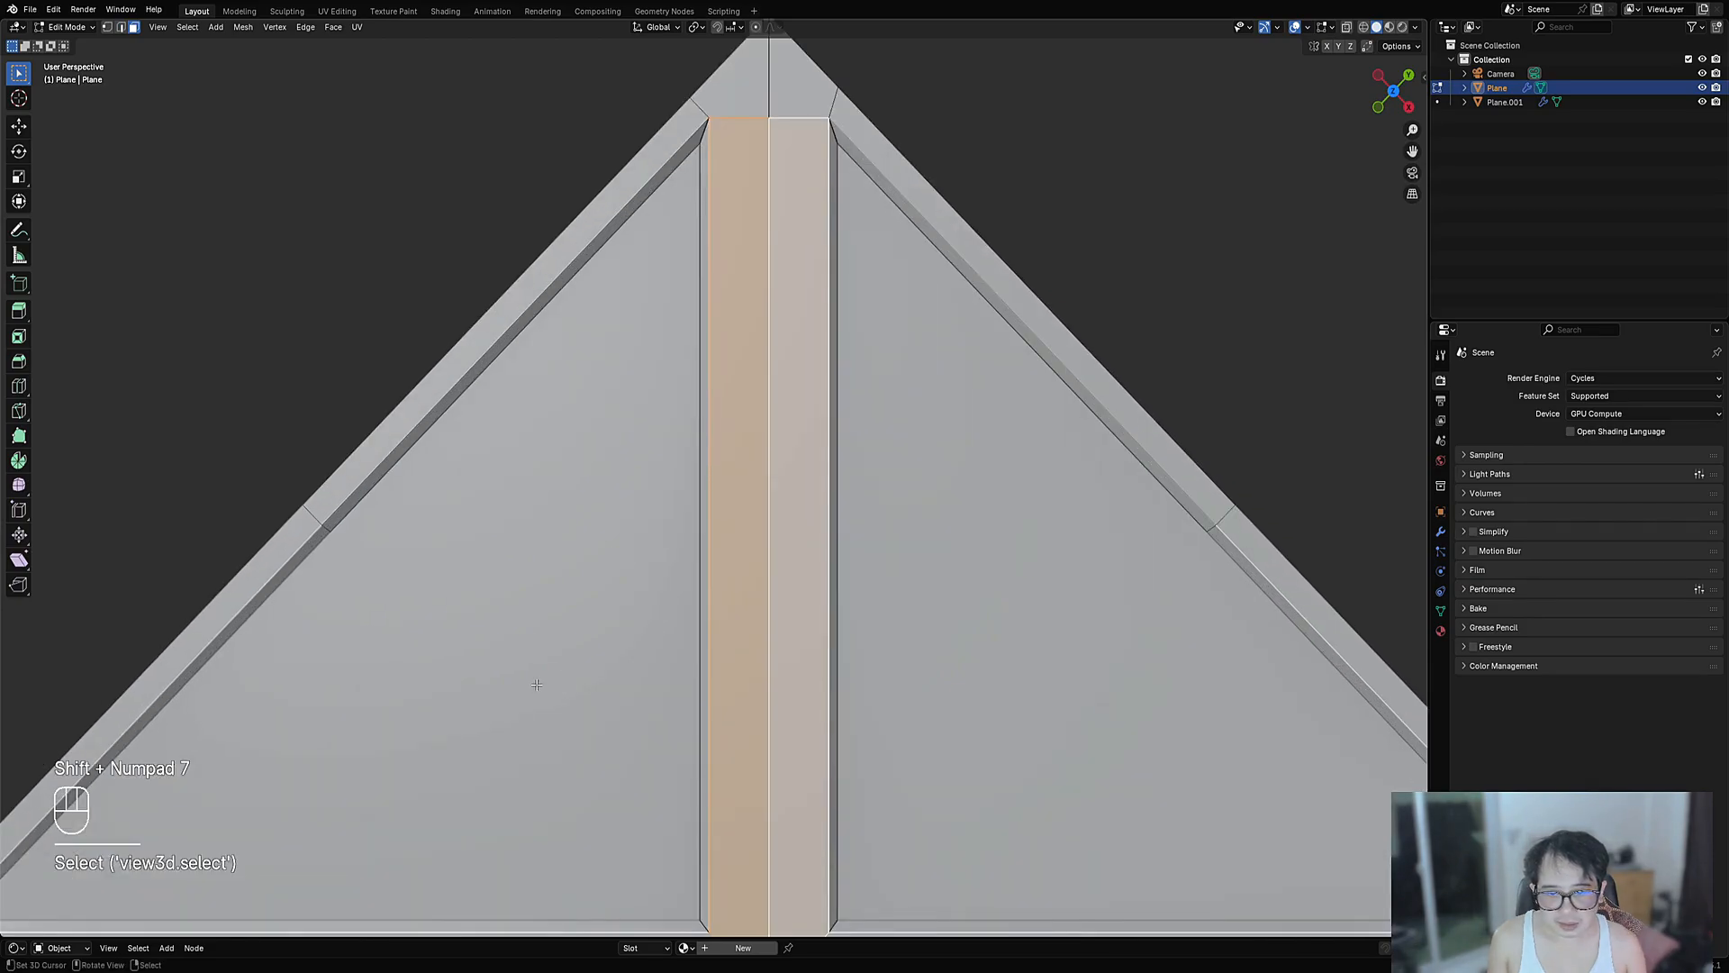
pyautogui.hotkey('alt', 'a')
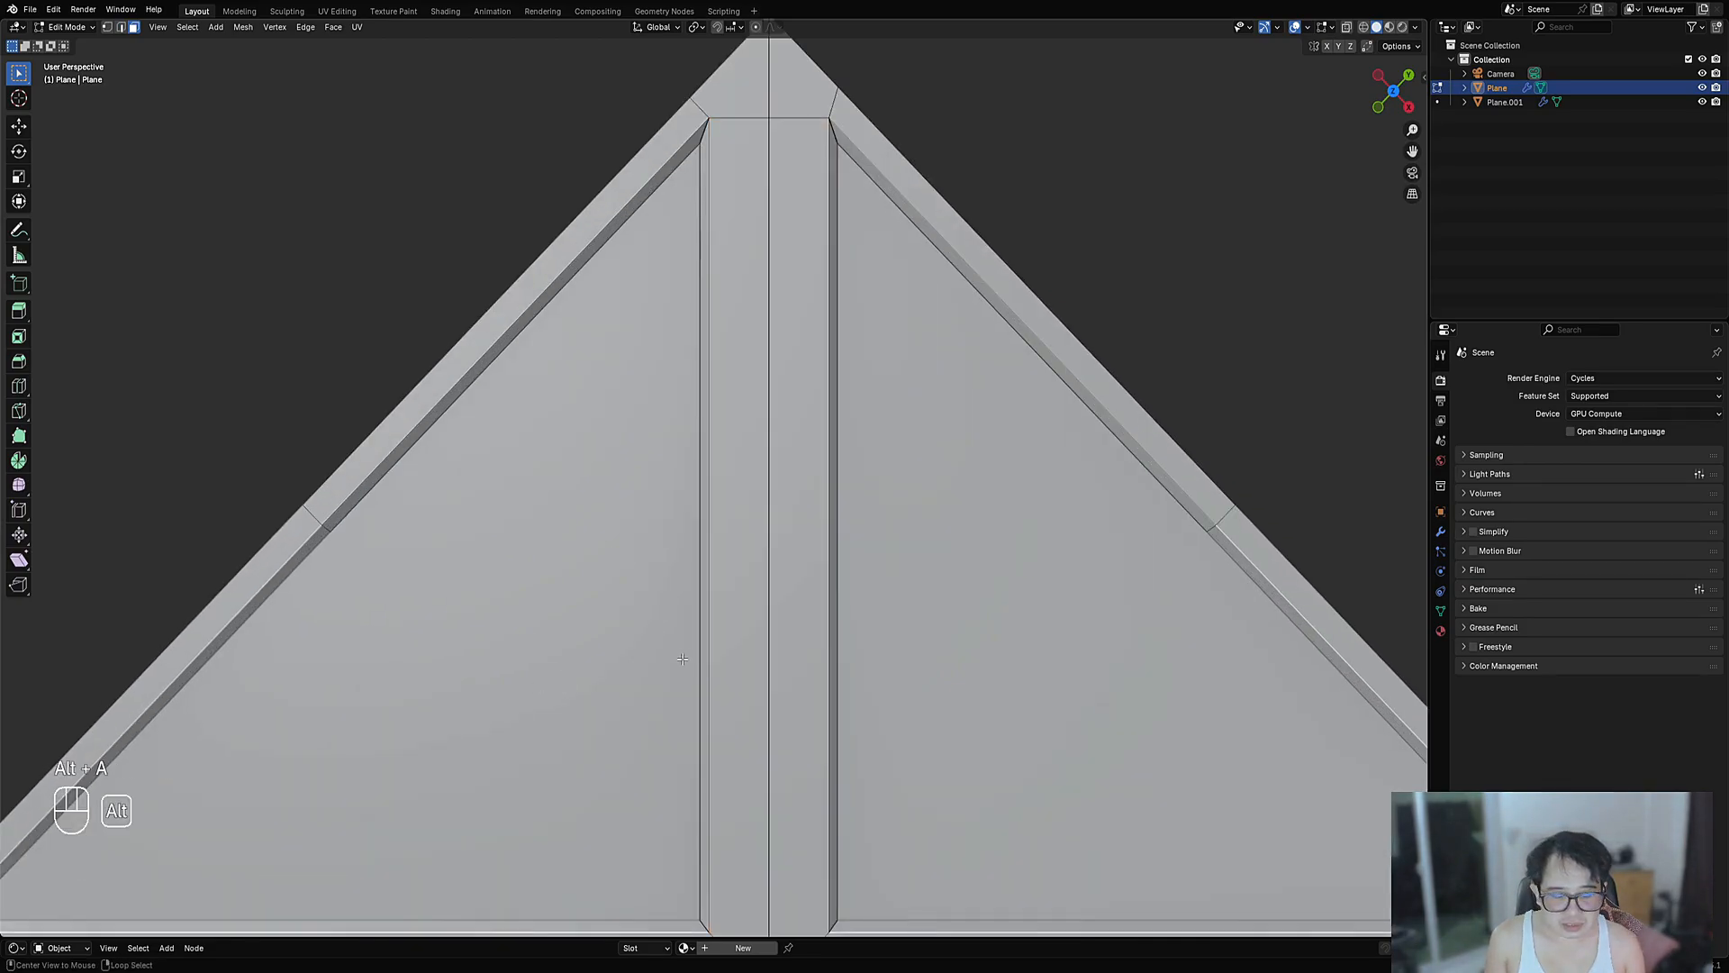
pyautogui.keyDown('shift'); pyautogui.moveTo(706, 634); pyautogui.dragTo(682, 666, button='middle'); pyautogui.keyUp('shift')
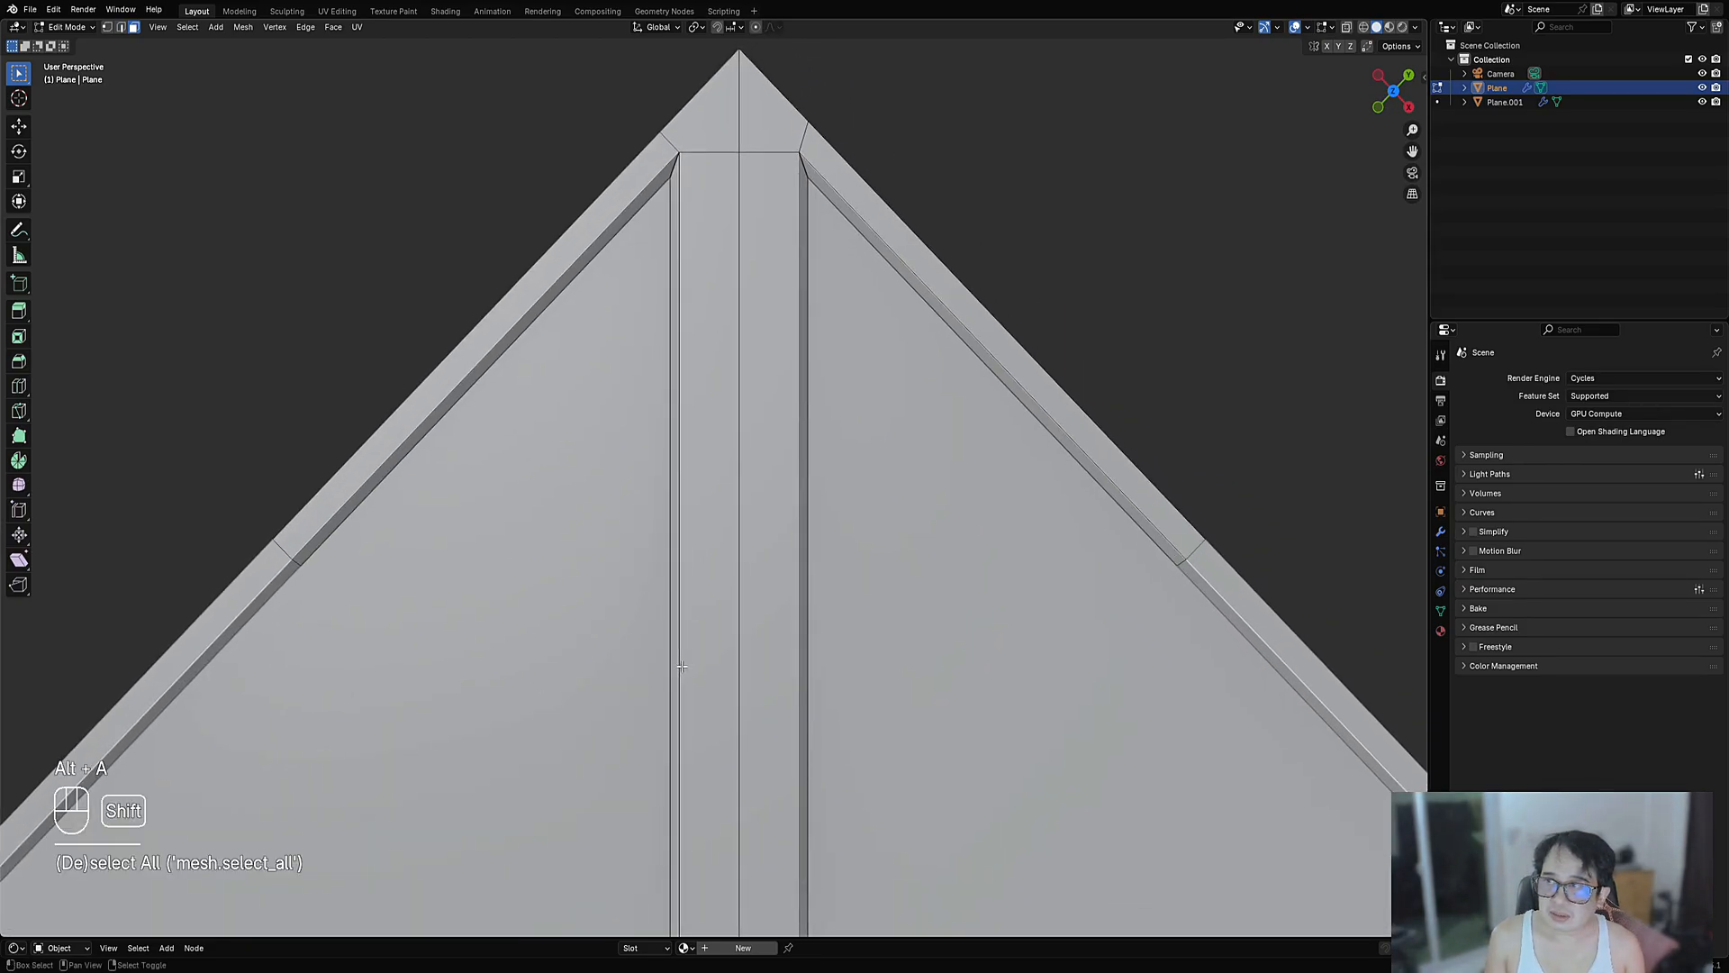
# - Knife a straight angle-constrained cut across the diagonal brace strip
pyautogui.press('k')
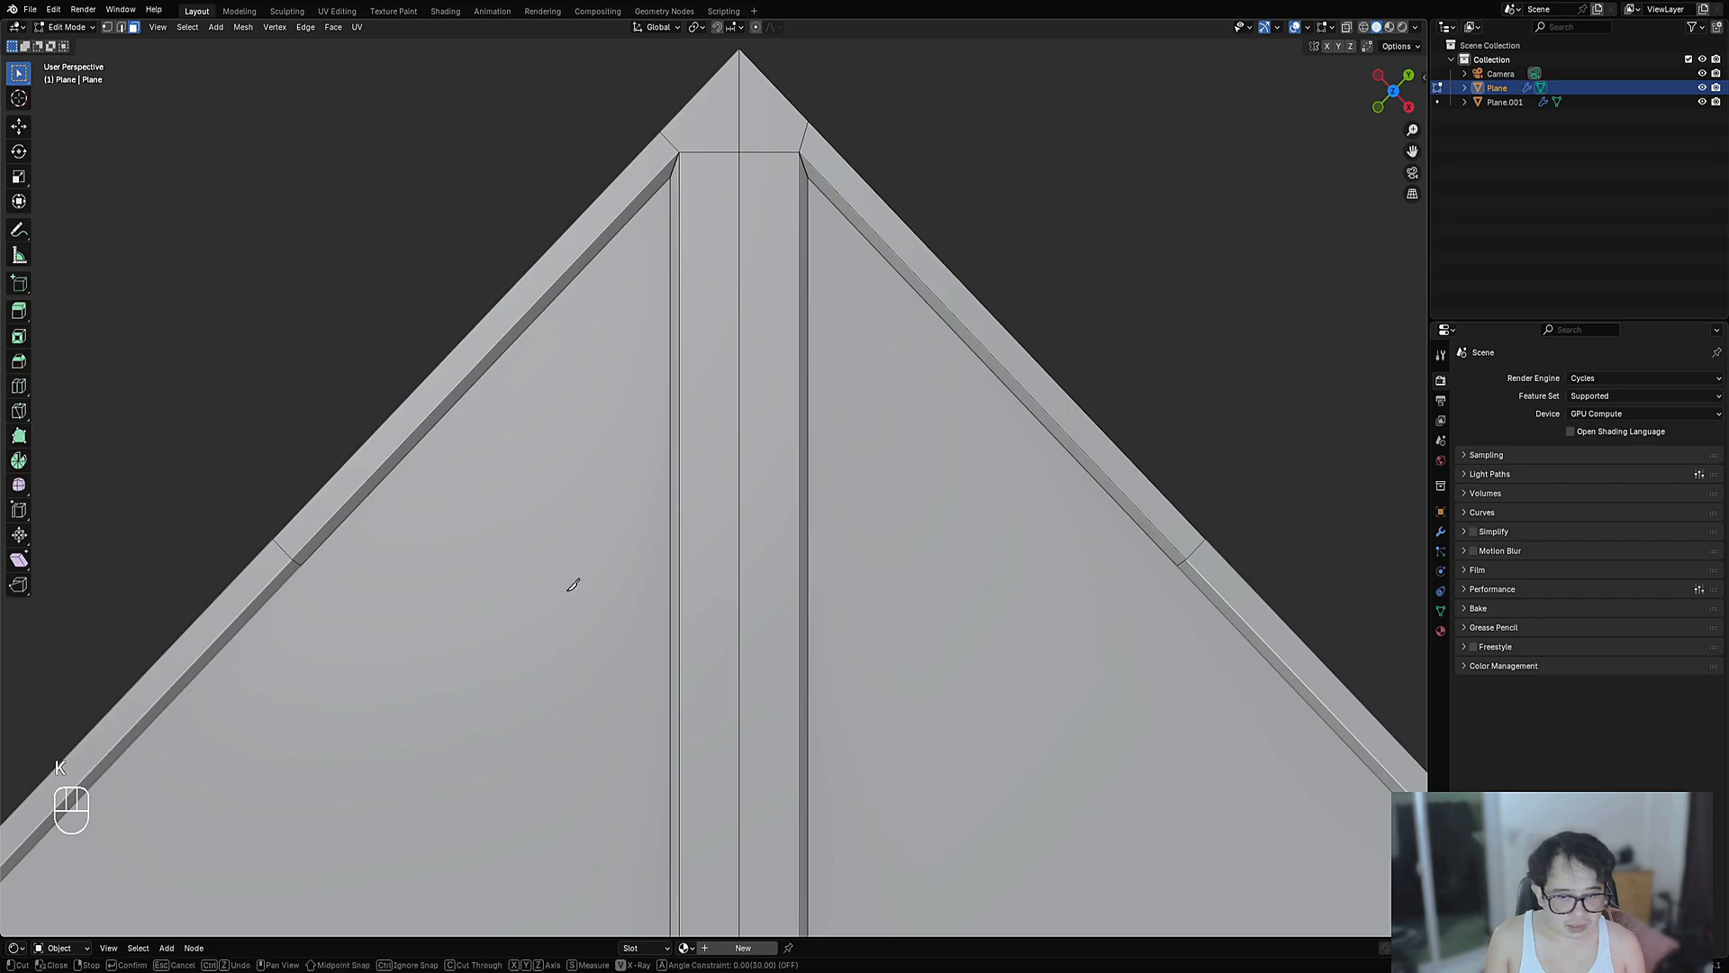
pyautogui.scroll(-2, 618, 622)
pyautogui.scroll(1, 623, 622)
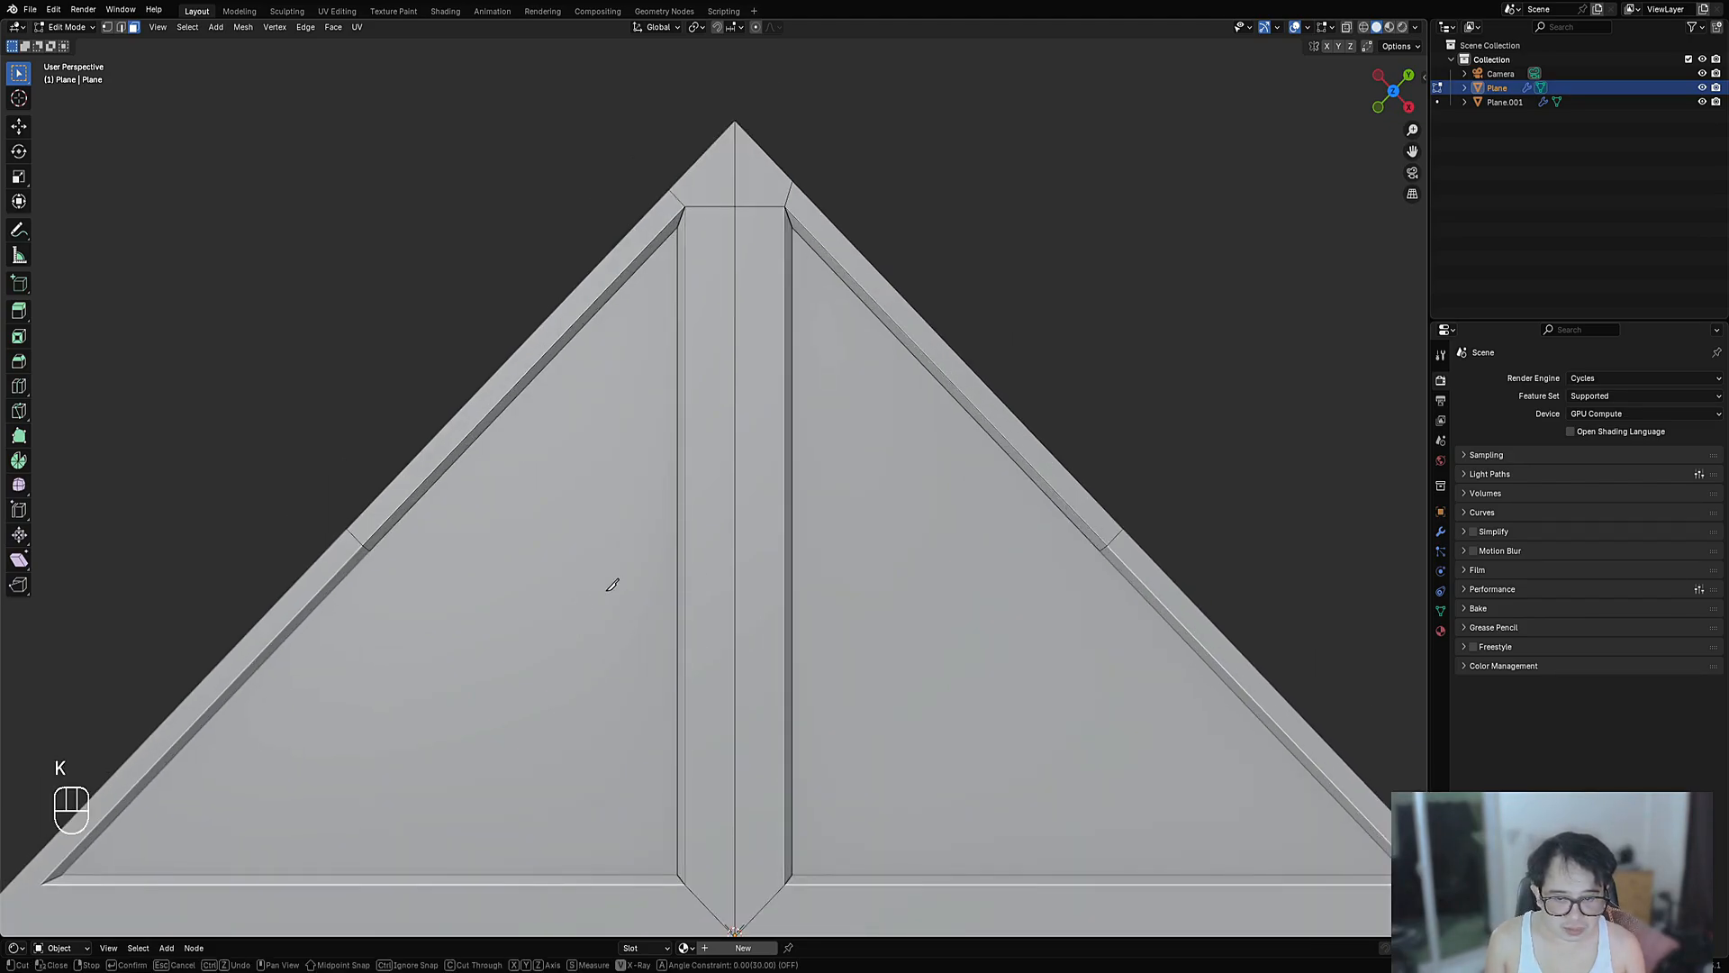
pyautogui.click(607, 583)
pyautogui.press('a')
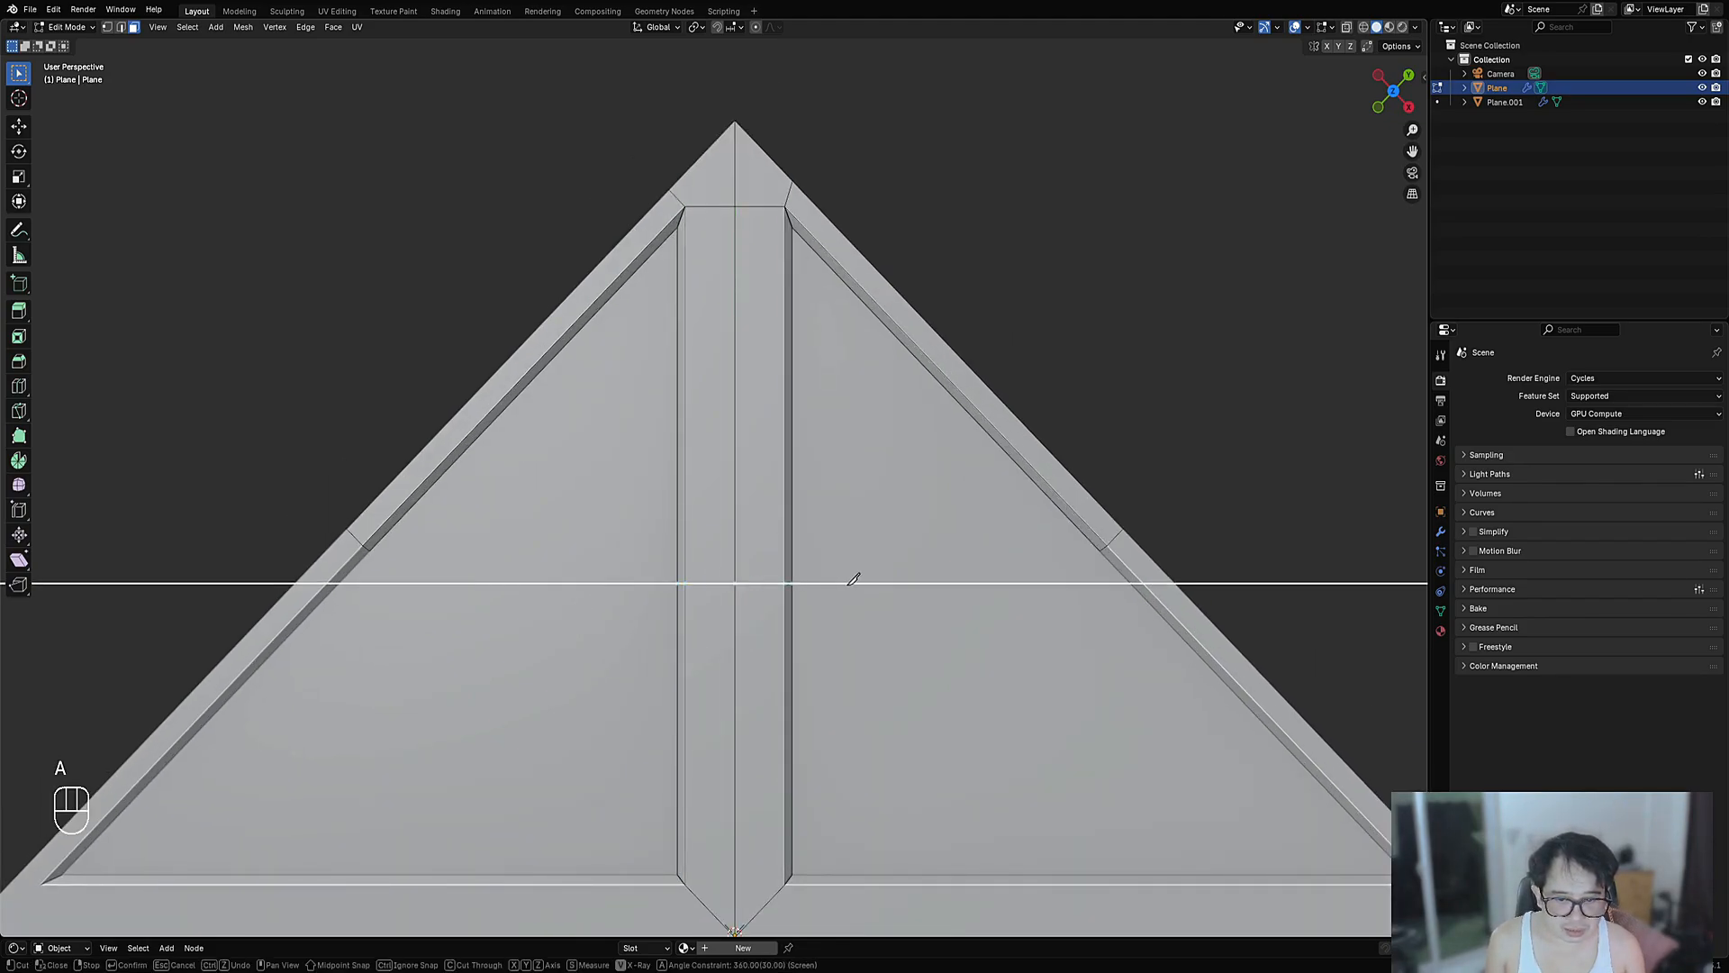
pyautogui.press('space')
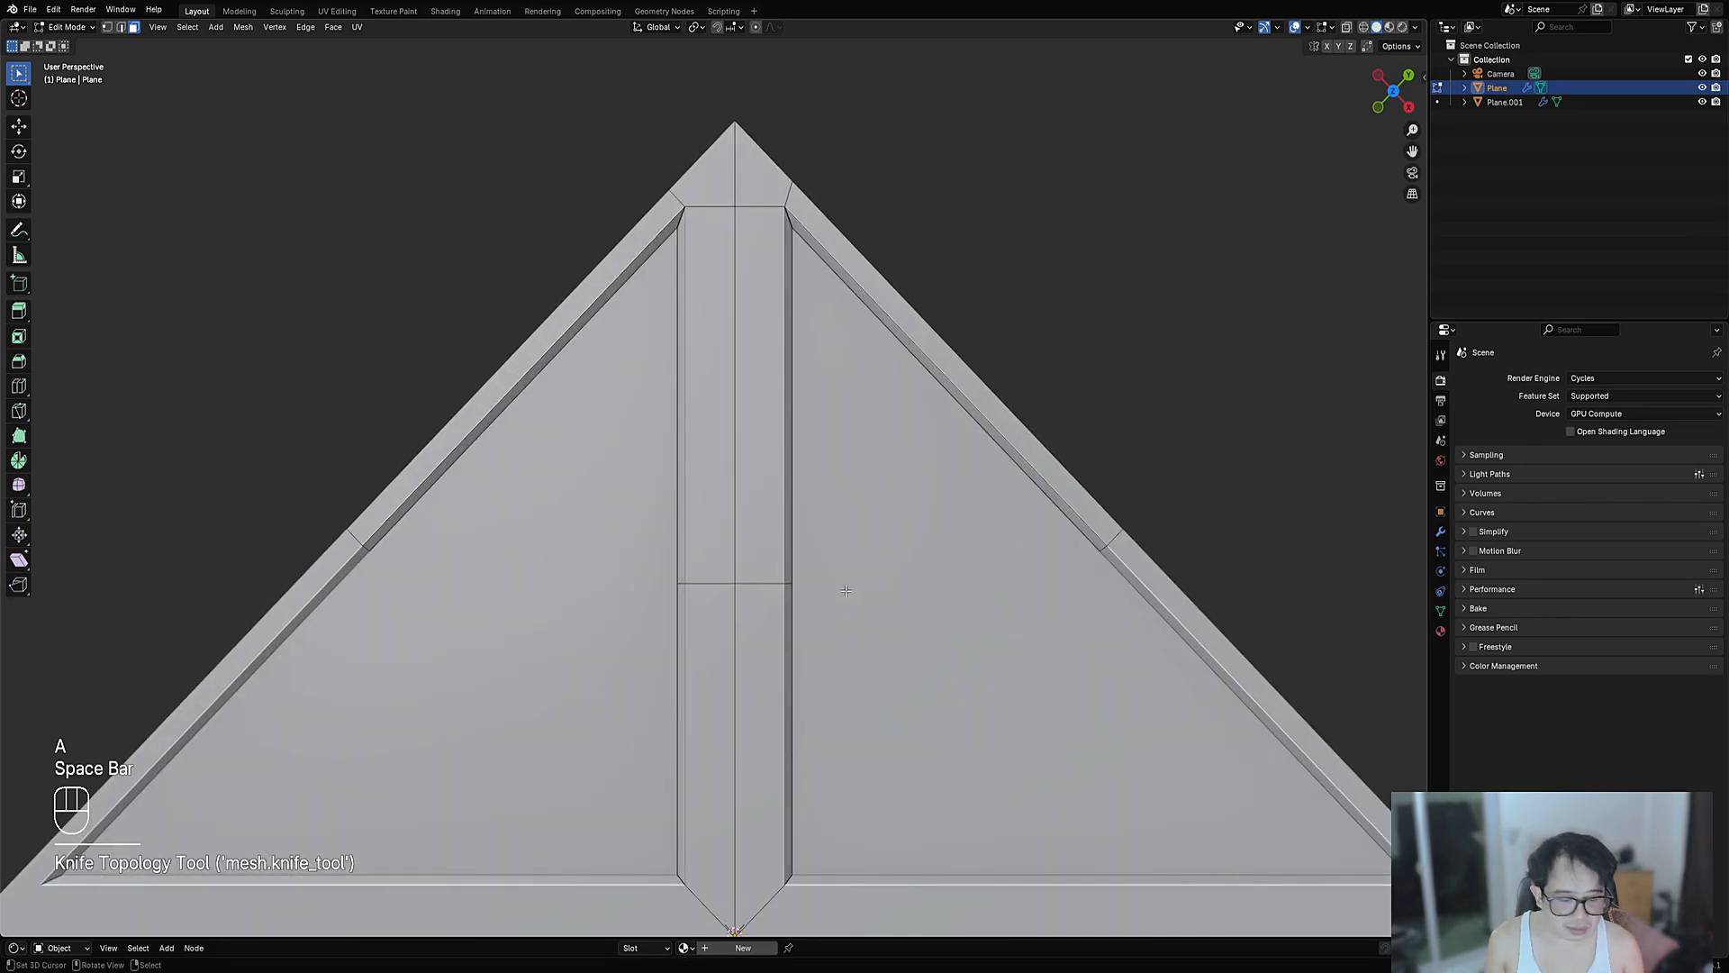
pyautogui.press('1')
pyautogui.press('KP_1')
# - Bevel the knife-cut loop into four evenly spaced cross edges along the diagonal strip
pyautogui.press('KP_7')
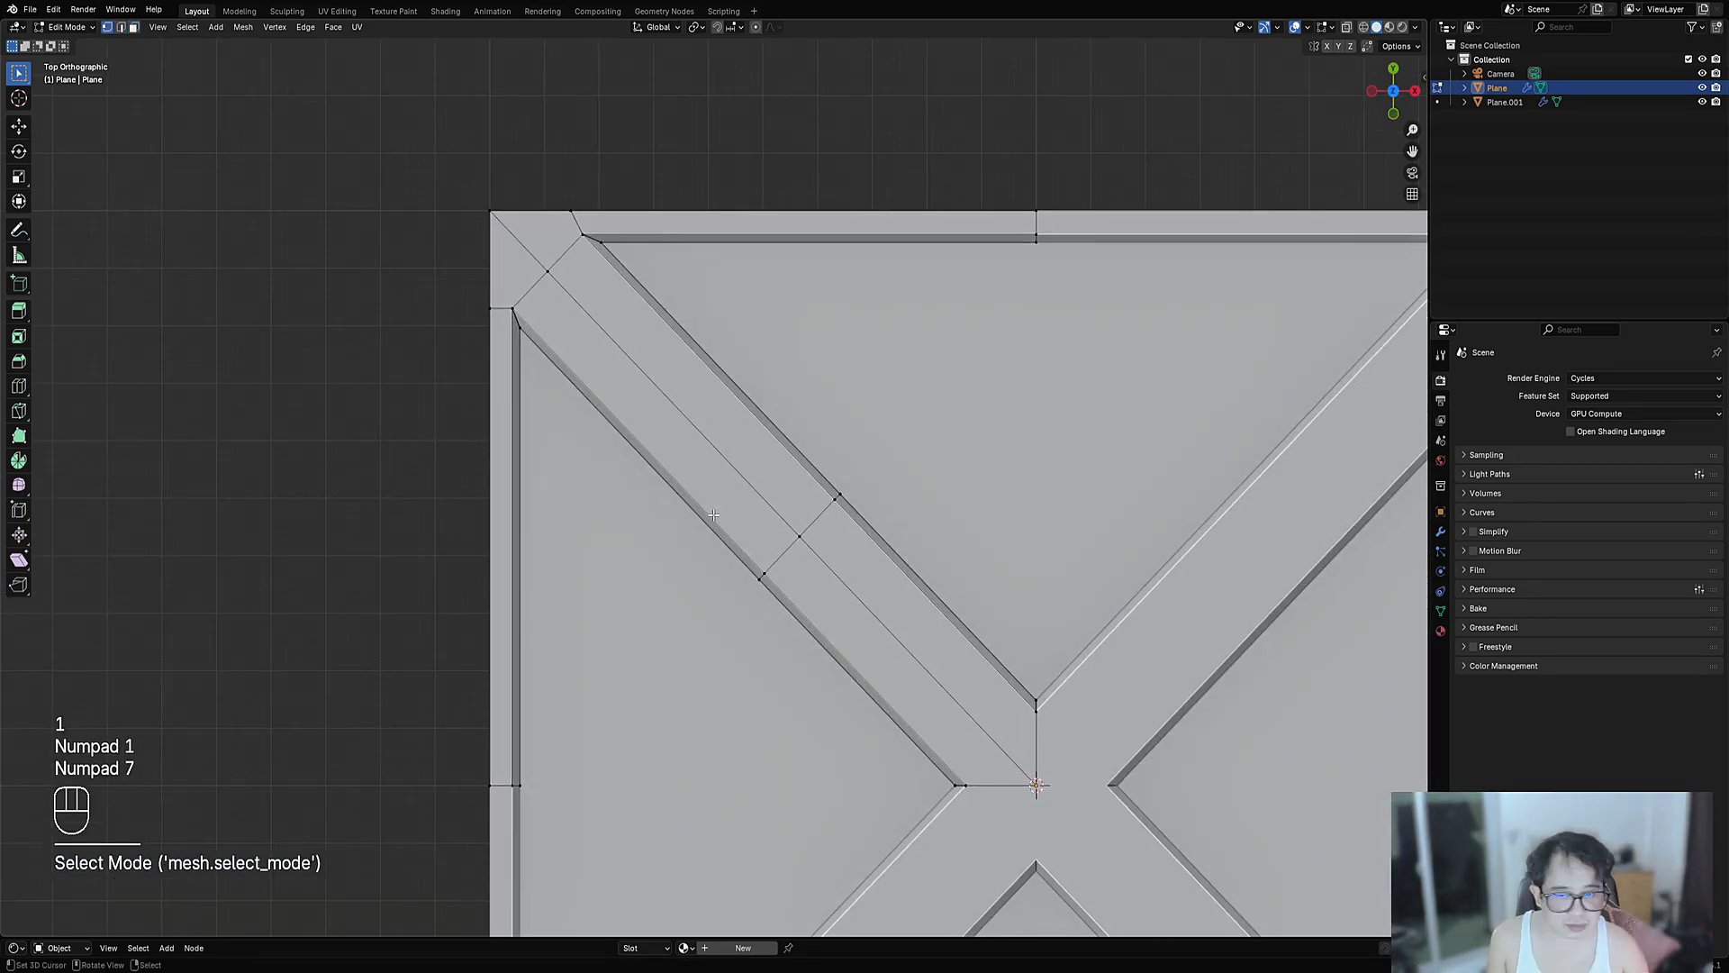
pyautogui.scroll(-2, 714, 514)
pyautogui.scroll(2, 714, 515)
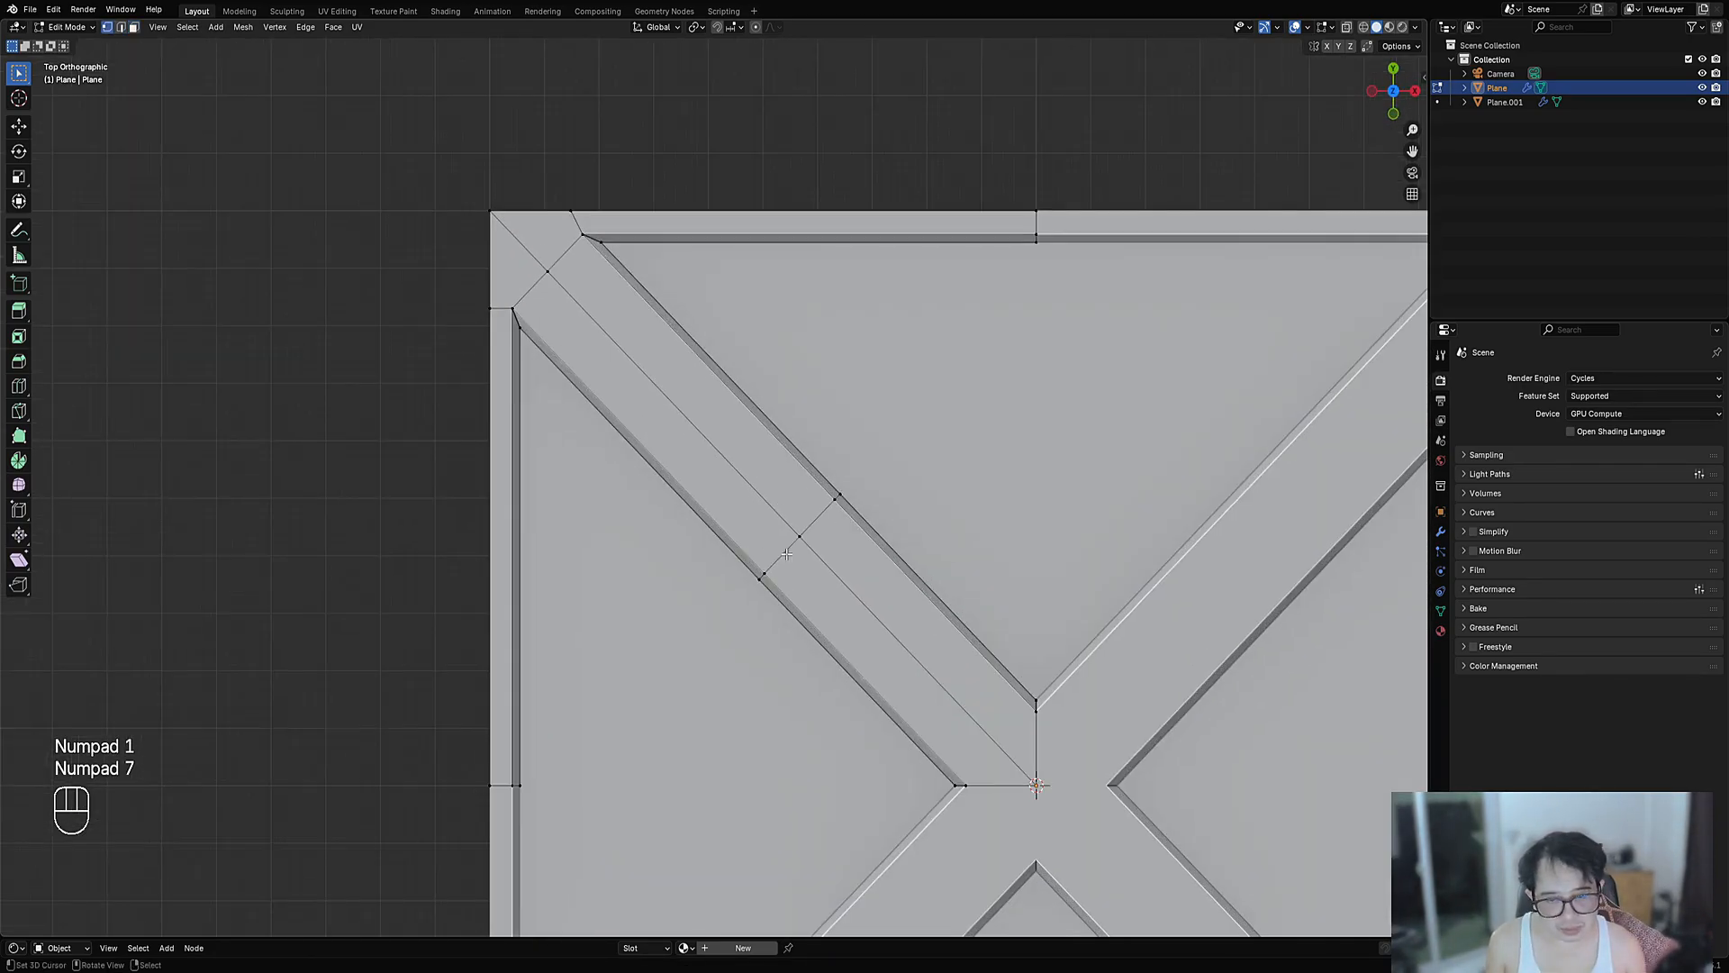
pyautogui.keyDown('alt'); pyautogui.keyDown('shift'); pyautogui.click(836, 507); pyautogui.keyUp('shift'); pyautogui.keyUp('alt')
pyautogui.hotkey('ctrl', 'b')
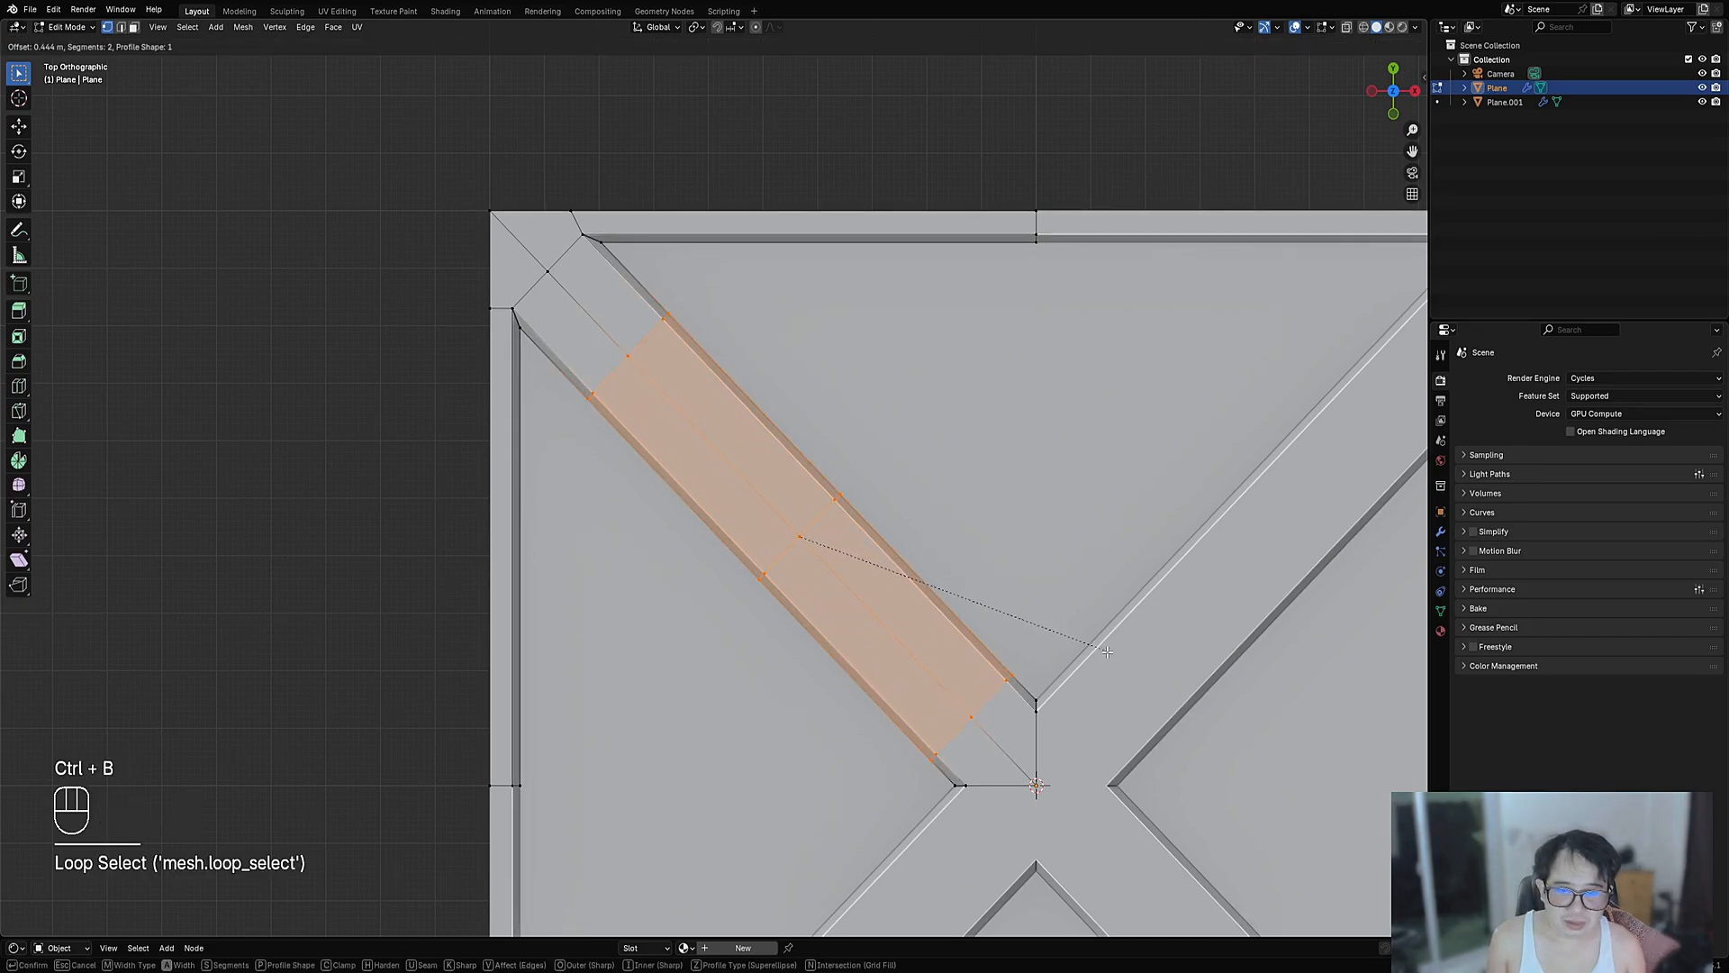
pyautogui.scroll(2, 1112, 656)
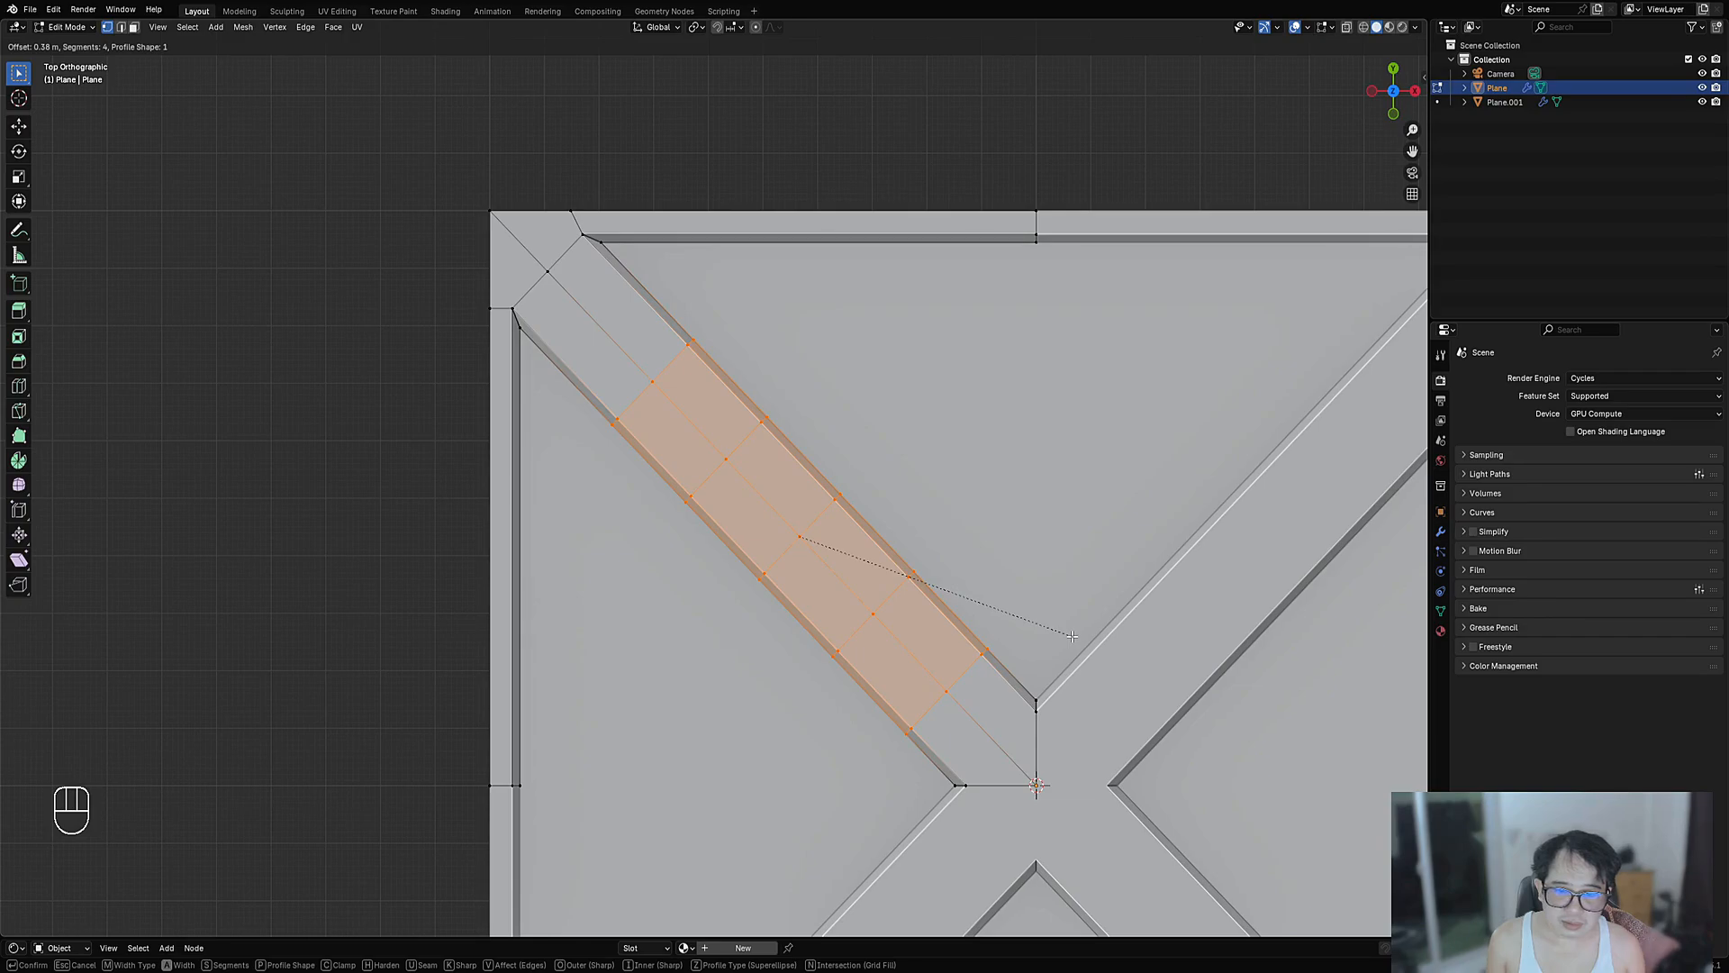
pyautogui.press('Escape')
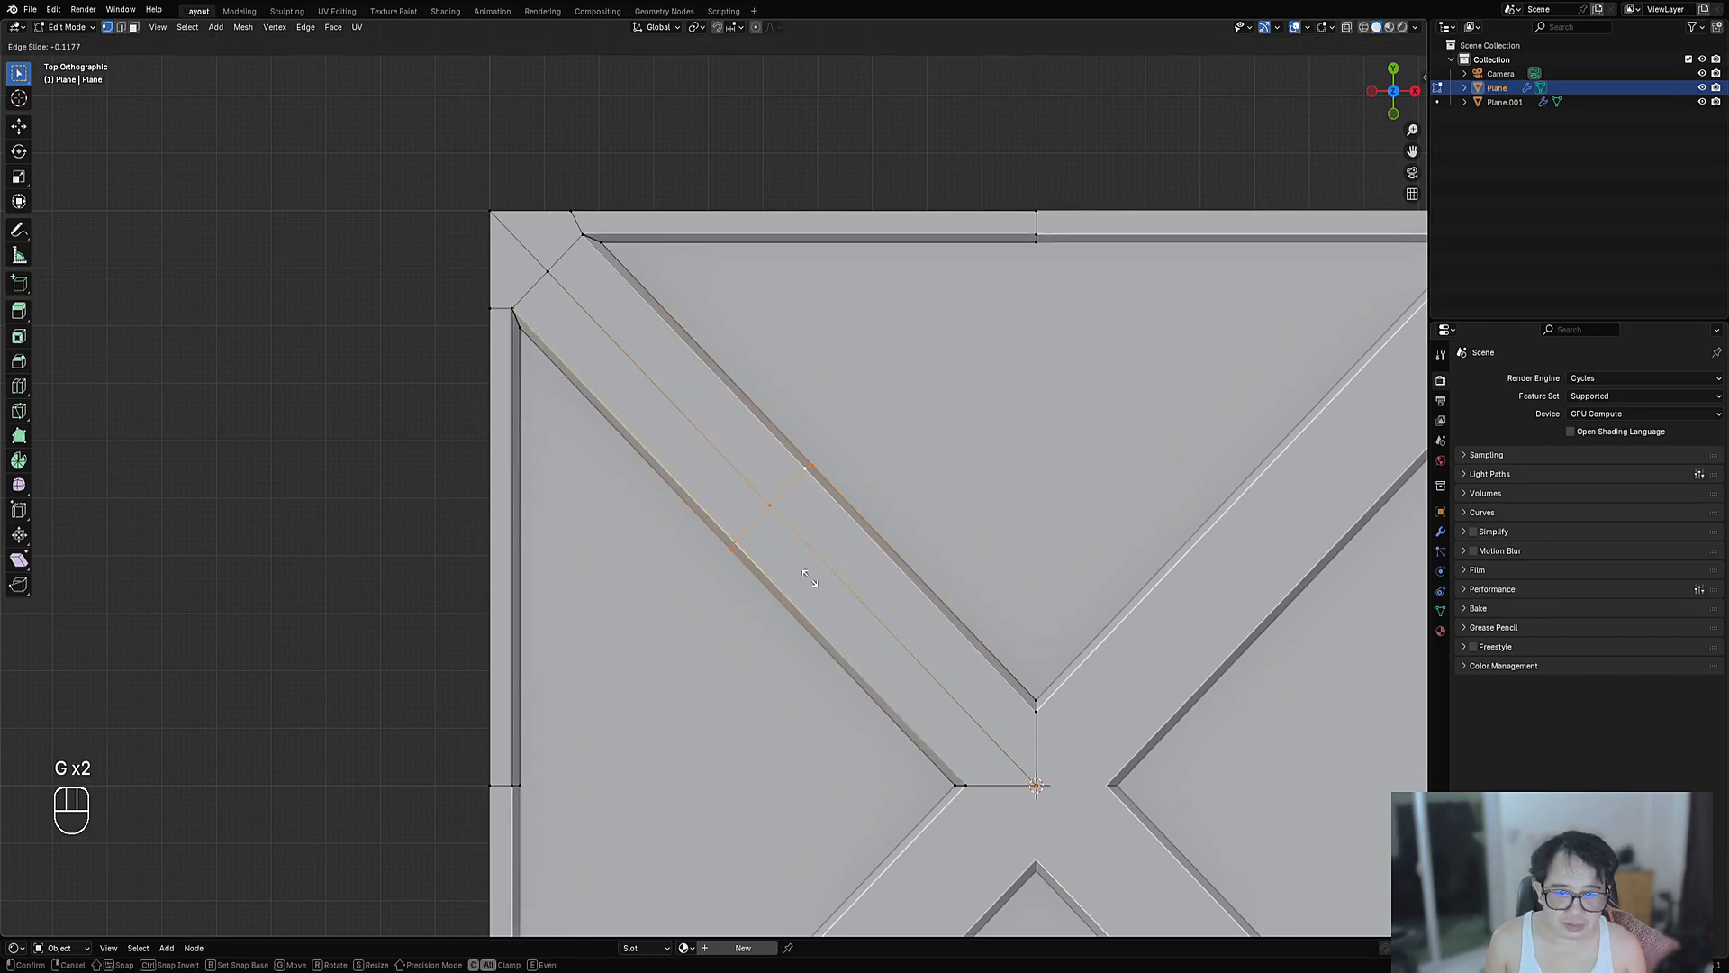
pyautogui.click(816, 584)
pyautogui.hotkey('ctrl', 'b')
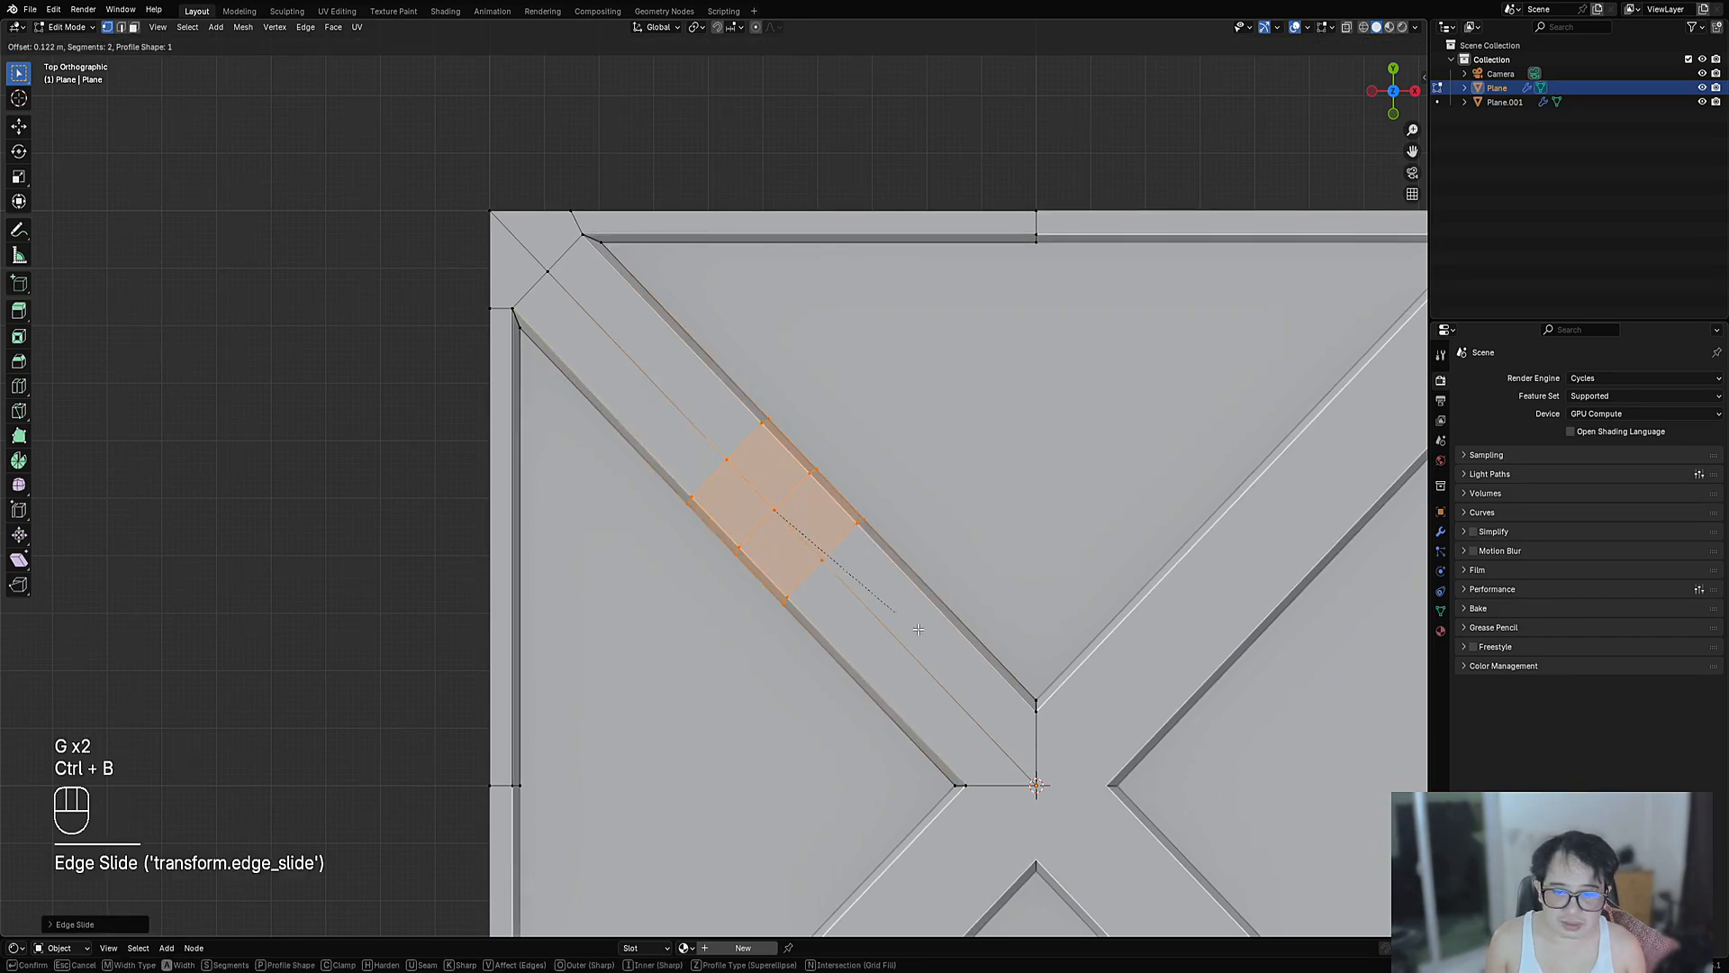
pyautogui.click(1037, 708)
pyautogui.hotkey('alt', 'a')
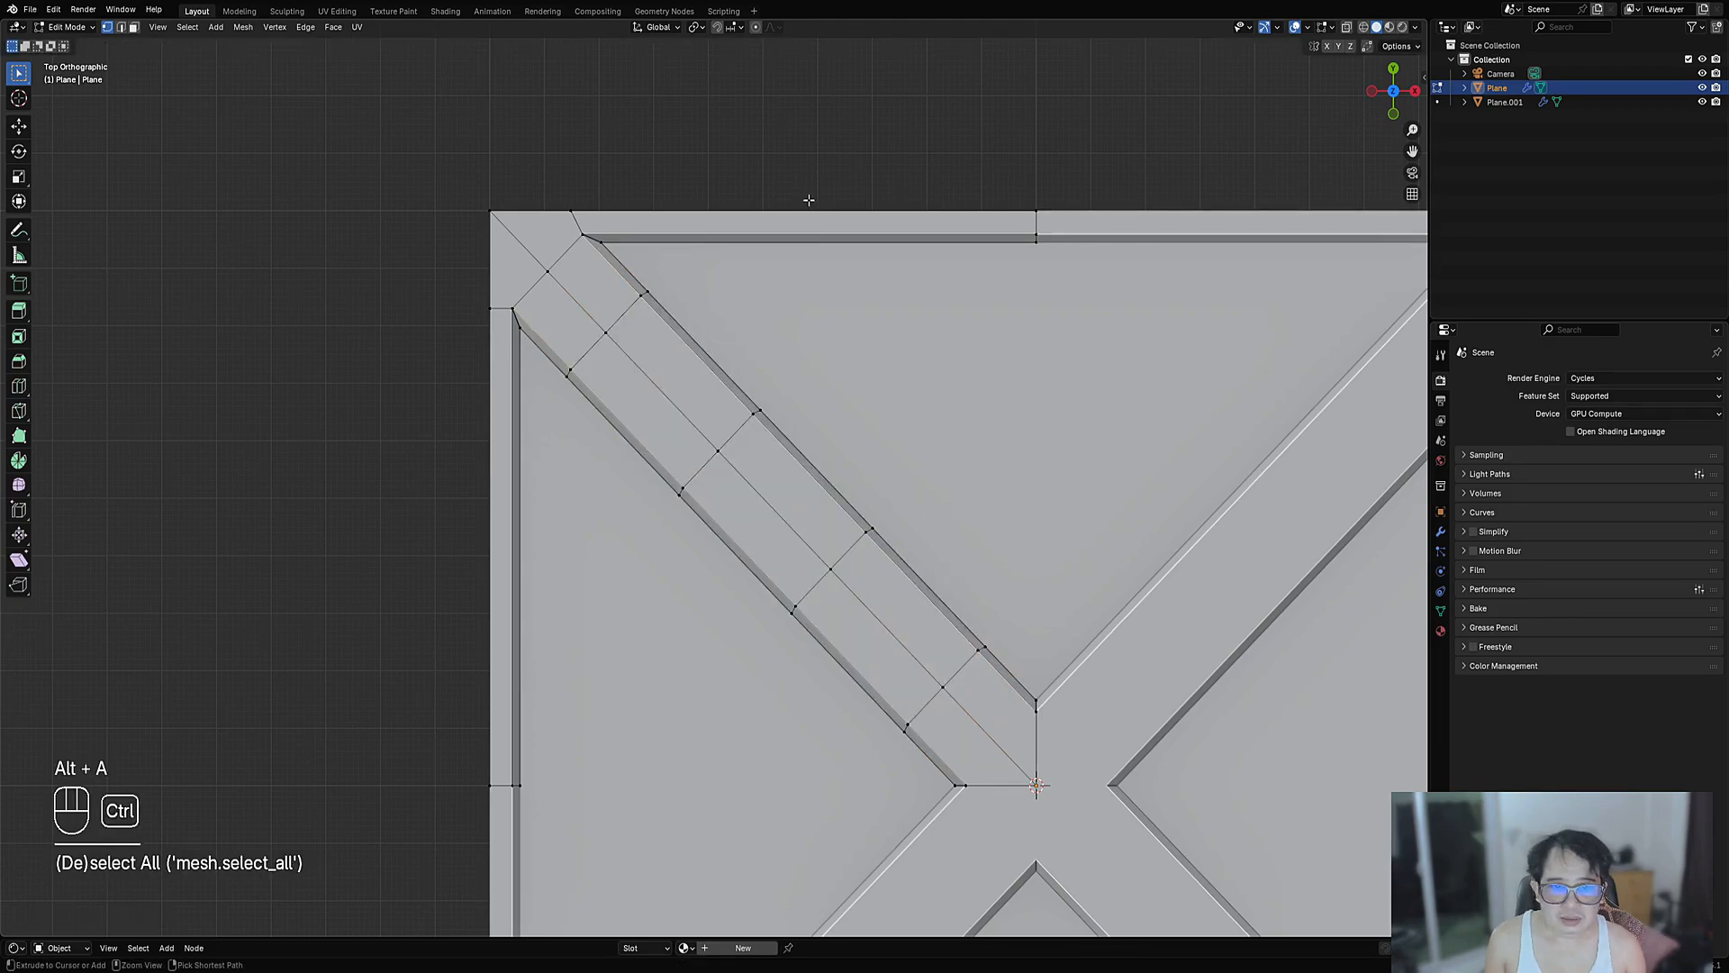
# - Add two centered loop cuts across the top border strip
pyautogui.hotkey('ctrl', 'r')
pyautogui.click(834, 214)
pyautogui.press('e')
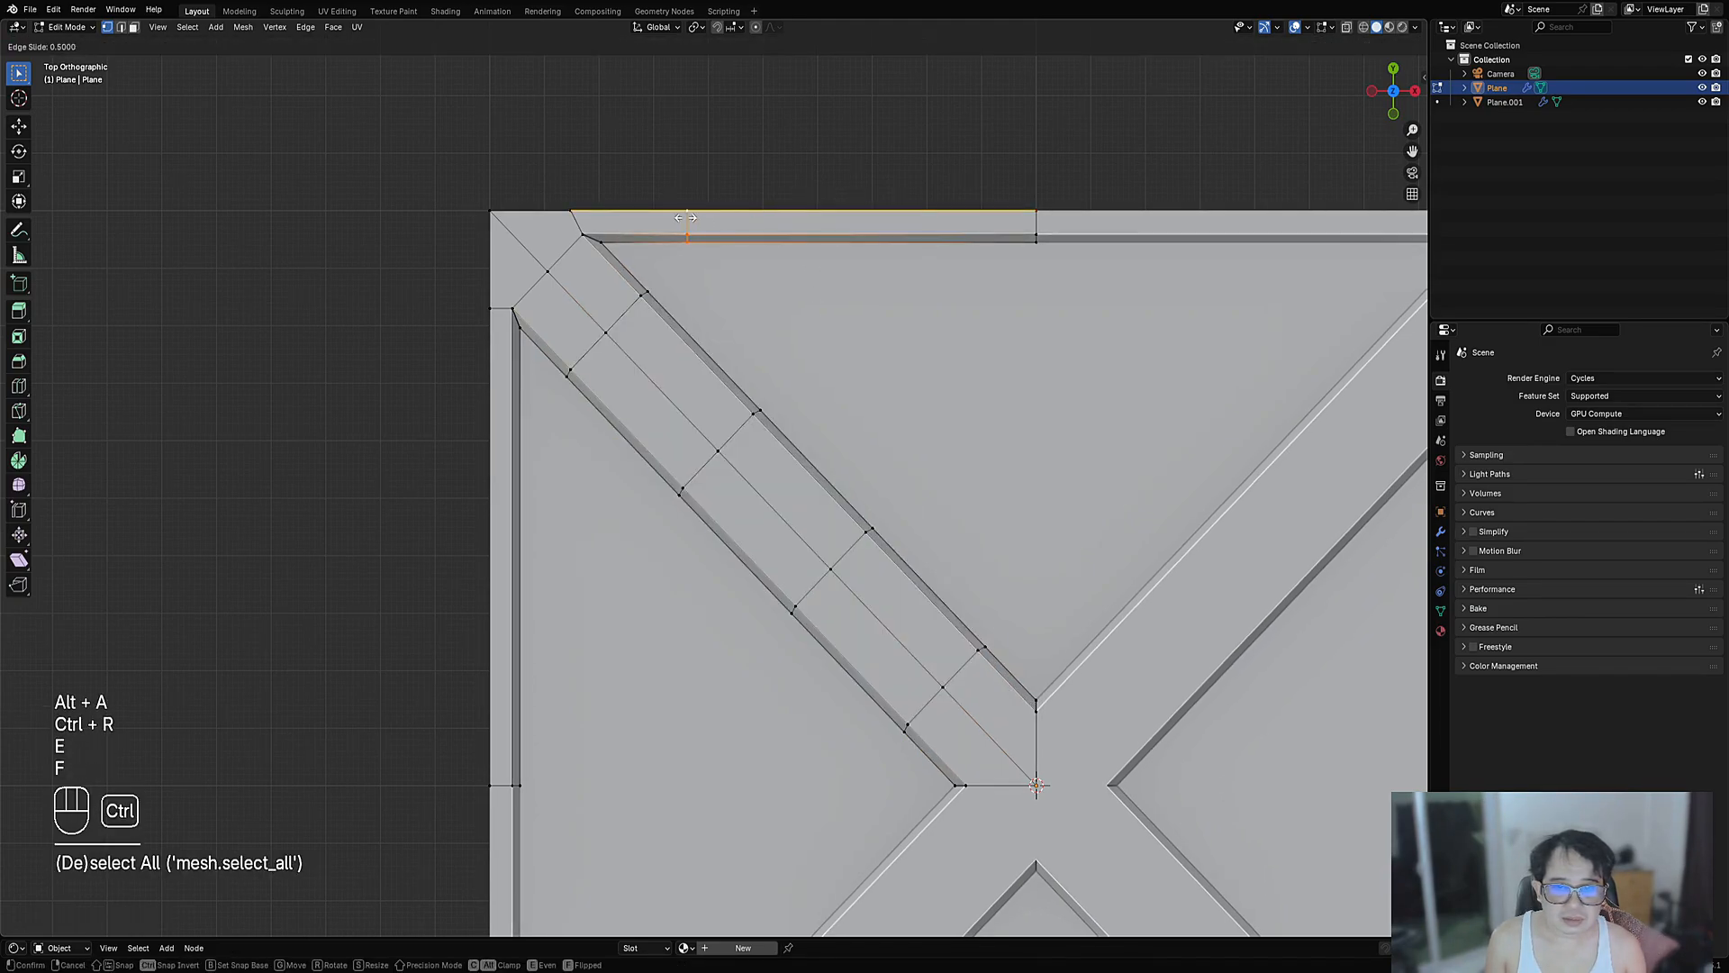
pyautogui.click(686, 217)
pyautogui.hotkey('ctrl', 'r')
pyautogui.click(881, 210)
pyautogui.rightClick(882, 211)
pyautogui.hotkey('alt', 'a')
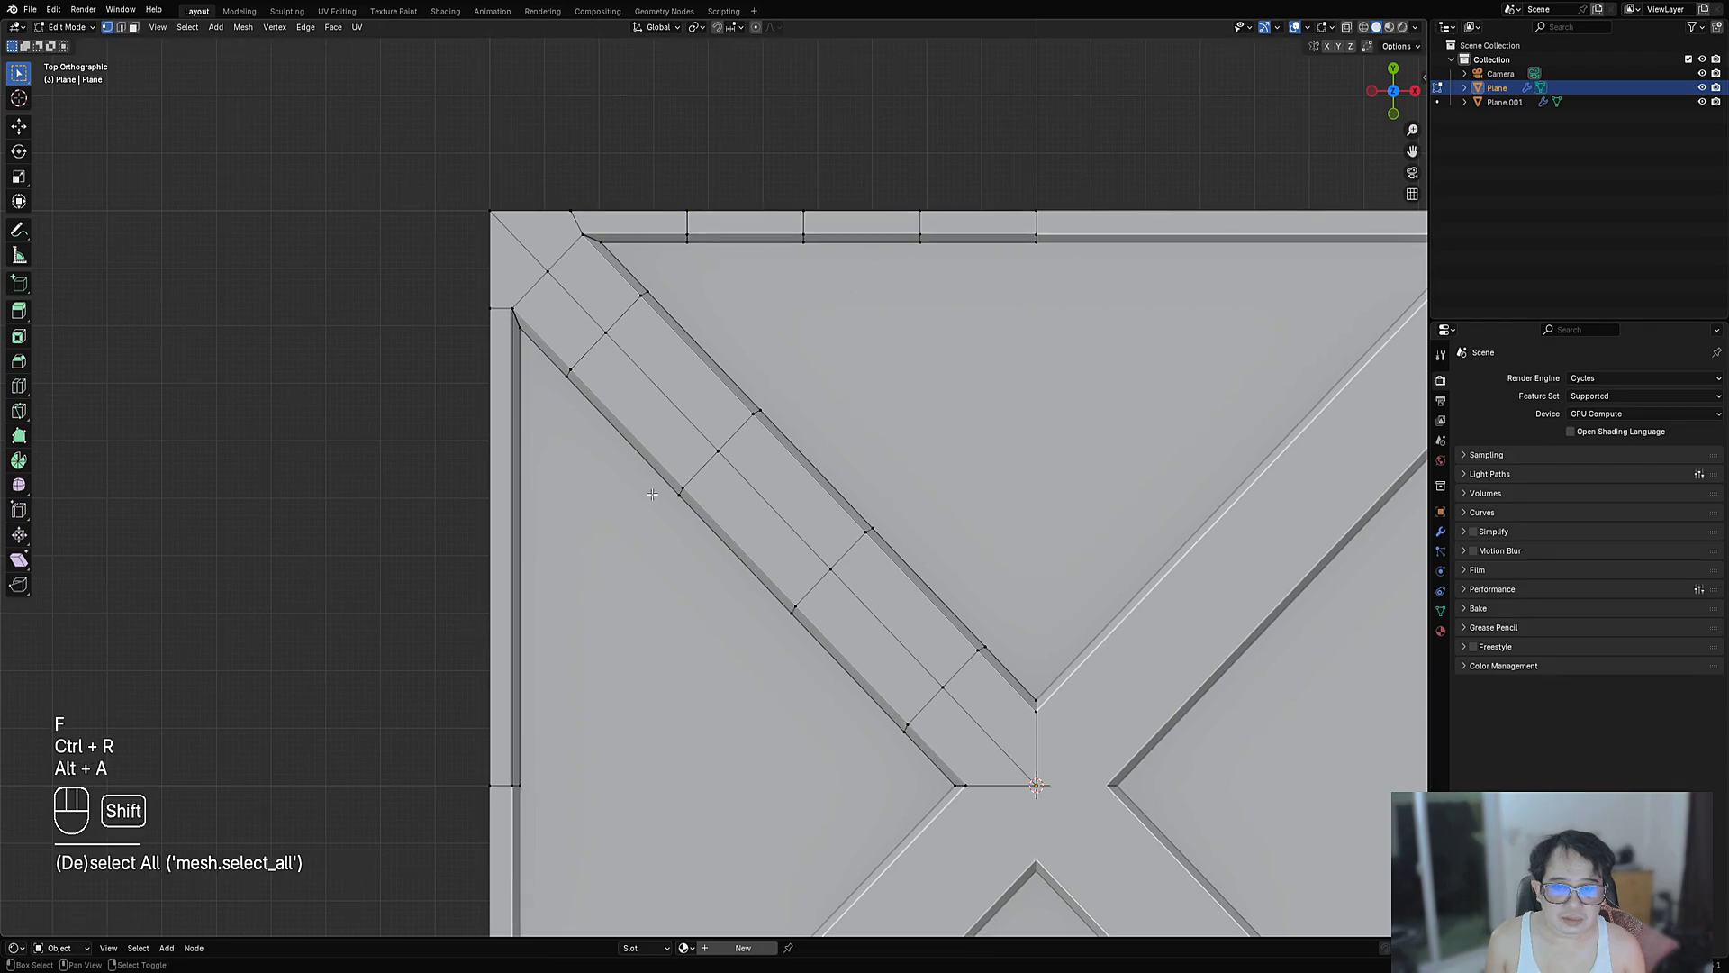
# - Add loop cuts across the left border strip
pyautogui.keyDown('shift'); pyautogui.moveTo(652, 492); pyautogui.dragTo(757, 324, button='middle'); pyautogui.keyUp('shift')
pyautogui.hotkey('ctrl', 'r')
pyautogui.click(602, 352)
pyautogui.press('e')
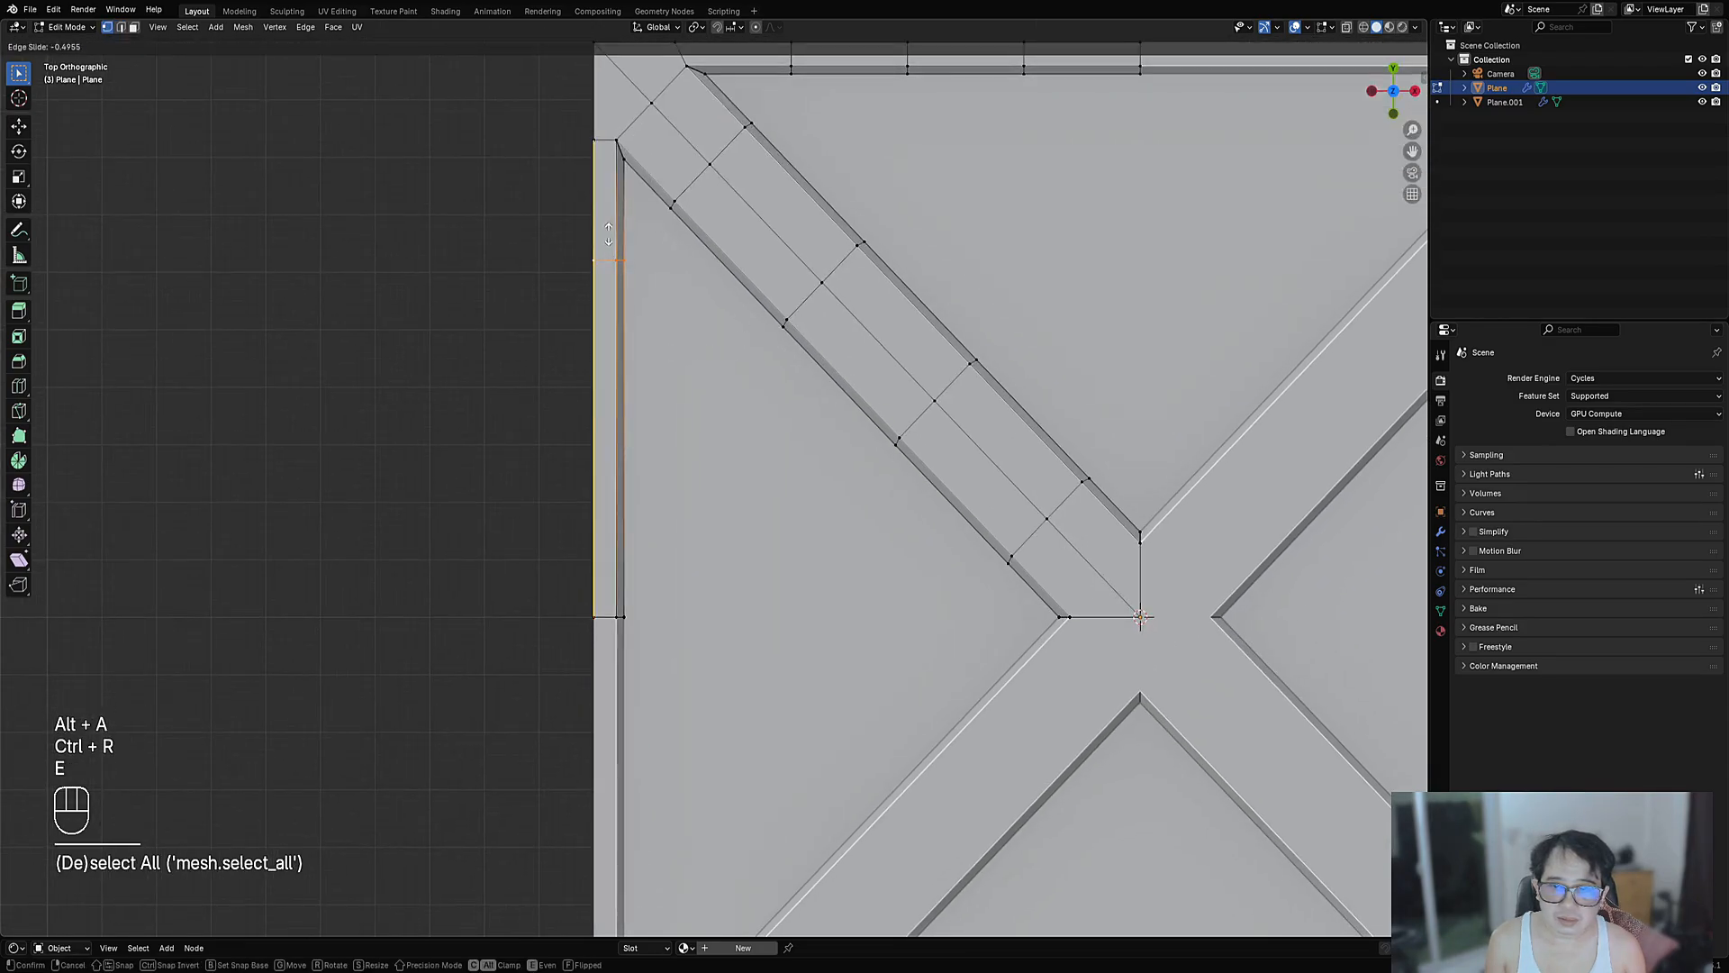
pyautogui.click(612, 244)
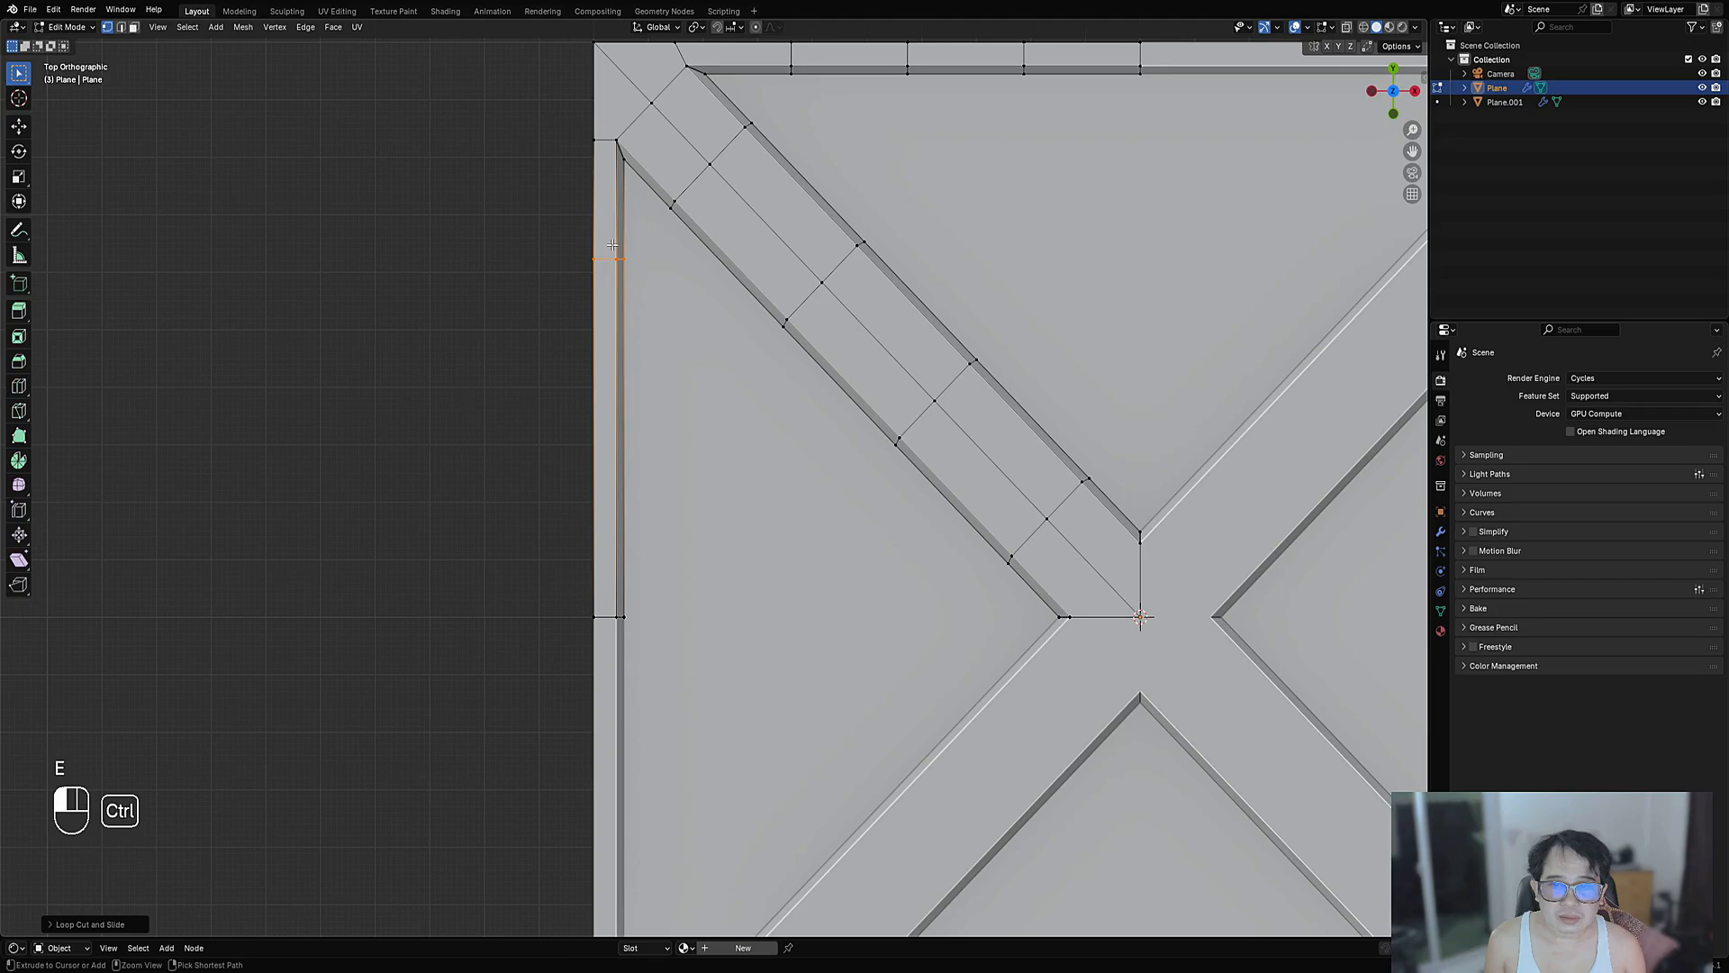
pyautogui.hotkey('ctrl', 'r')
pyautogui.scroll(1, 625, 426)
pyautogui.click(625, 426)
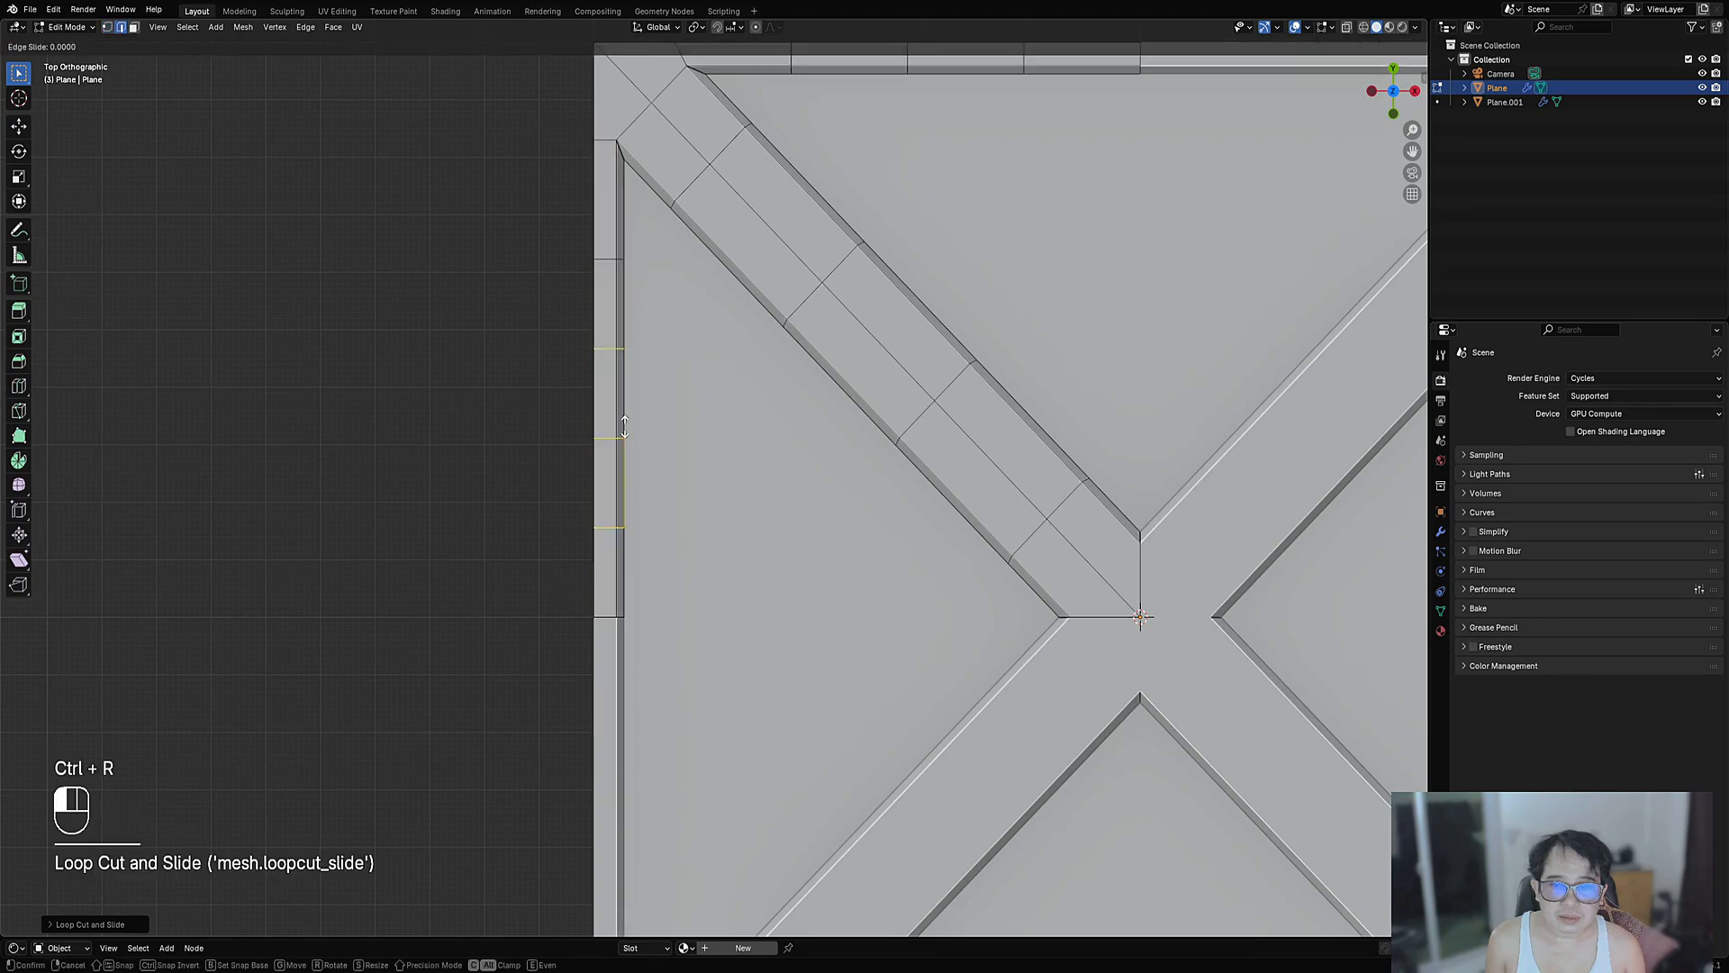
pyautogui.rightClick(625, 426)
pyautogui.scroll(-2, 1169, 292)
pyautogui.hotkey('alt', 'a')
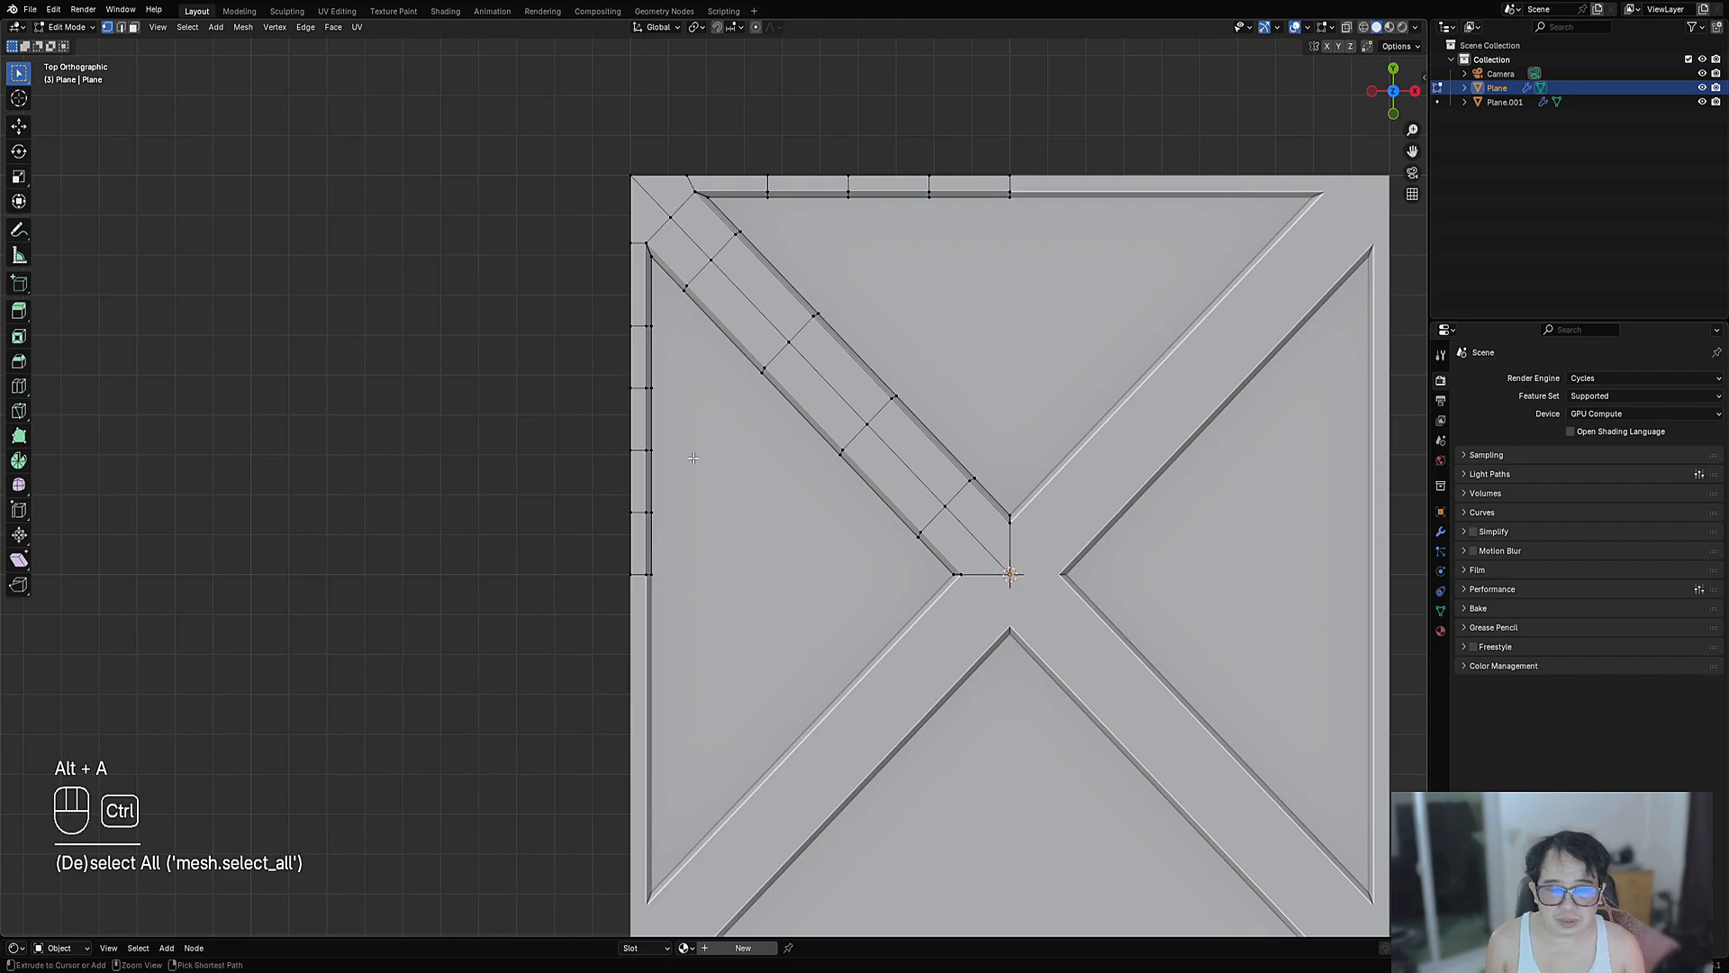
# - Redo the left border strip cuts as two centered loop cuts
pyautogui.hotkey('ctrl', 'z')
pyautogui.hotkey('ctrl', 'z')
pyautogui.hotkey('ctrl', 'r')
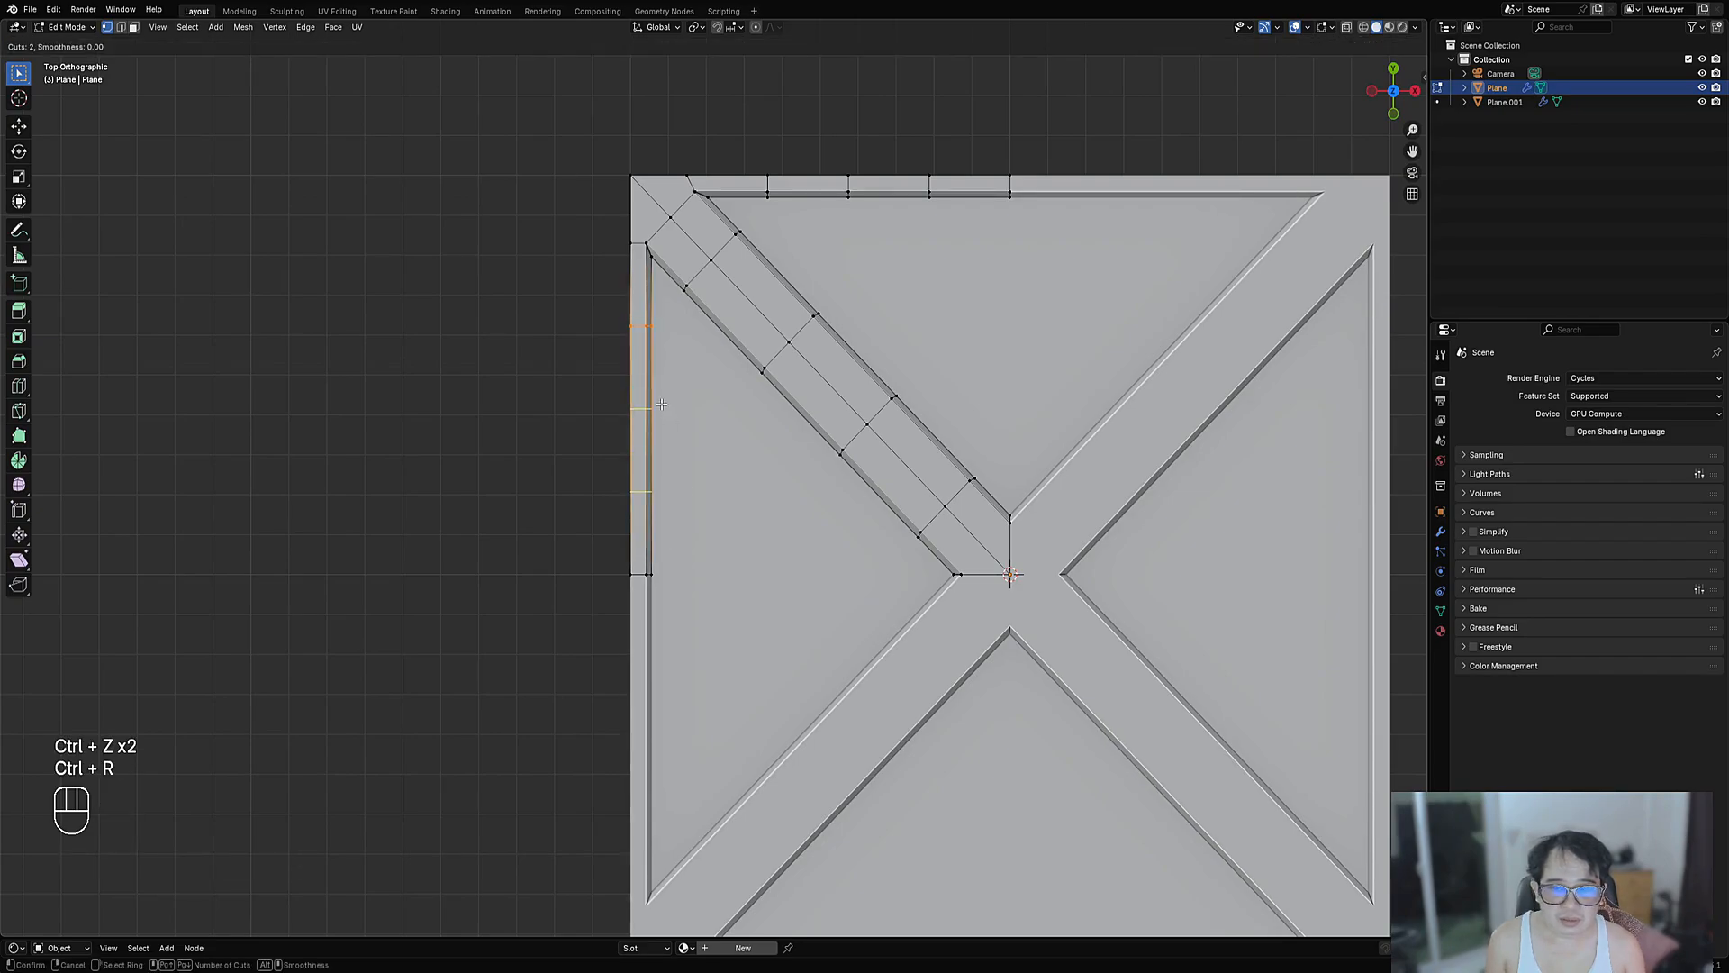
pyautogui.click(662, 405)
pyautogui.rightClick(662, 405)
pyautogui.hotkey('alt', 'a')
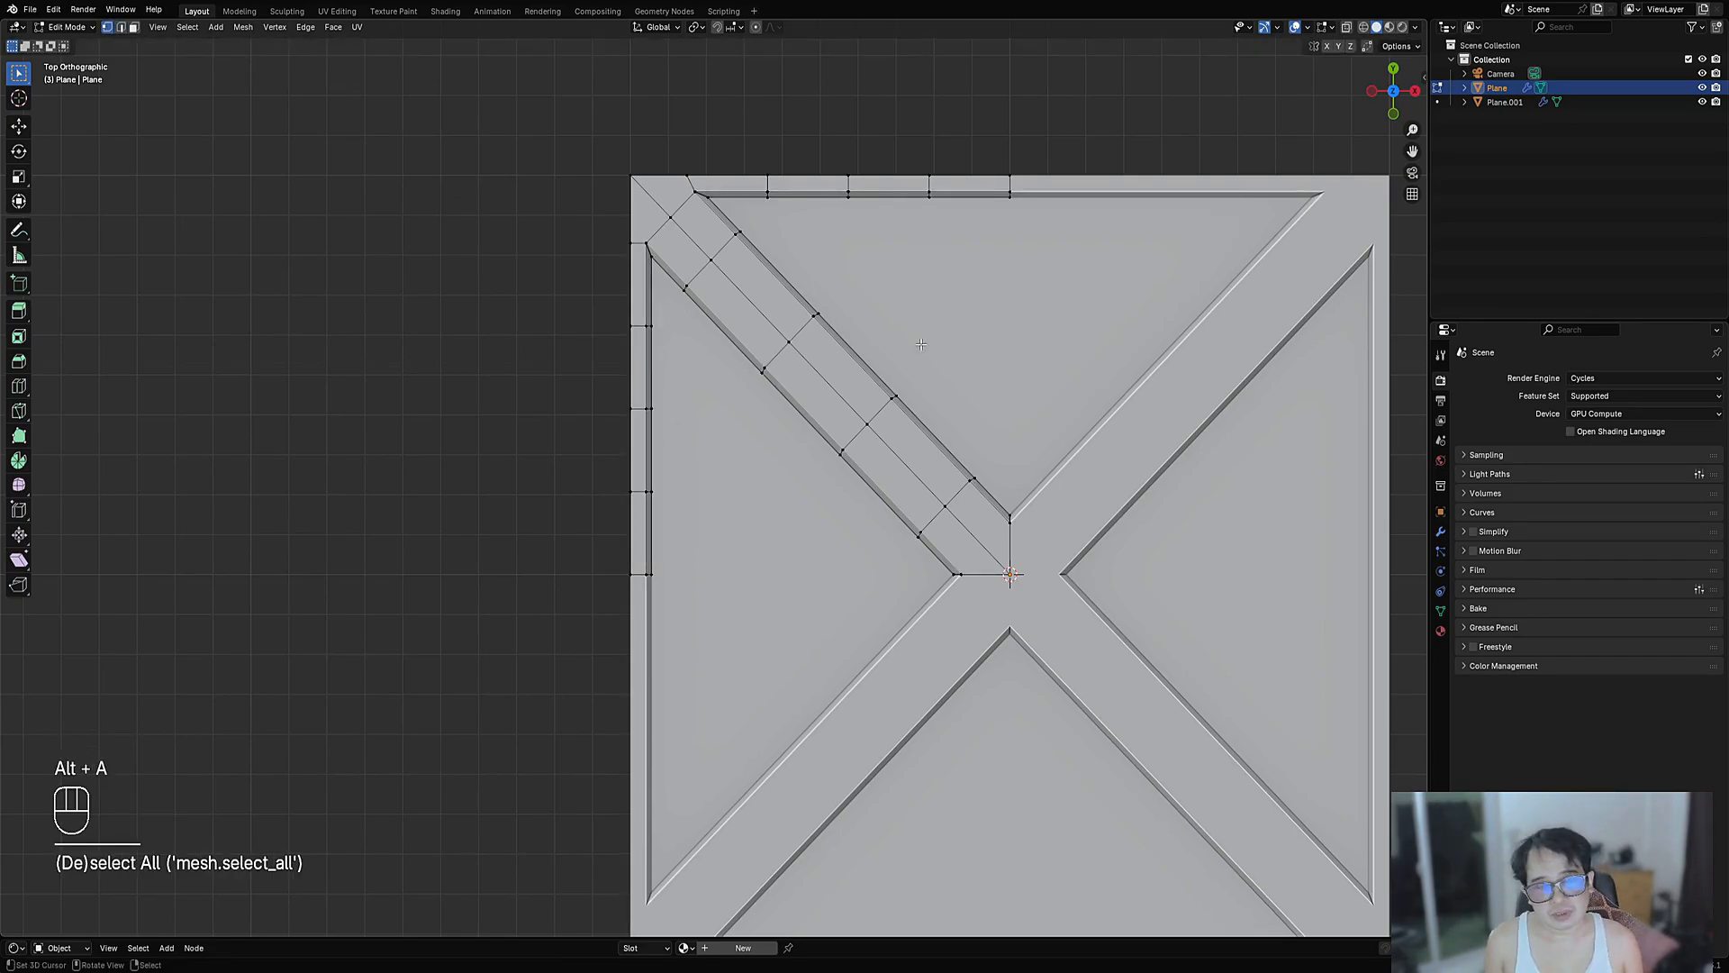
# - Subdivide all faces of the separated Plane.001 object
pyautogui.scroll(-5, 906, 349)
pyautogui.scroll(5, 906, 350)
pyautogui.press('Tab')
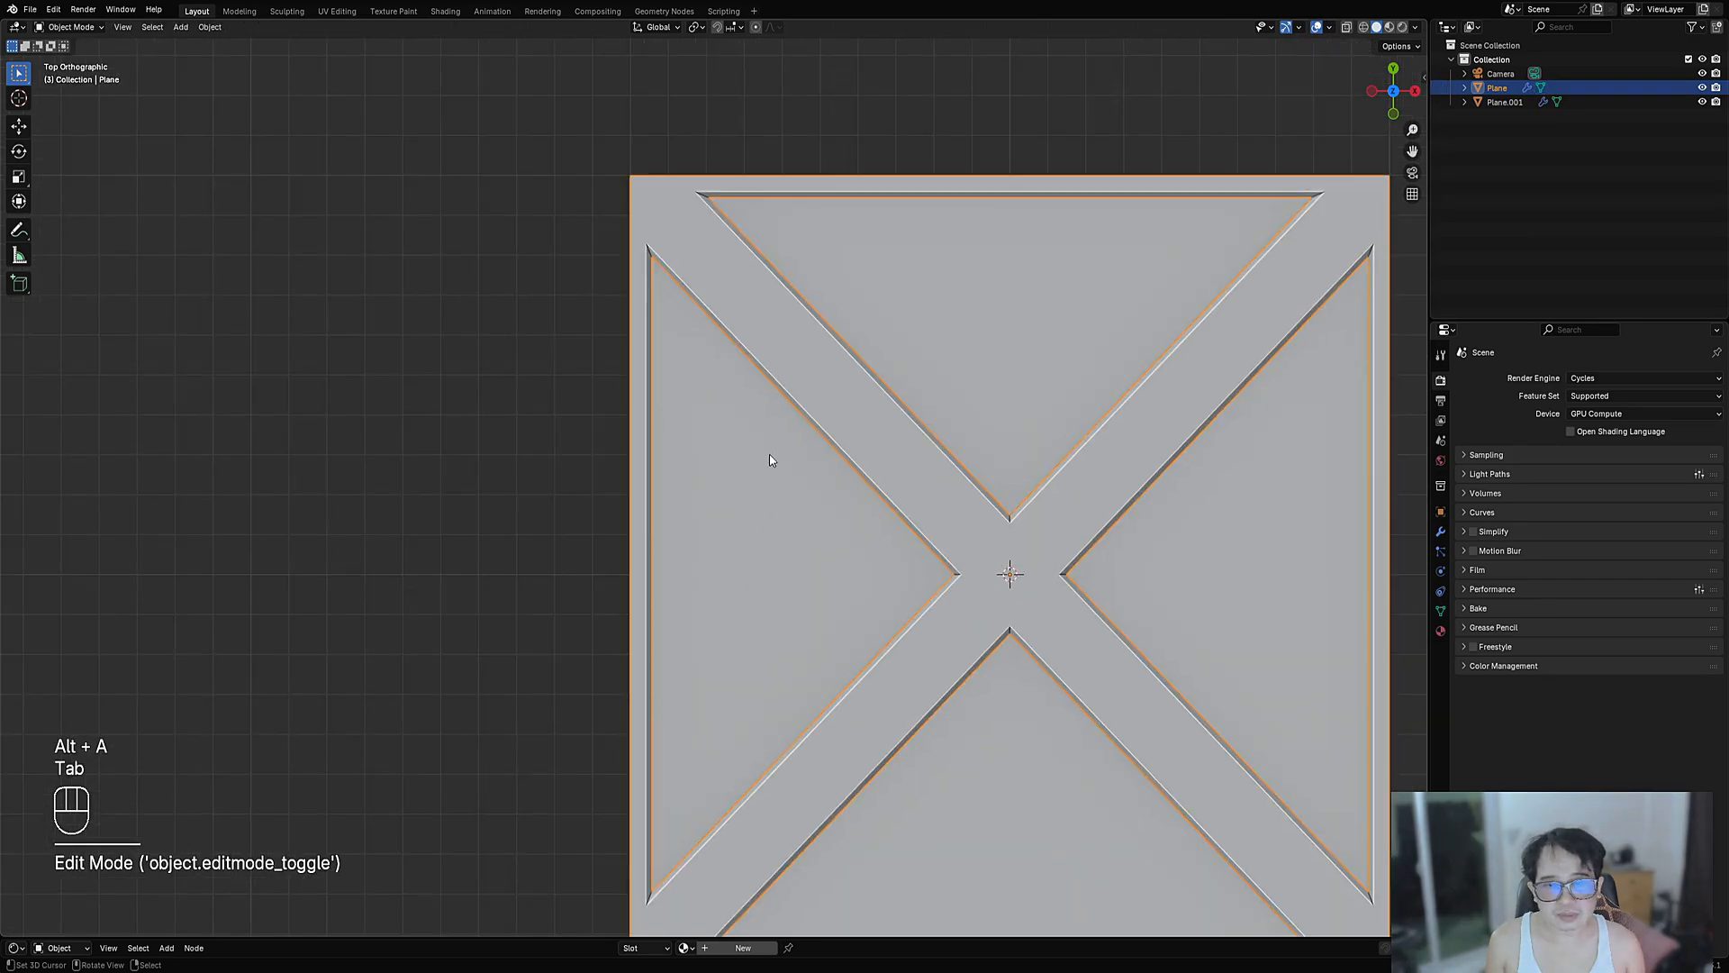
pyautogui.click(769, 454)
pyautogui.press('Tab')
pyautogui.press('a')
pyautogui.press('w')
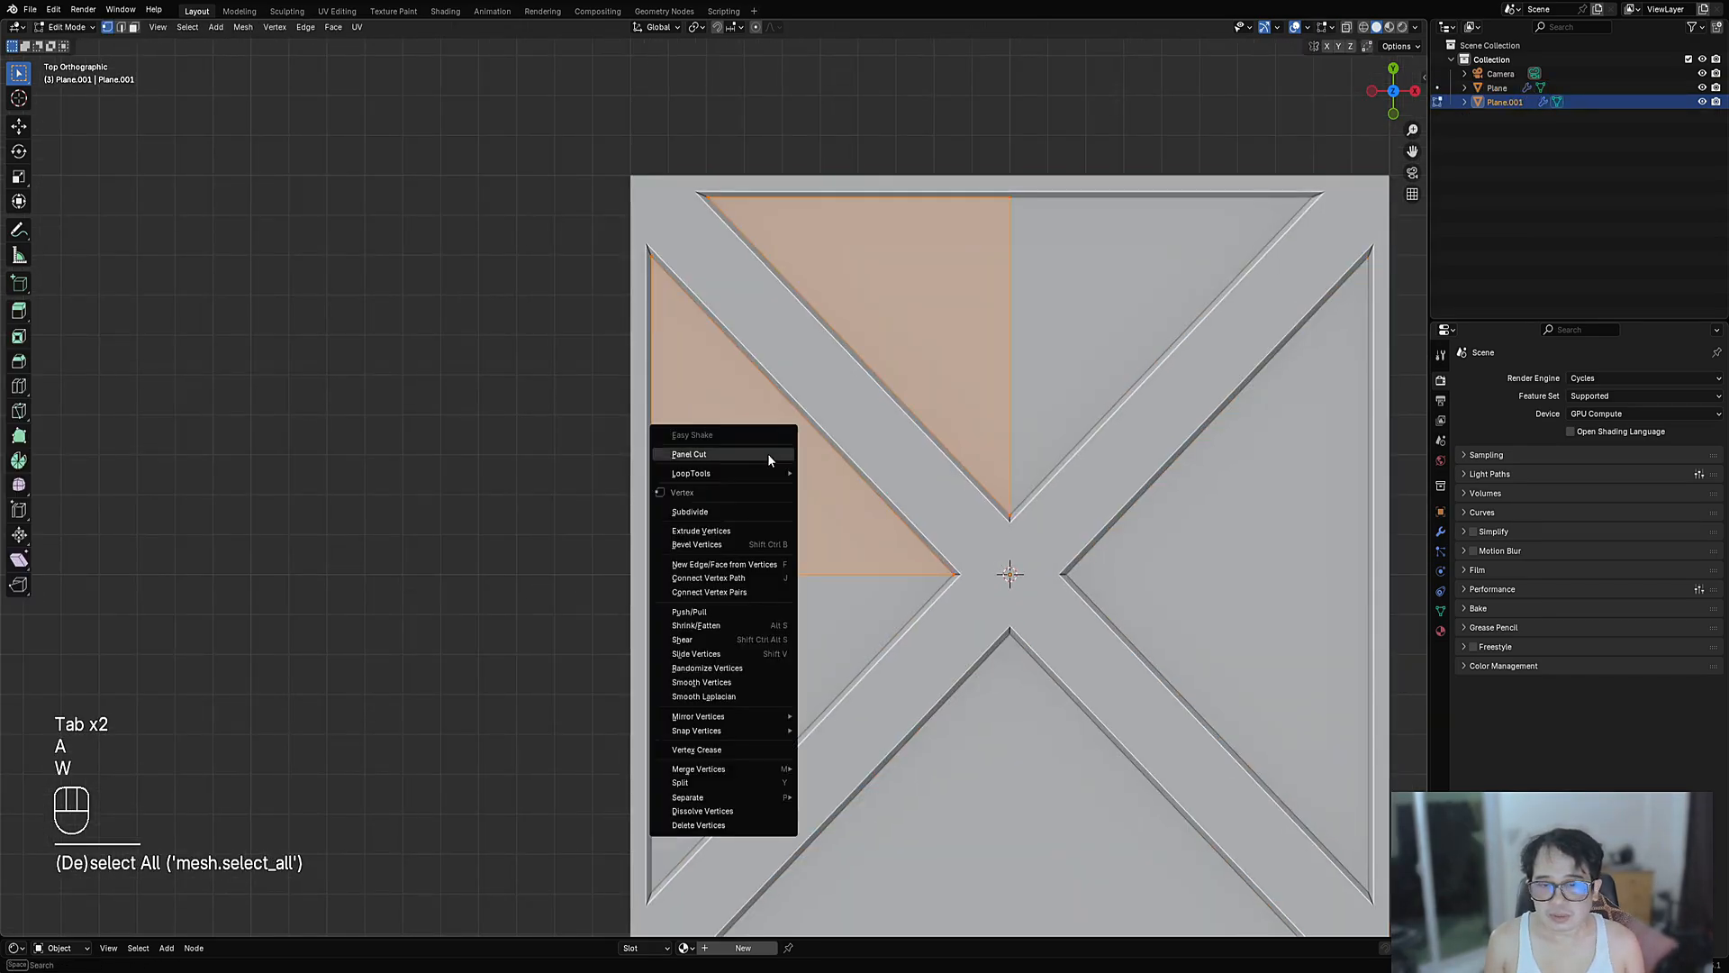
pyautogui.click(768, 454)
# - Undo the subdivision, return to Object Mode and orbit to a perspective view
pyautogui.hotkey('ctrl', 'z')
pyautogui.press('Tab')
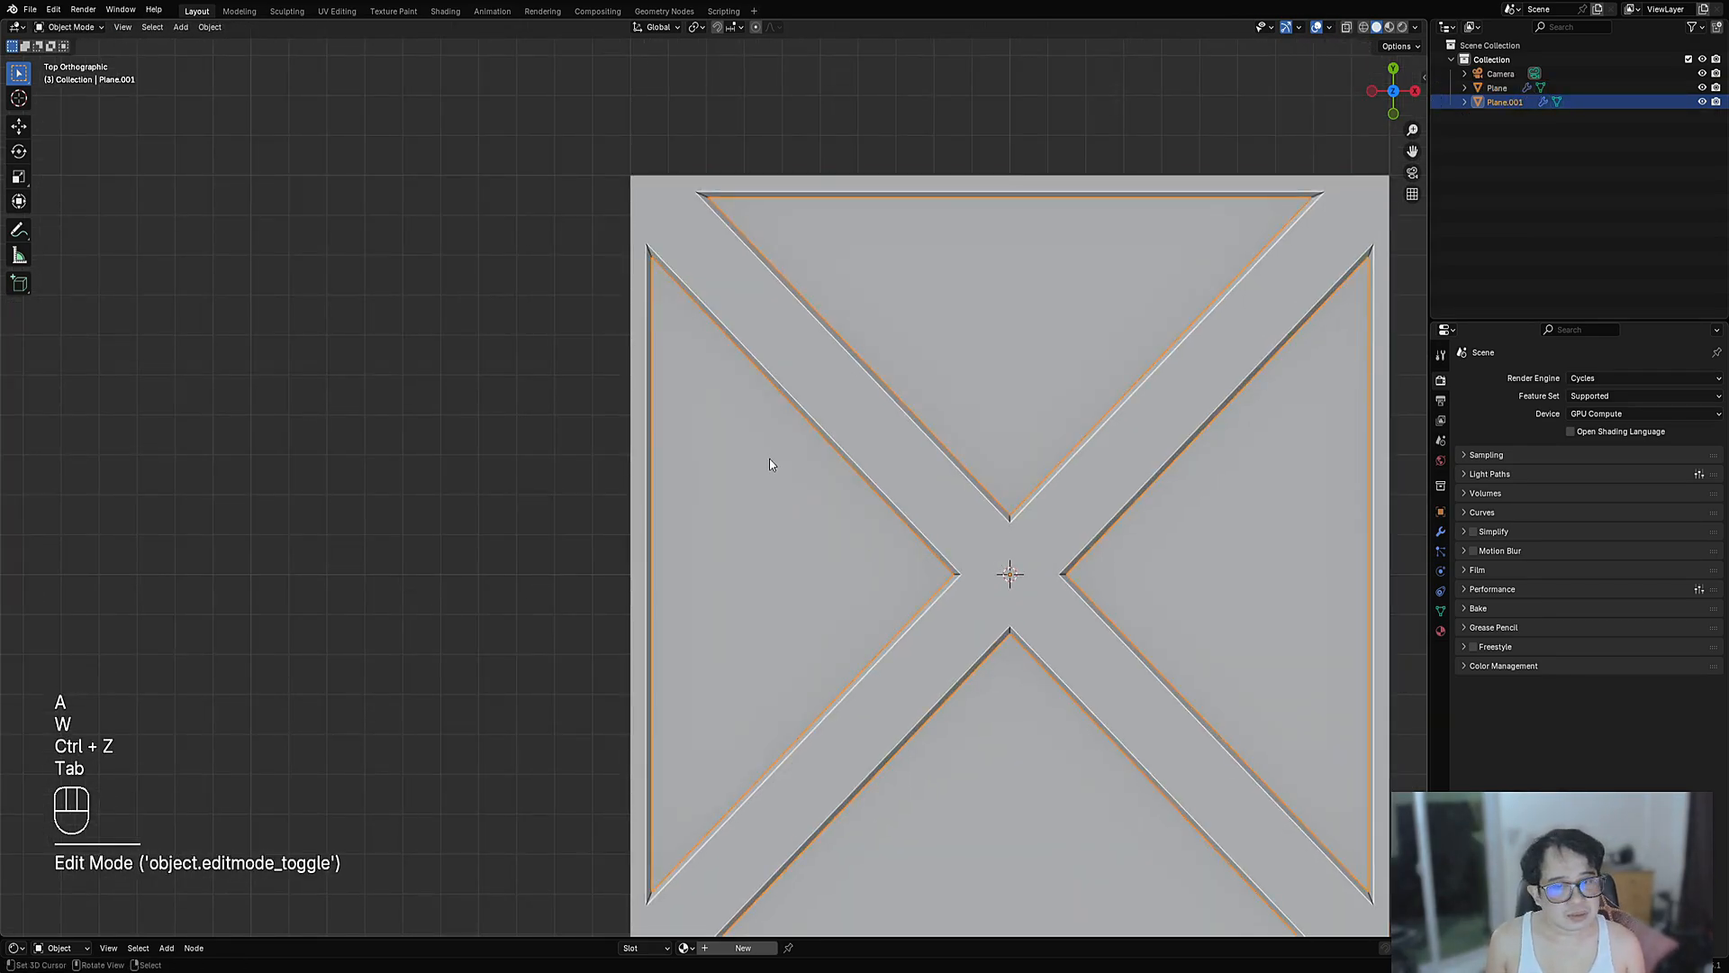
pyautogui.scroll(-4, 793, 467)
pyautogui.scroll(2, 828, 478)
pyautogui.moveTo(870, 499); pyautogui.dragTo(886, 499, button='middle')
# - Select the strip's two inner end faces and align the view to them
pyautogui.click(886, 499)
pyautogui.press('Tab')
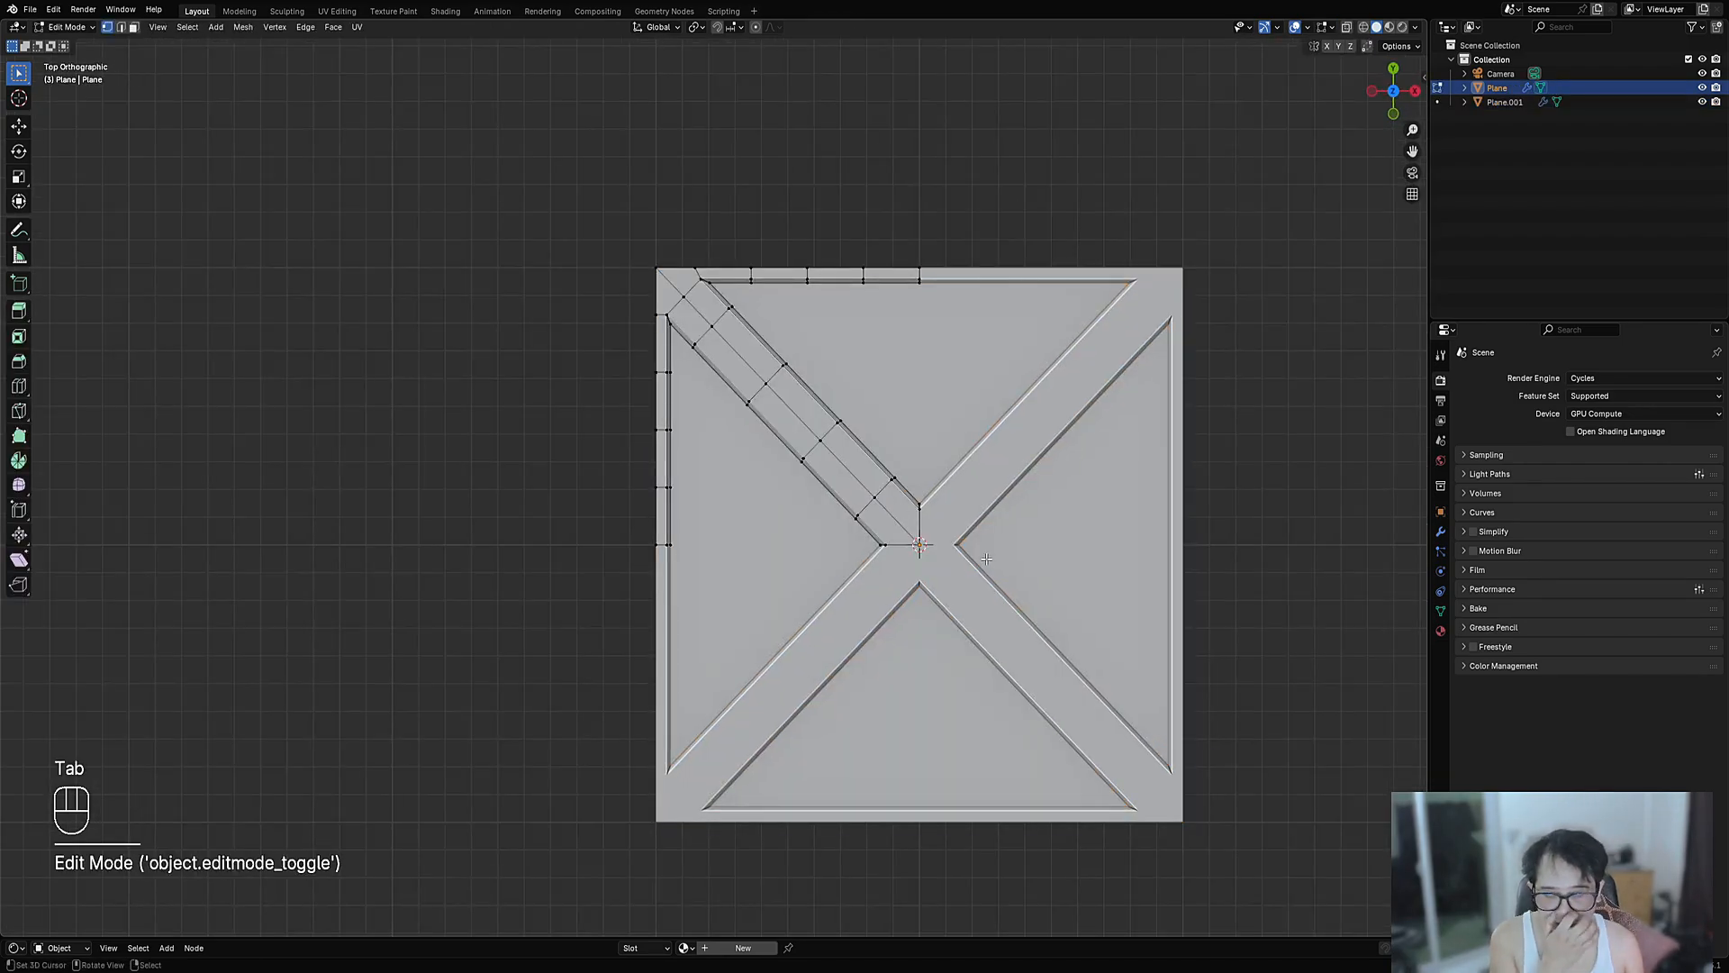
pyautogui.scroll(3, 980, 555)
pyautogui.keyDown('shift'); pyautogui.moveTo(1079, 528); pyautogui.dragTo(820, 462, button='middle'); pyautogui.keyUp('shift')
pyautogui.press('3')
pyautogui.keyDown('shift'); pyautogui.click(756, 486); pyautogui.keyUp('shift')
pyautogui.keyDown('shift'); pyautogui.click(782, 457); pyautogui.keyUp('shift')
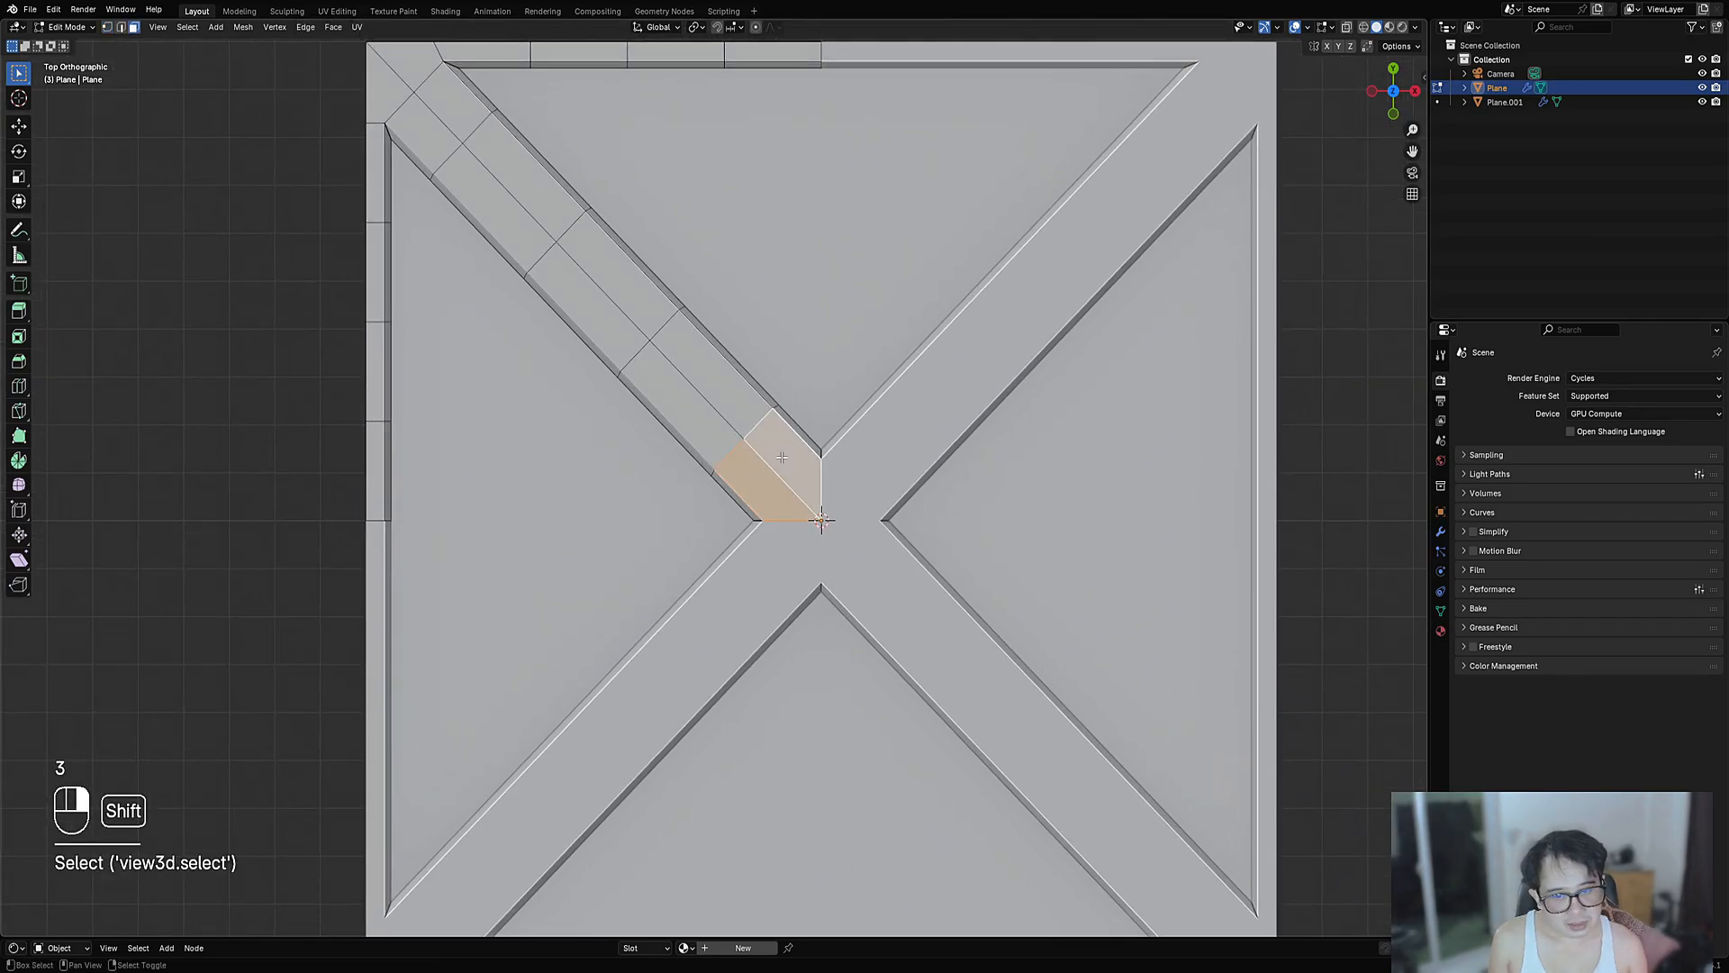
pyautogui.press('shift+KP_7')
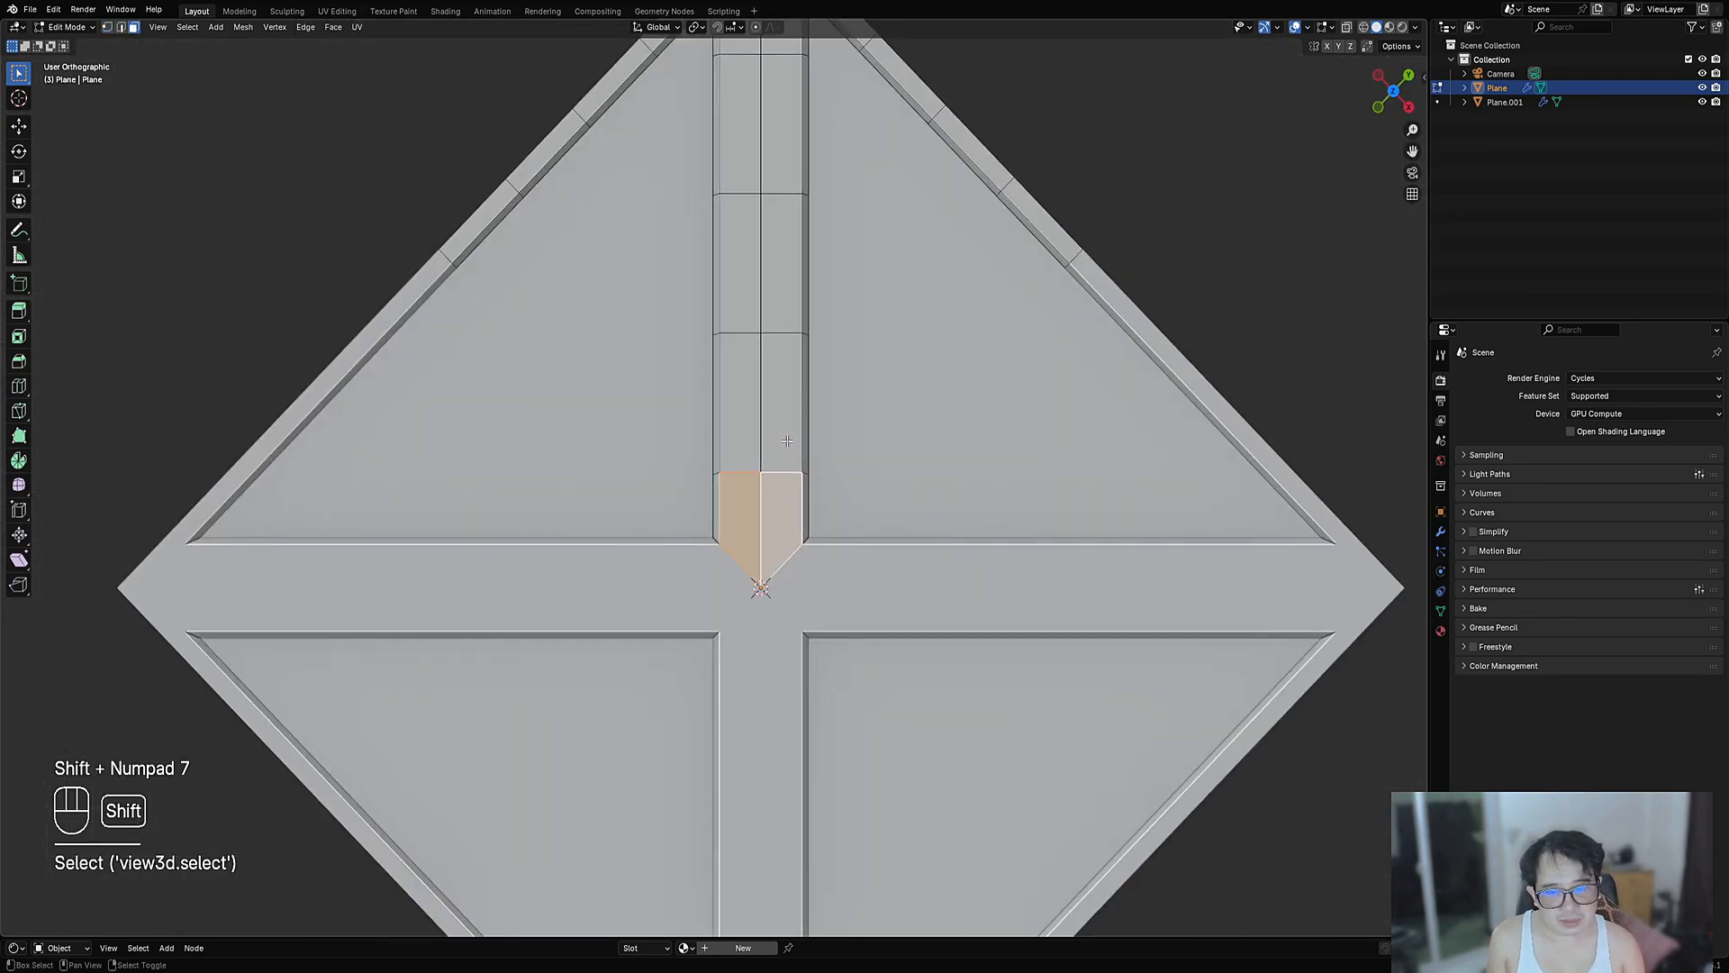
pyautogui.hotkey('alt', 'a')
# - Draw a Y- and X-mirrored polygon with Creative Flow Draw Cuts to form the V tip
pyautogui.hotkey('ctrl', 'shift', 'x')
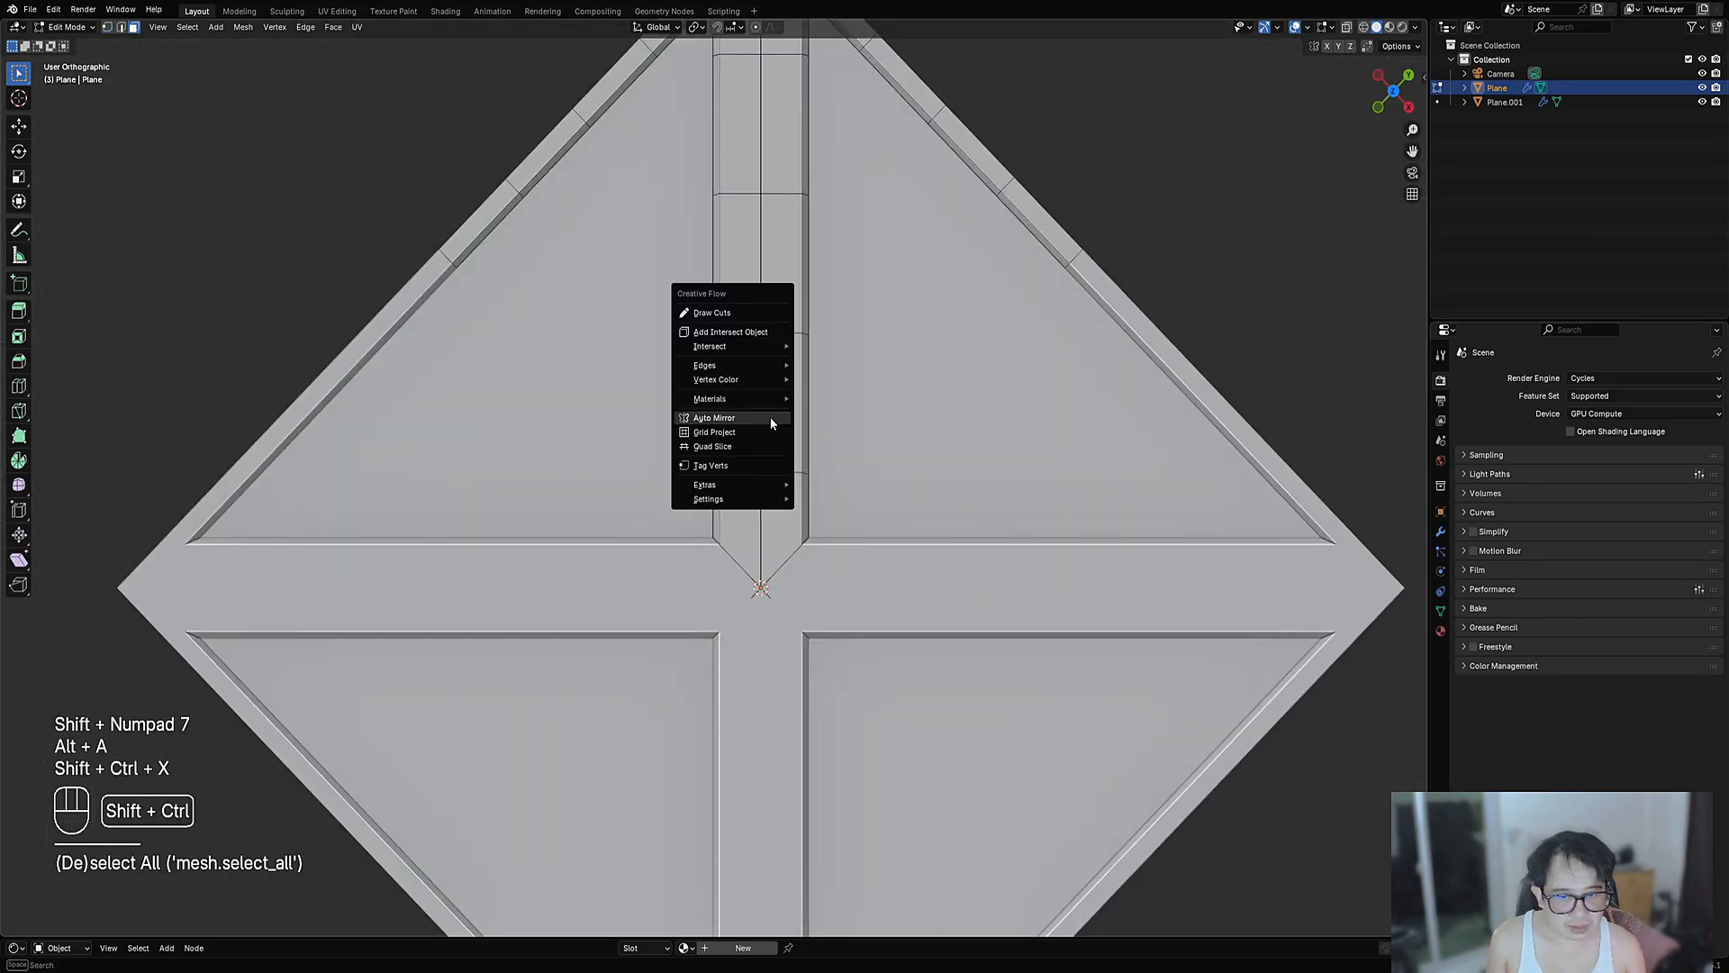
pyautogui.click(728, 314)
pyautogui.press('2')
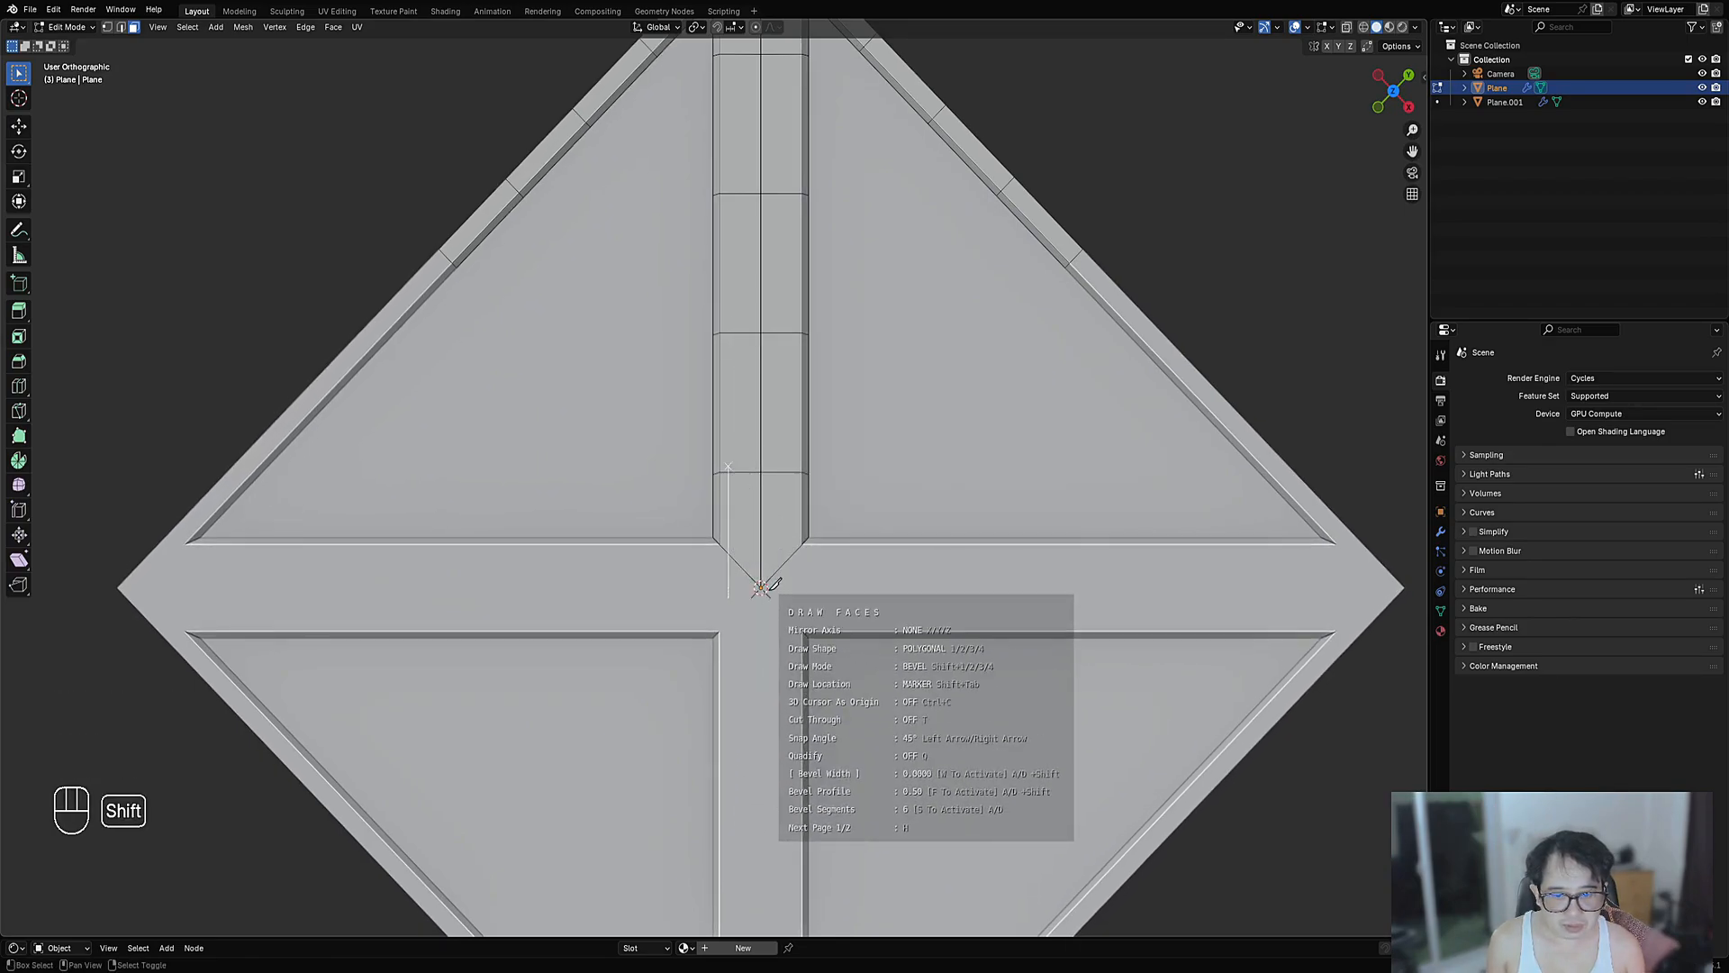
pyautogui.hotkey('shift', 'c')
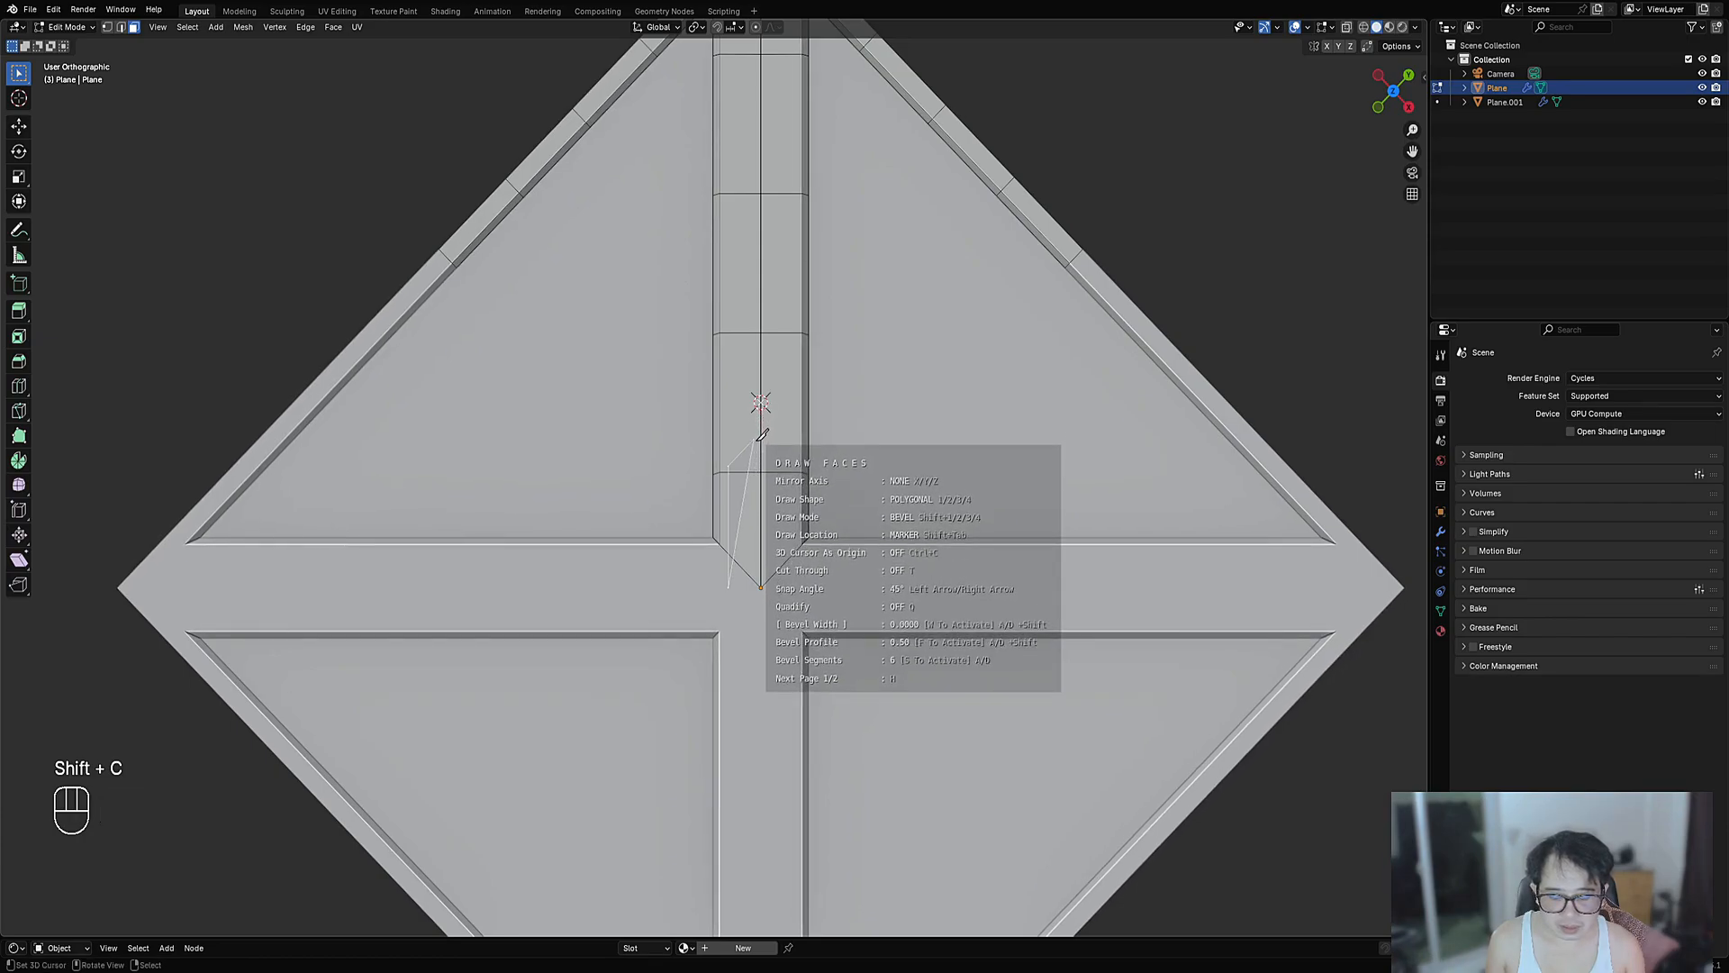
pyautogui.press('y')
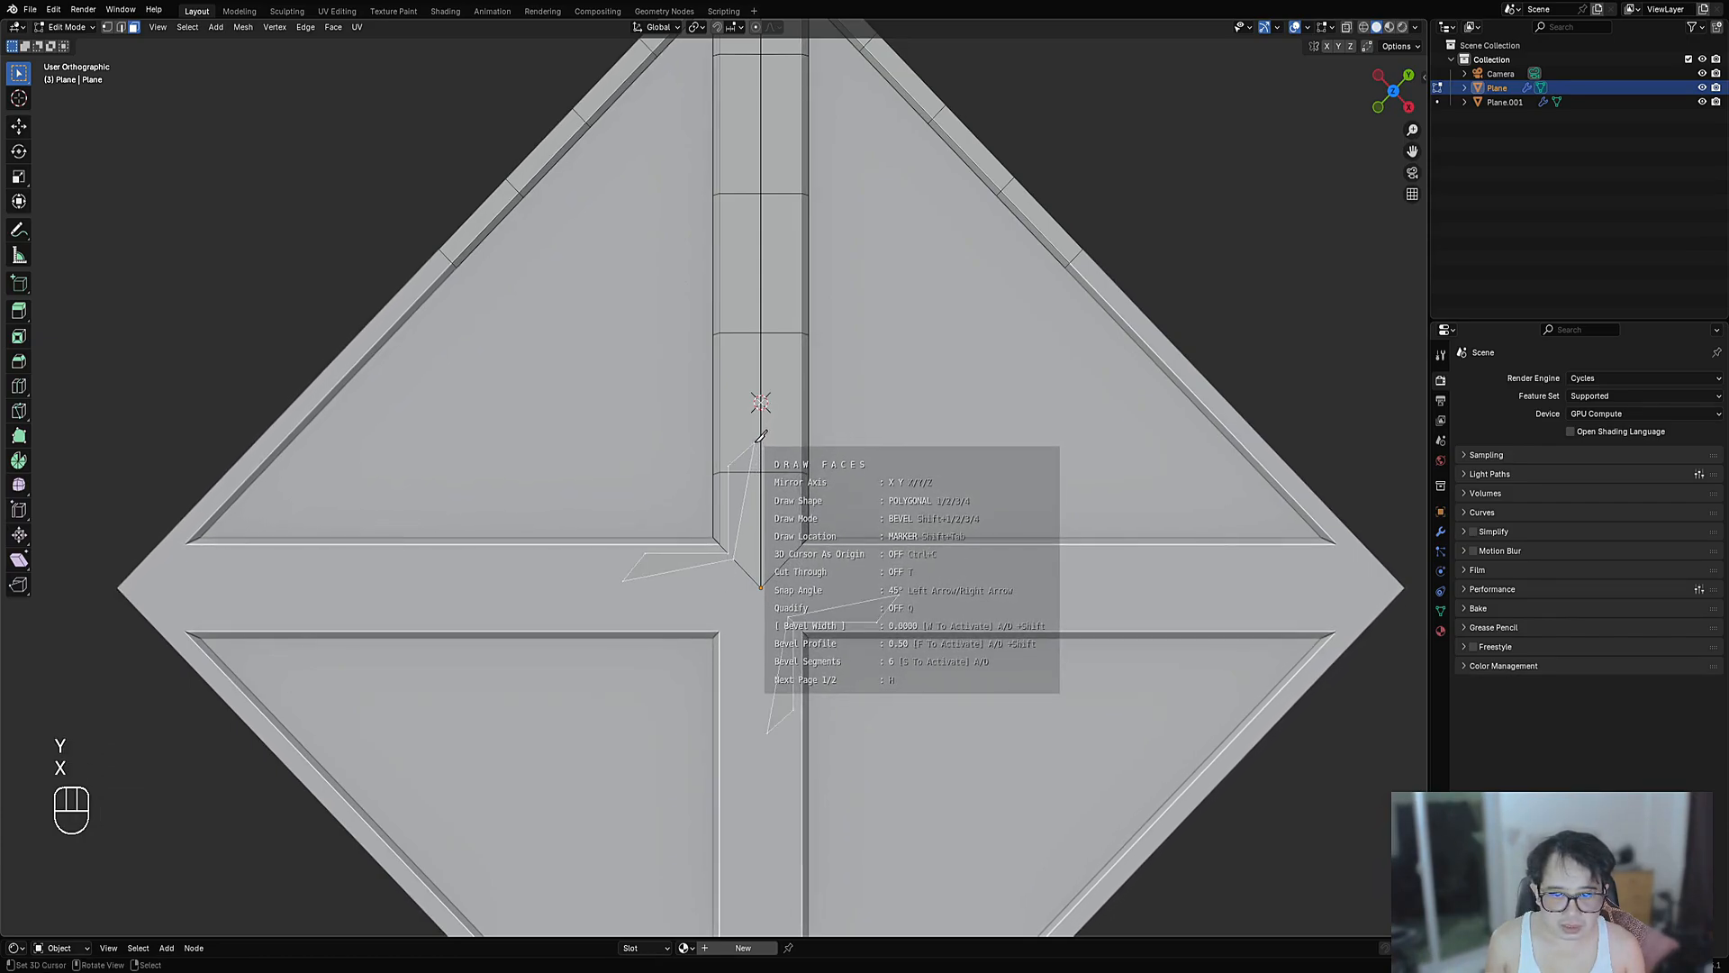
pyautogui.press('shift')
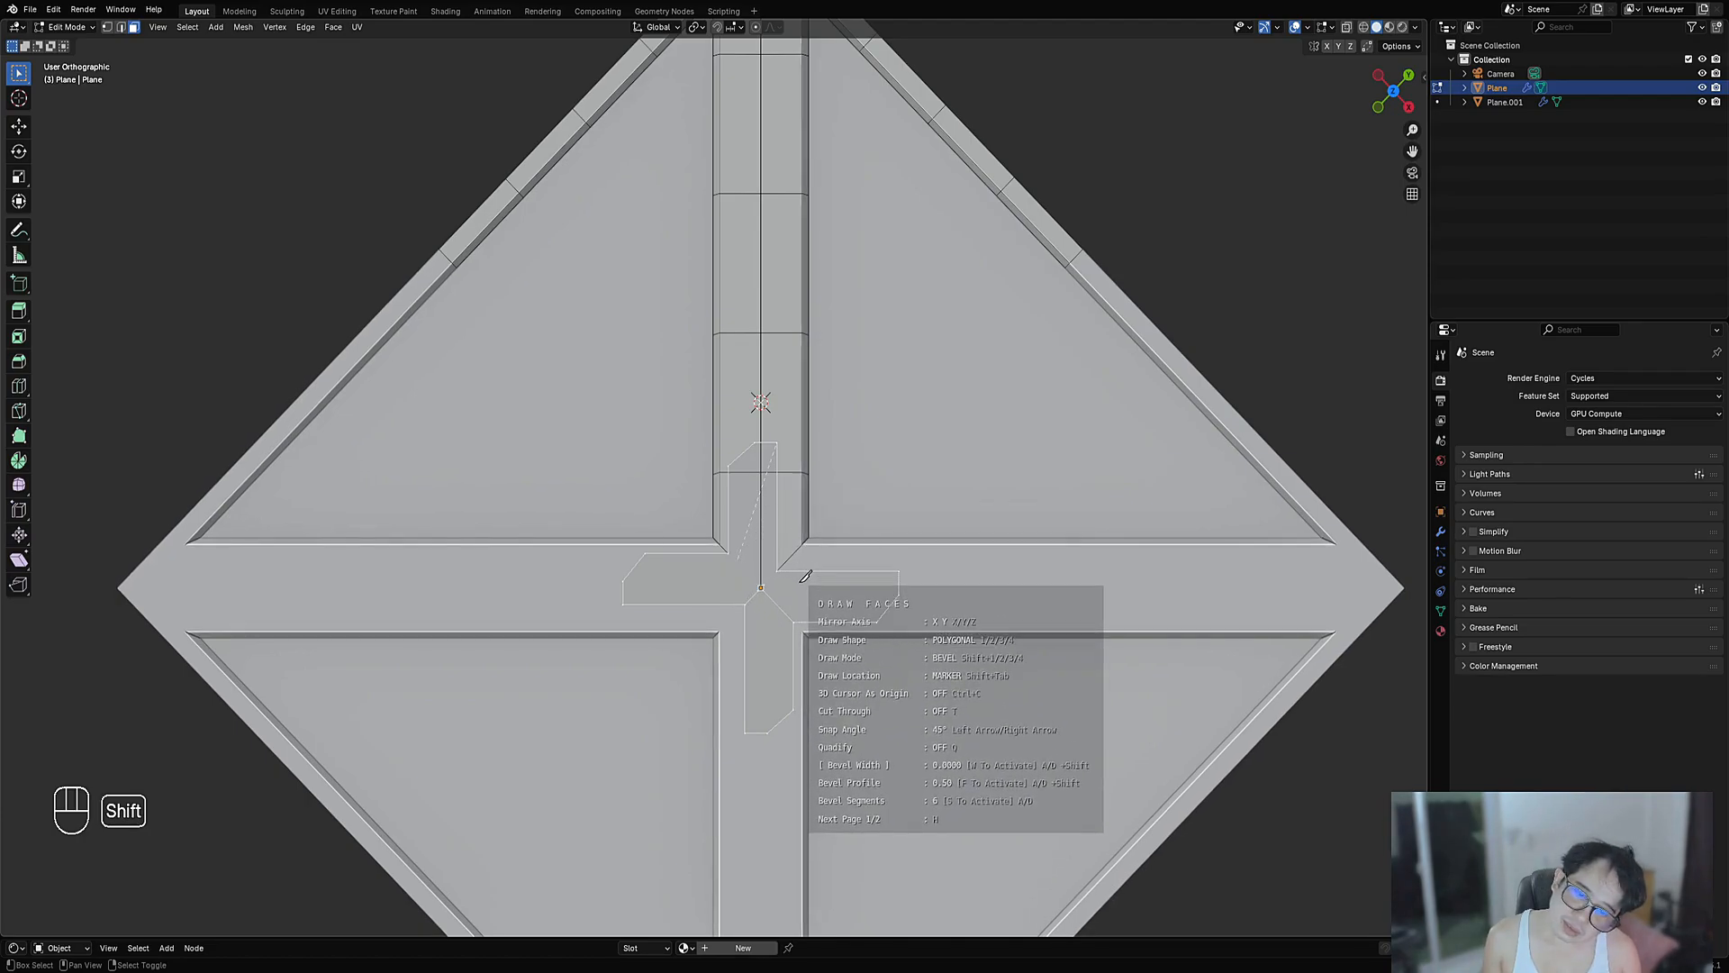
pyautogui.keyDown('shift'); pyautogui.click(783, 452); pyautogui.keyUp('shift')
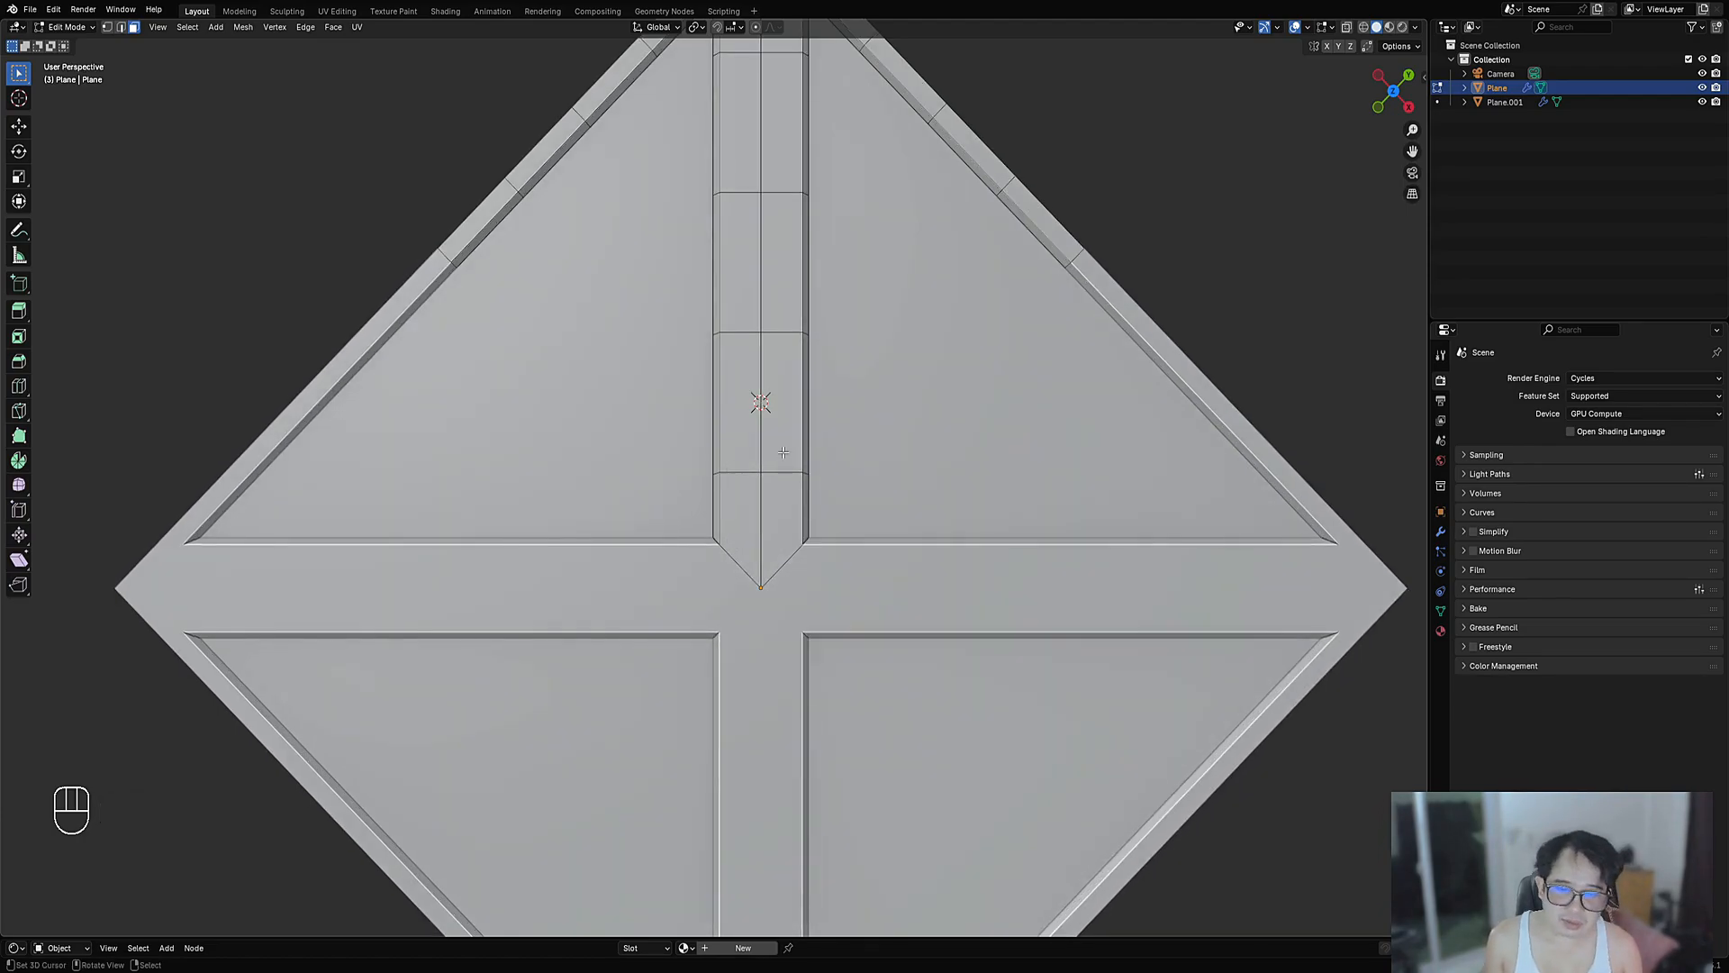
# - Return to a top view centred on the X brace's crossing point
pyautogui.scroll(-2, 784, 452)
pyautogui.moveTo(783, 452); pyautogui.dragTo(596, 453, button='middle')
pyautogui.scroll(3, 596, 453)
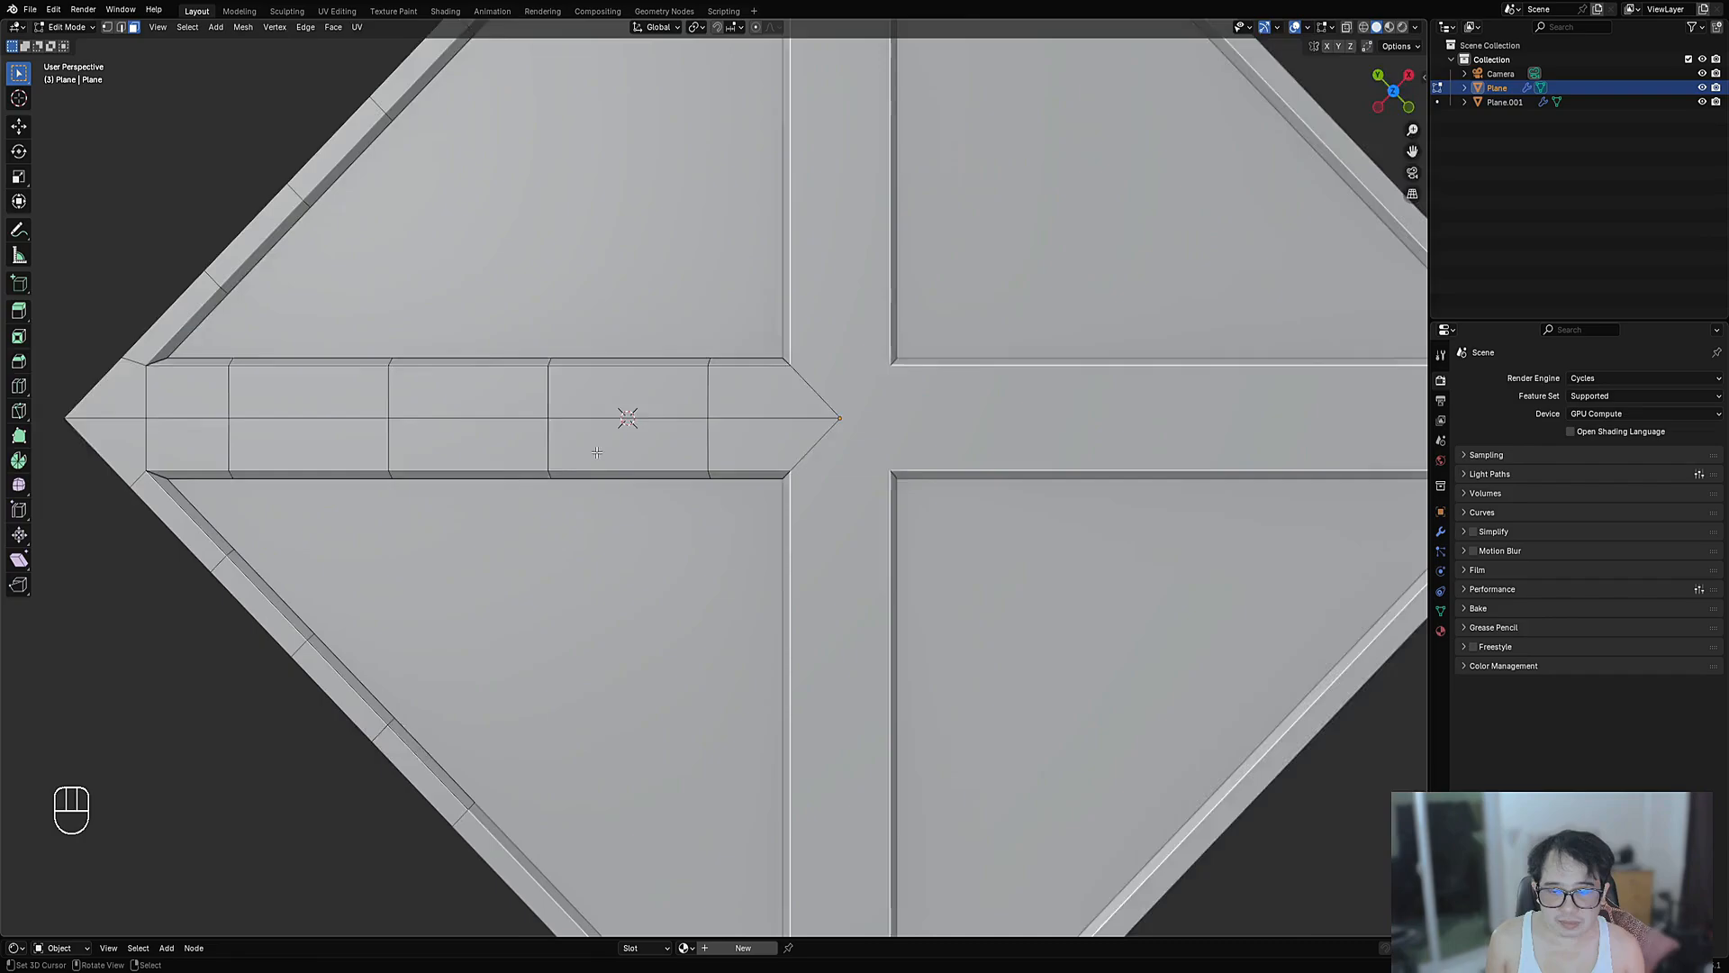
pyautogui.scroll(1, 596, 452)
pyautogui.scroll(-3, 636, 450)
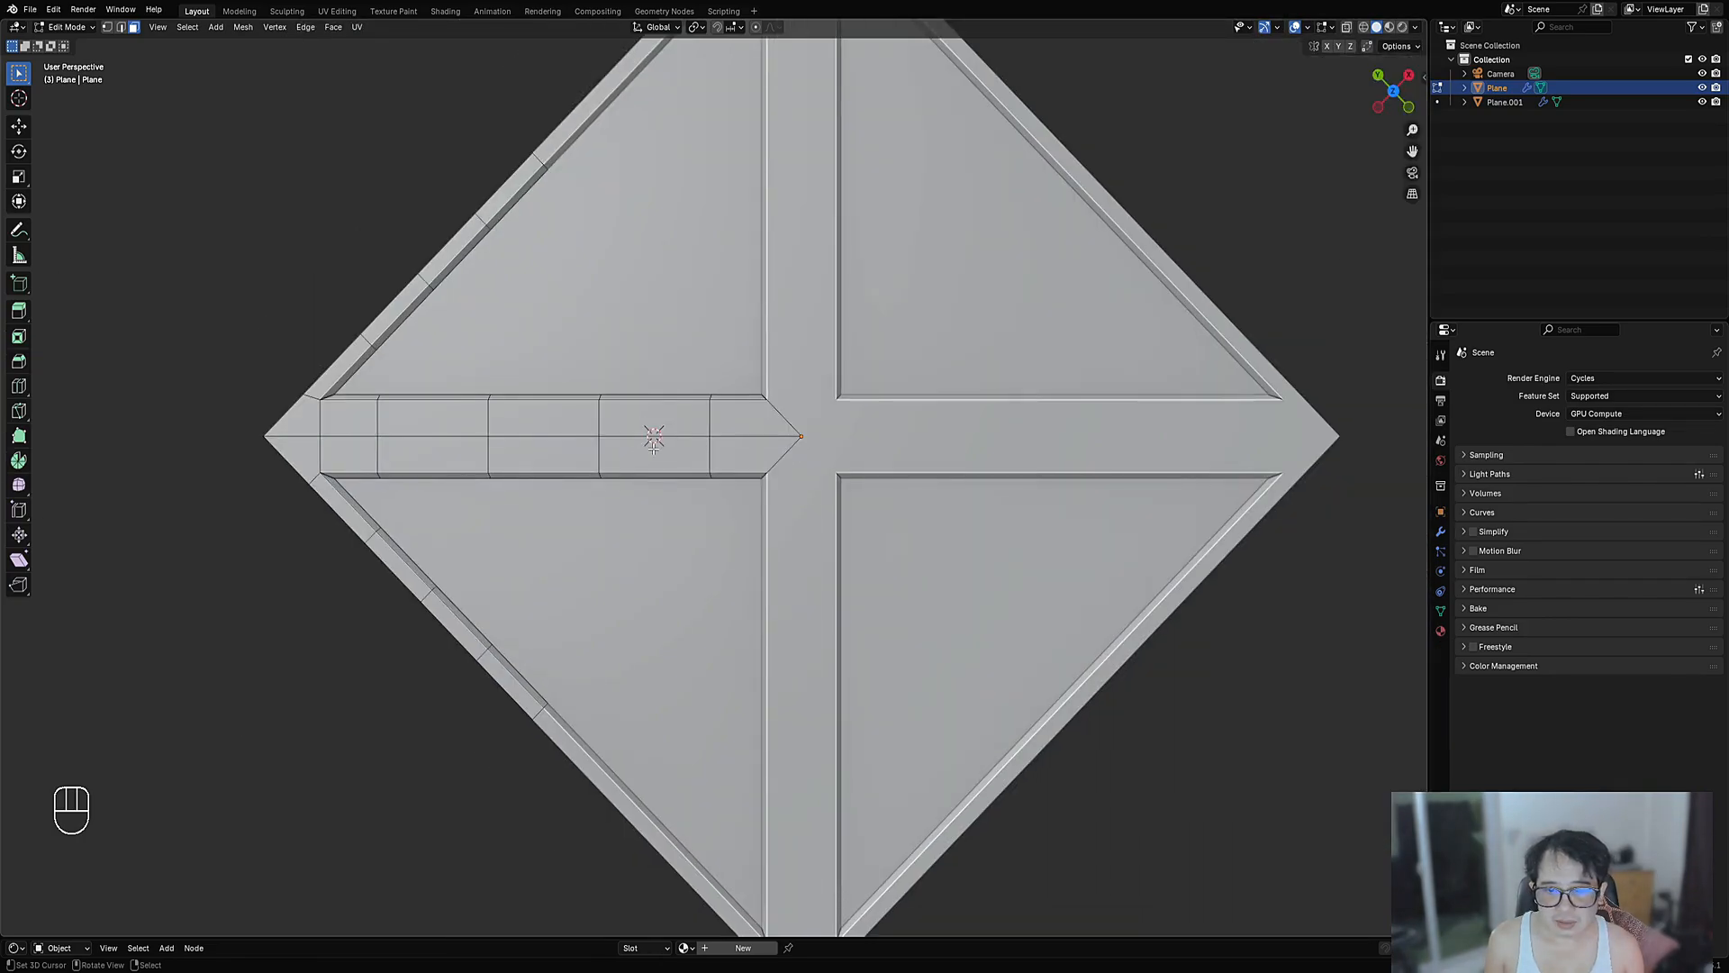
pyautogui.moveTo(636, 449); pyautogui.dragTo(653, 447, button='middle')
pyautogui.scroll(3, 652, 447)
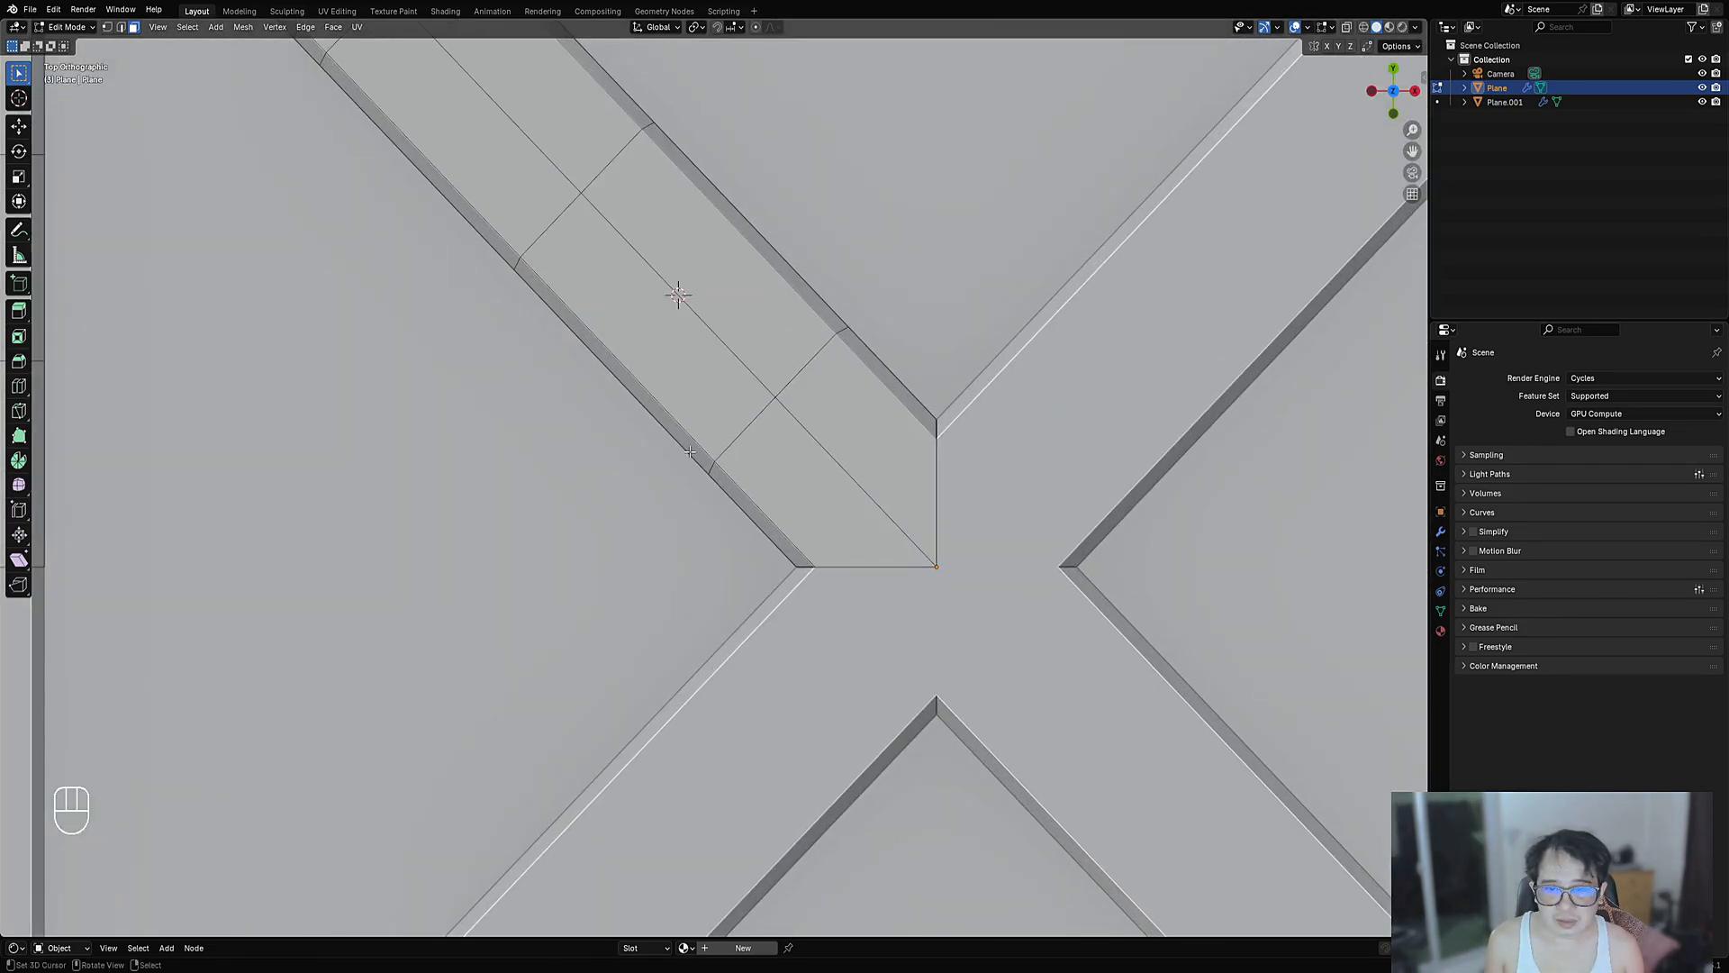
pyautogui.scroll(-2, 675, 289)
pyautogui.scroll(3, 722, 423)
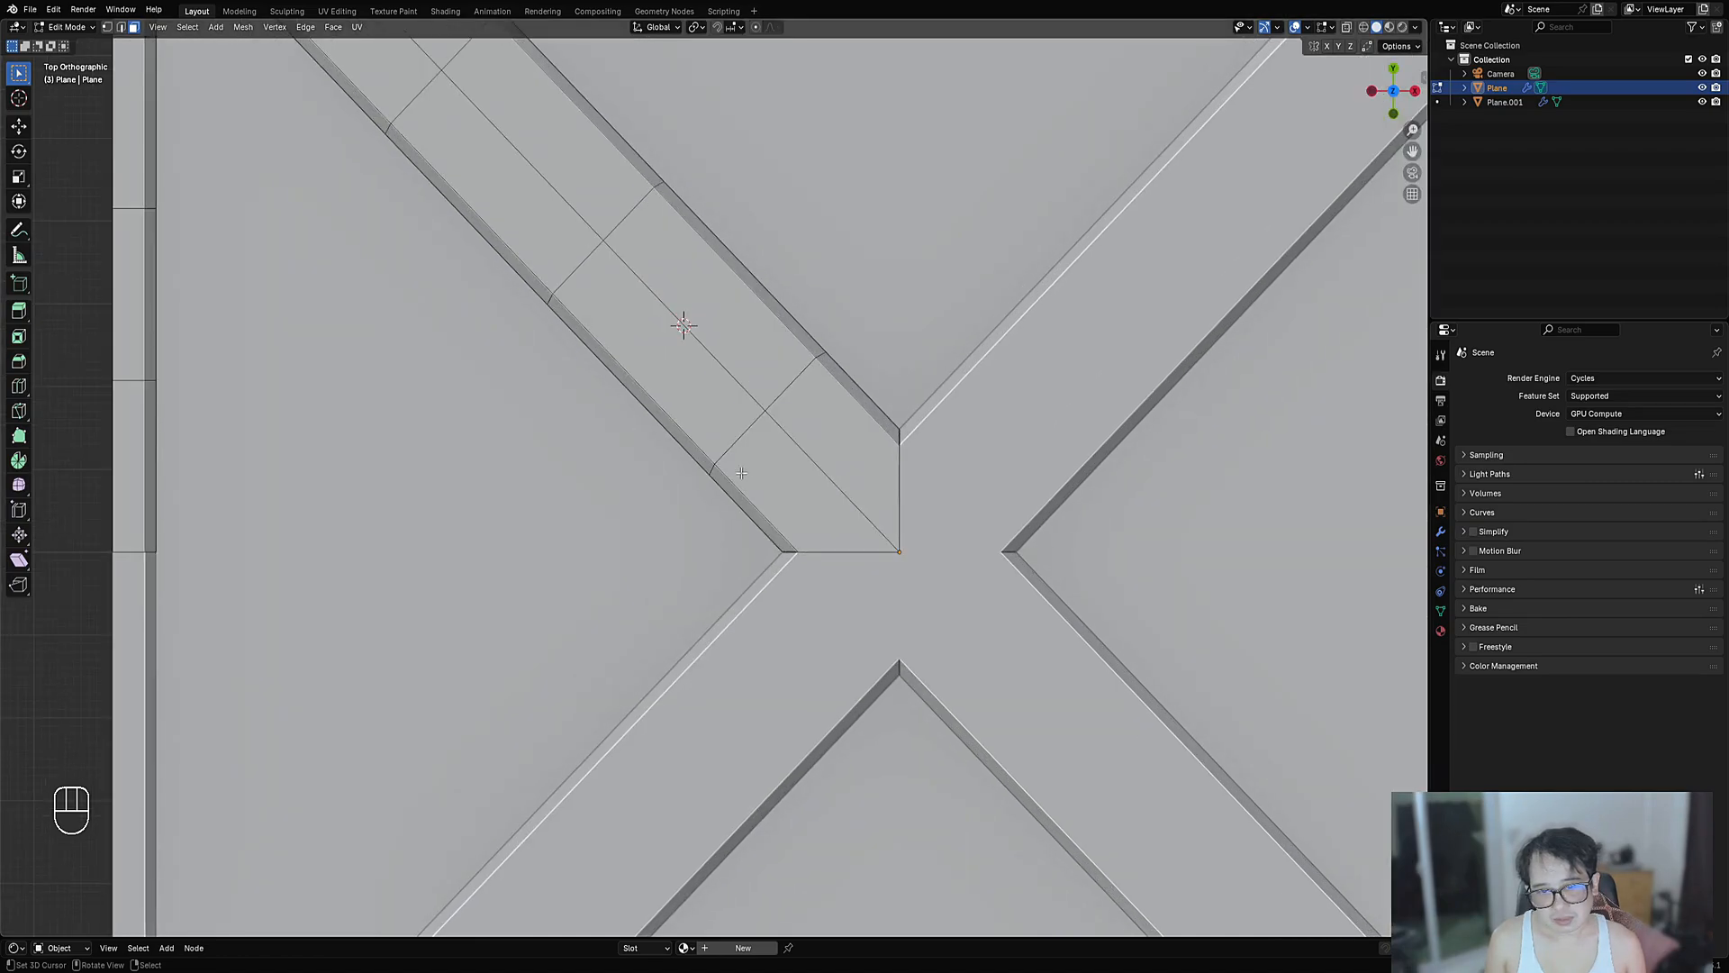
pyautogui.press('1')
pyautogui.scroll(-2, 718, 434)
pyautogui.keyDown('shift'); pyautogui.moveTo(717, 436); pyautogui.dragTo(732, 538, button='middle'); pyautogui.keyUp('shift')
# - Inset the four strip faces nearest the centre and start sinking them with Alt+S
pyautogui.press('3')
pyautogui.keyDown('shift'); pyautogui.rightClick(726, 526); pyautogui.keyUp('shift')
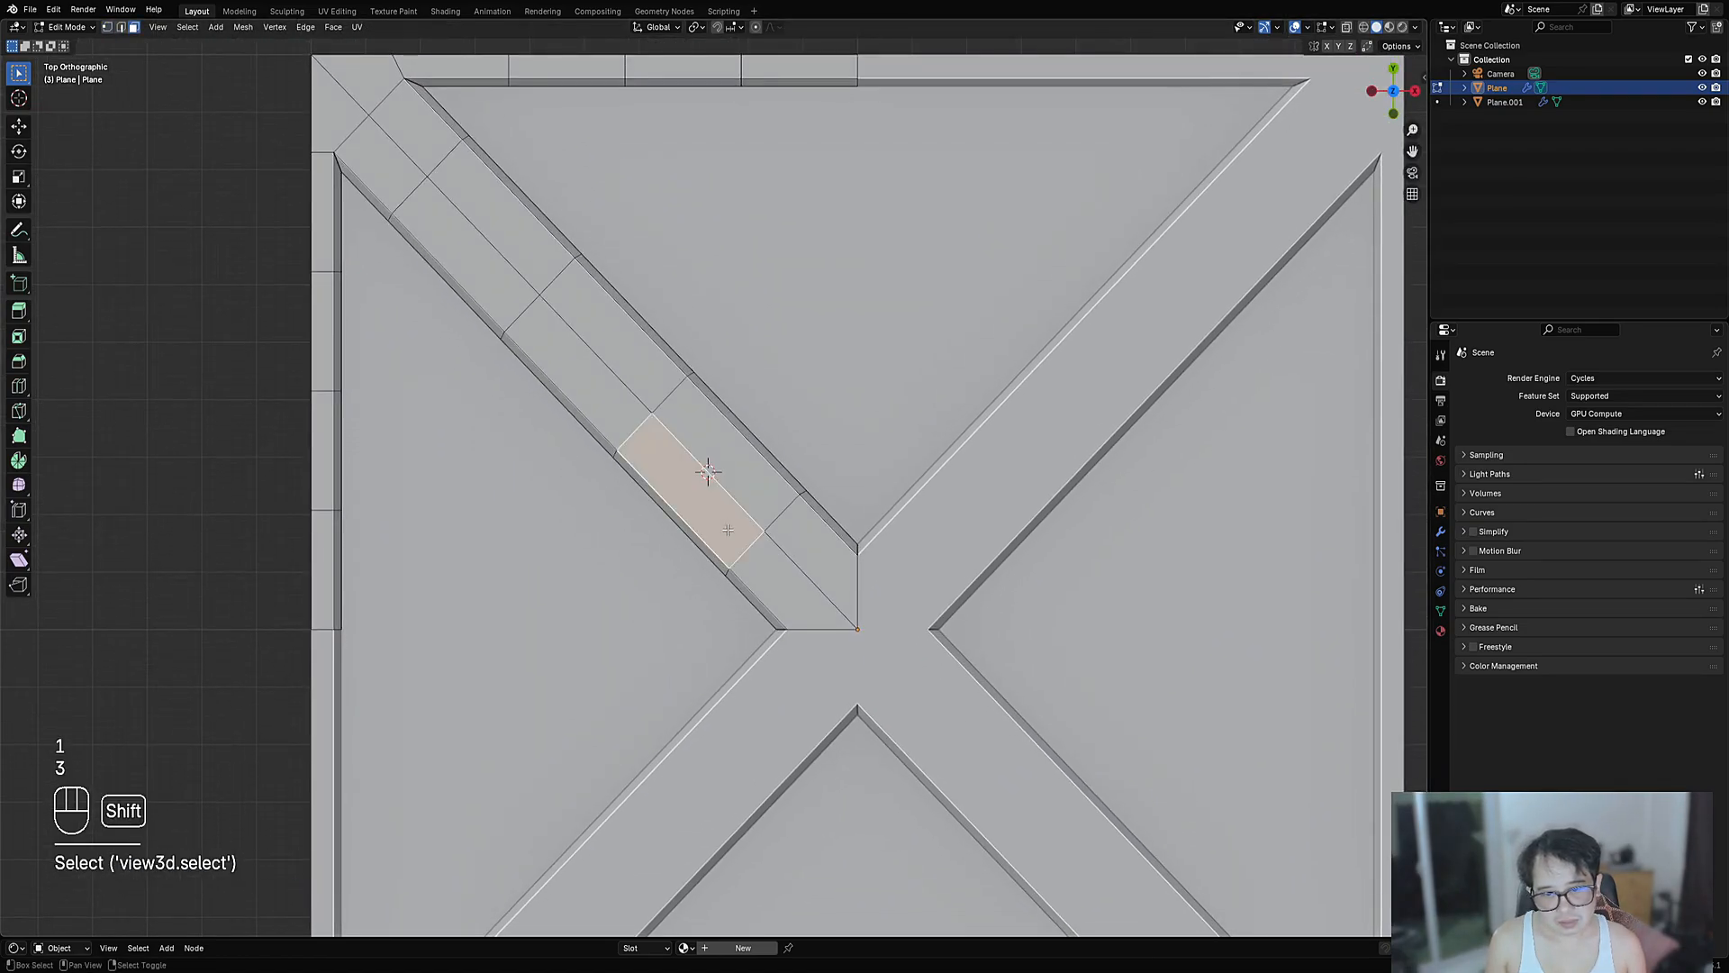
pyautogui.keyDown('shift'); pyautogui.rightClick(807, 596); pyautogui.keyUp('shift')
pyautogui.keyDown('shift'); pyautogui.rightClick(820, 556); pyautogui.keyUp('shift')
pyautogui.keyDown('shift'); pyautogui.rightClick(744, 472); pyautogui.keyUp('shift')
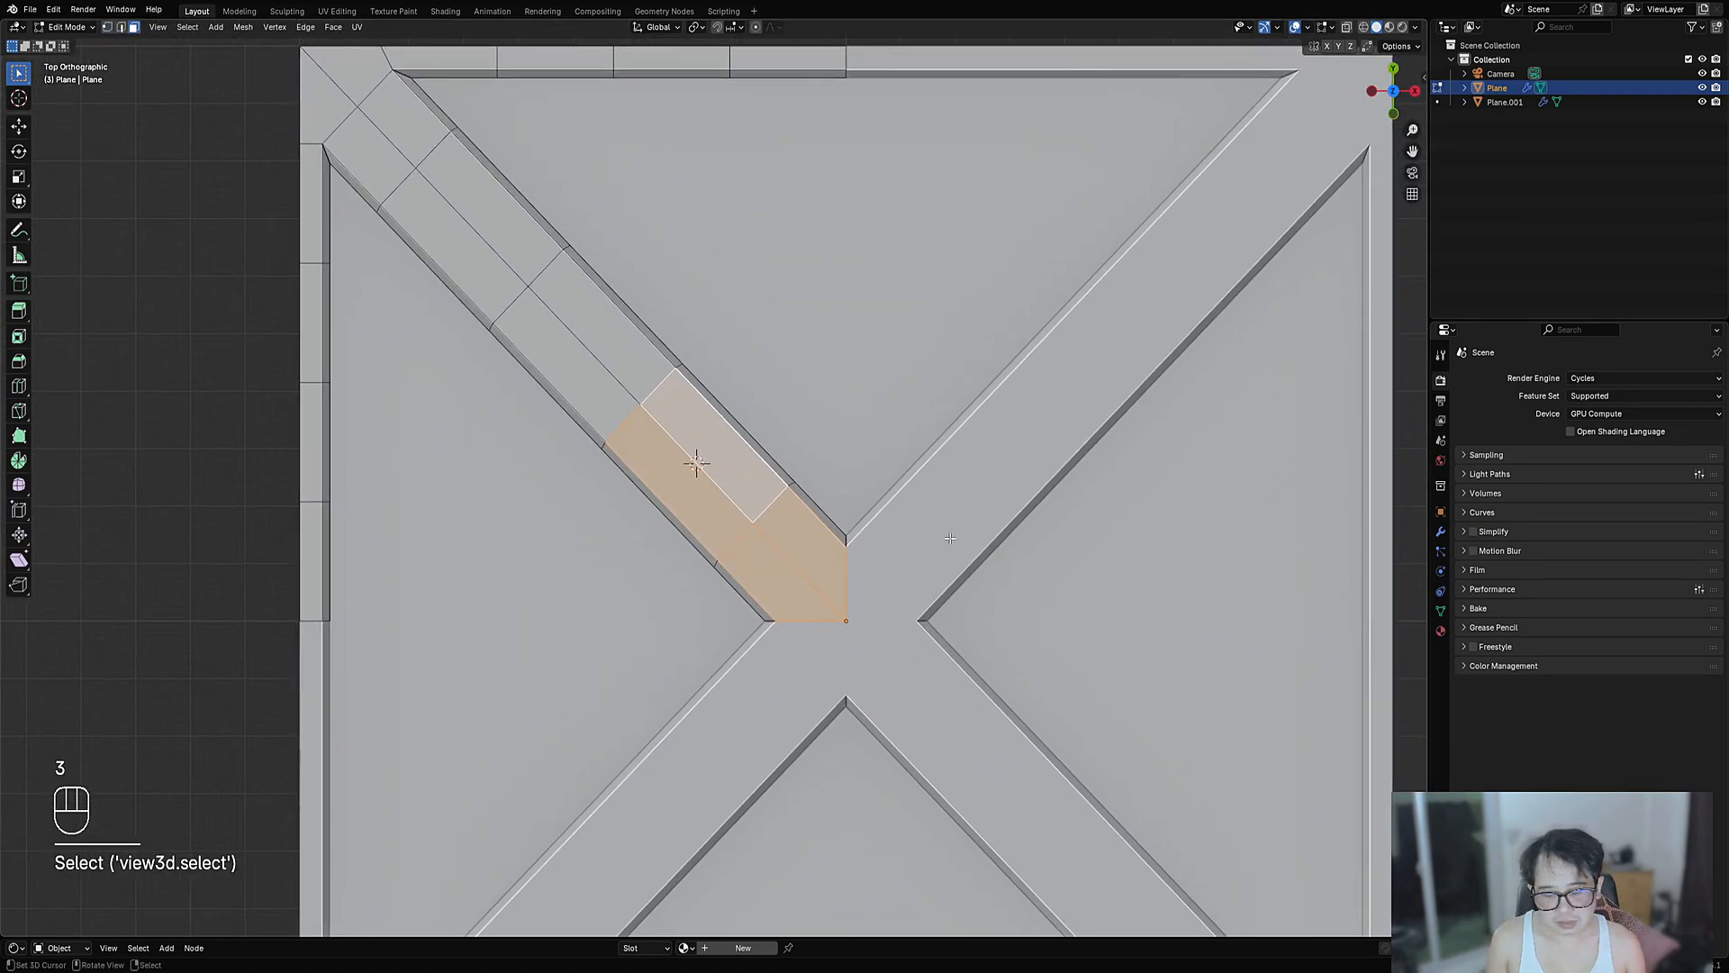
pyautogui.scroll(1, 941, 531)
pyautogui.press('i')
pyautogui.press('i')
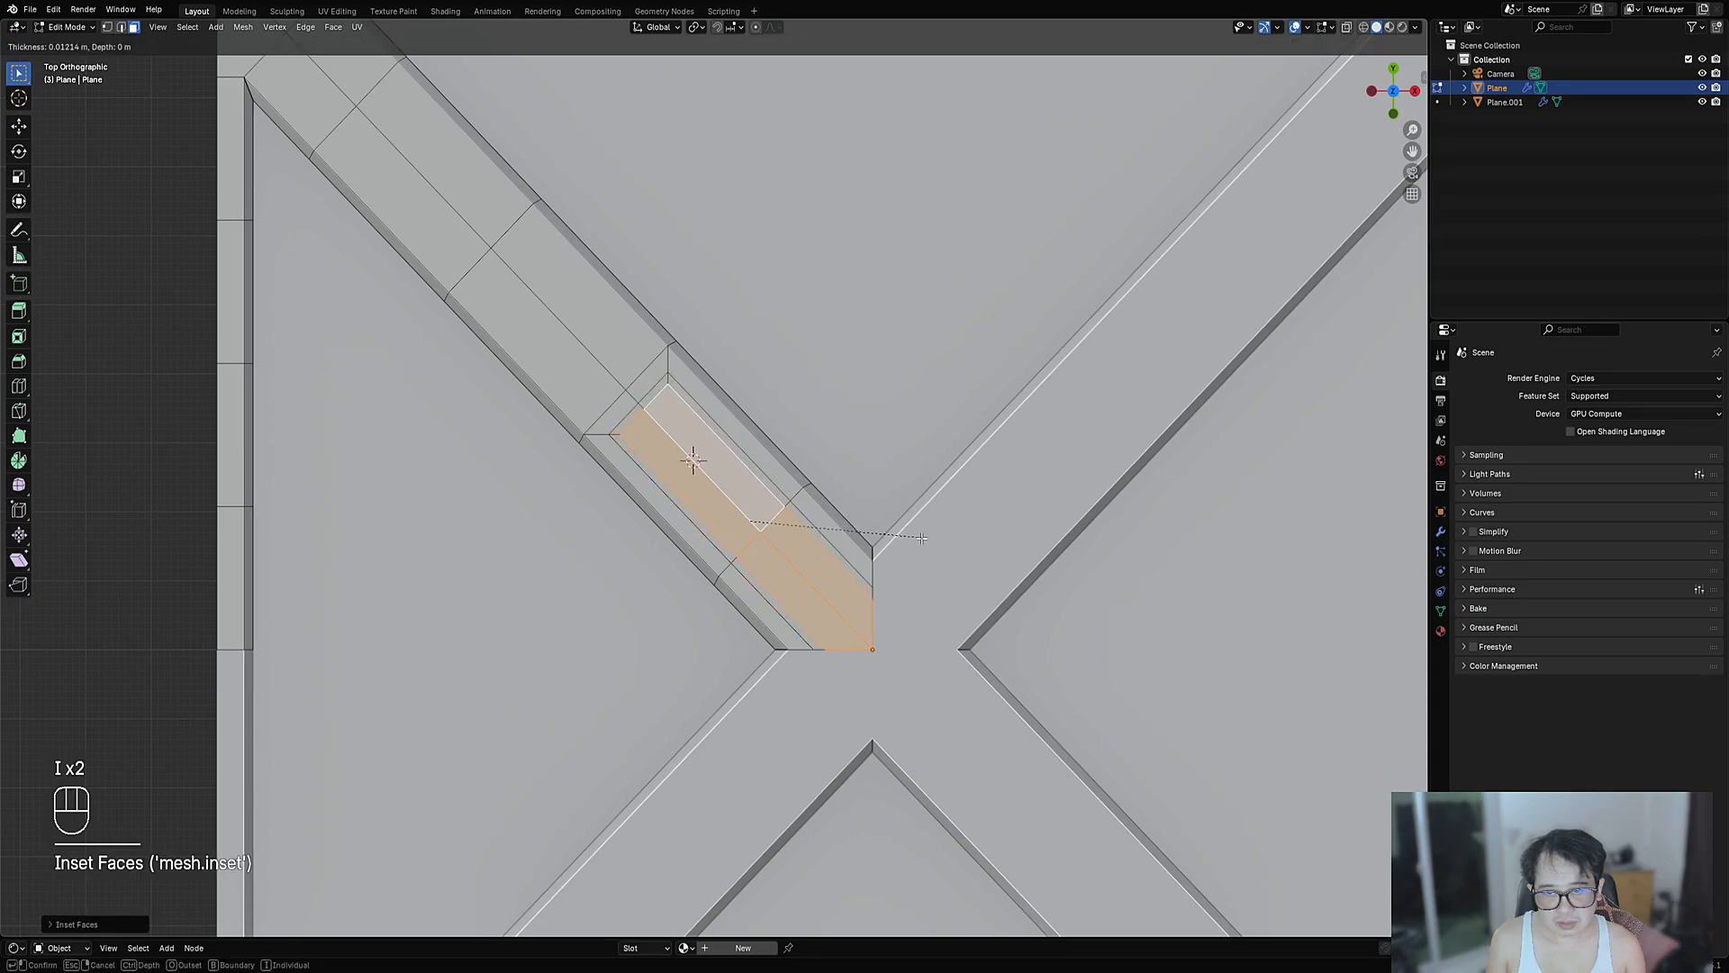
pyautogui.click(921, 537)
pyautogui.hotkey('alt', 's')
# - Confirm the recess depth and return to Object Mode to view the grooved X brace
pyautogui.click(819, 512)
pyautogui.press('Tab')
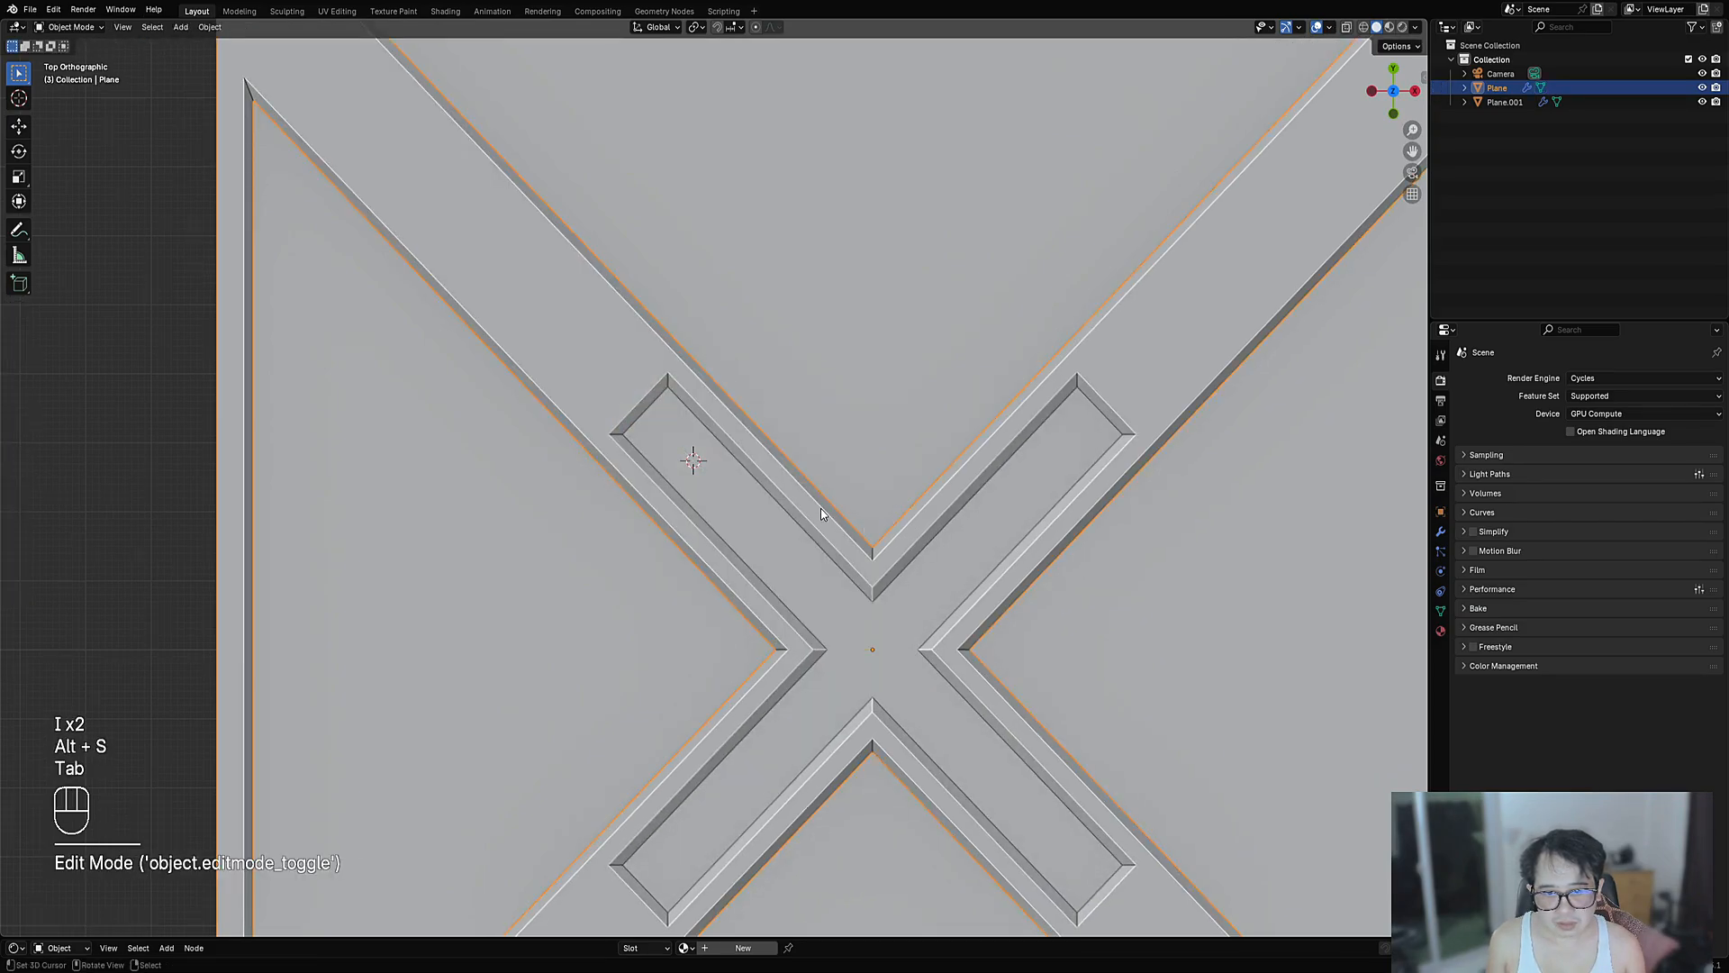
pyautogui.scroll(-12, 821, 506)
pyautogui.scroll(9, 823, 504)
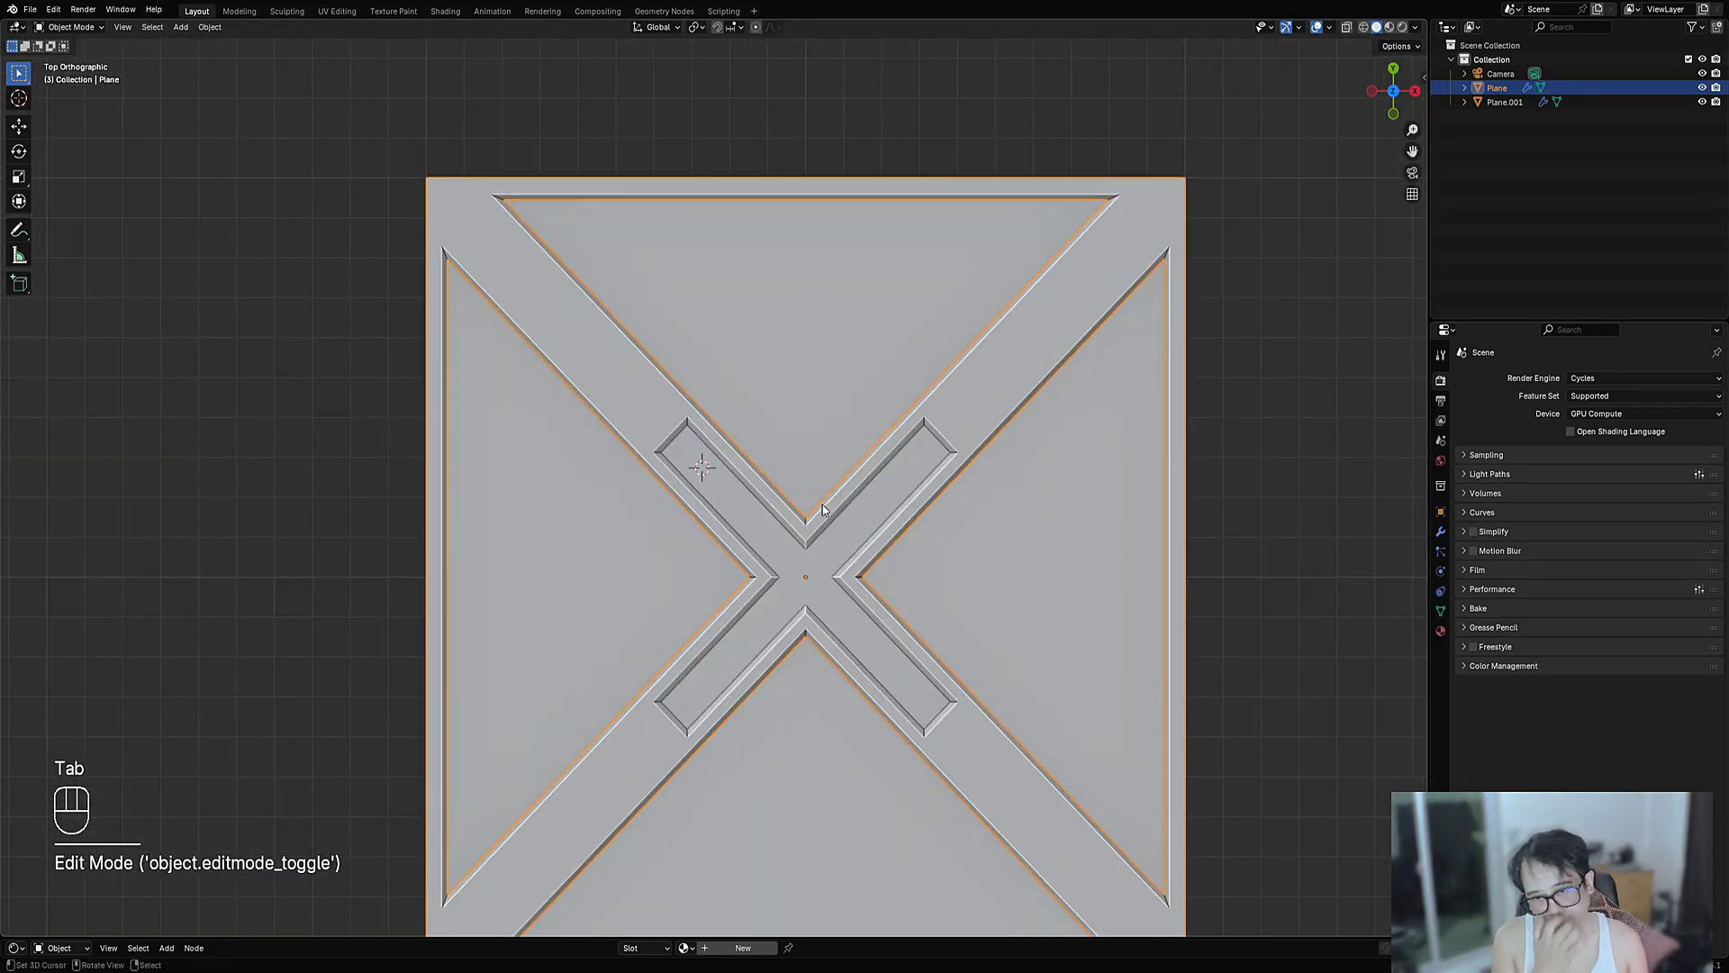
# - Re-enter Edit Mode and restore the strip face selection after clearing it
pyautogui.press('Tab')
pyautogui.scroll(5, 743, 472)
pyautogui.hotkey('alt', 'a')
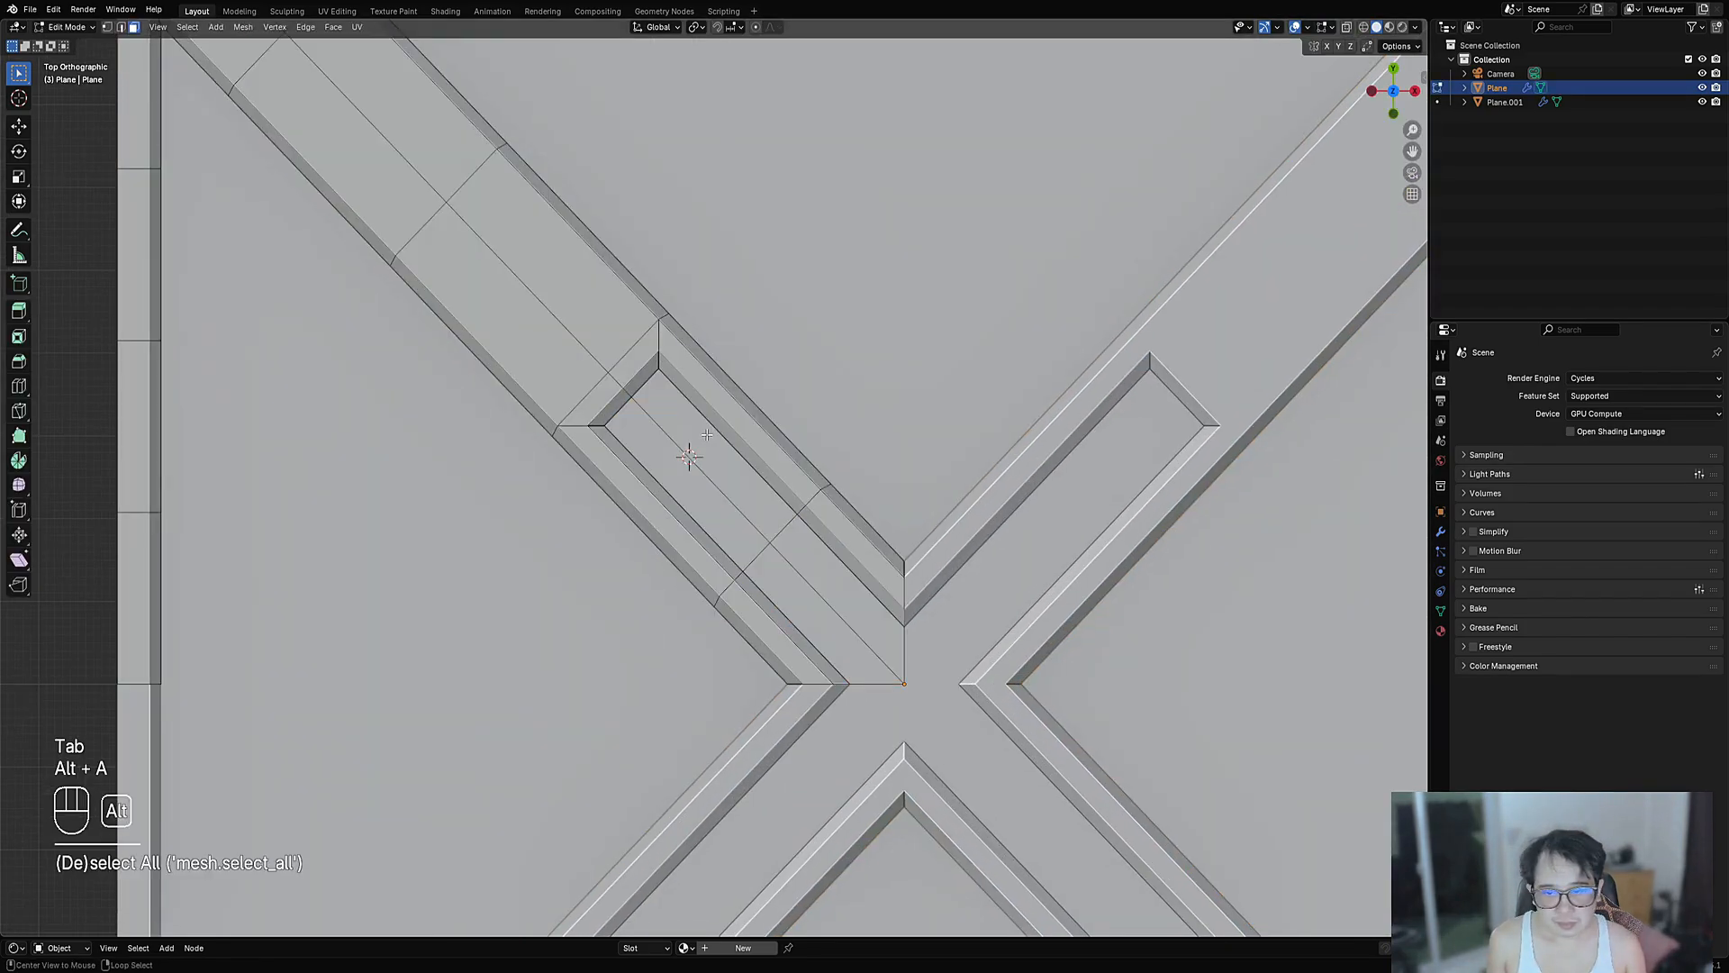
pyautogui.hotkey('ctrl', 'z')
# - Draw a small box face on the strip with Creative Flow, rotated to 225 degrees
pyautogui.hotkey('ctrl', 'shift', 'x')
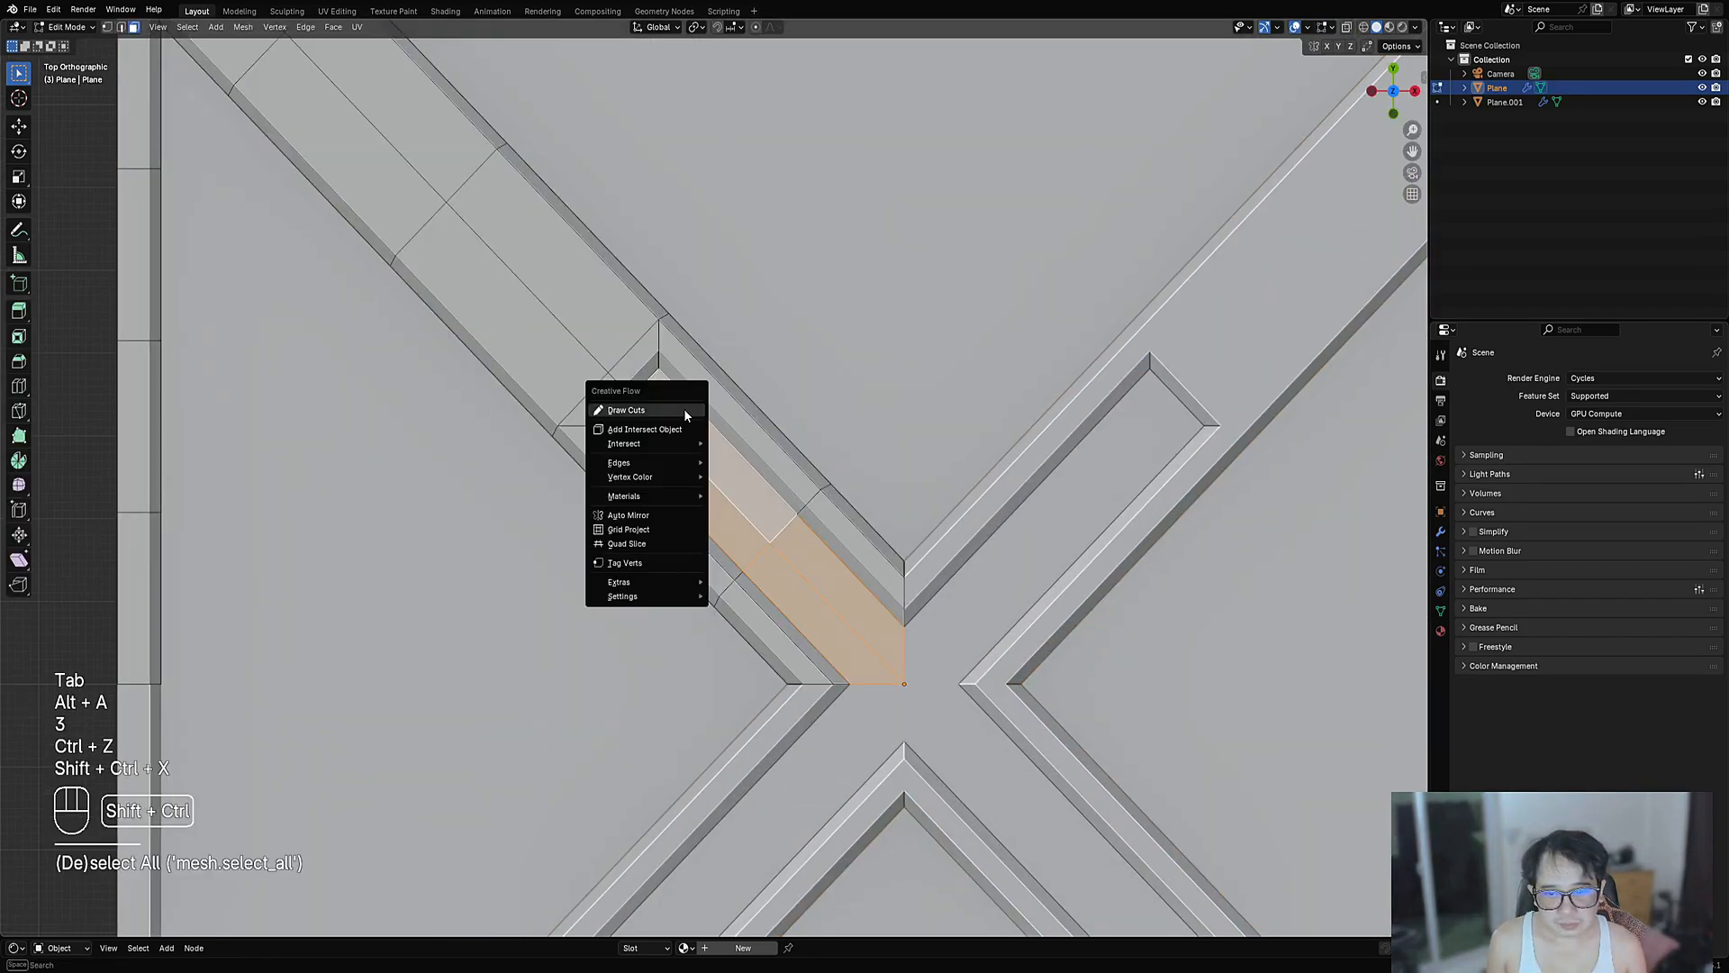
pyautogui.click(682, 414)
pyautogui.click(484, 273)
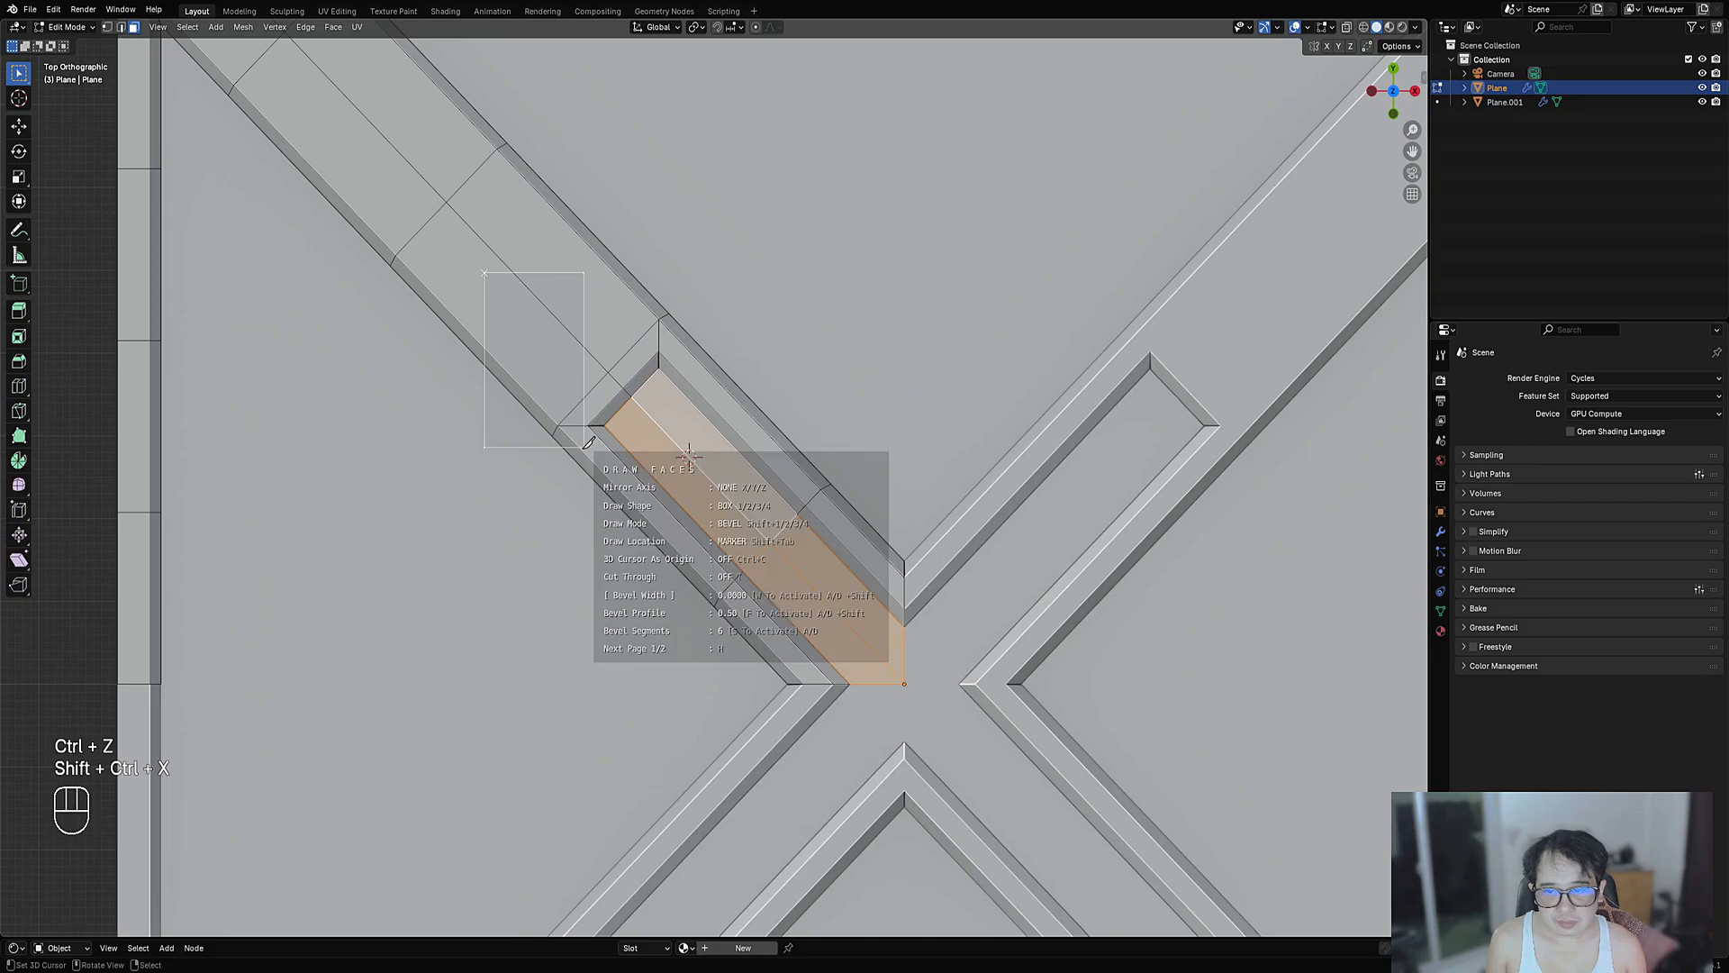
pyautogui.hotkey('shift', '2')
pyautogui.press('w')
pyautogui.press('w')
pyautogui.press('w')
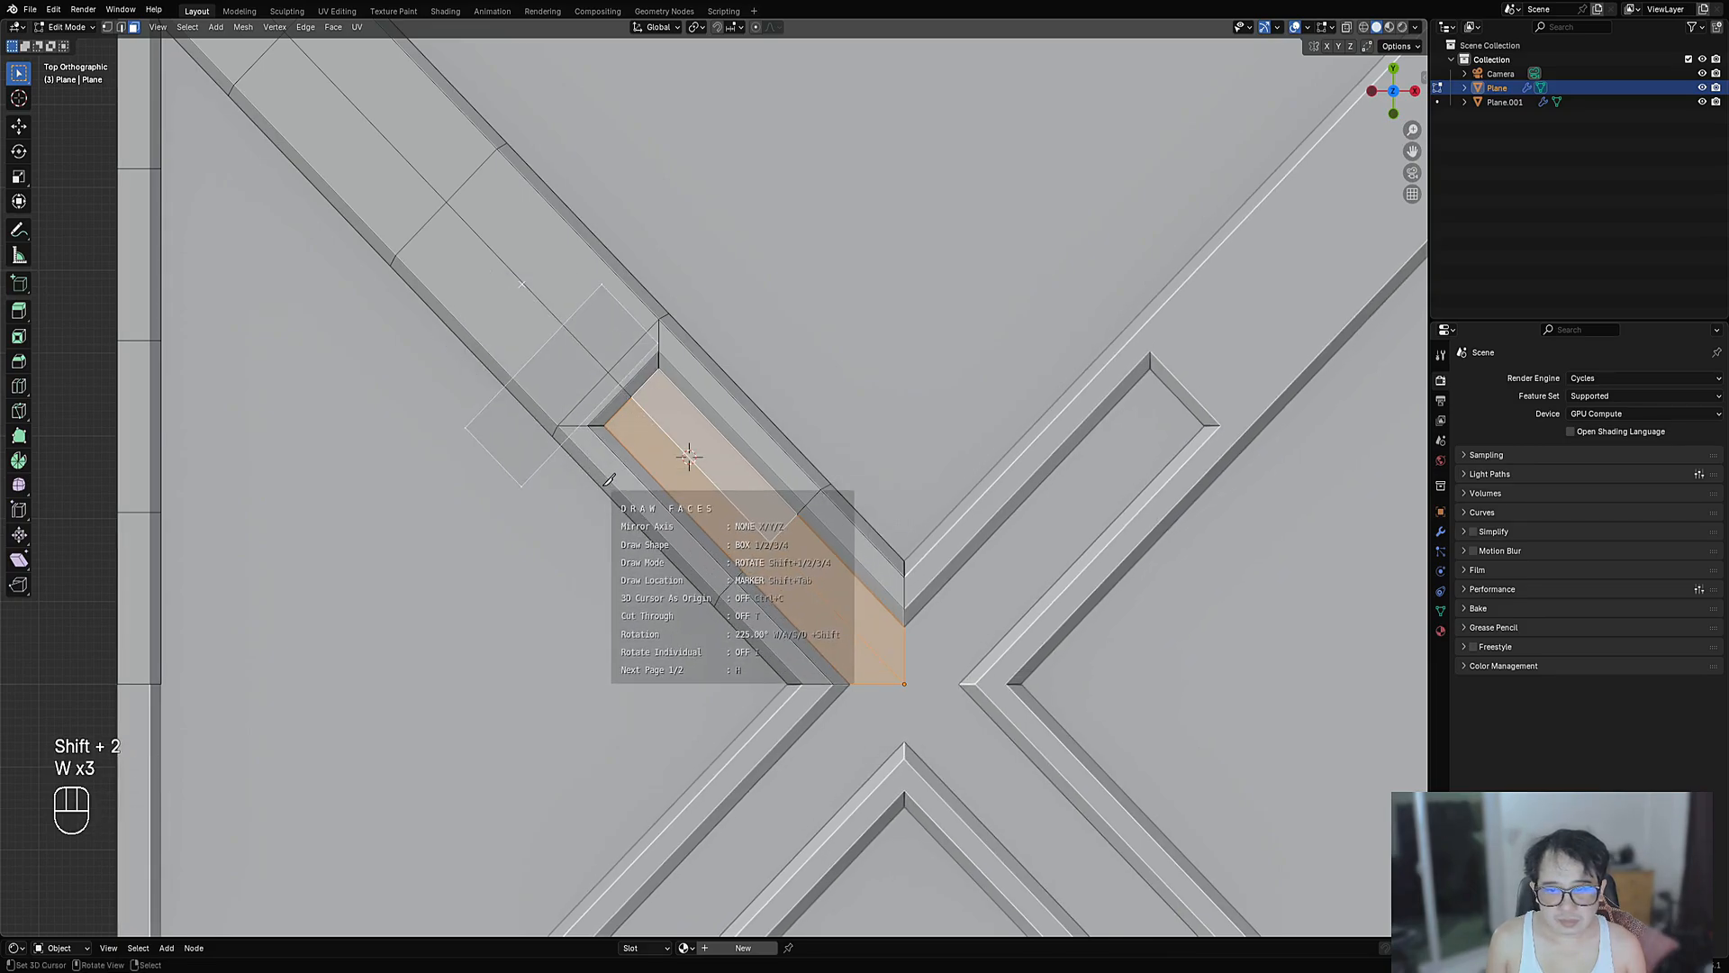
pyautogui.press('space')
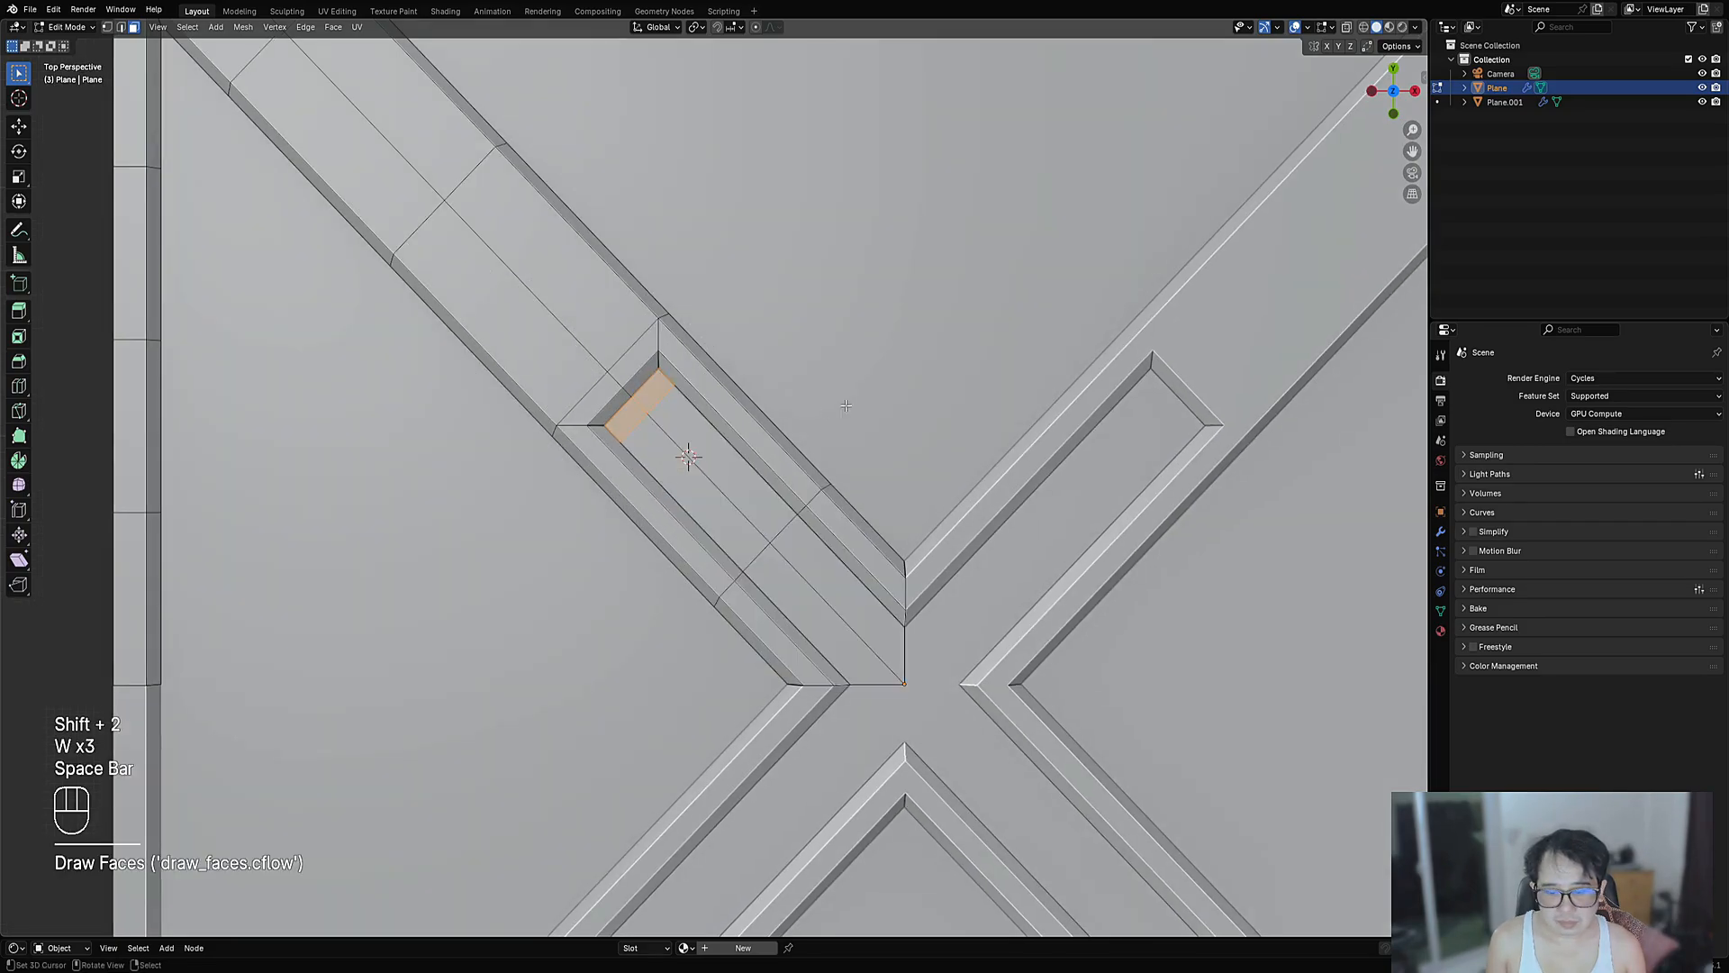
# - Inset the new small face and push its inner face in as a recess
pyautogui.press('i')
pyautogui.hotkey('alt', 's')
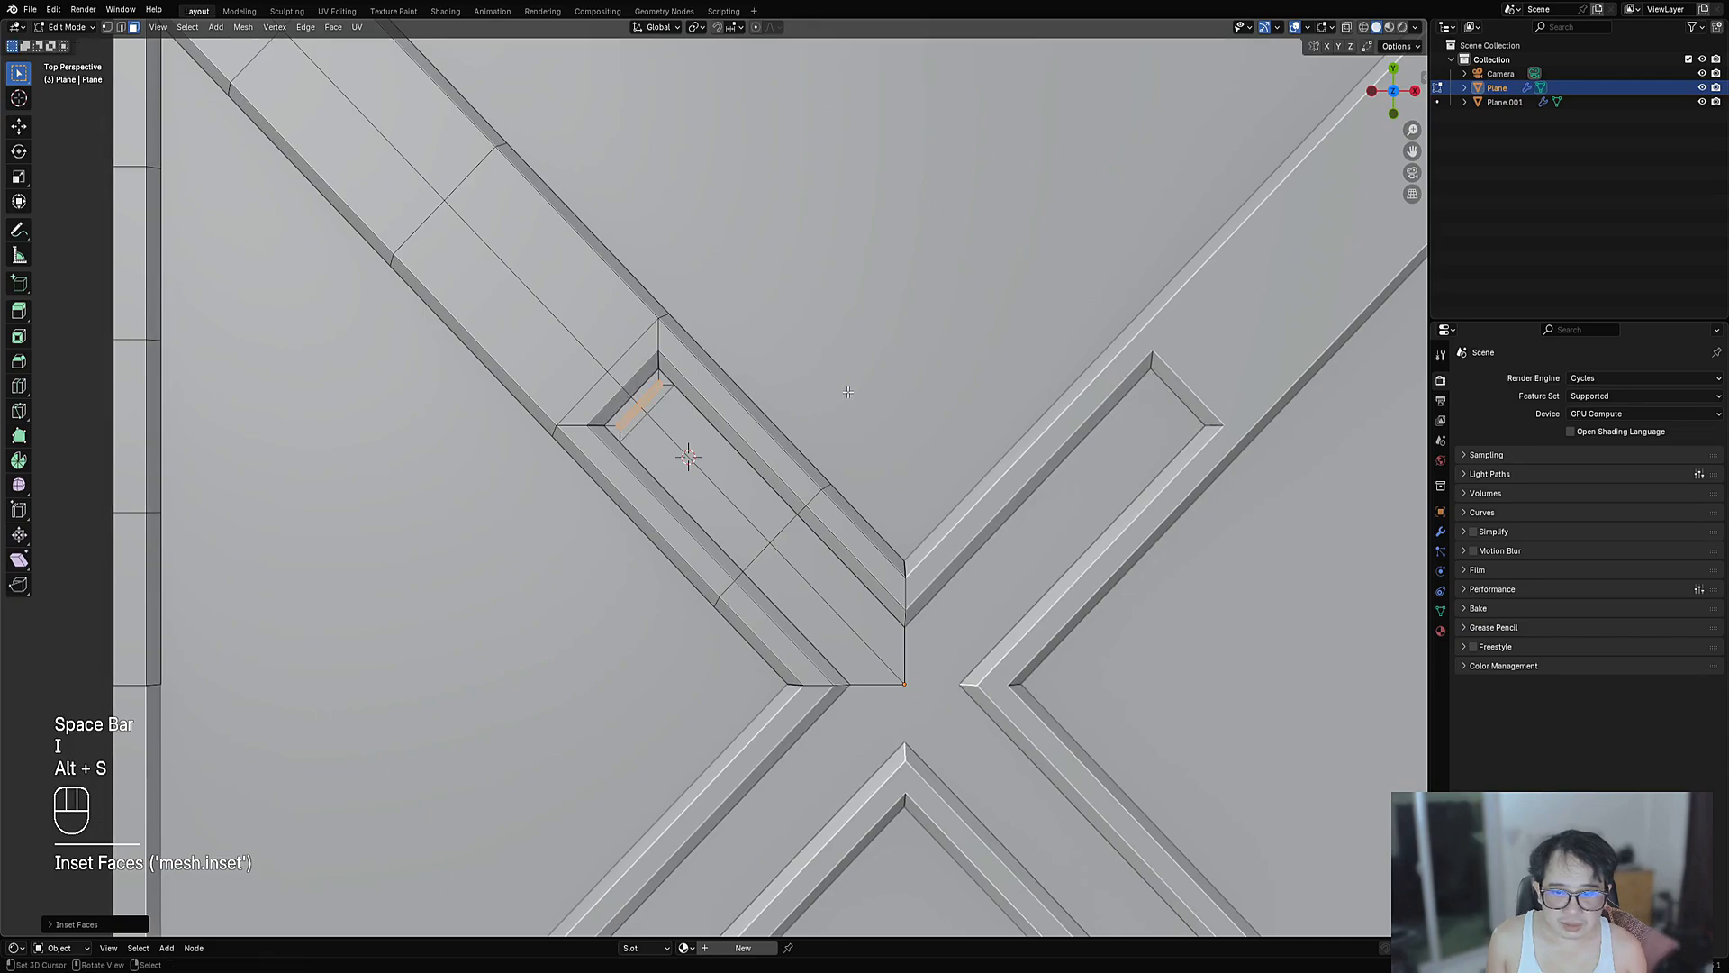
pyautogui.hotkey('ctrl', 'z')
pyautogui.scroll(3, 780, 416)
pyautogui.press('i')
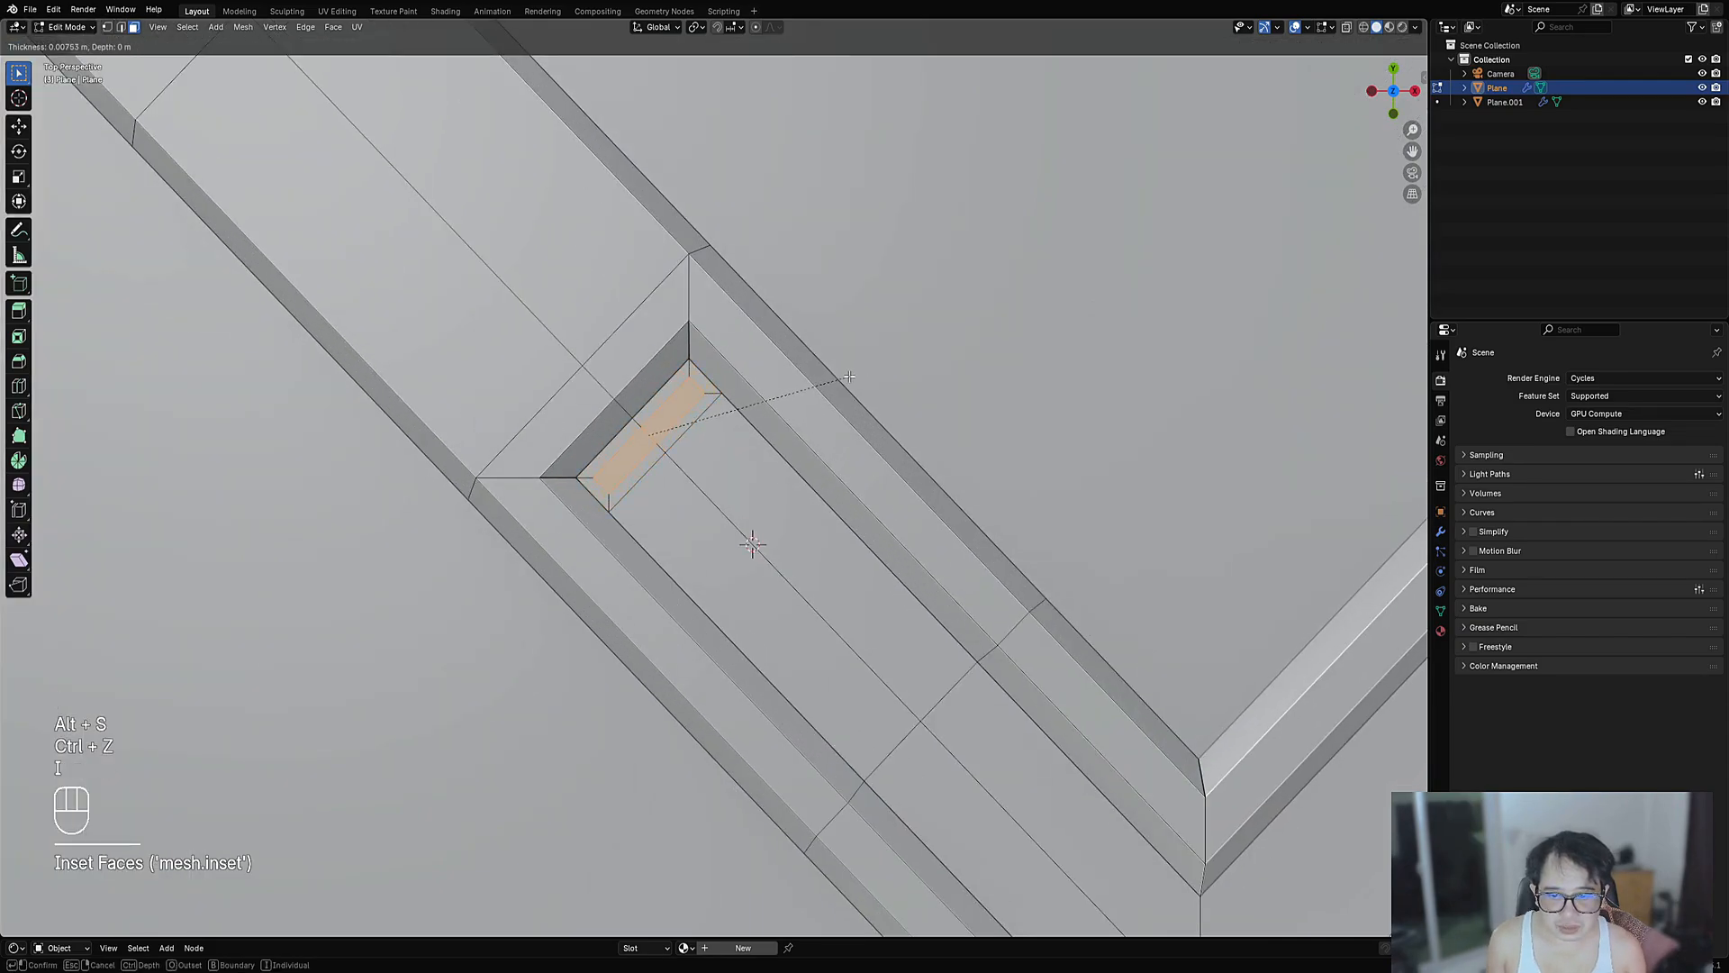
pyautogui.click(850, 376)
pyautogui.hotkey('alt', 's')
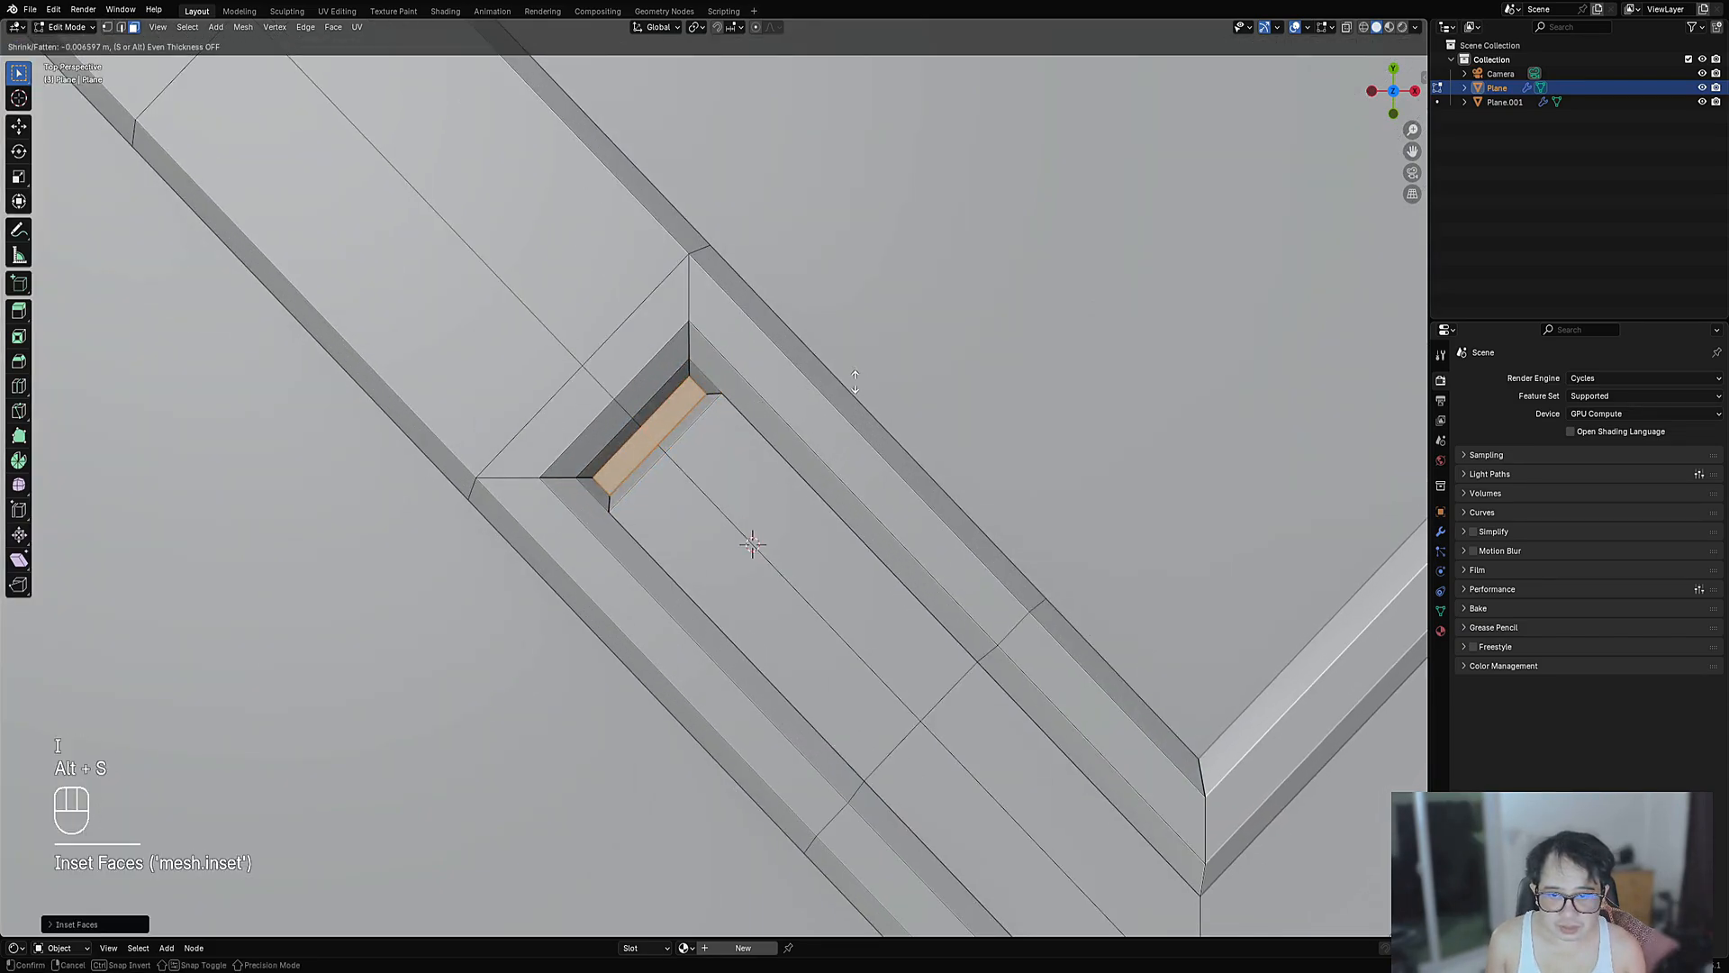
pyautogui.click(781, 348)
# - Return to Object Mode and centre the whole panel in the view
pyautogui.press('Tab')
pyautogui.scroll(-6, 780, 346)
pyautogui.scroll(-2, 780, 423)
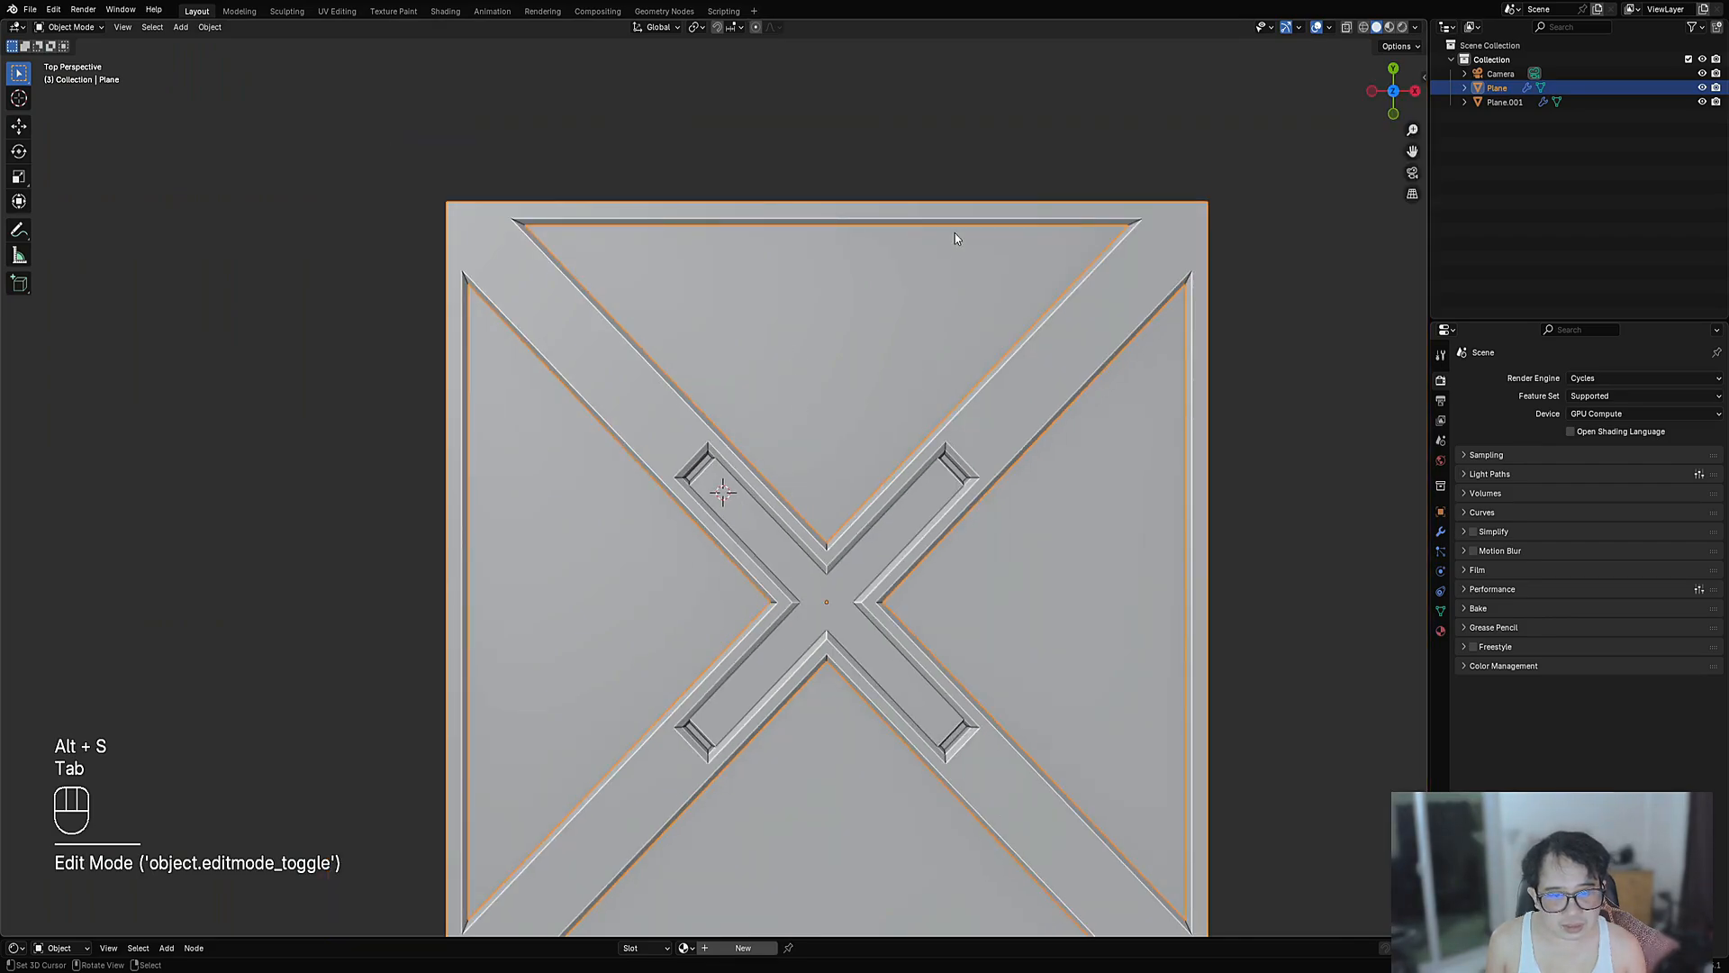
pyautogui.keyDown('shift'); pyautogui.moveTo(873, 494); pyautogui.dragTo(829, 408, button='middle'); pyautogui.keyUp('shift')
pyautogui.click(775, 516)
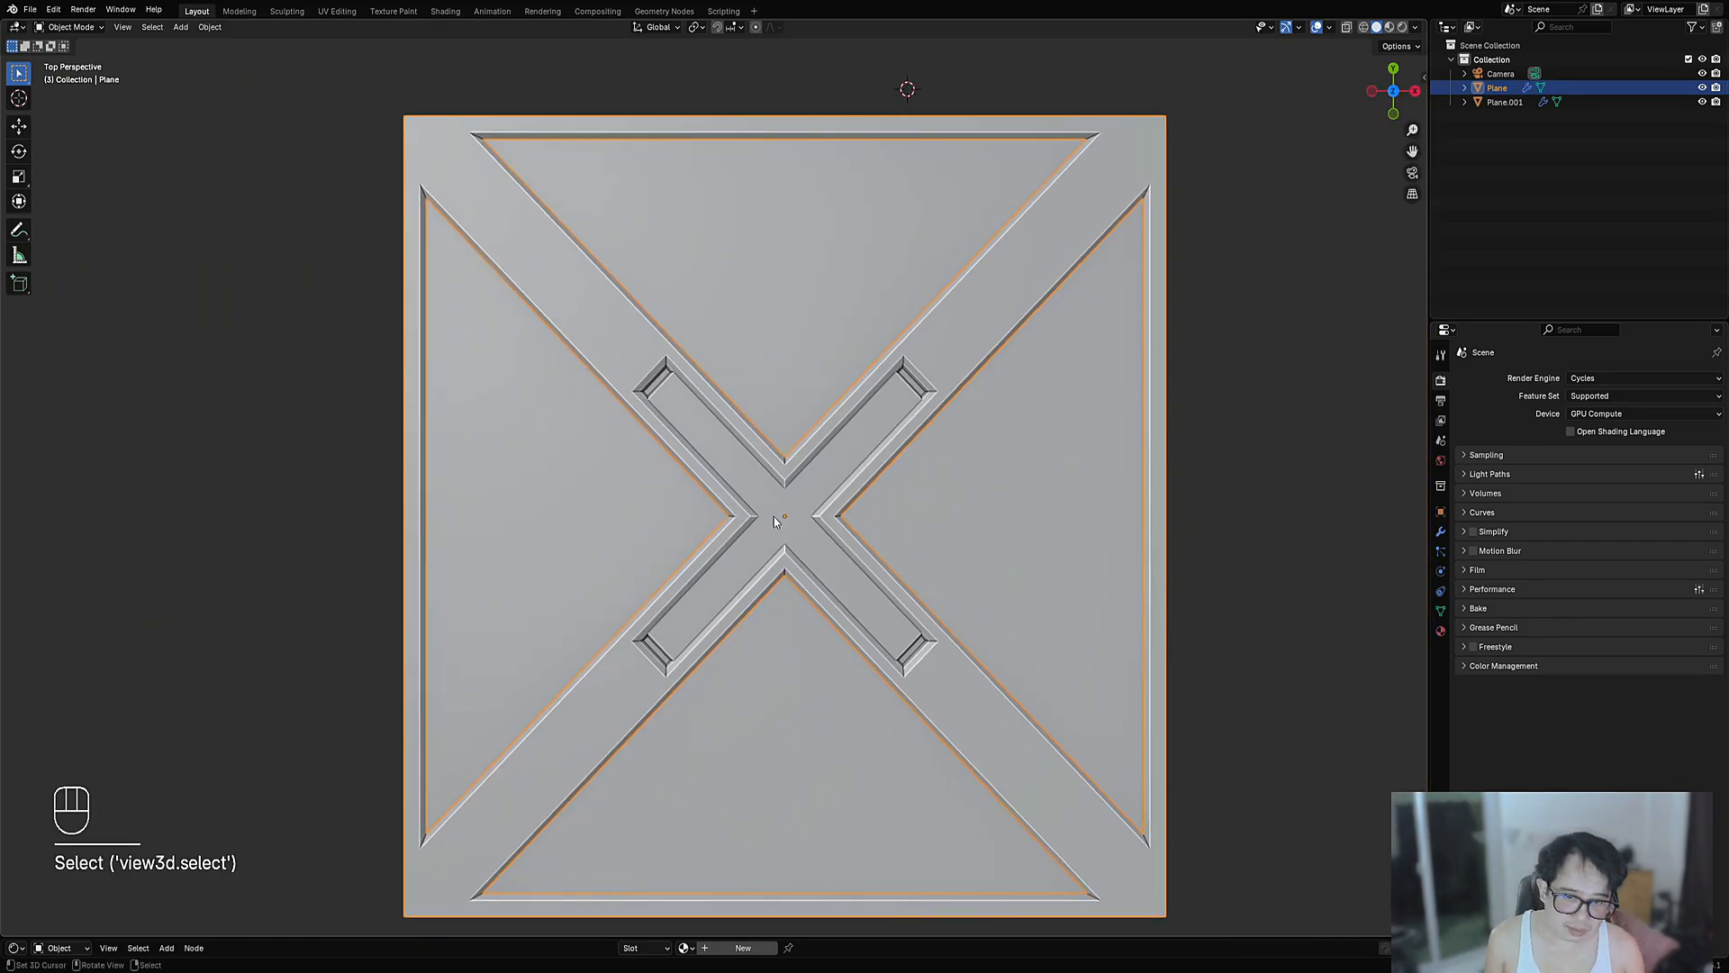
# - Clear the mesh selection in vertex mode, then go back to Object Mode to view the panel
pyautogui.press('Tab')
pyautogui.scroll(4, 720, 513)
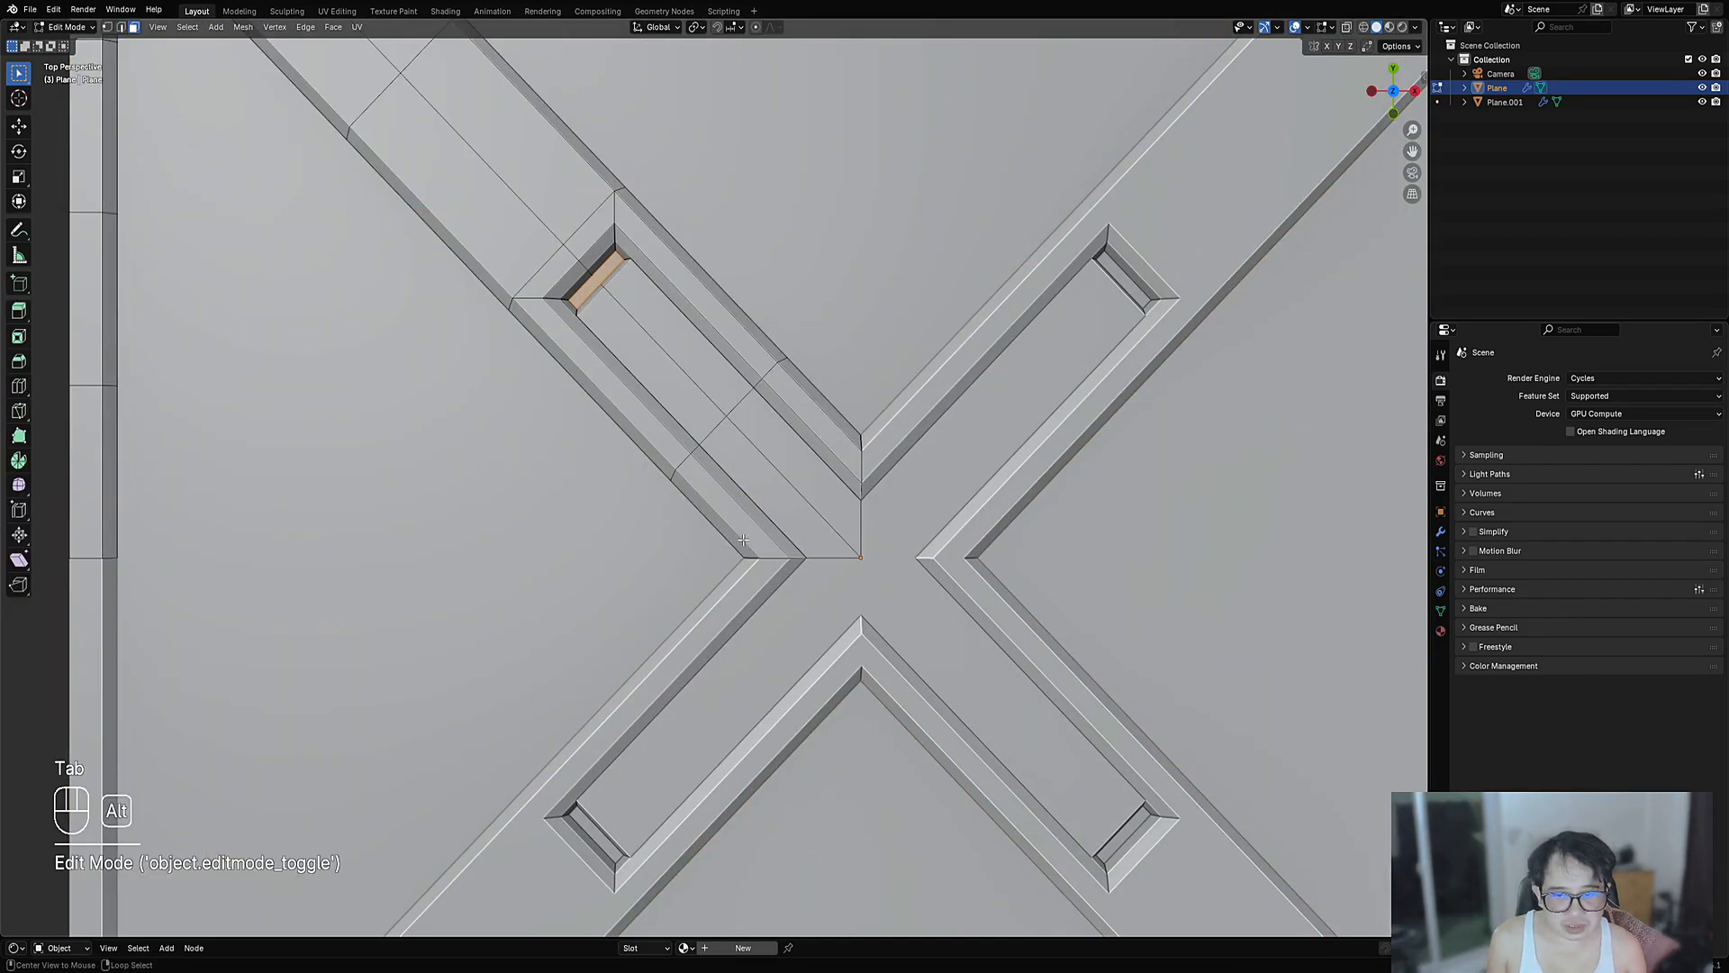
pyautogui.hotkey('alt', 'a')
pyautogui.press('1')
pyautogui.scroll(1, 841, 549)
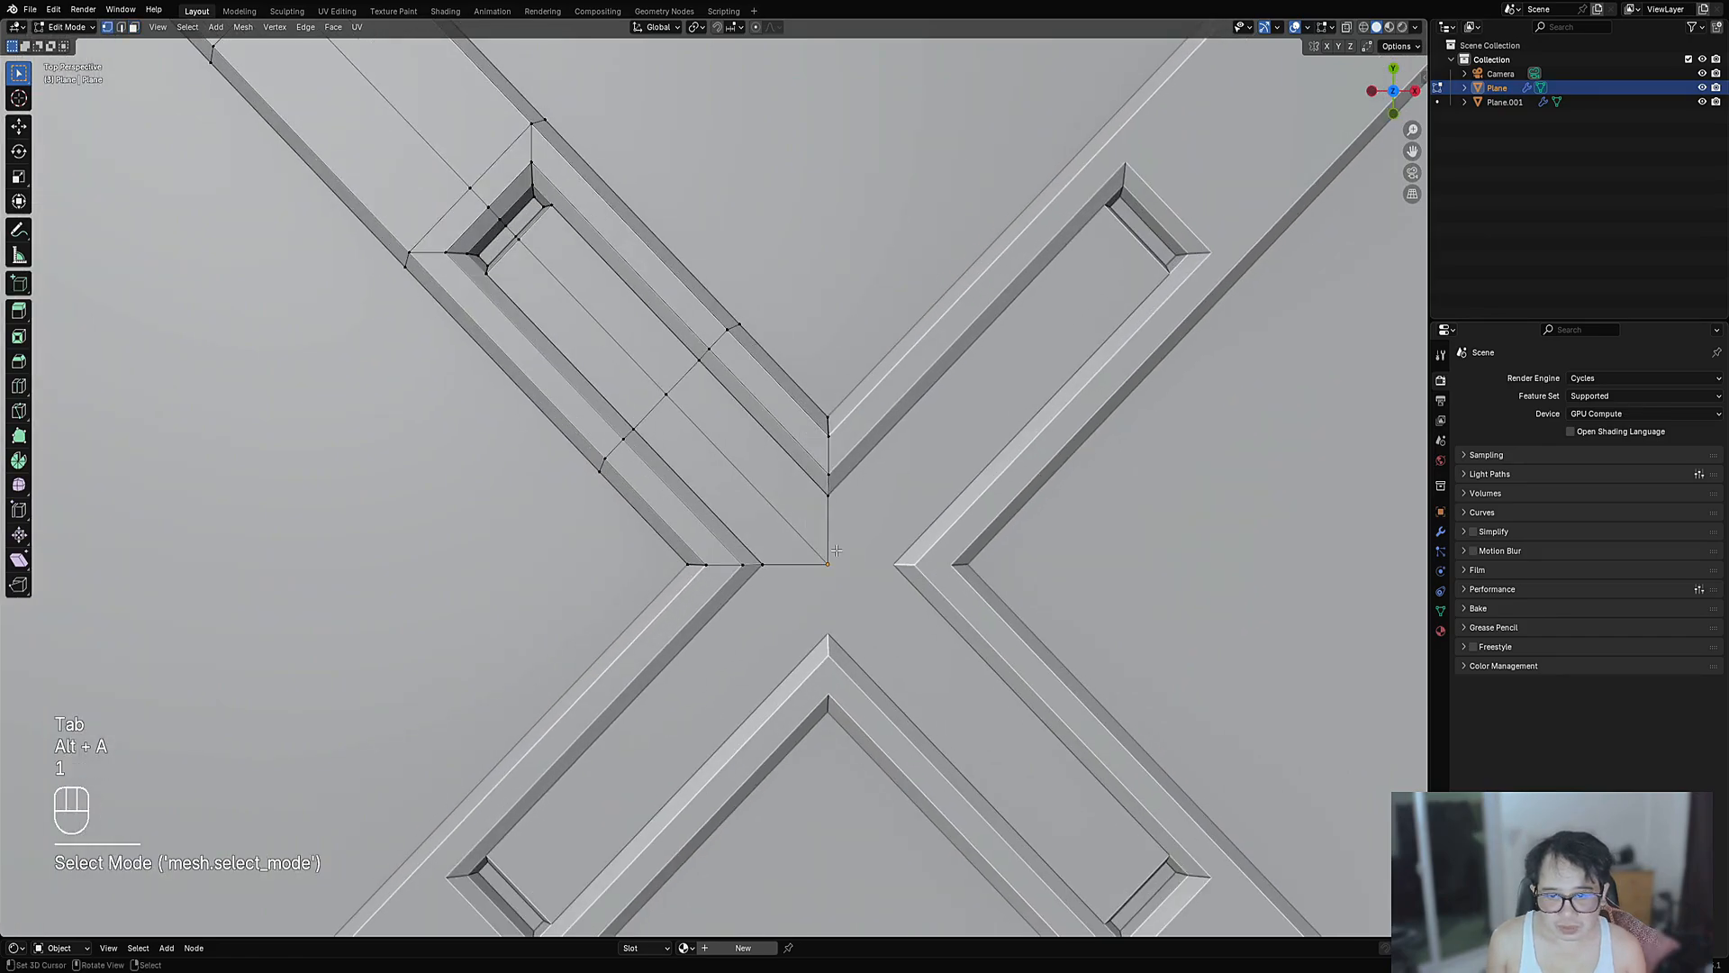
pyautogui.press('Tab')
pyautogui.scroll(-6, 842, 555)
pyautogui.scroll(6, 846, 555)
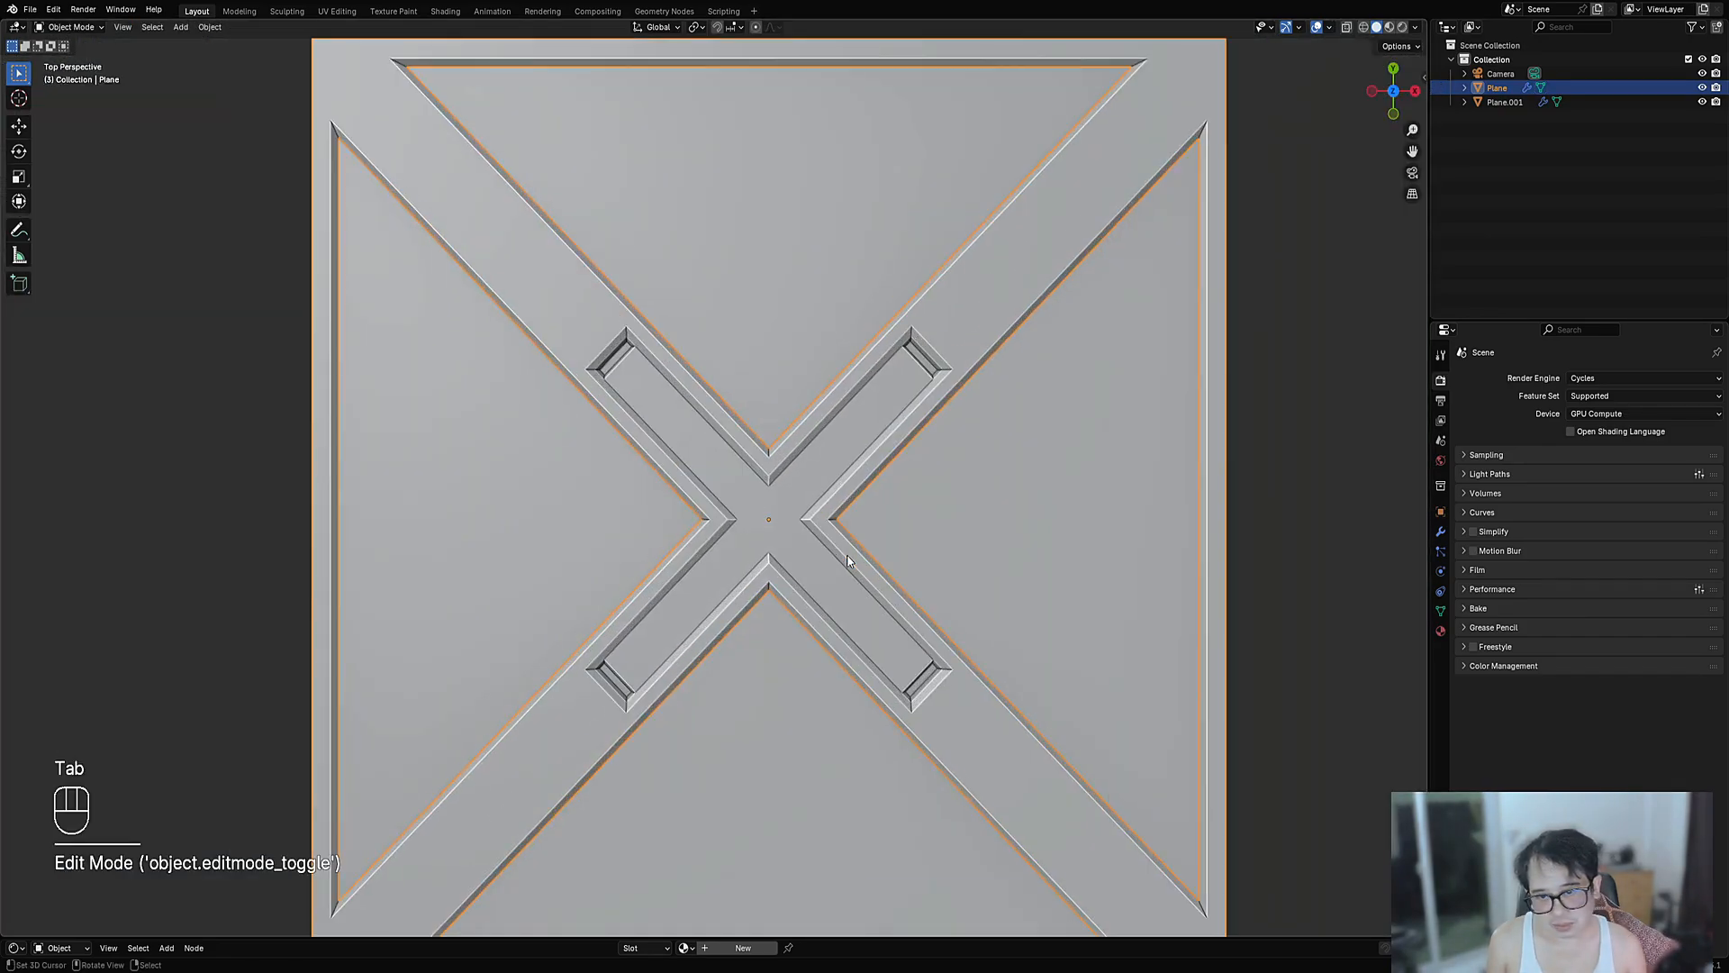
# - Enter Edit Mode on the panel with nothing selected, framing its top-left corner
pyautogui.scroll(-4, 846, 555)
pyautogui.press('Tab')
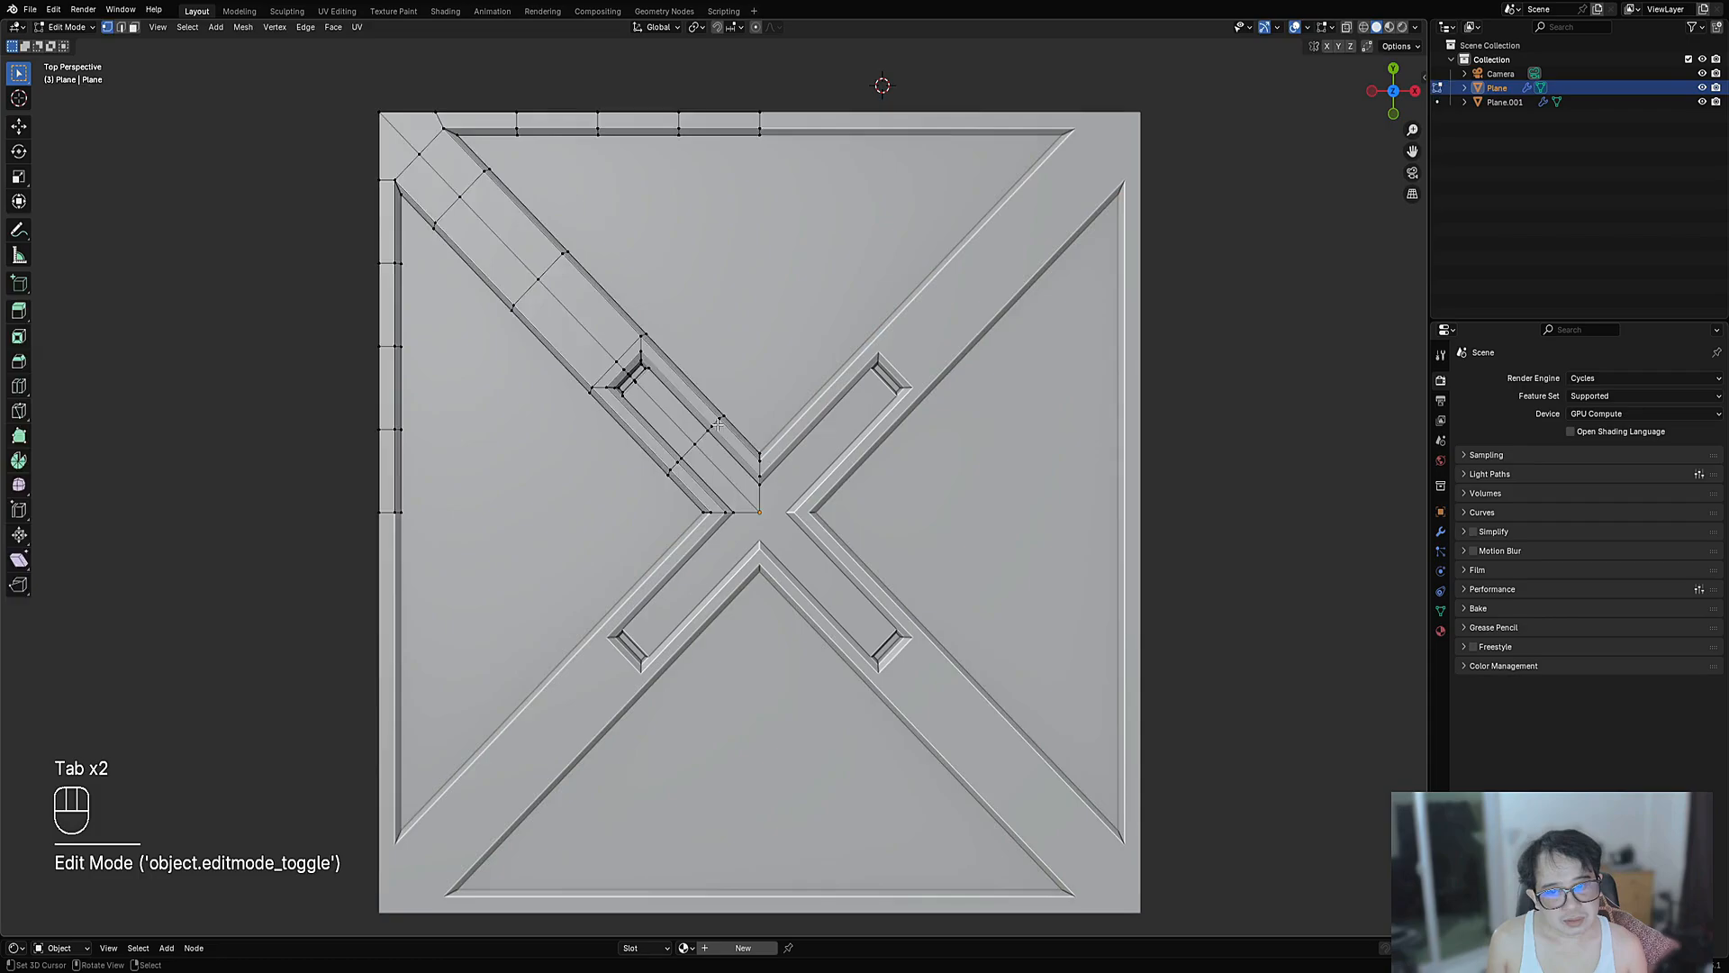
pyautogui.press('Tab')
pyautogui.keyDown('shift'); pyautogui.moveTo(675, 397); pyautogui.dragTo(861, 535, button='middle'); pyautogui.keyUp('shift')
pyautogui.press('Tab')
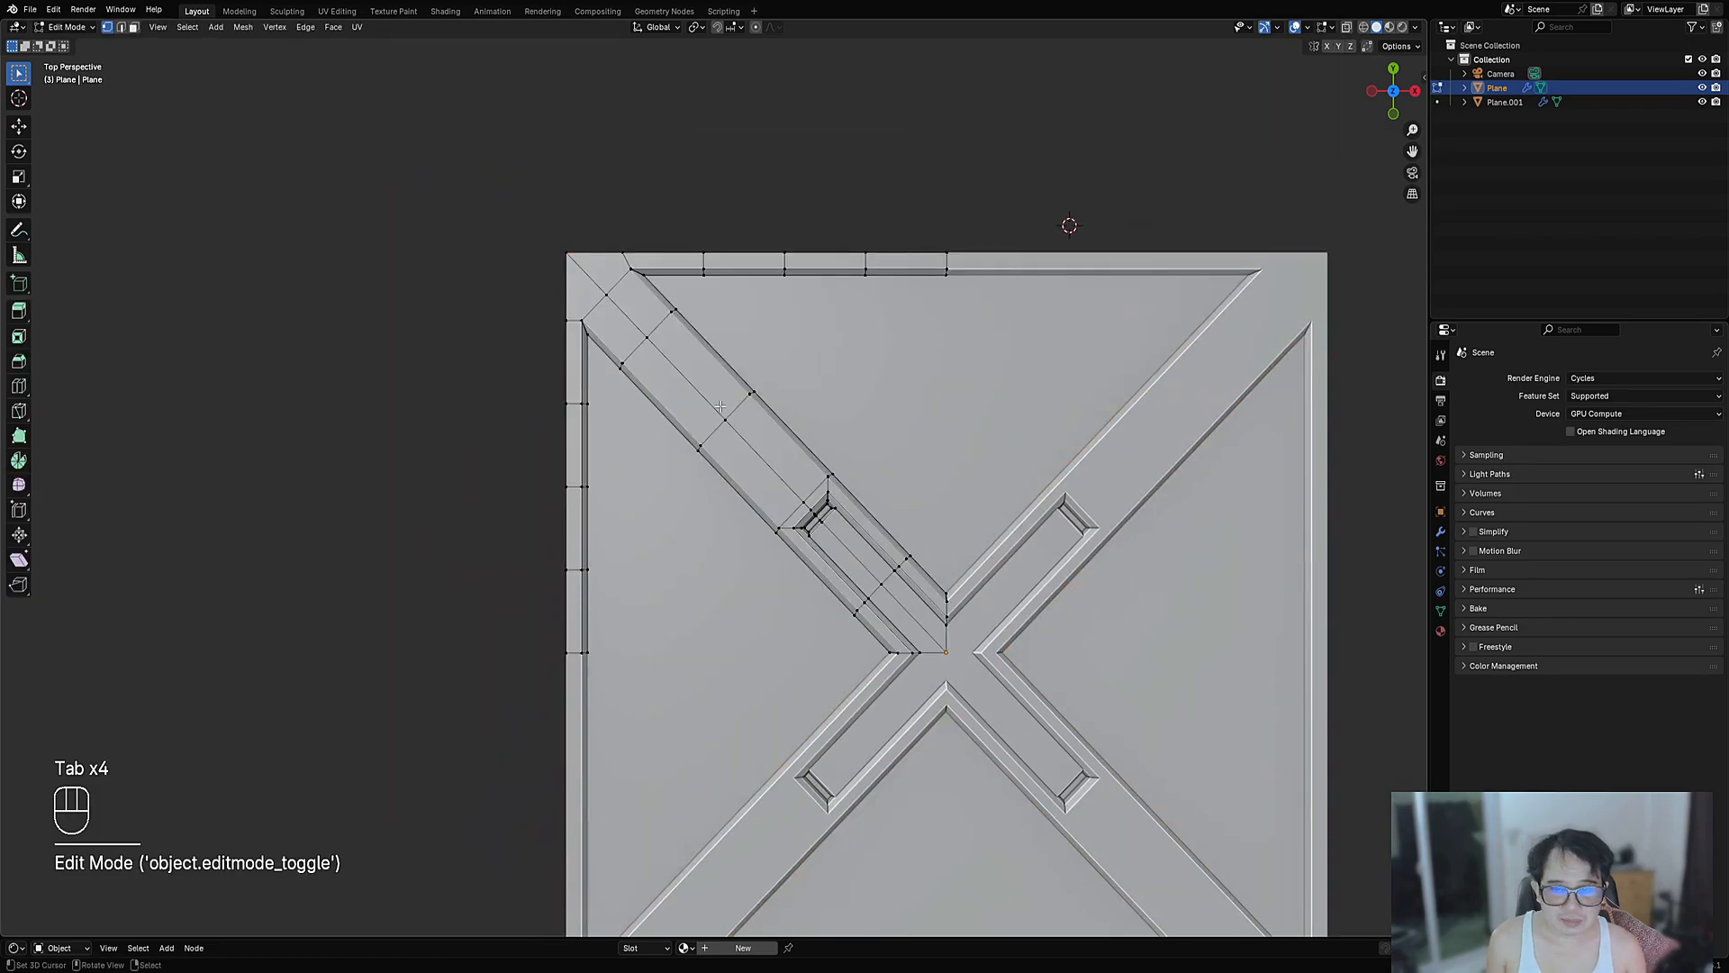
pyautogui.hotkey('alt', 'a')
pyautogui.scroll(1, 619, 590)
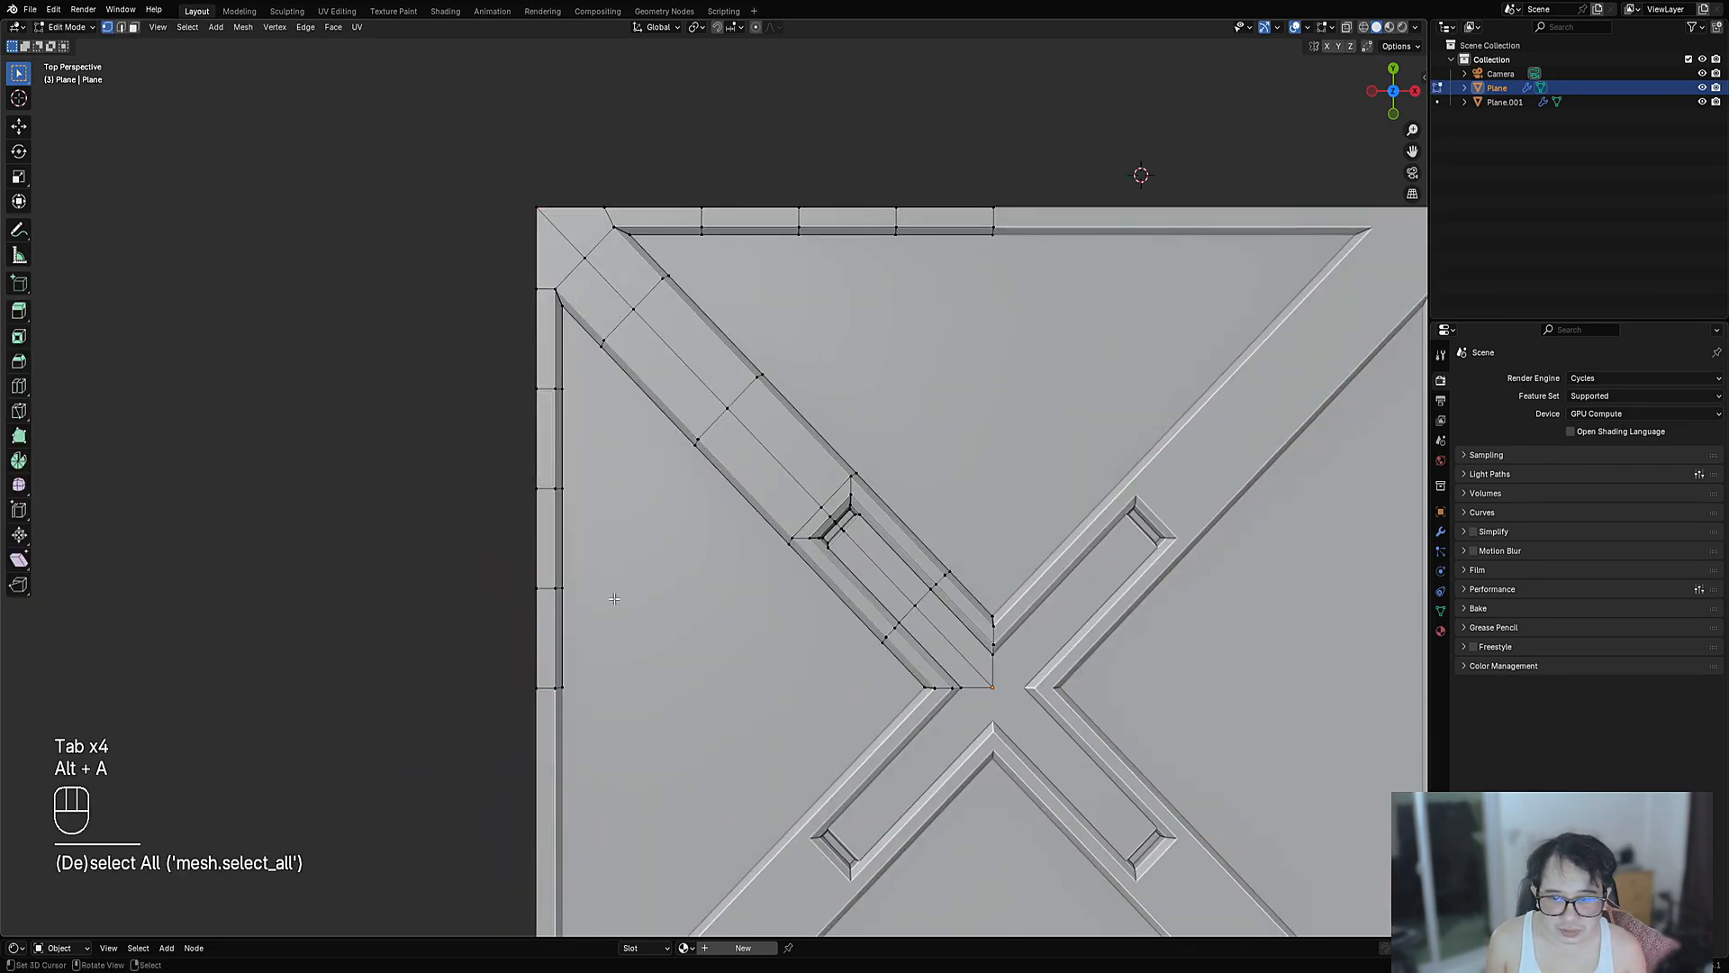
pyautogui.keyDown('shift'); pyautogui.moveTo(721, 227); pyautogui.dragTo(775, 241, button='middle'); pyautogui.keyUp('shift')
# - Add a centred loop cut running along the border strip
pyautogui.hotkey('ctrl', 'r')
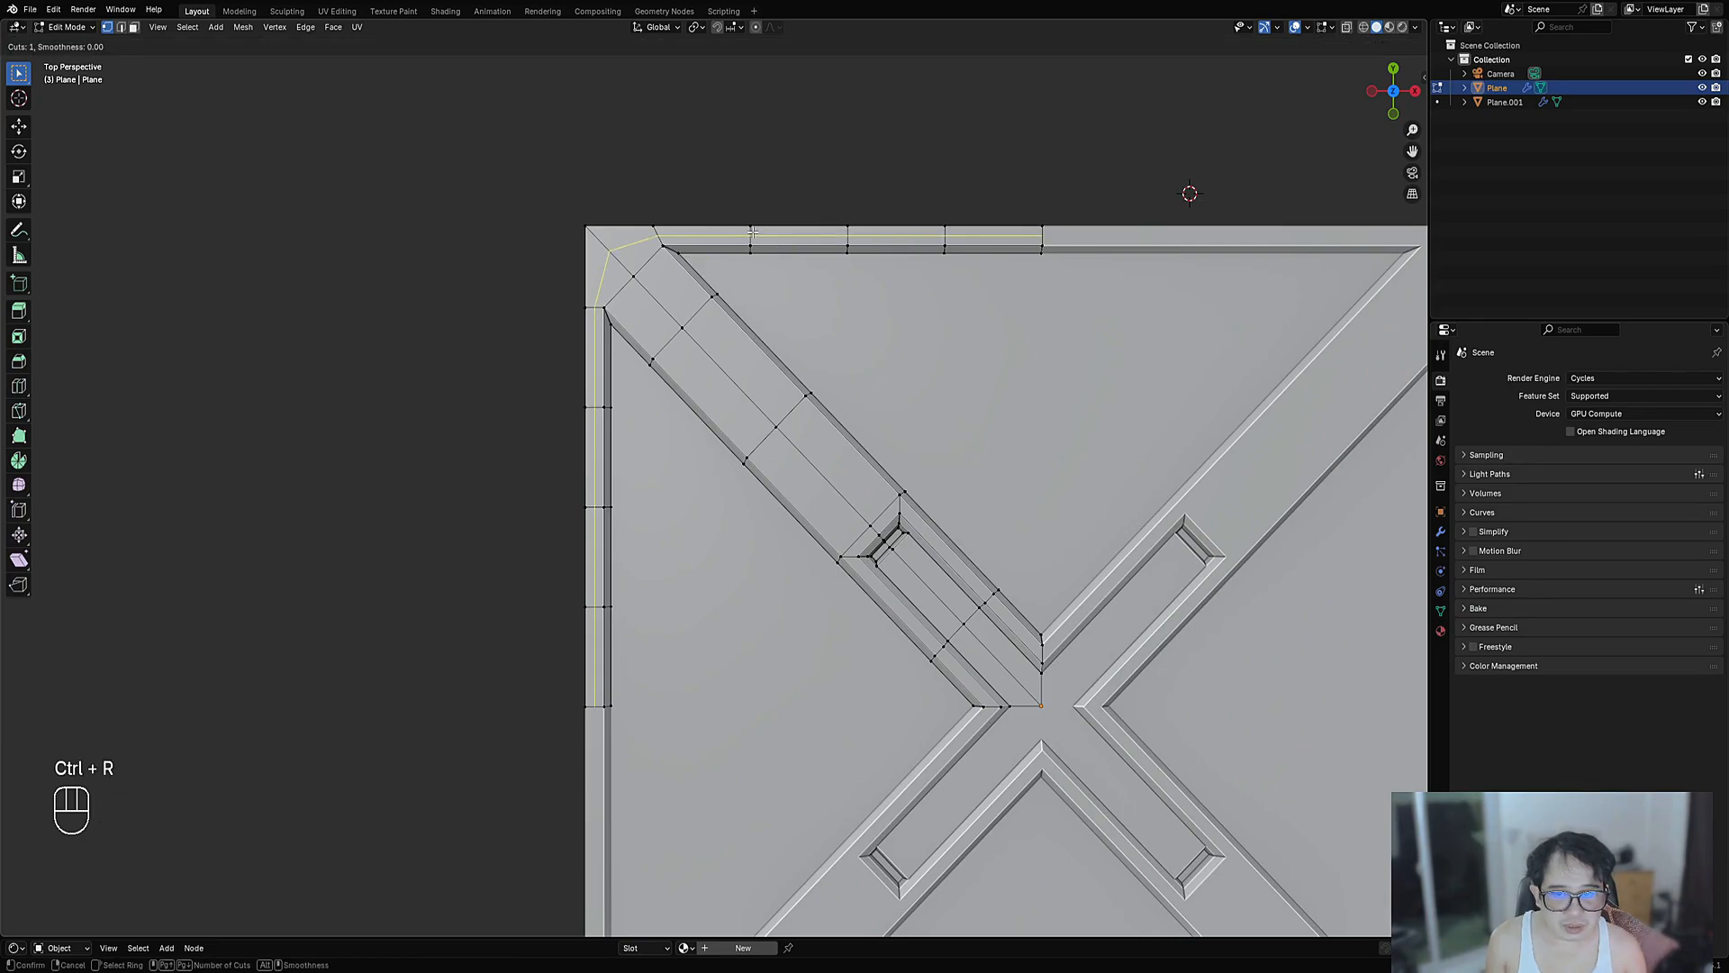
pyautogui.click(753, 232)
pyautogui.click(753, 232)
pyautogui.keyDown('shift'); pyautogui.moveTo(590, 284); pyautogui.dragTo(770, 365, button='middle'); pyautogui.keyUp('shift')
pyautogui.scroll(4, 770, 364)
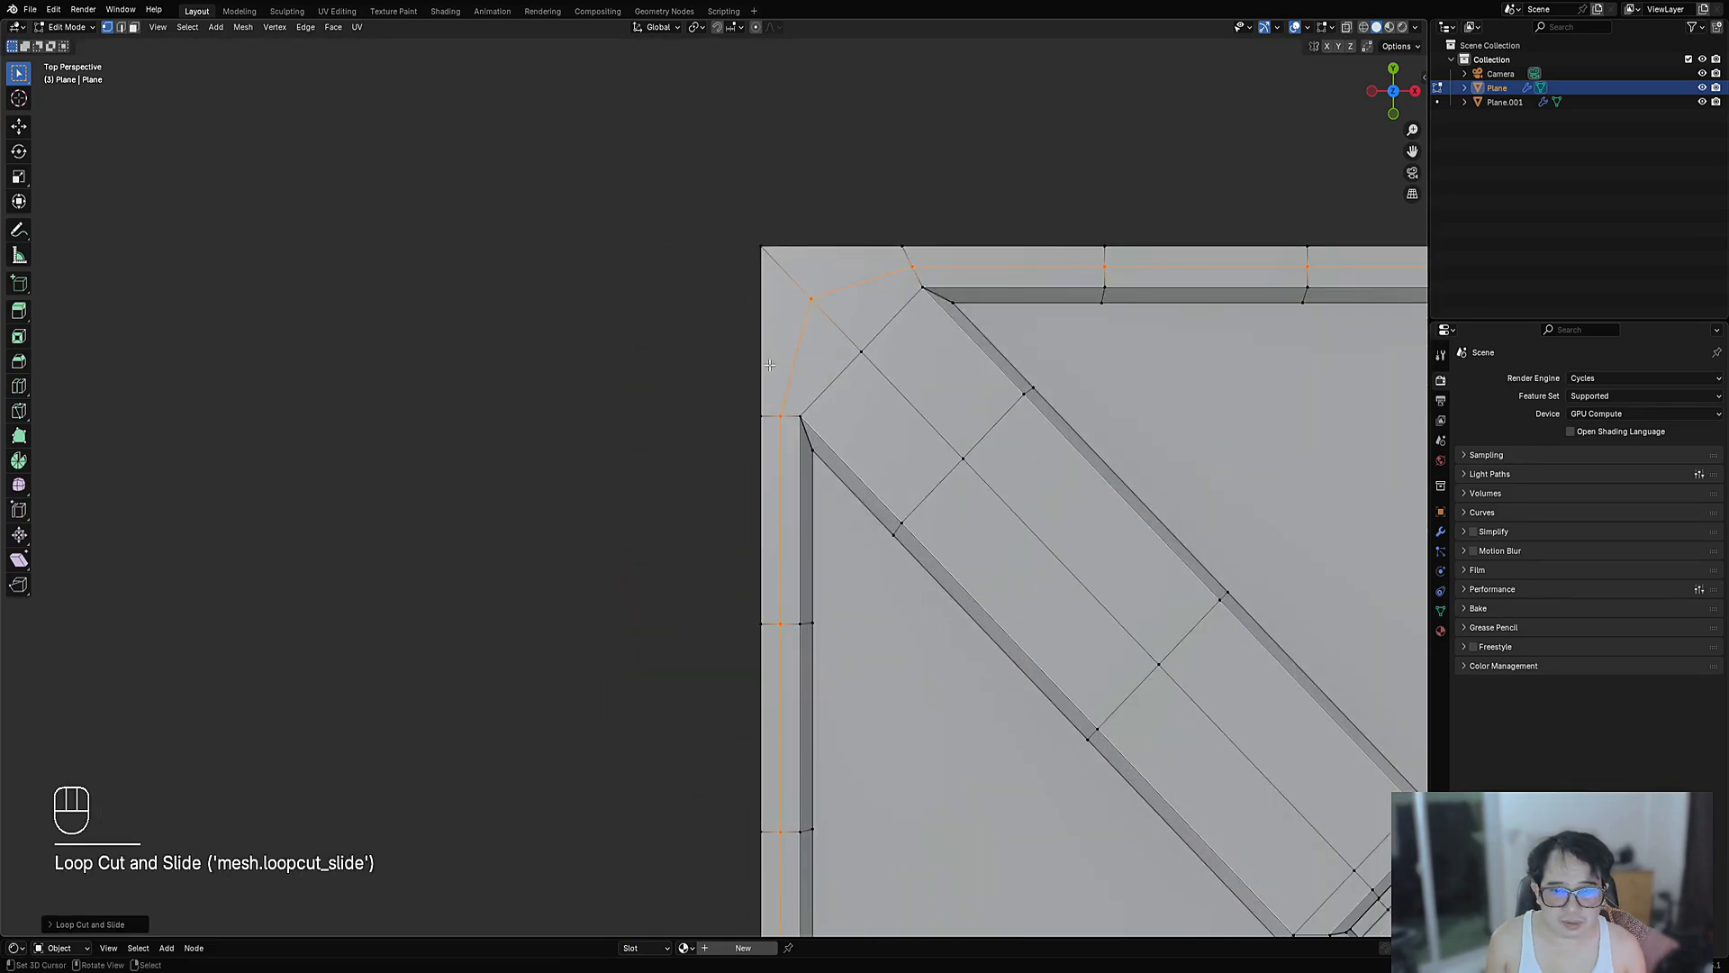
# - Join a corner vertex of the new loop to the inner corner vertex with a new edge
pyautogui.click(815, 295)
pyautogui.scroll(3, 792, 353)
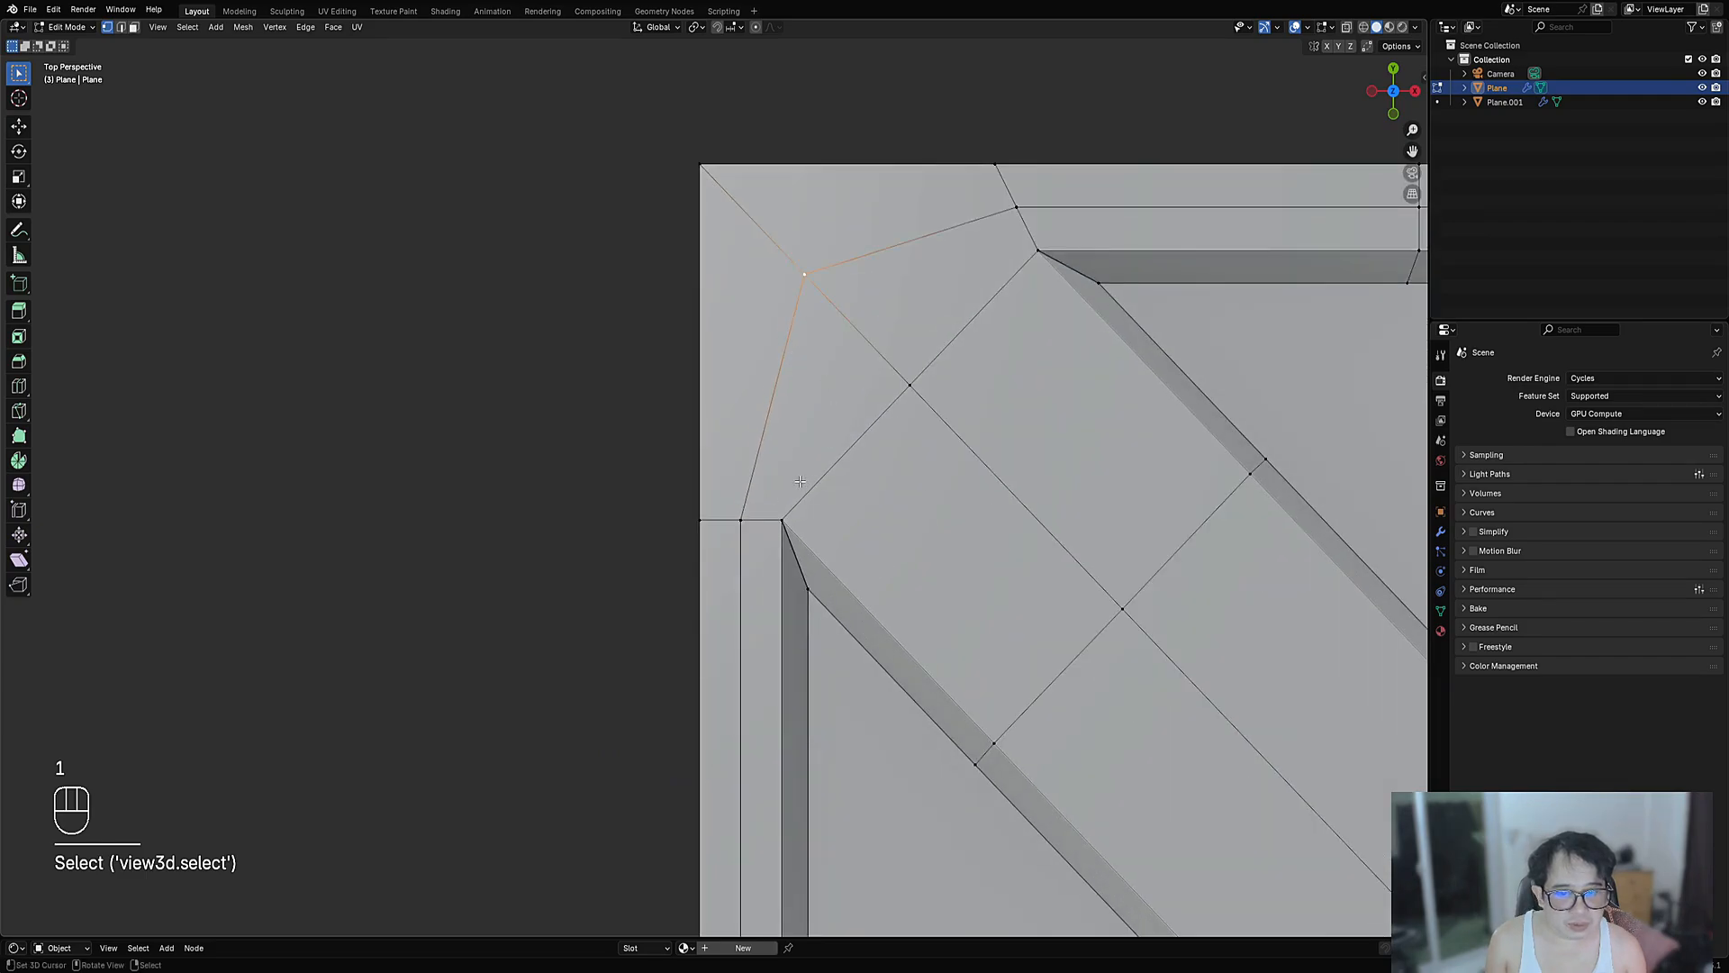
pyautogui.keyDown('shift'); pyautogui.click(740, 520); pyautogui.keyUp('shift')
pyautogui.keyDown('shift'); pyautogui.moveTo(1015, 222); pyautogui.dragTo(732, 330, button='middle'); pyautogui.keyUp('shift')
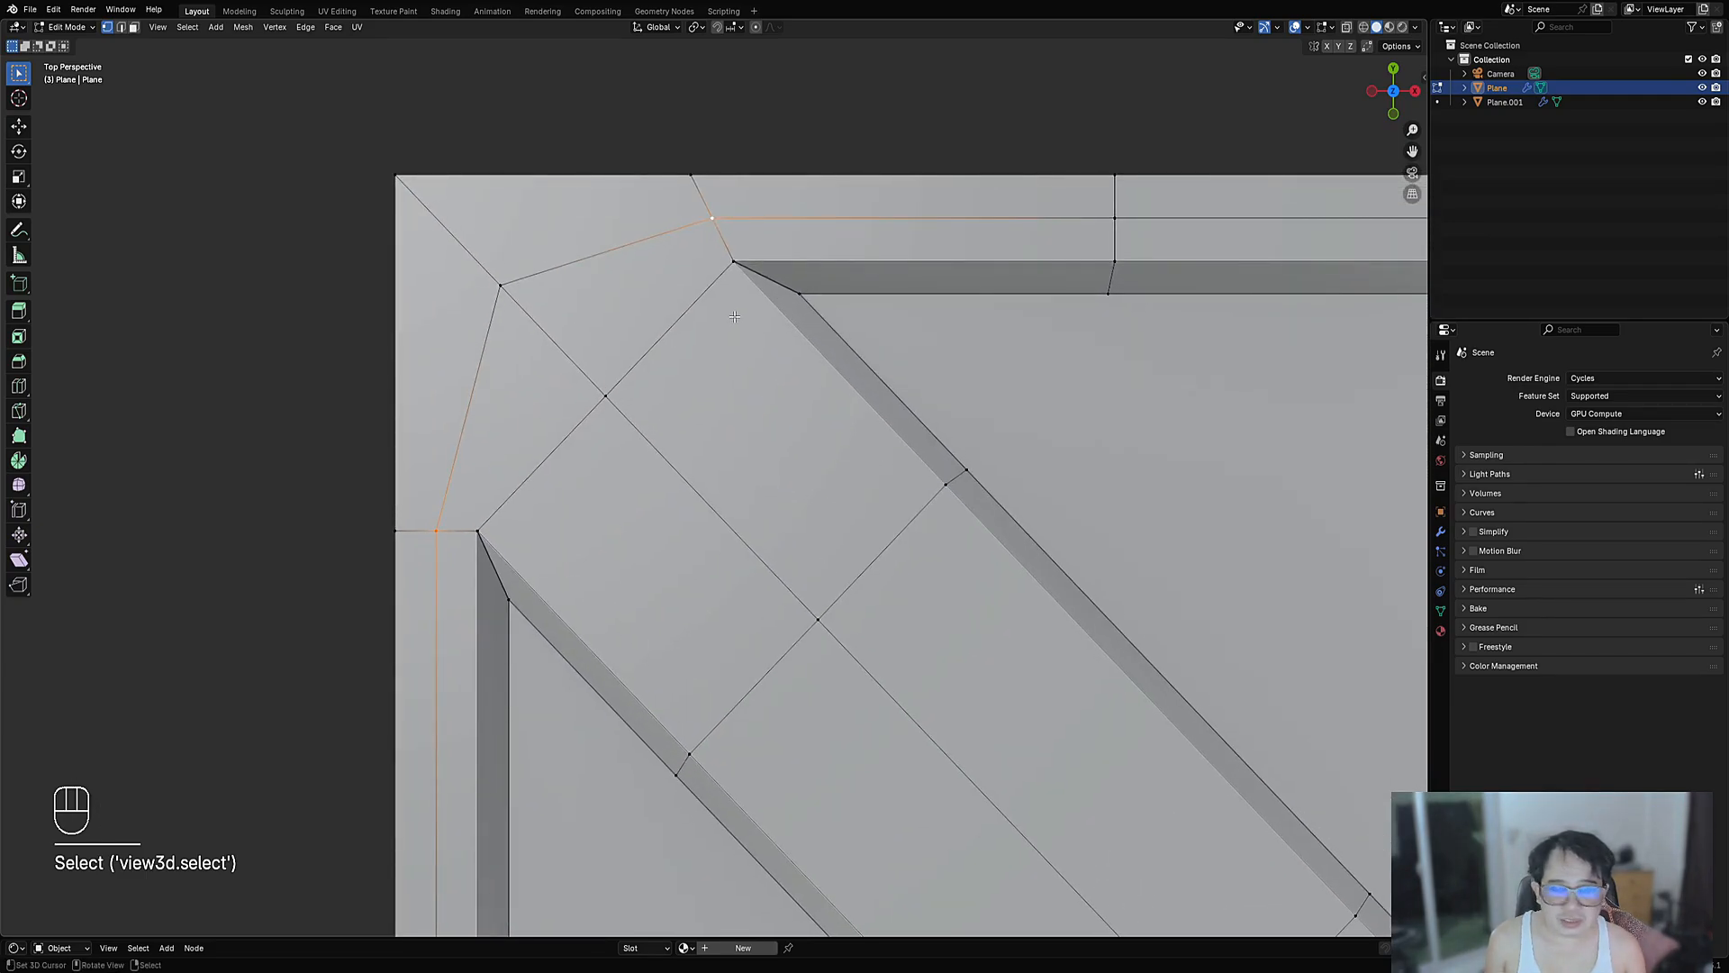
pyautogui.scroll(-6, 768, 396)
pyautogui.scroll(6, 765, 402)
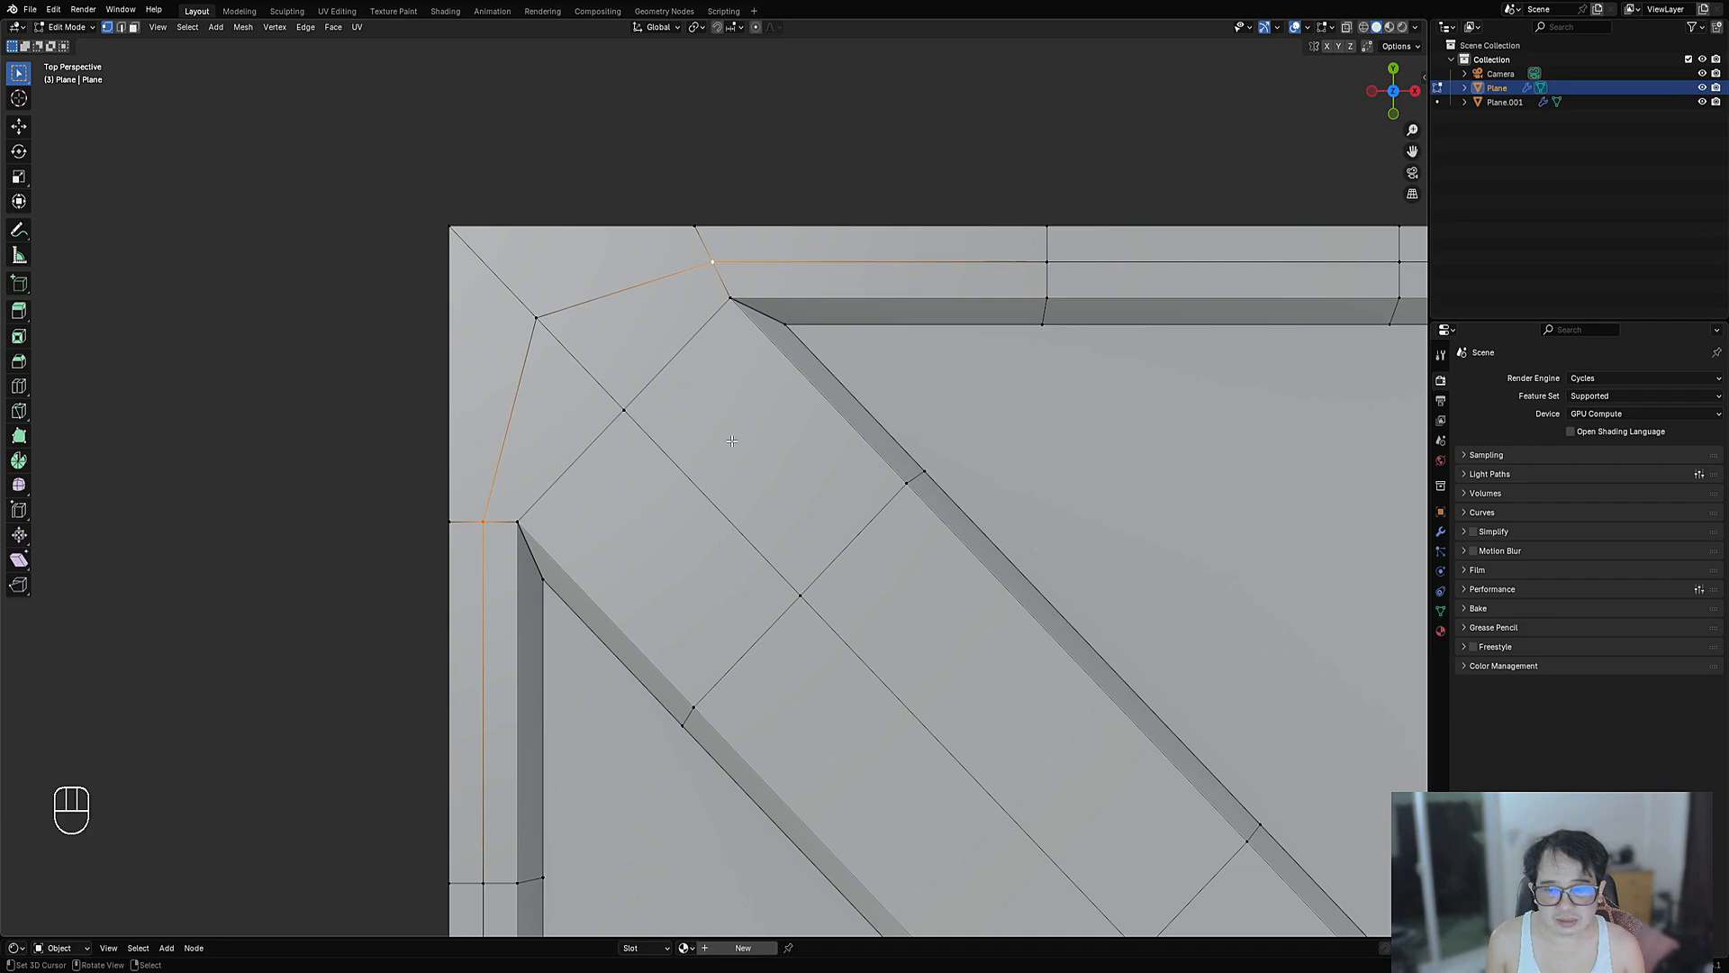
pyautogui.click(552, 328)
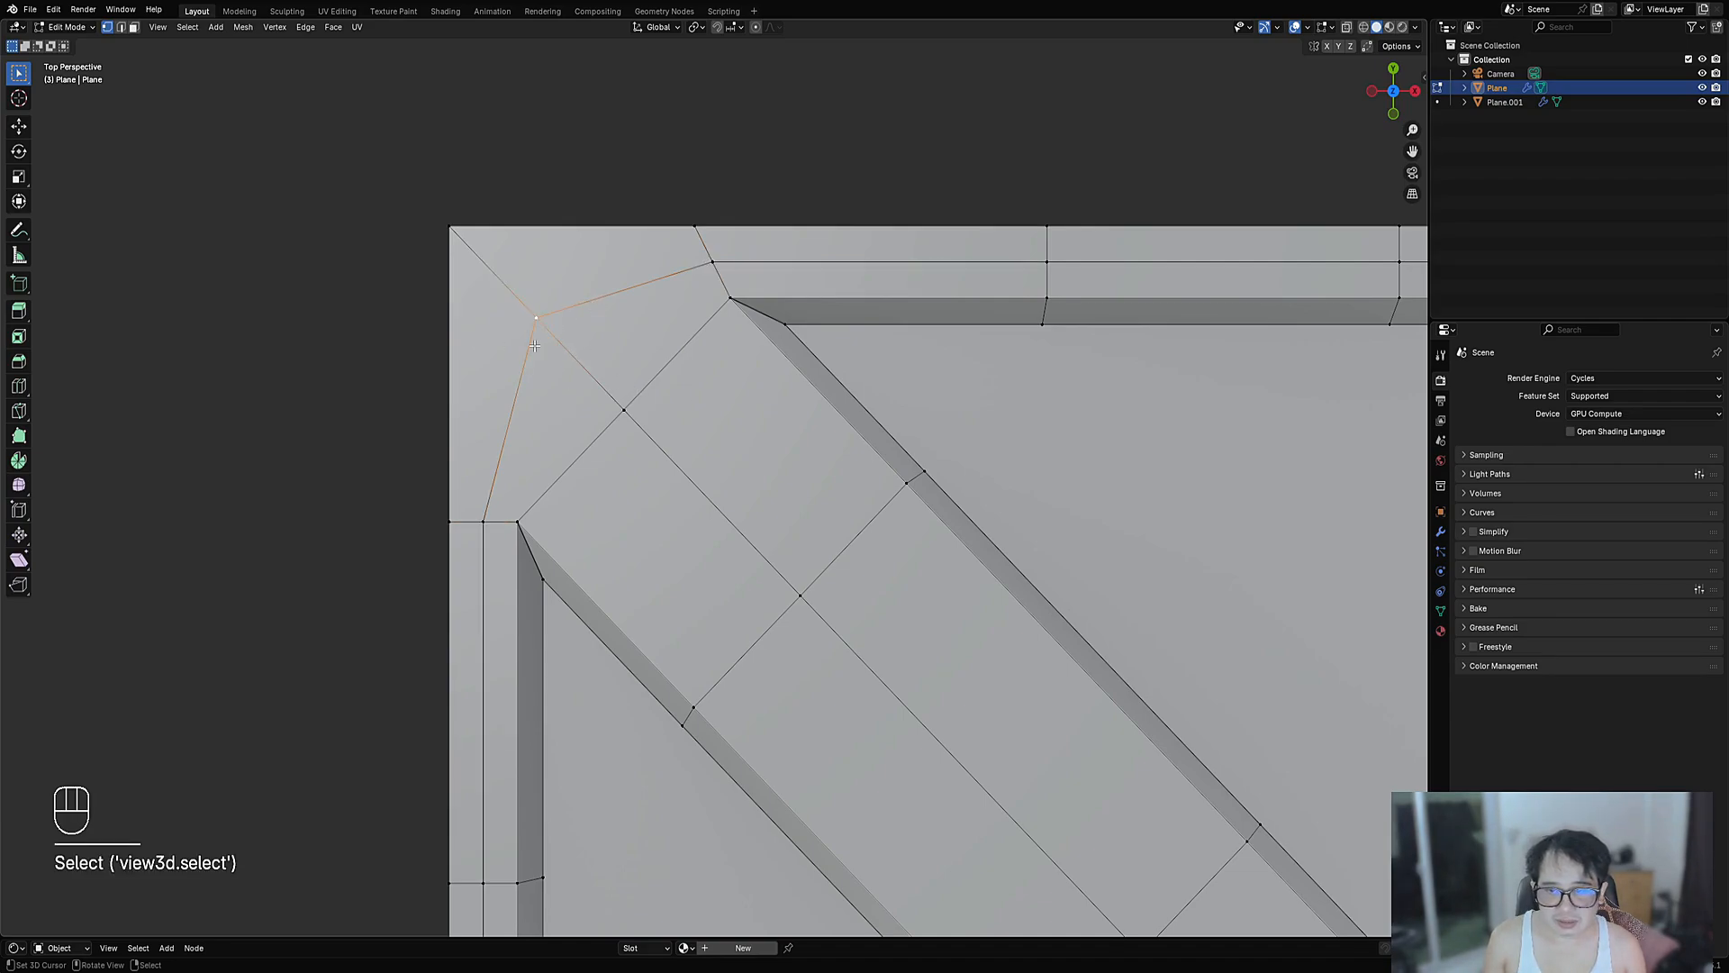
pyautogui.press('g')
pyautogui.press('g')
pyautogui.rightClick(666, 316)
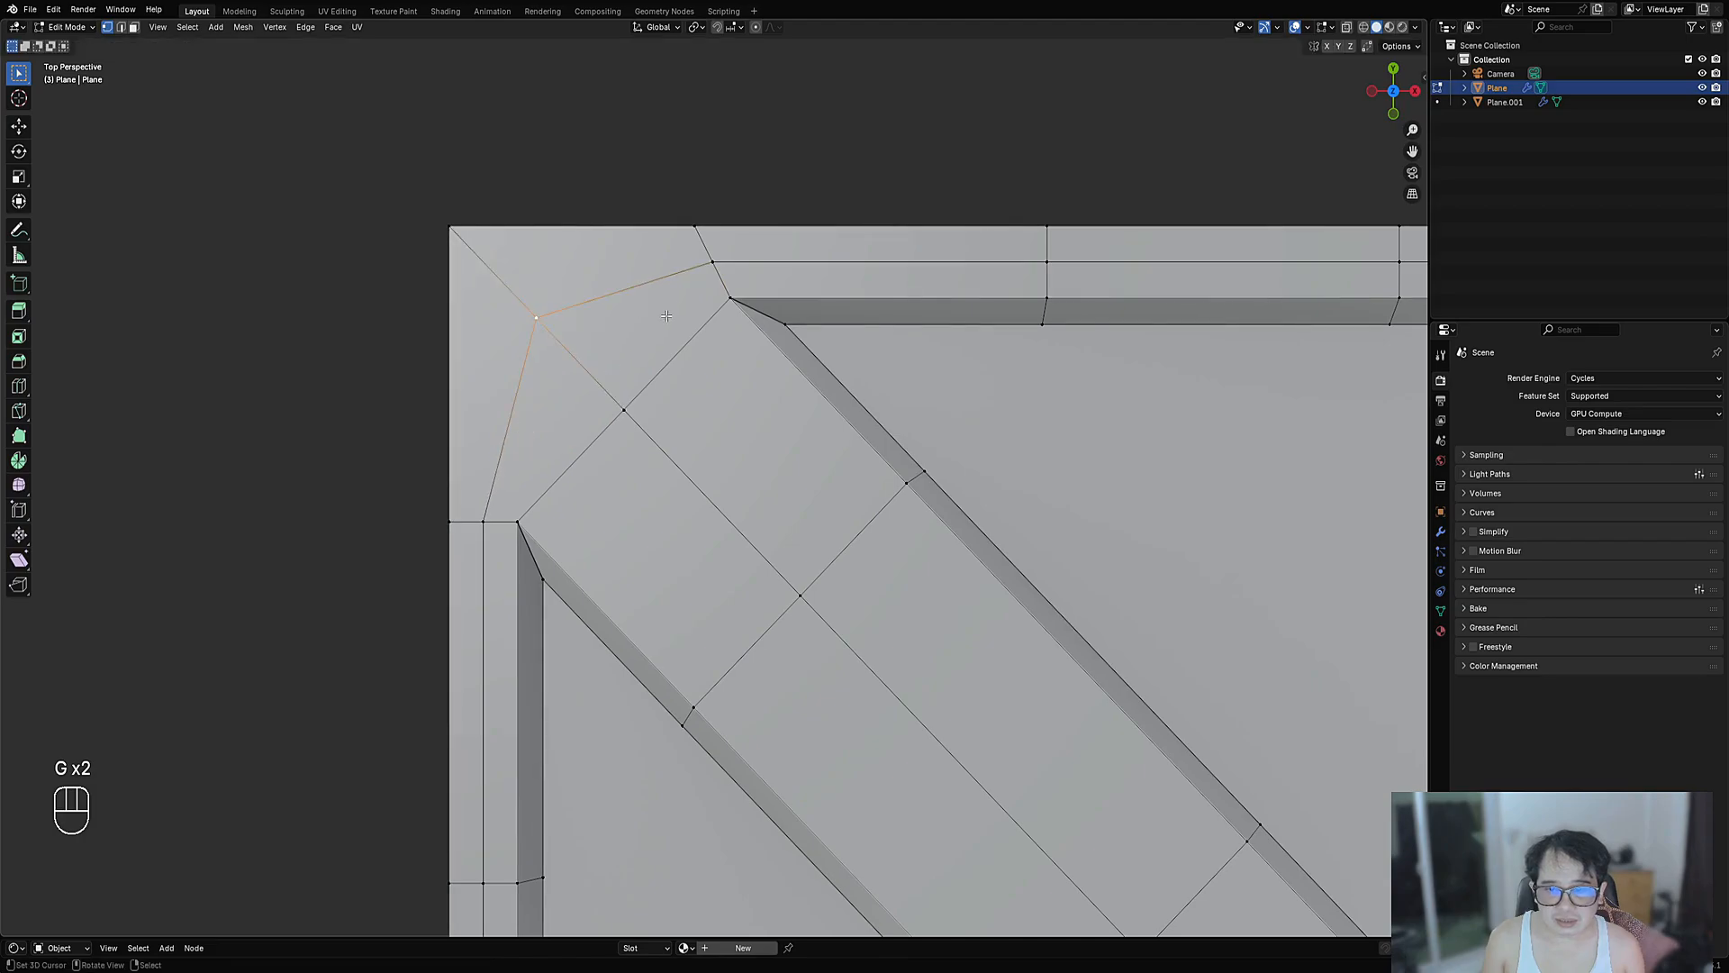
pyautogui.keyDown('shift'); pyautogui.click(711, 263); pyautogui.keyUp('shift')
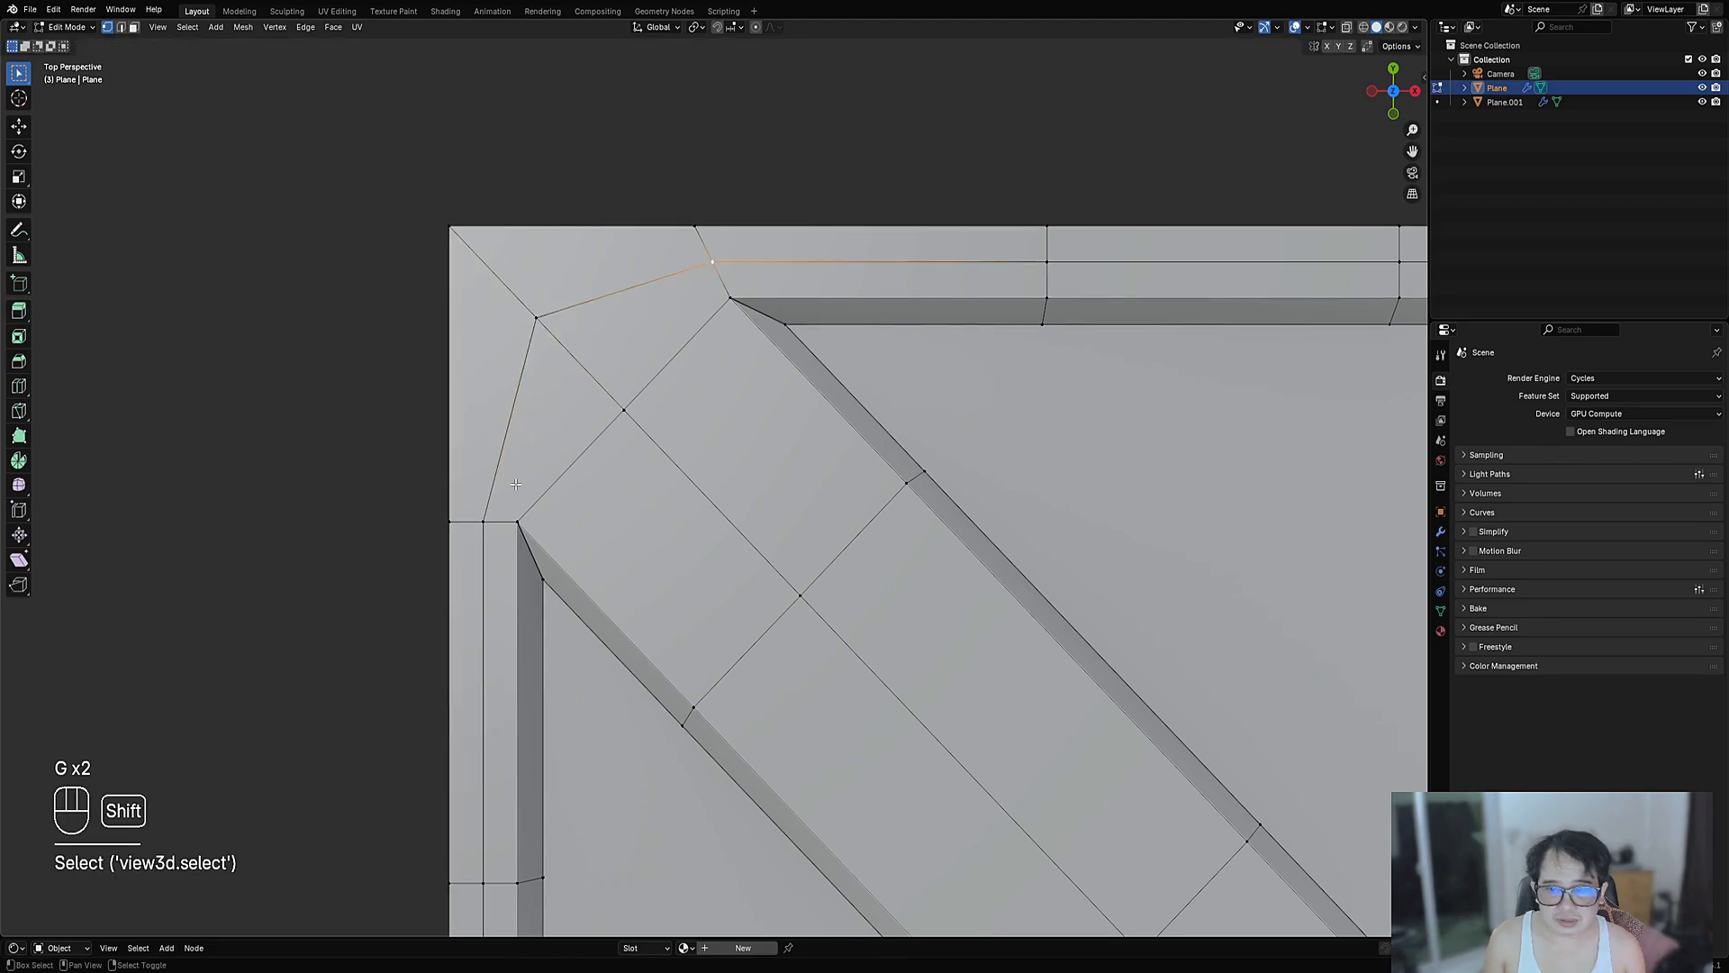
pyautogui.hotkey('ctrl', 'z')
pyautogui.keyDown('shift'); pyautogui.click(484, 521); pyautogui.keyUp('shift')
pyautogui.press('j')
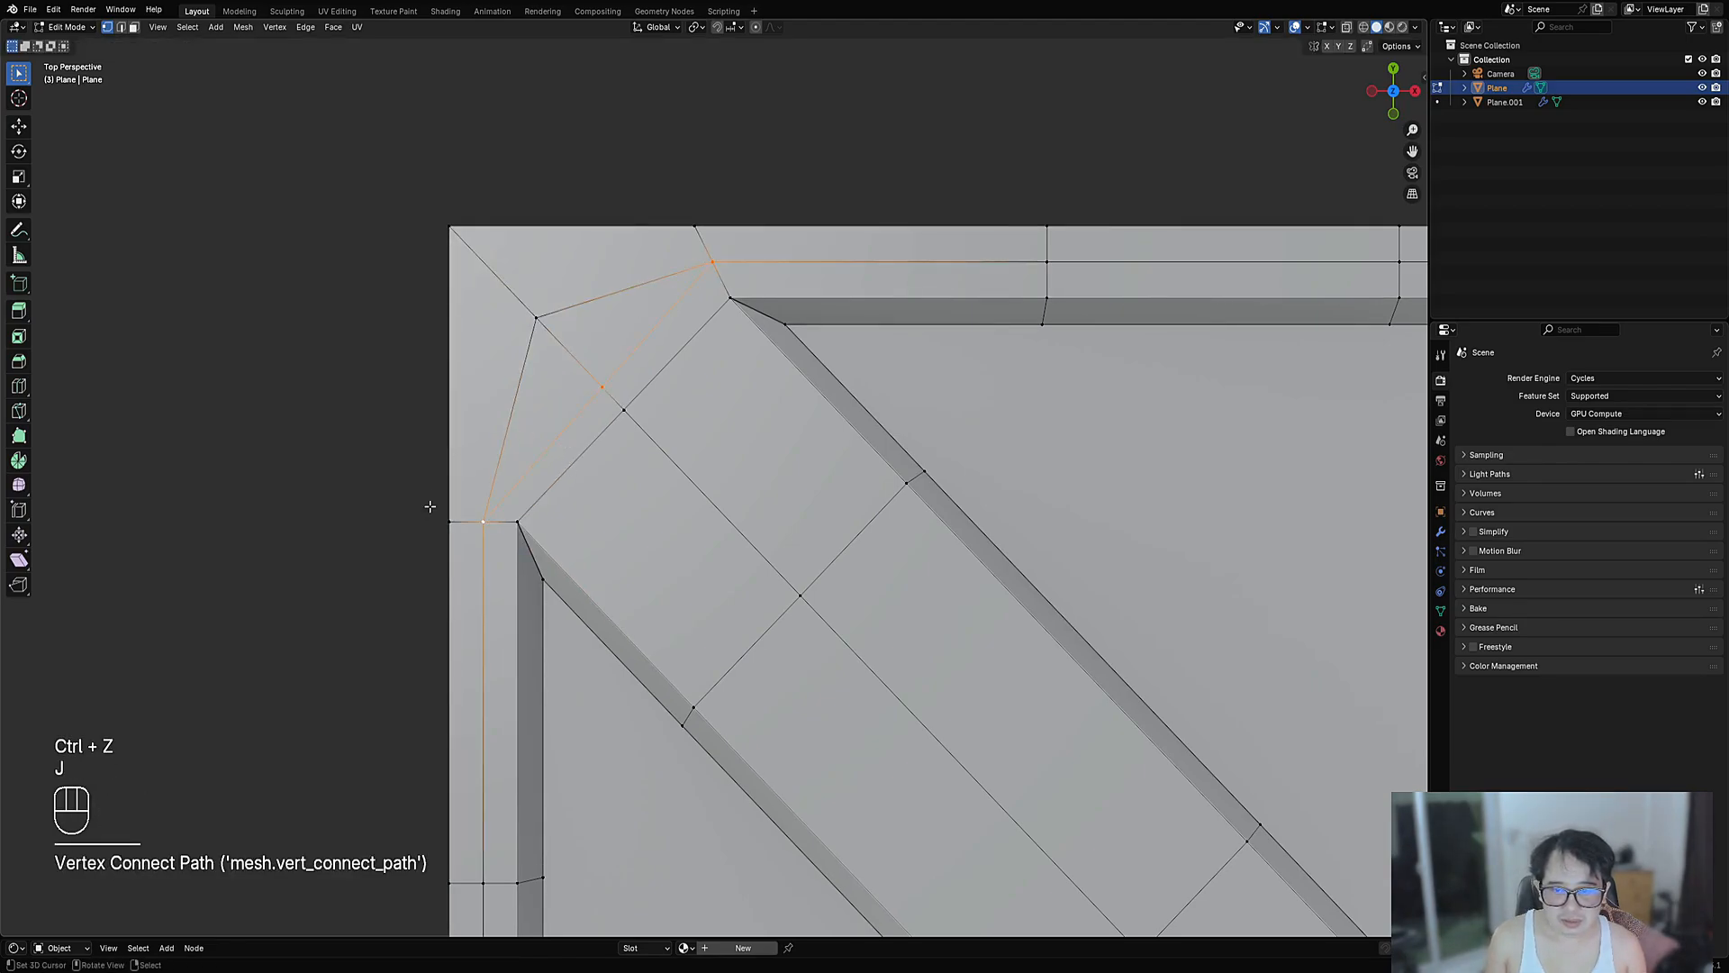
# - Select the top border edges and slide them along the border
pyautogui.moveTo(706, 304); pyautogui.dragTo(760, 375, button='middle')
pyautogui.moveTo(760, 375); pyautogui.dragTo(806, 462, button='middle')
pyautogui.scroll(2, 806, 462)
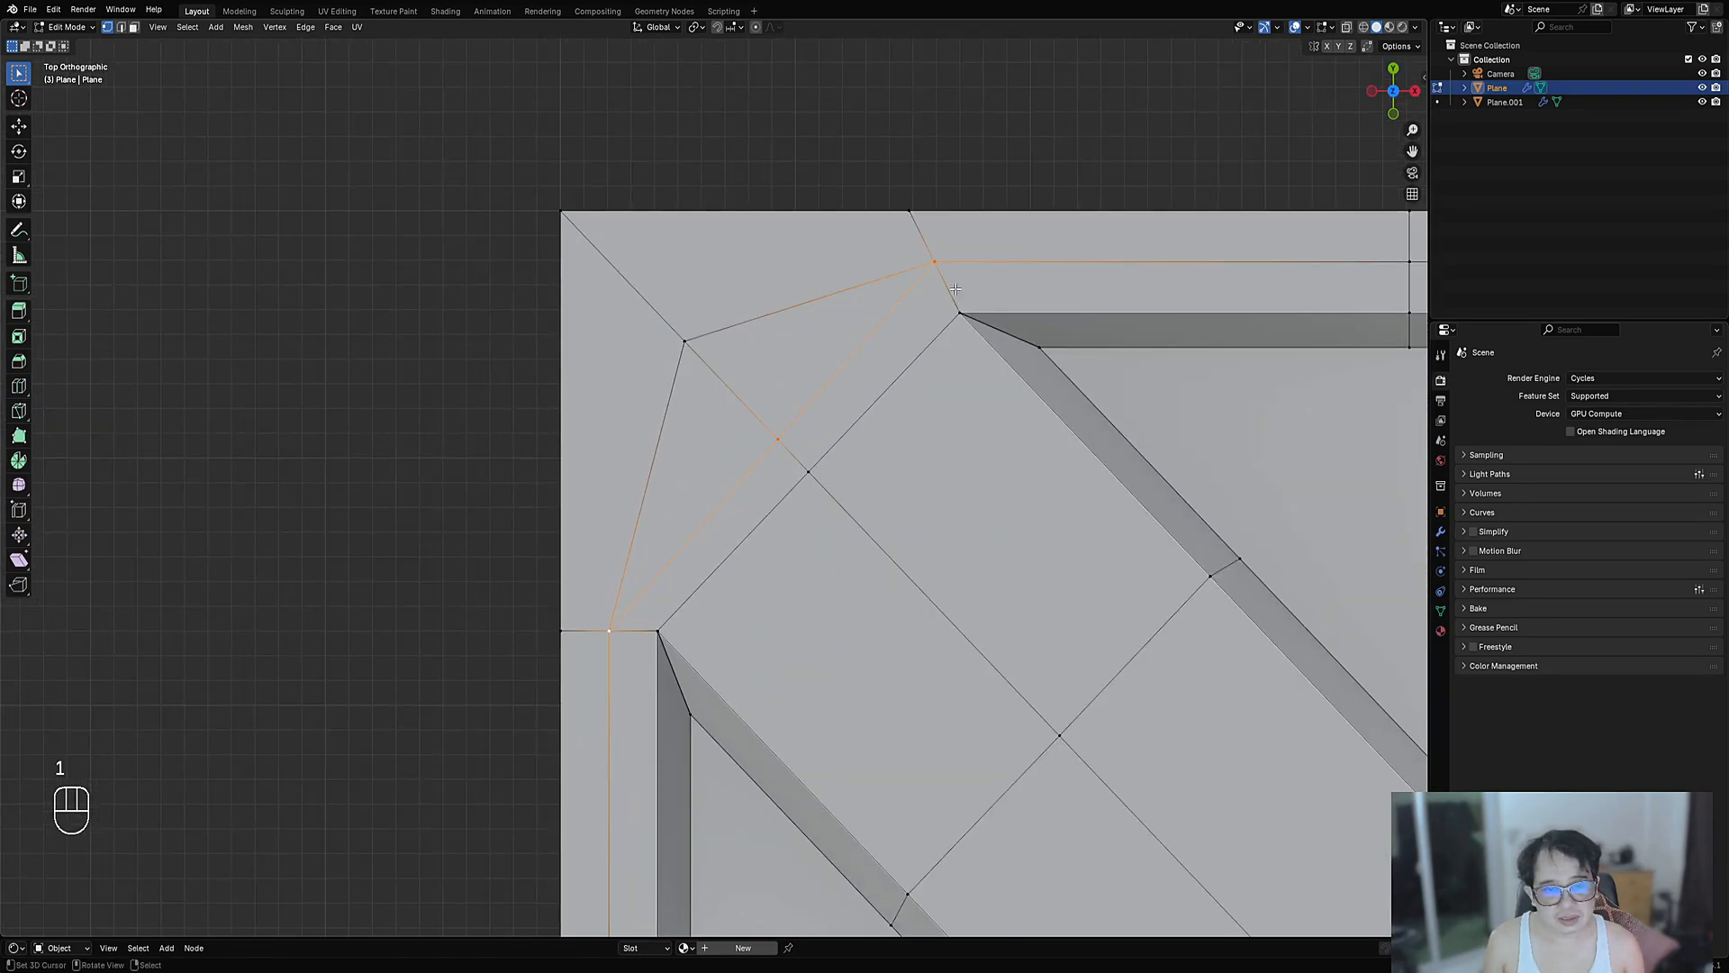
pyautogui.scroll(-3, 955, 288)
pyautogui.press('2')
pyautogui.rightClick(1017, 349)
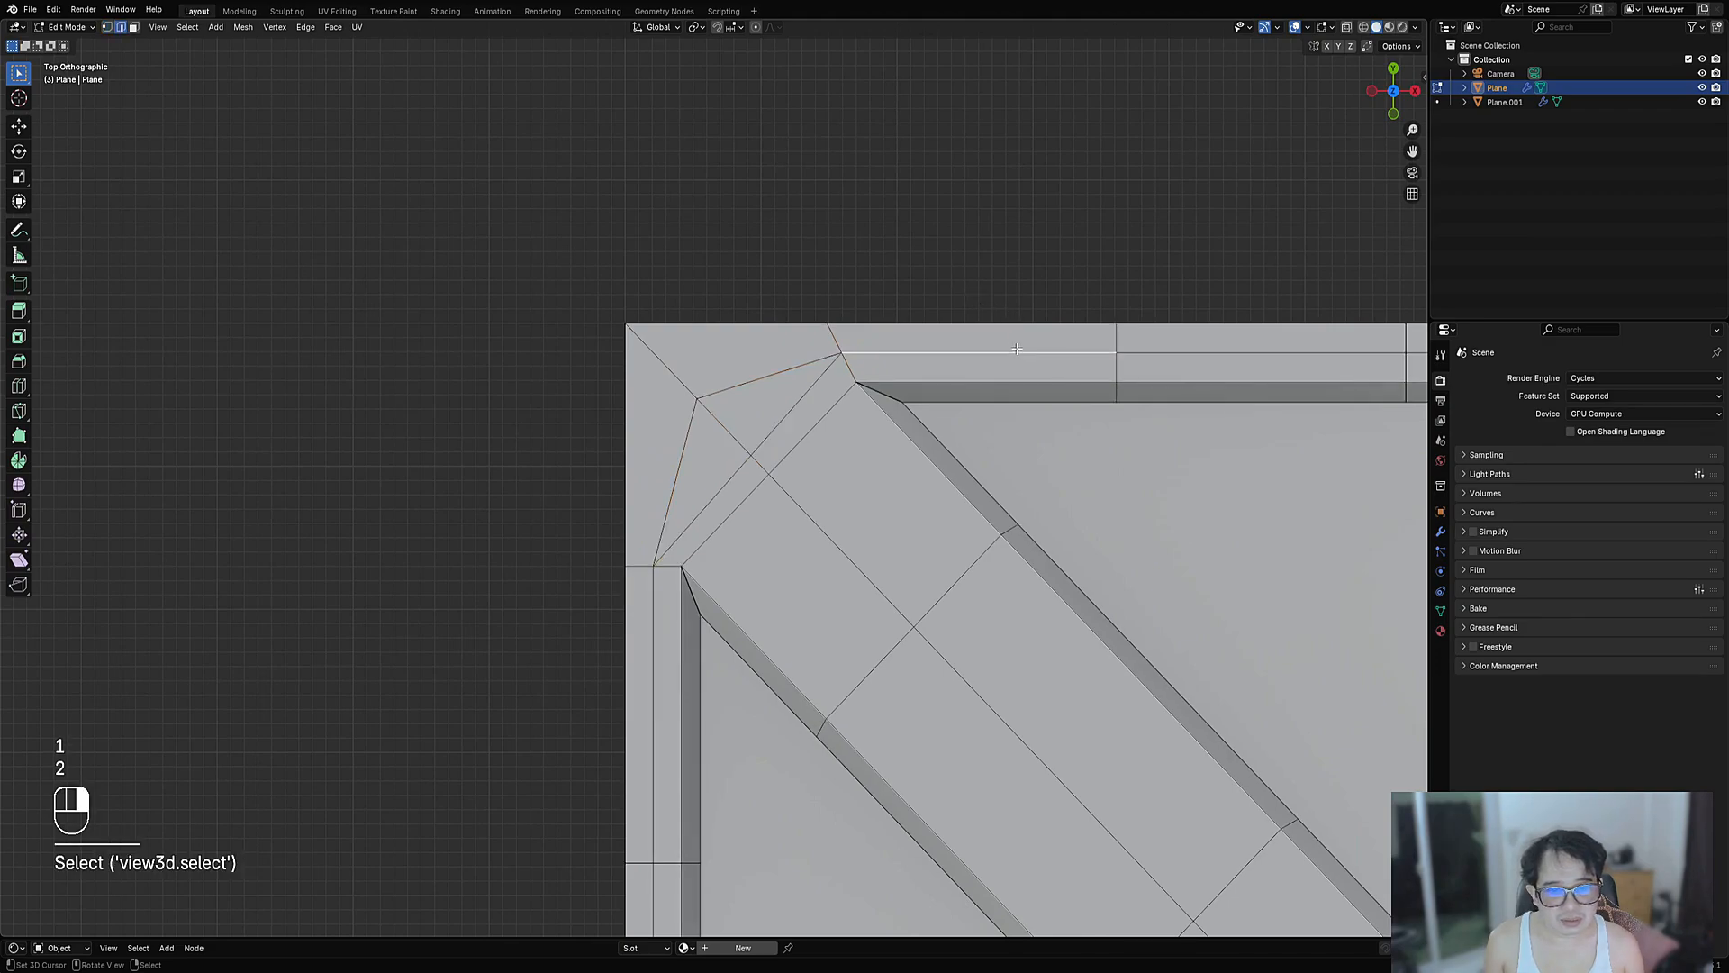
pyautogui.scroll(-4, 1017, 348)
pyautogui.keyDown('shift'); pyautogui.moveTo(1124, 379); pyautogui.dragTo(1065, 378, button='middle'); pyautogui.keyUp('shift')
pyautogui.keyDown('ctrl'); pyautogui.rightClick(1146, 419); pyautogui.keyUp('ctrl')
pyautogui.scroll(1, 1146, 419)
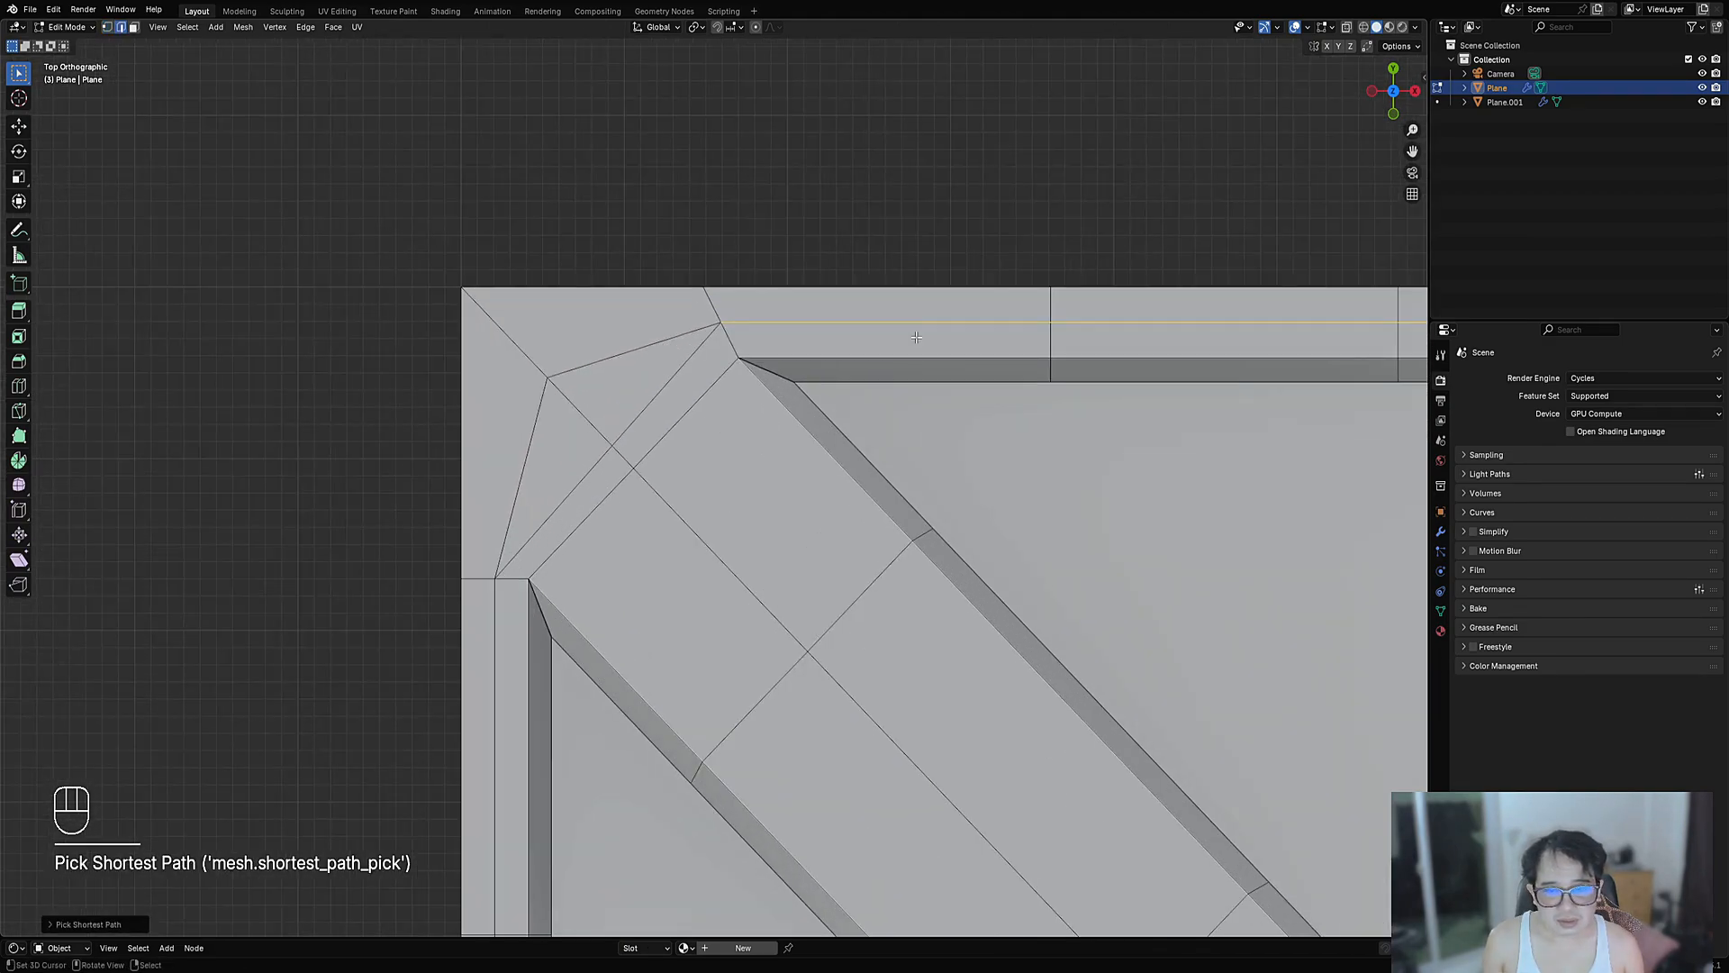
pyautogui.press('g')
pyautogui.press('g')
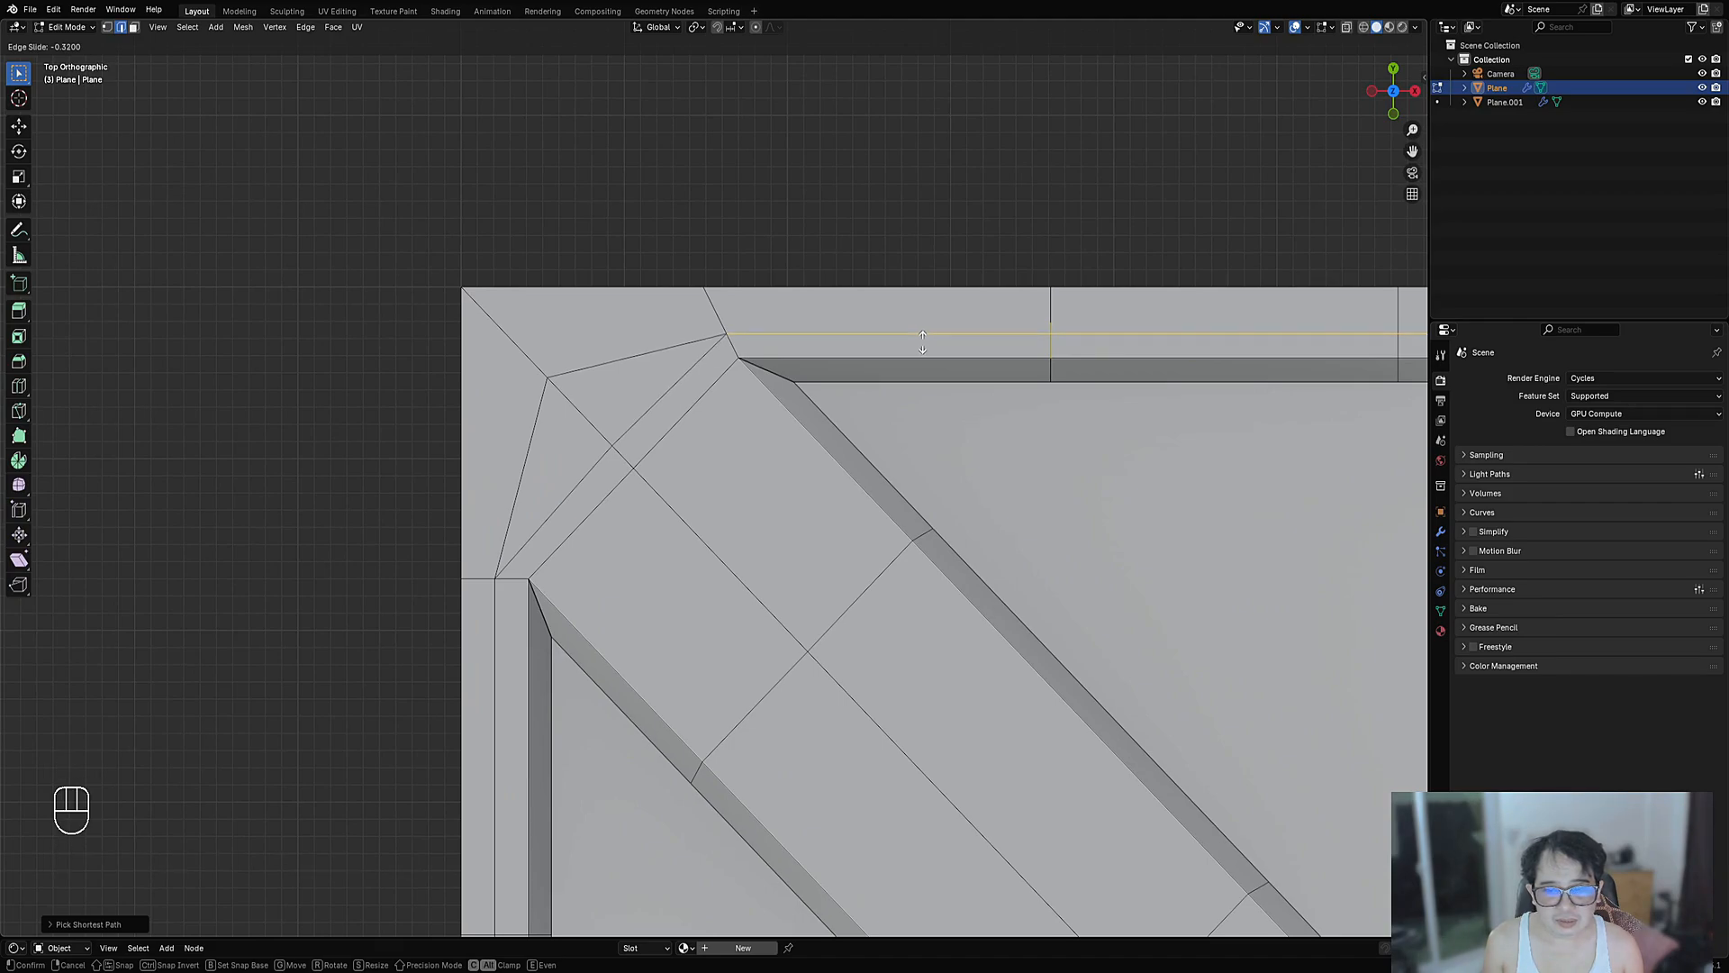
pyautogui.click(923, 343)
# - Dissolve the old corner diagonals and join the corner vertex to the top vertex
pyautogui.press('2')
pyautogui.rightClick(638, 420)
pyautogui.keyDown('ctrl'); pyautogui.rightClick(577, 487); pyautogui.keyUp('ctrl')
pyautogui.hotkey('ctrl', 'x')
pyautogui.press('1')
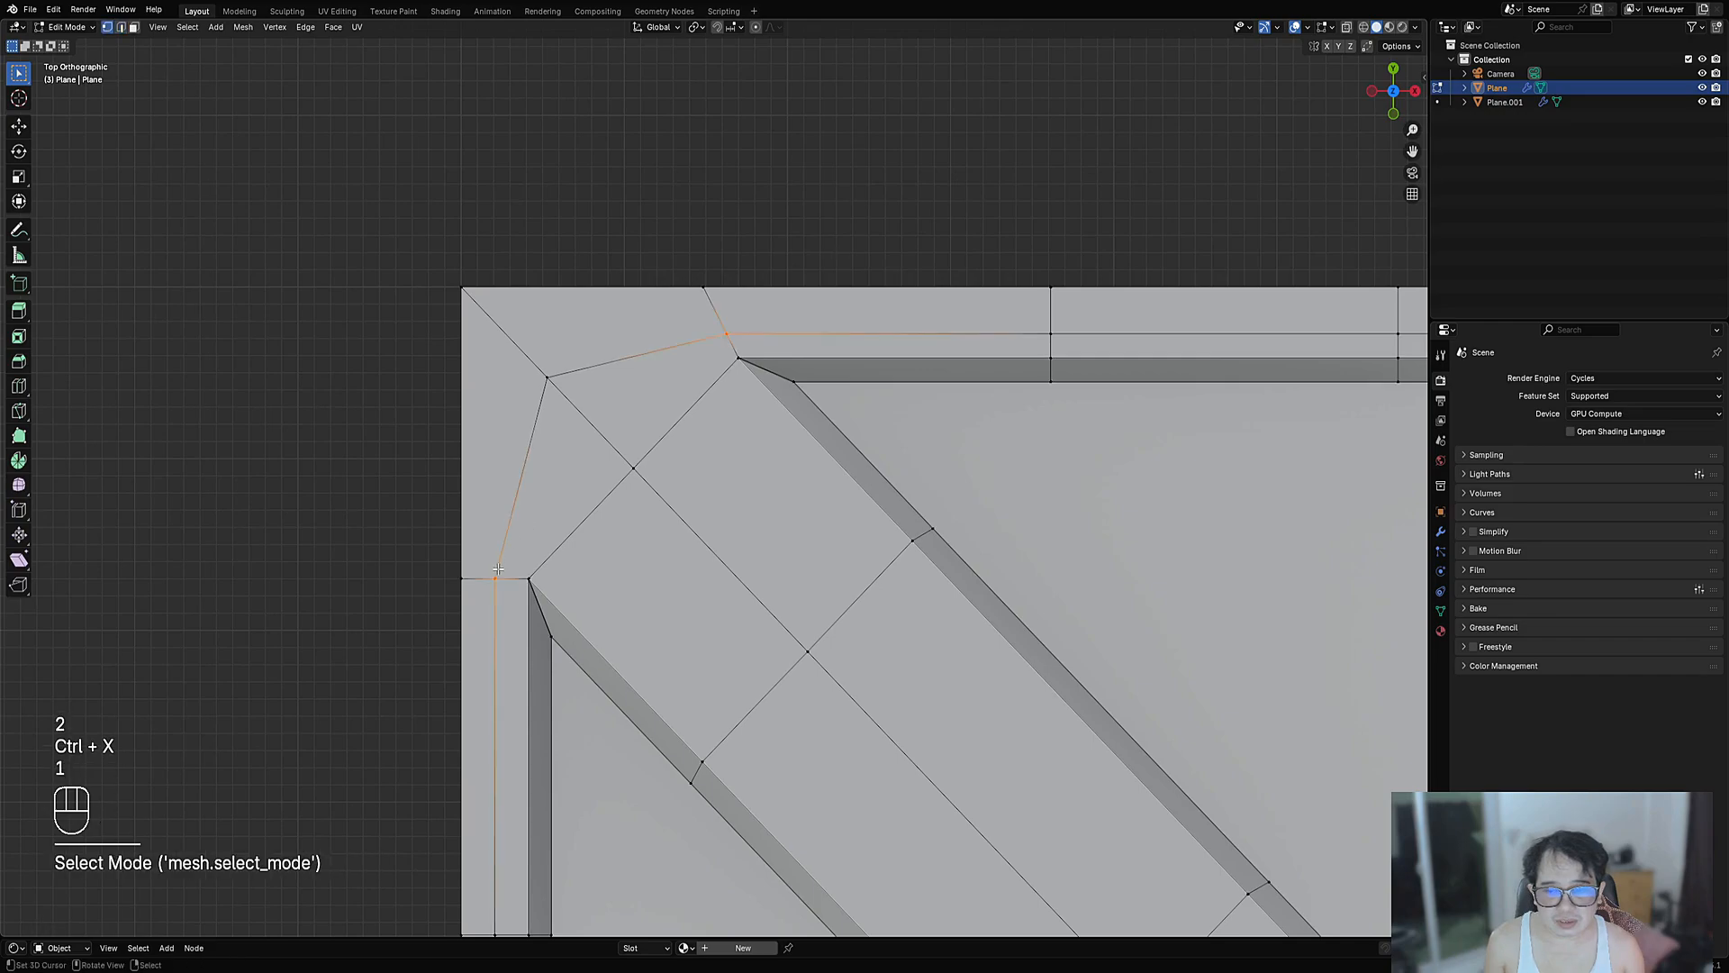
pyautogui.keyDown('shift'); pyautogui.click(497, 574); pyautogui.keyUp('shift')
pyautogui.press('j')
pyautogui.press('2')
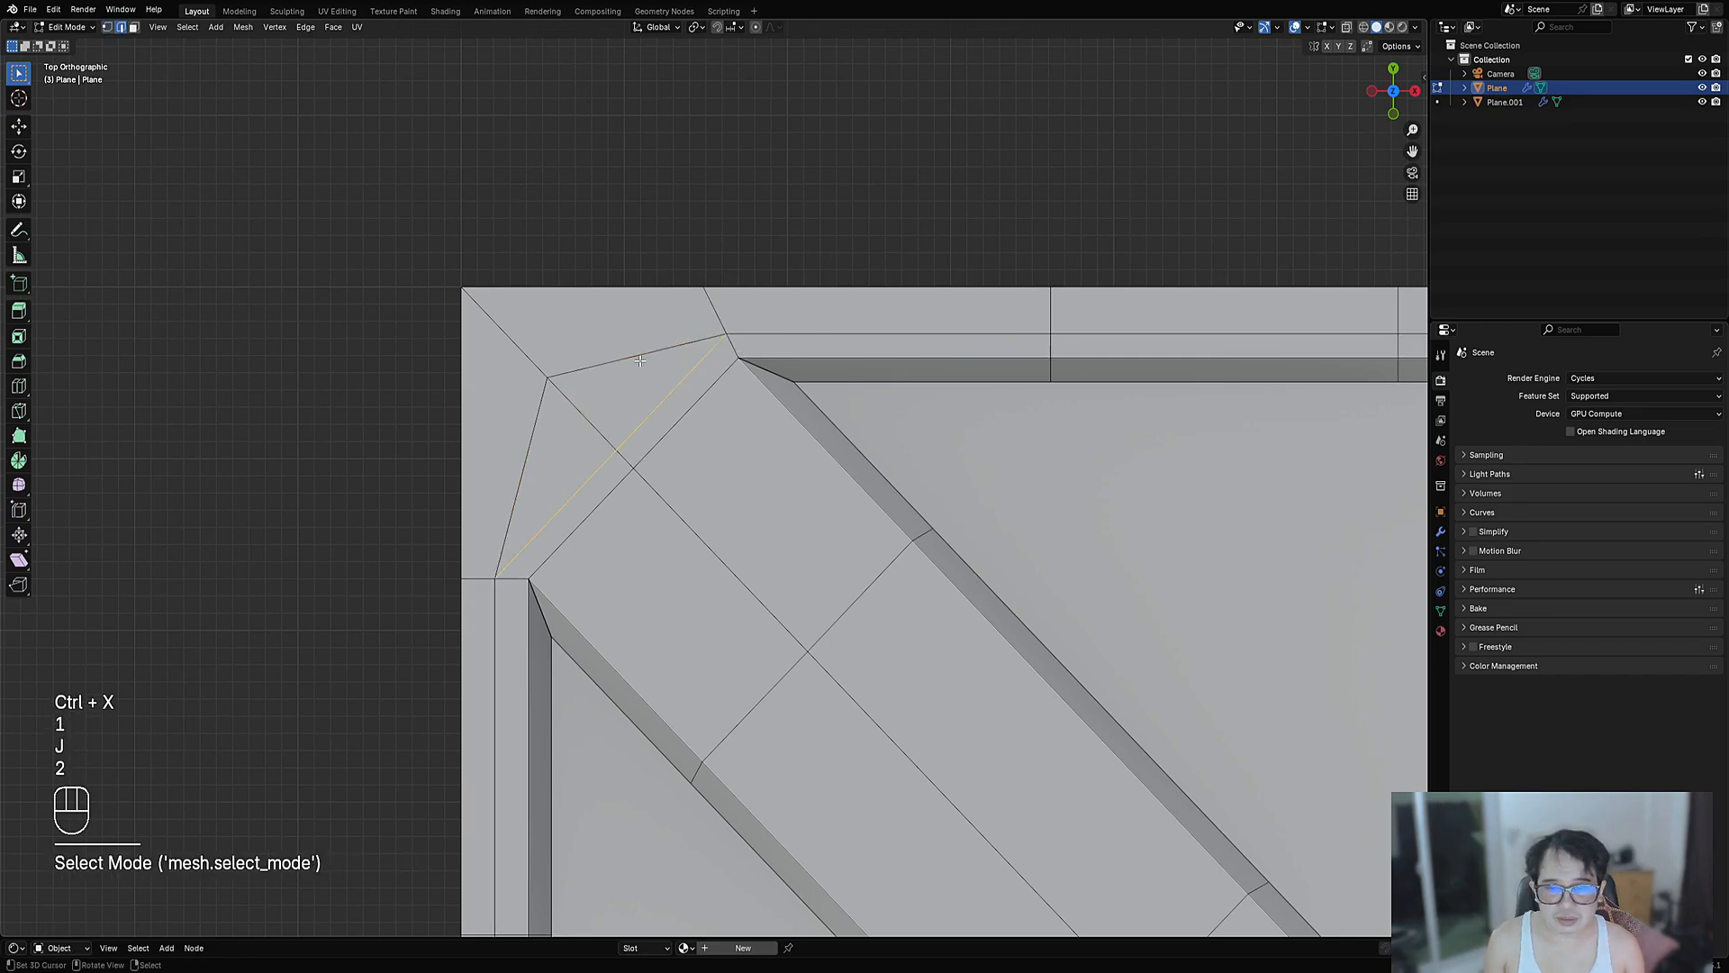
pyautogui.rightClick(641, 360)
pyautogui.keyDown('shift'); pyautogui.rightClick(532, 458); pyautogui.keyUp('shift')
pyautogui.hotkey('ctrl', 'x')
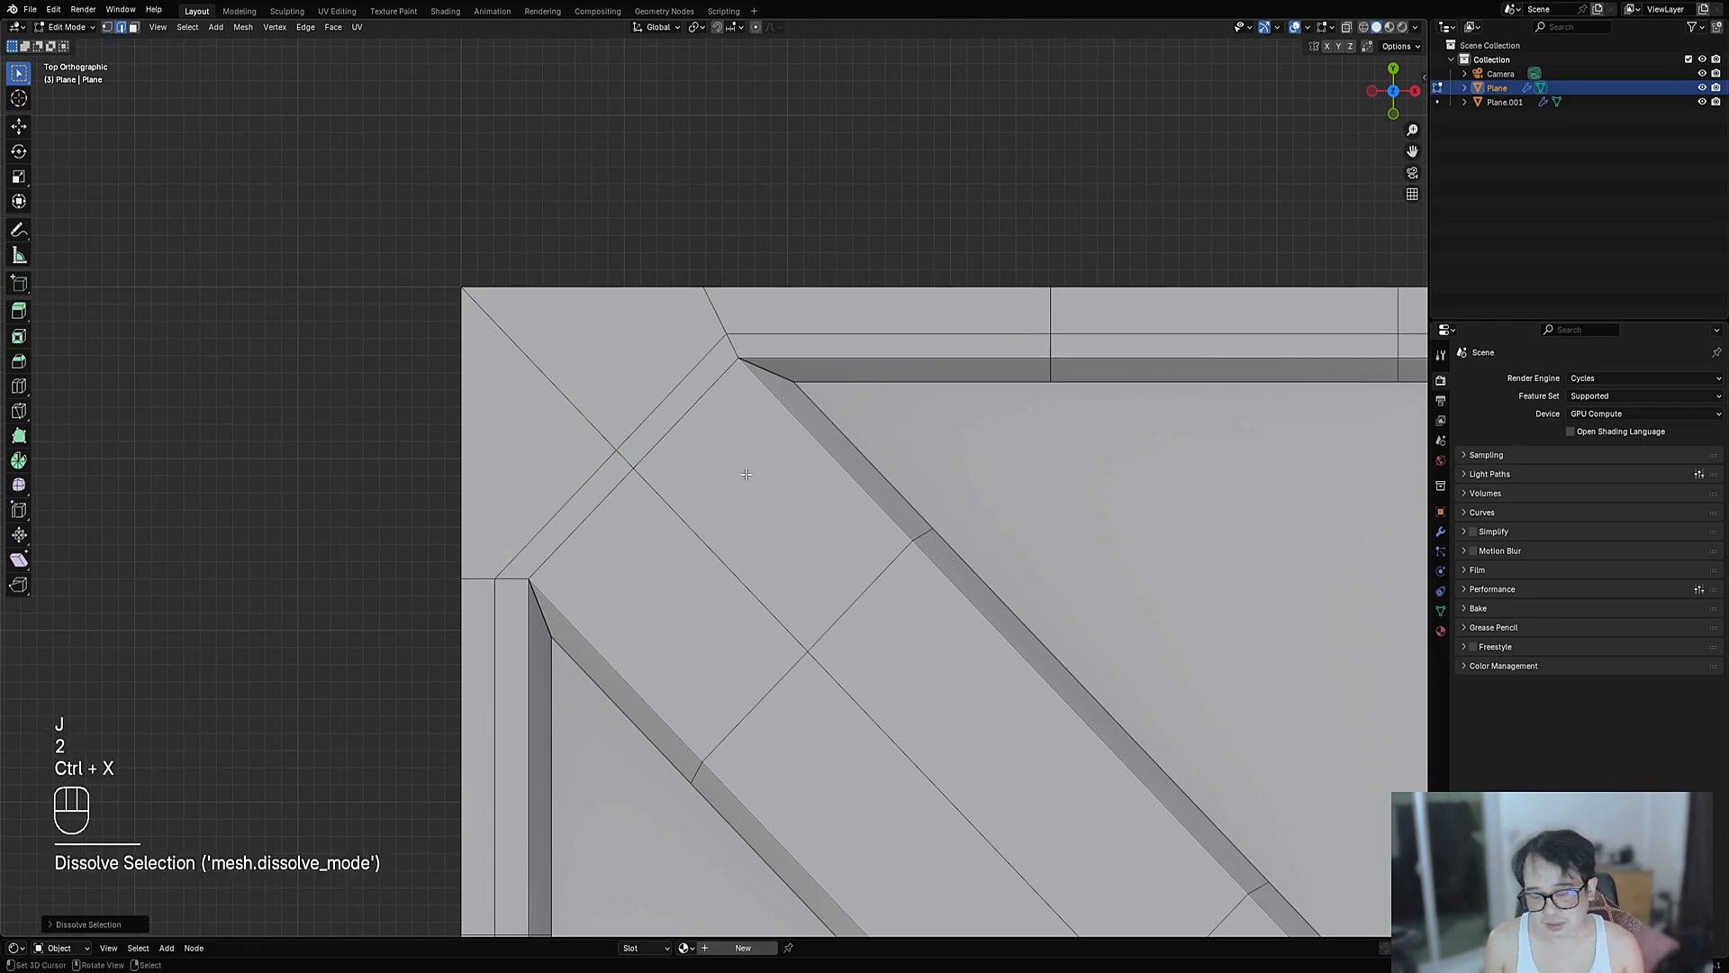
# - Undo a trial vertex join and select the edge loop along the top border
pyautogui.press('1')
pyautogui.rightClick(725, 376)
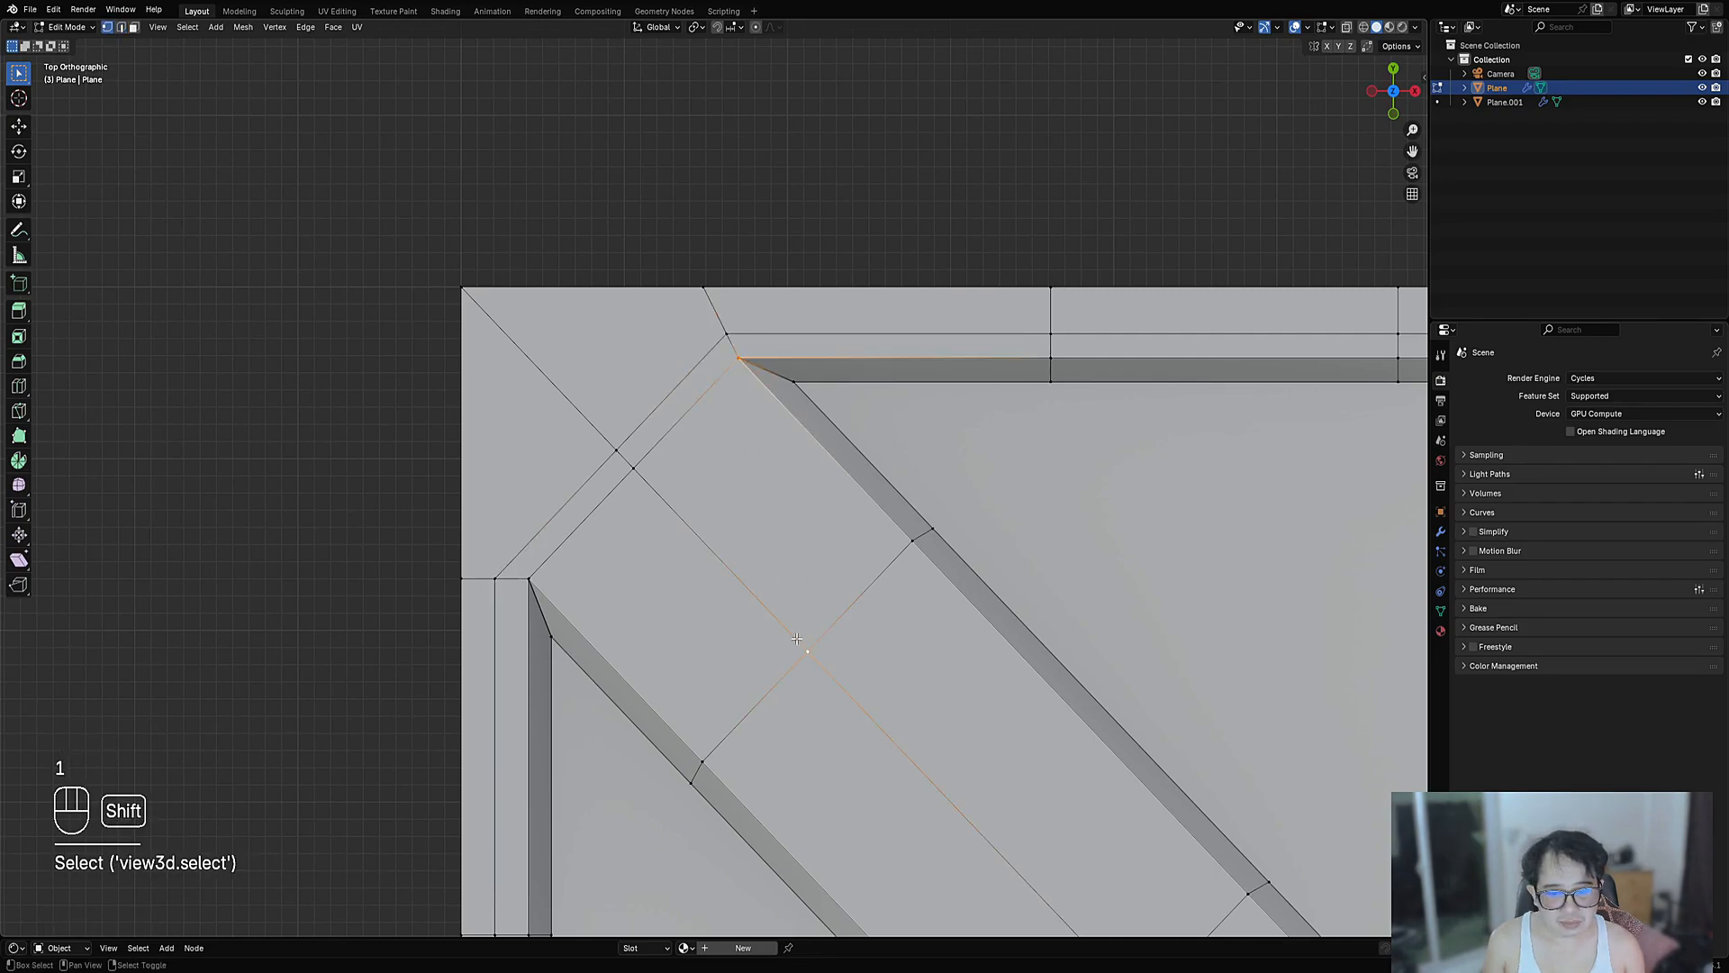
pyautogui.press('j')
pyautogui.hotkey('ctrl', 'z')
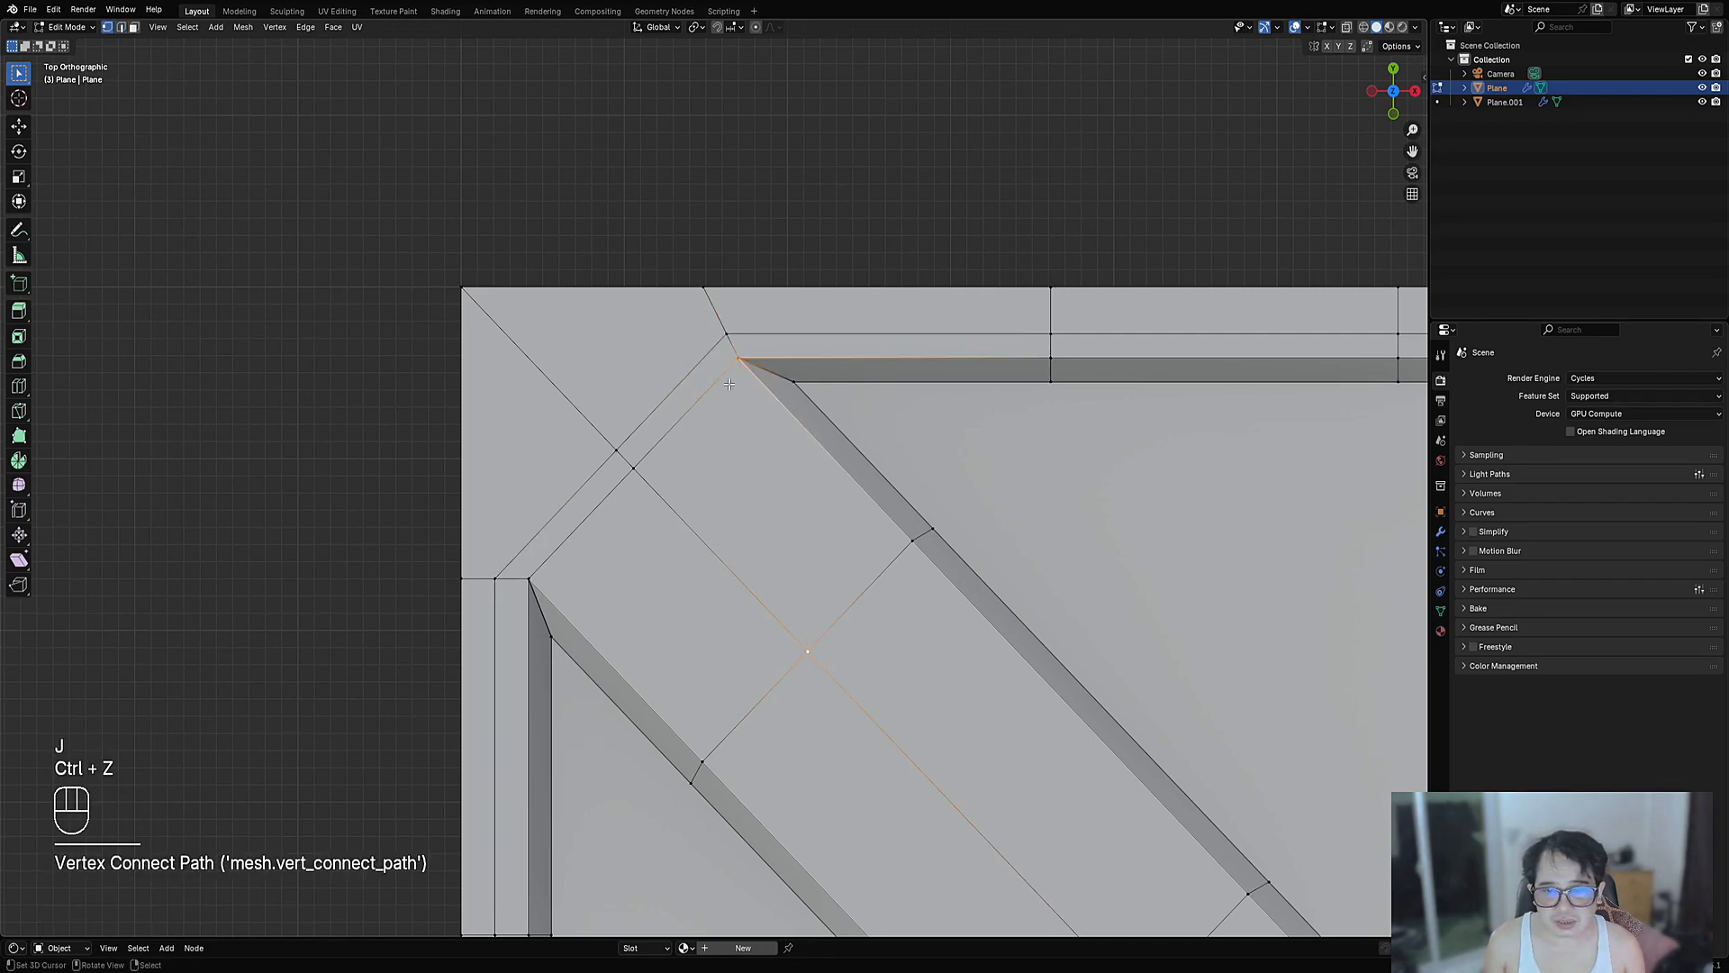
pyautogui.scroll(-6, 738, 382)
pyautogui.scroll(4, 756, 469)
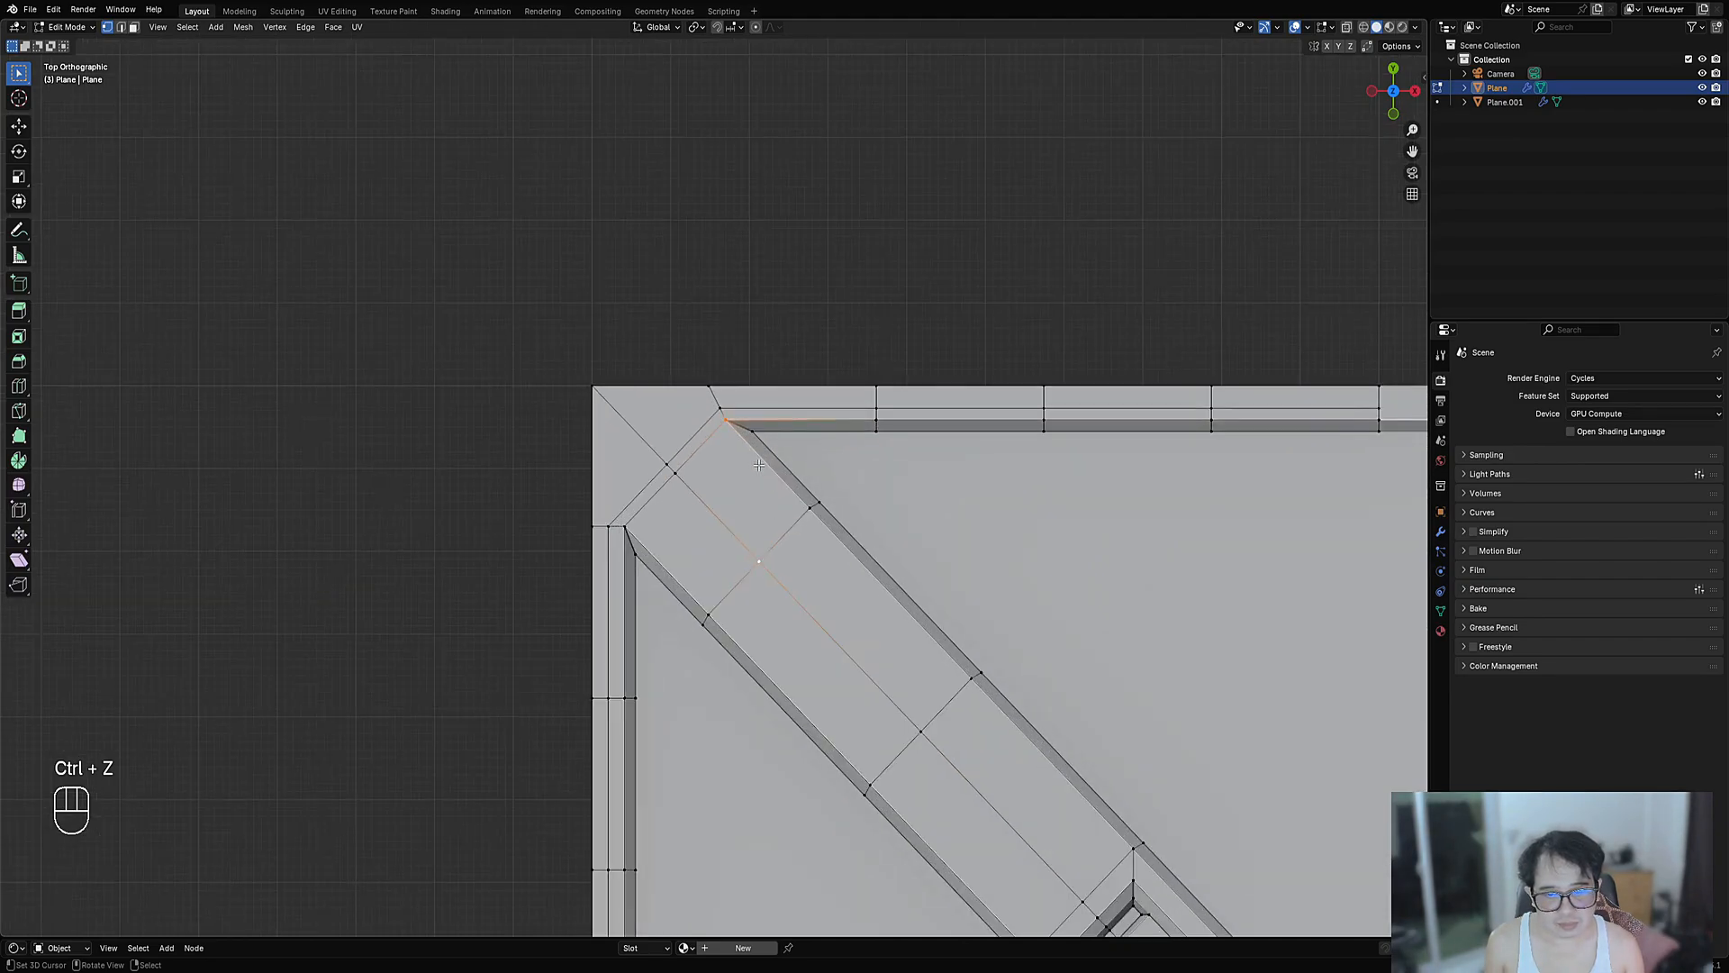
pyautogui.press('2')
pyautogui.keyDown('alt'); pyautogui.keyDown('shift'); pyautogui.click(954, 401); pyautogui.keyUp('shift'); pyautogui.keyUp('alt')
# - Apply a Panel Cut to the panel, narrowing the groove to 0.0062 wide and 0.0050 deep
pyautogui.press('Tab')
pyautogui.scroll(-4, 865, 375)
pyautogui.press('w')
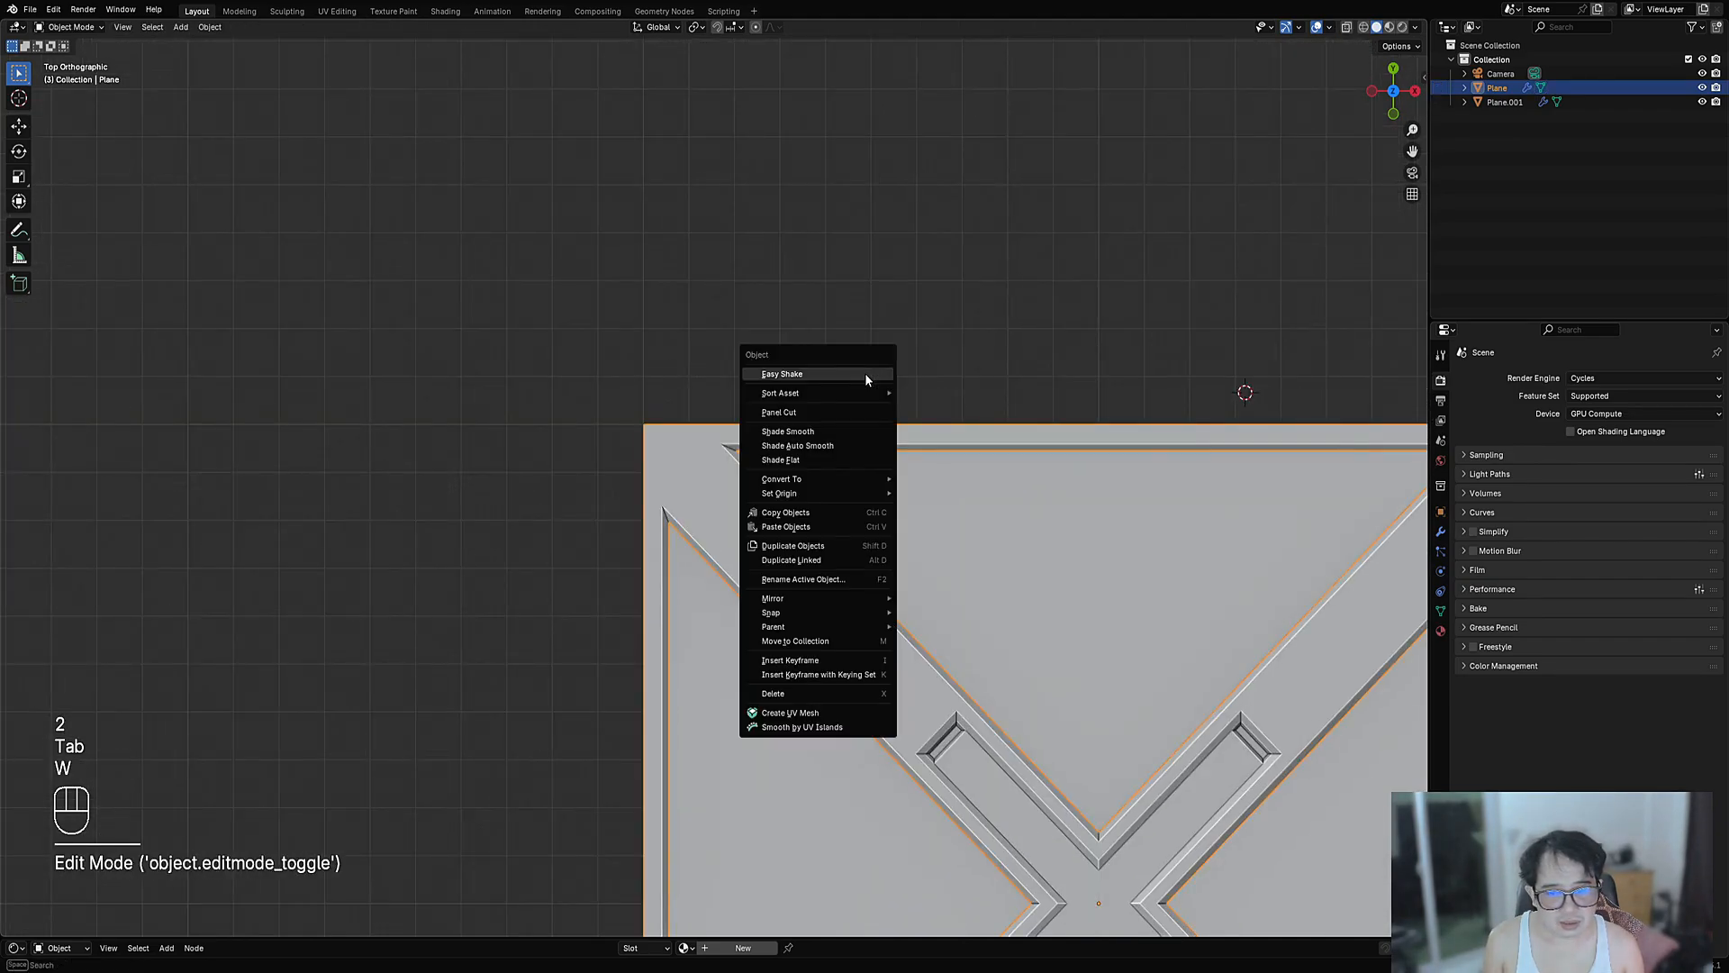
pyautogui.click(811, 411)
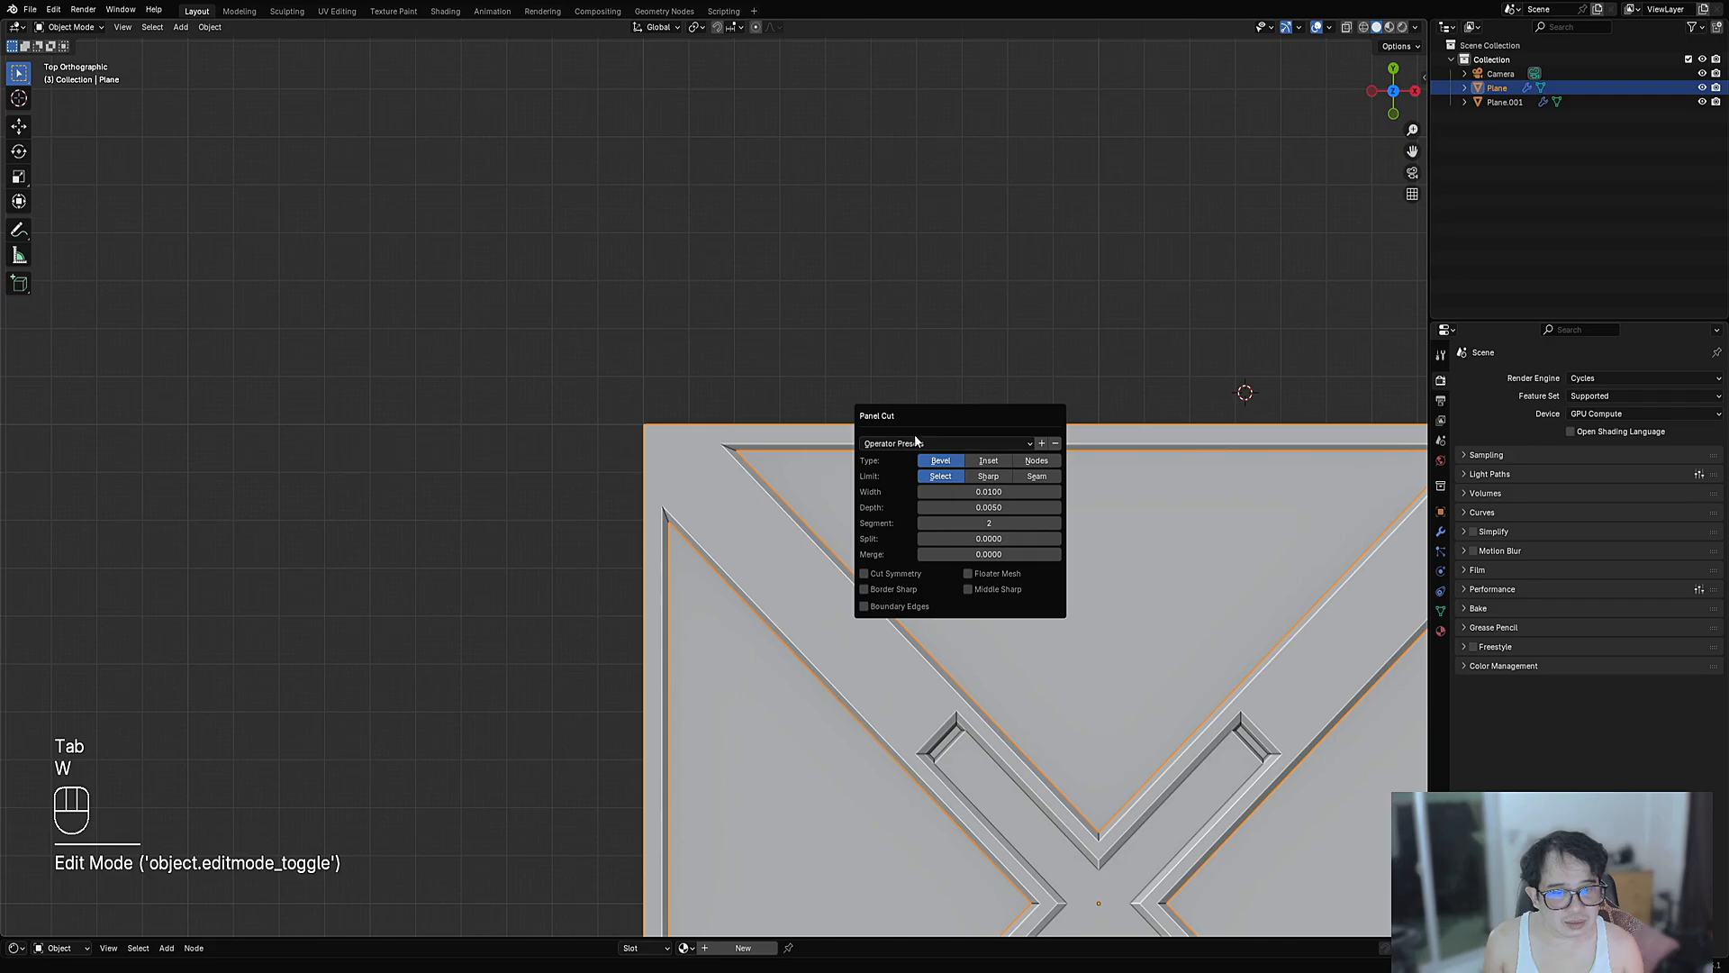
pyautogui.scroll(-3, 656, 591)
pyautogui.scroll(-2, 721, 581)
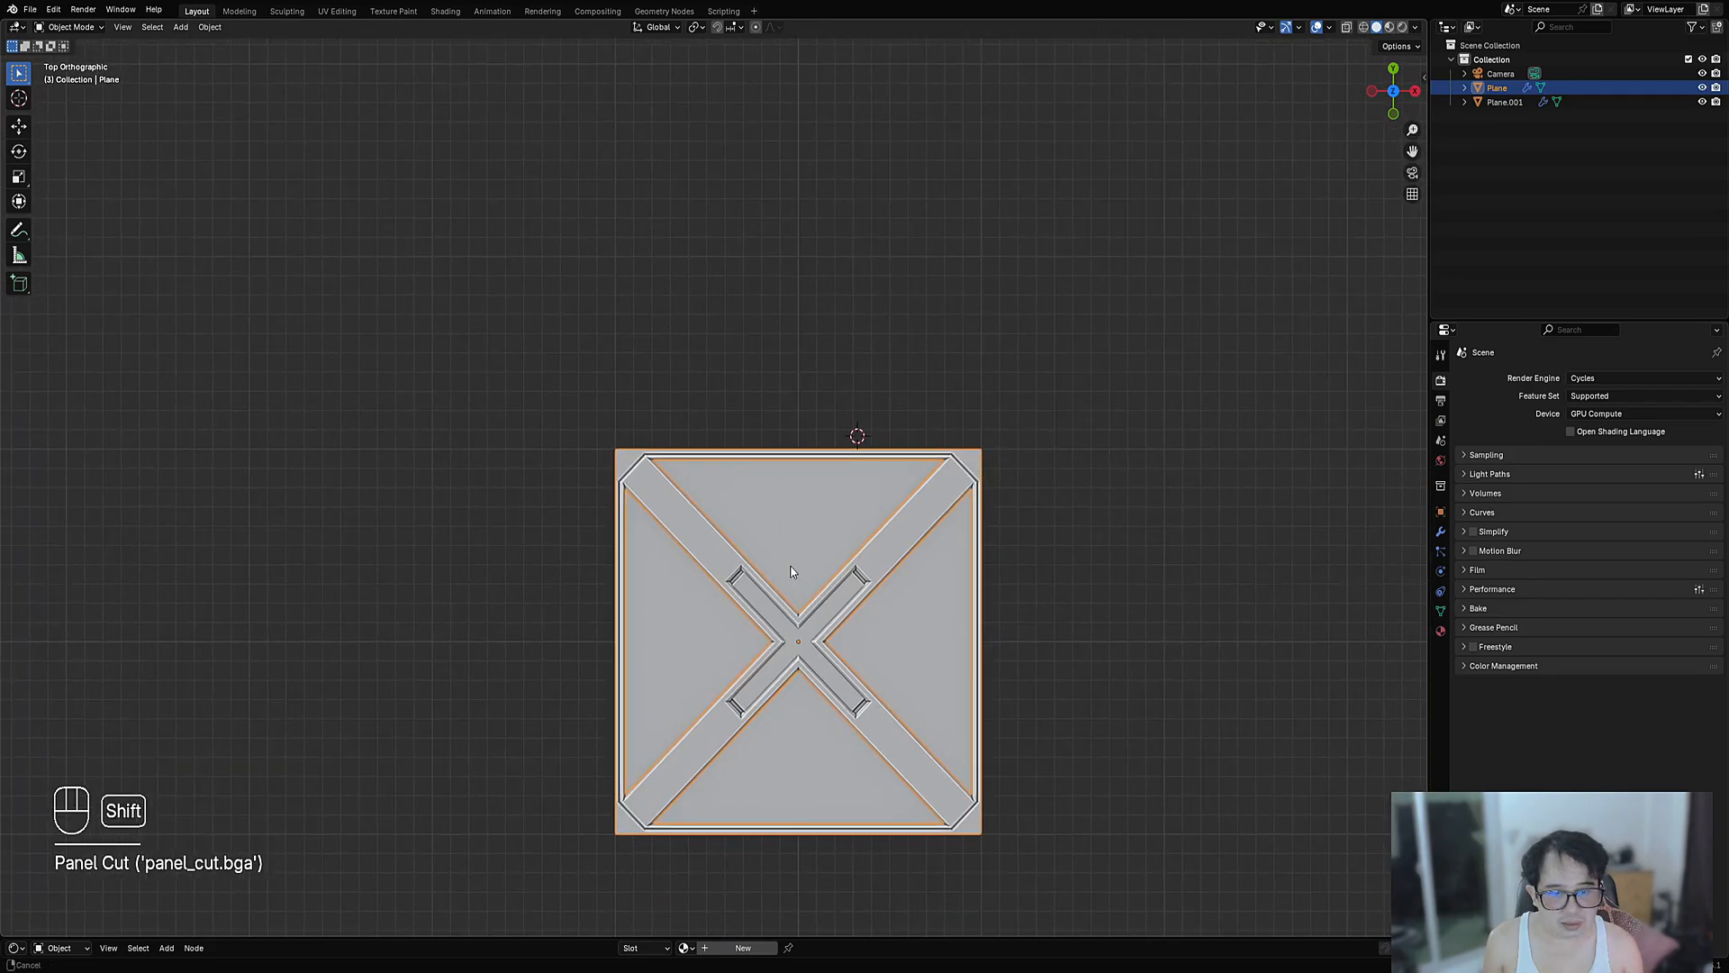
pyautogui.scroll(5, 791, 568)
pyautogui.scroll(4, 791, 567)
pyautogui.press('F9')
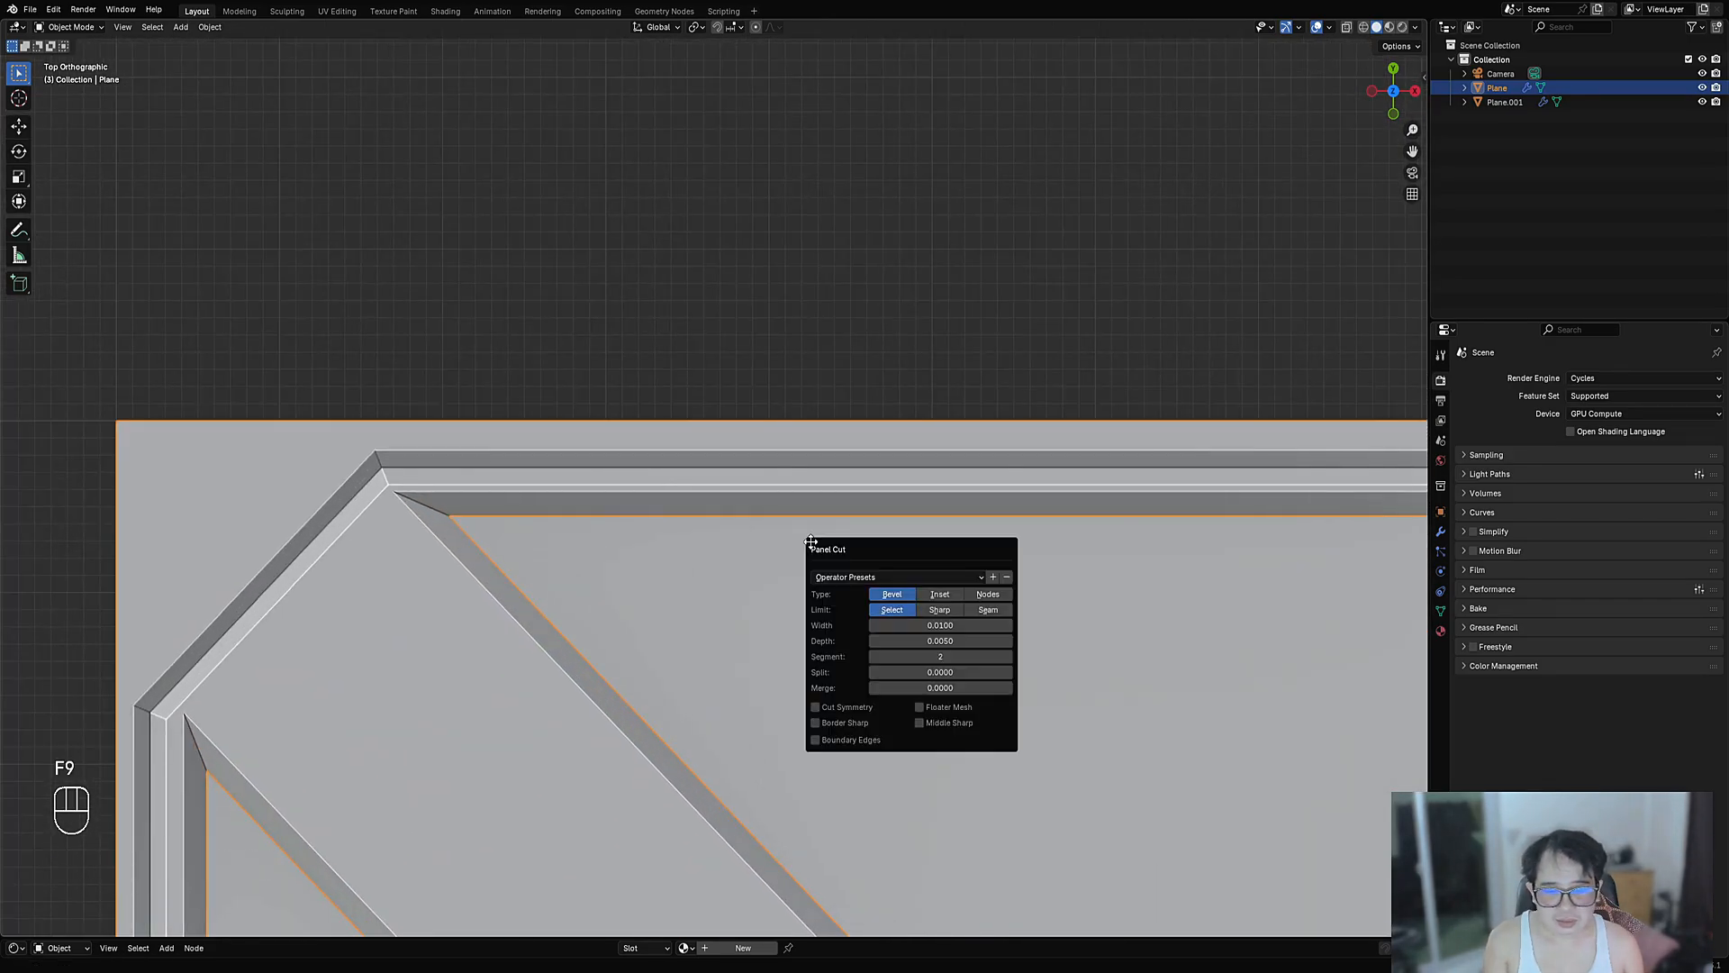
pyautogui.keyDown('shift'); pyautogui.moveTo(909, 625); pyautogui.dragTo(860, 625); pyautogui.keyUp('shift')
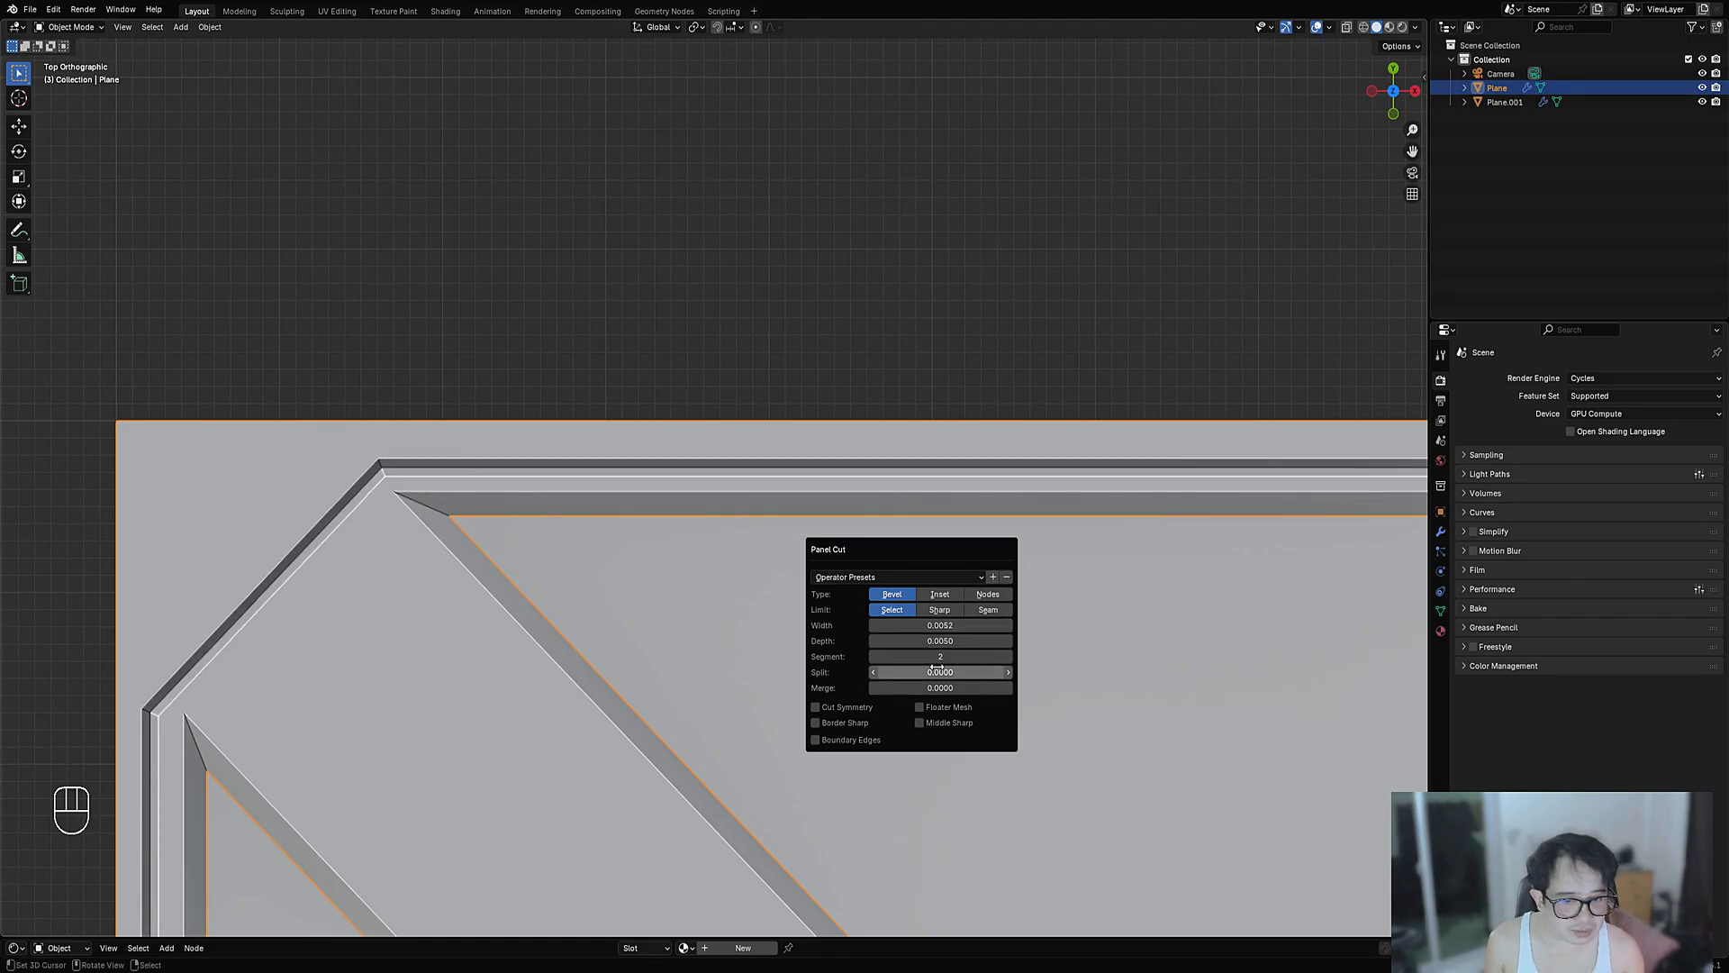
pyautogui.keyDown('ctrl'); pyautogui.scroll(1, 940, 660); pyautogui.keyUp('ctrl')
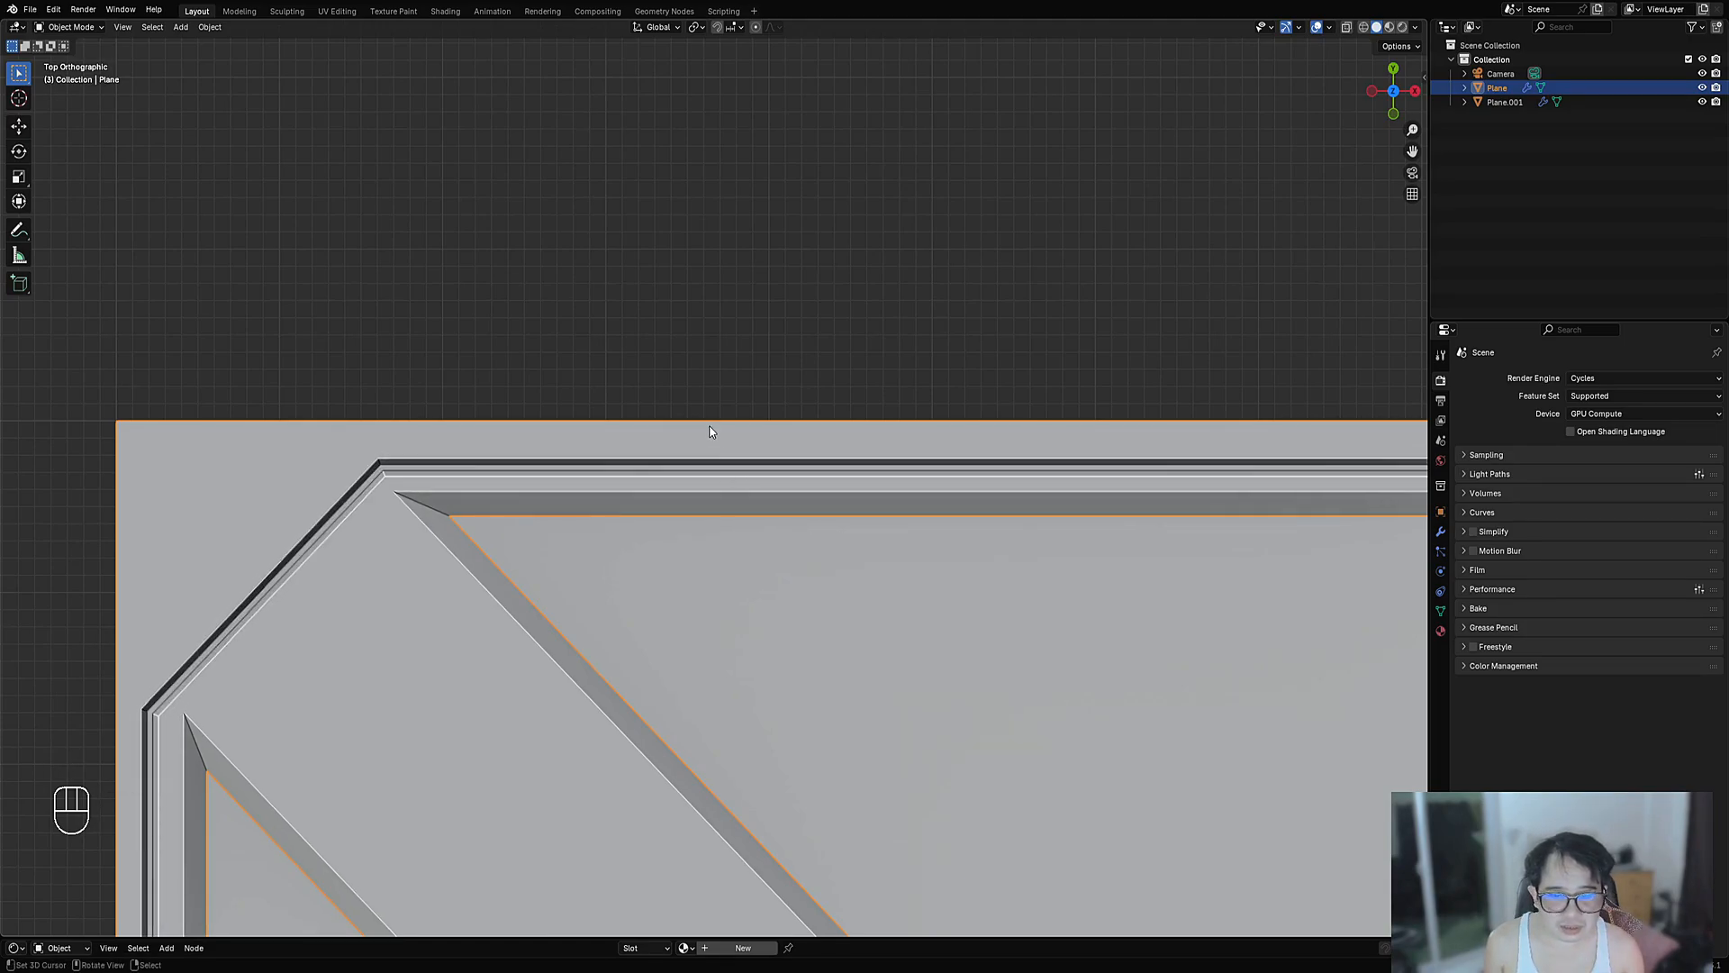
pyautogui.scroll(3, 708, 464)
pyautogui.scroll(-8, 680, 444)
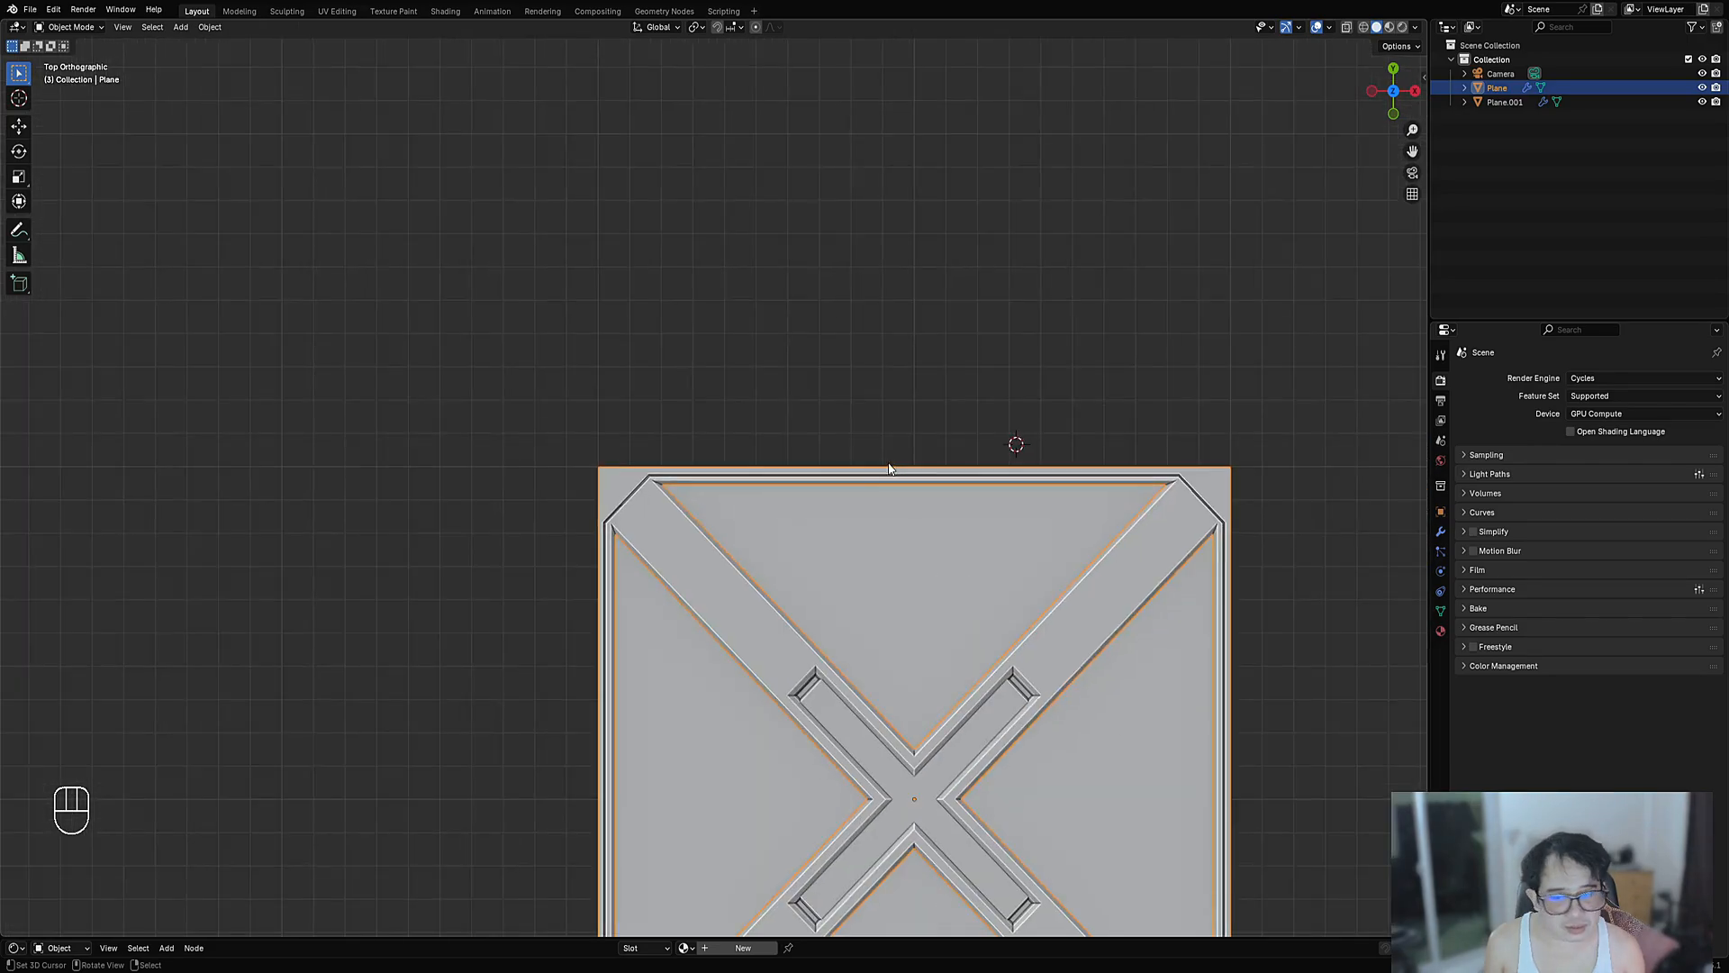
pyautogui.scroll(-3, 826, 524)
# - Enter Edit Mode with everything deselected, zoomed in on the panel's top-left corner
pyautogui.keyDown('shift'); pyautogui.moveTo(753, 624); pyautogui.dragTo(749, 577, button='middle'); pyautogui.keyUp('shift')
pyautogui.scroll(5, 749, 577)
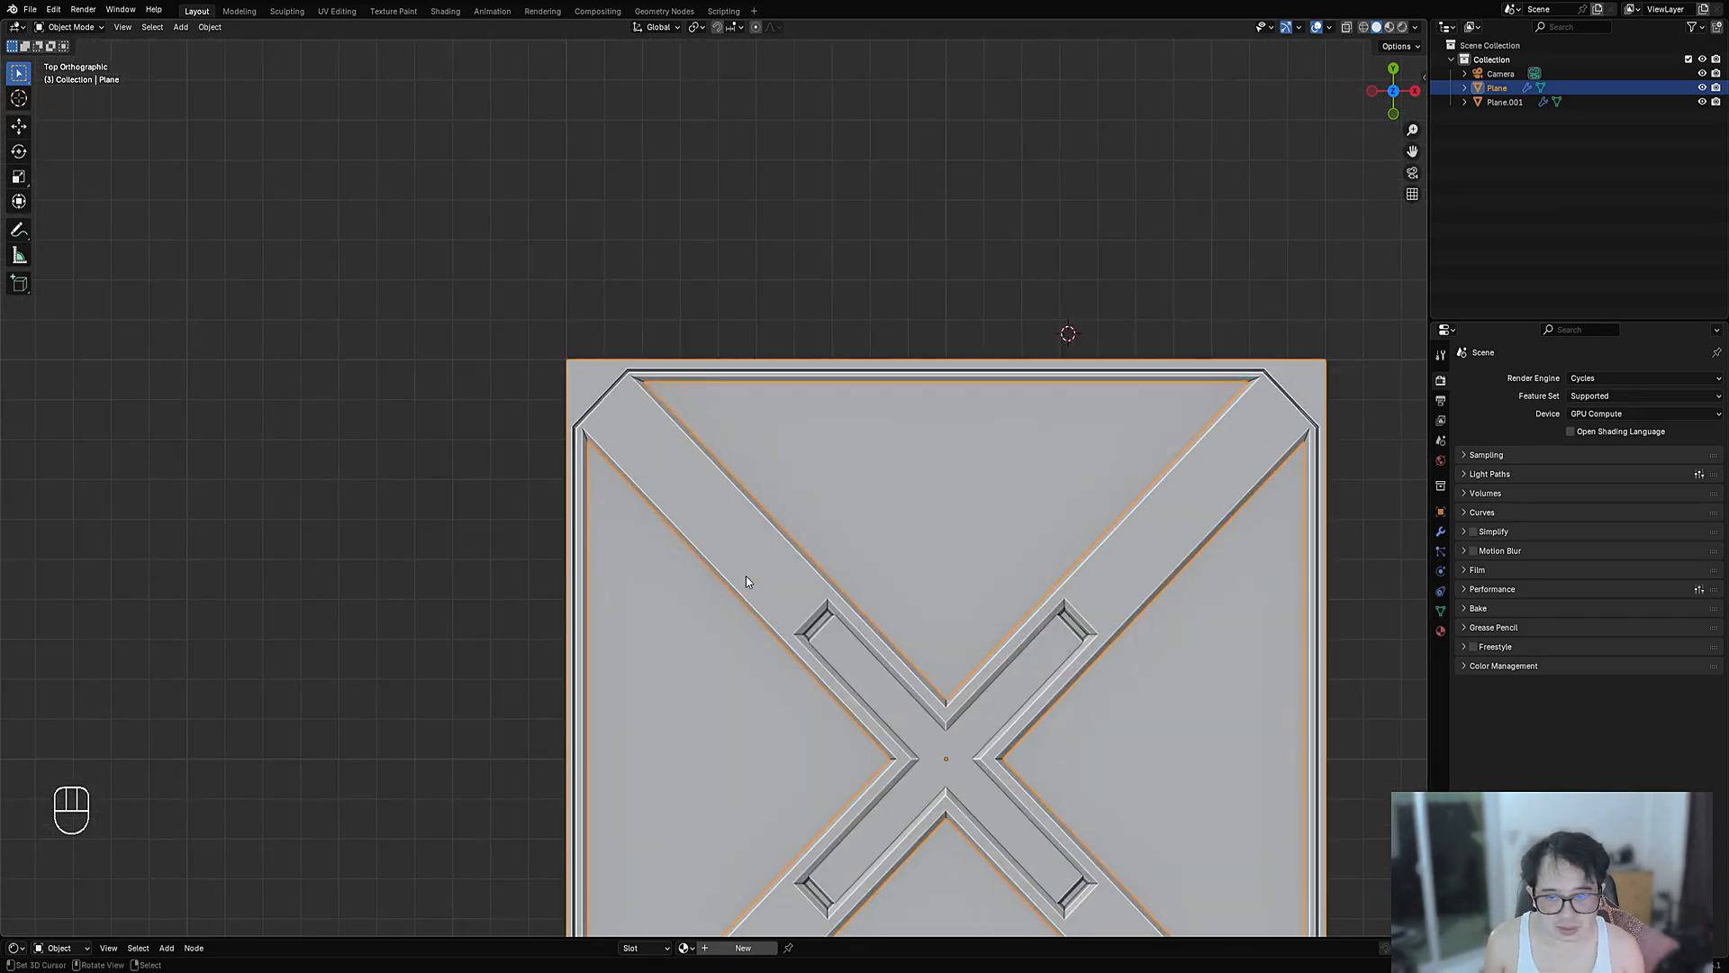
pyautogui.press('Tab')
pyautogui.hotkey('alt', 'a')
pyautogui.scroll(4, 762, 626)
pyautogui.keyDown('shift'); pyautogui.moveTo(594, 365); pyautogui.dragTo(684, 444, button='middle'); pyautogui.keyUp('shift')
pyautogui.scroll(1, 763, 626)
pyautogui.scroll(2, 685, 444)
# - Knife an angle-locked straight cut from the groove's corner vertex to the panel's left edge
pyautogui.press('3')
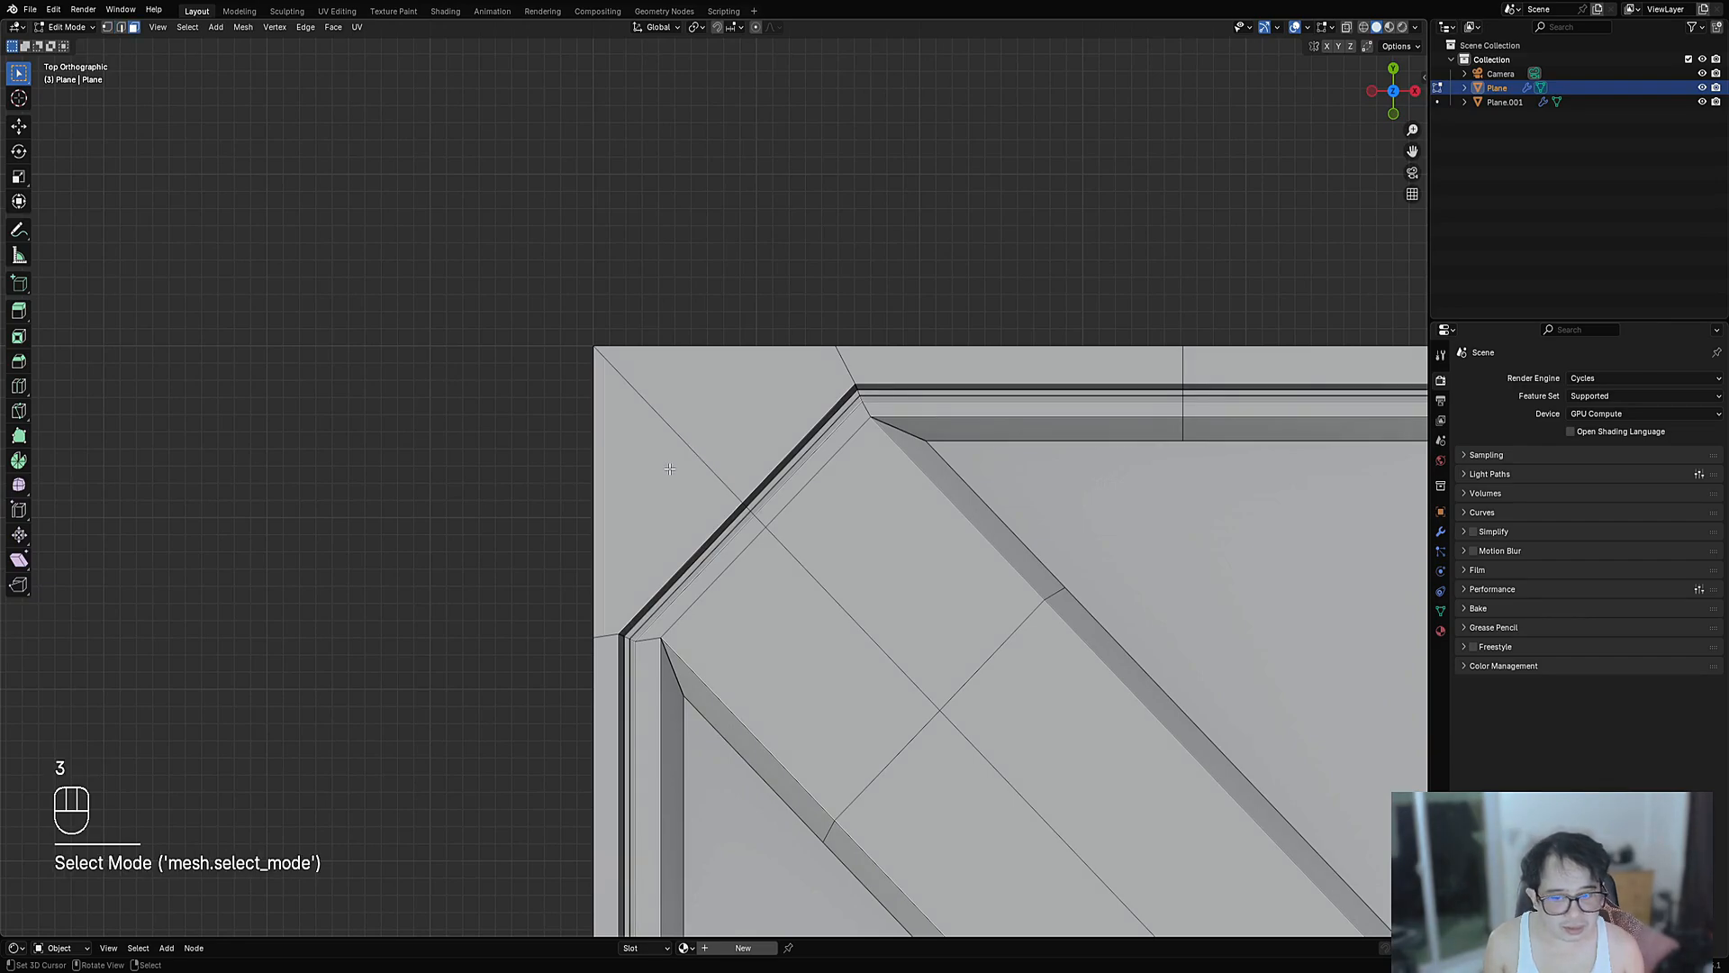
pyautogui.click(673, 472)
pyautogui.press('1')
pyautogui.hotkey('alt', 'a')
pyautogui.scroll(3, 643, 651)
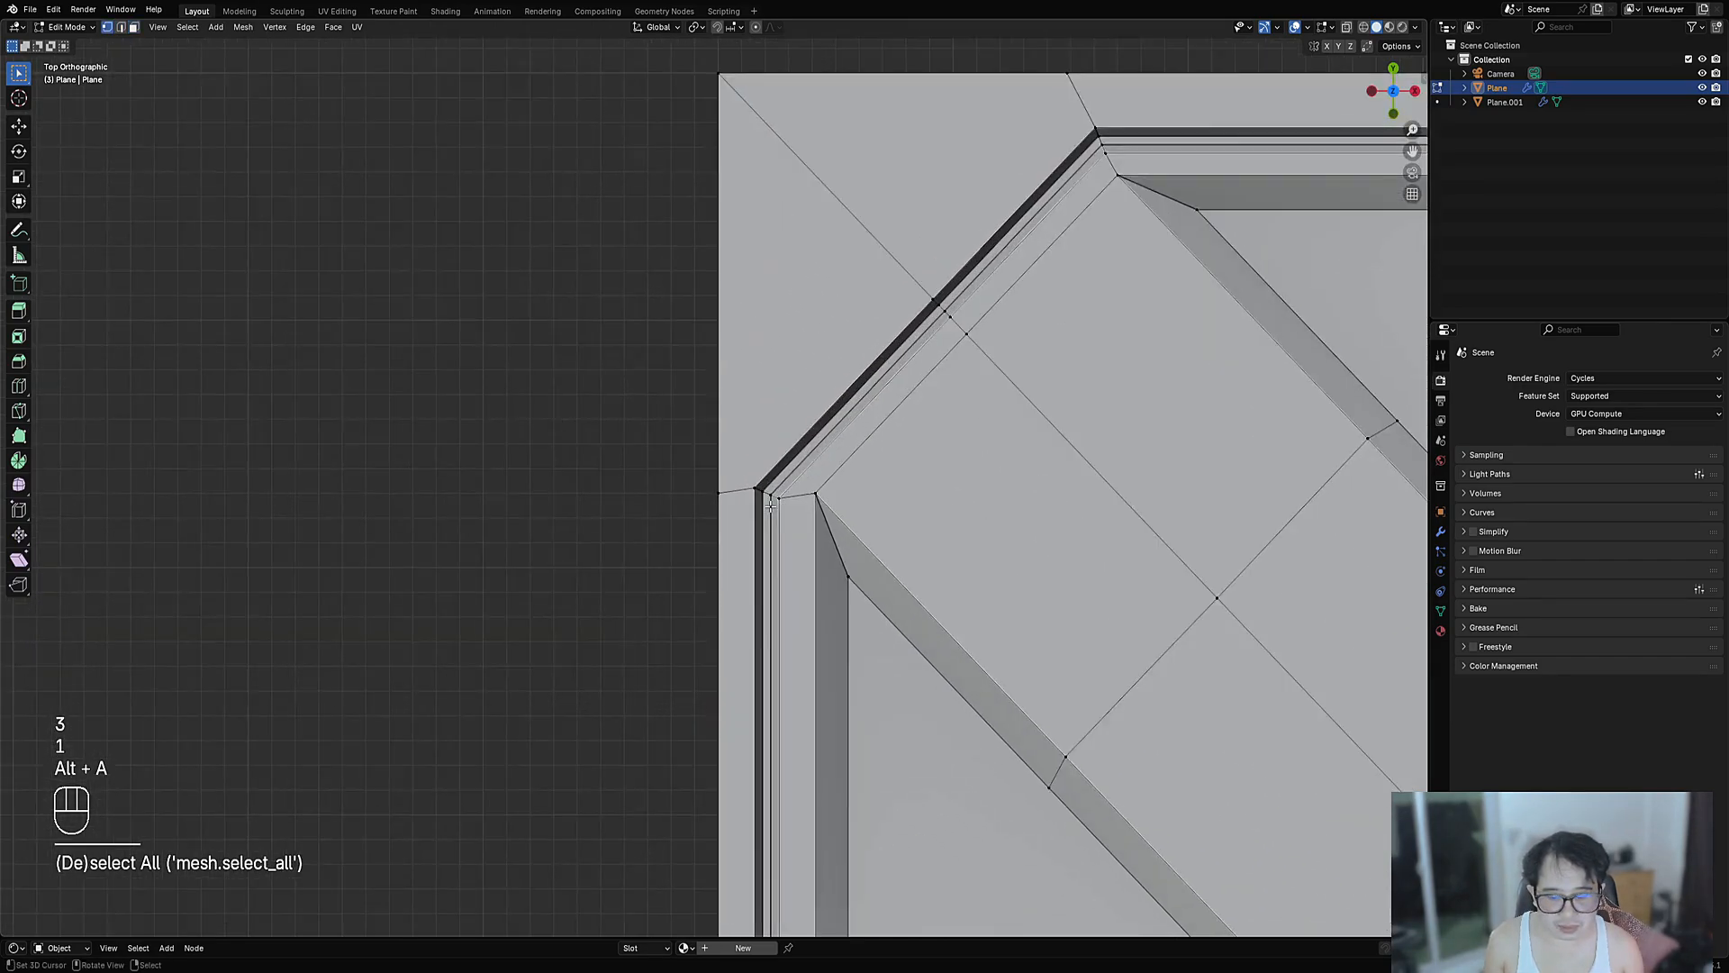
pyautogui.press('k')
pyautogui.click(764, 489)
pyautogui.press('a')
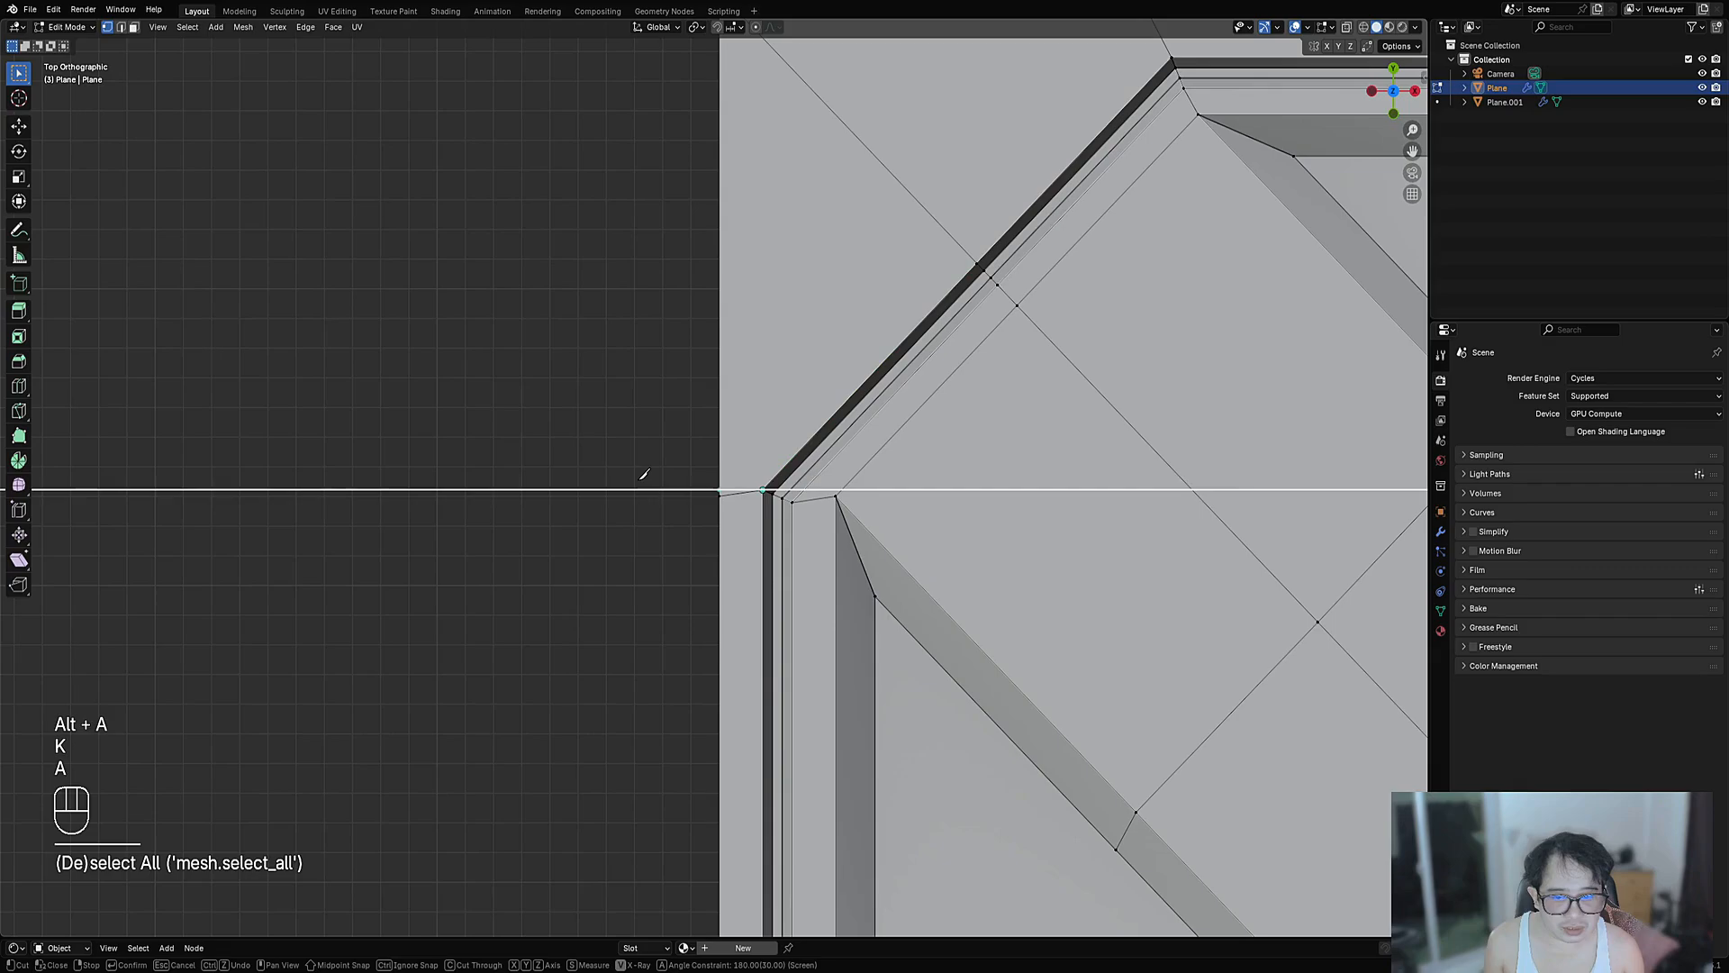
pyautogui.click(642, 483)
pyautogui.press('space')
# - Dissolve the stray slanted edge left of the corner and select the corner diagonal edge
pyautogui.press('2')
pyautogui.click(727, 499)
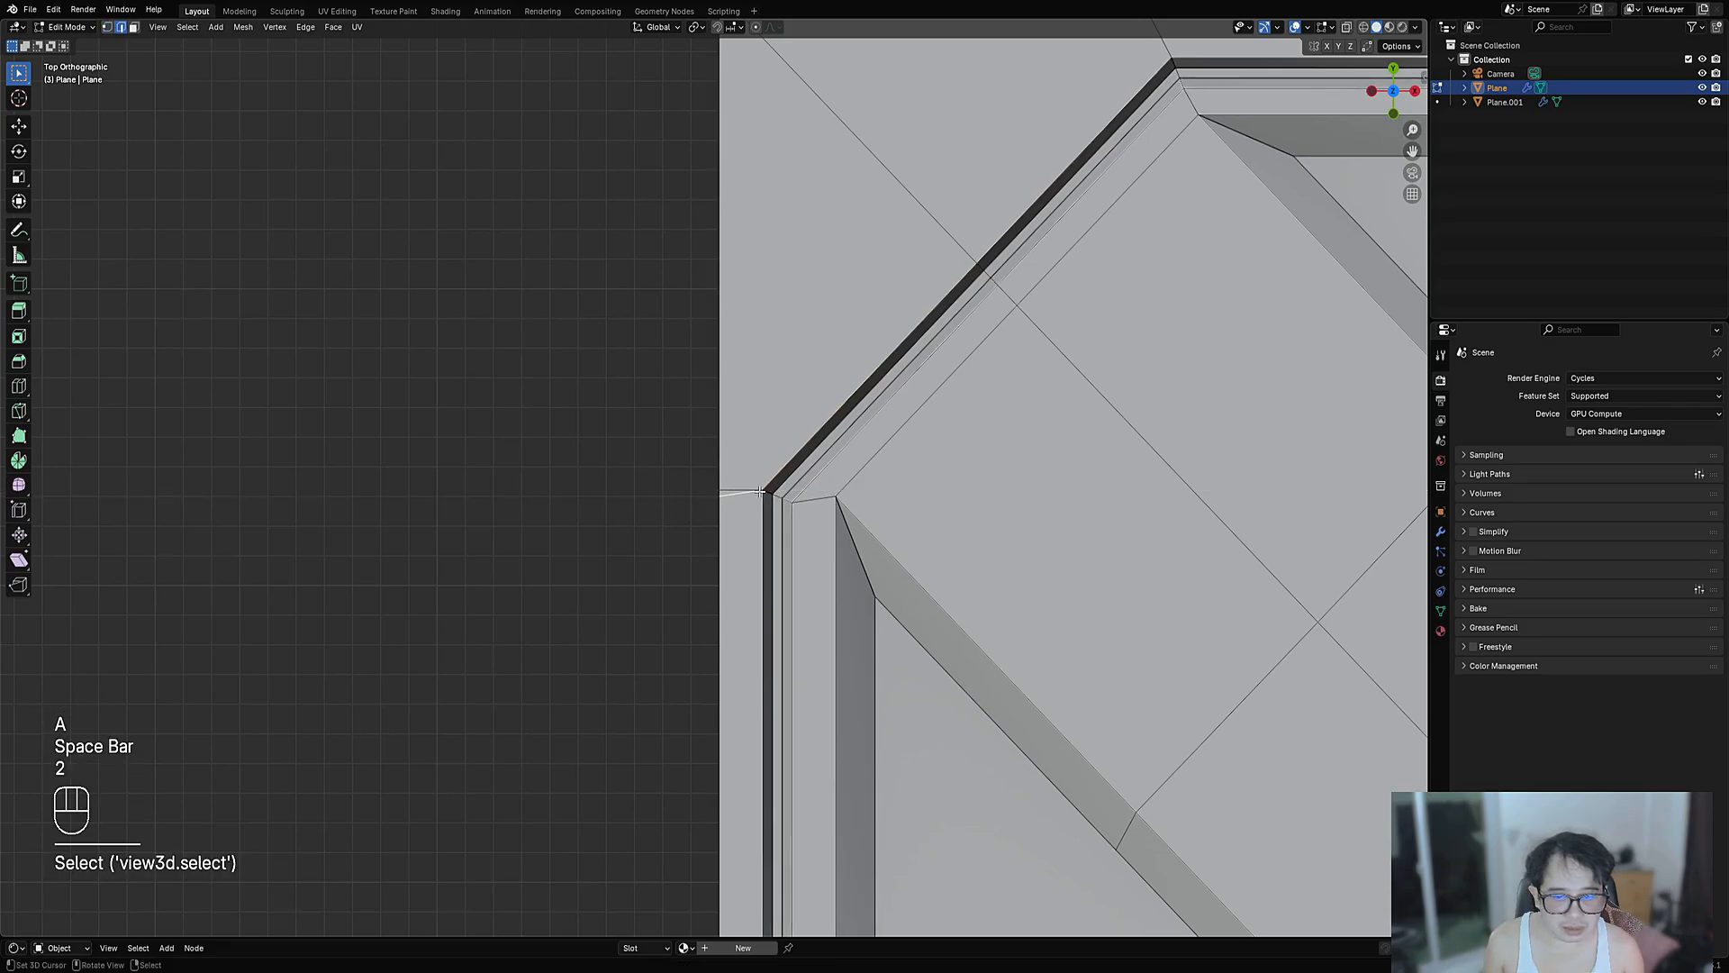
pyautogui.hotkey('ctrl', 'x')
pyautogui.scroll(-4, 725, 510)
pyautogui.keyDown('shift'); pyautogui.moveTo(866, 275); pyautogui.dragTo(693, 546, button='middle'); pyautogui.keyUp('shift')
pyautogui.scroll(3, 731, 540)
pyautogui.press('1')
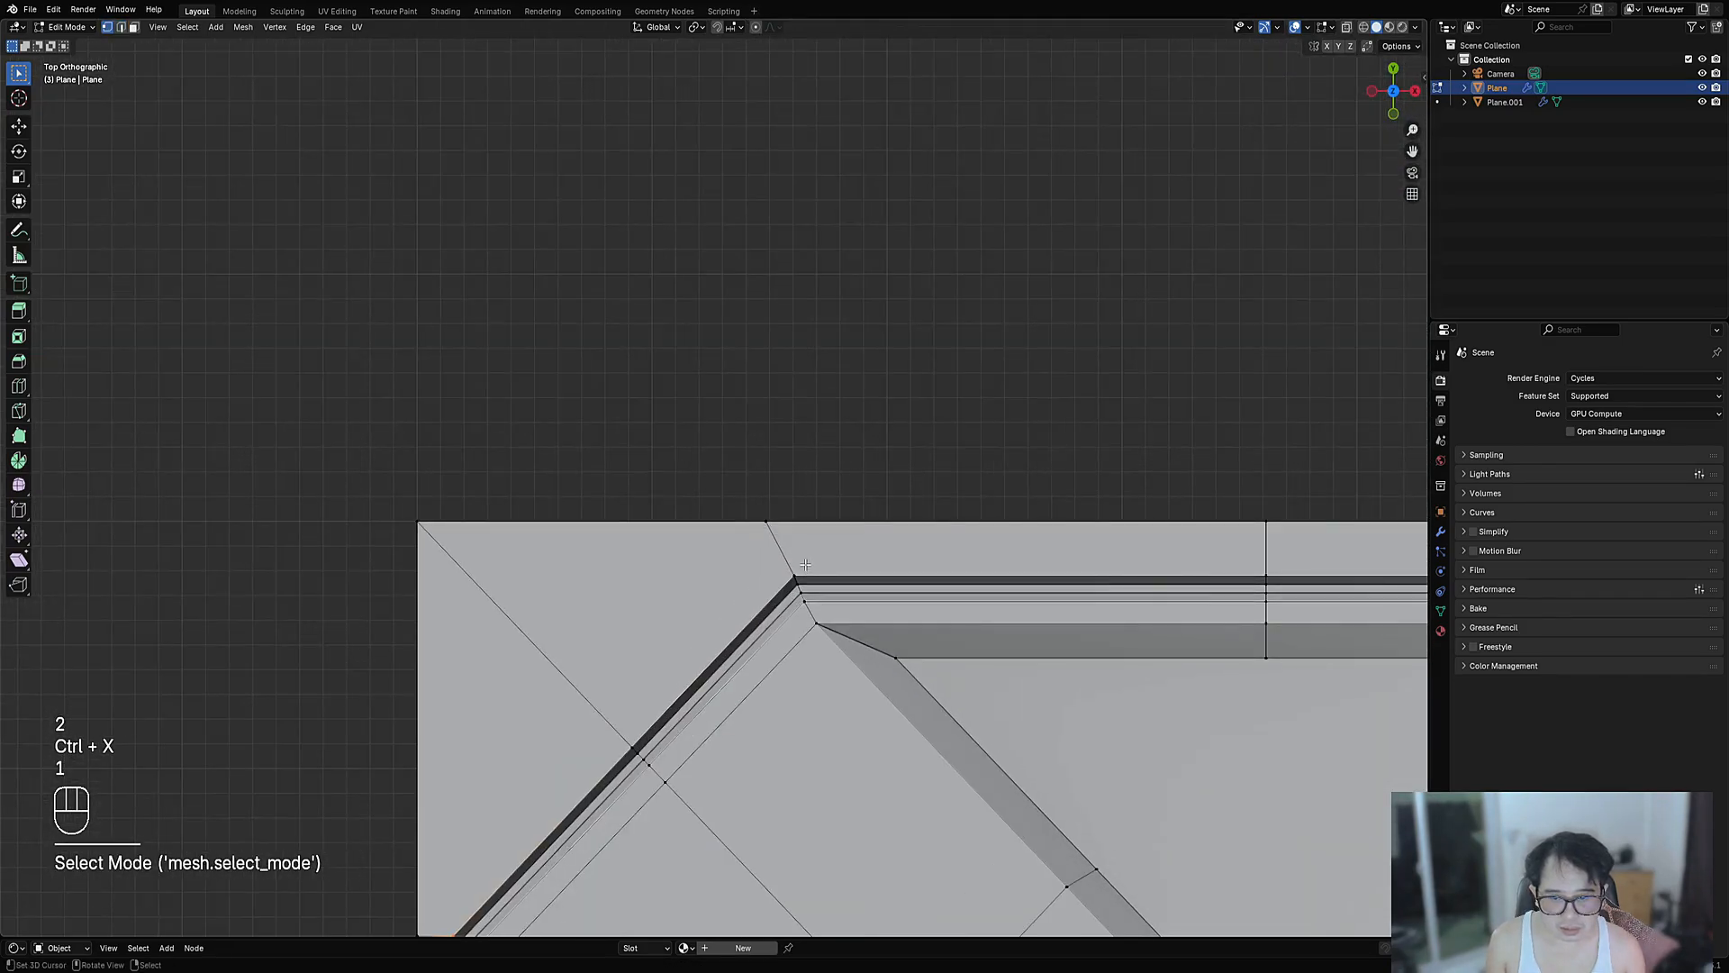
pyautogui.scroll(-1, 806, 564)
pyautogui.keyDown('shift'); pyautogui.moveTo(801, 558); pyautogui.dragTo(936, 409, button='middle'); pyautogui.keyUp('shift')
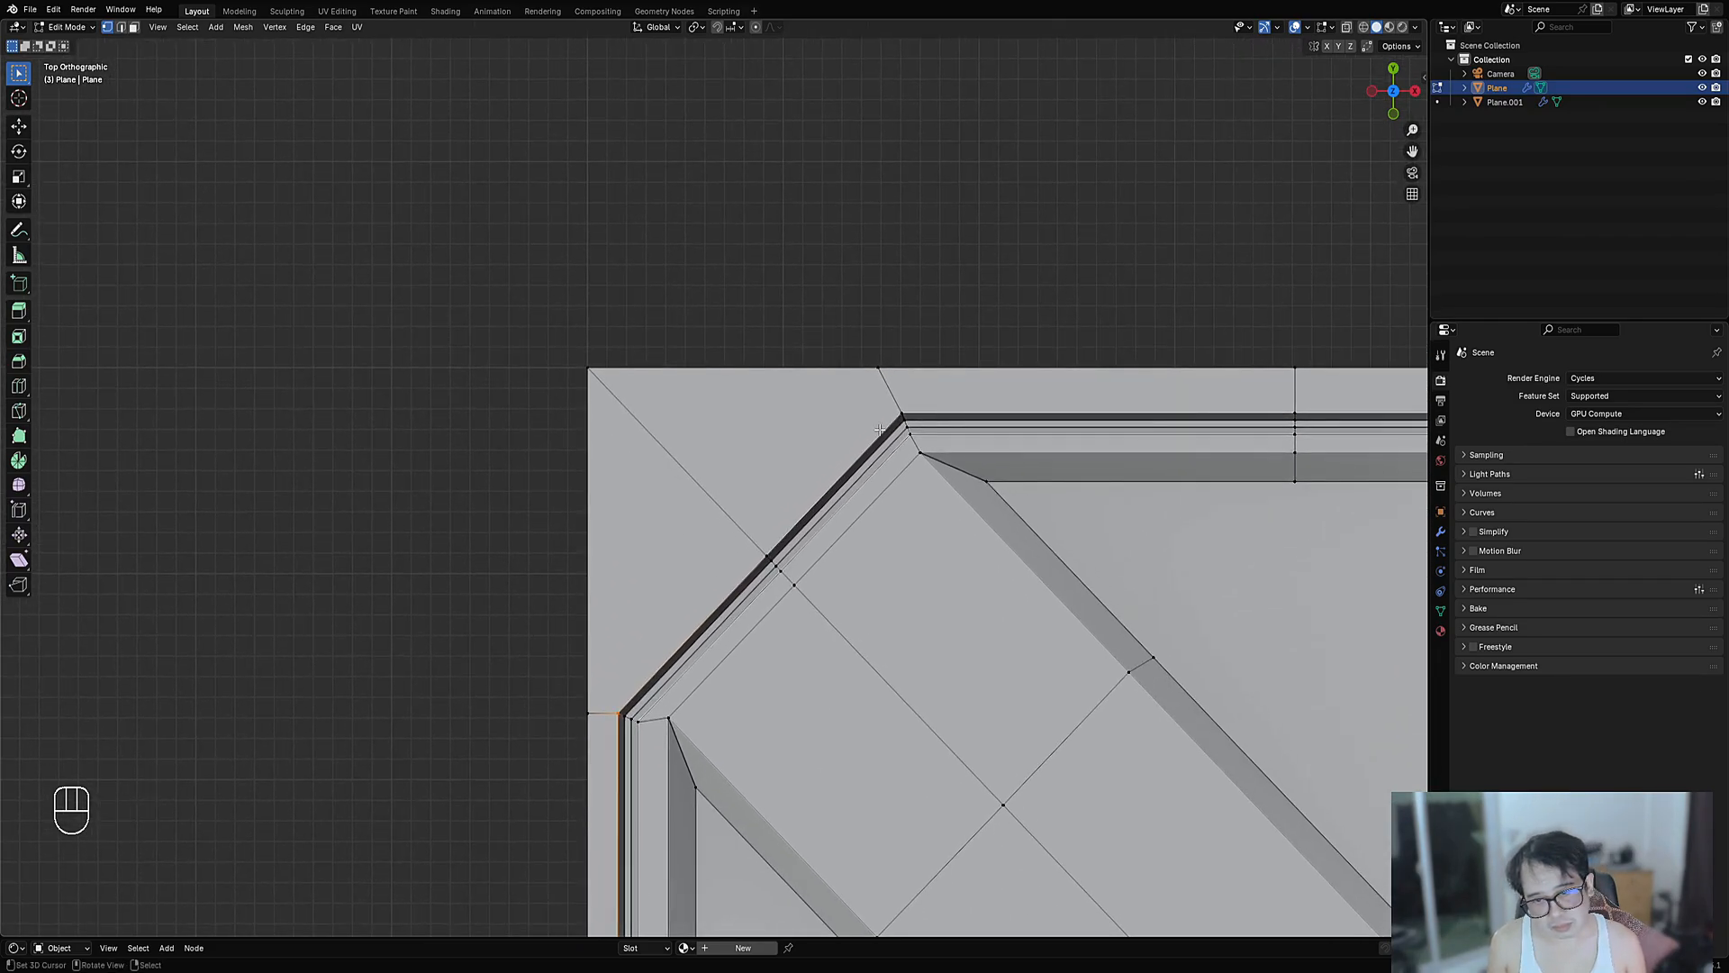
pyautogui.press('2')
pyautogui.click(692, 483)
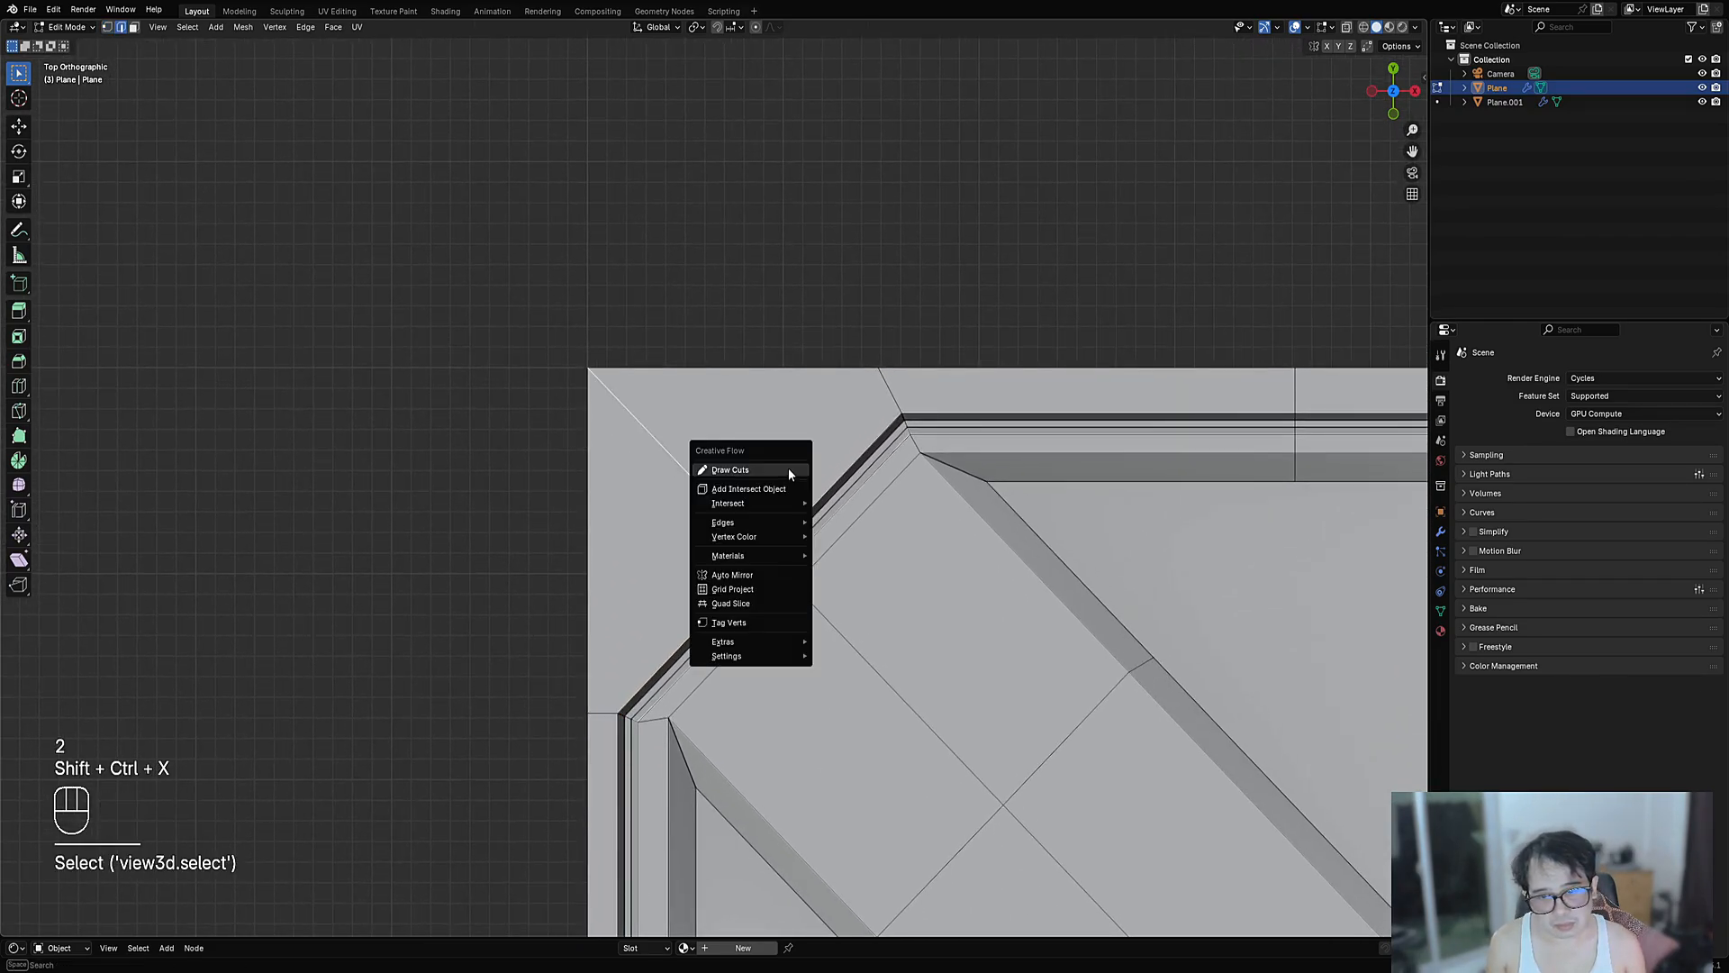
pyautogui.click(789, 470)
pyautogui.press('2')
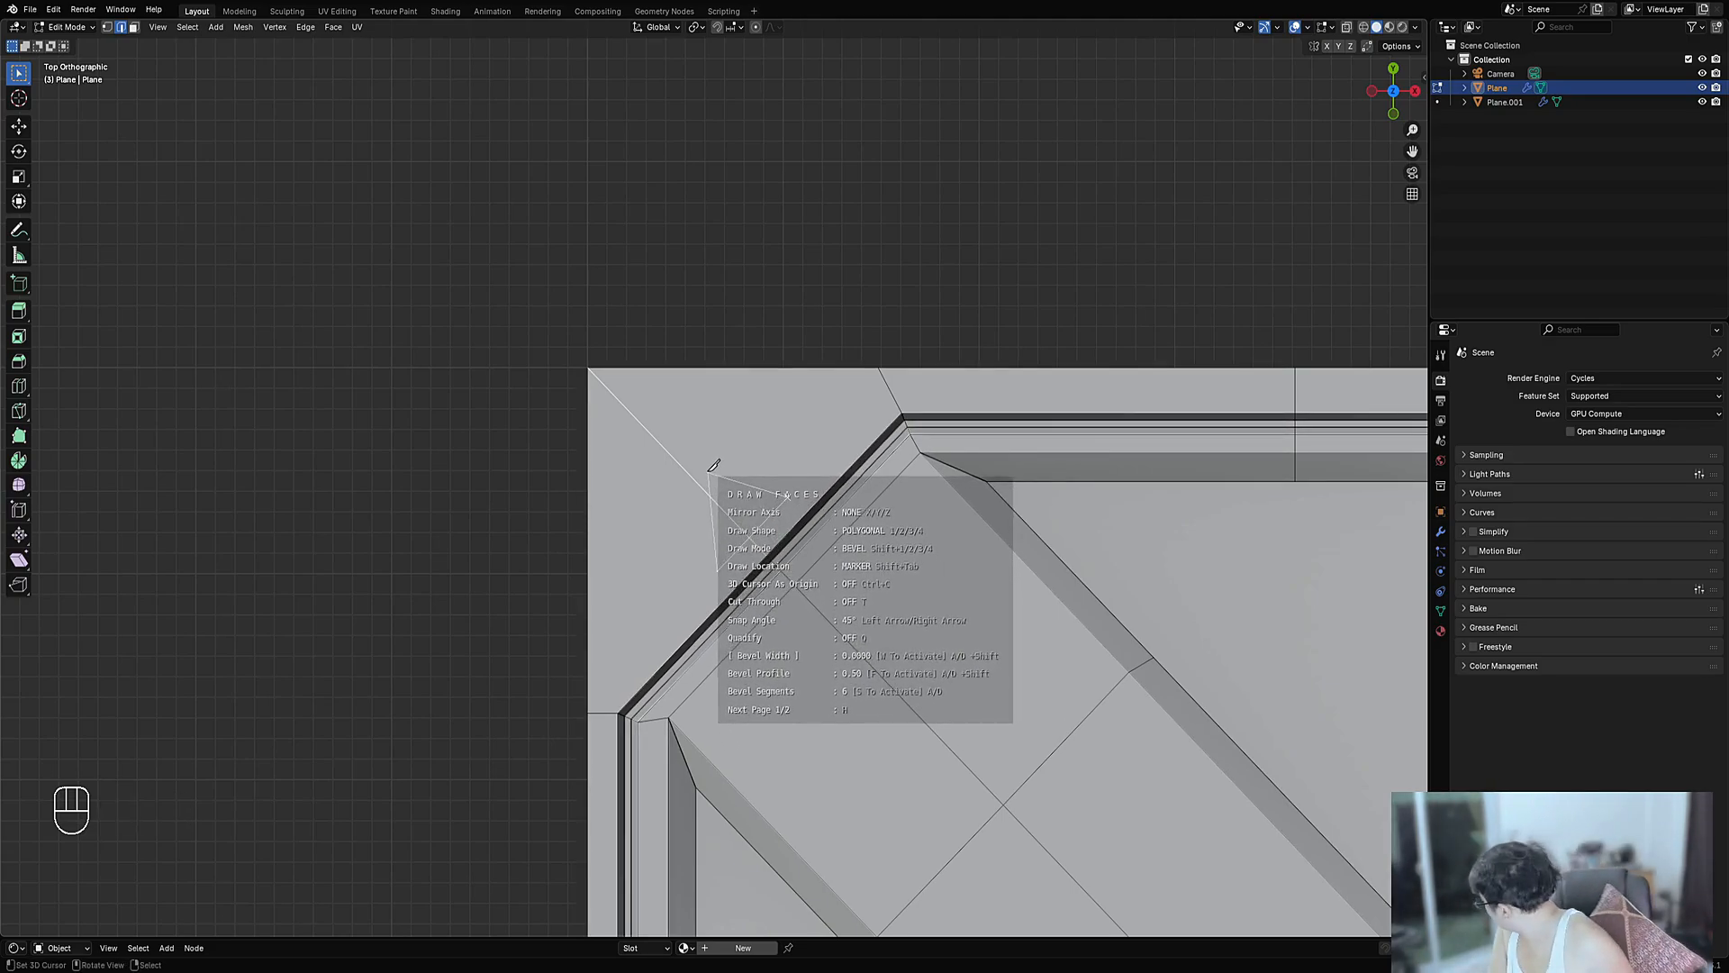
pyautogui.press('2')
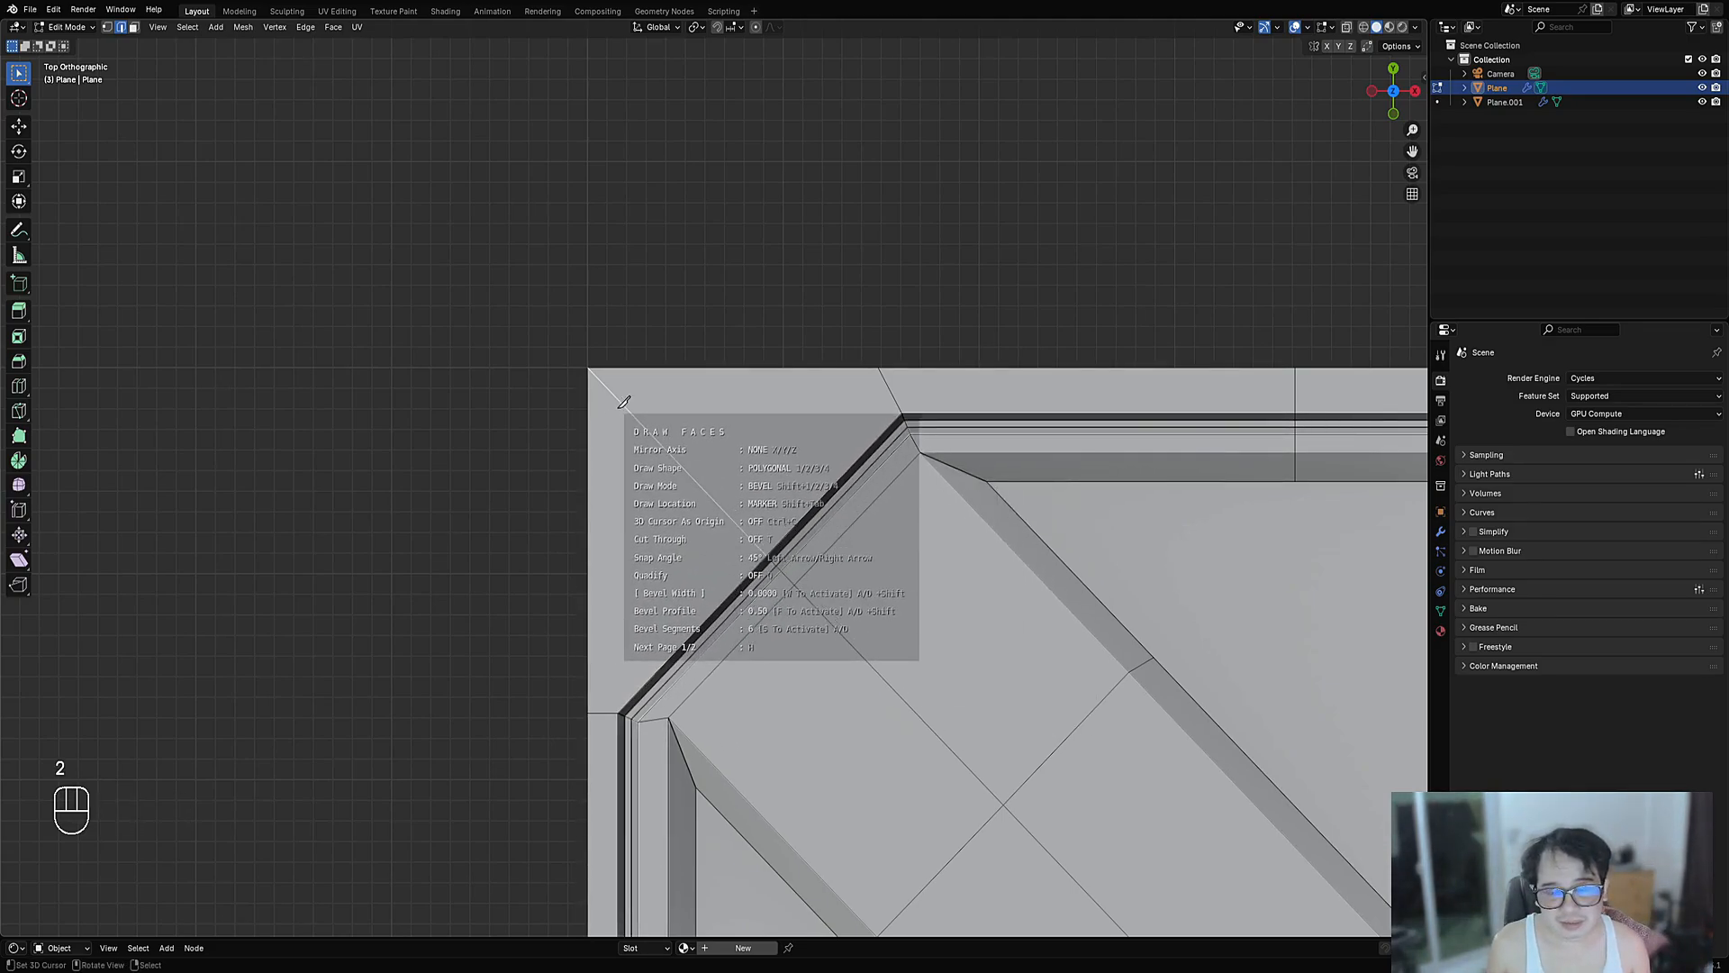
pyautogui.click(628, 408)
pyautogui.keyDown('shift'); pyautogui.click(662, 552); pyautogui.keyUp('shift')
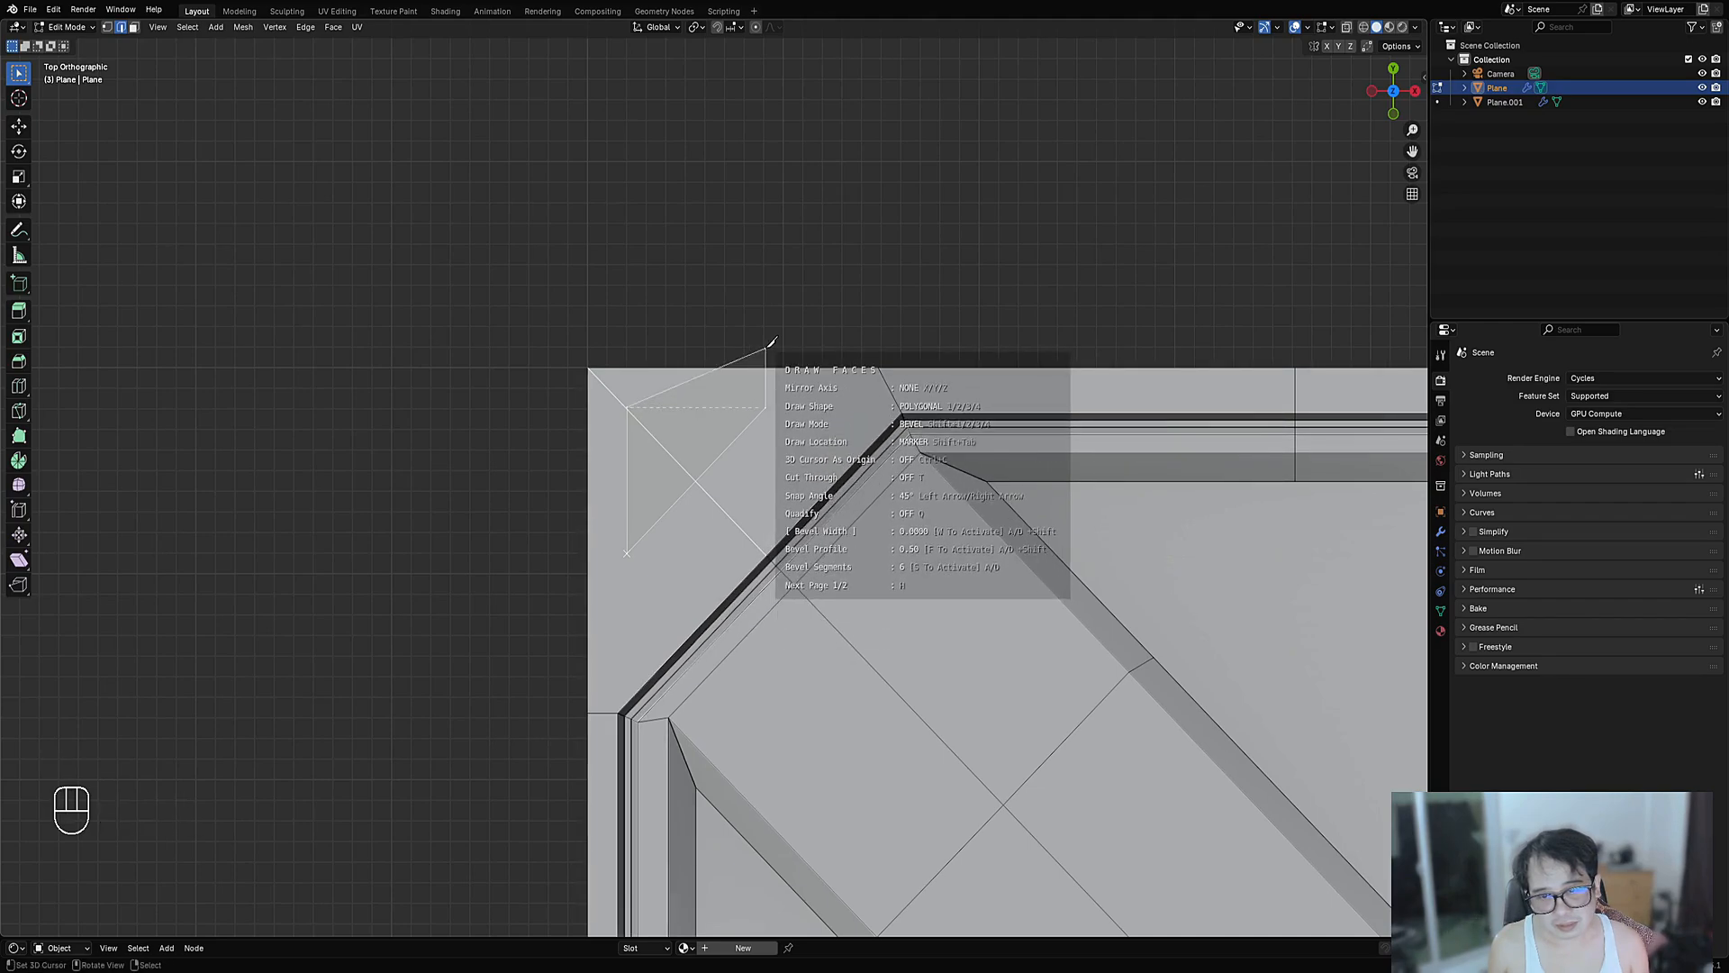
pyautogui.press('space')
pyautogui.moveTo(775, 351)
pyautogui.mouseDown(button='middle')
pyautogui.moveTo(873, 332)
pyautogui.moveTo(877, 363)
pyautogui.mouseUp(button='middle')
pyautogui.scroll(4, 877, 365)
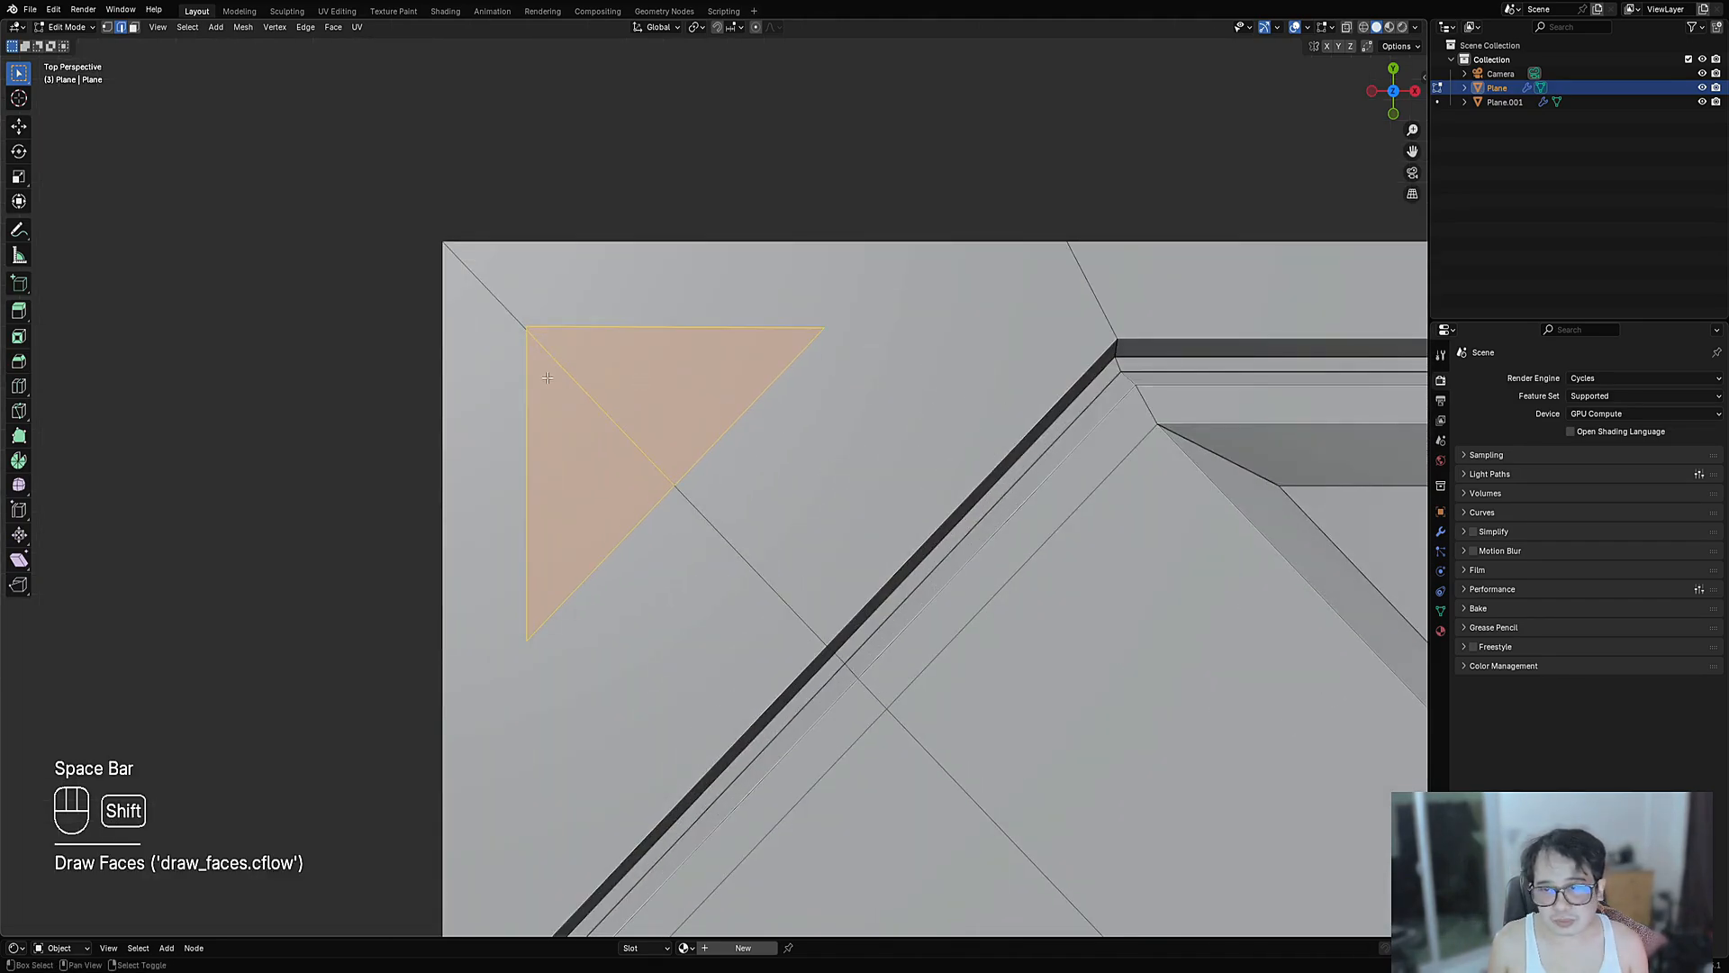
pyautogui.keyDown('shift'); pyautogui.moveTo(546, 376); pyautogui.dragTo(586, 424, button='middle'); pyautogui.keyUp('shift')
pyautogui.press('i')
pyautogui.click(866, 432)
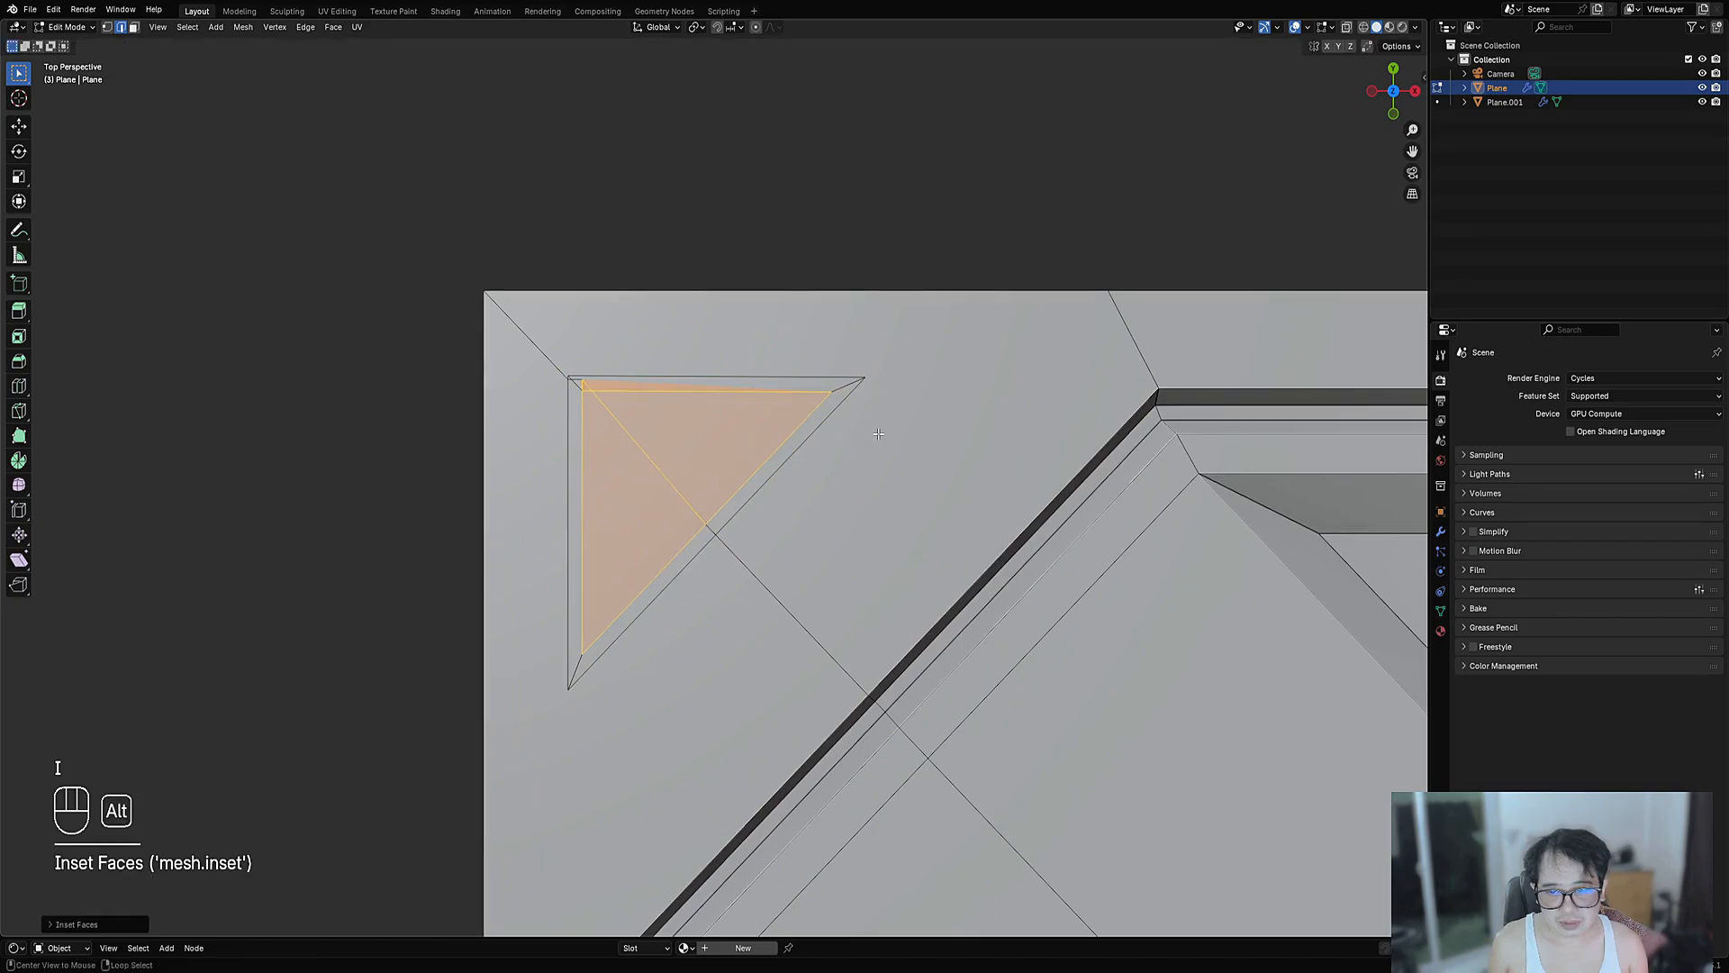
pyautogui.hotkey('alt', 's')
pyautogui.click(883, 439)
pyautogui.press('Tab')
pyautogui.scroll(-10, 887, 440)
pyautogui.scroll(-3, 888, 438)
pyautogui.scroll(8, 888, 437)
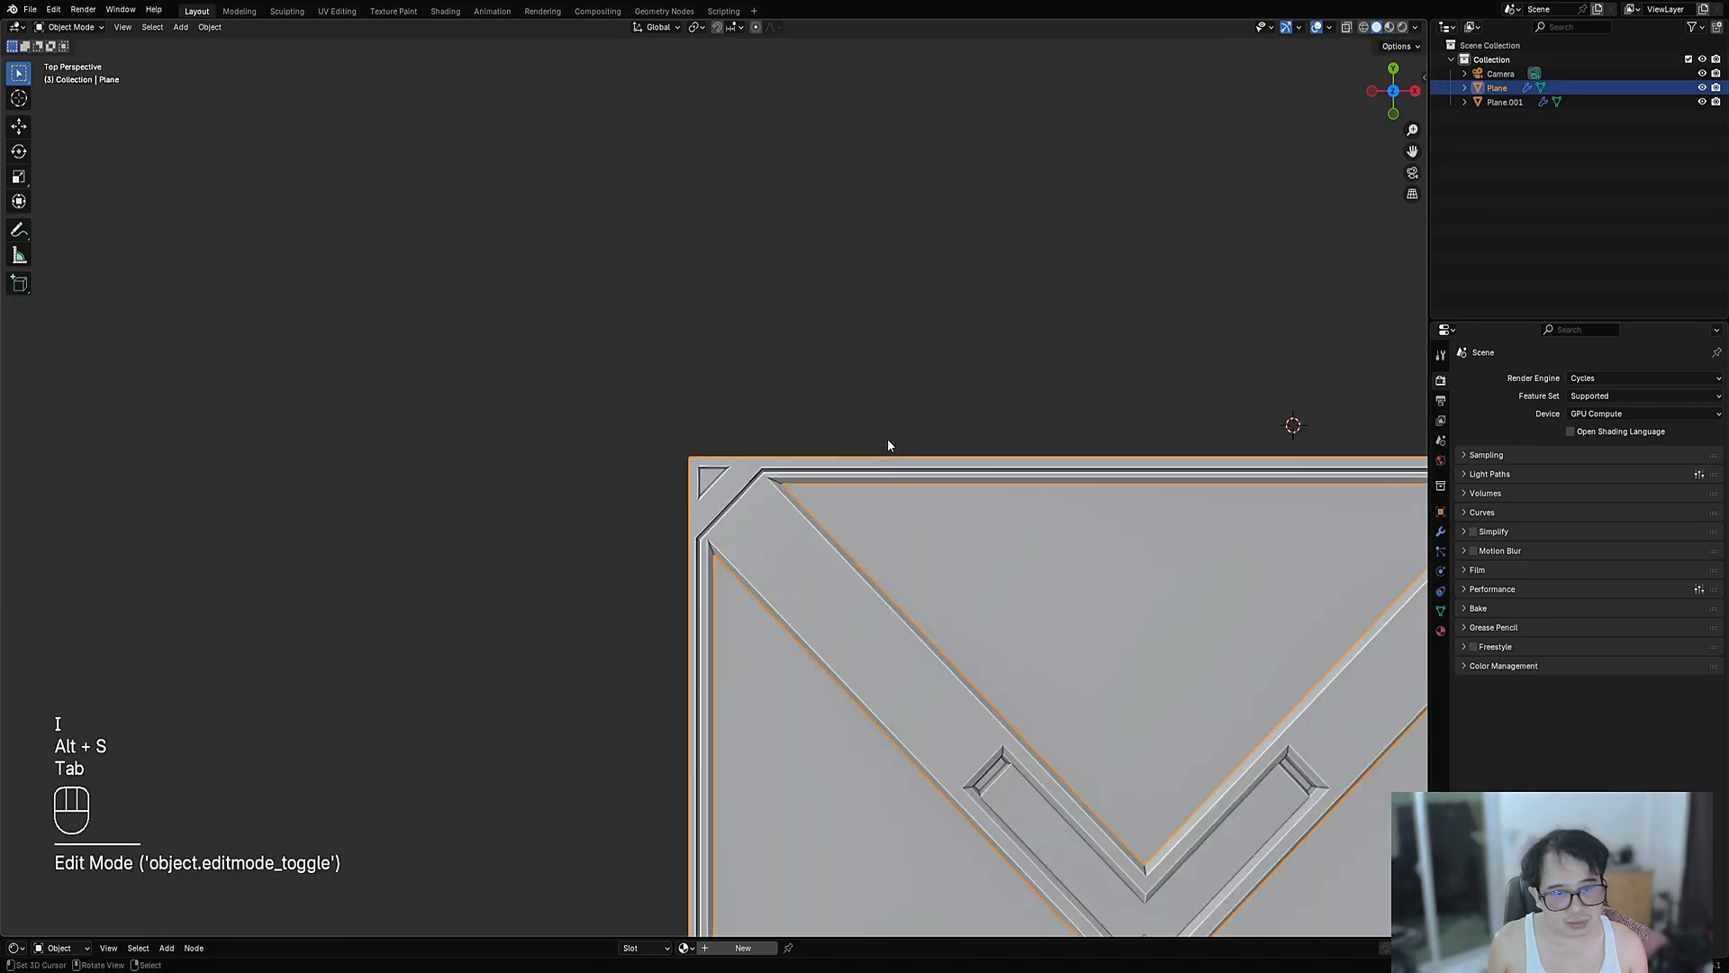
pyautogui.press('Tab')
pyautogui.hotkey('ctrl', 'z')
pyautogui.hotkey('ctrl', 'z')
pyautogui.hotkey('ctrl', 'z')
pyautogui.hotkey('ctrl', 'z')
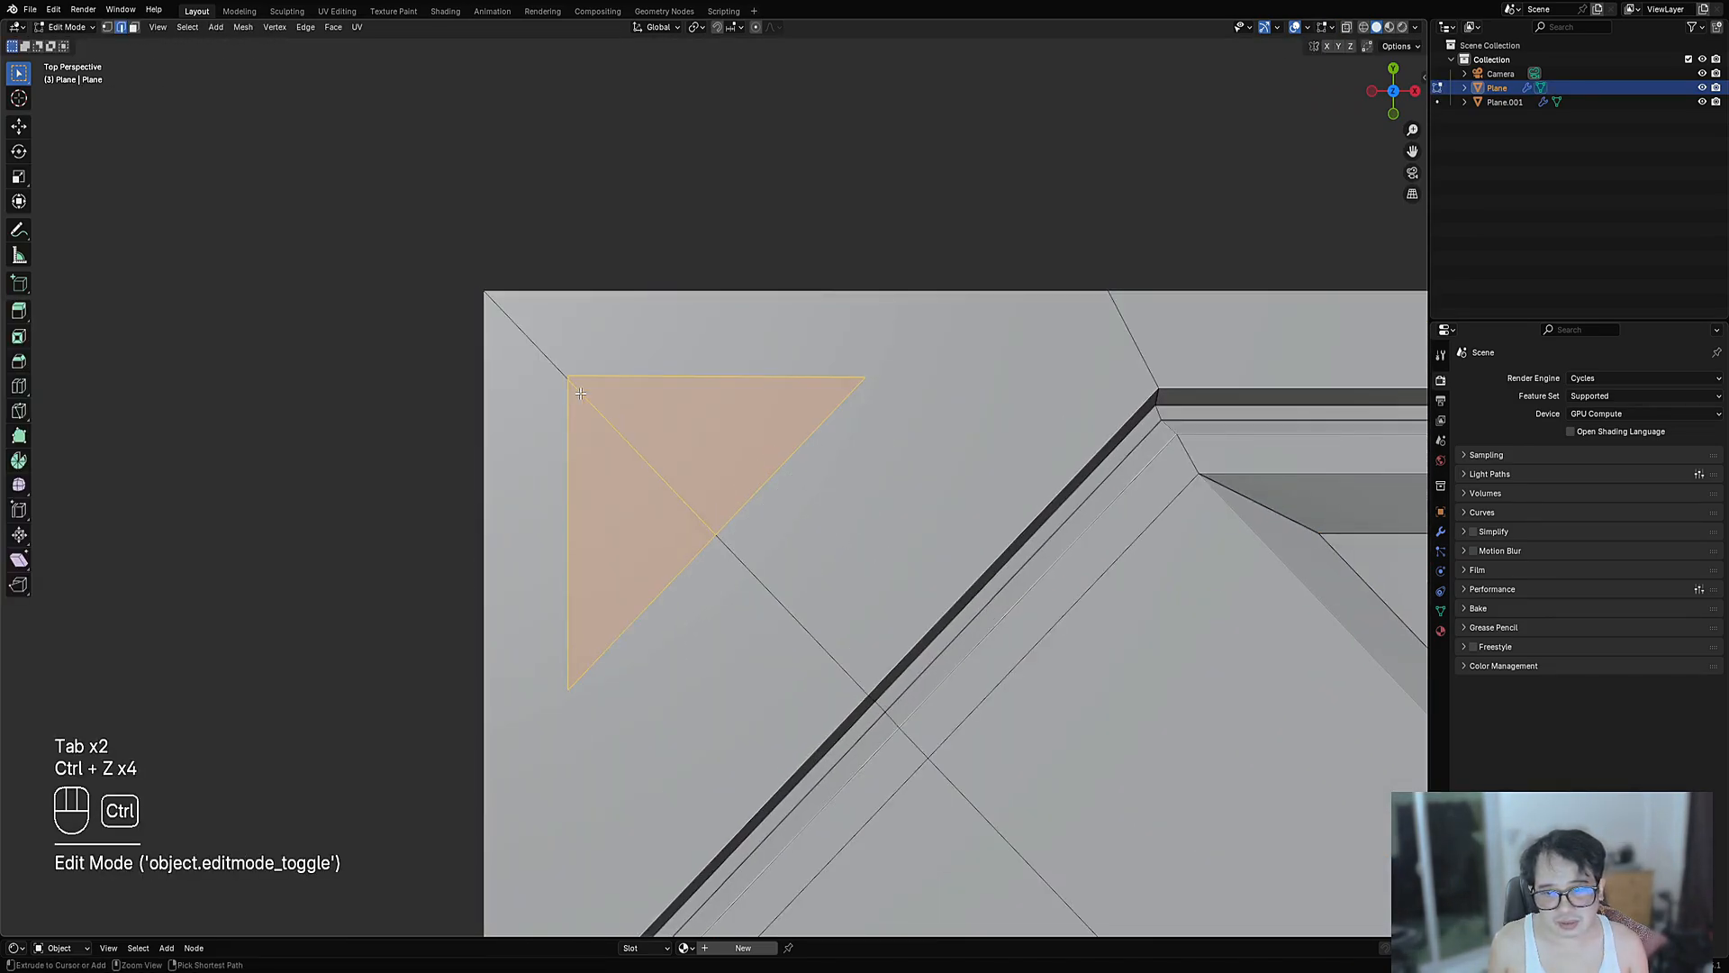
pyautogui.press('1')
pyautogui.scroll(-2, 768, 484)
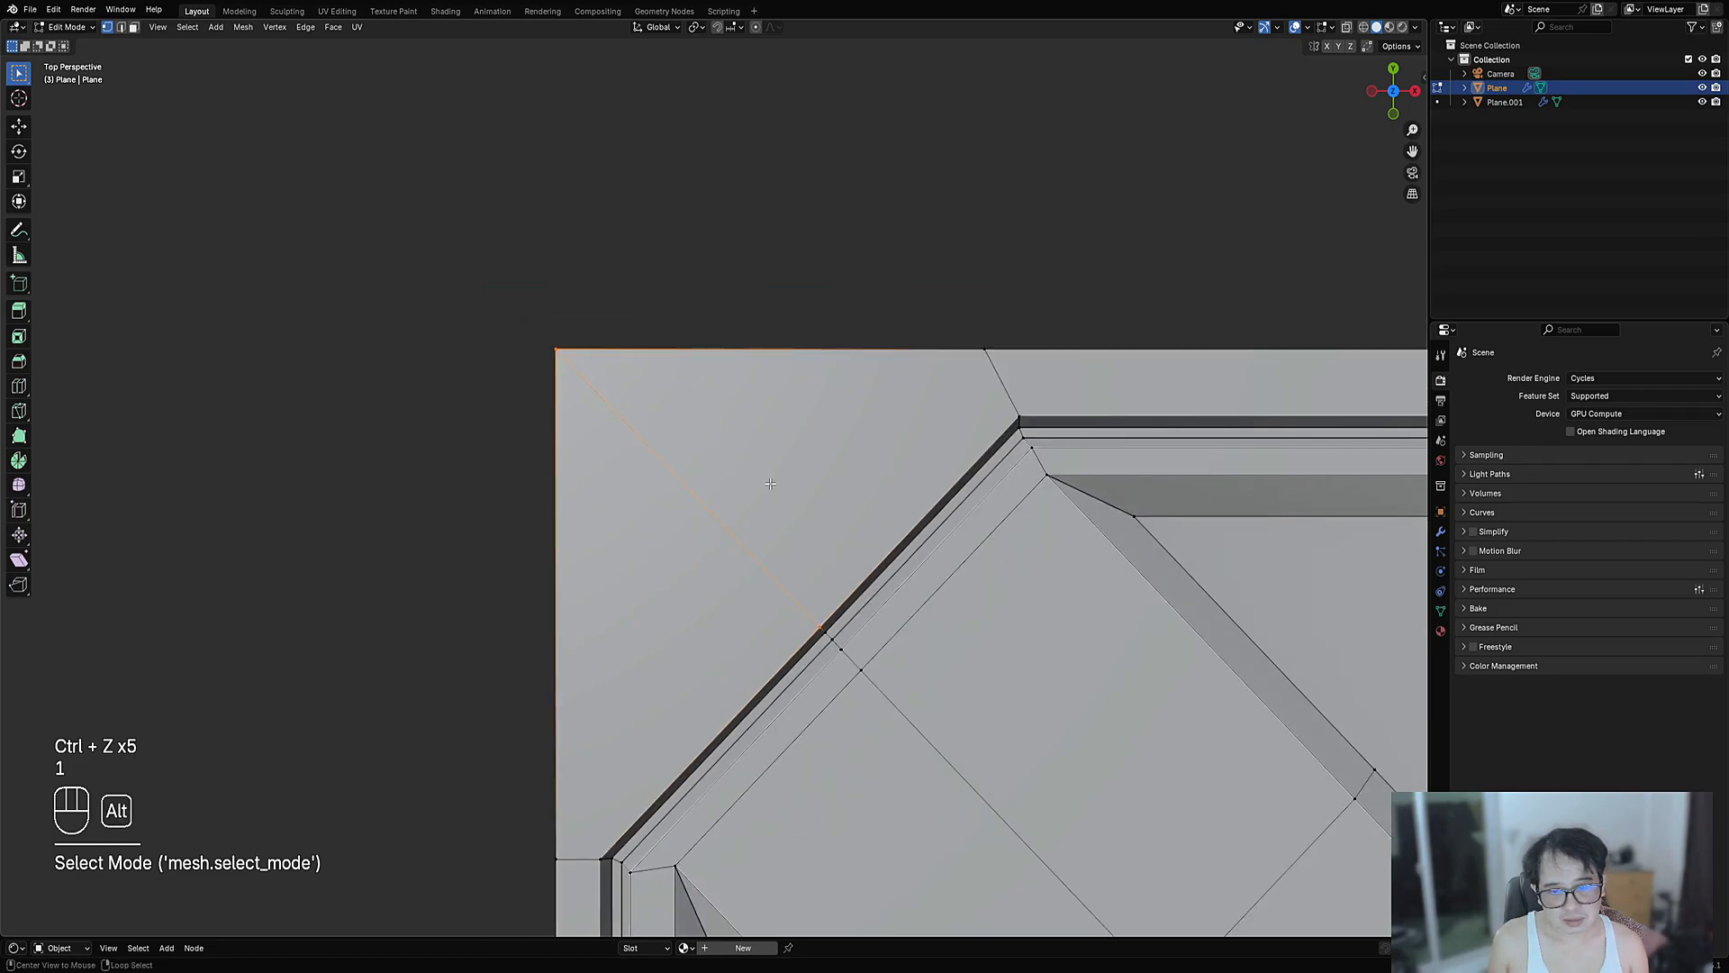
pyautogui.hotkey('alt', 'a')
# - Select the two corner faces left of the diagonal, then clear the selection
pyautogui.click(702, 557)
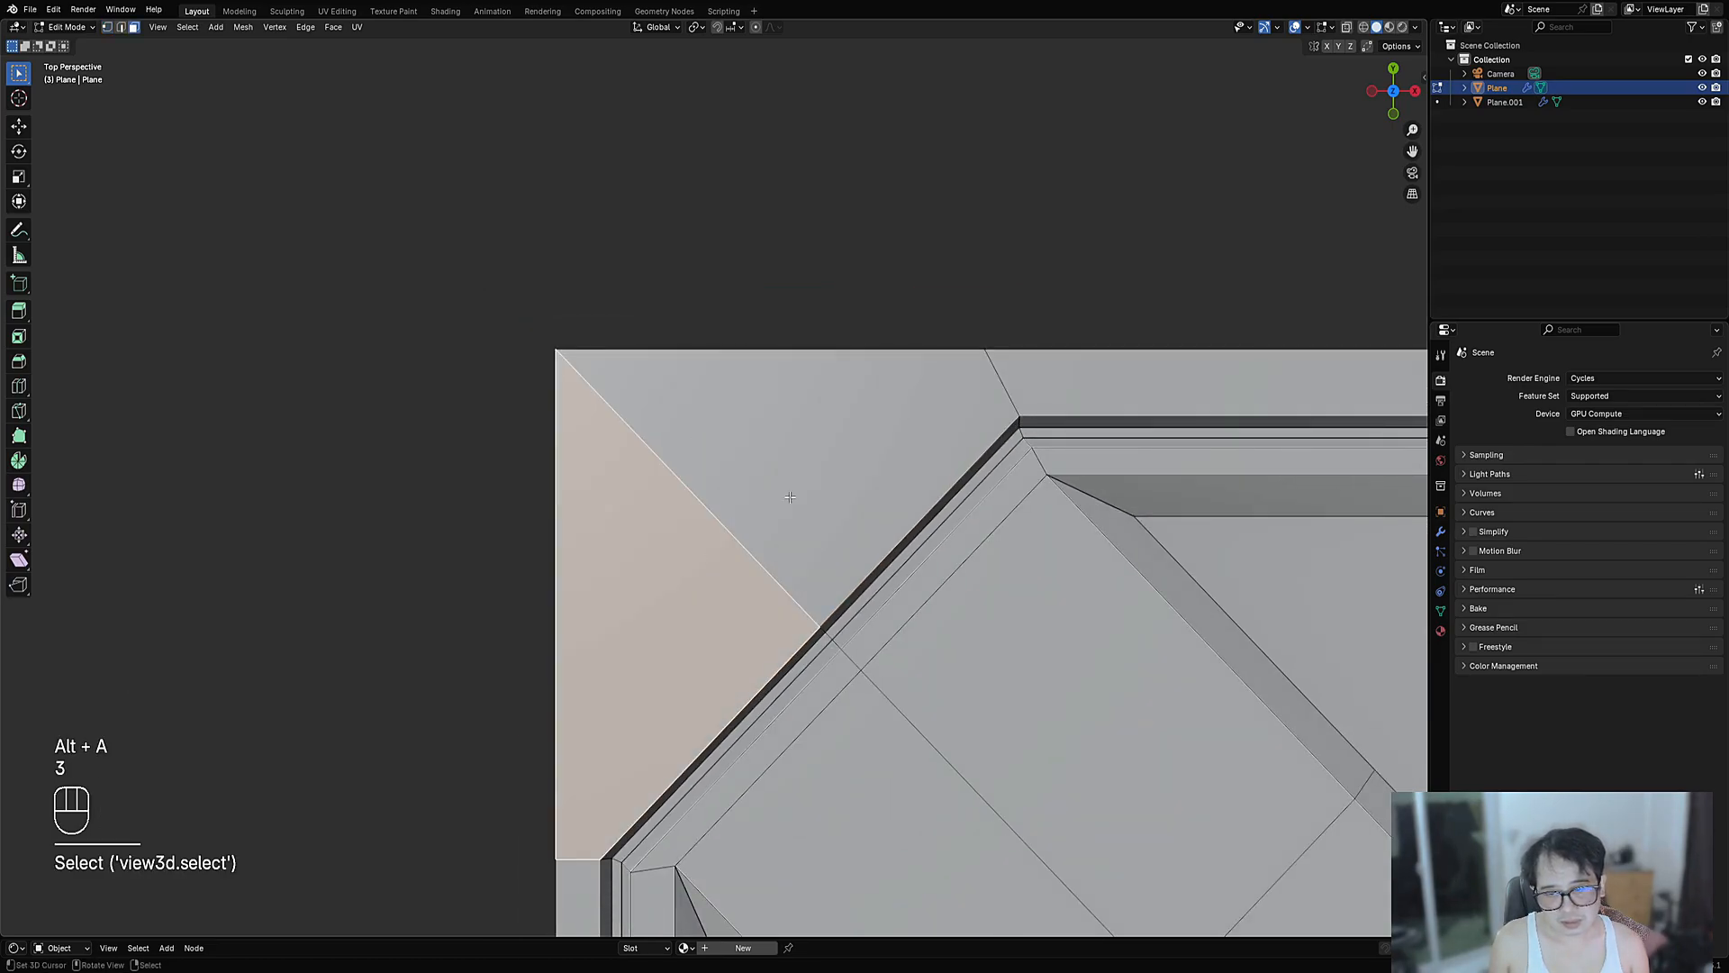
pyautogui.keyDown('shift'); pyautogui.click(812, 456); pyautogui.keyUp('shift')
pyautogui.hotkey('alt', 'a')
# - Start drawing faces on the corner and align the view square to the face
pyautogui.hotkey('shift', 'ctrl', 'x')
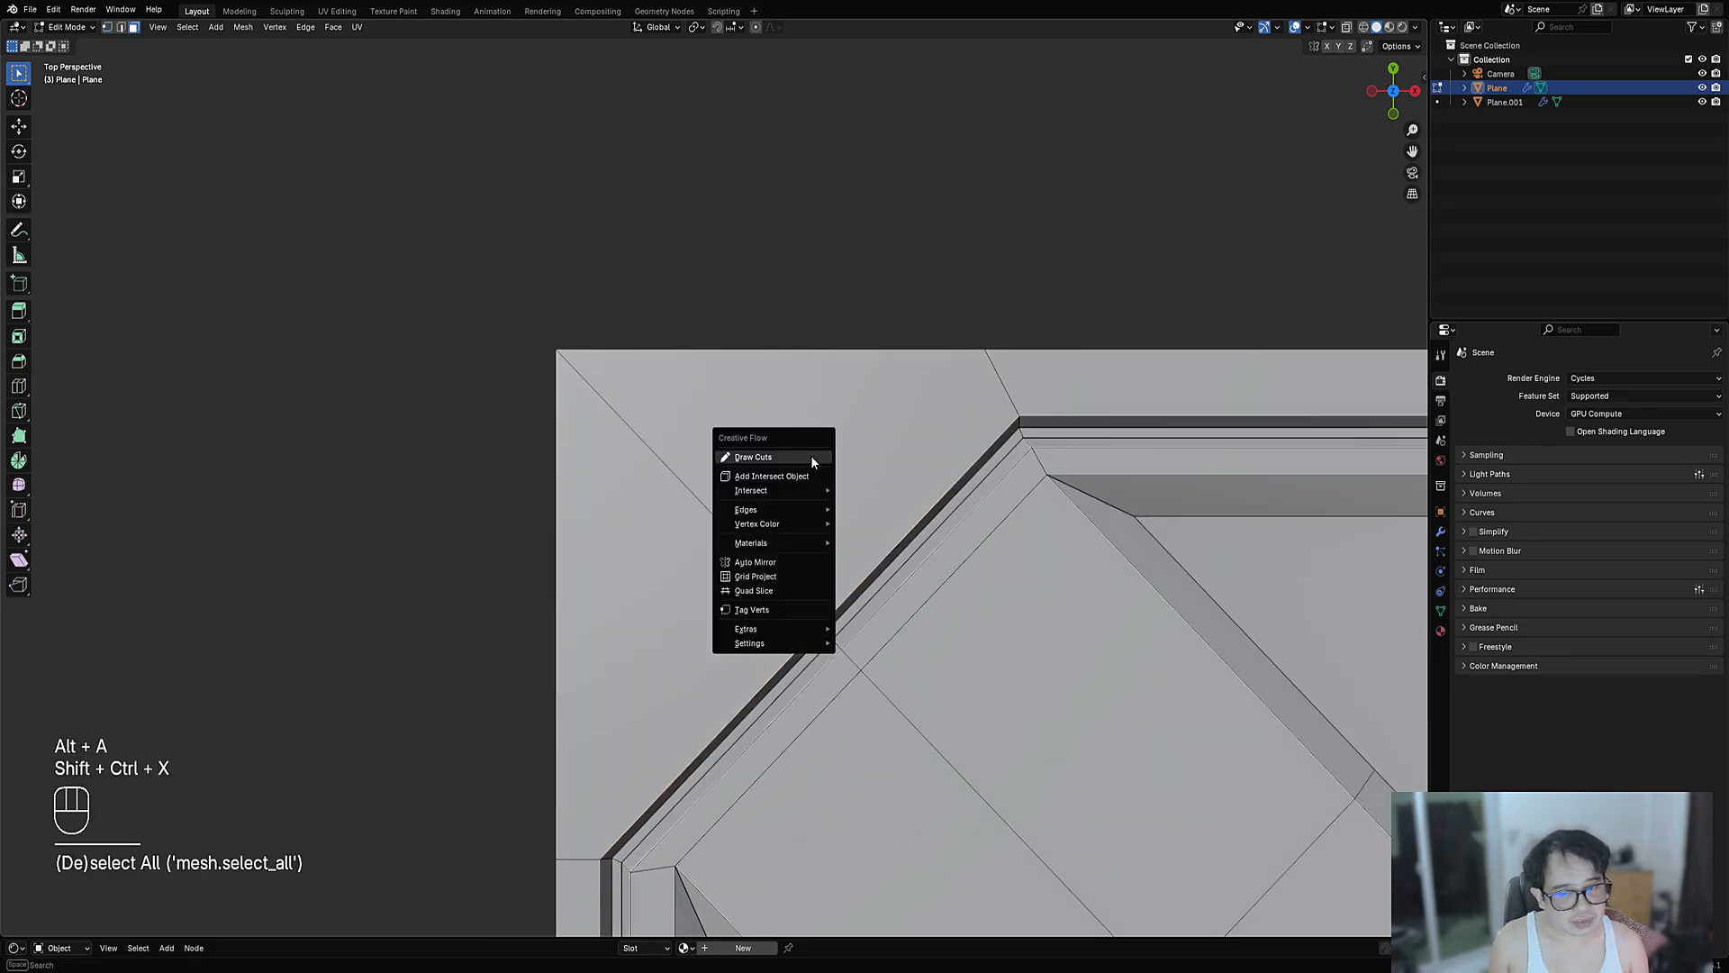
pyautogui.click(812, 457)
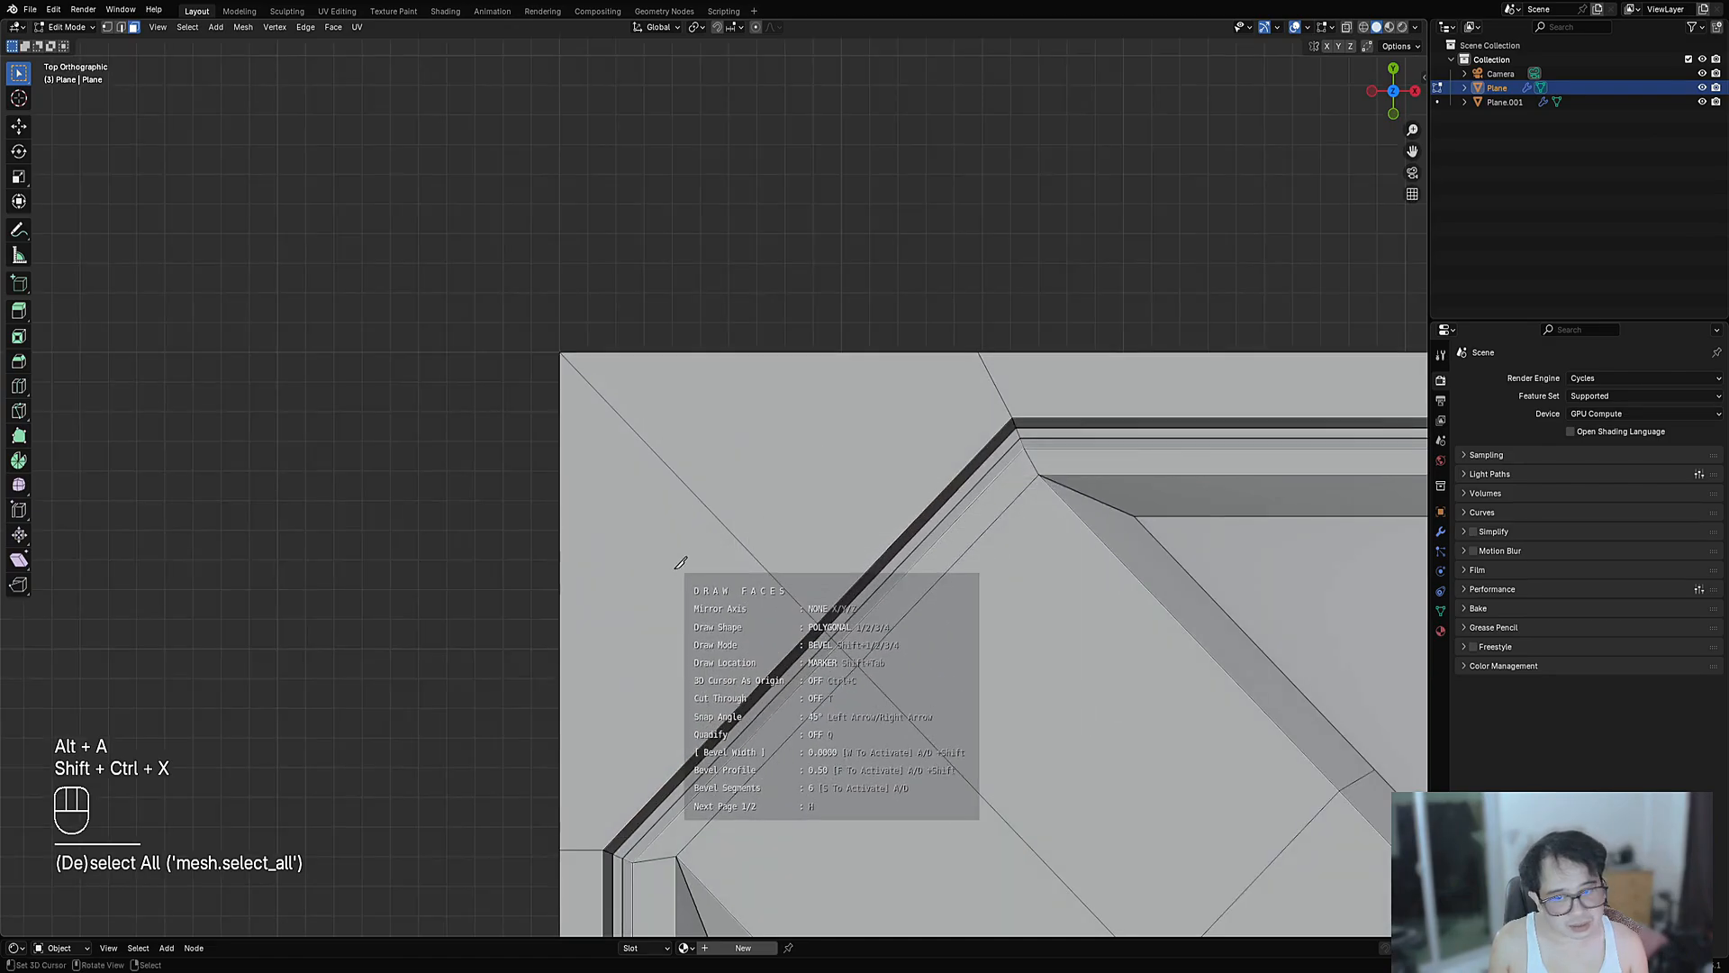
pyautogui.press('e')
pyautogui.hotkey('shift', 'e')
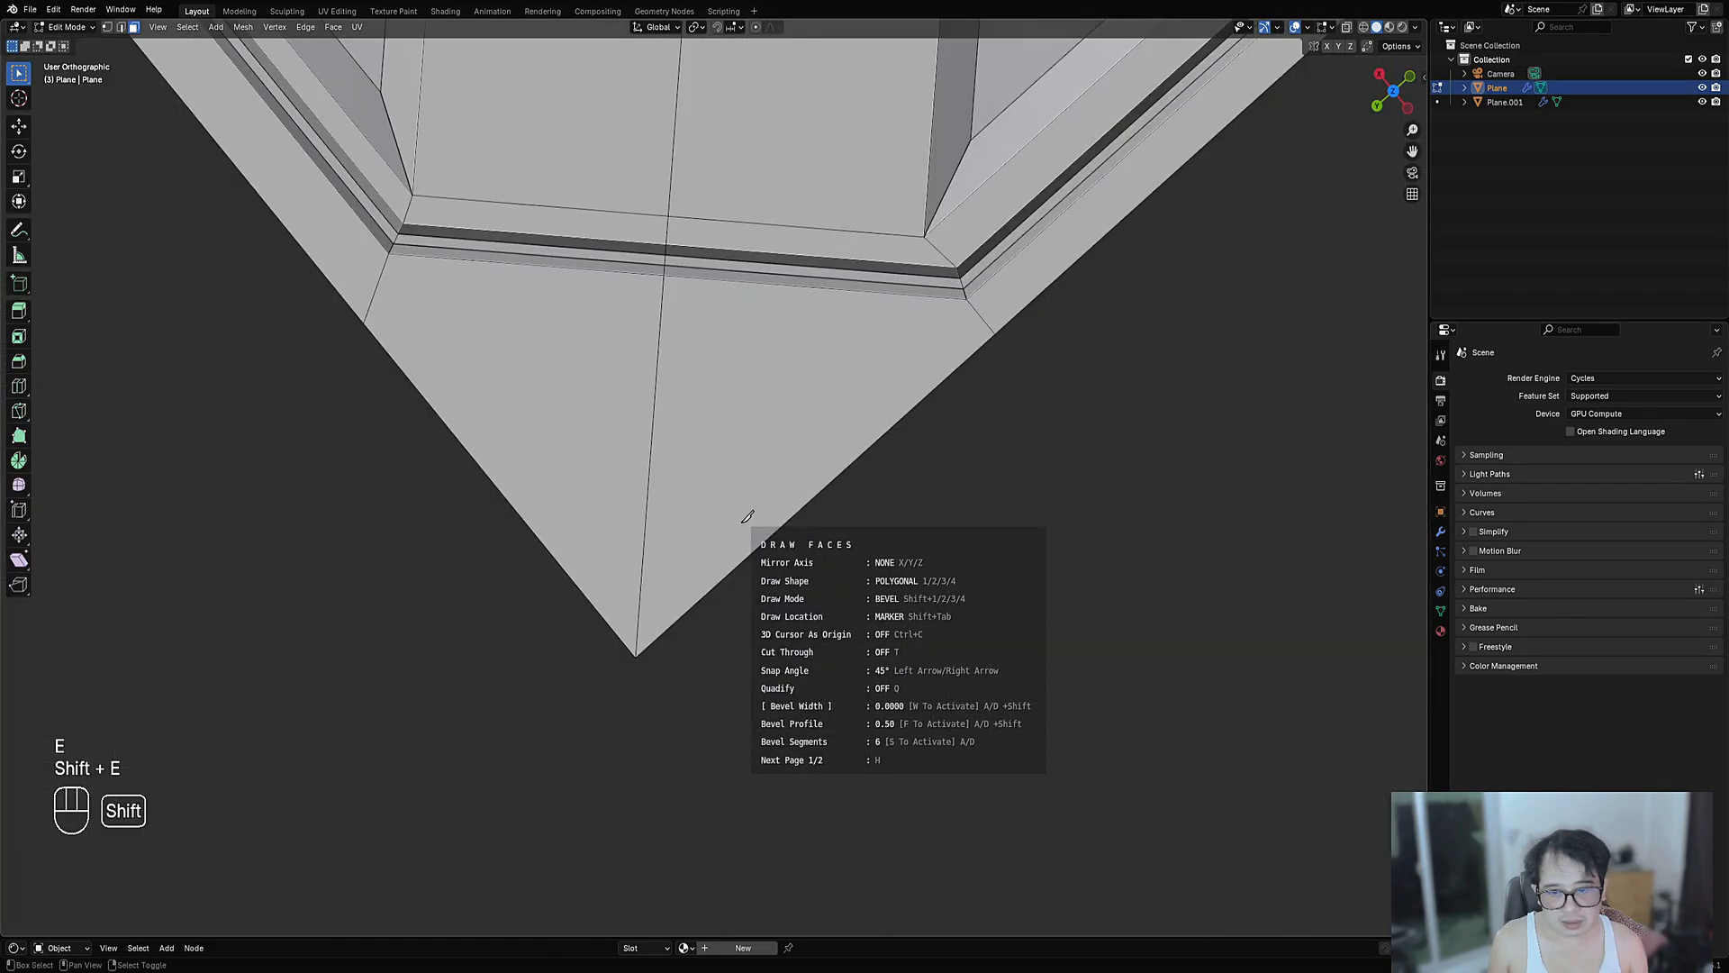
pyautogui.hotkey('shift', 'e')
pyautogui.hotkey('shift', 'e')
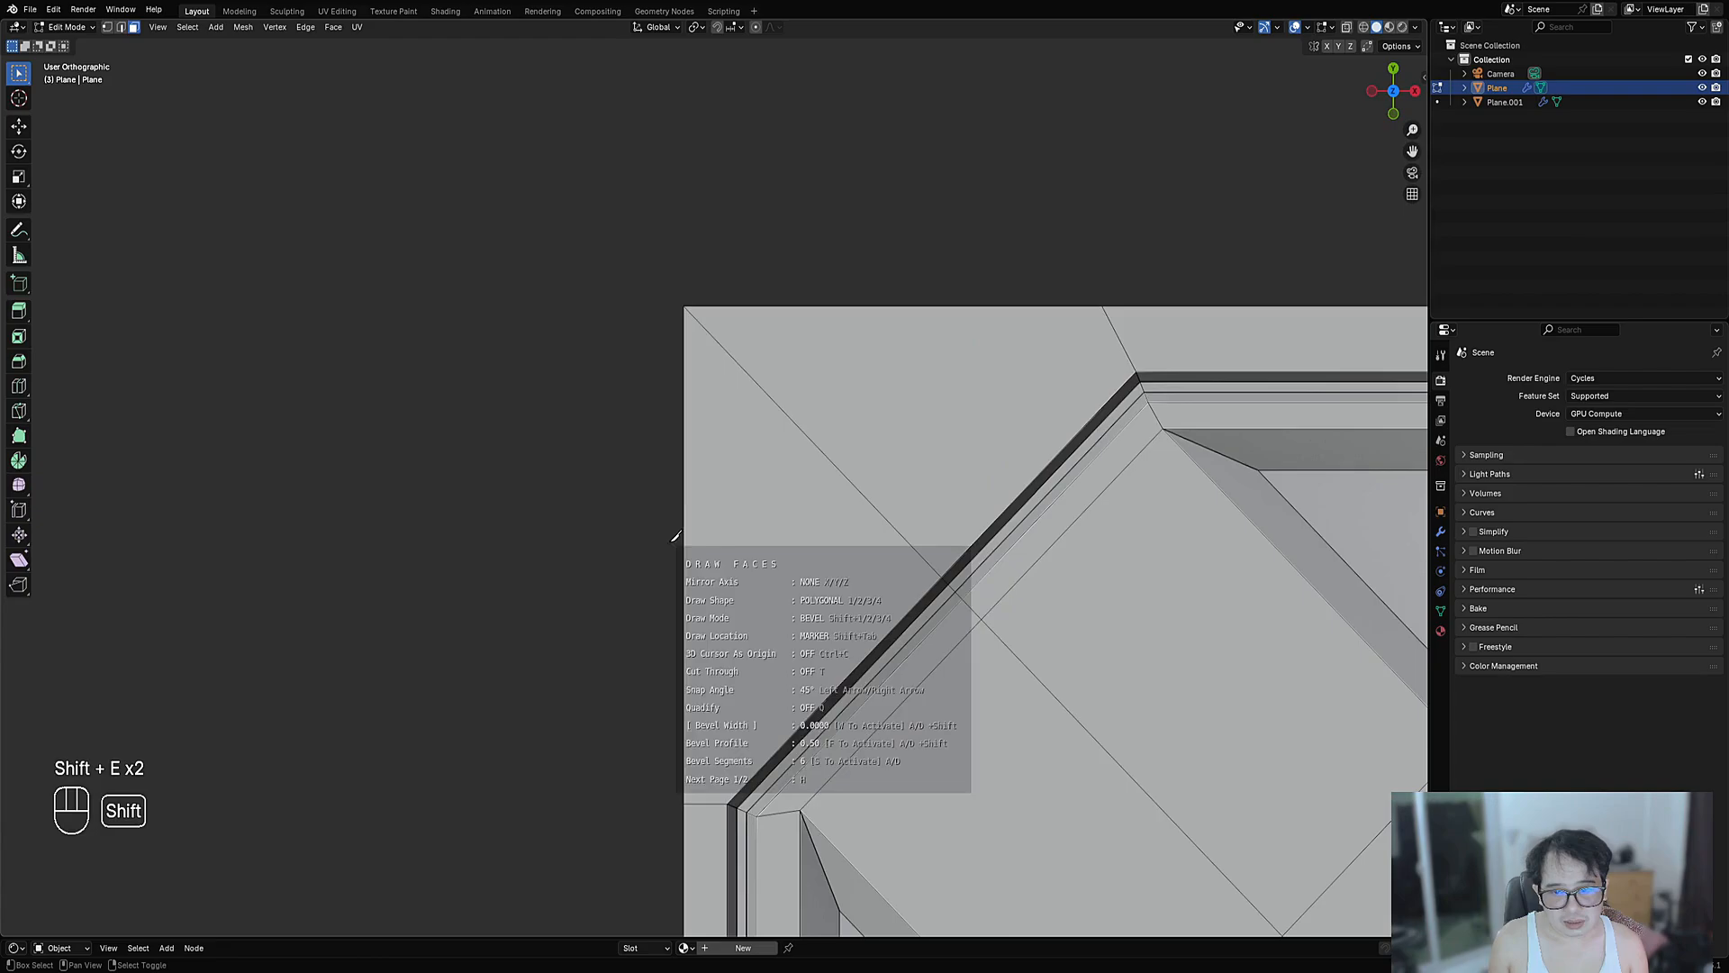
pyautogui.press('e')
pyautogui.press('e')
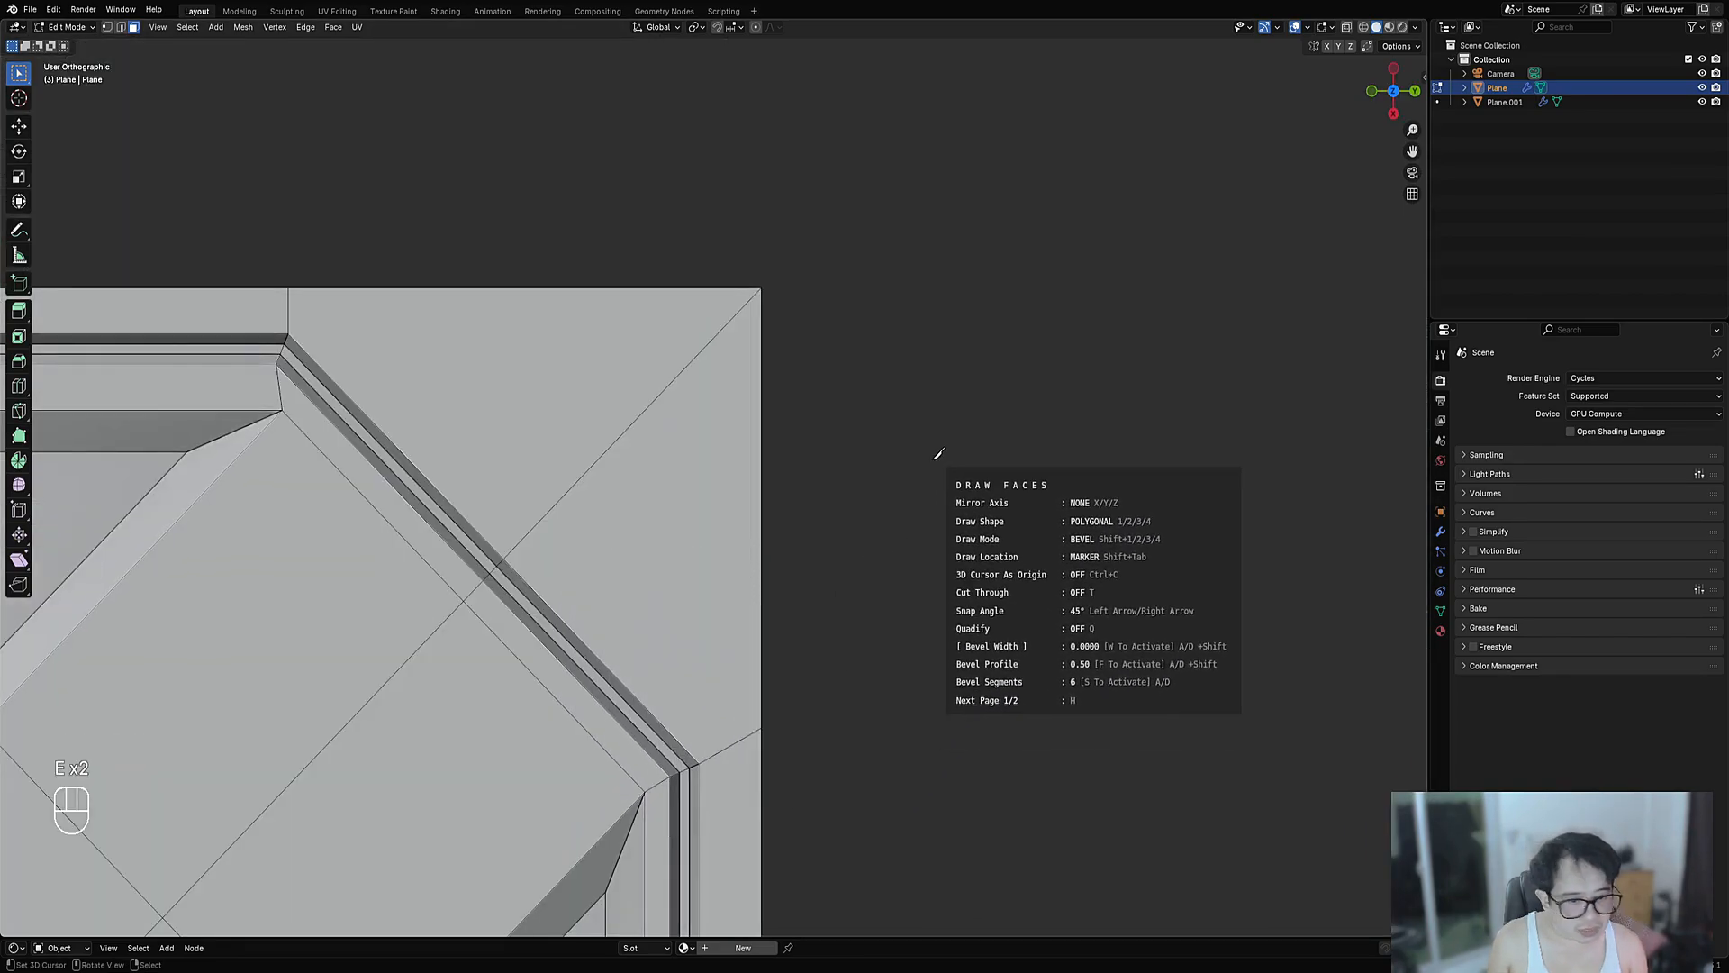
pyautogui.press('h')
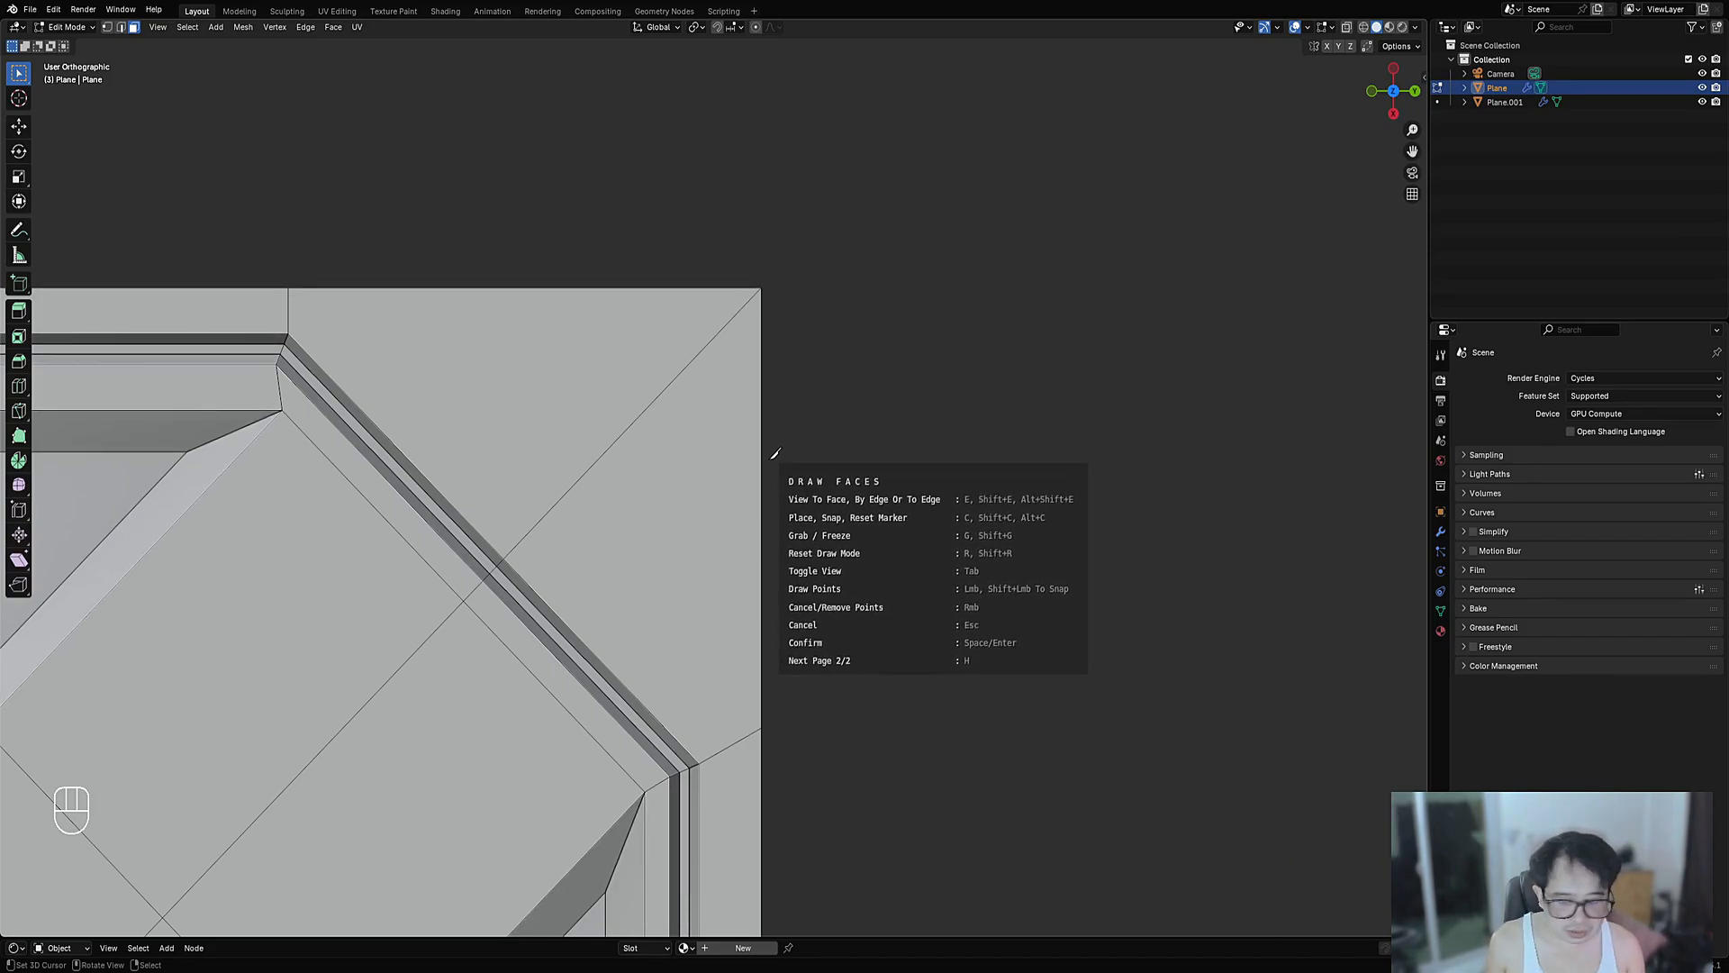
# - Cycle through edge- and face-aligned views to frame the panel's top-left corner
pyautogui.hotkey('shift', 'alt', 'e')
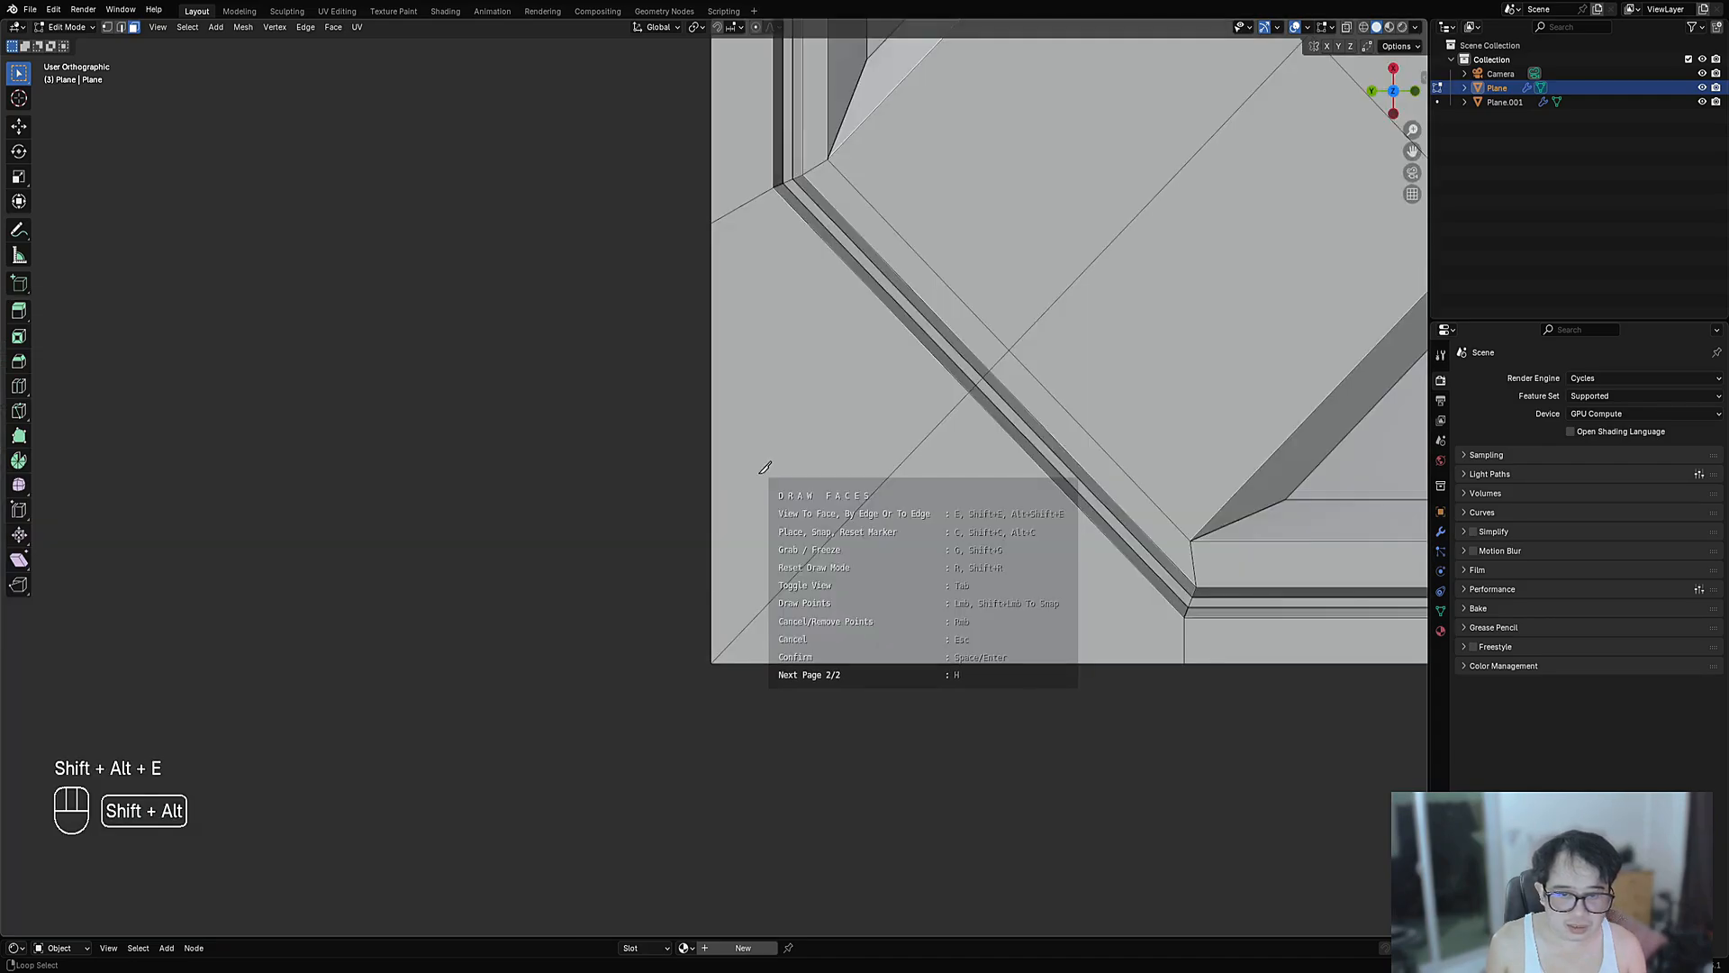
pyautogui.hotkey('shift', 'alt', 'e')
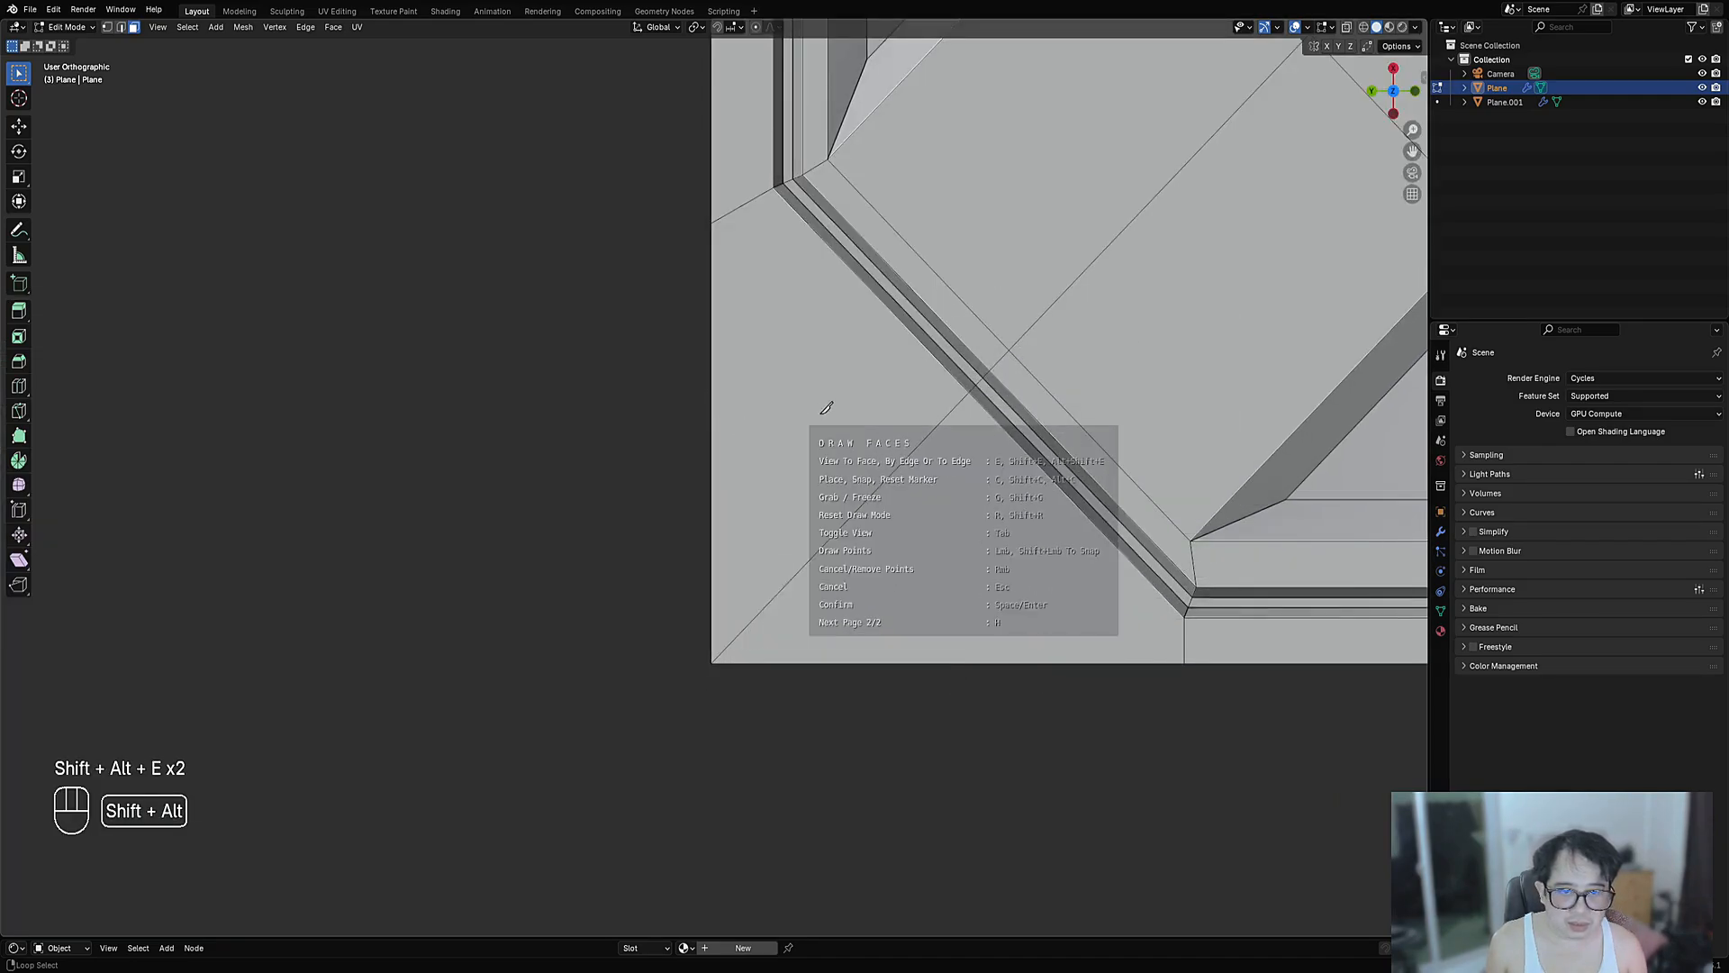
pyautogui.hotkey('shift', 'alt', 'e')
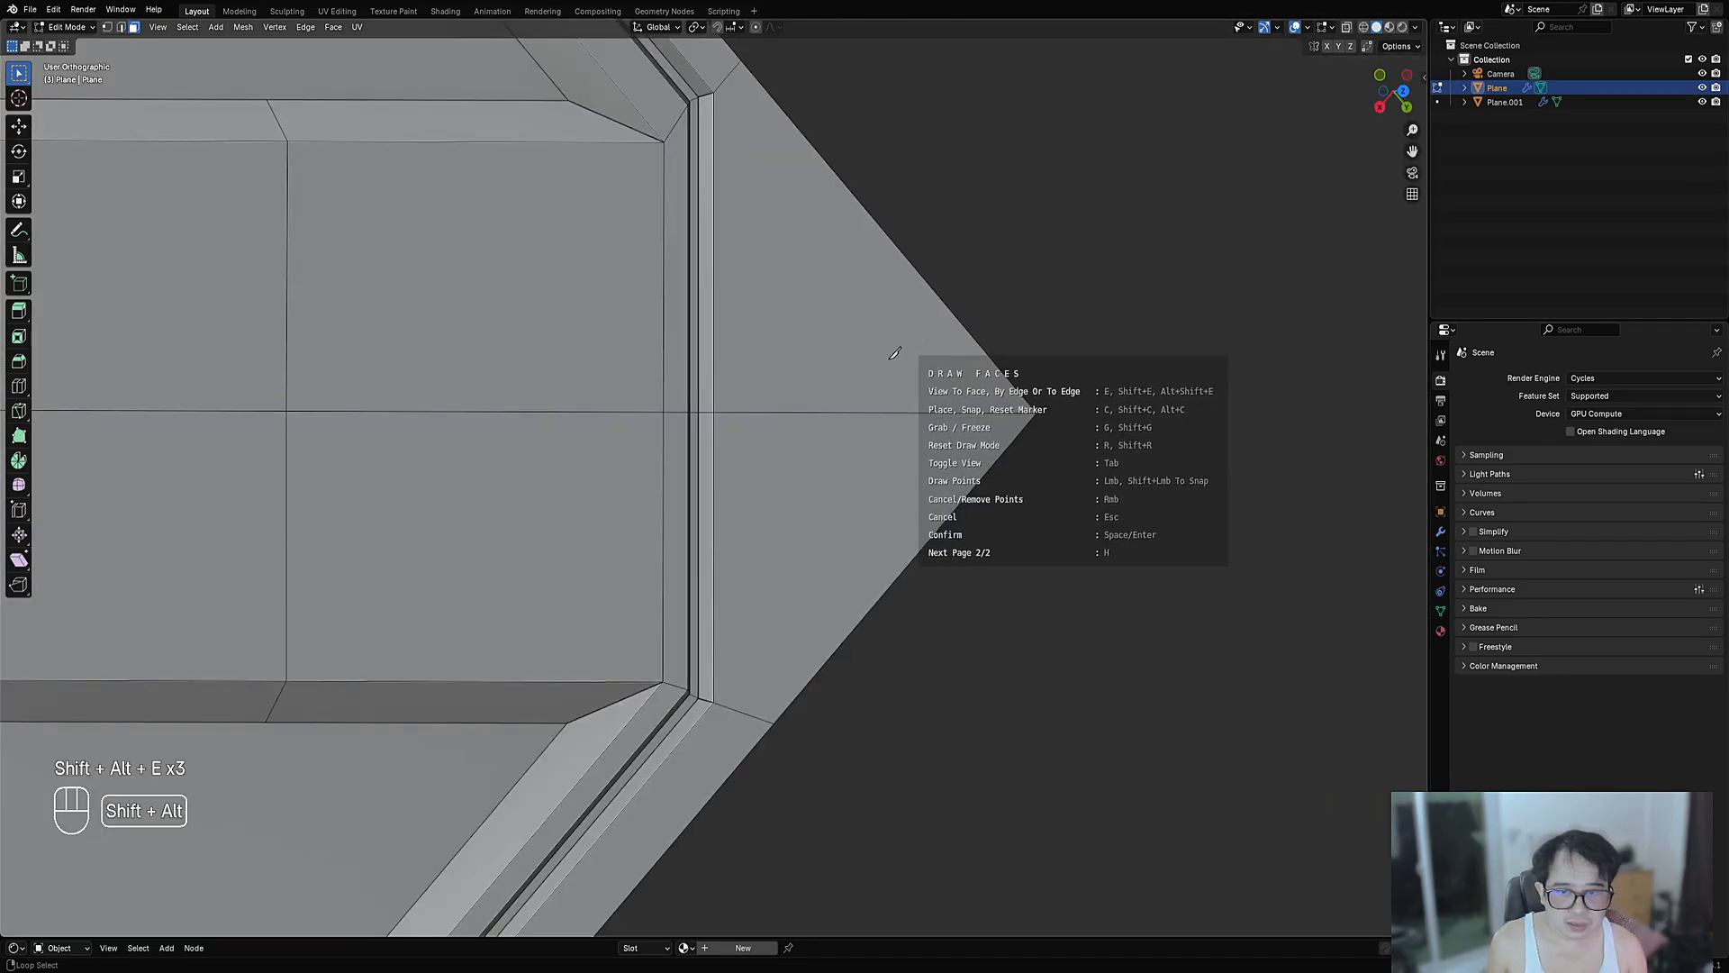
pyautogui.scroll(-3, 756, 396)
pyautogui.scroll(5, 806, 469)
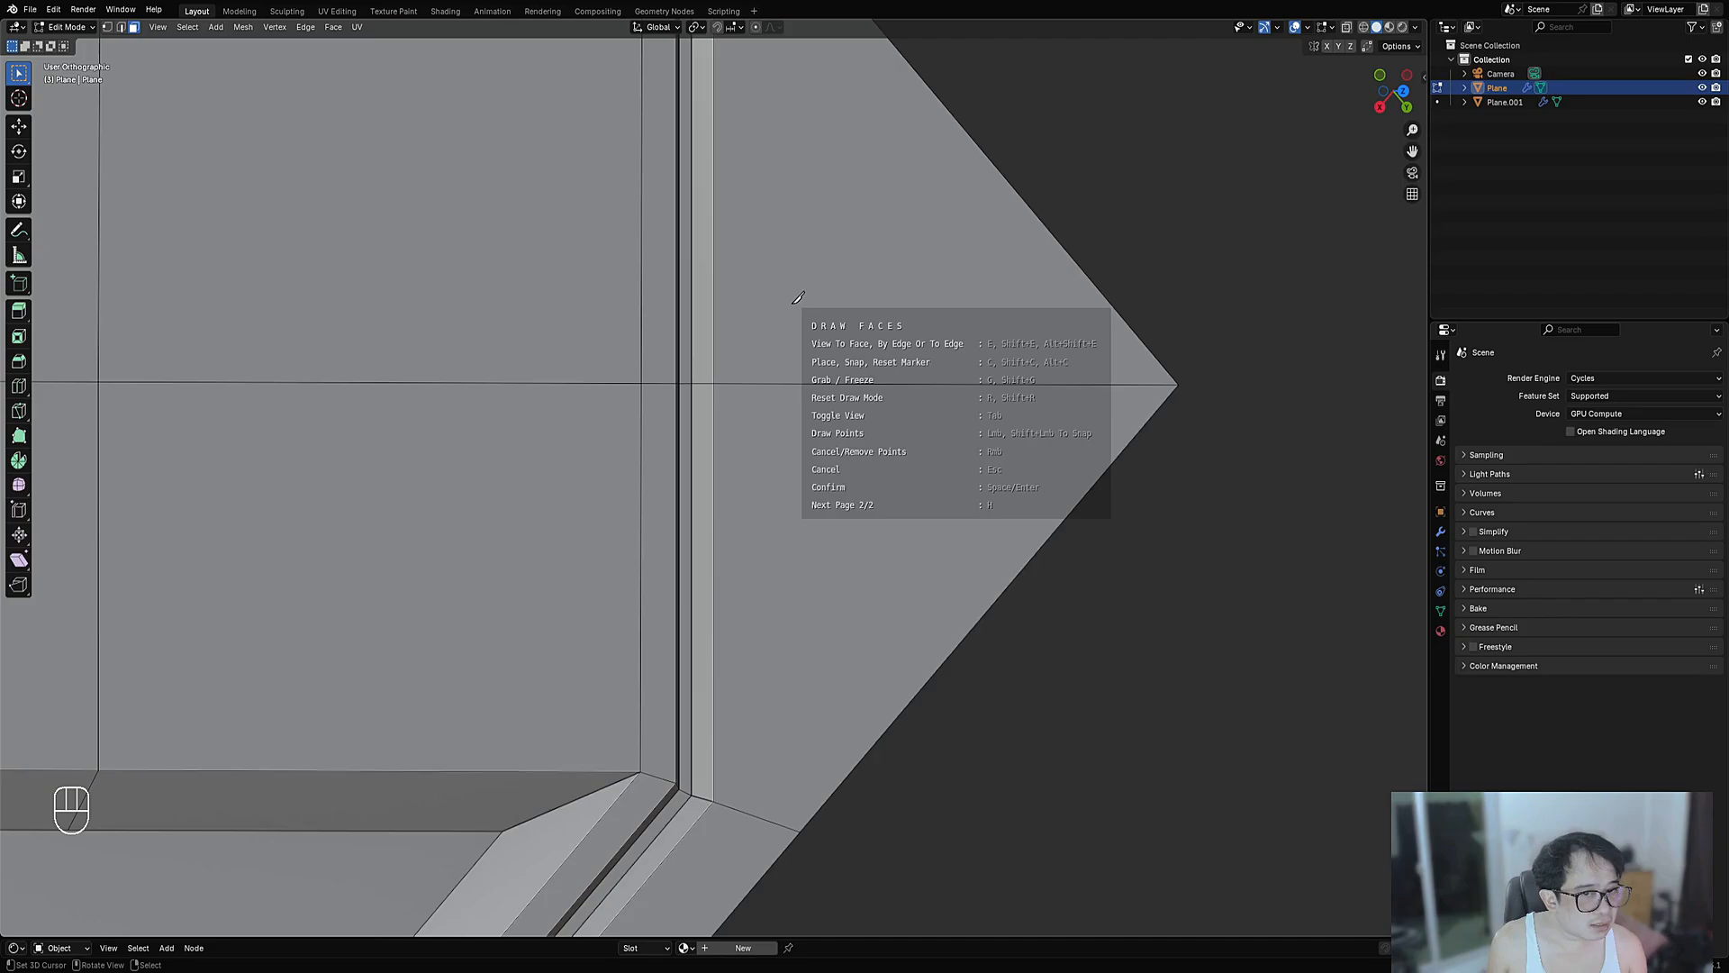
pyautogui.hotkey('shift', 'e')
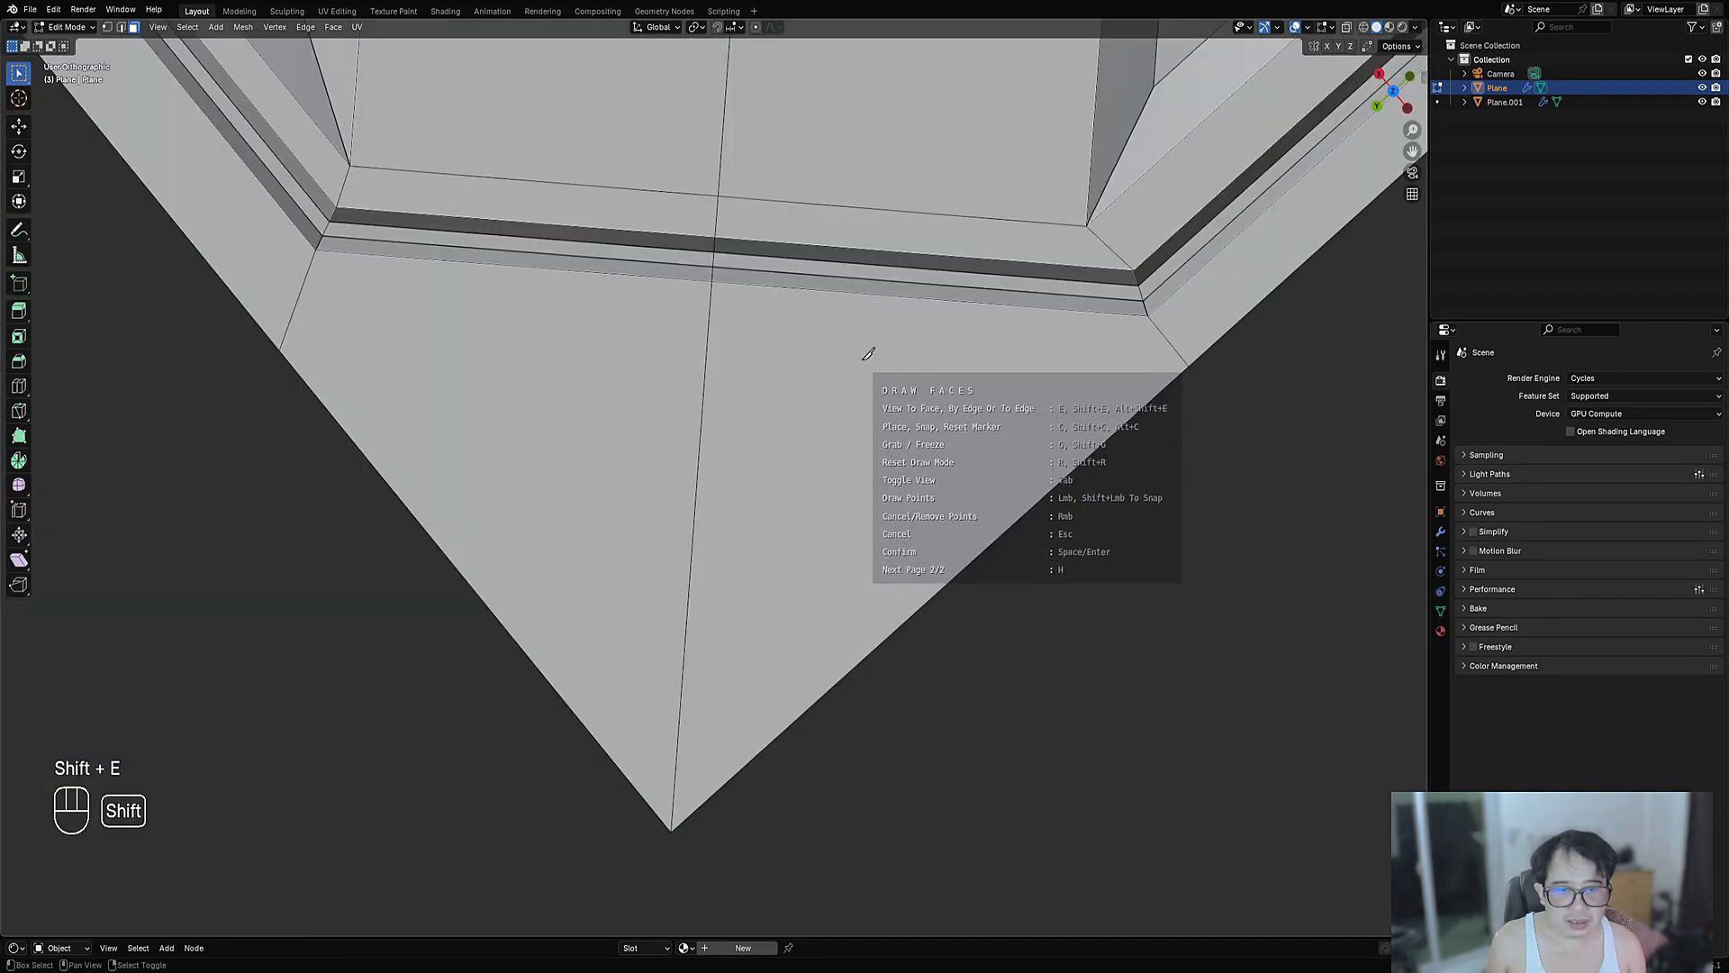
pyautogui.hotkey('shift', 'e')
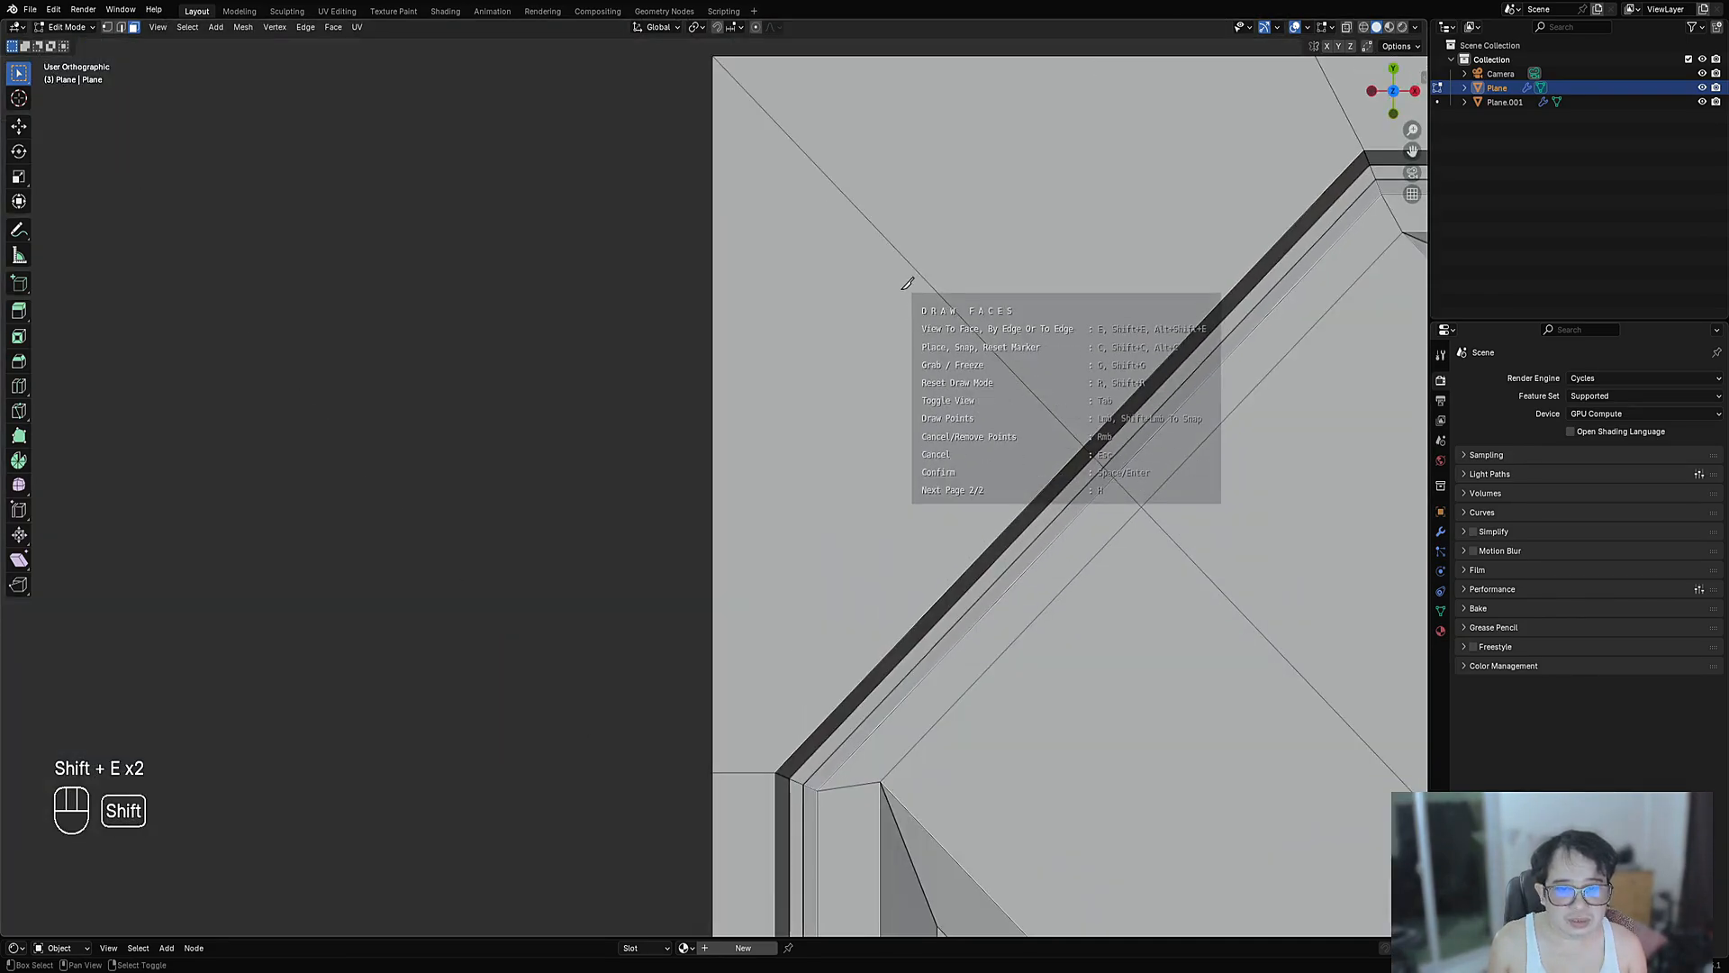
pyautogui.press('e')
pyautogui.press('e')
pyautogui.press('e')
pyautogui.press('e')
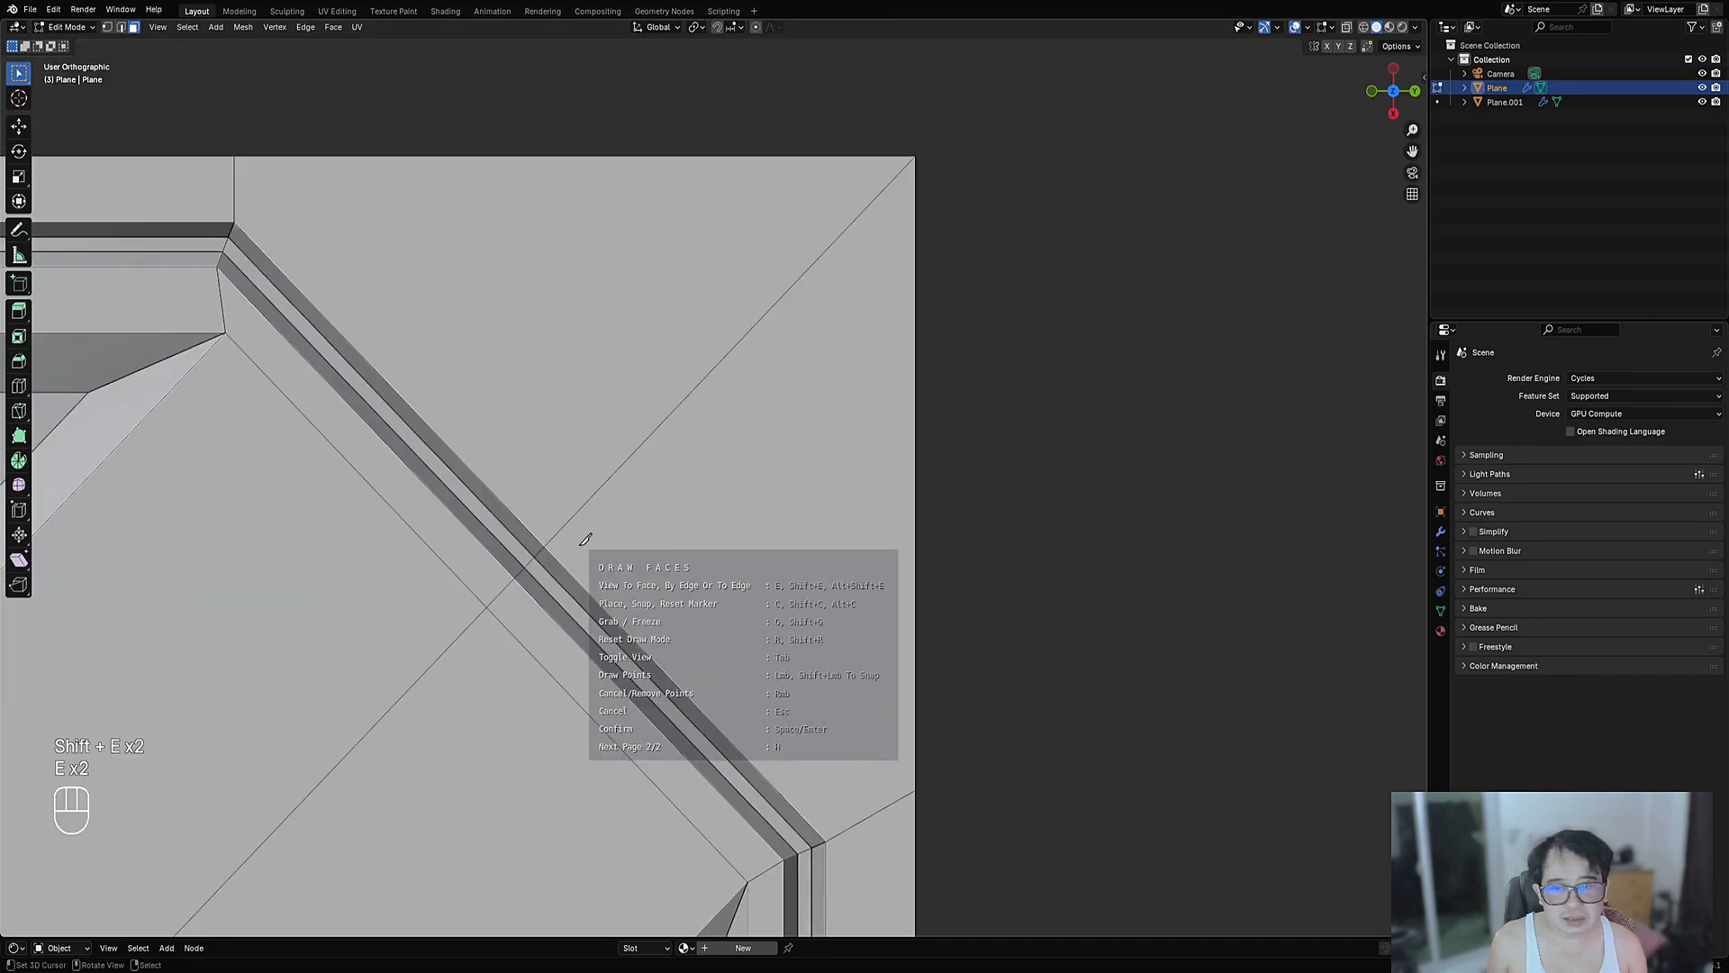
pyautogui.press('e')
pyautogui.press('e')
pyautogui.press('e')
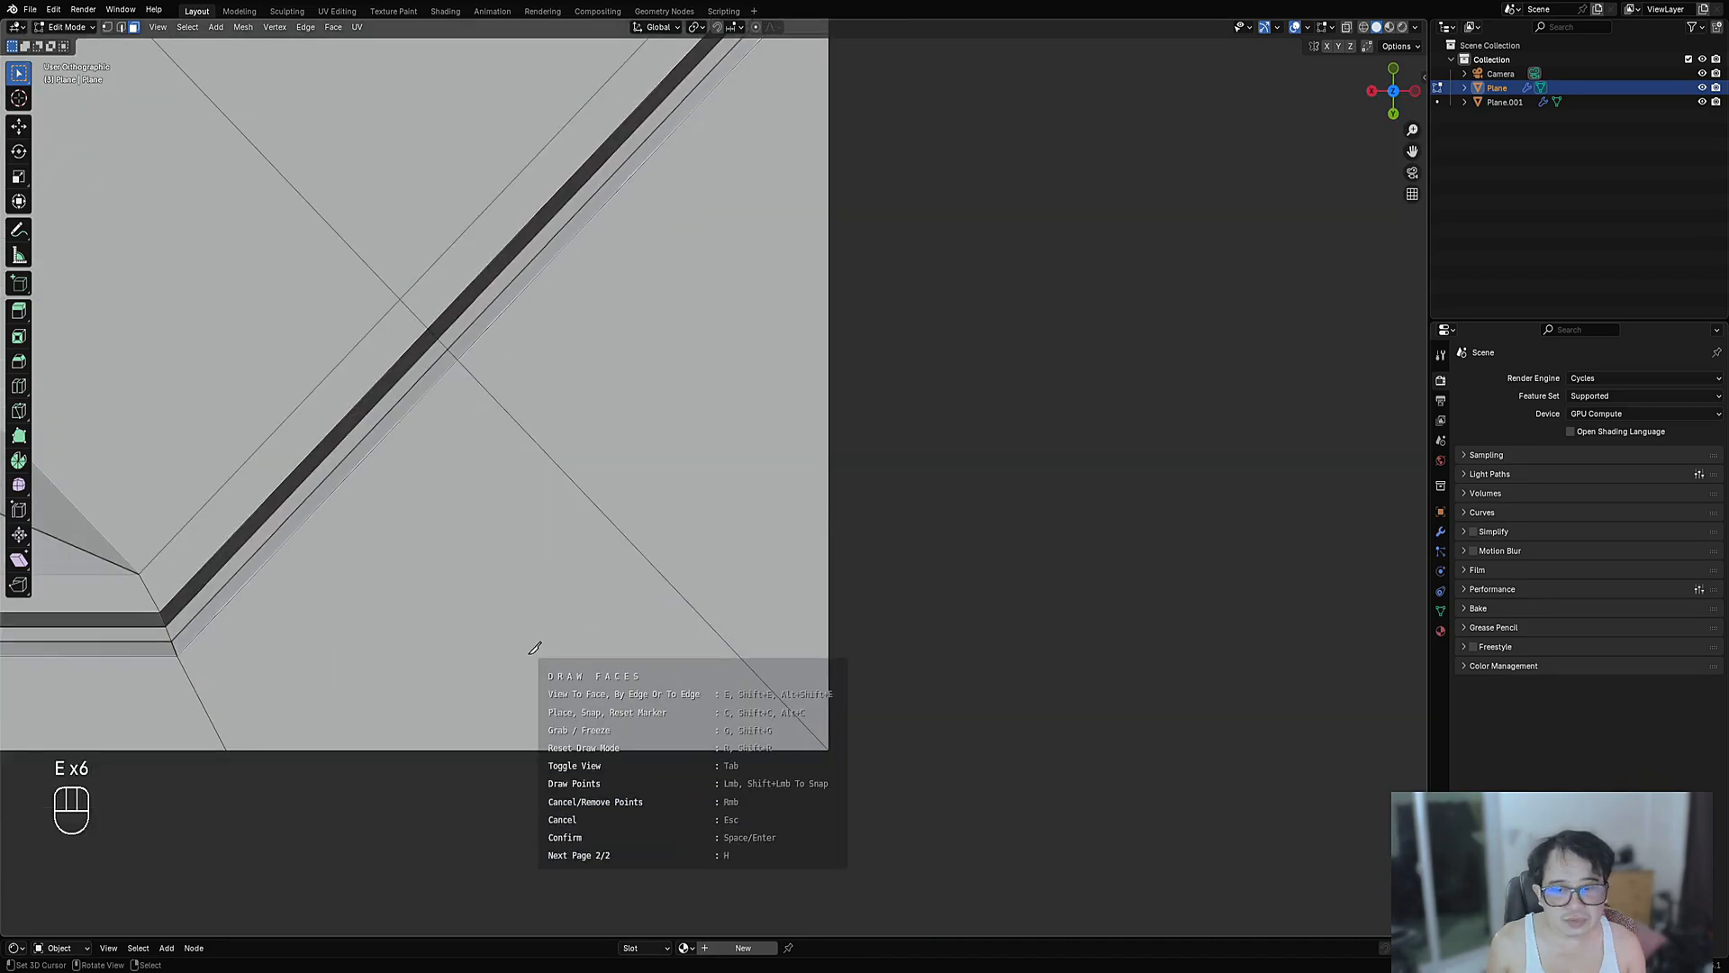
pyautogui.hotkey('shift', 'e')
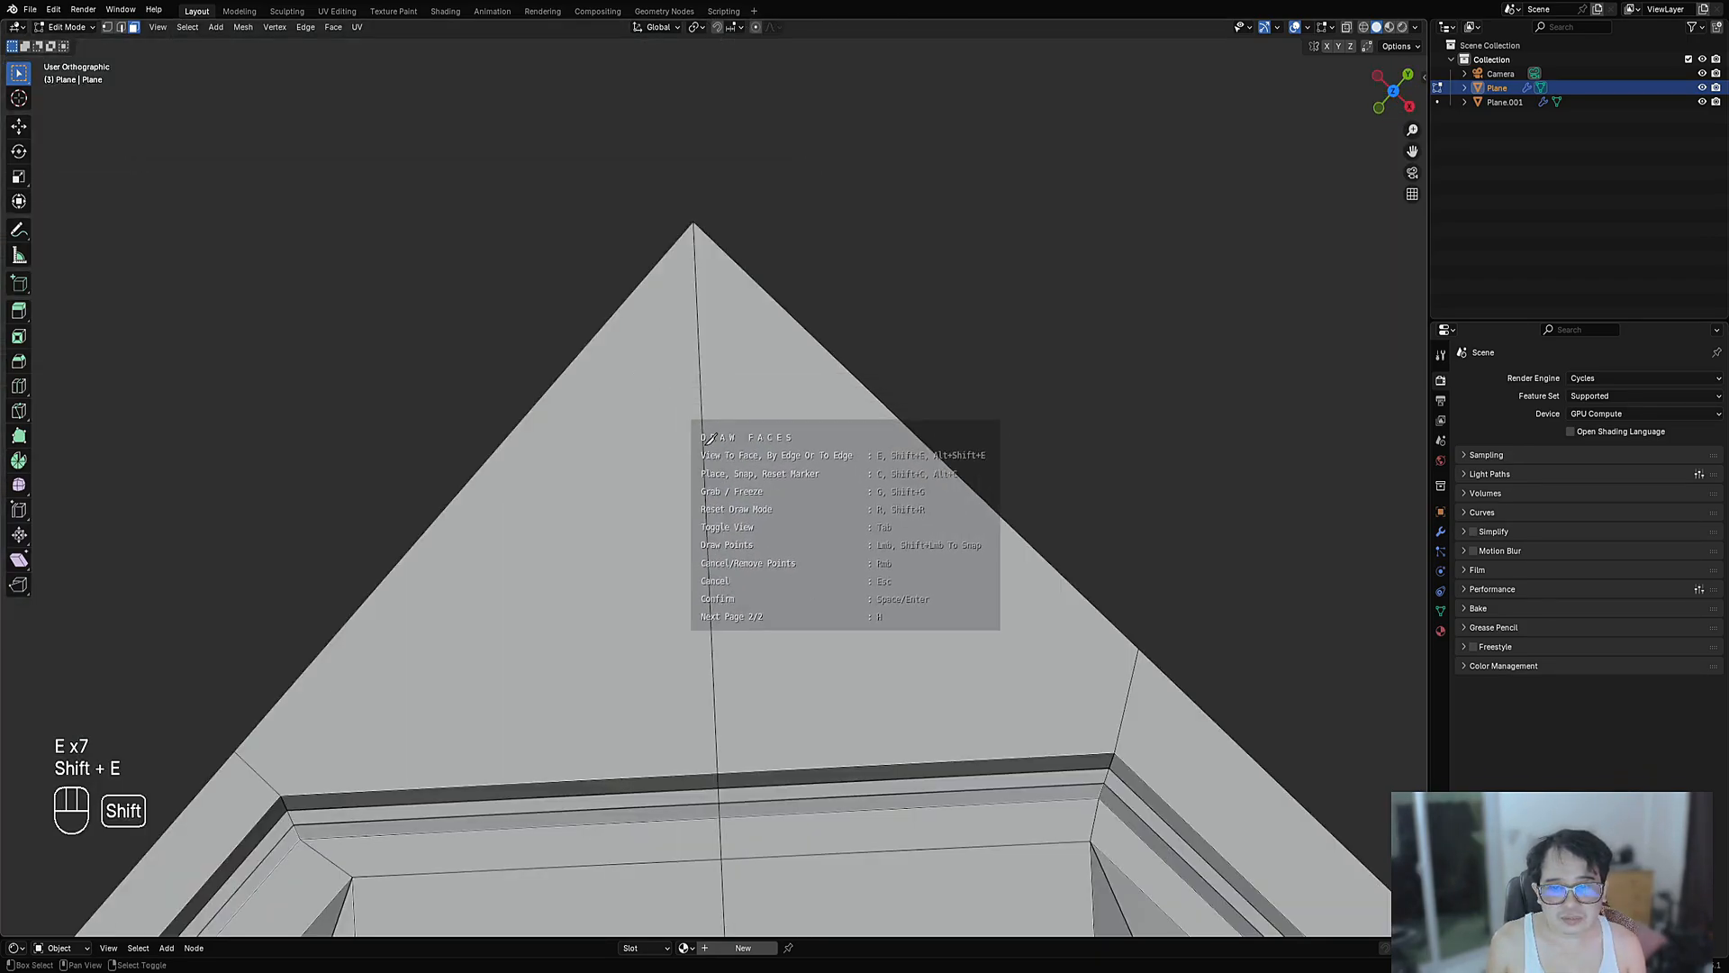
pyautogui.scroll(-5, 773, 532)
pyautogui.keyDown('shift'); pyautogui.moveTo(774, 523); pyautogui.dragTo(783, 449, button='middle'); pyautogui.keyUp('shift')
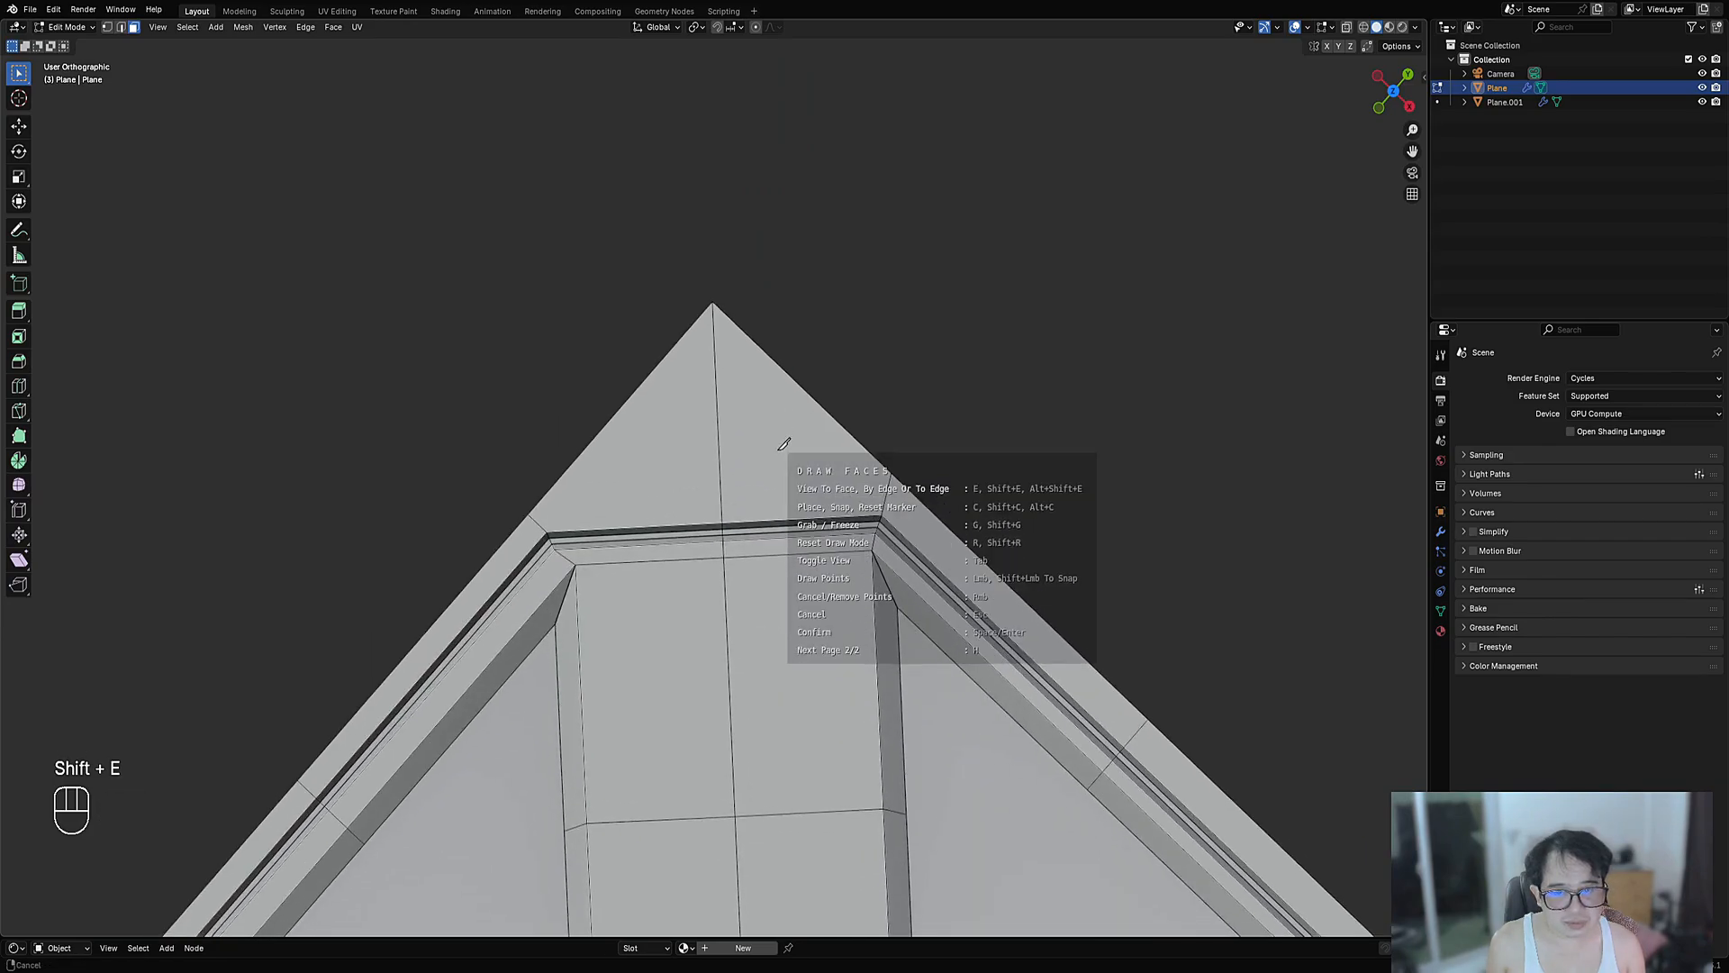
pyautogui.scroll(4, 781, 446)
# - In edge selection, place a first corner-triangle point, then cancel the triangle
pyautogui.press('2')
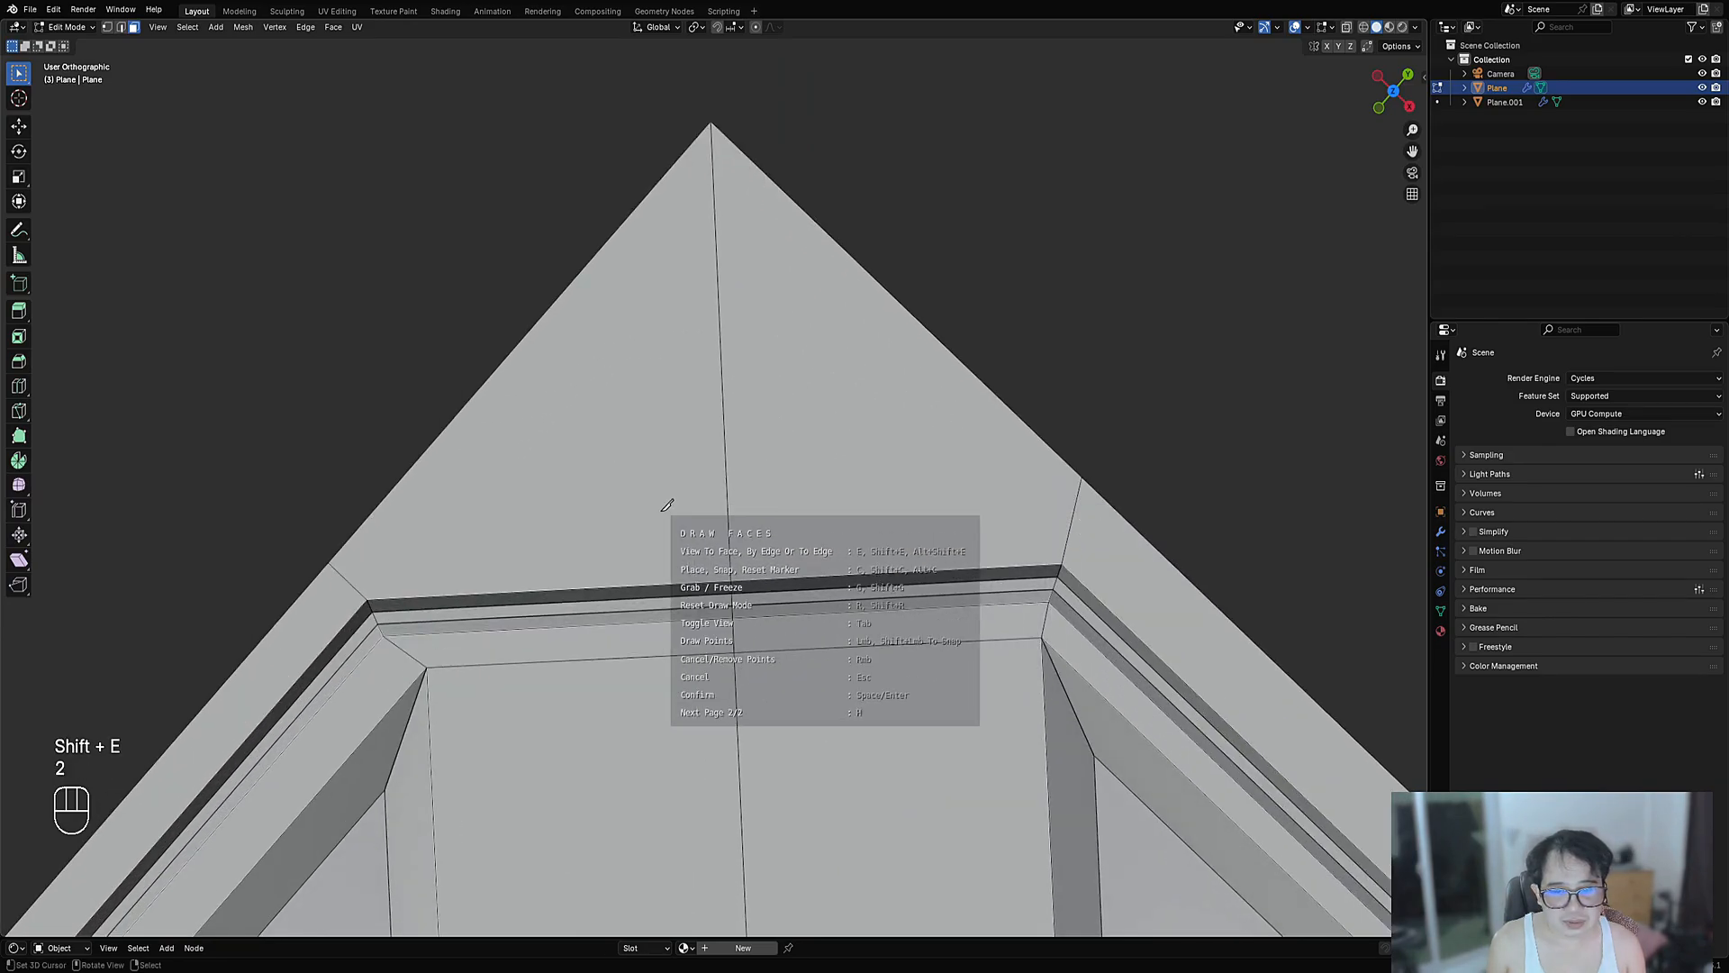
pyautogui.keyDown('shift'); pyautogui.click(720, 276); pyautogui.keyUp('shift')
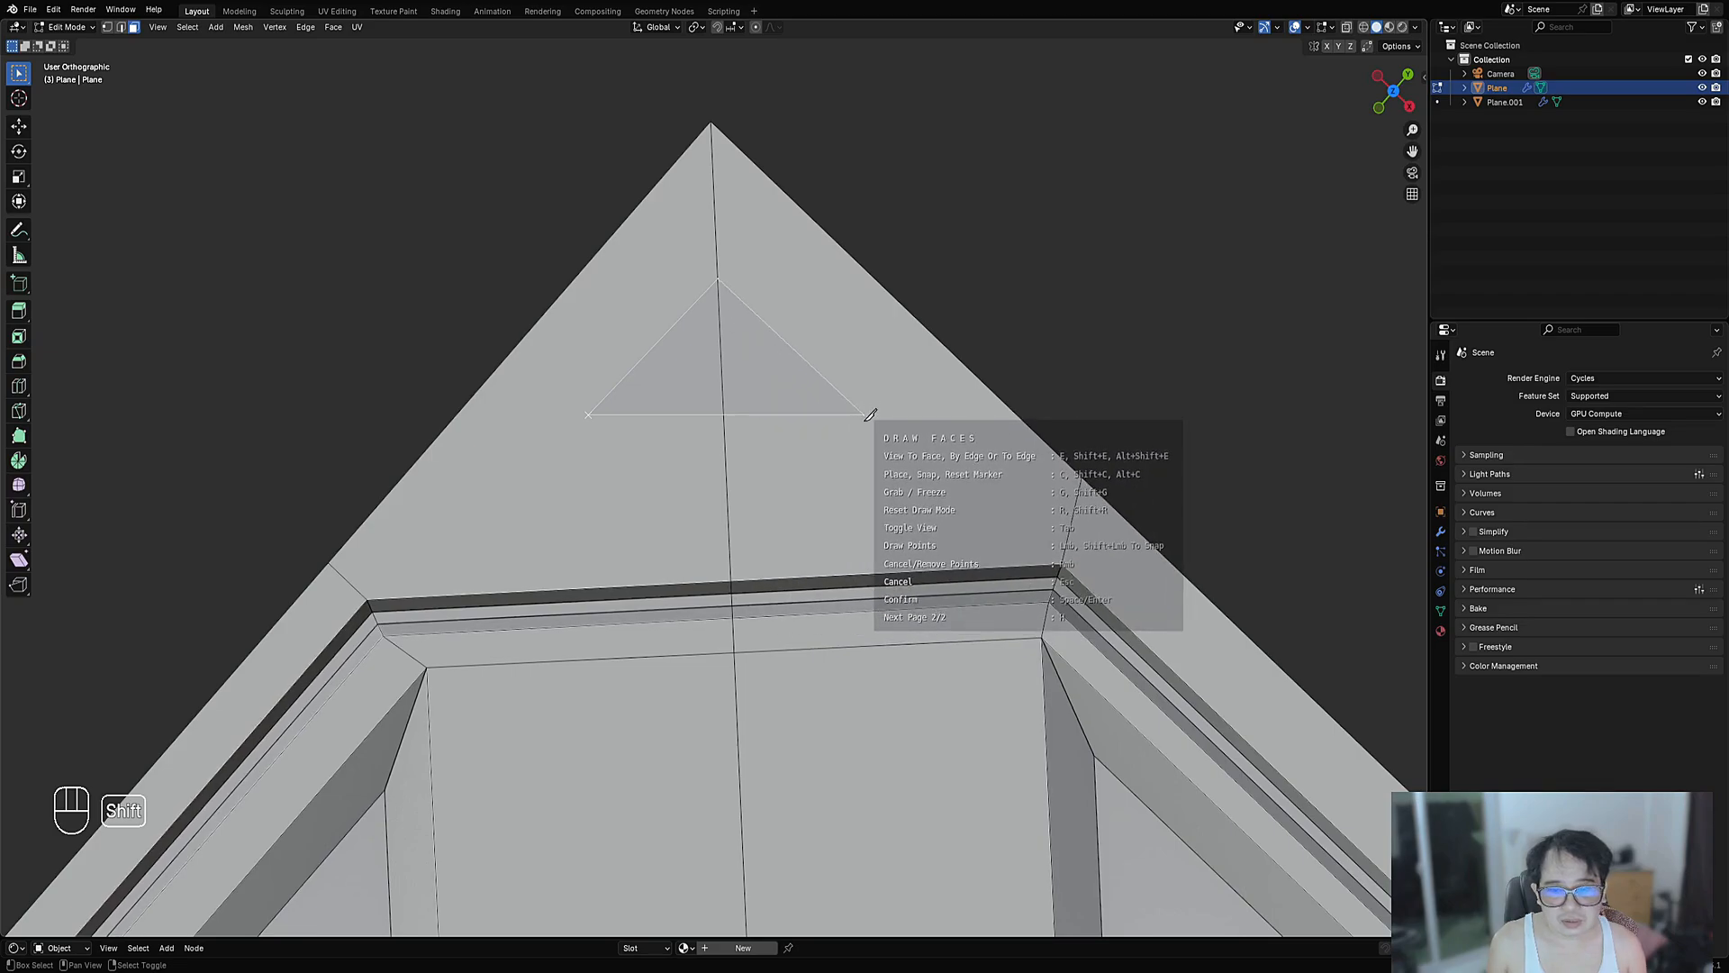
pyautogui.rightClick(818, 527)
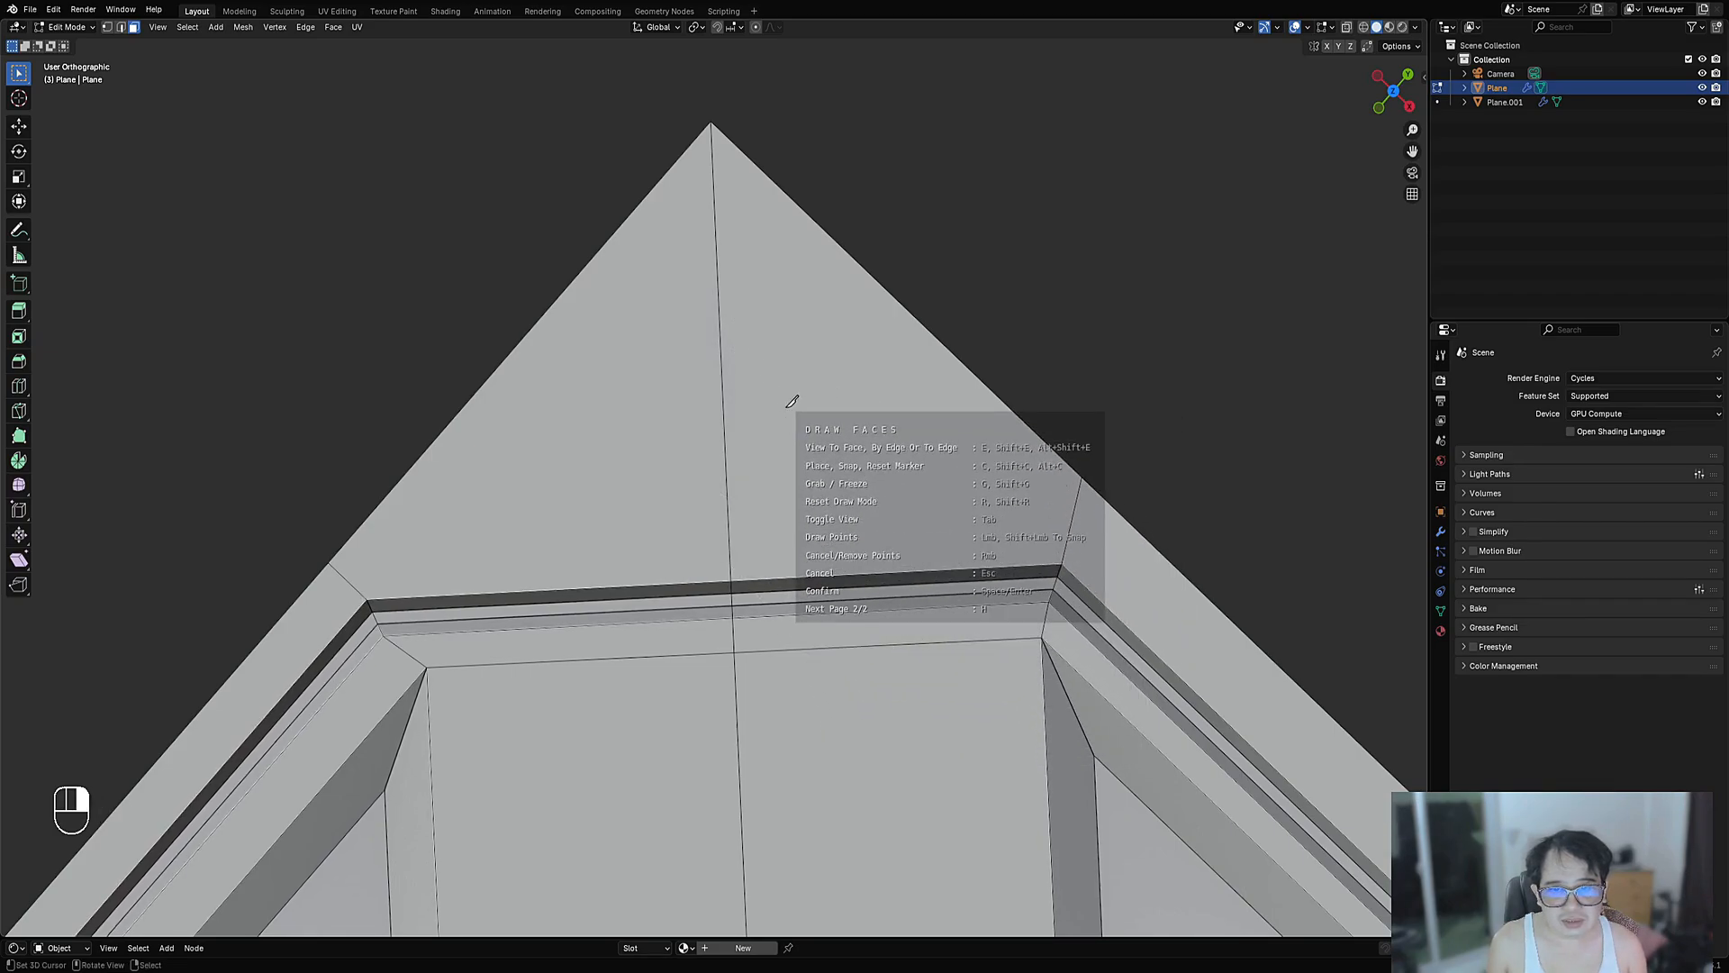
pyautogui.scroll(-4, 792, 400)
pyautogui.scroll(3, 783, 423)
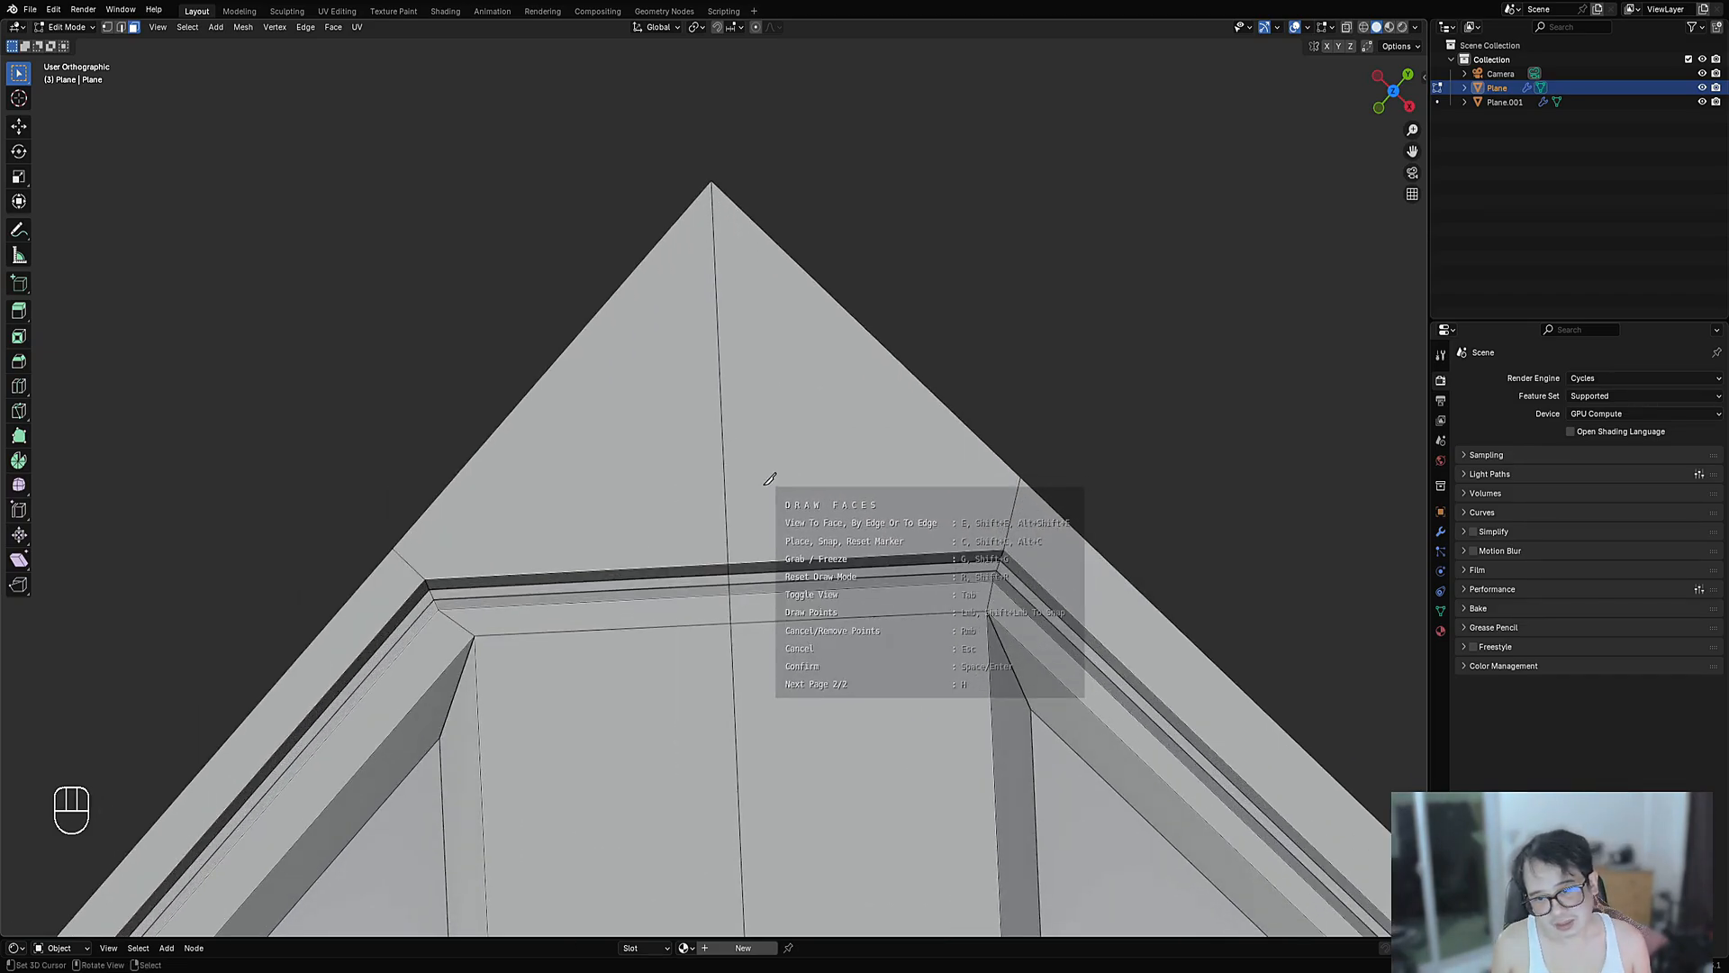
# - Begin a new line across the corner, then abandon it and return to Object Mode
pyautogui.keyDown('shift'); pyautogui.click(677, 529); pyautogui.keyUp('shift')
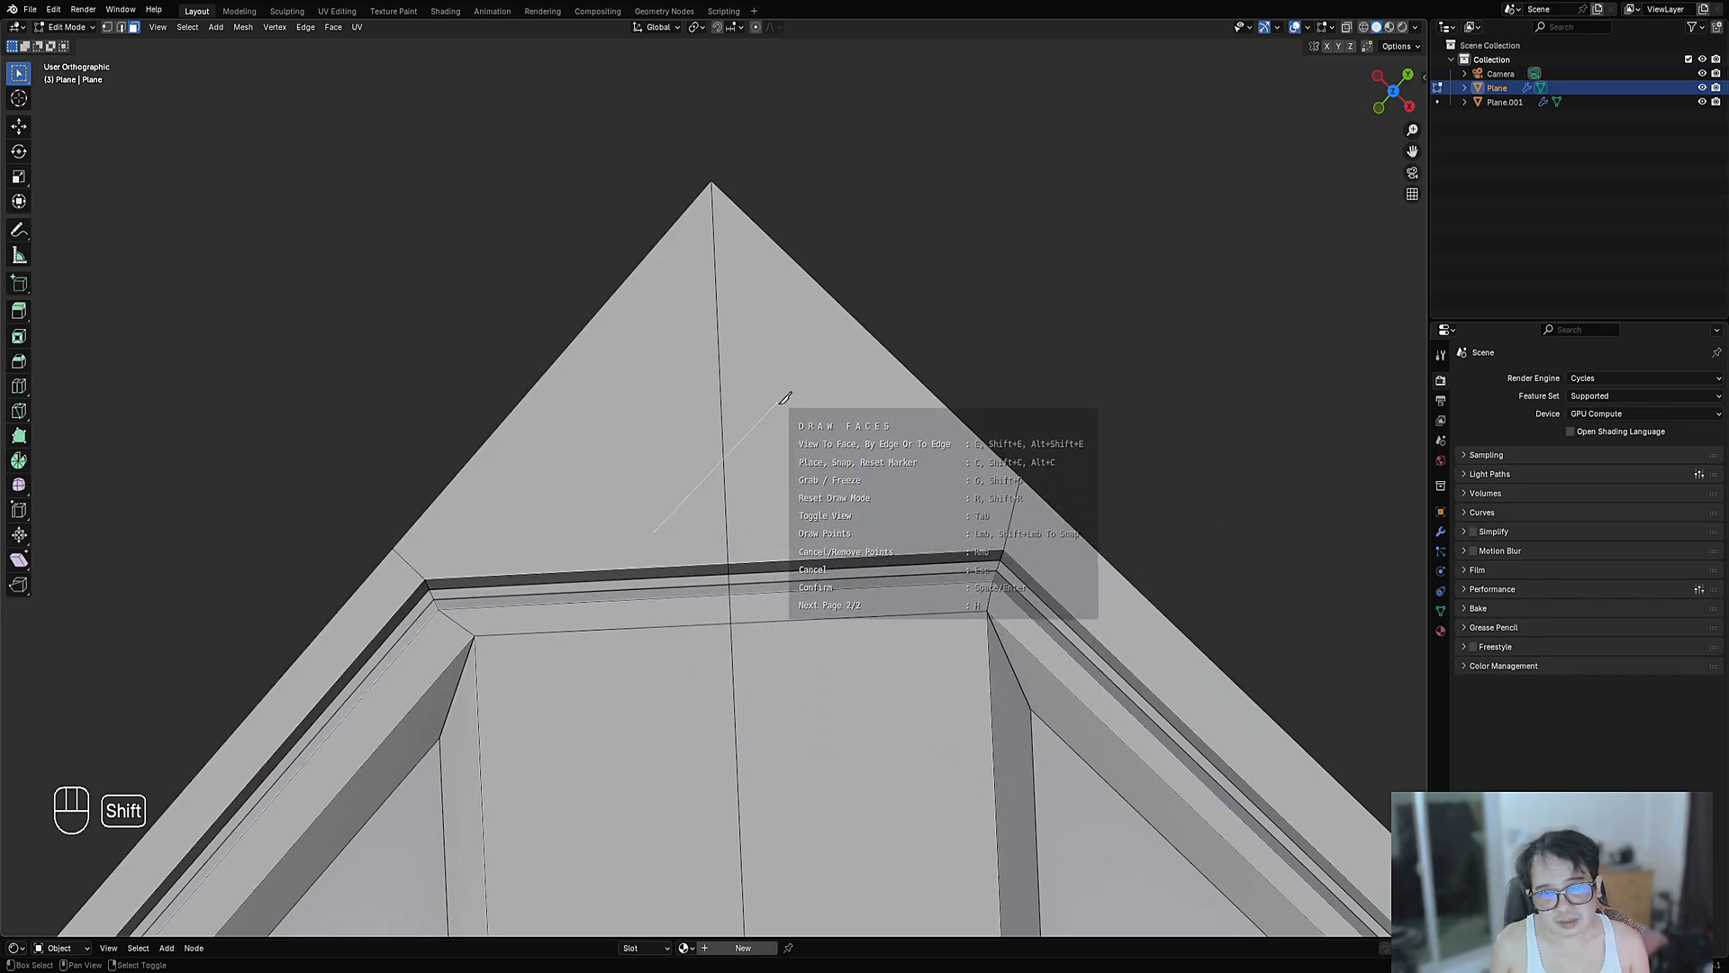
pyautogui.hotkey('shift', 'e')
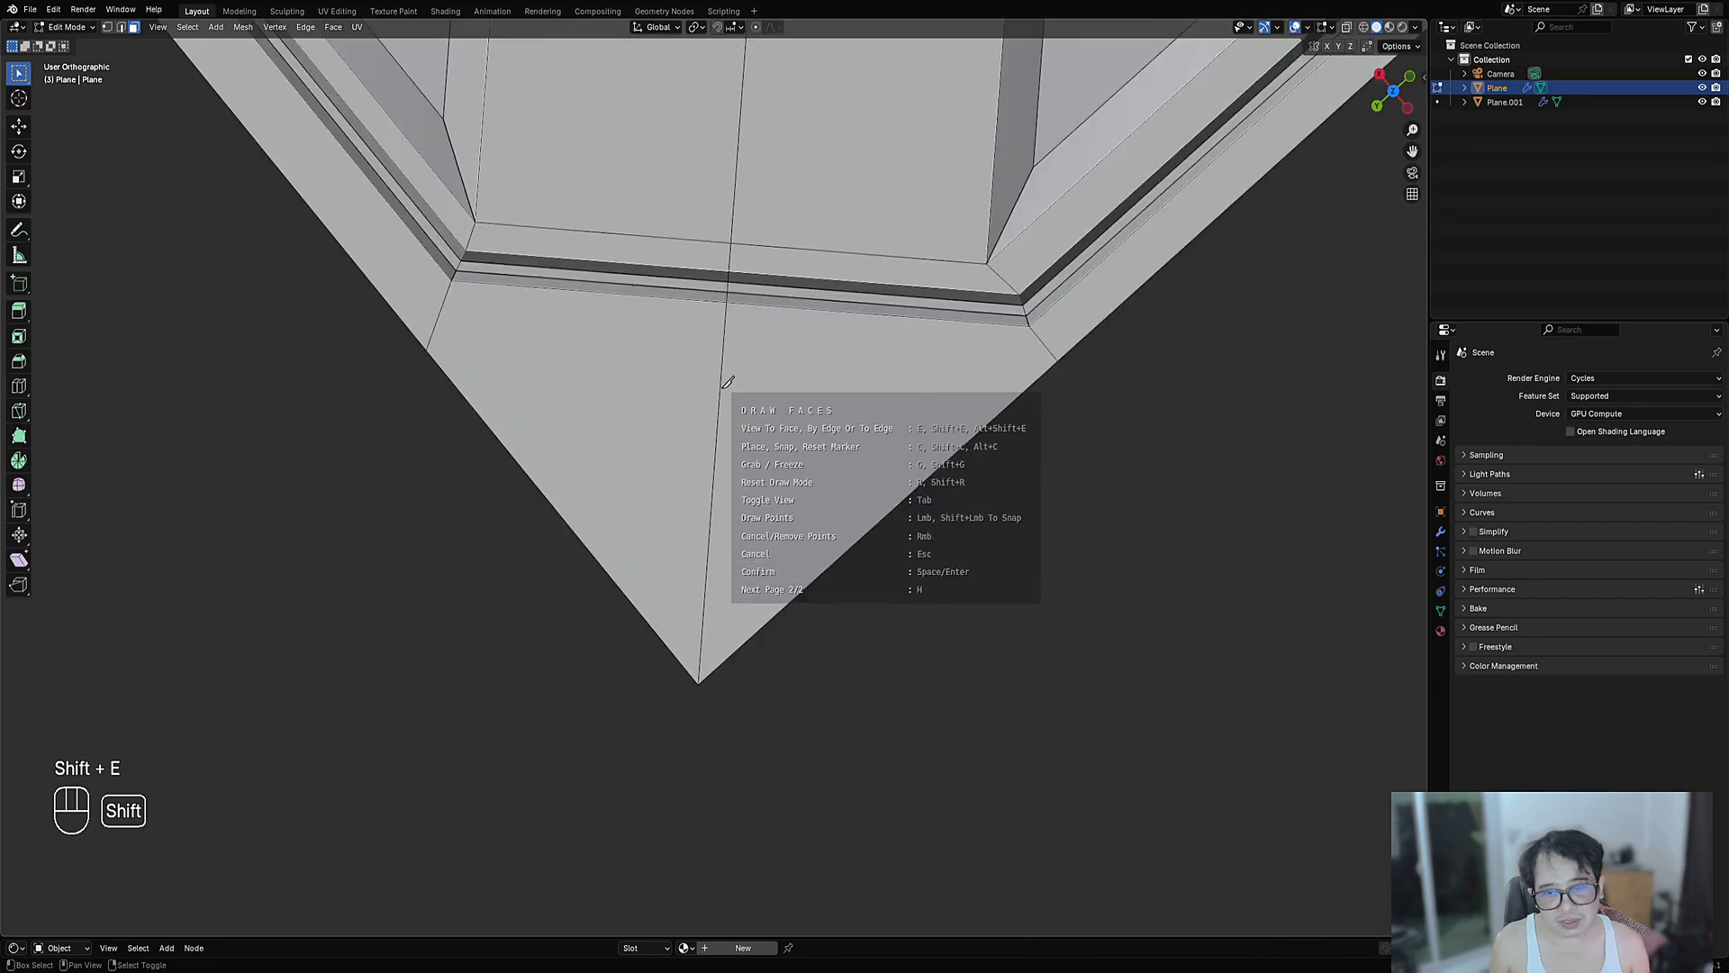
pyautogui.moveTo(793, 468)
pyautogui.mouseDown(button='middle')
pyautogui.moveTo(826, 448)
pyautogui.moveTo(773, 469)
pyautogui.moveTo(532, 467)
pyautogui.moveTo(935, 513)
pyautogui.mouseUp(button='middle')
pyautogui.scroll(-3, 672, 488)
pyautogui.press('Tab')
pyautogui.scroll(8, 748, 494)
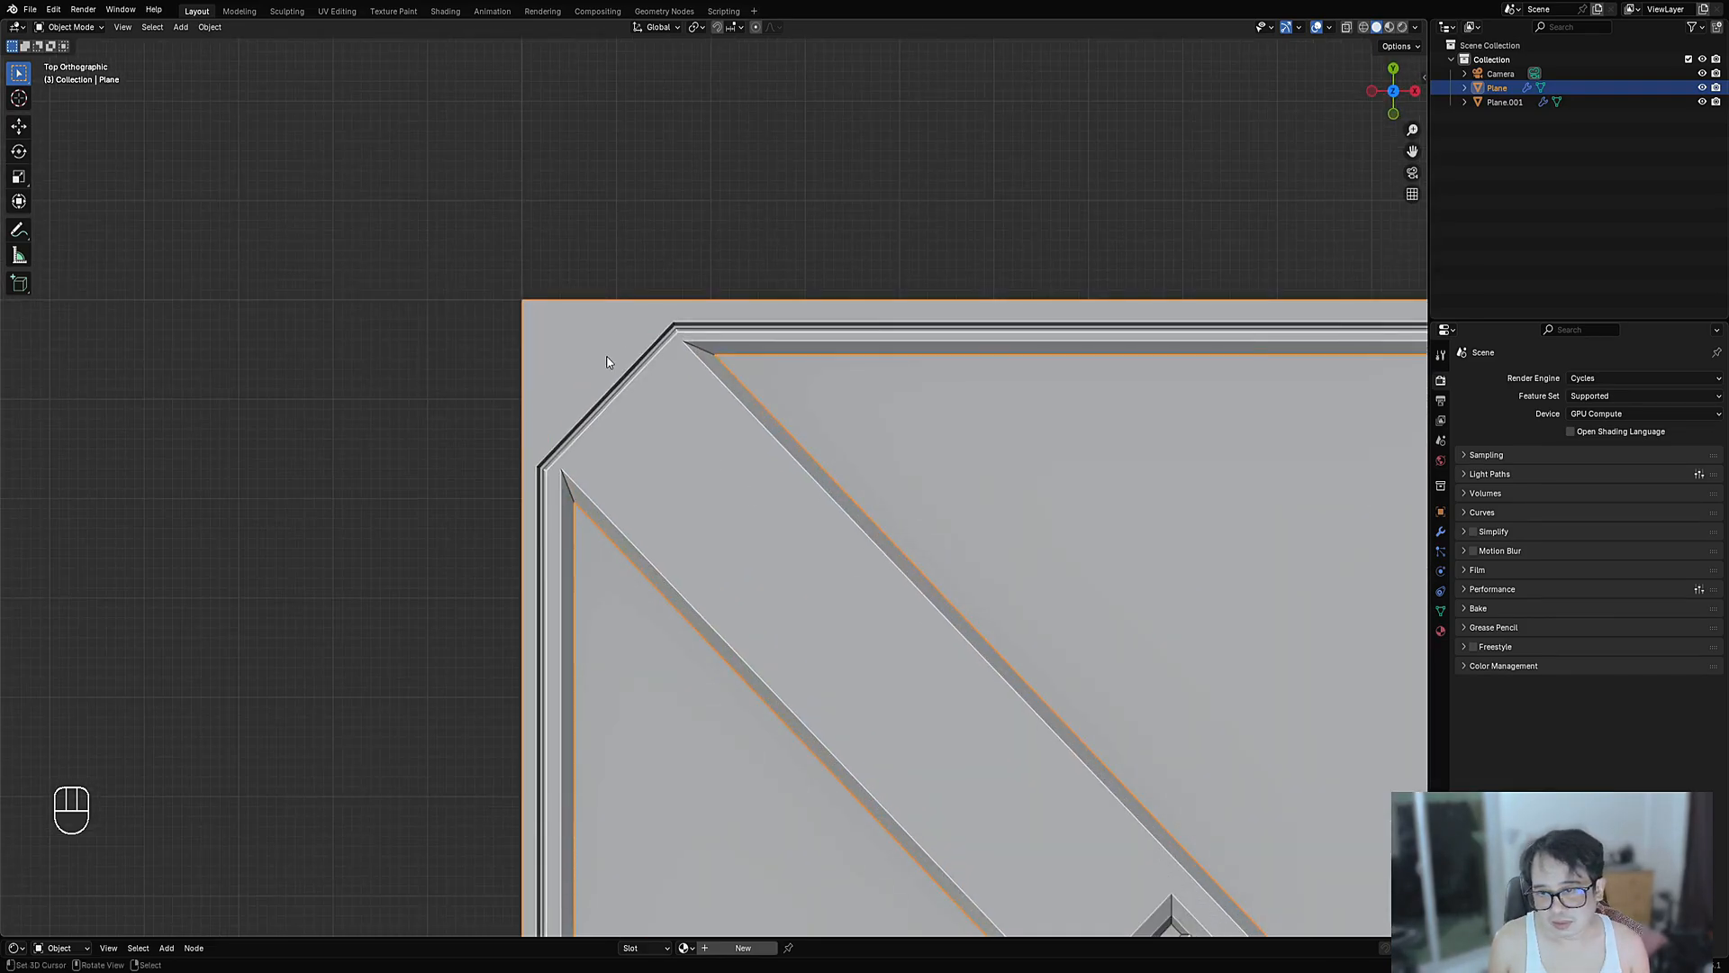
# - Add a cube Intersect Object cutter and enlarge its size
pyautogui.press('Tab')
pyautogui.scroll(3, 759, 488)
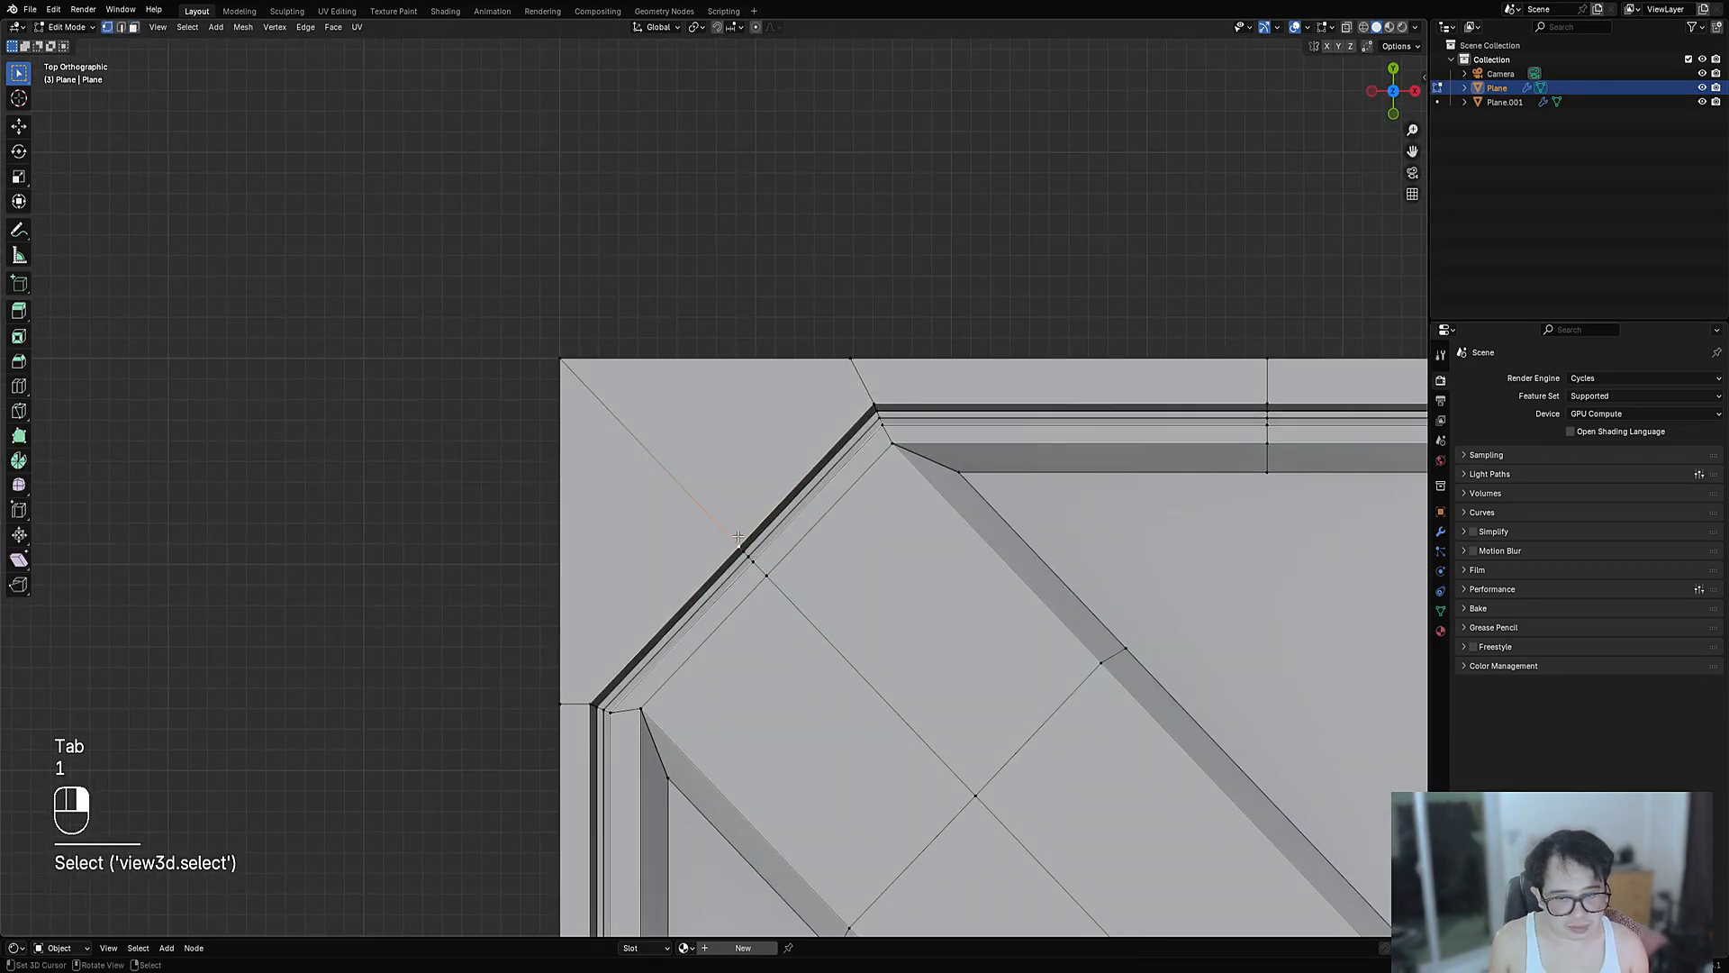
pyautogui.keyDown('shift'); pyautogui.scroll(-2, 739, 537); pyautogui.keyUp('shift')
pyautogui.scroll(2, 760, 434)
pyautogui.hotkey('ctrl', 'shift', 'x')
pyautogui.click(744, 440)
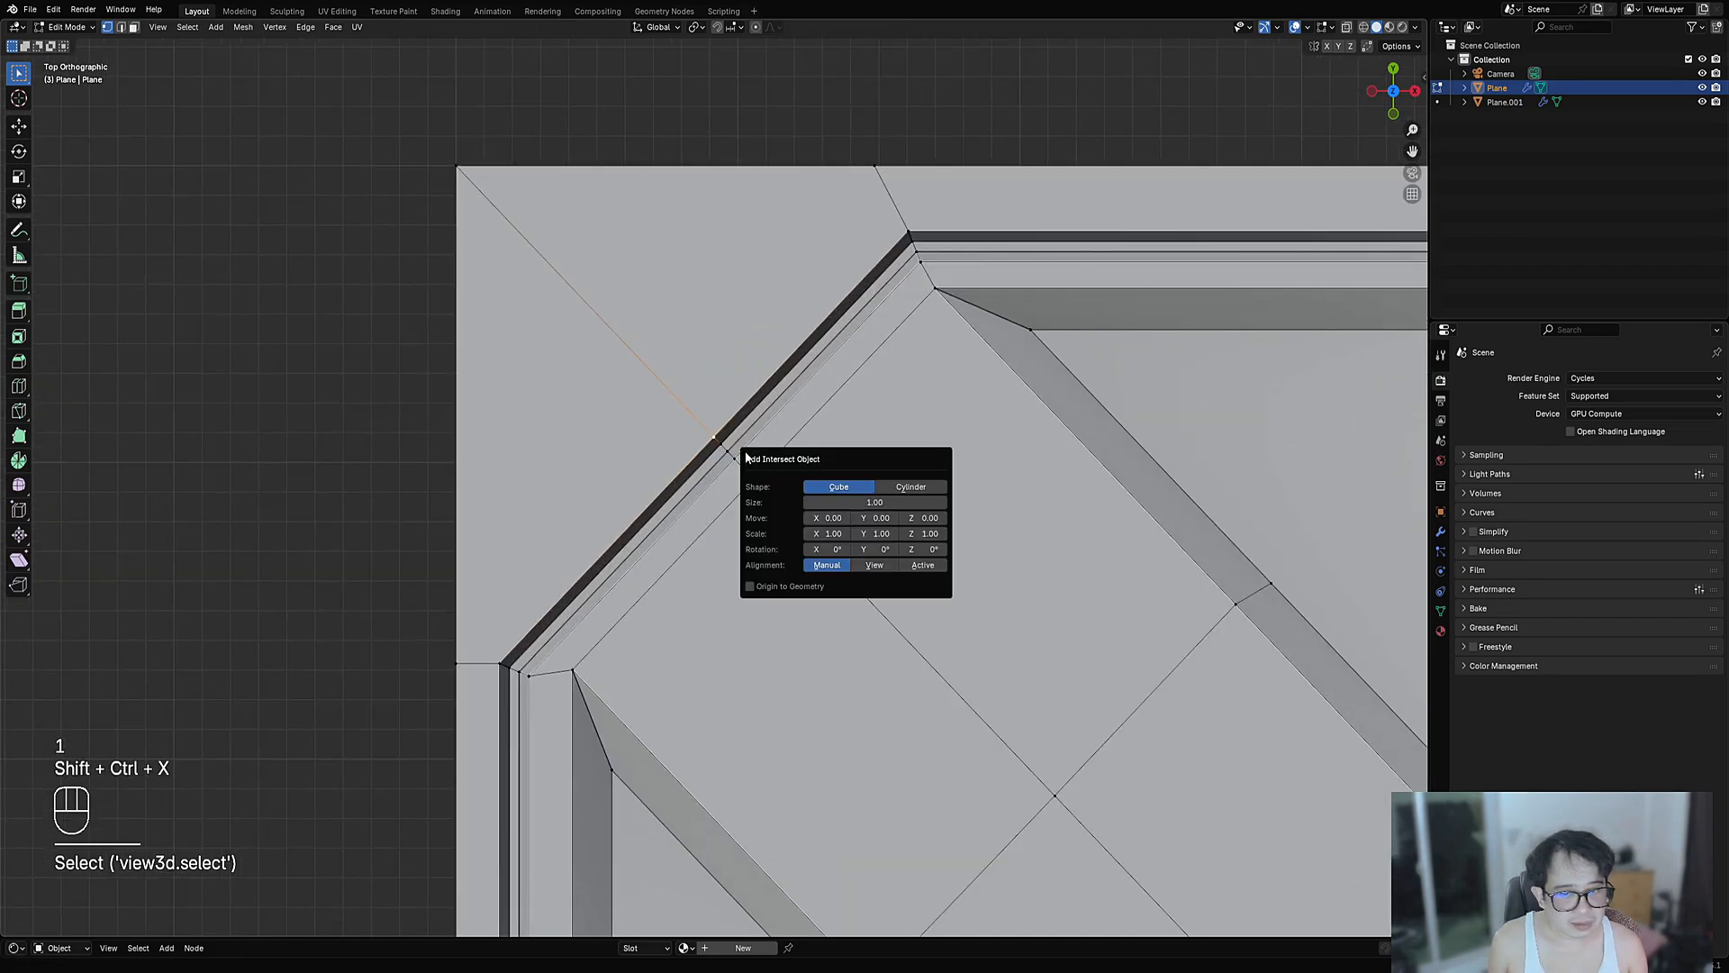
pyautogui.moveTo(836, 495); pyautogui.dragTo(869, 494)
pyautogui.scroll(-3, 818, 501)
# - Enter Edit Mode on the cutter, select all, and cancel a first 45° rotation
pyautogui.press('Tab')
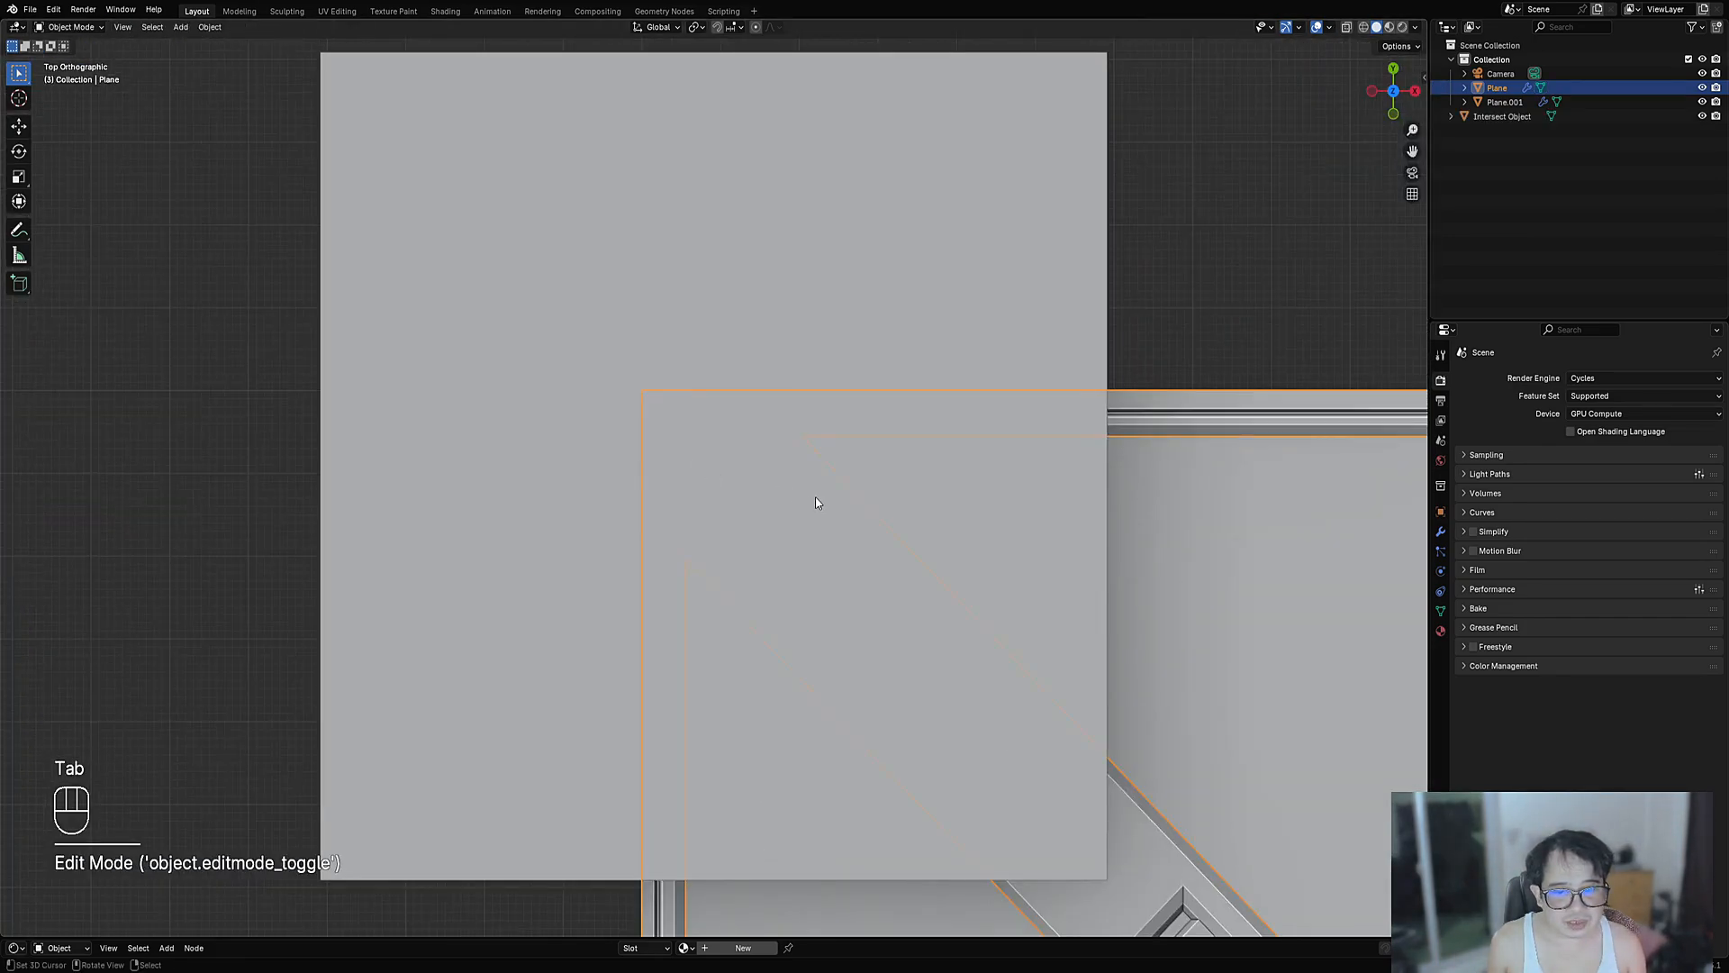
pyautogui.press('Tab')
pyautogui.press('a')
pyautogui.press('r')
pyautogui.press('KP_4')
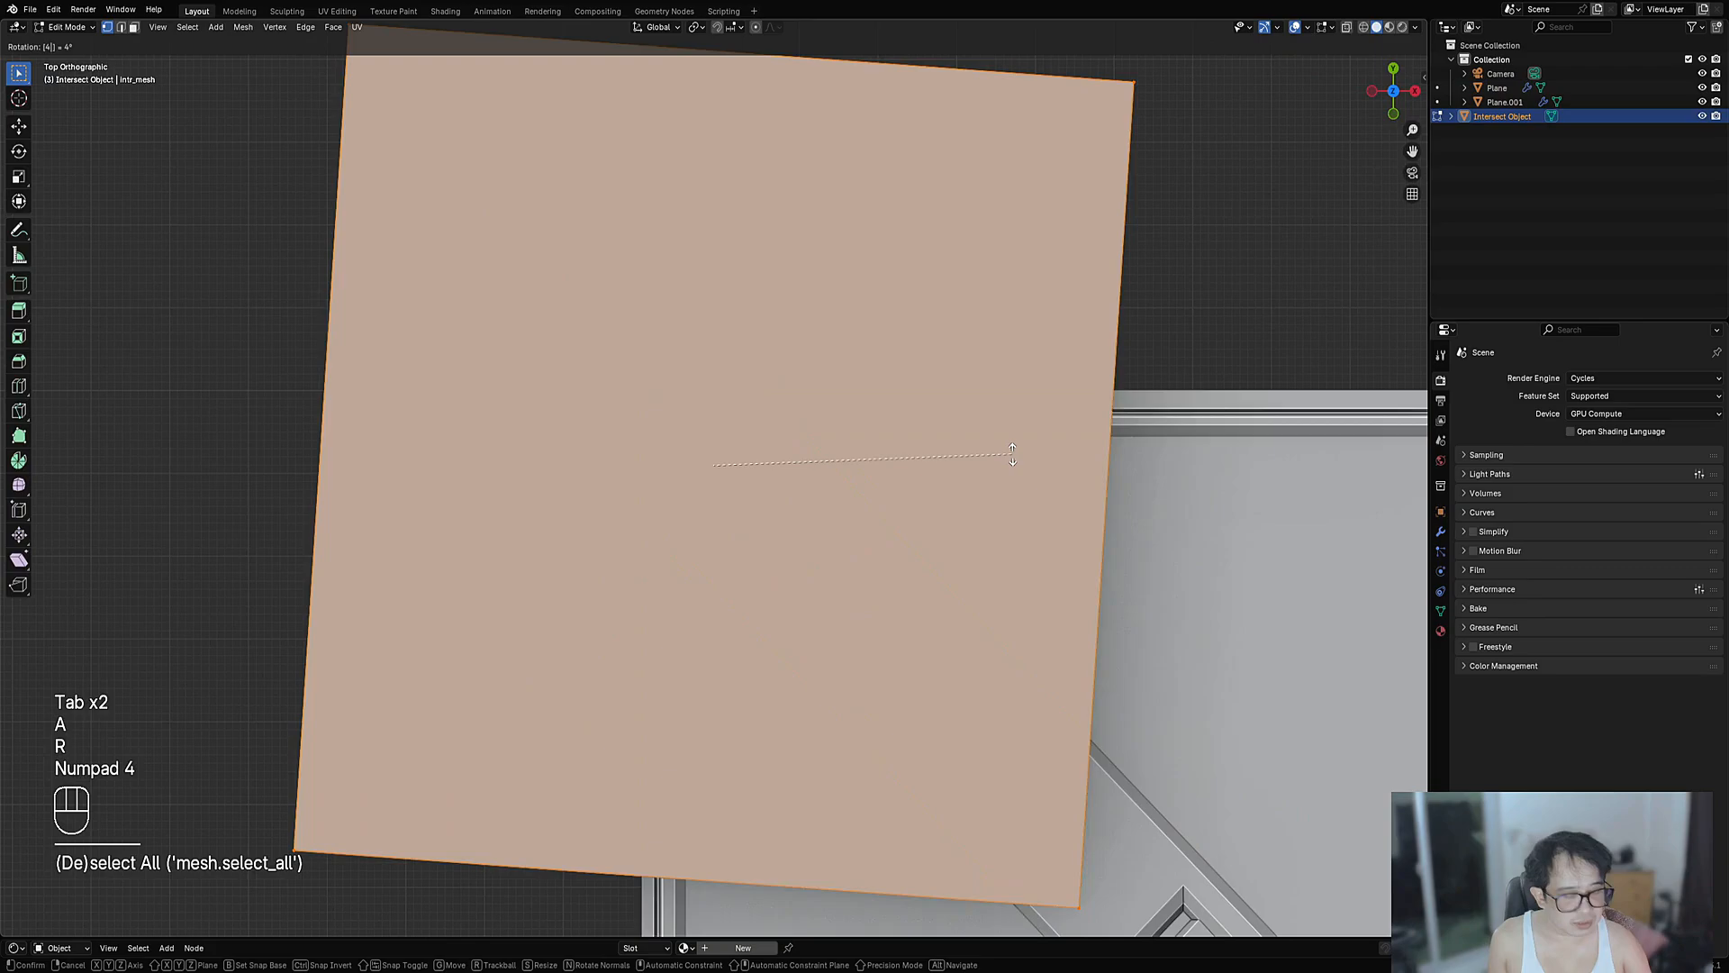
pyautogui.press('KP_5')
pyautogui.rightClick(1012, 455)
# - Rotate the cutter 30°, then cancel the scaling and undo that rotation
pyautogui.press('r')
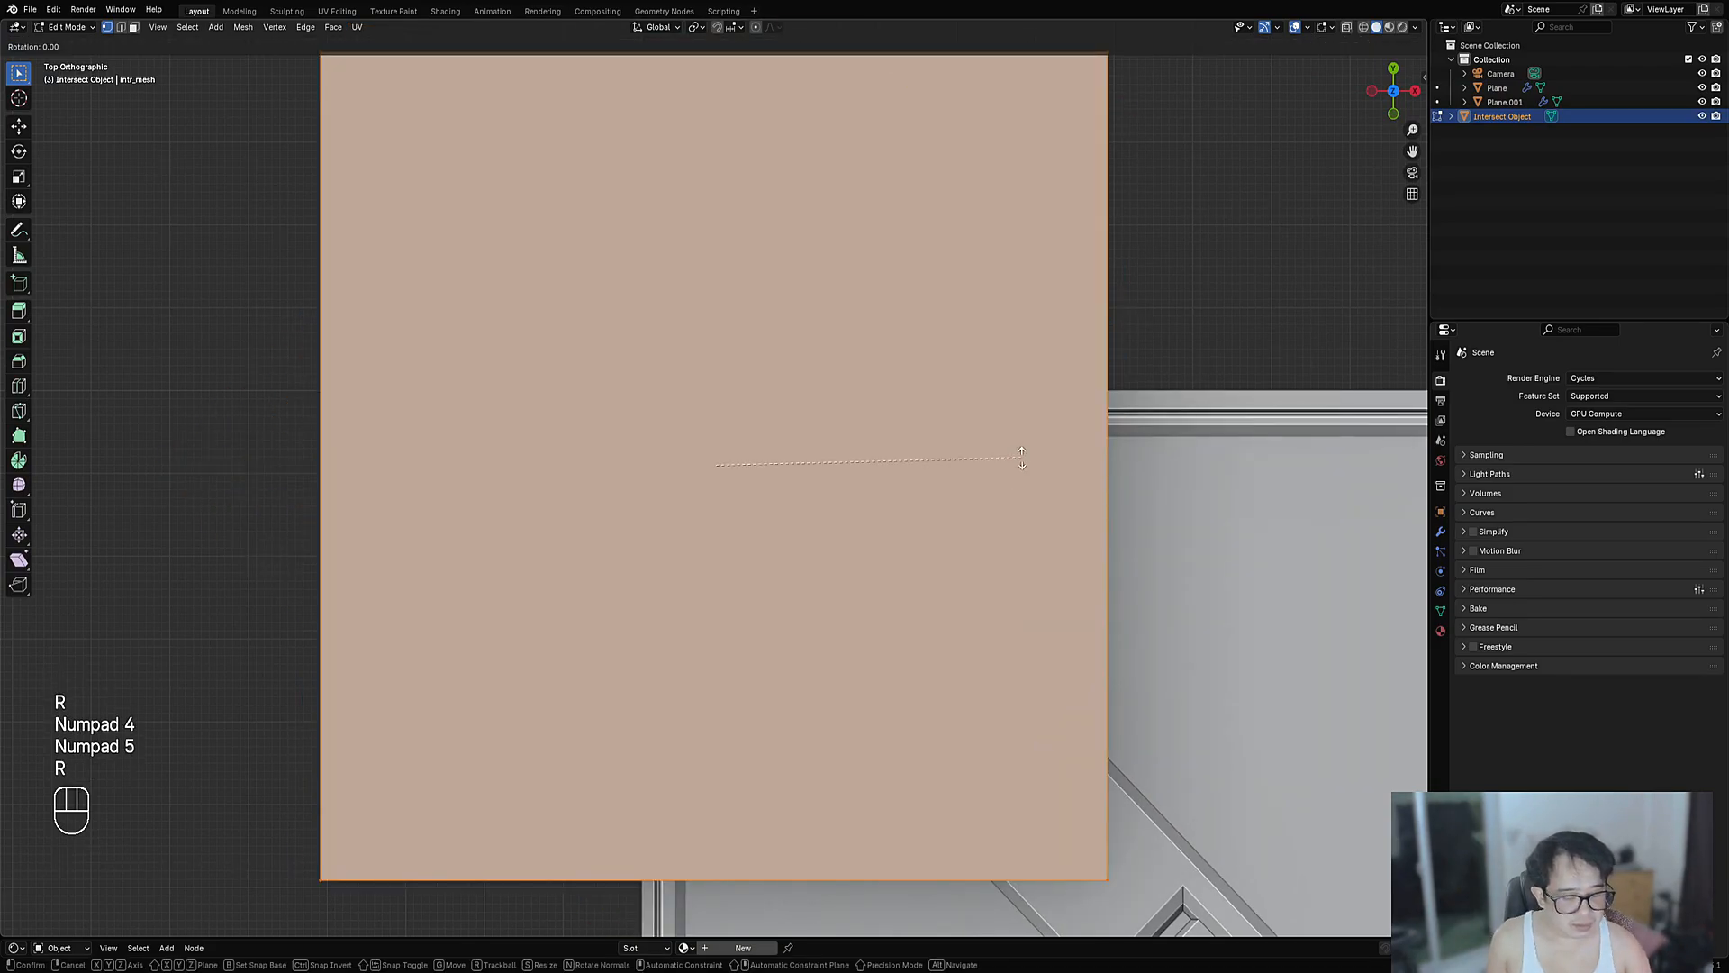
pyautogui.press('KP_3')
pyautogui.press('KP_0')
pyautogui.press('KP_Enter')
pyautogui.scroll(-4, 1022, 457)
pyautogui.press('s')
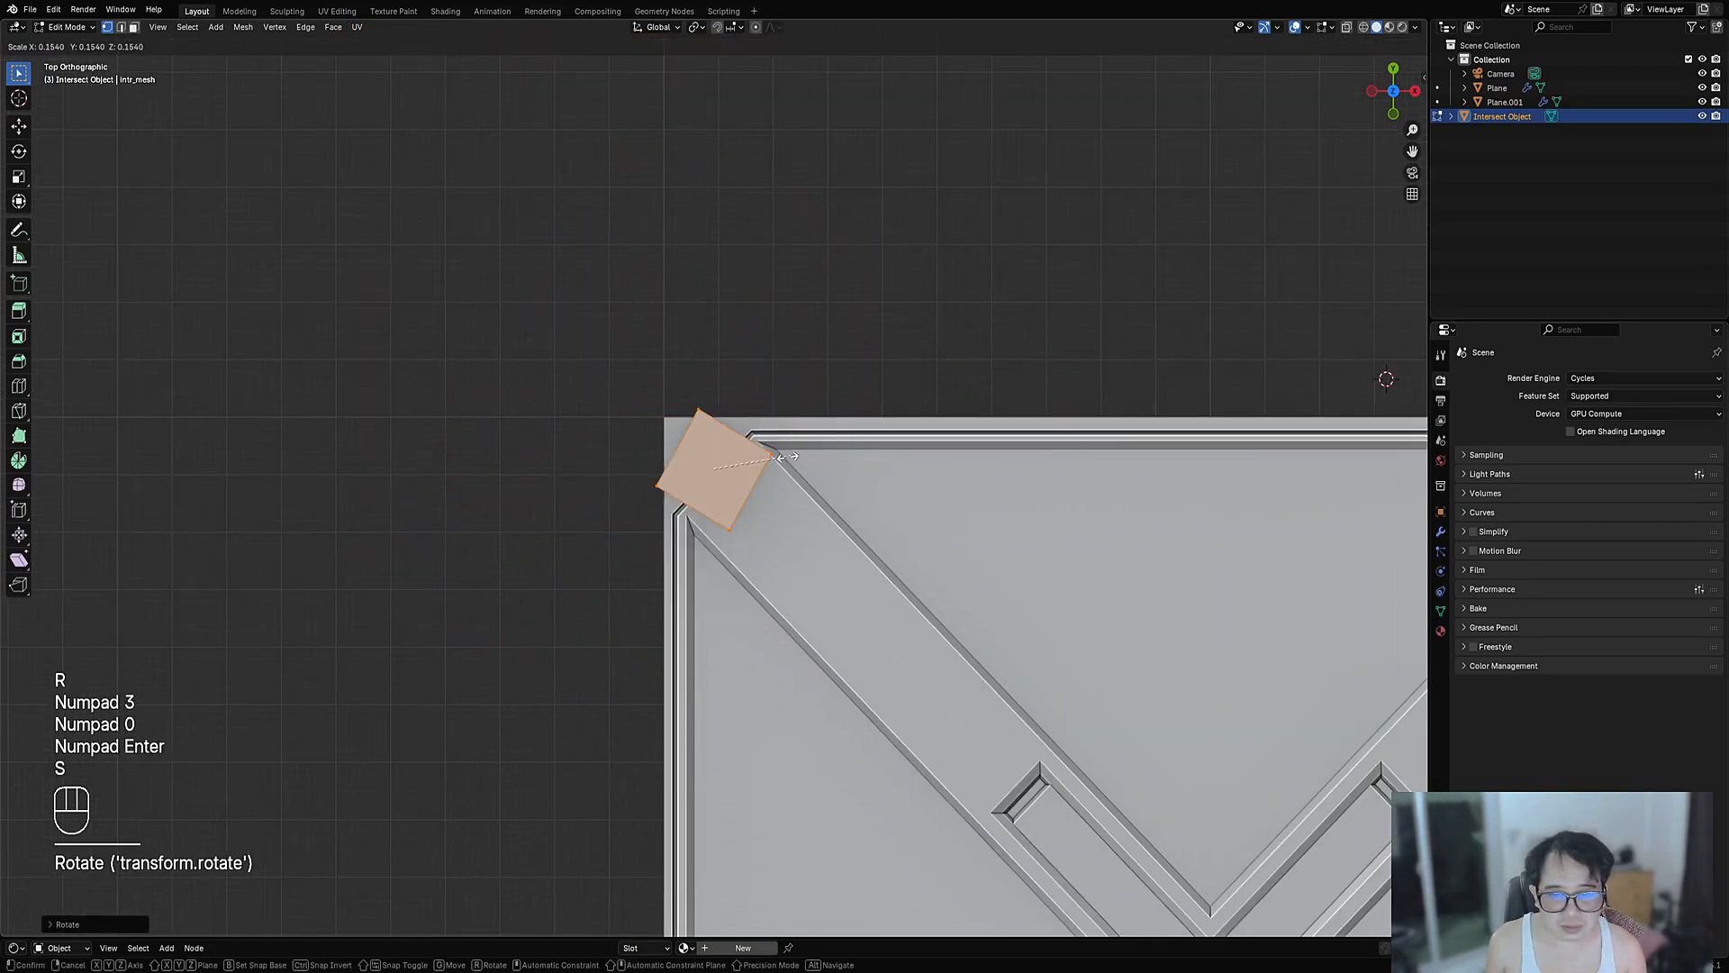
pyautogui.rightClick(765, 458)
pyautogui.hotkey('ctrl', 'z')
# - Rotate the cutter 90°, then another 45° into a diamond, and begin scaling it
pyautogui.press('r')
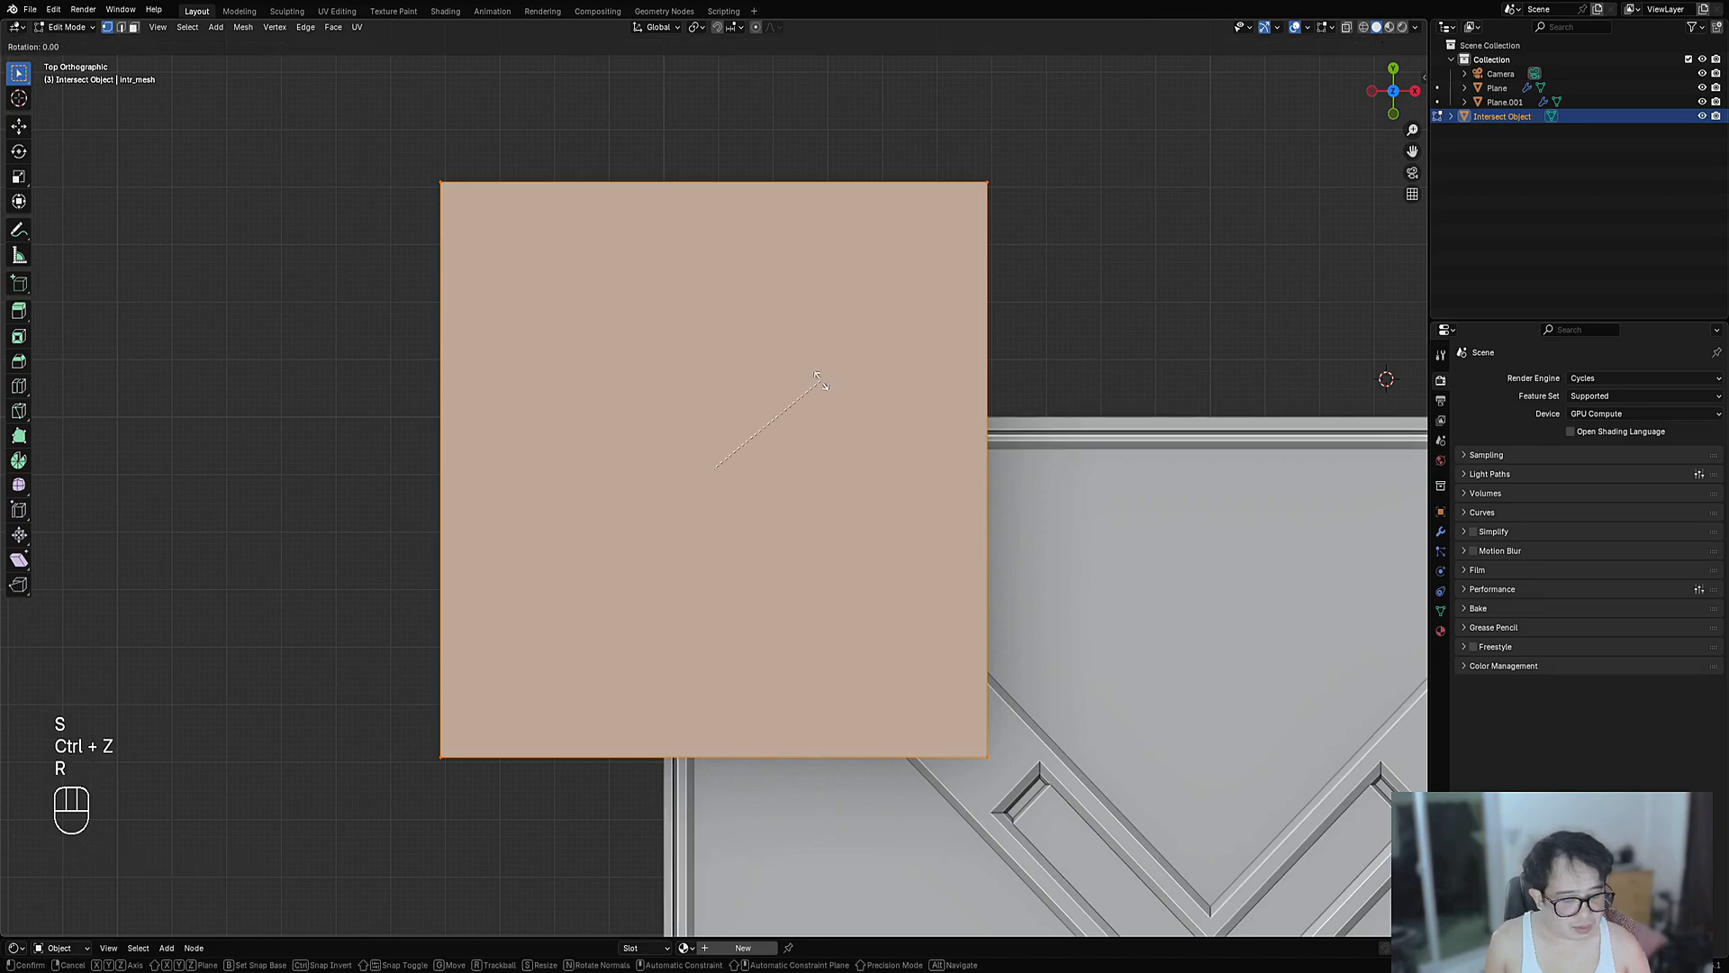
pyautogui.press('KP_9')
pyautogui.press('KP_0')
pyautogui.press('KP_Enter')
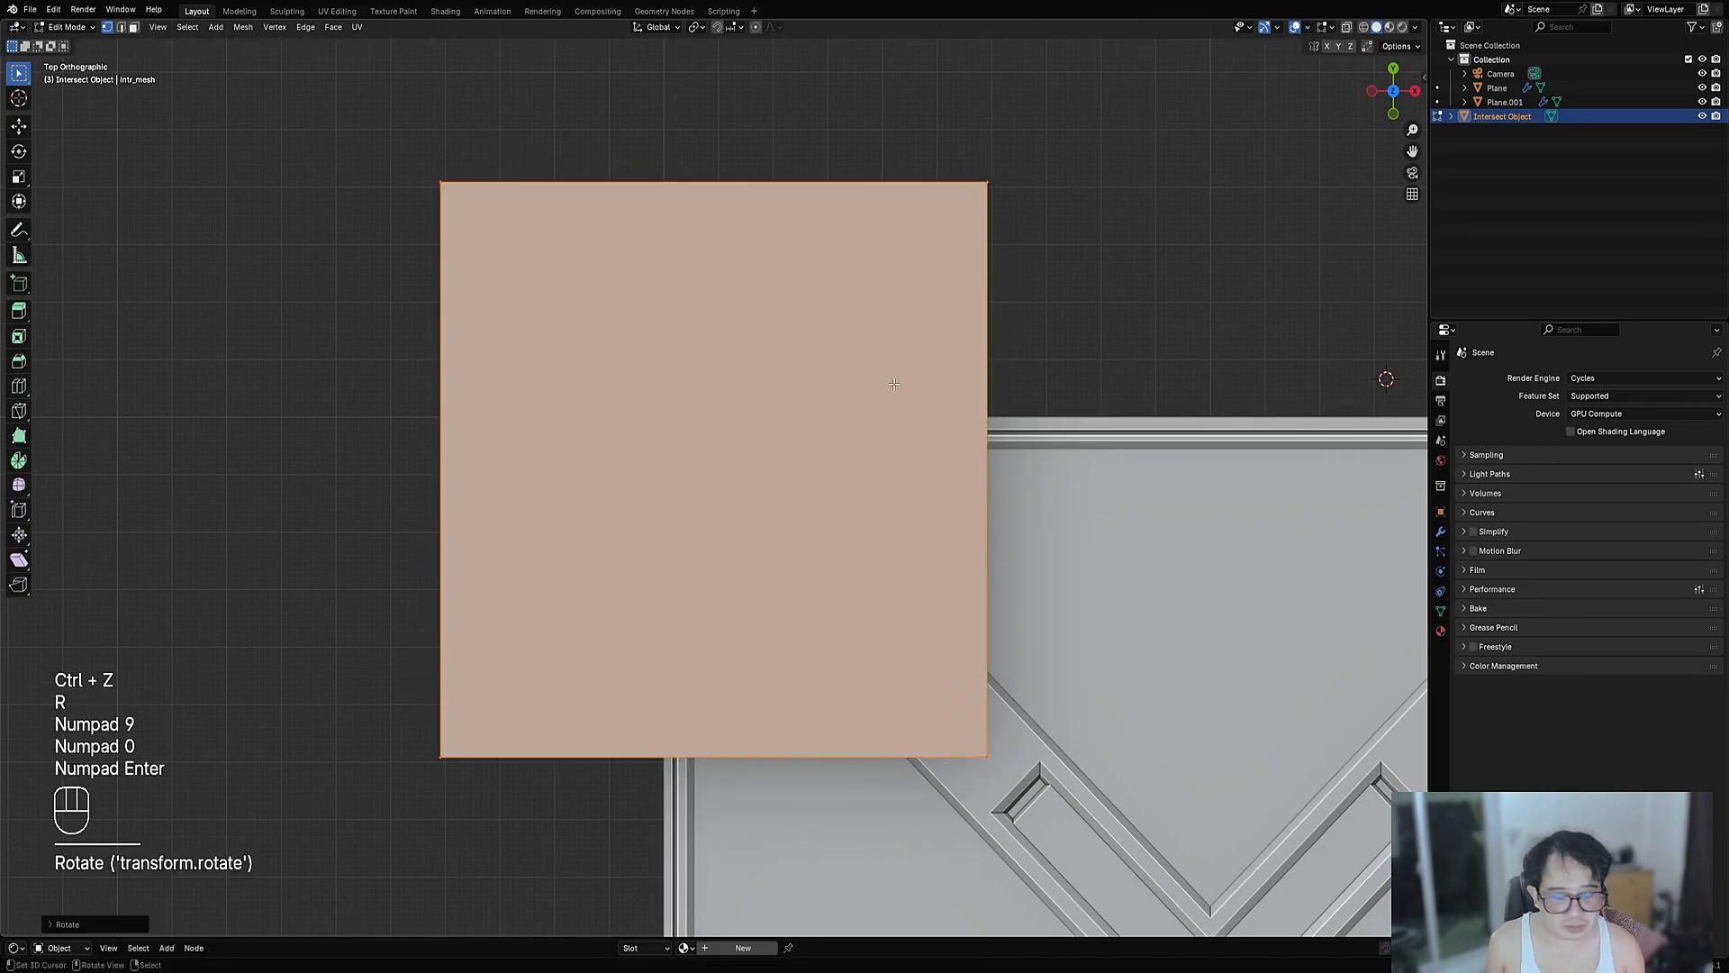
pyautogui.press('r')
pyautogui.press('KP_4')
pyautogui.press('KP_5')
pyautogui.press('KP_Enter')
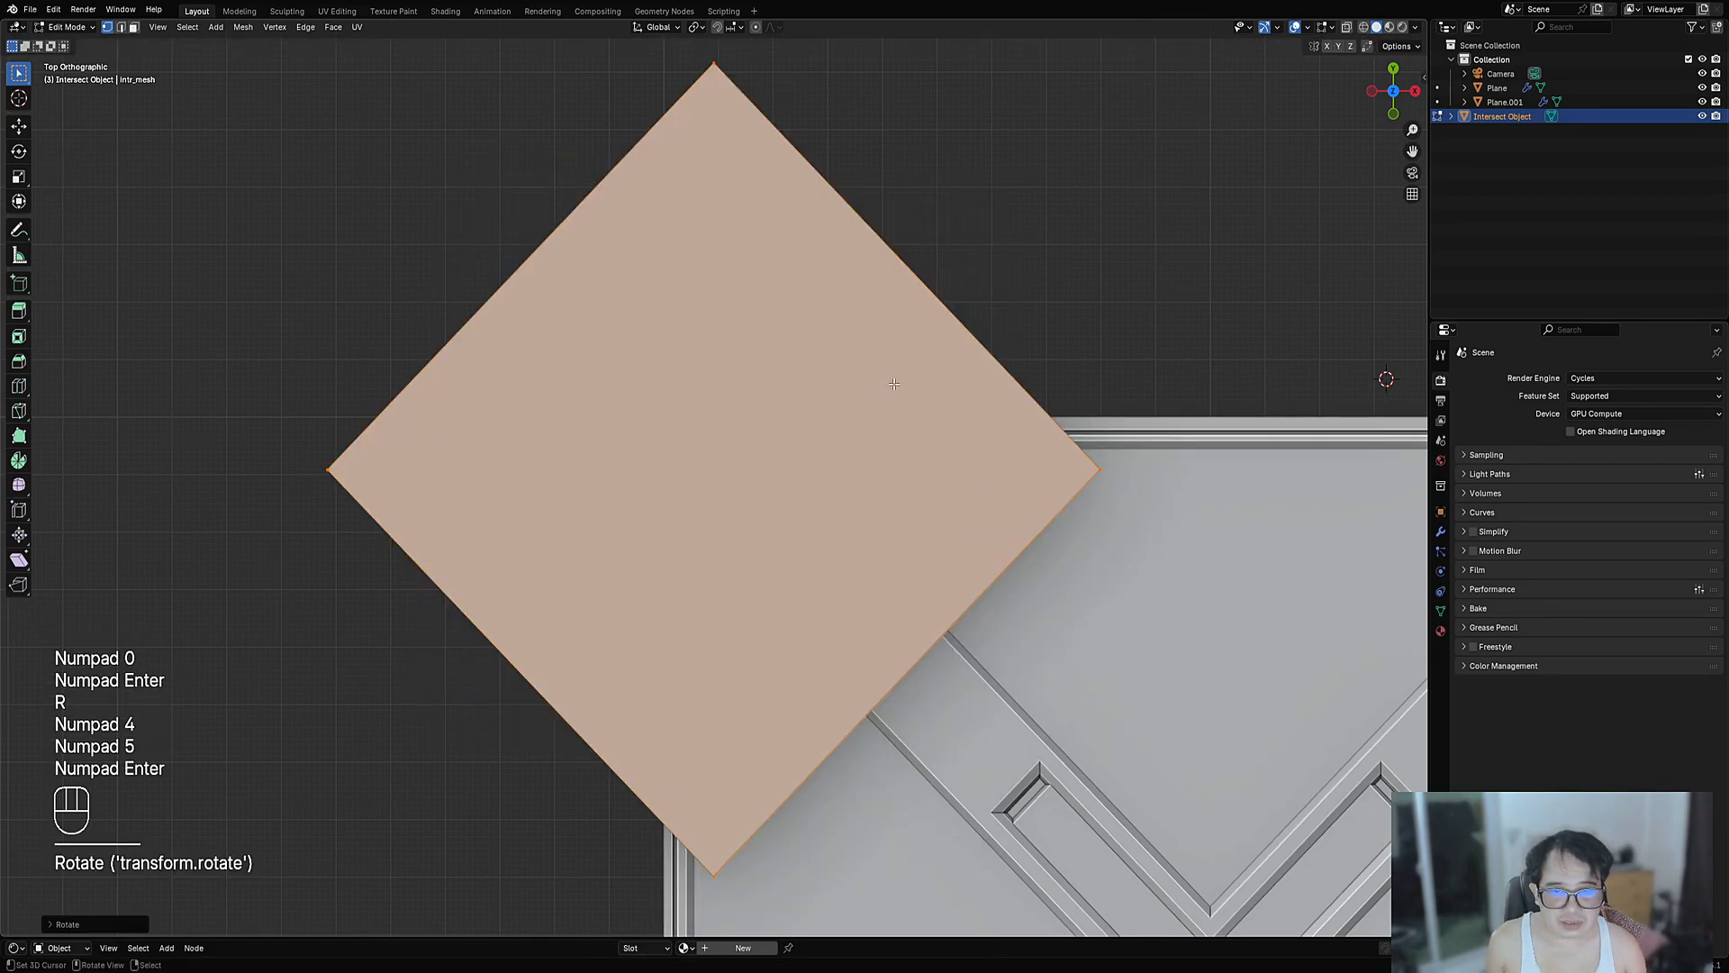
pyautogui.press('s')
pyautogui.press('s')
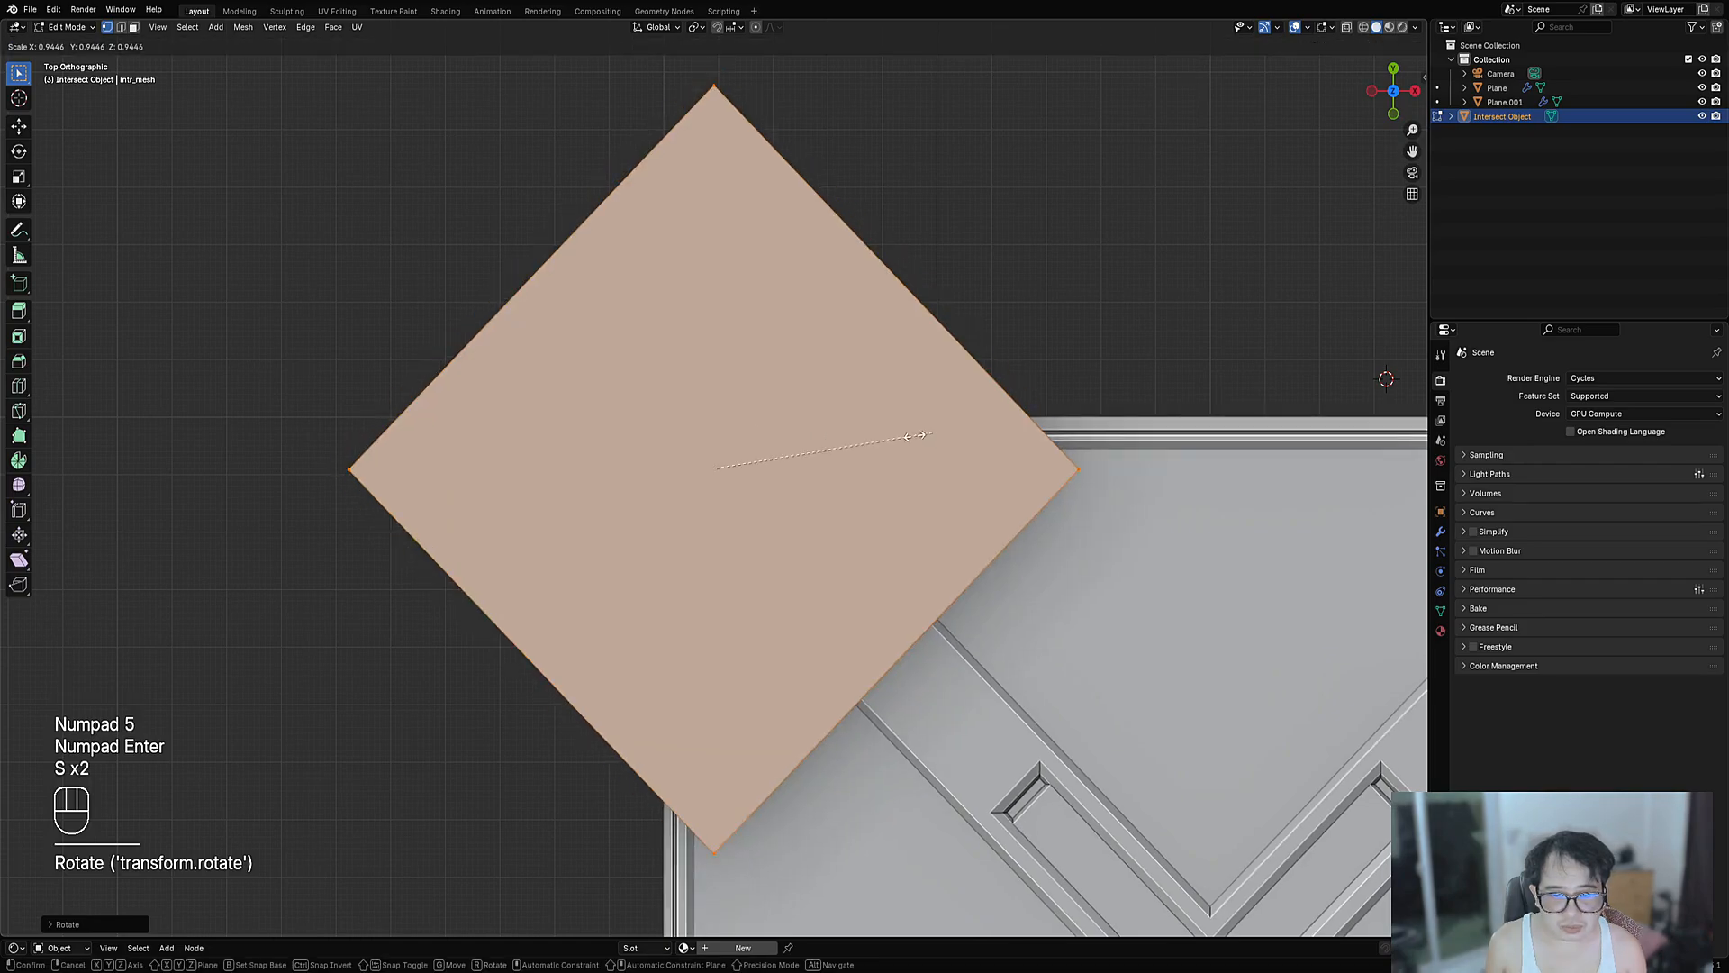
# - Confirm the cutter's smaller size and select one side face of the box
pyautogui.click(647, 537)
pyautogui.scroll(5, 647, 538)
pyautogui.moveTo(646, 537); pyautogui.dragTo(928, 407, button='middle')
pyautogui.press('3')
pyautogui.click(663, 486)
pyautogui.moveTo(671, 486); pyautogui.dragTo(576, 521, button='middle')
# - Offset the cutter box's faces three times with Alt+S to fit the corner
pyautogui.hotkey('alt', 's')
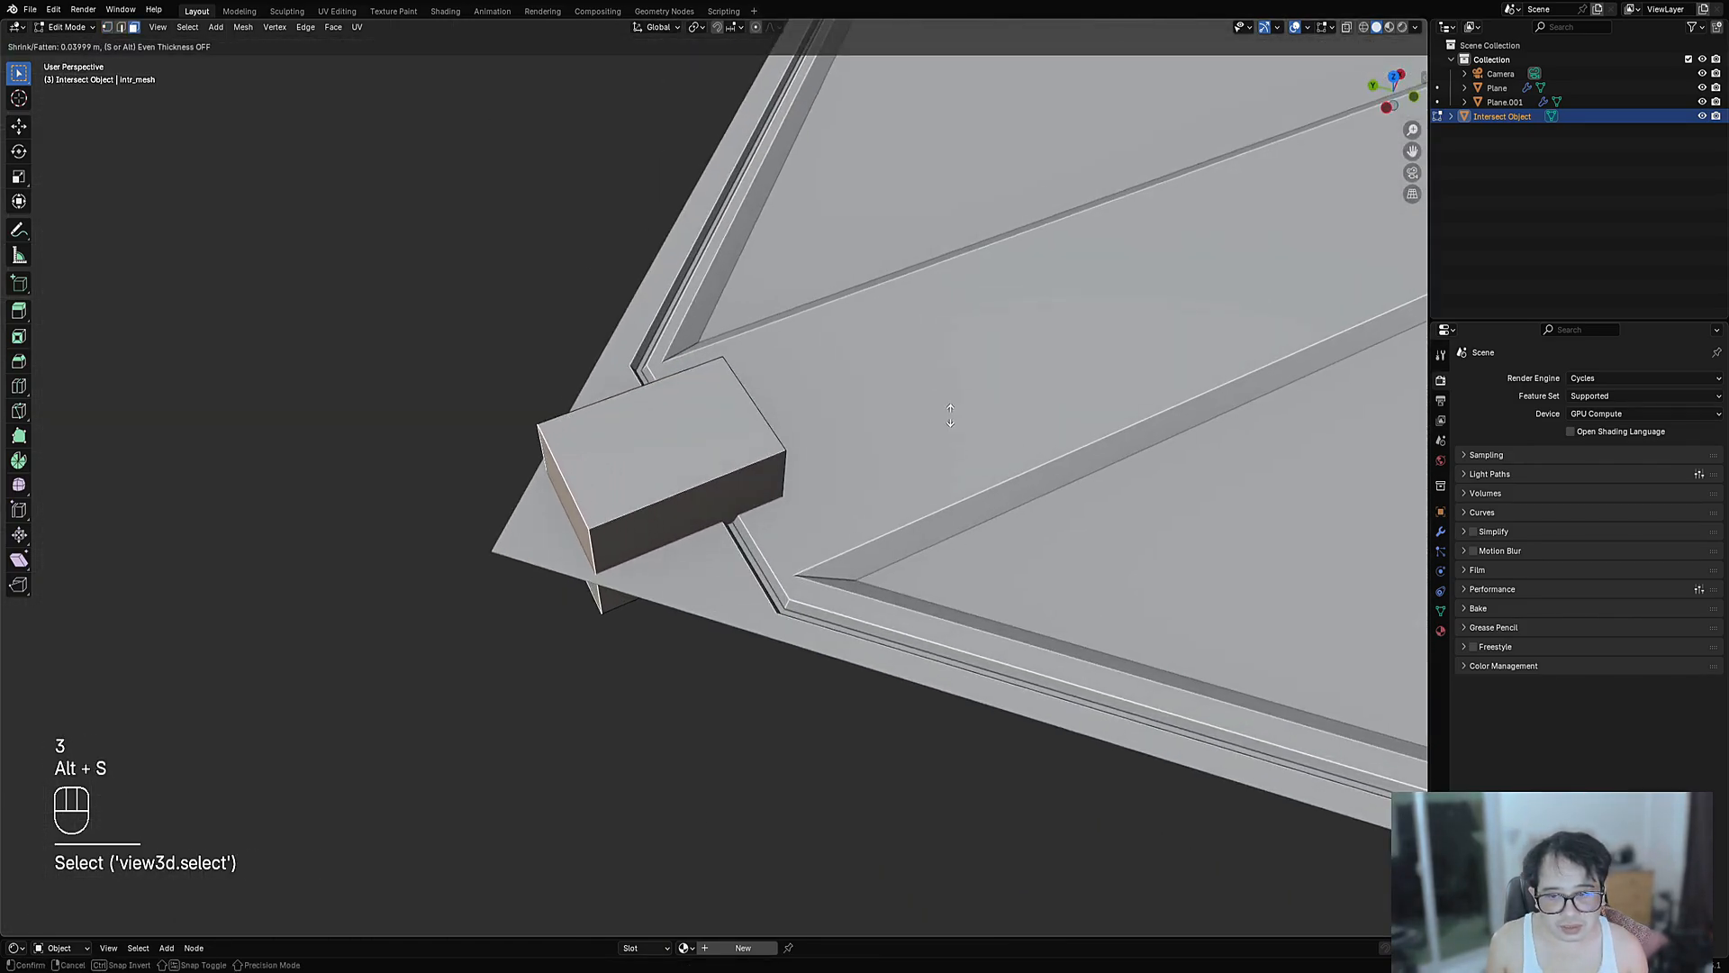
pyautogui.click(950, 416)
pyautogui.moveTo(950, 416); pyautogui.dragTo(786, 455, button='middle')
pyautogui.hotkey('alt', 's')
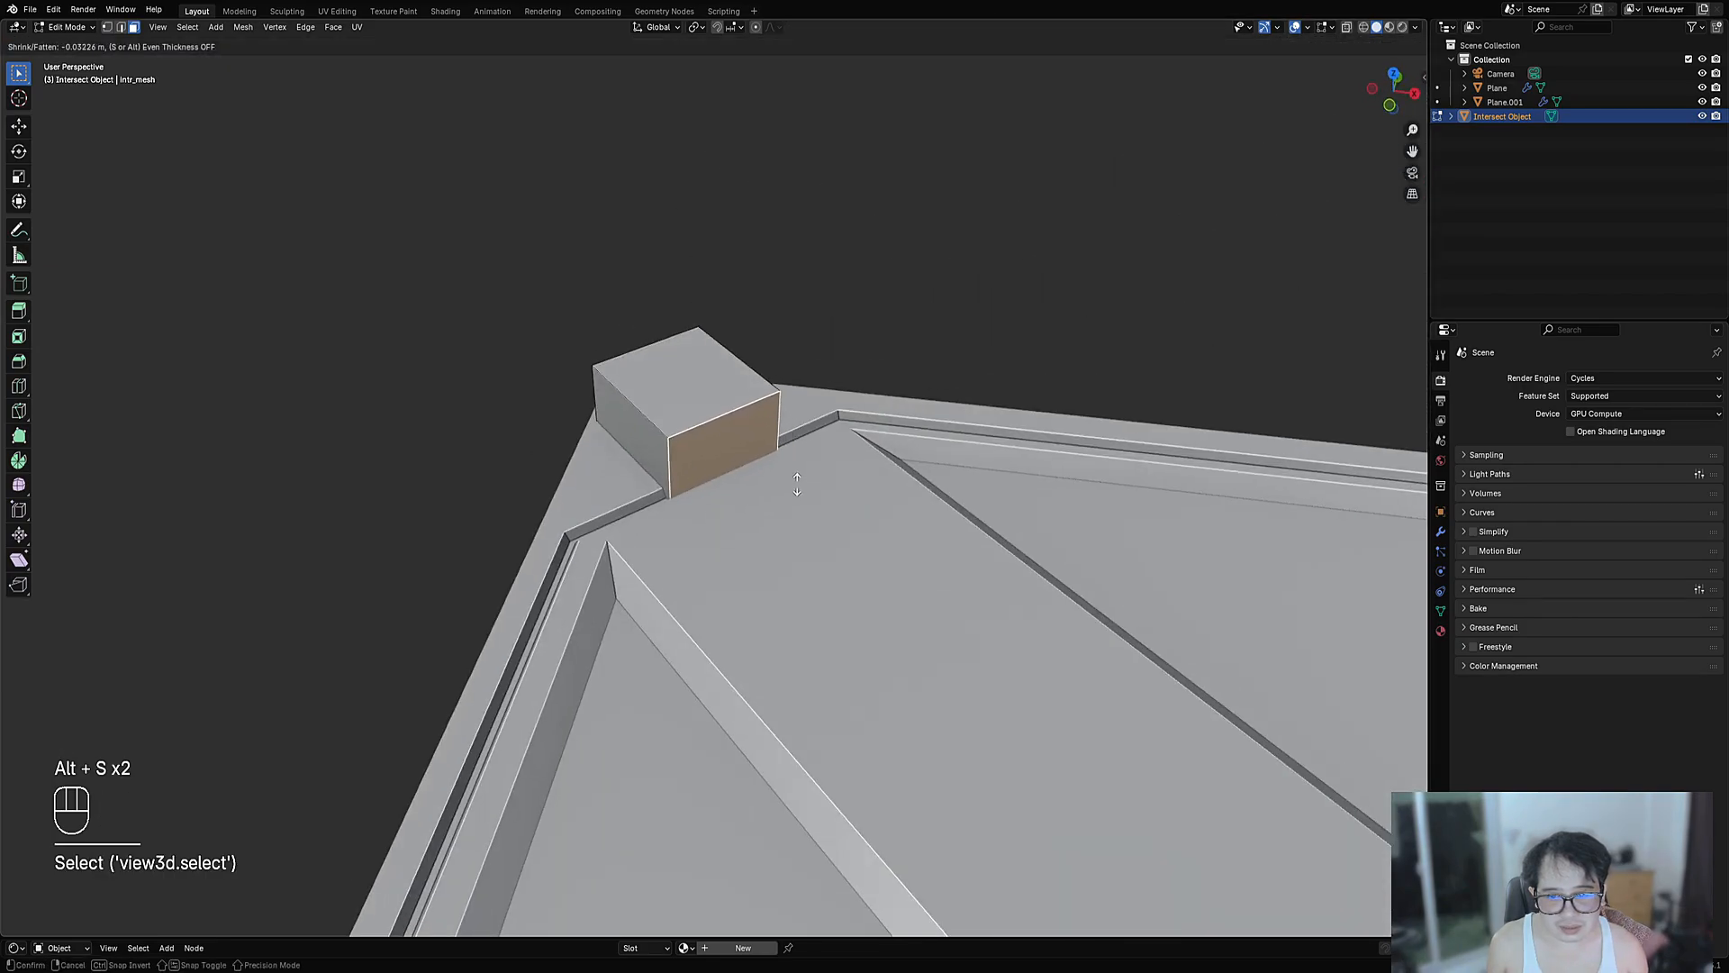
pyautogui.click(807, 497)
pyautogui.hotkey('alt', 's')
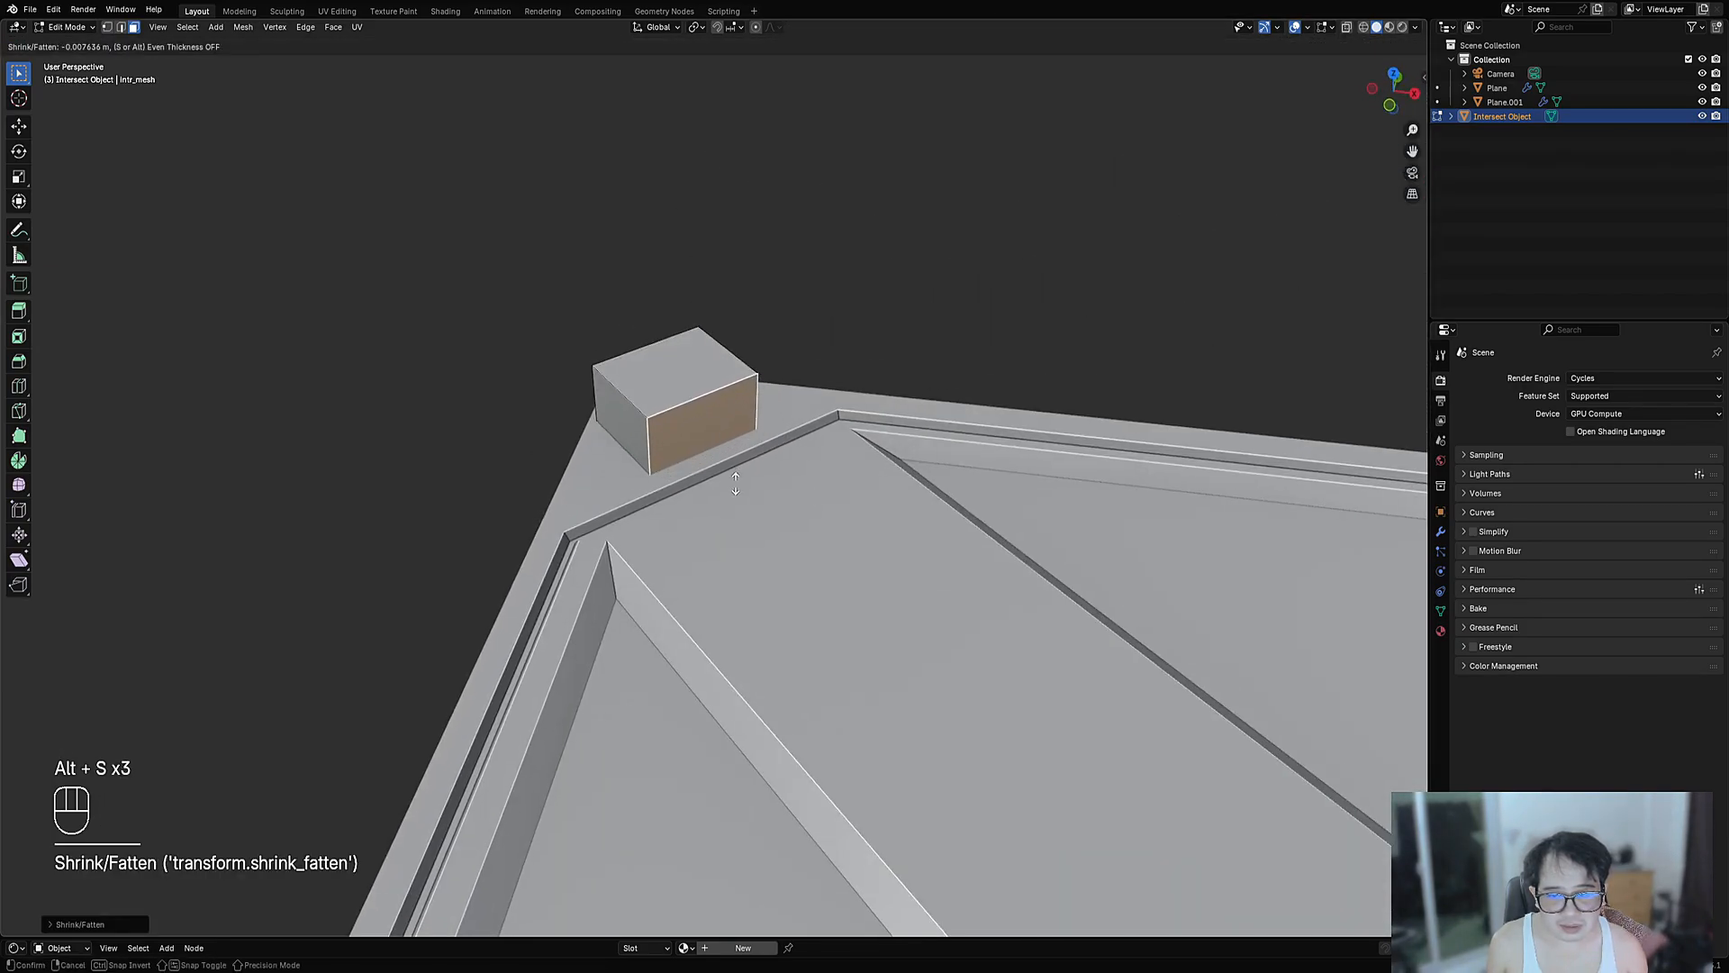
pyautogui.click(736, 479)
pyautogui.moveTo(505, 504); pyautogui.dragTo(696, 551, button='middle')
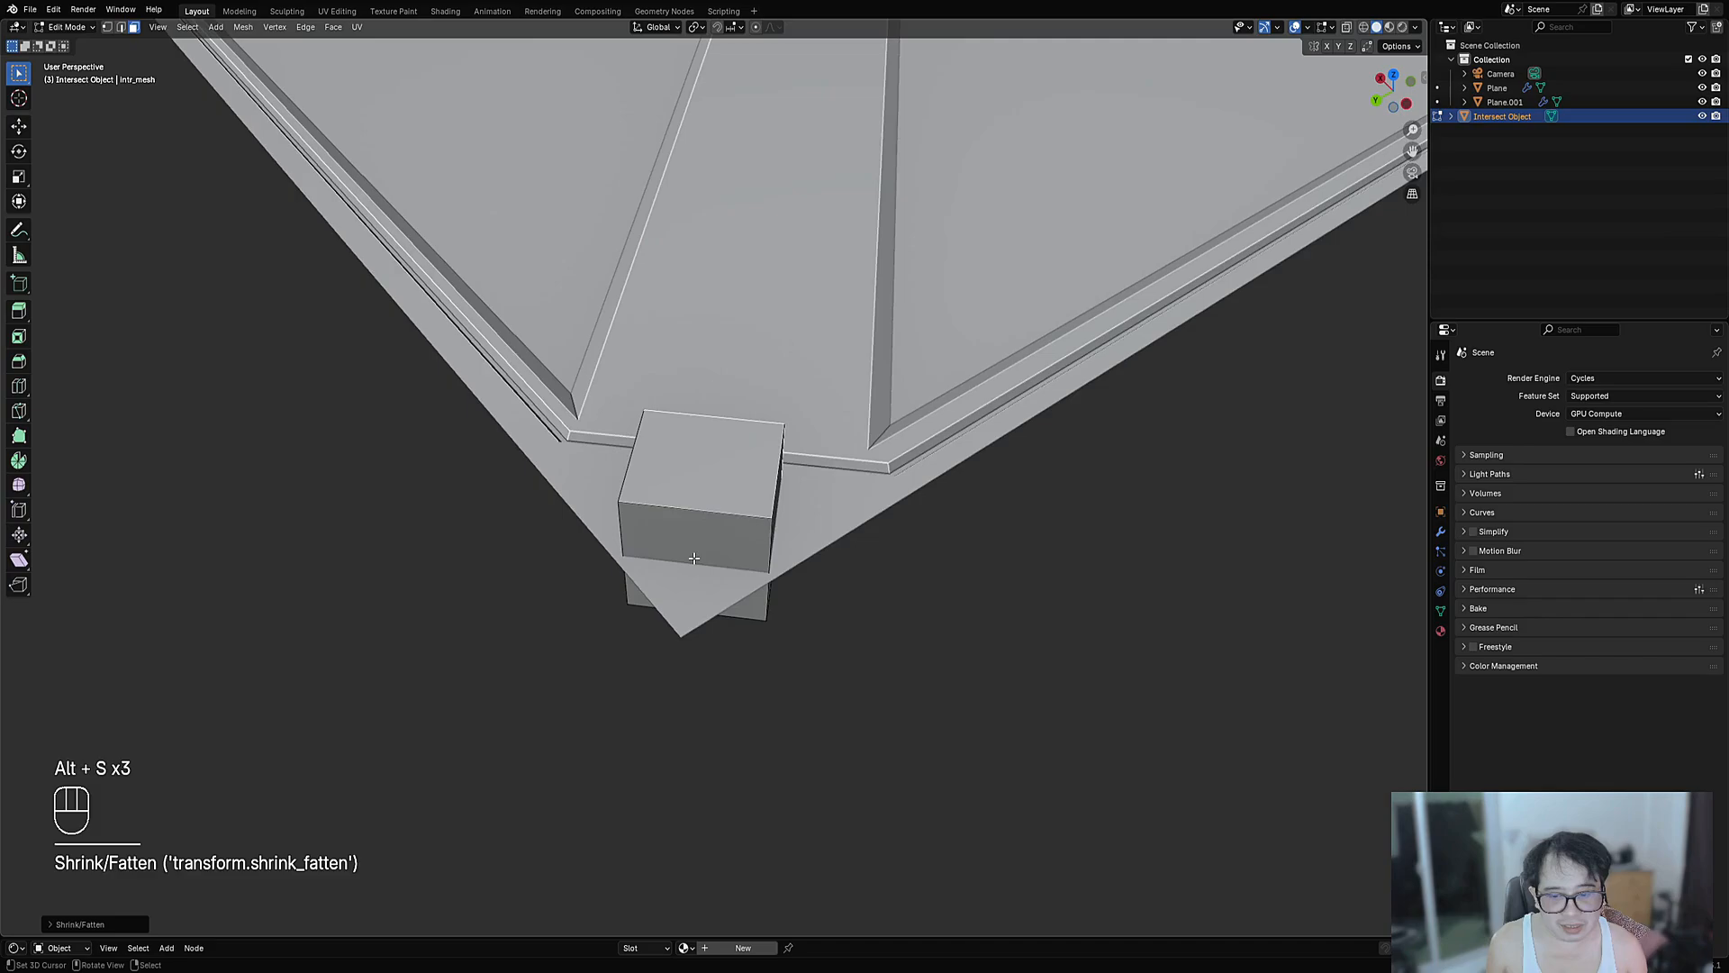
# - Collapse an edge to turn the box into a triangular wedge and exit Edit Mode
pyautogui.rightClick(699, 530)
pyautogui.press('2')
pyautogui.press('x')
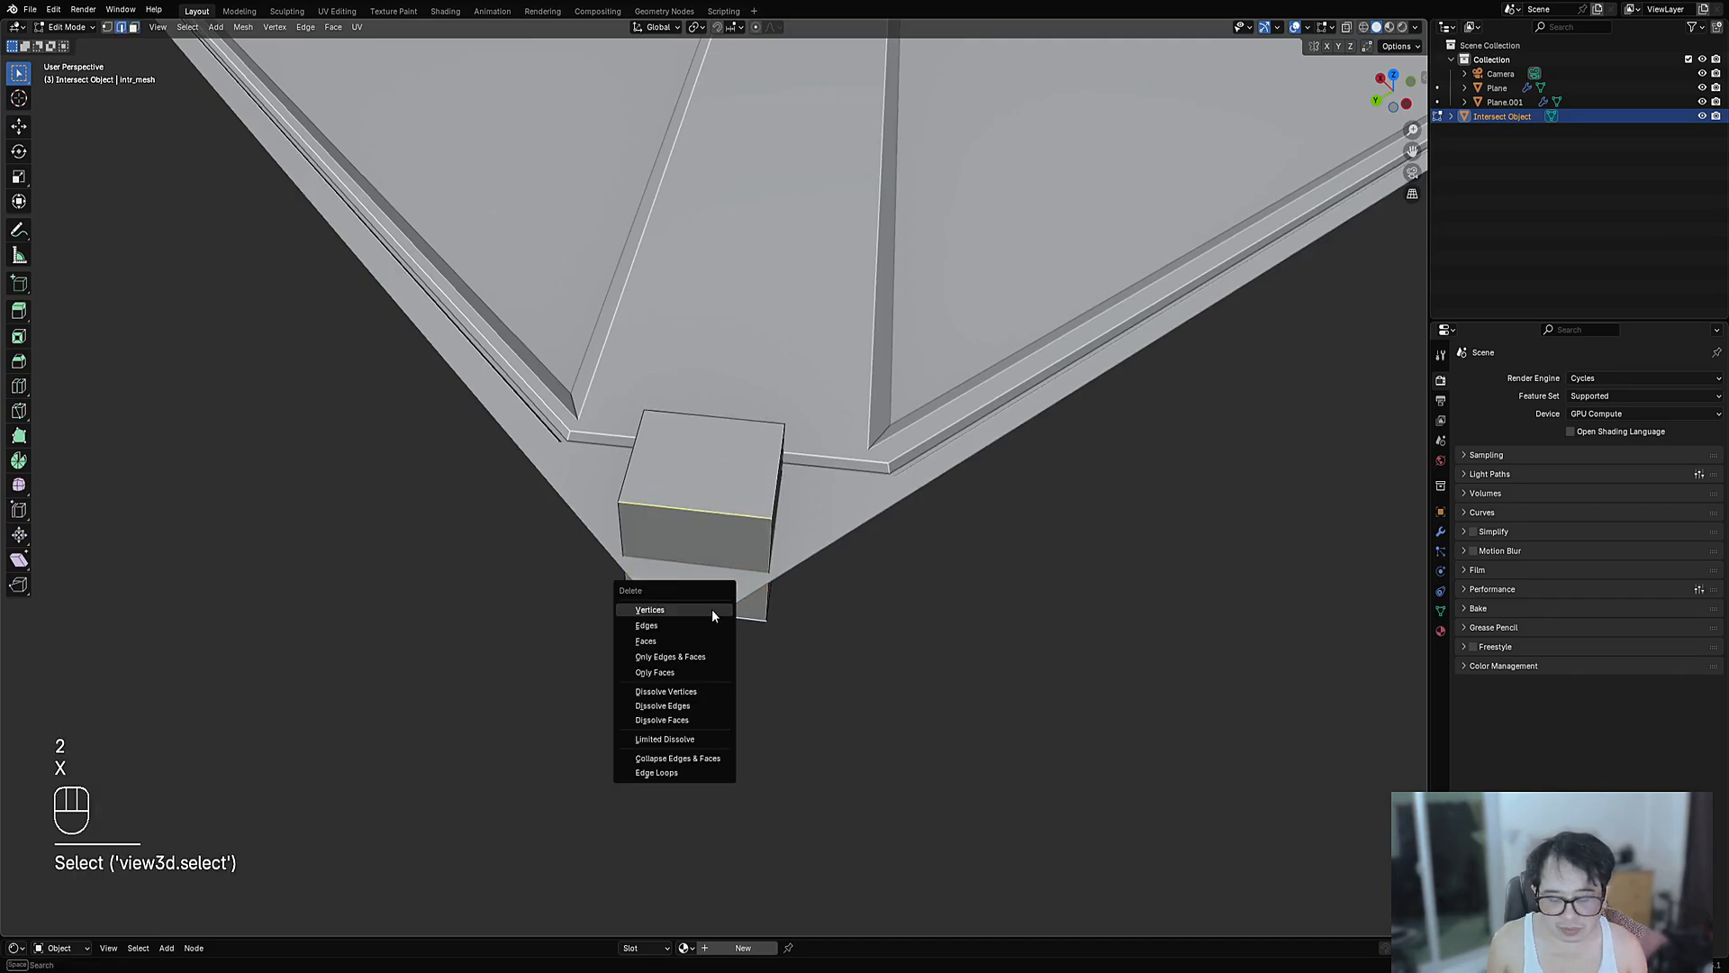
pyautogui.press('c')
pyautogui.moveTo(713, 610); pyautogui.dragTo(554, 635, button='middle')
pyautogui.scroll(2, 789, 480)
pyautogui.press('Tab')
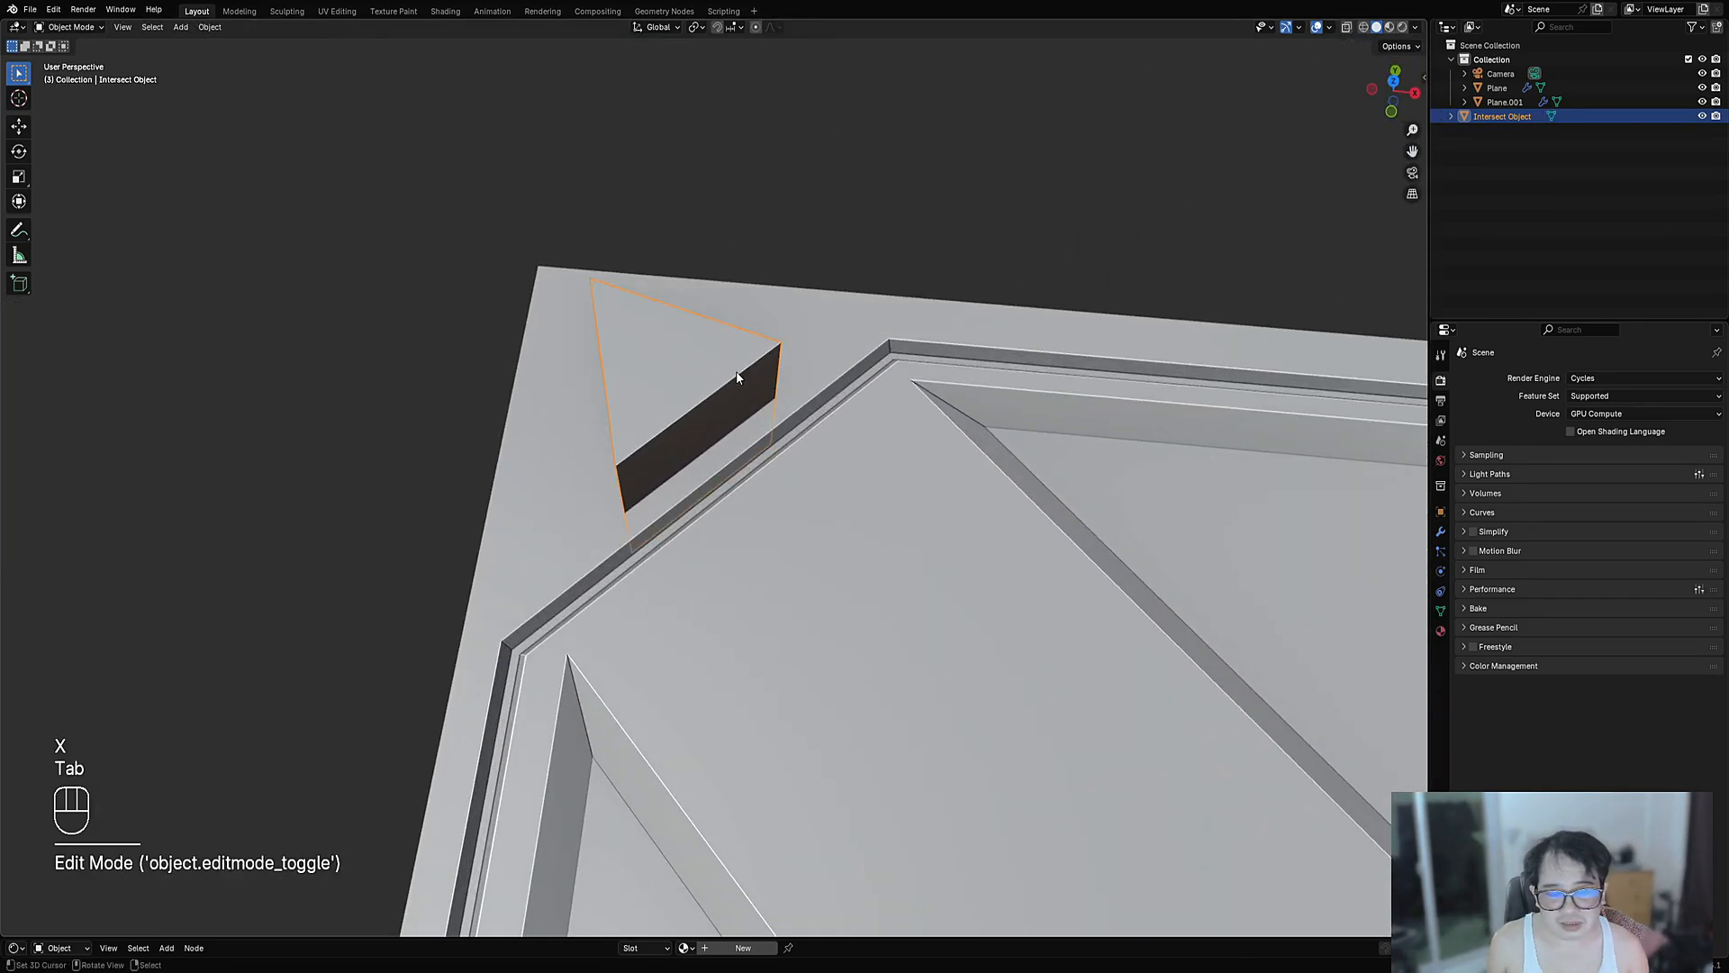
# - Intersect the panel's faces with the cutter to imprint the triangle outline
pyautogui.keyDown('shift'); pyautogui.click(802, 306); pyautogui.keyUp('shift')
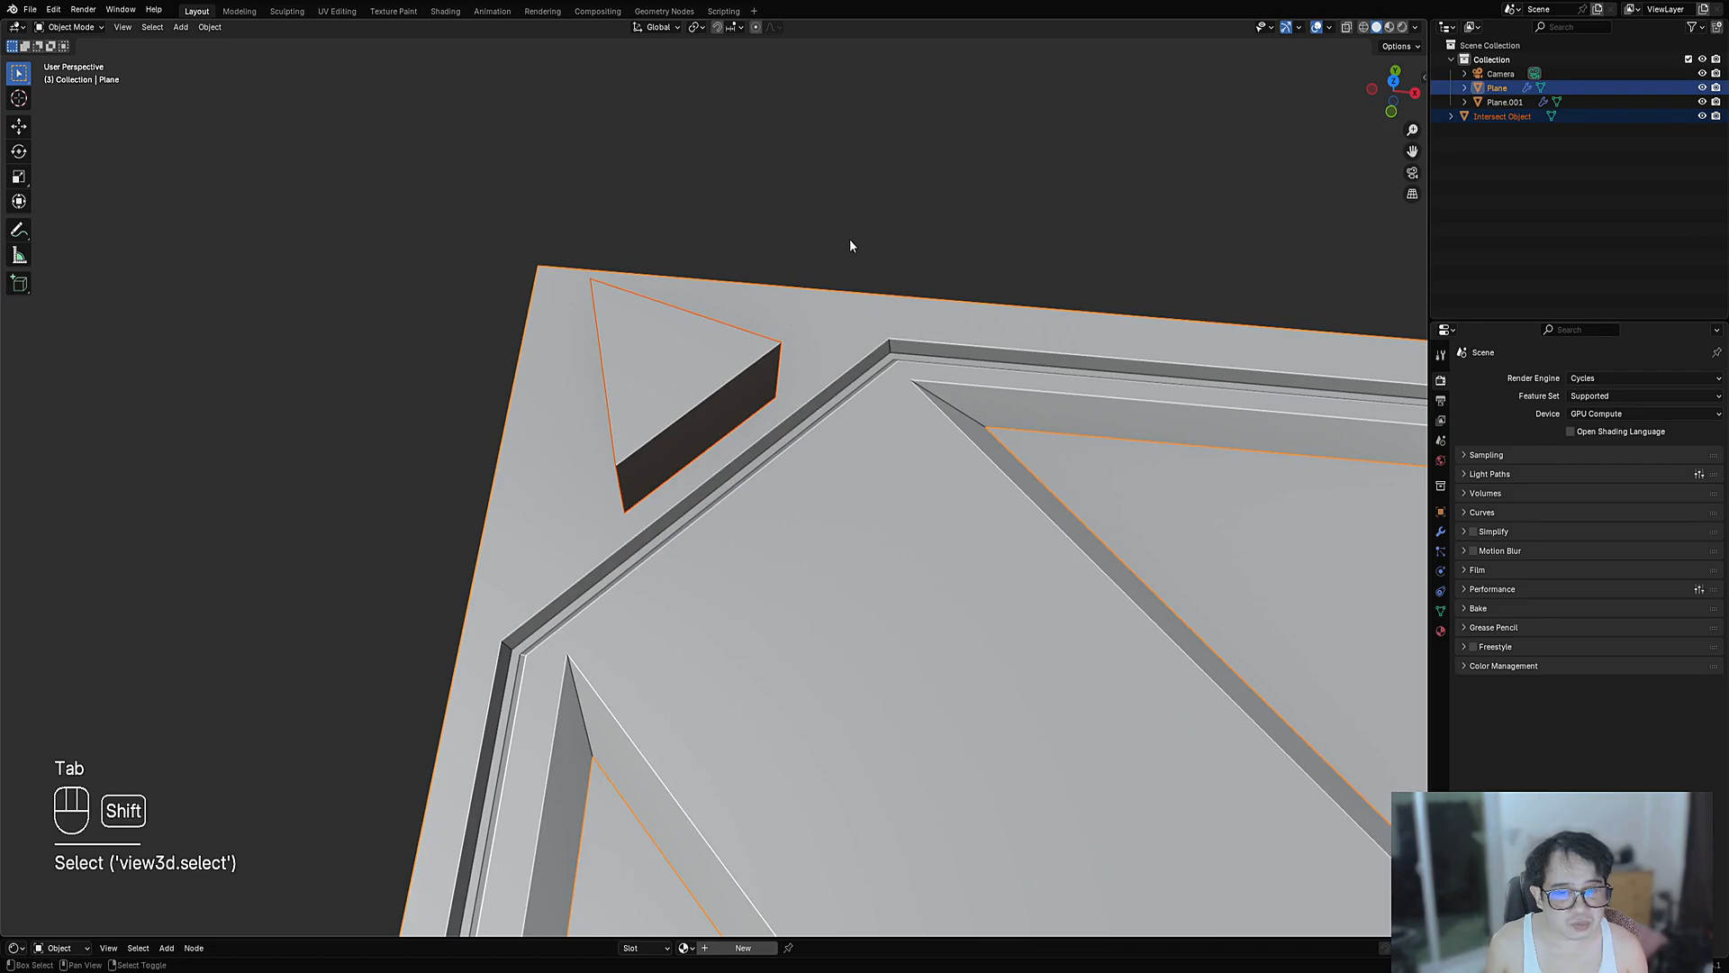
pyautogui.press('Tab')
pyautogui.hotkey('ctrl', 'shift', 'x')
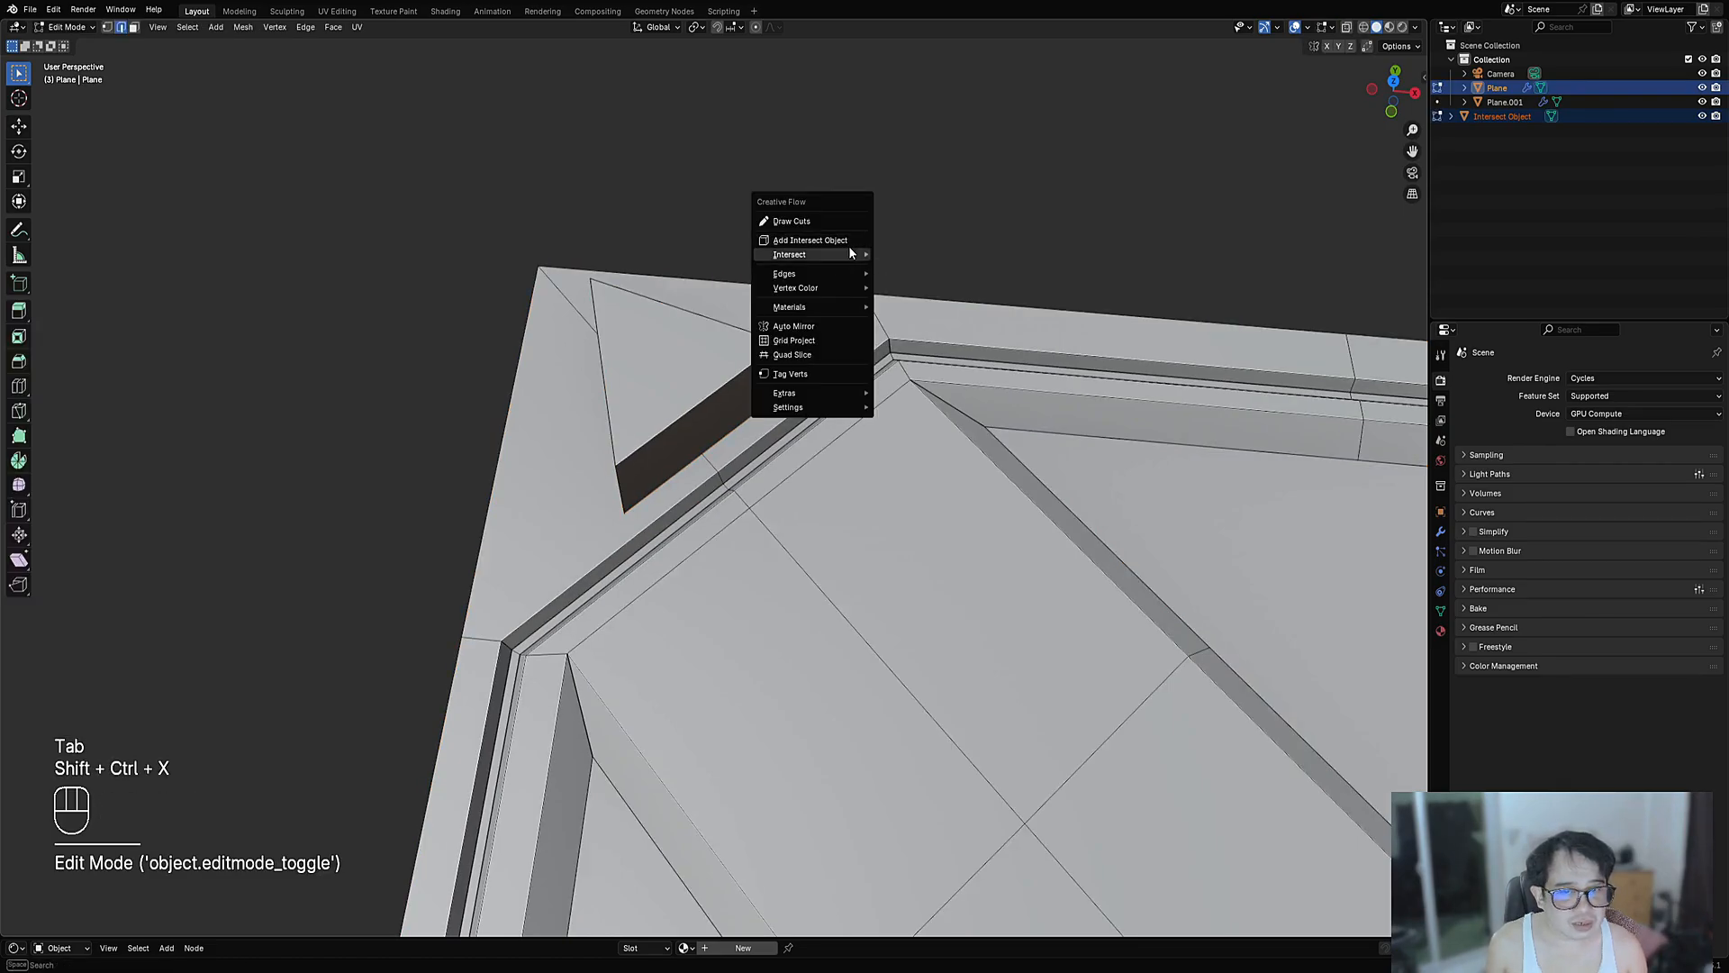
pyautogui.moveTo(849, 248)
pyautogui.click(911, 255)
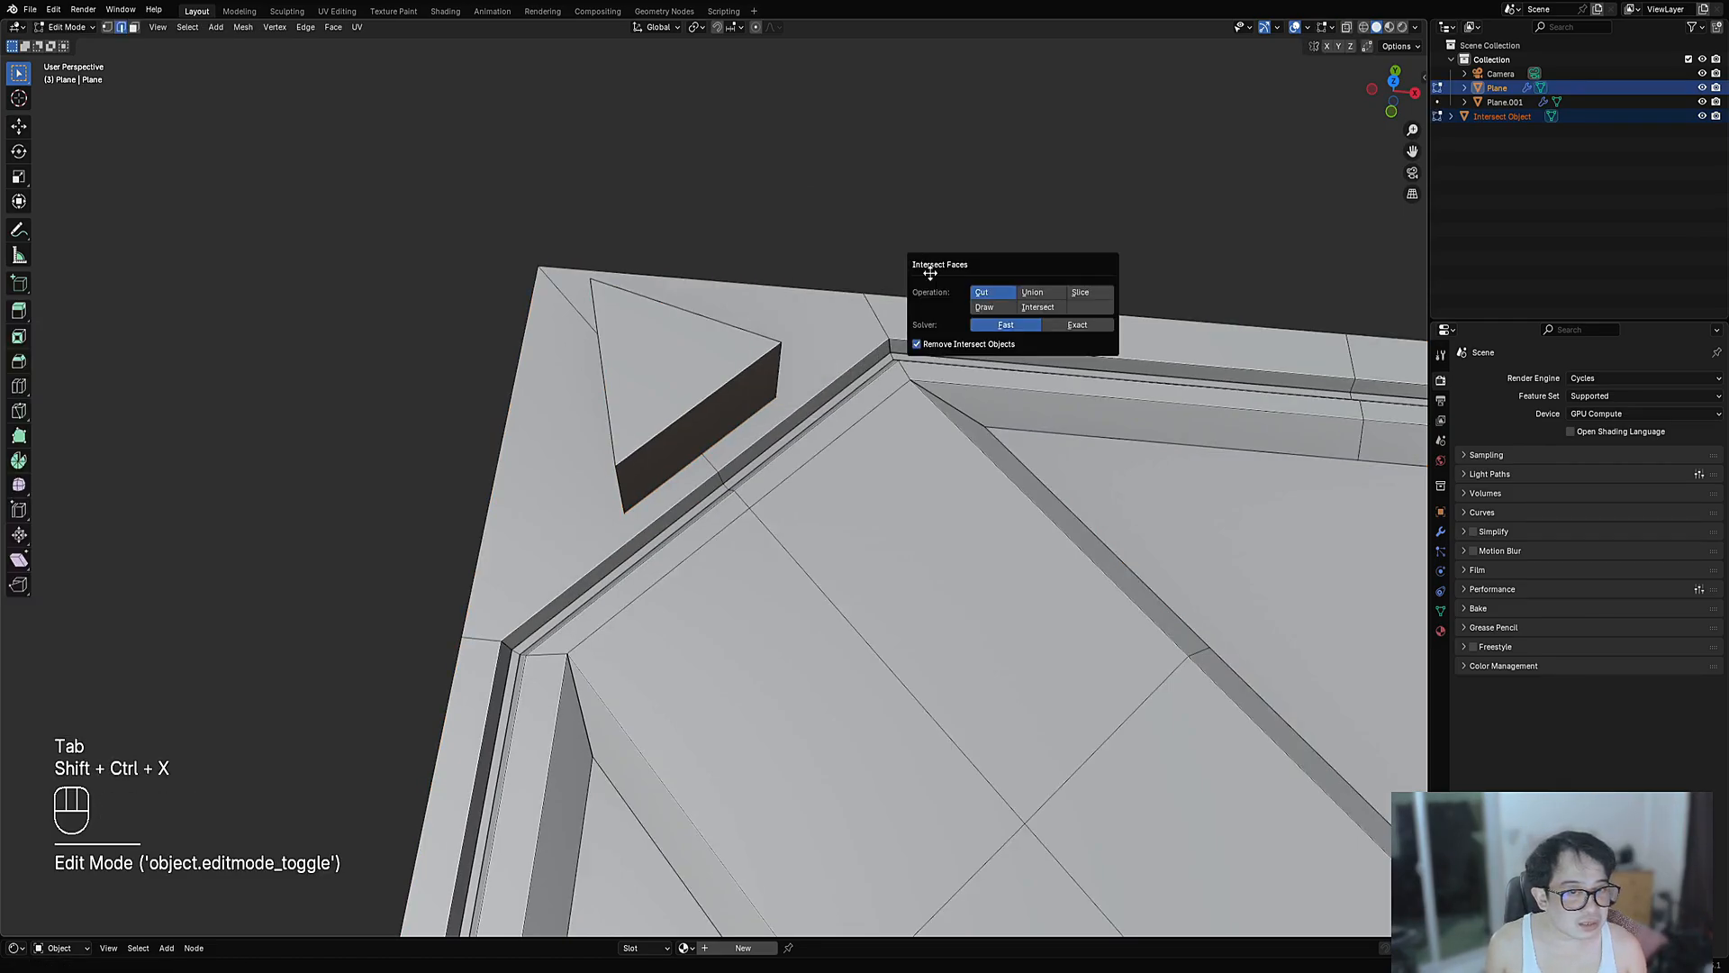
pyautogui.click(1008, 309)
pyautogui.scroll(-4, 748, 423)
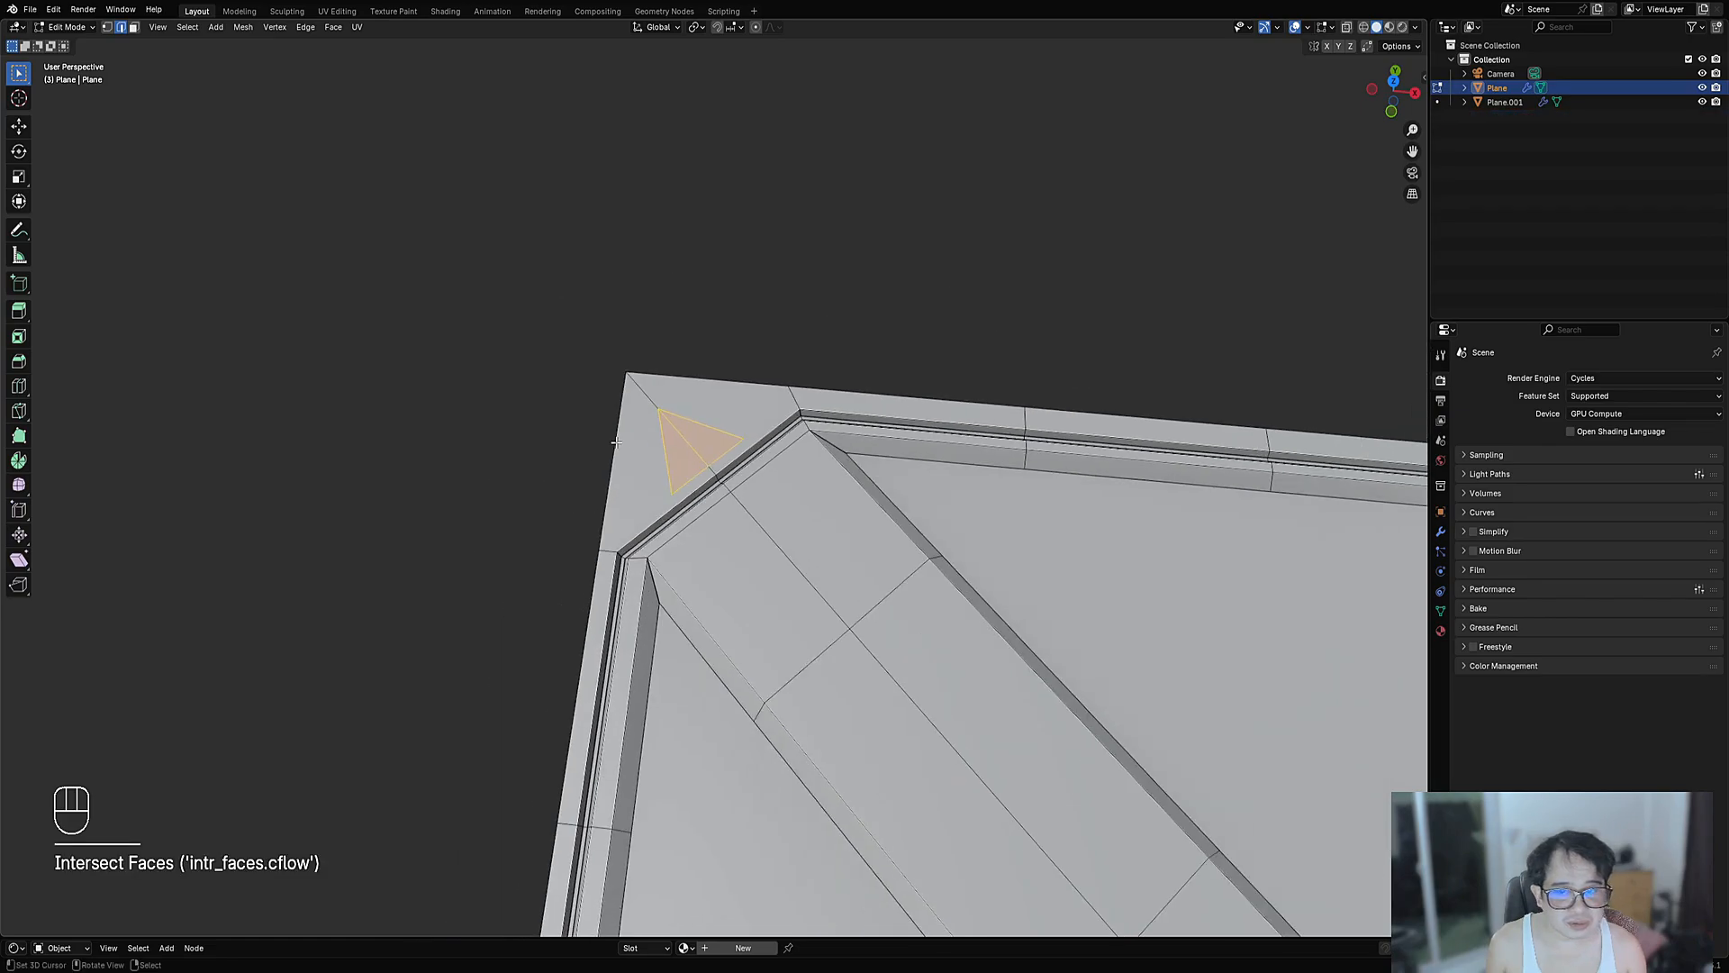
pyautogui.moveTo(720, 428); pyautogui.dragTo(614, 494, button='middle')
pyautogui.scroll(6, 685, 505)
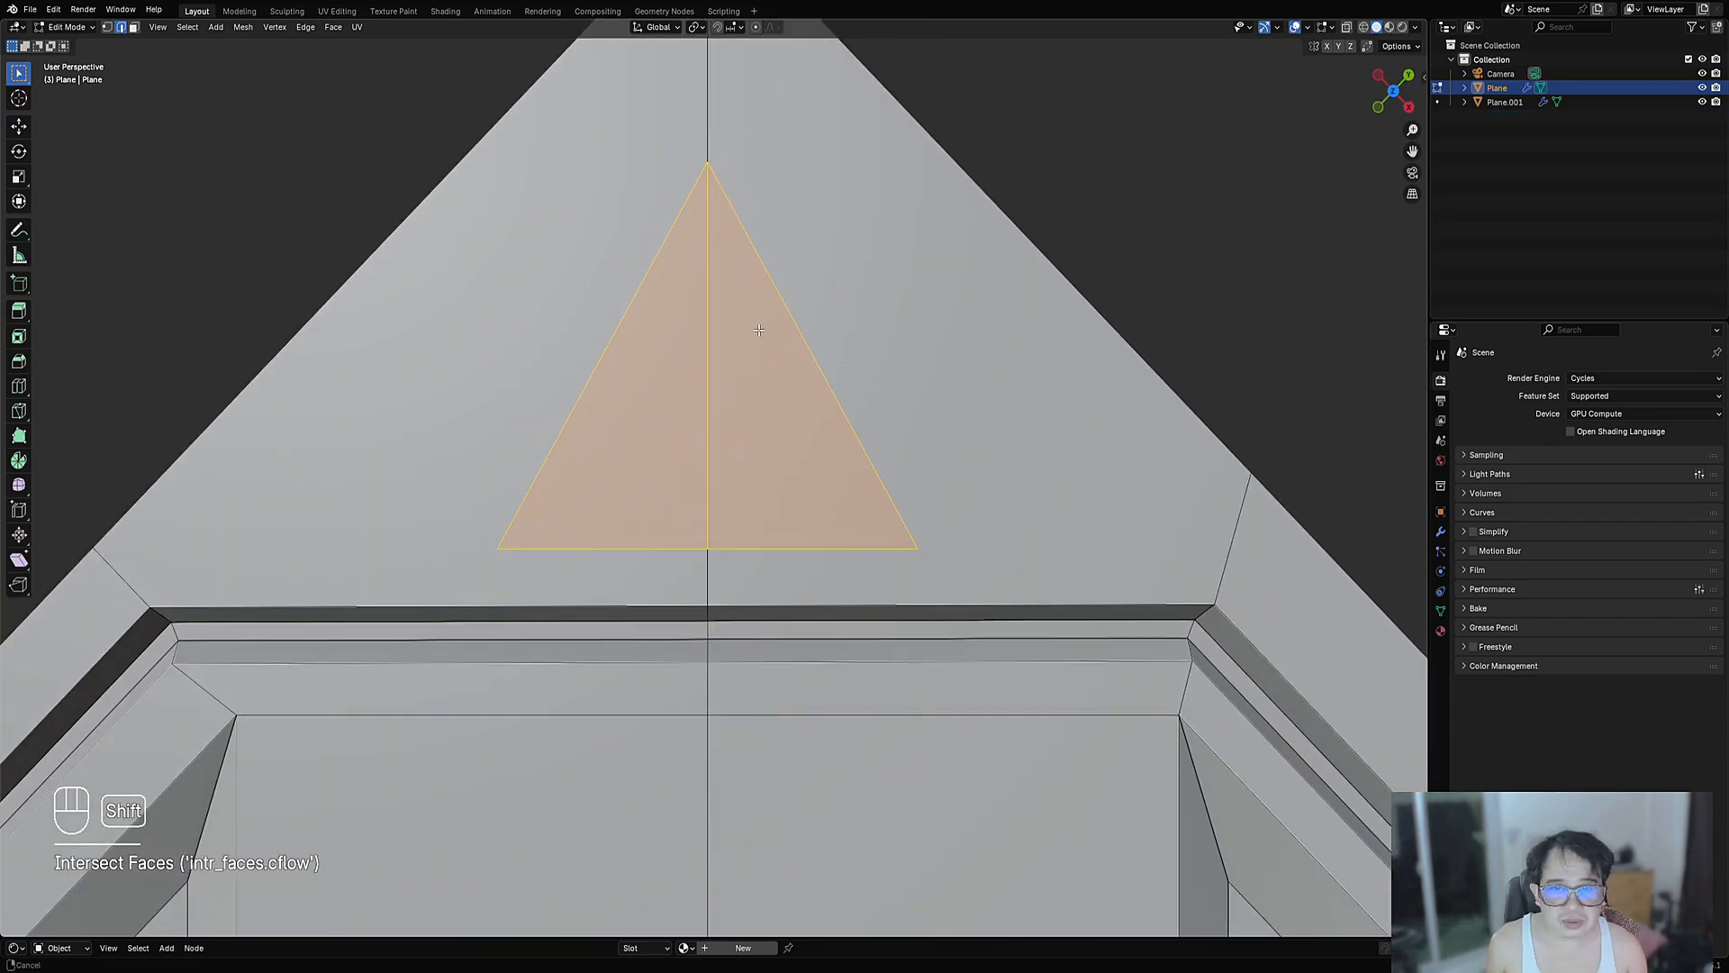
# - Inset the imprinted triangle faces and push them down into a recessed pocket
pyautogui.press('1')
pyautogui.scroll(-5, 746, 608)
pyautogui.press('3')
pyautogui.click(680, 505)
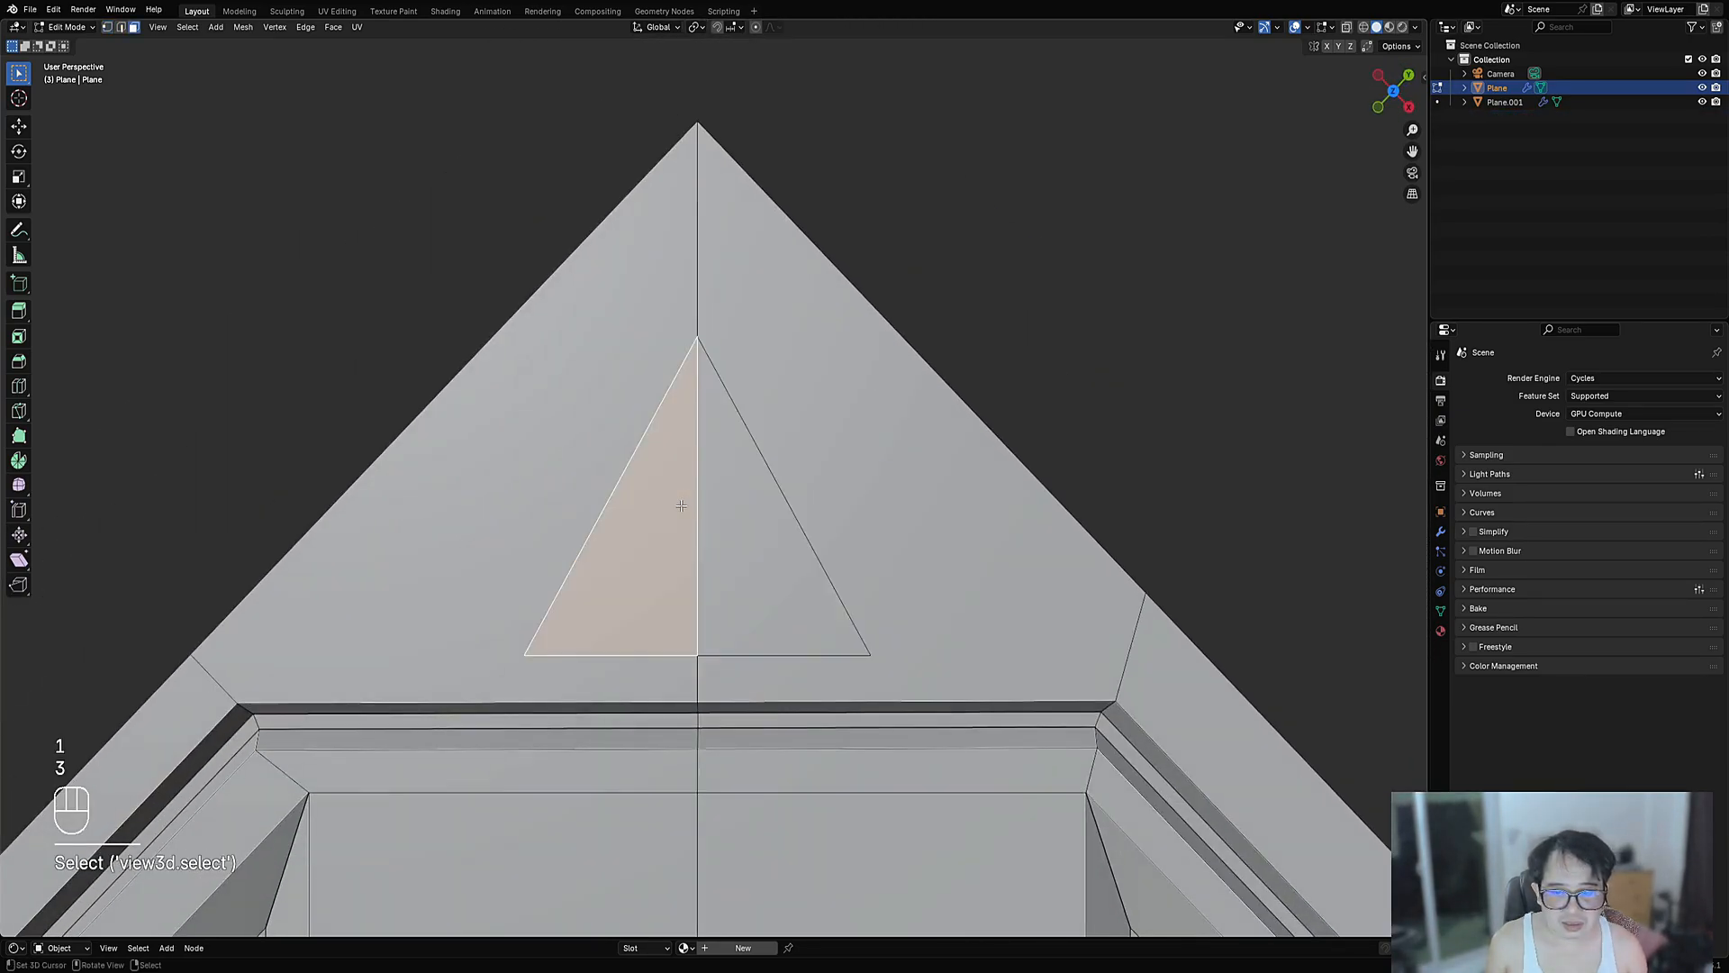
pyautogui.press('i')
pyautogui.click(847, 493)
pyautogui.hotkey('alt', 's')
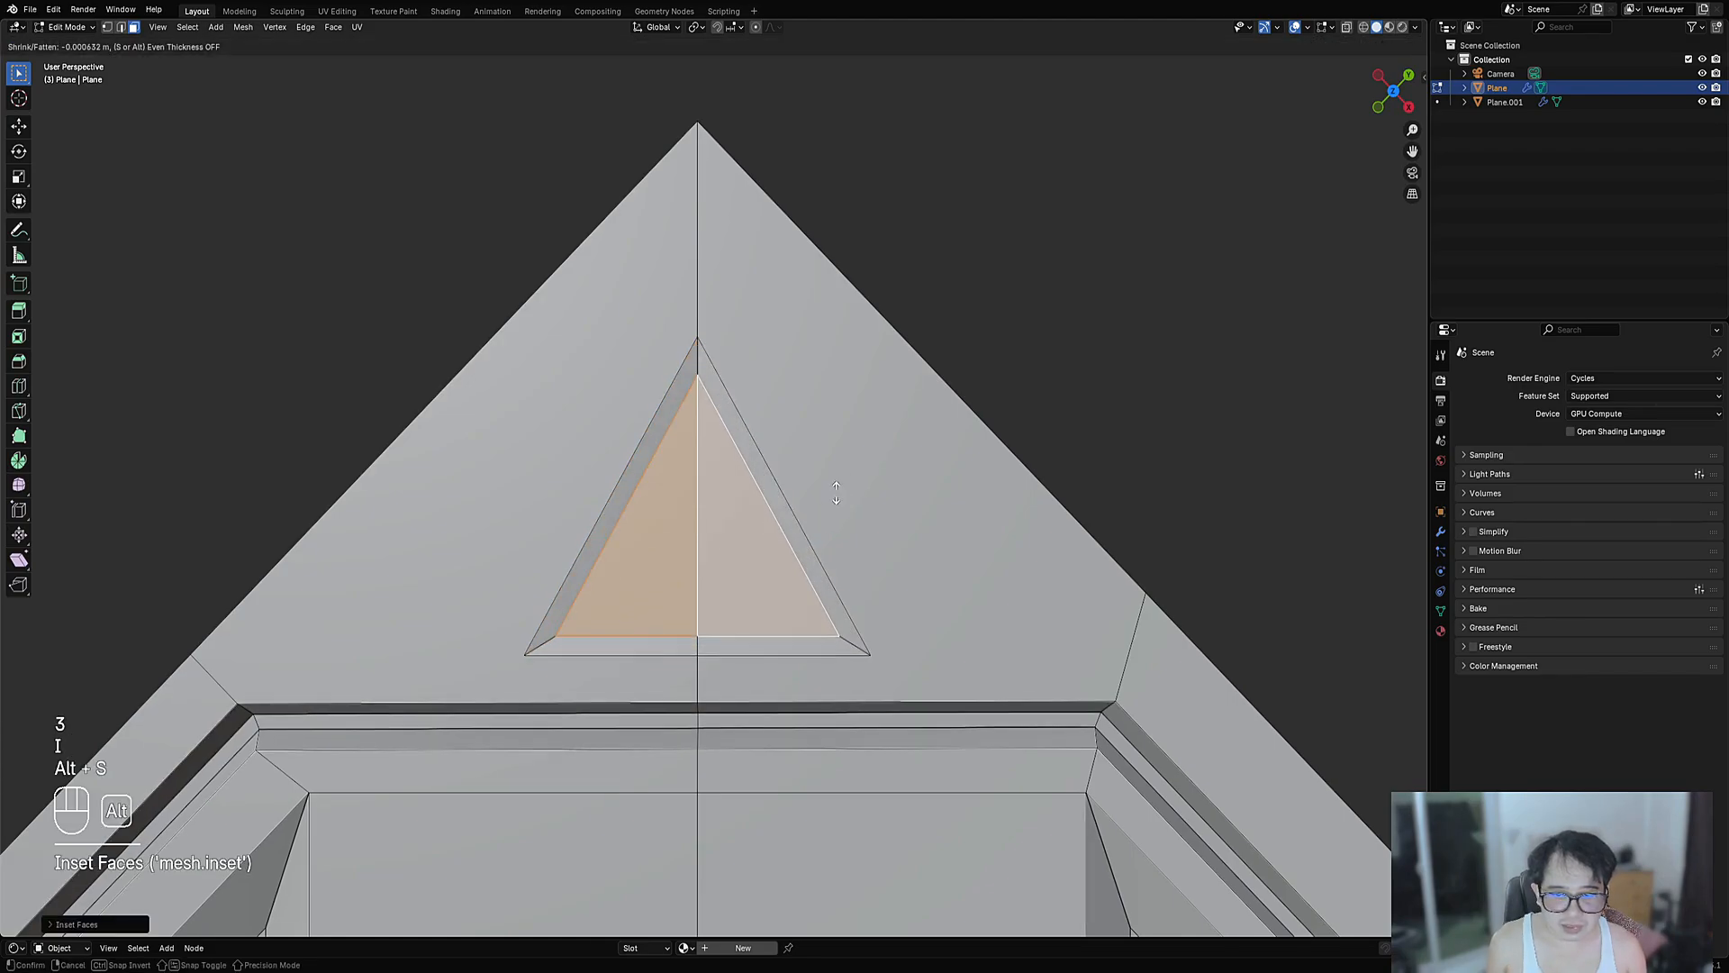
pyautogui.click(833, 500)
# - Exit Edit Mode, view the whole panel from above, and clear its selection
pyautogui.press('Tab')
pyautogui.scroll(-6, 836, 505)
pyautogui.keyDown('shift'); pyautogui.rightClick(835, 500); pyautogui.keyUp('shift')
pyautogui.scroll(-8, 814, 490)
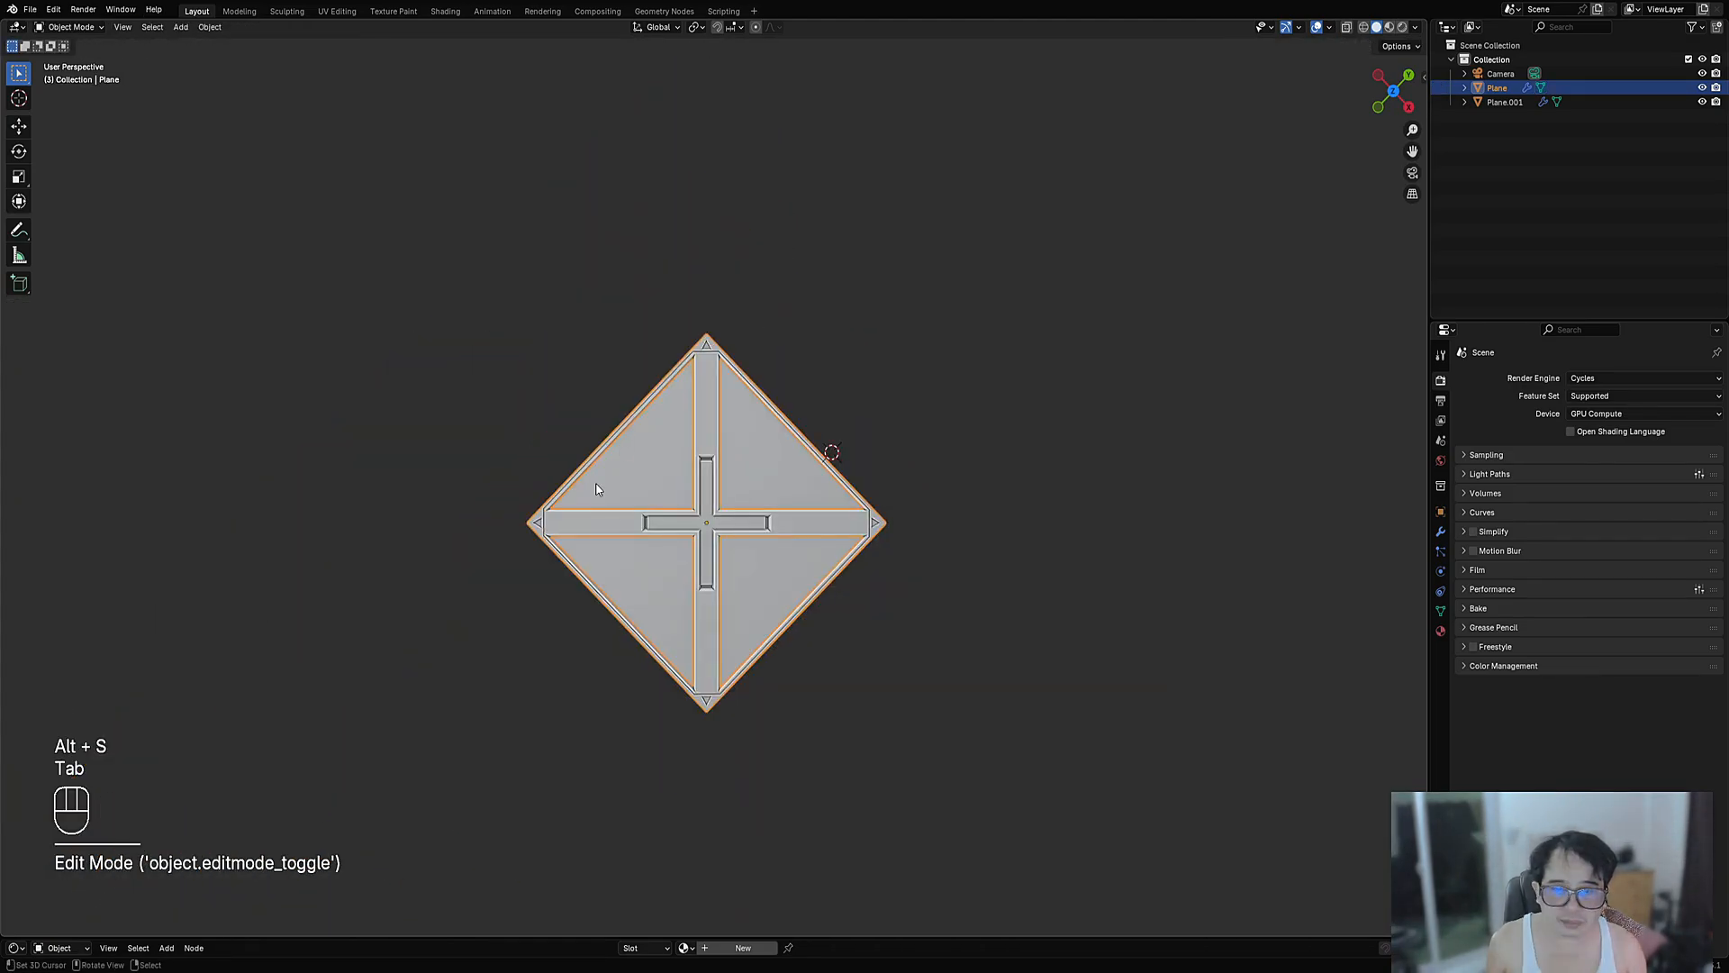
pyautogui.keyDown('alt'); pyautogui.moveTo(718, 487); pyautogui.dragTo(637, 353, button='middle'); pyautogui.keyUp('alt')
pyautogui.press('Tab')
pyautogui.hotkey('alt', 'a')
pyautogui.scroll(5, 771, 461)
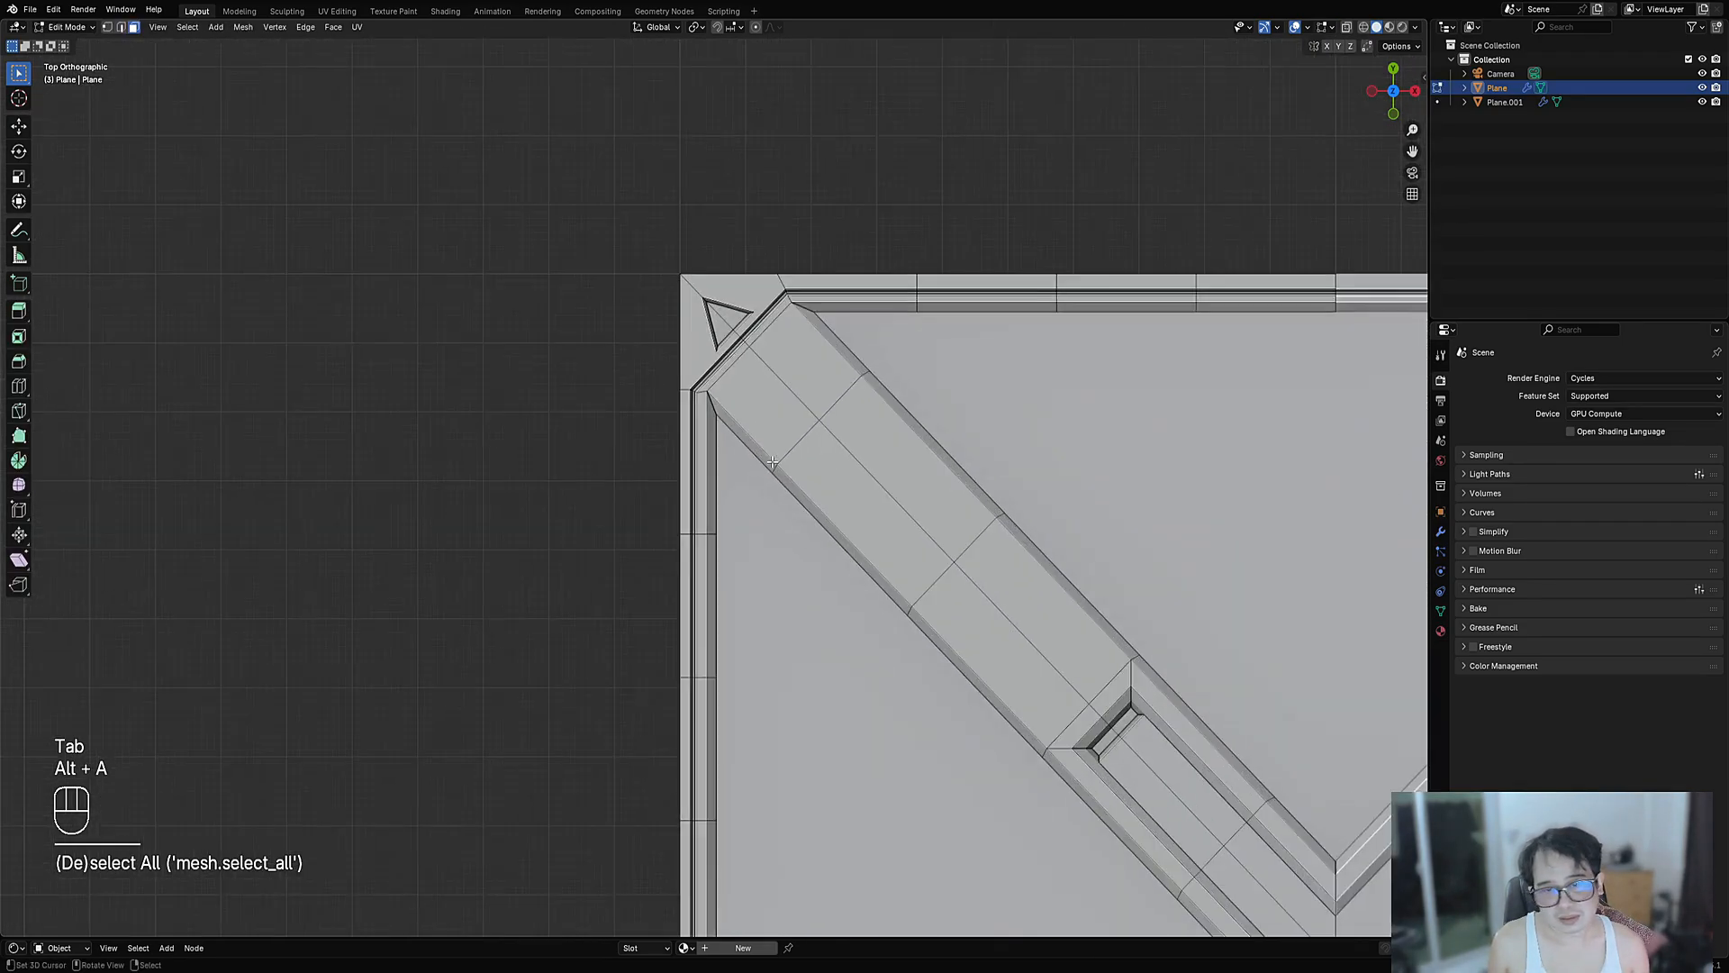
pyautogui.press('Tab')
pyautogui.press('Tab')
pyautogui.scroll(-5, 772, 461)
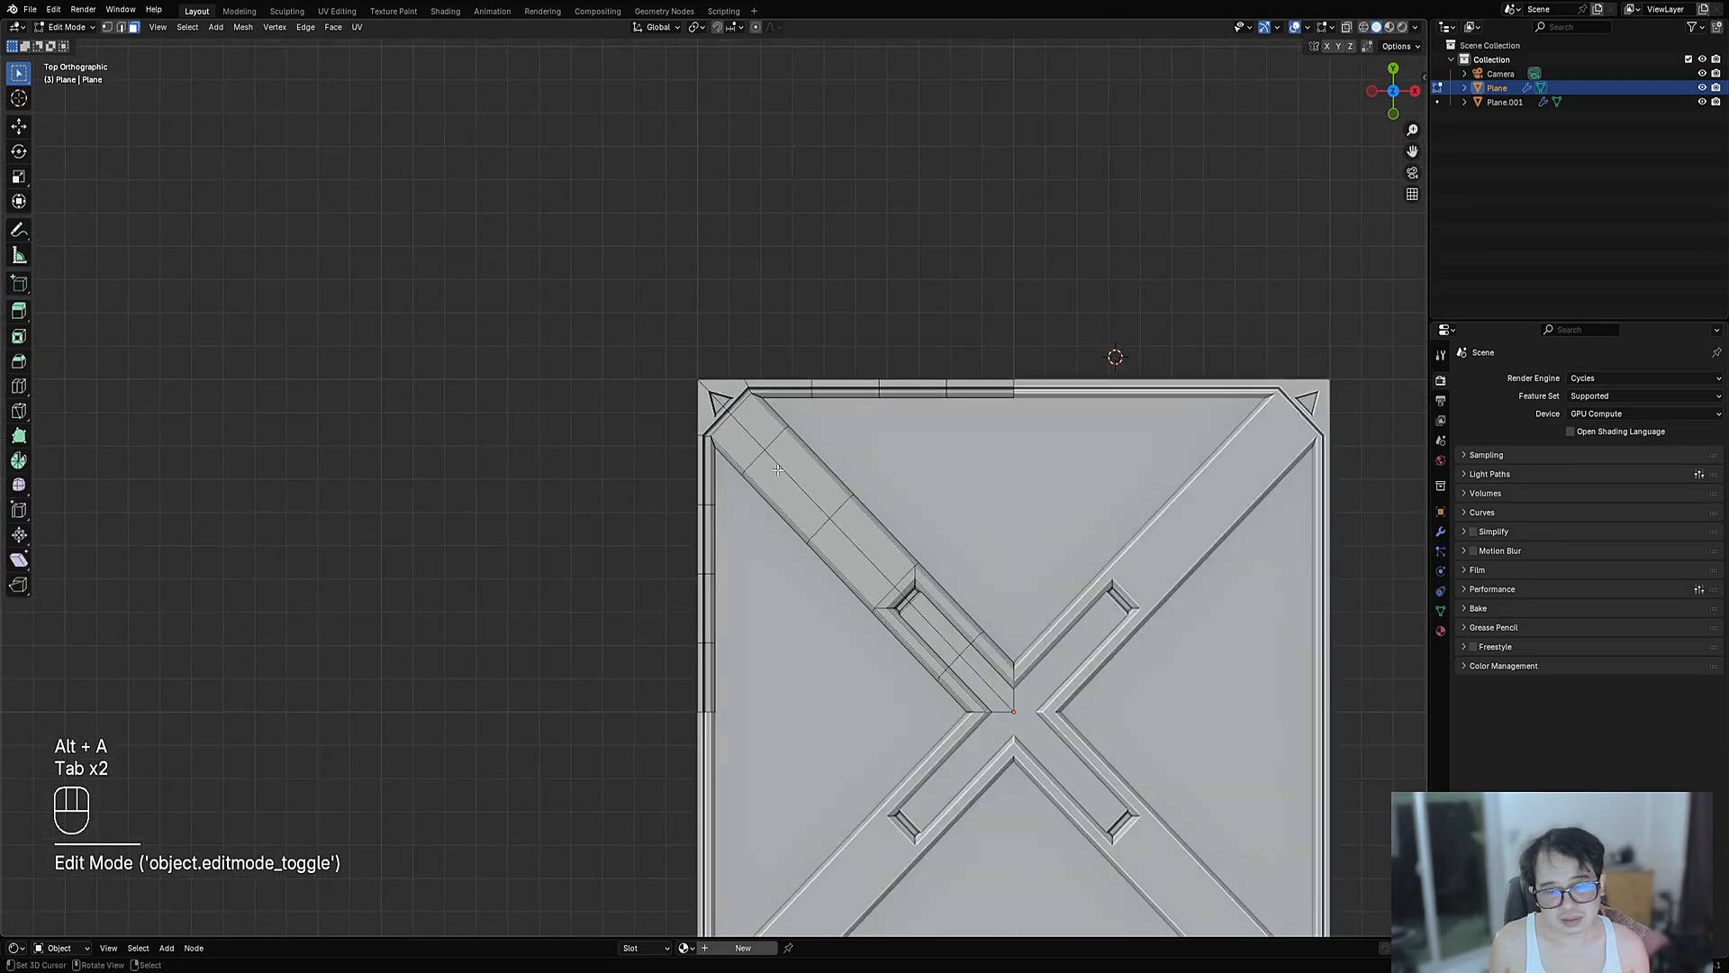
pyautogui.keyDown('shift'); pyautogui.moveTo(894, 548); pyautogui.dragTo(788, 358, button='middle'); pyautogui.keyUp('shift')
pyautogui.scroll(4, 788, 358)
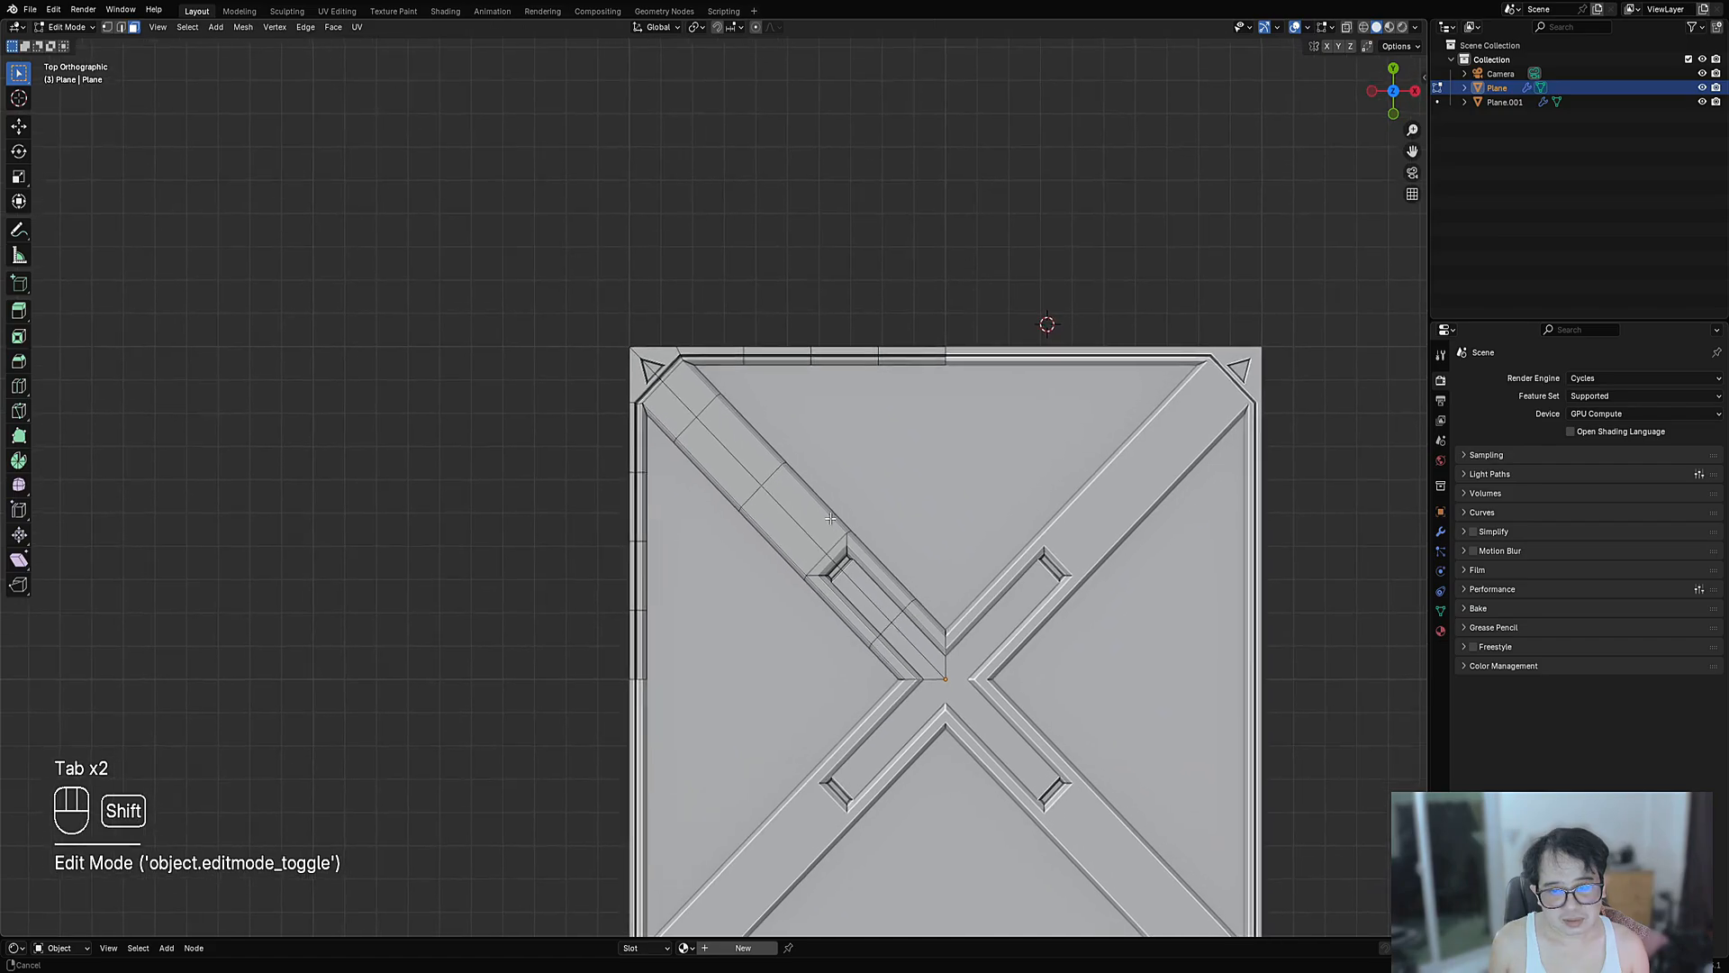
# - Add a Creative Flow intersect cube cutter, shrink it to a small square and rotate it 45°
pyautogui.press('1')
pyautogui.hotkey('ctrl', 'shift', 'x')
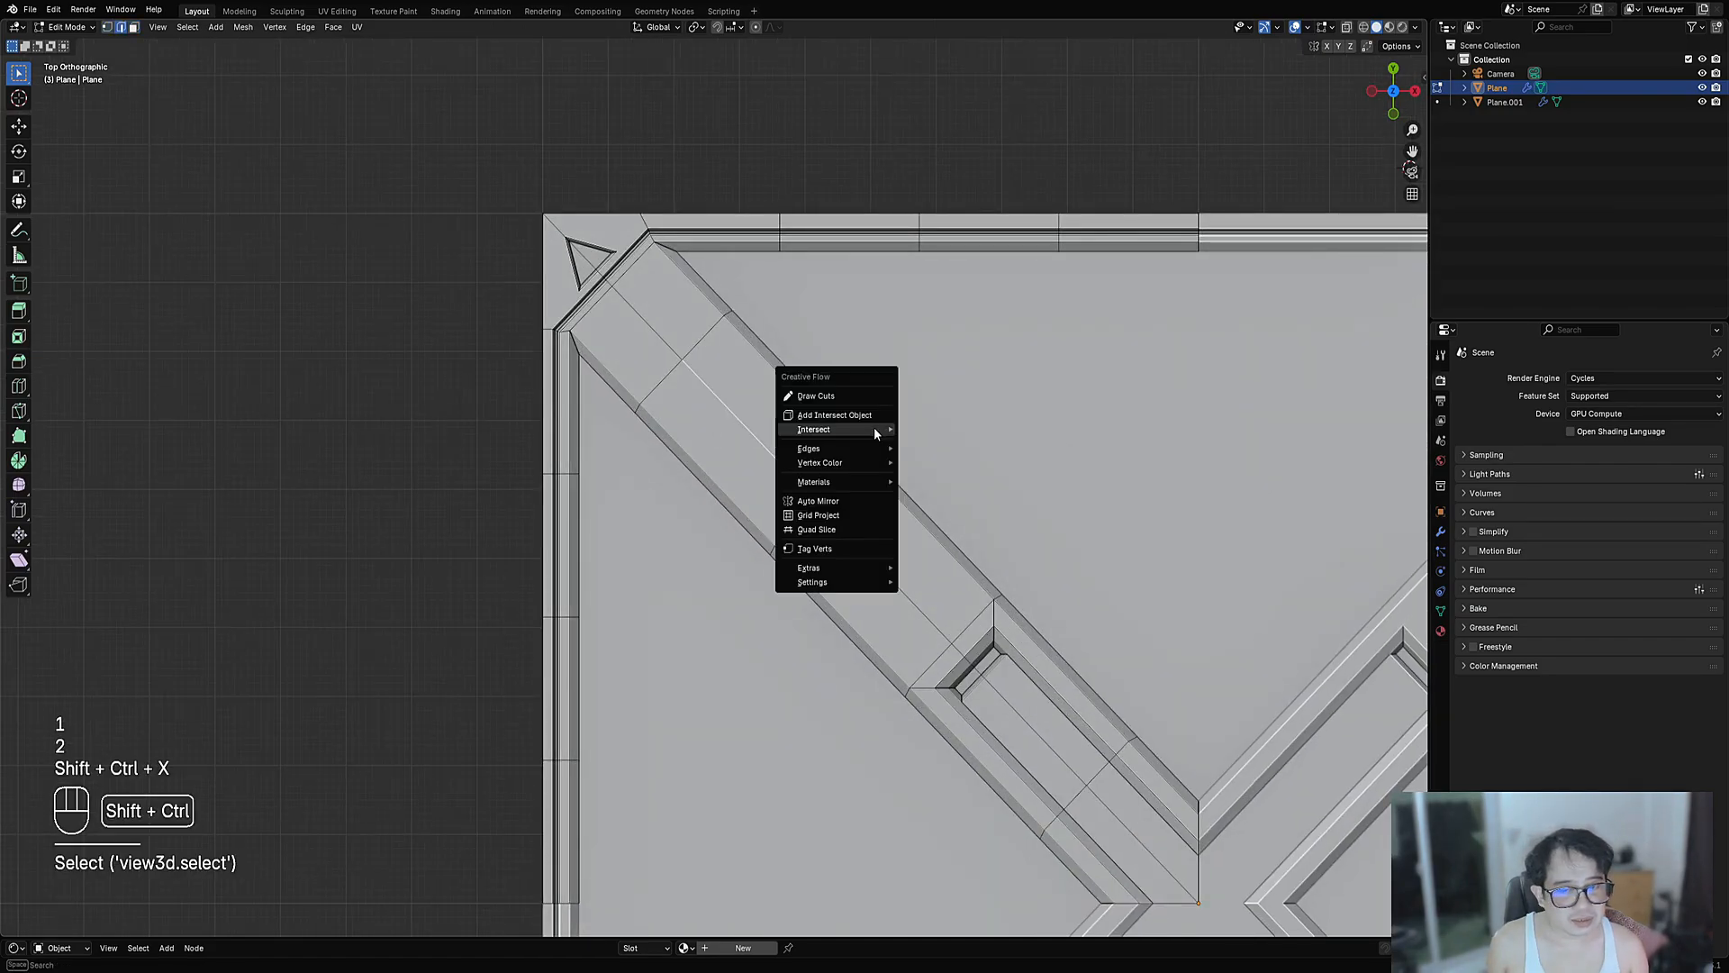
pyautogui.click(868, 416)
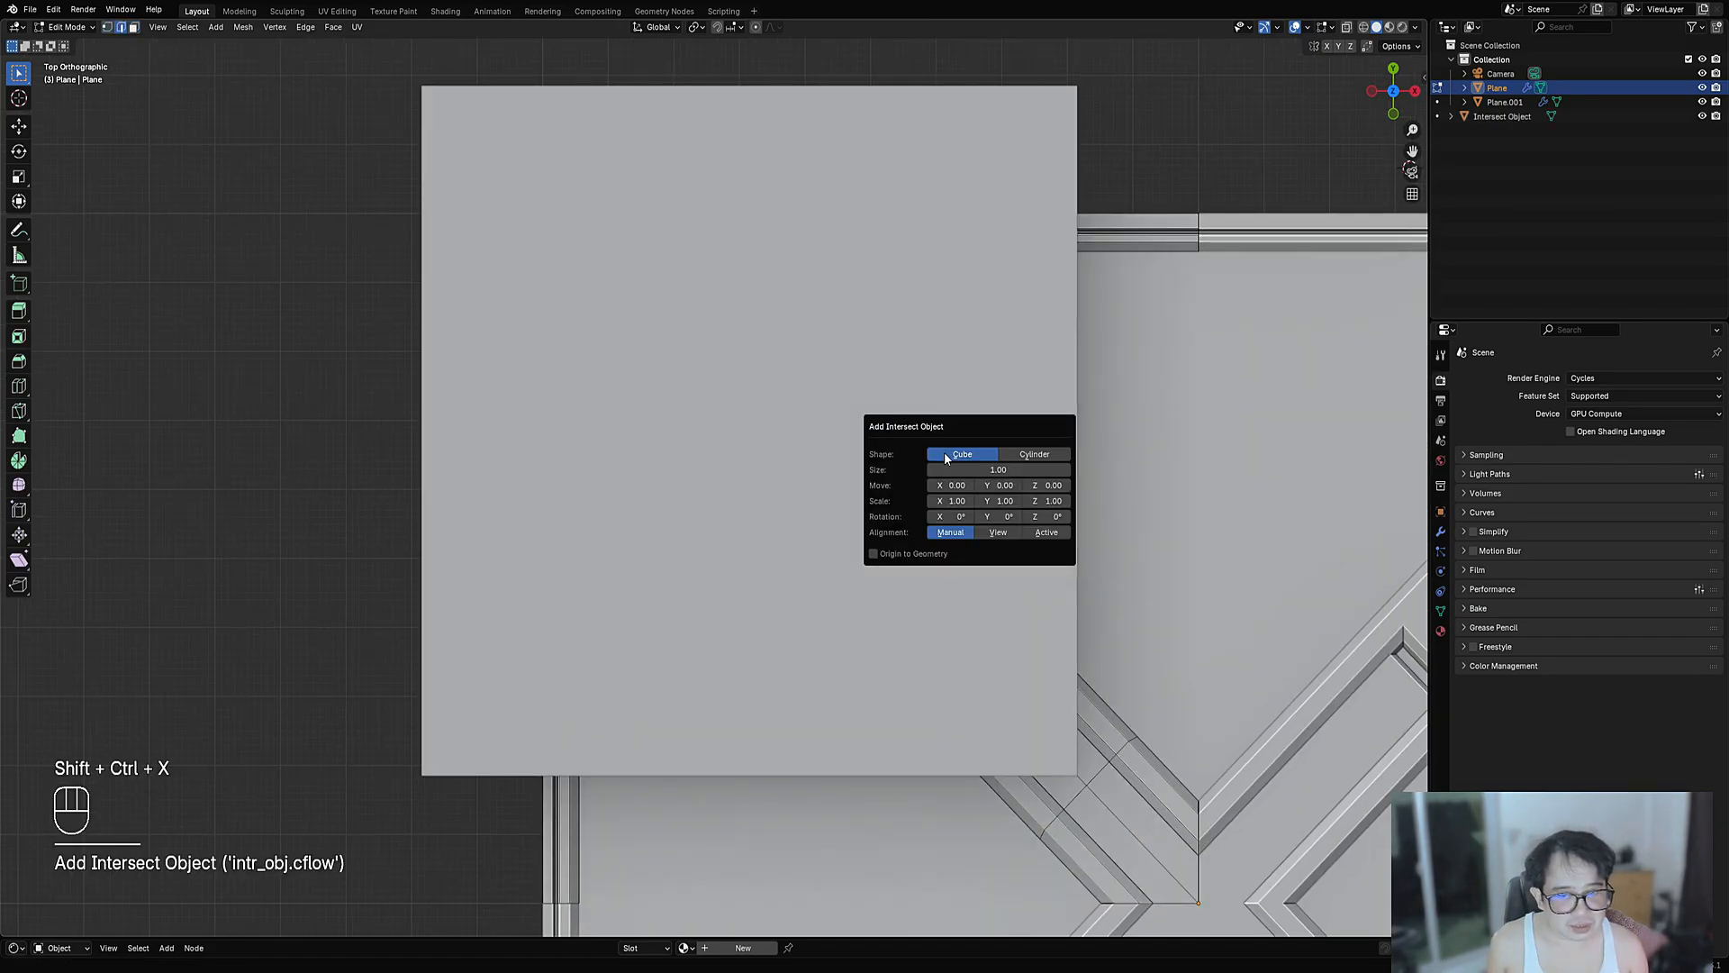
pyautogui.press('Tab')
pyautogui.press('Tab')
pyautogui.press('a')
pyautogui.press('s')
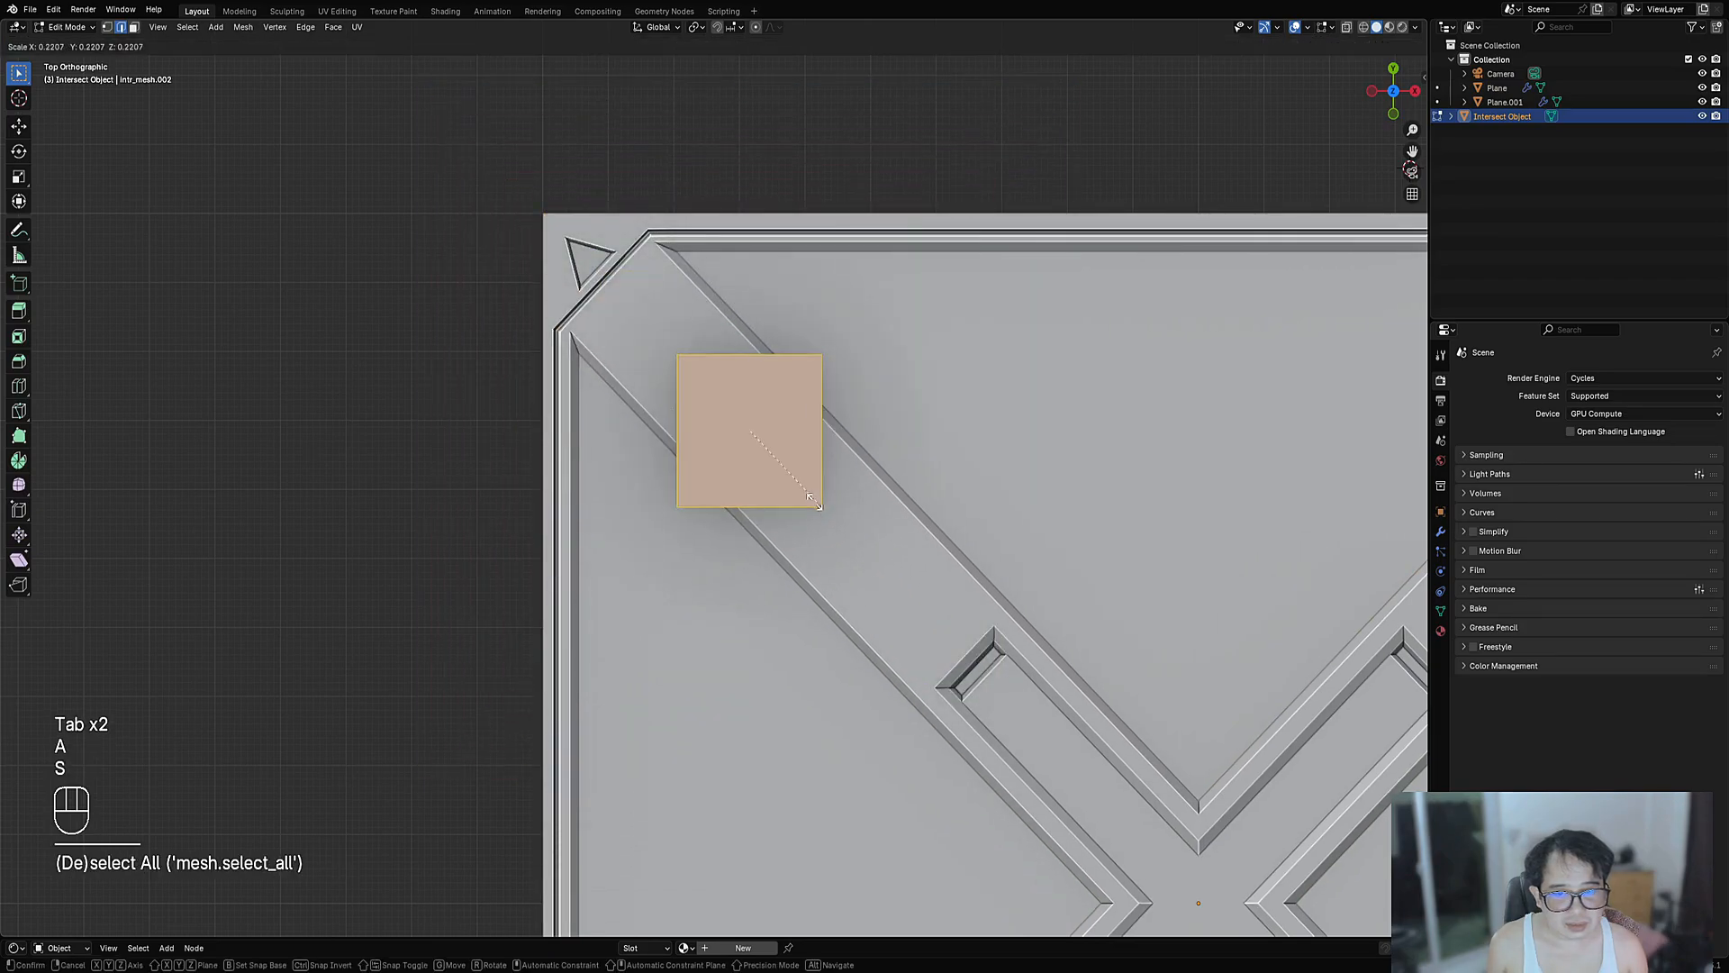
pyautogui.click(772, 470)
pyautogui.press('r')
pyautogui.press('KP_4')
pyautogui.press('KP_5')
pyautogui.press('KP_Enter')
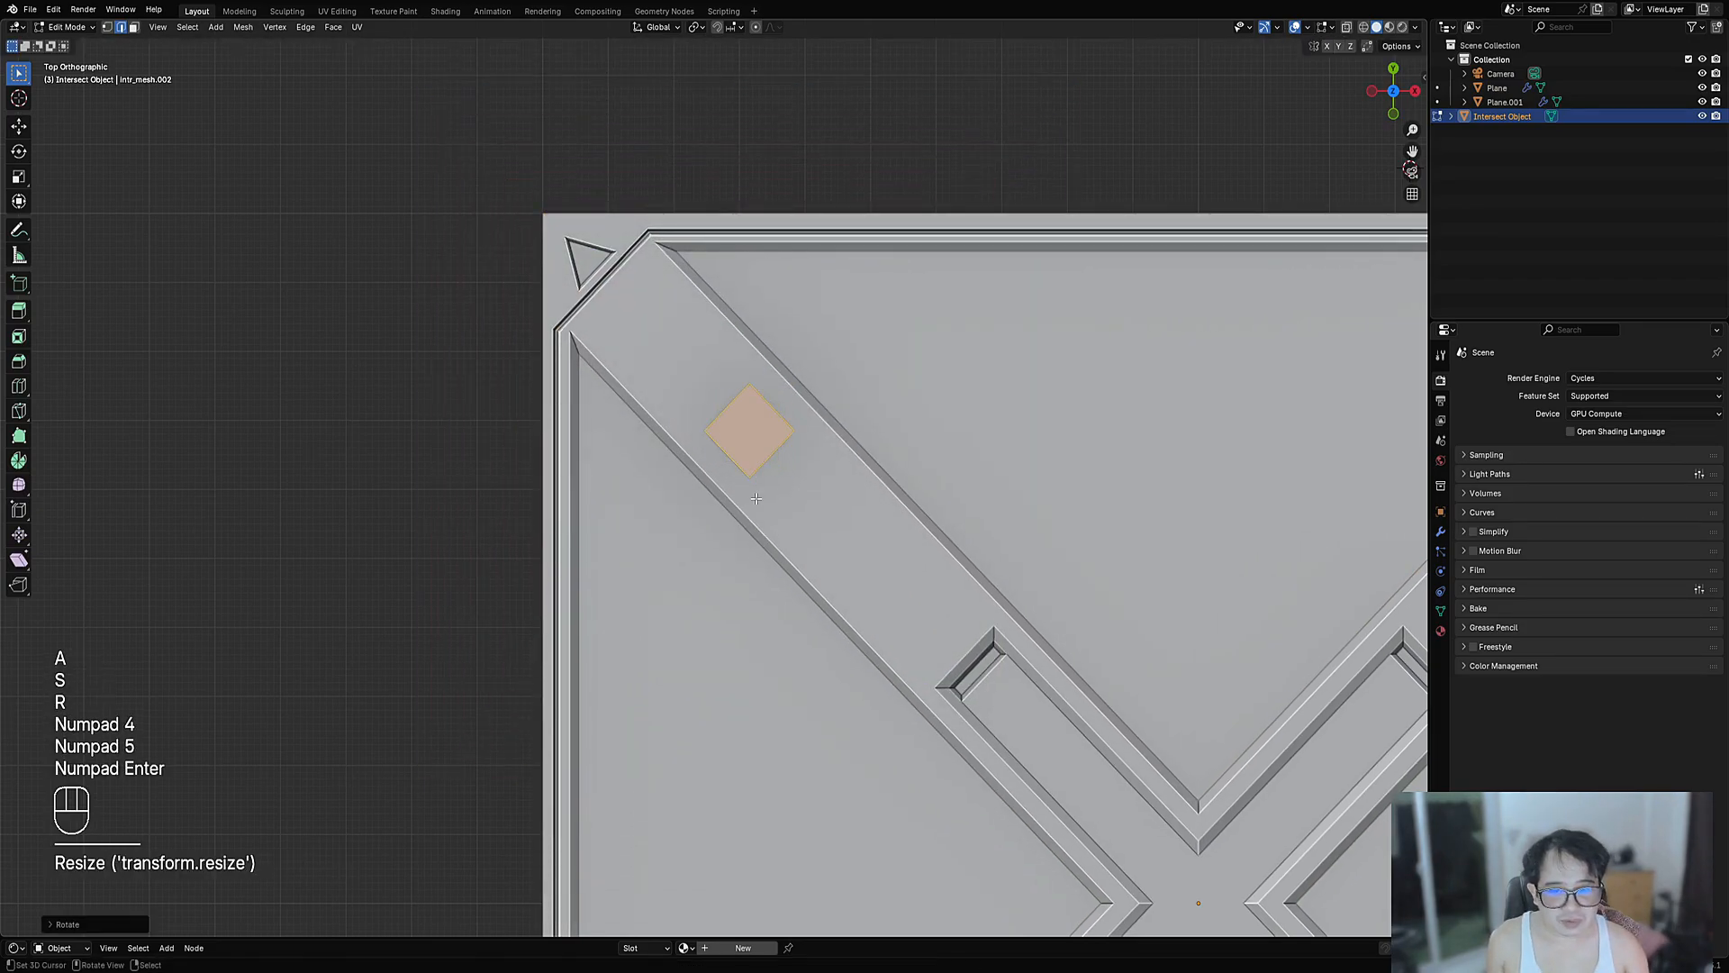
pyautogui.press('Tab')
# - Stretch the cutter into a long, narrow bar lying along the top-left diagonal arm
pyautogui.moveTo(839, 470); pyautogui.dragTo(851, 365, button='middle')
pyautogui.press('Tab')
pyautogui.press('s')
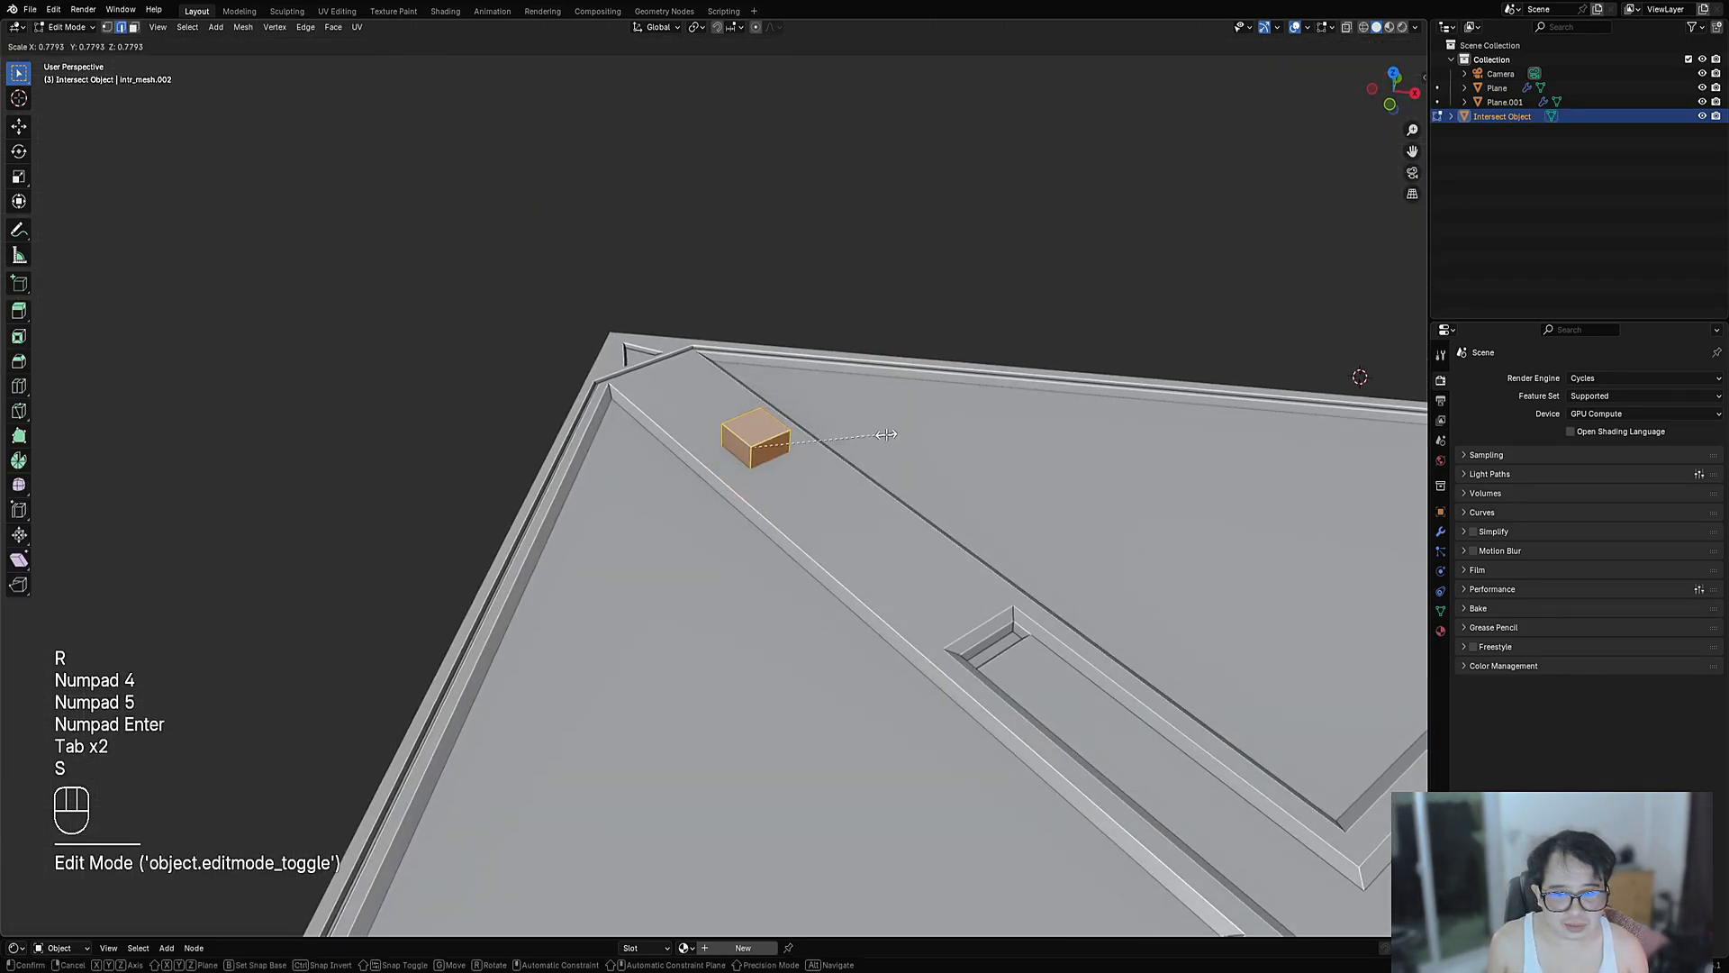
pyautogui.click(879, 436)
pyautogui.press('3')
pyautogui.click(768, 443)
pyautogui.moveTo(768, 443); pyautogui.dragTo(707, 436, button='middle')
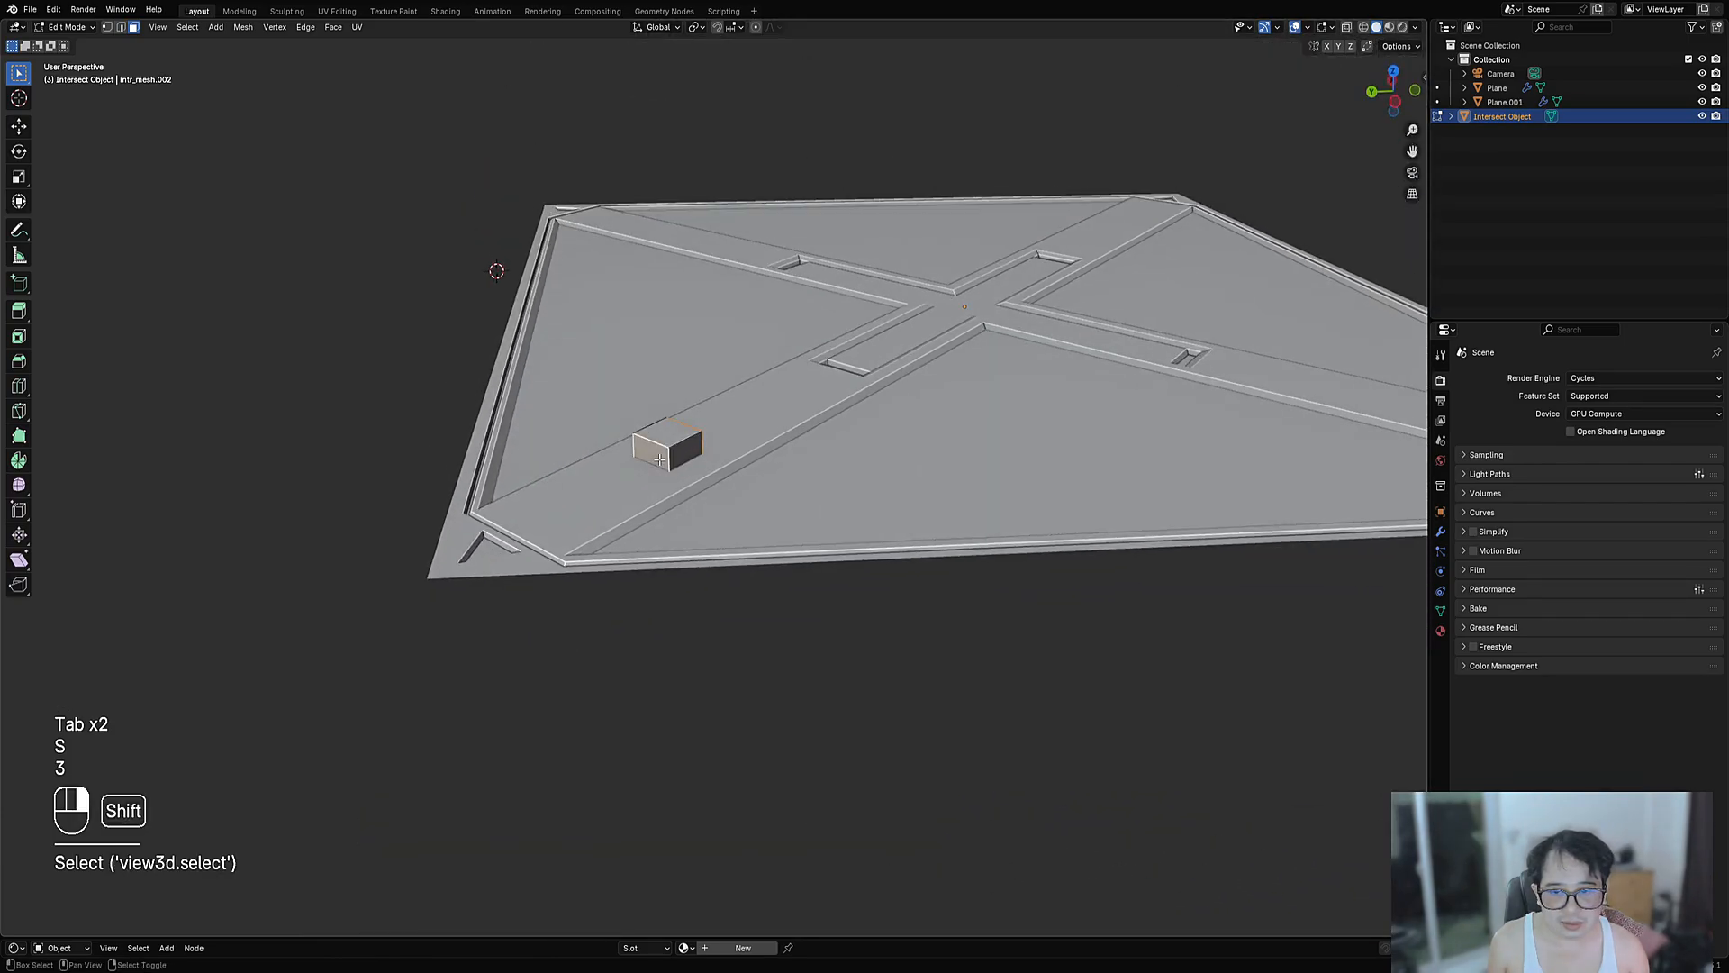
pyautogui.hotkey('alt', 's')
pyautogui.click(815, 343)
pyautogui.moveTo(815, 344); pyautogui.dragTo(806, 497, button='middle')
pyautogui.hotkey('alt', 's')
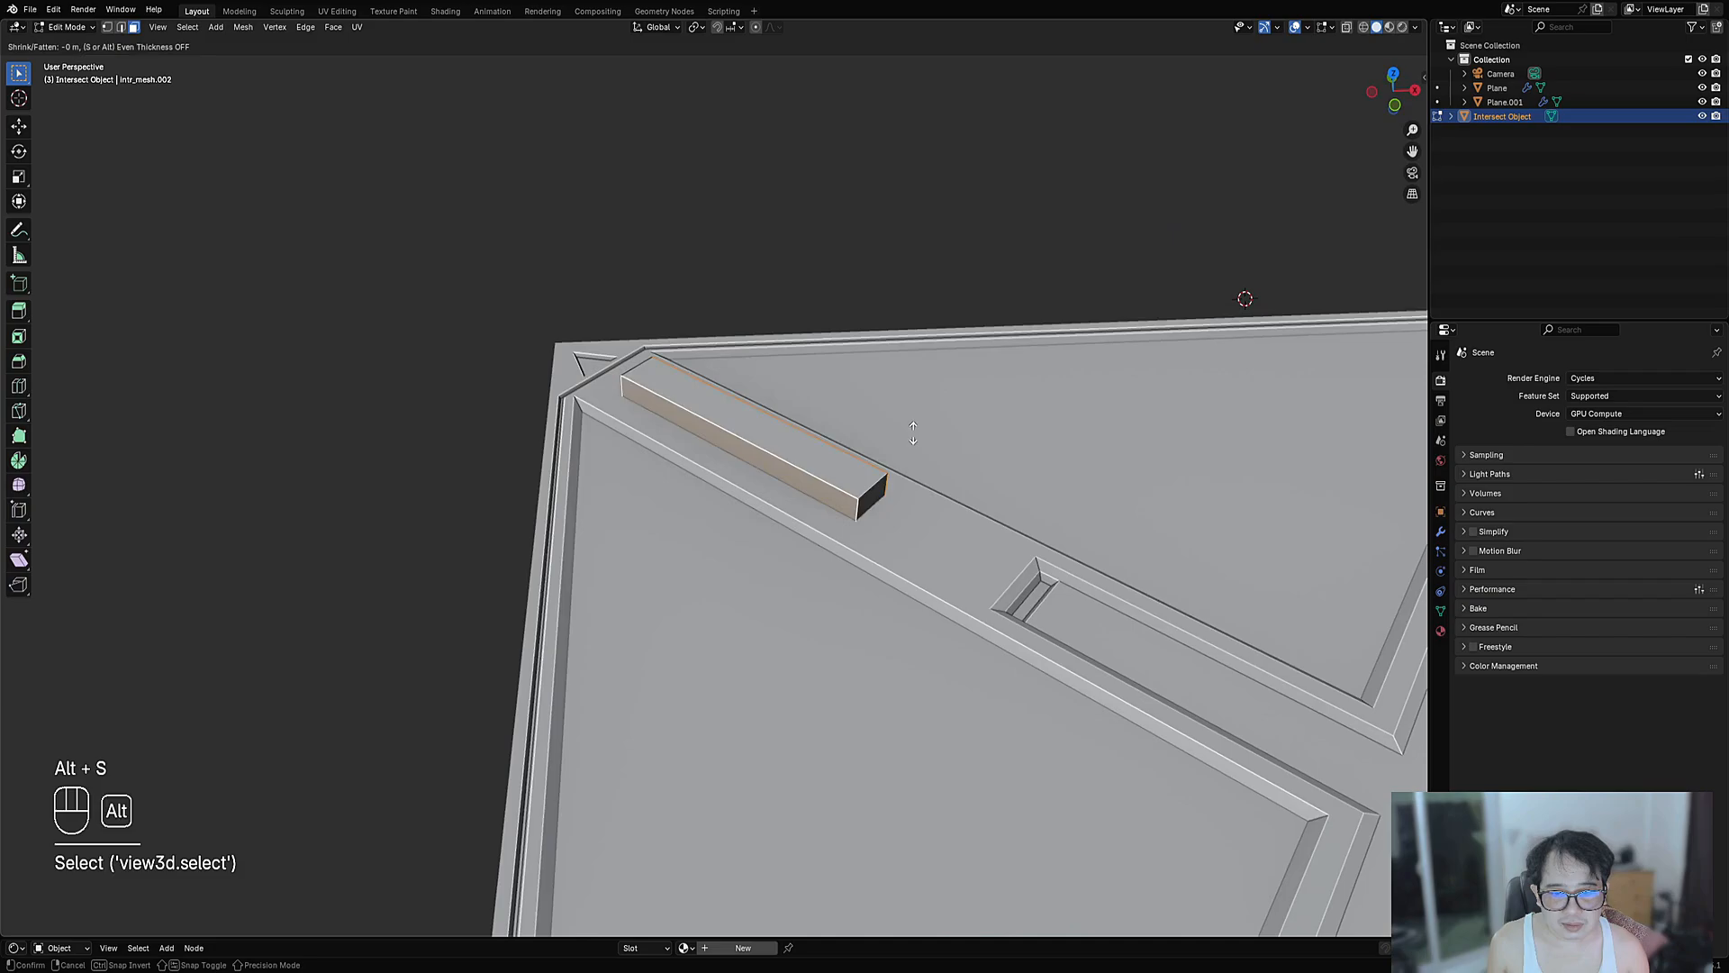
pyautogui.click(914, 440)
# - Split the bar in two with a beveled loop cut and delete the gap faces
pyautogui.hotkey('ctrl', 'r')
pyautogui.click(837, 453)
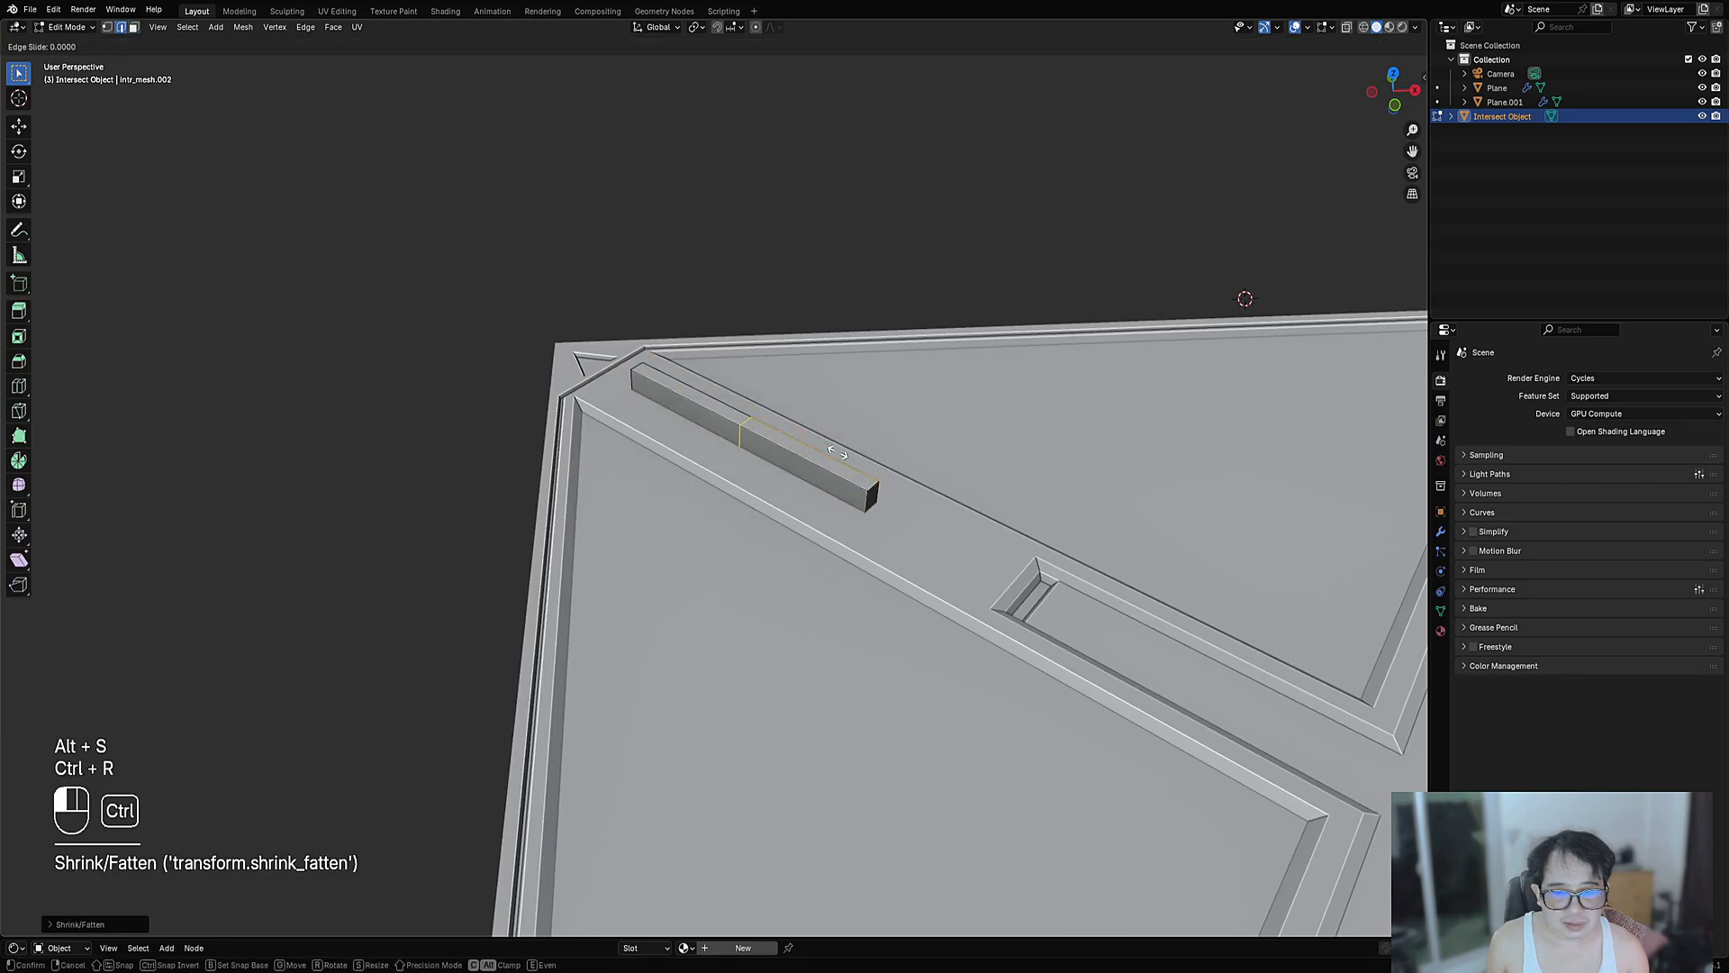
pyautogui.click(878, 491)
pyautogui.hotkey('ctrl', 'b')
pyautogui.click(905, 507)
pyautogui.press('x')
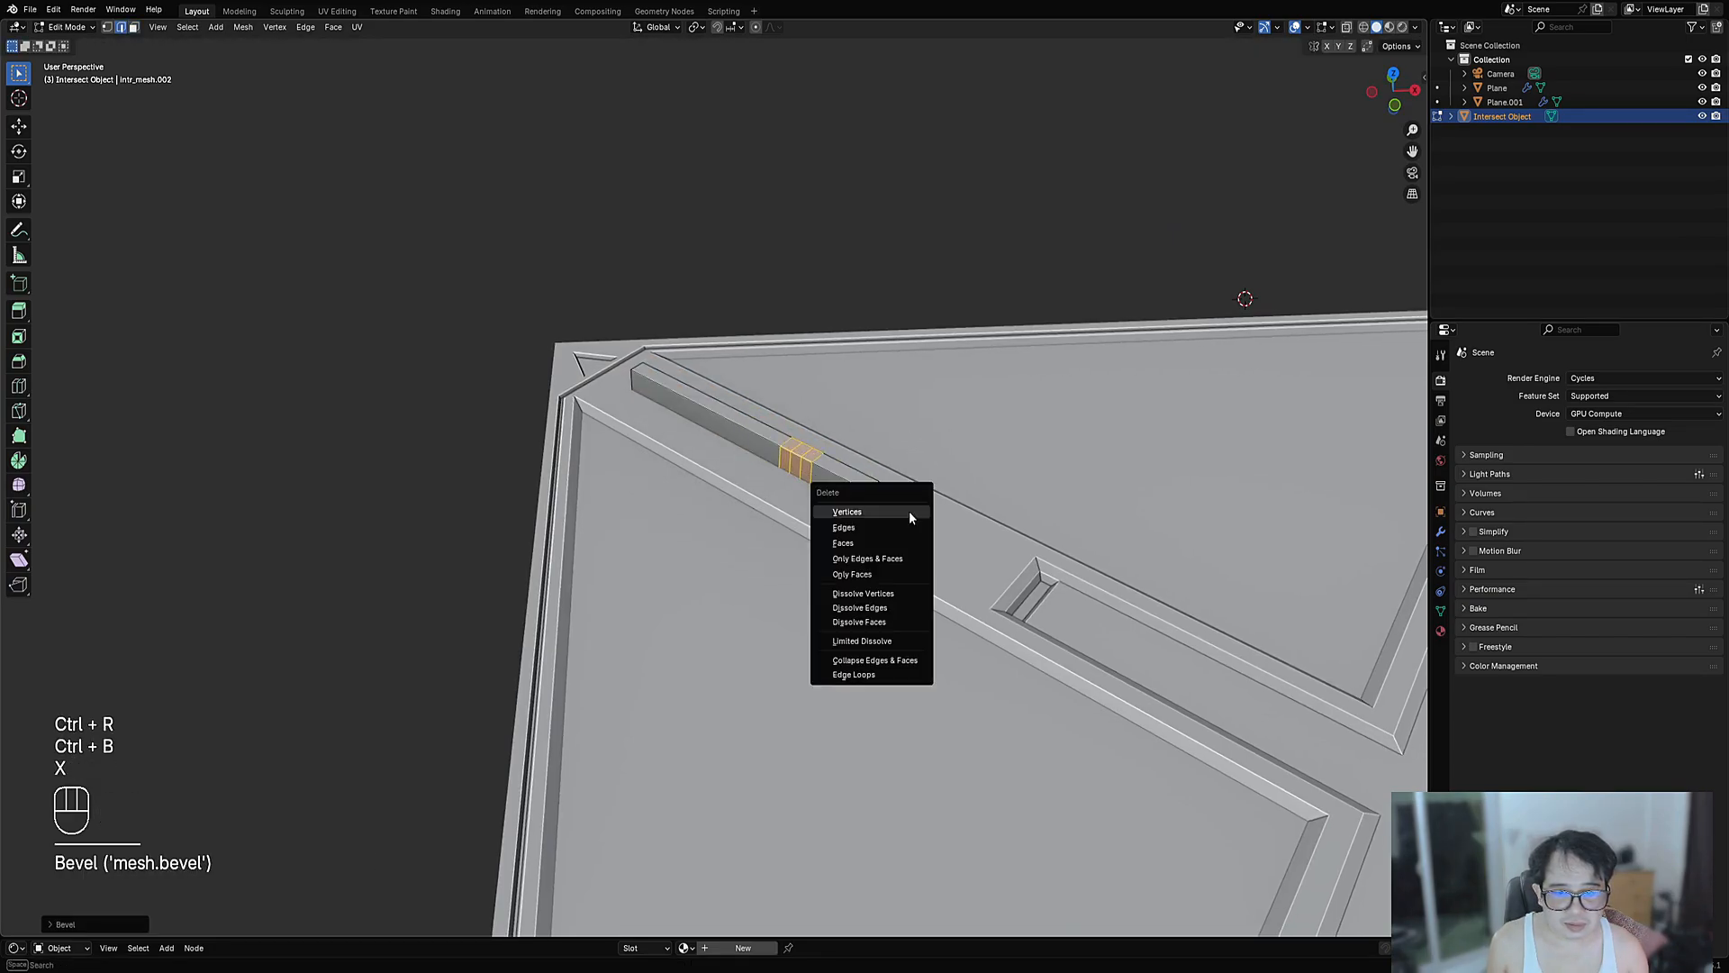
pyautogui.click(909, 540)
pyautogui.scroll(1, 825, 444)
pyautogui.scroll(3, 826, 444)
# - Fill the open ends of both bar pieces so each forms a closed box
pyautogui.press('a')
pyautogui.press('f')
pyautogui.press('g')
pyautogui.press('Tab')
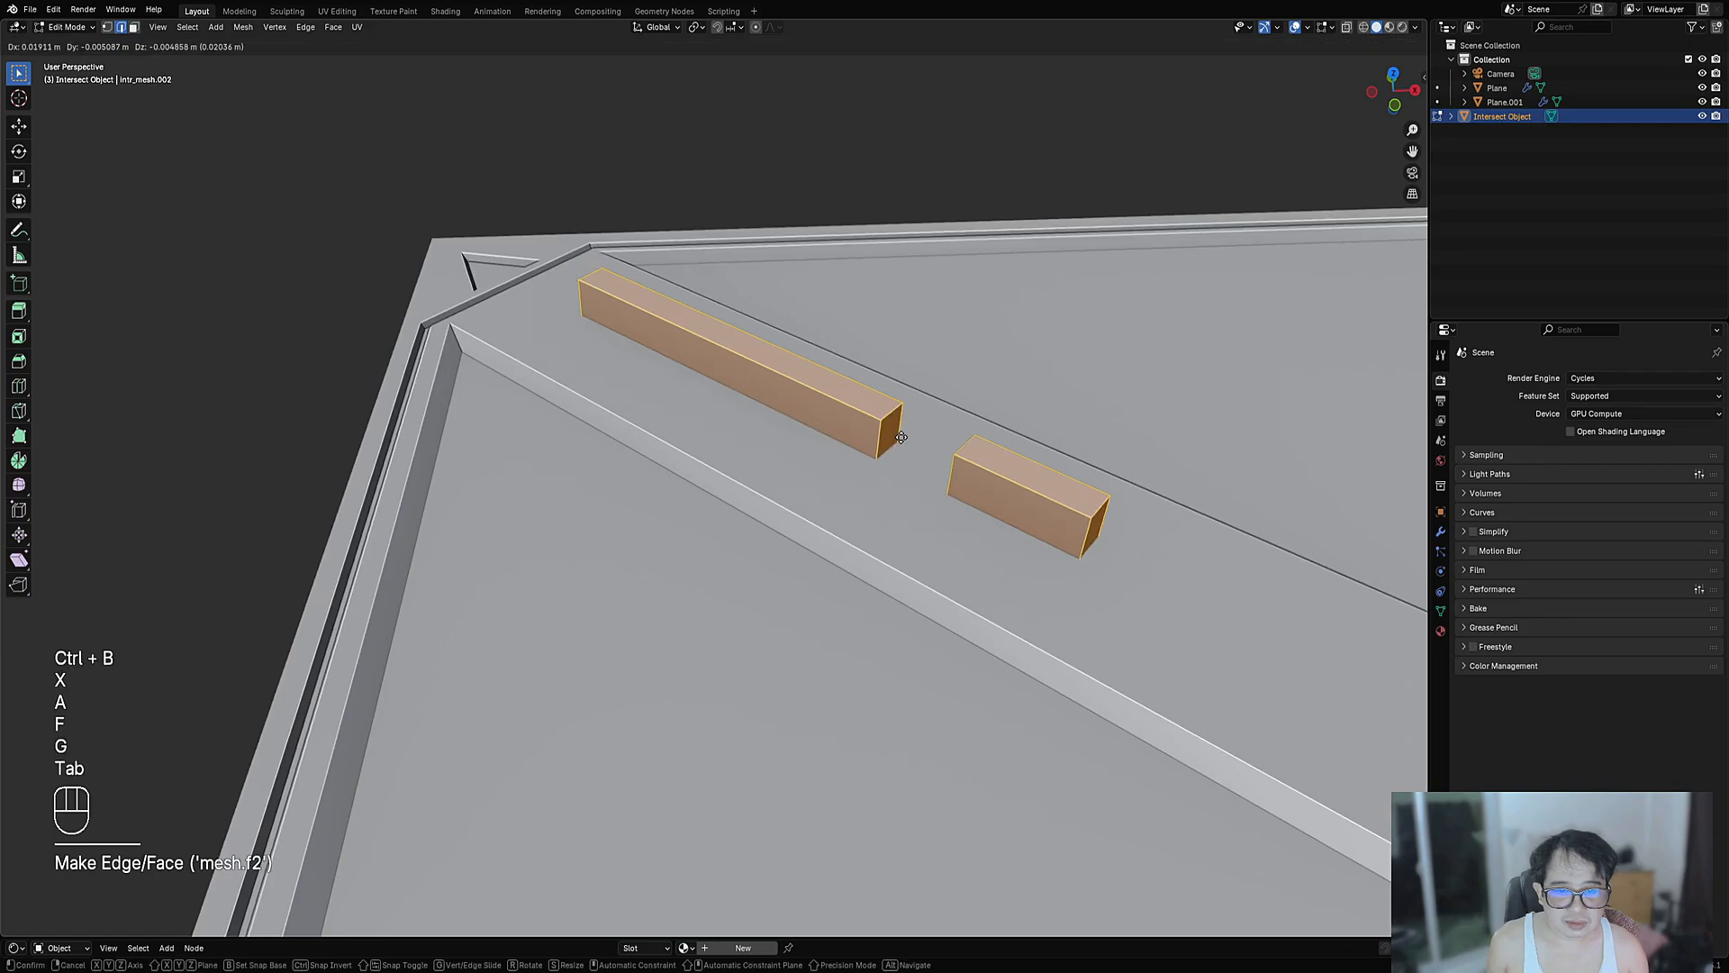
pyautogui.rightClick(884, 445)
pyautogui.press('Tab')
pyautogui.moveTo(885, 444); pyautogui.dragTo(946, 493, button='middle')
# - Select the panel with the two cutters and imprint them using Intersect Faces (Only)
pyautogui.keyDown('shift'); pyautogui.click(916, 448); pyautogui.keyUp('shift')
pyautogui.press('Tab')
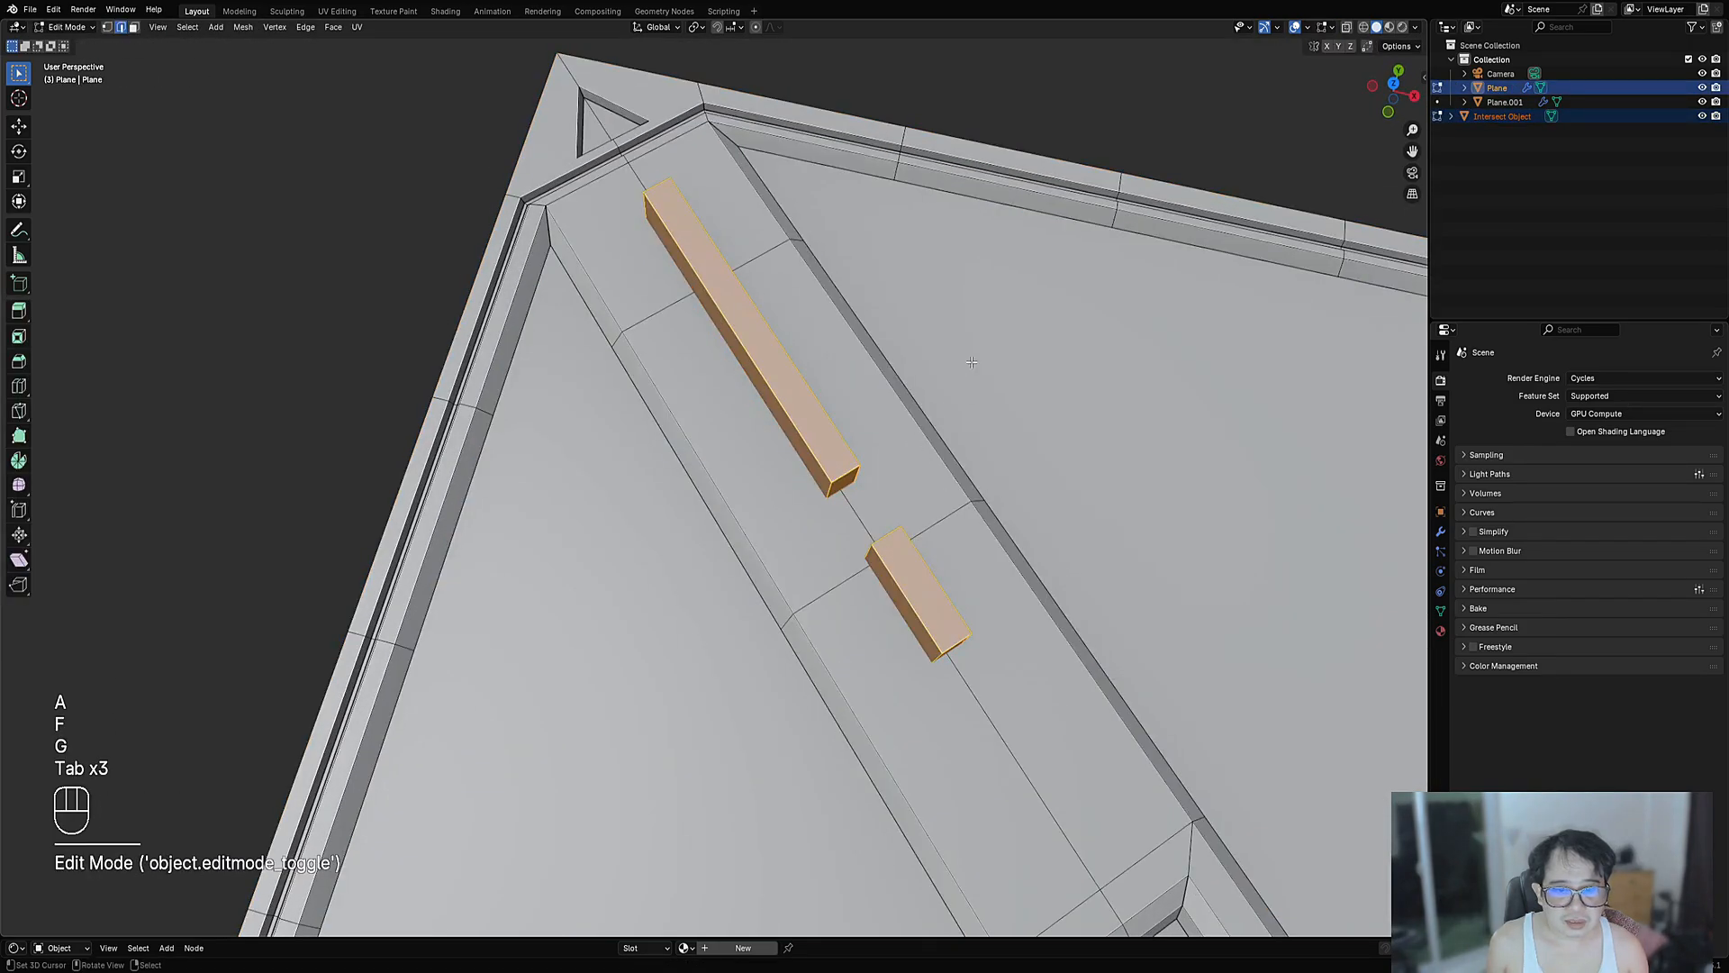
pyautogui.hotkey('shift', 'ctrl', 'x')
pyautogui.moveTo(965, 376)
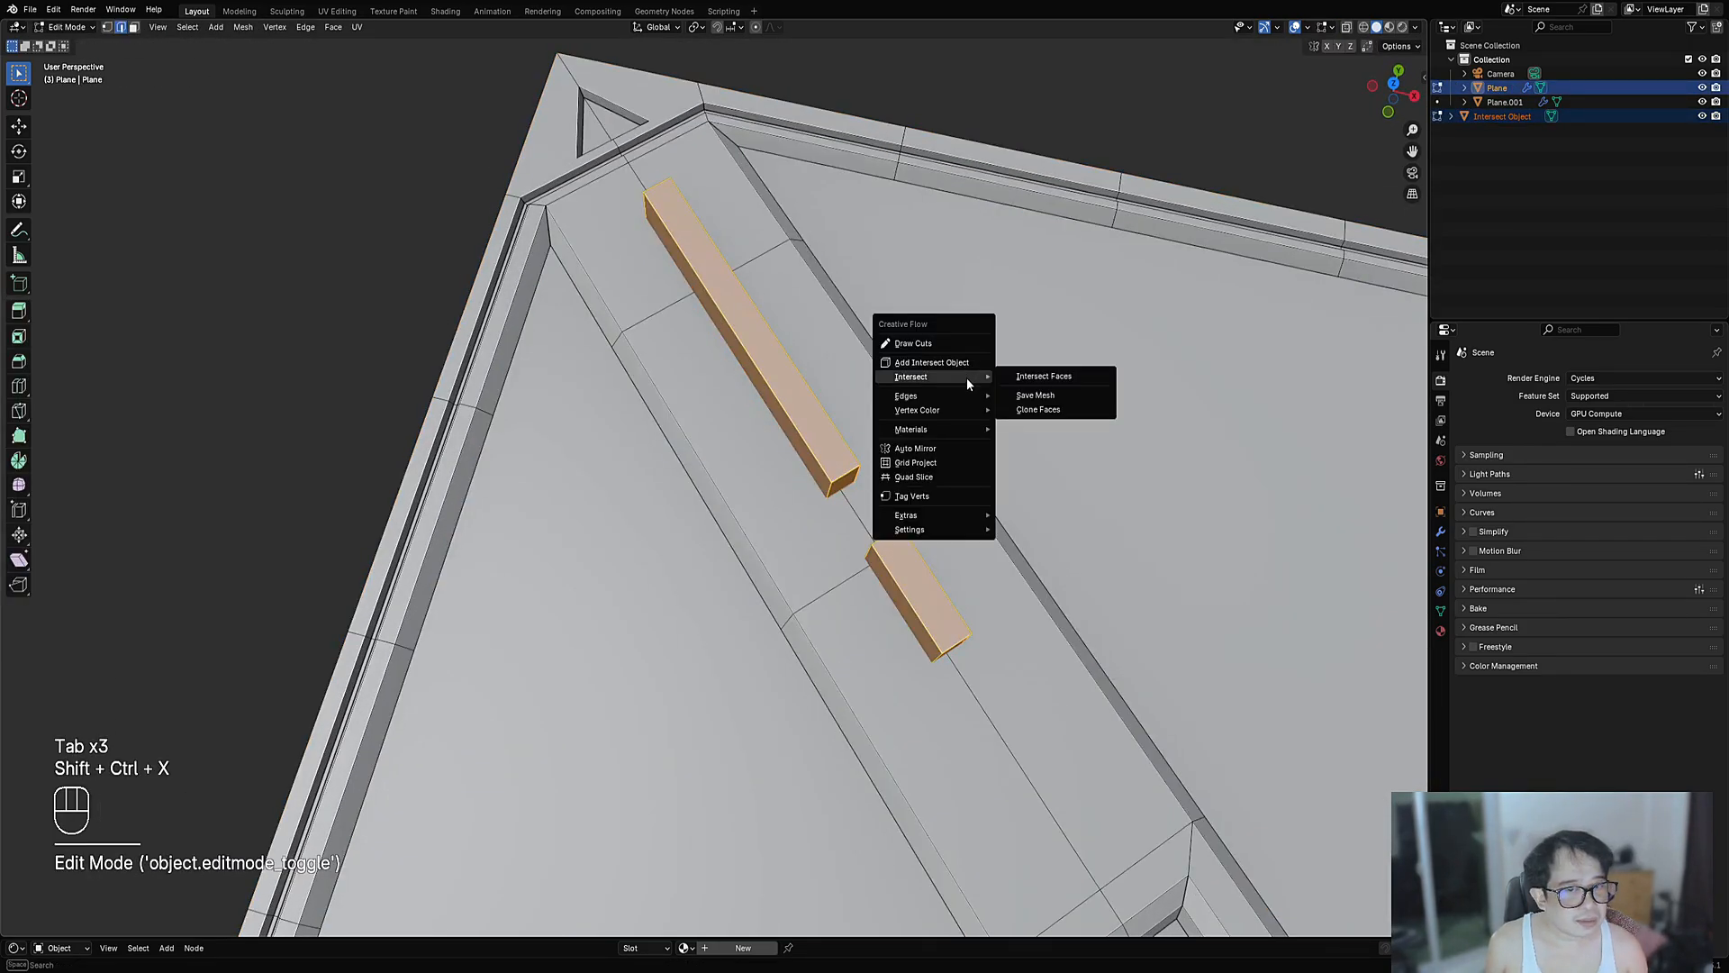
pyautogui.click(1041, 377)
pyautogui.click(1114, 430)
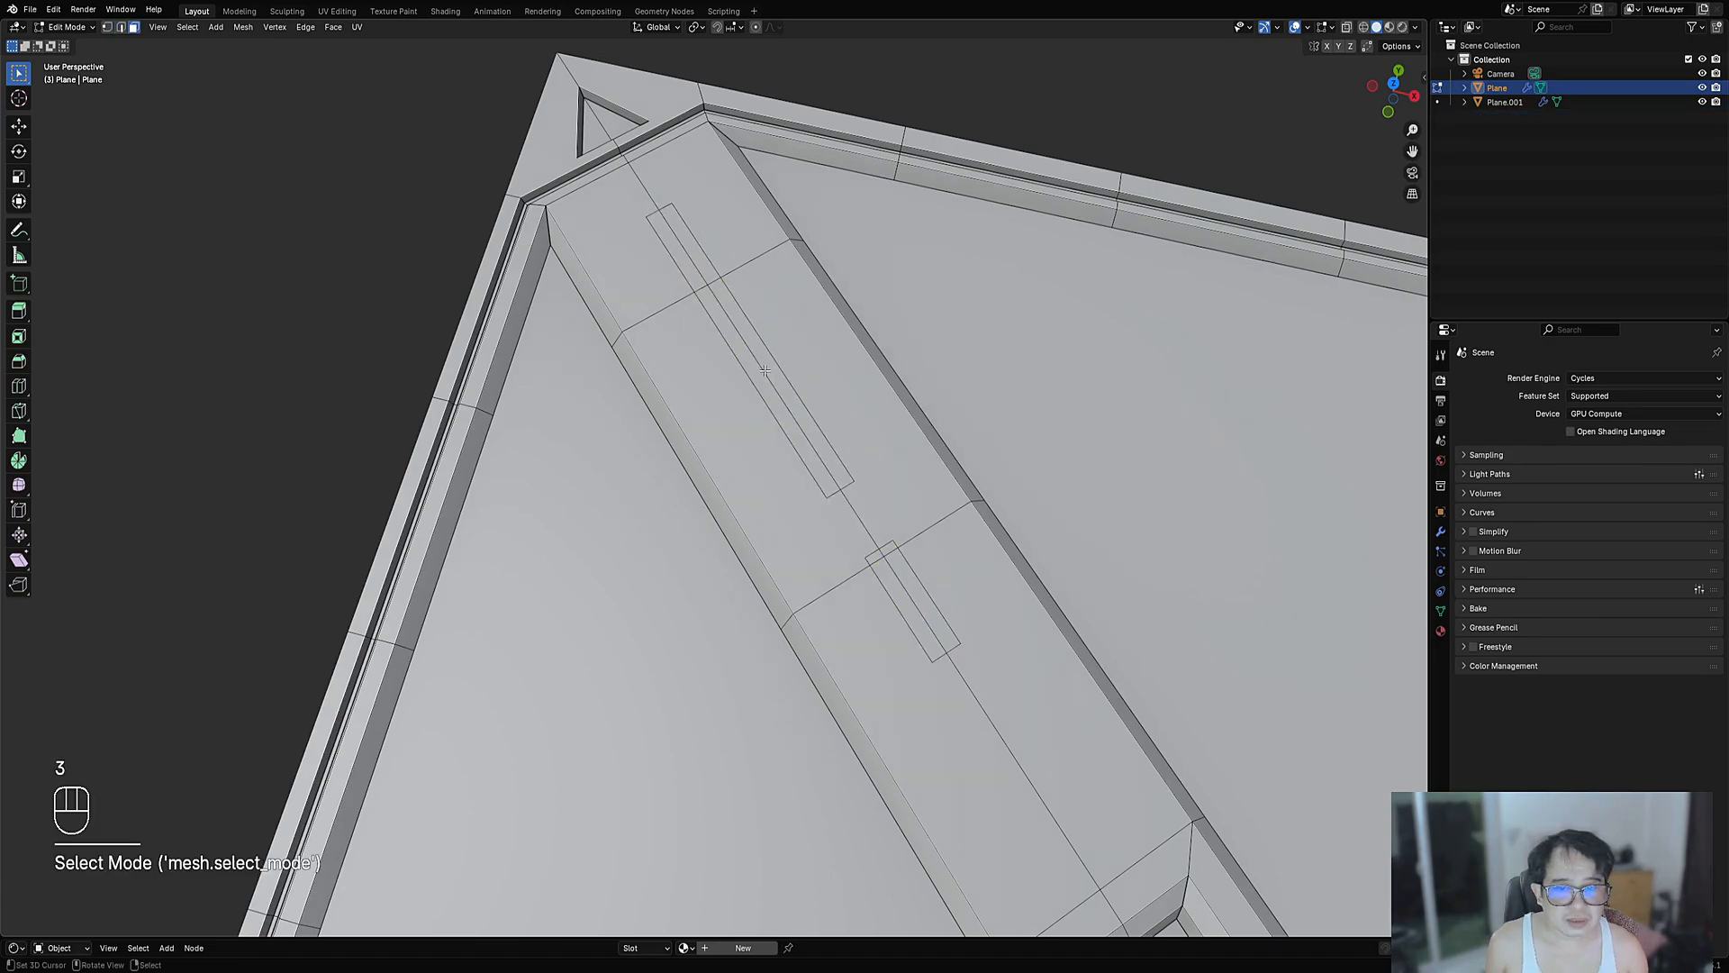
# - Inset the long and short slot faces, sink them into the brace, and view the panel from above
pyautogui.moveTo(676, 312); pyautogui.dragTo(712, 364, button='middle')
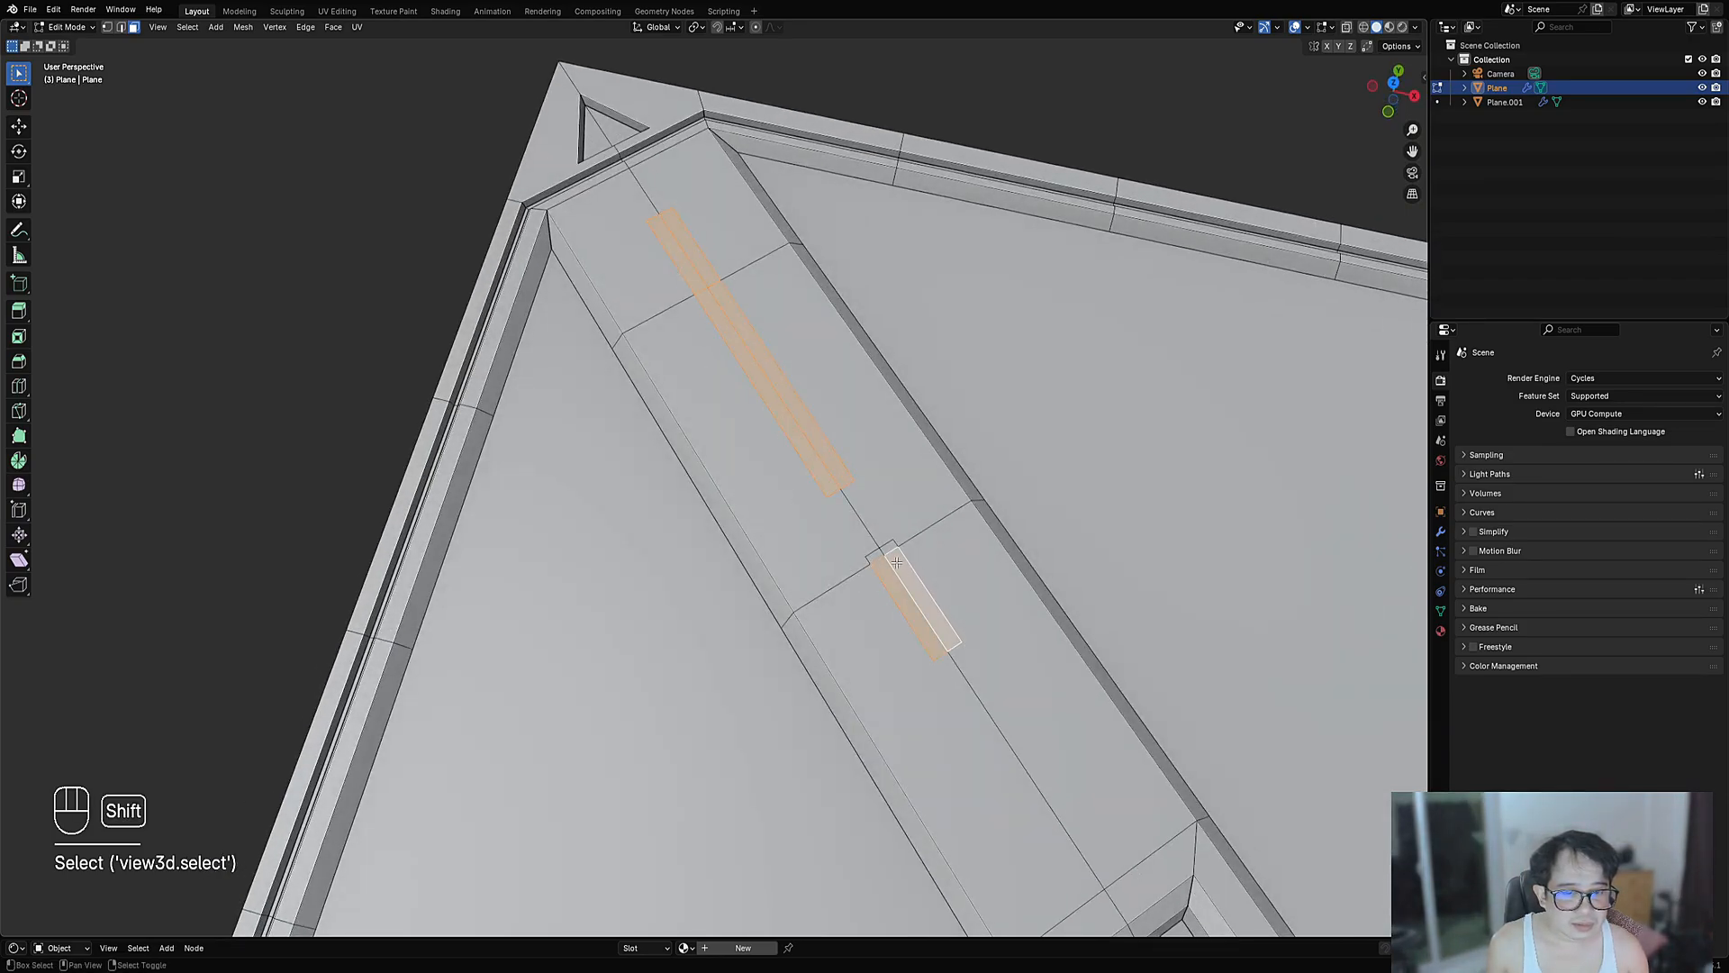
pyautogui.scroll(6, 875, 557)
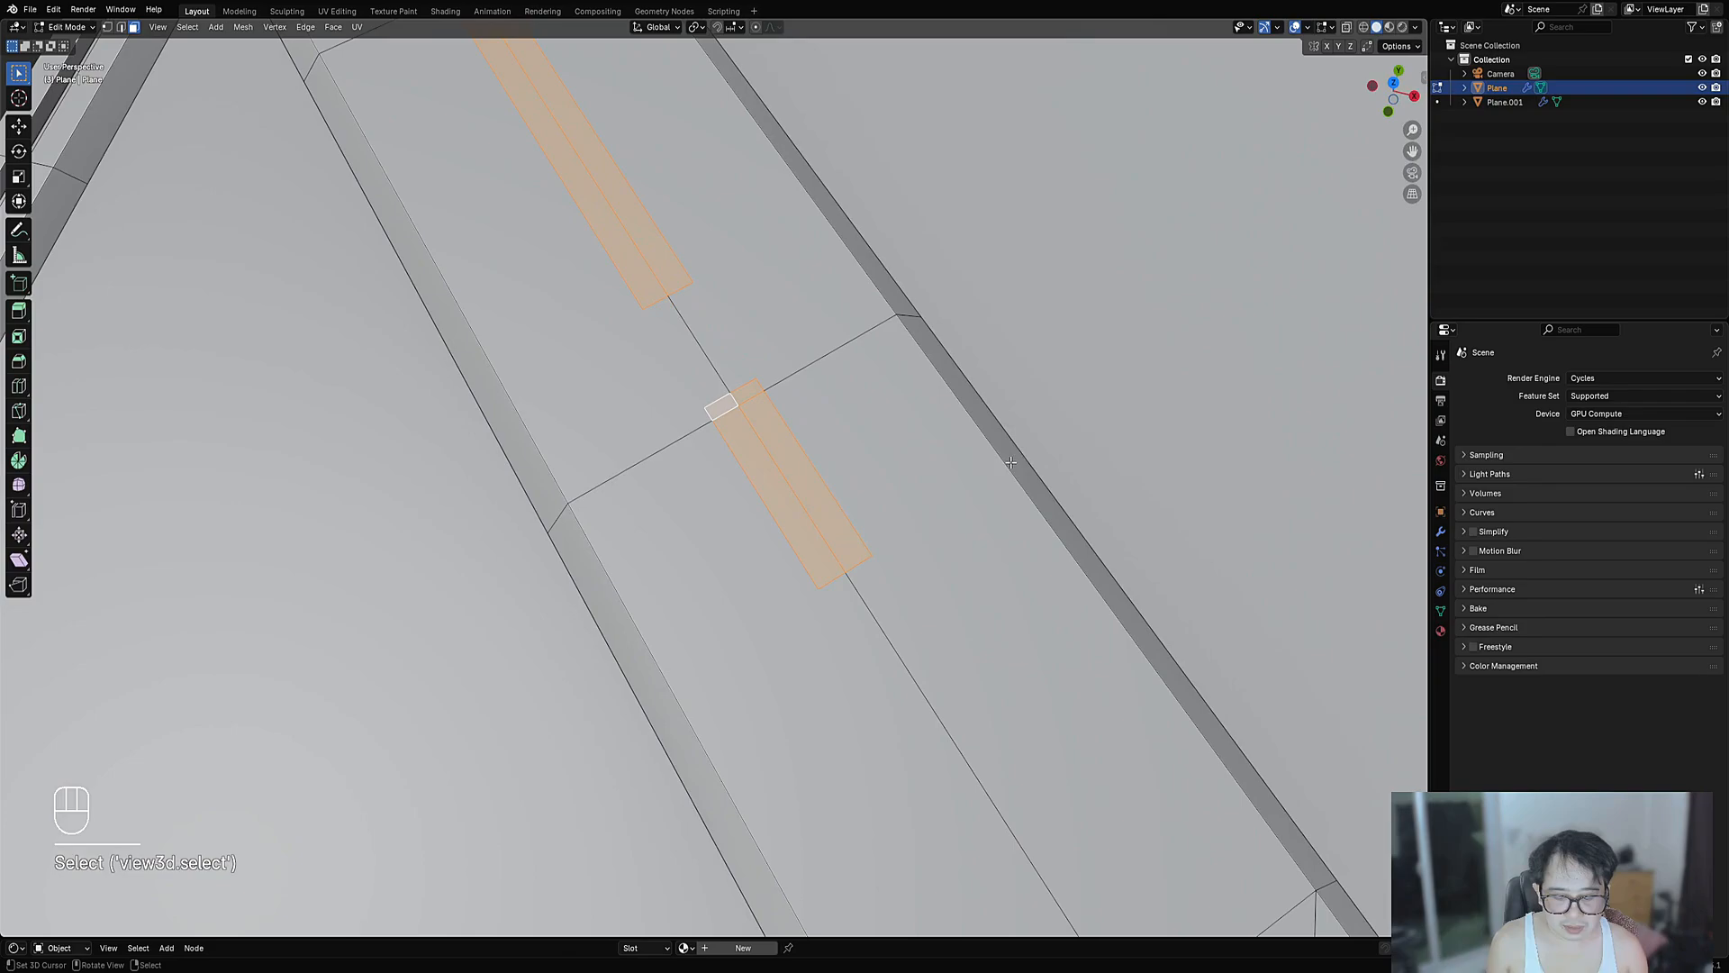
pyautogui.press('i')
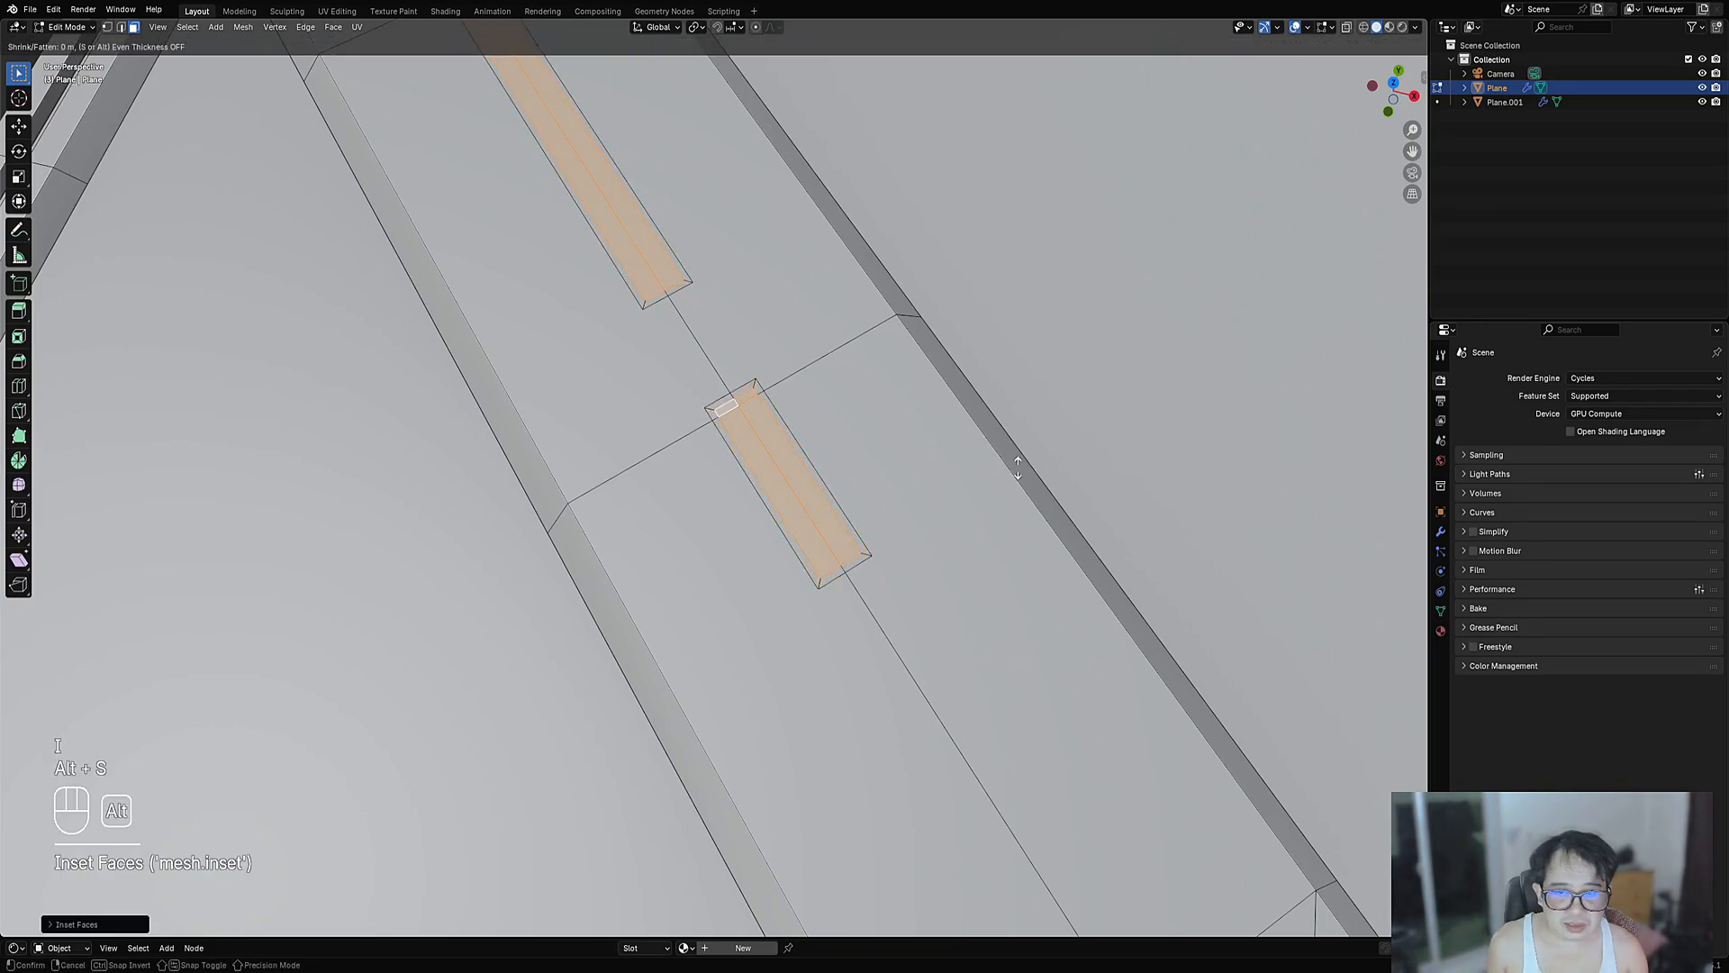
pyautogui.click(1018, 466)
pyautogui.press('Tab')
pyautogui.scroll(-8, 830, 432)
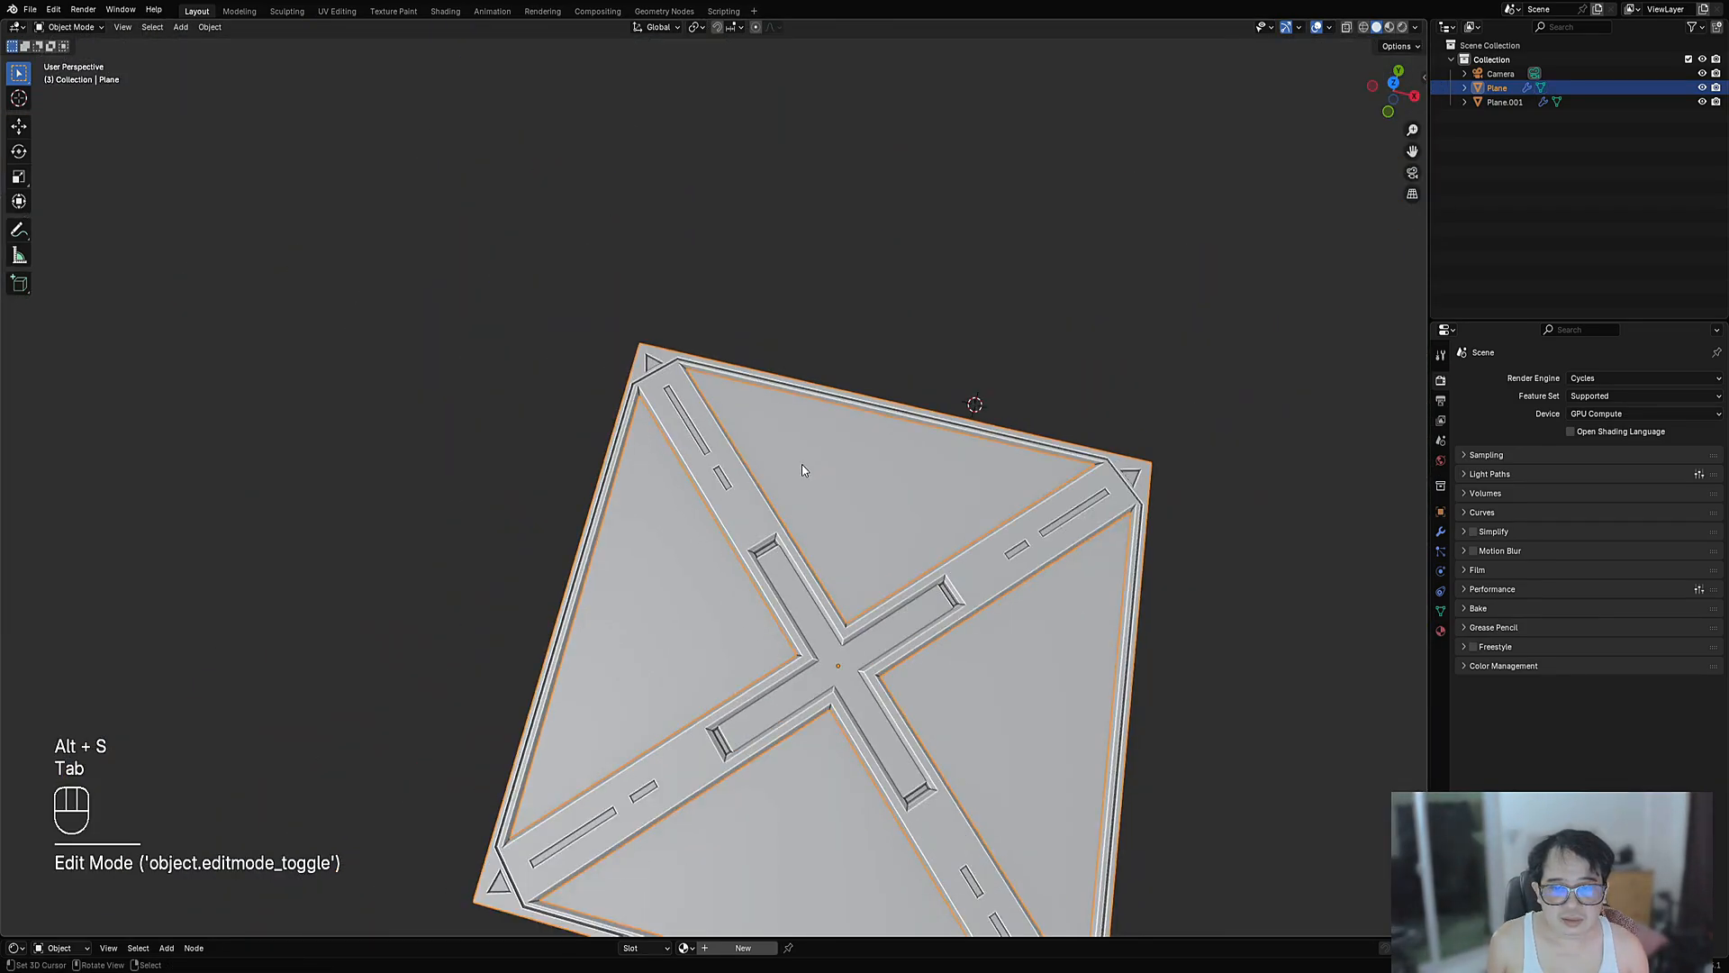
pyautogui.moveTo(801, 469); pyautogui.dragTo(837, 502, button='middle')
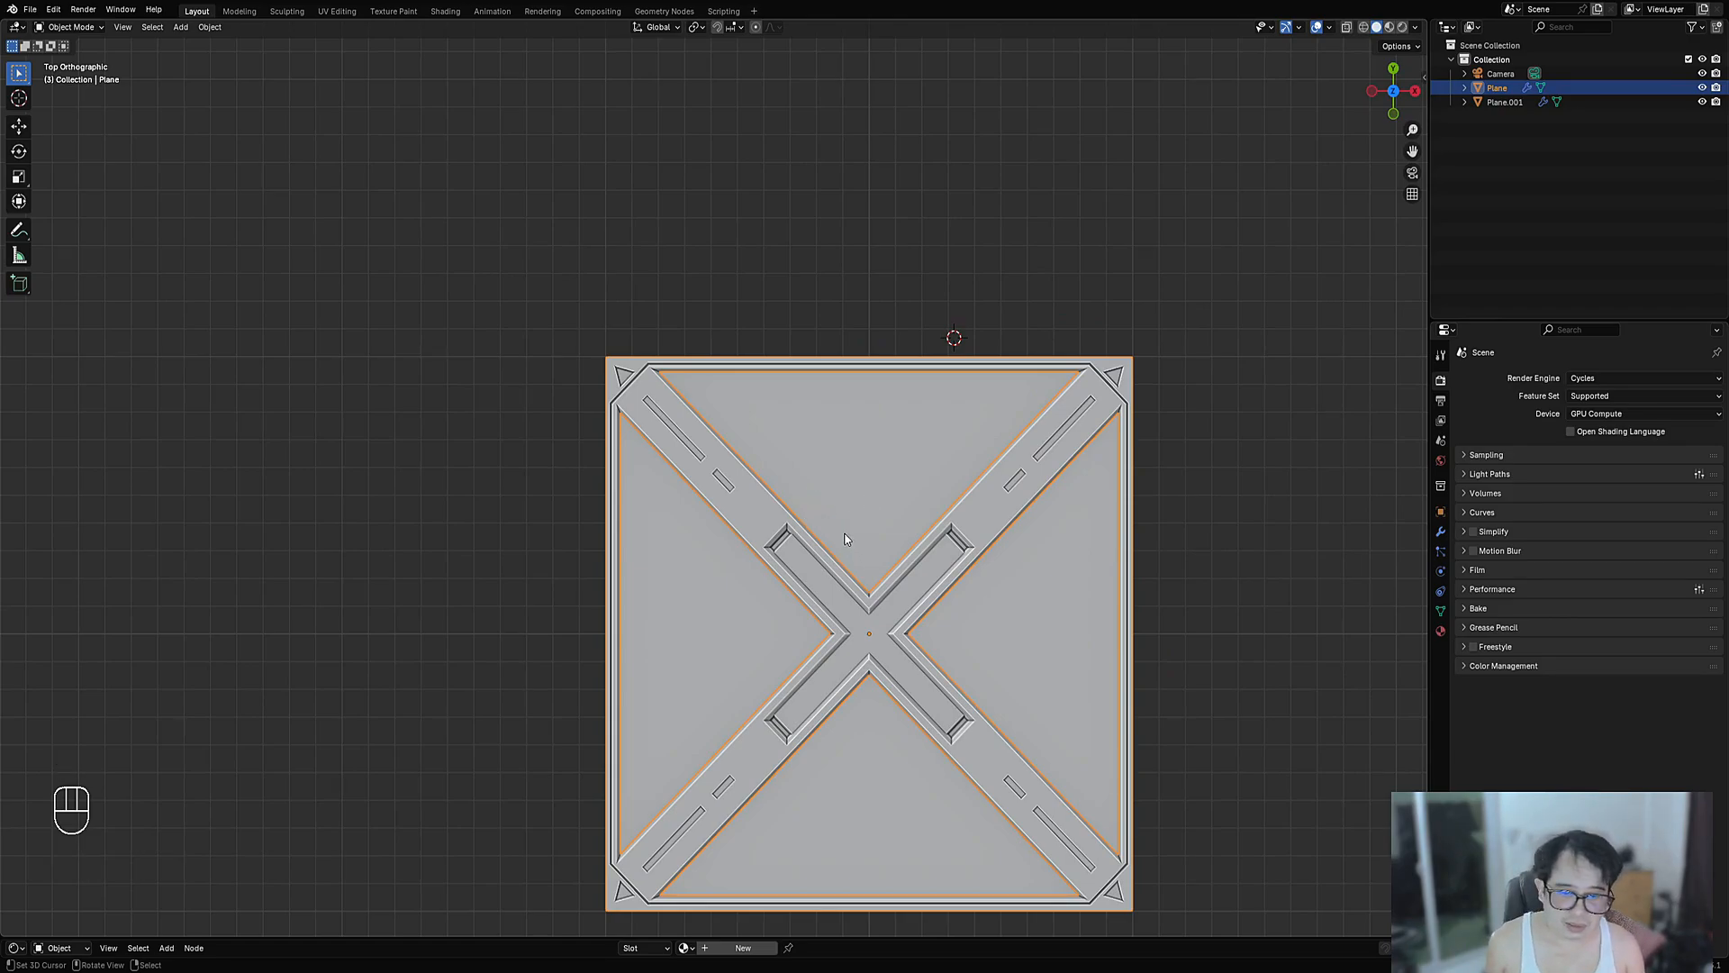
pyautogui.scroll(3, 845, 535)
pyautogui.keyDown('shift'); pyautogui.moveTo(915, 650); pyautogui.dragTo(830, 558, button='middle'); pyautogui.keyUp('shift')
# - Zoom in on the X-brace intersection in edit mode and bring up the Creative Flow intersect tools
pyautogui.press('Tab')
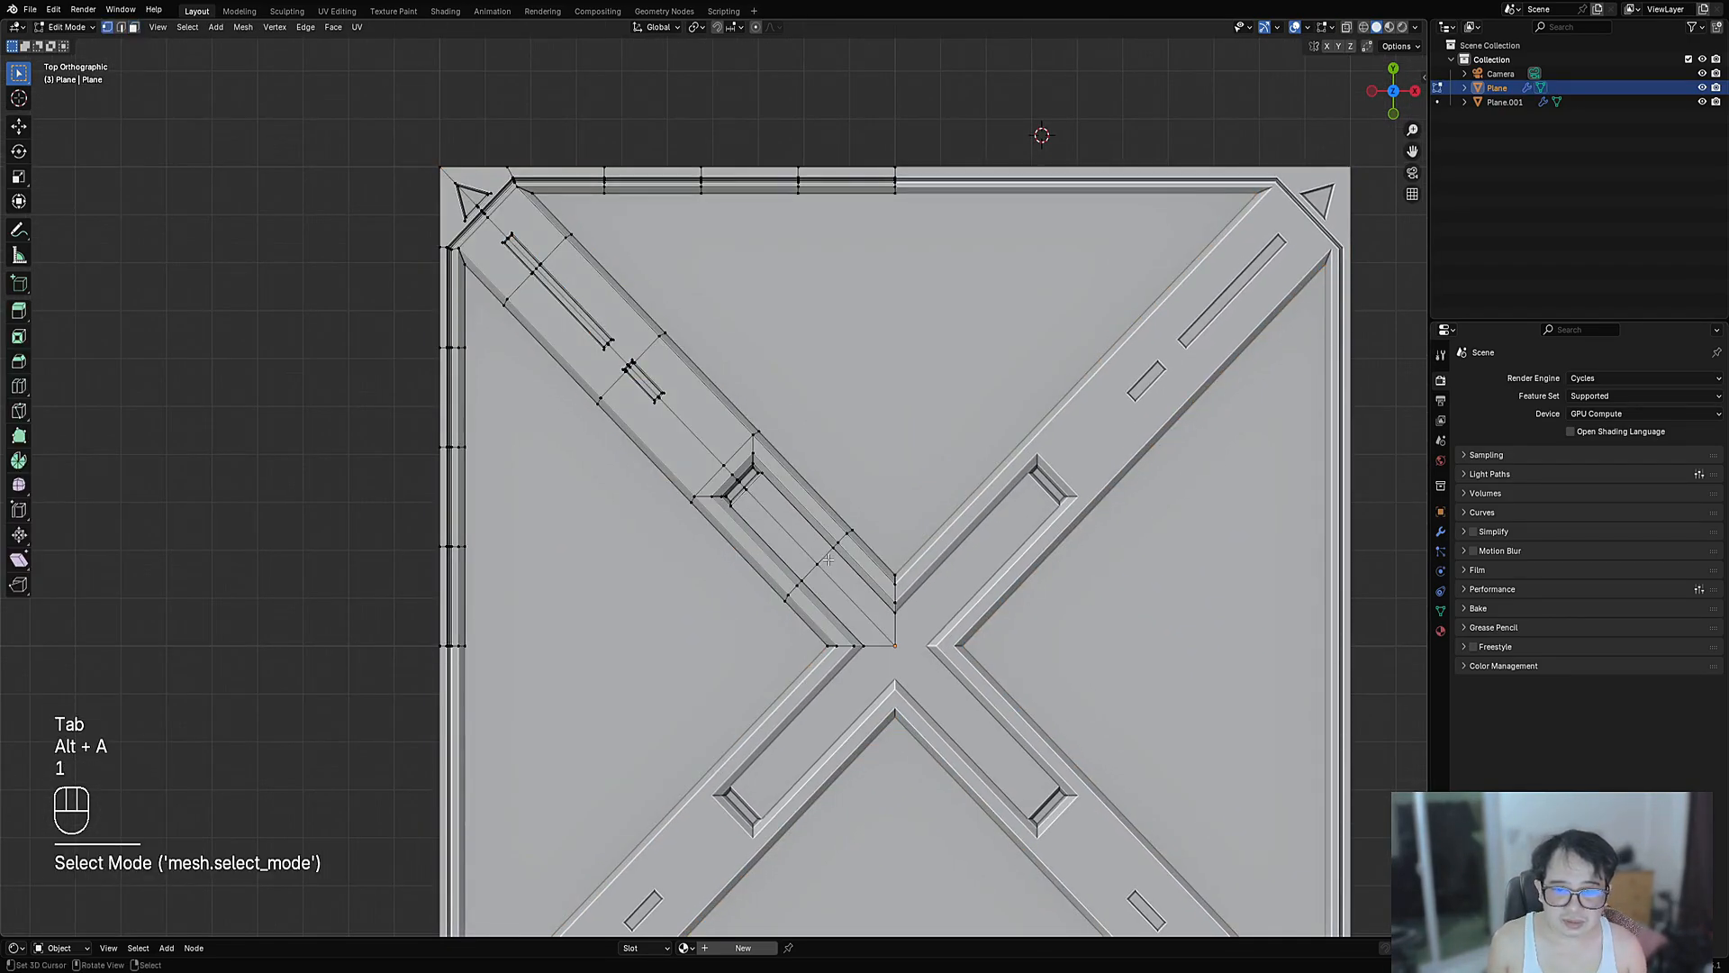
pyautogui.scroll(2, 821, 561)
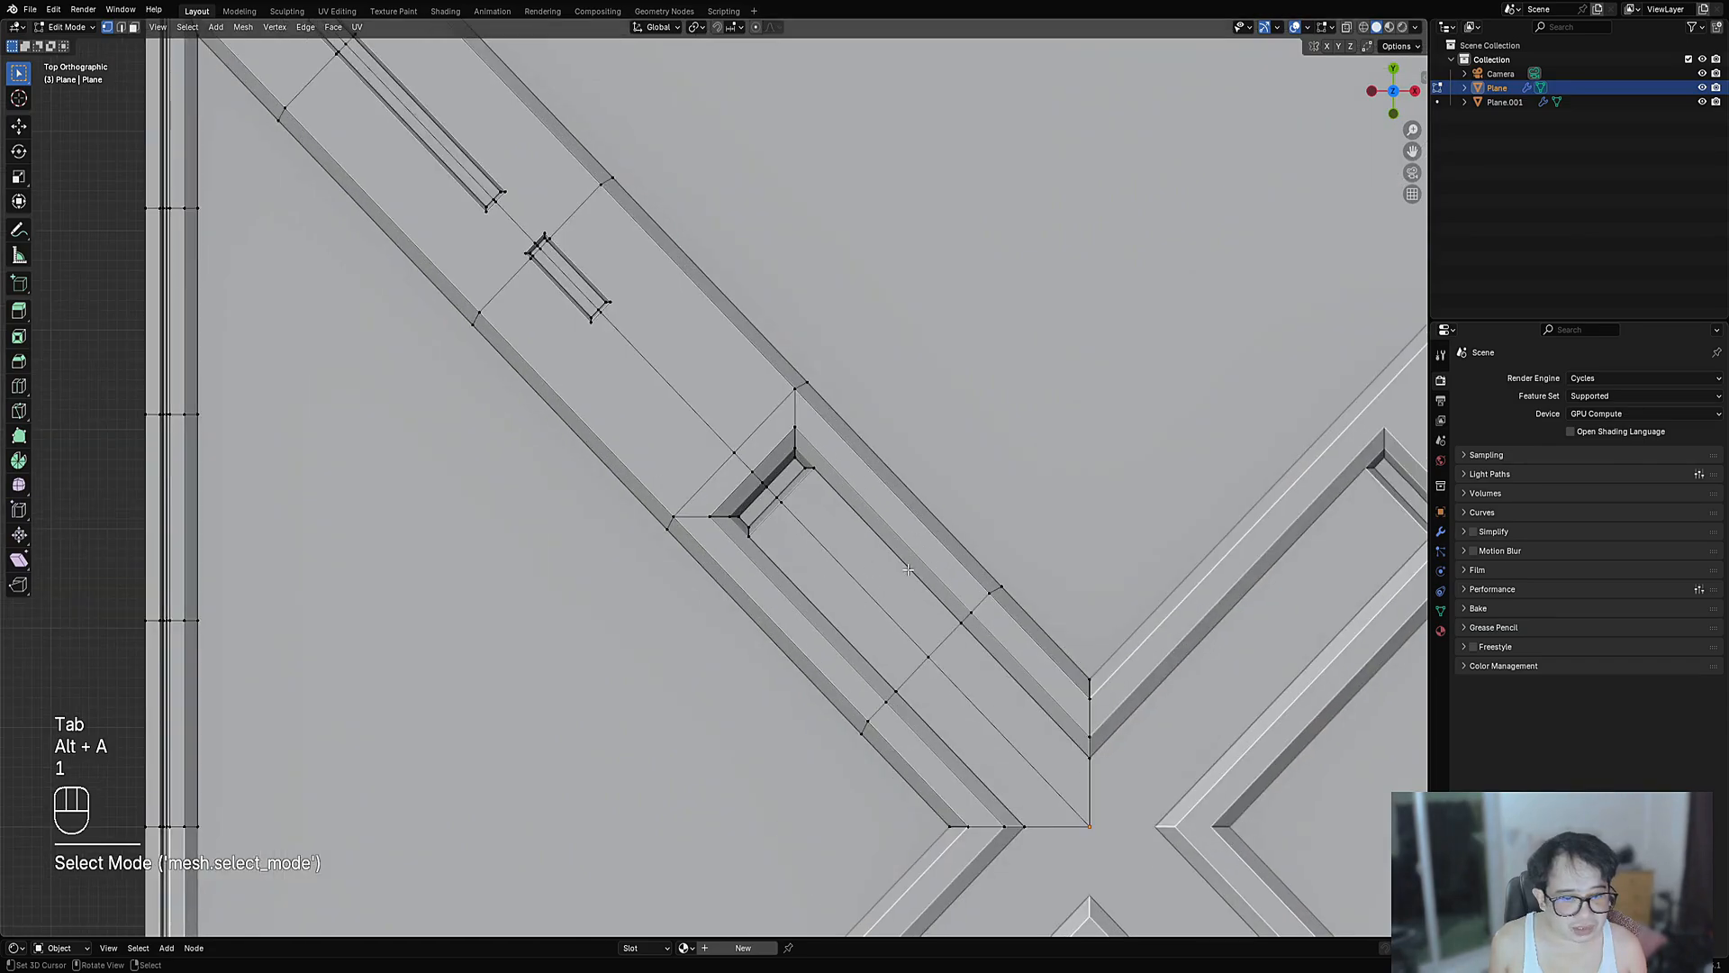
pyautogui.scroll(-5, 908, 570)
pyautogui.keyDown('shift'); pyautogui.moveTo(910, 622); pyautogui.dragTo(865, 544, button='middle'); pyautogui.keyUp('shift')
pyautogui.scroll(2, 864, 546)
pyautogui.scroll(1, 865, 546)
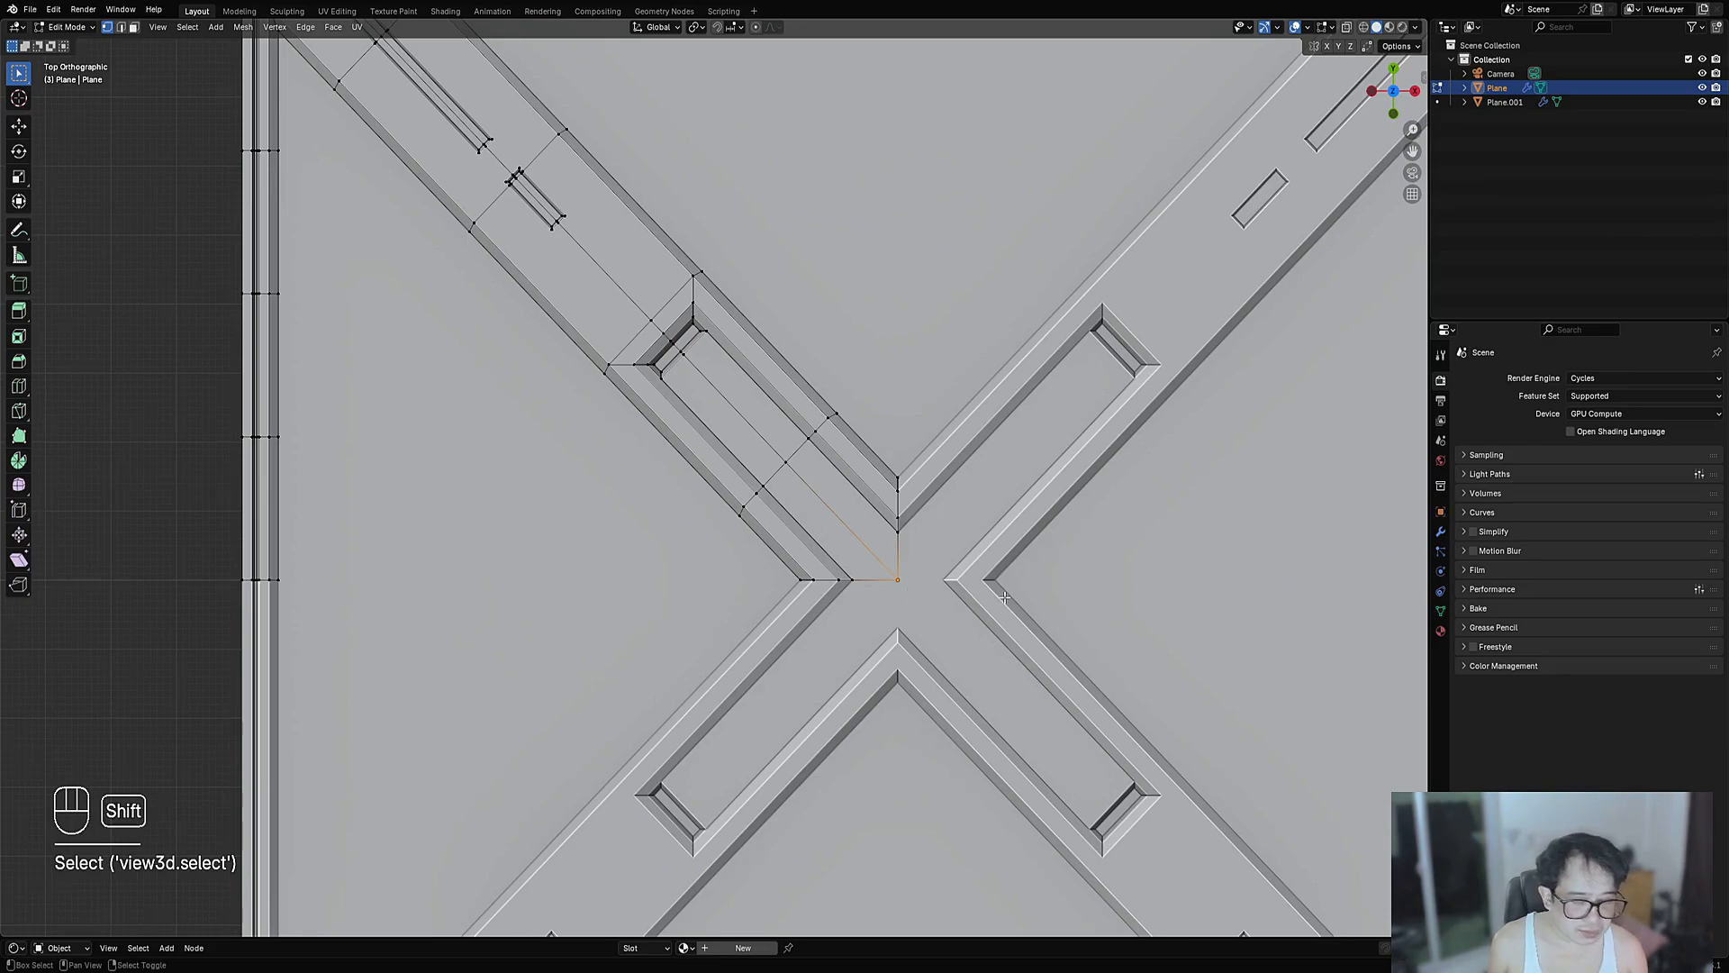
pyautogui.scroll(4, 1004, 597)
pyautogui.hotkey('shift', 'ctrl', 'x')
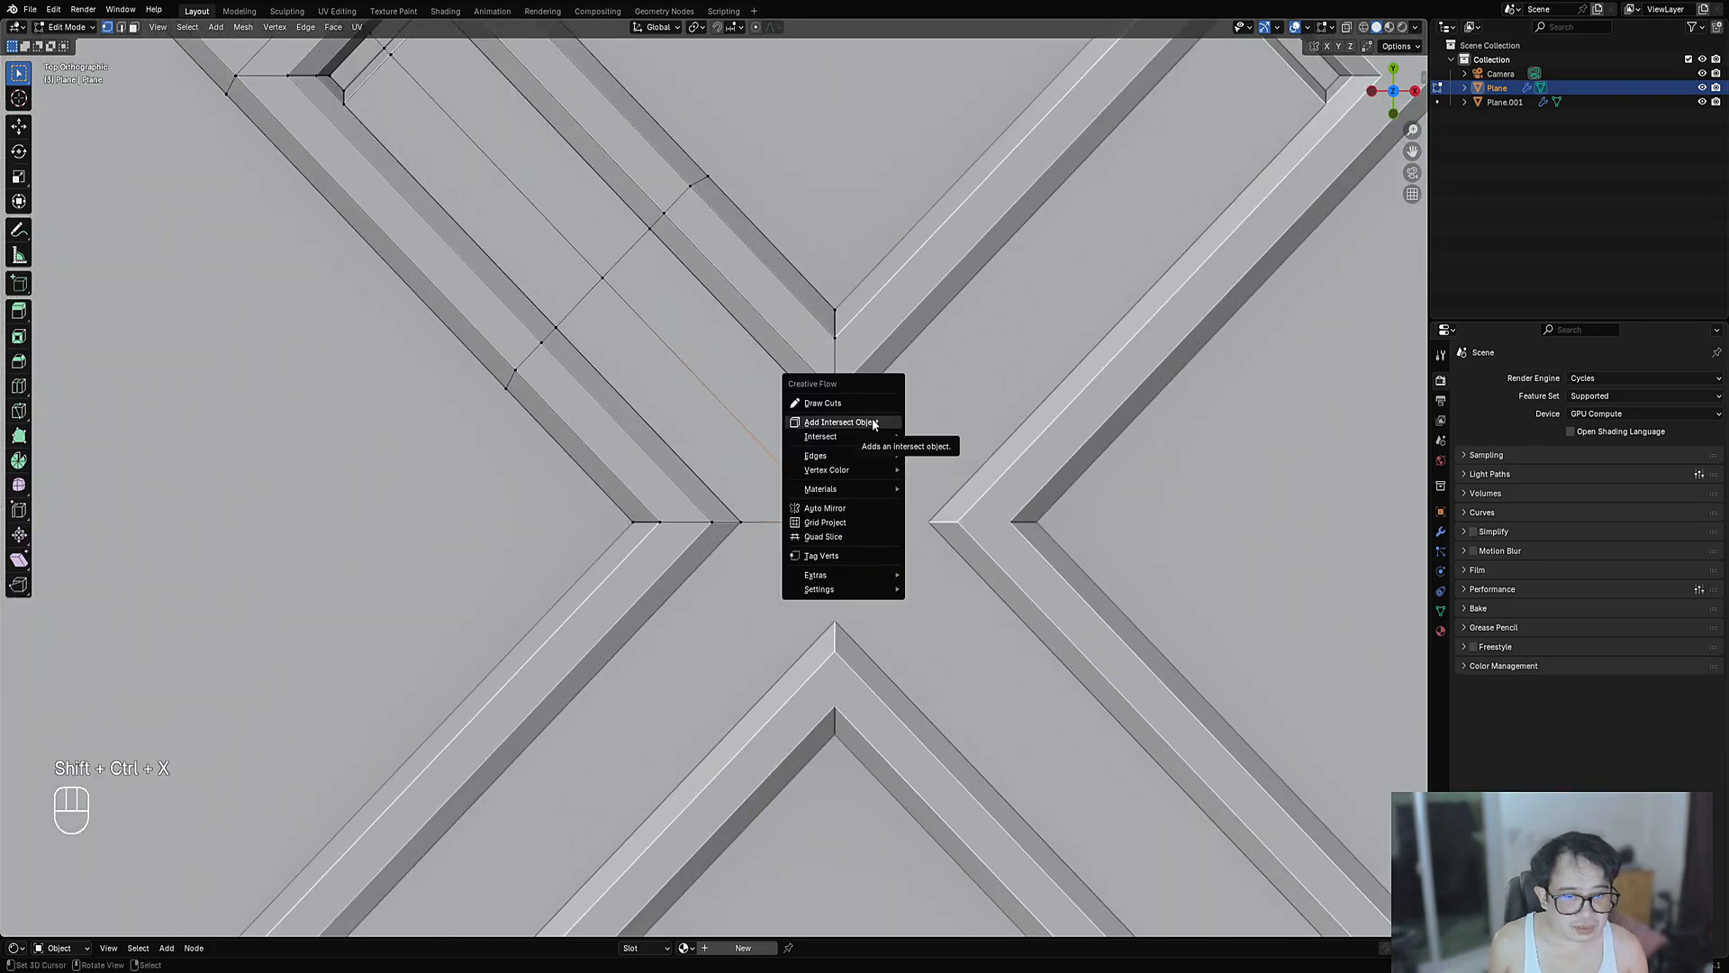
# - Add a Creative Flow cube cutter at the centre and shrink it to a small square
pyautogui.click(872, 419)
pyautogui.click(958, 456)
pyautogui.scroll(-7, 845, 517)
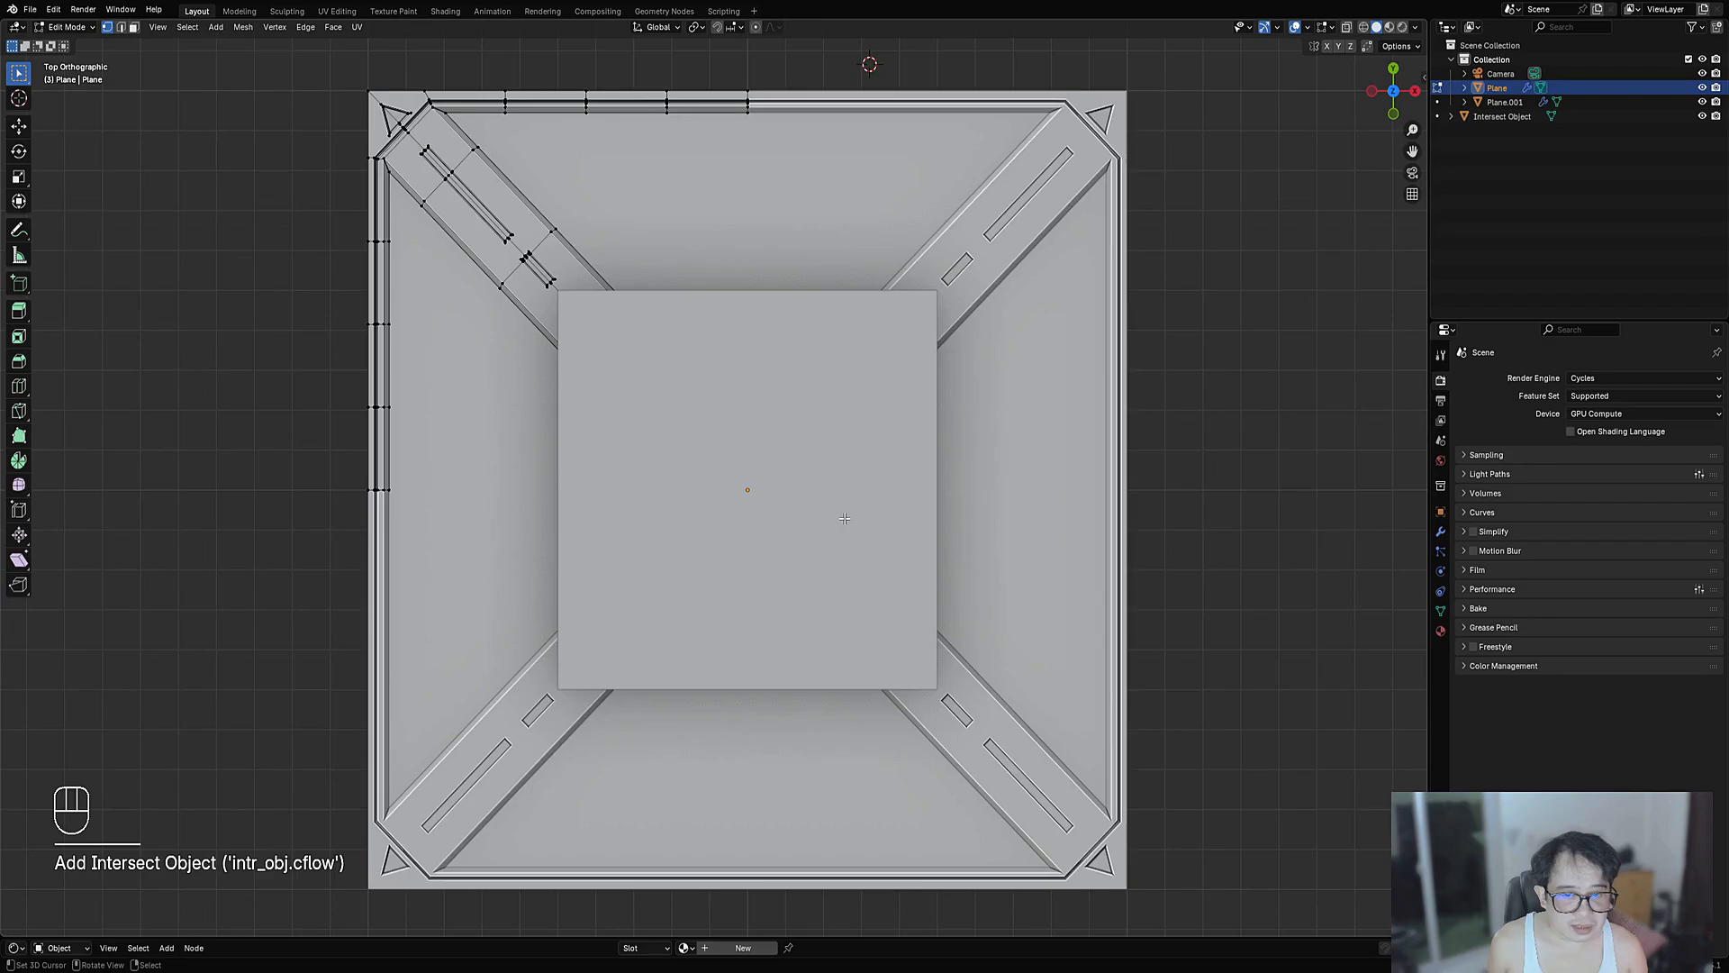
pyautogui.press('Tab')
pyautogui.click(879, 541)
pyautogui.press('Tab')
pyautogui.press('a')
pyautogui.press('s')
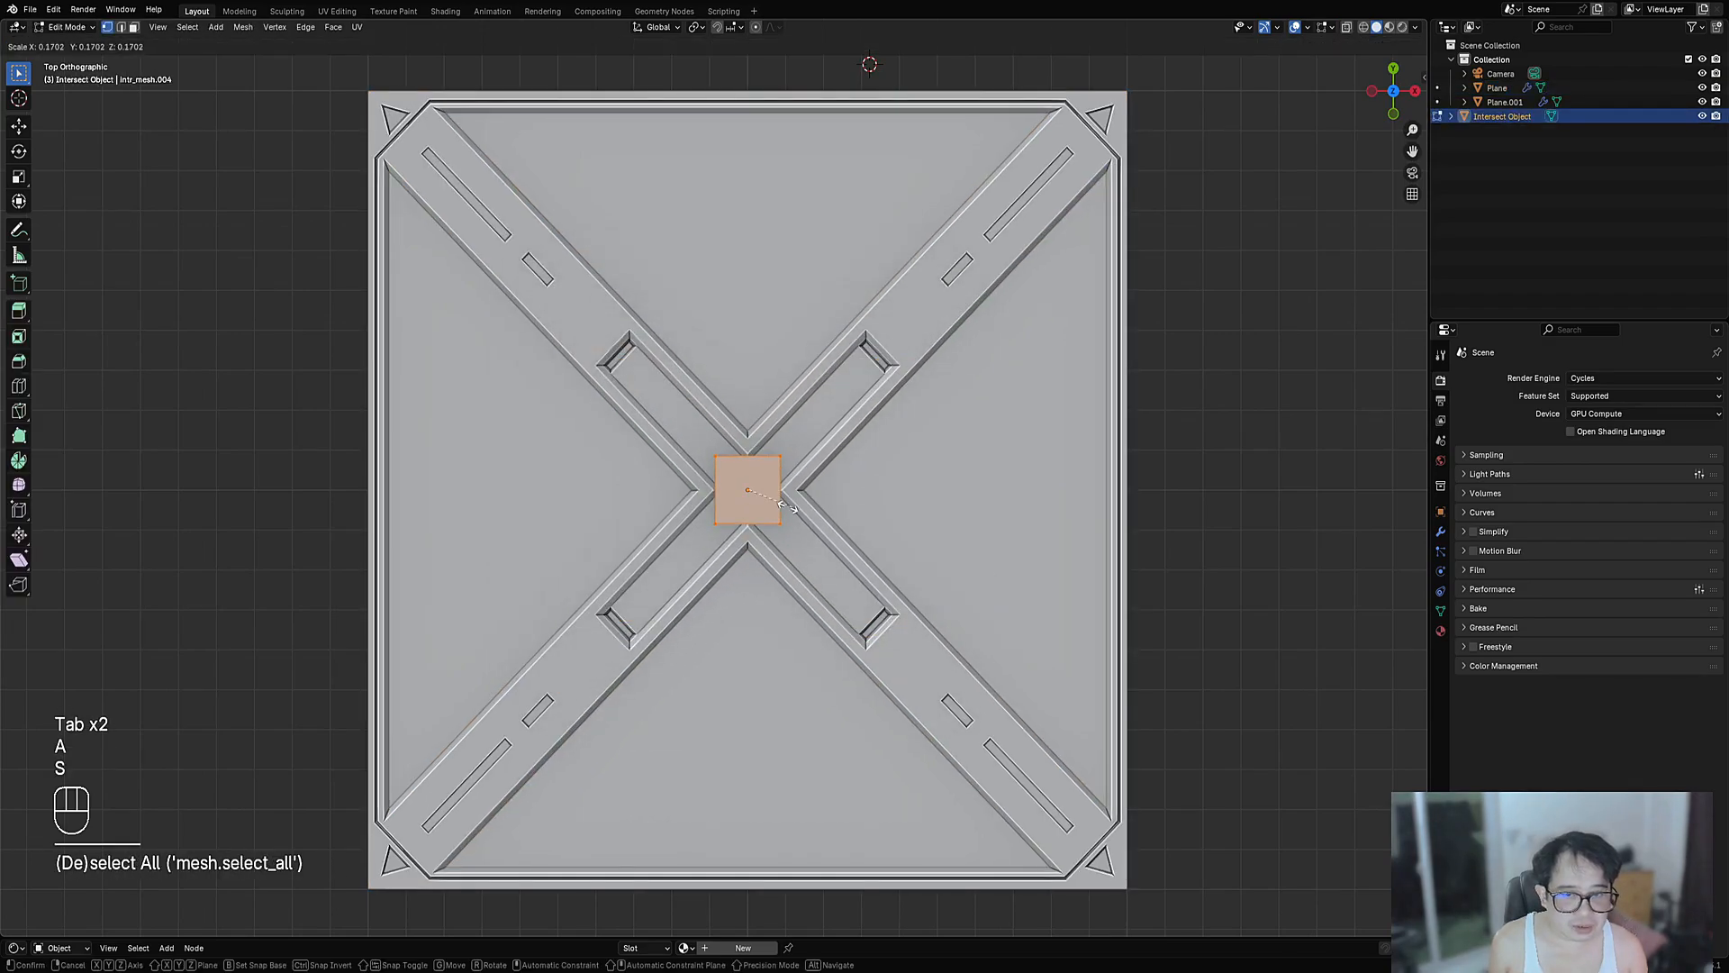
pyautogui.click(773, 504)
# - Bevel the cutter's vertical edges to turn it into an octagon
pyautogui.keyDown('alt'); pyautogui.scroll(1, 765, 503); pyautogui.keyUp('alt')
pyautogui.moveTo(622, 580); pyautogui.dragTo(711, 497, button='middle')
pyautogui.scroll(5, 709, 496)
pyautogui.hotkey('alt', 'a')
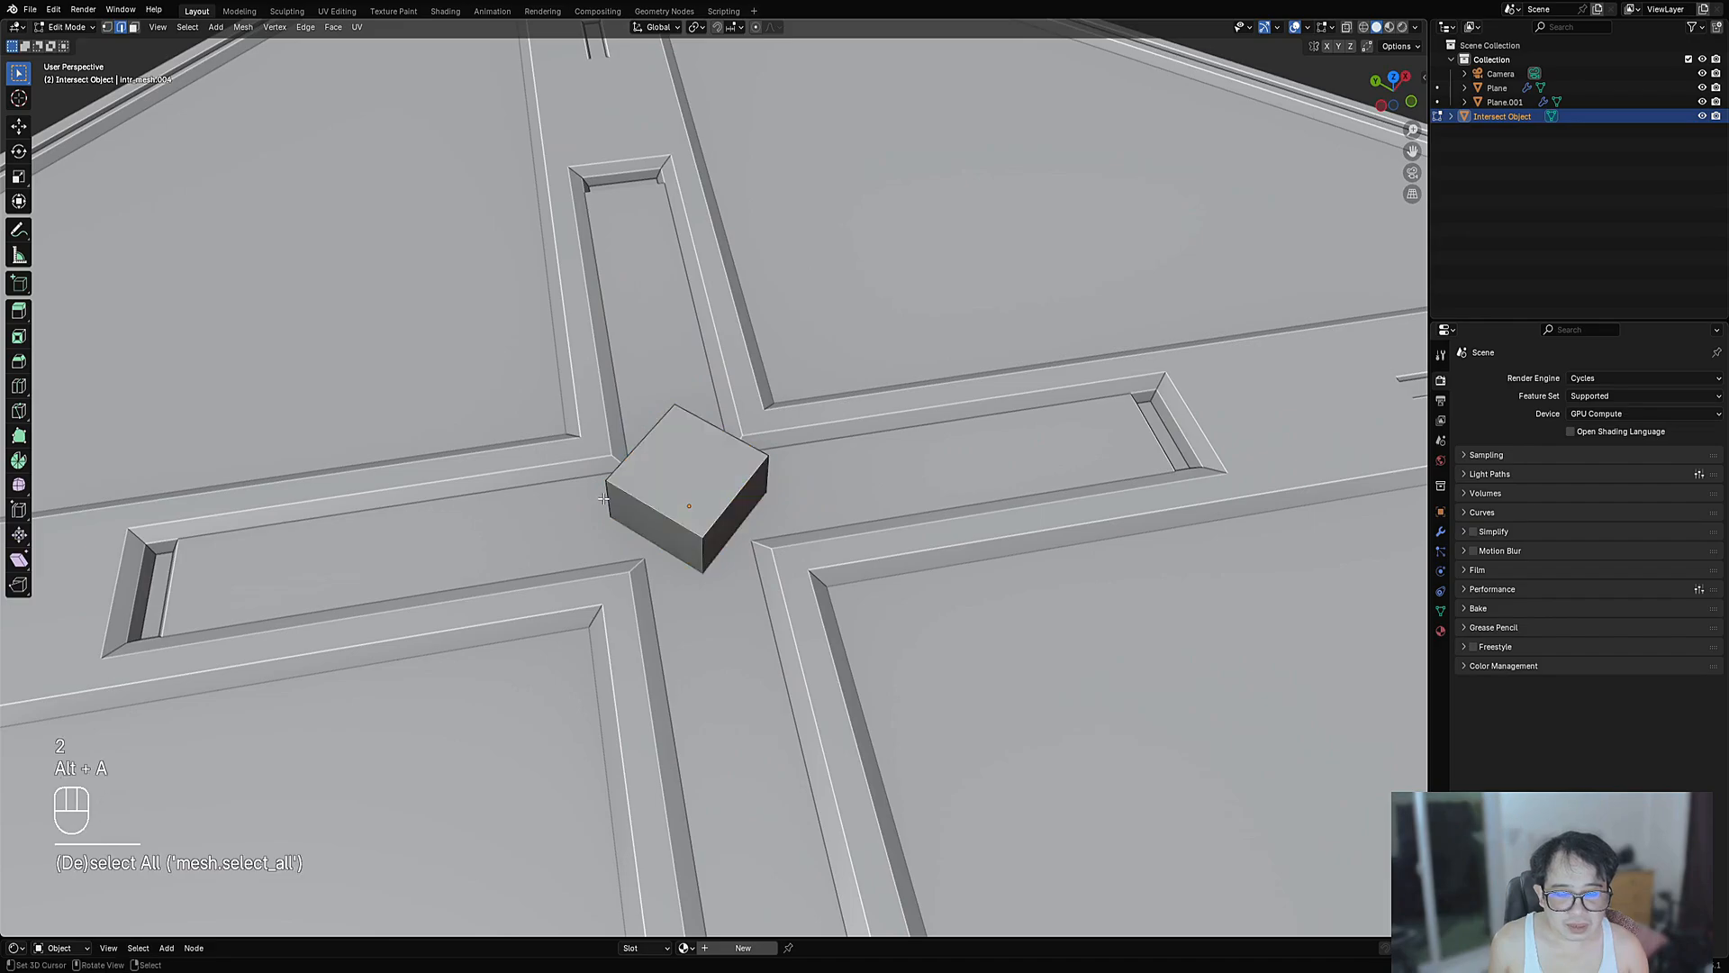
pyautogui.hotkey('ctrl', 'b')
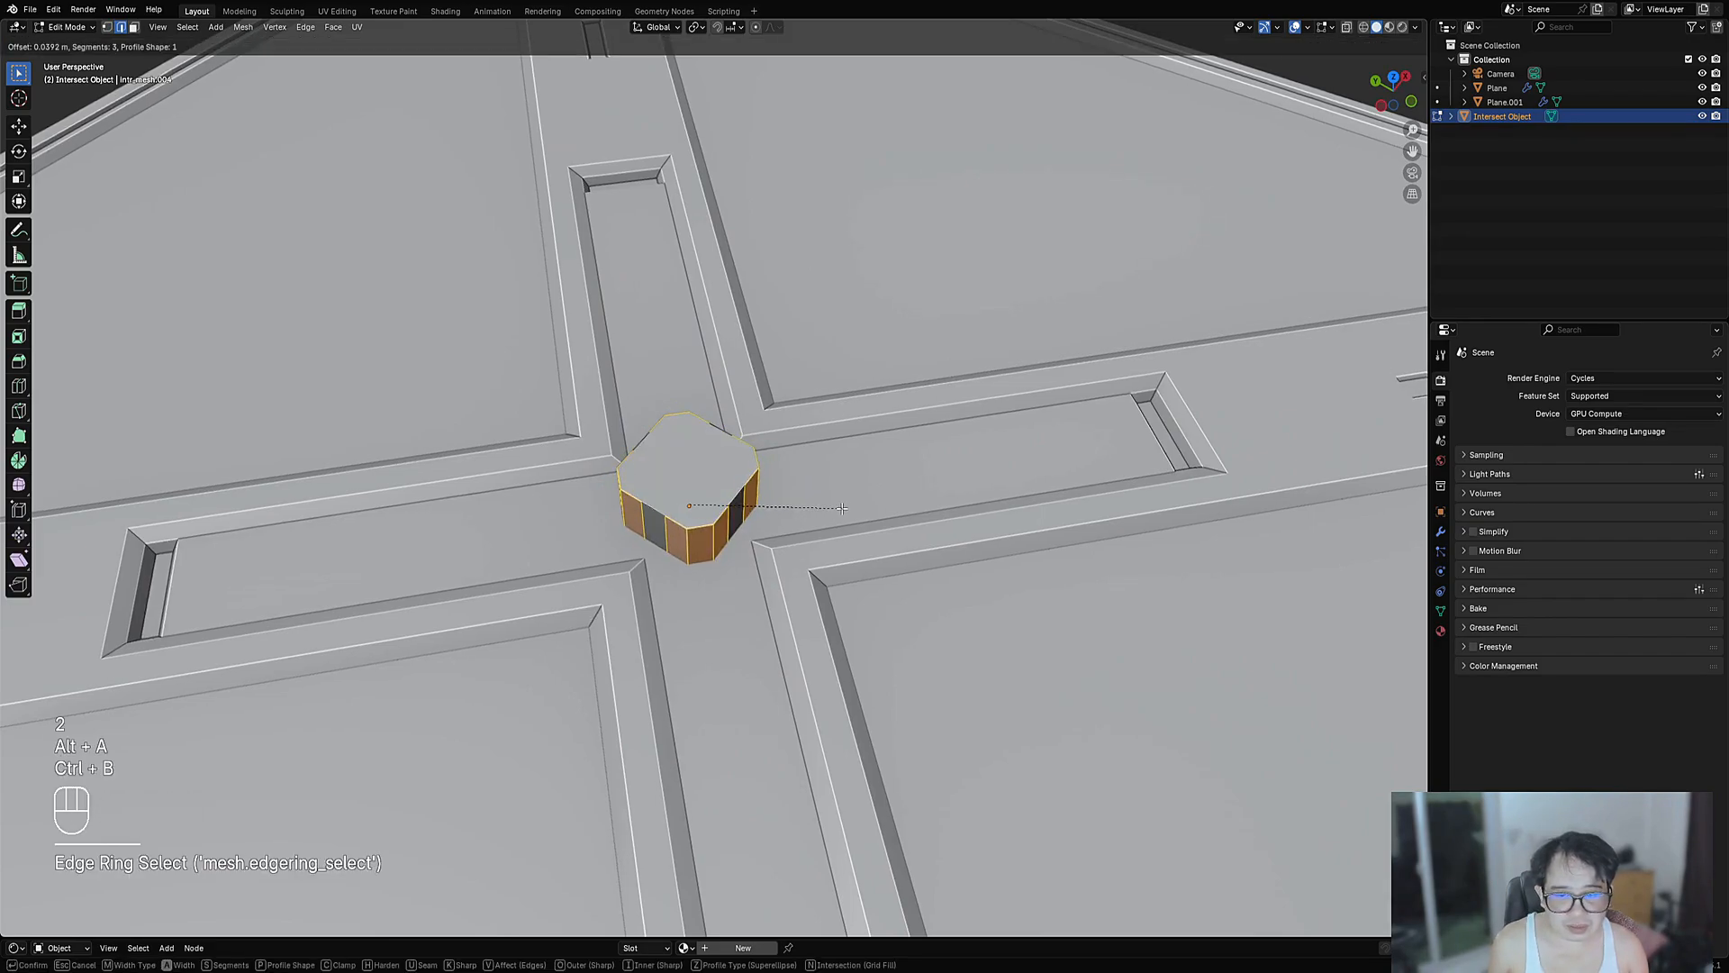
pyautogui.click(828, 508)
pyautogui.scroll(-5, 829, 508)
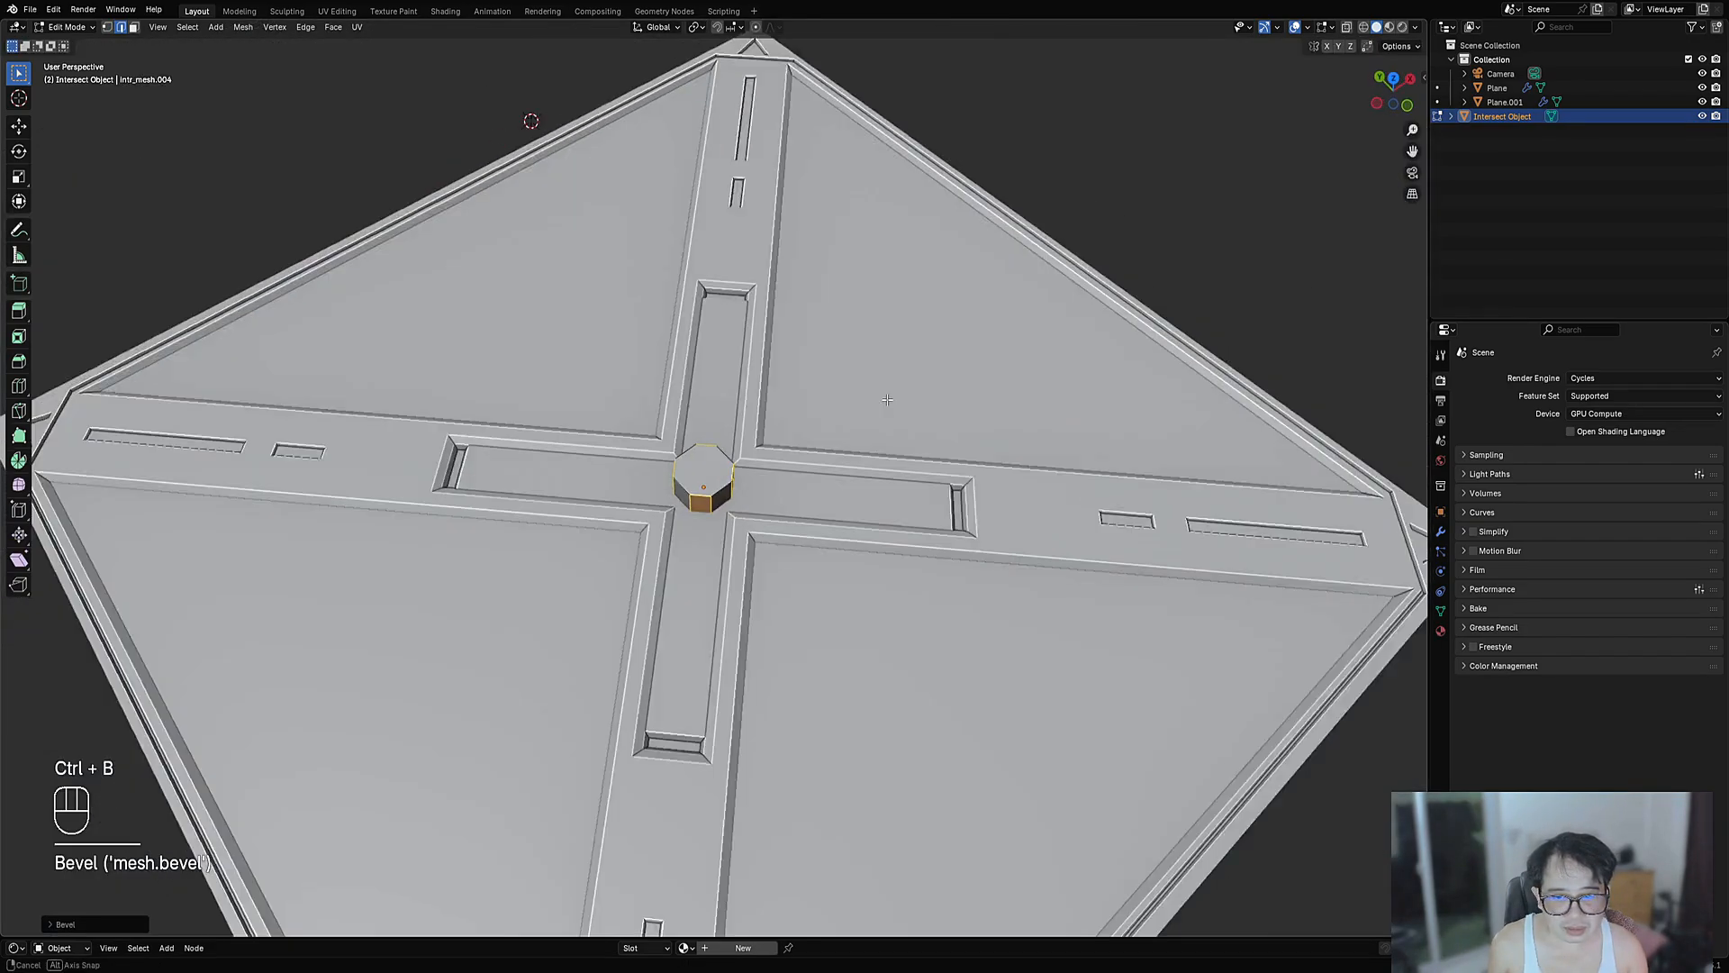
pyautogui.keyDown('alt'); pyautogui.moveTo(829, 508); pyautogui.dragTo(733, 403, button='middle'); pyautogui.keyUp('alt')
# - Select the panel together with the octagon cutter and run Intersect Faces to imprint it
pyautogui.press('Tab')
pyautogui.click(730, 398)
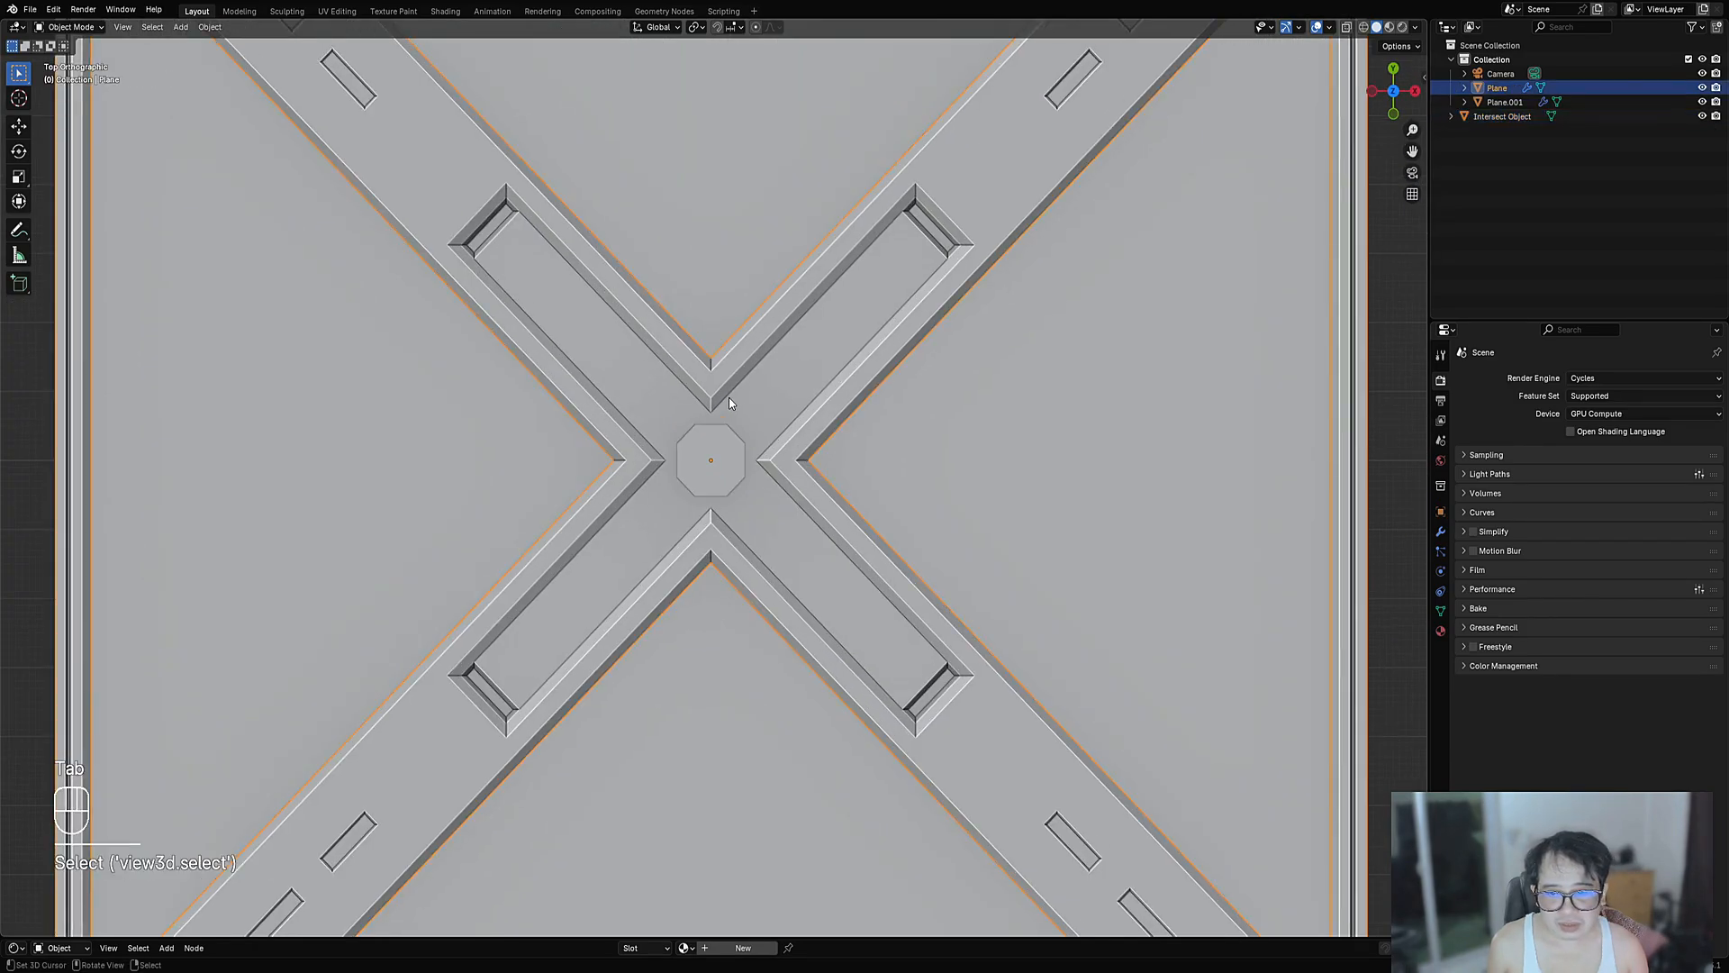
pyautogui.keyDown('shift'); pyautogui.click(711, 447); pyautogui.keyUp('shift')
pyautogui.press('Tab')
pyautogui.hotkey('ctrl', 'shift', 'x')
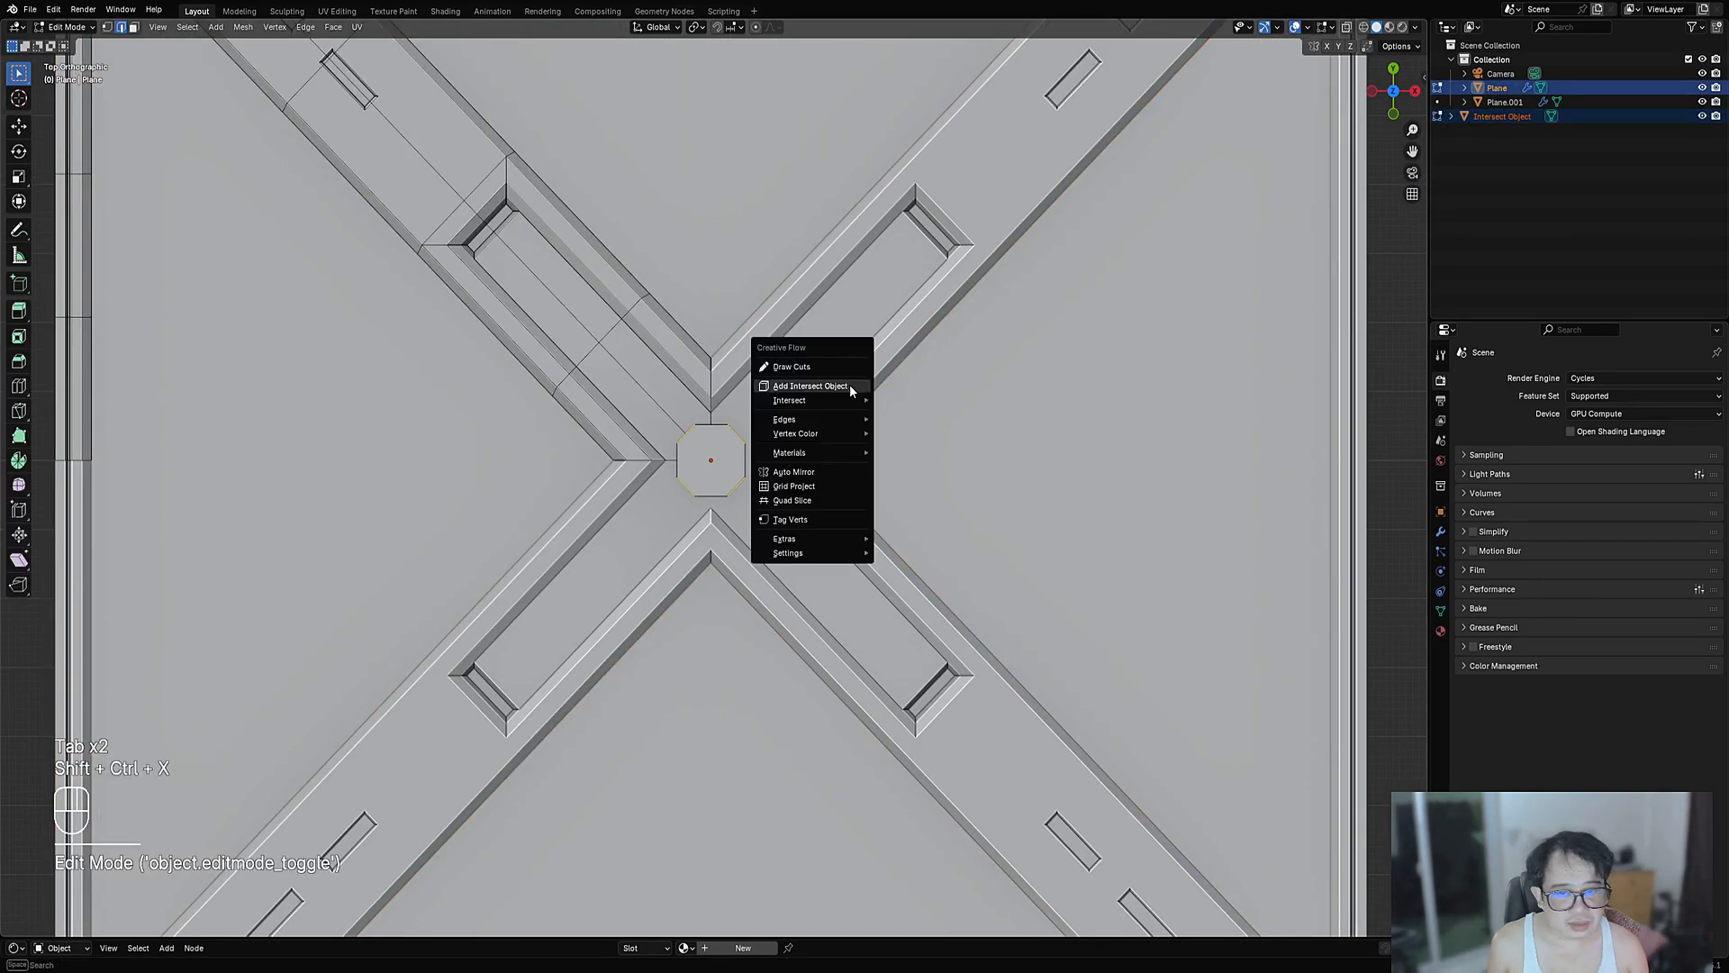
pyautogui.moveTo(847, 405)
pyautogui.click(919, 400)
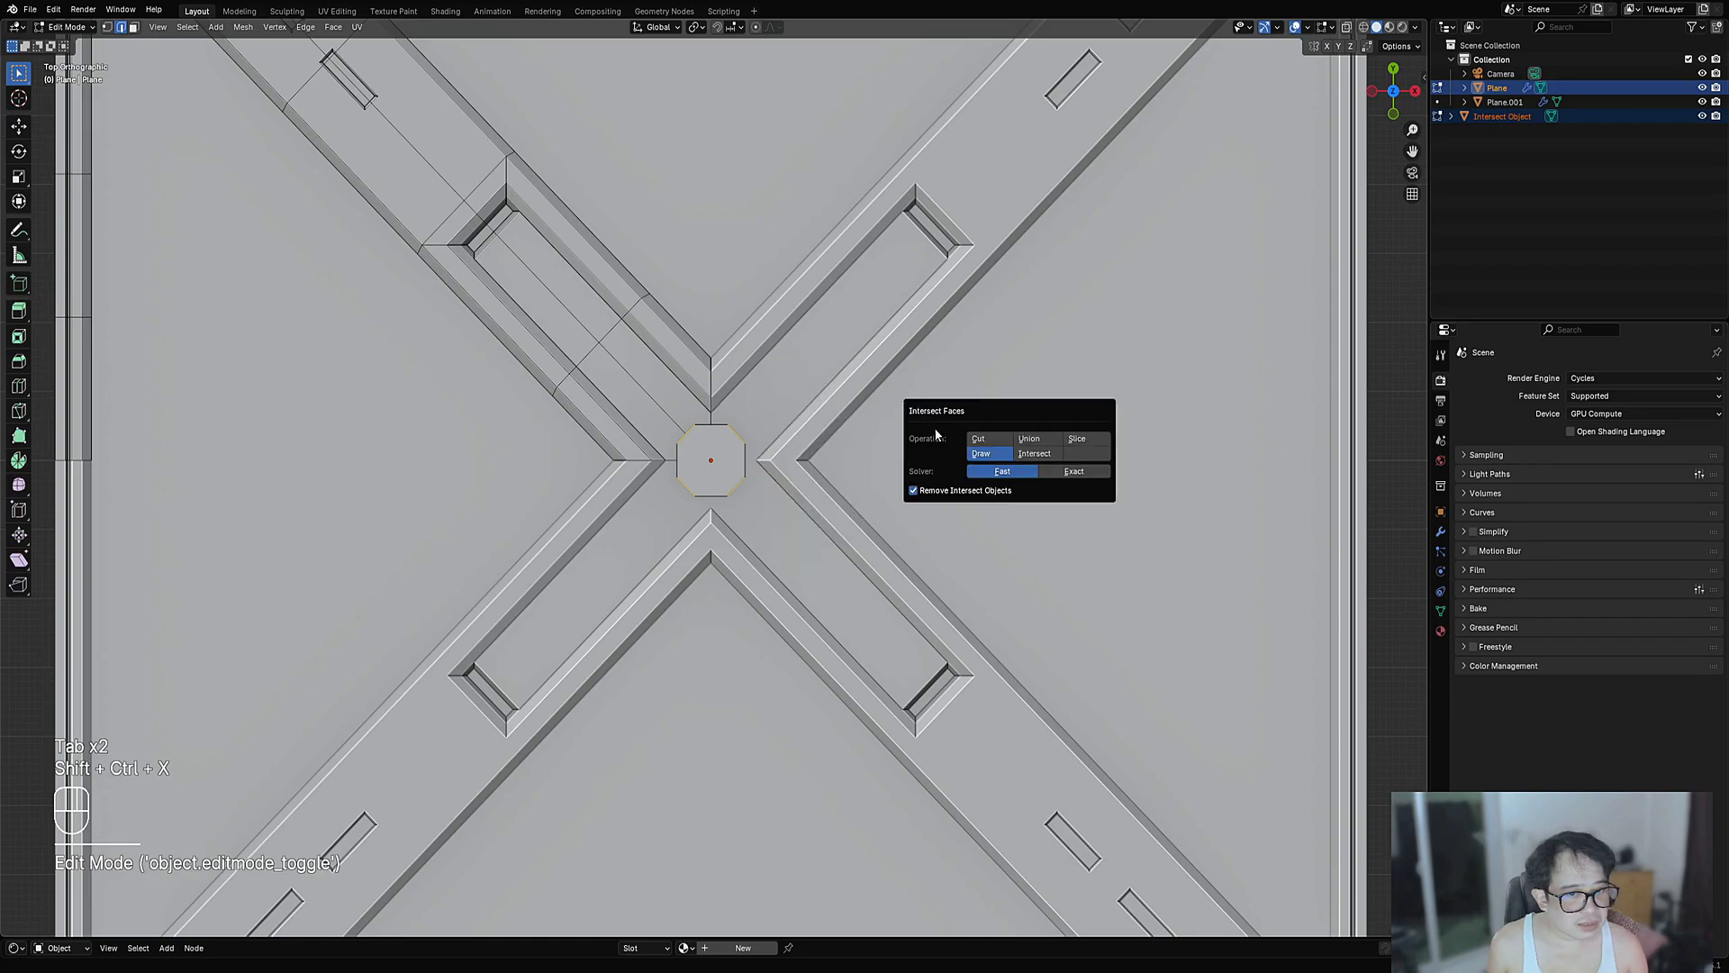
pyautogui.click(977, 439)
# - Set the last intersect to Draw, then inset the octagon face and sink it into the panel
pyautogui.scroll(4, 768, 484)
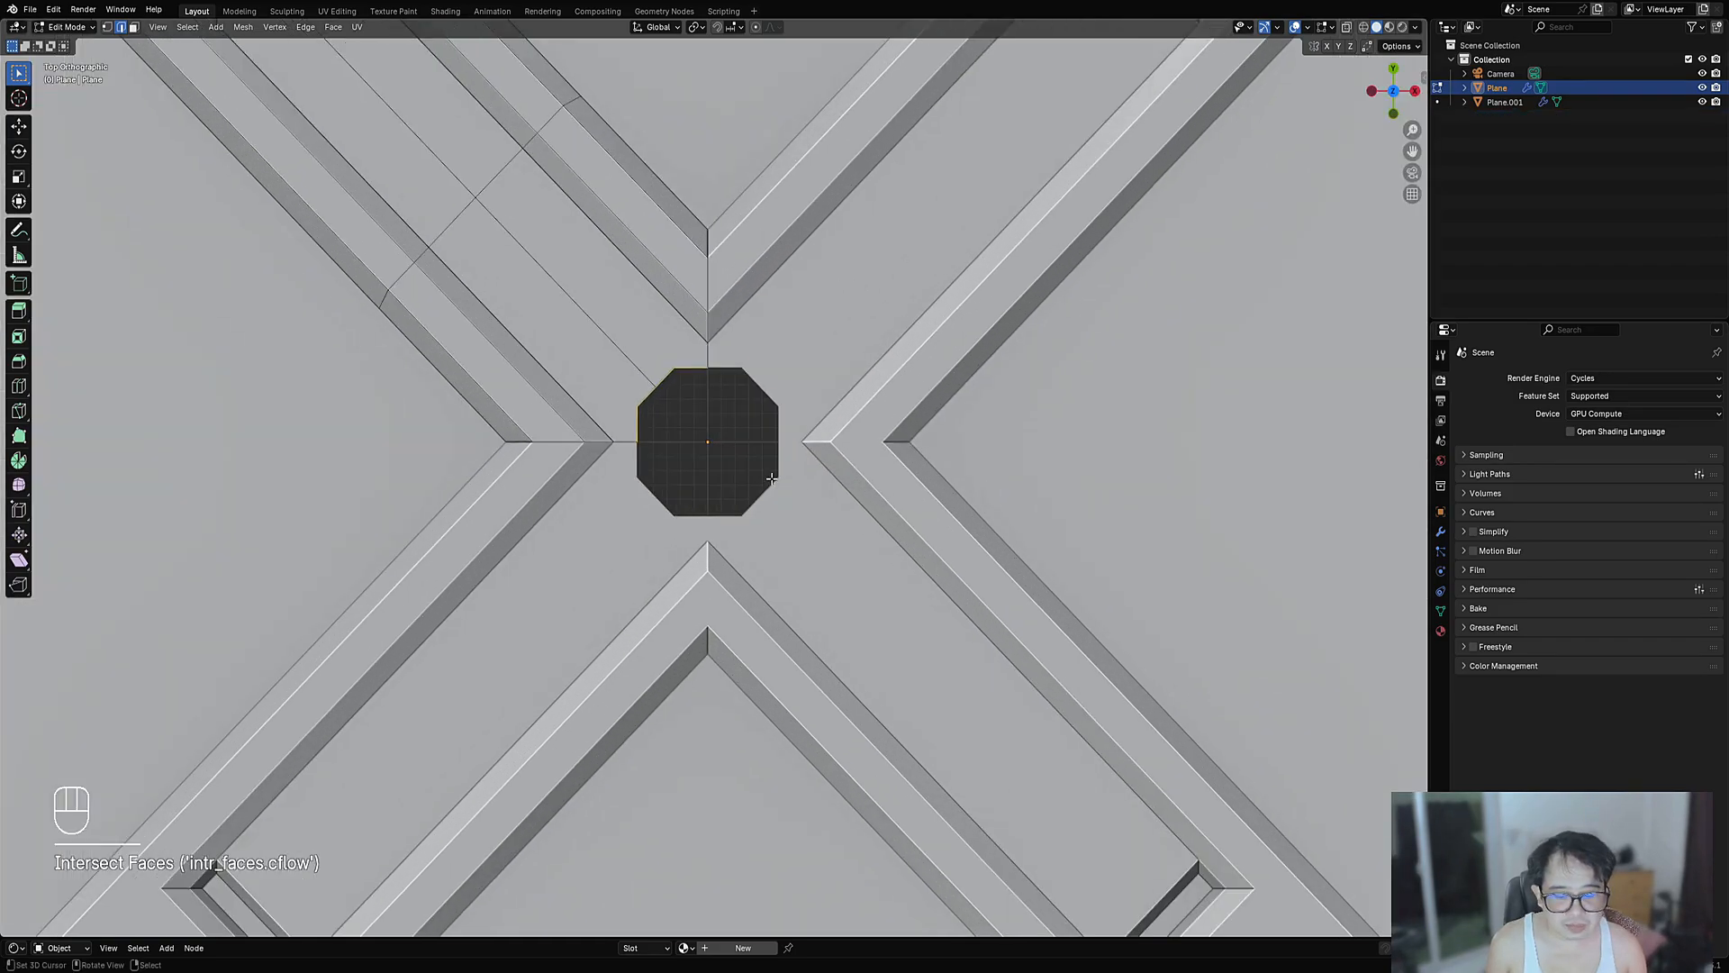
pyautogui.press('F9')
pyautogui.click(845, 527)
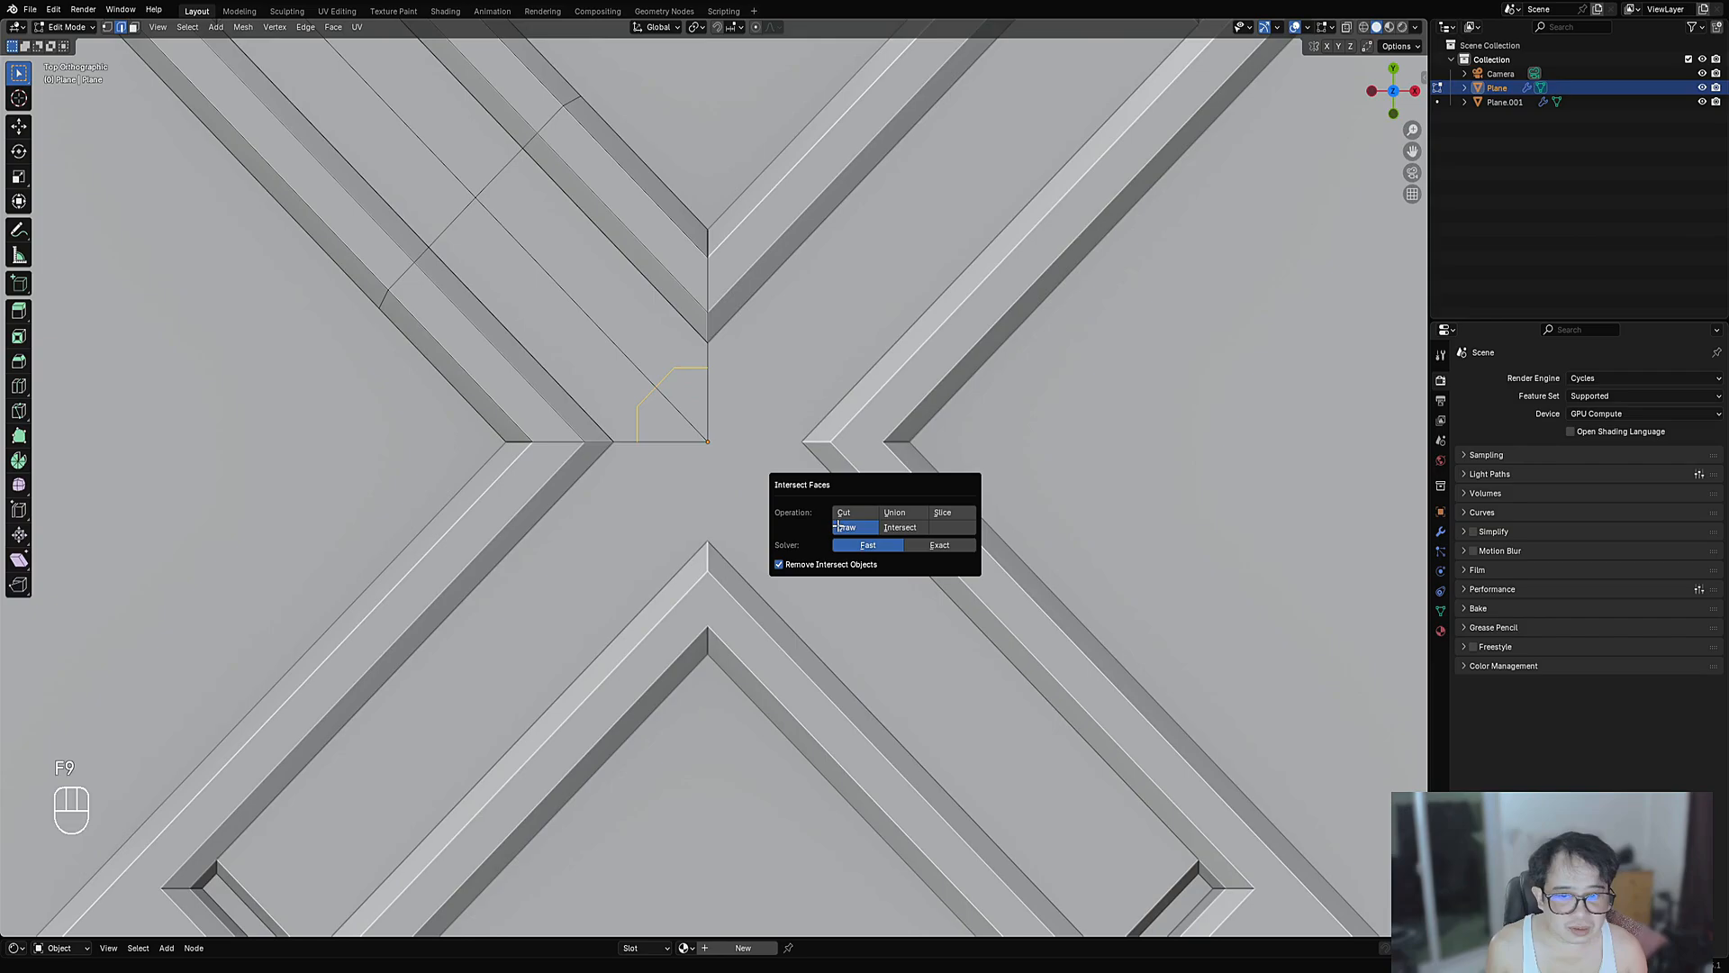
pyautogui.press('i')
pyautogui.click(801, 431)
pyautogui.hotkey('alt', 's')
pyautogui.click(787, 387)
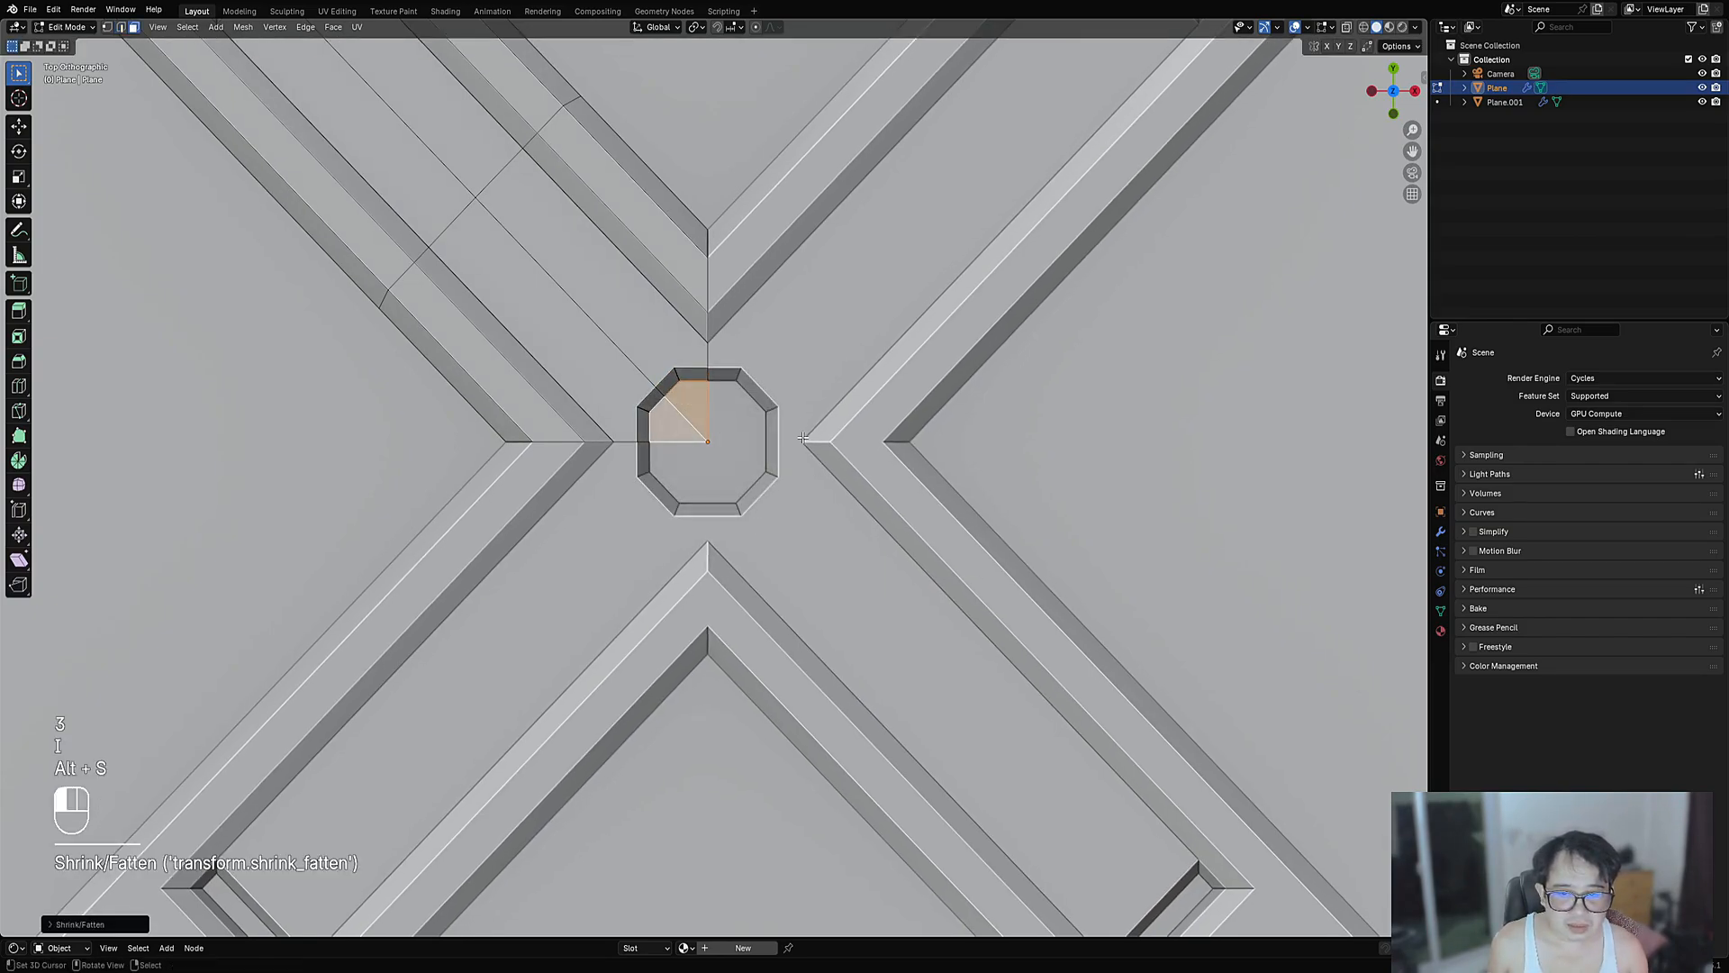
pyautogui.press('Tab')
# - Inspect the recessed hub, try an edge bevel on the panel mesh, and cancel it
pyautogui.scroll(-13, 783, 376)
pyautogui.scroll(13, 777, 384)
pyautogui.press('Tab')
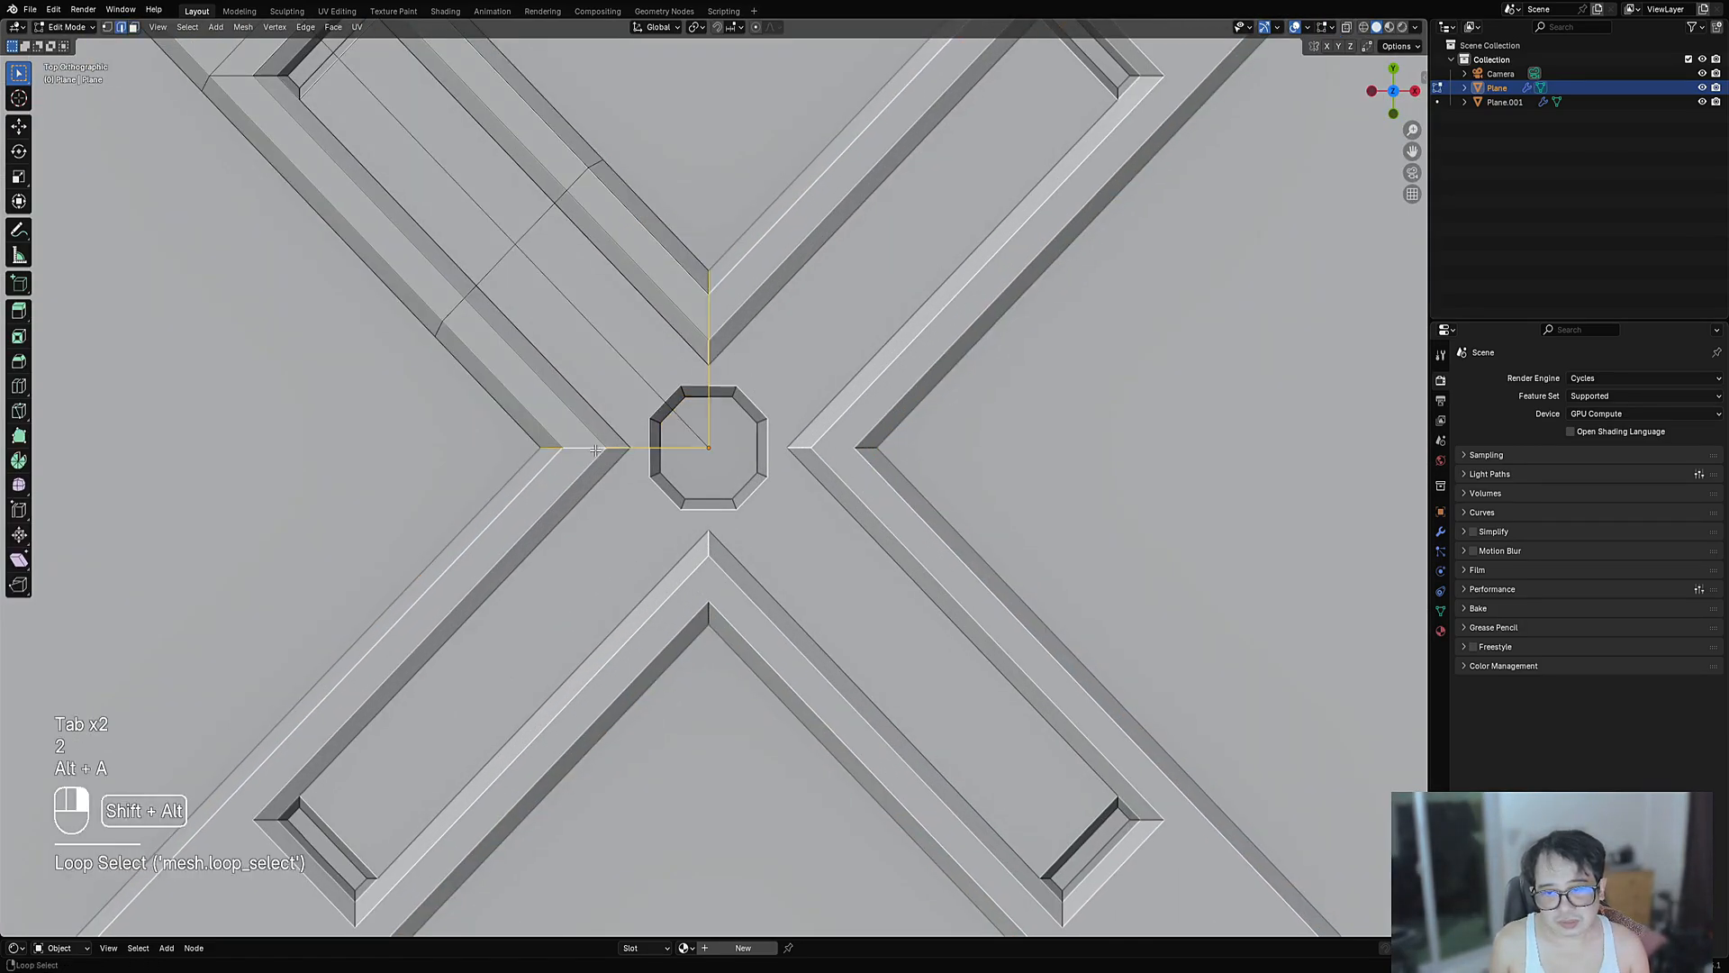
pyautogui.hotkey('ctrl', 'b')
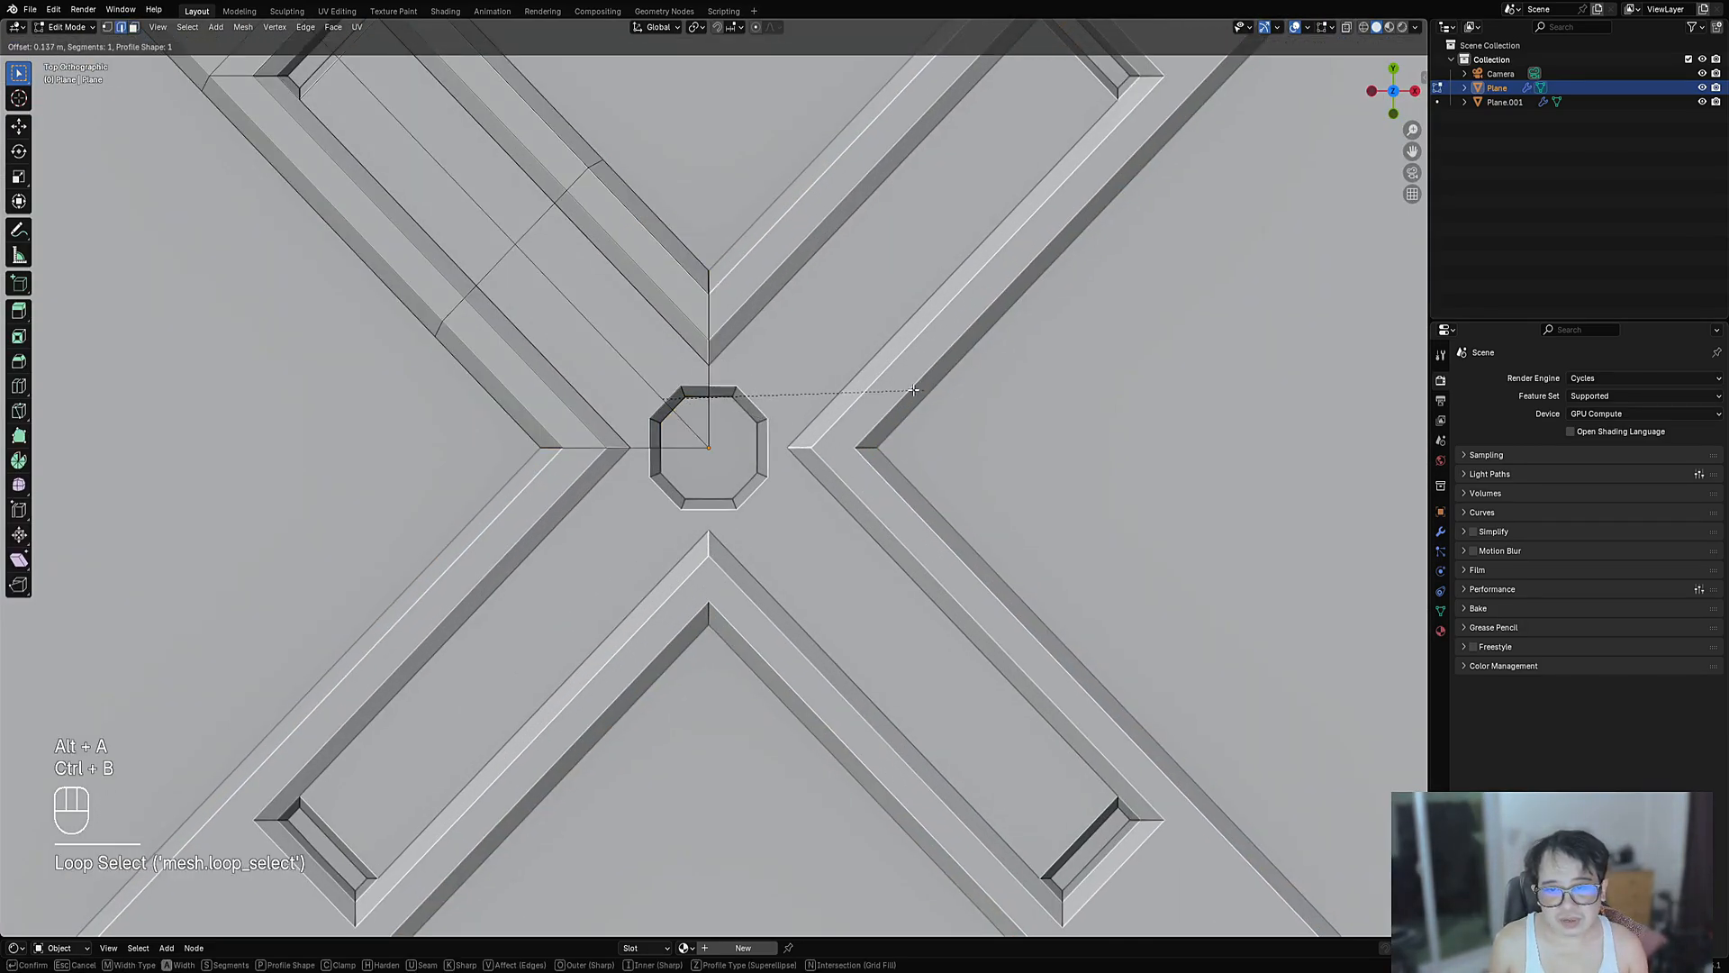
pyautogui.rightClick(913, 390)
pyautogui.scroll(-11, 818, 364)
pyautogui.scroll(7, 774, 379)
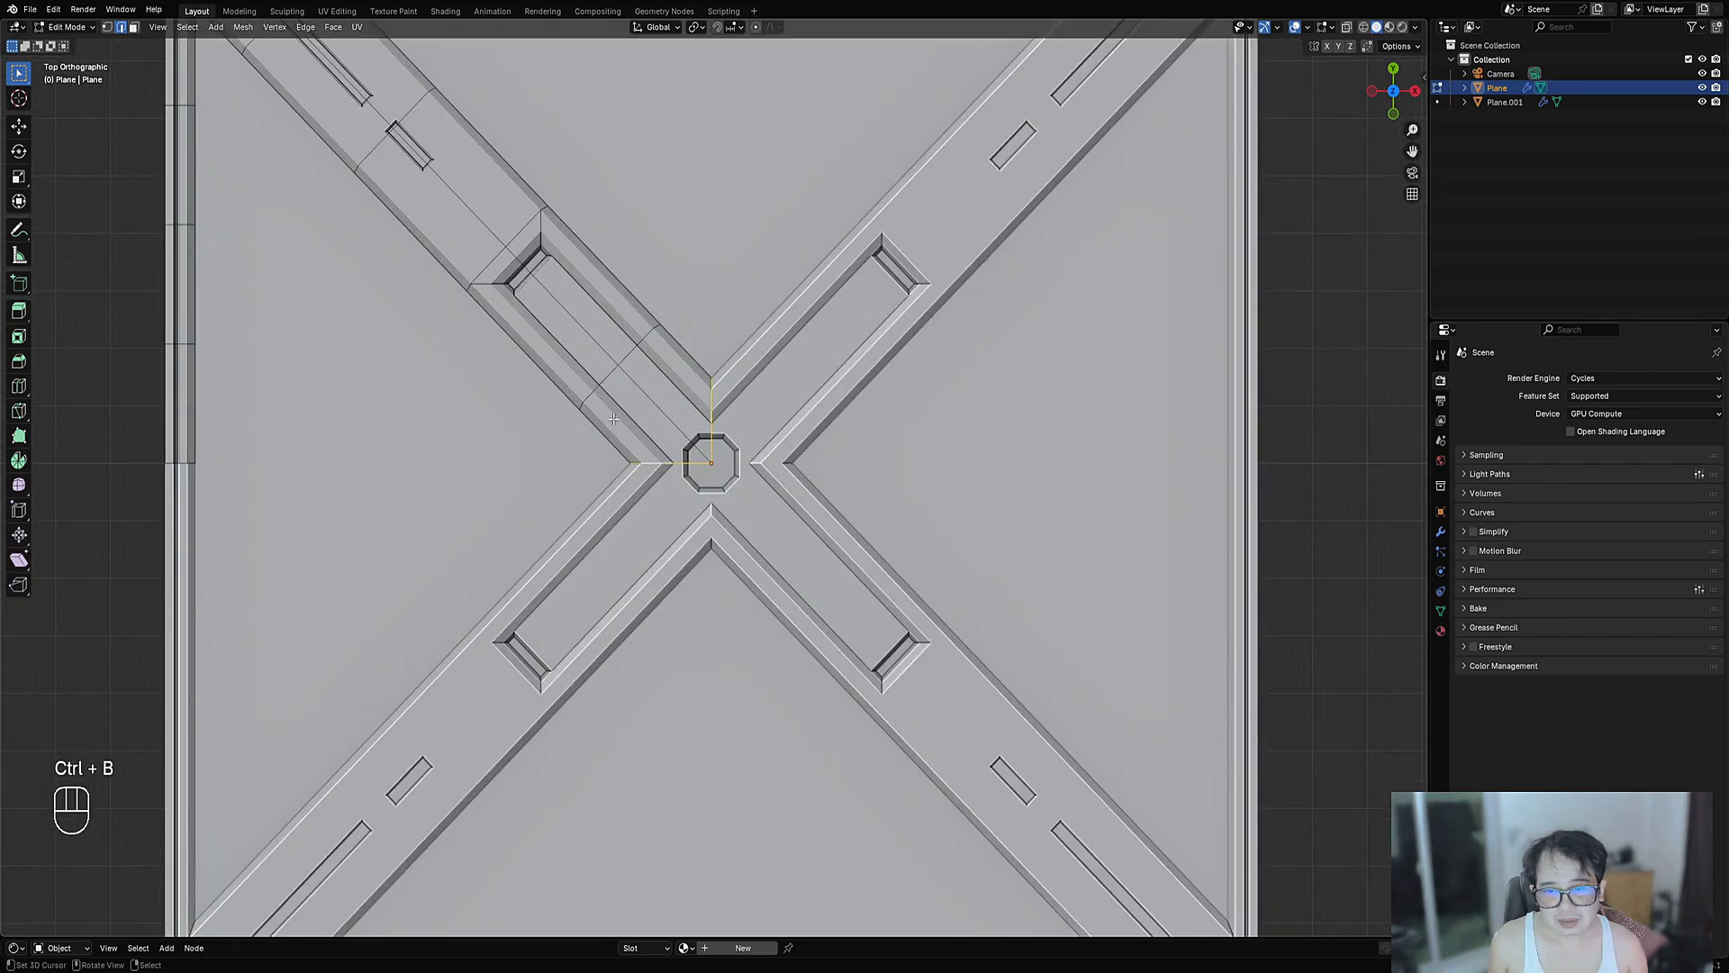
pyautogui.press('Tab')
pyautogui.hotkey('shift', 'ctrl', 'x')
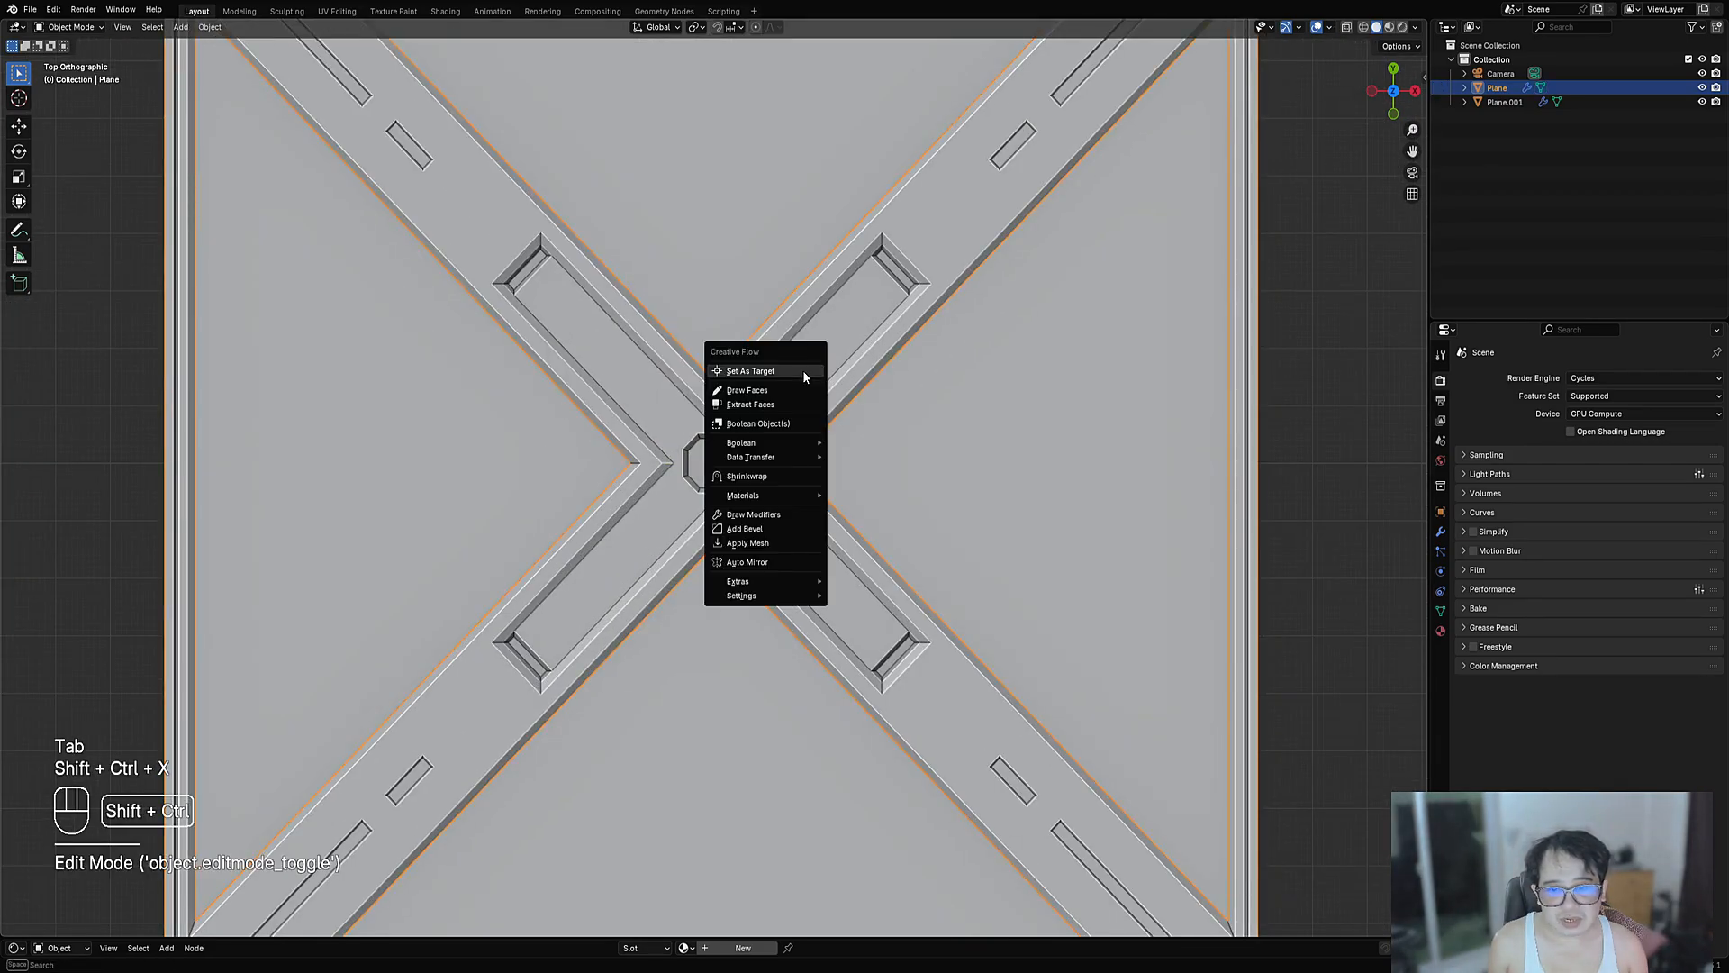
# - Apply Mesh to bake the panel's modifiers, then bevel the centre cross edges
pyautogui.click(763, 544)
pyautogui.press('Tab')
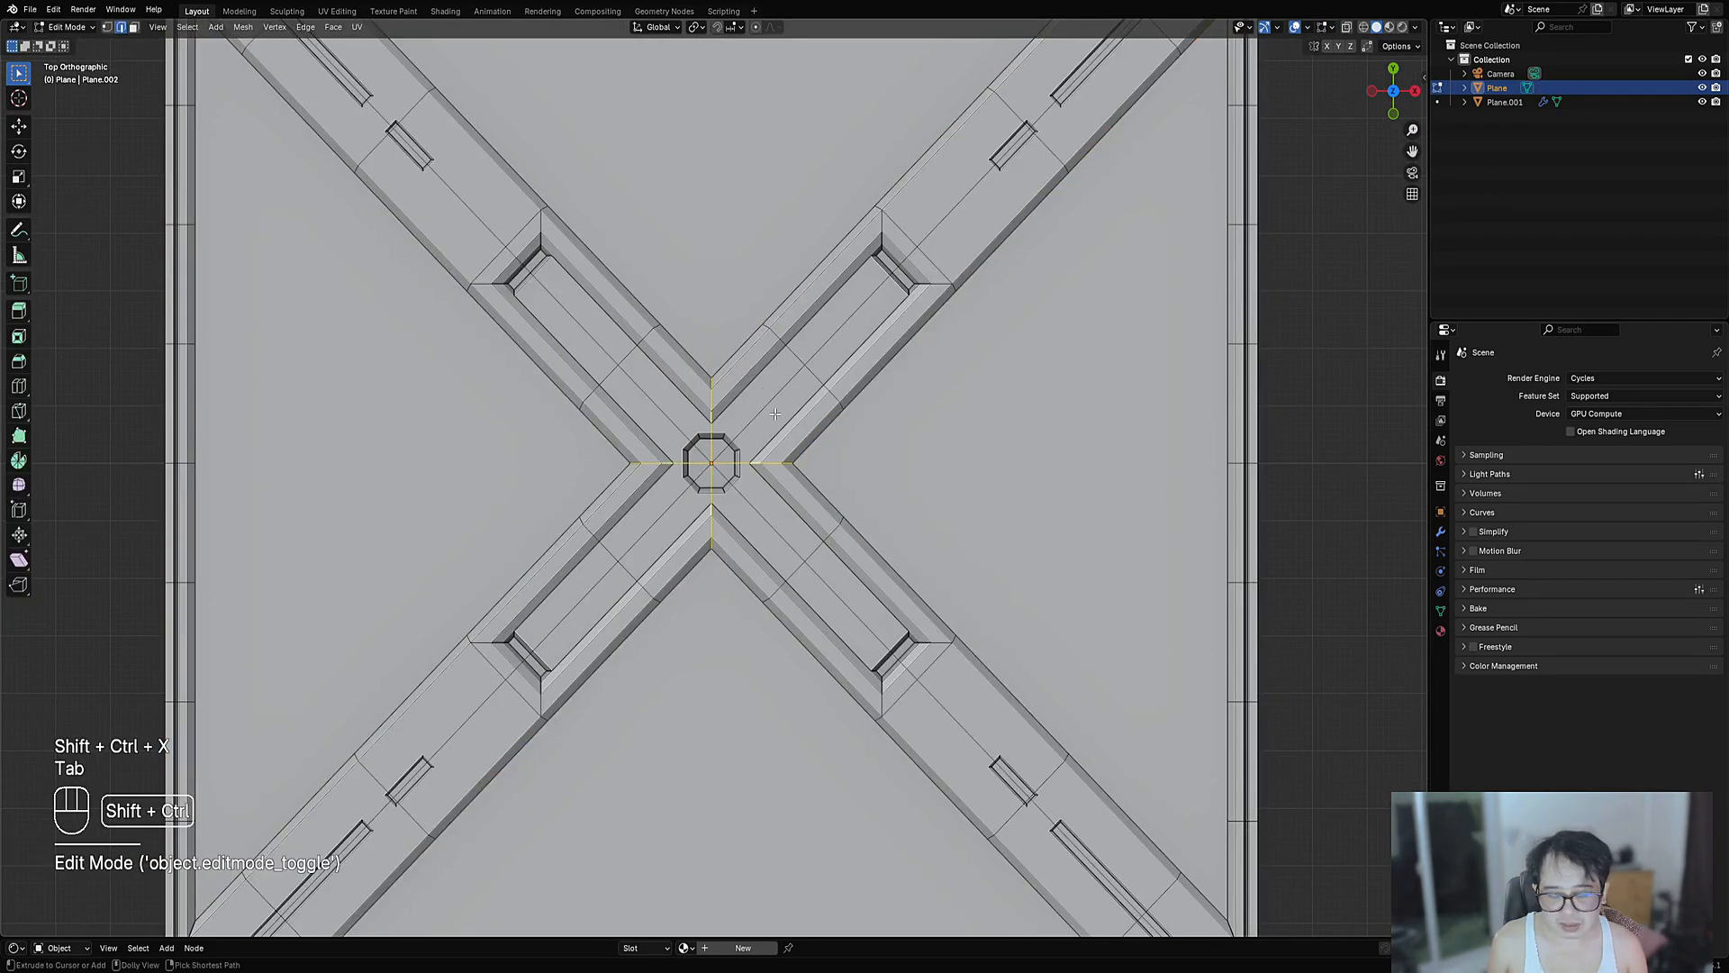
pyautogui.hotkey('shift', 'ctrl', 'b')
pyautogui.rightClick(794, 411)
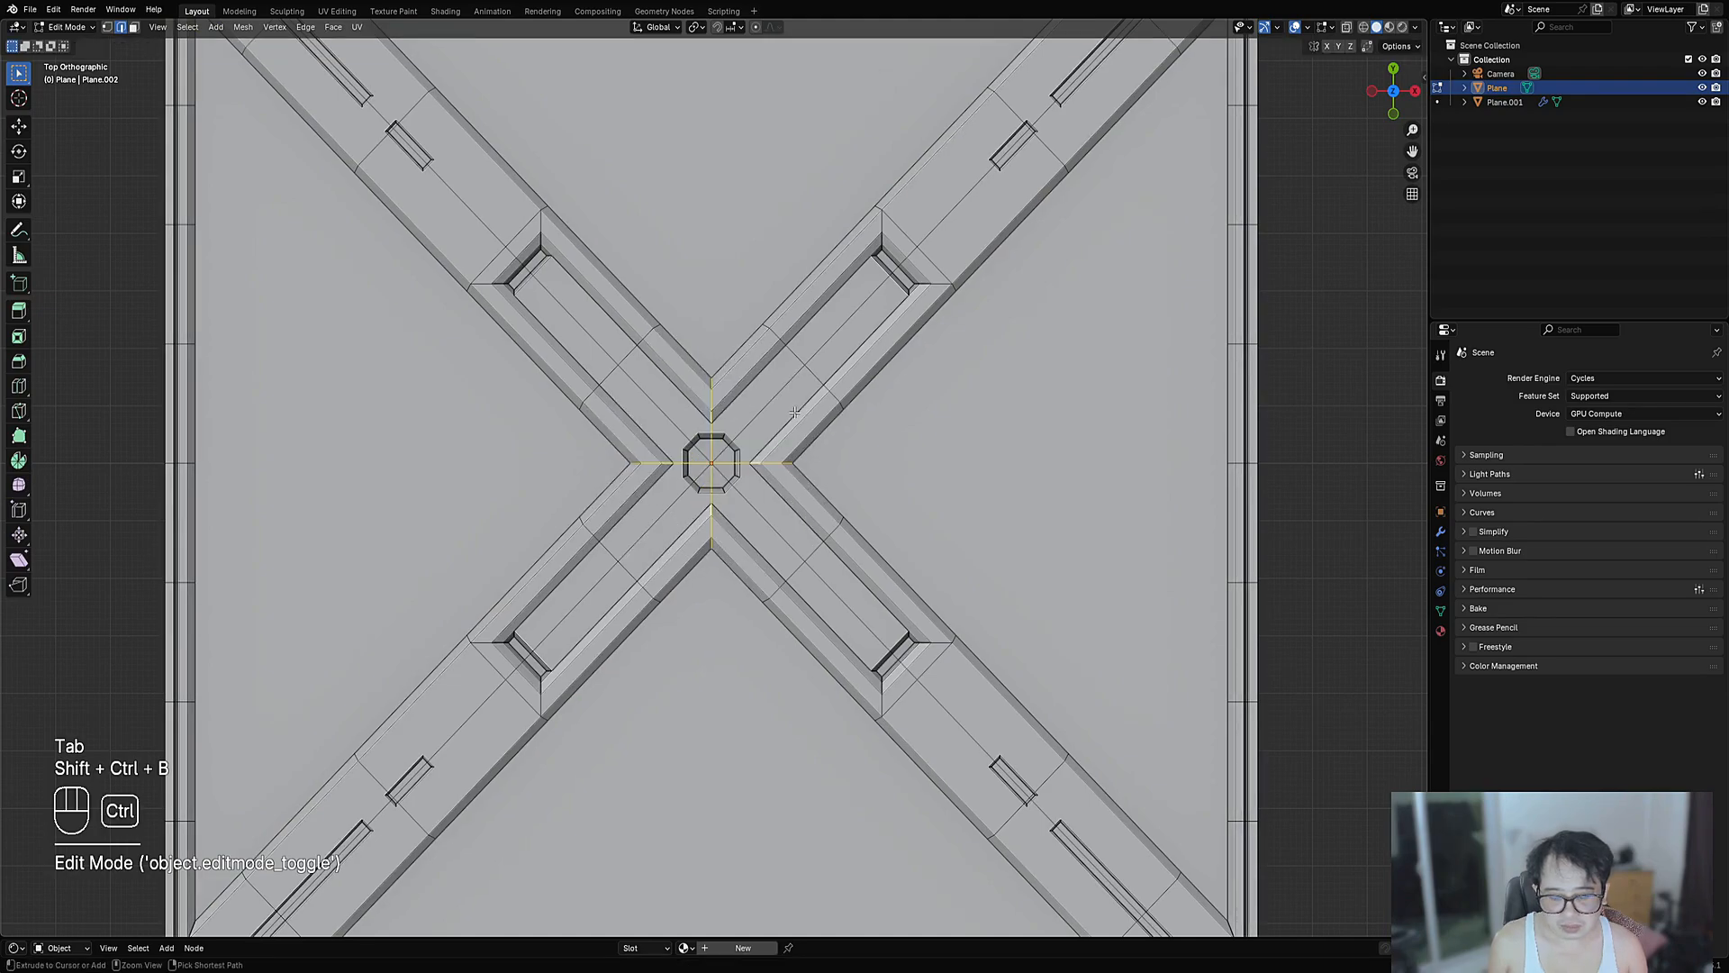
pyautogui.hotkey('ctrl', 'b')
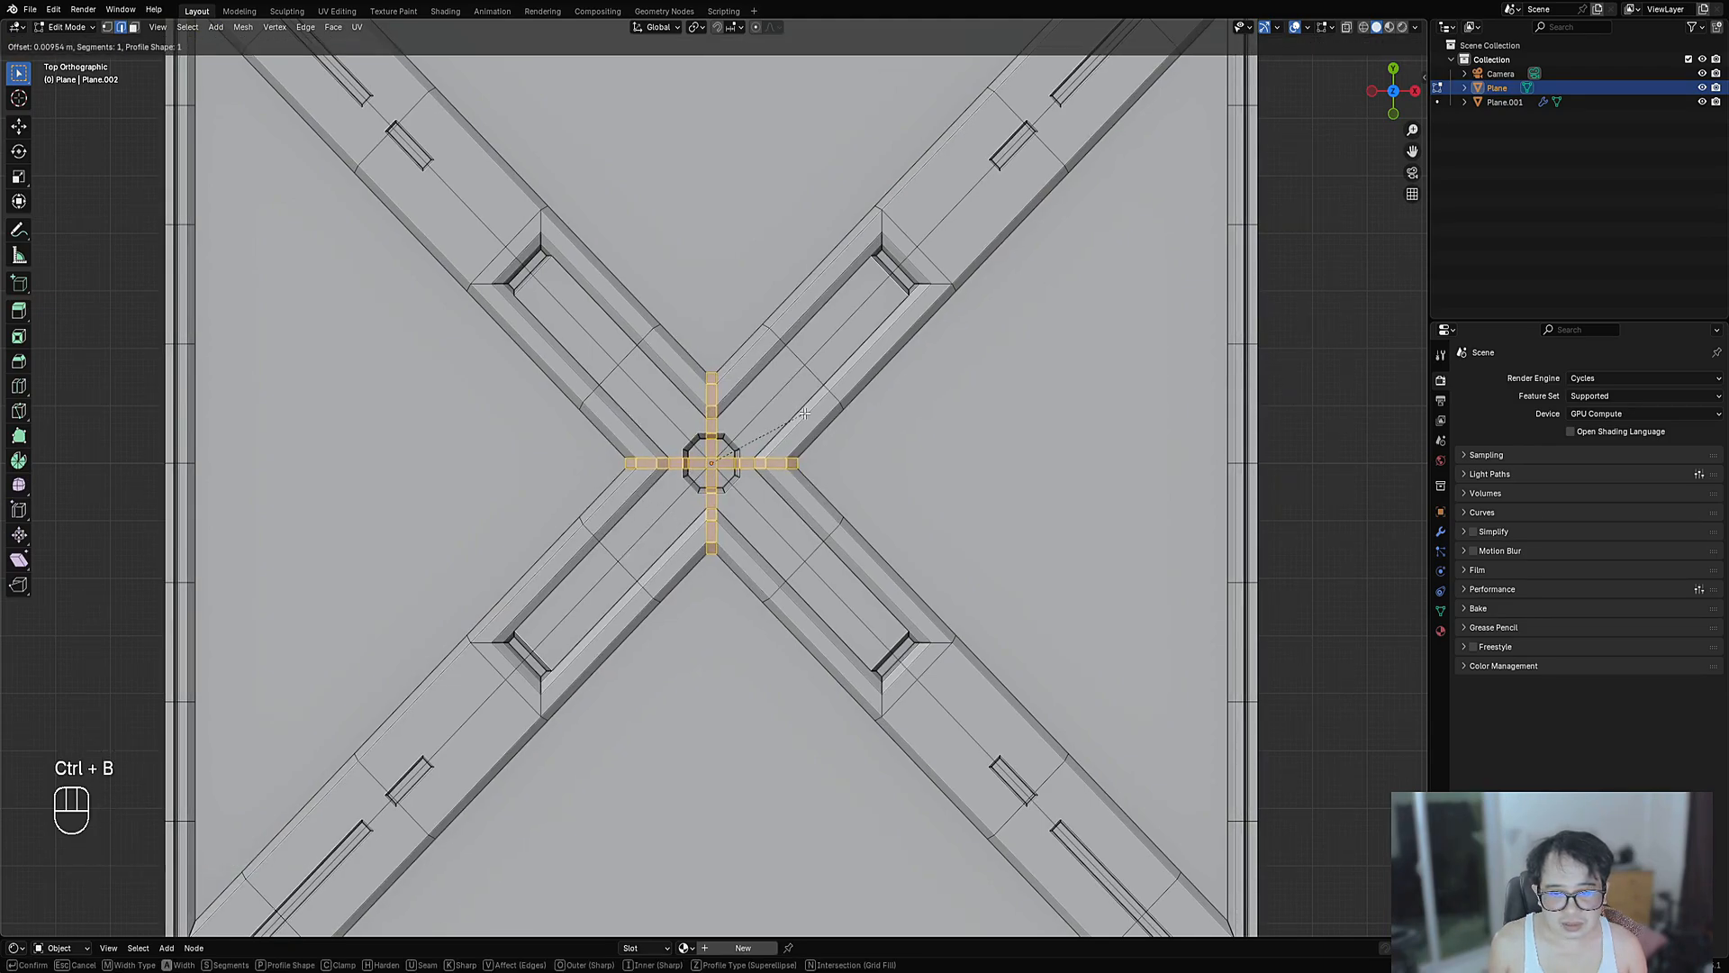
pyautogui.click(804, 414)
# - Undo the first attempt and re-bevel the centre cross edges with a new width
pyautogui.press('Tab')
pyautogui.scroll(-6, 807, 413)
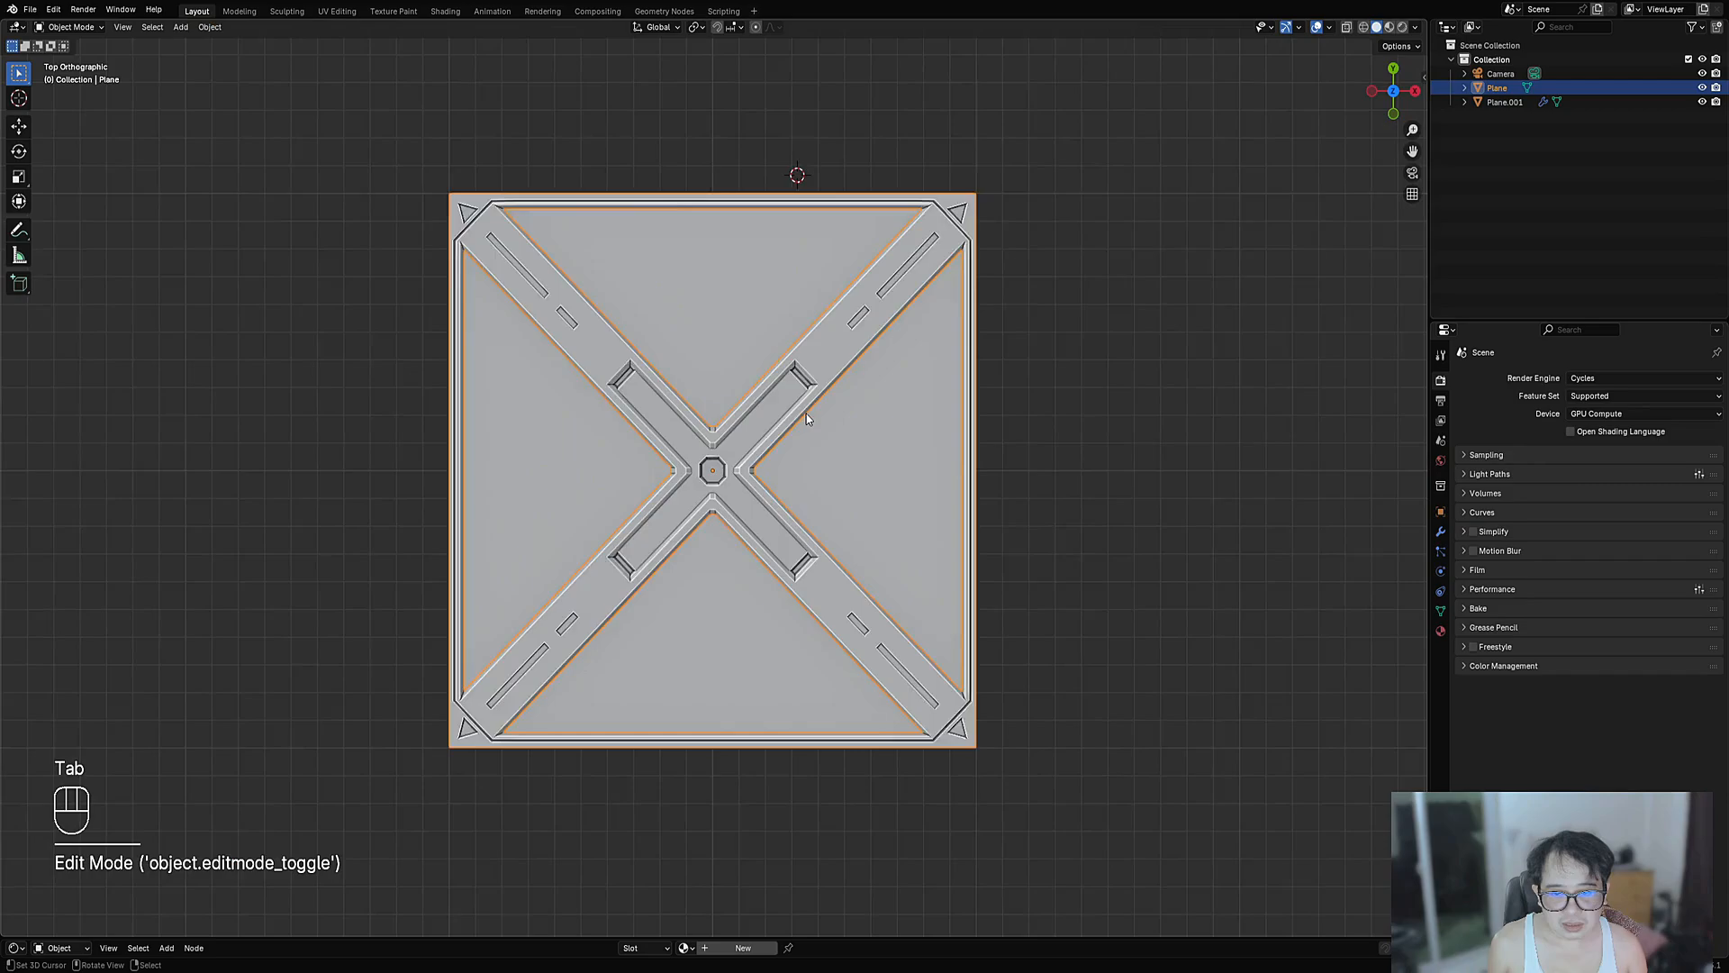
pyautogui.scroll(10, 807, 413)
pyautogui.press('Tab')
pyautogui.hotkey('ctrl', 'z')
pyautogui.hotkey('ctrl', 'z')
pyautogui.hotkey('ctrl', 'z')
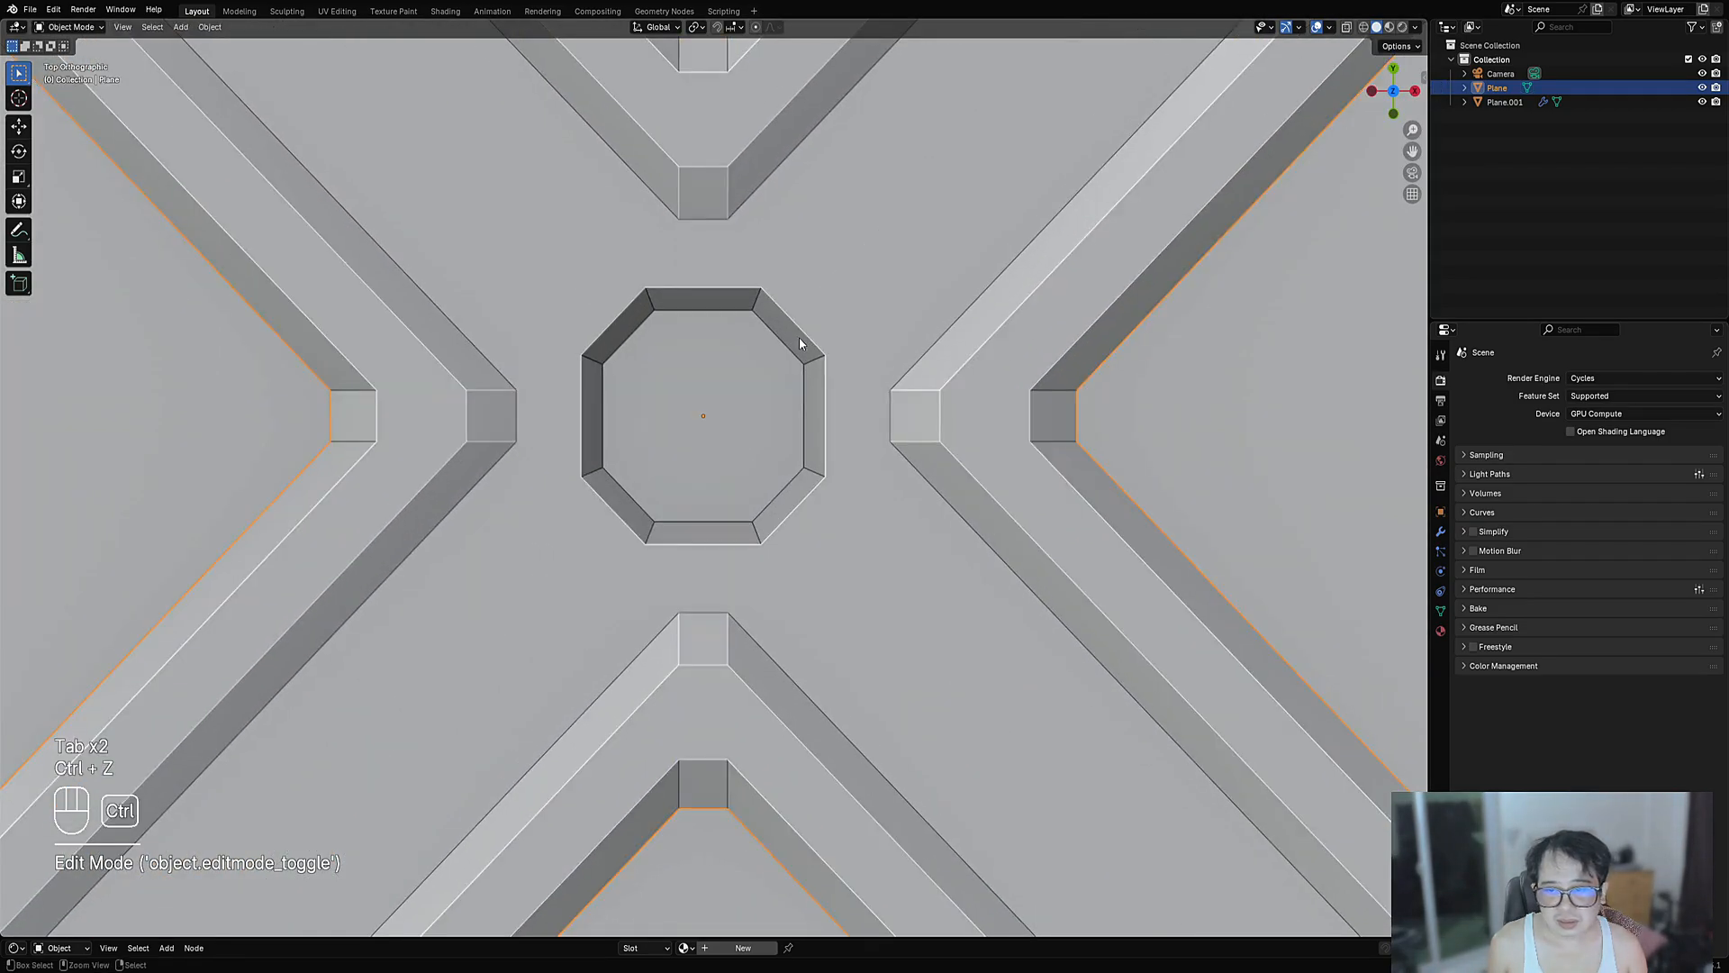
pyautogui.hotkey('ctrl', 'b')
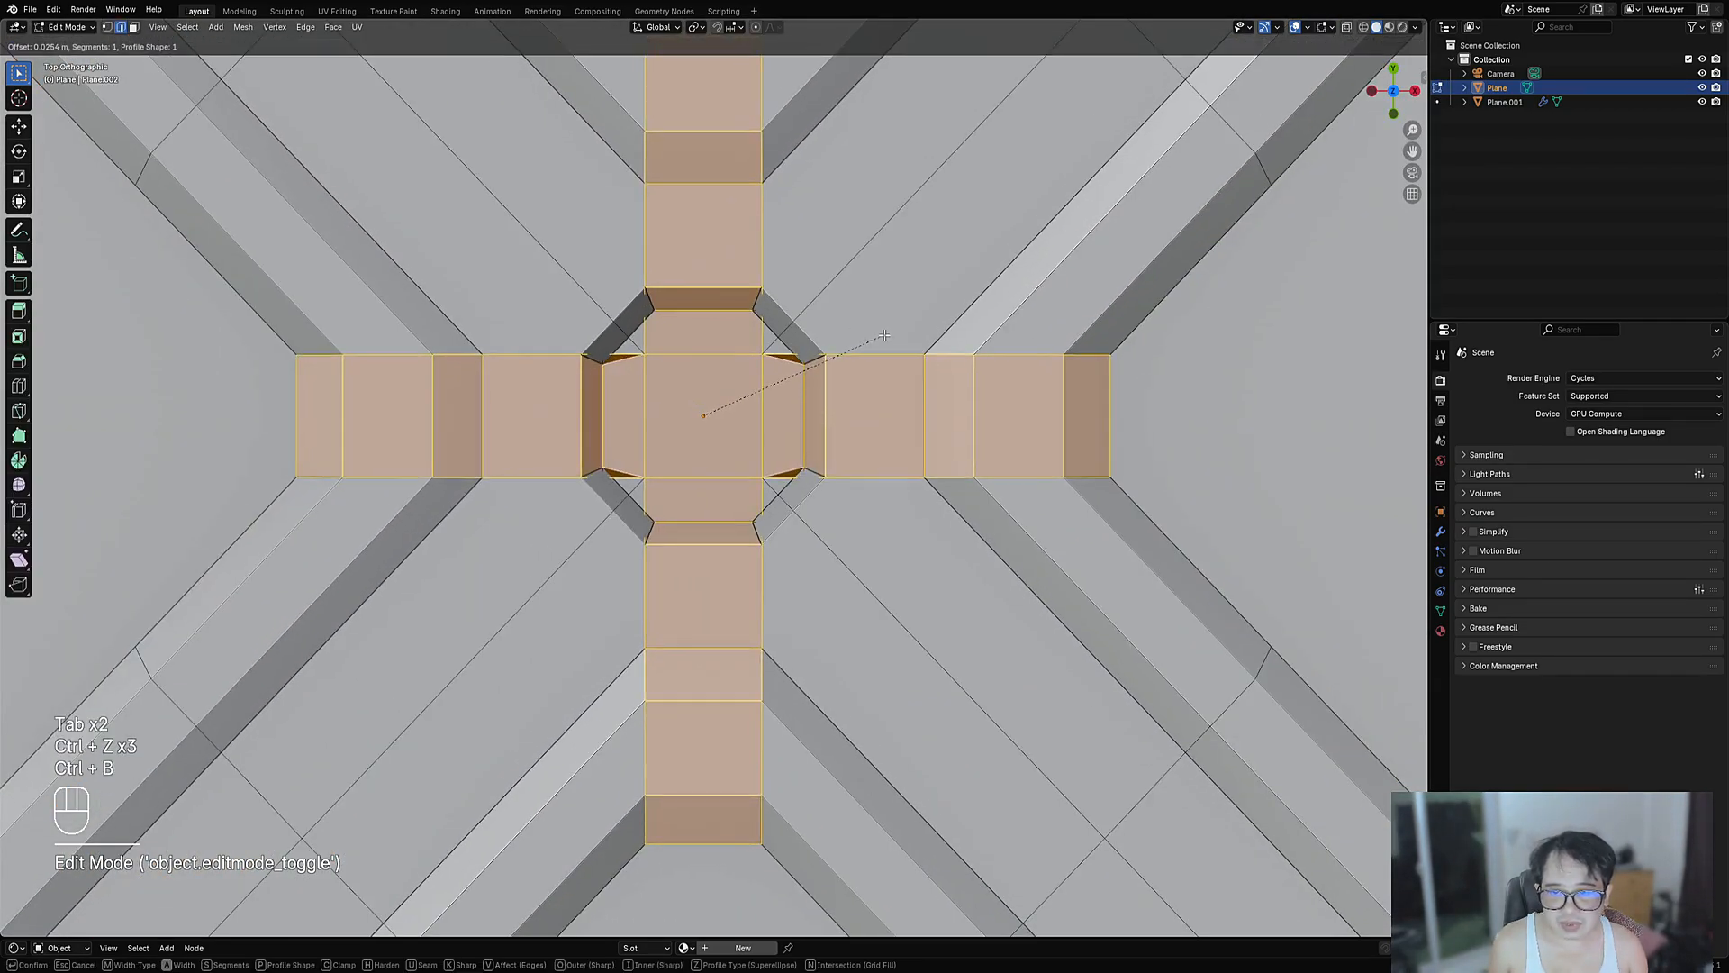
pyautogui.click(860, 334)
pyautogui.press('Tab')
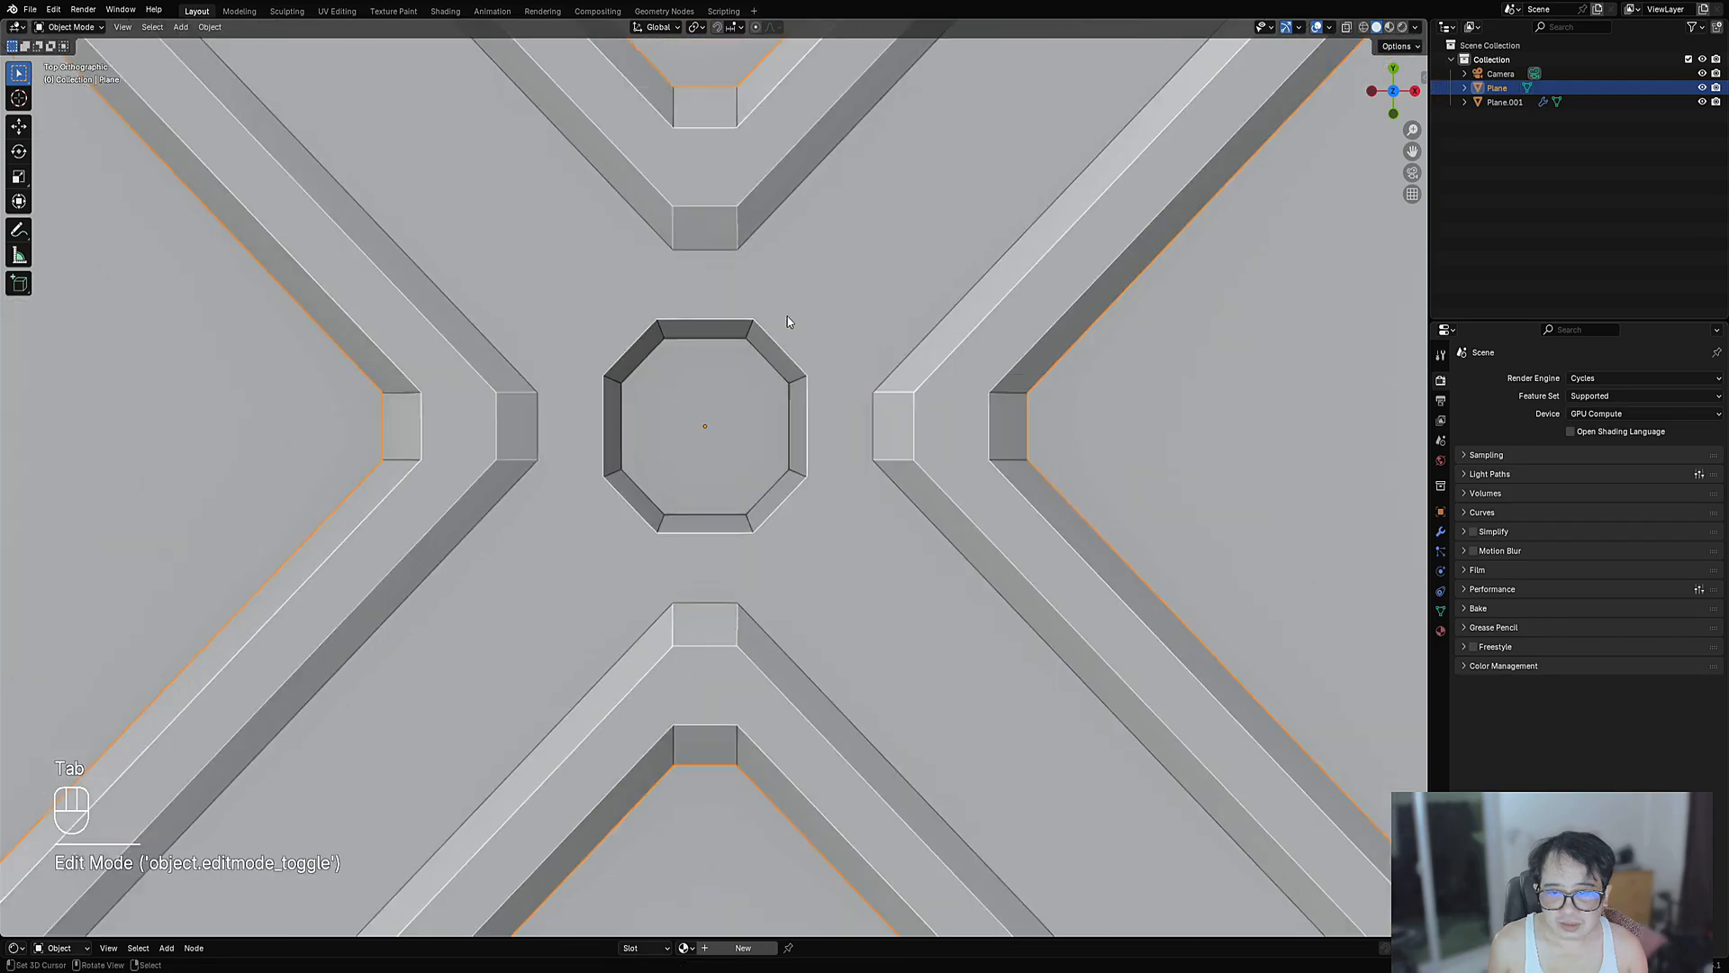
pyautogui.scroll(-4, 787, 317)
# - Run Auto Mirror on the panel across both the X and Y axes
pyautogui.hotkey('shift', 'ctrl', 'x')
pyautogui.click(674, 384)
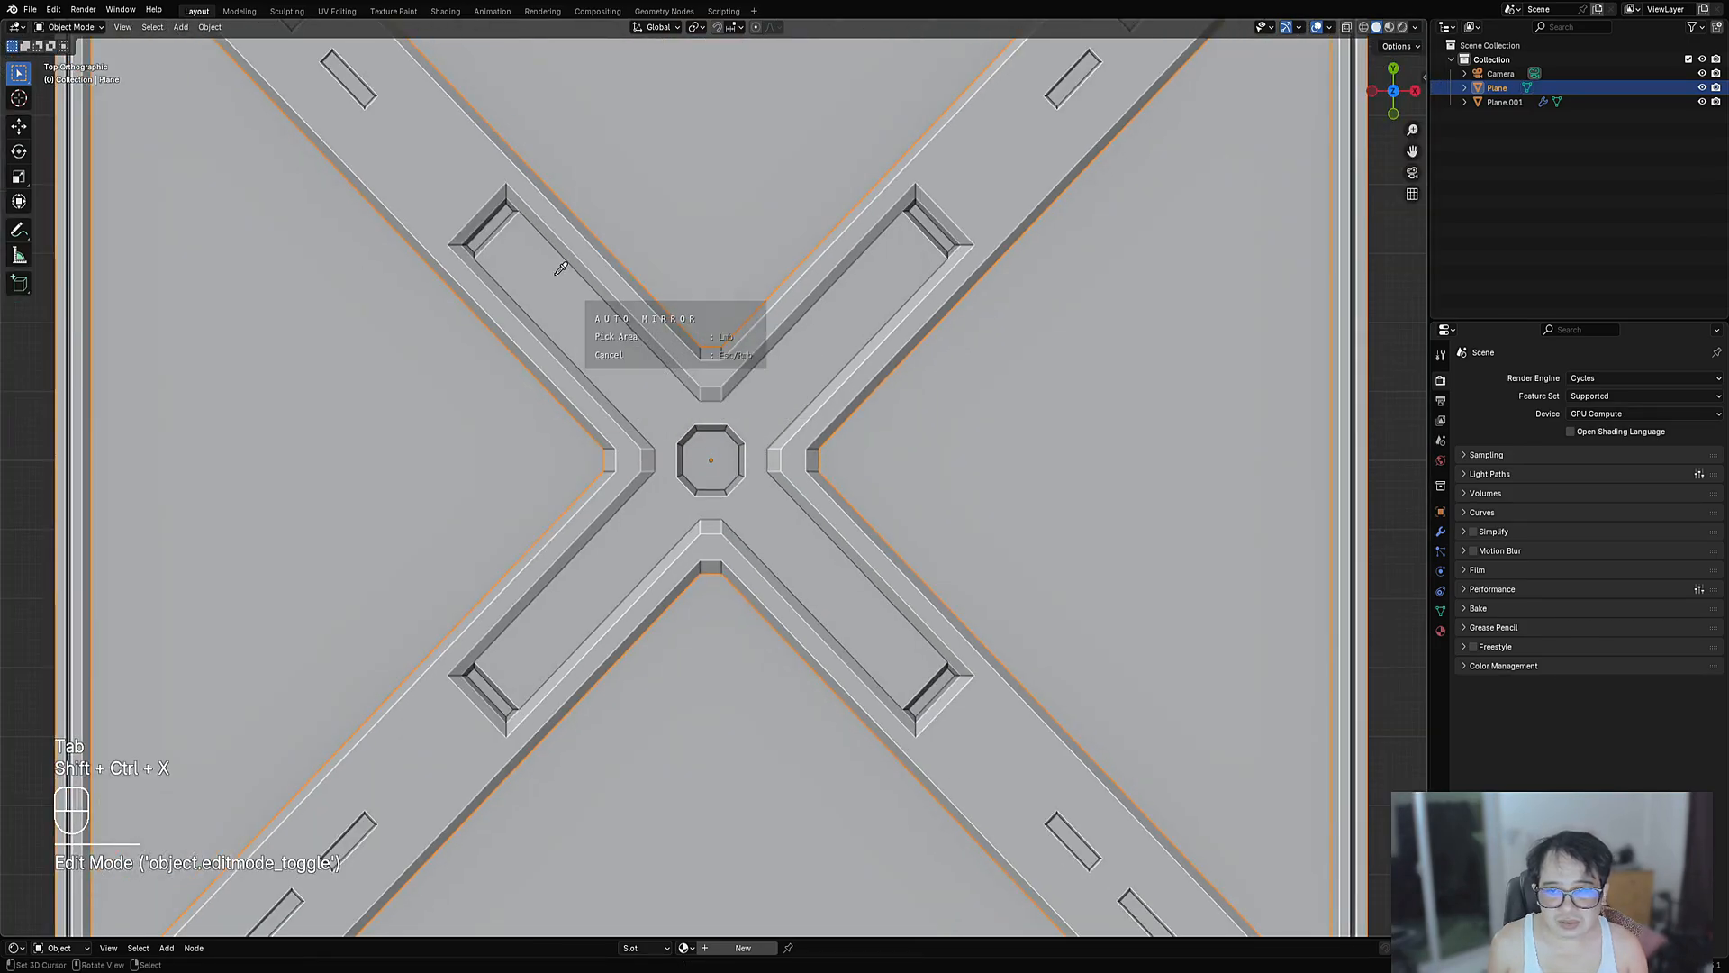
pyautogui.press('x')
pyautogui.press('y')
pyautogui.press('space')
pyautogui.press('Tab')
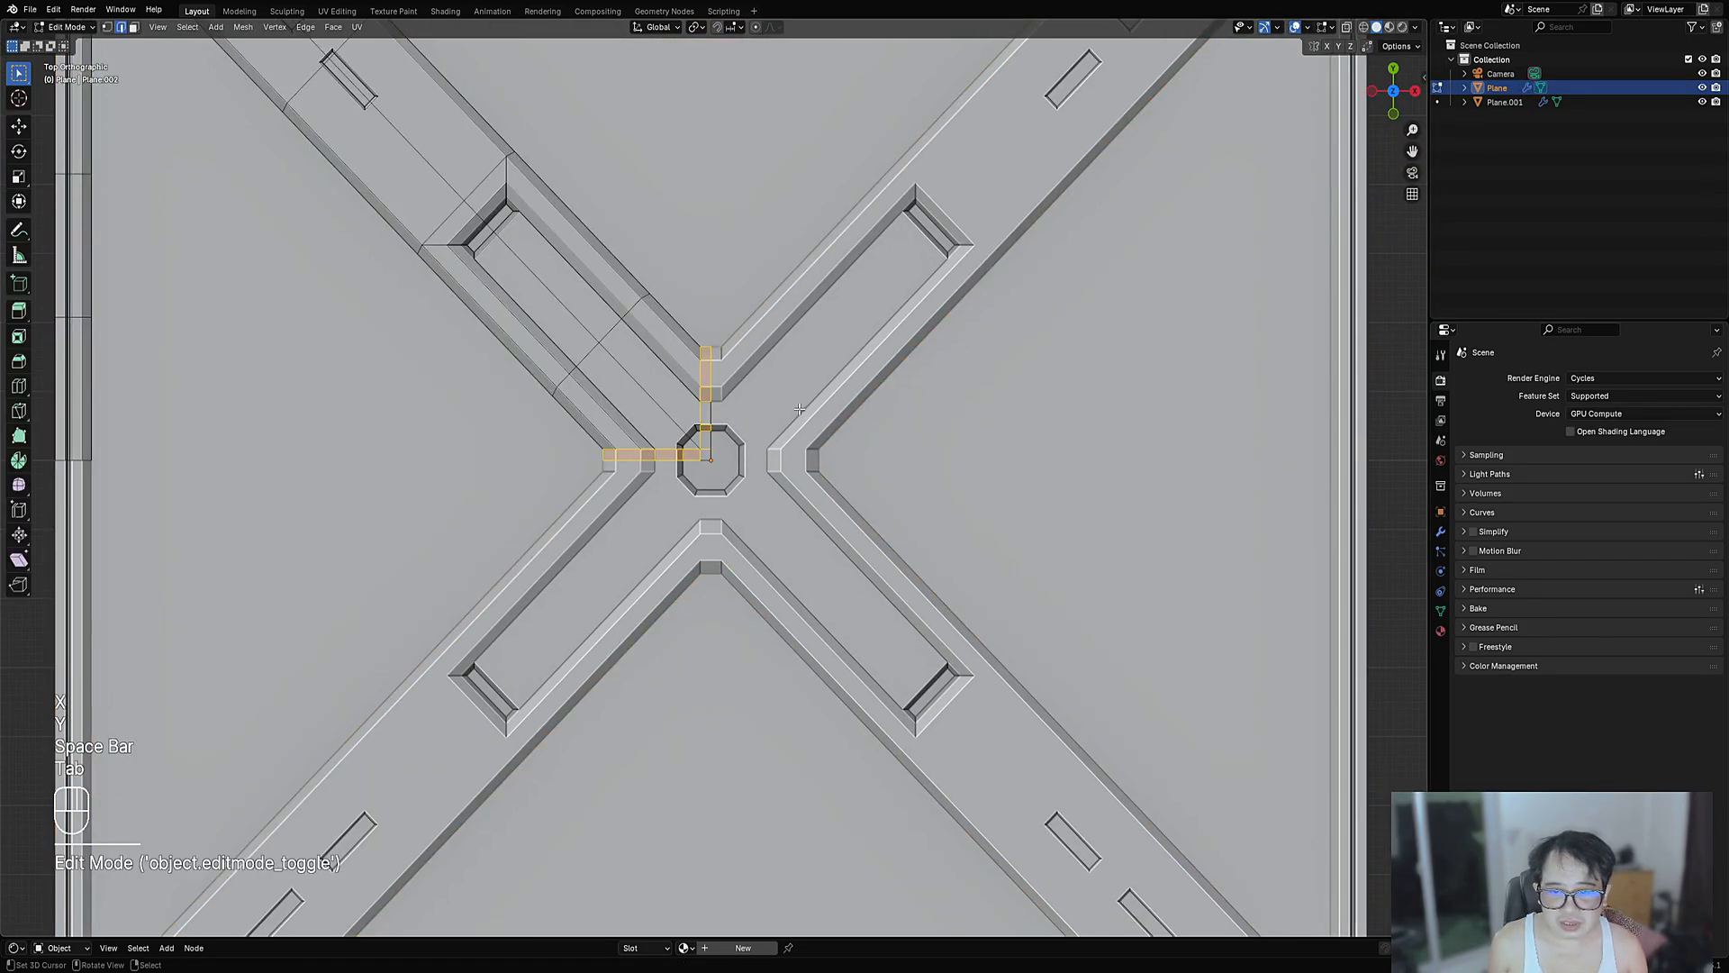
pyautogui.press('Tab')
# - Inspect the mirrored panel and select the octagon's centre vertex in edit mode
pyautogui.scroll(-10, 773, 394)
pyautogui.moveTo(772, 395); pyautogui.dragTo(726, 502, button='middle')
pyautogui.scroll(8, 733, 513)
pyautogui.press('Tab')
pyautogui.press('1')
pyautogui.scroll(3, 726, 502)
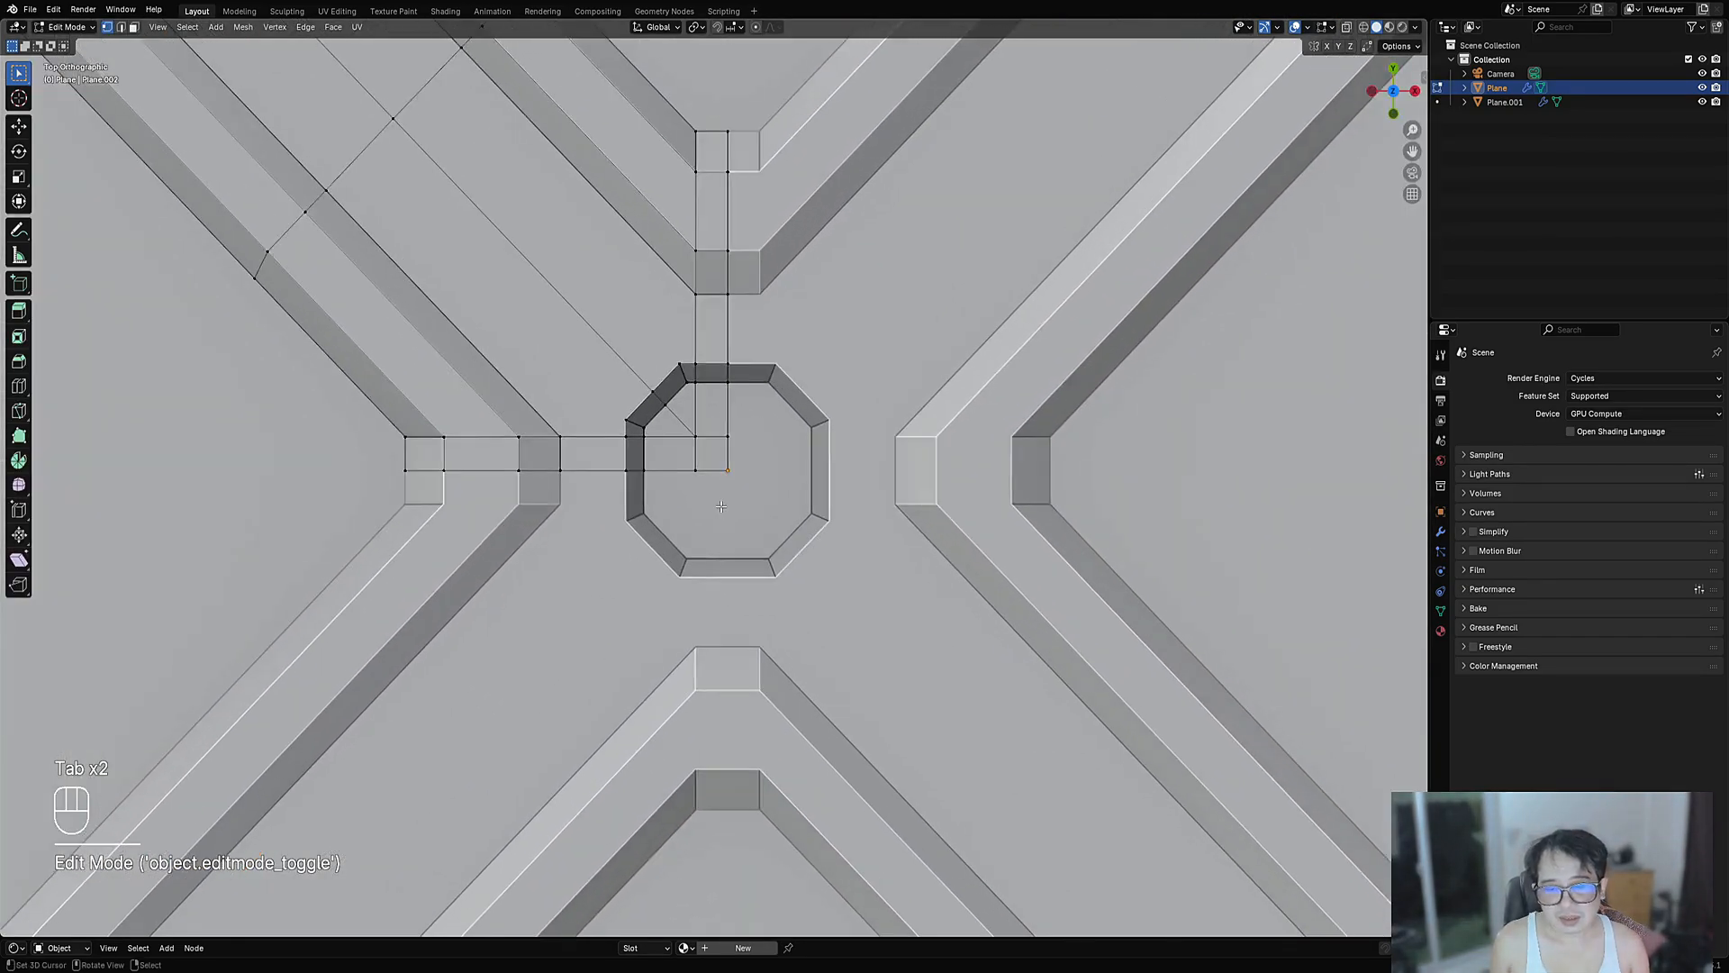
pyautogui.rightClick(727, 464)
pyautogui.hotkey('ctrl', 'shift', 'x')
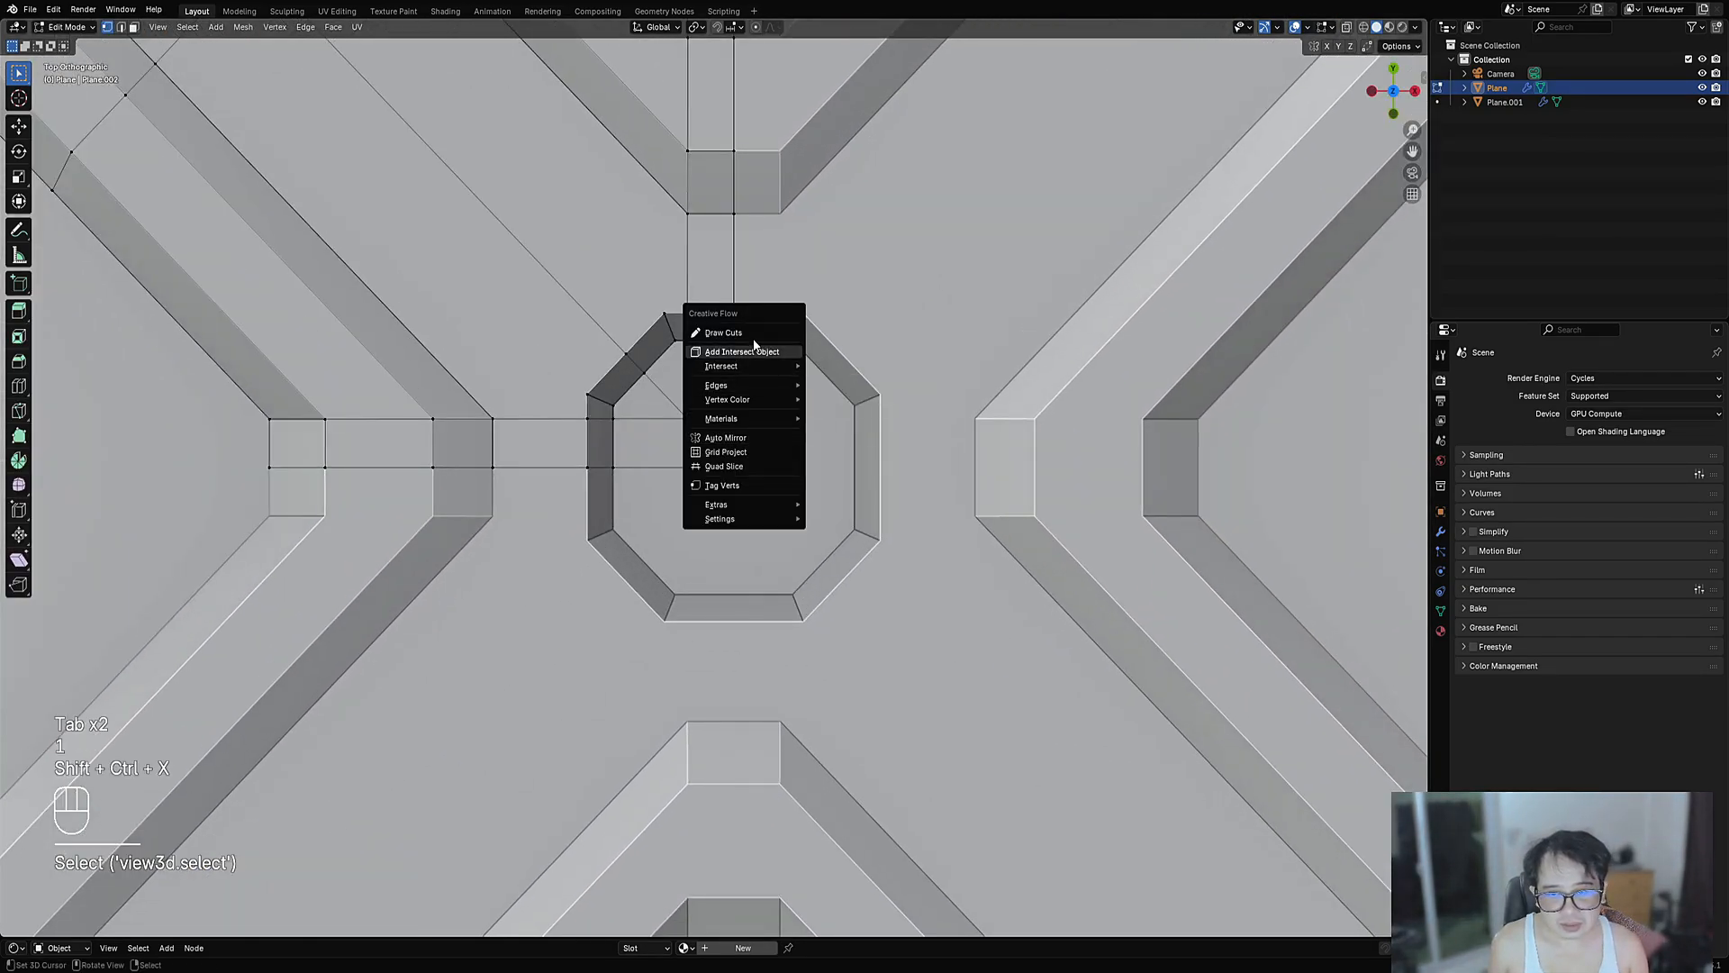
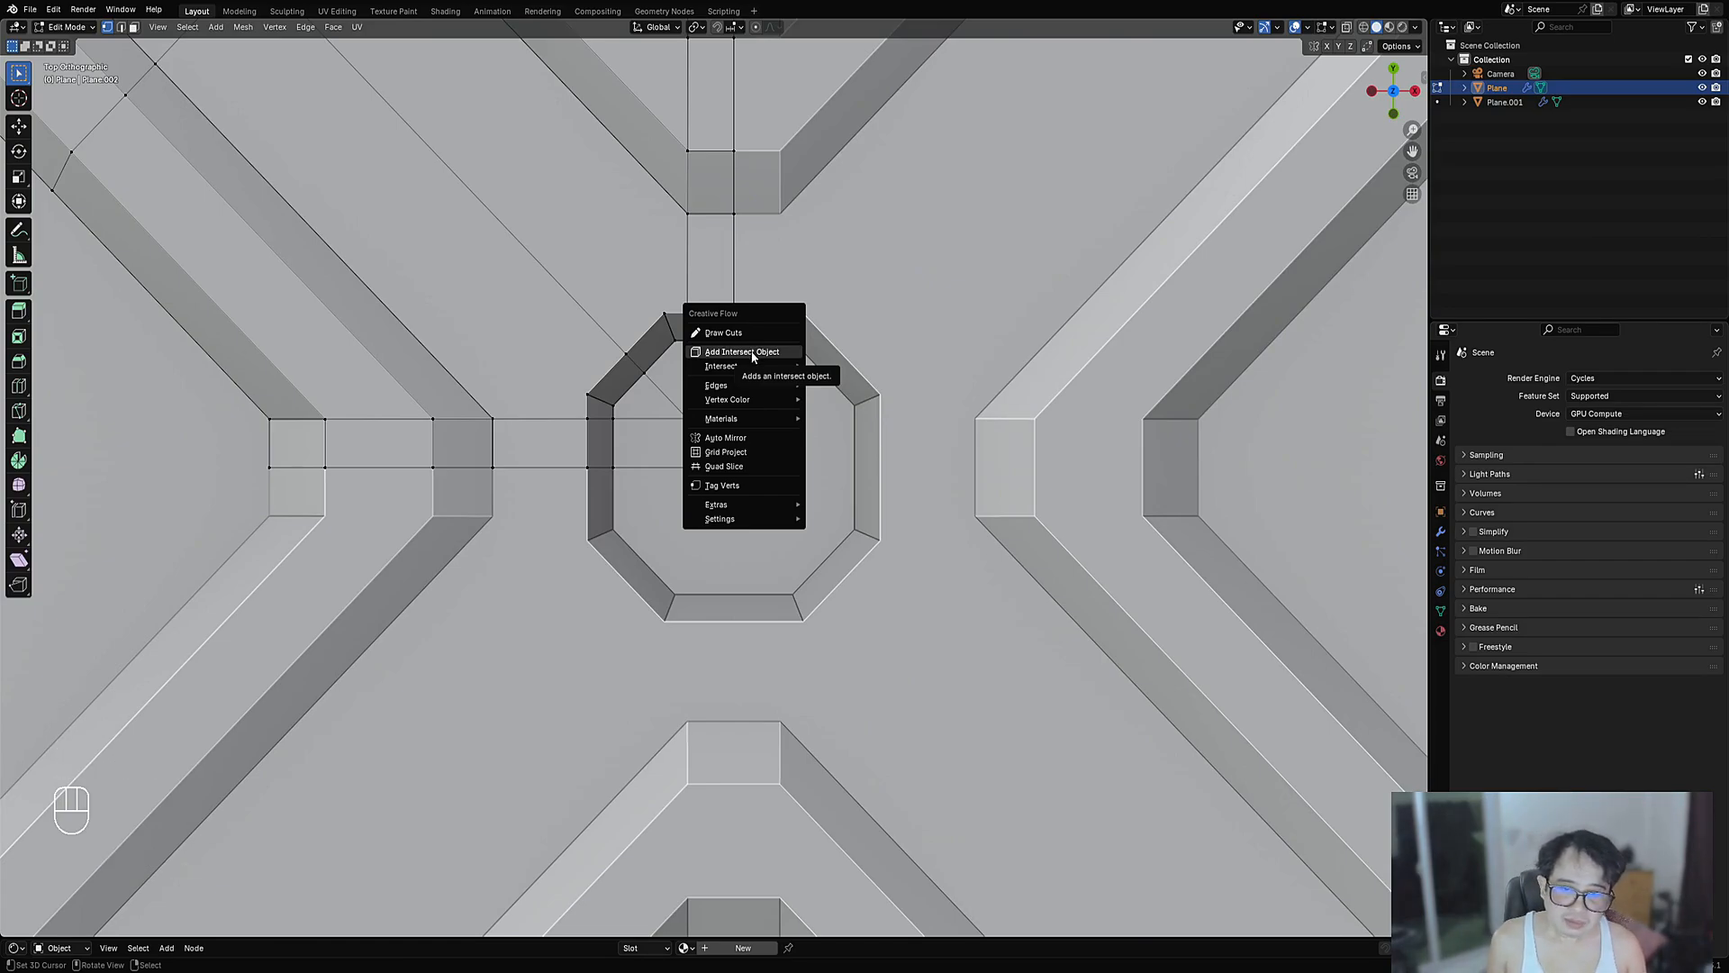
# - Add an intersect cutter cube and scale it down over the centre recess
pyautogui.click(753, 355)
pyautogui.press('Tab')
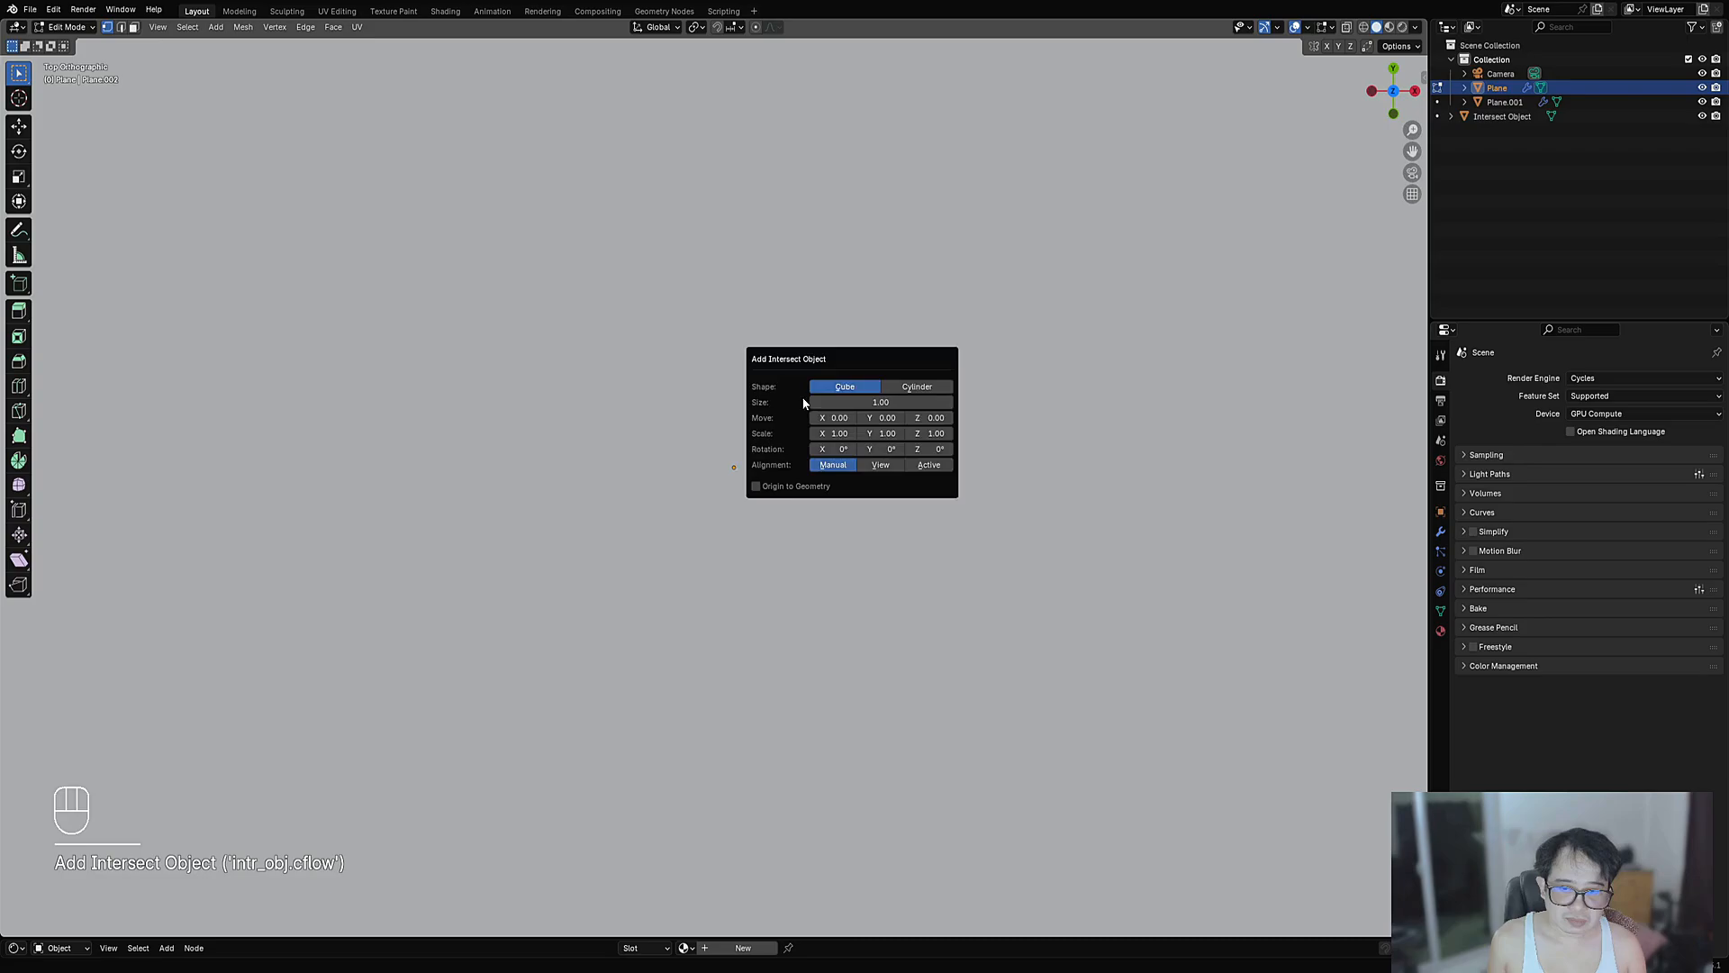
pyautogui.press('Tab')
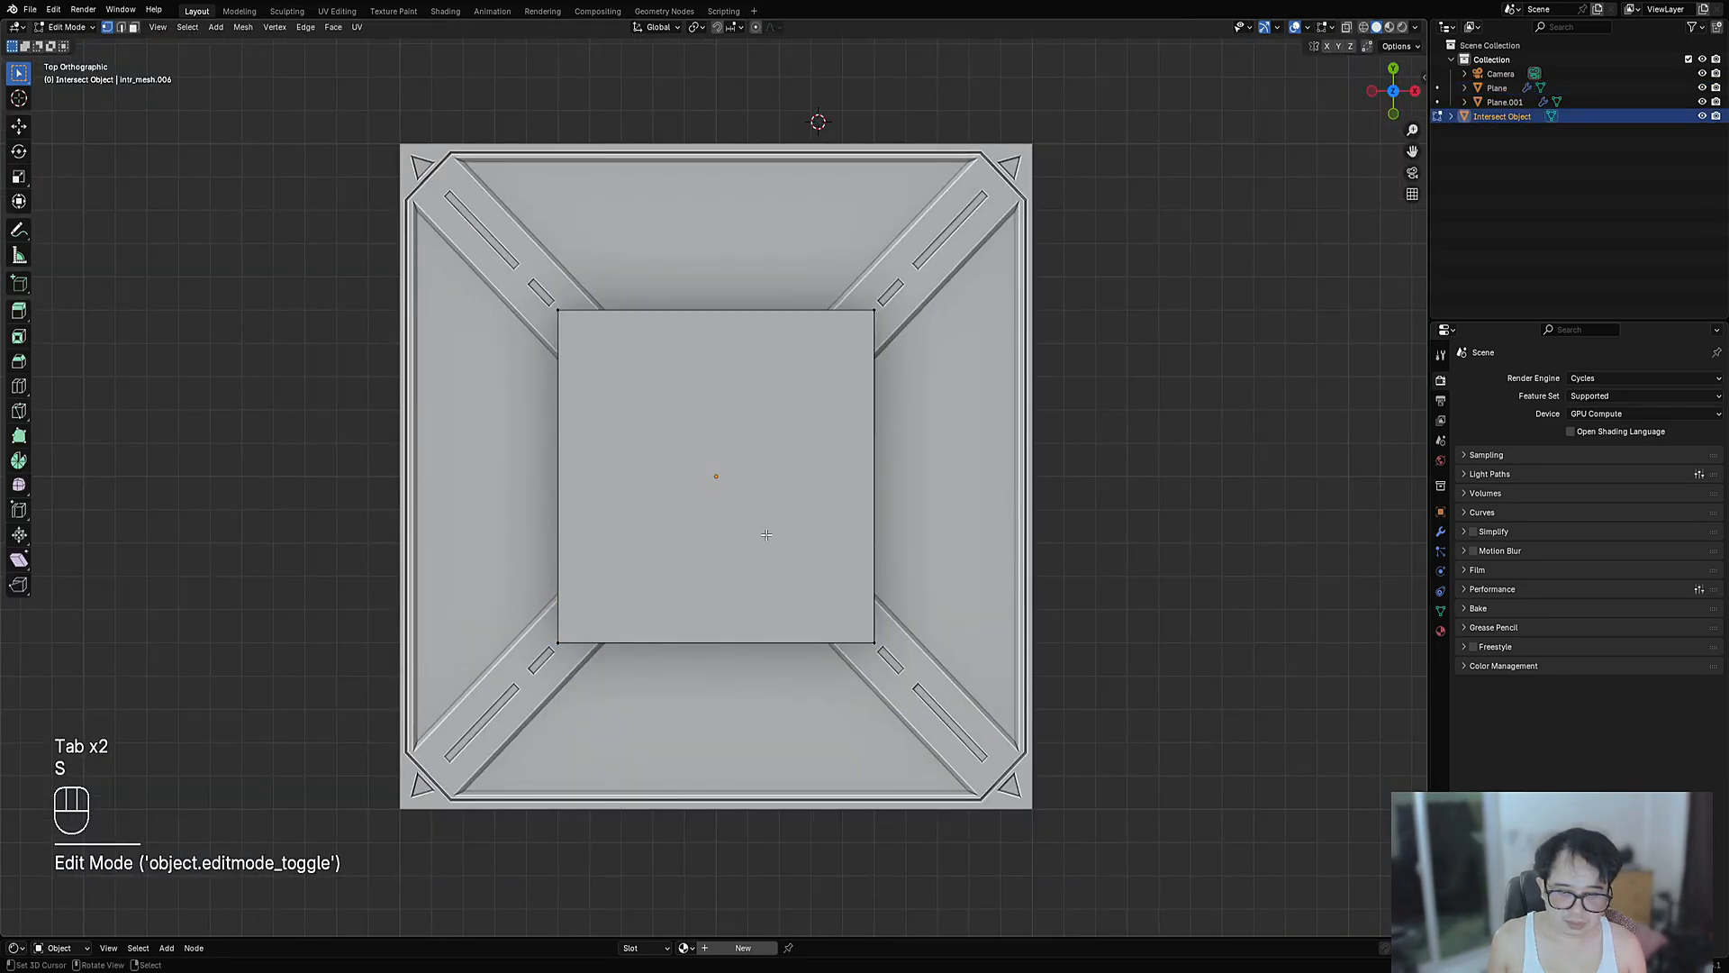
pyautogui.press('a')
pyautogui.press('s')
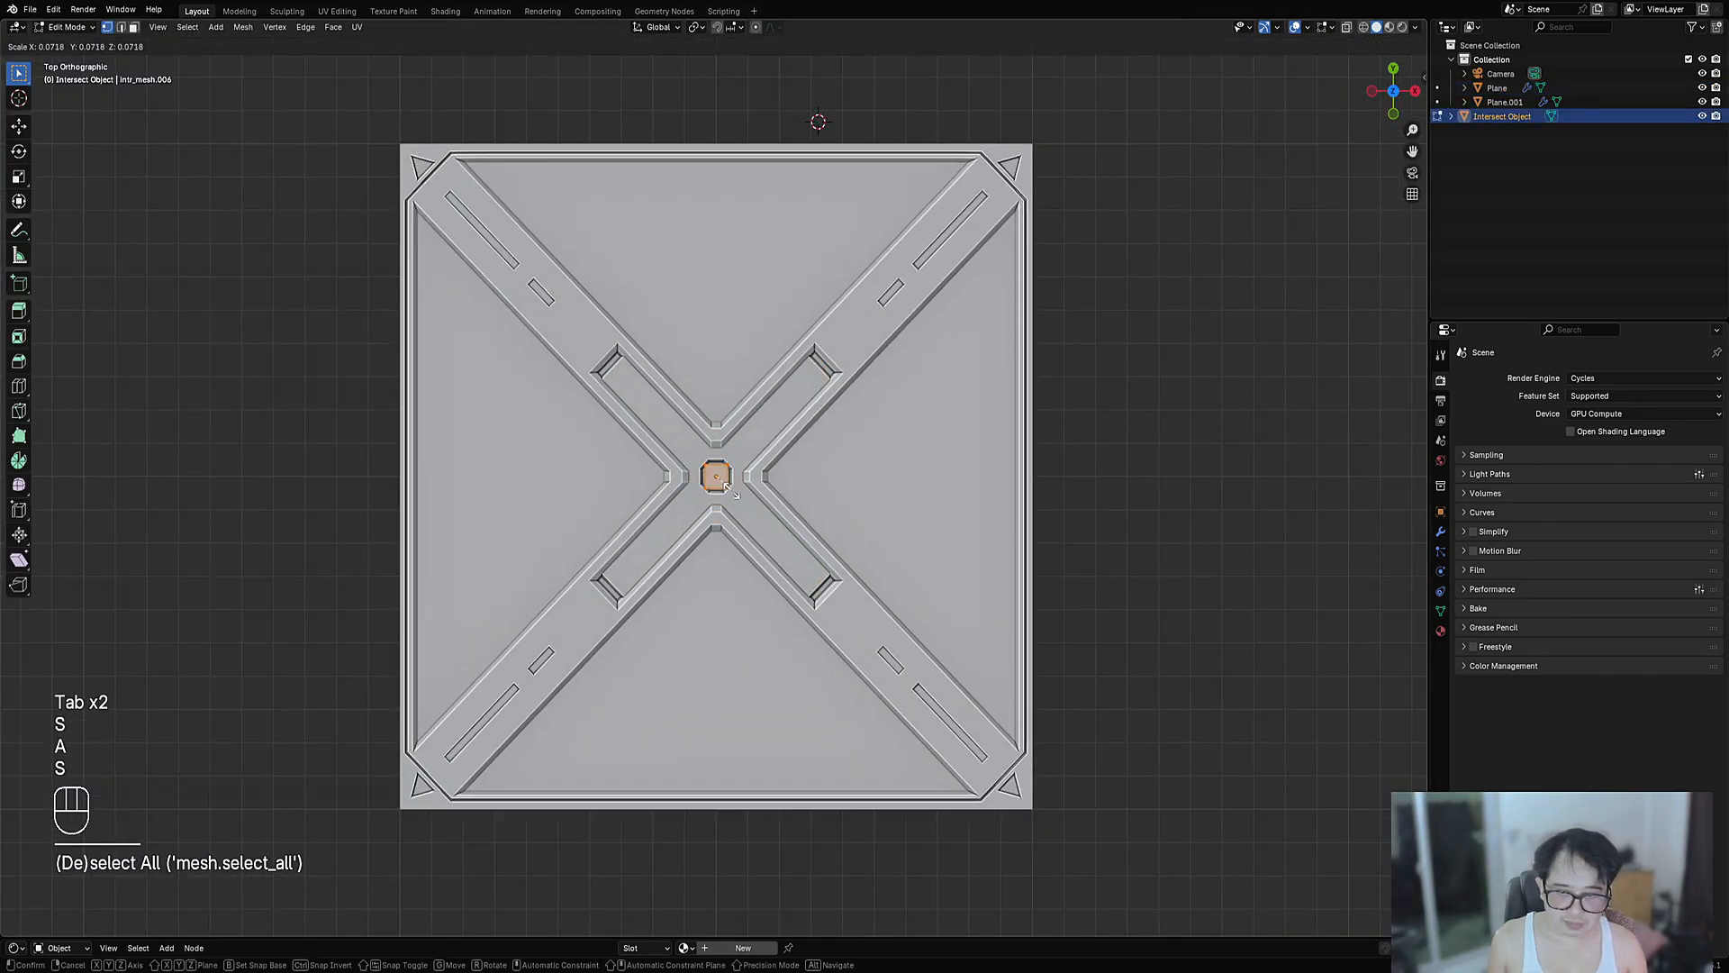
pyautogui.click(731, 490)
pyautogui.moveTo(734, 494); pyautogui.dragTo(800, 433, button='middle')
pyautogui.scroll(8, 800, 441)
# - Stretch the cutter along the X axis into a long bar
pyautogui.press('s')
pyautogui.moveTo(789, 517)
pyautogui.mouseDown(button='middle')
pyautogui.moveTo(768, 557)
pyautogui.moveTo(863, 517)
pyautogui.moveTo(813, 516)
pyautogui.mouseUp(button='middle')
pyautogui.press('s')
pyautogui.click(887, 513)
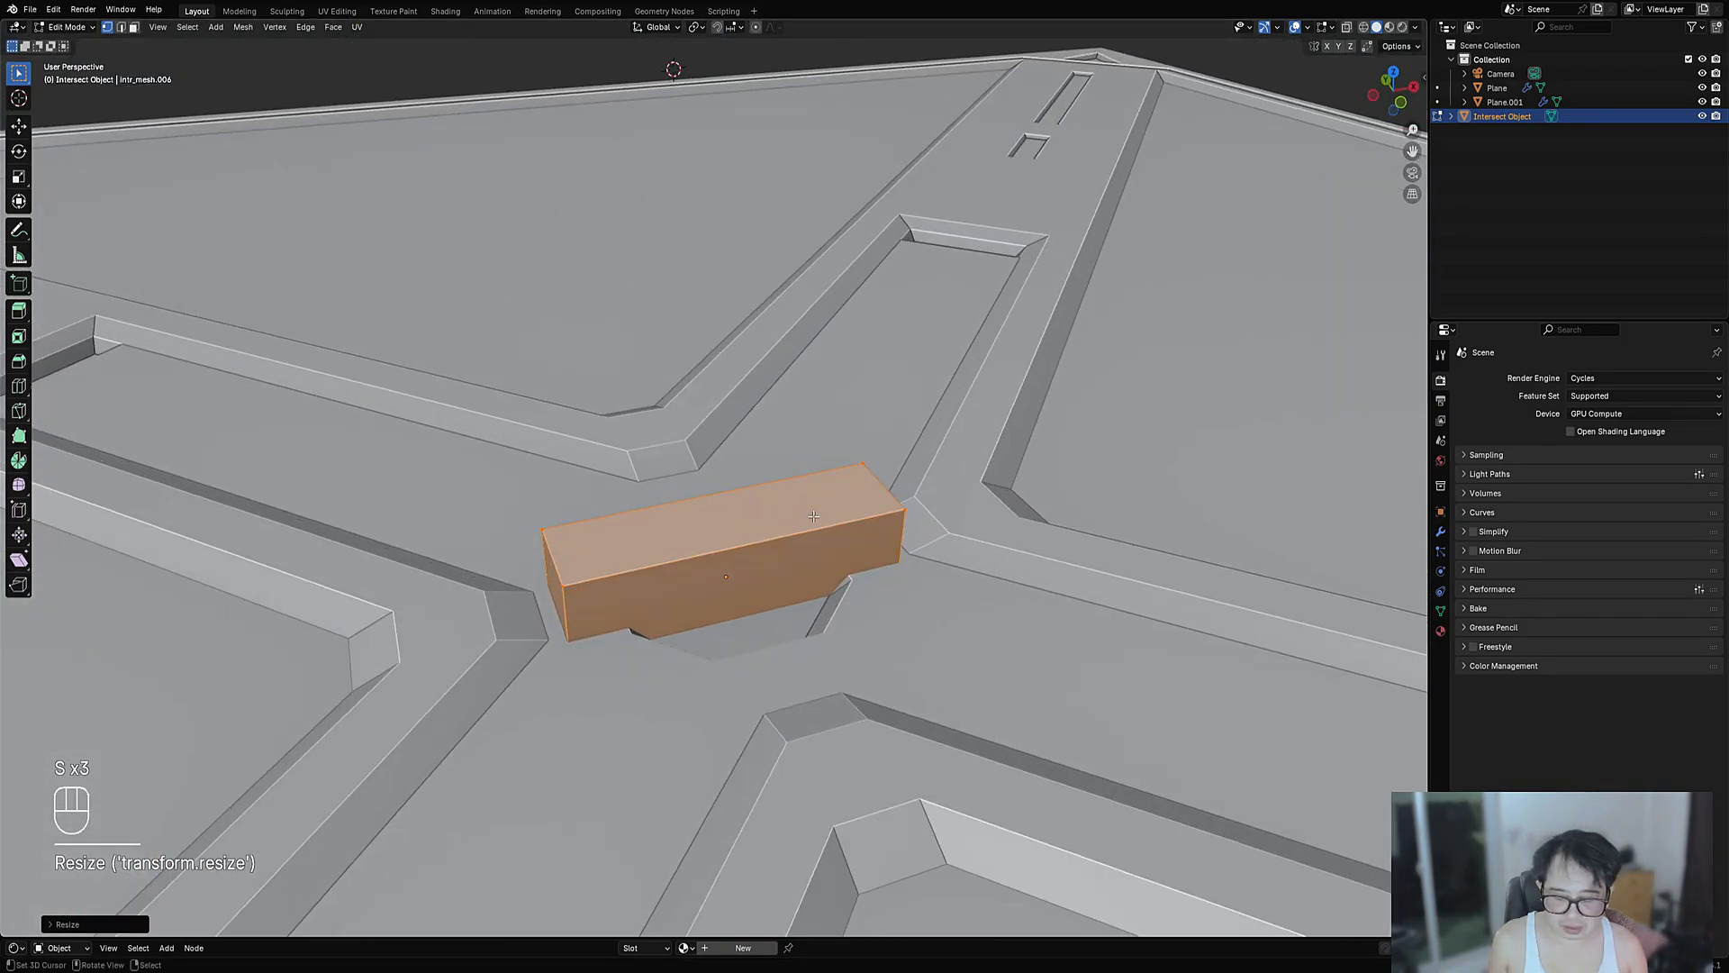
# - Lower the bar's top face with Alt+S and narrow the whole box
pyautogui.press('3')
pyautogui.click(750, 514)
pyautogui.hotkey('alt', 's')
pyautogui.click(766, 576)
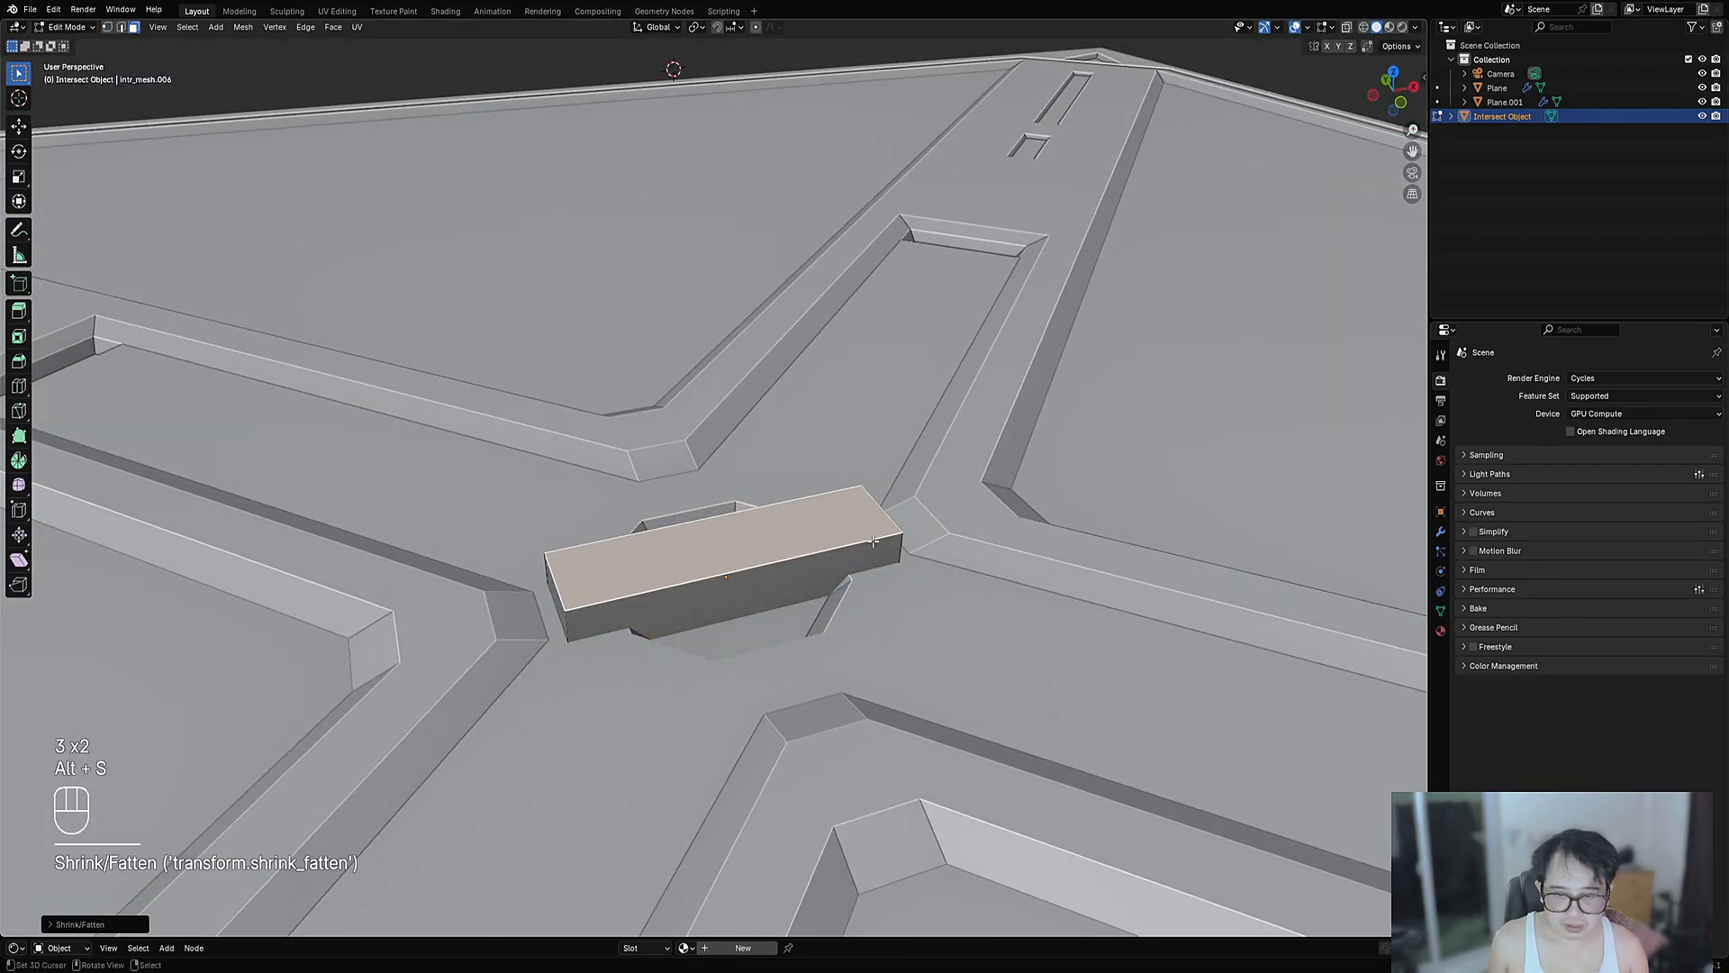
pyautogui.moveTo(765, 577); pyautogui.dragTo(800, 701, button='middle')
pyautogui.press('a')
pyautogui.press('s')
pyautogui.moveTo(910, 712); pyautogui.dragTo(793, 631, button='middle')
pyautogui.click(932, 662)
pyautogui.scroll(2, 793, 631)
# - Bevel the bar's end edges and return to object mode
pyautogui.press('Tab')
pyautogui.press('Tab')
pyautogui.click(816, 634)
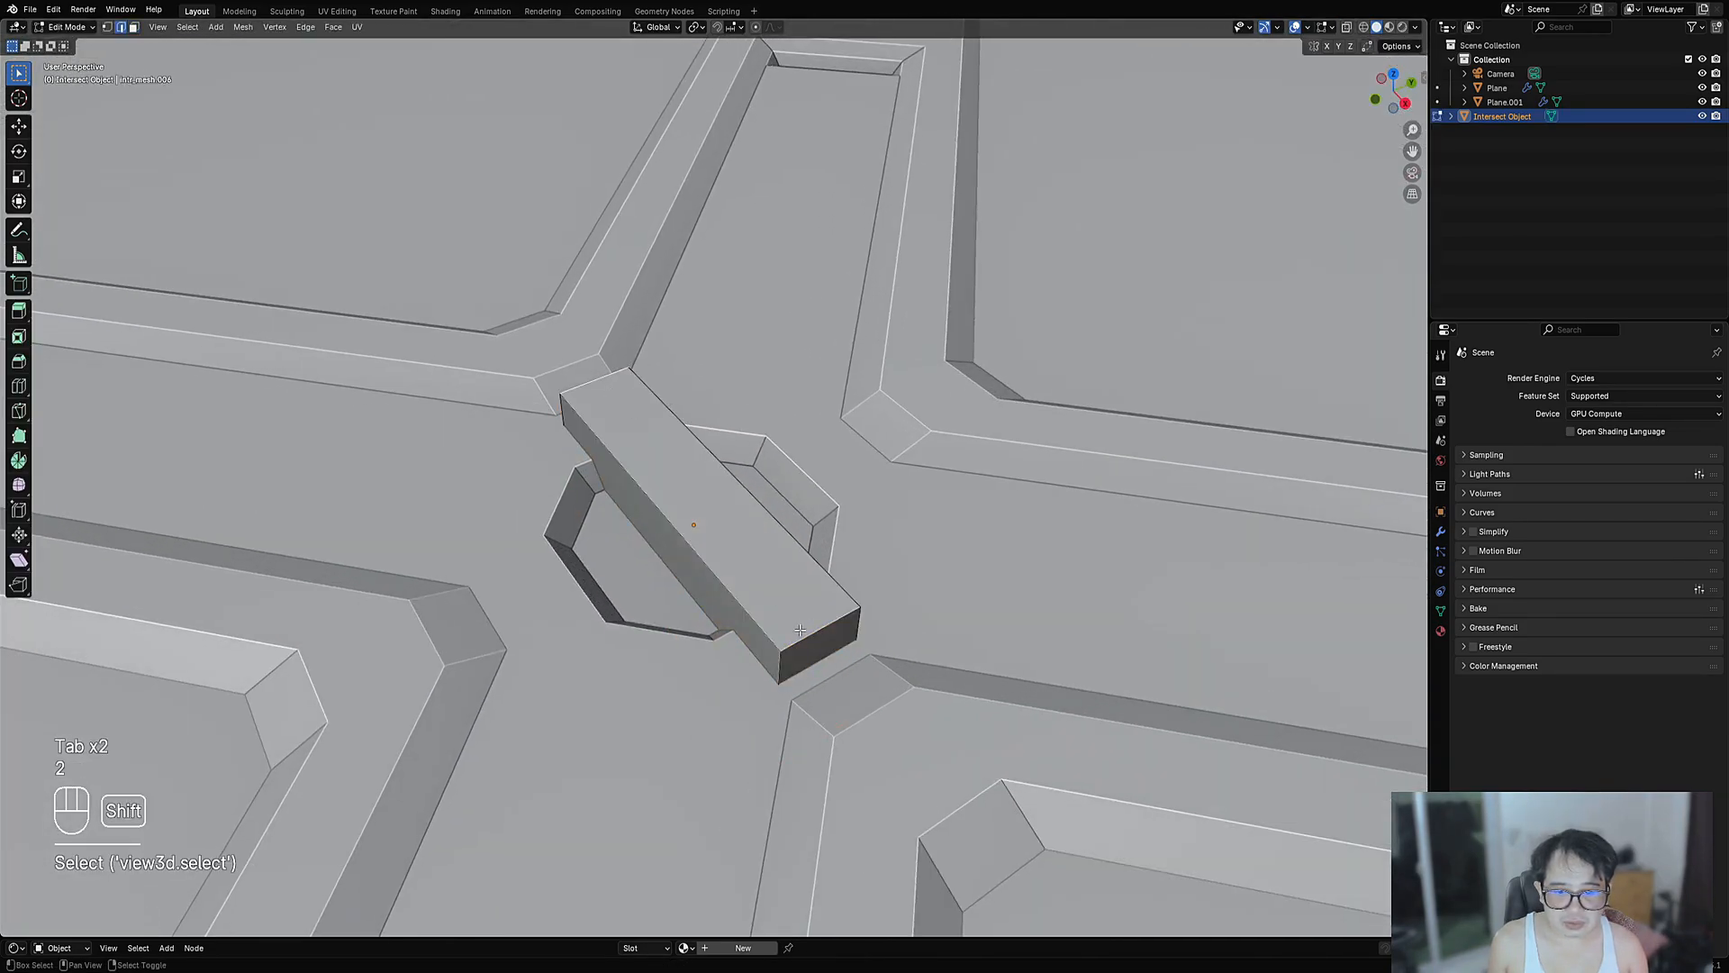
pyautogui.hotkey('ctrl', 'b')
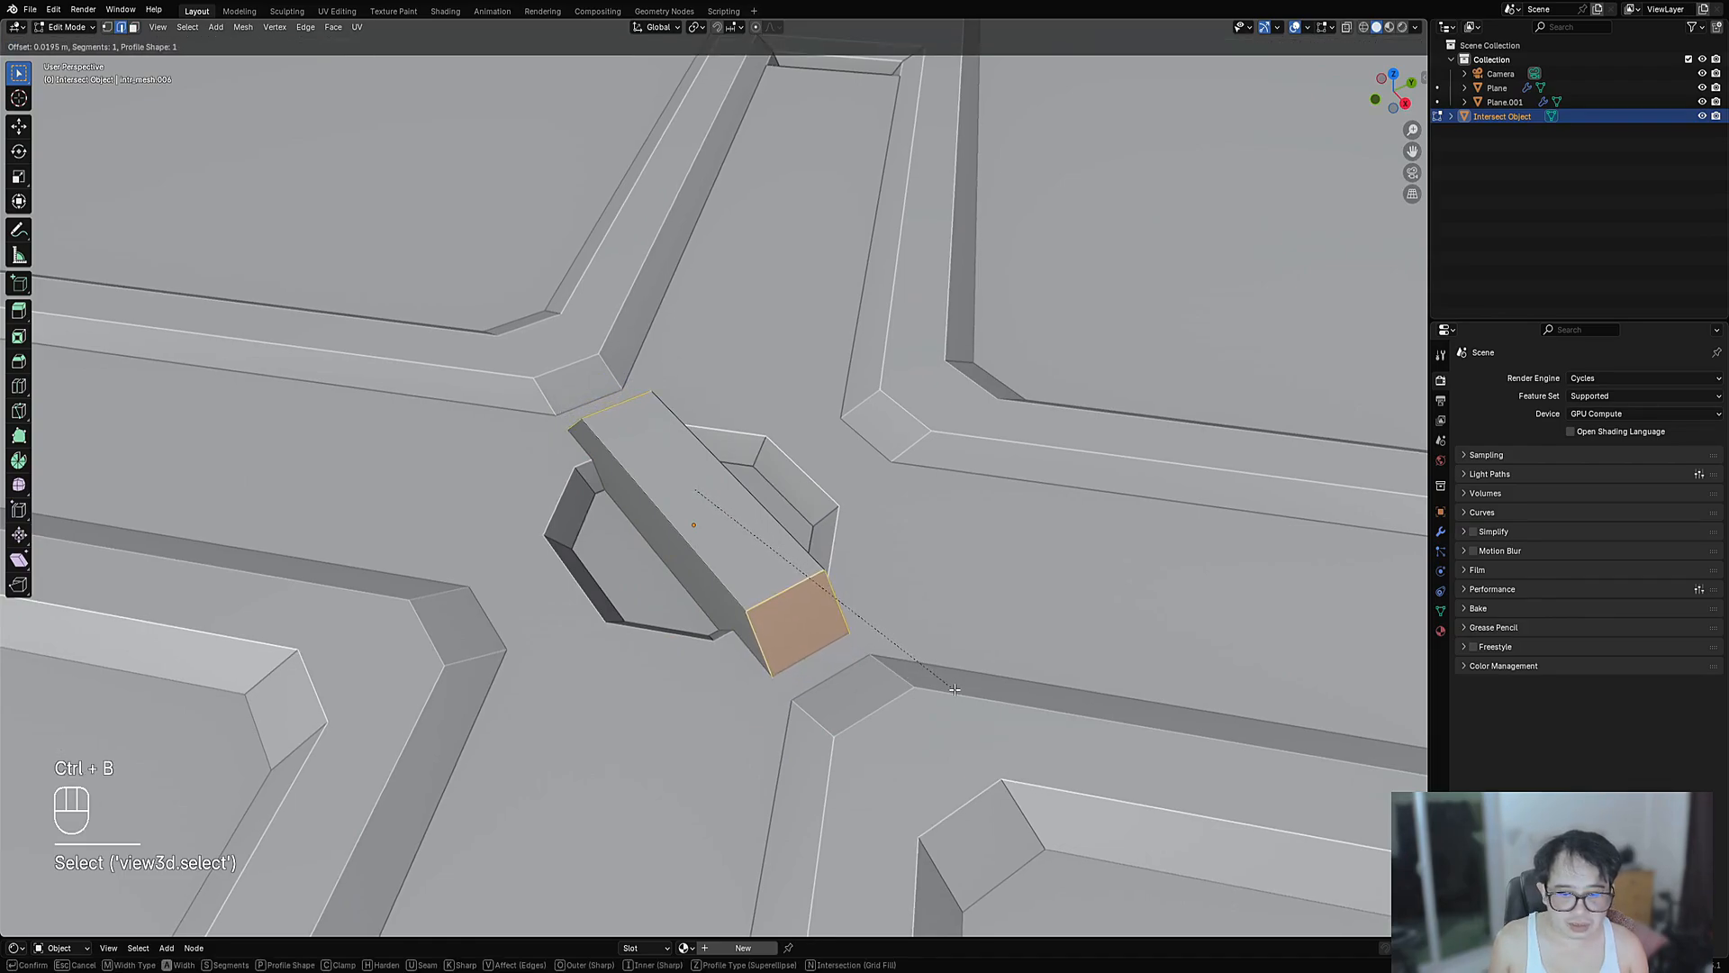
pyautogui.click(954, 690)
pyautogui.press('Tab')
pyautogui.scroll(-5, 953, 687)
pyautogui.moveTo(677, 461); pyautogui.dragTo(798, 504, button='middle')
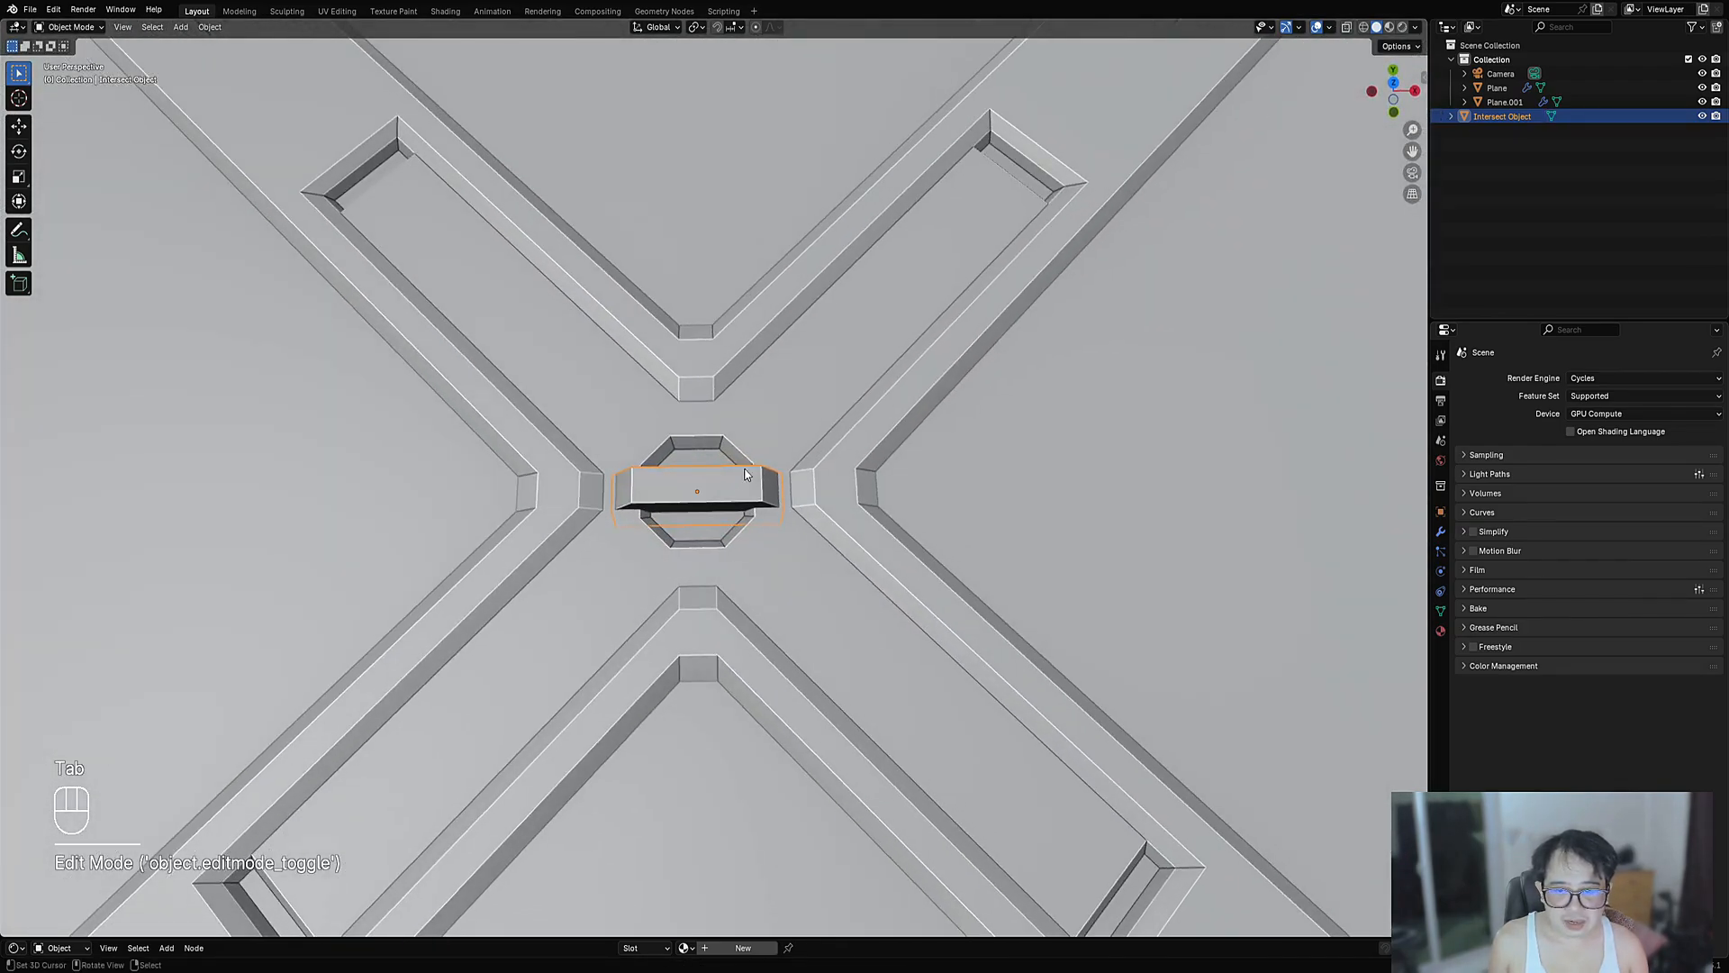
# - Auto Mirror the panel plane along the X axis
pyautogui.click(708, 336)
pyautogui.scroll(-5, 343, 263)
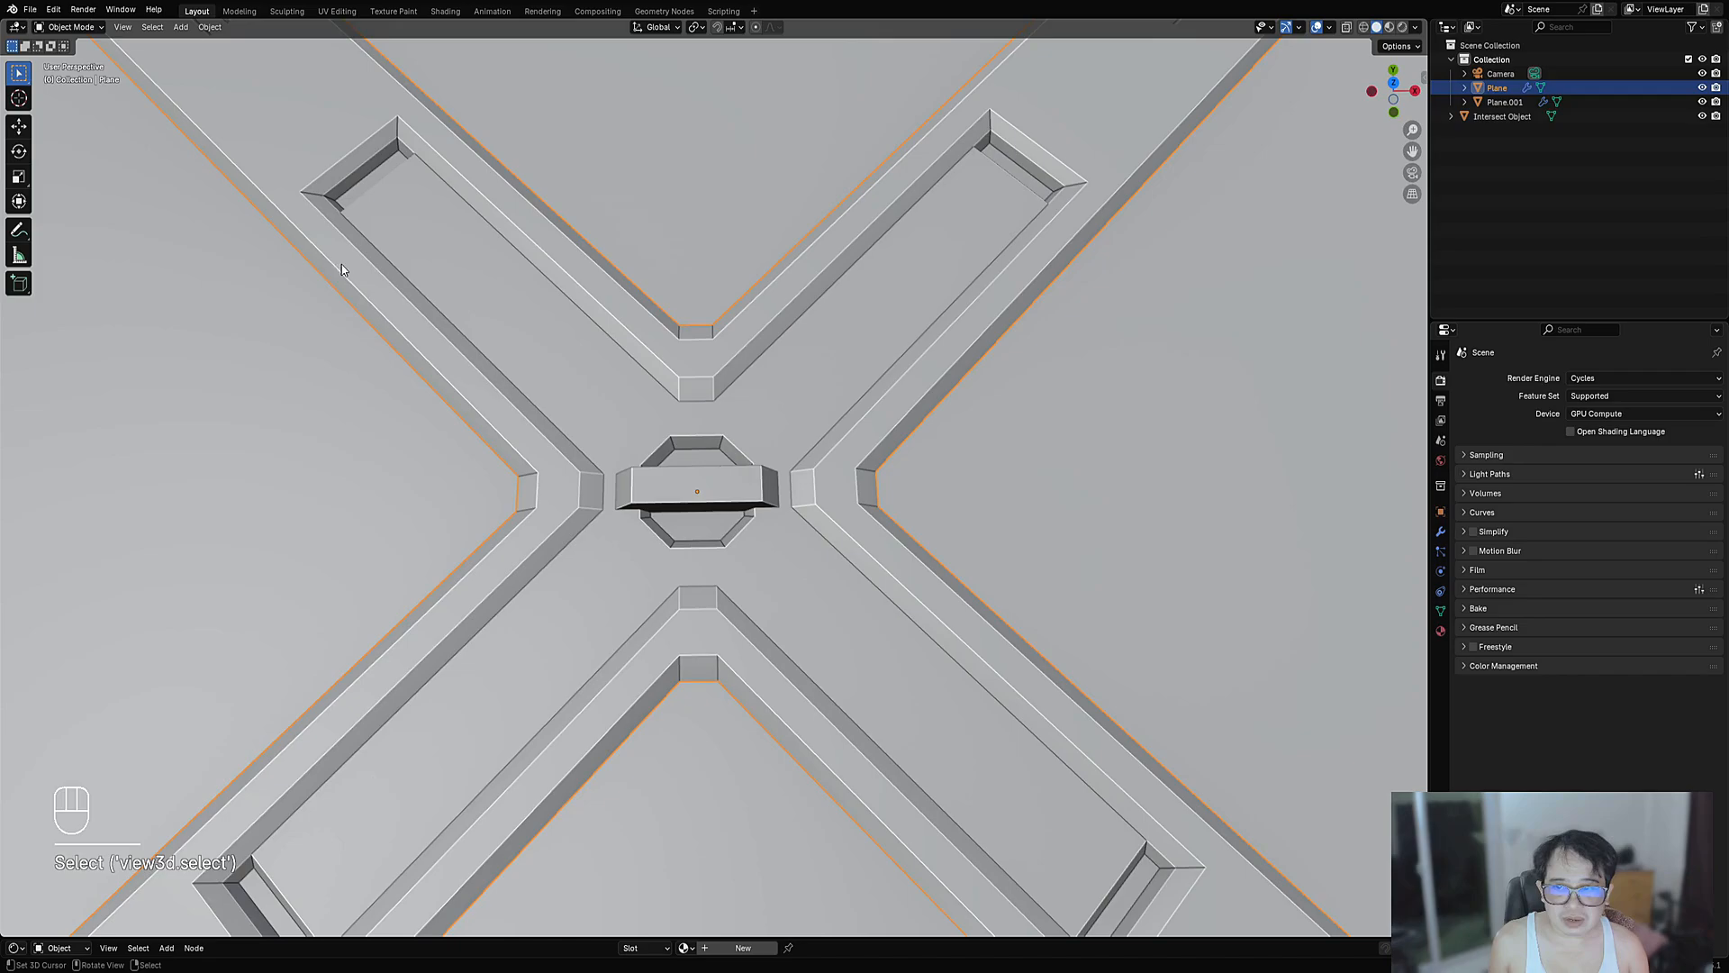
pyautogui.scroll(7, 791, 522)
pyautogui.press('Tab')
pyautogui.press('Tab')
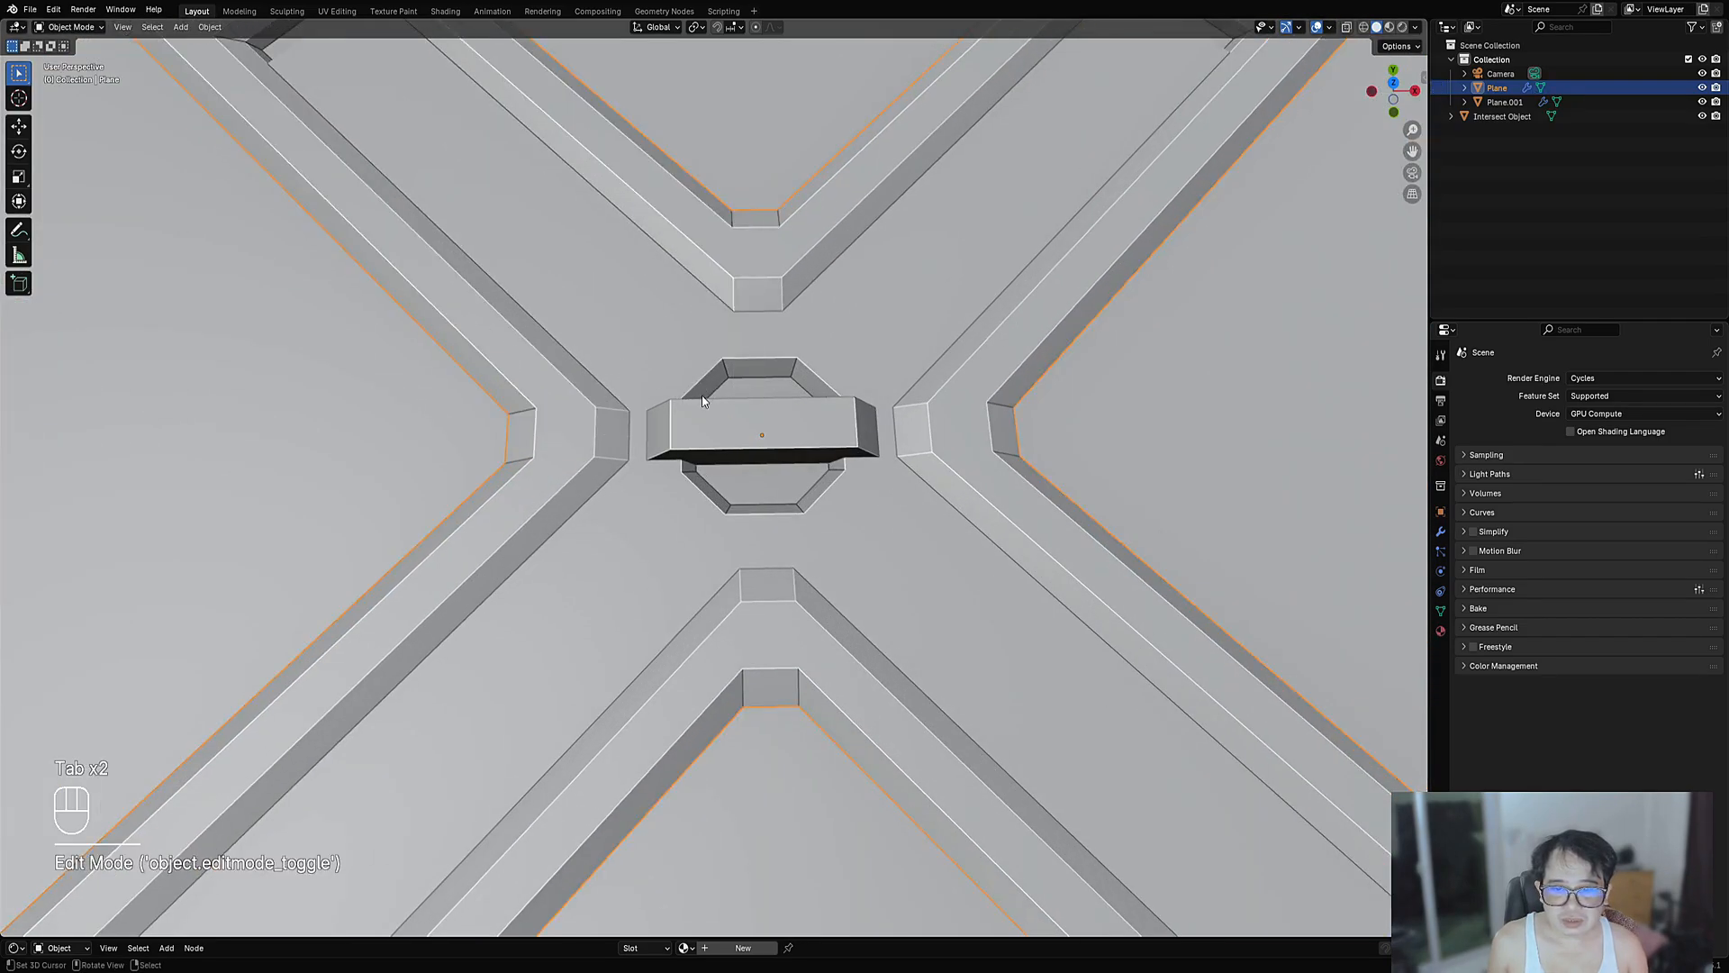
pyautogui.moveTo(711, 435); pyautogui.dragTo(737, 425, button='middle')
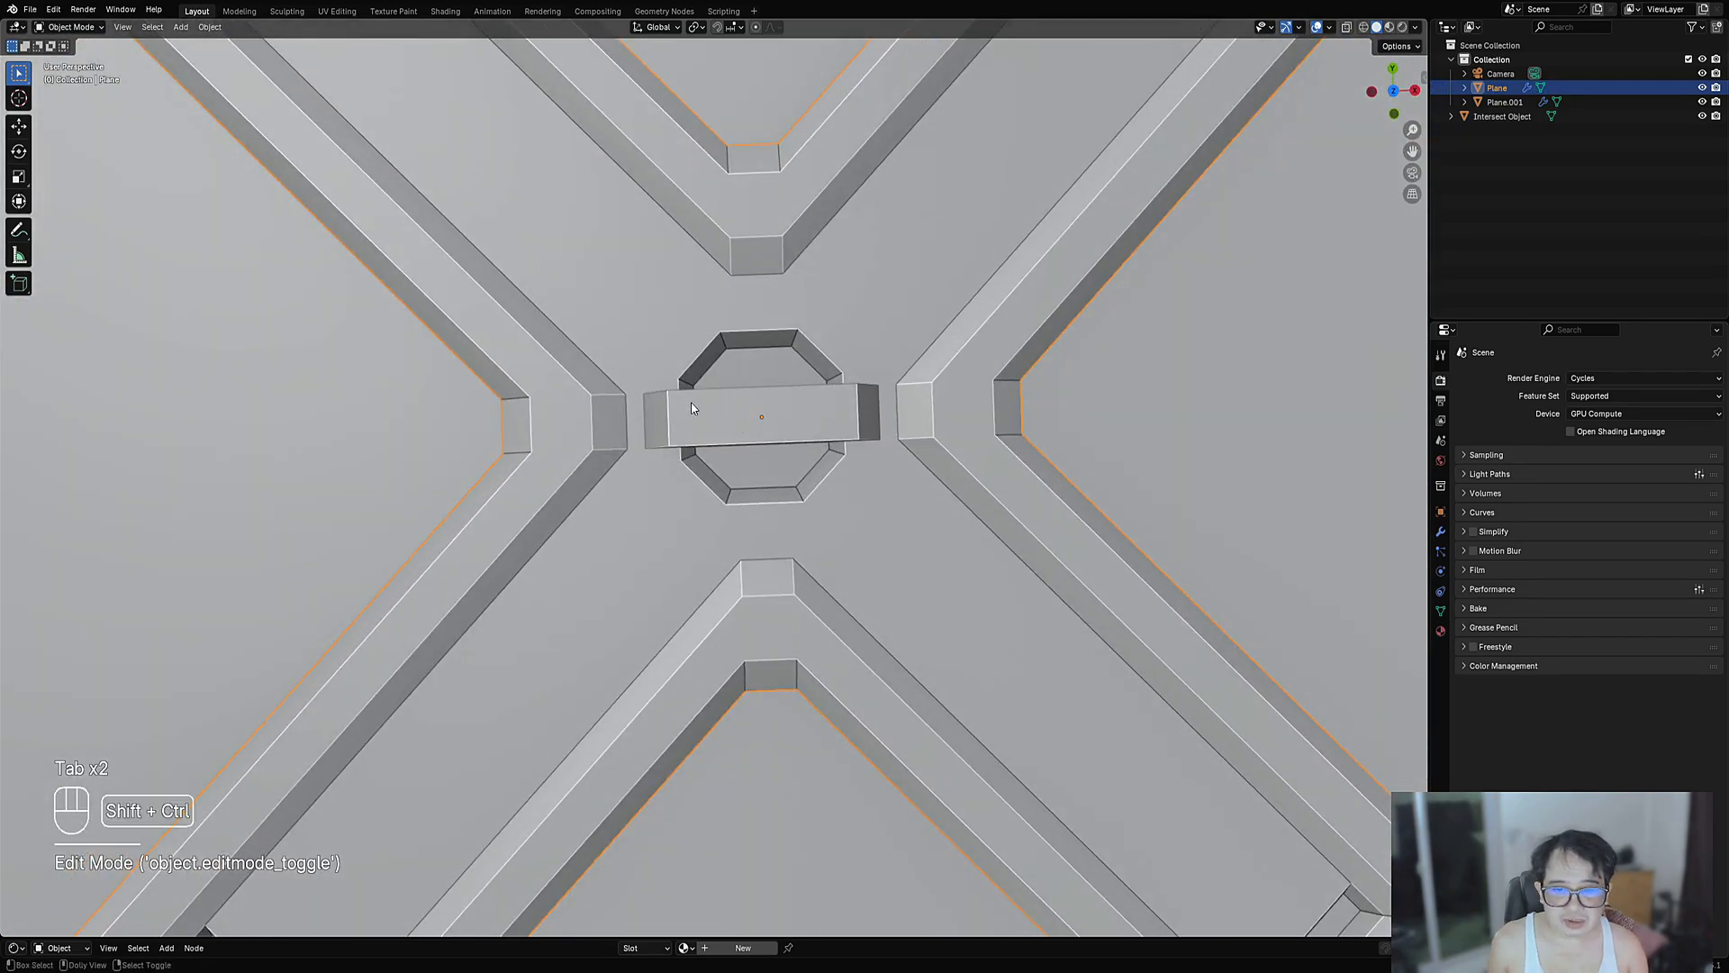
pyautogui.hotkey('ctrl', 'shift', 'x')
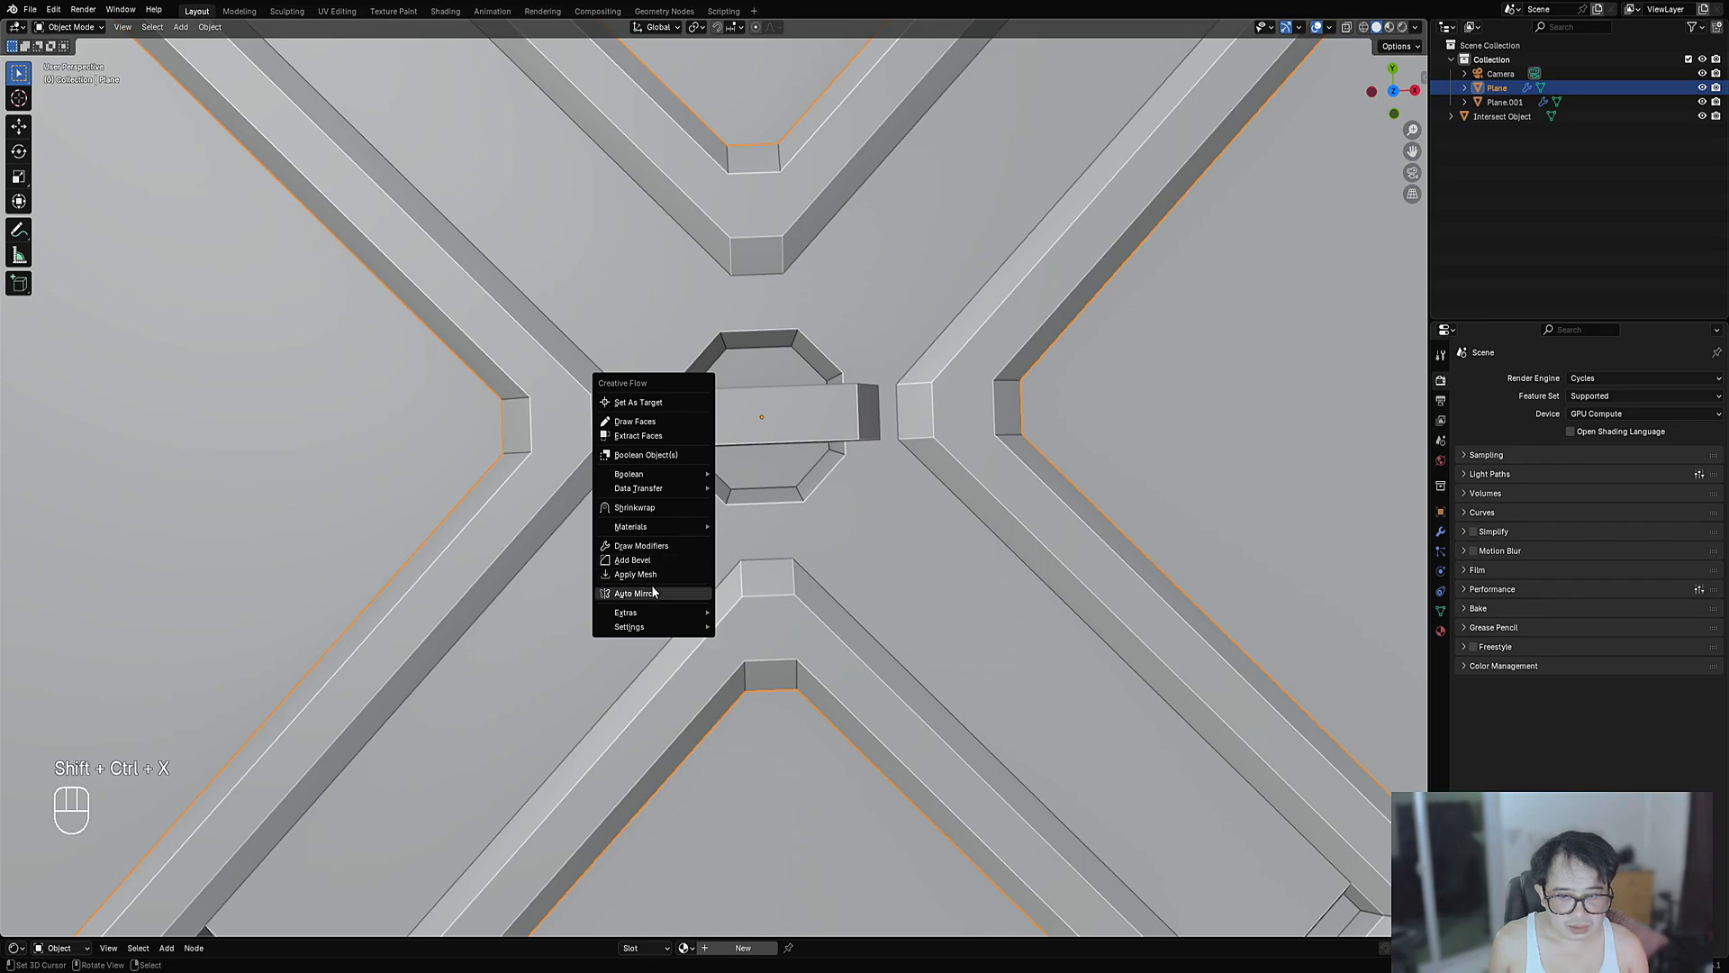
pyautogui.click(653, 592)
pyautogui.click(706, 397)
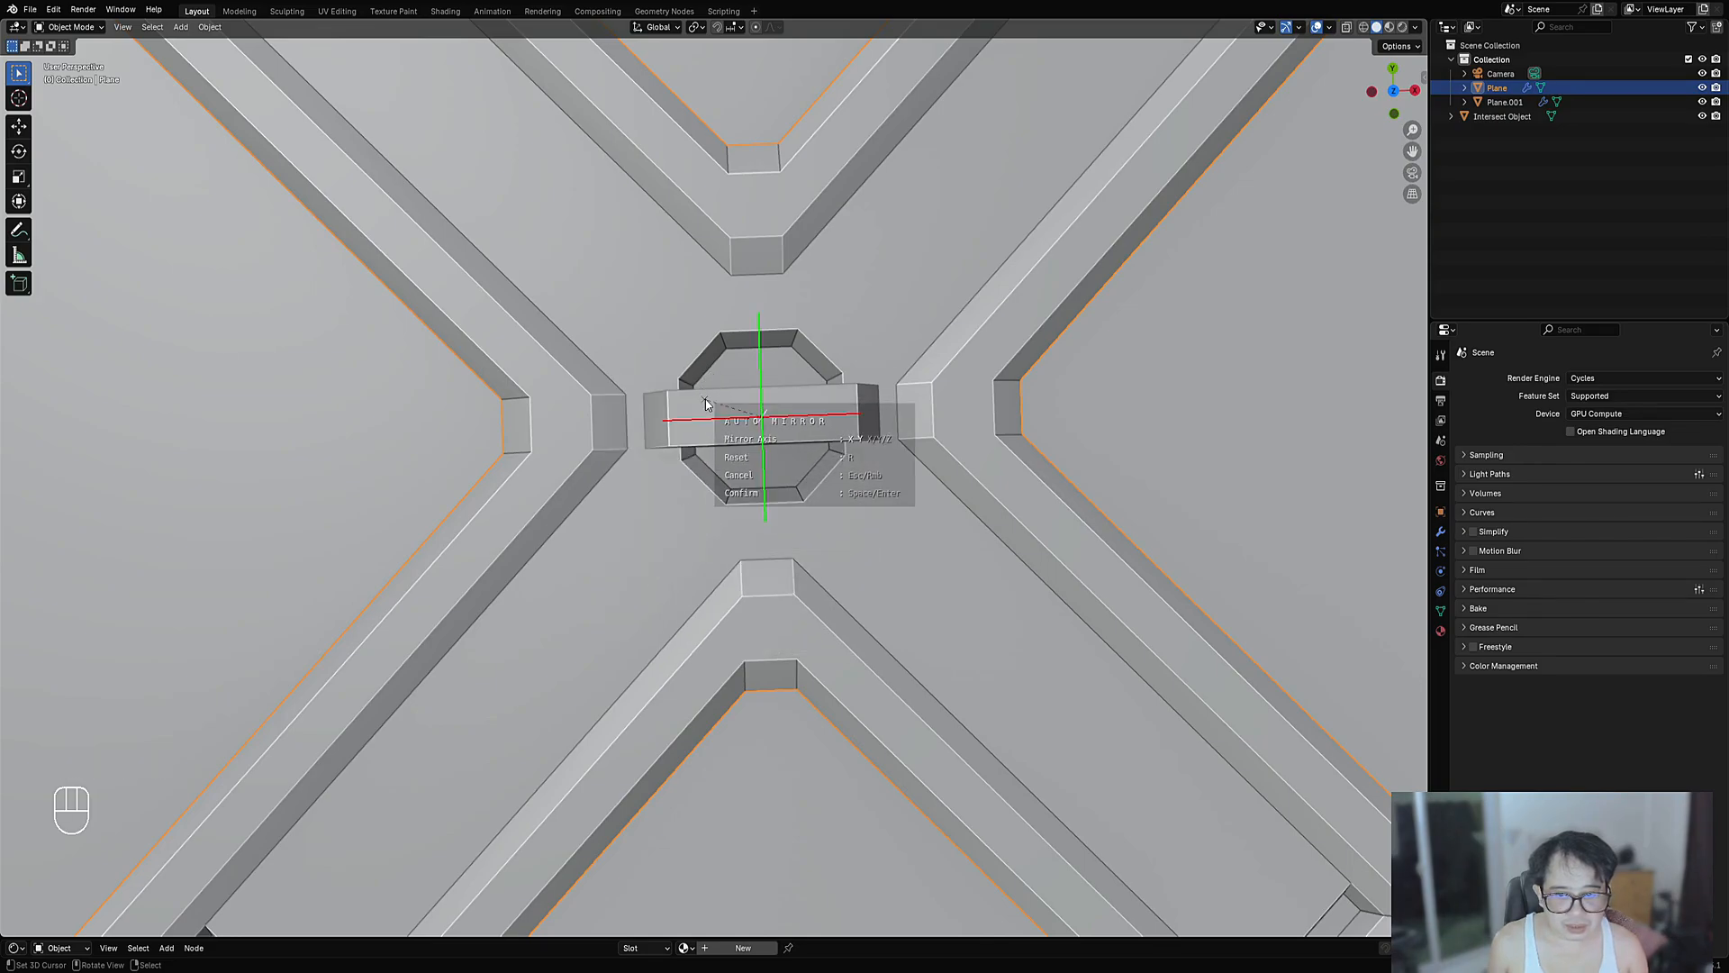
pyautogui.press('x')
pyautogui.press('x')
pyautogui.moveTo(706, 397); pyautogui.dragTo(868, 464, button='middle')
pyautogui.press('space')
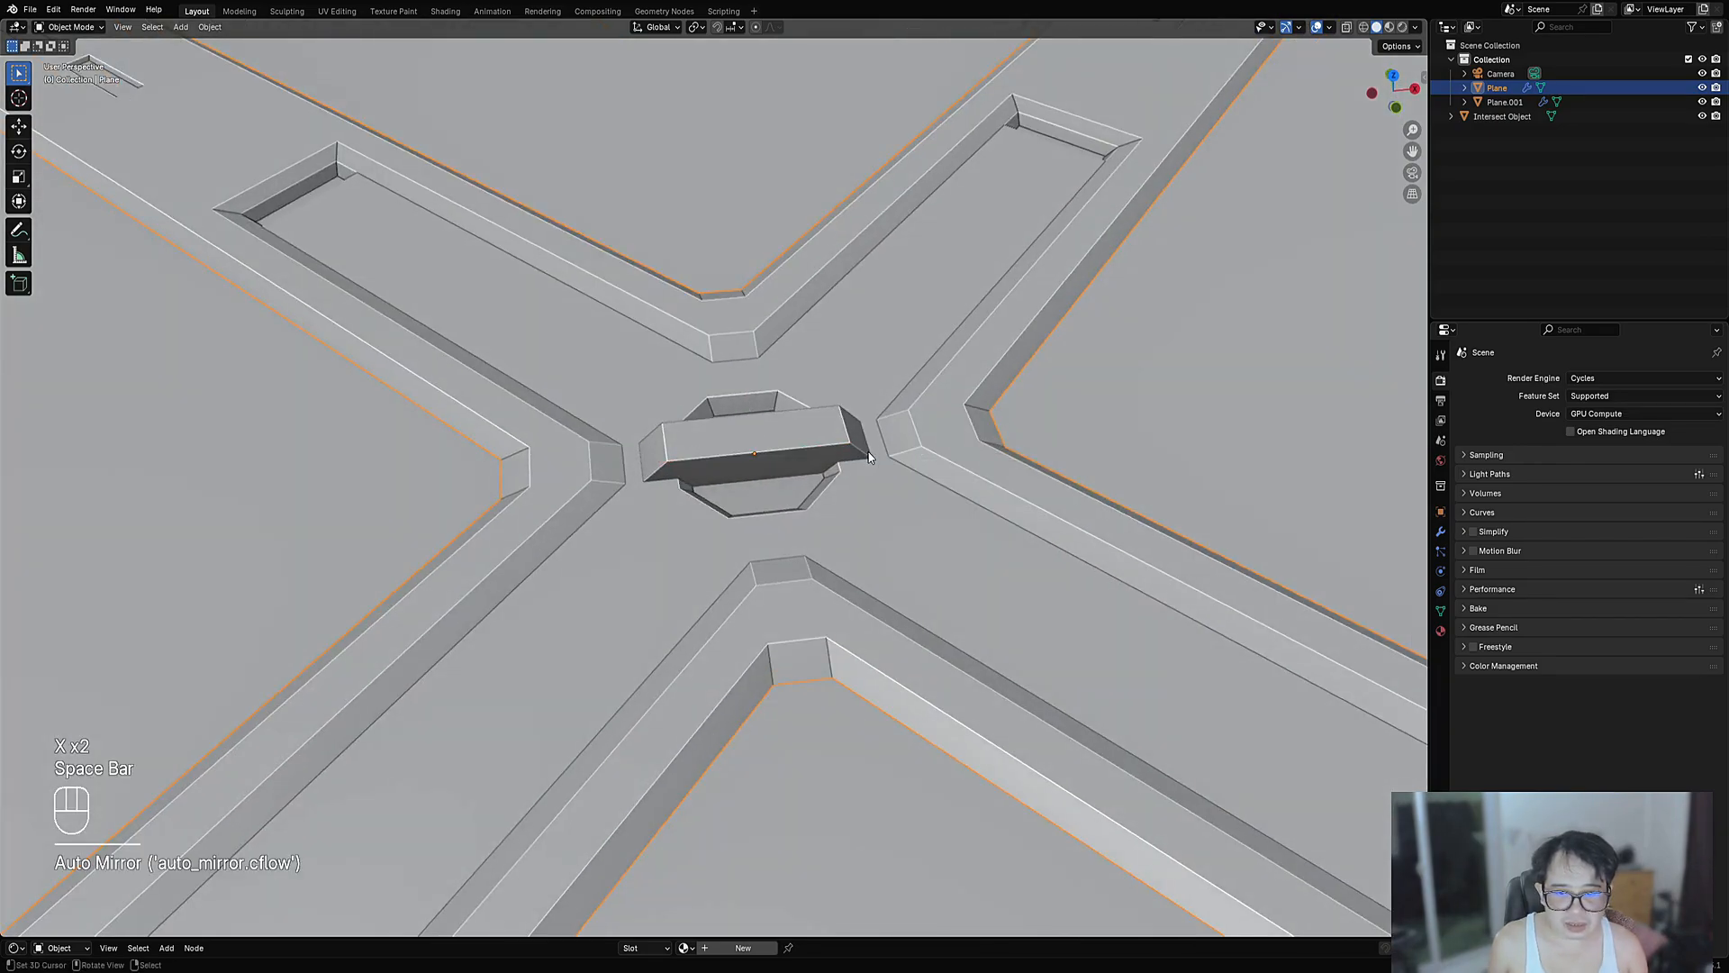
# - Auto Mirror the centre bar box along both X and Y axes
pyautogui.press('Tab')
pyautogui.press('Tab')
pyautogui.click(792, 436)
pyautogui.hotkey('ctrl', 'shift', 'x')
pyautogui.click(727, 408)
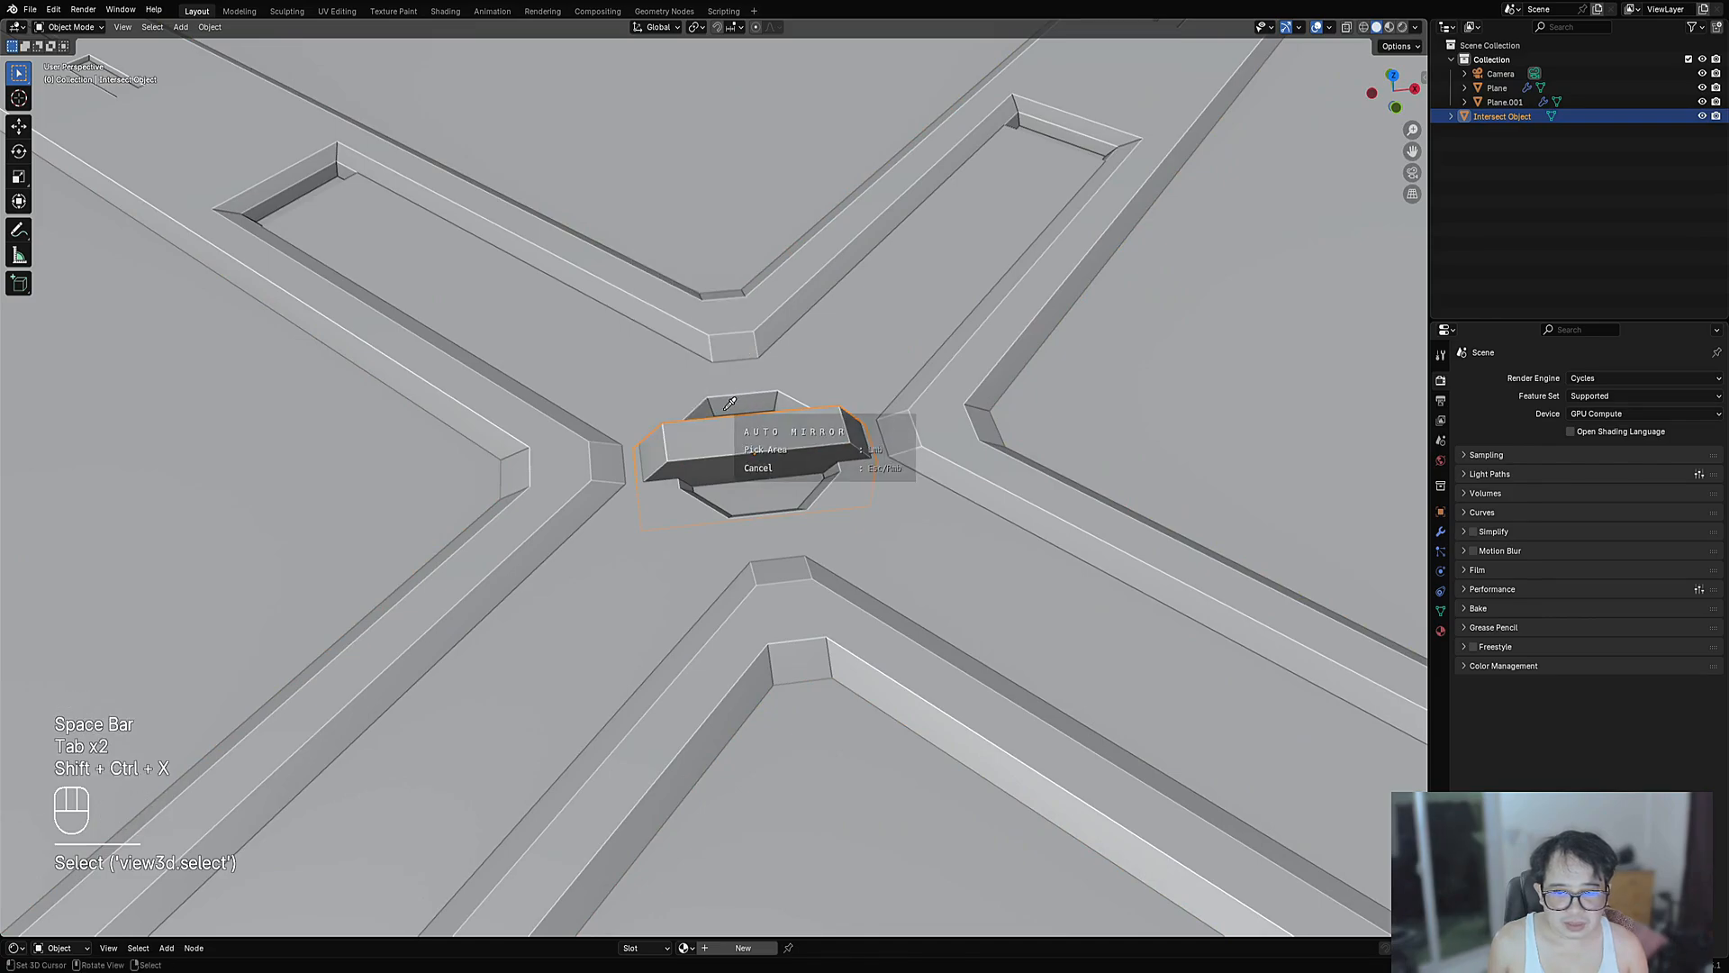
pyautogui.click(685, 429)
pyautogui.press('x')
pyautogui.press('y')
pyautogui.press('space')
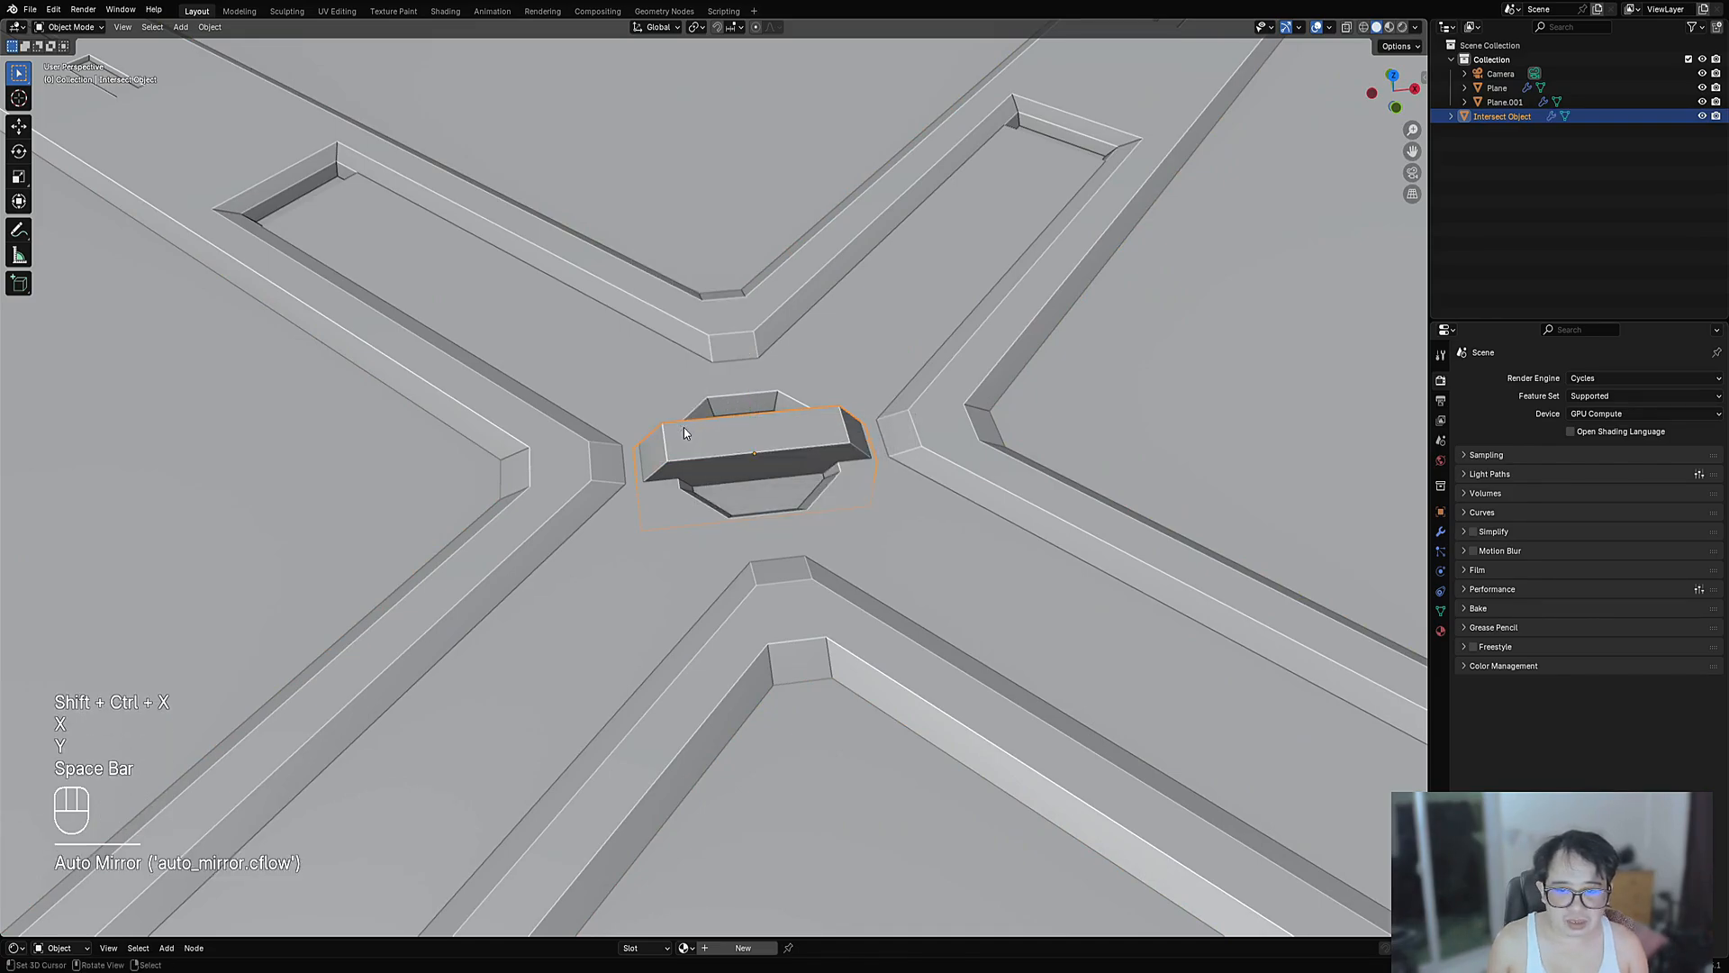
pyautogui.moveTo(683, 427); pyautogui.dragTo(803, 478, button='middle')
# - Shift-select the panel plane together with the bar box
pyautogui.press('Tab')
pyautogui.press('Tab')
pyautogui.scroll(3, 803, 478)
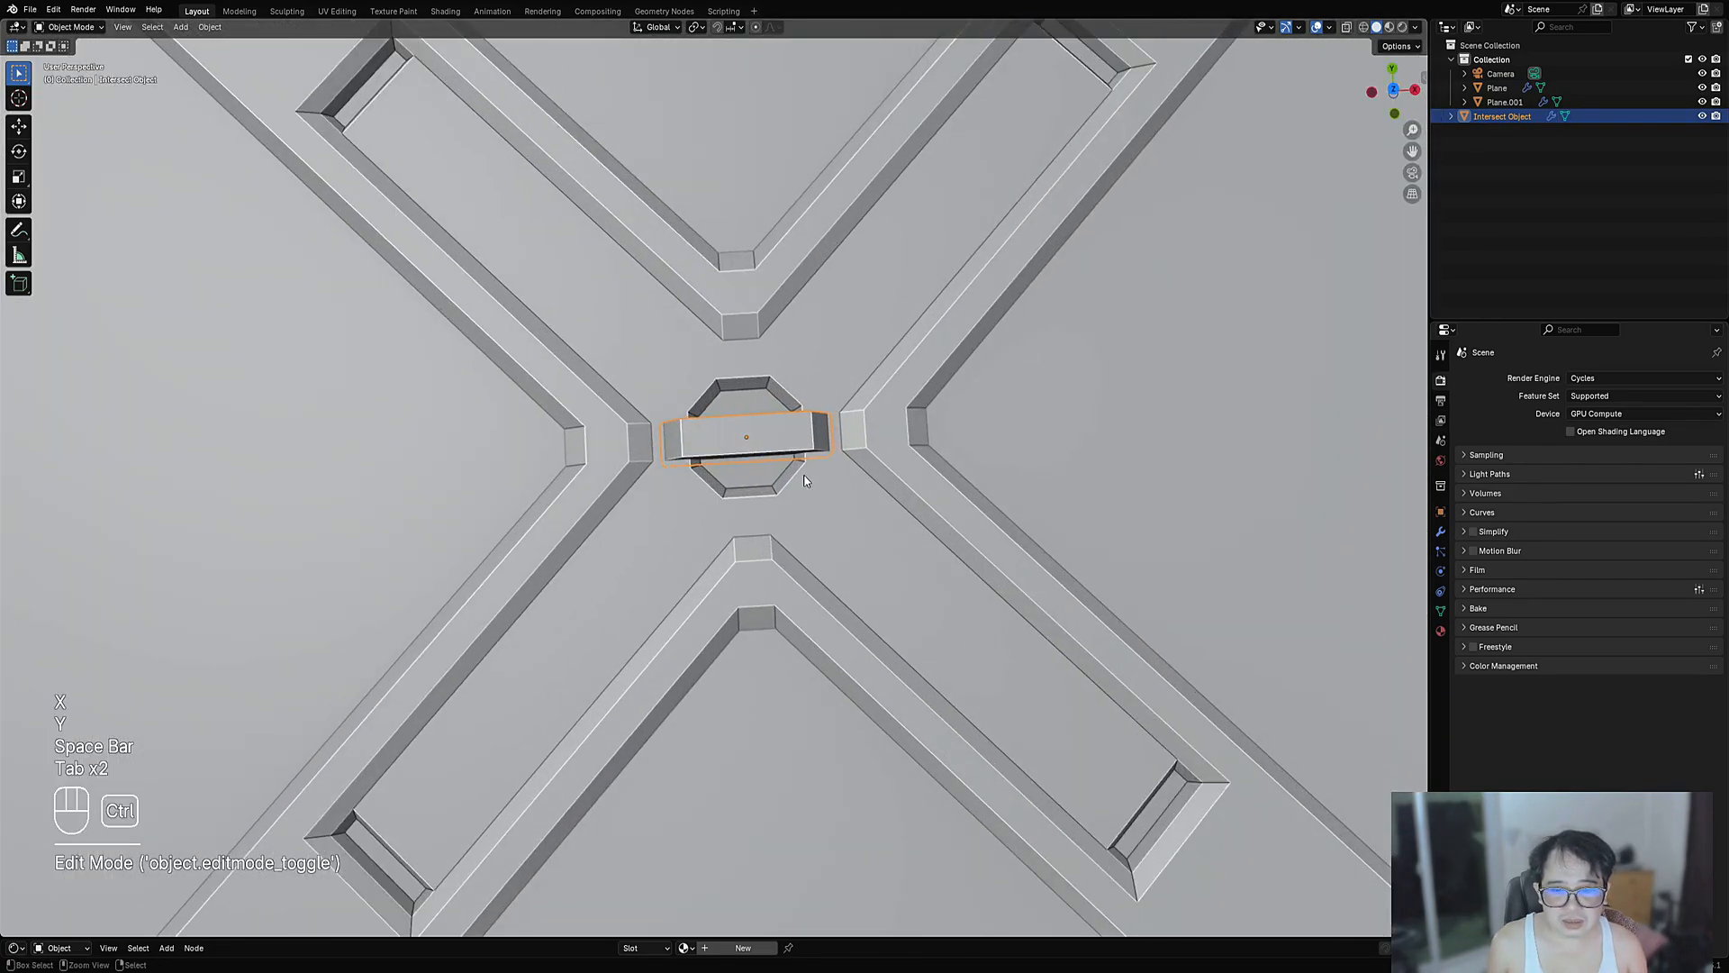
pyautogui.moveTo(834, 353); pyautogui.dragTo(698, 433, button='middle')
pyautogui.keyDown('shift'); pyautogui.click(699, 431); pyautogui.keyUp('shift')
pyautogui.moveTo(796, 411); pyautogui.dragTo(807, 497, button='middle')
pyautogui.scroll(3, 638, 500)
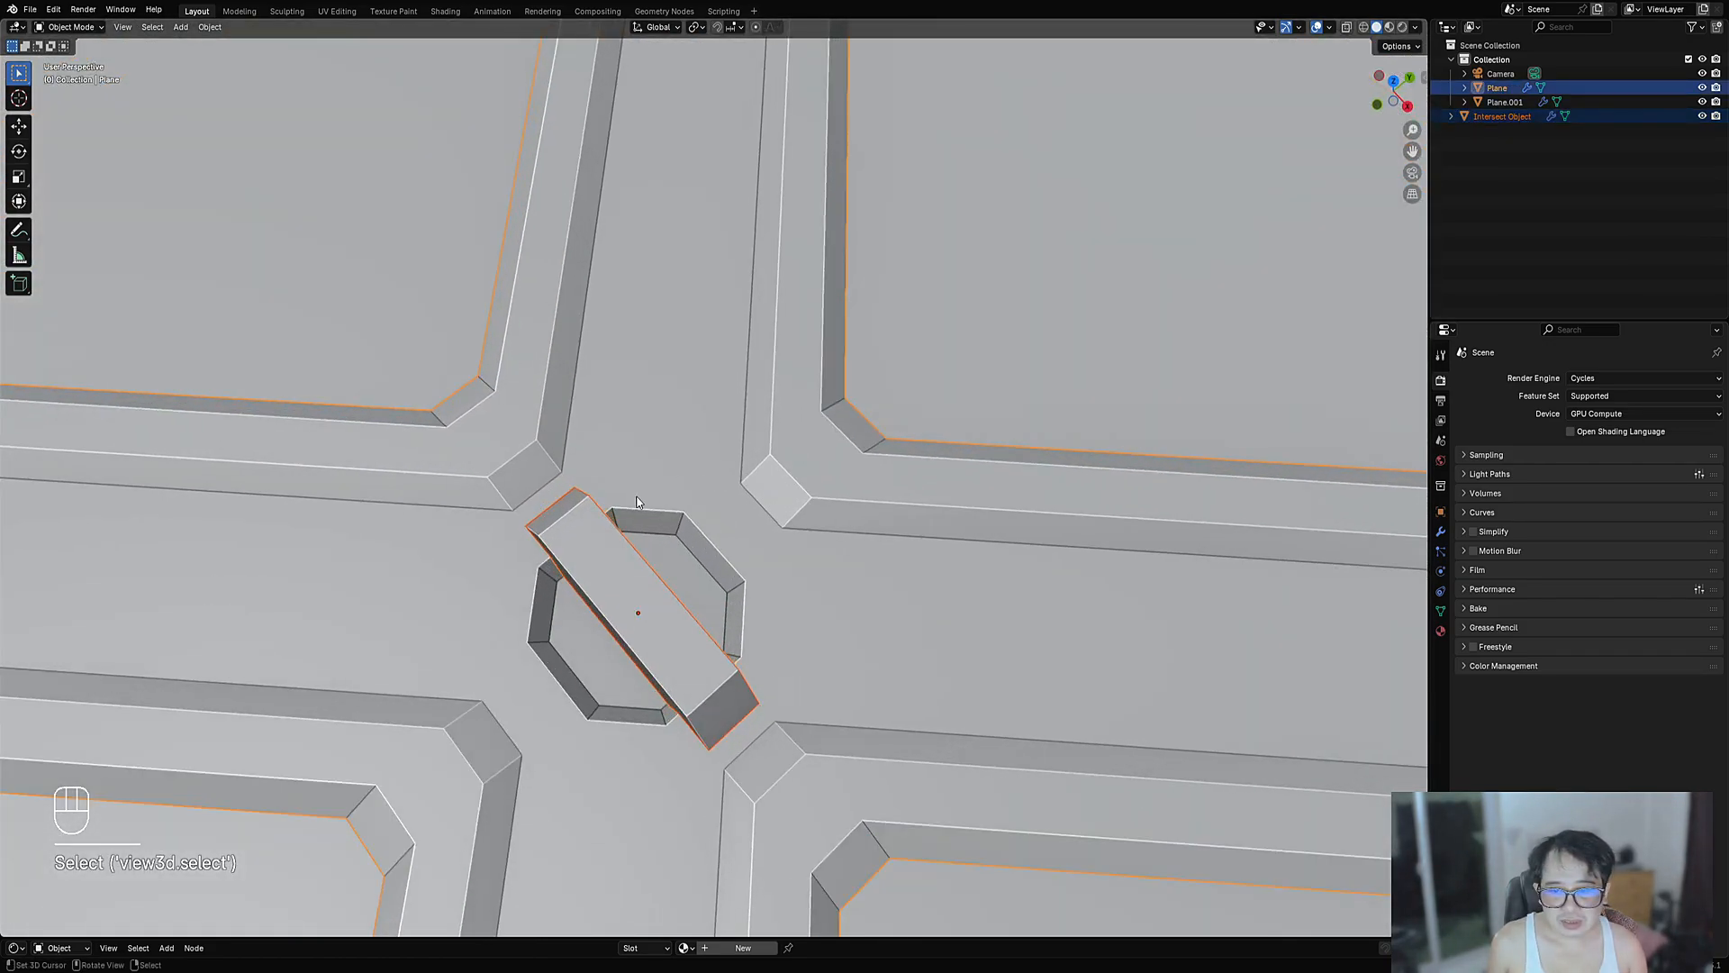
# - Union the bar box into the panel using the add-on's intersect operation
pyautogui.press('Tab')
pyautogui.hotkey('shift', 'q')
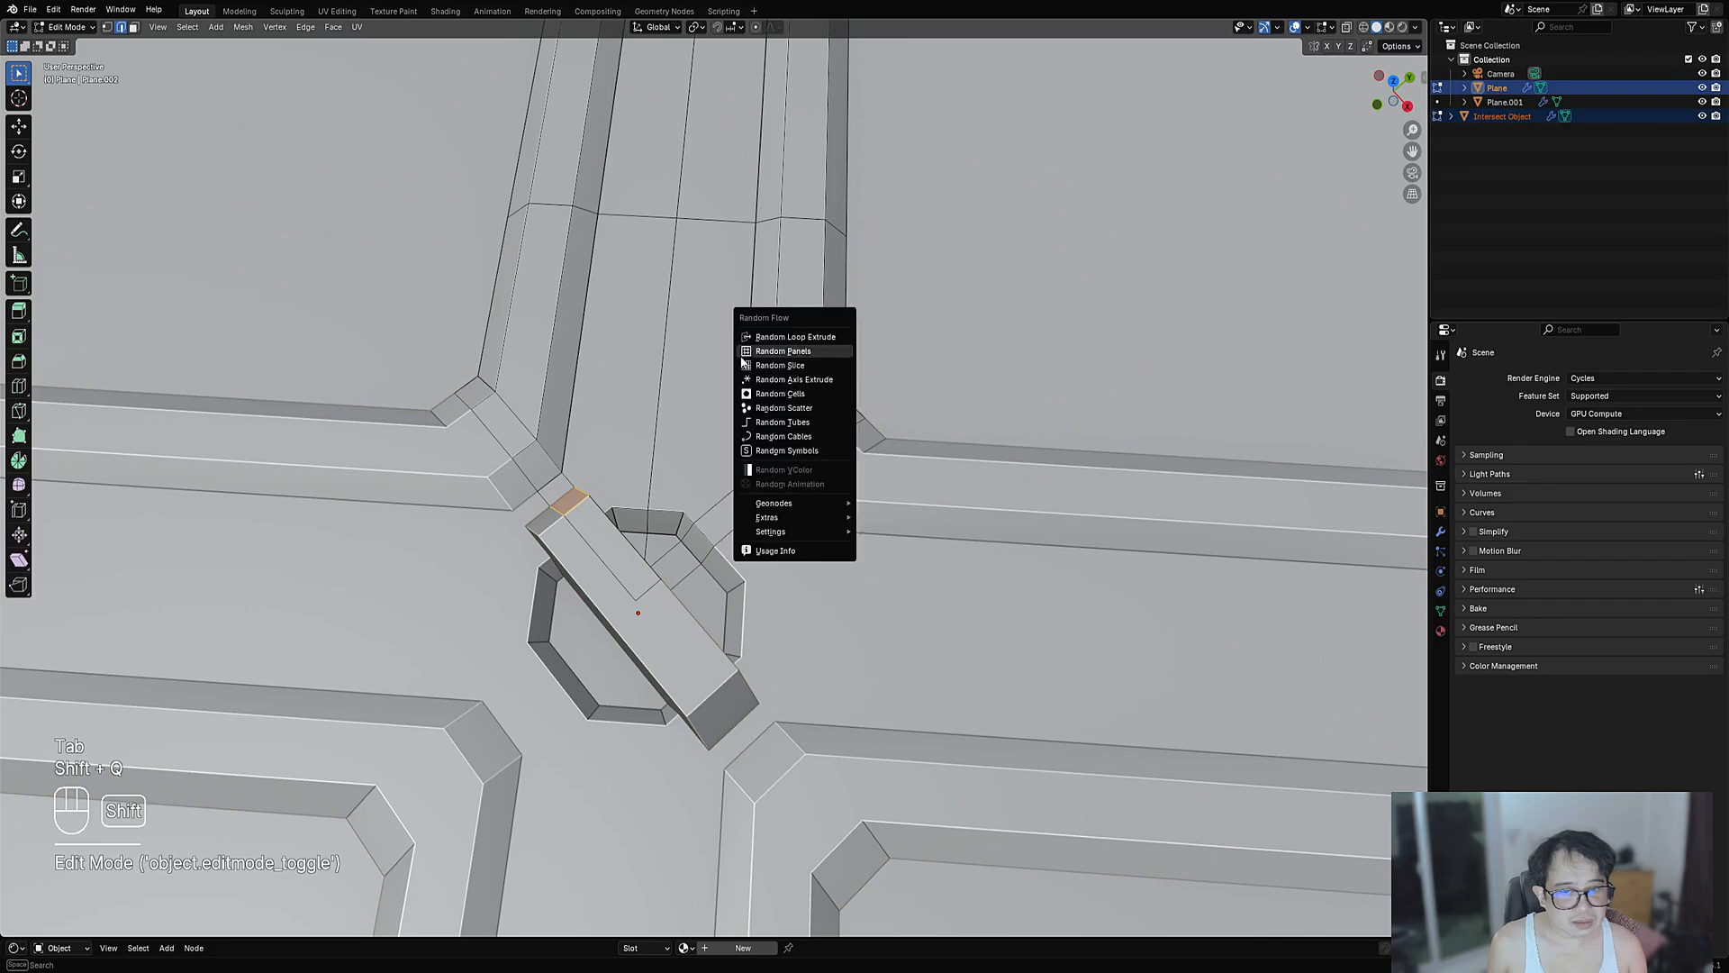
pyautogui.hotkey('shift', 'ctrl', 'x')
pyautogui.moveTo(770, 227)
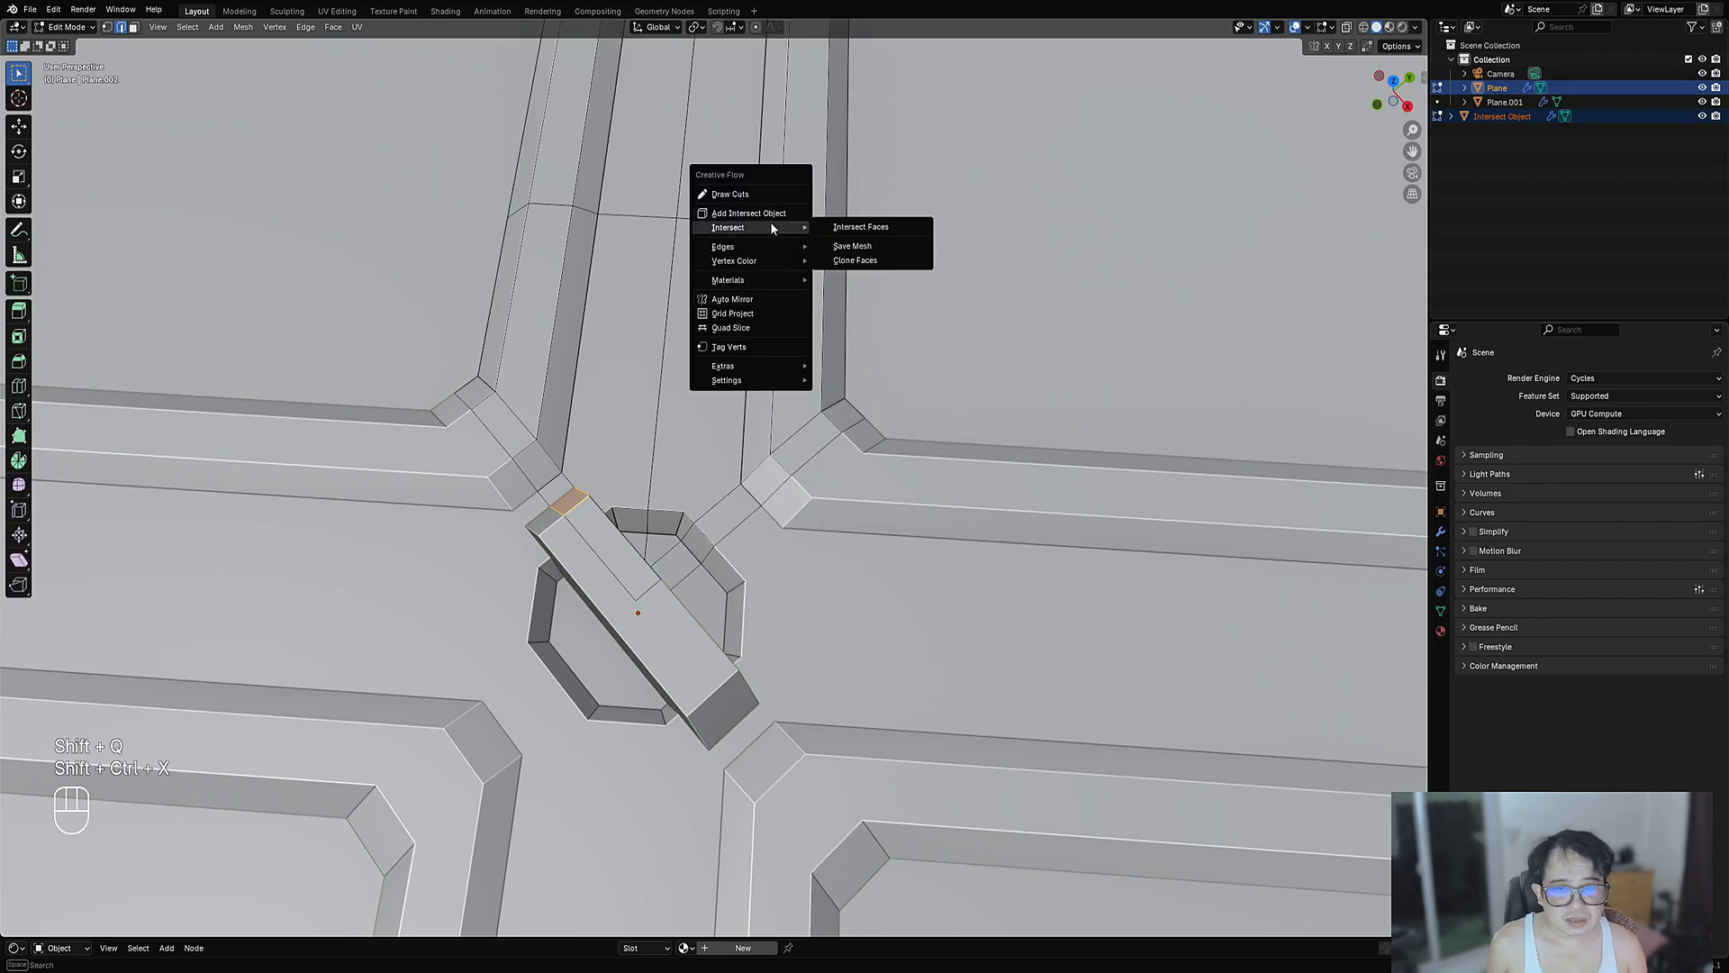
pyautogui.click(879, 226)
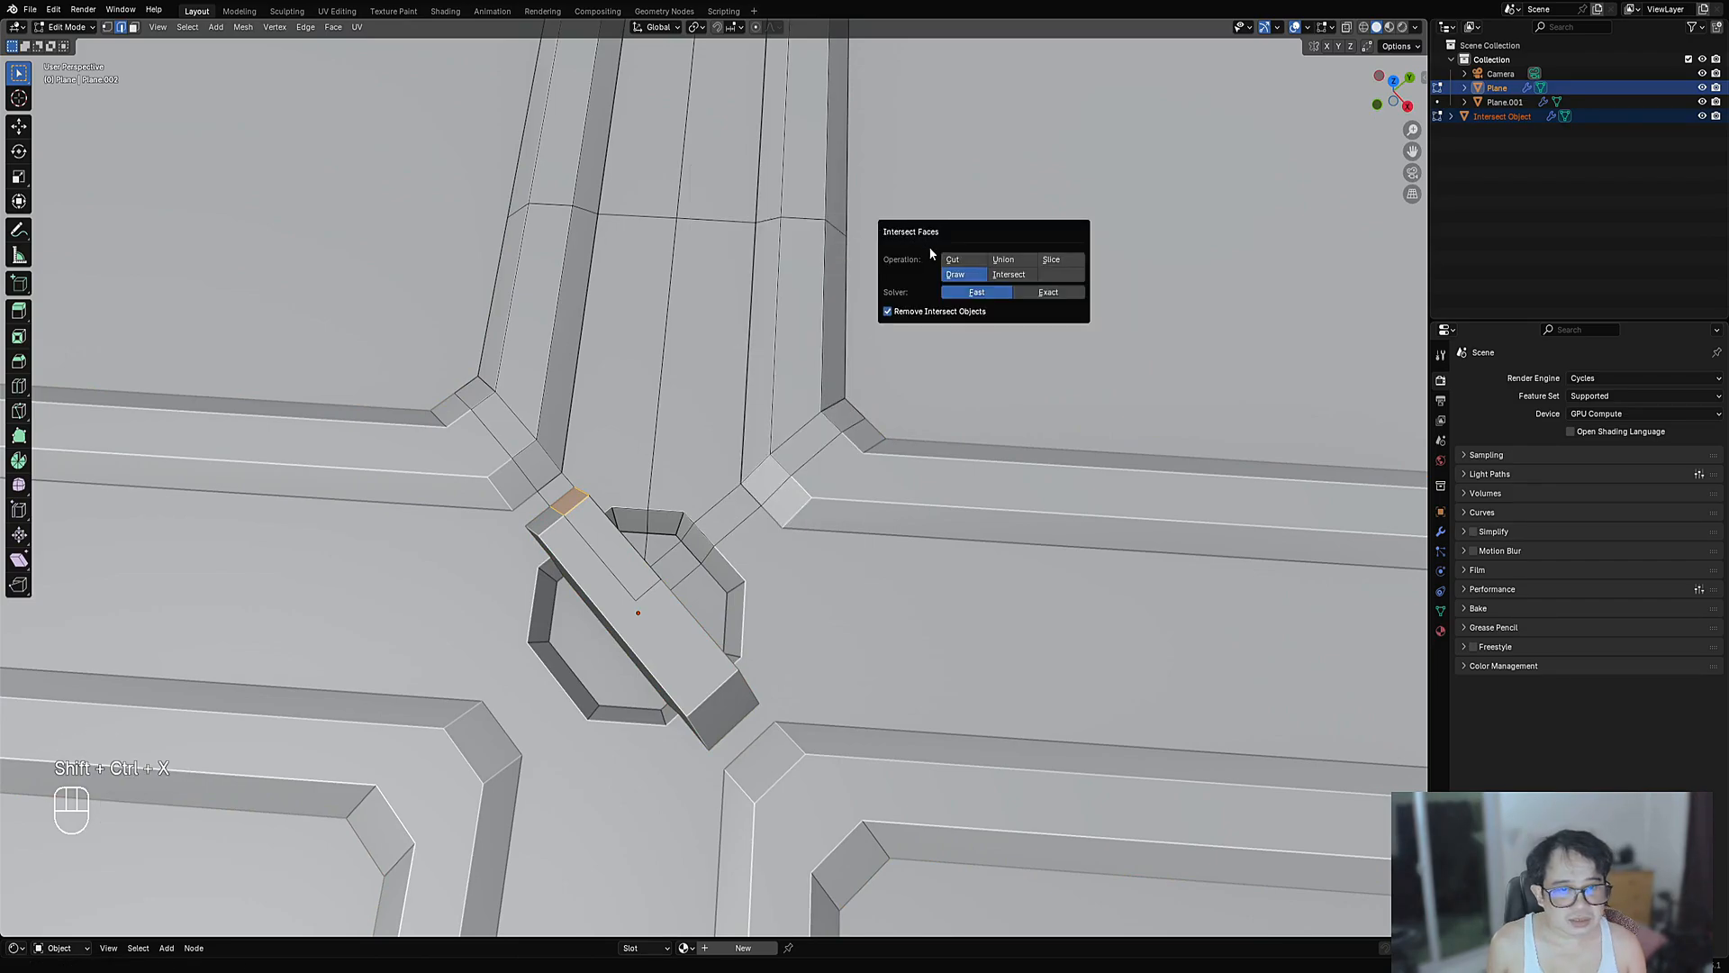
pyautogui.click(997, 263)
pyautogui.moveTo(901, 405)
pyautogui.mouseDown(button='middle')
pyautogui.moveTo(760, 463)
pyautogui.moveTo(803, 599)
pyautogui.moveTo(798, 436)
pyautogui.moveTo(725, 443)
pyautogui.moveTo(742, 548)
pyautogui.moveTo(723, 413)
pyautogui.moveTo(780, 532)
pyautogui.mouseUp(button='middle')
# - Check the merged bar in wireframe and merge overlapping vertices by distance
pyautogui.press('Tab')
pyautogui.press('Tab')
pyautogui.hotkey('shift', 'z')
pyautogui.scroll(6, 736, 494)
pyautogui.hotkey('shift', 'z')
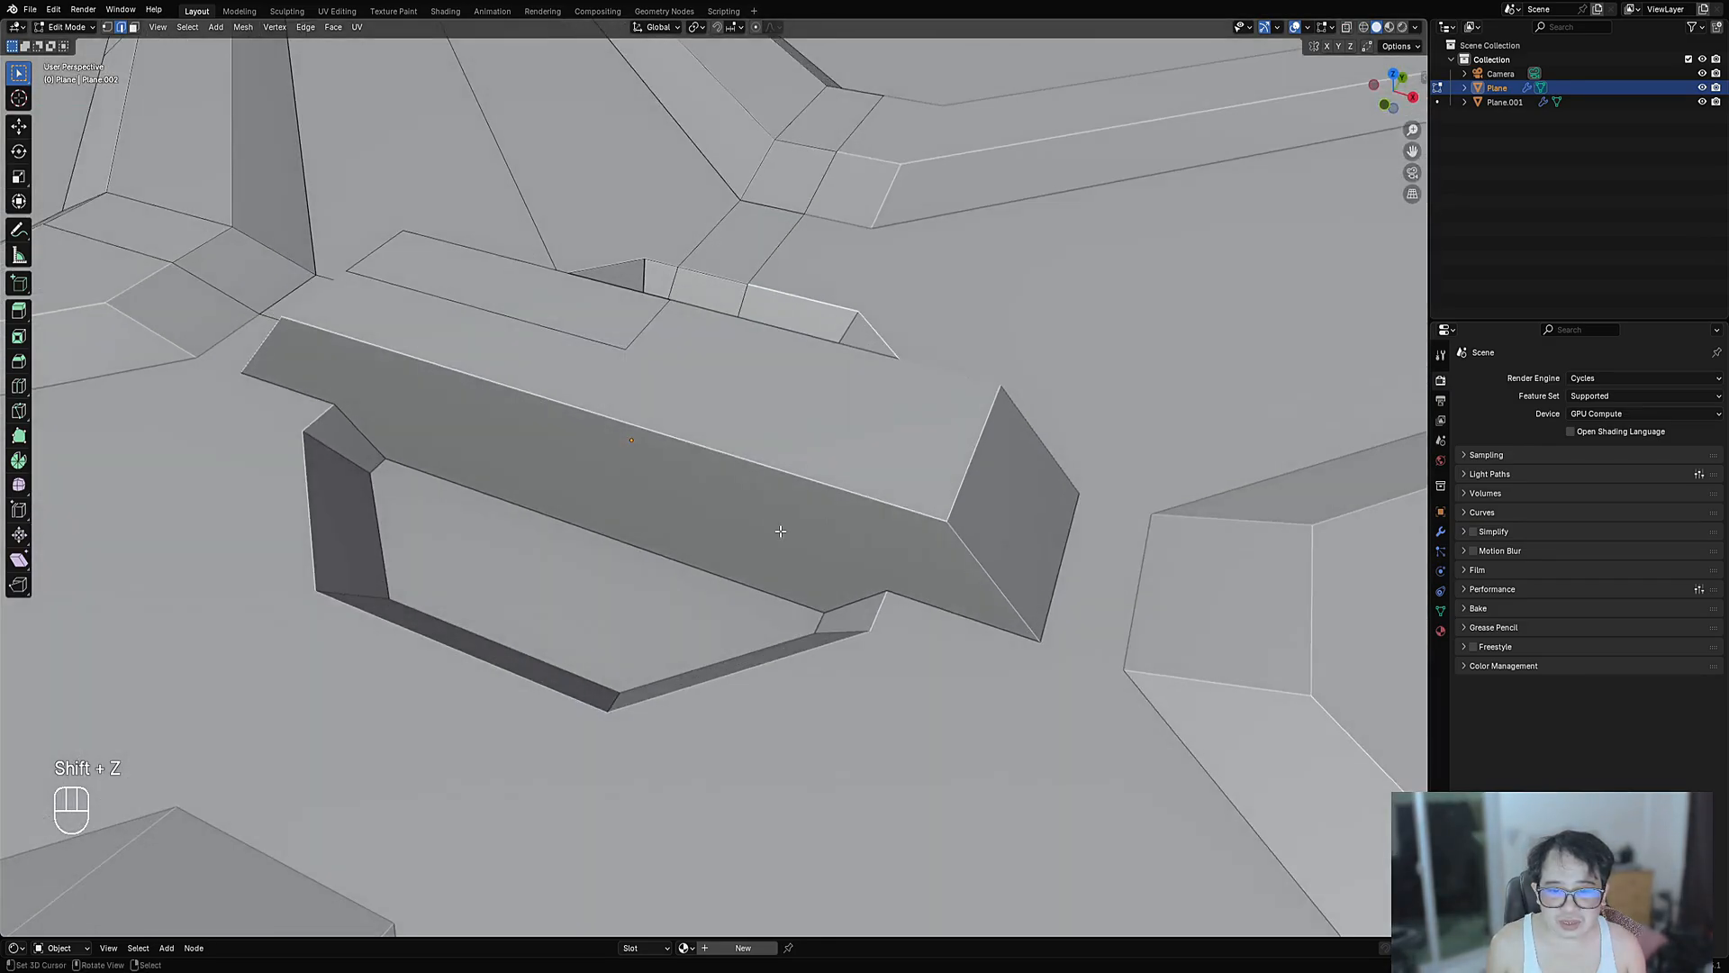
pyautogui.moveTo(1045, 714)
pyautogui.mouseDown(button='middle')
pyautogui.moveTo(899, 540)
pyautogui.moveTo(964, 514)
pyautogui.moveTo(933, 490)
pyautogui.mouseUp(button='middle')
pyautogui.press('g')
pyautogui.rightClick(896, 547)
pyautogui.scroll(4, 933, 490)
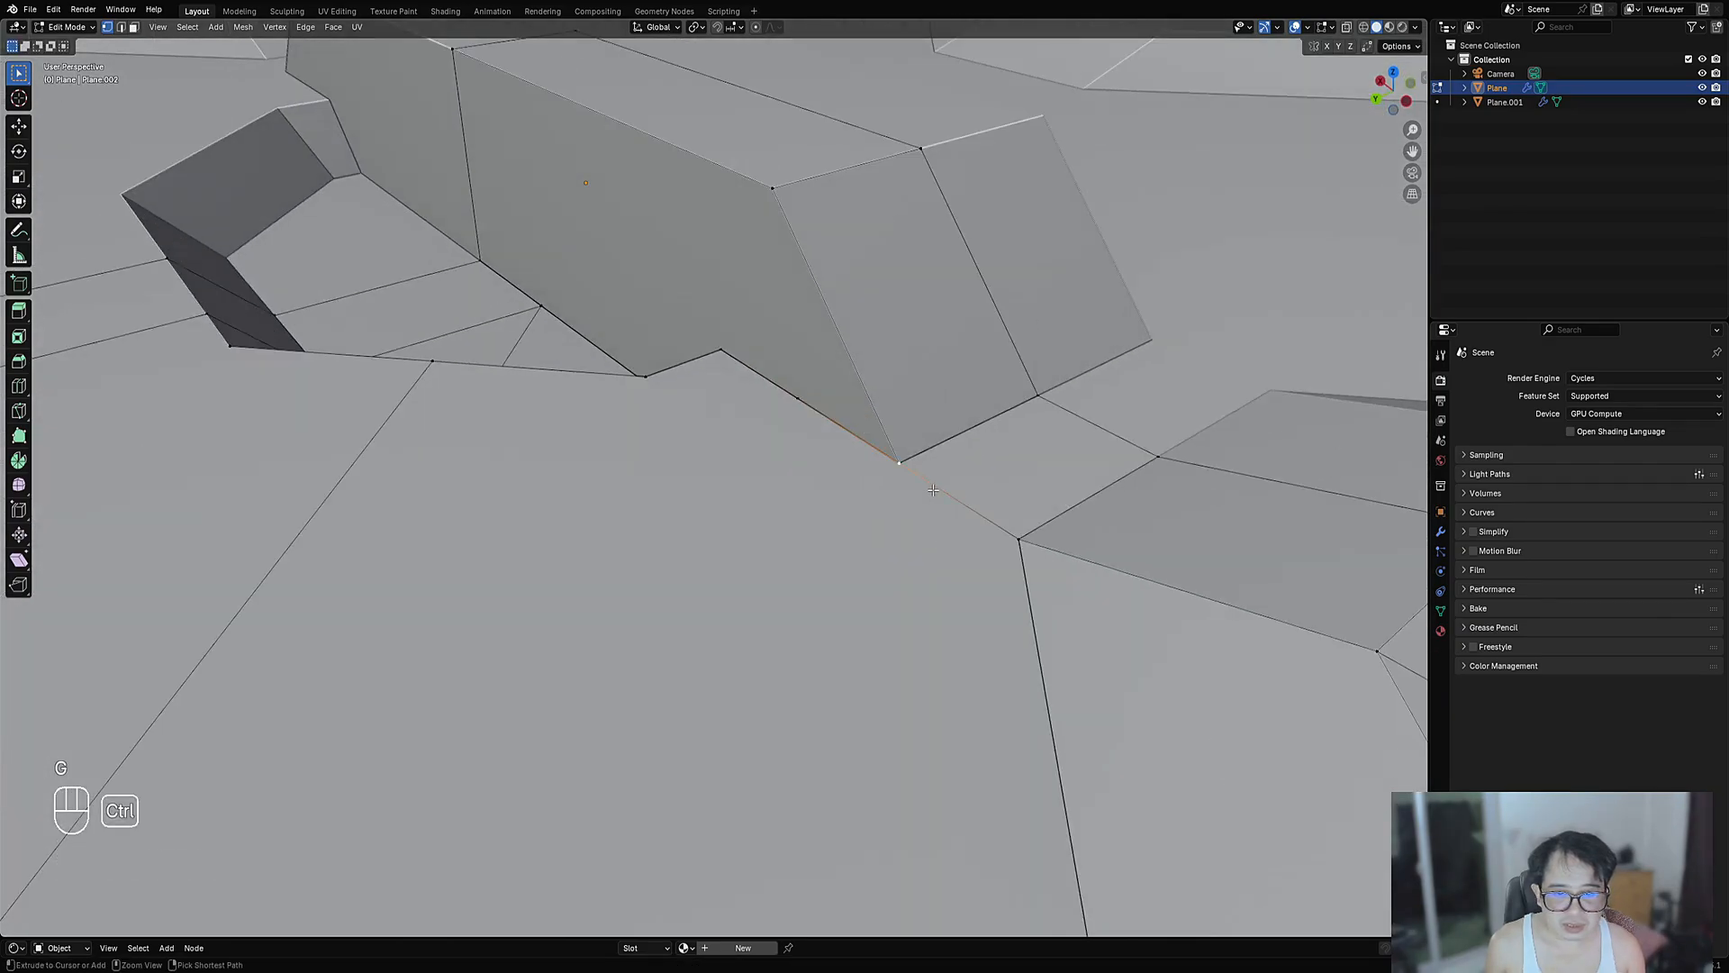
pyautogui.press('a')
pyautogui.press('m')
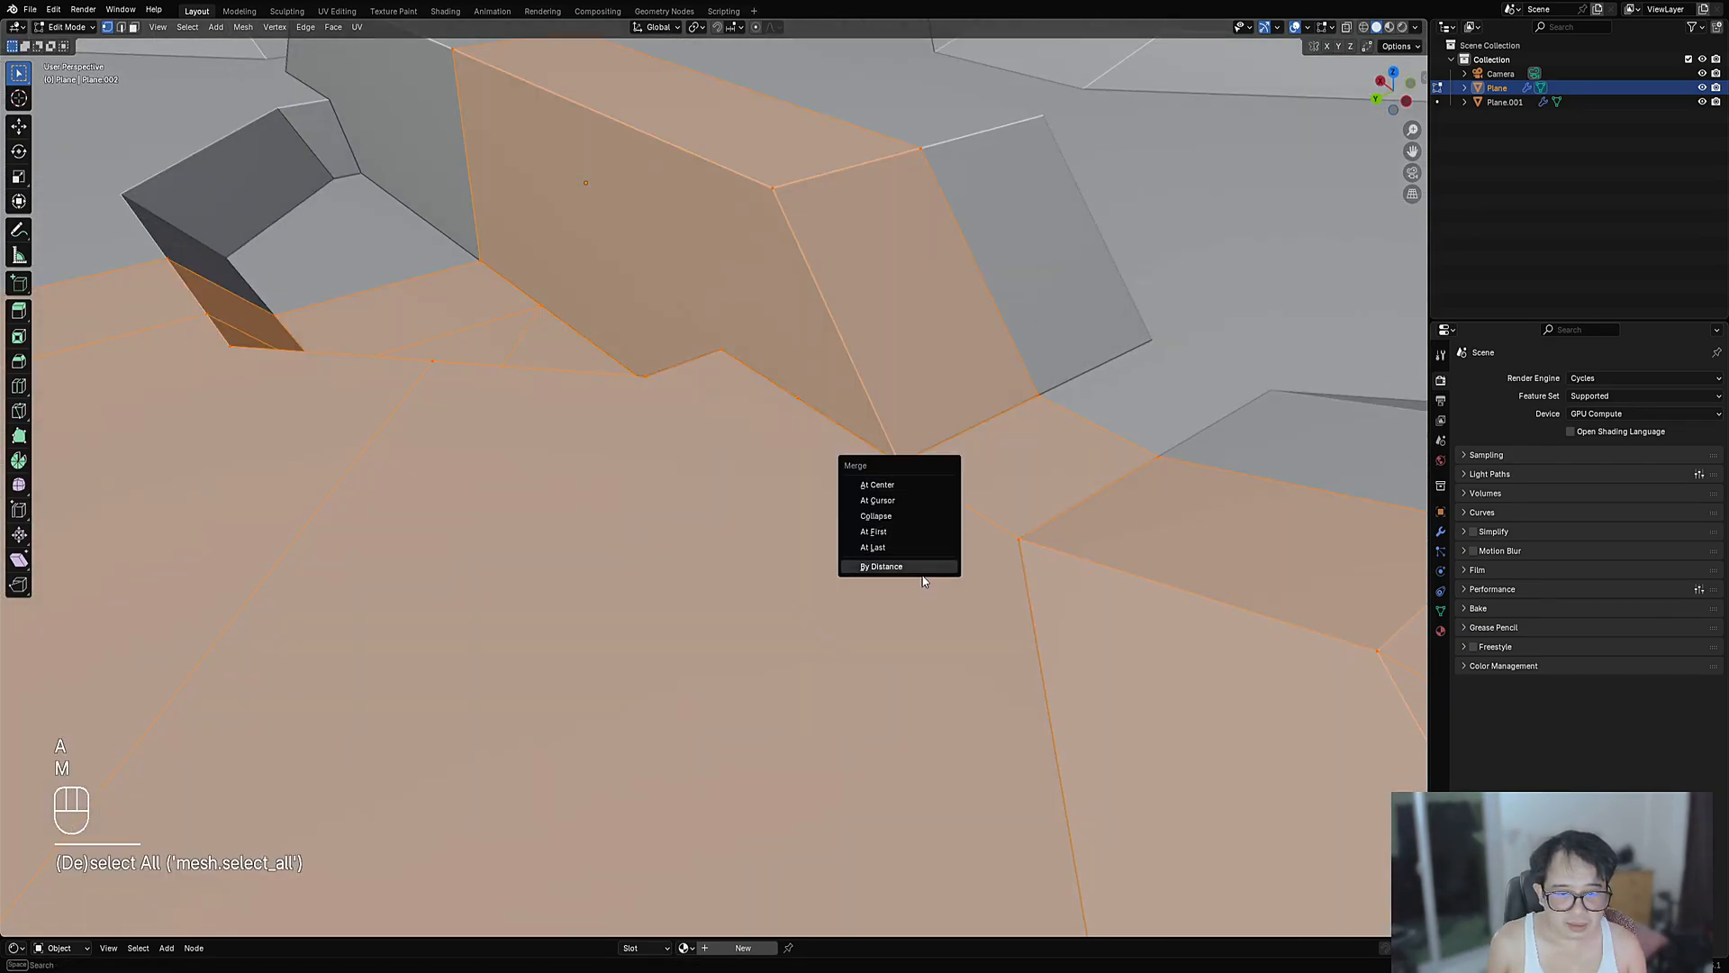
pyautogui.click(901, 565)
# - Select the bar's corner vertex and dissolve it
pyautogui.hotkey('alt', 'a')
pyautogui.click(900, 466)
pyautogui.press('g')
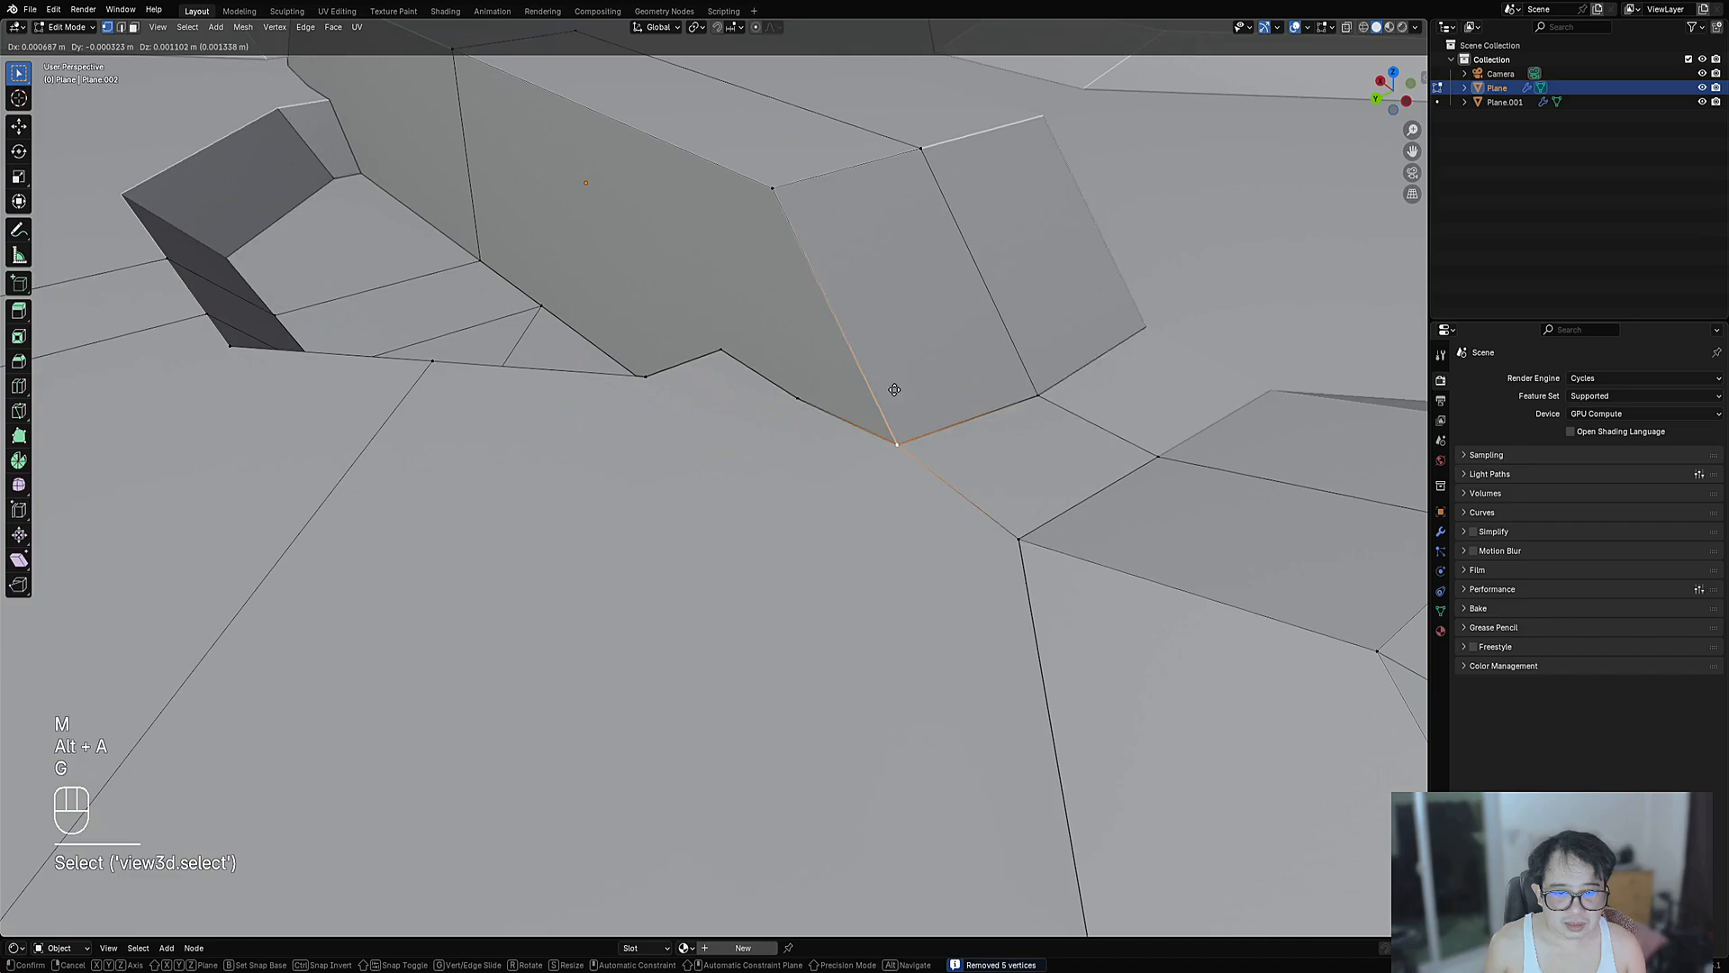
pyautogui.rightClick(928, 377)
pyautogui.press('g')
pyautogui.rightClick(786, 401)
pyautogui.hotkey('ctrl', 'x')
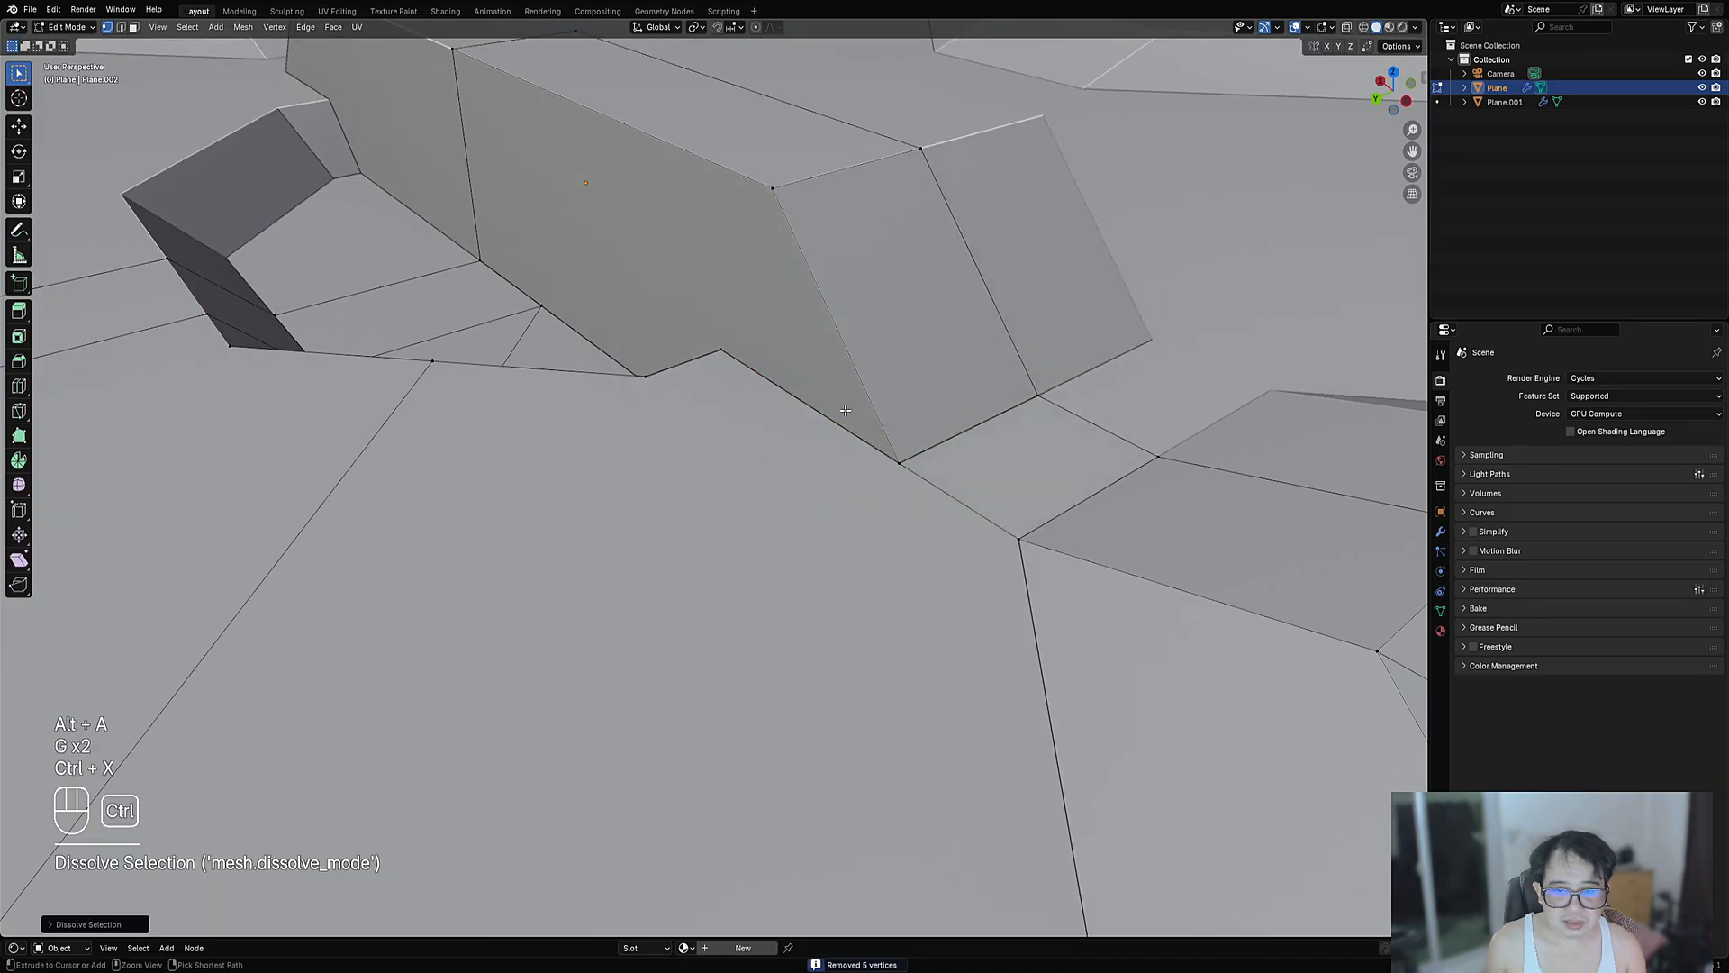
pyautogui.moveTo(786, 400)
pyautogui.mouseDown(button='middle')
pyautogui.moveTo(843, 426)
pyautogui.moveTo(764, 384)
pyautogui.mouseUp(button='middle')
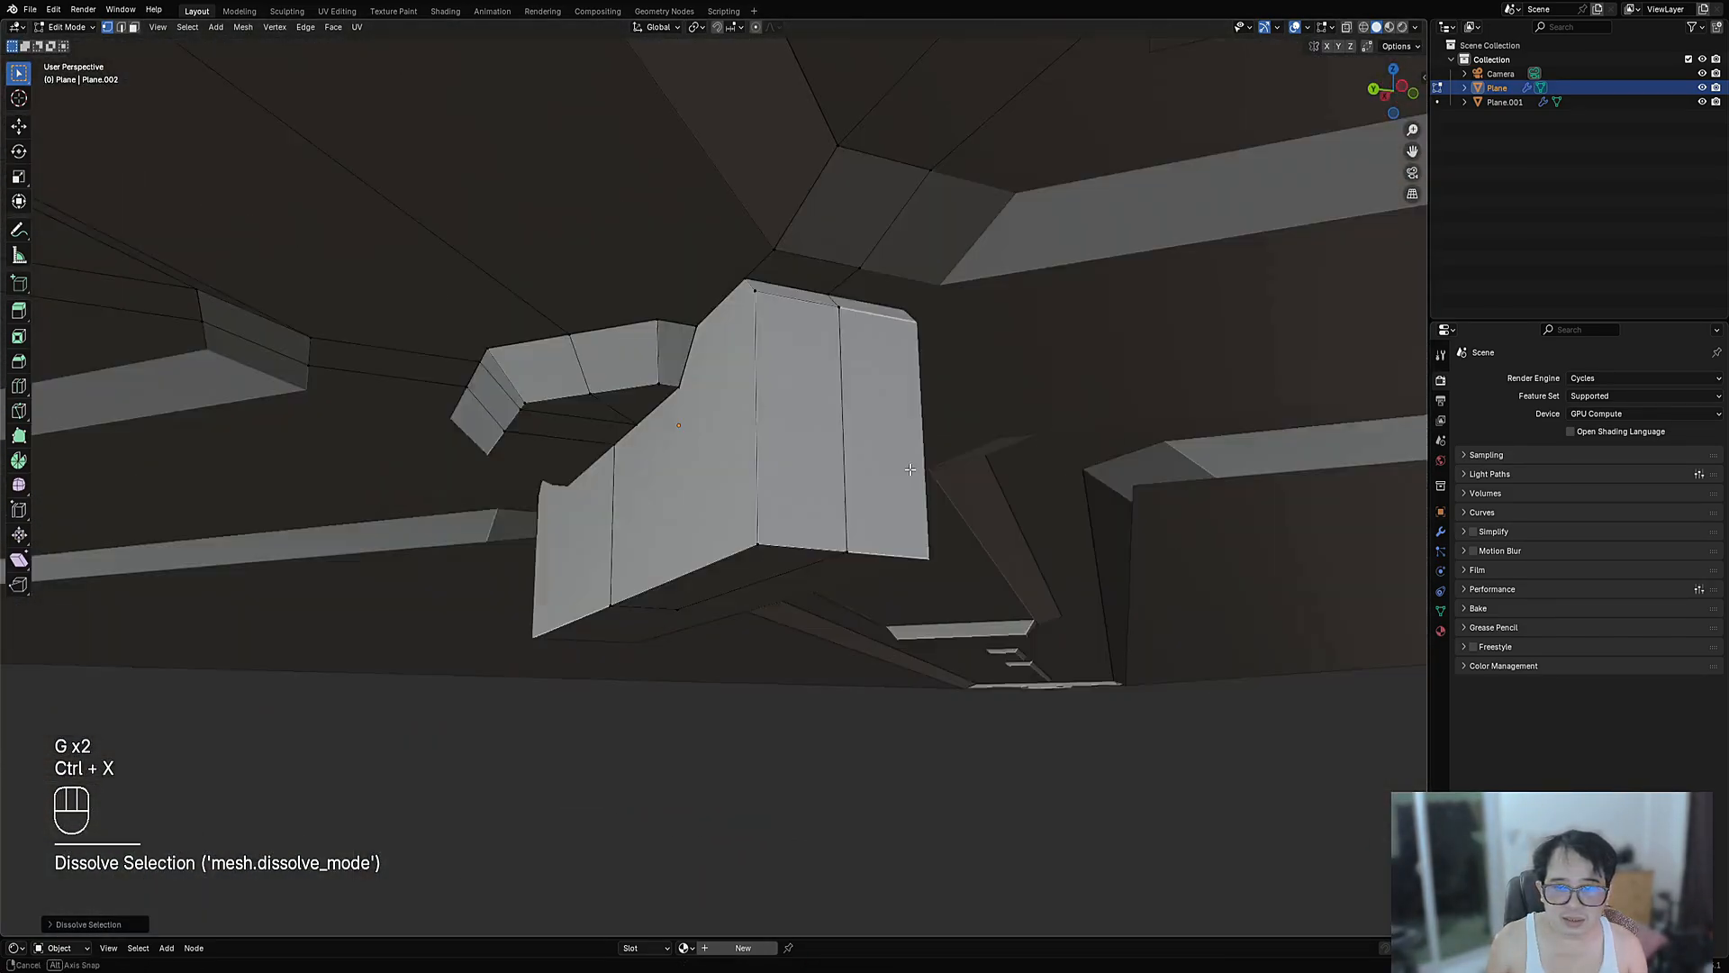
# - Select the bar's side, bottom and top faces and delete their vertices
pyautogui.press('3')
pyautogui.click(764, 385)
pyautogui.keyDown('shift'); pyautogui.click(605, 512); pyautogui.keyUp('shift')
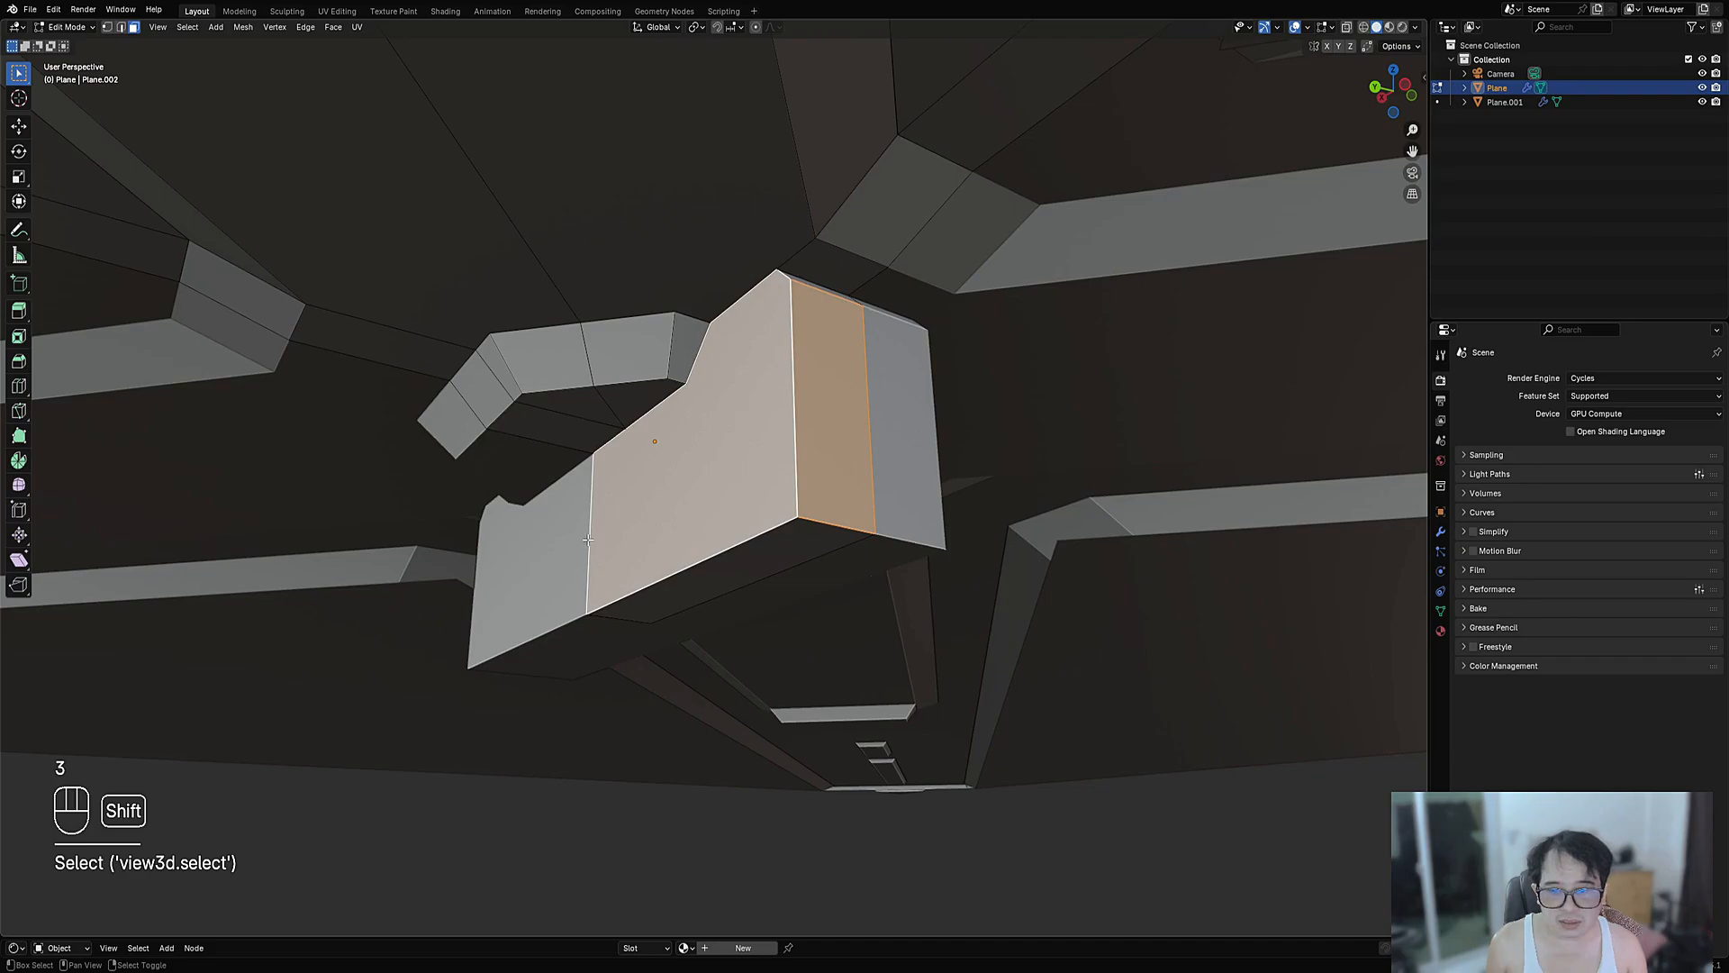
pyautogui.keyDown('shift'); pyautogui.click(690, 583); pyautogui.keyUp('shift')
pyautogui.press('f')
pyautogui.moveTo(735, 489); pyautogui.dragTo(738, 516, button='middle')
pyautogui.rightClick(804, 308)
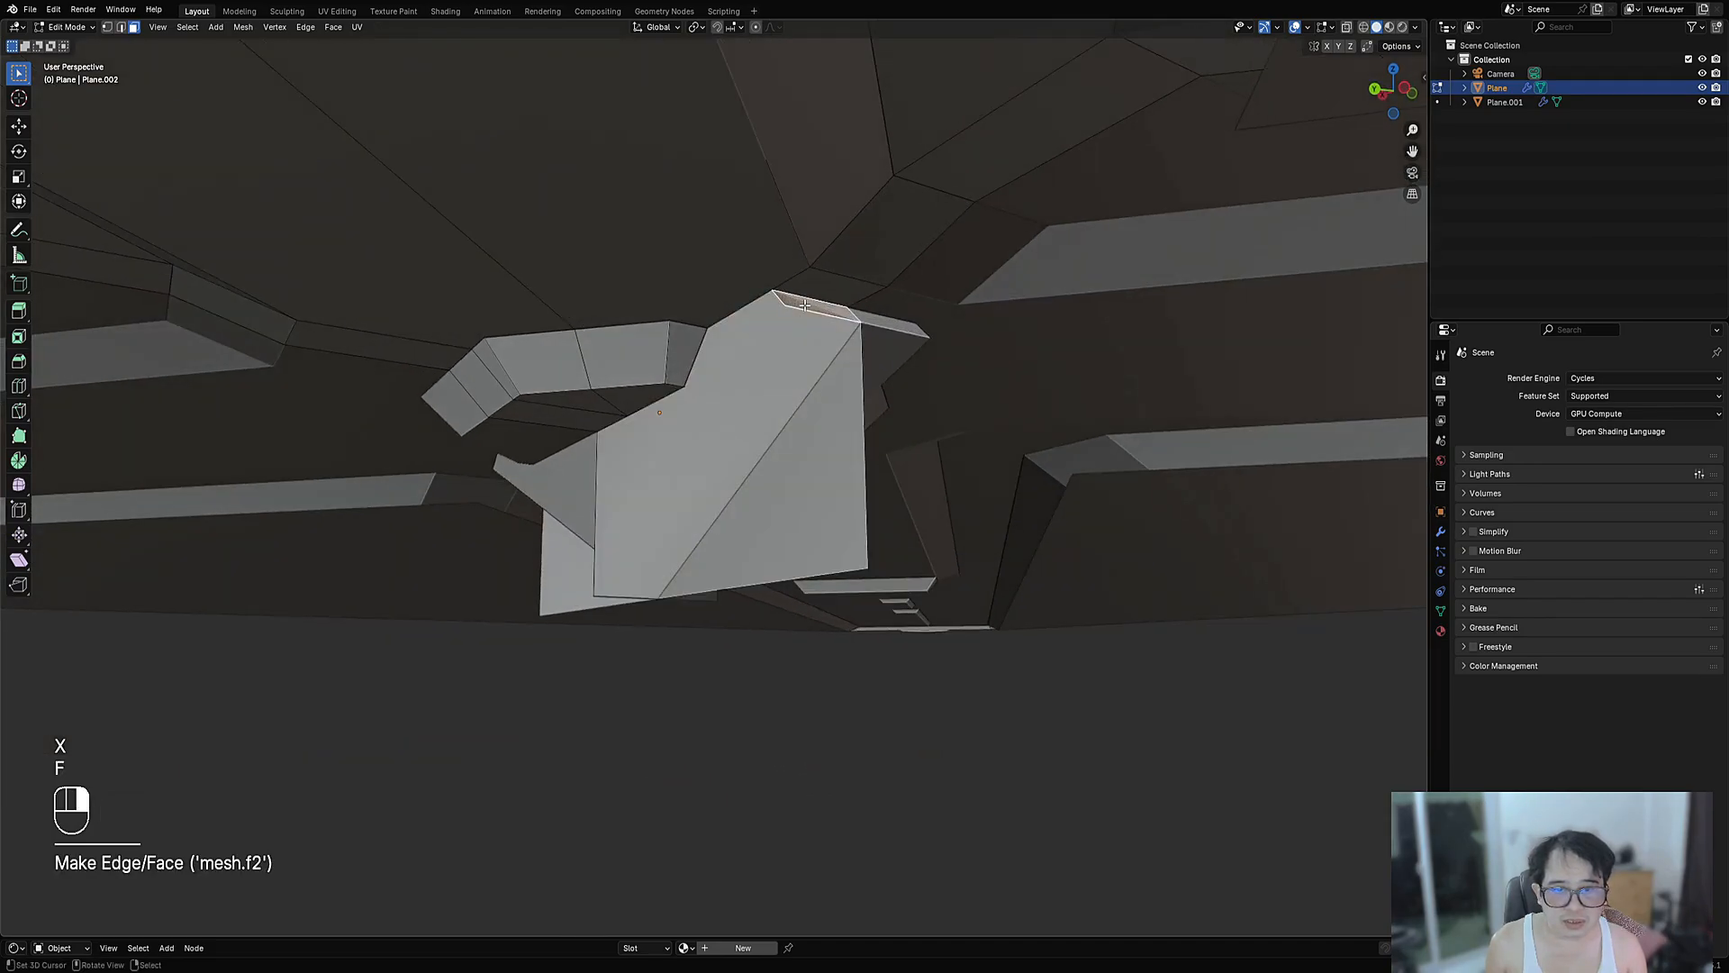
pyautogui.press('x')
pyautogui.click(798, 339)
pyautogui.rightClick(779, 415)
pyautogui.press('x')
pyautogui.click(779, 415)
pyautogui.moveTo(779, 416)
pyautogui.mouseDown(button='middle')
pyautogui.moveTo(836, 431)
pyautogui.moveTo(847, 477)
pyautogui.moveTo(833, 407)
pyautogui.moveTo(774, 410)
pyautogui.mouseUp(button='middle')
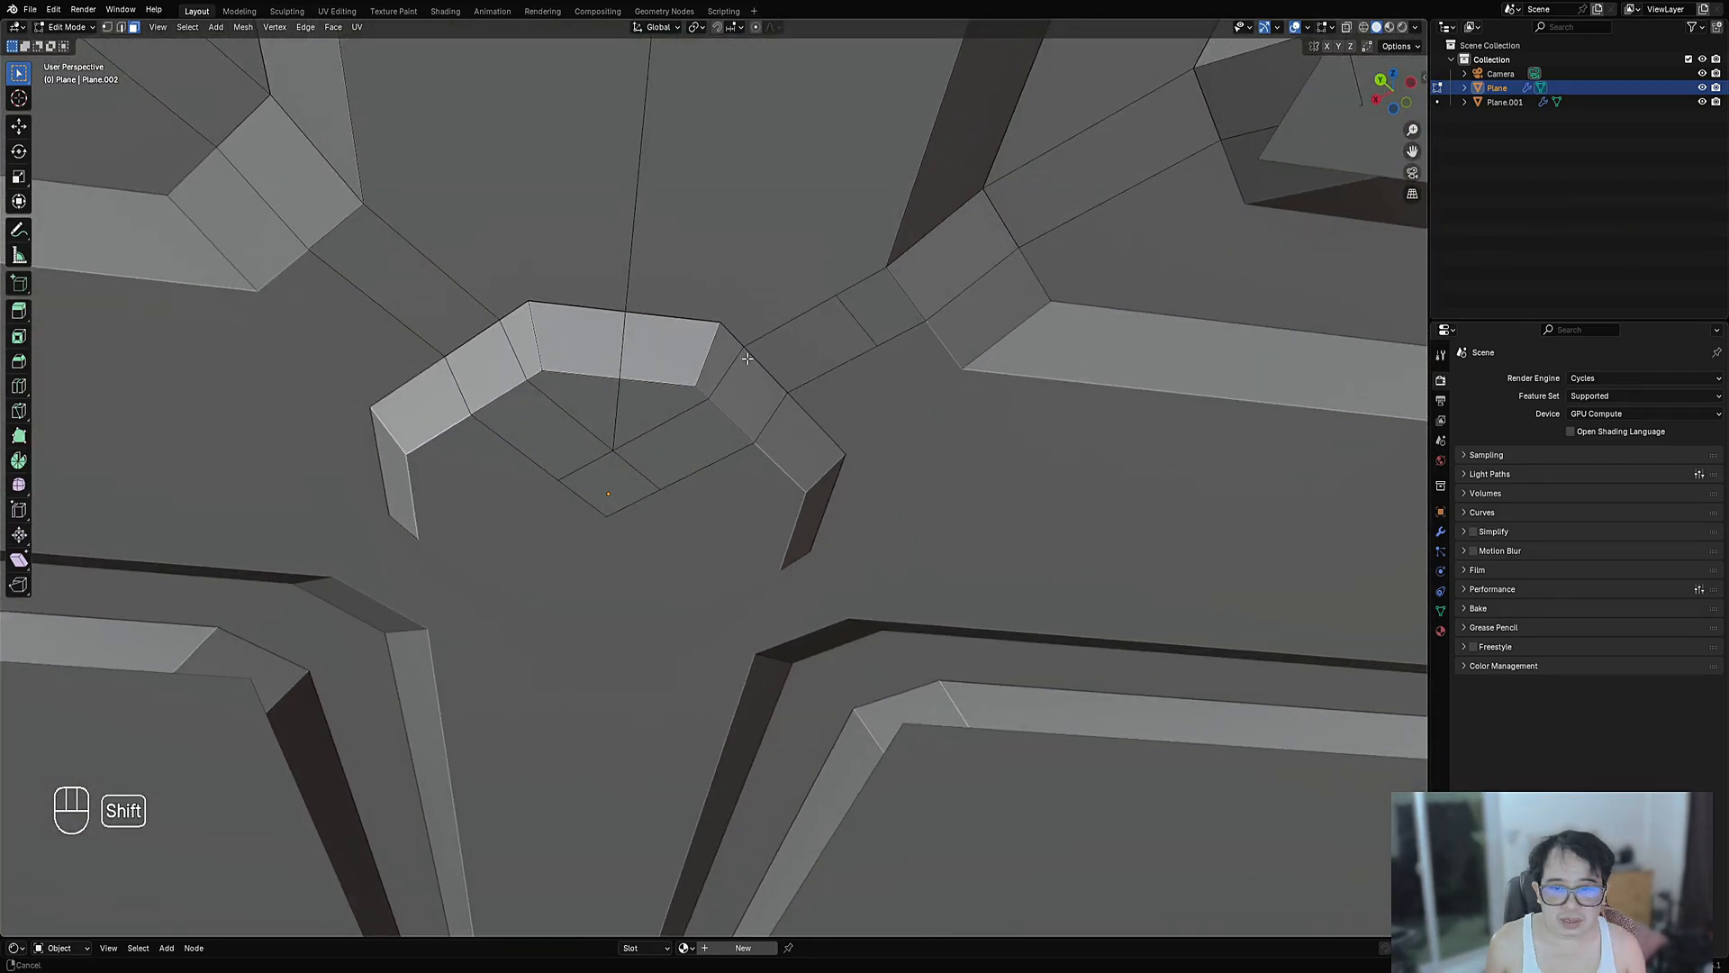
# - Delete the two unwanted recess faces and the next faces on the bar
pyautogui.keyDown('shift'); pyautogui.click(765, 405); pyautogui.keyUp('shift')
pyautogui.keyDown('shift'); pyautogui.click(655, 506); pyautogui.keyUp('shift')
pyautogui.press('x')
pyautogui.click(636, 508)
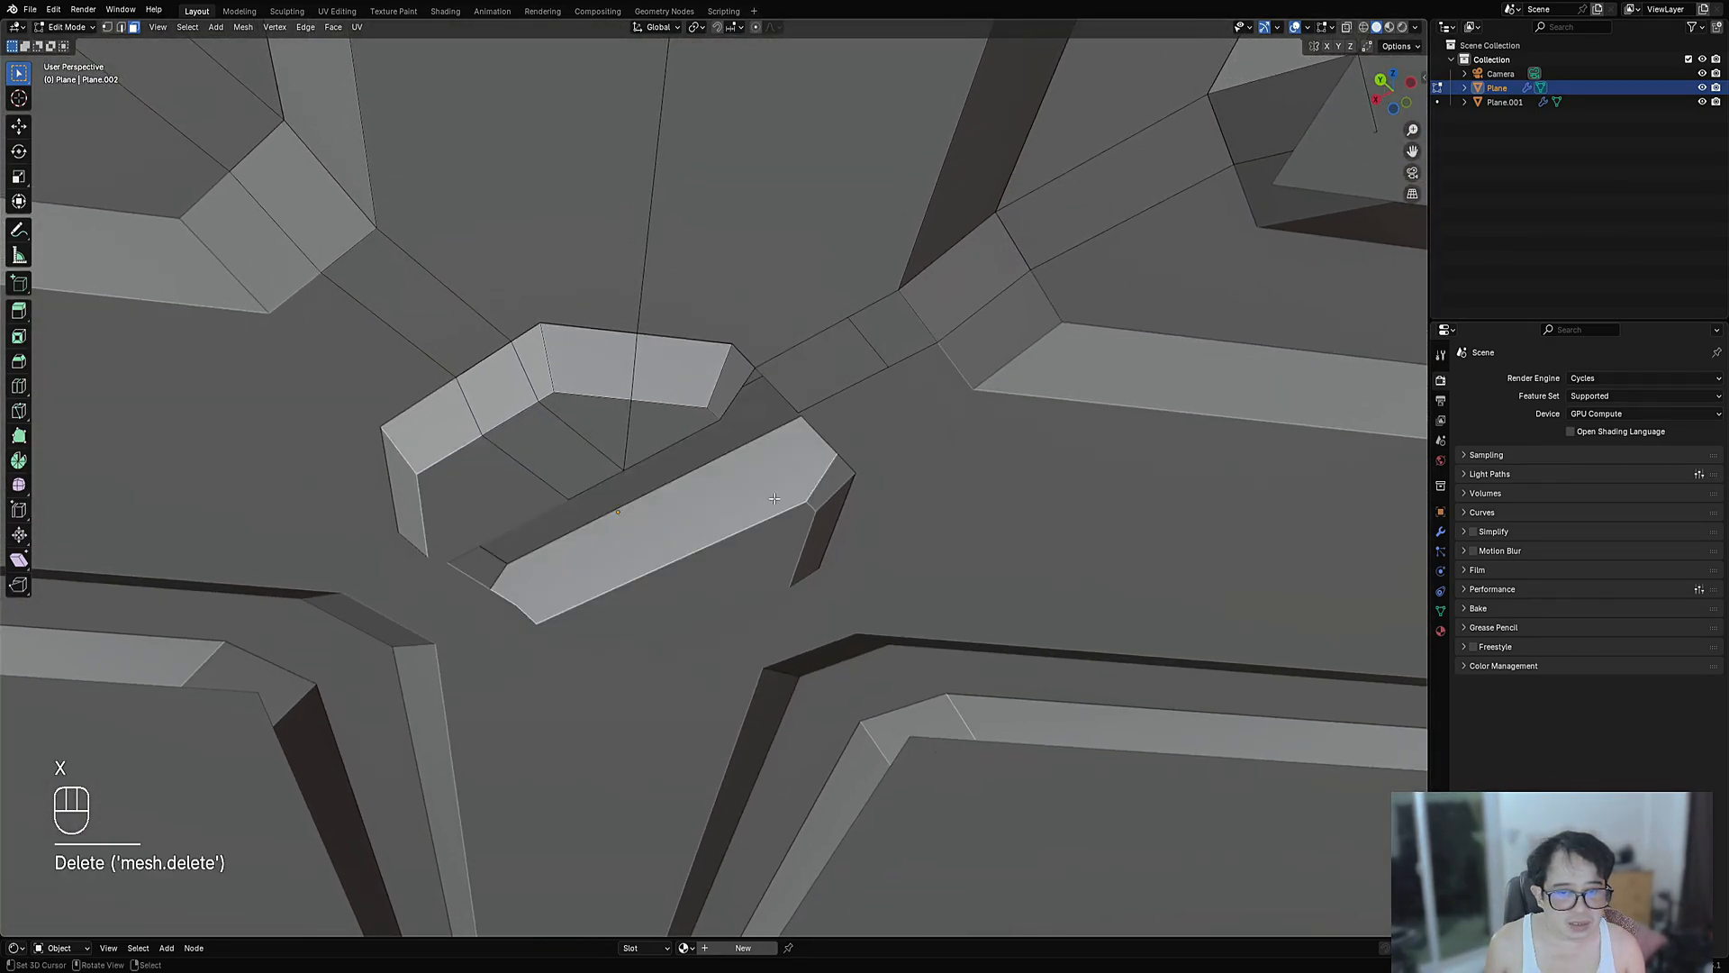
pyautogui.moveTo(636, 508); pyautogui.dragTo(556, 453, button='middle')
pyautogui.press('x')
pyautogui.click(791, 432)
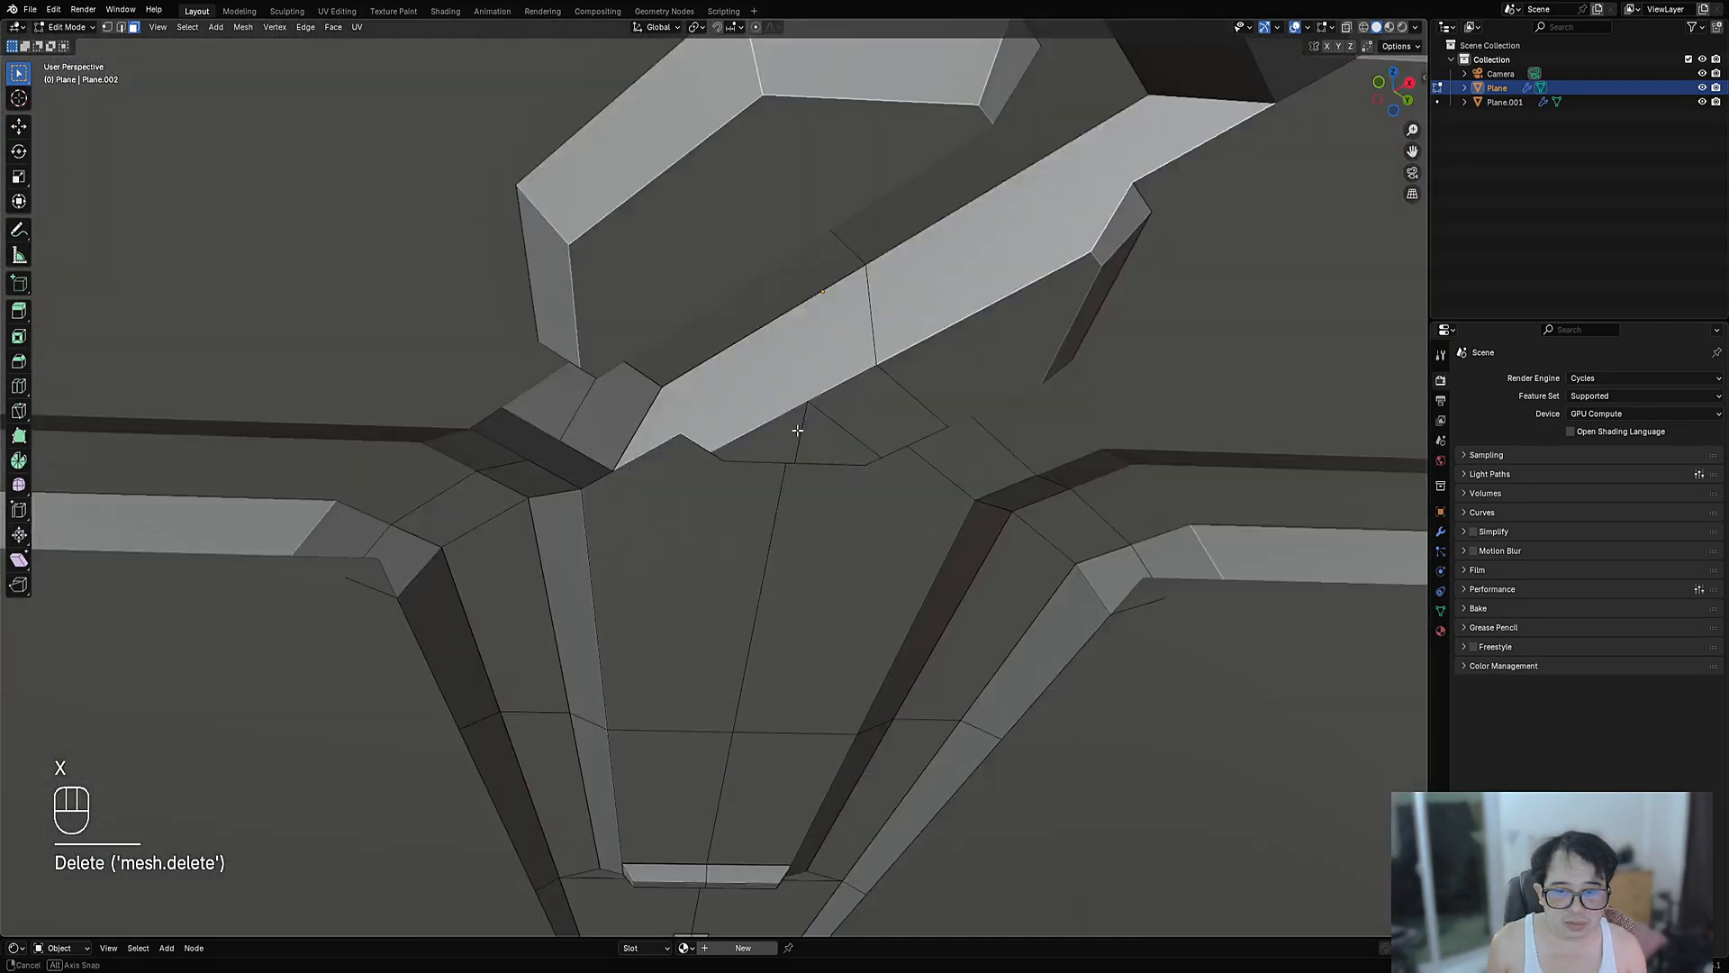
pyautogui.moveTo(792, 432); pyautogui.dragTo(904, 452, button='middle')
# - Reposition the open edges, fill the hole with F, and view the plane from above
pyautogui.scroll(-4, 856, 450)
pyautogui.press('Tab')
pyautogui.scroll(4, 905, 452)
pyautogui.press('Tab')
pyautogui.scroll(4, 904, 452)
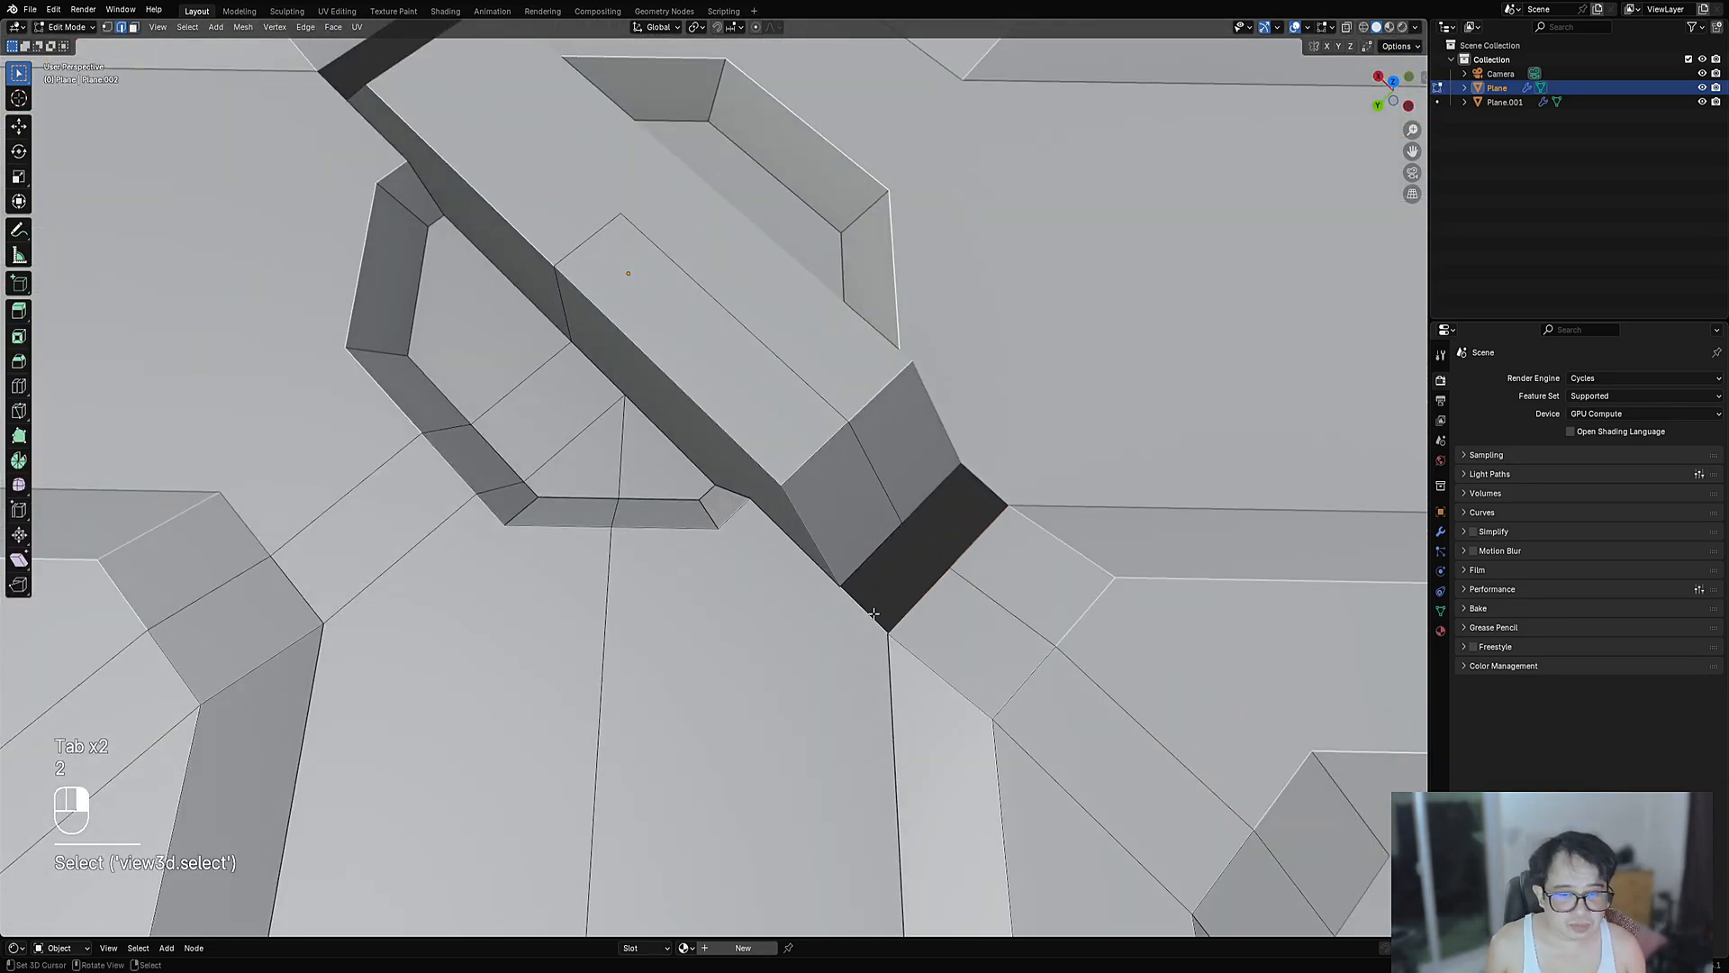
pyautogui.press('g')
pyautogui.click(873, 614)
pyautogui.press('f')
pyautogui.press('Tab')
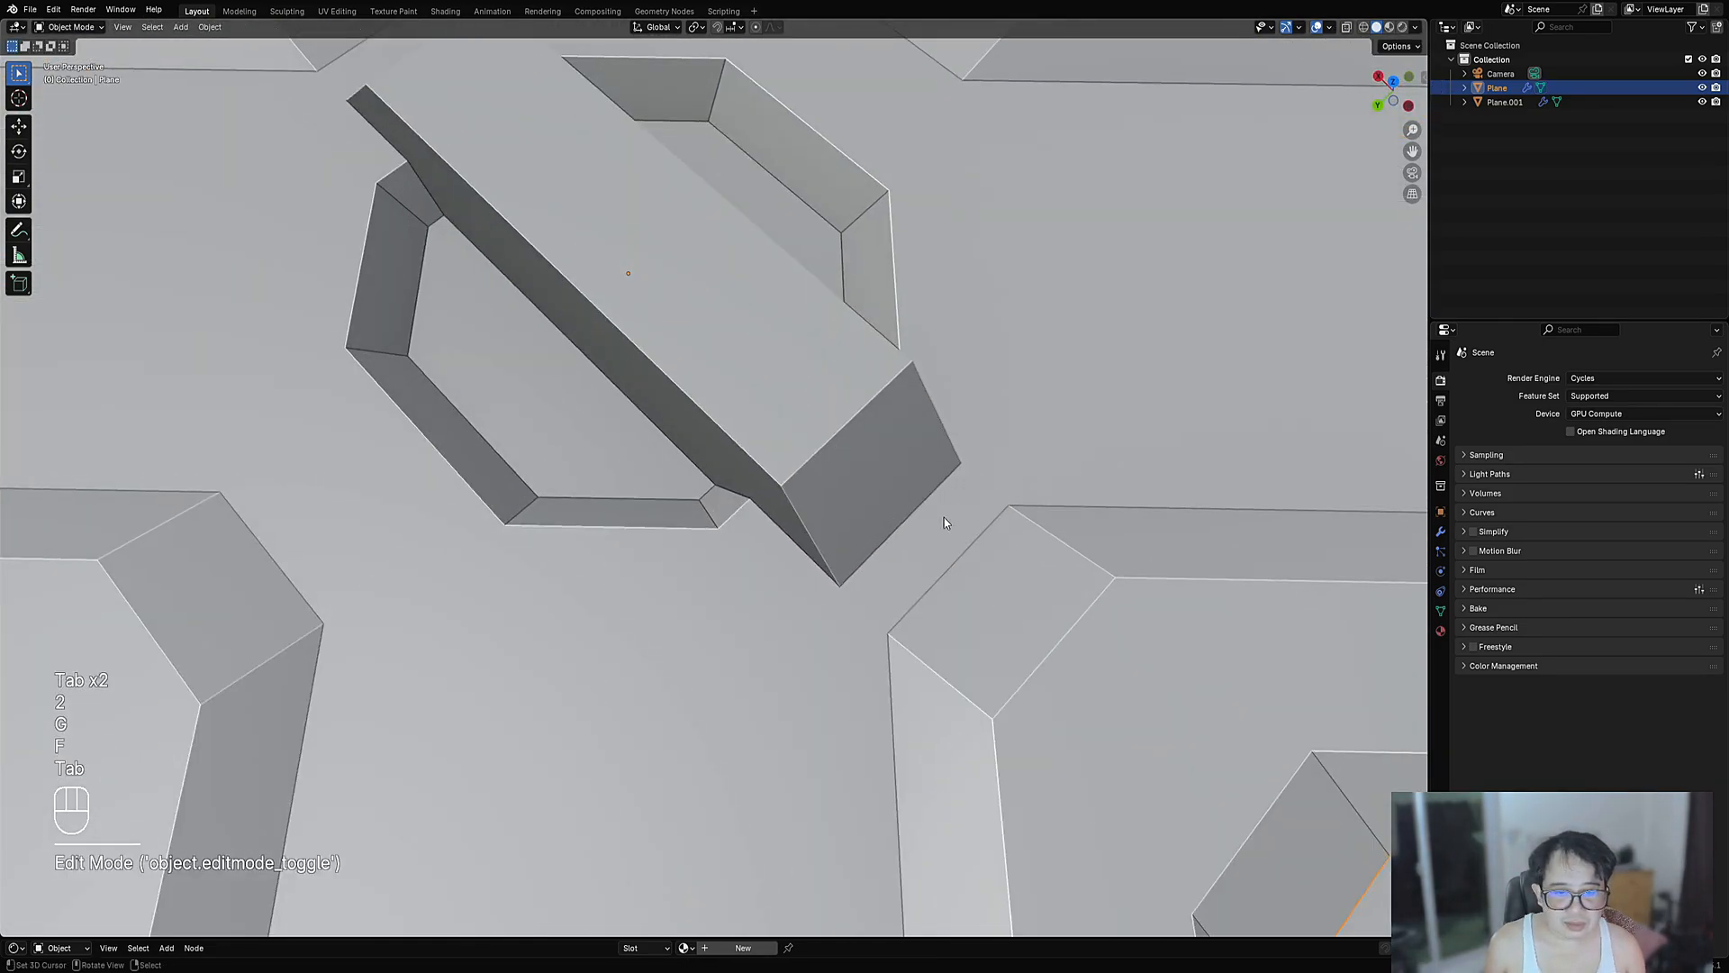
pyautogui.scroll(-6, 944, 523)
pyautogui.moveTo(922, 467); pyautogui.dragTo(832, 564, button='middle')
pyautogui.scroll(6, 686, 457)
# - Bevel the lower long edge of the centre bar in edge select mode
pyautogui.scroll(-1, 690, 466)
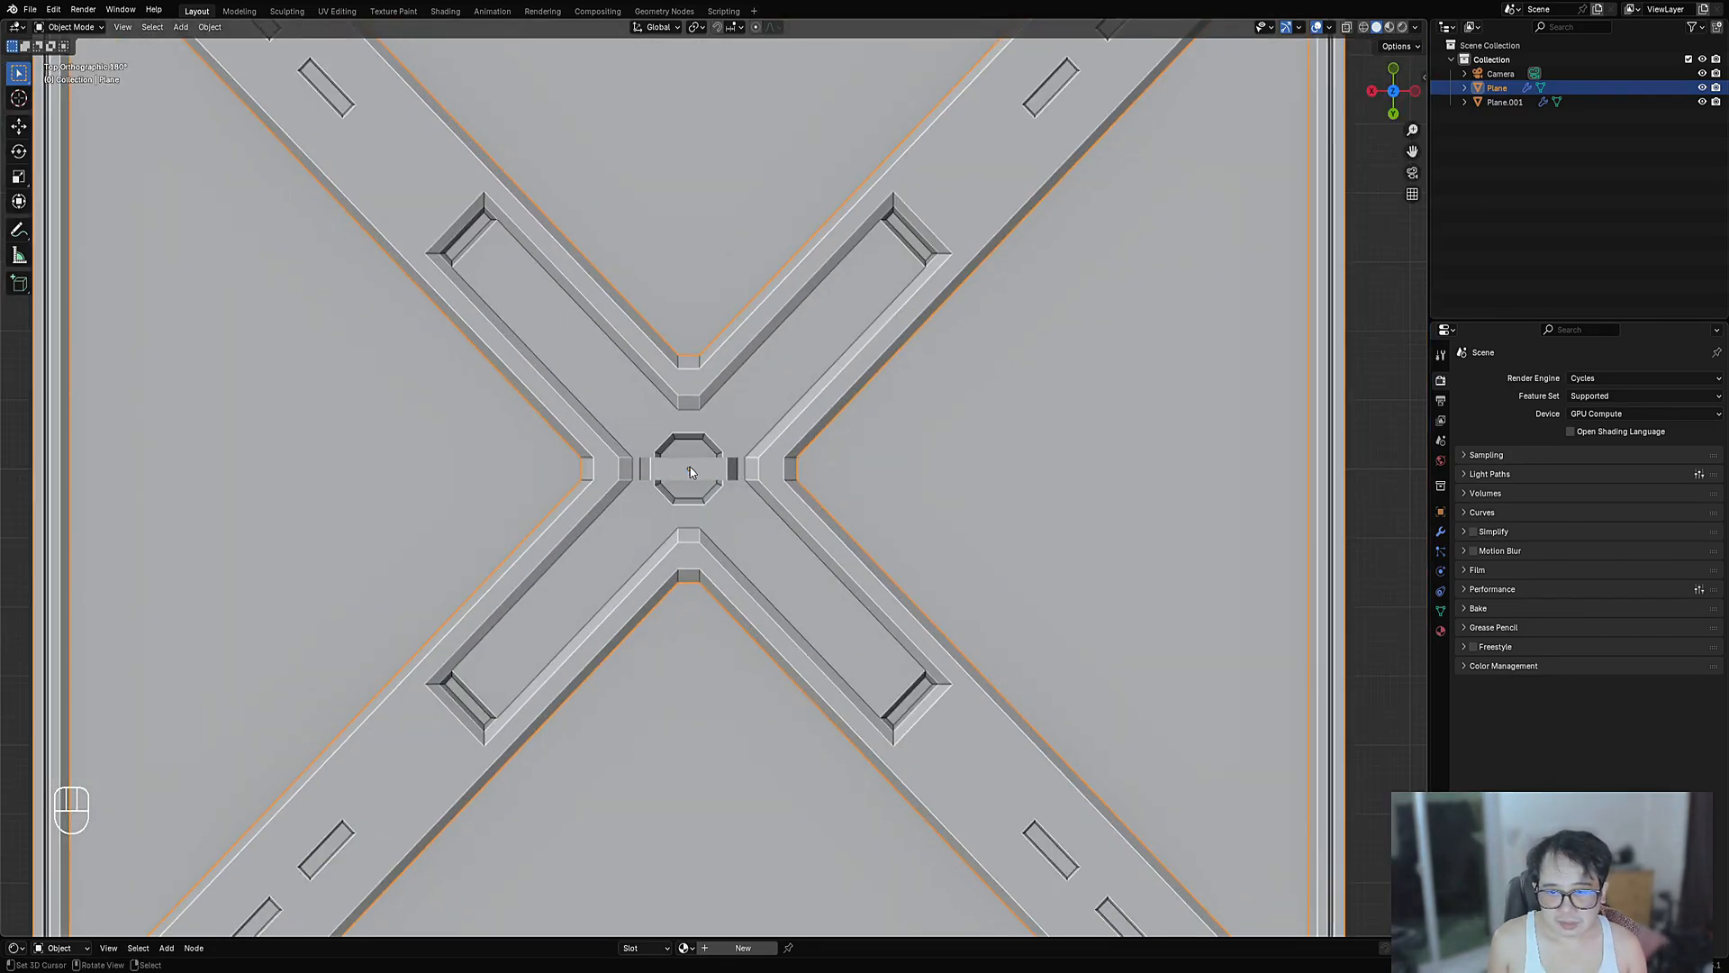
pyautogui.moveTo(690, 467); pyautogui.dragTo(742, 479, button='middle')
pyautogui.scroll(5, 740, 481)
pyautogui.press('Tab')
pyautogui.moveTo(872, 435); pyautogui.dragTo(793, 628, button='middle')
pyautogui.press('2')
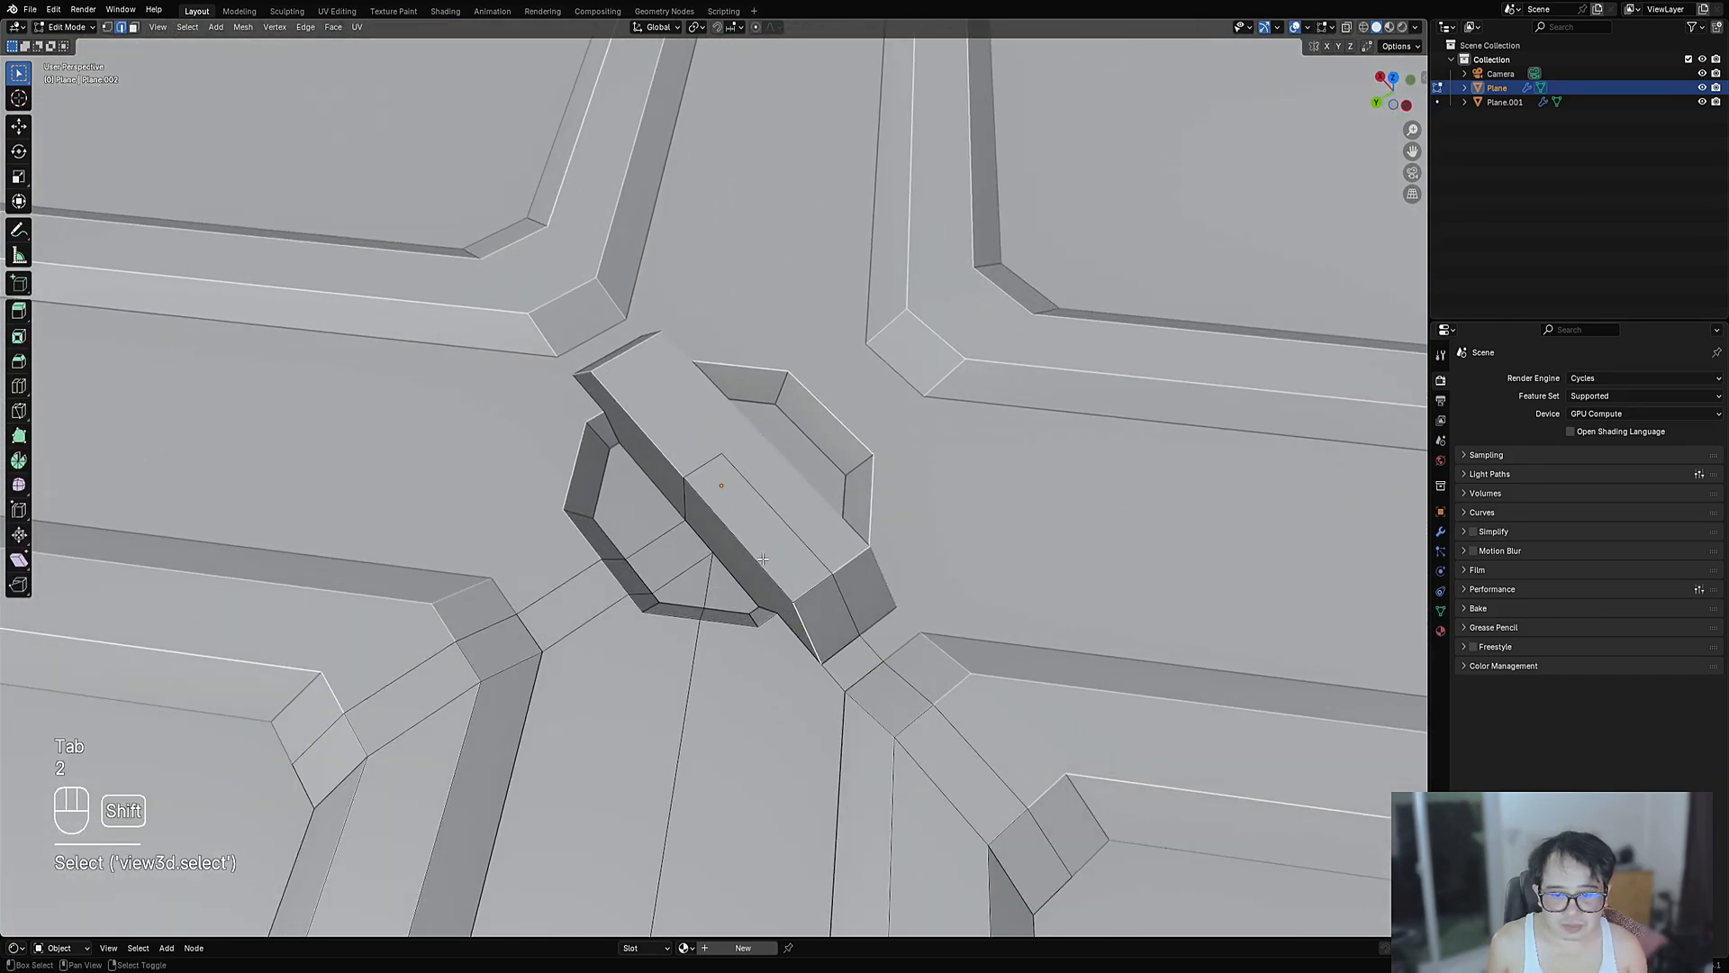
pyautogui.keyDown('shift'); pyautogui.click(762, 559); pyautogui.keyUp('shift')
pyautogui.keyDown('shift'); pyautogui.moveTo(763, 559); pyautogui.dragTo(829, 483, button='middle'); pyautogui.keyUp('shift')
pyautogui.scroll(2, 851, 436)
pyautogui.hotkey('ctrl', 'b')
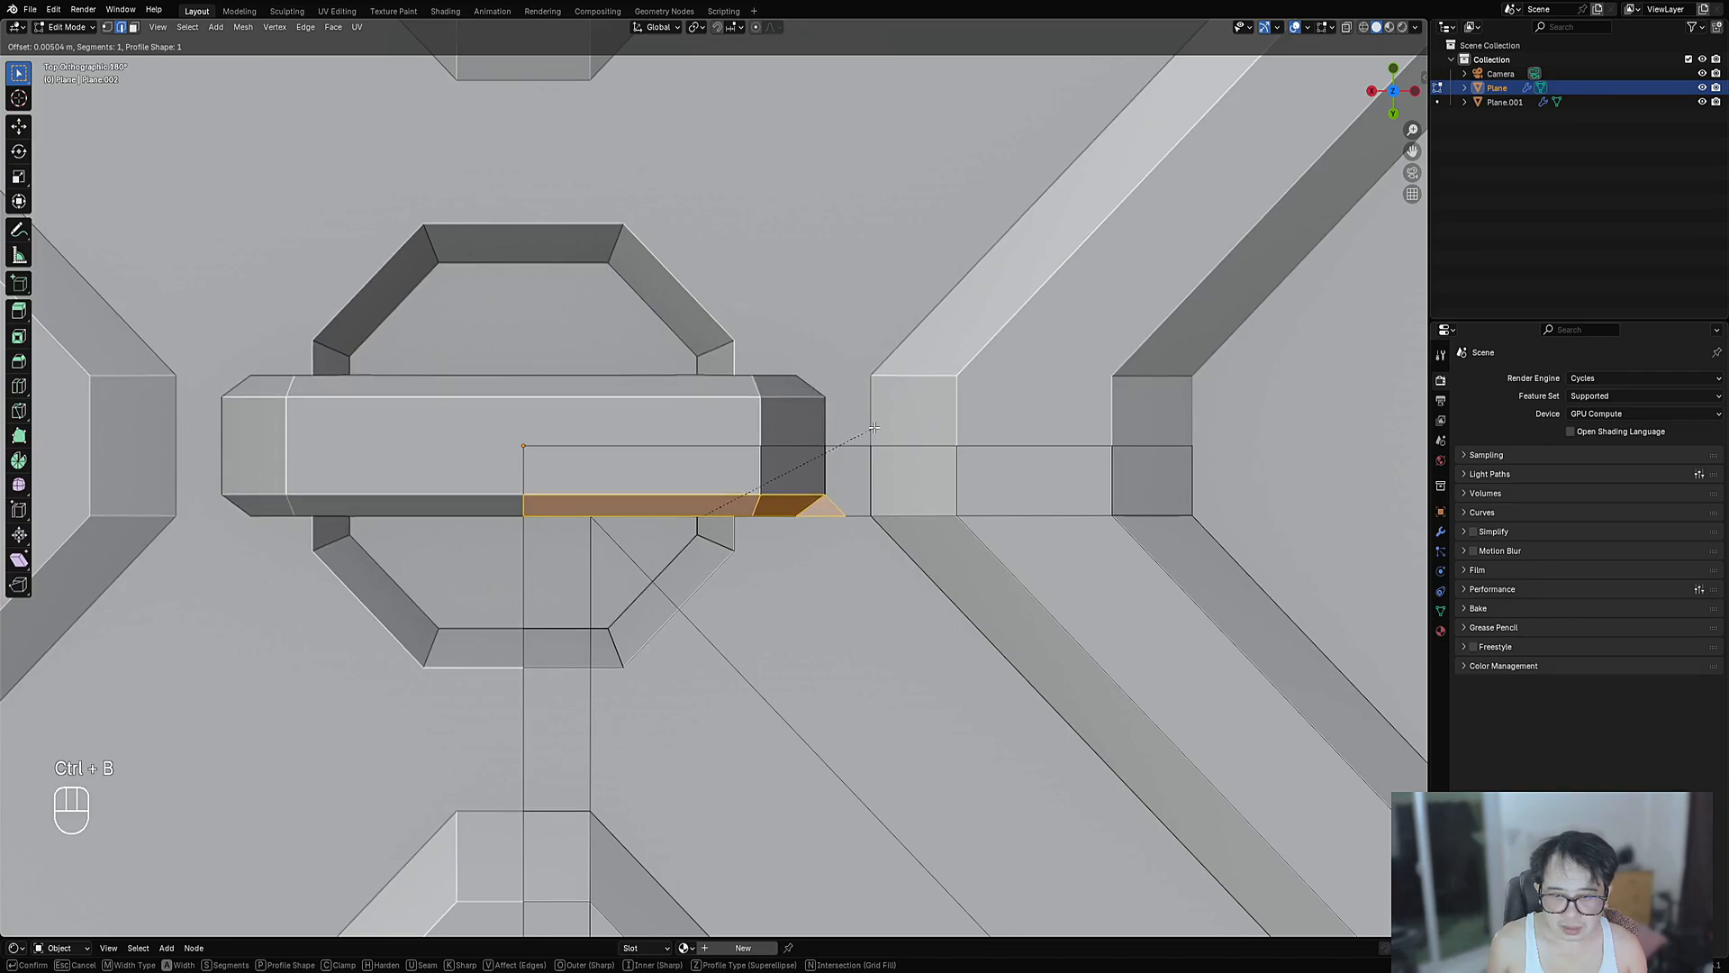
pyautogui.click(874, 428)
# - Review the chamfer, then undo it and re-bevel the bar's lower edge
pyautogui.press('Tab')
pyautogui.scroll(-7, 758, 456)
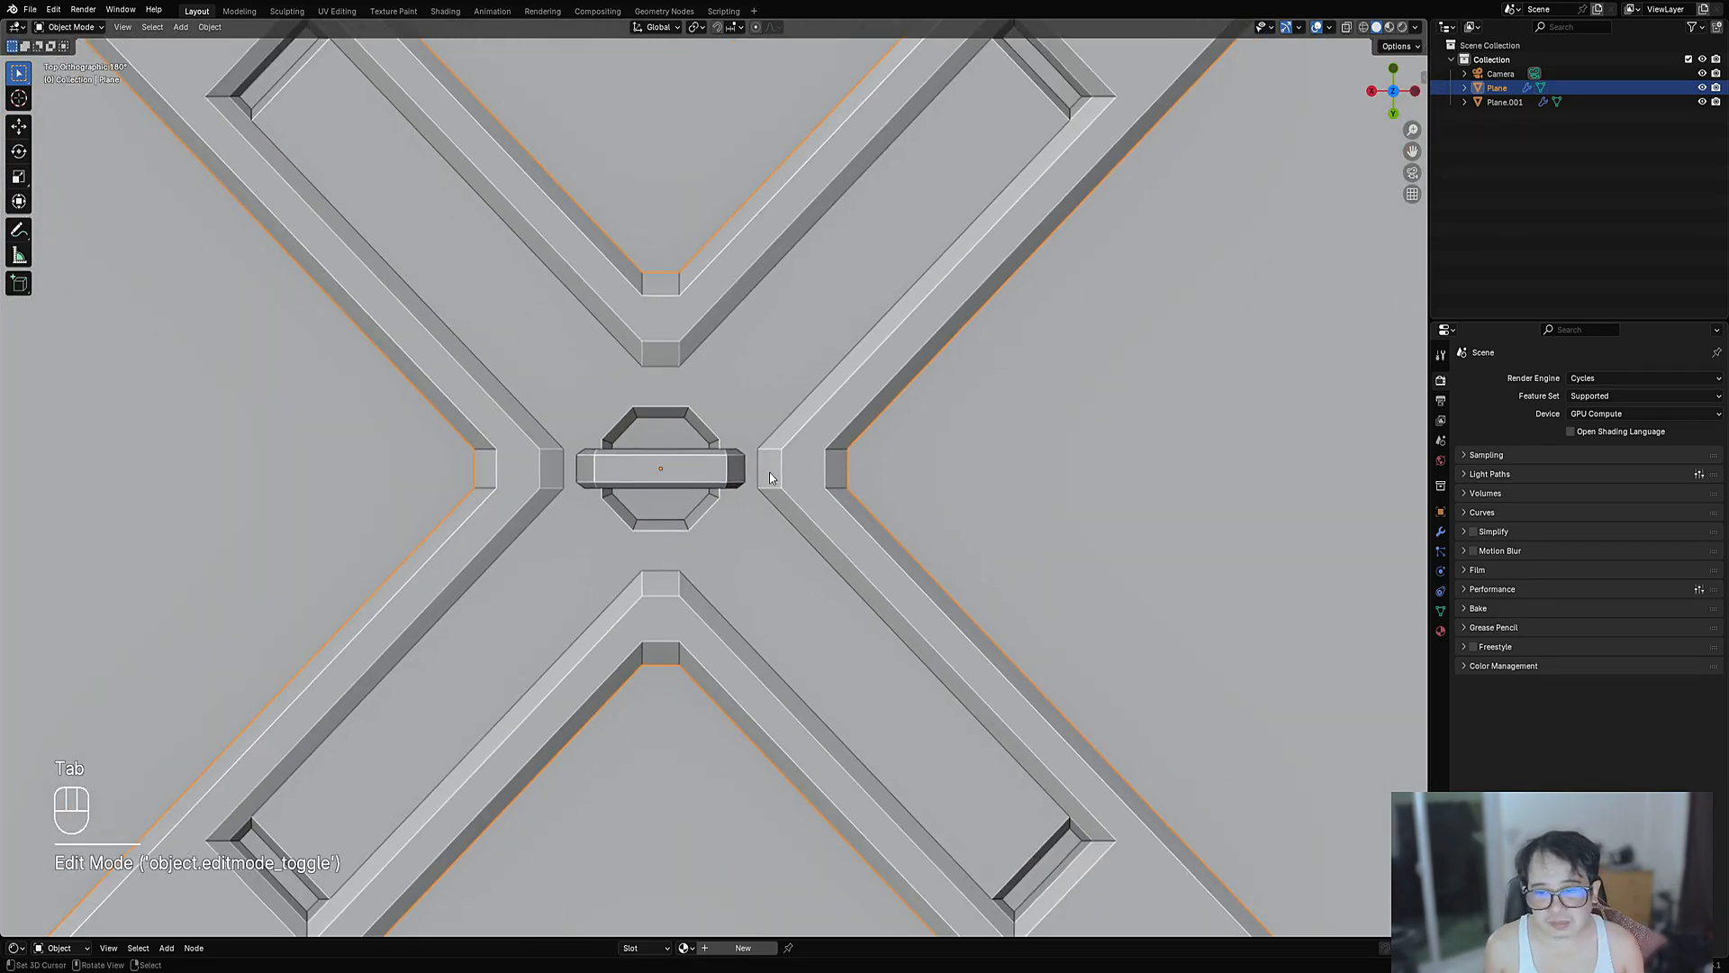
pyautogui.scroll(6, 770, 479)
pyautogui.scroll(-6, 726, 408)
pyautogui.moveTo(769, 511)
pyautogui.mouseDown(button='middle')
pyautogui.moveTo(762, 443)
pyautogui.moveTo(748, 503)
pyautogui.moveTo(764, 535)
pyautogui.mouseUp(button='middle')
pyautogui.scroll(10, 764, 535)
pyautogui.press('Tab')
pyautogui.hotkey('ctrl', 'z')
pyautogui.hotkey('ctrl', 'z')
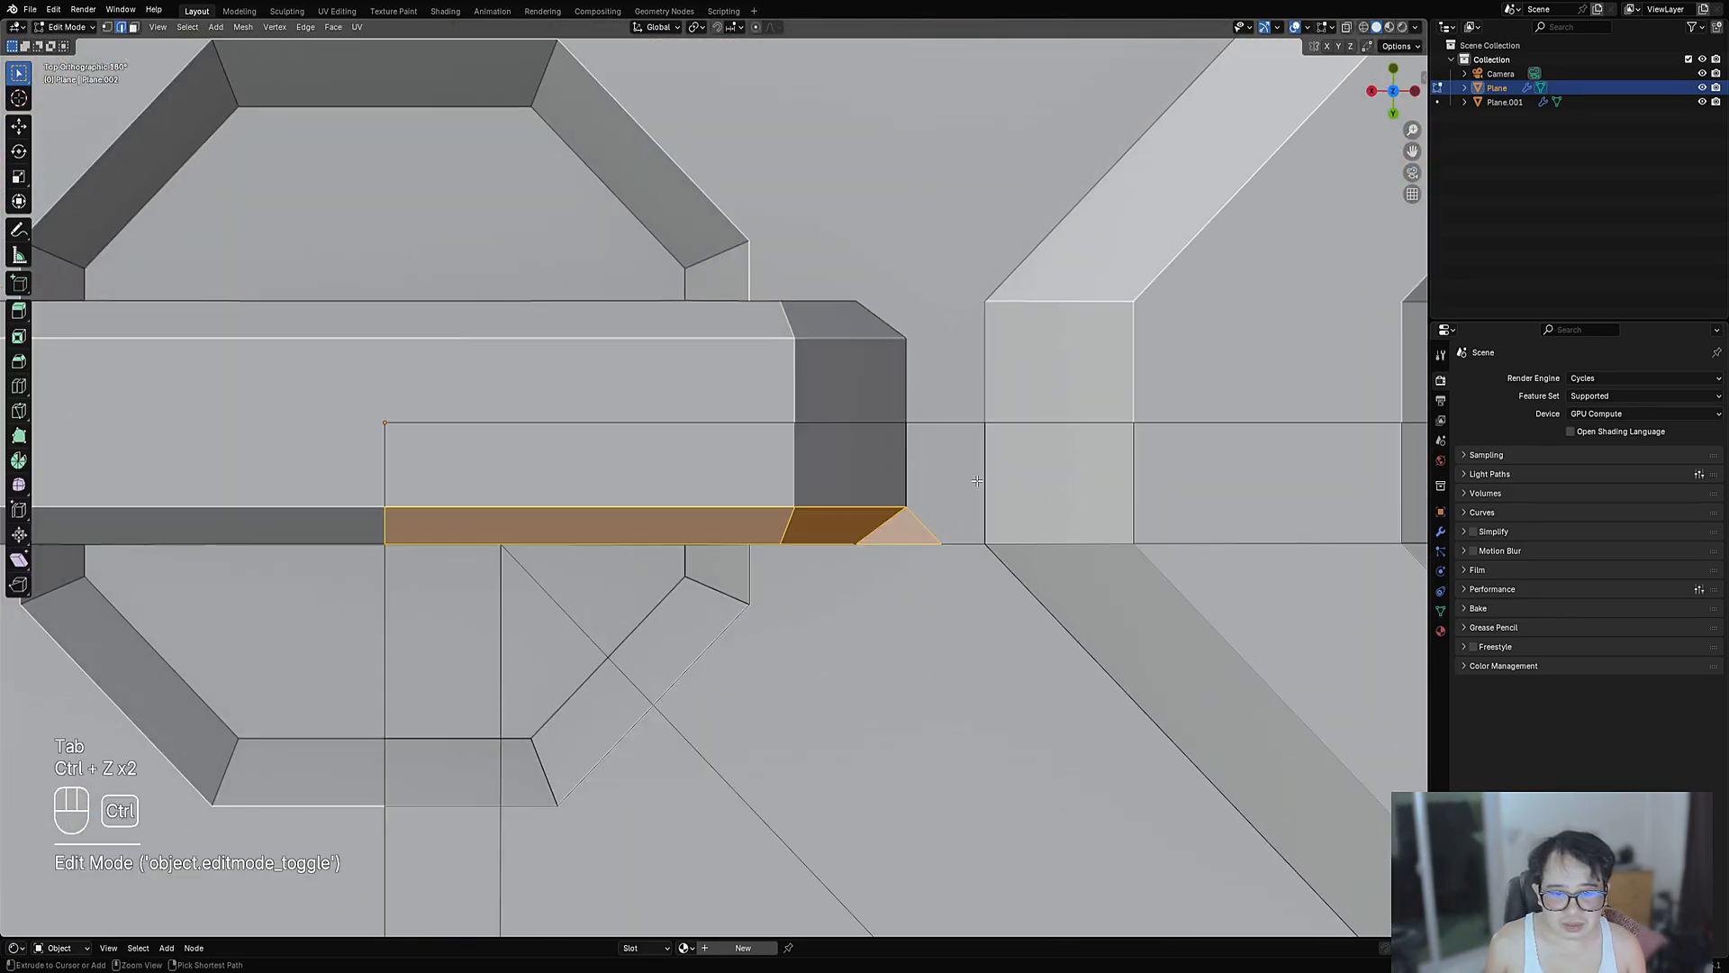
pyautogui.hotkey('ctrl', 'z')
pyautogui.hotkey('ctrl', 'b')
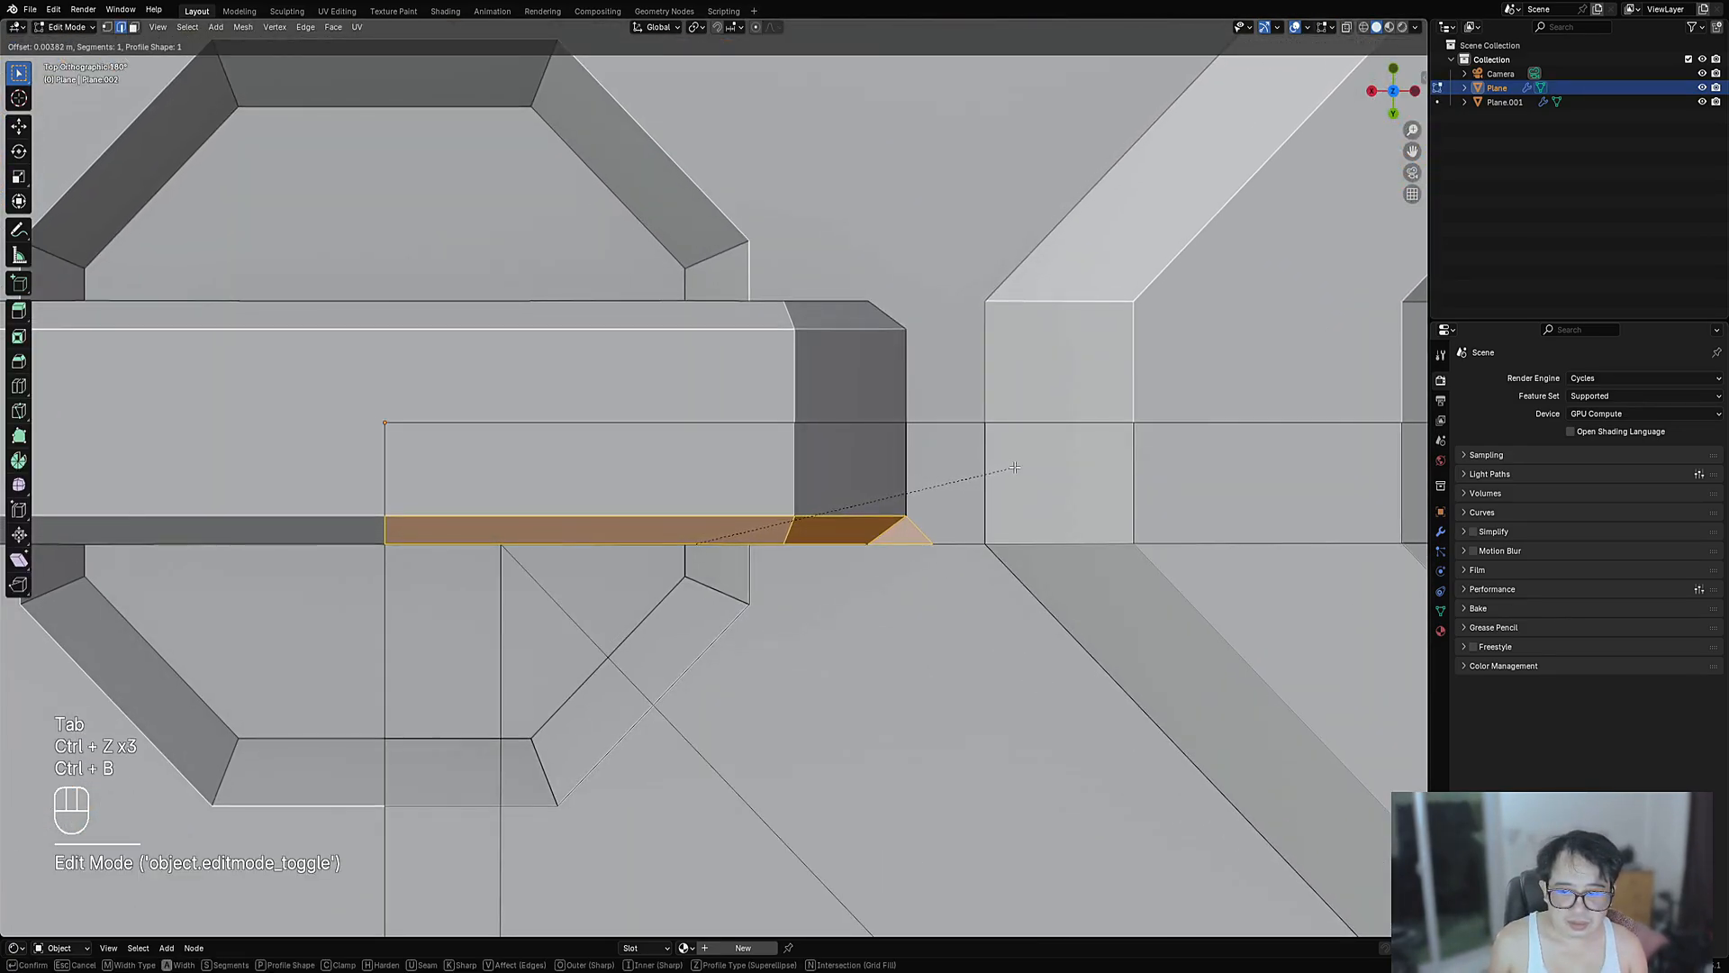
pyautogui.press('Tab')
# - Select the panel plane and enter Edit Mode with all geometry deselected
pyautogui.scroll(-10, 973, 463)
pyautogui.scroll(4, 851, 499)
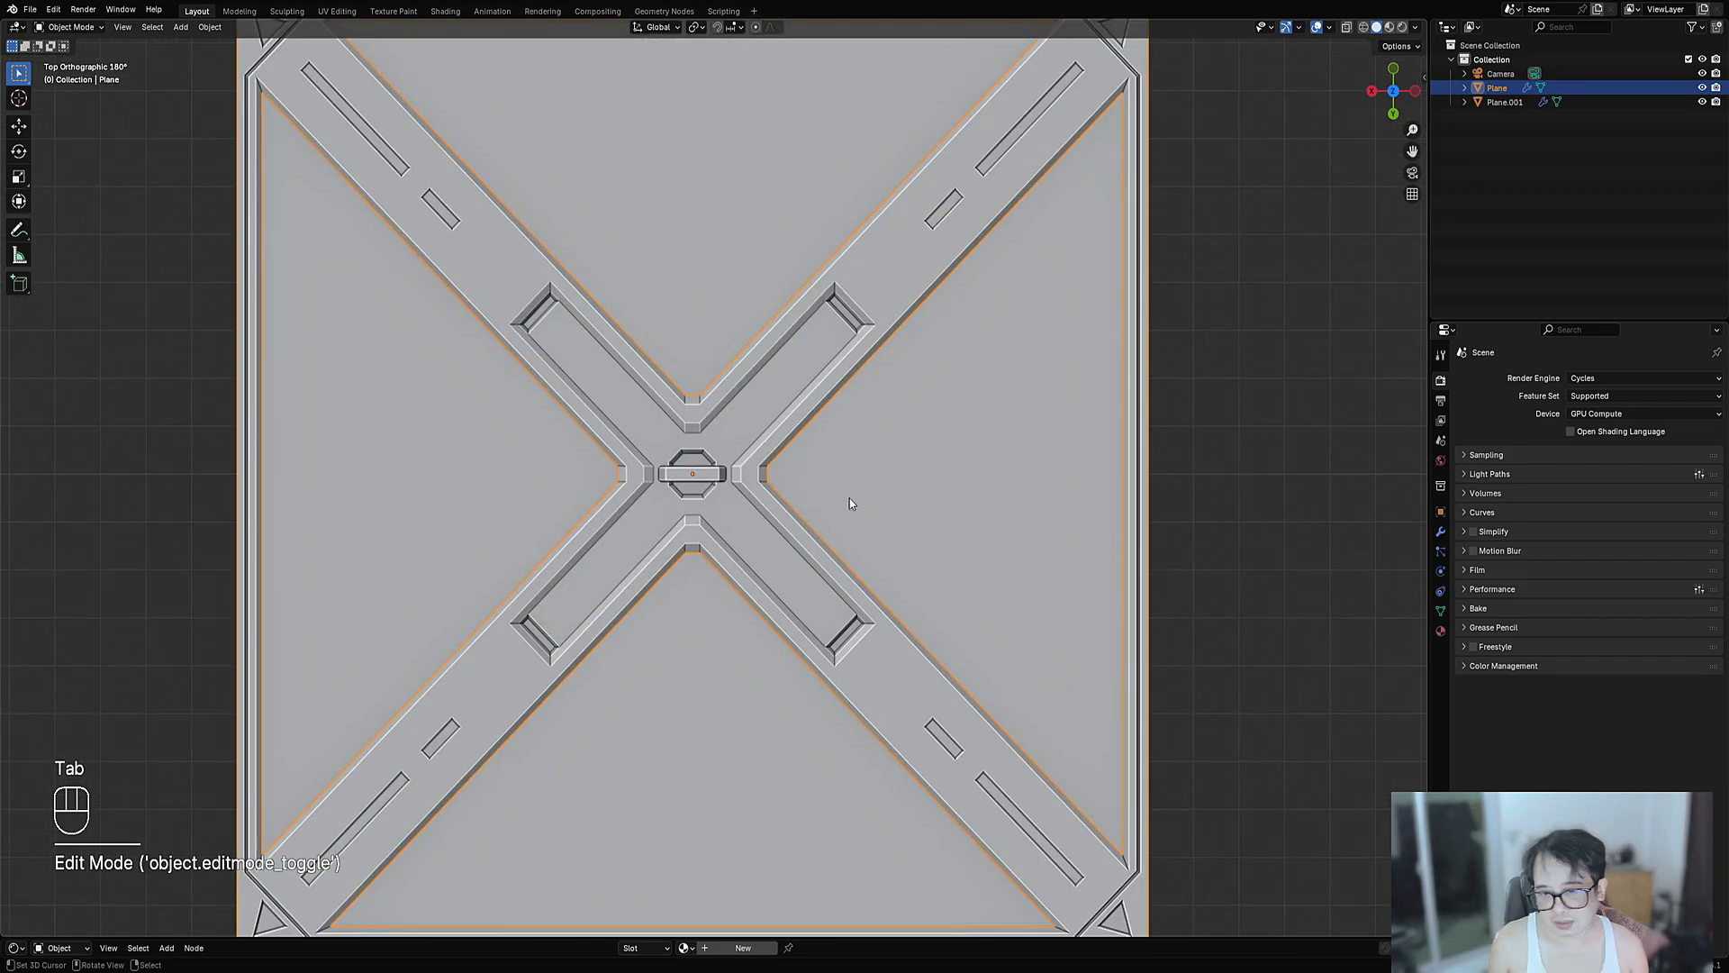
pyautogui.scroll(-5, 776, 490)
pyautogui.scroll(1, 762, 453)
pyautogui.click(723, 440)
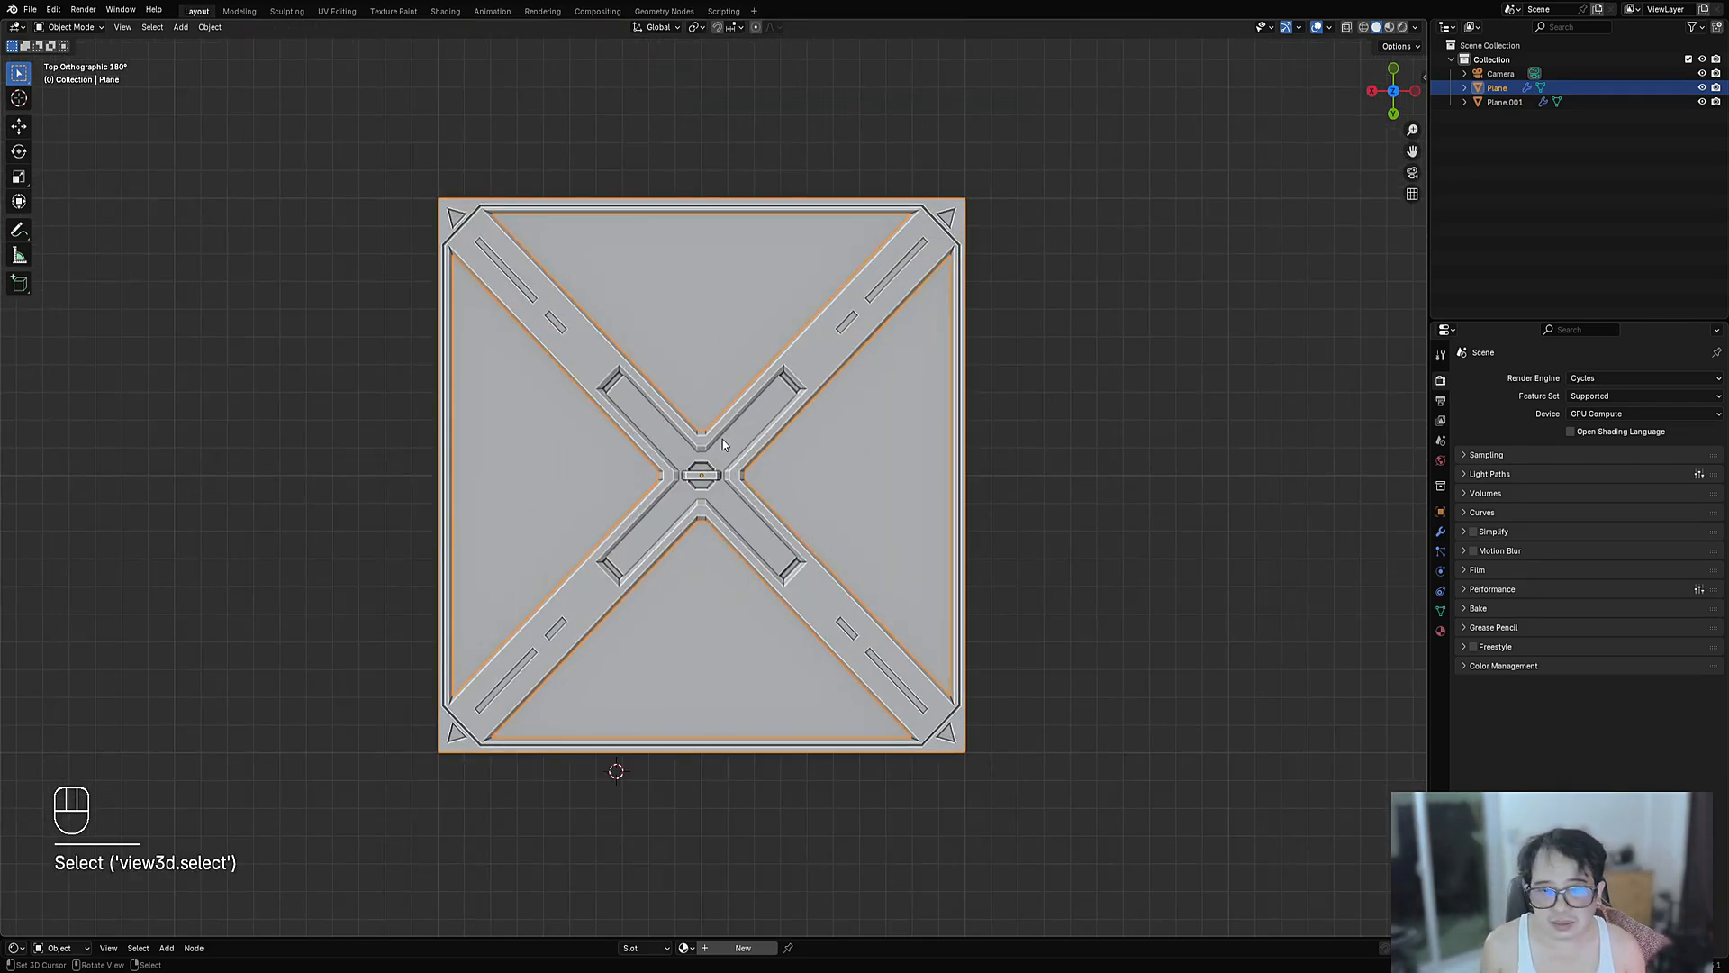
pyautogui.press('Tab')
pyautogui.hotkey('alt', 'a')
pyautogui.scroll(3, 725, 512)
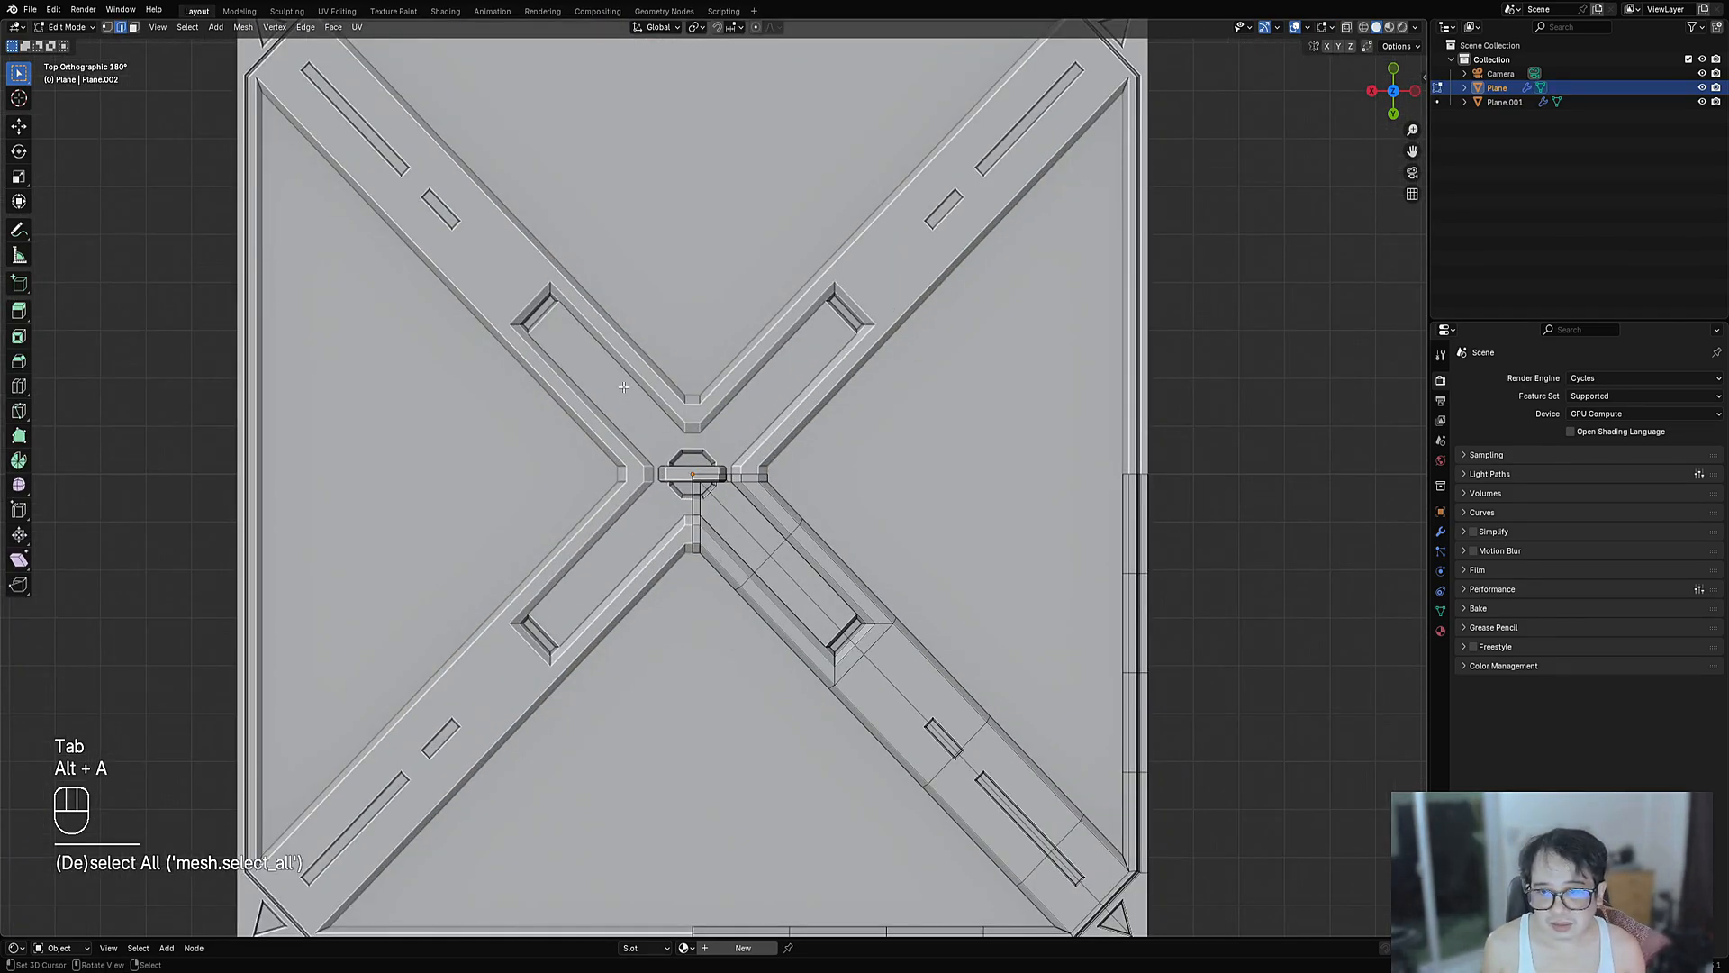
pyautogui.press('Tab')
pyautogui.press('Tab')
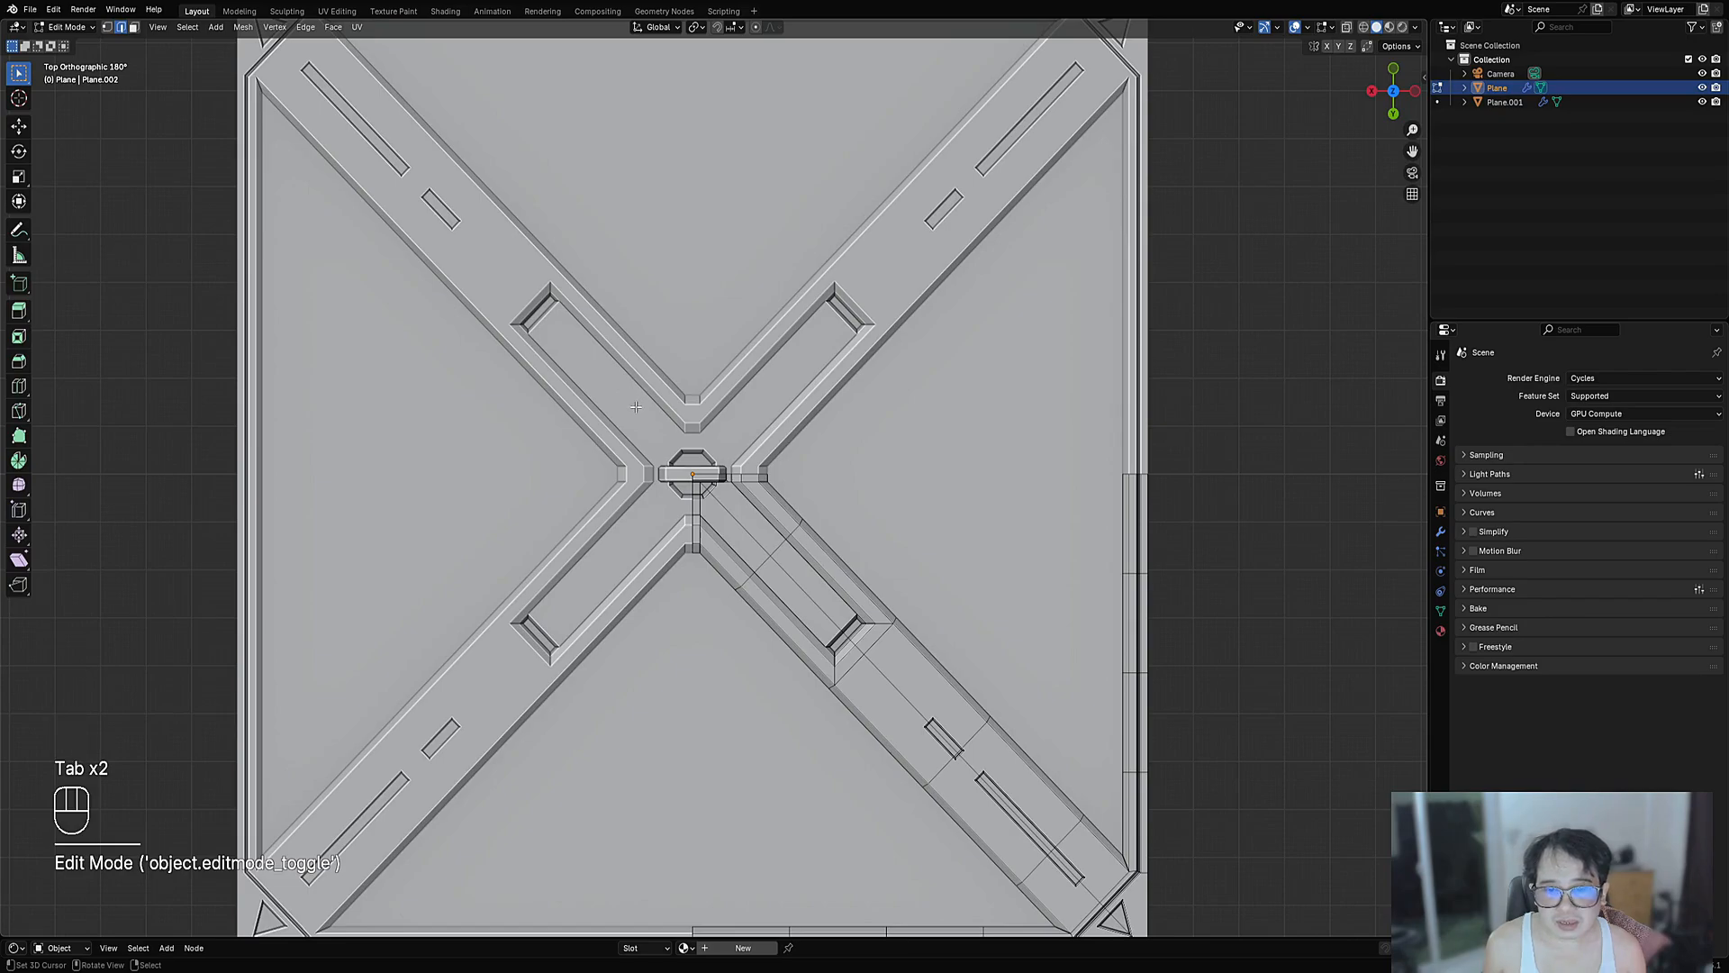
# - Add an intersect cube of size 0.06 near the centre of the X
pyautogui.scroll(-3, 636, 407)
pyautogui.moveTo(1019, 456); pyautogui.dragTo(707, 486, button='middle')
pyautogui.scroll(5, 689, 477)
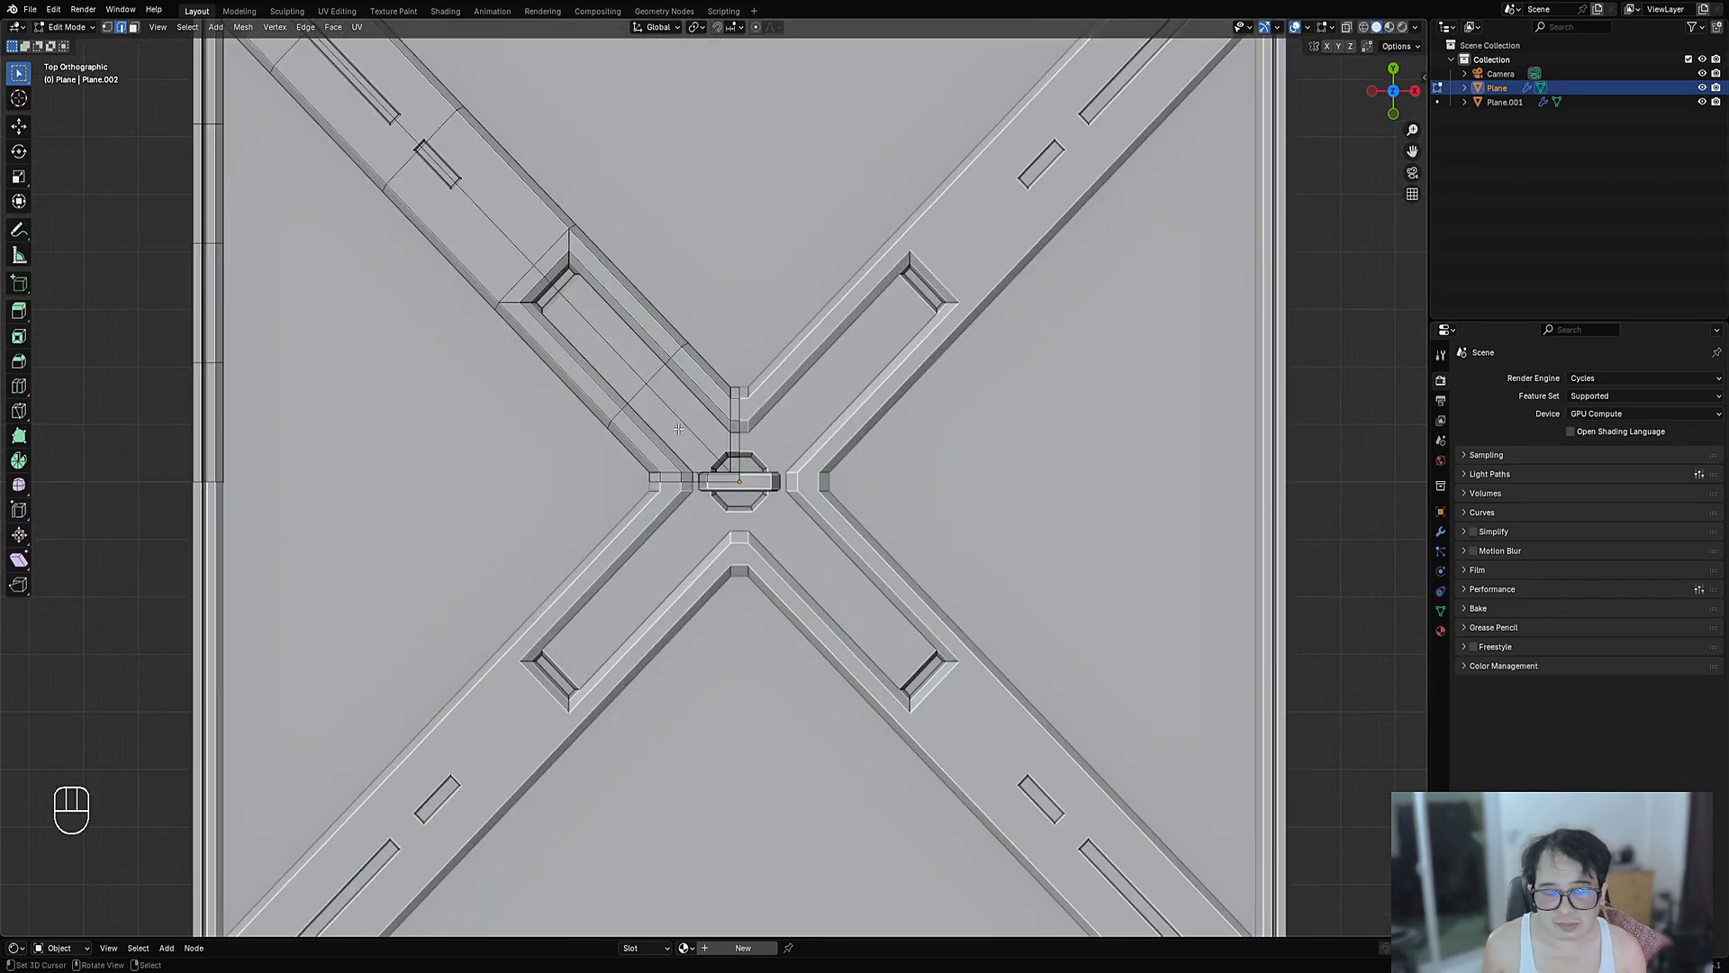
pyautogui.click(659, 396)
pyautogui.press('1')
pyautogui.scroll(3, 564, 278)
pyautogui.hotkey('shift', 'ctrl', 'x')
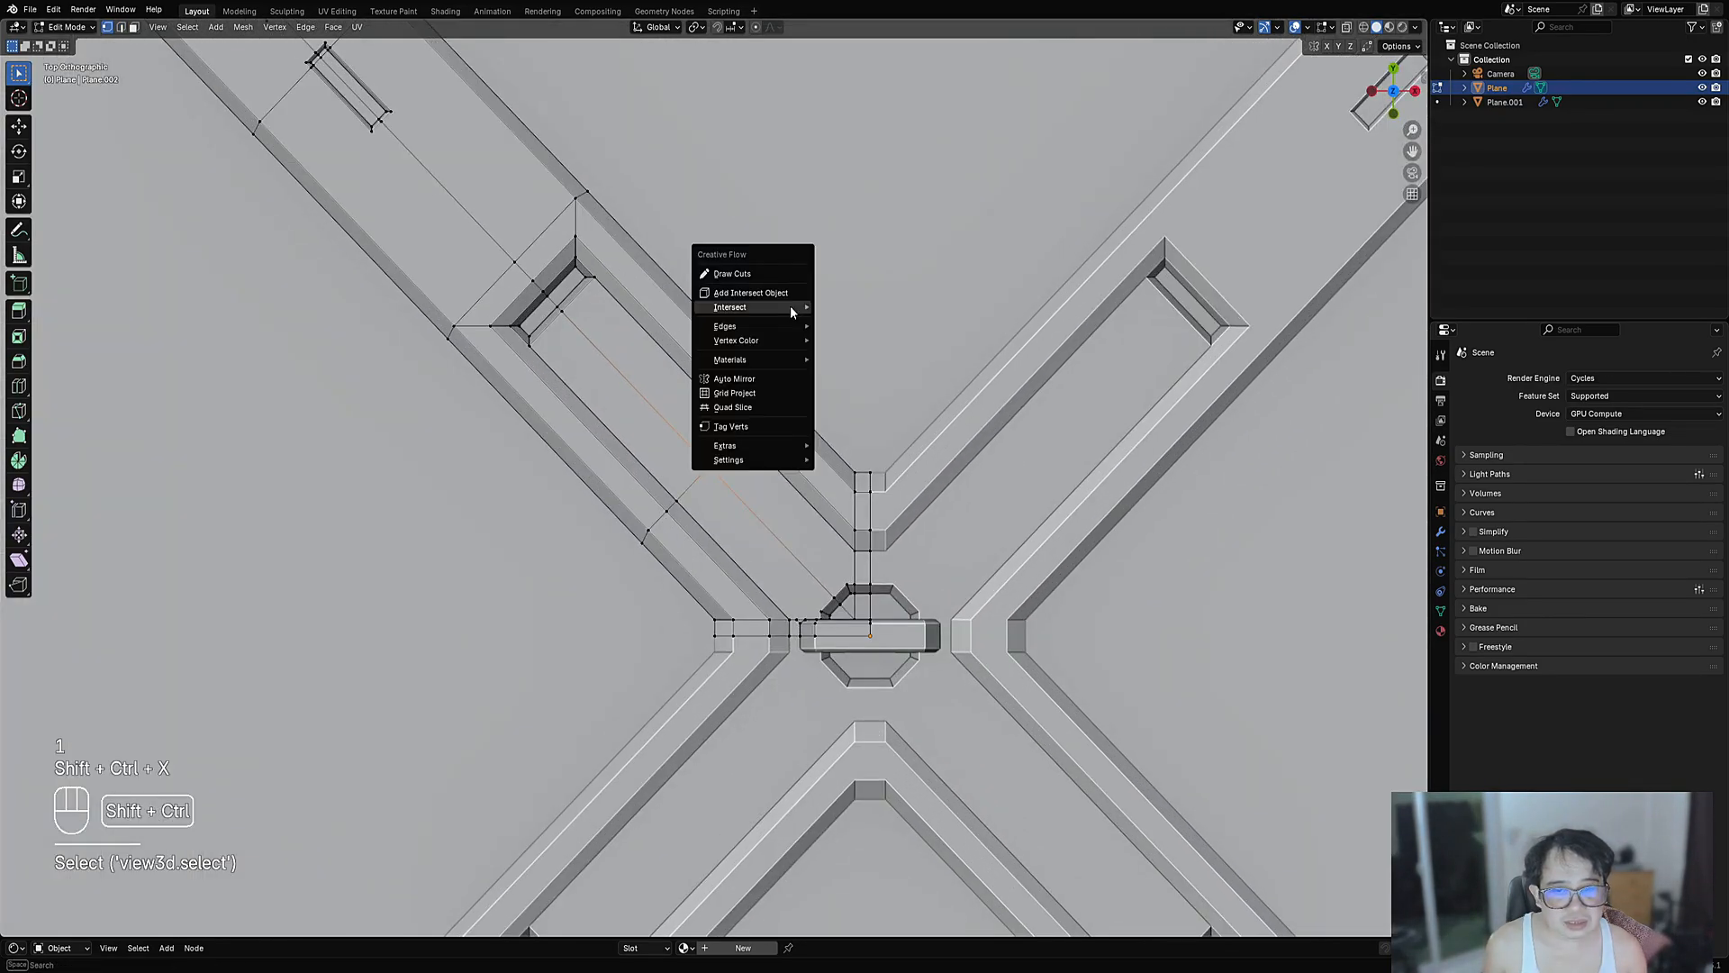
pyautogui.click(789, 294)
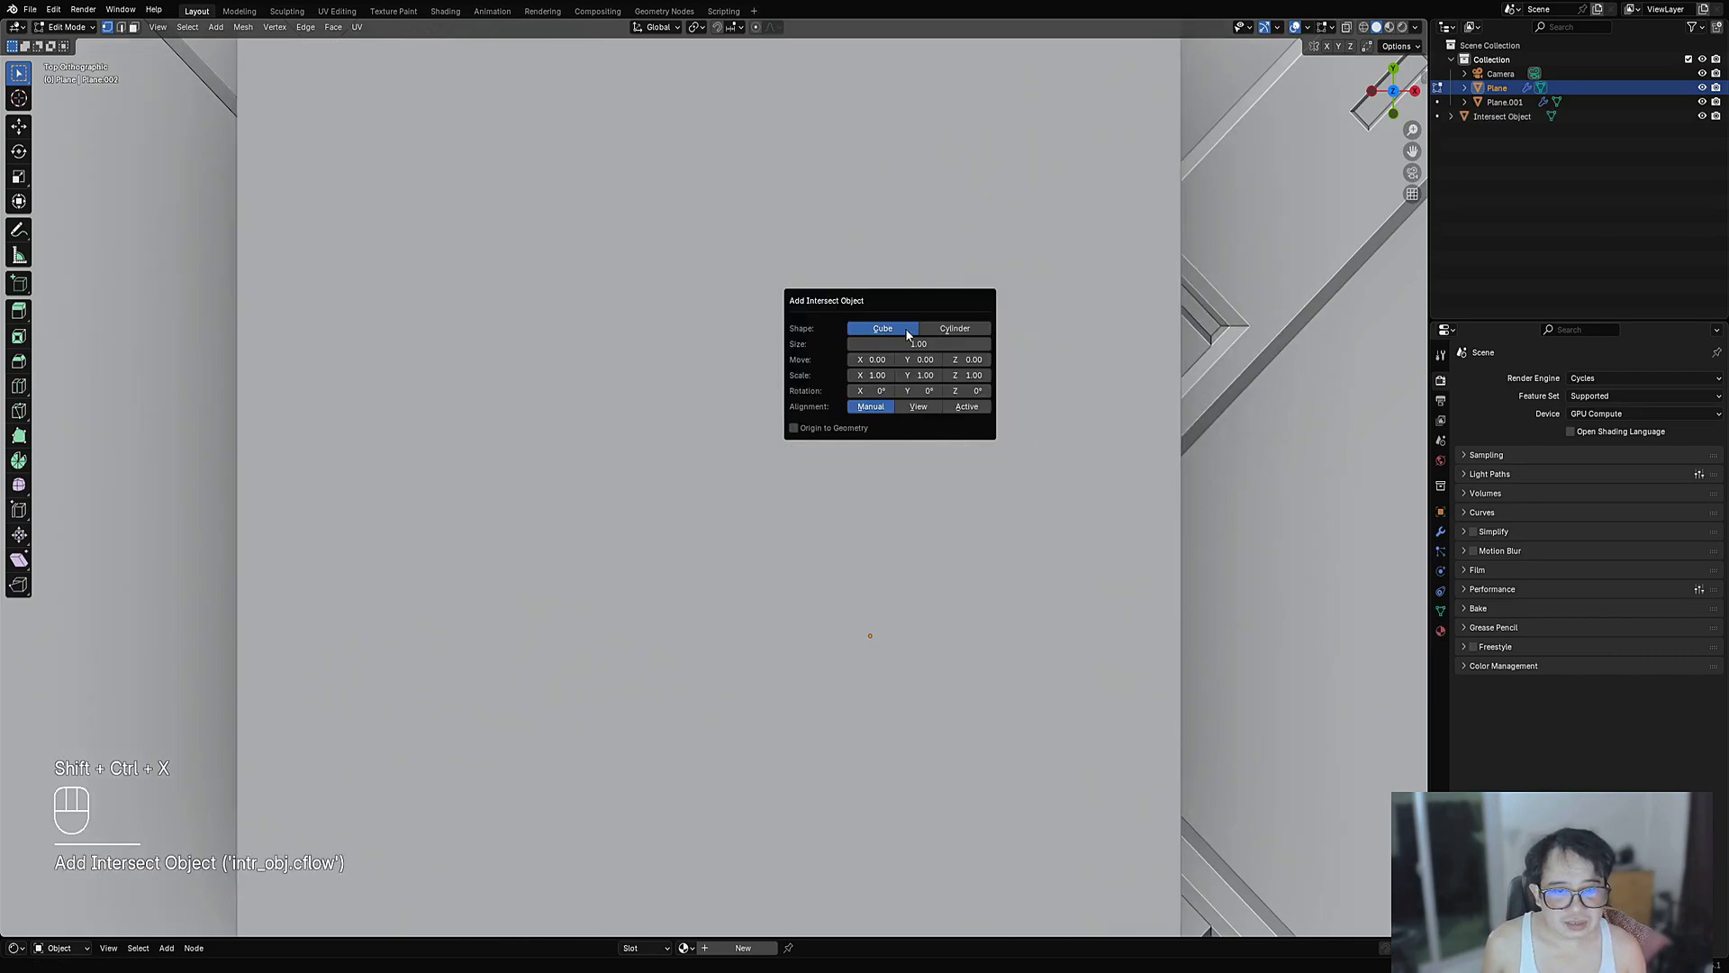
pyautogui.moveTo(942, 342); pyautogui.dragTo(811, 359)
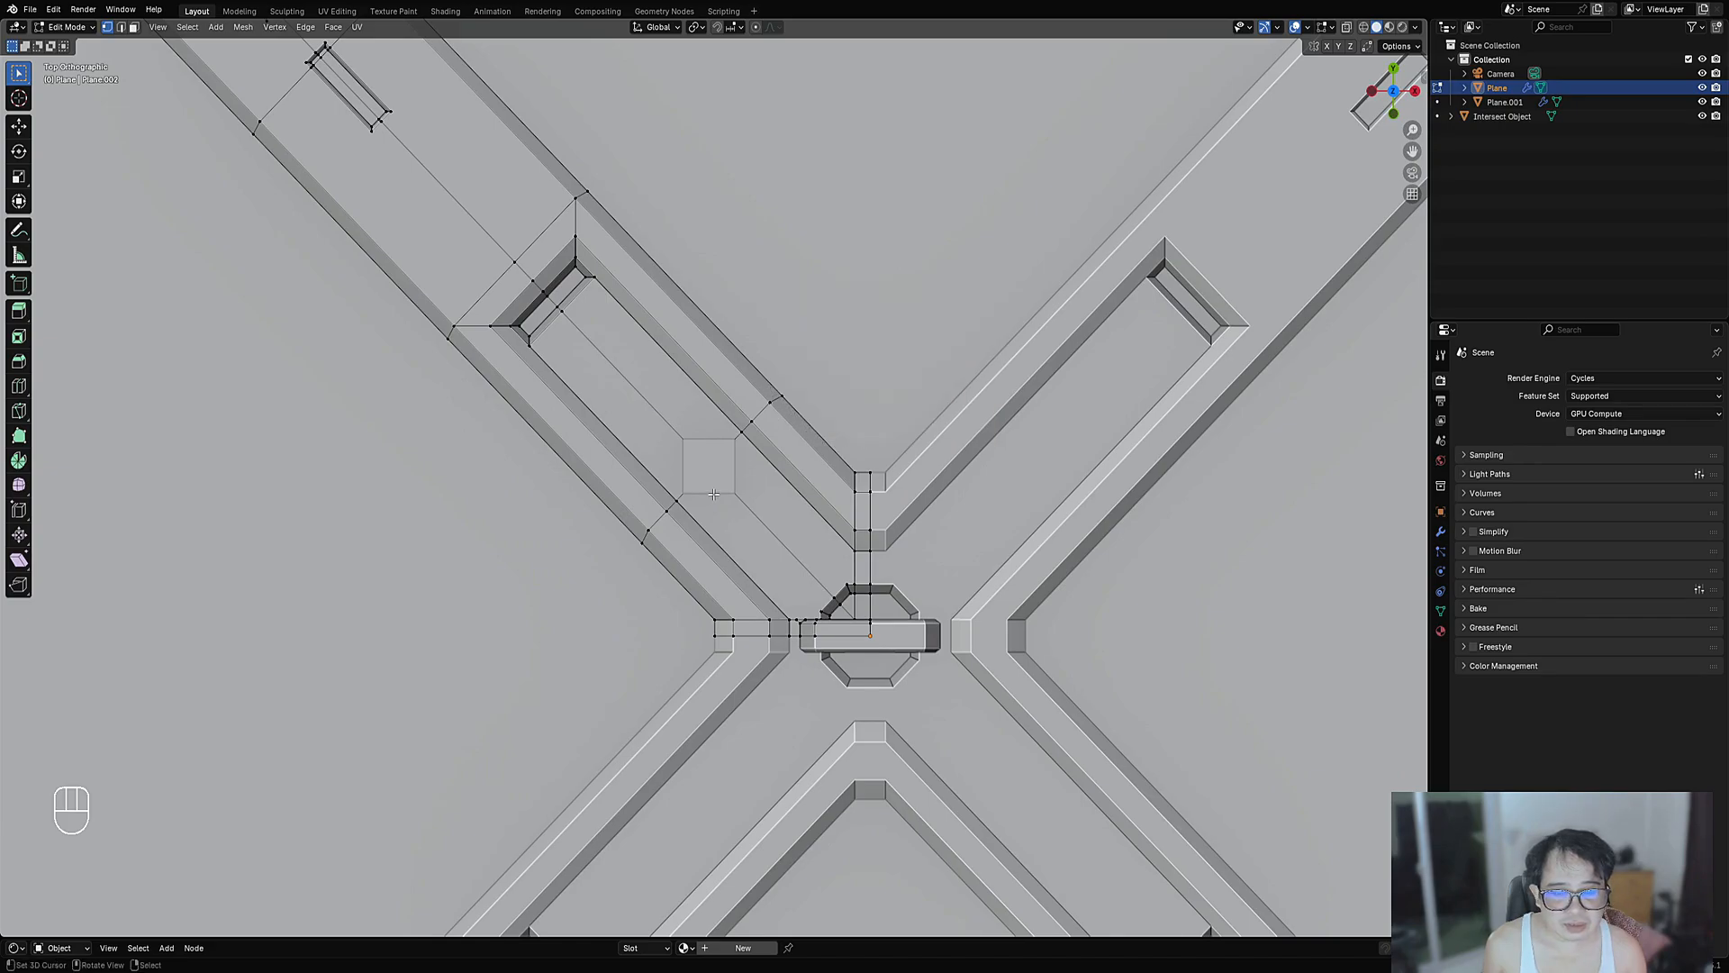
# - Rotate all of the new cube's geometry by 45 degrees
pyautogui.press('Tab')
pyautogui.press('Tab')
pyautogui.press('Tab')
pyautogui.press('Tab')
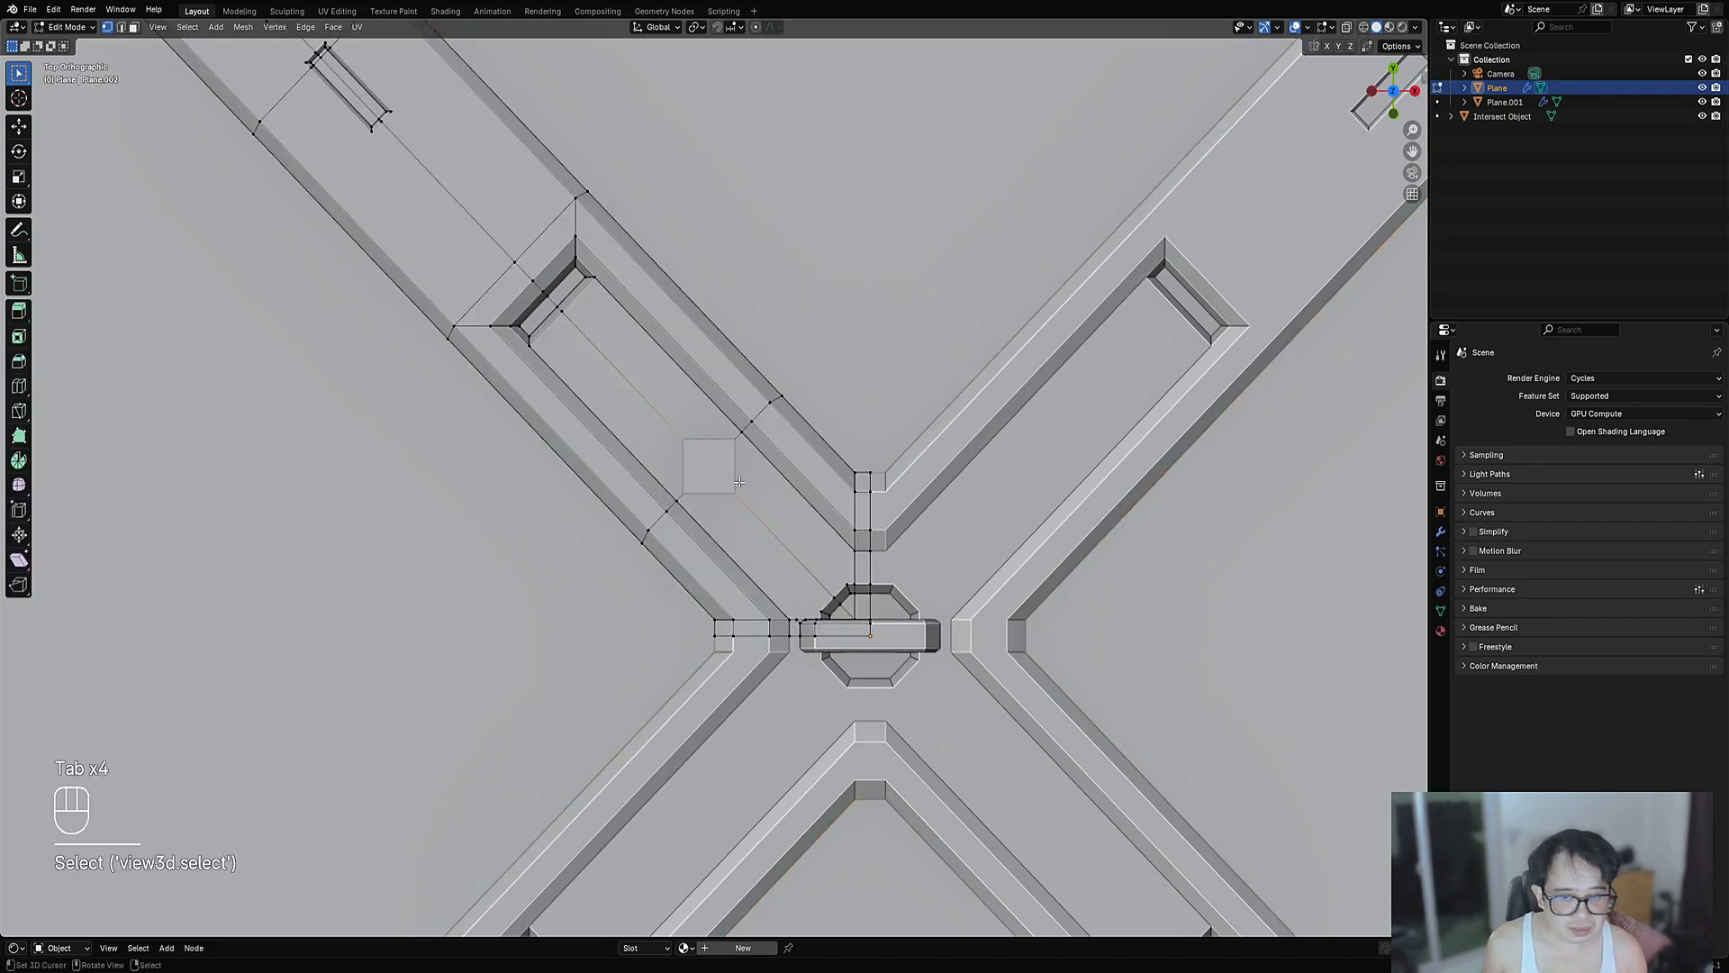
pyautogui.press('Tab')
pyautogui.click(727, 474)
pyautogui.press('Tab')
pyautogui.press('a')
pyautogui.press('r')
pyautogui.press('KP_4')
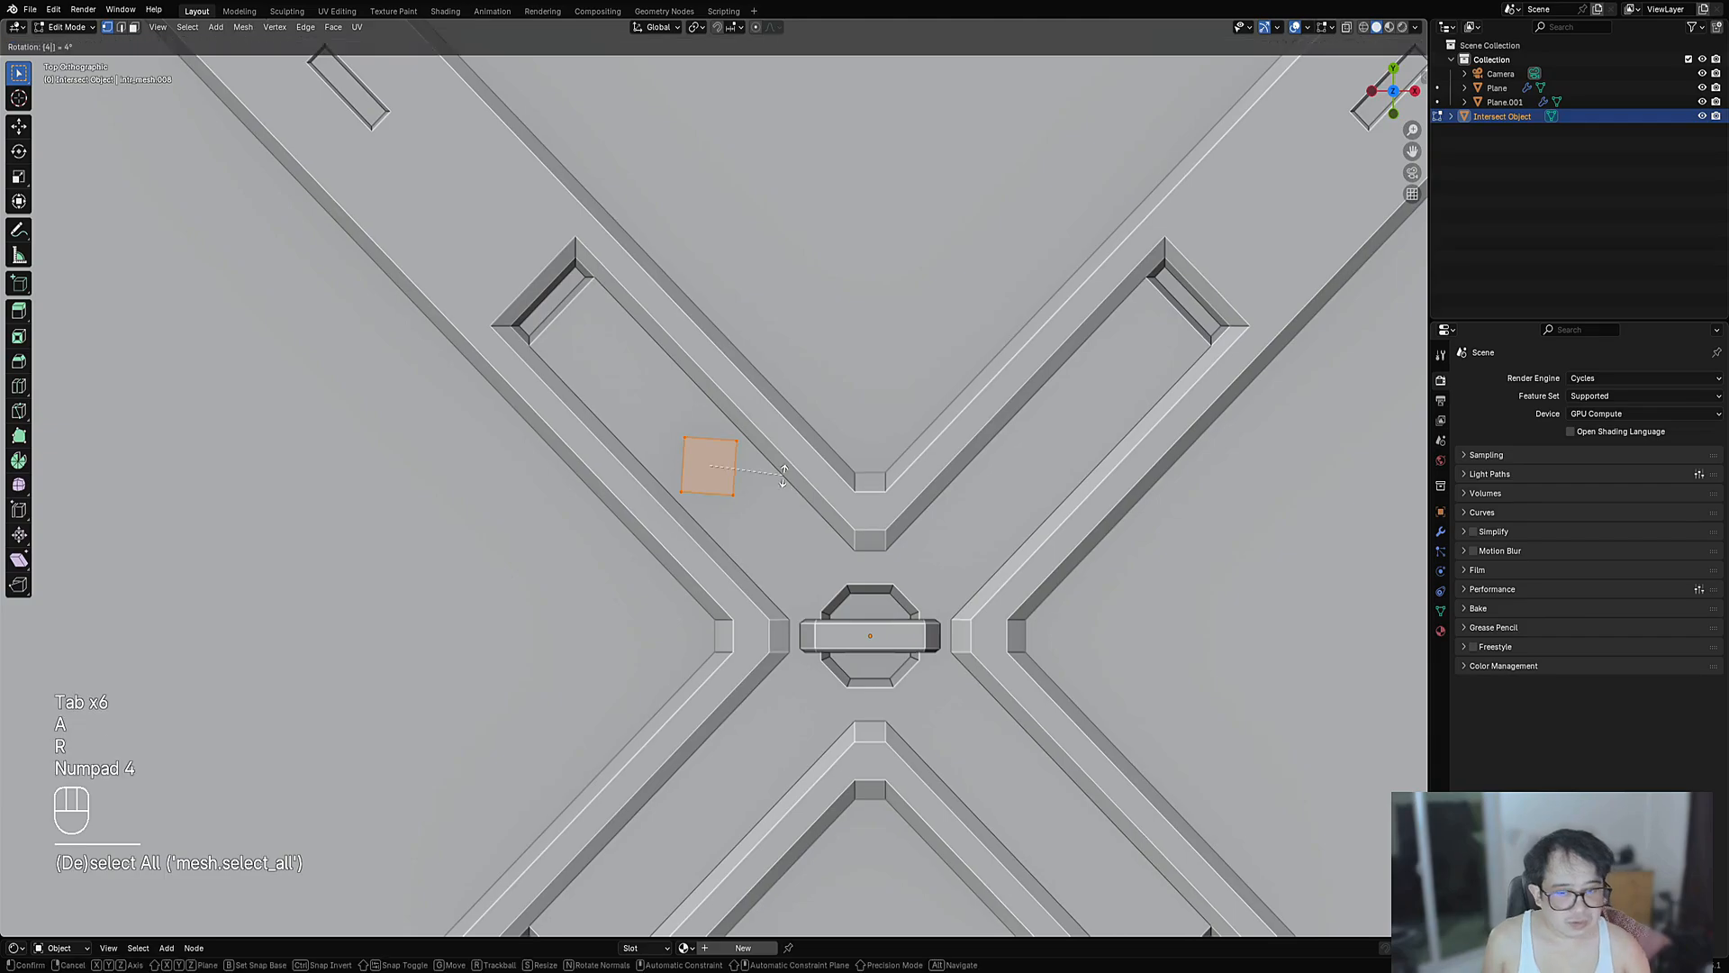
pyautogui.press('KP_Enter')
# - Stretch the cube's side faces into a long block lying across the arm
pyautogui.press('3')
pyautogui.moveTo(783, 472); pyautogui.dragTo(768, 424, button='middle')
pyautogui.click(914, 438)
pyautogui.hotkey('alt', 's')
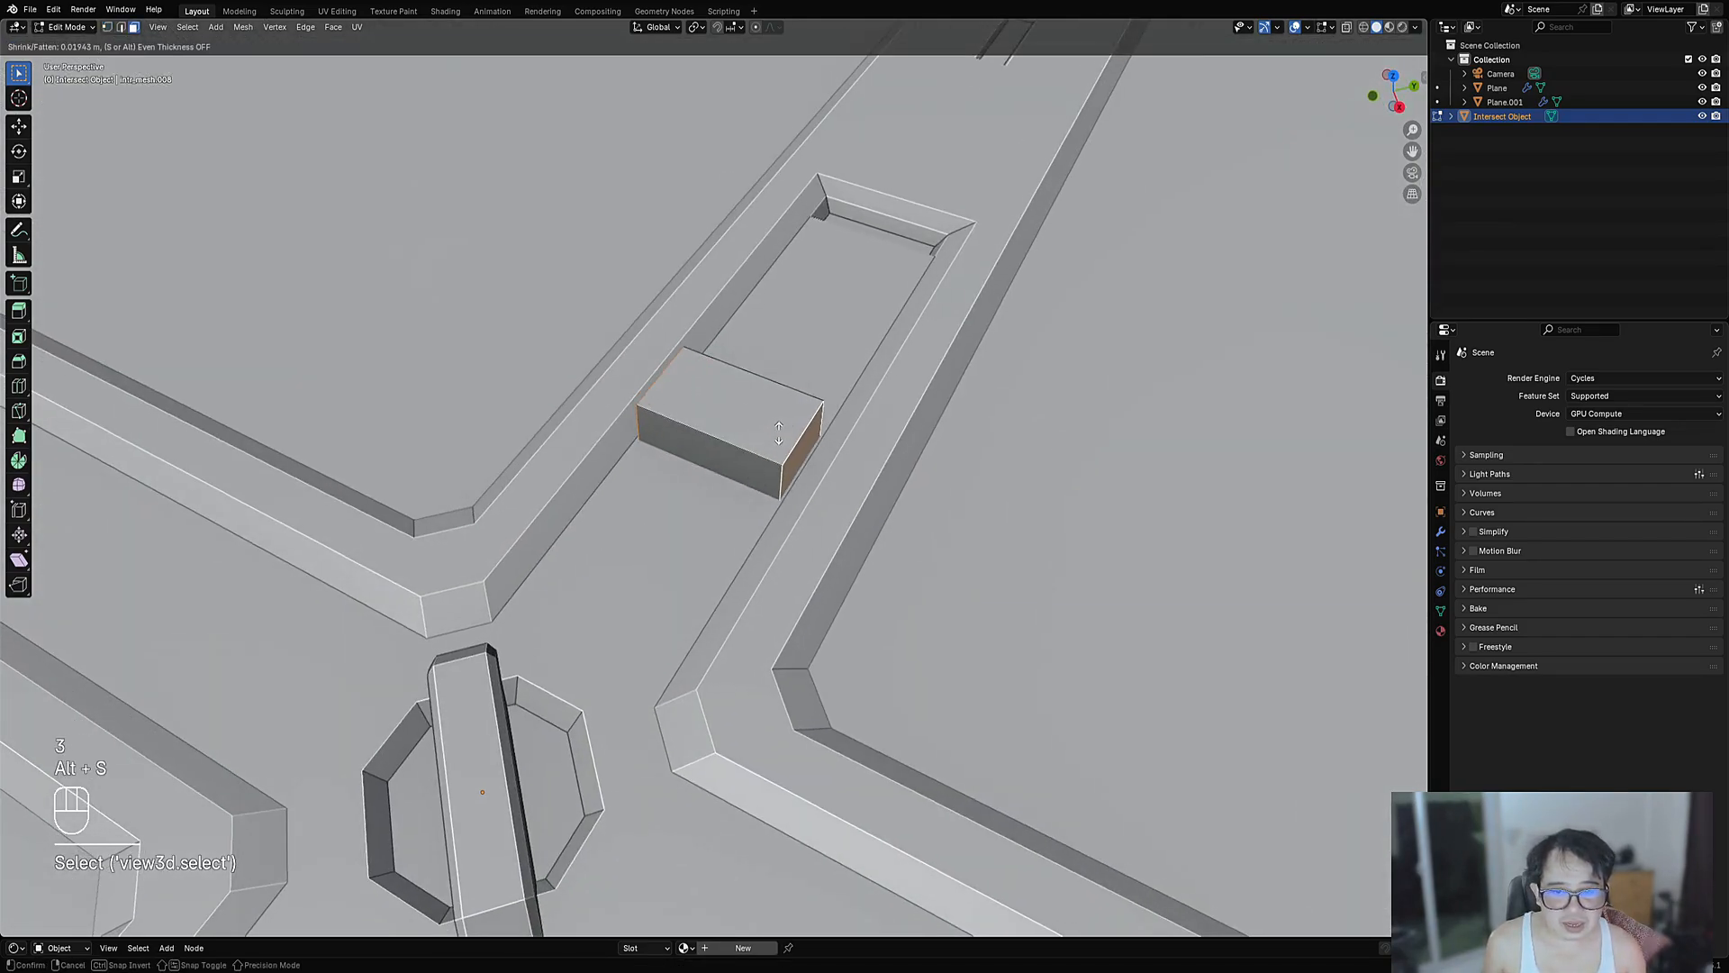
pyautogui.click(782, 405)
pyautogui.press('2')
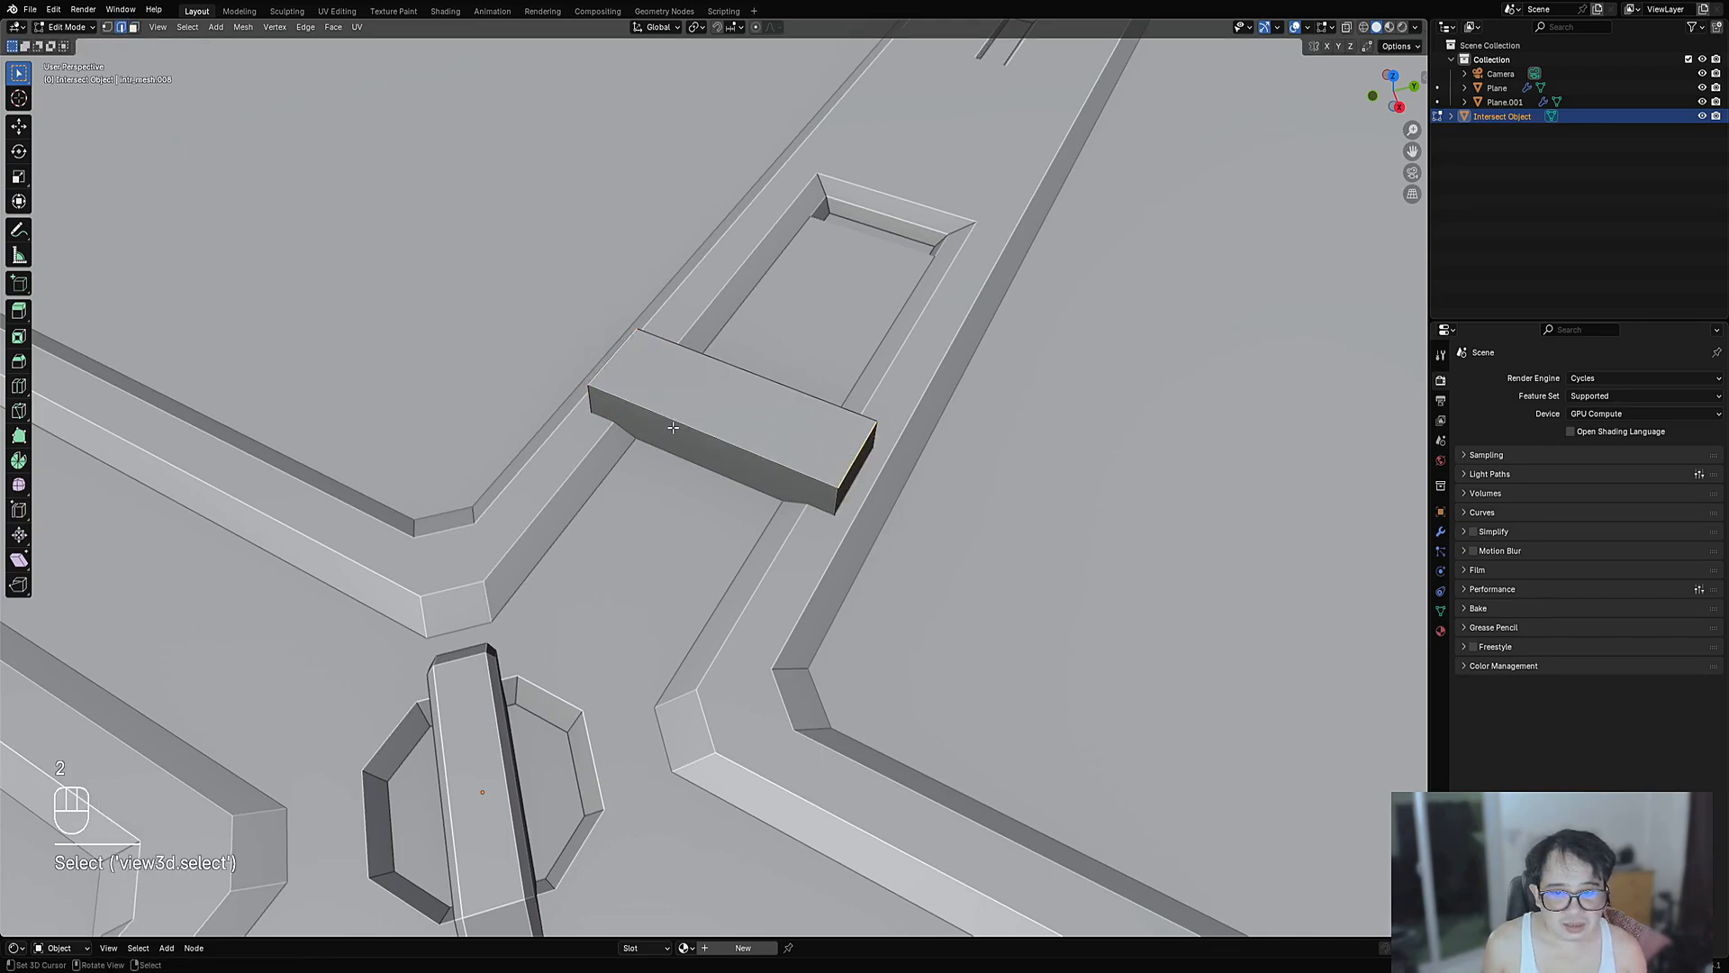
pyautogui.moveTo(673, 427); pyautogui.dragTo(562, 455, button='middle')
# - Widen the block's side face and bevel its end edges
pyautogui.press('3')
pyautogui.click(700, 439)
pyautogui.hotkey('alt', 's')
pyautogui.click(804, 403)
pyautogui.press('2')
pyautogui.click(625, 485)
pyautogui.moveTo(878, 401); pyautogui.dragTo(752, 420, button='middle')
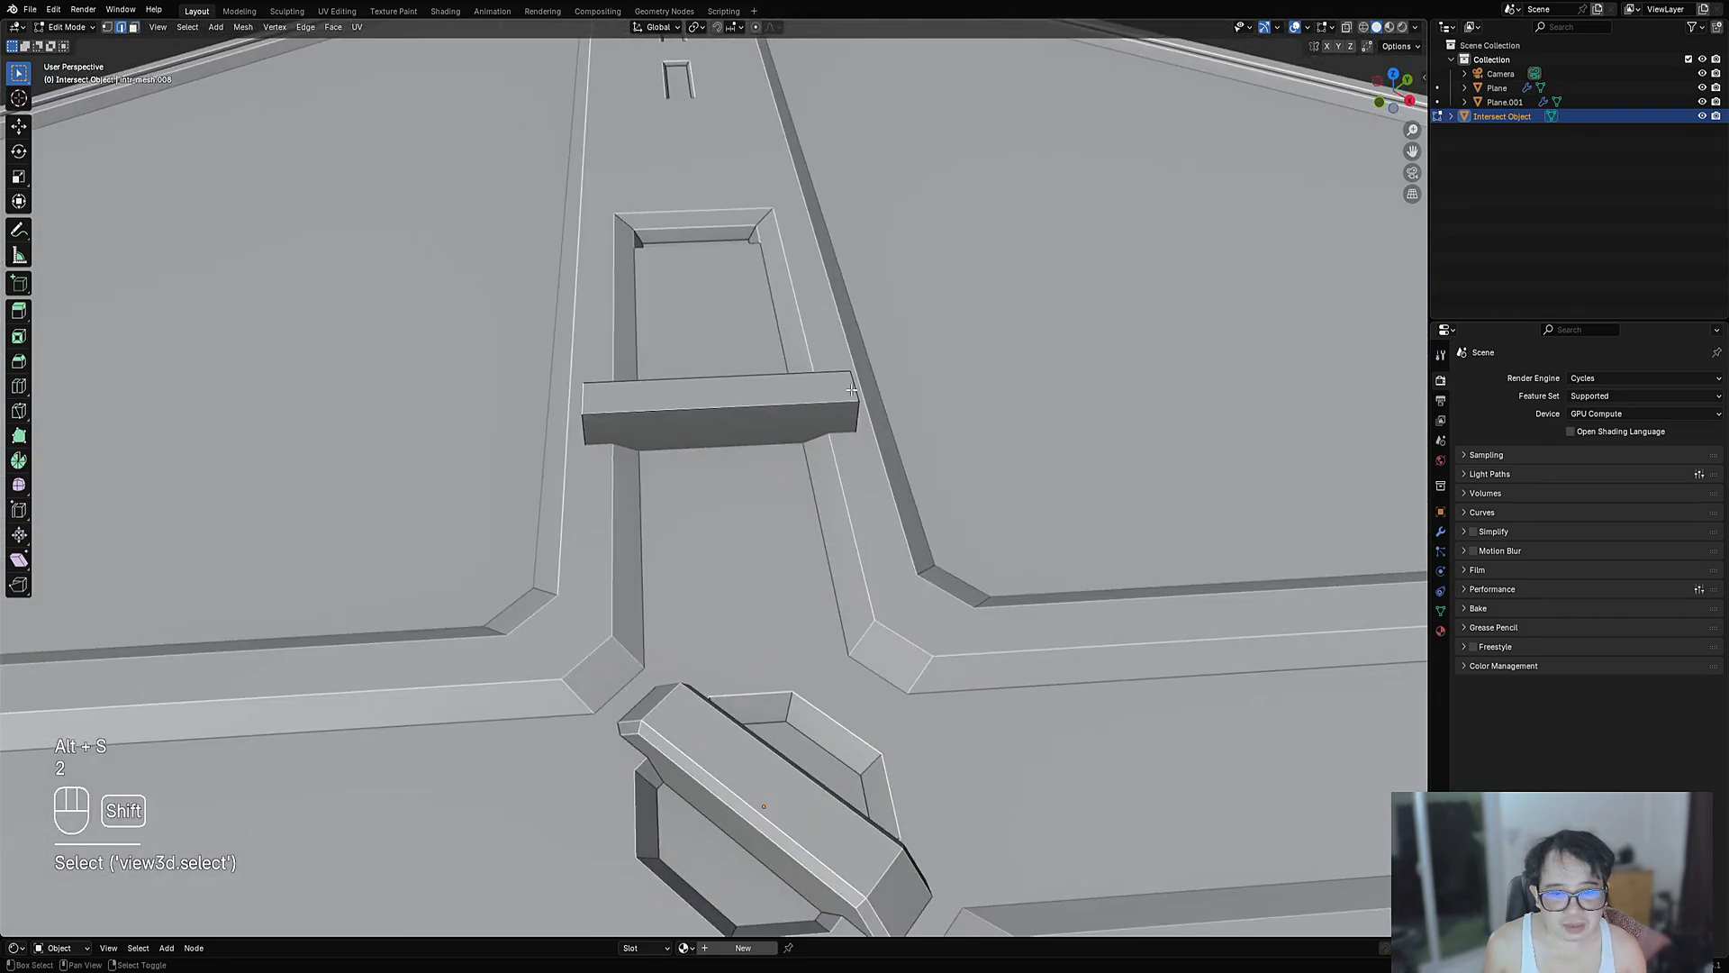
pyautogui.hotkey('ctrl', 'b')
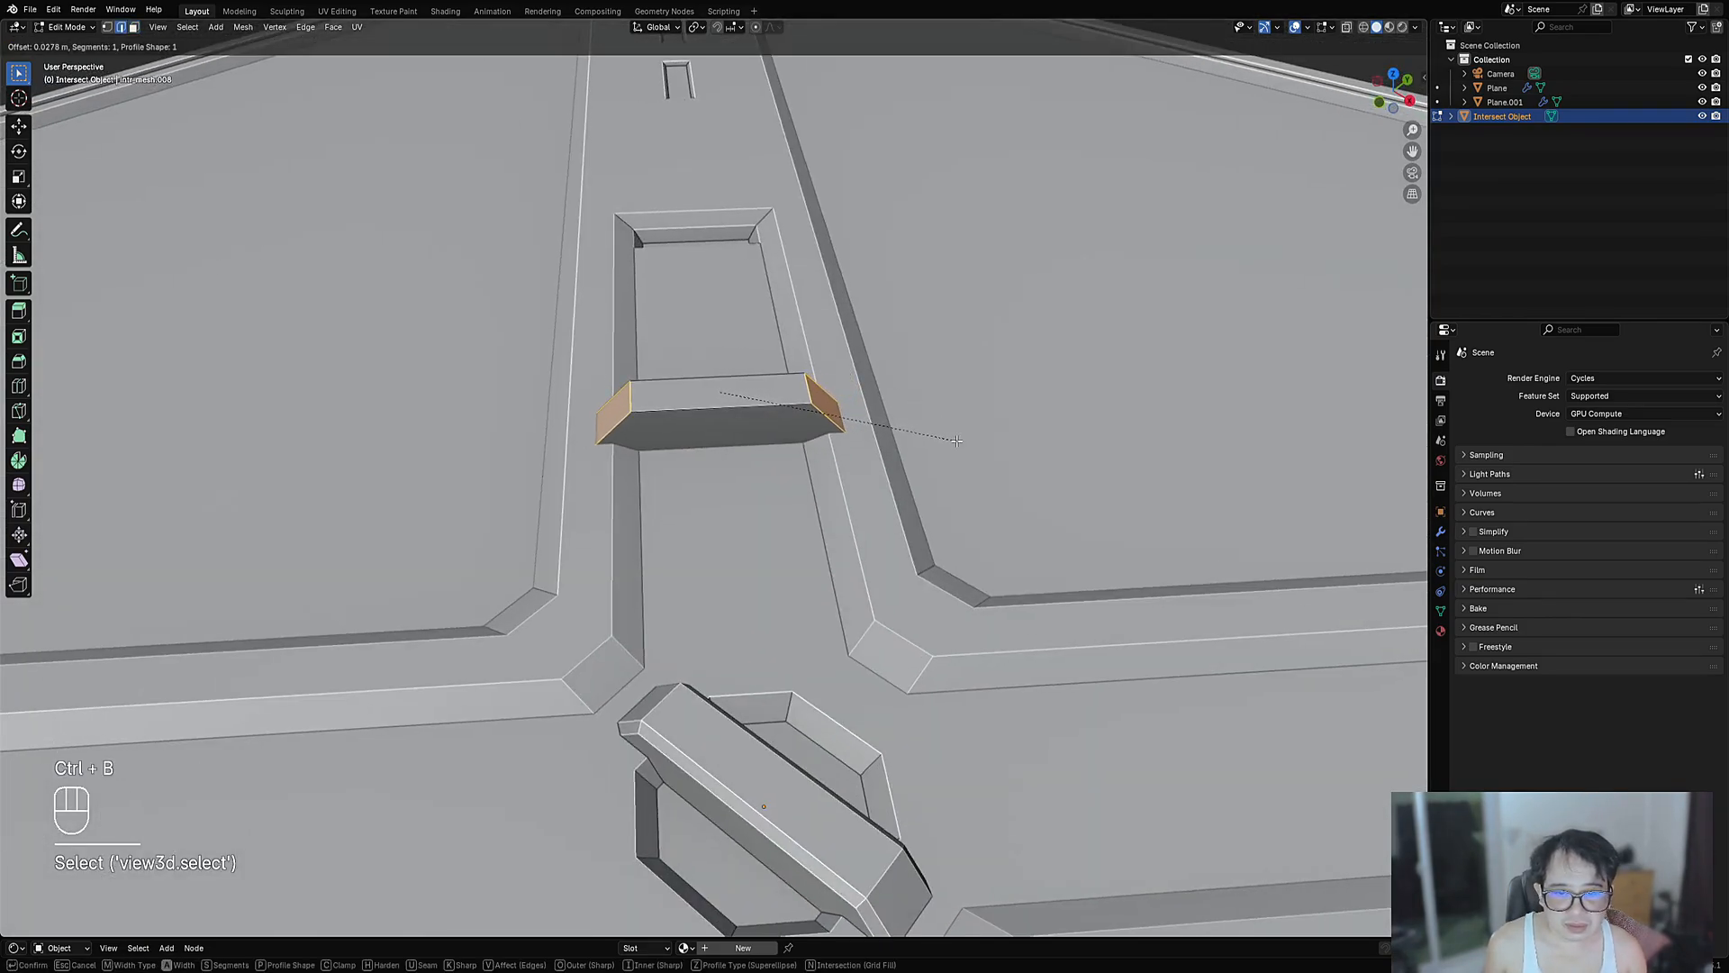
pyautogui.click(957, 441)
pyautogui.press('Tab')
# - Duplicate the strap, then cancel the move and delete the copy
pyautogui.scroll(-6, 775, 293)
pyautogui.moveTo(776, 292); pyautogui.dragTo(883, 411, button='middle')
pyautogui.press('Tab')
pyautogui.scroll(5, 726, 441)
pyautogui.press('a')
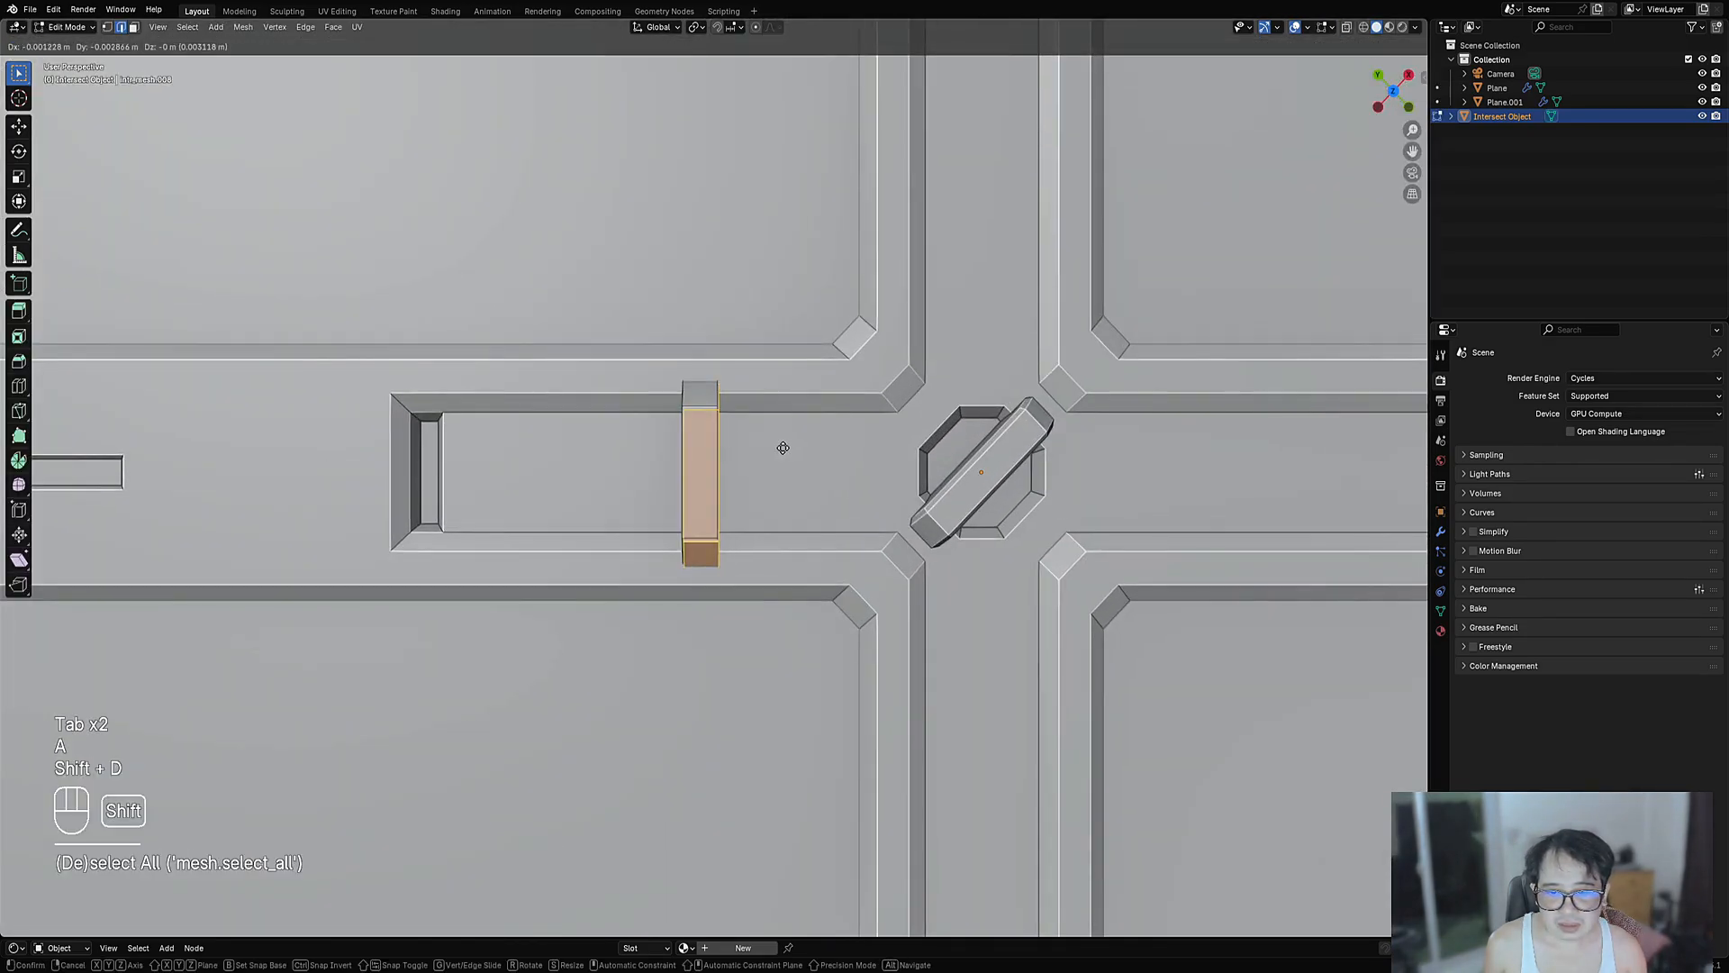
pyautogui.hotkey('shift', 'd')
pyautogui.press('z')
pyautogui.moveTo(687, 447); pyautogui.dragTo(610, 451, button='middle')
pyautogui.rightClick(610, 451)
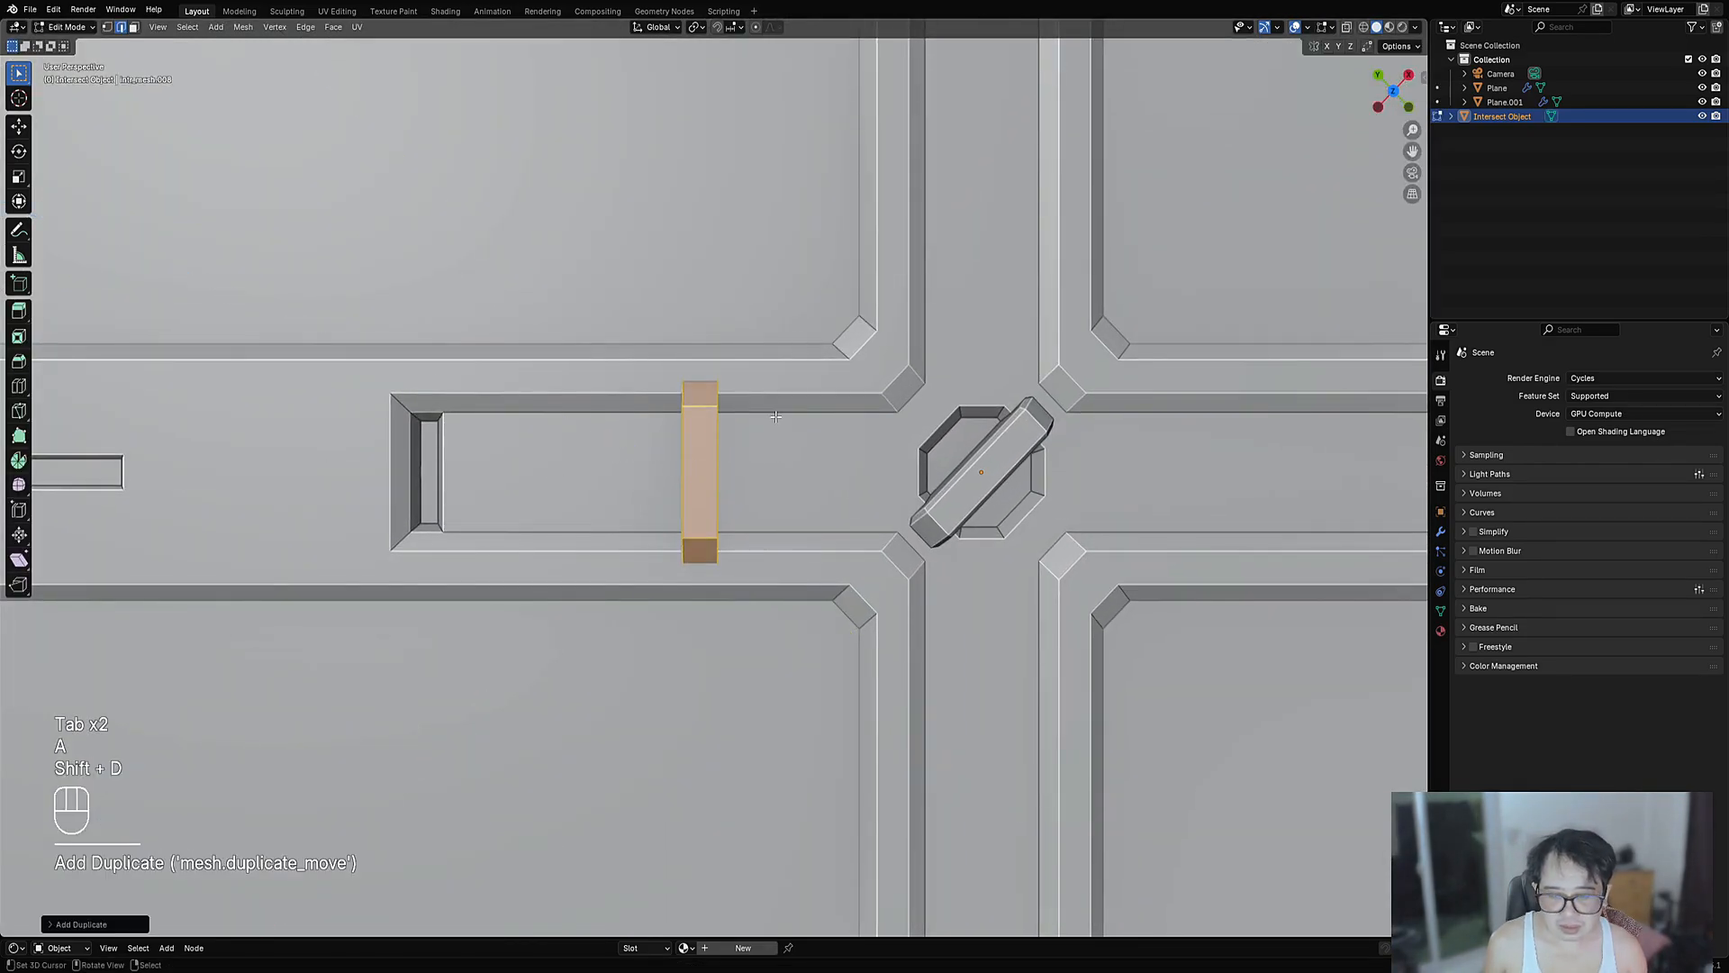
pyautogui.press('g')
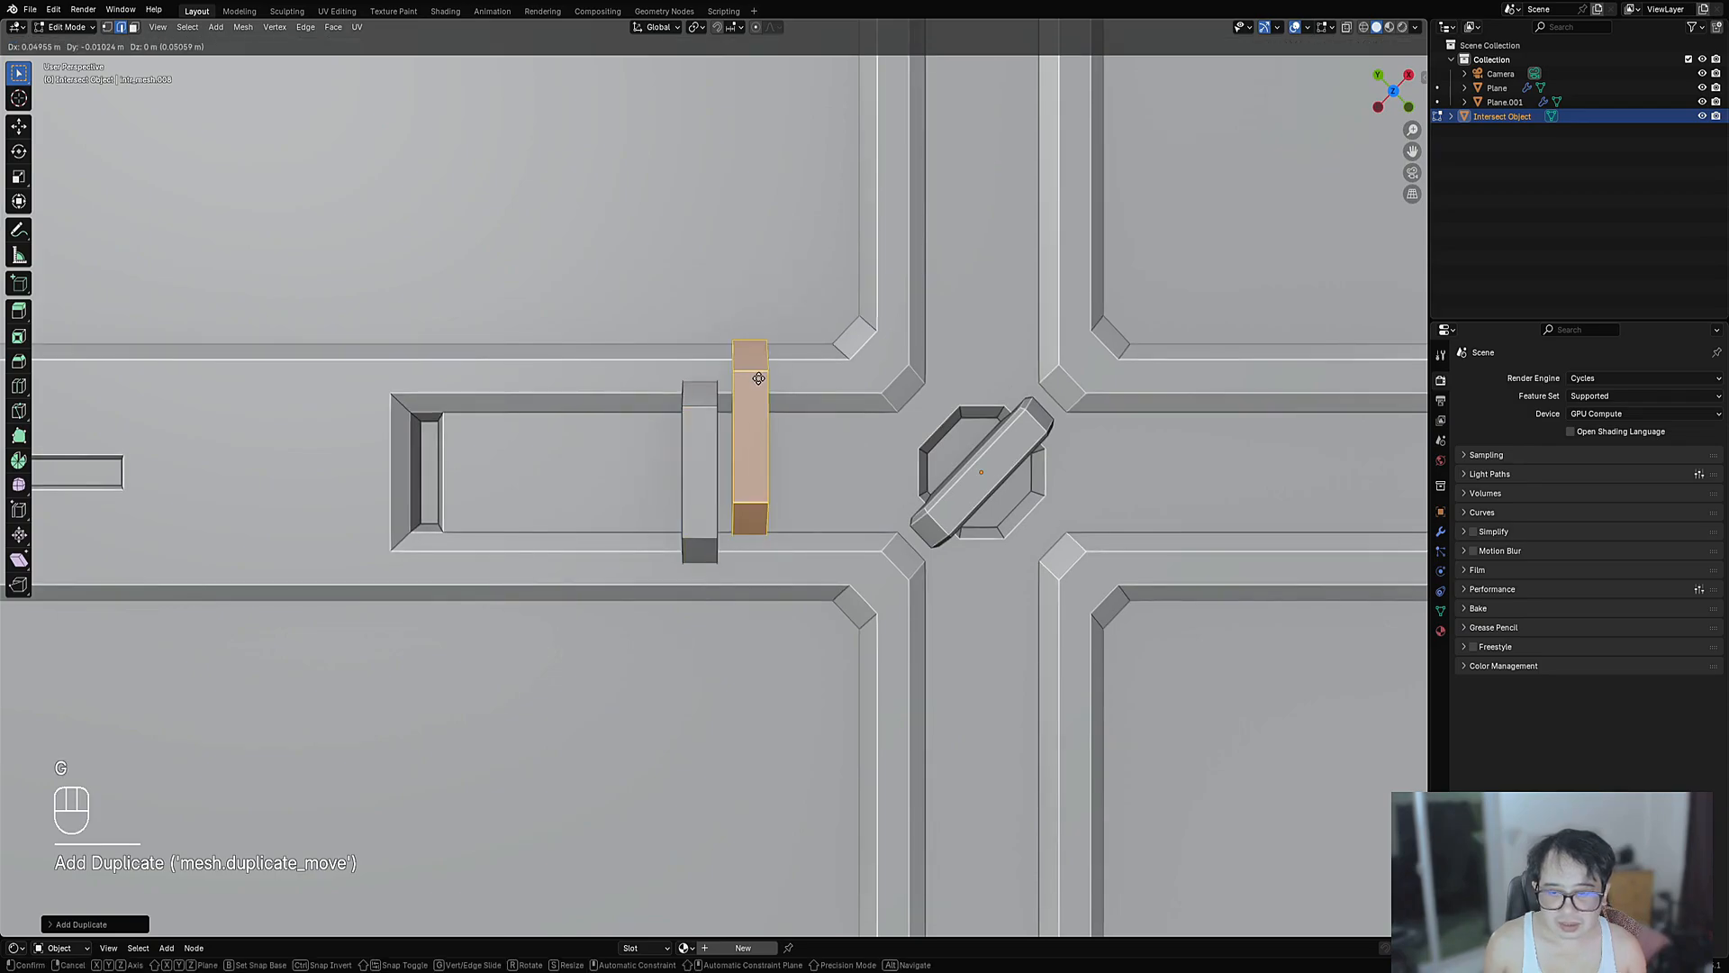
pyautogui.rightClick(773, 401)
pyautogui.press('x')
pyautogui.click(731, 453)
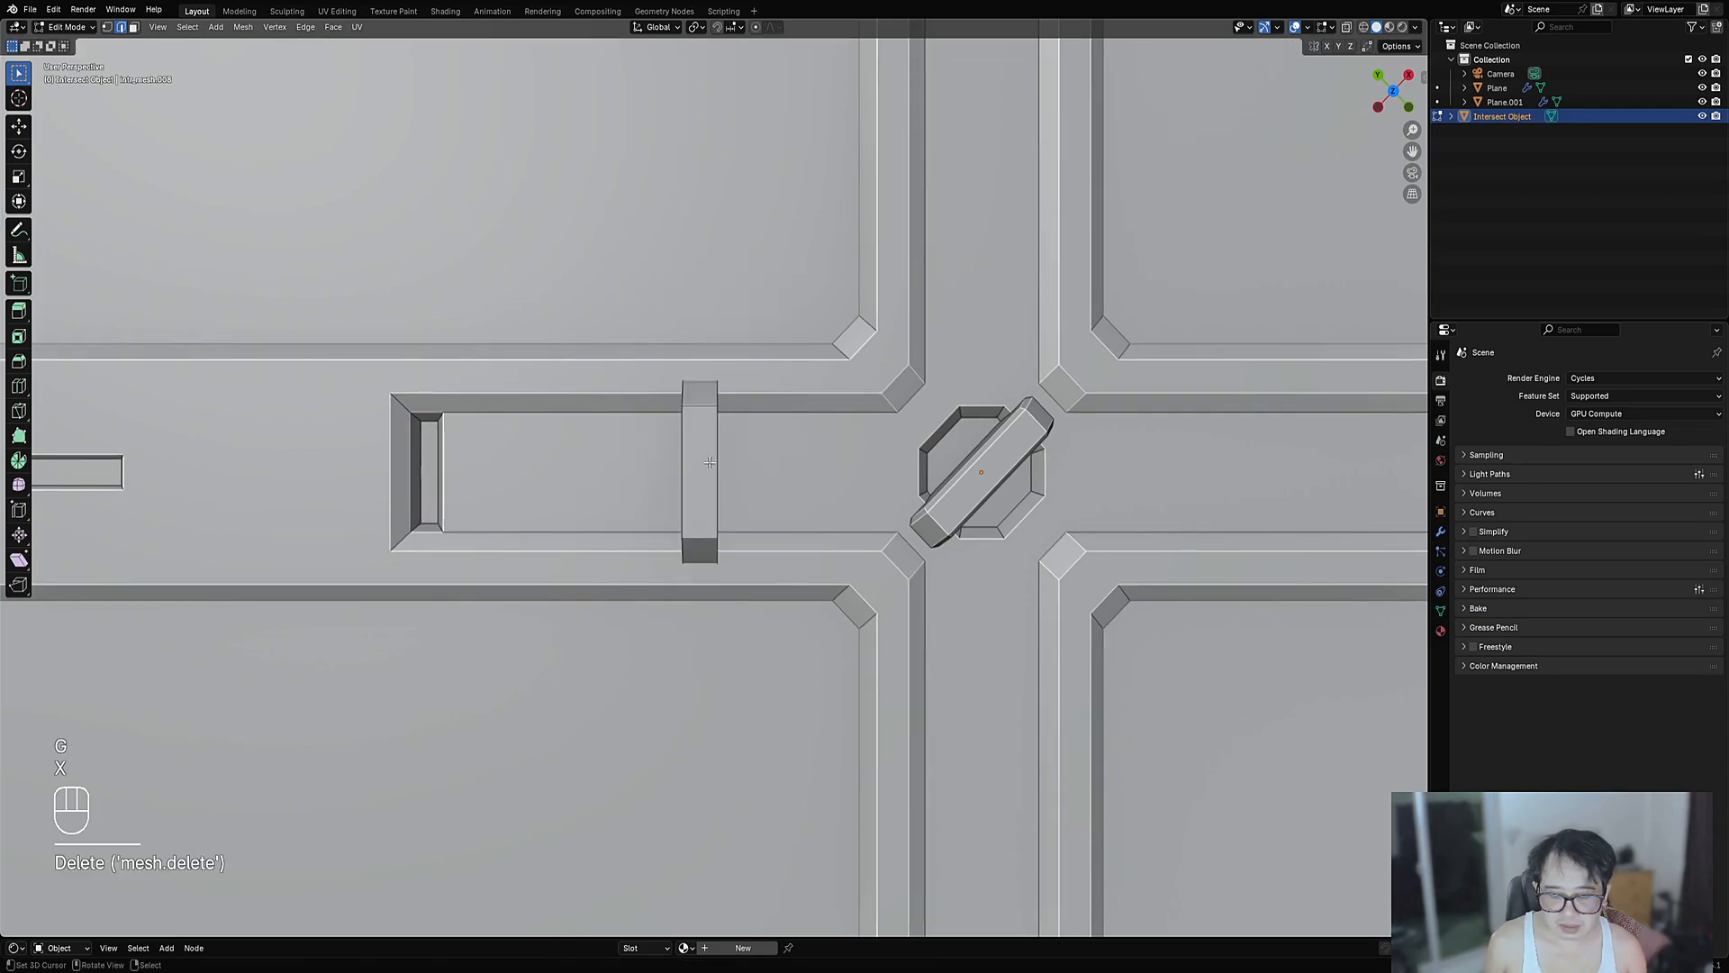
# - Select the connected bar and erase the blue annotation stroke from the top view
pyautogui.press('l')
pyautogui.scroll(-5, 708, 462)
pyautogui.keyDown('shift'); pyautogui.moveTo(709, 462); pyautogui.dragTo(754, 445, button='middle'); pyautogui.keyUp('shift')
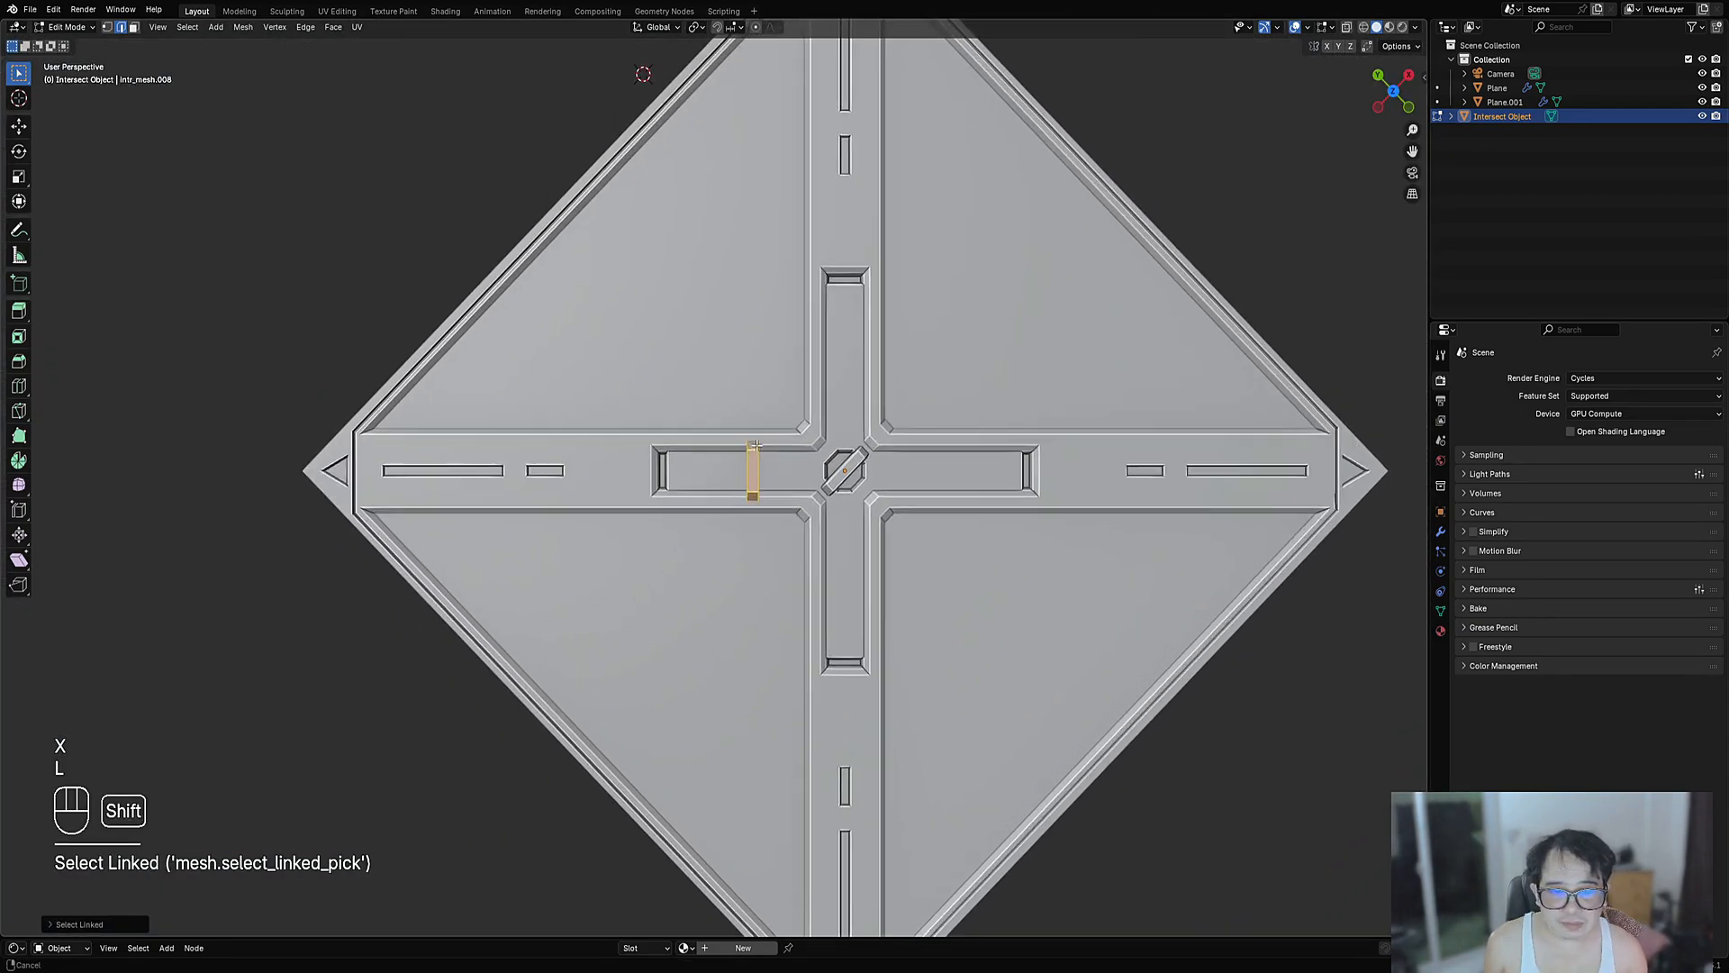
pyautogui.scroll(3, 754, 444)
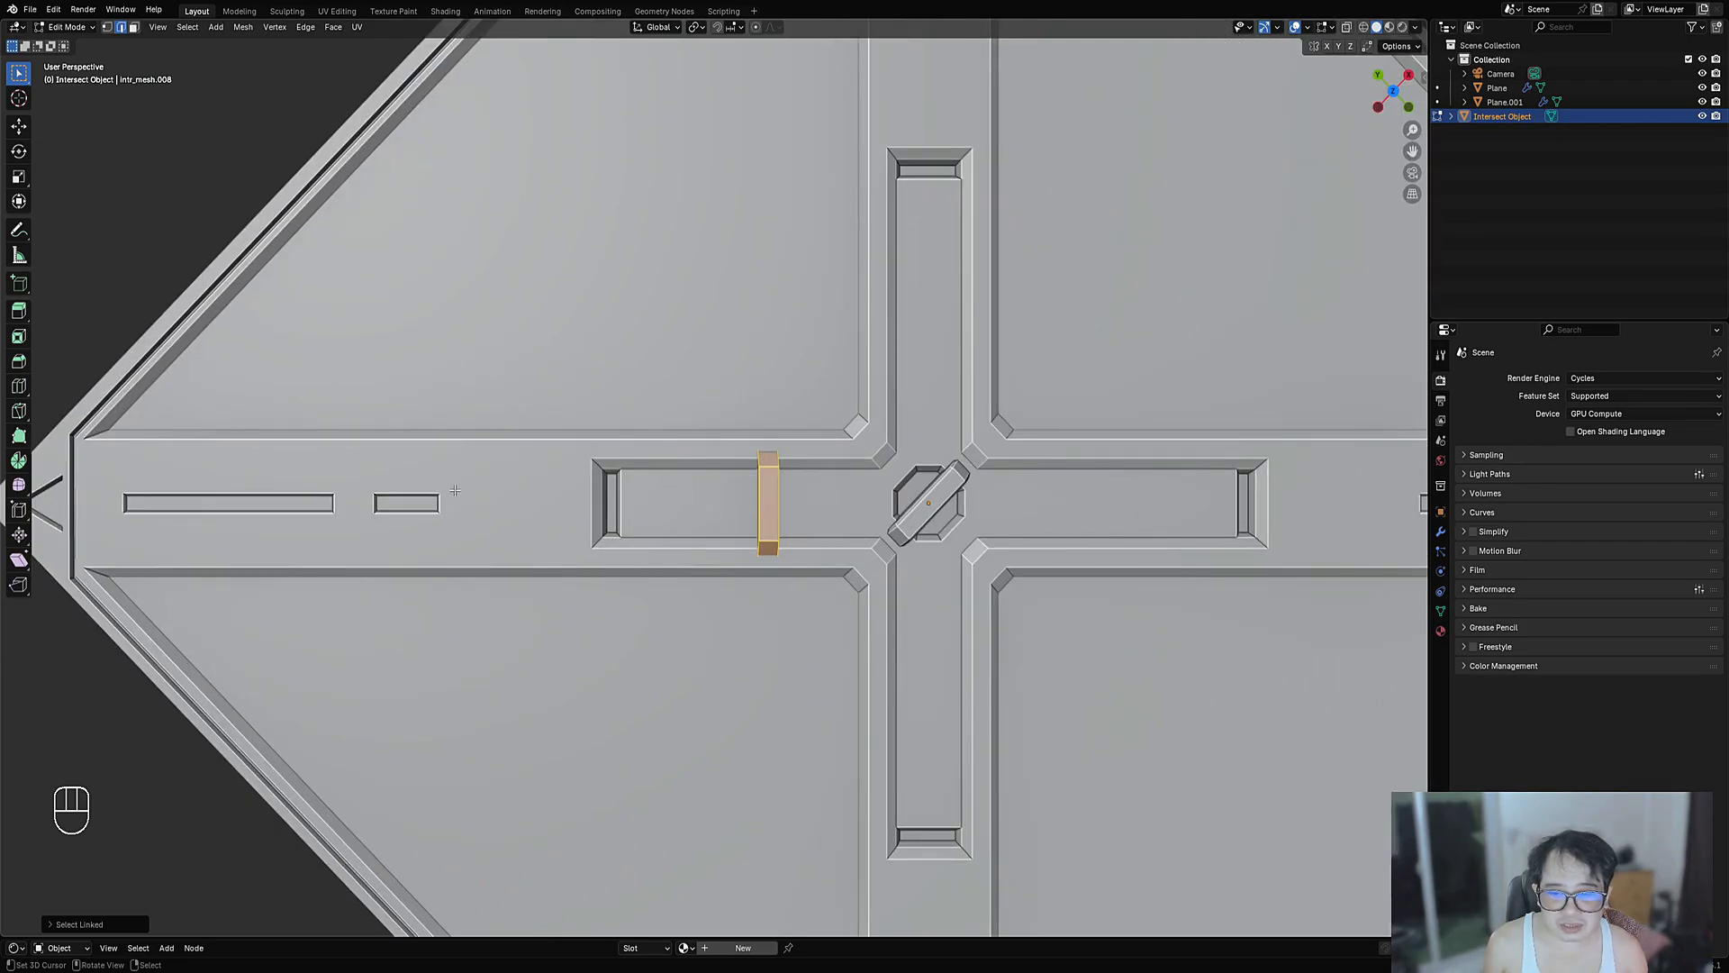
pyautogui.scroll(-6, 455, 490)
pyautogui.moveTo(455, 490); pyautogui.dragTo(881, 512, button='middle')
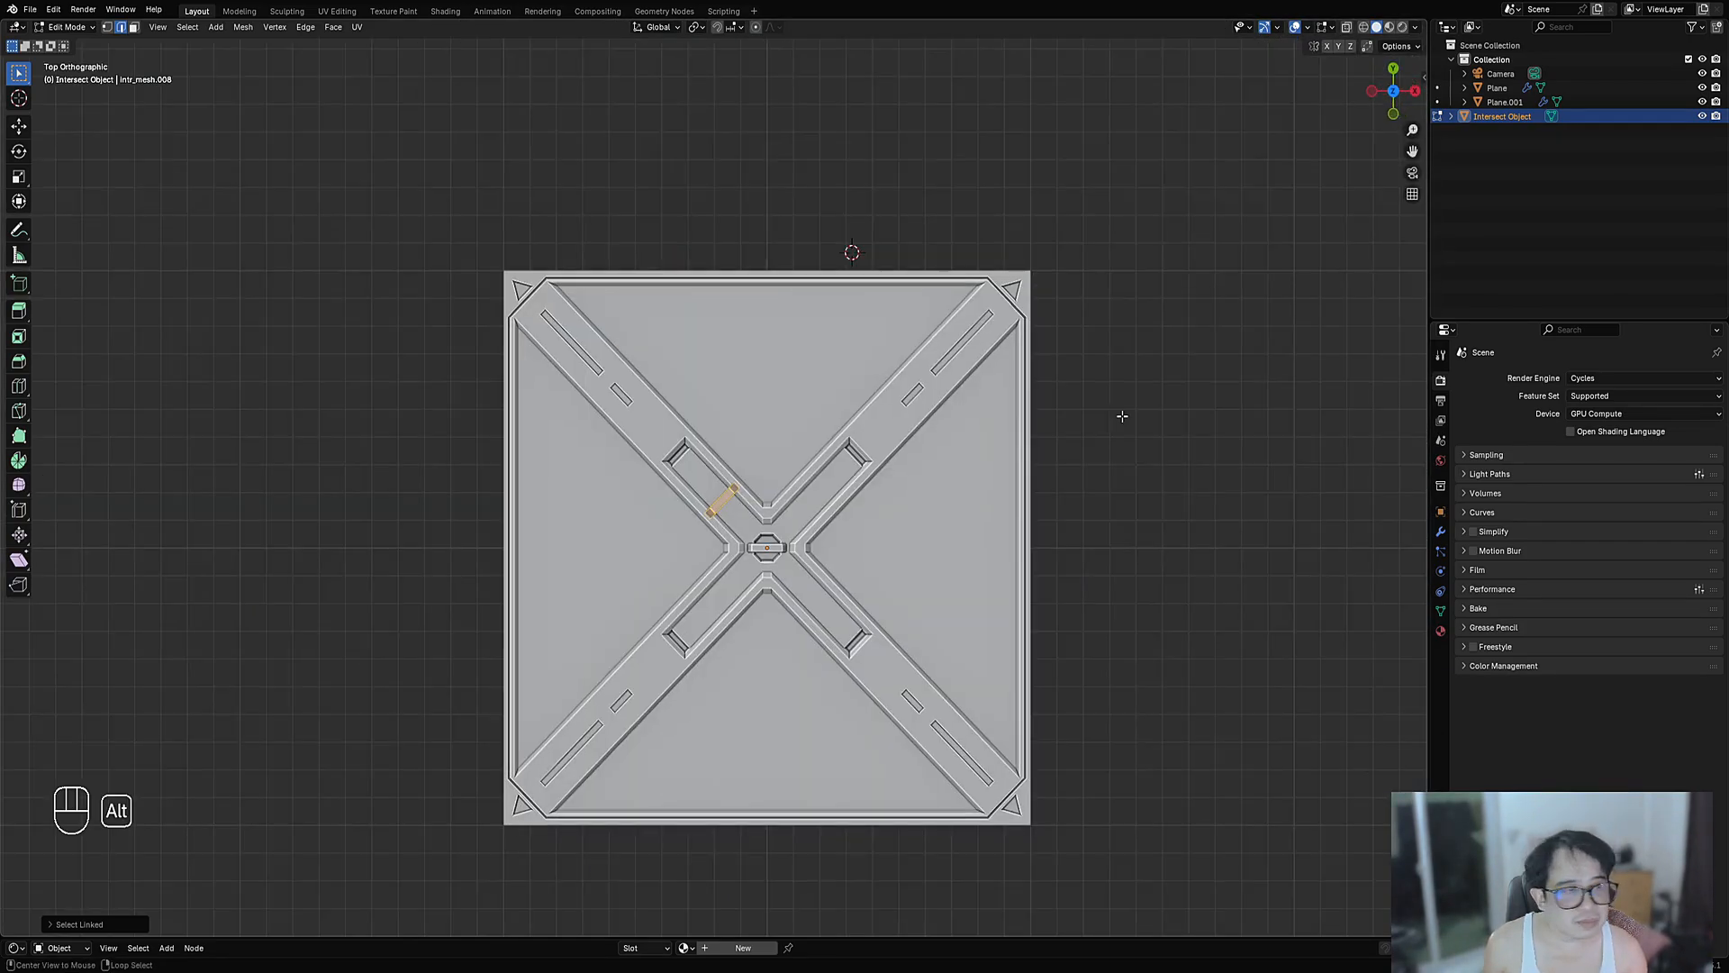
pyautogui.scroll(3, 747, 473)
pyautogui.press('d')
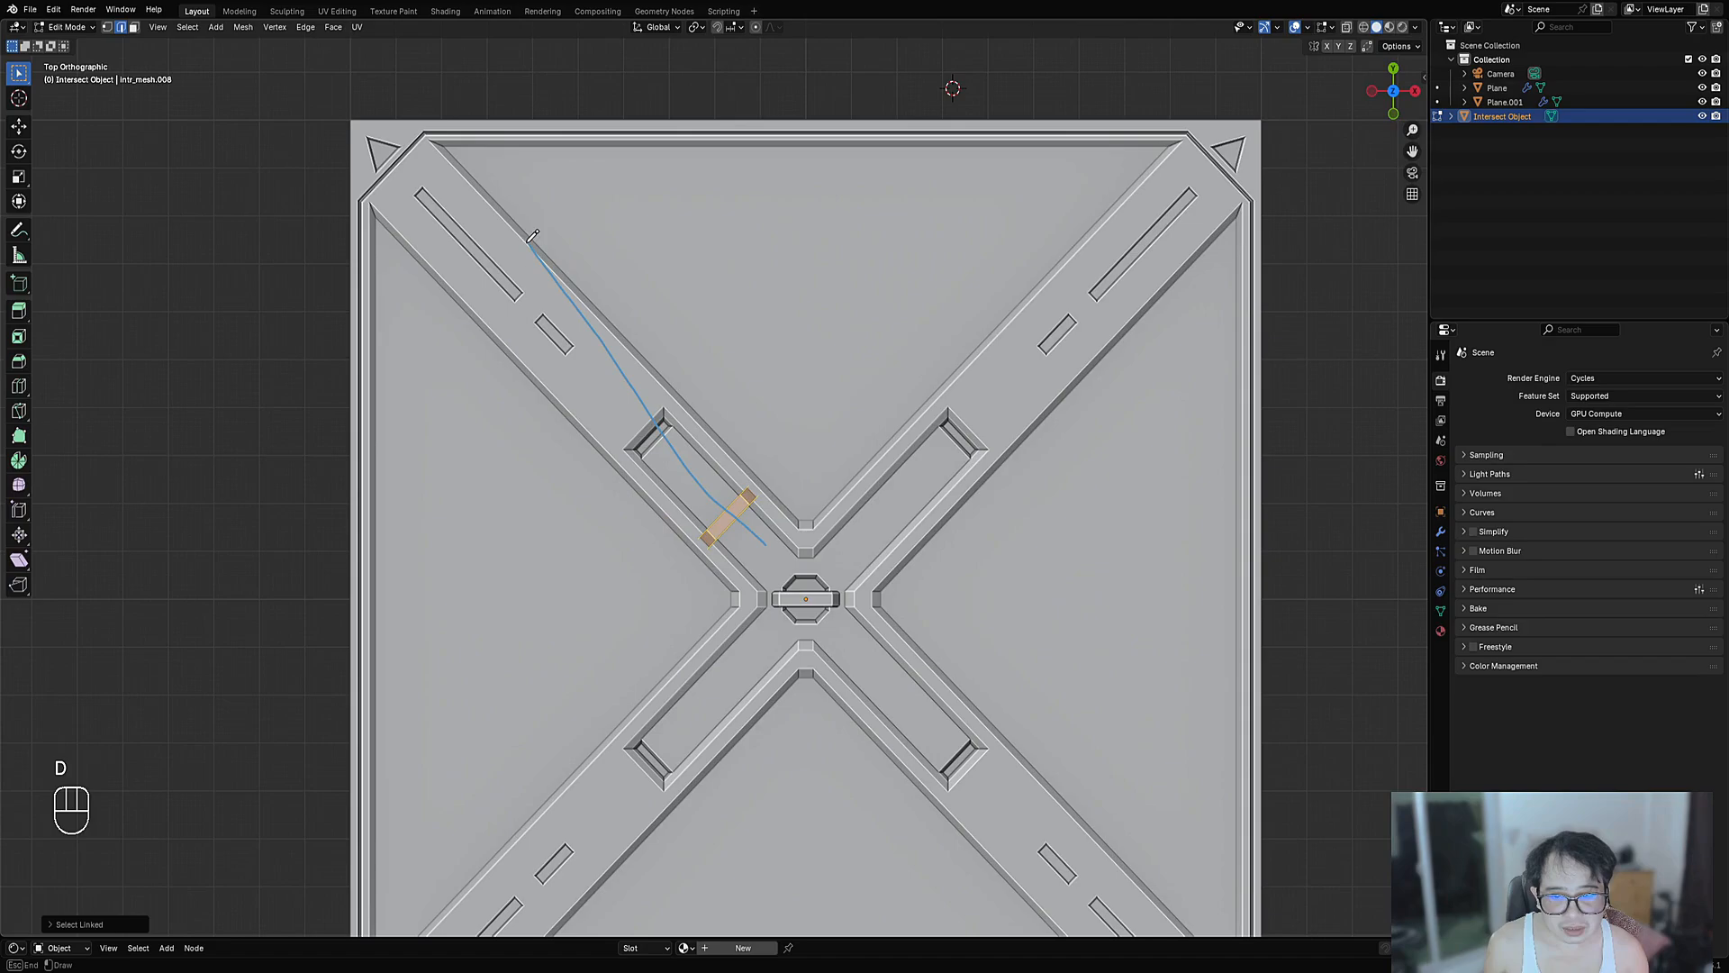
pyautogui.moveTo(532, 236); pyautogui.dragTo(620, 353, button='right')
# - Set the transform orientation to View with the arm running horizontally
pyautogui.moveTo(926, 516); pyautogui.dragTo(1027, 518, button='middle')
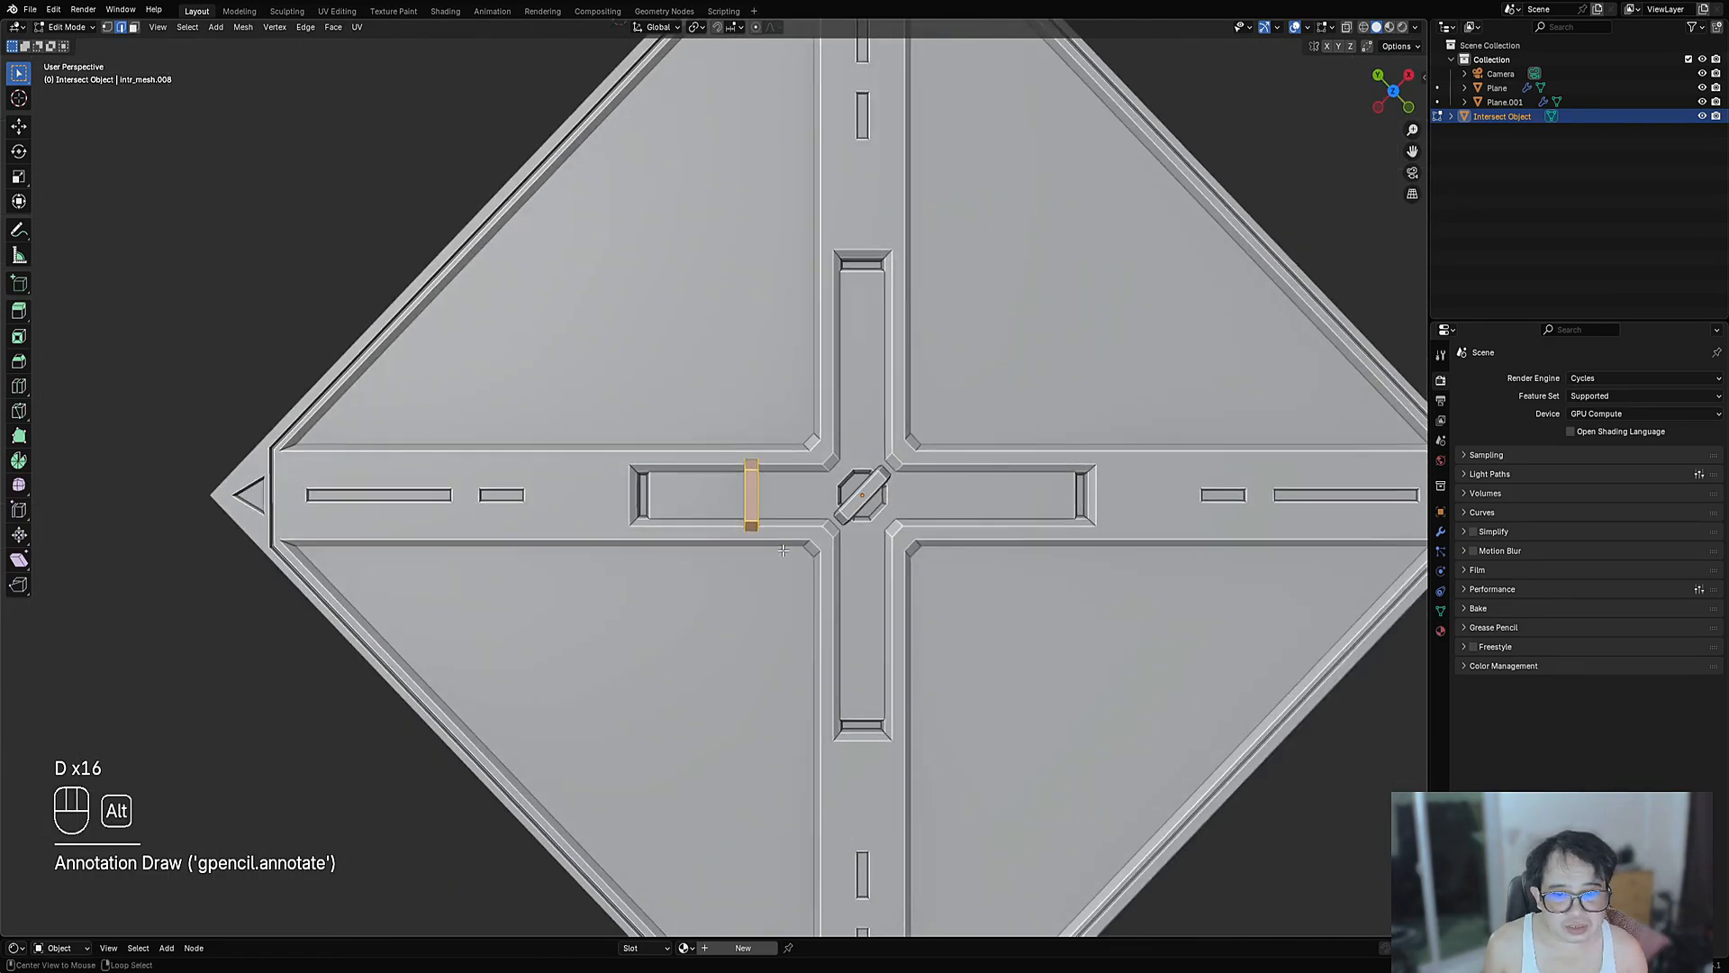
pyautogui.scroll(5, 720, 478)
pyautogui.press('.')
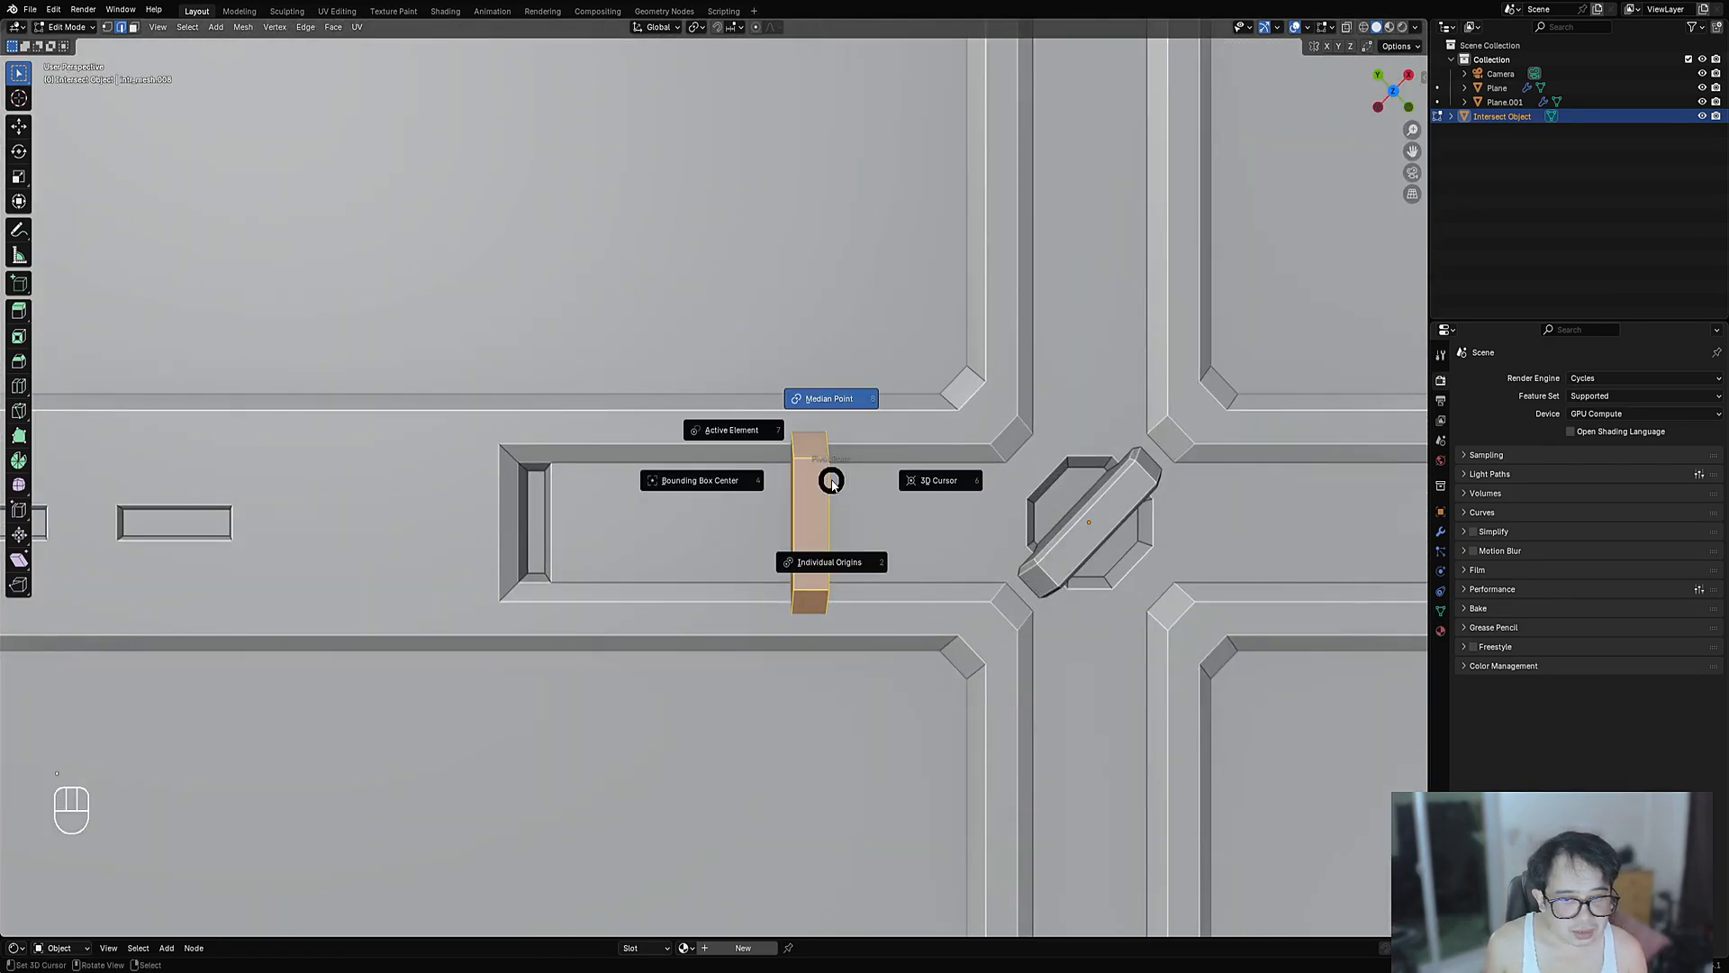
pyautogui.press(',')
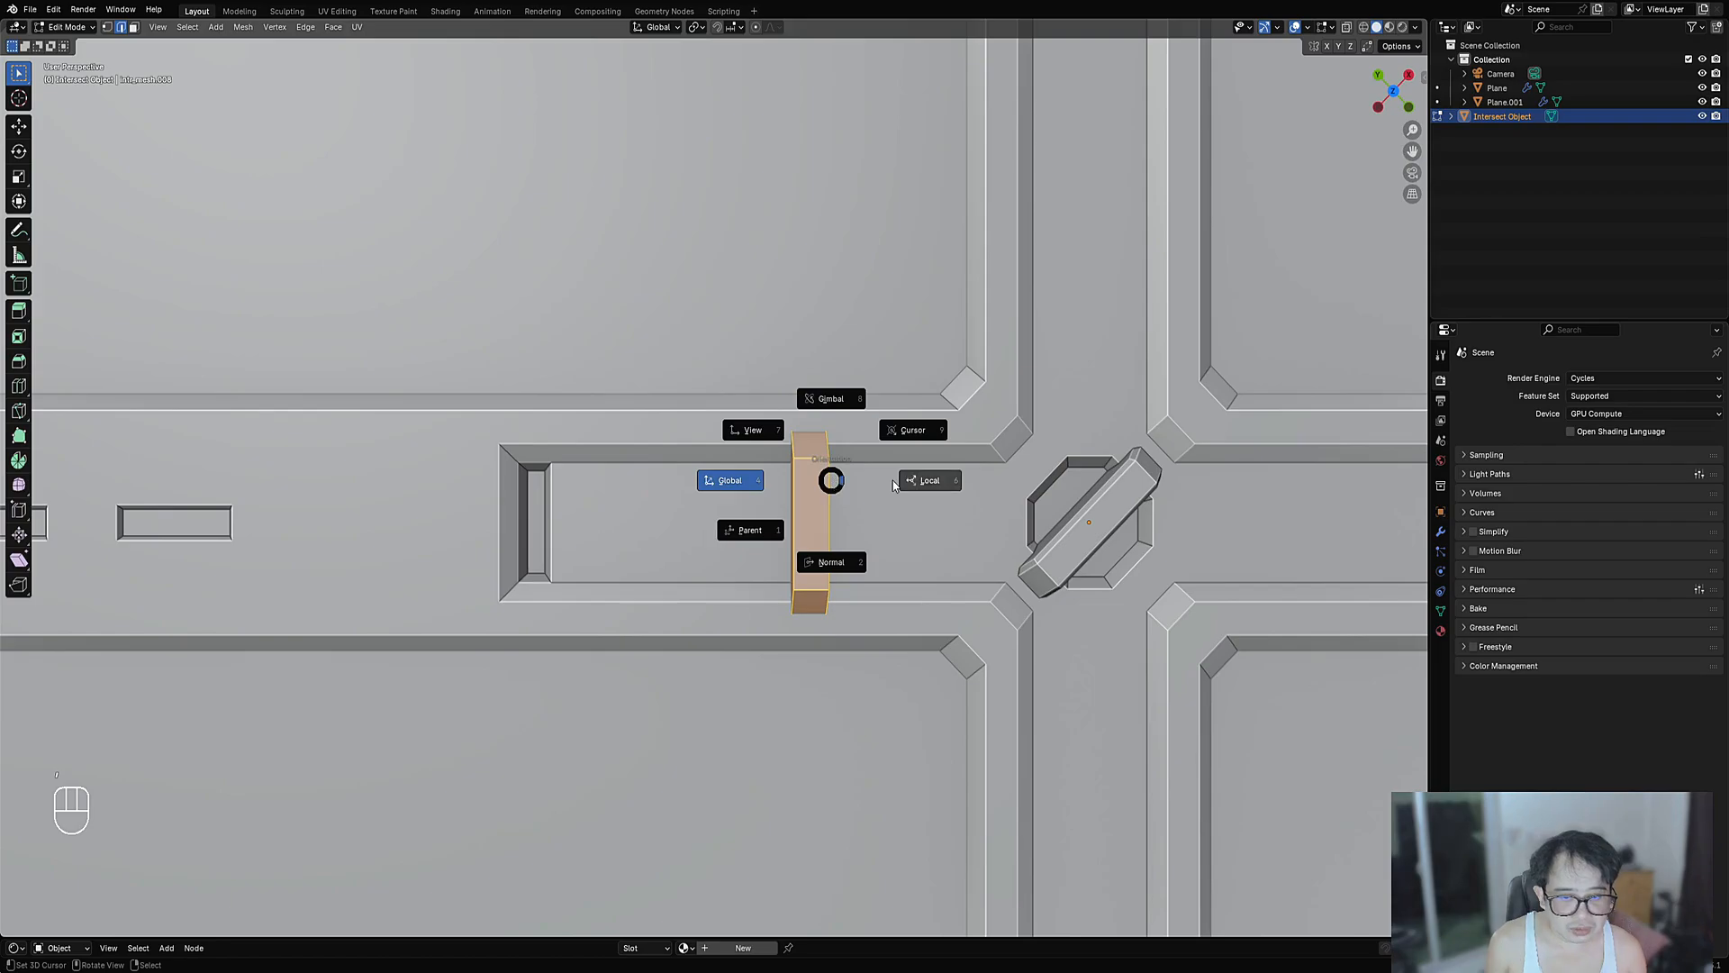
pyautogui.press('Escape')
pyautogui.press('.')
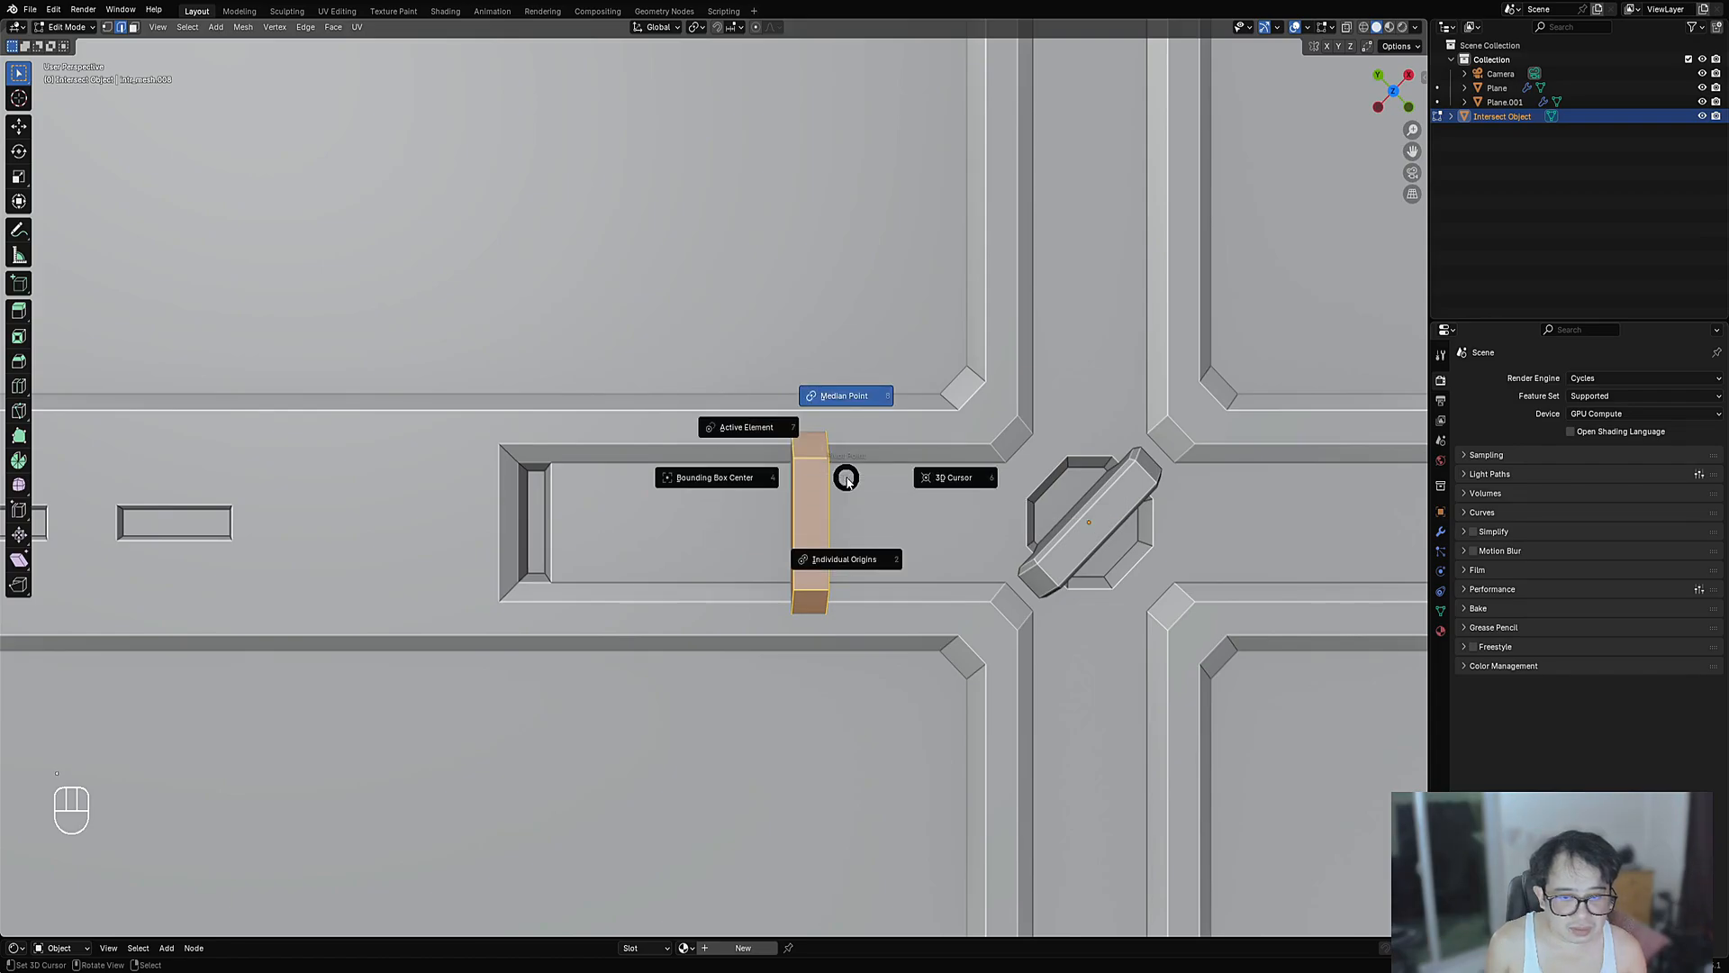
pyautogui.press('Escape')
pyautogui.press(',')
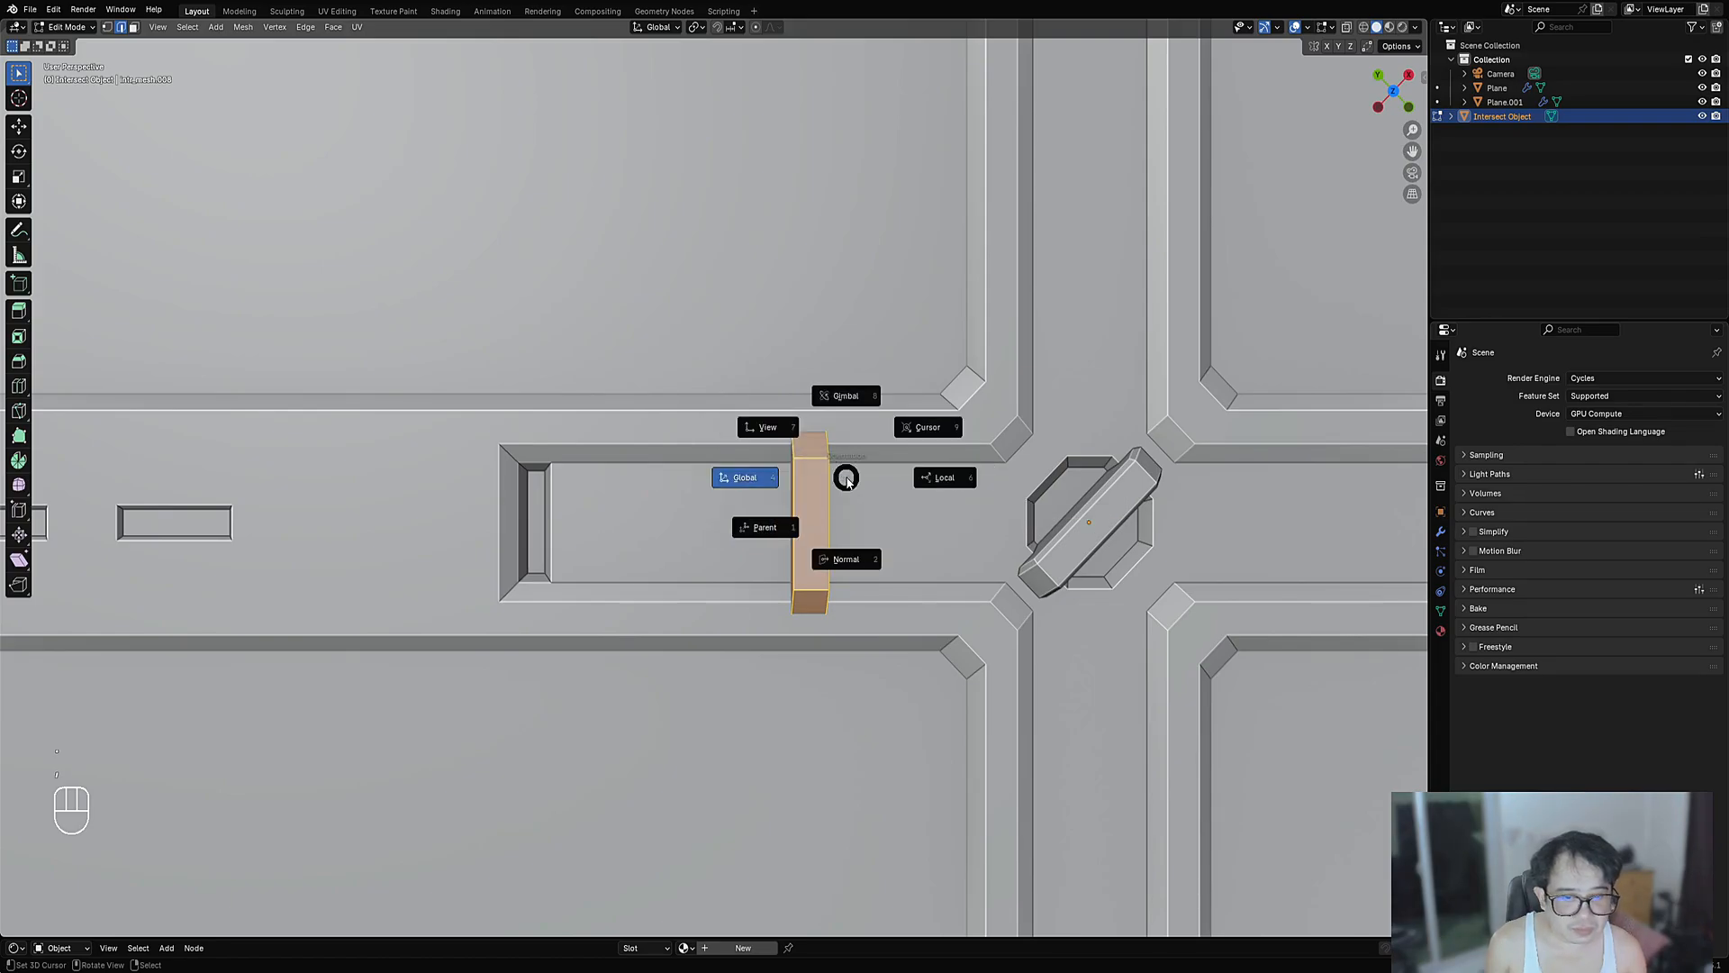
pyautogui.click(768, 432)
# - Duplicate the bar sideways and repeat the duplicate to add more bars
pyautogui.scroll(-1, 878, 491)
pyautogui.moveTo(879, 490)
pyautogui.mouseDown(button='middle')
pyautogui.moveTo(854, 498)
pyautogui.moveTo(871, 493)
pyautogui.mouseUp(button='middle')
pyautogui.scroll(2, 872, 493)
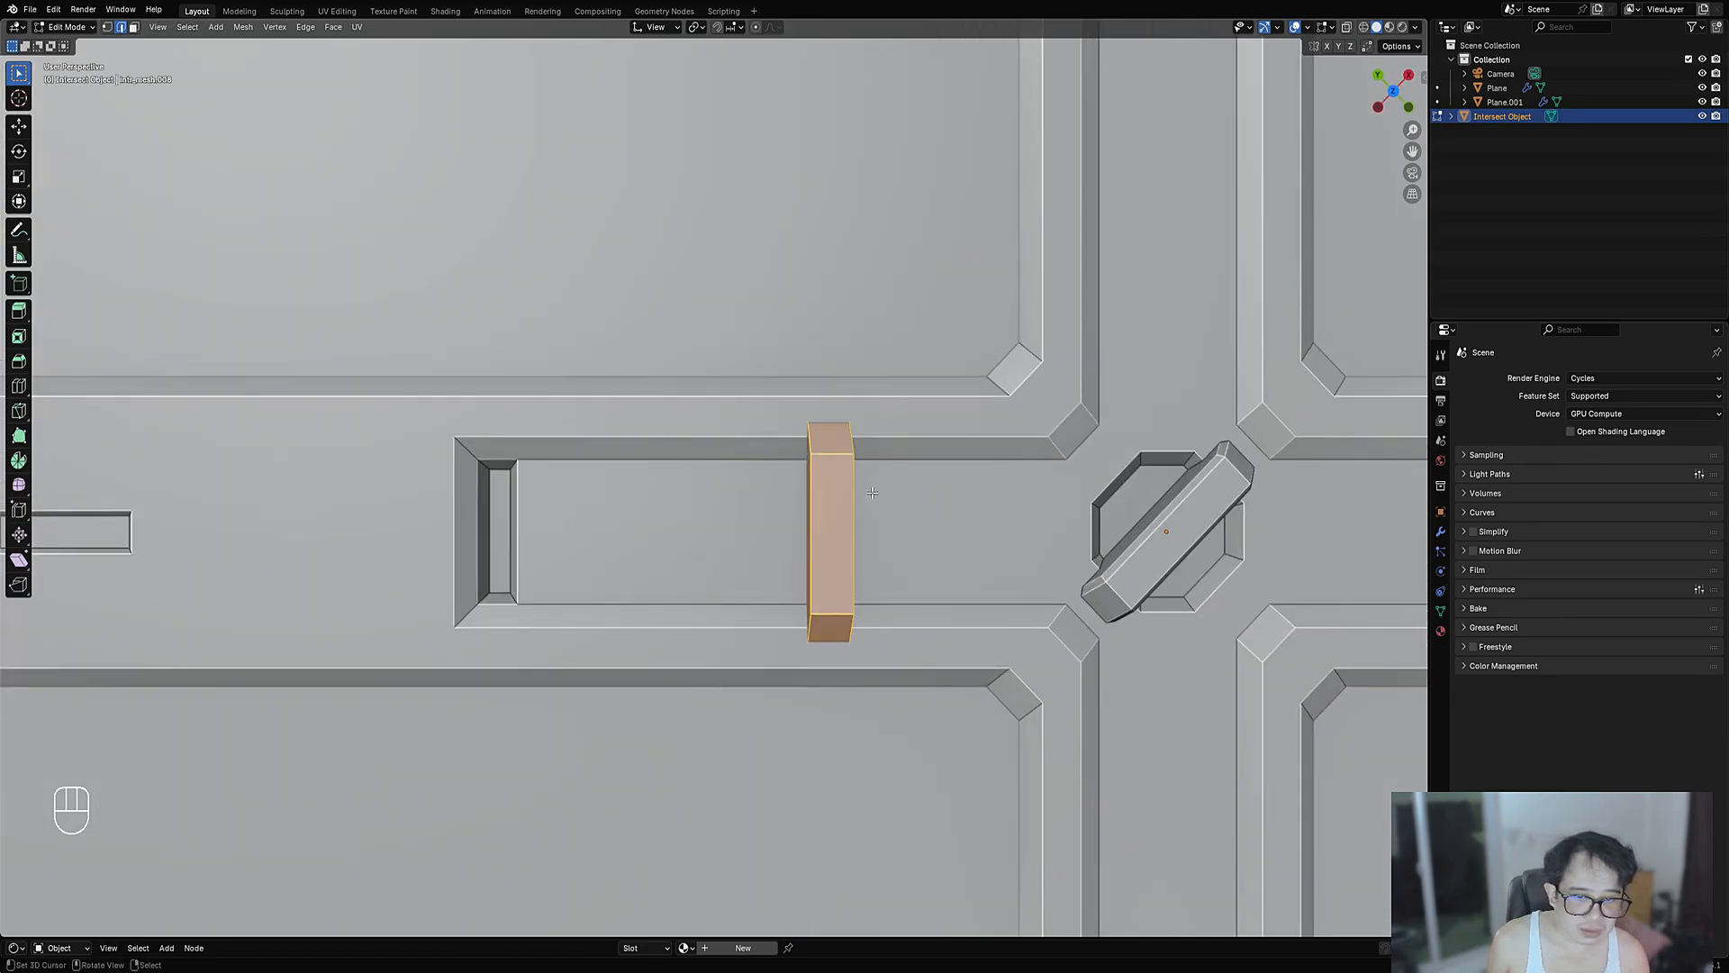
pyautogui.scroll(-2, 871, 493)
pyautogui.hotkey('shift', 'd')
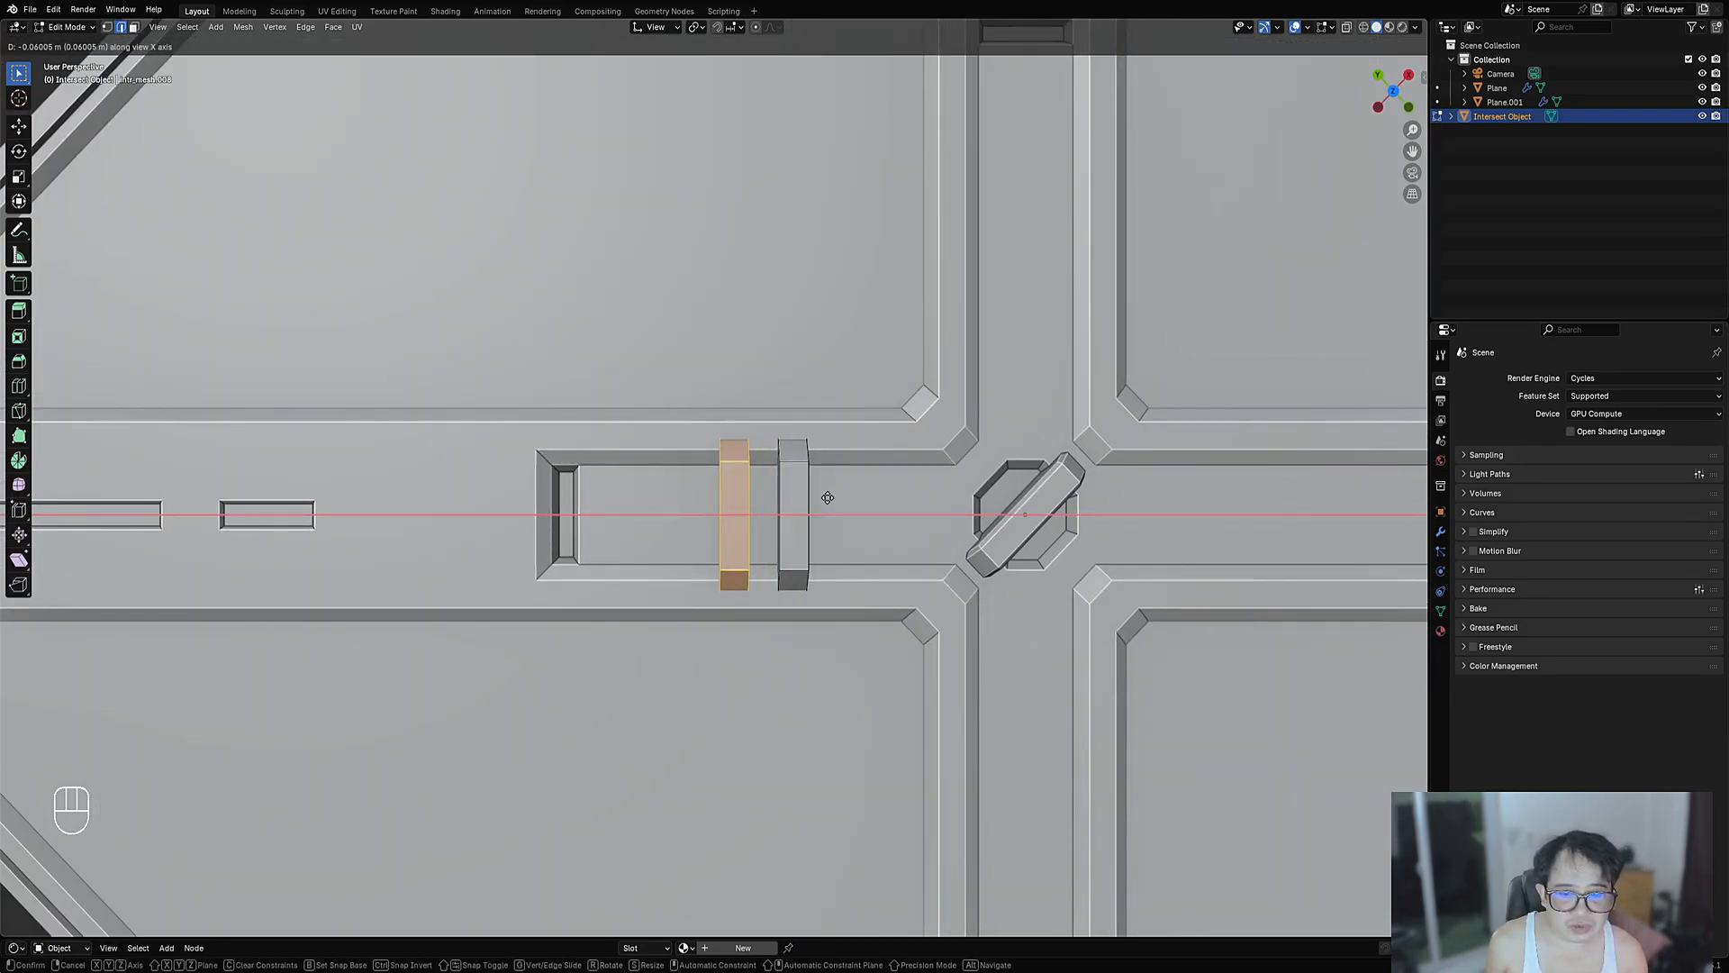
pyautogui.click(828, 497)
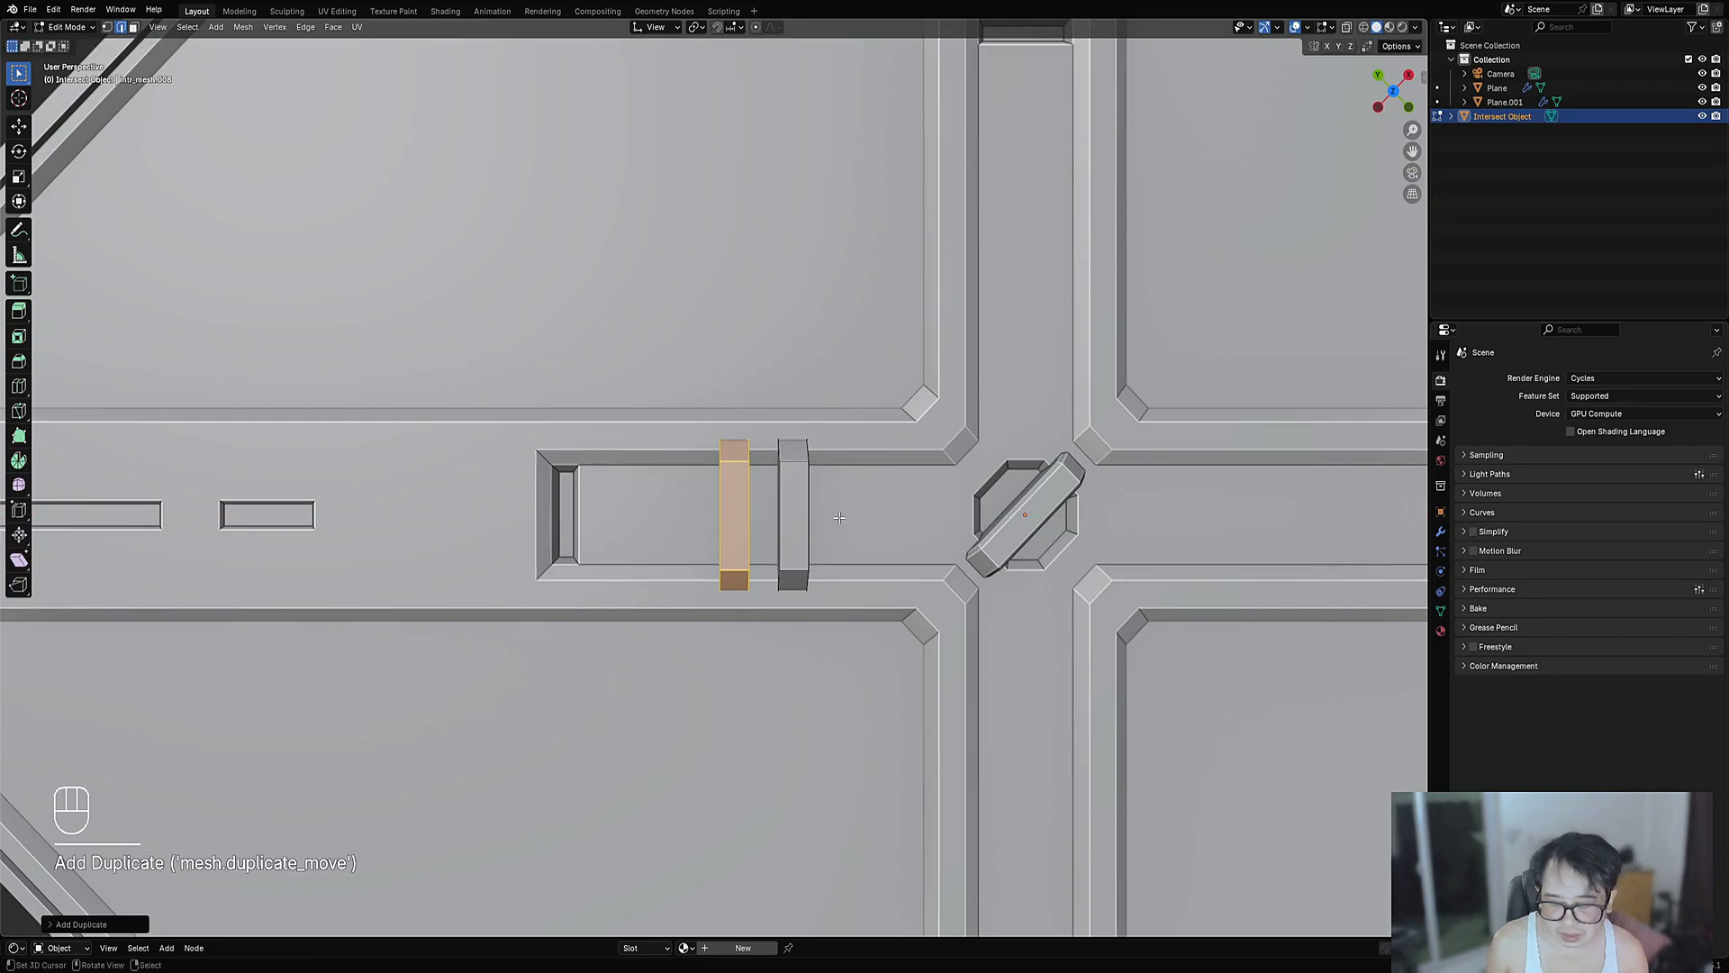
pyautogui.hotkey('shift', 'r')
# - Select the four bars and shift them along the Y axis
pyautogui.press('Tab')
pyautogui.scroll(-13, 857, 458)
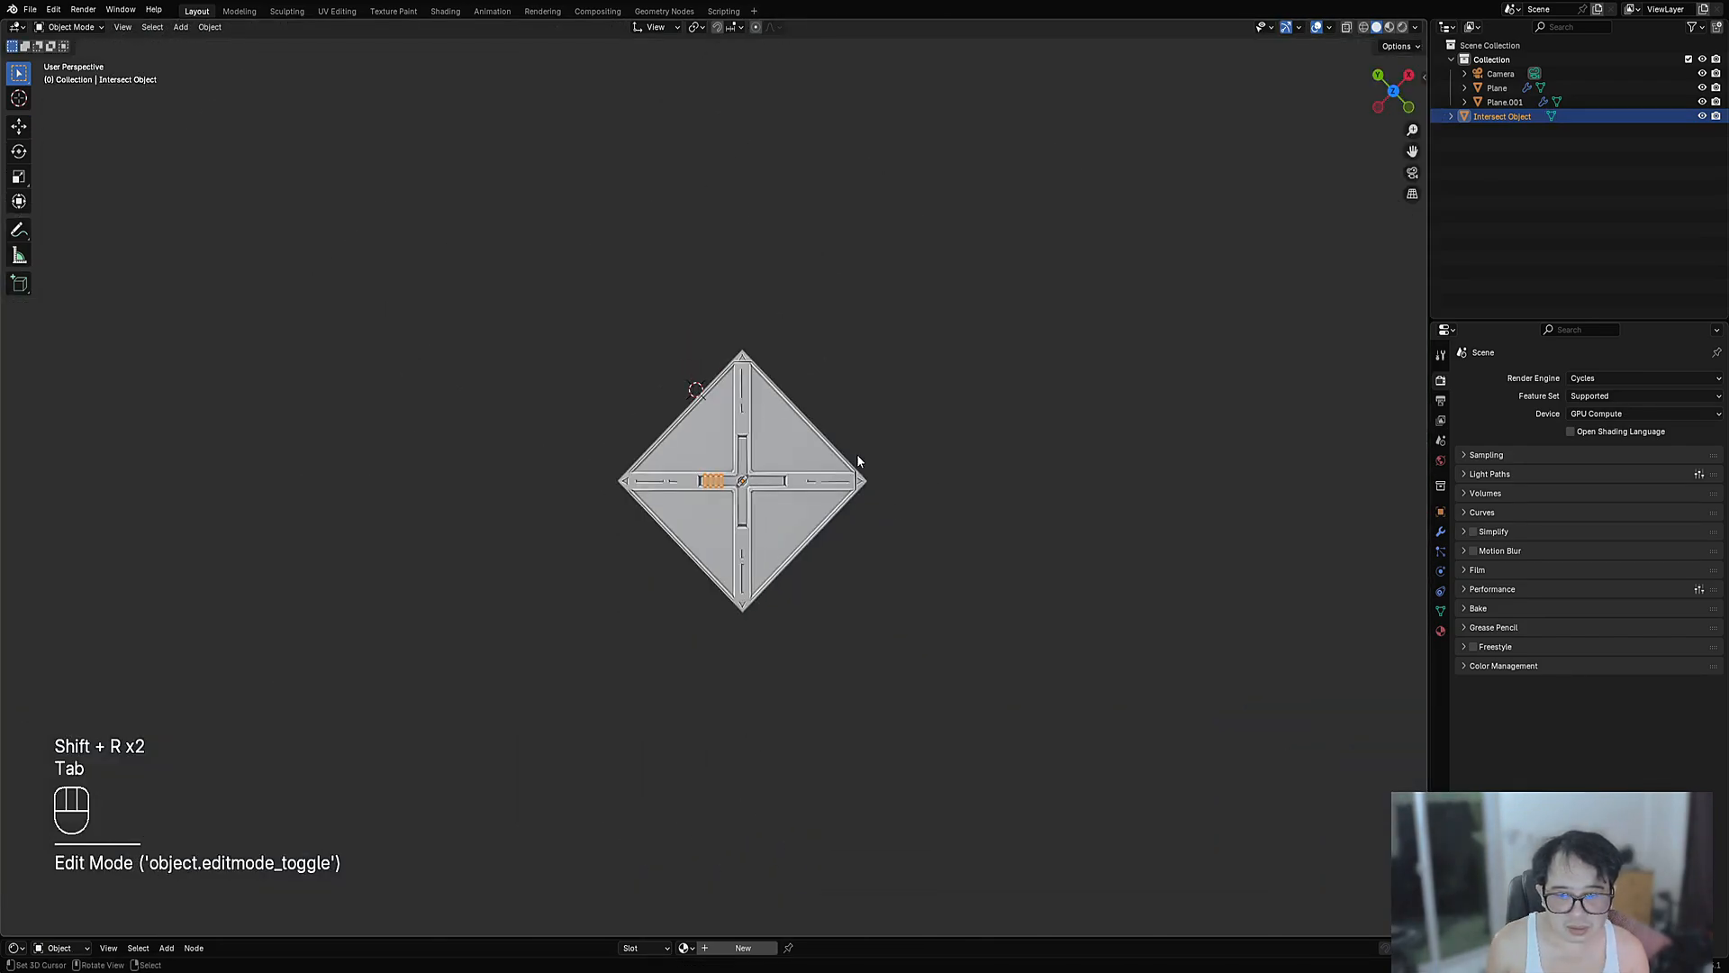
pyautogui.scroll(15, 818, 528)
pyautogui.moveTo(856, 454); pyautogui.dragTo(731, 472, button='middle')
pyautogui.press('Tab')
pyautogui.press('l')
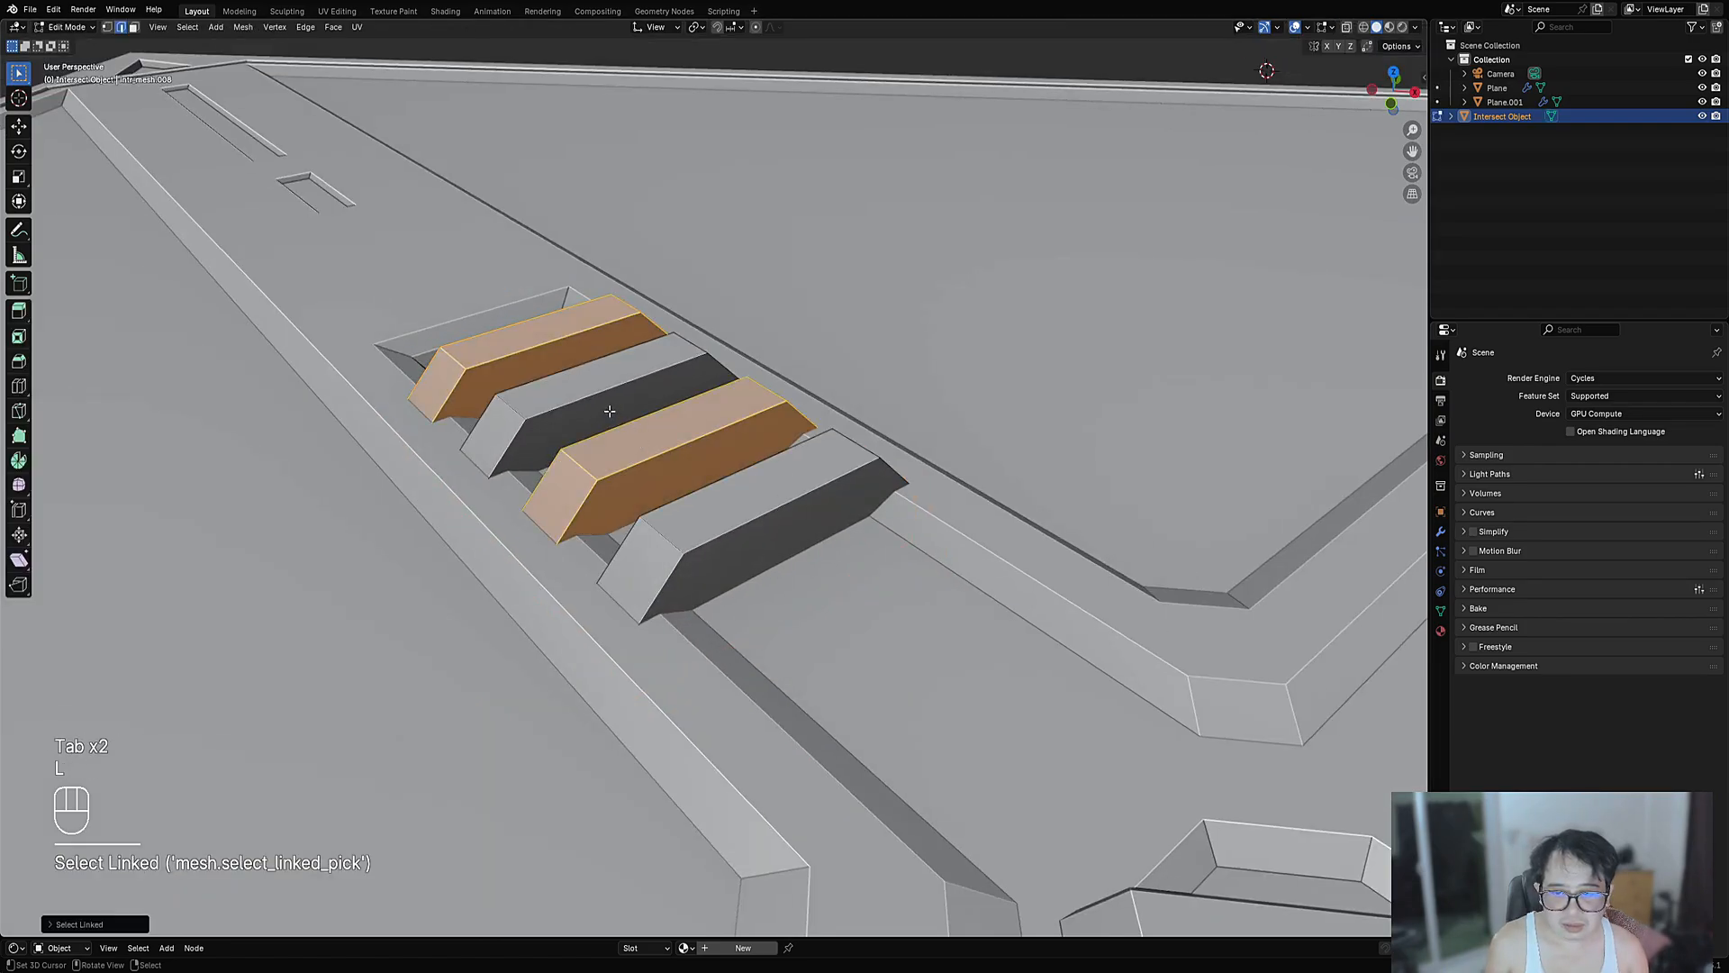
pyautogui.press('l')
pyautogui.press('l')
pyautogui.press('g')
pyautogui.press('z')
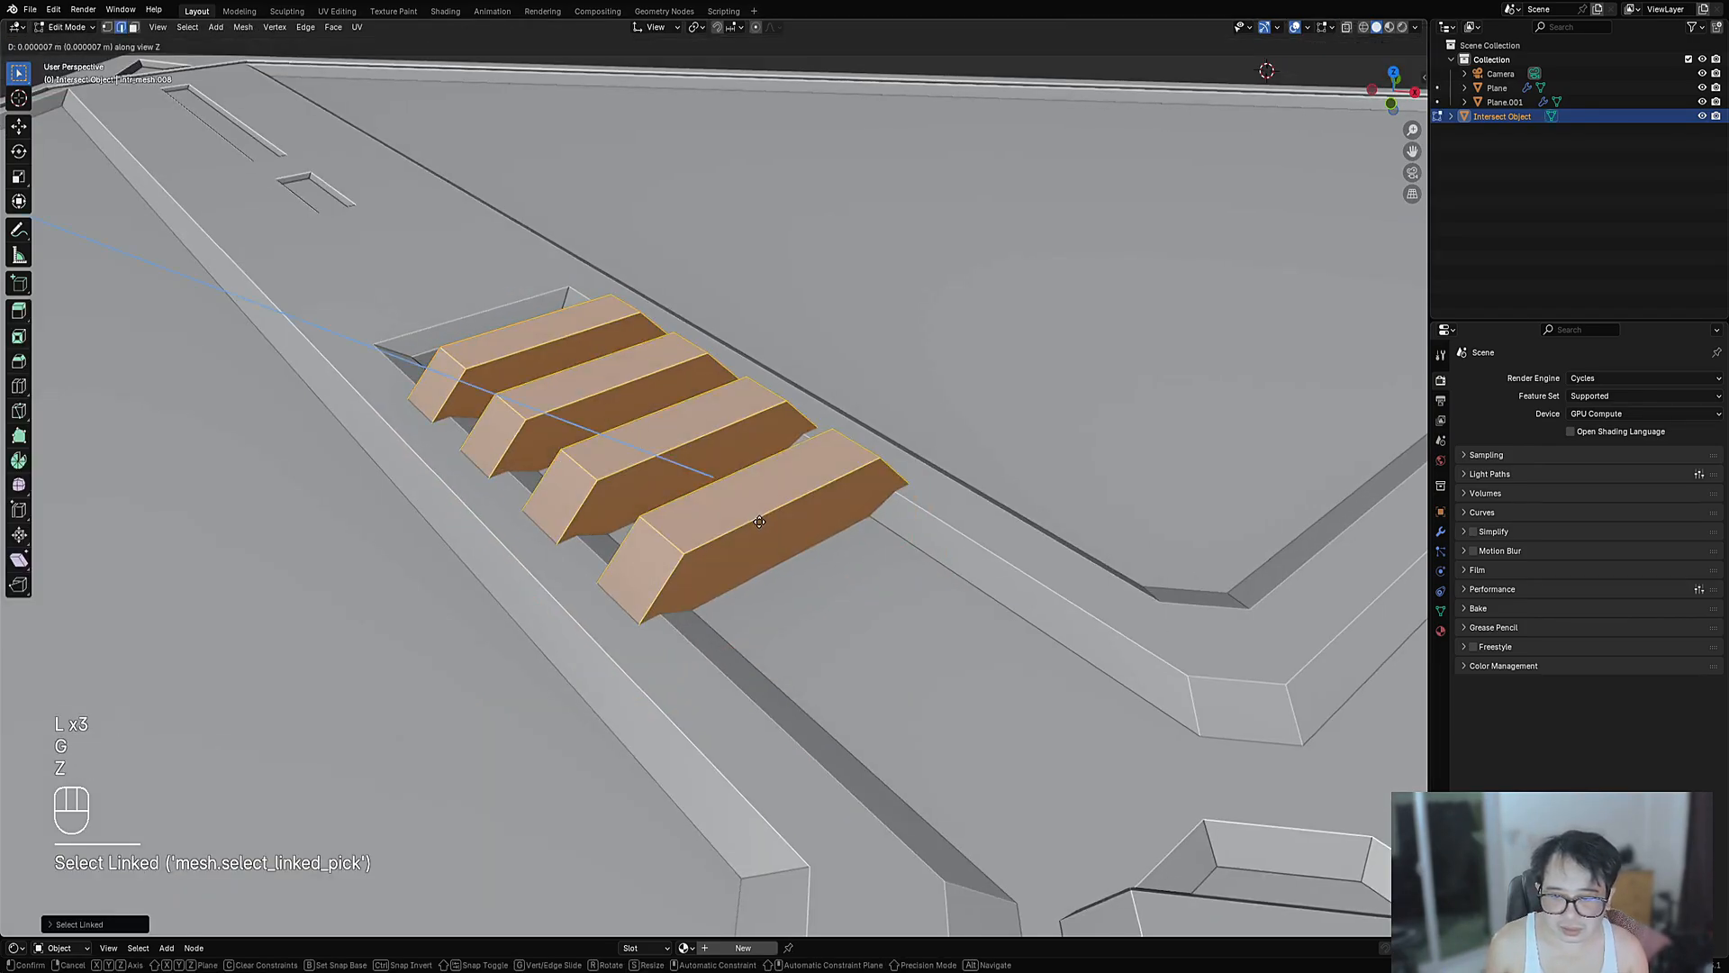
pyautogui.press('y')
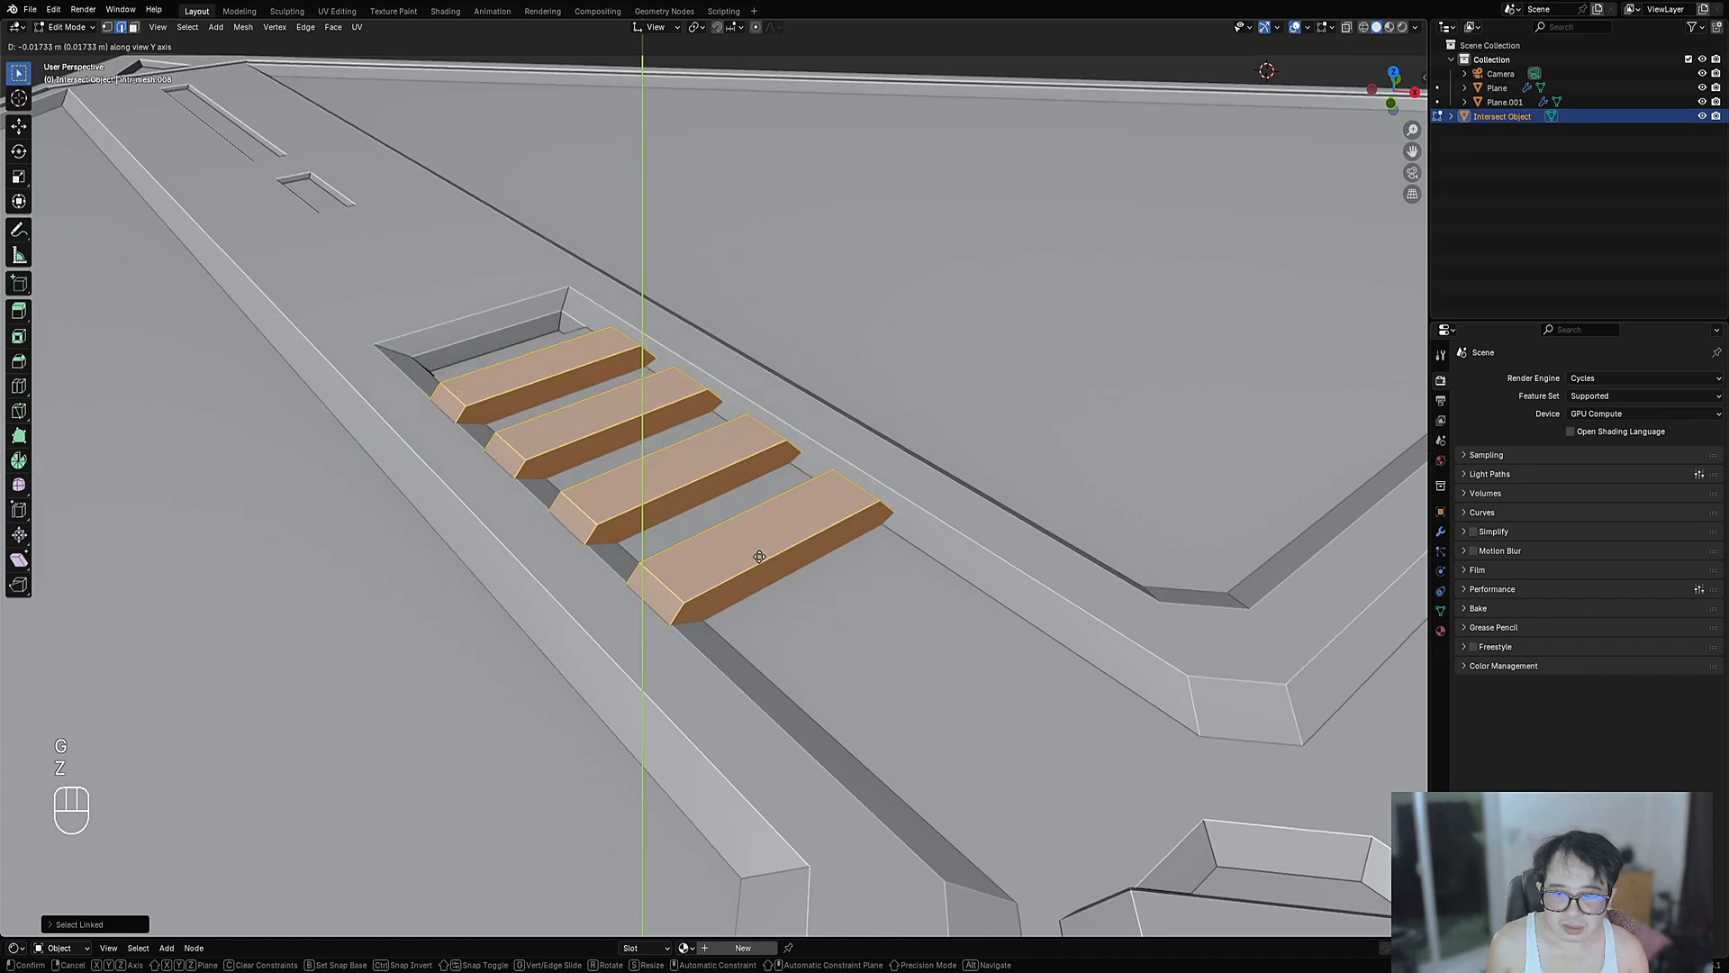
pyautogui.click(761, 551)
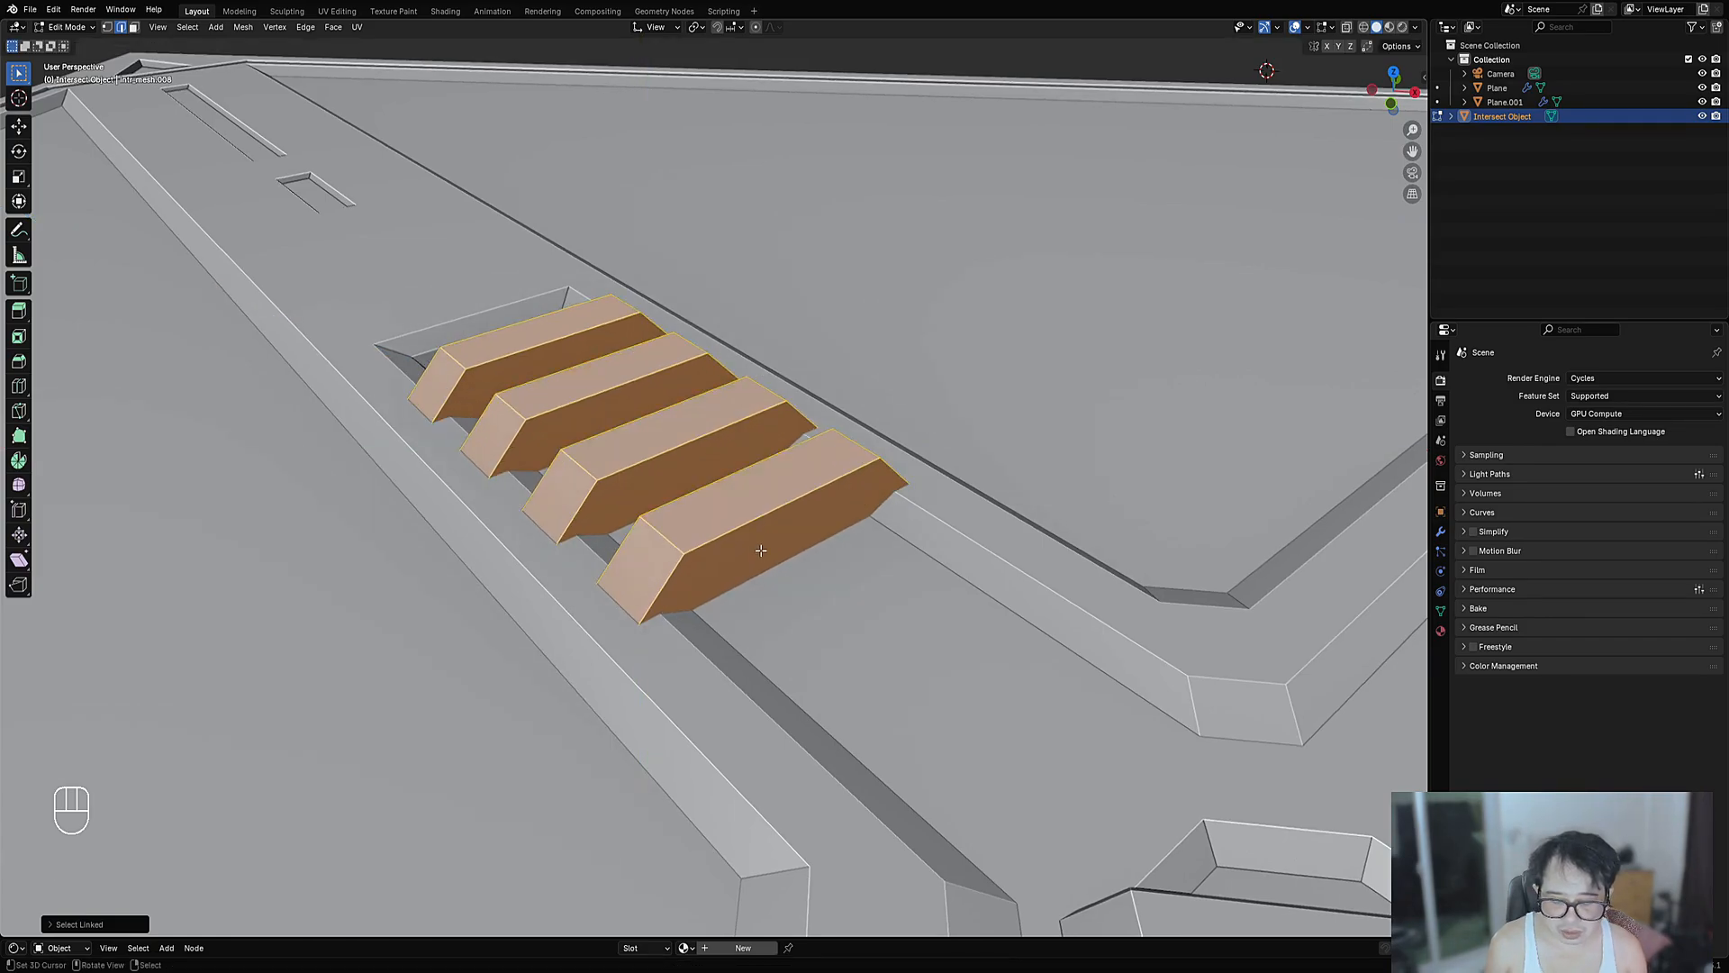
# - Switch to Global orientation and lower the bars along Z into the slot
pyautogui.press('.')
pyautogui.press(',')
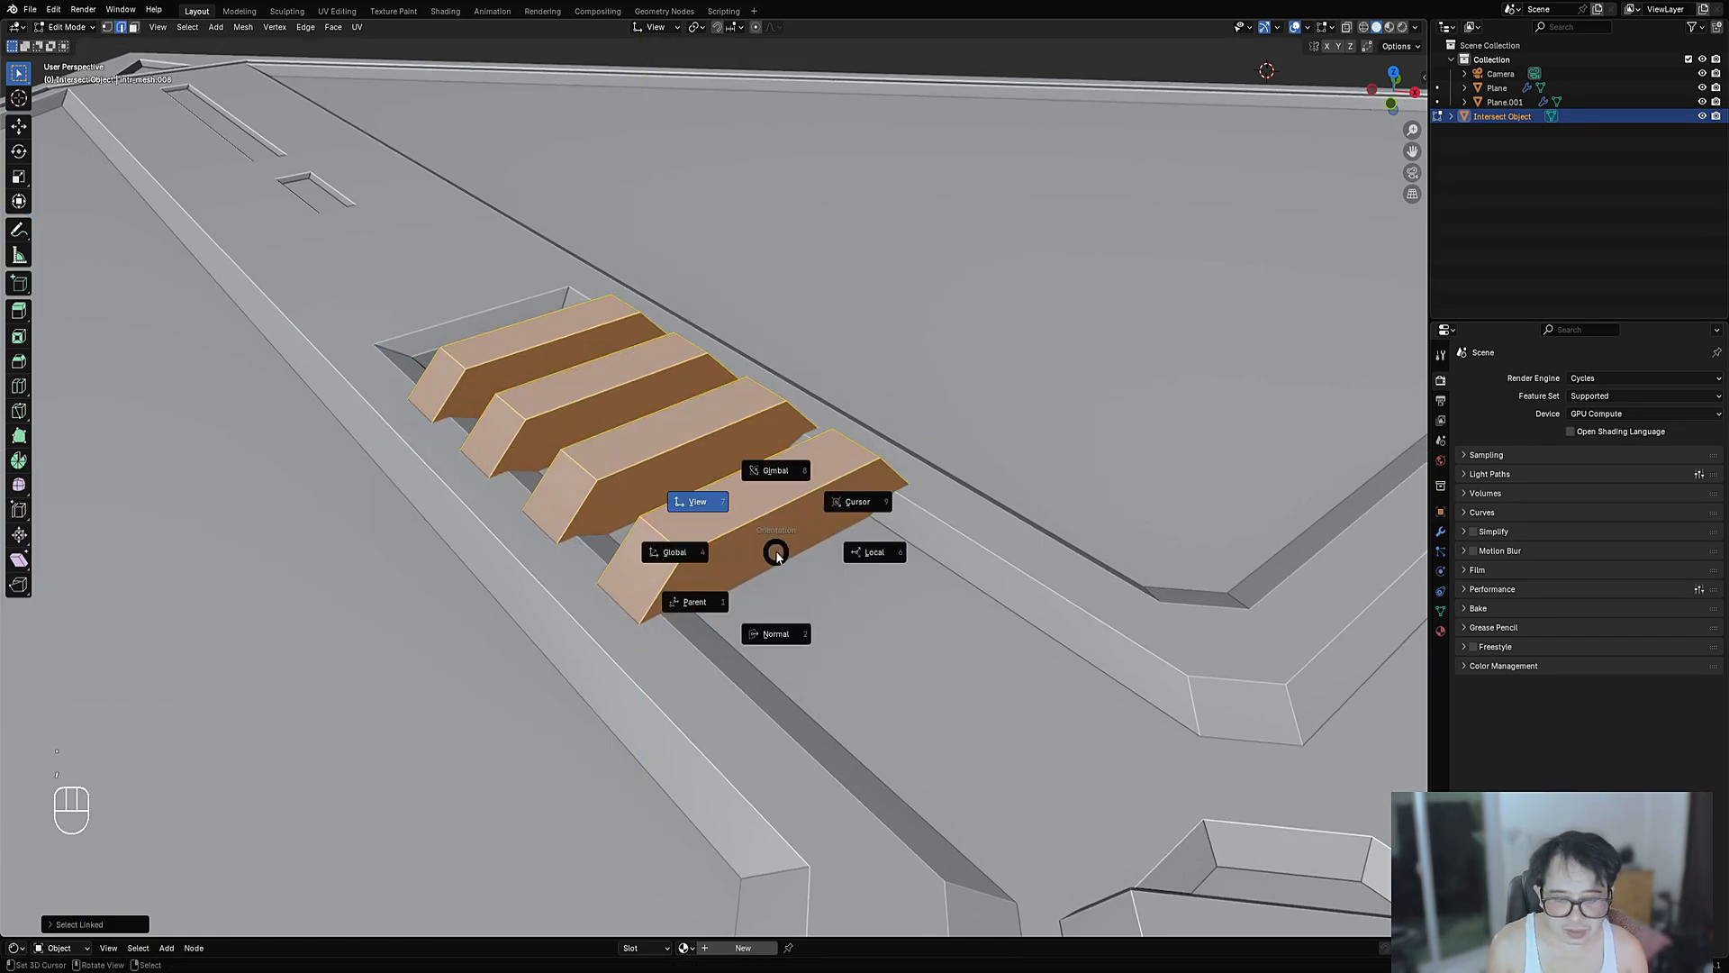
pyautogui.click(700, 553)
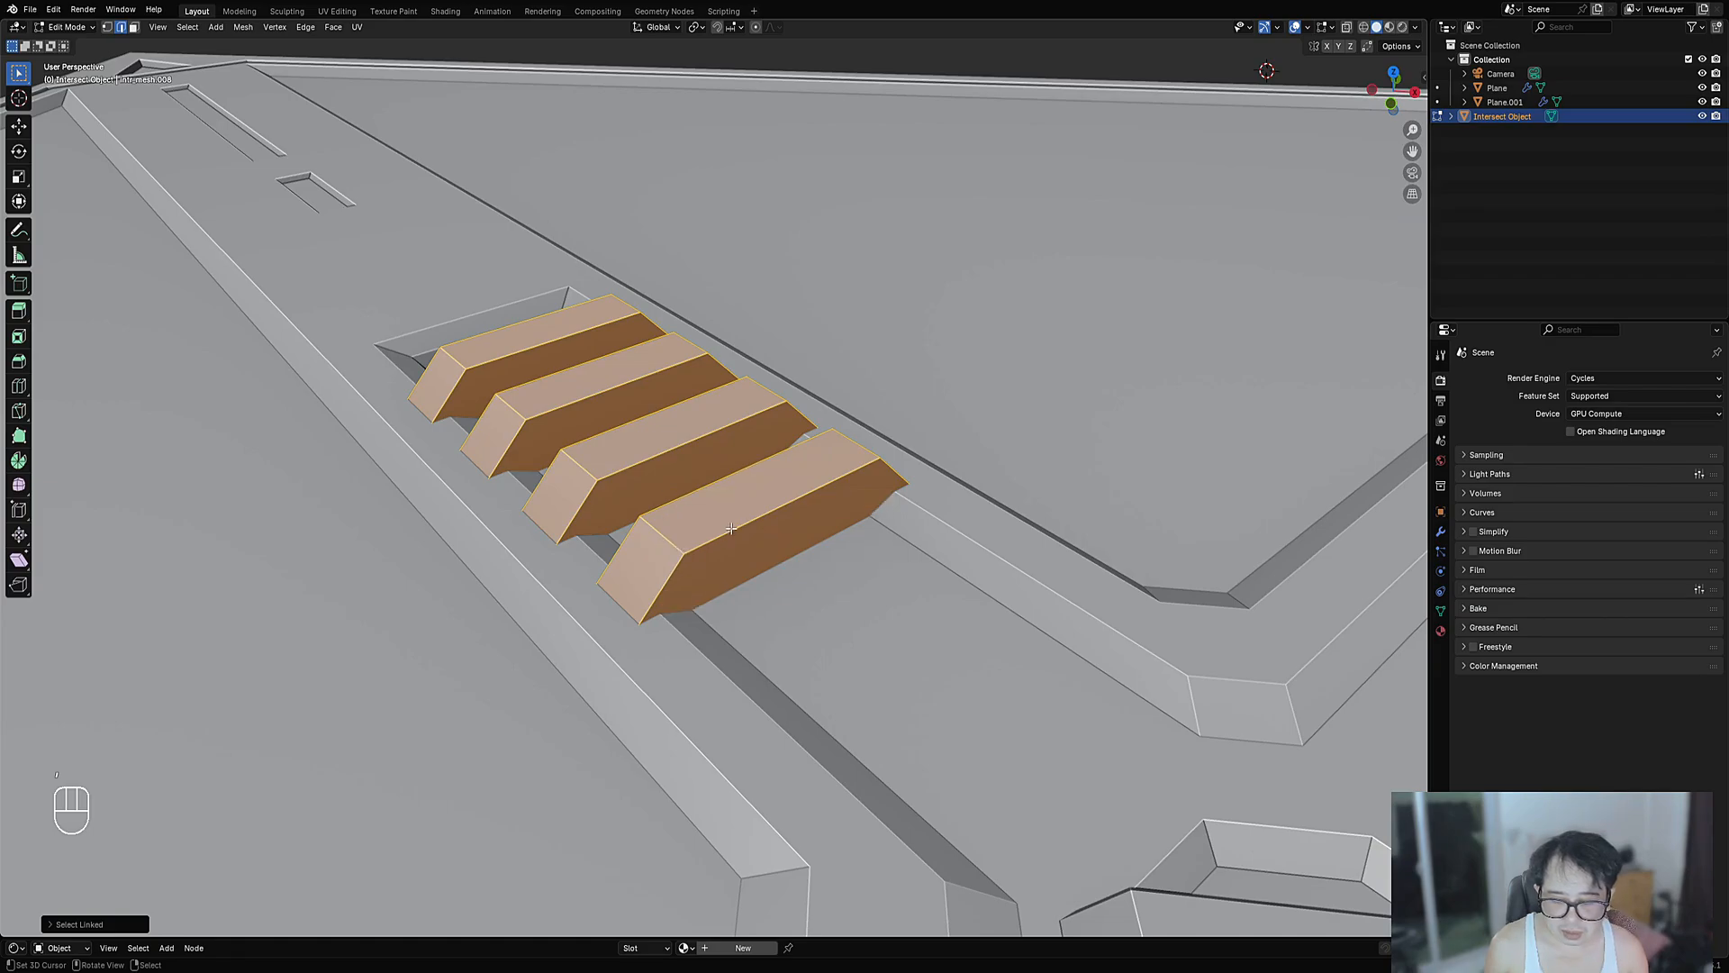
pyautogui.press('g')
pyautogui.press('z')
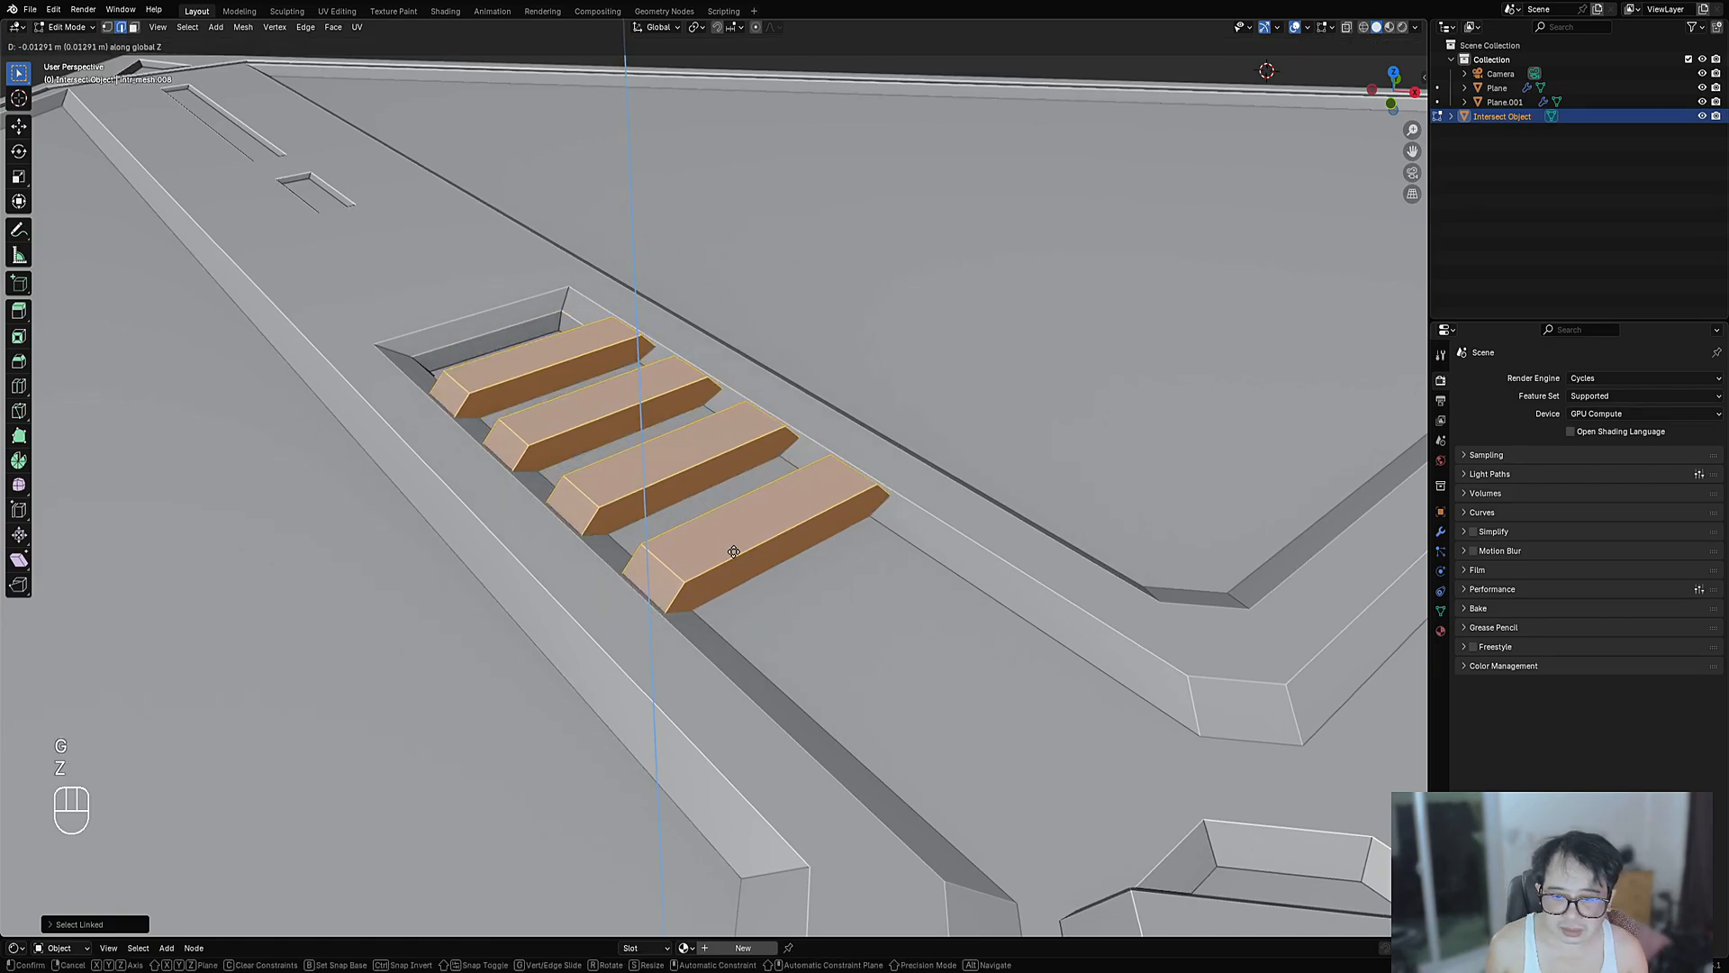
pyautogui.click(737, 561)
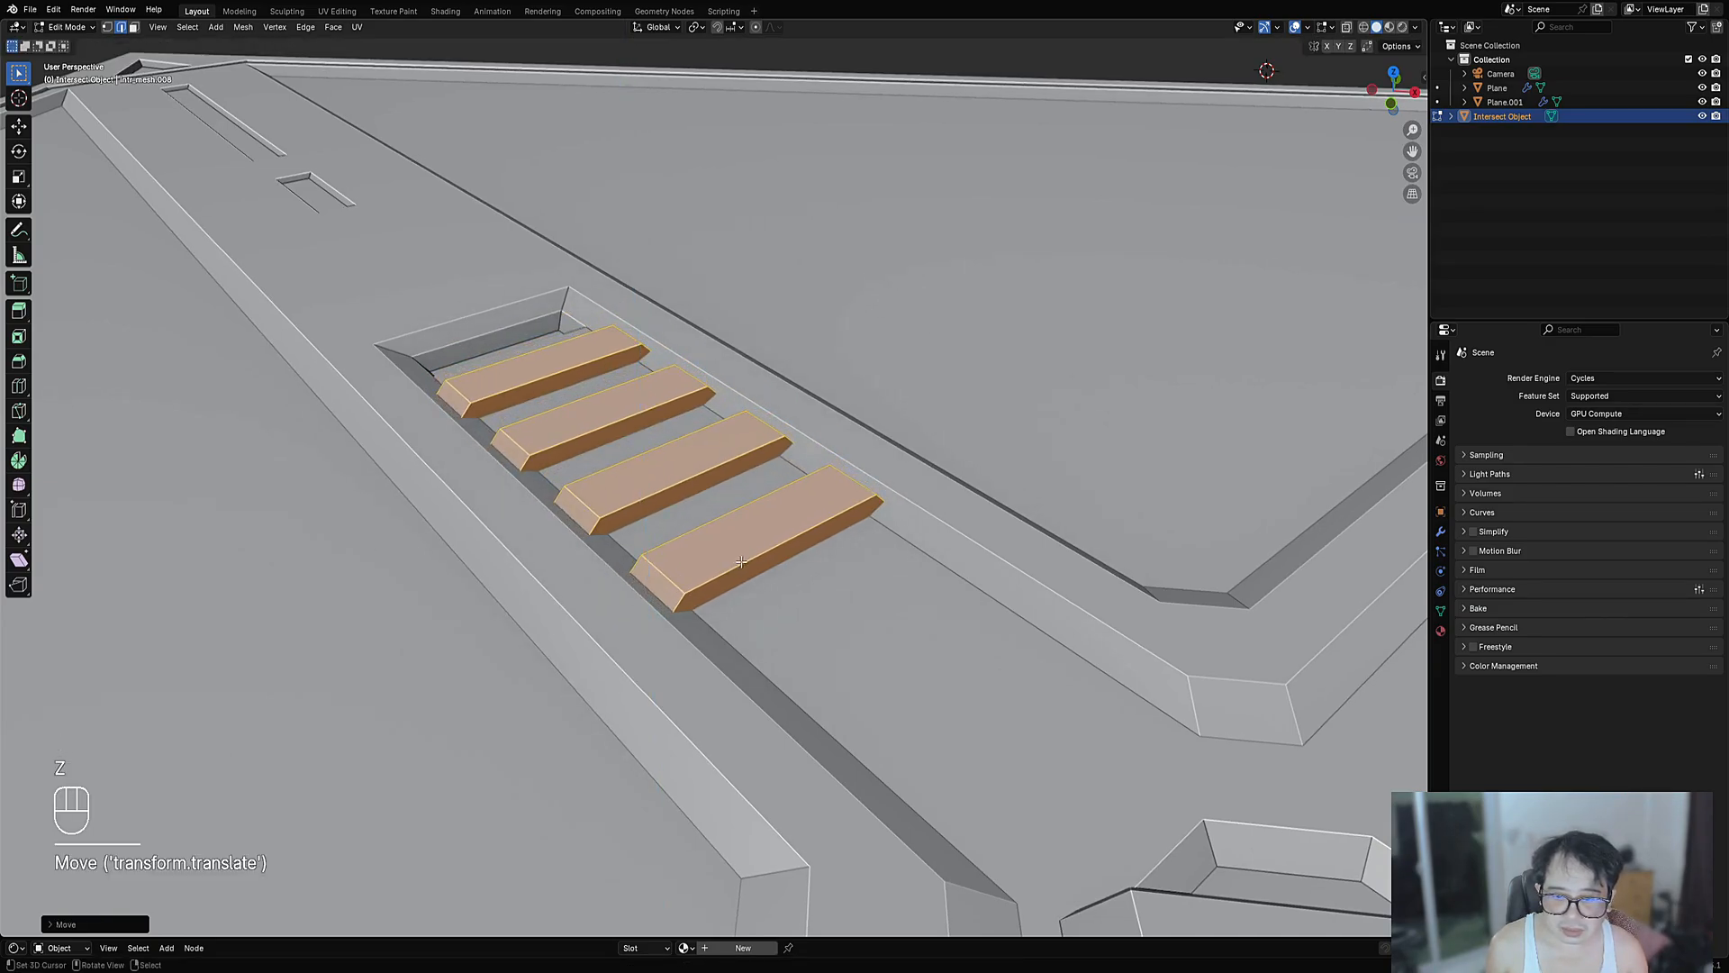
pyautogui.scroll(-6, 736, 561)
pyautogui.moveTo(736, 561); pyautogui.dragTo(859, 605, button='middle')
pyautogui.scroll(6, 862, 565)
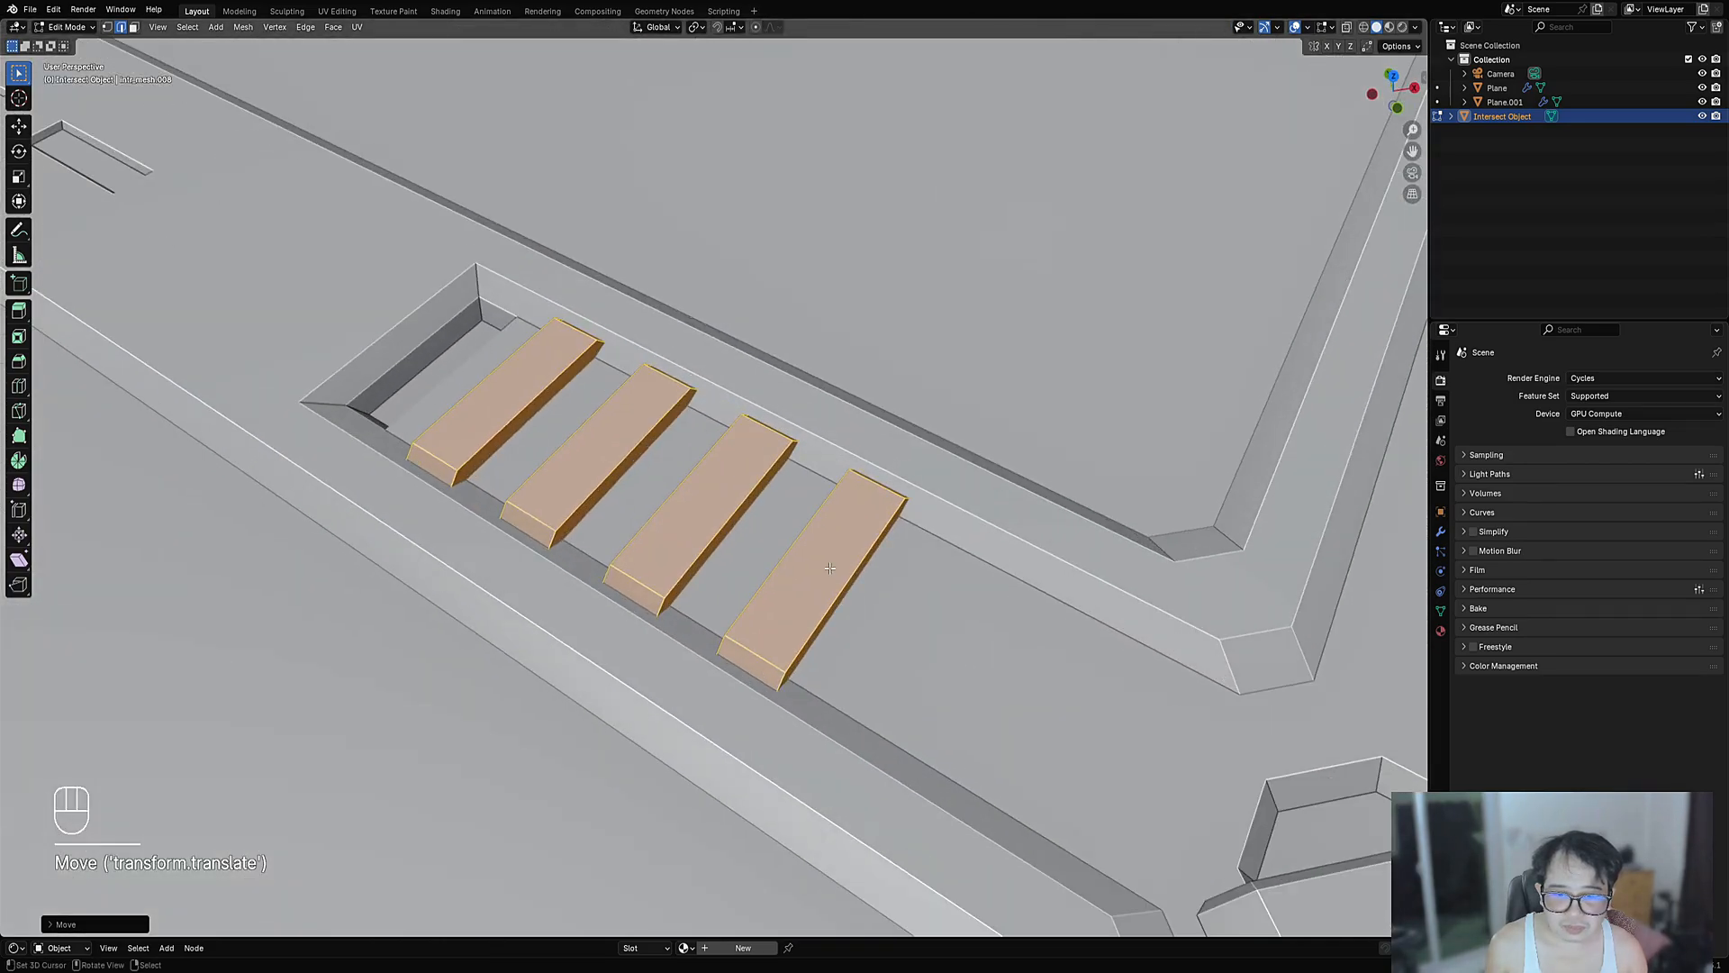
# - Bevel the edges of all four bars and return to Object Mode
pyautogui.hotkey('alt', 'a')
pyautogui.press('a')
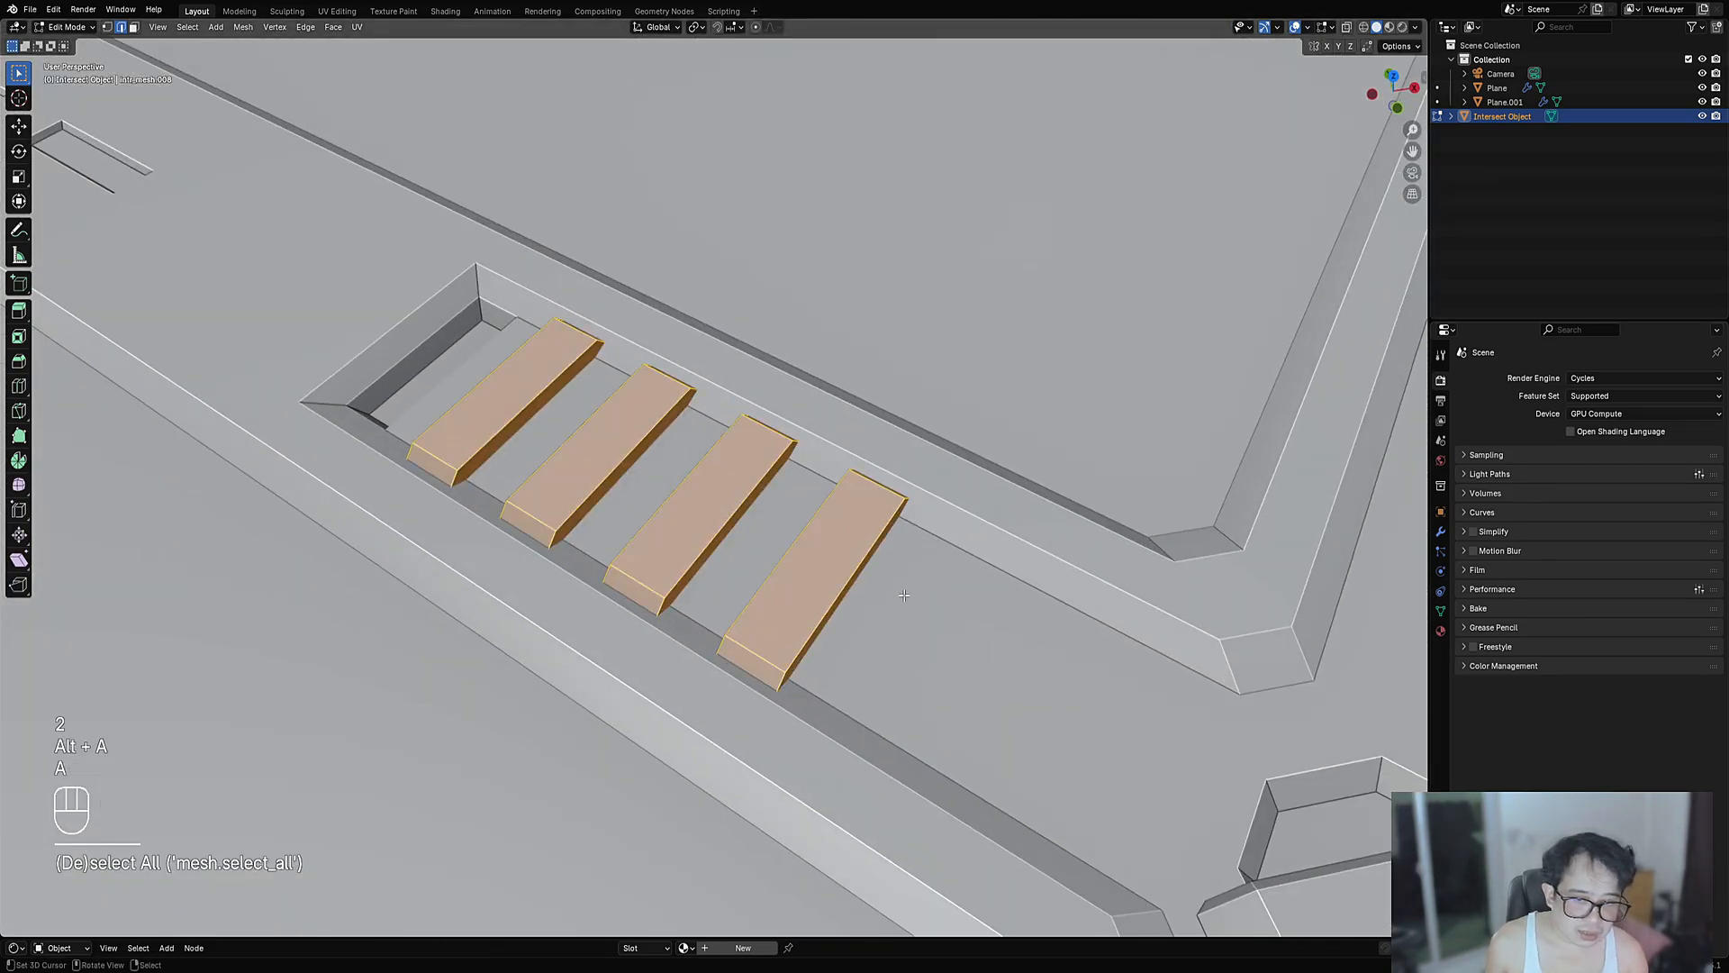
pyautogui.hotkey('ctrl', 'b')
pyautogui.click(950, 583)
pyautogui.press('Tab')
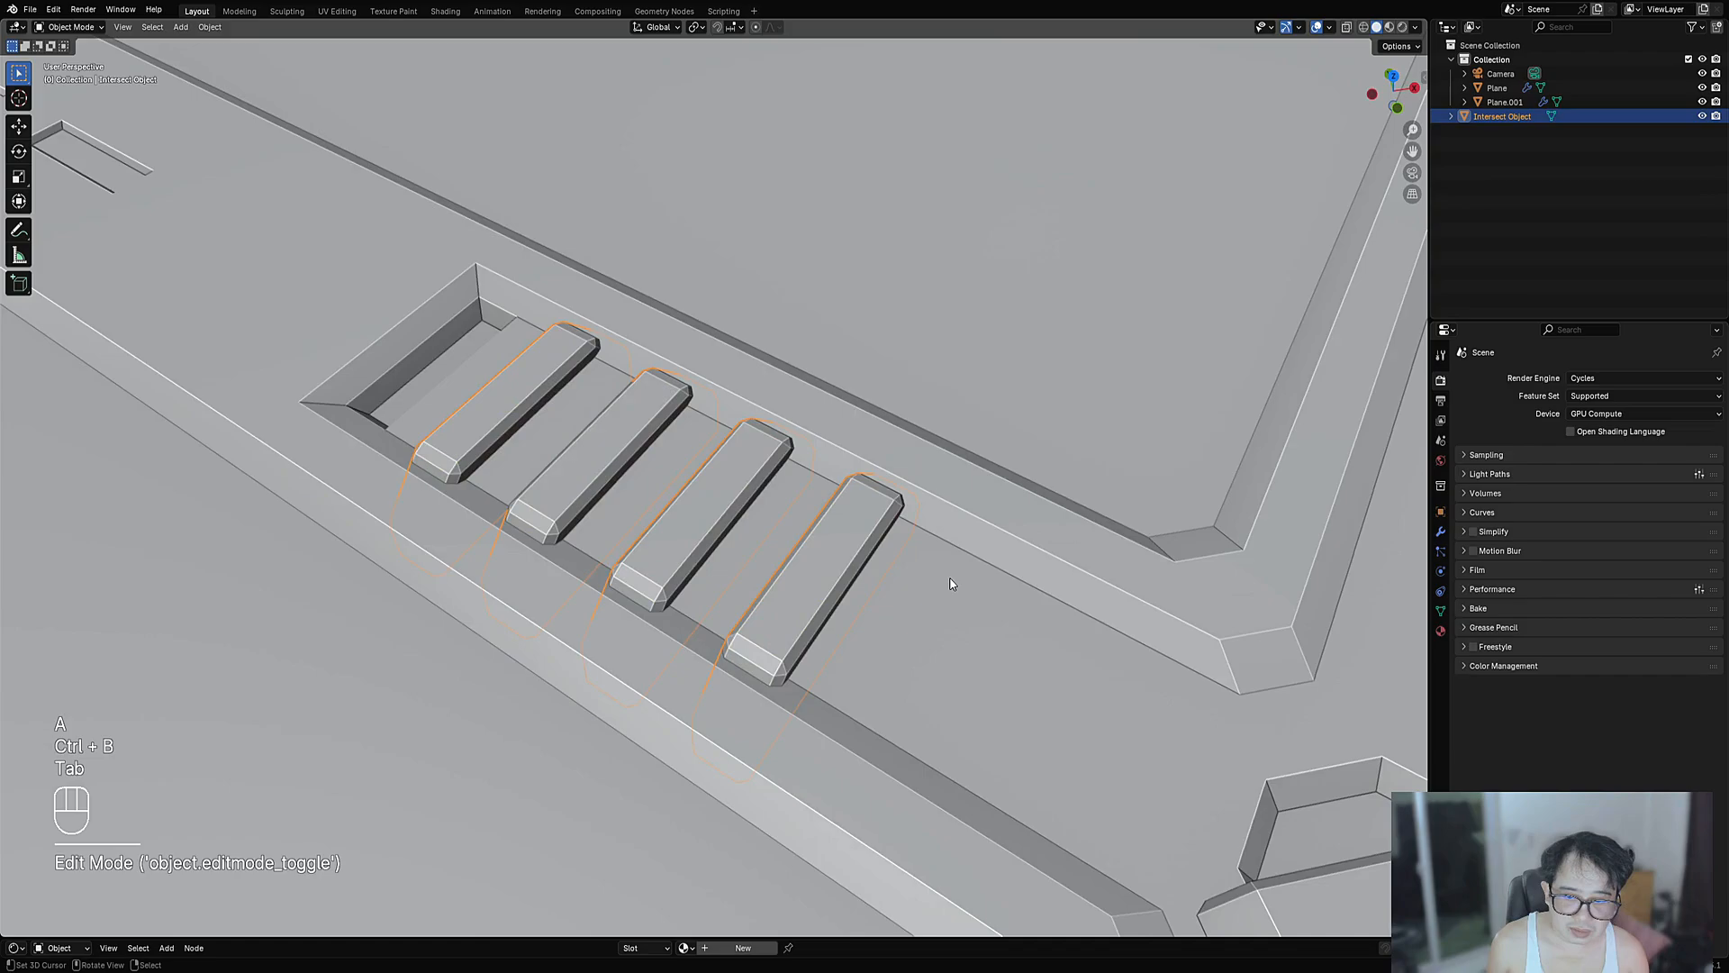
pyautogui.scroll(-5, 951, 584)
pyautogui.moveTo(950, 583); pyautogui.dragTo(993, 619, button='middle')
pyautogui.scroll(-4, 991, 618)
# - Add the Plane to the bar selection and run a Boolean Intersect Faces between bars and panel
pyautogui.moveTo(847, 566); pyautogui.dragTo(763, 503, button='middle')
pyautogui.scroll(5, 763, 502)
pyautogui.press('Tab')
pyautogui.scroll(4, 765, 500)
pyautogui.press('Tab')
pyautogui.keyDown('shift'); pyautogui.click(814, 357); pyautogui.keyUp('shift')
pyautogui.press('Tab')
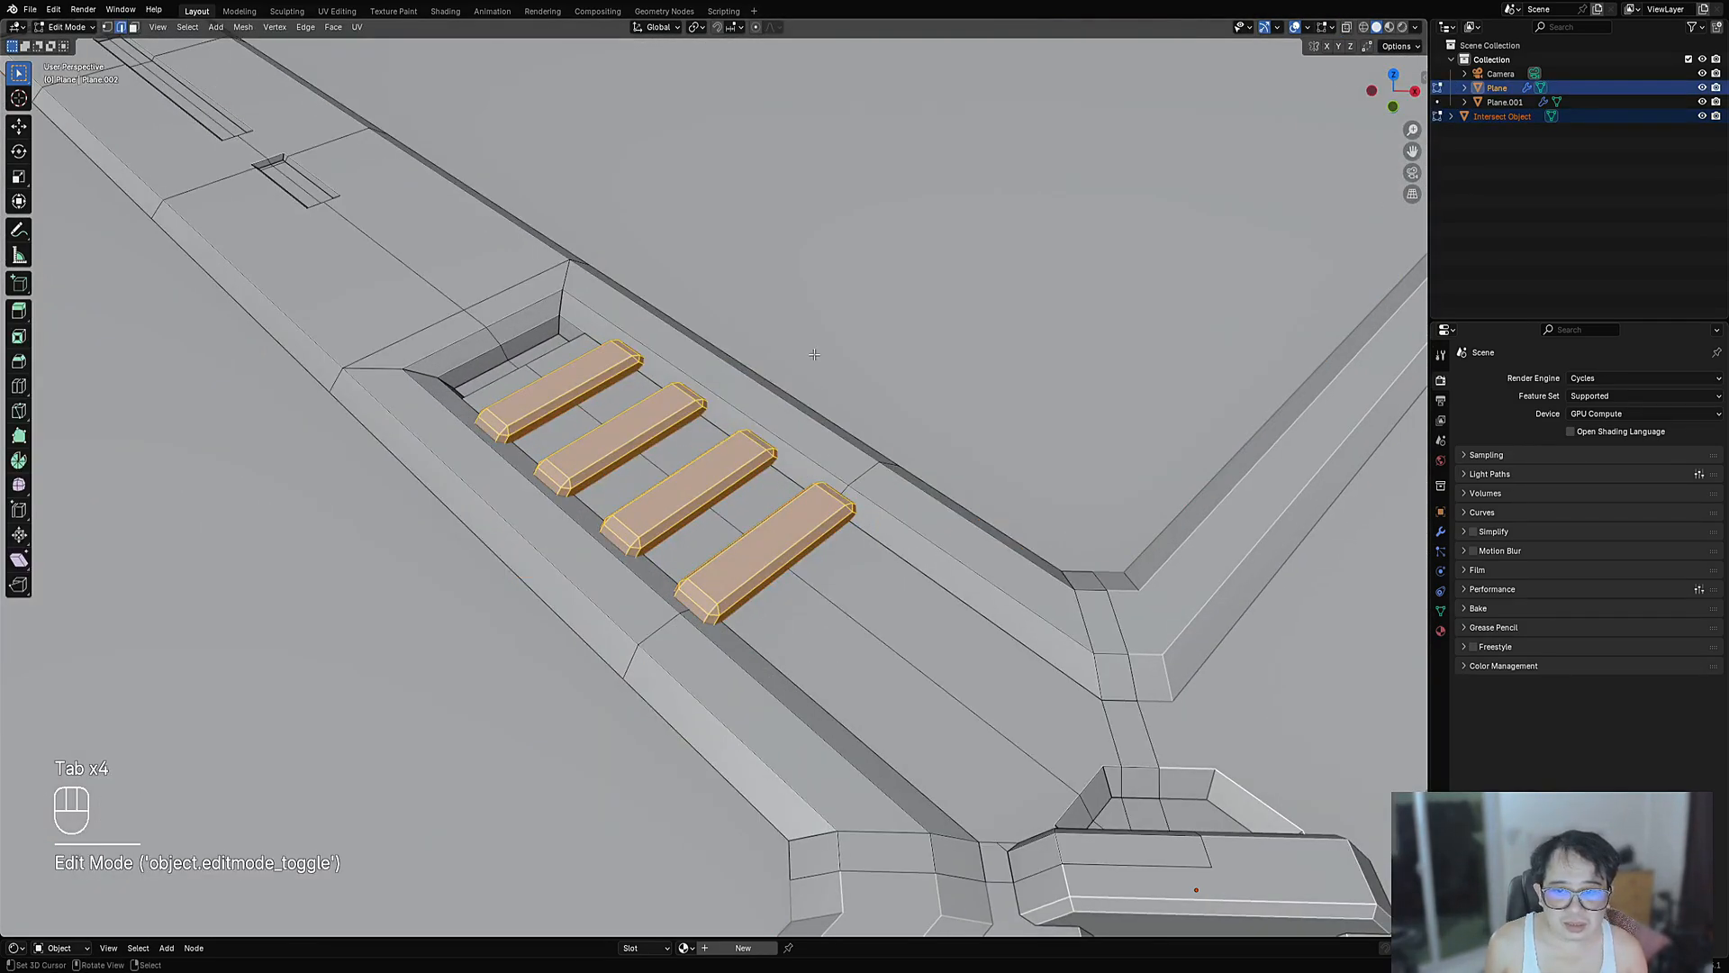
pyautogui.hotkey('ctrl', 'shift', 'x')
pyautogui.moveTo(800, 366)
pyautogui.click(866, 367)
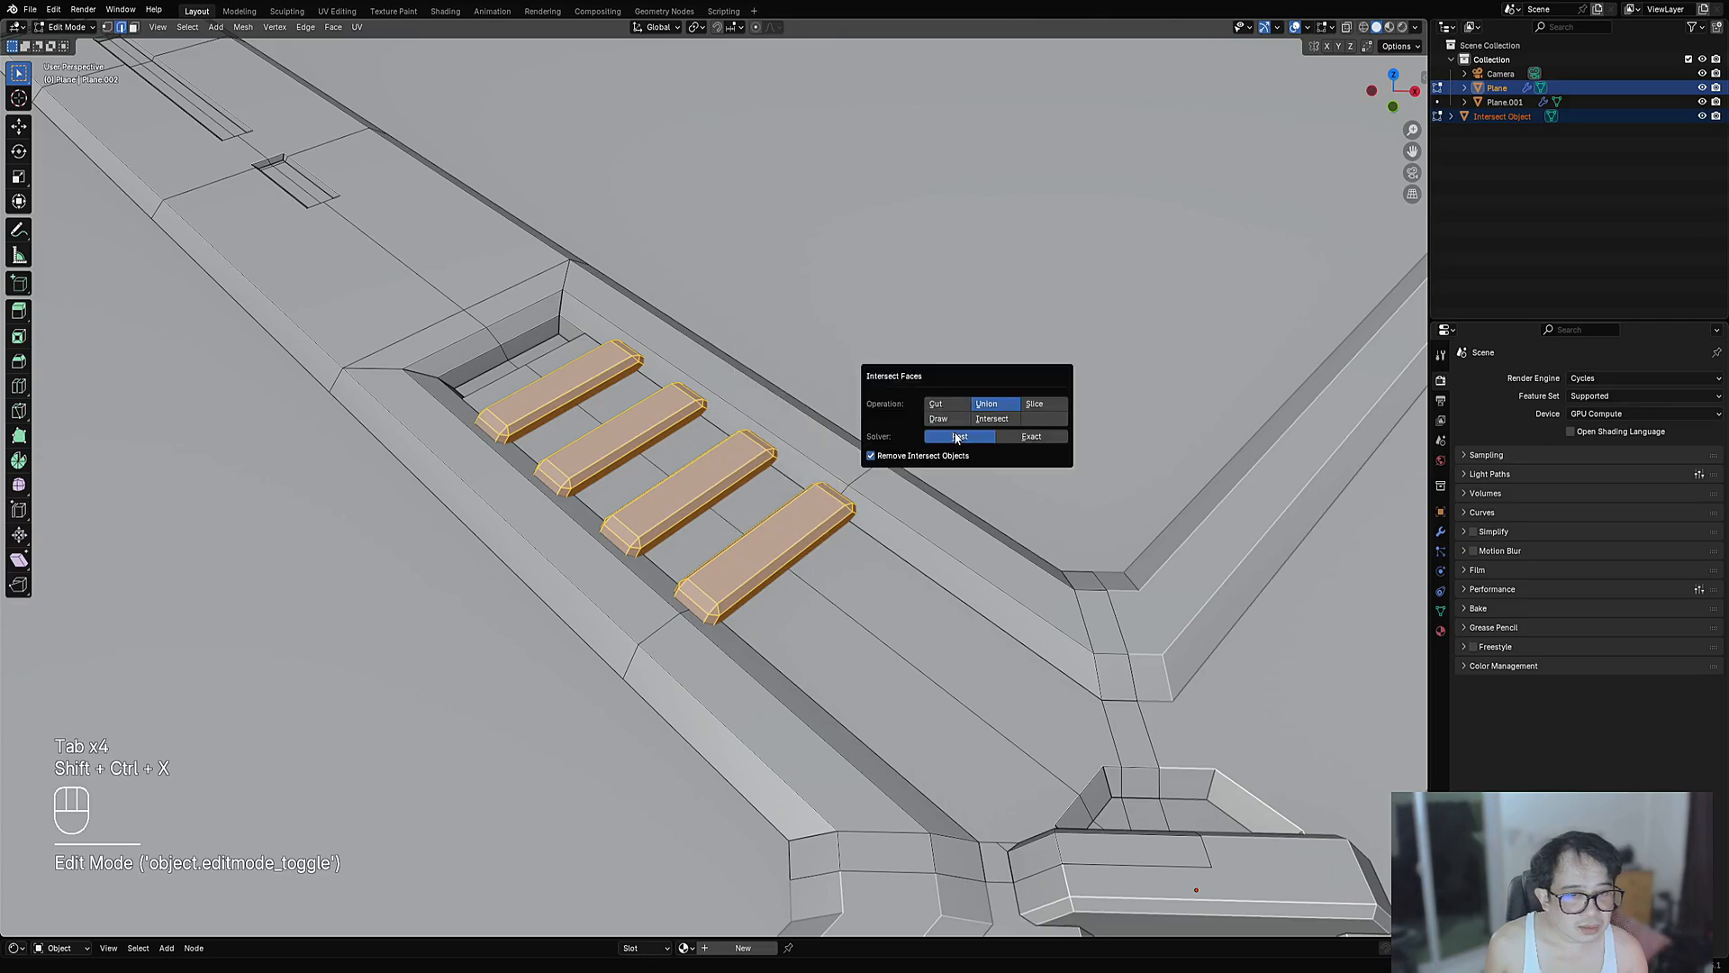
pyautogui.click(992, 418)
# - Set the Boolean to Union with Remove Intersect Objects checked
pyautogui.moveTo(864, 504); pyautogui.dragTo(811, 531, button='middle')
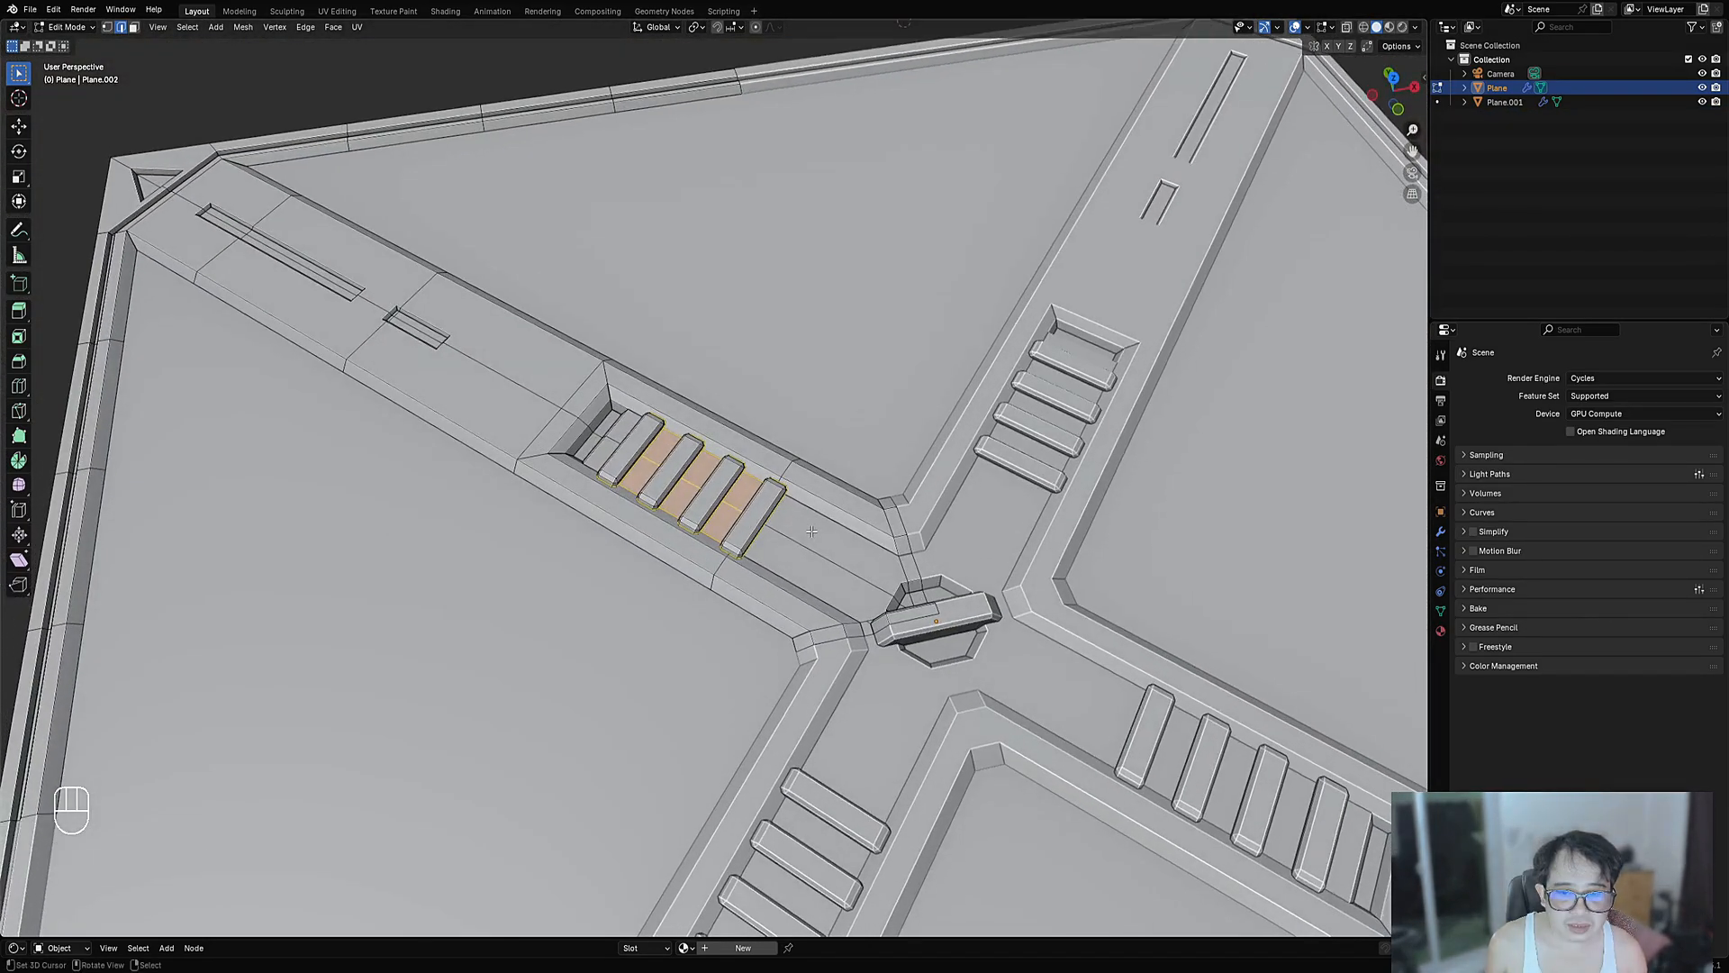
pyautogui.press('KP_Decimal')
pyautogui.press('F9')
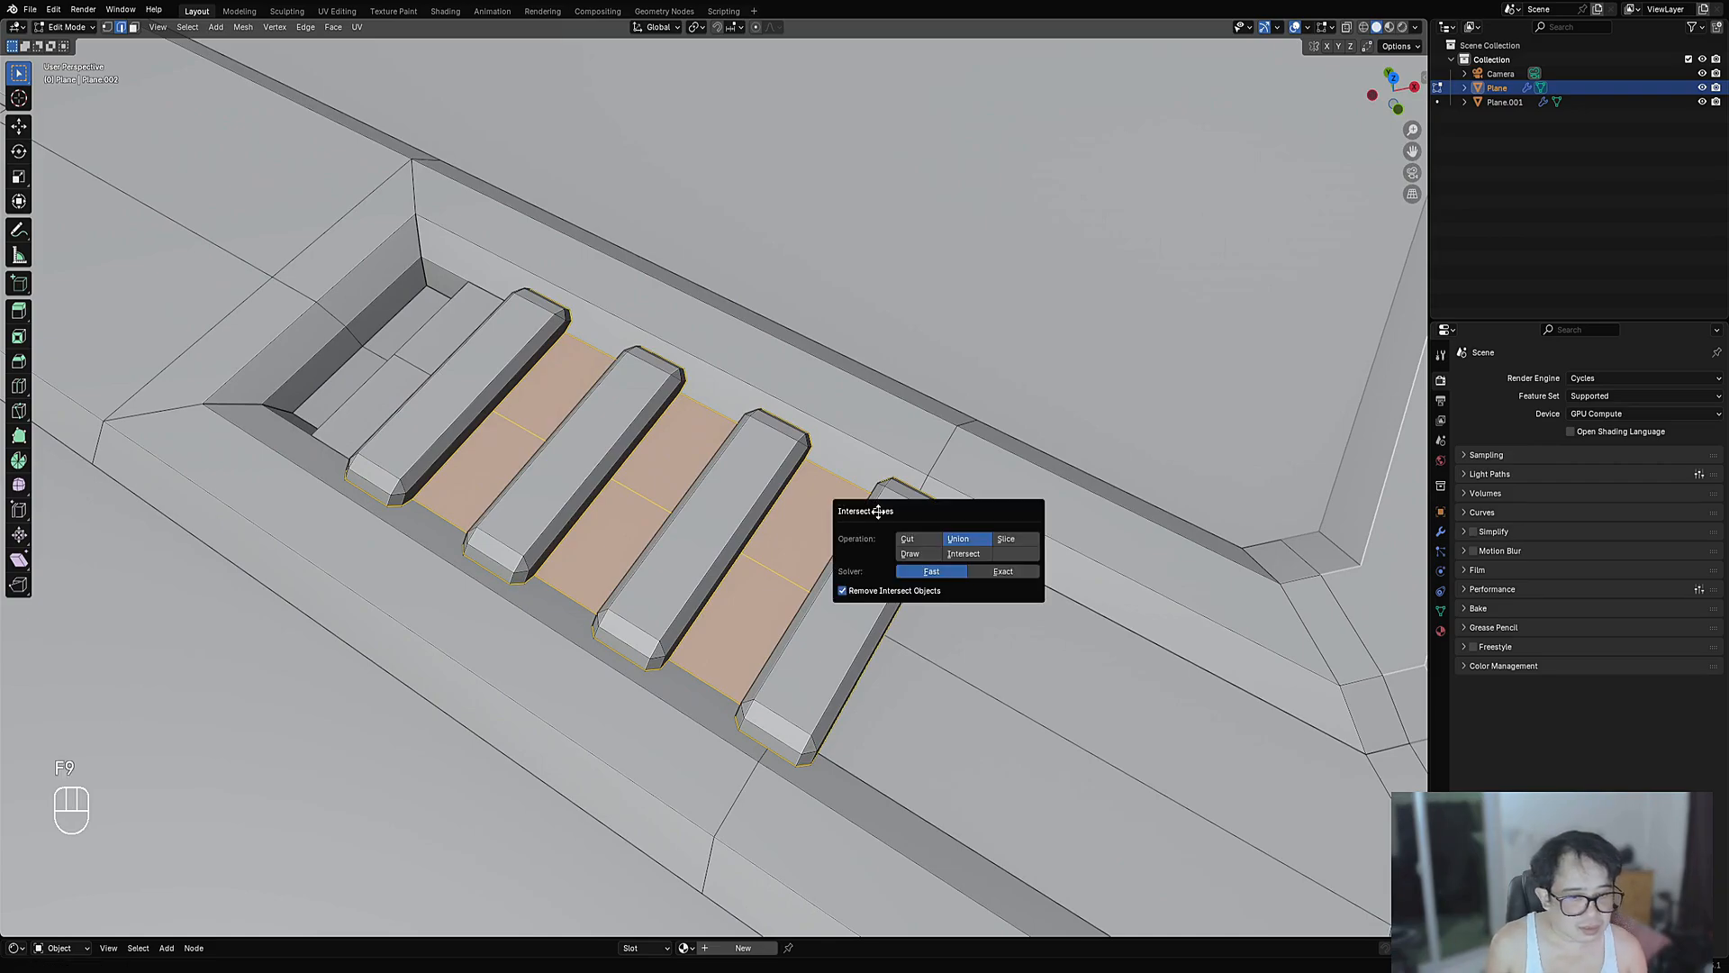
pyautogui.click(907, 539)
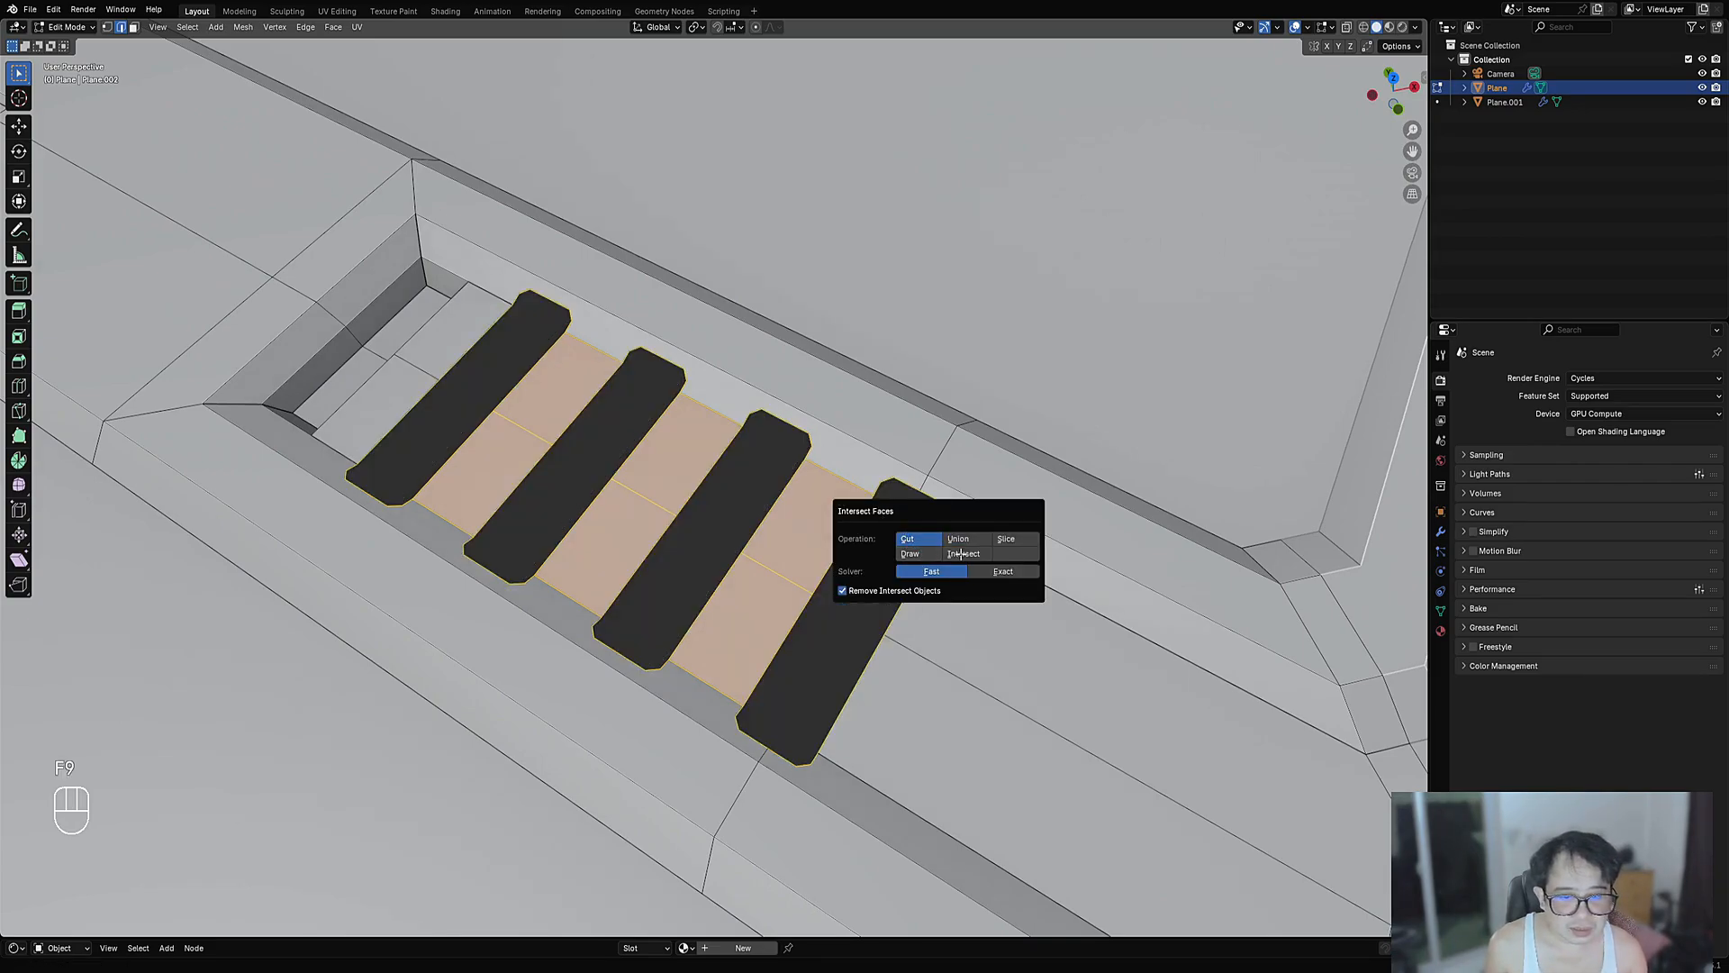
pyautogui.click(963, 554)
pyautogui.click(1005, 539)
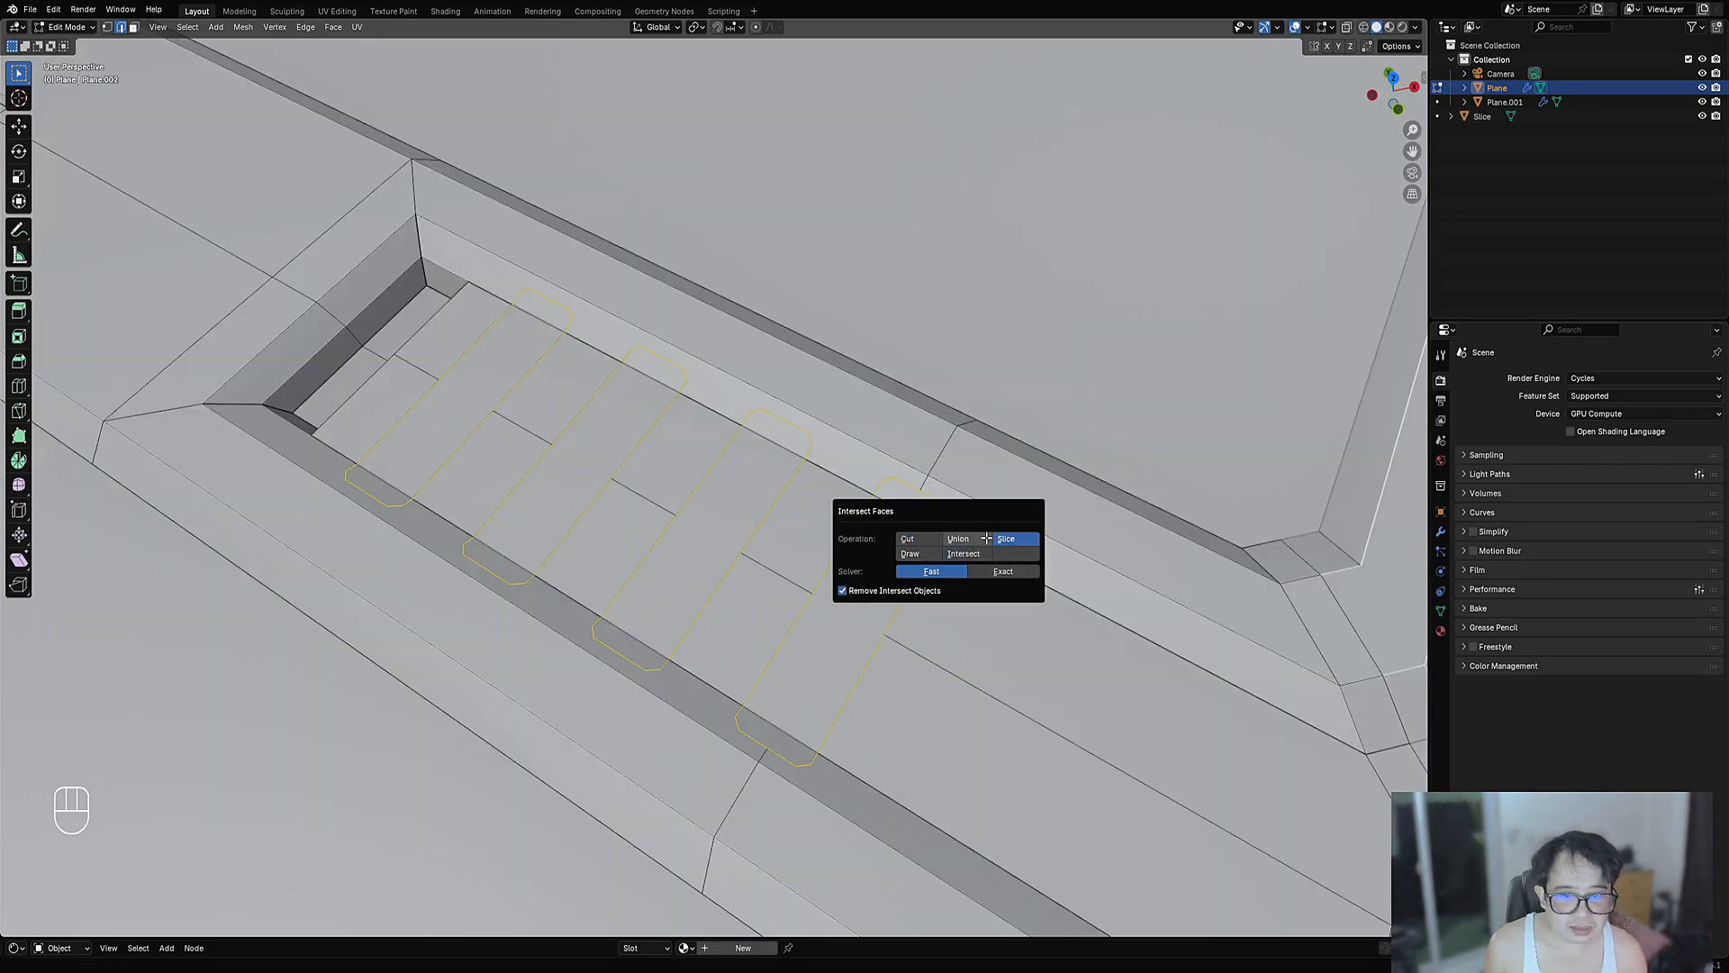
pyautogui.click(978, 537)
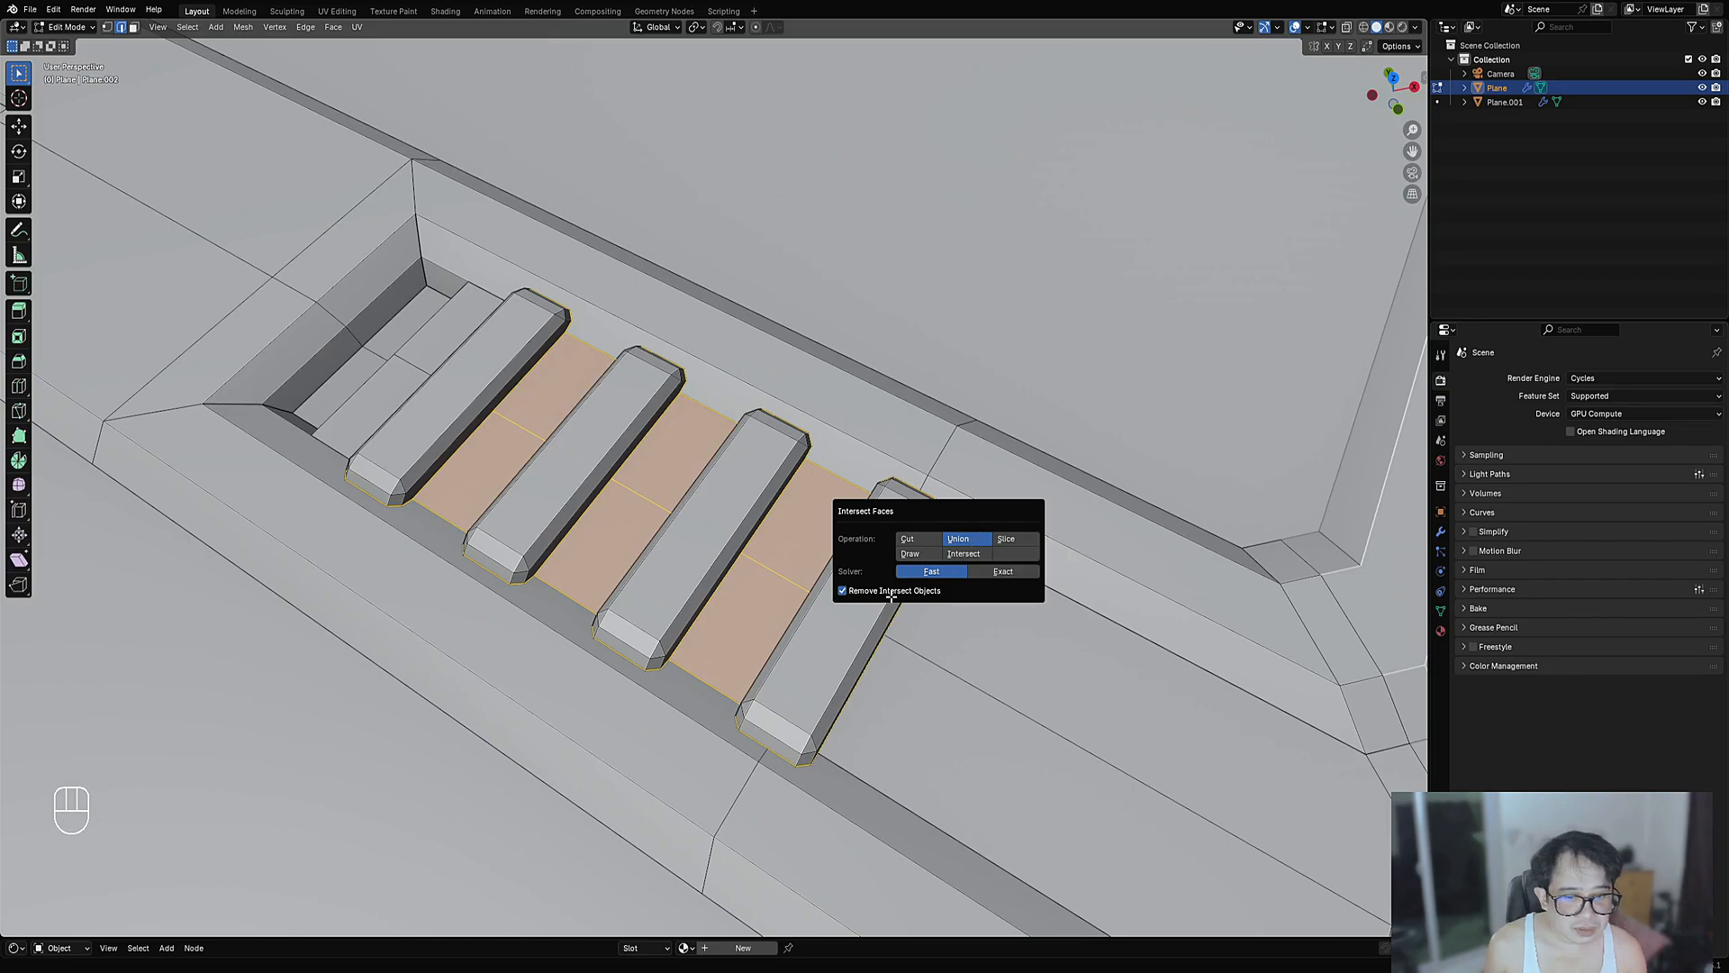
pyautogui.click(843, 591)
pyautogui.click(890, 592)
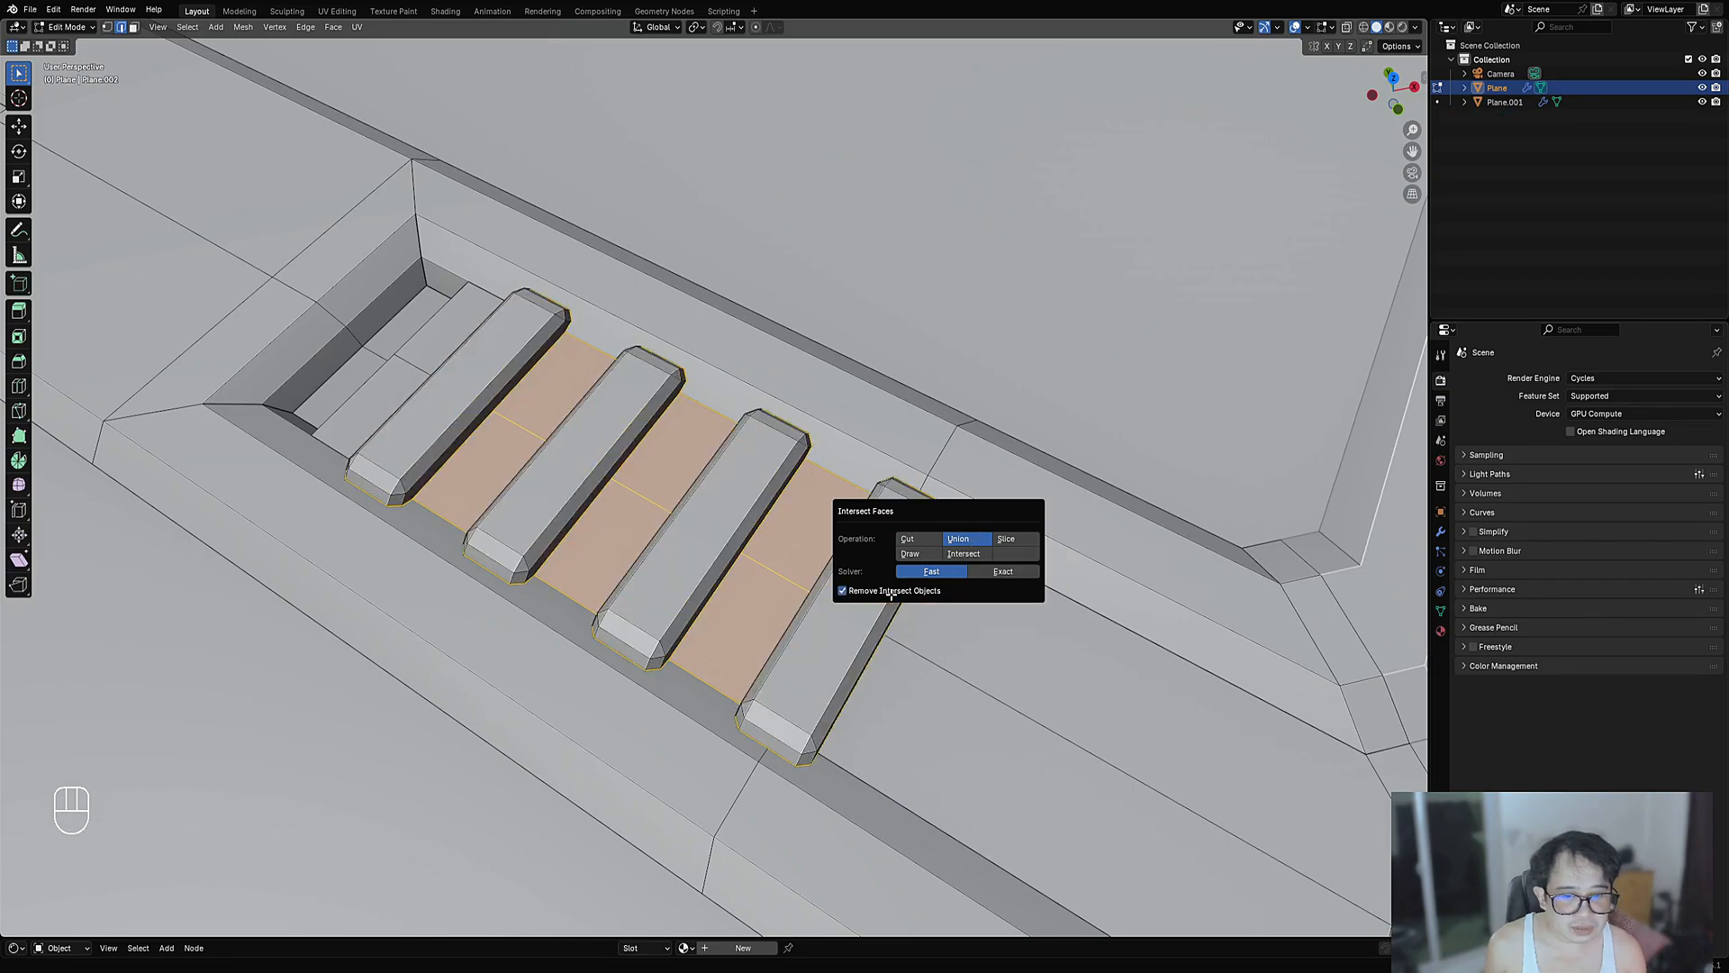
pyautogui.scroll(-5, 1005, 573)
# - Deselect all faces, exit Edit Mode, and frame the panel's top-left corner from a top-down view
pyautogui.moveTo(1005, 574); pyautogui.dragTo(830, 510, button='middle')
pyautogui.hotkey('alt', 'a')
pyautogui.press('Tab')
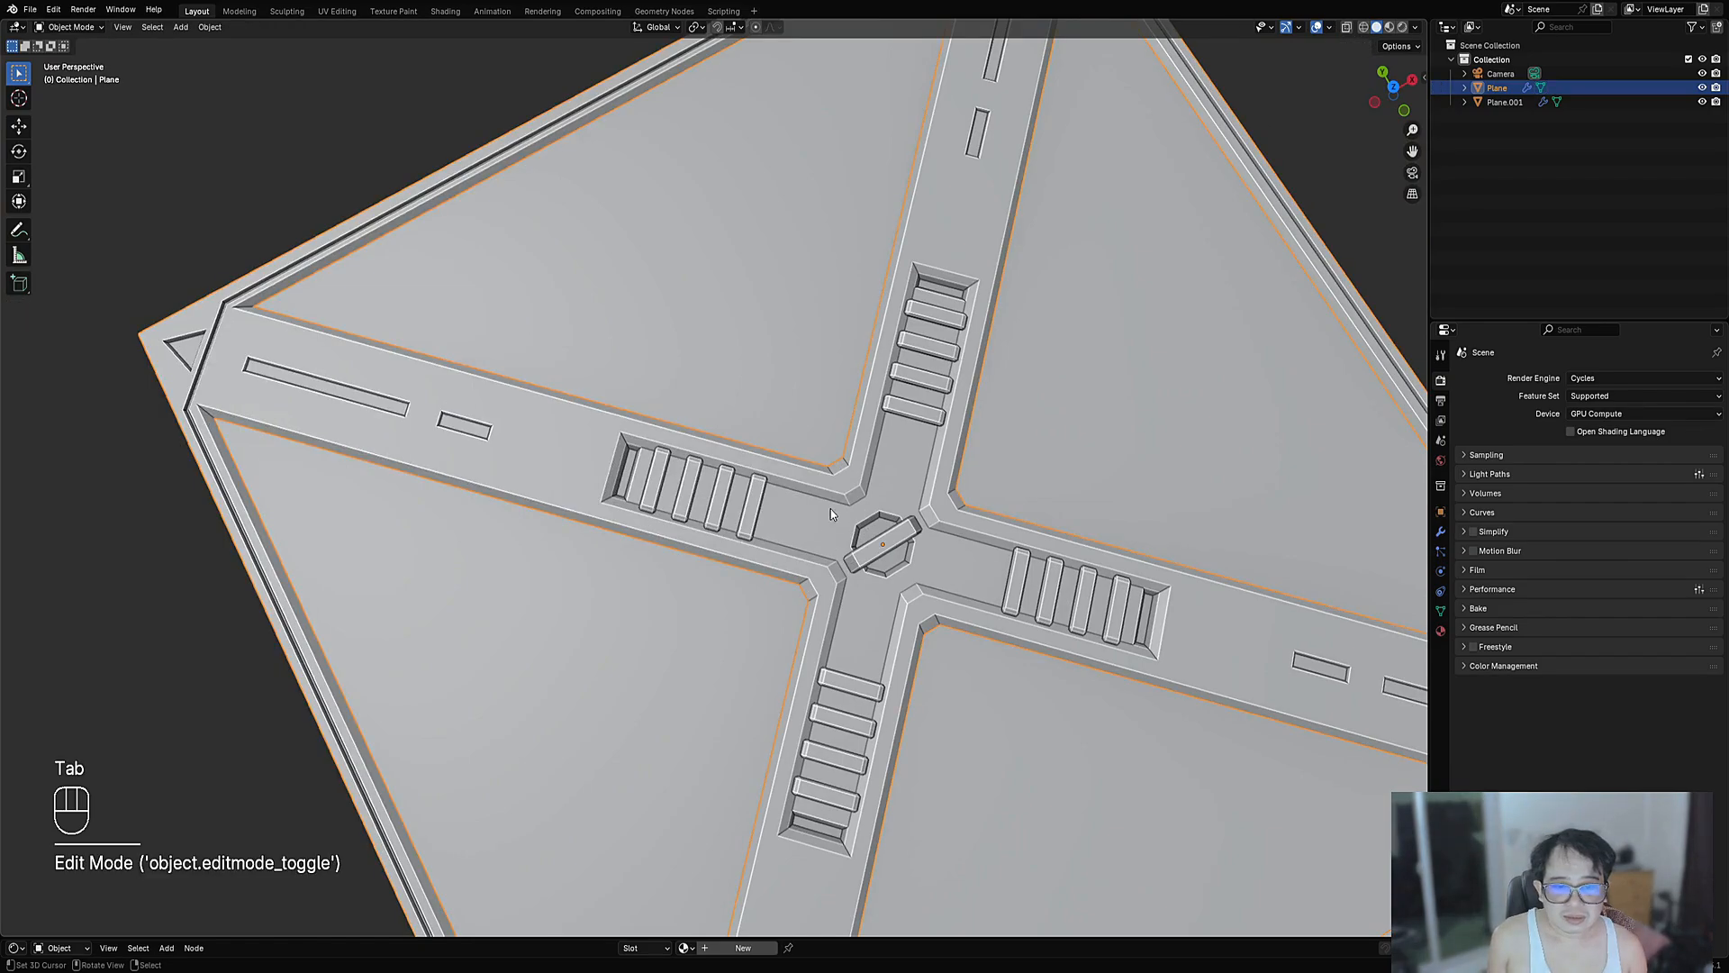
pyautogui.scroll(-6, 833, 510)
pyautogui.moveTo(937, 506); pyautogui.dragTo(807, 321, button='middle')
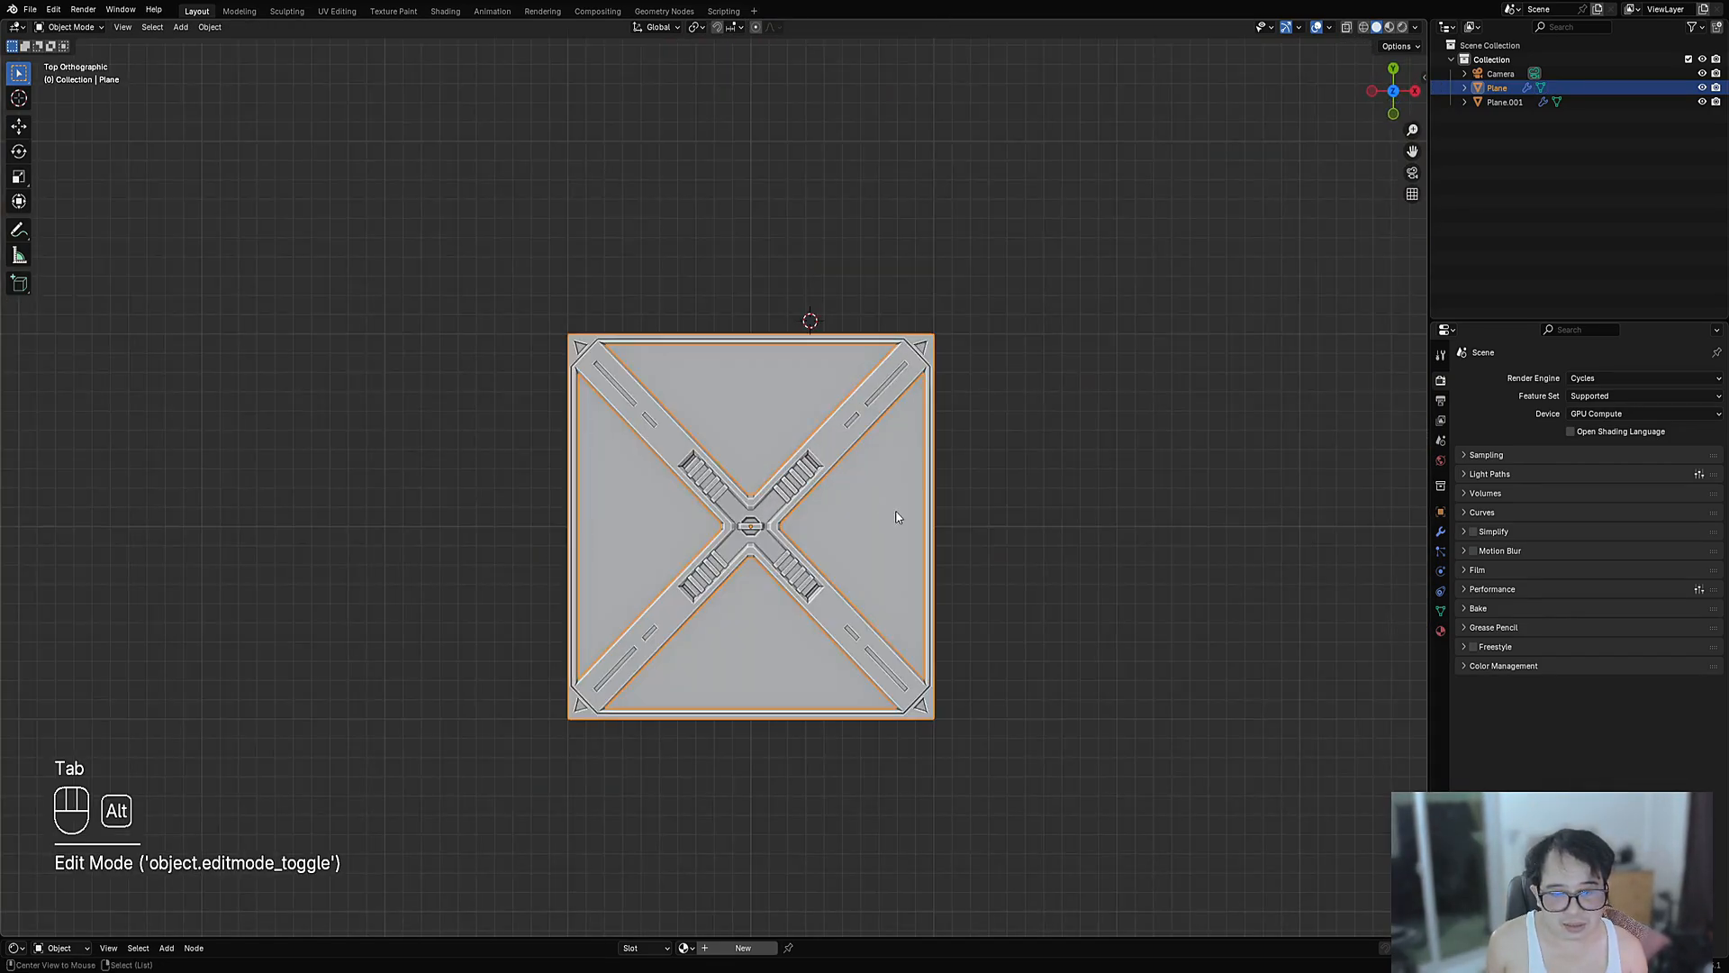
pyautogui.scroll(6, 765, 525)
pyautogui.scroll(-3, 726, 433)
pyautogui.press('Tab')
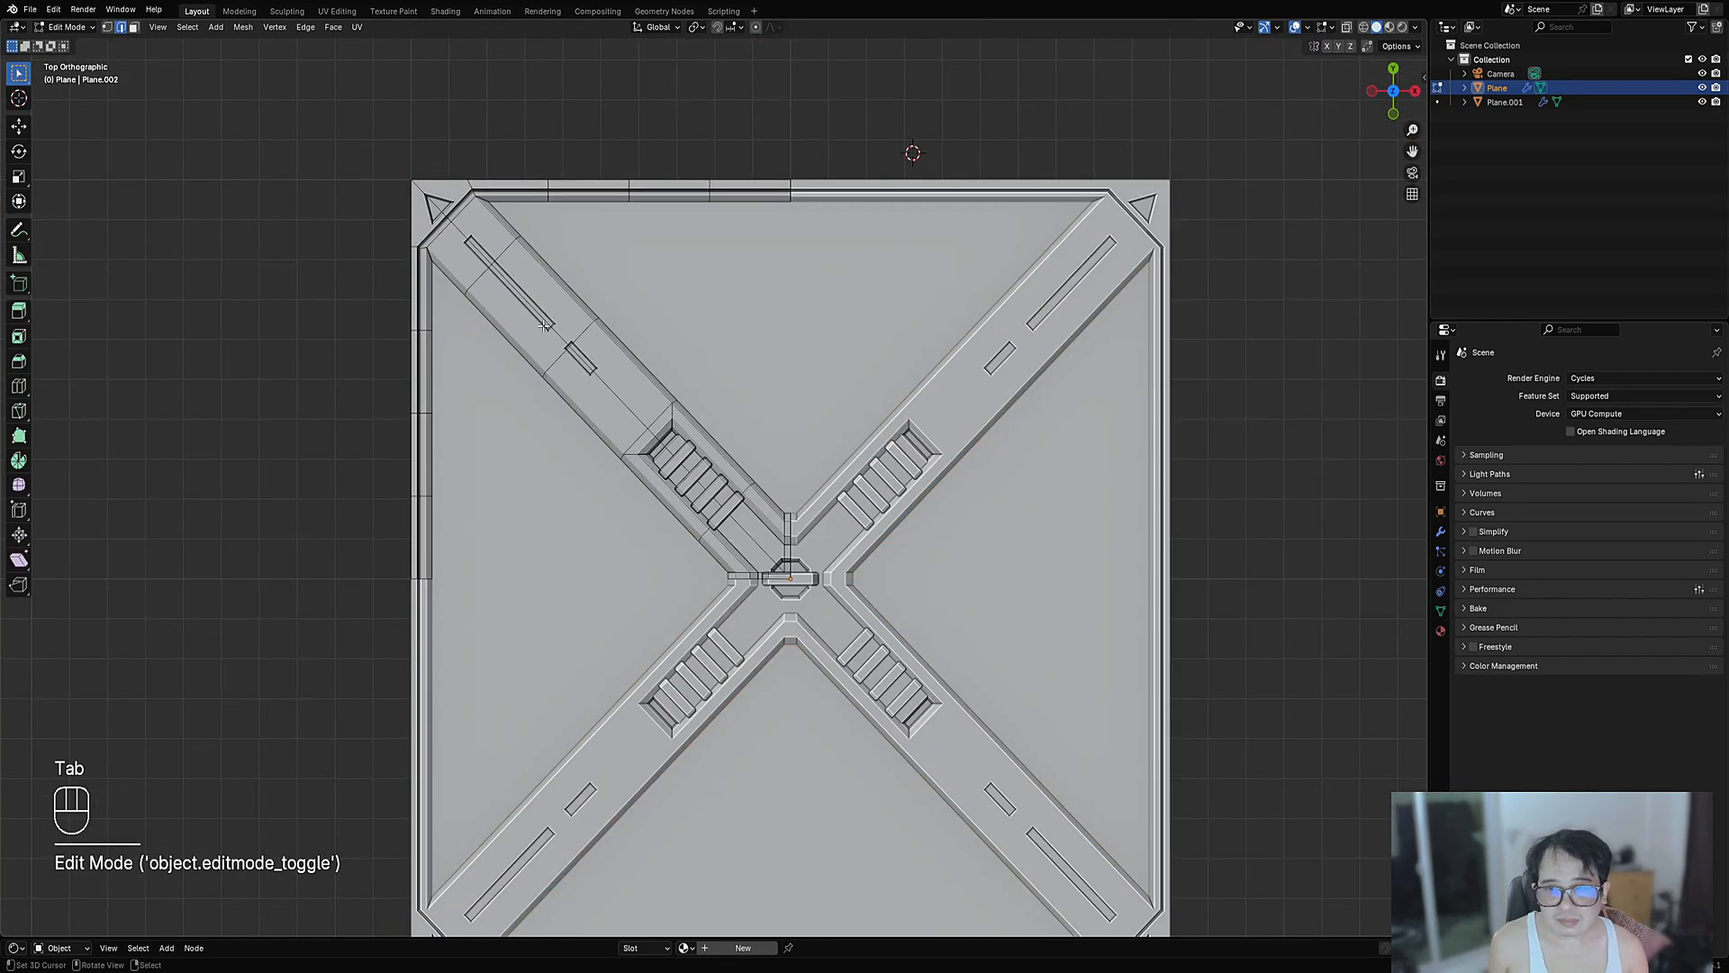
pyautogui.keyDown('shift'); pyautogui.moveTo(562, 335); pyautogui.dragTo(664, 455, button='middle'); pyautogui.keyUp('shift')
pyautogui.press('Tab')
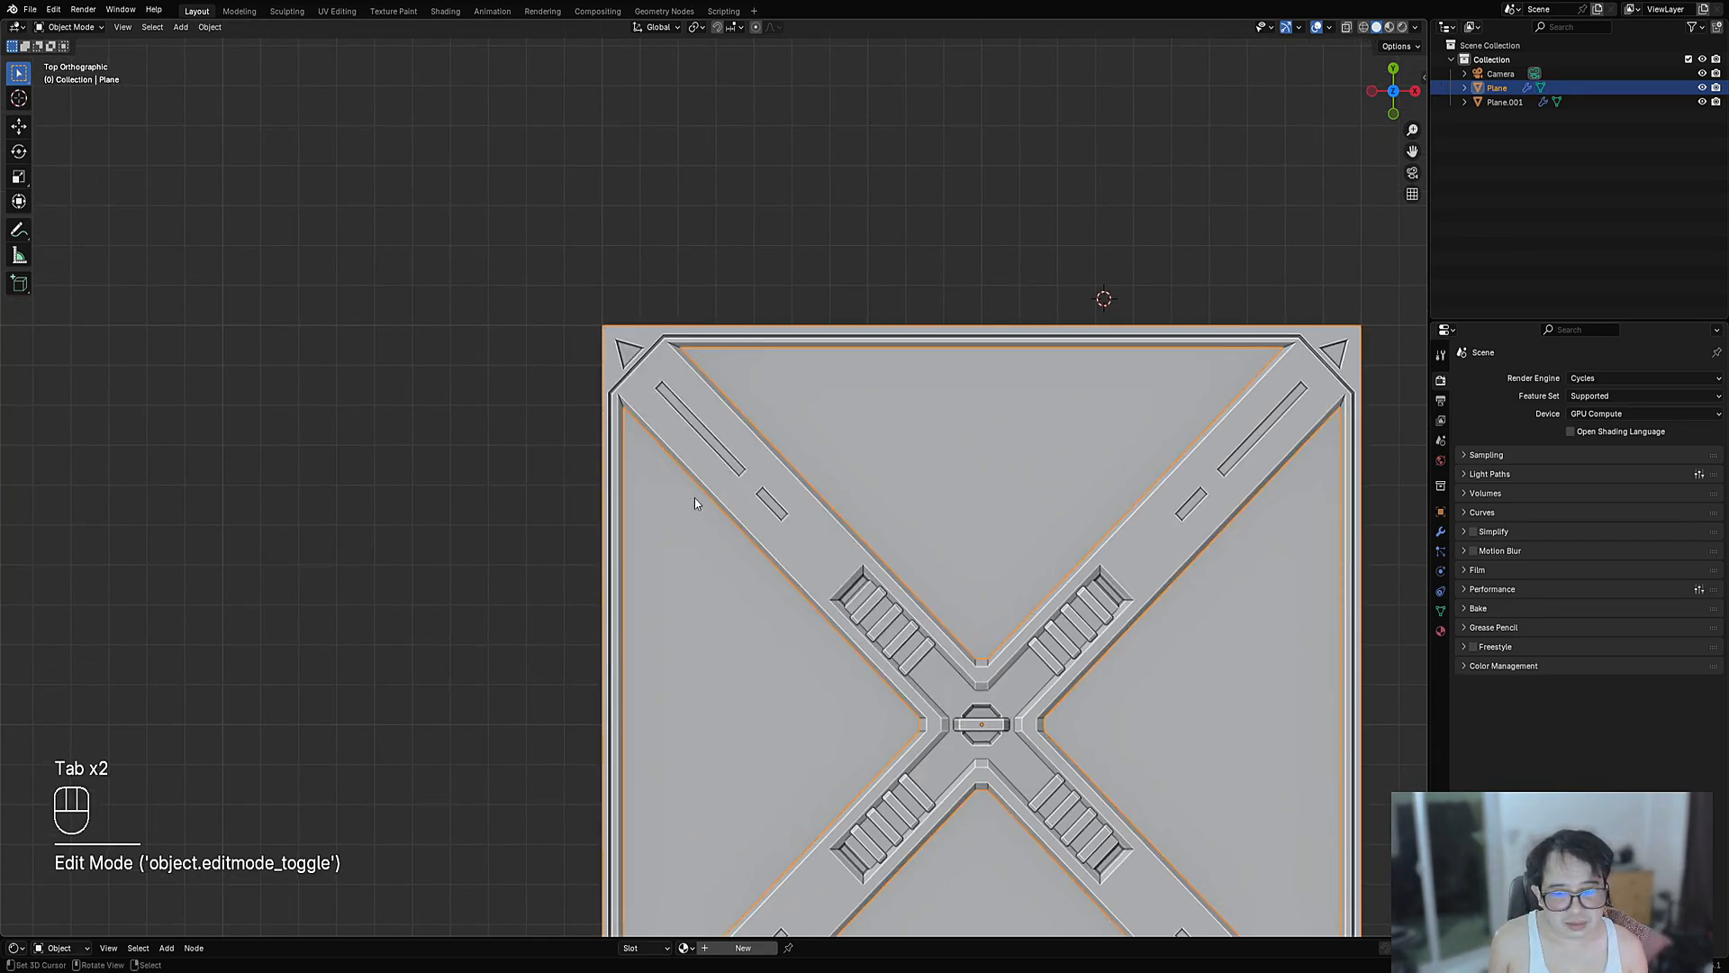
pyautogui.keyDown('shift'); pyautogui.moveTo(695, 502); pyautogui.dragTo(962, 662, button='middle'); pyautogui.keyUp('shift')
pyautogui.scroll(5, 780, 375)
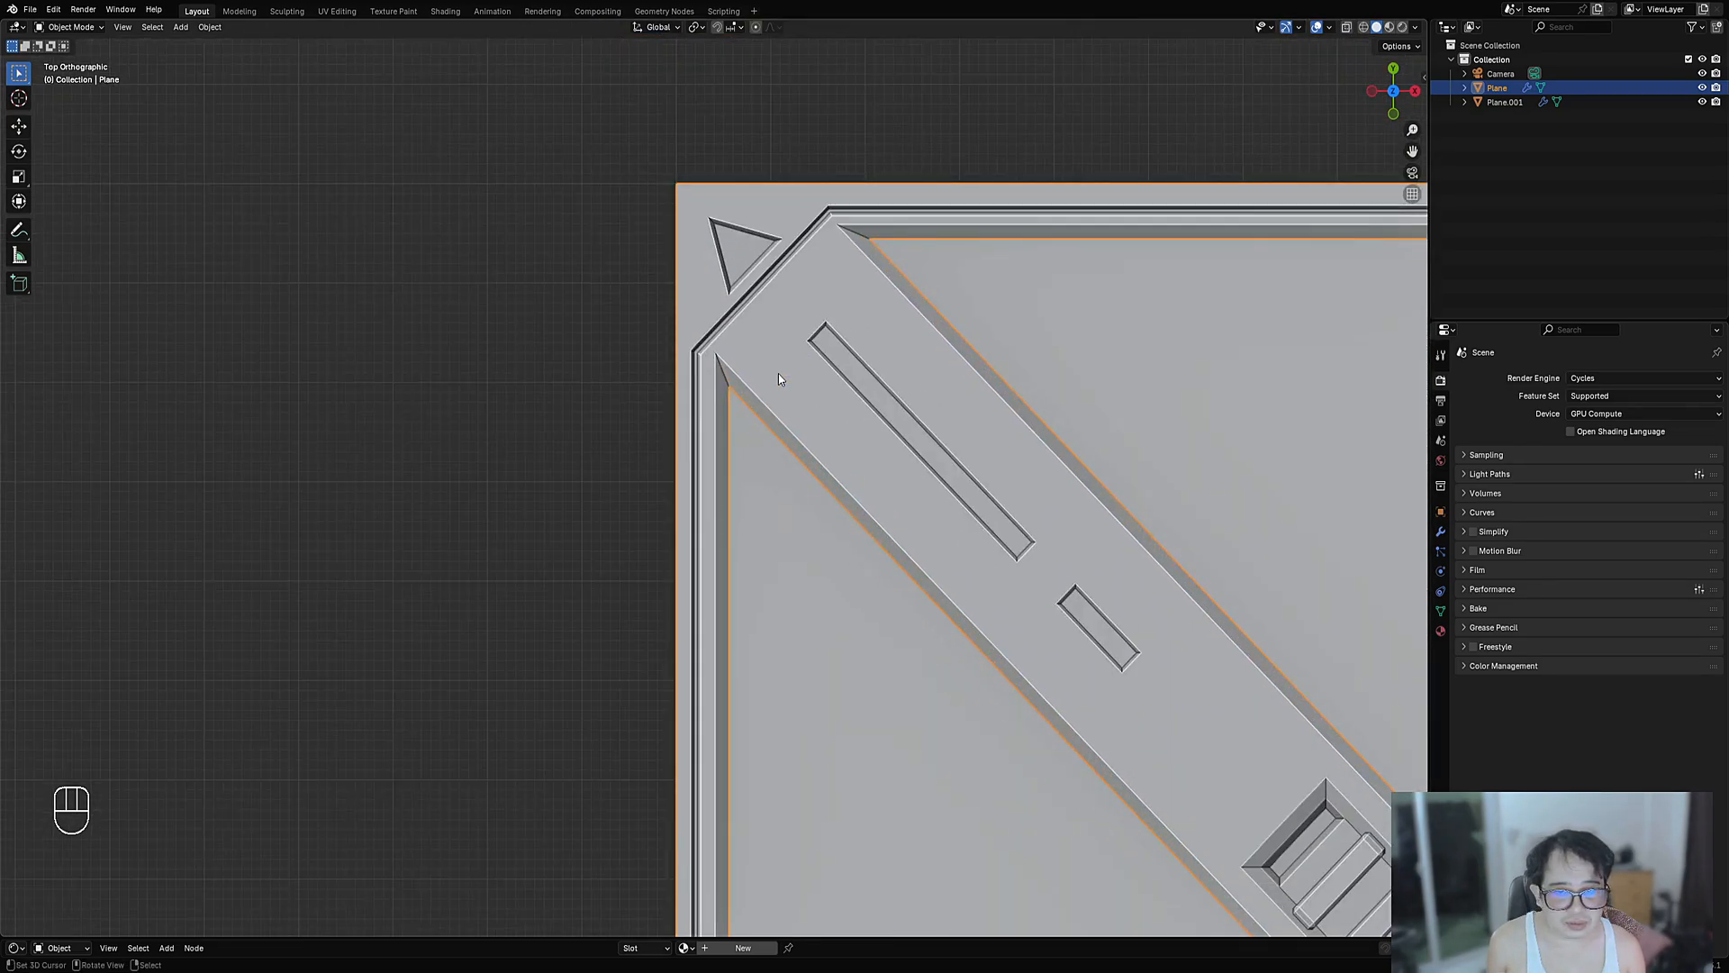
# - Select the slot-end face and cut a box rotated to 135° into it with Draw Faces
pyautogui.press('Tab')
pyautogui.press('3')
pyautogui.keyDown('shift'); pyautogui.click(847, 360); pyautogui.keyUp('shift')
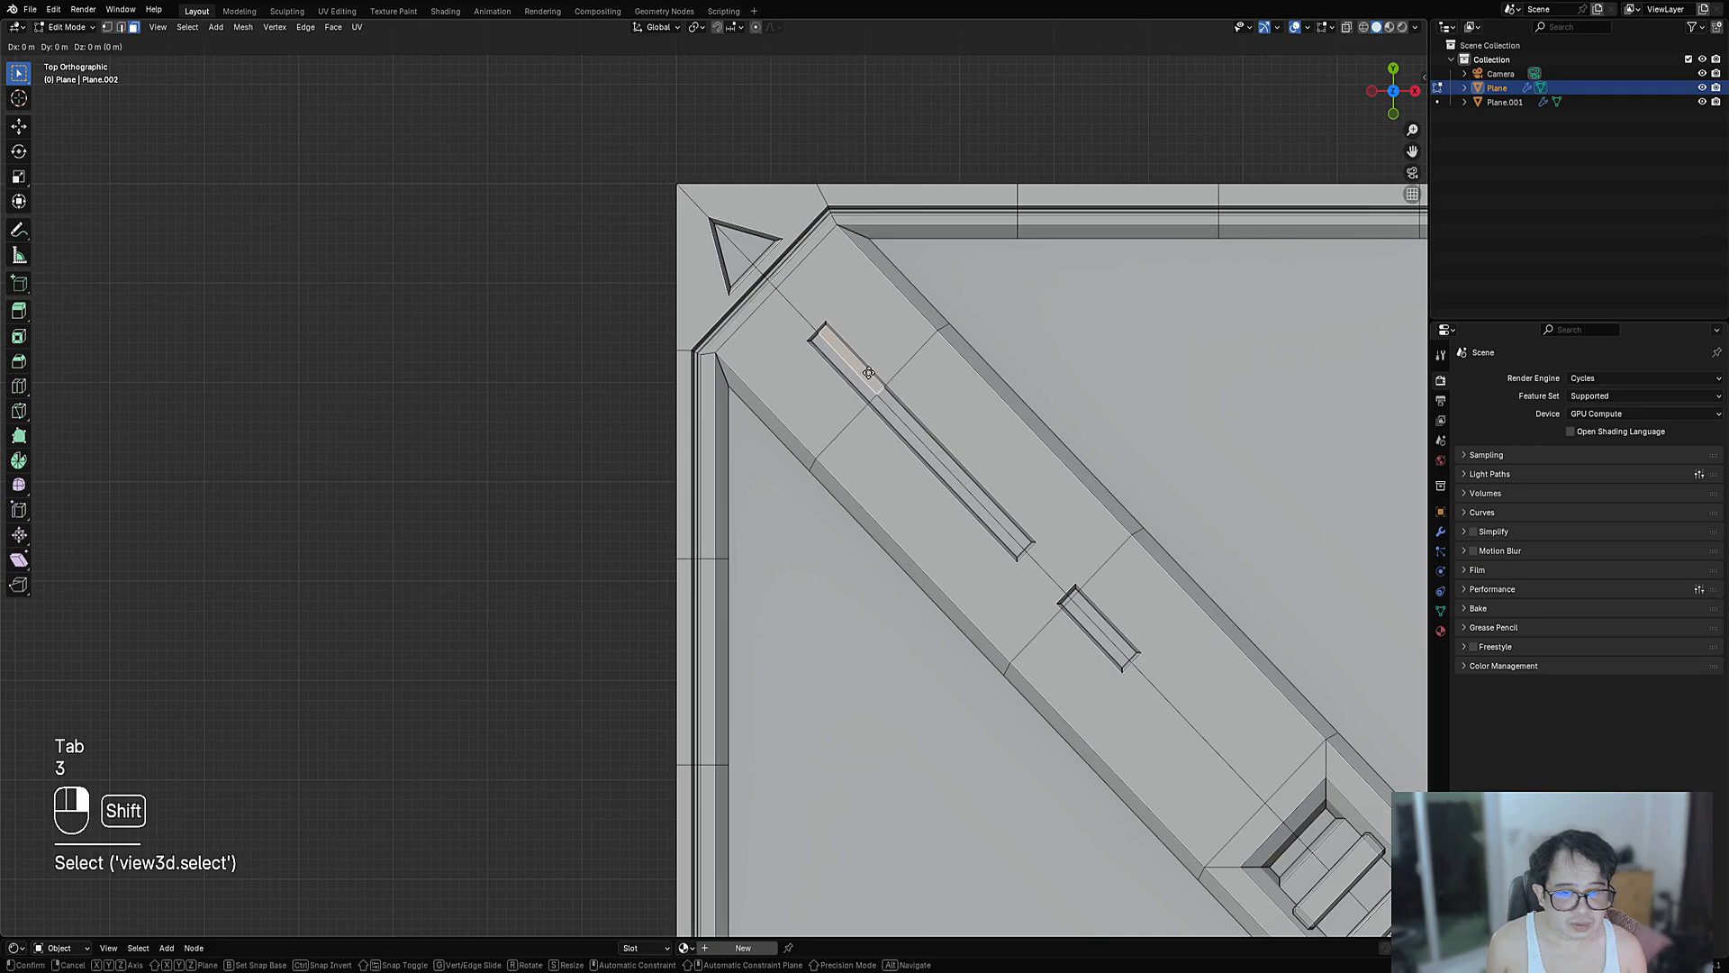
pyautogui.scroll(2, 935, 374)
pyautogui.hotkey('shift', 'ctrl', 'x')
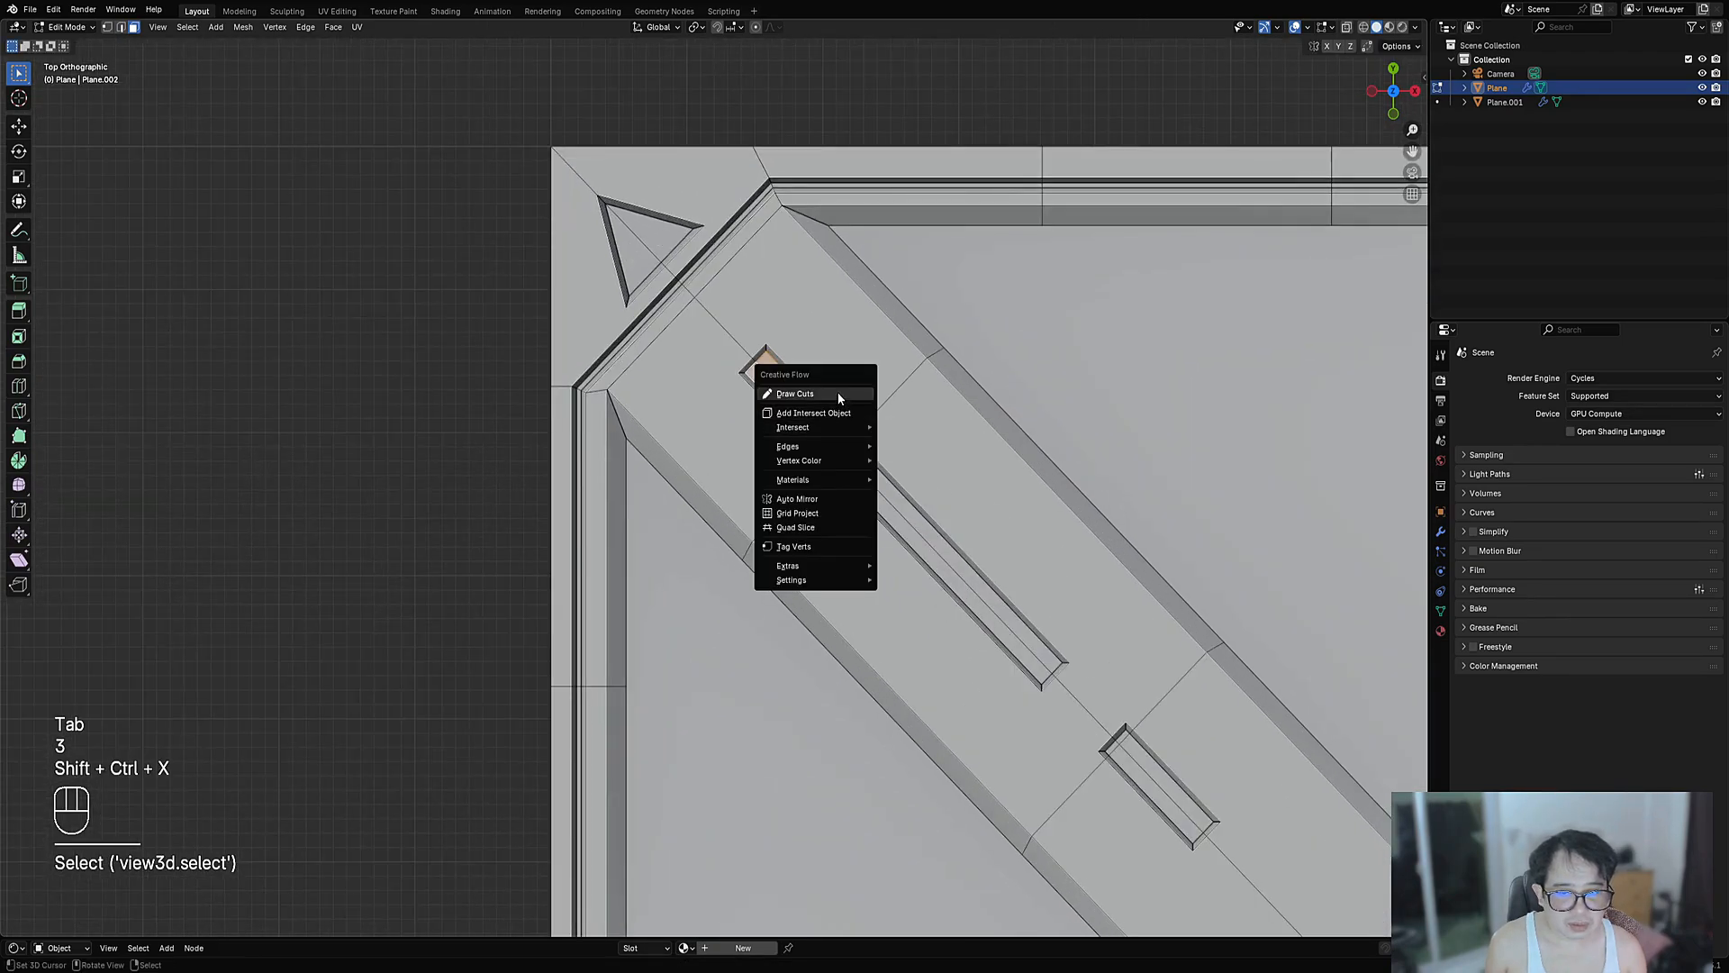
pyautogui.click(833, 392)
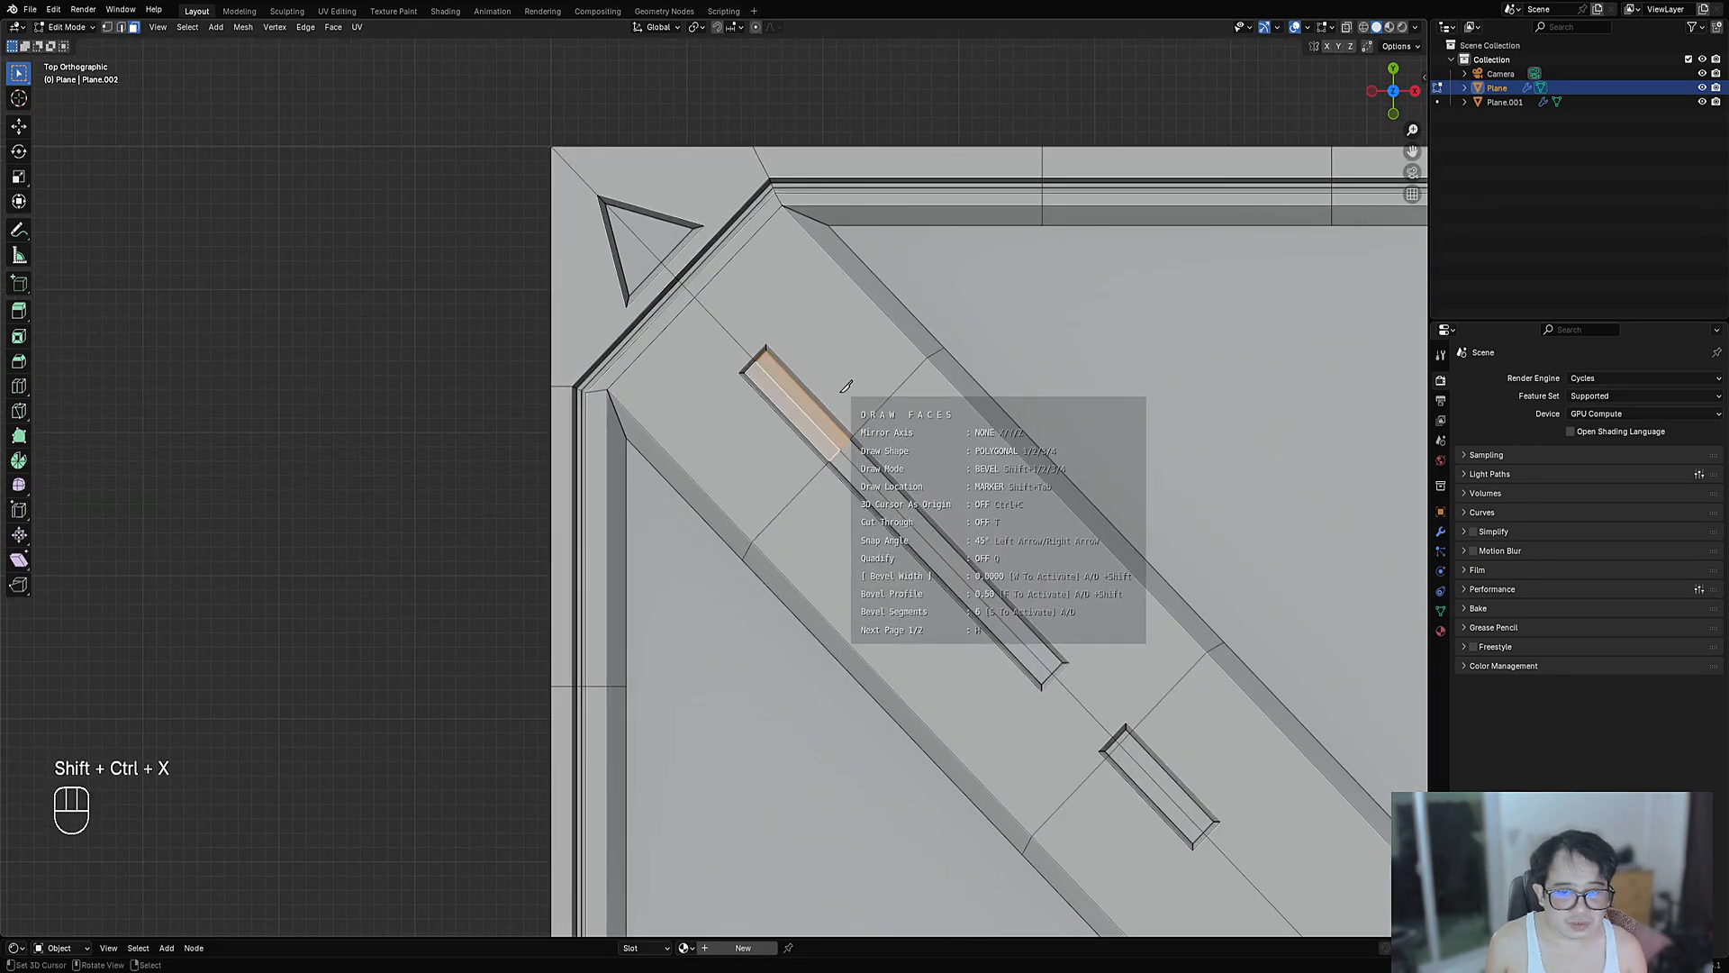
pyautogui.press('1')
pyautogui.hotkey('shift', '2')
pyautogui.press('w')
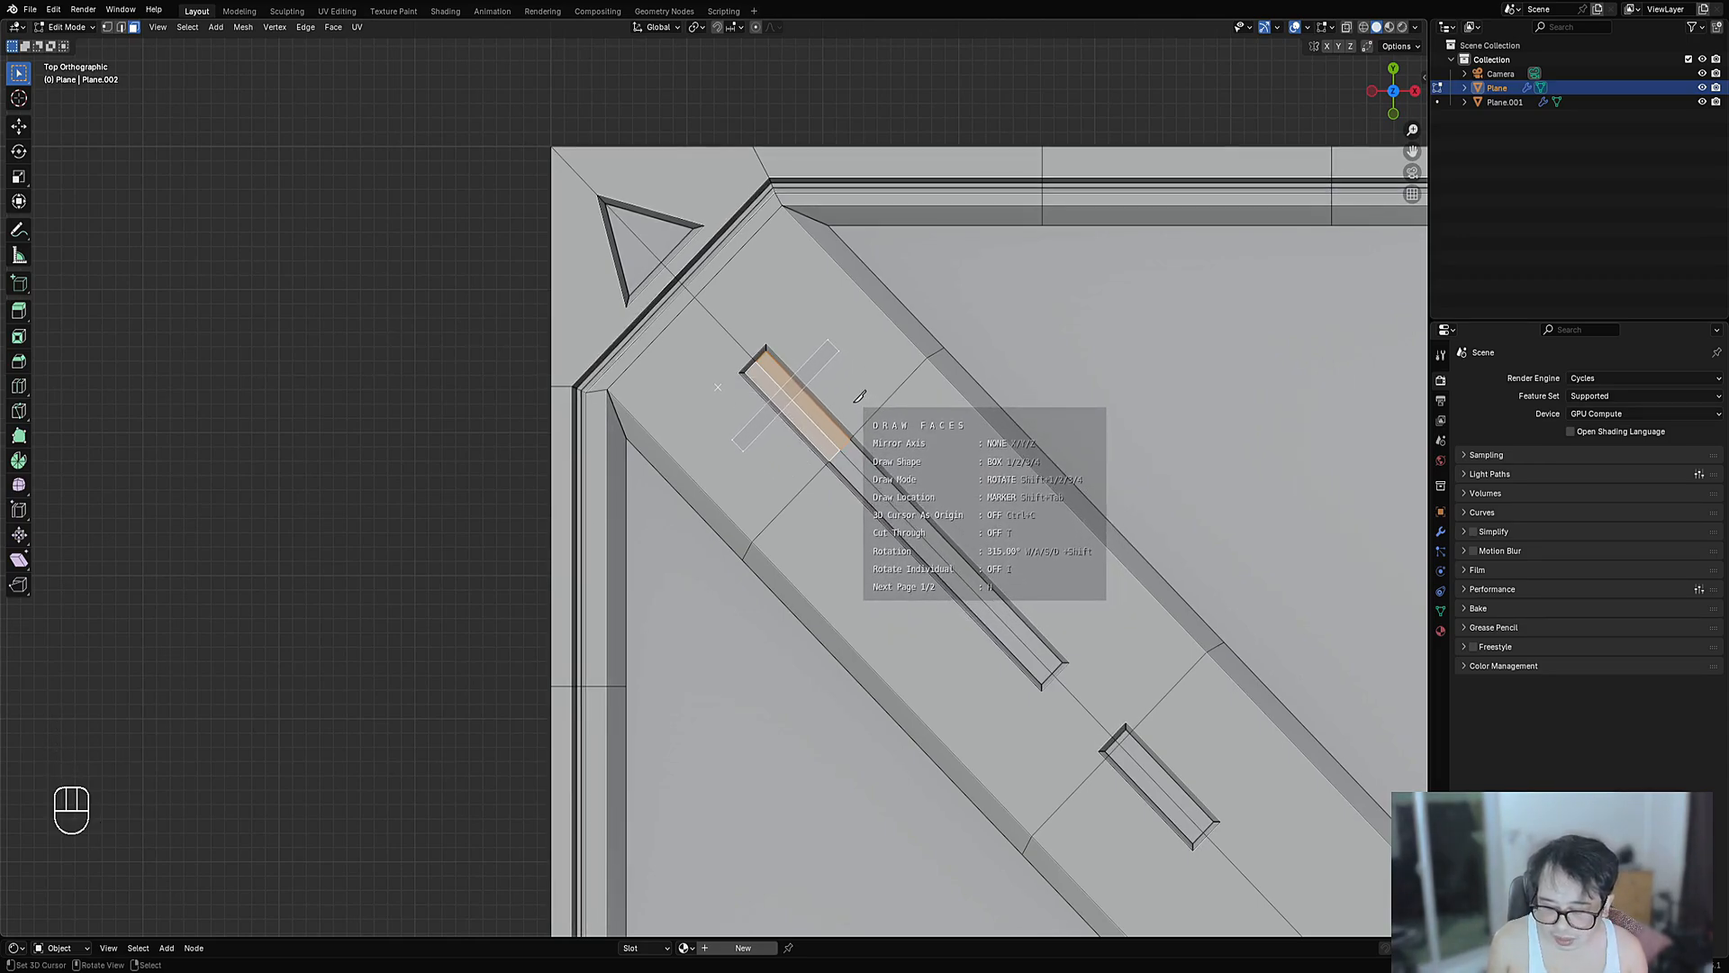
pyautogui.press('w')
pyautogui.press('w')
pyautogui.press('w')
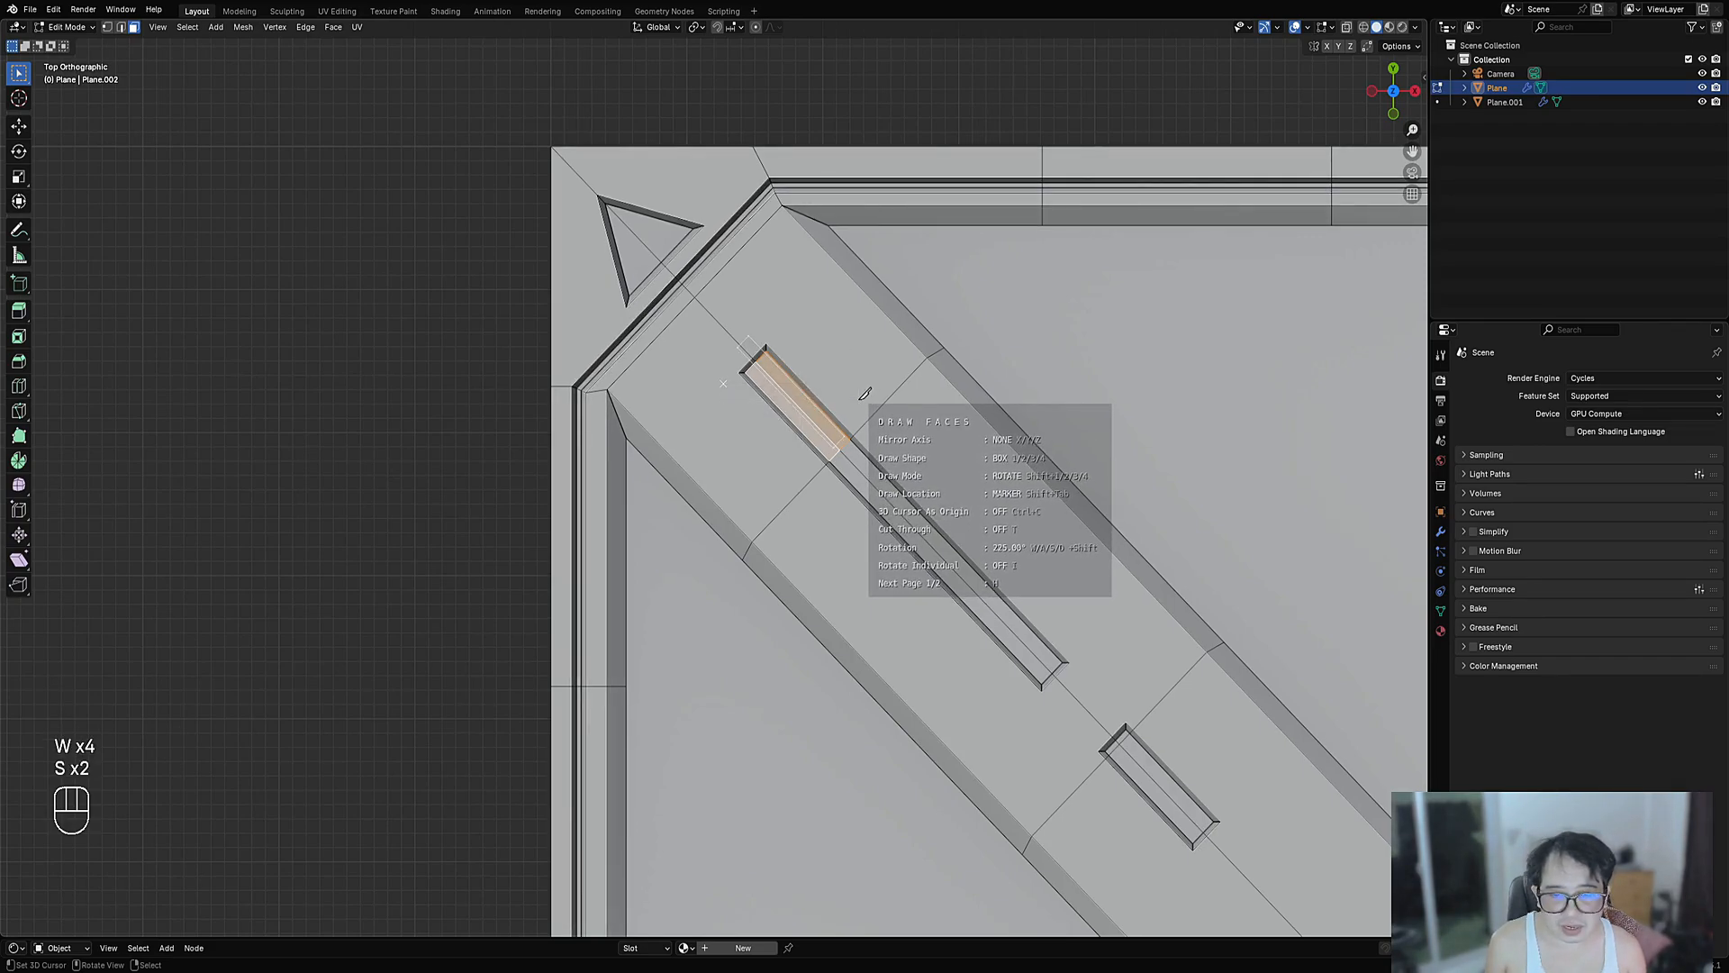
pyautogui.press('w')
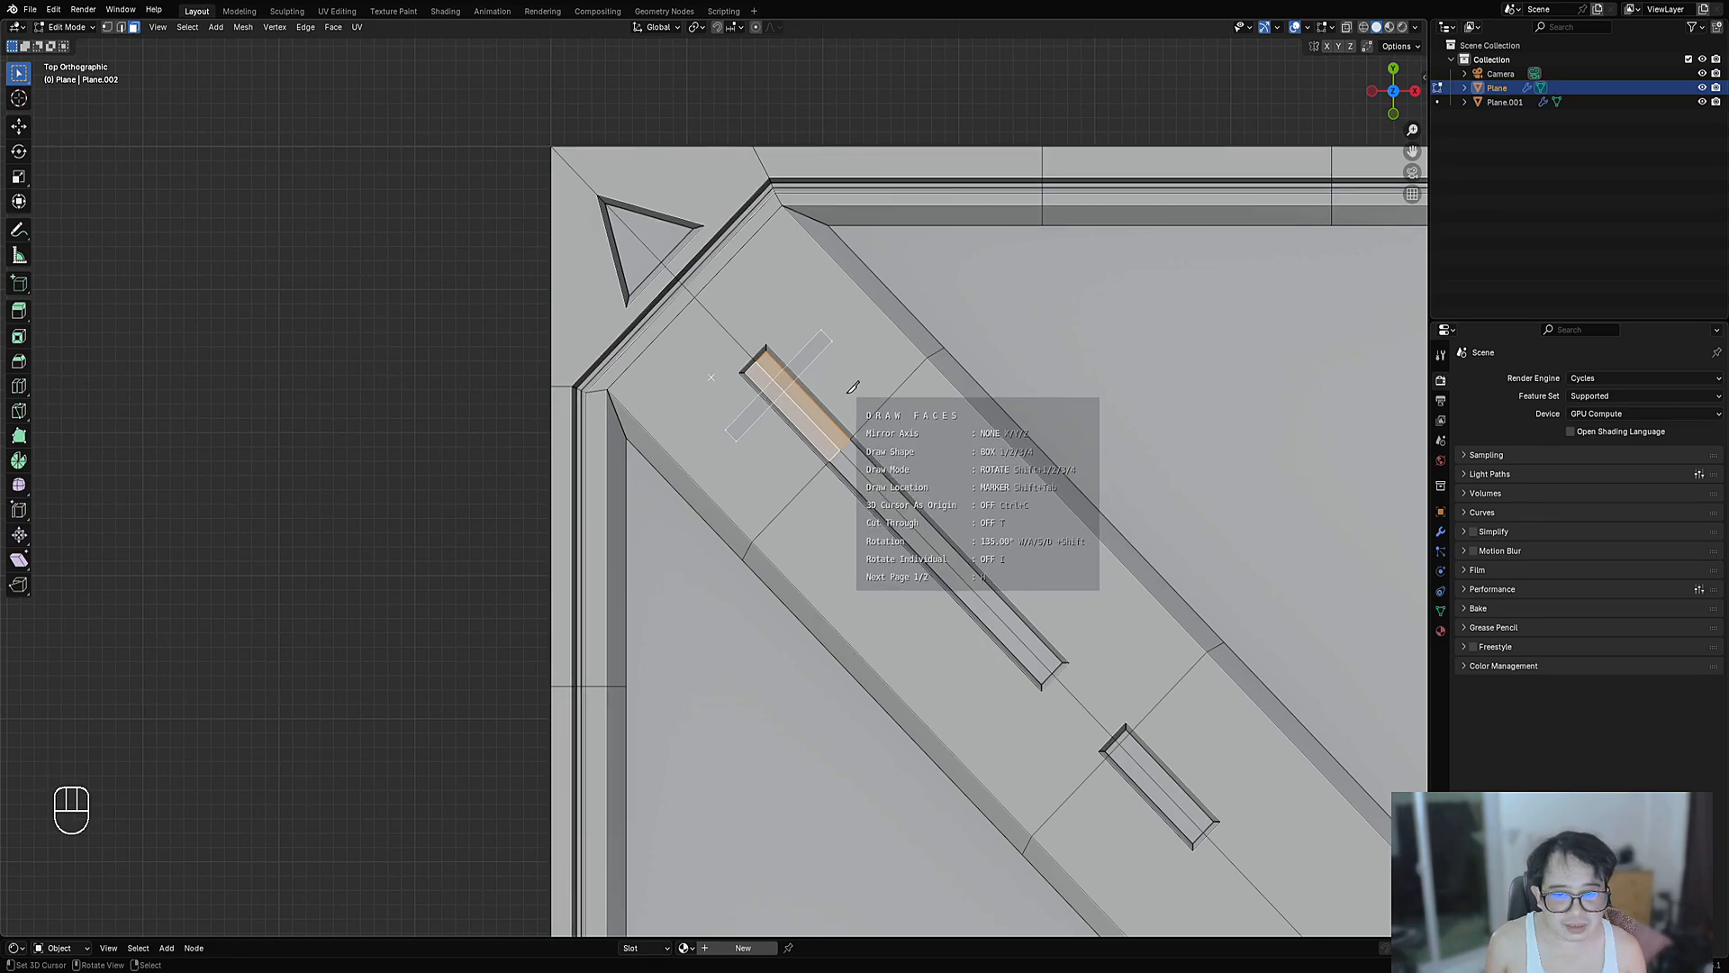
pyautogui.press('space')
# - Inset the new box face, push it inward with Shrink/Fatten, and exit Edit Mode
pyautogui.keyDown('shift'); pyautogui.moveTo(861, 384); pyautogui.dragTo(935, 466, button='middle'); pyautogui.keyUp('shift')
pyautogui.scroll(4, 935, 466)
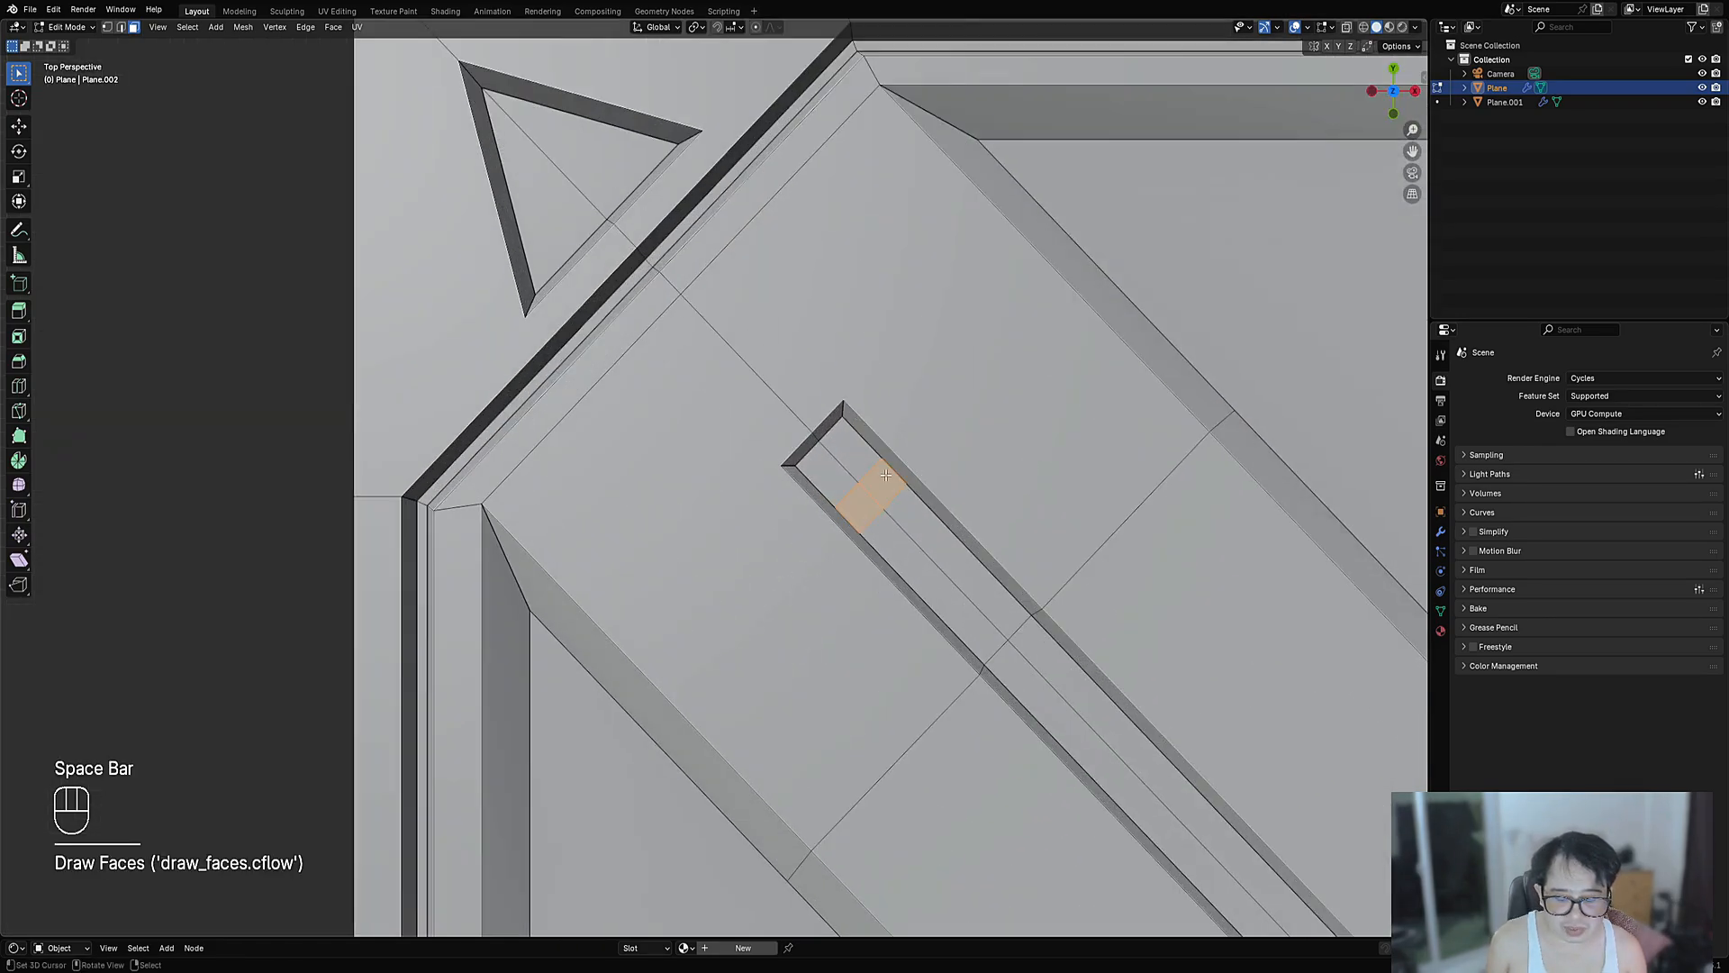
pyautogui.press('i')
pyautogui.click(927, 465)
pyautogui.hotkey('alt', 's')
pyautogui.click(933, 462)
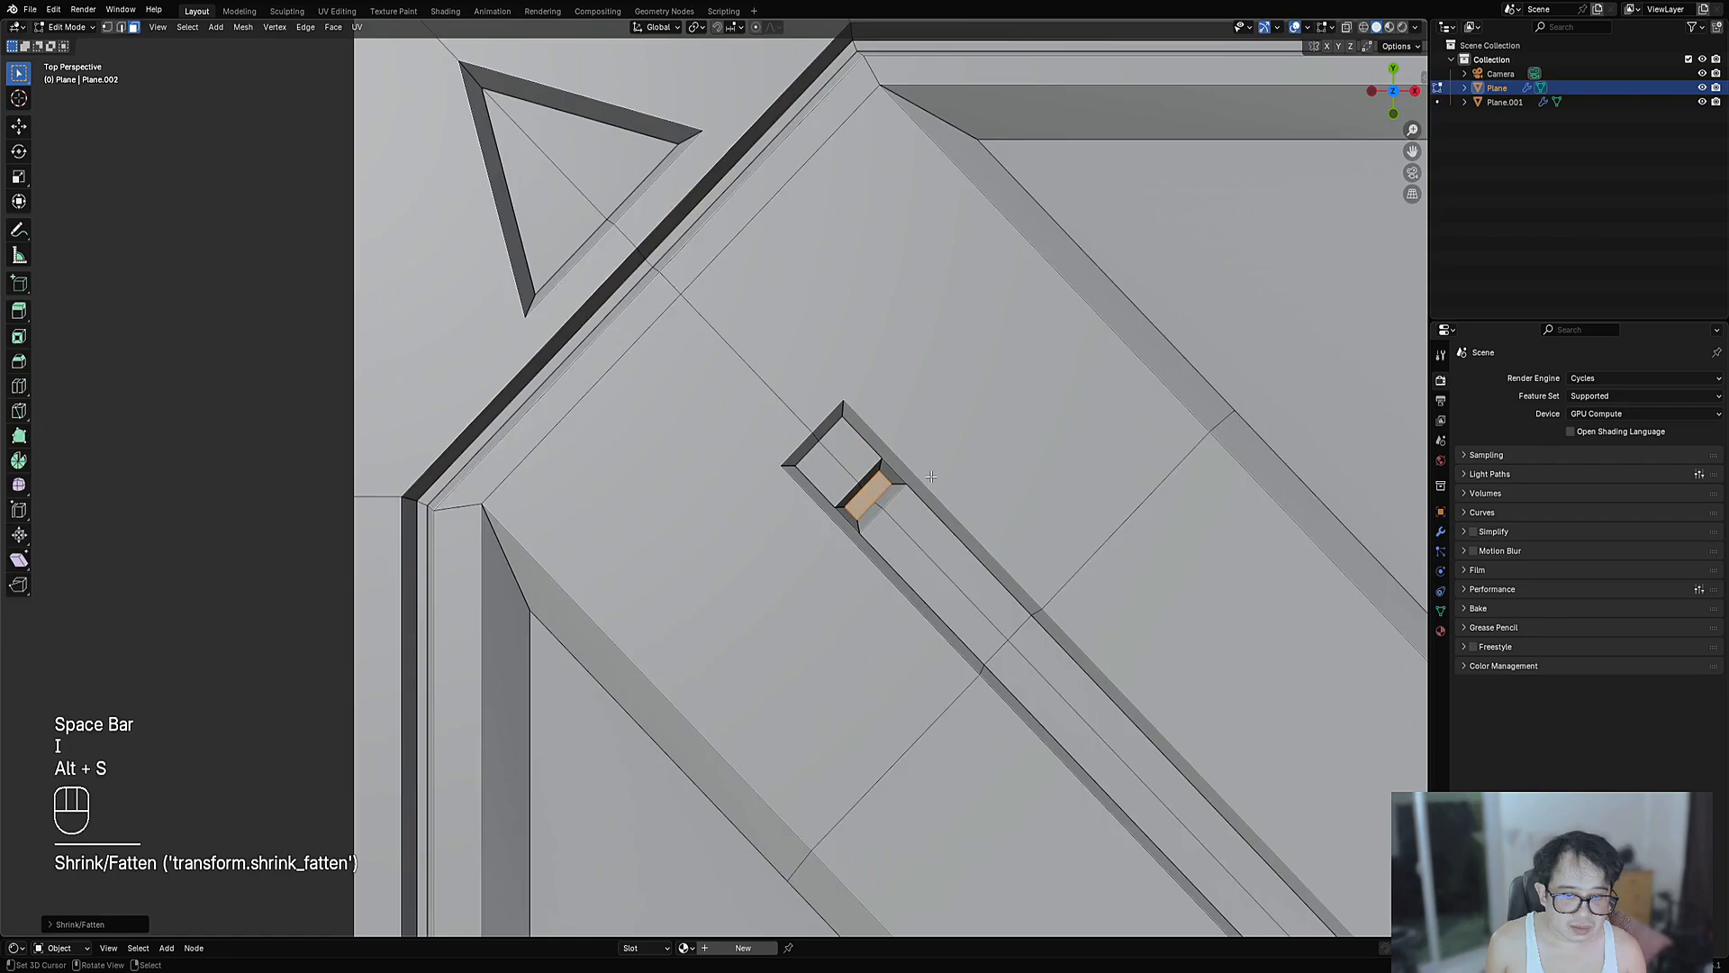
pyautogui.press('Tab')
pyautogui.scroll(-13, 933, 462)
pyautogui.keyDown('shift'); pyautogui.moveTo(936, 599); pyautogui.dragTo(849, 507, button='middle'); pyautogui.keyUp('shift')
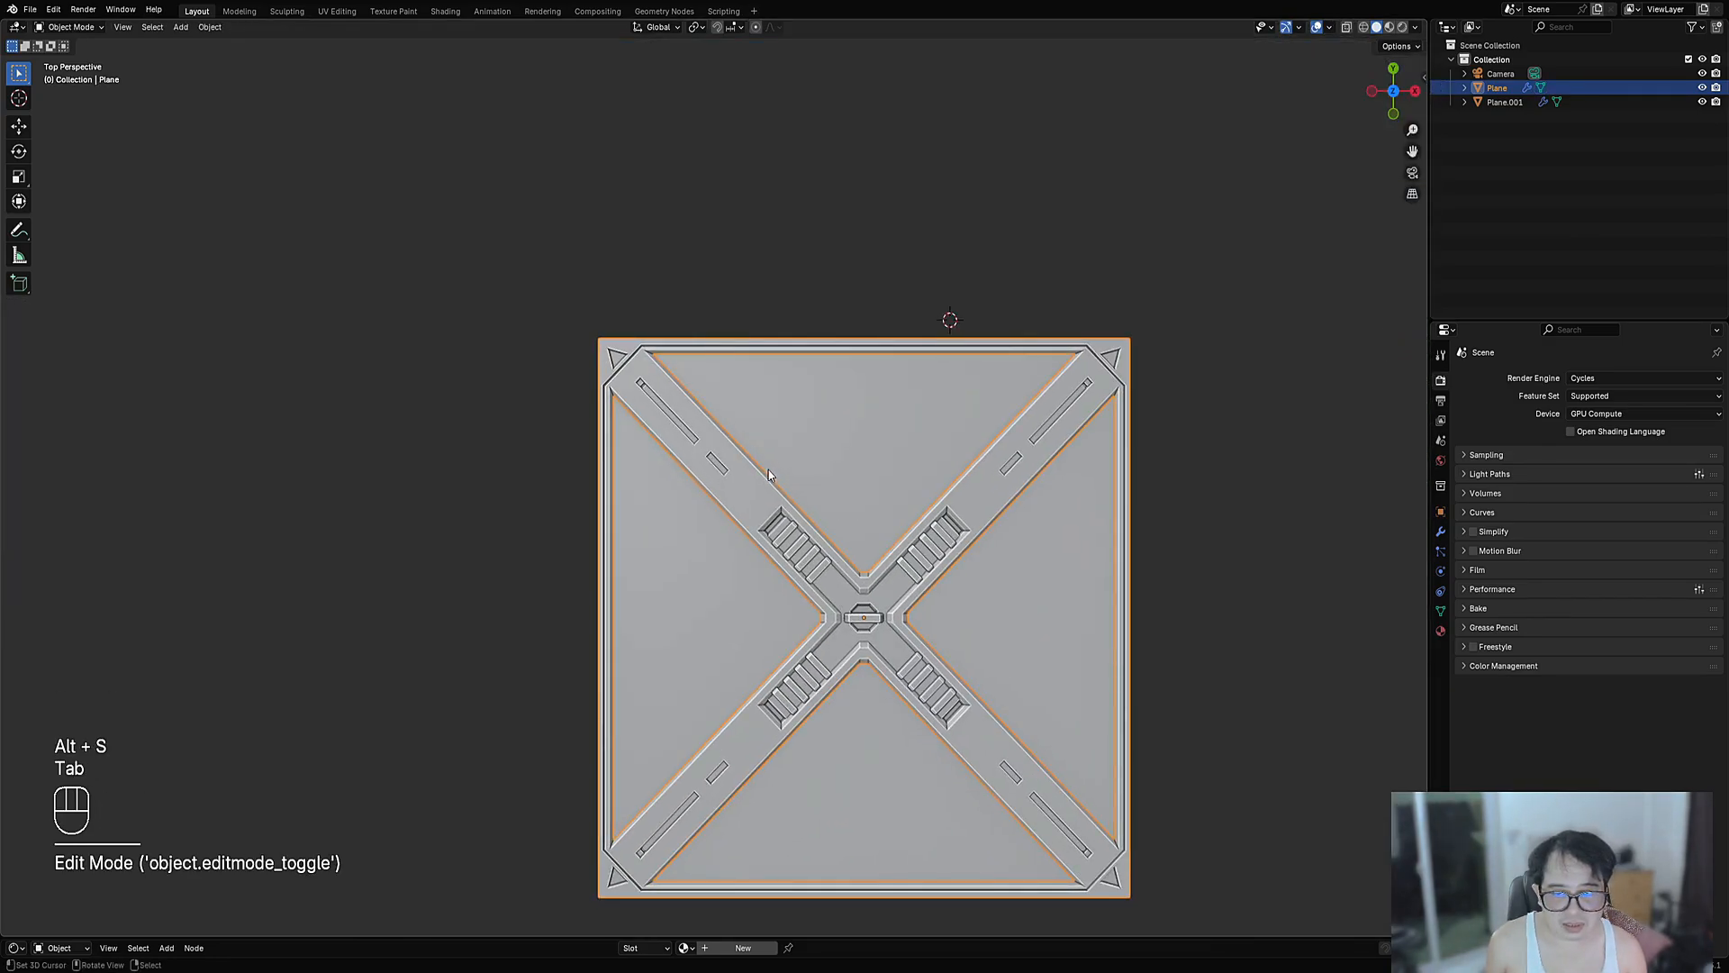
# - Inset the triangle recess face and push it inward with Shrink/Fatten
pyautogui.scroll(2, 744, 433)
pyautogui.scroll(-4, 725, 465)
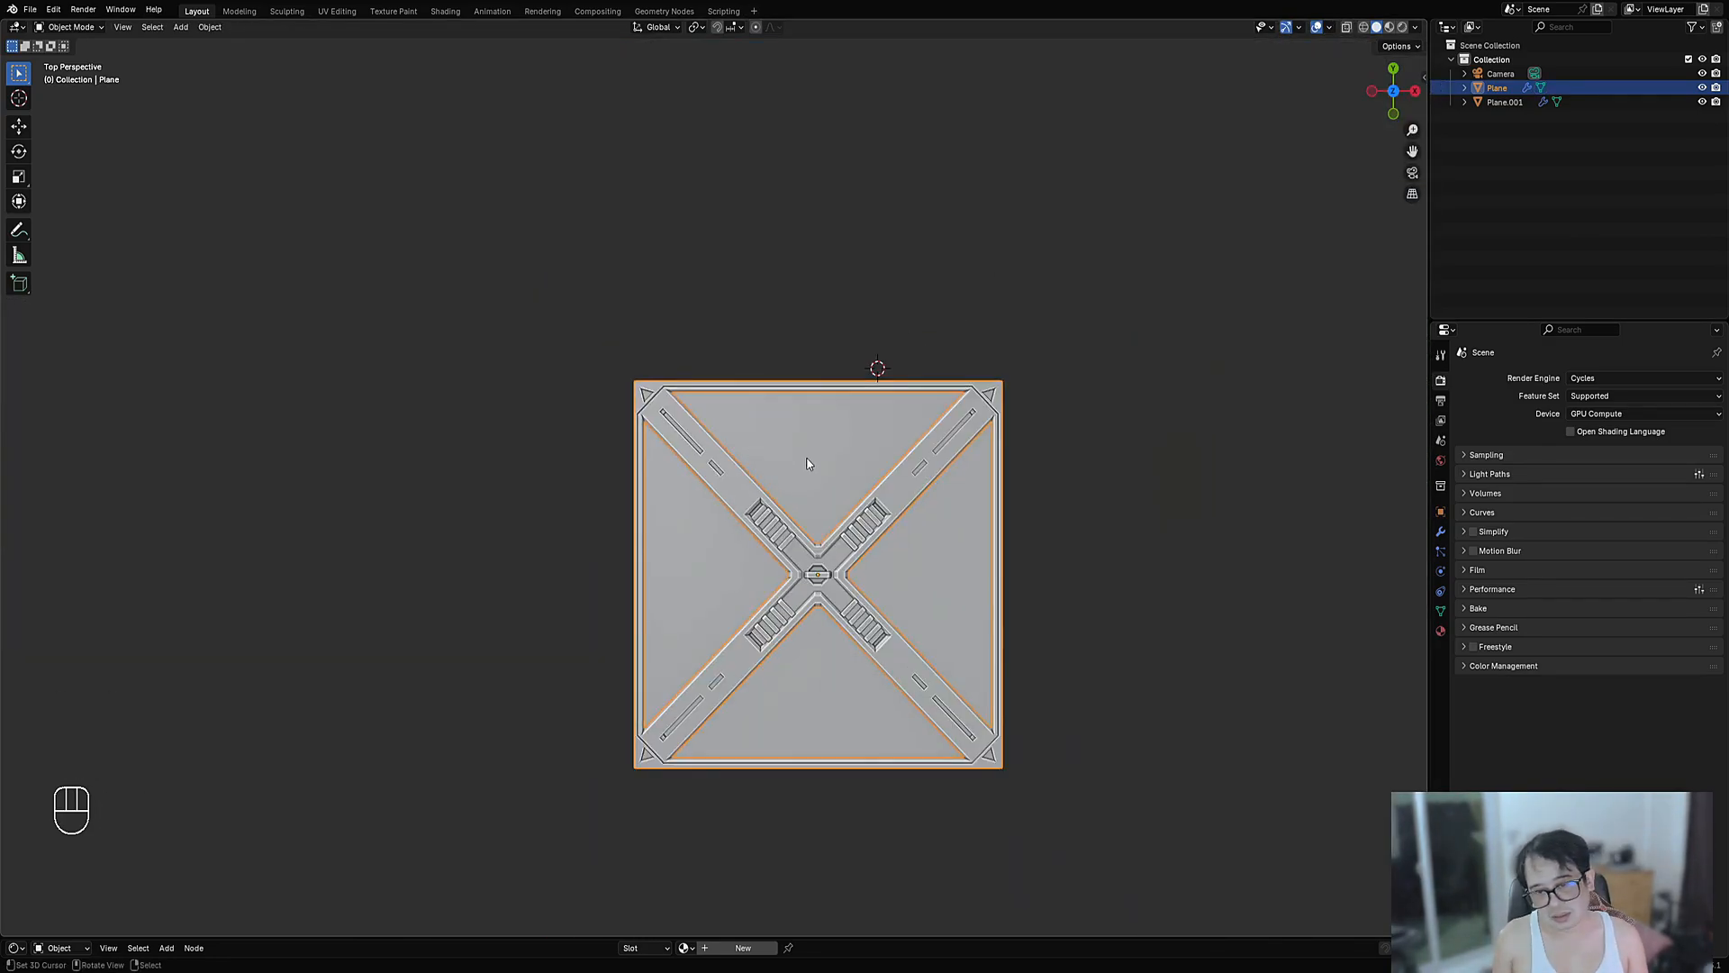
pyautogui.scroll(6, 725, 468)
pyautogui.keyDown('shift'); pyautogui.moveTo(655, 334); pyautogui.dragTo(887, 649, button='middle'); pyautogui.keyUp('shift')
pyautogui.scroll(4, 761, 572)
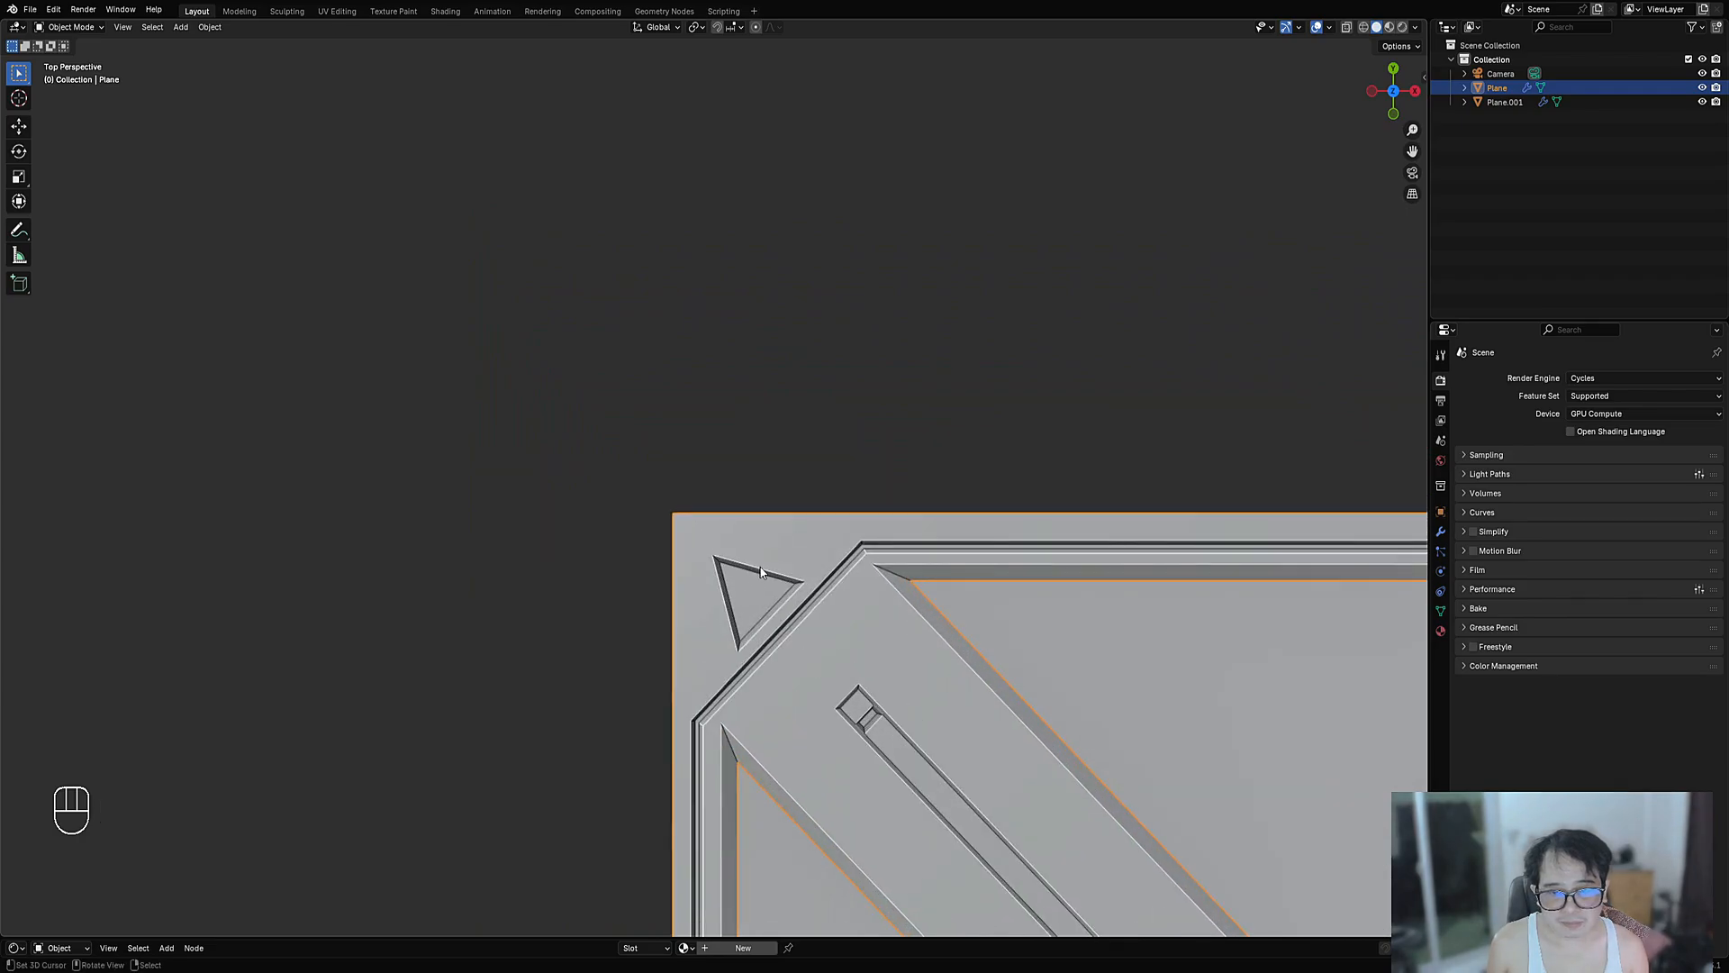
pyautogui.press('Tab')
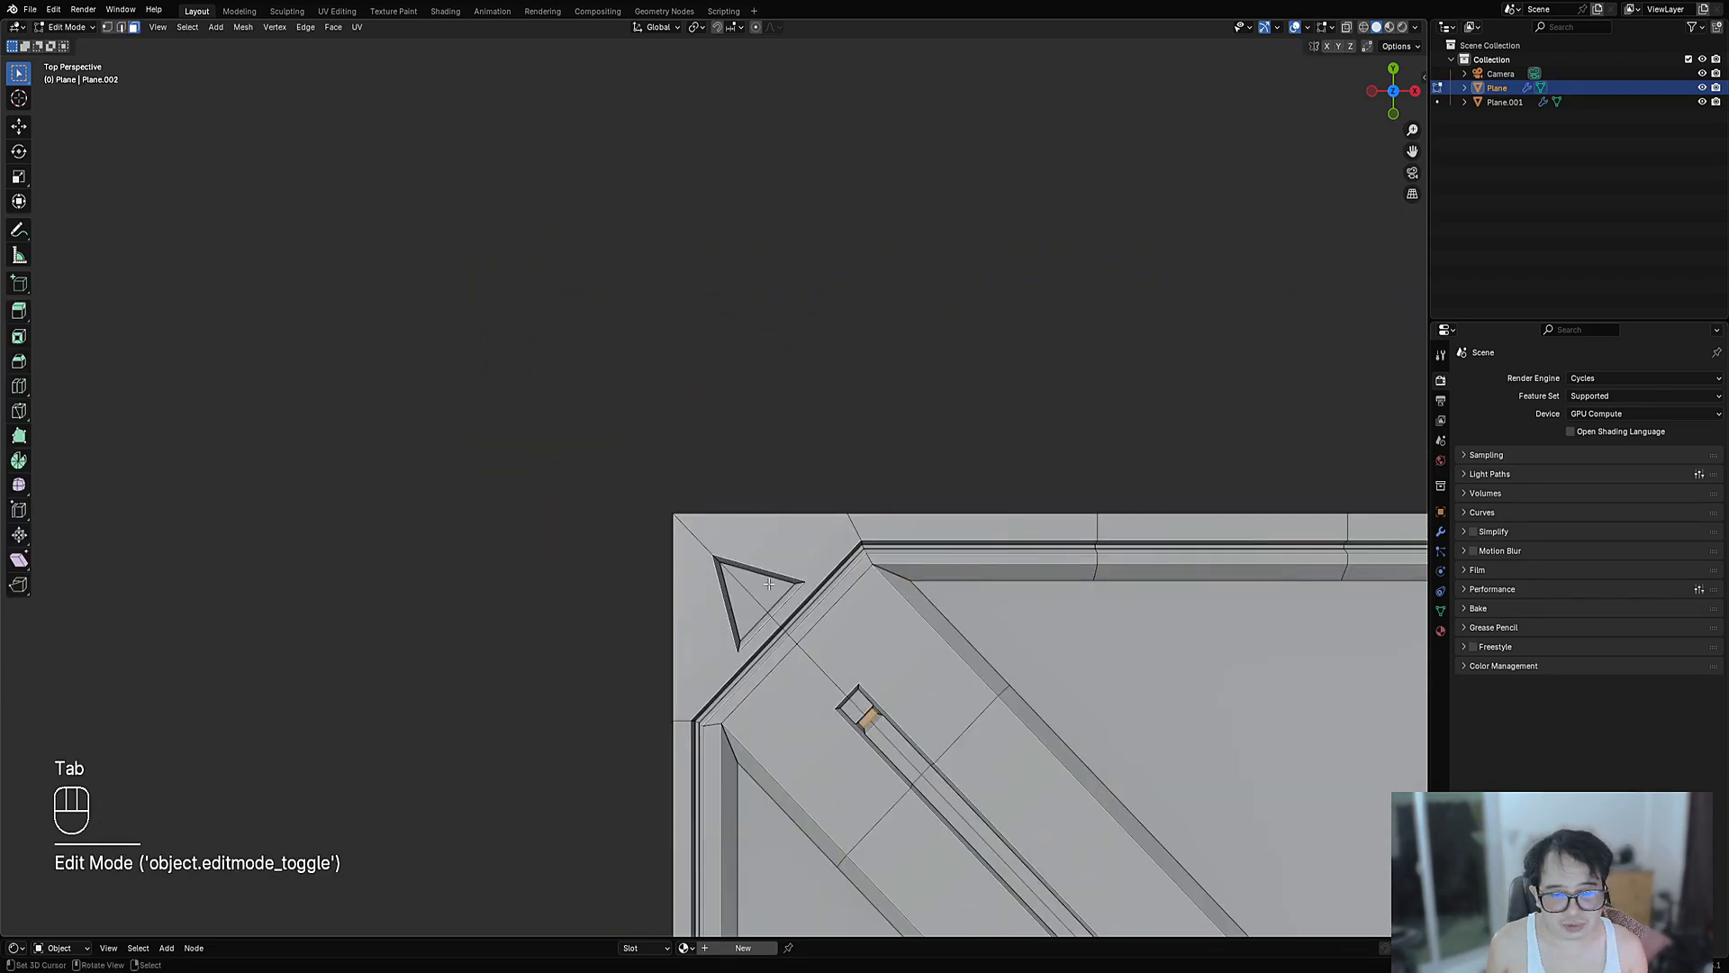
pyautogui.press('3')
pyautogui.click(770, 588)
pyautogui.scroll(4, 793, 585)
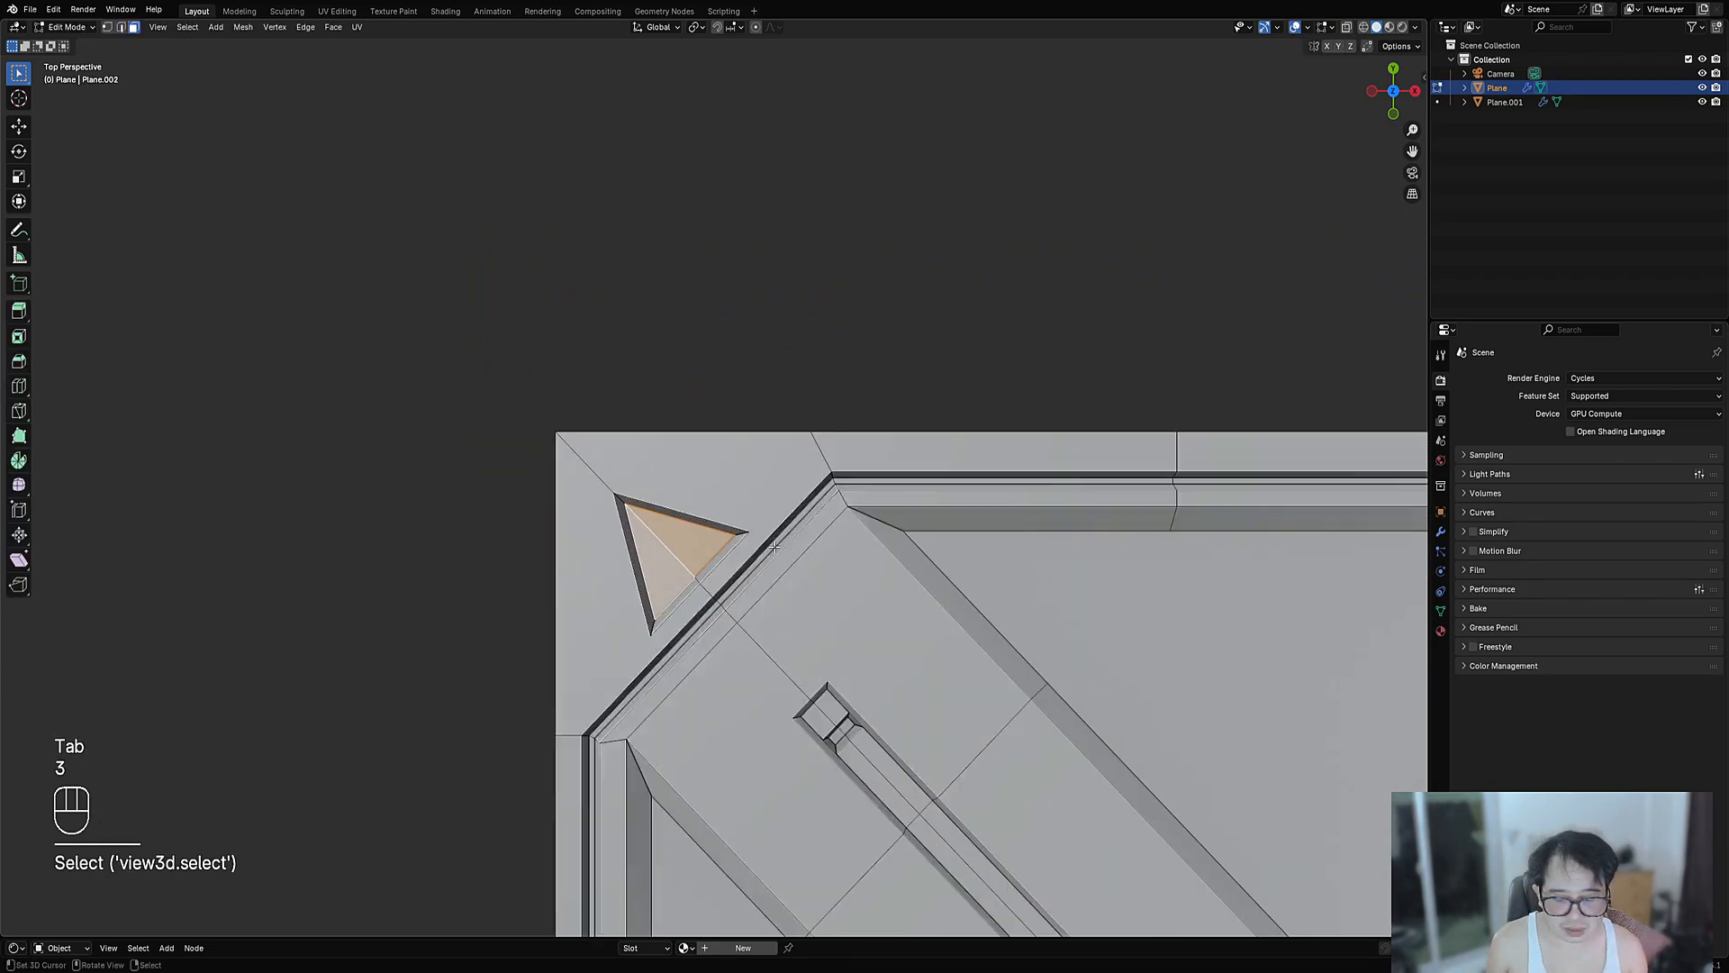
pyautogui.press('i')
pyautogui.click(830, 530)
pyautogui.hotkey('alt', 's')
pyautogui.press('Tab')
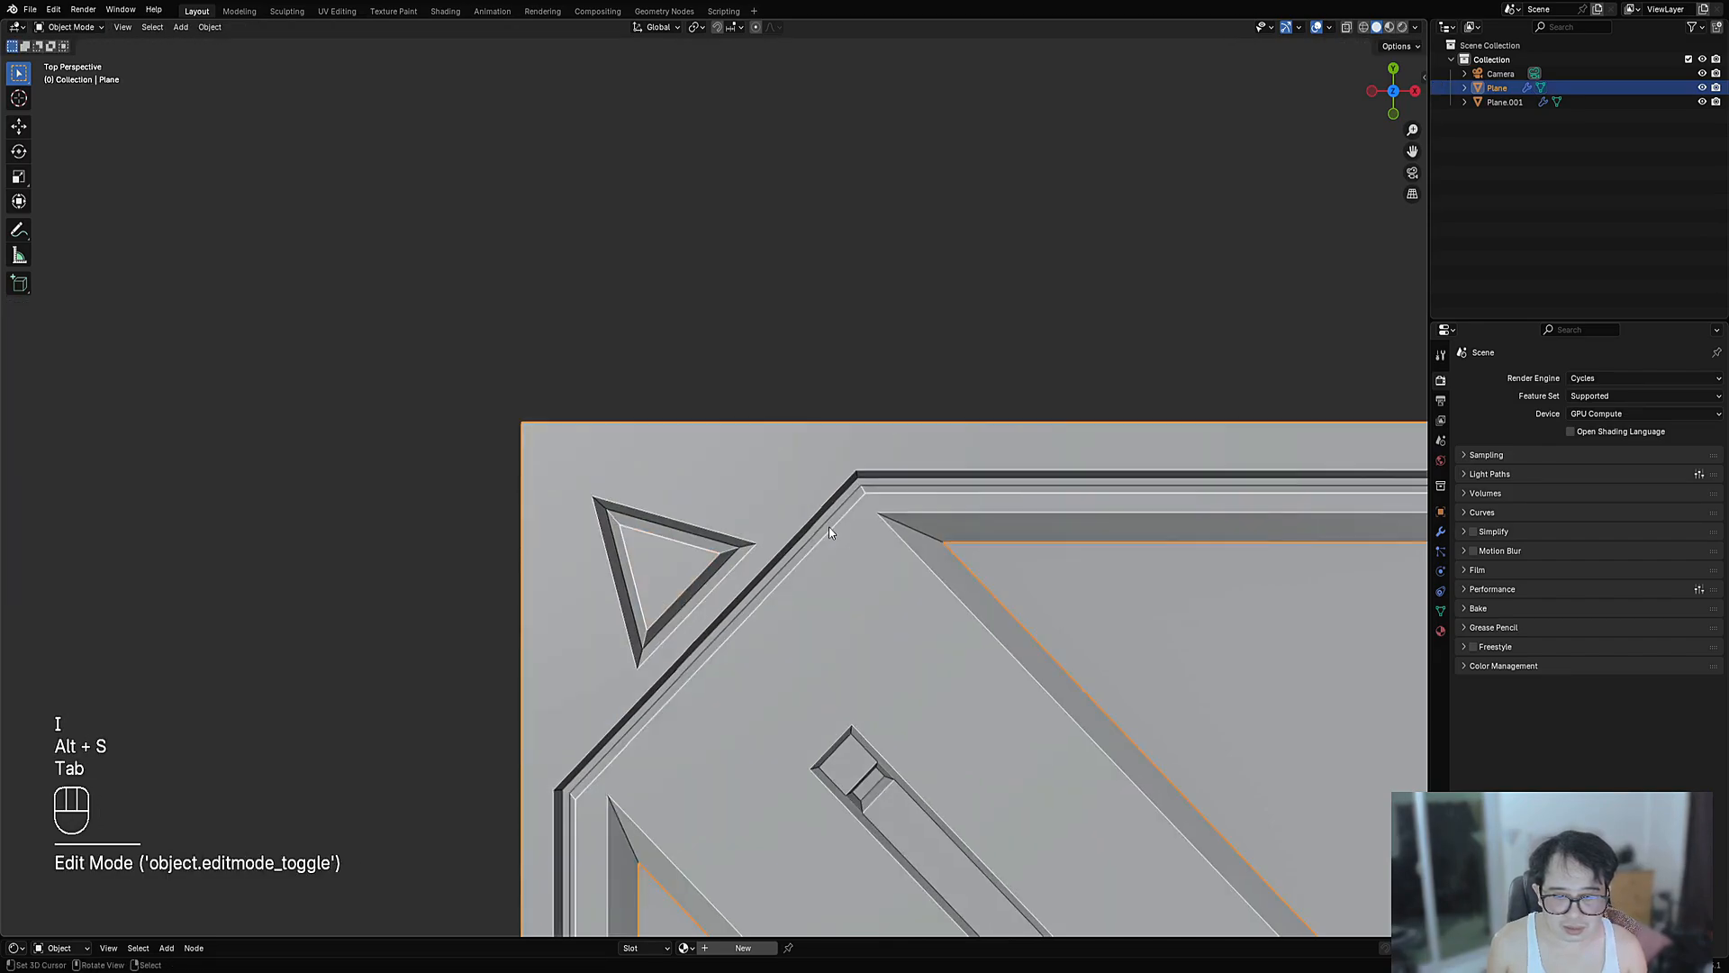
# - Return to Edit Mode and undo the triangle inset
pyautogui.scroll(-3, 831, 530)
pyautogui.scroll(-5, 833, 522)
pyautogui.scroll(6, 1186, 436)
pyautogui.press('Tab')
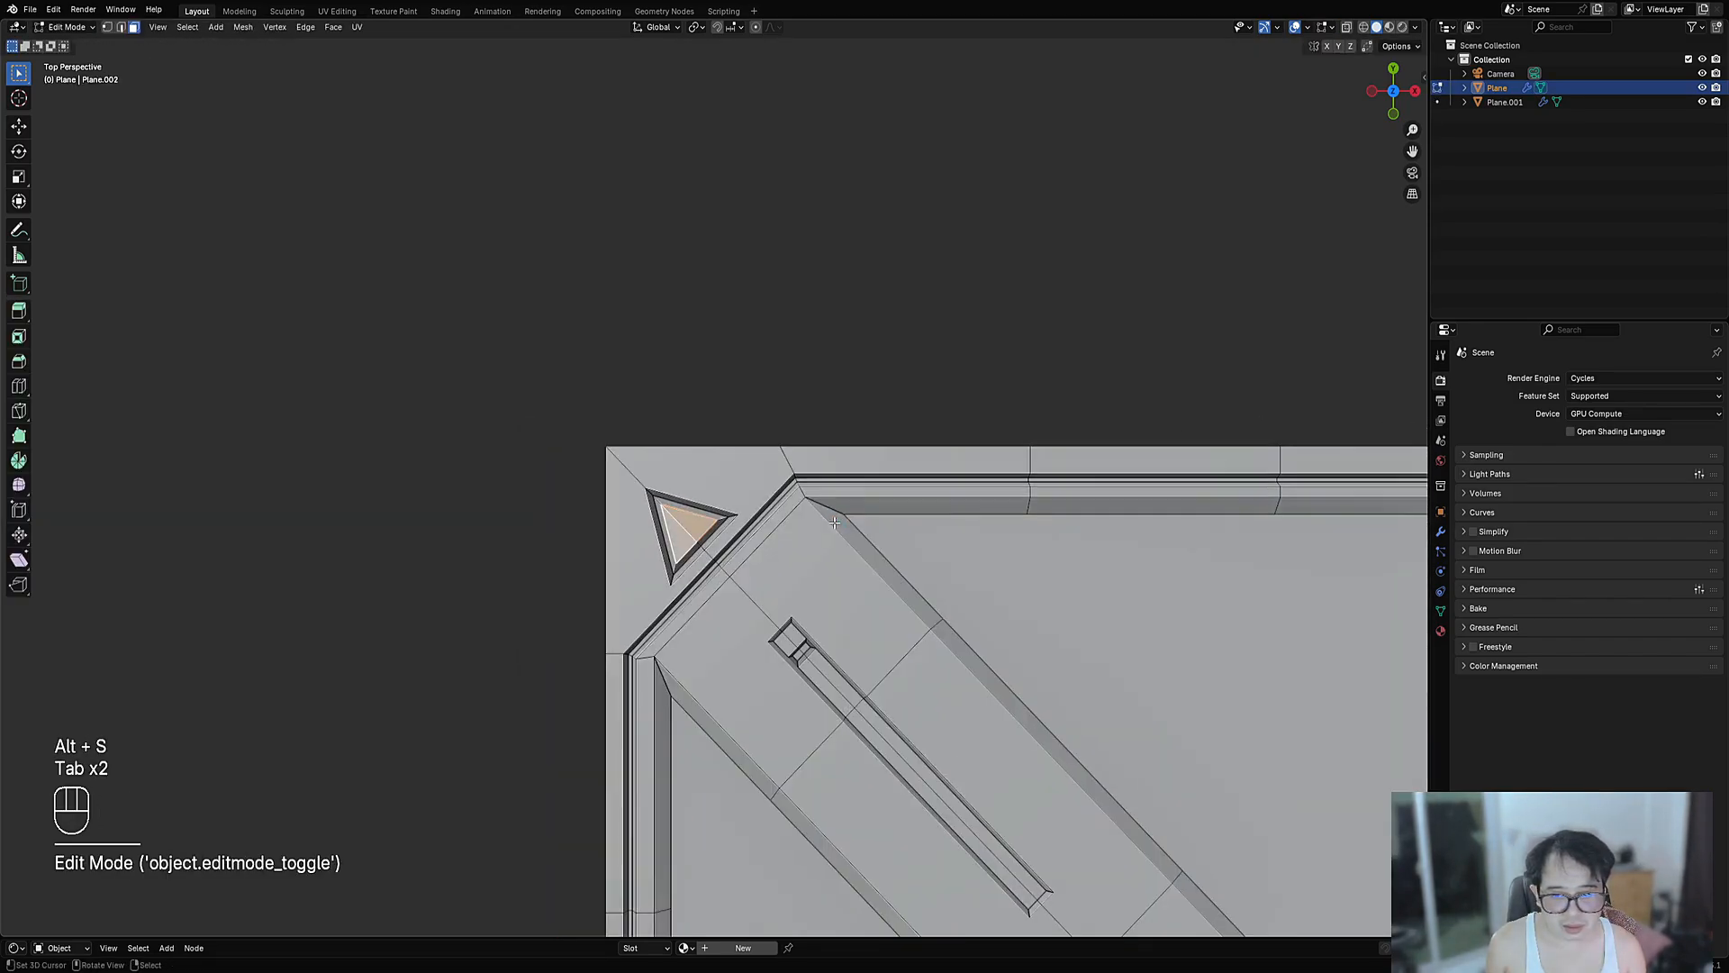
pyautogui.hotkey('ctrl', 'z')
pyautogui.hotkey('ctrl', 'z')
pyautogui.hotkey('ctrl', 'z')
pyautogui.hotkey('ctrl', 'z')
pyautogui.hotkey('ctrl', 'z')
pyautogui.hotkey('ctrl', 'z')
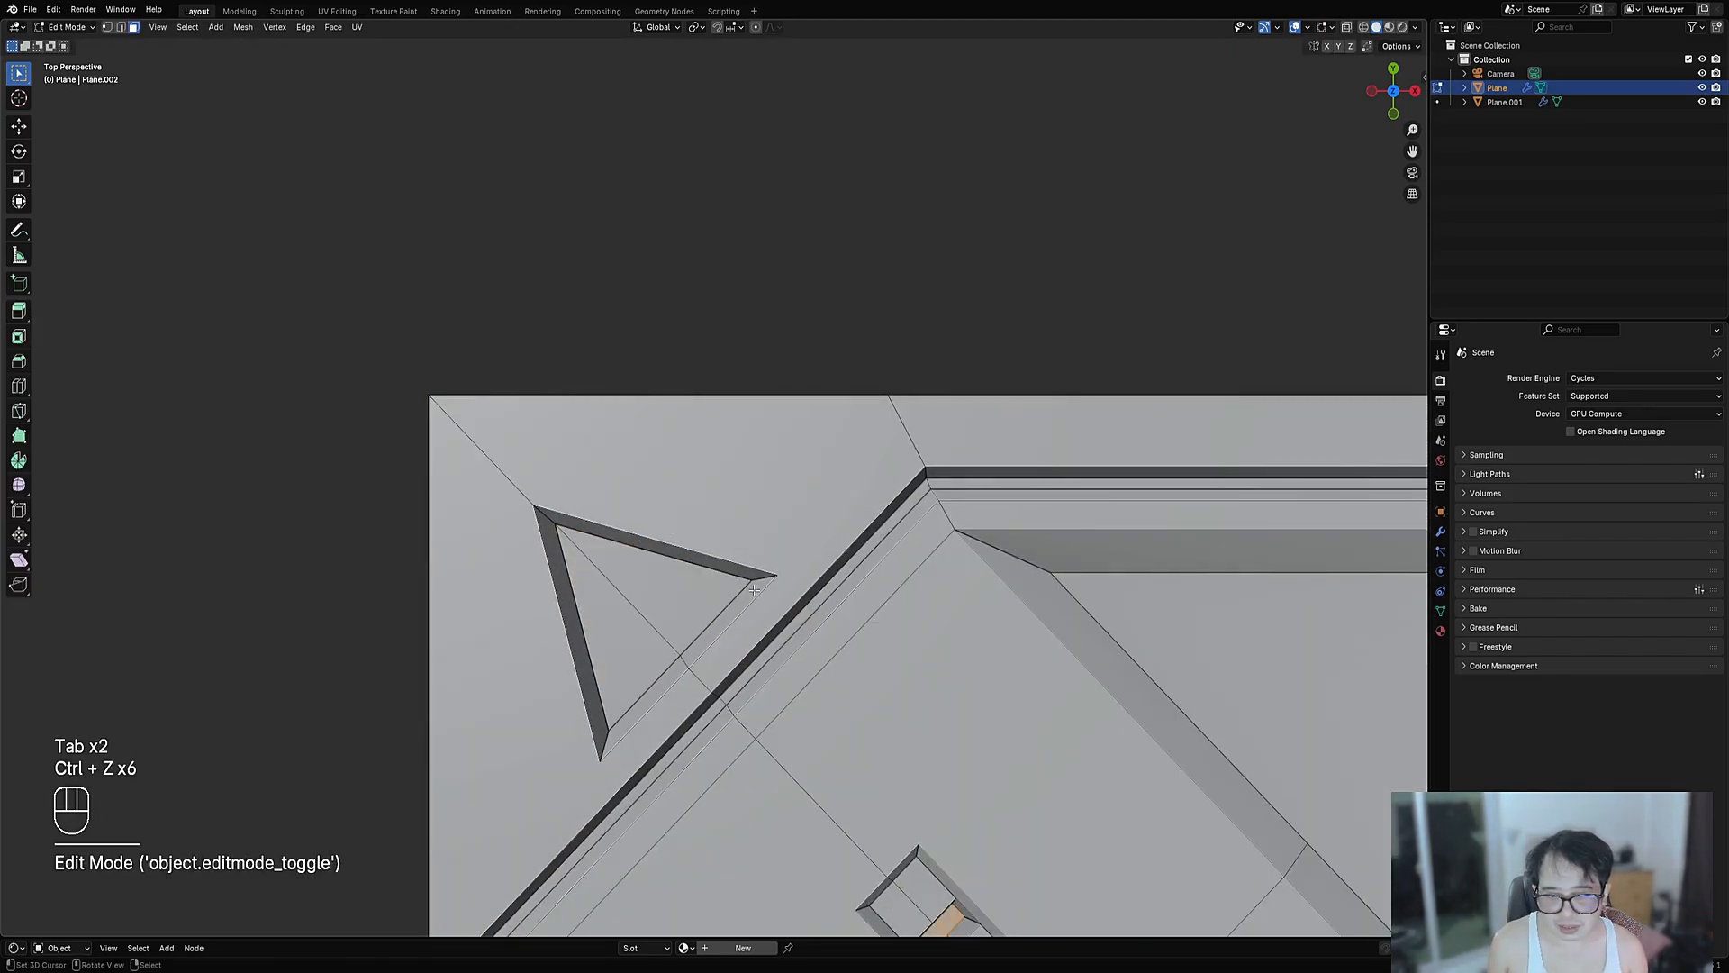
# - Bevel the triangle's corner edges with Ctrl+B in edge select mode
pyautogui.press('2')
pyautogui.click(757, 584)
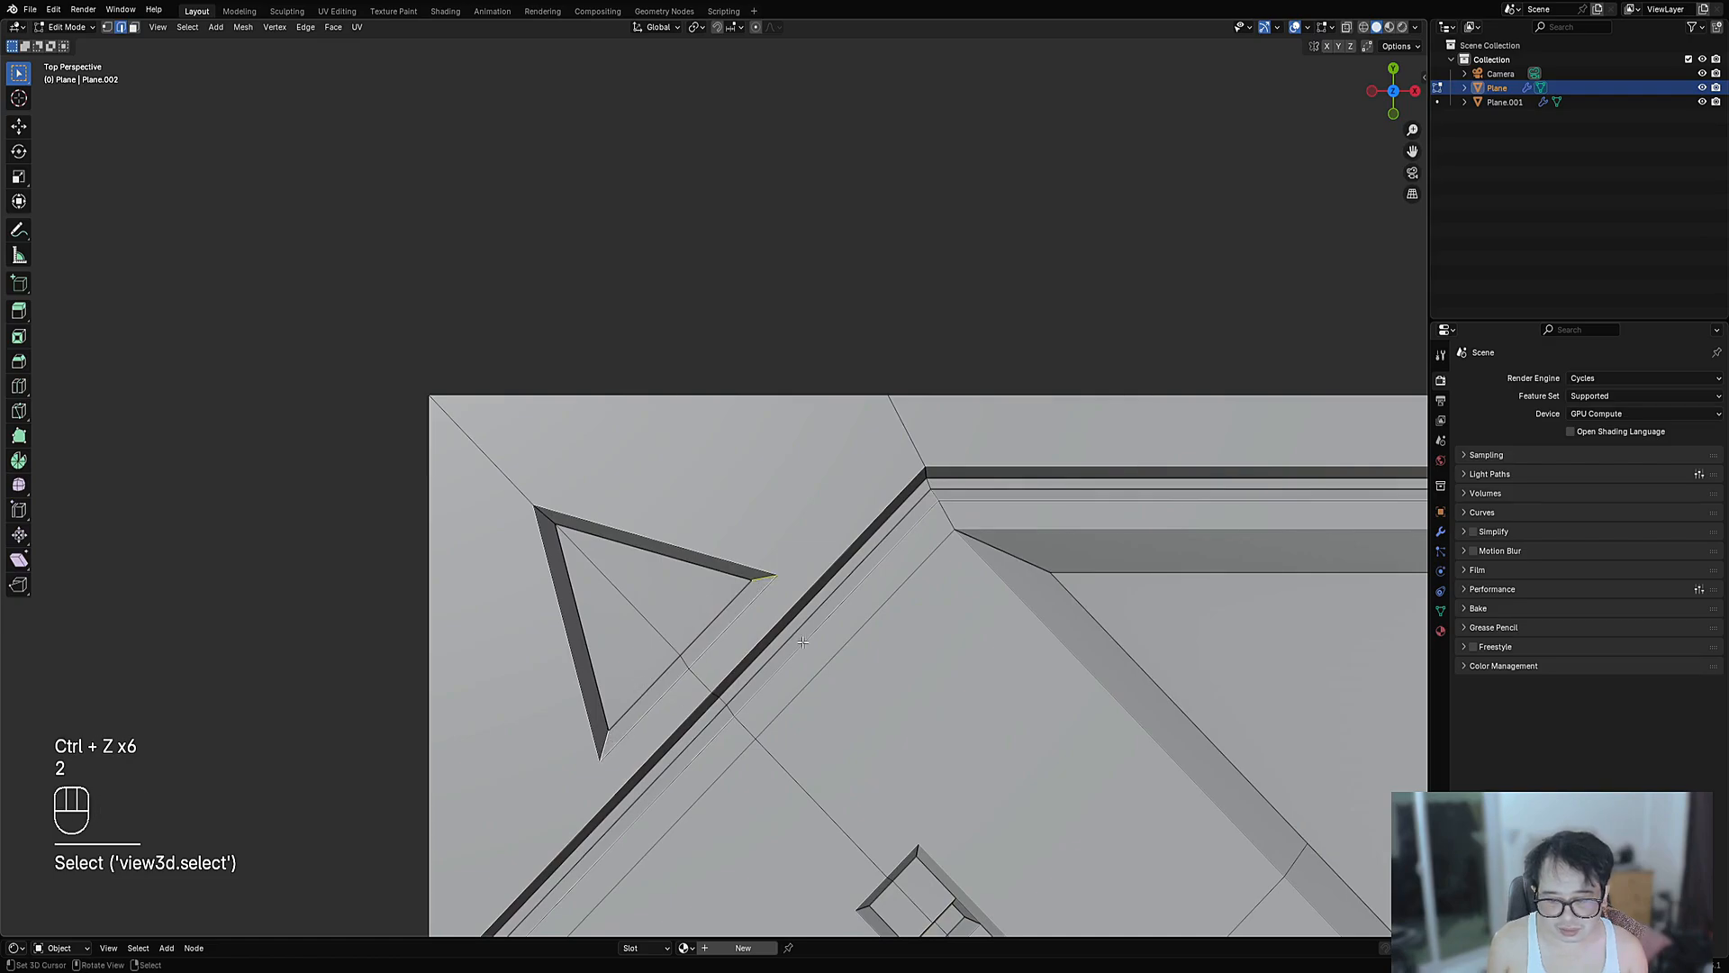
pyautogui.hotkey('ctrl', 'b')
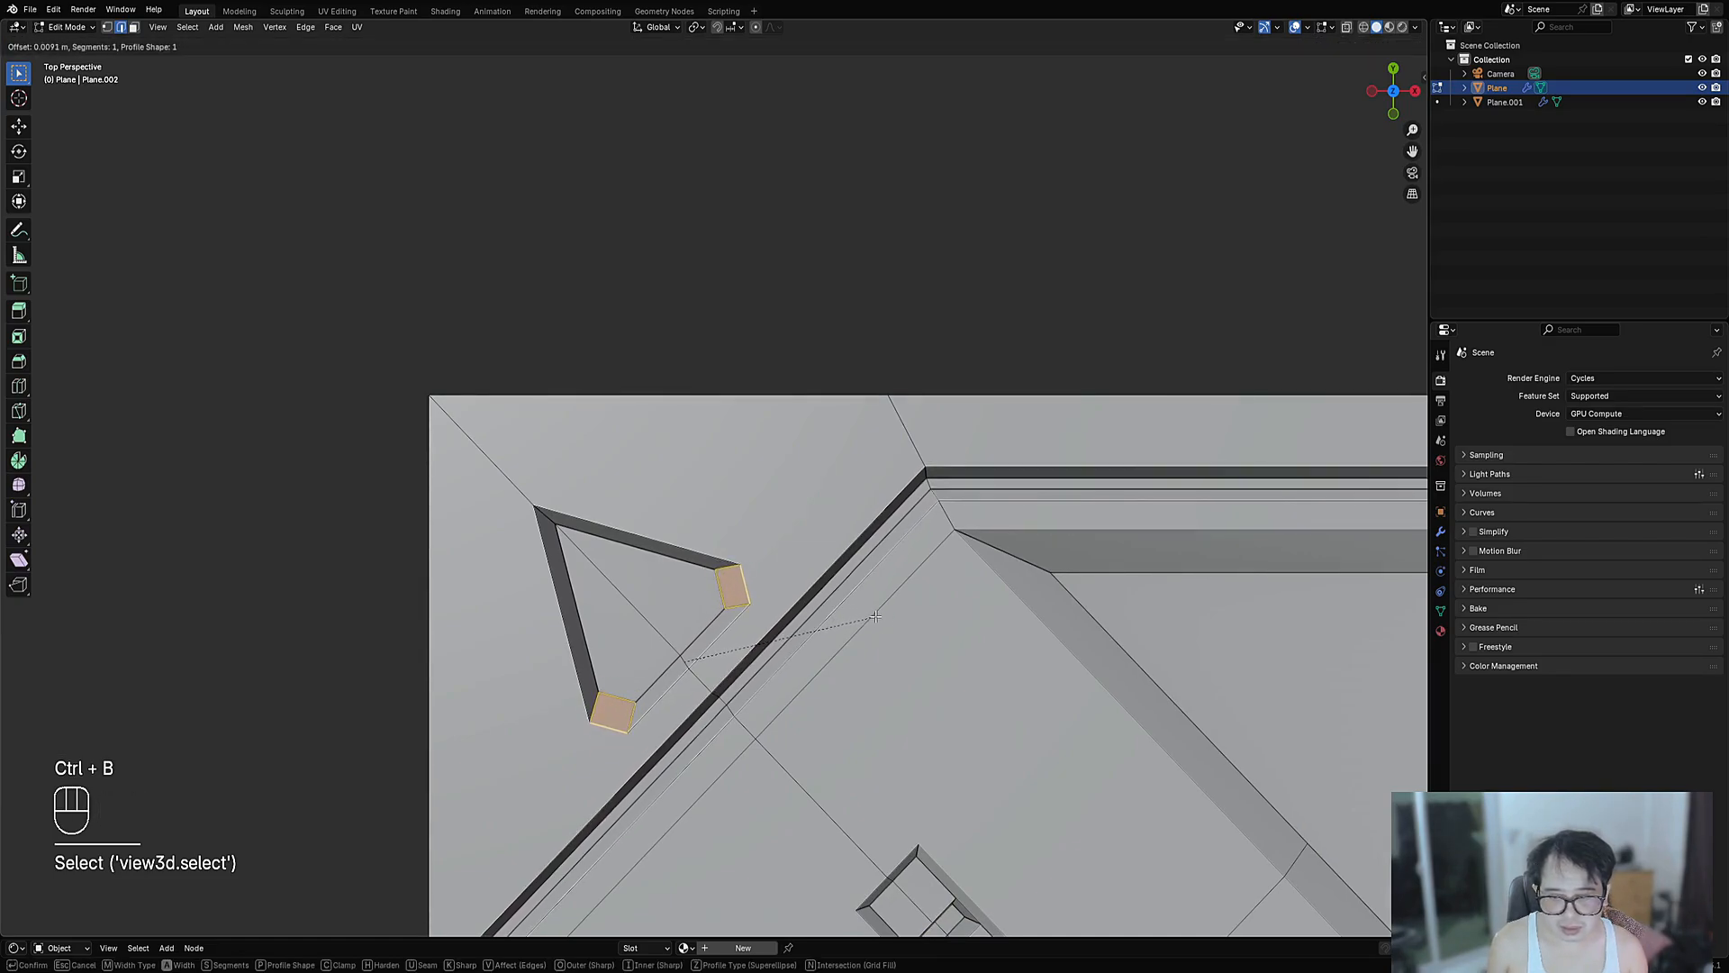
pyautogui.click(876, 616)
pyautogui.press('Tab')
pyautogui.scroll(-5, 874, 579)
pyautogui.scroll(6, 1184, 436)
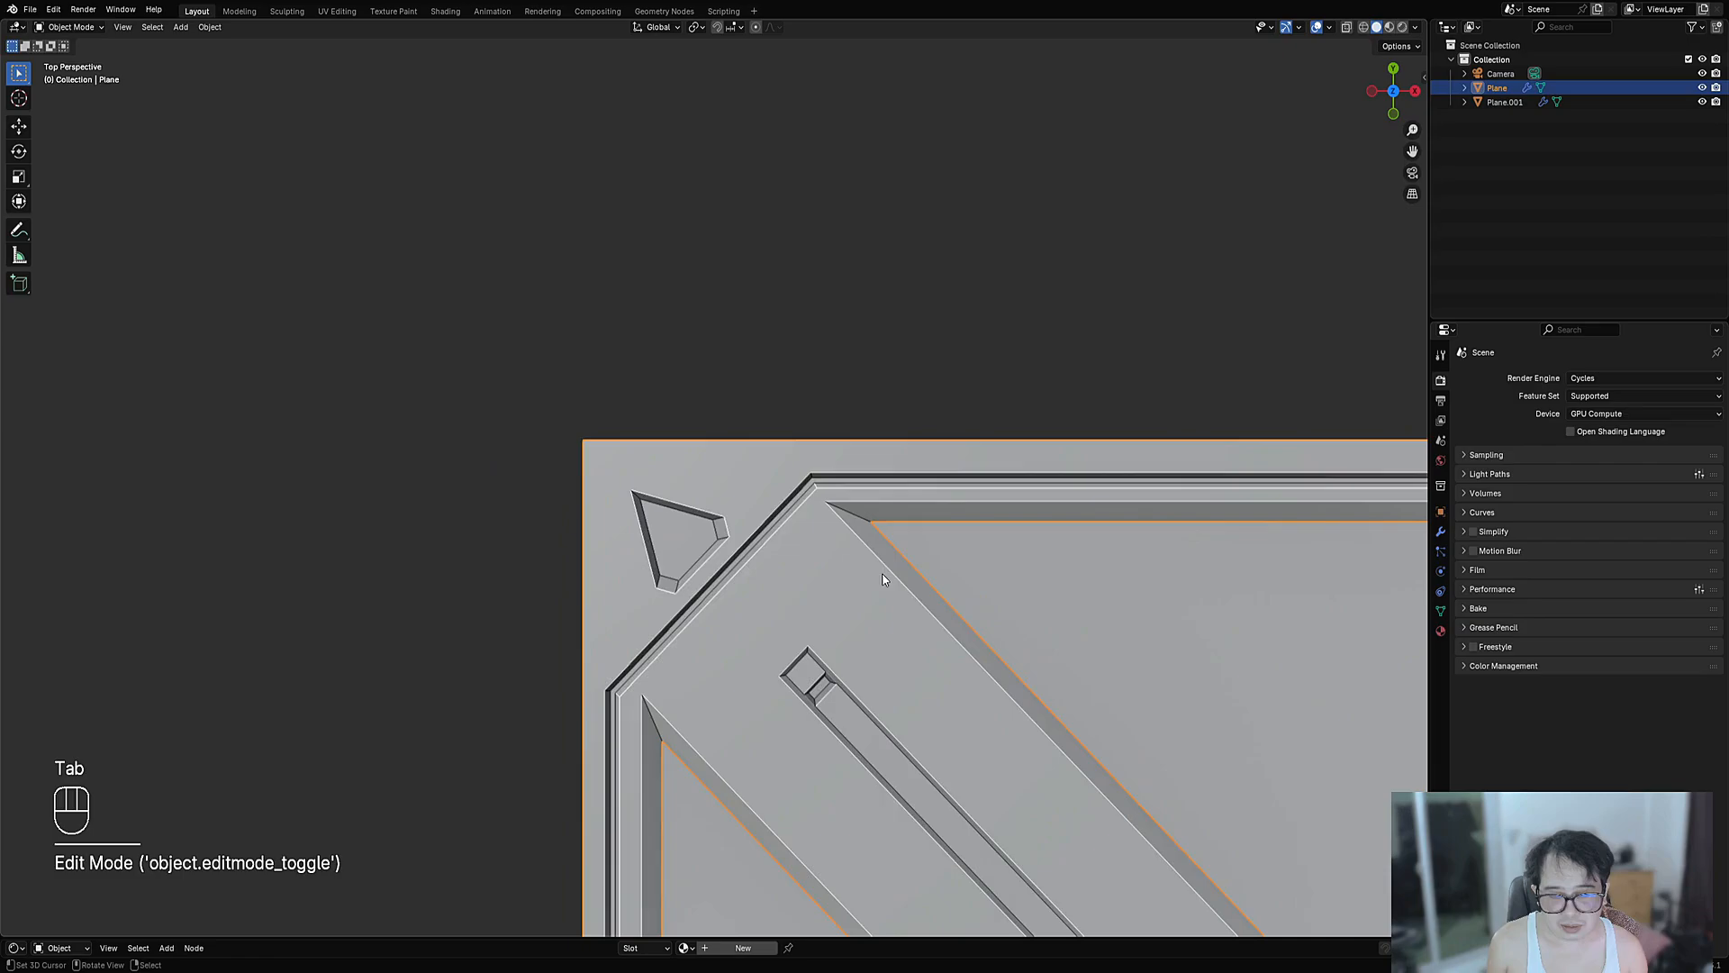
# - Bevel the triangle's last sharp corner edge
pyautogui.press('Tab')
pyautogui.scroll(5, 720, 522)
pyautogui.click(519, 532)
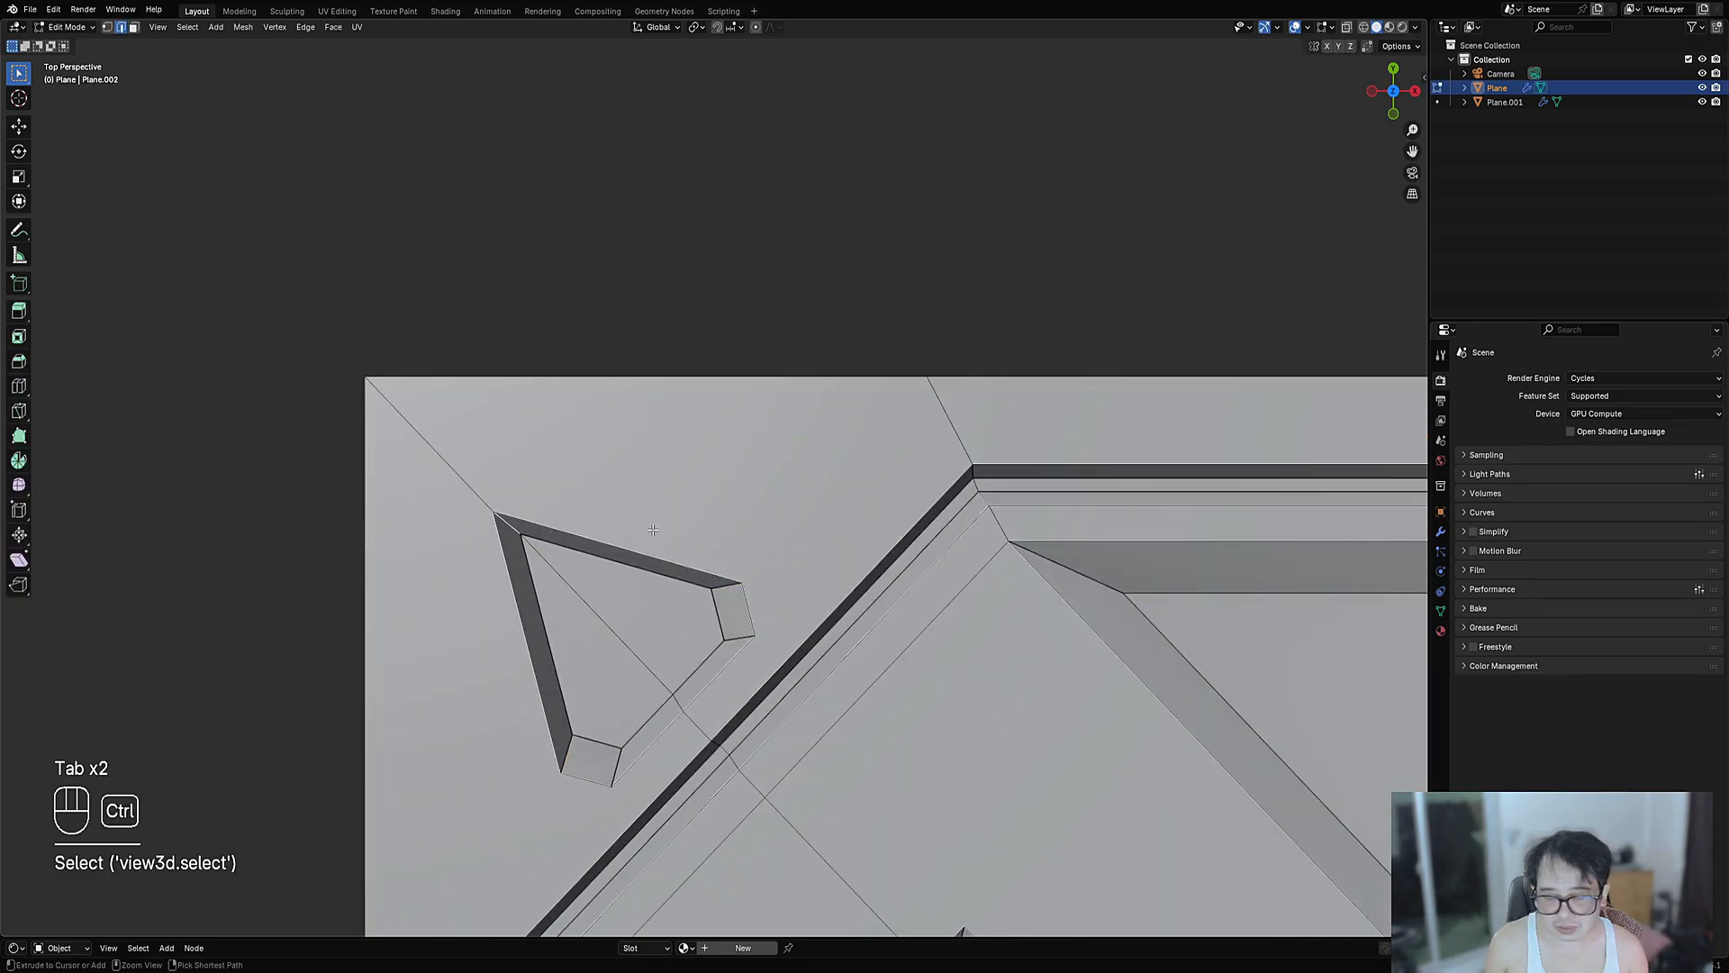
pyautogui.hotkey('ctrl', 'b')
pyautogui.click(728, 515)
pyautogui.press('Tab')
pyautogui.scroll(-8, 724, 473)
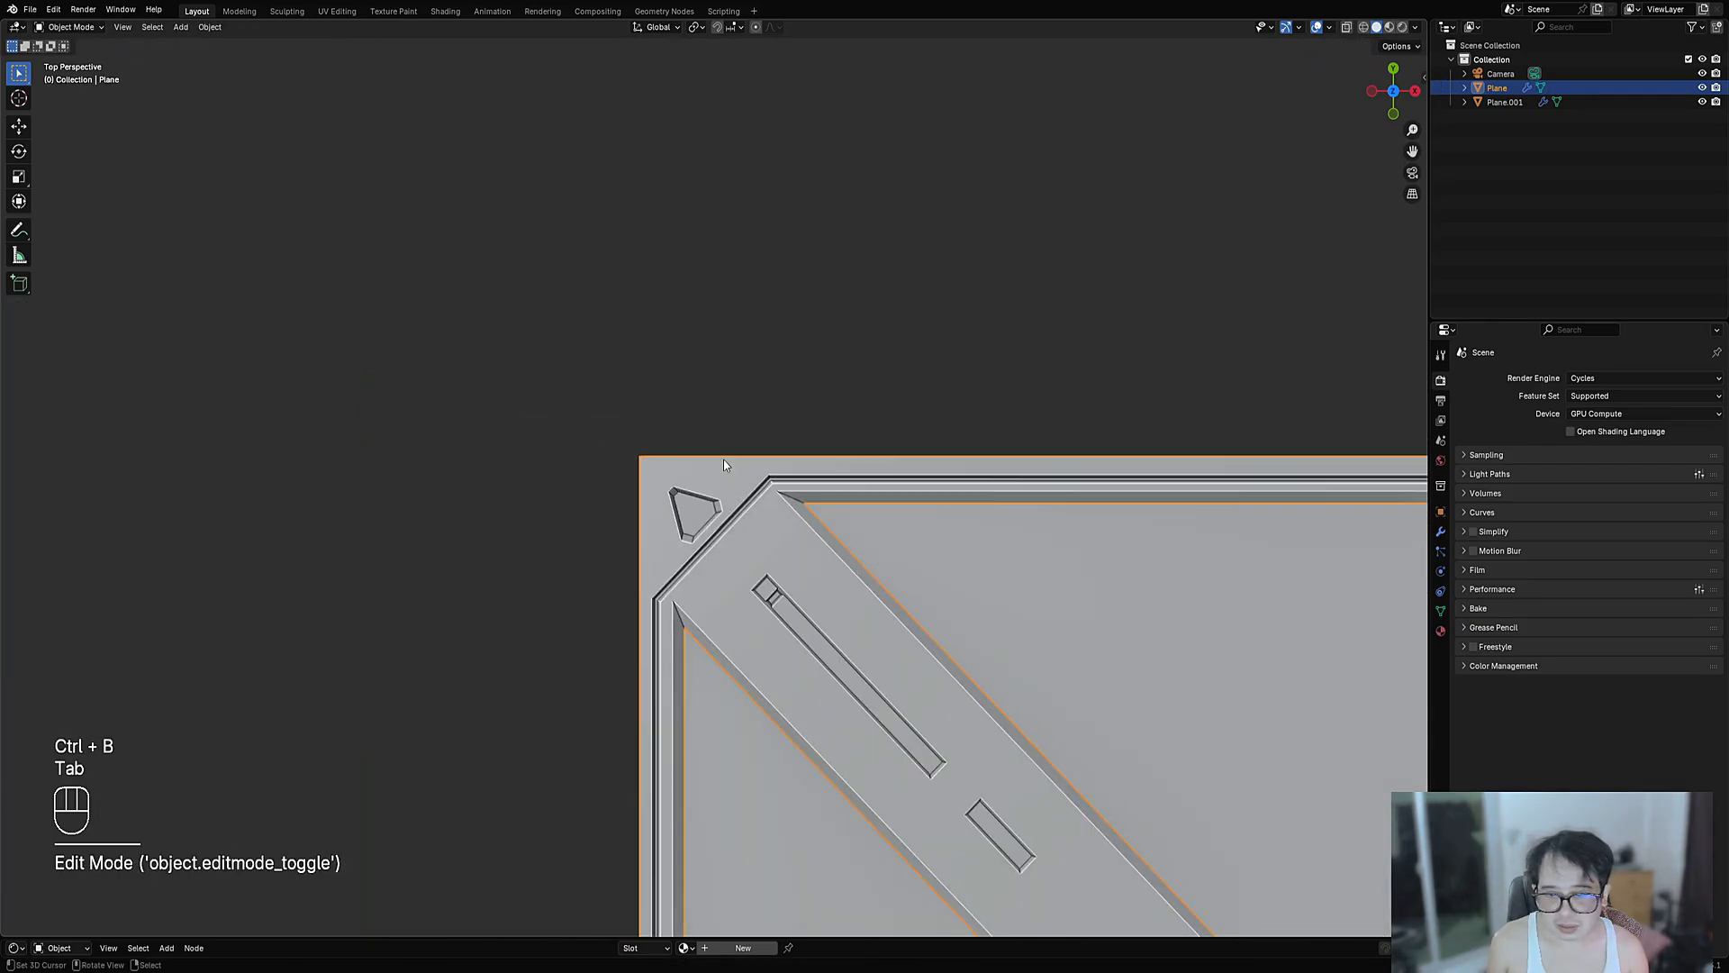
pyautogui.scroll(-6, 722, 458)
pyautogui.scroll(7, 720, 454)
pyautogui.scroll(-6, 724, 455)
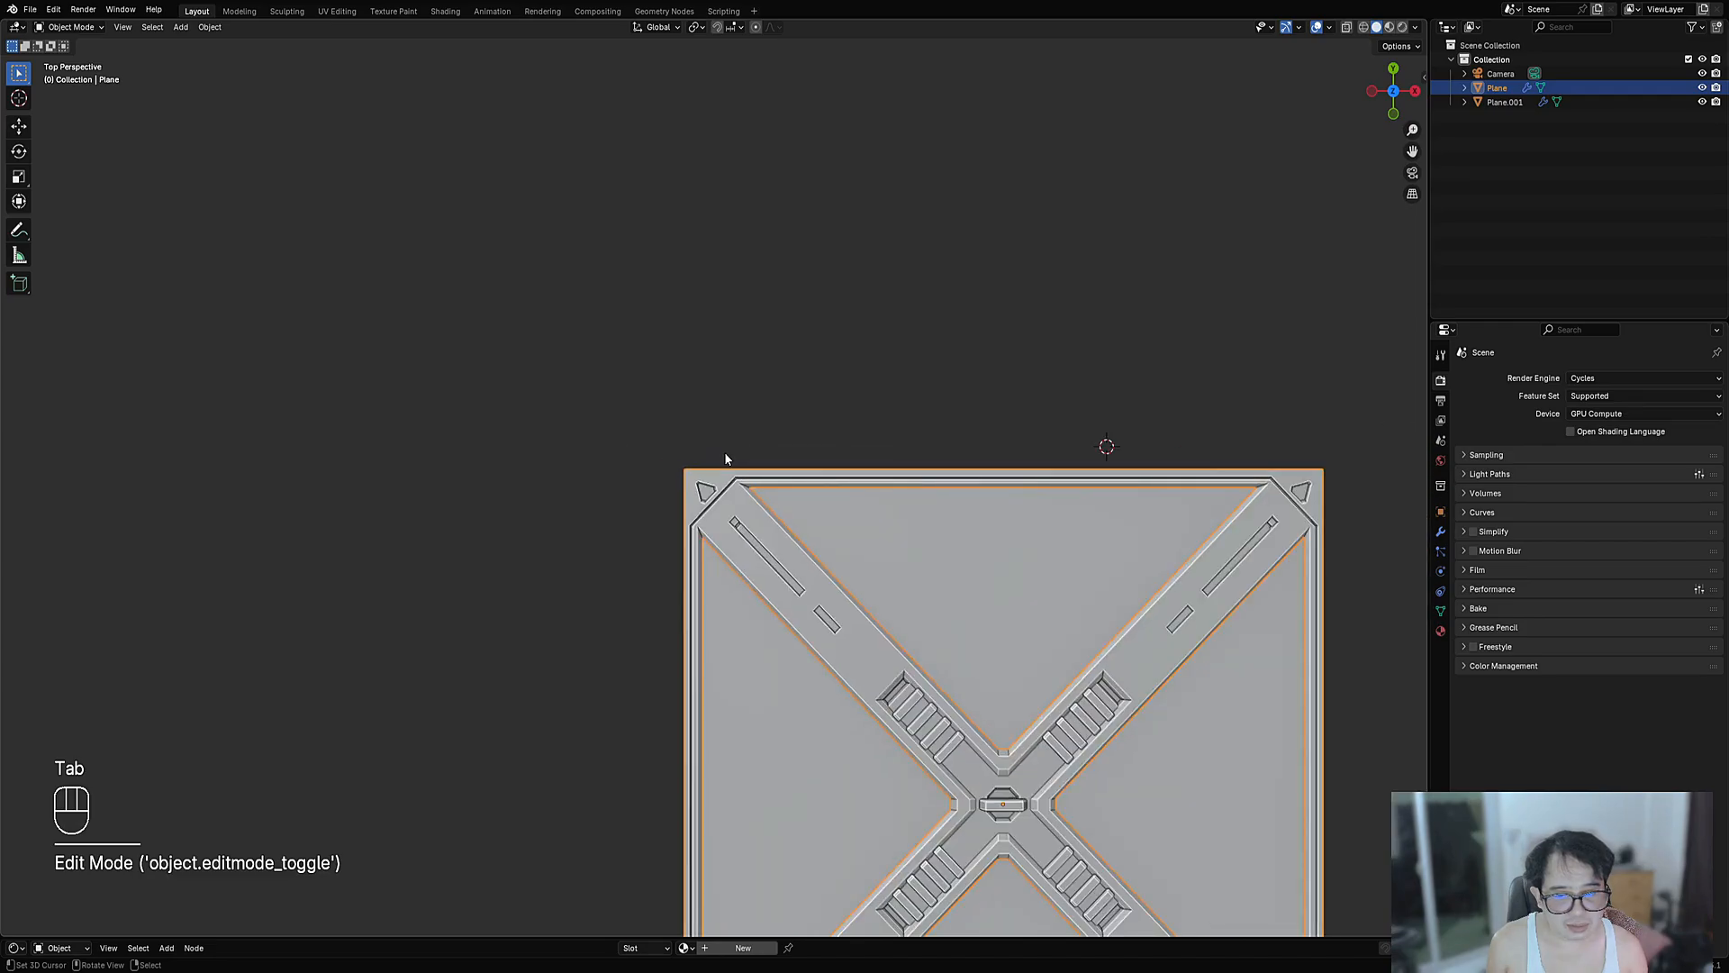
pyautogui.scroll(-5, 725, 459)
pyautogui.scroll(10, 727, 459)
pyautogui.press('Tab')
# - Zoom in on the triangle recess in wireframe and select its corner edge
pyautogui.press('3')
pyautogui.click(671, 565)
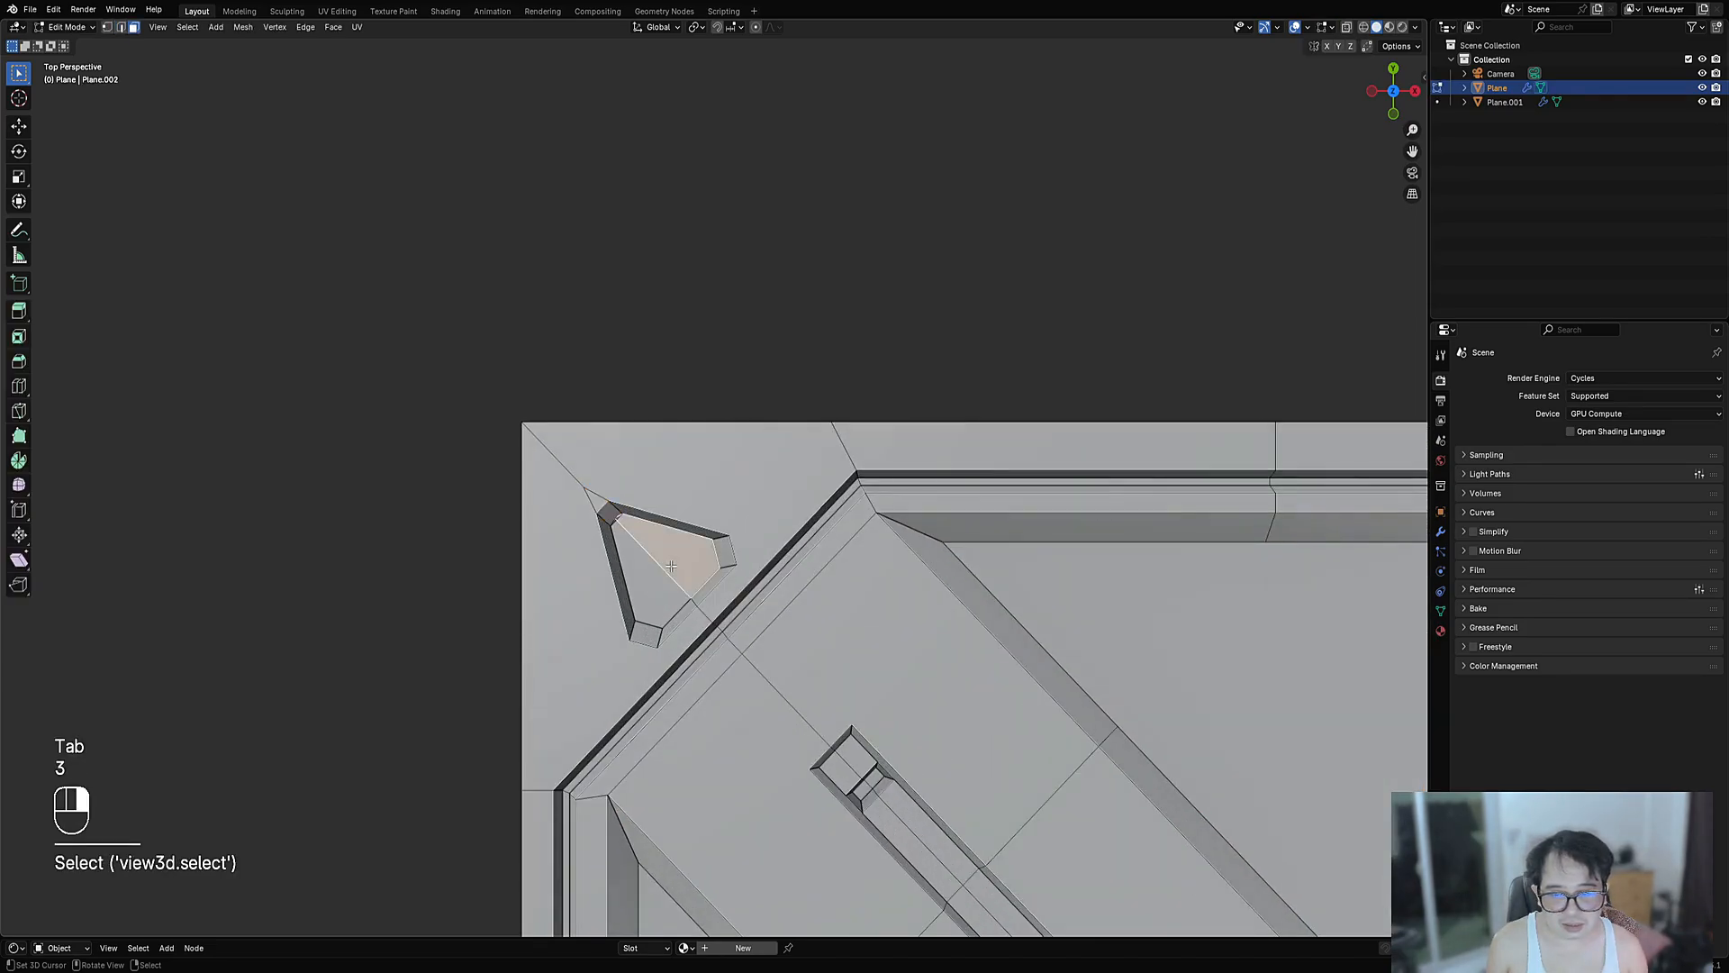
pyautogui.keyDown('shift'); pyautogui.rightClick(653, 581); pyautogui.keyUp('shift')
pyautogui.scroll(6, 644, 585)
pyautogui.keyDown('shift'); pyautogui.moveTo(551, 625); pyautogui.dragTo(678, 517, button='middle'); pyautogui.keyUp('shift')
pyautogui.press('1')
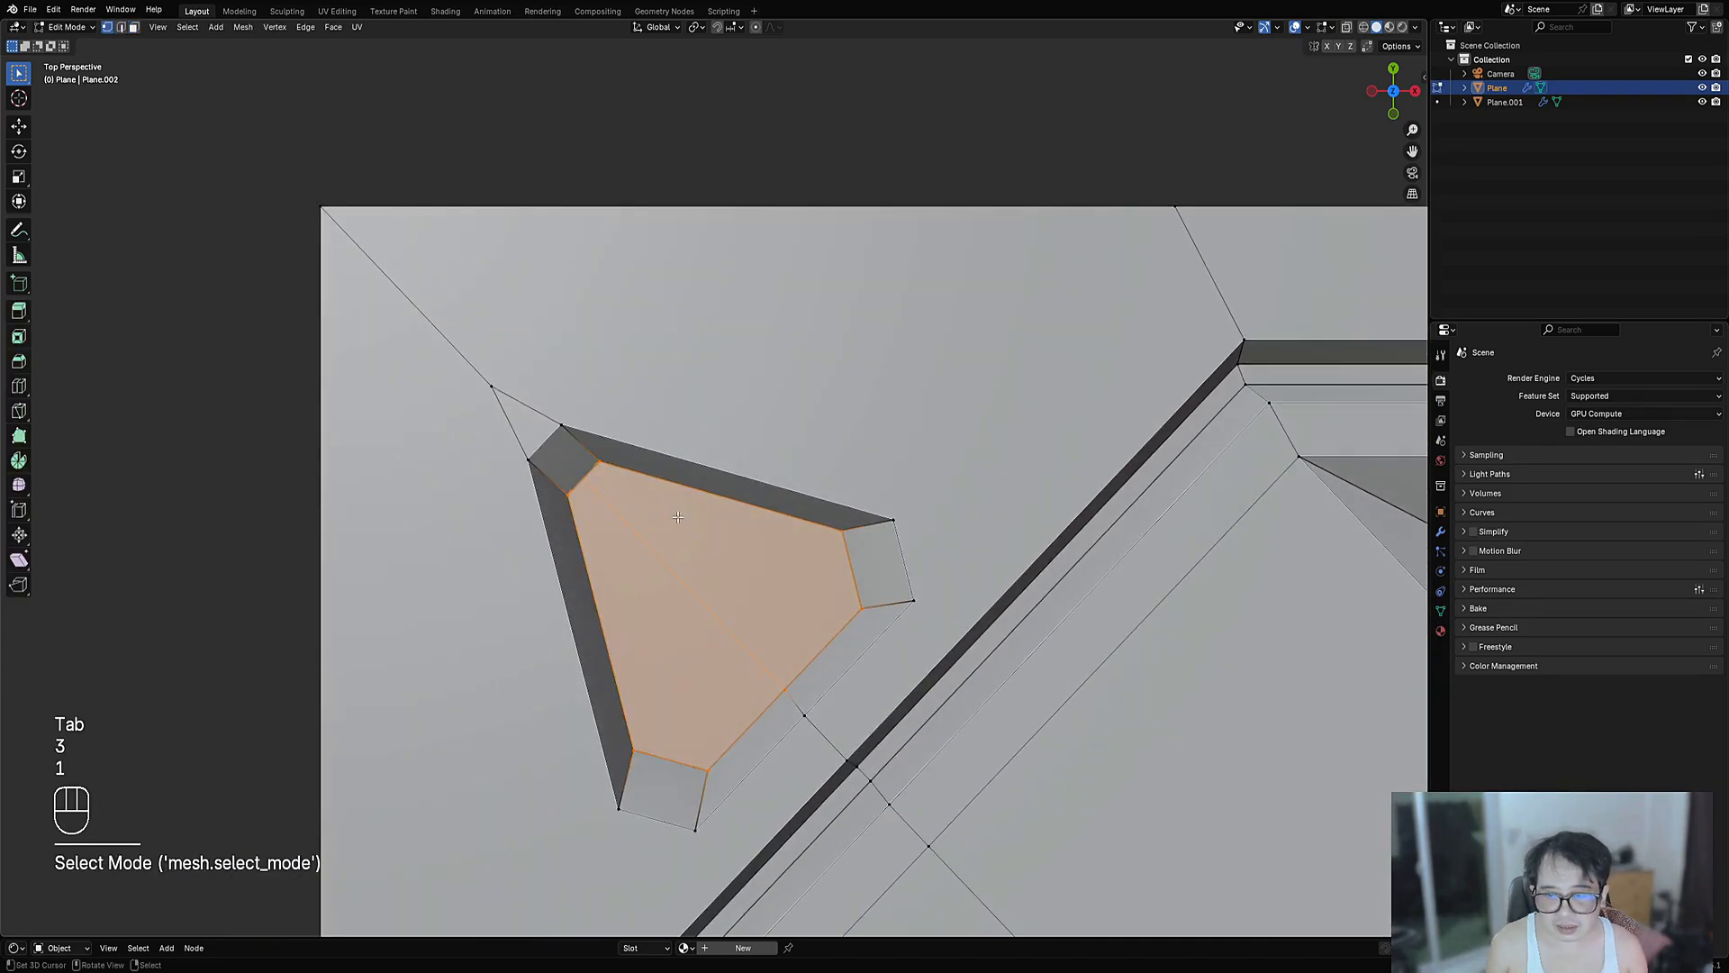
pyautogui.hotkey('shift', 'z')
pyautogui.keyDown('shift'); pyautogui.click(586, 476); pyautogui.keyUp('shift')
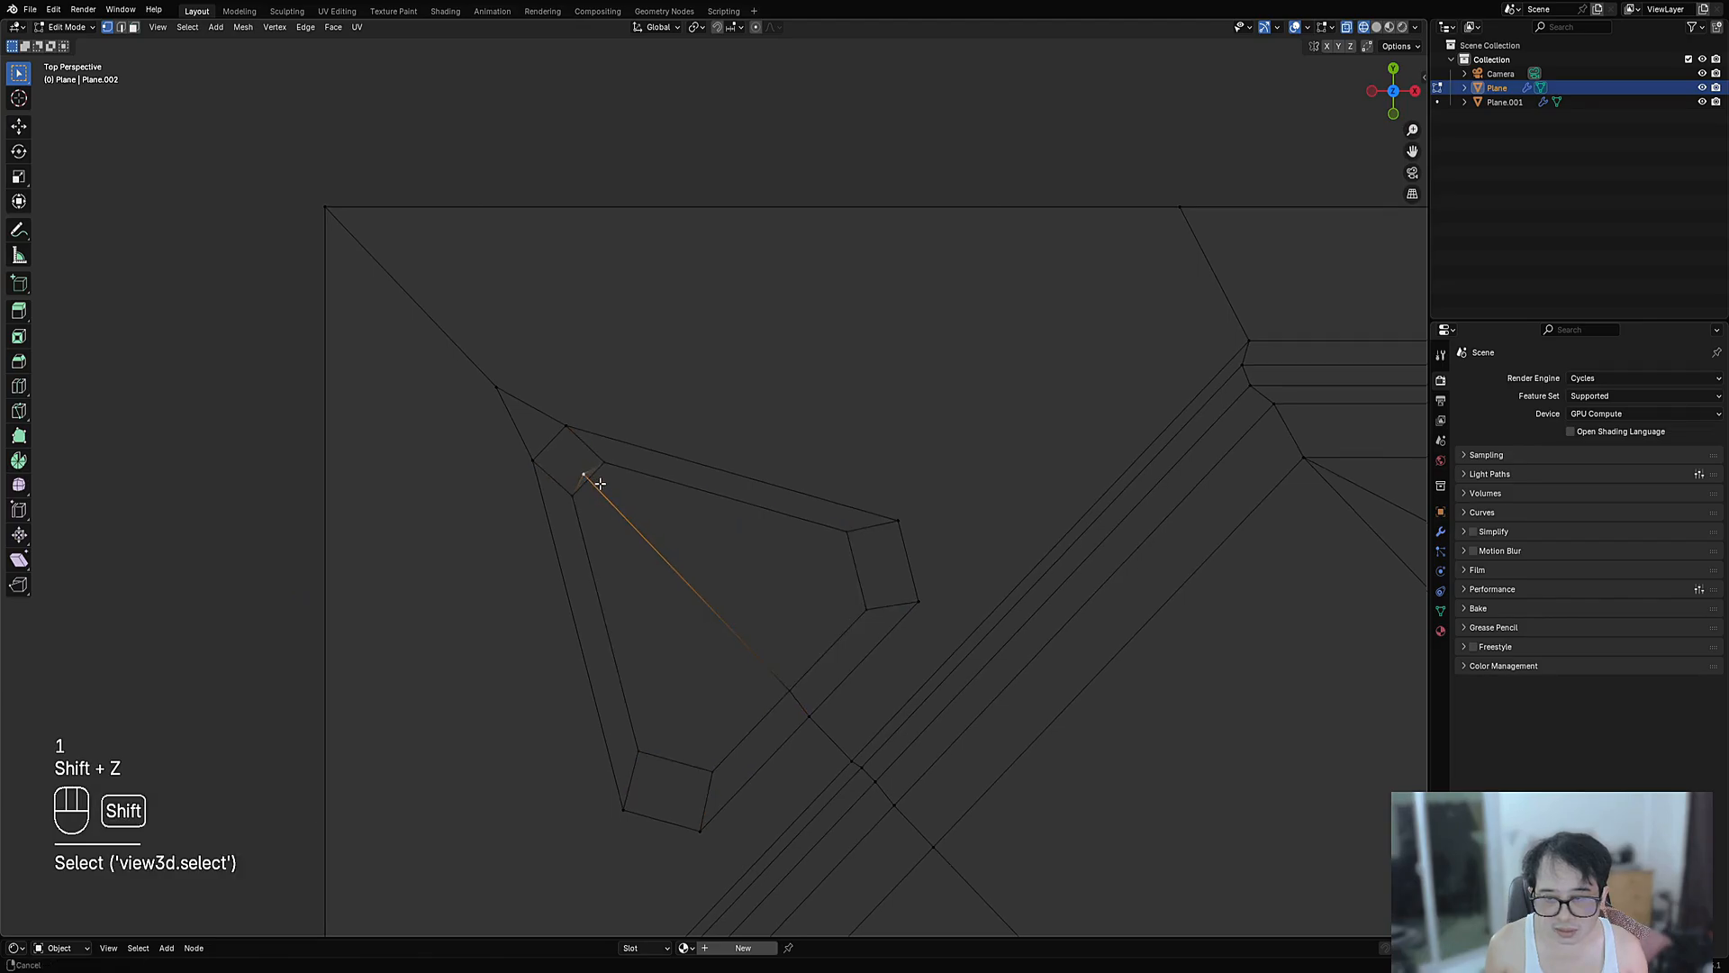
pyautogui.scroll(5, 612, 486)
pyautogui.press('2')
pyautogui.keyDown('shift'); pyautogui.click(489, 506); pyautogui.keyUp('shift')
pyautogui.scroll(5, 566, 525)
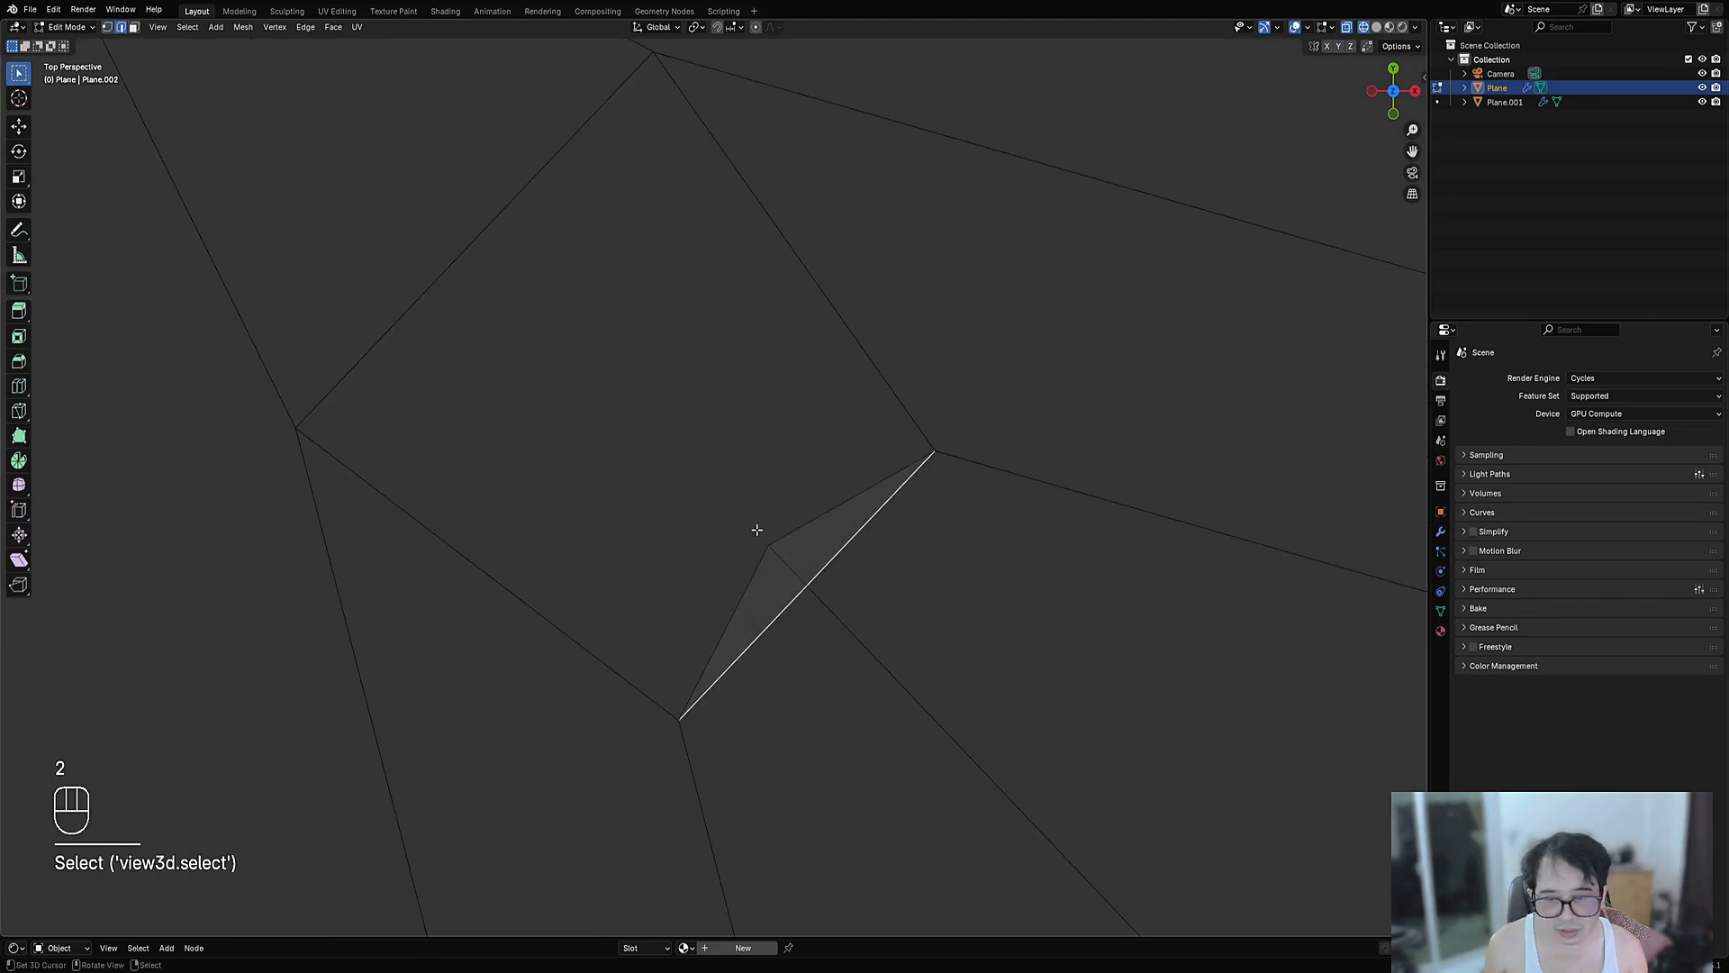
# - Subdivide the diagonal corner edge and merge the inner vertex onto the new midpoint
pyautogui.press('w')
pyautogui.click(859, 579)
pyautogui.rightClick(814, 580)
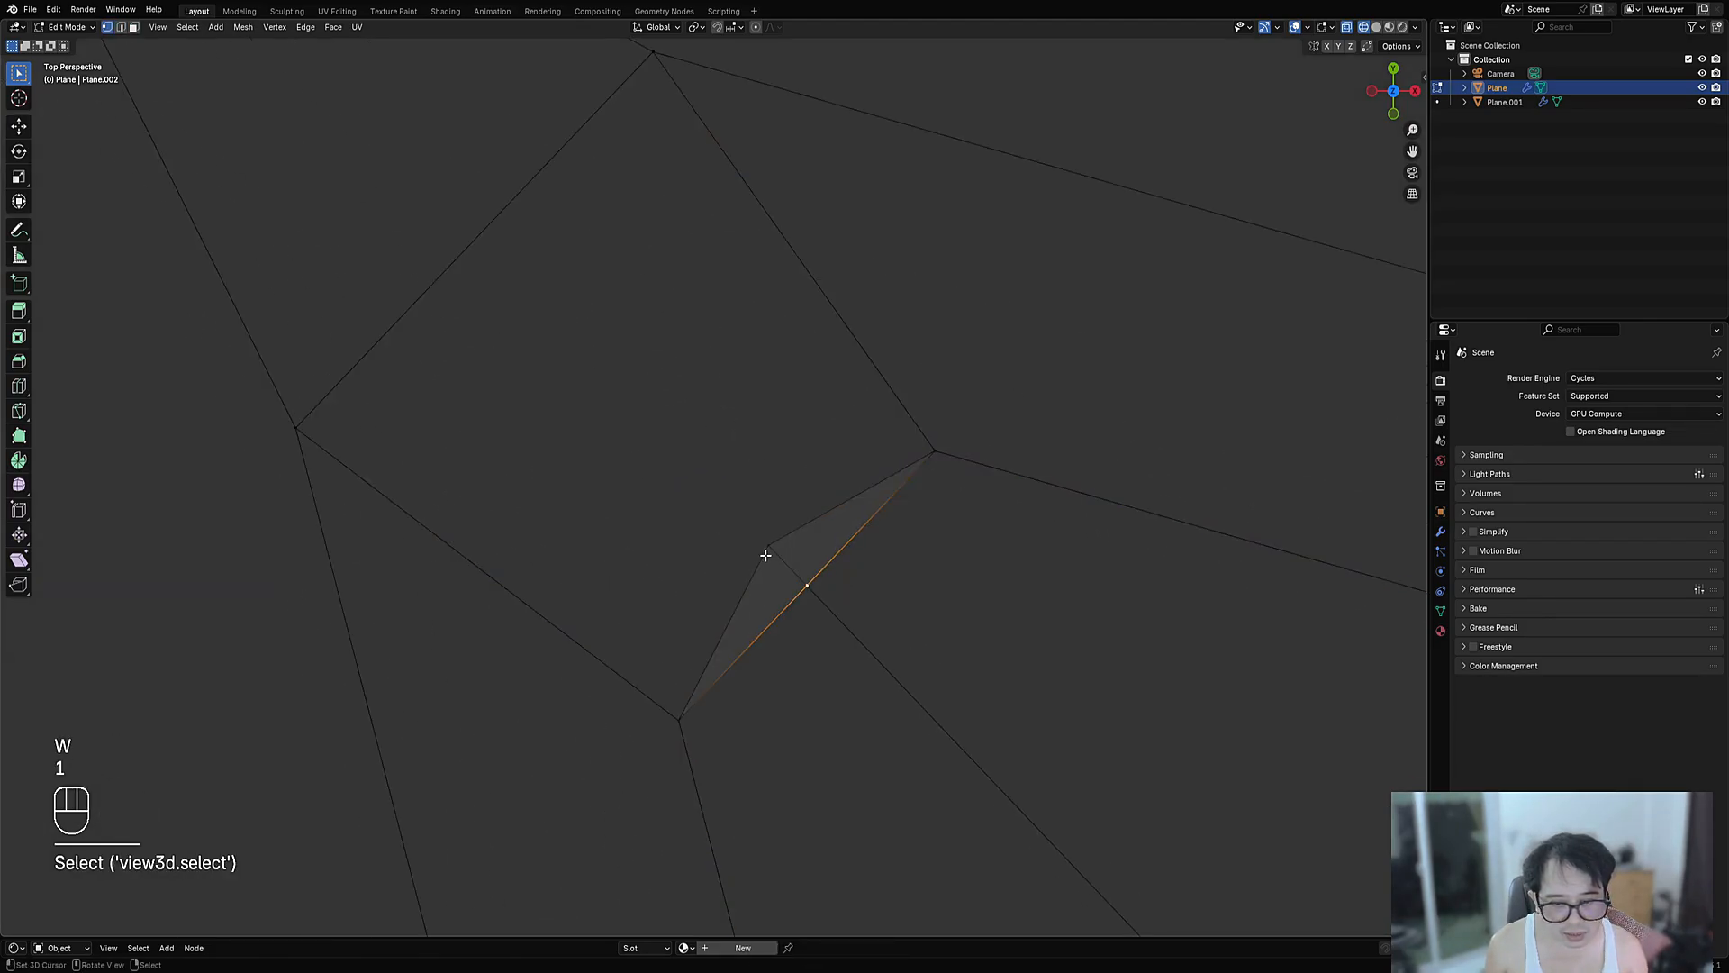
pyautogui.rightClick(766, 555)
pyautogui.keyDown('shift'); pyautogui.rightClick(821, 585); pyautogui.keyUp('shift')
pyautogui.press('m')
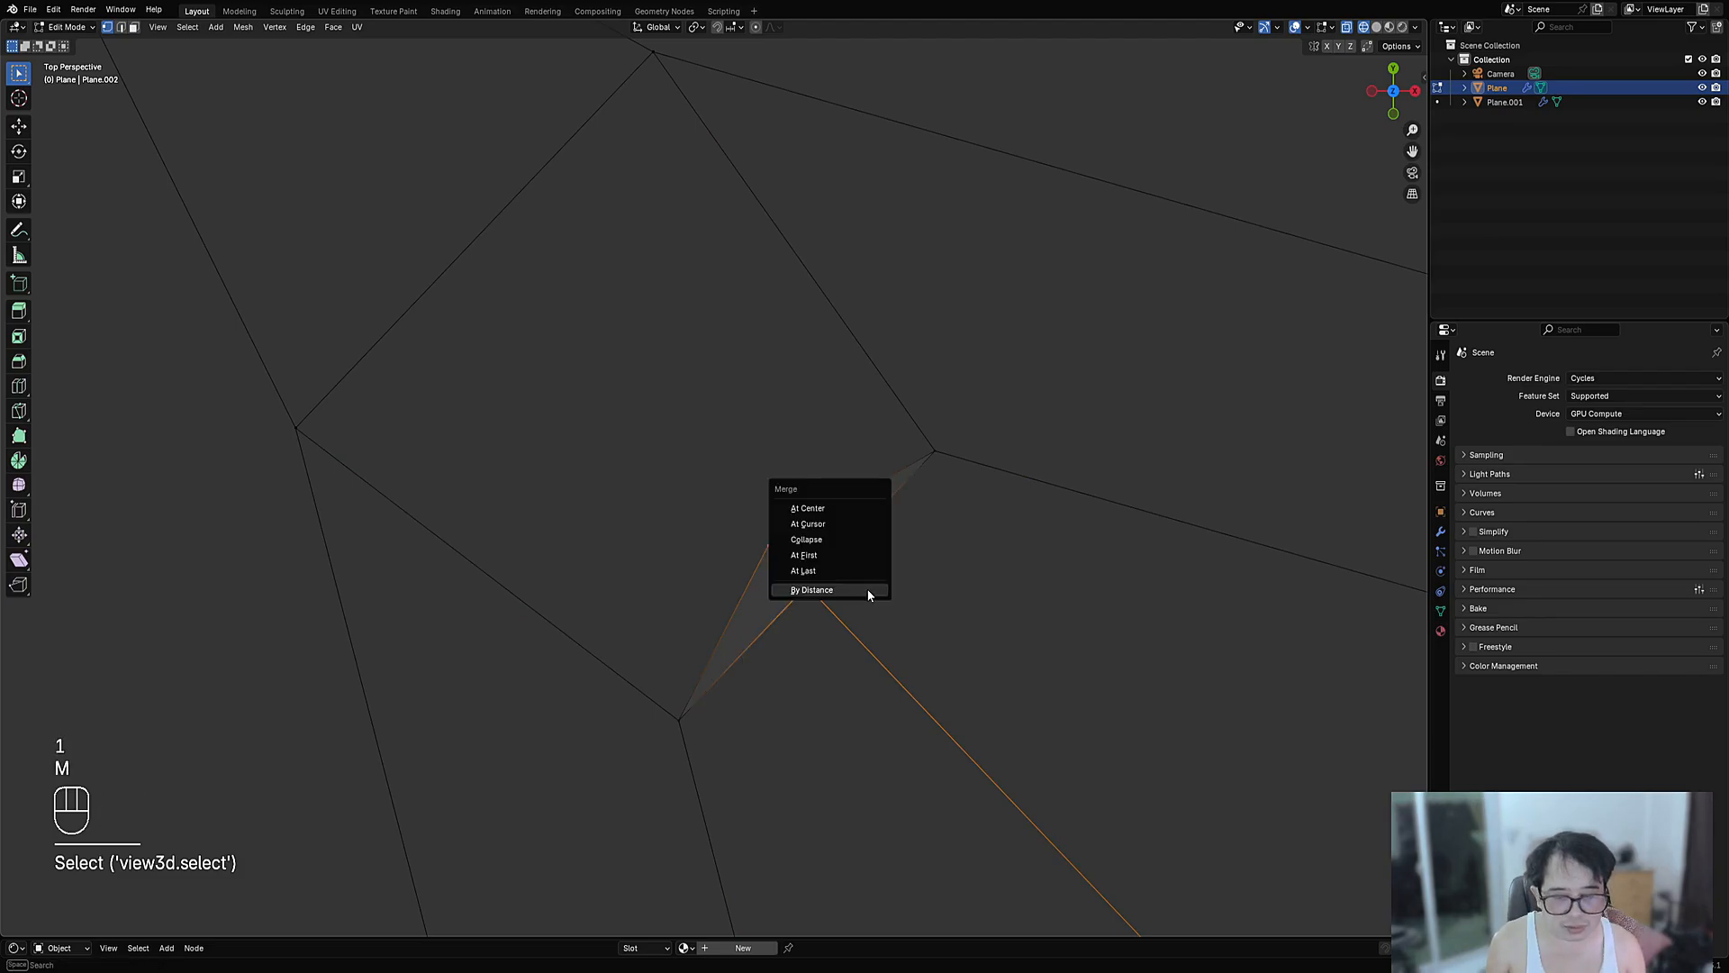
pyautogui.click(852, 573)
# - Back in solid shading, connect the outer corner vertex to the inner corner with J
pyautogui.press('Tab')
pyautogui.scroll(-1, 917, 571)
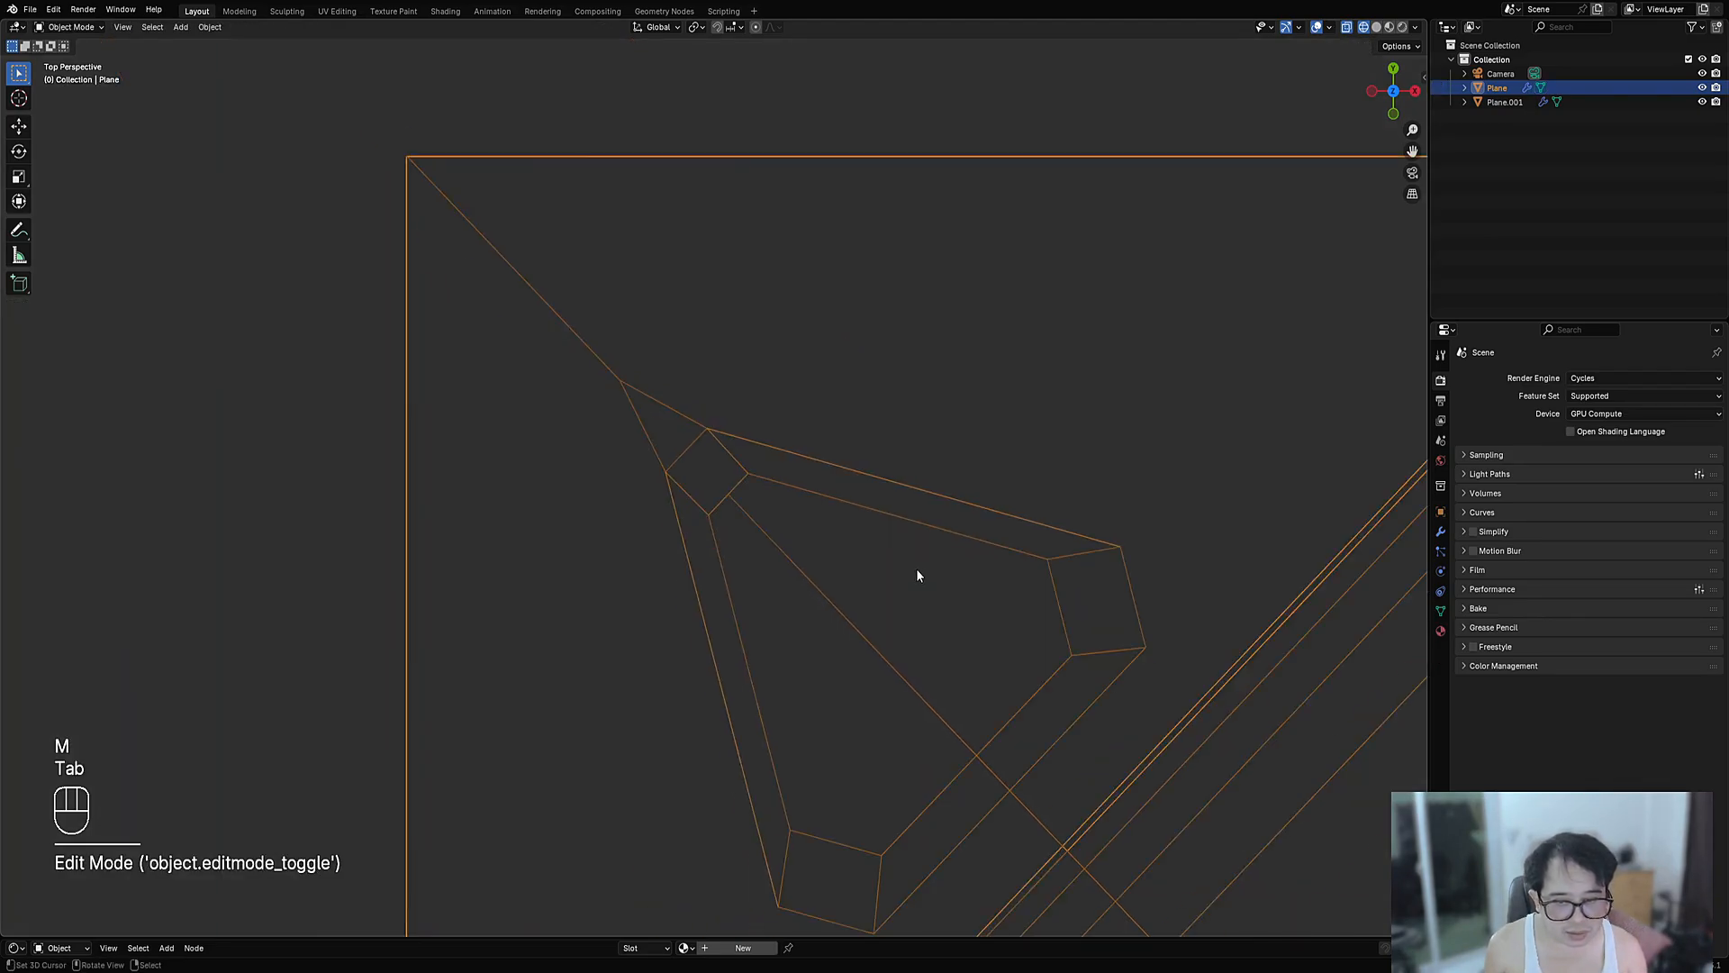
pyautogui.hotkey('shift', 'z')
pyautogui.scroll(-3, 917, 569)
pyautogui.press('Tab')
pyautogui.press('3')
pyautogui.rightClick(760, 517)
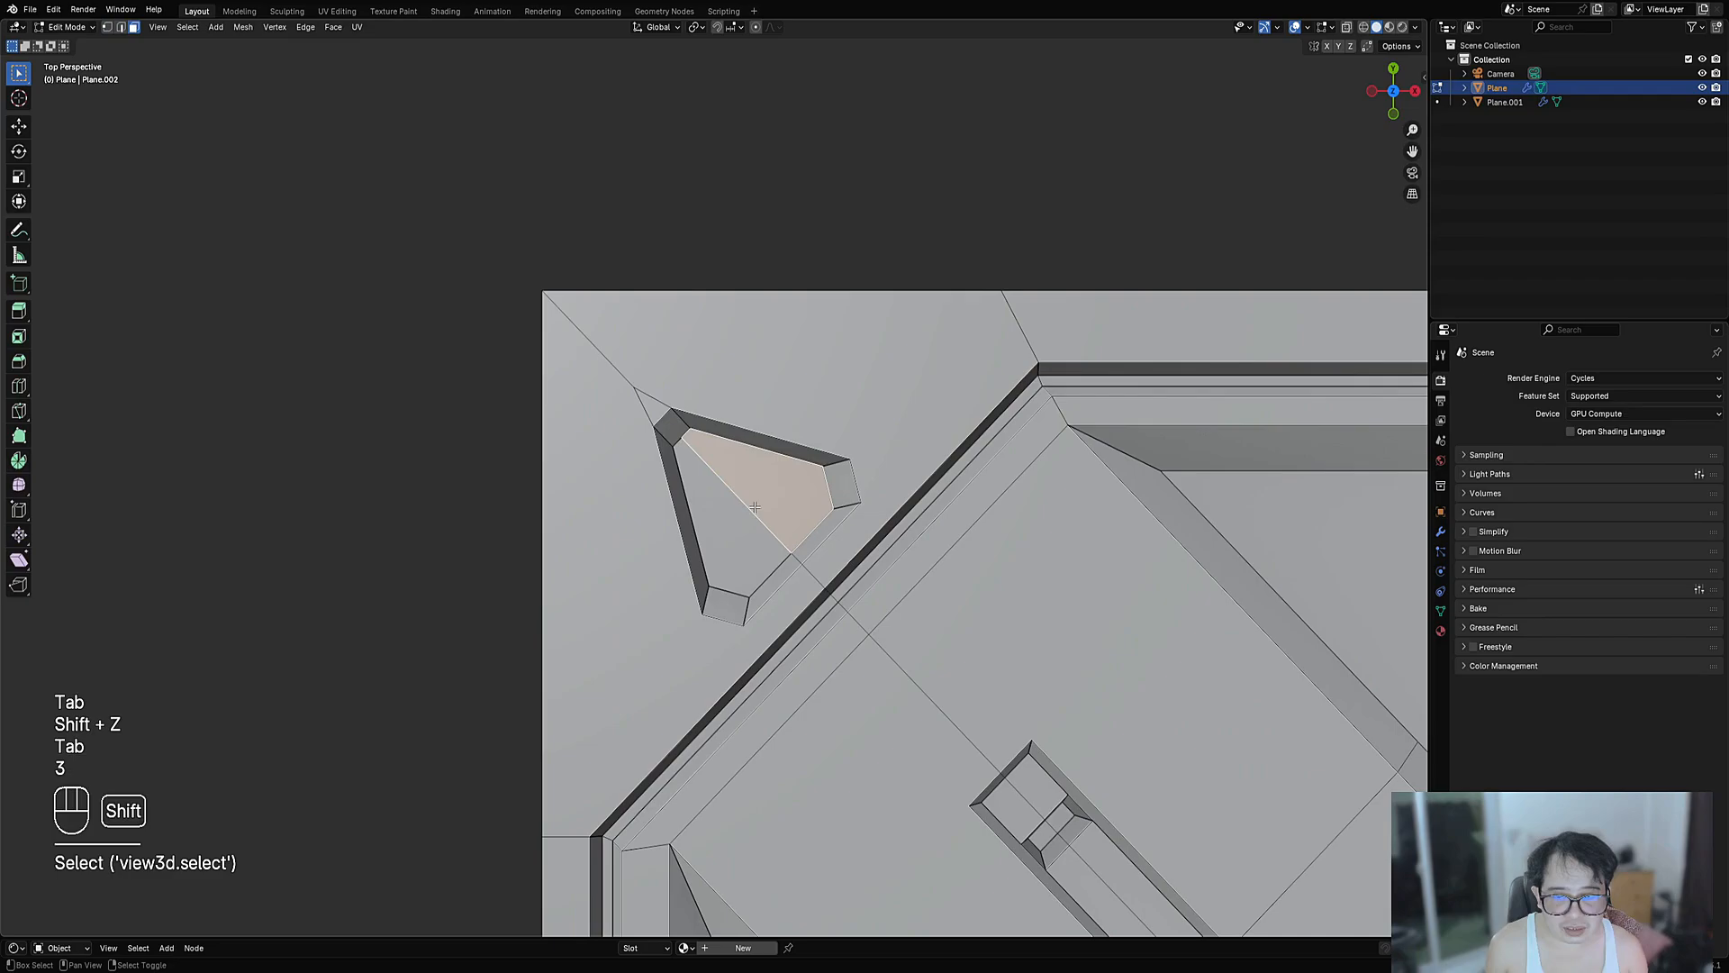
pyautogui.press('1')
pyautogui.rightClick(636, 389)
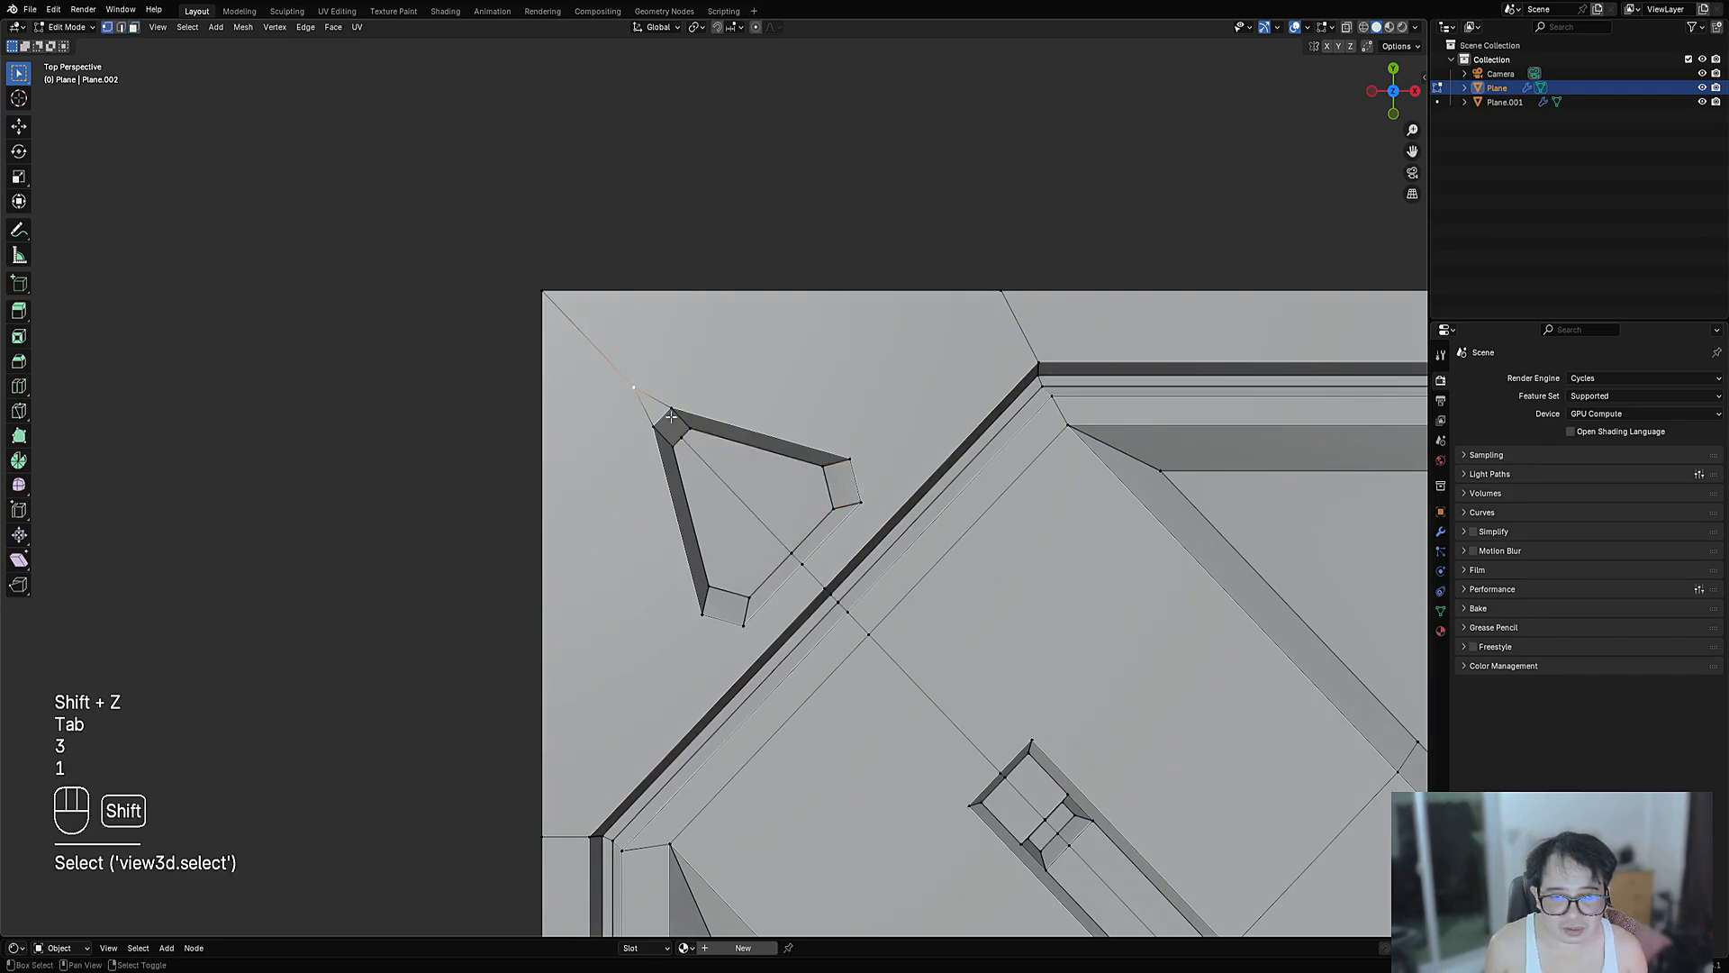
pyautogui.press('j')
# - Inset the two triangle faces twice and sink them with Alt+S
pyautogui.hotkey('alt', 'a')
pyautogui.press('3')
pyautogui.rightClick(751, 469)
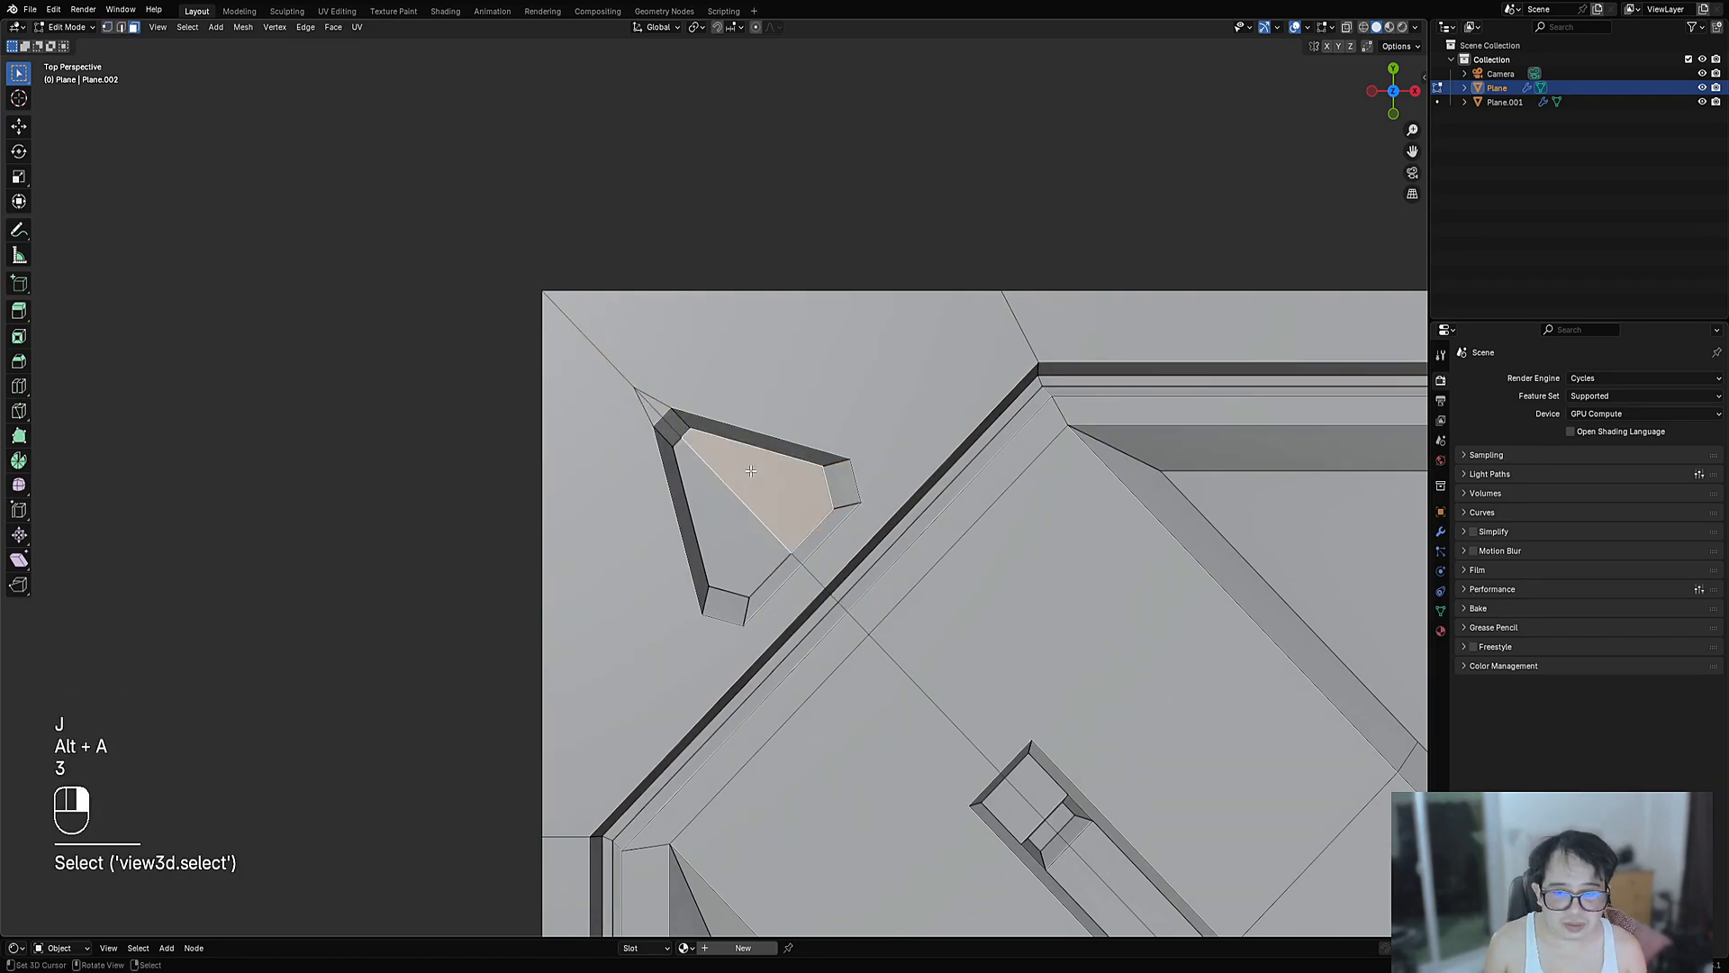
pyautogui.keyDown('shift'); pyautogui.rightClick(712, 531); pyautogui.keyUp('shift')
pyautogui.scroll(2, 716, 504)
pyautogui.press('i')
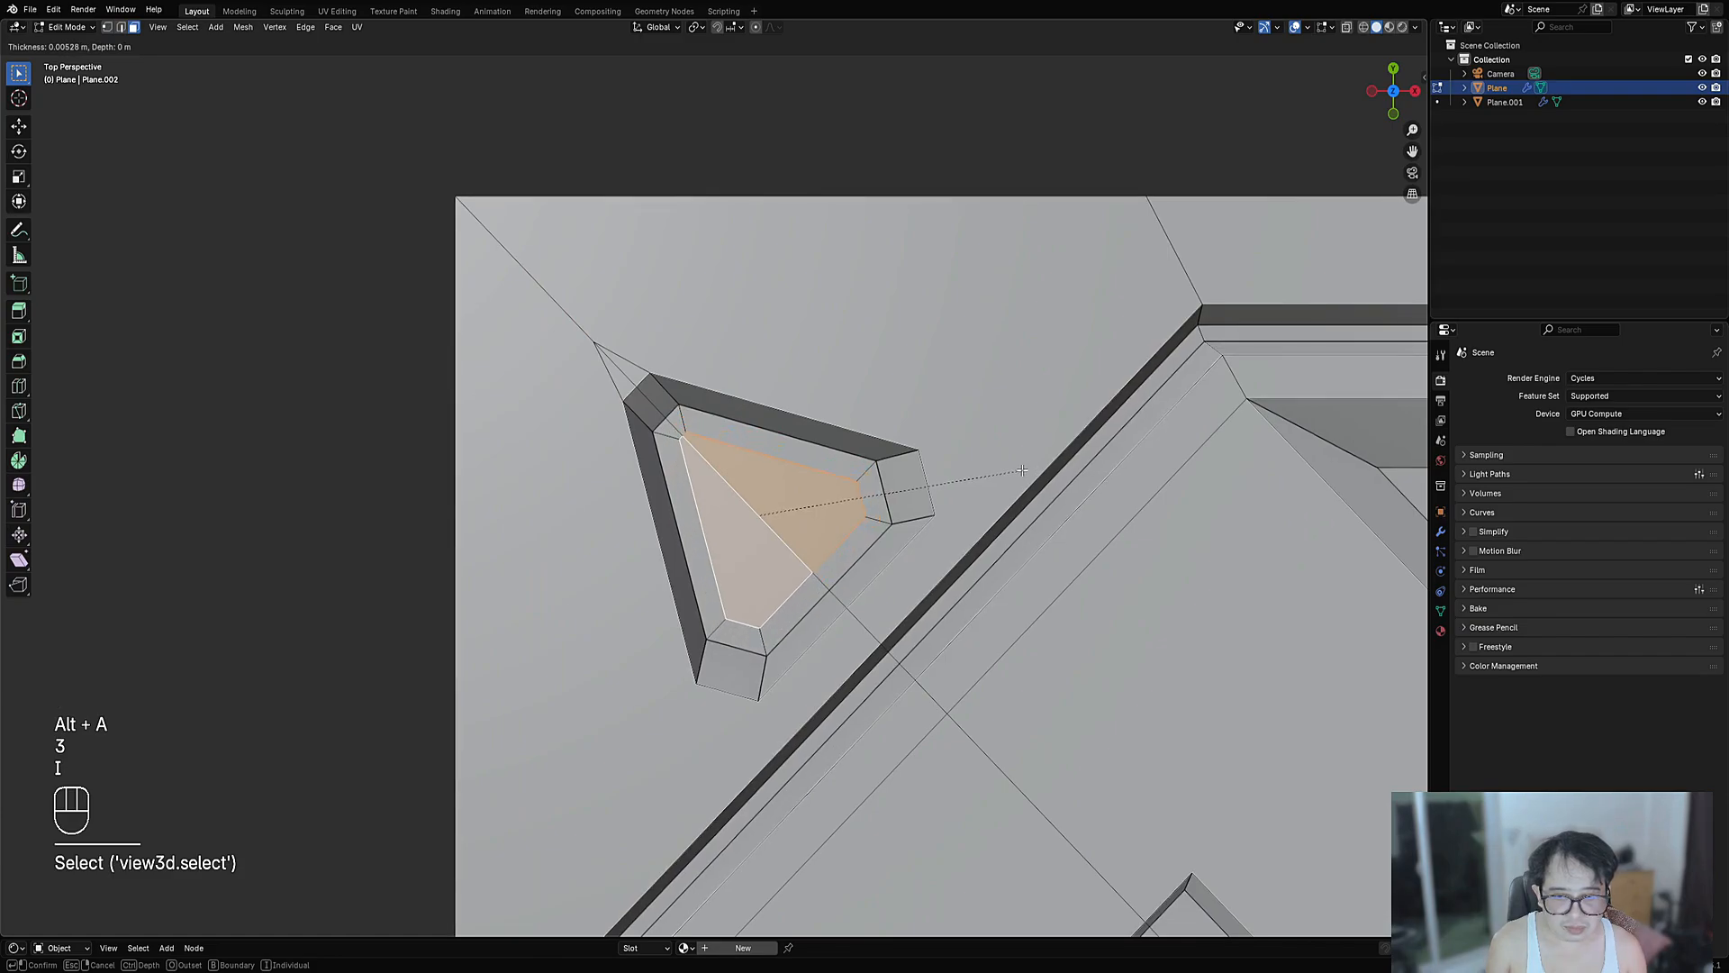
pyautogui.click(1033, 471)
pyautogui.press('i')
pyautogui.click(1031, 472)
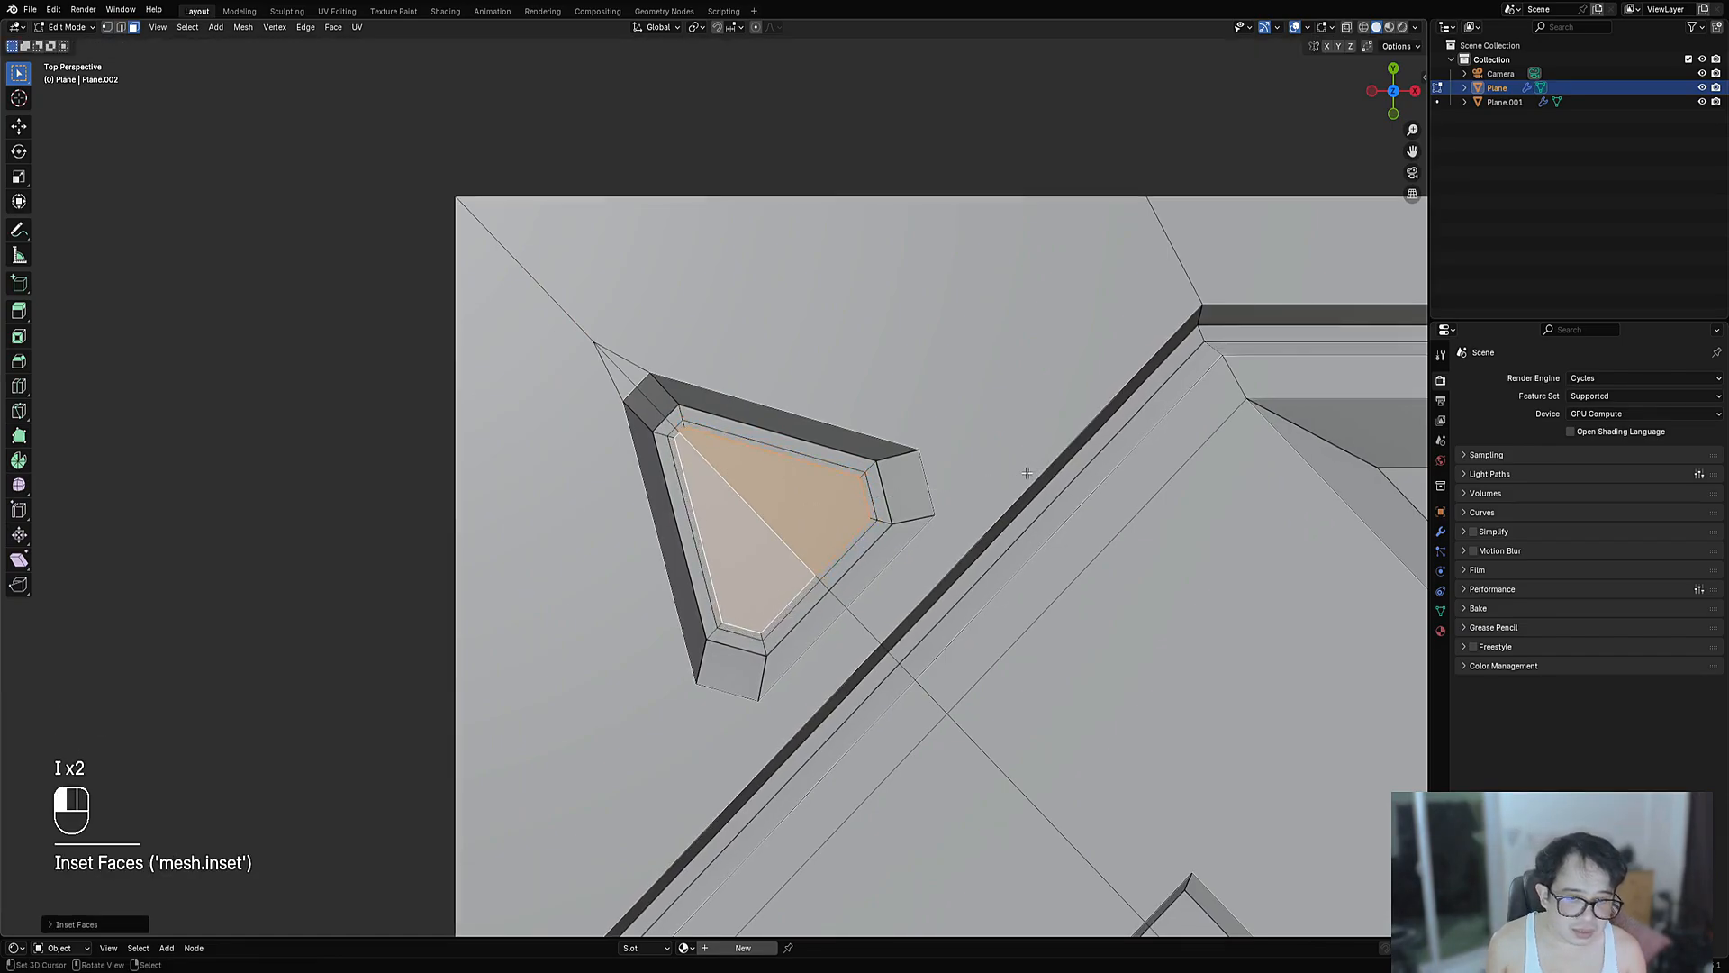
pyautogui.hotkey('alt', 's')
pyautogui.click(1021, 463)
# - Undo the sink, redo the inset and Alt+S recess, then review the panel
pyautogui.rightClick(1021, 463)
pyautogui.hotkey('ctrl', 'z')
pyautogui.hotkey('ctrl', 'z')
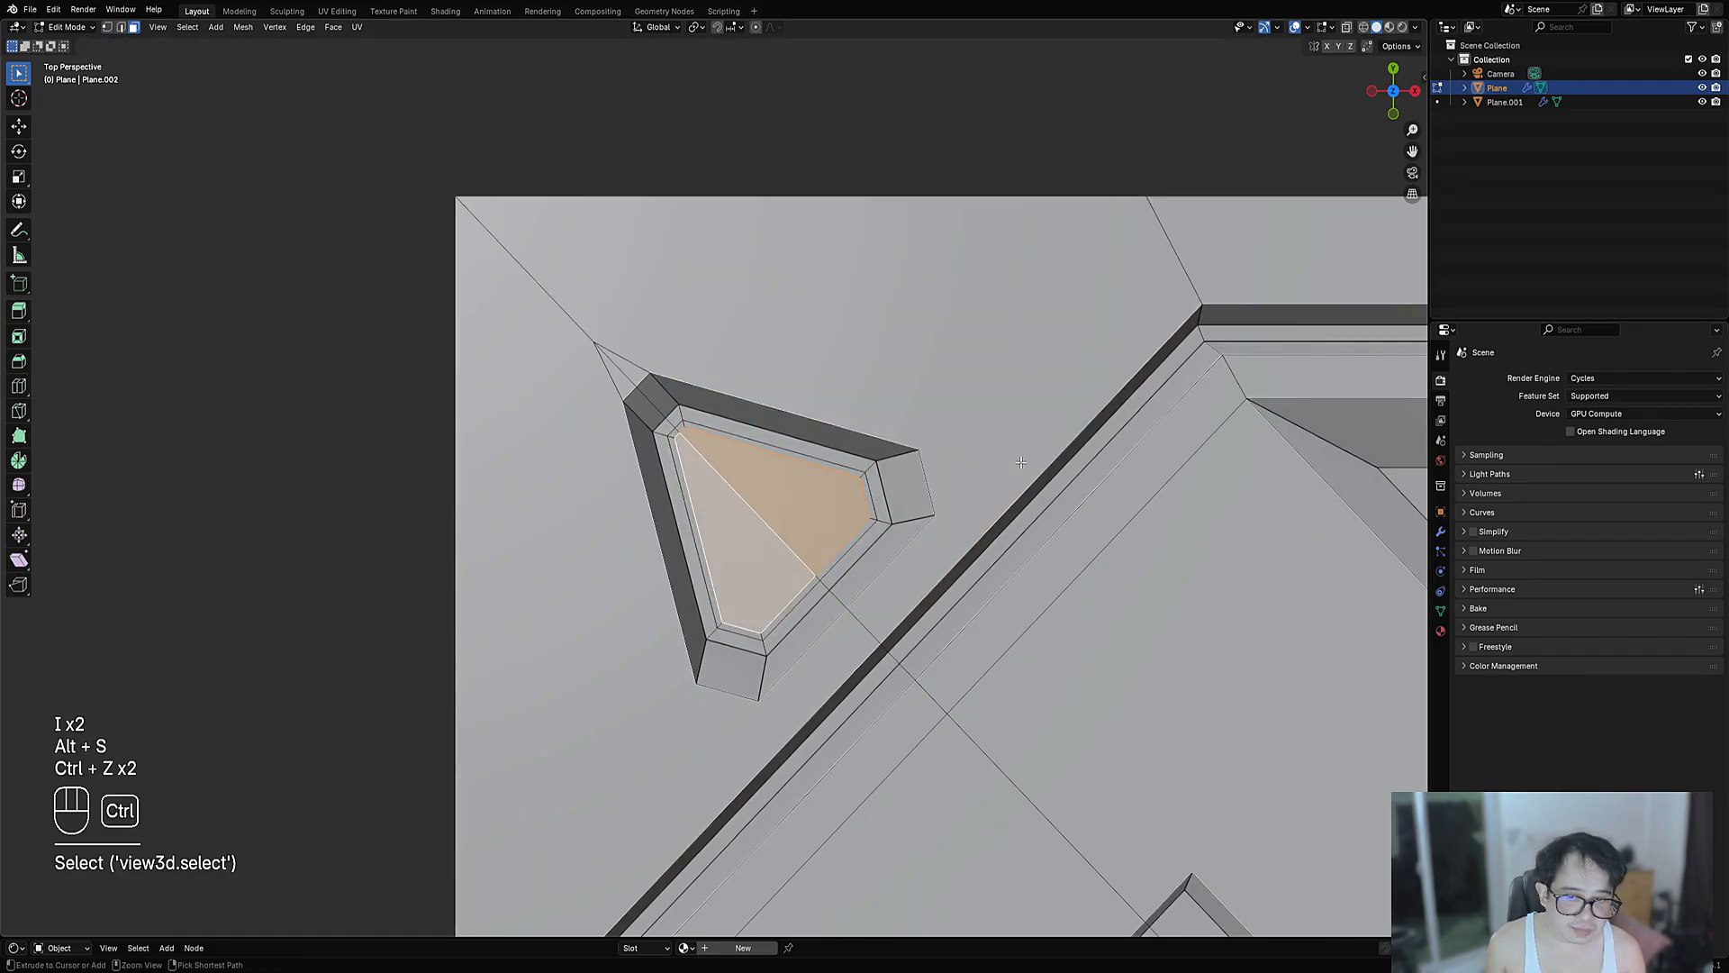
pyautogui.hotkey('ctrl', 'z')
pyautogui.press('i')
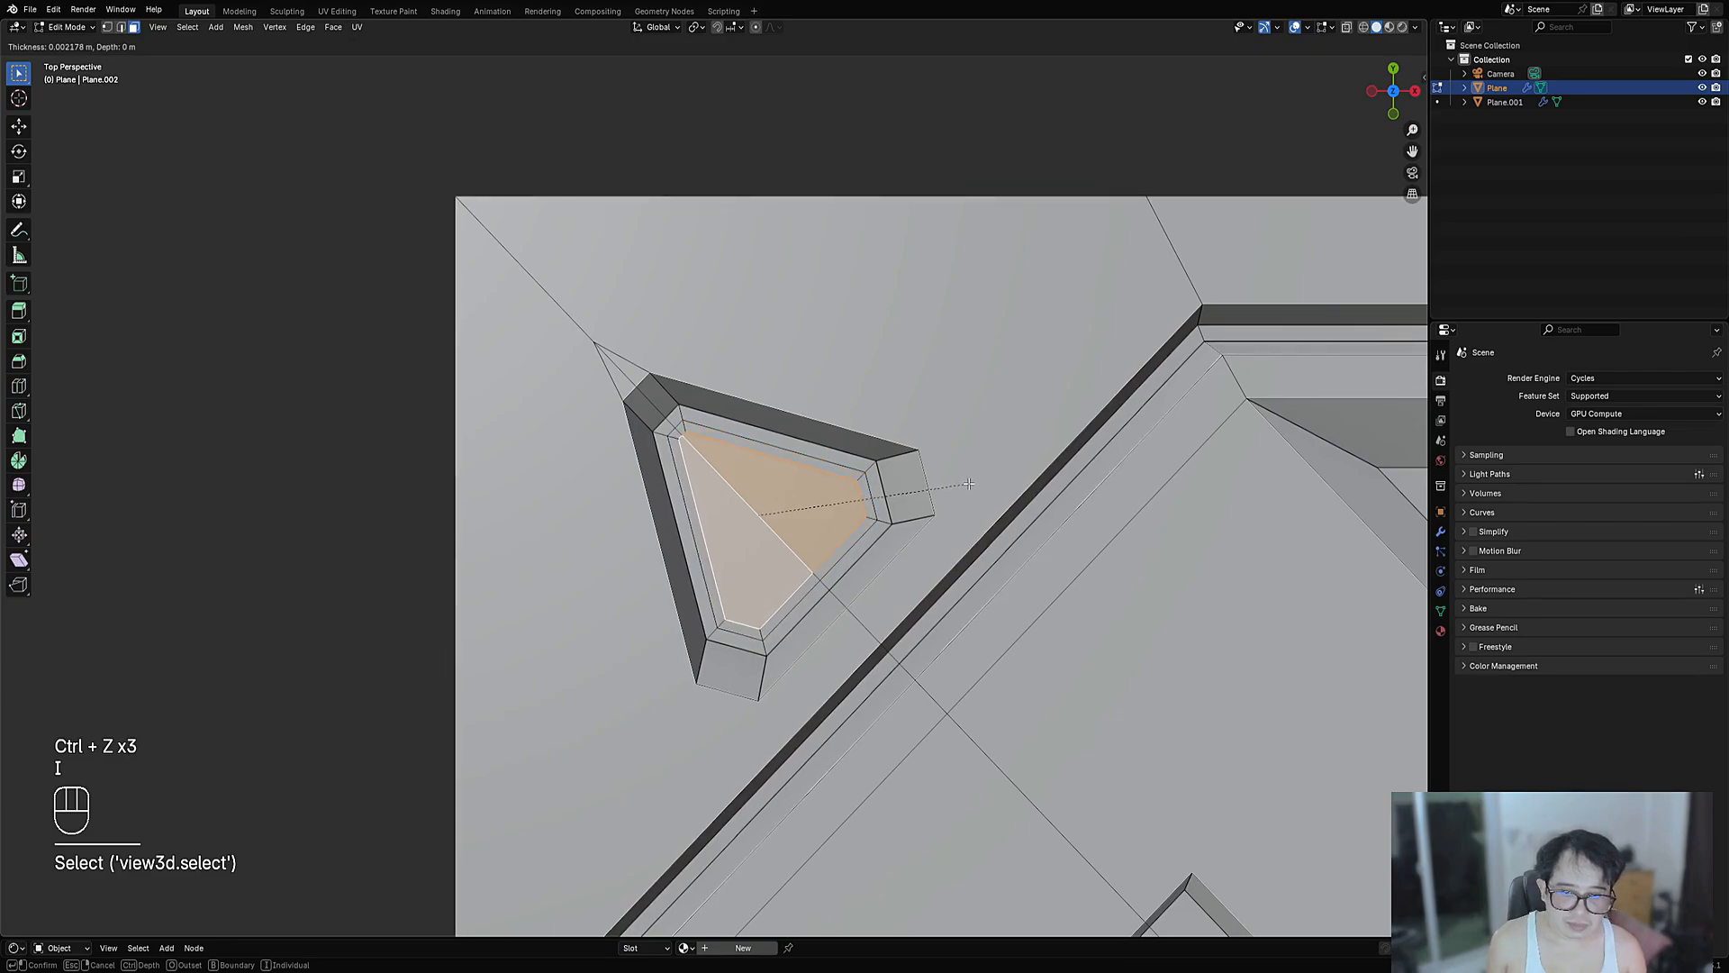
pyautogui.click(972, 479)
pyautogui.hotkey('alt', 's')
pyautogui.click(966, 480)
pyautogui.press('Tab')
pyautogui.scroll(-5, 725, 533)
pyautogui.scroll(-8, 725, 533)
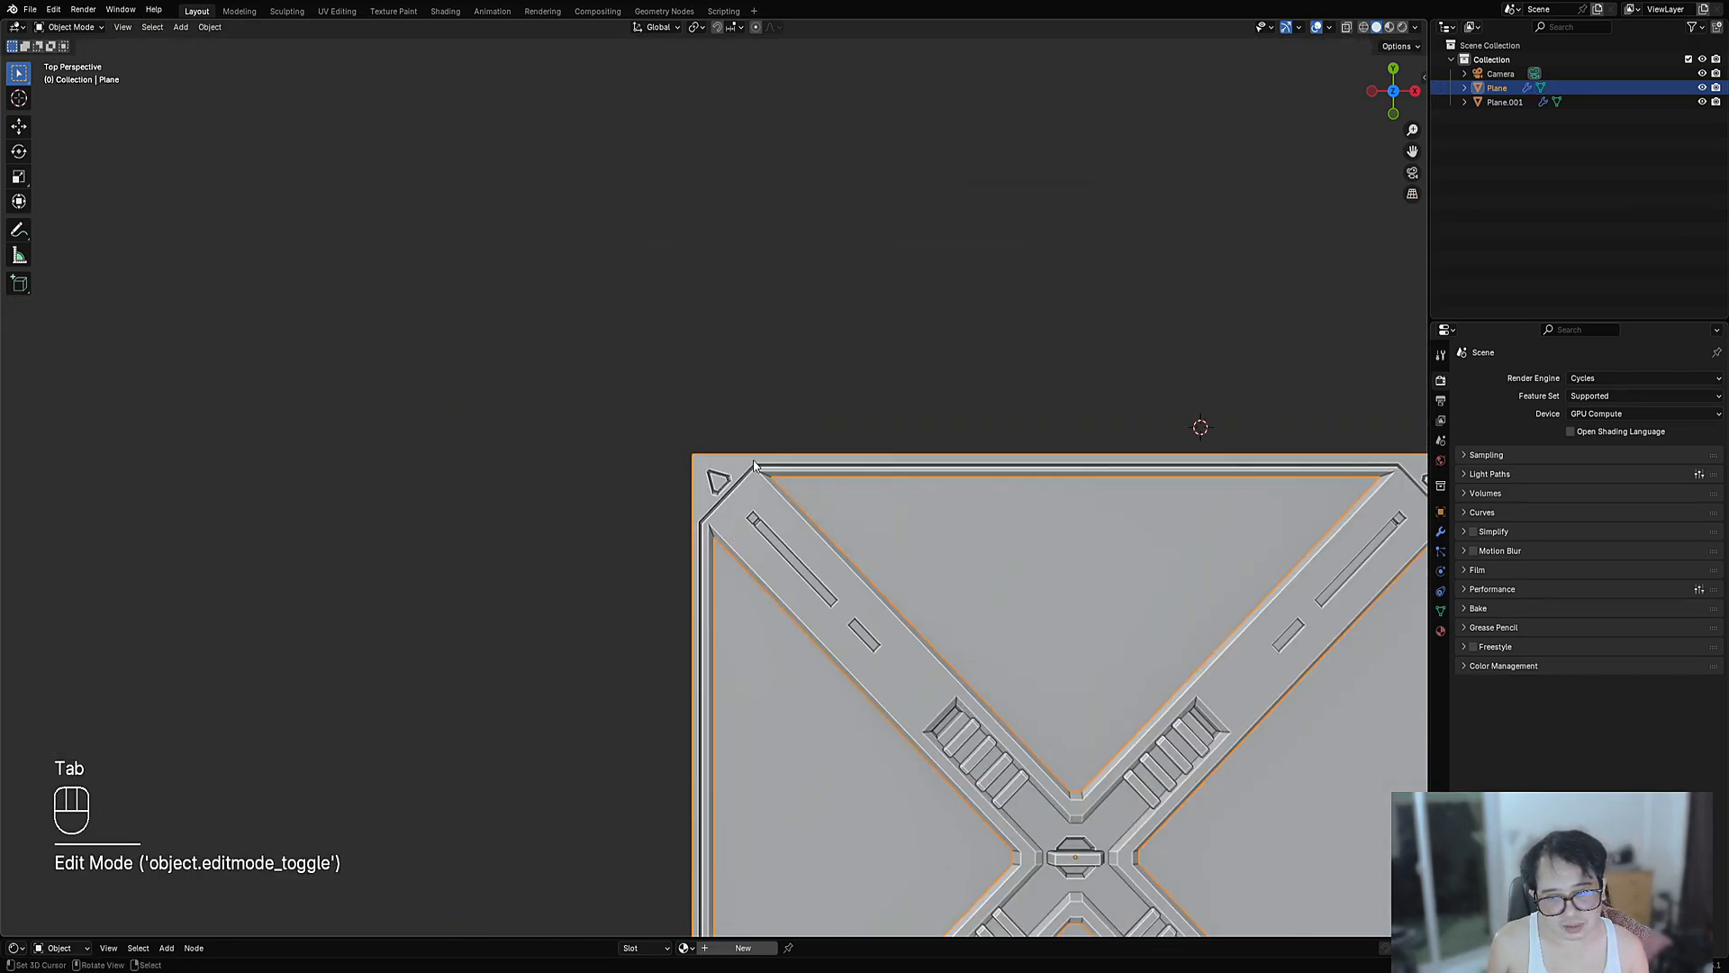
pyautogui.scroll(-5, 752, 465)
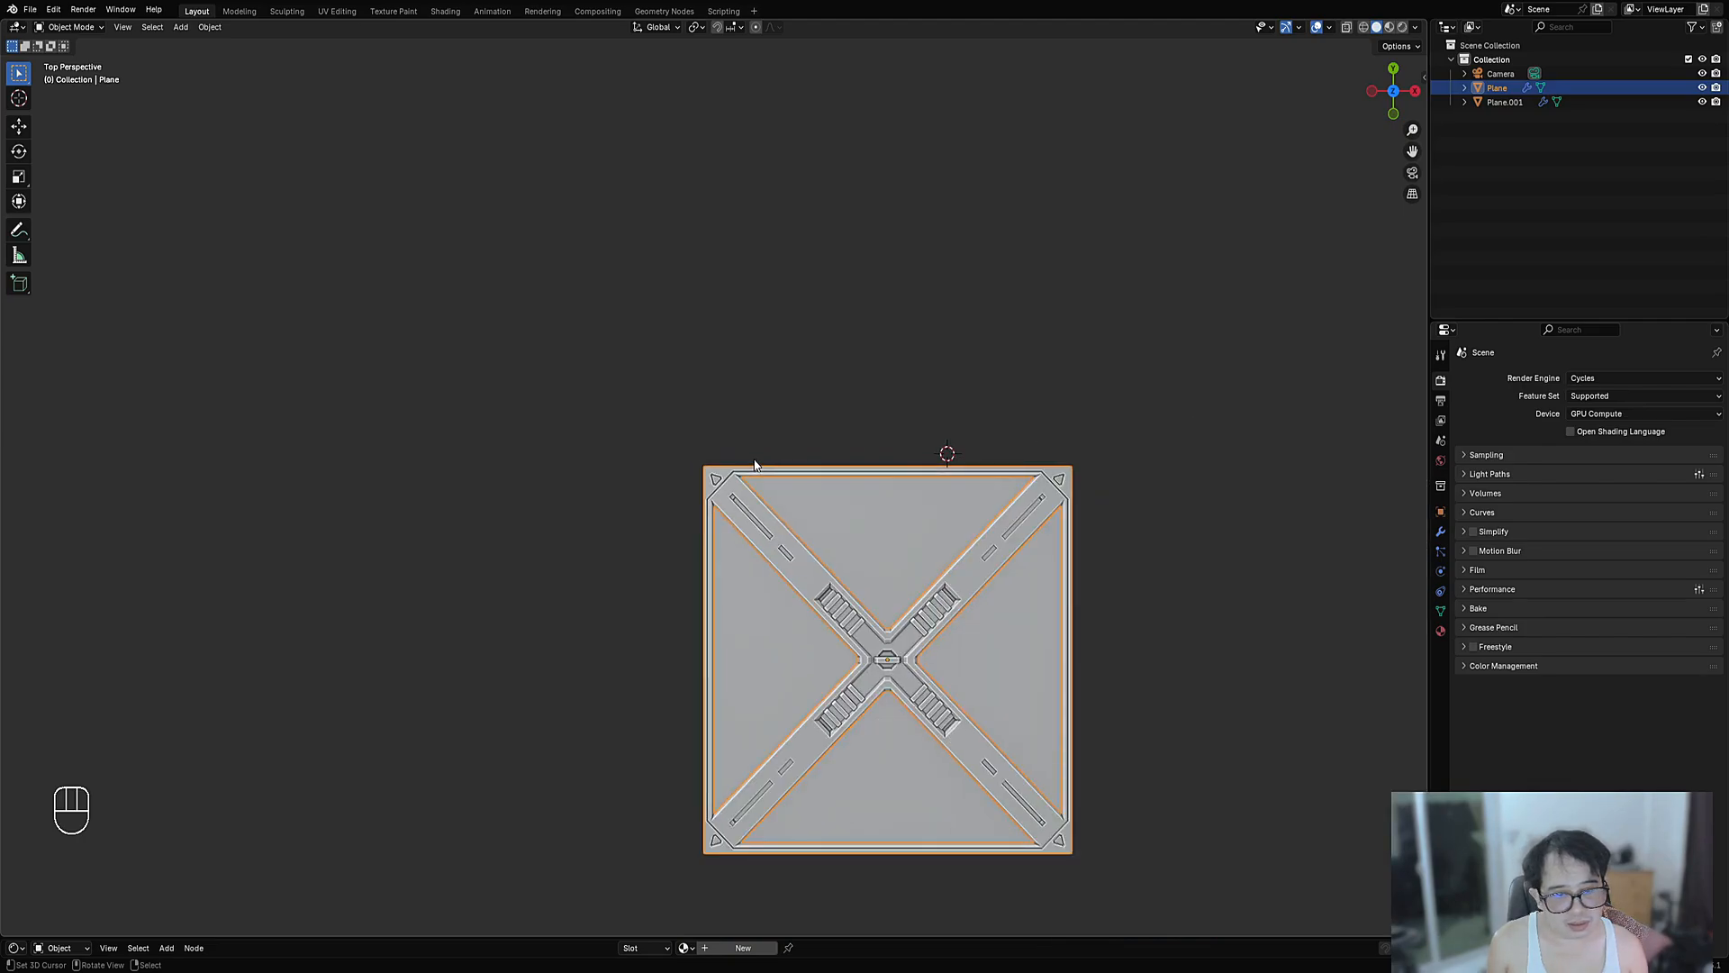
pyautogui.scroll(8, 738, 507)
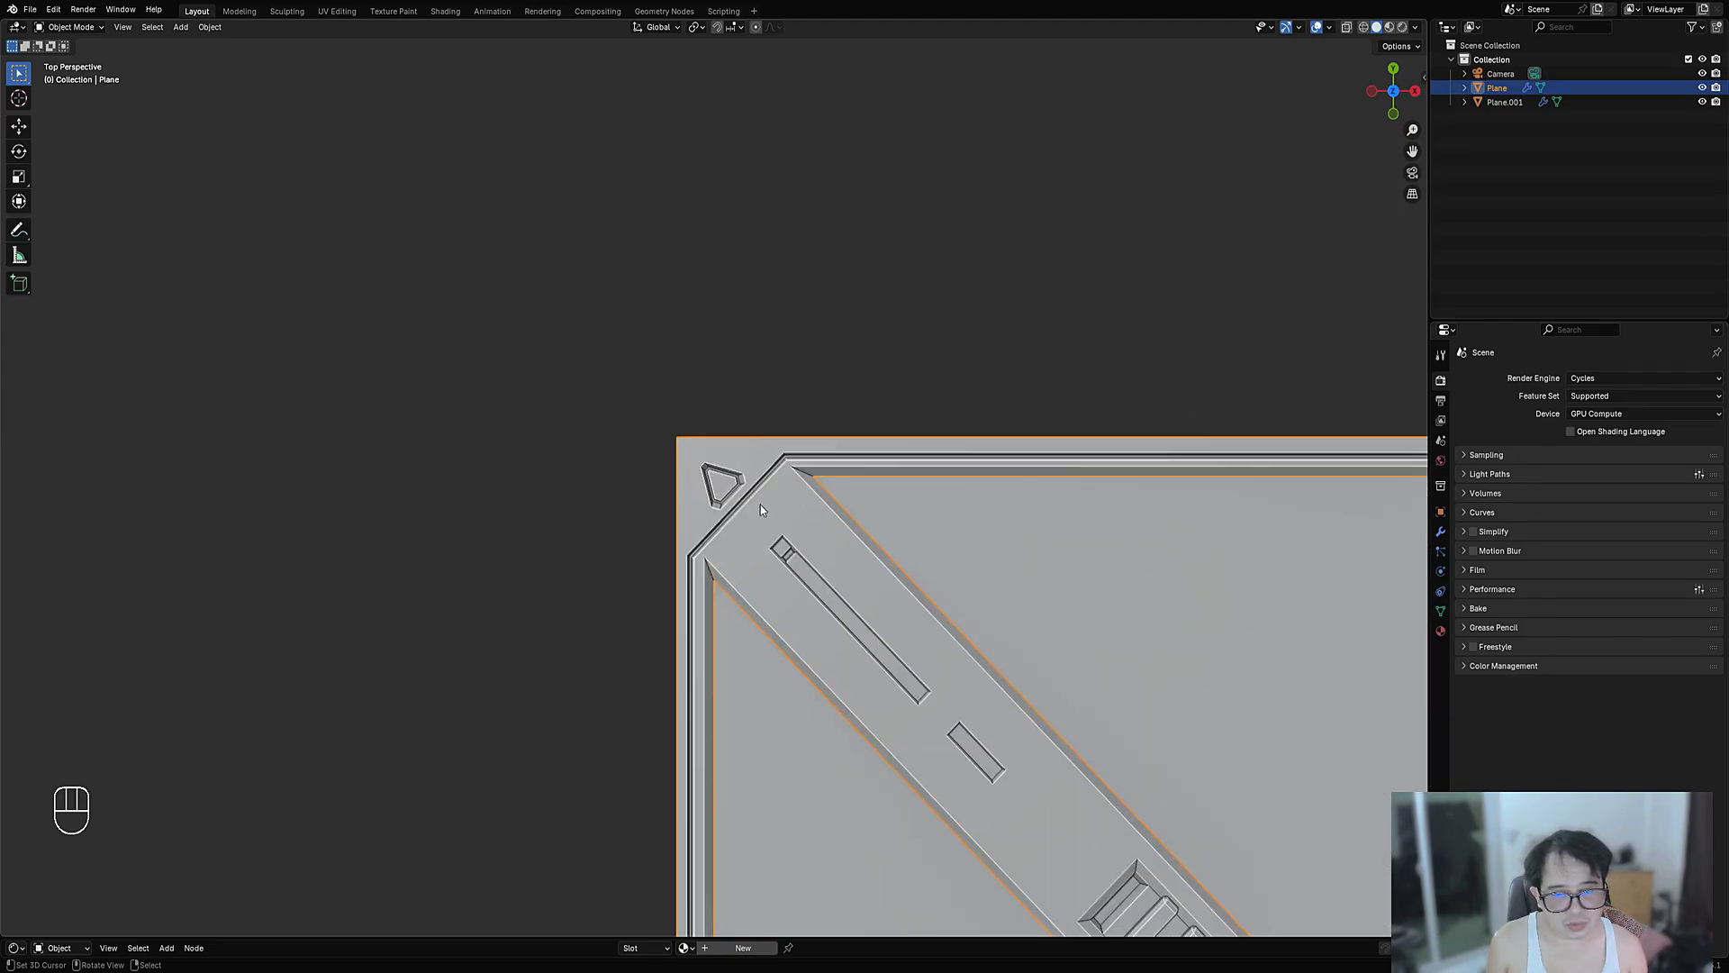
pyautogui.press('Tab')
# - Add an intersect cube cutter on the brace arm, rotated 45° on Z with Y scale 0.45
pyautogui.press('2')
pyautogui.click(798, 535)
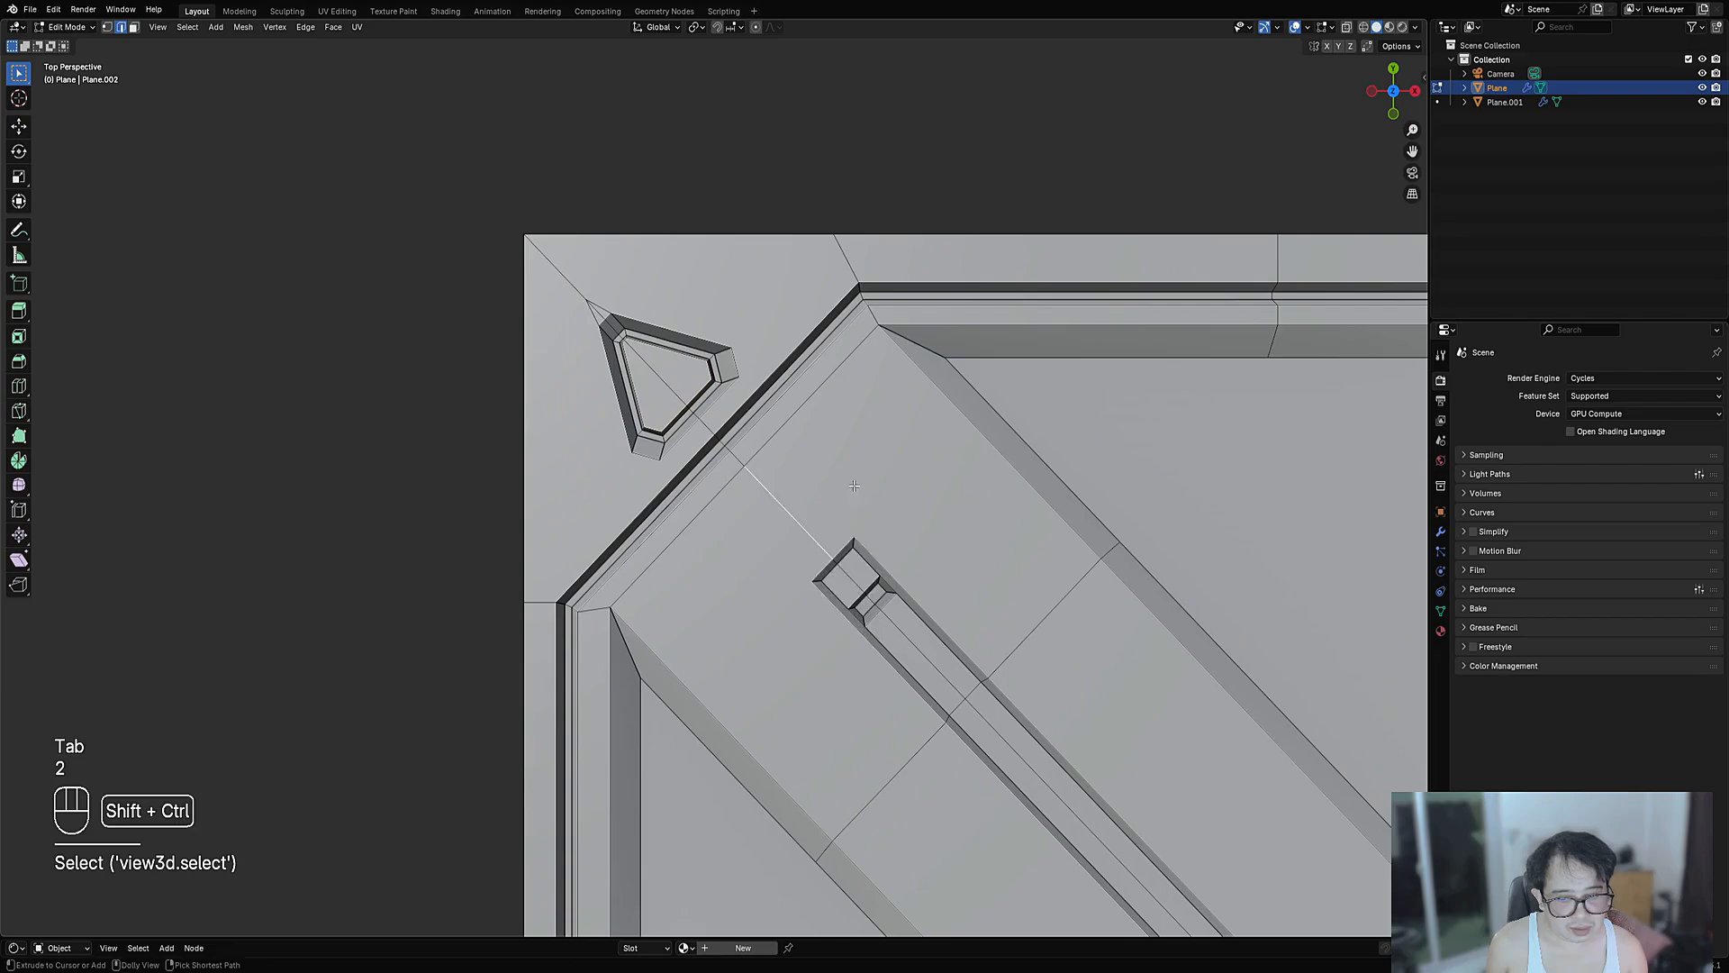
pyautogui.hotkey('ctrl', 'shift', 'x')
pyautogui.hotkey('ctrl', 'shift', 'x')
pyautogui.click(856, 538)
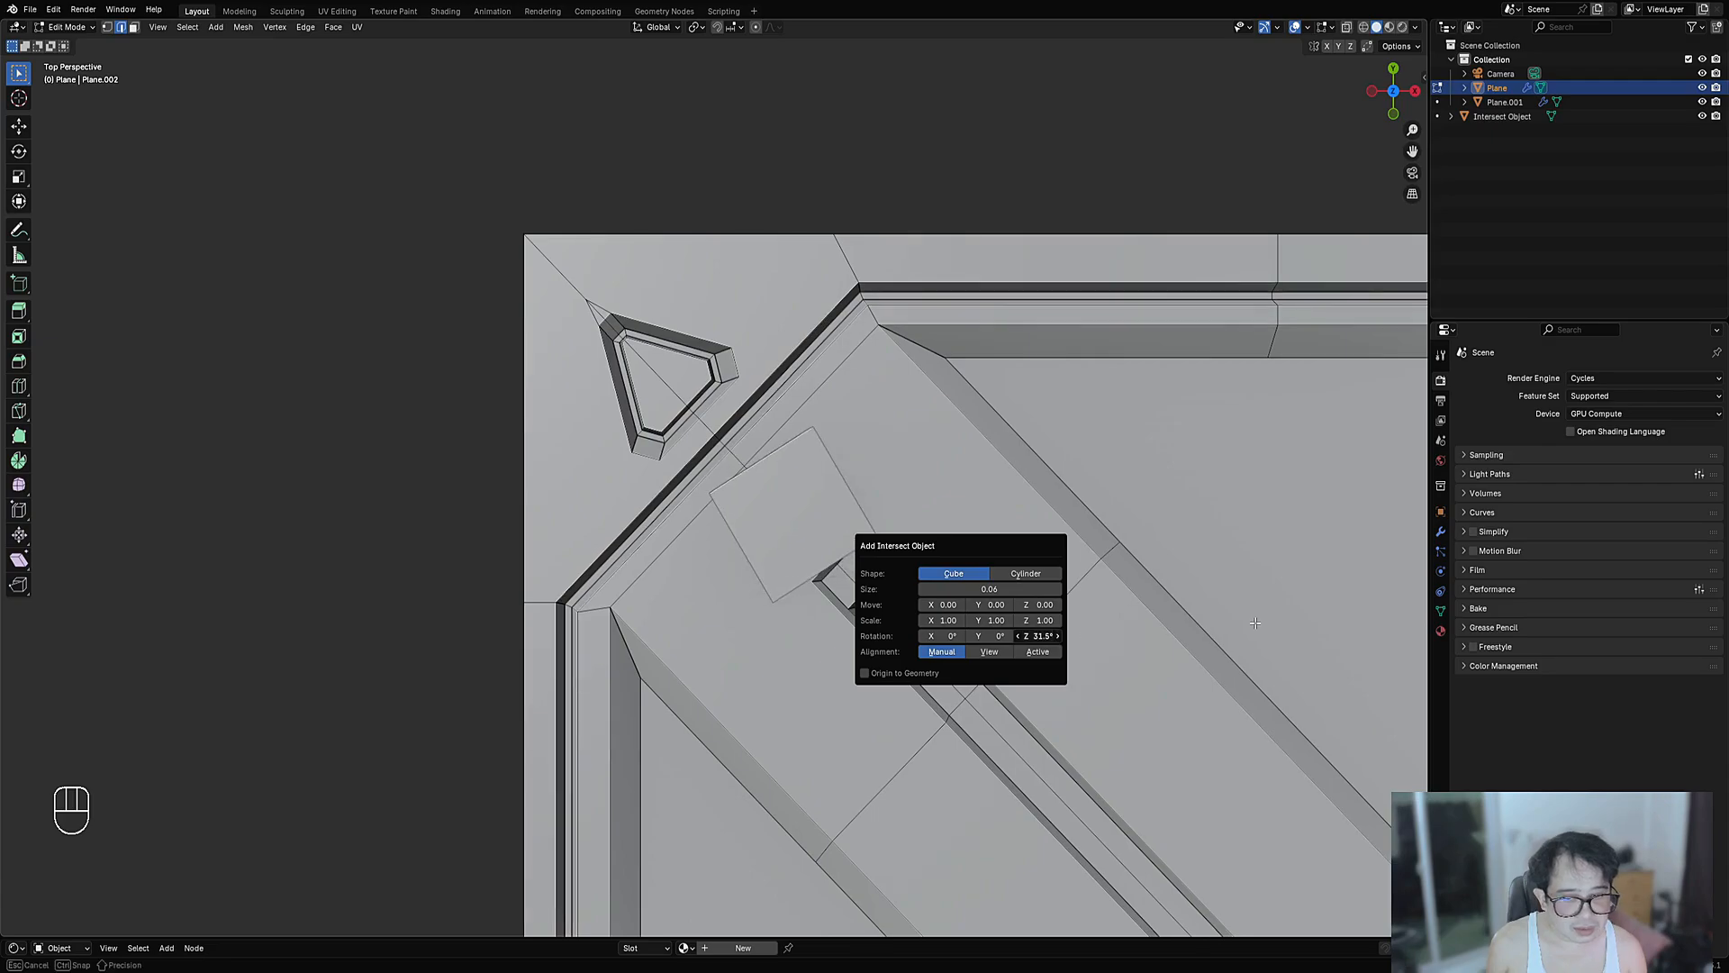
pyautogui.click(1036, 636)
pyautogui.write('45')
pyautogui.press('Return')
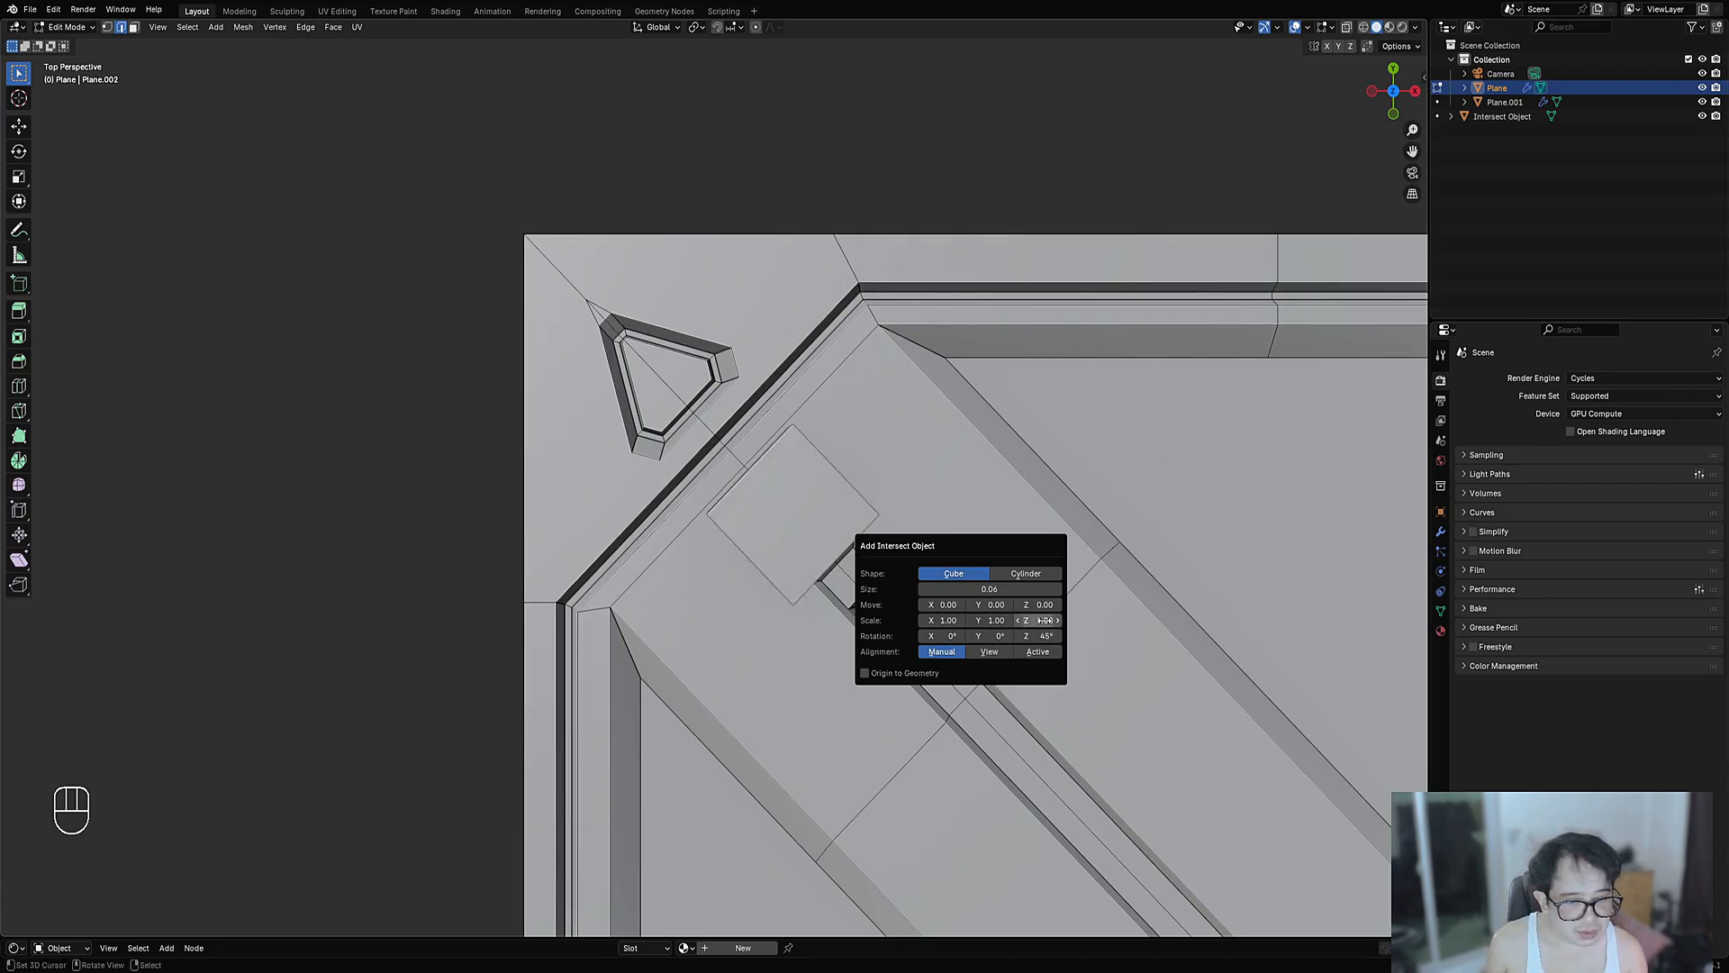
pyautogui.moveTo(990, 620); pyautogui.dragTo(960, 621)
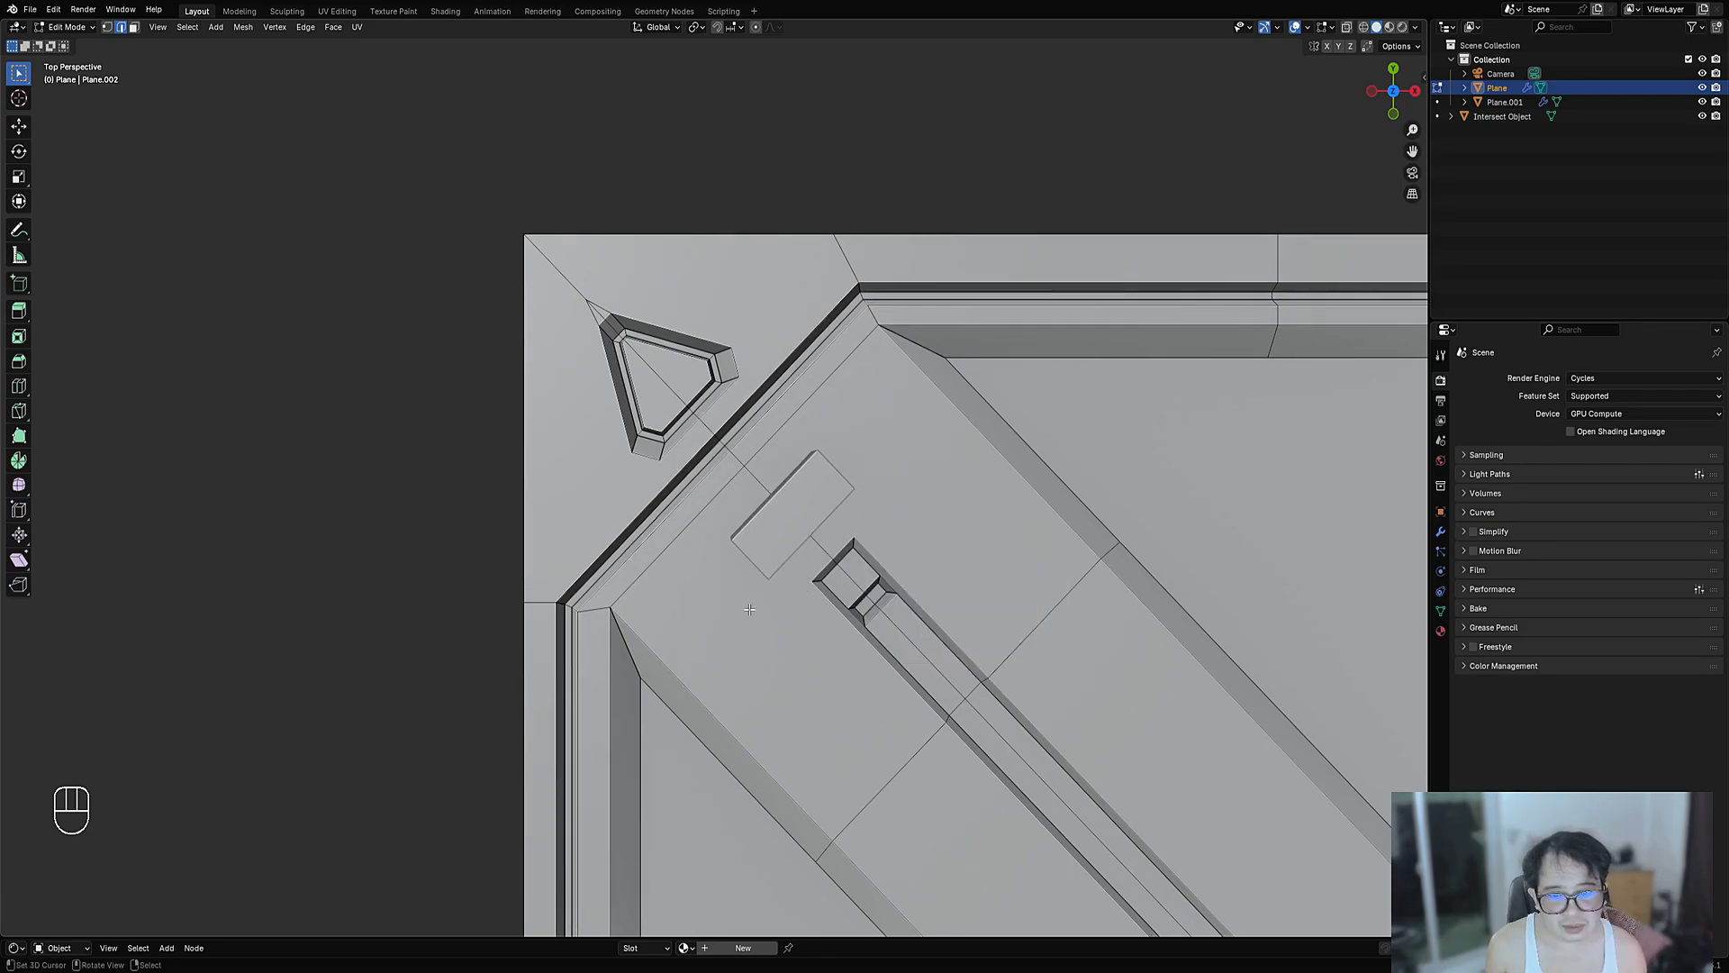
# - Cut the cube's shape into the panel with Intersect Faces > Cut
pyautogui.moveTo(751, 609); pyautogui.dragTo(785, 481, button='middle')
pyautogui.press('Tab')
pyautogui.press('Tab')
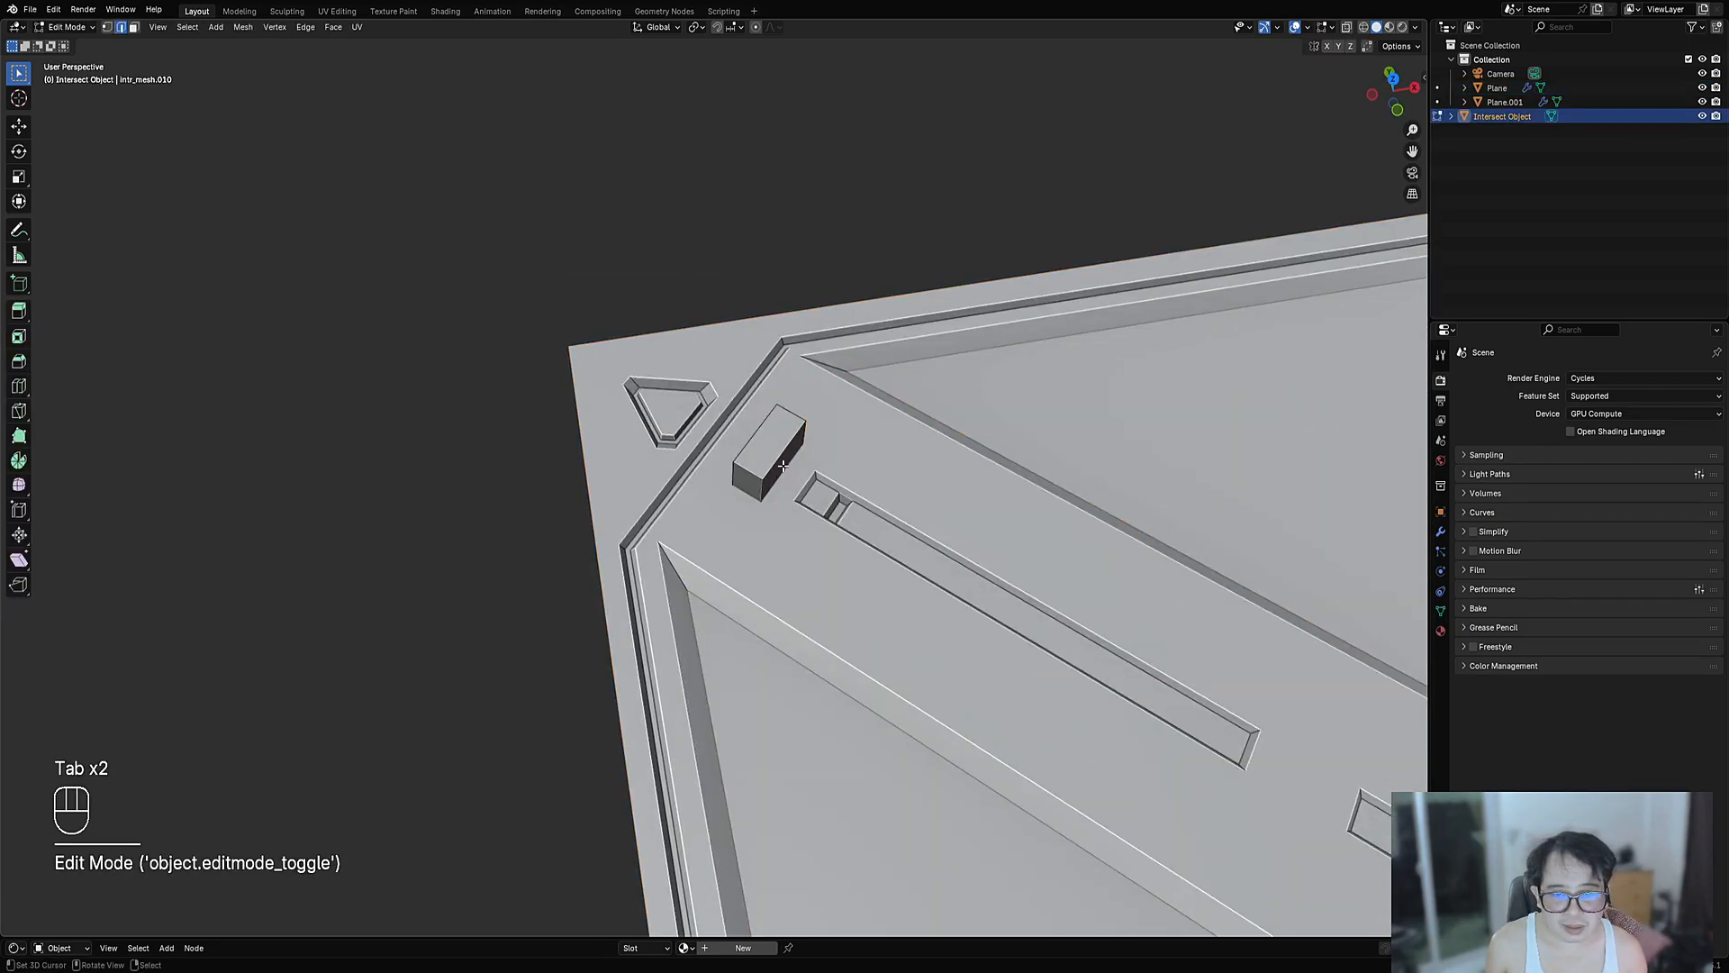
pyautogui.press('Tab')
pyautogui.keyDown('shift'); pyautogui.click(867, 442); pyautogui.keyUp('shift')
pyautogui.press('Tab')
pyautogui.hotkey('ctrl', 'shift', 'x')
pyautogui.moveTo(911, 439)
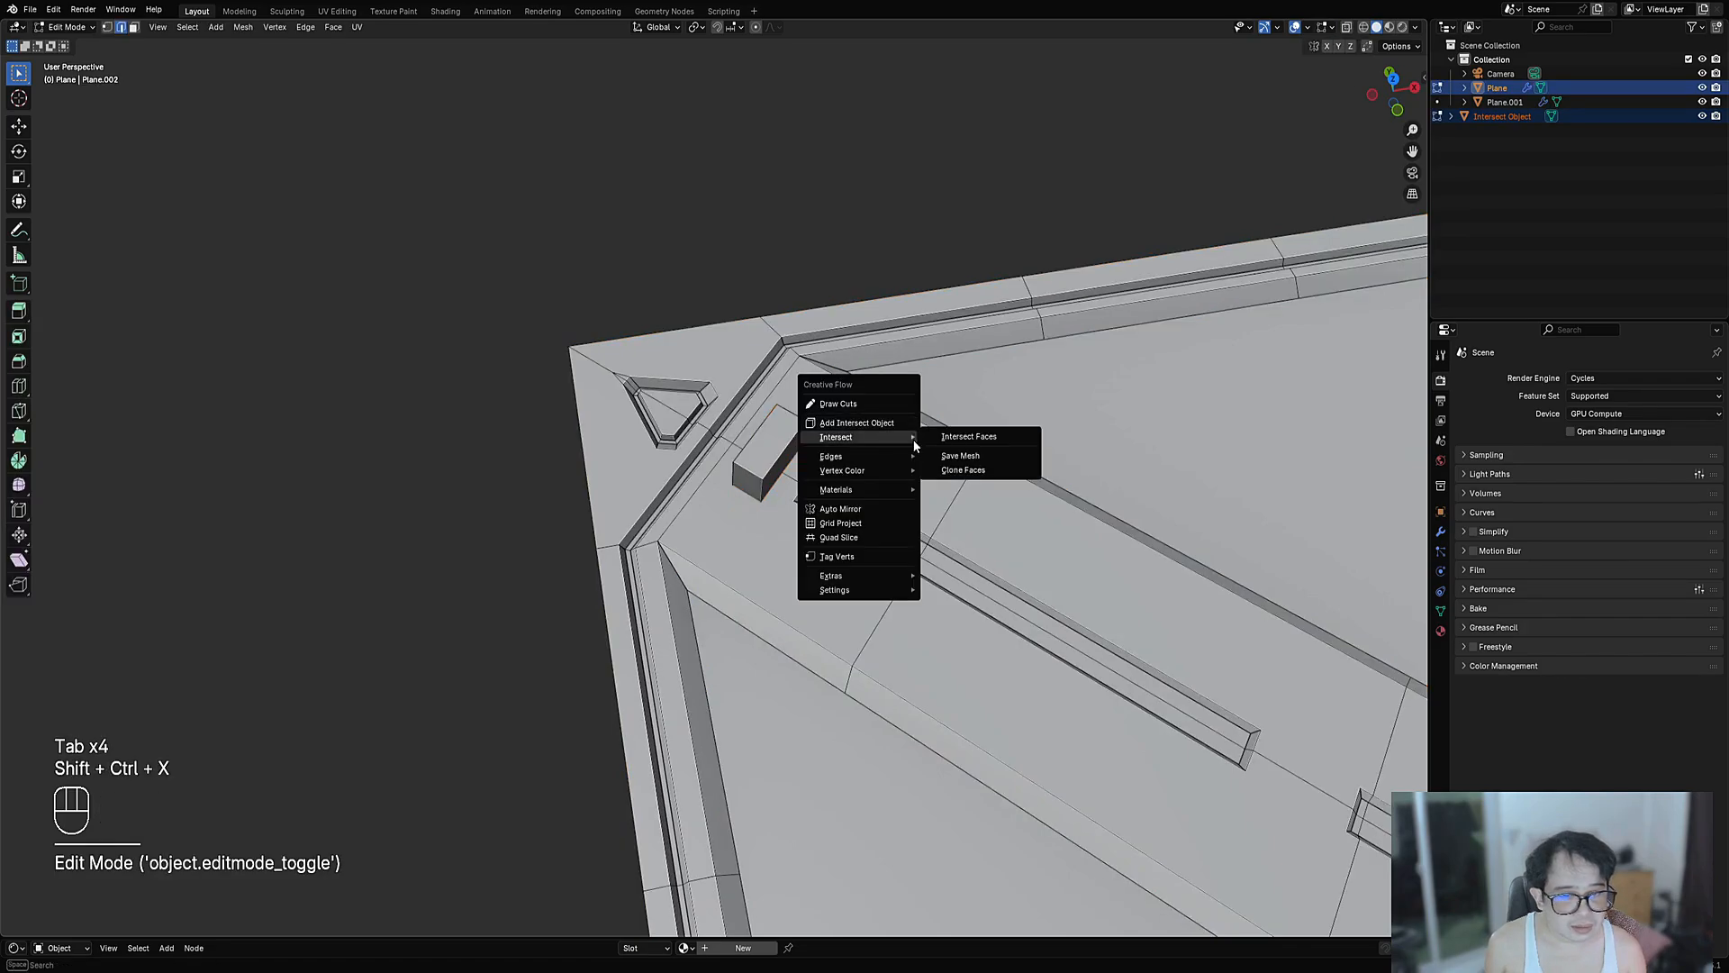
pyautogui.click(968, 436)
pyautogui.click(1025, 469)
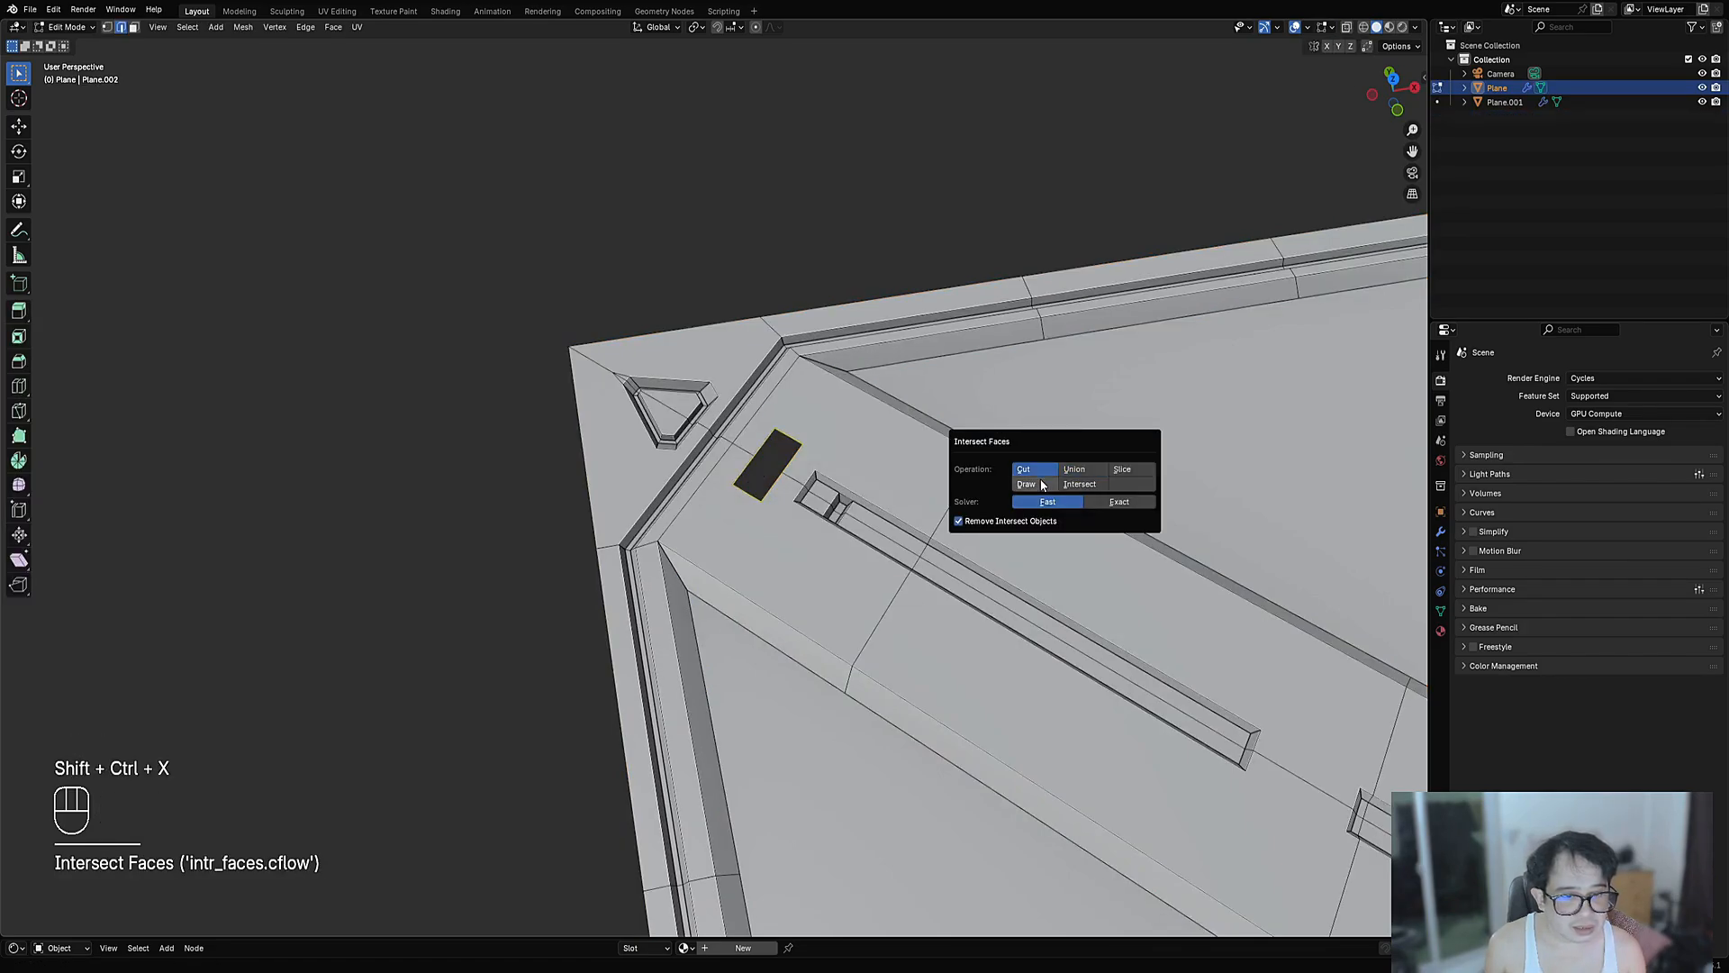
# - Inset the new cut face and recess it with Alt+S
pyautogui.scroll(3, 949, 444)
pyautogui.press('i')
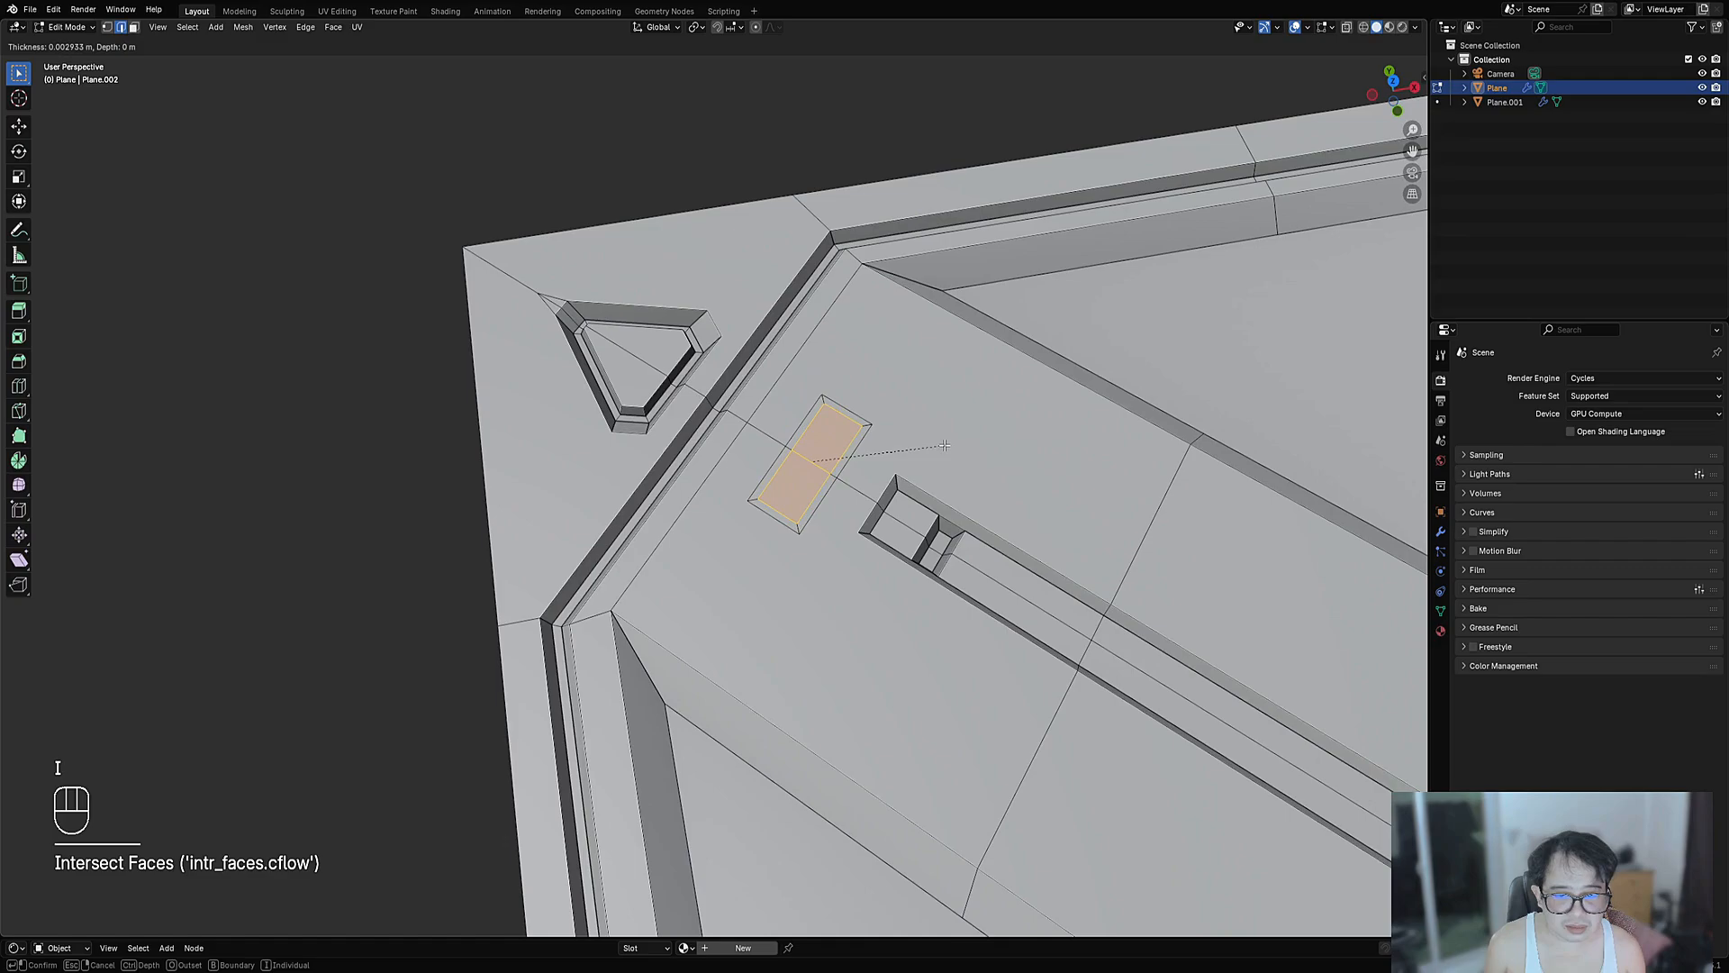
pyautogui.click(944, 445)
pyautogui.hotkey('alt', 's')
pyautogui.click(949, 447)
pyautogui.press('Tab')
# - Select the Plane.001 panel and save the file
pyautogui.scroll(-8, 951, 447)
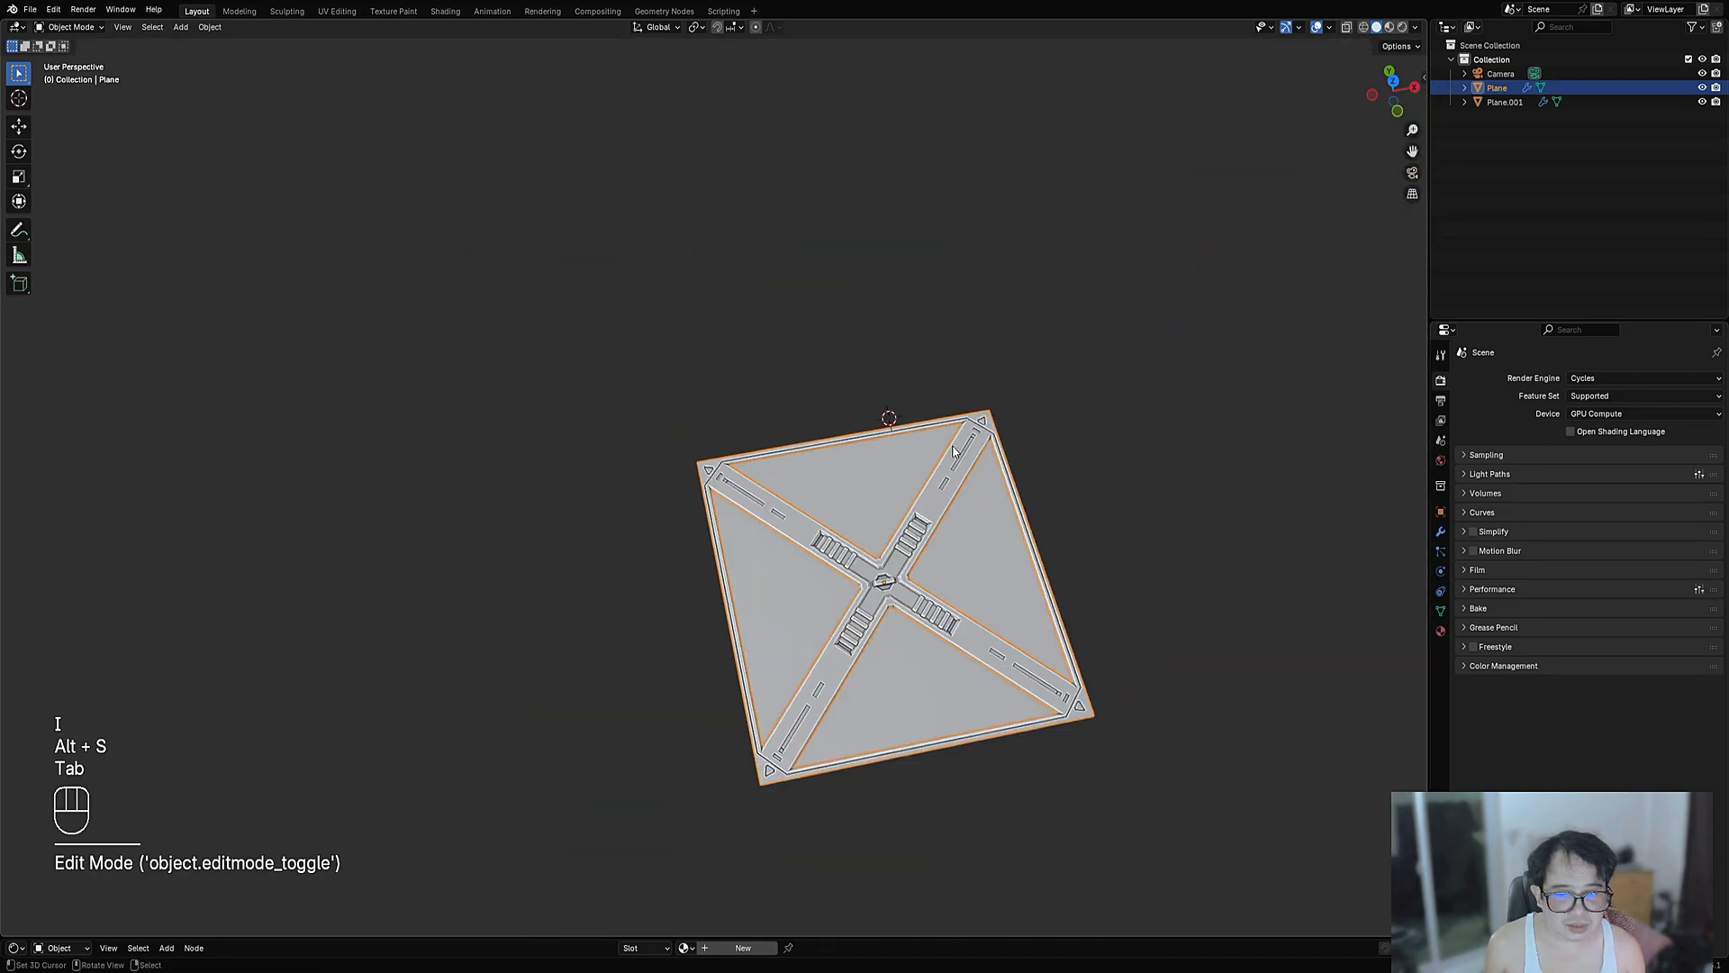
pyautogui.moveTo(953, 451); pyautogui.dragTo(904, 500, button='middle')
pyautogui.scroll(3, 904, 500)
pyautogui.click(576, 520)
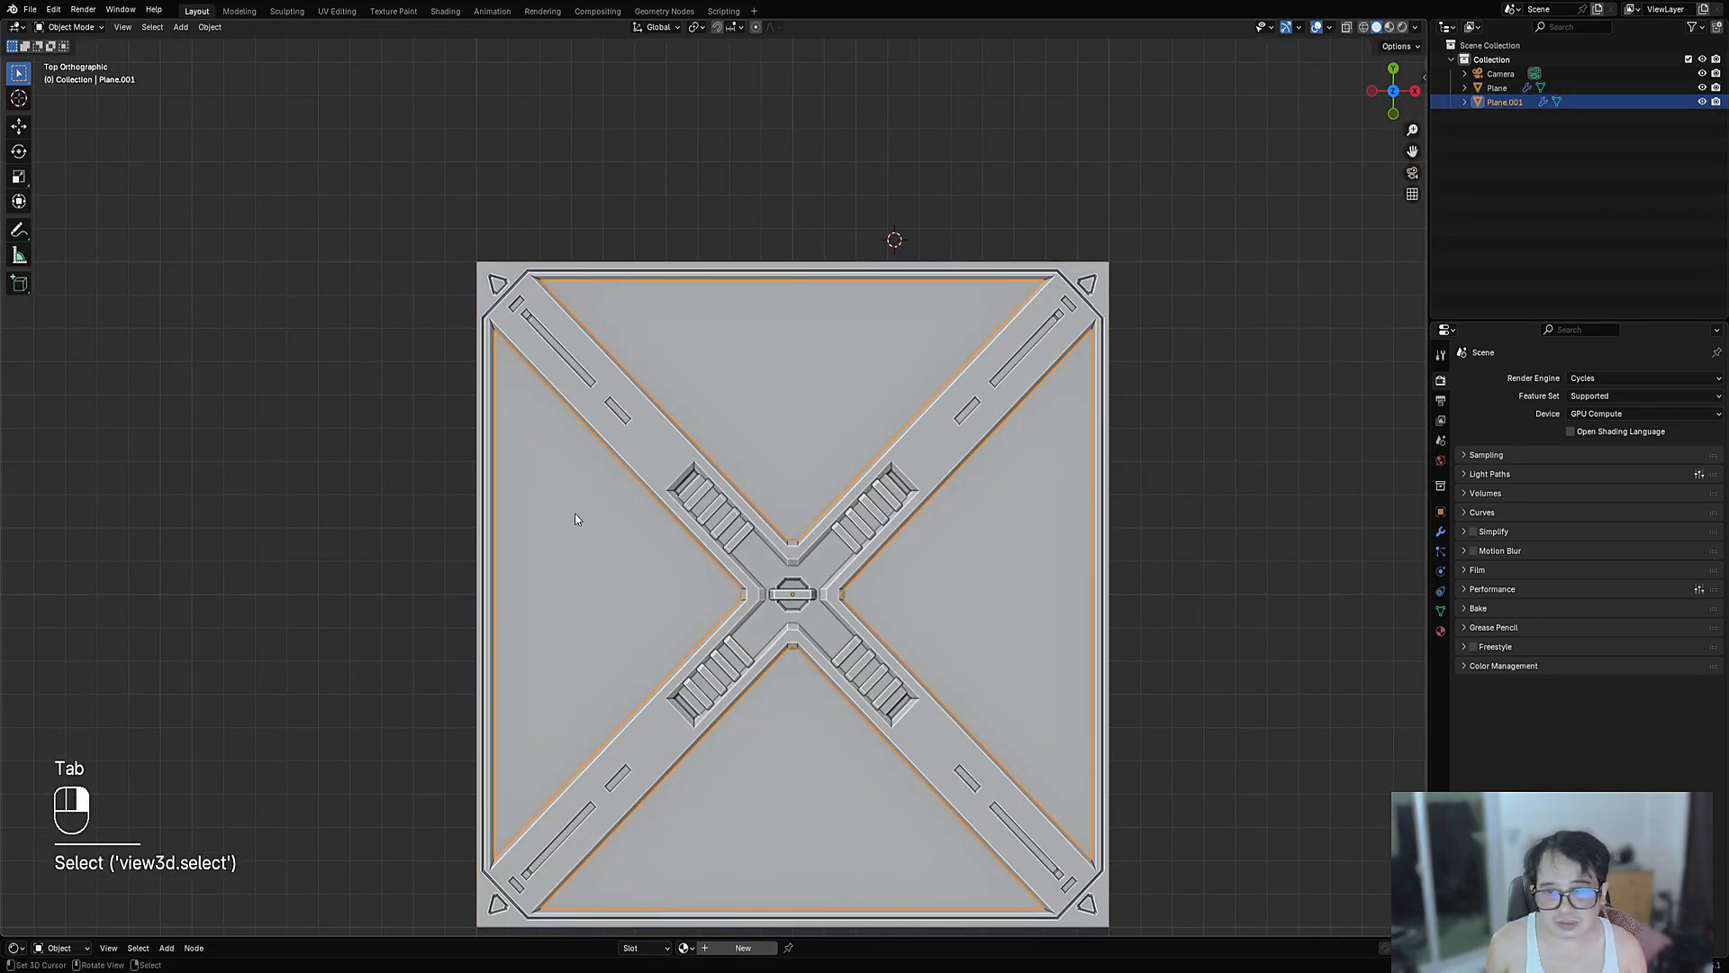
pyautogui.press('Tab')
pyautogui.scroll(8, 740, 519)
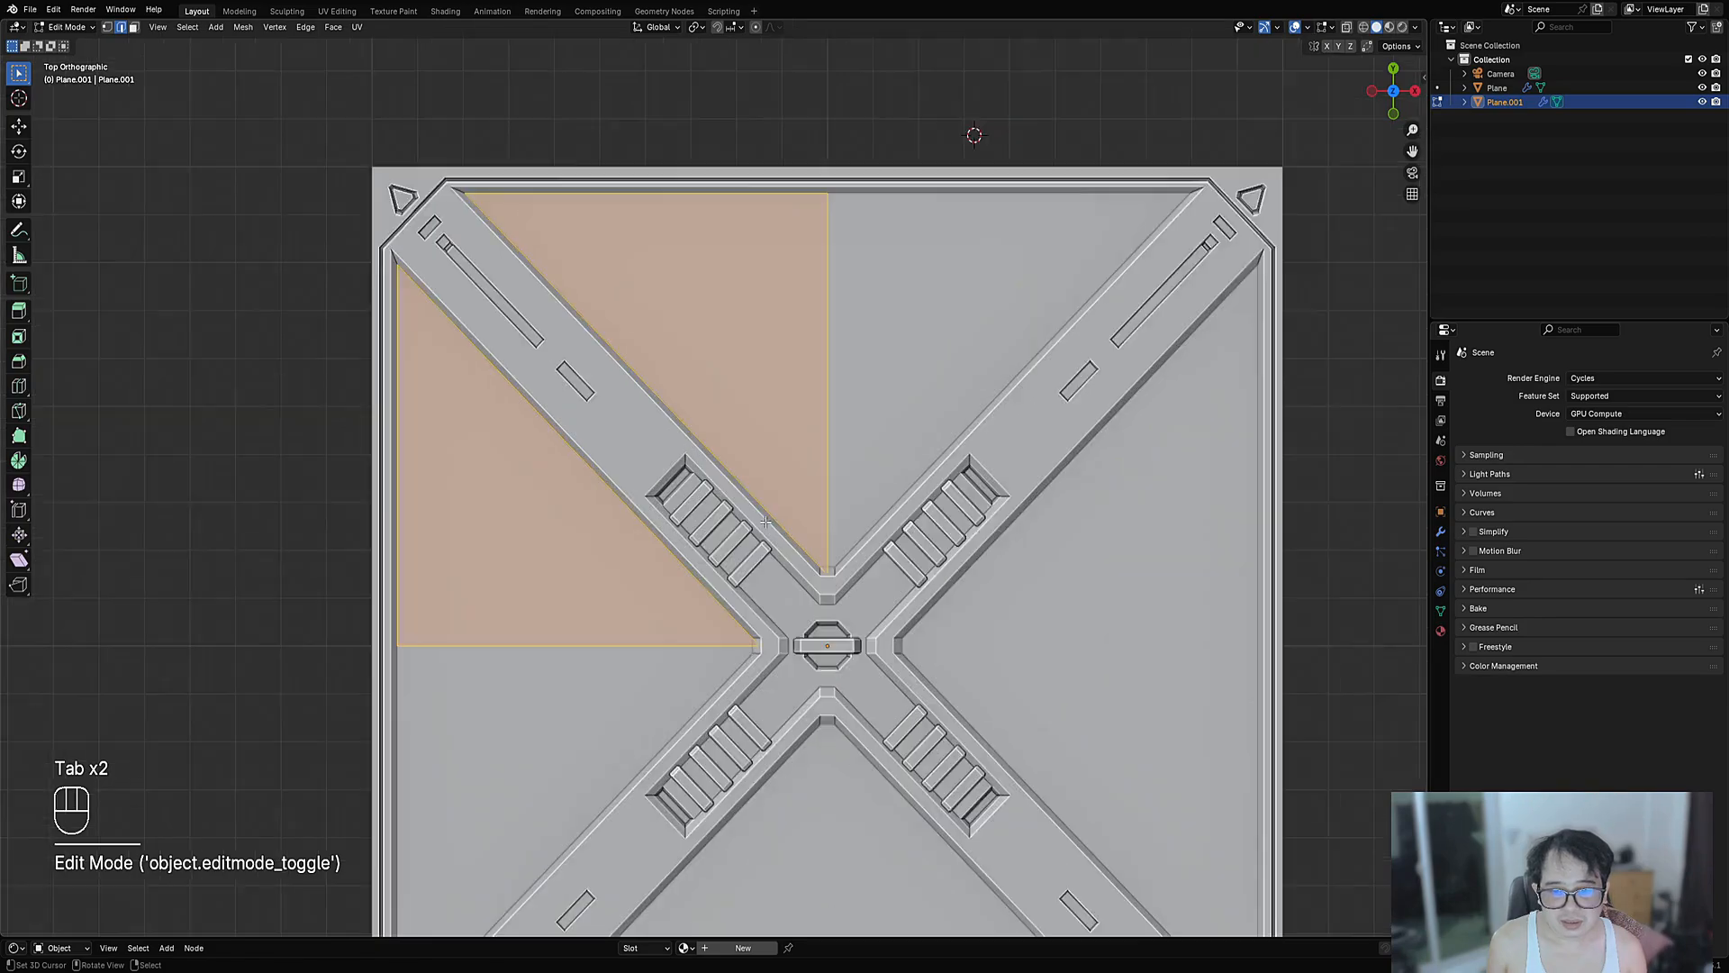
pyautogui.press('Tab')
pyautogui.scroll(-7, 756, 523)
pyautogui.hotkey('ctrl', 's')
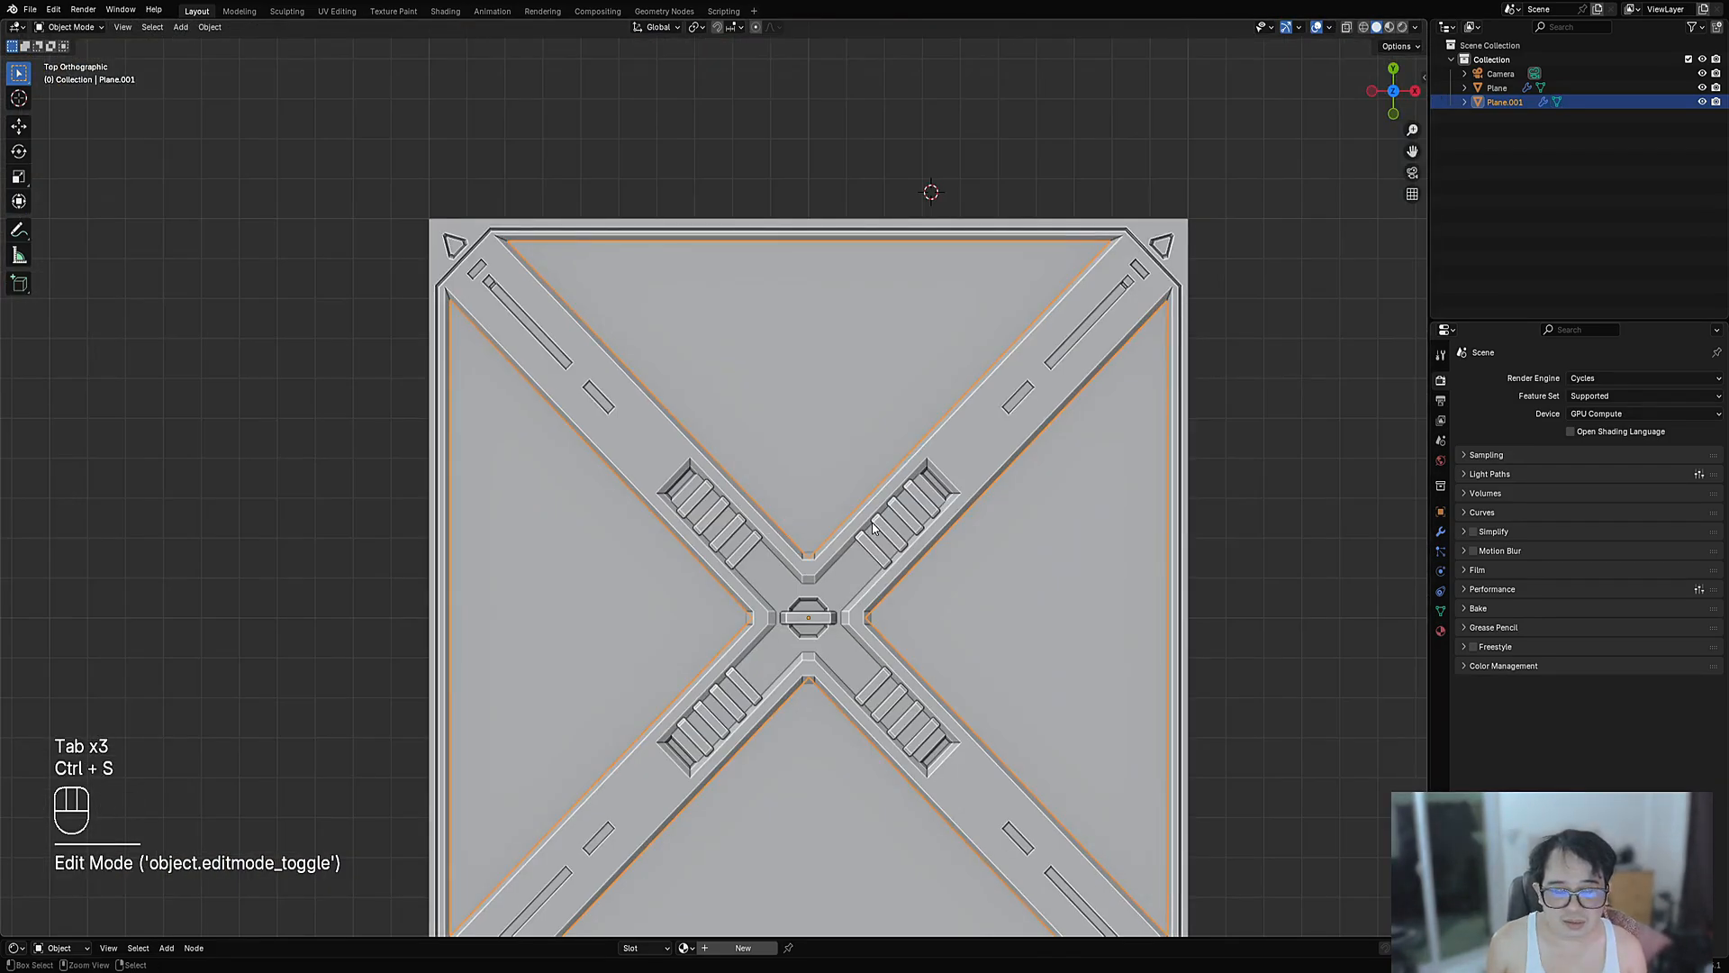
# - Add Panel Cloth padding to Plane.001 from the Shift+Q detailing menu
pyautogui.scroll(-1, 802, 621)
pyautogui.keyDown('shift'); pyautogui.moveTo(802, 621); pyautogui.dragTo(837, 547, button='middle'); pyautogui.keyUp('shift')
pyautogui.hotkey('shift', 'q')
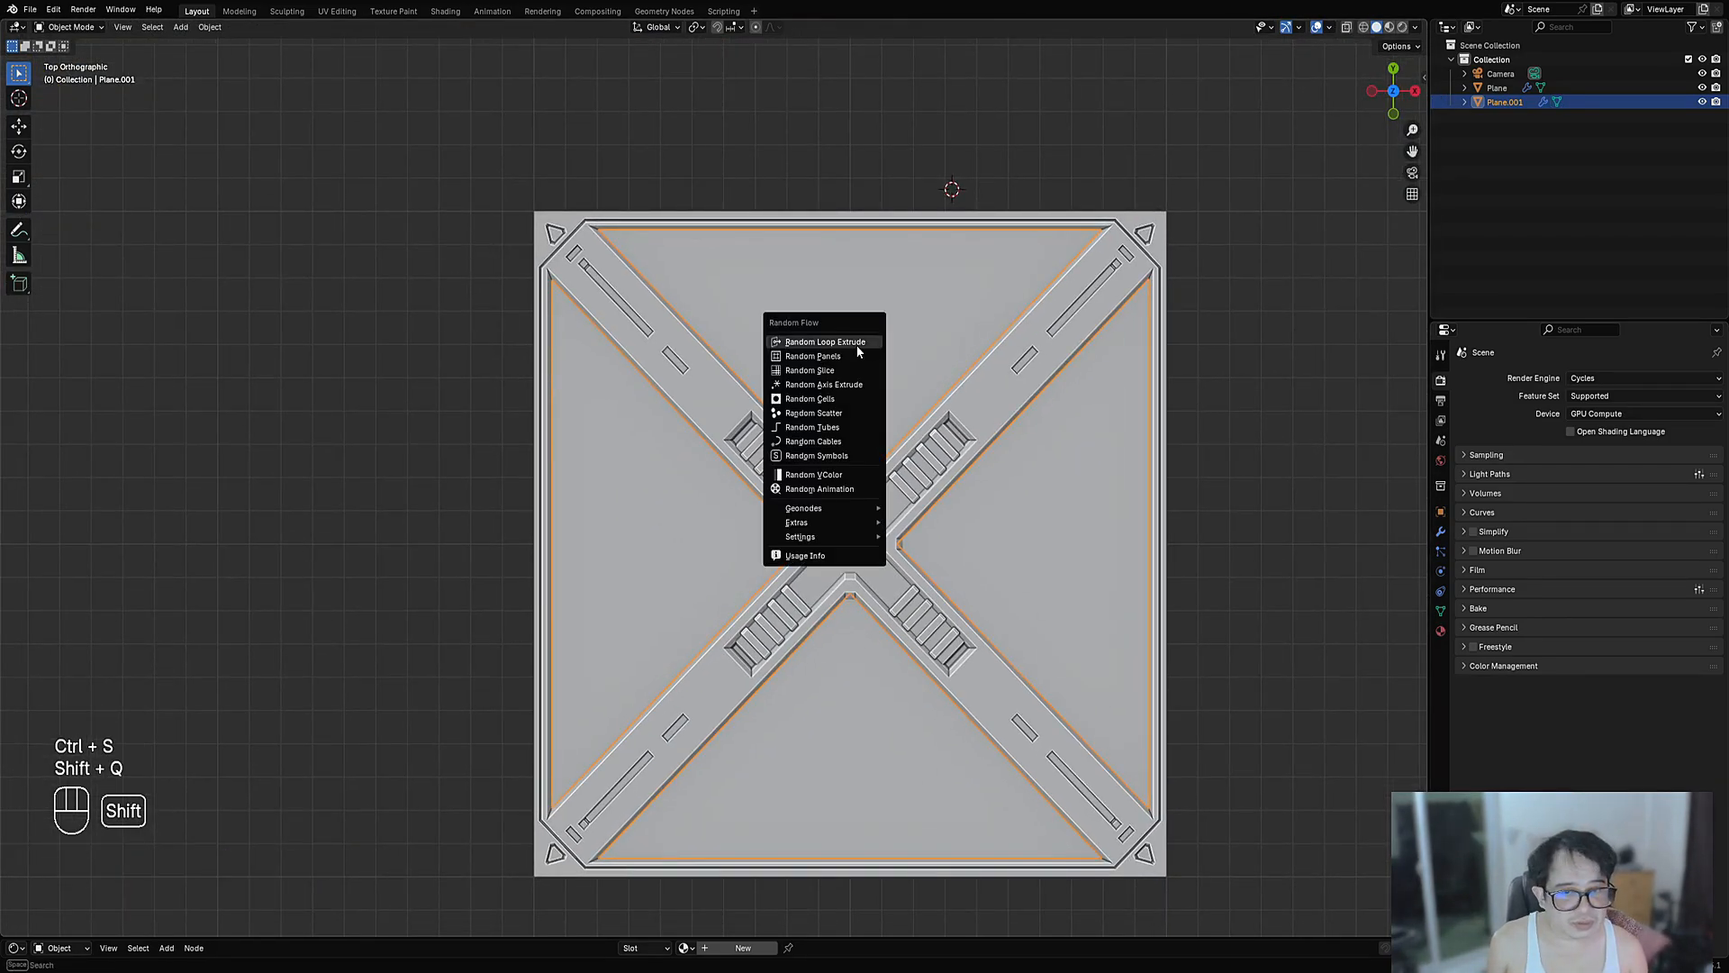
pyautogui.moveTo(852, 521)
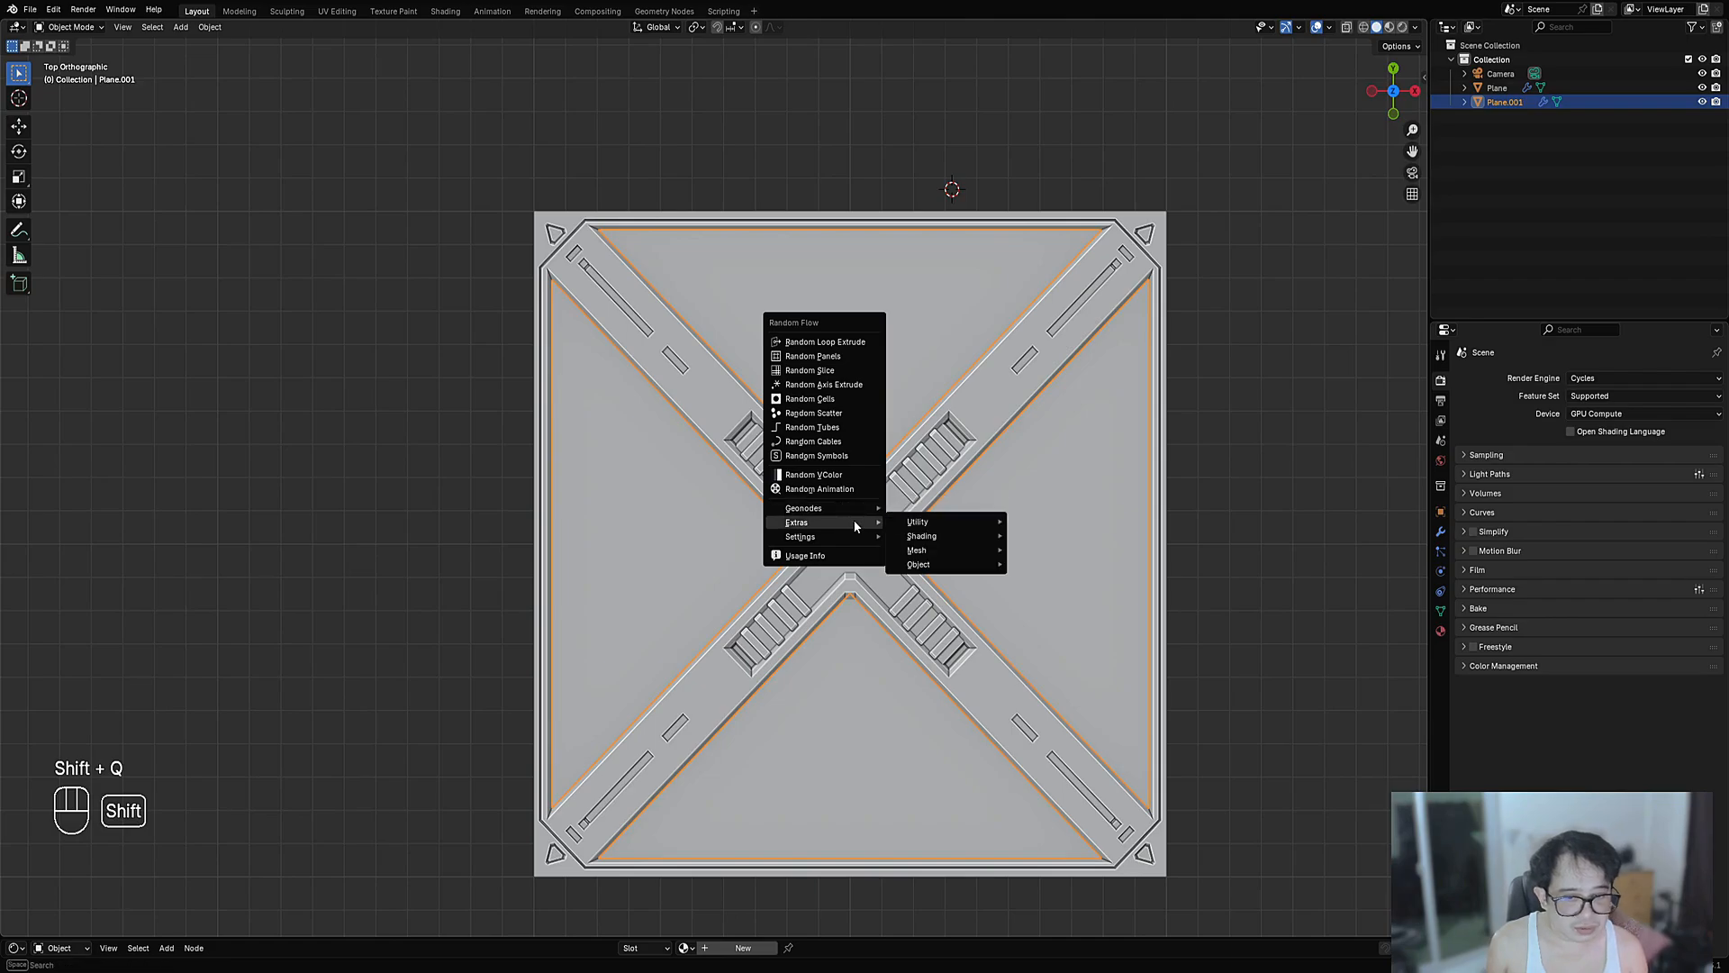
pyautogui.moveTo(936, 520)
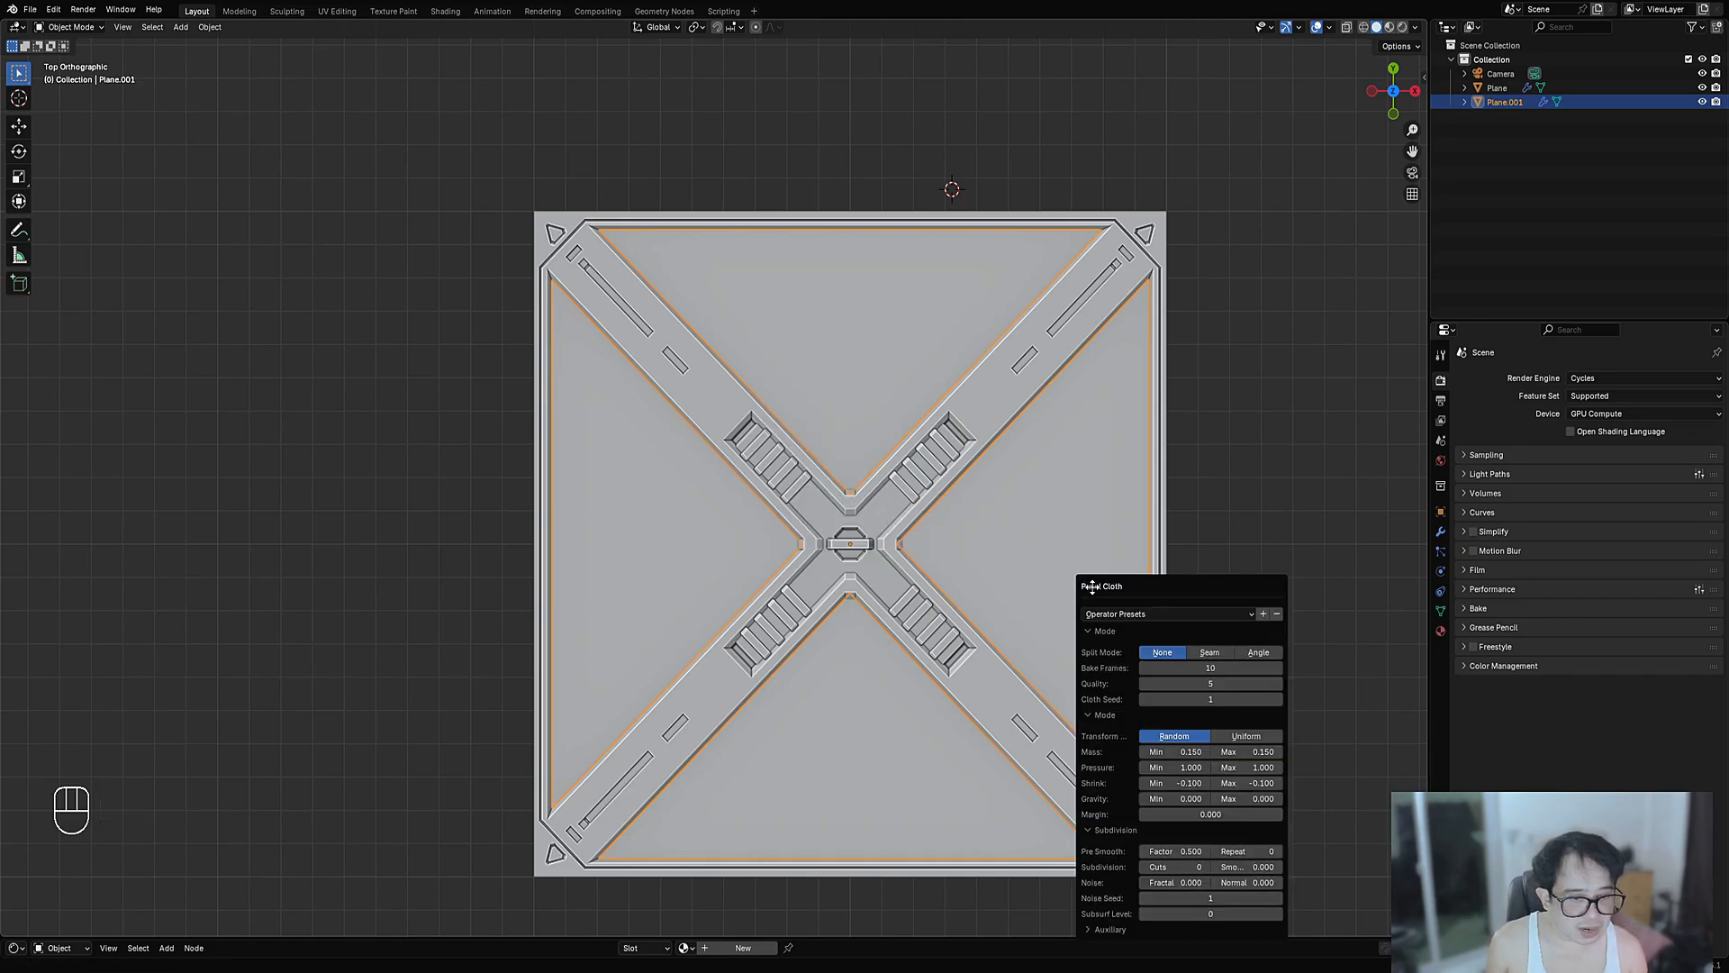
pyautogui.click(1080, 584)
pyautogui.moveTo(1118, 588); pyautogui.dragTo(1096, 388)
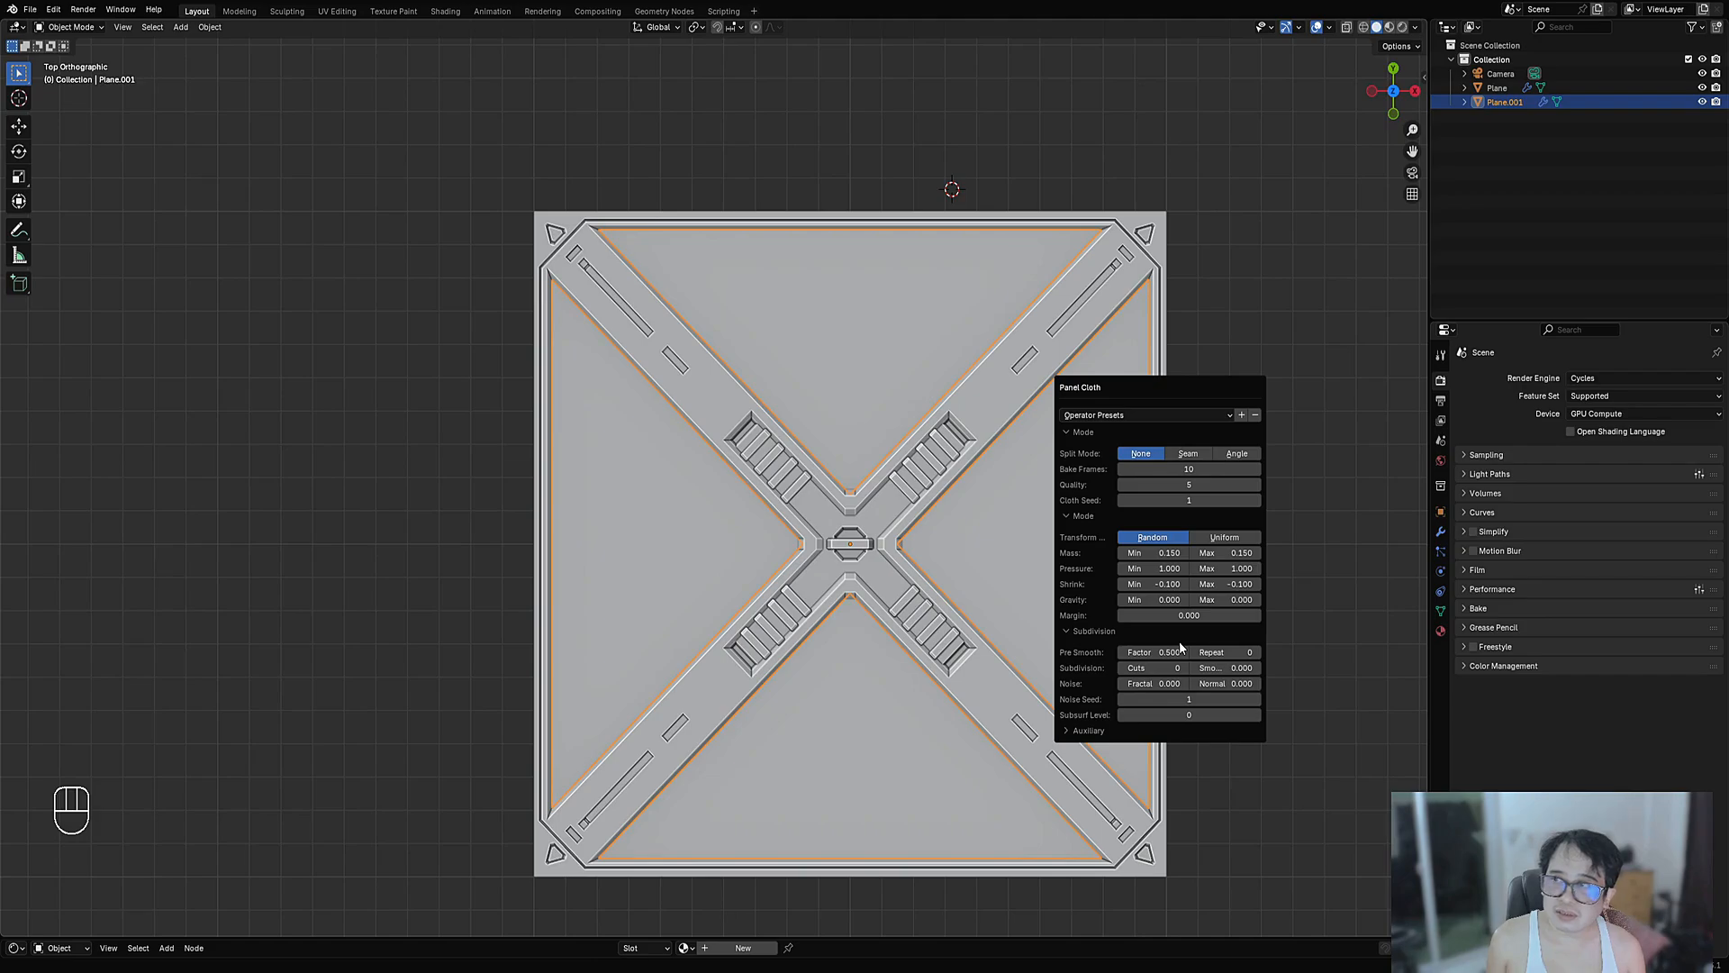
# - Load the 'cuts 1 puff' operator preset for the cloth
pyautogui.press('ctrl')
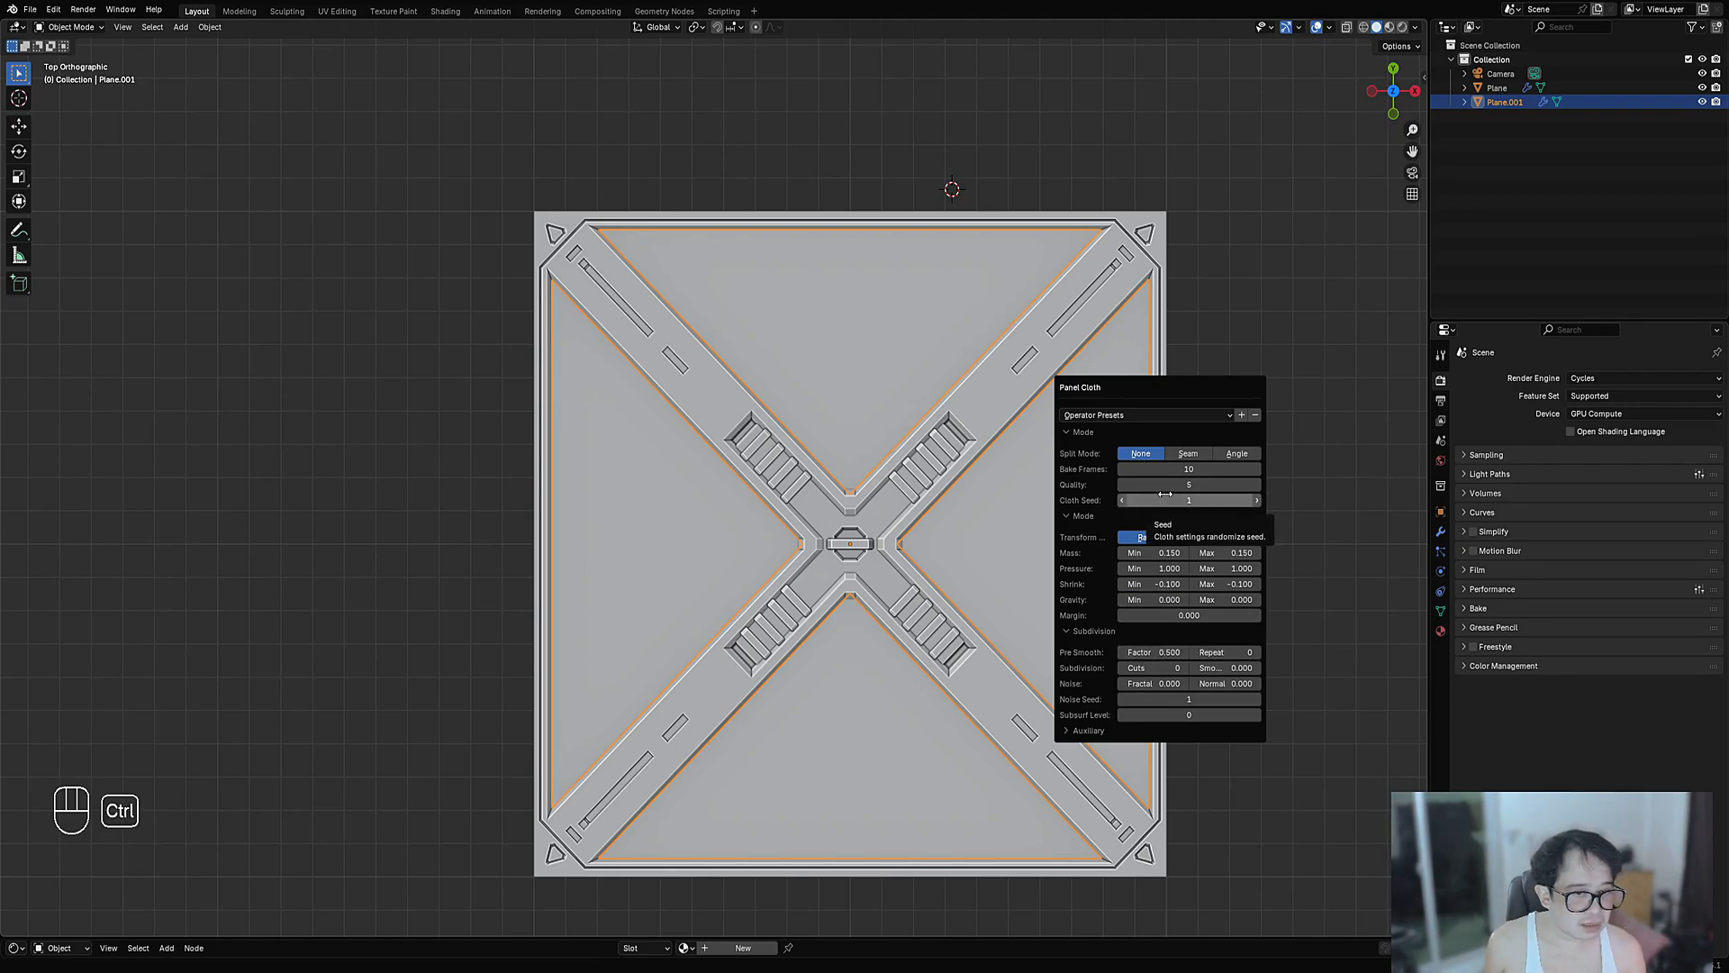
pyautogui.click(1132, 413)
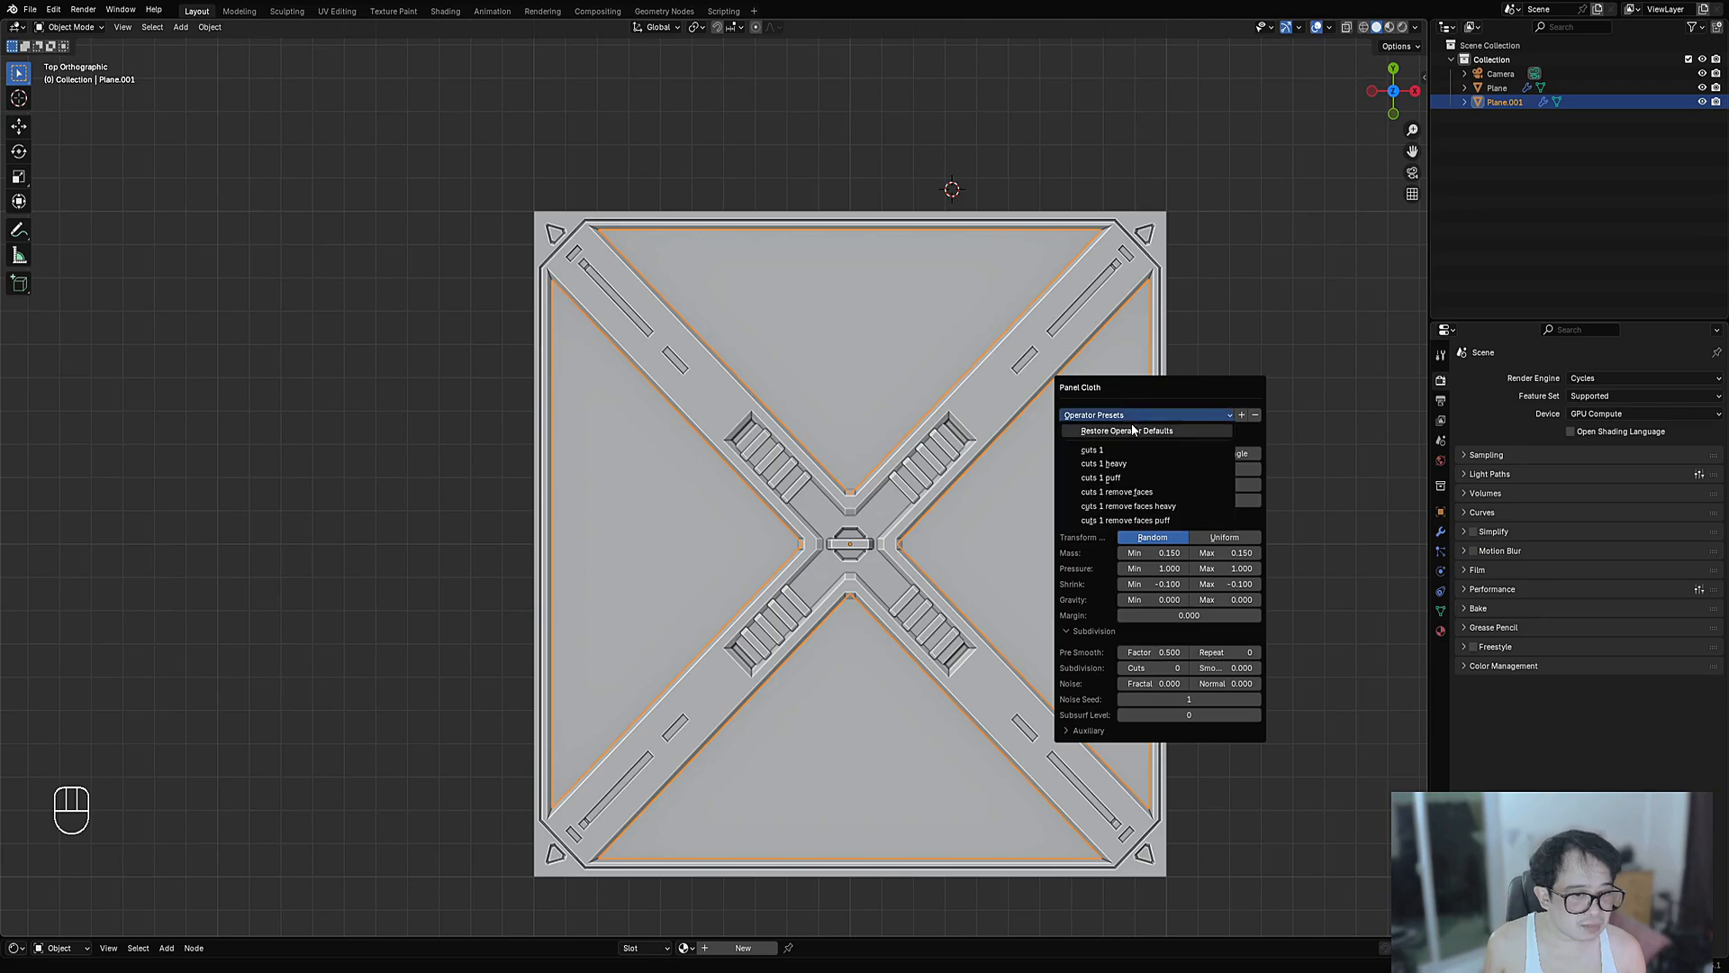
pyautogui.click(1126, 477)
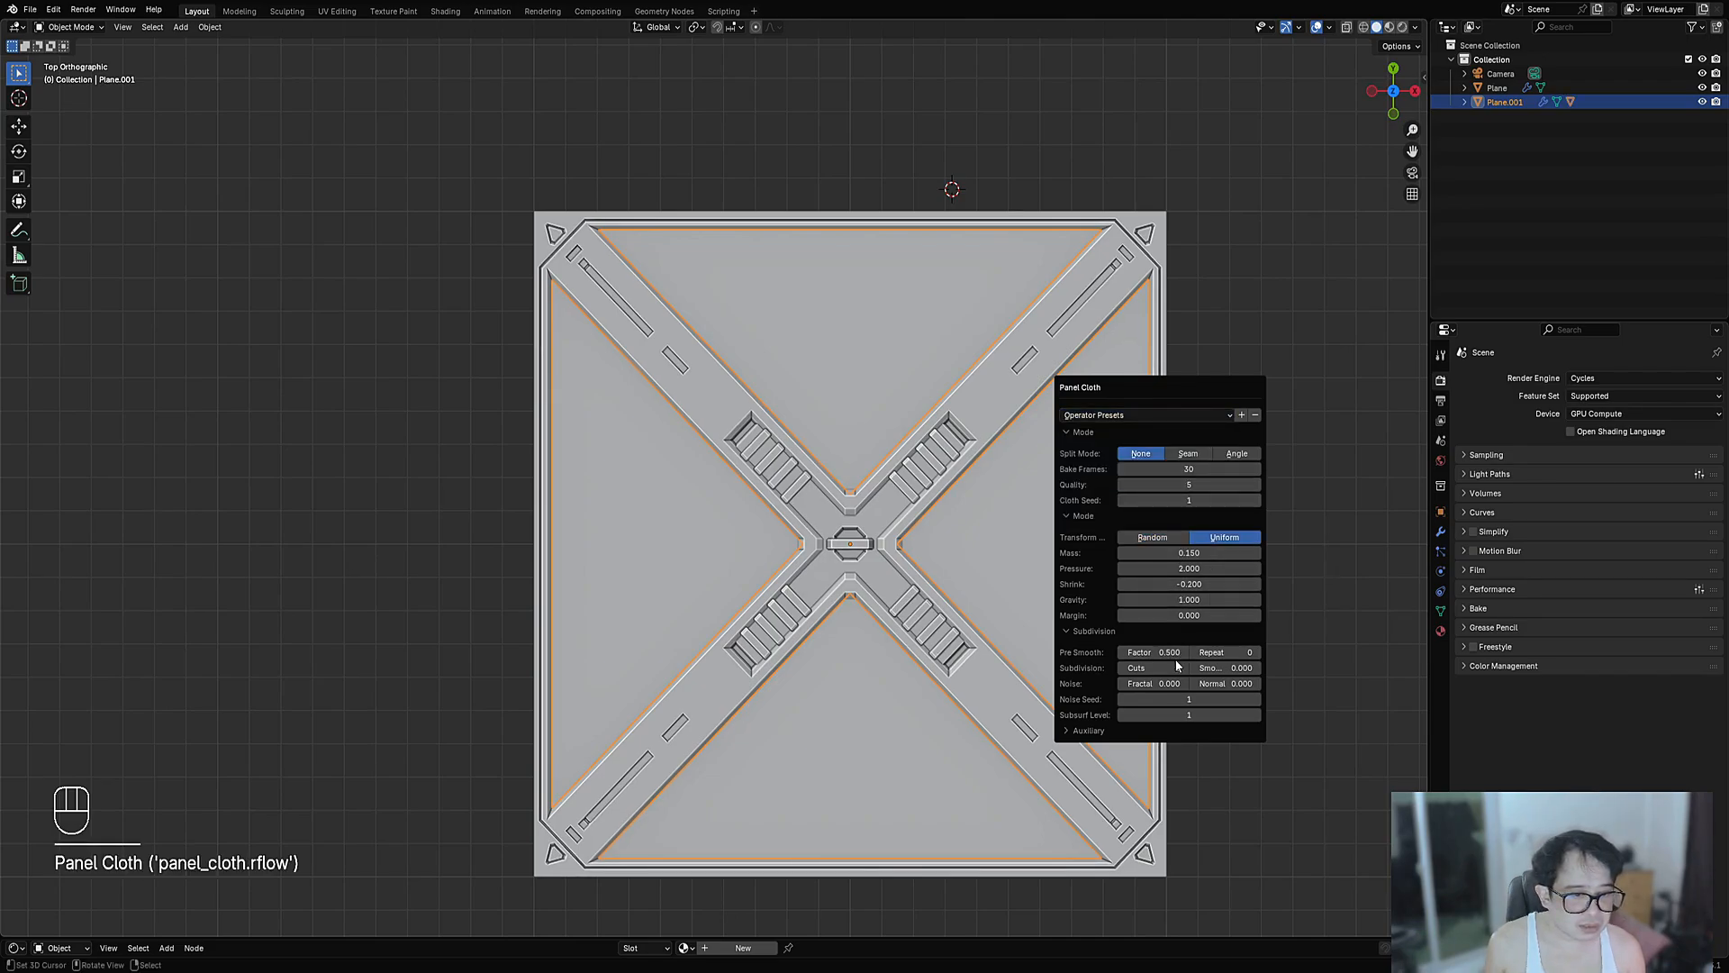
# - Raise Cuts to 10 and enable Remove Faces under the Auxiliary options
pyautogui.keyDown('ctrl'); pyautogui.scroll(5, 1177, 667); pyautogui.keyUp('ctrl')
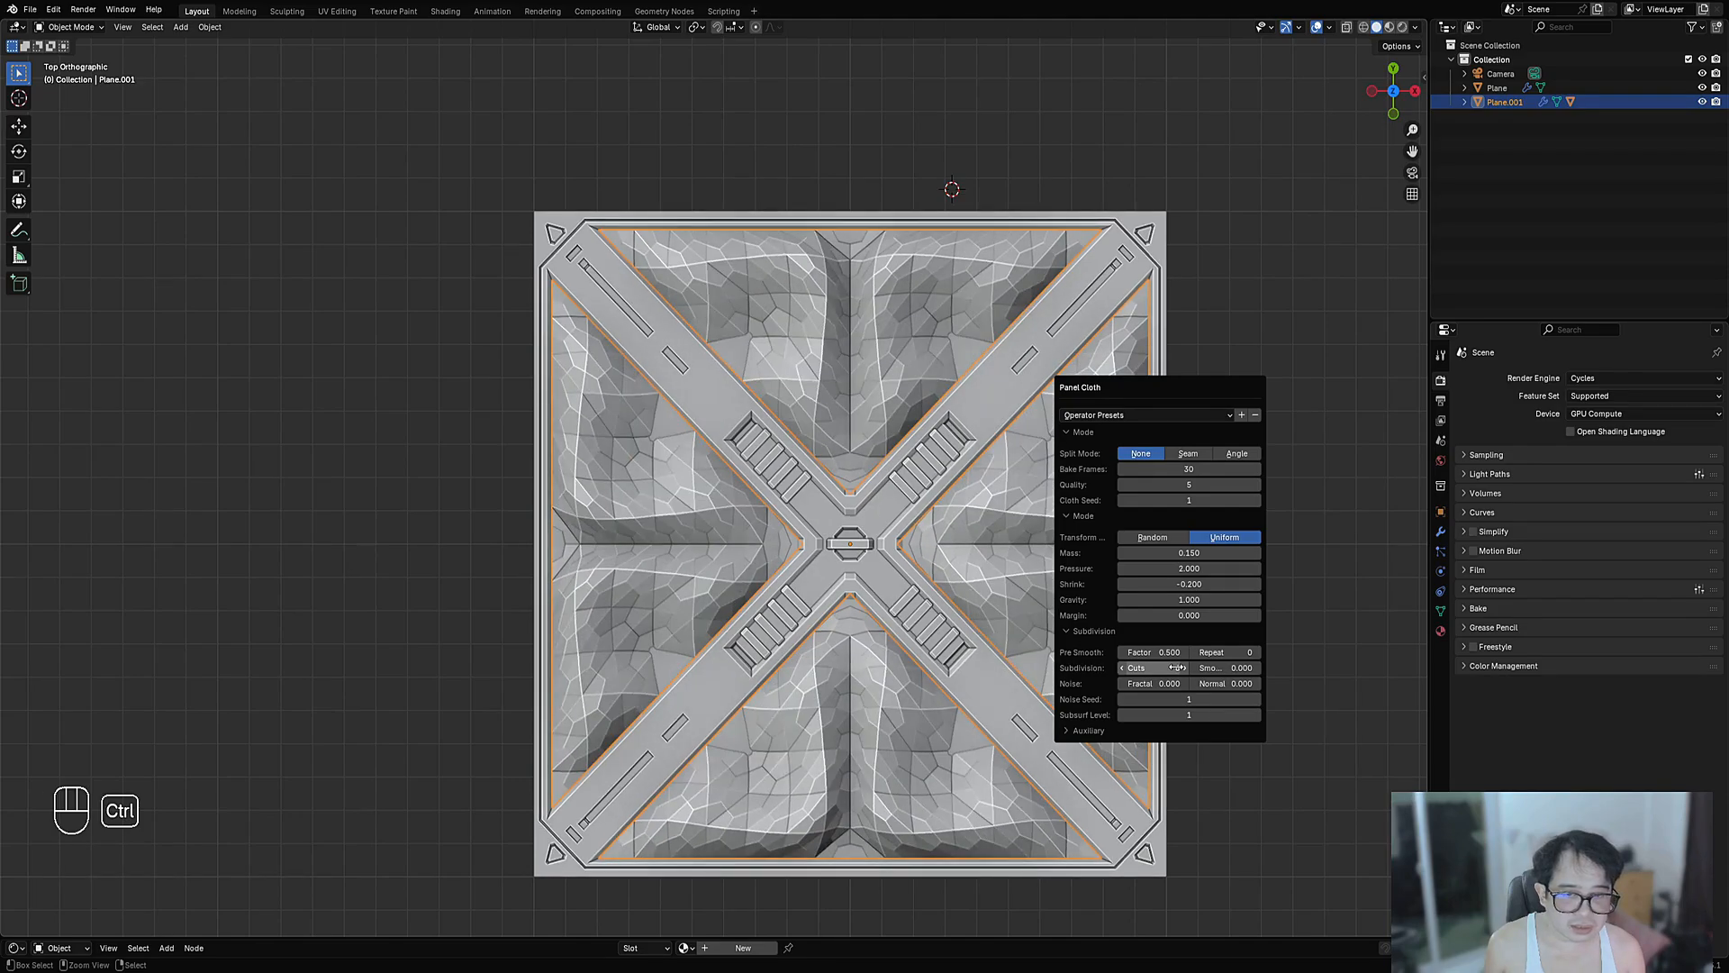
pyautogui.keyDown('ctrl'); pyautogui.scroll(2, 1177, 668); pyautogui.keyUp('ctrl')
pyautogui.click(1090, 730)
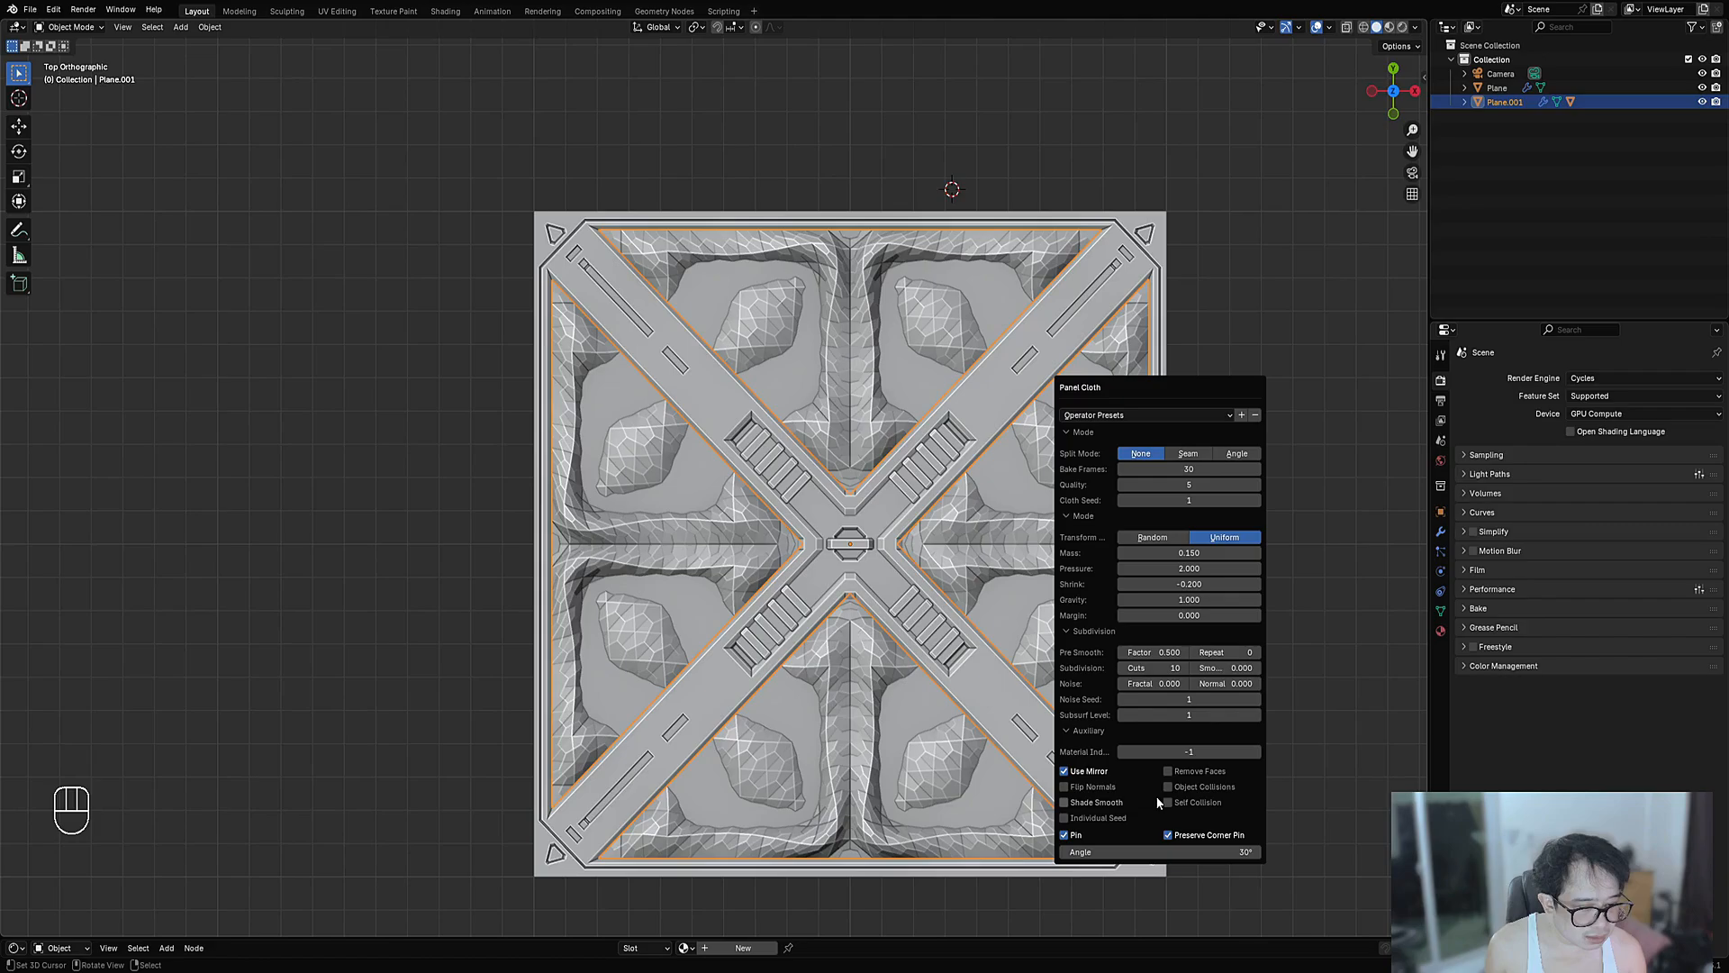
pyautogui.click(1167, 771)
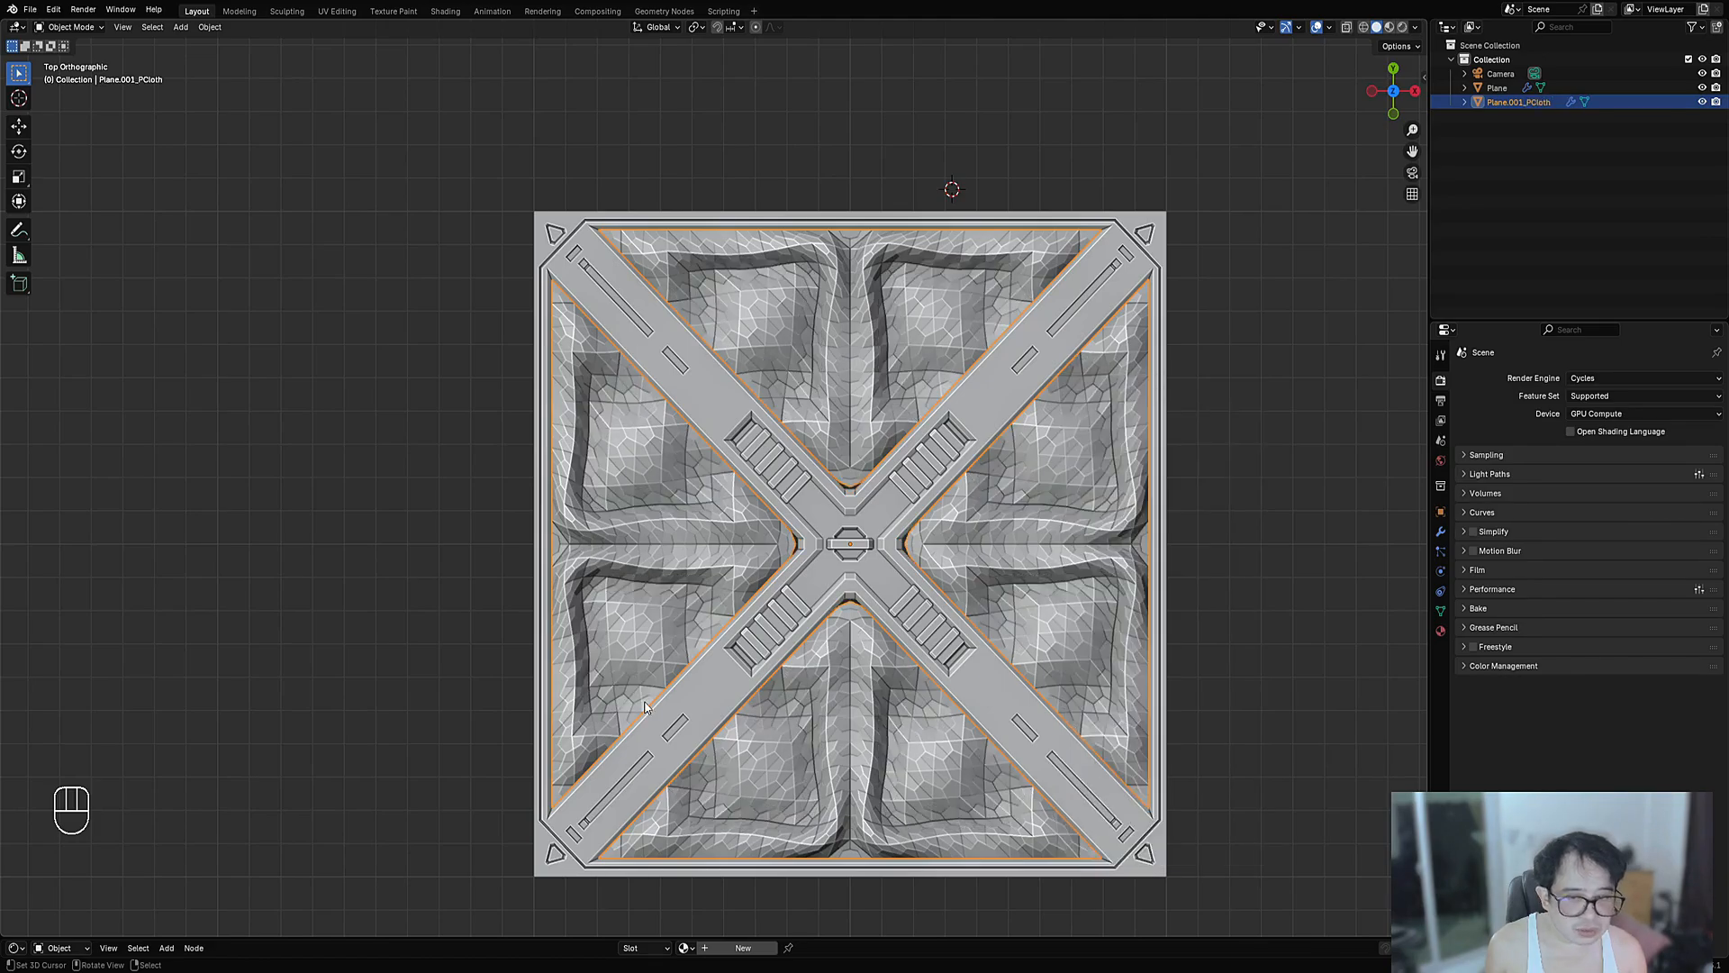
pyautogui.moveTo(792, 577); pyautogui.dragTo(866, 601, button='middle')
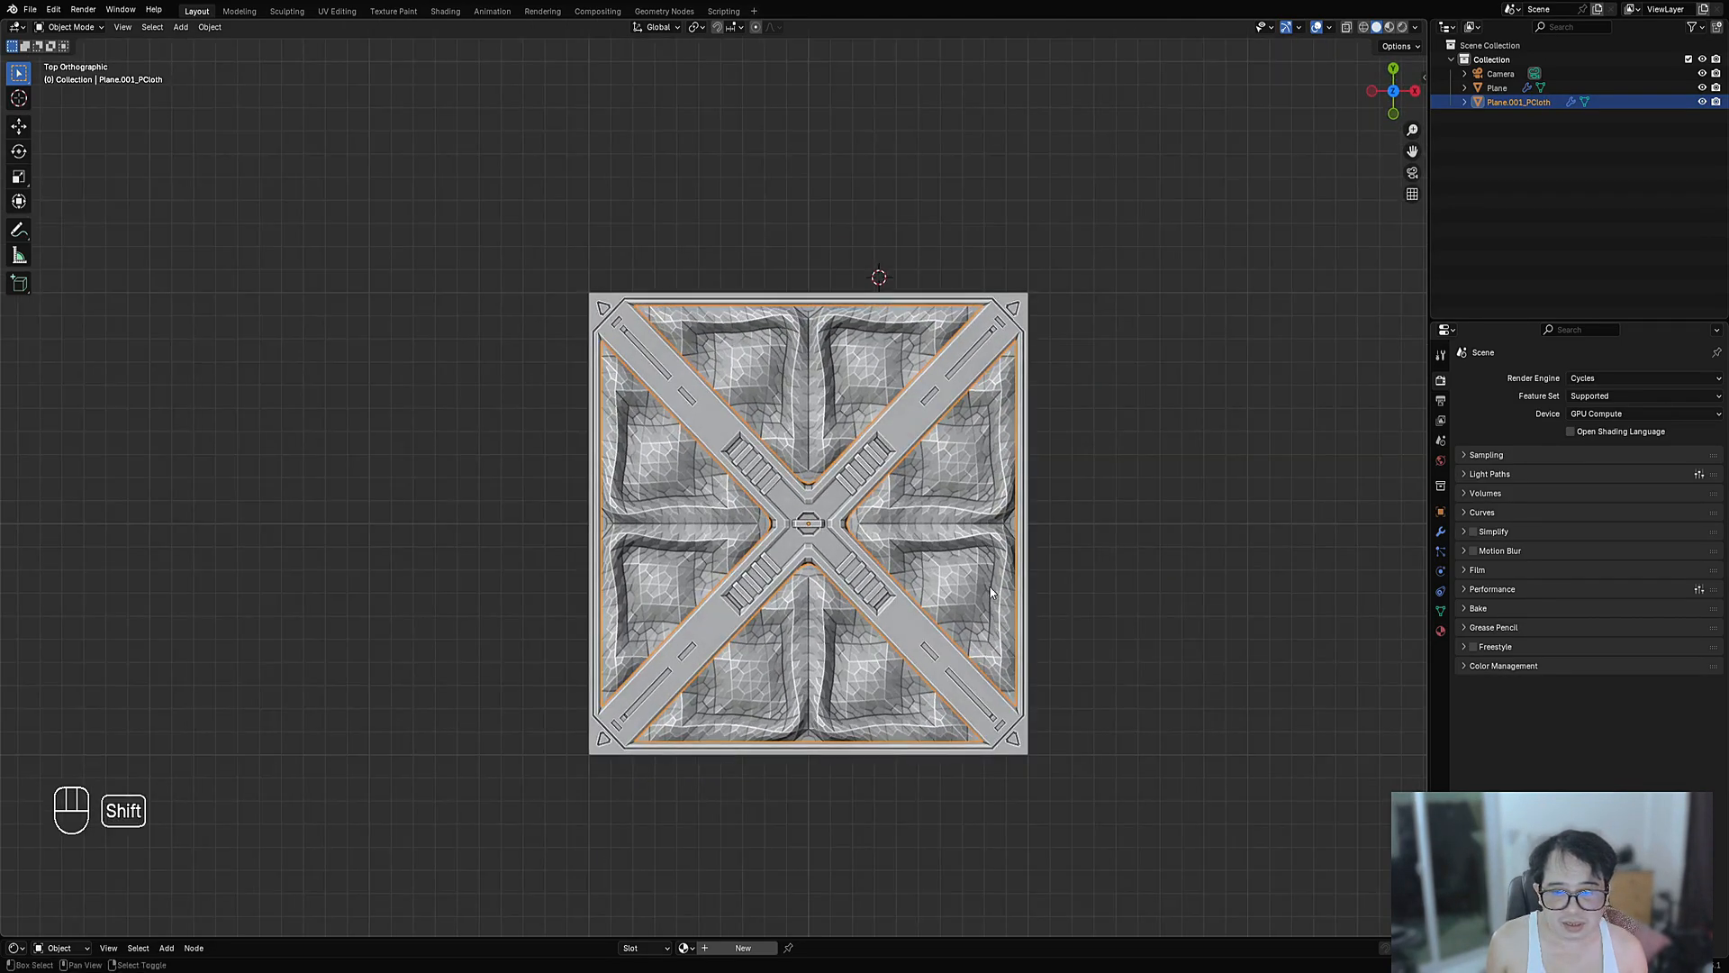
pyautogui.keyDown('shift'); pyautogui.moveTo(1015, 614); pyautogui.dragTo(993, 602, button='middle'); pyautogui.keyUp('shift')
pyautogui.scroll(3, 992, 602)
# - Set Cloth Seed to 2 and ease Shrink to about -0.049
pyautogui.press('F9')
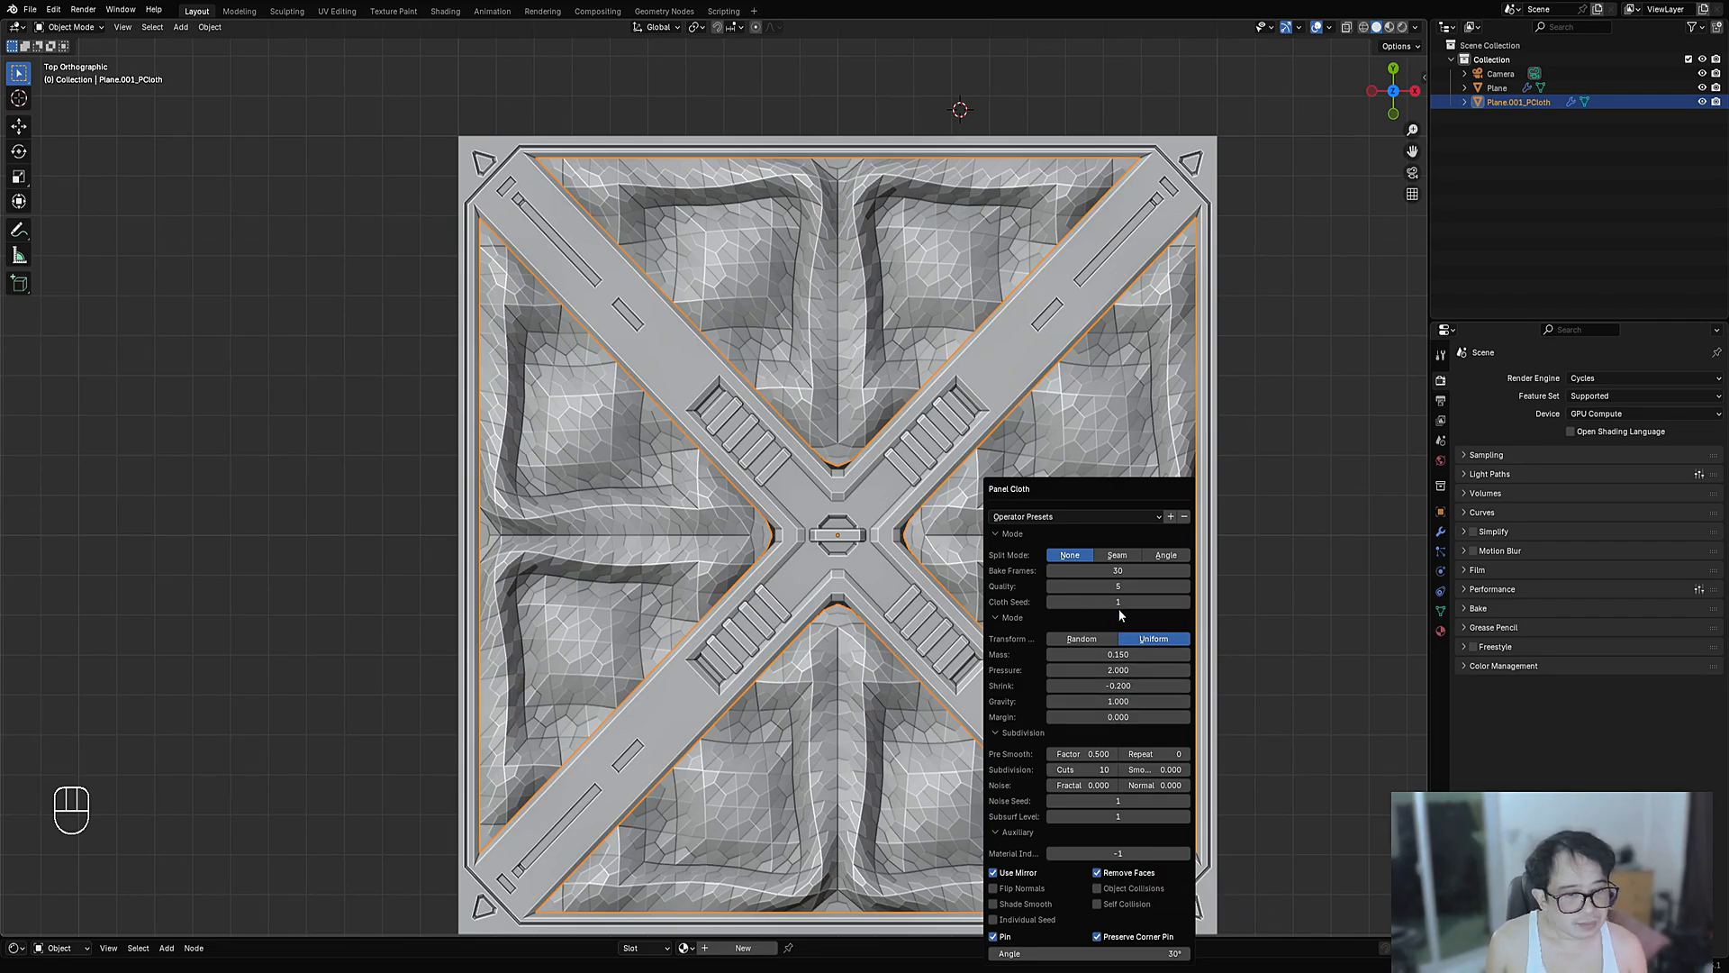
pyautogui.keyDown('ctrl'); pyautogui.scroll(1, 1118, 604); pyautogui.keyUp('ctrl')
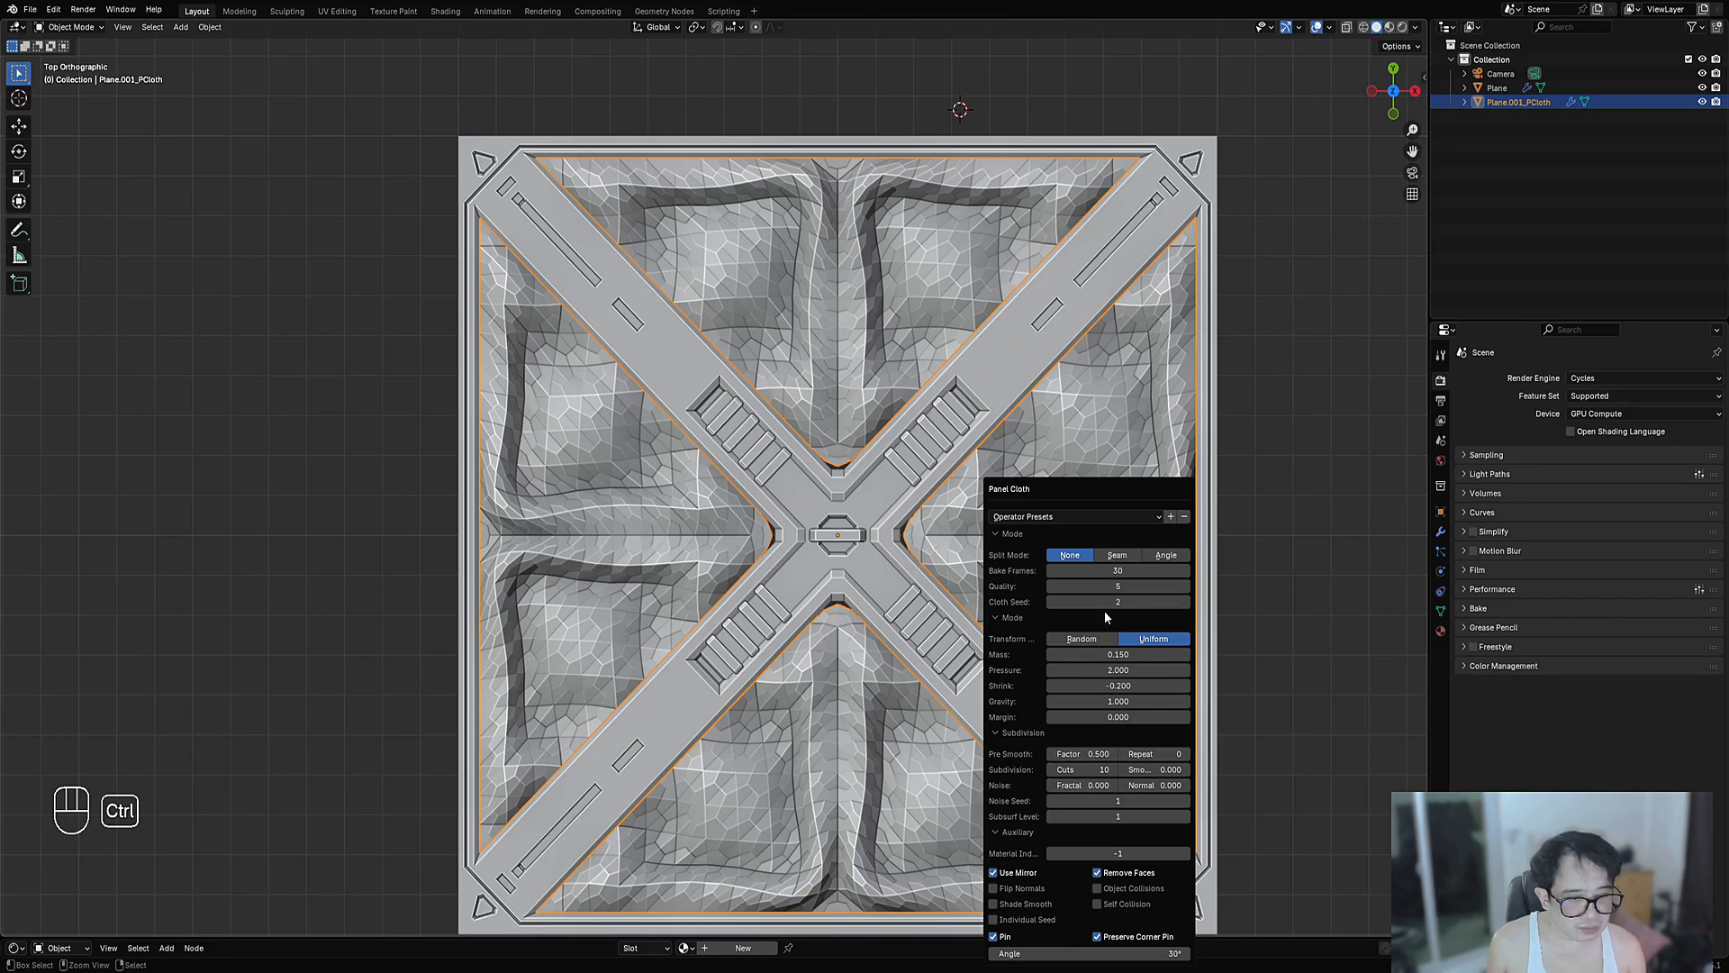
pyautogui.click(1095, 687)
pyautogui.moveTo(1094, 688); pyautogui.dragTo(1162, 687)
pyautogui.scroll(-4, 787, 632)
pyautogui.moveTo(787, 633); pyautogui.dragTo(806, 561, button='middle')
pyautogui.keyDown('shift'); pyautogui.moveTo(806, 560); pyautogui.dragTo(809, 528, button='middle'); pyautogui.keyUp('shift')
# - Set cloth Pressure to 4, Cuts to 16 and Subsurf Level to 2, leaving Mass unchanged
pyautogui.scroll(2, 970, 602)
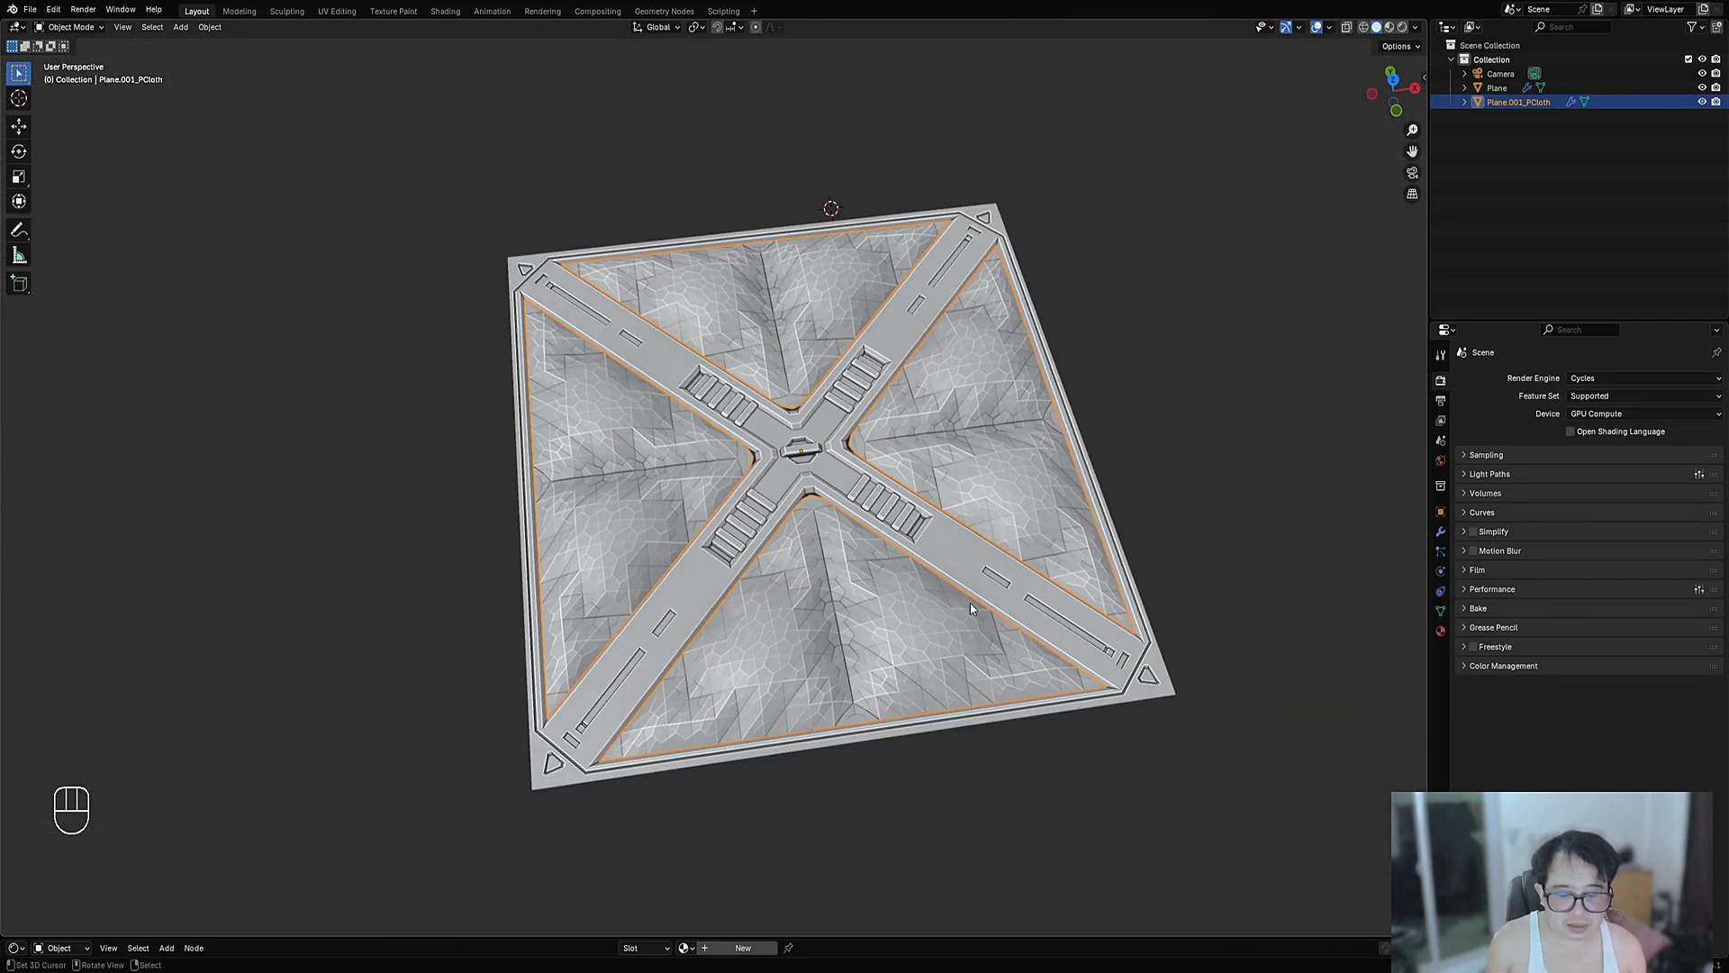
pyautogui.press('F9')
pyautogui.click(1105, 670)
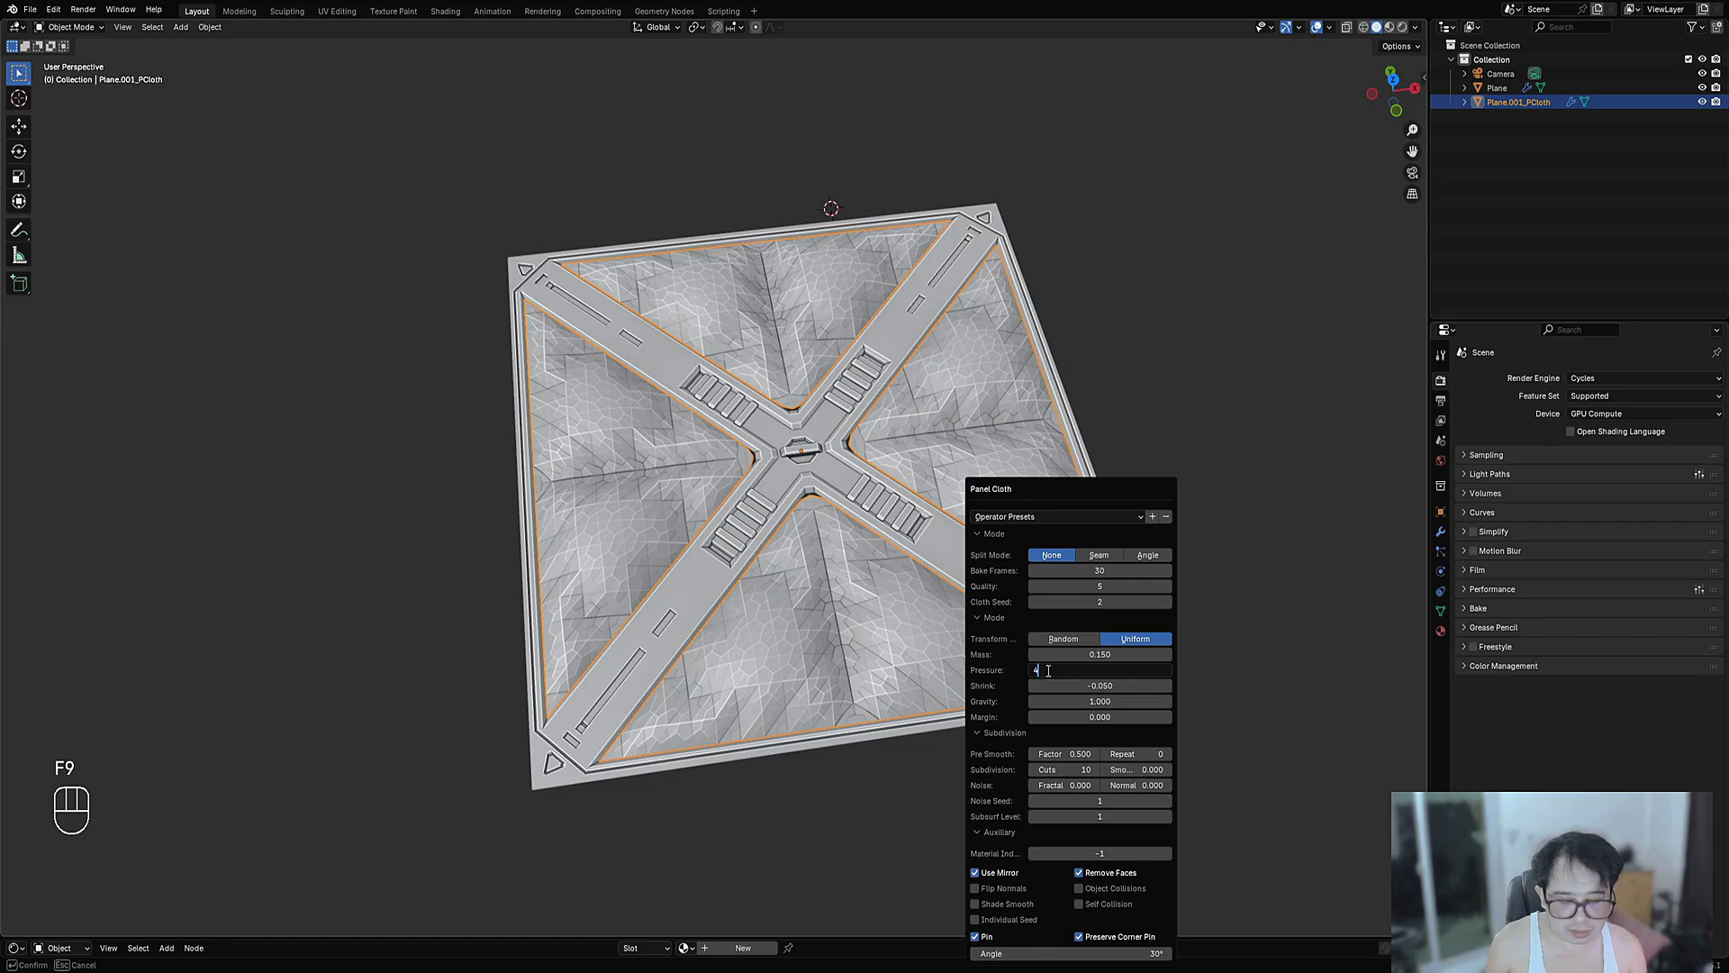
pyautogui.write('4')
pyautogui.press('Return')
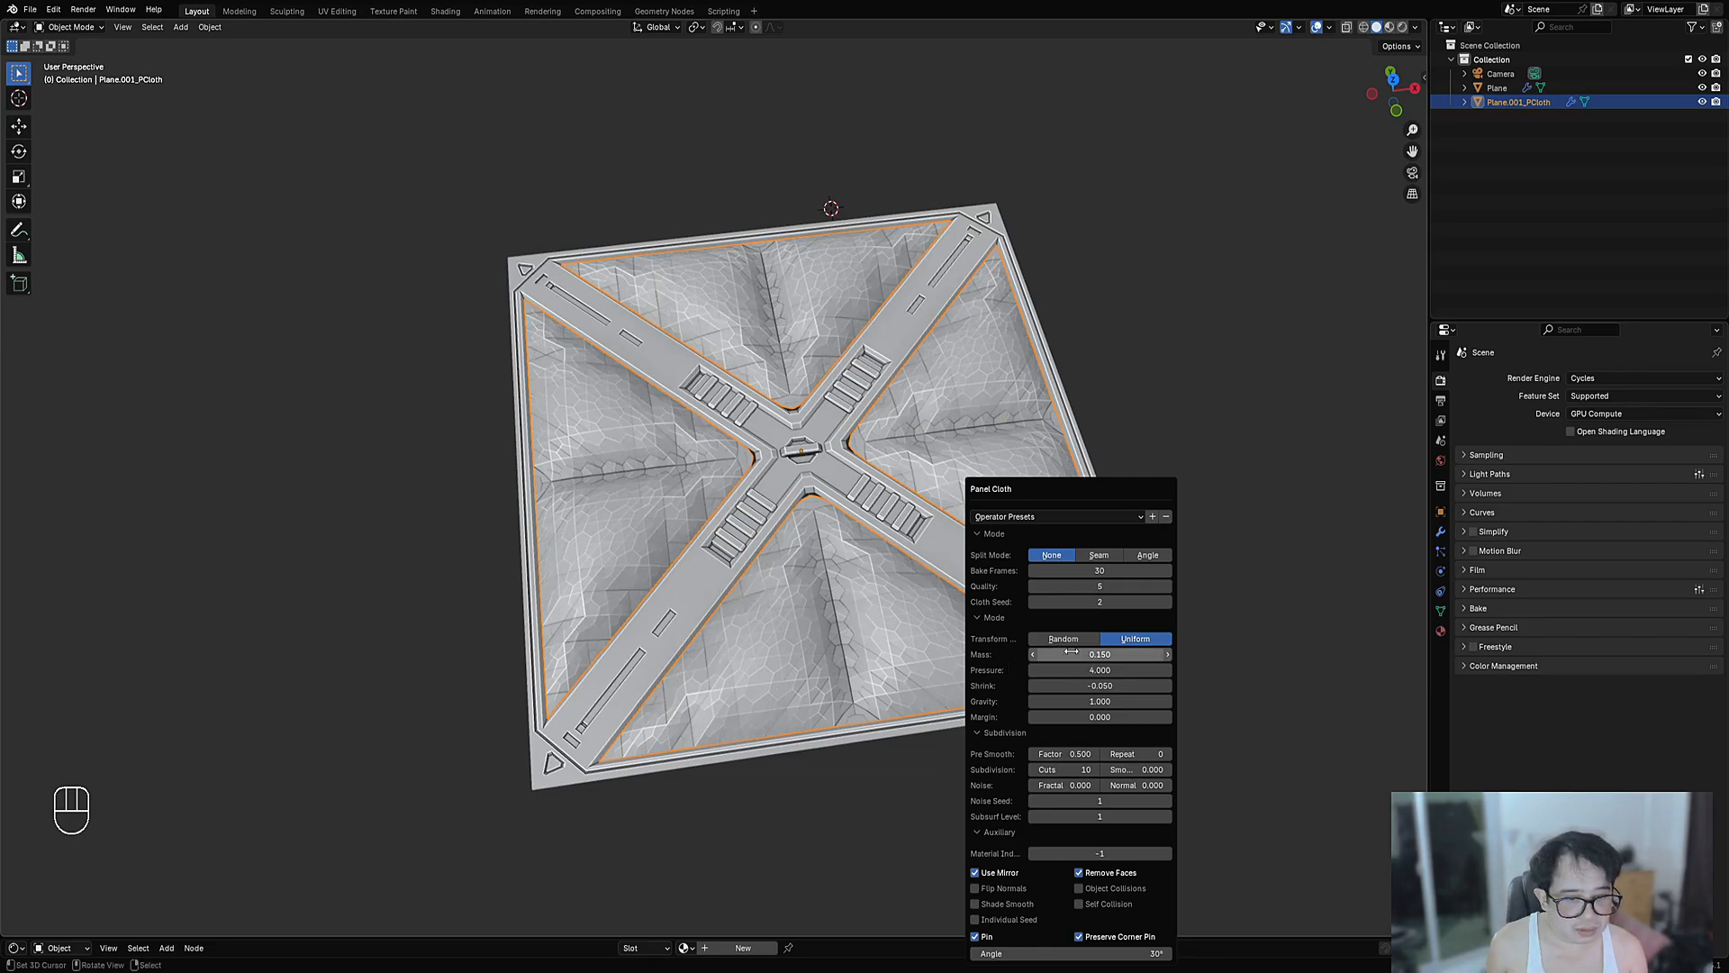
pyautogui.moveTo(1071, 650)
pyautogui.mouseDown()
pyautogui.moveTo(1116, 650)
pyautogui.moveTo(1067, 650)
pyautogui.mouseUp()
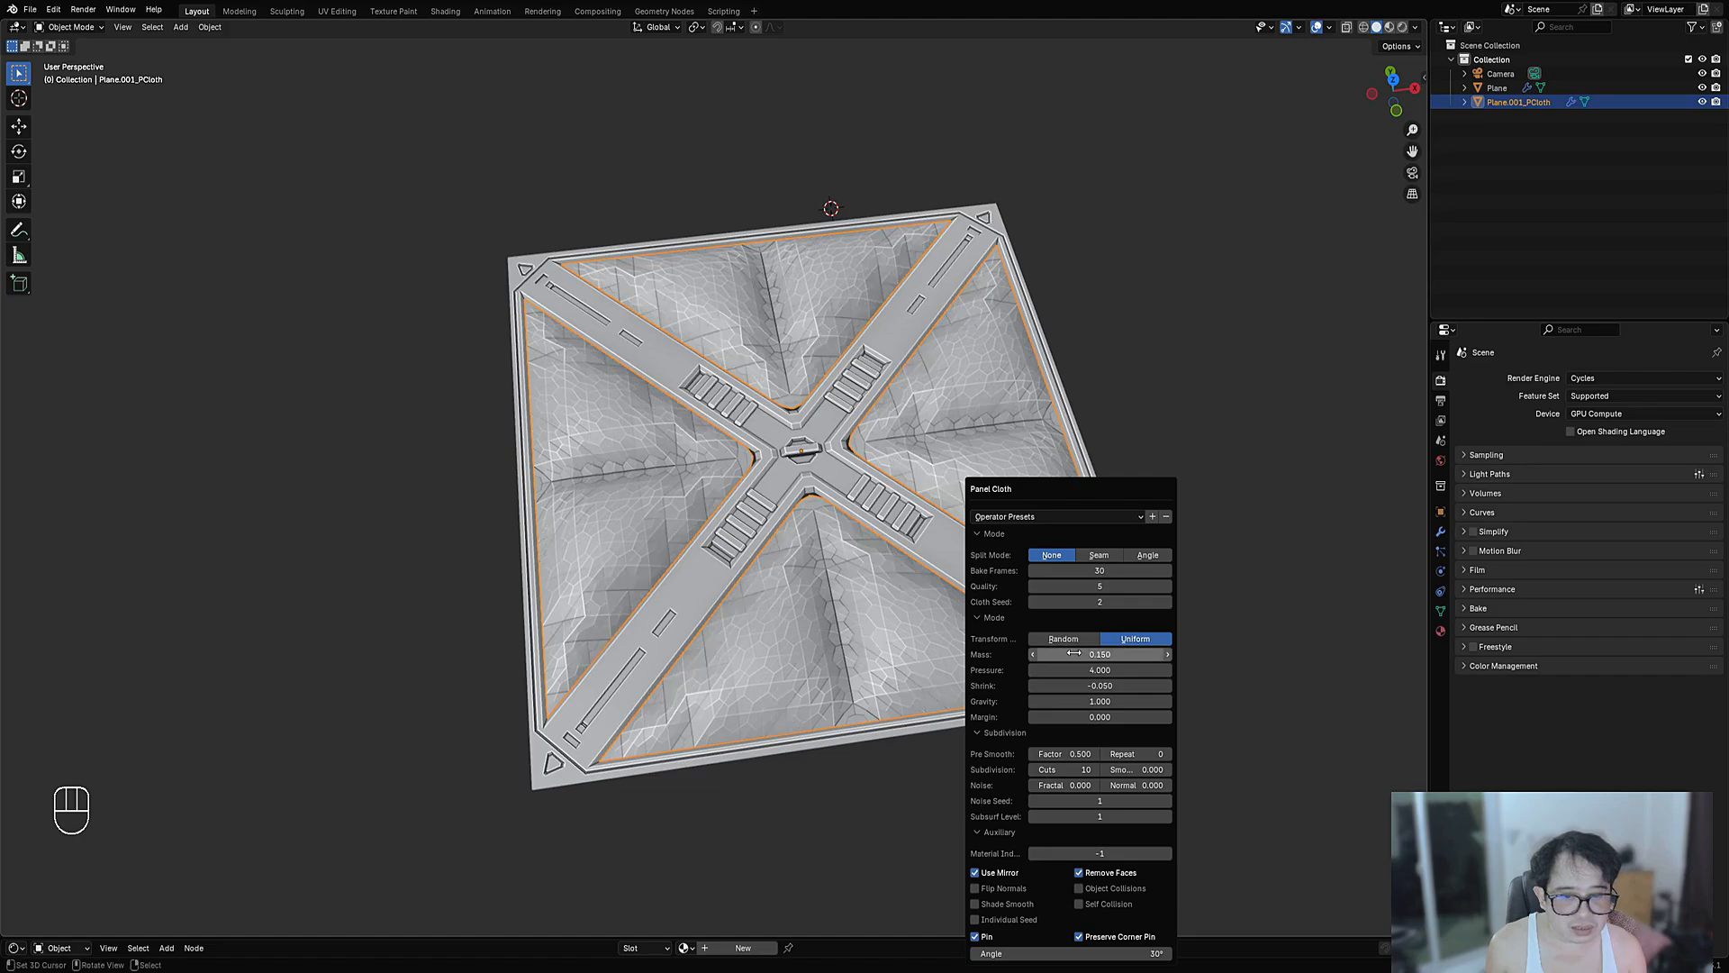
pyautogui.press('Escape')
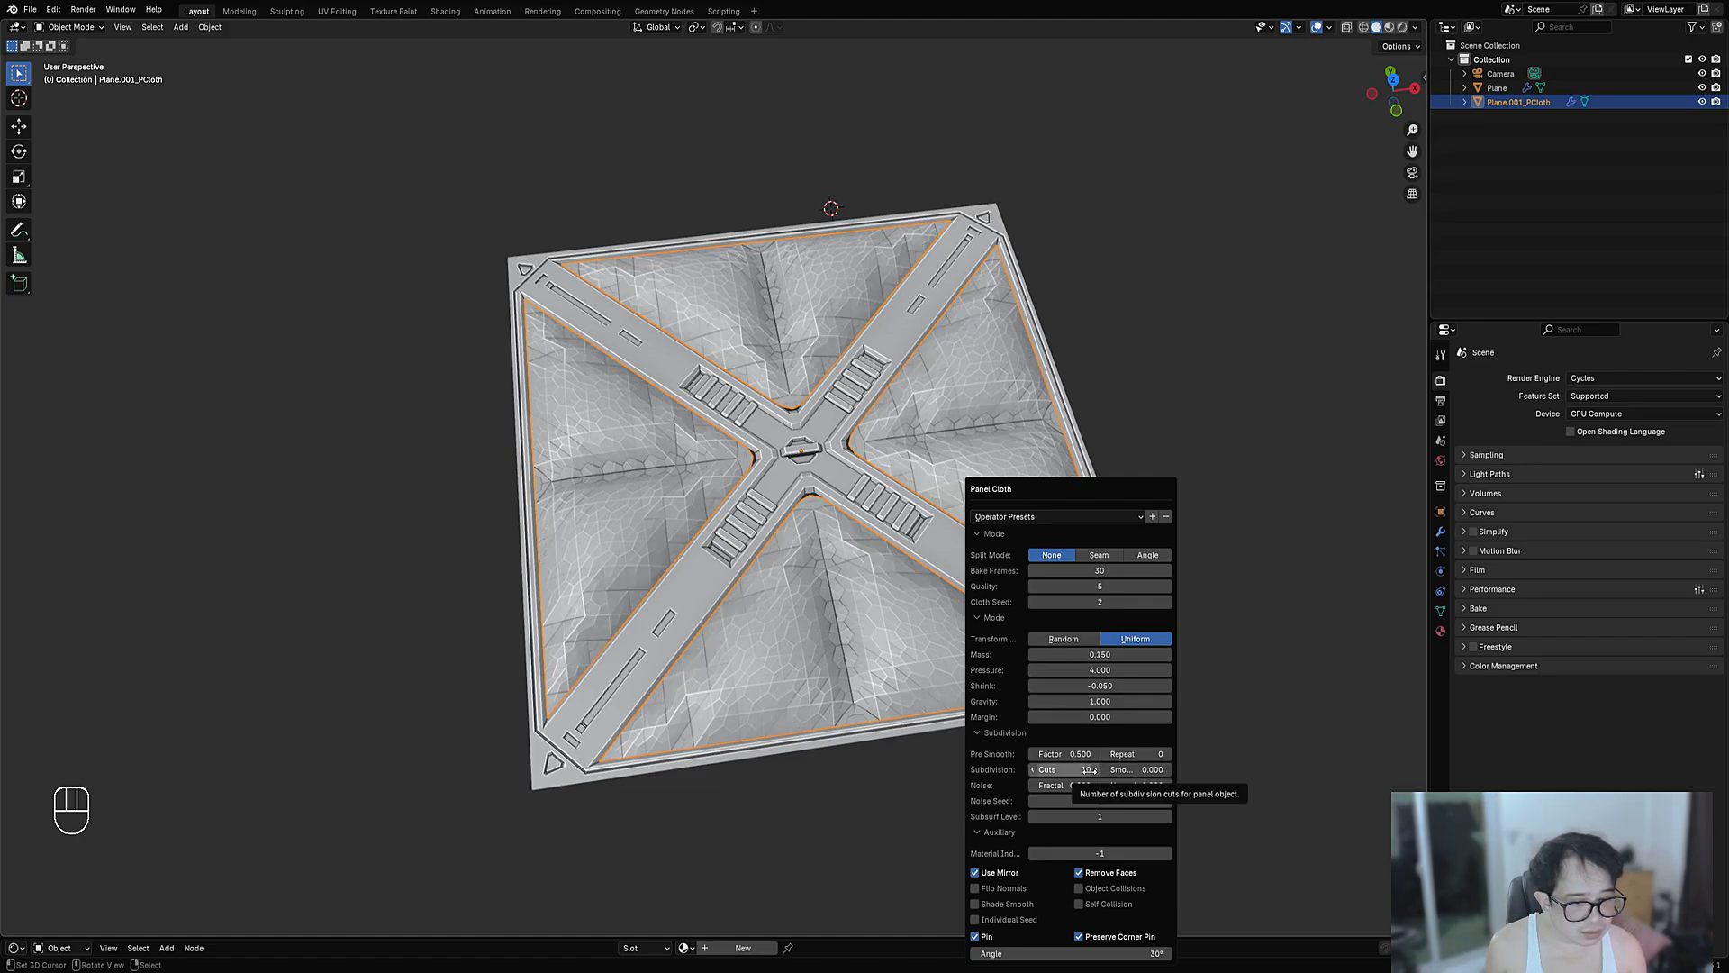
pyautogui.keyDown('ctrl'); pyautogui.scroll(1, 1089, 770); pyautogui.keyUp('ctrl')
pyautogui.keyDown('ctrl'); pyautogui.scroll(4, 1089, 770); pyautogui.keyUp('ctrl')
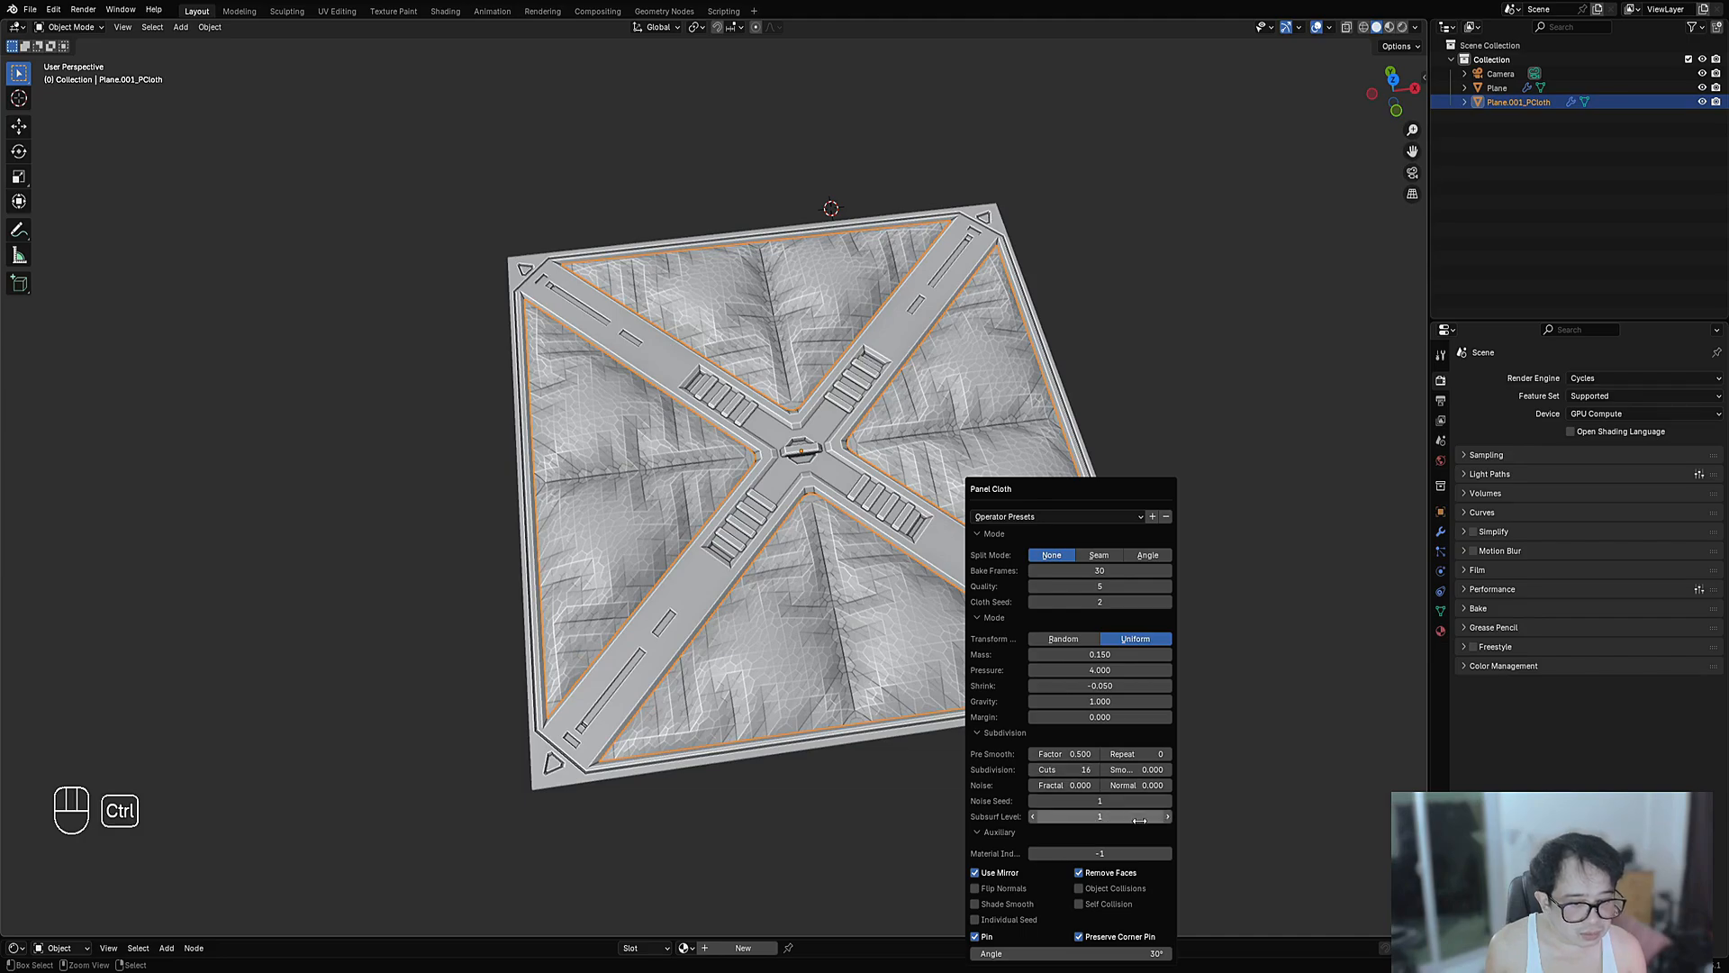
pyautogui.click(1169, 817)
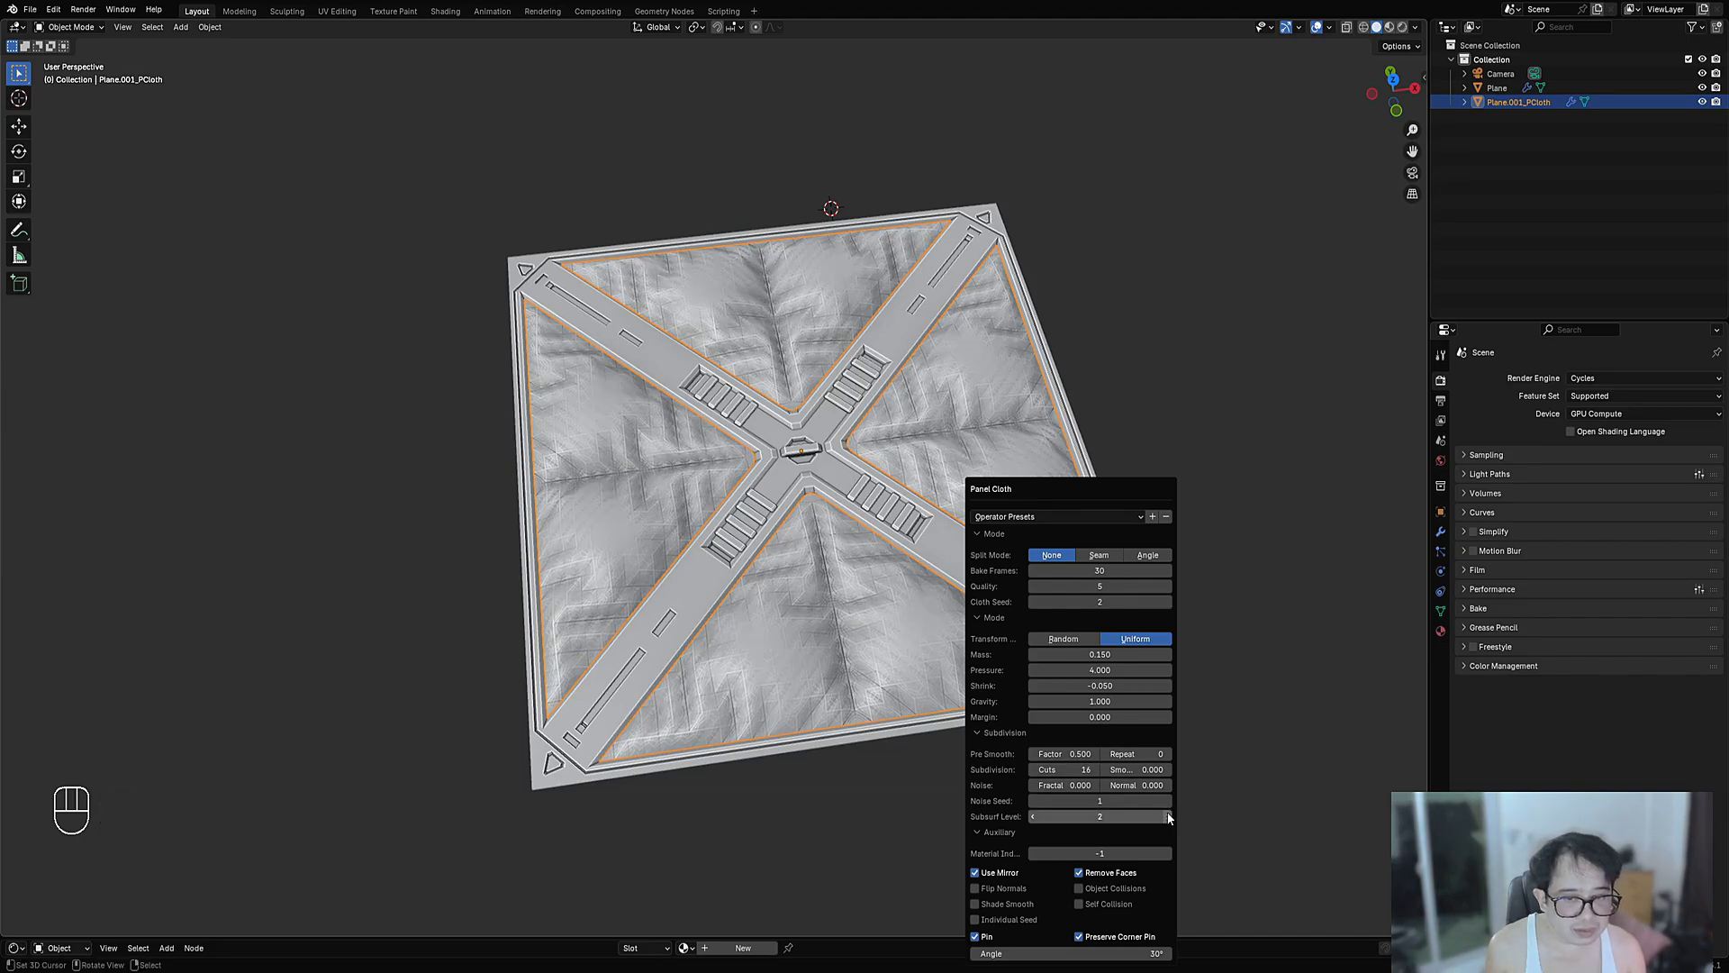
pyautogui.press('KP_7')
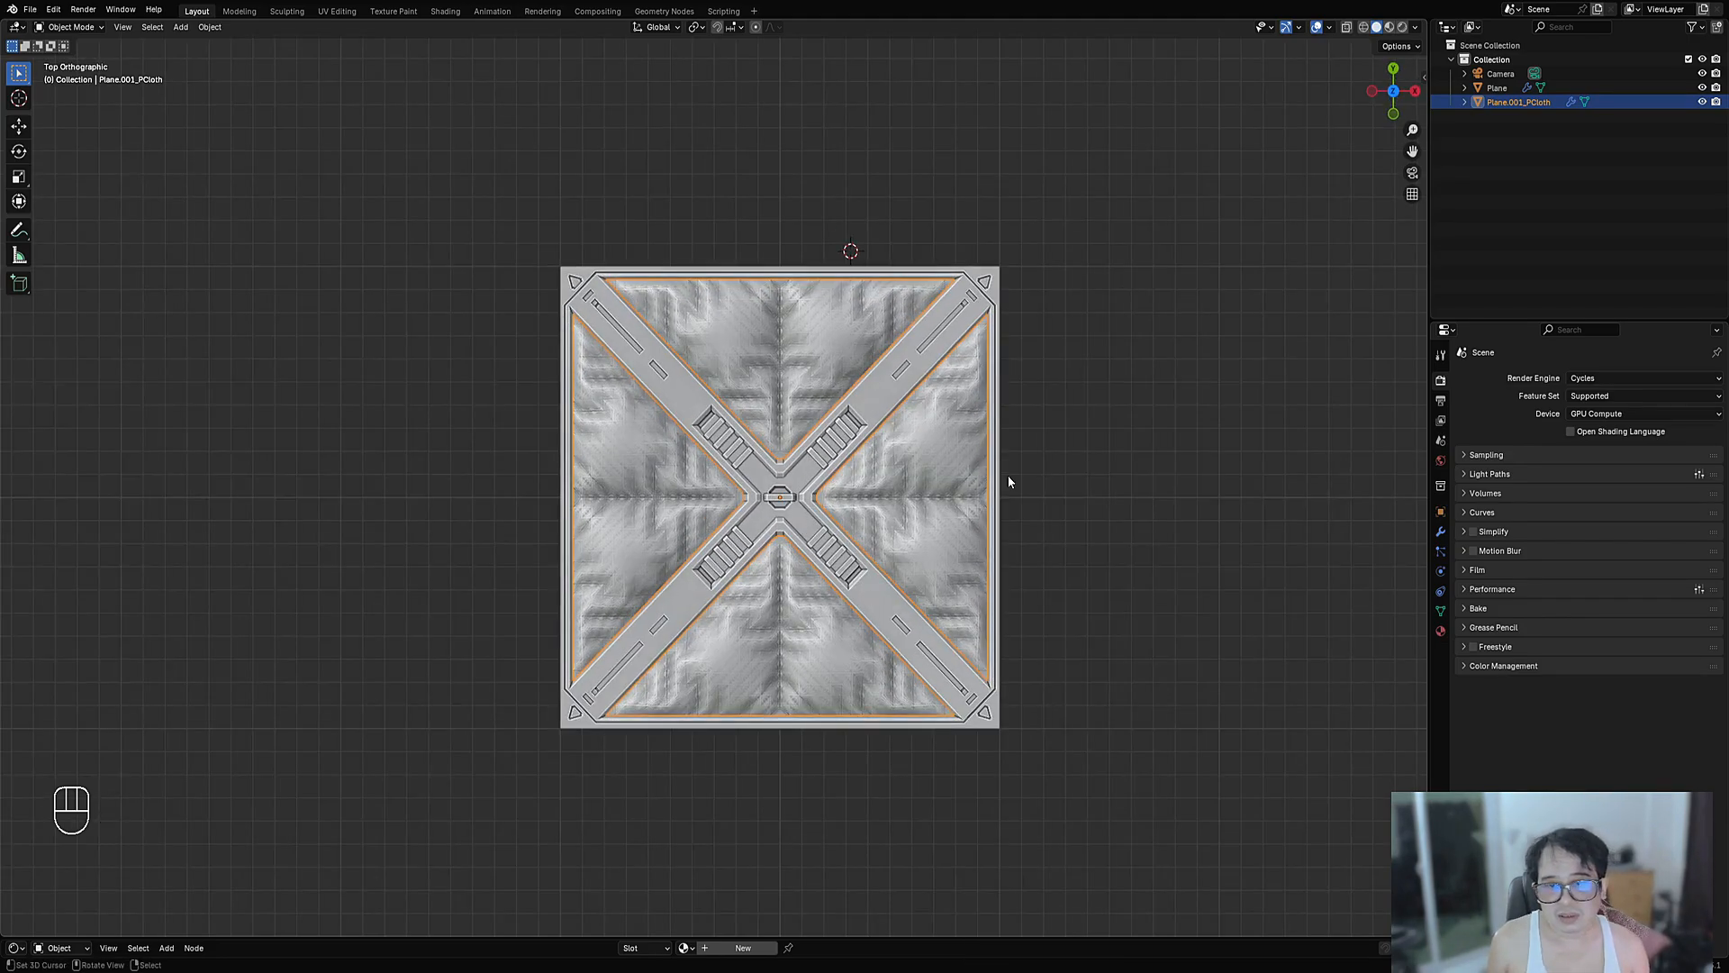
# - Set the Panel Cloth's subdivision cuts to 10
pyautogui.scroll(5, 1009, 482)
pyautogui.moveTo(927, 631); pyautogui.dragTo(955, 507, button='middle')
pyautogui.scroll(-3, 955, 507)
pyautogui.press('KP_7')
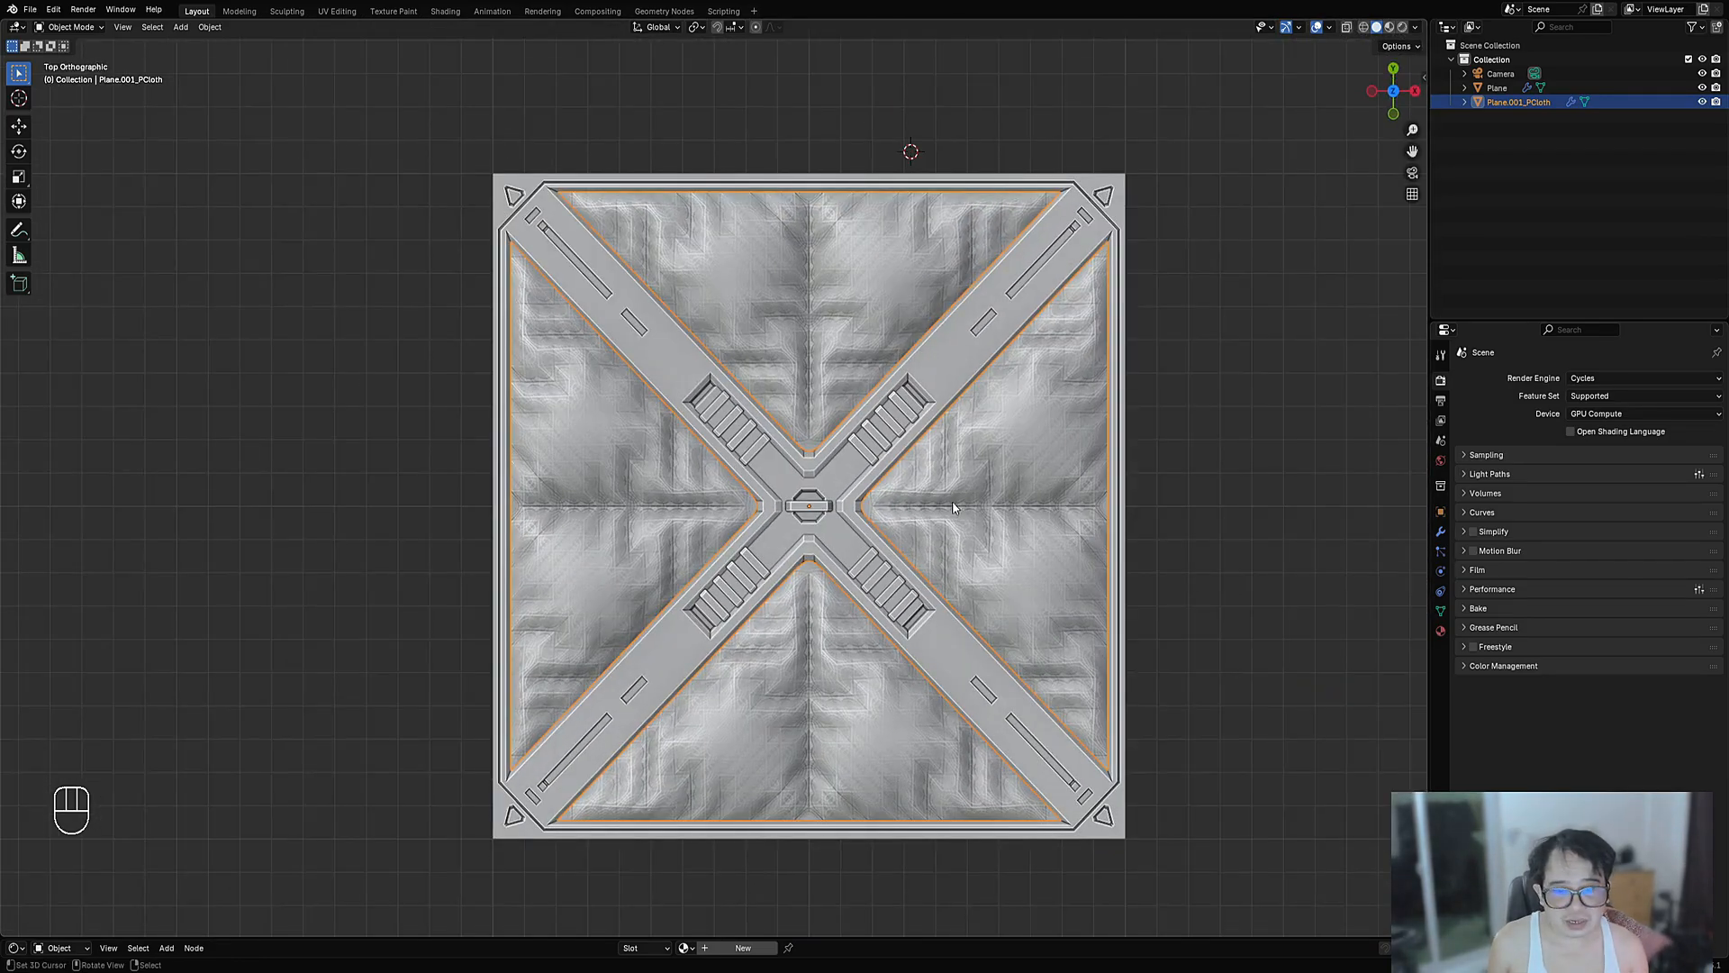
pyautogui.press('F9')
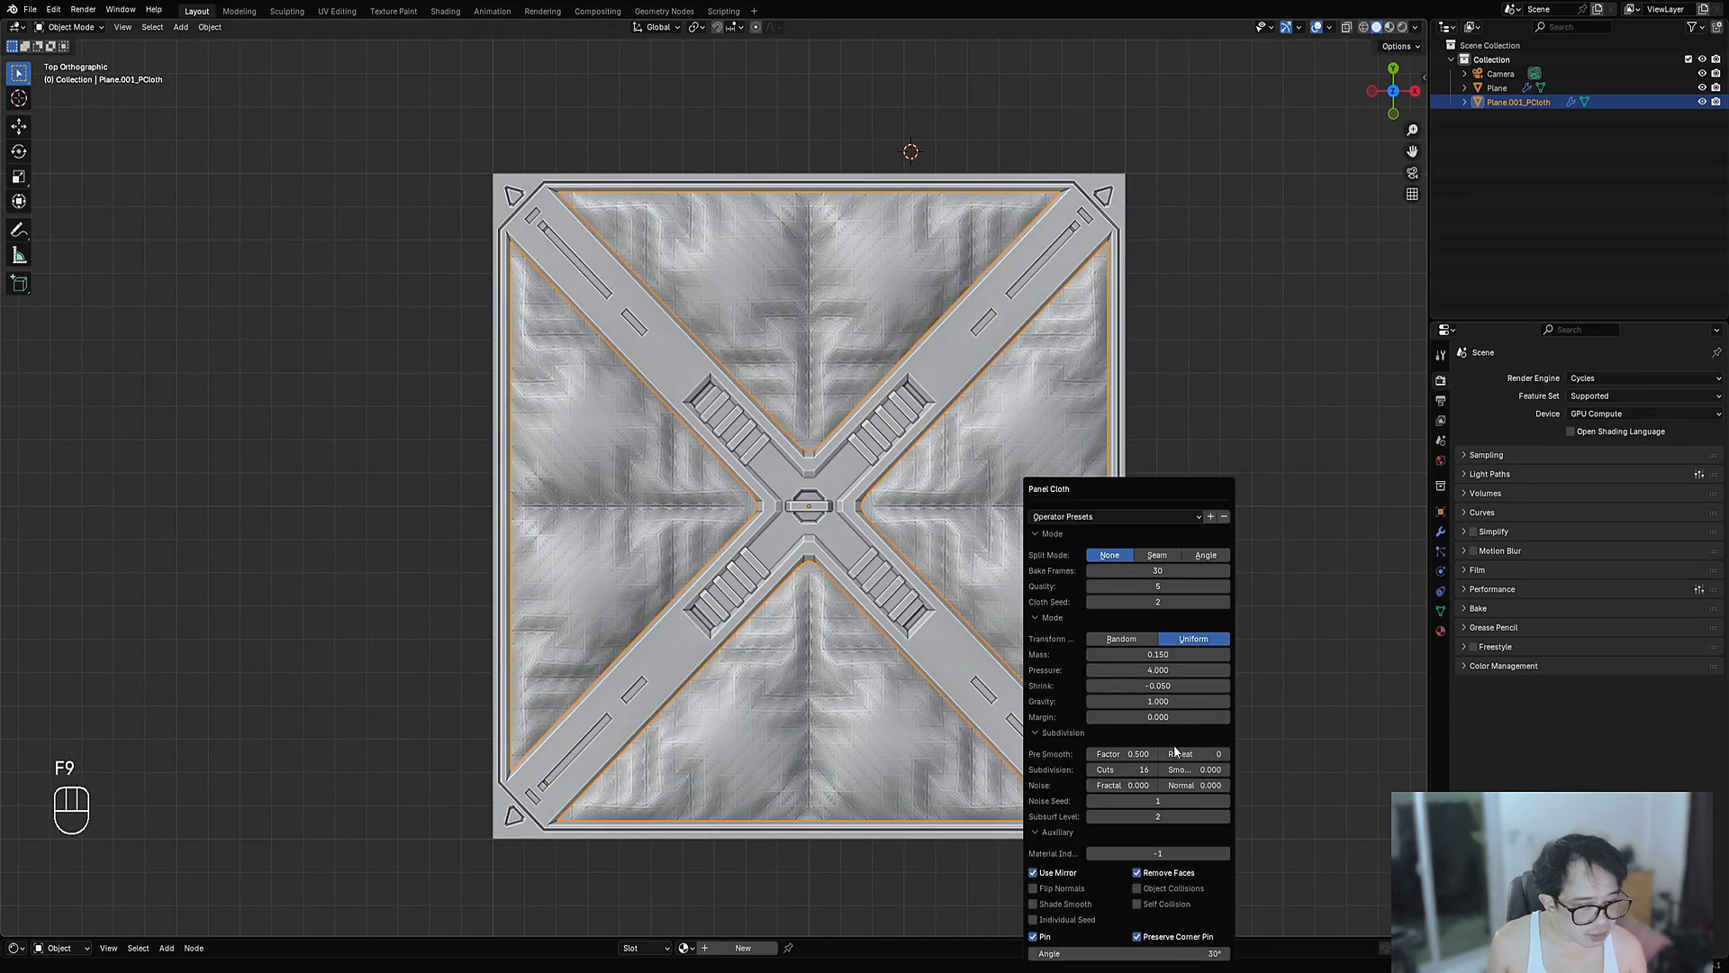
pyautogui.click(1134, 770)
pyautogui.write('10')
pyautogui.press('Return')
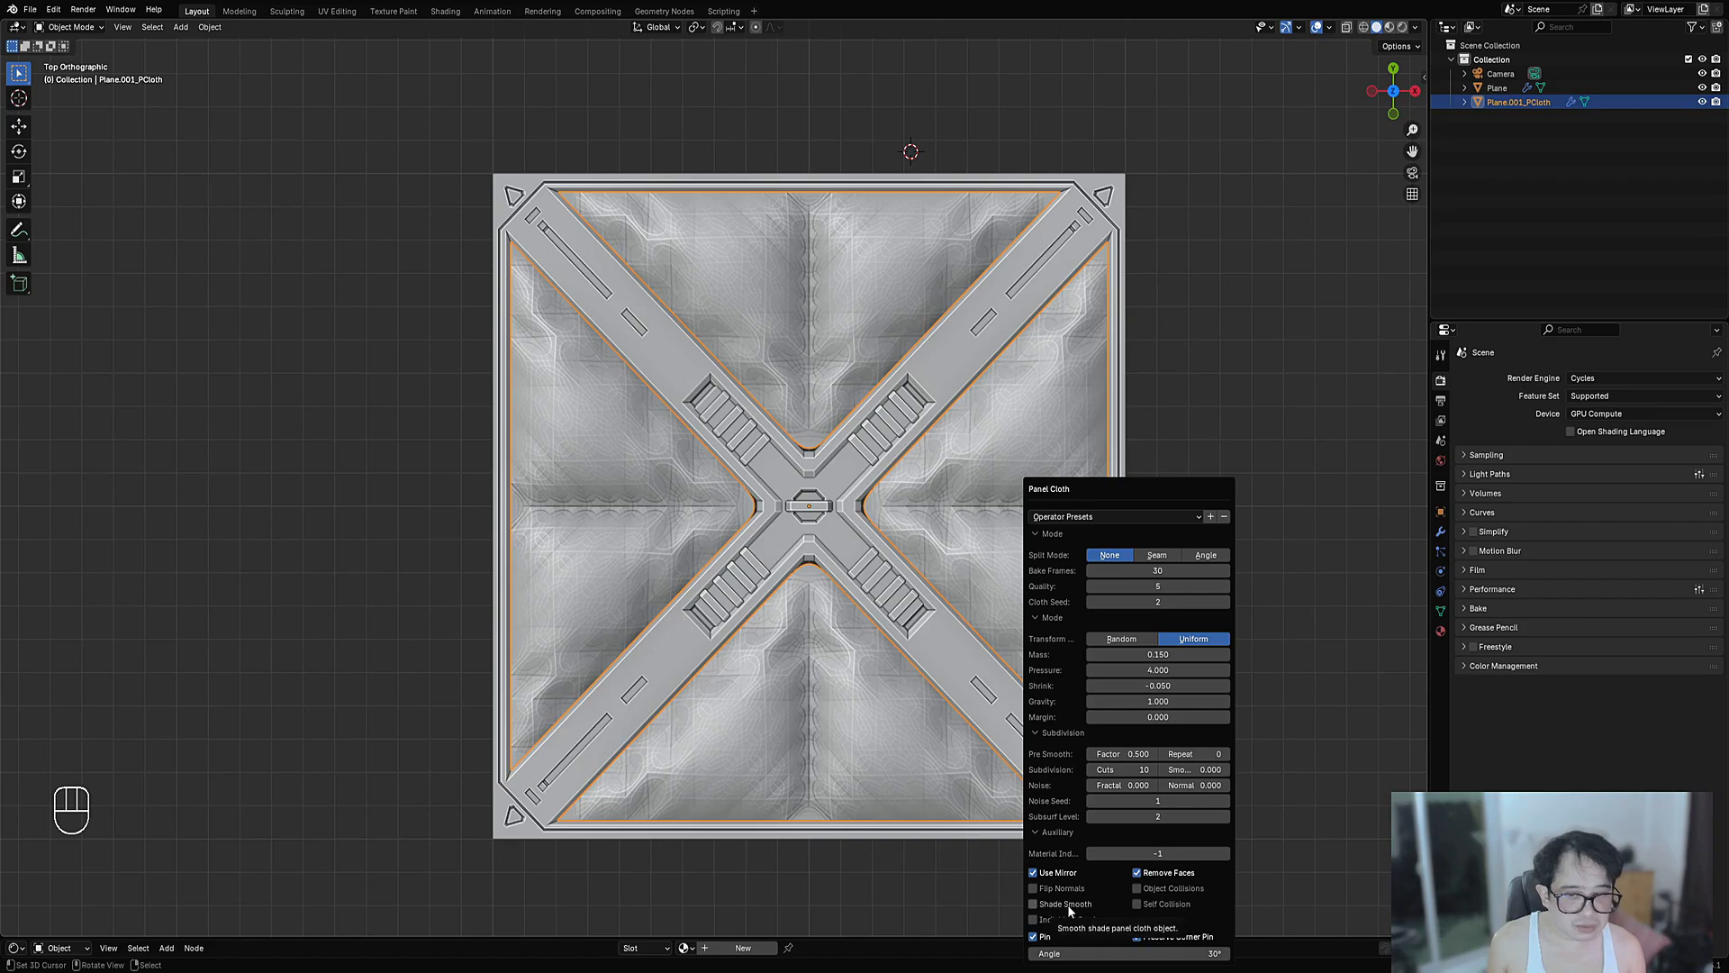
# - Untick Use Mirror and raise the subdivision cuts to 17
pyautogui.click(1061, 887)
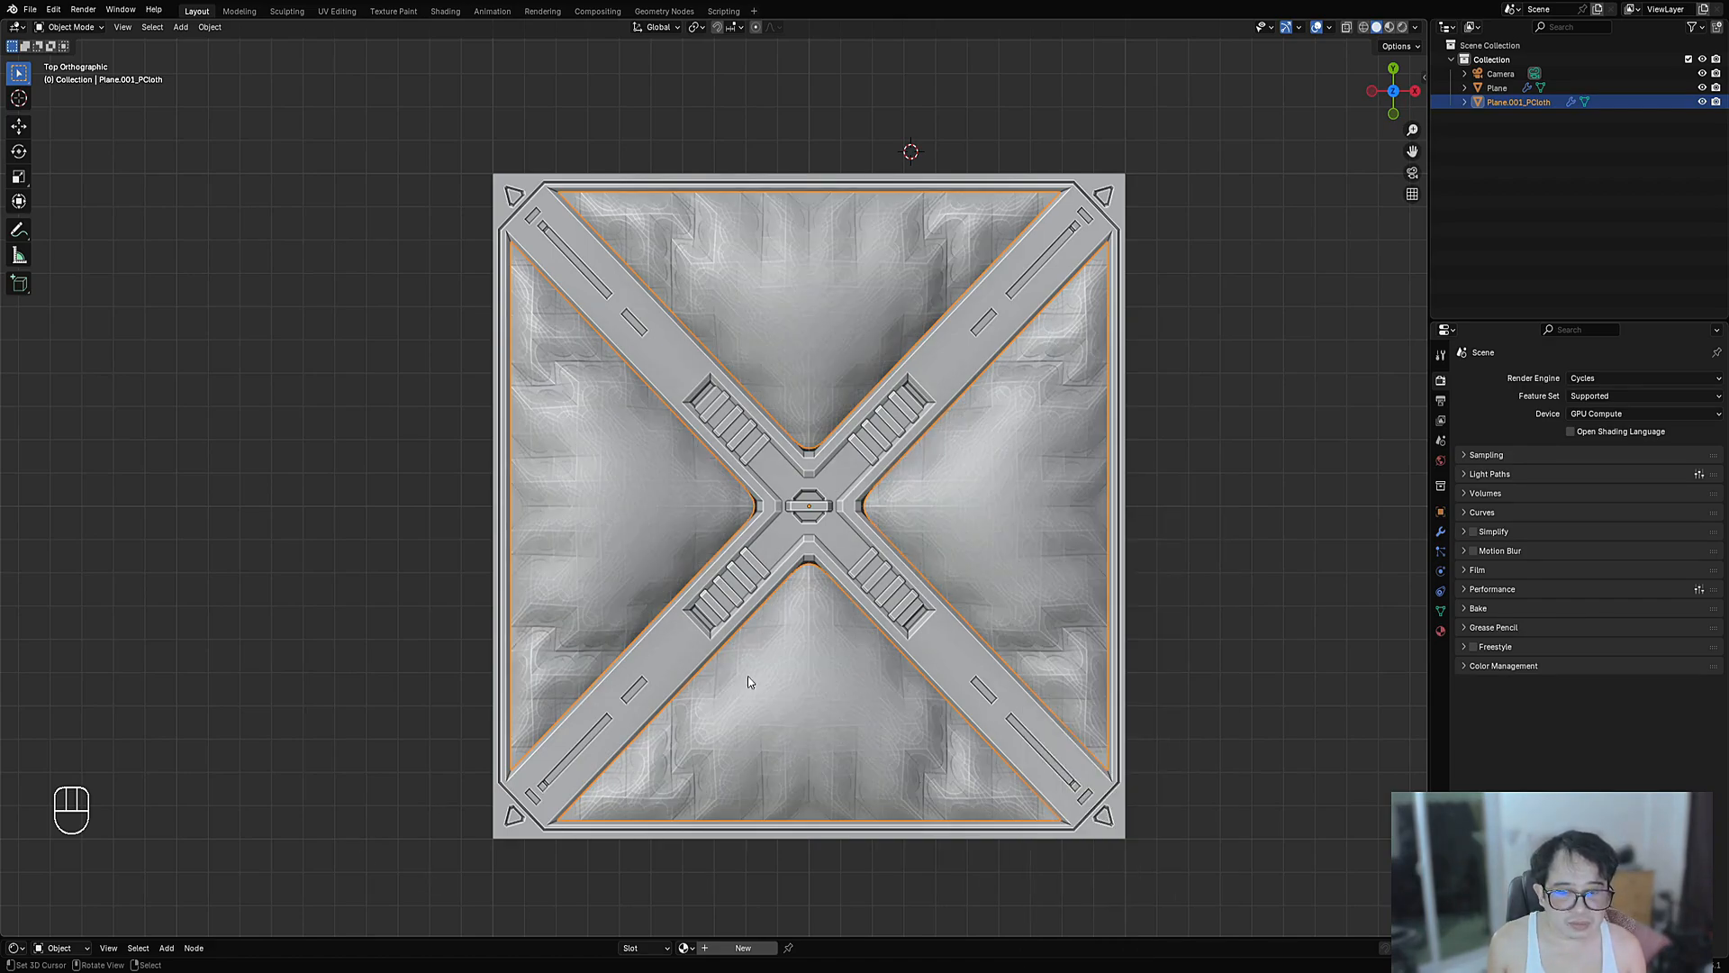
pyautogui.scroll(2, 799, 687)
pyautogui.scroll(-4, 800, 687)
pyautogui.moveTo(801, 680); pyautogui.dragTo(840, 653, button='middle')
pyautogui.press('F9')
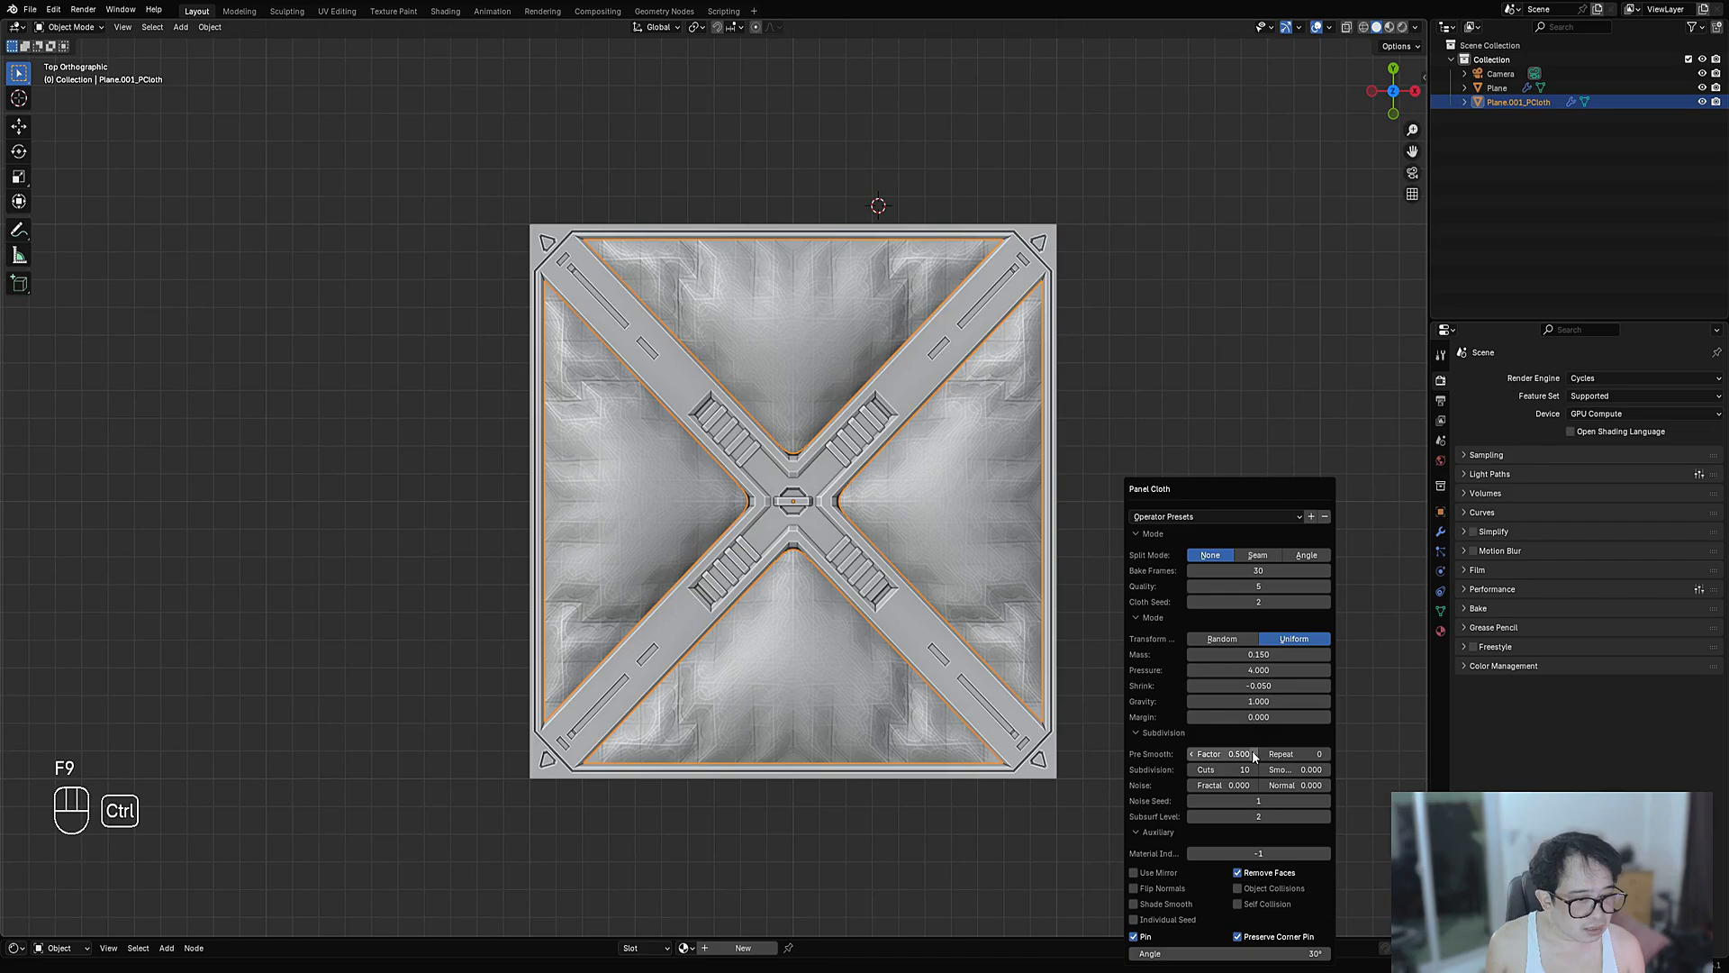
pyautogui.keyDown('ctrl'); pyautogui.scroll(1, 1223, 770); pyautogui.keyUp('ctrl')
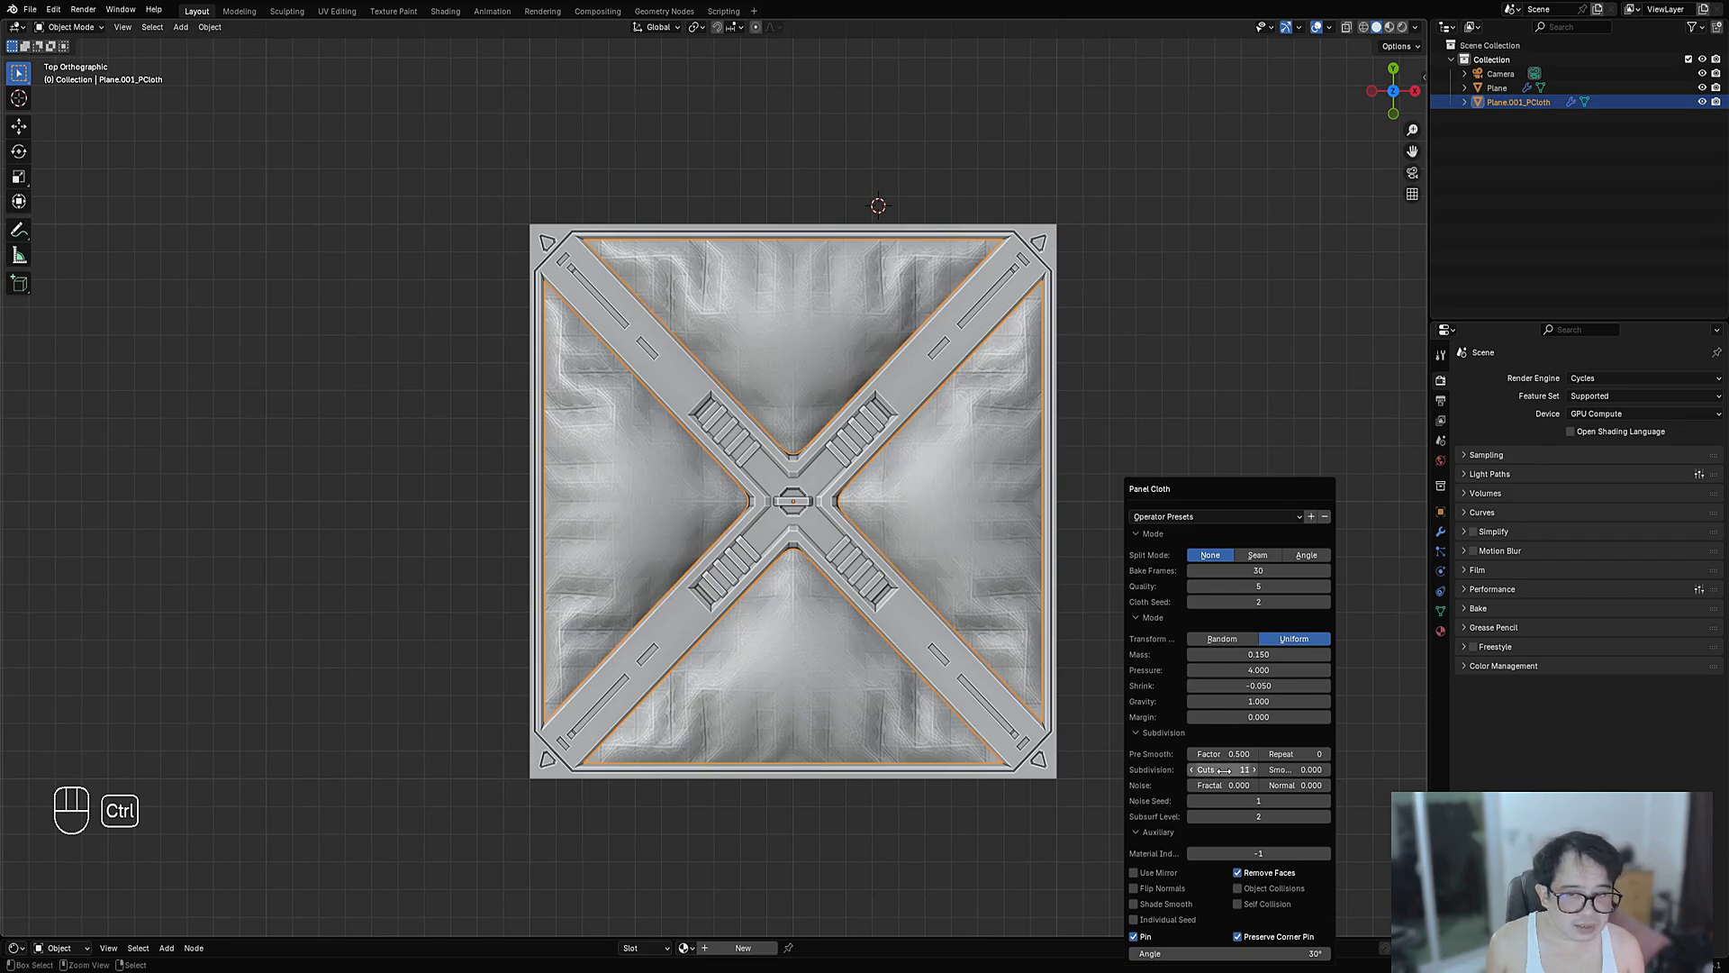
pyautogui.keyDown('ctrl'); pyautogui.scroll(1, 1223, 770); pyautogui.keyUp('ctrl')
pyautogui.keyDown('ctrl'); pyautogui.scroll(1, 1223, 770); pyautogui.keyUp('ctrl')
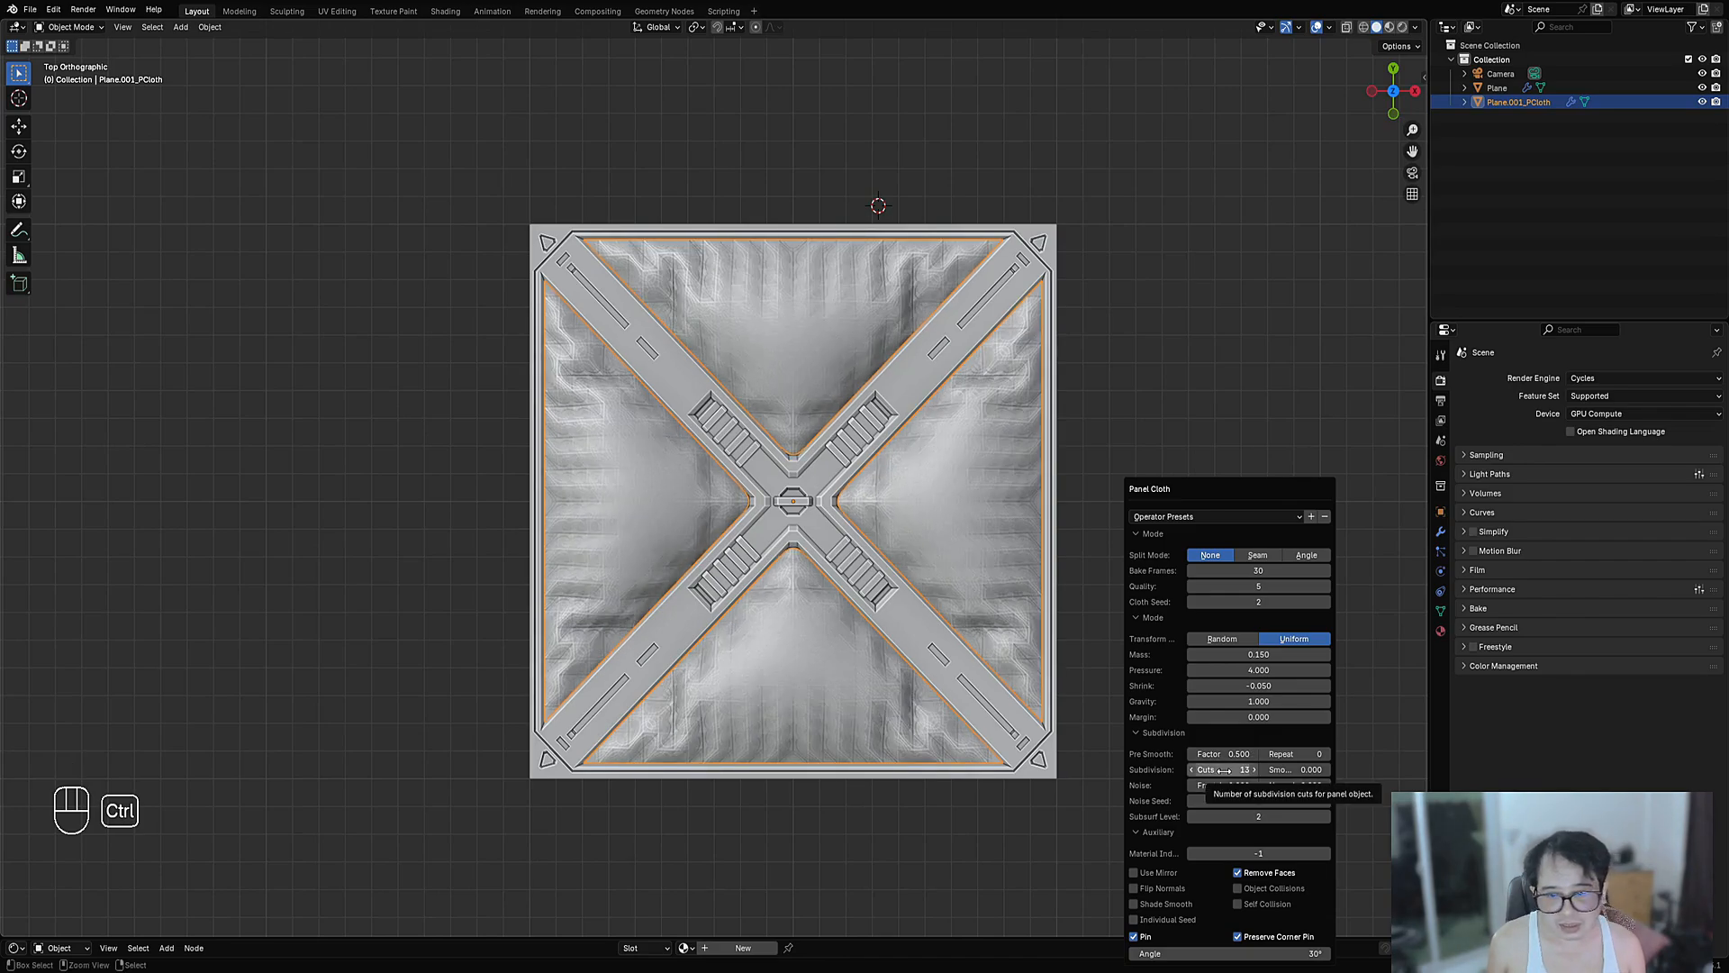
pyautogui.keyDown('ctrl'); pyautogui.scroll(1, 1223, 770); pyautogui.keyUp('ctrl')
pyautogui.keyDown('ctrl'); pyautogui.scroll(1, 1223, 770); pyautogui.keyUp('ctrl')
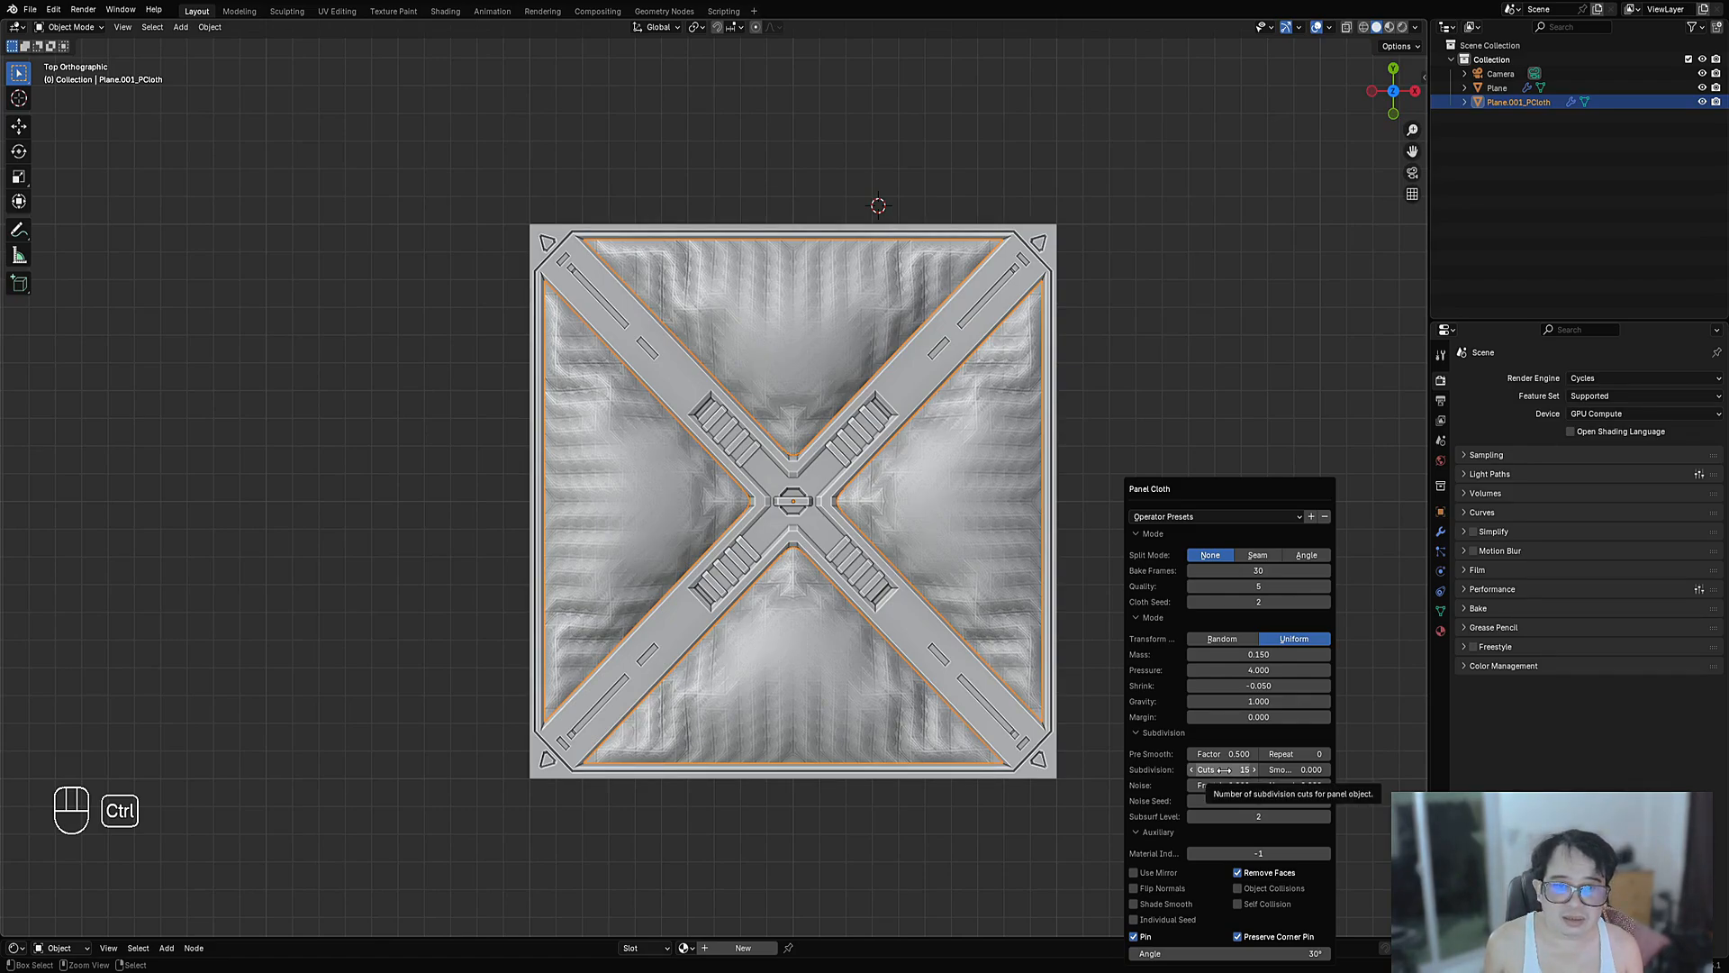
pyautogui.keyDown('ctrl'); pyautogui.scroll(1, 1223, 770); pyautogui.keyUp('ctrl')
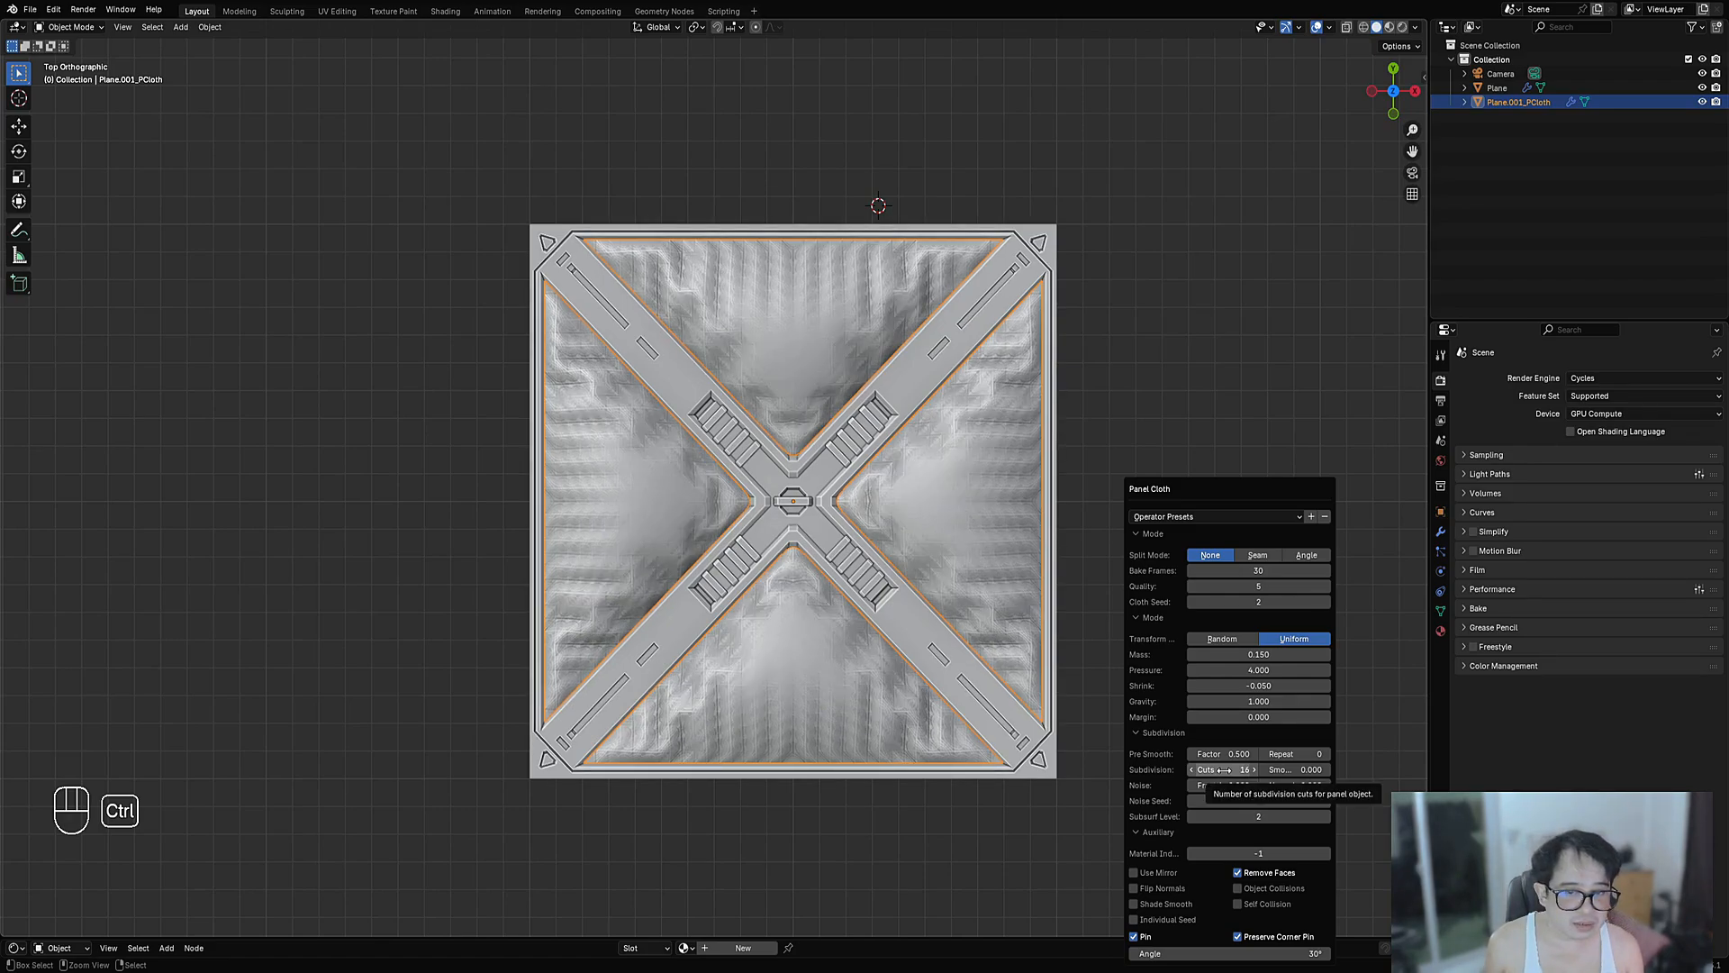
pyautogui.keyDown('ctrl'); pyautogui.scroll(1, 1223, 770); pyautogui.keyUp('ctrl')
pyautogui.scroll(-2, 713, 479)
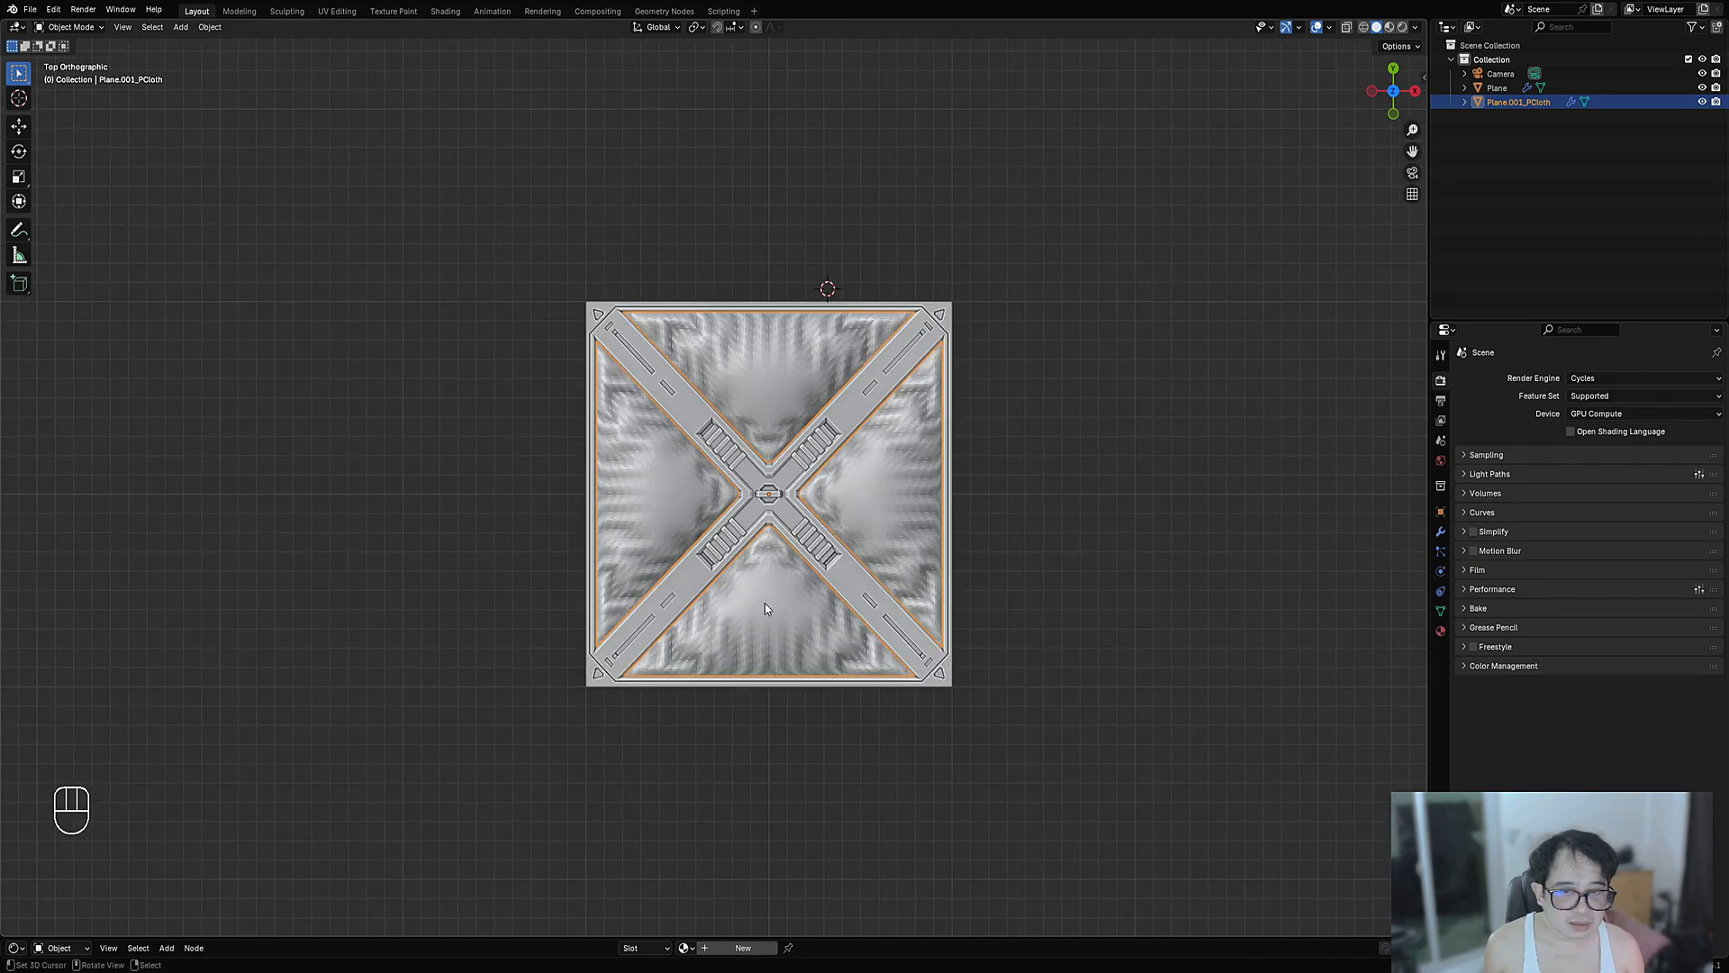
# - Set Pre Smooth Repeat to 1
pyautogui.moveTo(765, 599)
pyautogui.mouseDown(button='middle')
pyautogui.moveTo(803, 545)
pyautogui.moveTo(750, 586)
pyautogui.mouseUp(button='middle')
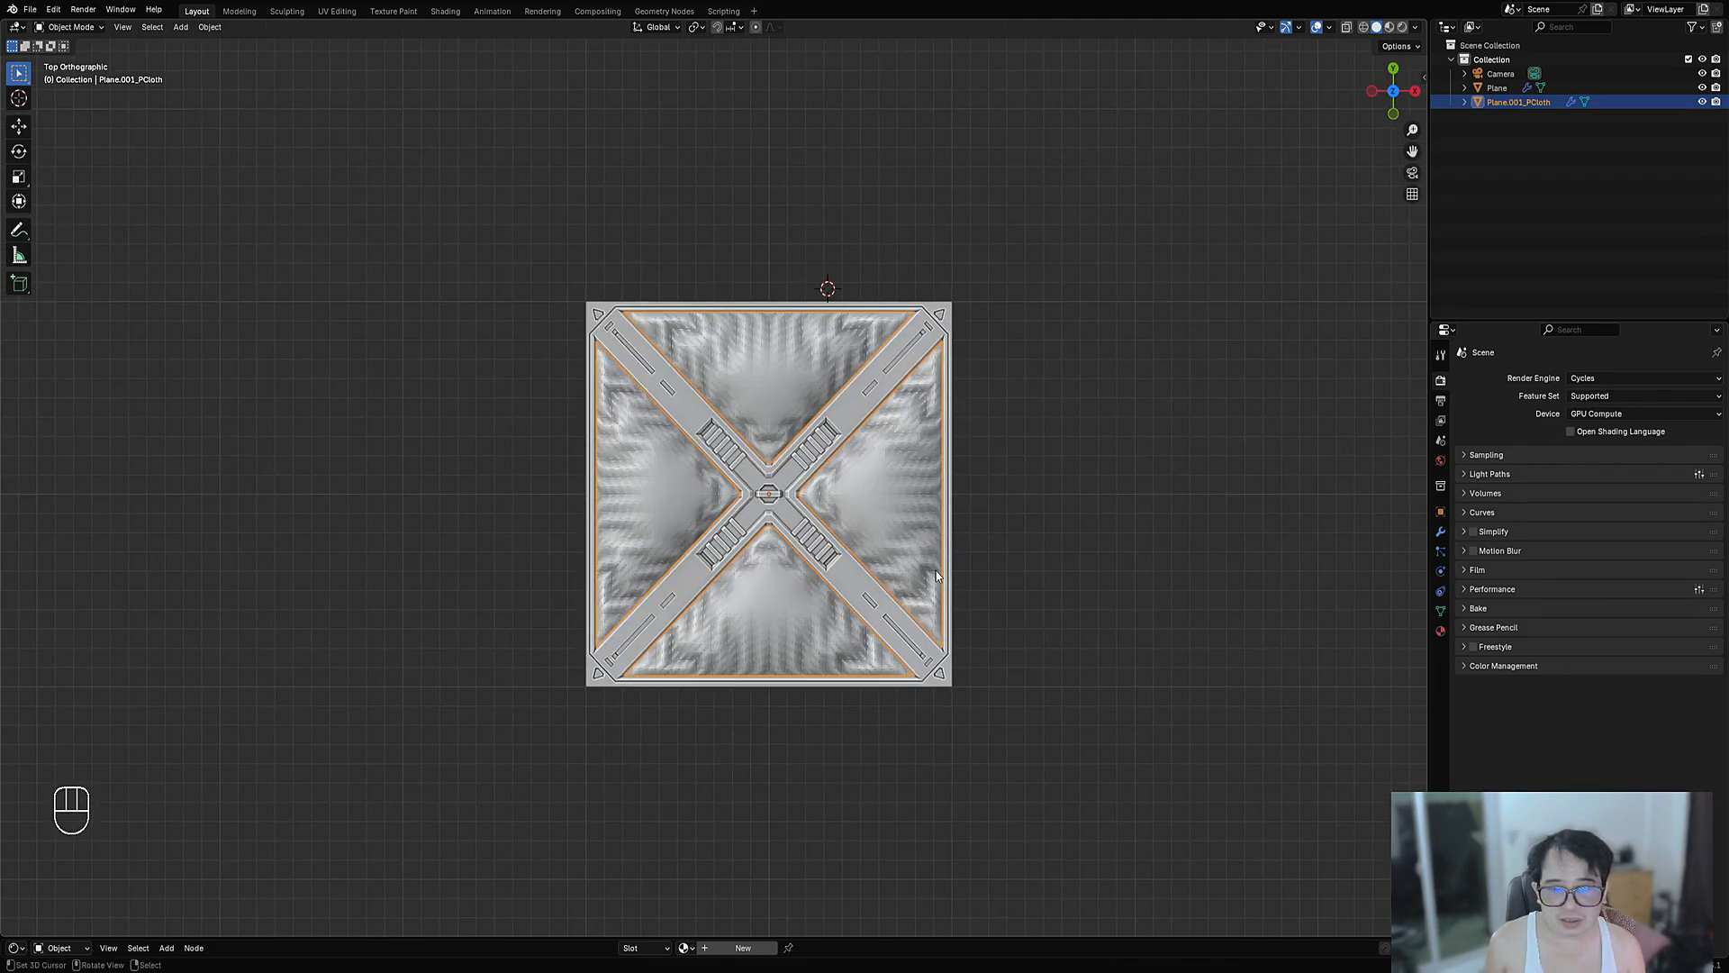
pyautogui.scroll(3, 749, 590)
pyautogui.press('F9')
pyautogui.keyDown('ctrl'); pyautogui.scroll(5, 1188, 751); pyautogui.keyUp('ctrl')
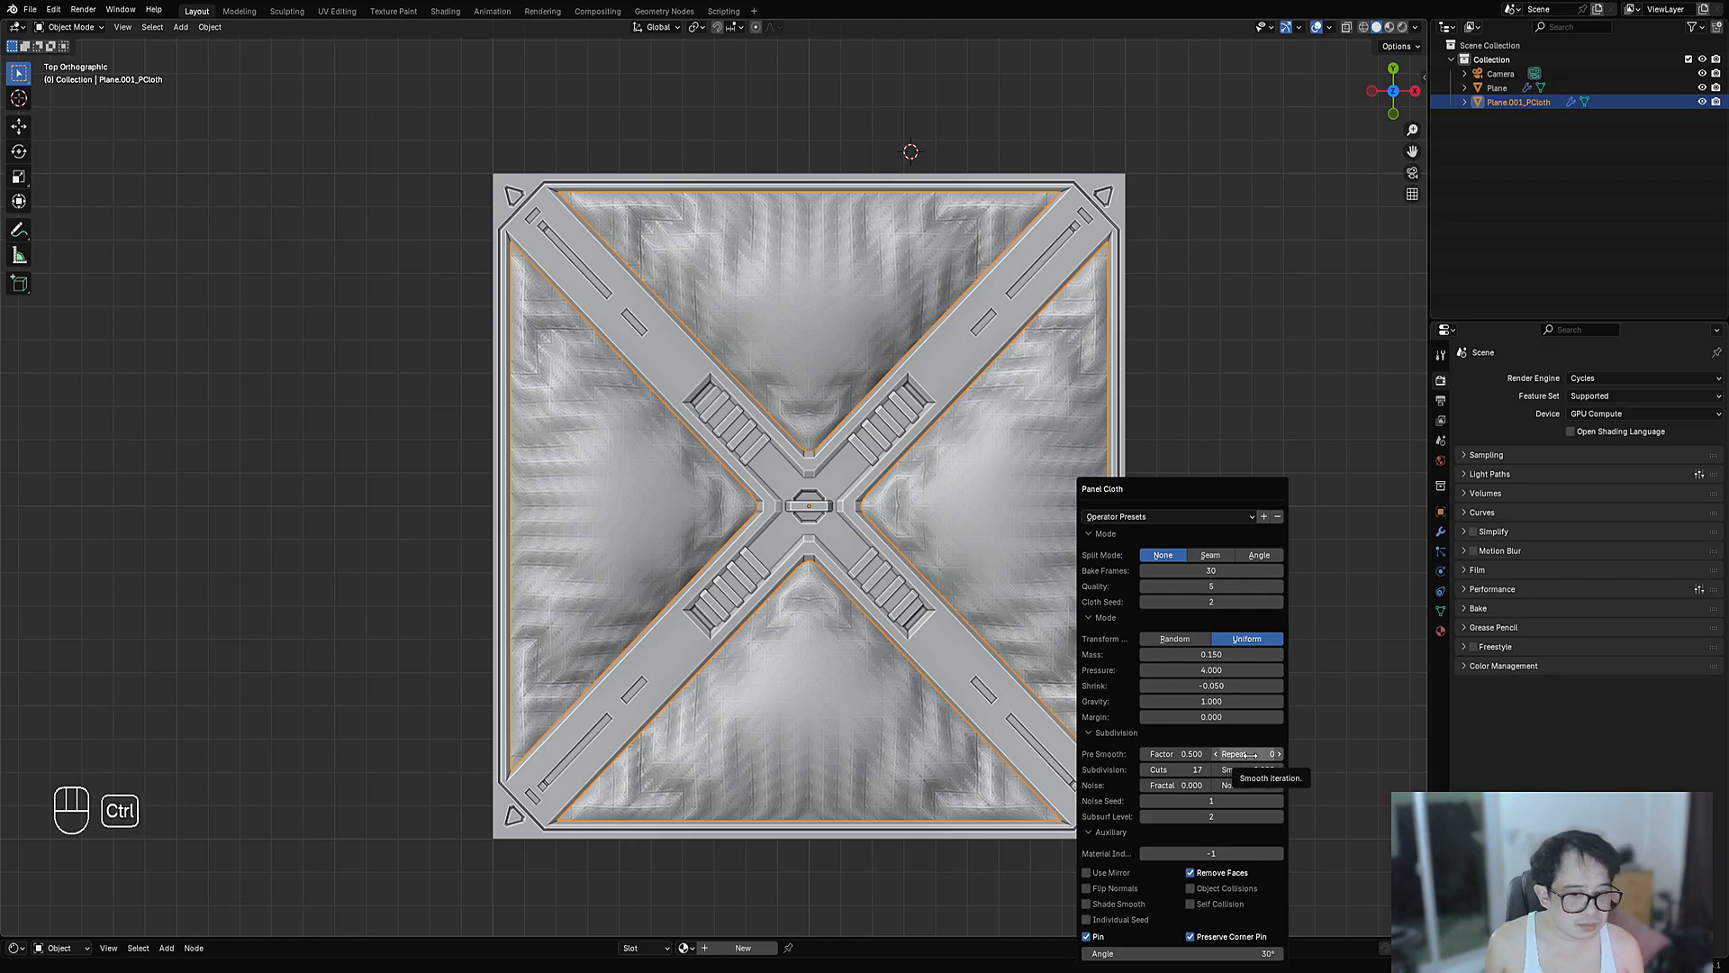
pyautogui.moveTo(1252, 754); pyautogui.dragTo(1259, 752)
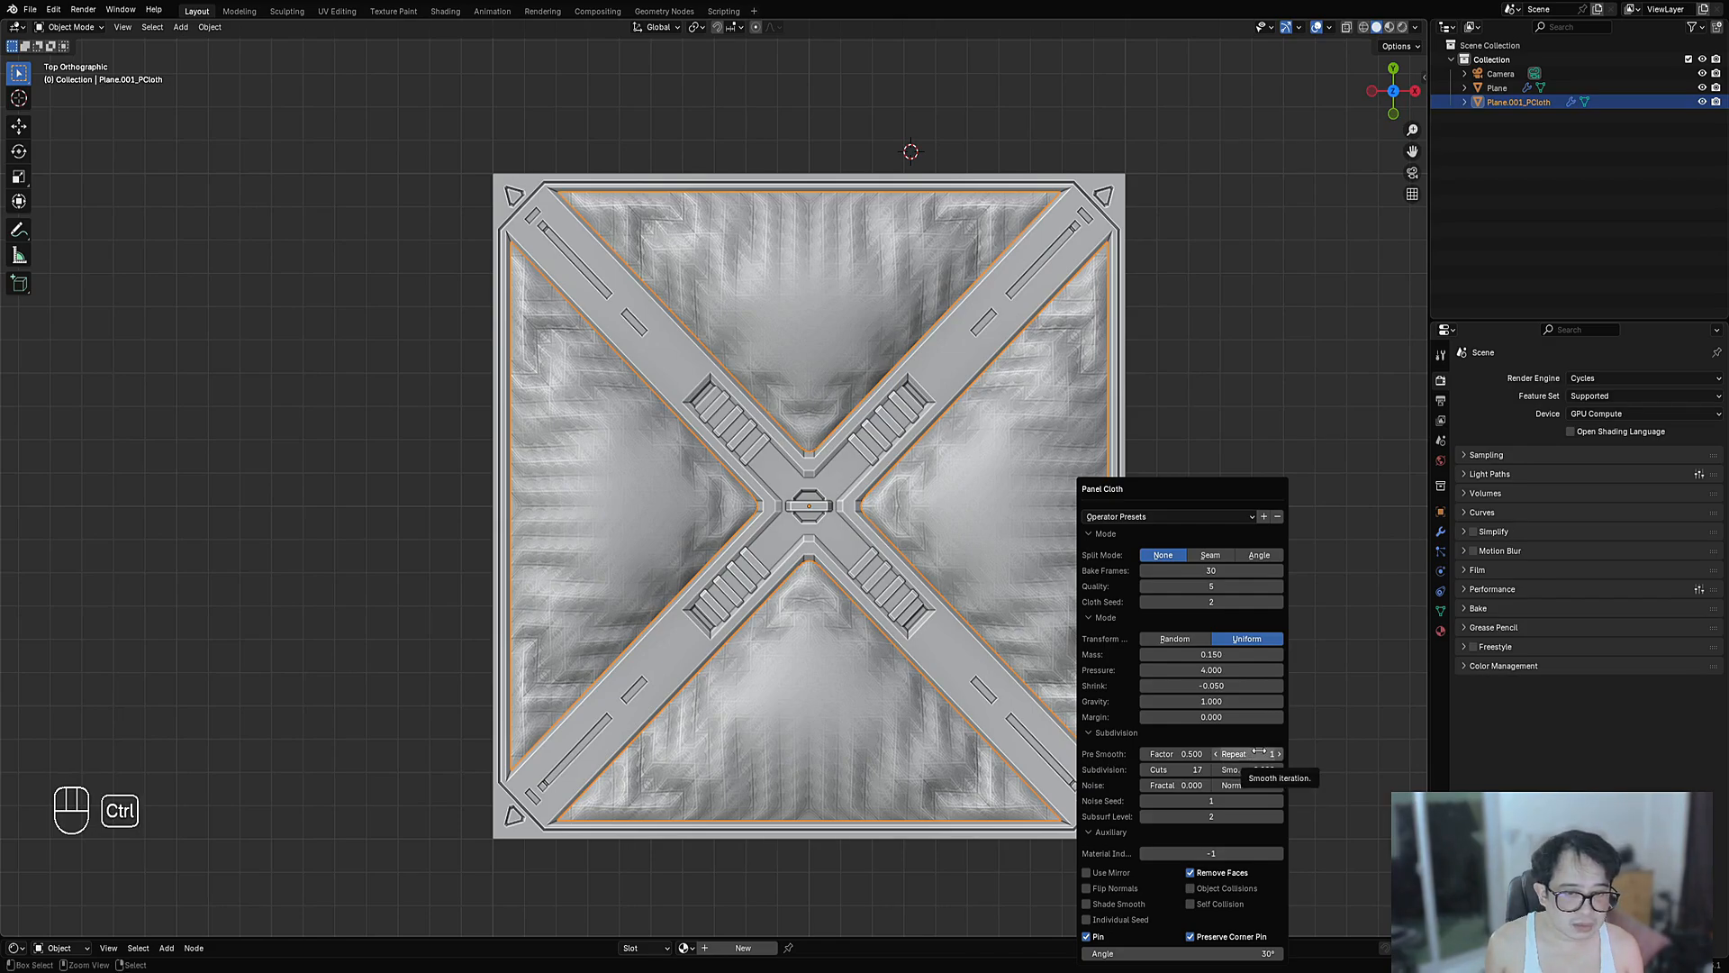
pyautogui.scroll(-3, 883, 423)
# - Select Plane.001_PCloth and enter Edit Mode in vertex select mode
pyautogui.hotkey('alt', 'a')
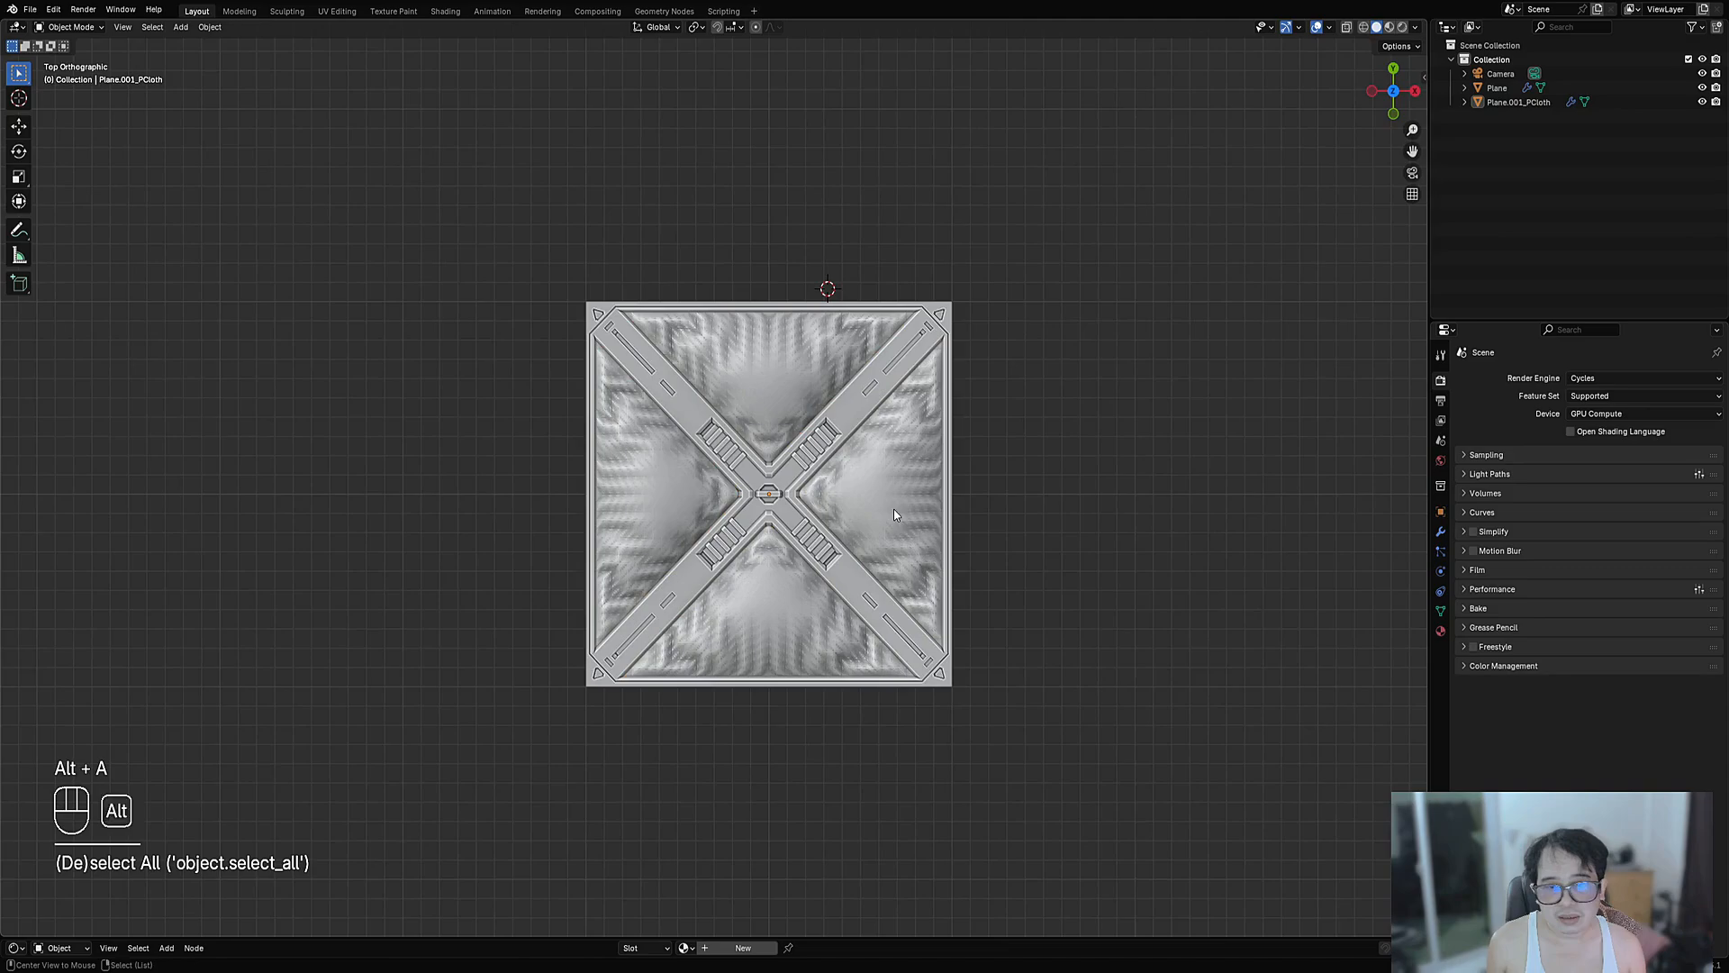
pyautogui.moveTo(893, 509); pyautogui.dragTo(854, 581, button='middle')
pyautogui.click(894, 473)
pyautogui.press('Tab')
pyautogui.scroll(5, 894, 473)
pyautogui.press('1')
pyautogui.scroll(-4, 894, 473)
# - Select all cloth vertices, then switch back from the Plane to editing the cloth mesh
pyautogui.hotkey('alt', 'a')
pyautogui.scroll(3, 884, 371)
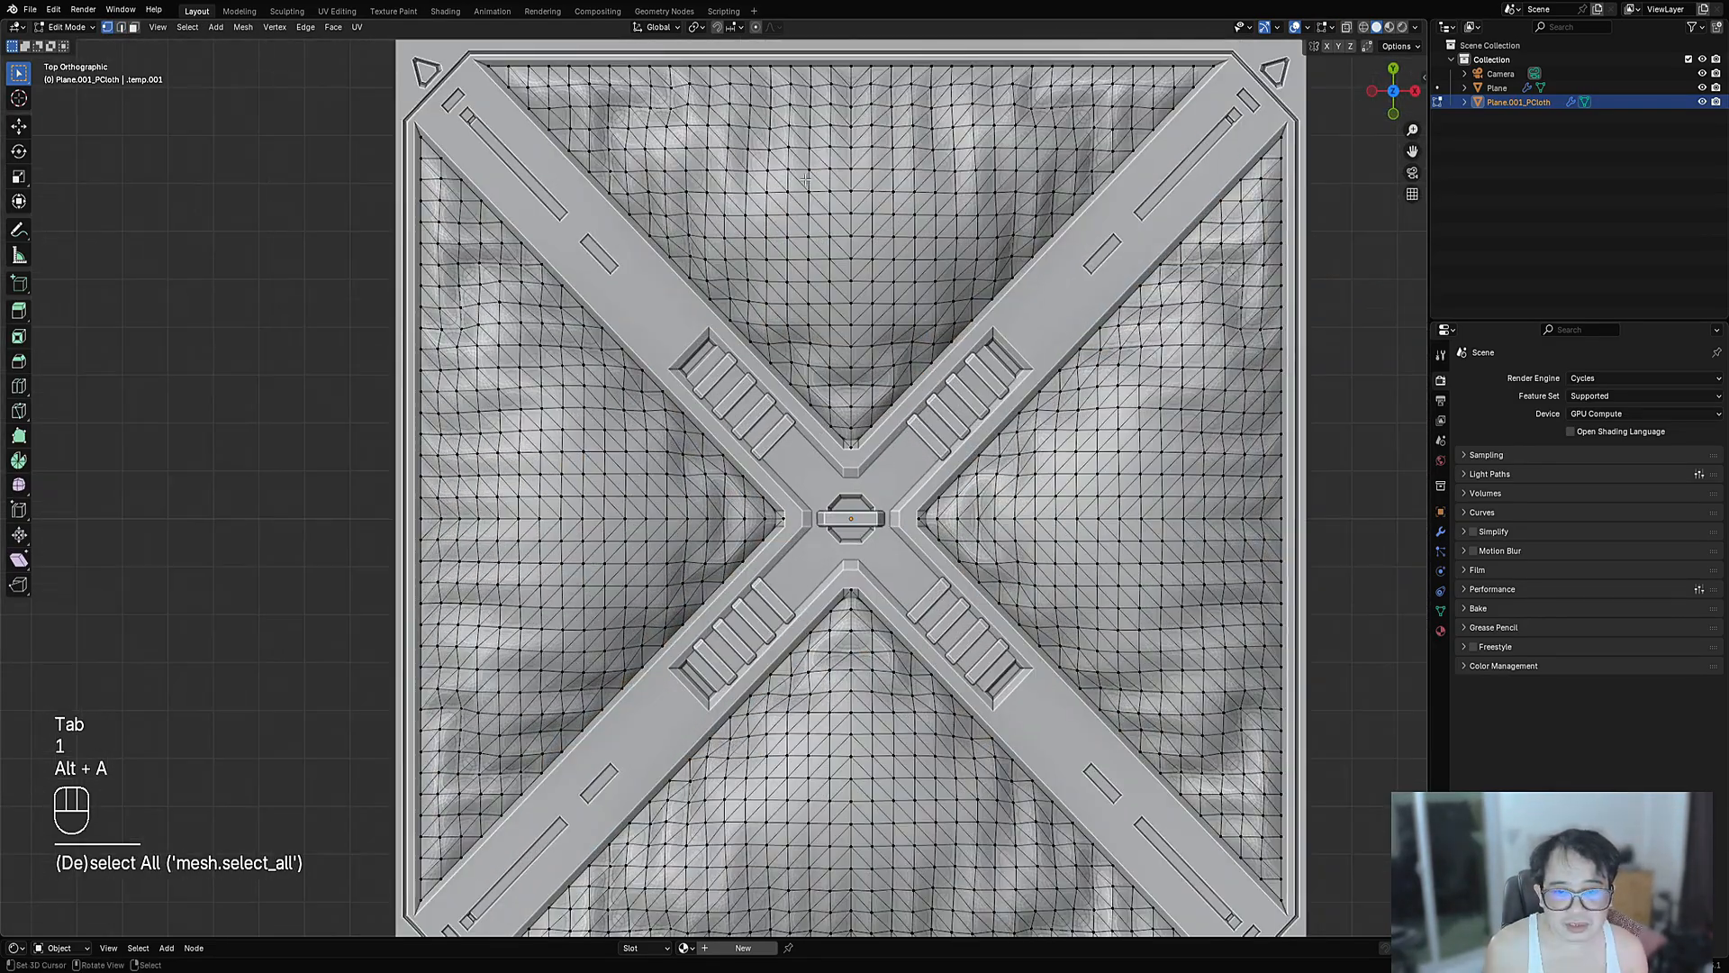
pyautogui.press('Tab')
pyautogui.scroll(-6, 884, 371)
pyautogui.press('Tab')
pyautogui.scroll(6, 807, 322)
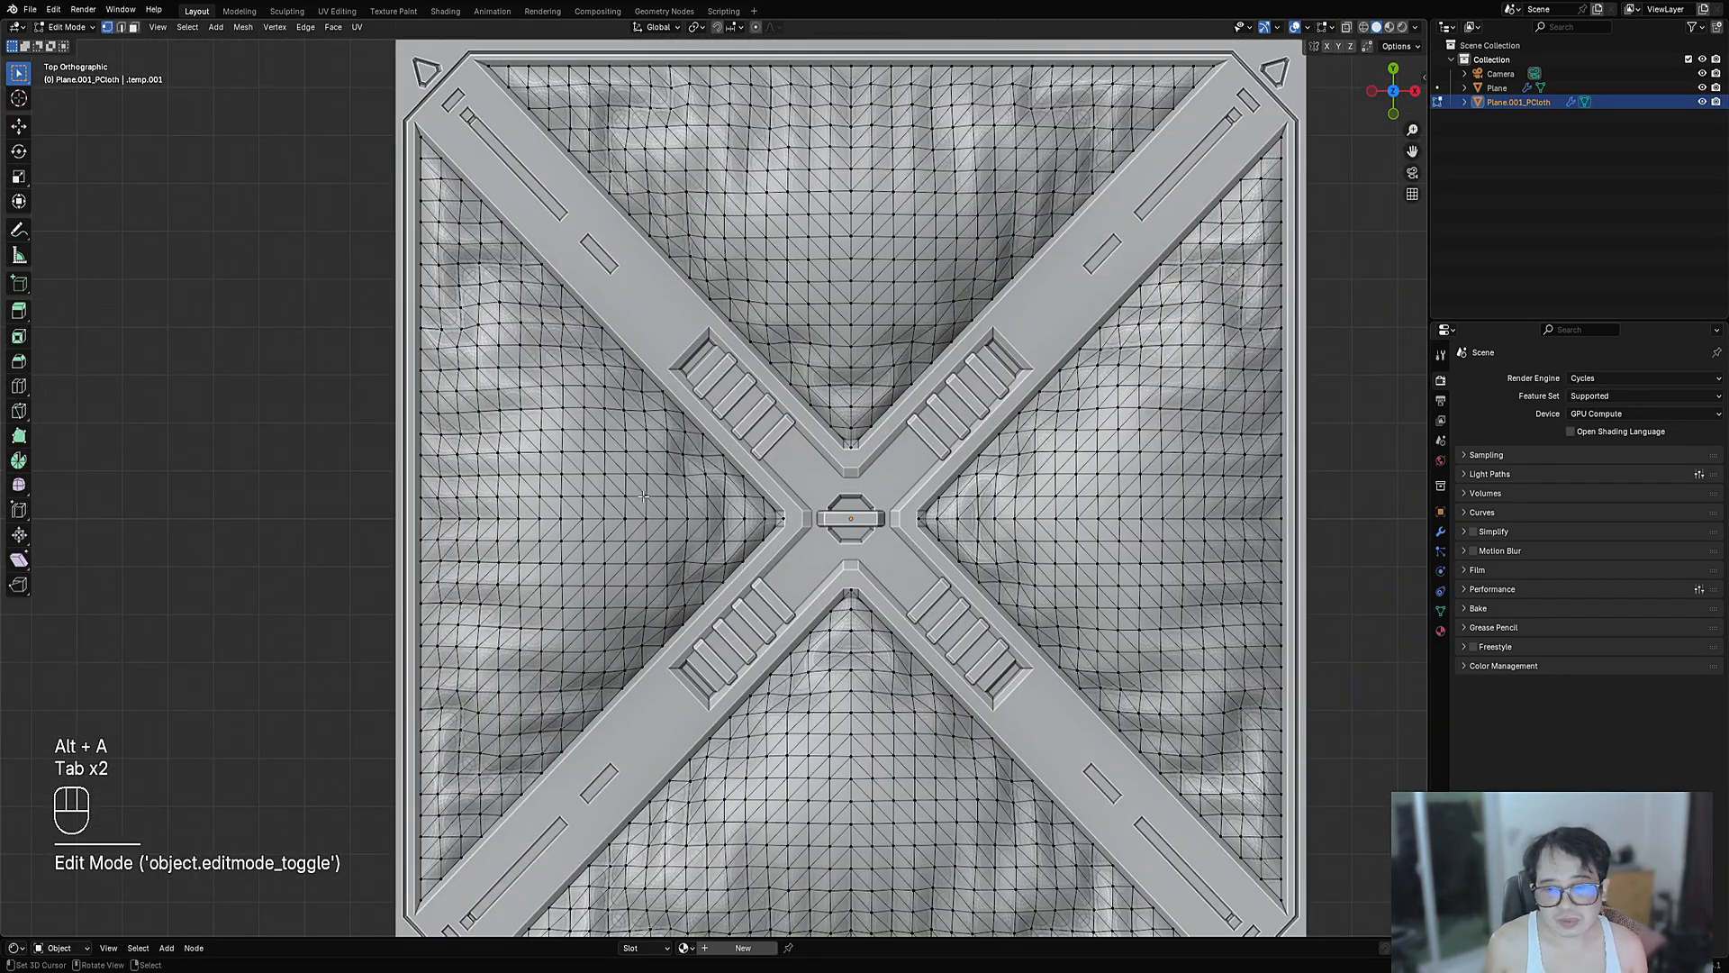
pyautogui.press('a')
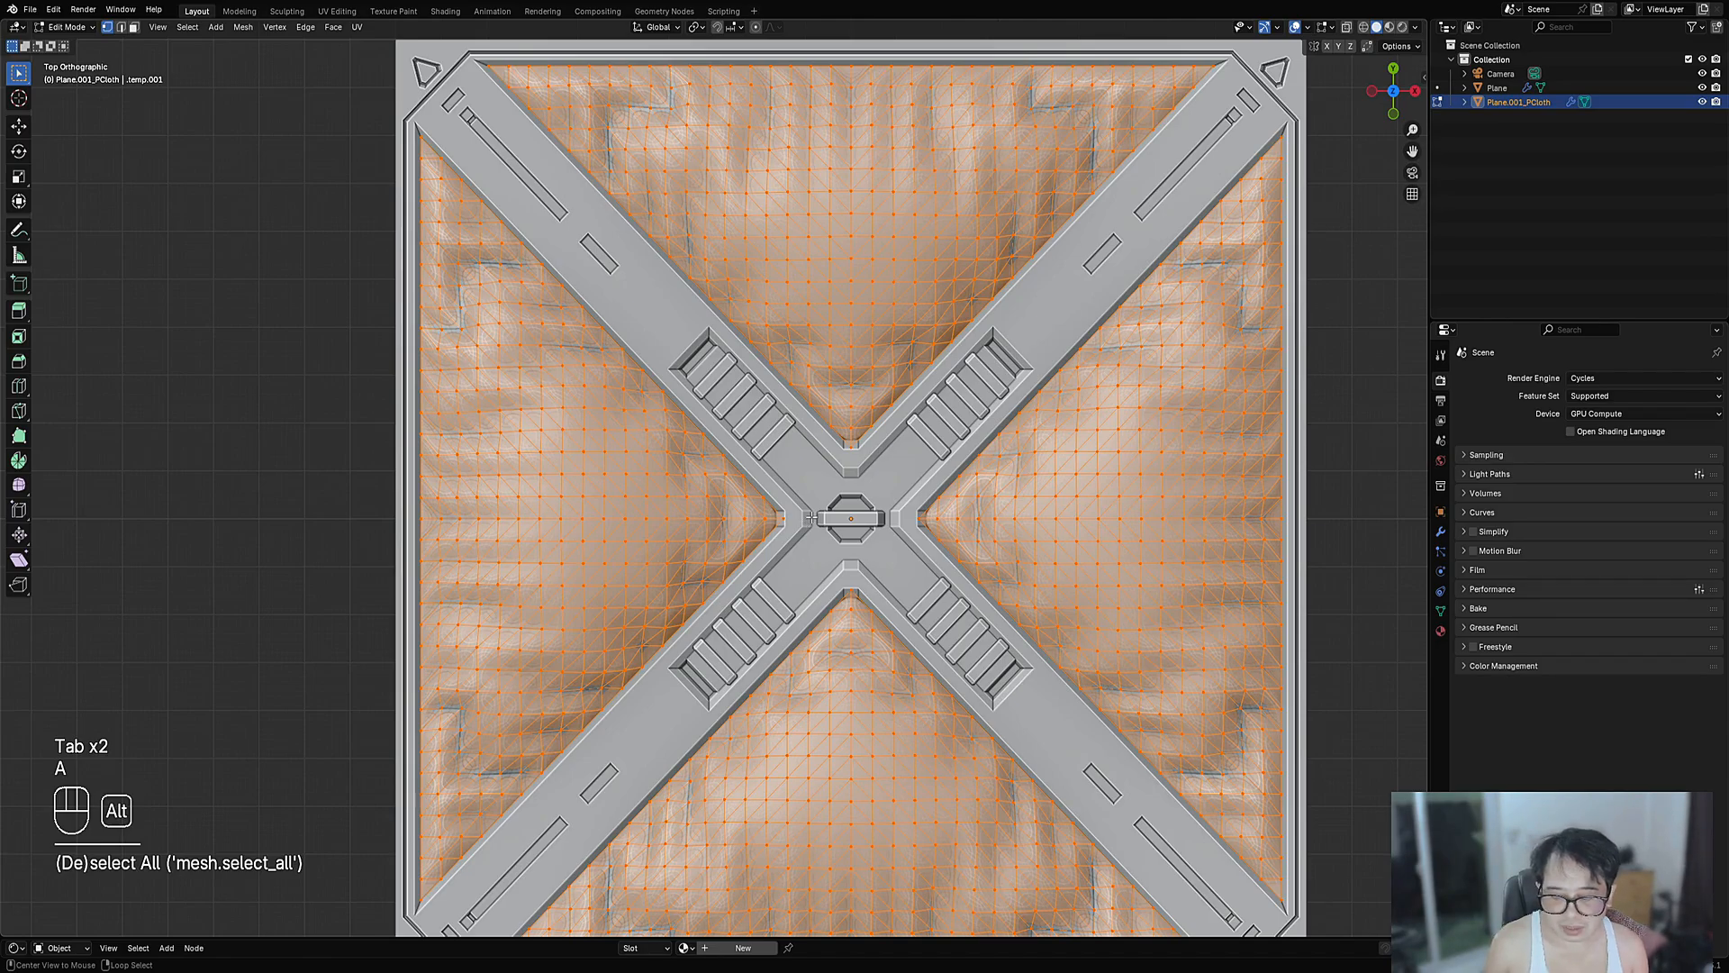
pyautogui.hotkey('alt', 'q')
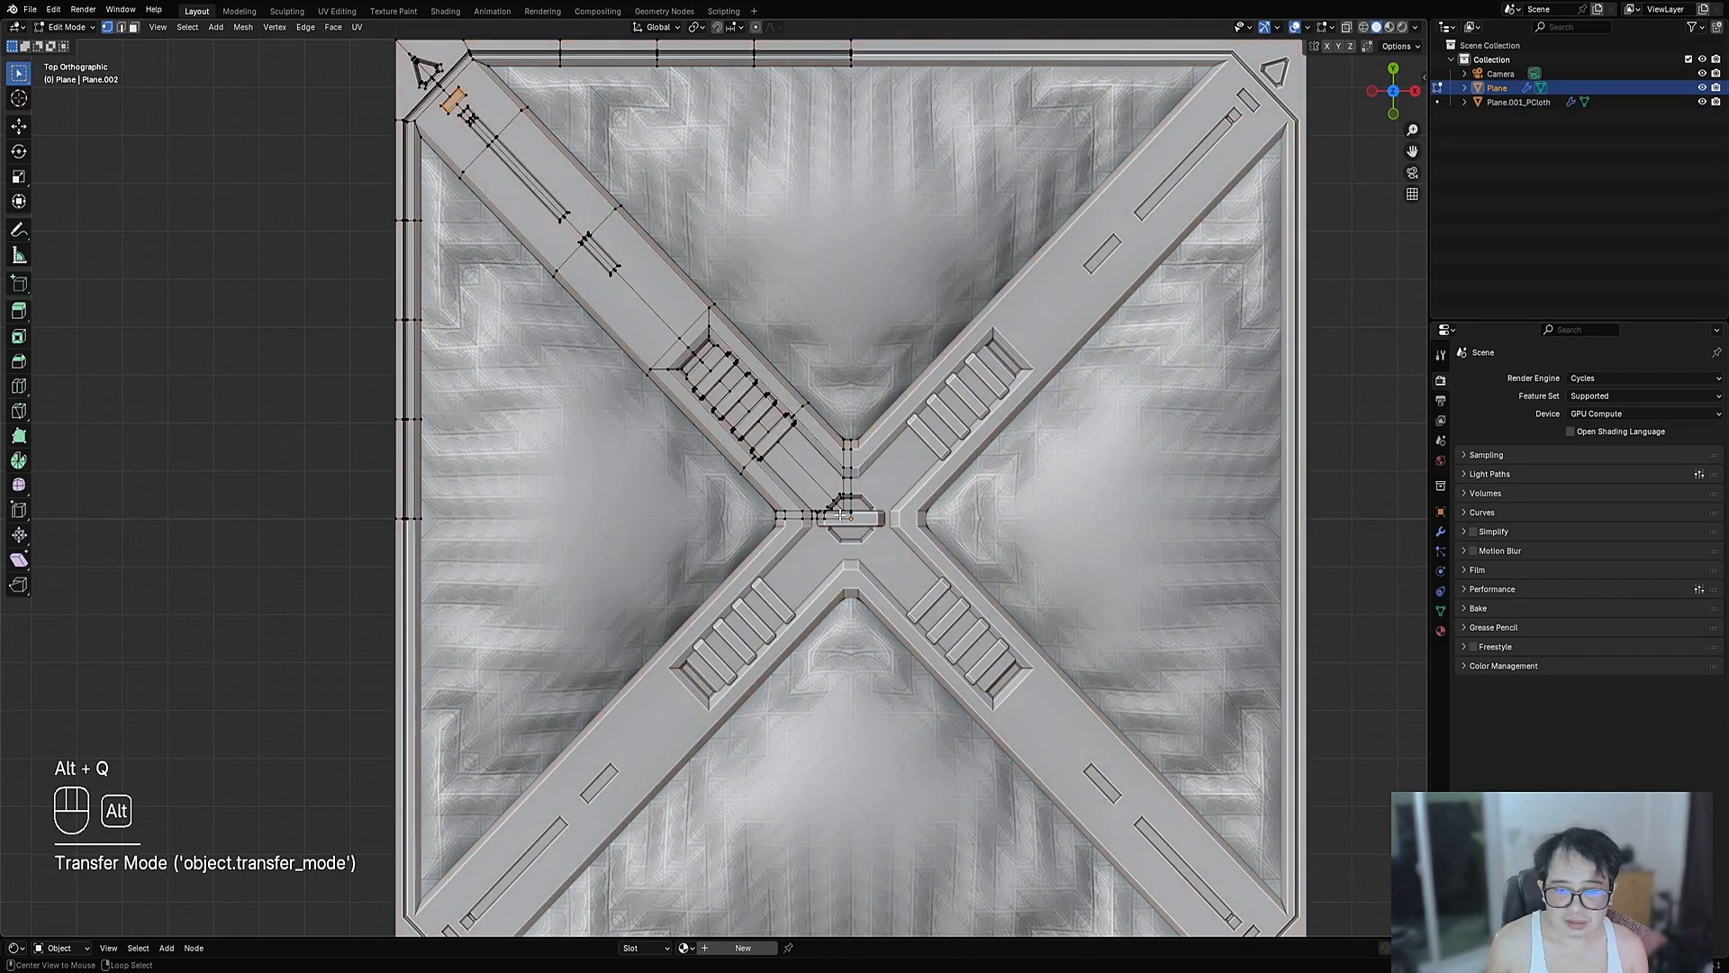
pyautogui.press('Tab')
pyautogui.press('Tab')
pyautogui.press('Tab')
pyautogui.click(680, 539)
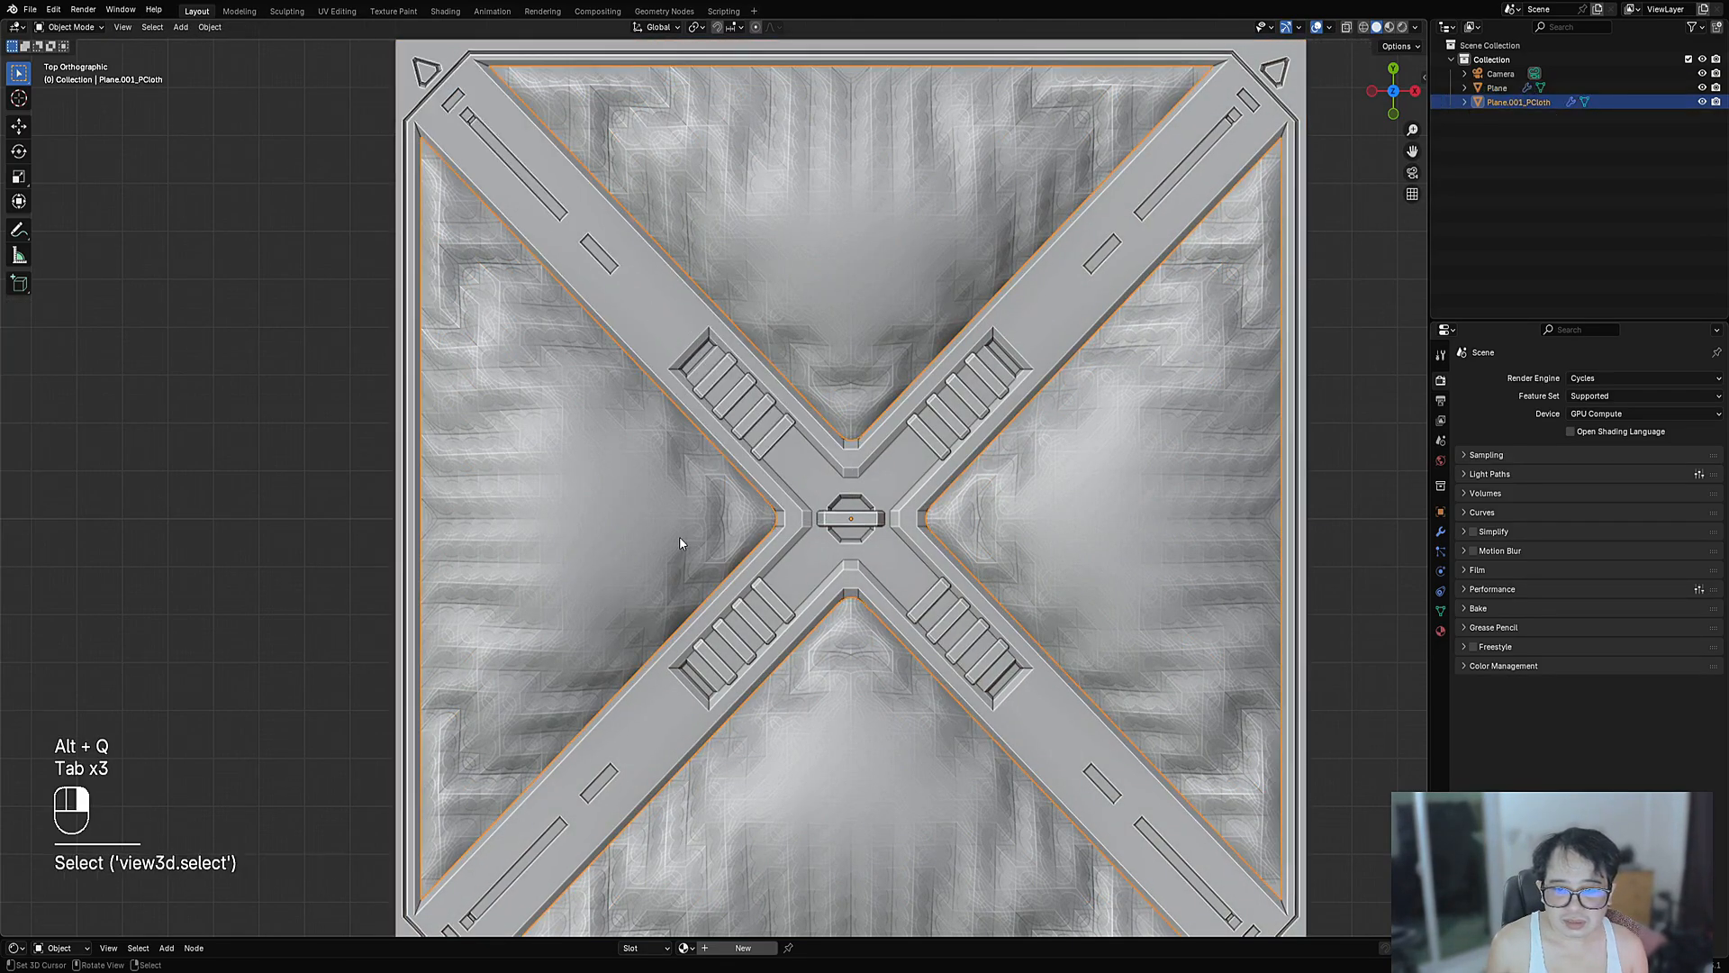
pyautogui.press('Tab')
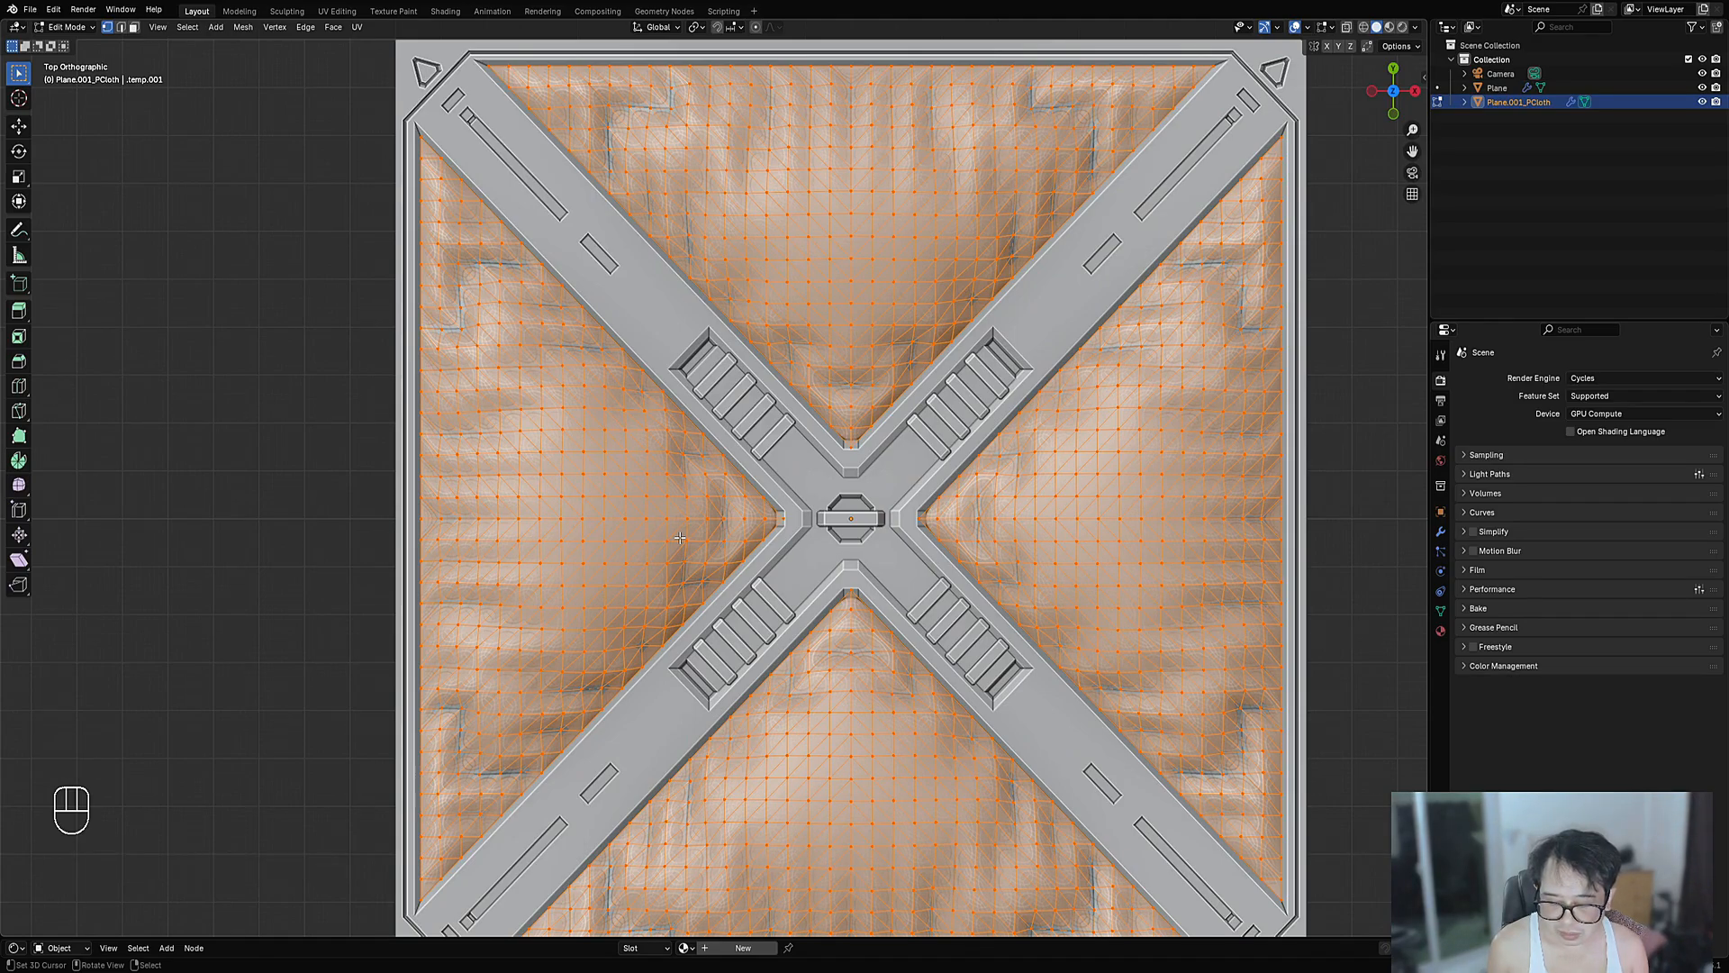
# - Search for a quads conversion command and browse the Face menu
pyautogui.press('F3')
pyautogui.write('qua')
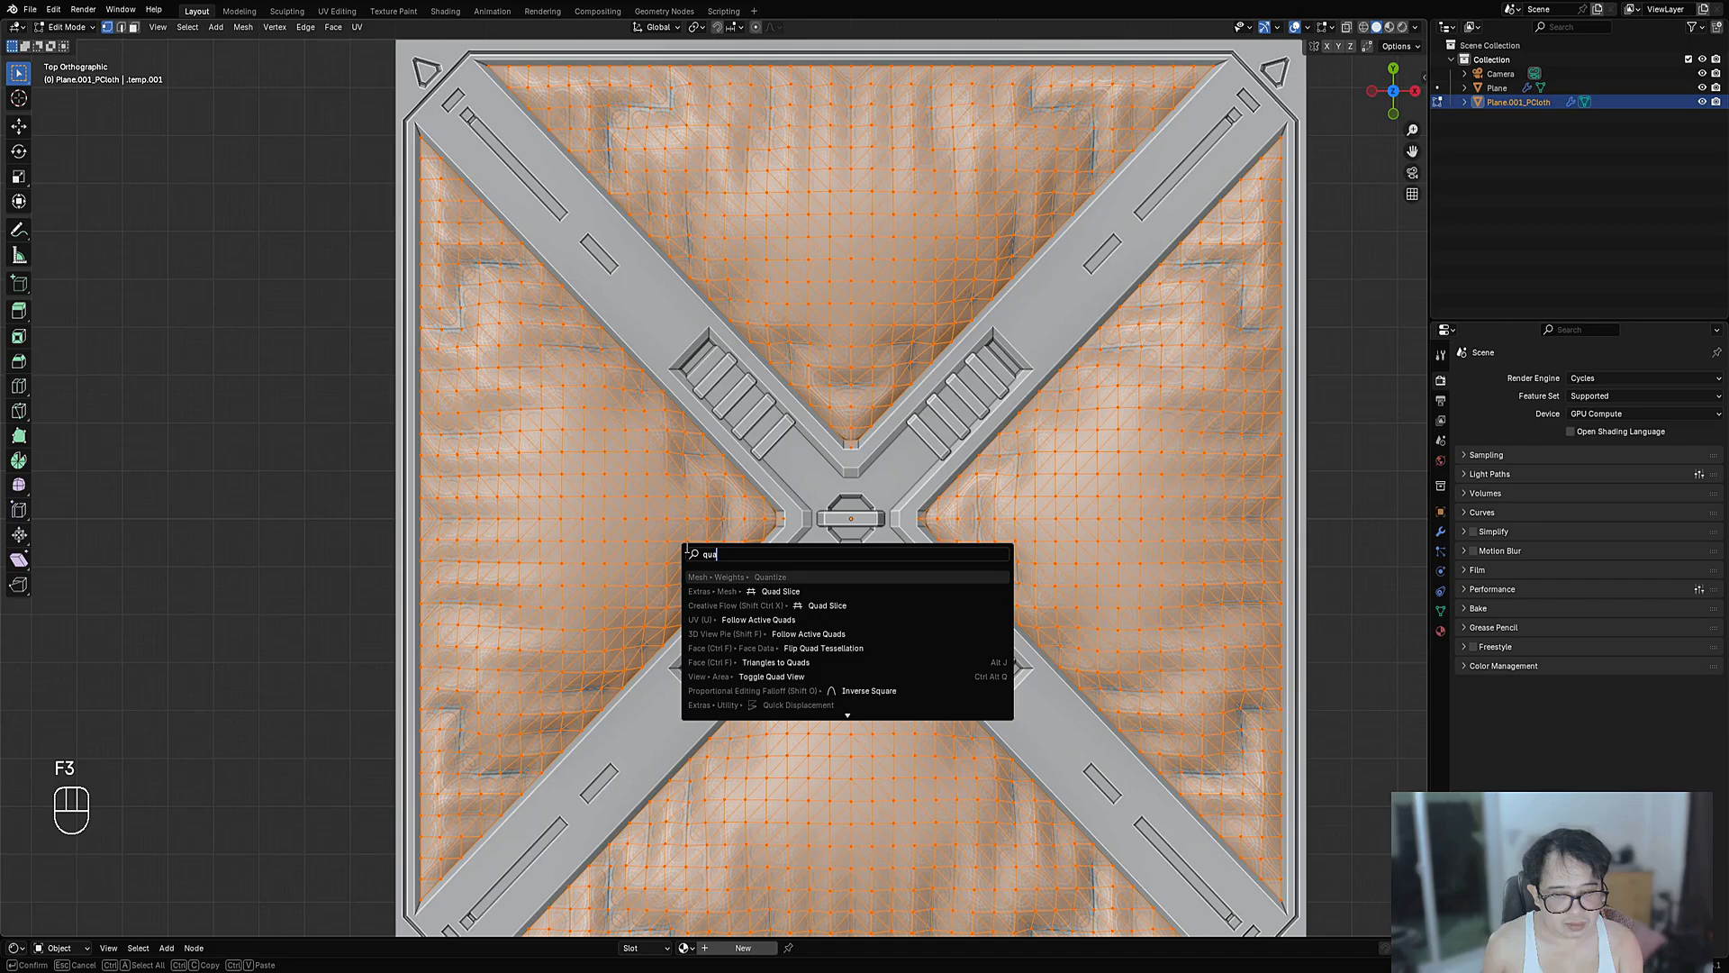
pyautogui.write('d')
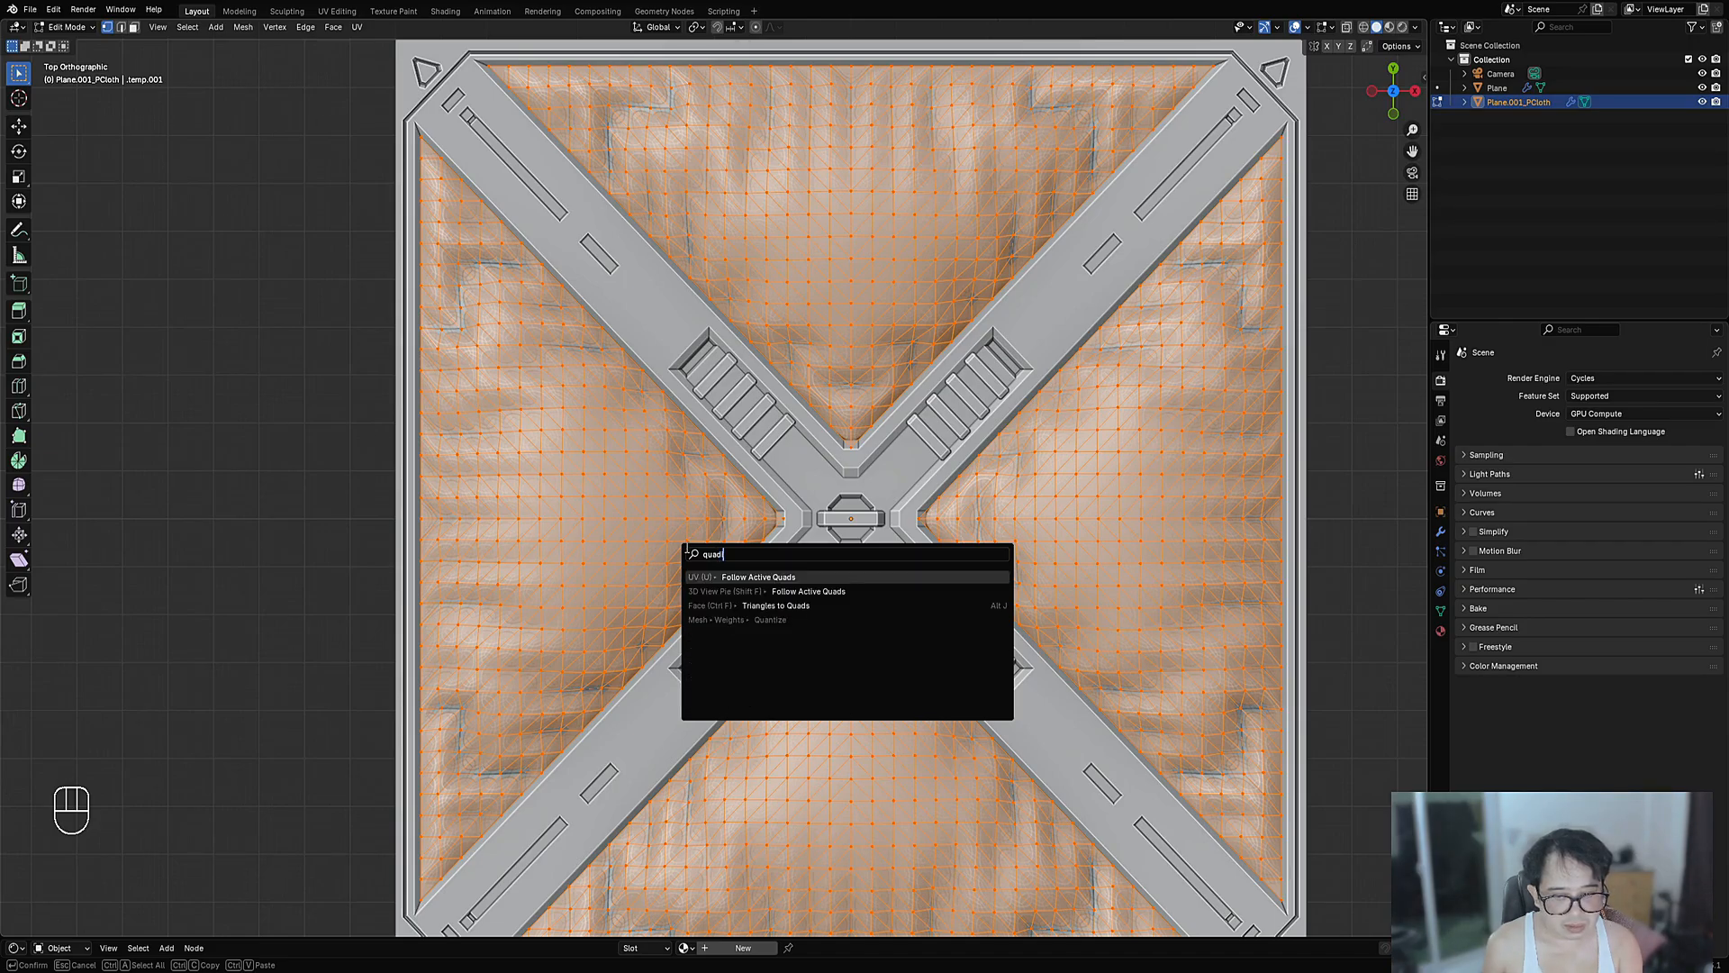
pyautogui.press('BackSpace')
pyautogui.press('BackSpace')
pyautogui.press('BackSpace')
pyautogui.press('BackSpace')
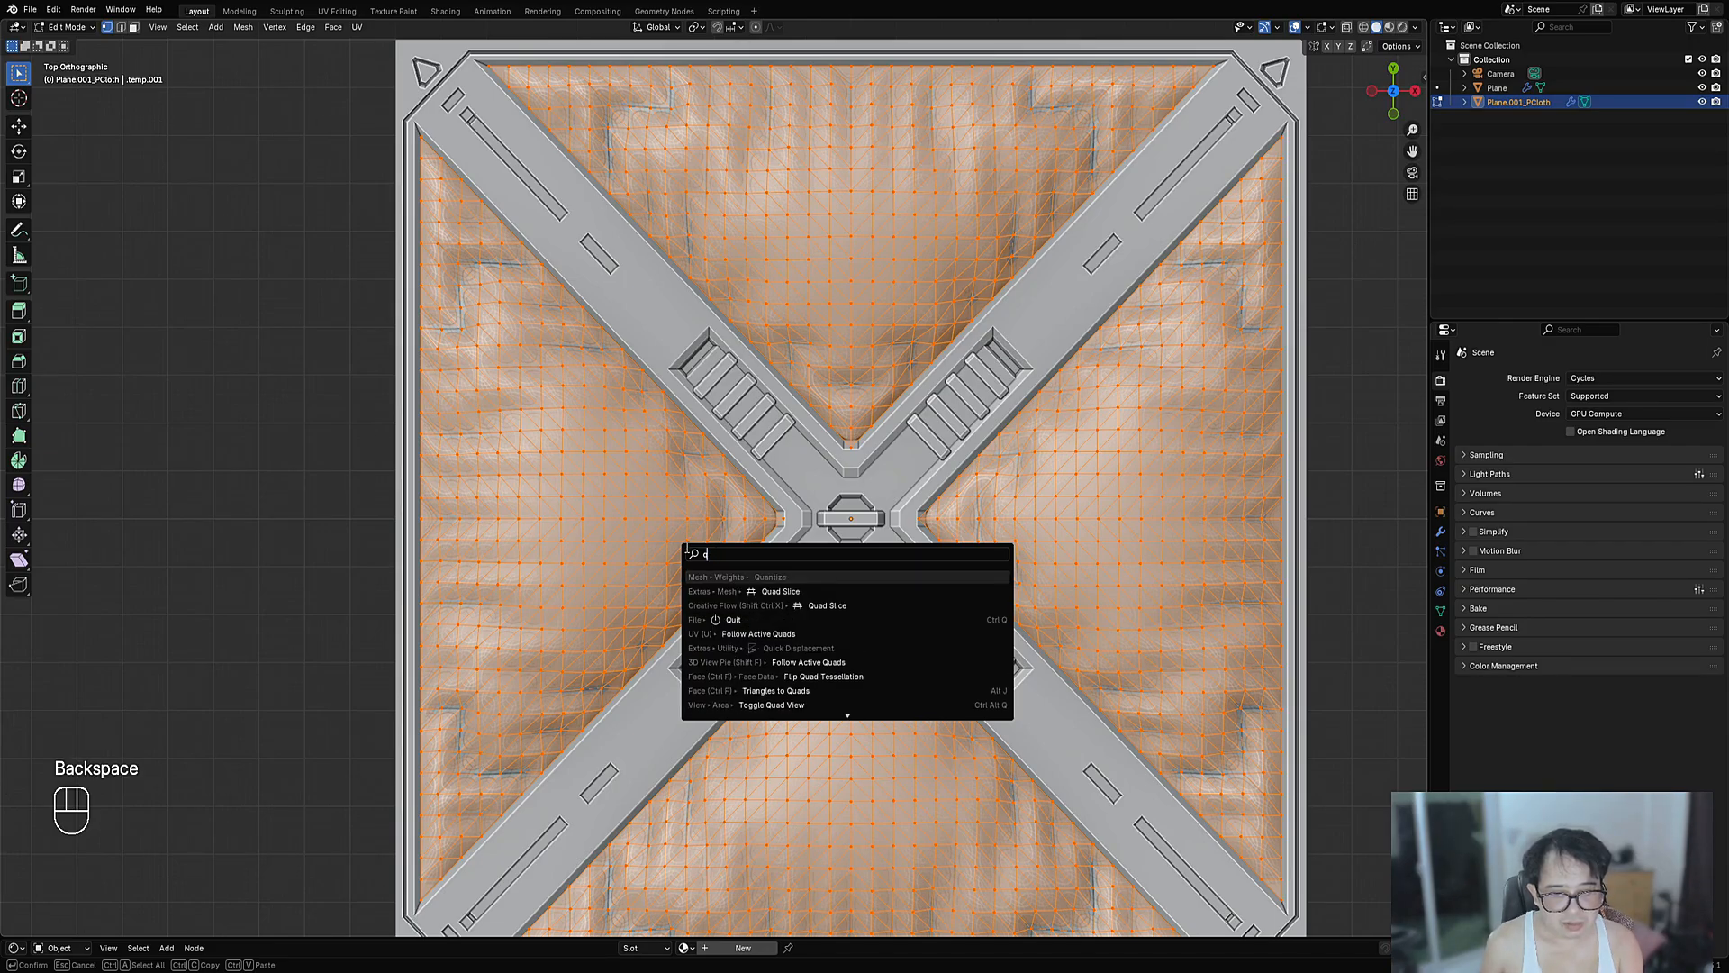
pyautogui.write('quads')
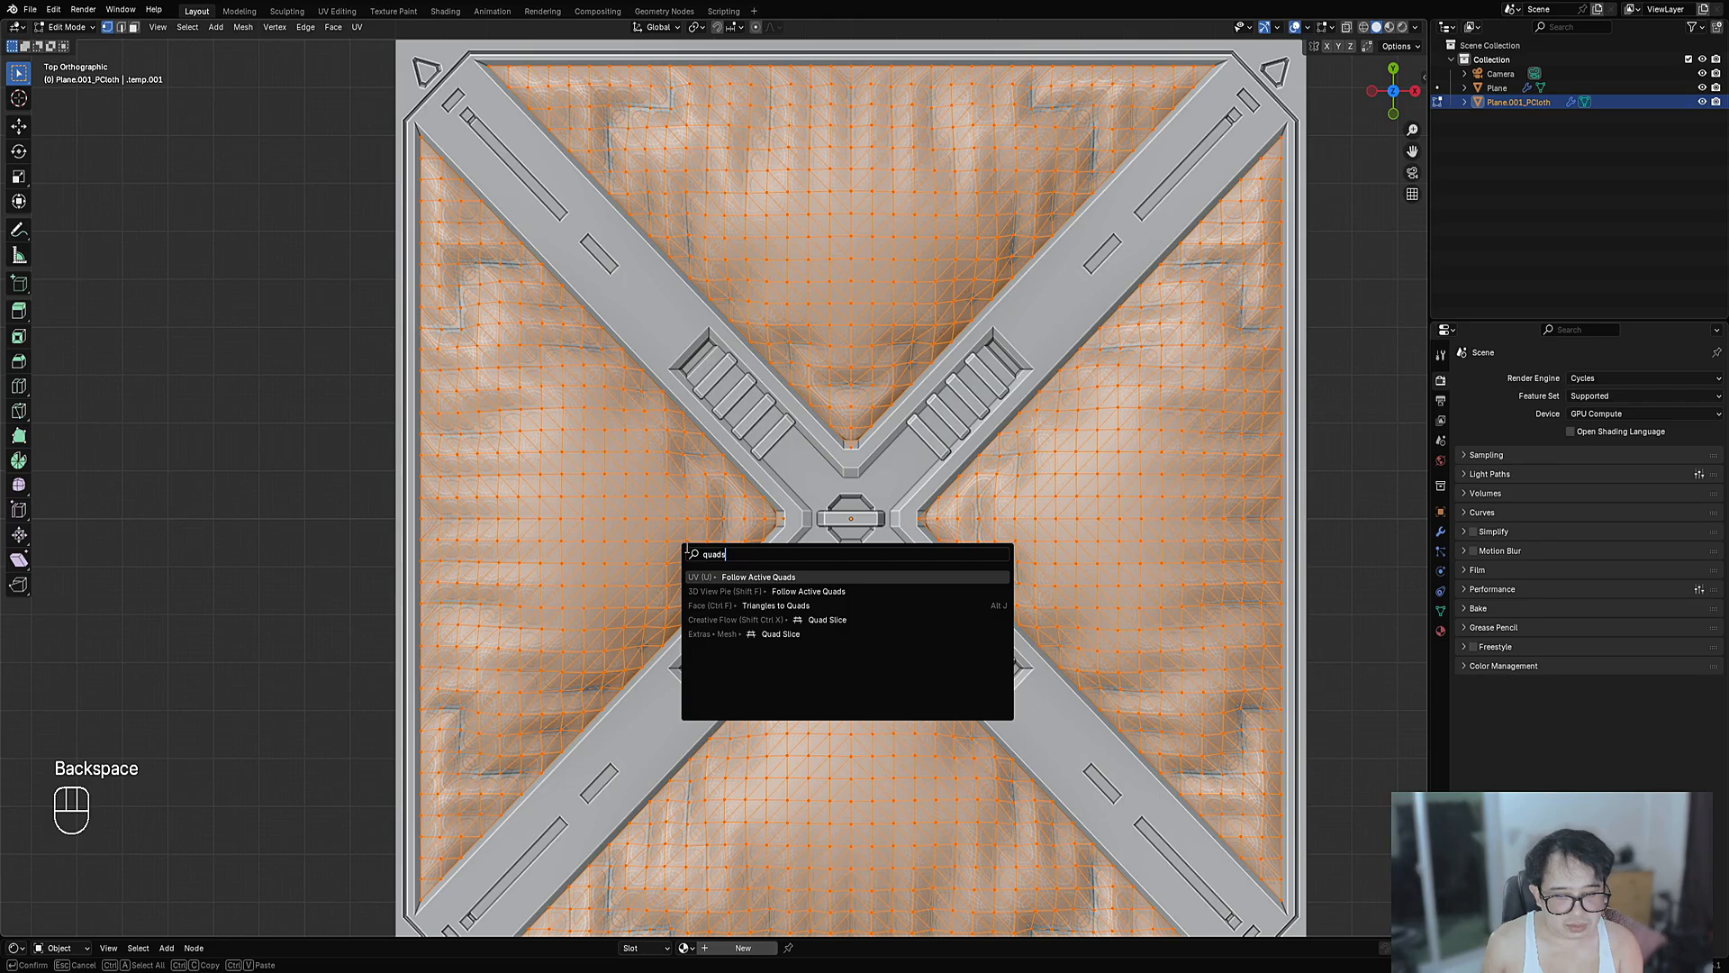
pyautogui.press('BackSpace')
pyautogui.press('BackSpace')
pyautogui.press('BackSpace')
pyautogui.press('BackSpace')
pyautogui.press('BackSpace')
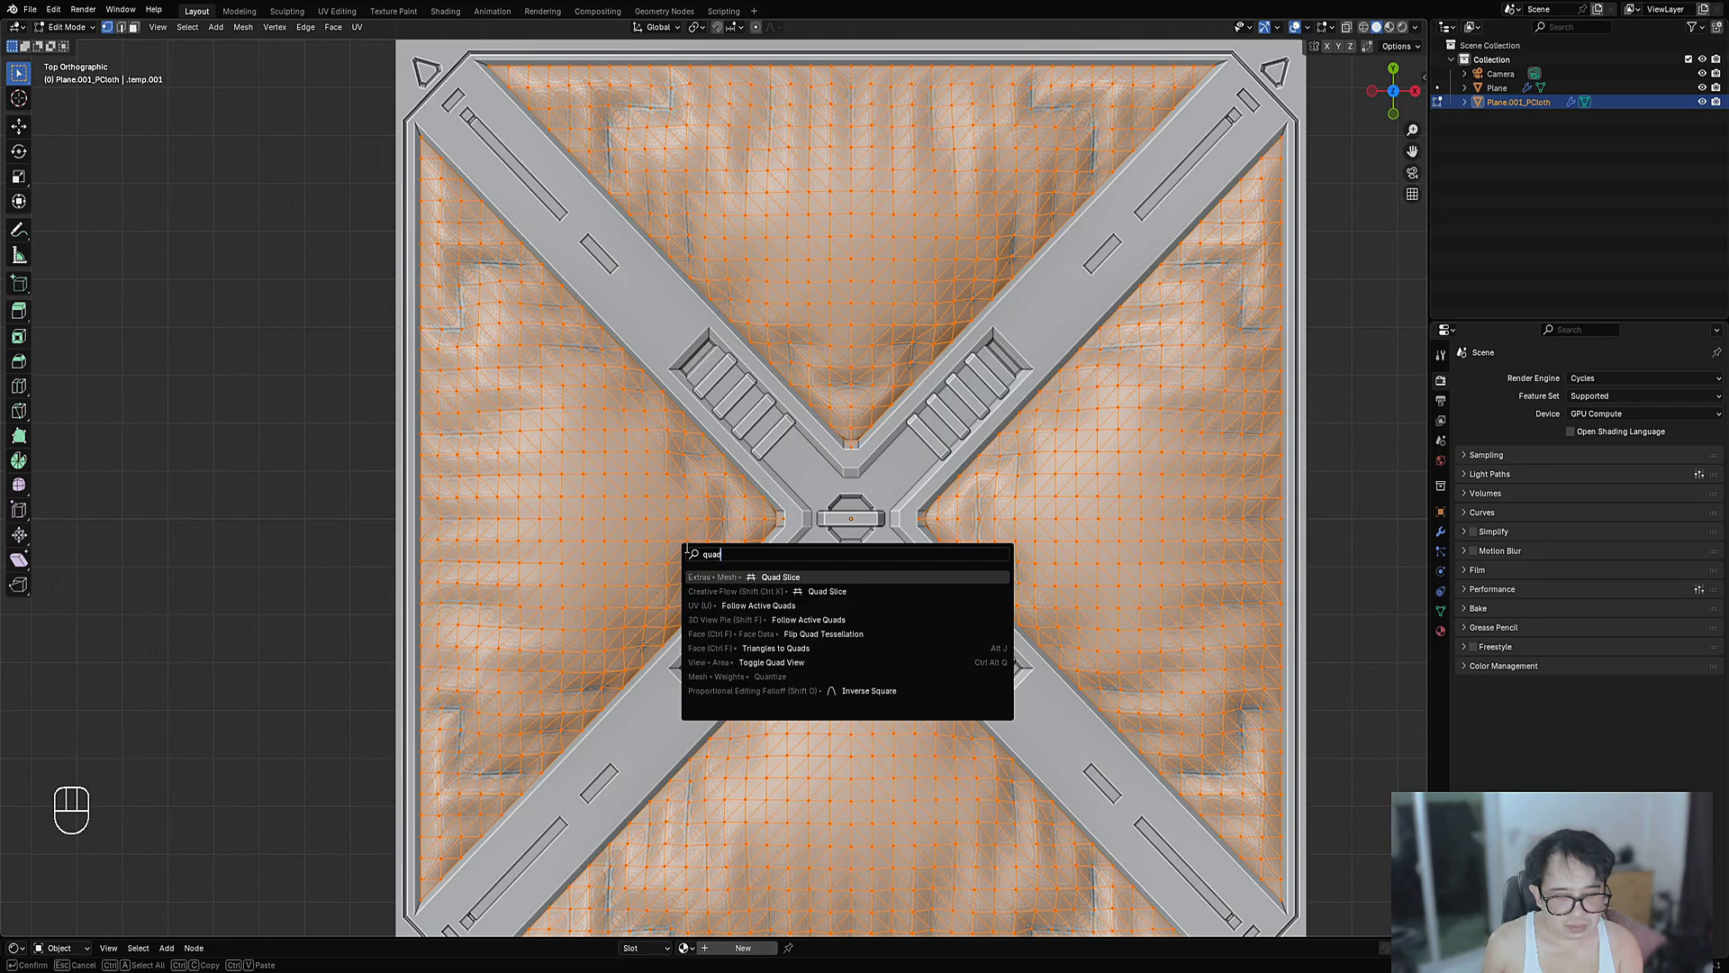
pyautogui.write('reto')
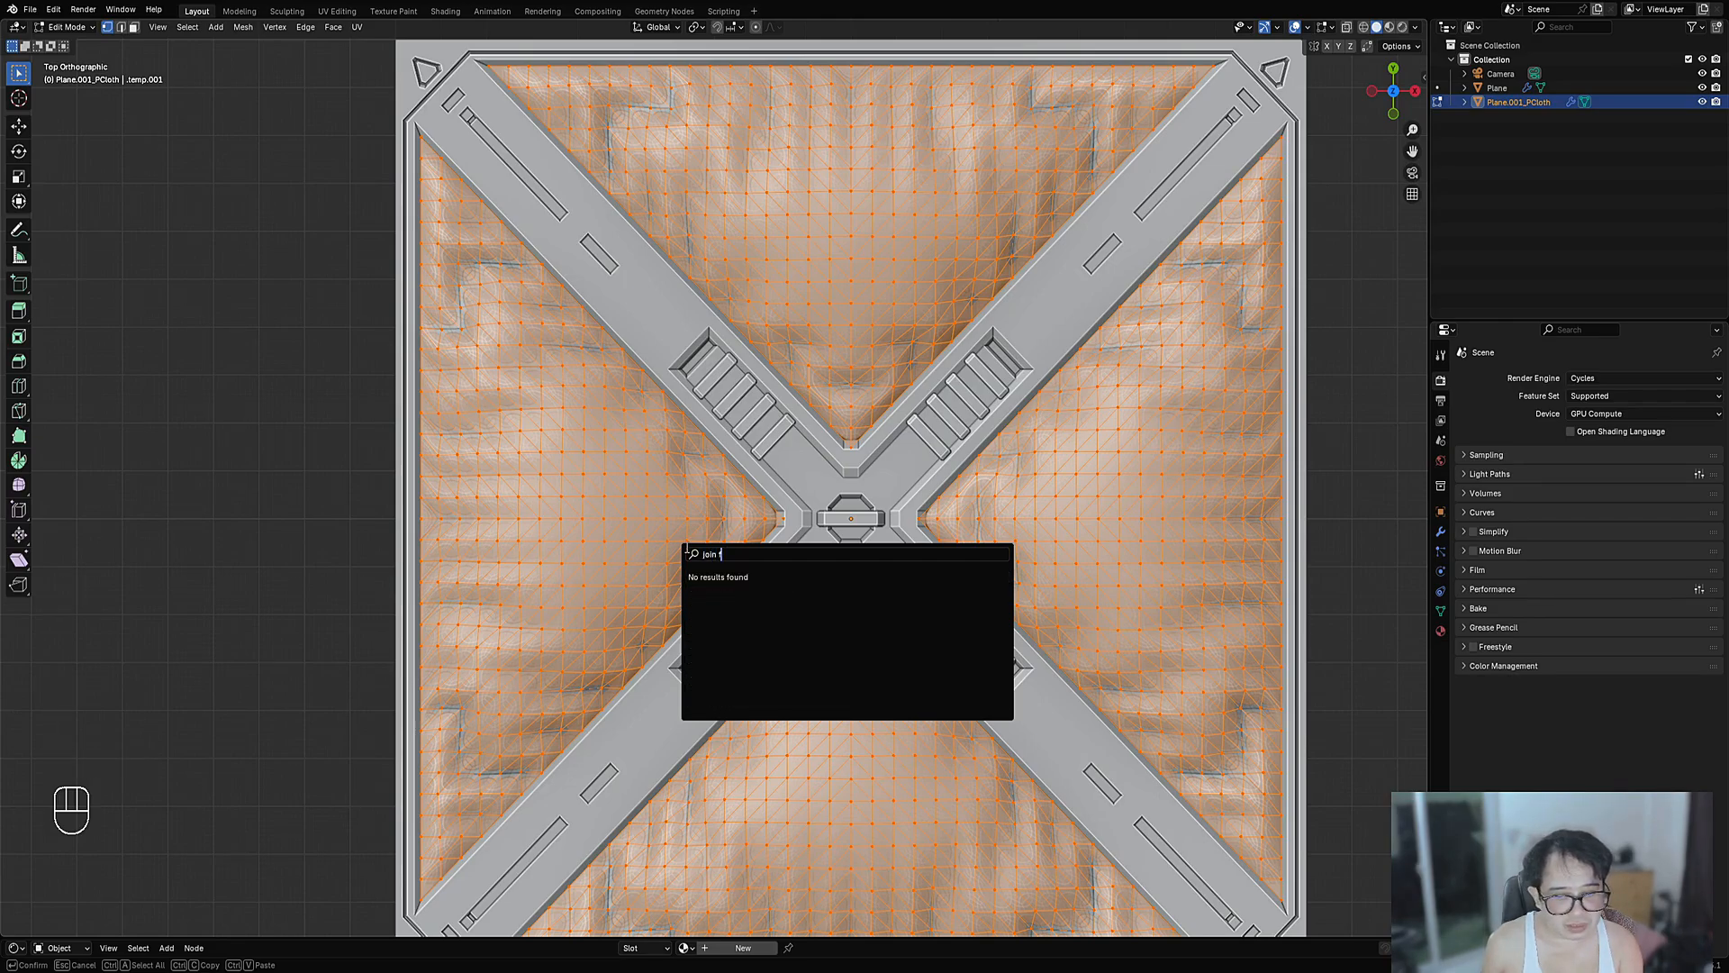
pyautogui.press('BackSpace')
pyautogui.press('BackSpace')
pyautogui.press('BackSpace')
pyautogui.press('BackSpace')
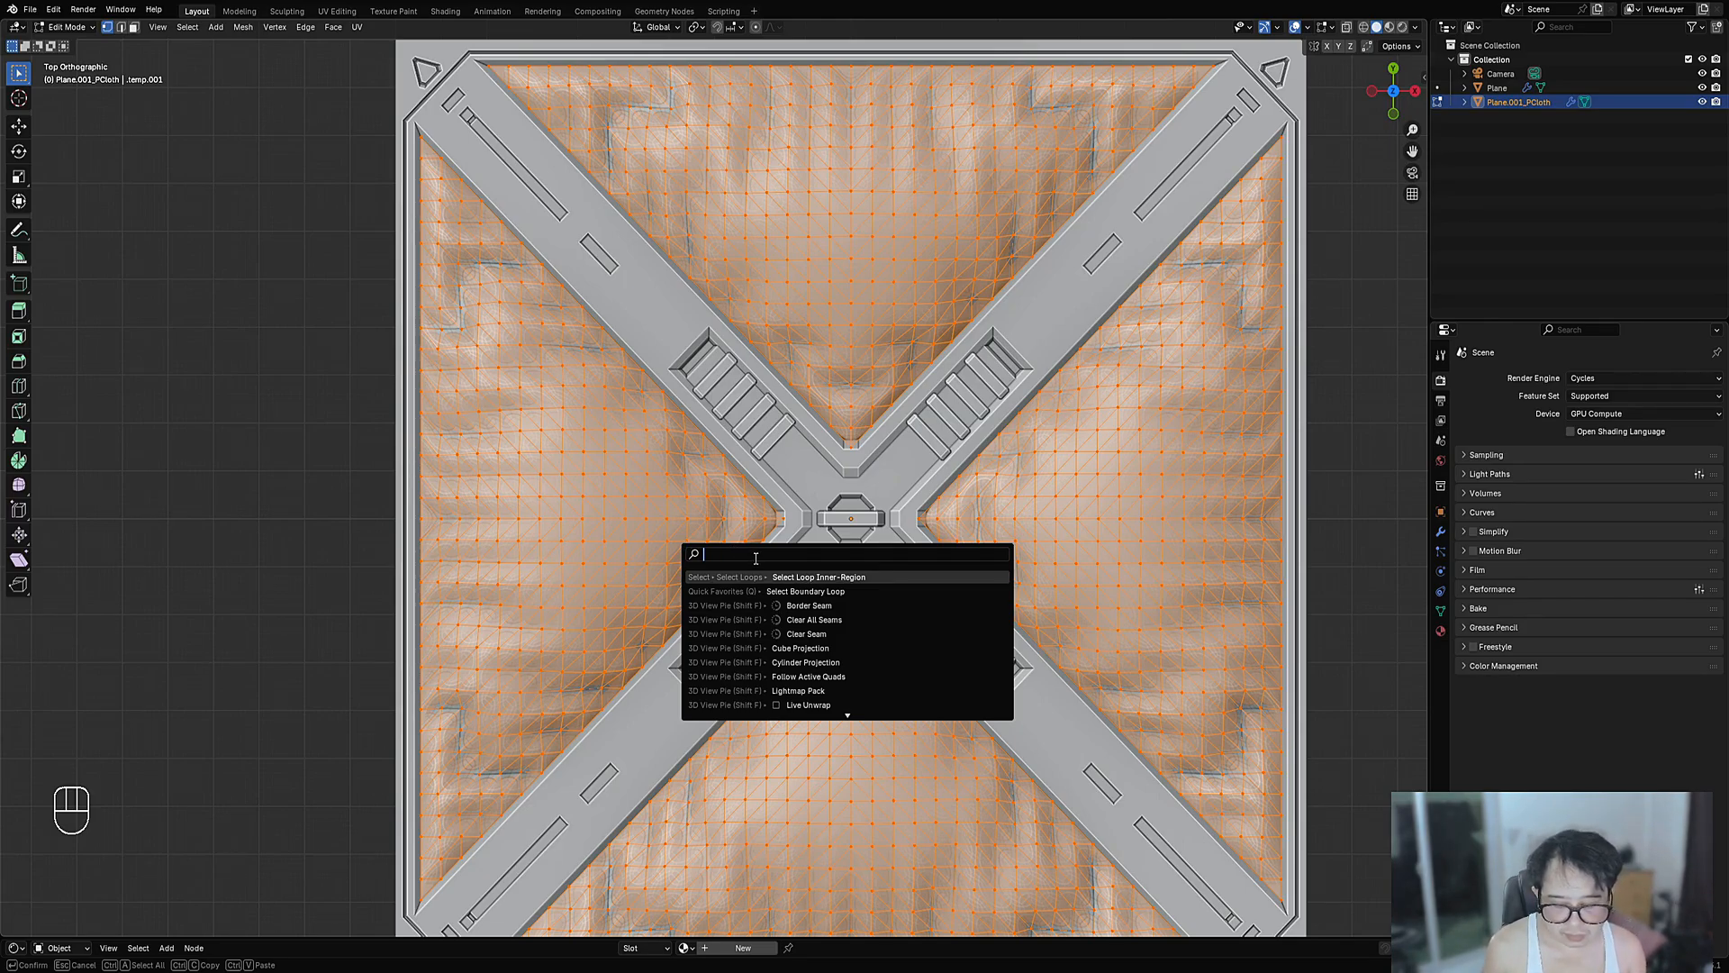
pyautogui.press('Escape')
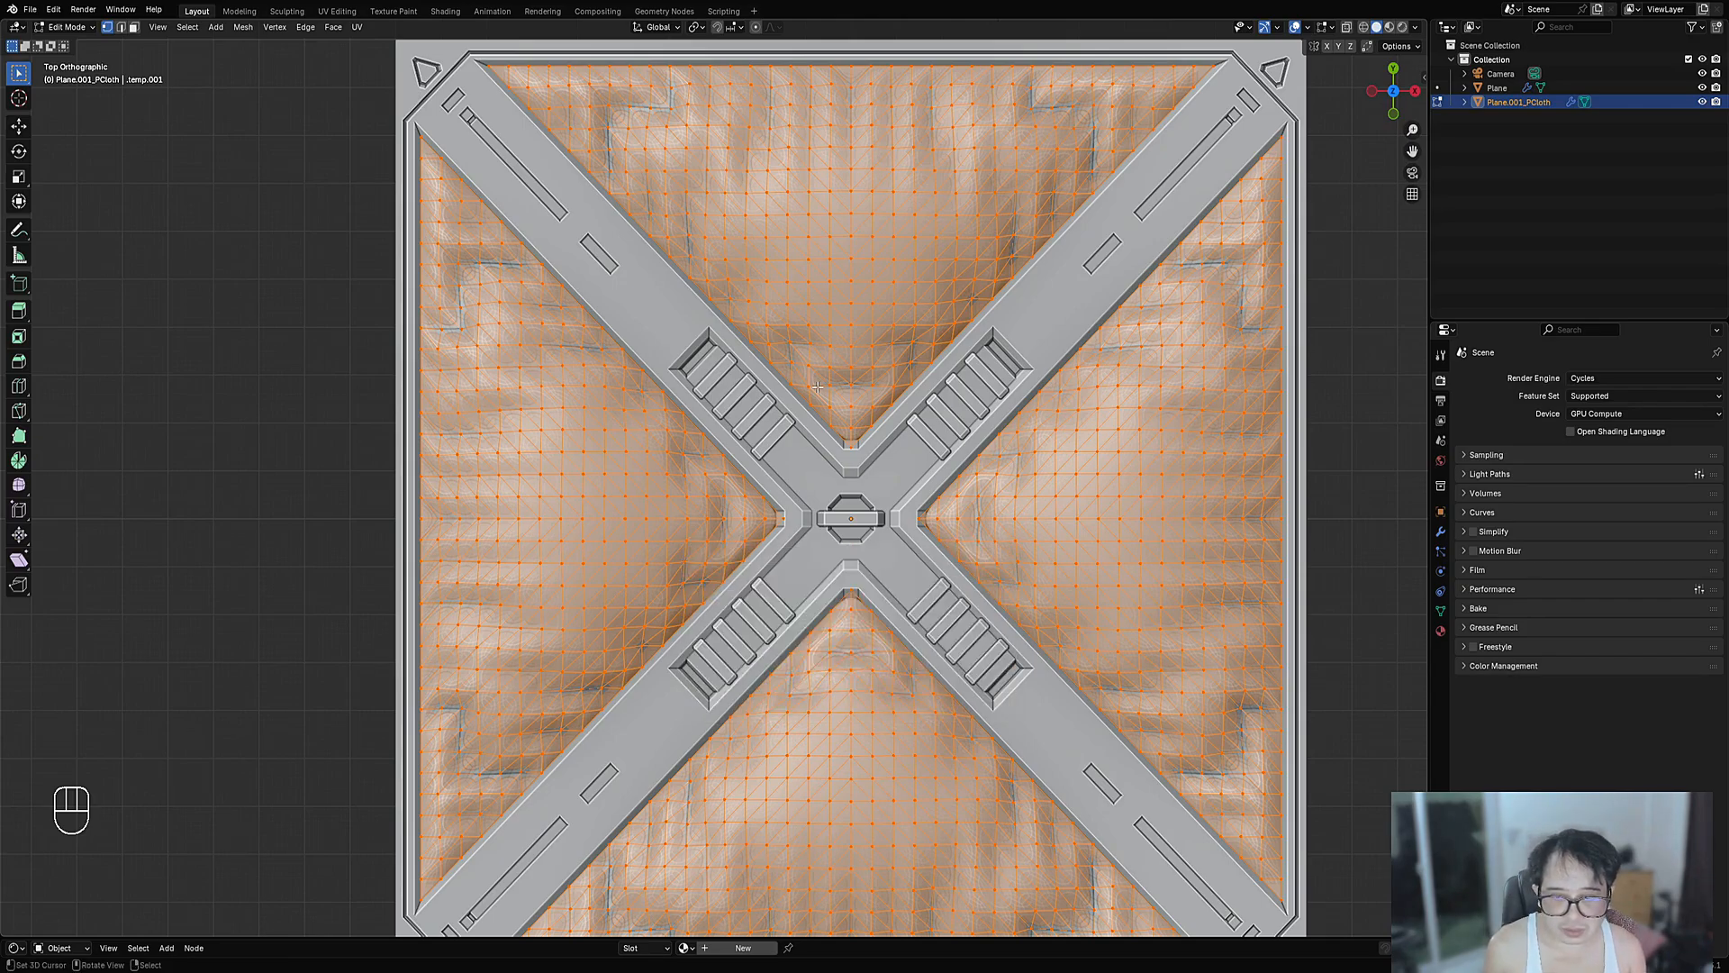
pyautogui.hotkey('ctrl', 'f')
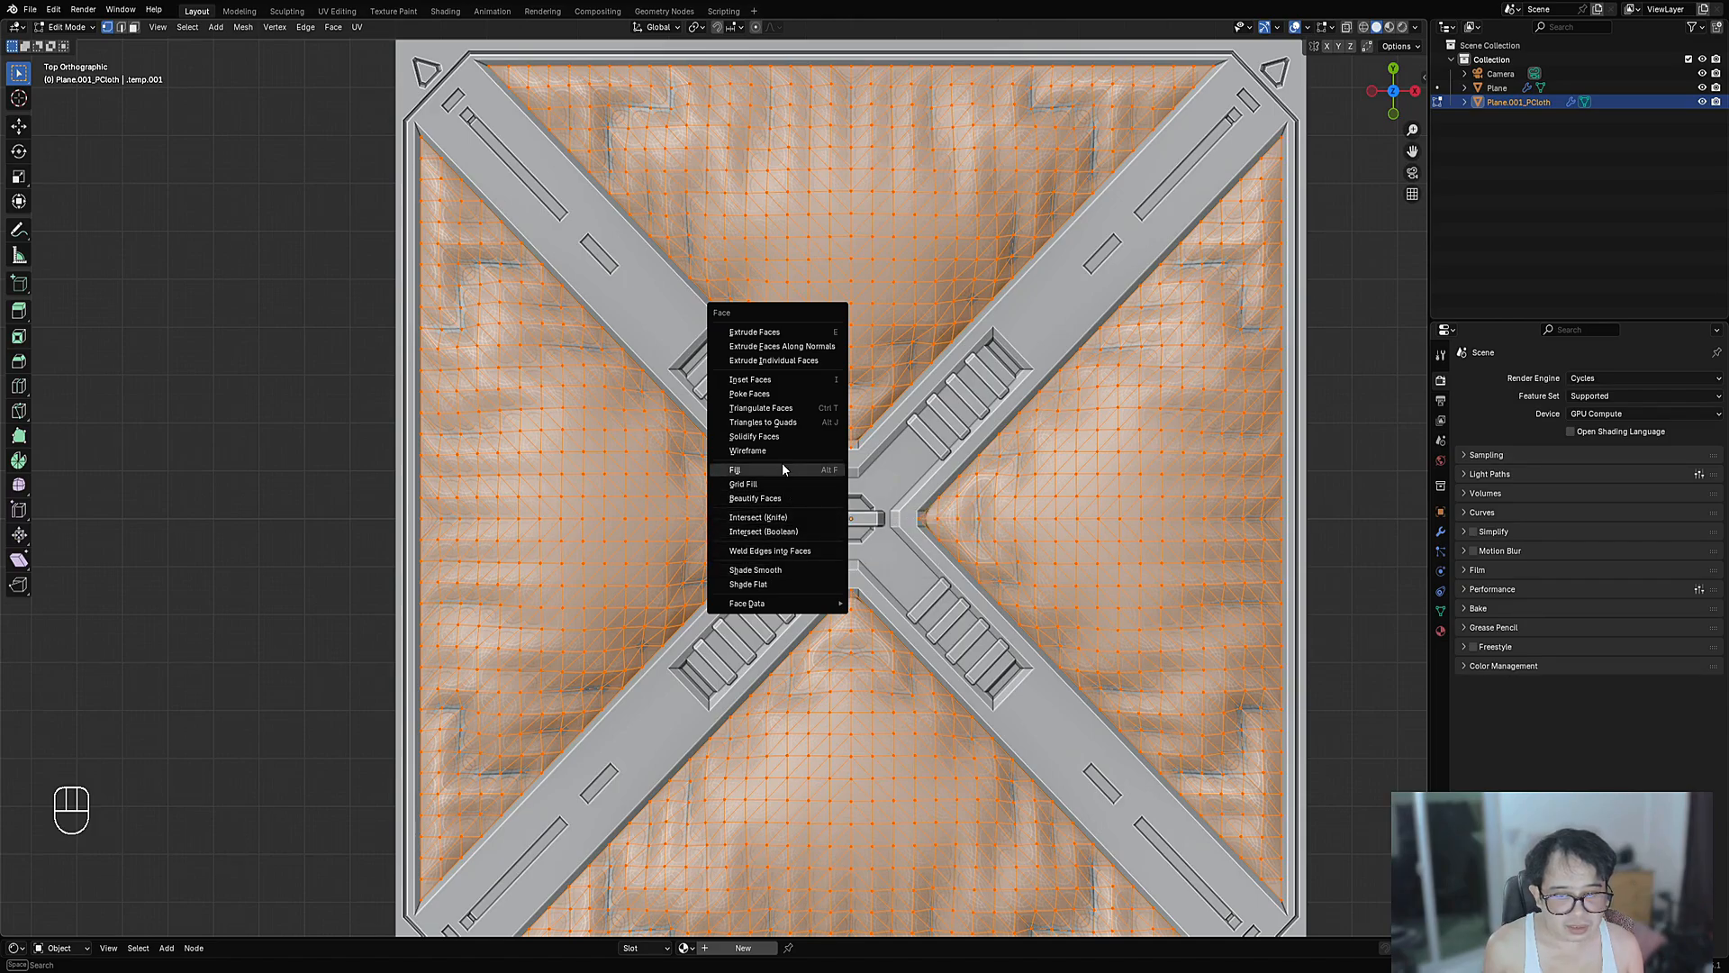
# - Run Triangles to Quads on the cloth mesh via an F3 'tr' search
pyautogui.press('F3')
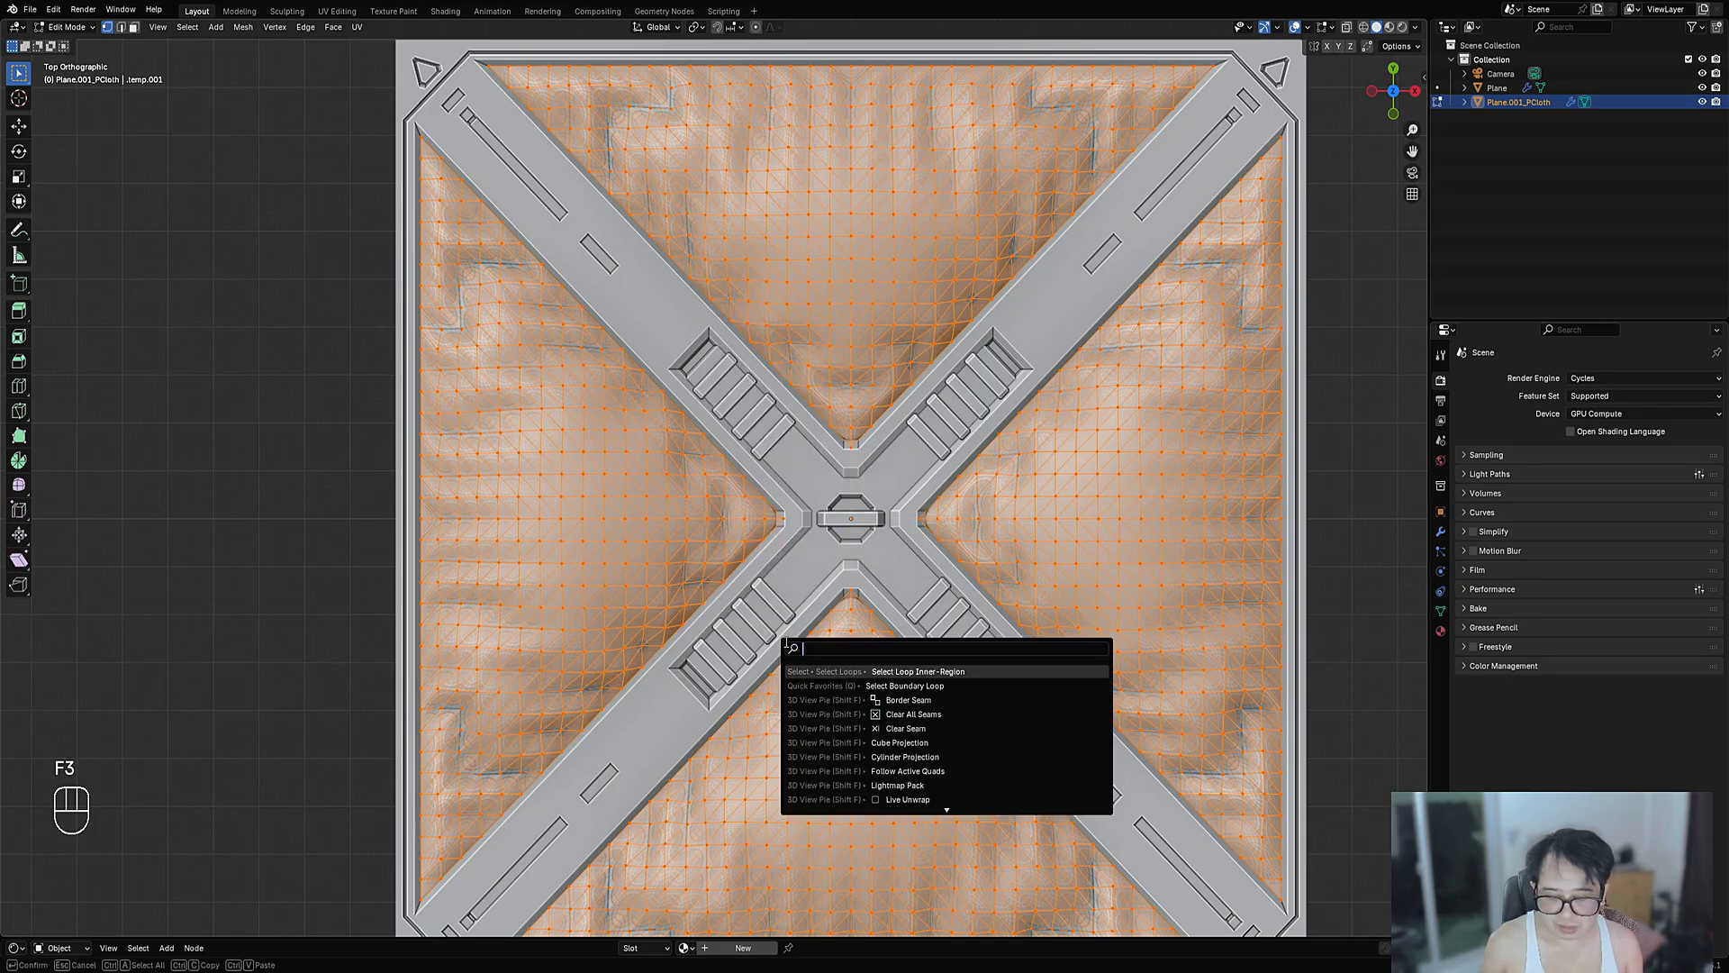
pyautogui.write('join')
pyautogui.press('BackSpace')
pyautogui.press('BackSpace')
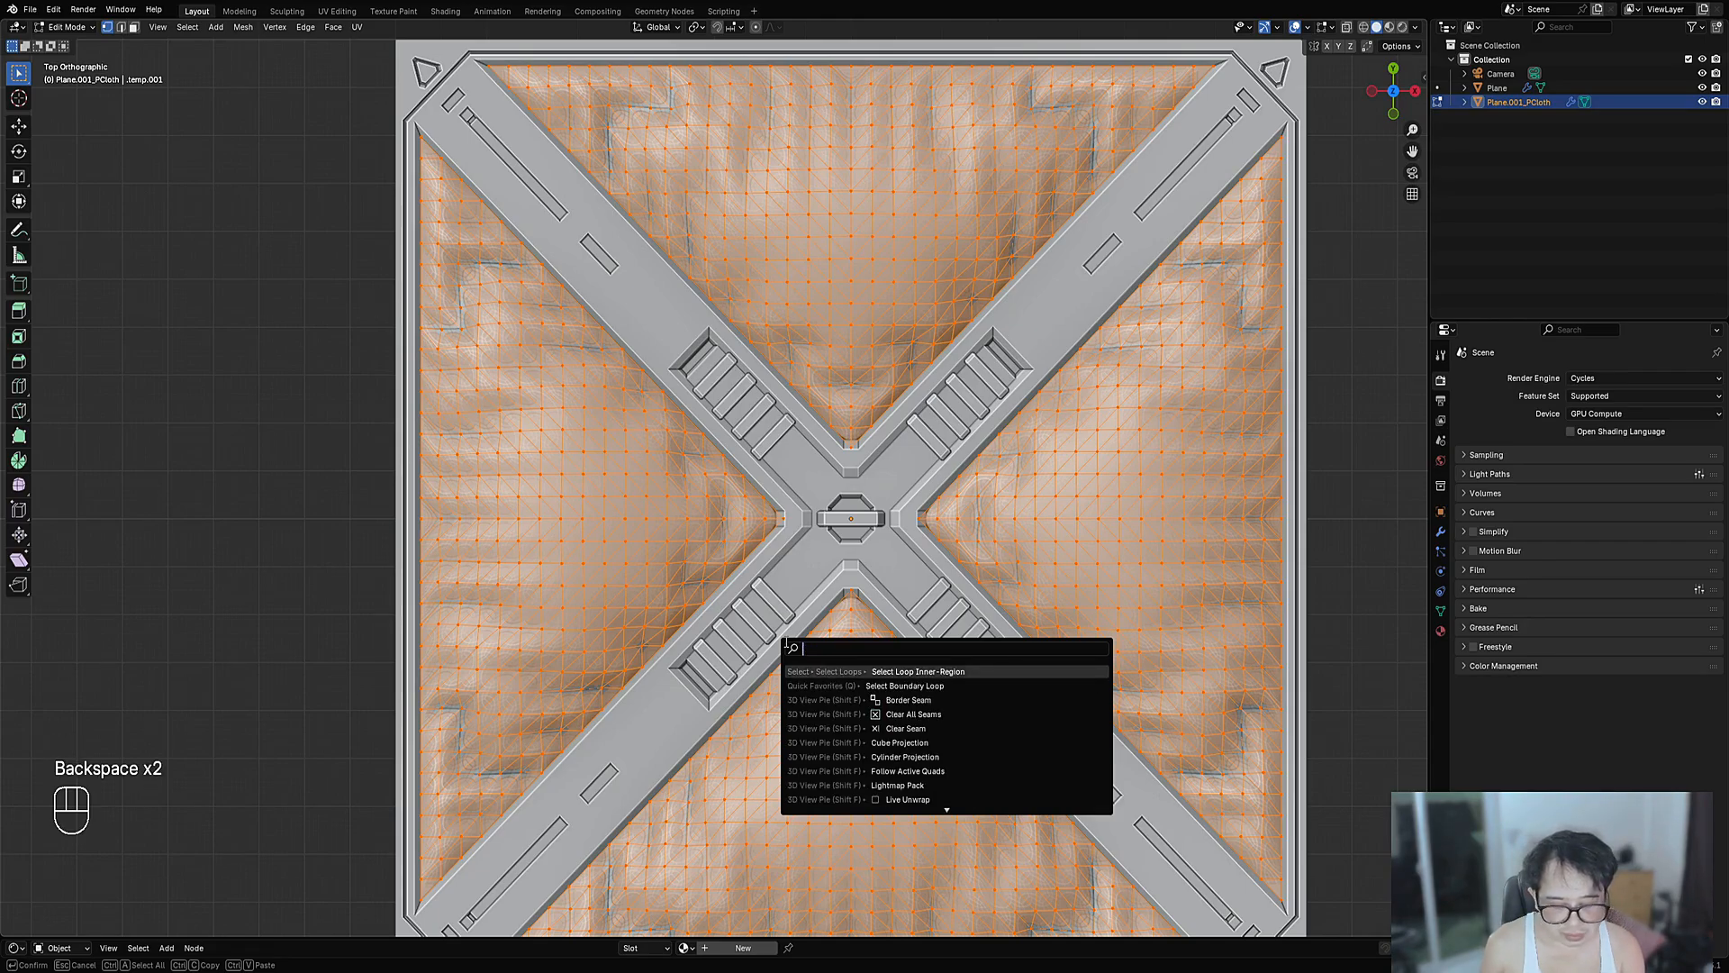
pyautogui.write('tr')
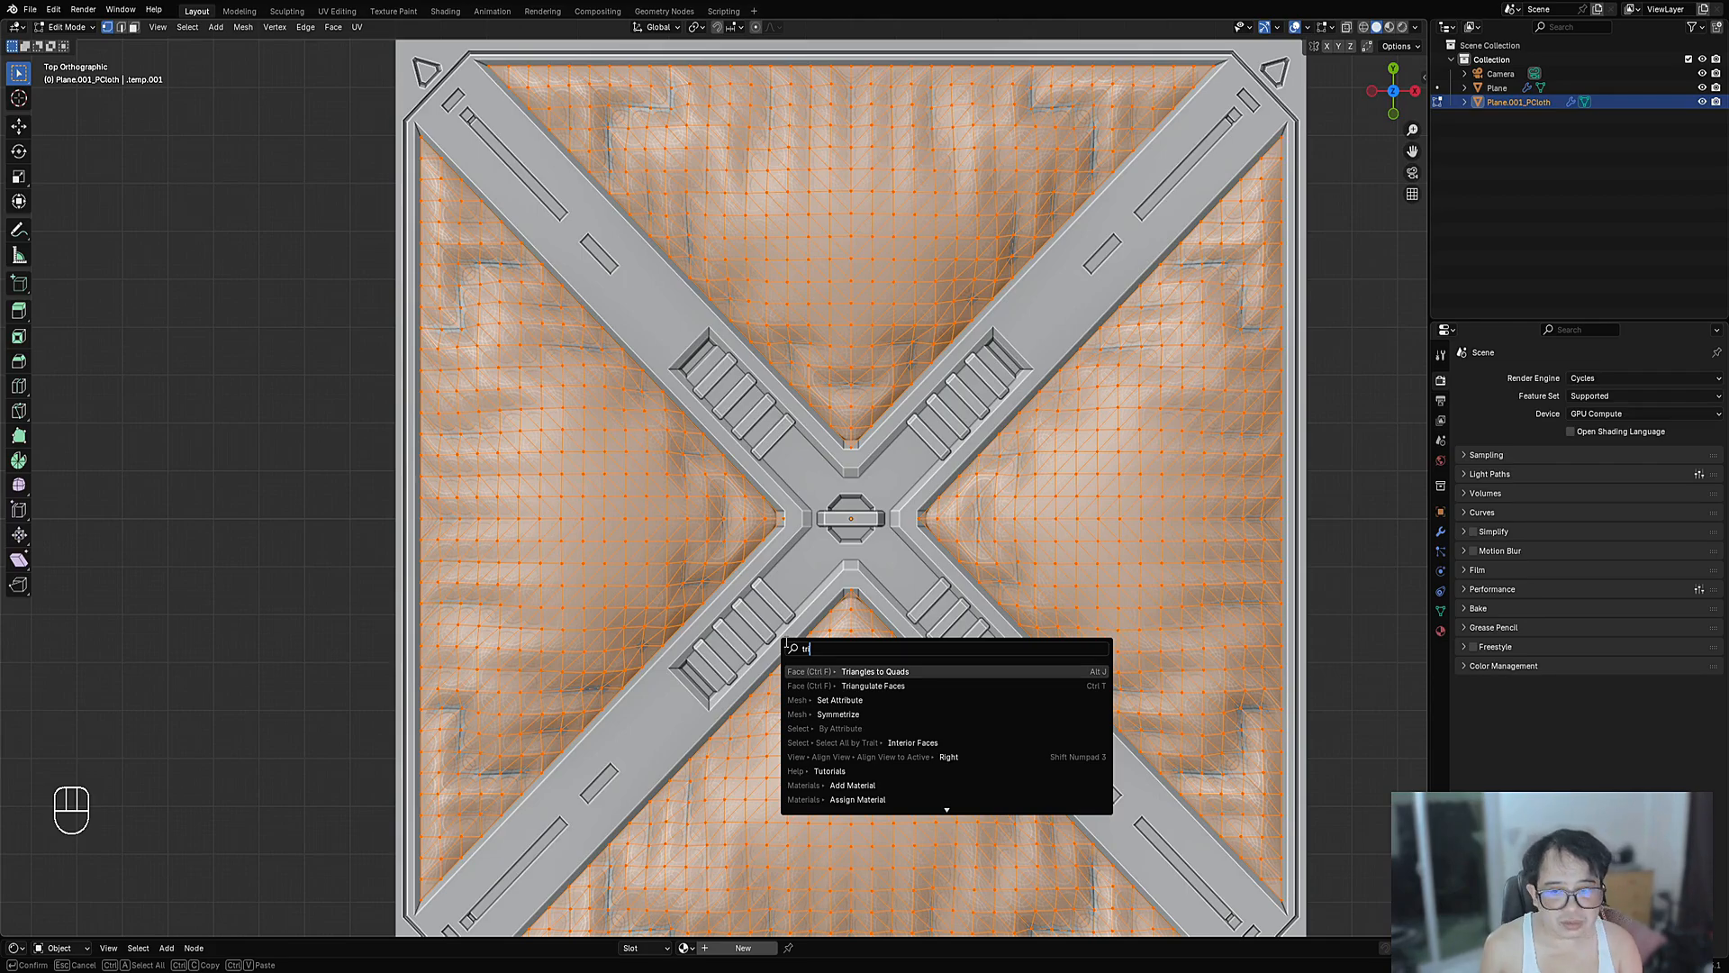
pyautogui.press('Return')
# - Deselect the cloth vertices, inspect the quad mesh, and return to Object Mode
pyautogui.press('Tab')
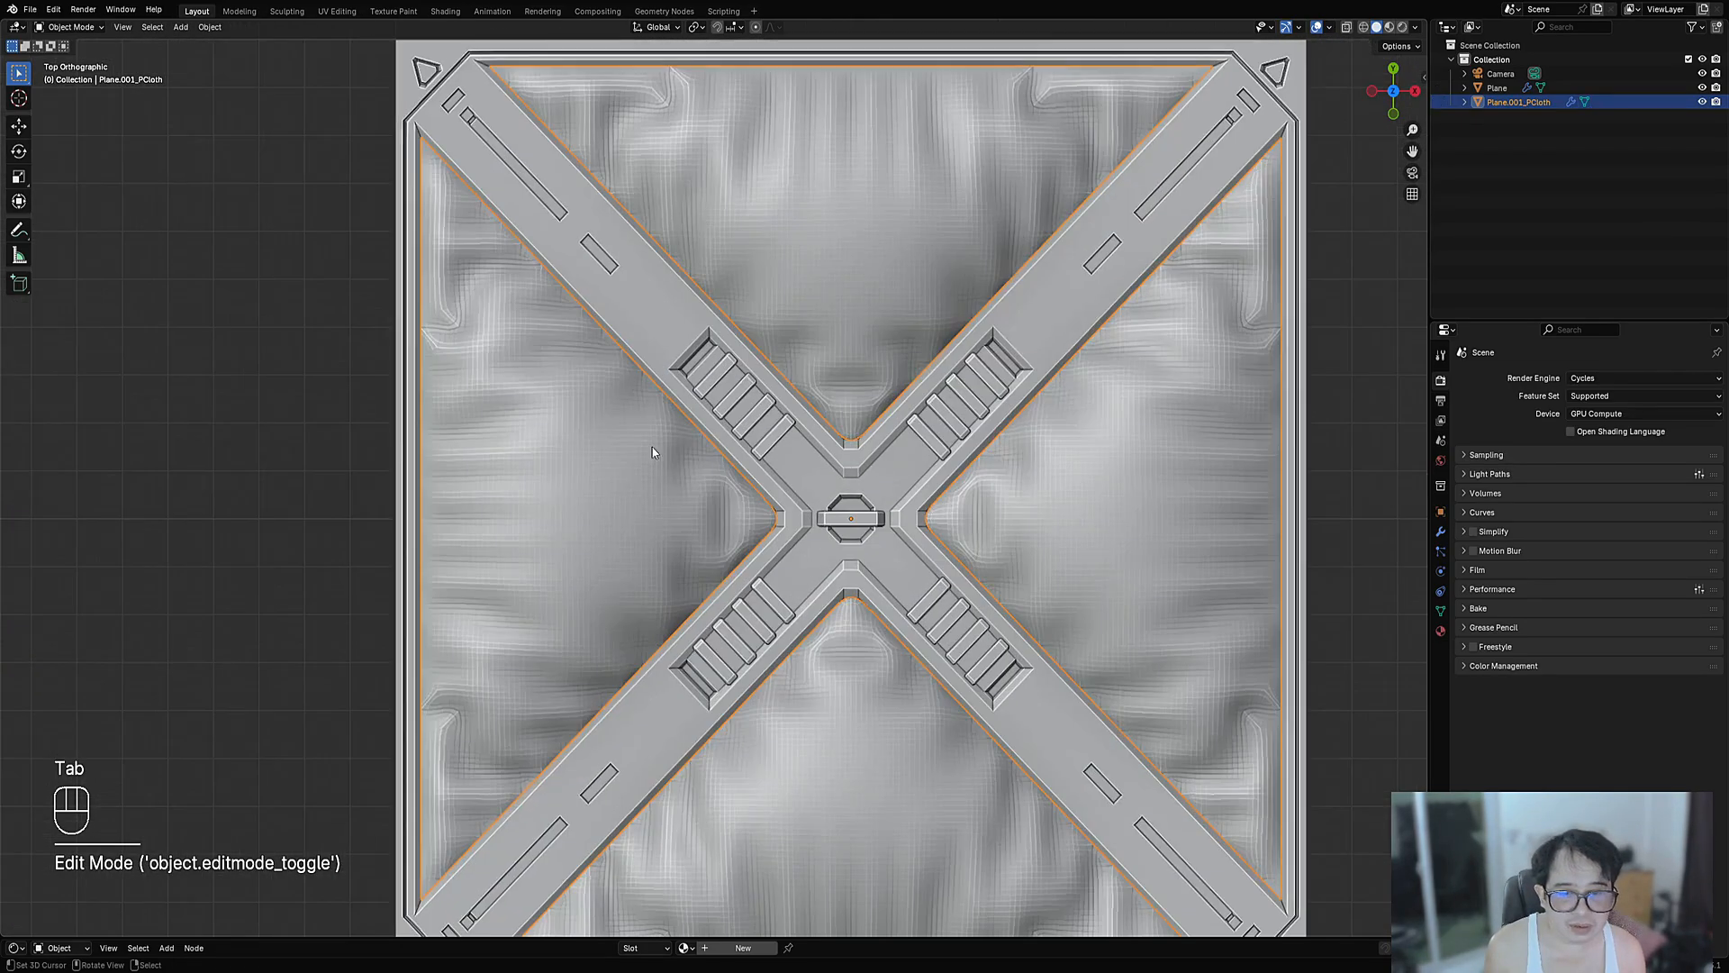
pyautogui.press('Tab')
pyautogui.hotkey('alt', 'a')
pyautogui.press('1')
pyautogui.scroll(-4, 1057, 408)
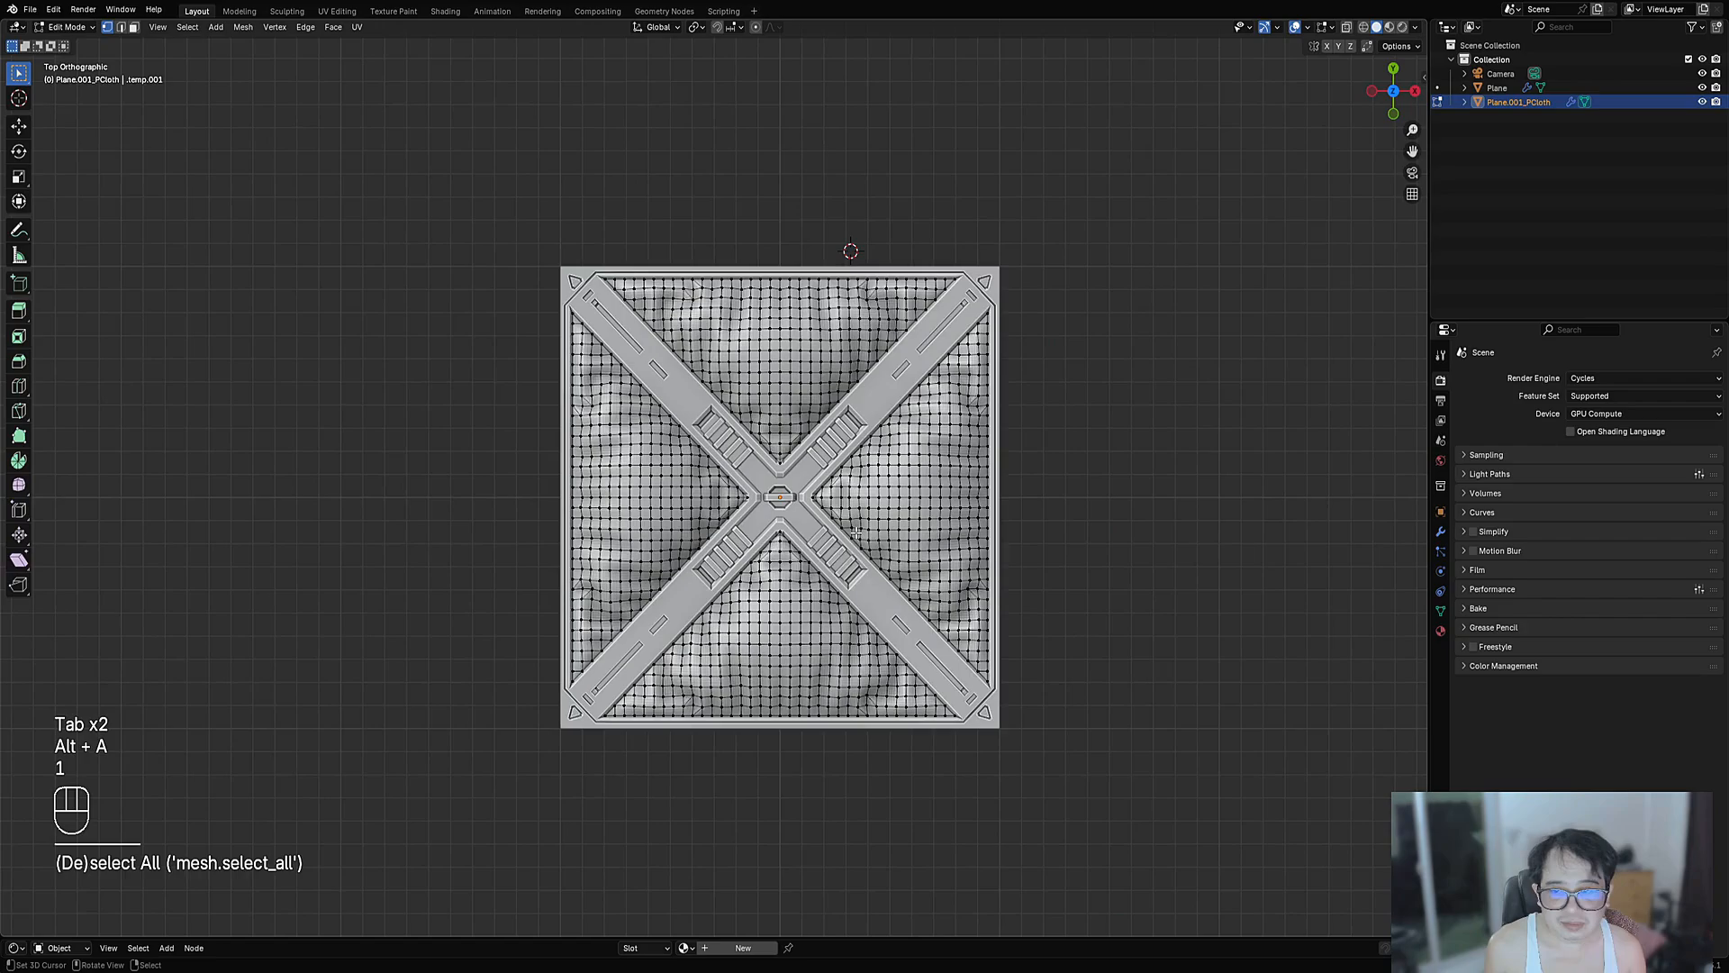
pyautogui.moveTo(1009, 459); pyautogui.dragTo(1023, 465, button='middle')
pyautogui.scroll(4, 918, 541)
pyautogui.press('Tab')
pyautogui.scroll(-2, 865, 537)
pyautogui.moveTo(861, 589); pyautogui.dragTo(837, 535, button='middle')
pyautogui.scroll(-1, 864, 538)
# - Re-enter Edit Mode, search 'tr' again, and select all cloth vertices
pyautogui.press('Tab')
pyautogui.scroll(4, 847, 553)
pyautogui.press('F3')
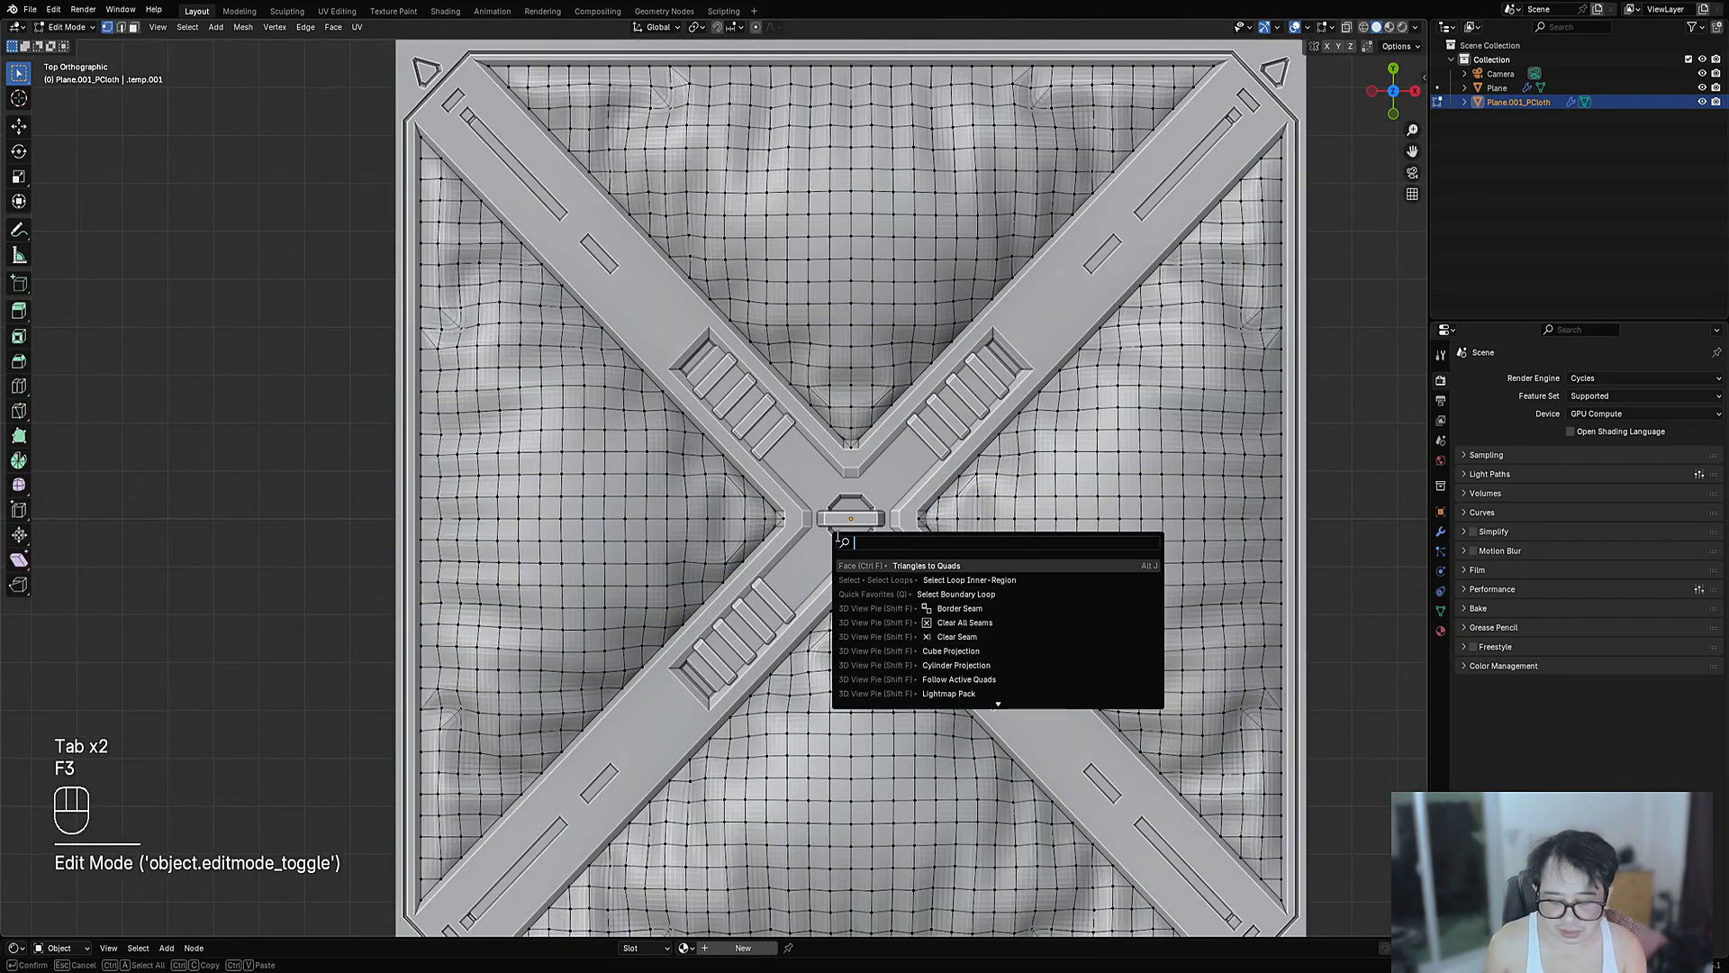
pyautogui.write('tr')
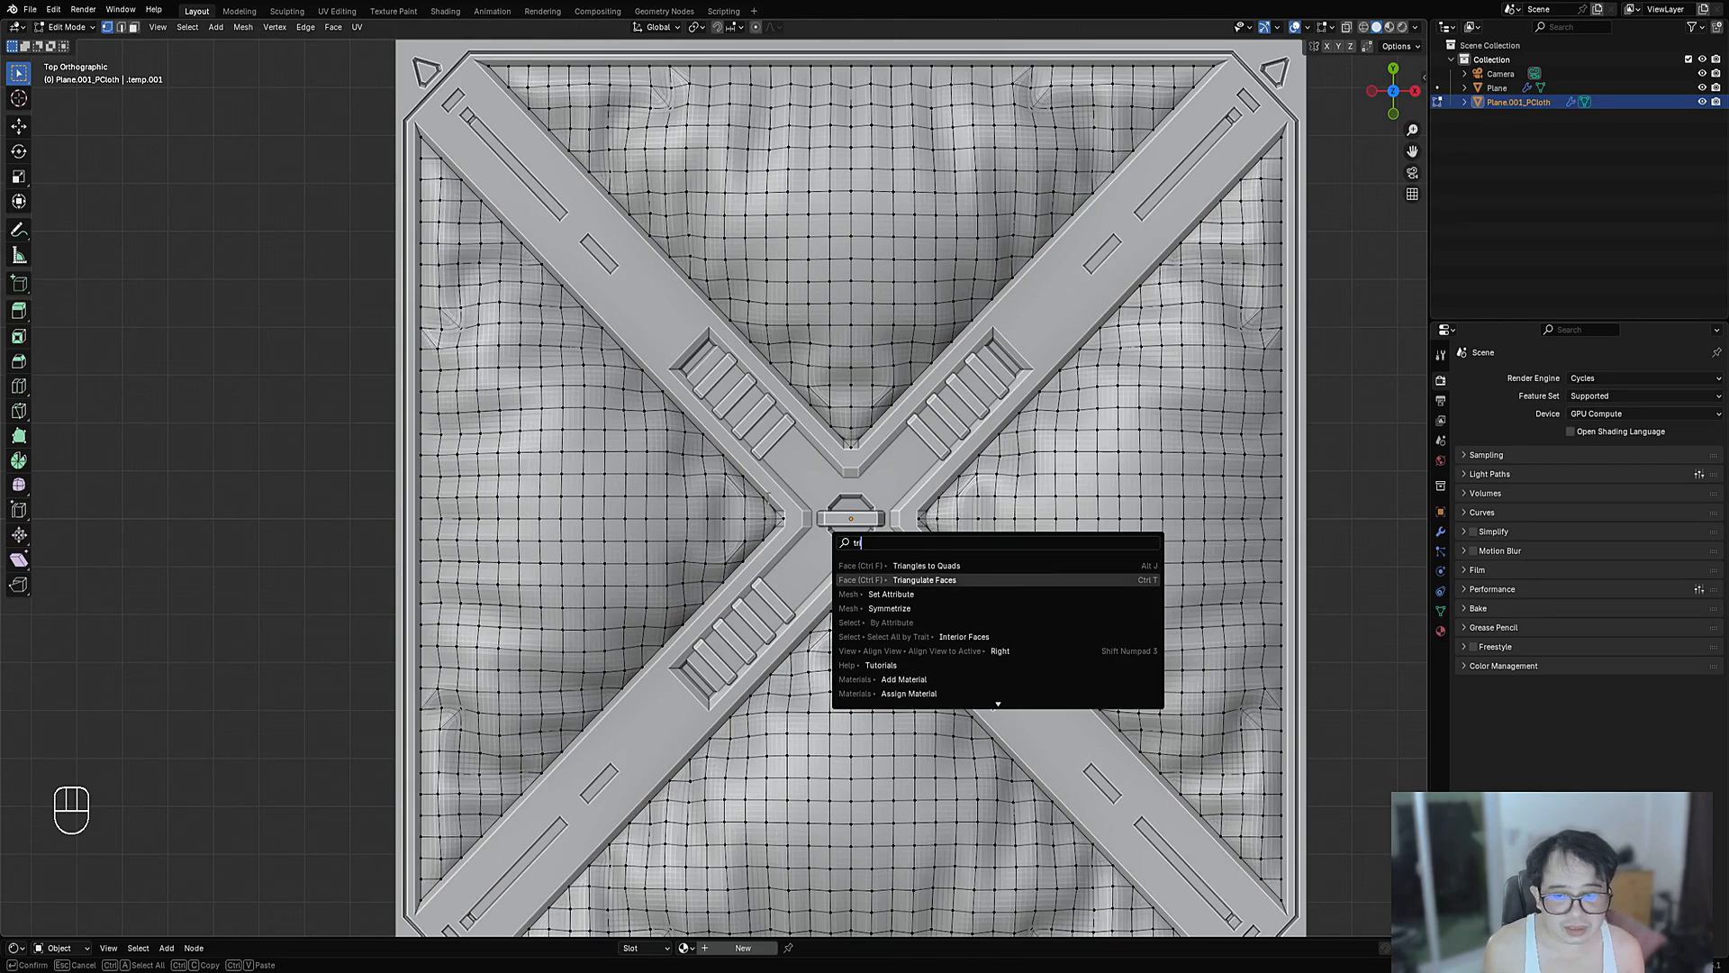
pyautogui.press('a')
pyautogui.scroll(-4, 863, 494)
# - Return to Object Mode and apply Shade Smooth to the cloth padding
pyautogui.press('a')
pyautogui.press('Tab')
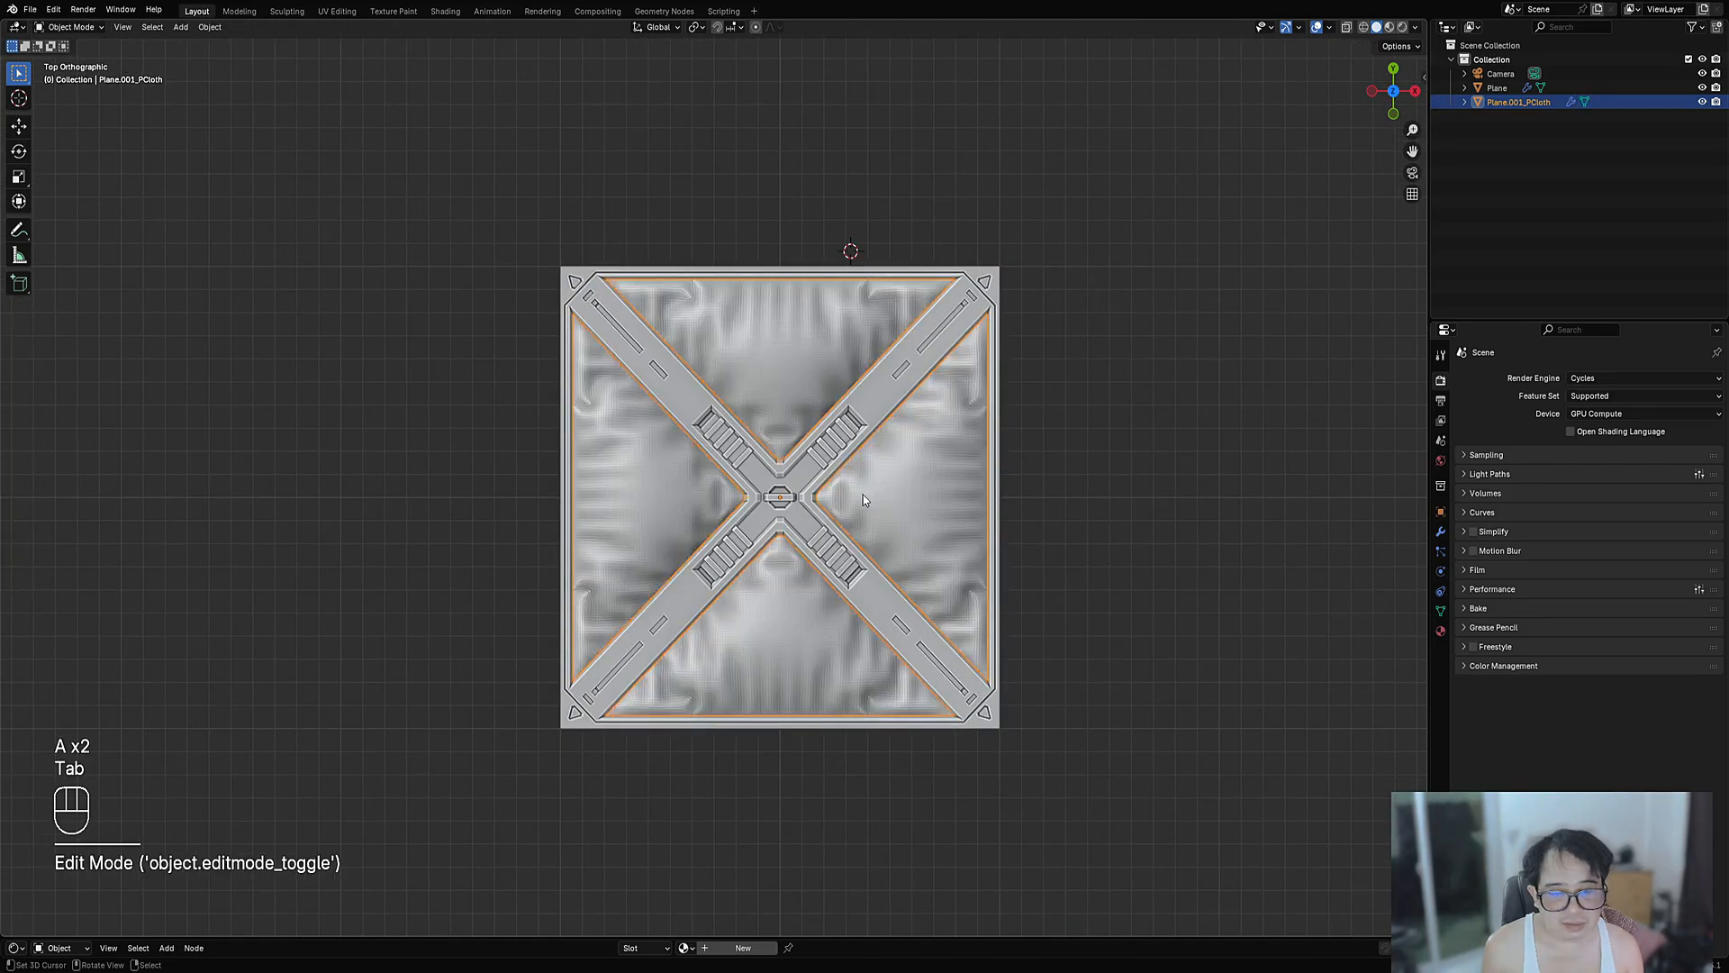
pyautogui.moveTo(862, 495); pyautogui.dragTo(909, 490, button='middle')
pyautogui.click(918, 326)
pyautogui.press('w')
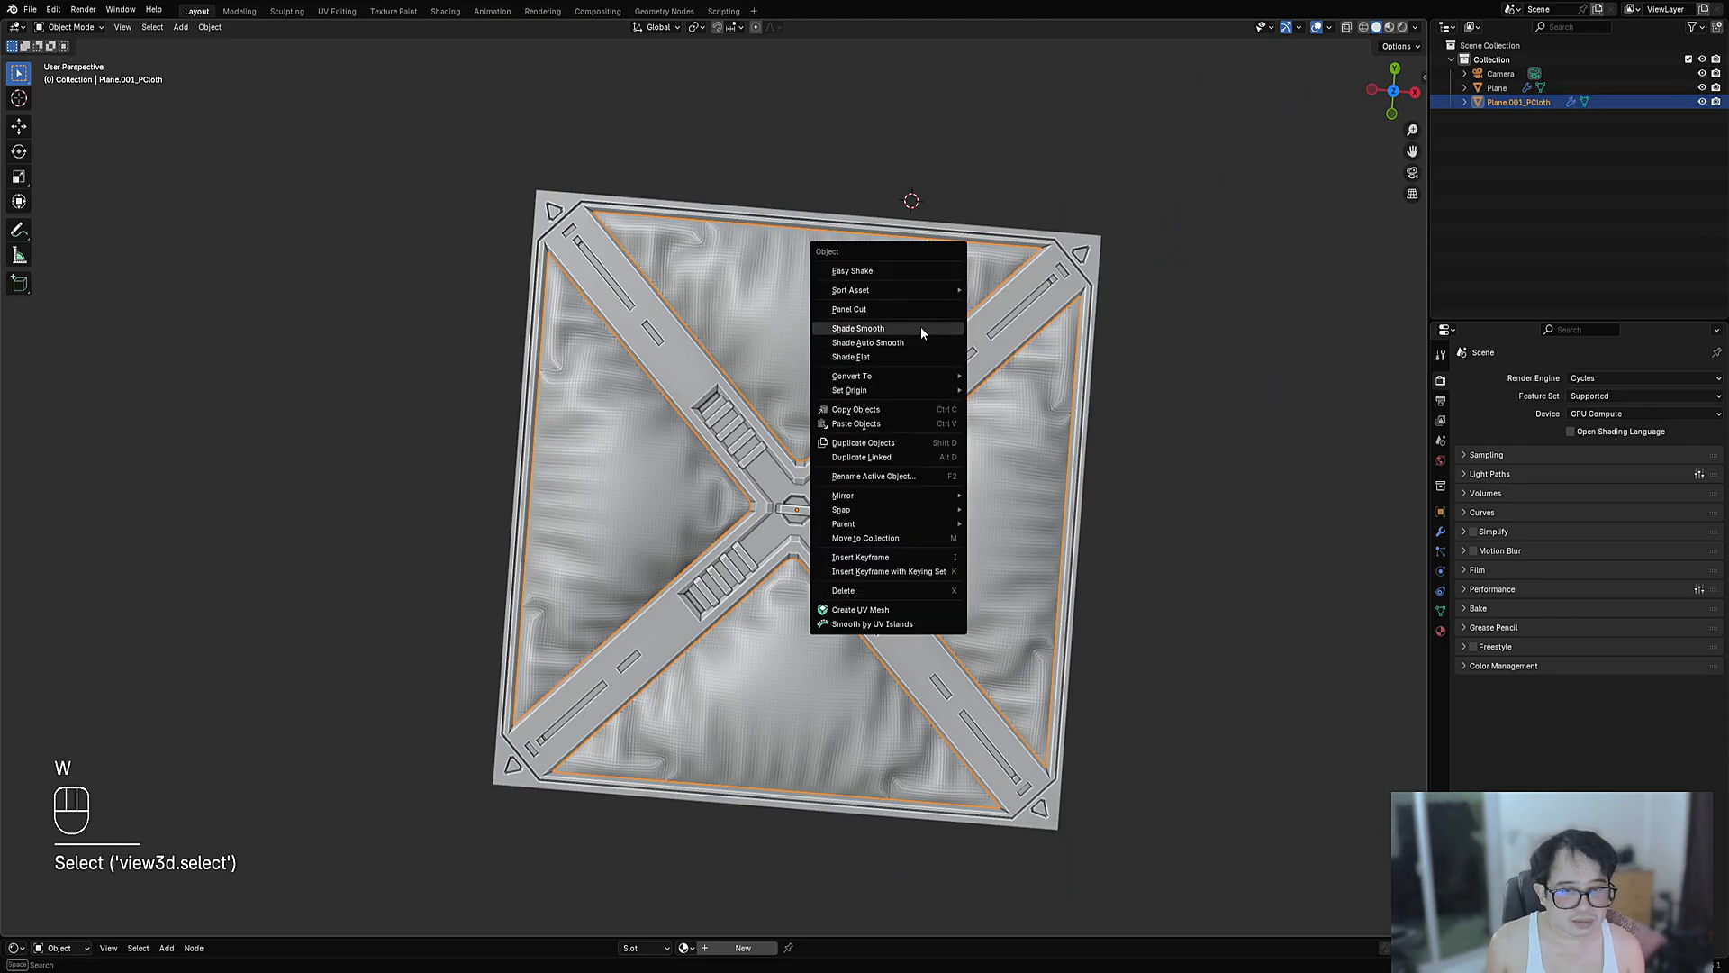
pyautogui.click(921, 330)
pyautogui.moveTo(921, 332); pyautogui.dragTo(824, 467, button='middle')
# - Save the project as panel_cloth_01.blend and select the X-brace panel
pyautogui.hotkey('ctrl', 's')
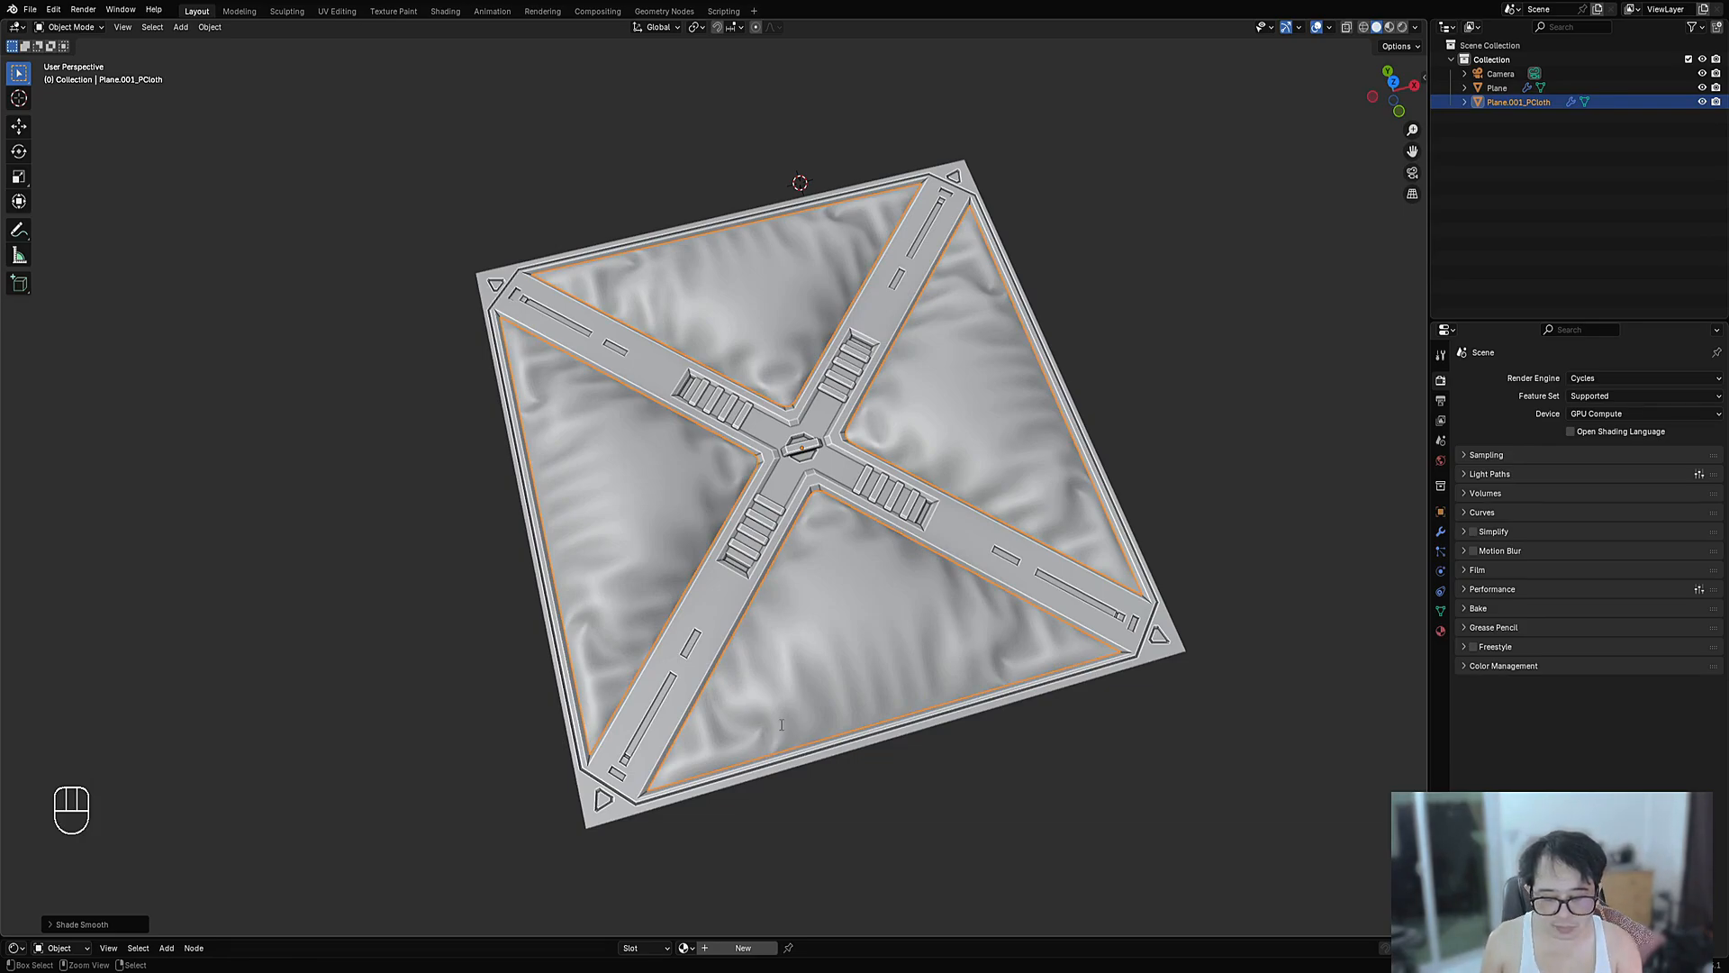
pyautogui.hotkey('ctrl', 's')
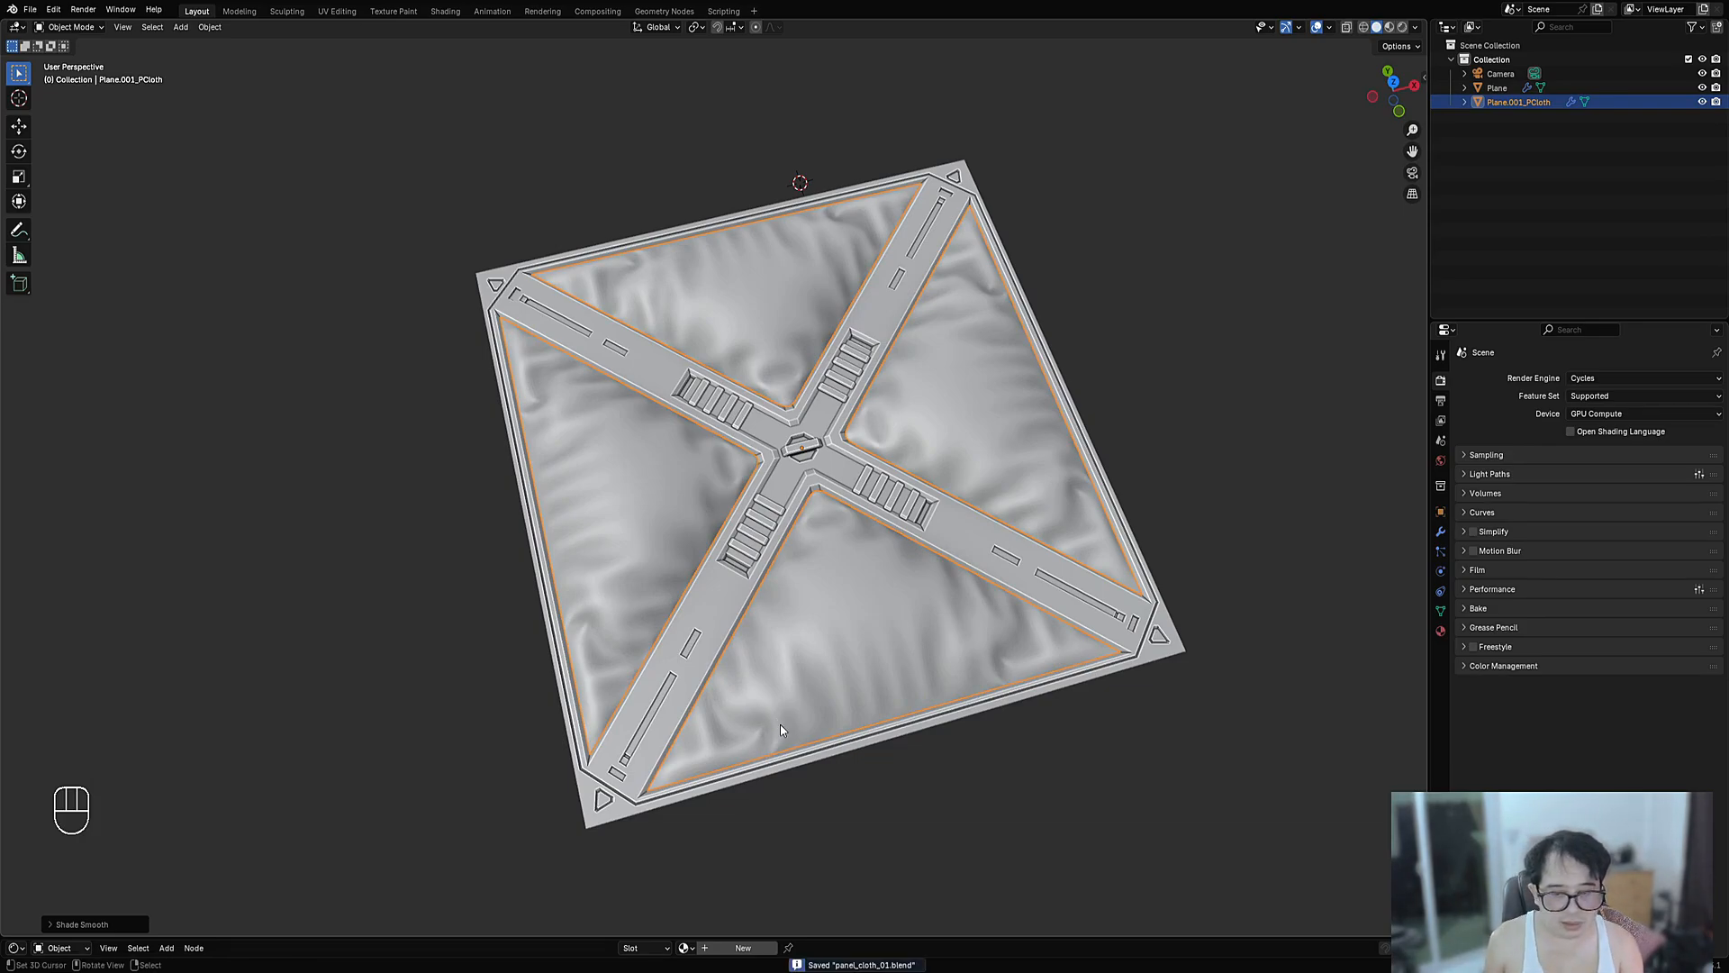
pyautogui.press('shift')
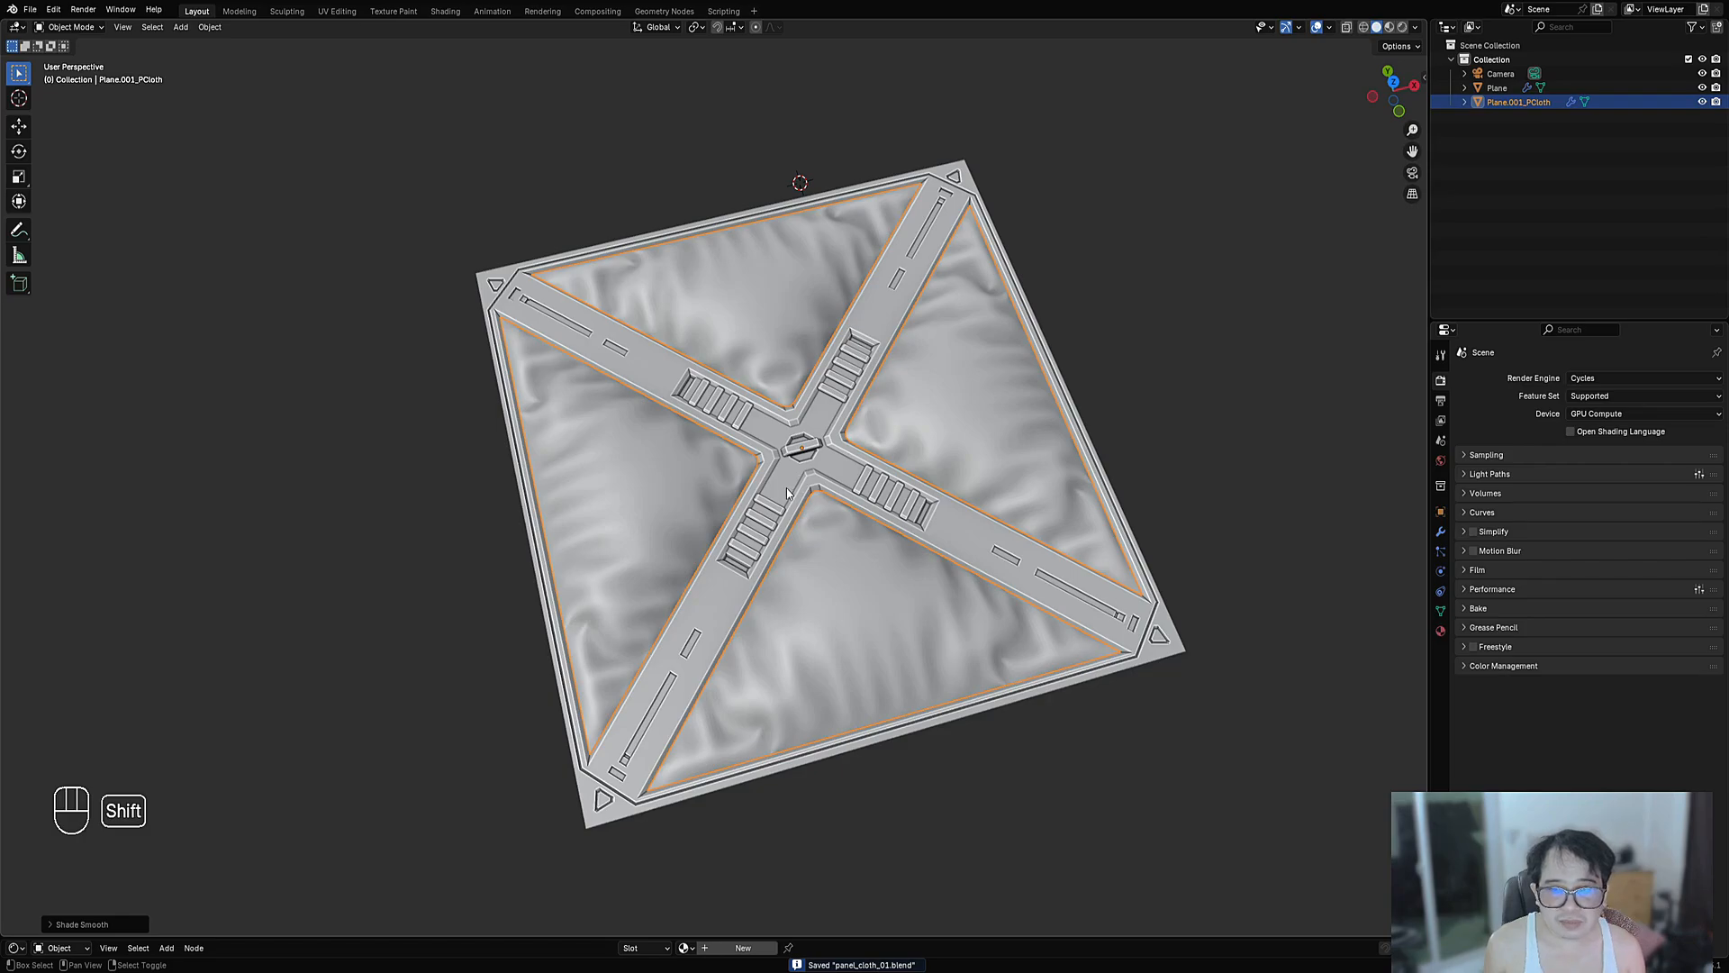
pyautogui.moveTo(857, 556); pyautogui.dragTo(823, 402, button='middle')
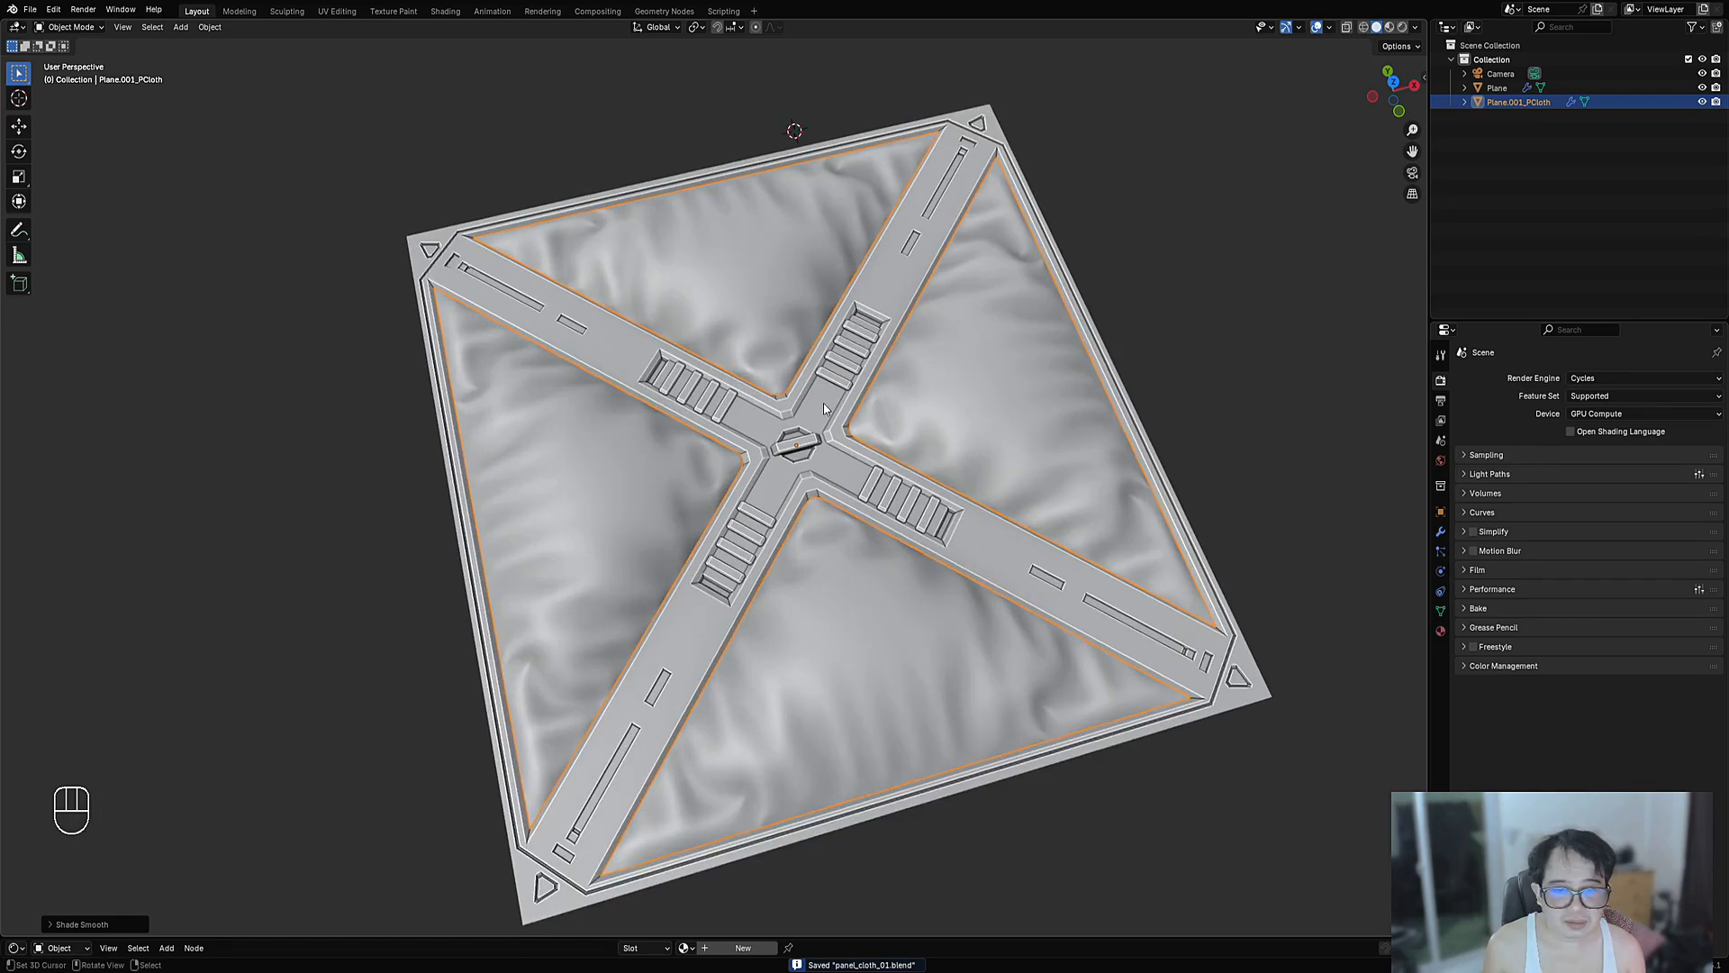
pyautogui.click(823, 402)
# - Apply Random VColor with the rand_vcol preset, Limit set to Sharp and Mark Sharp on
pyautogui.hotkey('shift', 'q')
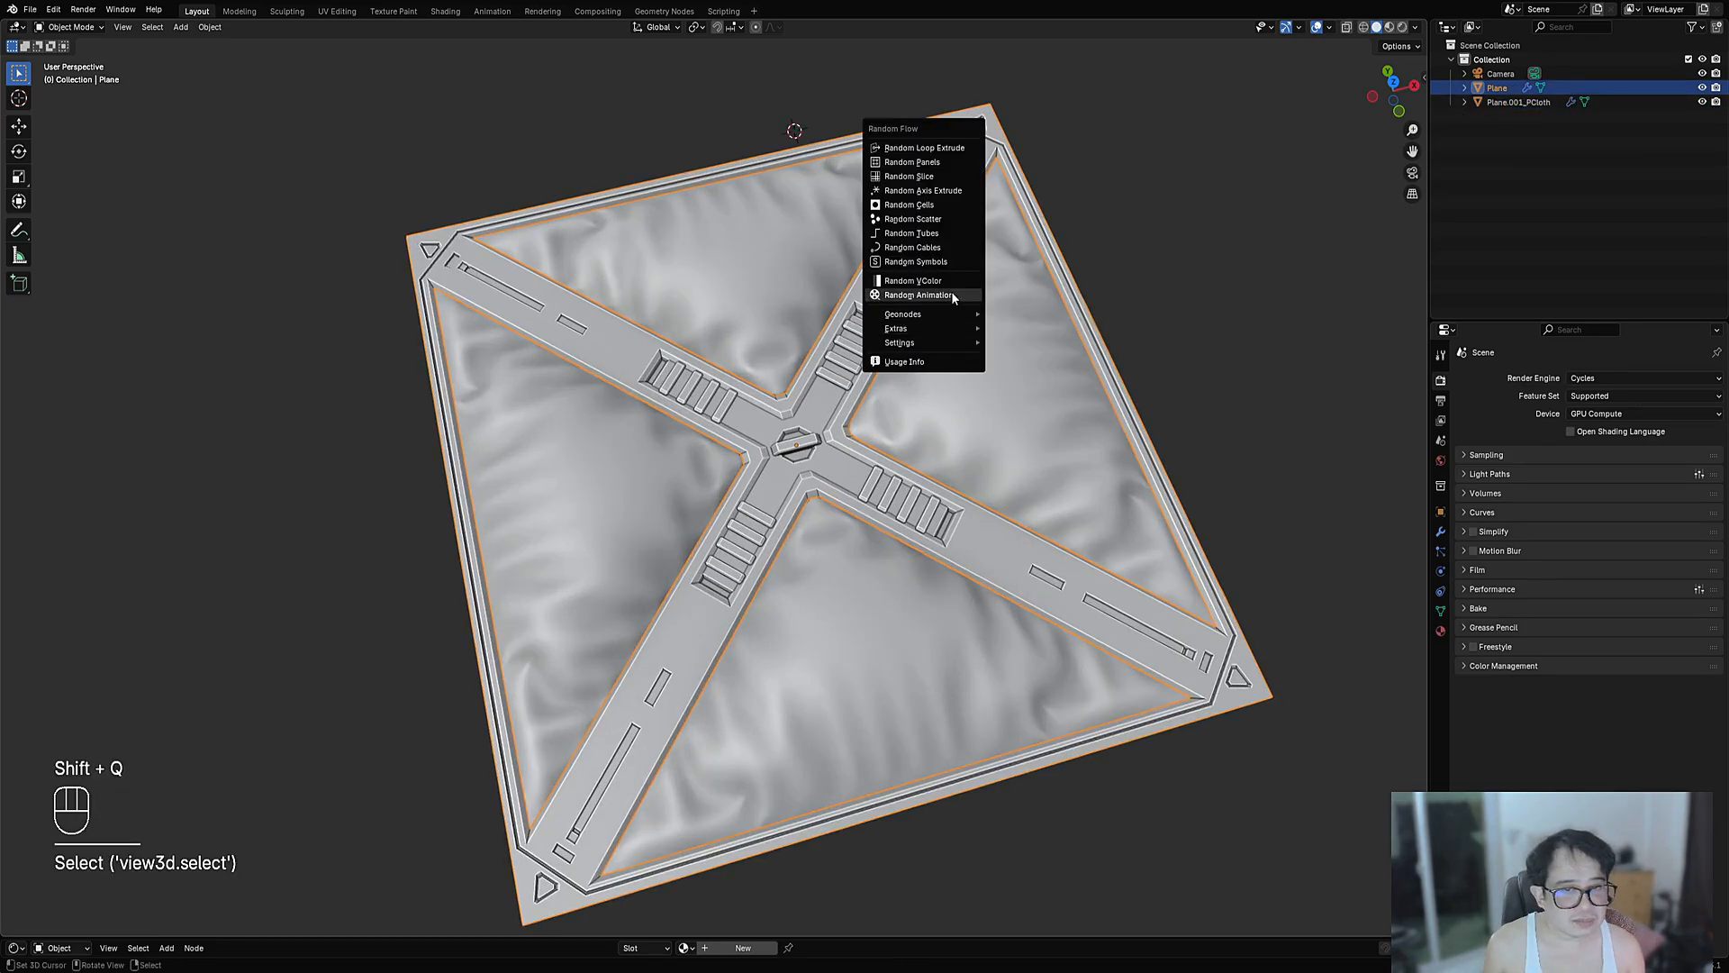
pyautogui.click(951, 290)
pyautogui.click(1033, 328)
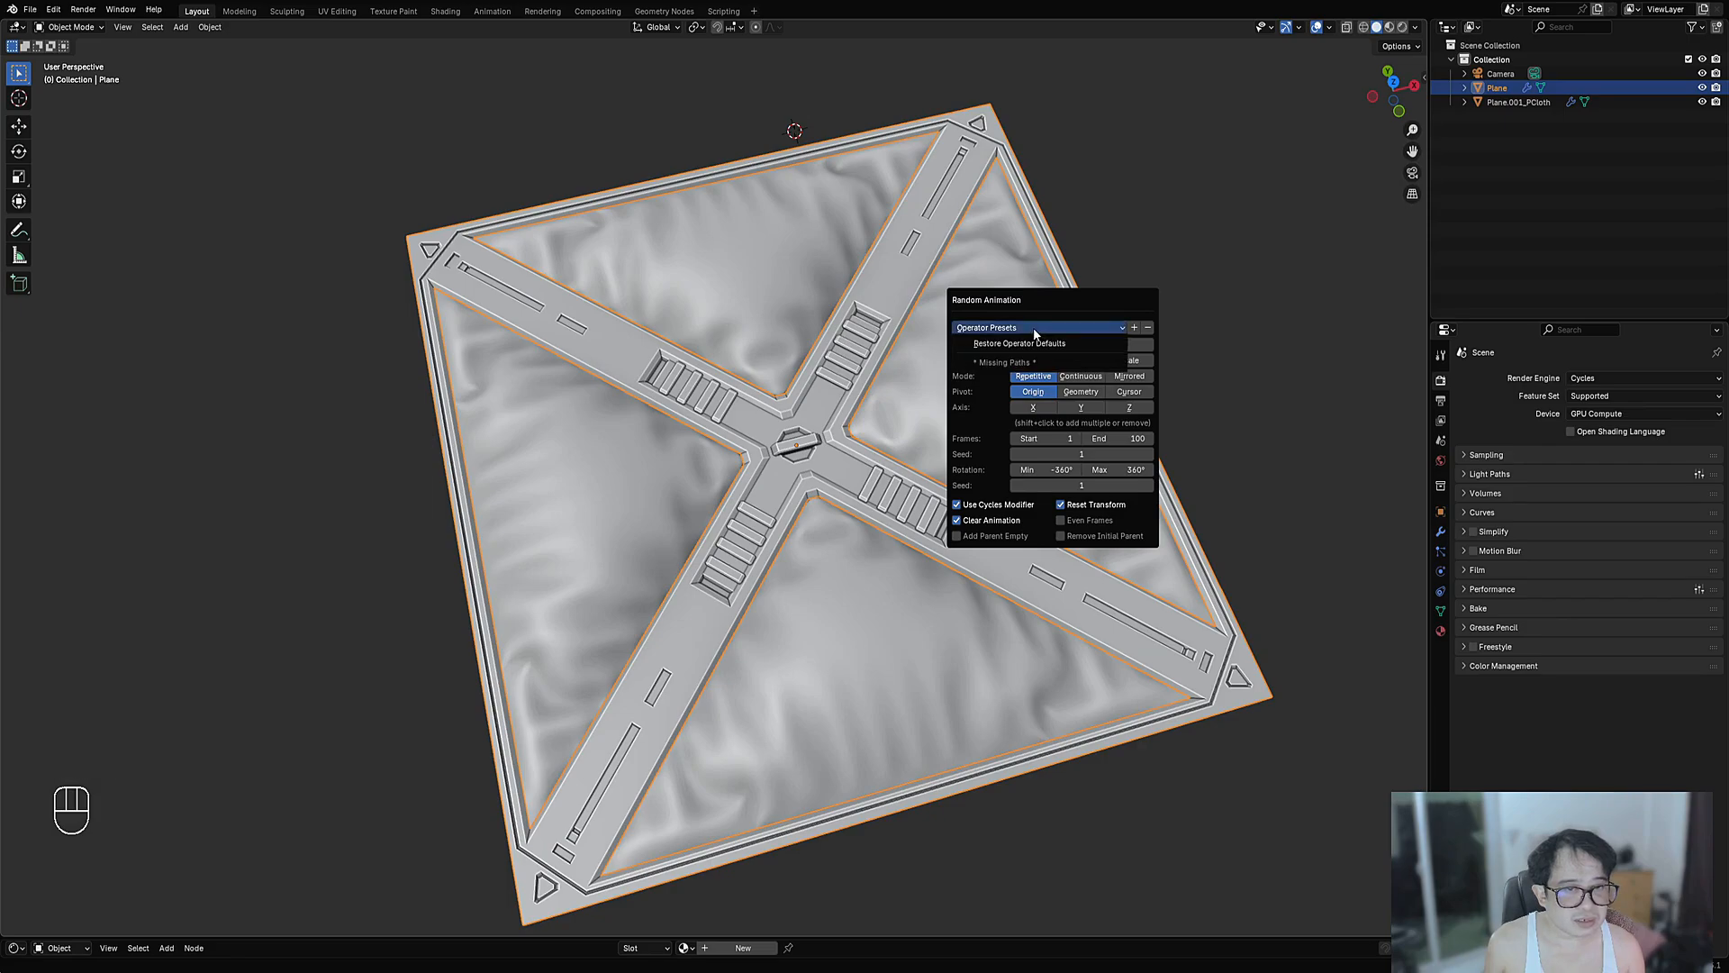
pyautogui.hotkey('shift', 'q')
pyautogui.click(1158, 327)
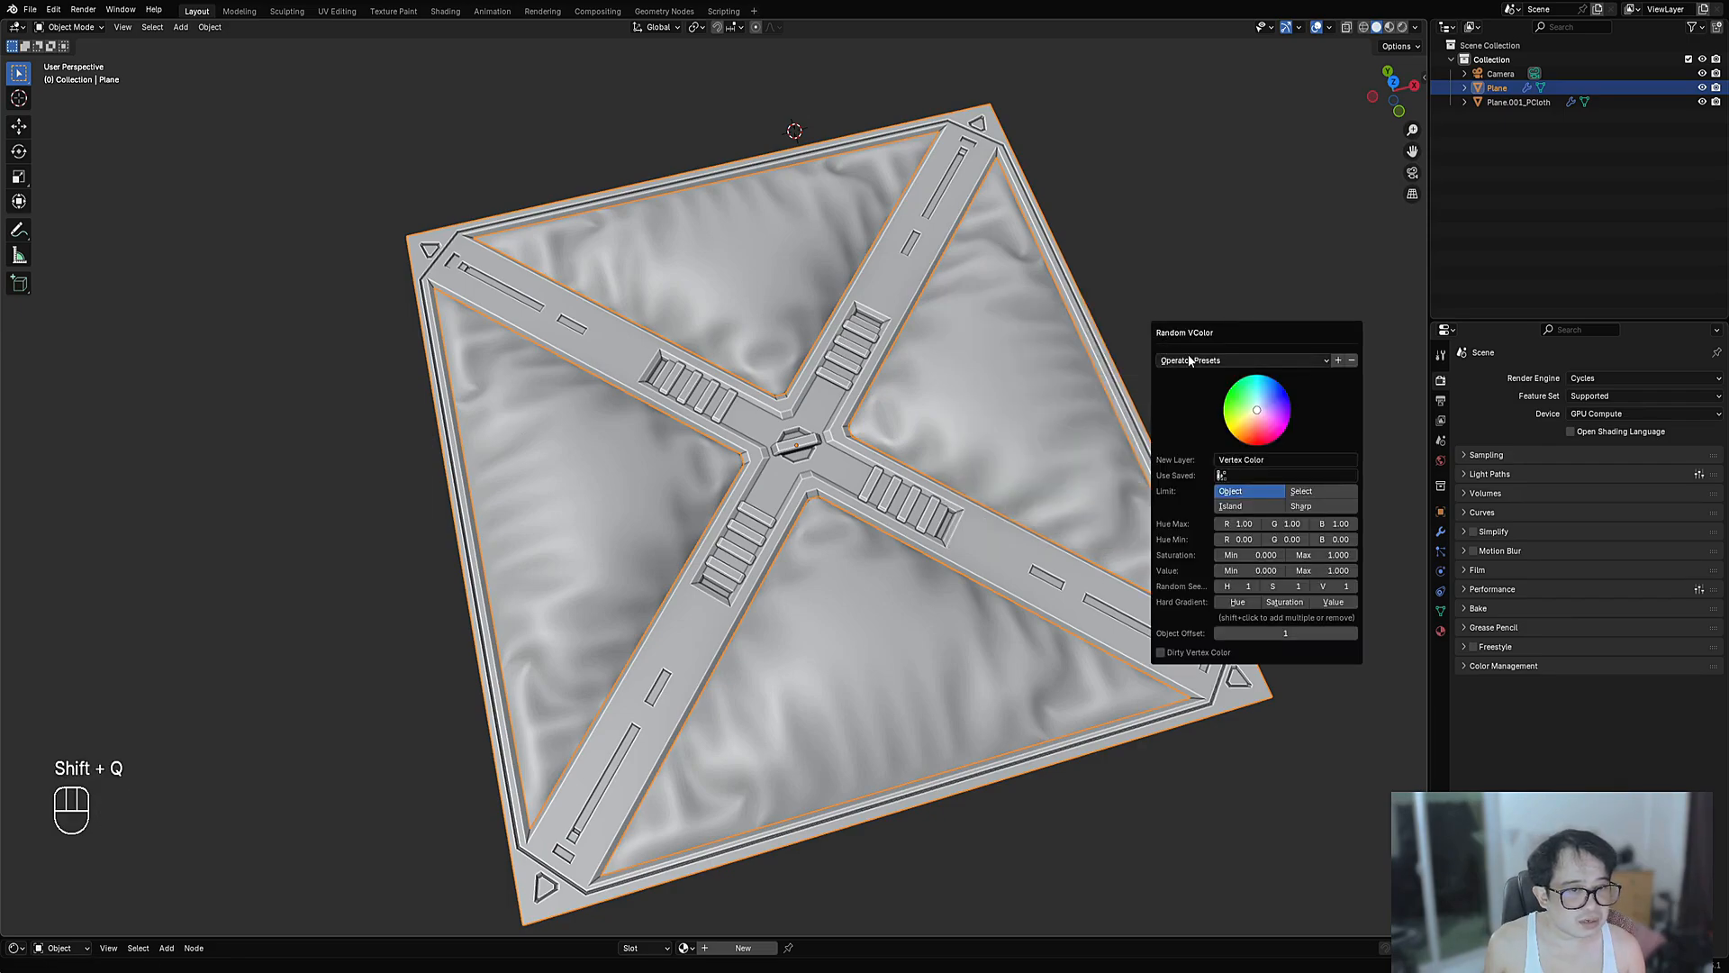
pyautogui.click(1190, 360)
pyautogui.click(1229, 462)
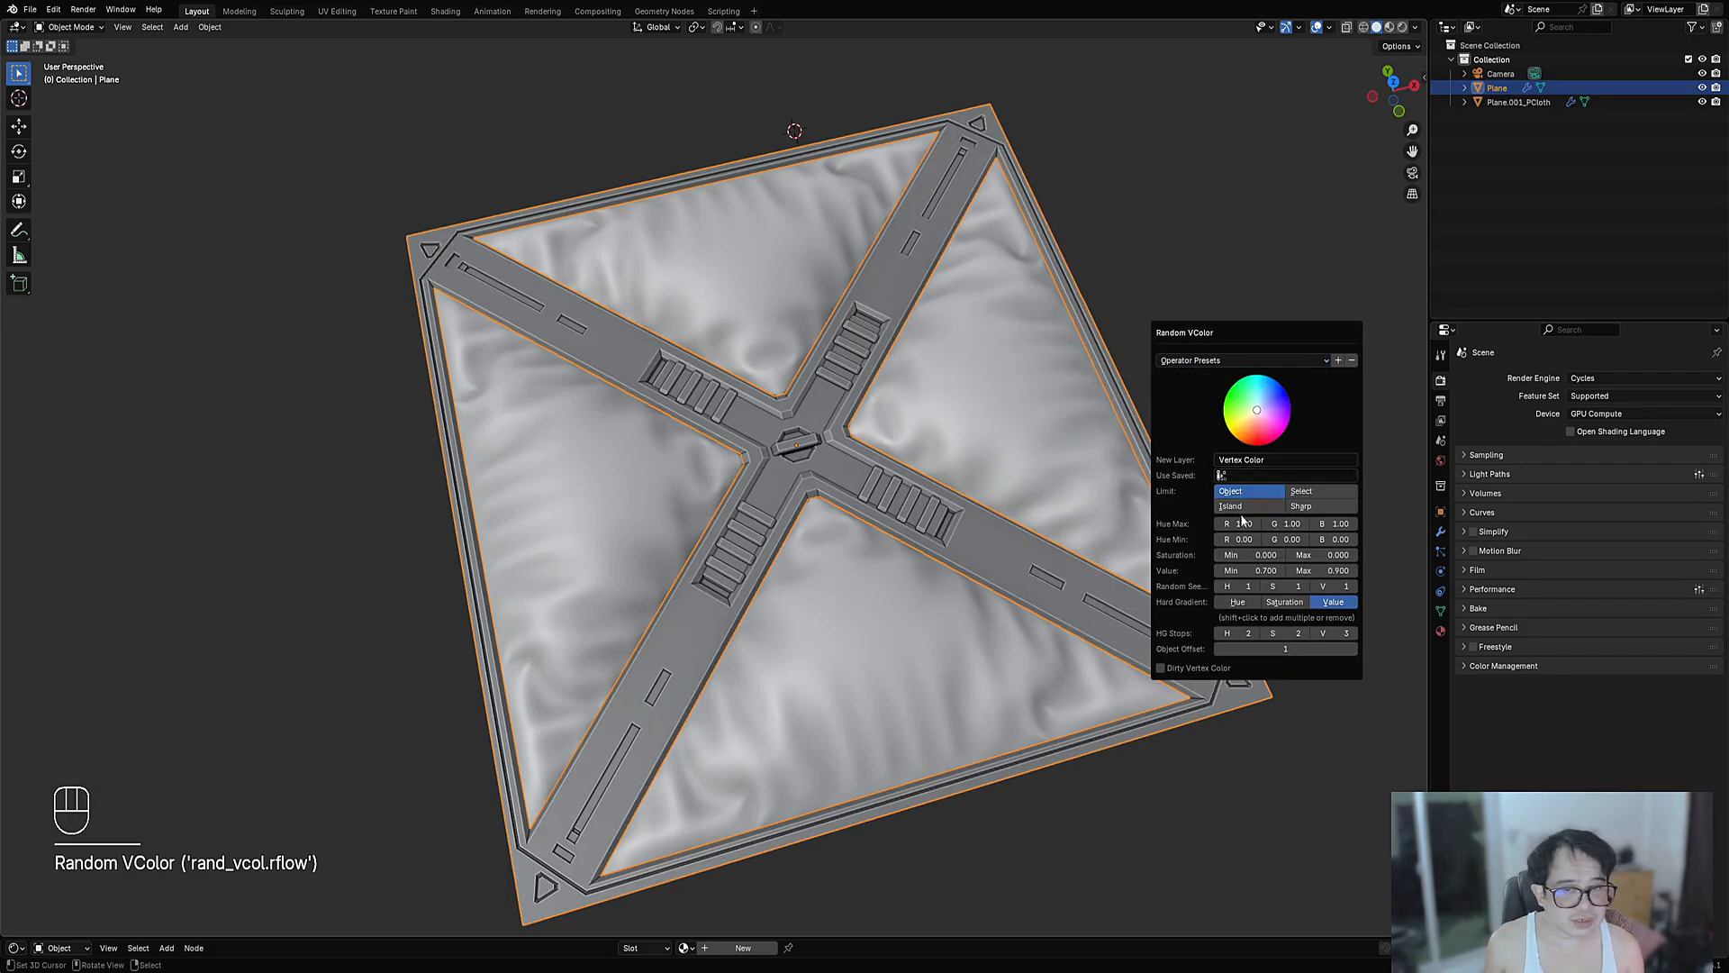
pyautogui.click(1305, 506)
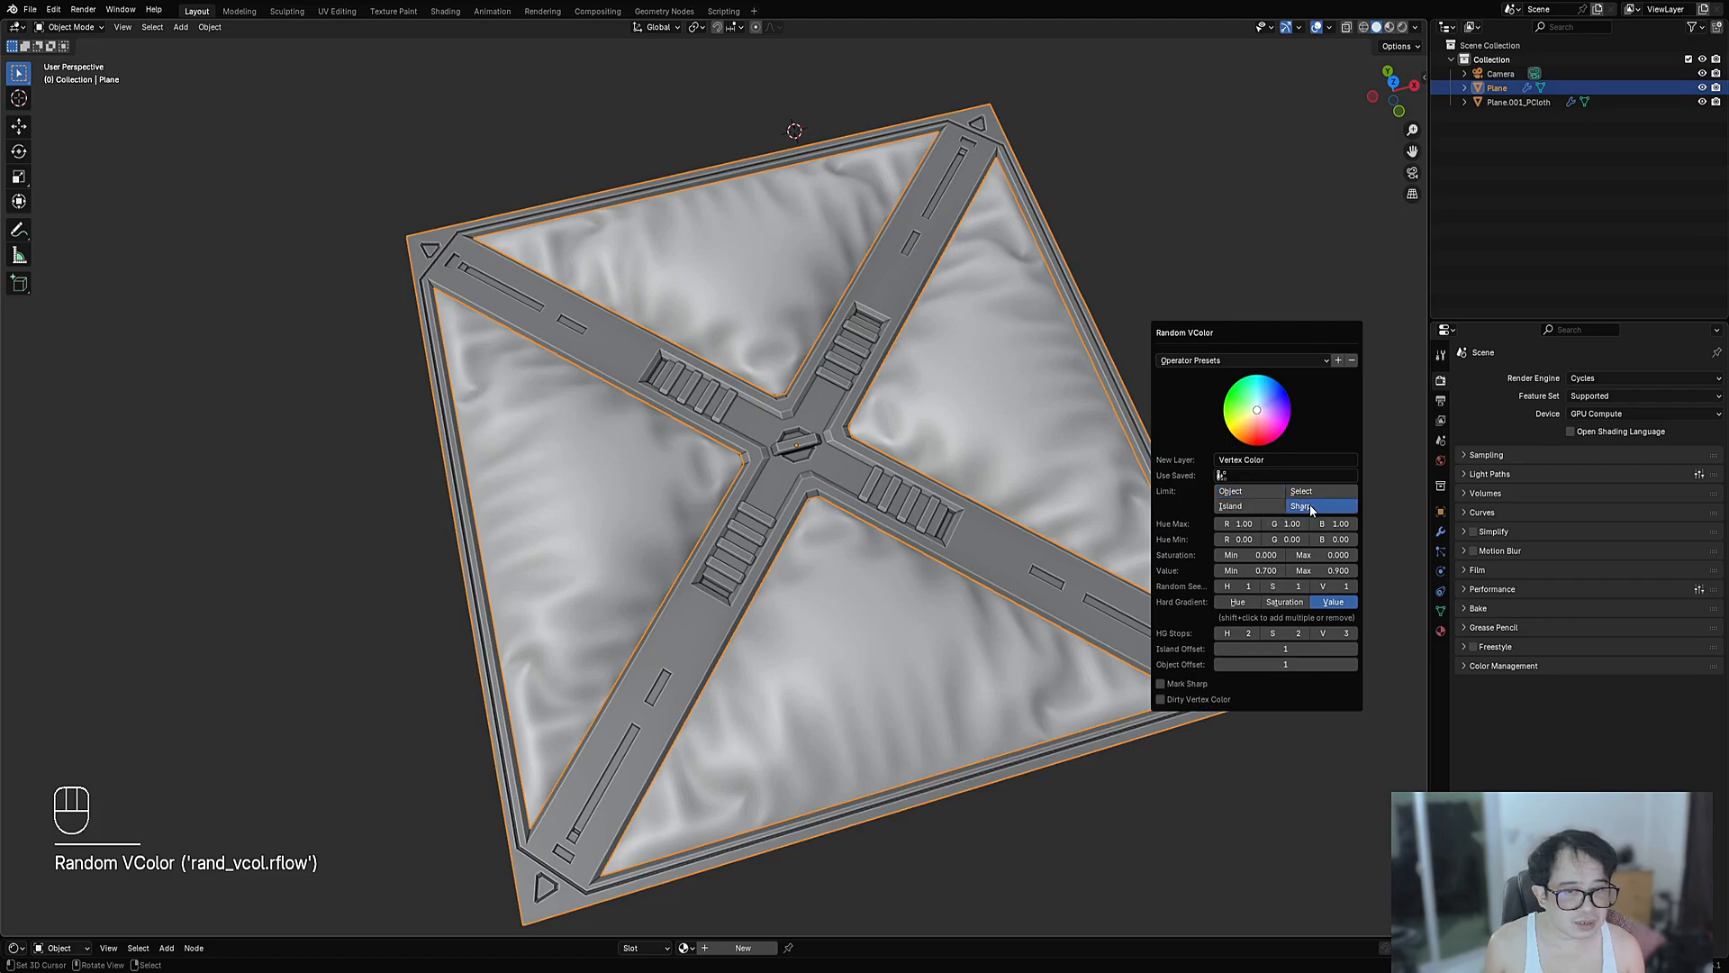
pyautogui.click(1162, 685)
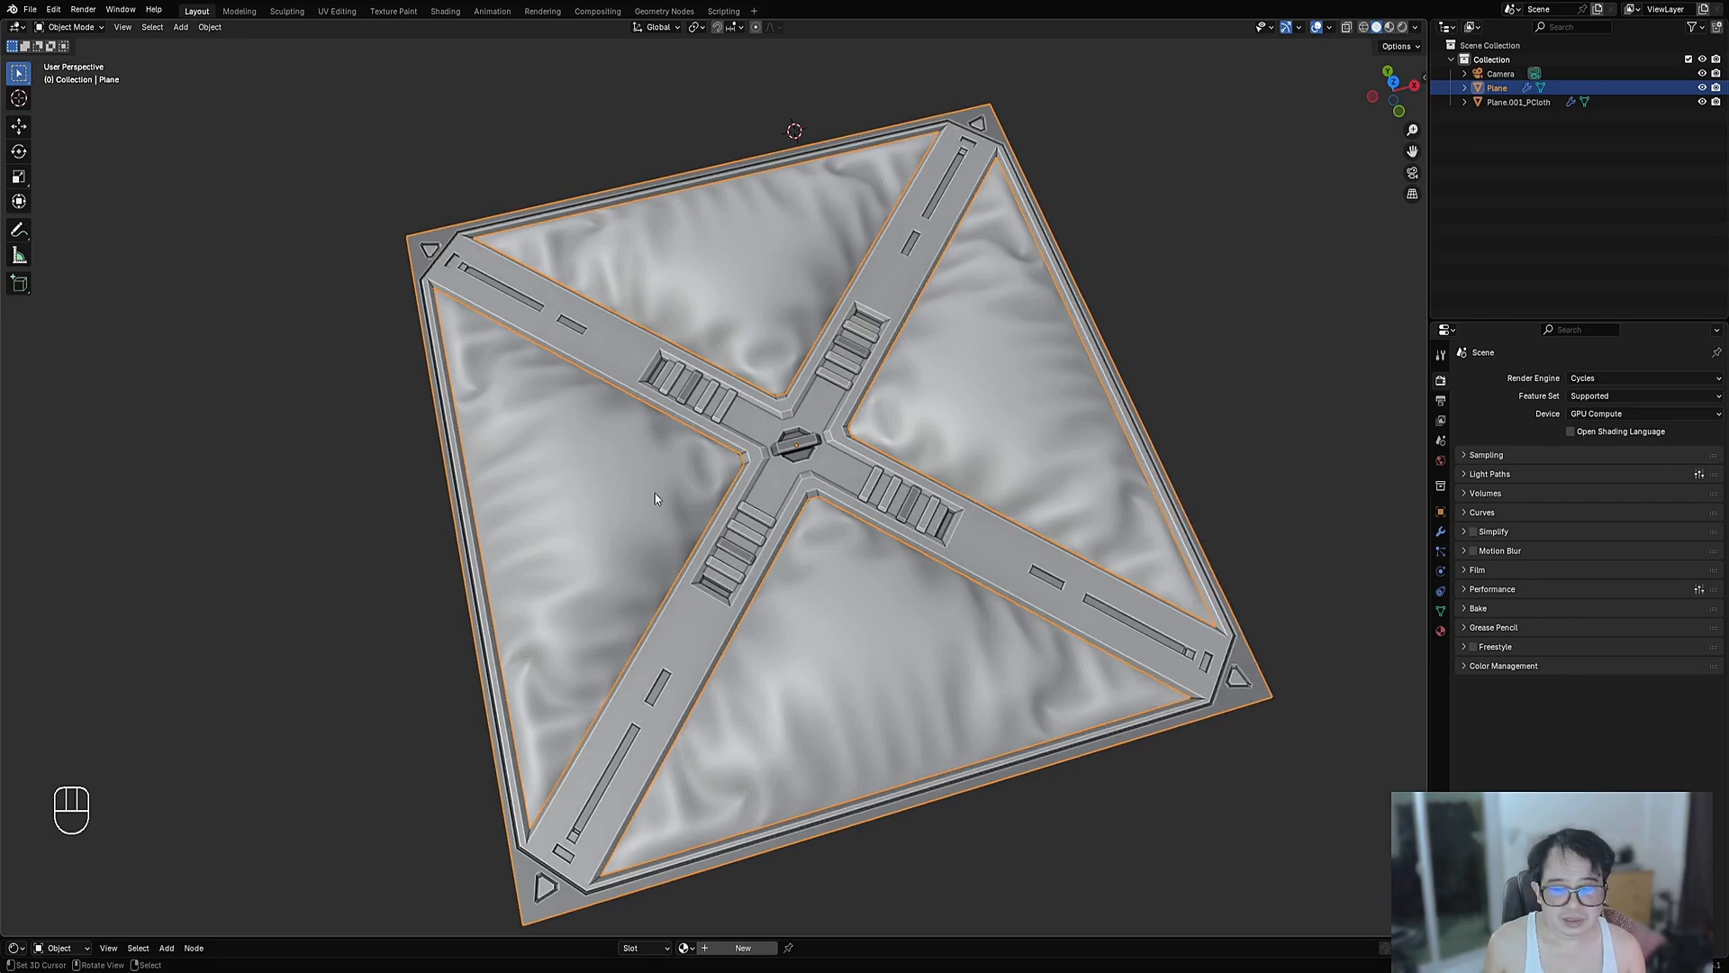
# - Enter Edit Mode on the panel in face select mode, framing the slats
pyautogui.scroll(-3, 949, 376)
pyautogui.press('KP_7')
pyautogui.scroll(6, 811, 282)
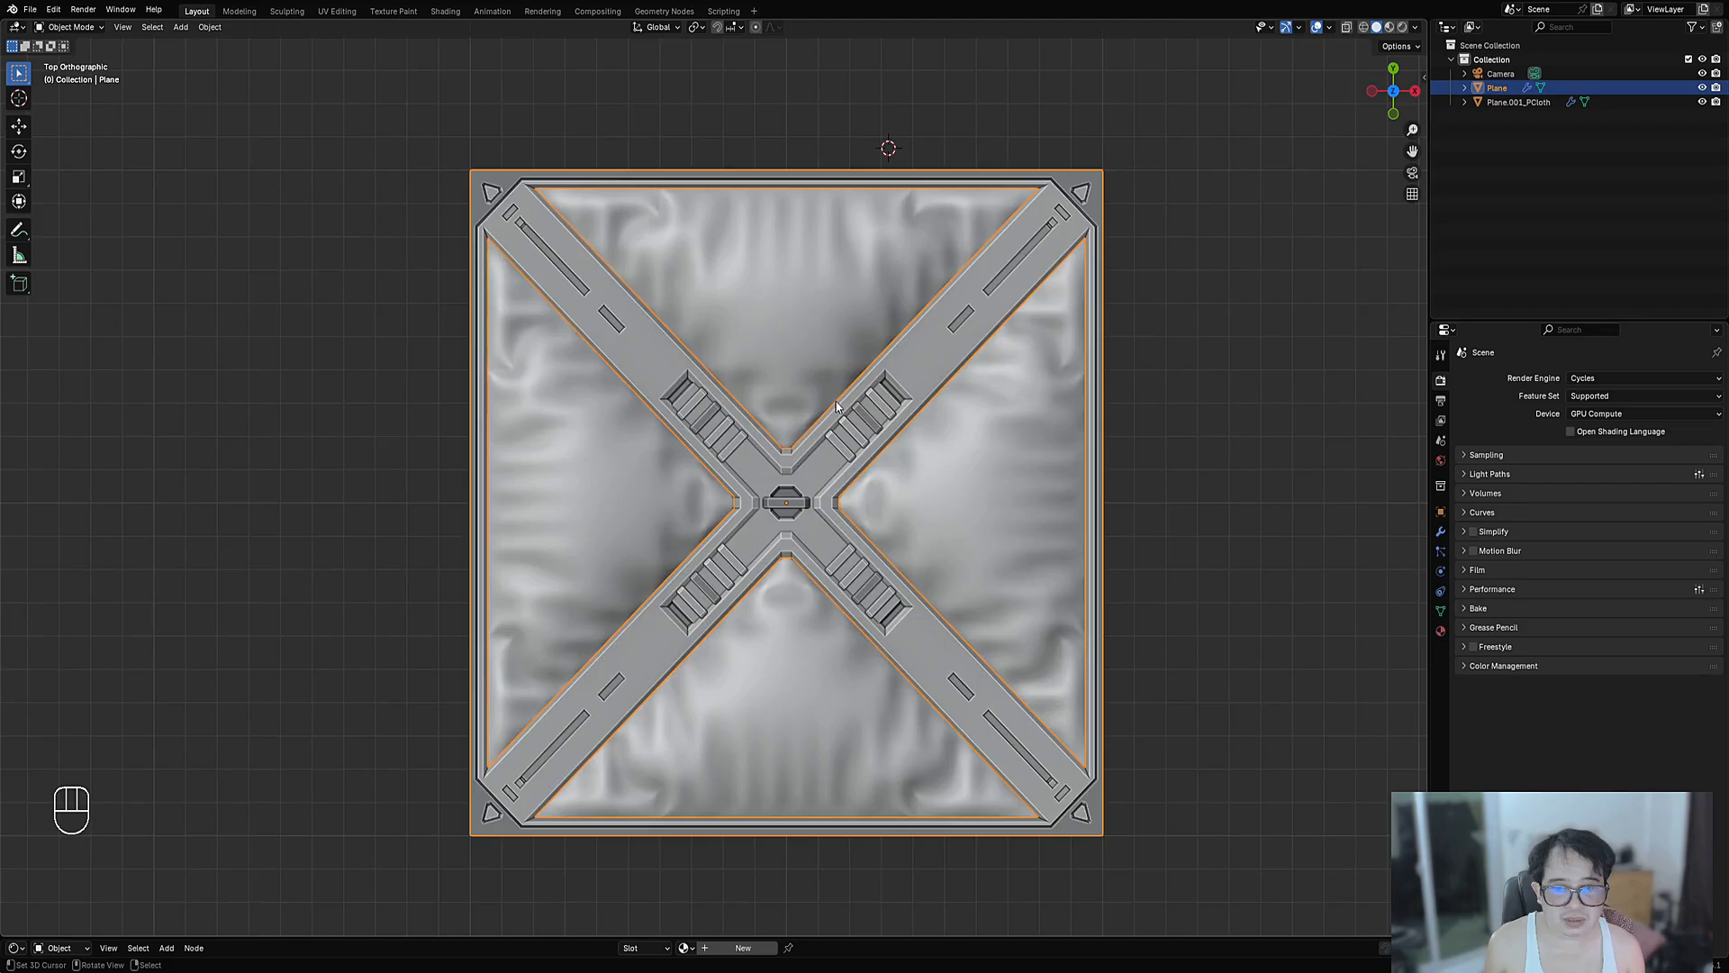
pyautogui.scroll(3, 813, 528)
pyautogui.keyDown('shift'); pyautogui.moveTo(723, 335); pyautogui.dragTo(855, 547, button='middle'); pyautogui.keyUp('shift')
pyautogui.scroll(-4, 929, 527)
pyautogui.scroll(5, 792, 461)
pyautogui.scroll(-1, 788, 457)
pyautogui.scroll(3, 784, 456)
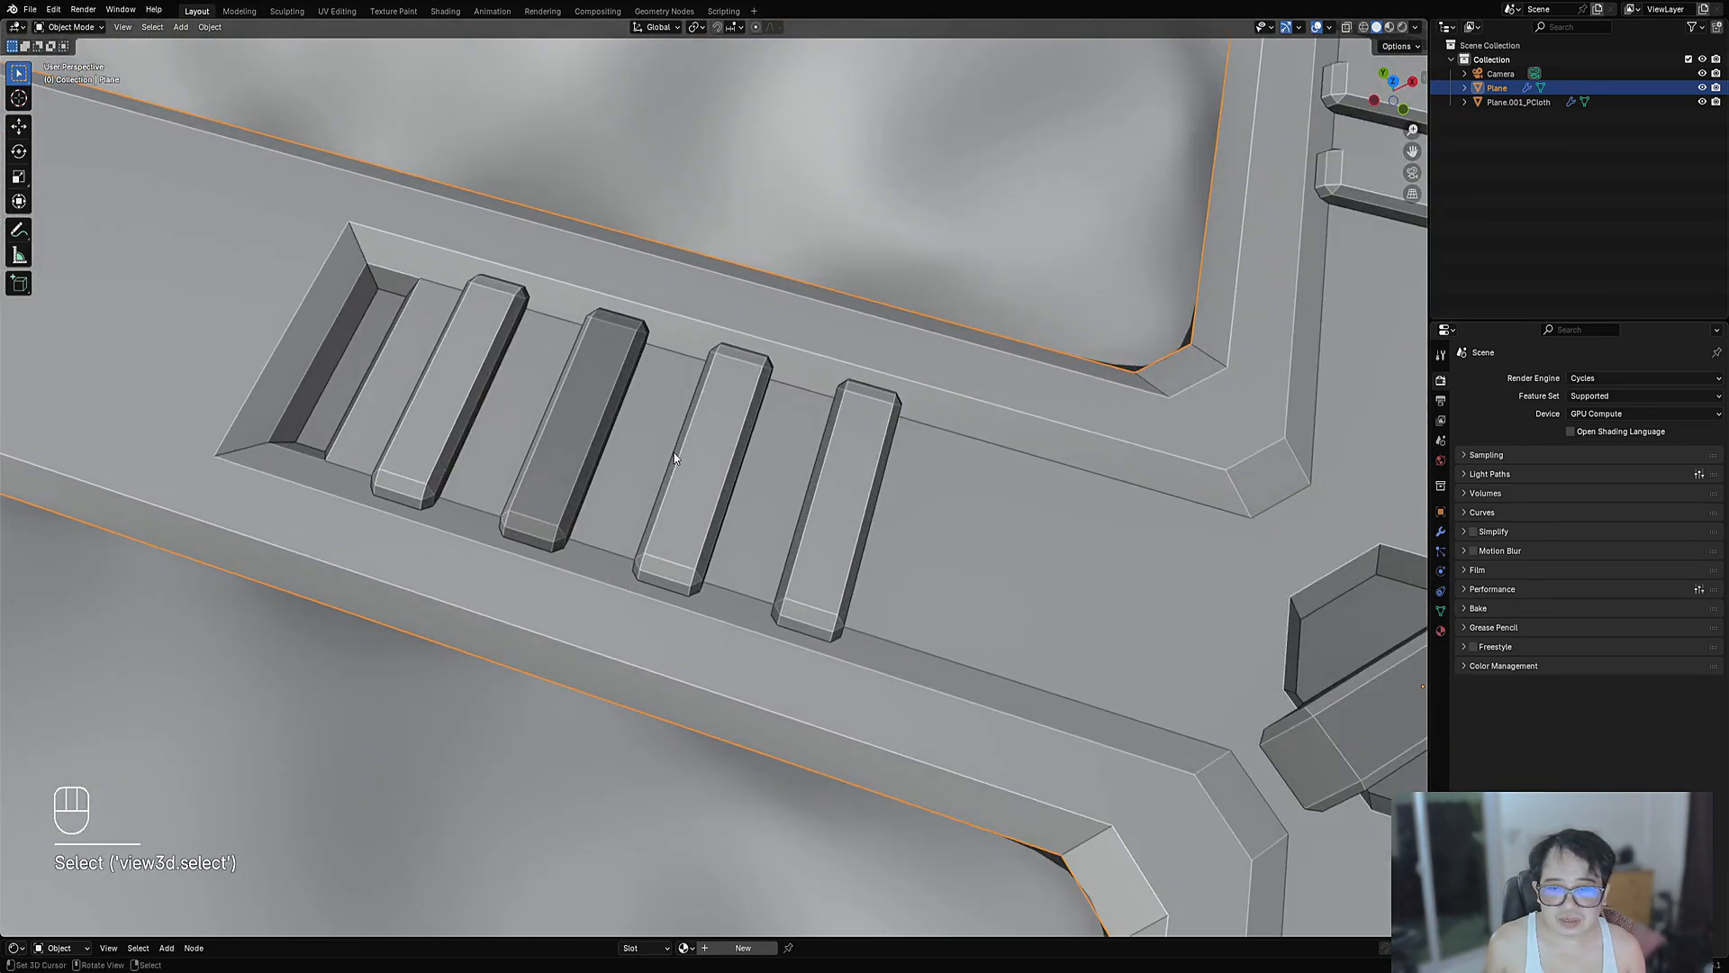
pyautogui.press('Tab')
pyautogui.moveTo(679, 456); pyautogui.dragTo(720, 425, button='middle')
pyautogui.keyDown('shift'); pyautogui.moveTo(582, 506); pyautogui.dragTo(652, 463, button='middle'); pyautogui.keyUp('shift')
pyautogui.scroll(4, 781, 470)
pyautogui.press('3')
# - Select one slat's end, front, lower and left bevel faces plus its top faces
pyautogui.keyDown('alt'); pyautogui.keyDown('shift'); pyautogui.click(569, 558); pyautogui.keyUp('shift'); pyautogui.keyUp('alt')
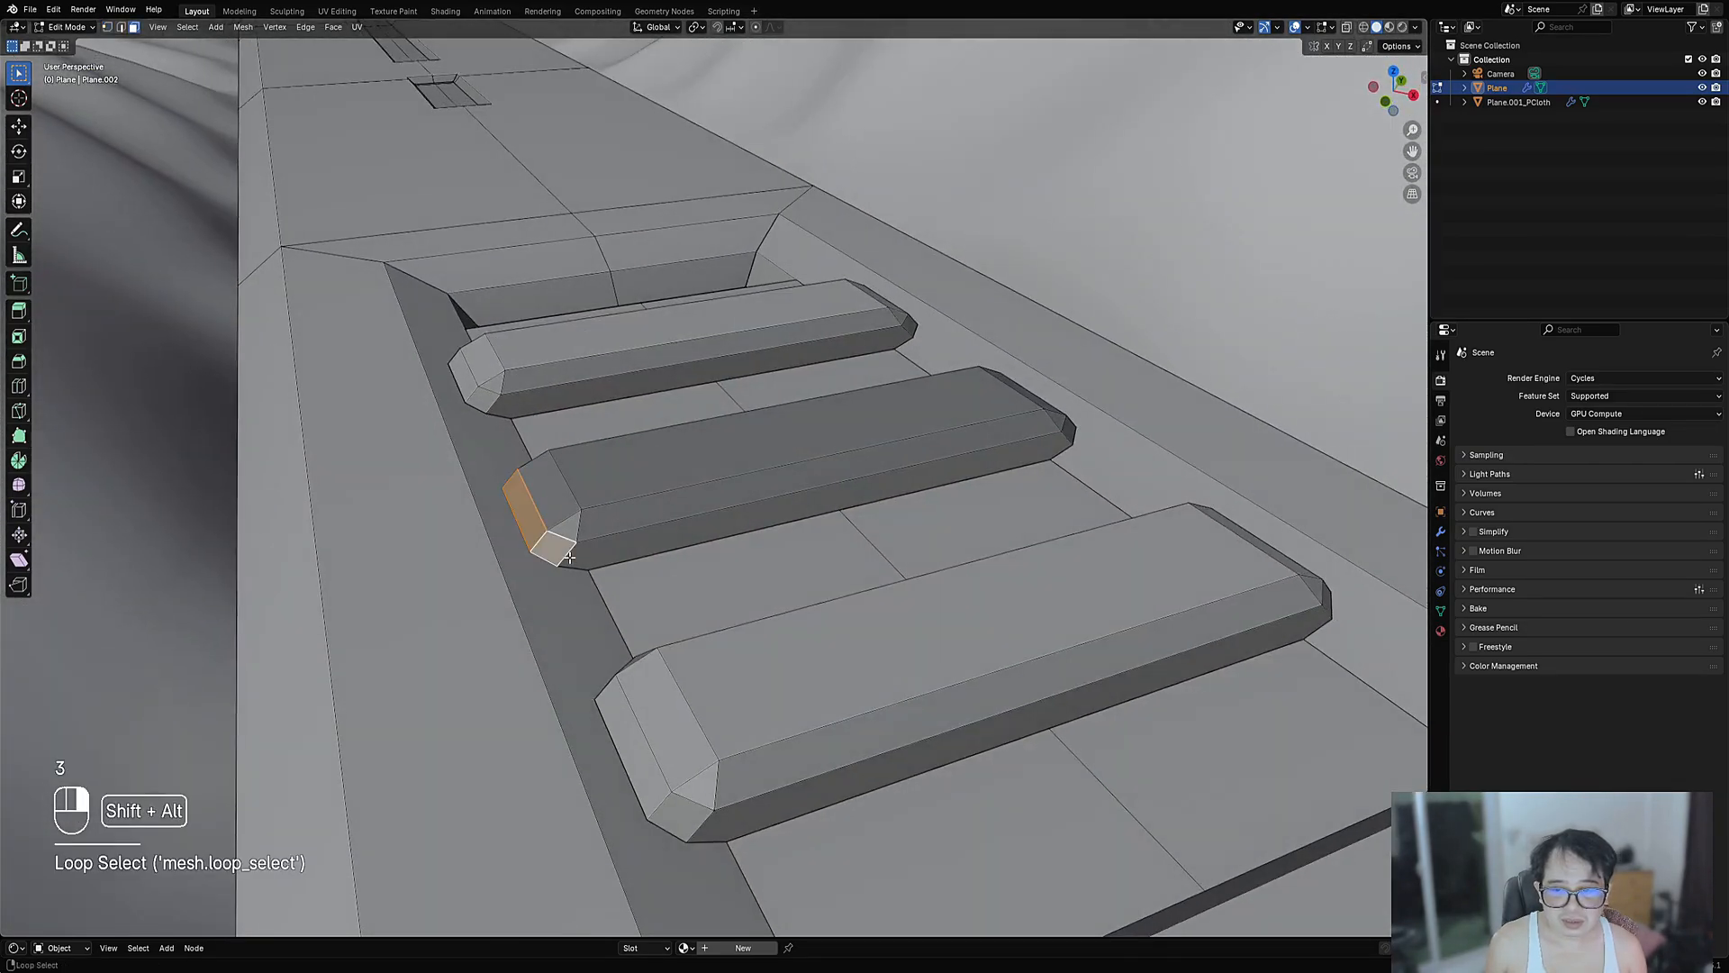
pyautogui.keyDown('shift'); pyautogui.click(625, 551); pyautogui.keyUp('shift')
pyautogui.moveTo(468, 522); pyautogui.dragTo(748, 483, button='middle')
pyautogui.keyDown('shift'); pyautogui.click(665, 466); pyautogui.keyUp('shift')
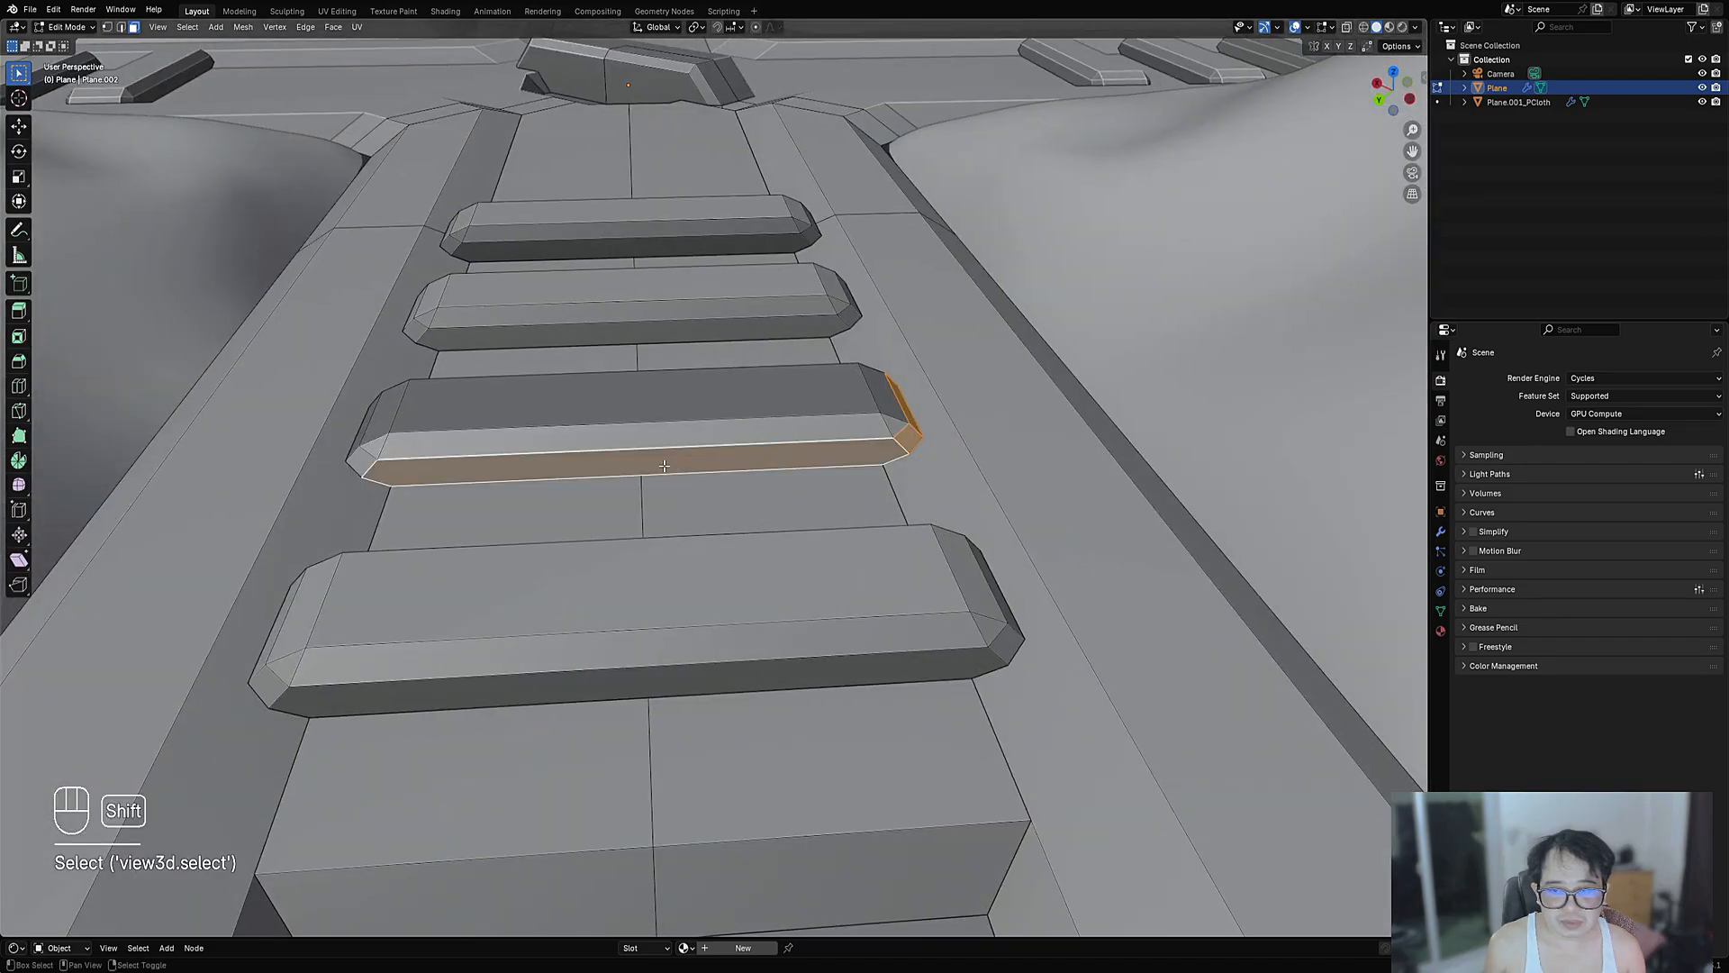
pyautogui.keyDown('alt'); pyautogui.keyDown('shift'); pyautogui.click(371, 465); pyautogui.keyUp('shift'); pyautogui.keyUp('alt')
pyautogui.moveTo(378, 465); pyautogui.dragTo(707, 483, button='middle')
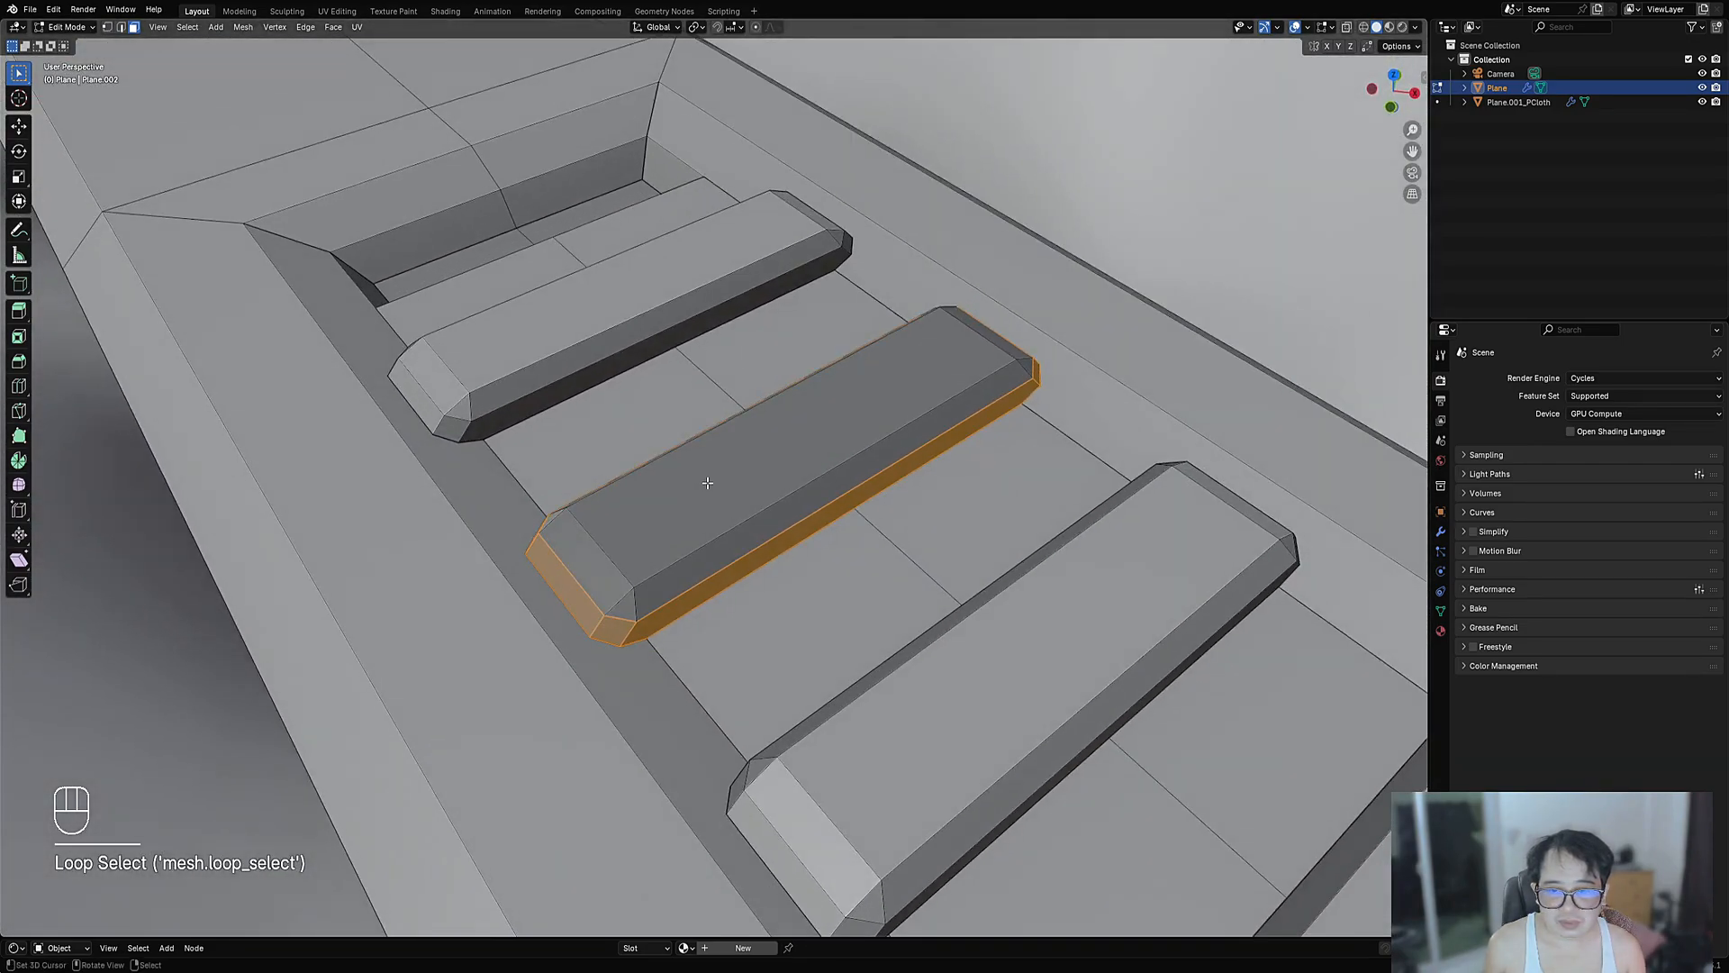
pyautogui.press('c')
pyautogui.click(622, 549)
pyautogui.moveTo(626, 591); pyautogui.dragTo(823, 483)
pyautogui.rightClick(822, 483)
# - Add the slat's end bevel and end faces, undoing a stray wall face
pyautogui.press('c')
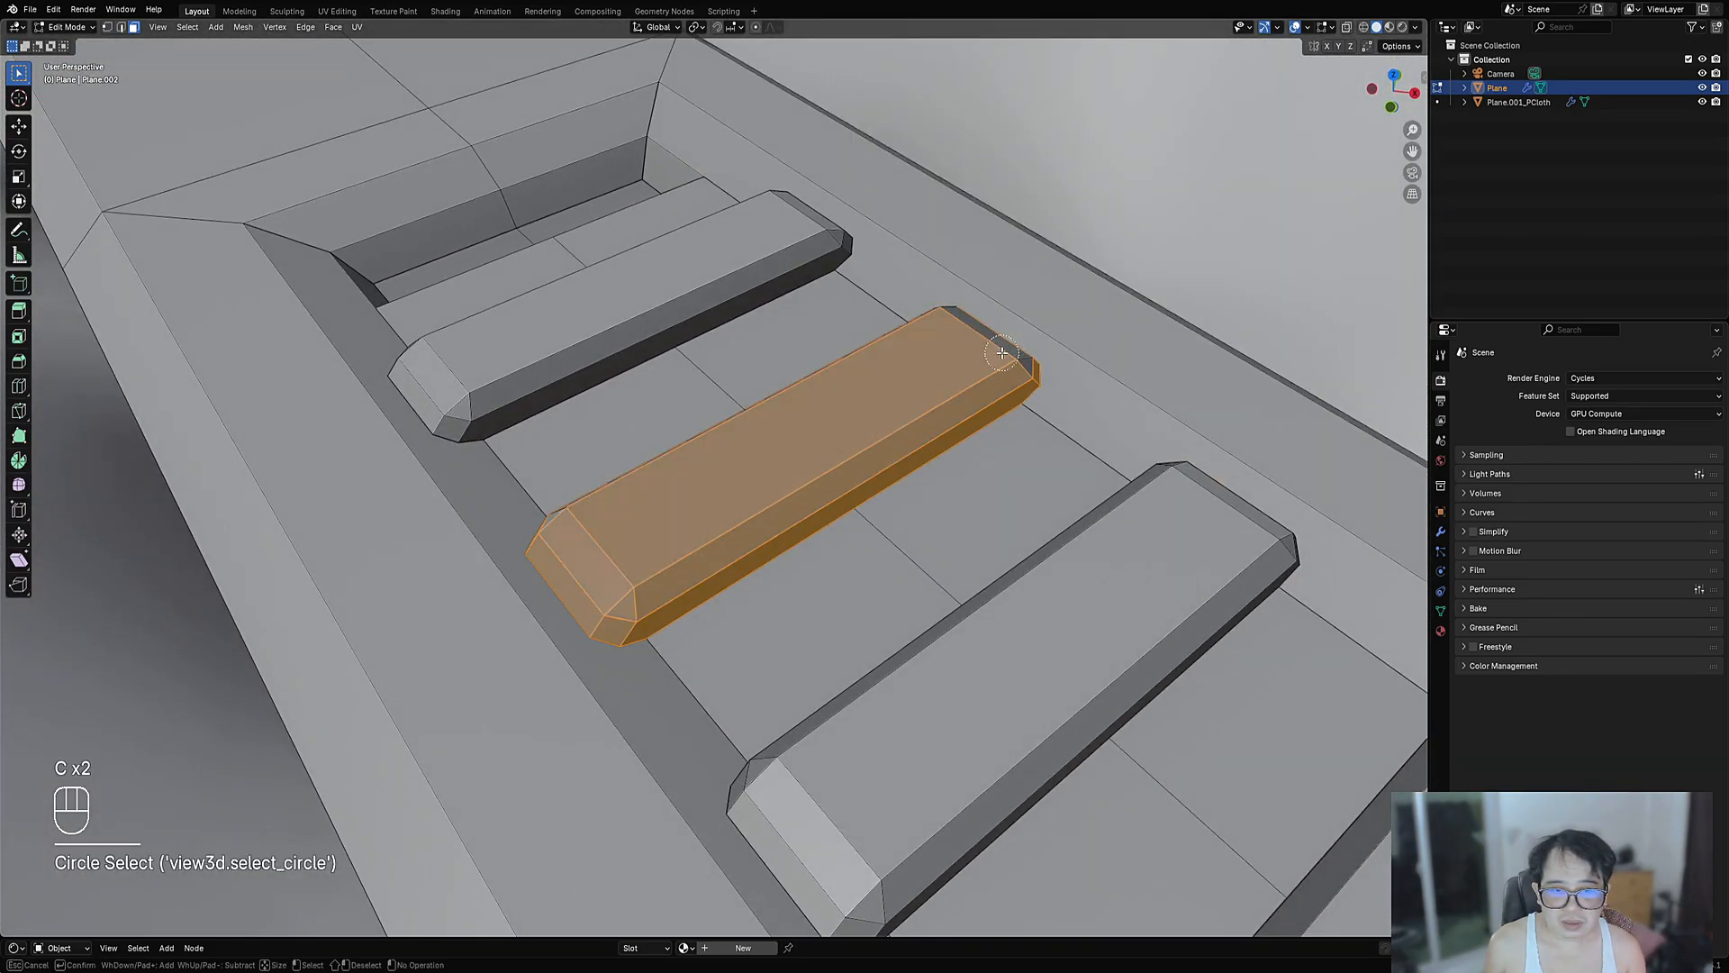
pyautogui.moveTo(1008, 353); pyautogui.dragTo(953, 310)
pyautogui.rightClick(851, 342)
pyautogui.hotkey('ctrl', 'z')
pyautogui.press('c')
pyautogui.click(1014, 364)
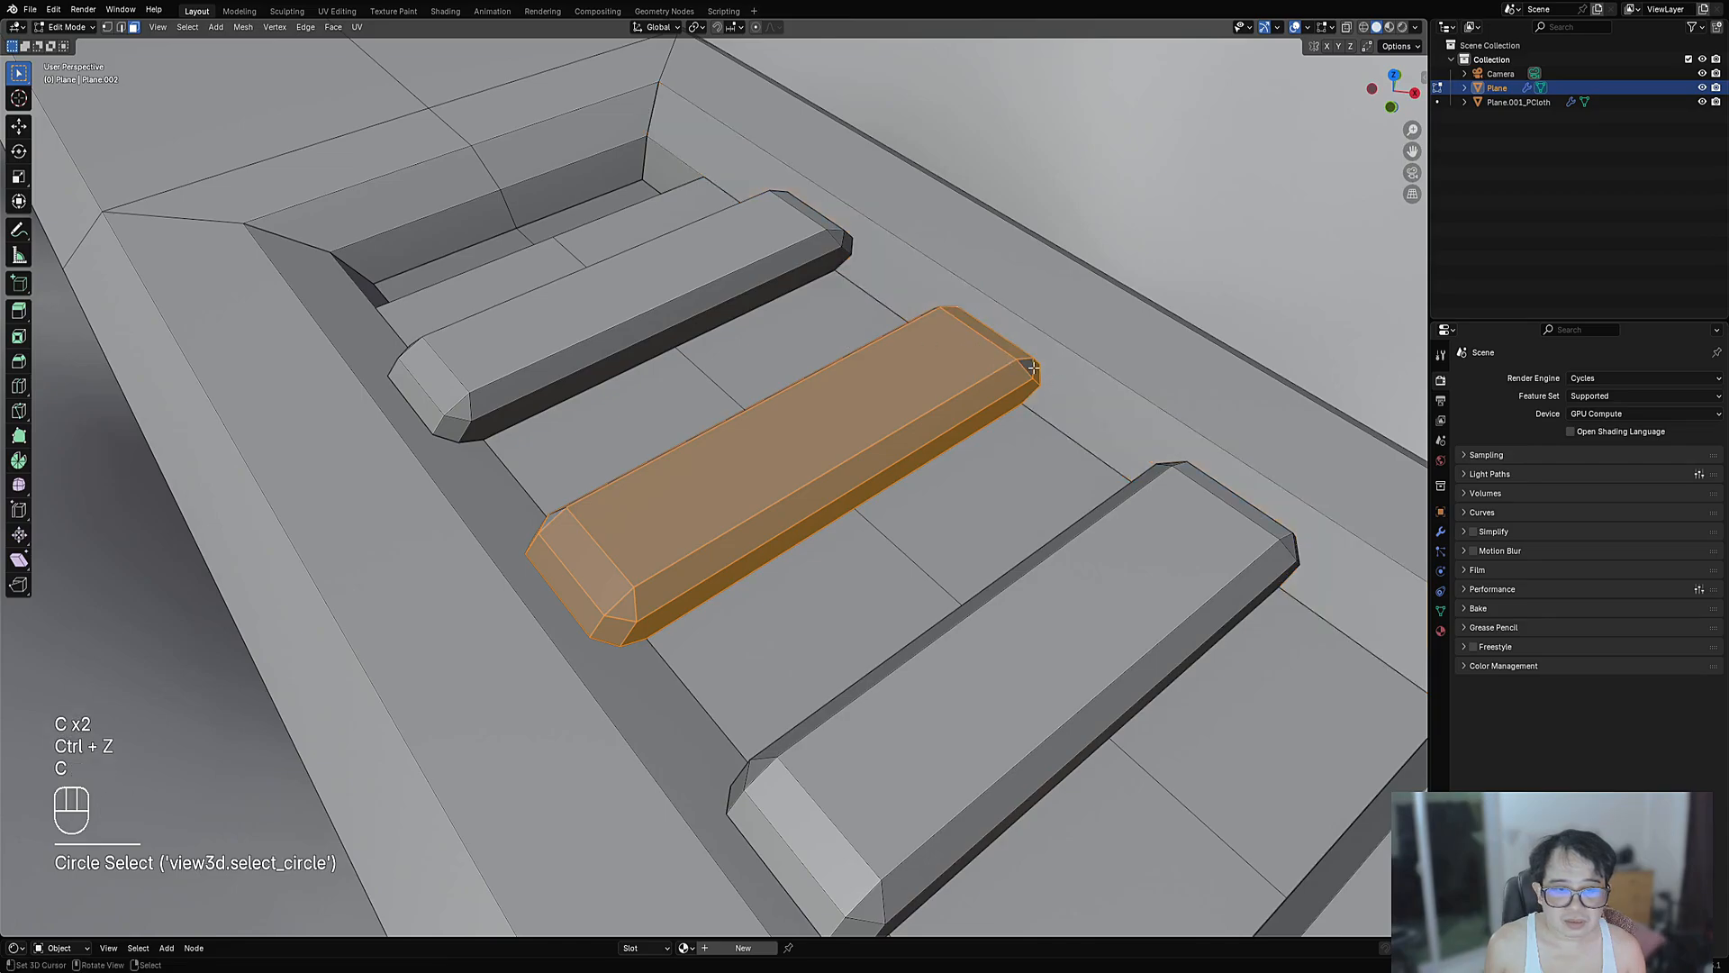
pyautogui.keyDown('shift'); pyautogui.click(1014, 365); pyautogui.keyUp('shift')
pyautogui.moveTo(1014, 364); pyautogui.dragTo(832, 442, button='middle')
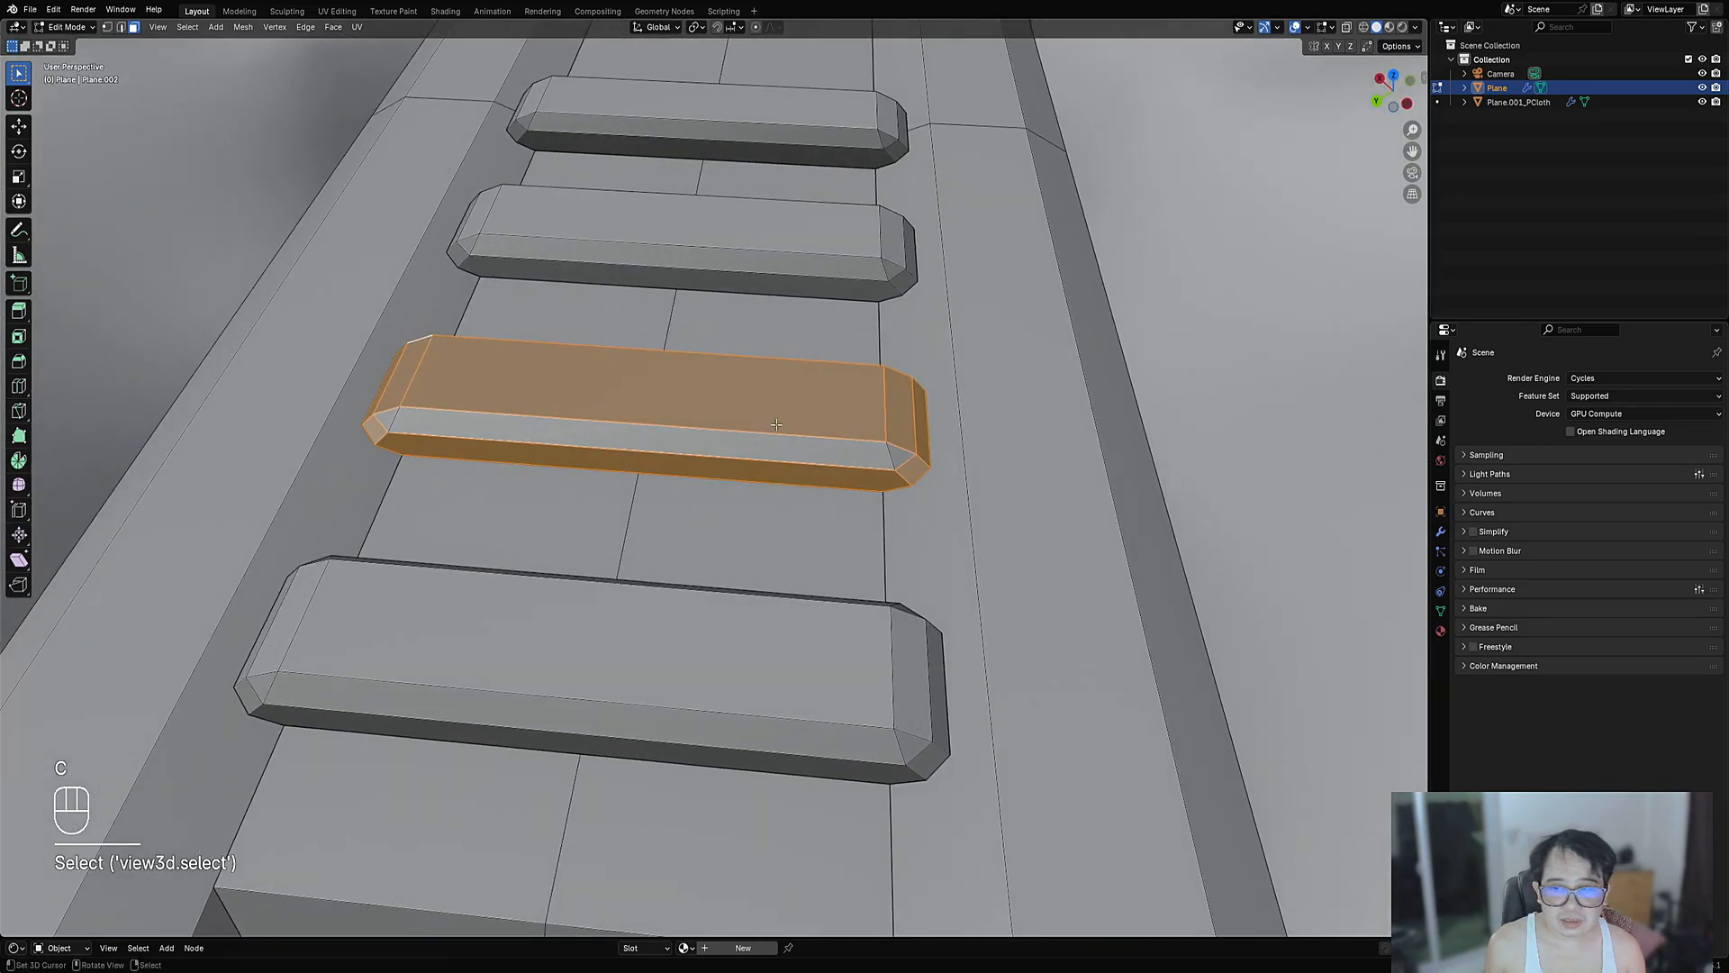
pyautogui.press('c')
pyautogui.rightClick(411, 410)
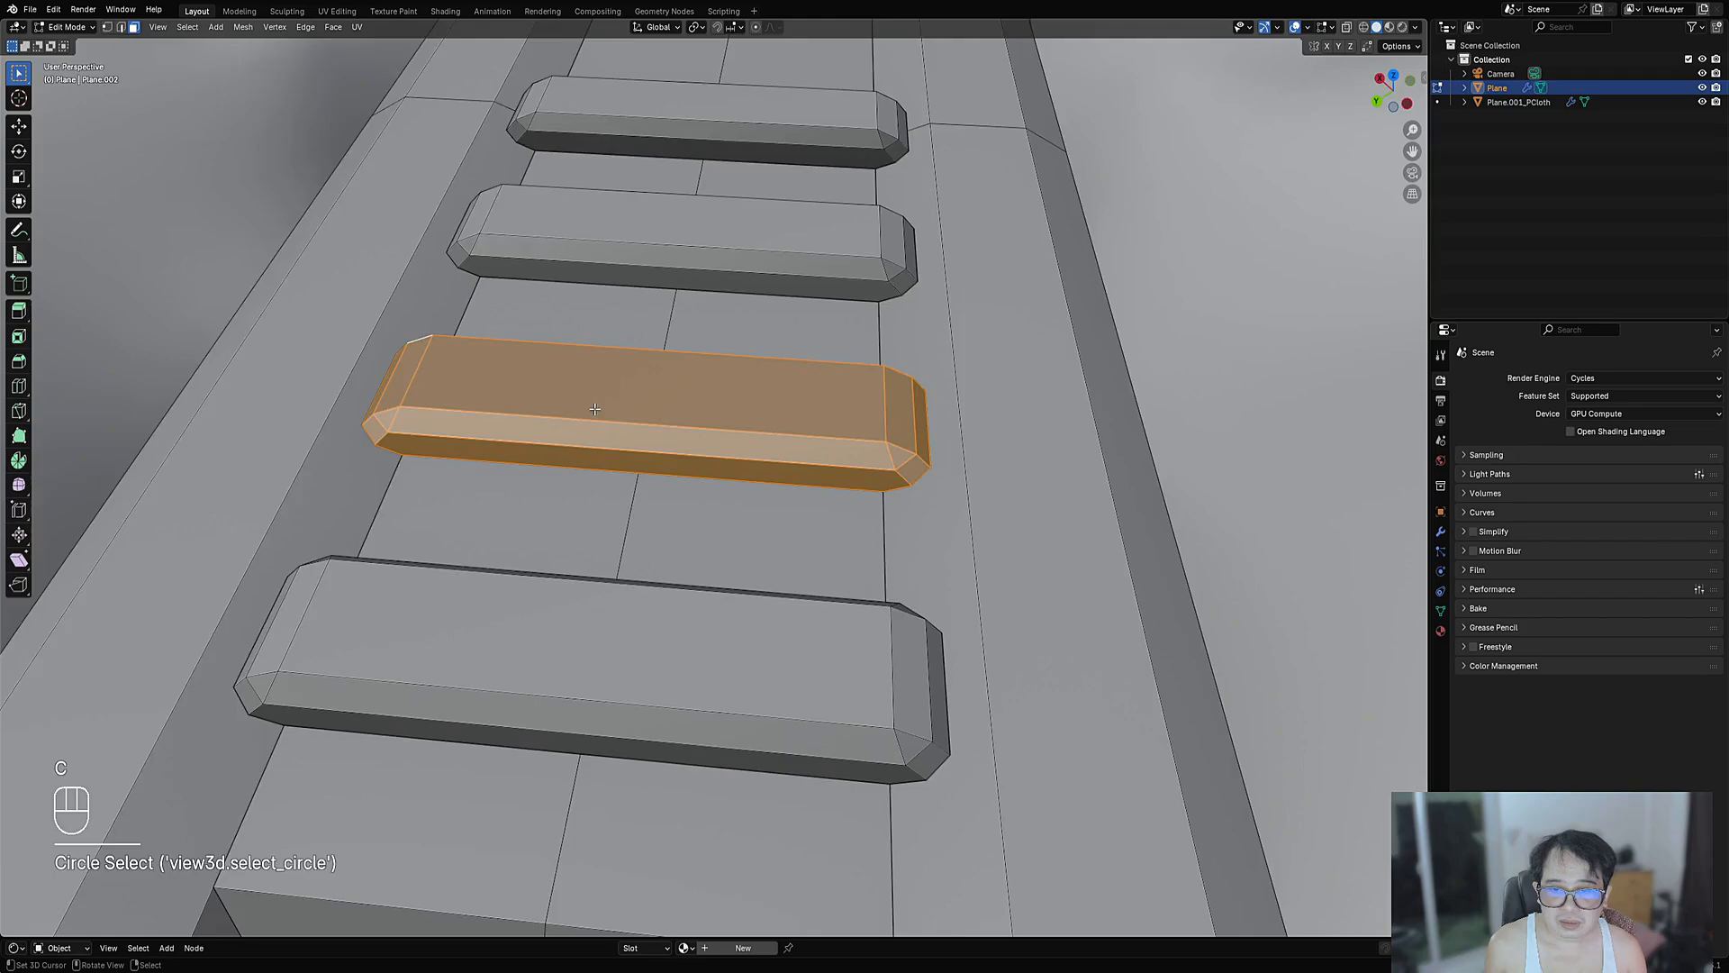
pyautogui.moveTo(411, 410); pyautogui.dragTo(801, 412, button='middle')
# - Apply a Creative Flow option to the selected slat faces and leave Edit Mode
pyautogui.hotkey('shift', 'ctrl', 'x')
pyautogui.moveTo(787, 435)
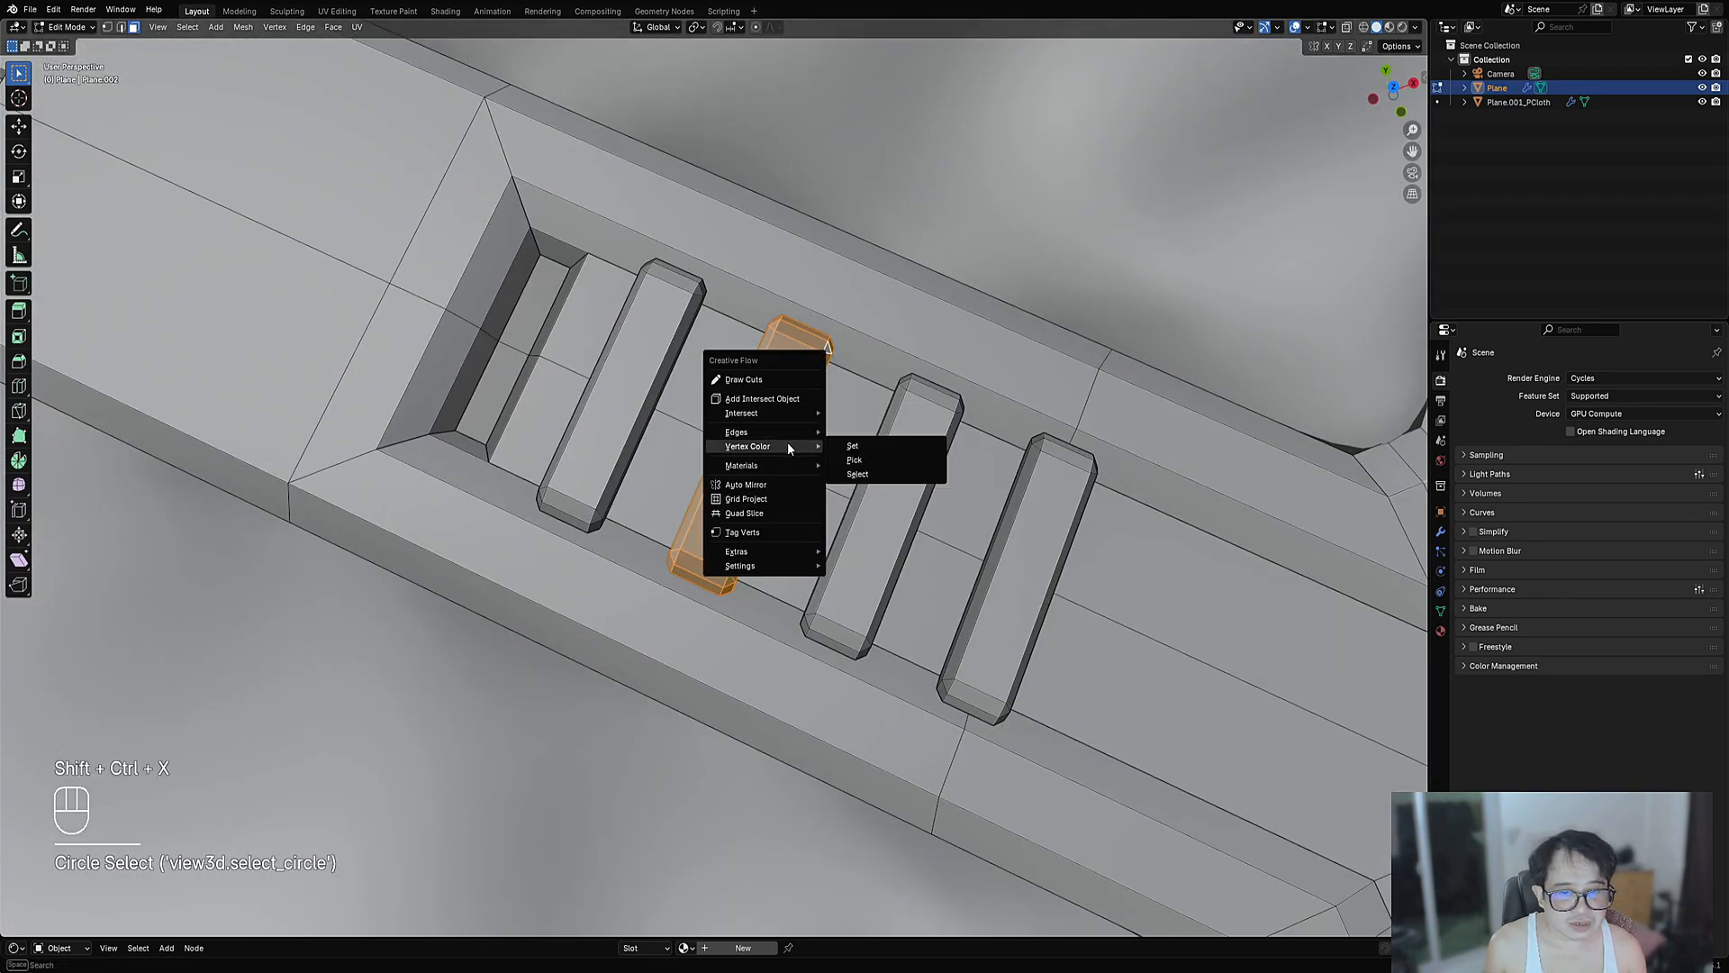
pyautogui.click(868, 460)
pyautogui.press('Tab')
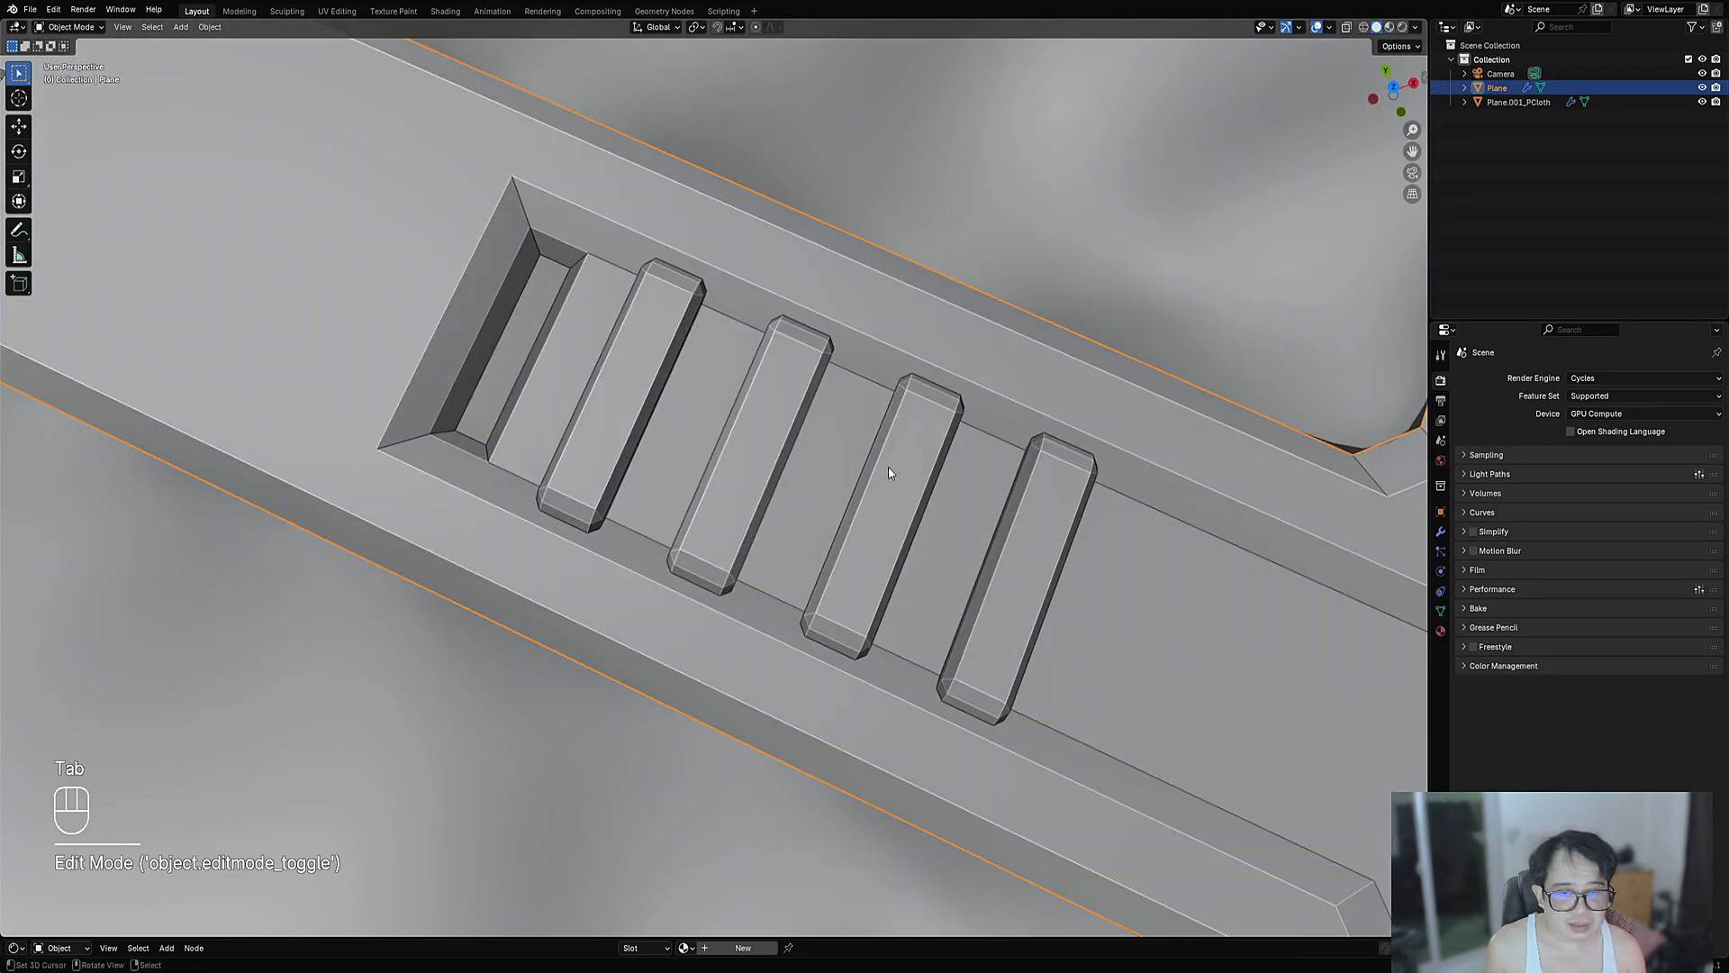
pyautogui.scroll(-12, 781, 275)
# - Frame the plate from above and save the blend file
pyautogui.moveTo(917, 443); pyautogui.dragTo(836, 432, button='middle')
pyautogui.scroll(4, 831, 525)
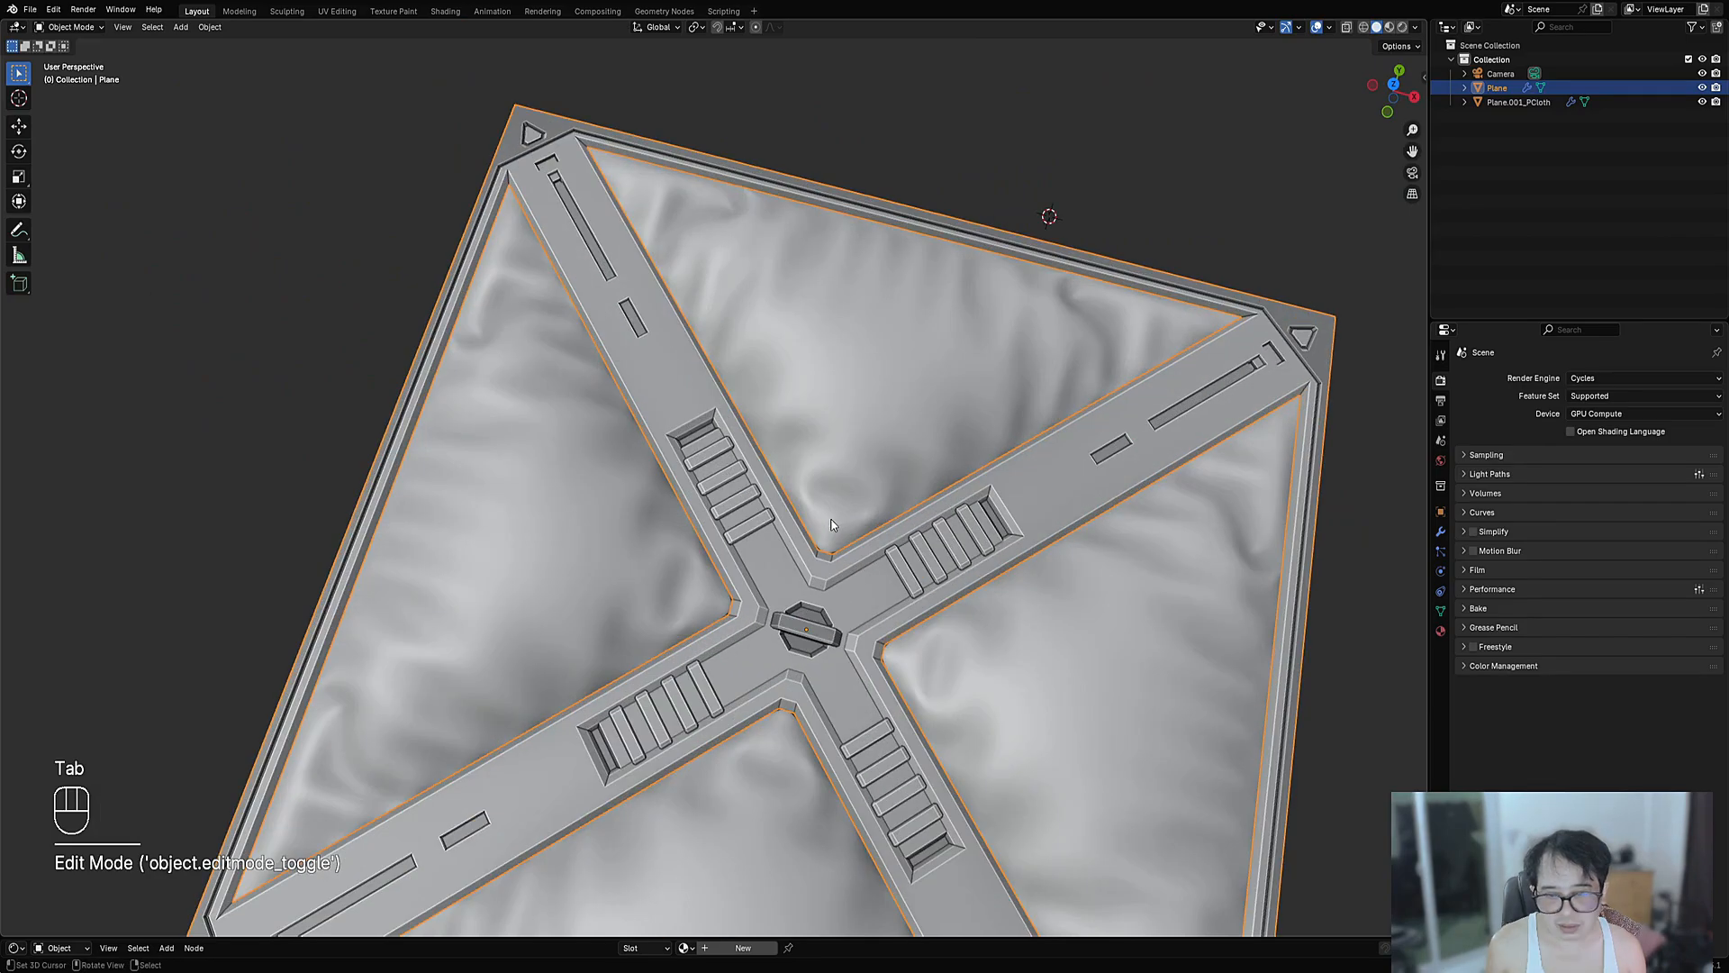
pyautogui.scroll(-5, 852, 519)
pyautogui.moveTo(852, 519)
pyautogui.keyDown('alt'); pyautogui.mouseDown(button='middle')
pyautogui.moveTo(855, 577)
pyautogui.moveTo(857, 511)
pyautogui.mouseUp(button='middle'); pyautogui.keyUp('alt')
pyautogui.scroll(3, 857, 510)
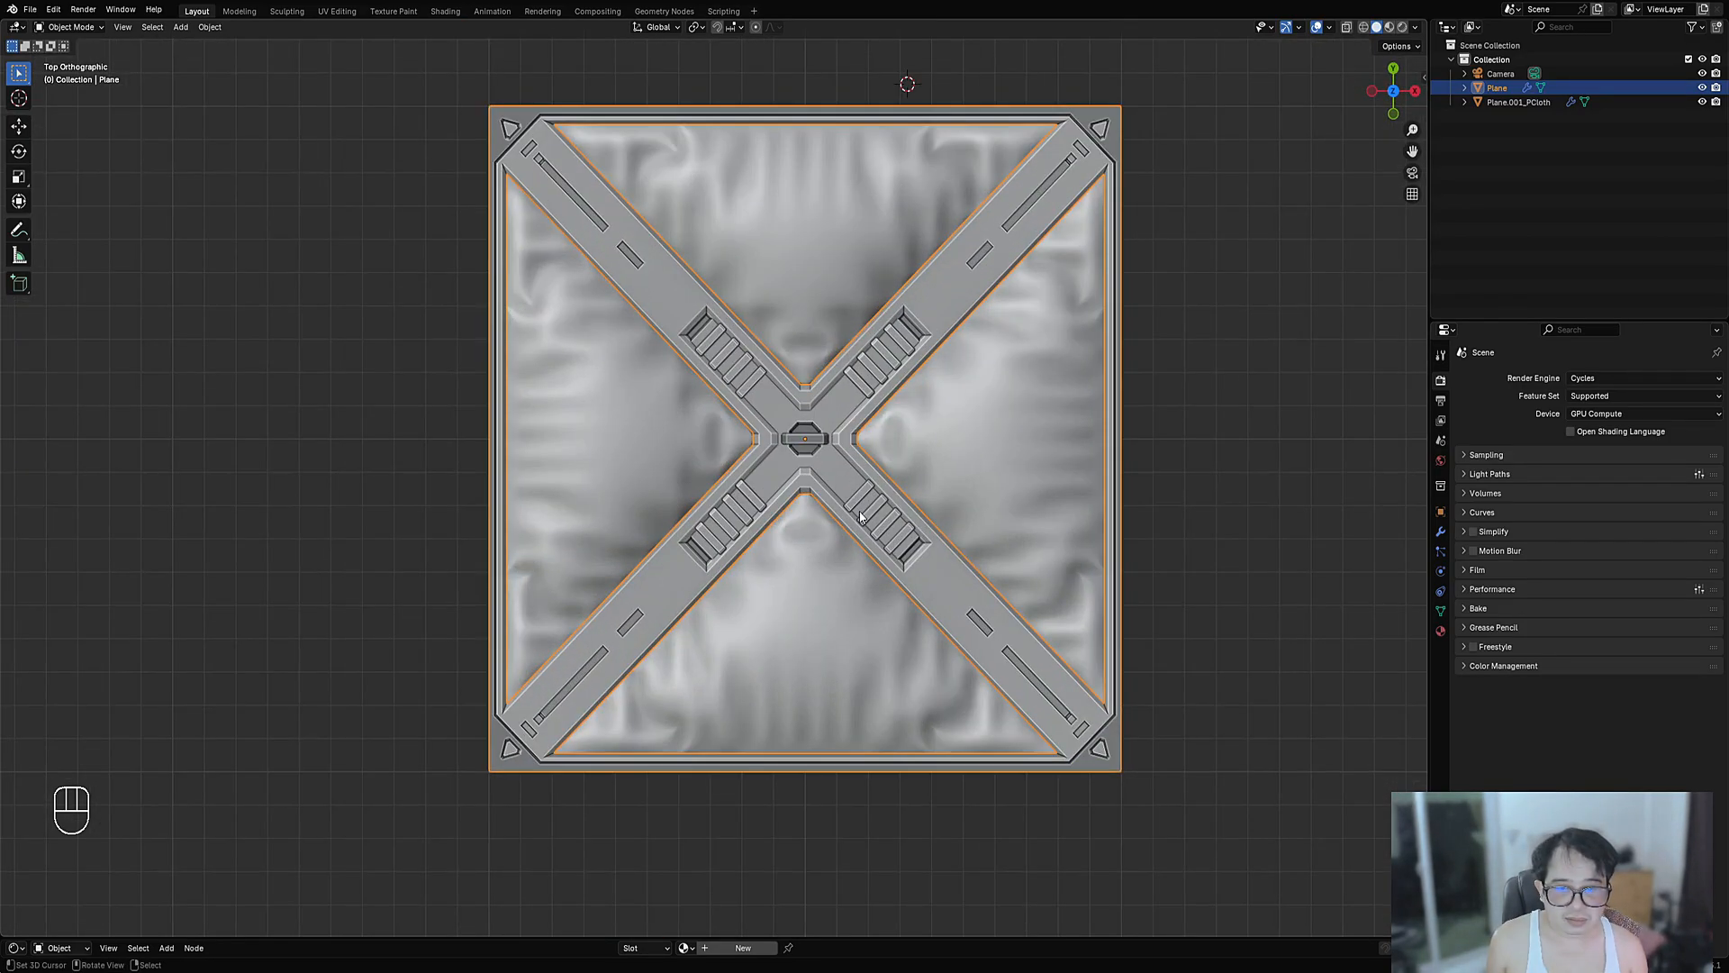
pyautogui.hotkey('ctrl', 's')
# - Append the Random Flow preset materials from Shift+Q Extras > Shading
pyautogui.hotkey('shift', 'q')
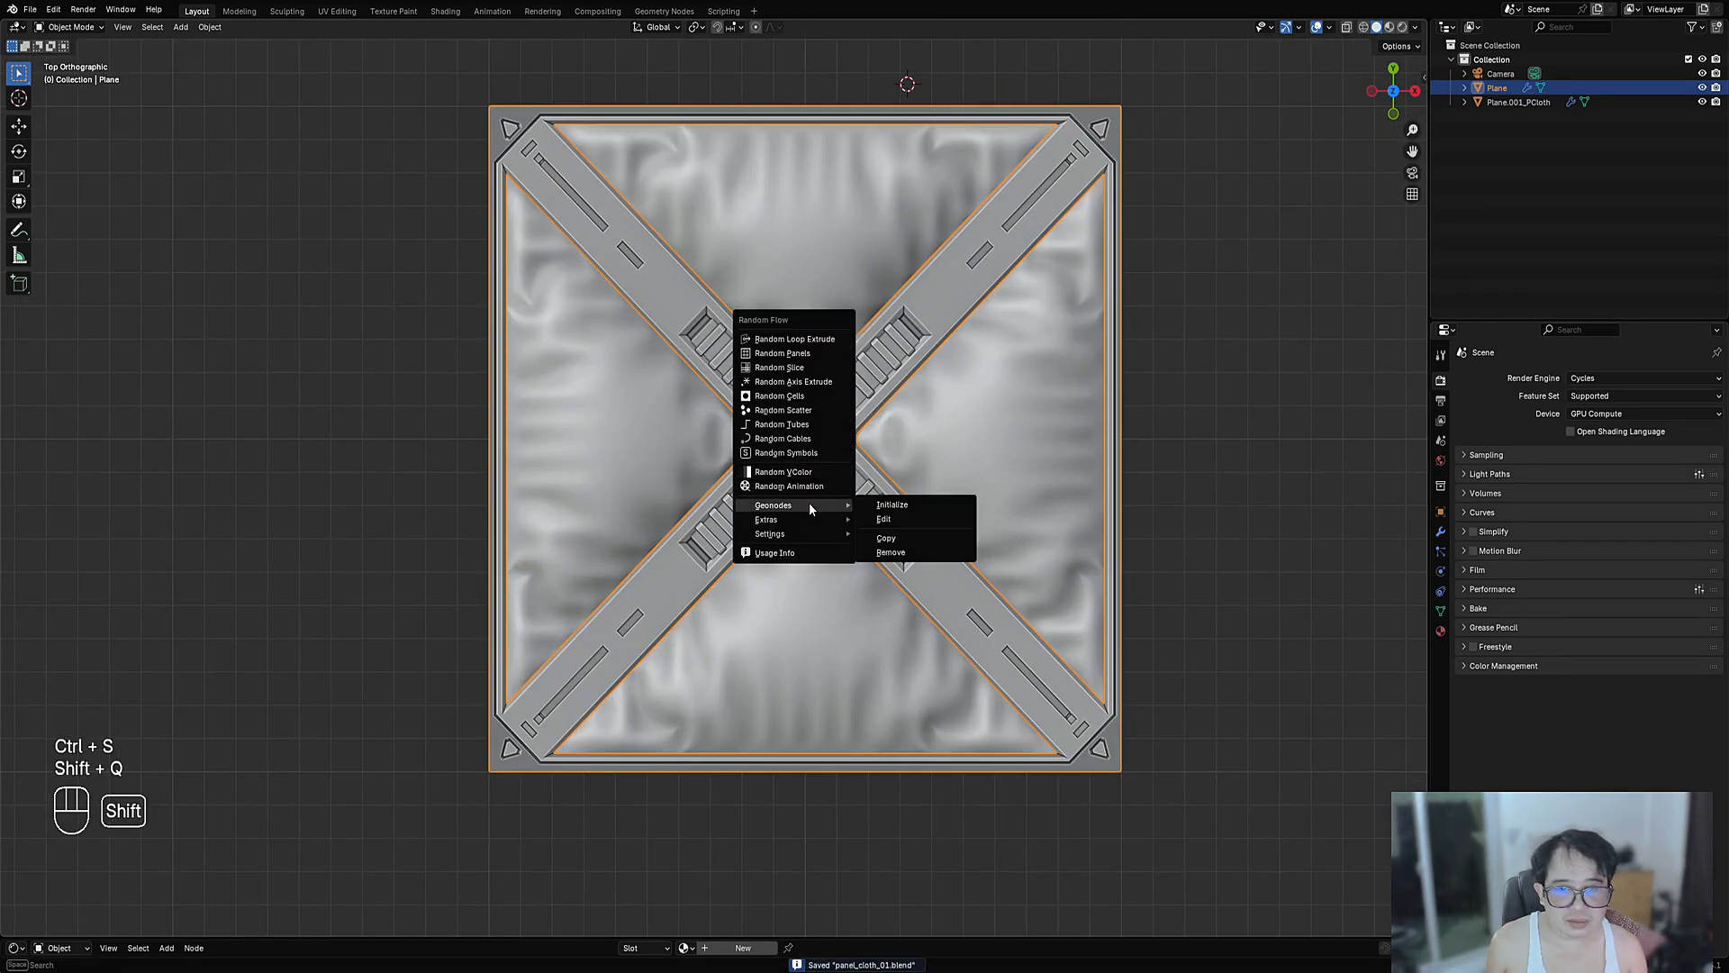
pyautogui.moveTo(809, 518)
pyautogui.moveTo(927, 535)
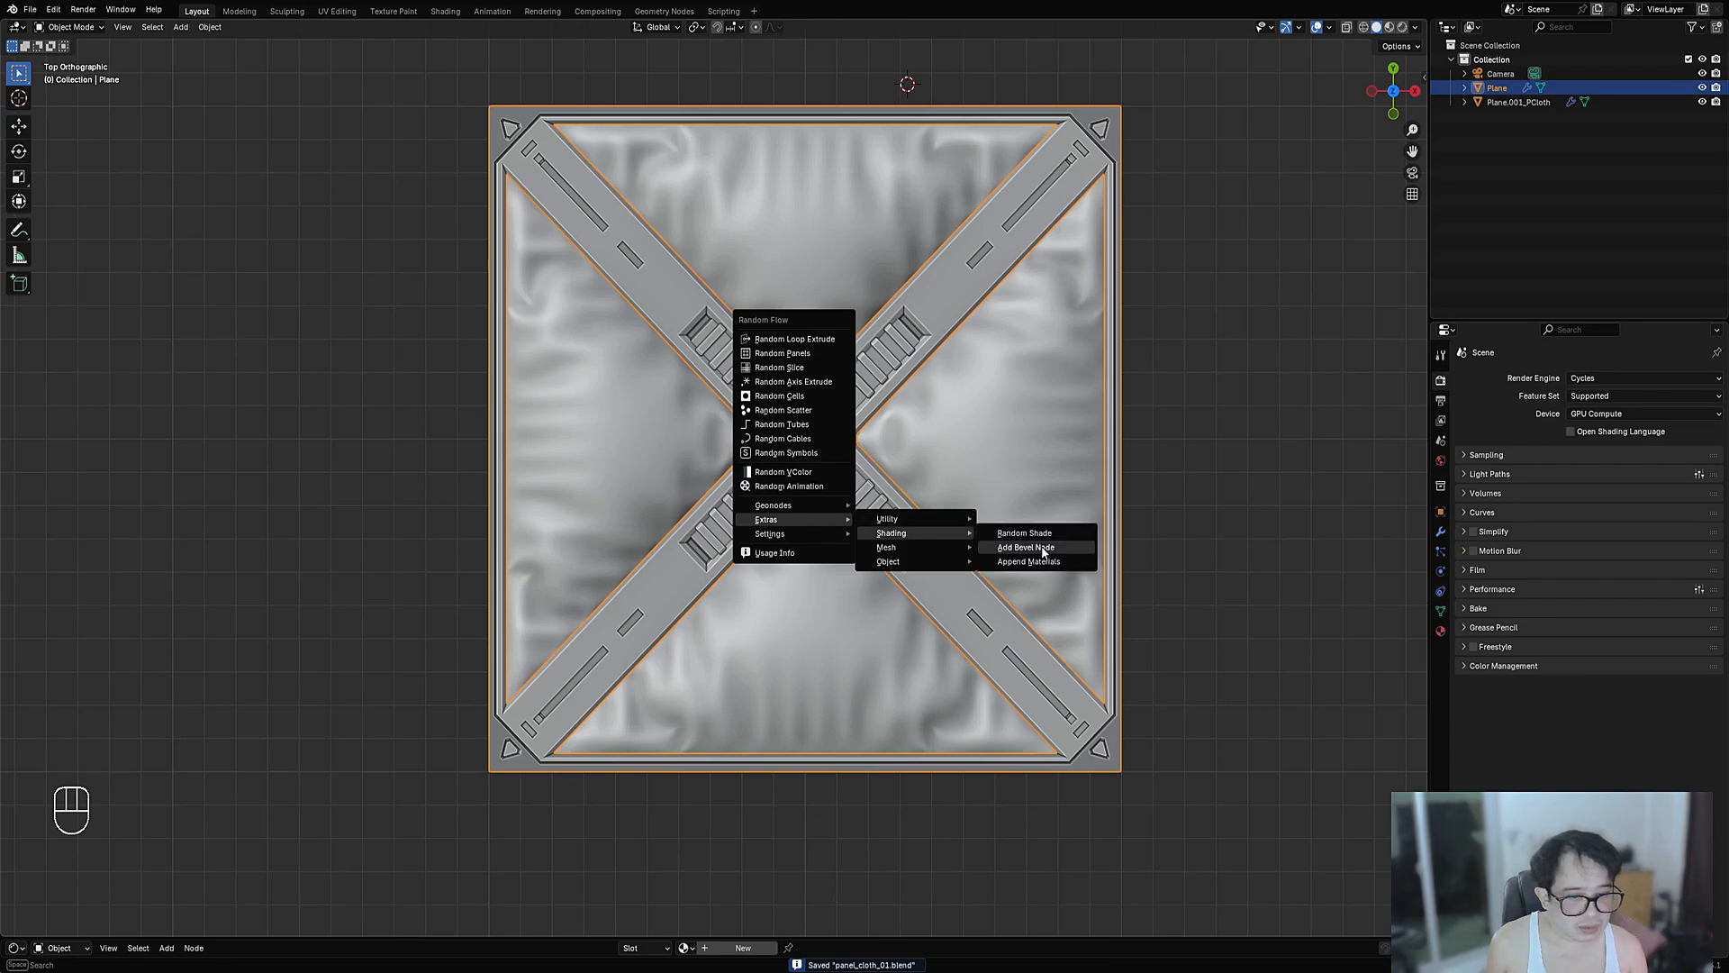
pyautogui.click(1045, 560)
# - Enlarge the shader editor, then assign rflow_metal to the panel and rflow_cloth to the padding
pyautogui.moveTo(962, 937); pyautogui.dragTo(973, 747)
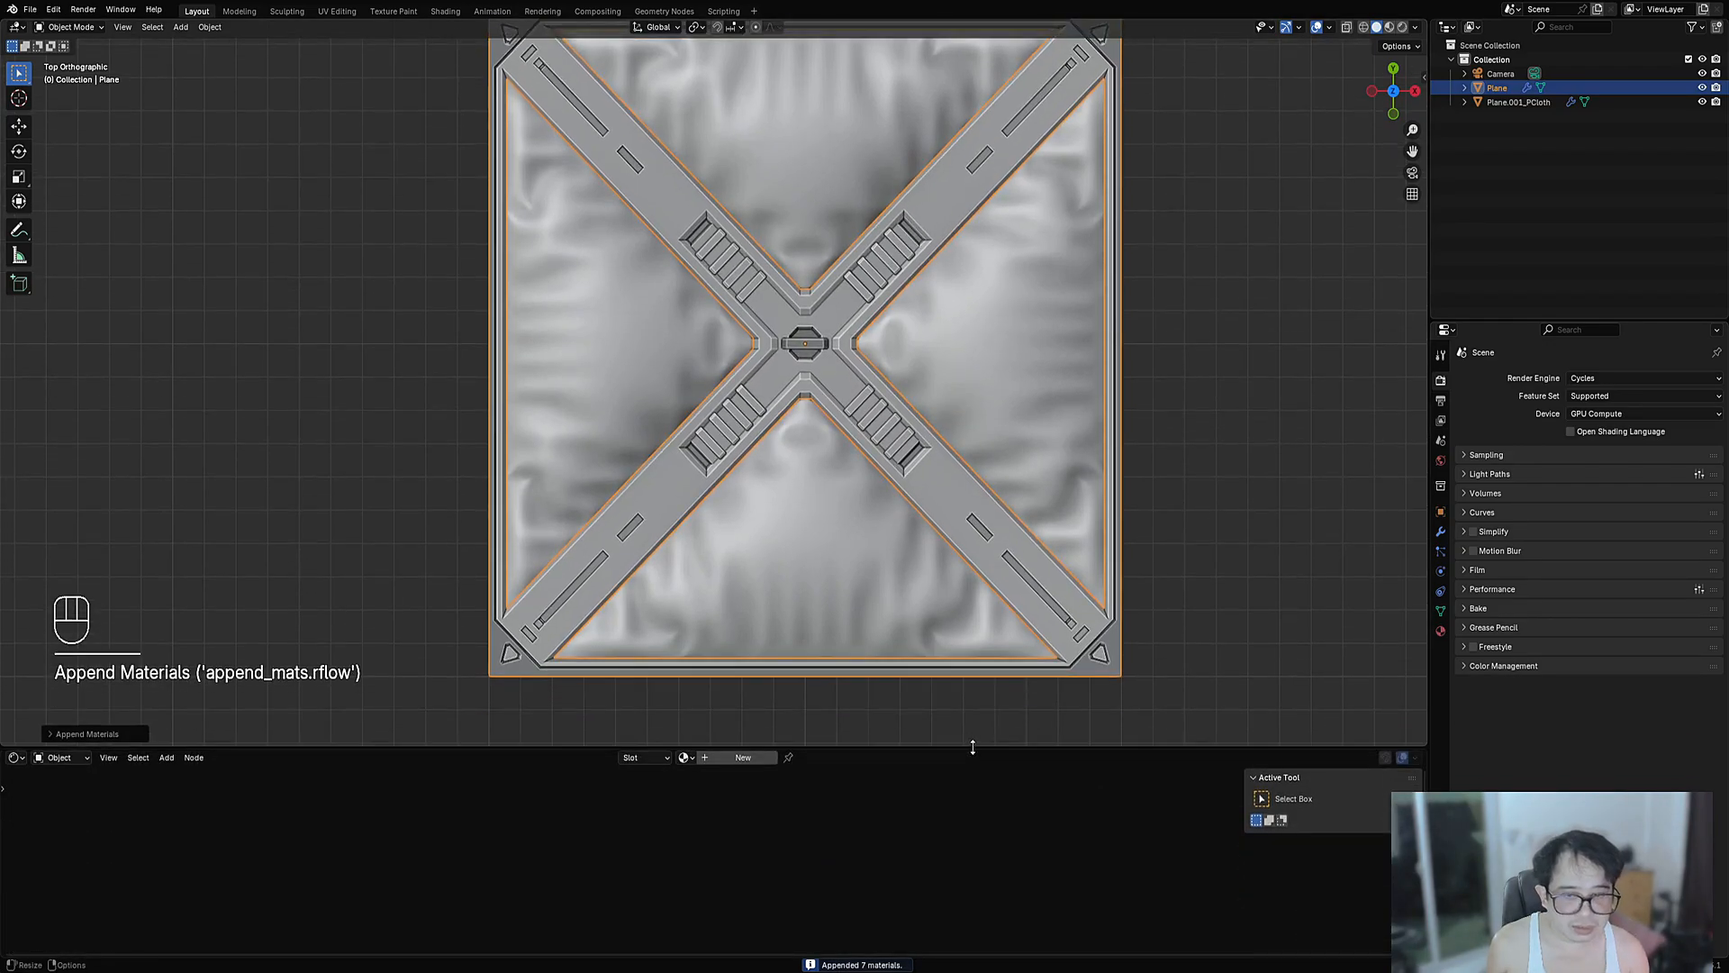
pyautogui.click(682, 761)
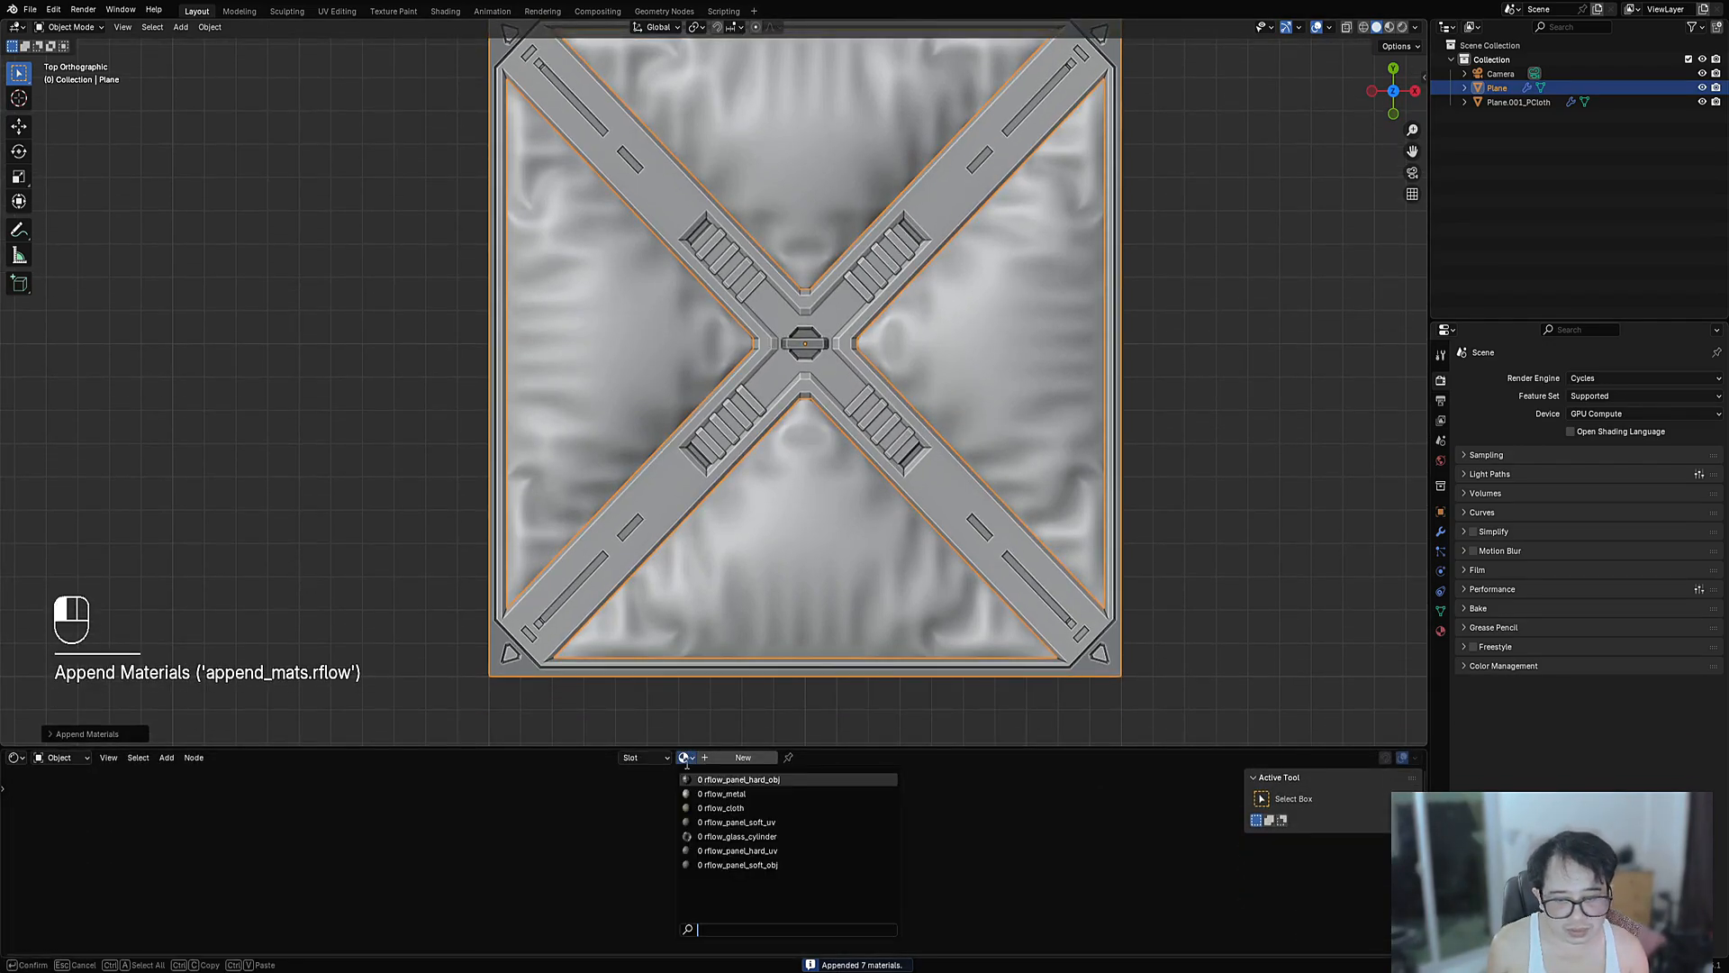
pyautogui.click(710, 793)
pyautogui.click(794, 561)
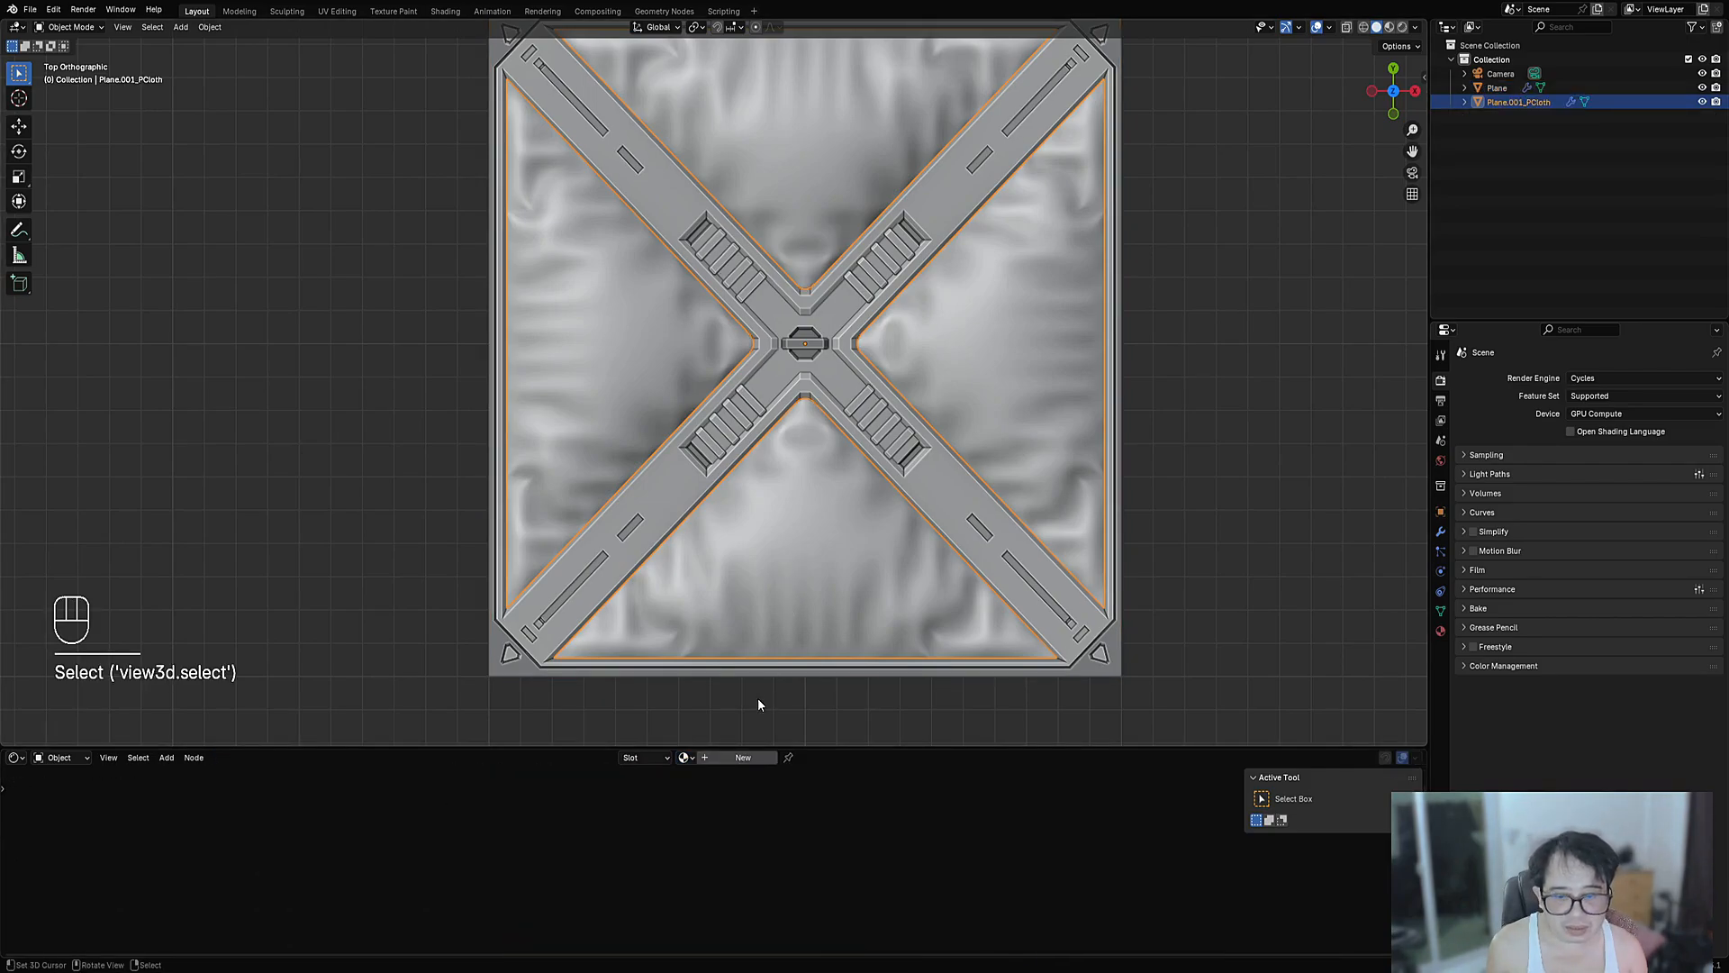
pyautogui.click(692, 759)
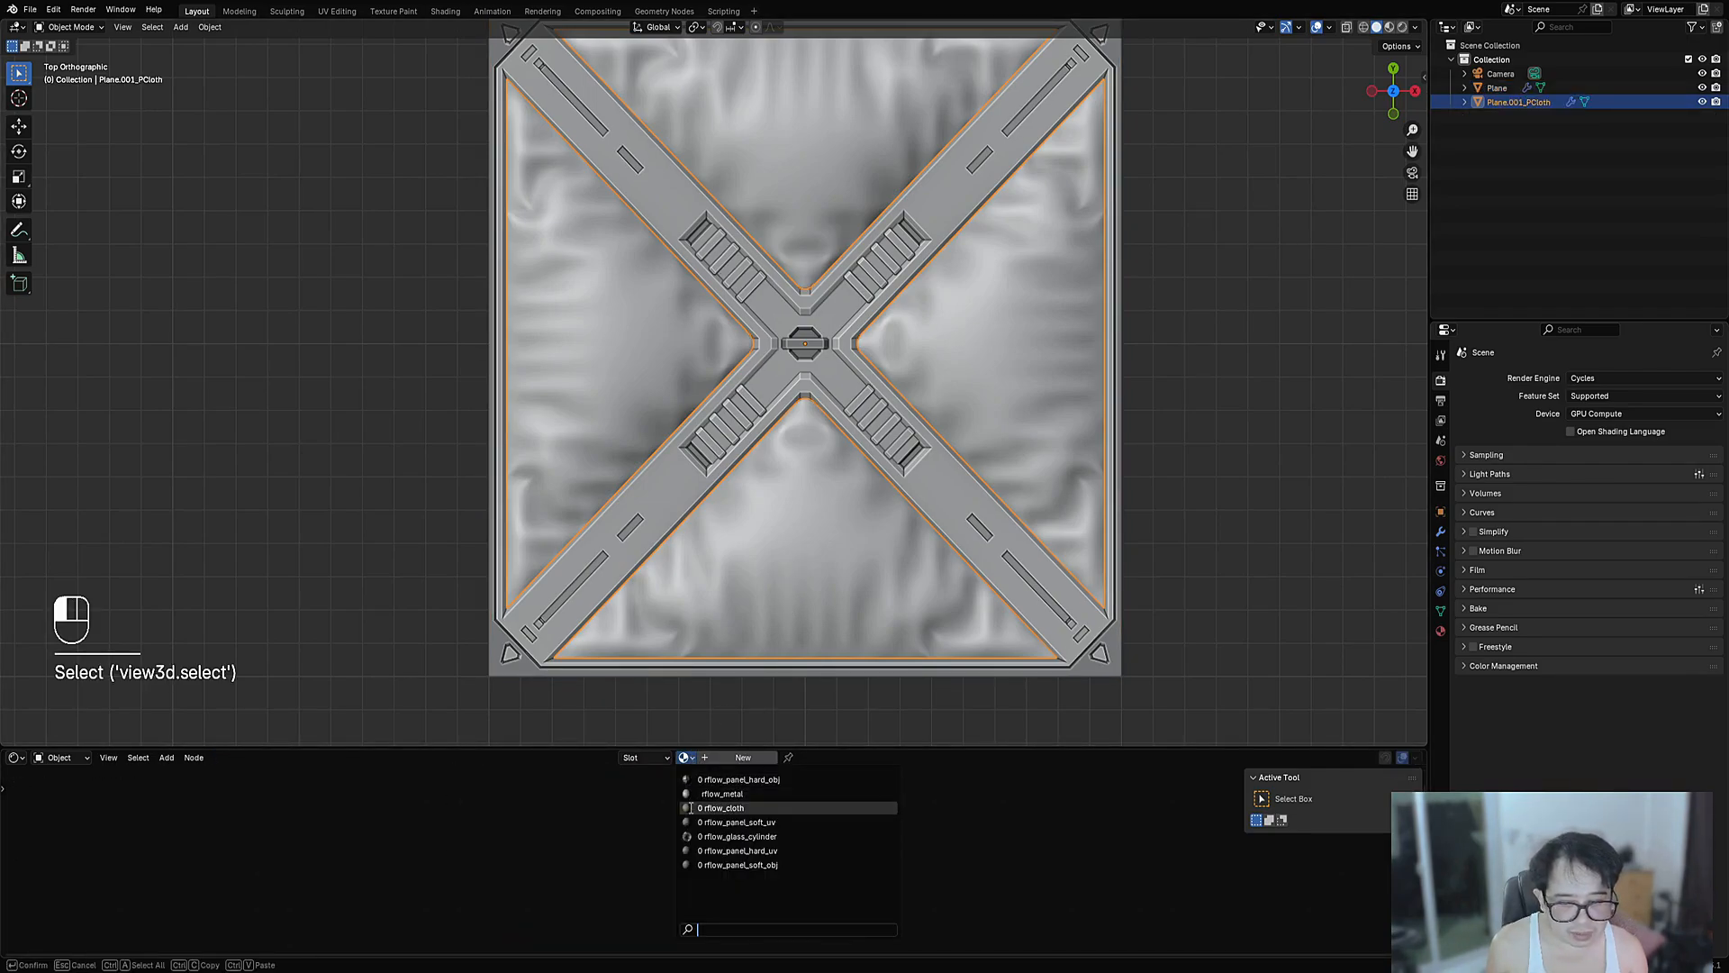
pyautogui.click(720, 807)
# - Switch the viewport to rendered shading with overlays hidden, tilted toward the panel
pyautogui.press('z')
pyautogui.click(860, 452)
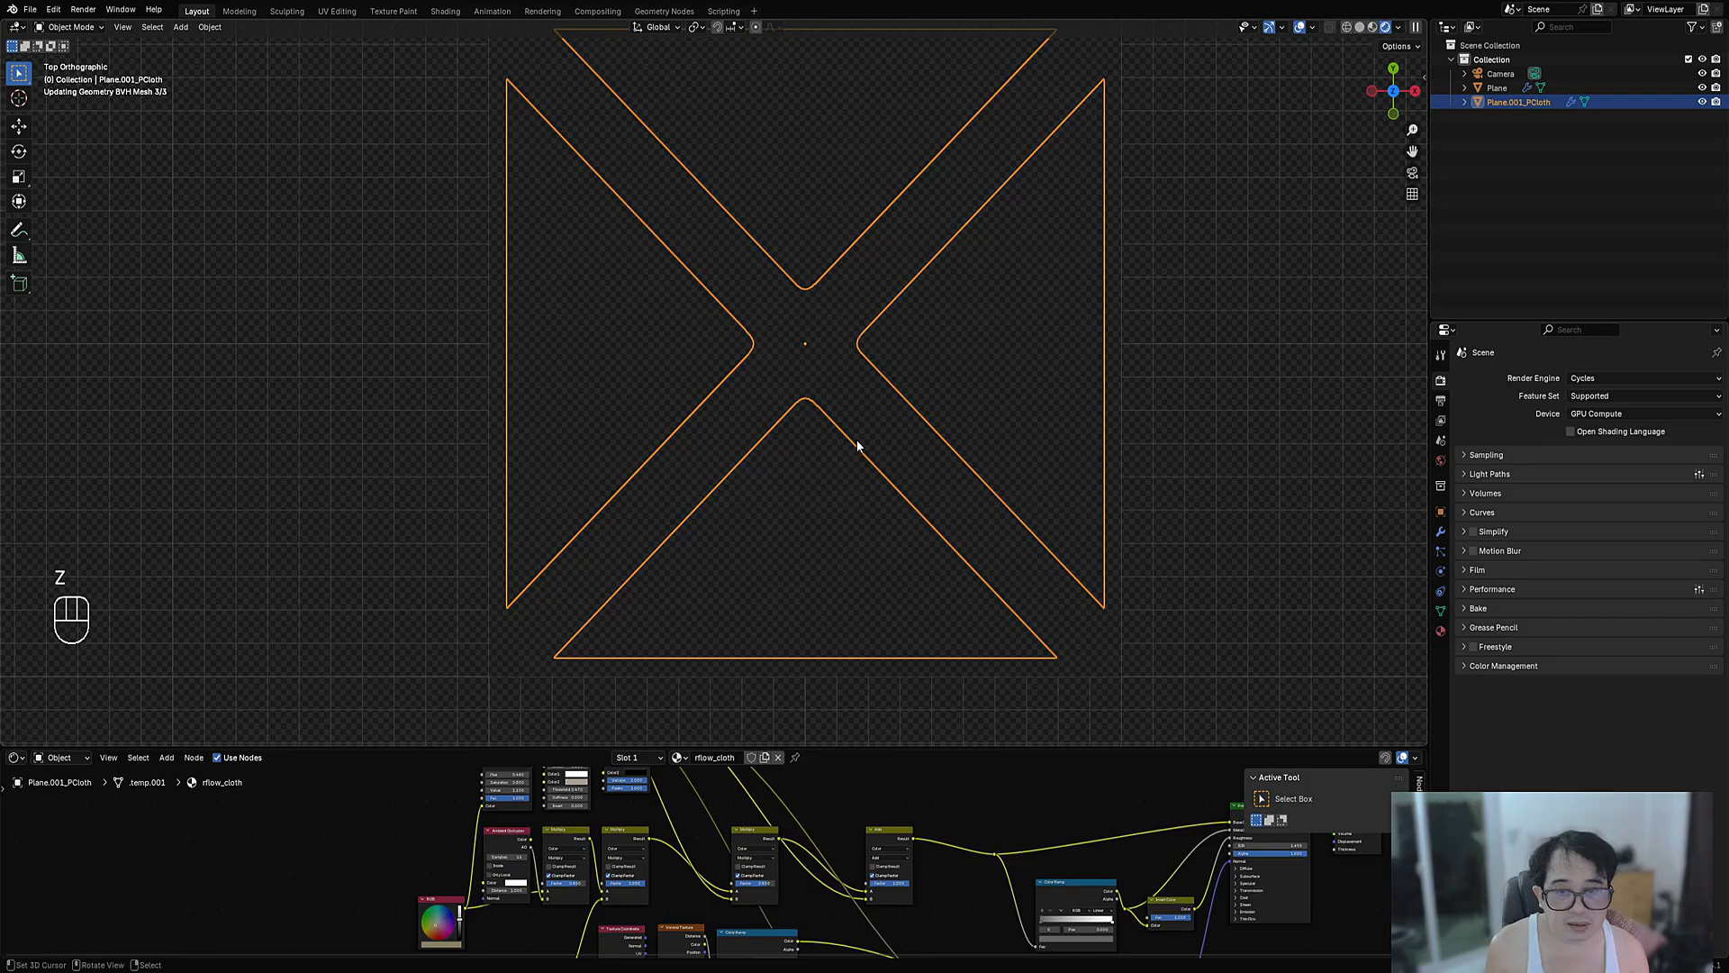
pyautogui.hotkey('shift', 'alt', 'z')
pyautogui.moveTo(893, 510)
pyautogui.mouseDown(button='middle')
pyautogui.moveTo(969, 454)
pyautogui.moveTo(945, 486)
pyautogui.moveTo(980, 516)
pyautogui.mouseUp(button='middle')
# - Light the scene with the Peppermint Powerplant HDRI and orbit the rendered panel
pyautogui.click(1442, 462)
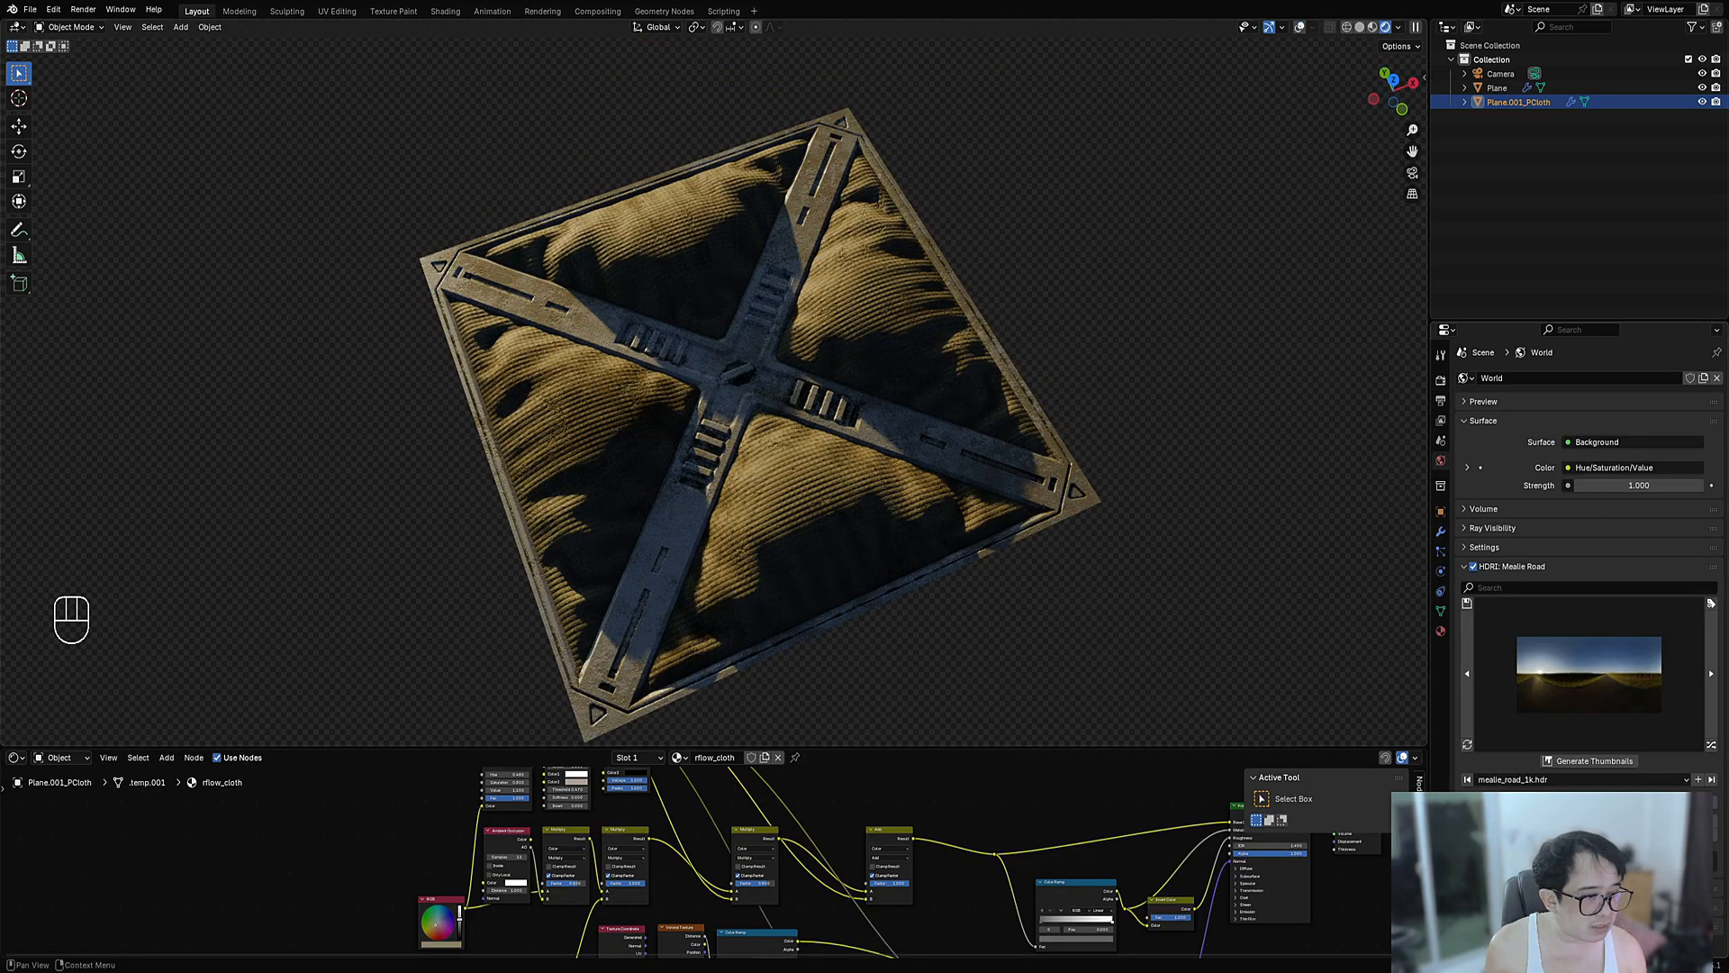
pyautogui.click(1714, 747)
pyautogui.click(1714, 747)
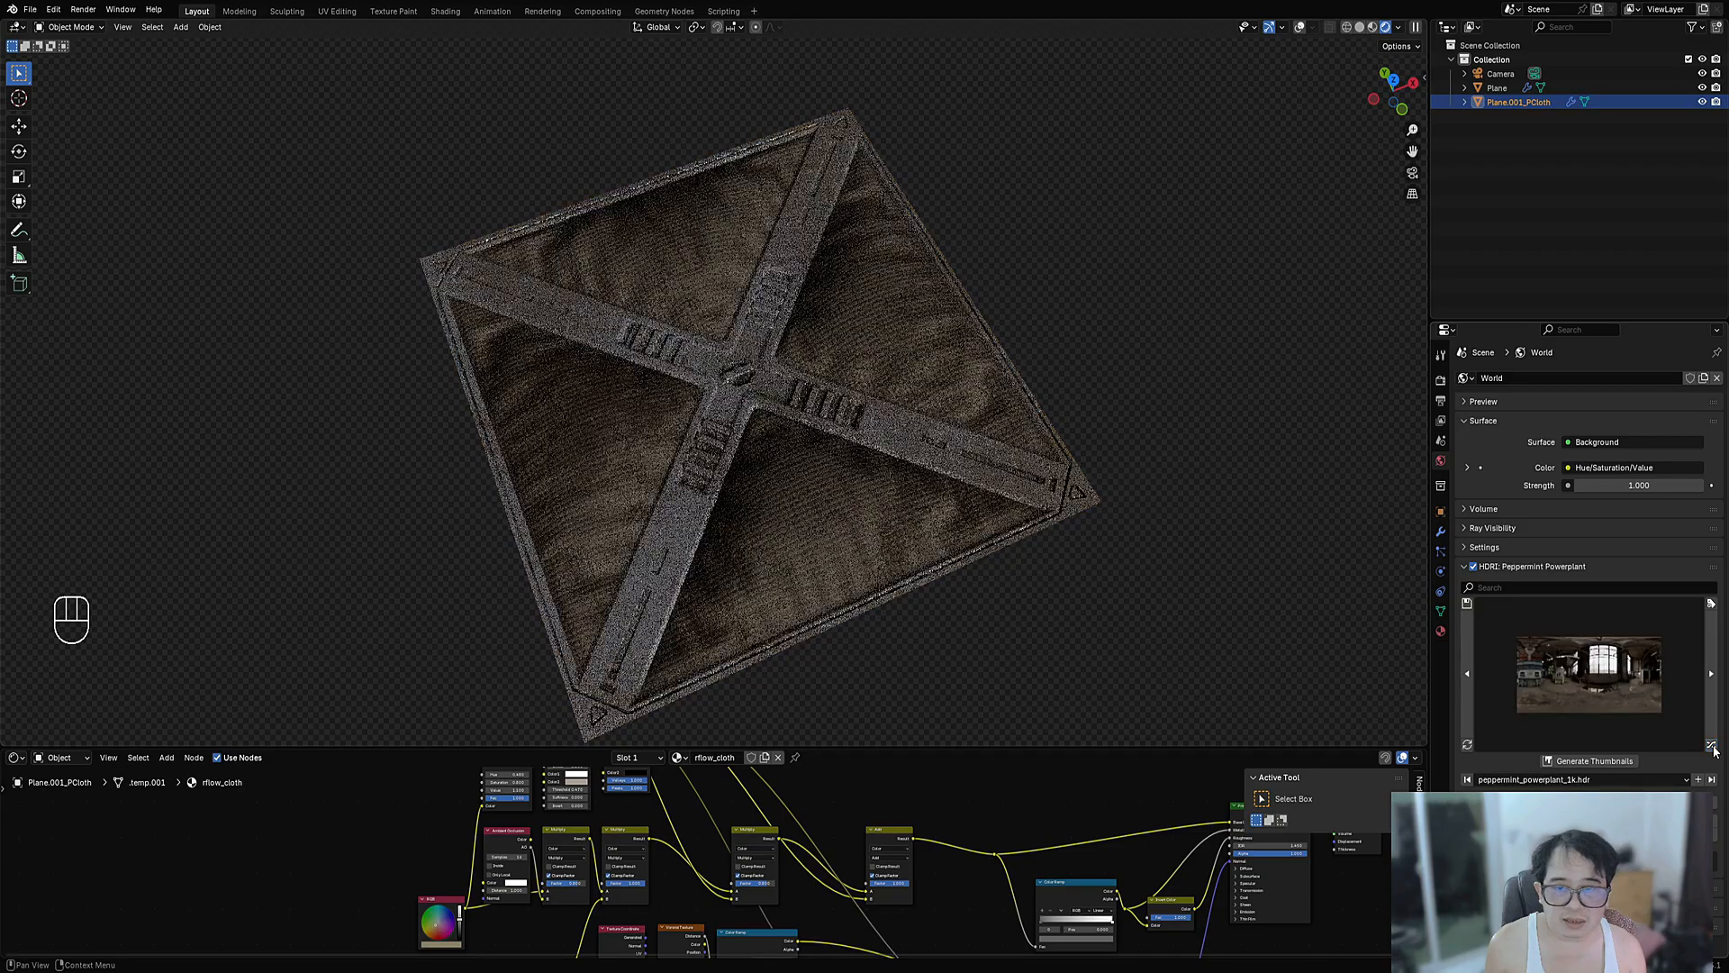
pyautogui.moveTo(1036, 490); pyautogui.dragTo(904, 511, button='middle')
pyautogui.scroll(-1, 843, 521)
pyautogui.scroll(4, 904, 511)
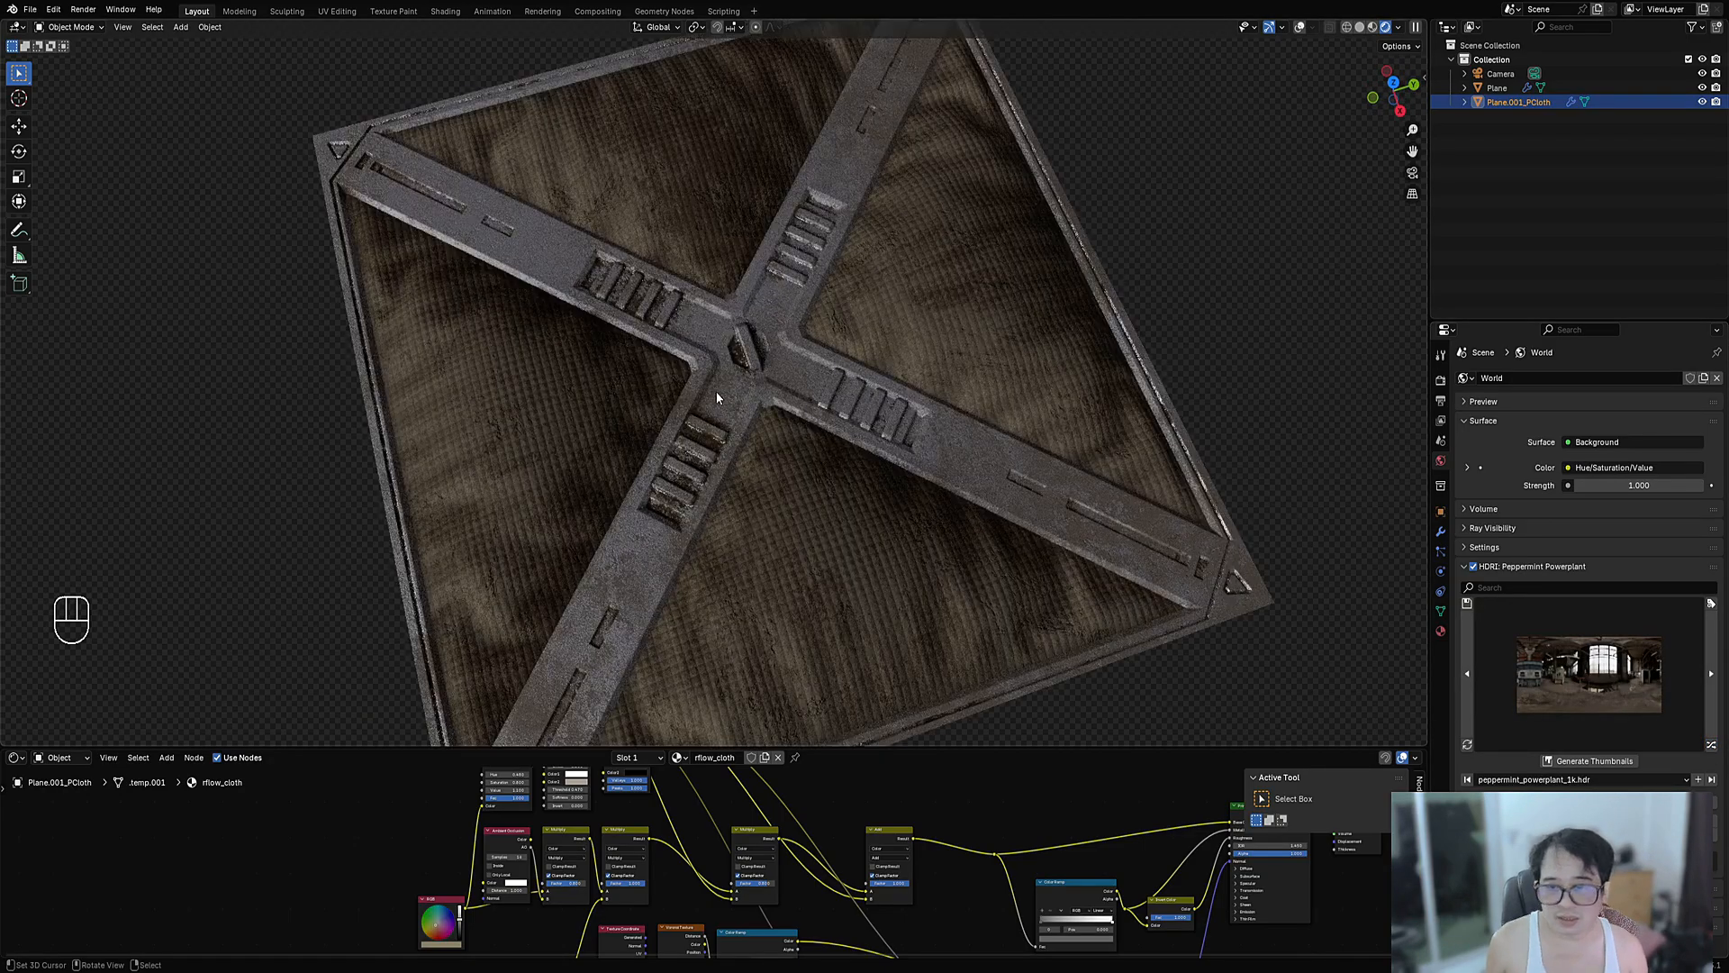
pyautogui.moveTo(810, 842); pyautogui.dragTo(889, 895, button='middle')
# - Select the cloth padding with overlays shown and pan to its Scratches and Multiply nodes
pyautogui.click(872, 571)
pyautogui.hotkey('shift', 'alt', 'z')
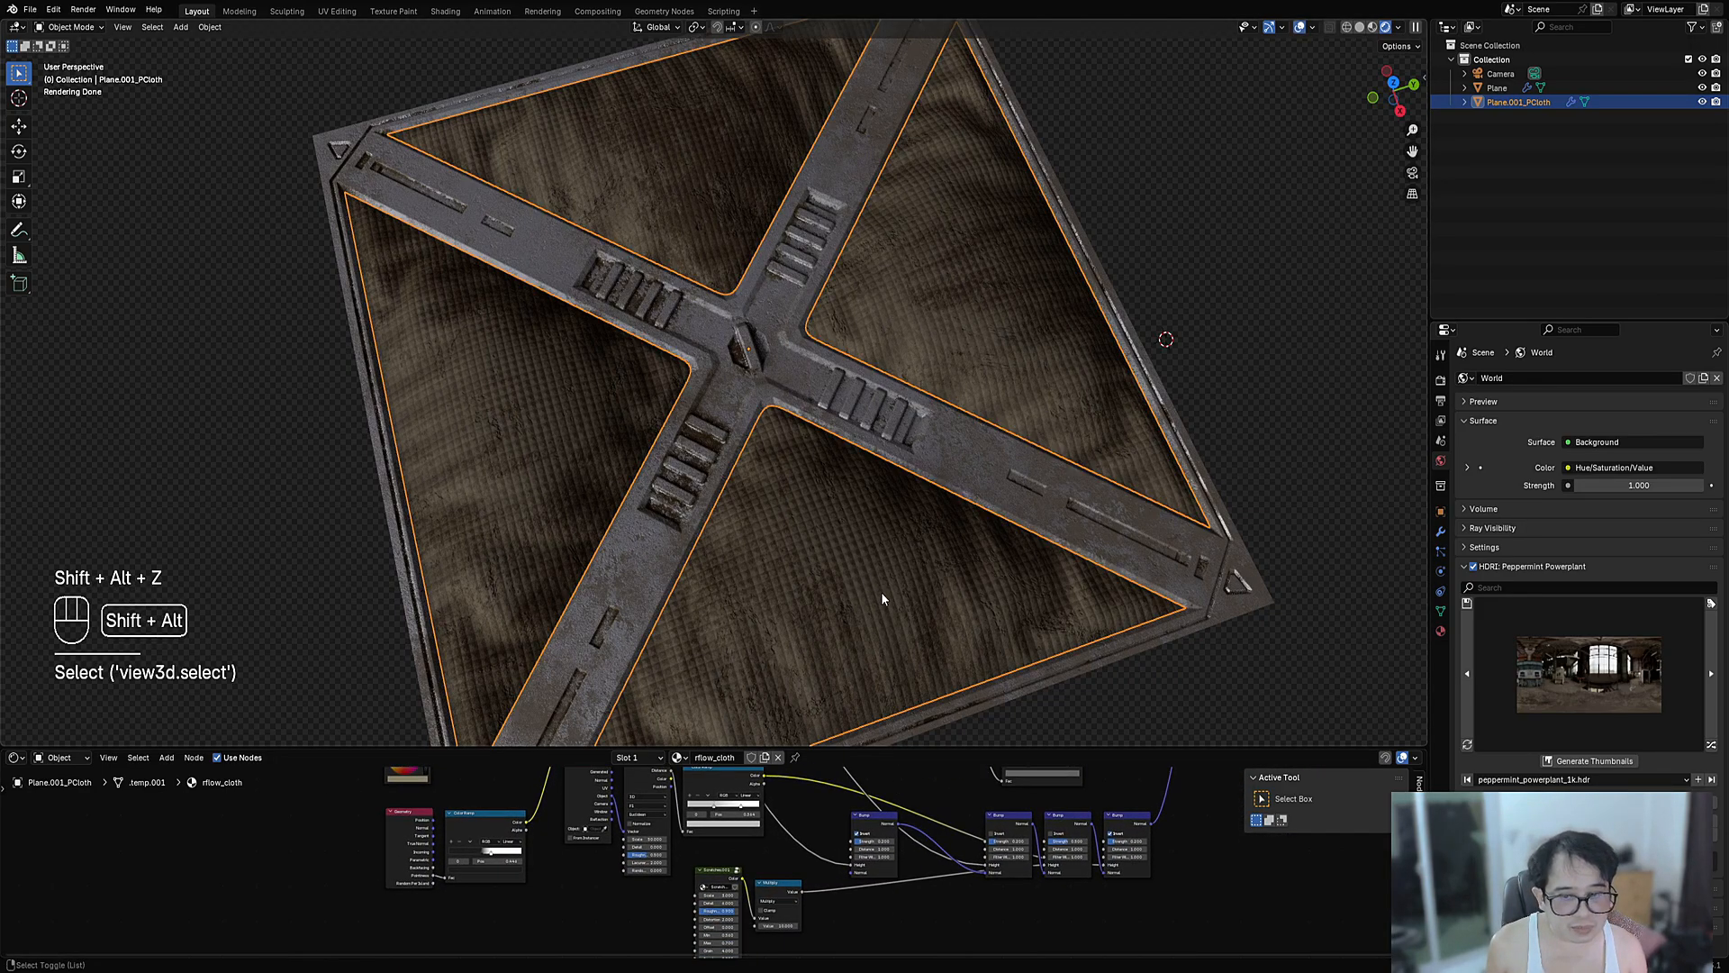
pyautogui.scroll(5, 754, 863)
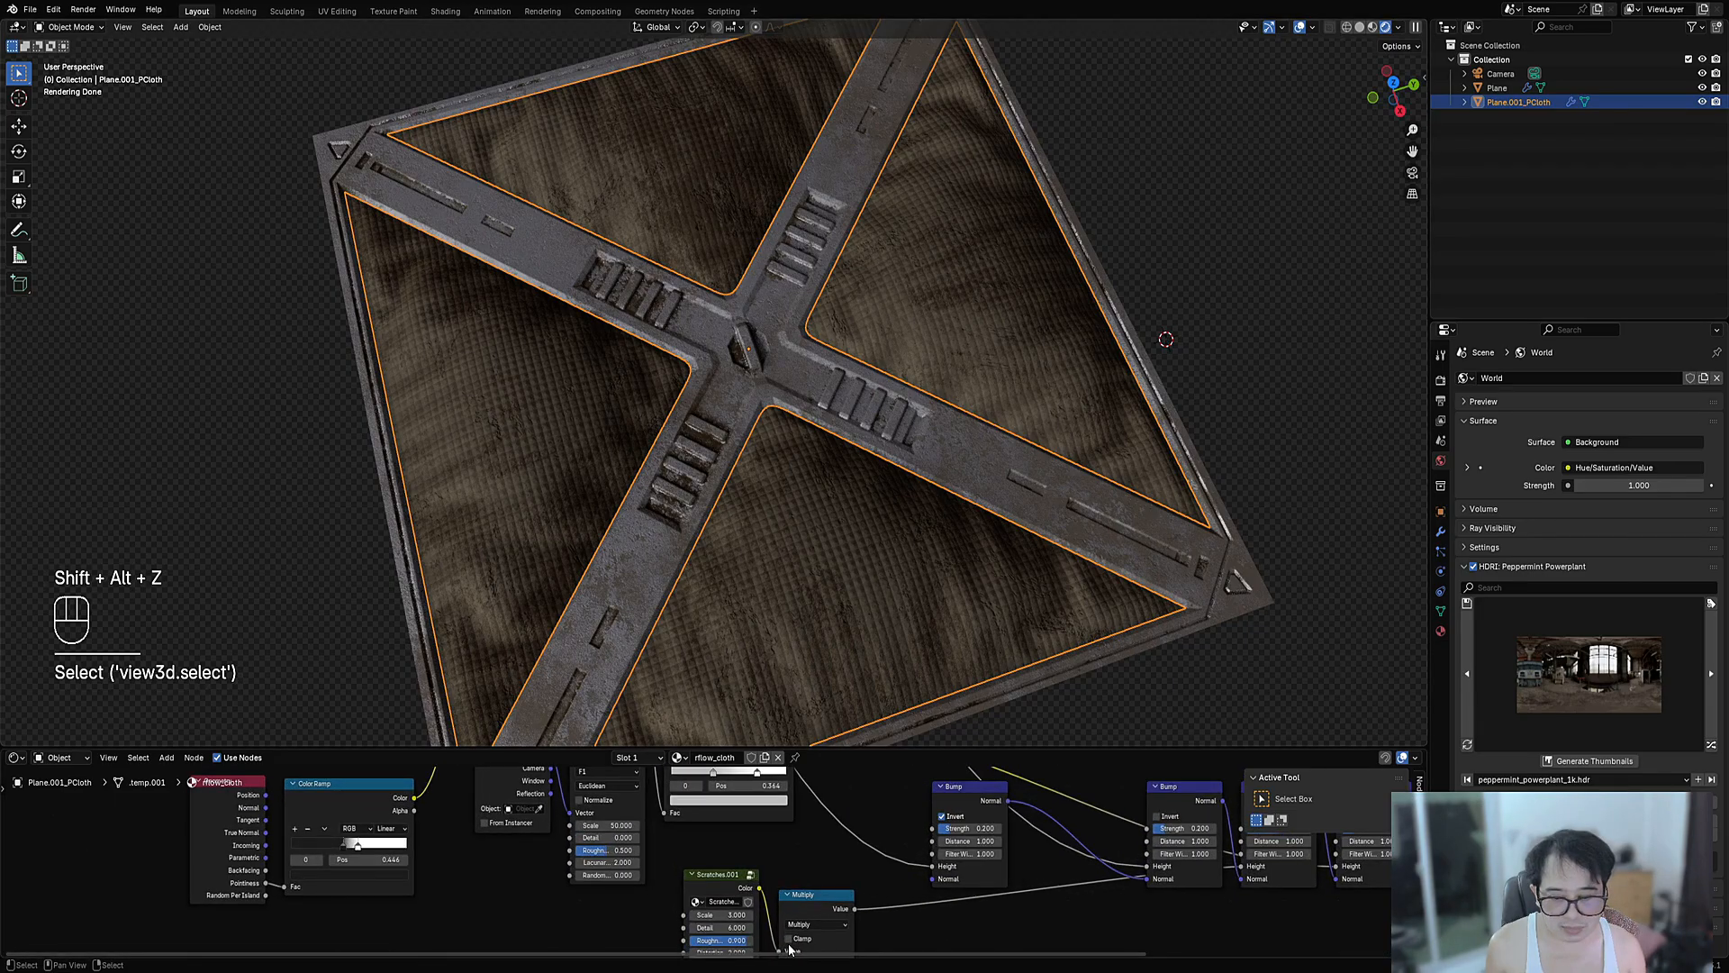
pyautogui.moveTo(753, 862); pyautogui.dragTo(702, 901, button='middle')
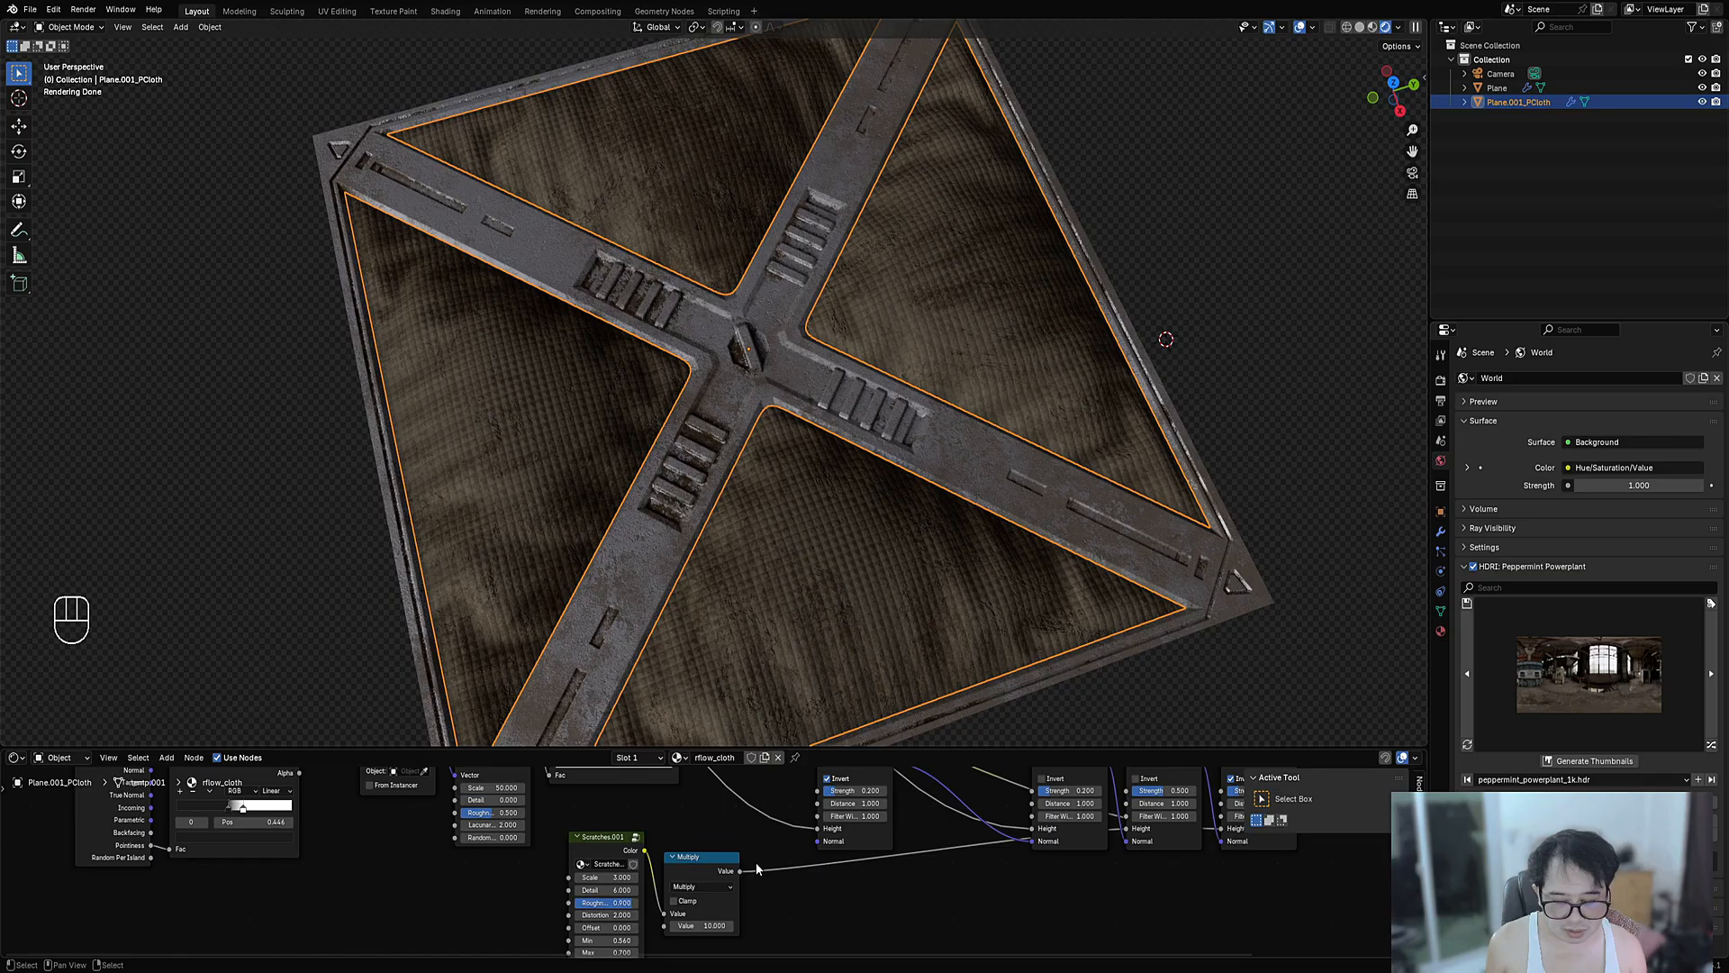
pyautogui.moveTo(746, 844); pyautogui.dragTo(982, 777, button='middle')
pyautogui.press('g')
pyautogui.rightClick(926, 569)
# - Set the cloth Voronoi texture scale to 100 and orbit around the whole panel
pyautogui.scroll(5, 982, 776)
pyautogui.moveTo(861, 792); pyautogui.dragTo(894, 885, button='middle')
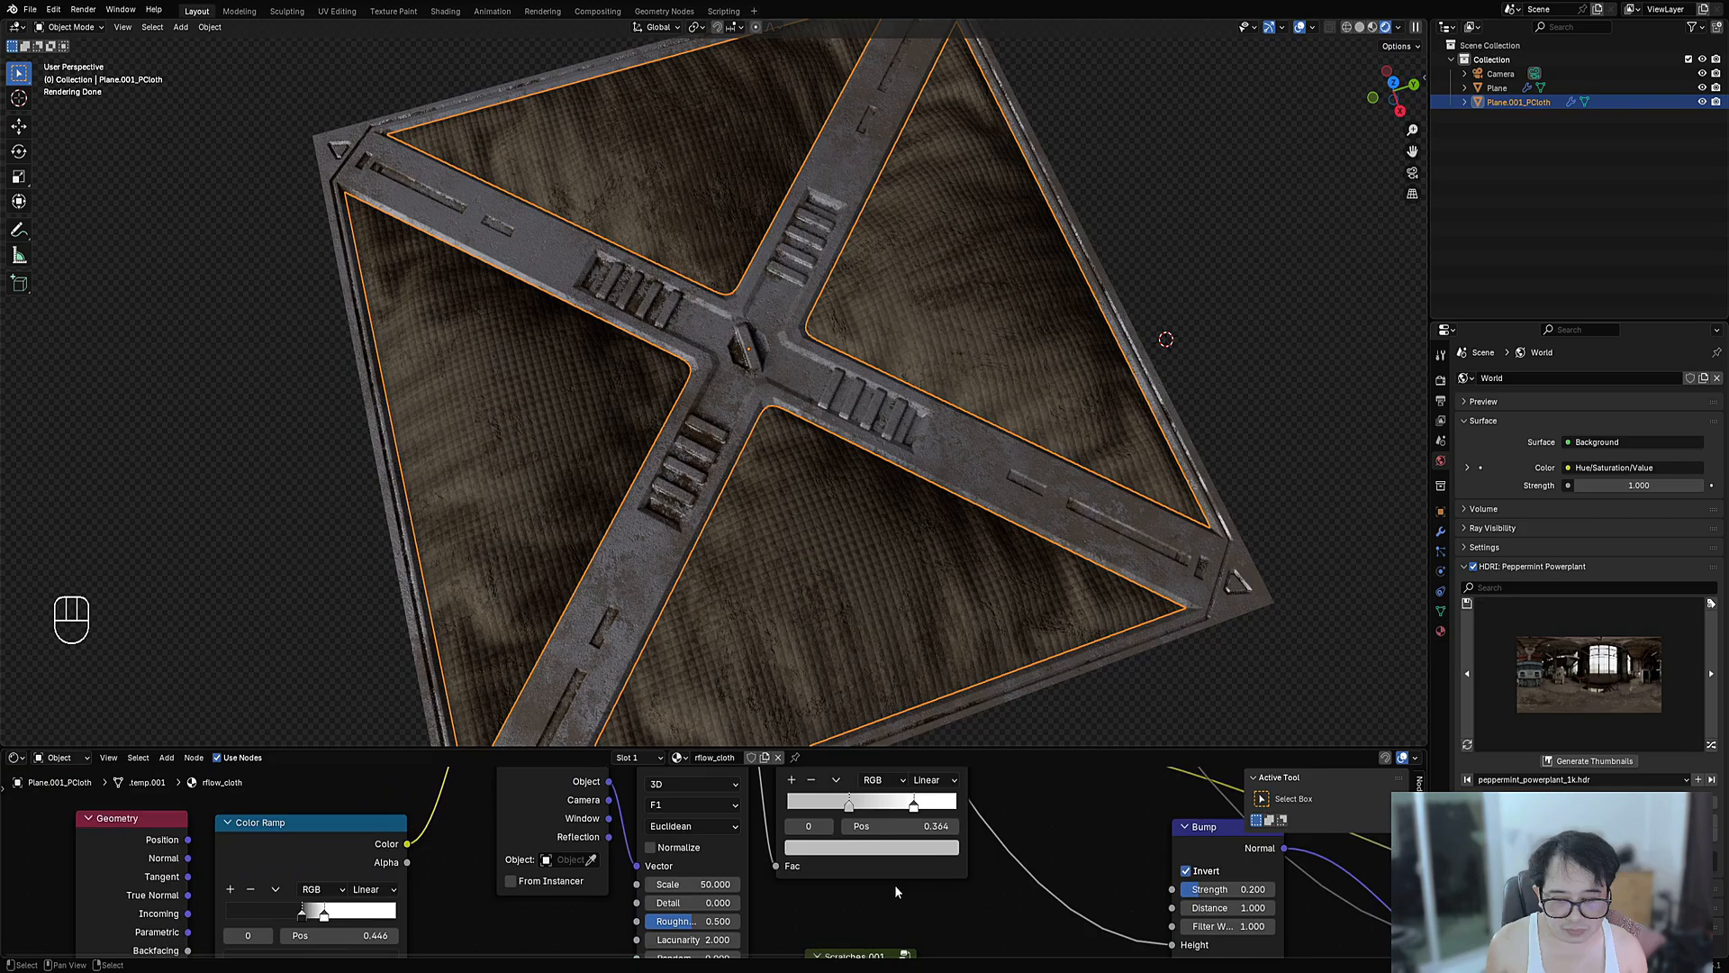
pyautogui.click(675, 875)
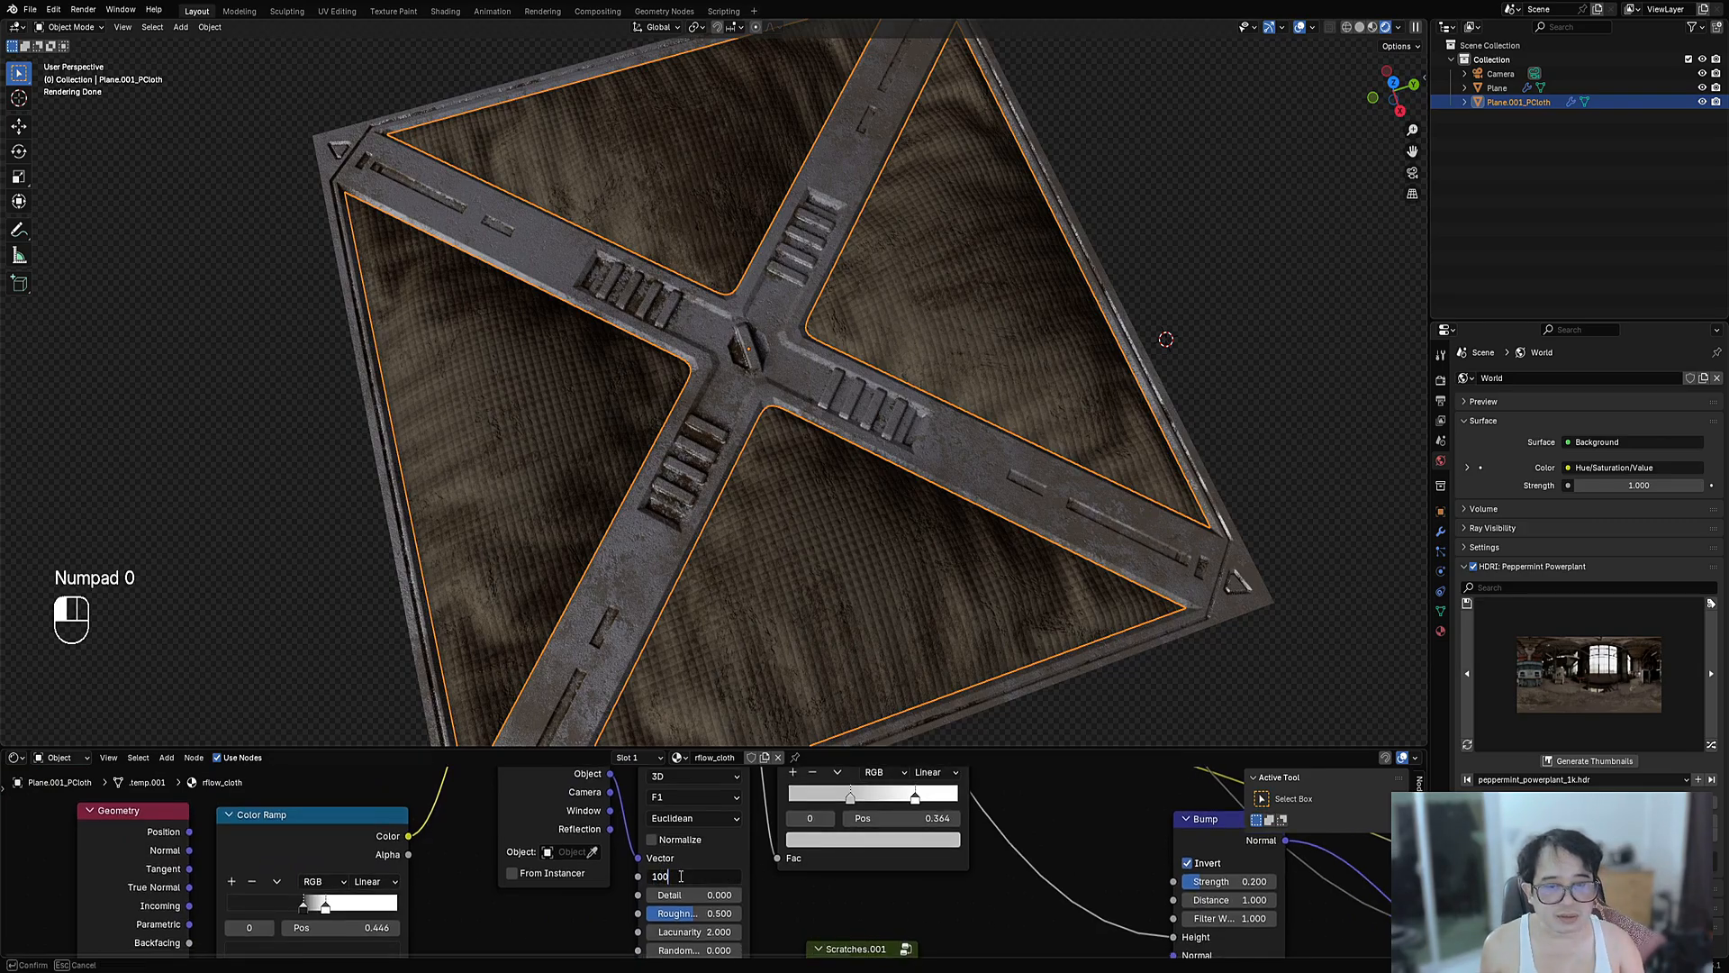
pyautogui.press('Return')
pyautogui.scroll(-8, 1077, 285)
pyautogui.moveTo(1077, 285); pyautogui.dragTo(986, 299, button='middle')
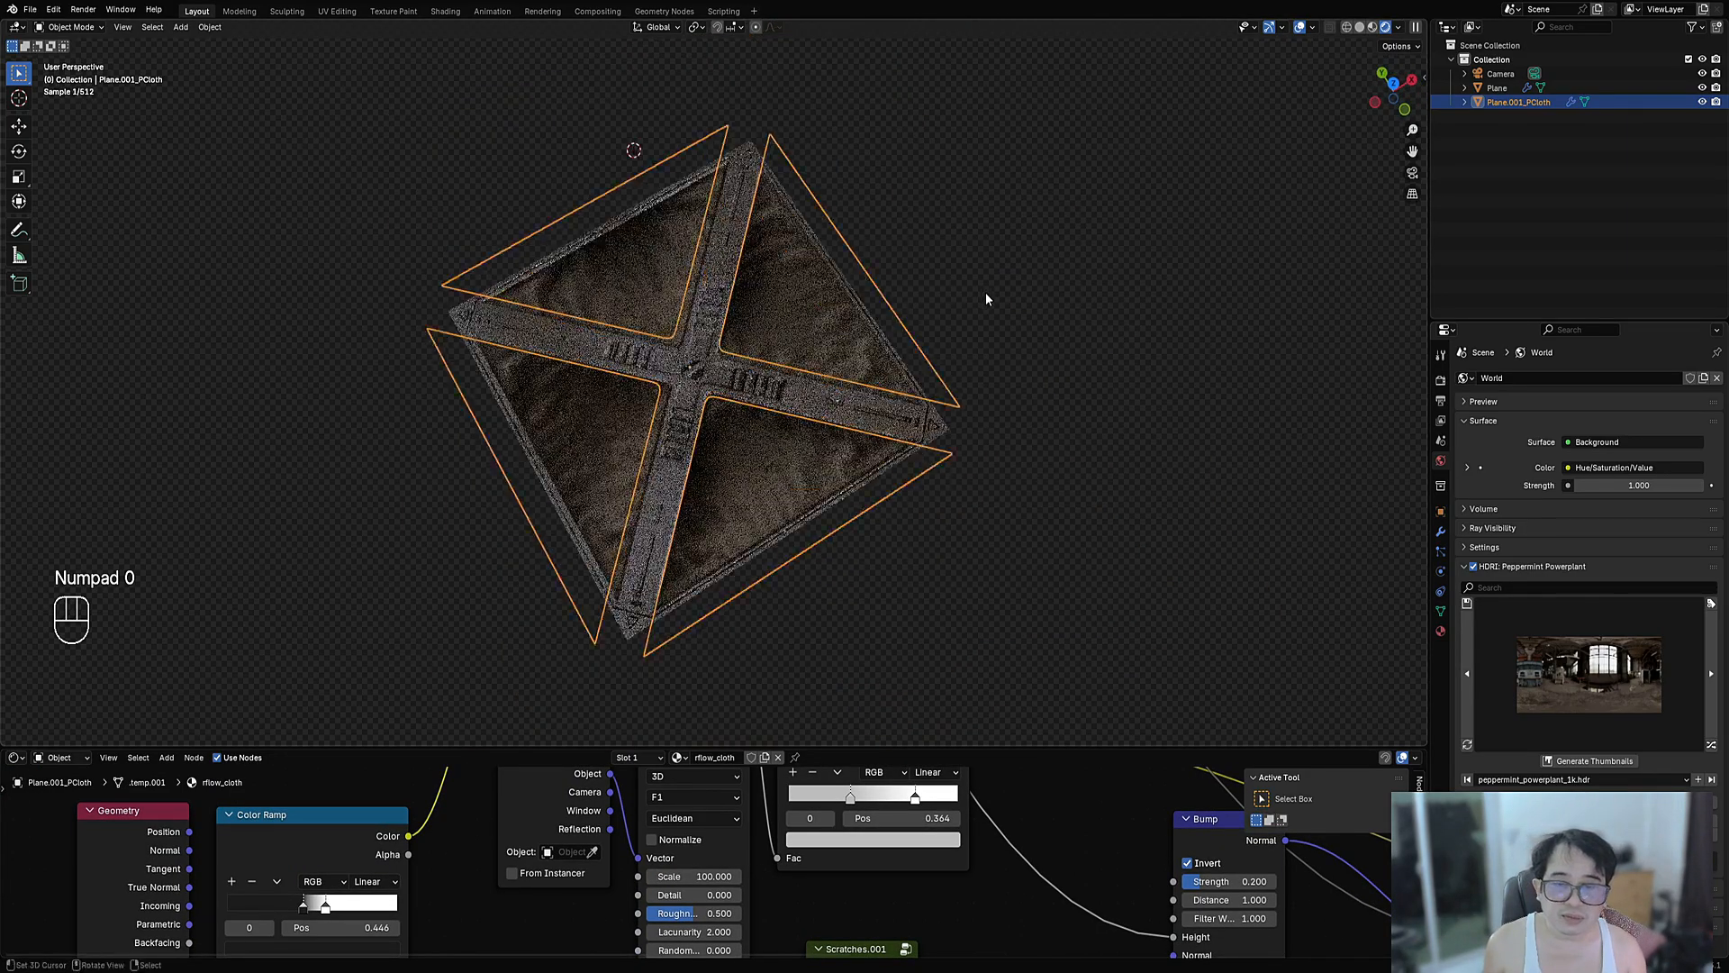
pyautogui.scroll(3, 904, 339)
# - Select the metal plane and set its Edge Mask strength to 1
pyautogui.click(901, 436)
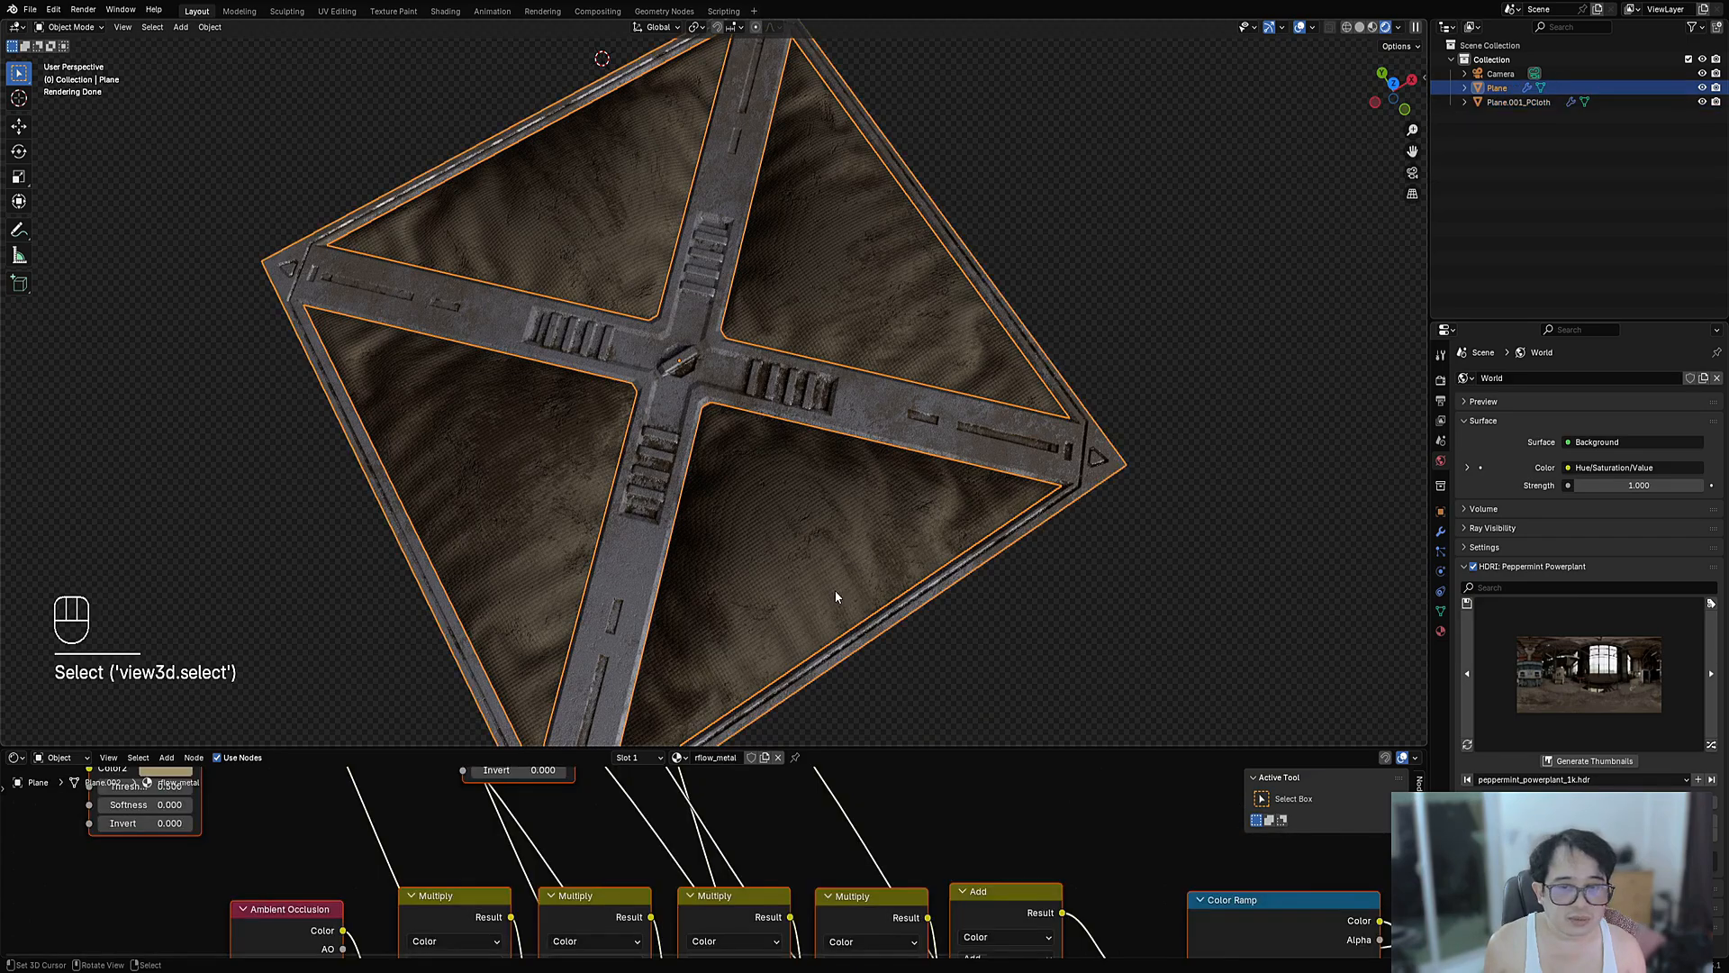
pyautogui.scroll(4, 669, 933)
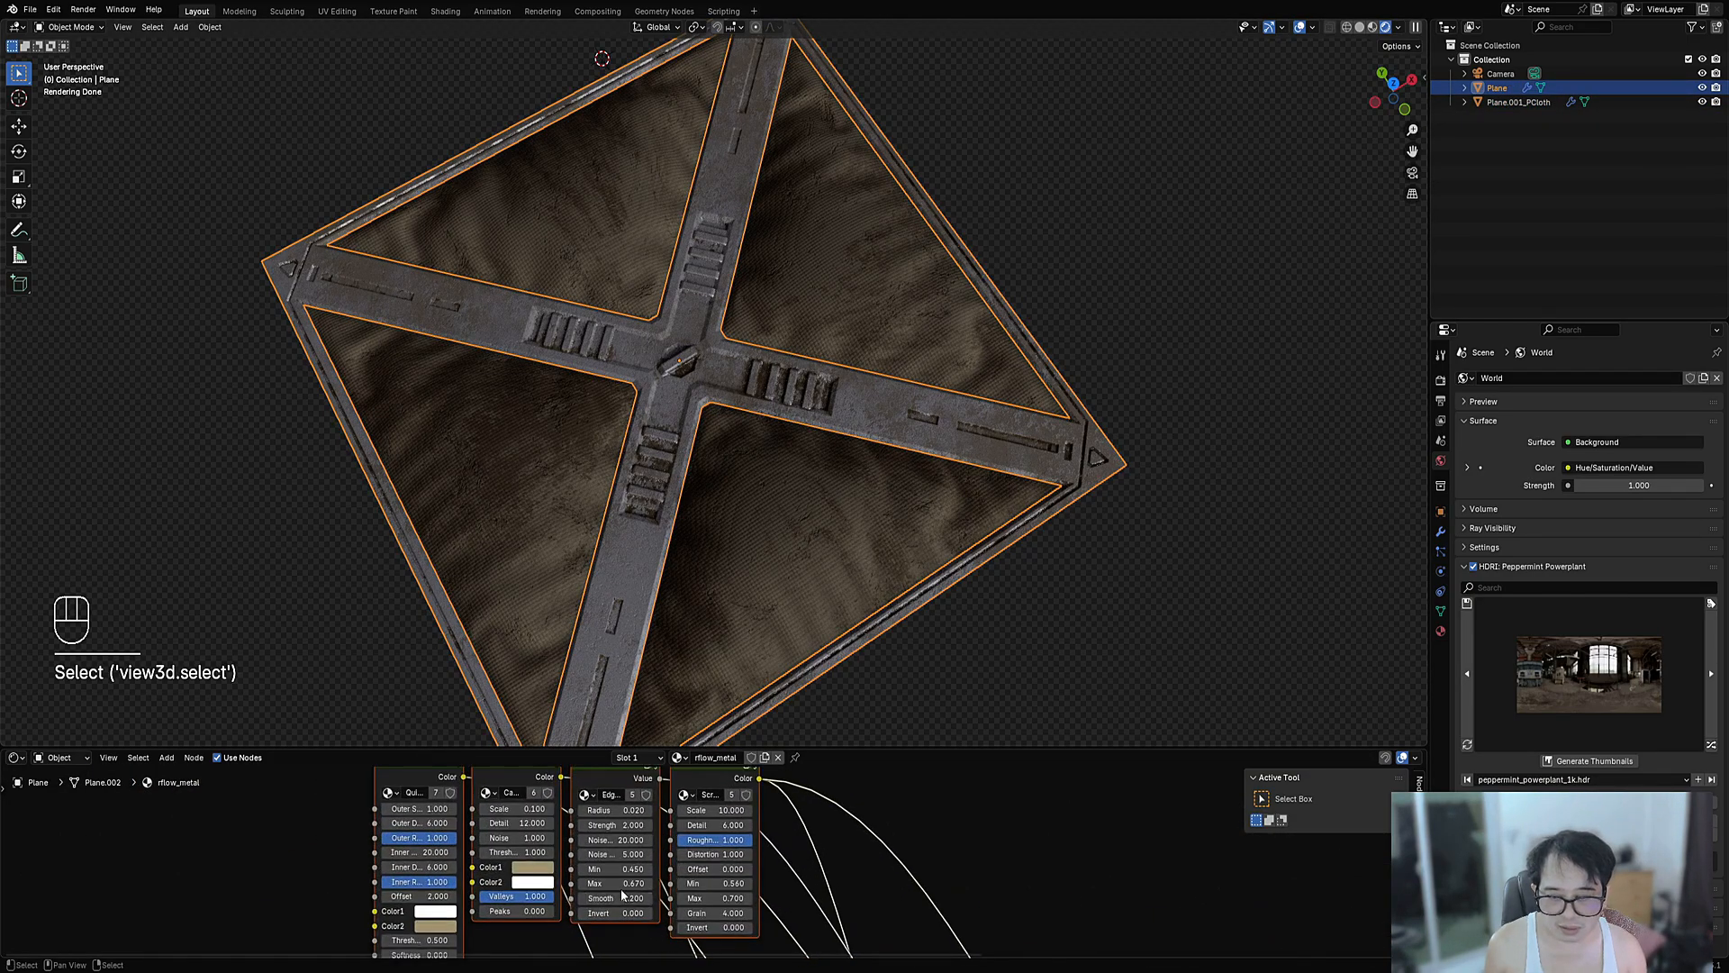
pyautogui.click(644, 852)
pyautogui.write('1')
pyautogui.press('Return')
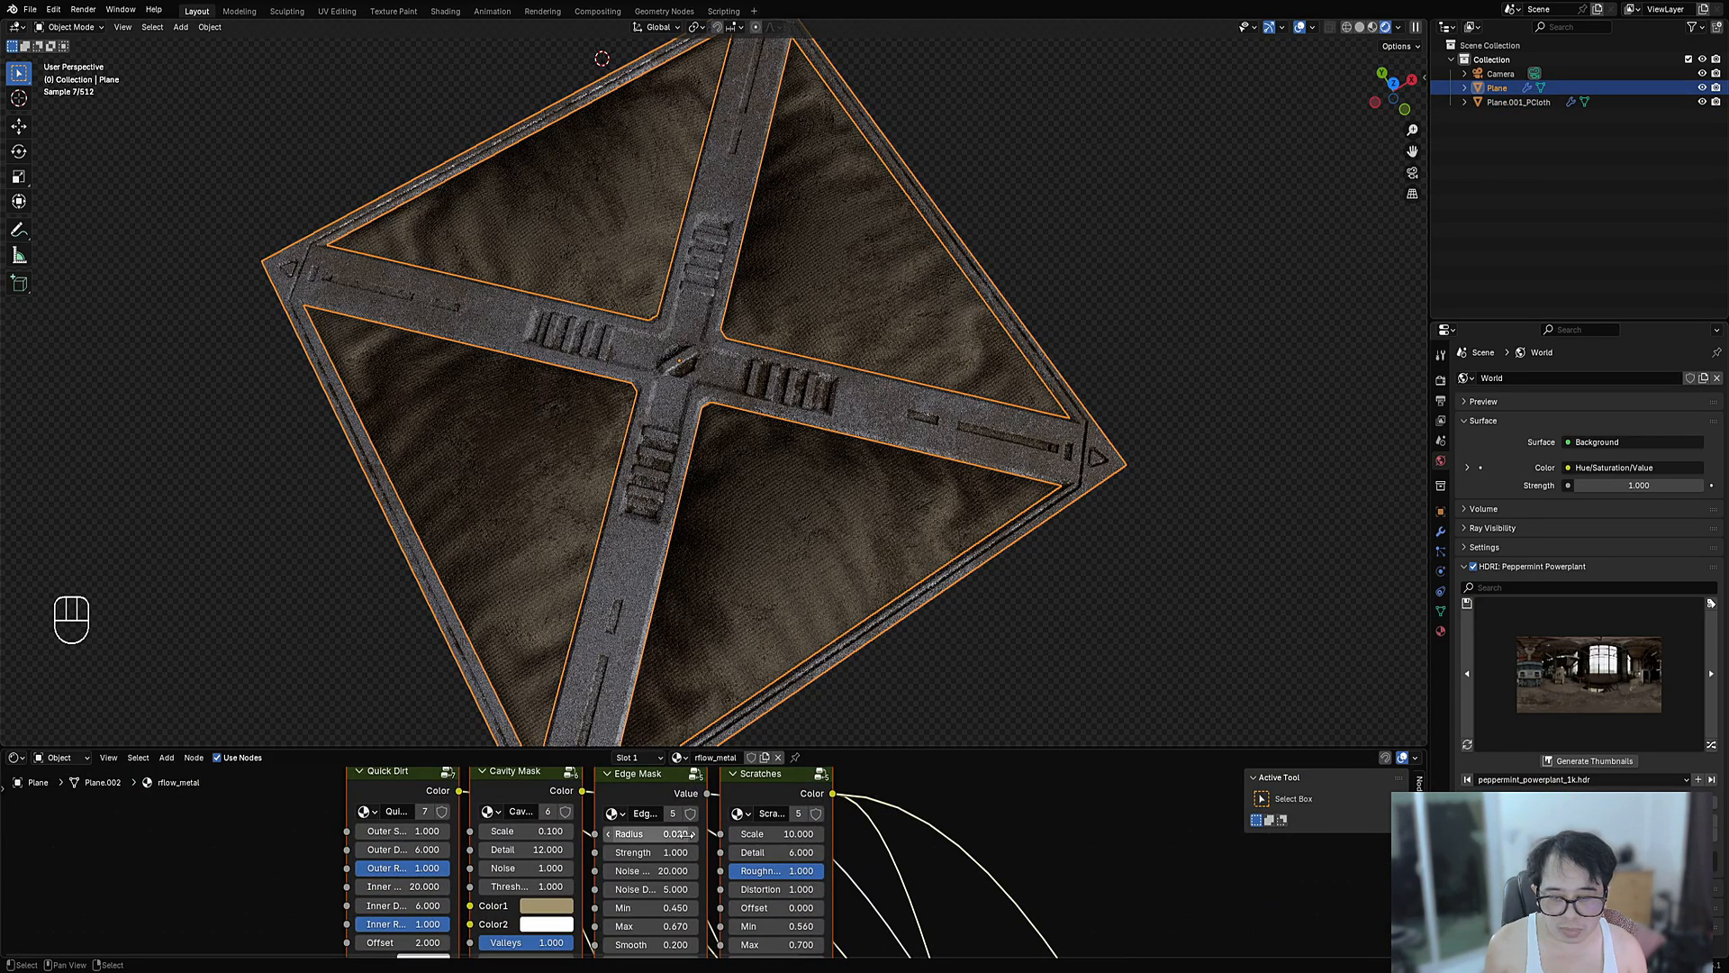
# - Preview the Edge Mask and test other radius values, keeping the radius at 0.020
pyautogui.keyDown('ctrl'); pyautogui.keyDown('shift'); pyautogui.click(660, 825); pyautogui.keyUp('shift'); pyautogui.keyUp('ctrl')
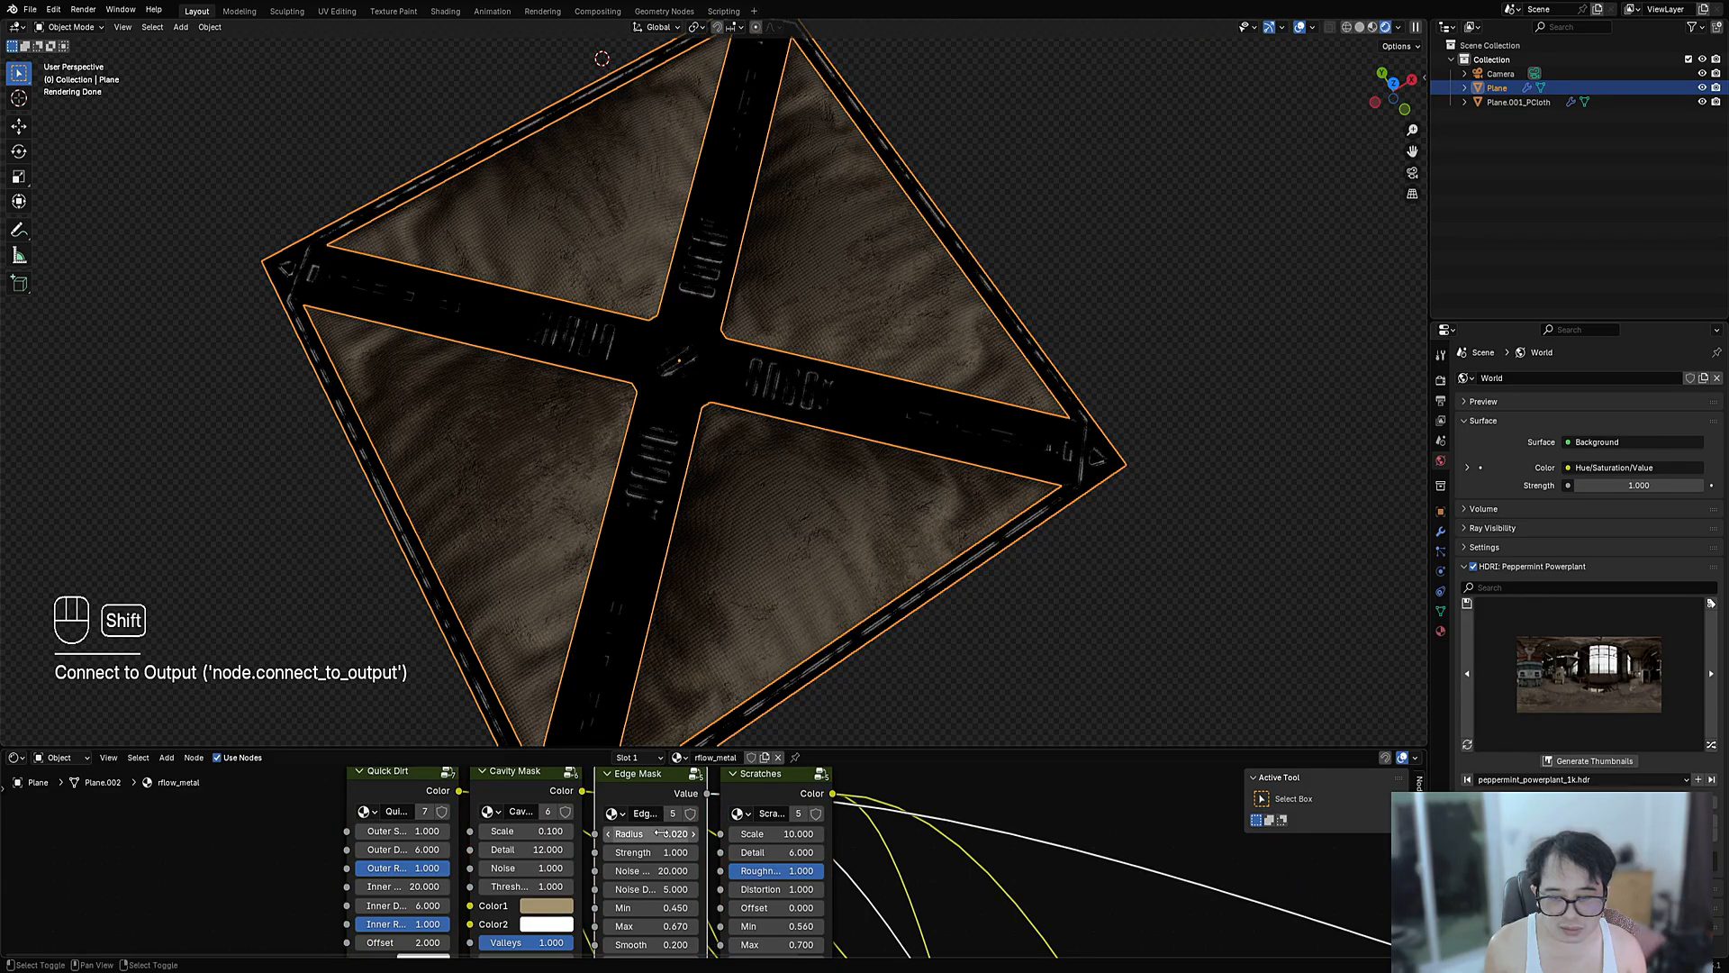
pyautogui.keyDown('shift'); pyautogui.moveTo(660, 825); pyautogui.dragTo(647, 825); pyautogui.keyUp('shift')
pyautogui.keyDown('shift'); pyautogui.moveTo(650, 834); pyautogui.dragTo(667, 763); pyautogui.keyUp('shift')
pyautogui.scroll(-5, 644, 822)
pyautogui.scroll(8, 691, 845)
pyautogui.moveTo(687, 812); pyautogui.dragTo(653, 850, button='middle')
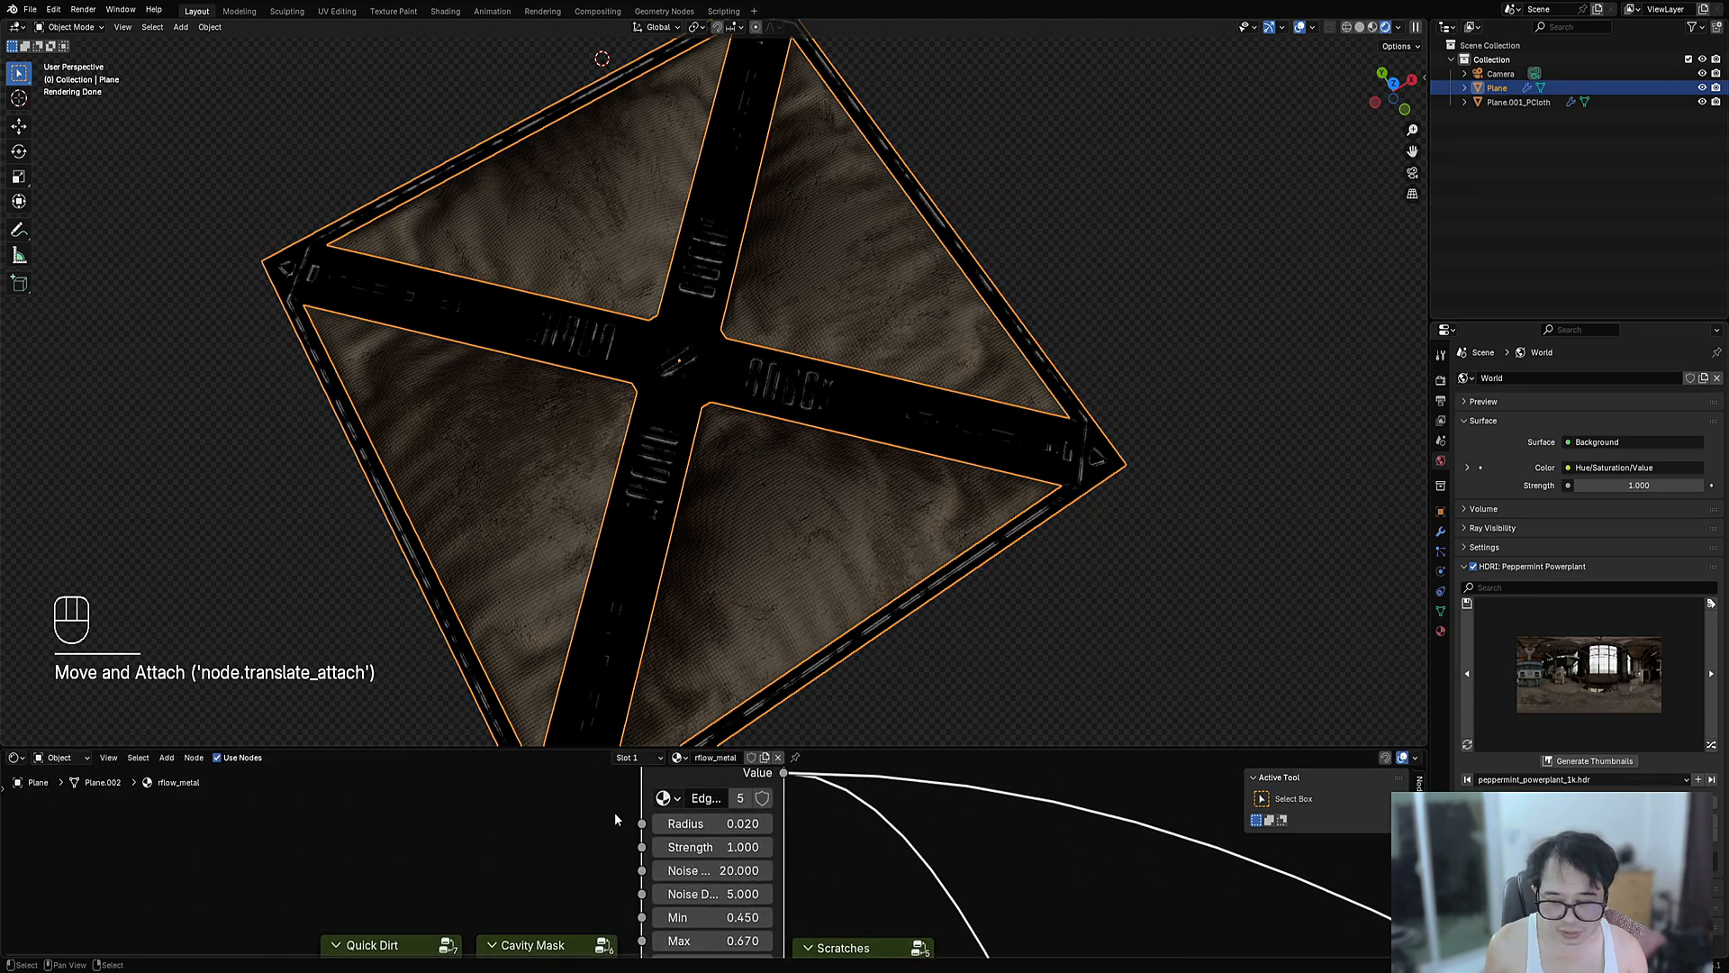
pyautogui.press('d')
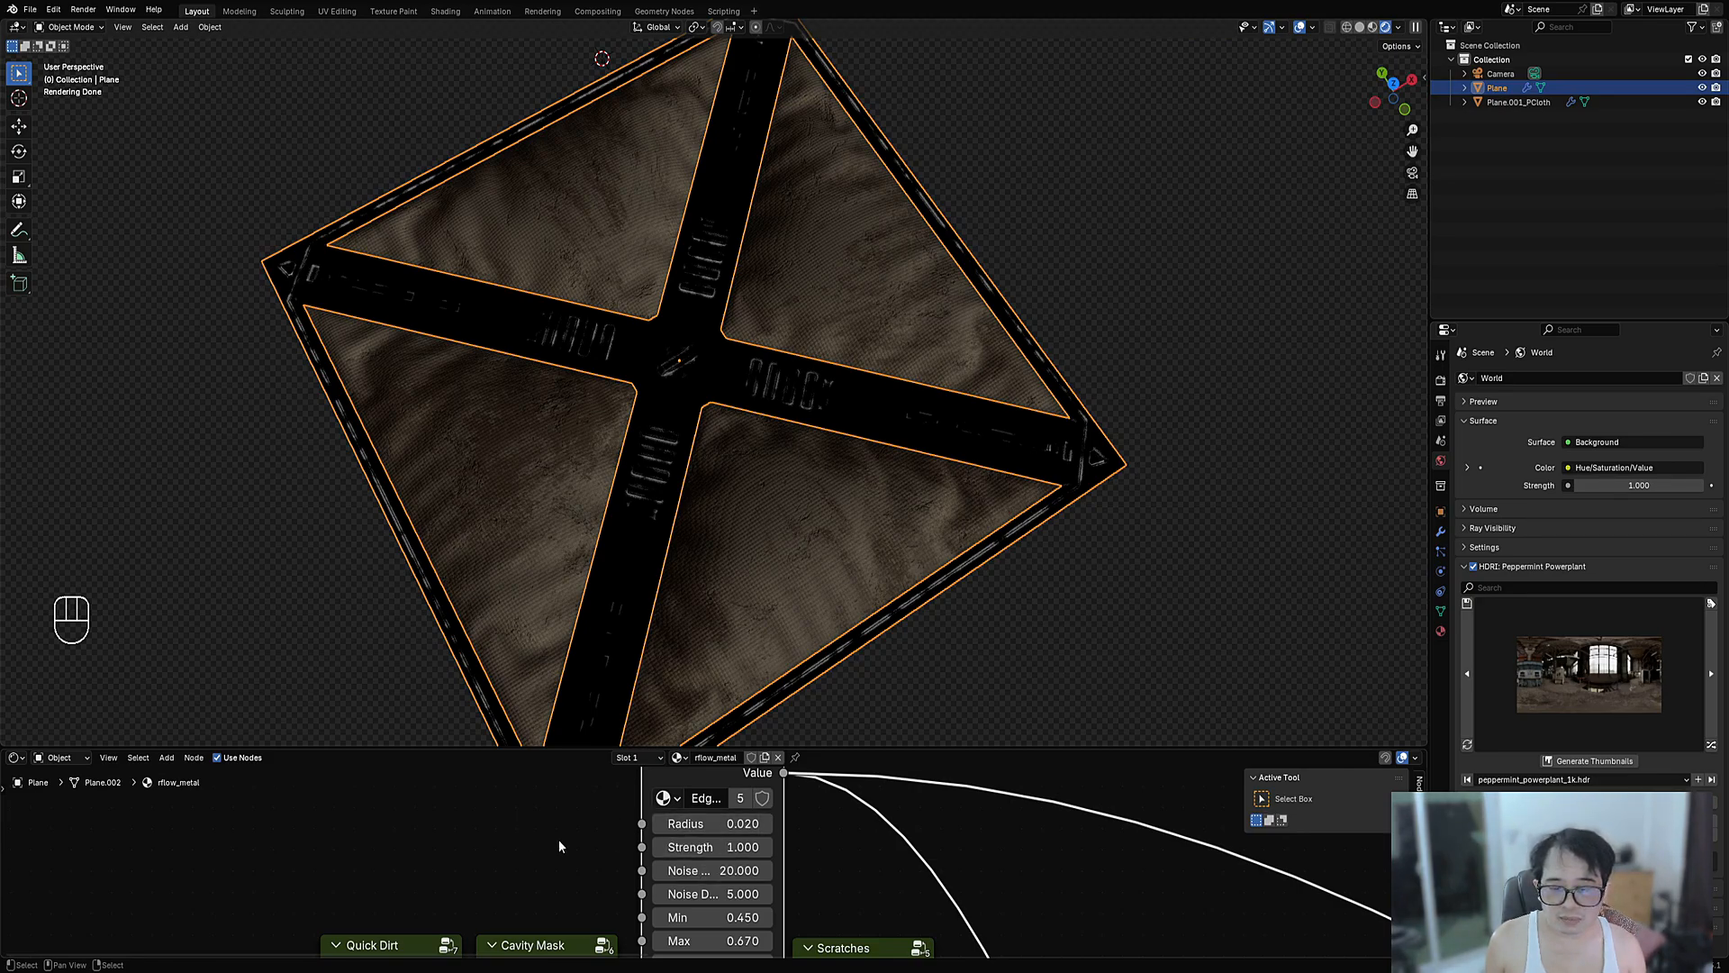
pyautogui.moveTo(712, 823)
pyautogui.mouseDown()
pyautogui.moveTo(811, 823)
pyautogui.moveTo(712, 823)
pyautogui.mouseUp()
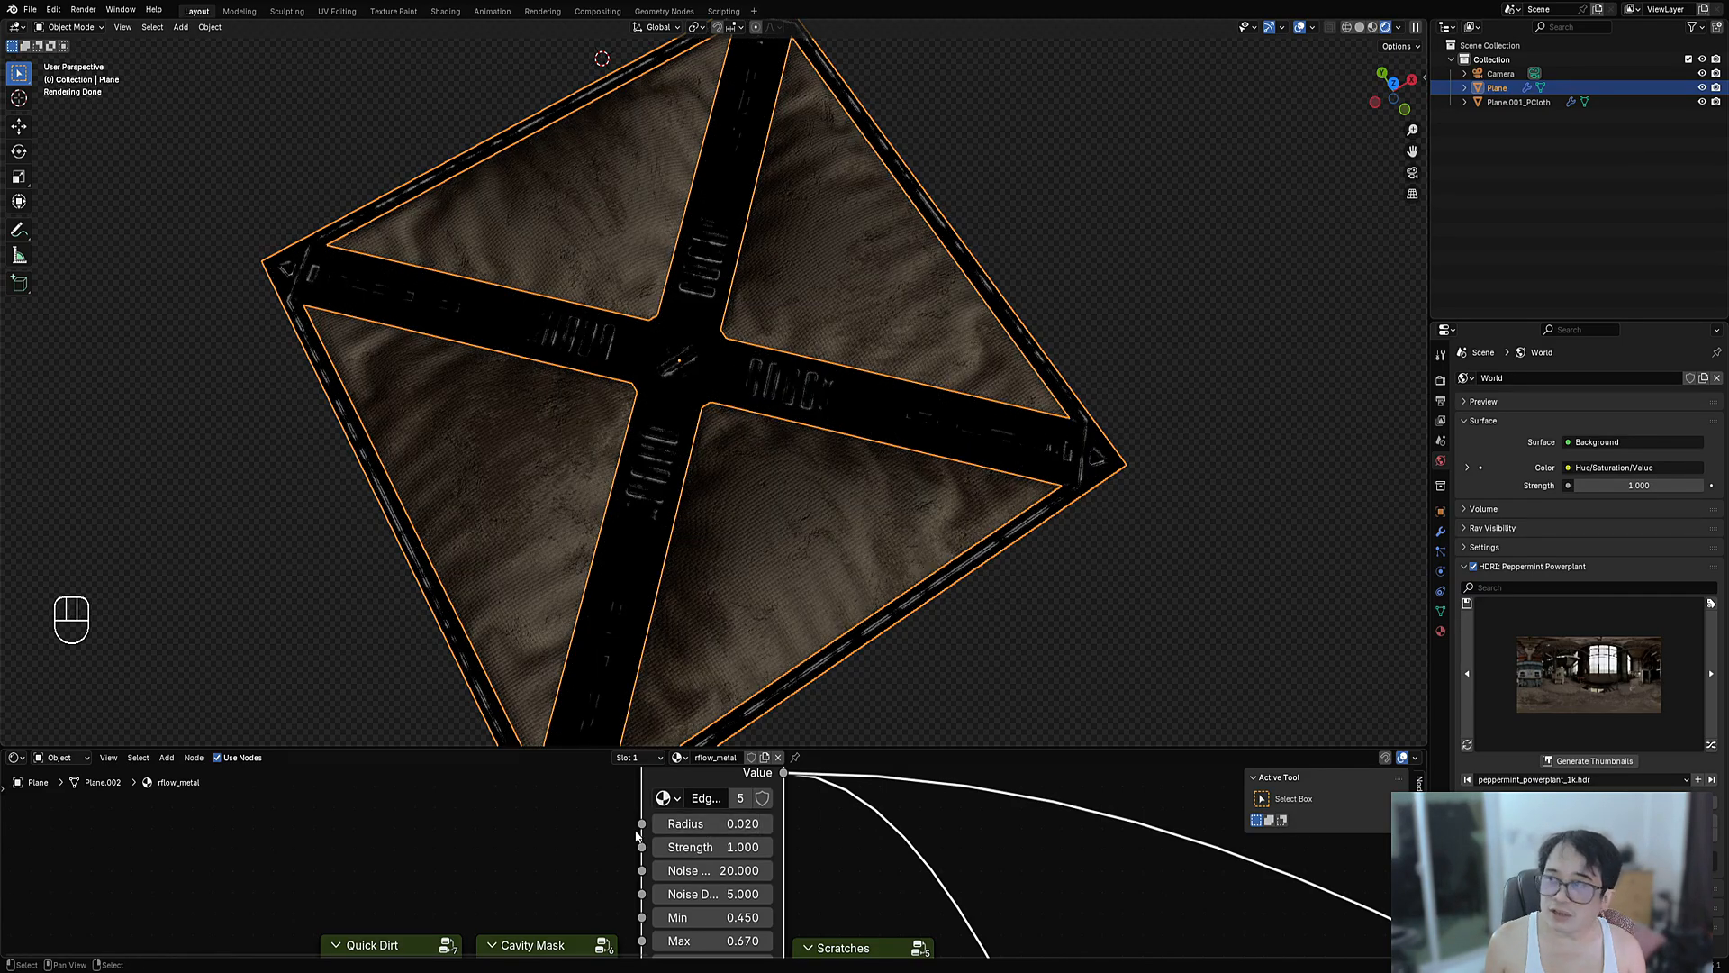
pyautogui.scroll(2, 636, 835)
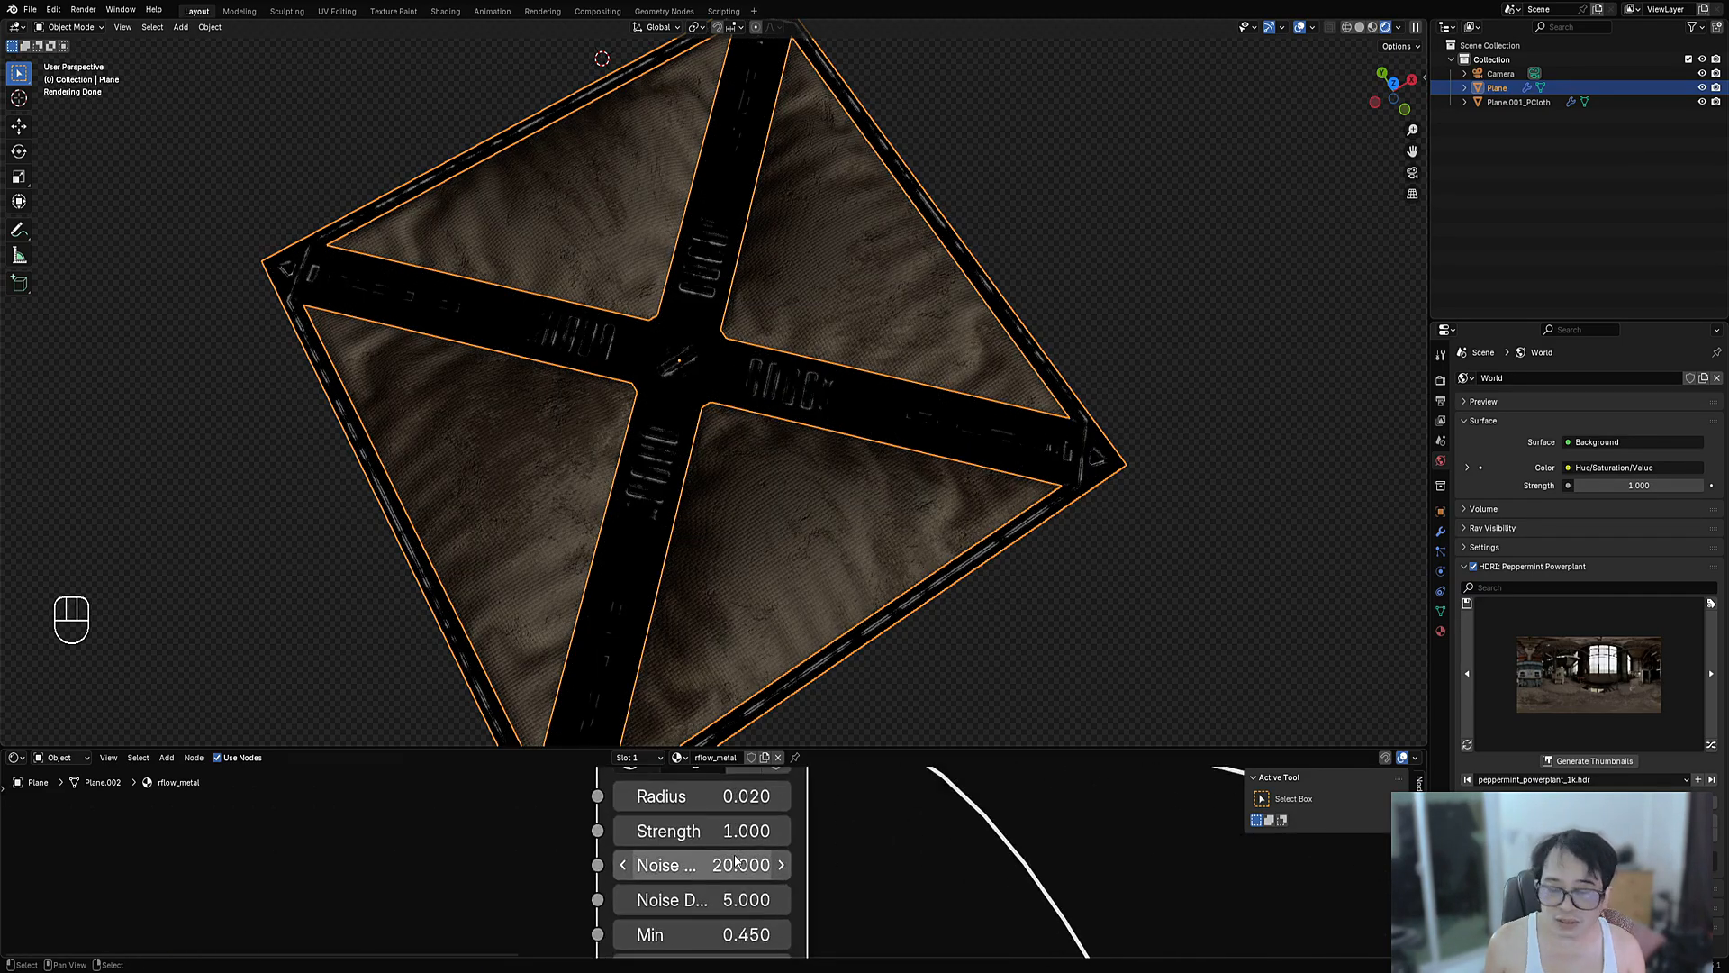
pyautogui.scroll(-1, 691, 842)
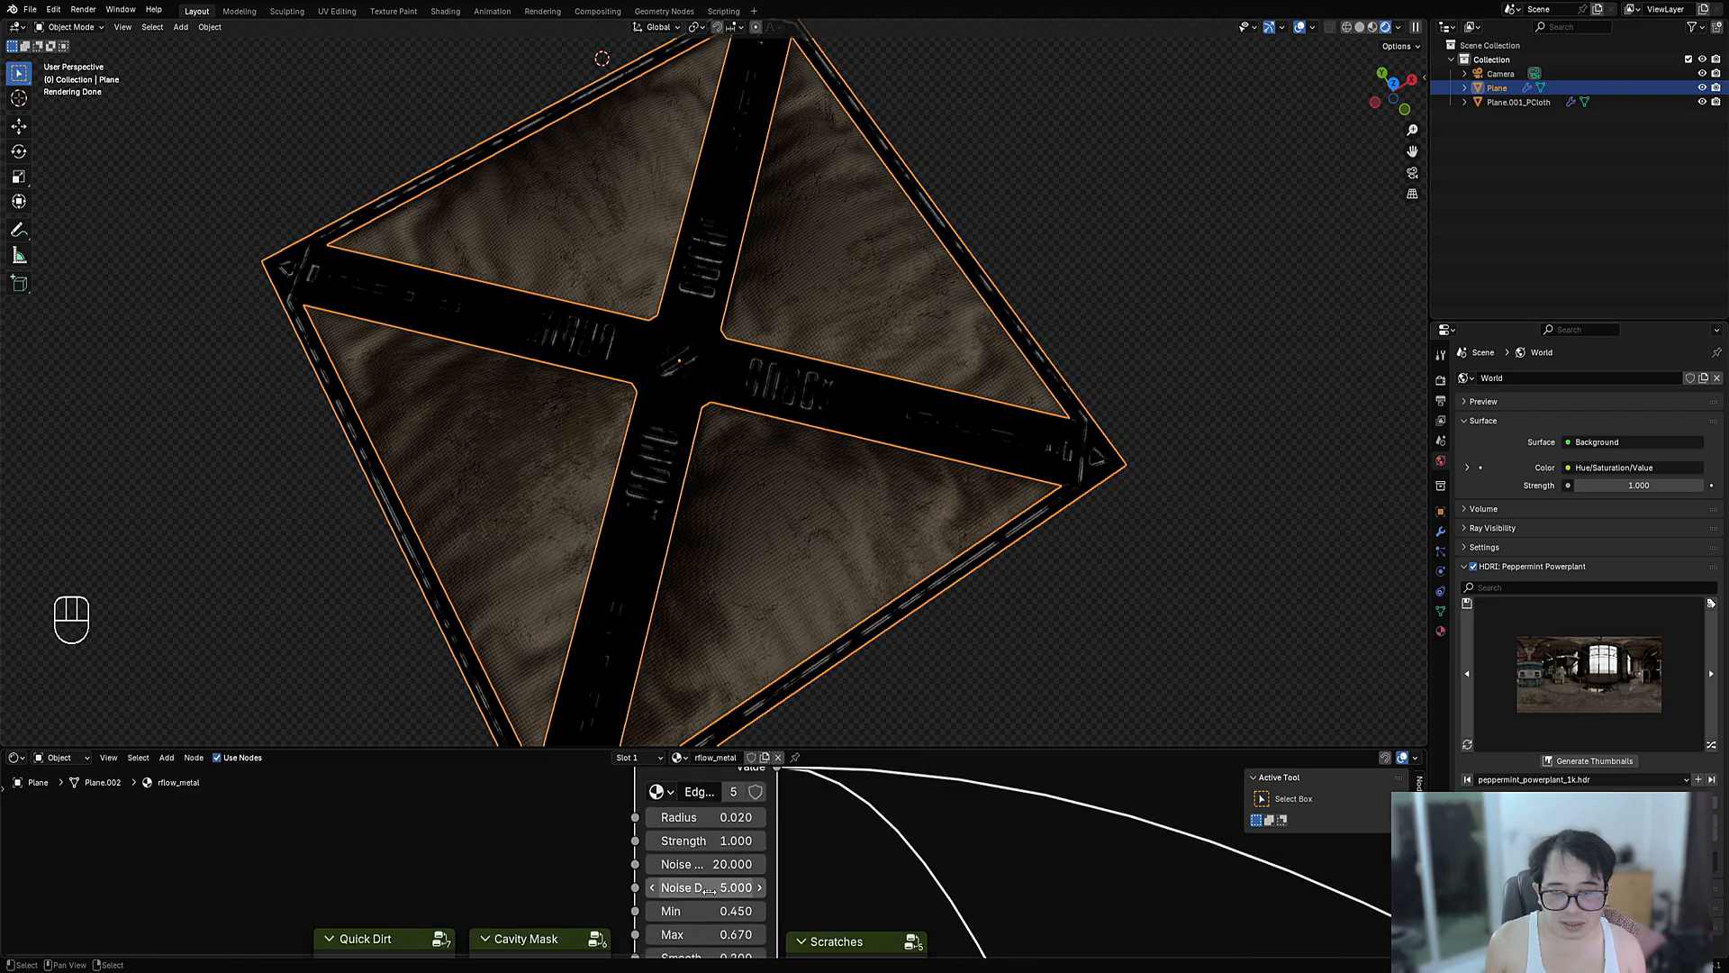
pyautogui.keyDown('shift'); pyautogui.moveTo(707, 911); pyautogui.dragTo(716, 912); pyautogui.keyUp('shift')
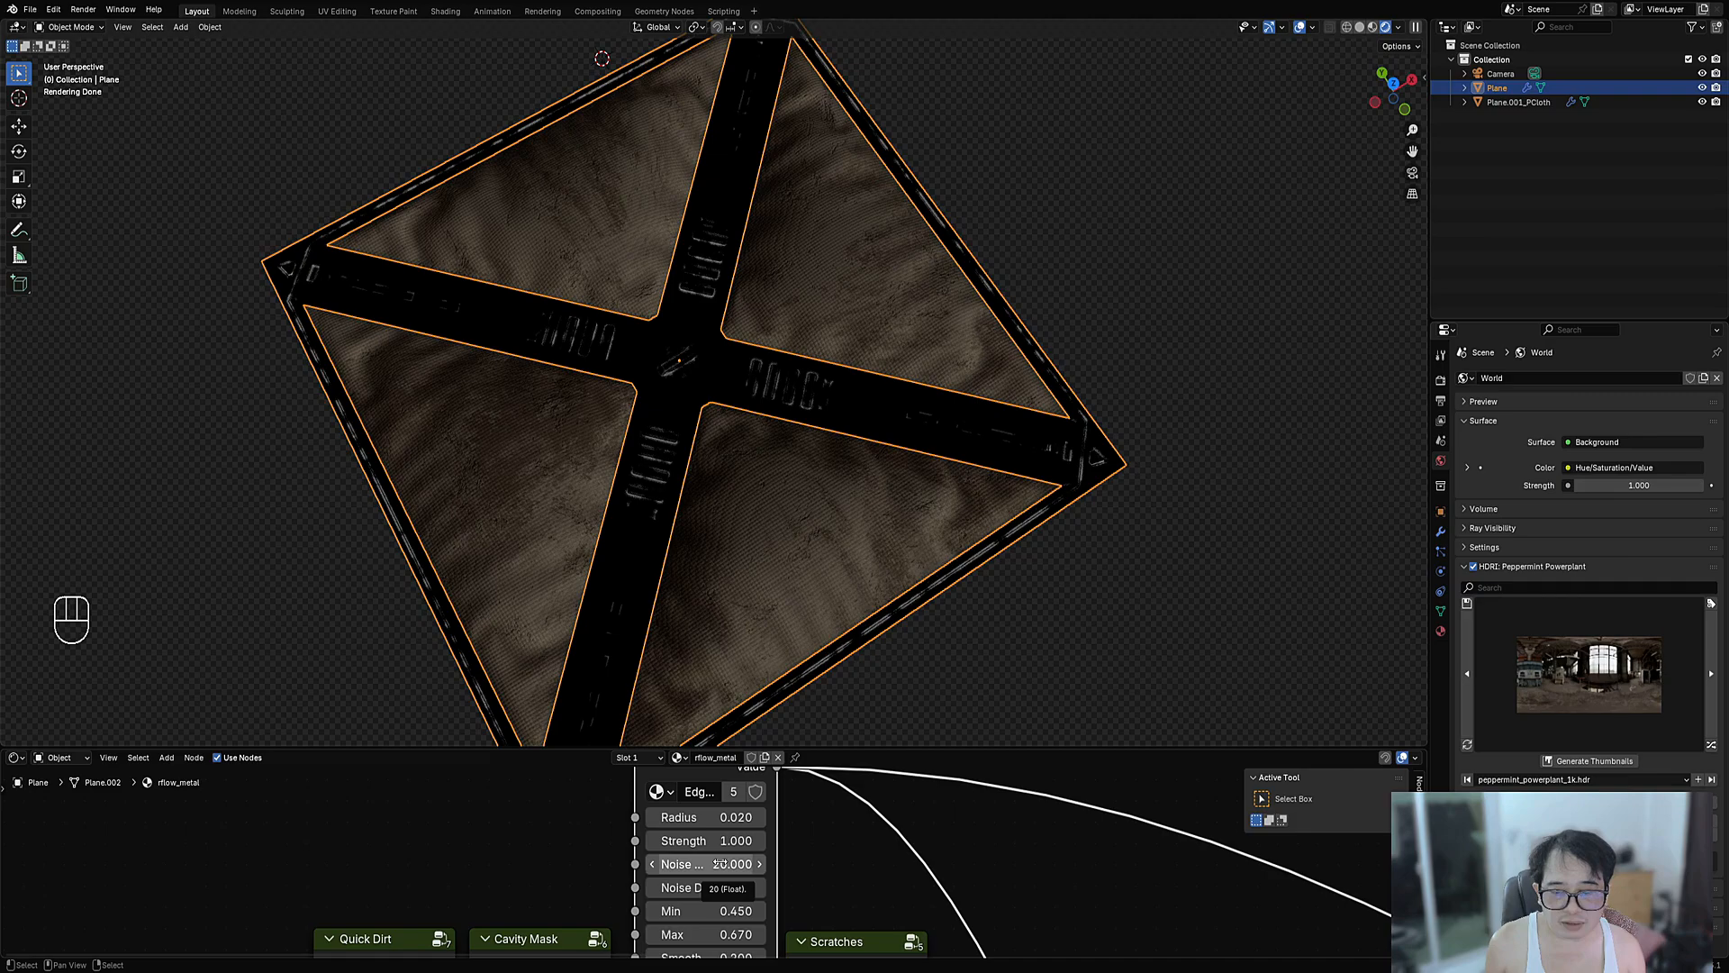
# - Try Edge Mask noise scales of 1 and 0, then settle on 20
pyautogui.click(693, 864)
pyautogui.write('1')
pyautogui.click(635, 865)
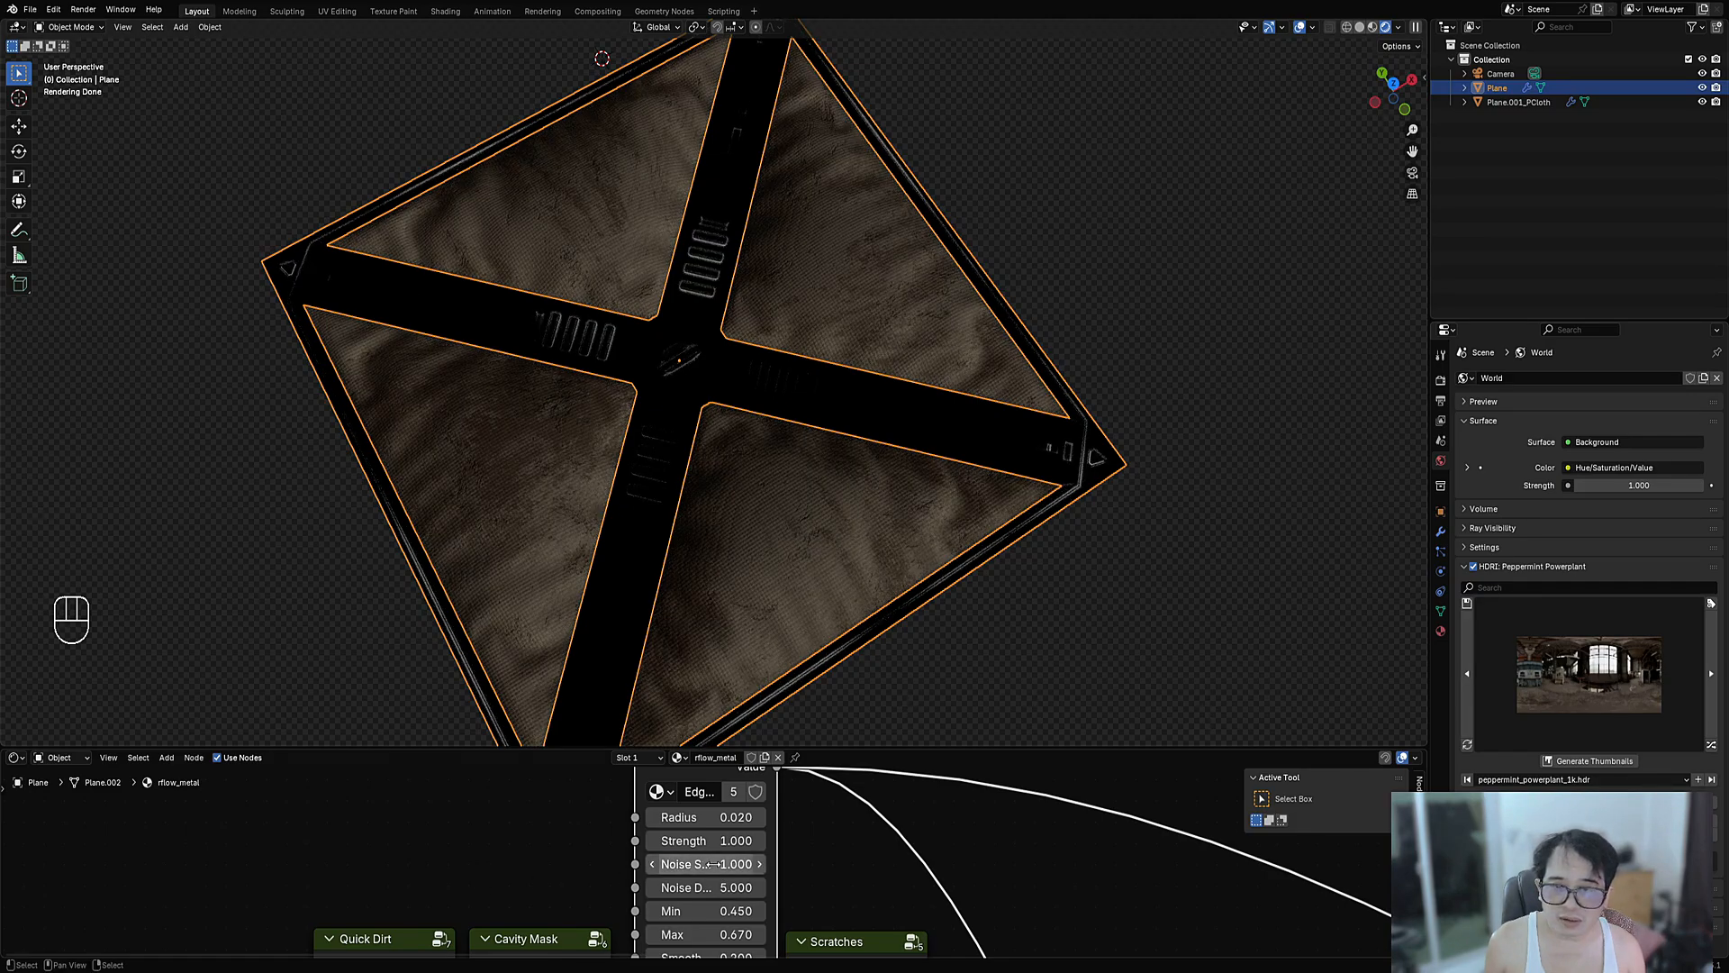
pyautogui.keyDown('shift'); pyautogui.moveTo(716, 865); pyautogui.dragTo(628, 865); pyautogui.keyUp('shift')
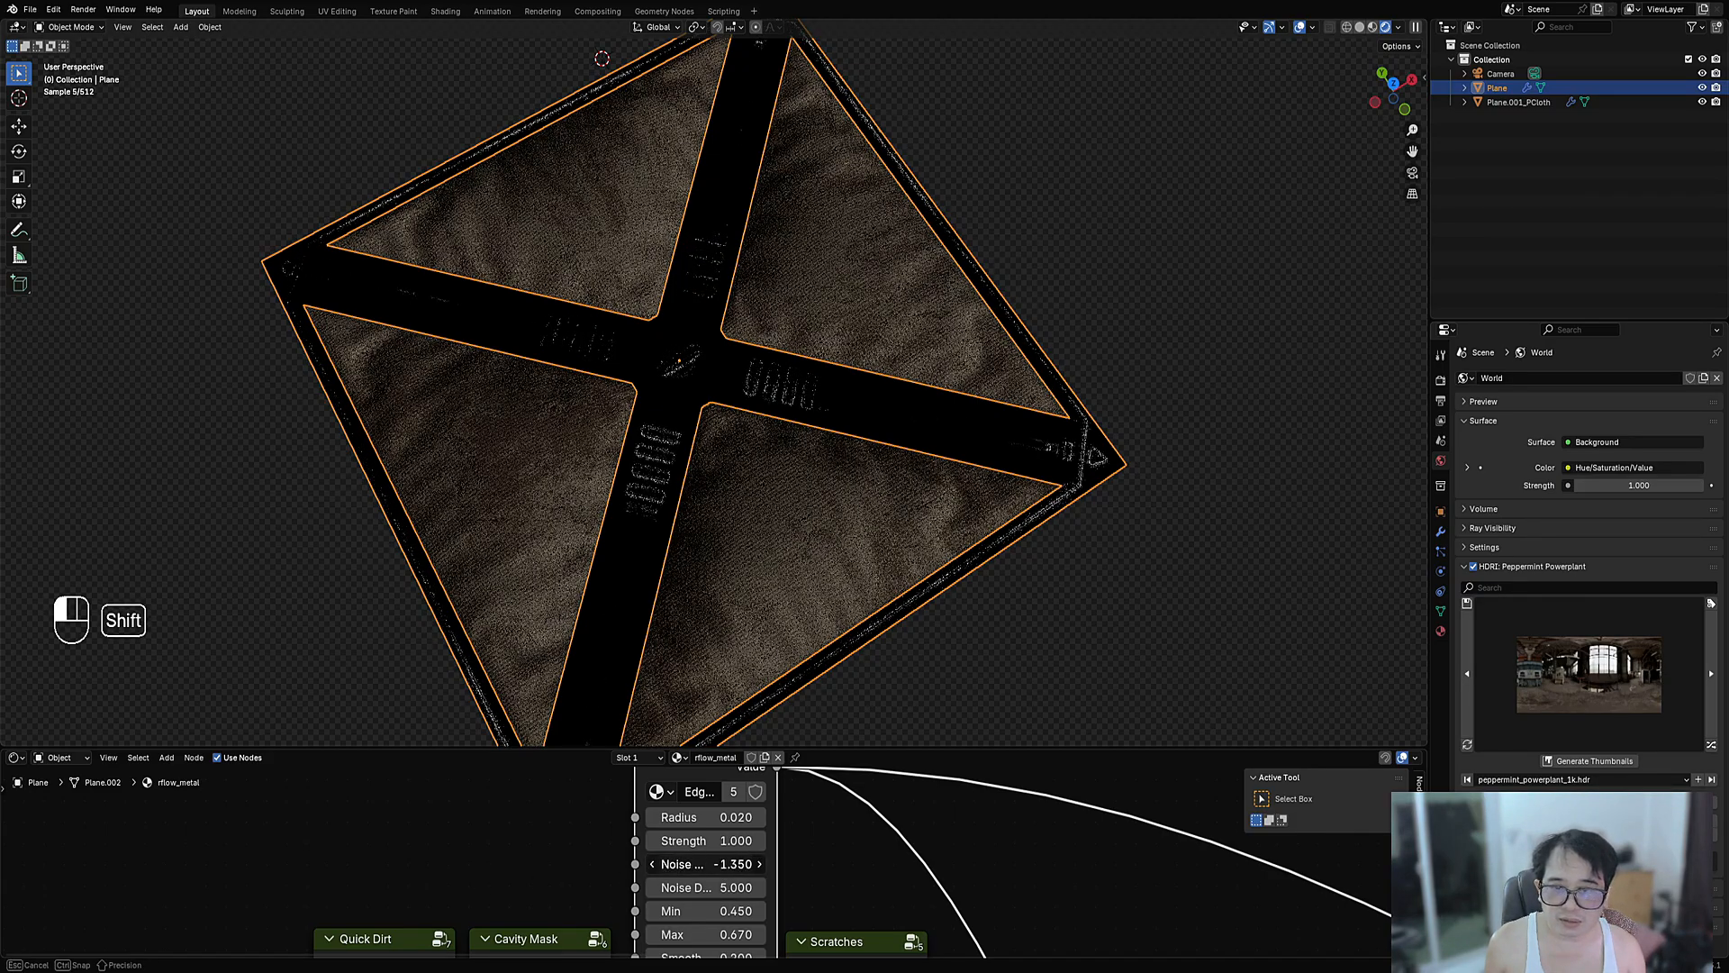
pyautogui.click(710, 865)
pyautogui.write('0')
pyautogui.press('Return')
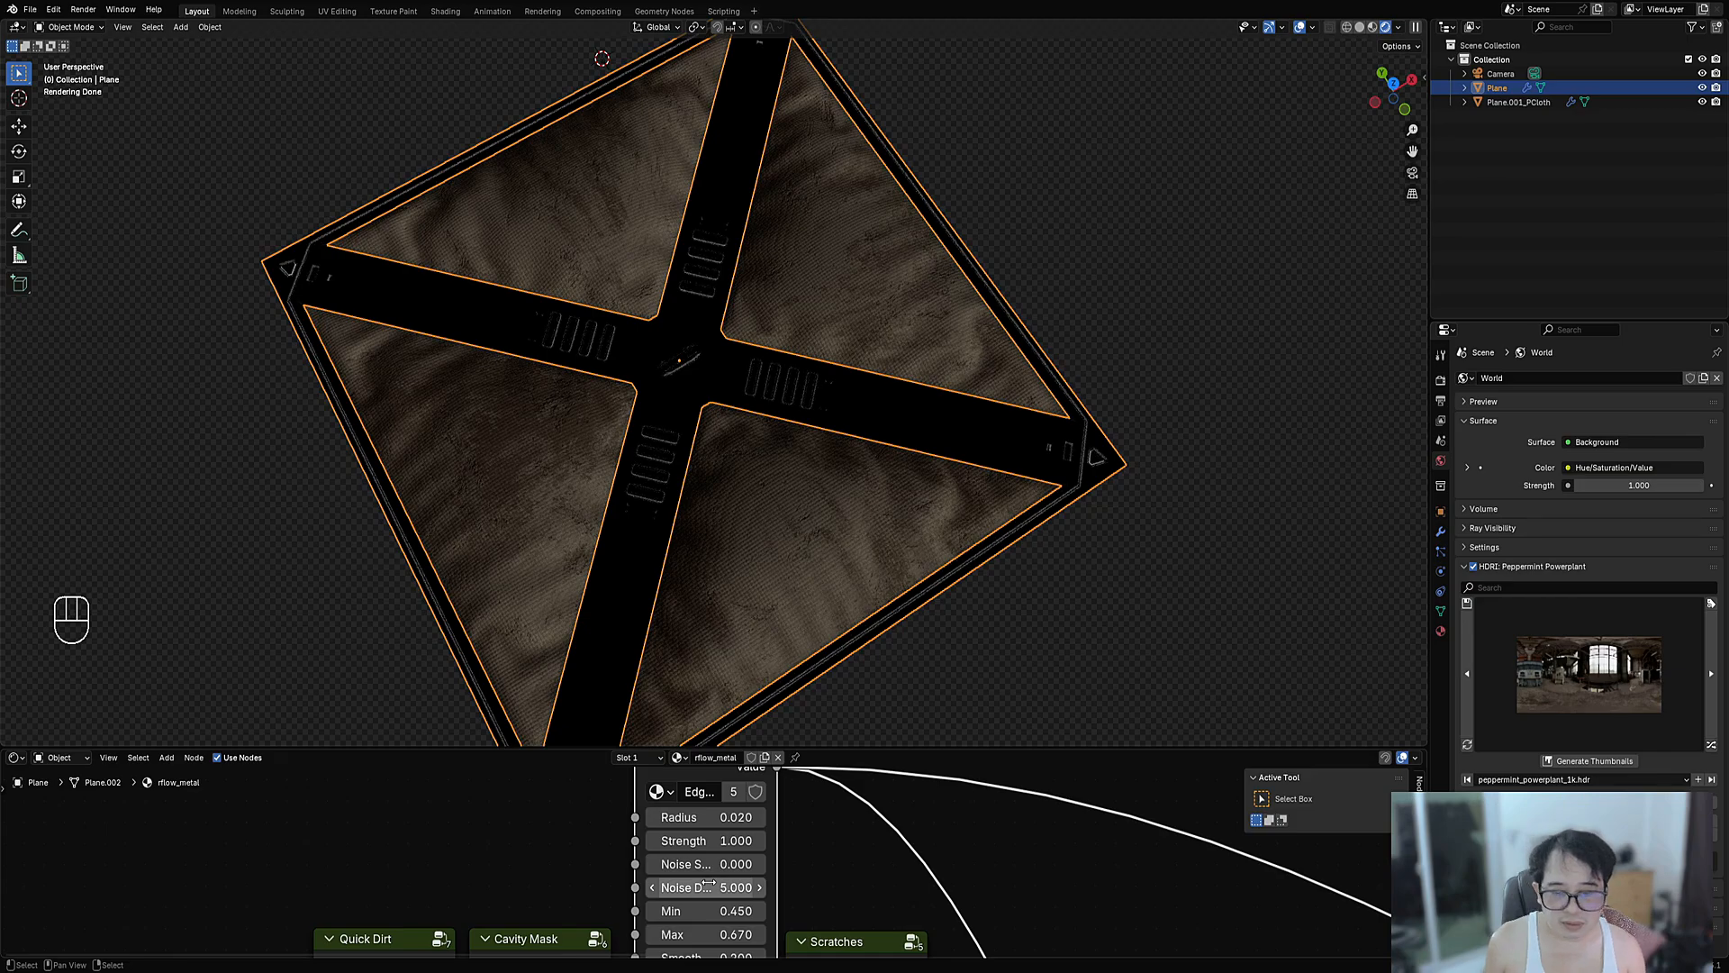
pyautogui.moveTo(712, 891)
pyautogui.mouseDown()
pyautogui.moveTo(774, 891)
pyautogui.moveTo(712, 891)
pyautogui.mouseUp()
pyautogui.click(717, 866)
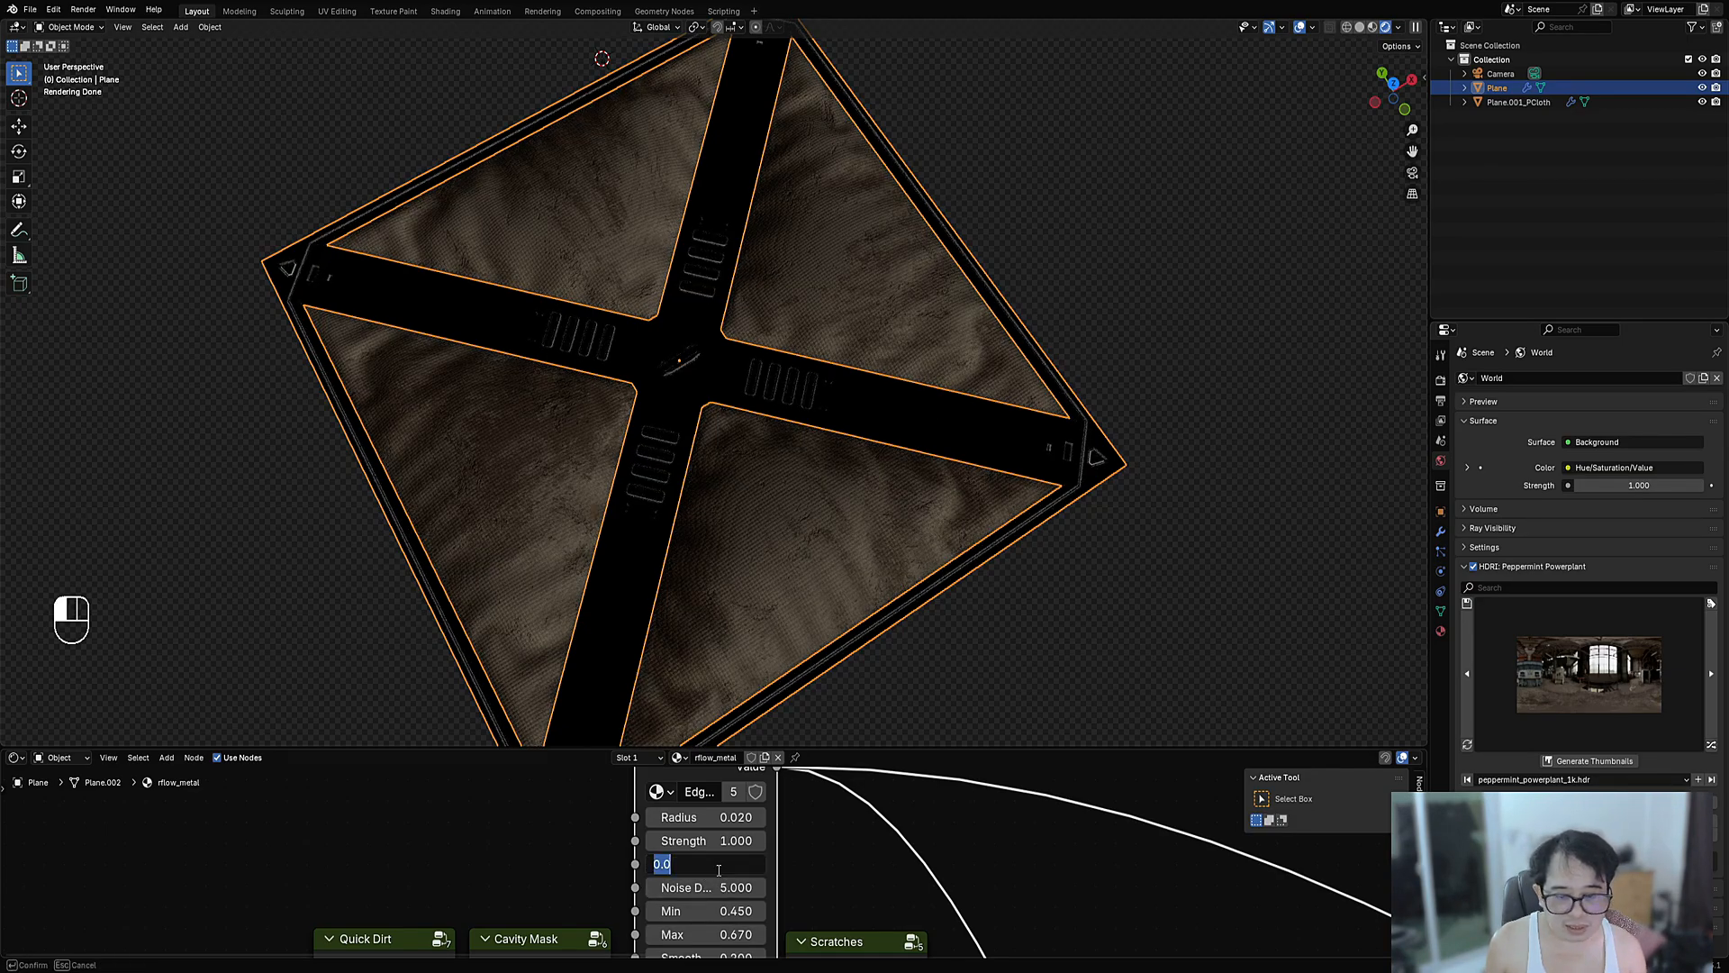
pyautogui.write('20')
pyautogui.press('Return')
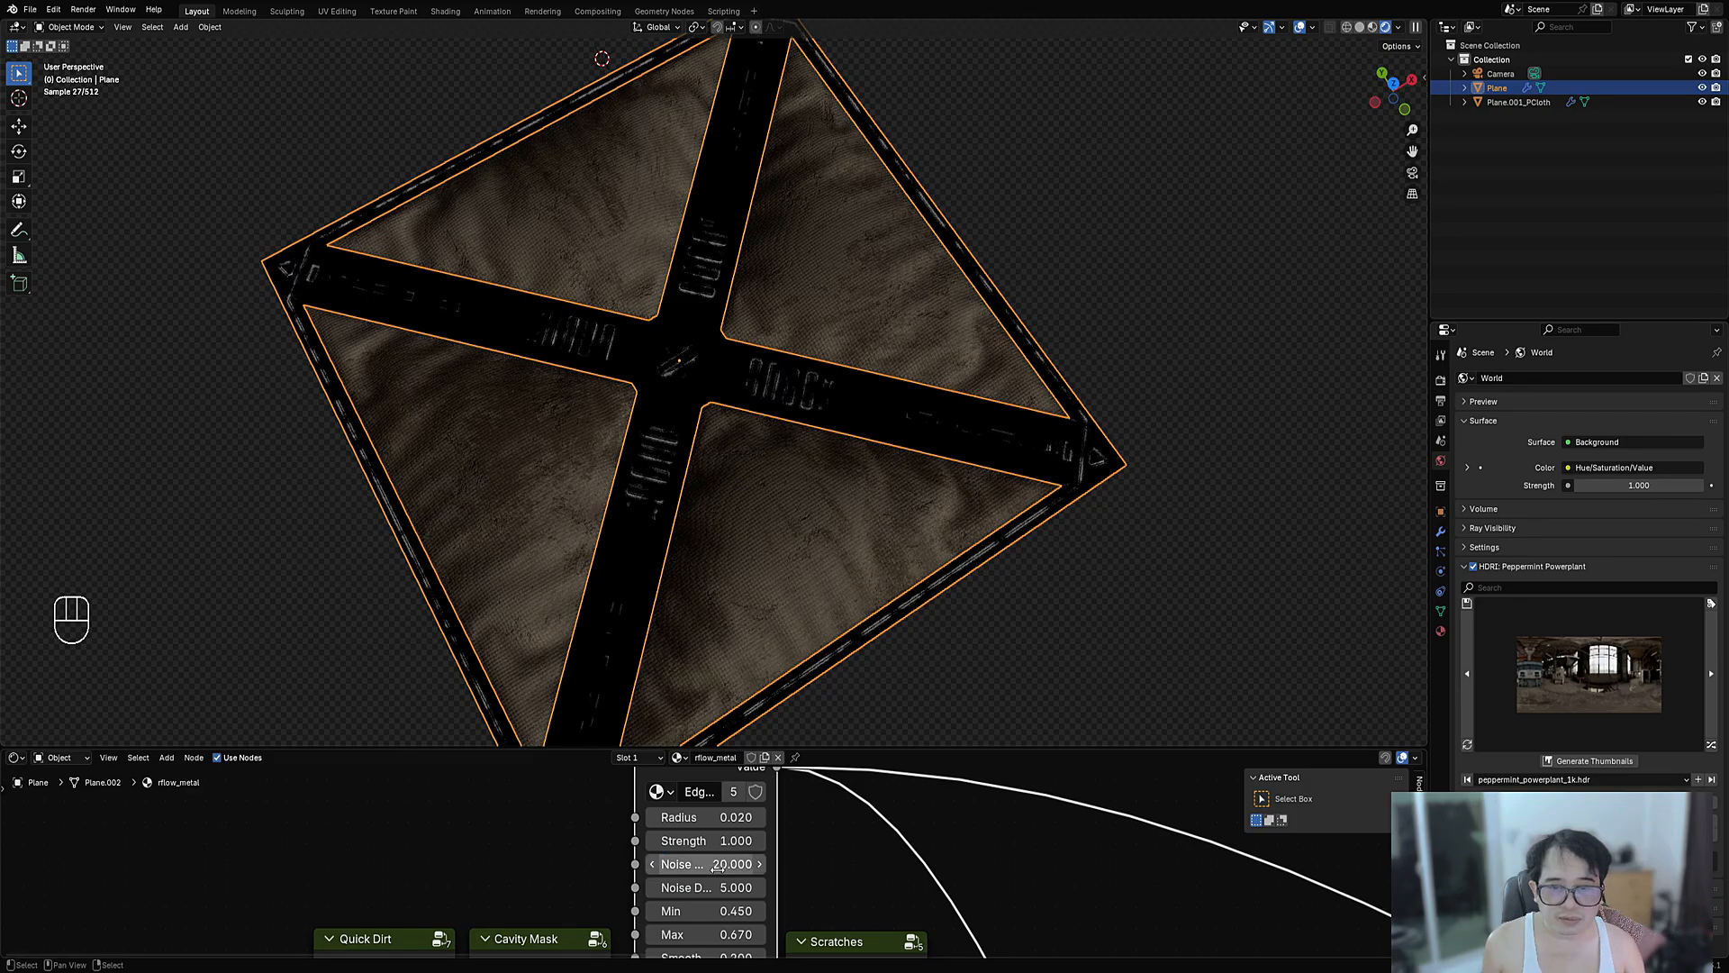
# - Preview the Scratches mask on the model
pyautogui.scroll(-2, 712, 860)
pyautogui.scroll(1, 716, 851)
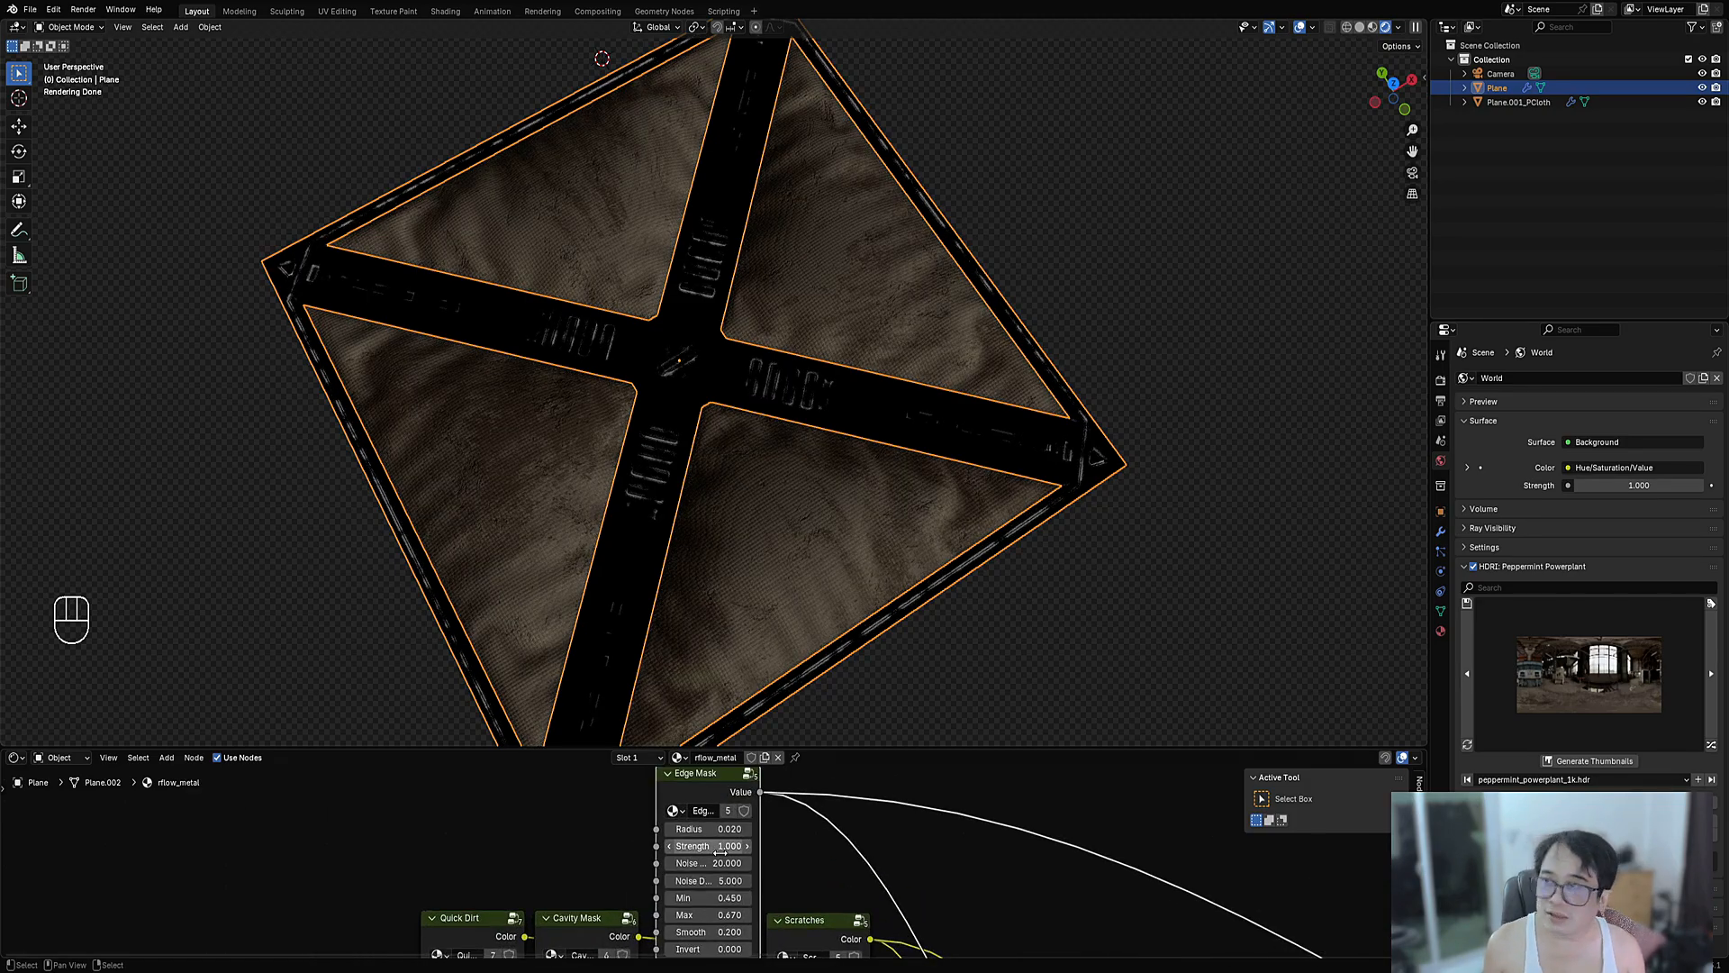
pyautogui.moveTo(721, 830); pyautogui.dragTo(723, 830)
pyautogui.scroll(-9, 767, 868)
pyautogui.moveTo(802, 872); pyautogui.dragTo(766, 830, button='middle')
pyautogui.scroll(6, 765, 830)
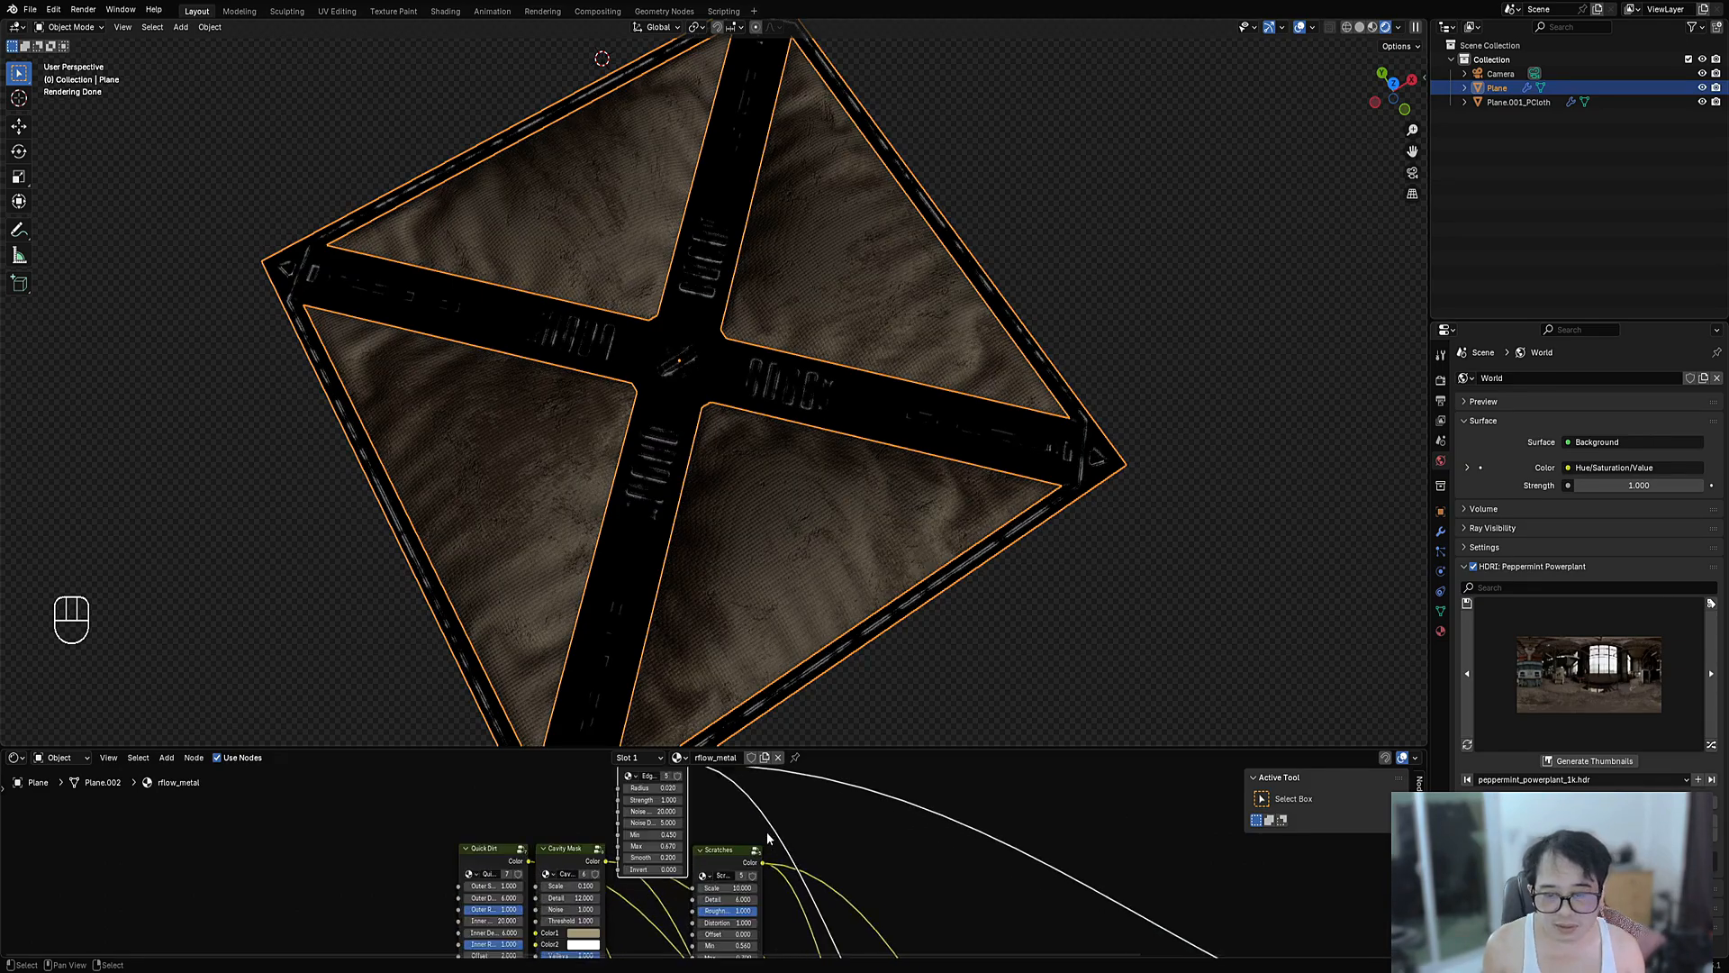
pyautogui.keyDown('ctrl'); pyautogui.keyDown('shift'); pyautogui.click(761, 842); pyautogui.keyUp('shift'); pyautogui.keyUp('ctrl')
# - Preview the Cavity Mask, then restore the full metal shader as the output
pyautogui.moveTo(514, 860); pyautogui.dragTo(744, 820, button='middle')
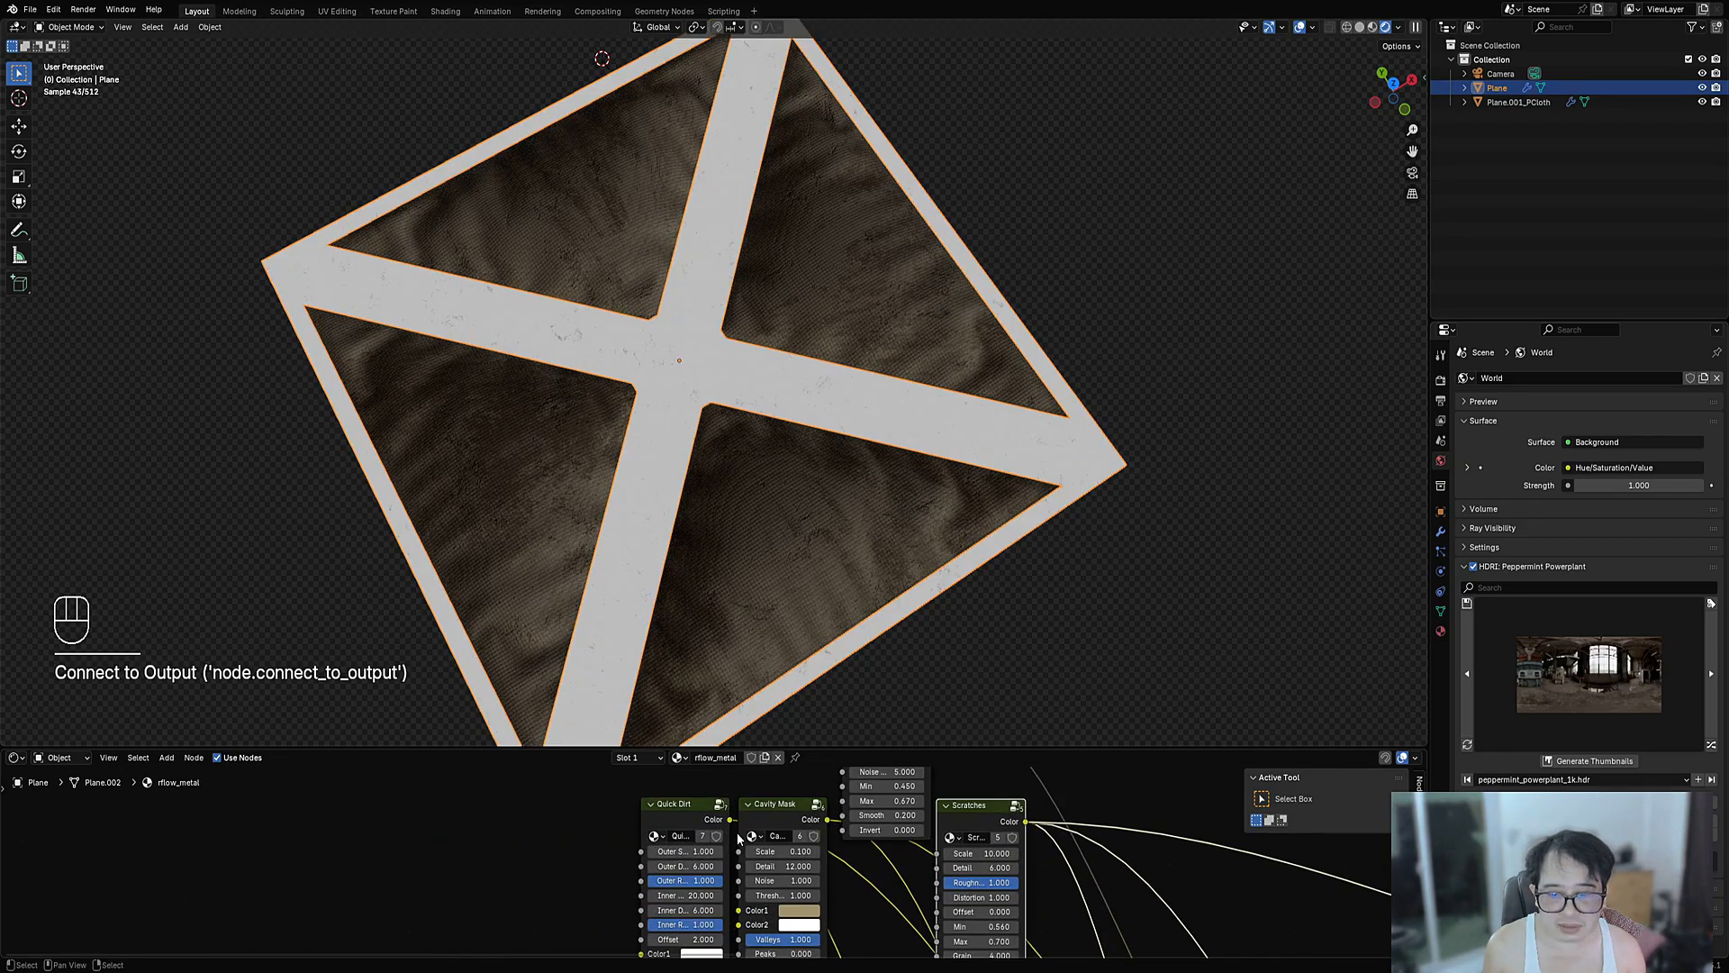
pyautogui.keyDown('ctrl'); pyautogui.keyDown('shift'); pyautogui.click(761, 810); pyautogui.keyUp('shift'); pyautogui.keyUp('ctrl')
pyautogui.scroll(-5, 769, 810)
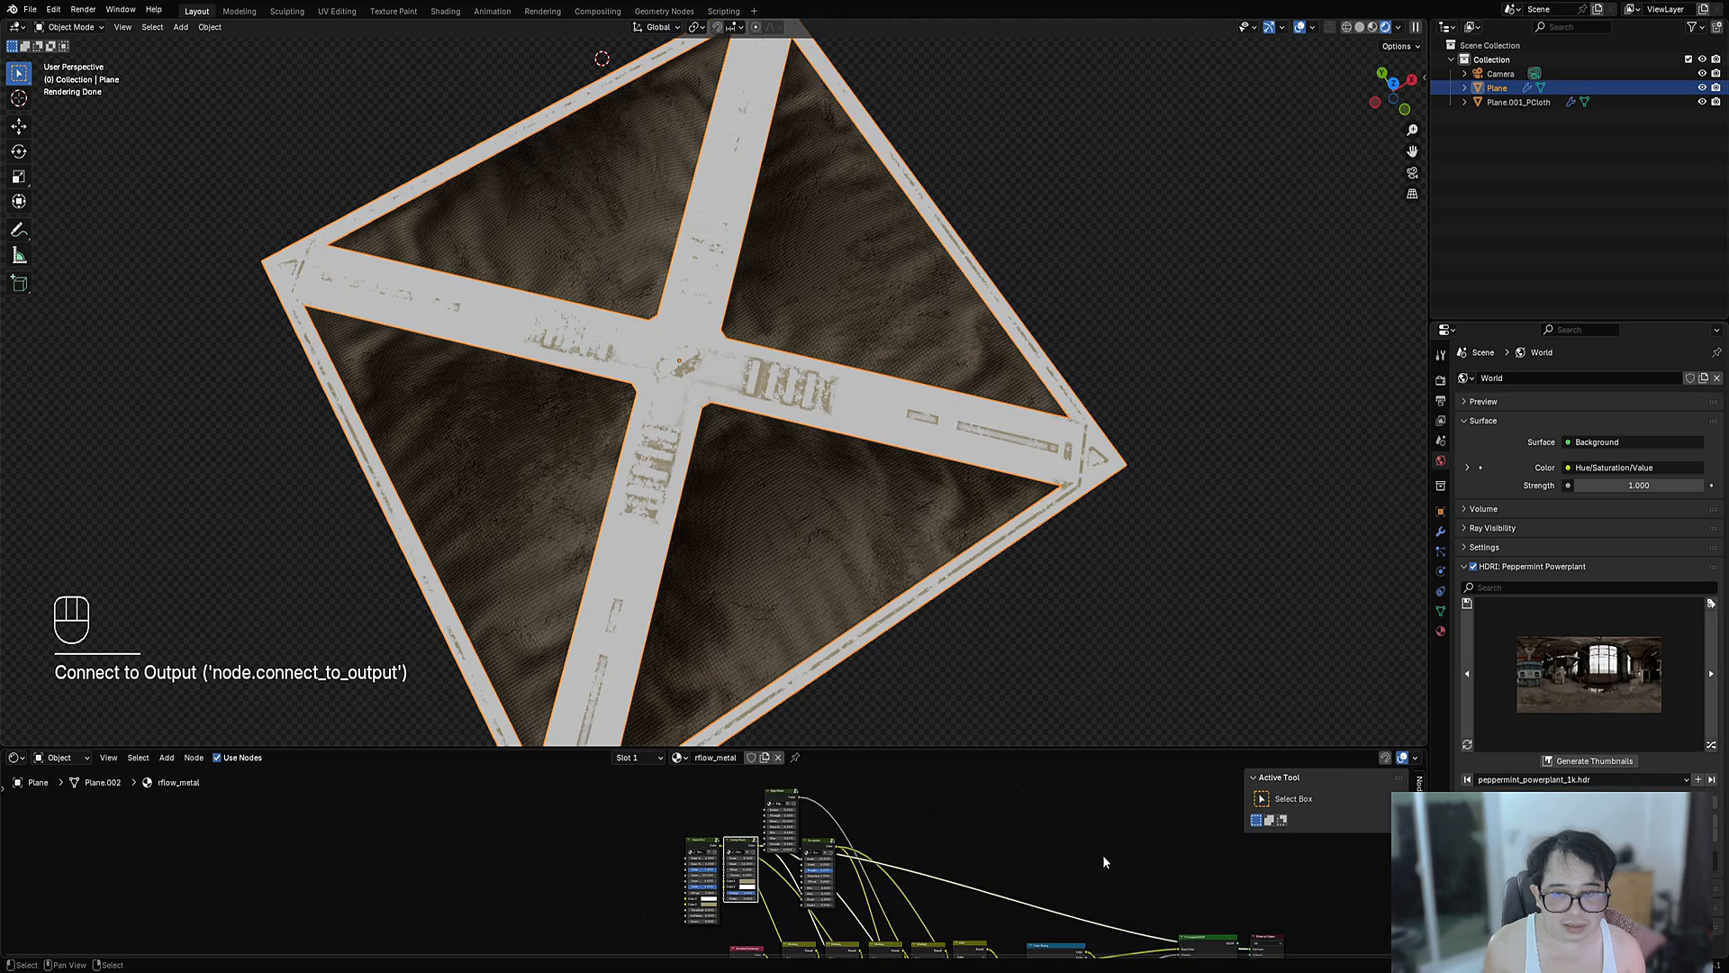
pyautogui.scroll(2, 1102, 856)
pyautogui.keyDown('ctrl'); pyautogui.keyDown('shift'); pyautogui.click(912, 881); pyautogui.keyUp('shift'); pyautogui.keyUp('ctrl')
pyautogui.moveTo(605, 818); pyautogui.dragTo(776, 829, button='middle')
pyautogui.scroll(3, 774, 827)
pyautogui.scroll(6, 517, 851)
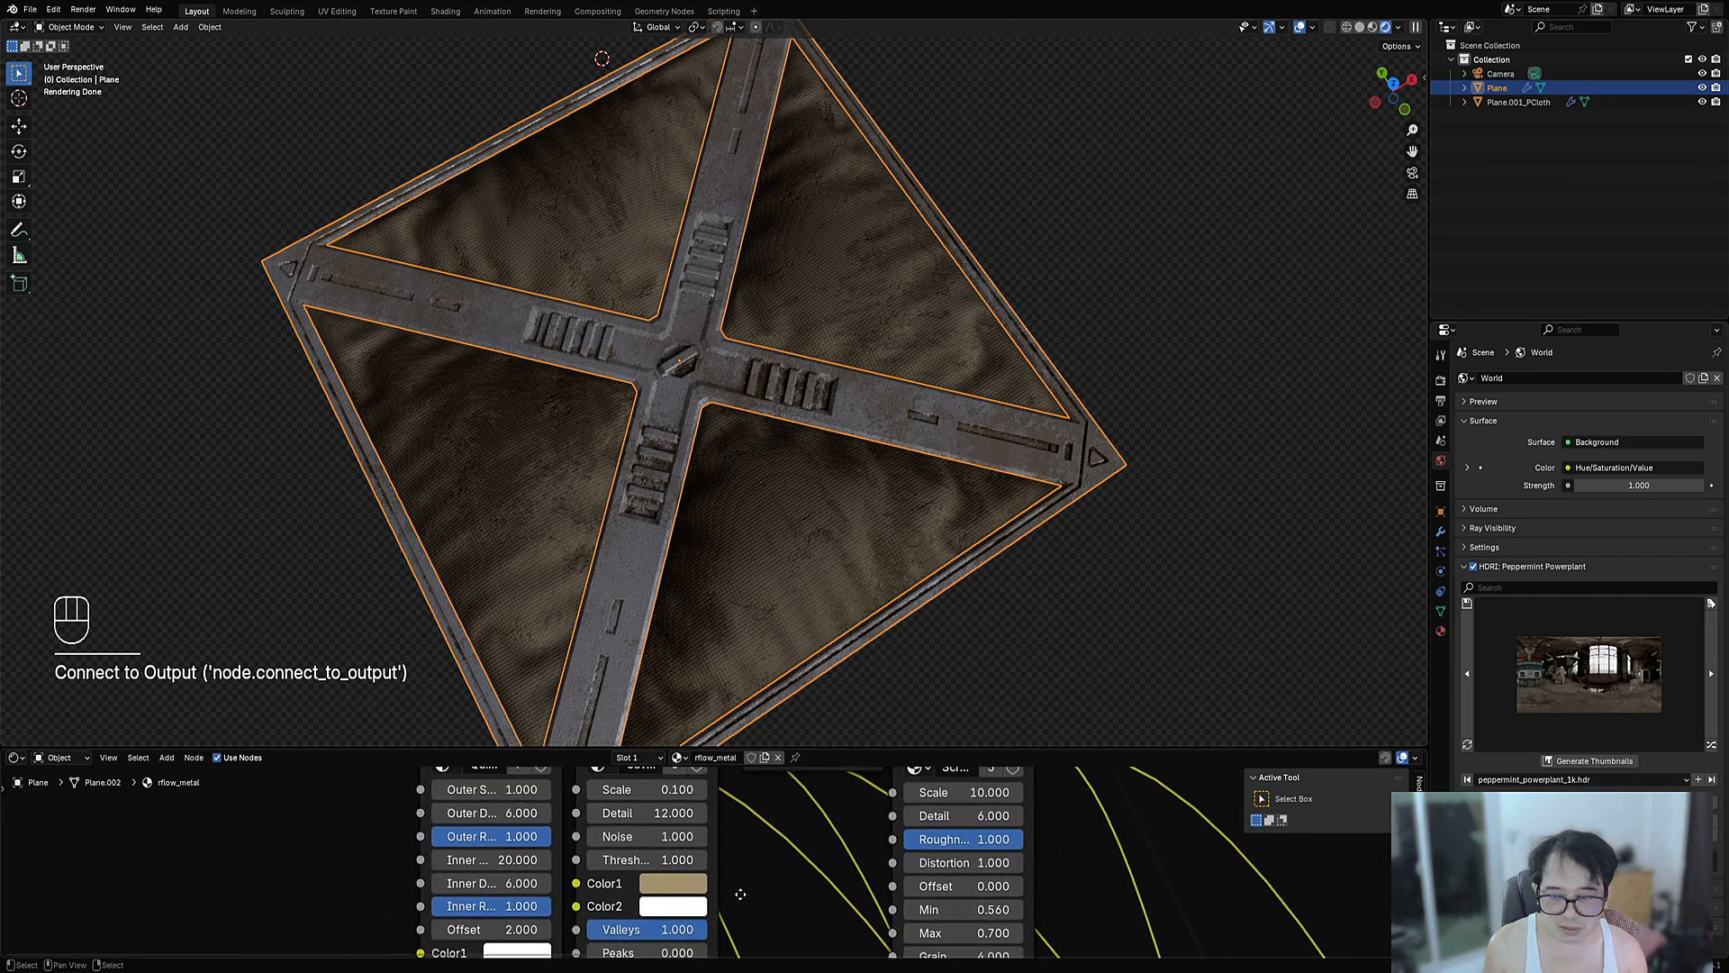
# - Set the Cavity Mask threshold to 0.890 and Peaks to 0.600
pyautogui.moveTo(666, 858); pyautogui.dragTo(634, 858)
pyautogui.moveTo(748, 868); pyautogui.dragTo(800, 829, button='middle')
pyautogui.moveTo(686, 938)
pyautogui.mouseDown()
pyautogui.moveTo(838, 937)
pyautogui.moveTo(694, 933)
pyautogui.moveTo(708, 933)
pyautogui.mouseUp()
# - Desaturate the cavity Color1 to 0.200 and copy it onto Quick Dirt's Color2
pyautogui.click(714, 847)
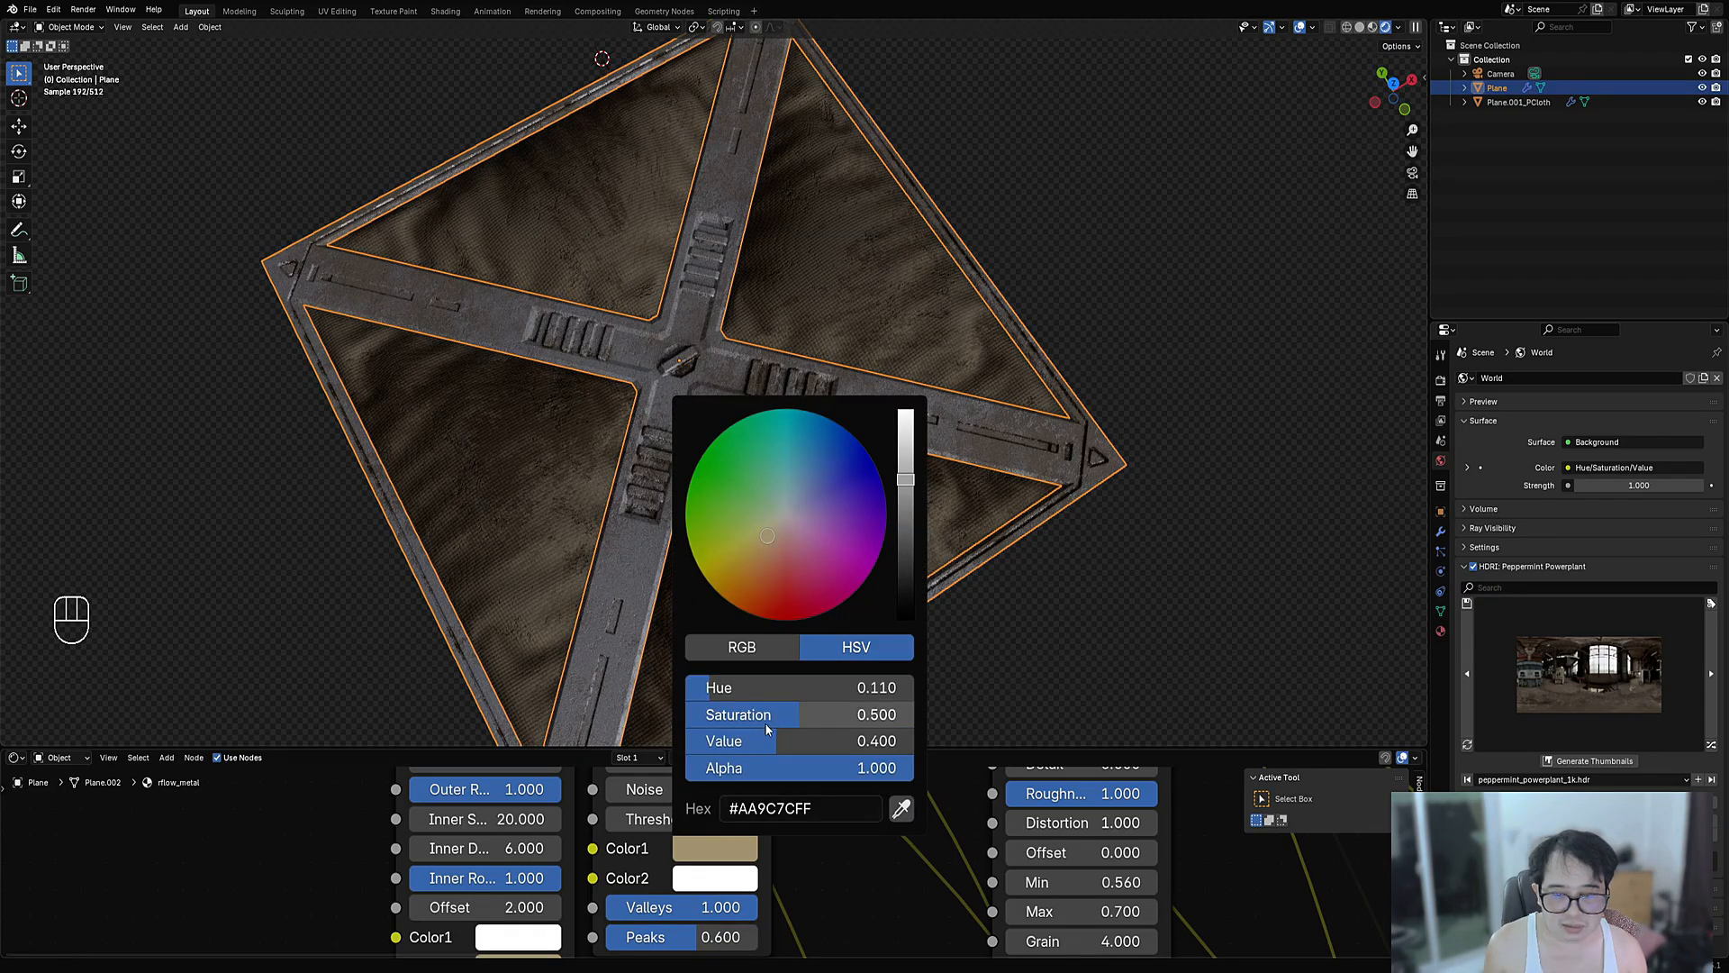
pyautogui.moveTo(765, 722); pyautogui.dragTo(725, 720)
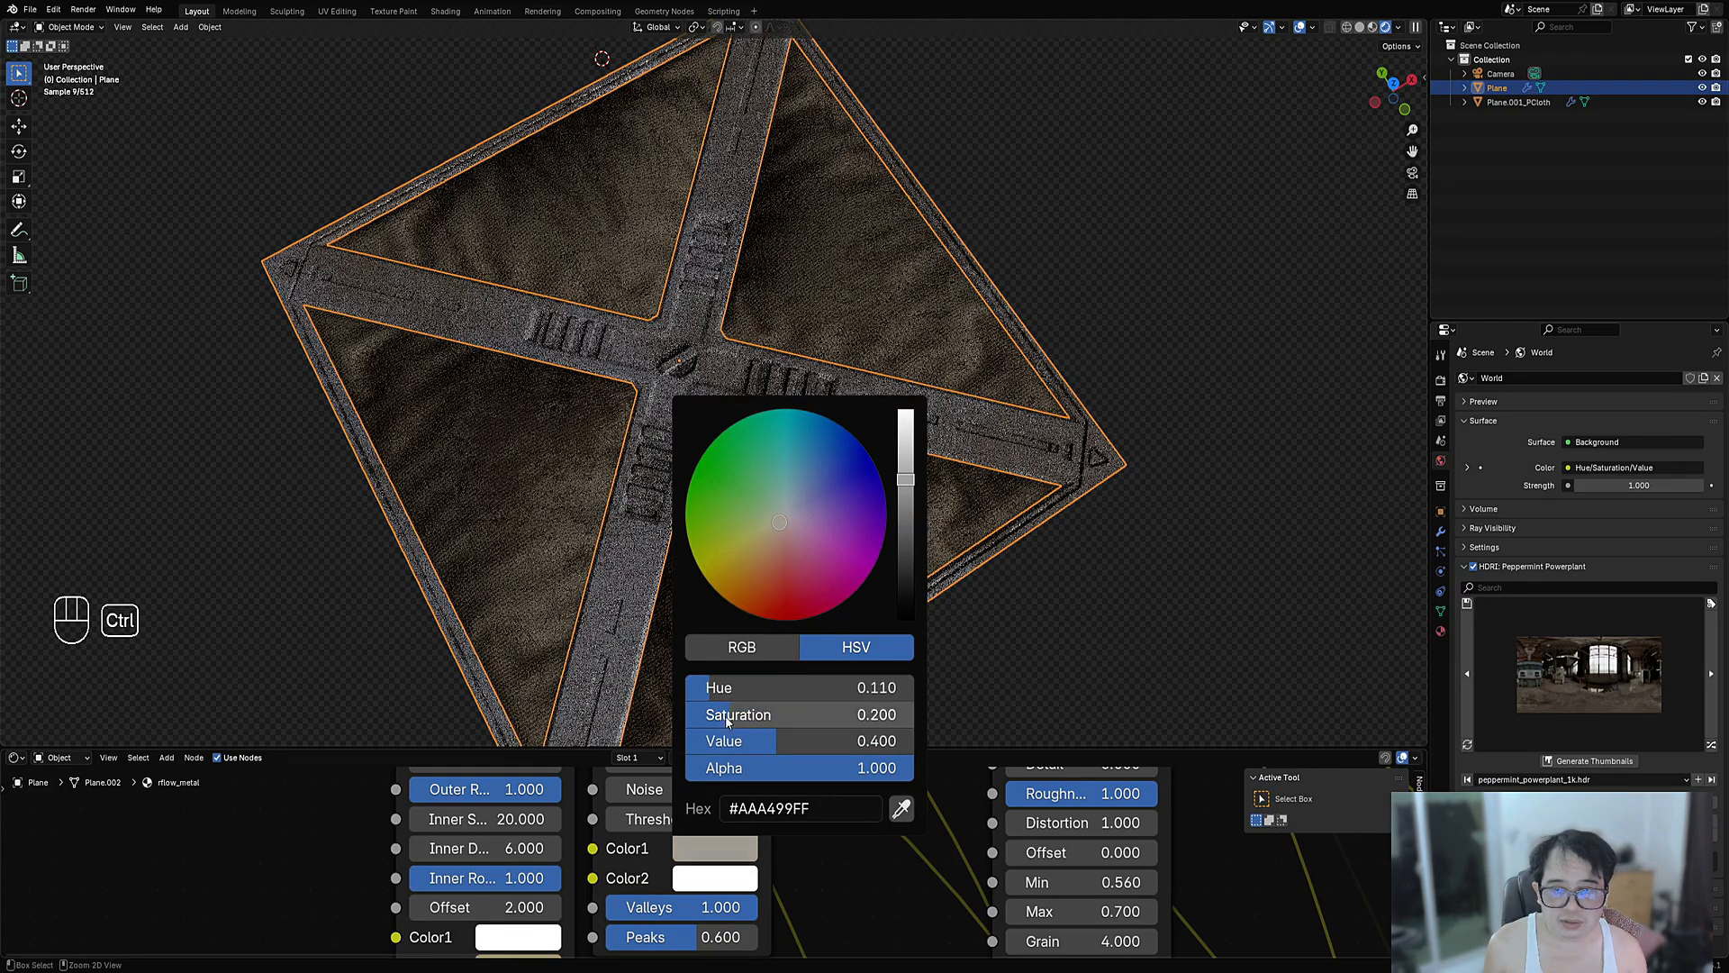
pyautogui.hotkey('ctrl', 'c')
pyautogui.moveTo(478, 909); pyautogui.dragTo(553, 851, button='middle')
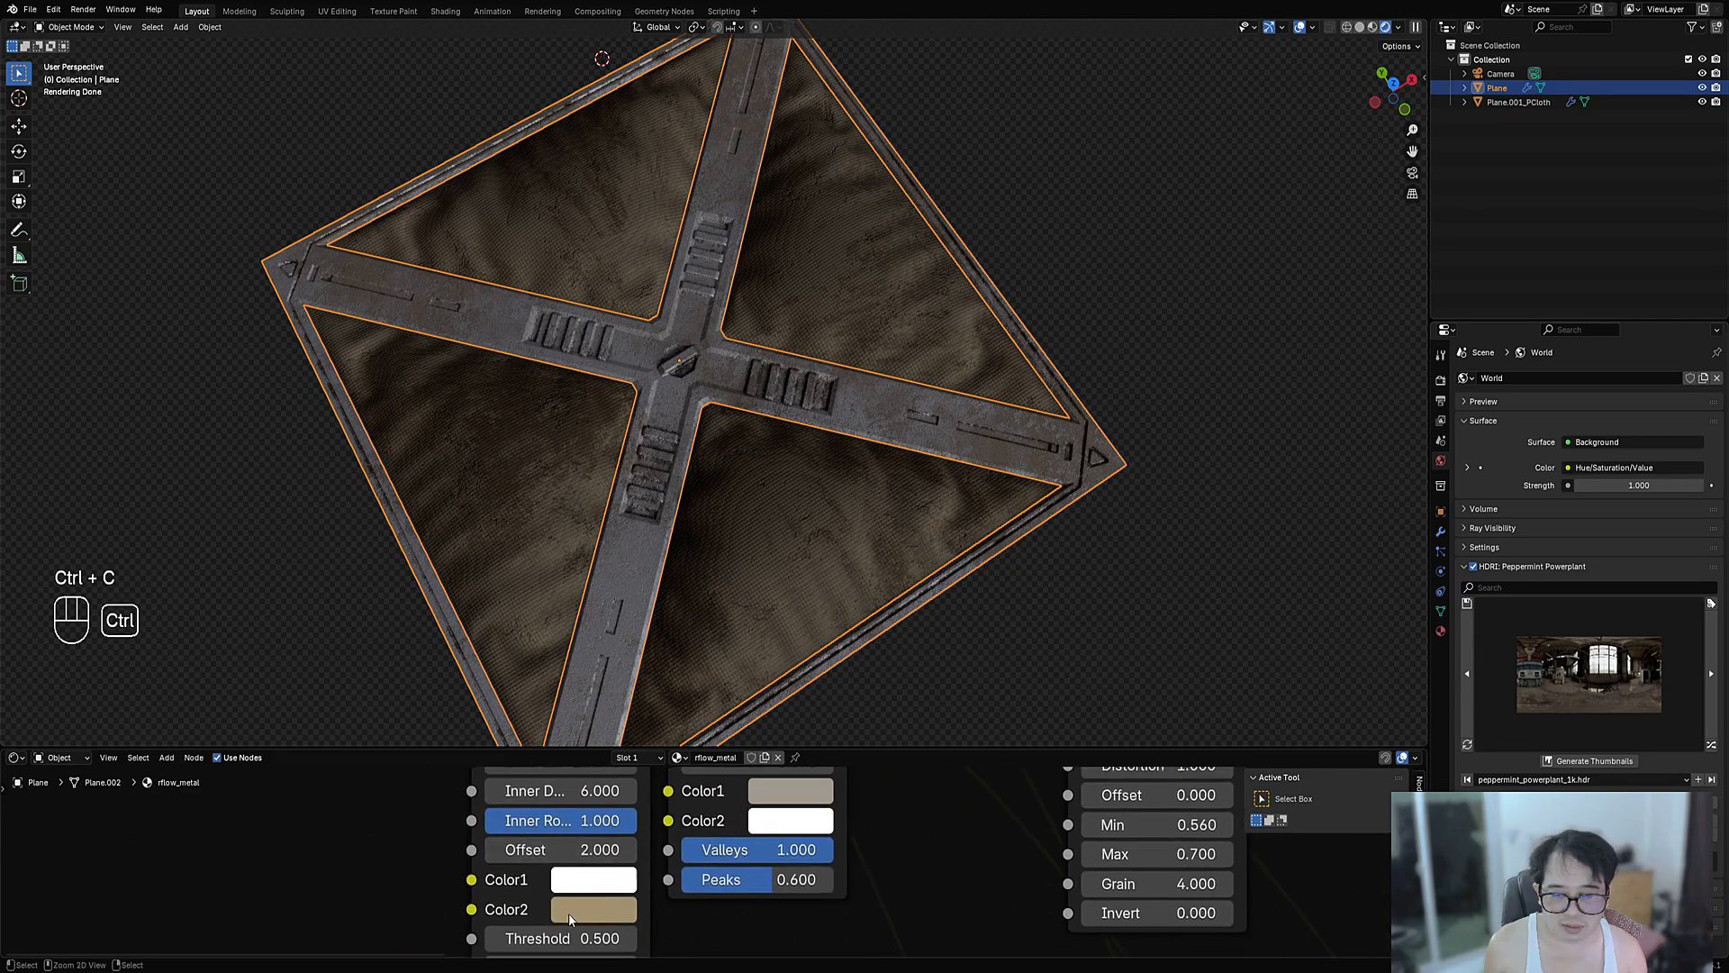
pyautogui.hotkey('ctrl', 'v')
# - Nudge the Quick Dirt threshold and darken its Color2 grey
pyautogui.scroll(-3, 569, 913)
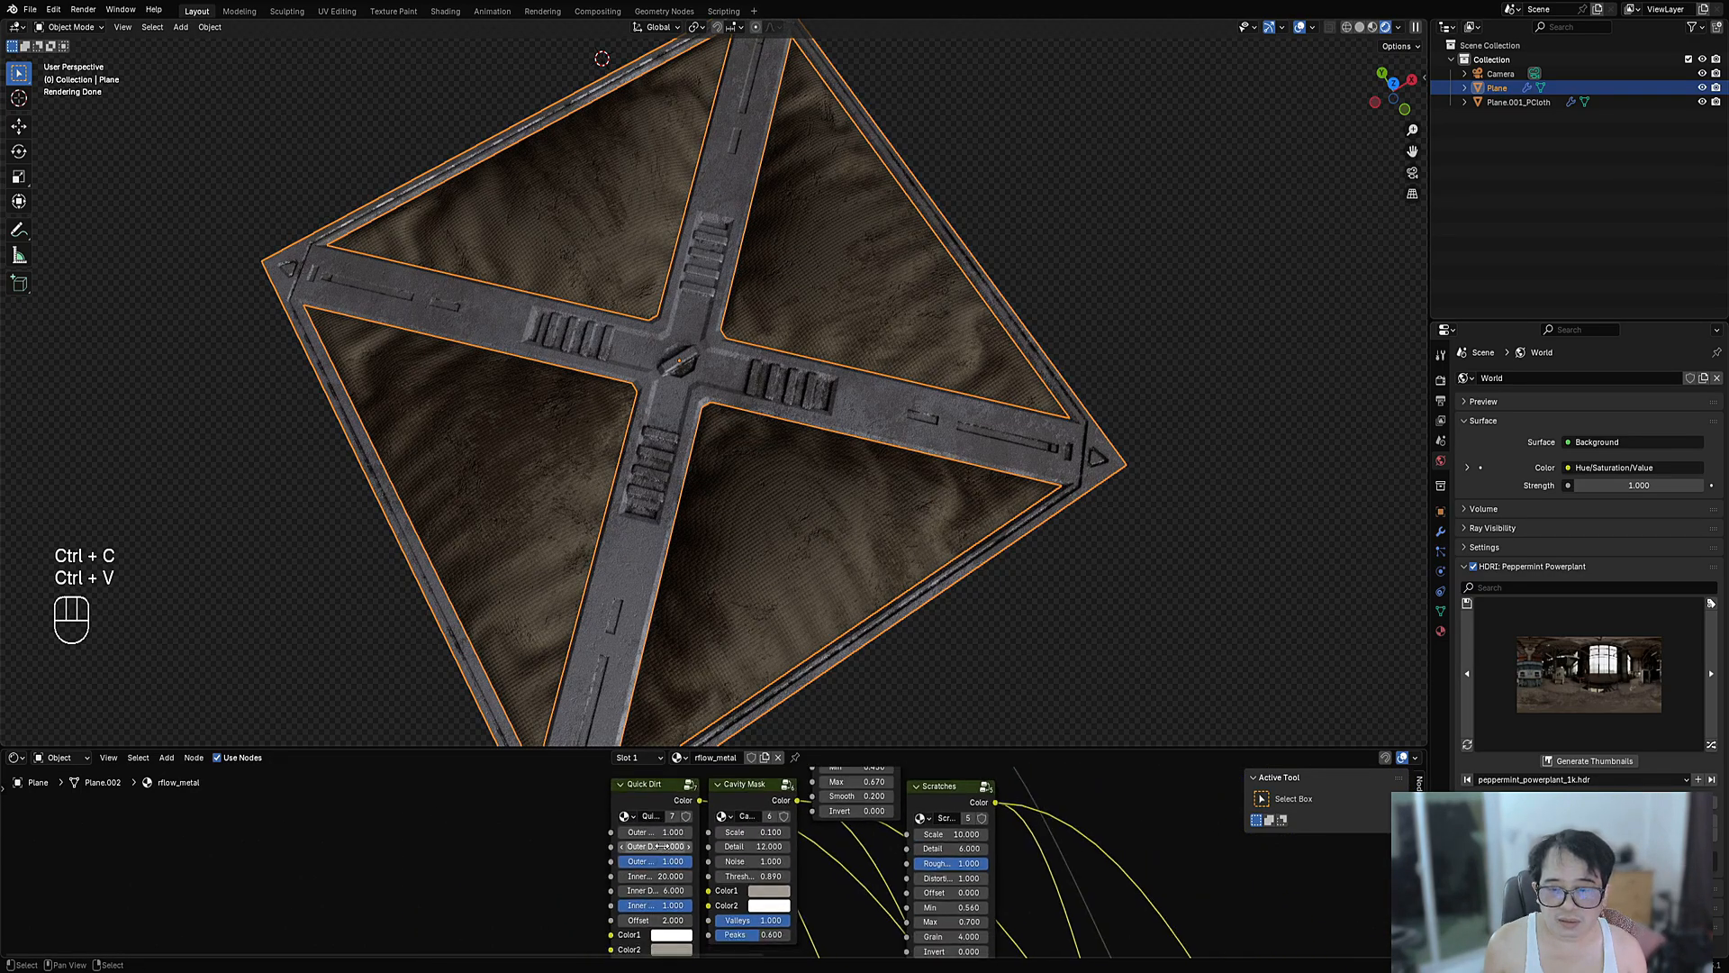
pyautogui.moveTo(662, 878); pyautogui.dragTo(664, 838, button='middle')
pyautogui.scroll(6, 665, 846)
pyautogui.moveTo(666, 911); pyautogui.dragTo(677, 837, button='middle')
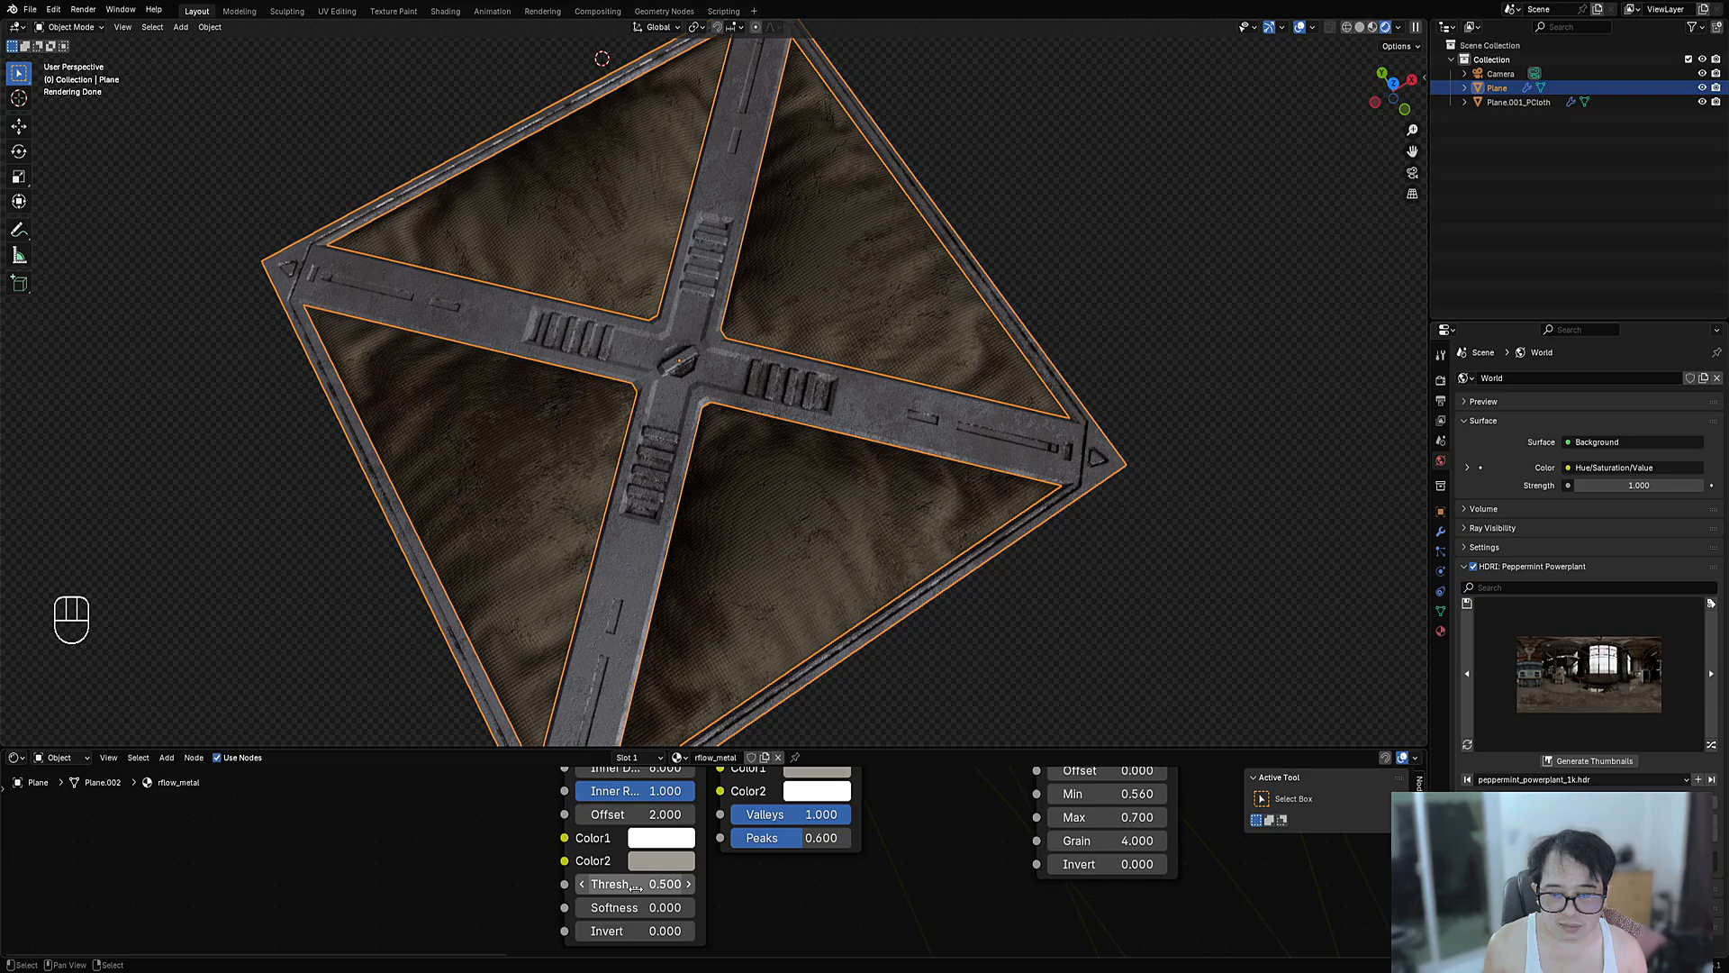
pyautogui.moveTo(636, 887)
pyautogui.keyDown('shift'); pyautogui.mouseDown()
pyautogui.moveTo(620, 888)
pyautogui.moveTo(638, 884)
pyautogui.mouseUp(); pyautogui.keyUp('shift')
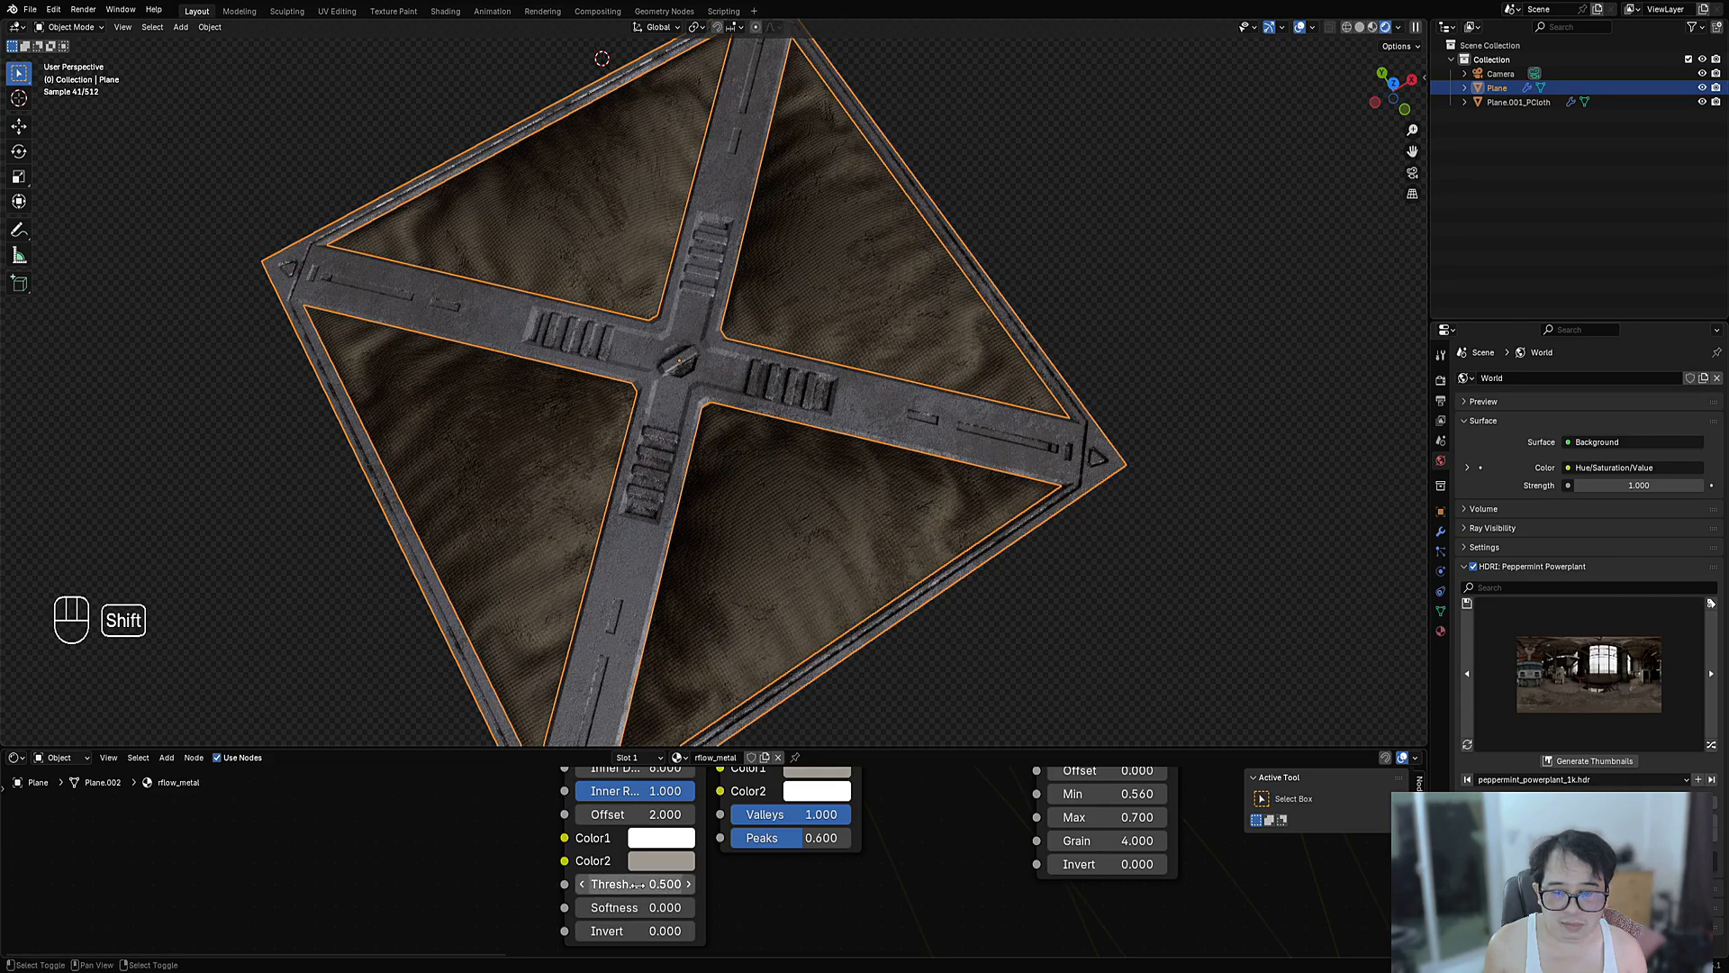
pyautogui.click(657, 865)
pyautogui.moveTo(812, 573)
pyautogui.mouseDown()
pyautogui.moveTo(813, 653)
pyautogui.moveTo(812, 593)
pyautogui.mouseUp()
# - Brighten the colour slightly, view the panel top-down in solid shading without overlays, and save
pyautogui.moveTo(1103, 491); pyautogui.dragTo(966, 495, button='middle')
pyautogui.scroll(-3, 969, 499)
pyautogui.hotkey('shift', 'alt', 'z')
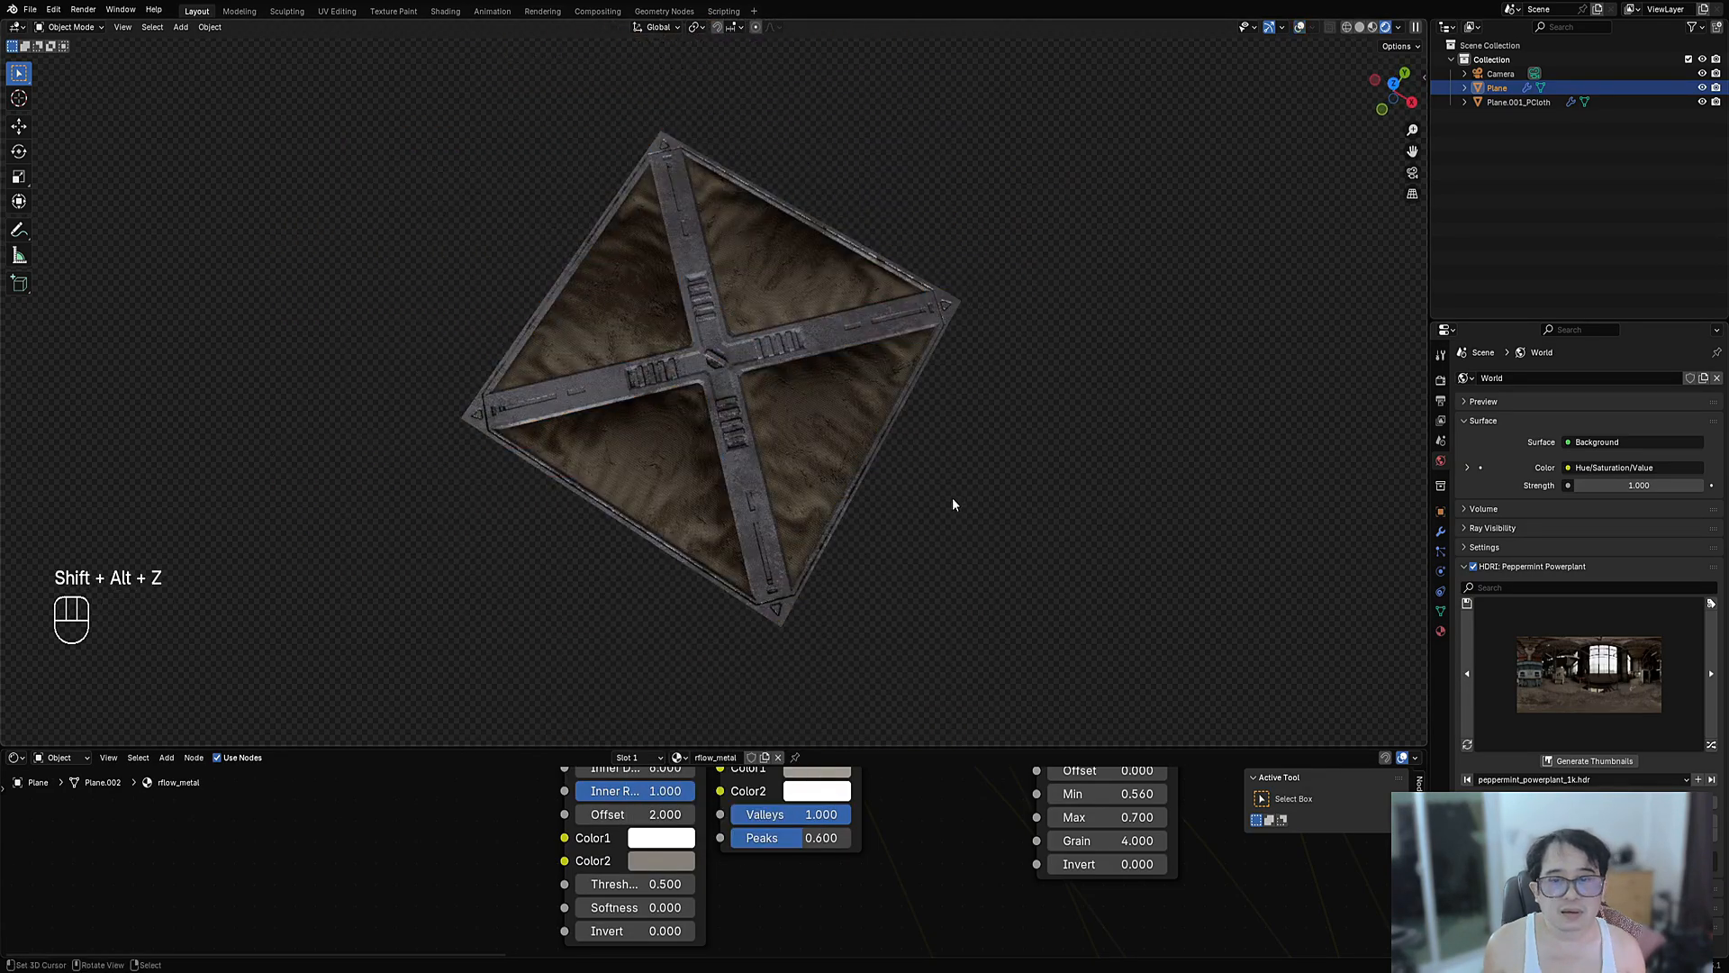
pyautogui.scroll(4, 900, 518)
pyautogui.moveTo(756, 502); pyautogui.dragTo(814, 537, button='middle')
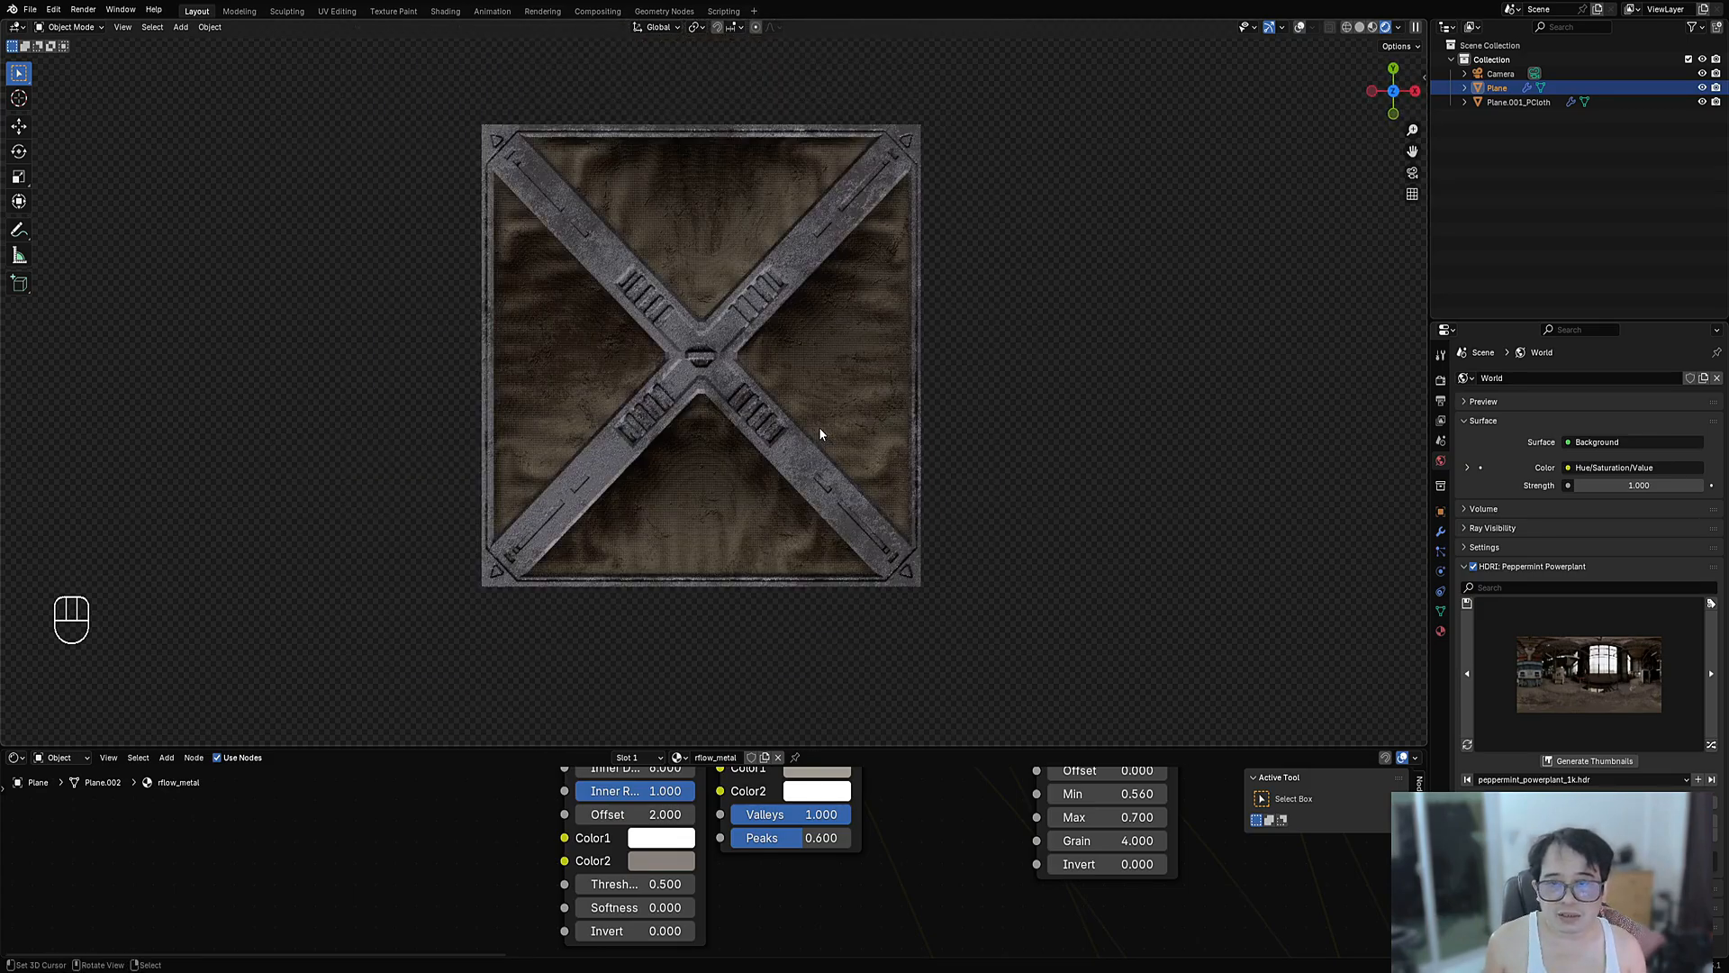
pyautogui.press('z')
pyautogui.click(917, 423)
pyautogui.hotkey('ctrl', 's')
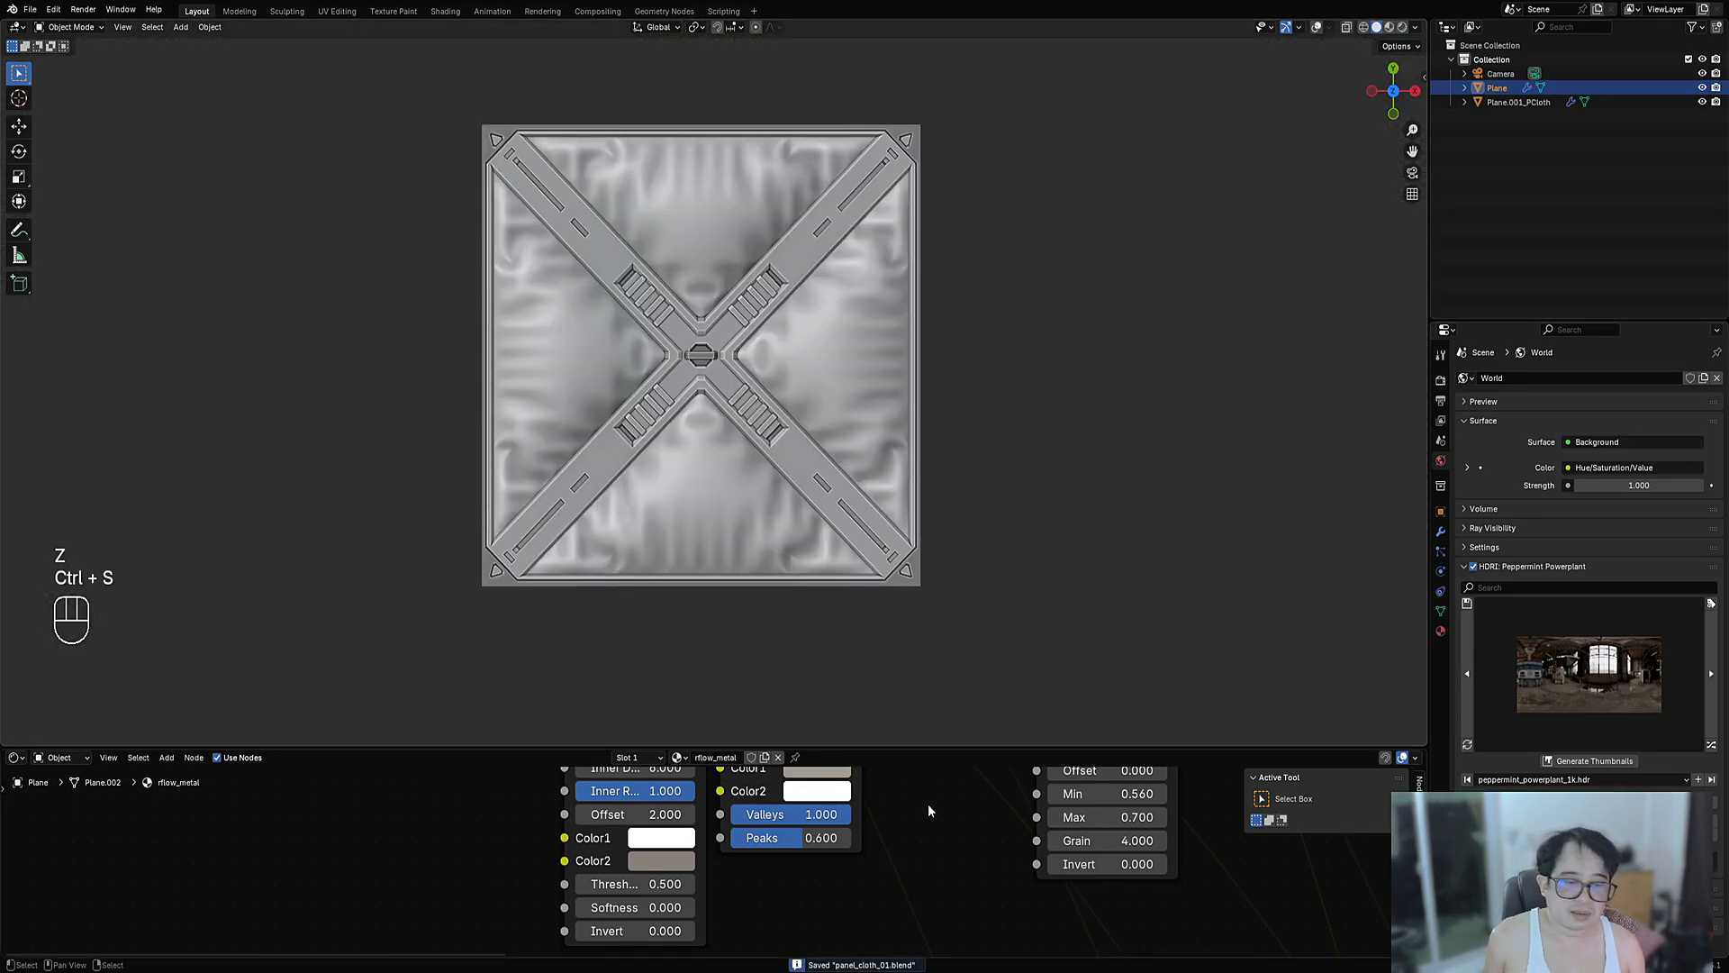
# - Turn the lower area into an enlarged Image Editor
pyautogui.scroll(-6, 937, 810)
pyautogui.click(17, 757)
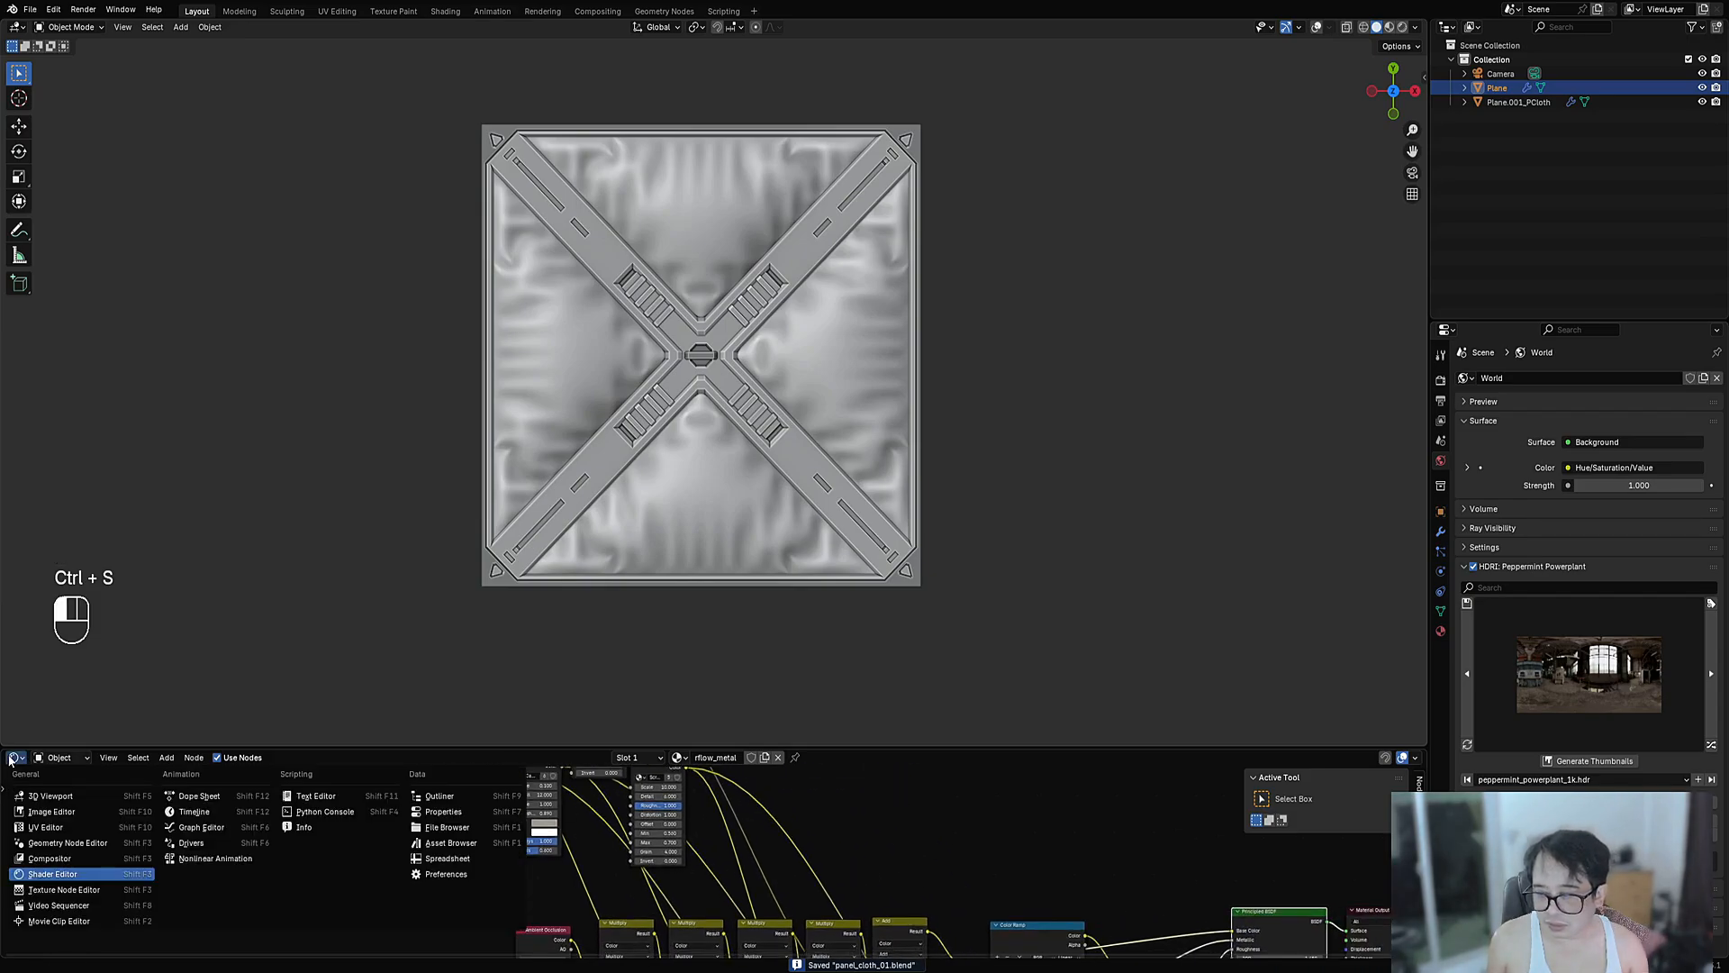
pyautogui.click(56, 814)
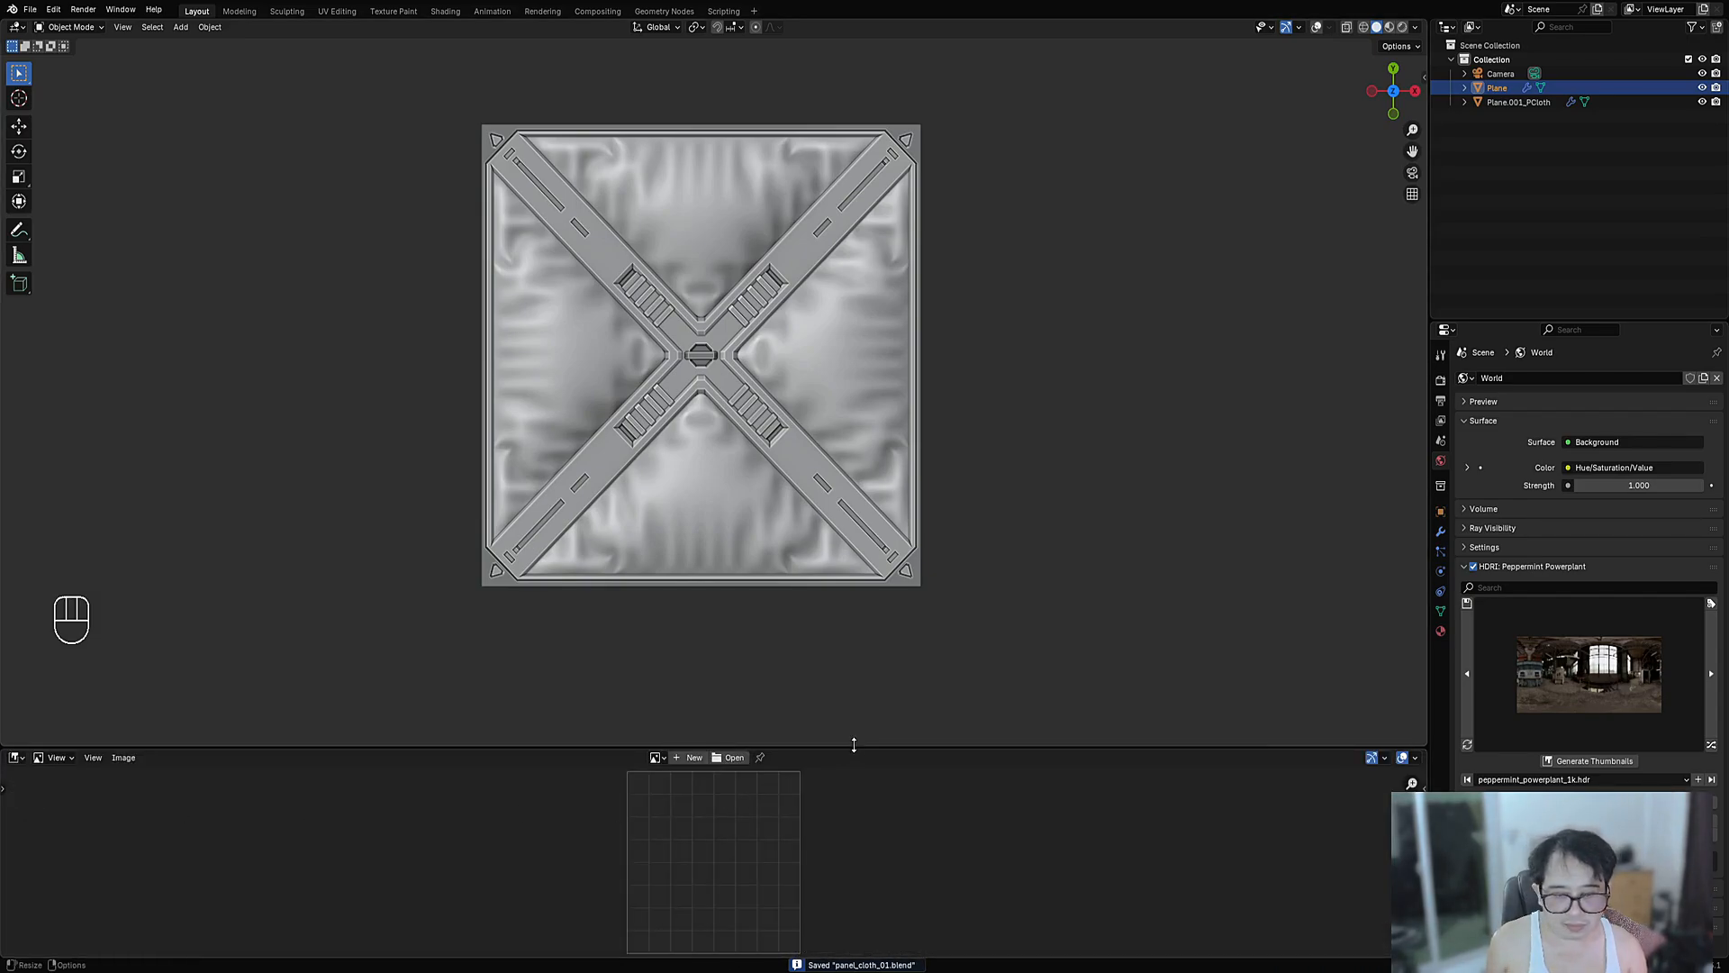
pyautogui.moveTo(852, 744); pyautogui.dragTo(850, 581)
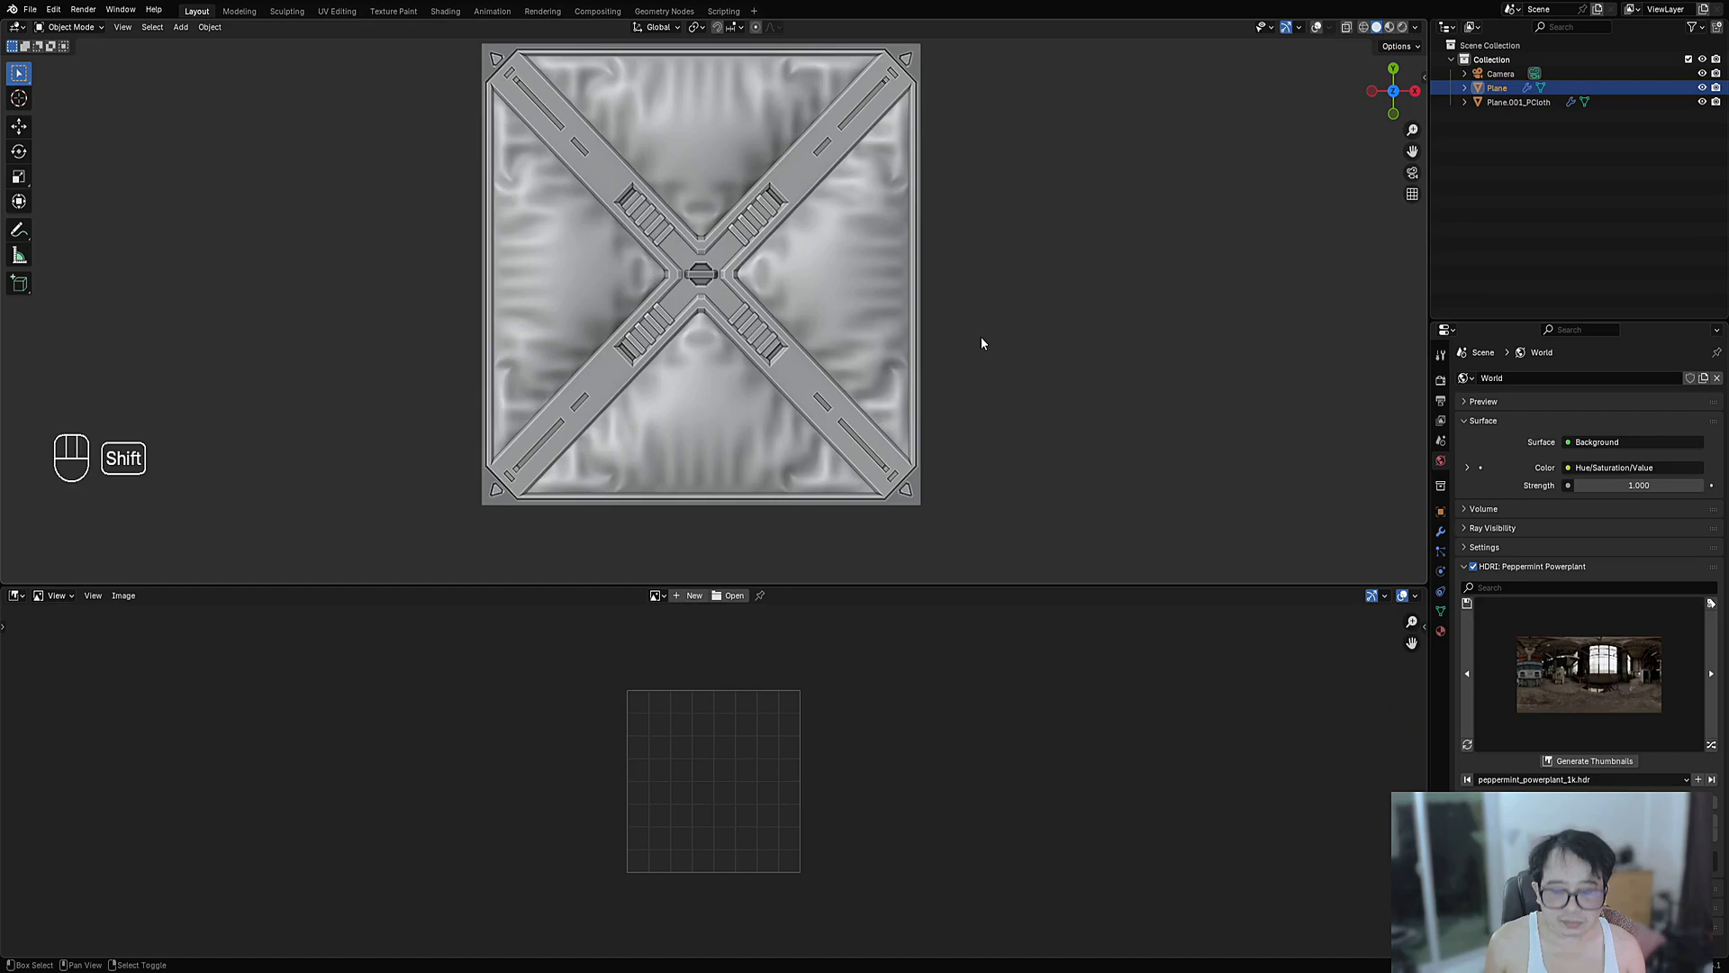
# - In the Greeble Bake side panel, set AO samples to 128 and enable Displacement and Diffuse
pyautogui.press('n')
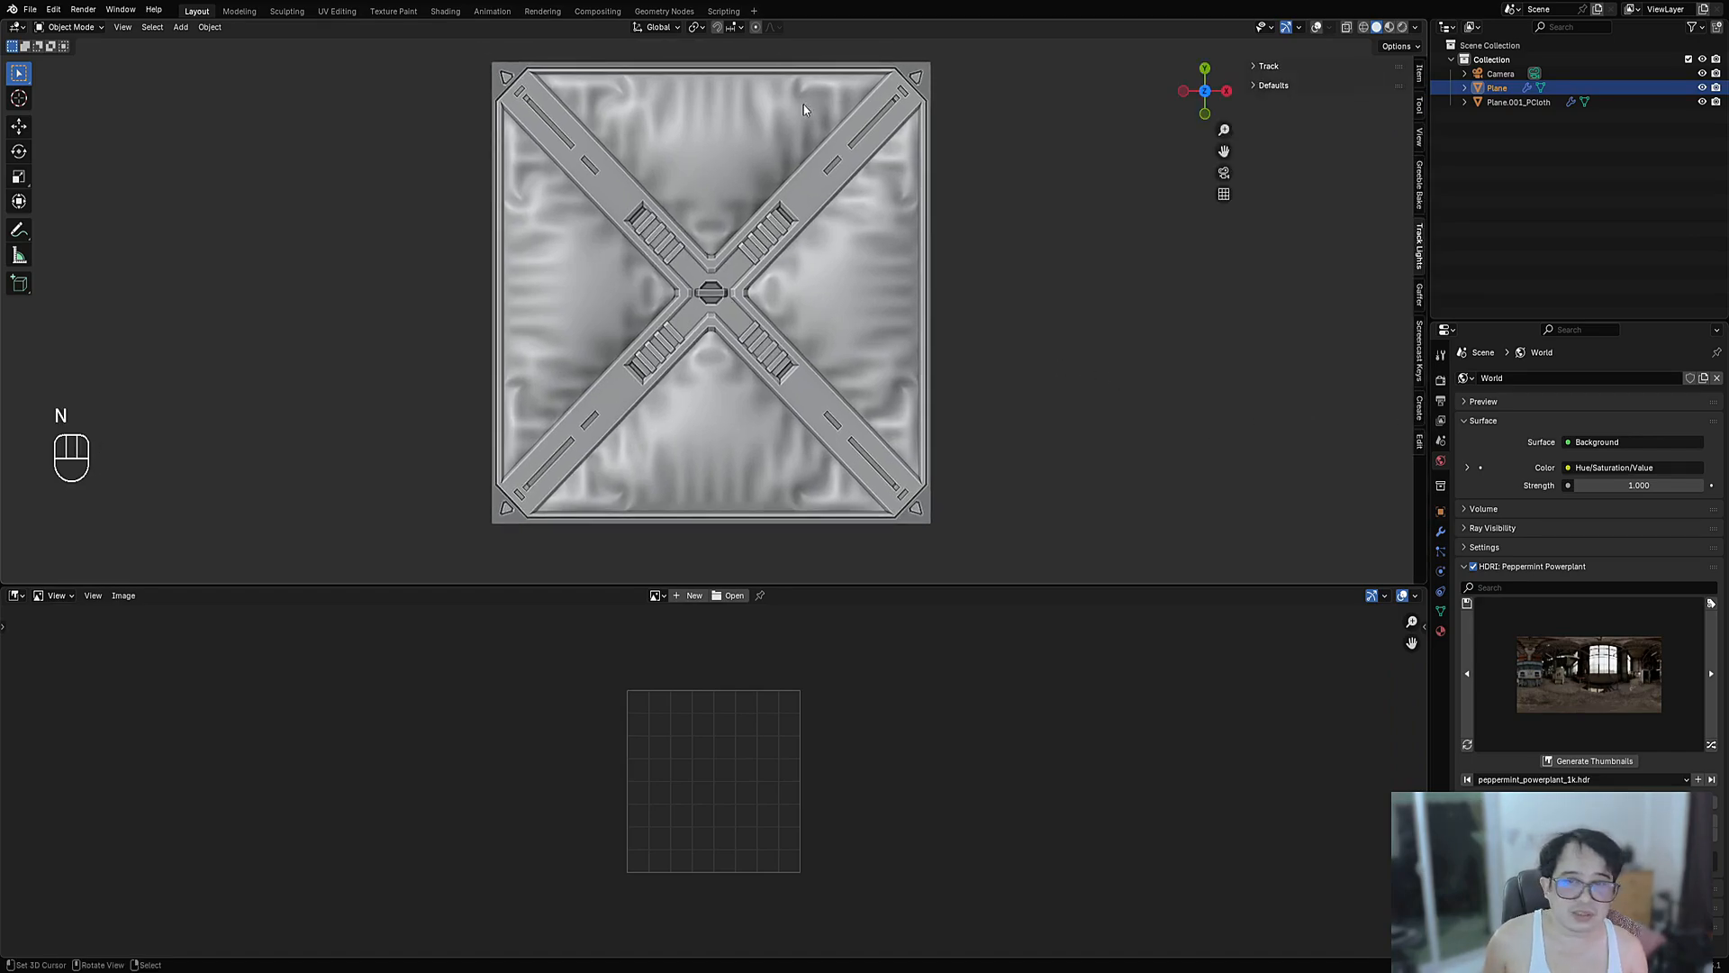
pyautogui.click(1417, 361)
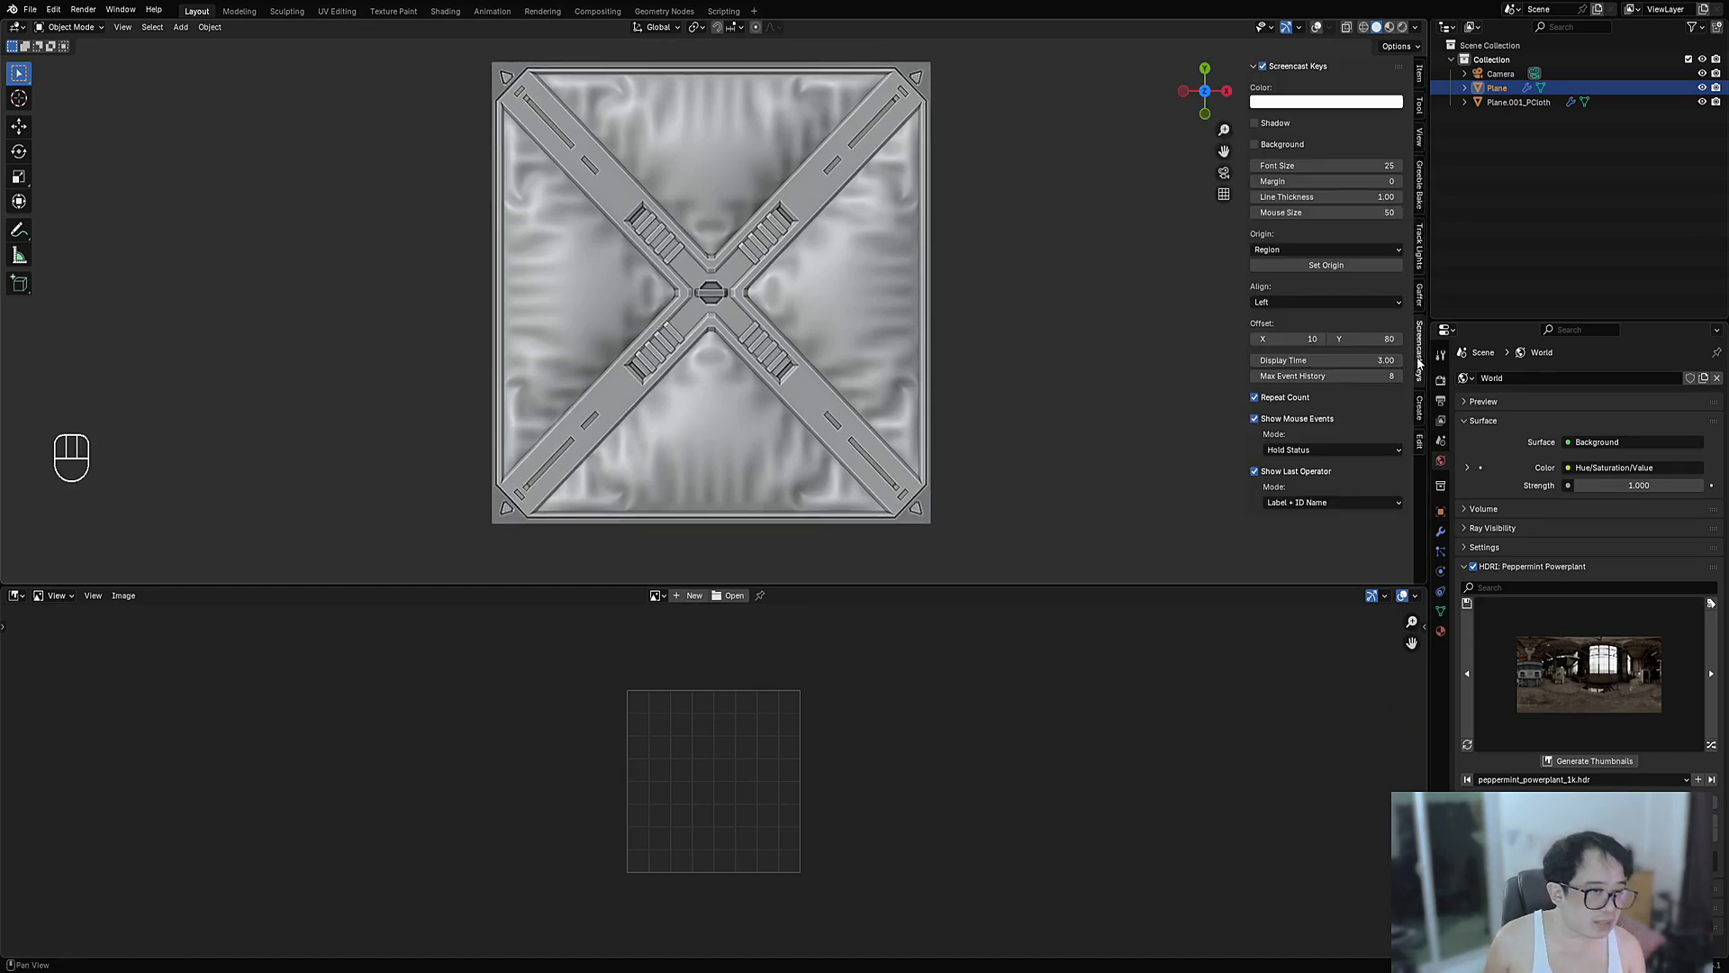
pyautogui.click(1421, 193)
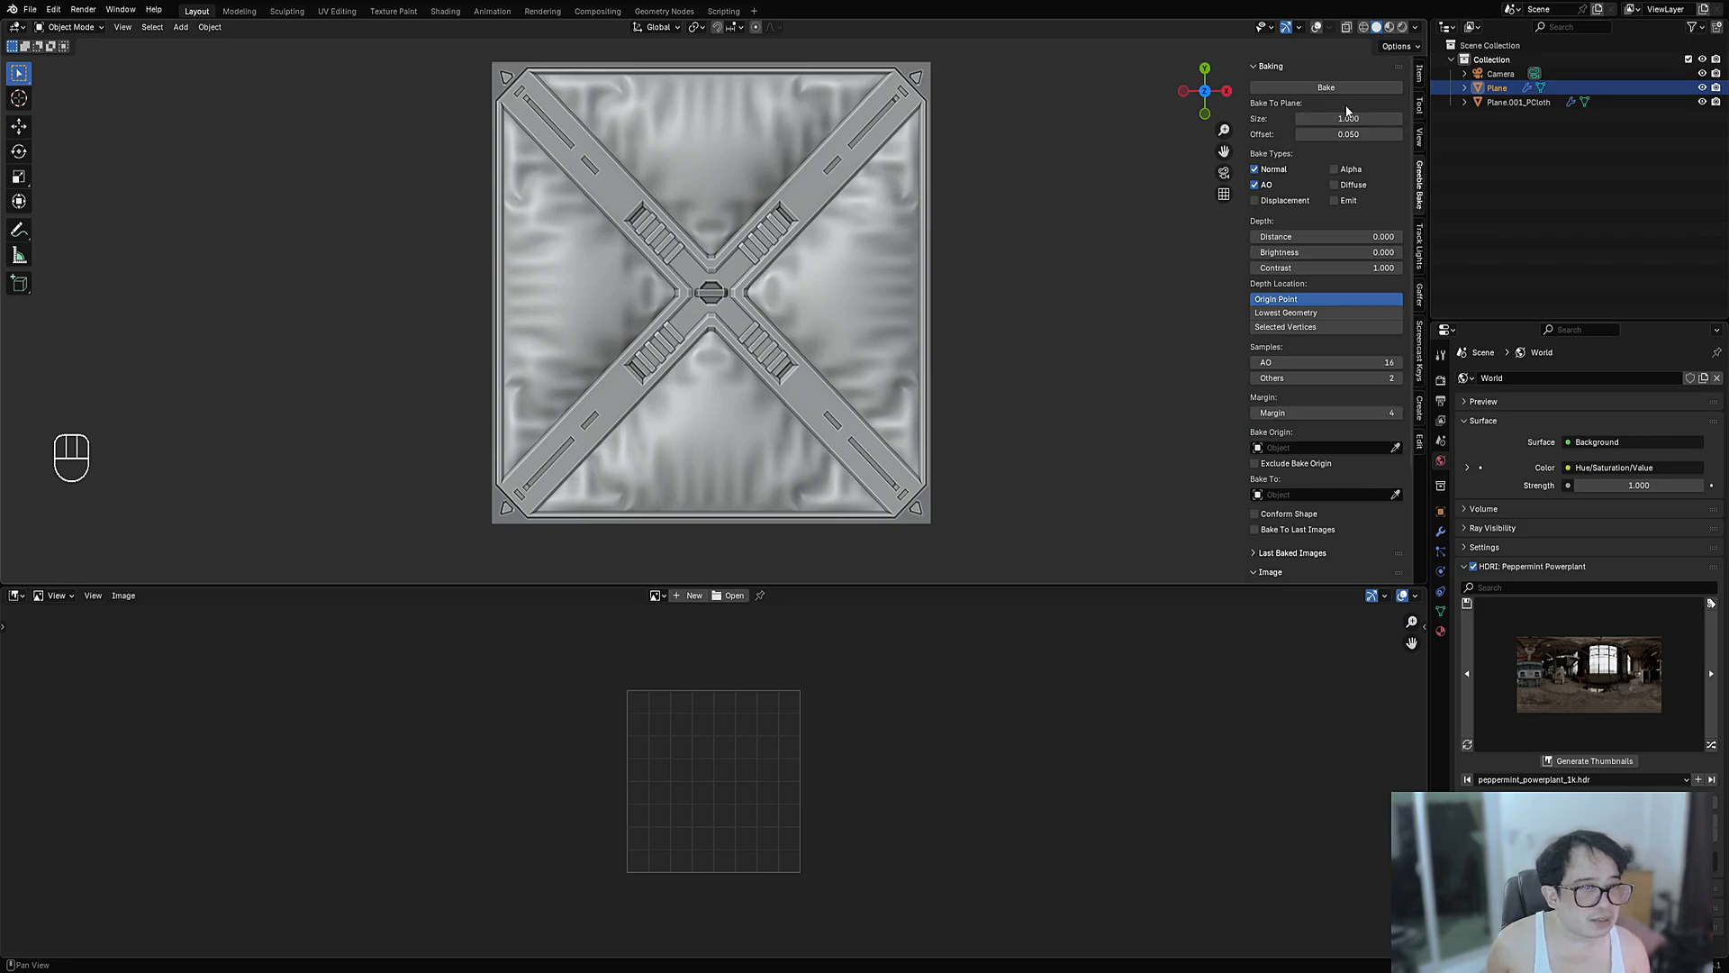
pyautogui.click(1315, 362)
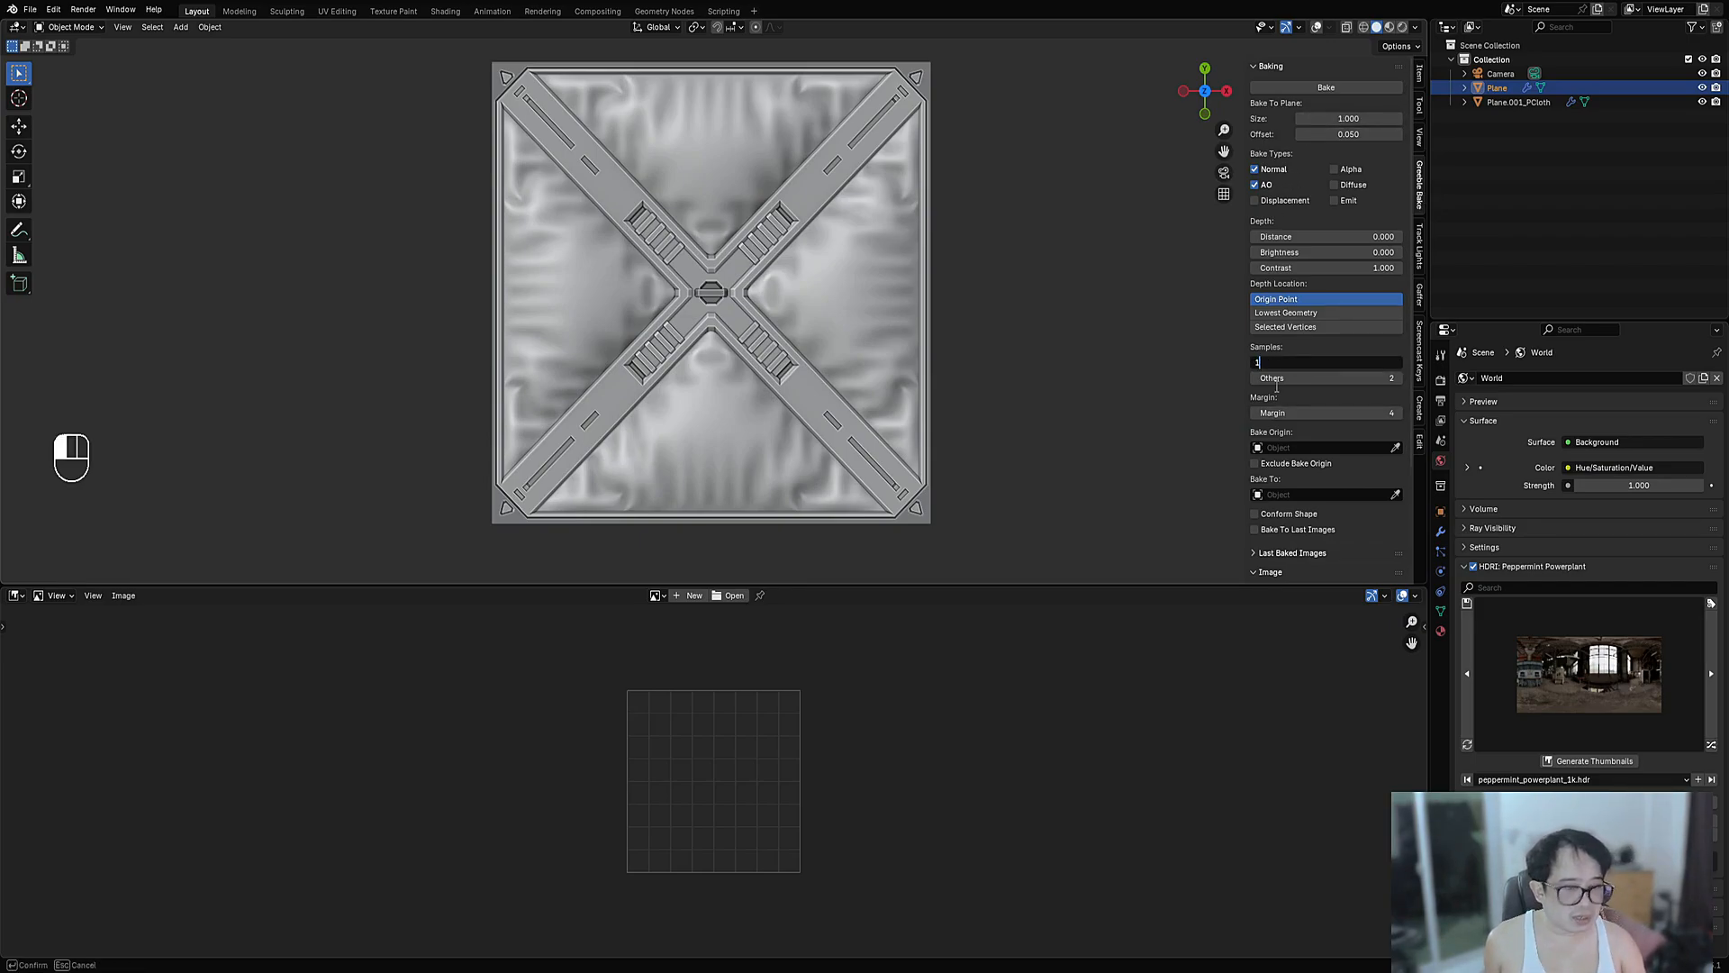
pyautogui.write('64*2')
pyautogui.press('Return')
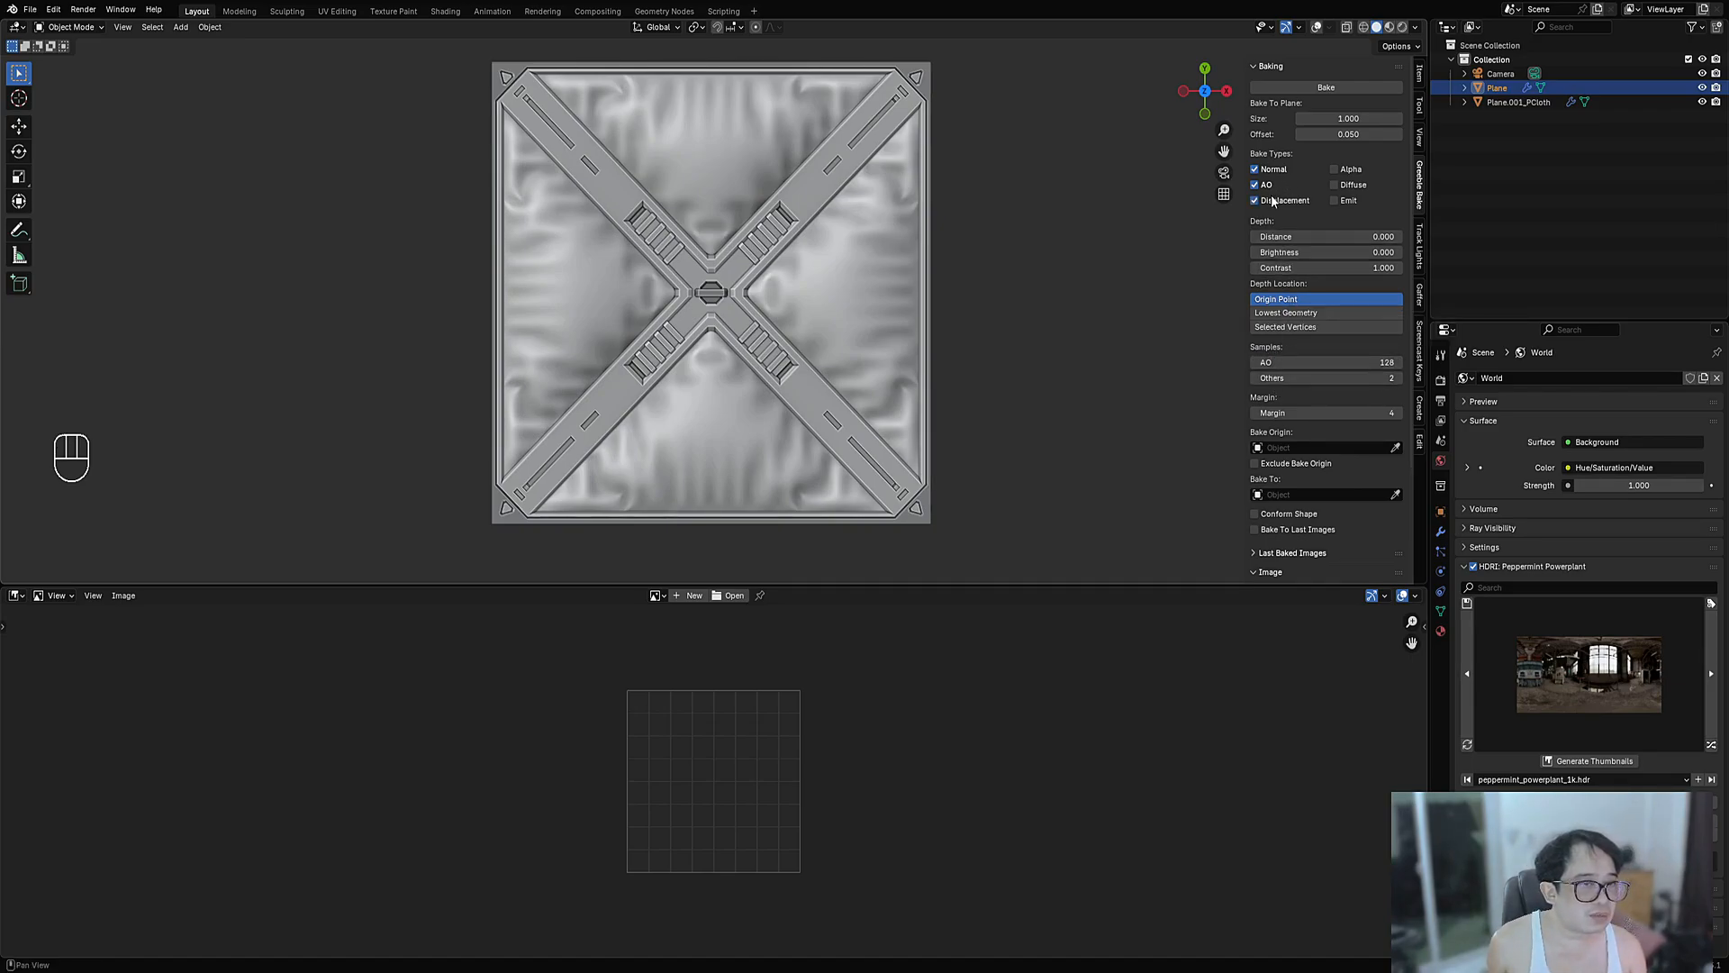
pyautogui.click(1334, 184)
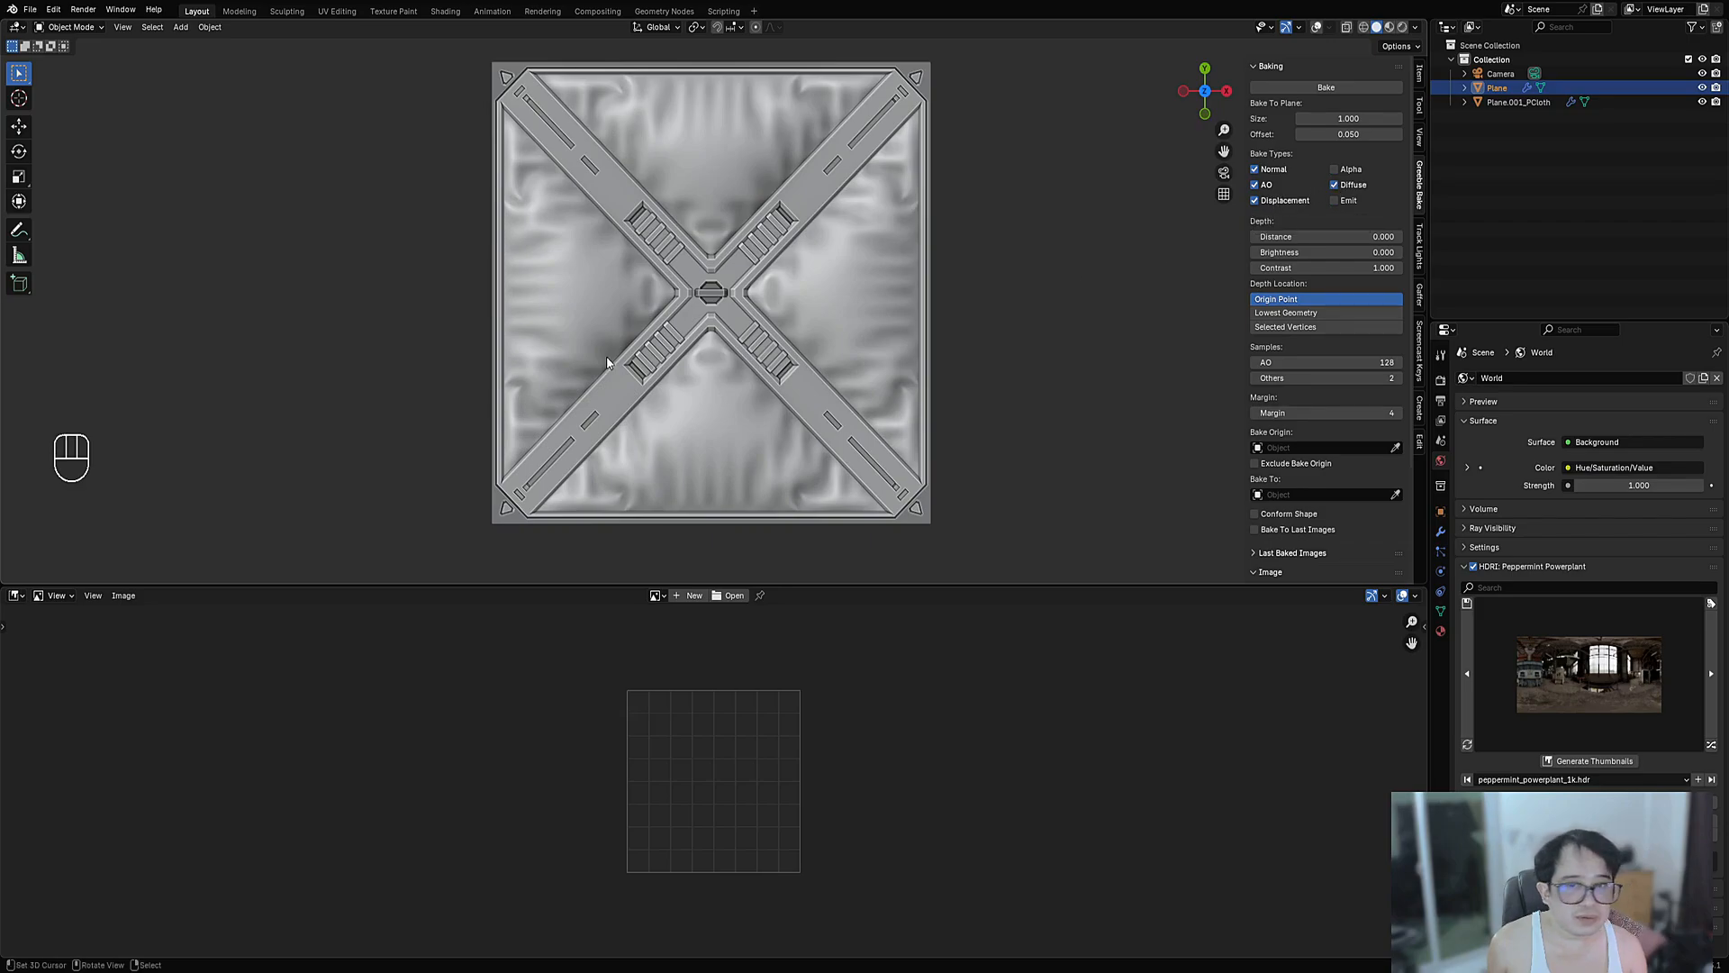
pyautogui.click(730, 325)
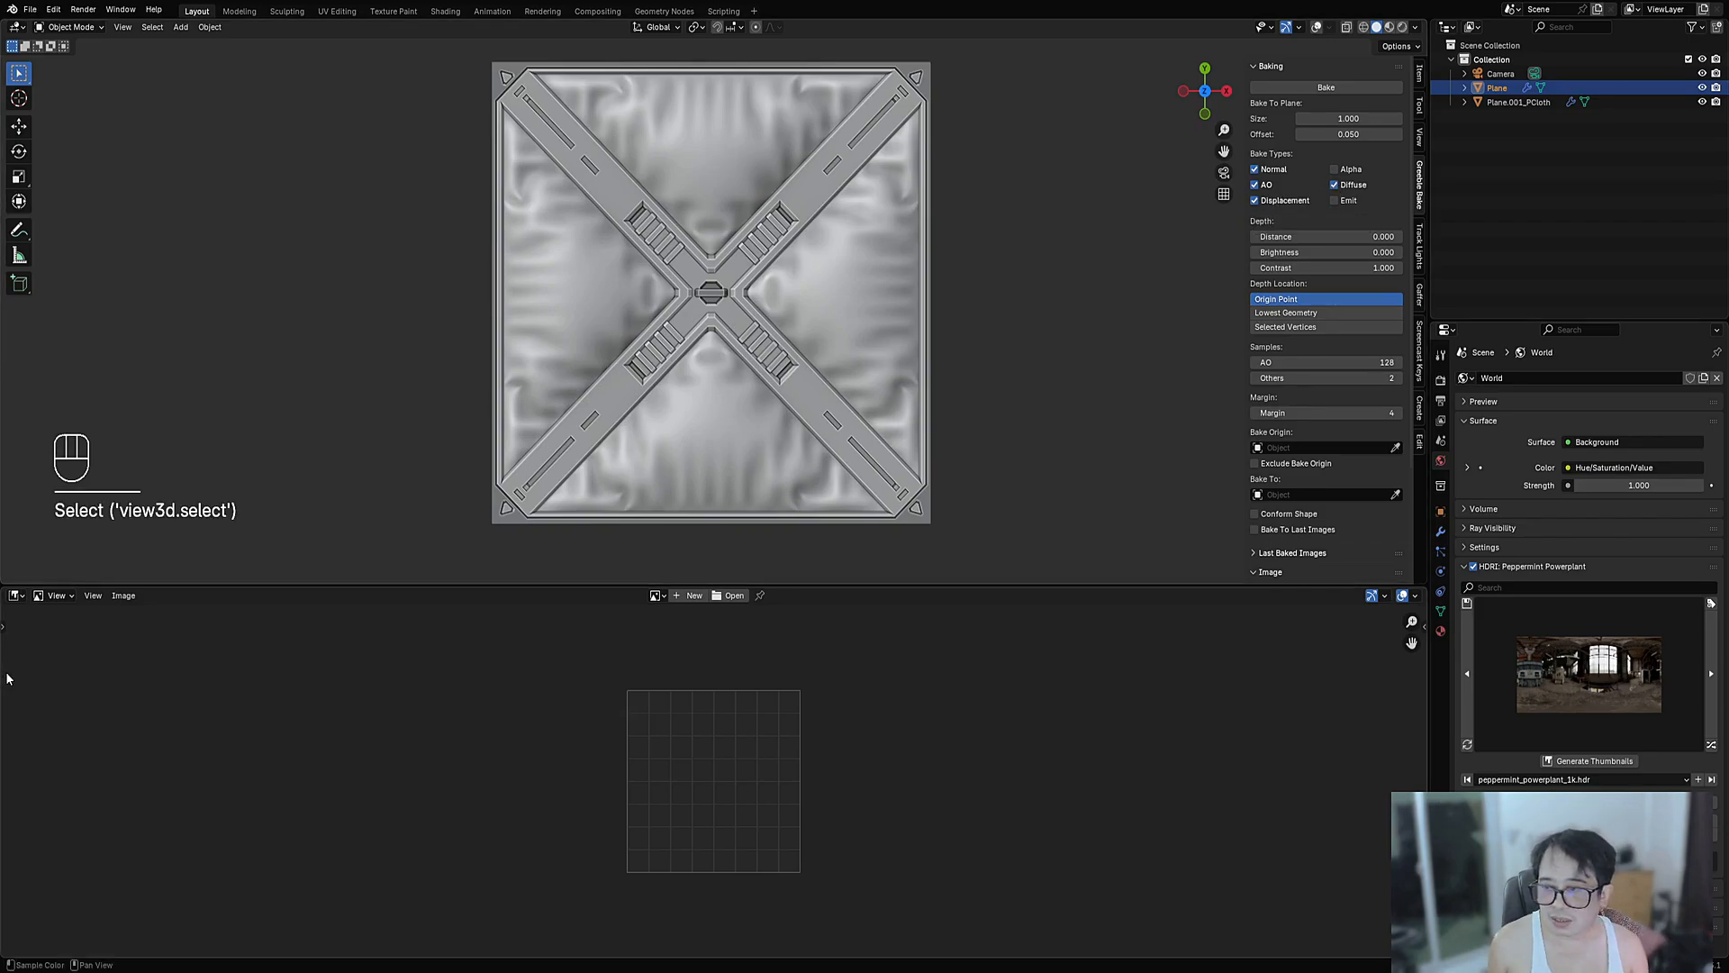
pyautogui.click(16, 595)
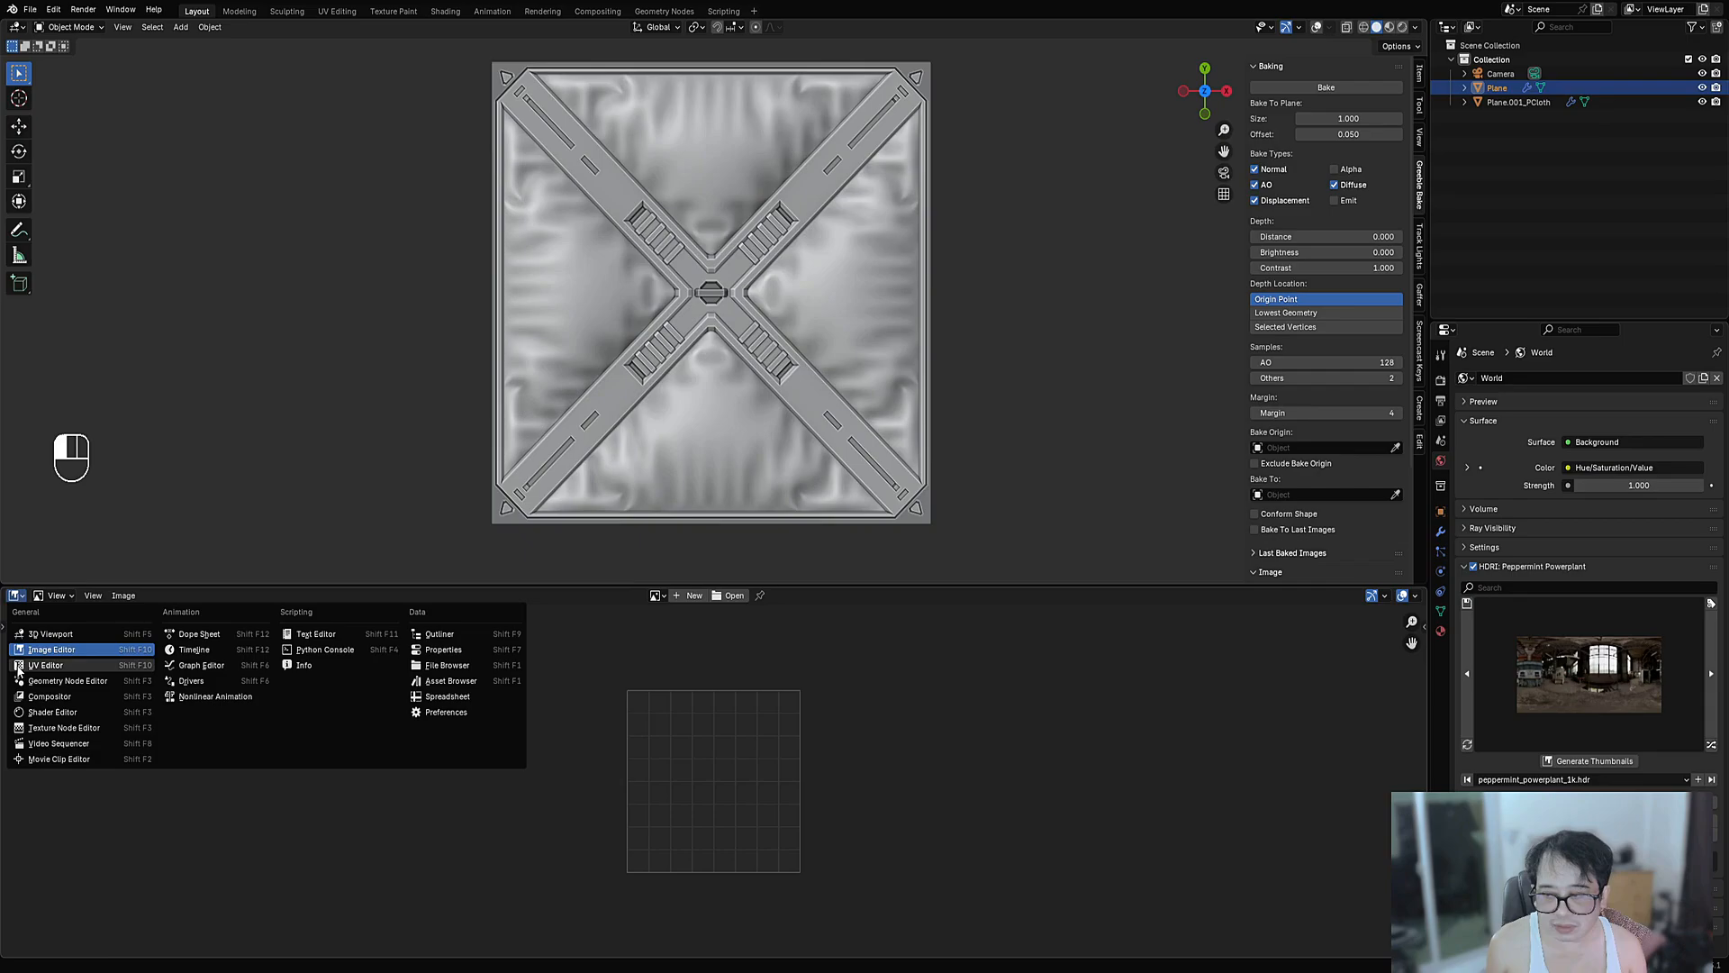
# - Show the shader editor in the lower area and cut the metal's Metallic input link
pyautogui.click(41, 712)
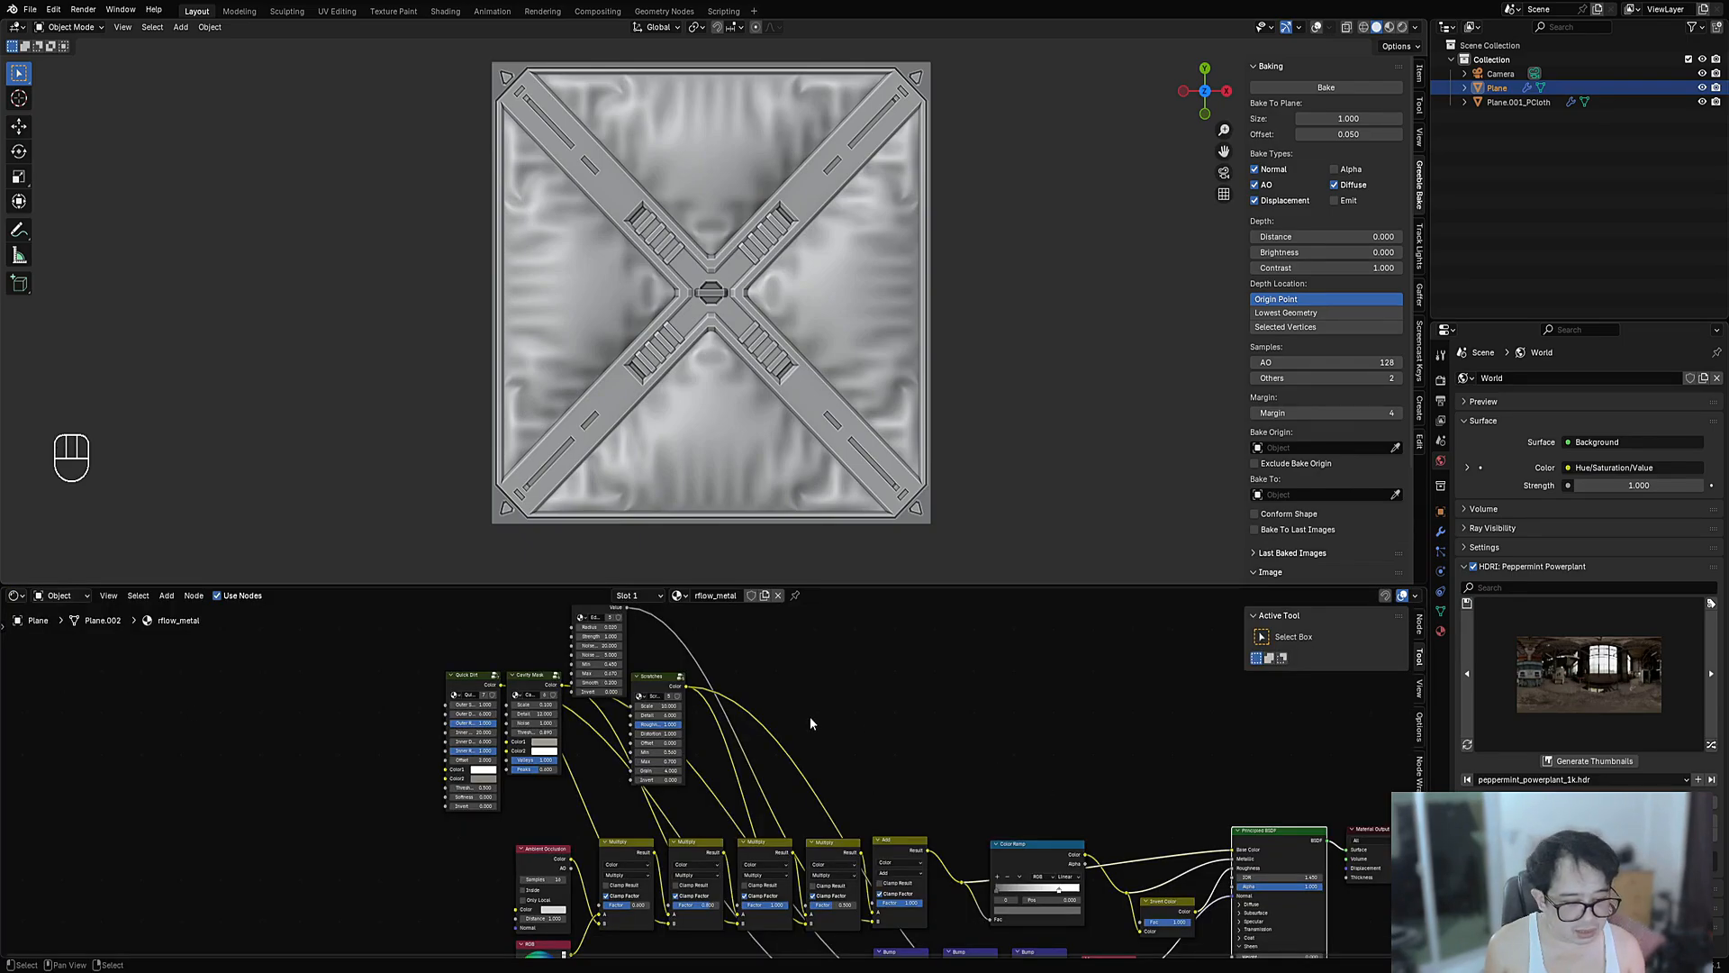
pyautogui.moveTo(961, 782); pyautogui.dragTo(532, 709, button='middle')
pyautogui.scroll(3, 531, 709)
pyautogui.moveTo(797, 823); pyautogui.dragTo(763, 785, button='middle')
pyautogui.scroll(3, 764, 785)
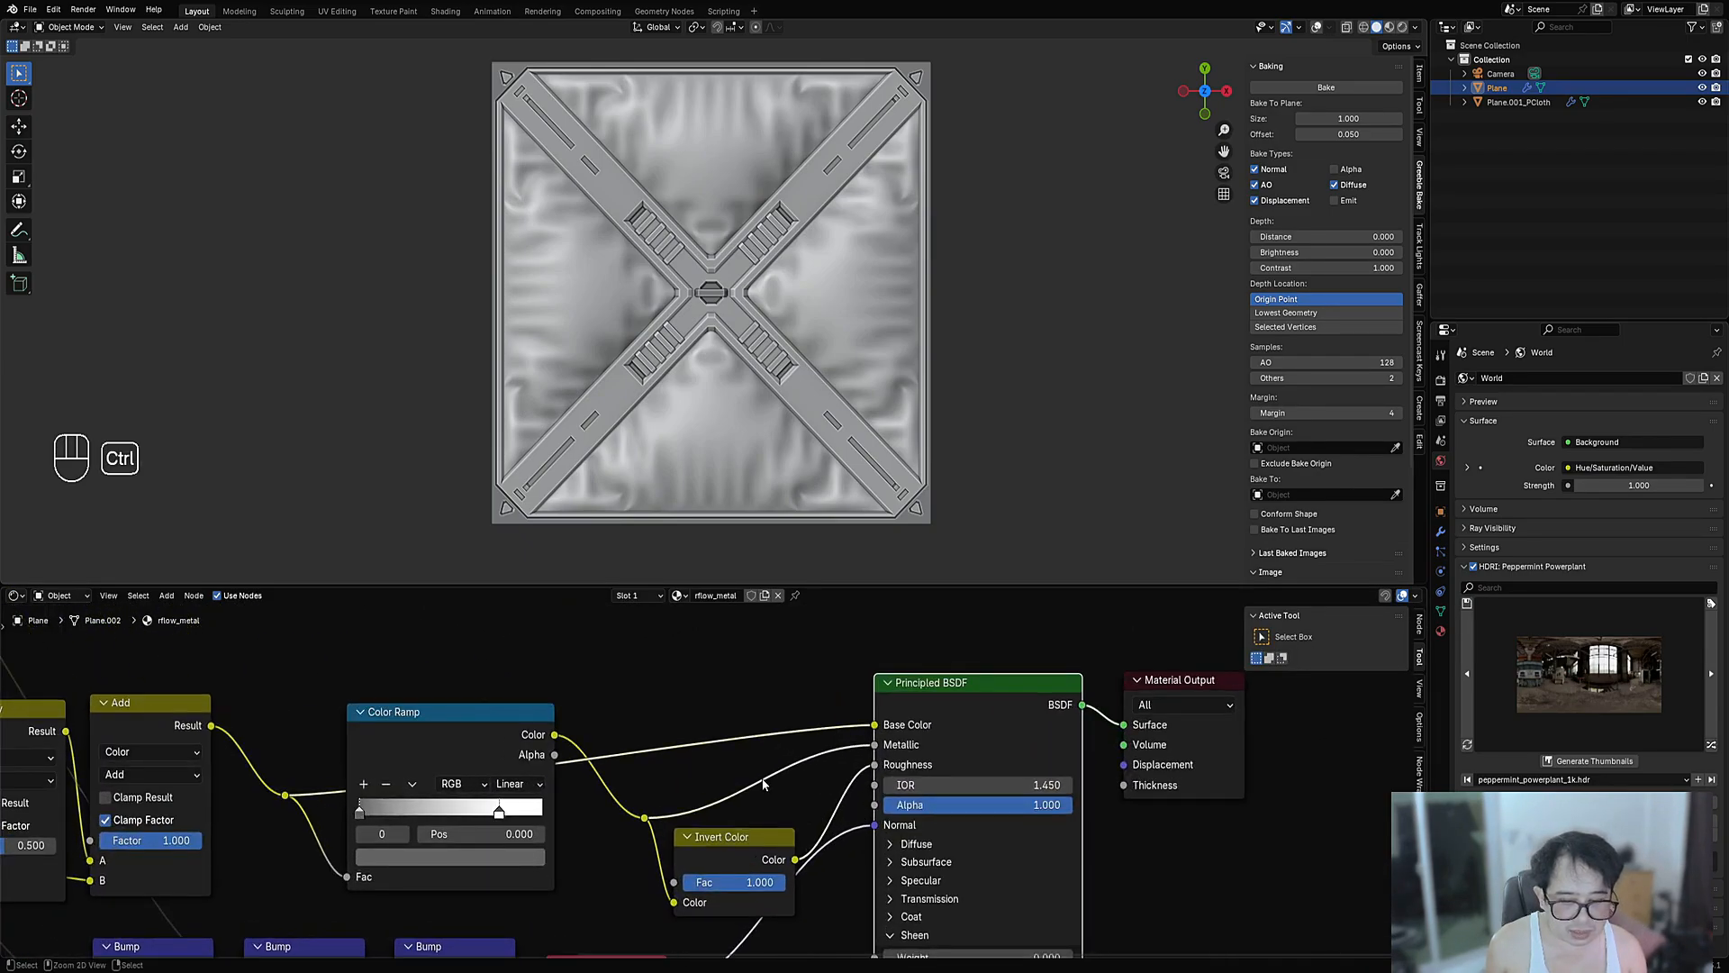
pyautogui.keyDown('ctrl'); pyautogui.moveTo(763, 784); pyautogui.dragTo(784, 791, button='right'); pyautogui.keyUp('ctrl')
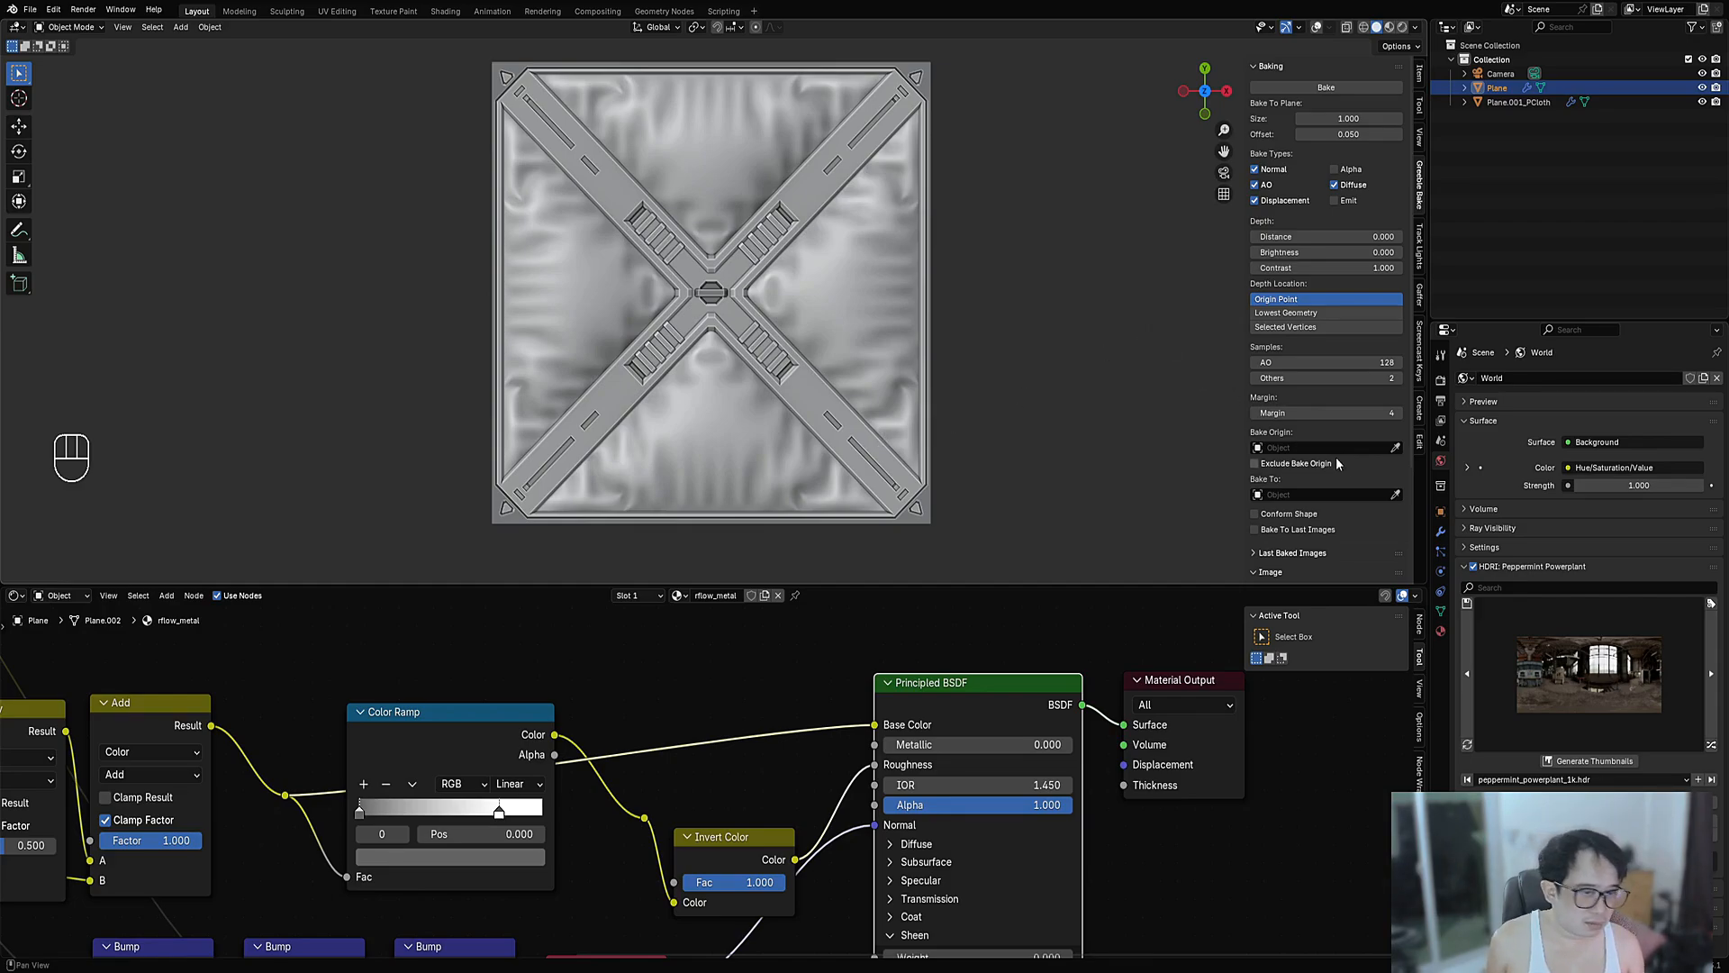
# - Select the cloth plane with its grouped objects and show the viewport overlays again
pyautogui.click(893, 243)
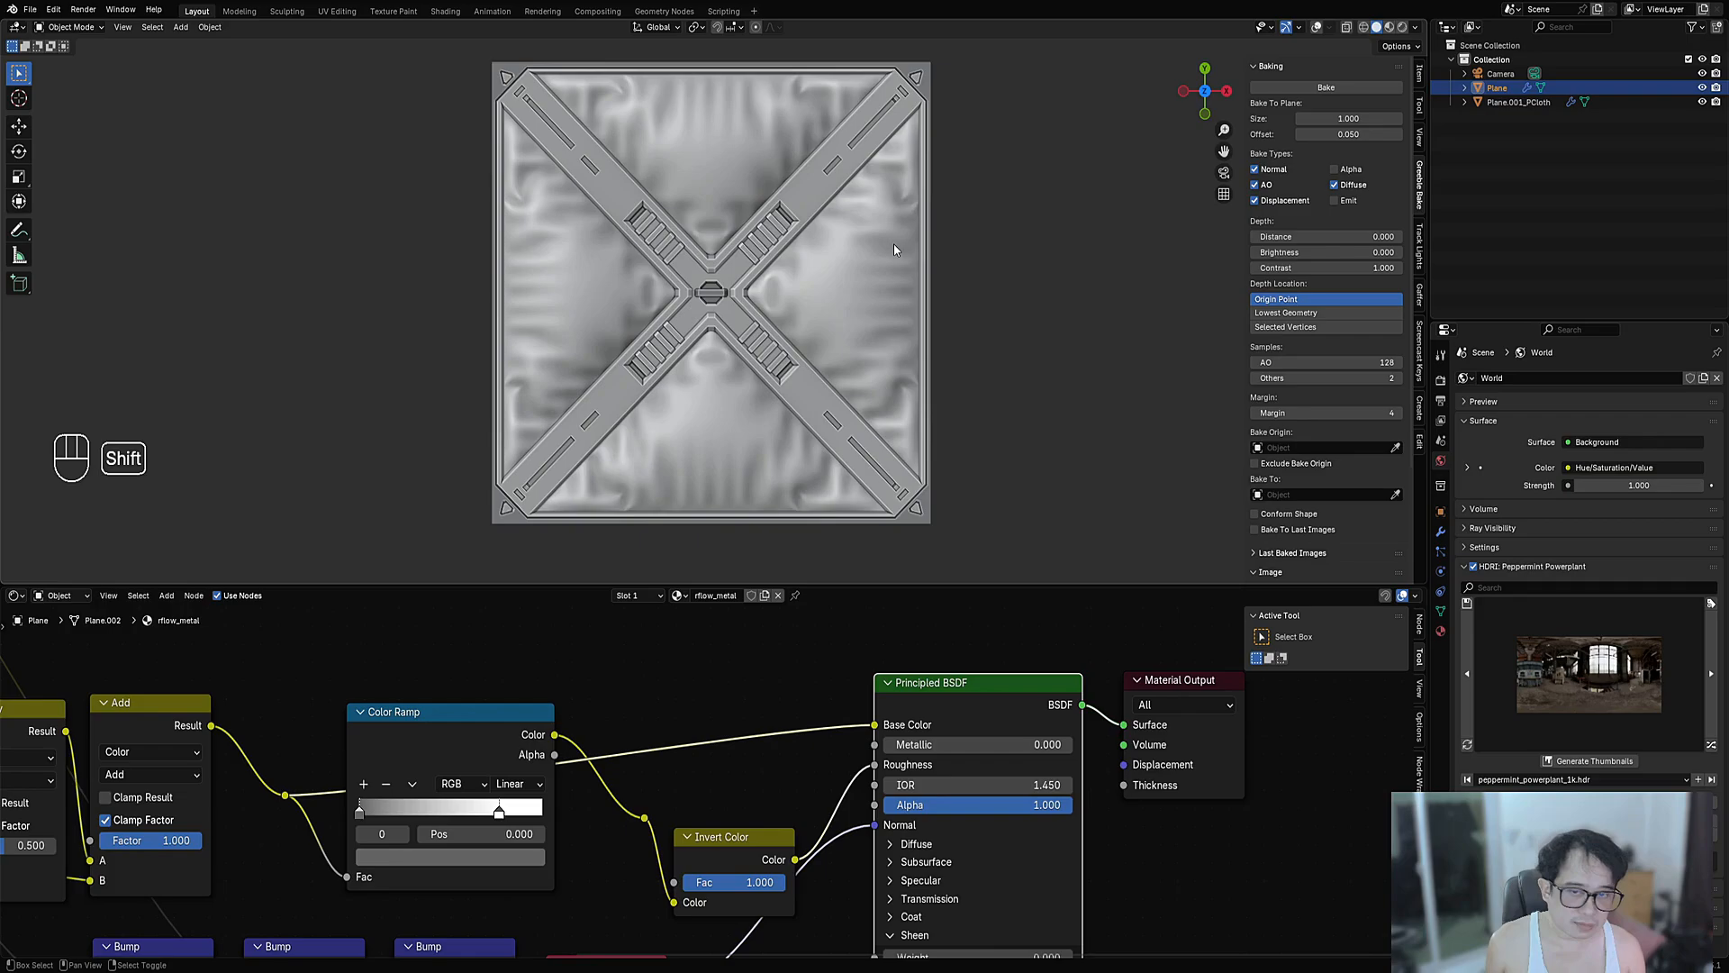
pyautogui.hotkey('shift', 'g')
pyautogui.click(892, 242)
pyautogui.hotkey('shift', 'alt', 'z')
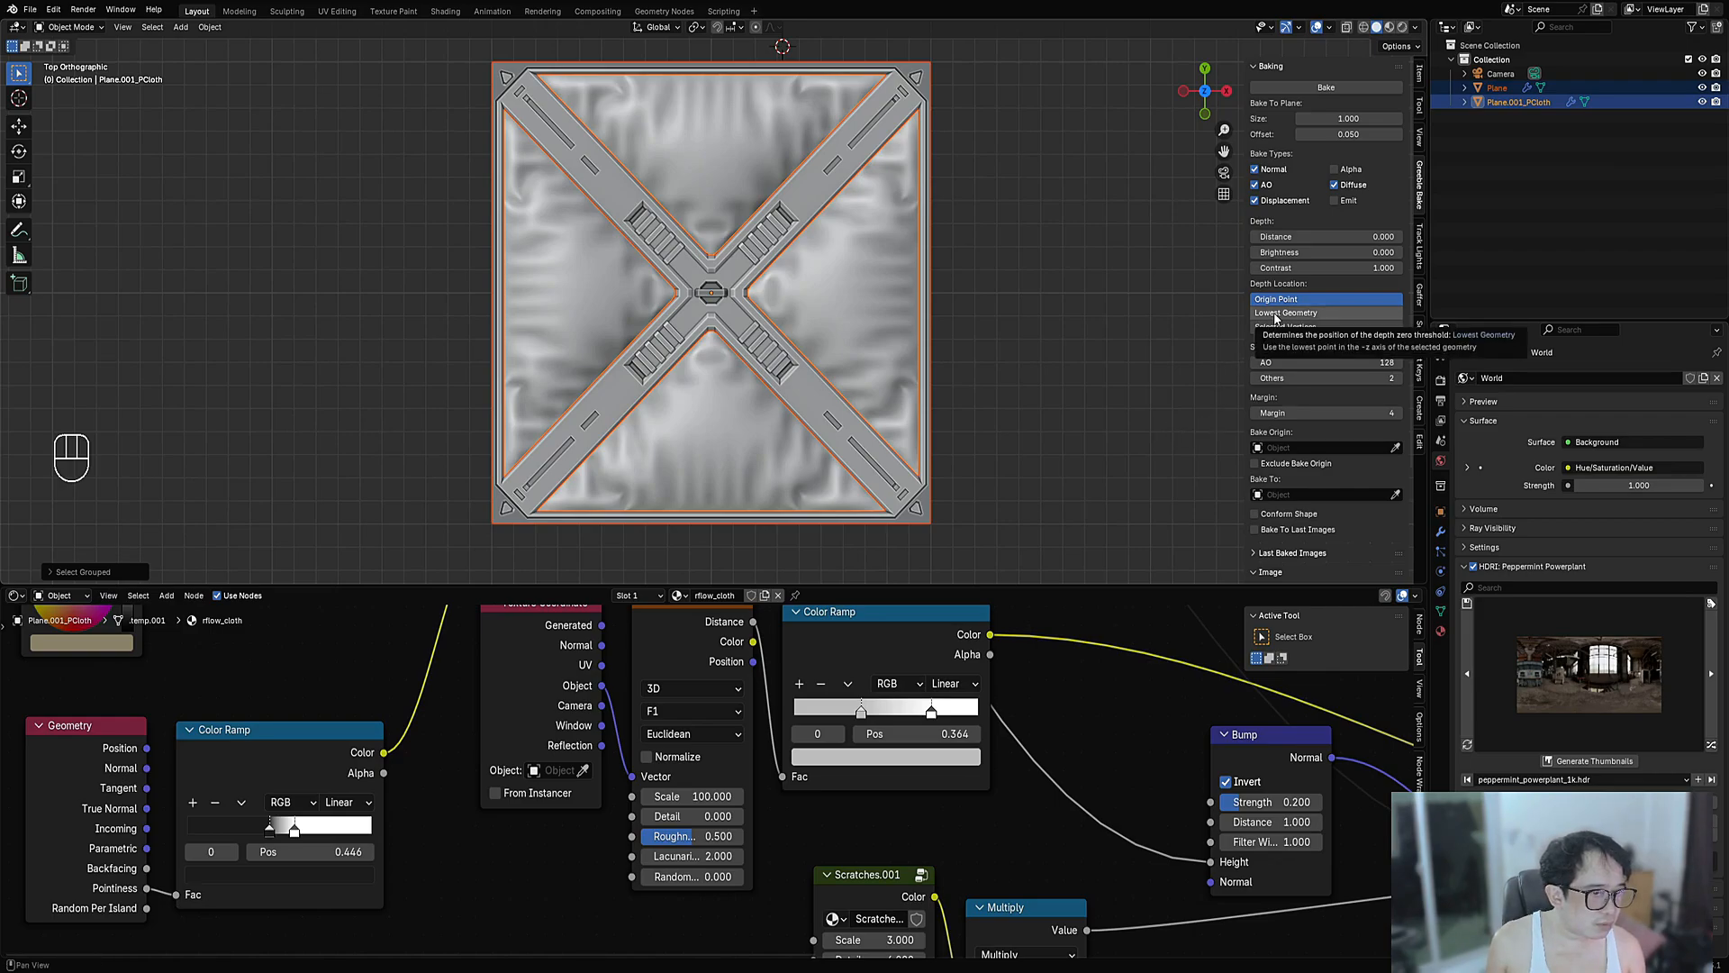
# - Set Greeble Bake to Lowest Geometry, Plane bake origin, Bake To Last Images, 2048 resolution
pyautogui.moveTo(808, 424)
pyautogui.mouseDown(button='middle')
pyautogui.moveTo(822, 355)
pyautogui.moveTo(734, 365)
pyautogui.moveTo(757, 423)
pyautogui.moveTo(772, 253)
pyautogui.moveTo(791, 270)
pyautogui.moveTo(798, 440)
pyautogui.mouseUp(button='middle')
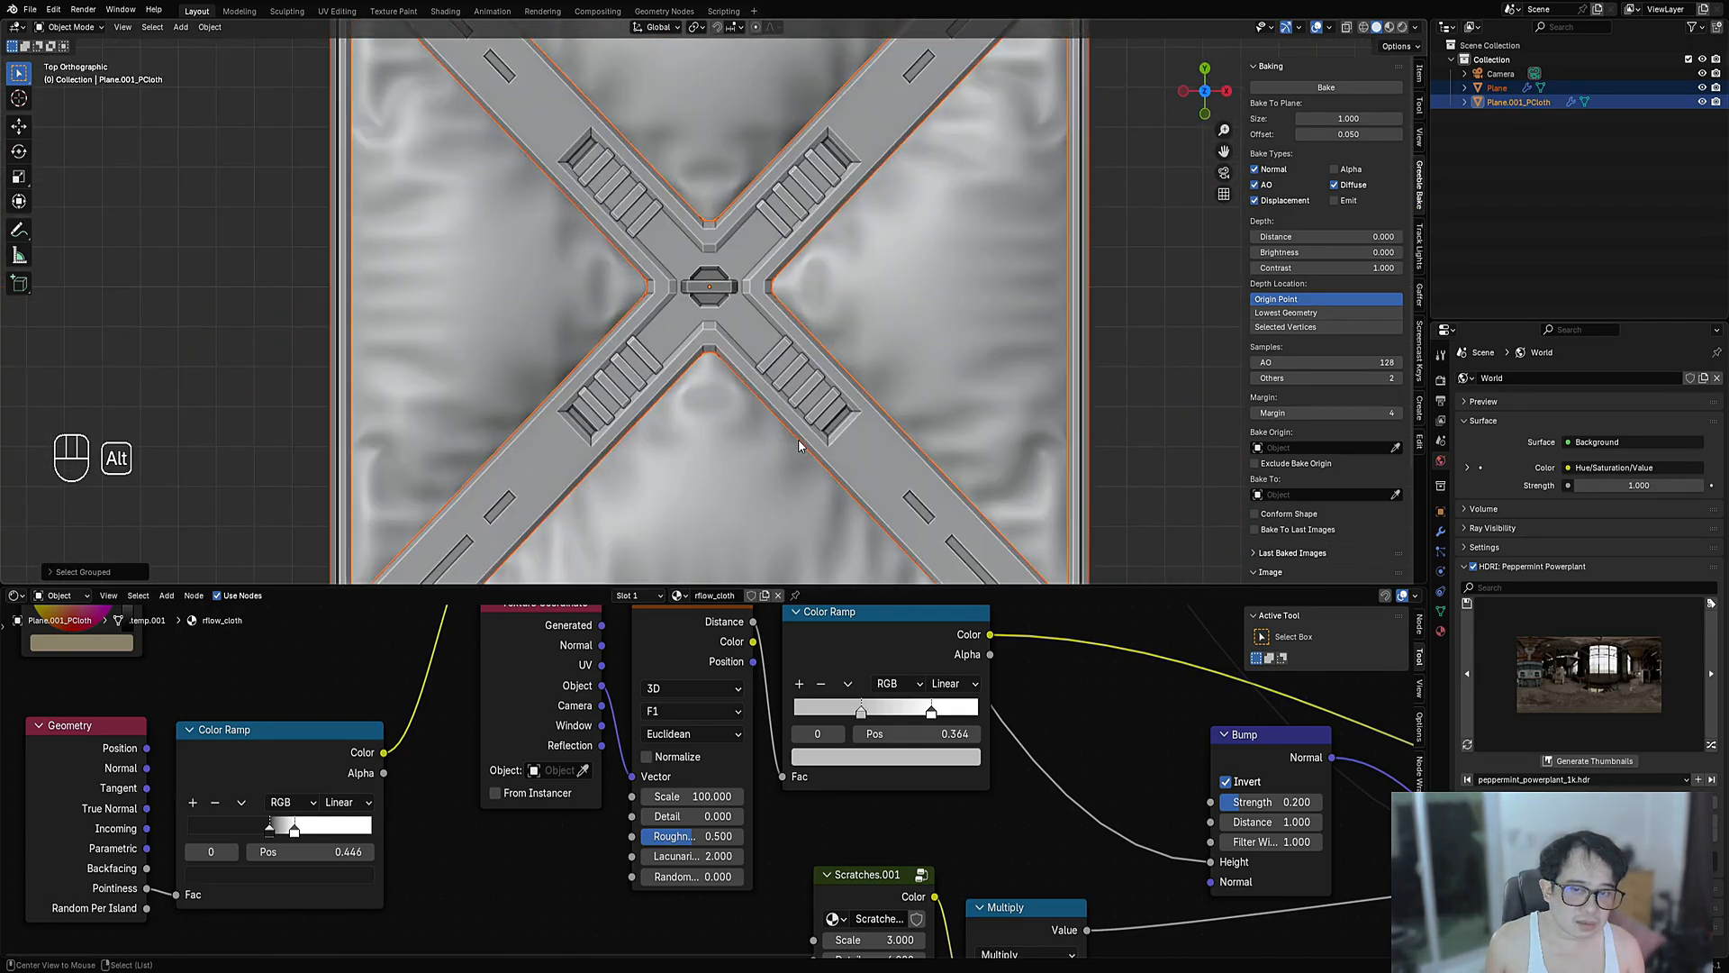
pyautogui.scroll(-5, 798, 440)
pyautogui.click(1286, 313)
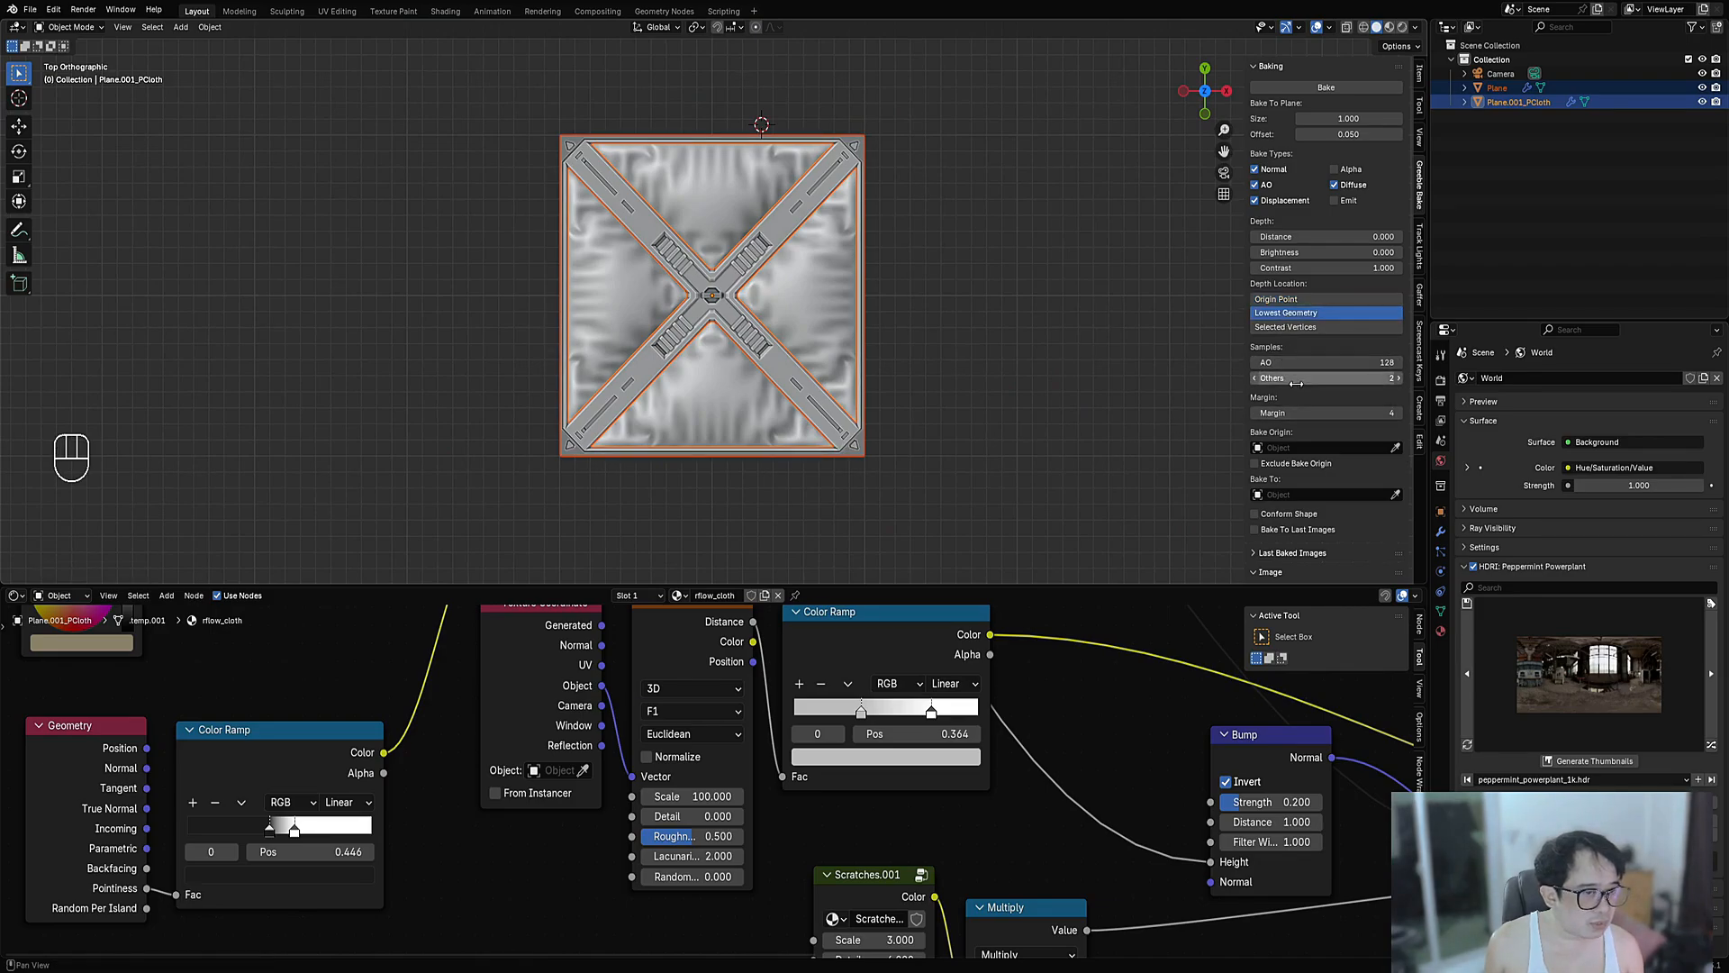
pyautogui.click(1286, 448)
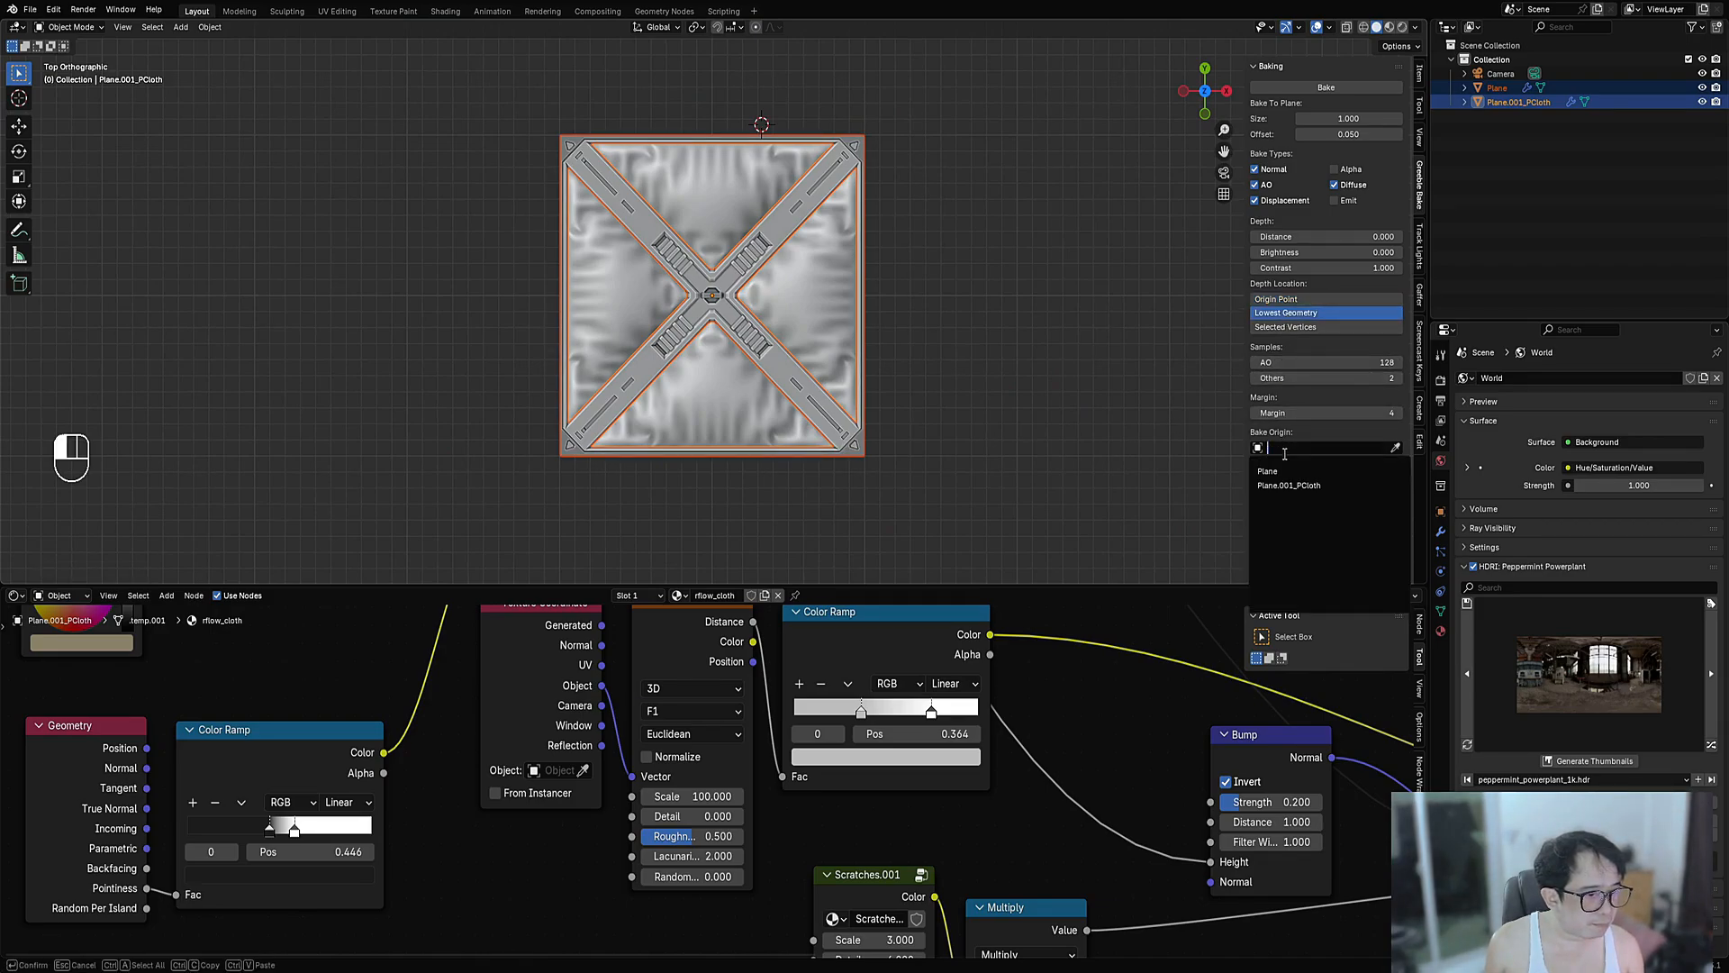
pyautogui.click(1286, 477)
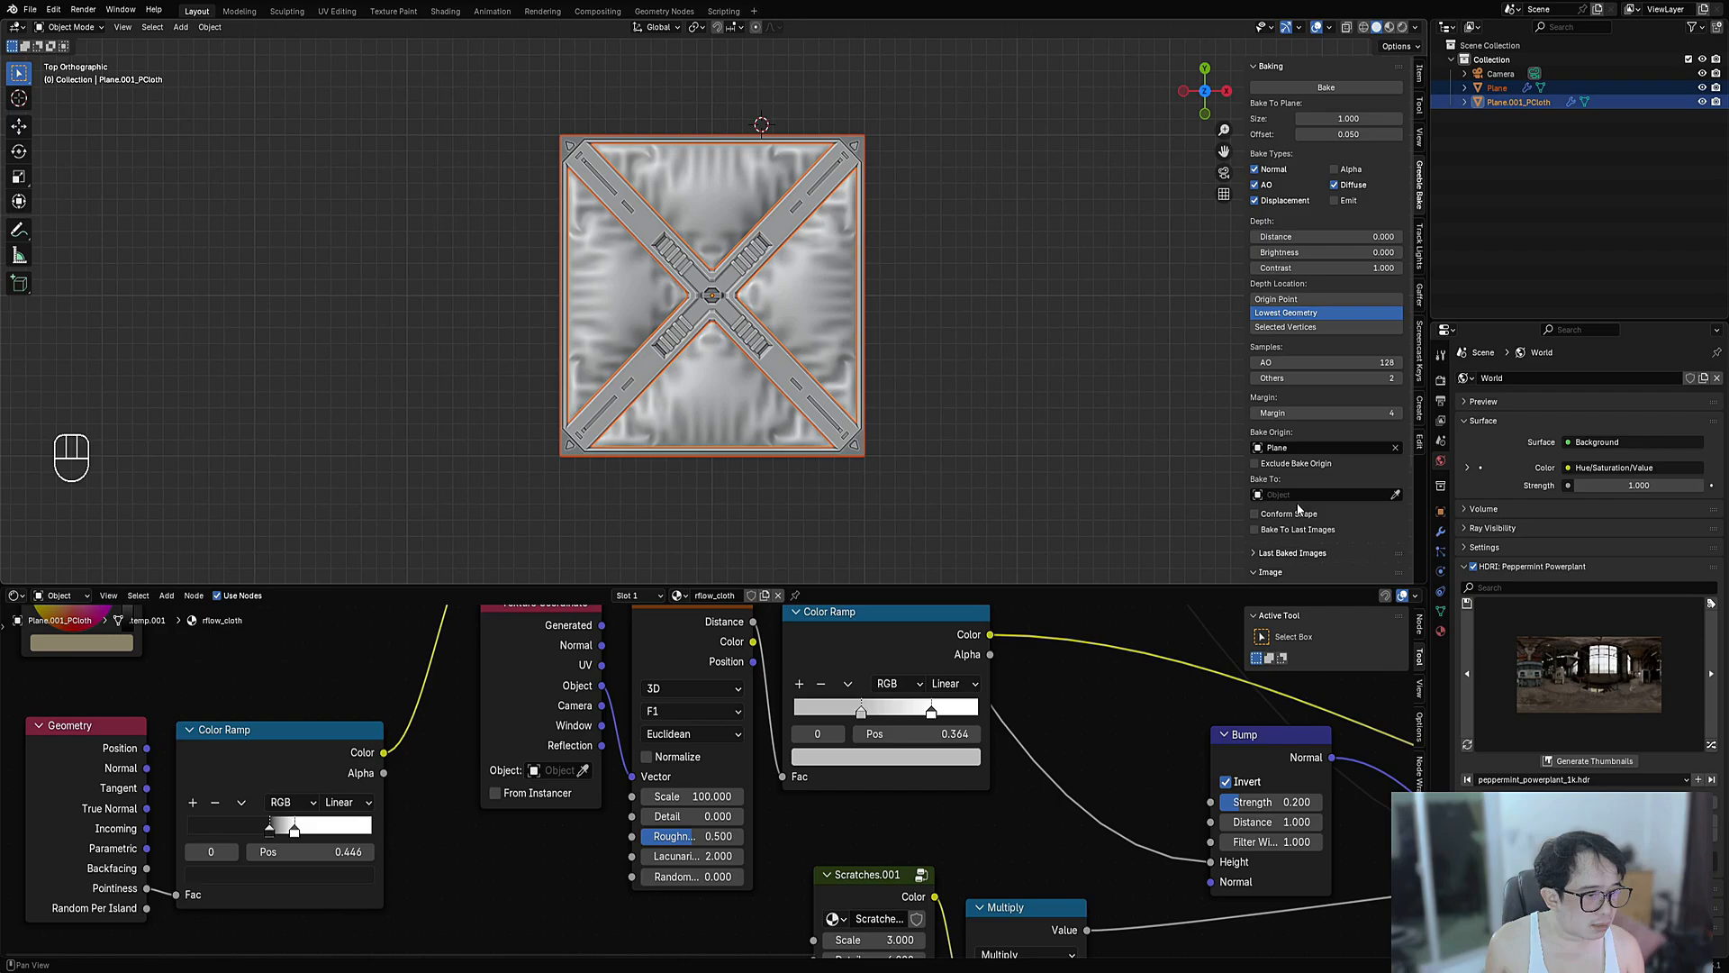
pyautogui.click(1286, 530)
pyautogui.scroll(-2, 1286, 559)
pyautogui.scroll(-2, 1286, 559)
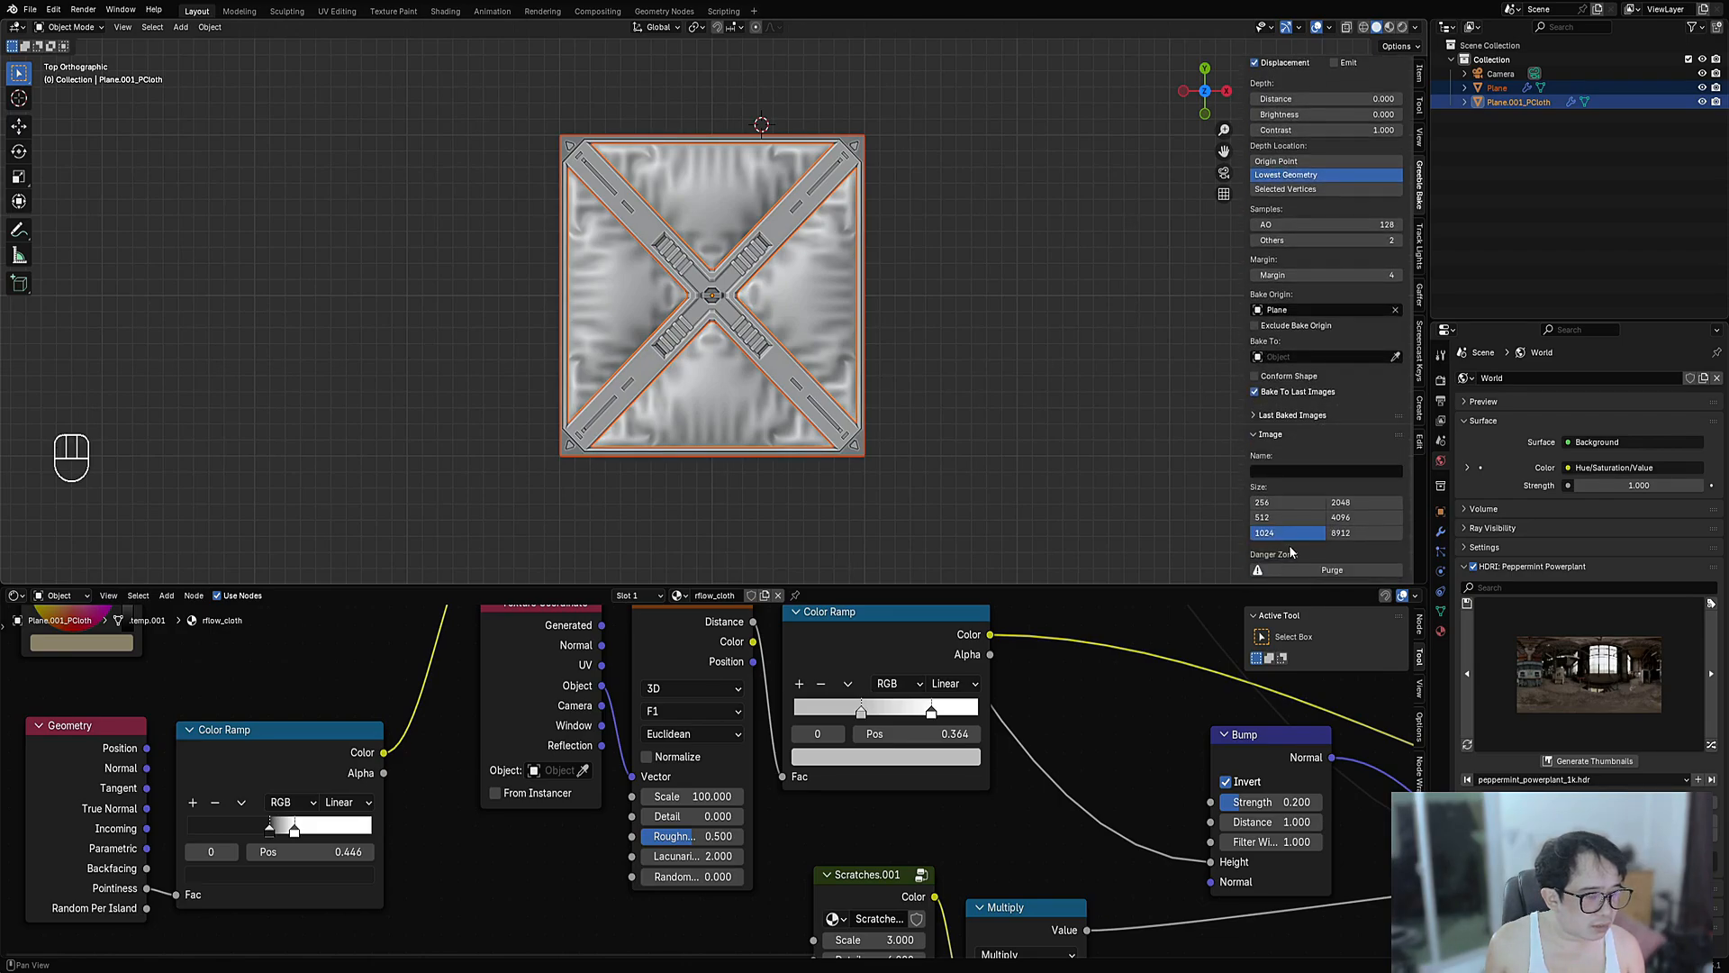
pyautogui.click(1336, 503)
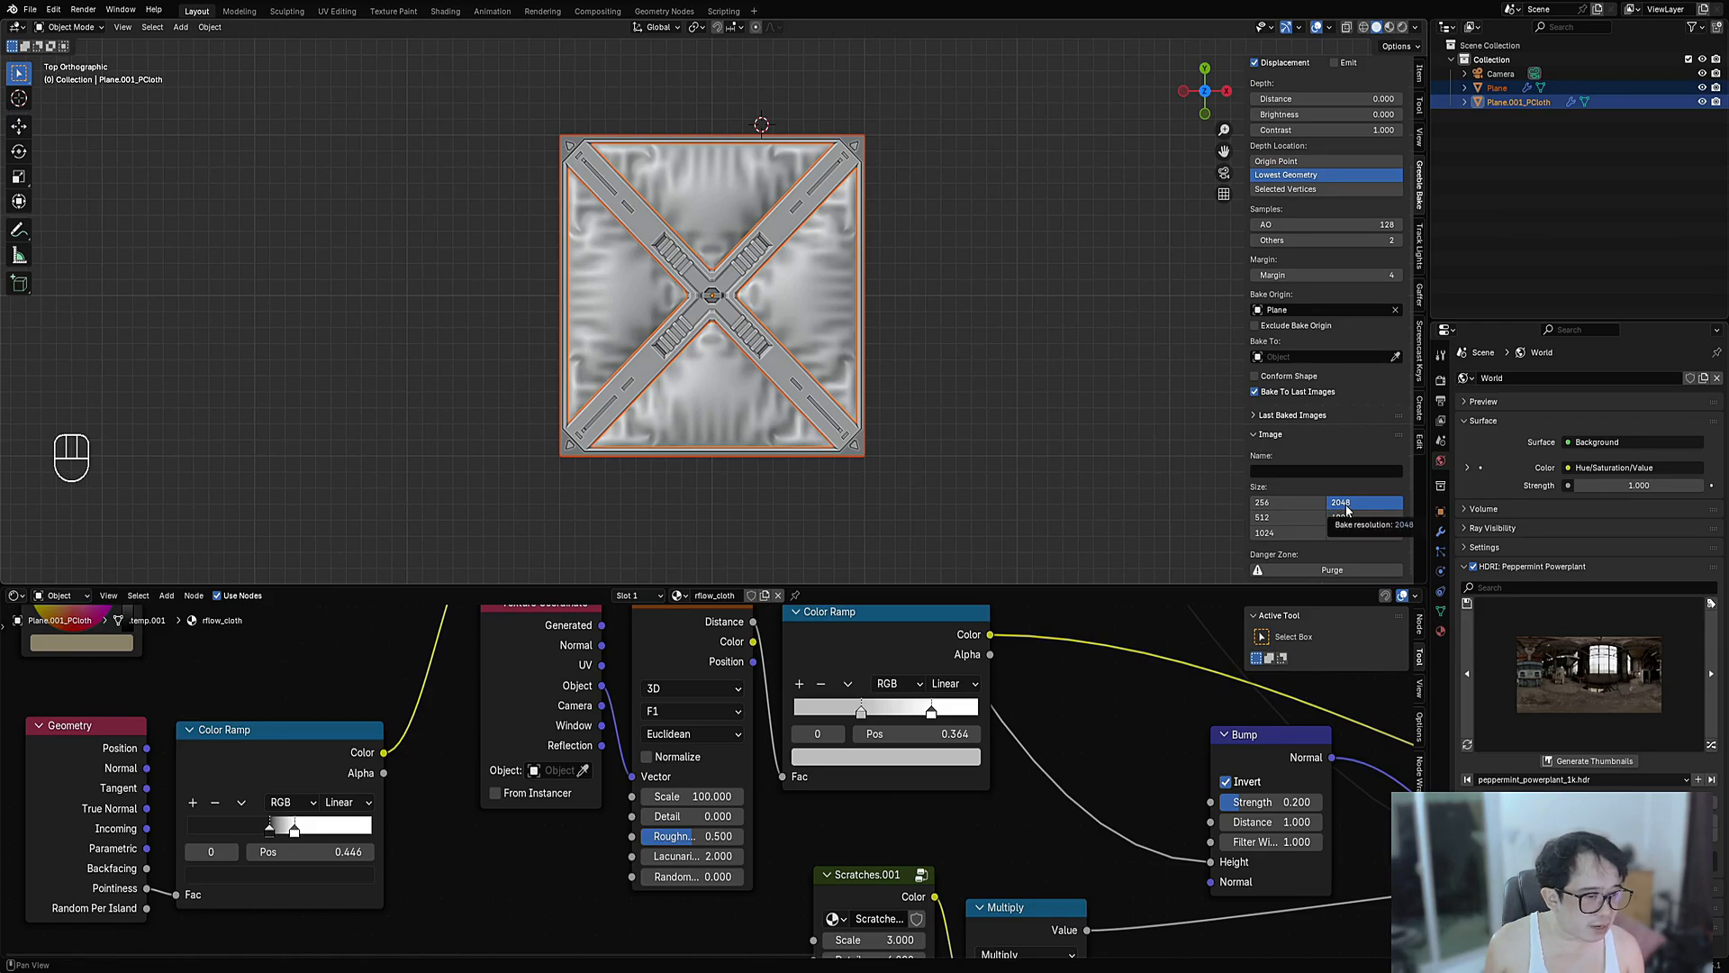
pyautogui.scroll(5, 1346, 504)
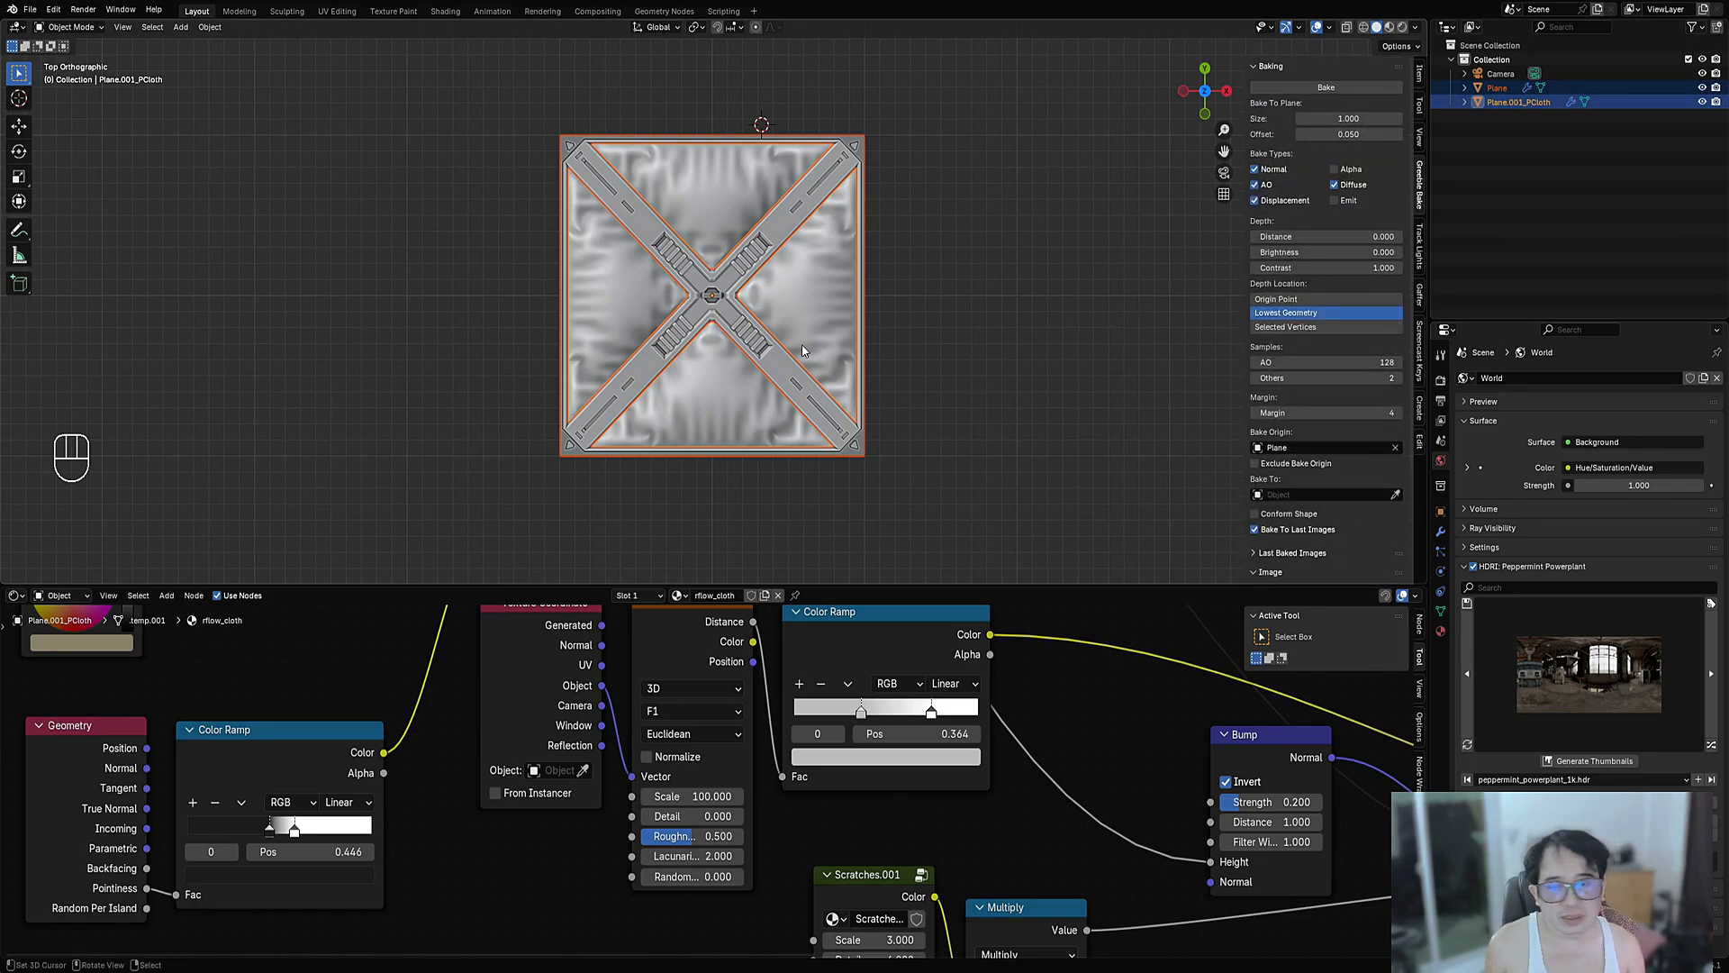
pyautogui.scroll(3, 801, 326)
pyautogui.scroll(-1, 802, 326)
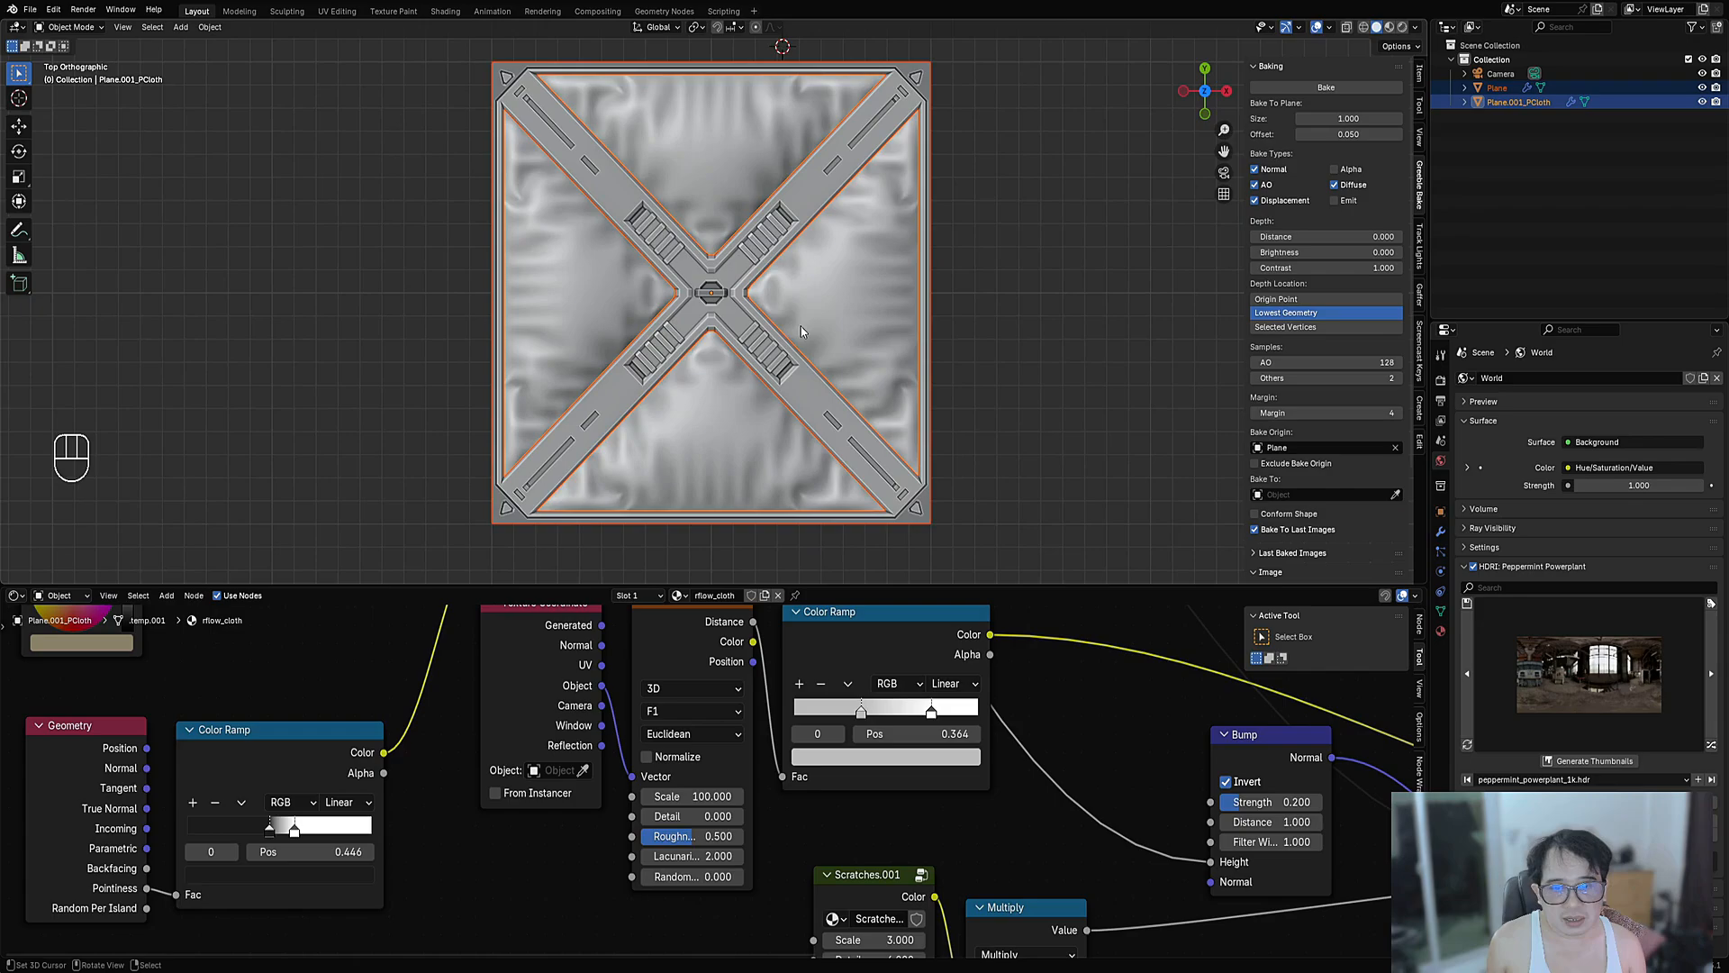
# - Restore the lower area to an Image Editor, save panel_cloth_01.blend, and start the bake
pyautogui.click(41, 641)
pyautogui.hotkey('ctrl', 's')
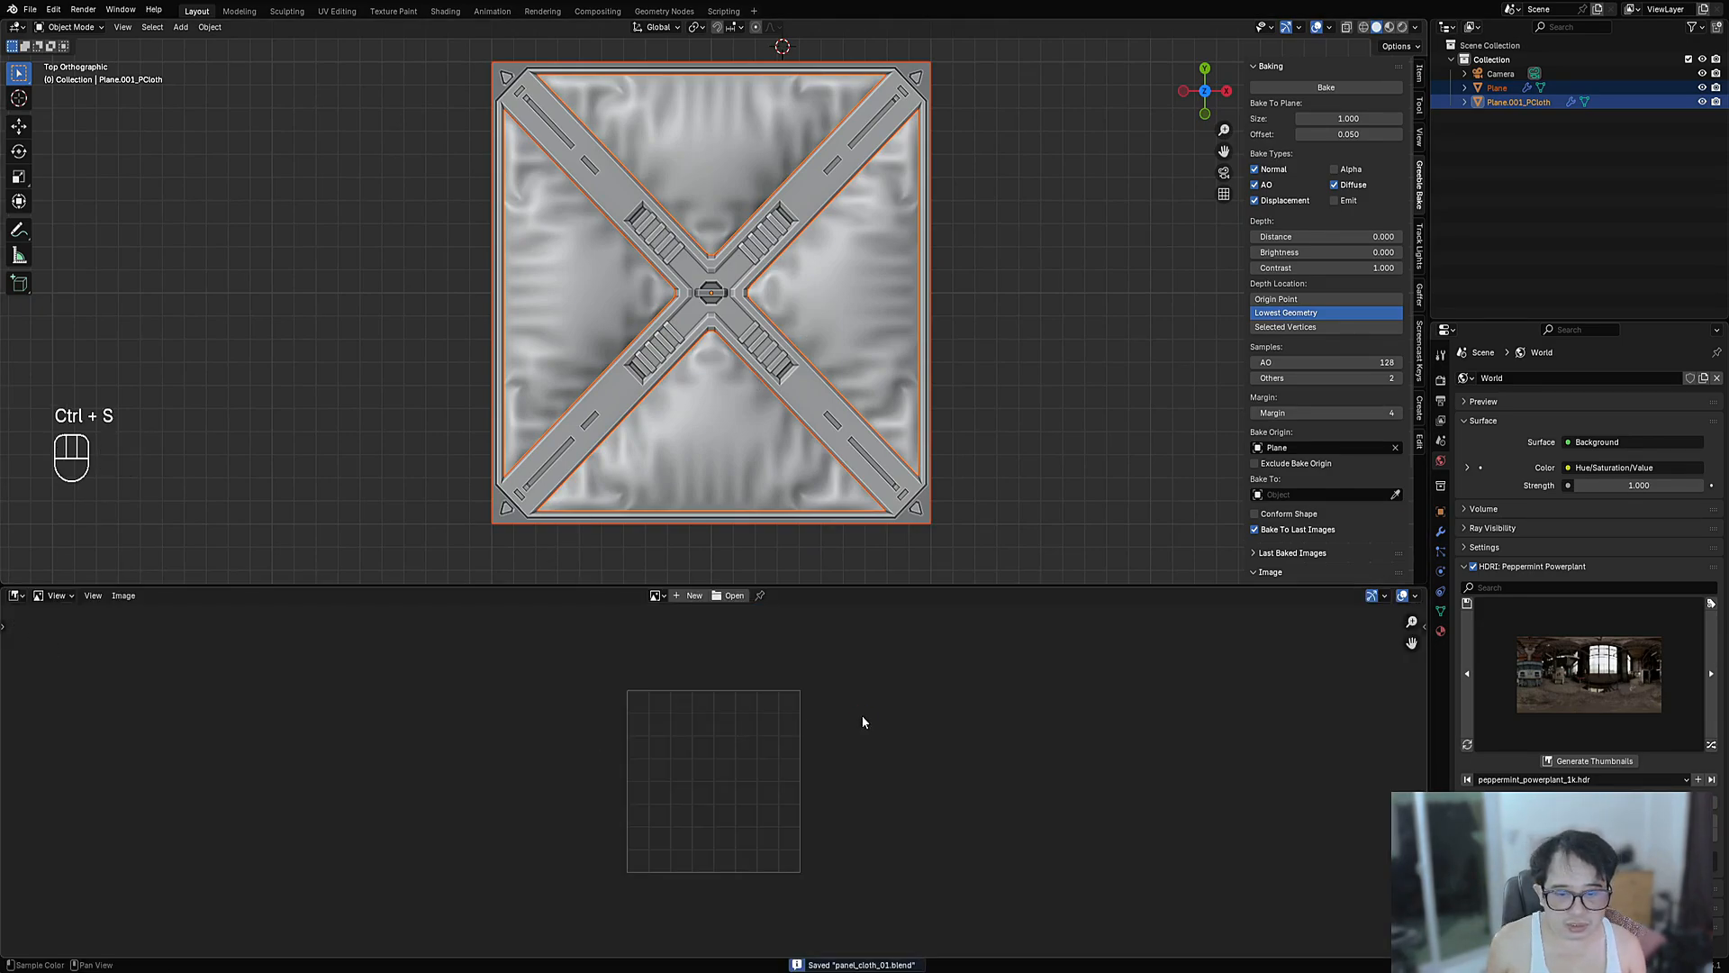
pyautogui.scroll(2, 862, 722)
pyautogui.click(1333, 89)
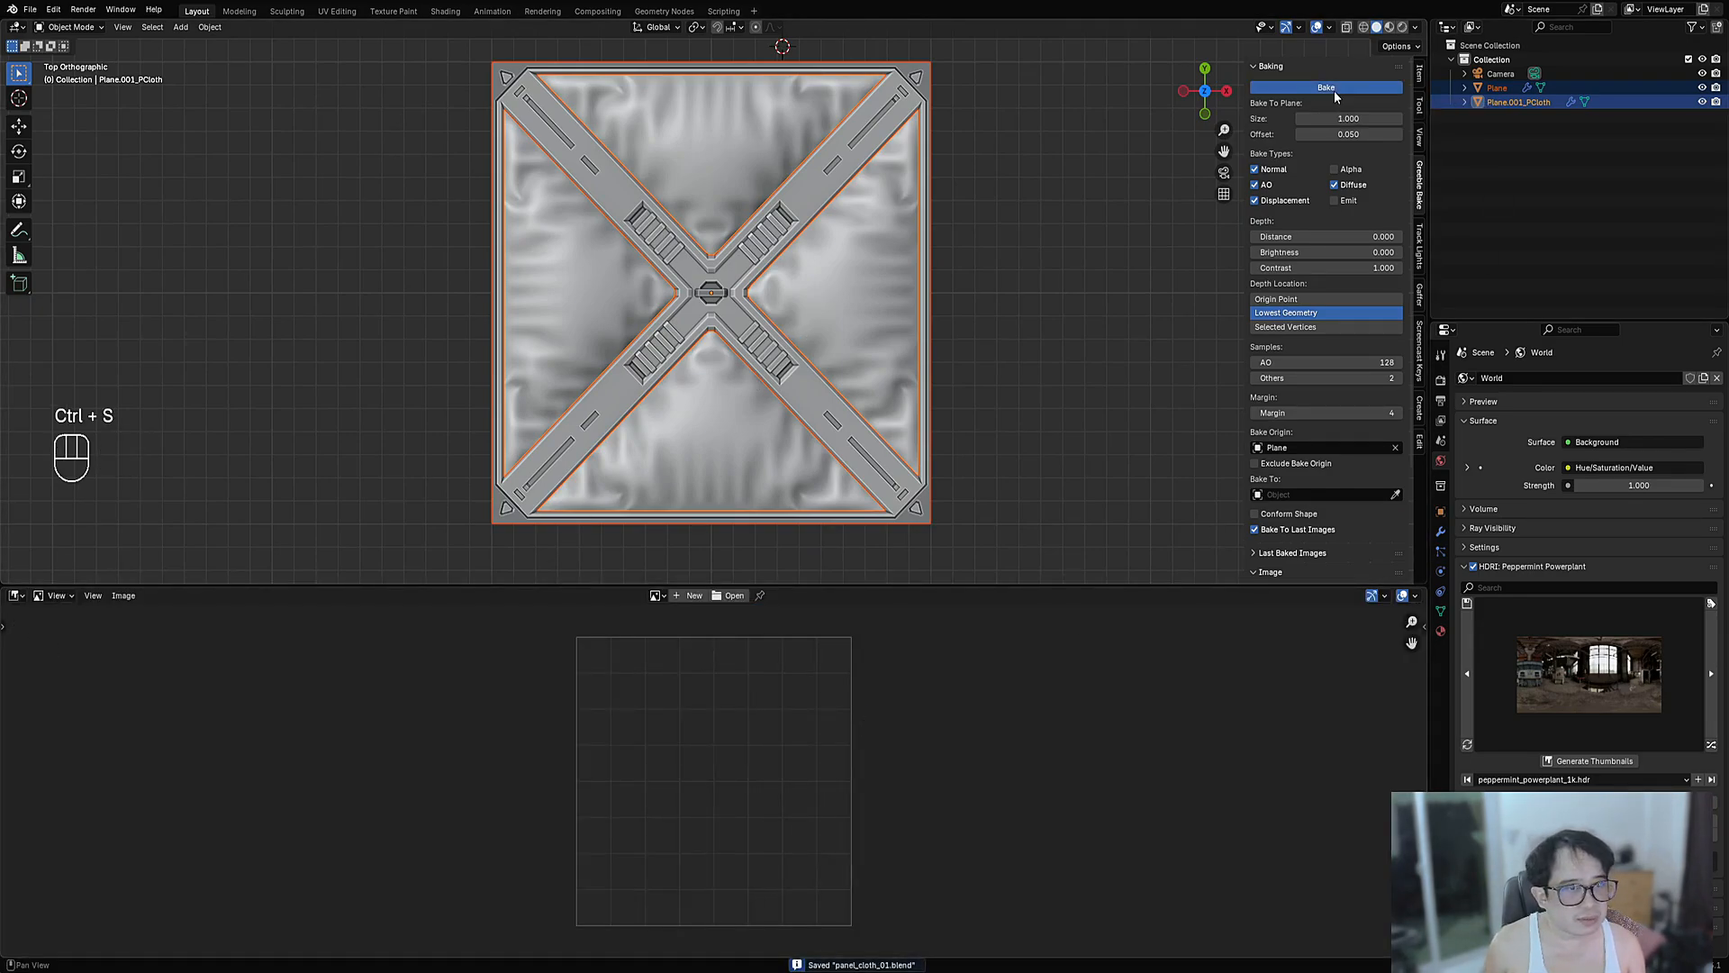
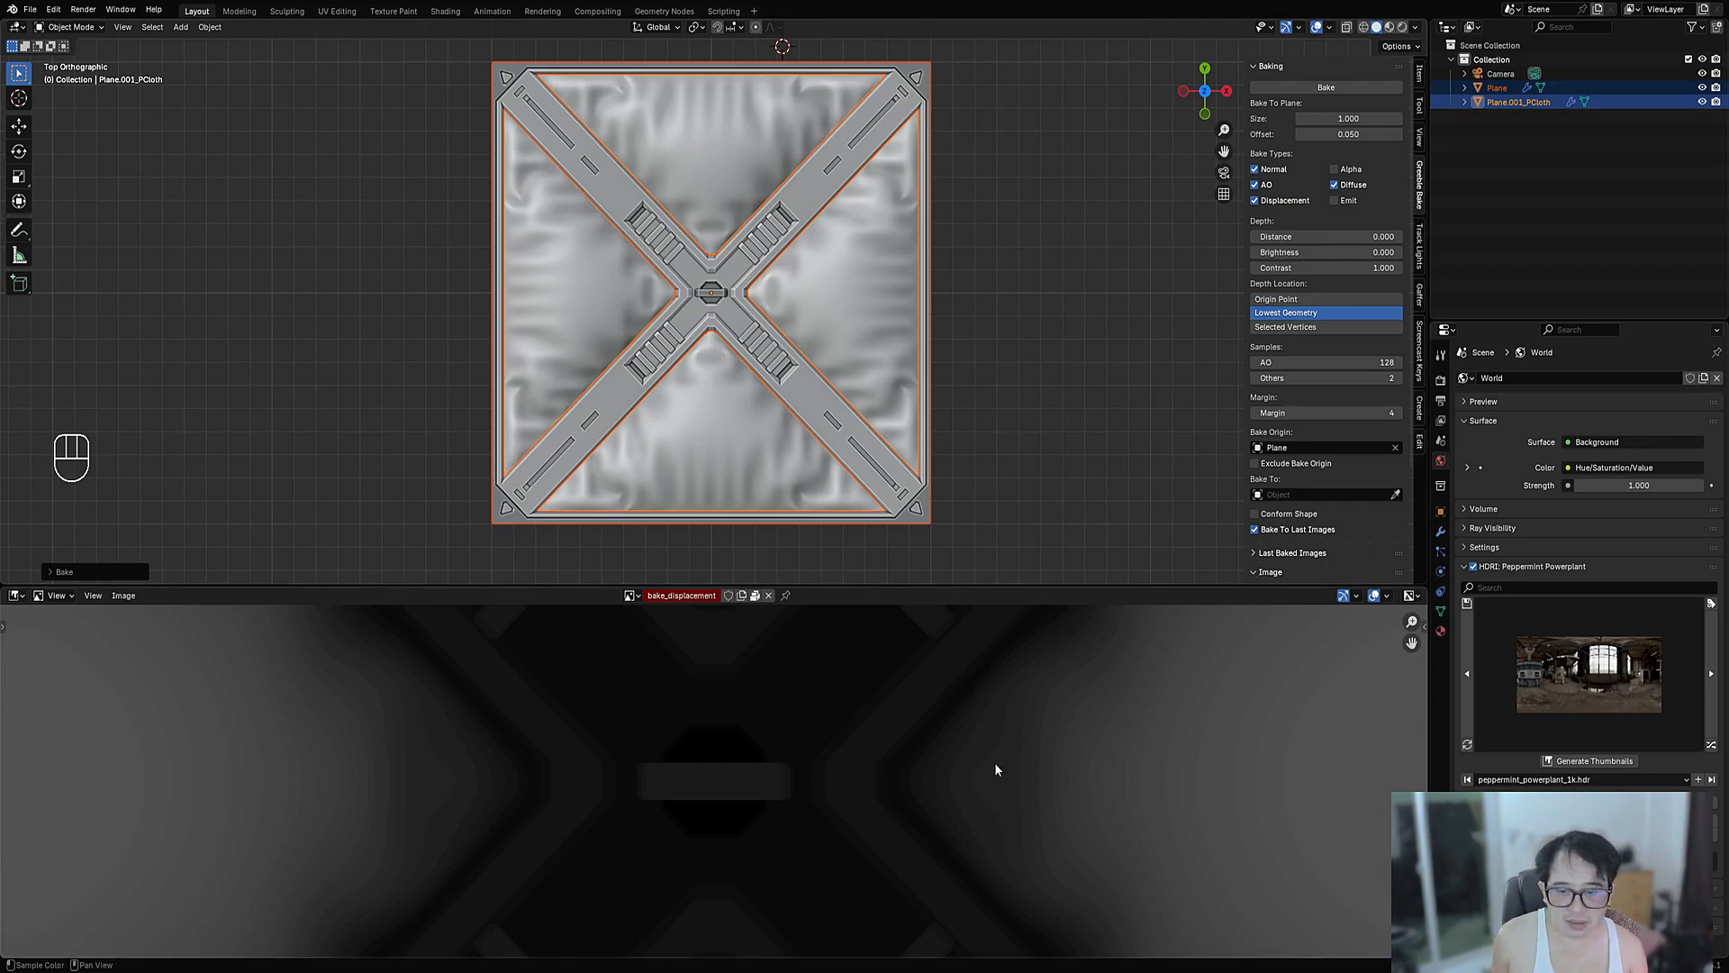
# - Display the bake_ao image in the image editor and pan across it
pyautogui.scroll(-6, 994, 762)
pyautogui.scroll(2, 942, 723)
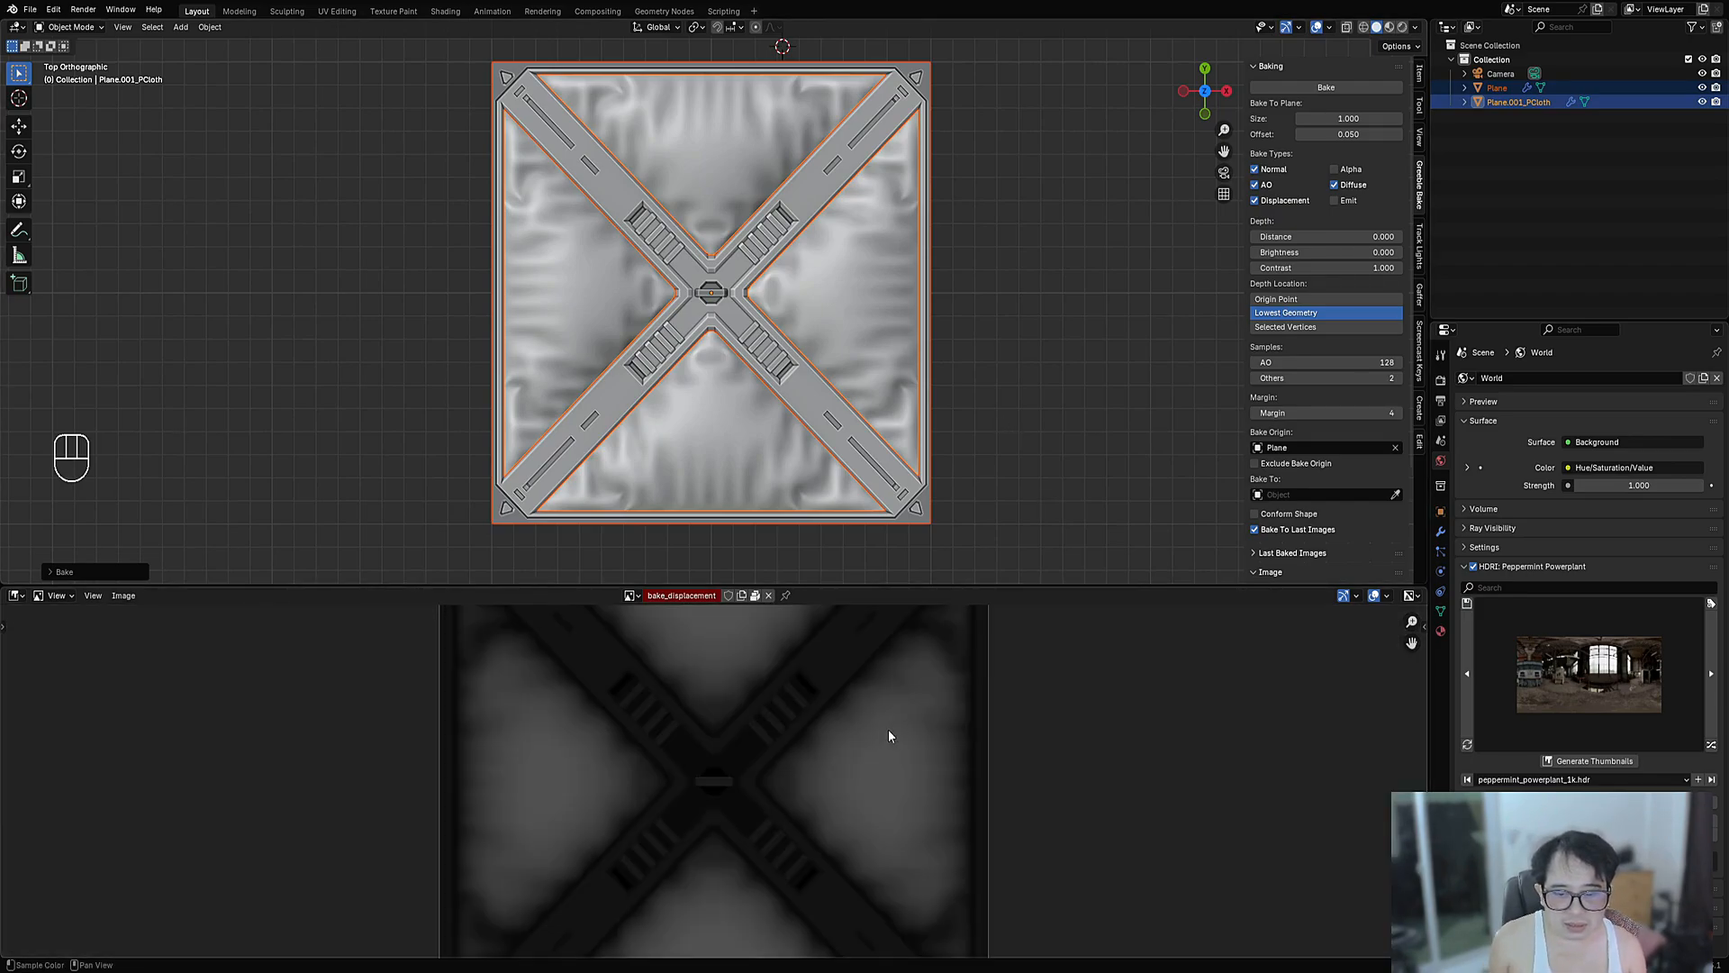
pyautogui.click(631, 595)
pyautogui.click(647, 618)
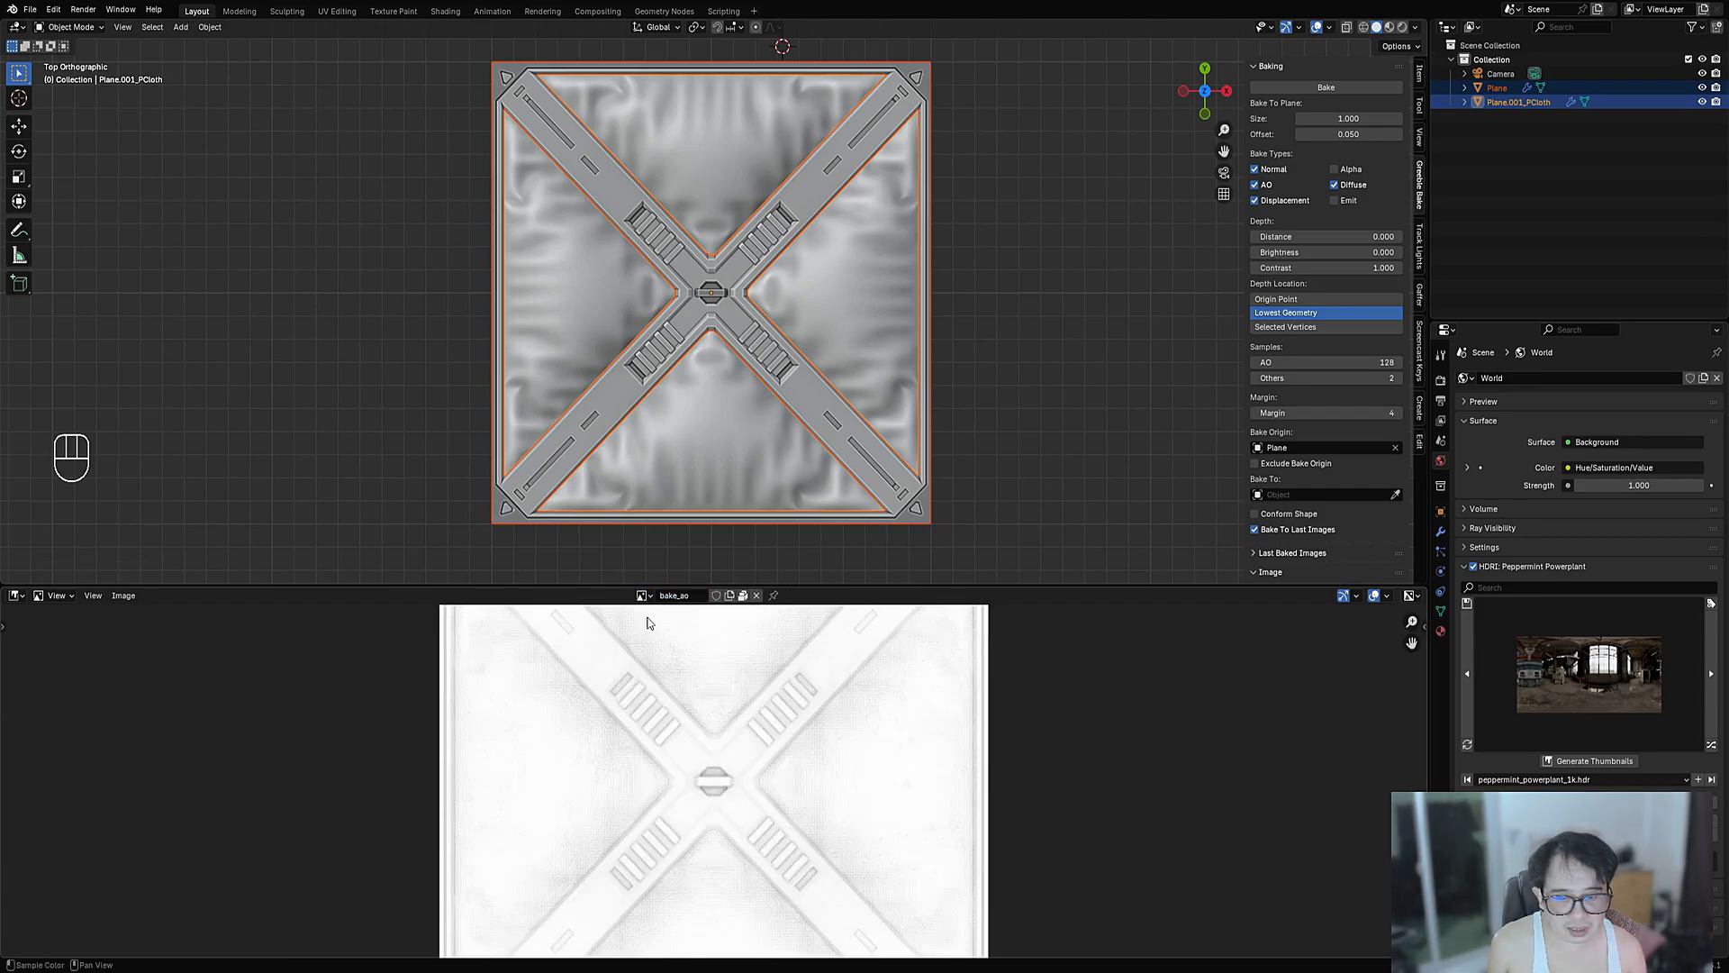
pyautogui.scroll(4, 662, 692)
pyautogui.scroll(-3, 721, 718)
pyautogui.moveTo(811, 744); pyautogui.dragTo(822, 757, button='middle')
pyautogui.scroll(6, 822, 757)
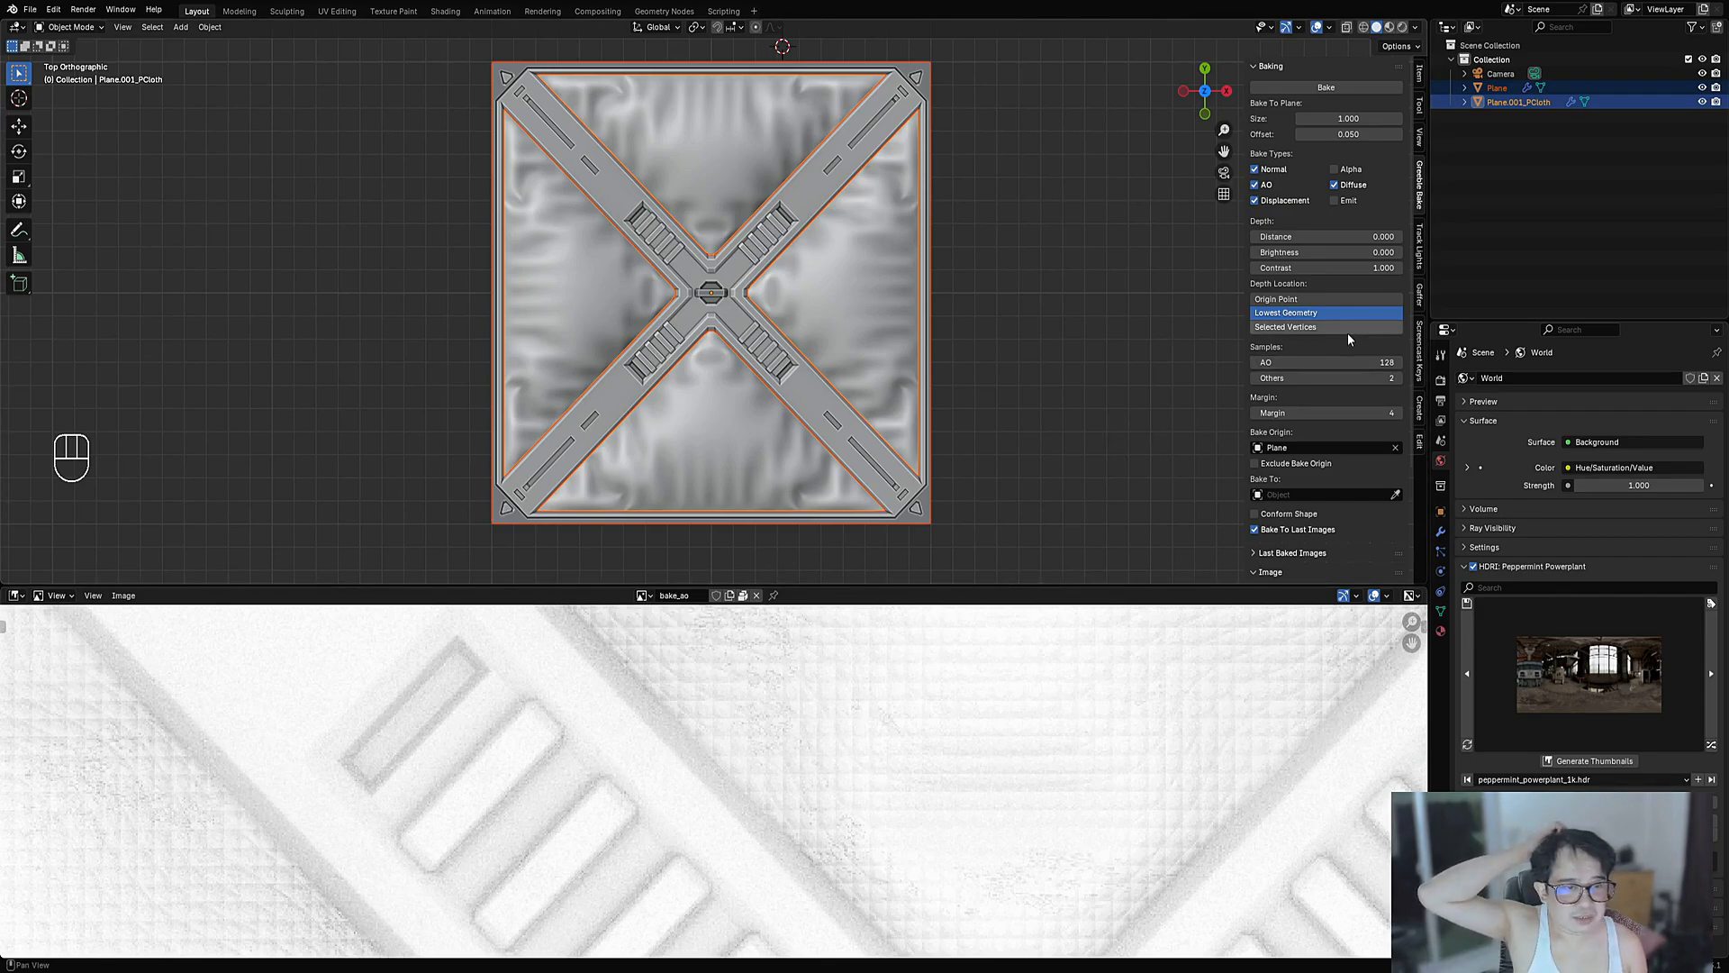
# - Switch to the bake_normal image and inspect it up close in fullscreen
pyautogui.click(643, 595)
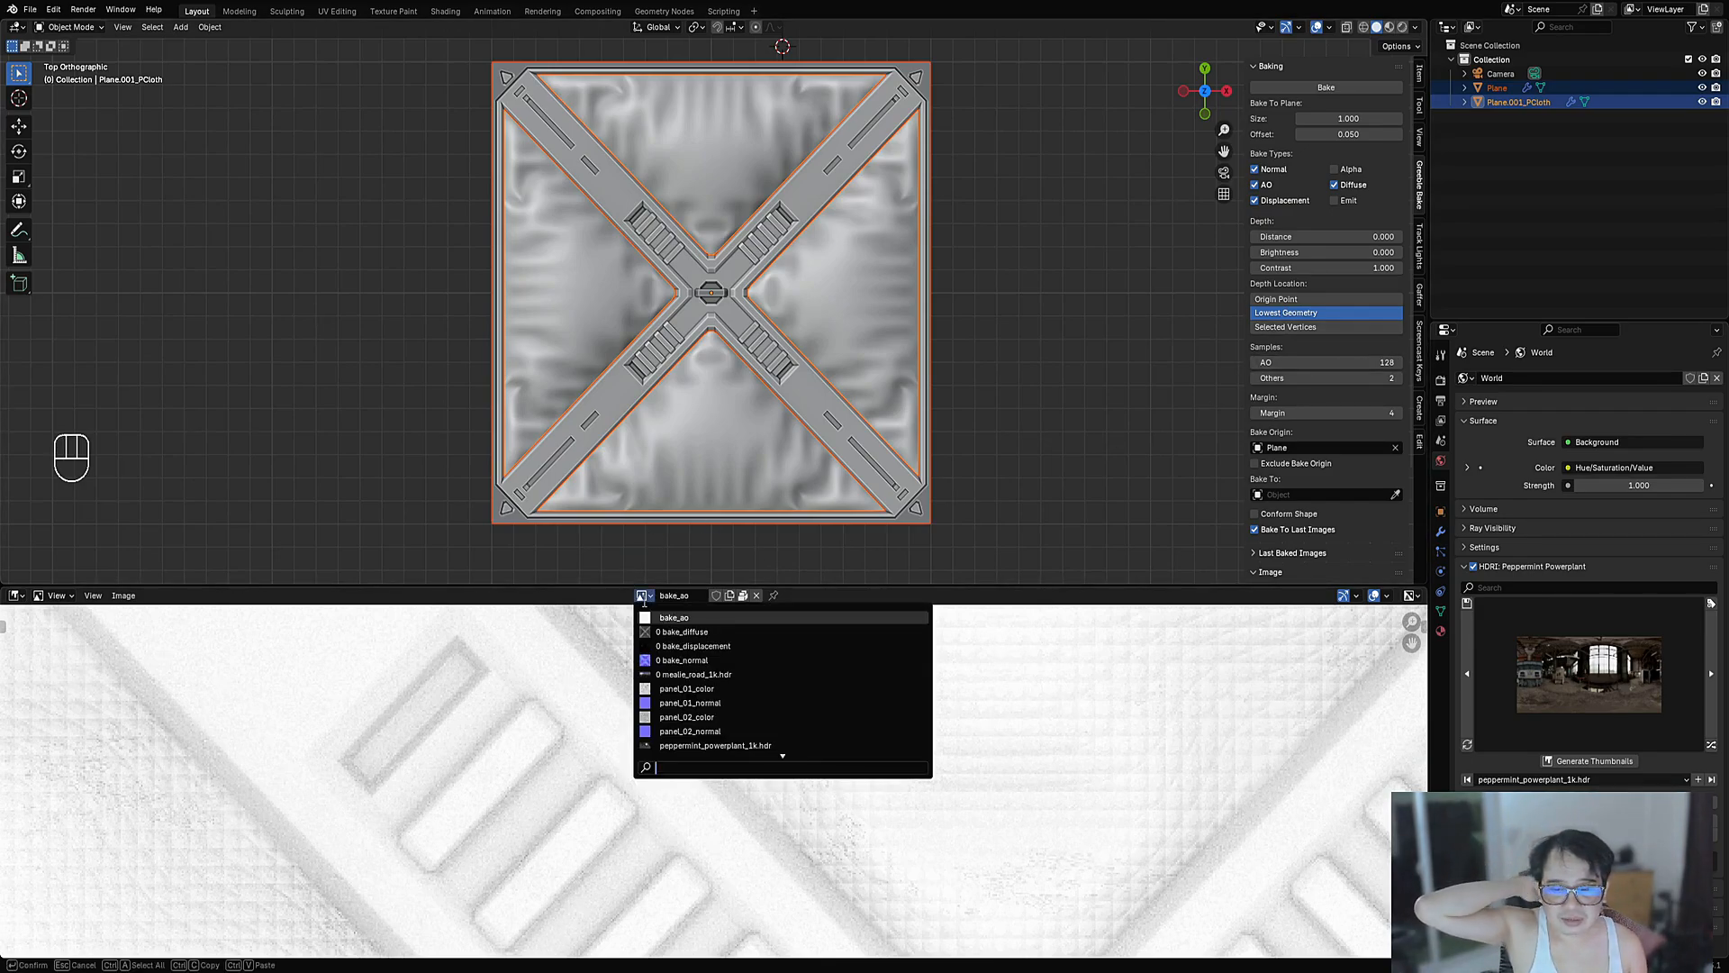
pyautogui.click(659, 660)
pyautogui.scroll(-3, 707, 682)
pyautogui.scroll(3, 707, 682)
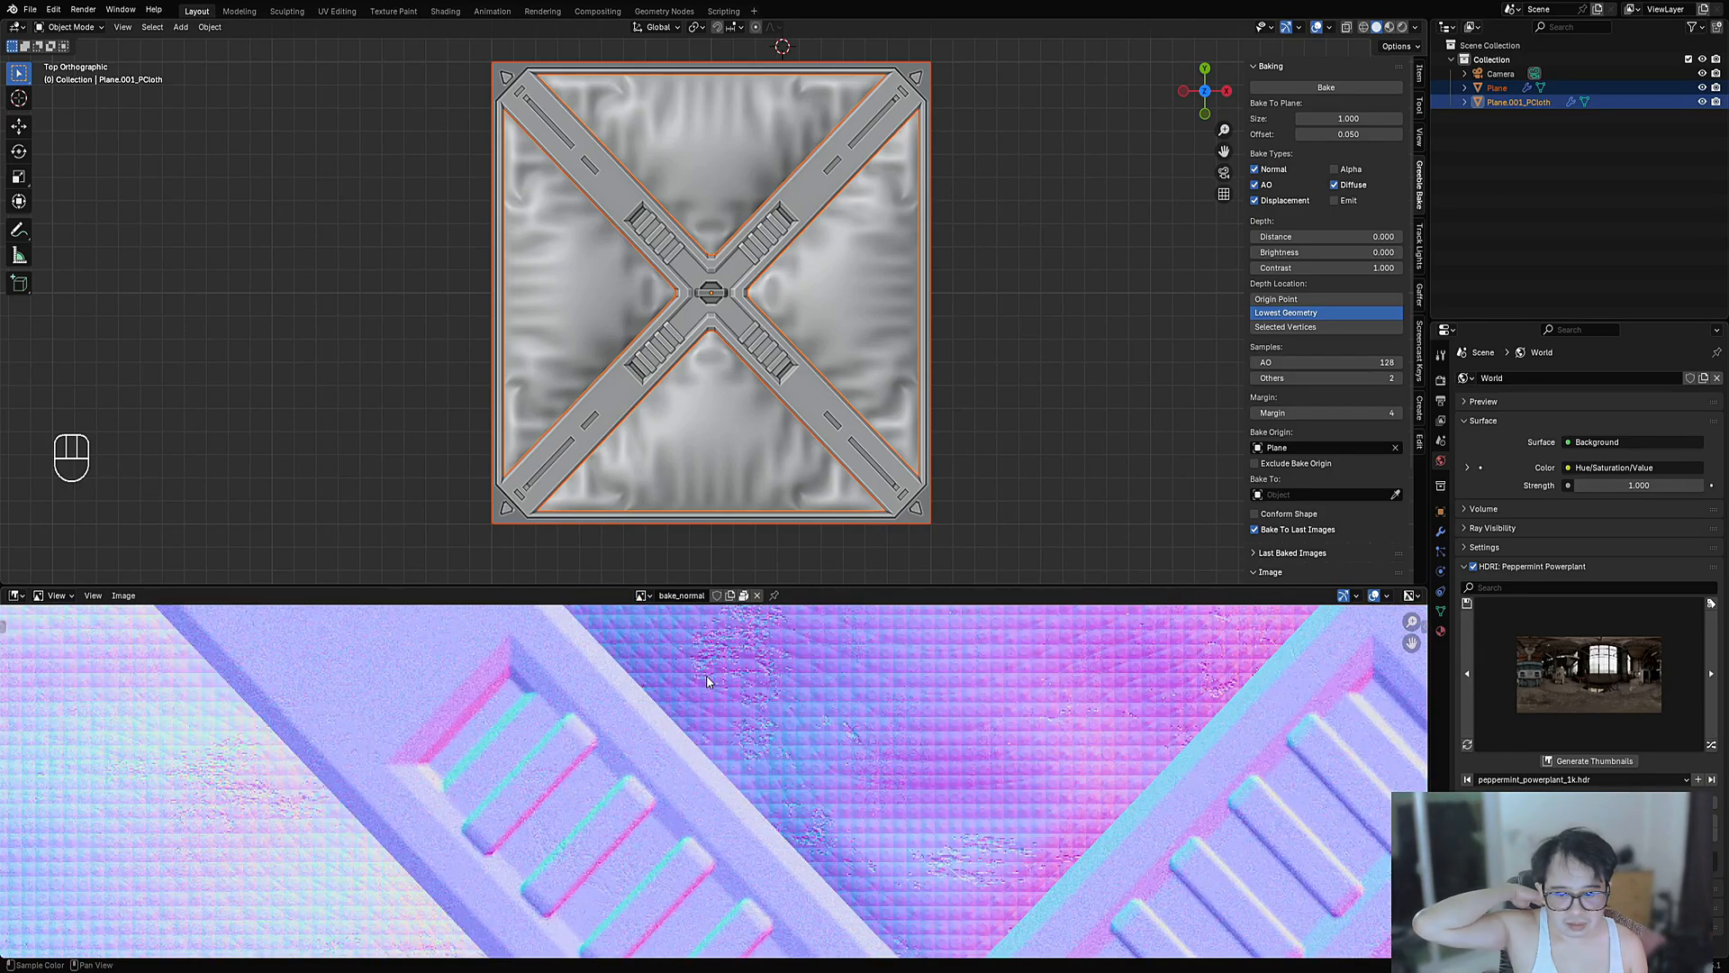
pyautogui.scroll(5, 707, 682)
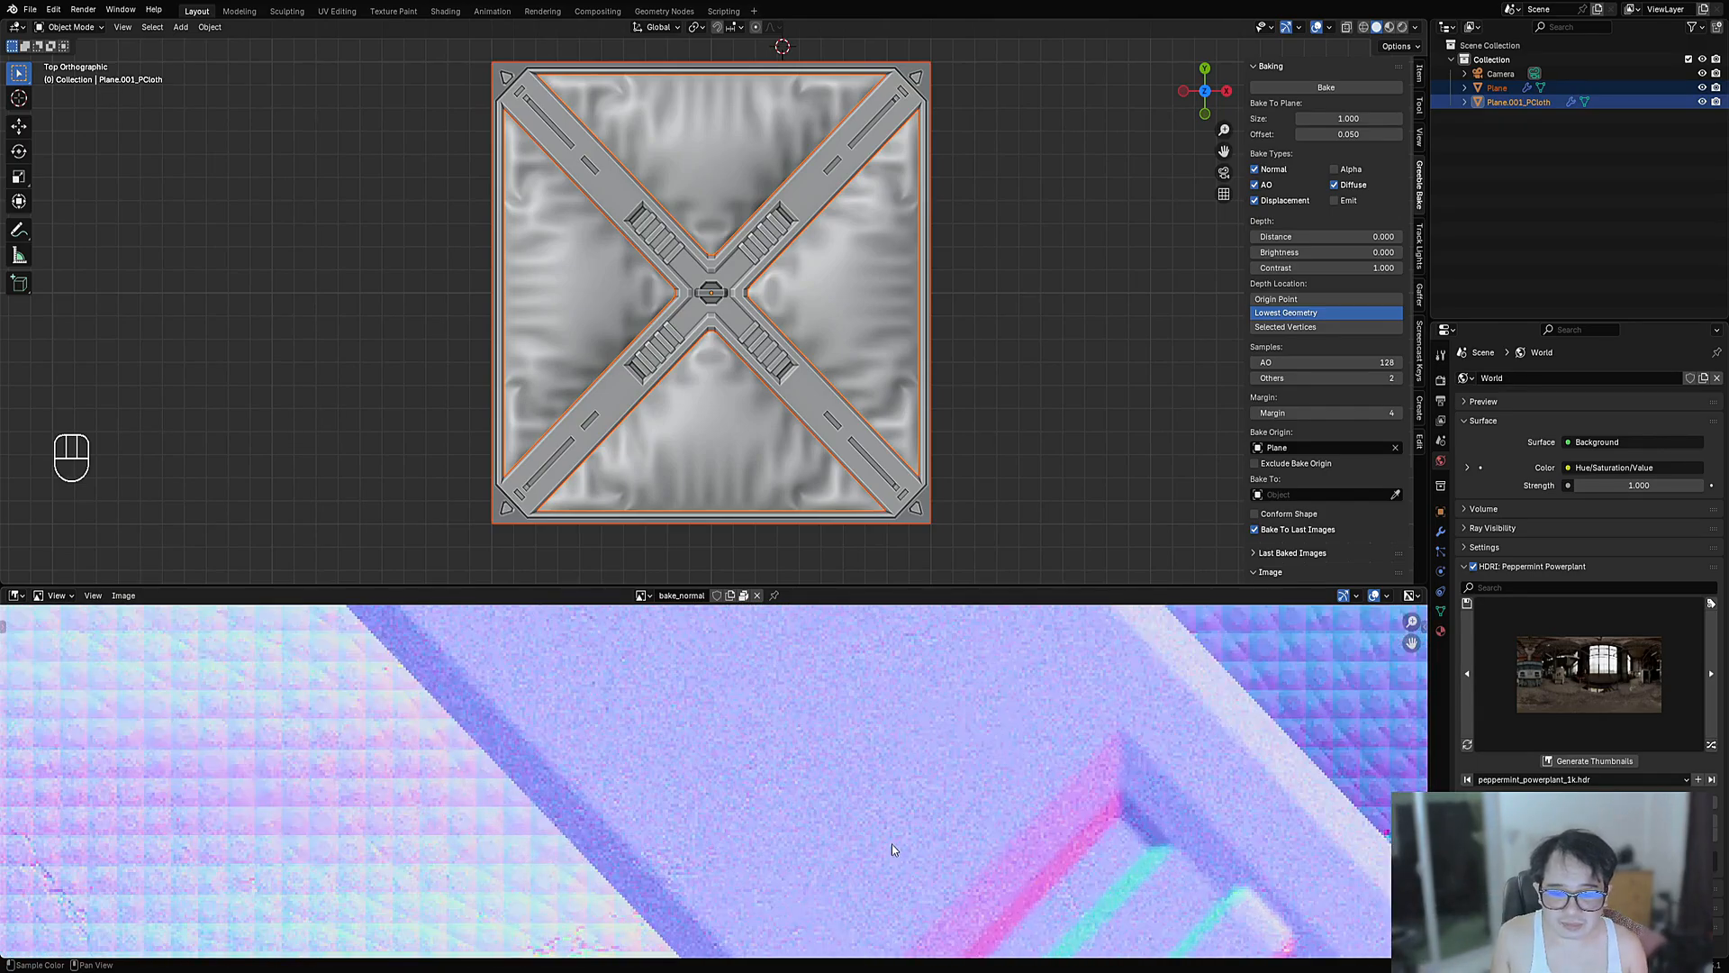
pyautogui.hotkey('ctrl', 'space')
pyautogui.scroll(5, 939, 340)
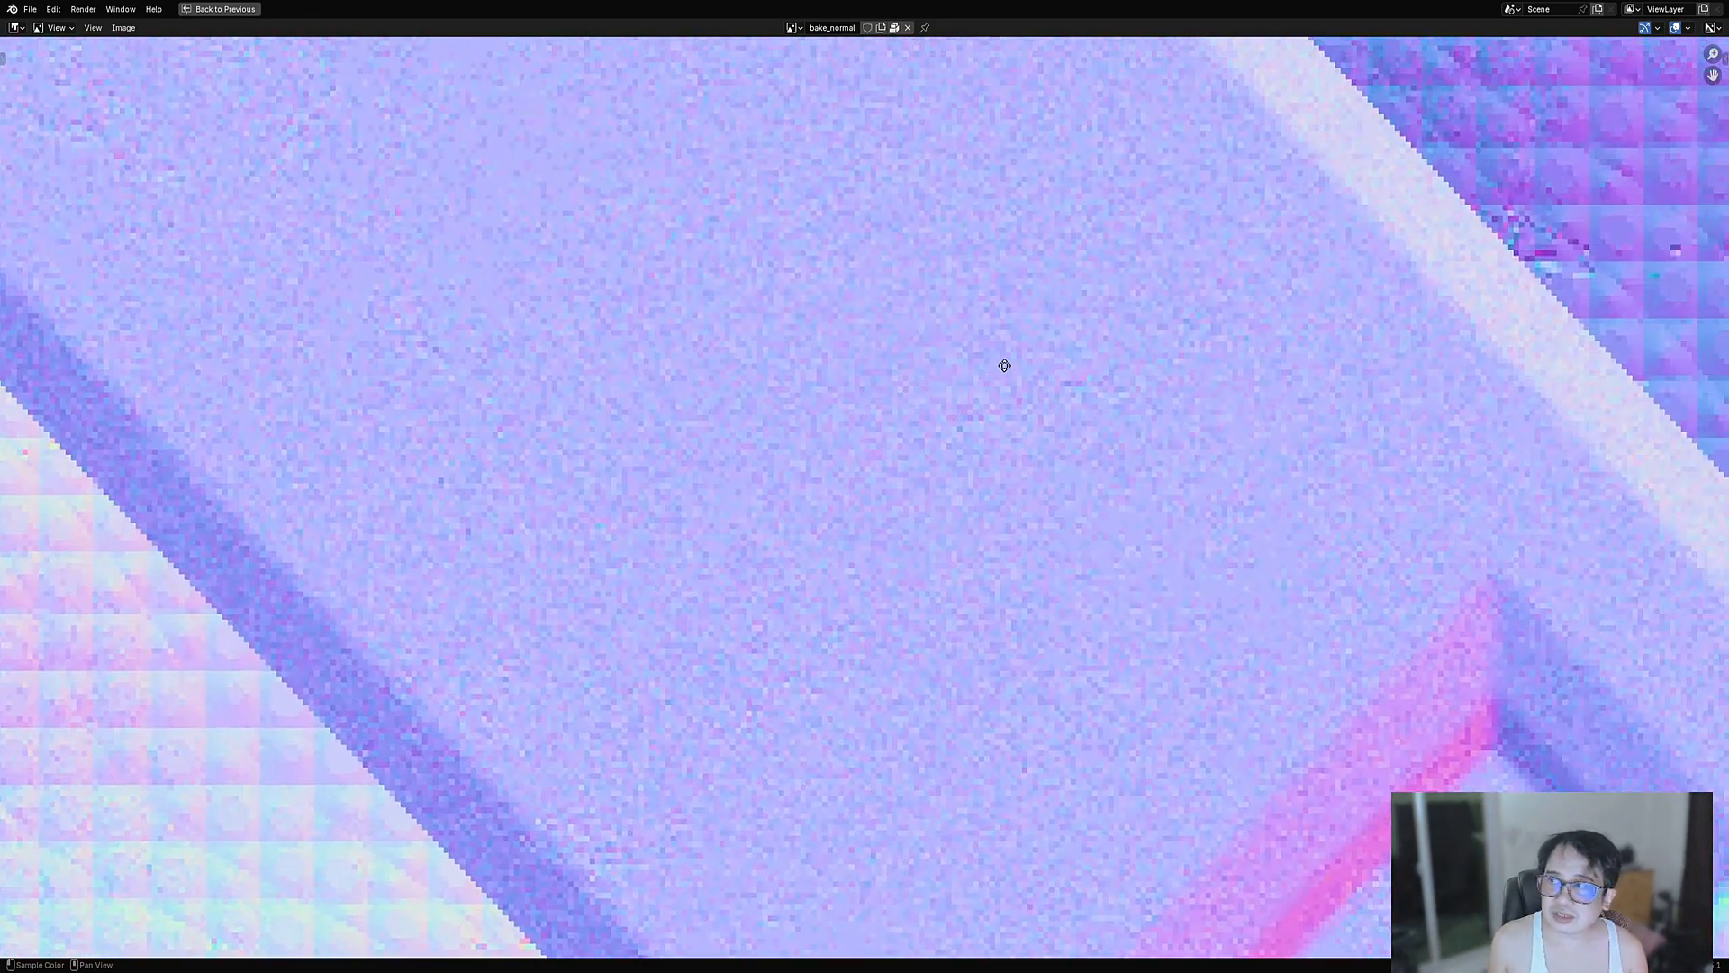
pyautogui.scroll(-3, 717, 533)
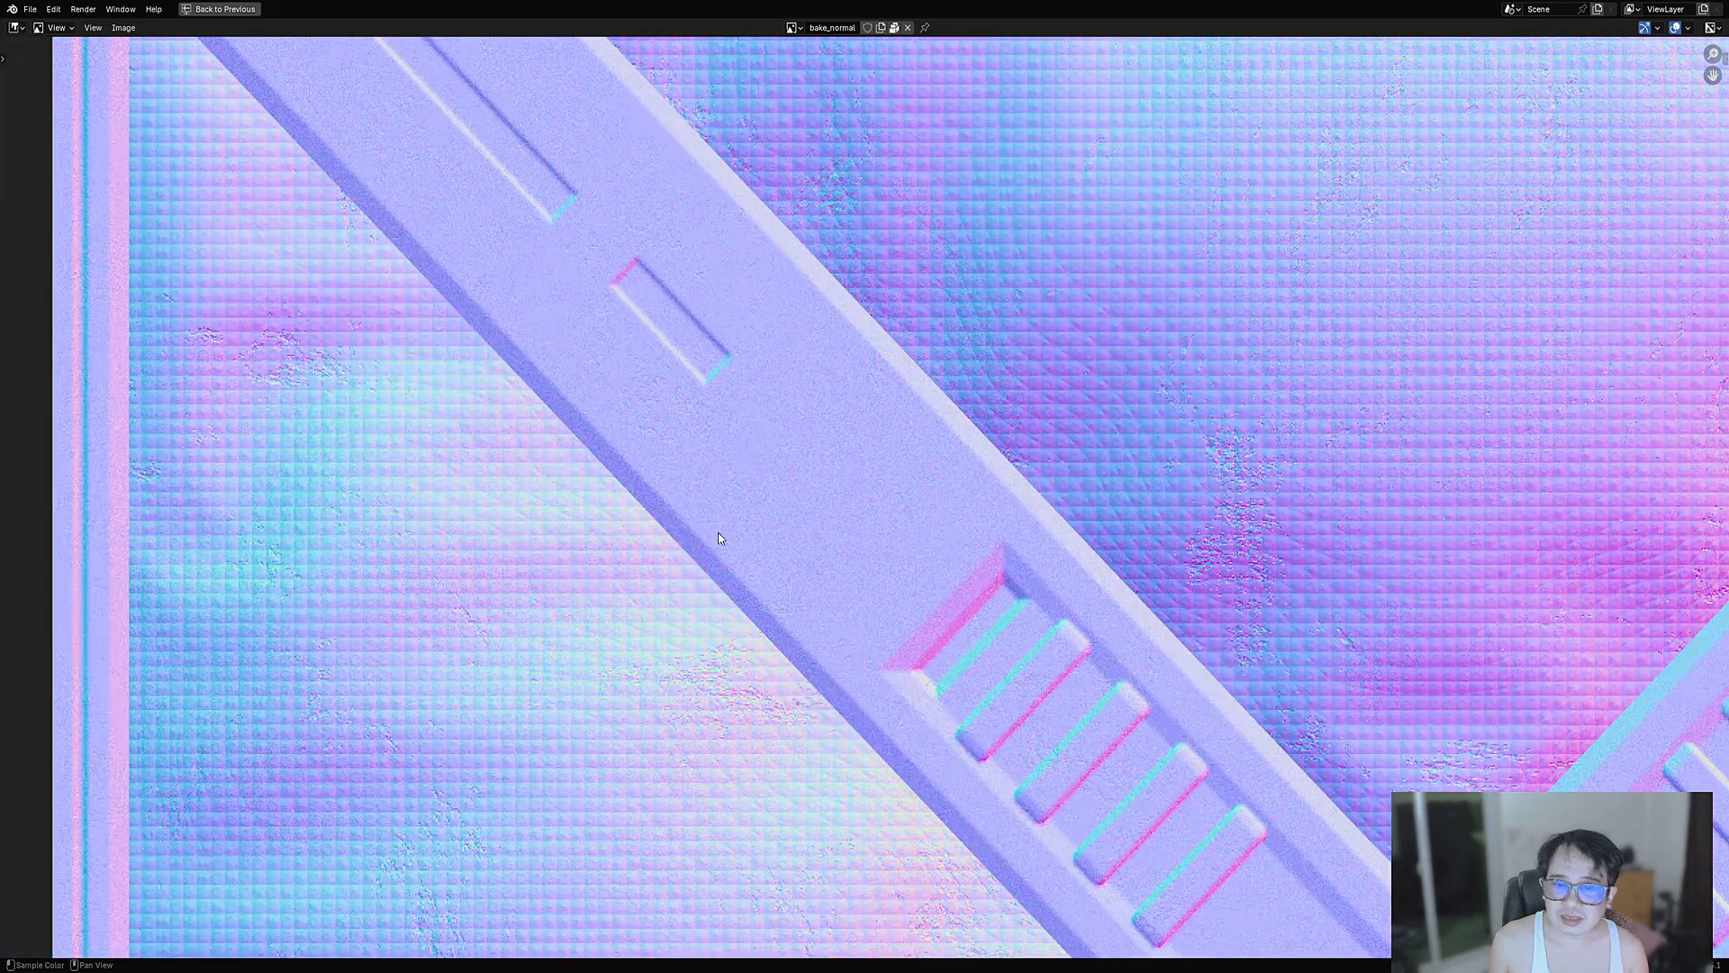
pyautogui.hotkey('ctrl', 'space')
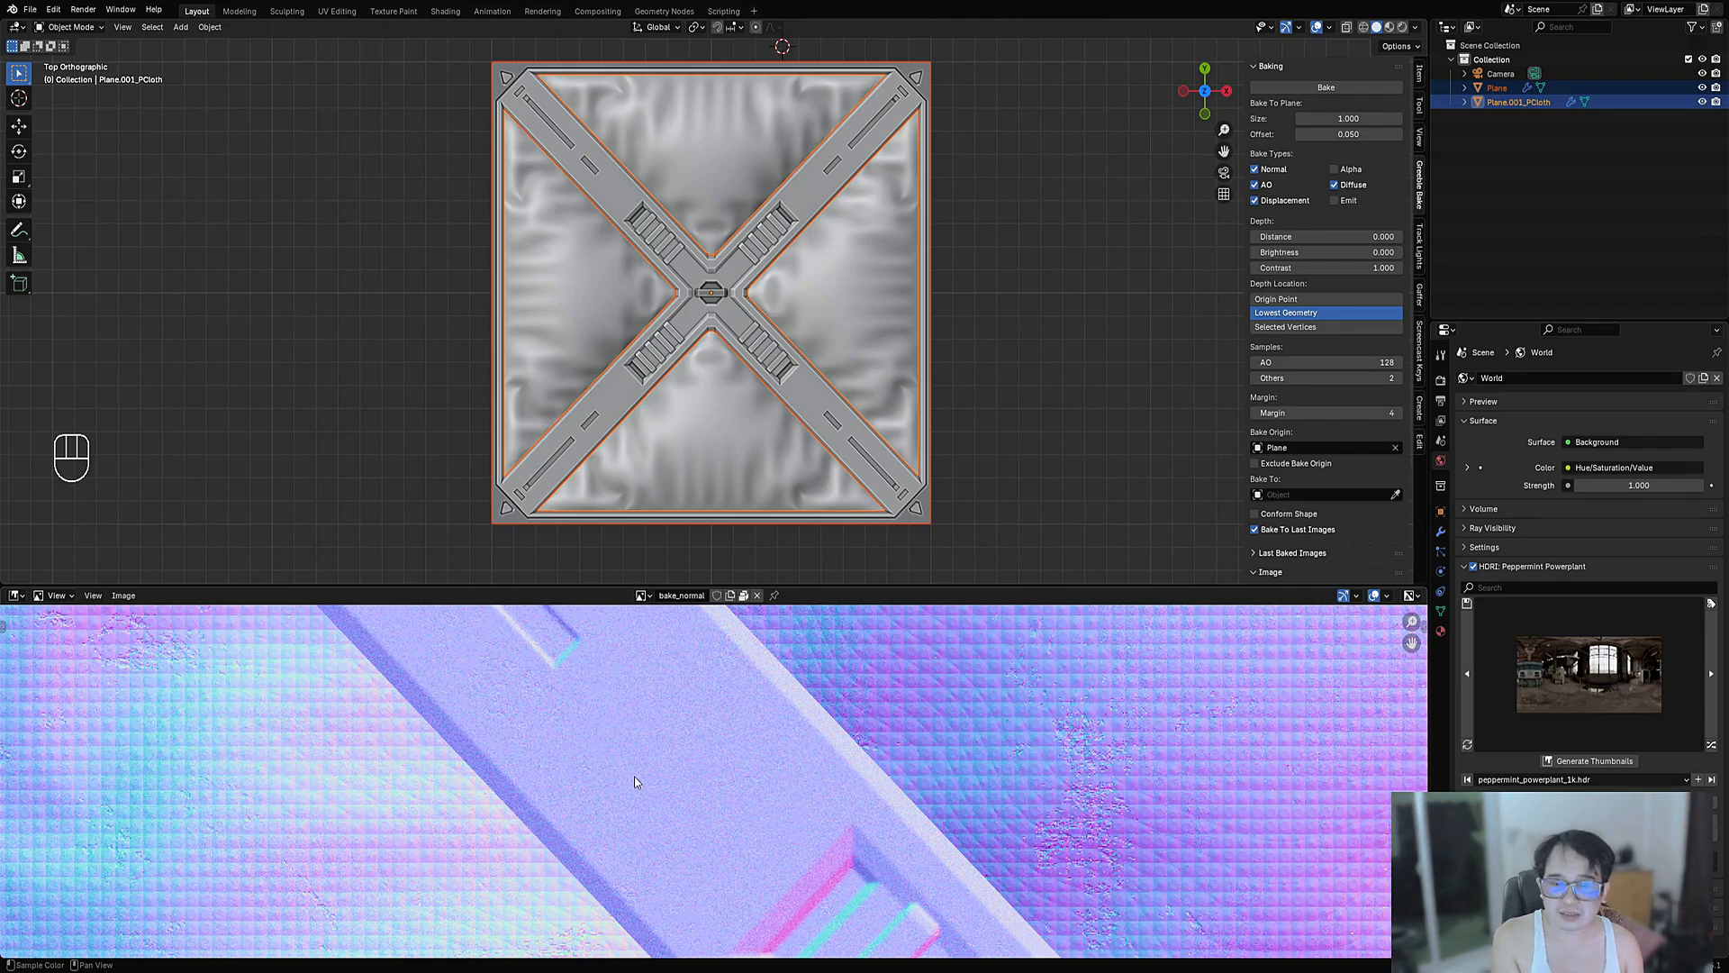
pyautogui.scroll(3, 701, 776)
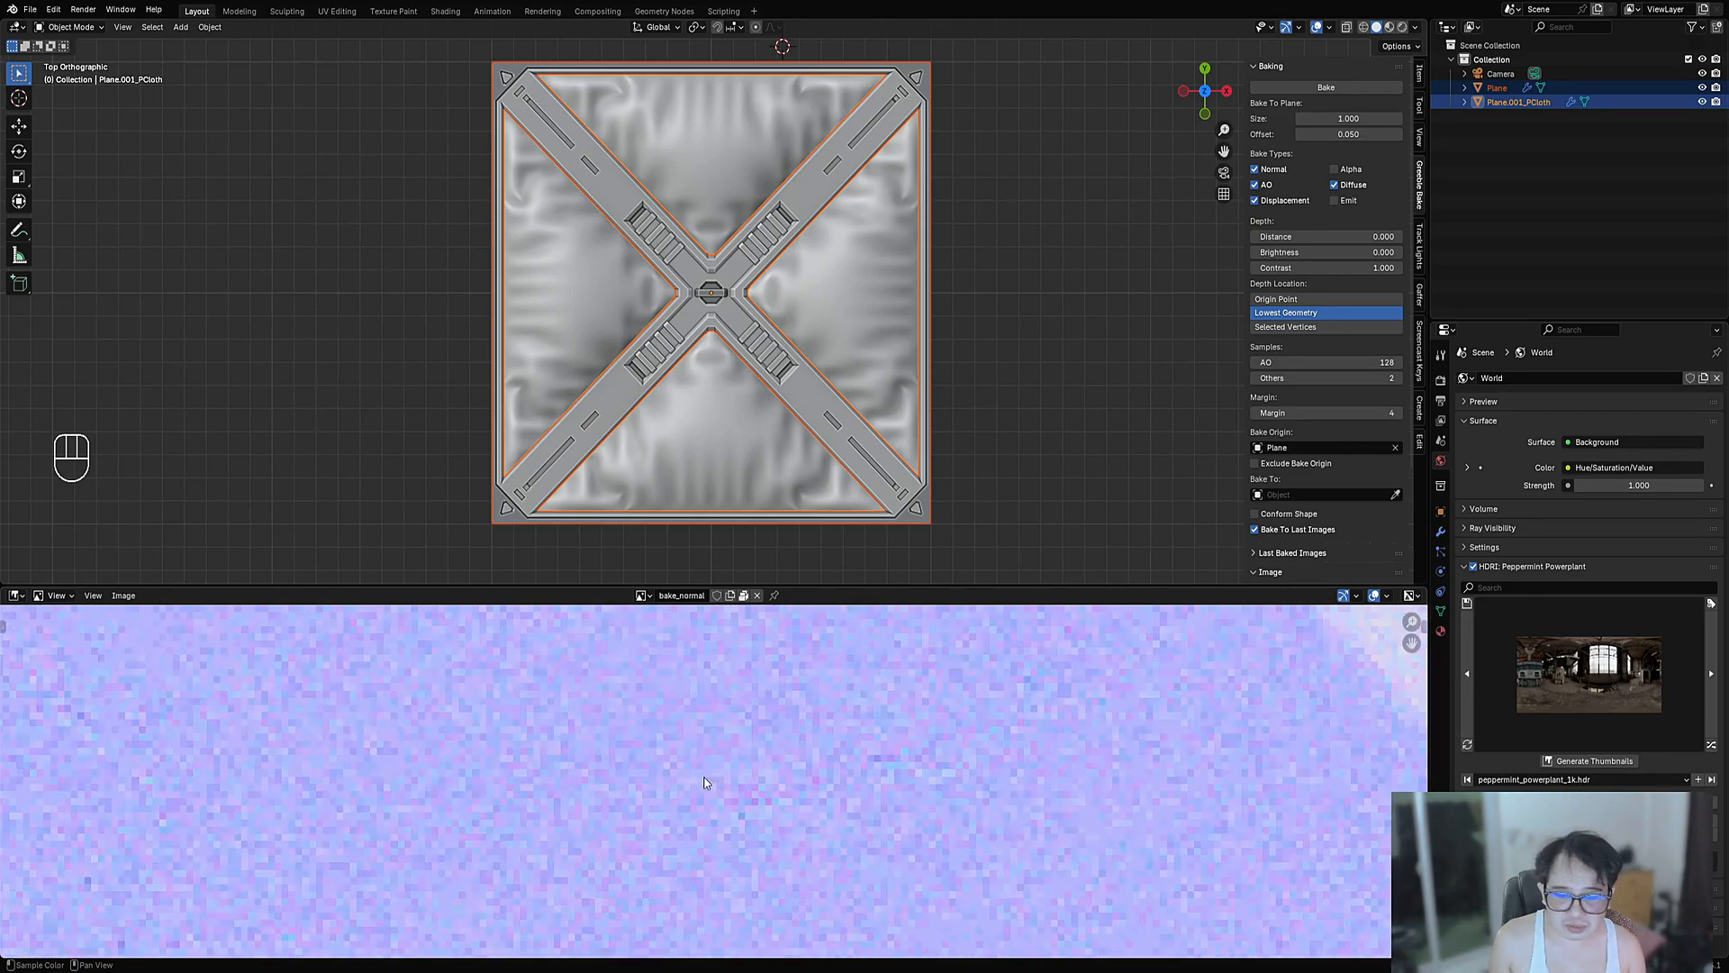
pyautogui.scroll(-3, 629, 803)
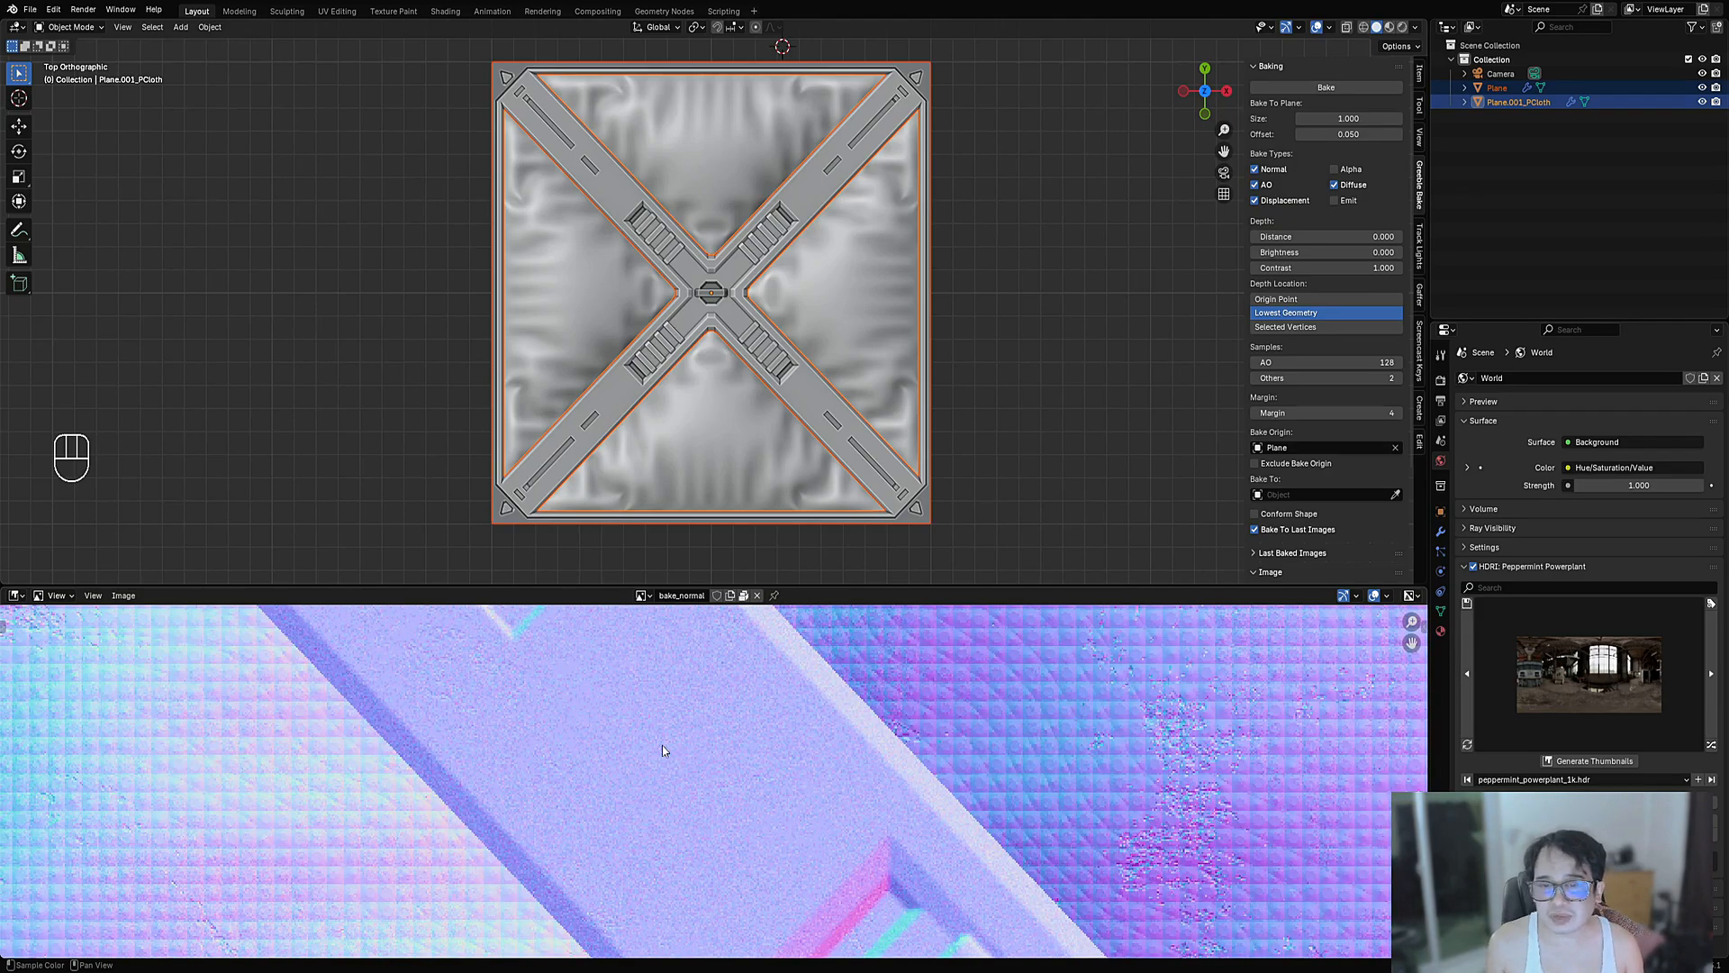
# - Show bake_diffuse, inspect it fullscreen, then return to the two-area layout with the plane shifted left
pyautogui.click(642, 595)
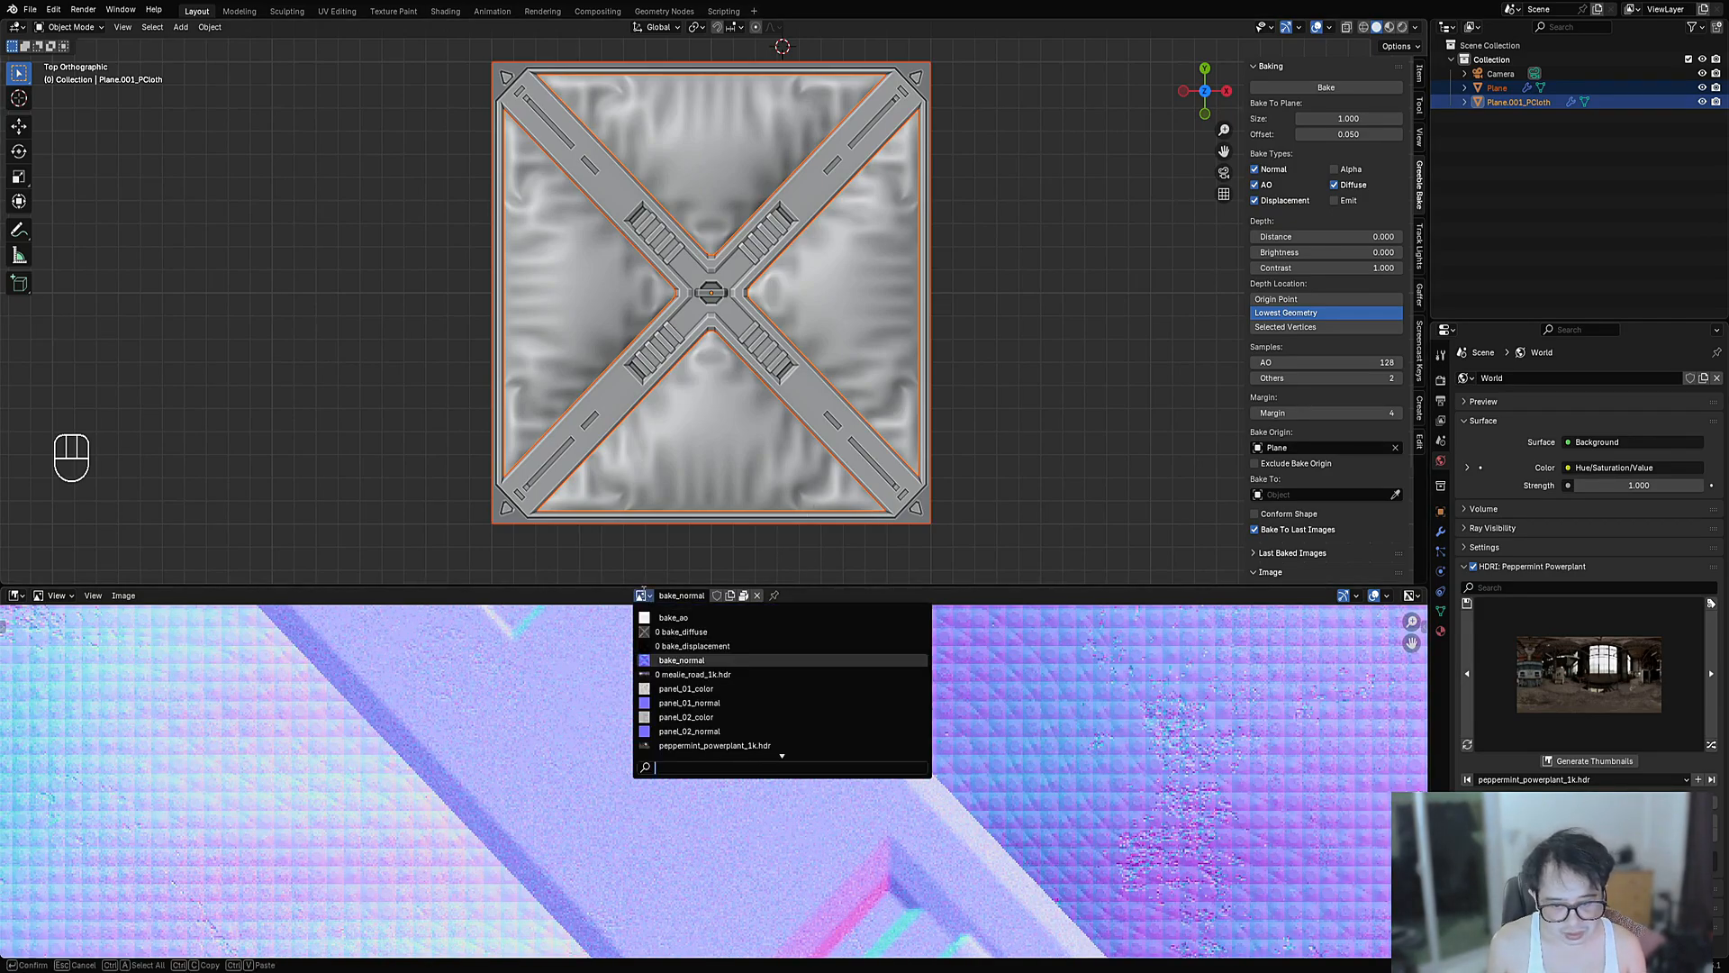
pyautogui.click(665, 632)
pyautogui.scroll(-8, 775, 744)
pyautogui.hotkey('ctrl', 'space')
pyautogui.scroll(4, 904, 649)
pyautogui.scroll(2, 904, 647)
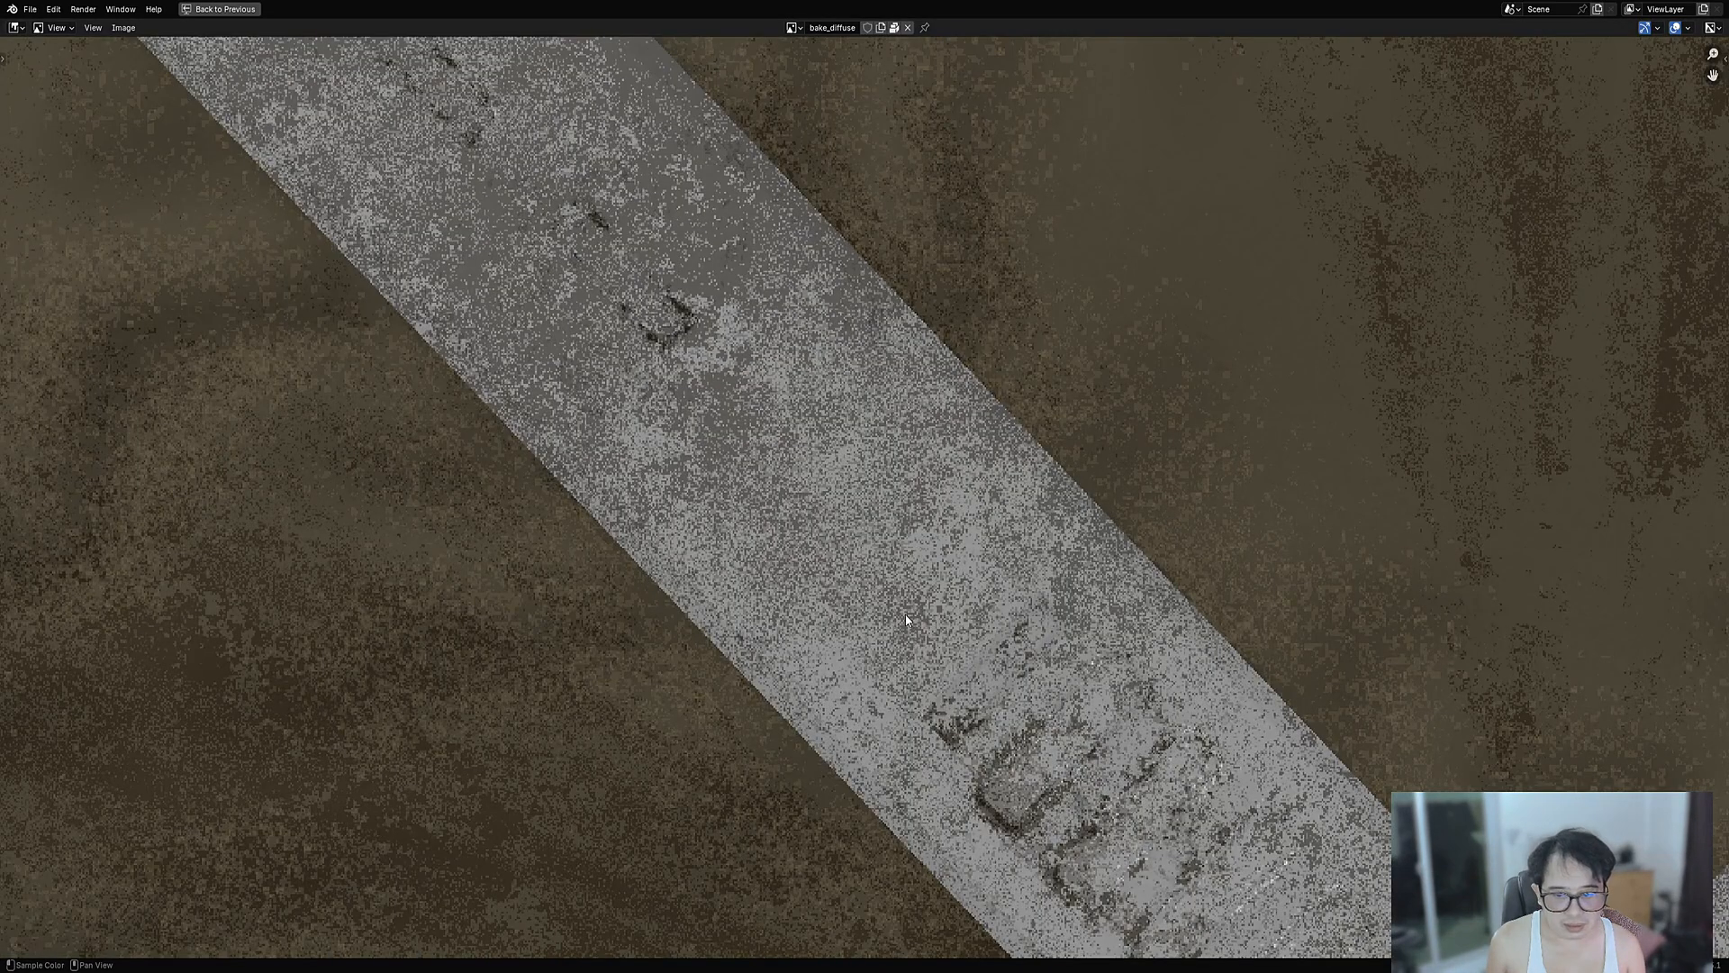
pyautogui.scroll(-1, 905, 615)
pyautogui.moveTo(908, 602); pyautogui.dragTo(753, 599, button='middle')
pyautogui.scroll(-7, 866, 486)
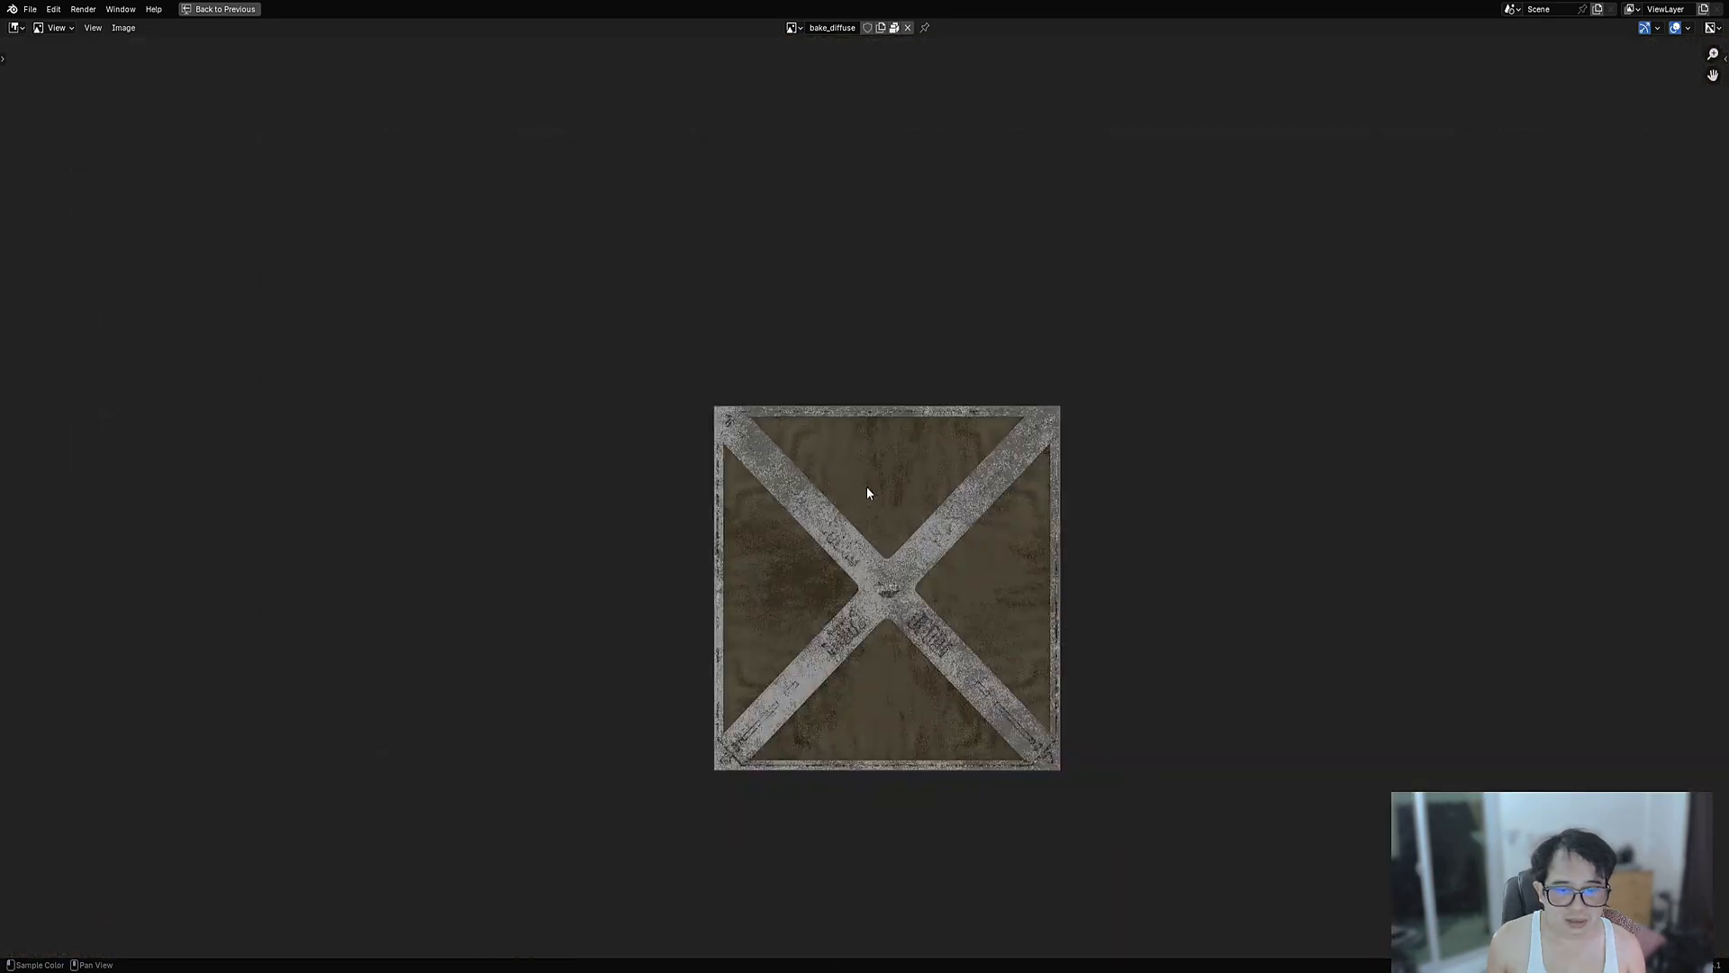
pyautogui.scroll(6, 868, 540)
pyautogui.hotkey('ctrl', 'space')
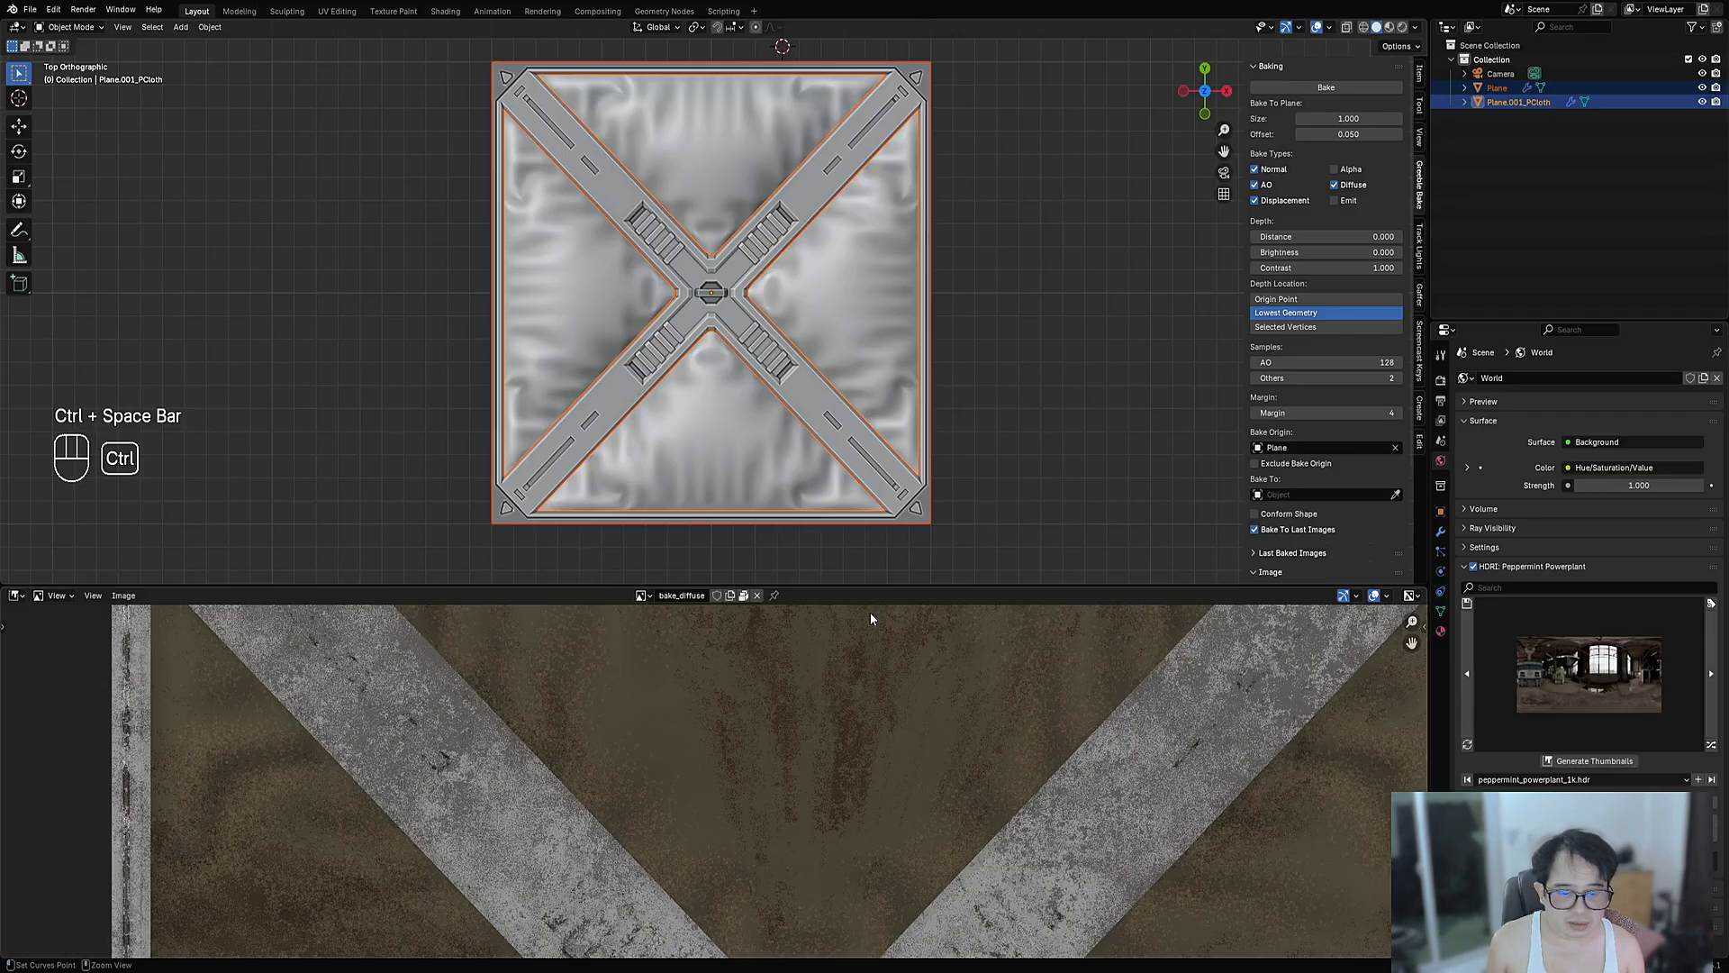
pyautogui.scroll(-4, 785, 477)
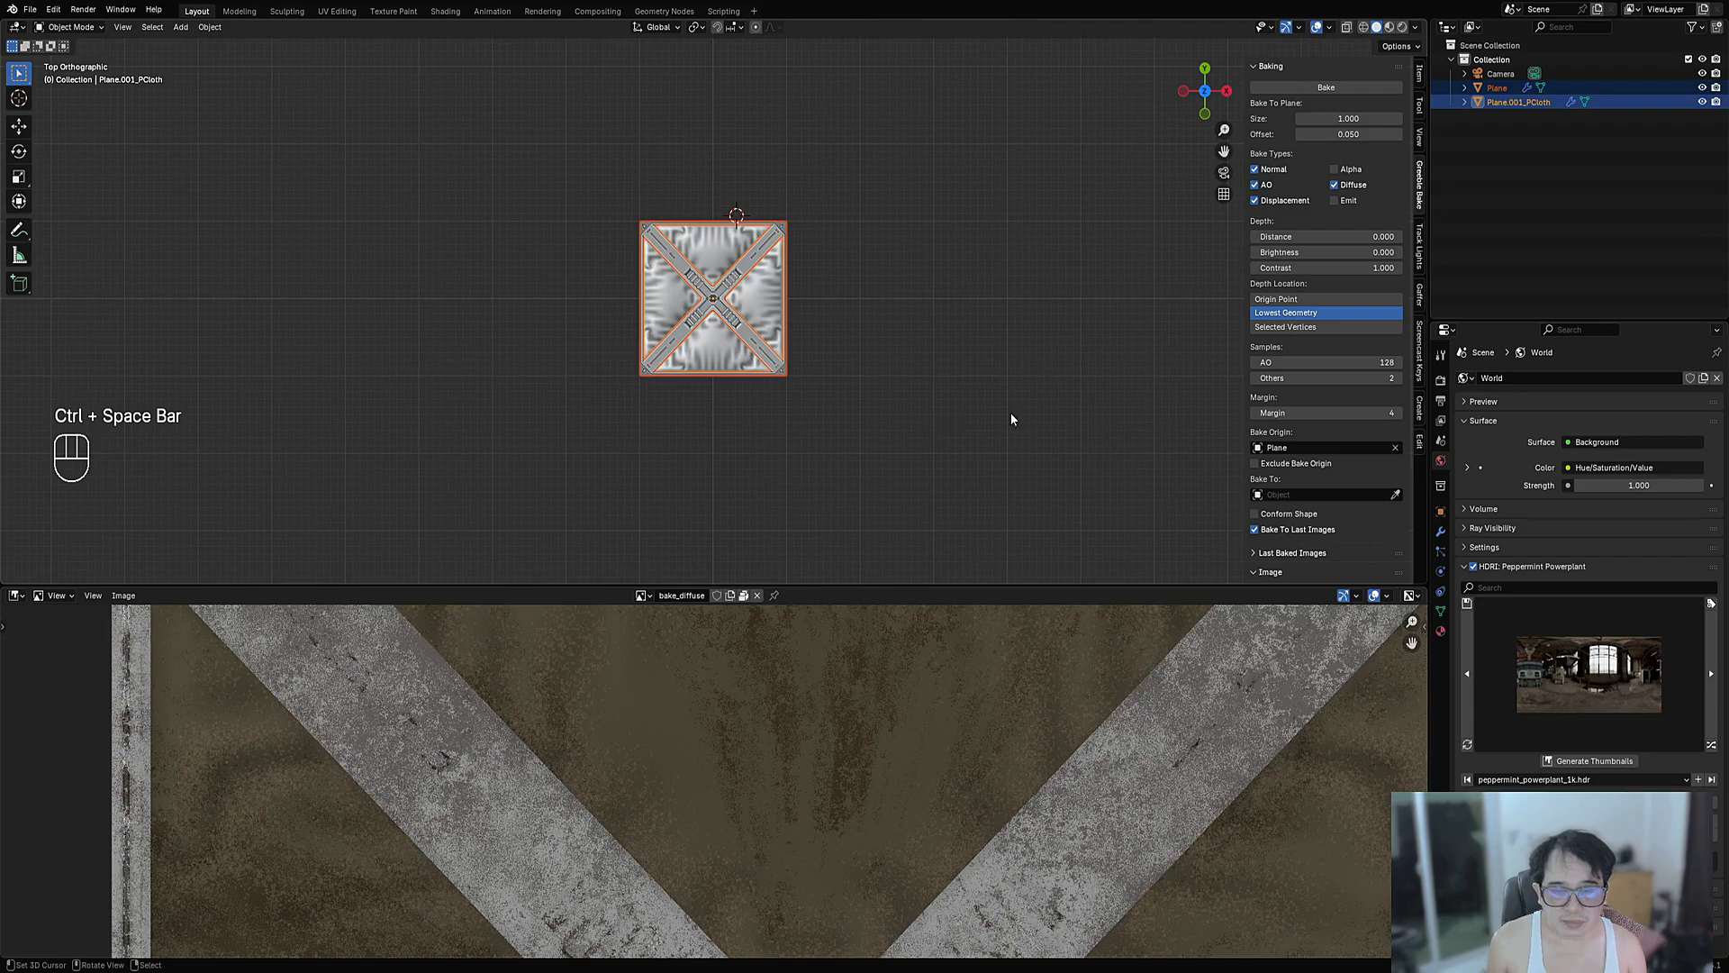
pyautogui.keyDown('shift'); pyautogui.moveTo(1010, 412); pyautogui.dragTo(726, 374, button='middle'); pyautogui.keyUp('shift')
# - Add a cube and place it to the right of the cloth plane
pyautogui.hotkey('shift', 'a')
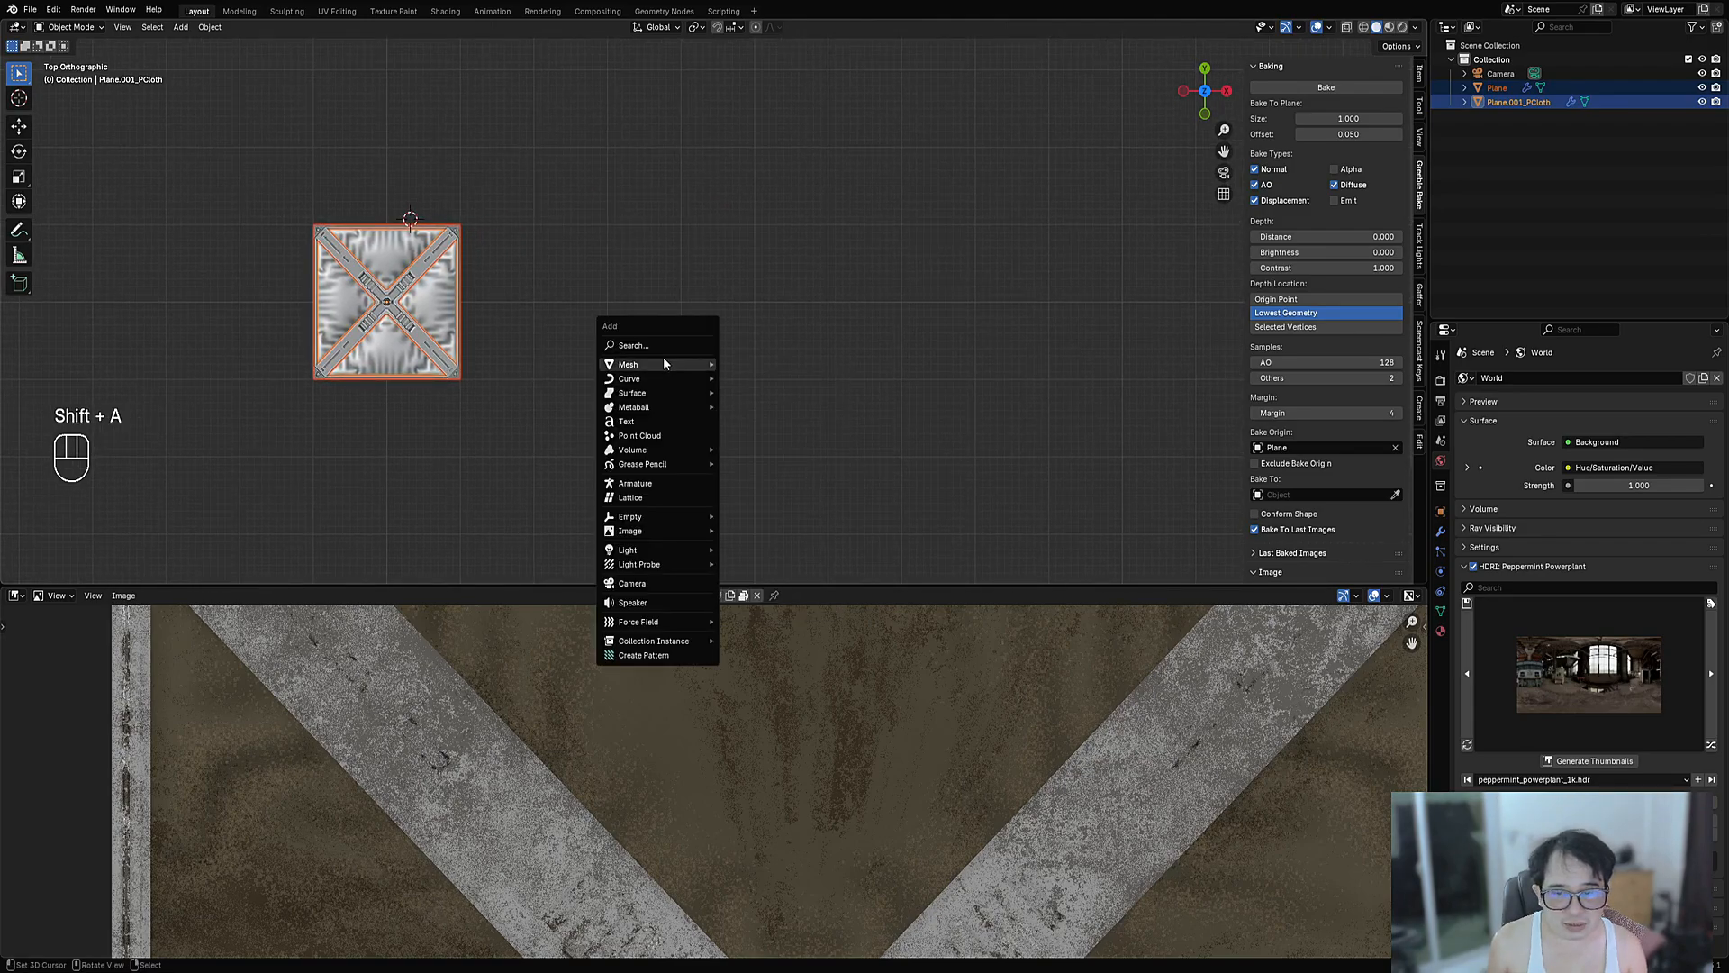
pyautogui.moveTo(664, 363)
pyautogui.click(779, 440)
pyautogui.press('g')
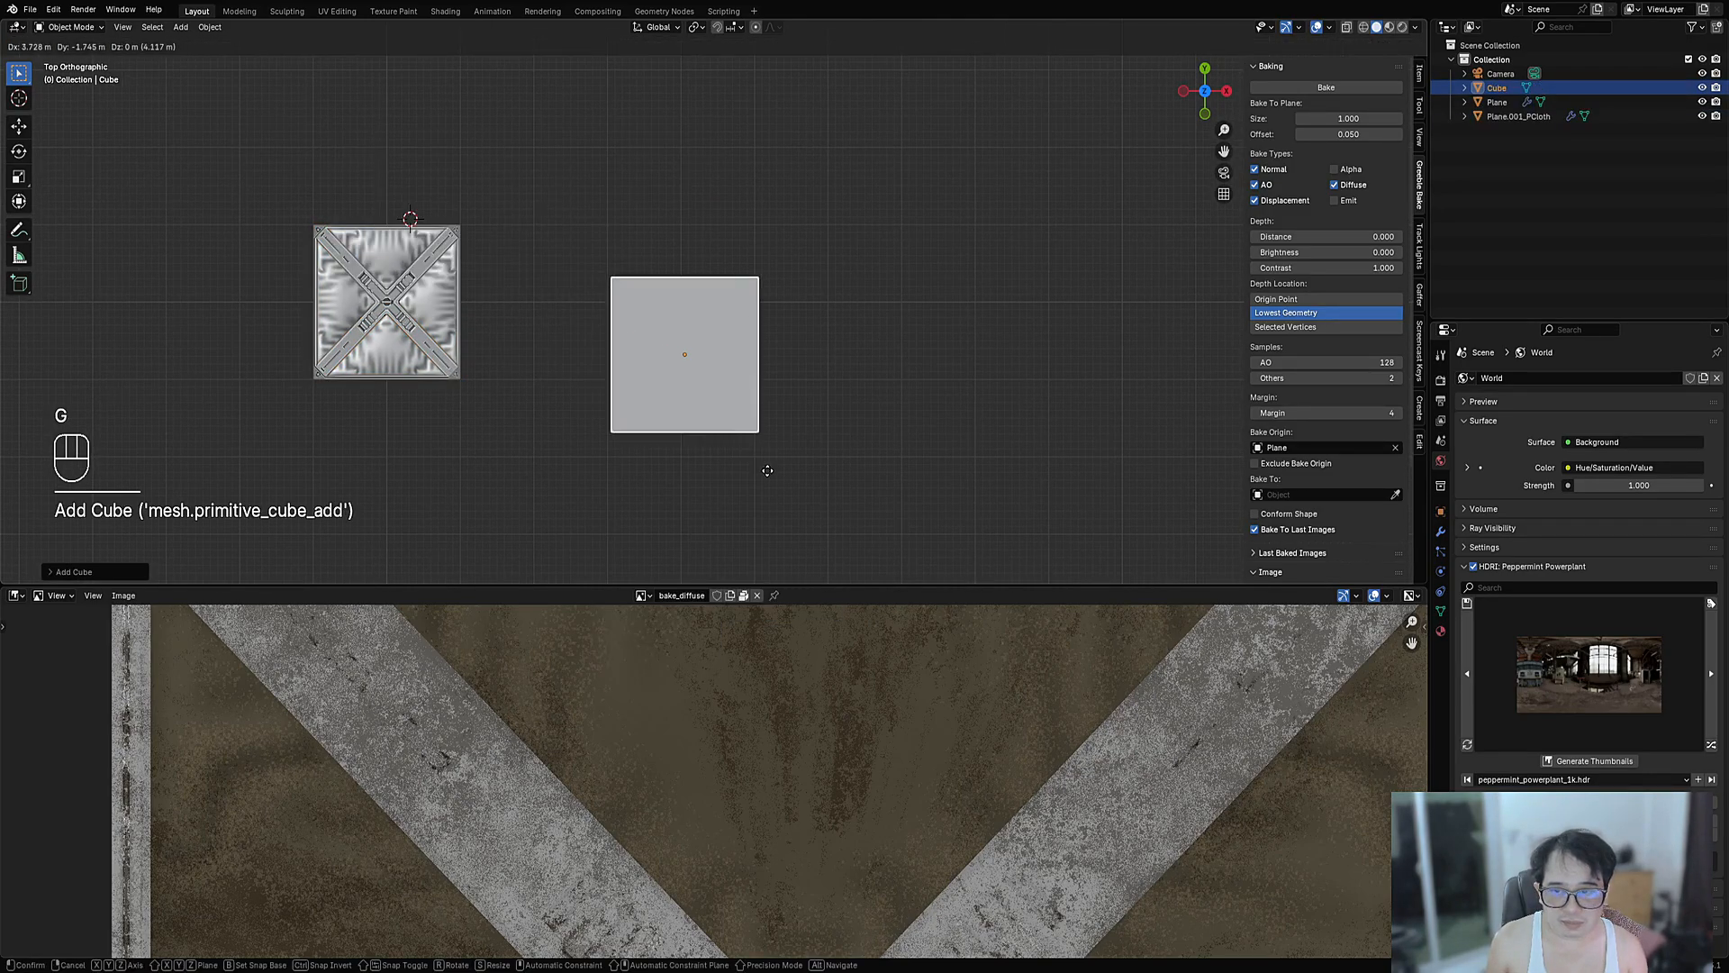
pyautogui.click(766, 467)
# - In the UV Editor, reset all the cube's UVs to a full square, then return to Object Mode
pyautogui.press('Tab')
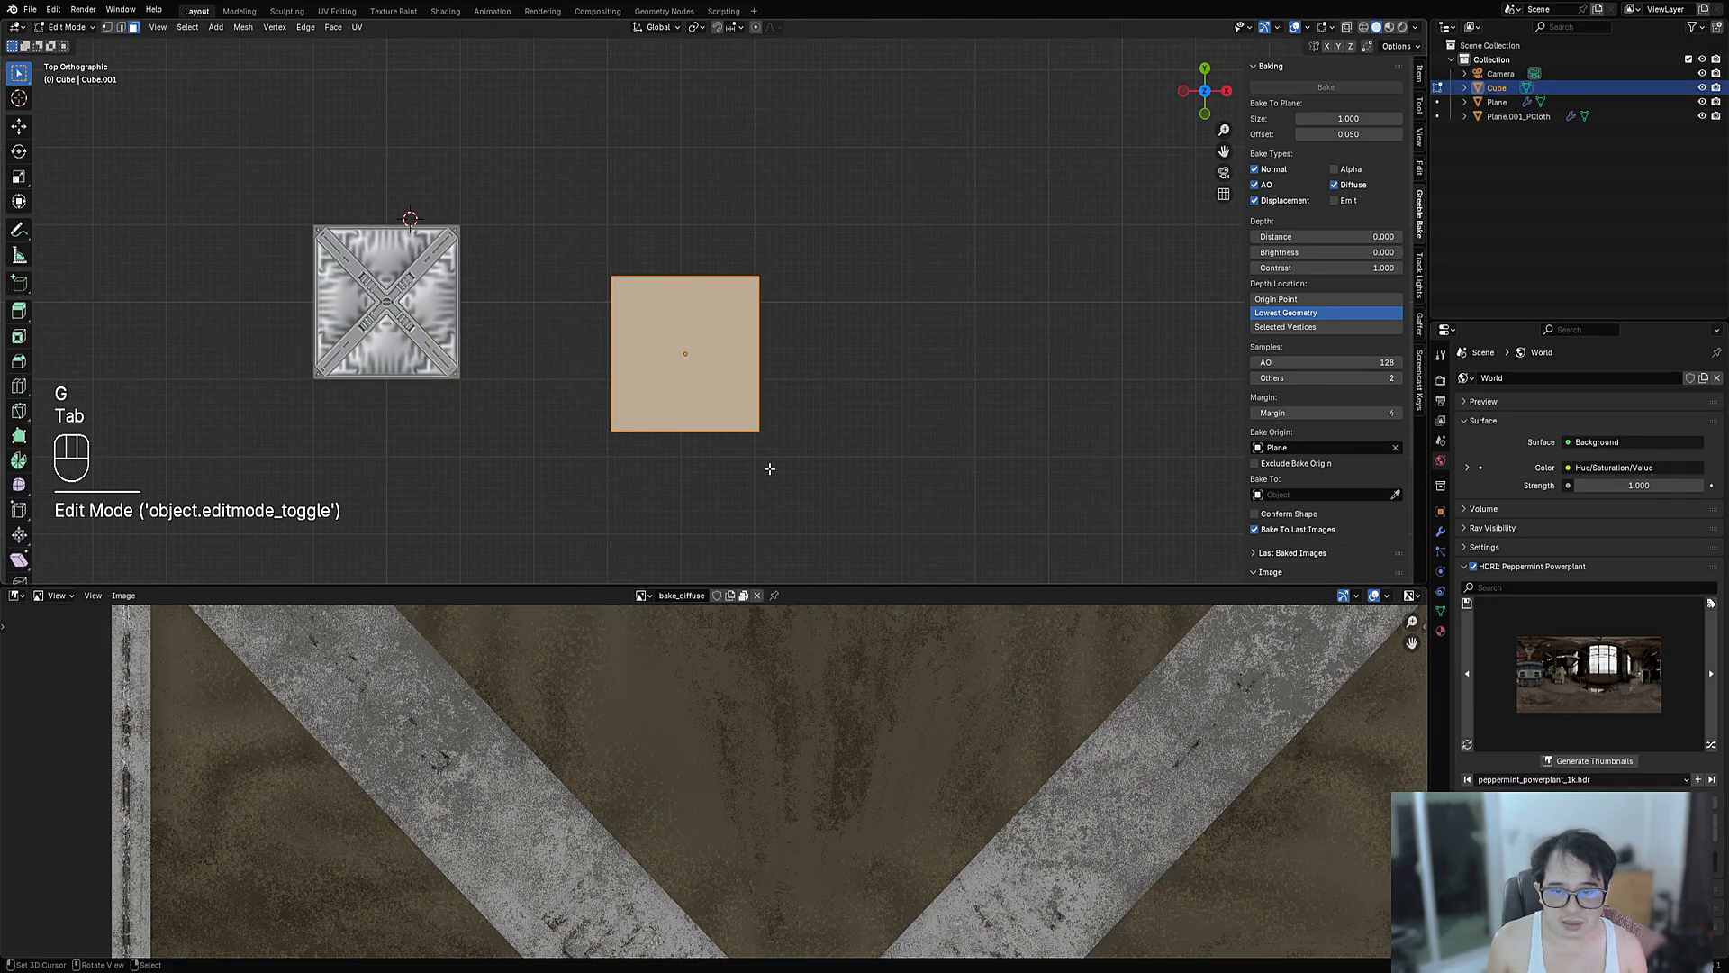
pyautogui.click(22, 597)
pyautogui.click(40, 667)
pyautogui.press('a')
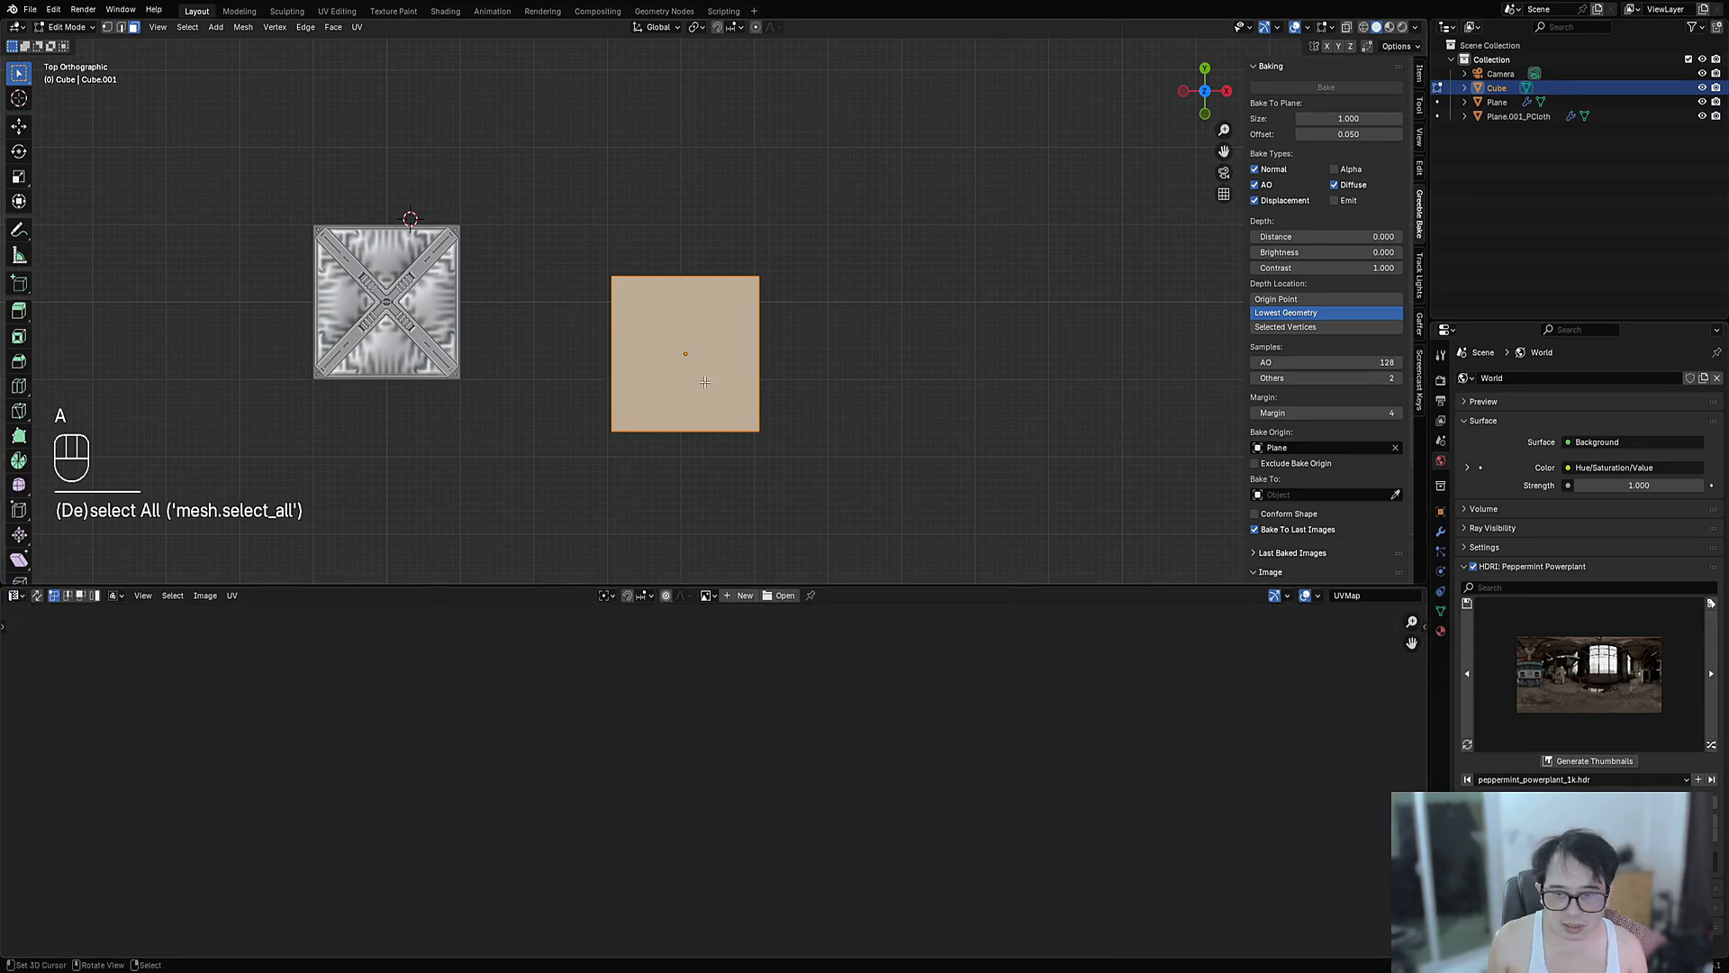
pyautogui.press('KP_Decimal')
pyautogui.press('a')
pyautogui.press('KP_Decimal')
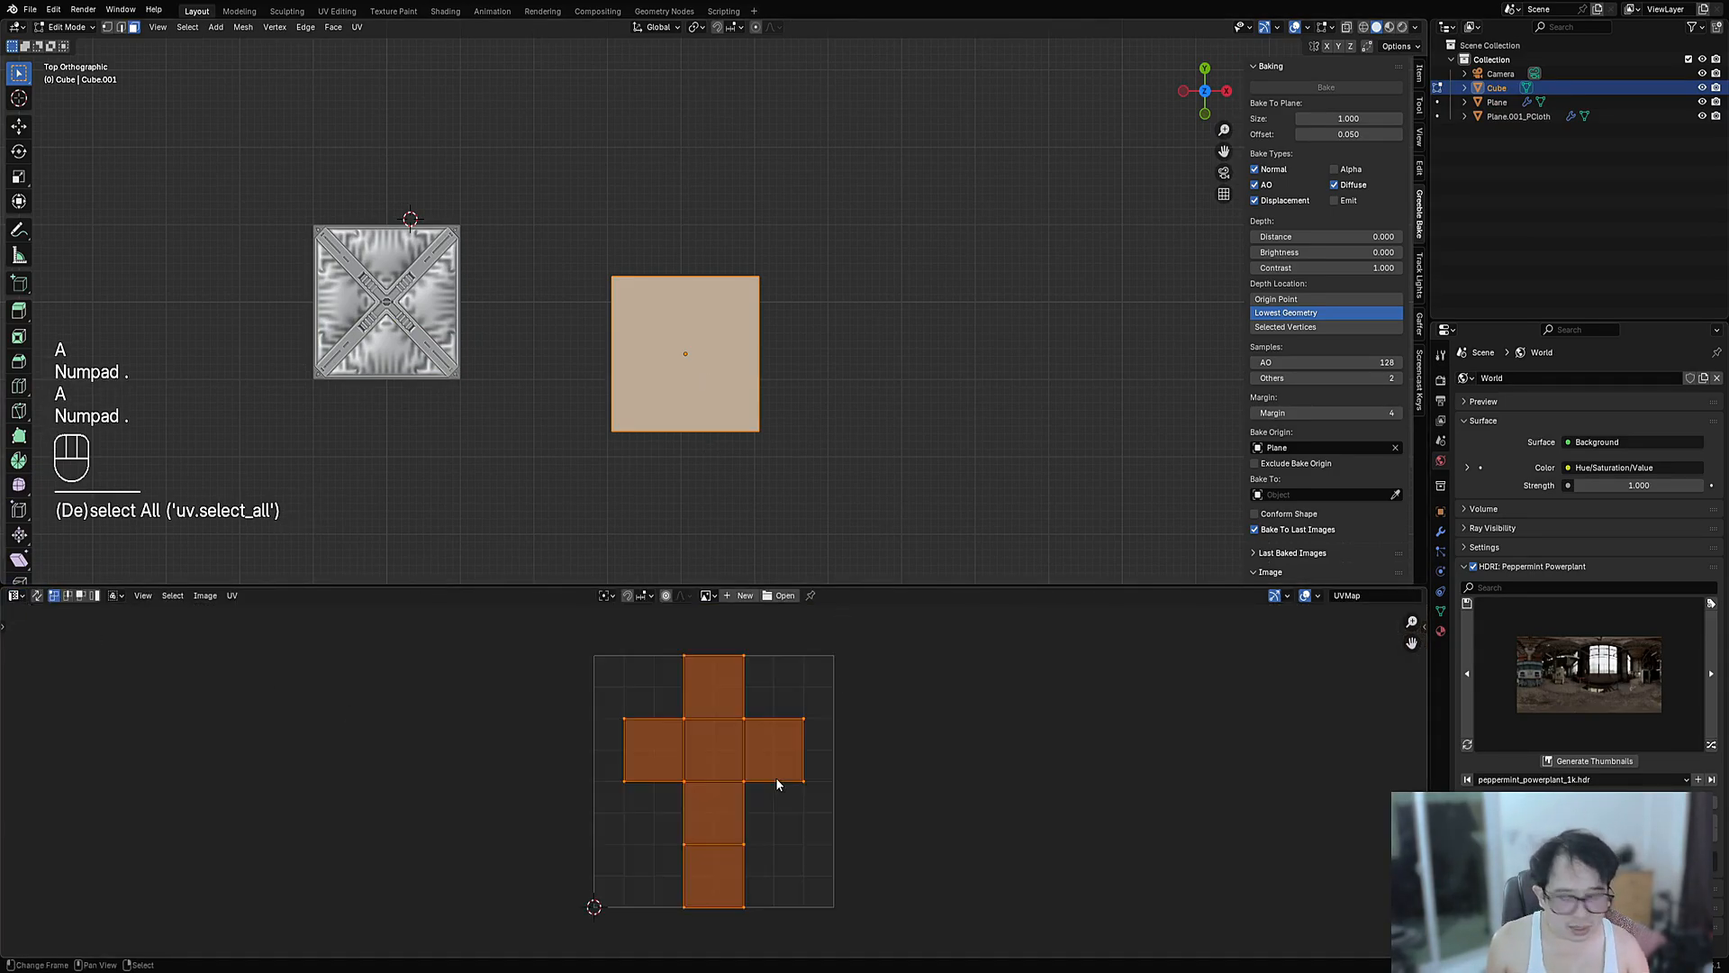
pyautogui.scroll(-3, 835, 691)
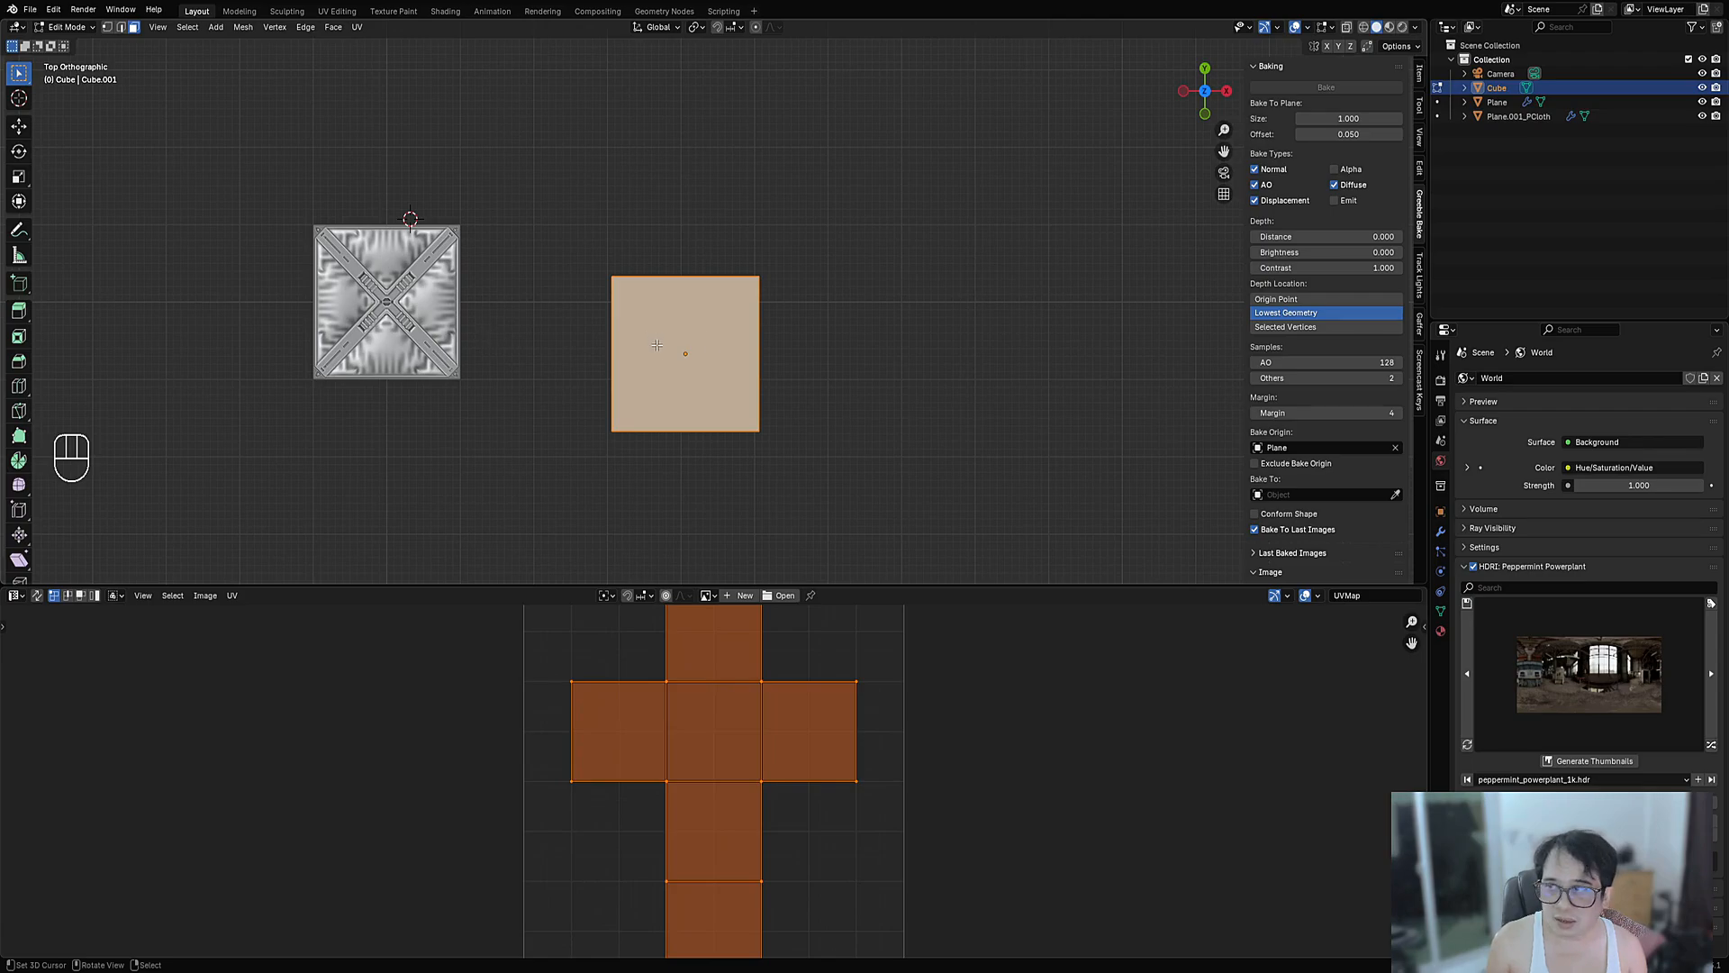
pyautogui.press('u')
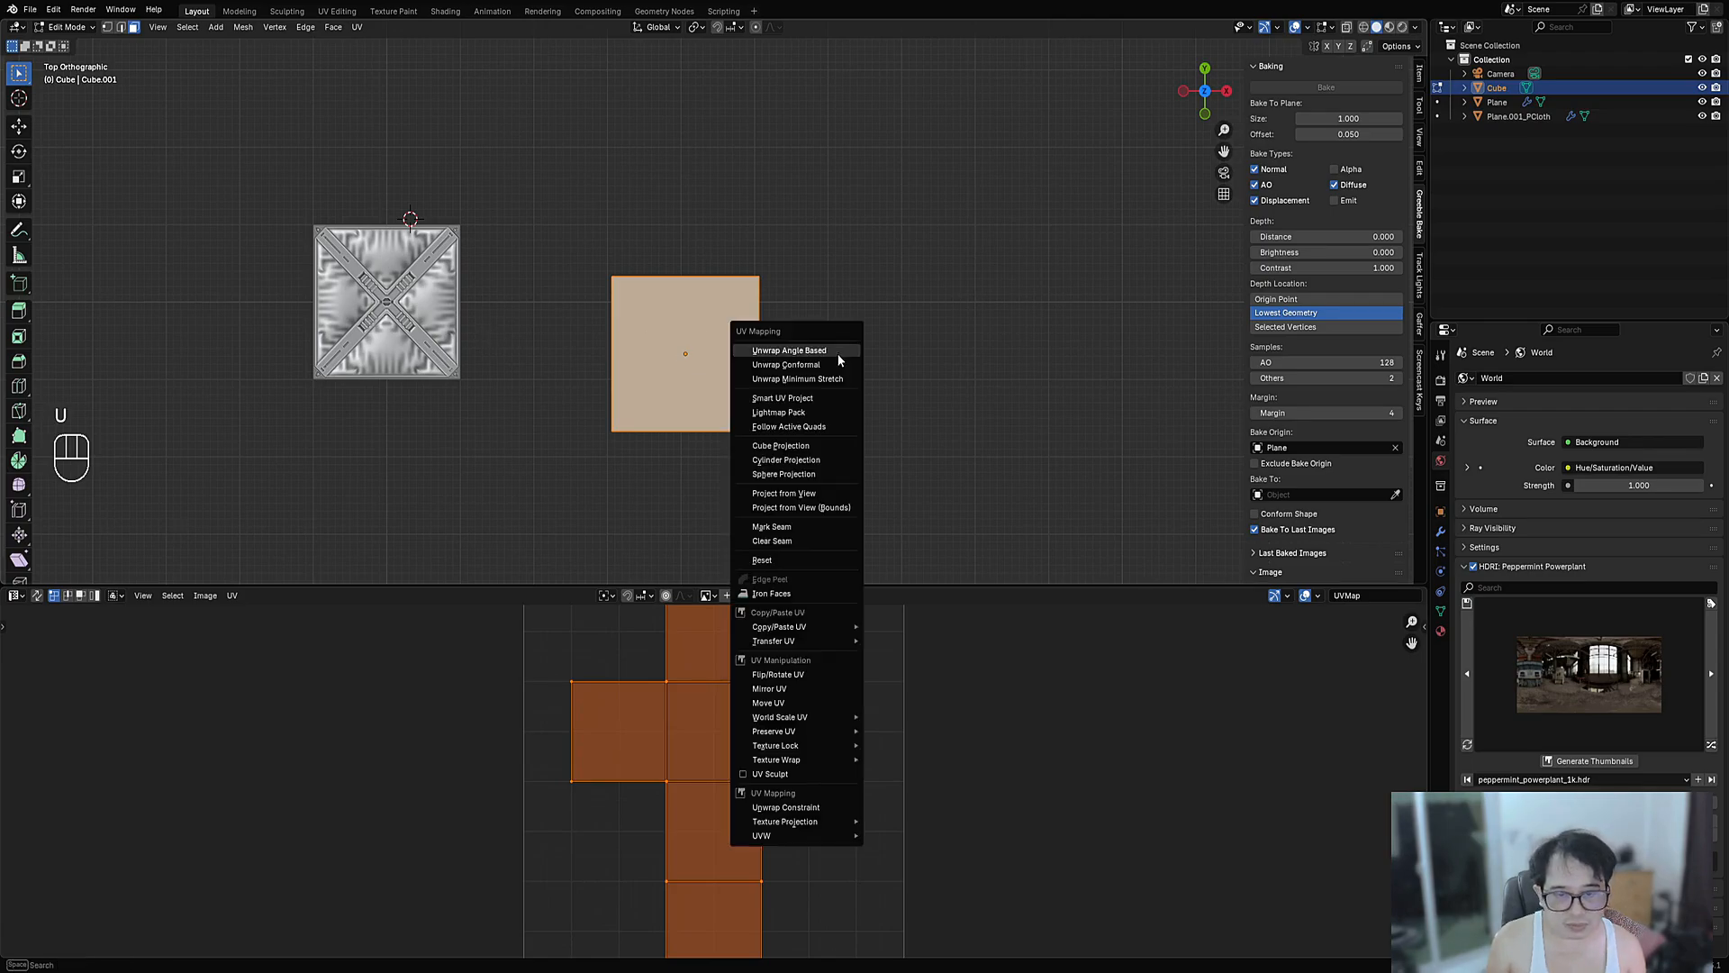
pyautogui.click(832, 562)
pyautogui.scroll(1, 723, 455)
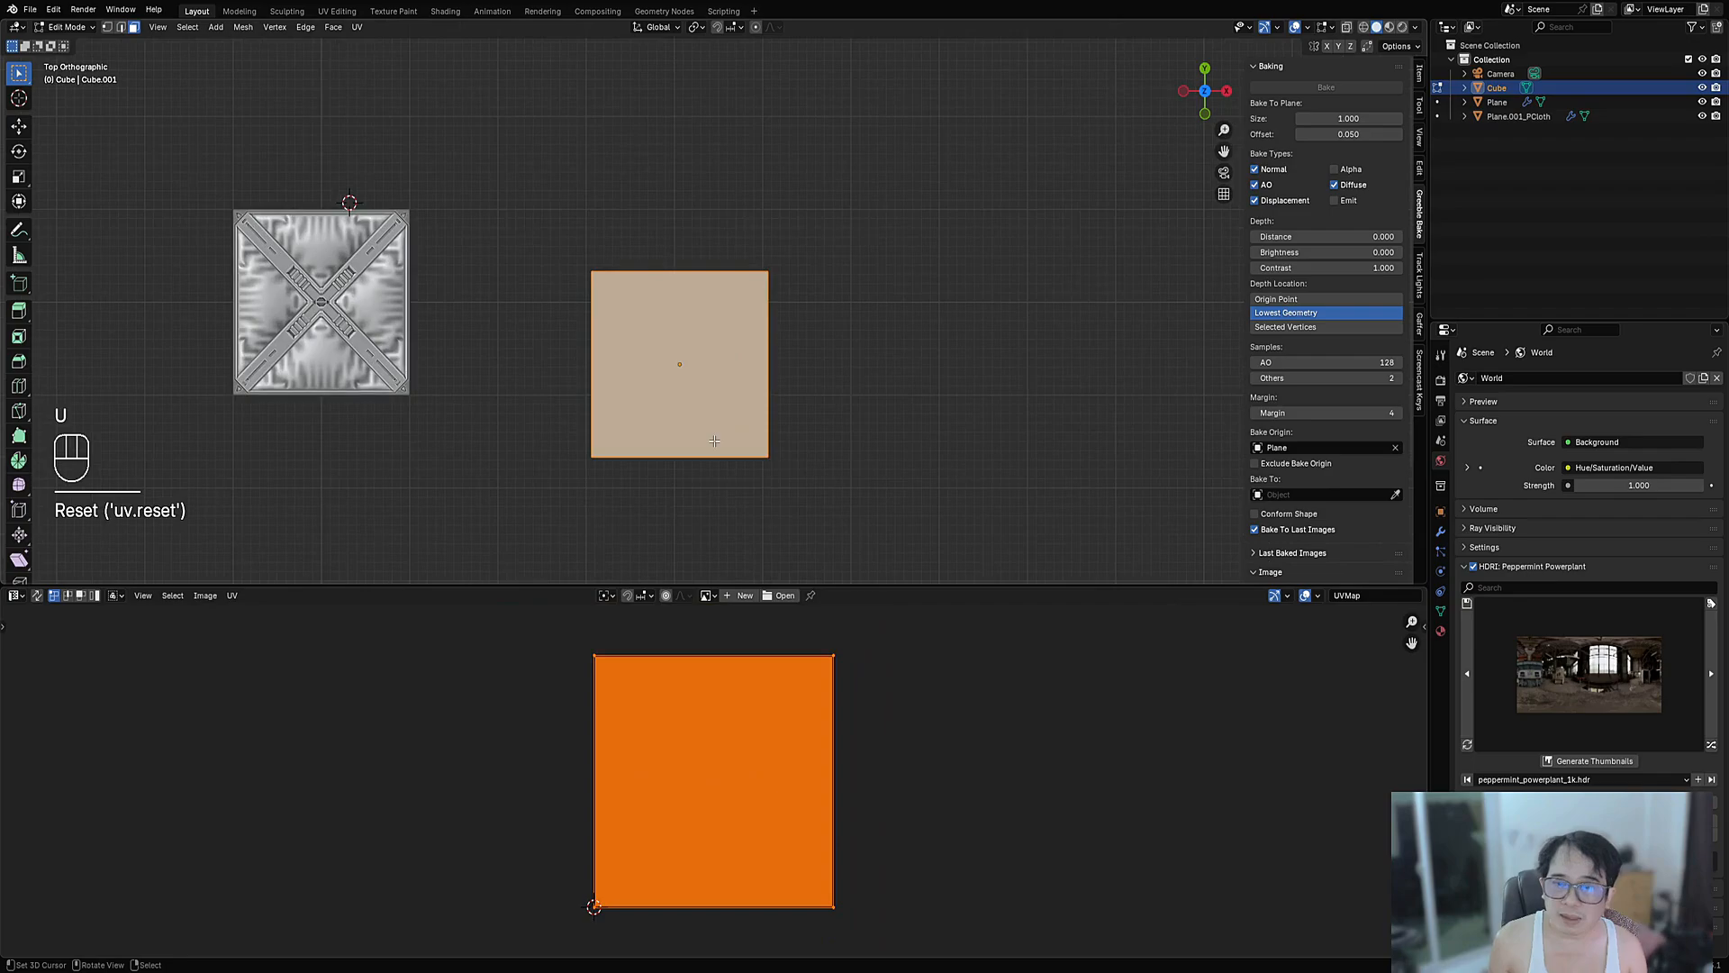
pyautogui.press('Tab')
pyautogui.click(703, 402)
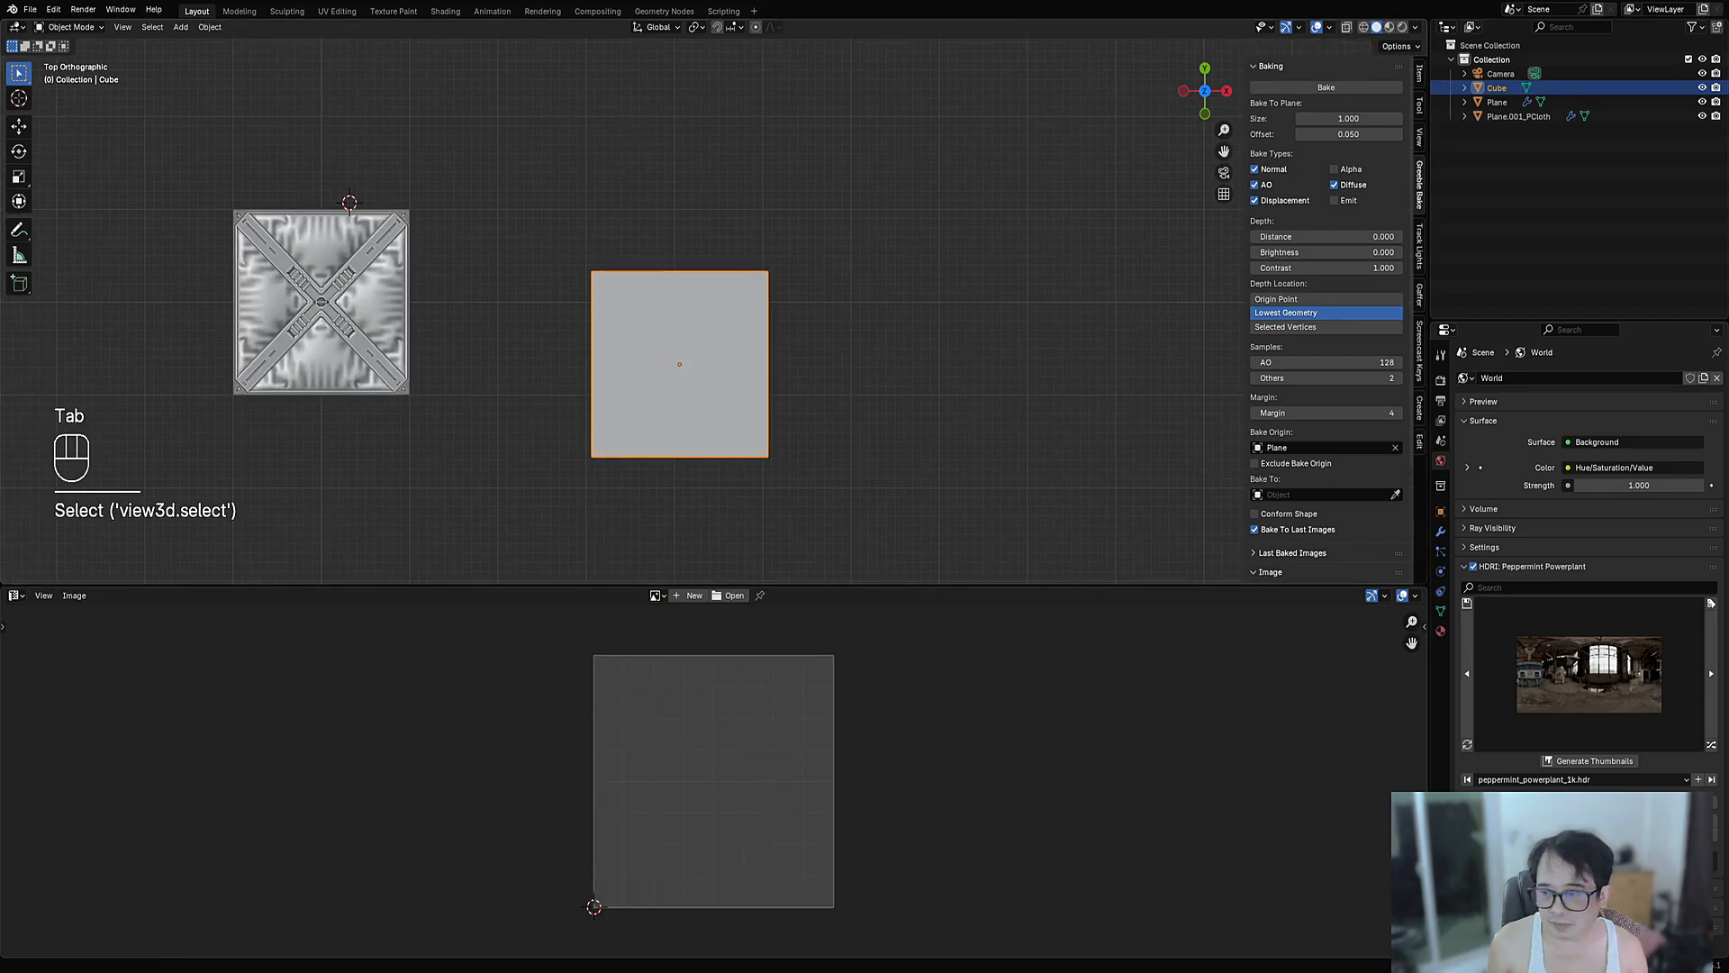
# - Give the cube a new material with an image texture set to bake_diffuse
pyautogui.click(20, 599)
pyautogui.click(50, 727)
pyautogui.click(743, 595)
pyautogui.scroll(3, 829, 766)
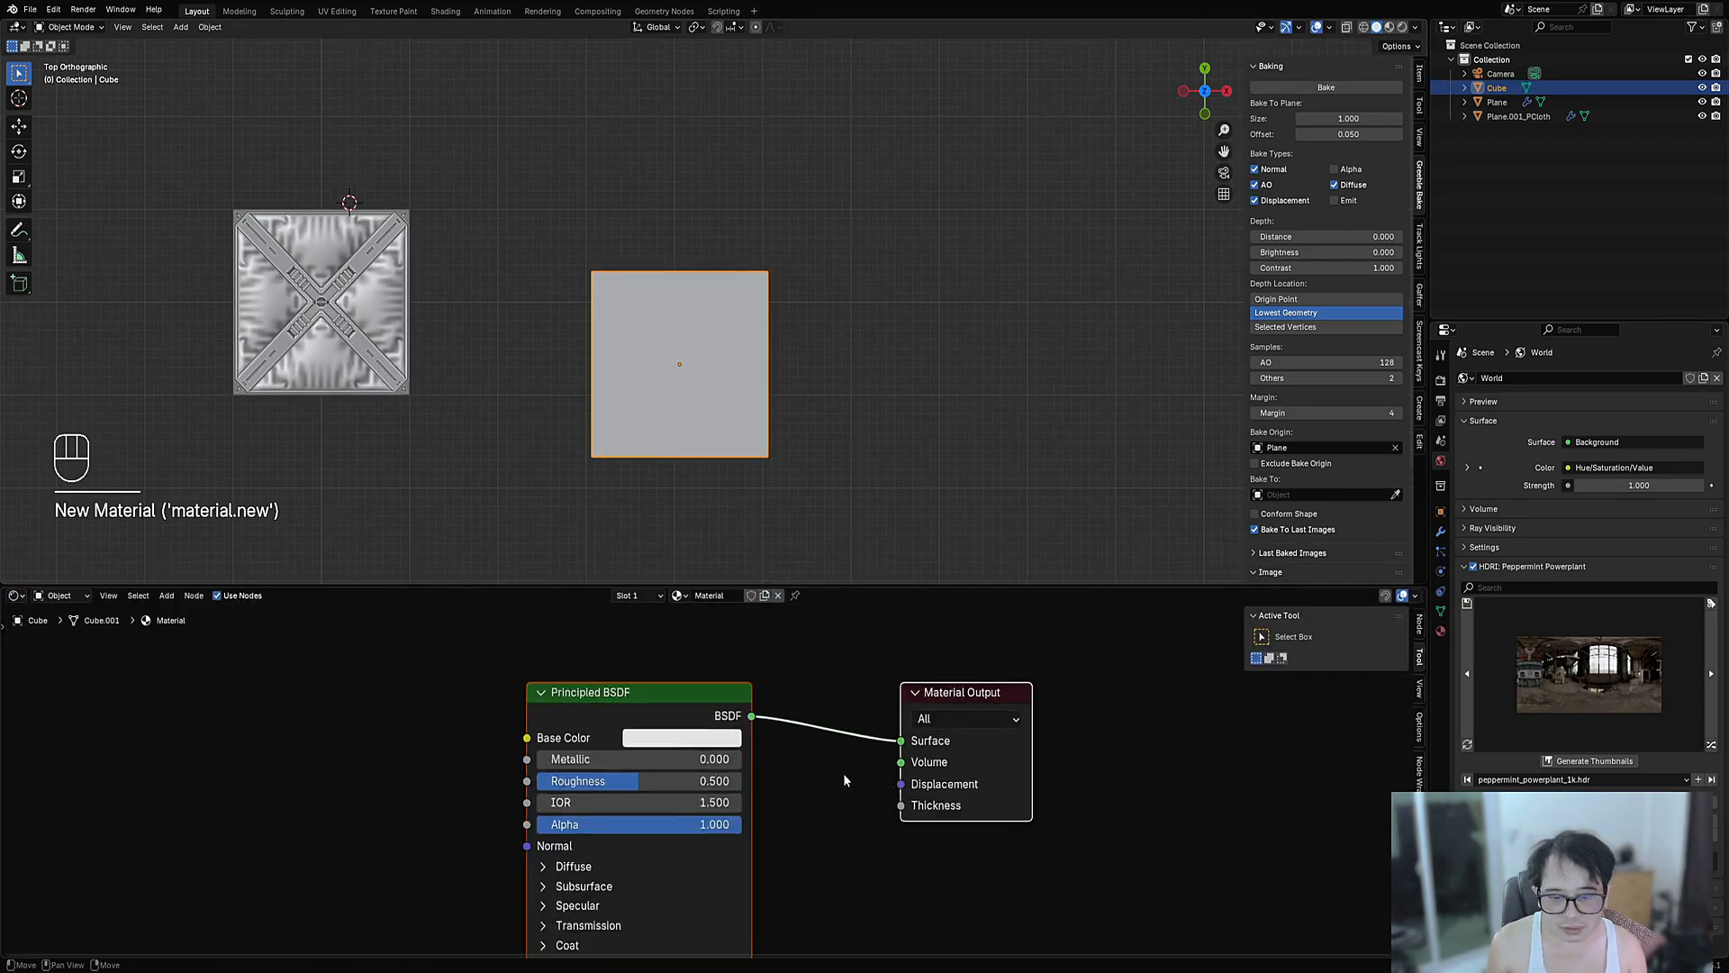
pyautogui.click(587, 688)
pyautogui.hotkey('ctrl', 't')
pyautogui.scroll(-3, 543, 699)
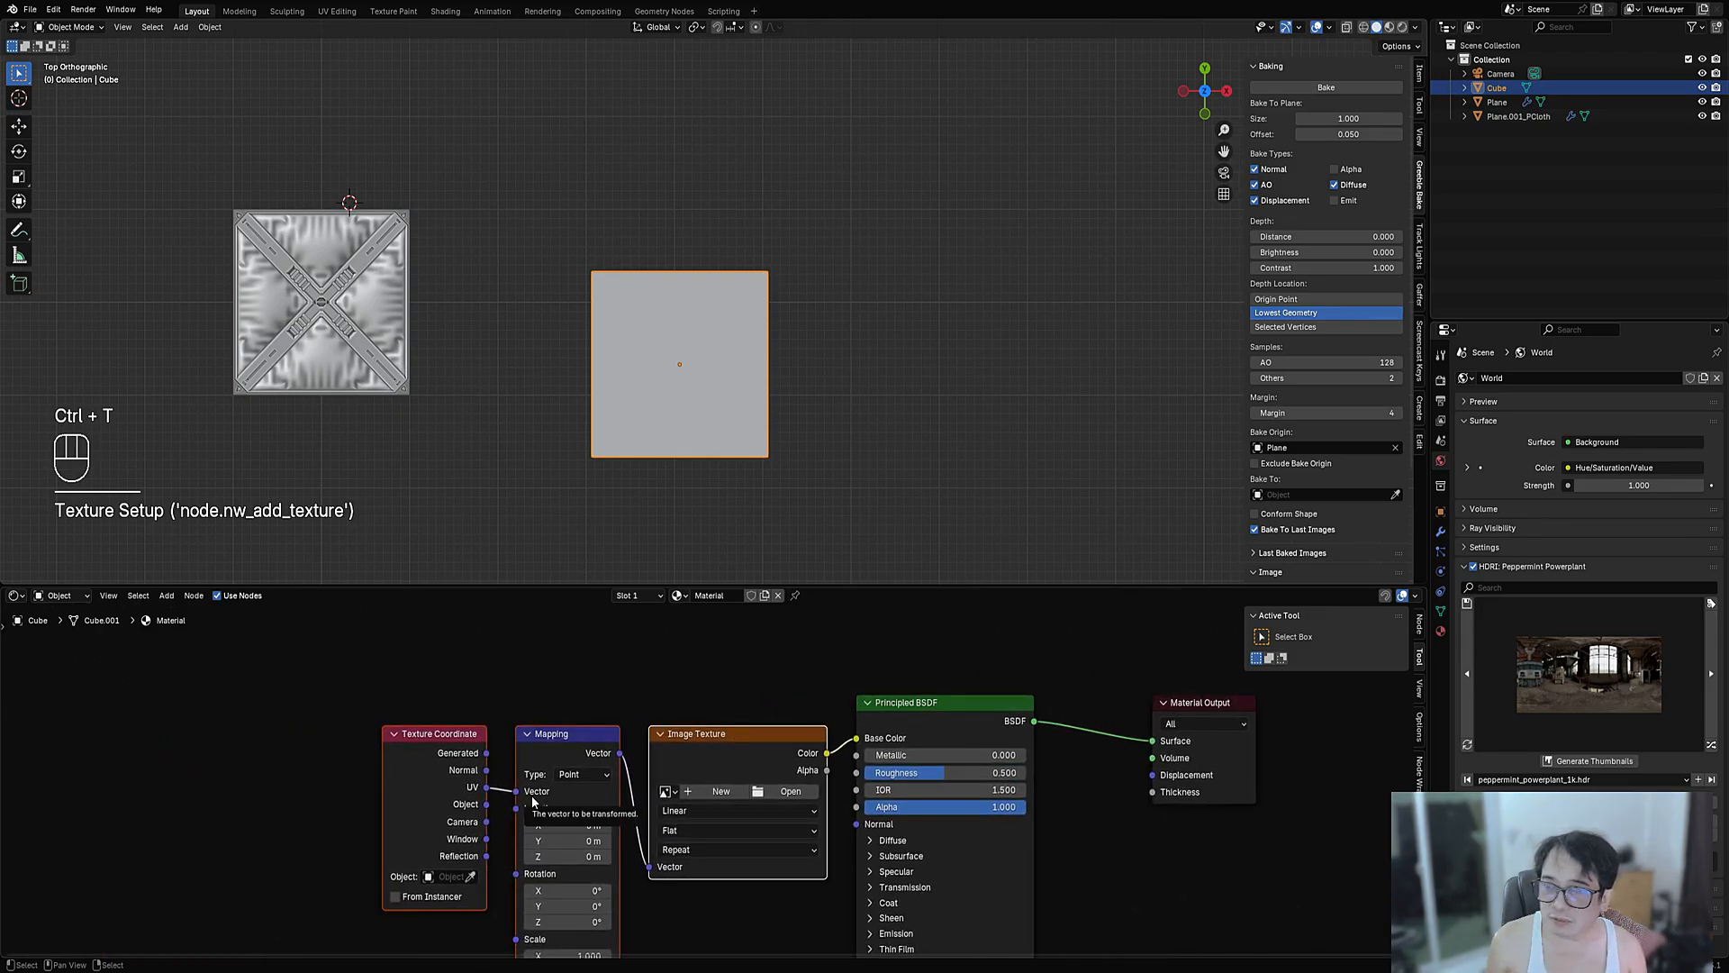
pyautogui.scroll(3, 780, 826)
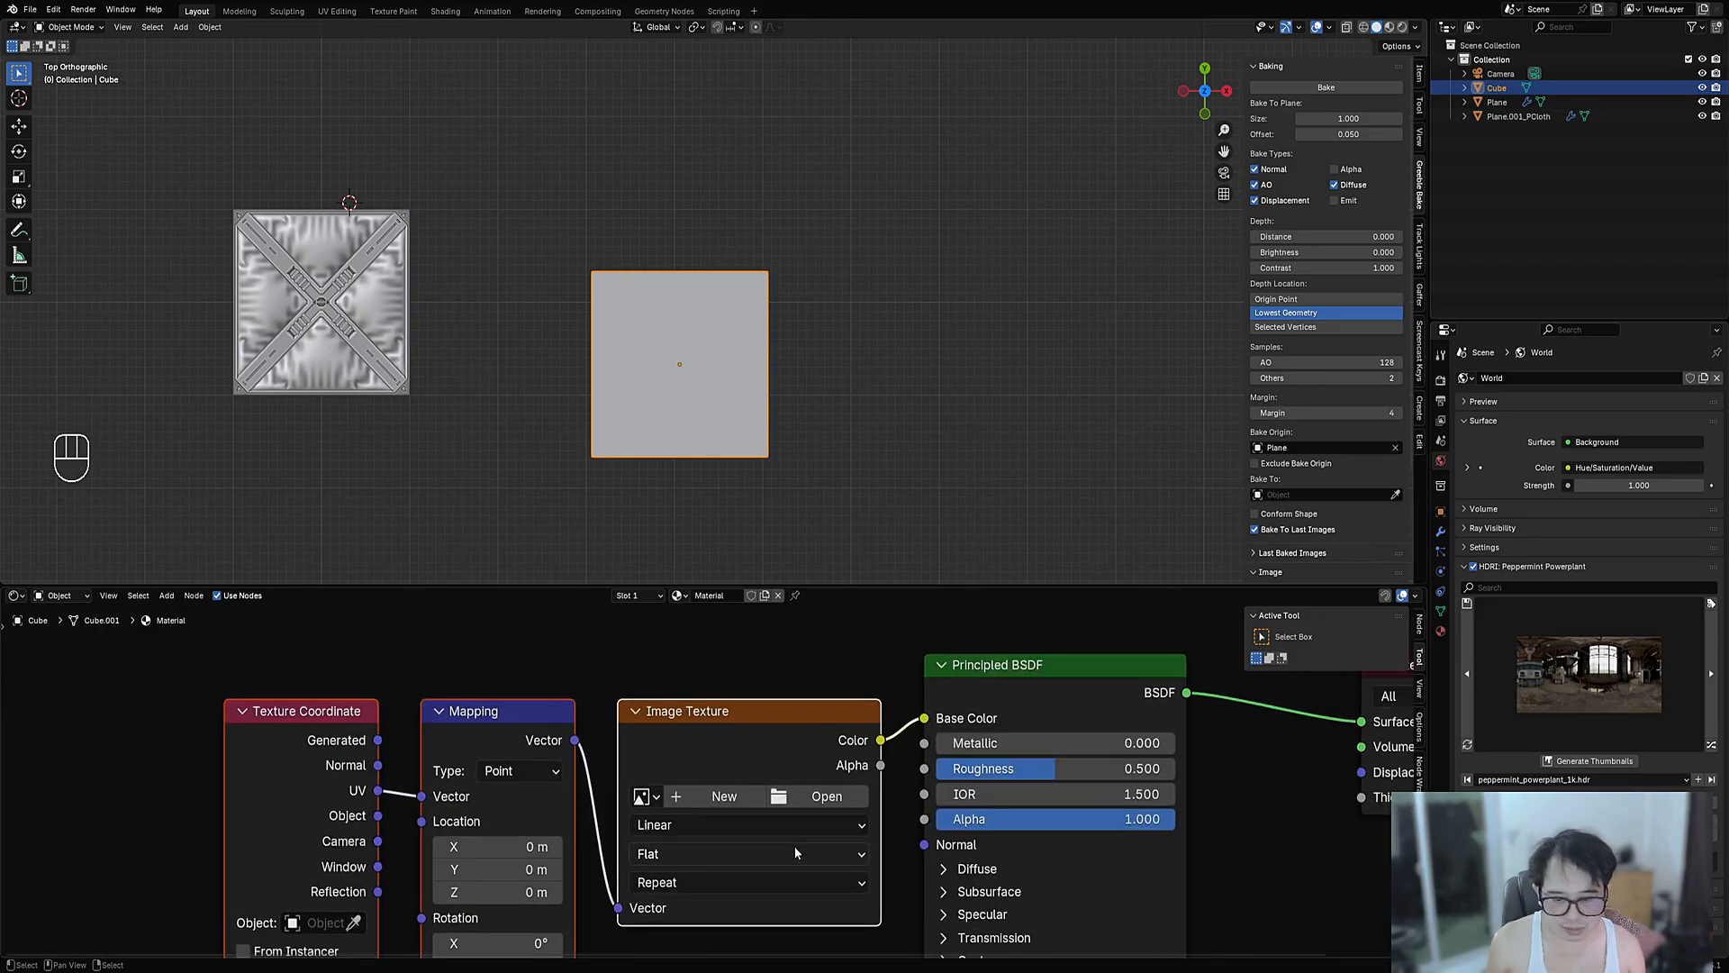
pyautogui.click(630, 796)
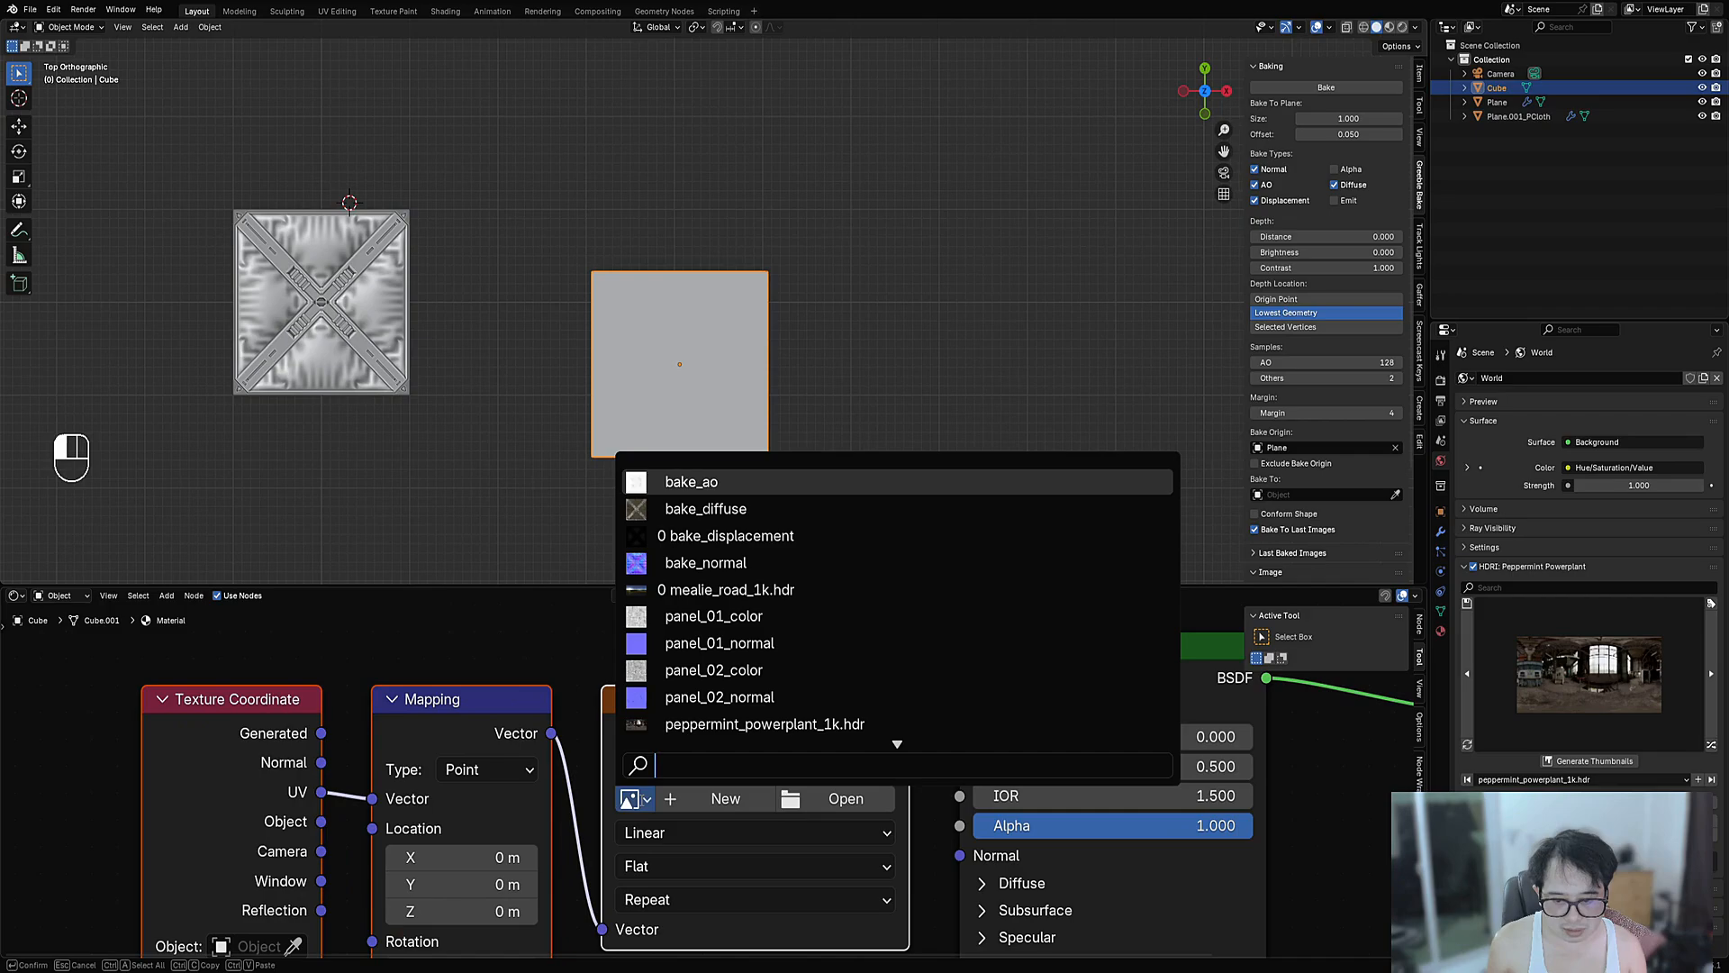
pyautogui.click(705, 509)
# - Hide all other objects and preview the cube in Rendered shading
pyautogui.click(656, 344)
pyautogui.hotkey('shift', 'h')
pyautogui.moveTo(684, 407); pyautogui.dragTo(733, 340, button='middle')
pyautogui.press('z')
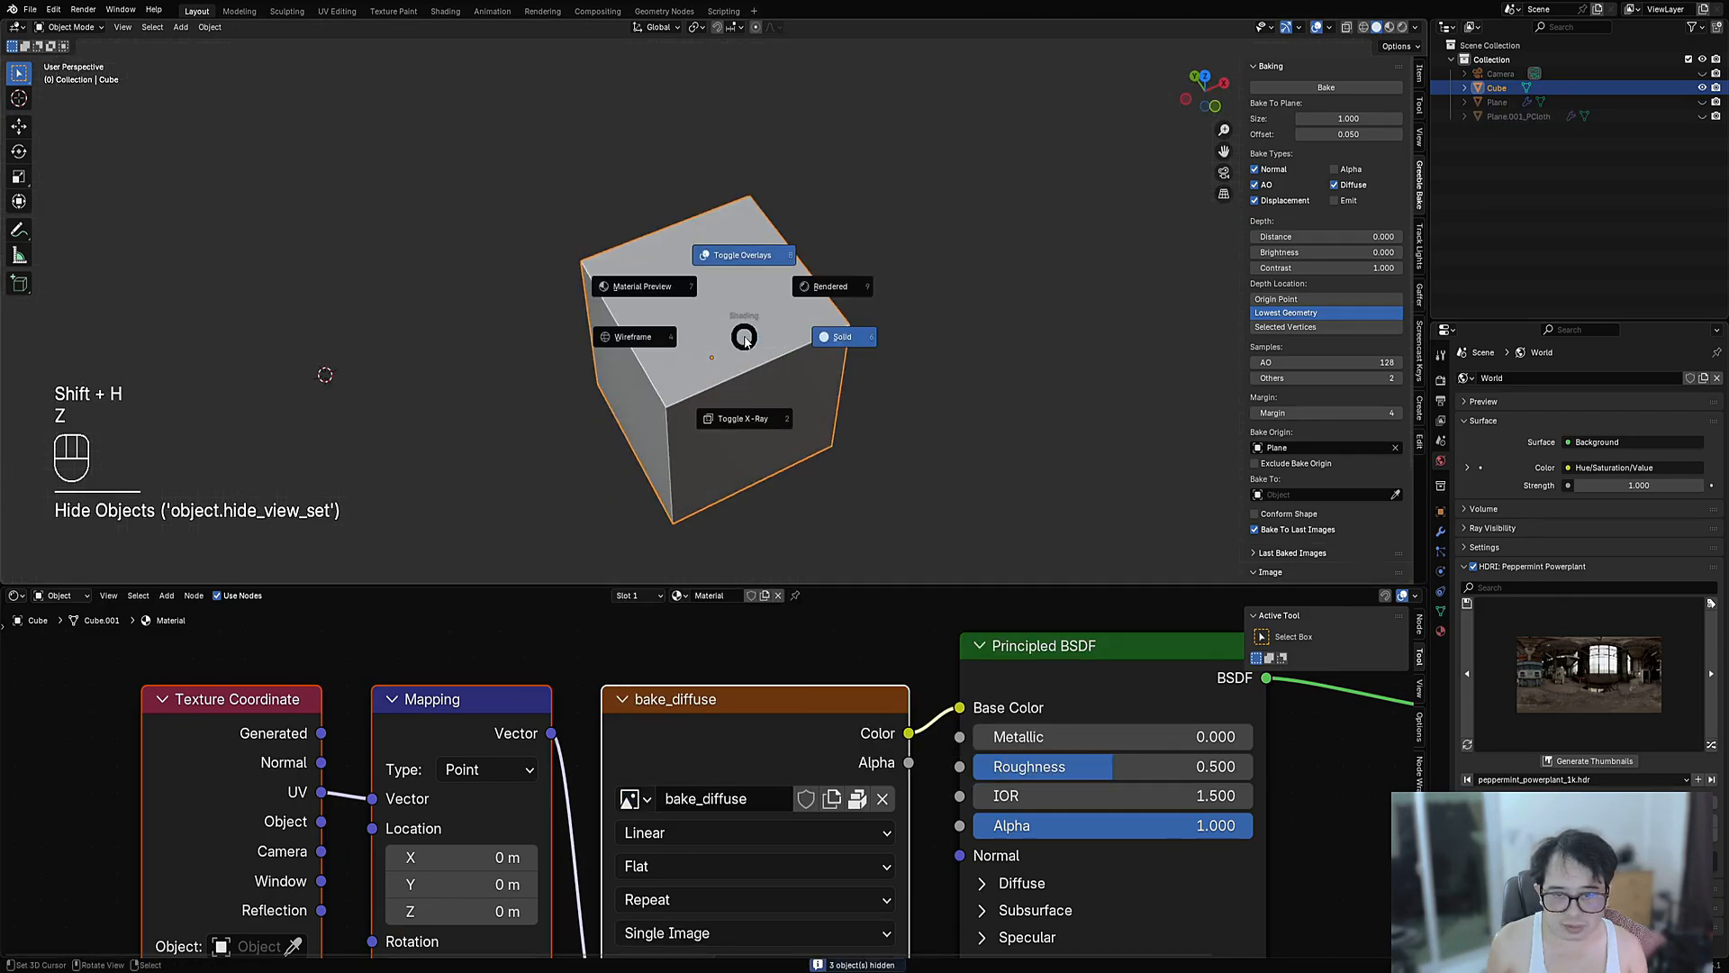
pyautogui.click(841, 339)
pyautogui.moveTo(856, 281); pyautogui.dragTo(807, 425, button='middle')
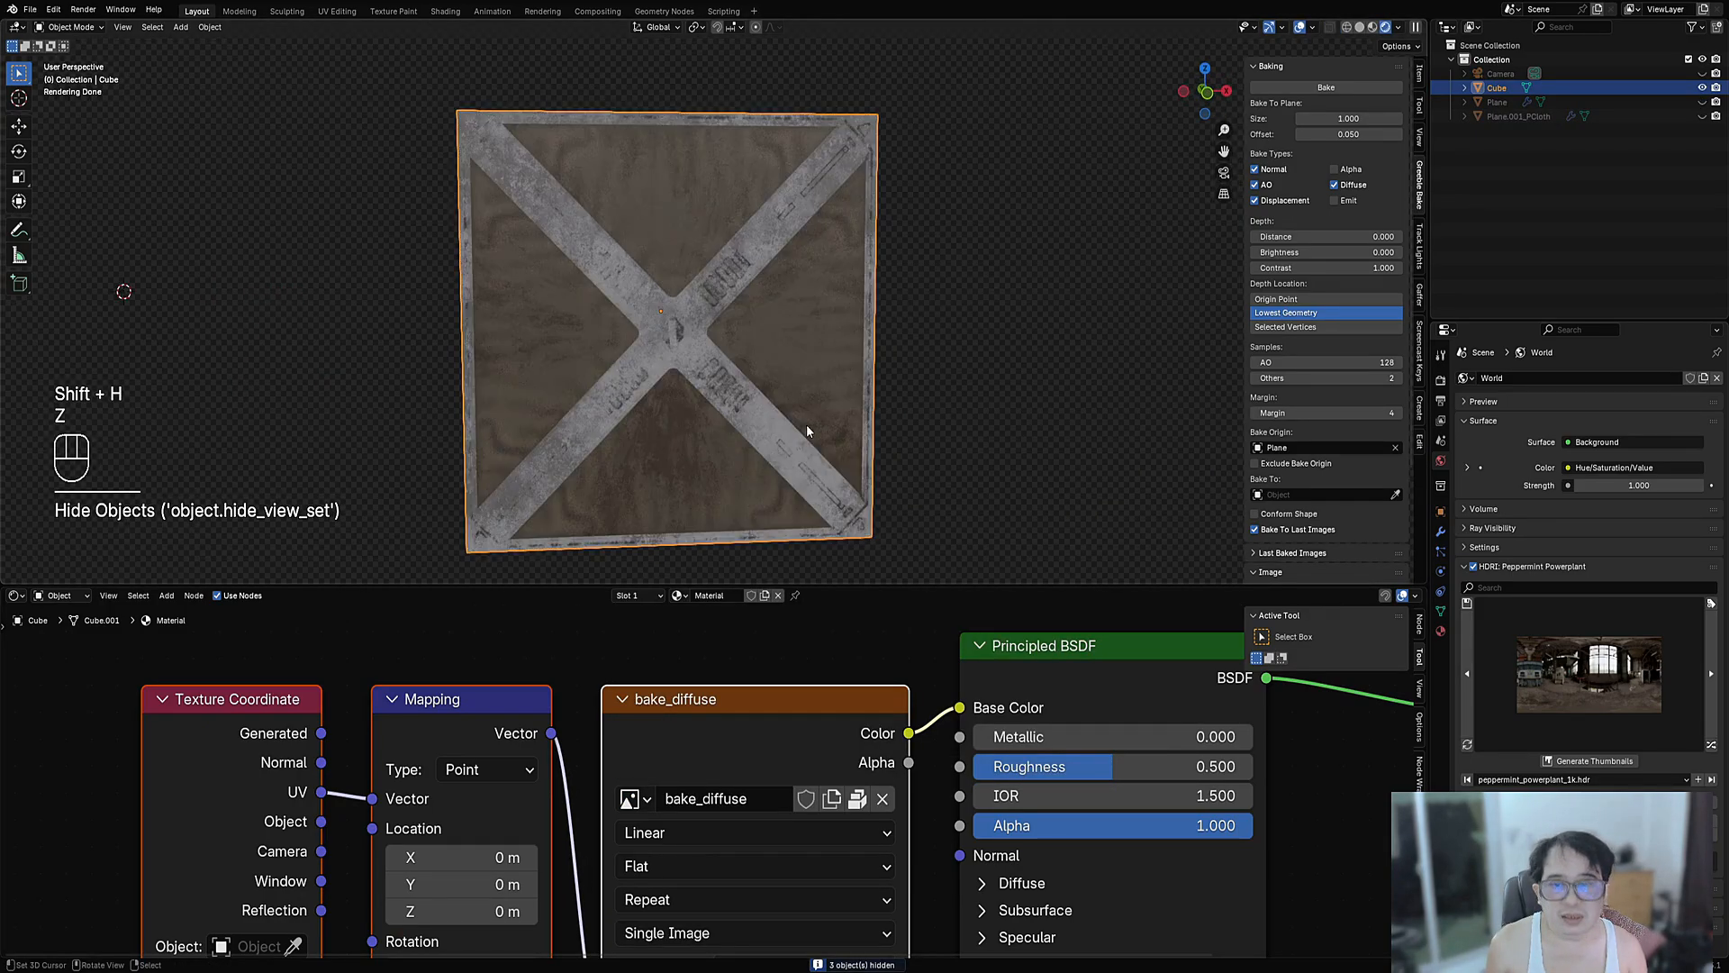
pyautogui.scroll(-3, 951, 802)
# - Insert a Mix Color node set to Multiply between bake_diffuse and Base Color
pyautogui.moveTo(1045, 683); pyautogui.dragTo(1223, 692)
pyautogui.moveTo(748, 702); pyautogui.dragTo(898, 710)
pyautogui.scroll(-3, 723, 779)
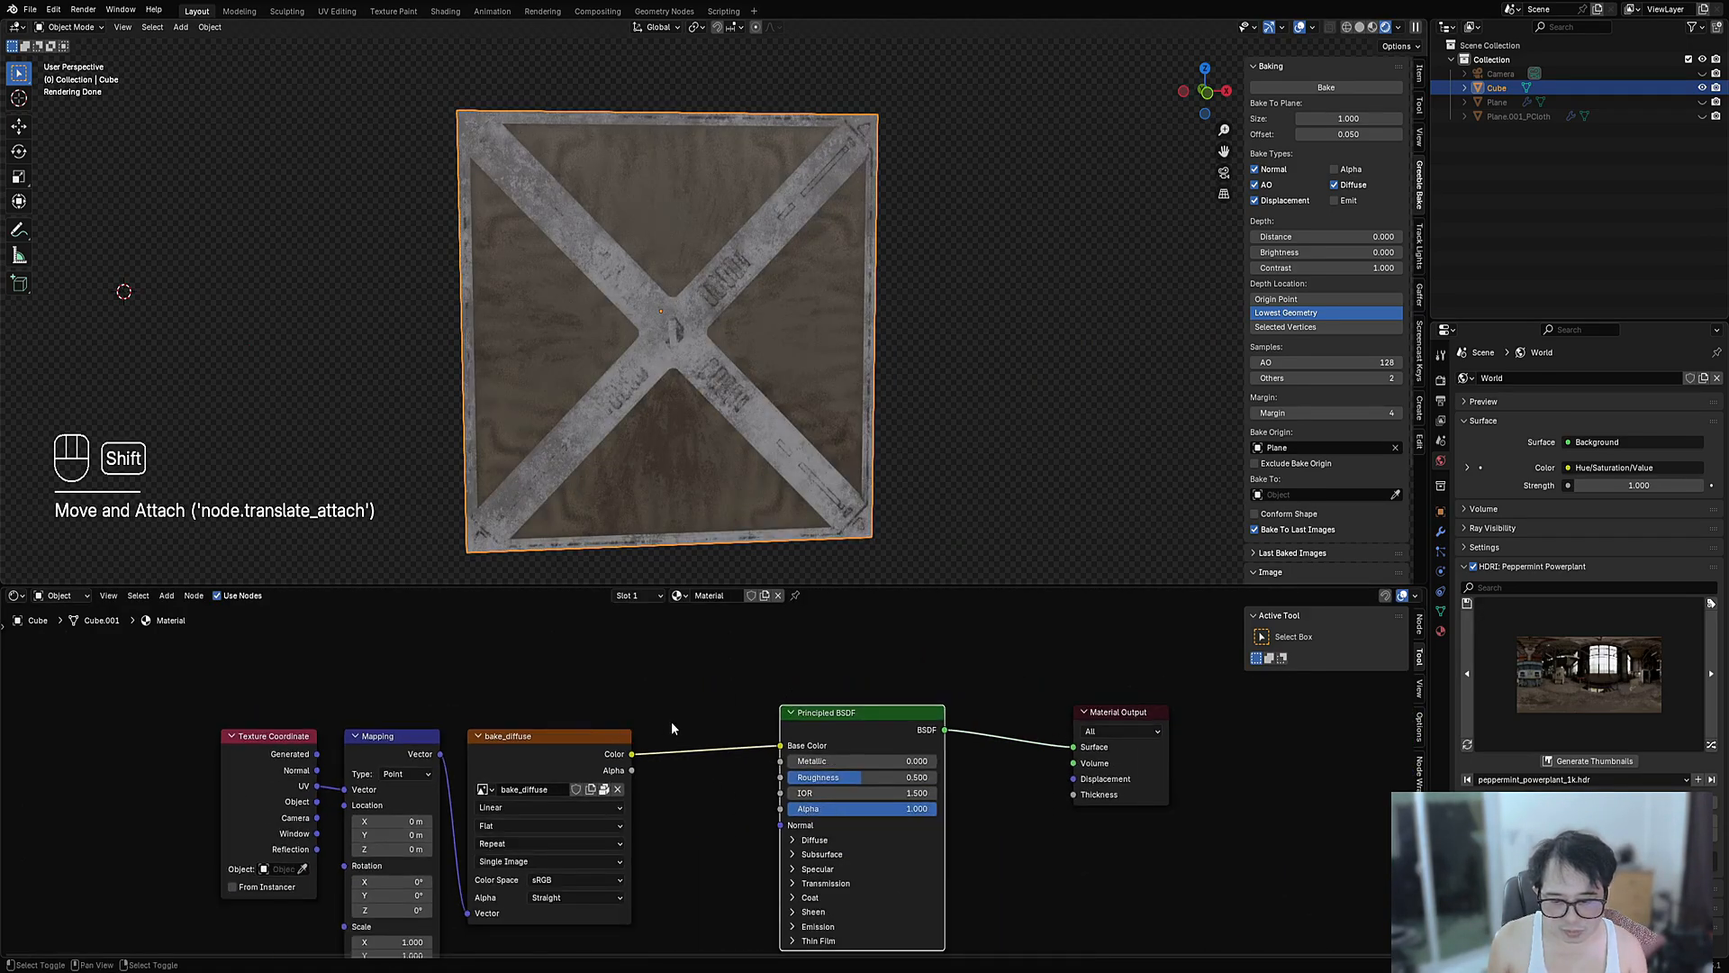
pyautogui.hotkey('shift', 'a')
pyautogui.moveTo(658, 773)
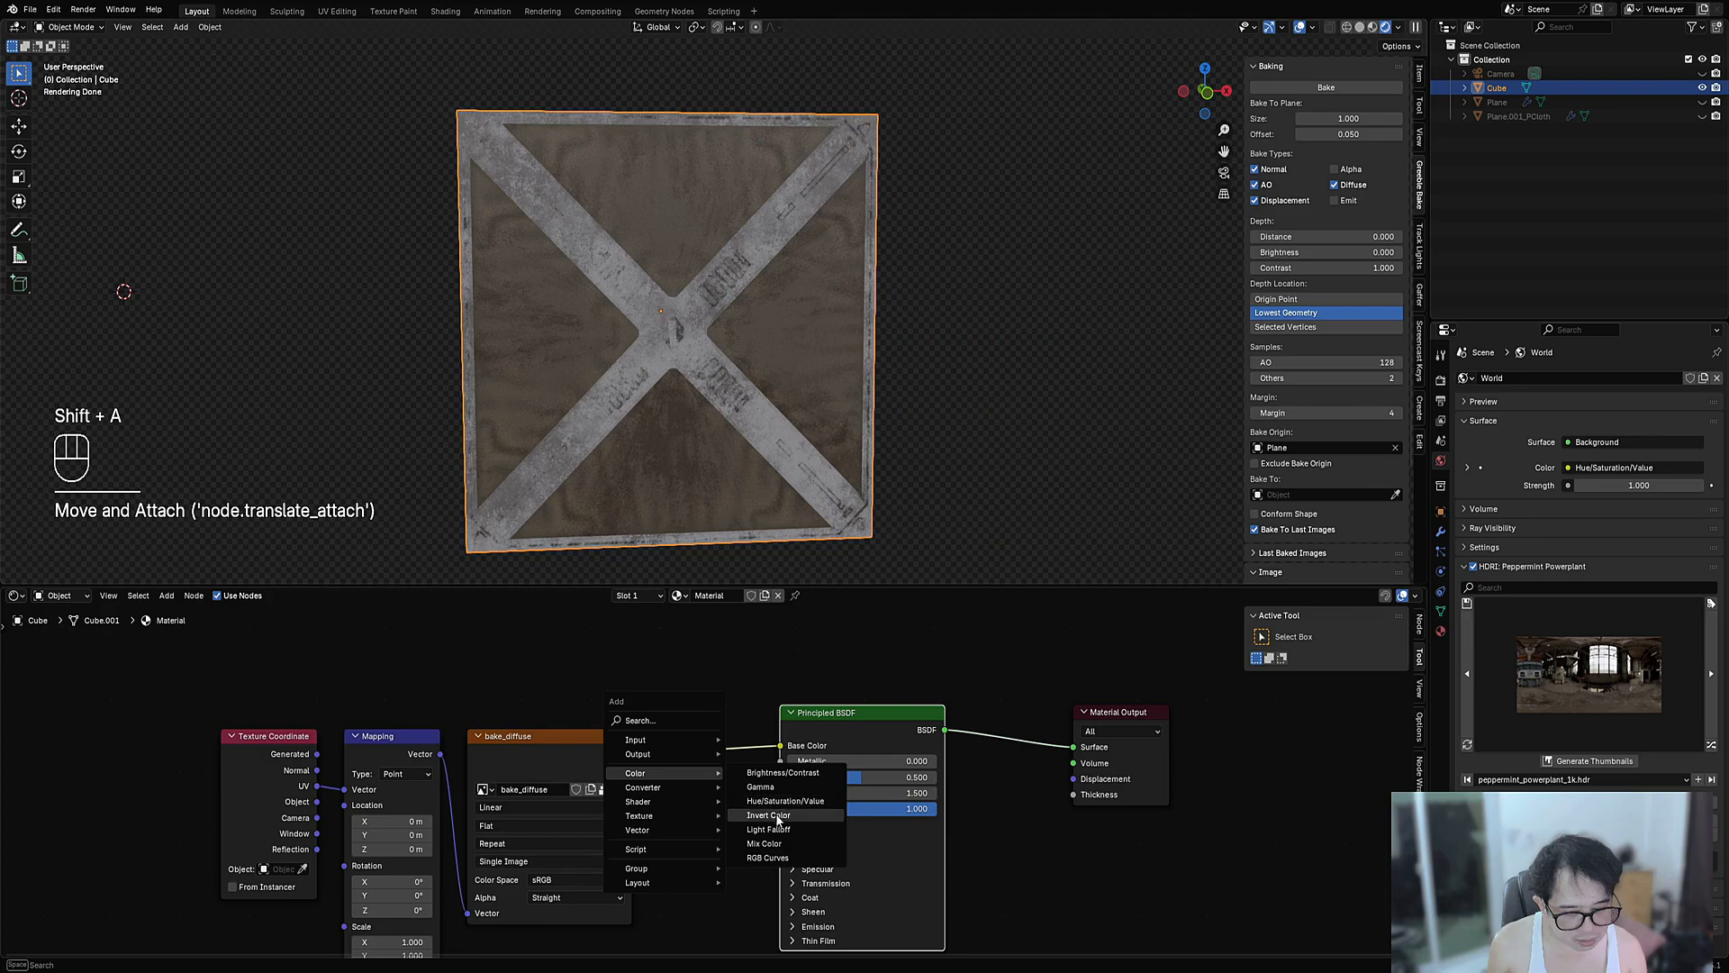
pyautogui.click(764, 843)
pyautogui.click(720, 762)
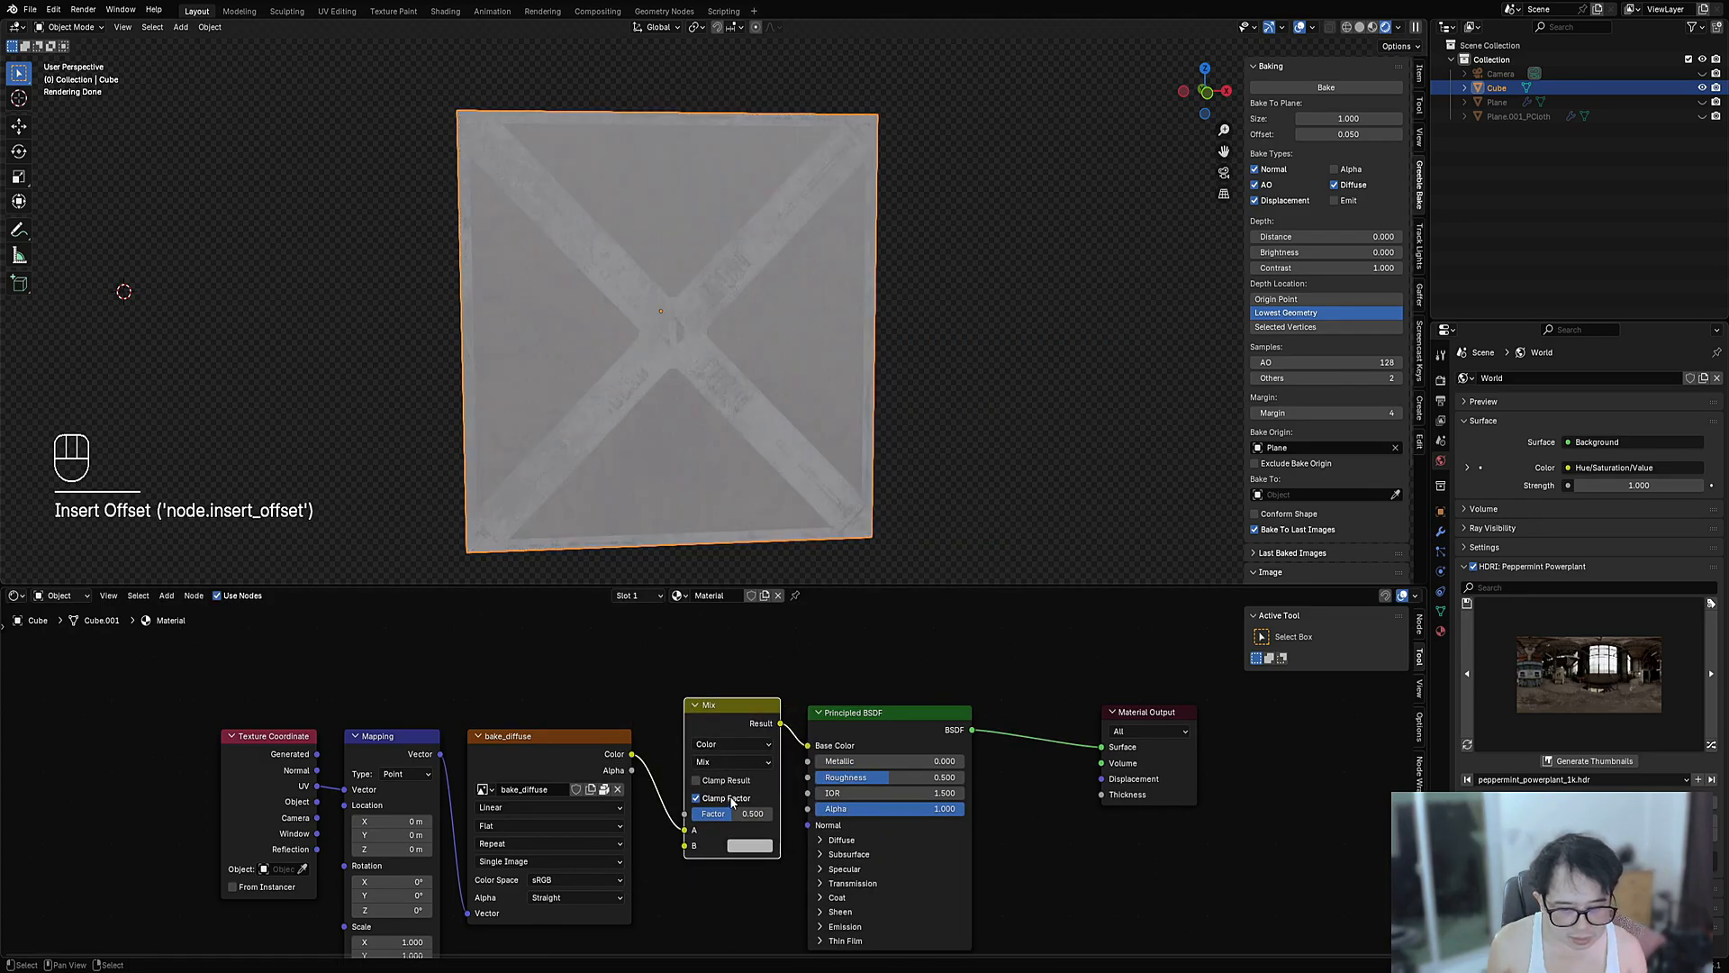
pyautogui.click(732, 761)
pyautogui.click(725, 837)
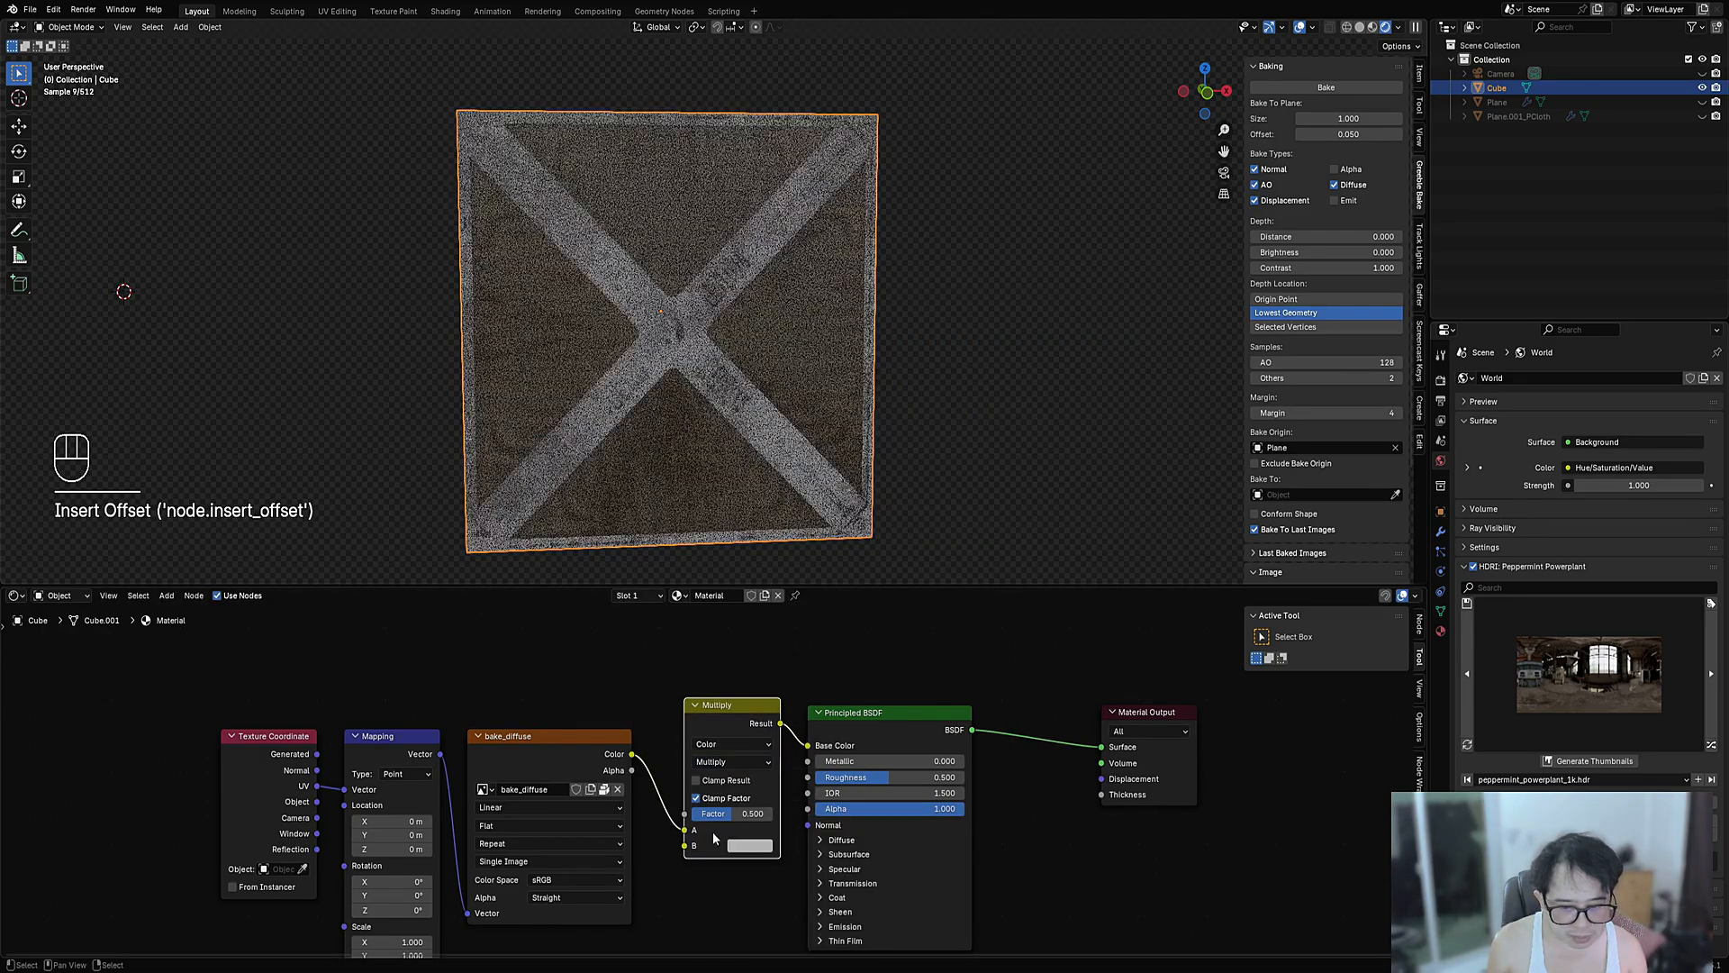
# - Duplicate the image node as bake_ao and feed it into the Multiply node's second input
pyautogui.hotkey('shift', 'd')
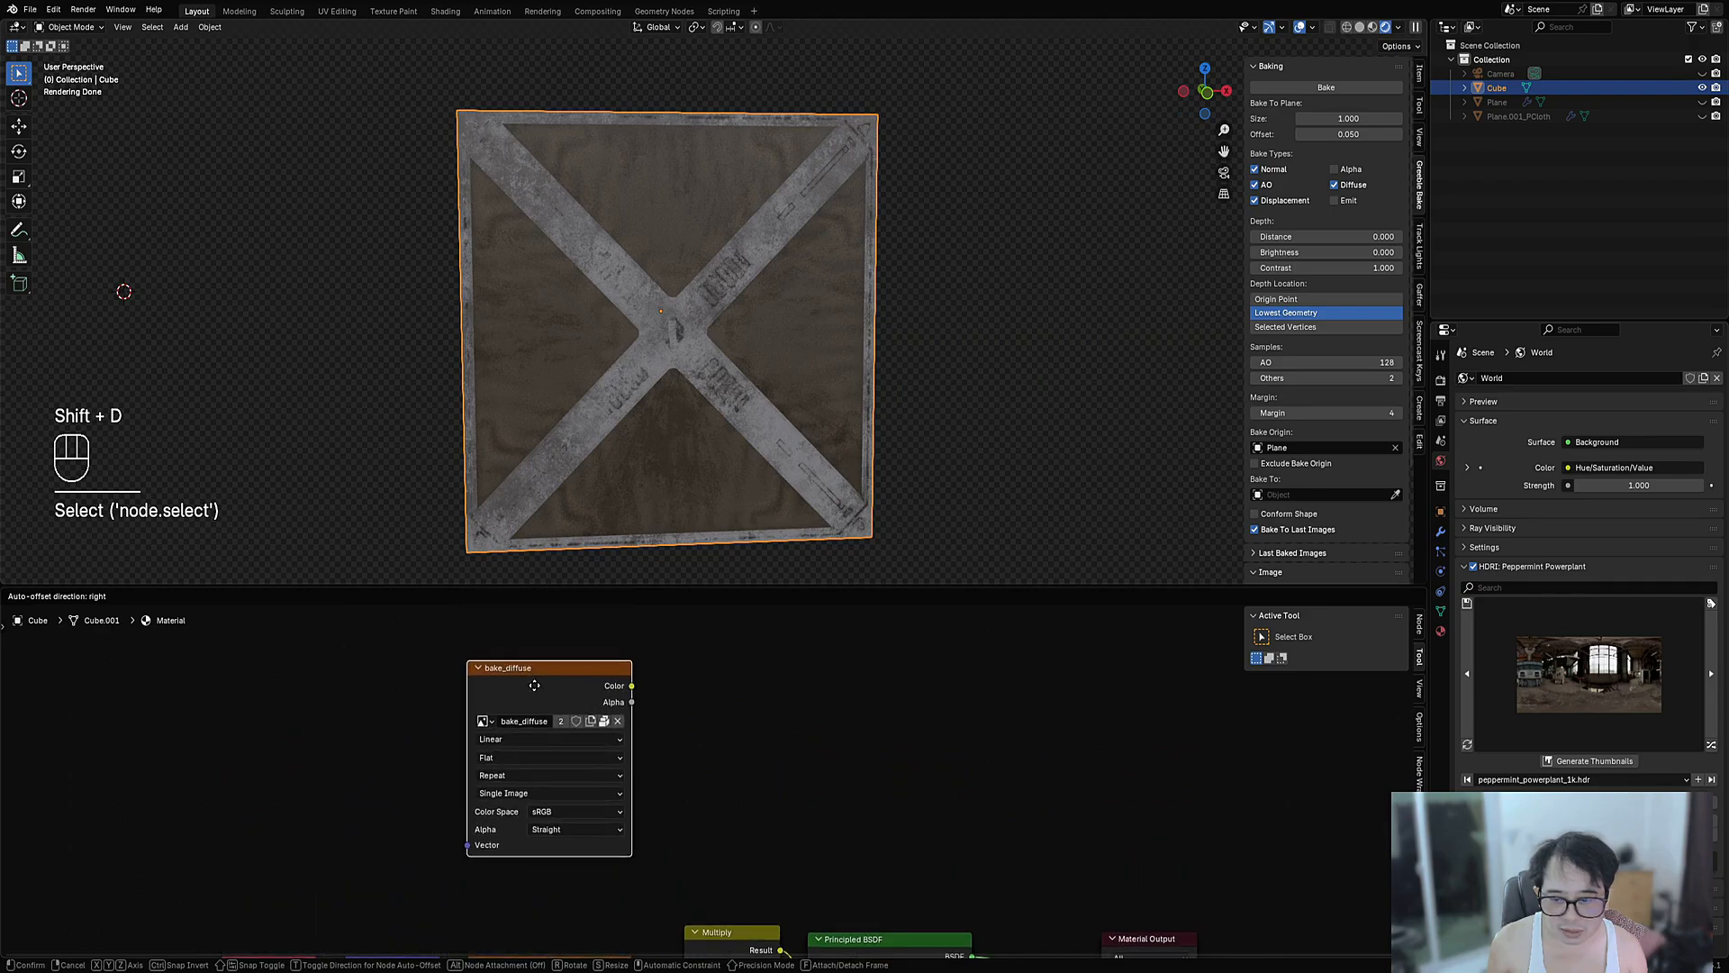
pyautogui.moveTo(493, 786); pyautogui.dragTo(499, 721, button='middle')
pyautogui.scroll(-1, 436, 879)
pyautogui.moveTo(461, 908); pyautogui.dragTo(493, 835)
pyautogui.click(504, 720)
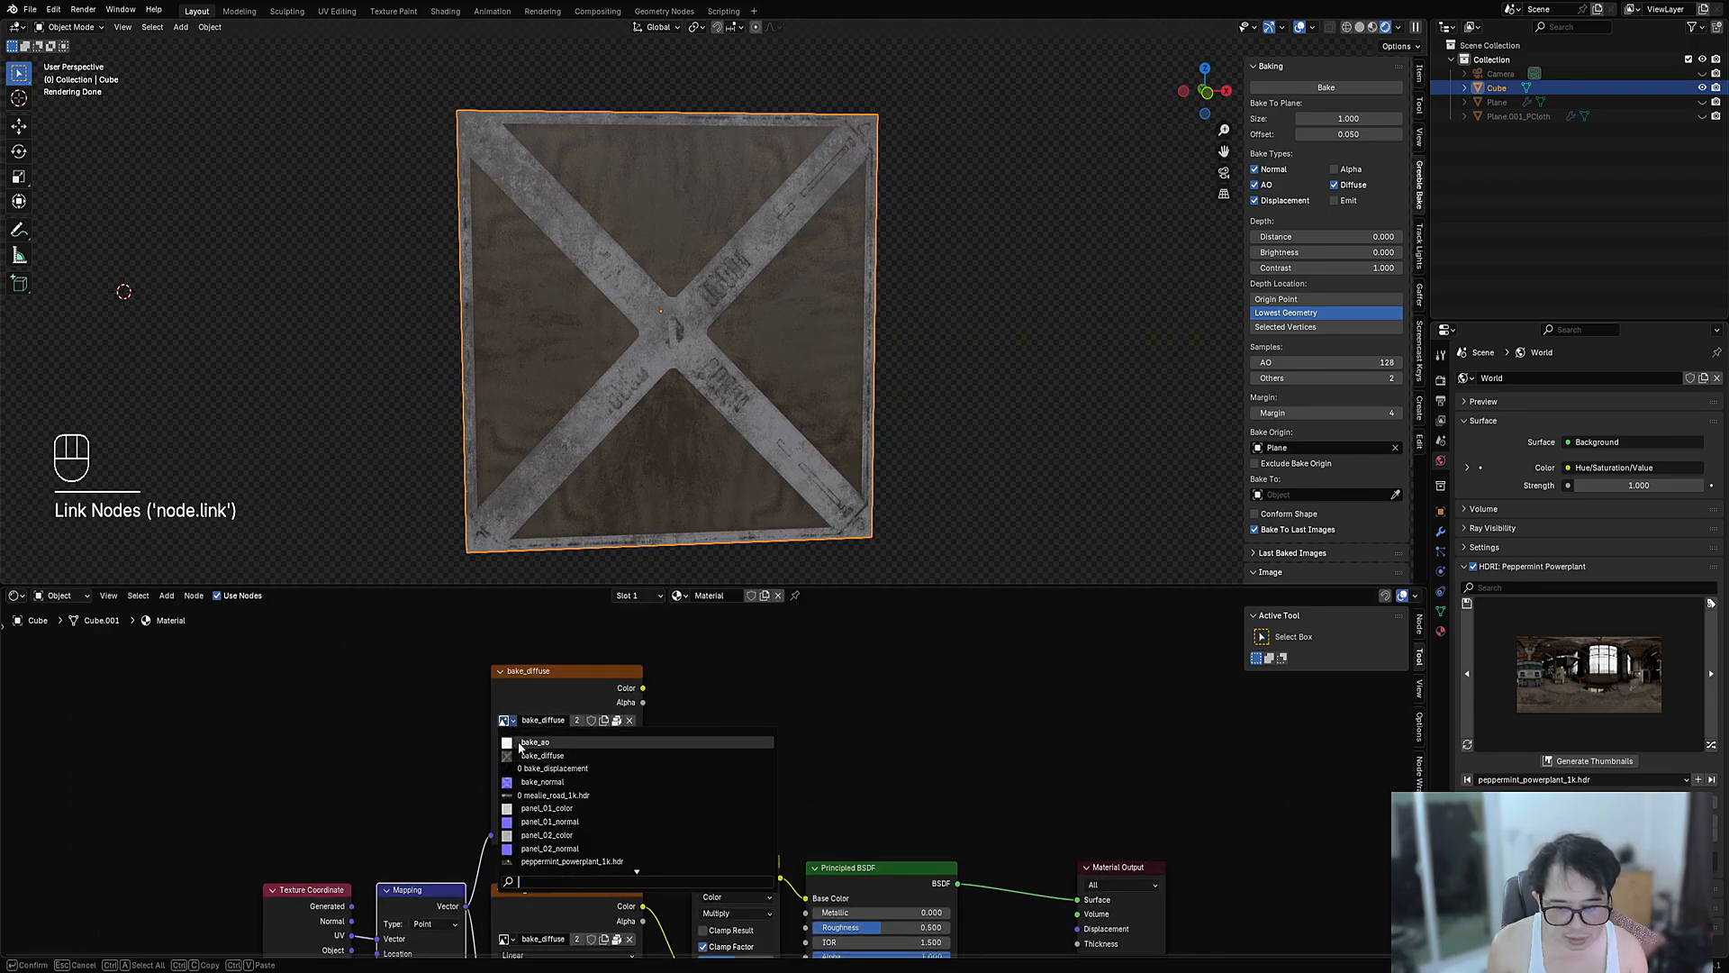
pyautogui.click(518, 744)
pyautogui.moveTo(643, 687); pyautogui.dragTo(700, 843)
# - Make another copy of the bake_diffuse image node, driven by the mapping vector
pyautogui.scroll(-2, 704, 847)
pyautogui.scroll(2, 704, 847)
pyautogui.click(603, 671)
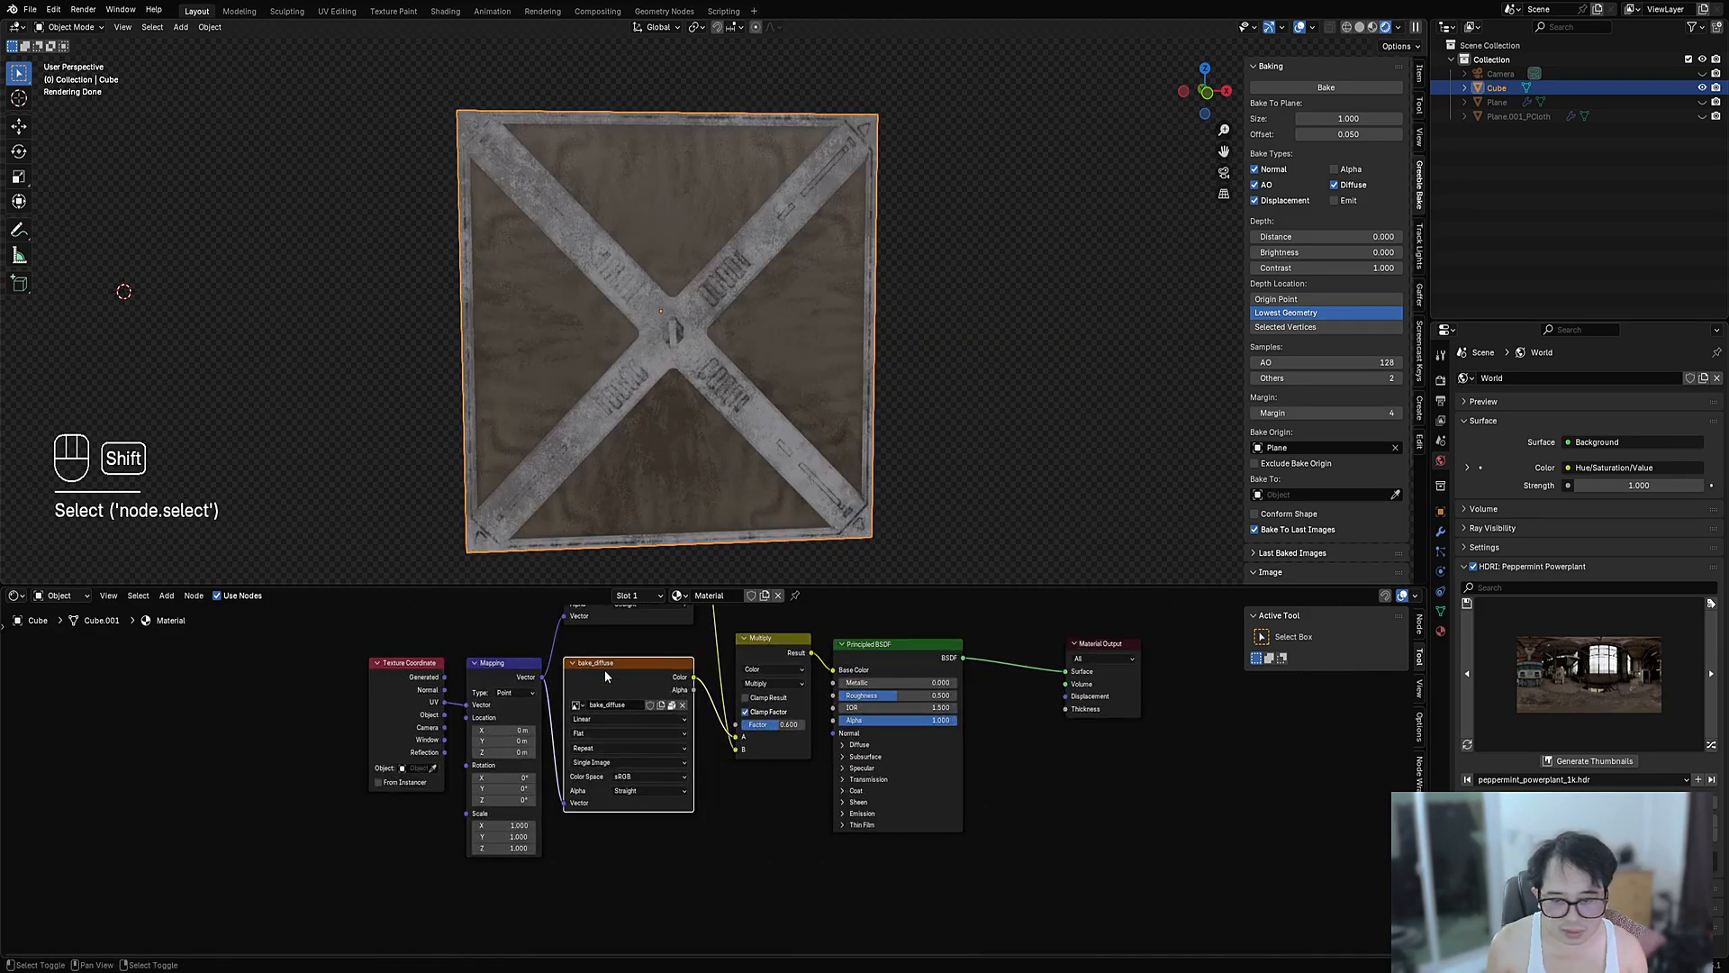
pyautogui.hotkey('shift', 'd')
pyautogui.moveTo(621, 841); pyautogui.dragTo(631, 763, button='middle')
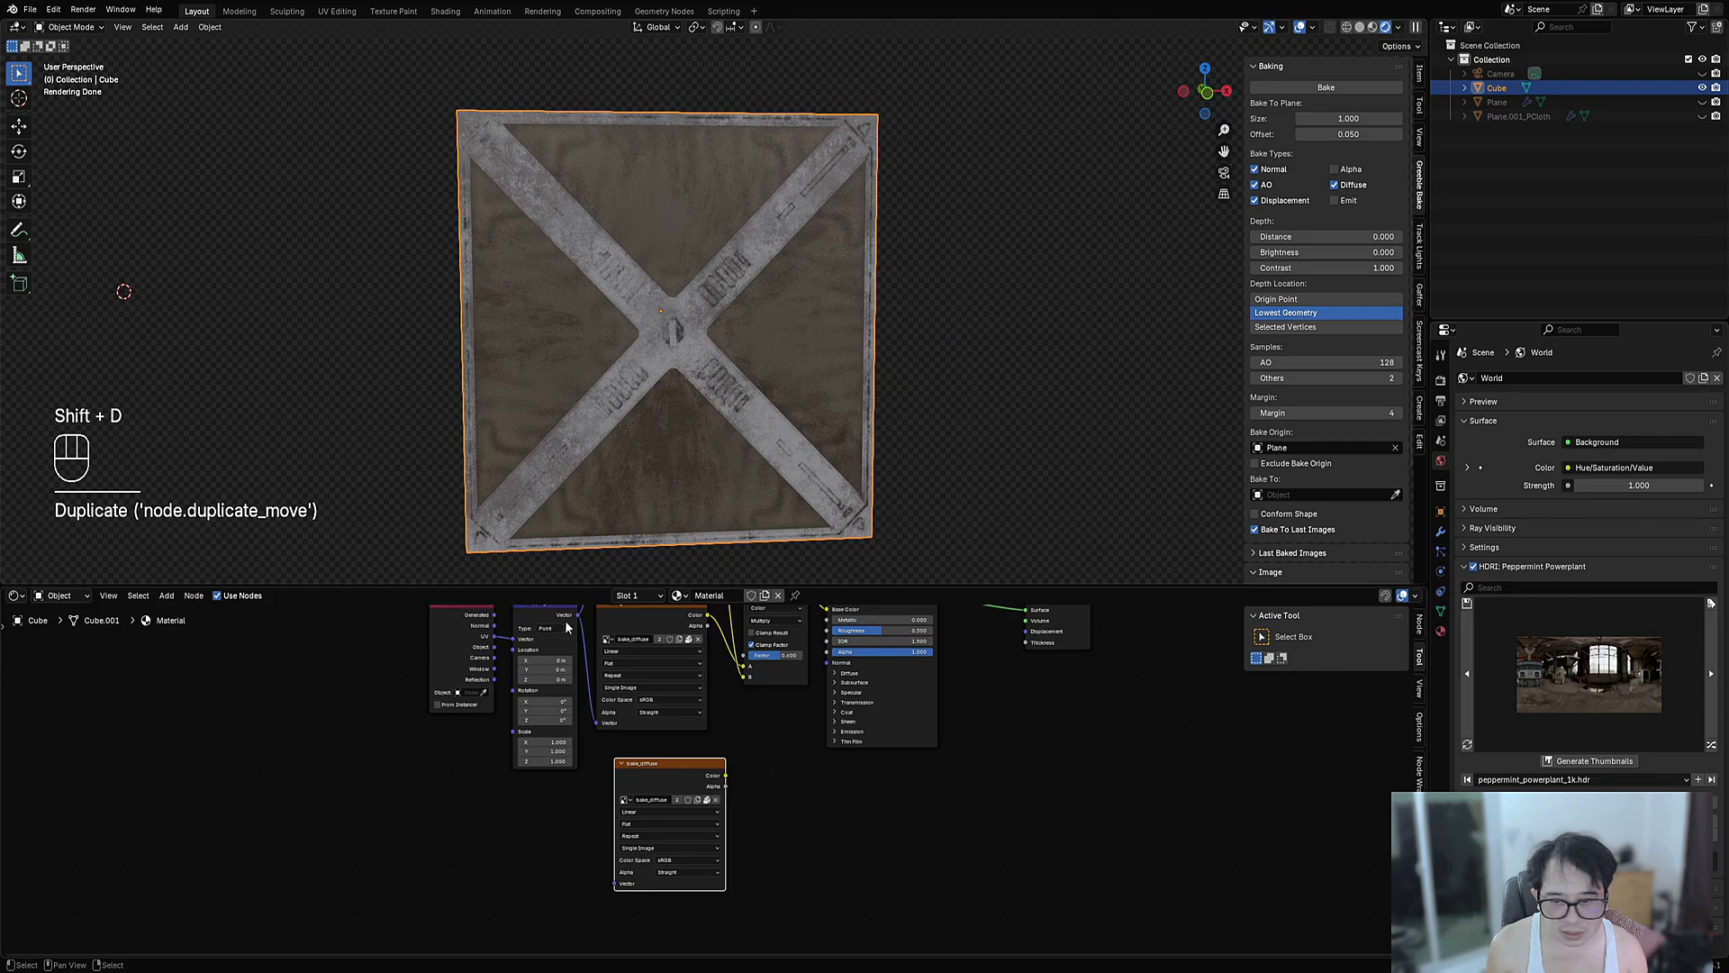
pyautogui.moveTo(578, 616); pyautogui.dragTo(612, 883)
# - Set the copy to bake_normal and route it through a Normal Map node into the shader's Normal
pyautogui.scroll(2, 648, 815)
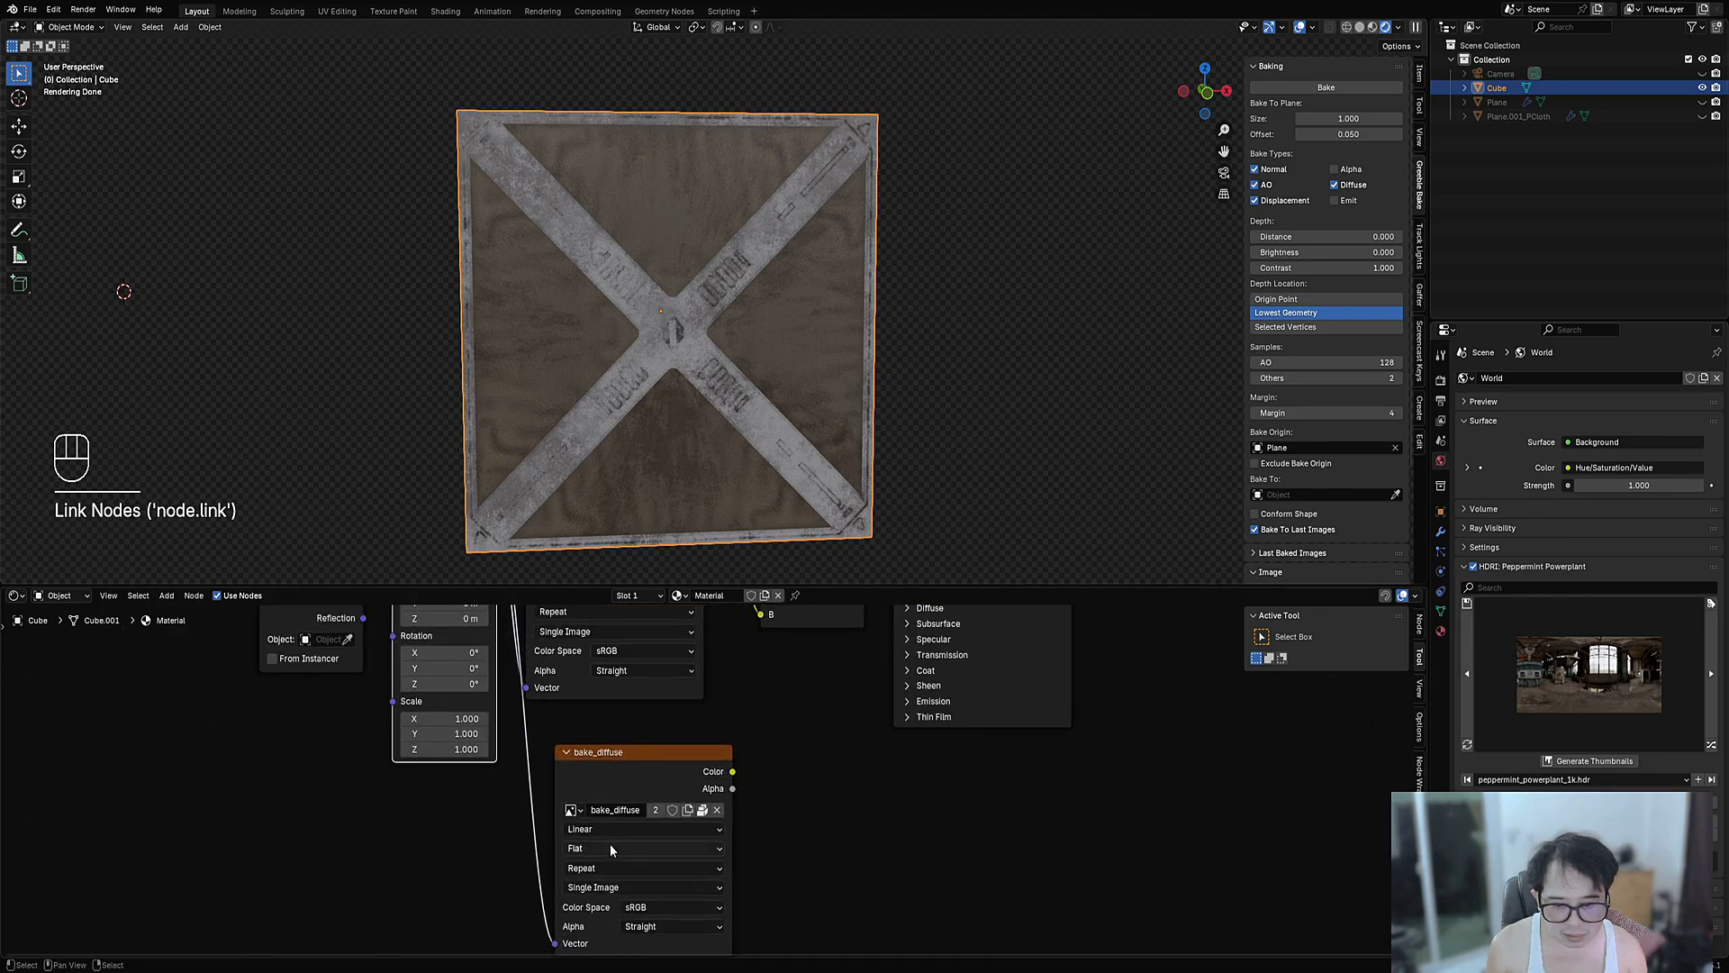
pyautogui.click(573, 810)
pyautogui.click(592, 678)
pyautogui.keyDown('shift'); pyautogui.scroll(-1, 735, 868); pyautogui.keyUp('shift')
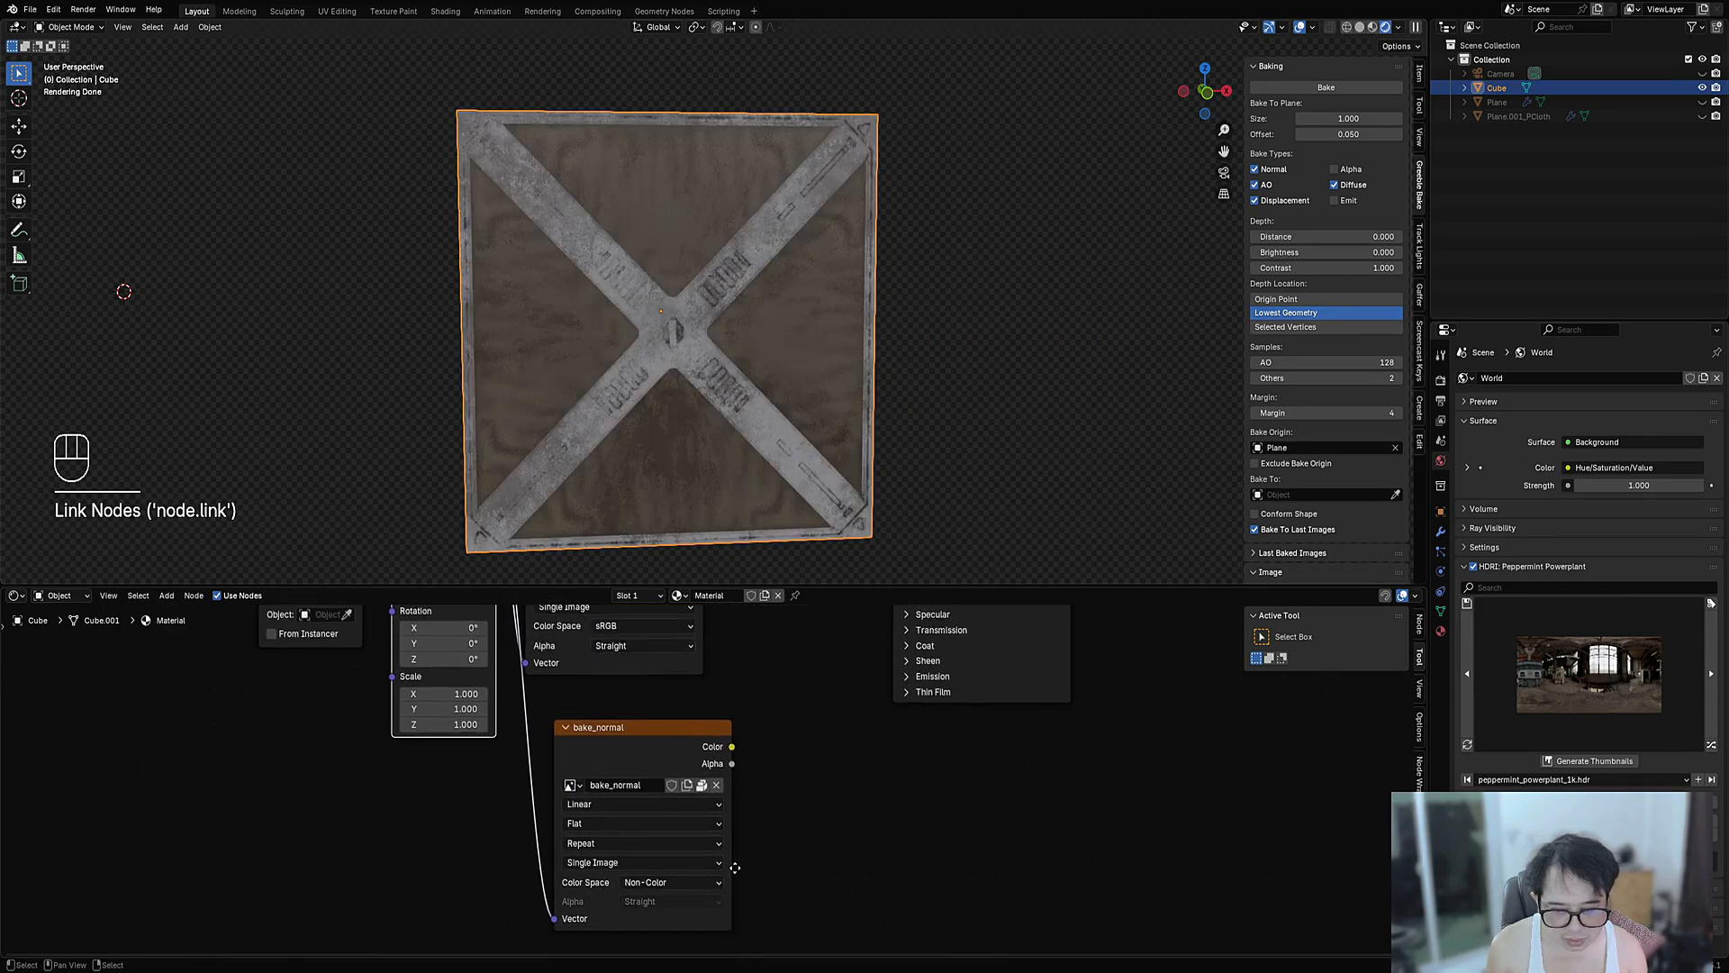
pyautogui.scroll(1, 735, 868)
pyautogui.scroll(1, 692, 865)
pyautogui.moveTo(690, 685); pyautogui.dragTo(653, 837, button='middle')
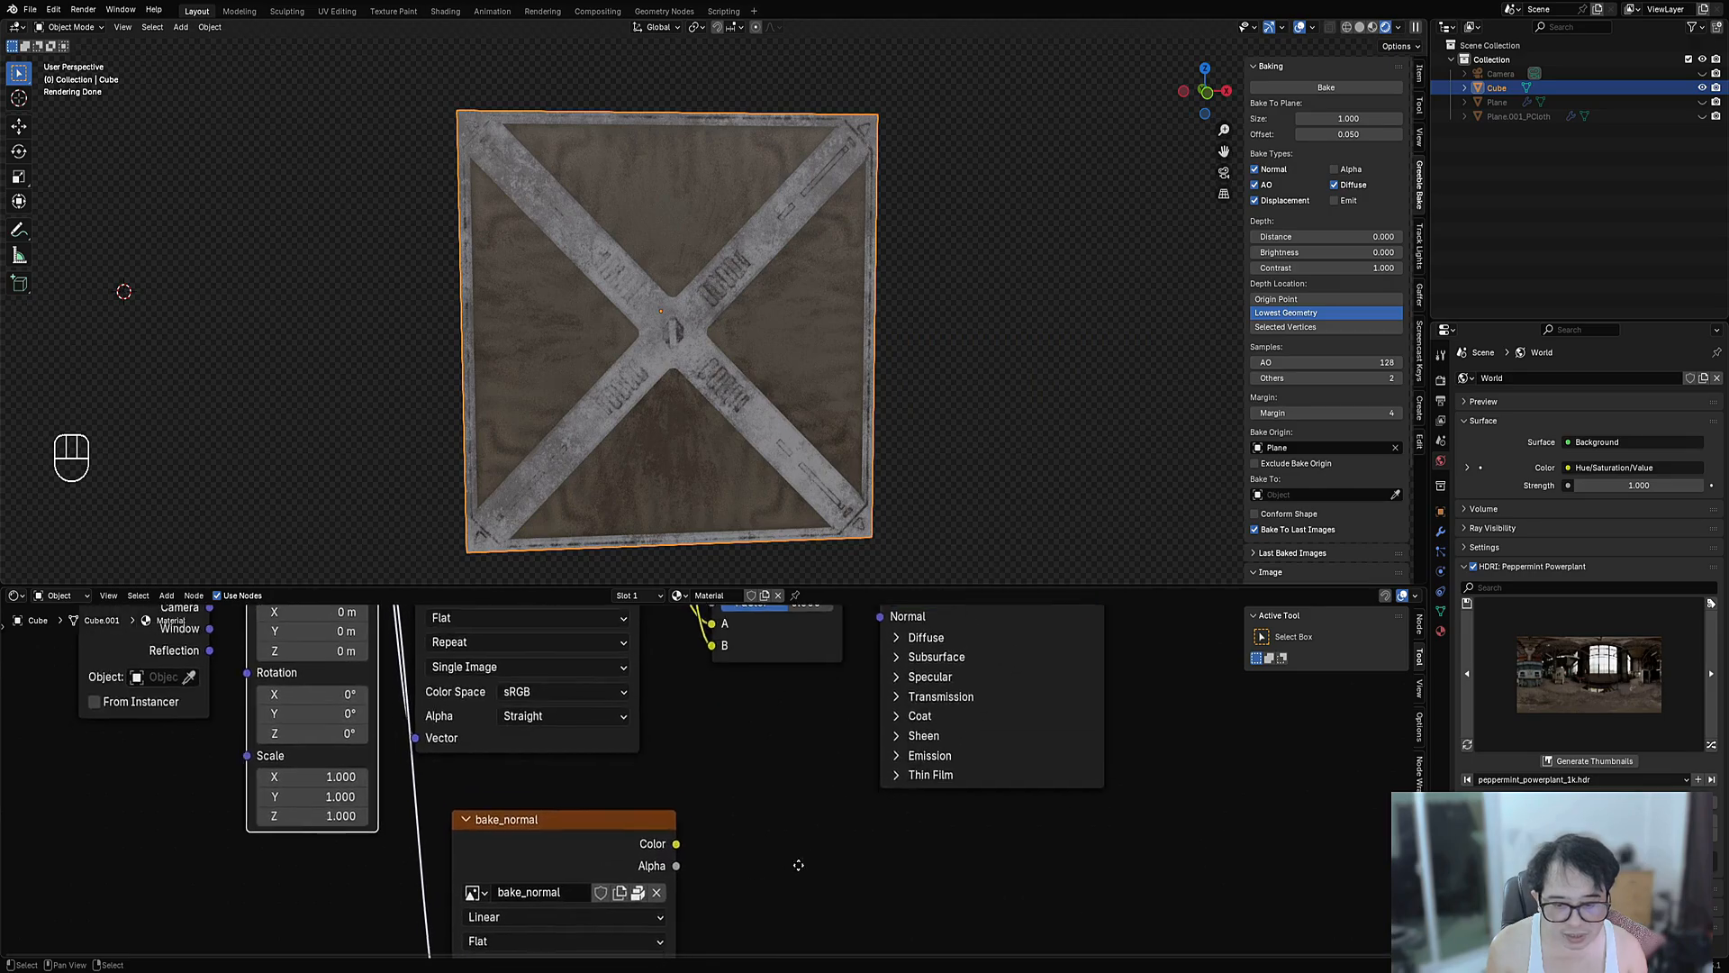
pyautogui.scroll(-2, 657, 838)
pyautogui.moveTo(681, 838); pyautogui.dragTo(803, 722)
pyautogui.hotkey('shift', 'a')
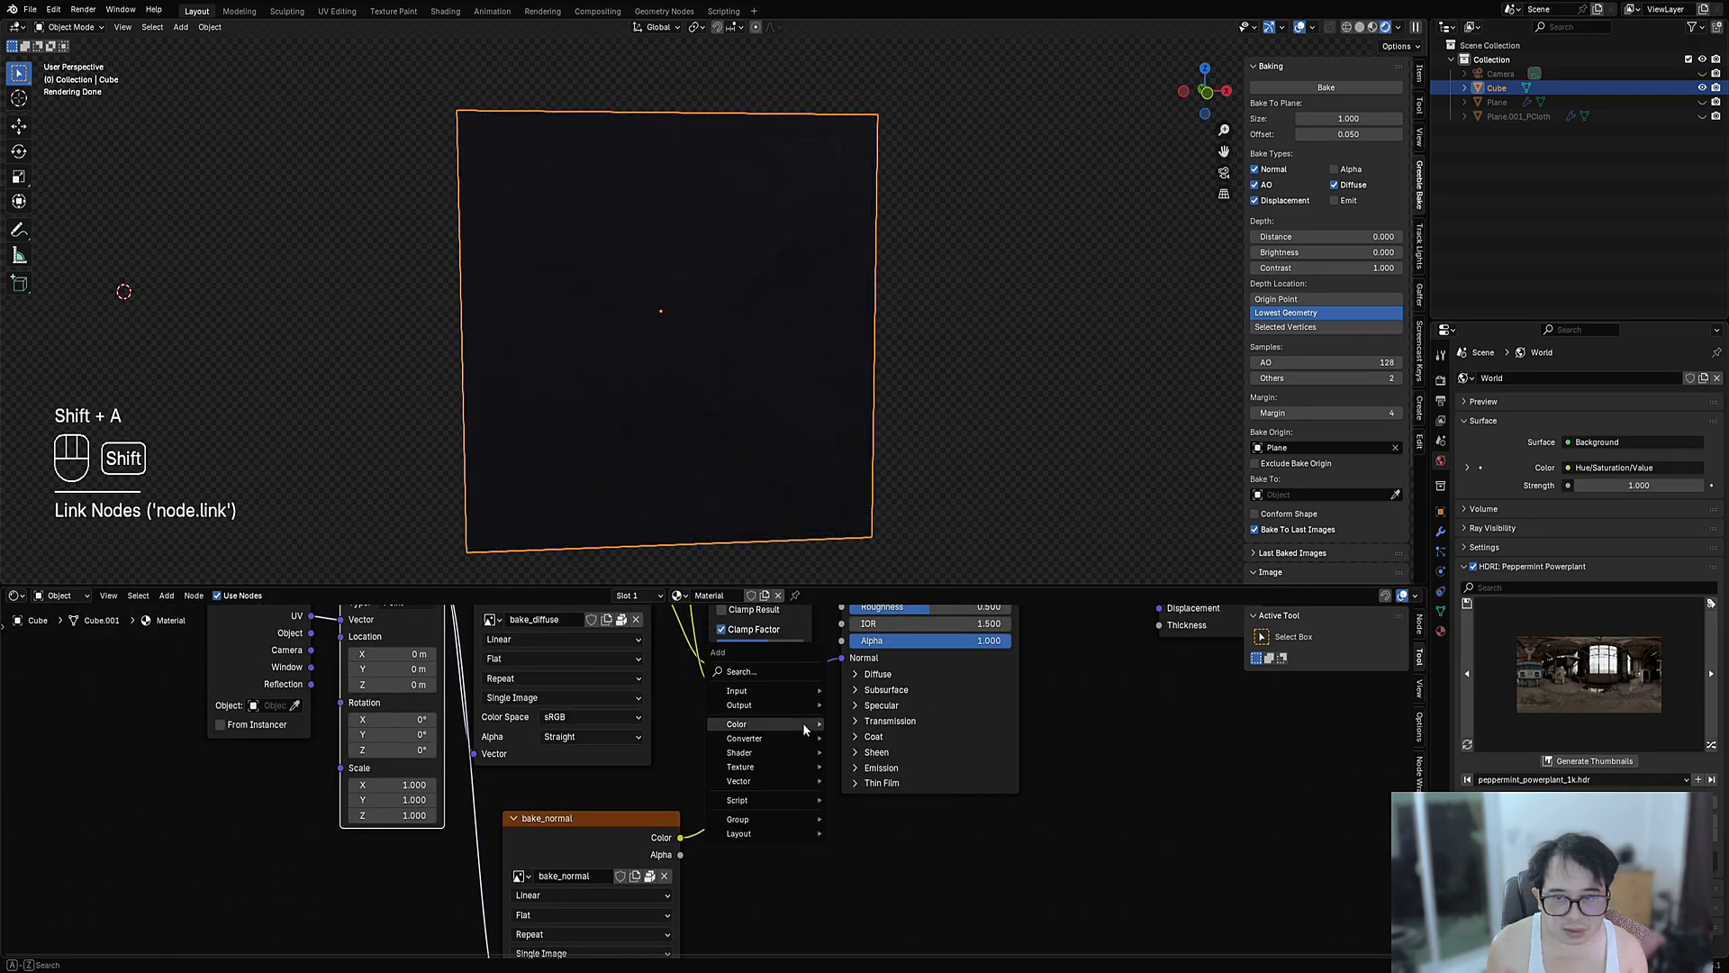
pyautogui.moveTo(760, 755)
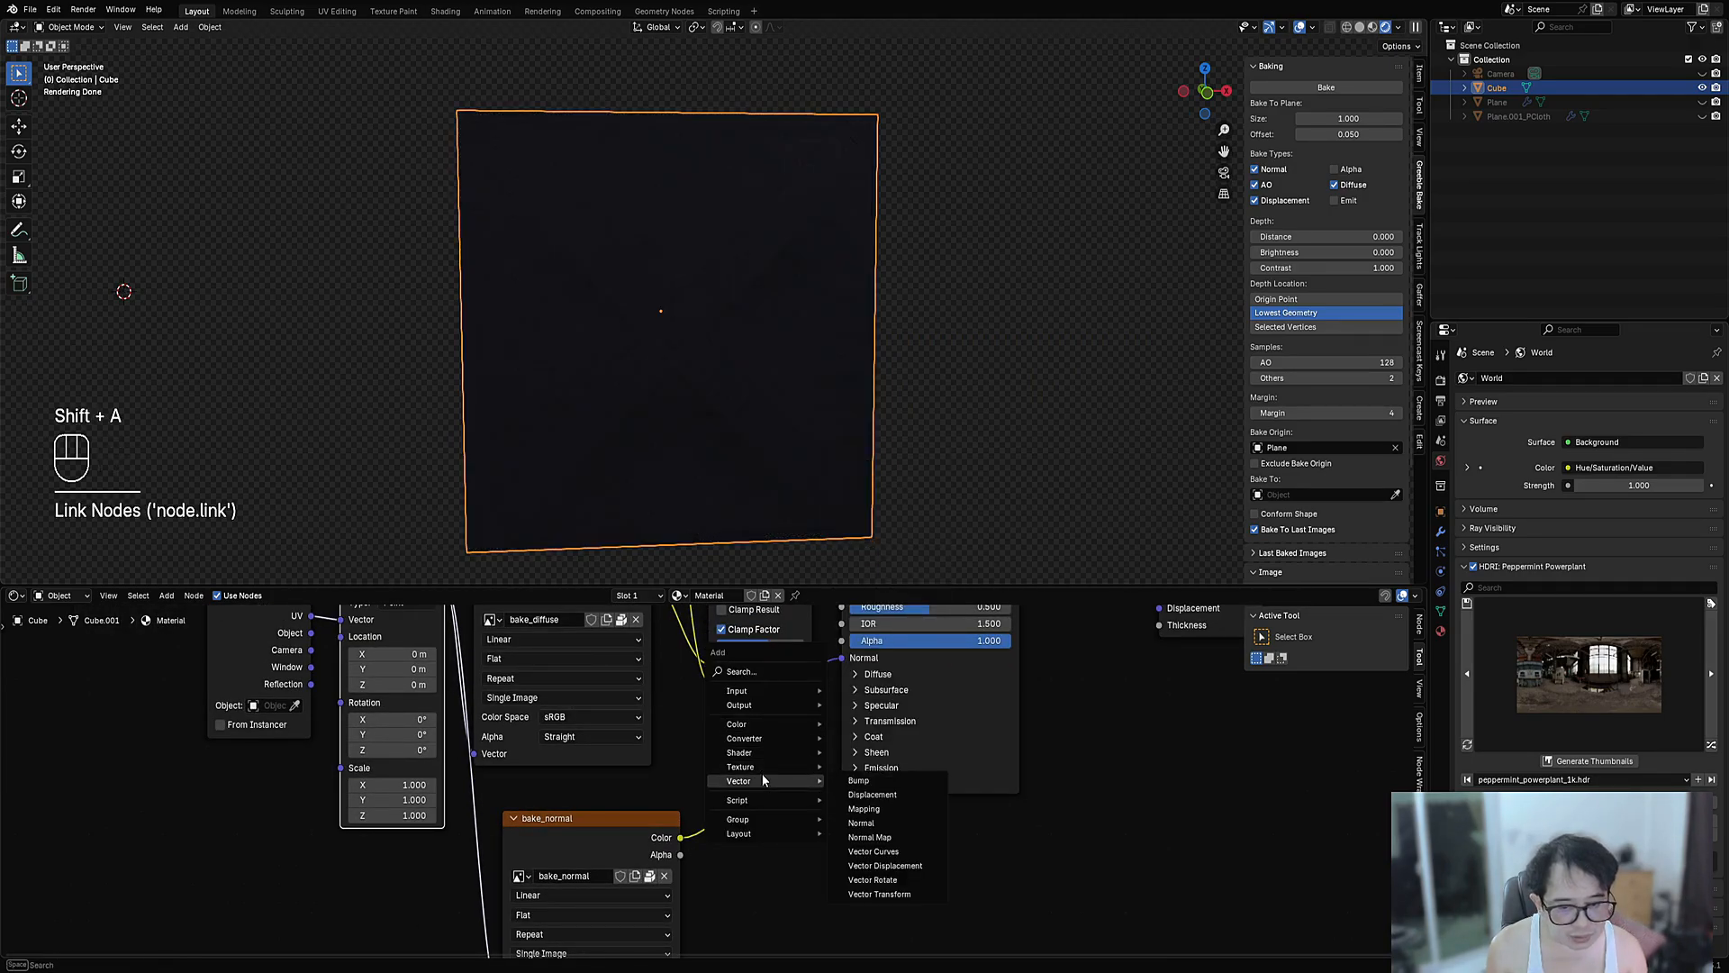
pyautogui.click(870, 838)
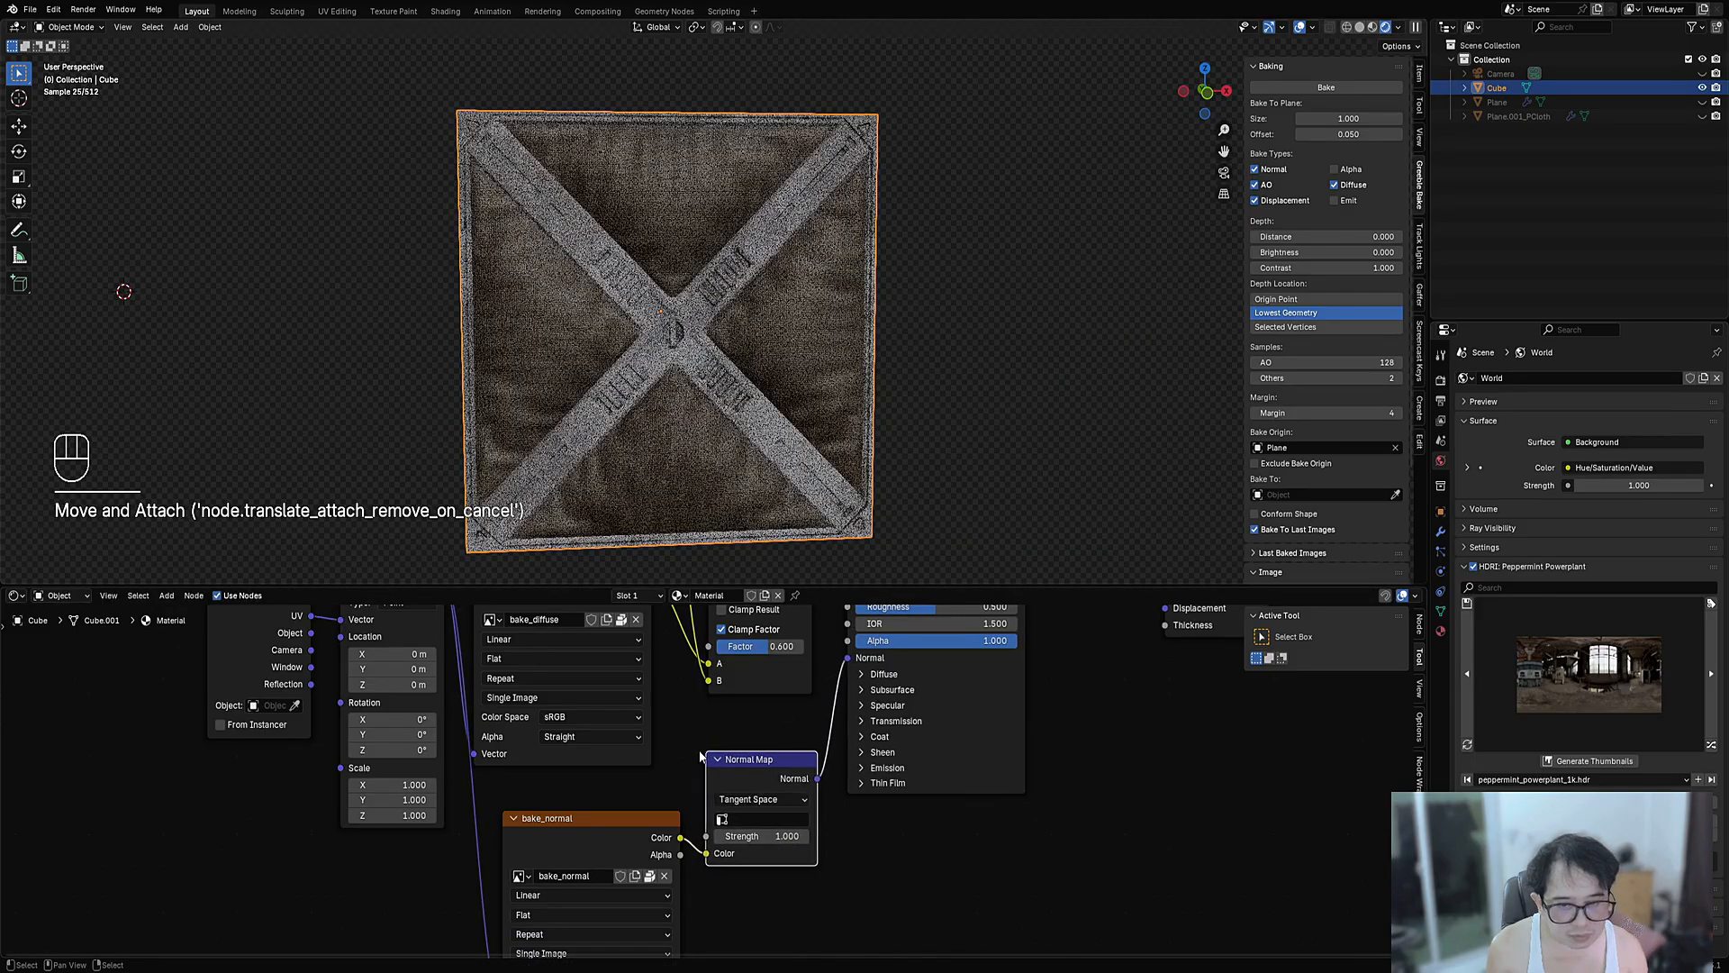
pyautogui.click(701, 756)
# - Orbit around the crate to inspect the raised X-brace relief
pyautogui.moveTo(771, 461); pyautogui.dragTo(699, 384, button='middle')
pyautogui.scroll(3, 699, 384)
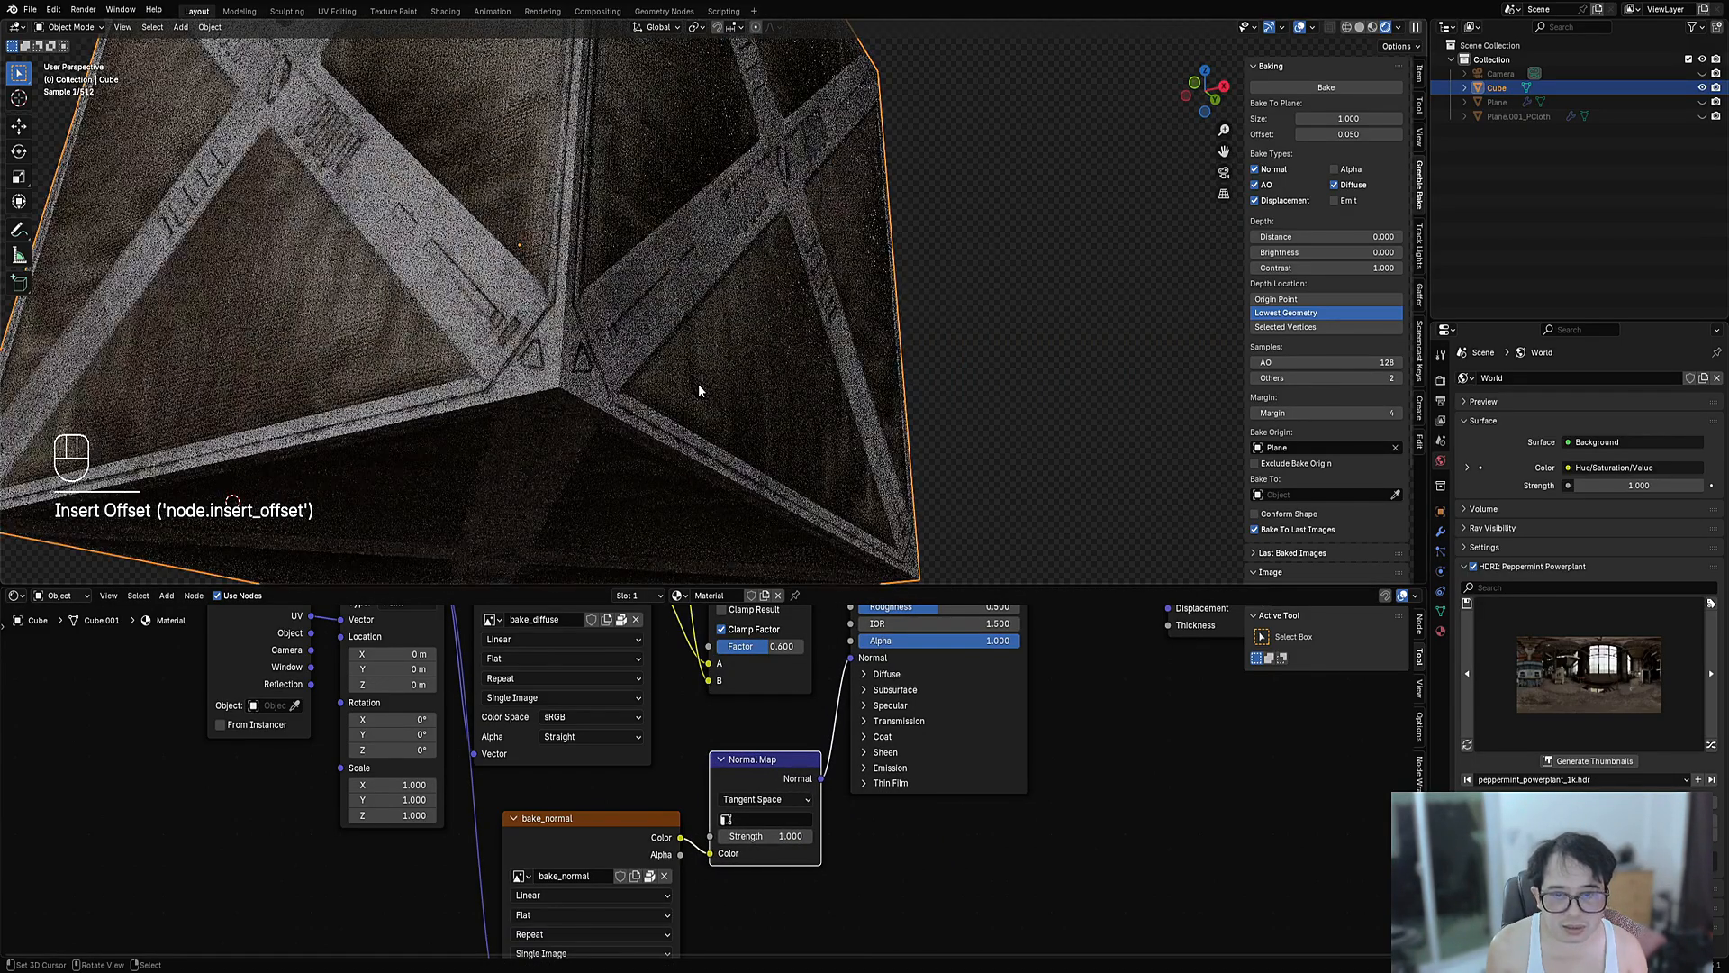
pyautogui.scroll(-3, 504, 218)
pyautogui.scroll(3, 499, 212)
pyautogui.moveTo(499, 212); pyautogui.dragTo(717, 317, button='middle')
pyautogui.keyDown('alt'); pyautogui.moveTo(644, 270); pyautogui.dragTo(711, 312, button='middle'); pyautogui.keyUp('alt')
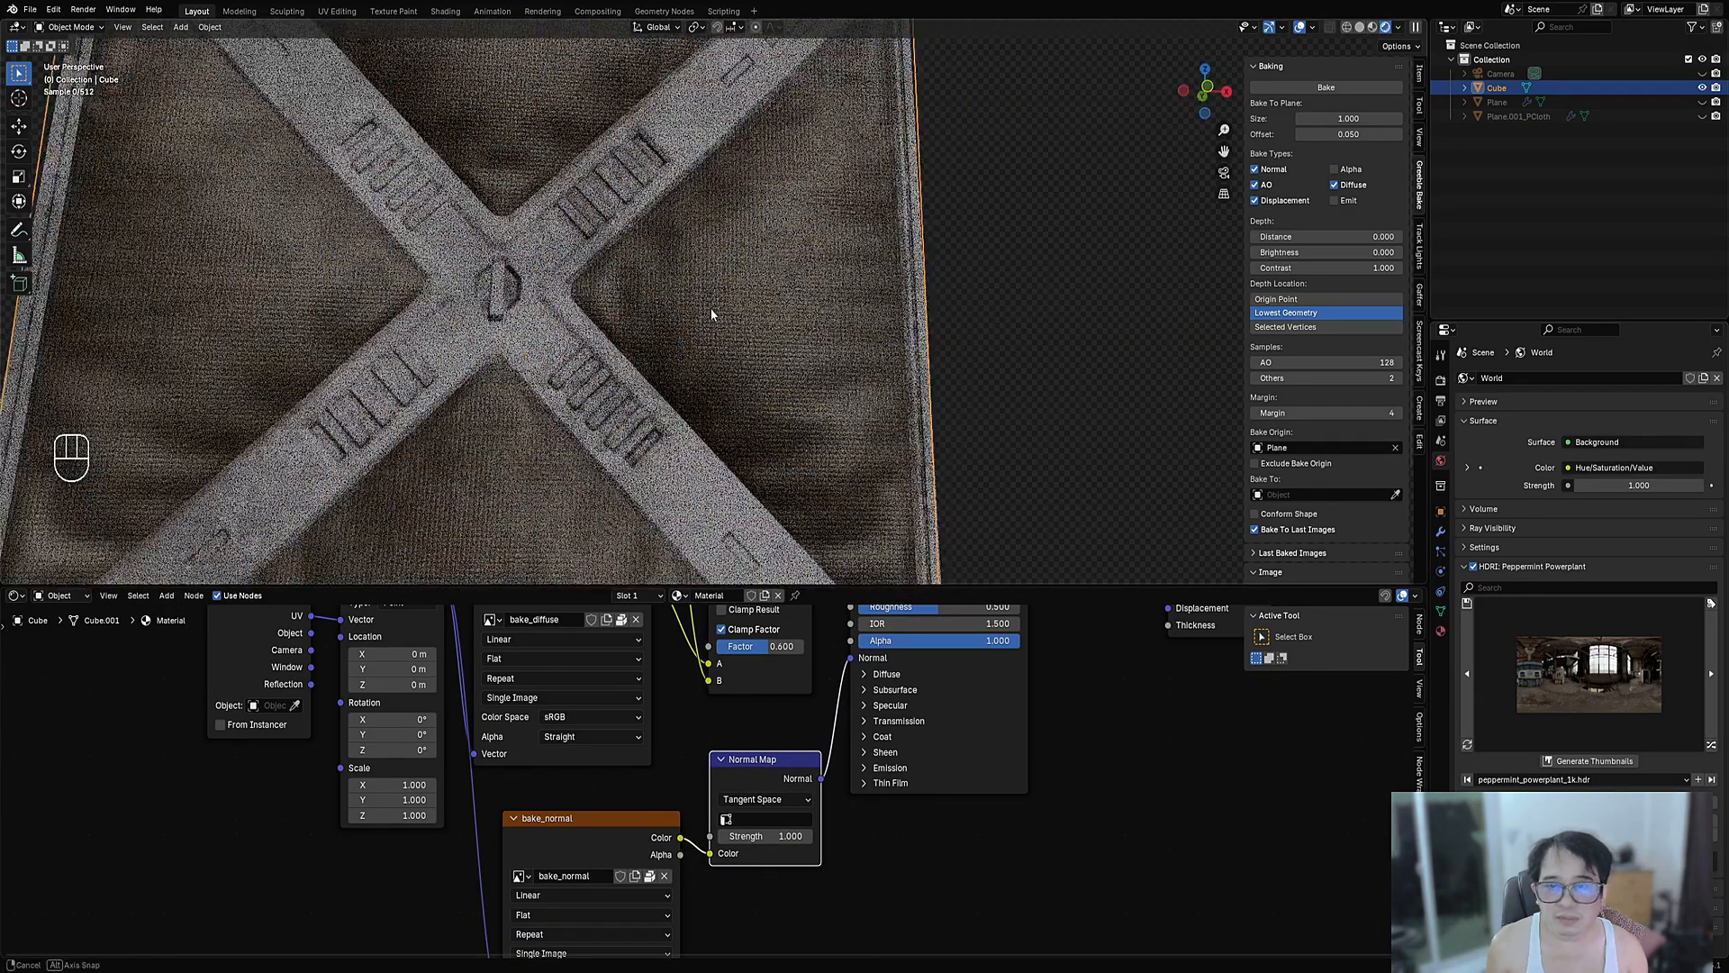
pyautogui.scroll(-2, 550, 332)
pyautogui.moveTo(523, 316); pyautogui.dragTo(778, 436, button='middle')
pyautogui.moveTo(928, 530); pyautogui.dragTo(888, 440, button='middle')
pyautogui.scroll(2, 888, 441)
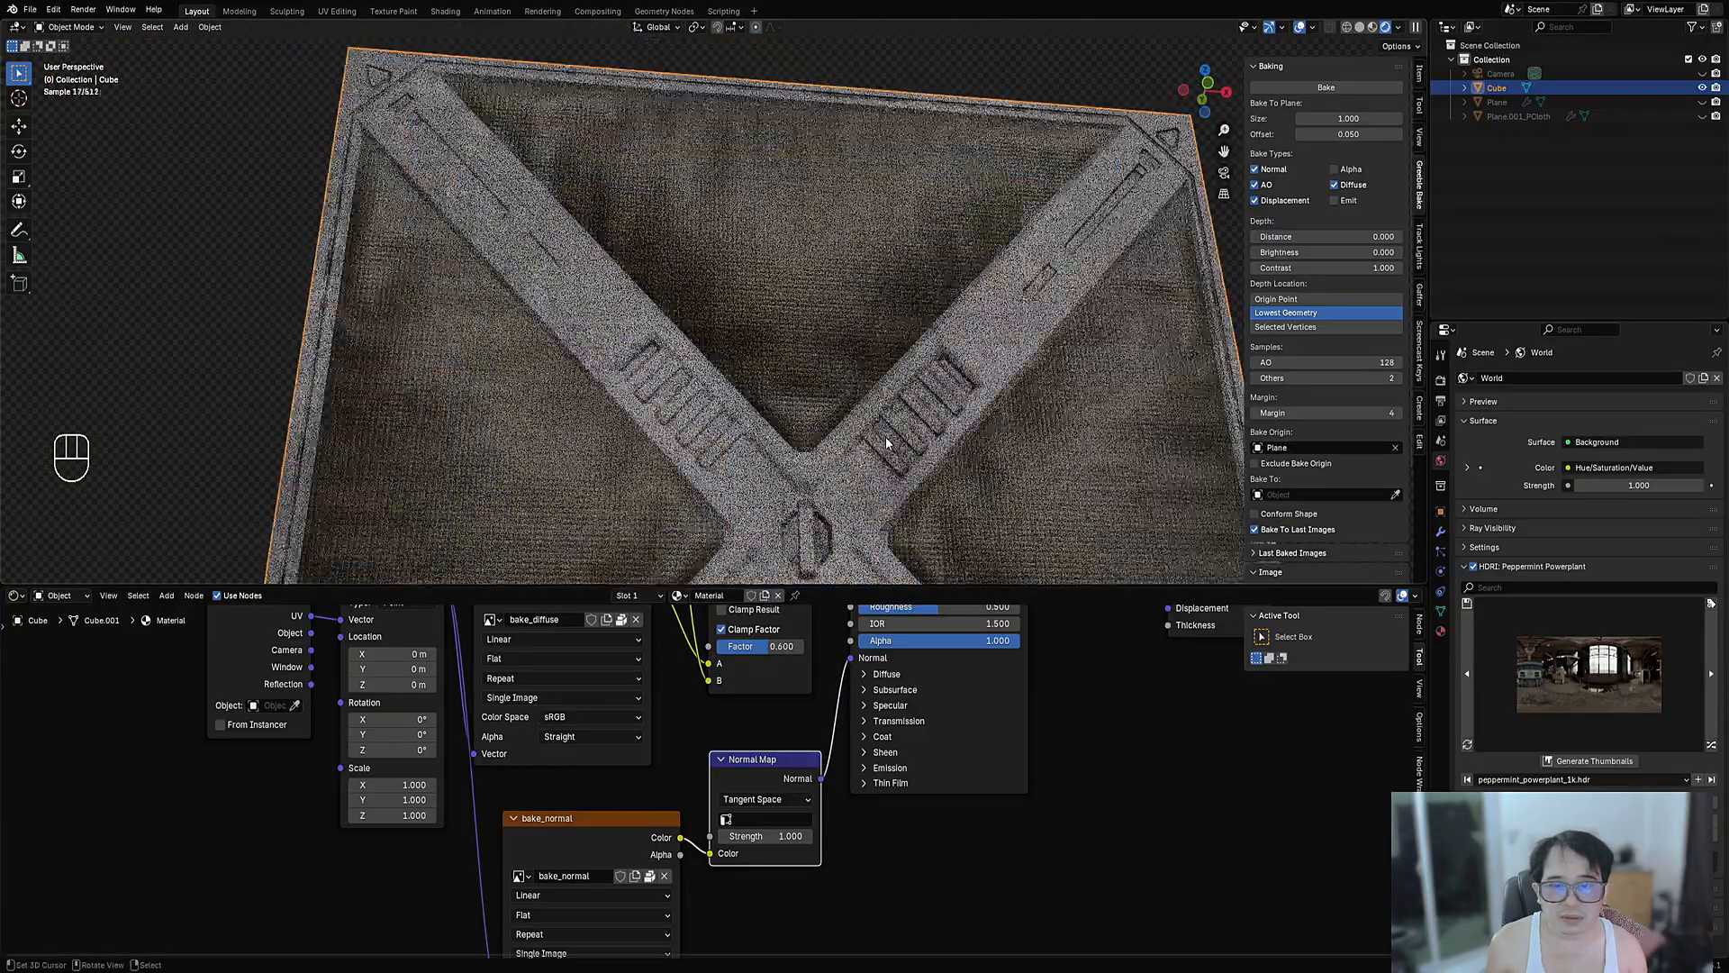
pyautogui.scroll(3, 861, 353)
pyautogui.keyDown('shift'); pyautogui.moveTo(932, 532); pyautogui.dragTo(759, 722, button='middle'); pyautogui.keyUp('shift')
pyautogui.scroll(-4, 829, 354)
# - Frame the whole material node tree and nudge the Principled BSDF right
pyautogui.press('Home')
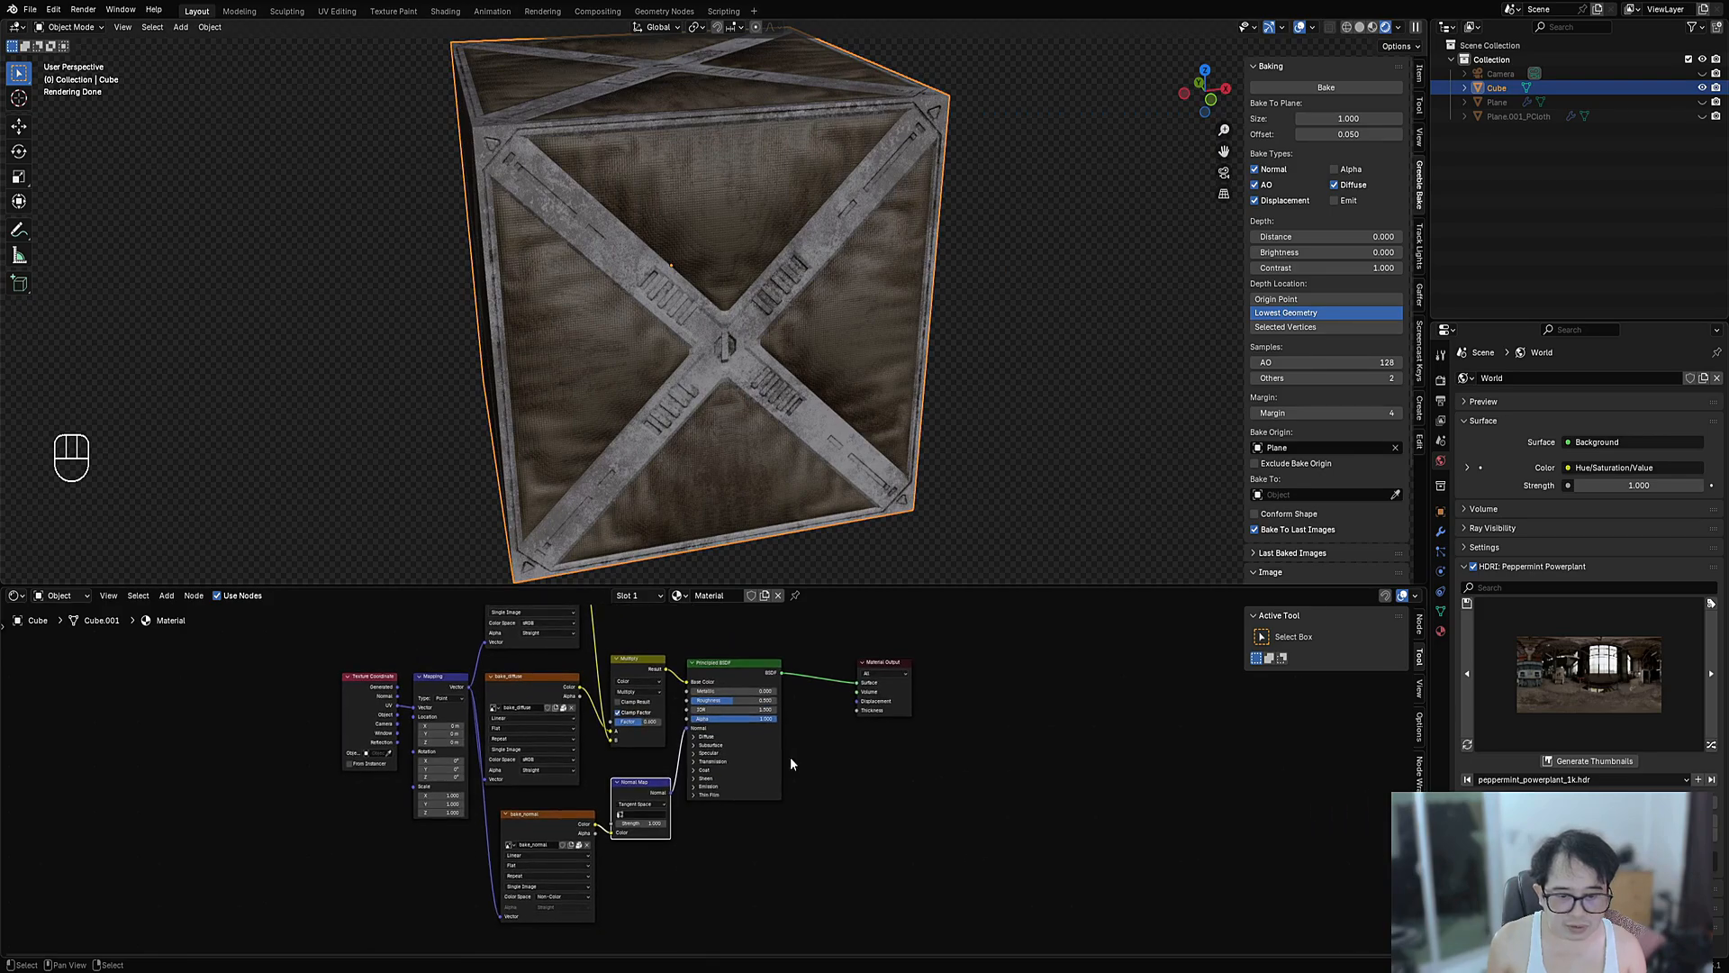
pyautogui.moveTo(729, 682); pyautogui.dragTo(745, 684)
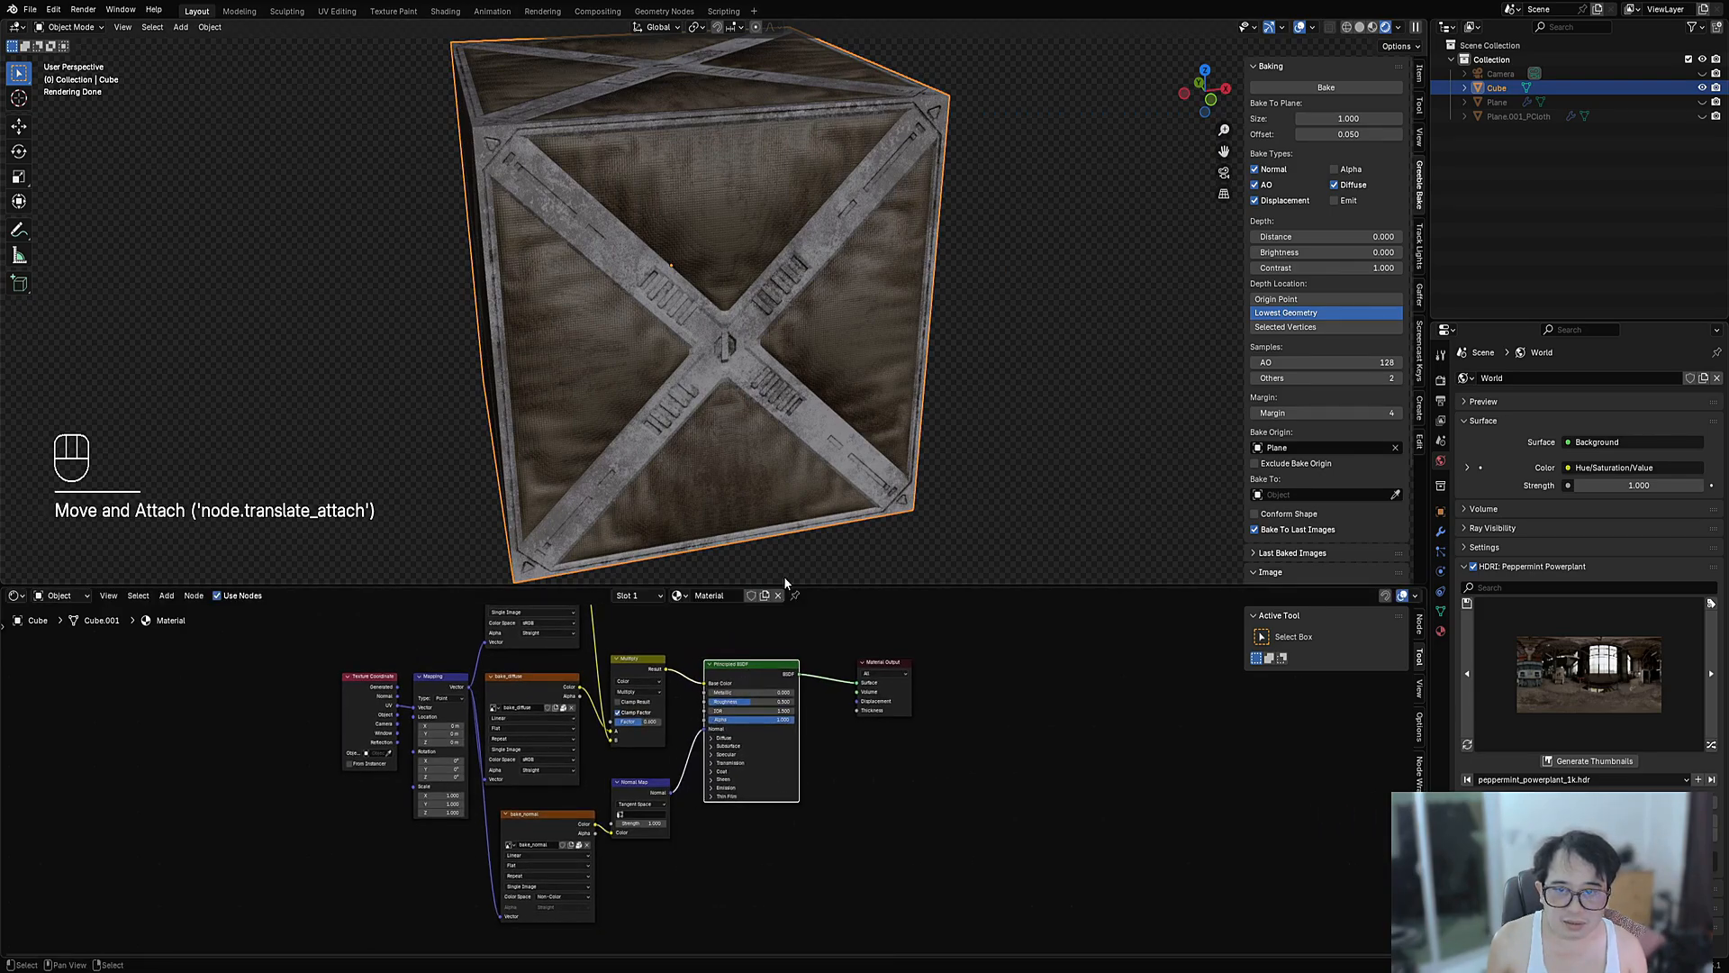
pyautogui.scroll(2, 780, 745)
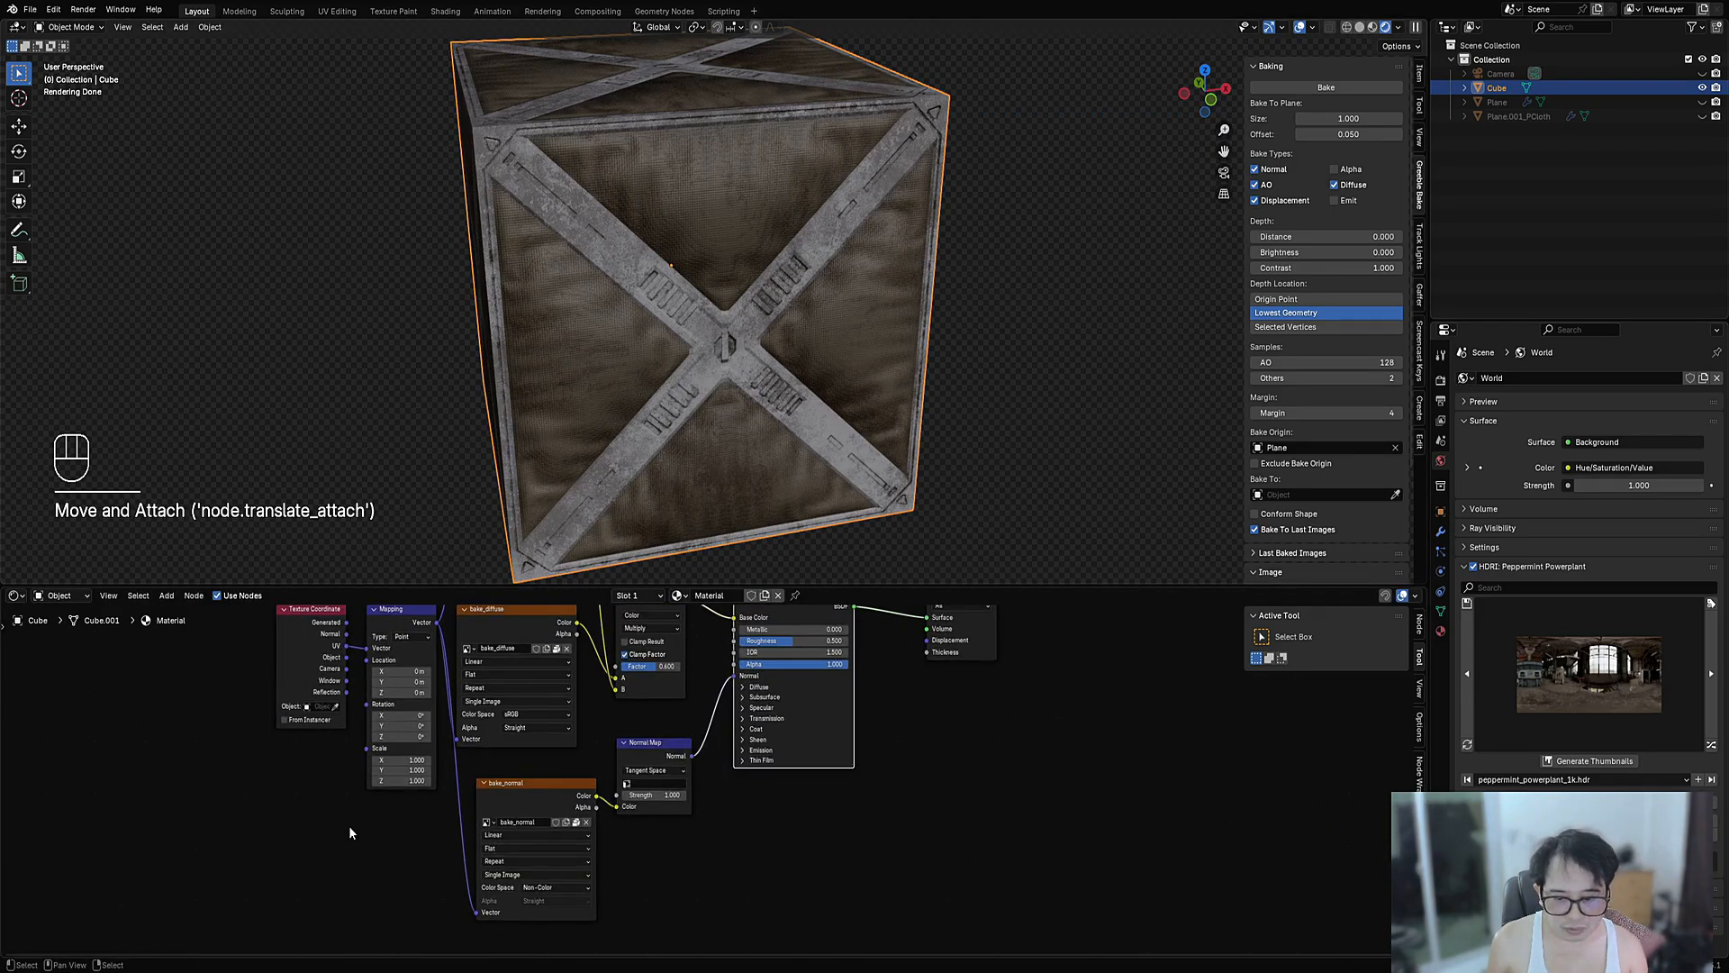
pyautogui.scroll(-1, 515, 809)
pyautogui.click(601, 815)
pyautogui.hotkey('shift', 'd')
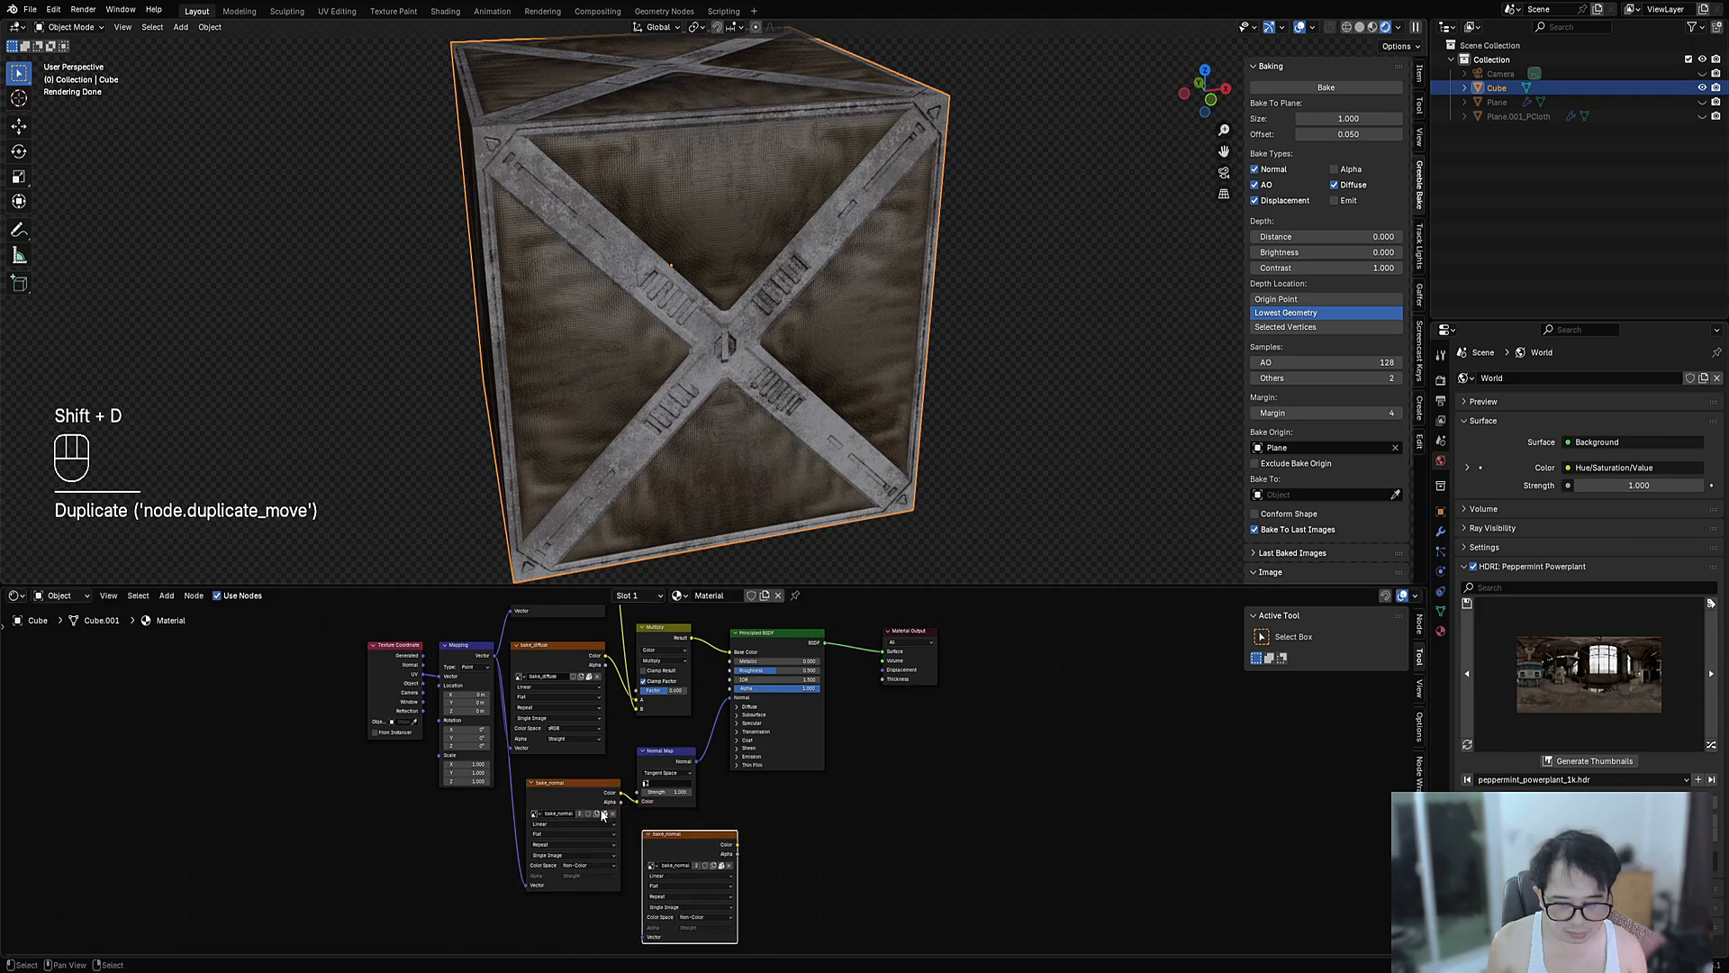
pyautogui.moveTo(495, 656); pyautogui.dragTo(655, 935)
pyautogui.click(355, 733)
pyautogui.moveTo(497, 637); pyautogui.dragTo(640, 895)
pyautogui.moveTo(727, 836); pyautogui.dragTo(700, 892, button='middle')
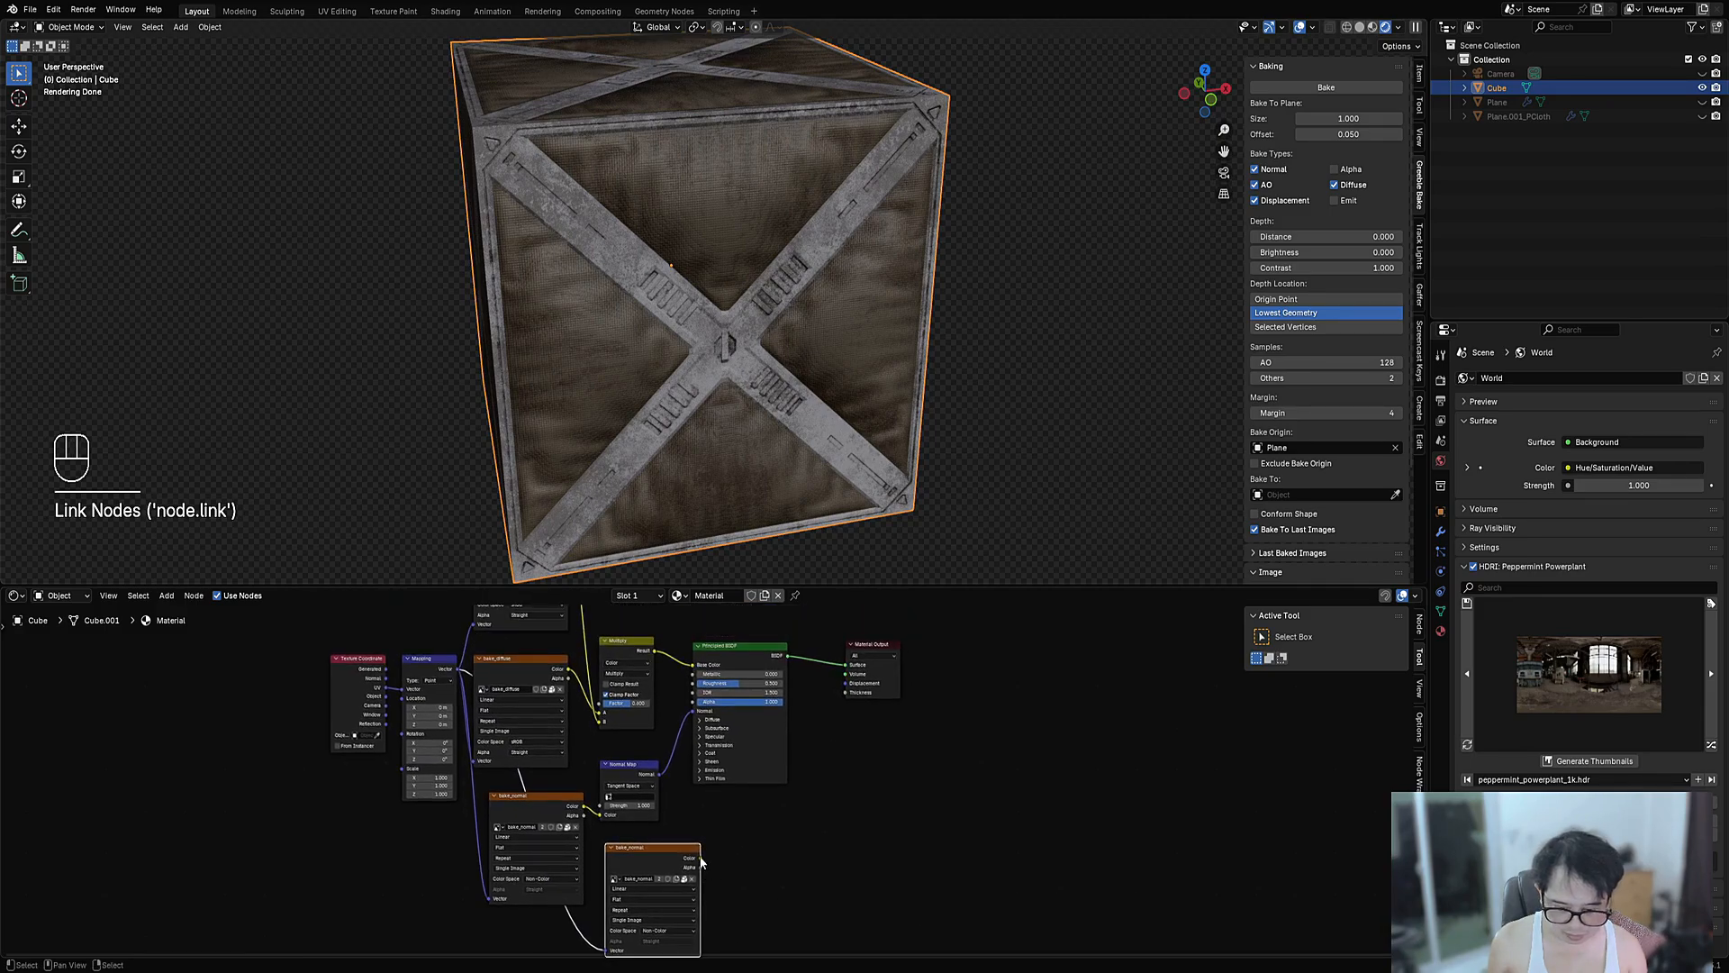
pyautogui.moveTo(700, 858); pyautogui.dragTo(846, 687)
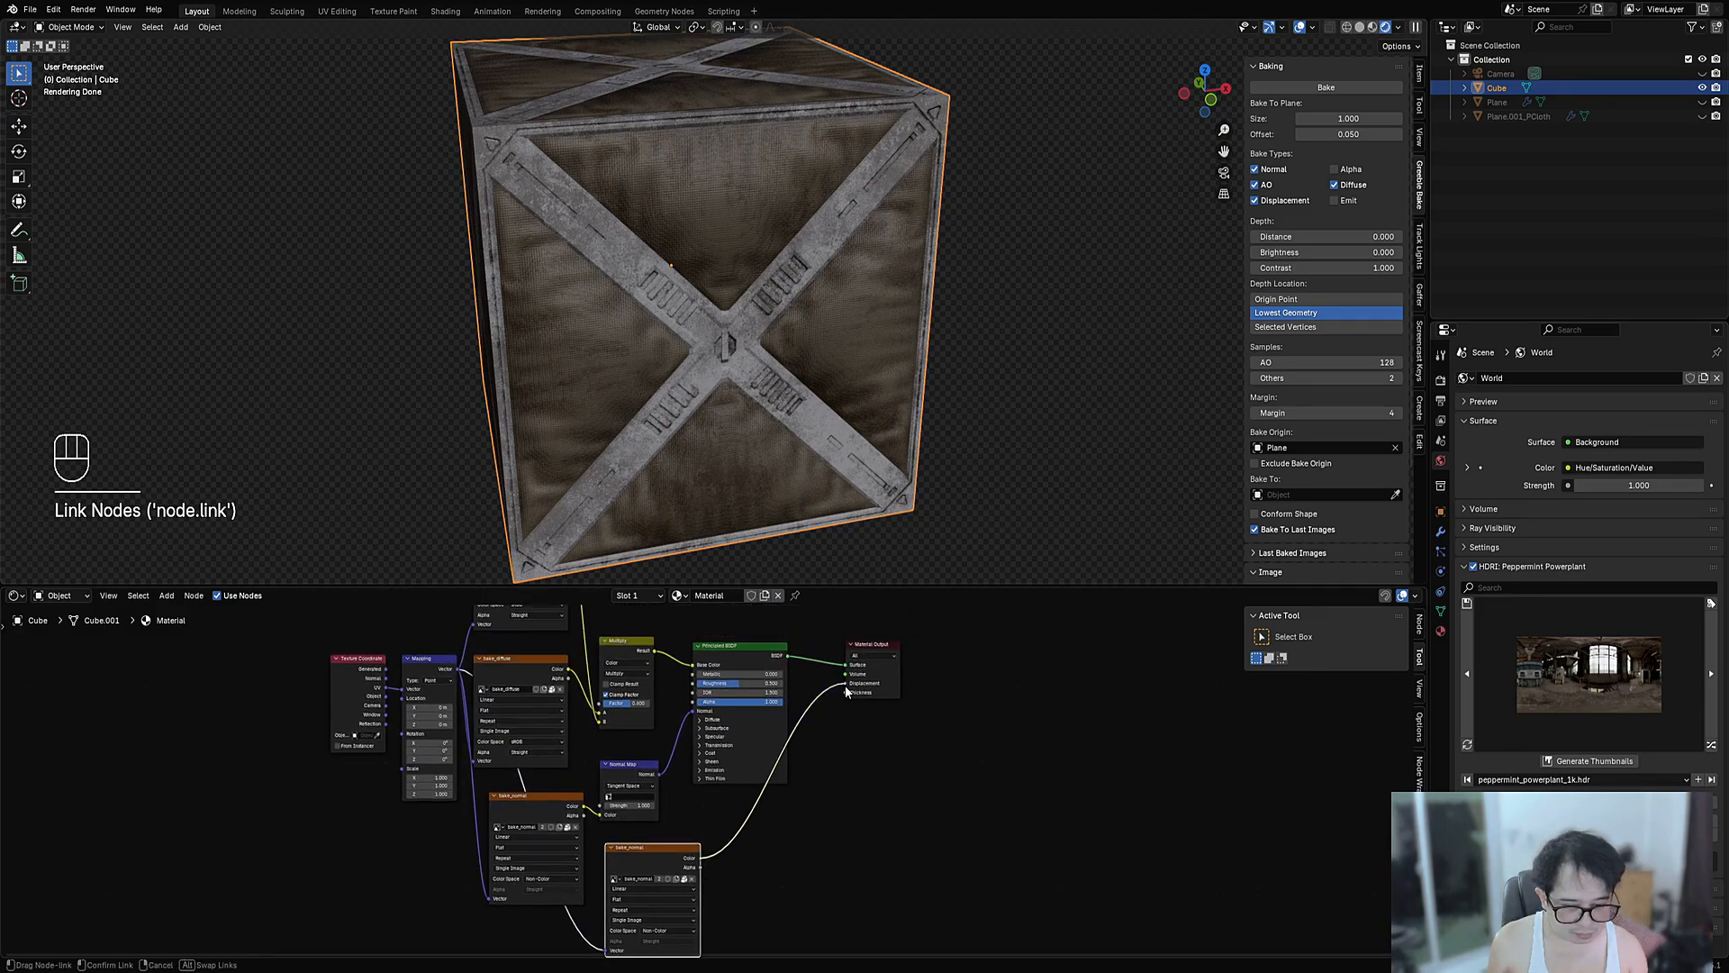
pyautogui.scroll(2, 835, 737)
pyautogui.hotkey('shift', 'a')
pyautogui.moveTo(823, 737)
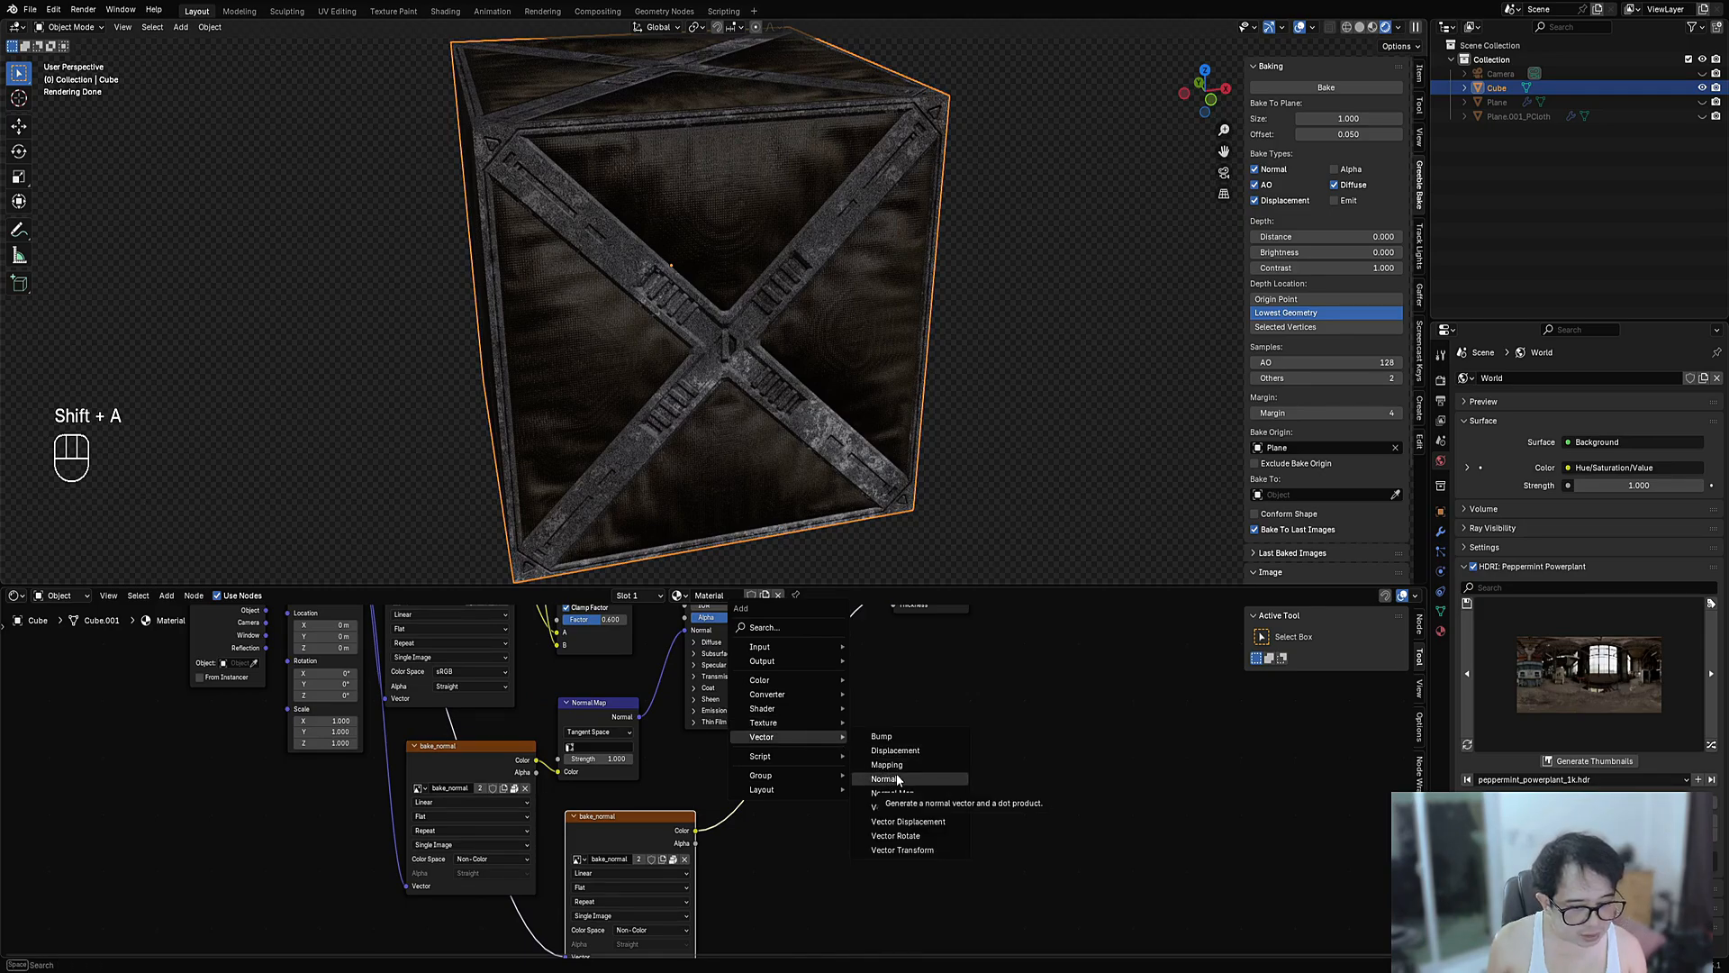
pyautogui.click(895, 750)
pyautogui.click(749, 812)
pyautogui.scroll(2, 749, 811)
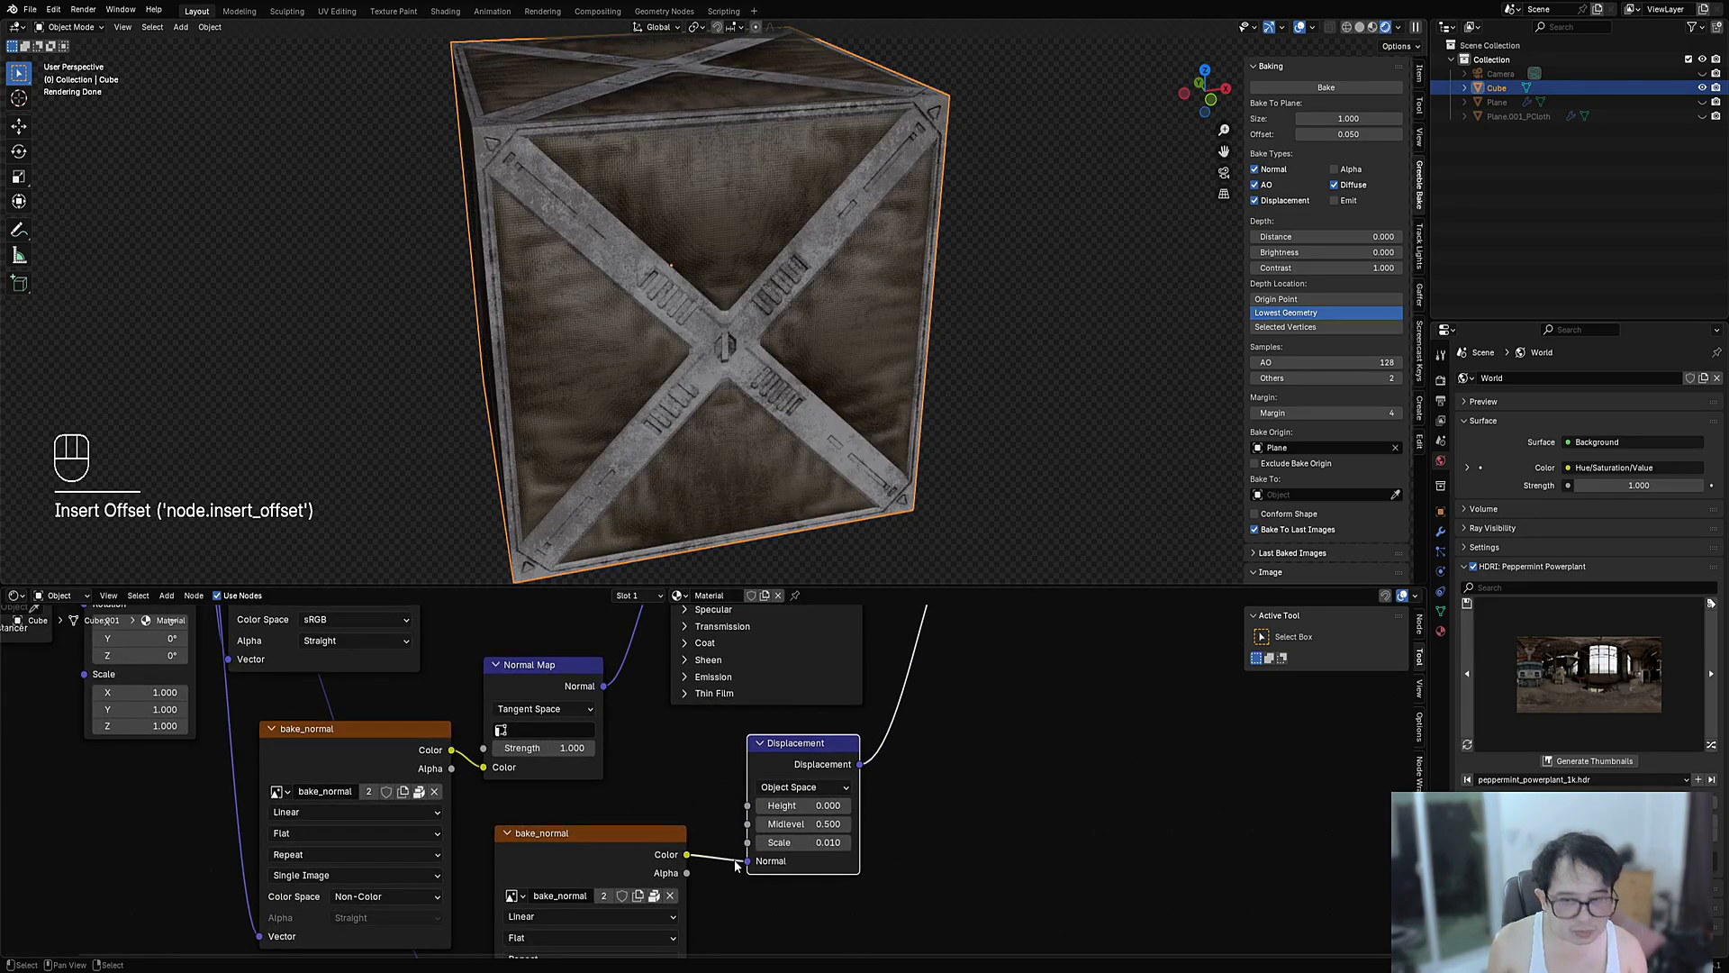
pyautogui.moveTo(748, 860)
pyautogui.mouseDown()
pyautogui.moveTo(755, 805)
pyautogui.moveTo(804, 842)
pyautogui.moveTo(891, 842)
pyautogui.mouseUp()
pyautogui.click(797, 824)
pyautogui.press('Escape')
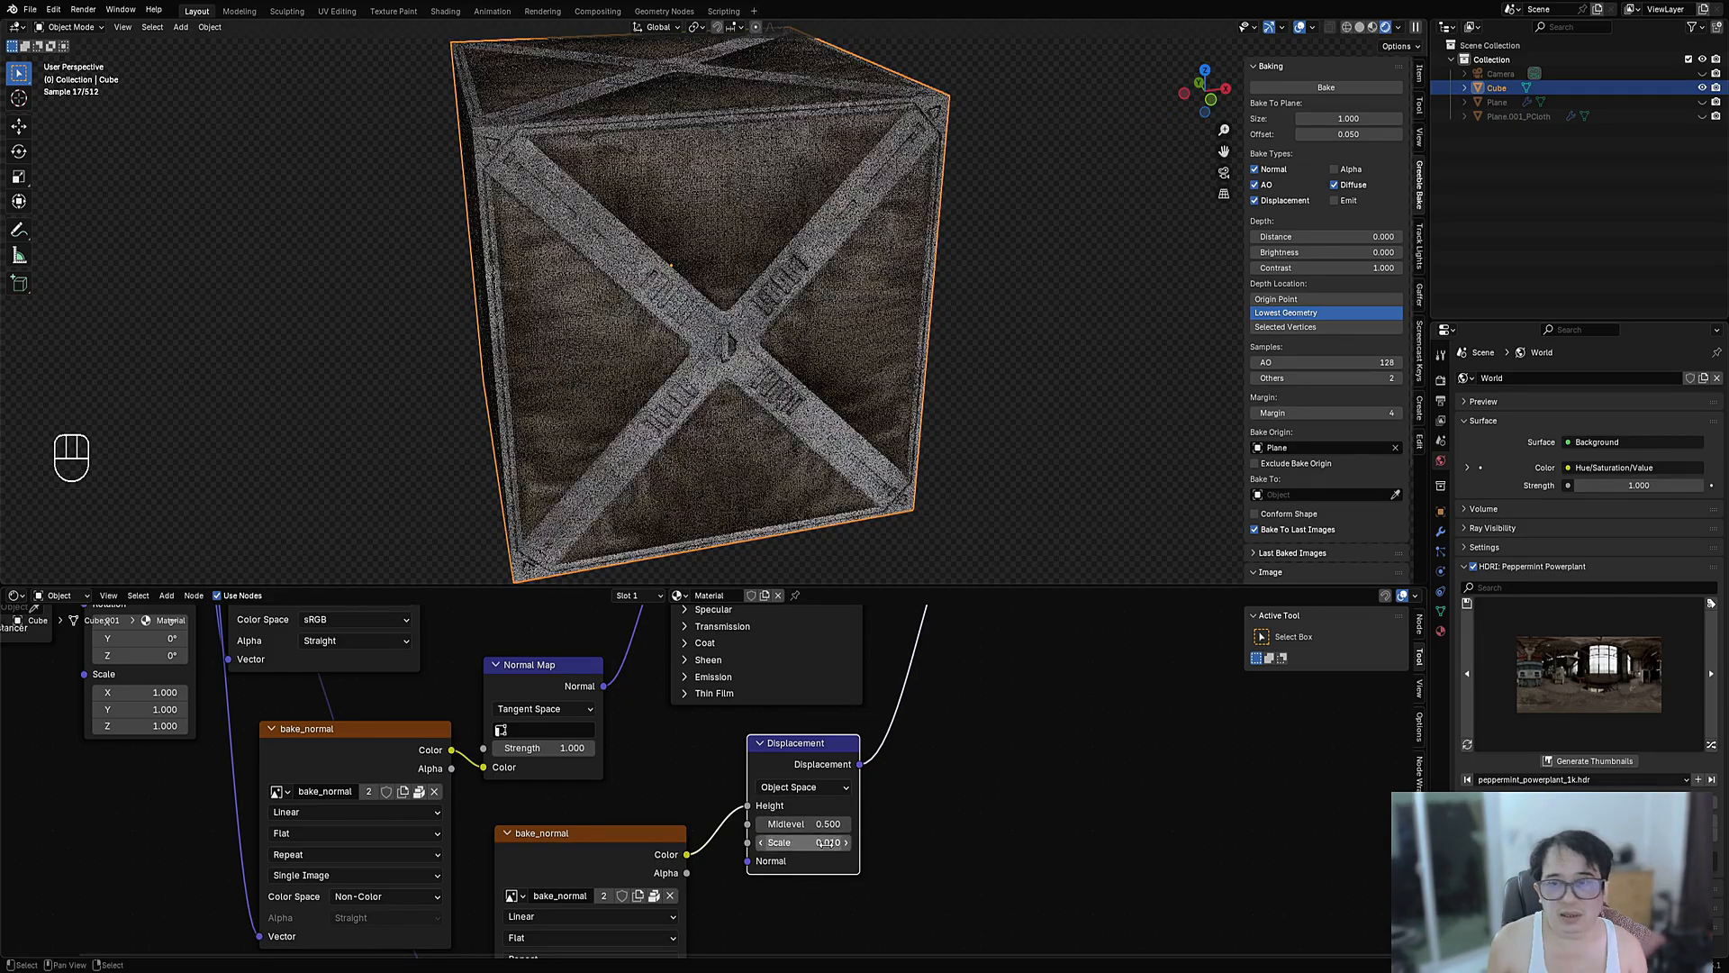
pyautogui.moveTo(873, 405); pyautogui.dragTo(766, 374, button='middle')
pyautogui.scroll(4, 766, 369)
pyautogui.scroll(-3, 811, 315)
pyautogui.moveTo(941, 261); pyautogui.dragTo(829, 380, button='middle')
pyautogui.hotkey('shift', 'alt', 'z')
pyautogui.moveTo(760, 460); pyautogui.dragTo(926, 418, button='middle')
pyautogui.scroll(-3, 833, 346)
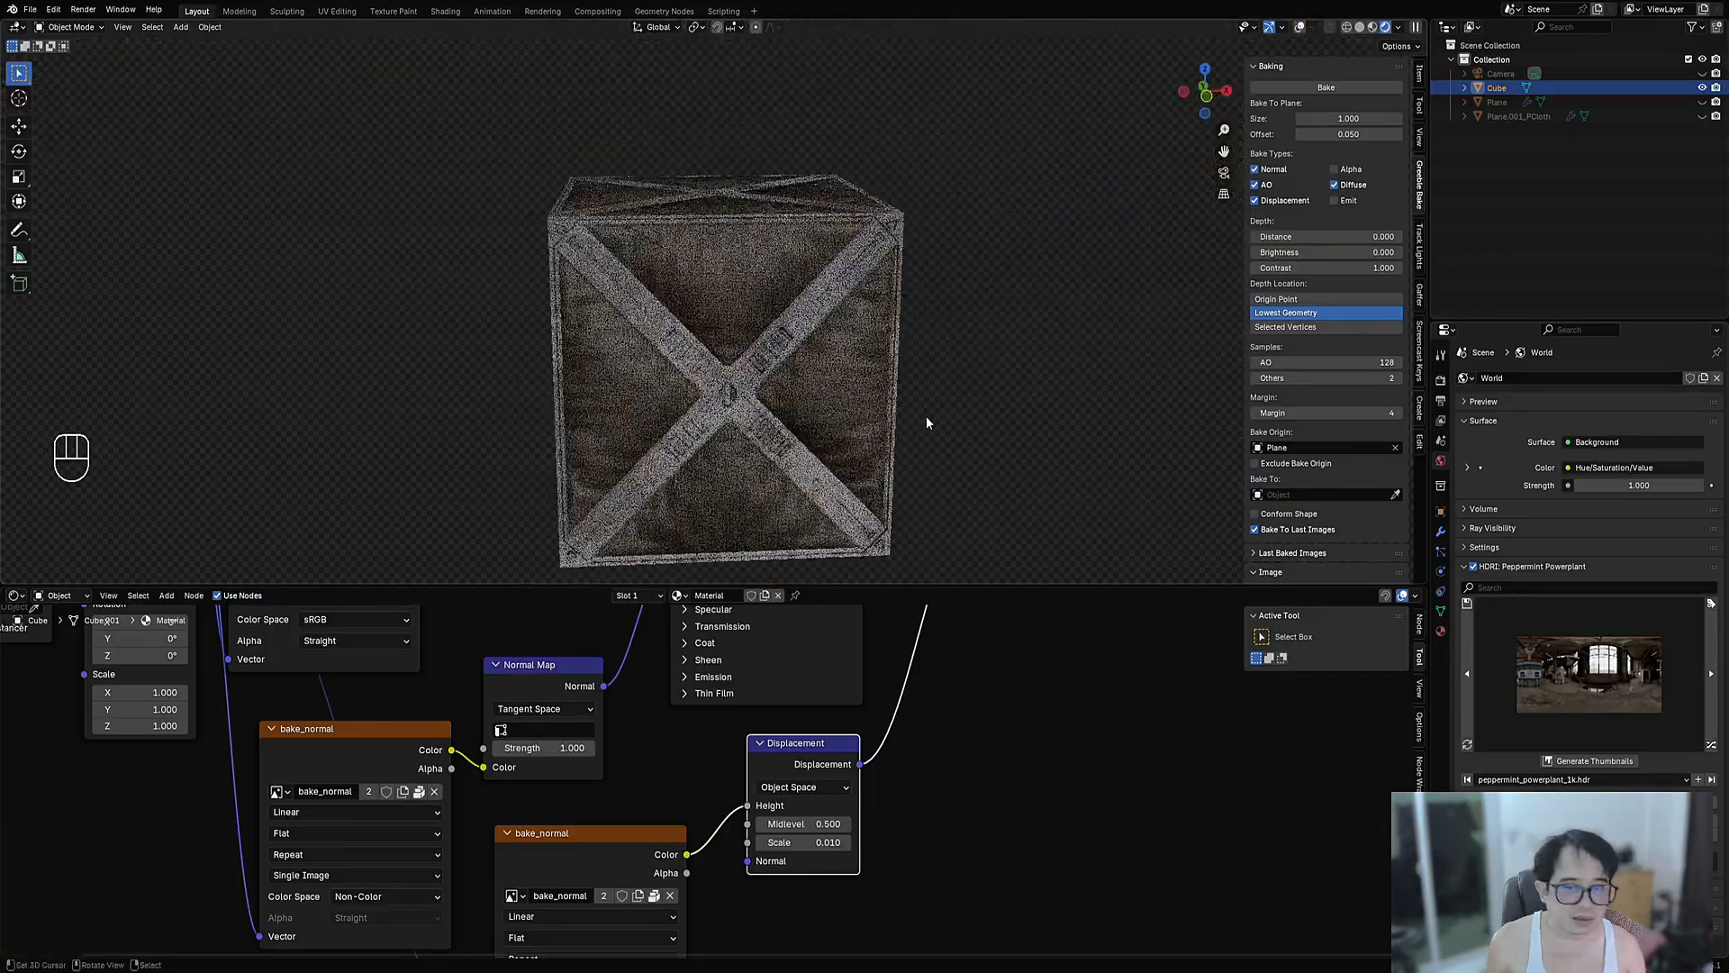
pyautogui.press('Tab')
pyautogui.press('Tab')
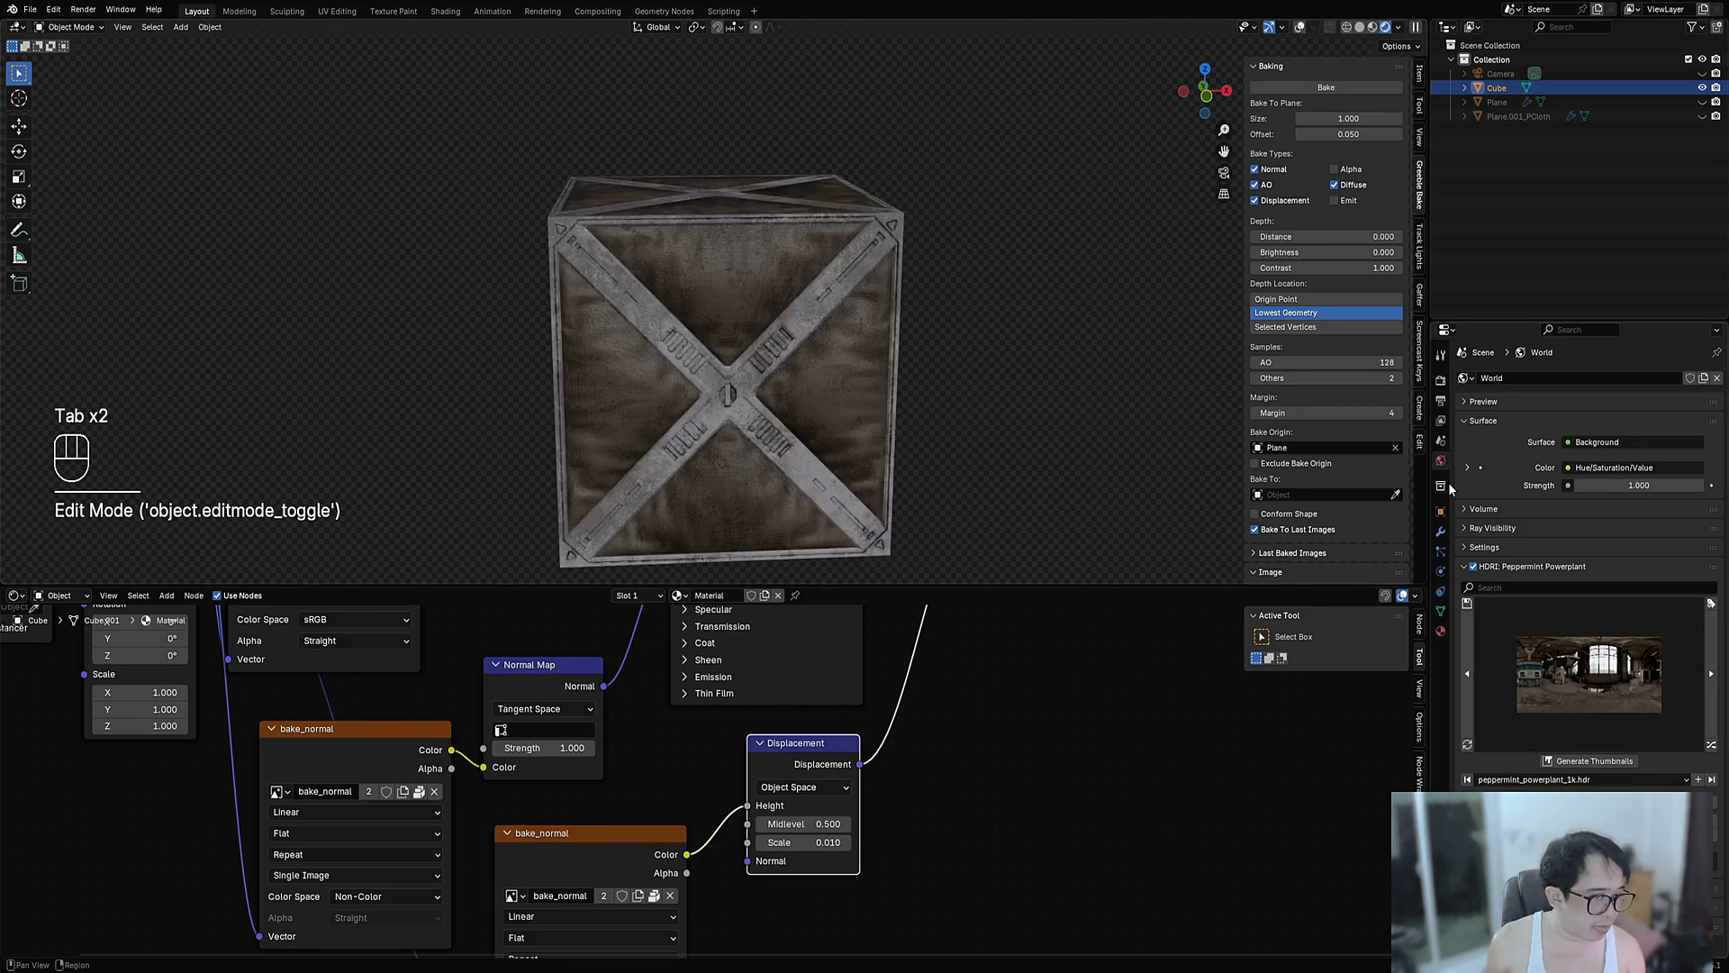
# - Light the crate with the Artist Workshop HDRI and orbit to inspect it
pyautogui.click(1710, 742)
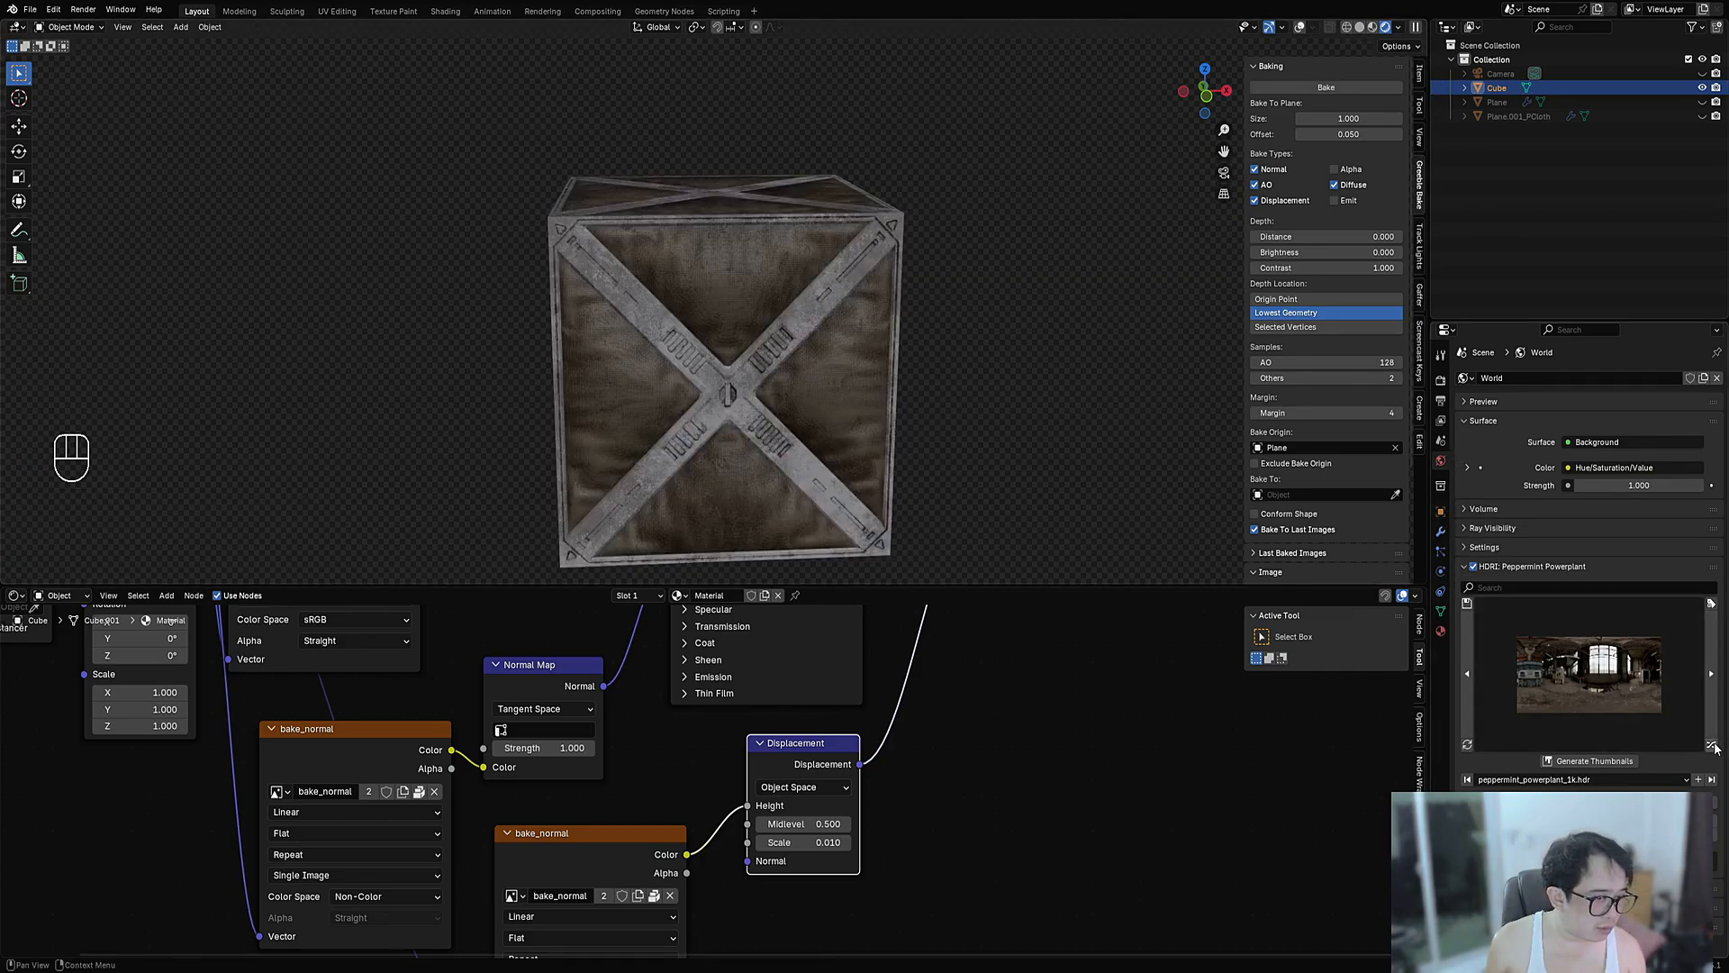
pyautogui.click(1712, 743)
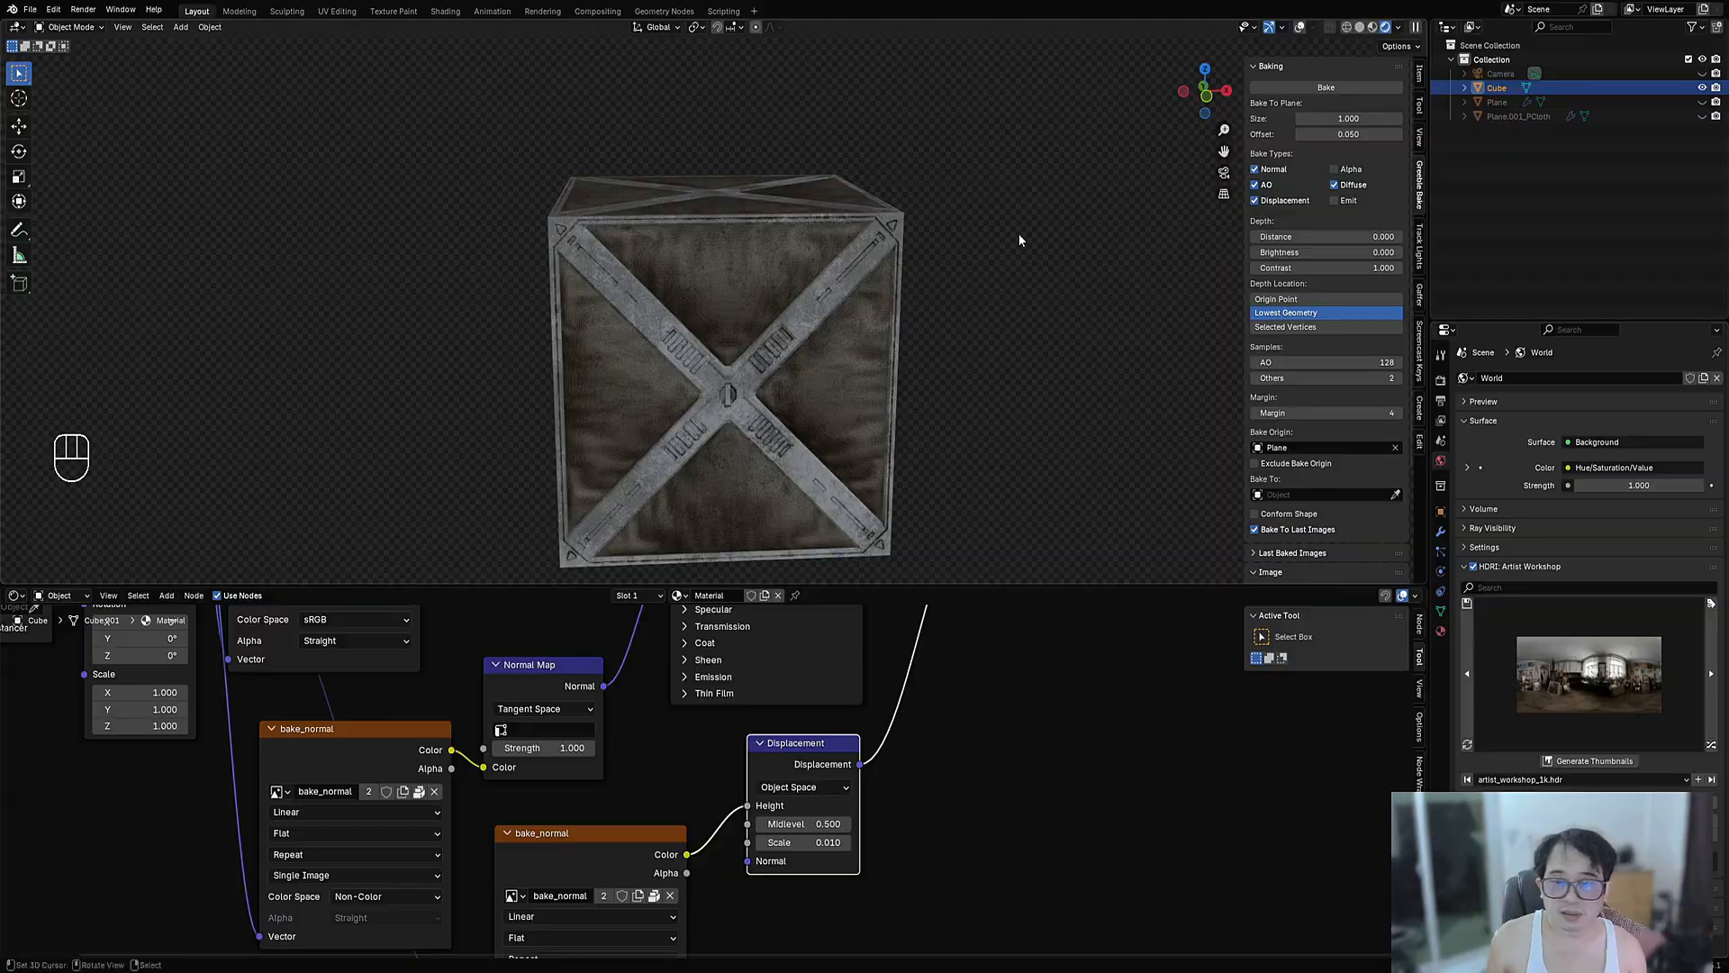
pyautogui.moveTo(1018, 239); pyautogui.dragTo(895, 286, button='middle')
pyautogui.scroll(8, 818, 339)
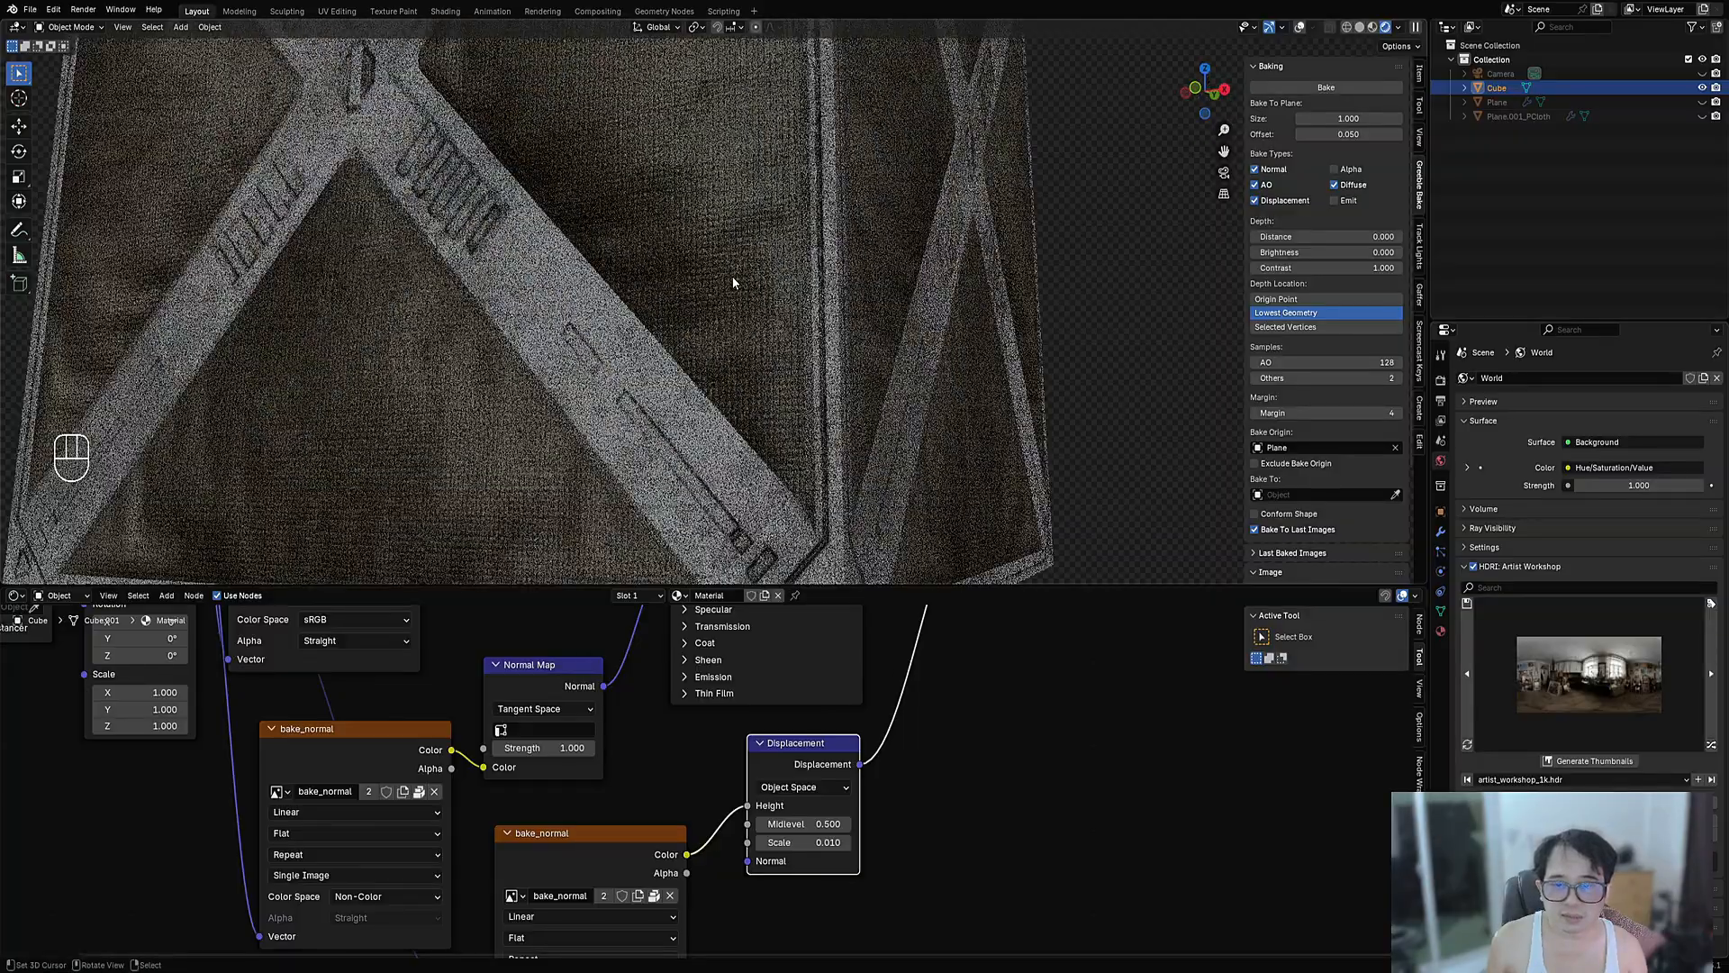
pyautogui.scroll(2, 732, 282)
pyautogui.scroll(-5, 732, 283)
pyautogui.scroll(5, 721, 395)
pyautogui.moveTo(628, 399); pyautogui.dragTo(722, 446, button='middle')
pyautogui.scroll(-8, 716, 781)
pyautogui.scroll(-5, 711, 407)
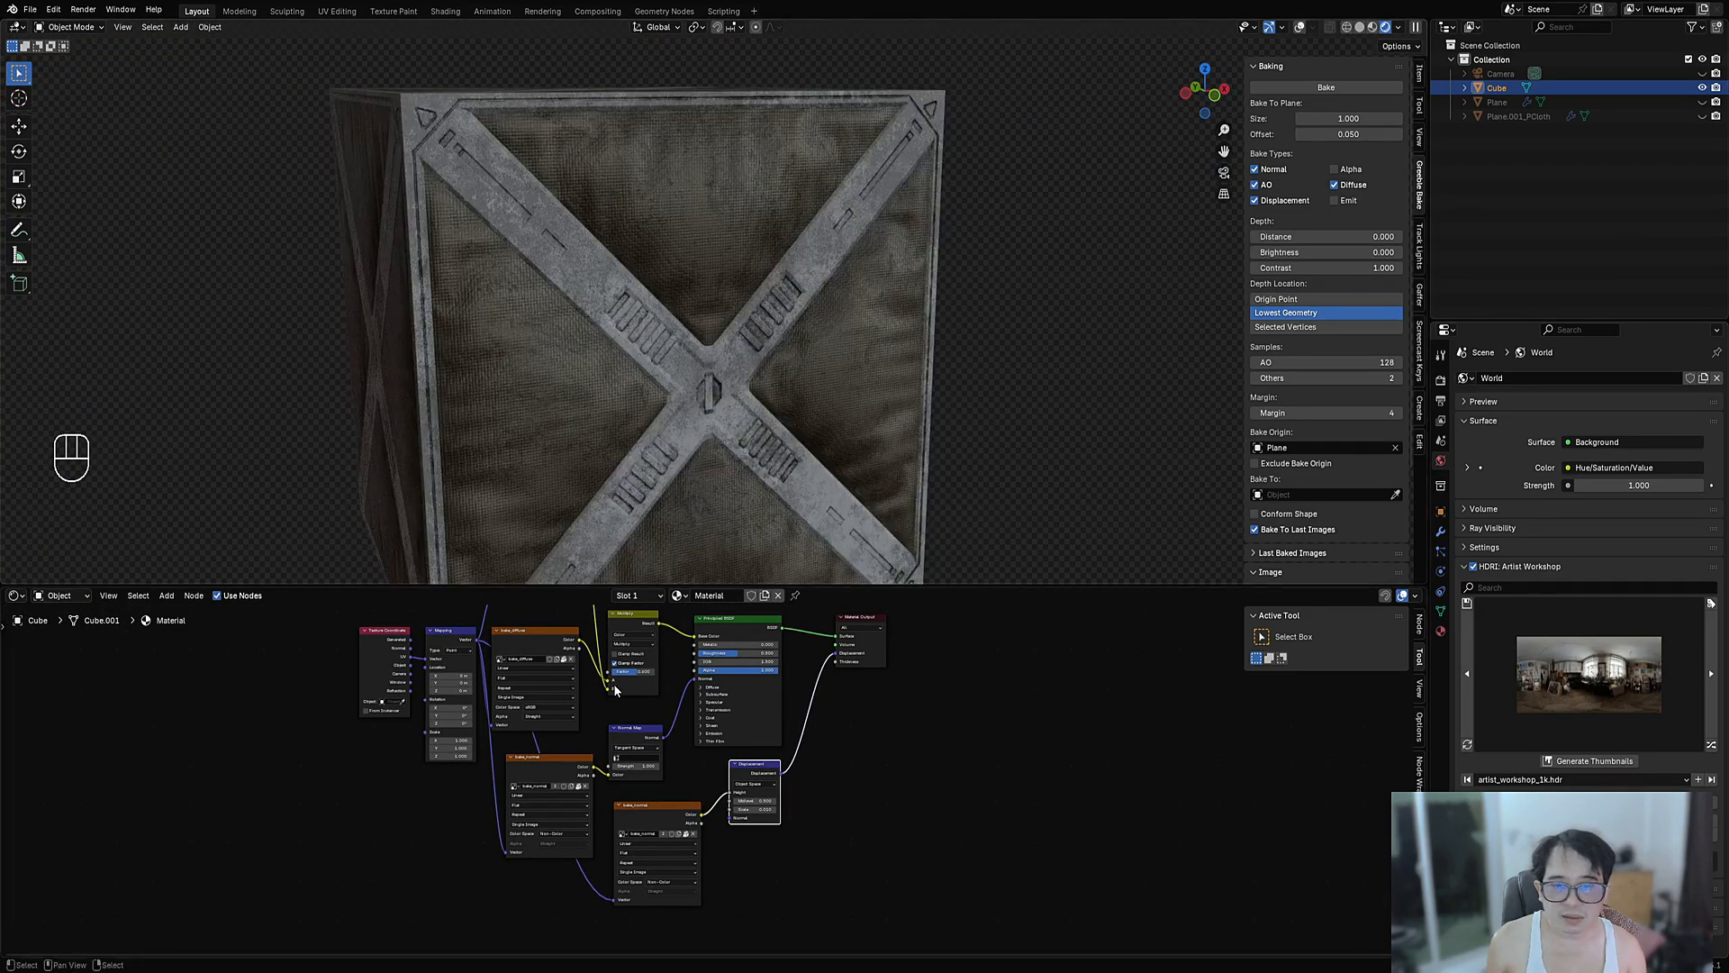
pyautogui.scroll(-2, 704, 777)
pyautogui.scroll(3, 839, 662)
# - Shift the Material Output and Principled BSDF nodes right to make room
pyautogui.moveTo(841, 661); pyautogui.dragTo(776, 760, button='middle')
pyautogui.moveTo(772, 740); pyautogui.dragTo(1111, 760)
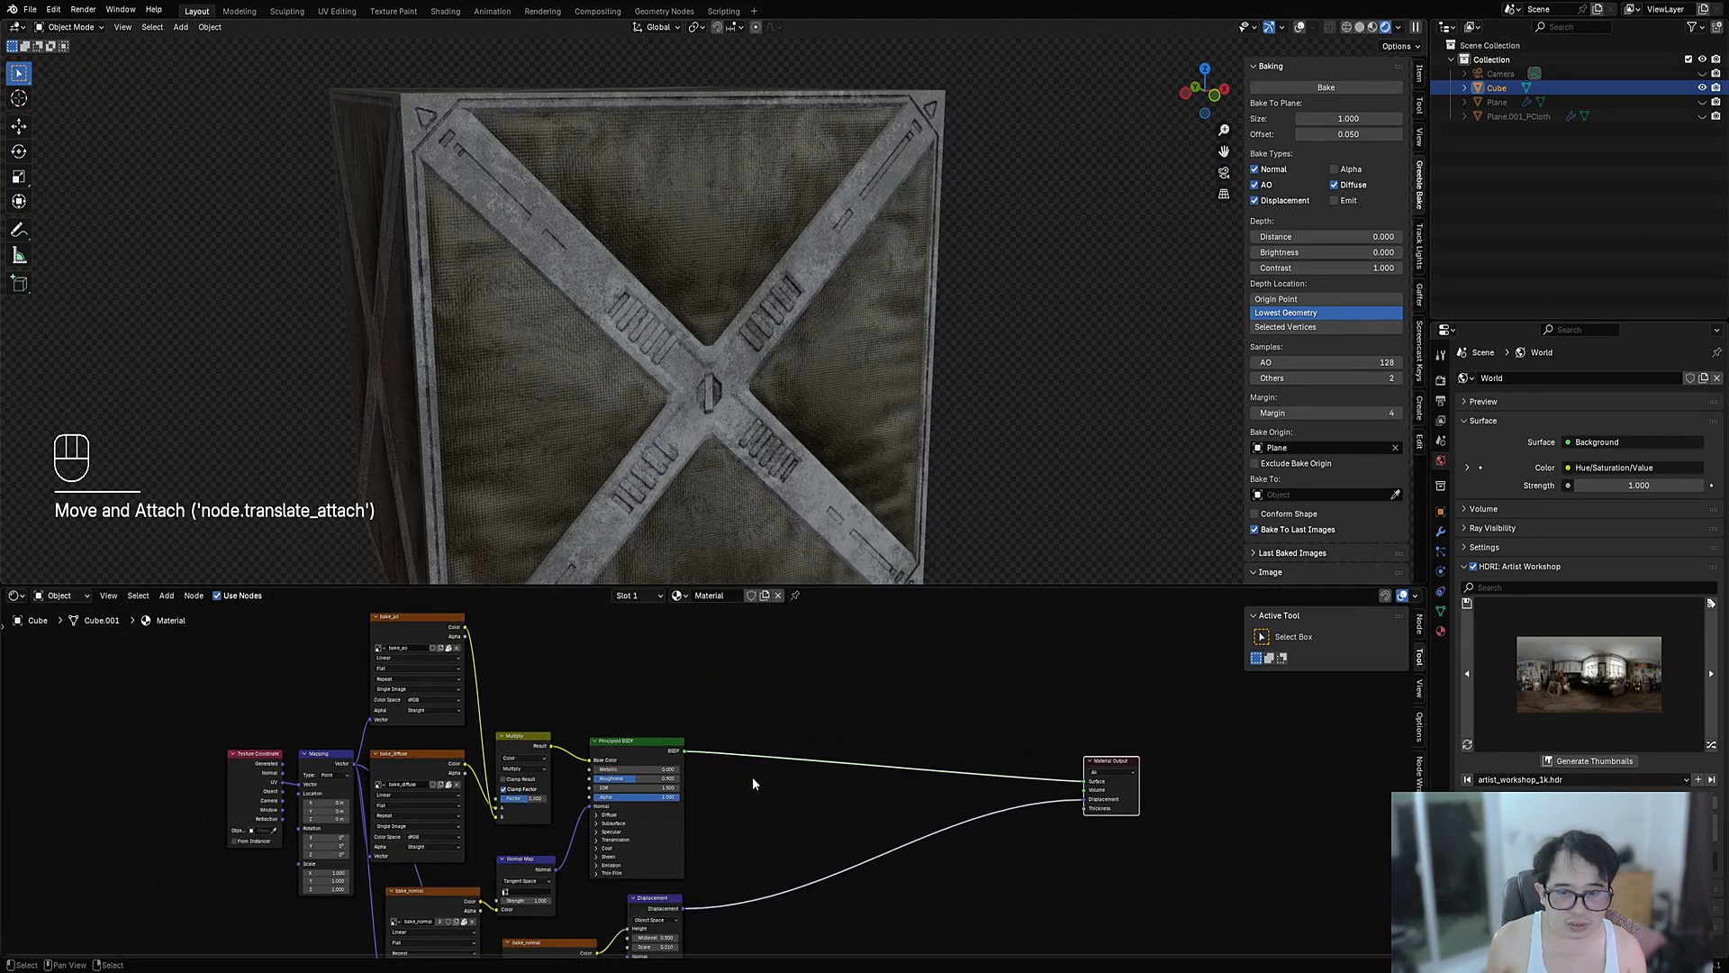
pyautogui.moveTo(654, 747); pyautogui.dragTo(930, 761)
pyautogui.scroll(-1, 676, 779)
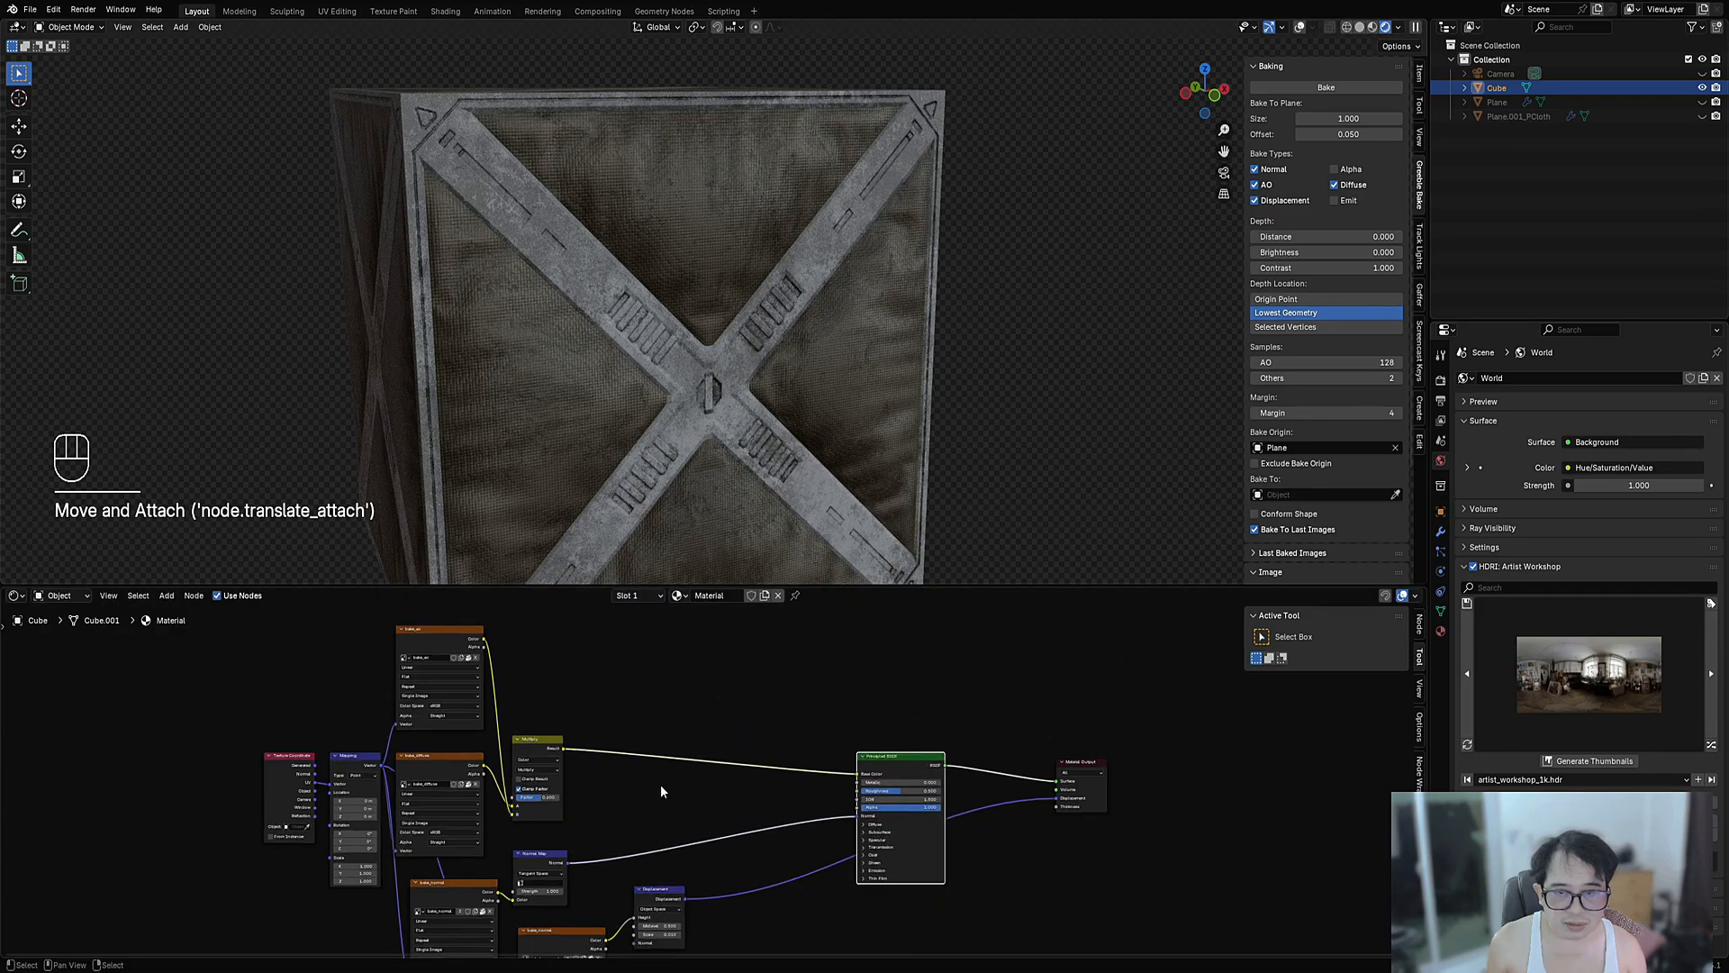
pyautogui.moveTo(661, 783); pyautogui.dragTo(747, 762, button='middle')
pyautogui.scroll(1, 687, 634)
# - Duplicate the Multiply node onto the base colour link and link into its B input
pyautogui.click(598, 706)
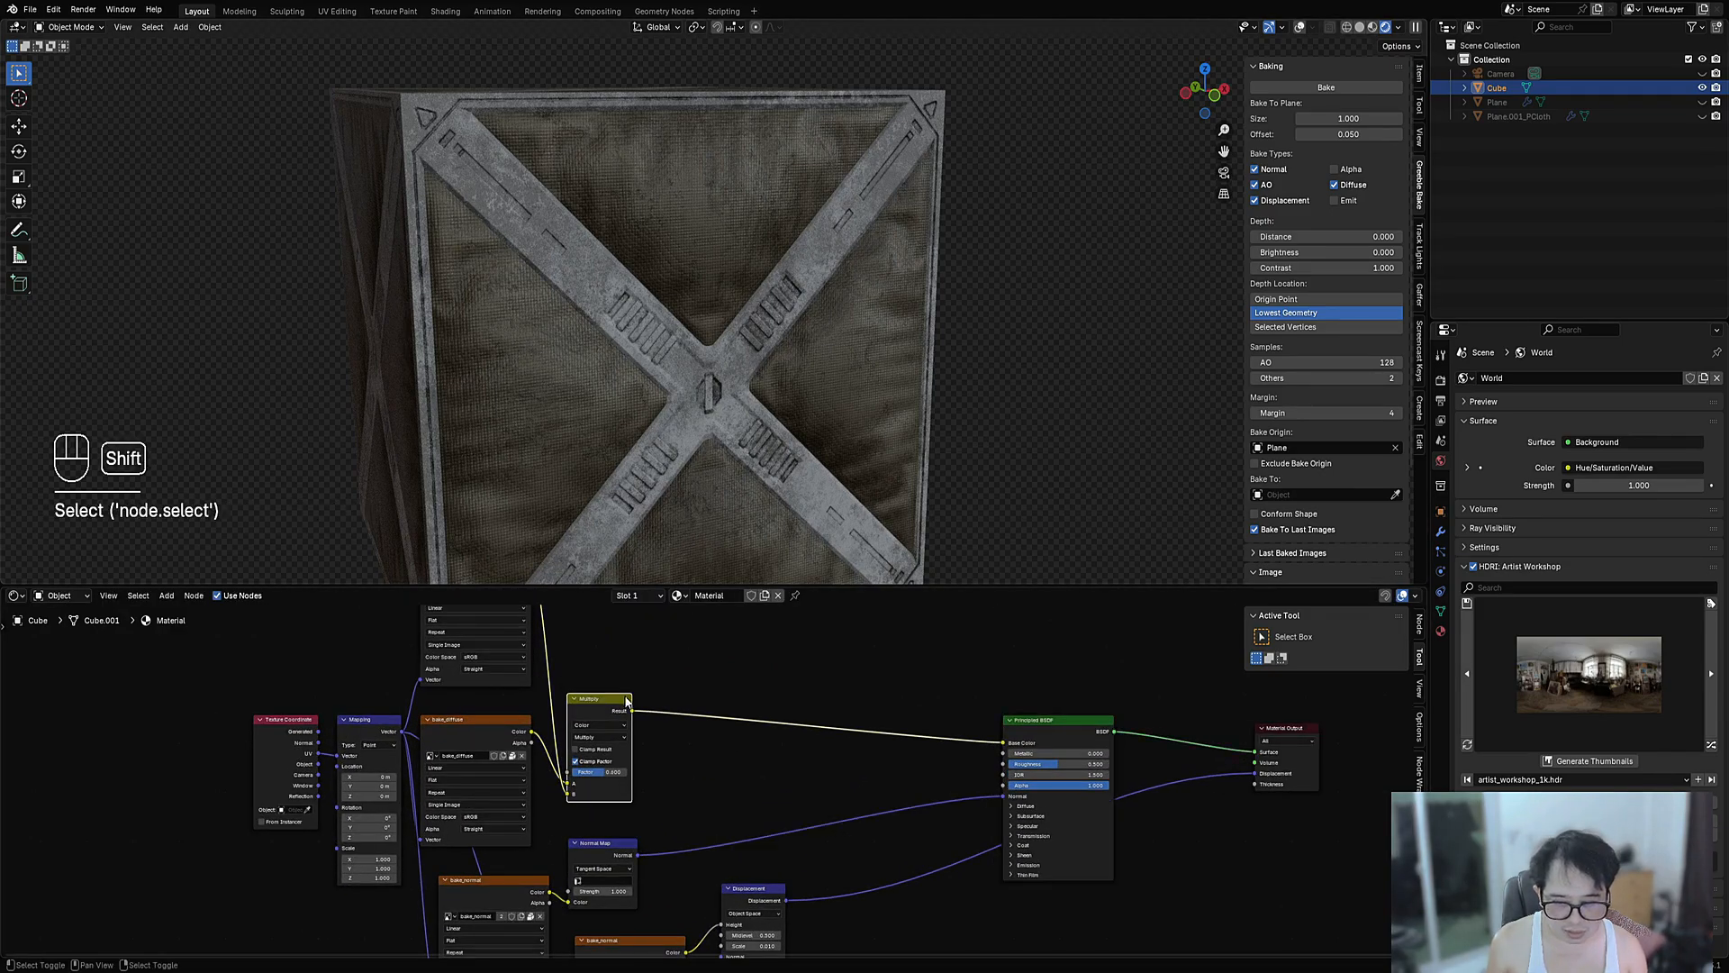
pyautogui.hotkey('shift', 'd')
pyautogui.click(814, 706)
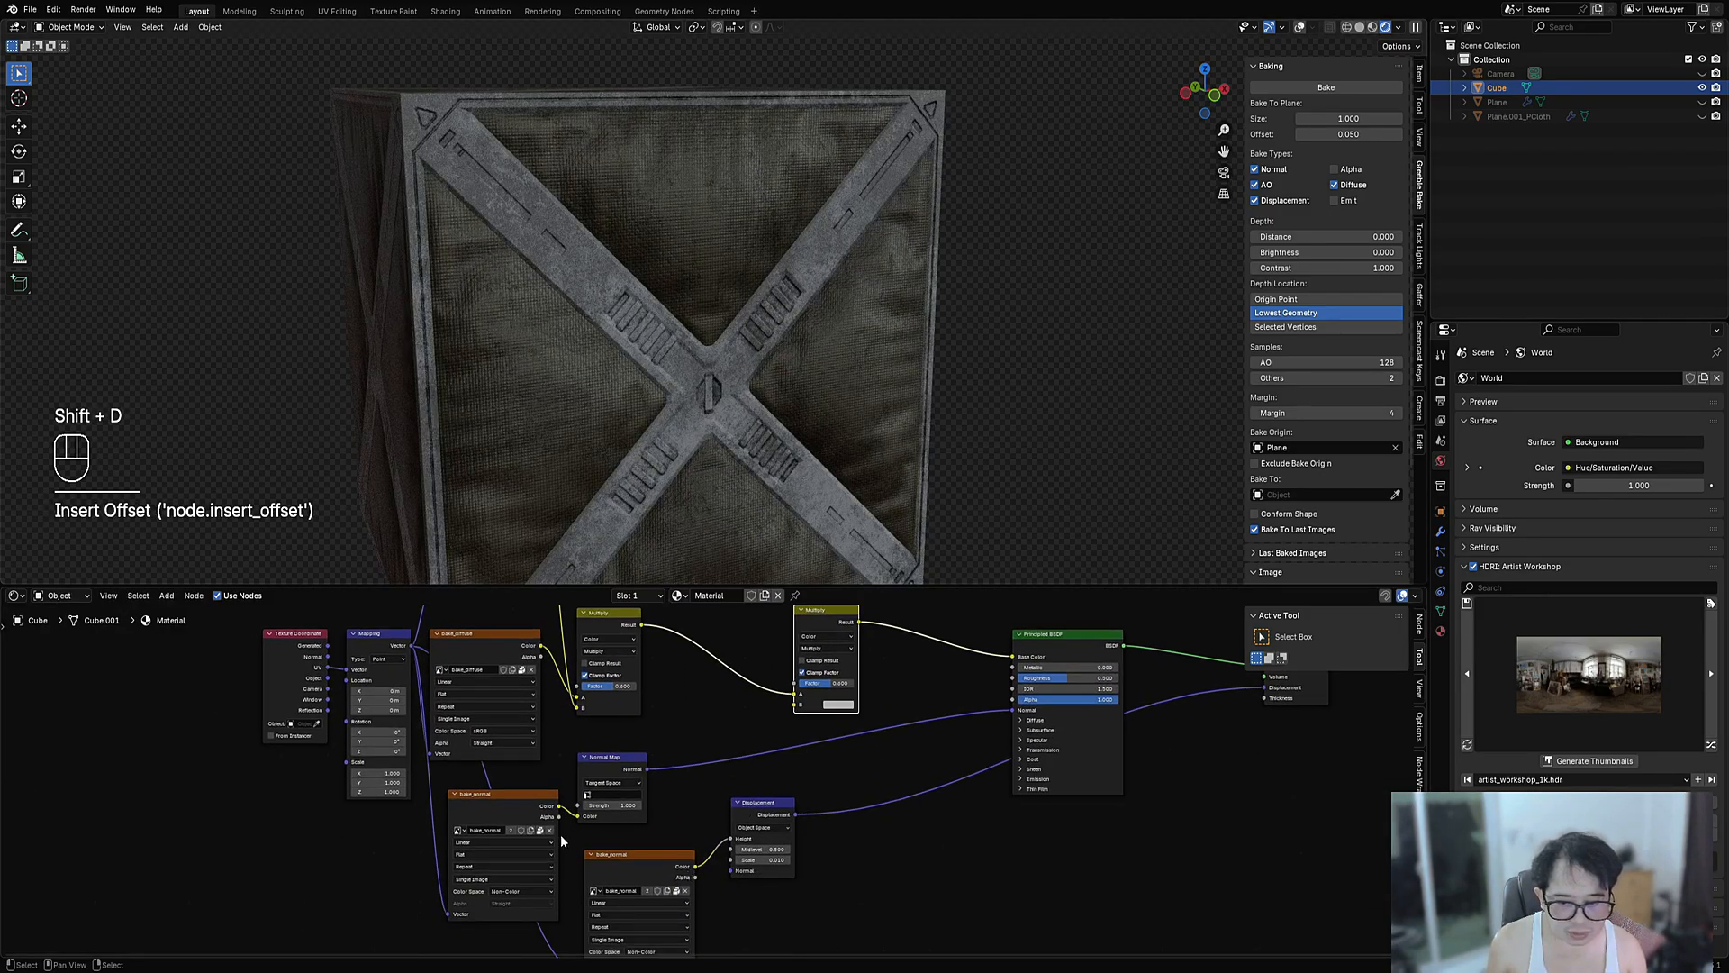
pyautogui.moveTo(624, 826)
pyautogui.mouseDown(button='middle')
pyautogui.moveTo(633, 768)
pyautogui.moveTo(631, 822)
pyautogui.mouseUp(button='middle')
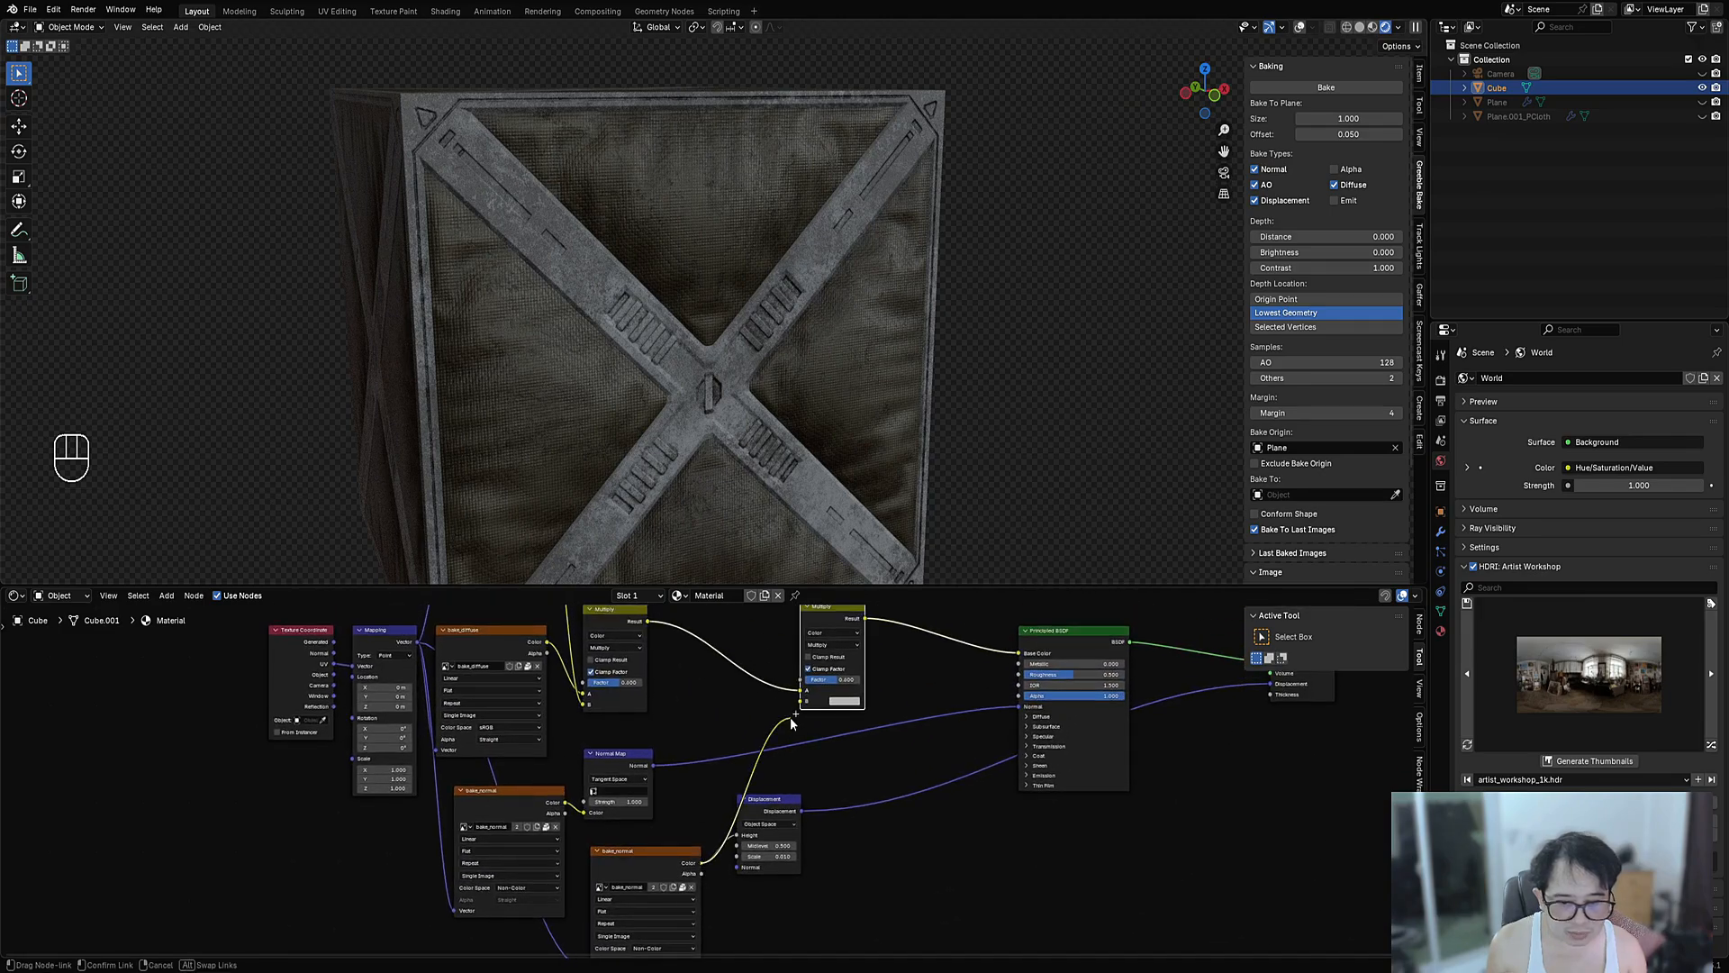
pyautogui.moveTo(791, 717); pyautogui.dragTo(798, 707)
pyautogui.scroll(1, 711, 705)
pyautogui.moveTo(683, 655); pyautogui.dragTo(731, 753, button='middle')
pyautogui.scroll(-2, 732, 753)
# - Undo the Displacement link and load bake_displacement into the second image node
pyautogui.hotkey('shift', 'a')
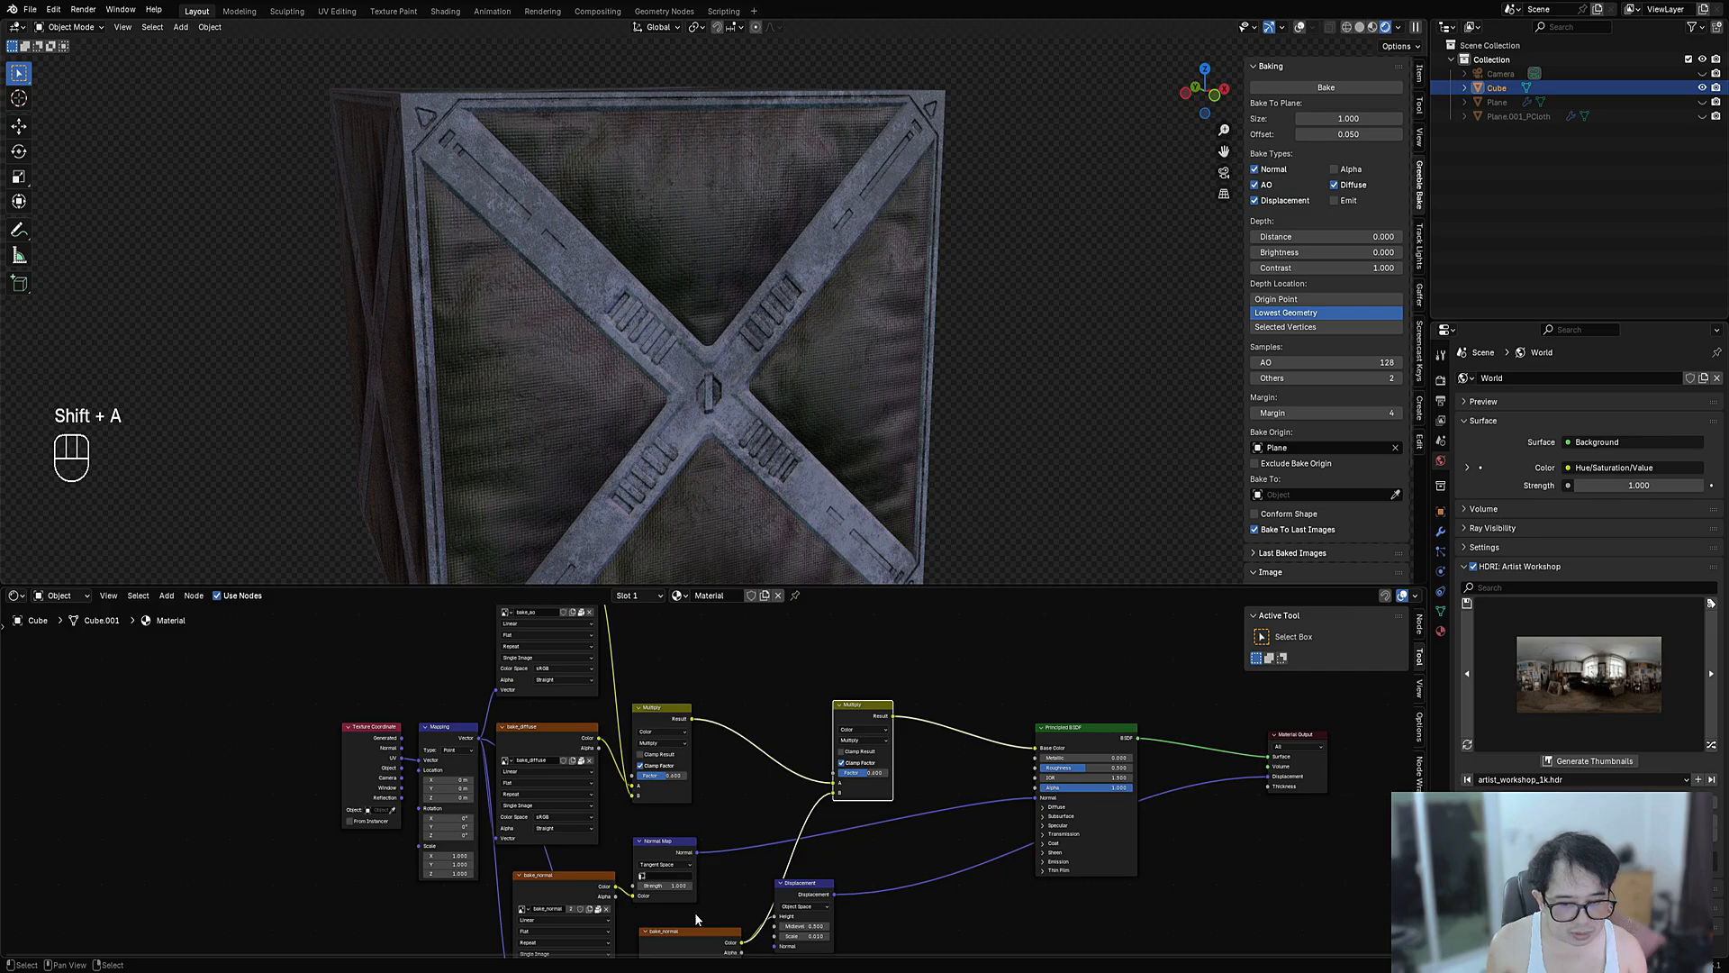
pyautogui.moveTo(698, 938); pyautogui.dragTo(712, 770, button='middle')
pyautogui.scroll(4, 713, 775)
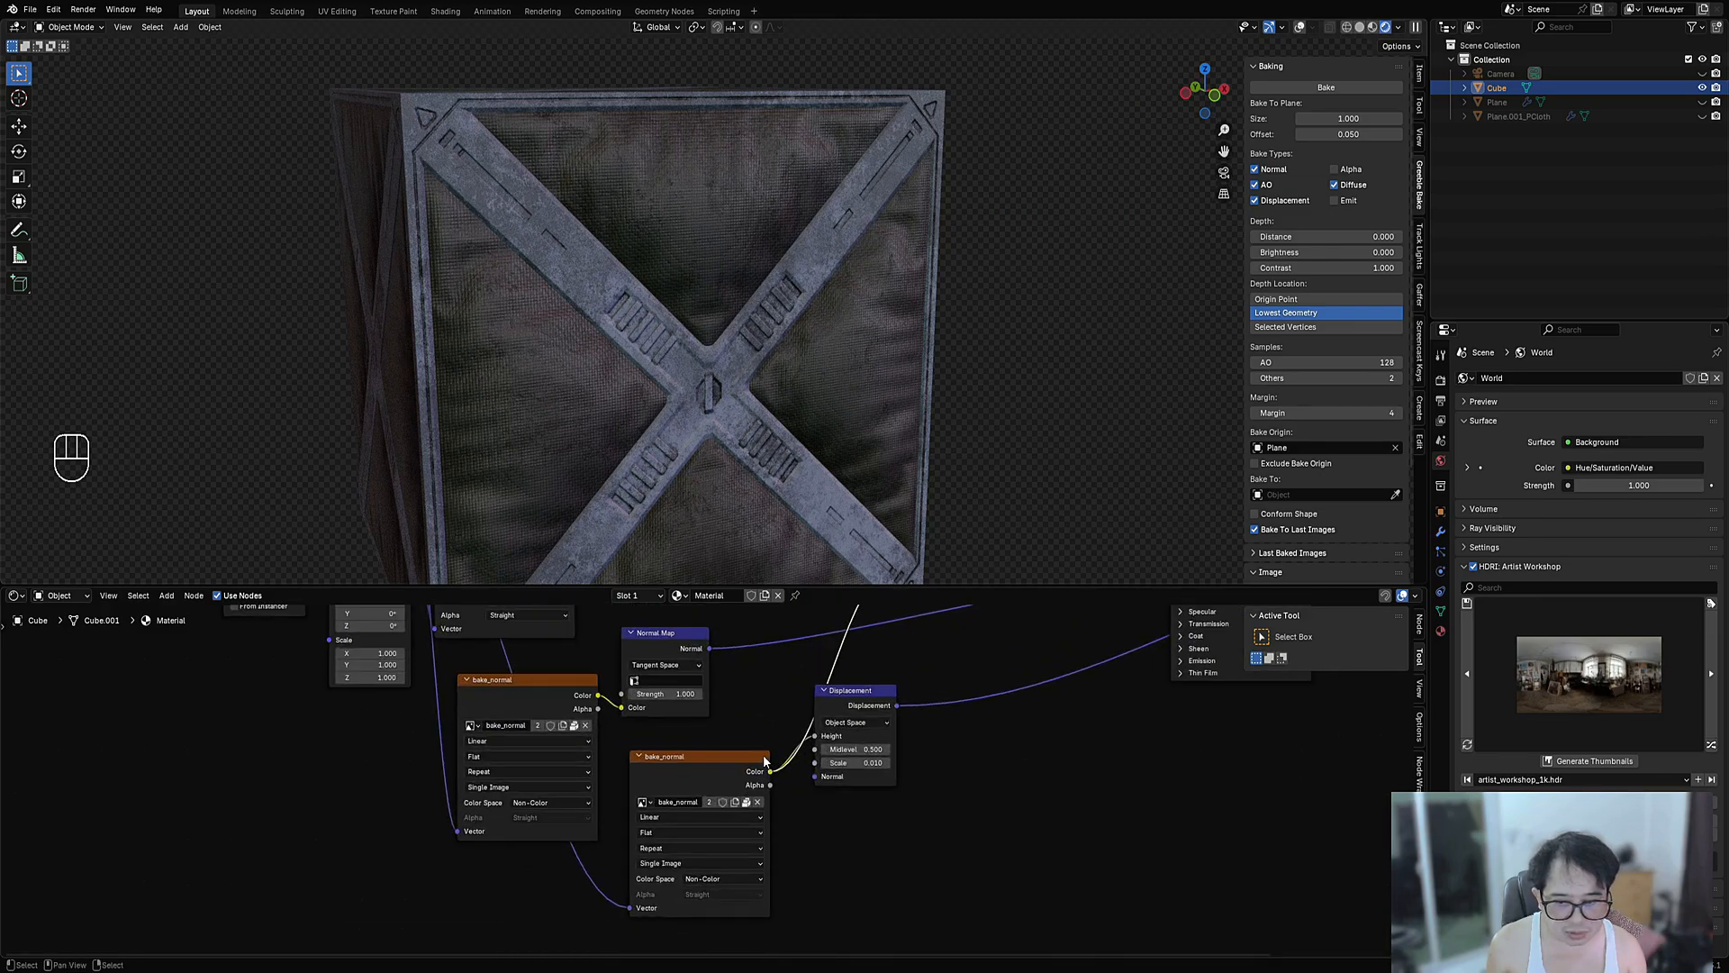
pyautogui.hotkey('ctrl', 'z')
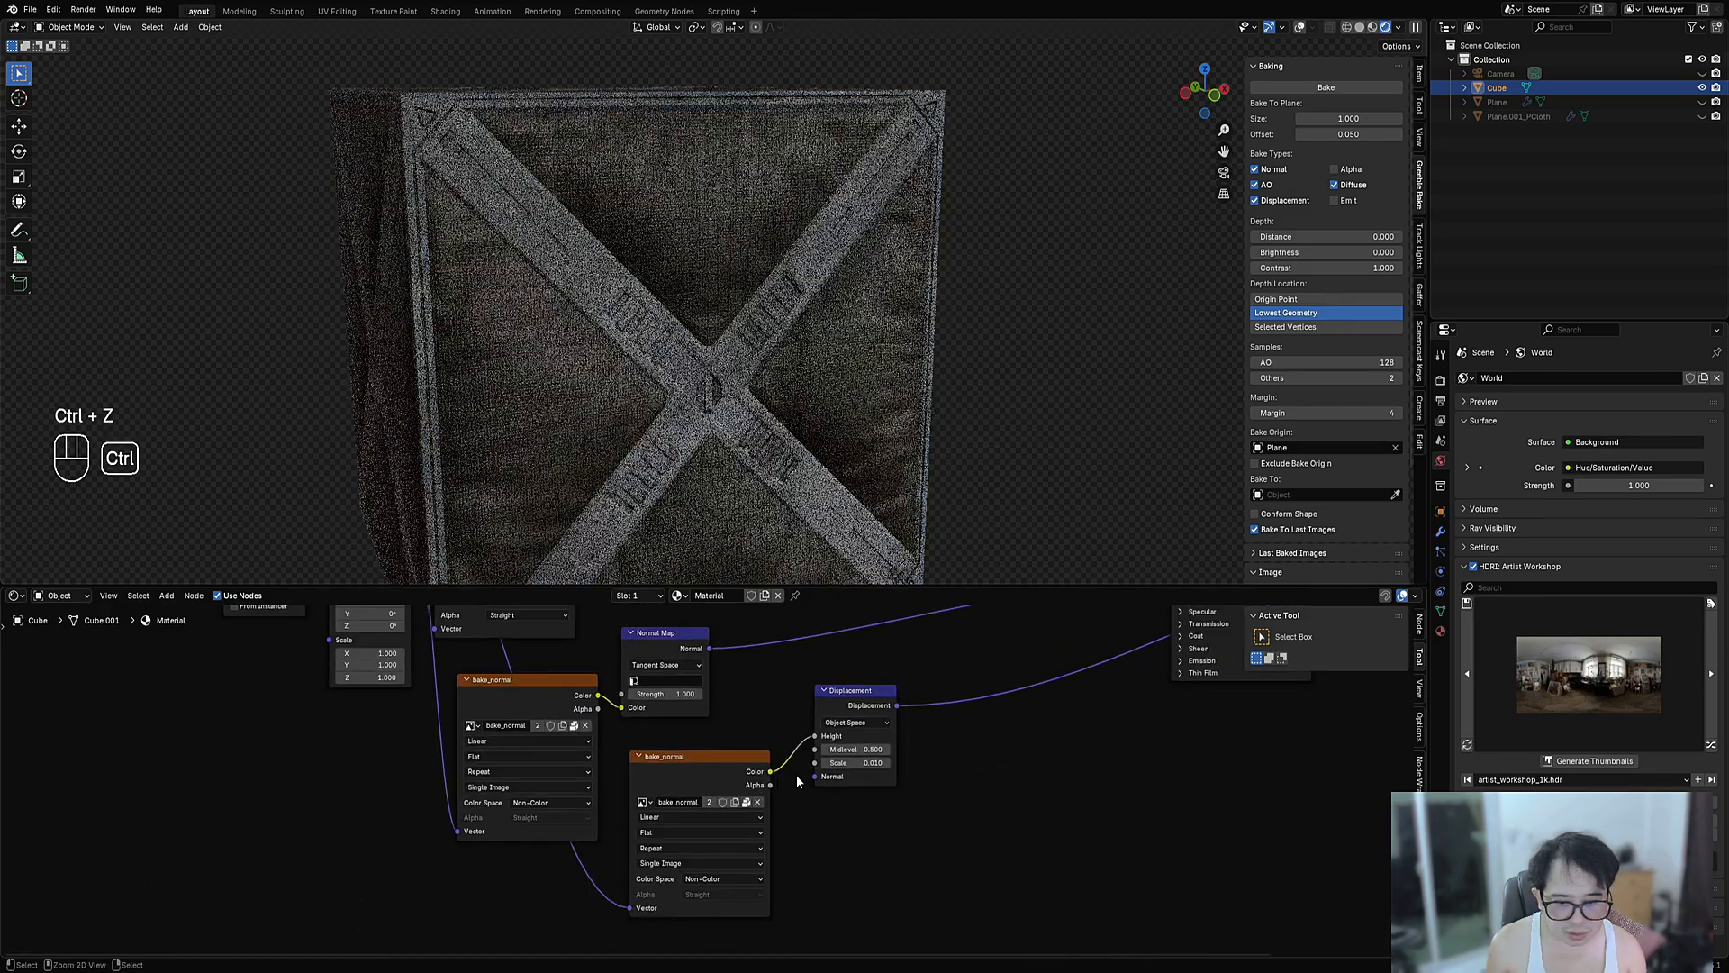
pyautogui.click(642, 802)
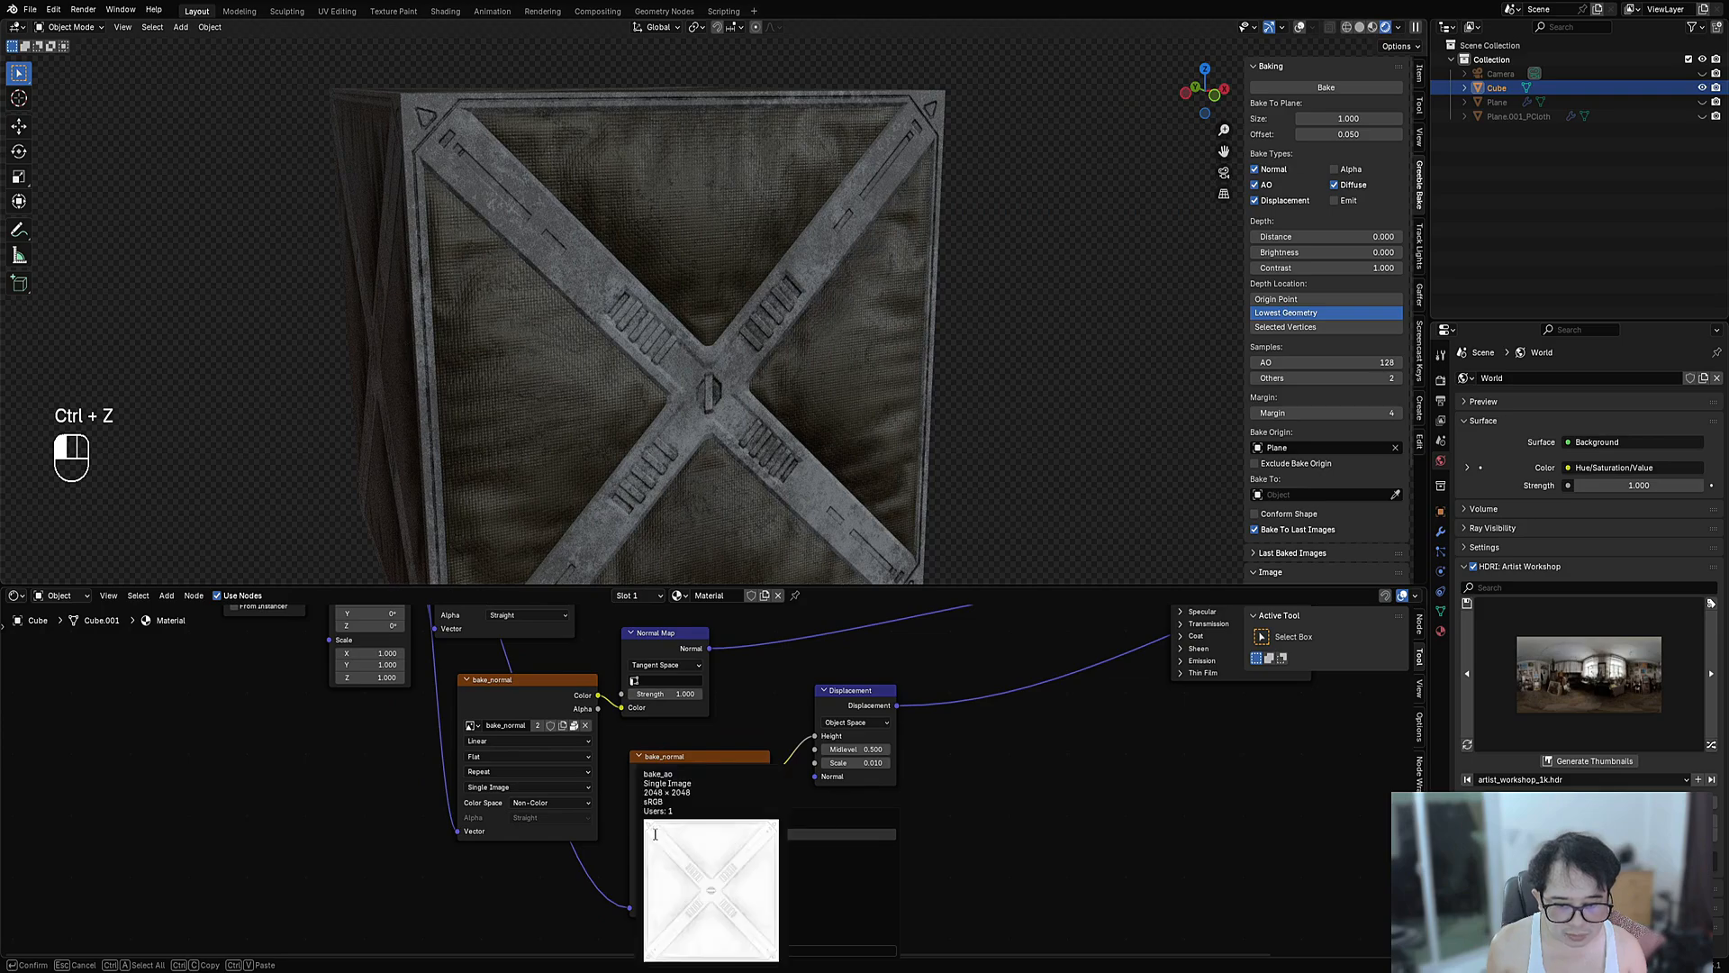
pyautogui.click(657, 859)
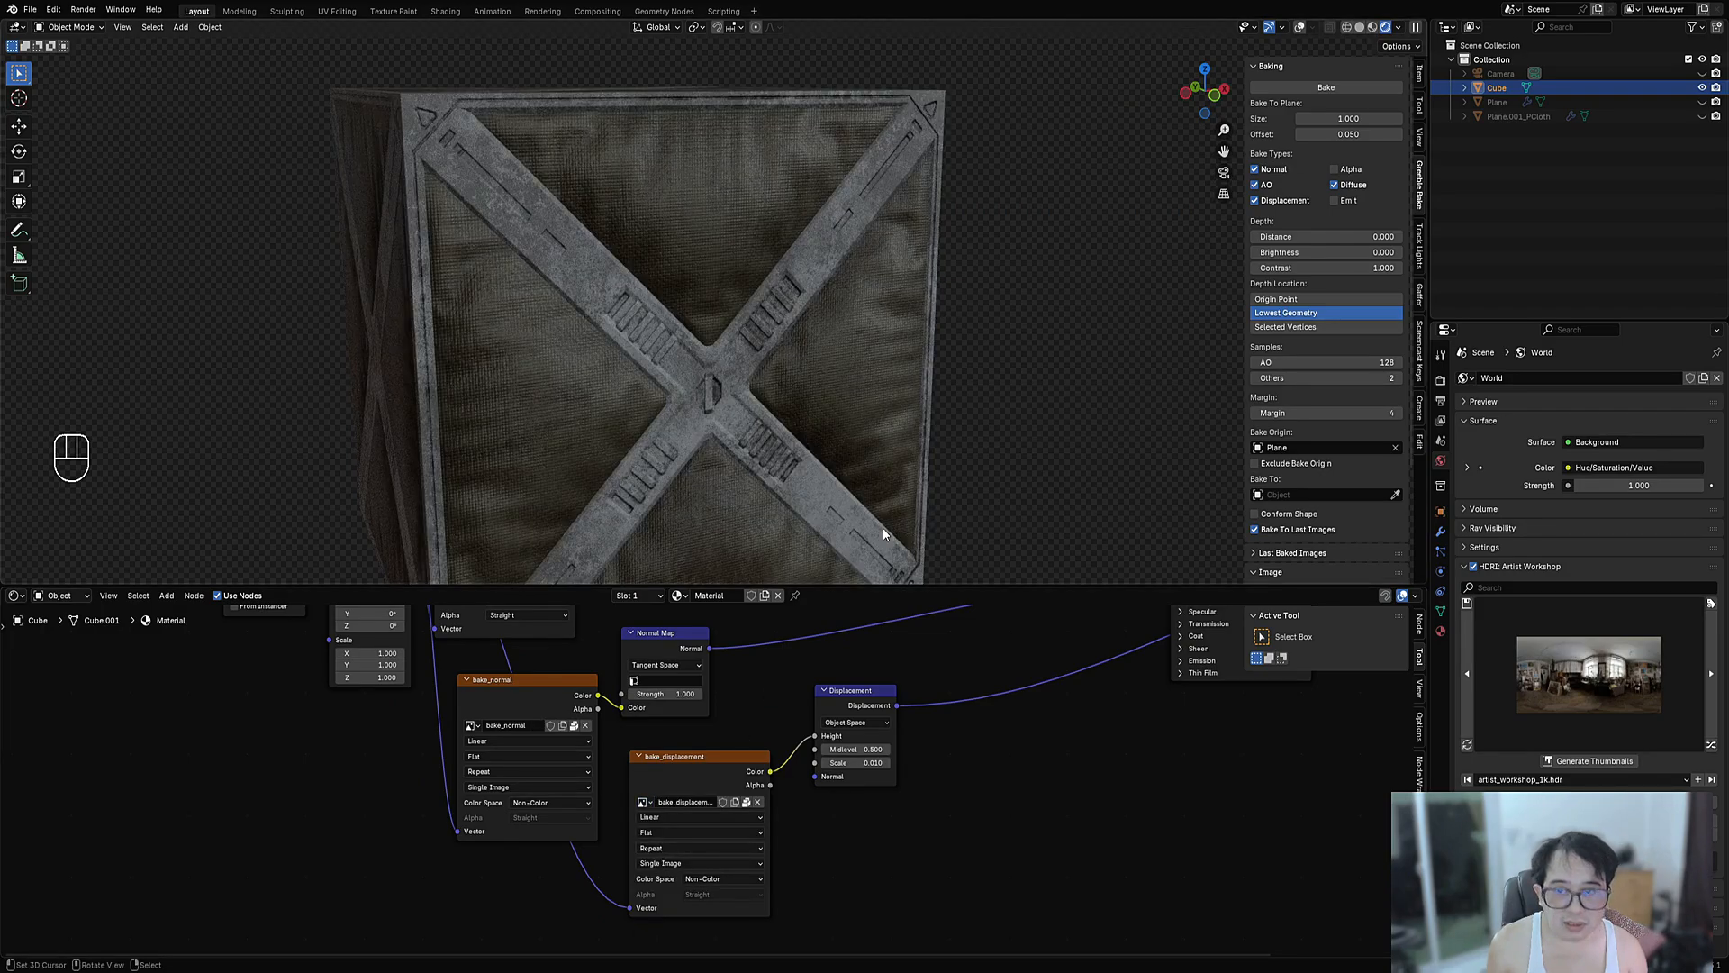
# - Move the Displacement node right and start a link from bake_displacement's Color output
pyautogui.moveTo(1009, 656); pyautogui.dragTo(810, 814, button='middle')
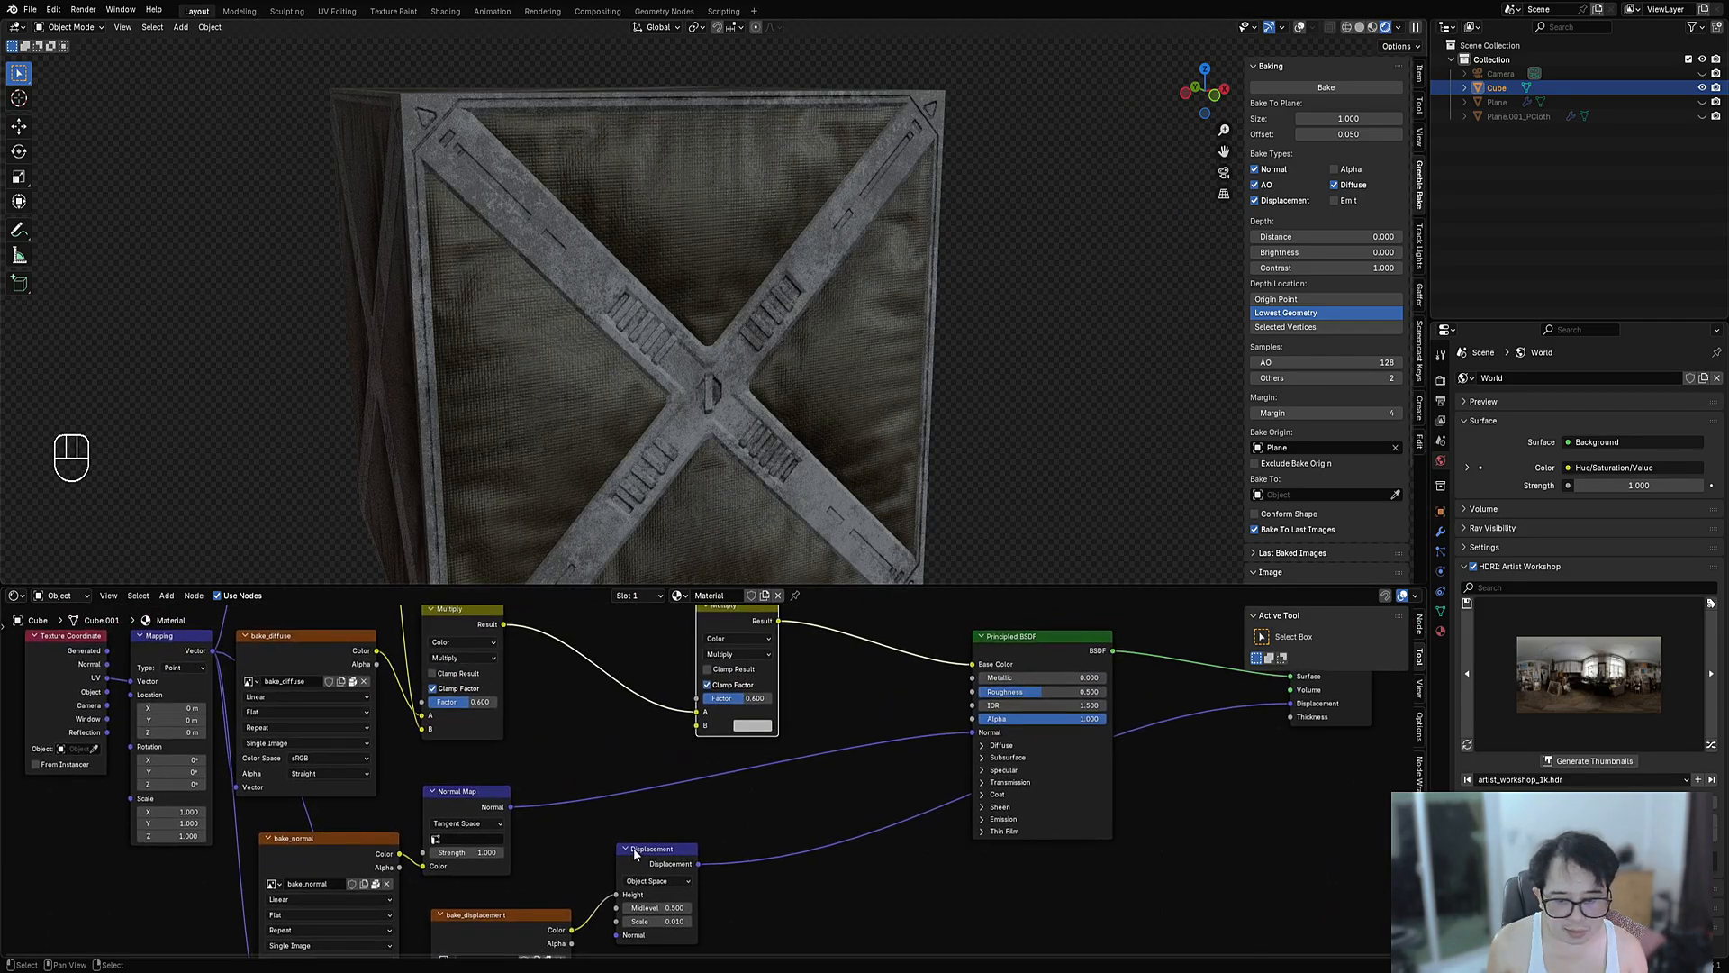
pyautogui.moveTo(634, 850); pyautogui.dragTo(800, 776, button='middle')
pyautogui.moveTo(823, 778); pyautogui.dragTo(880, 791)
pyautogui.moveTo(739, 856); pyautogui.dragTo(804, 746)
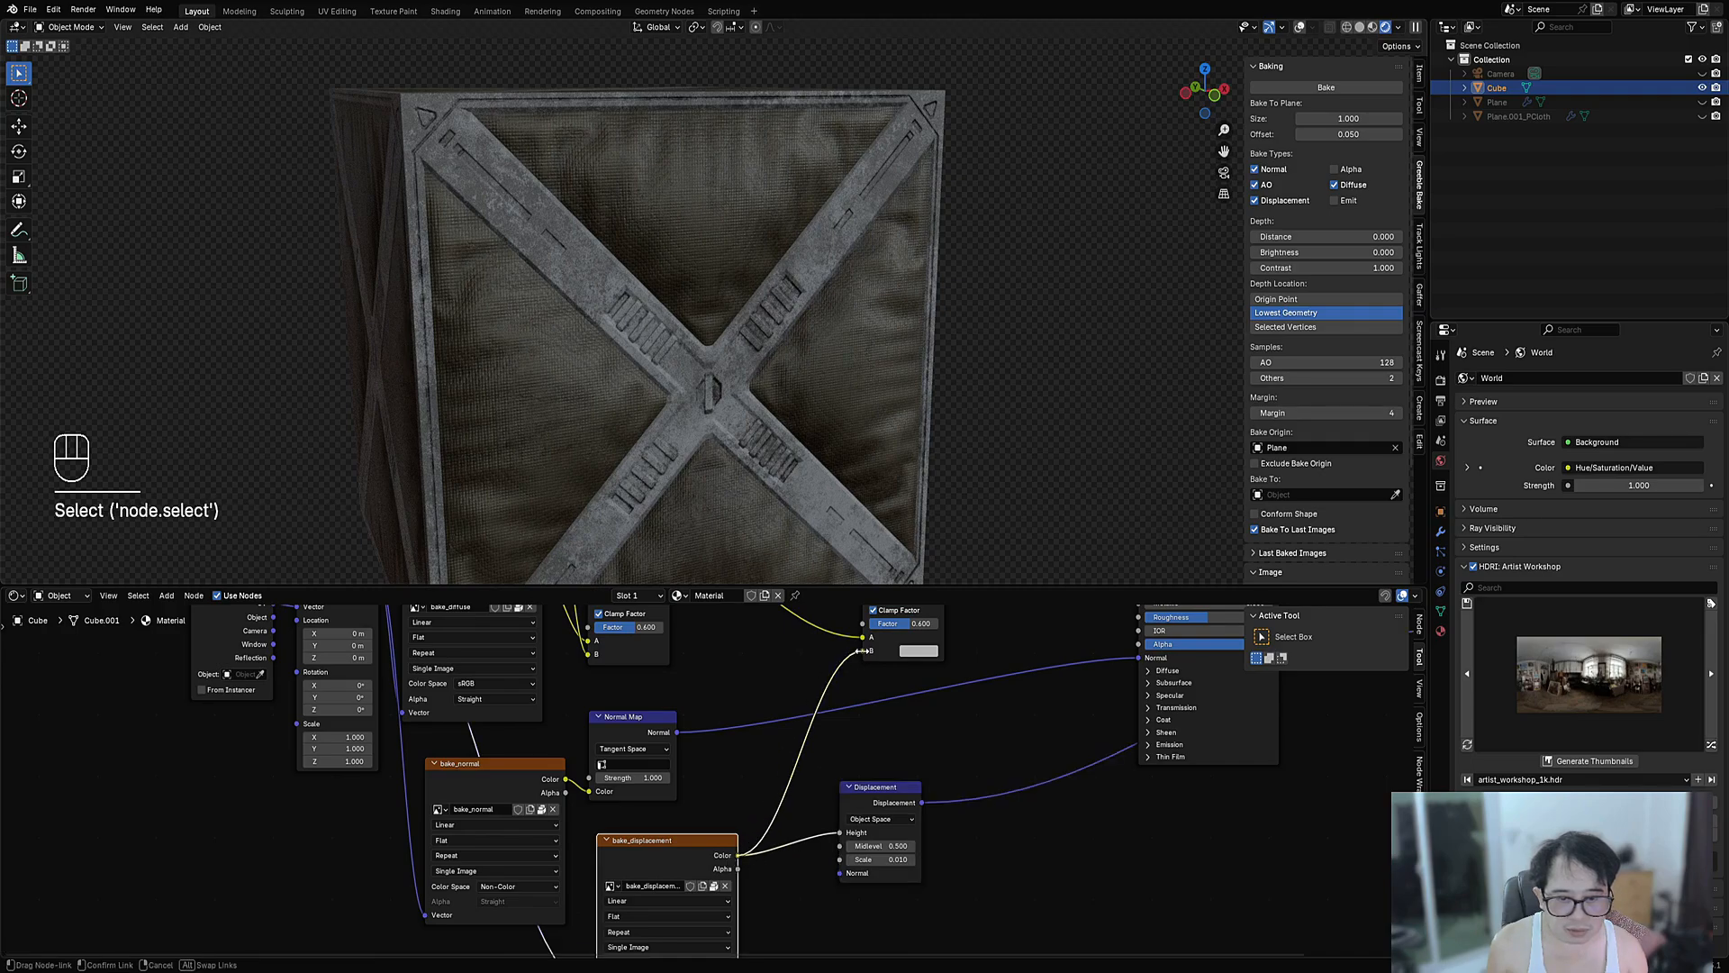
# - Feed bake_displacement into the second Multiply through a new Color Ramp and preview it
pyautogui.moveTo(860, 650); pyautogui.dragTo(864, 650)
pyautogui.hotkey('shift', 'a')
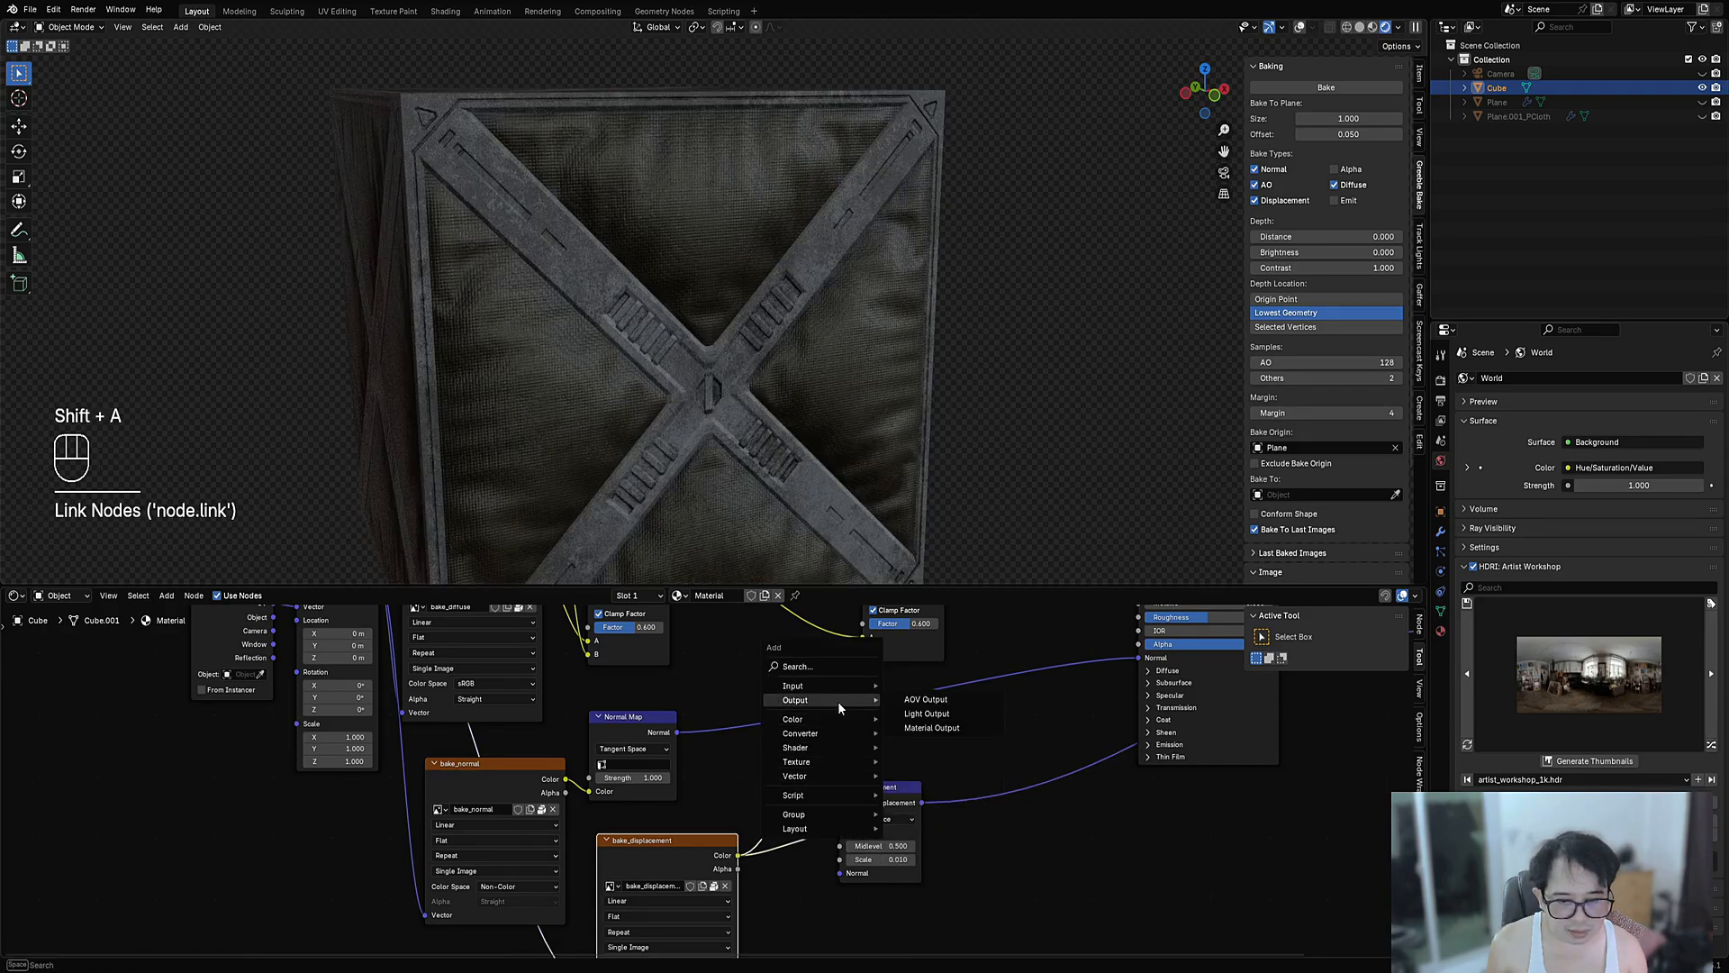
pyautogui.moveTo(831, 733)
pyautogui.click(927, 762)
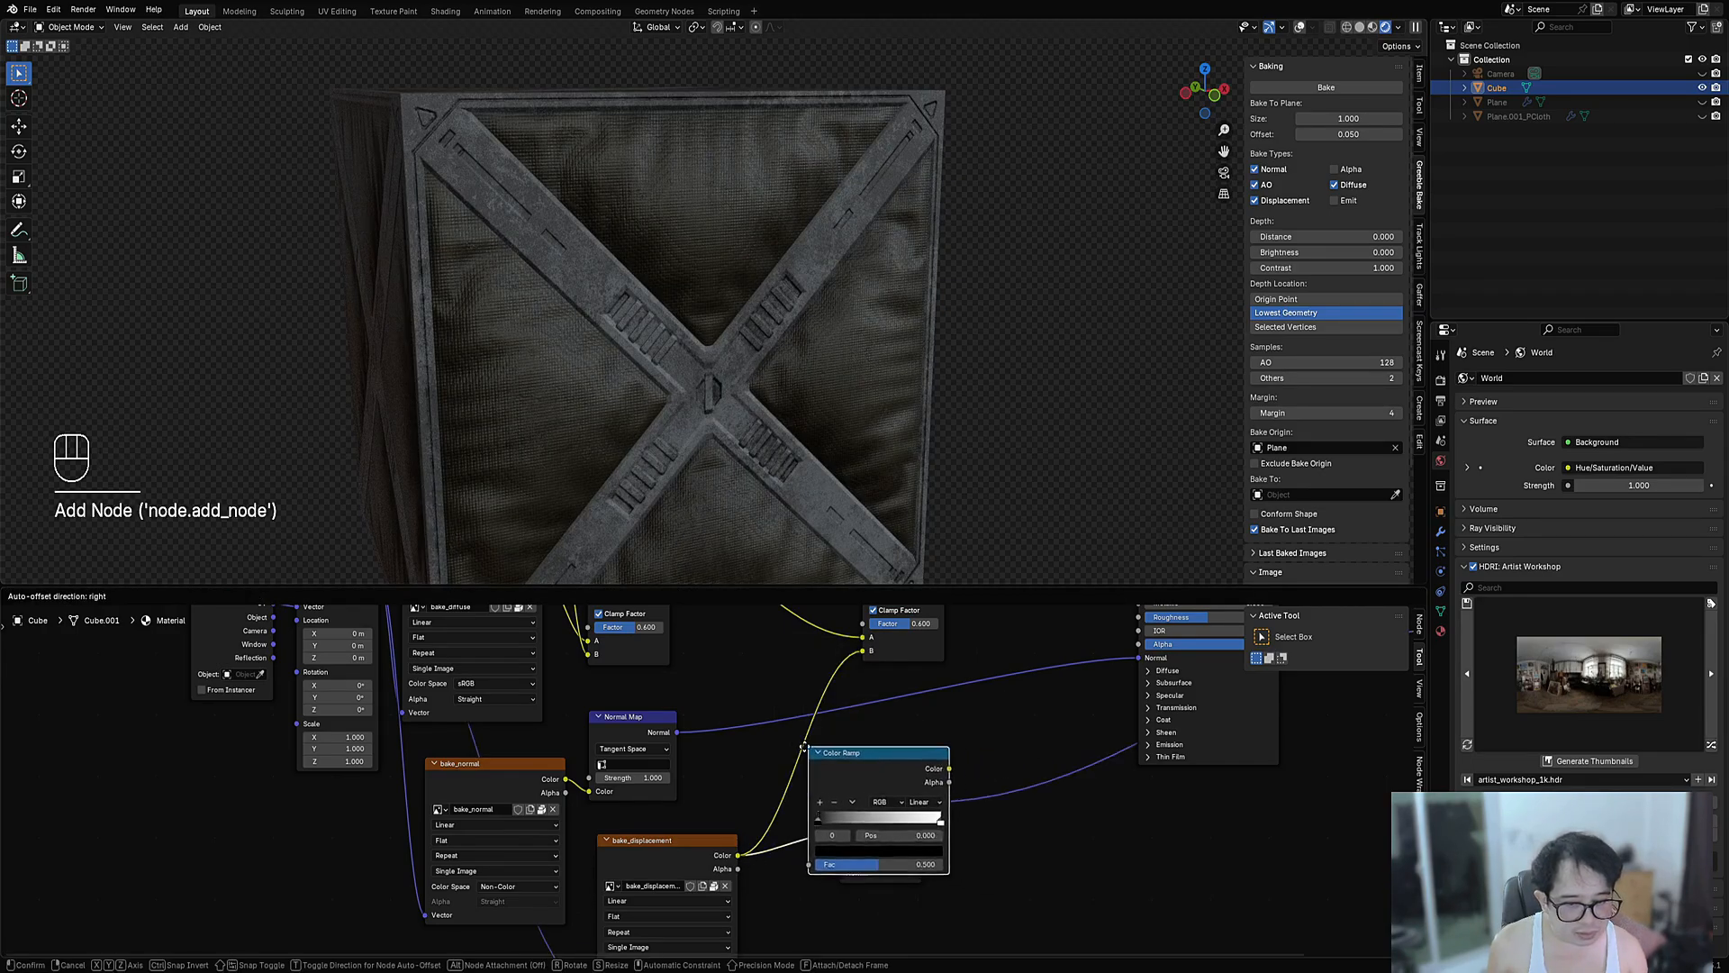
pyautogui.click(756, 731)
pyautogui.keyDown('ctrl'); pyautogui.keyDown('shift'); pyautogui.click(855, 738); pyautogui.keyUp('shift'); pyautogui.keyUp('ctrl')
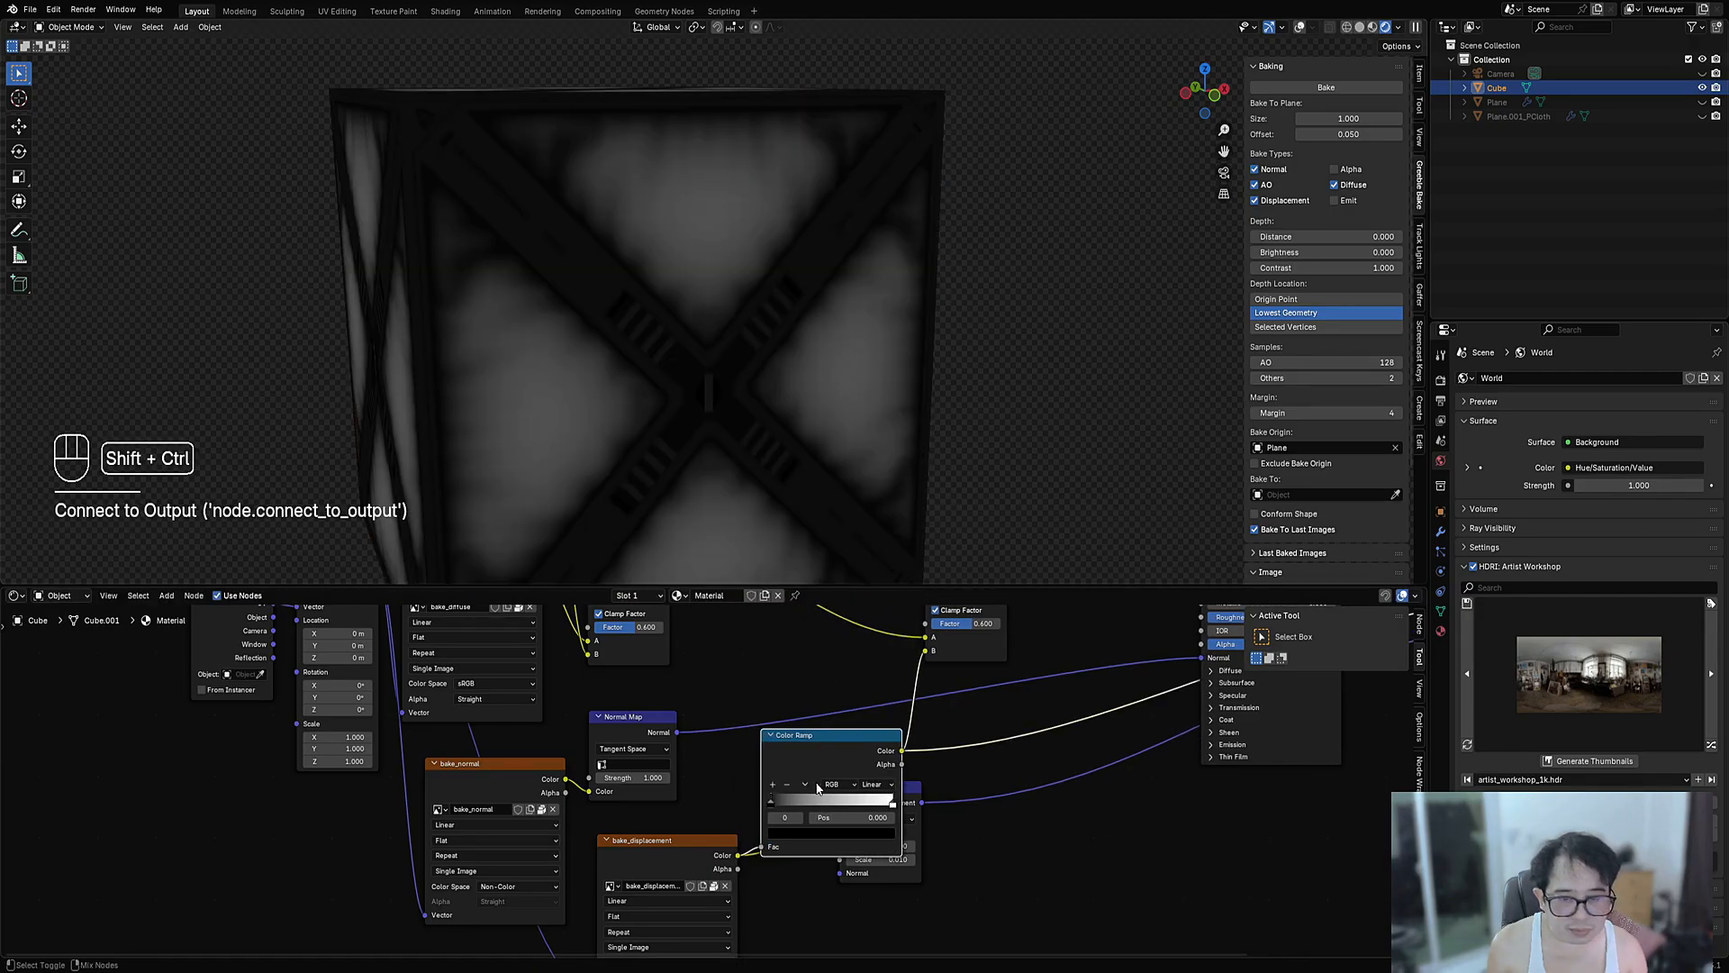
# - Shift the white ramp stop left, lighten the black stop to dark grey, reconnect Principled BSDF
pyautogui.moveTo(890, 808)
pyautogui.mouseDown()
pyautogui.moveTo(783, 799)
pyautogui.moveTo(806, 807)
pyautogui.mouseUp()
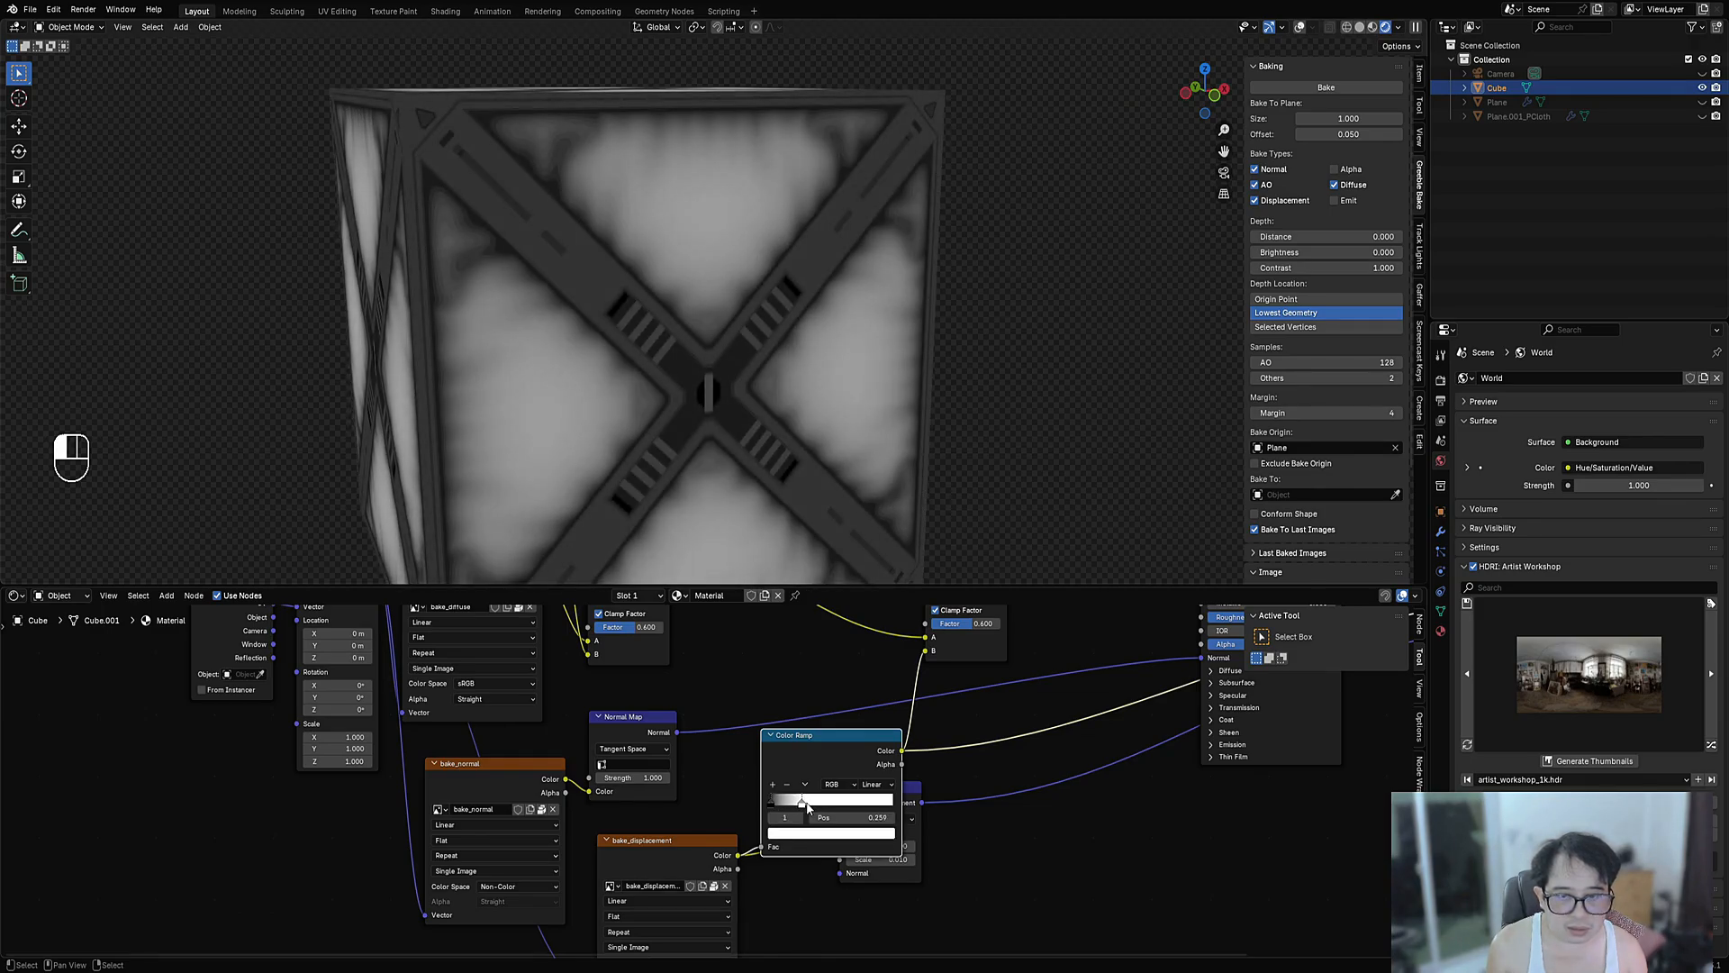
pyautogui.click(777, 833)
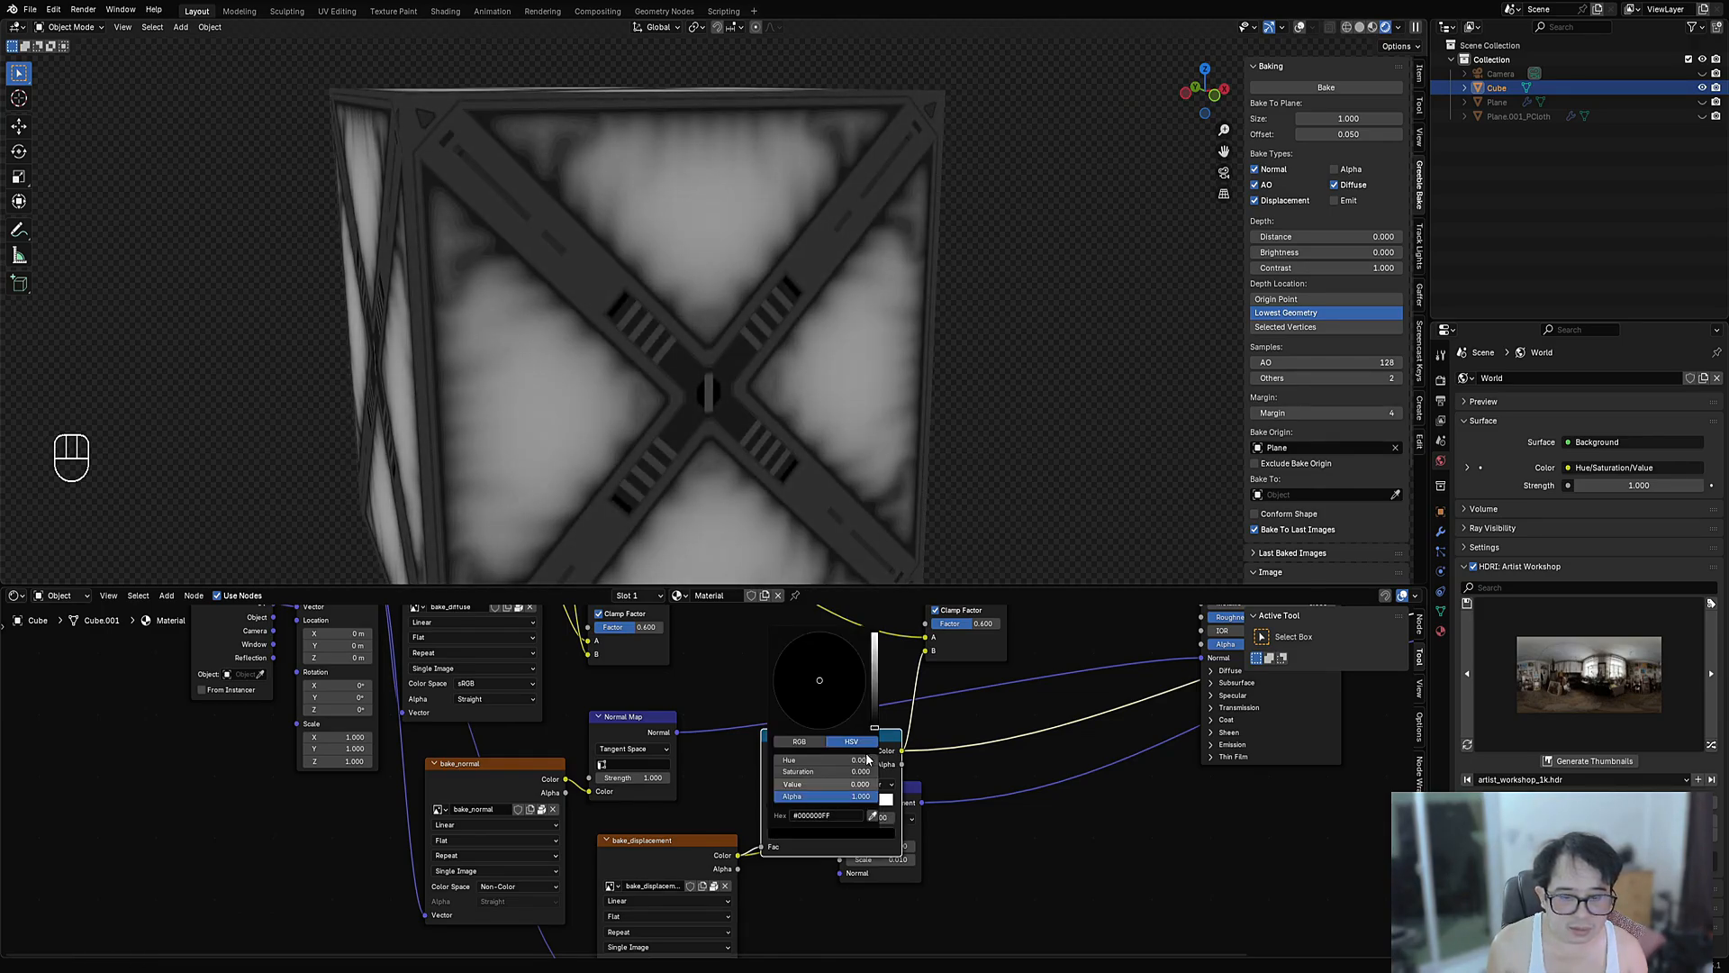
pyautogui.moveTo(875, 711); pyautogui.dragTo(874, 700)
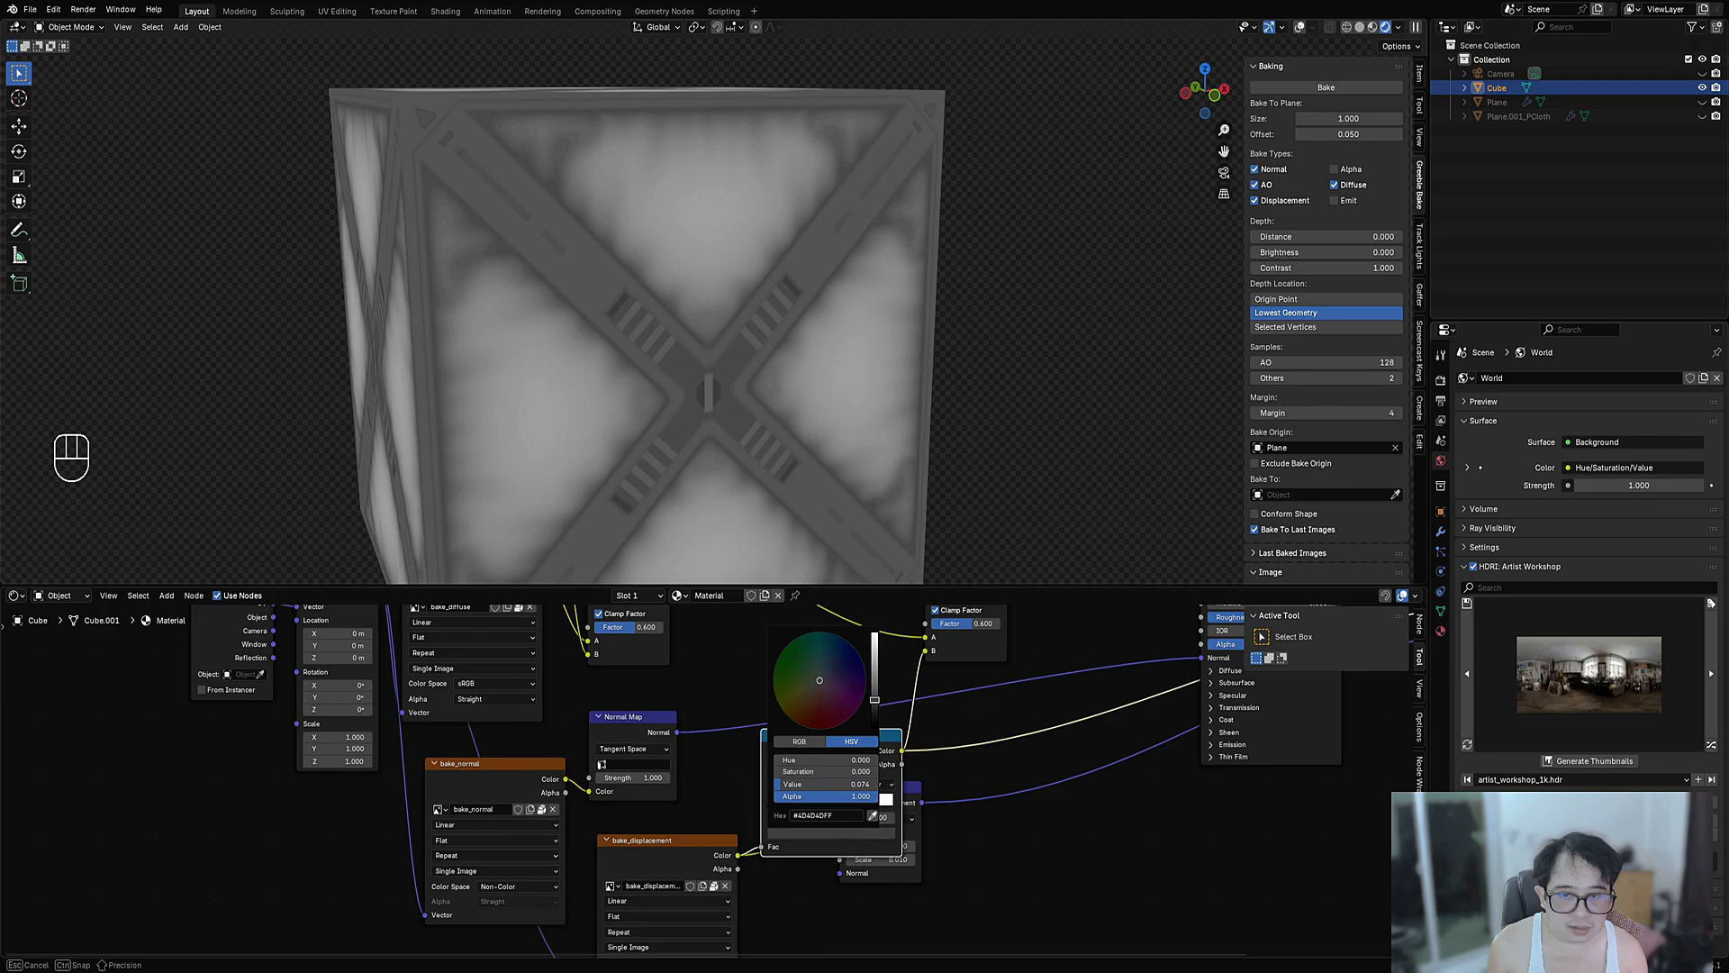
pyautogui.scroll(-4, 1216, 773)
pyautogui.moveTo(1215, 773); pyautogui.dragTo(851, 868, button='middle')
pyautogui.keyDown('ctrl'); pyautogui.keyDown('shift'); pyautogui.click(915, 718); pyautogui.keyUp('shift'); pyautogui.keyUp('ctrl')
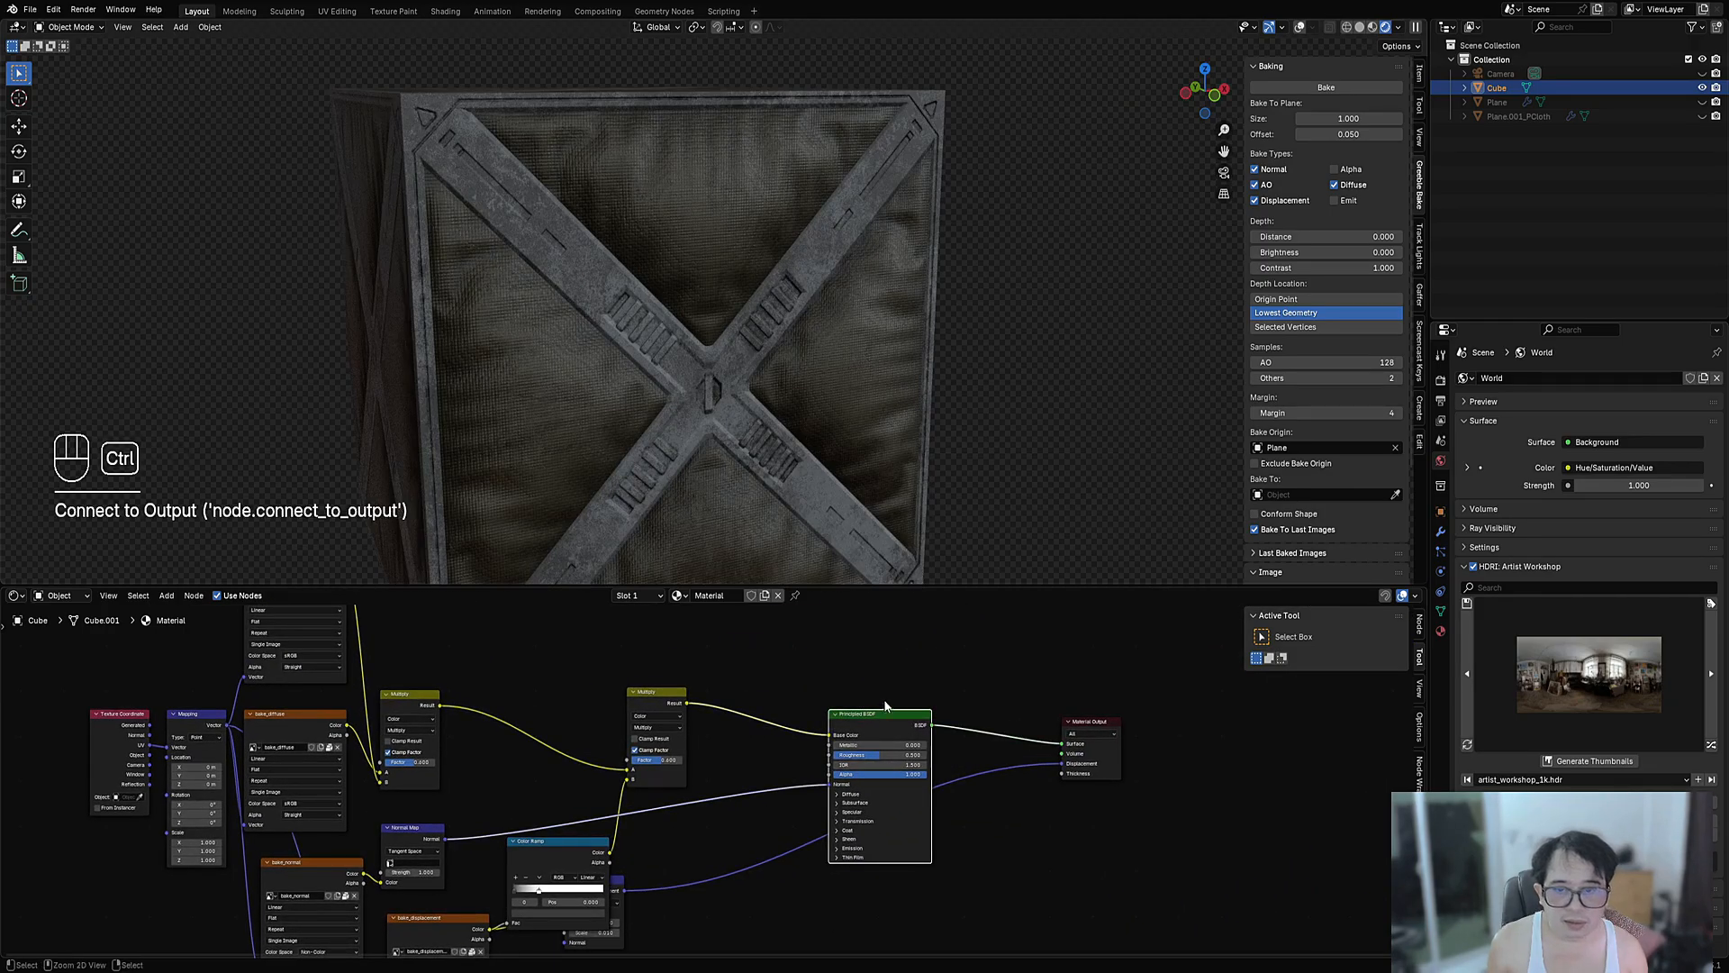
# - Raise the ramp stop's value to 0.889, keeping the left stop at 0.000
pyautogui.scroll(4, 598, 892)
pyautogui.moveTo(598, 892); pyautogui.dragTo(768, 753, button='middle')
pyautogui.click(718, 779)
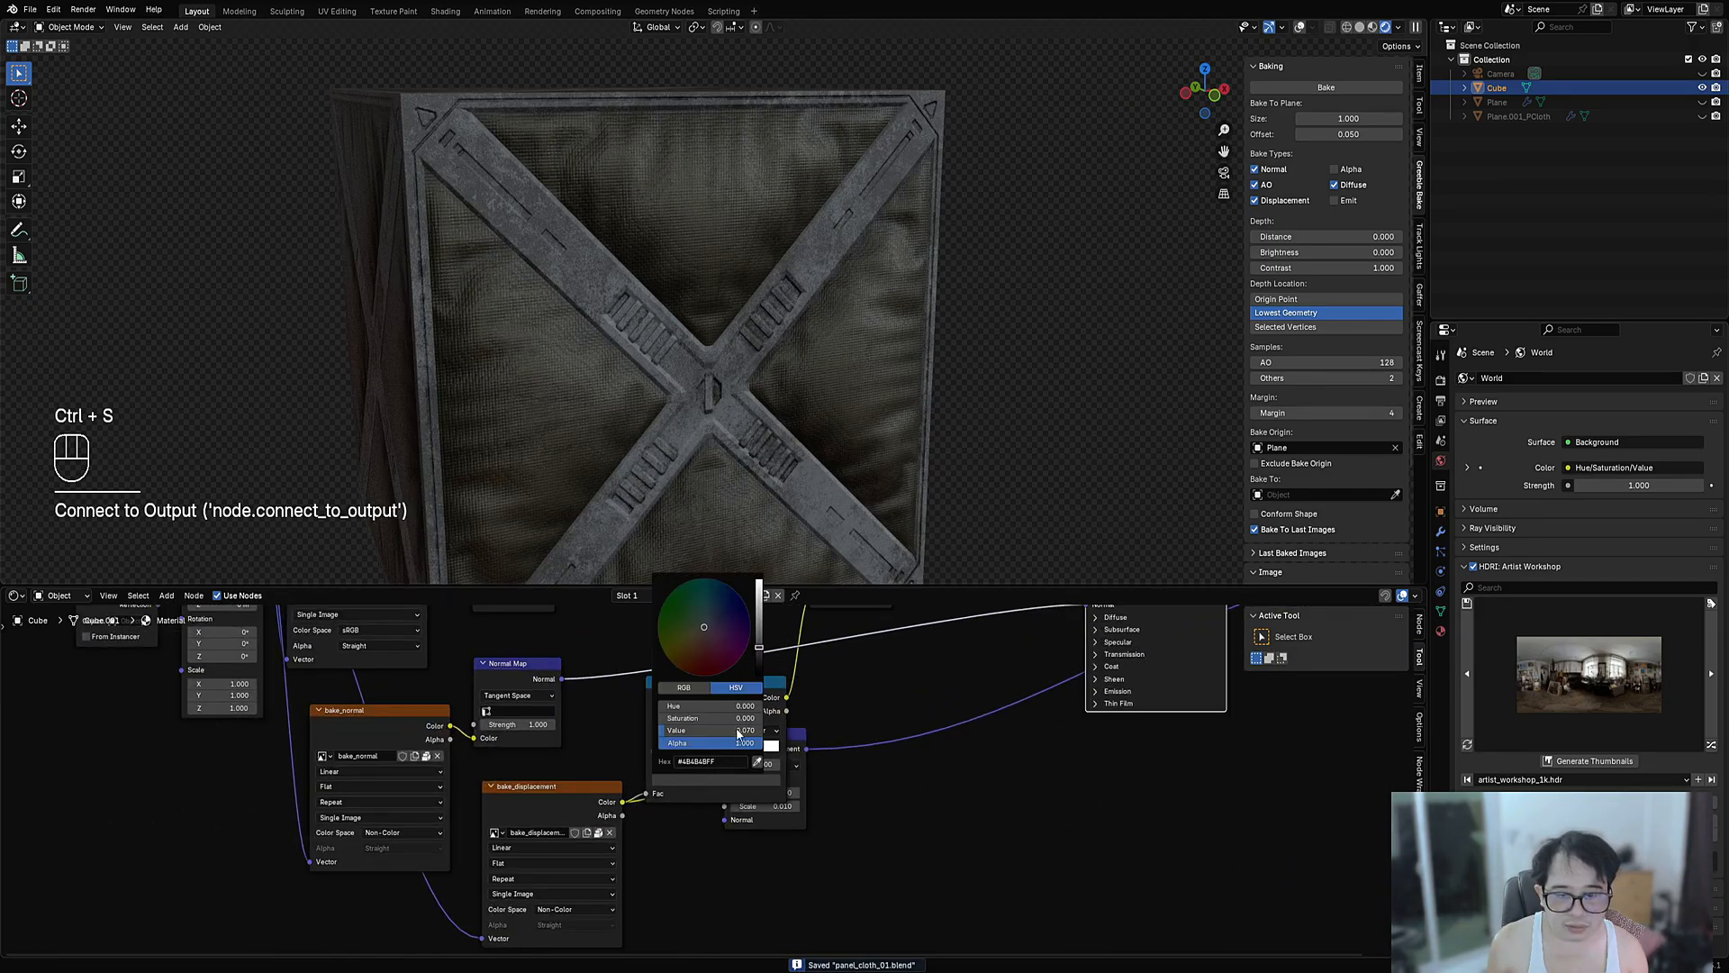
pyautogui.moveTo(765, 650)
pyautogui.mouseDown()
pyautogui.moveTo(761, 584)
pyautogui.moveTo(760, 657)
pyautogui.mouseUp()
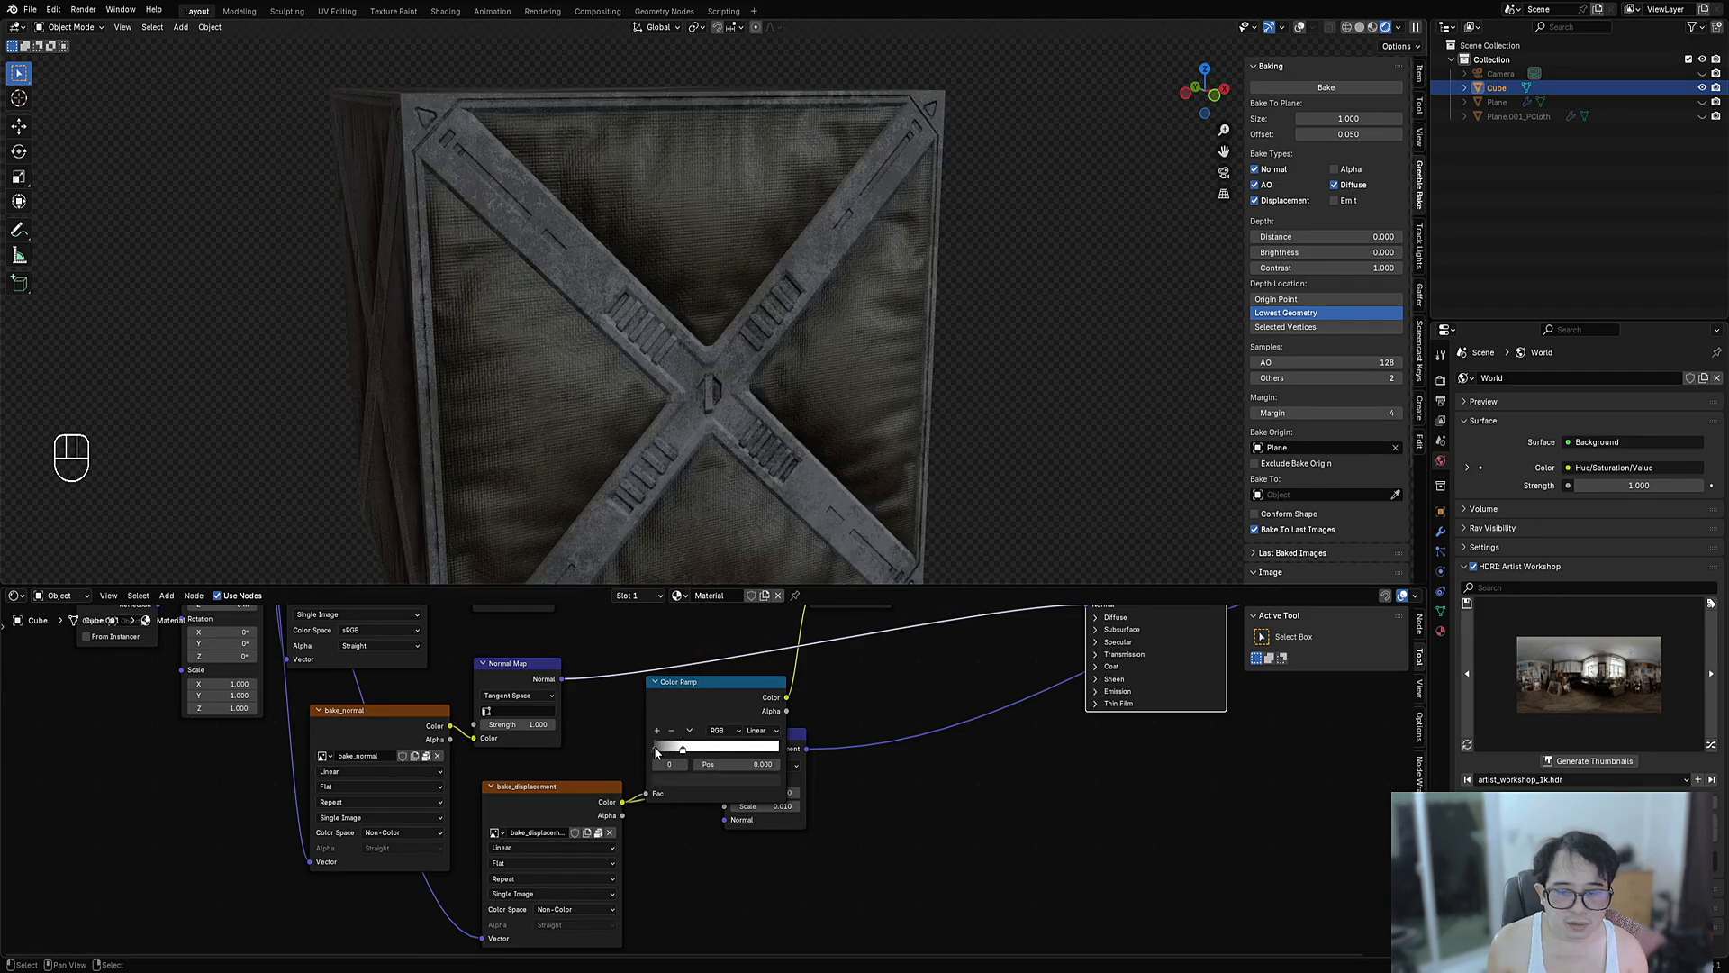
pyautogui.moveTo(655, 746); pyautogui.dragTo(644, 749)
pyautogui.scroll(-2, 873, 408)
pyautogui.moveTo(720, 428); pyautogui.dragTo(858, 442, button='middle')
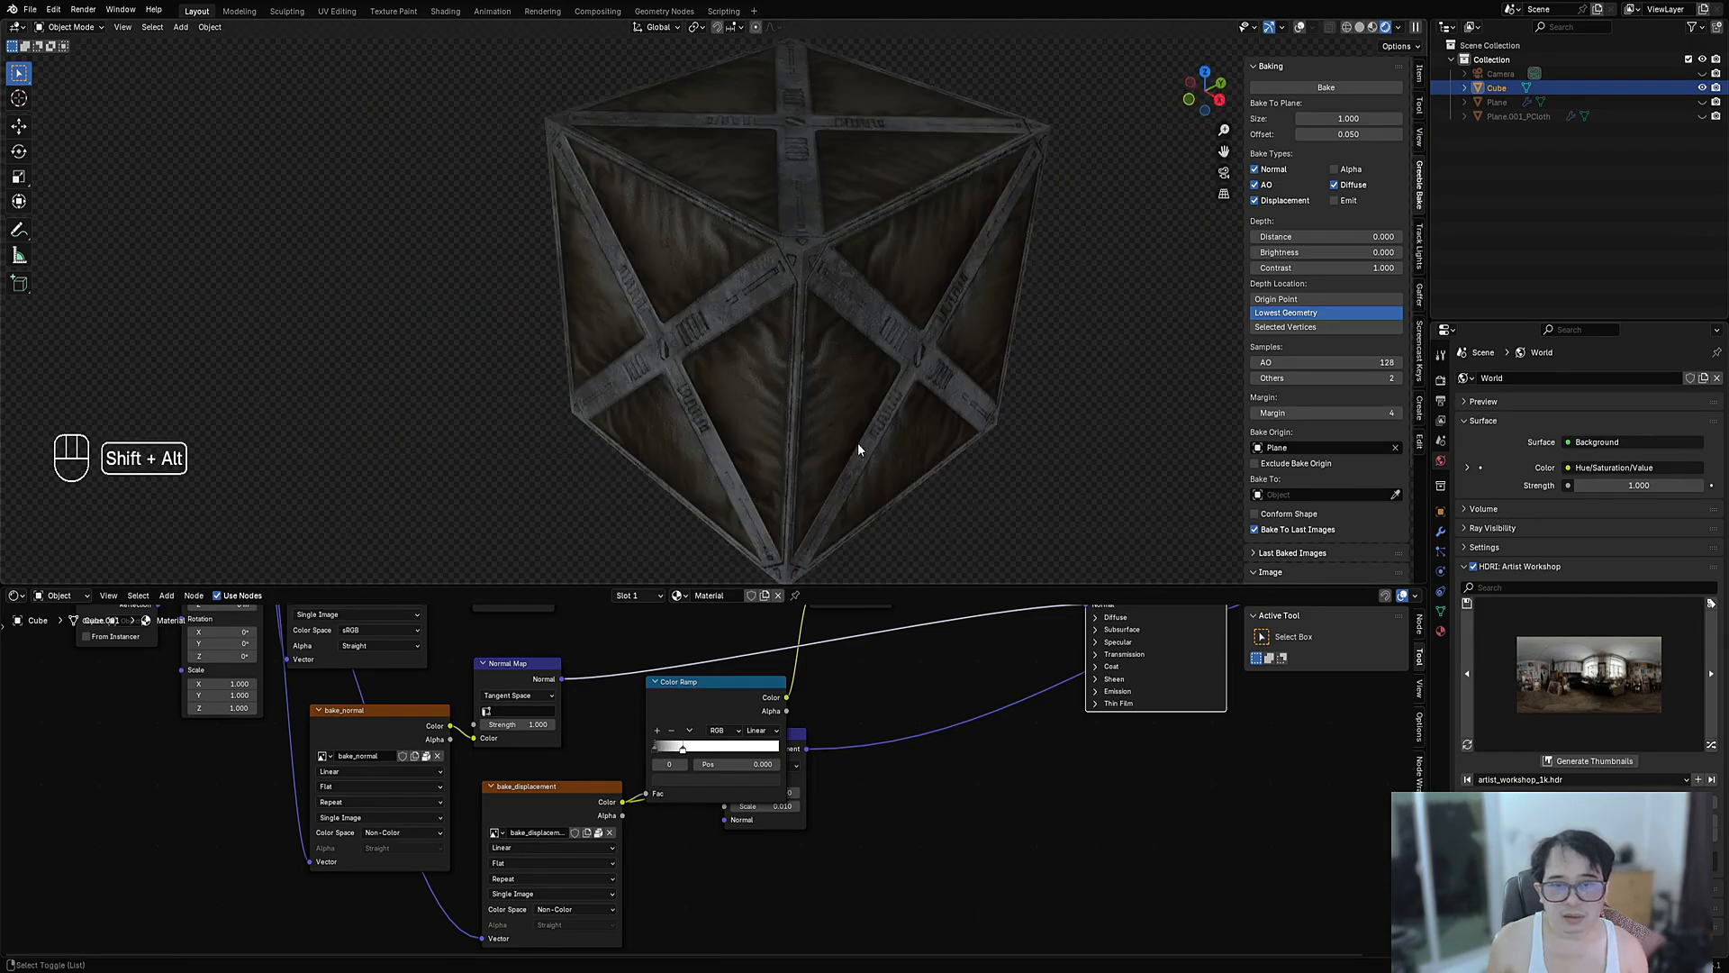
# - Switch the world lighting to Rural Crossroads and view the crate at an angle
pyautogui.hotkey('shift', 'alt', 'z')
pyautogui.hotkey('shift', 'alt', 'z')
pyautogui.moveTo(636, 384); pyautogui.dragTo(795, 375, button='middle')
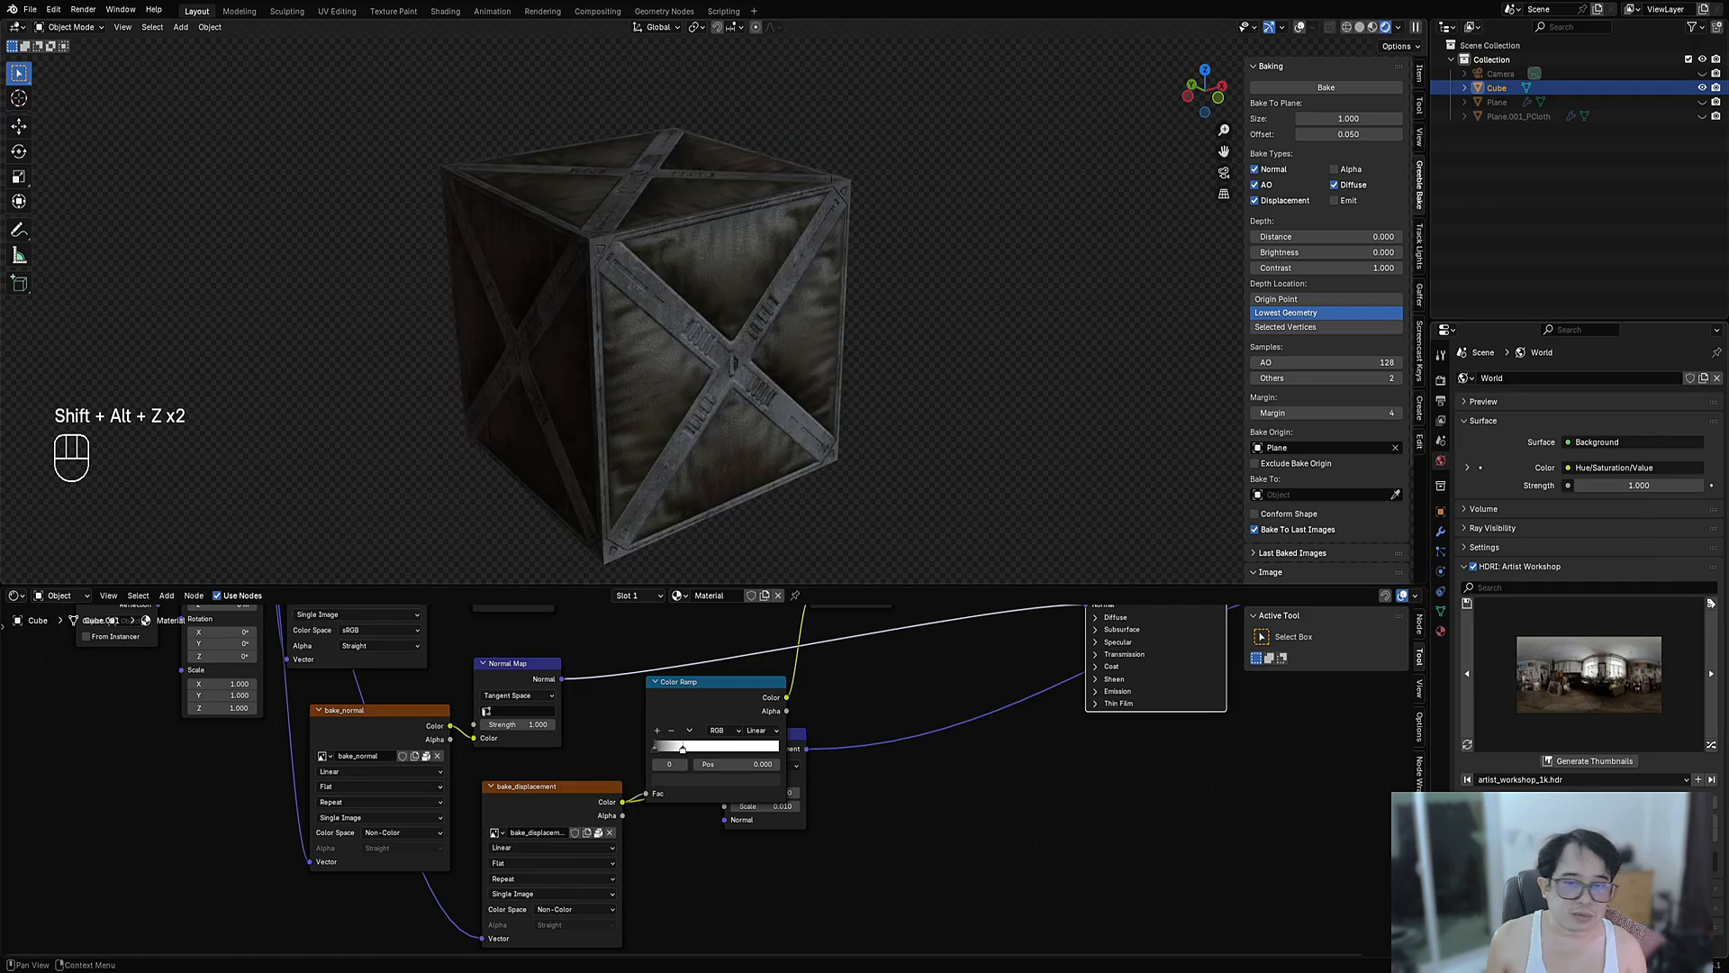
pyautogui.click(1712, 747)
pyautogui.press('KP_1')
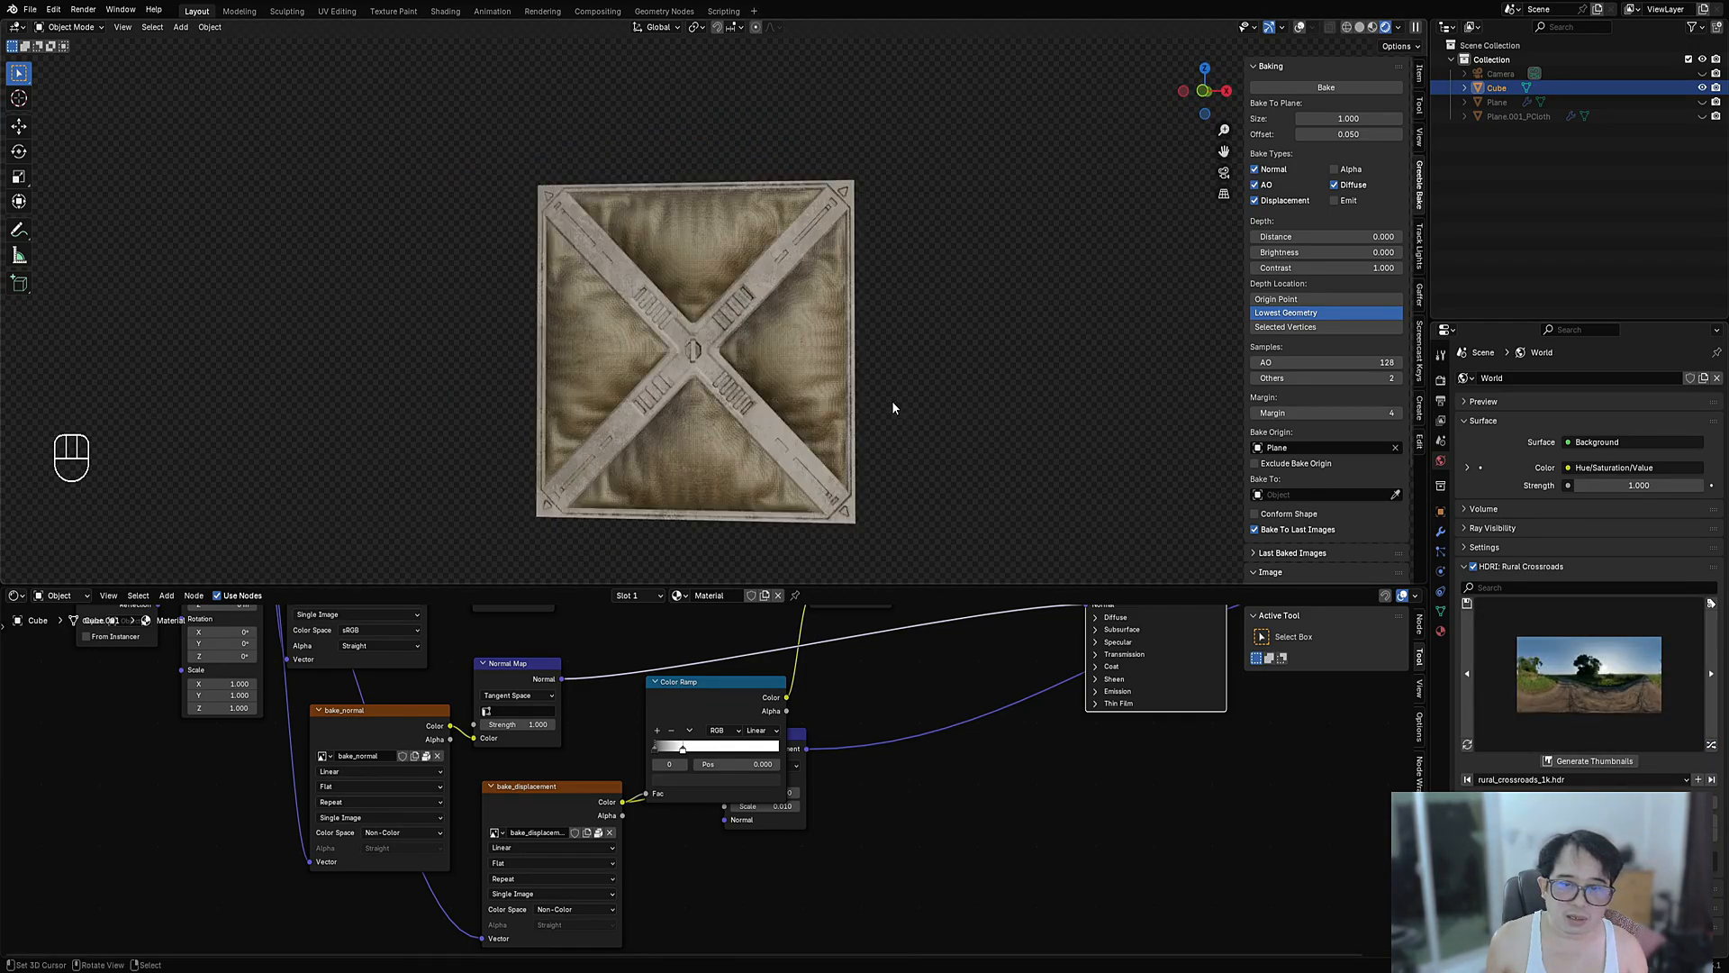
pyautogui.moveTo(894, 408); pyautogui.dragTo(855, 472, button='middle')
# - Preview the Color Ramp's greyscale output on the crate from the front
pyautogui.scroll(-1, 748, 762)
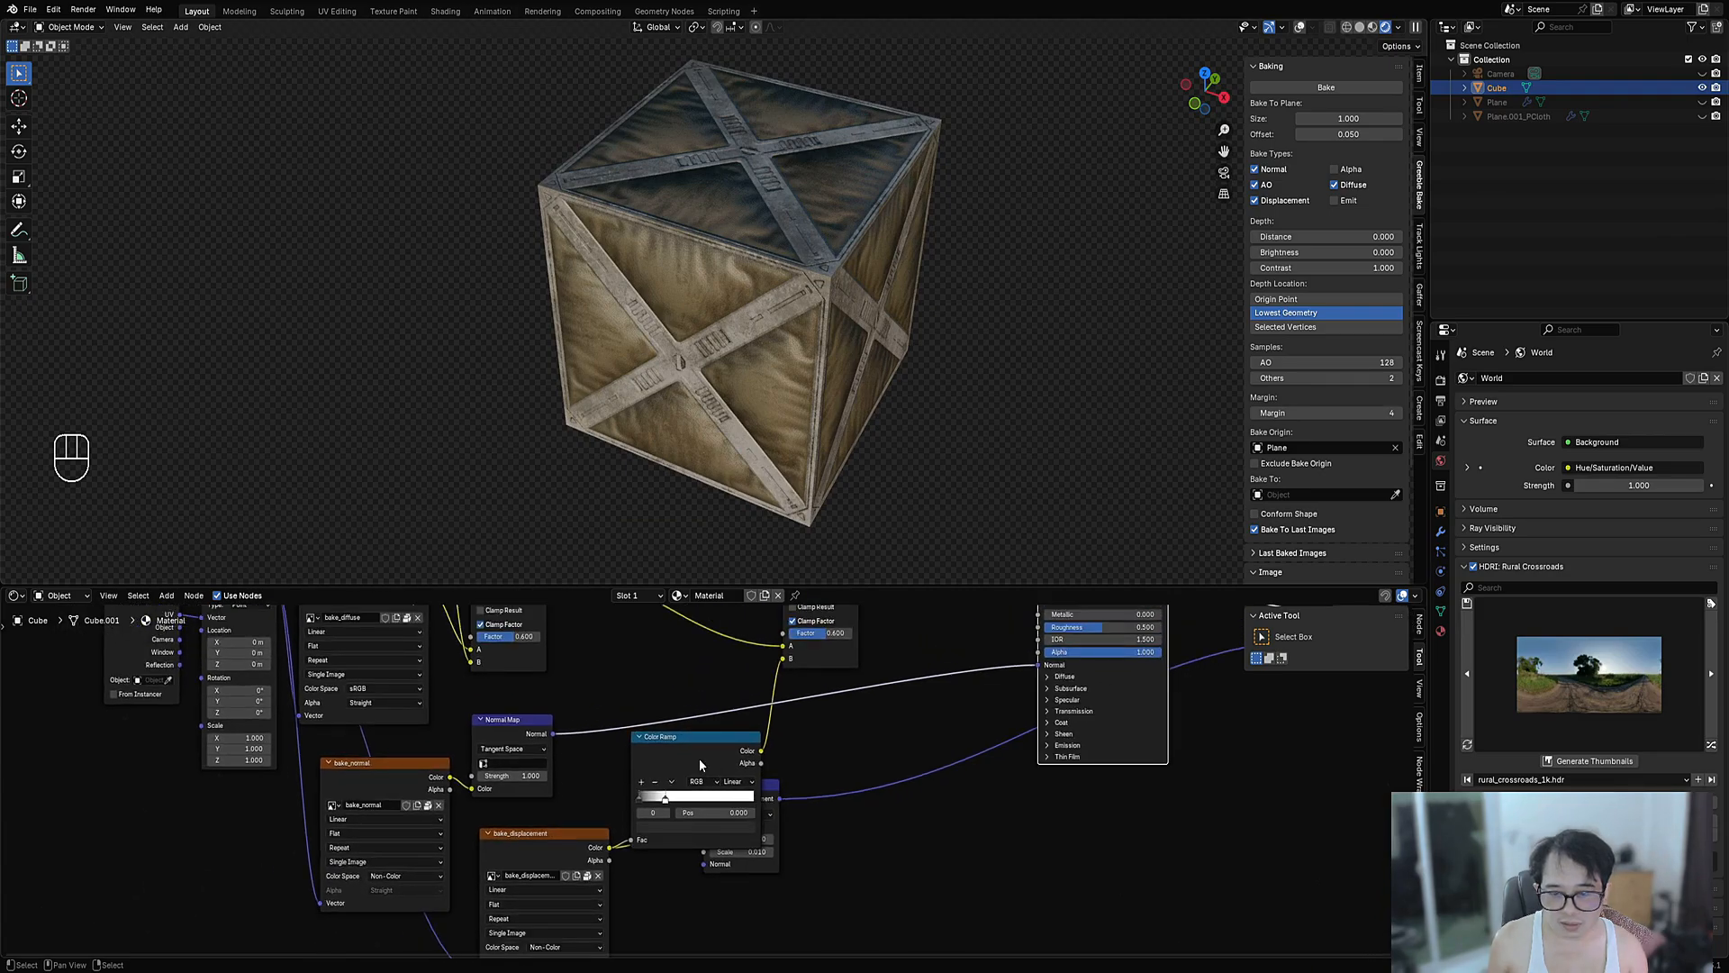
pyautogui.keyDown('ctrl'); pyautogui.keyDown('shift'); pyautogui.click(699, 758); pyautogui.keyUp('shift'); pyautogui.keyUp('ctrl')
pyautogui.press('KP_1')
pyautogui.moveTo(763, 435); pyautogui.dragTo(735, 500, button='middle')
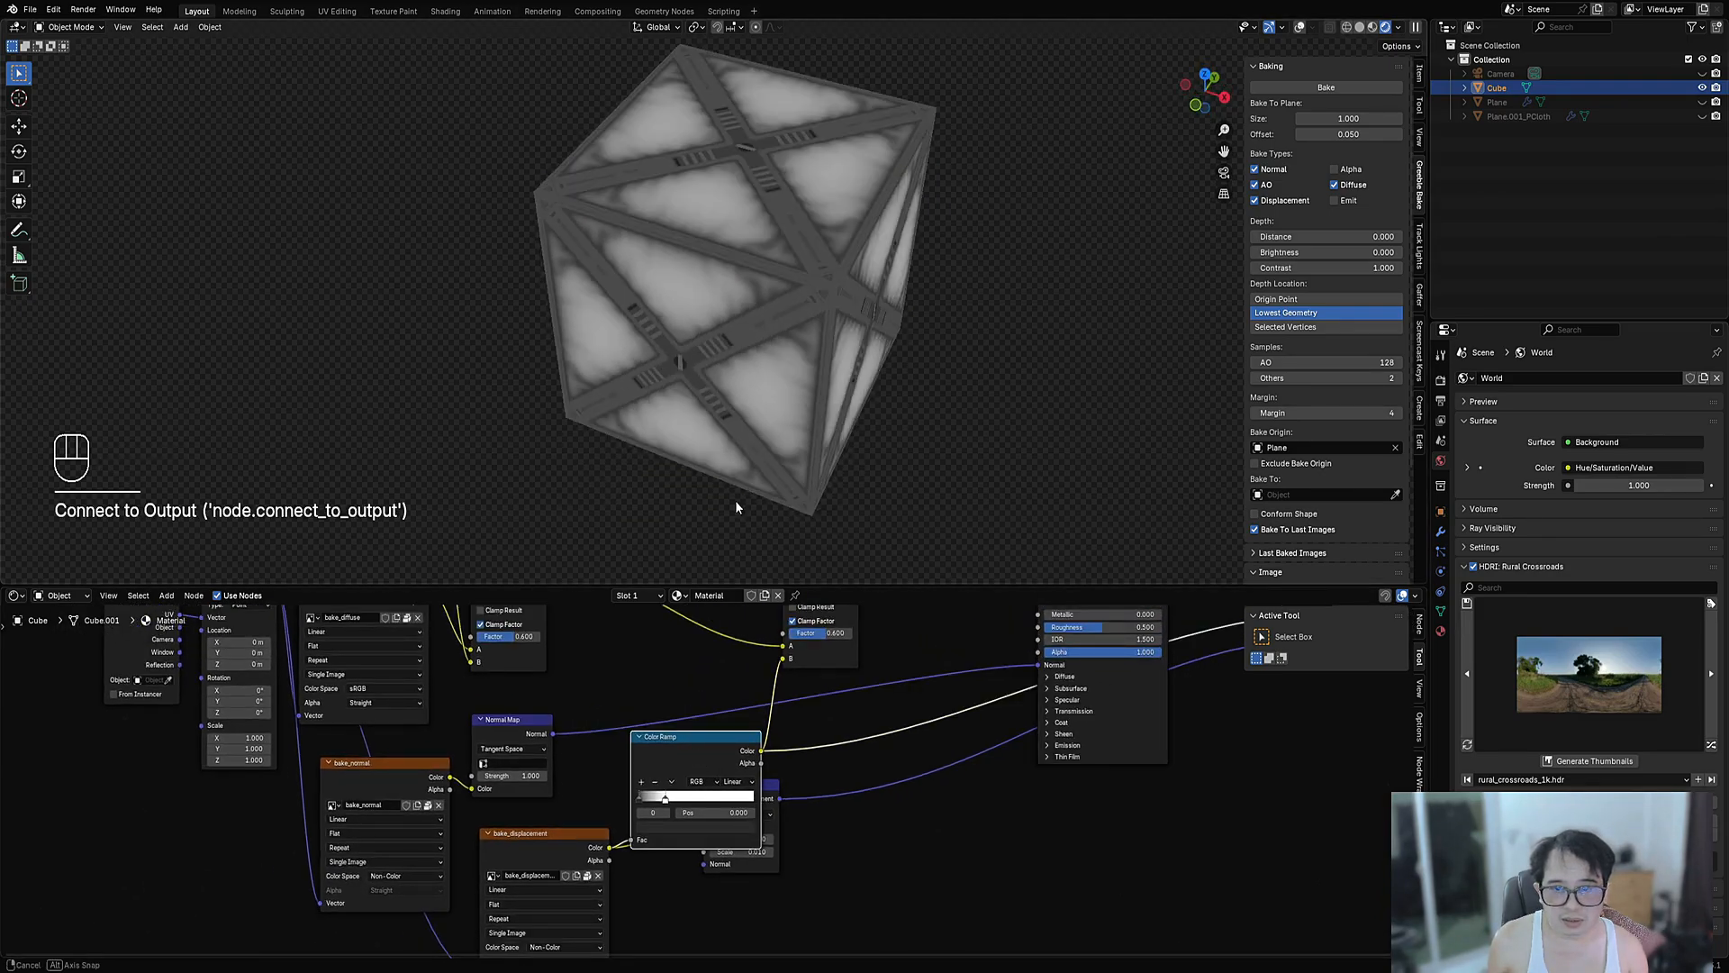
# - Duplicate the Color Ramp, feed it bake_displacement's Color, and wire its Color to Roughness
pyautogui.hotkey('shift', 'd')
pyautogui.click(860, 860)
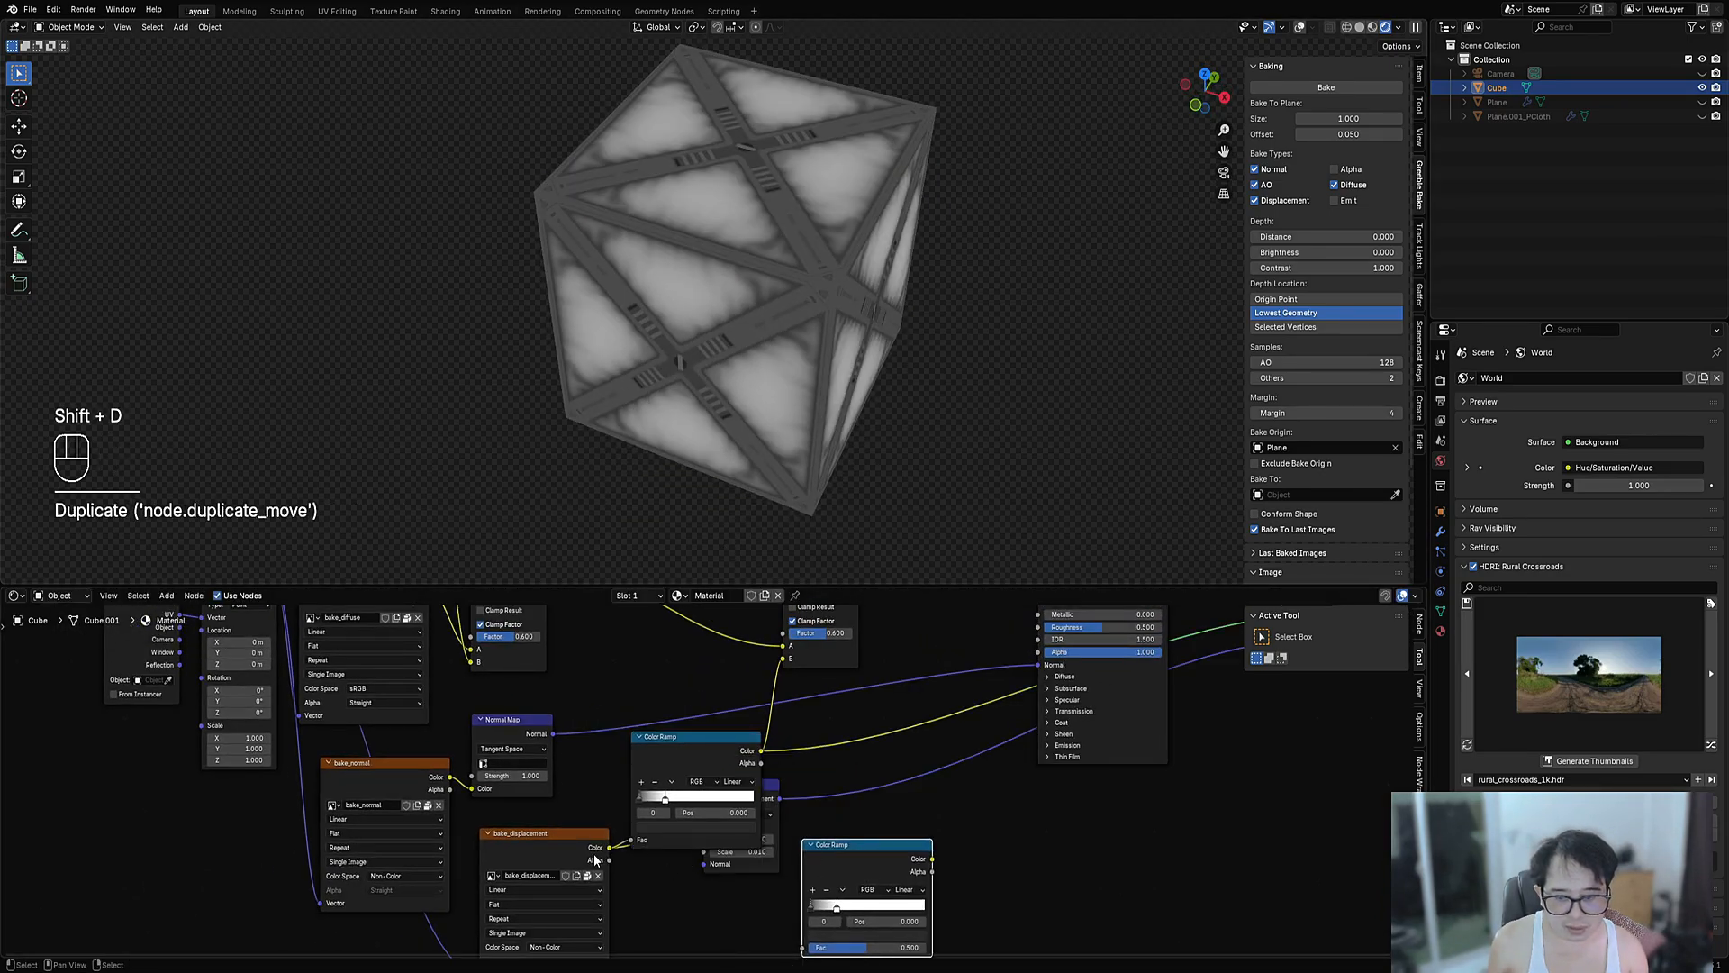
pyautogui.moveTo(610, 847); pyautogui.dragTo(803, 948)
pyautogui.moveTo(1041, 820); pyautogui.dragTo(909, 795, button='middle')
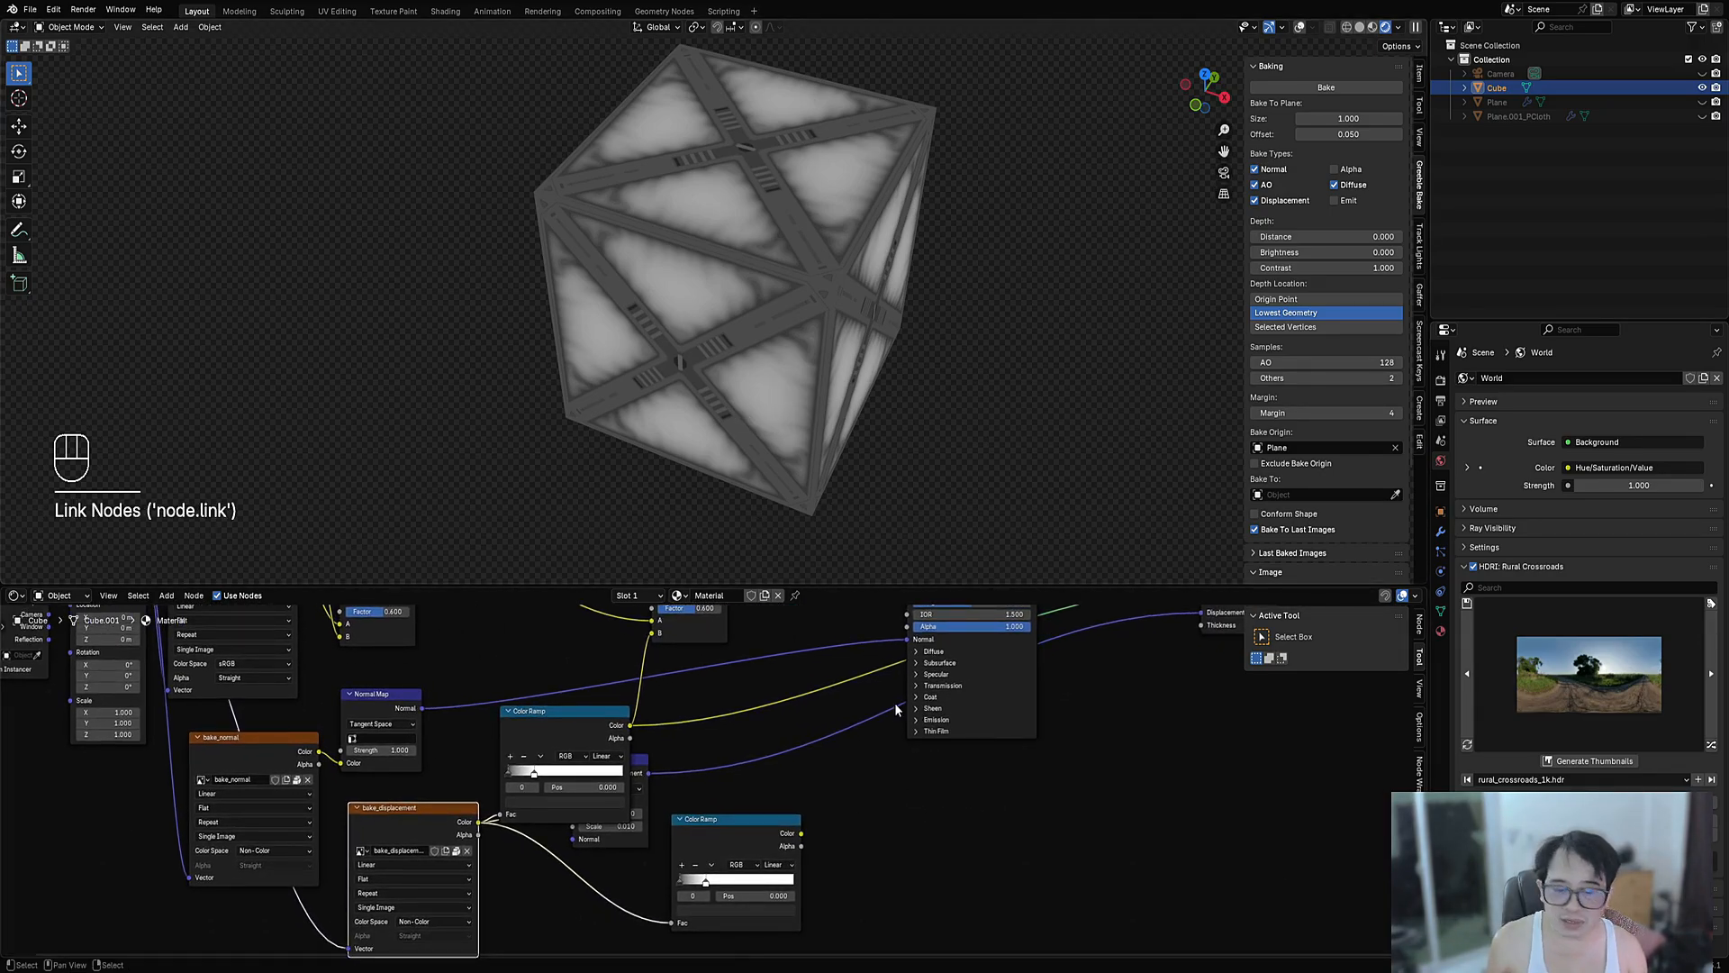
pyautogui.moveTo(892, 711); pyautogui.dragTo(887, 824, button='middle')
pyautogui.keyDown('shift'); pyautogui.scroll(-2, 811, 915); pyautogui.keyUp('shift')
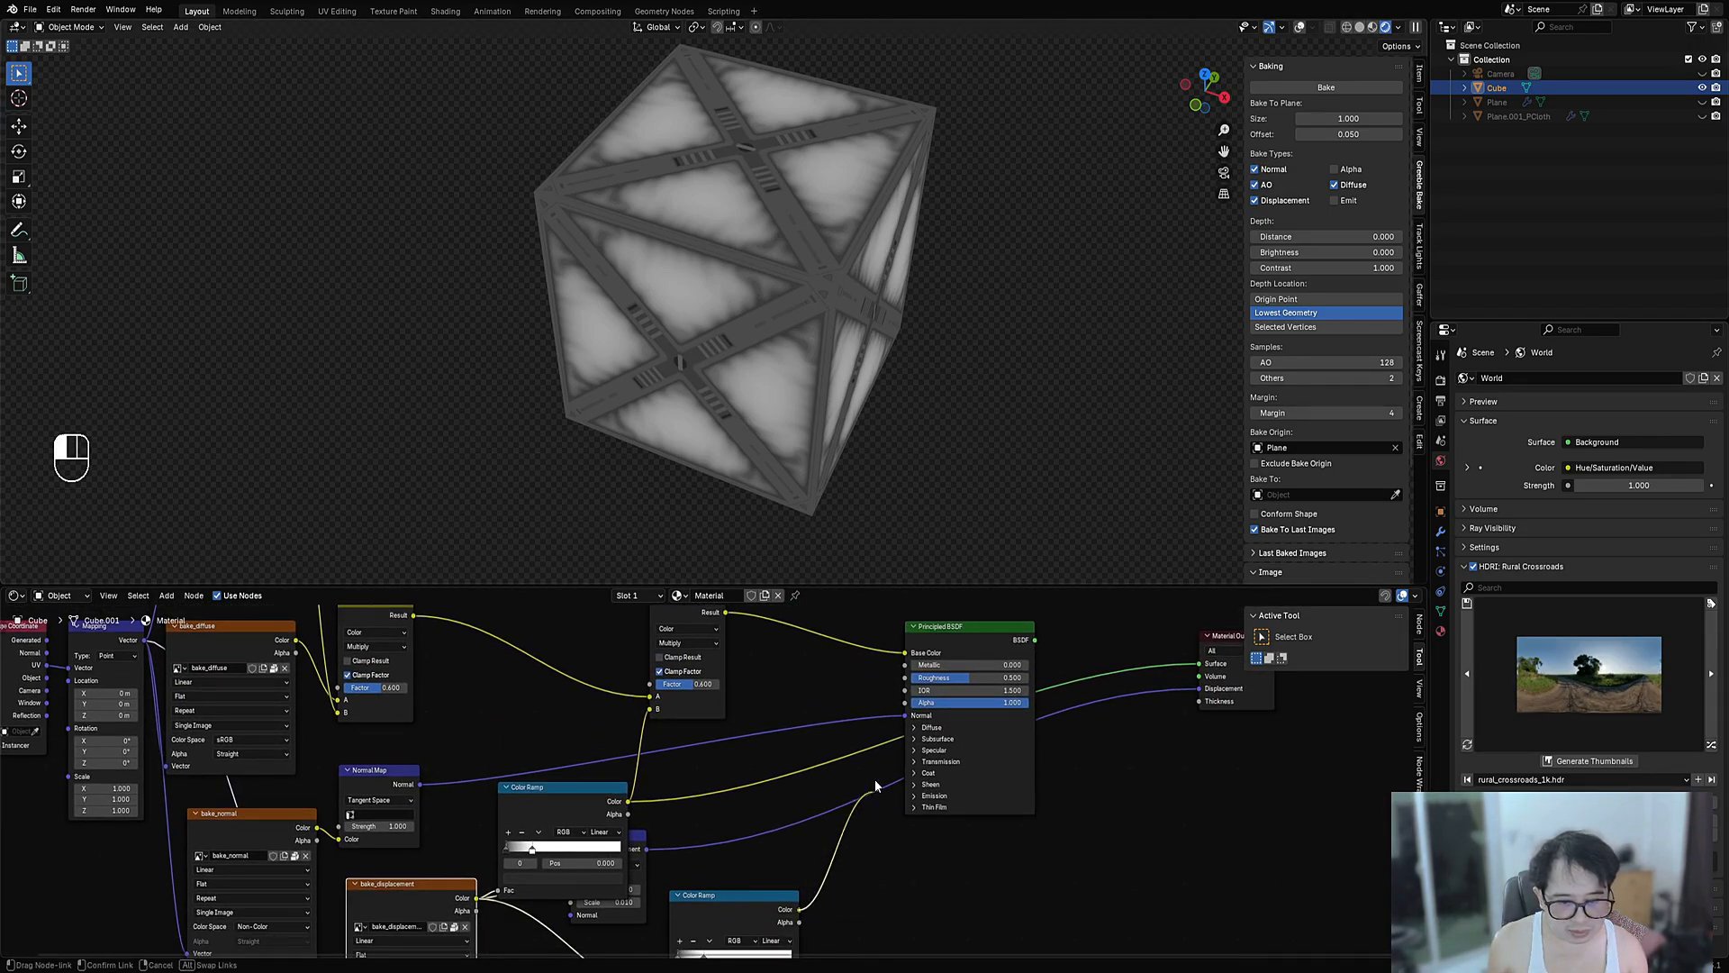
pyautogui.moveTo(901, 690); pyautogui.dragTo(938, 673)
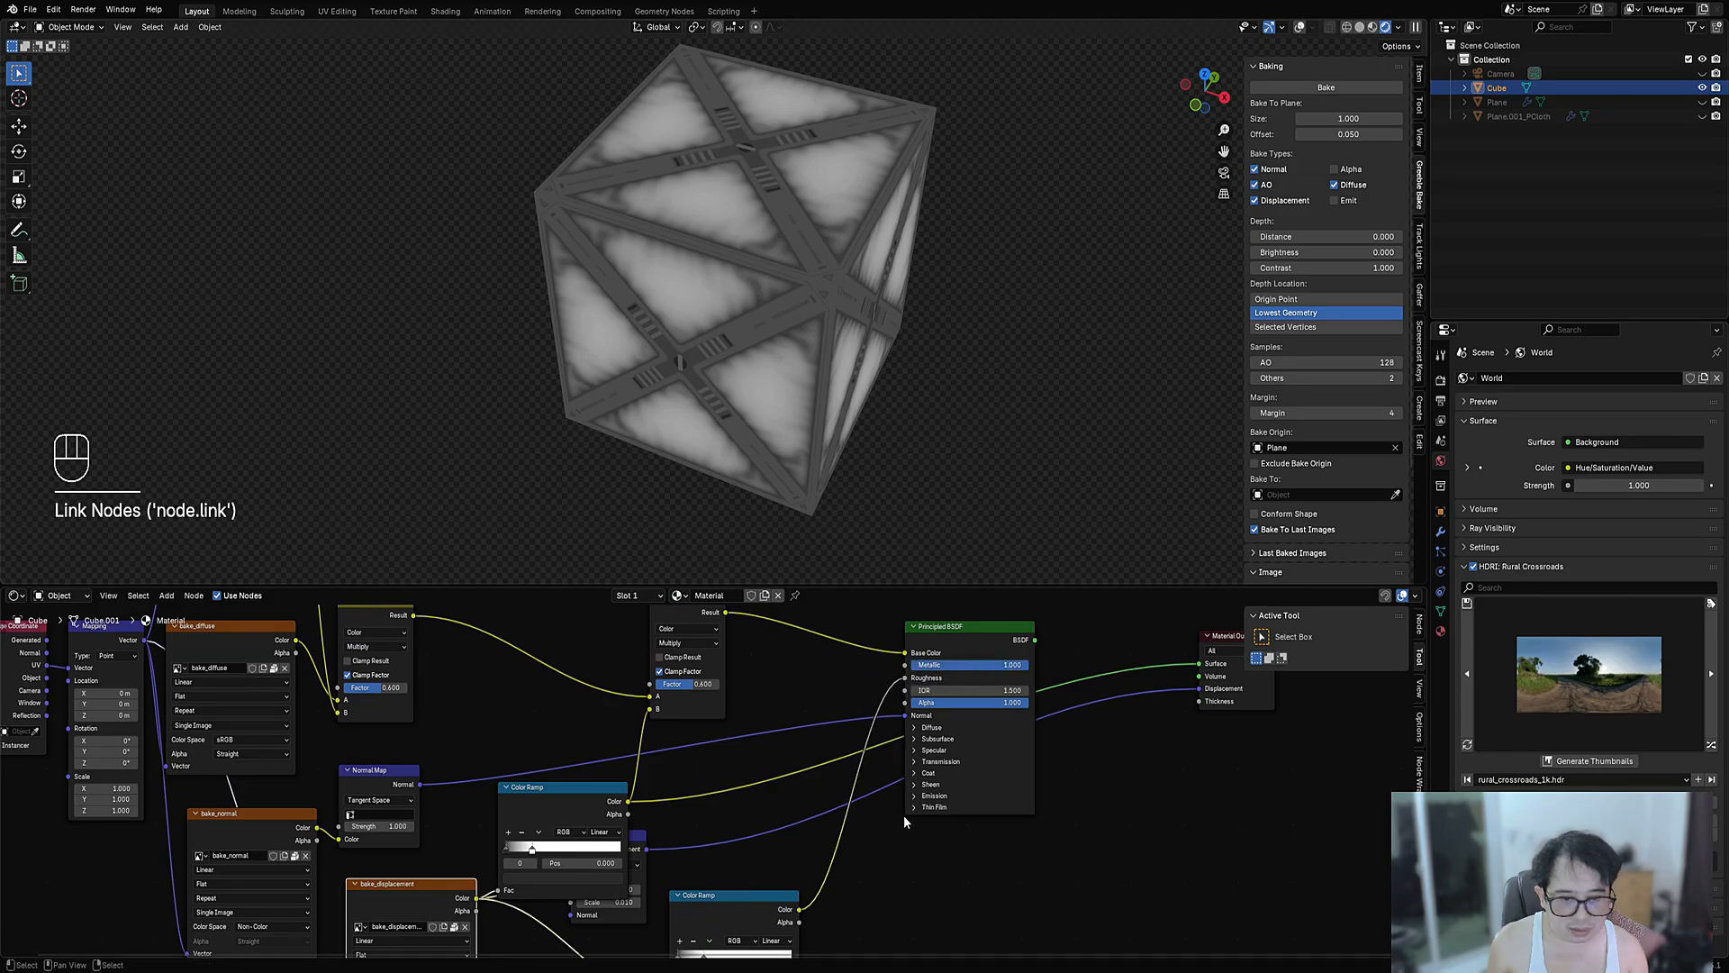
# - Insert another Converter Color Ramp onto the Roughness link and nudge the upper ramp up
pyautogui.scroll(2, 905, 821)
pyautogui.hotkey('shift', 'a')
pyautogui.moveTo(901, 813)
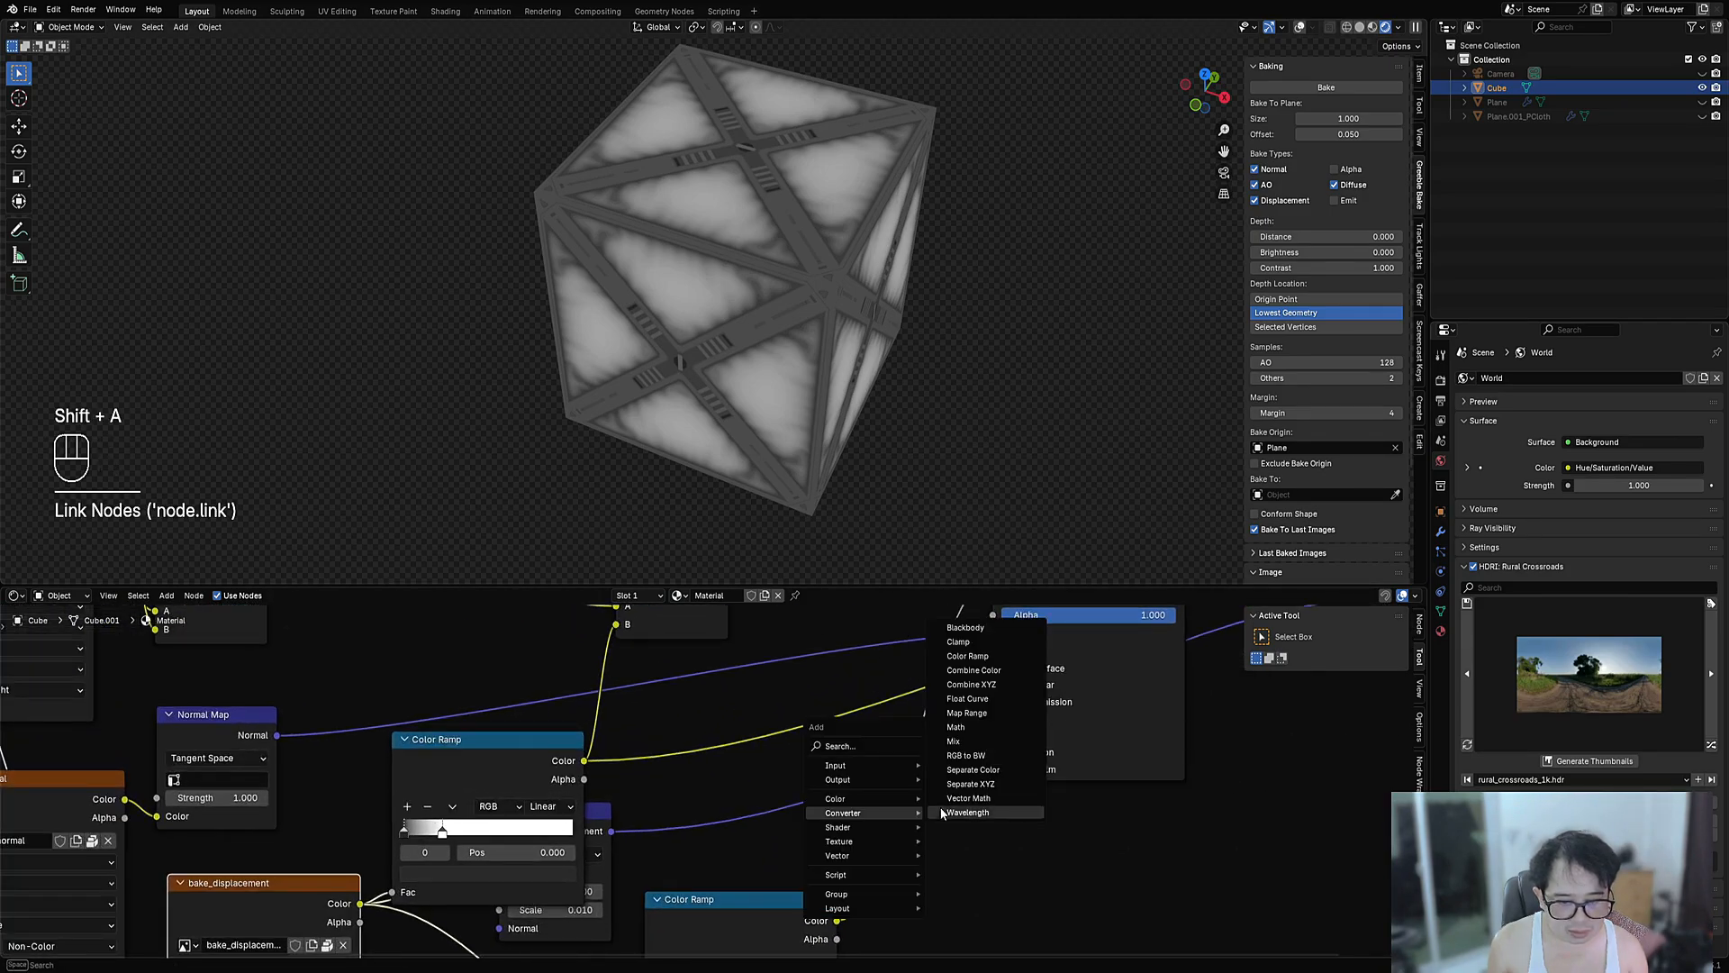
pyautogui.click(960, 658)
pyautogui.click(878, 804)
pyautogui.moveTo(851, 316); pyautogui.dragTo(946, 278, button='middle')
pyautogui.scroll(-5, 541, 754)
pyautogui.moveTo(533, 770); pyautogui.dragTo(534, 726)
pyautogui.scroll(-3, 622, 717)
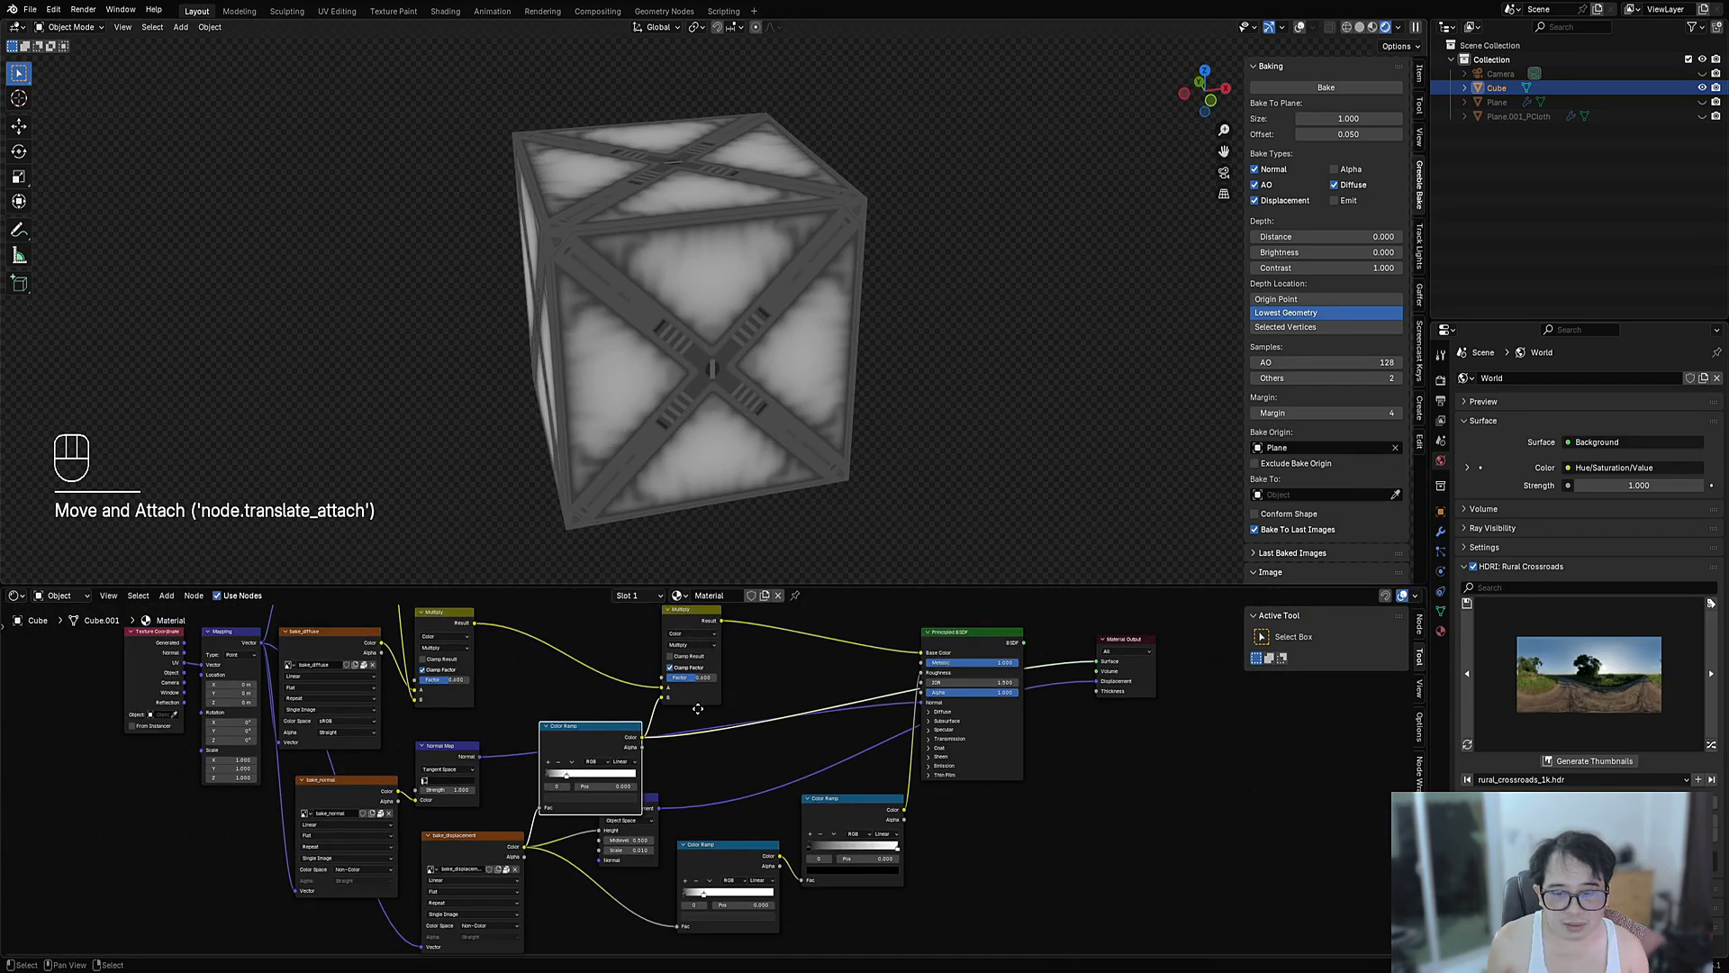
pyautogui.moveTo(696, 707); pyautogui.dragTo(690, 775, button='middle')
# - Place the Multiply node after the Color Ramp and move the upper ramp up and right
pyautogui.moveTo(694, 671); pyautogui.dragTo(759, 658)
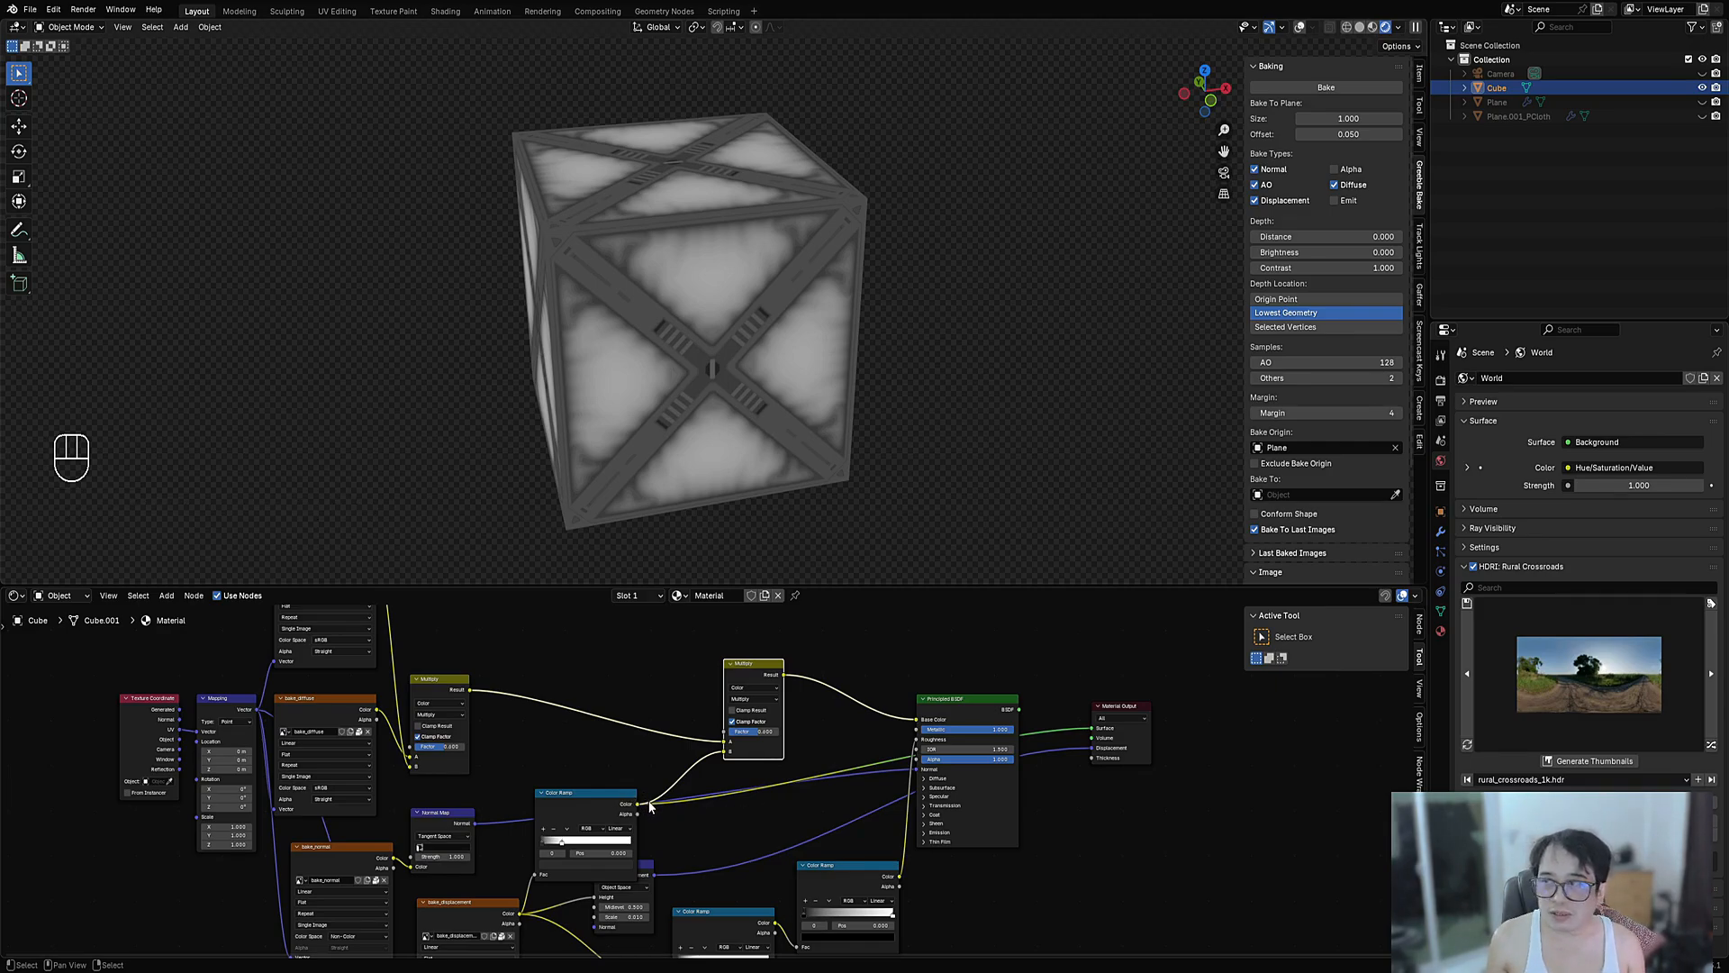
pyautogui.moveTo(567, 824); pyautogui.dragTo(590, 794)
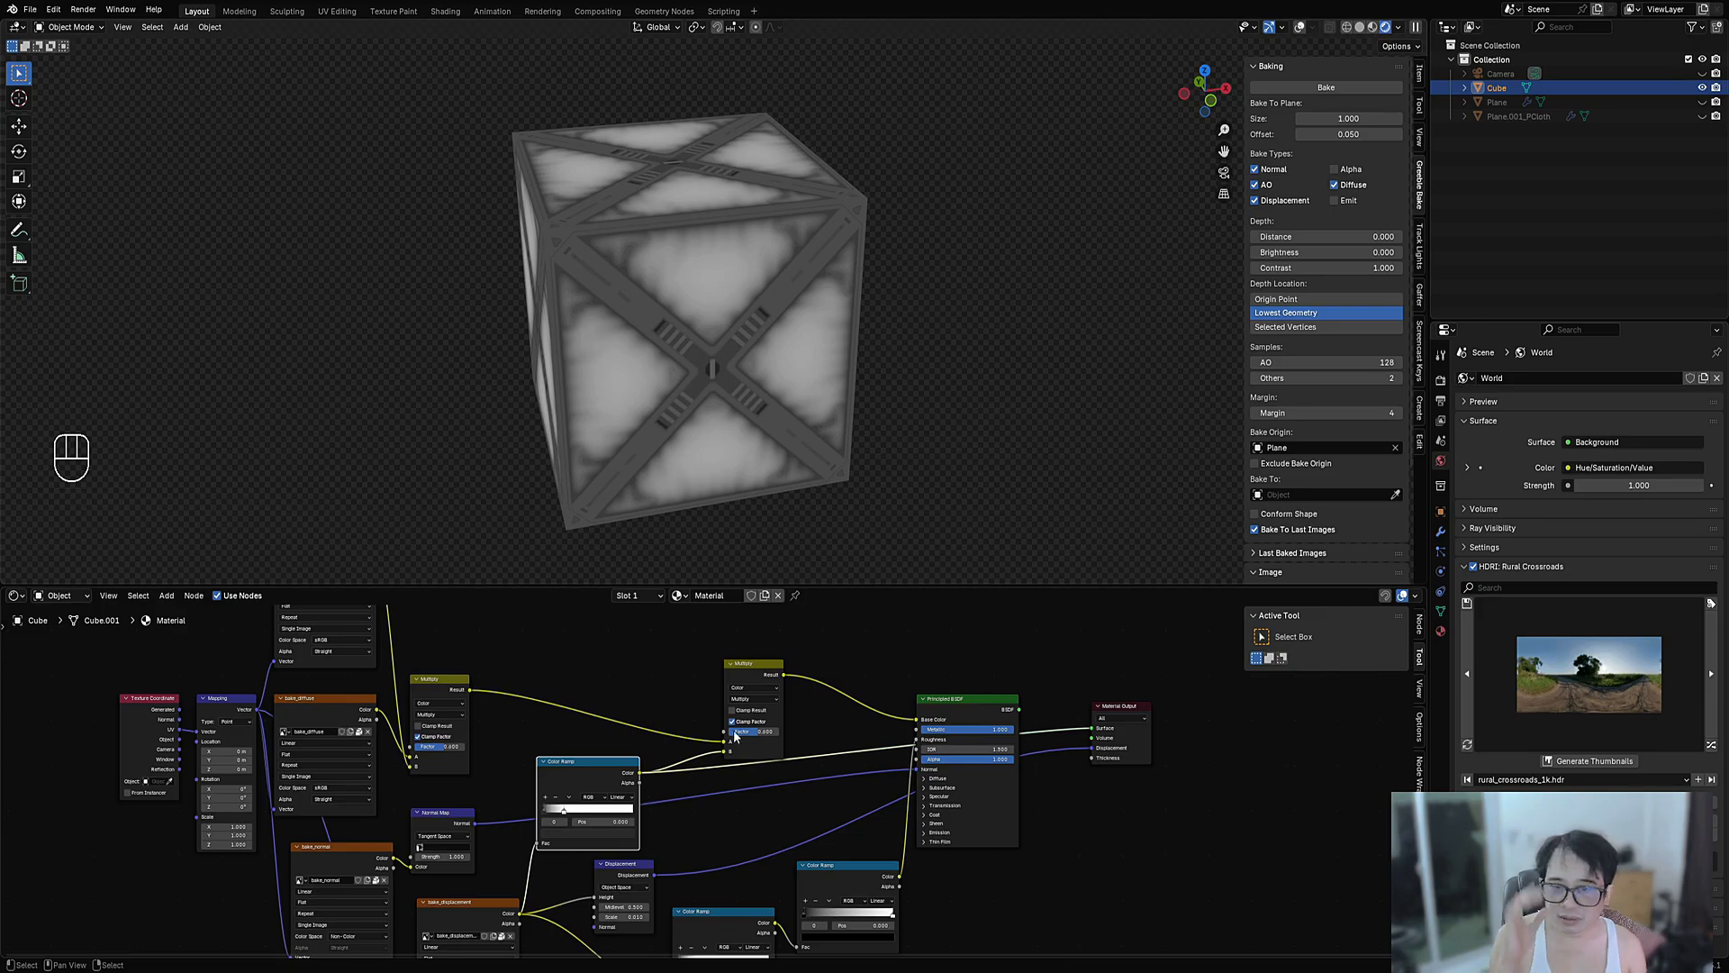
pyautogui.scroll(1, 953, 724)
# - Preview the full material, test Metallic at 0.336, then return it to 1.000
pyautogui.keyDown('ctrl'); pyautogui.keyDown('shift'); pyautogui.click(1005, 690); pyautogui.keyUp('shift'); pyautogui.keyUp('ctrl')
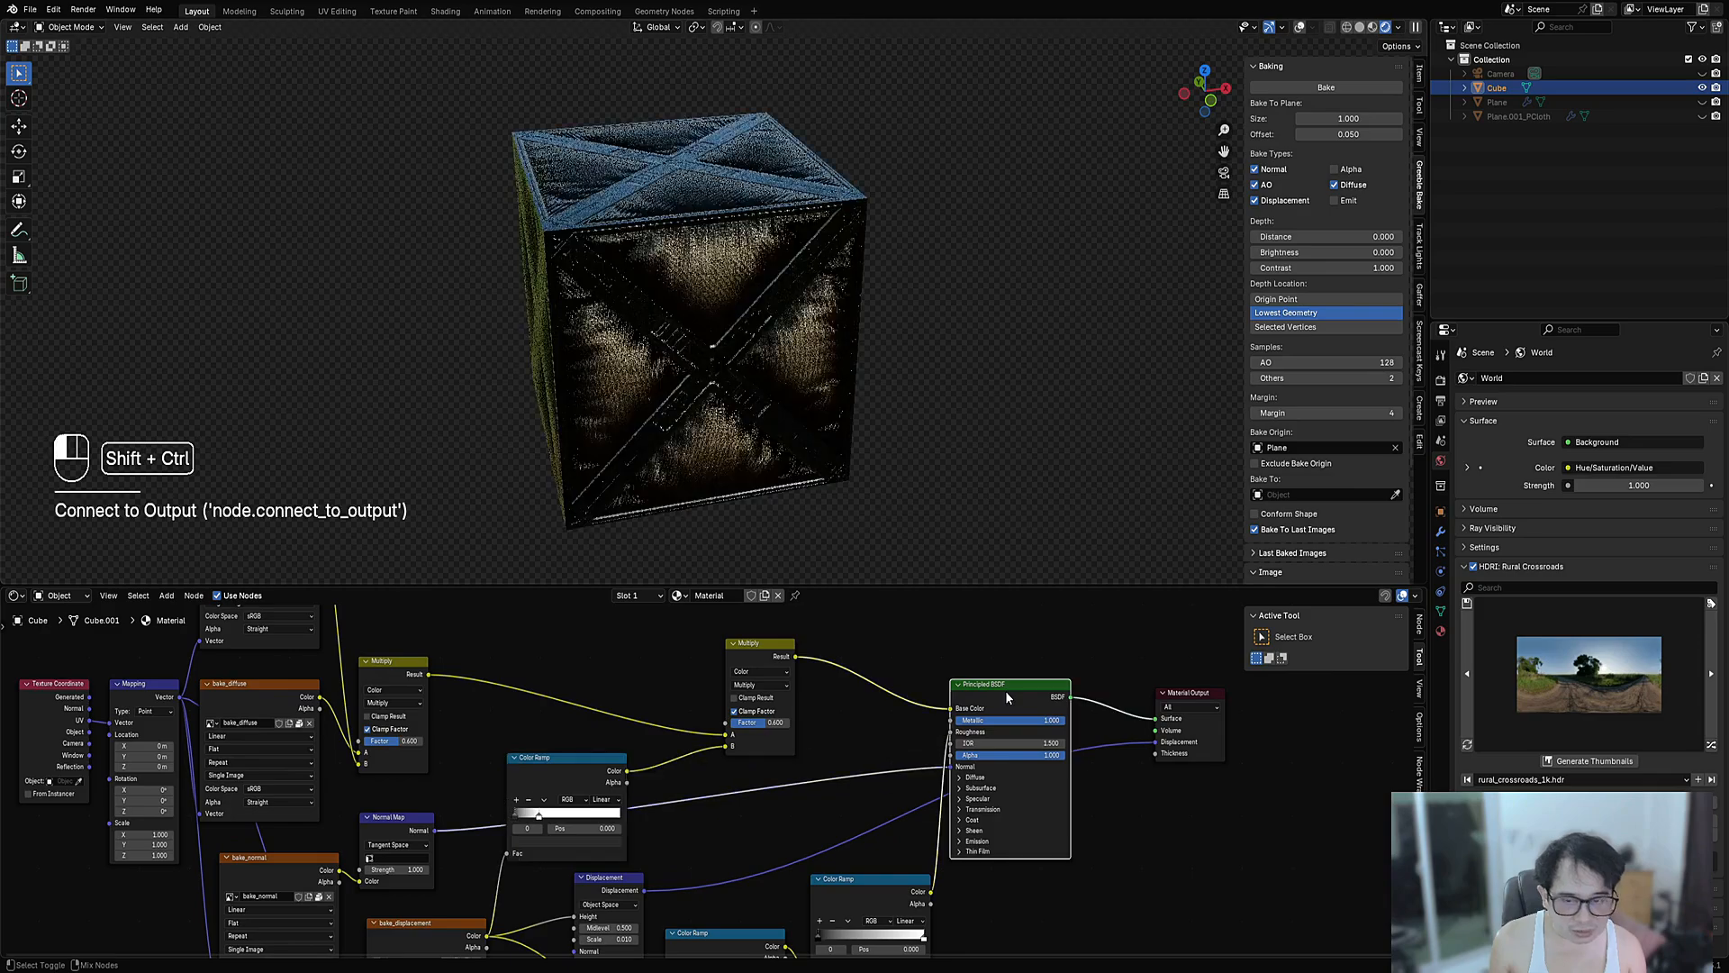
pyautogui.scroll(2, 969, 717)
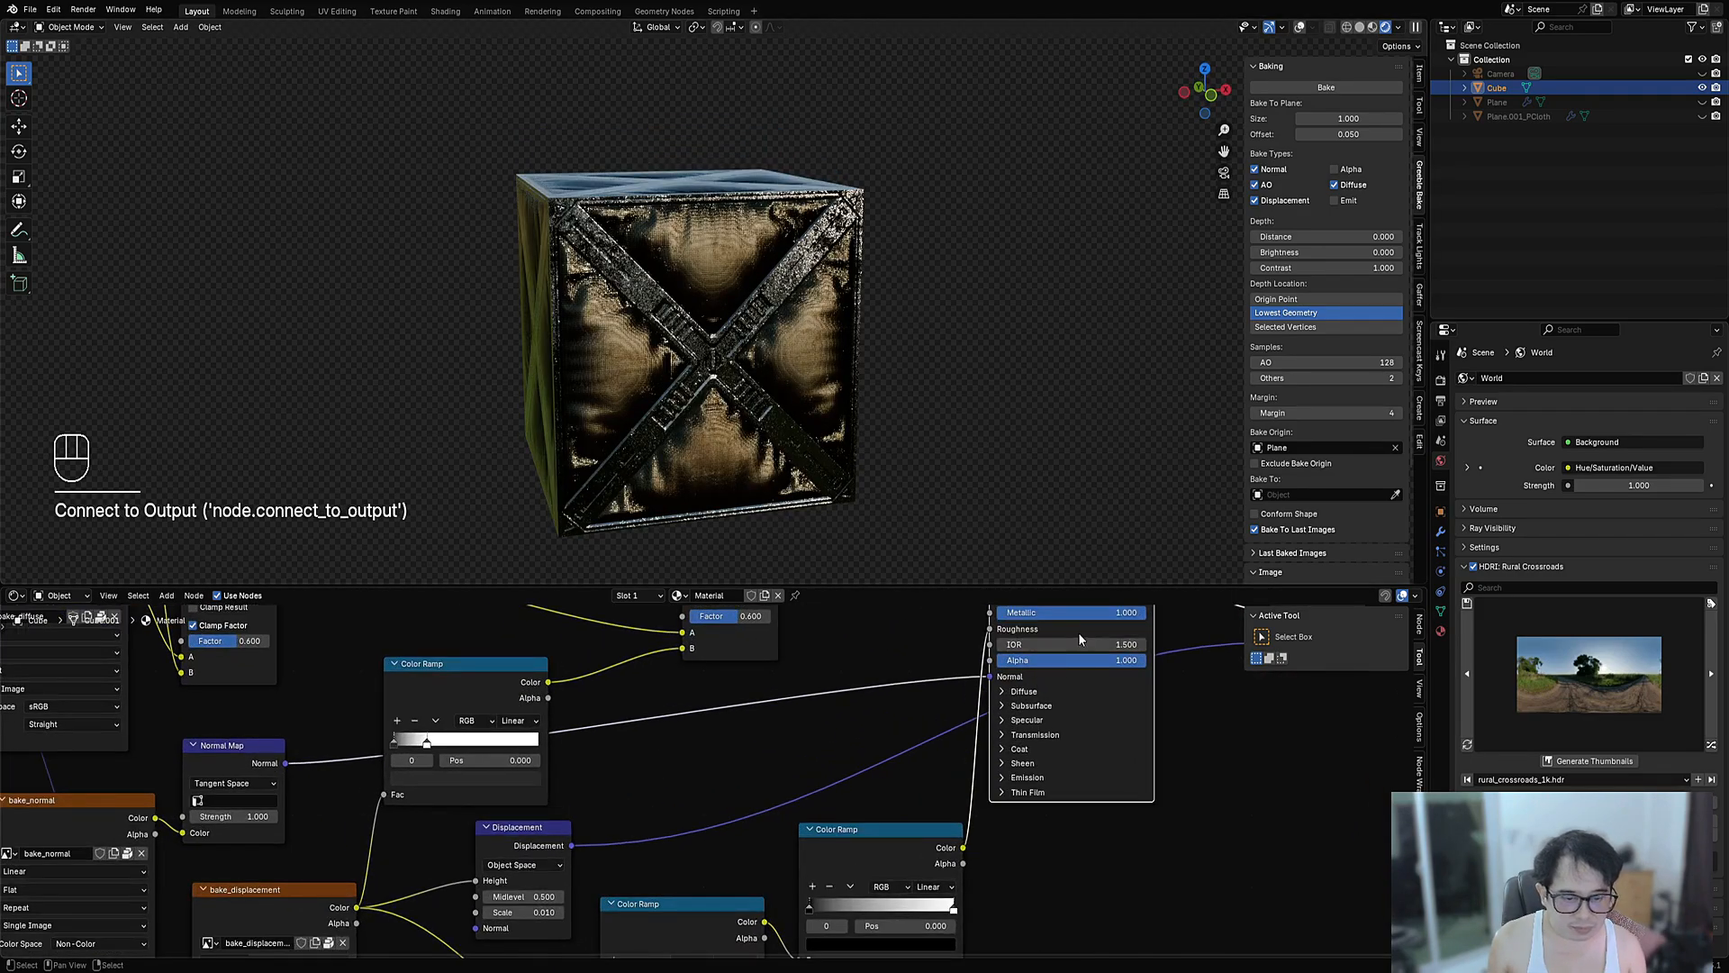
pyautogui.moveTo(1084, 612)
pyautogui.mouseDown()
pyautogui.moveTo(986, 612)
pyautogui.moveTo(1090, 613)
pyautogui.mouseUp()
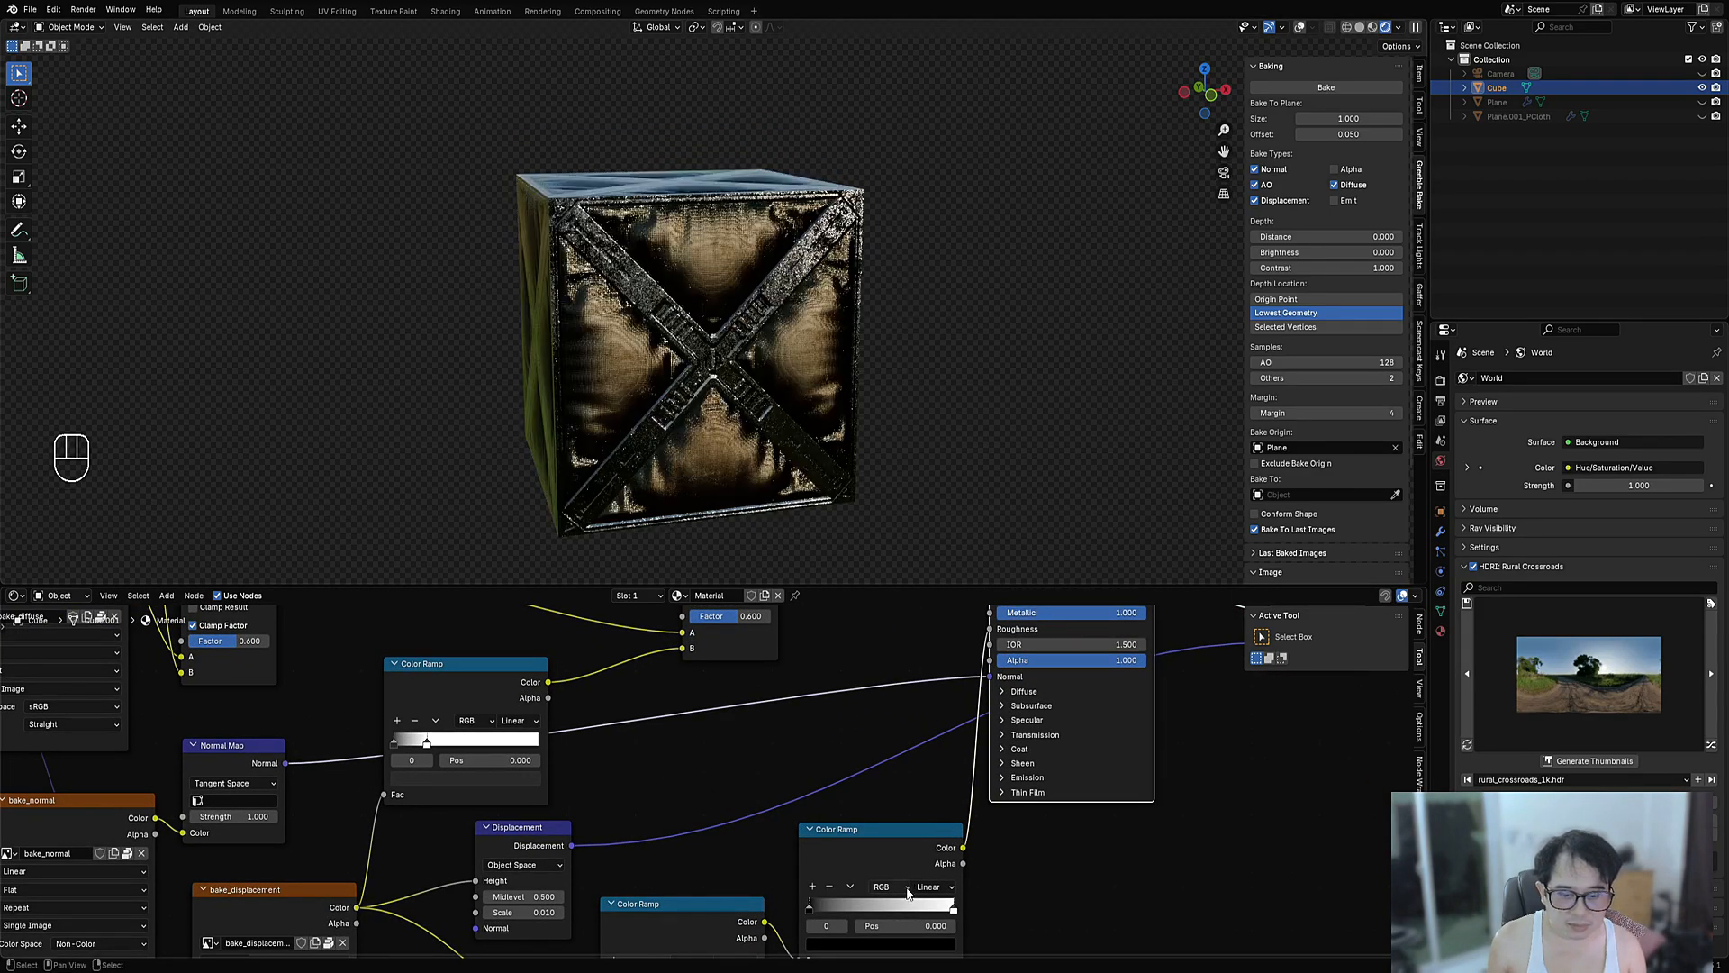
pyautogui.moveTo(871, 850); pyautogui.dragTo(862, 814, button='middle')
pyautogui.scroll(1, 863, 814)
# - Preview the right Color Ramp's greyscale mask on the crate
pyautogui.keyDown('ctrl'); pyautogui.keyDown('shift'); pyautogui.click(862, 814); pyautogui.keyUp('shift'); pyautogui.keyUp('ctrl')
pyautogui.scroll(-1, 1169, 708)
pyautogui.moveTo(1169, 708); pyautogui.dragTo(869, 955, button='middle')
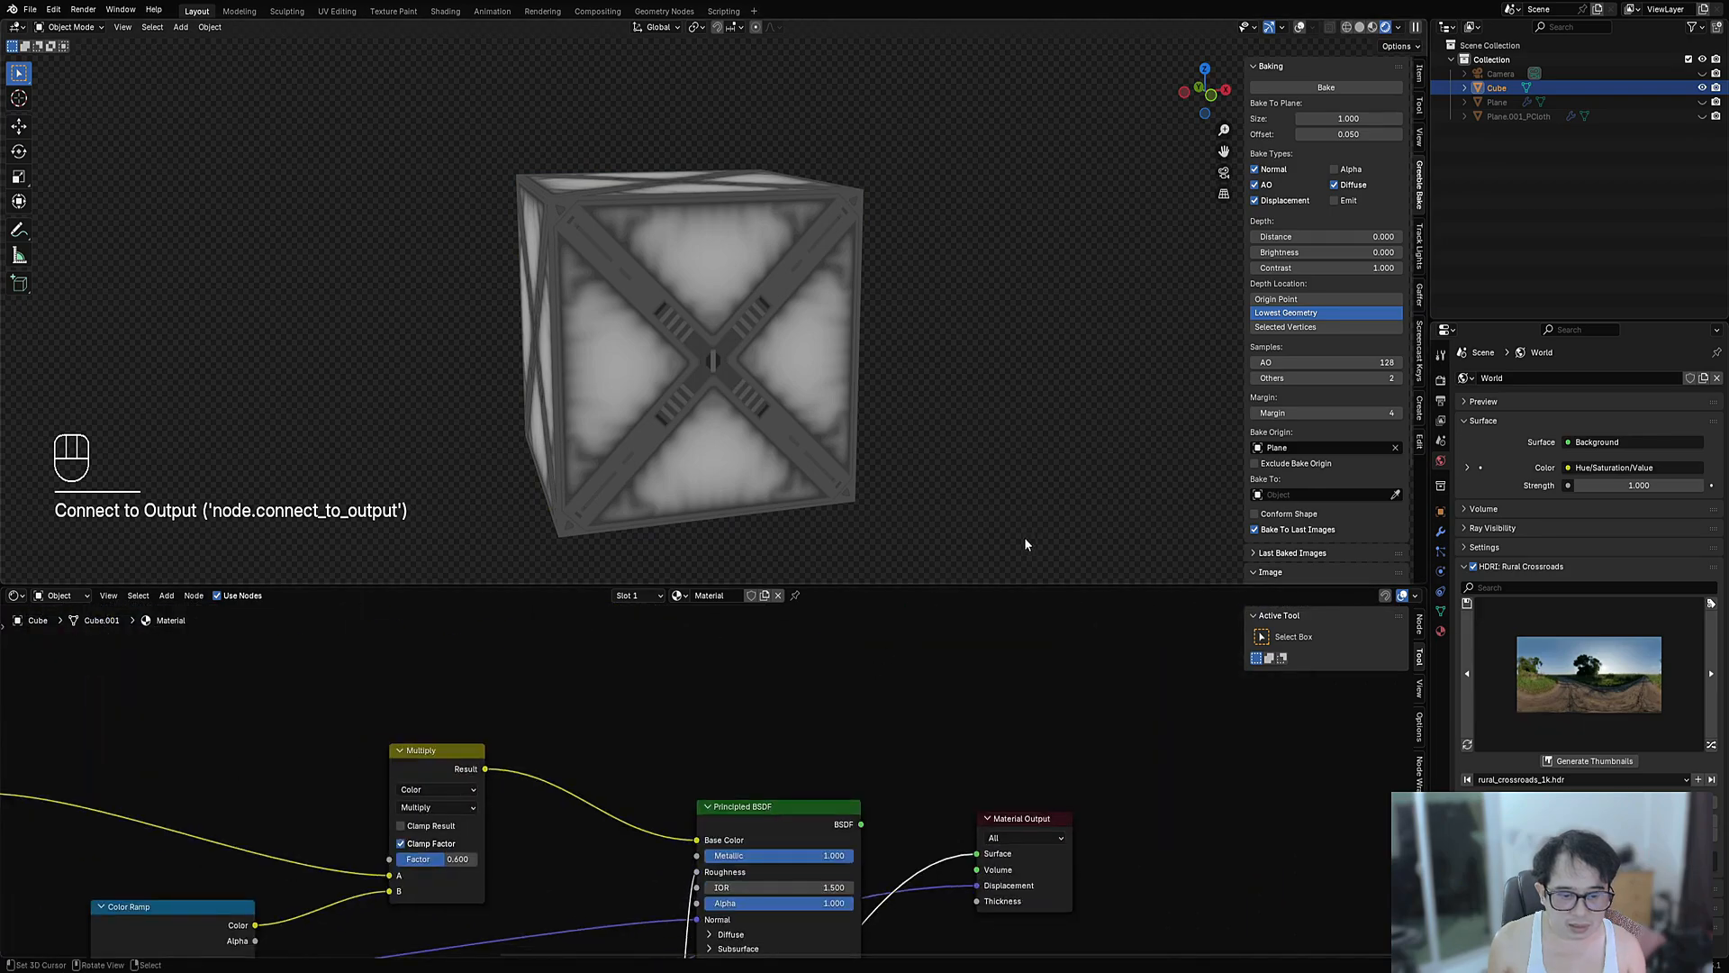
# - Reconnect the Principled BSDF to the output and bring the Color Ramps into view
pyautogui.keyDown('ctrl'); pyautogui.keyDown('shift'); pyautogui.click(744, 870); pyautogui.keyUp('shift'); pyautogui.keyUp('ctrl')
pyautogui.scroll(4, 785, 847)
pyautogui.moveTo(785, 847); pyautogui.dragTo(959, 603, button='middle')
pyautogui.moveTo(745, 892); pyautogui.dragTo(786, 745, button='middle')
# - Move the right ramp's white stop to 0.464 and brighten its black stop to grey
pyautogui.moveTo(828, 878); pyautogui.dragTo(700, 878)
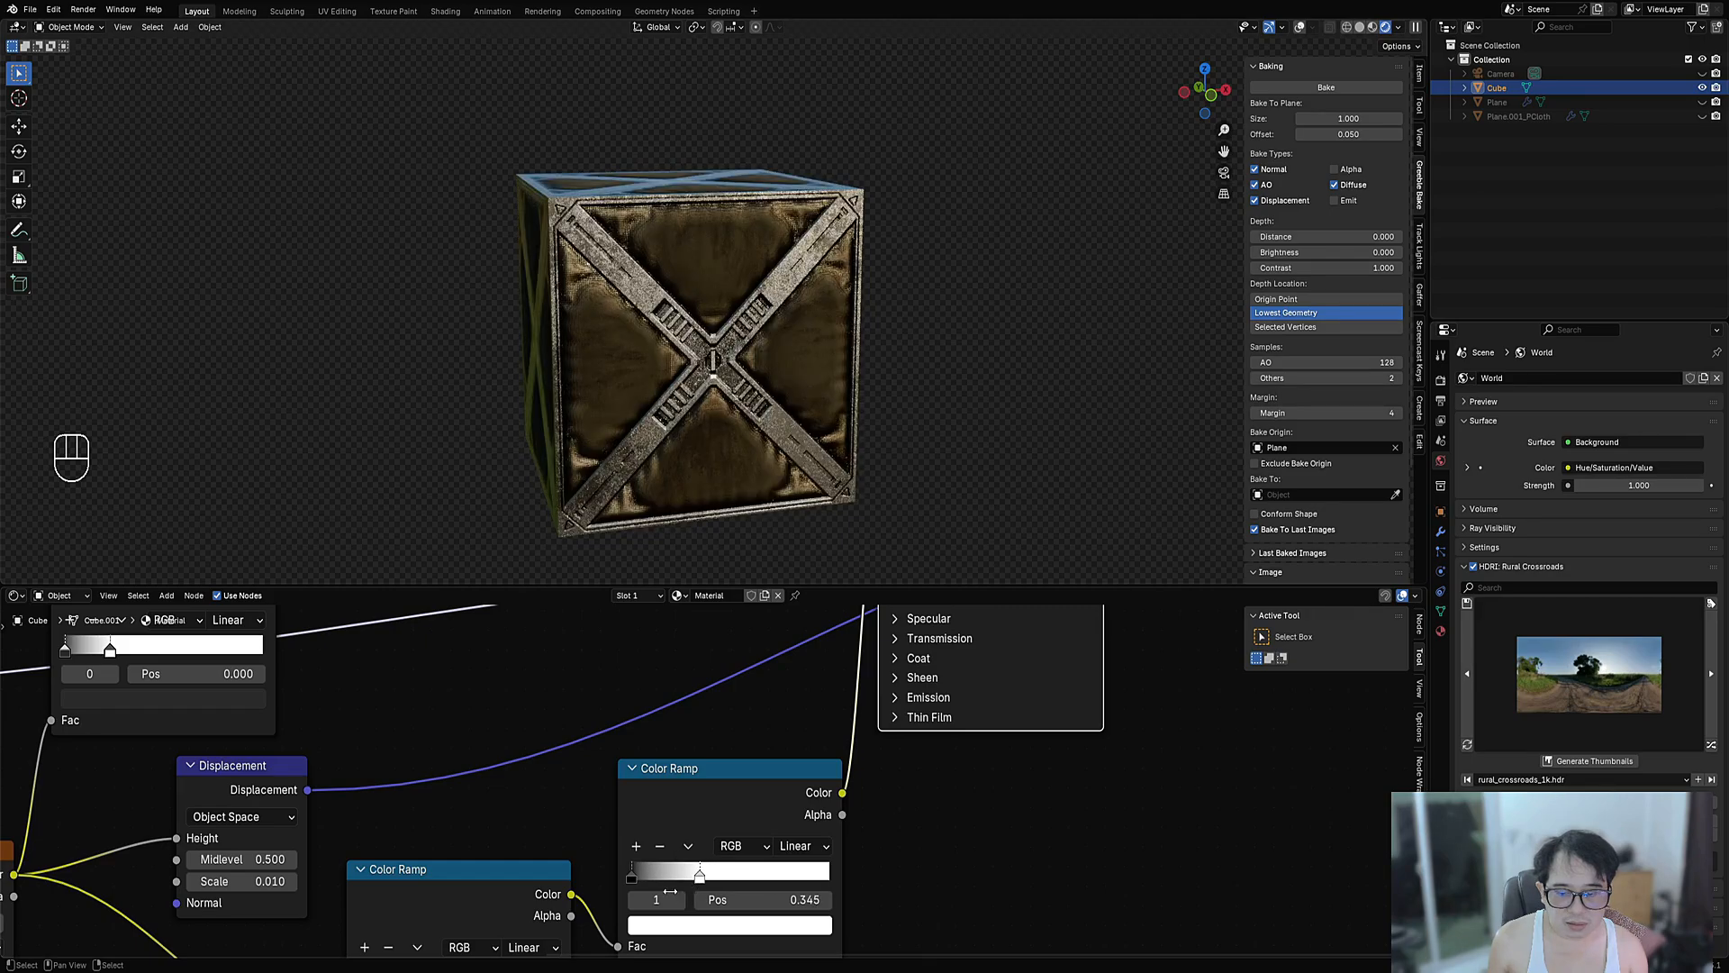
pyautogui.click(673, 922)
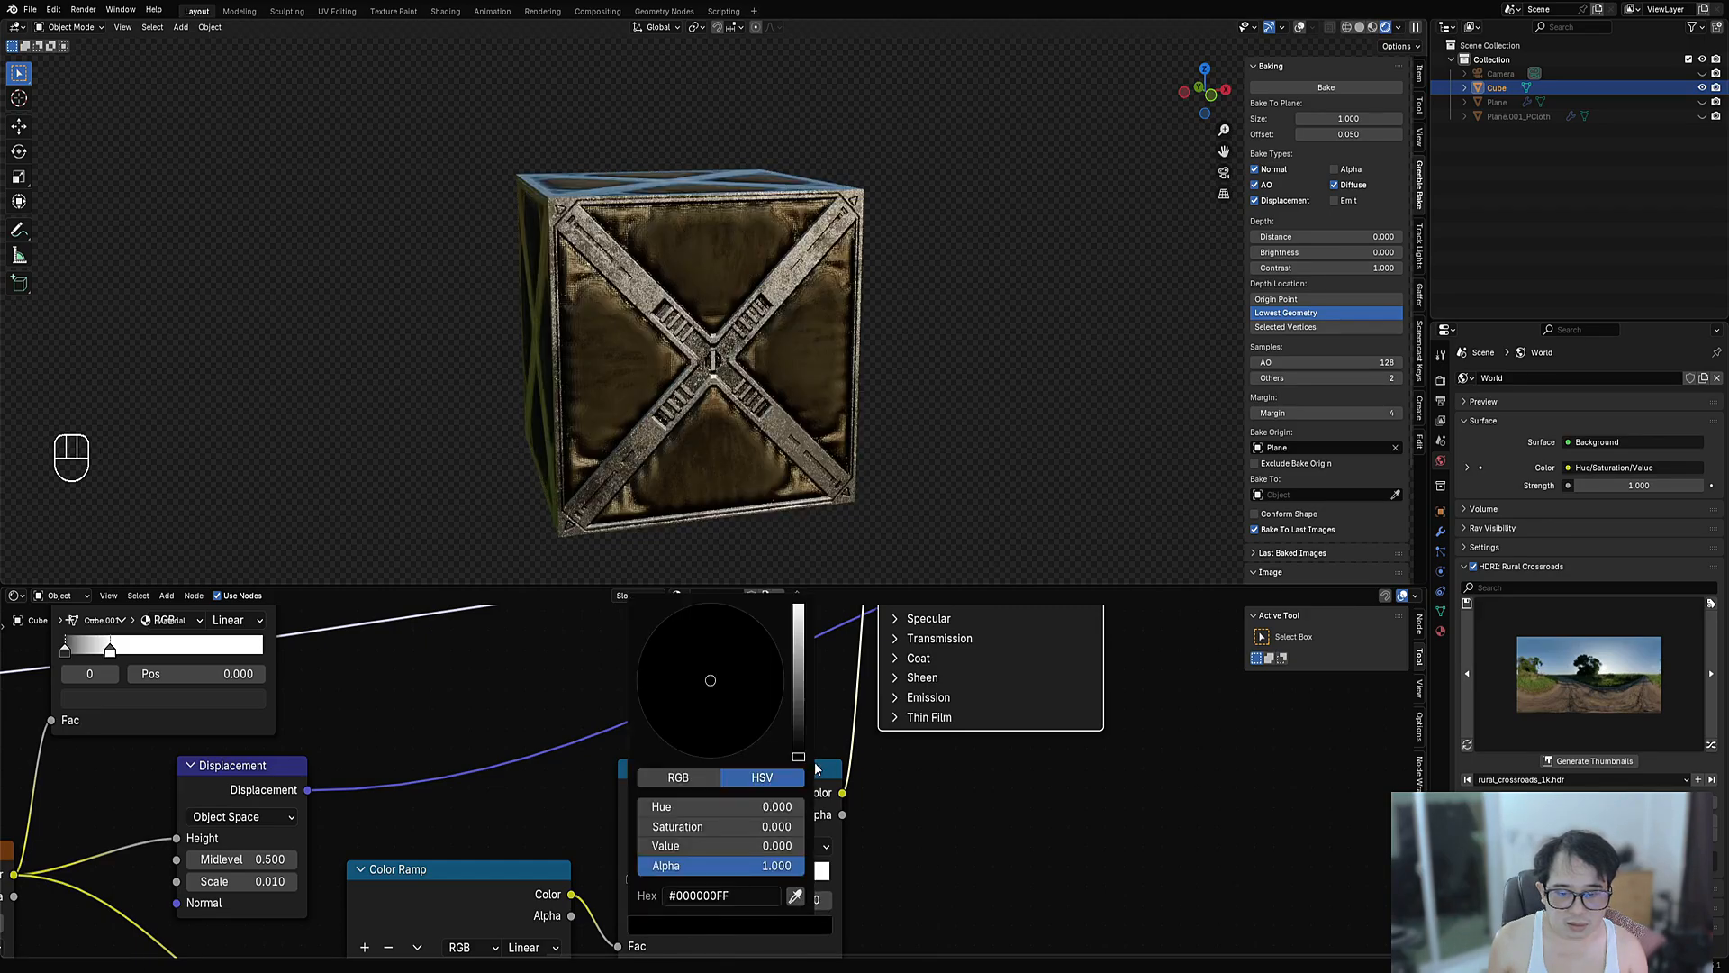
pyautogui.moveTo(798, 756); pyautogui.dragTo(799, 622)
pyautogui.click(680, 900)
pyautogui.click(689, 925)
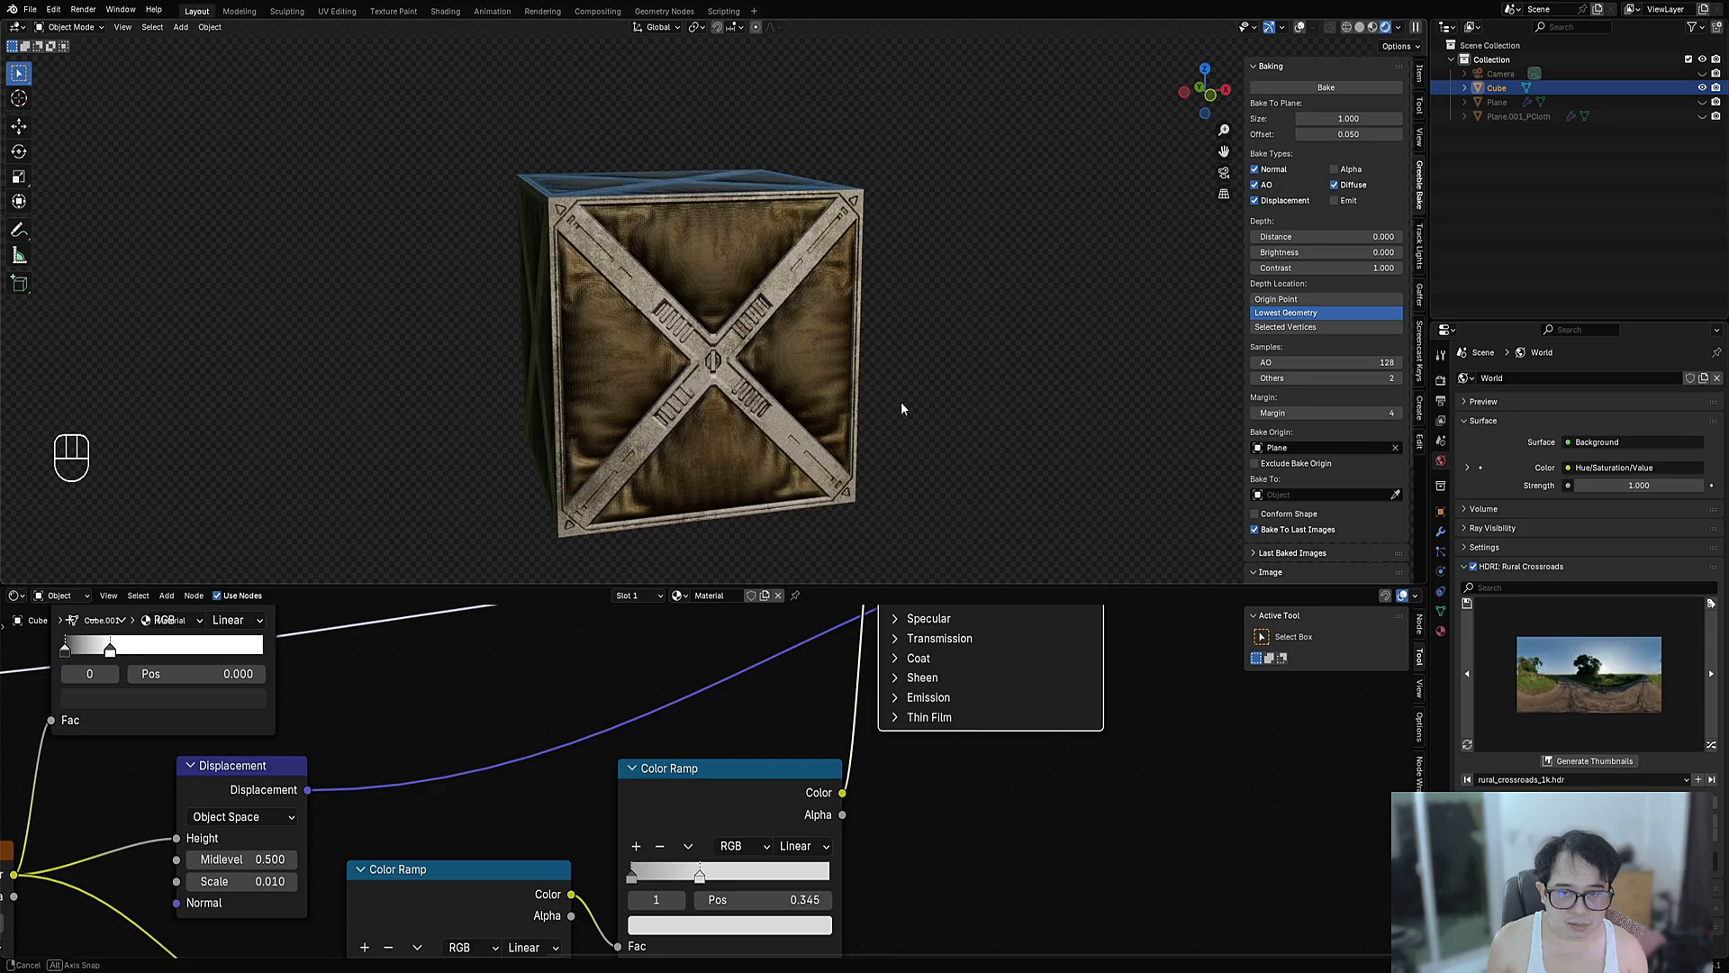
pyautogui.moveTo(900, 401)
pyautogui.mouseDown(button='middle')
pyautogui.moveTo(919, 376)
pyautogui.moveTo(916, 405)
pyautogui.mouseUp(button='middle')
# - Raise the other ramp's first stop brightness to 0.842
pyautogui.moveTo(654, 919); pyautogui.dragTo(665, 871, button='middle')
pyautogui.scroll(1, 665, 871)
pyautogui.click(642, 850)
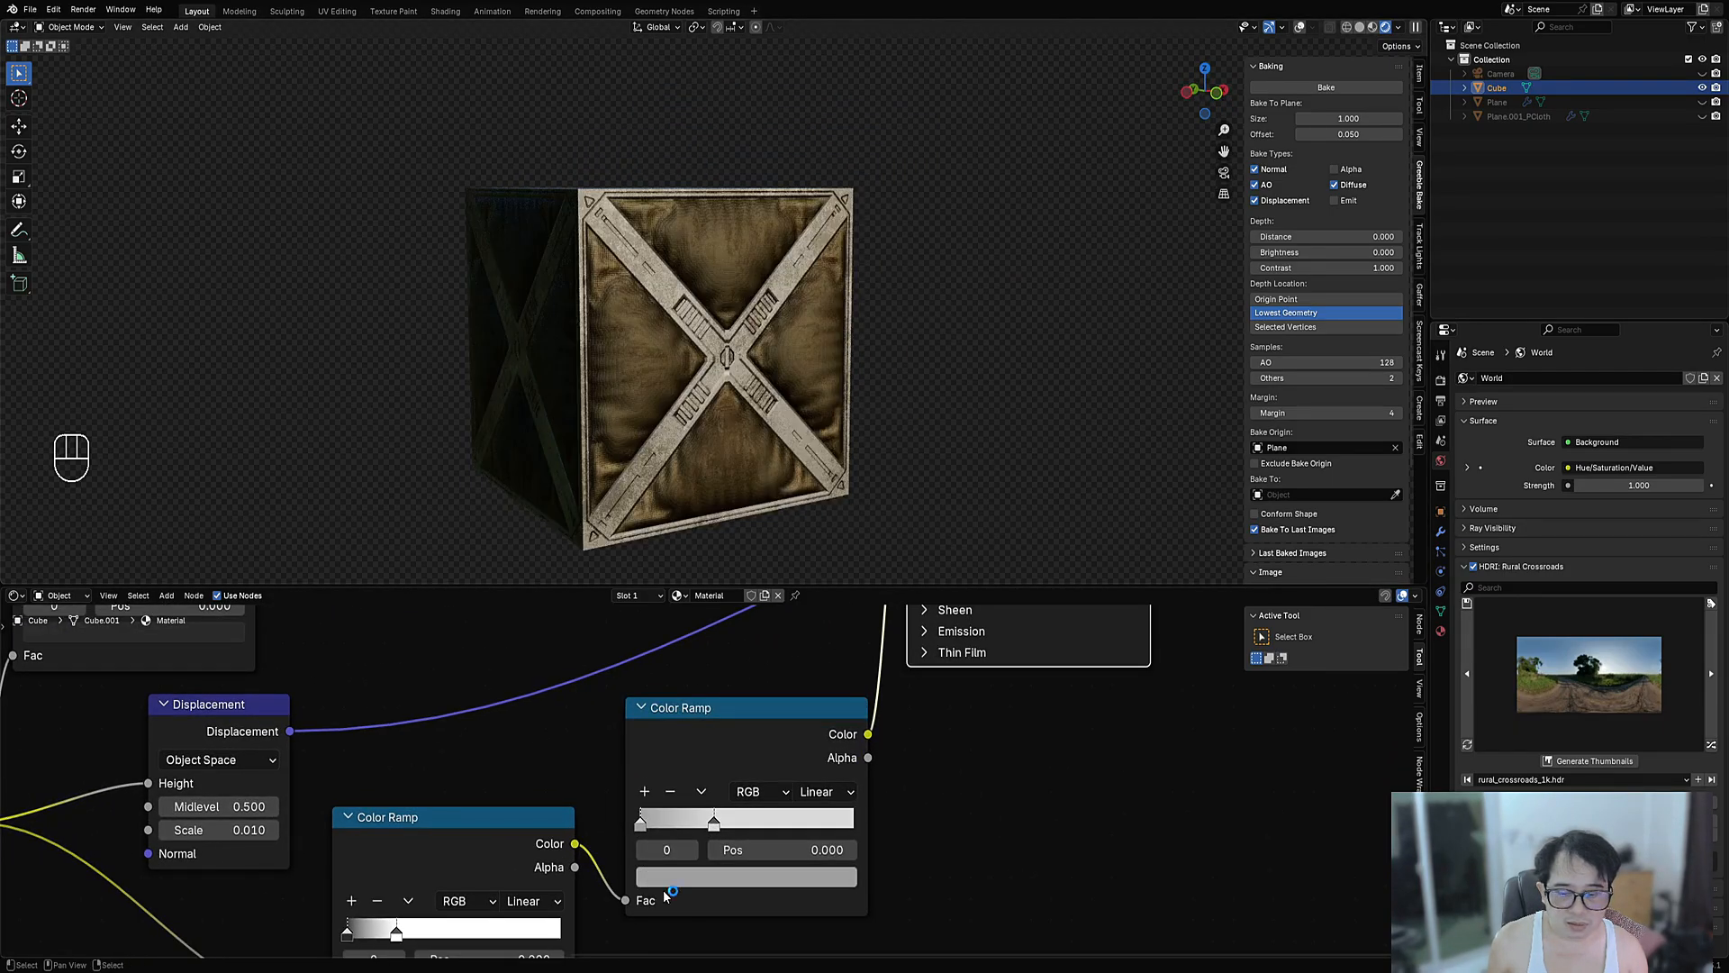
pyautogui.click(663, 889)
pyautogui.click(706, 881)
pyautogui.moveTo(822, 594); pyautogui.dragTo(844, 561)
# - Move the ramp's second stop left to about 0.209, checking from a top-down view
pyautogui.moveTo(845, 560); pyautogui.dragTo(782, 315, button='middle')
pyautogui.scroll(1, 815, 356)
pyautogui.scroll(3, 782, 347)
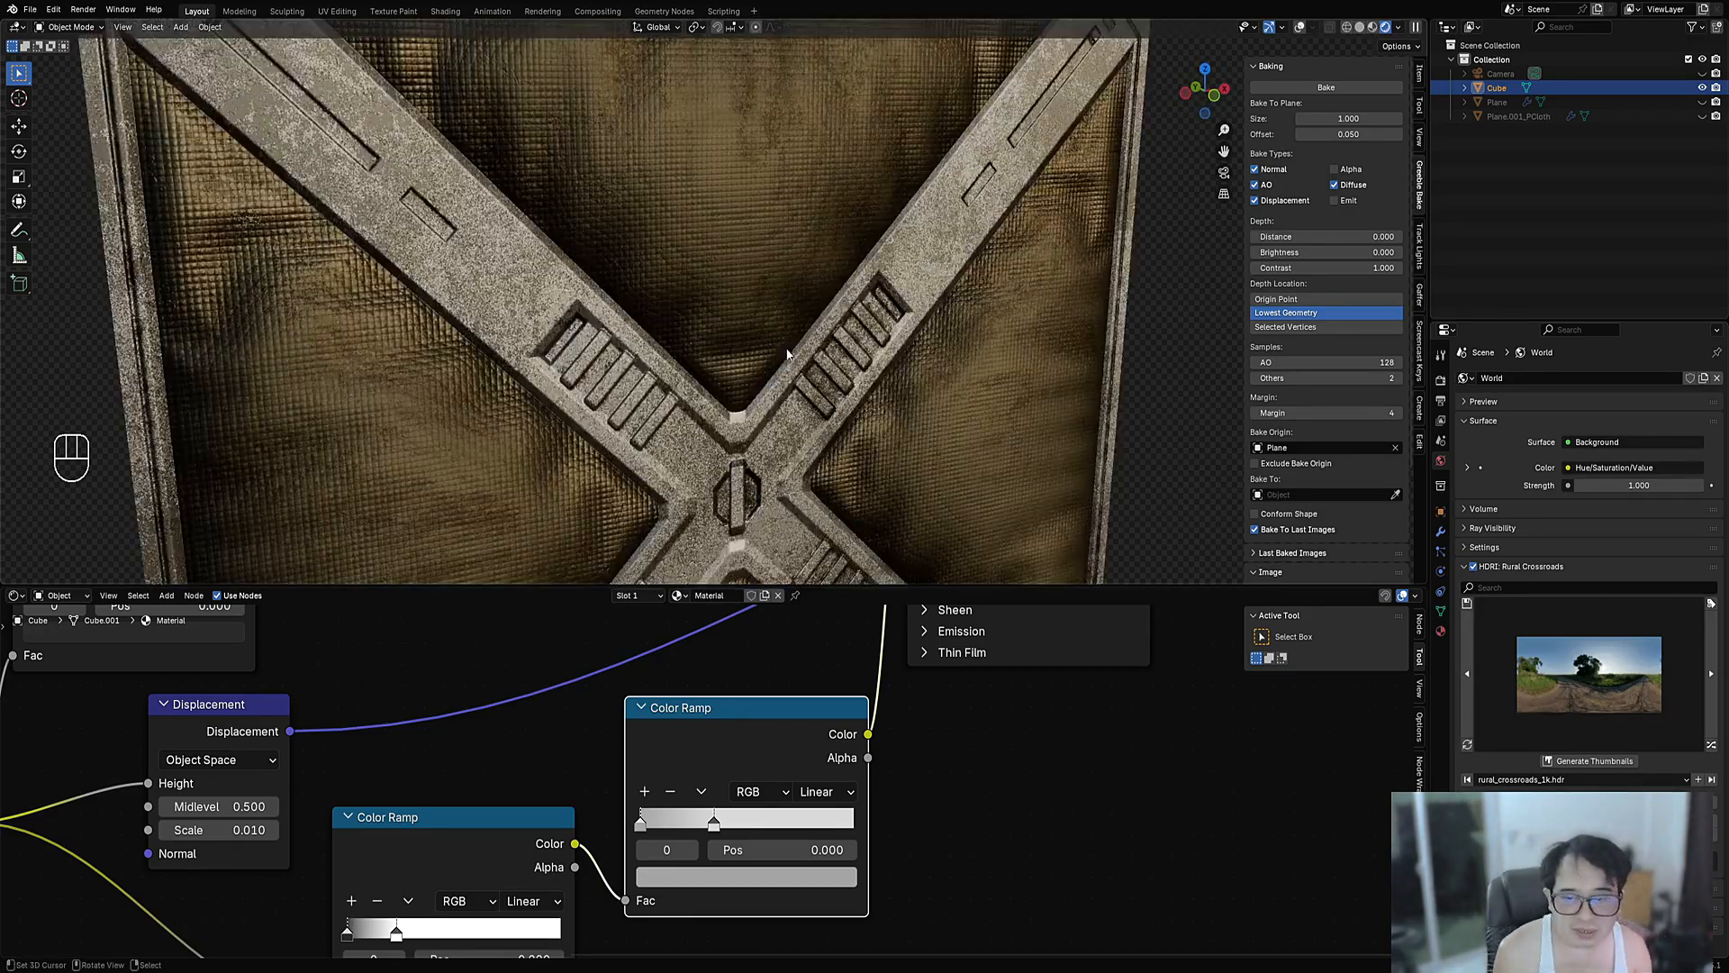
pyautogui.scroll(-3, 786, 354)
pyautogui.scroll(2, 856, 353)
pyautogui.moveTo(784, 277); pyautogui.dragTo(851, 451, button='middle')
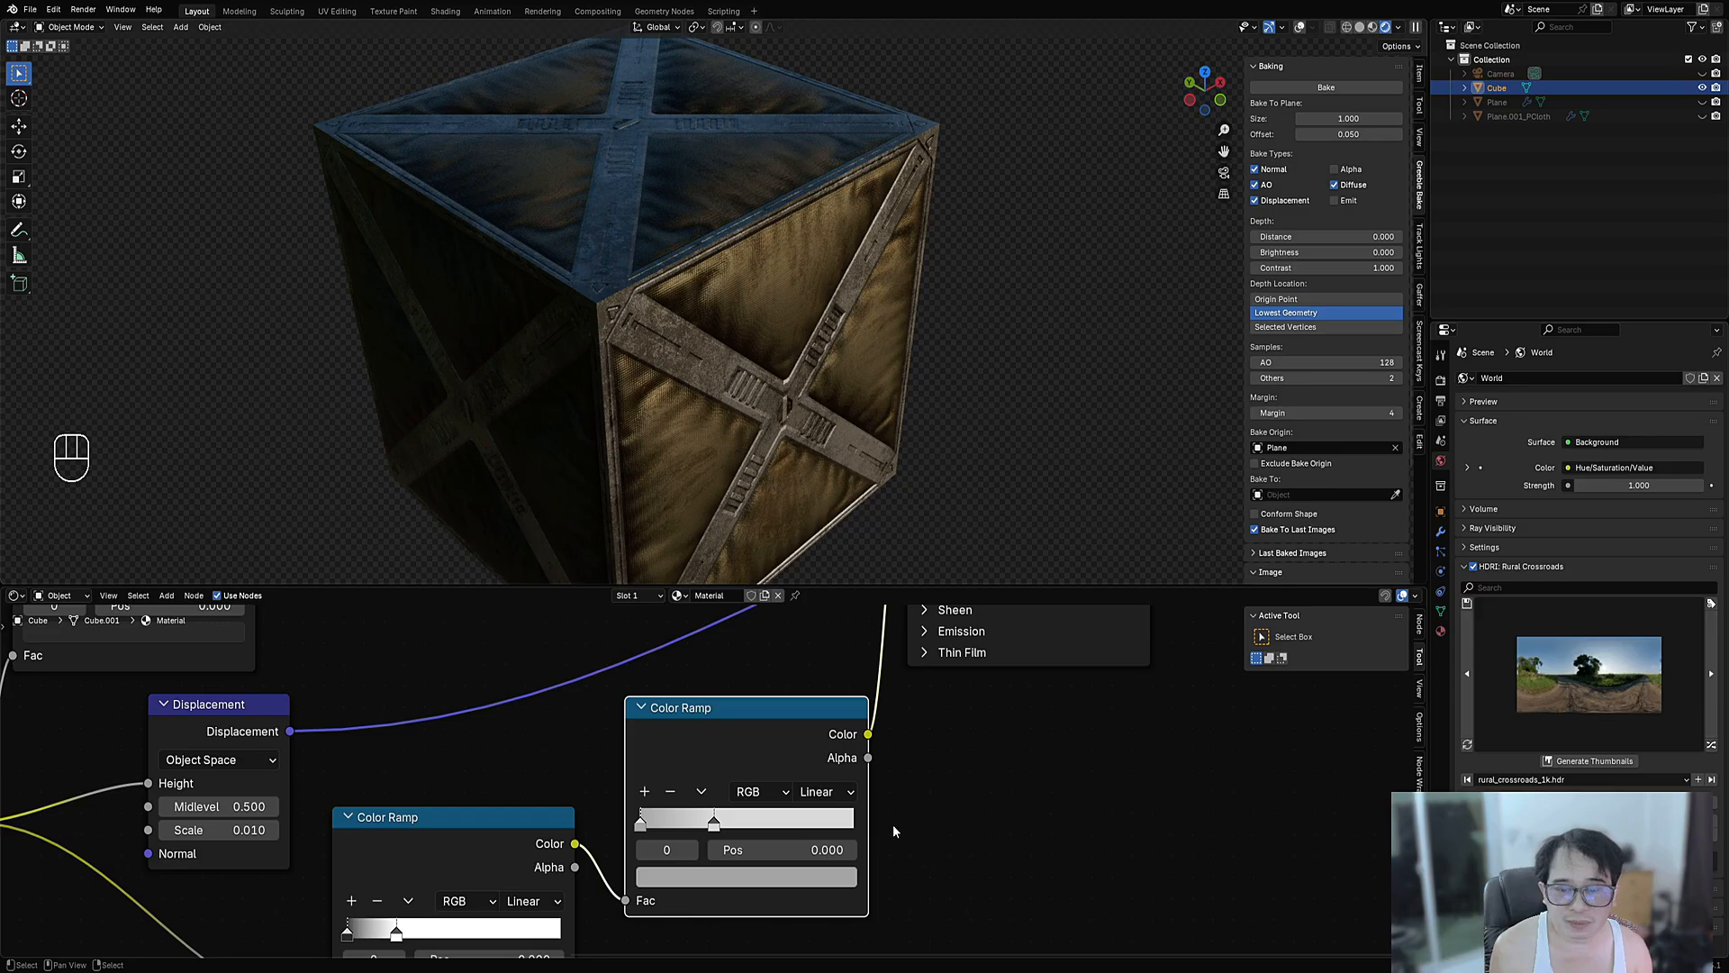
pyautogui.moveTo(713, 822); pyautogui.dragTo(695, 830)
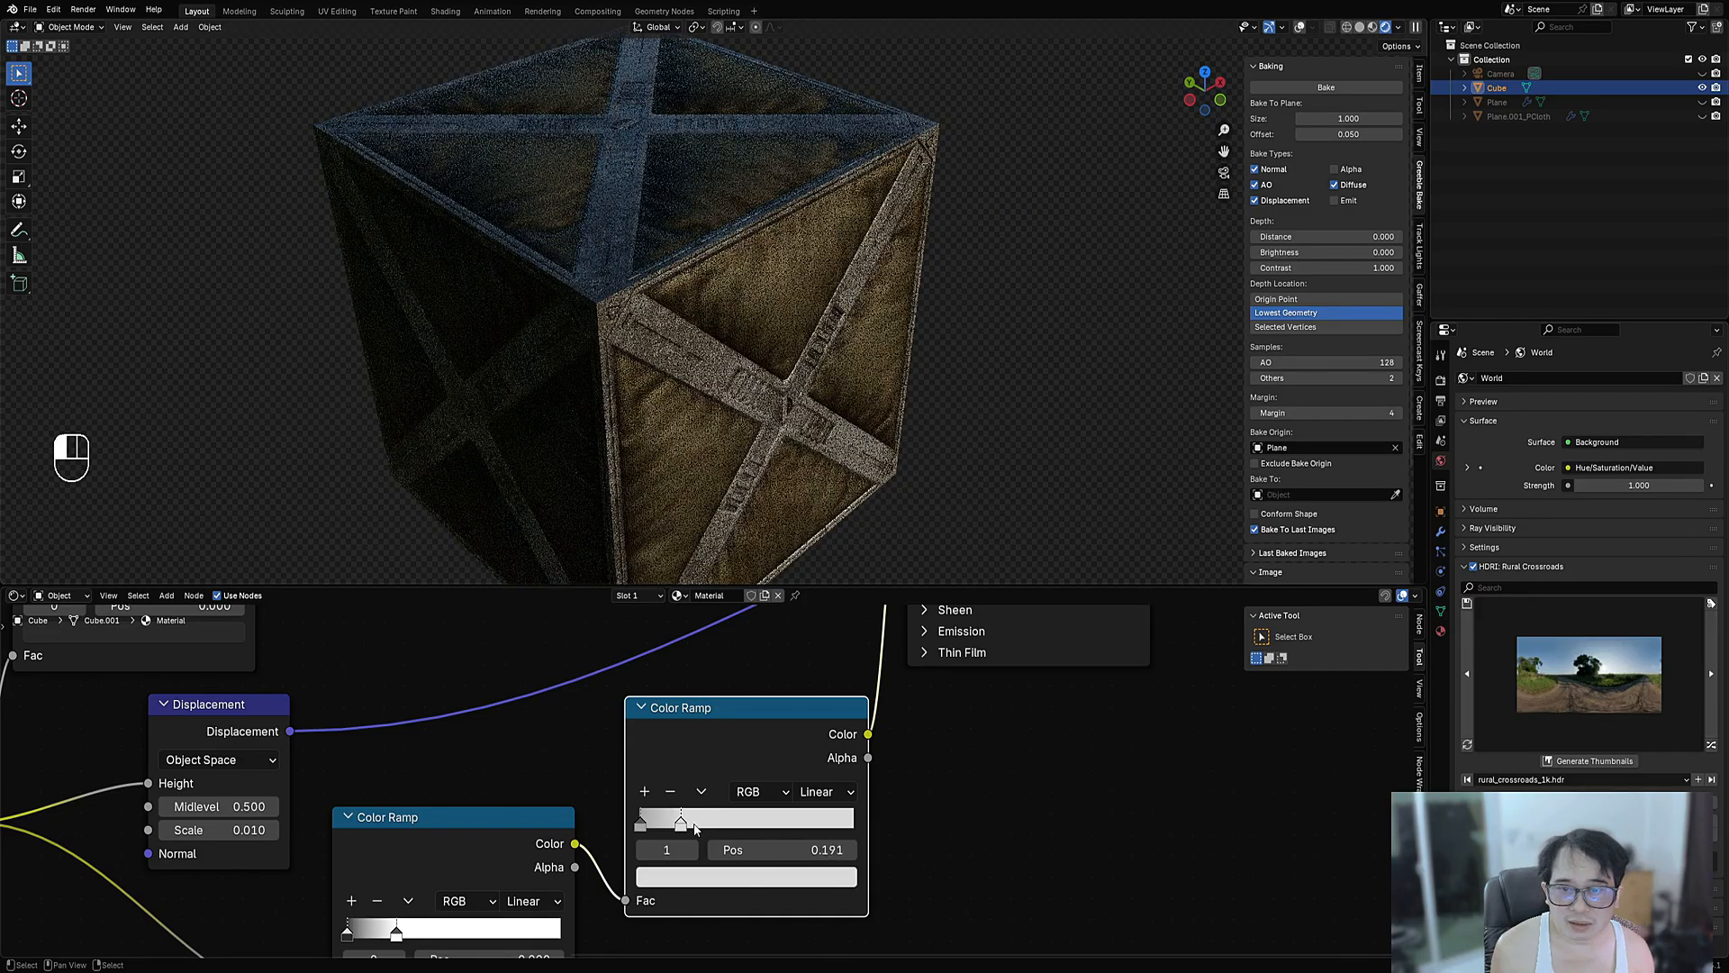
# - Orbit around the crate to inspect the tuned roughness from several angles
pyautogui.moveTo(864, 306); pyautogui.dragTo(825, 451, button='middle')
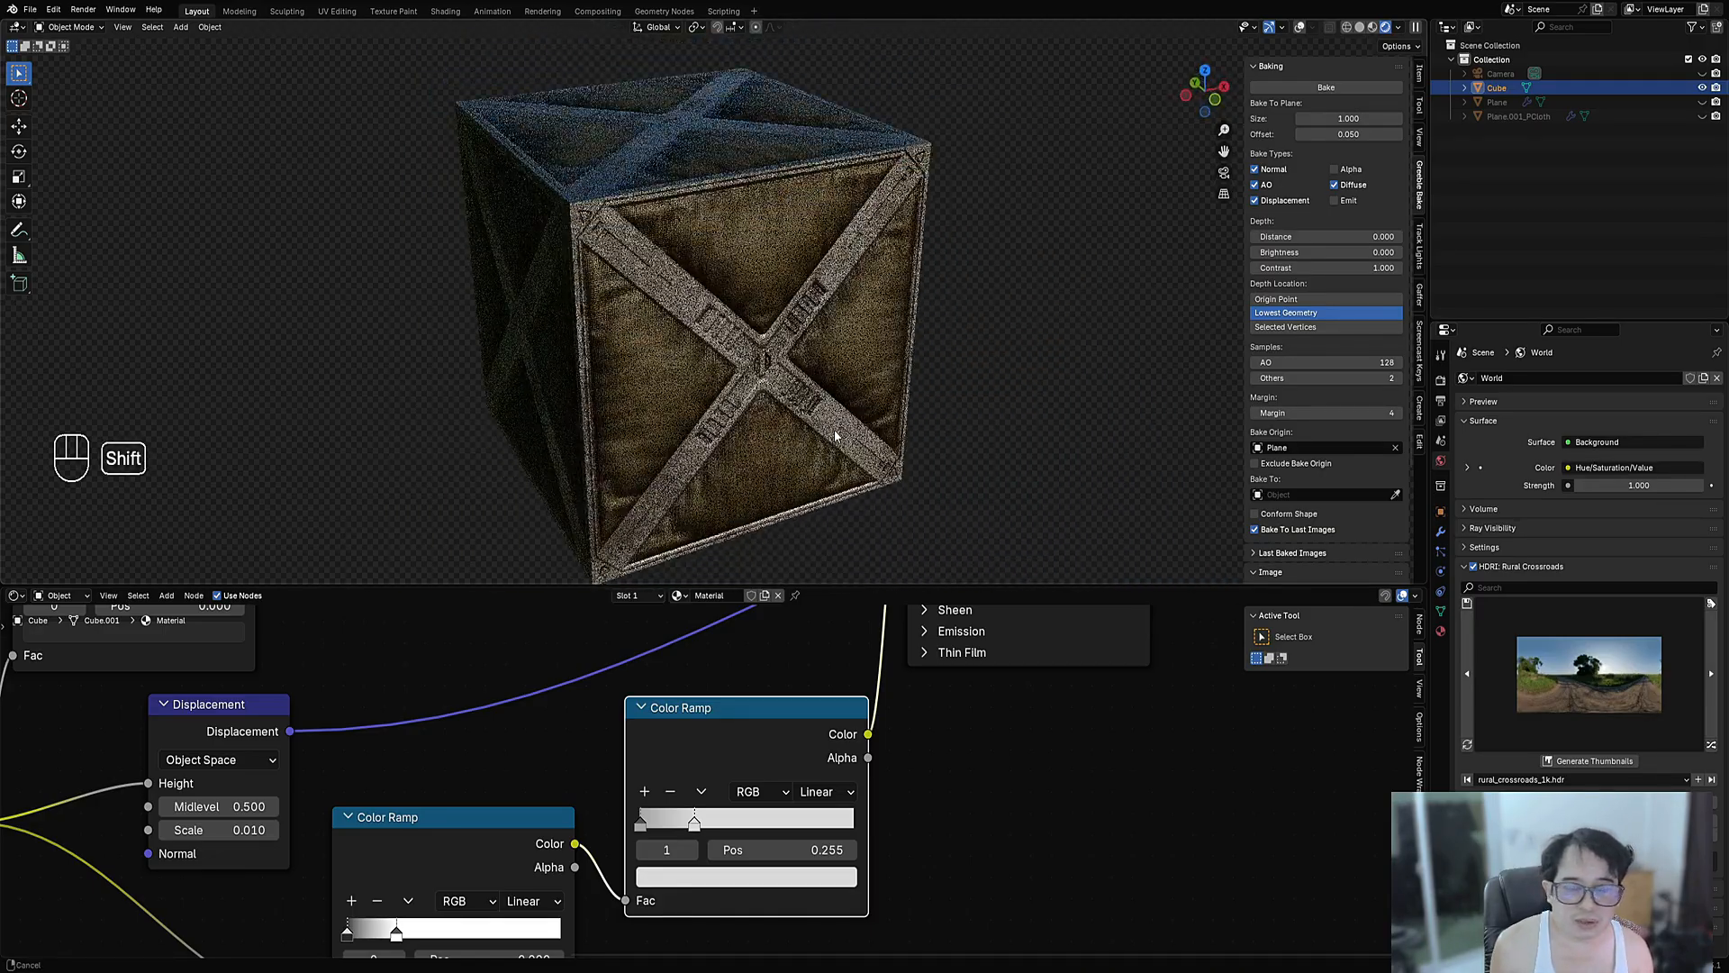
pyautogui.scroll(5, 829, 445)
pyautogui.scroll(-2, 822, 450)
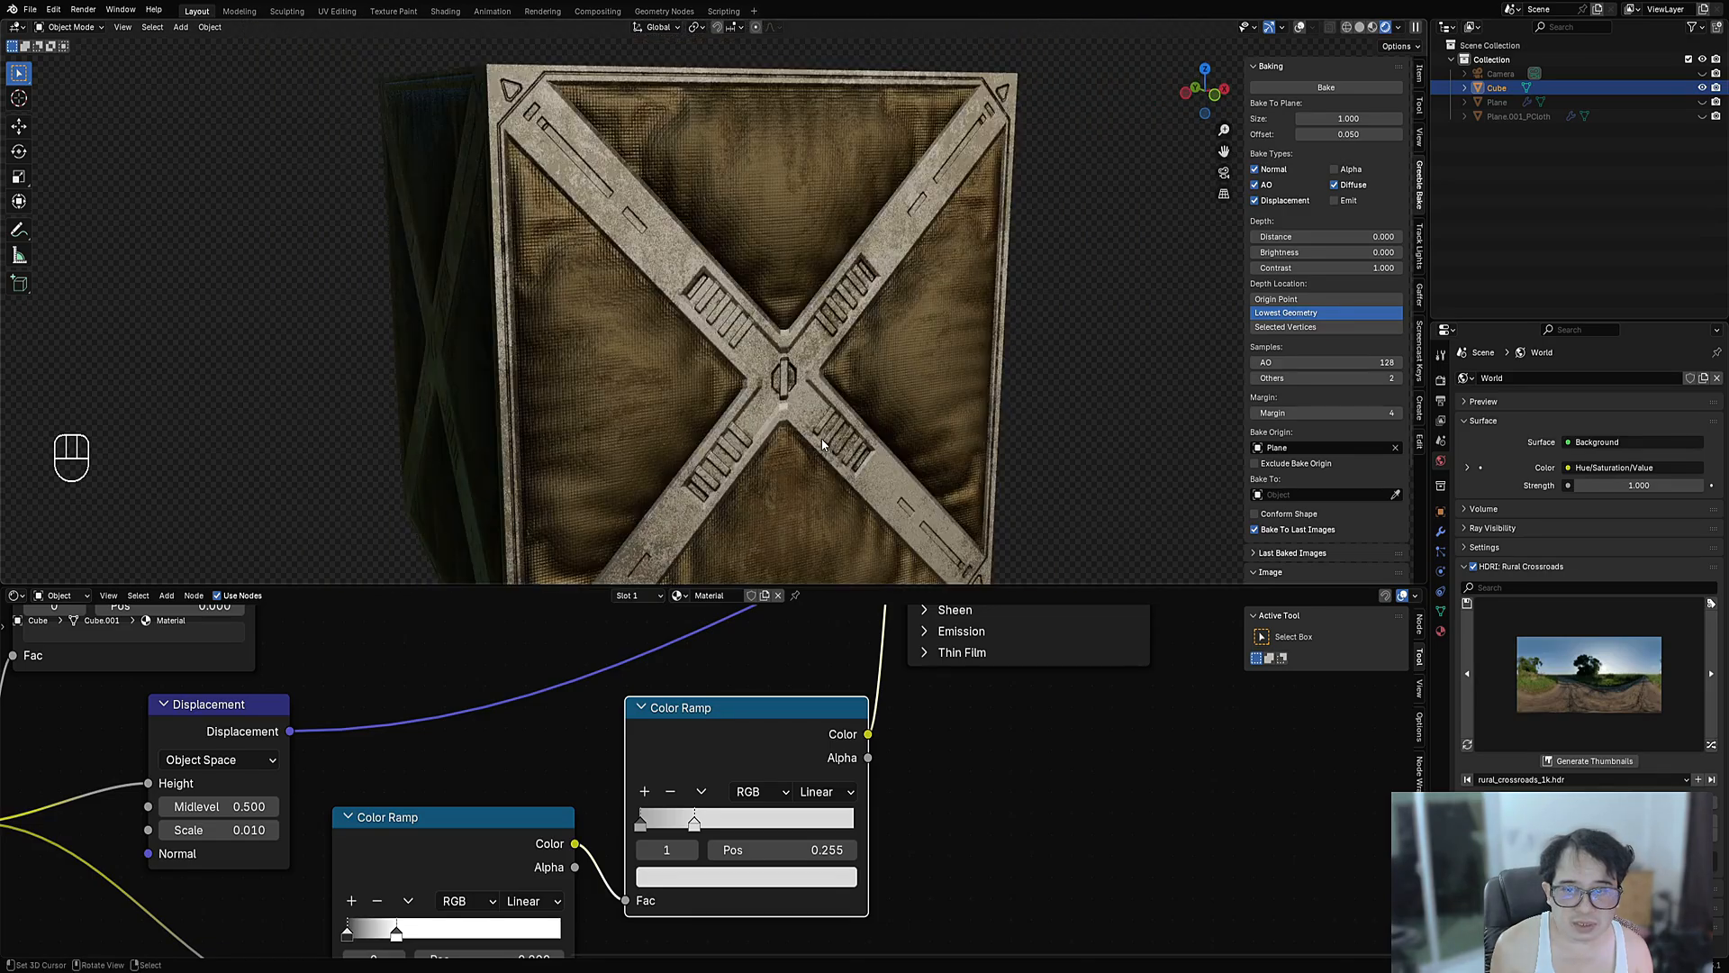
pyautogui.scroll(-3, 772, 386)
pyautogui.moveTo(772, 386); pyautogui.dragTo(707, 363, button='middle')
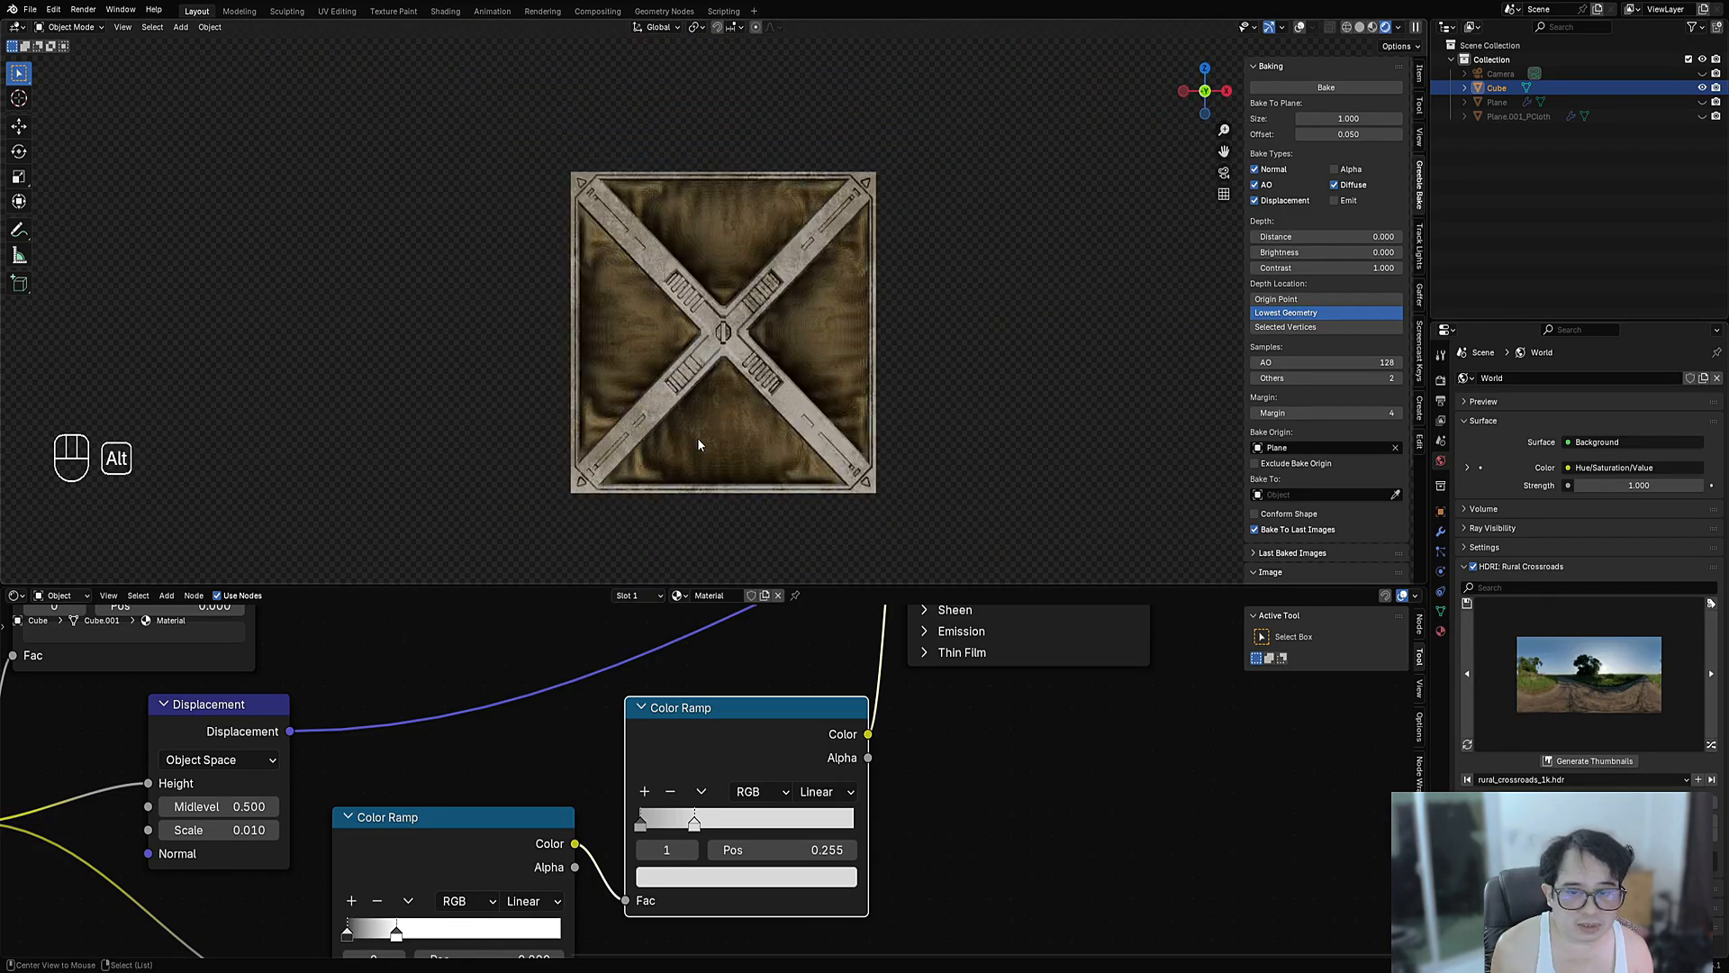
pyautogui.scroll(4, 698, 444)
pyautogui.moveTo(698, 444); pyautogui.dragTo(720, 372, button='middle')
pyautogui.scroll(-4, 669, 361)
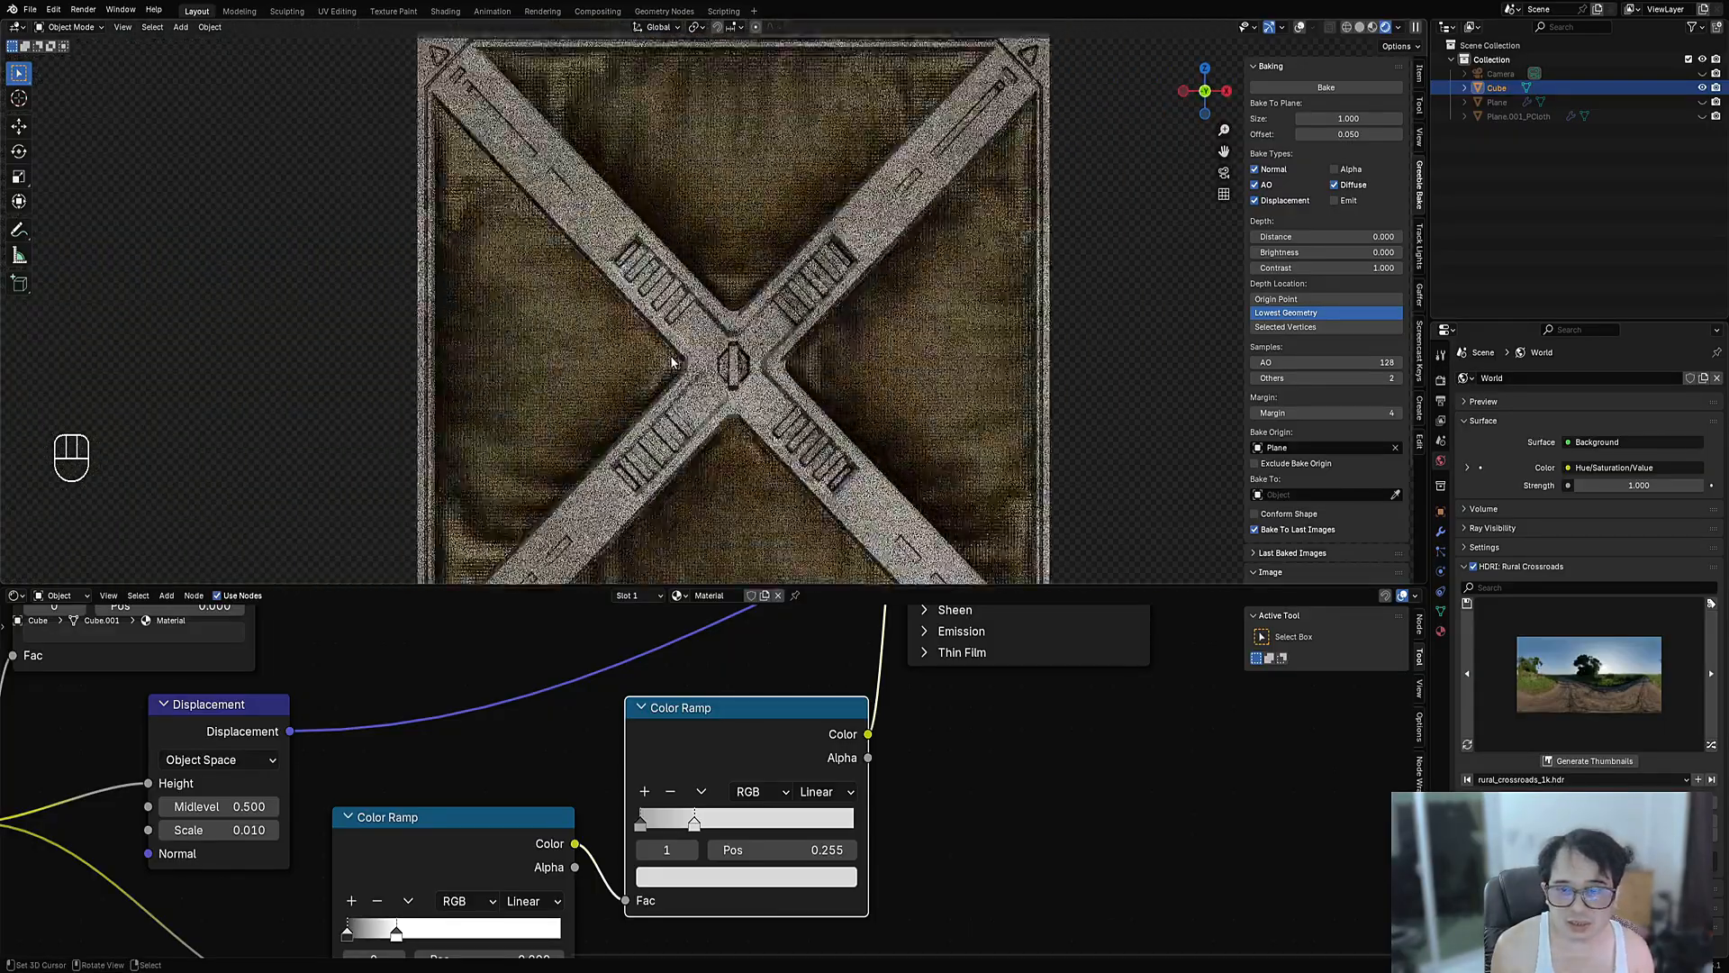
# - In the UV Editor, rotate the cube's UVs by 90° in Edit Mode
pyautogui.click(17, 595)
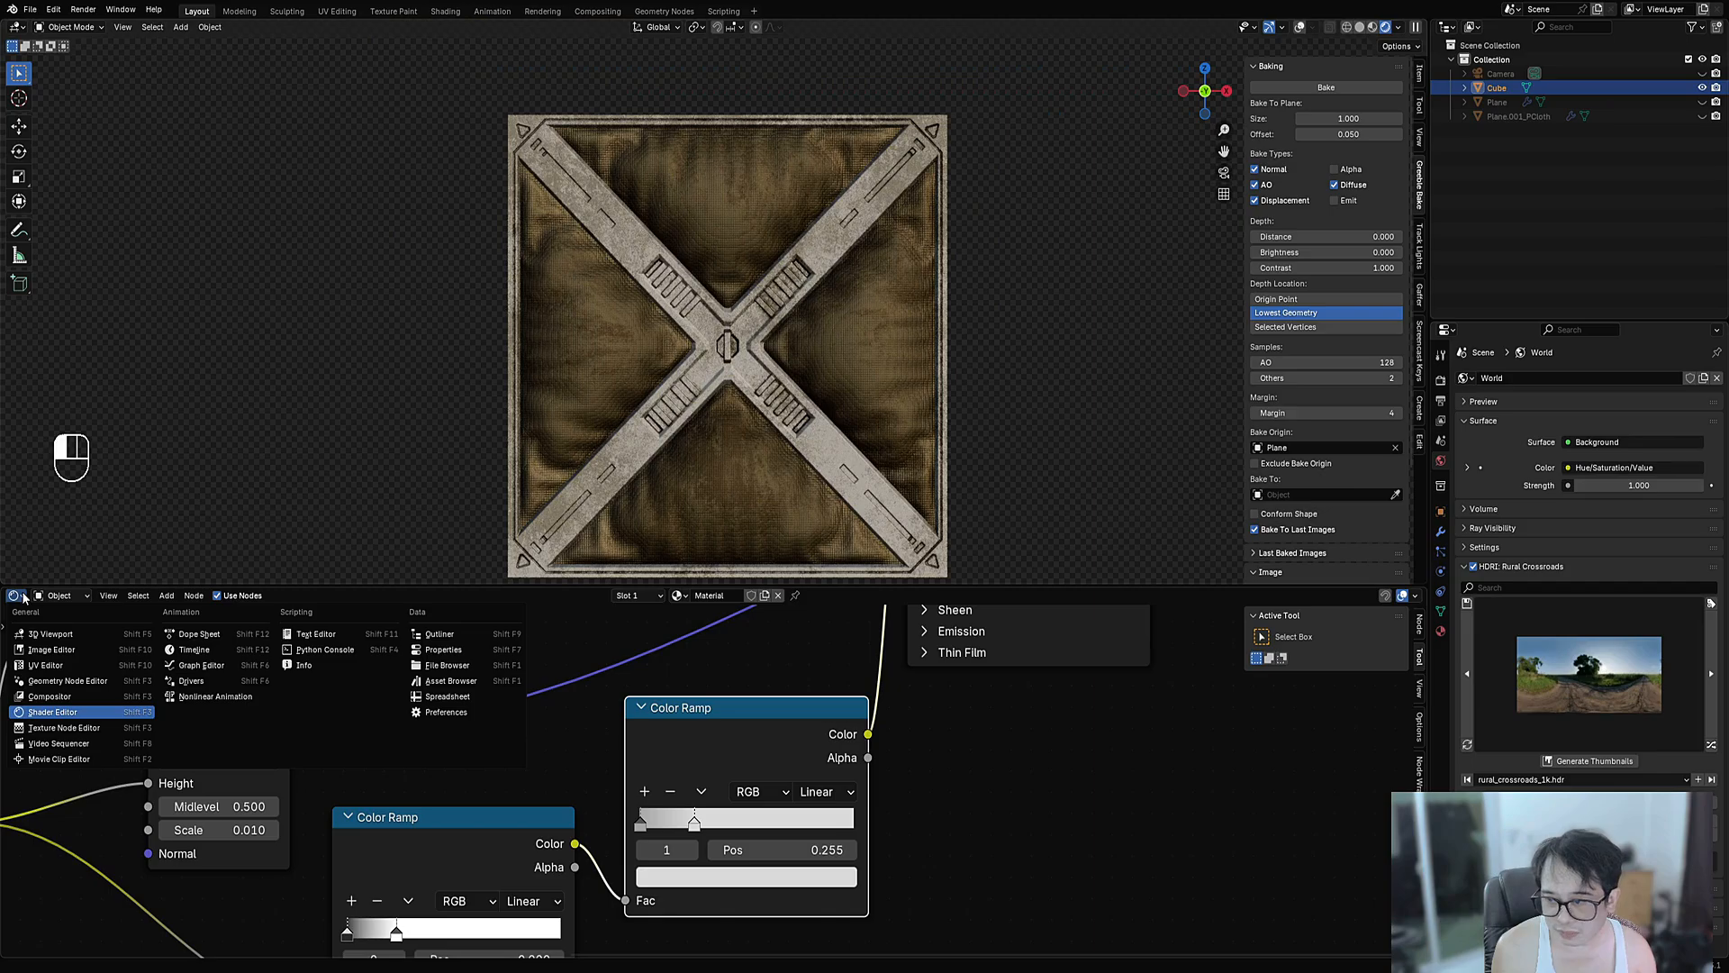
pyautogui.click(45, 665)
pyautogui.press('Tab')
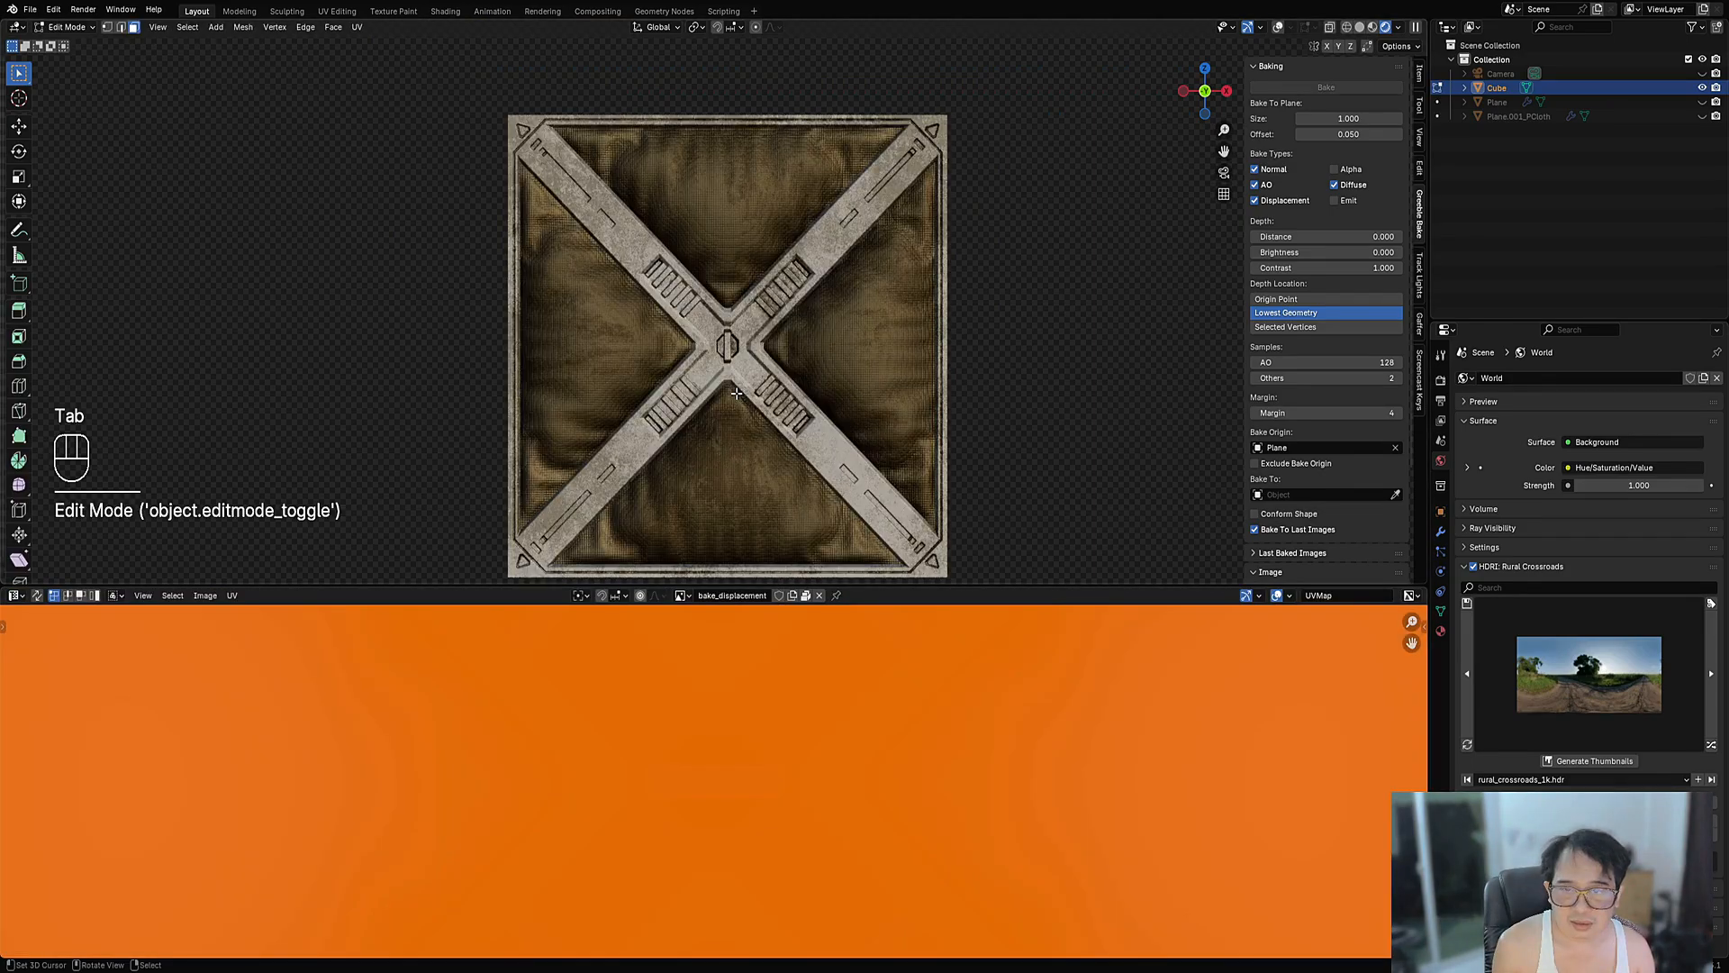
pyautogui.scroll(-4, 936, 697)
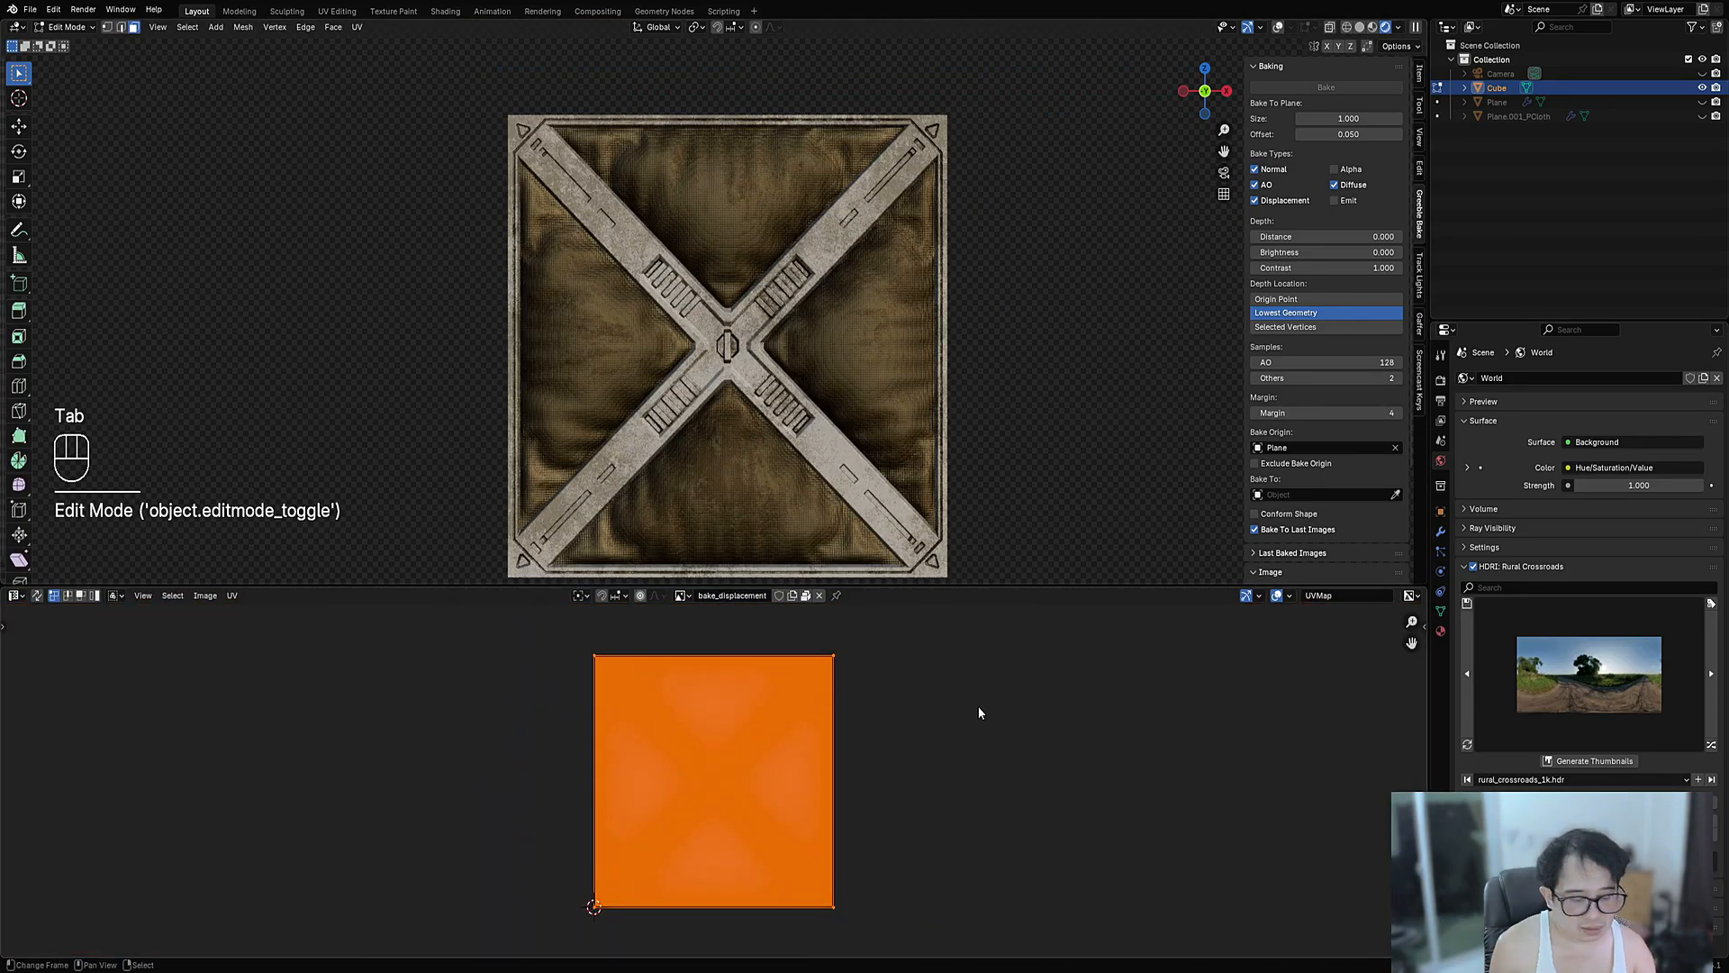
pyautogui.press('r')
pyautogui.press('KP_9')
pyautogui.press('KP_0')
pyautogui.press('KP_Enter')
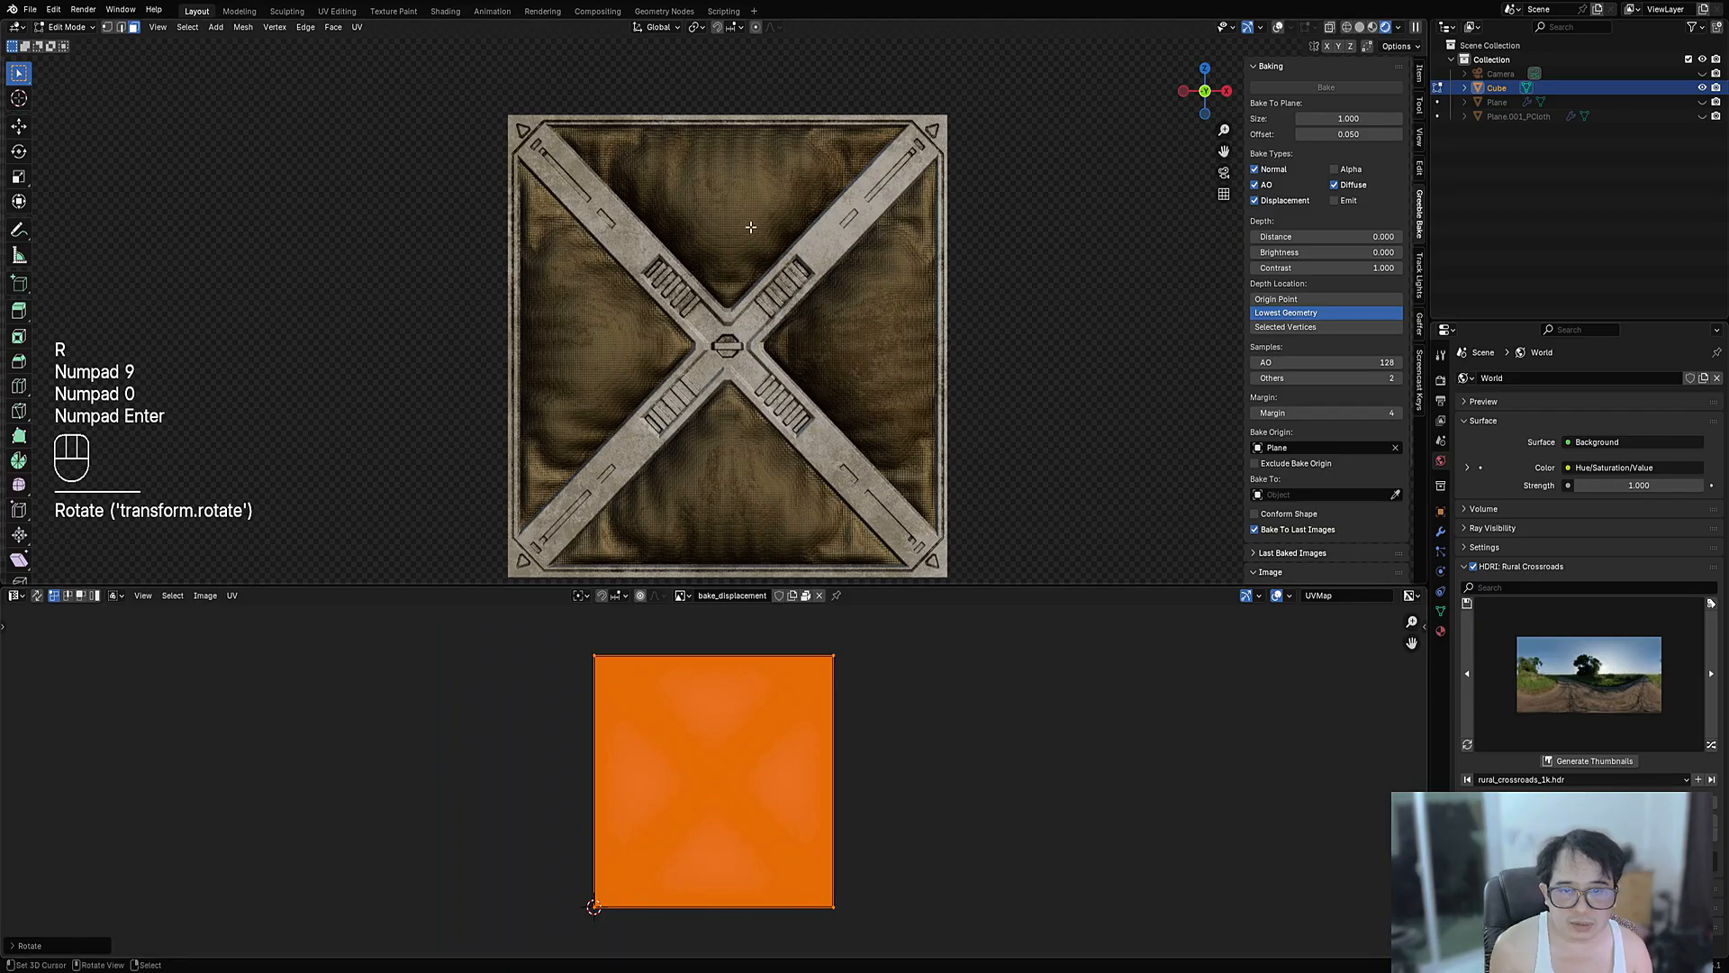
# - Return to Object Mode and switch the lower area to the Shader Editor
pyautogui.moveTo(751, 227); pyautogui.dragTo(862, 398, button='middle')
pyautogui.press('Tab')
pyautogui.scroll(3, 862, 397)
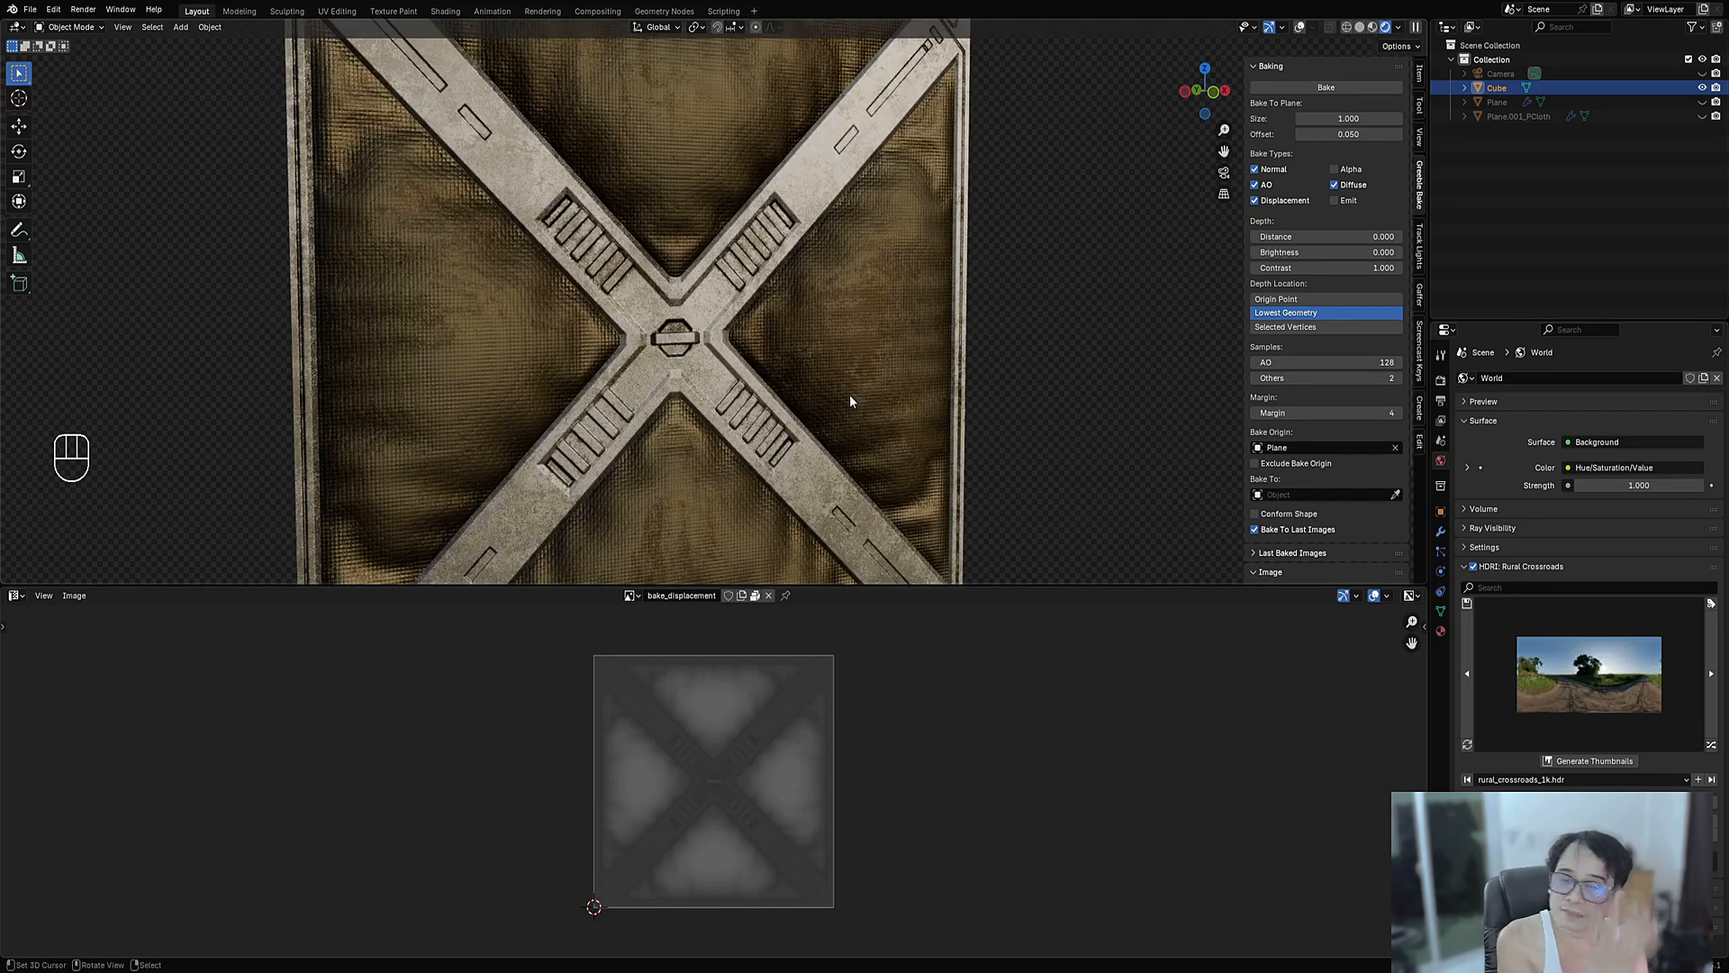
pyautogui.scroll(-2, 851, 397)
pyautogui.click(14, 595)
pyautogui.click(135, 753)
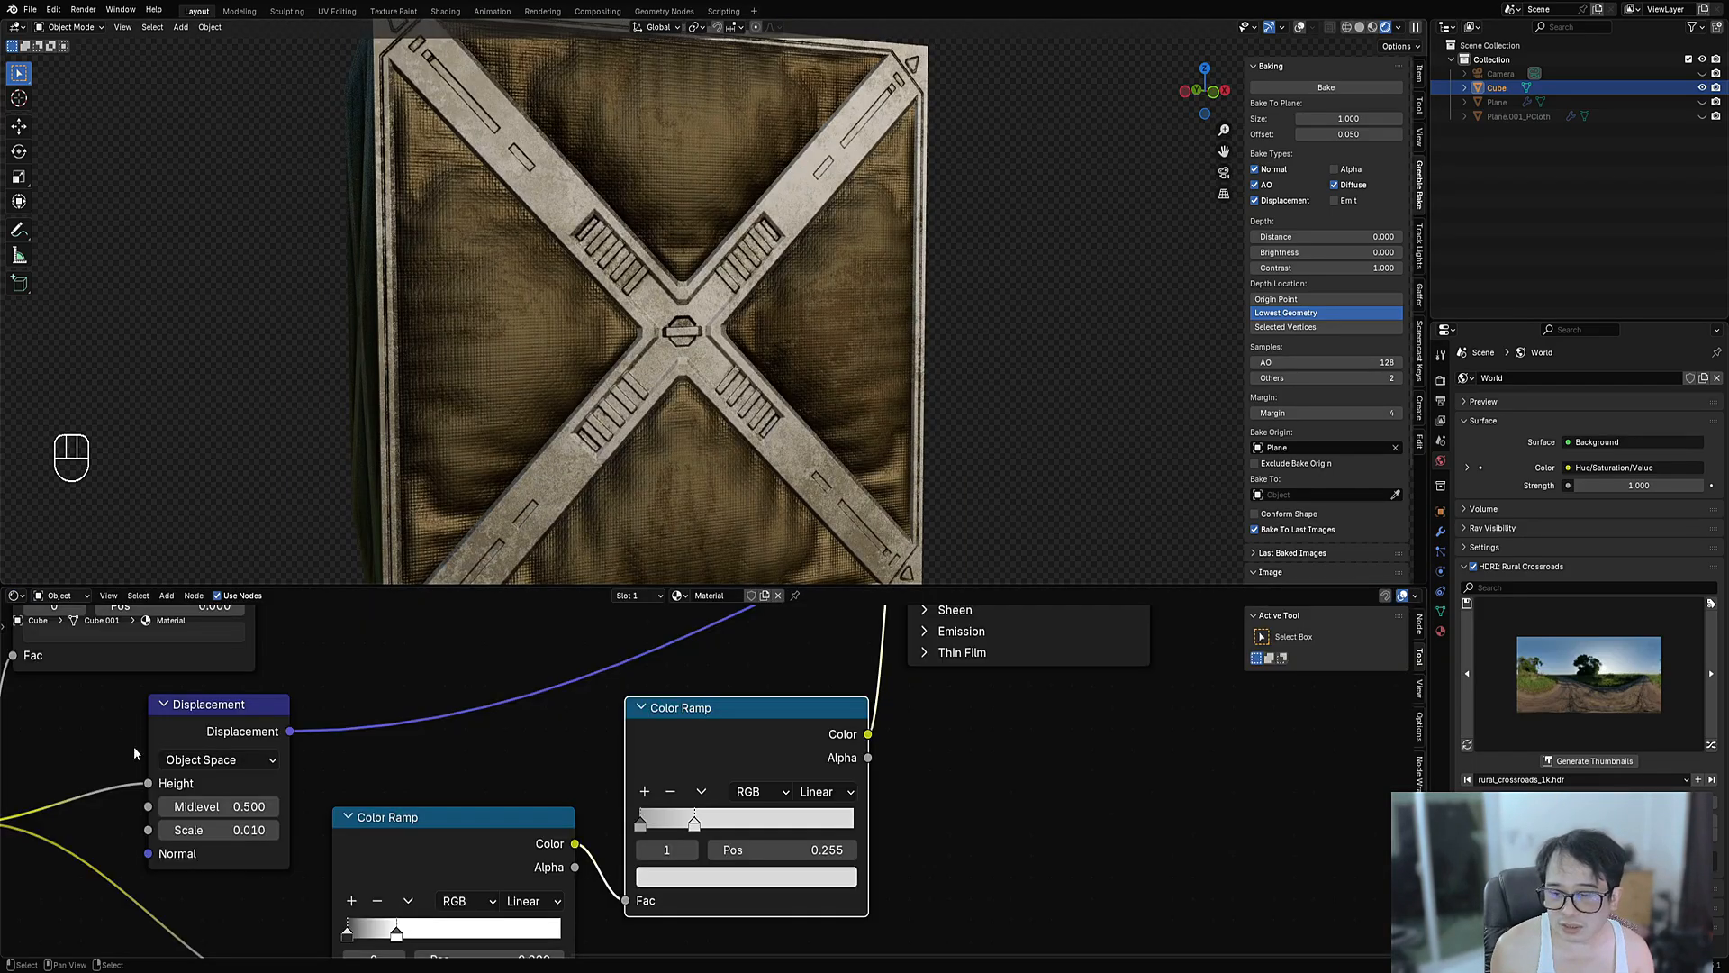
pyautogui.scroll(-2, 1486, 660)
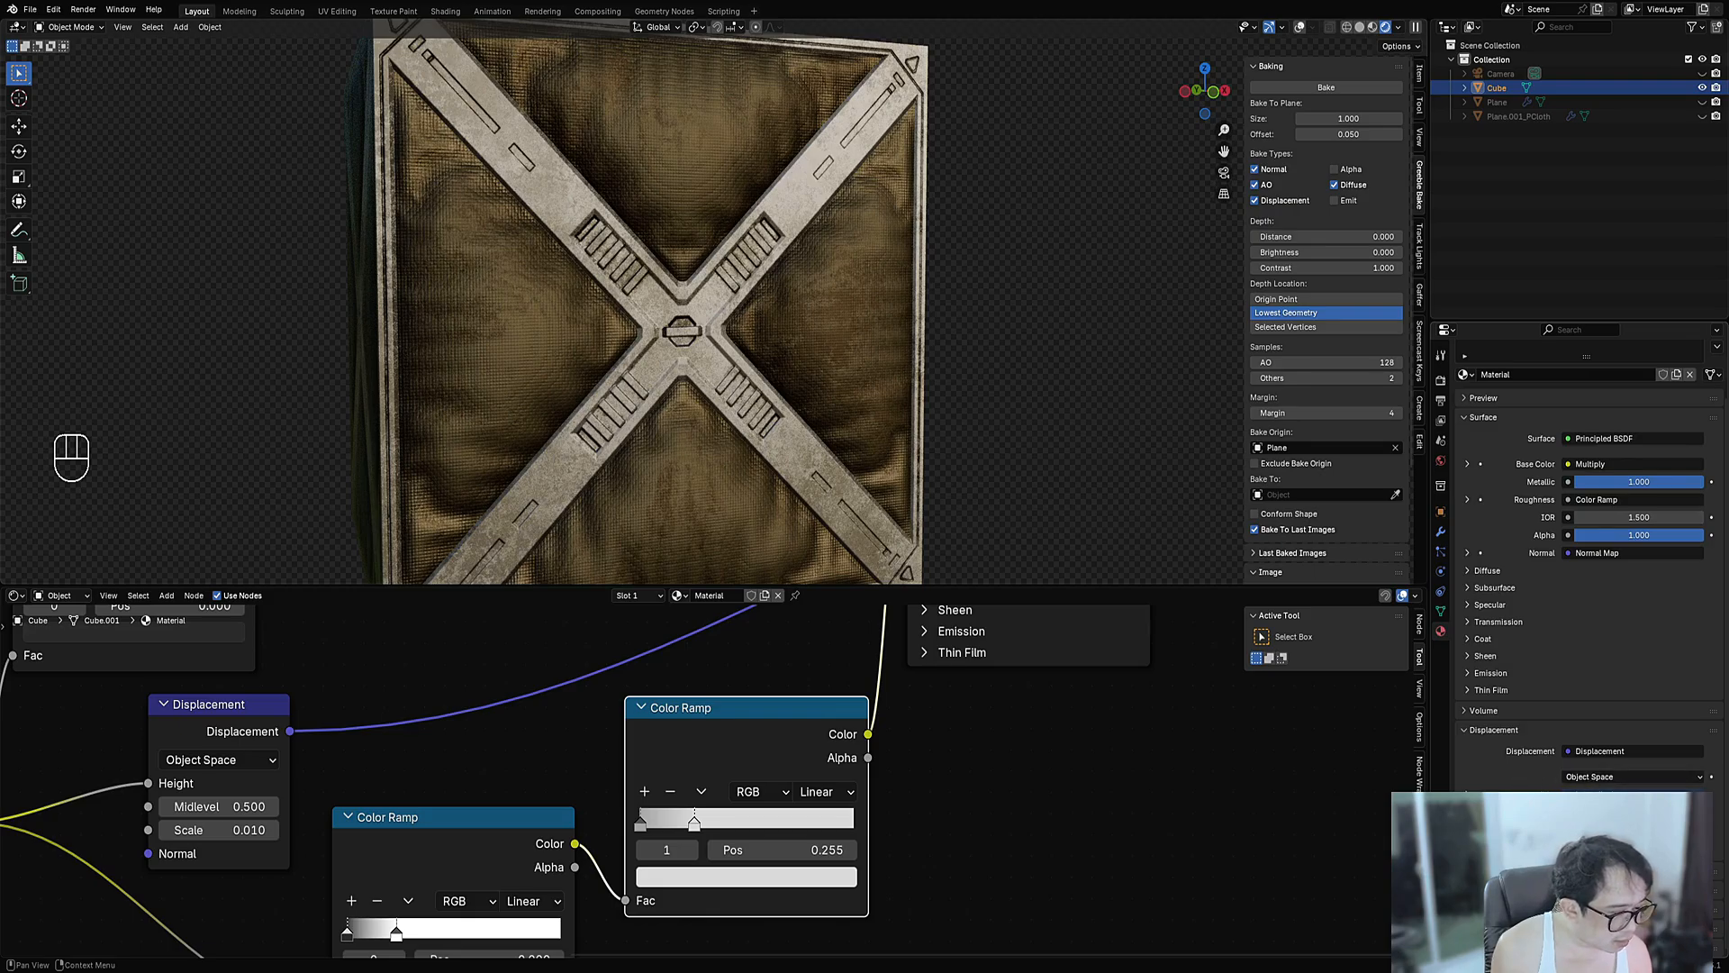
pyautogui.scroll(-5, 1585, 558)
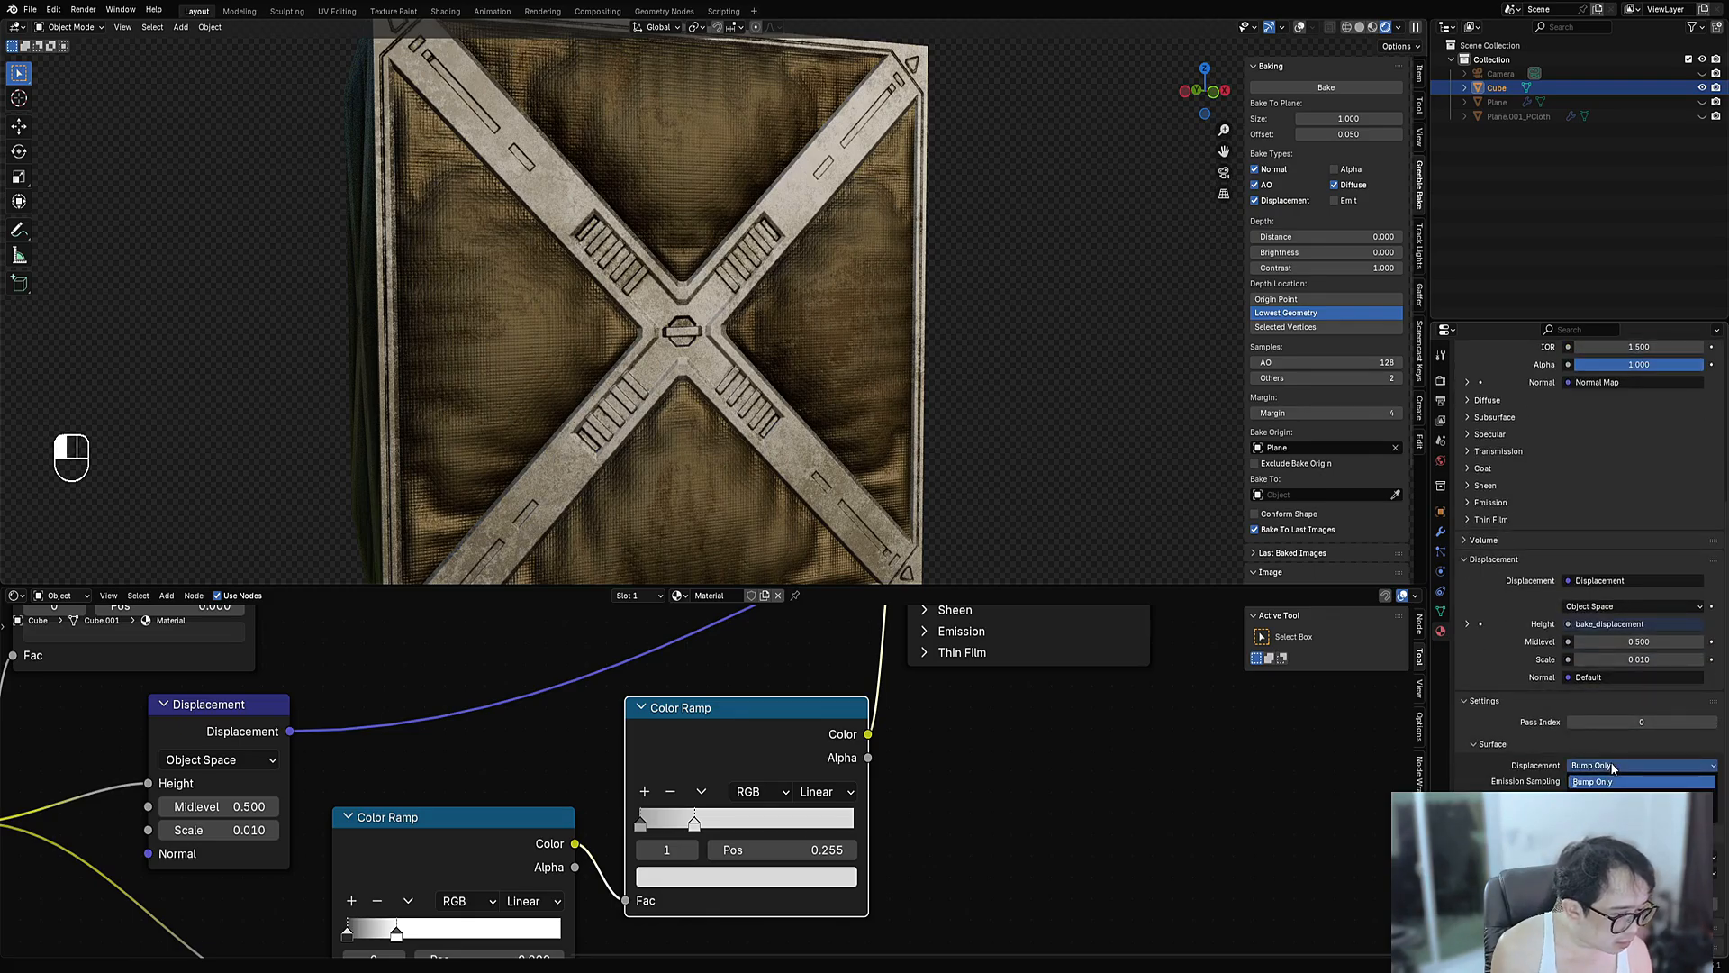
# - Set the material's displacement method to Displacement Only
pyautogui.click(1590, 797)
pyautogui.scroll(-3, 753, 241)
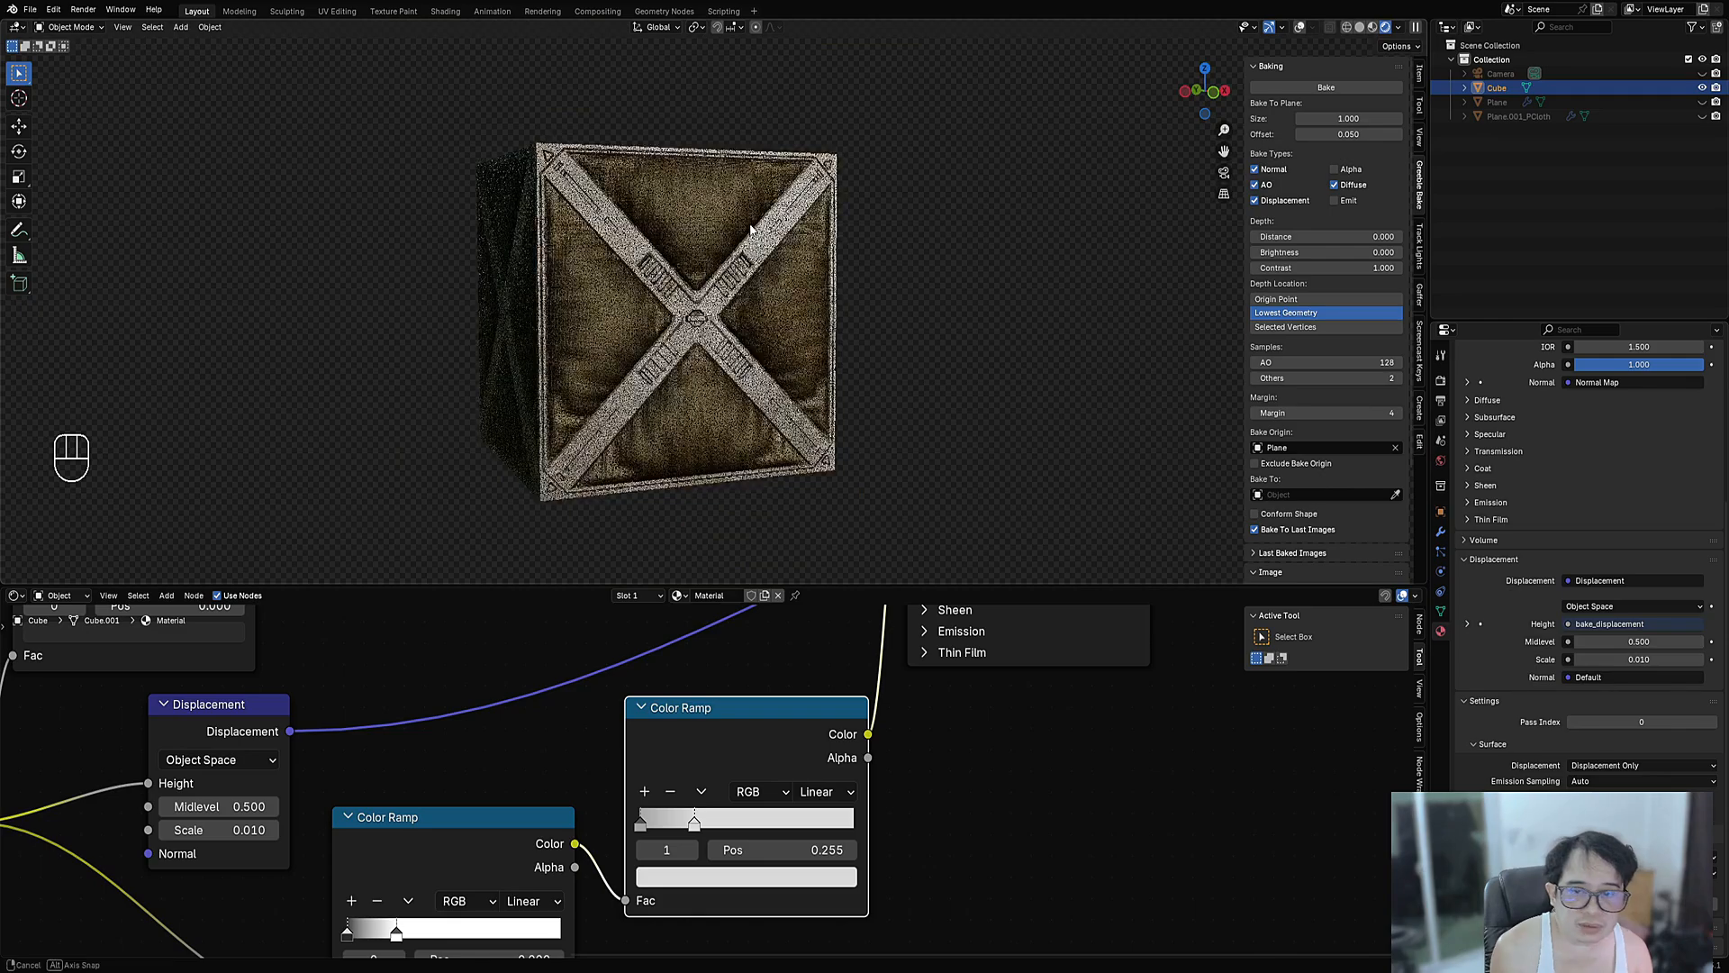
pyautogui.moveTo(752, 241); pyautogui.dragTo(897, 289, button='middle')
pyautogui.scroll(3, 897, 289)
# - Add a Subdivision modifier to the cube, set it to Simple, and turn off Optimal Display
pyautogui.click(1441, 532)
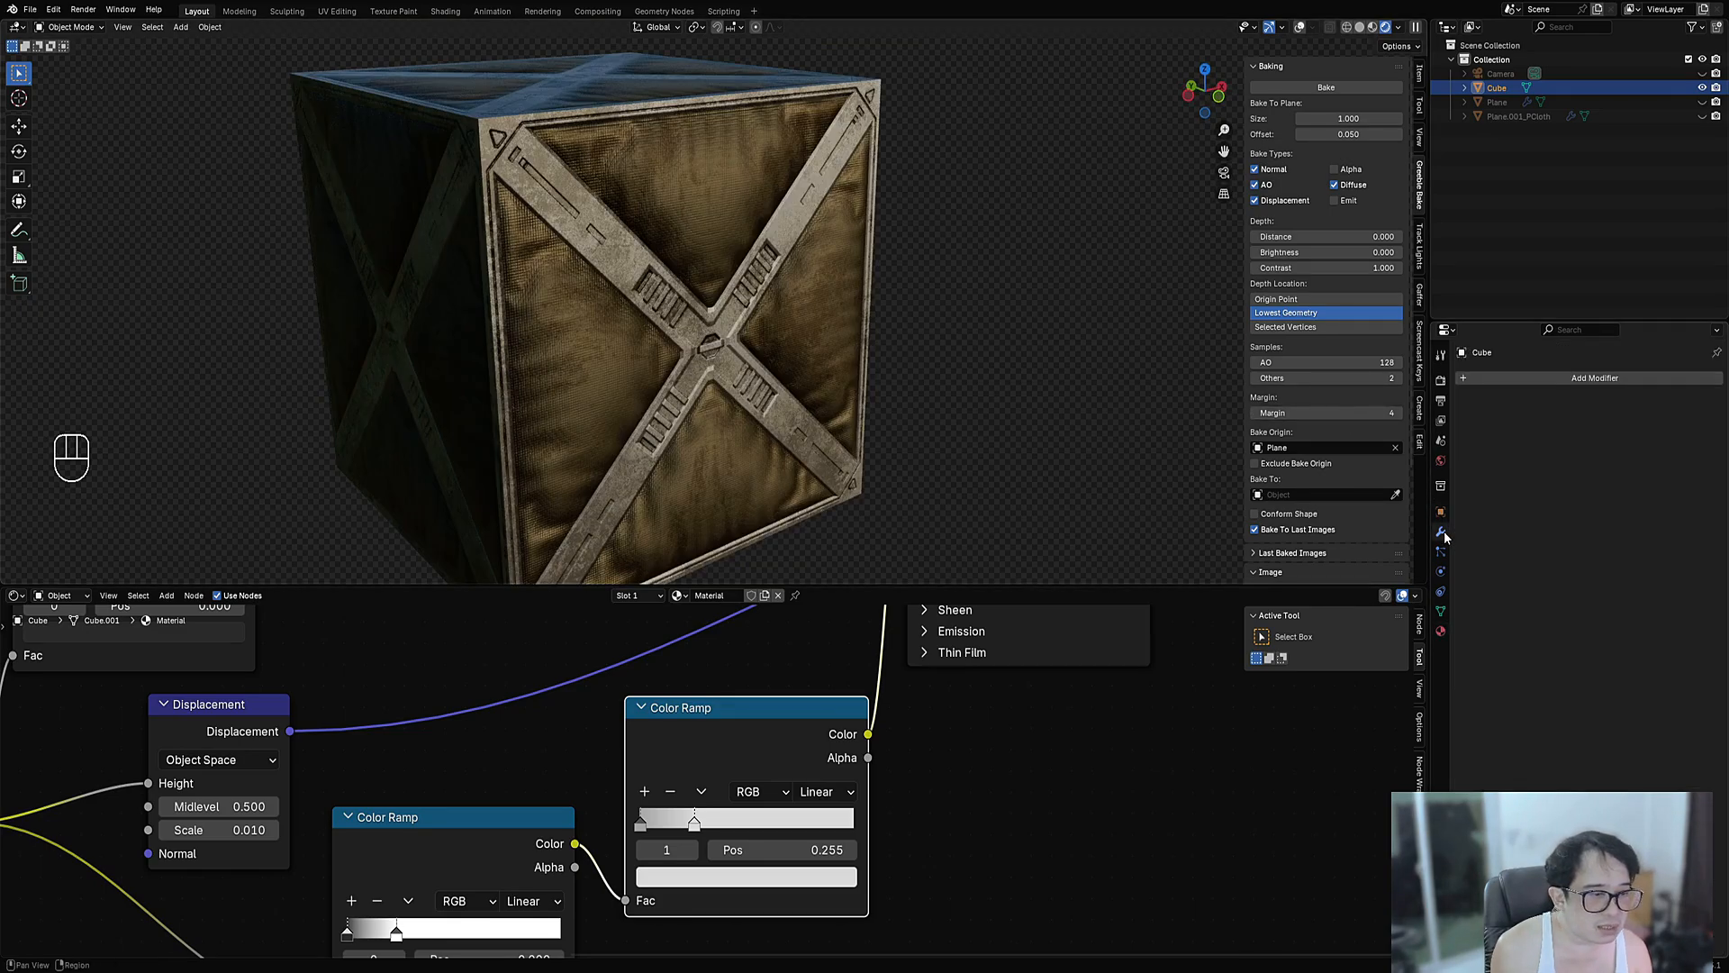
pyautogui.hotkey('ctrl', '1')
pyautogui.hotkey('ctrl', '2')
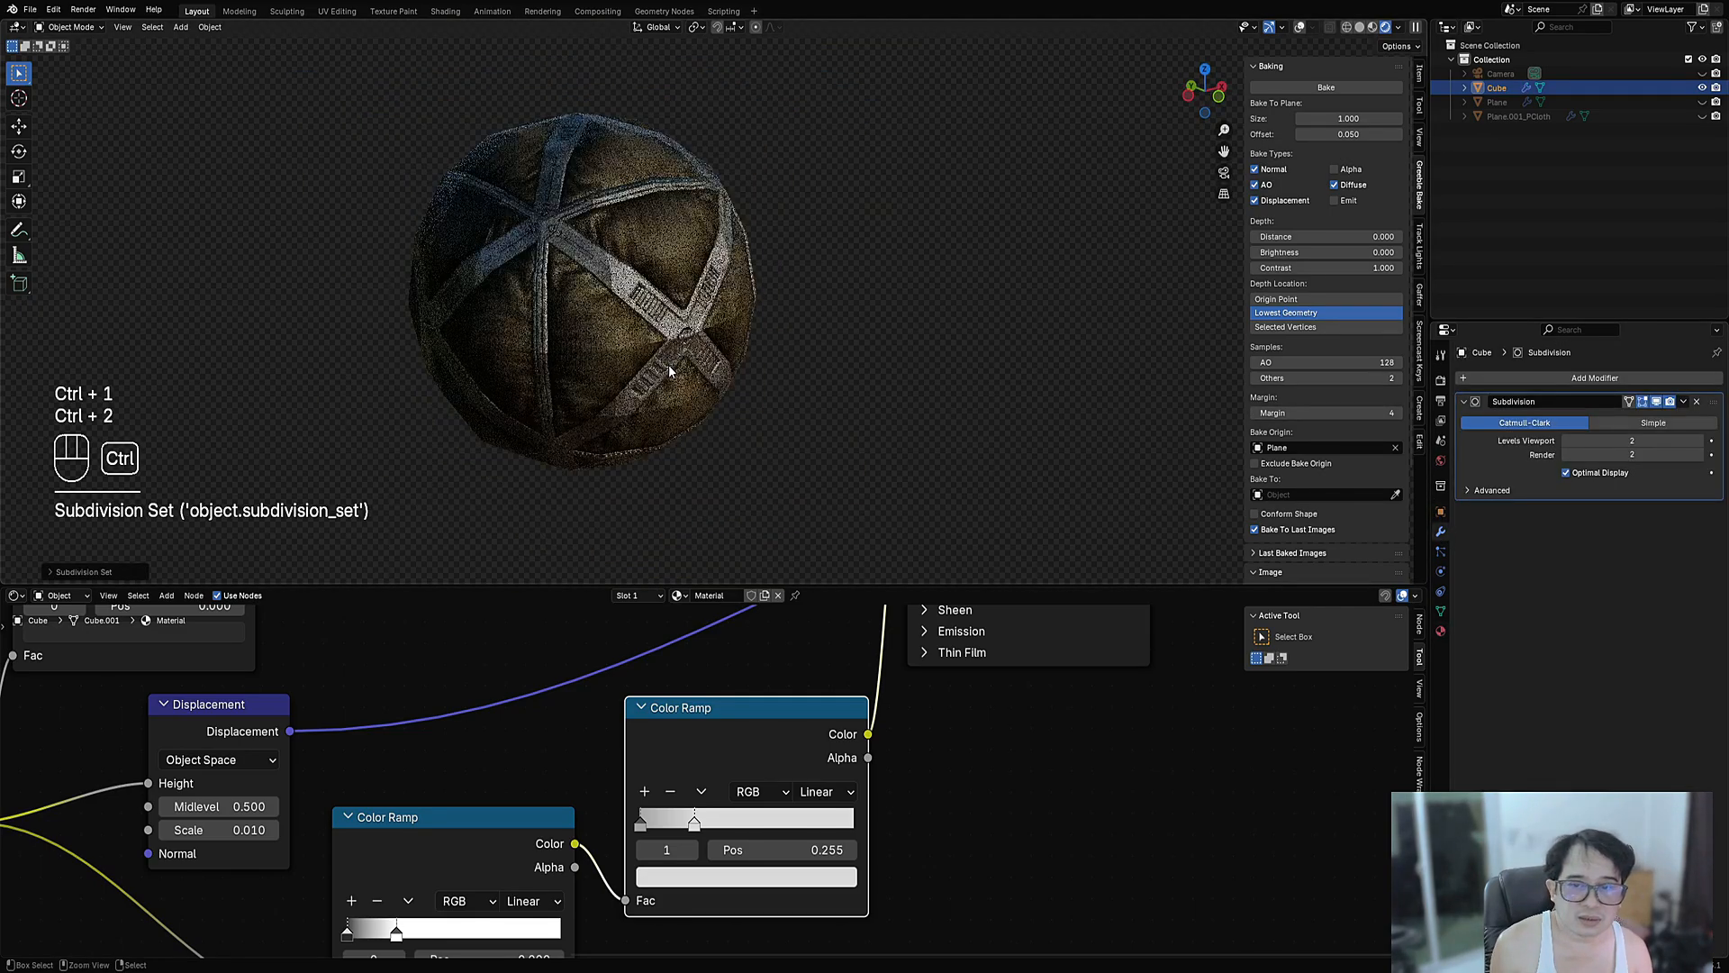
pyautogui.hotkey('ctrl', '3')
pyautogui.hotkey('ctrl', '4')
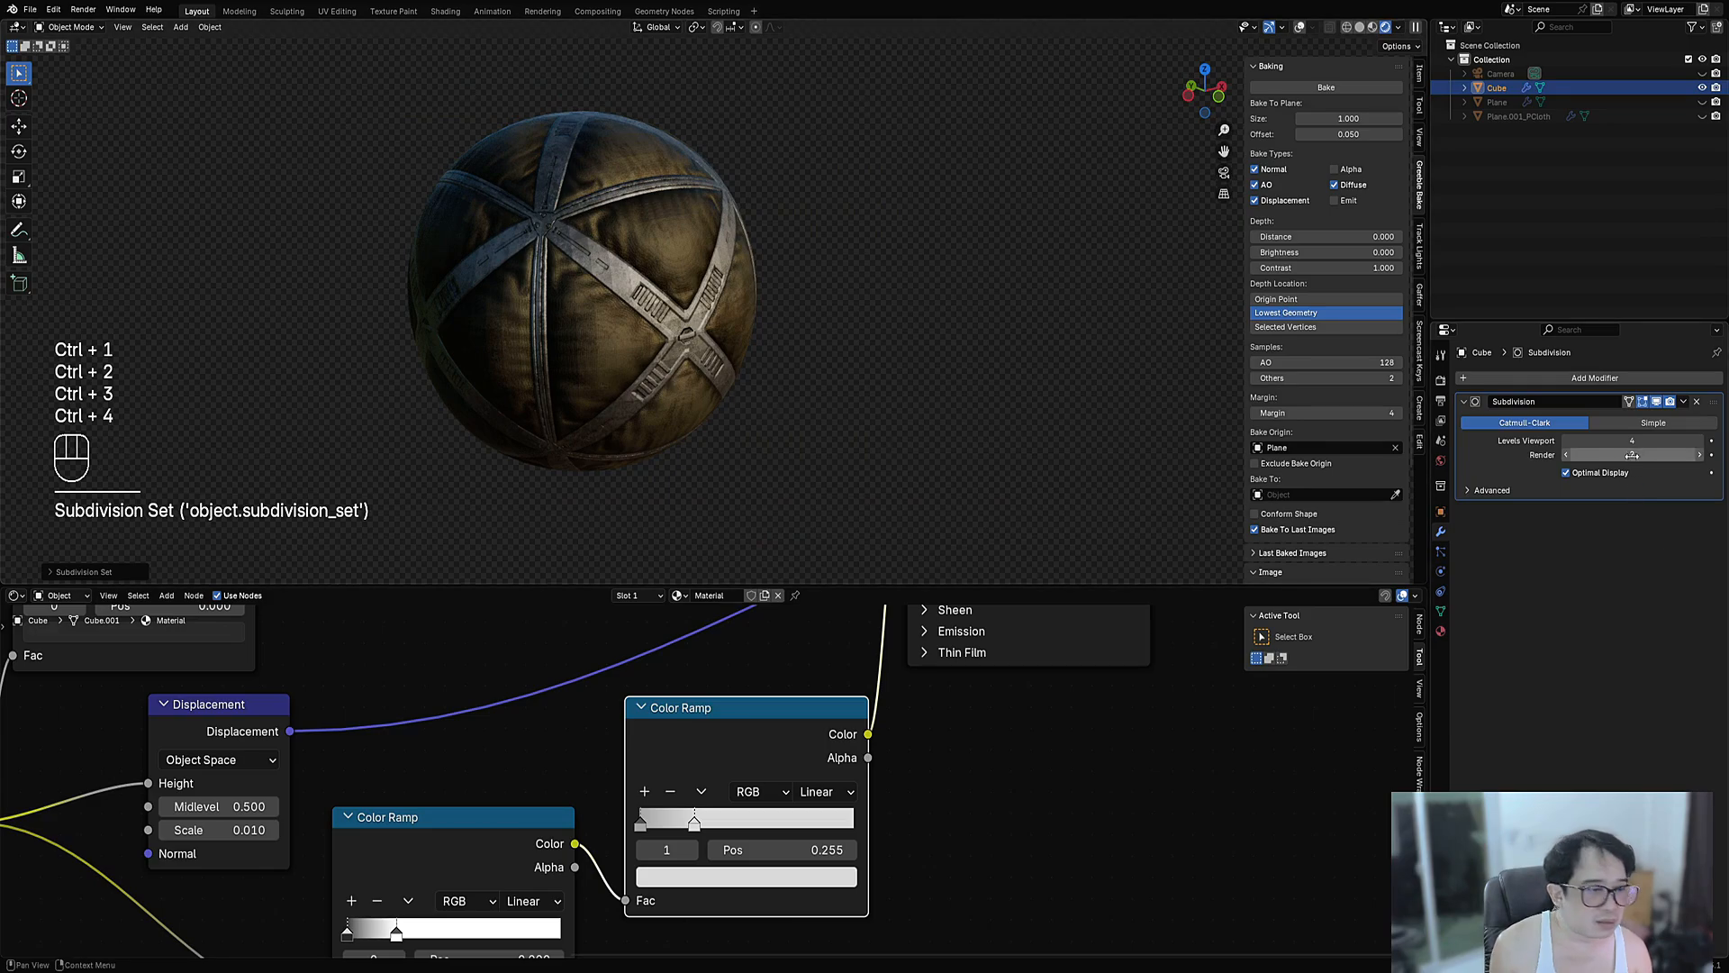
pyautogui.click(1678, 421)
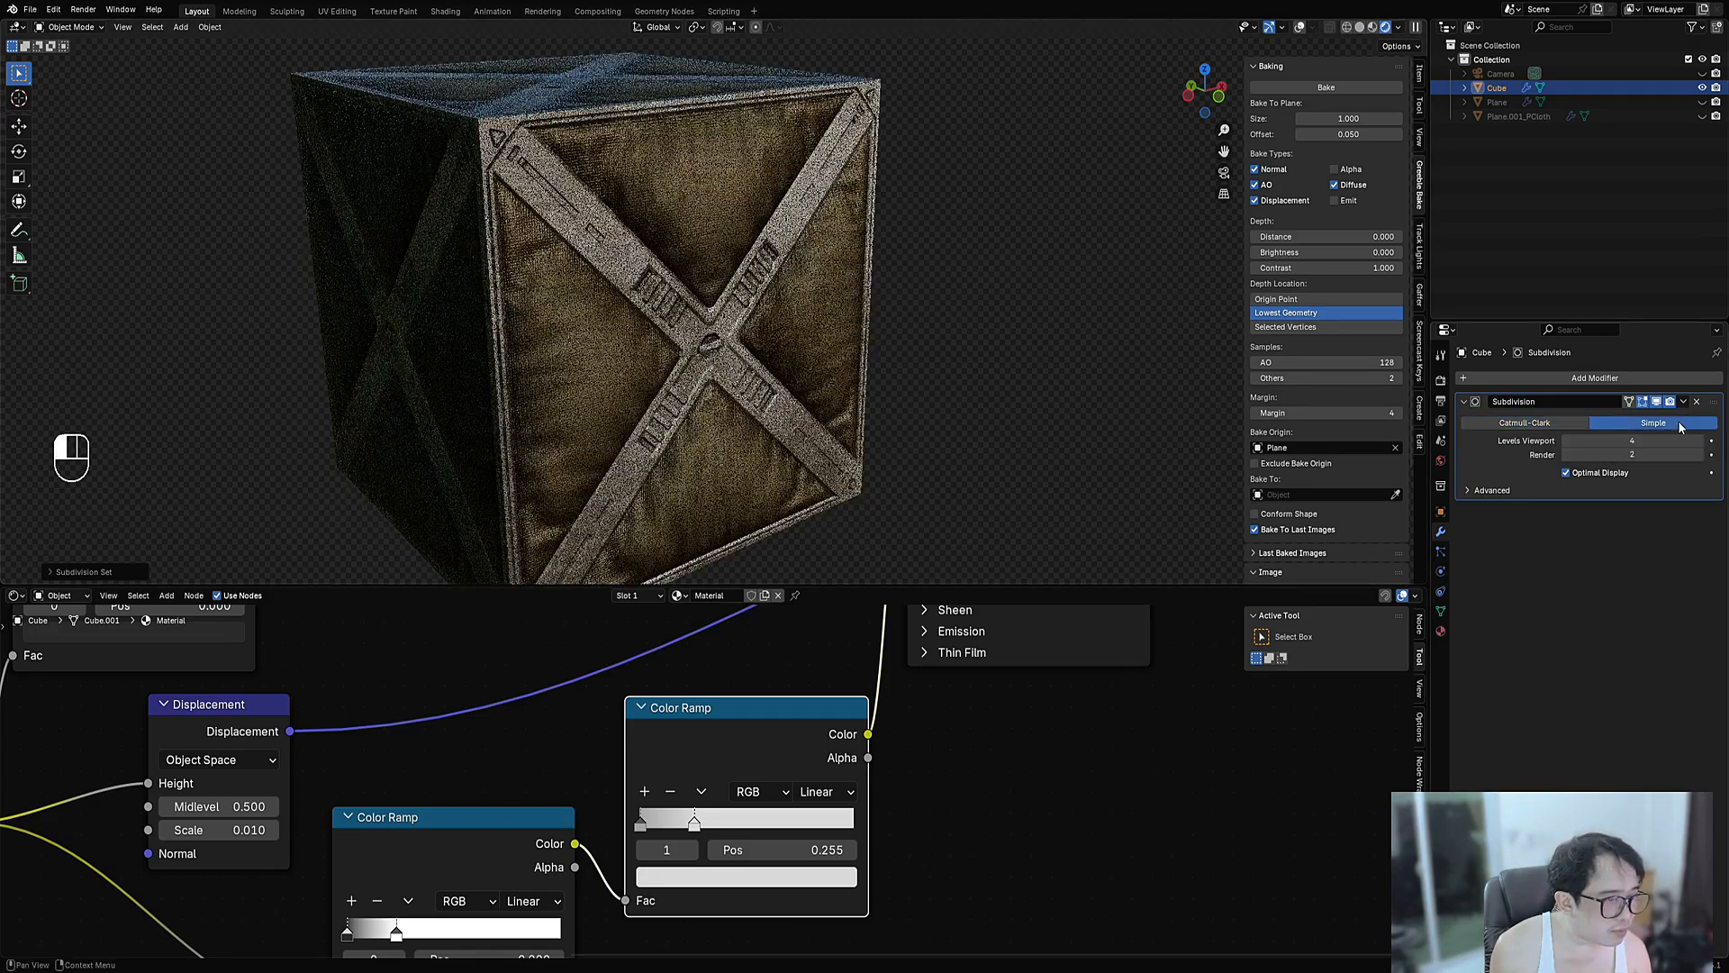
pyautogui.click(1582, 473)
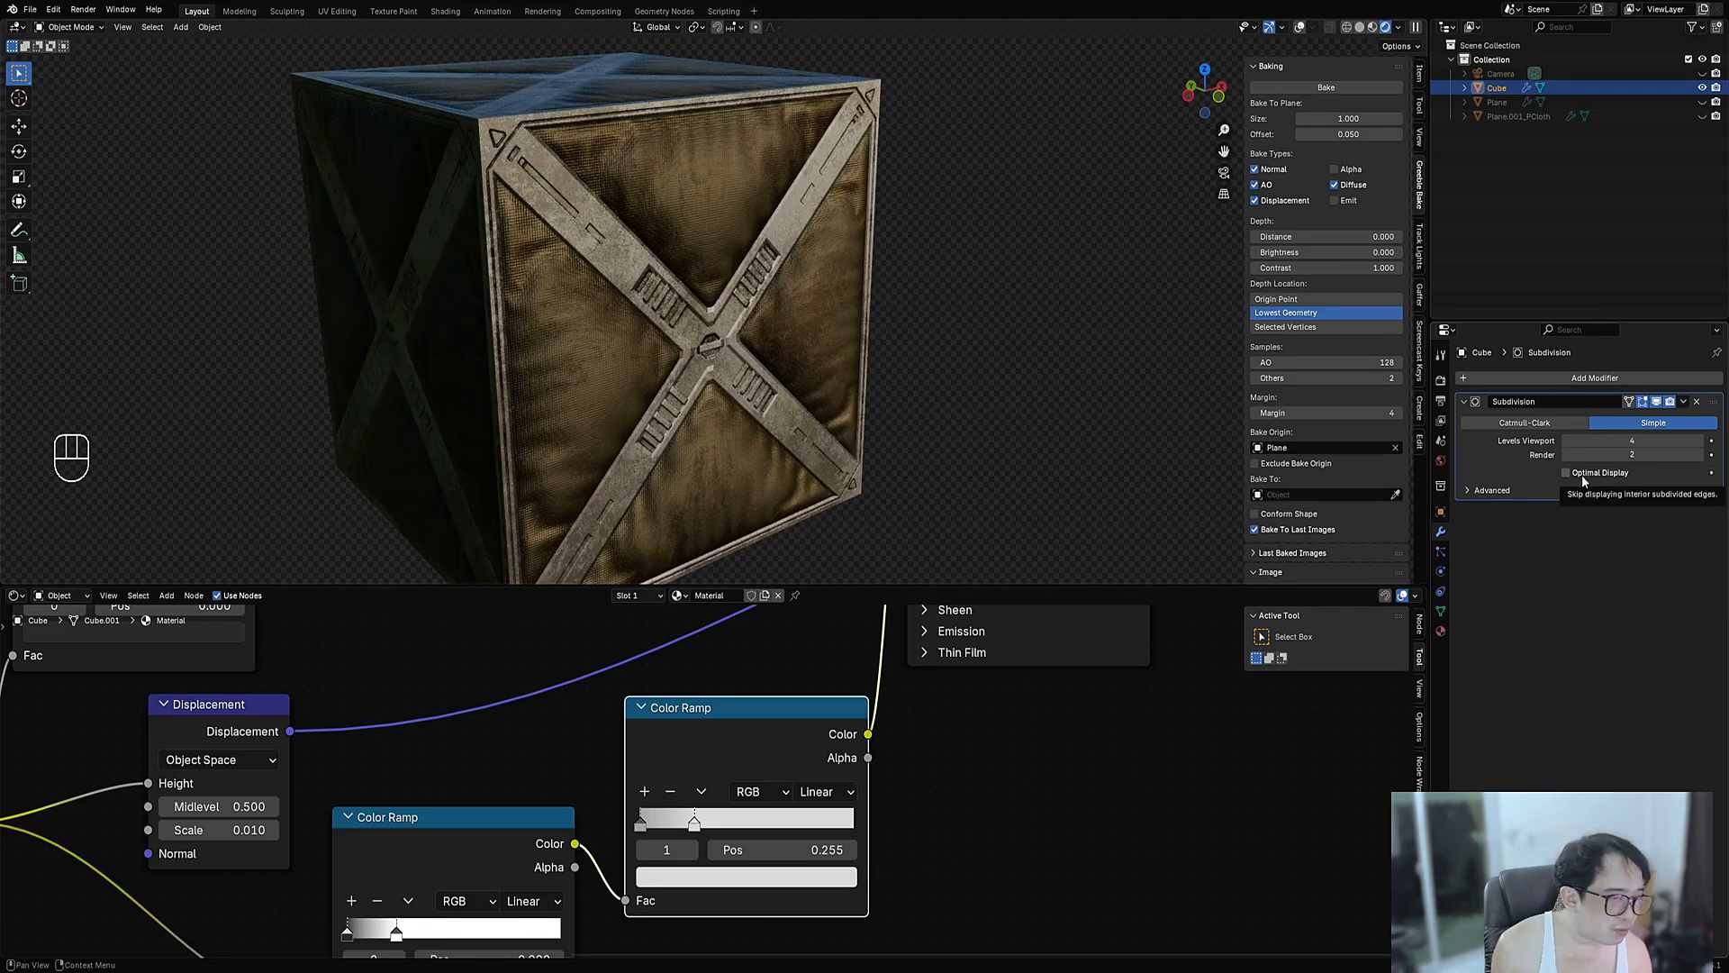
# - Raise the modifier's viewport levels to 7 while checking mesh density in wireframe
pyautogui.hotkey('shift', 'z')
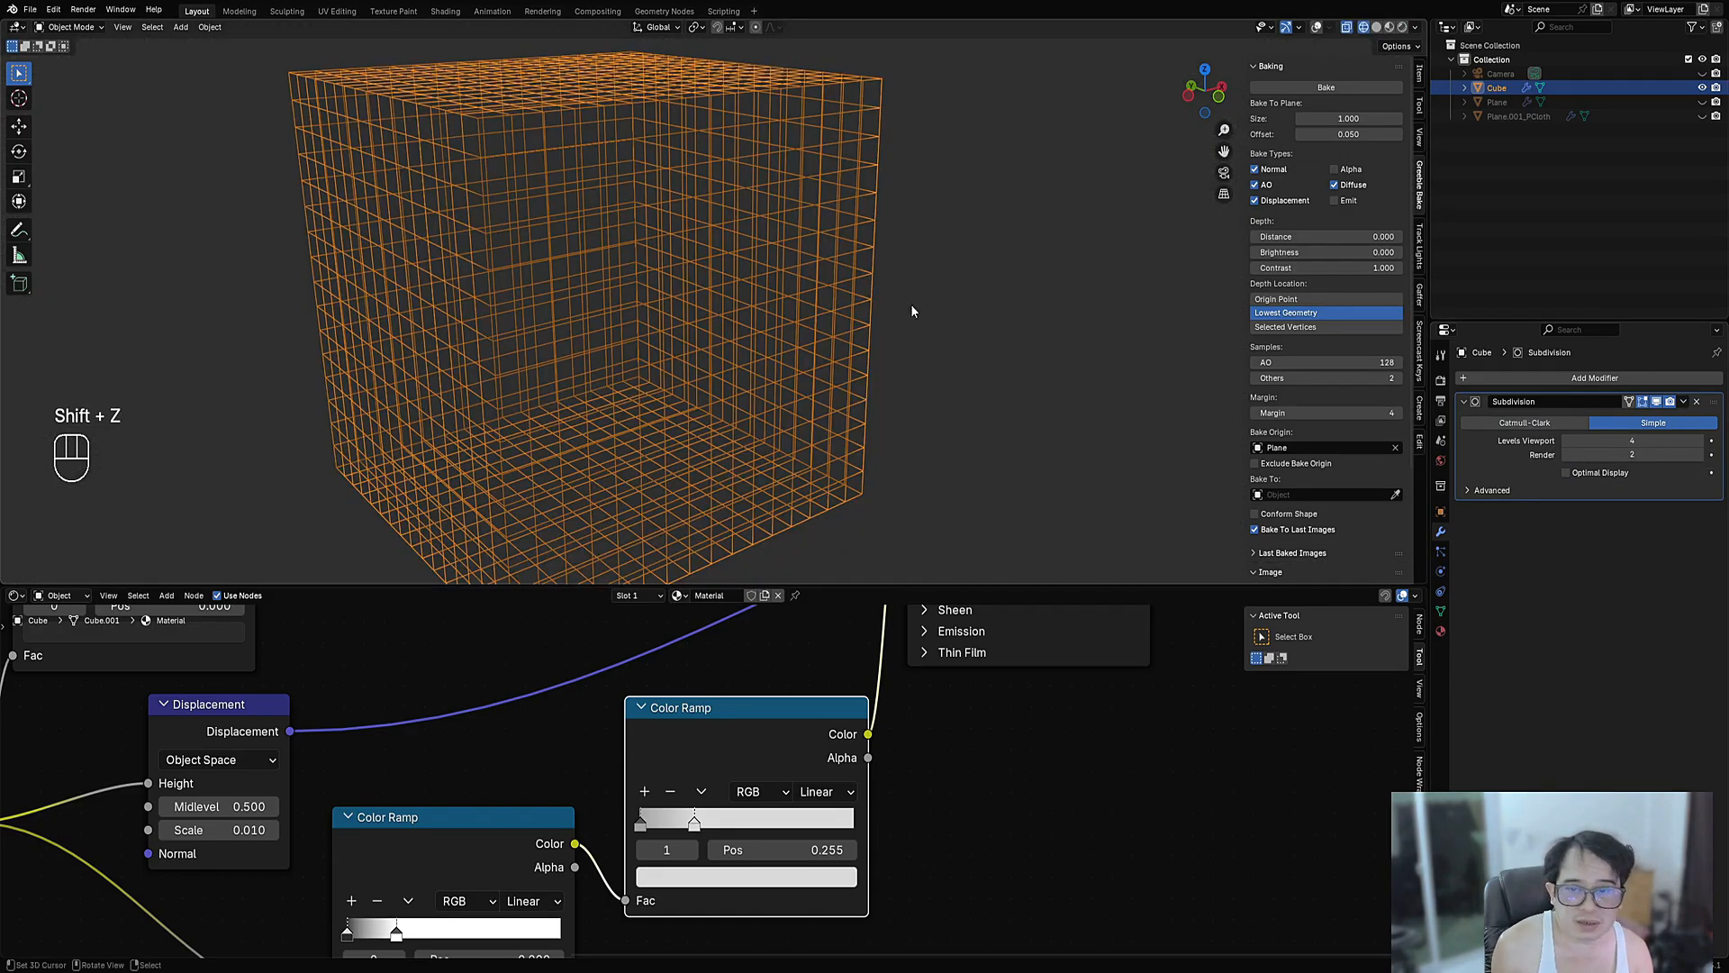
pyautogui.moveTo(910, 311)
pyautogui.mouseDown(button='middle')
pyautogui.moveTo(824, 268)
pyautogui.moveTo(802, 375)
pyautogui.mouseUp(button='middle')
pyautogui.press('z')
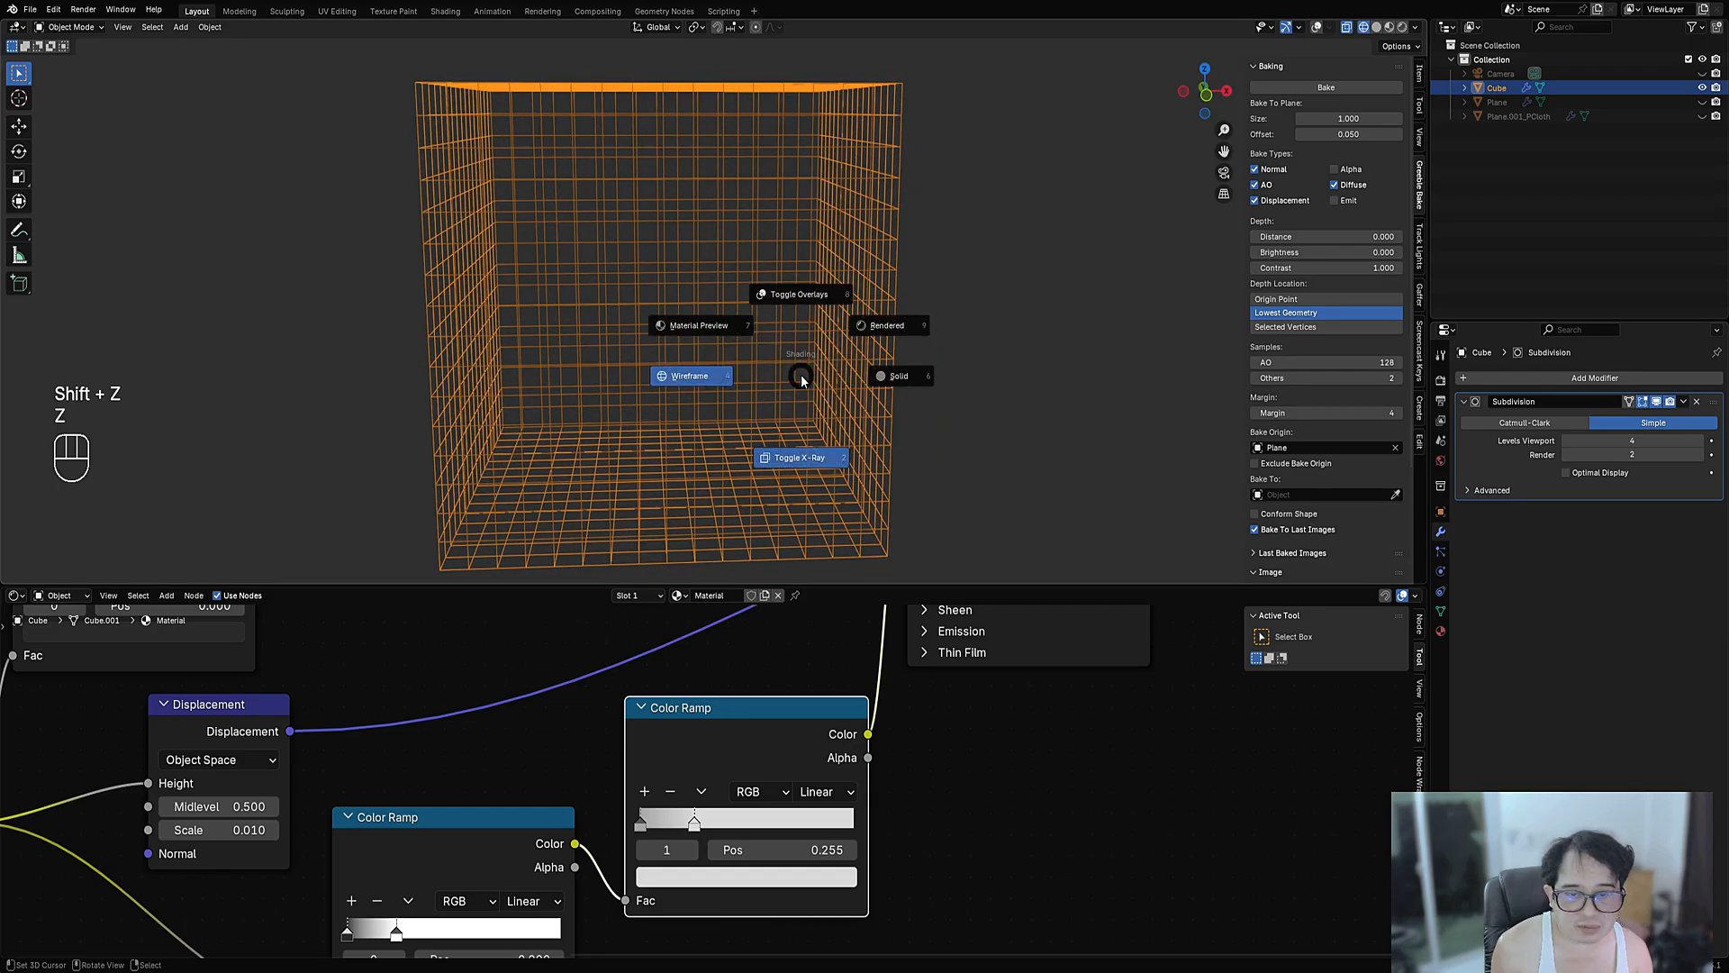
pyautogui.hotkey('shift', 'z')
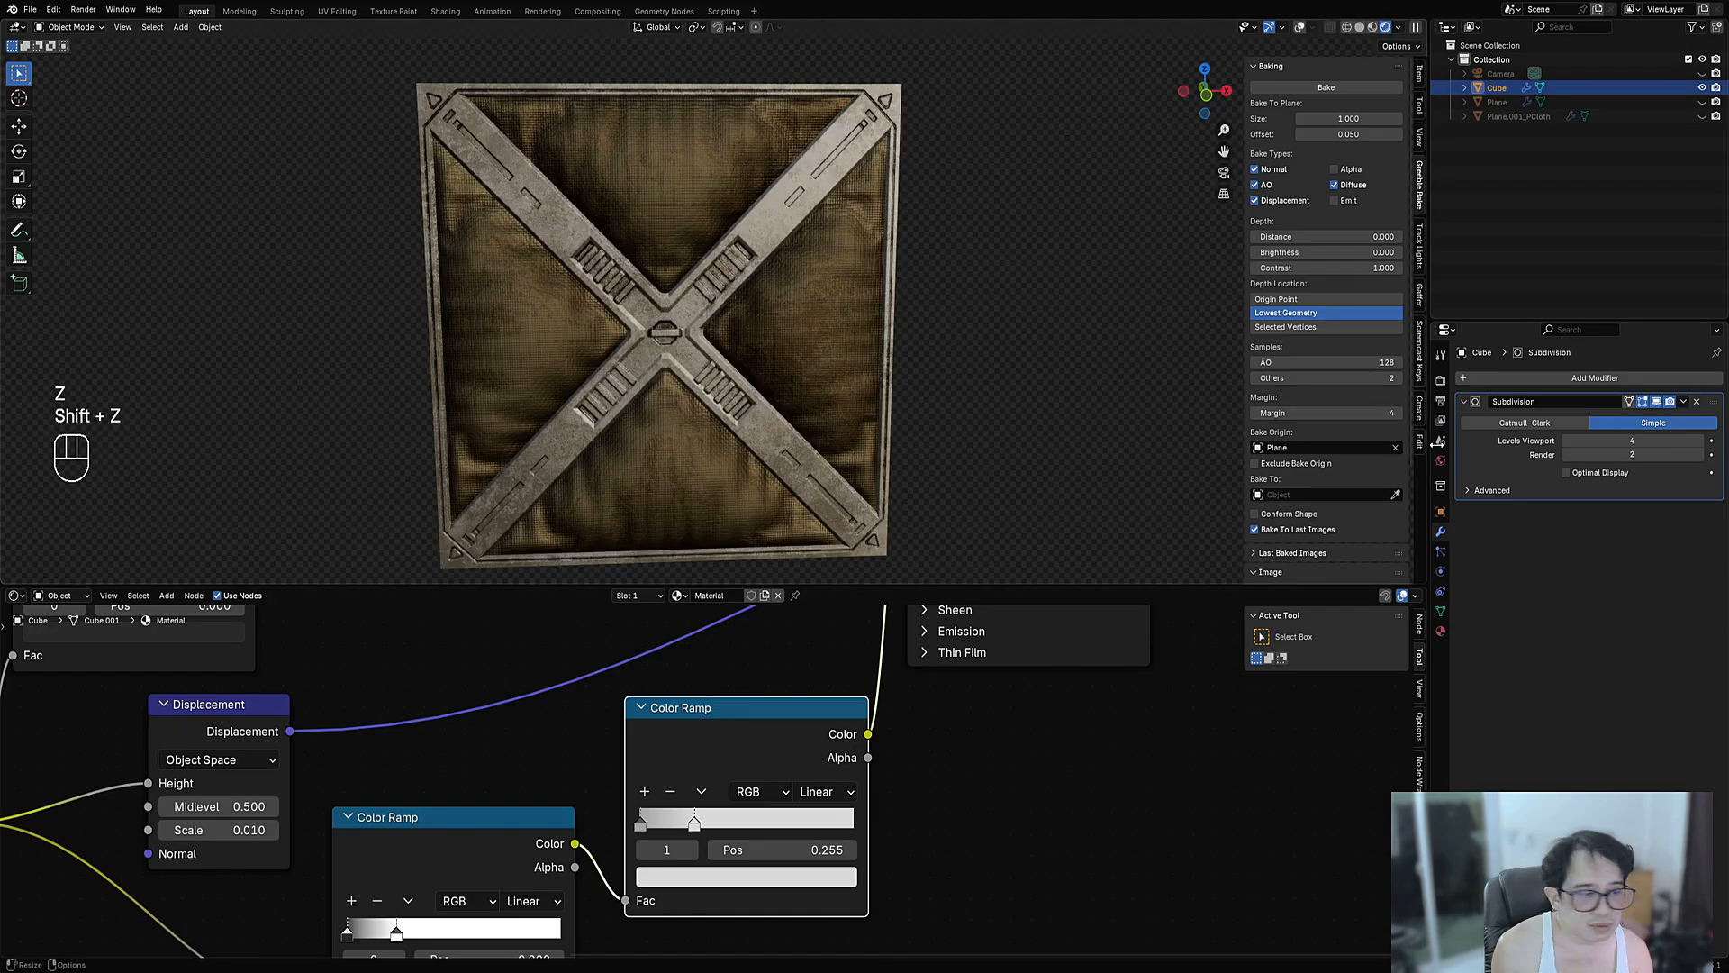
pyautogui.hotkey('shift', 'z')
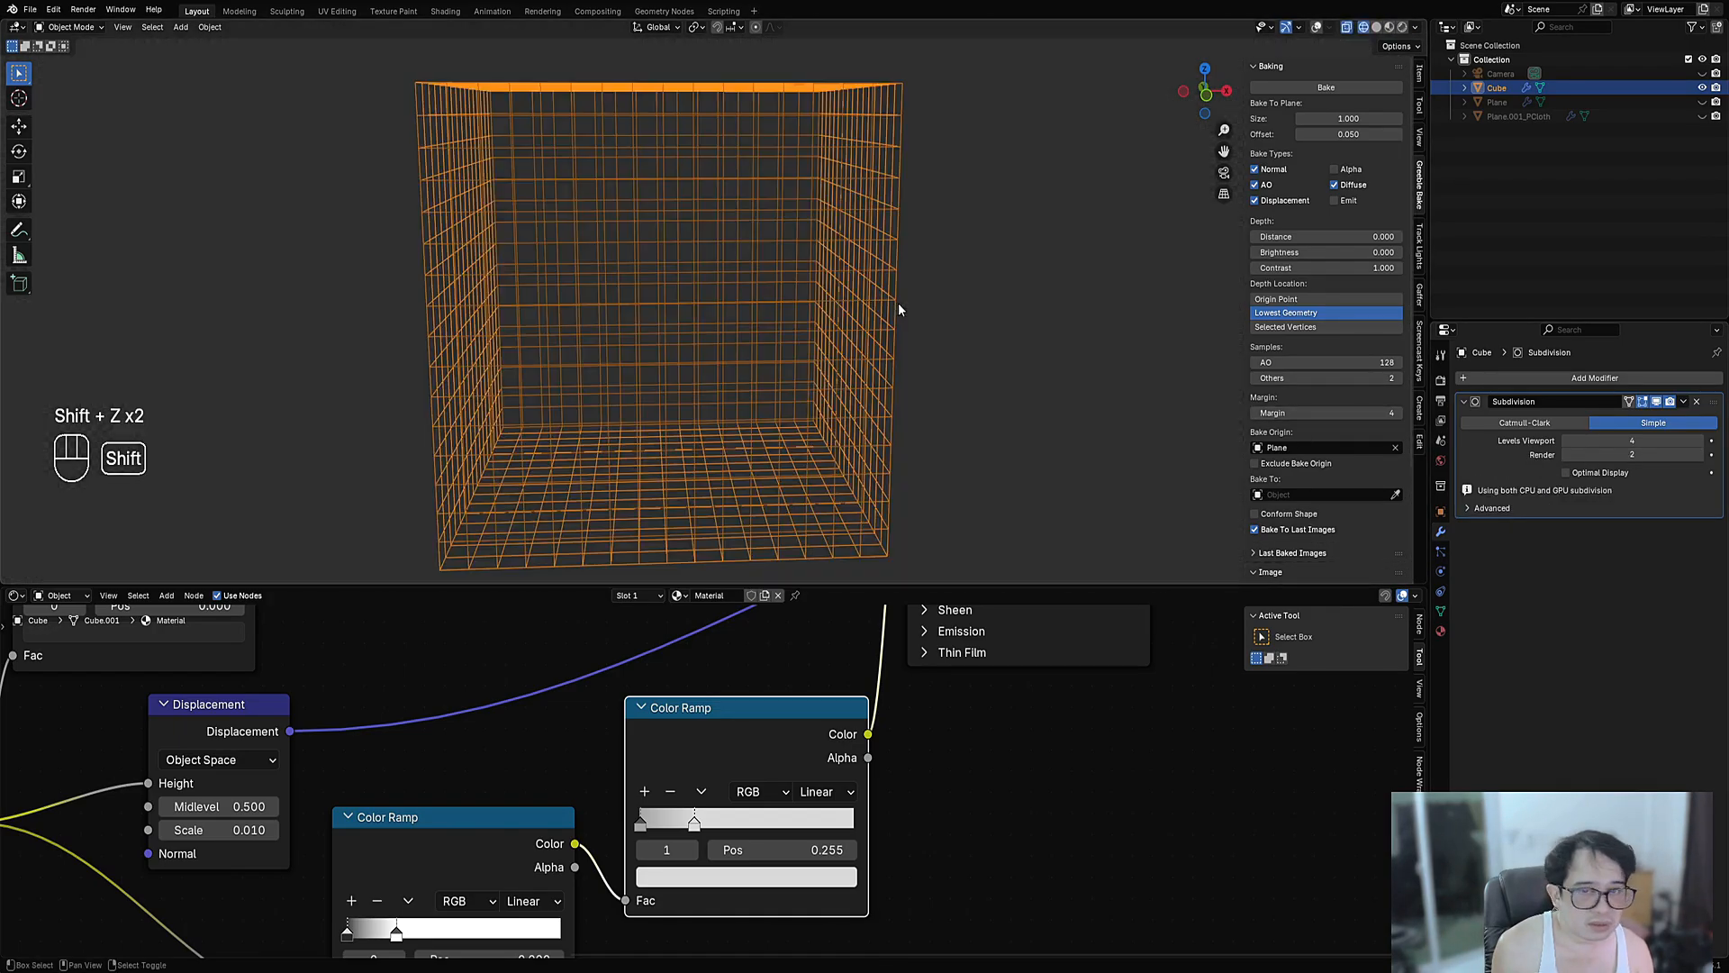
pyautogui.click(1701, 442)
pyautogui.click(1701, 441)
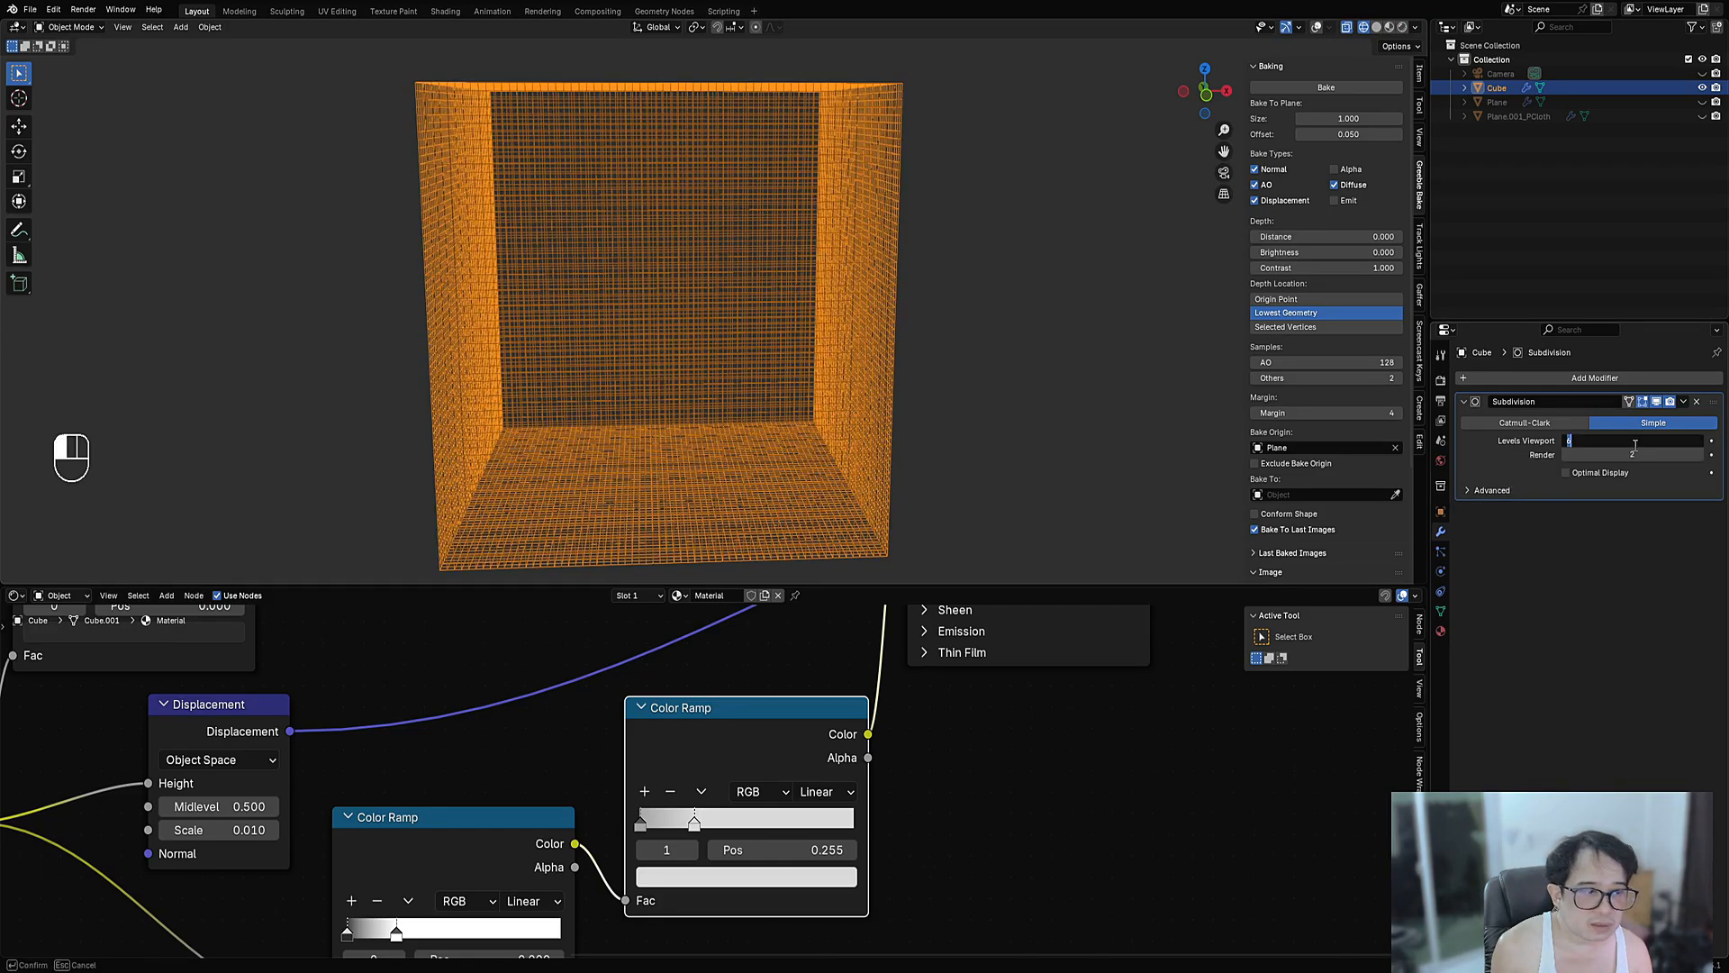
pyautogui.write('7')
pyautogui.press('Return')
# - Switch the viewport to solid shading, then back to rendered shading
pyautogui.press('z')
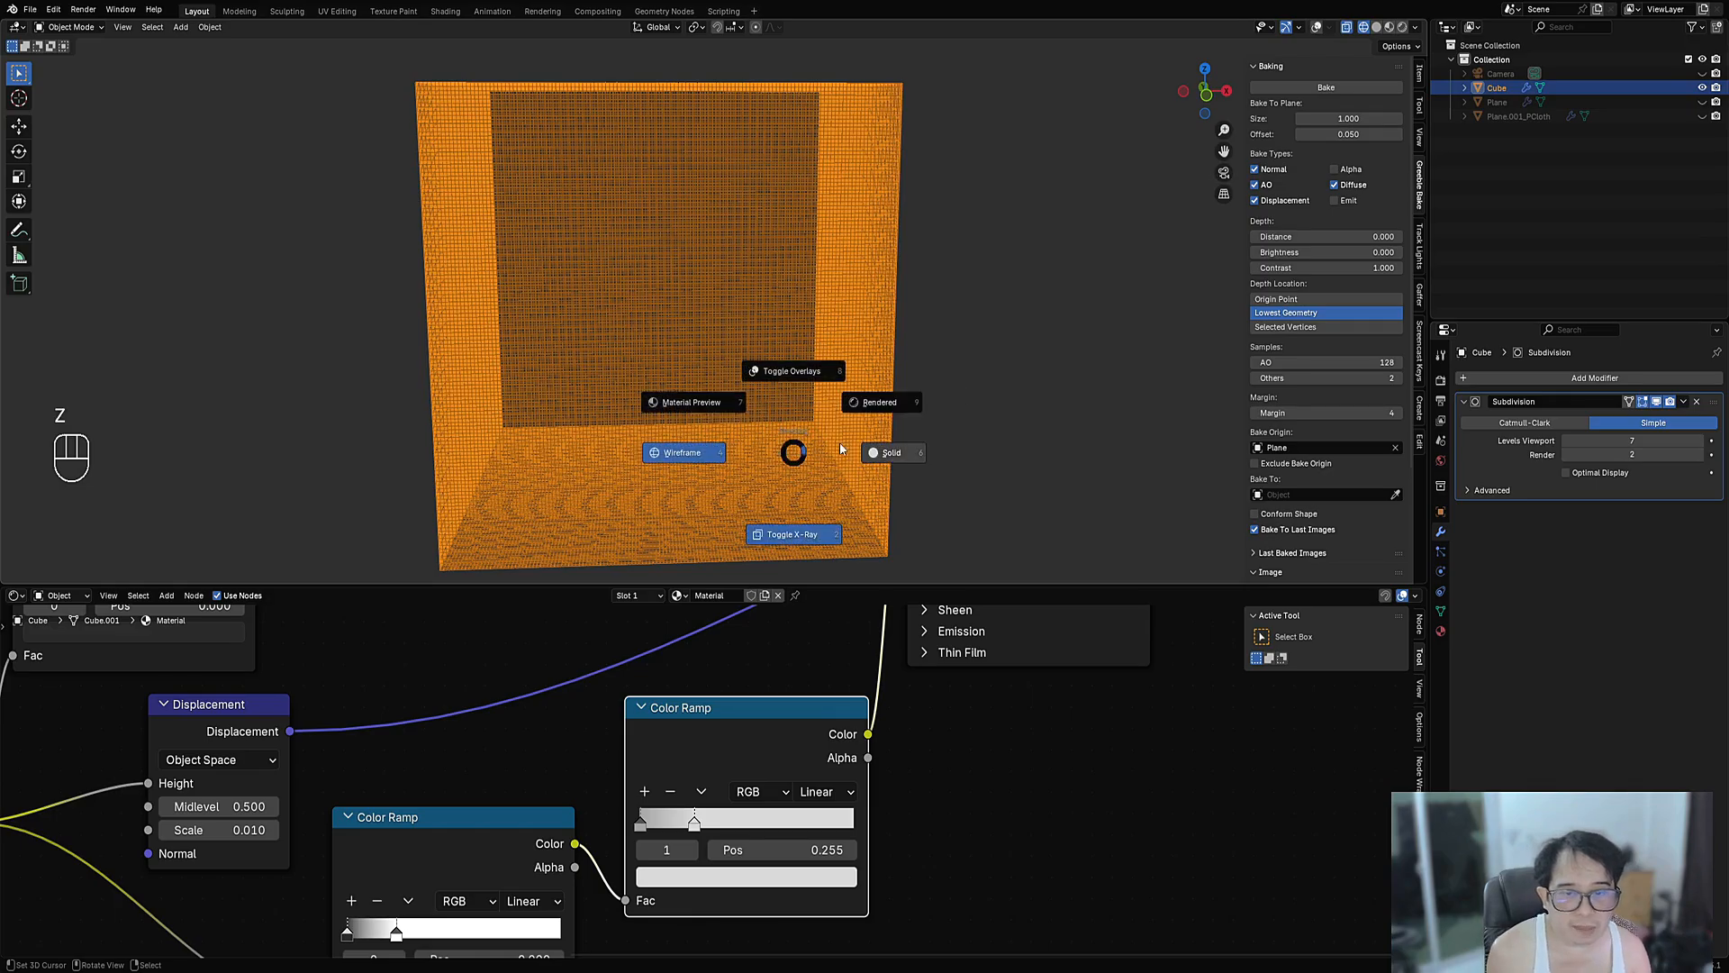
pyautogui.click(921, 430)
pyautogui.press('z')
pyautogui.click(904, 311)
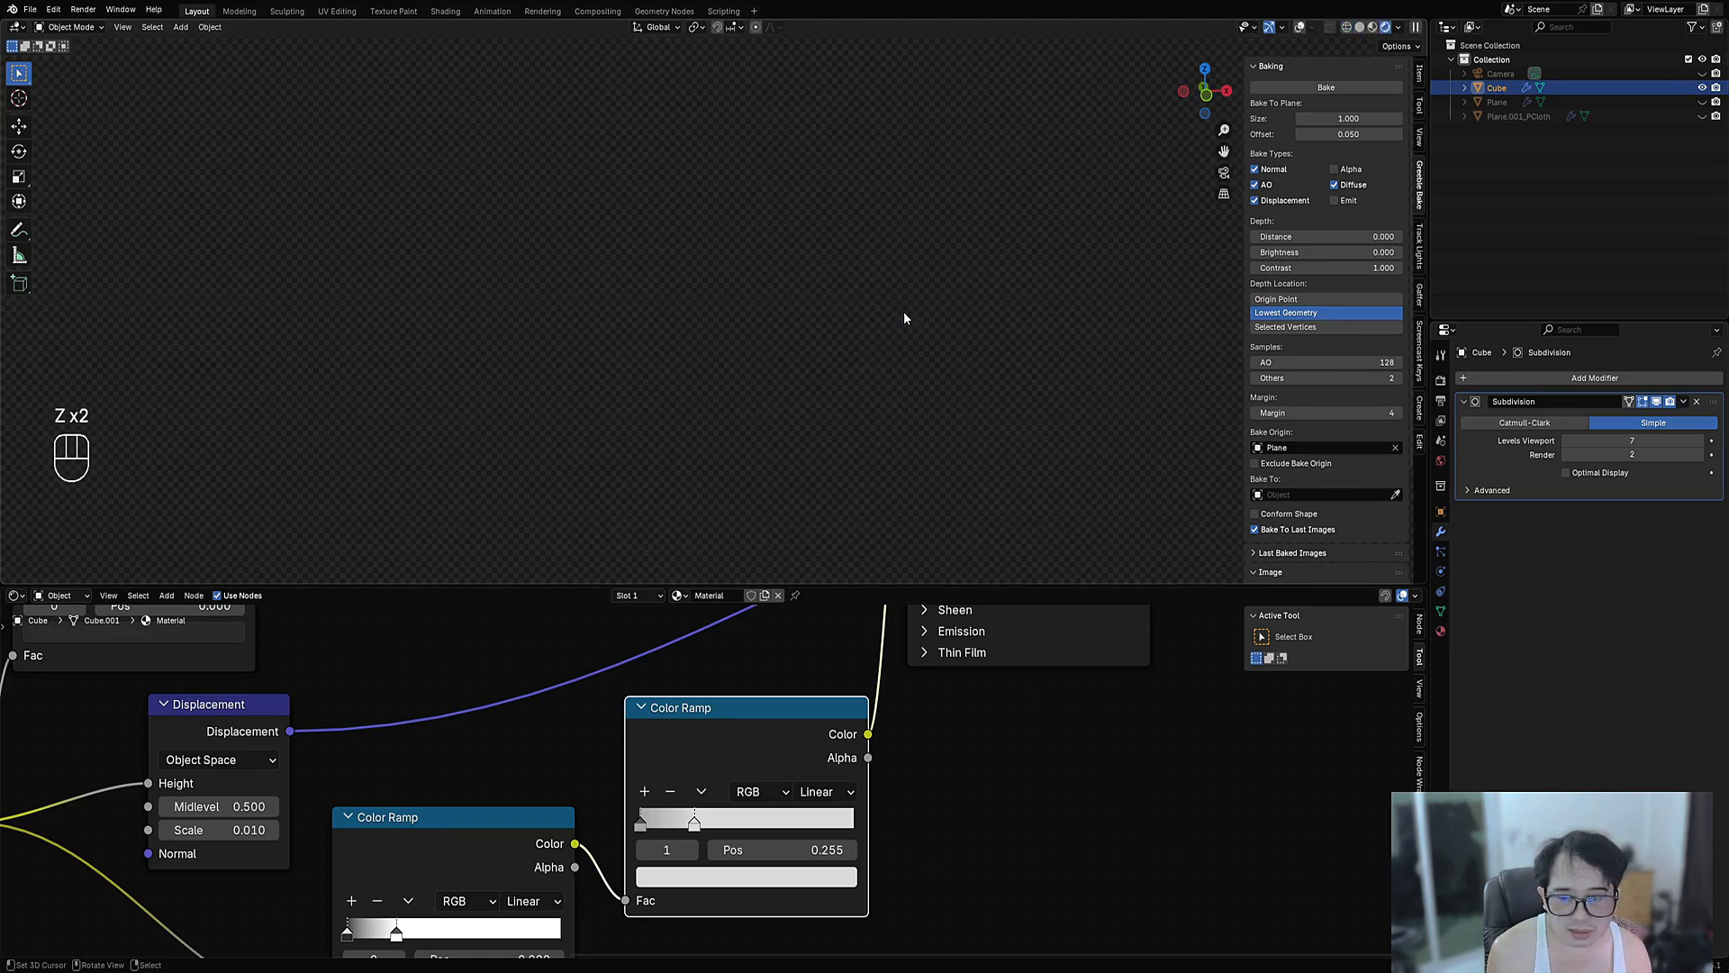
pyautogui.scroll(-3, 526, 749)
# - Raise the Displacement node's scale to 0.810 with midlevel 0.000
pyautogui.moveTo(526, 750); pyautogui.dragTo(706, 605, button='middle')
pyautogui.moveTo(612, 324); pyautogui.dragTo(675, 327, button='middle')
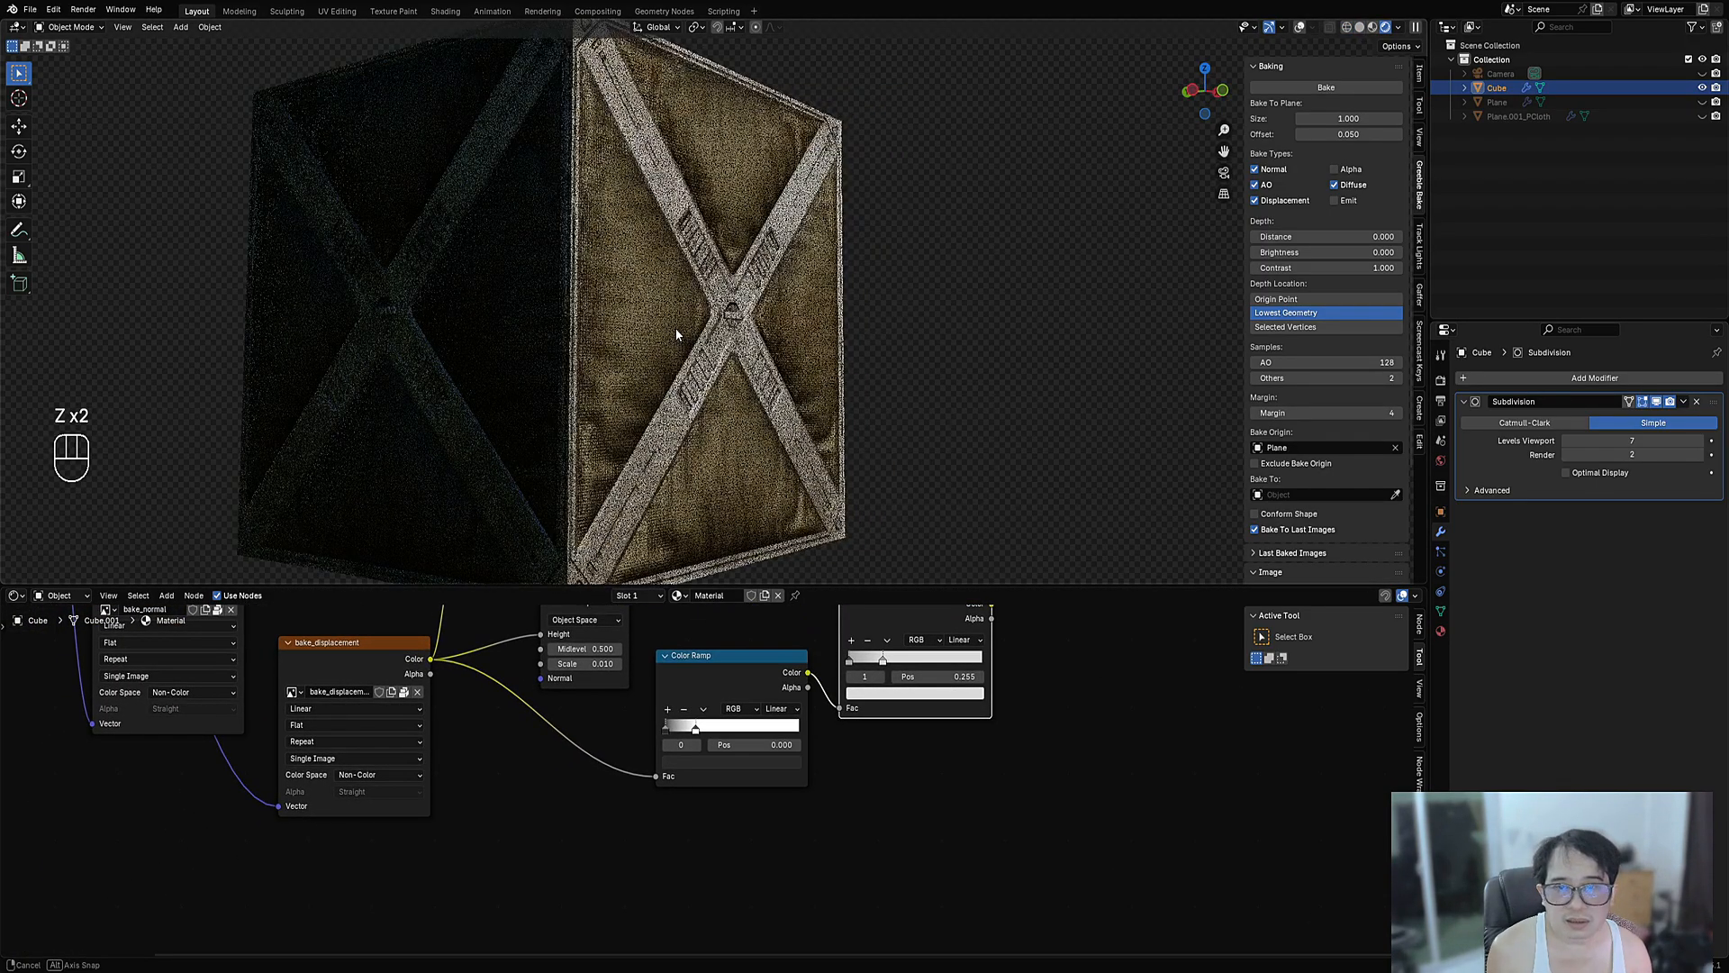
pyautogui.moveTo(541, 711); pyautogui.dragTo(809, 790, button='middle')
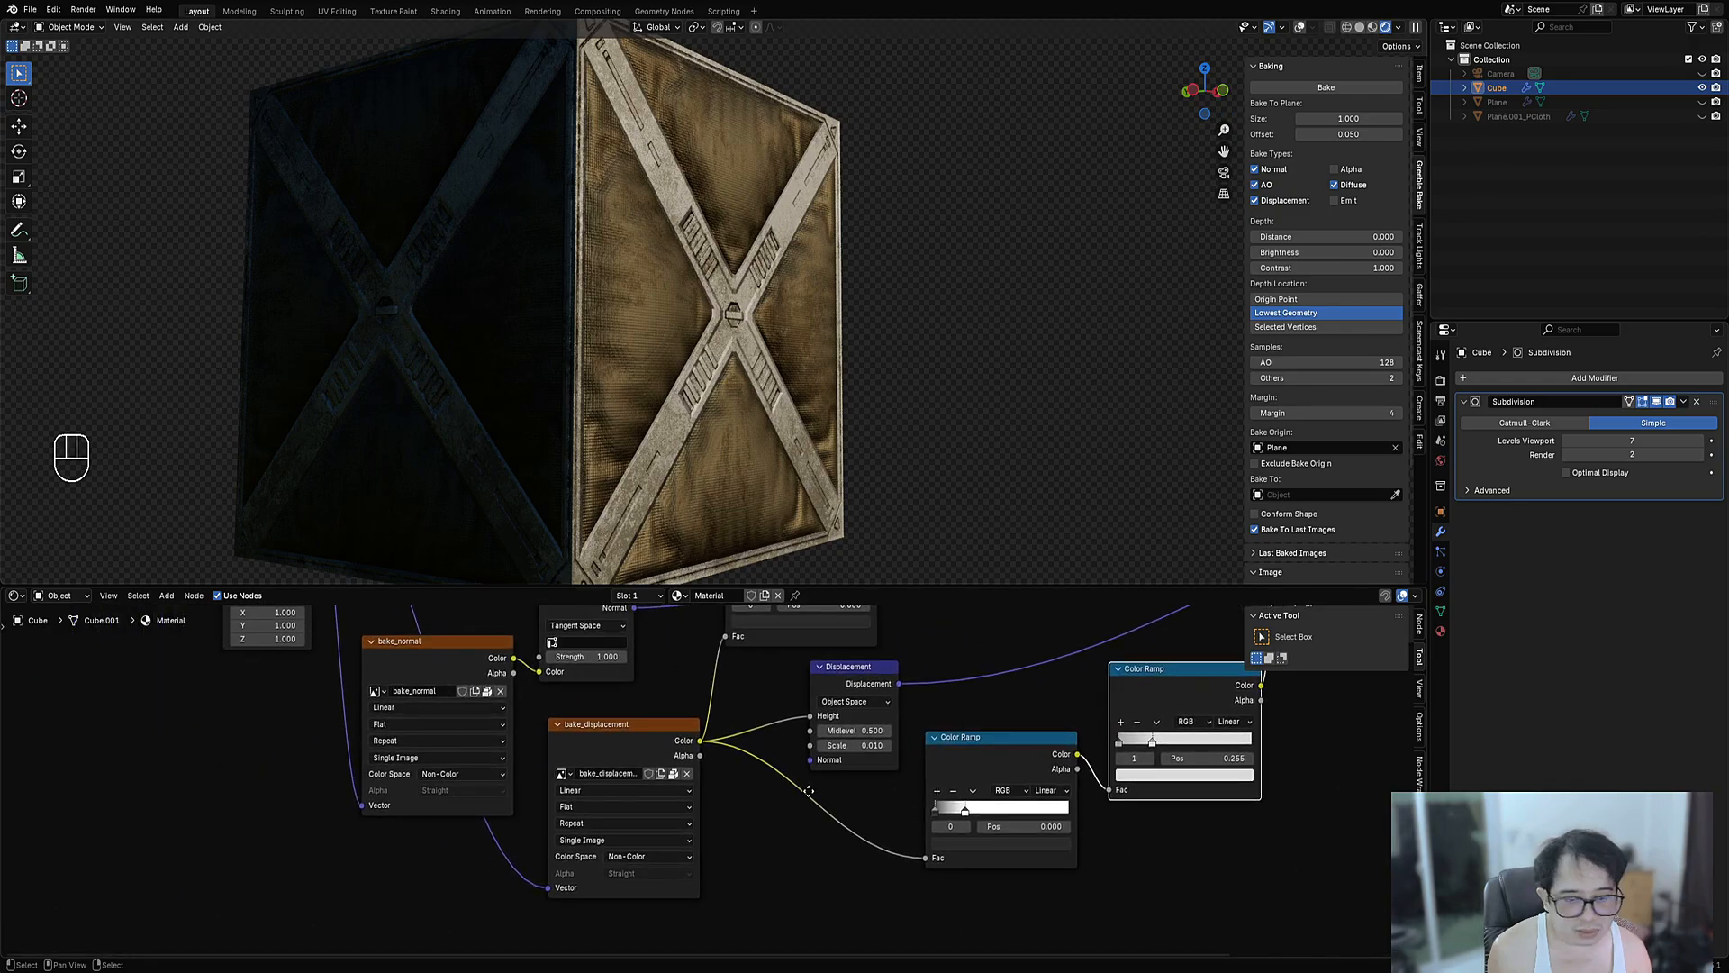
pyautogui.scroll(3, 809, 791)
pyautogui.keyDown('shift'); pyautogui.moveTo(734, 766); pyautogui.dragTo(786, 766); pyautogui.keyUp('shift')
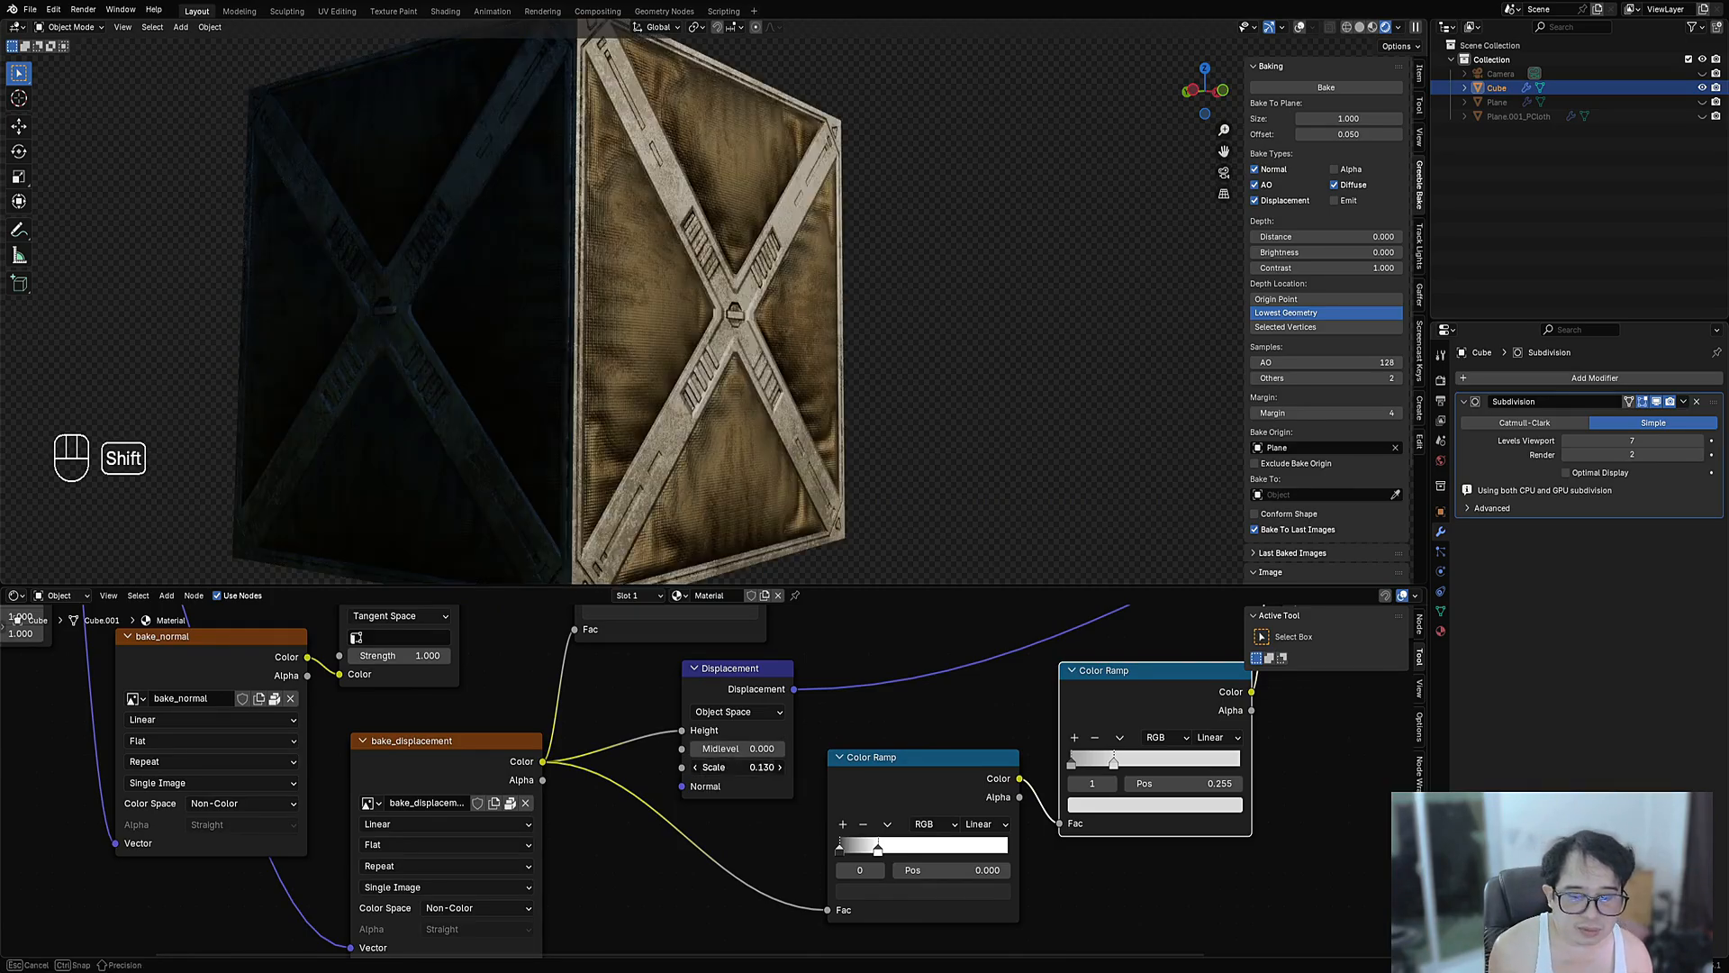
pyautogui.keyDown('shift'); pyautogui.moveTo(739, 767); pyautogui.dragTo(780, 767); pyautogui.keyUp('shift')
pyautogui.moveTo(792, 523); pyautogui.dragTo(854, 407, button='middle')
# - Apply Shade Smooth to the crate
pyautogui.press('w')
pyautogui.click(692, 371)
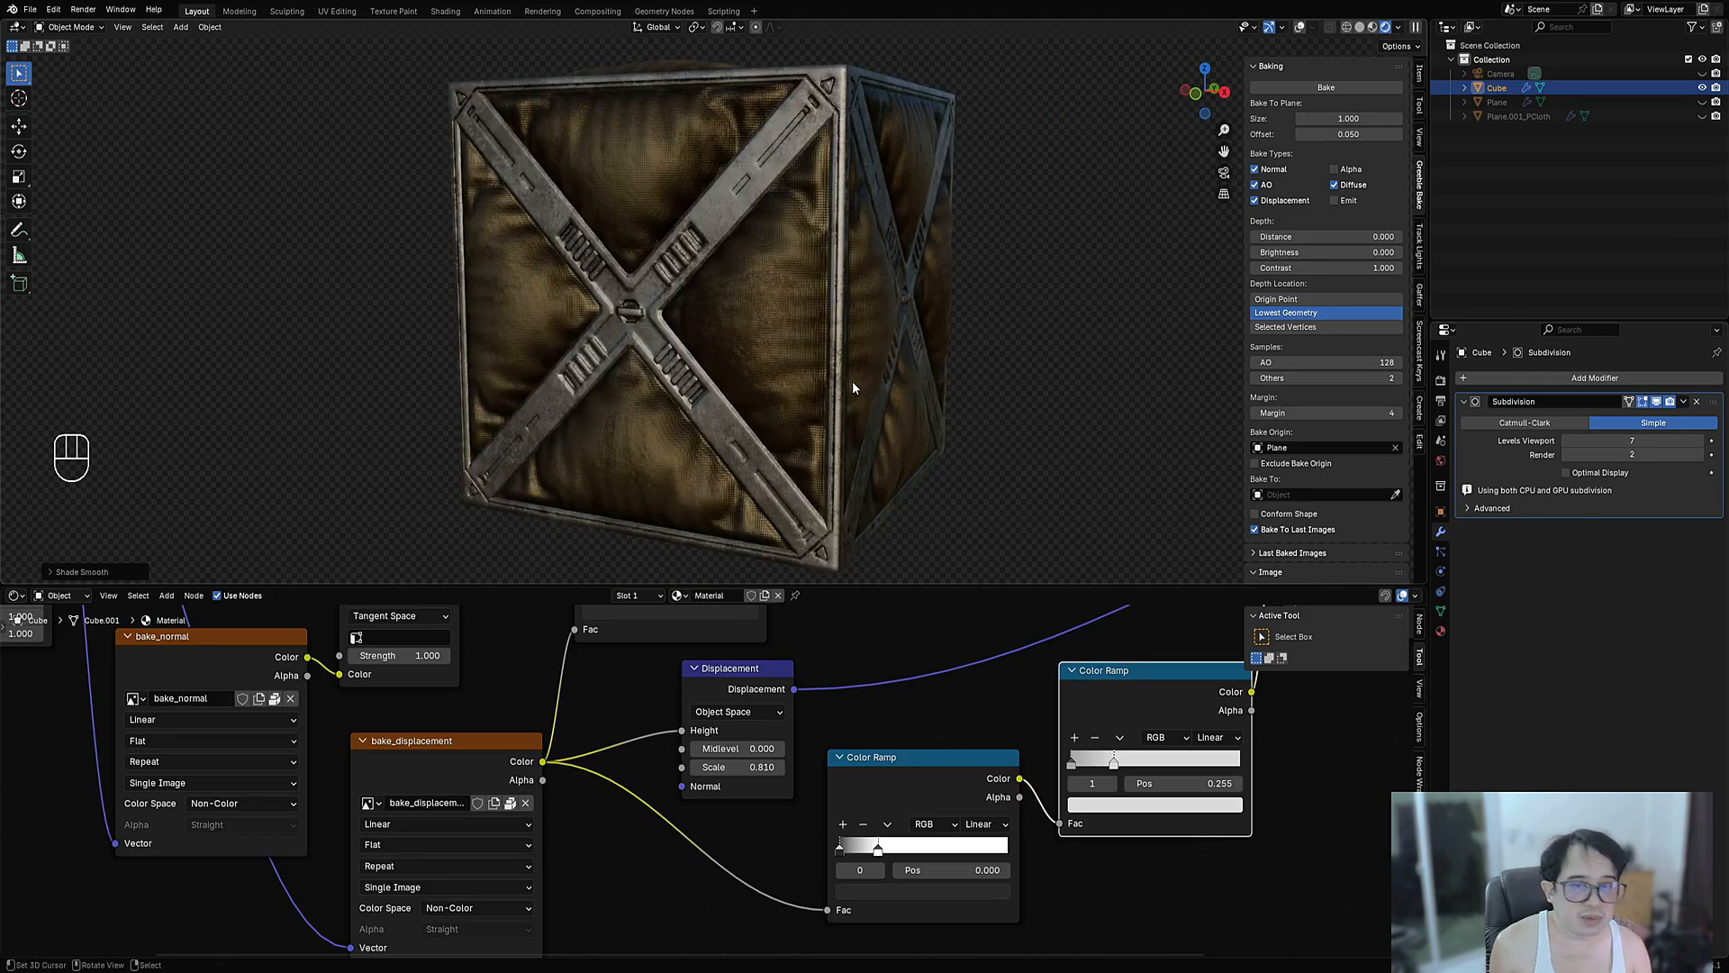
pyautogui.scroll(-3, 1125, 900)
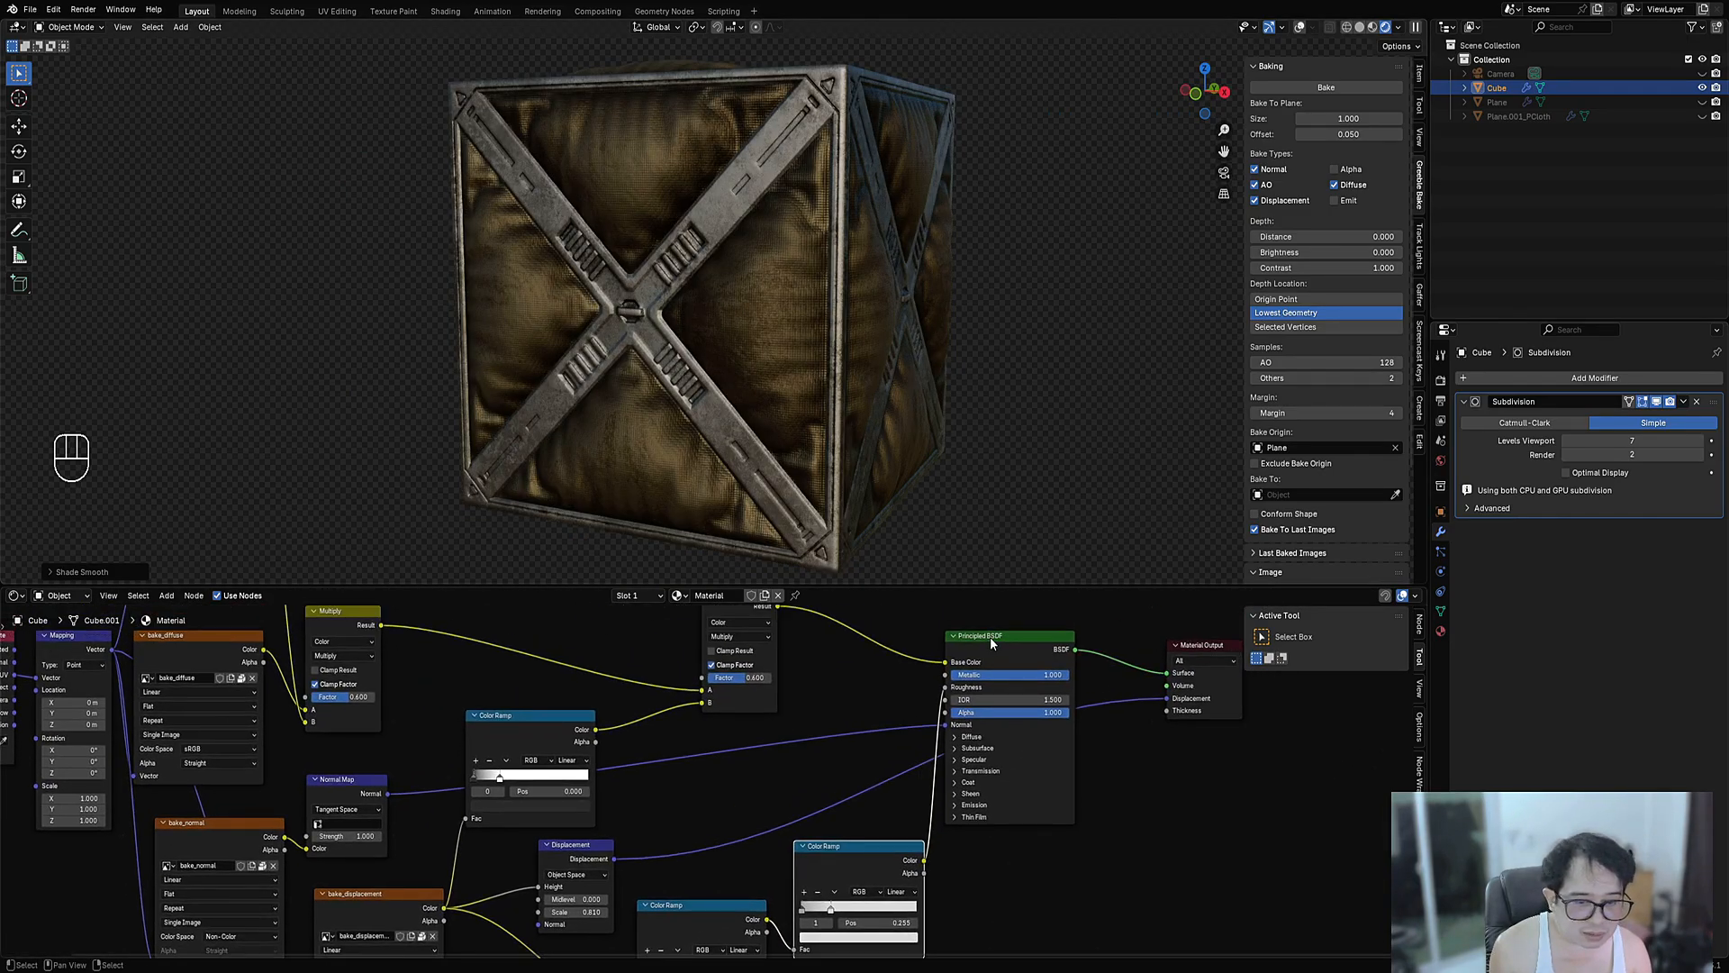
# - Lower the Principled BSDF Metallic value to 0.800
pyautogui.moveTo(990, 639); pyautogui.dragTo(1011, 636)
pyautogui.scroll(1, 1002, 694)
pyautogui.moveTo(982, 806)
pyautogui.mouseDown(button='middle')
pyautogui.moveTo(1049, 734)
pyautogui.moveTo(1046, 788)
pyautogui.moveTo(998, 818)
pyautogui.mouseUp(button='middle')
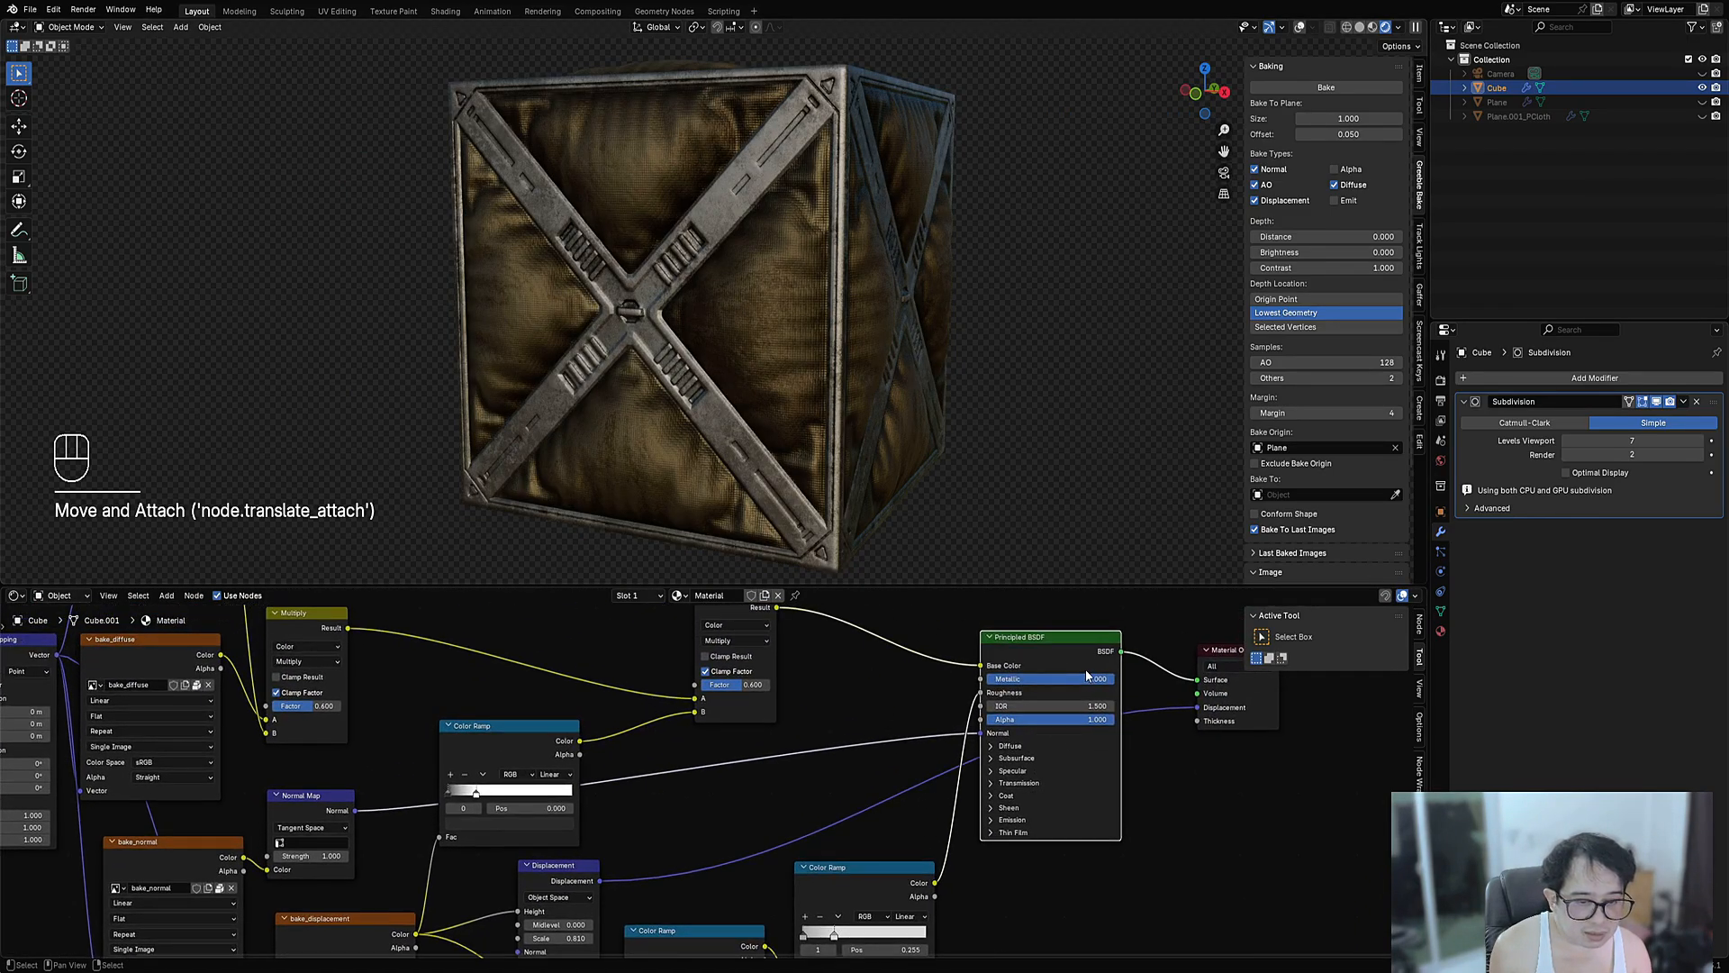
pyautogui.moveTo(1112, 679); pyautogui.dragTo(1088, 679)
# - Orbit to a near front view and check the crate's mesh in wireframe
pyautogui.moveTo(721, 419); pyautogui.dragTo(897, 429, button='middle')
pyautogui.keyDown('ctrl'); pyautogui.scroll(-1, 1611, 440); pyautogui.keyUp('ctrl')
pyautogui.scroll(2, 794, 409)
pyautogui.hotkey('shift', 'z')
pyautogui.hotkey('shift', 'z')
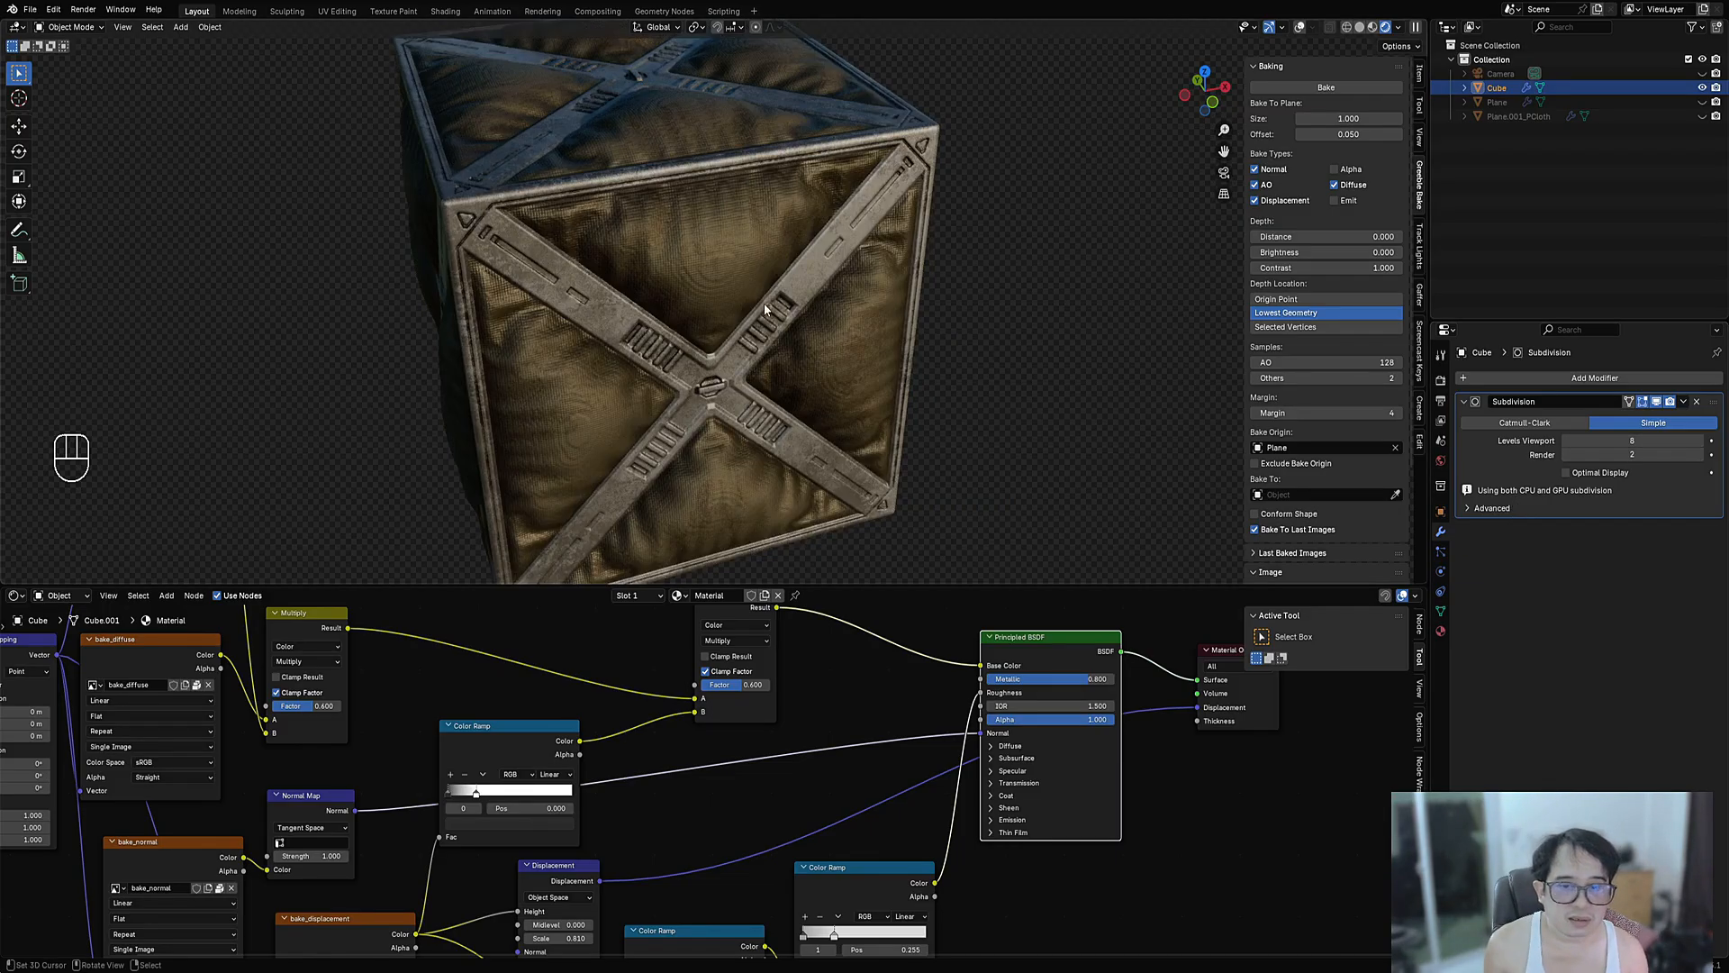
pyautogui.moveTo(759, 447); pyautogui.dragTo(678, 357, button='middle')
pyautogui.scroll(4, 679, 356)
pyautogui.hotkey('shift', 'z')
pyautogui.scroll(1, 684, 354)
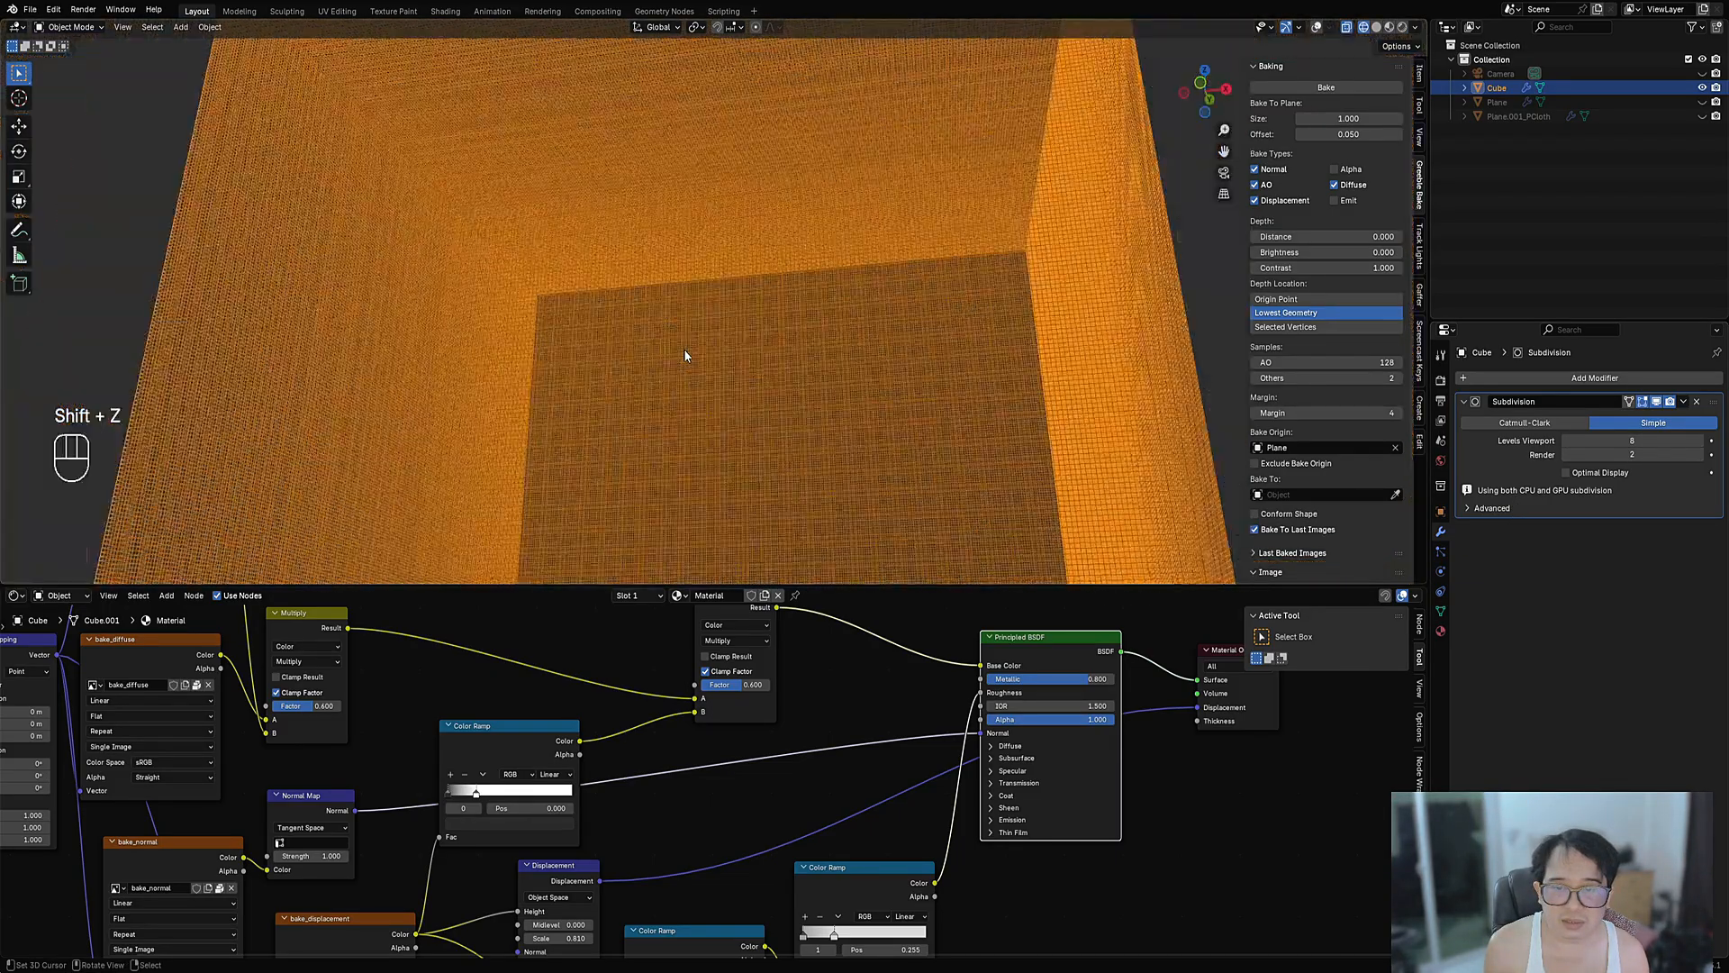
pyautogui.hotkey('shift', 'z')
pyautogui.scroll(-5, 683, 342)
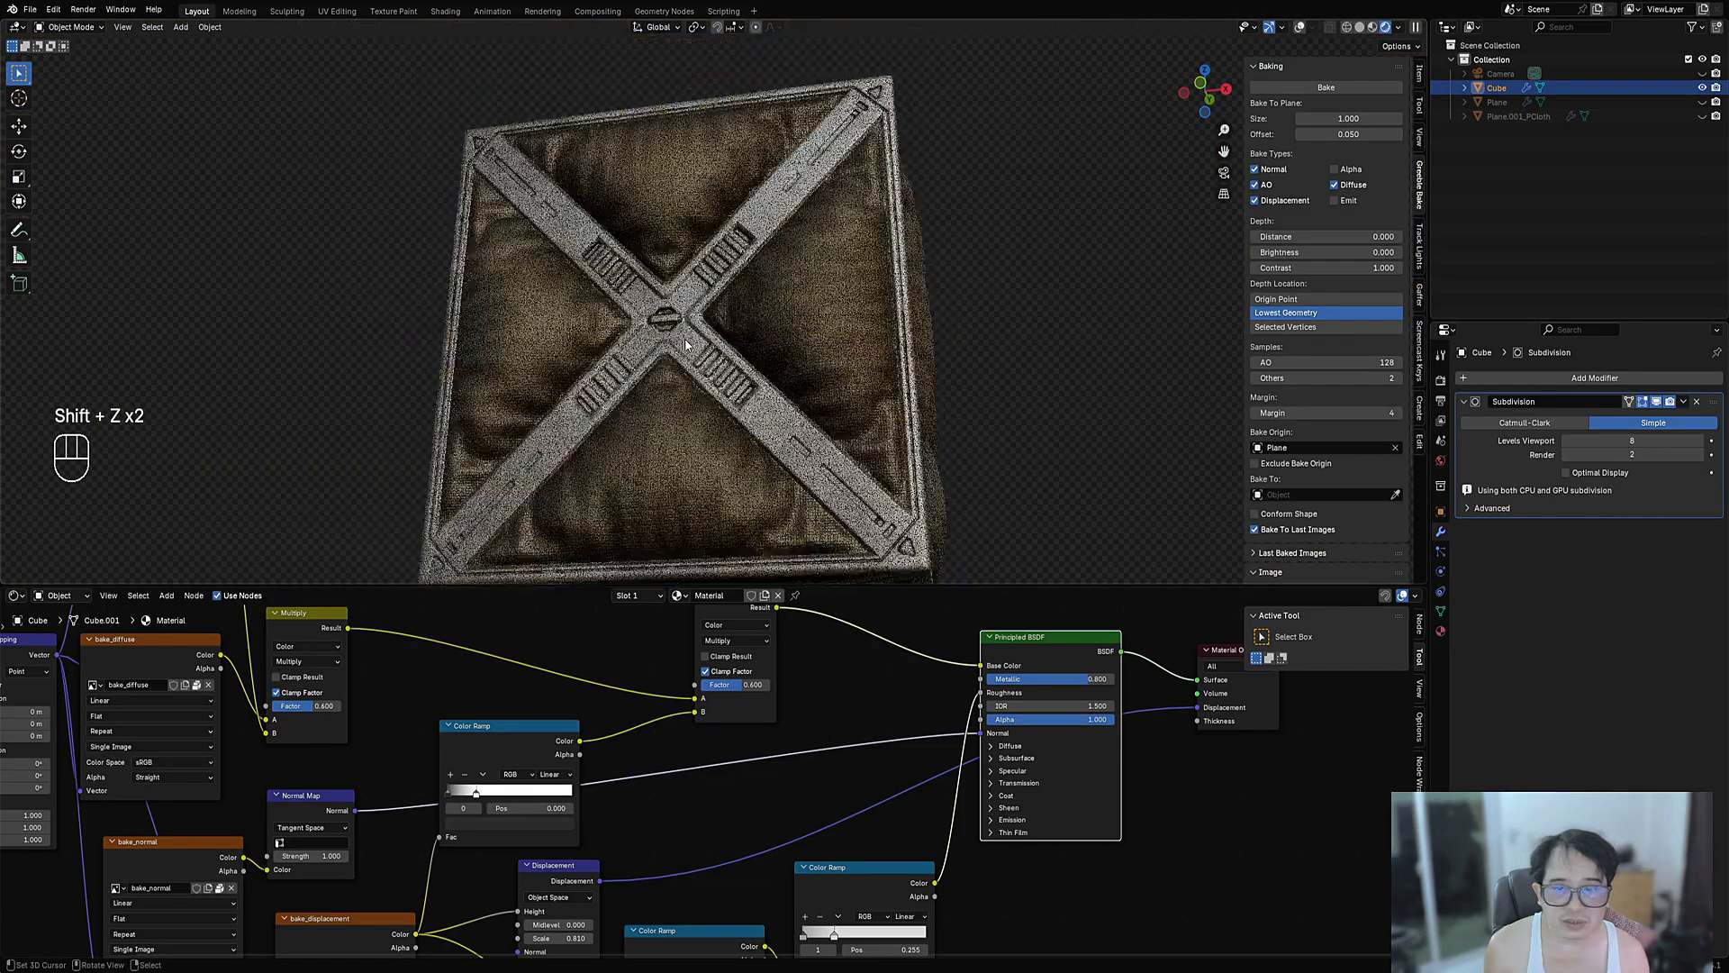
pyautogui.moveTo(685, 338)
pyautogui.mouseDown(button='middle')
pyautogui.moveTo(780, 424)
pyautogui.moveTo(607, 421)
pyautogui.moveTo(793, 369)
pyautogui.moveTo(901, 425)
pyautogui.moveTo(900, 468)
pyautogui.moveTo(861, 471)
pyautogui.moveTo(753, 412)
pyautogui.moveTo(715, 321)
pyautogui.mouseUp(button='middle')
pyautogui.scroll(3, 842, 451)
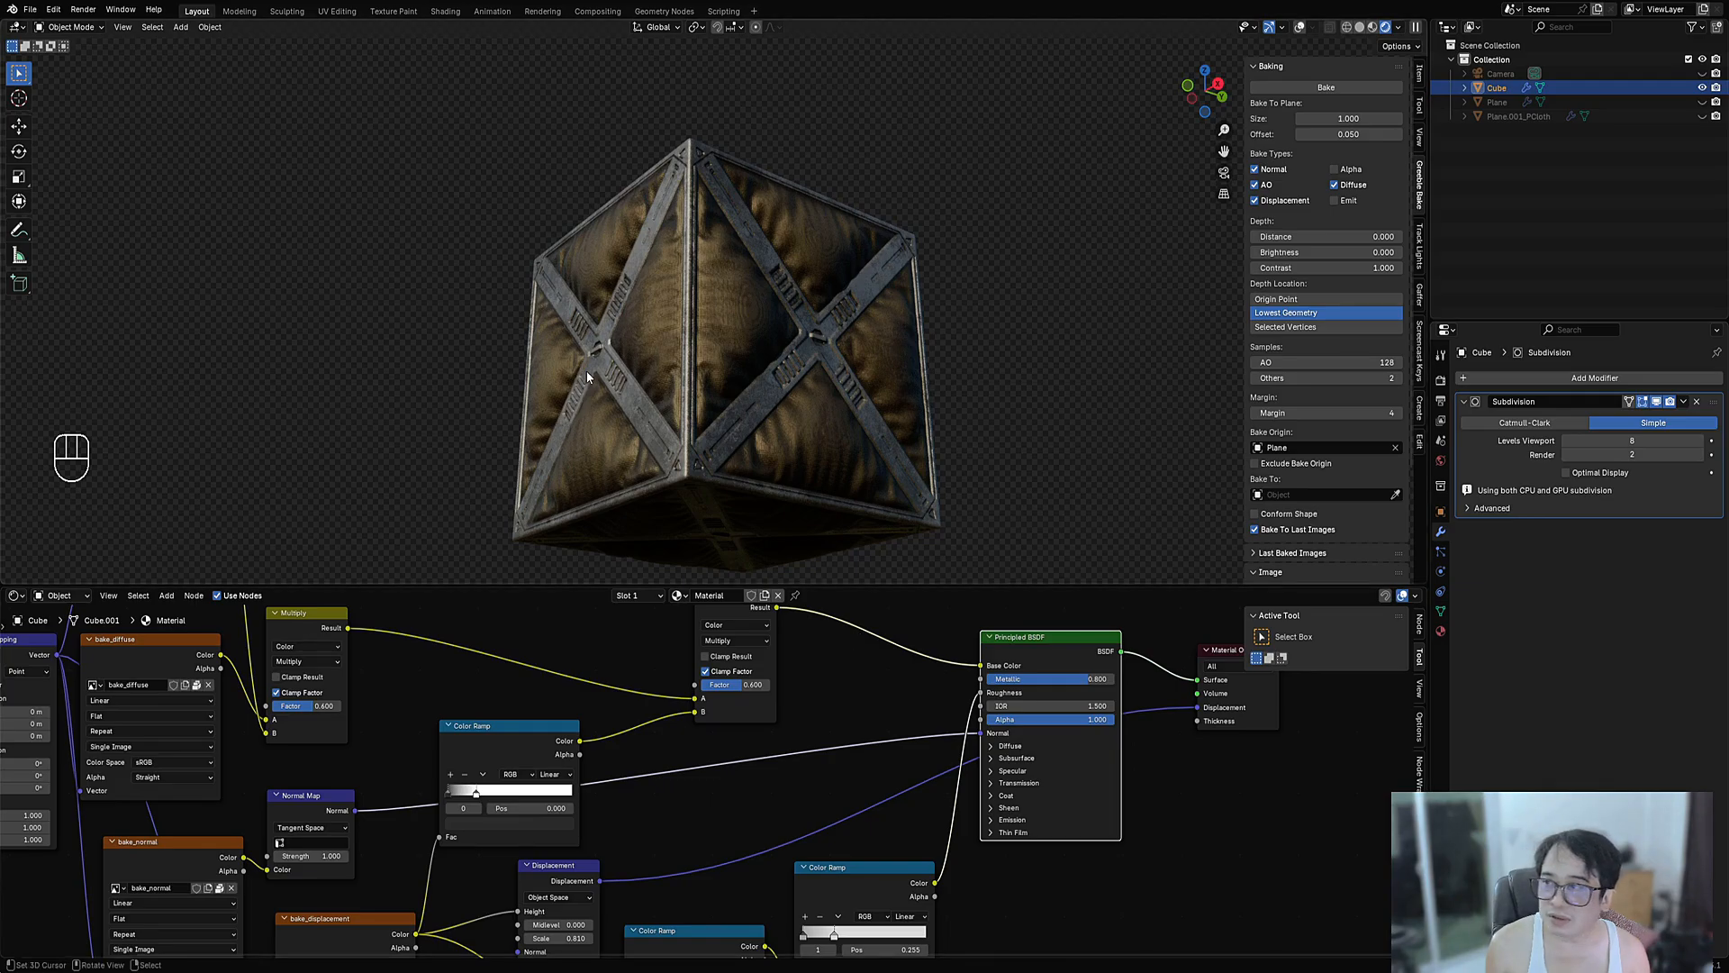
pyautogui.moveTo(576, 351); pyautogui.dragTo(834, 467, button='middle')
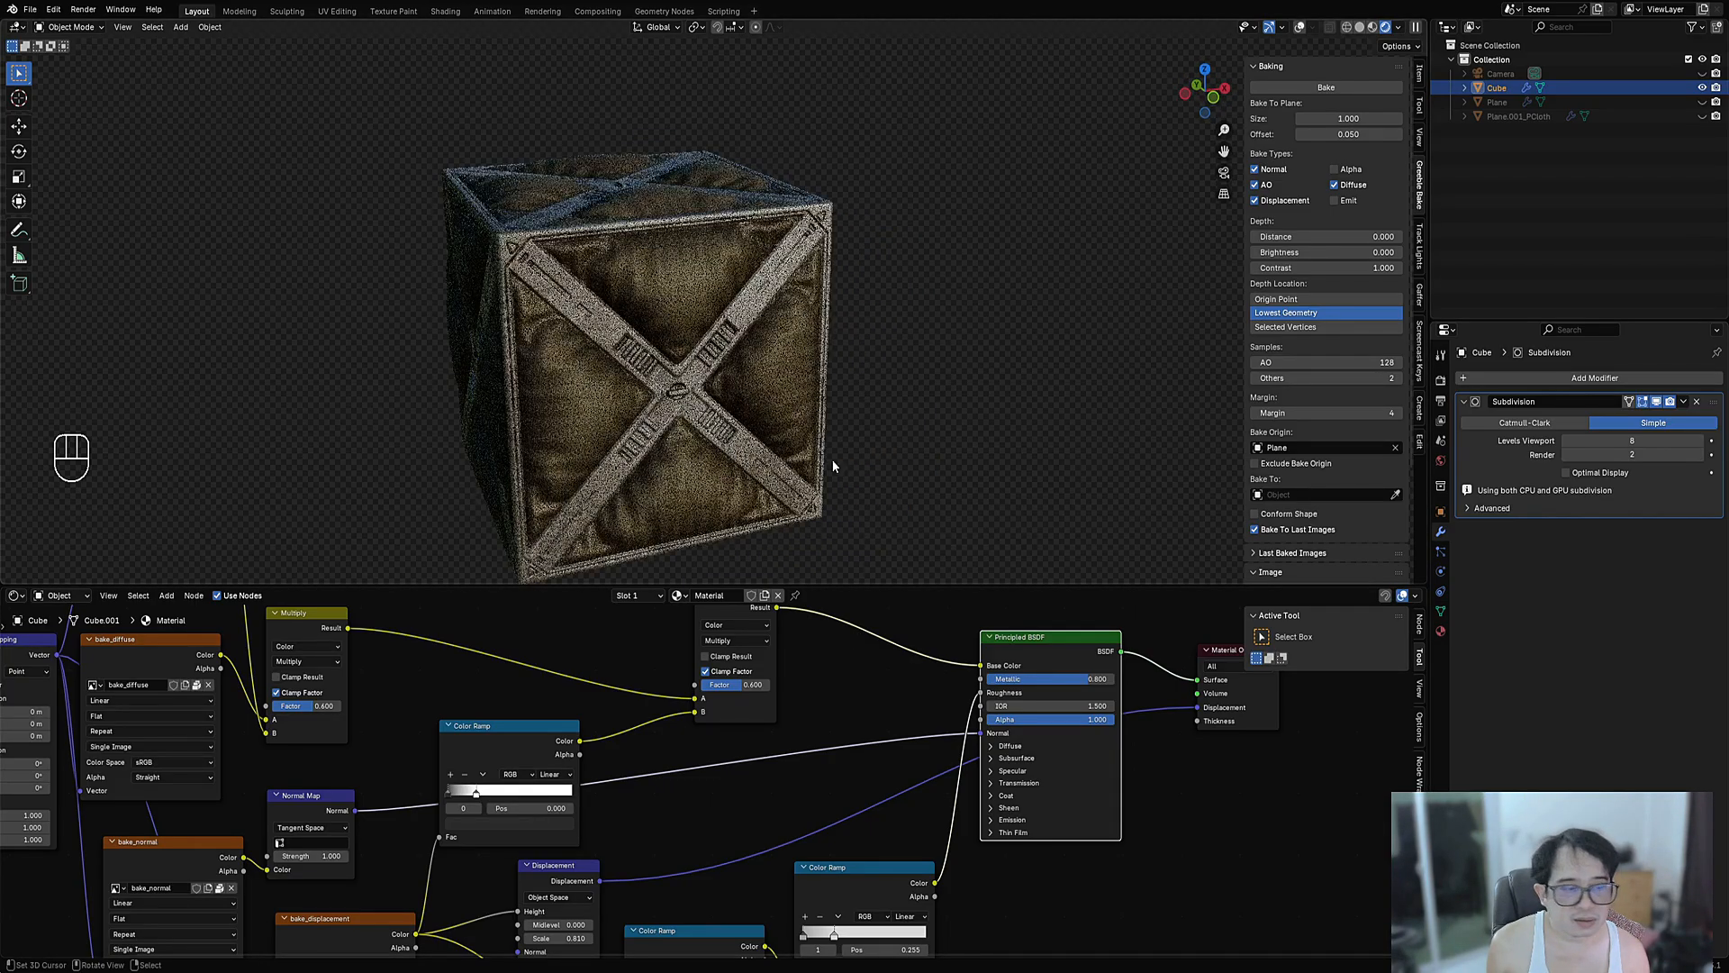
# - Set the Subdivision modifier's viewport levels to 6, then 7
pyautogui.click(1611, 447)
pyautogui.write('6')
pyautogui.press('Return')
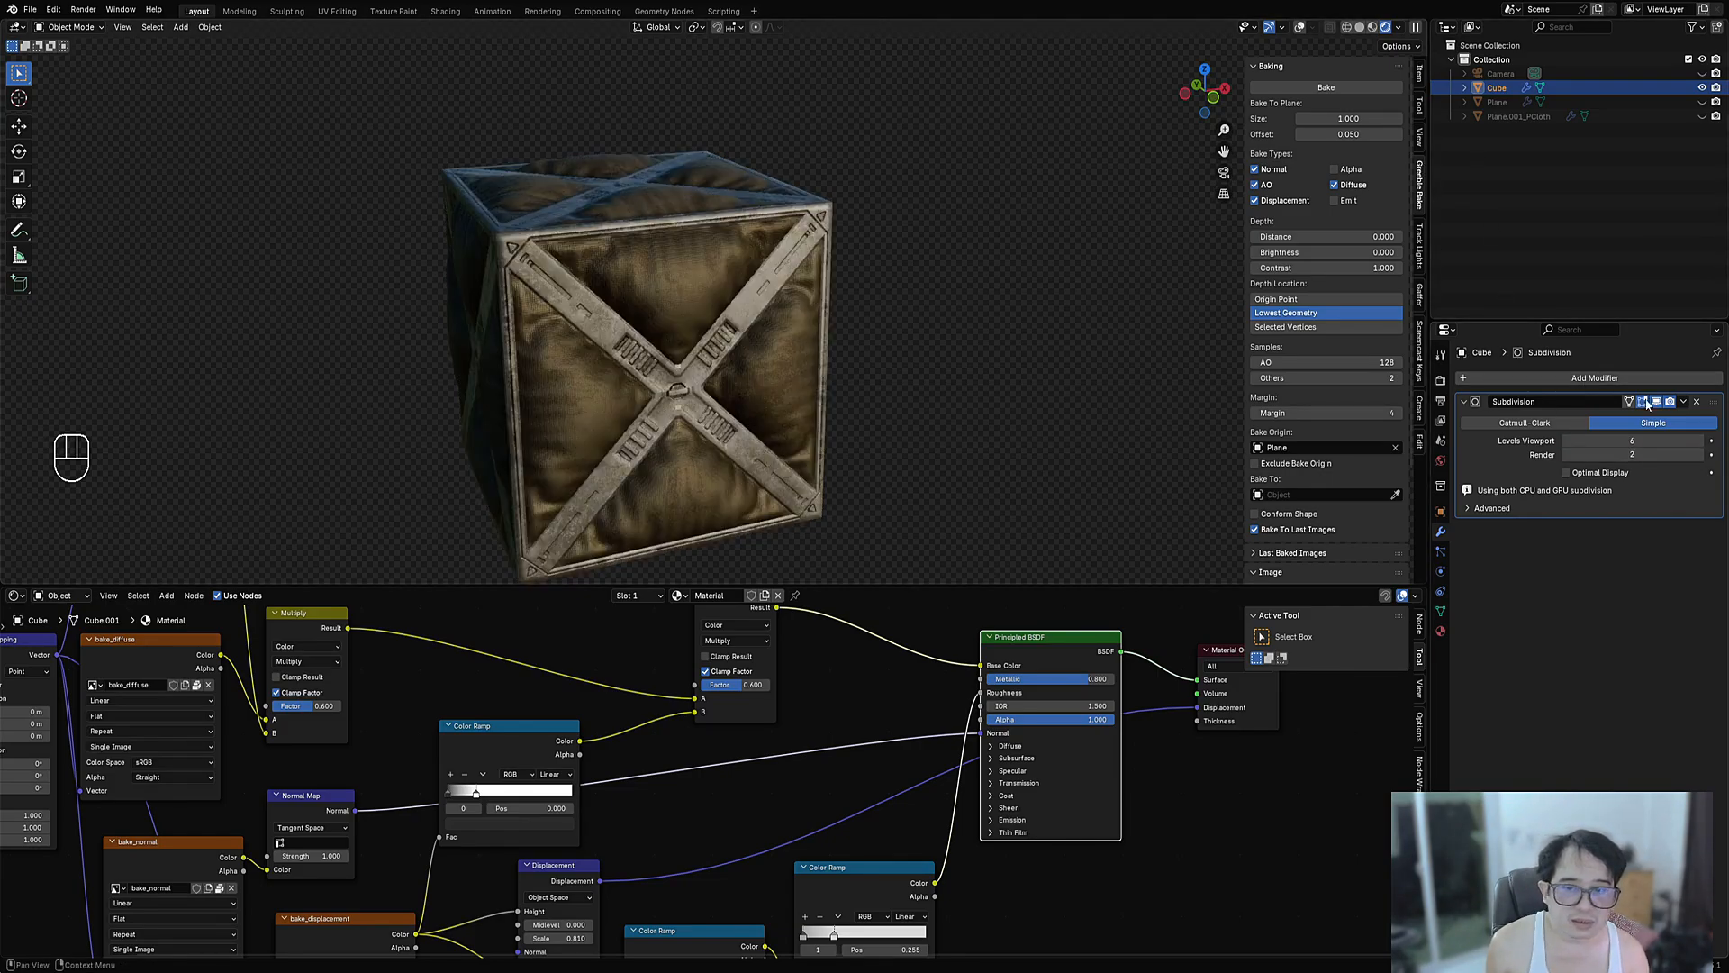
pyautogui.write('7')
pyautogui.press('Return')
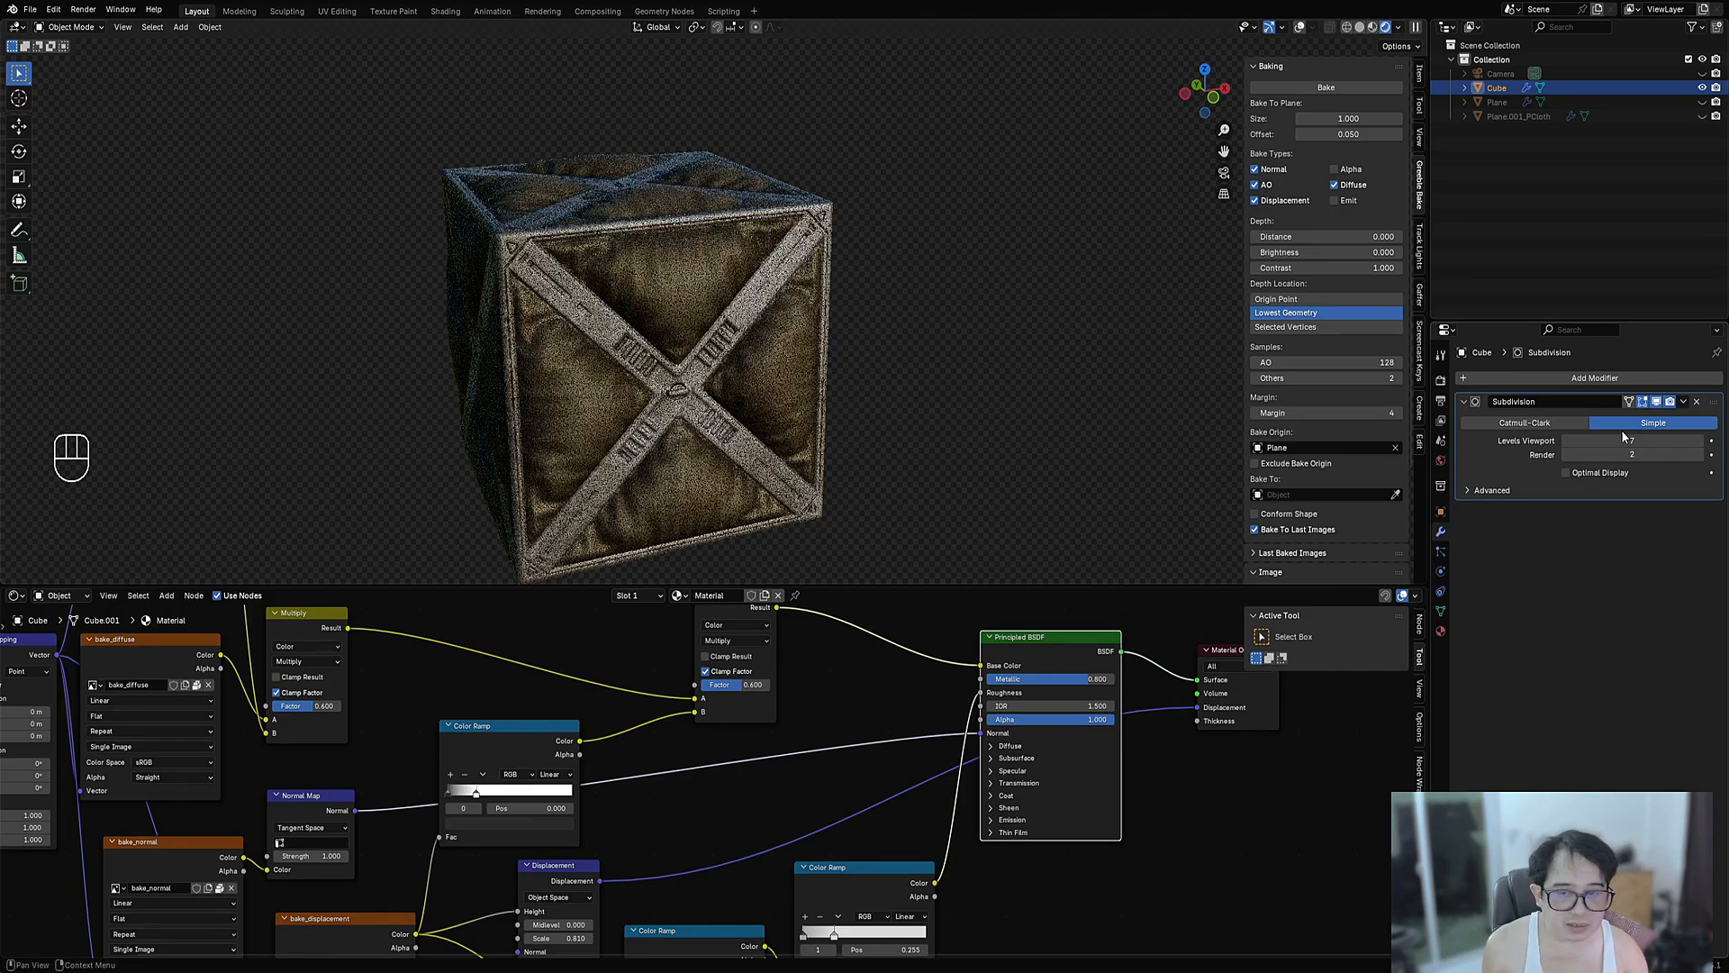
# - Orbit around the crate to inspect the displaced X-braced and front sides
pyautogui.moveTo(1261, 480); pyautogui.dragTo(909, 415, button='middle')
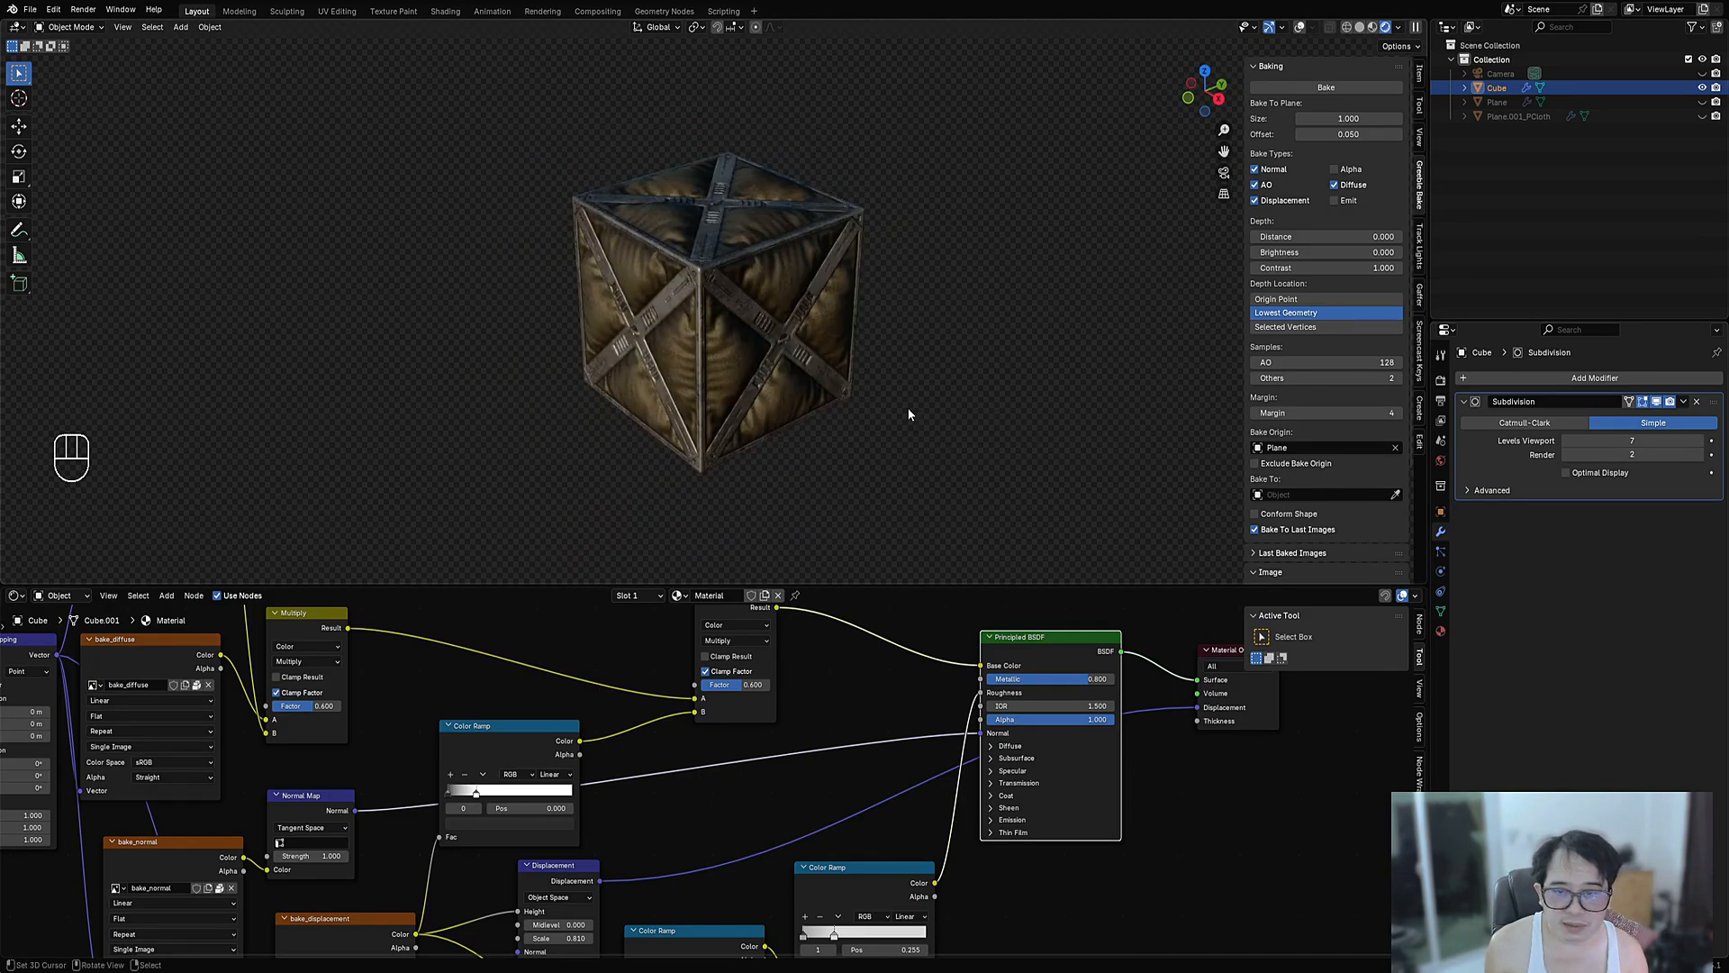
pyautogui.moveTo(787, 355); pyautogui.dragTo(766, 395, button='middle')
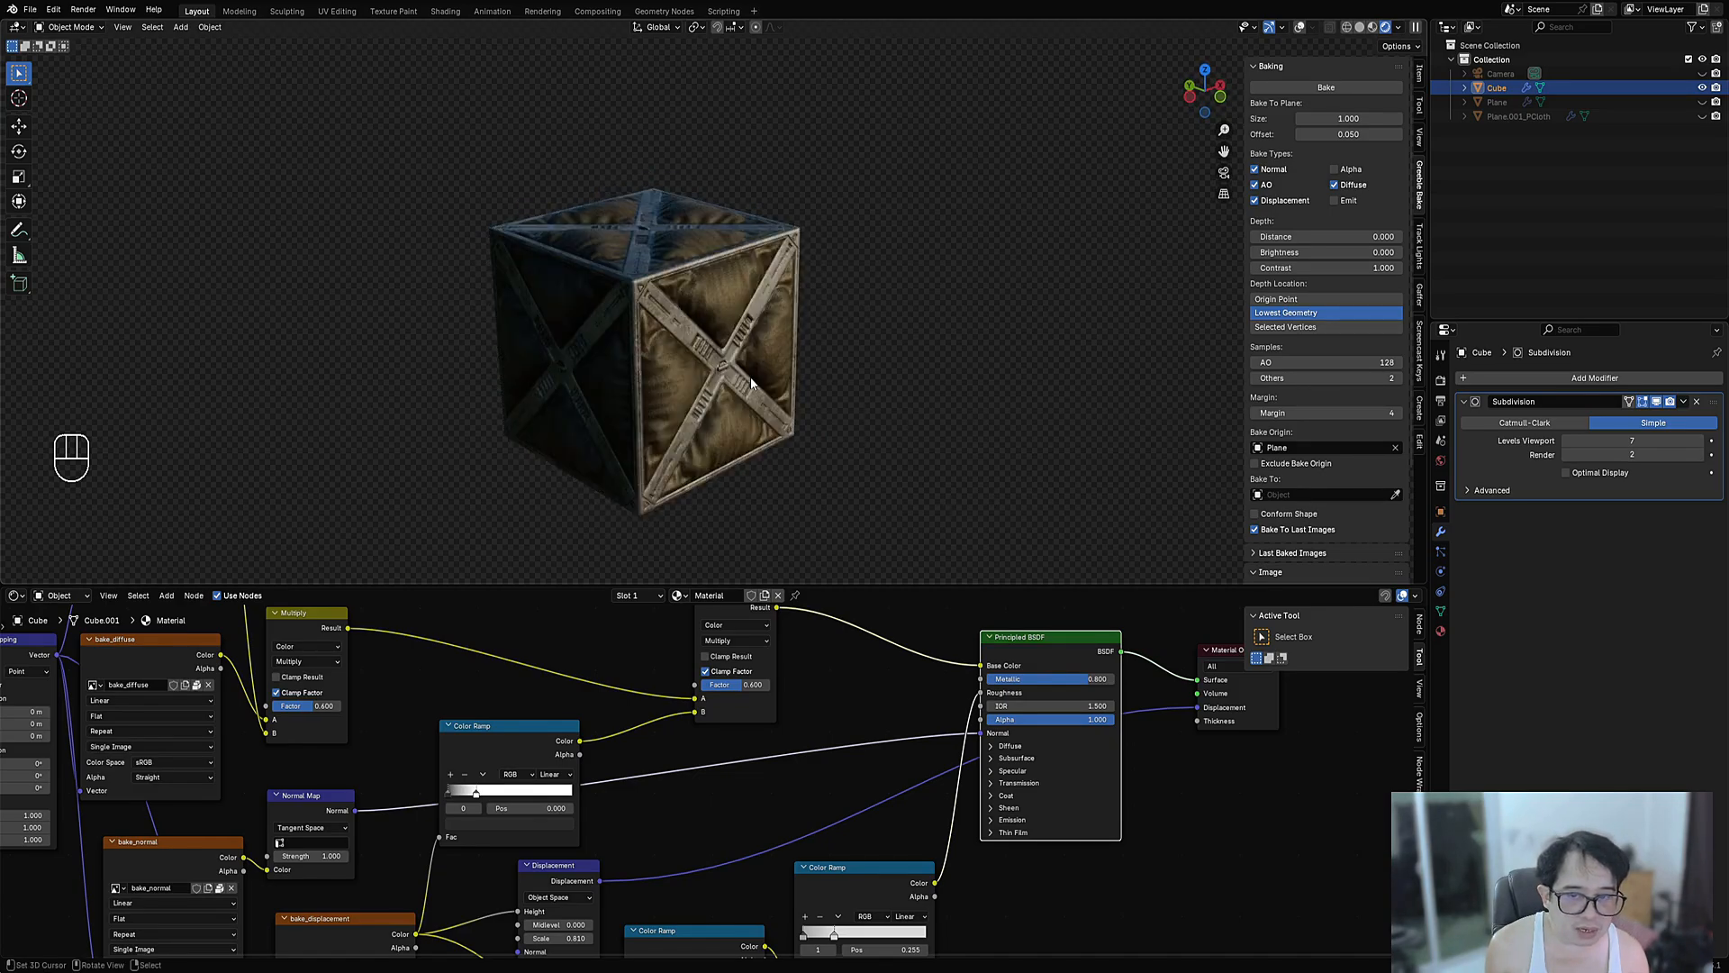
pyautogui.scroll(3, 719, 349)
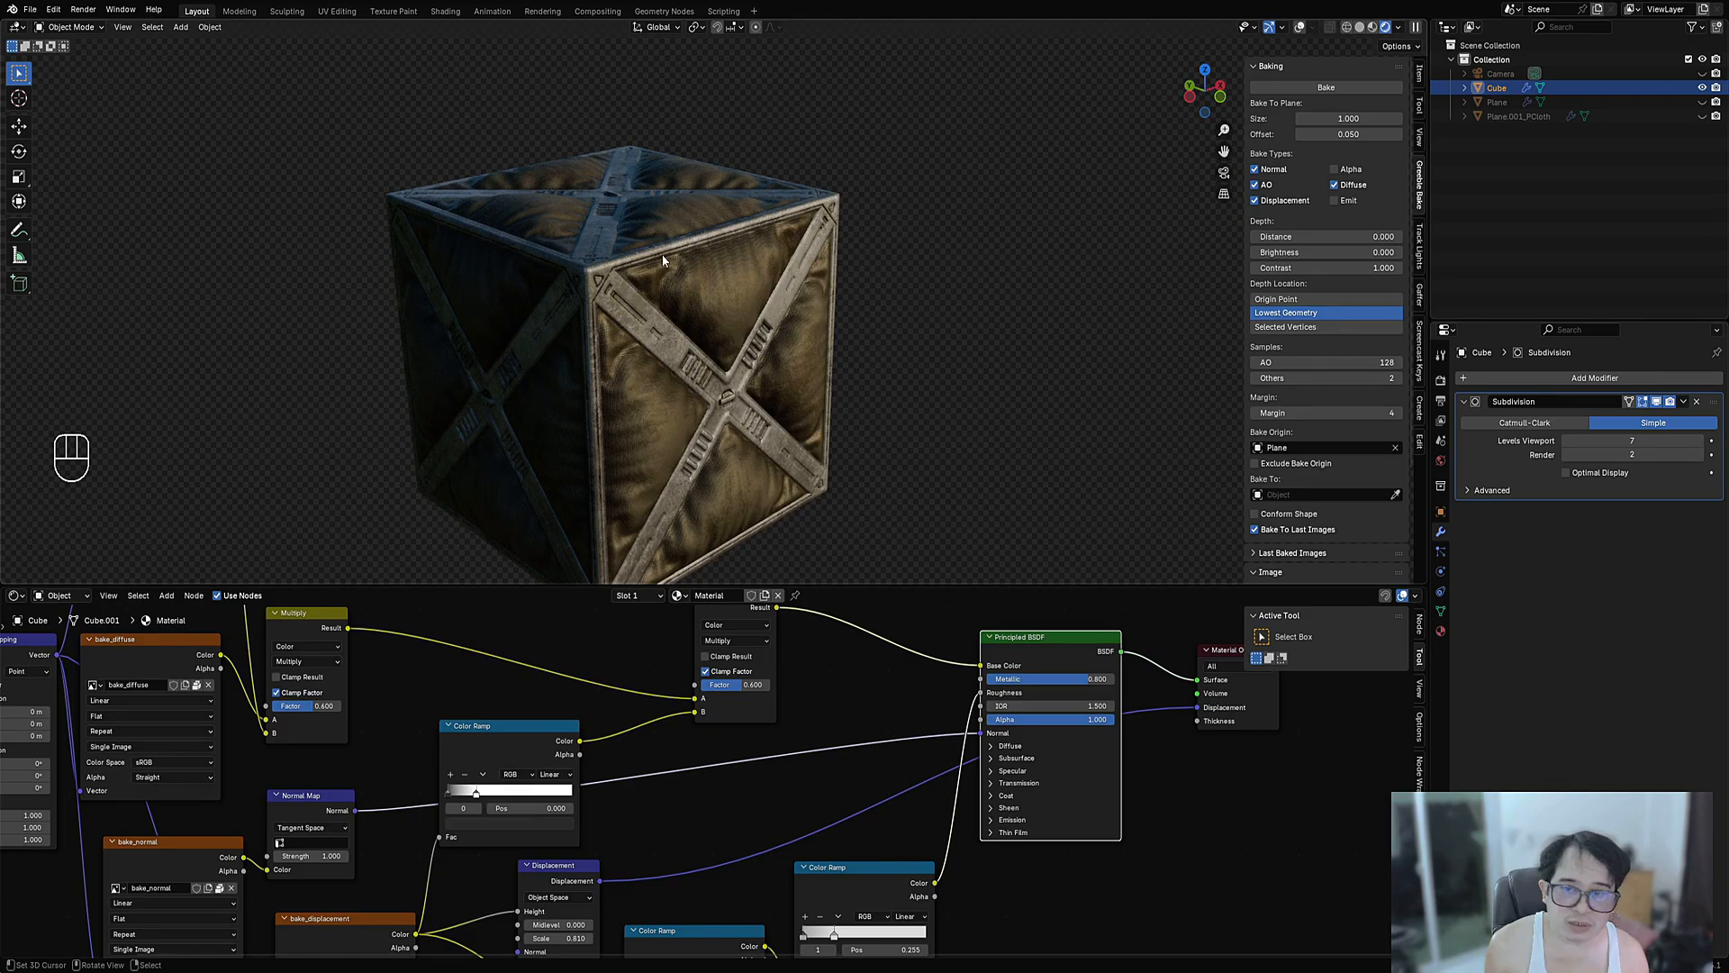
pyautogui.scroll(-3, 766, 286)
pyautogui.moveTo(1036, 434); pyautogui.dragTo(984, 389, button='middle')
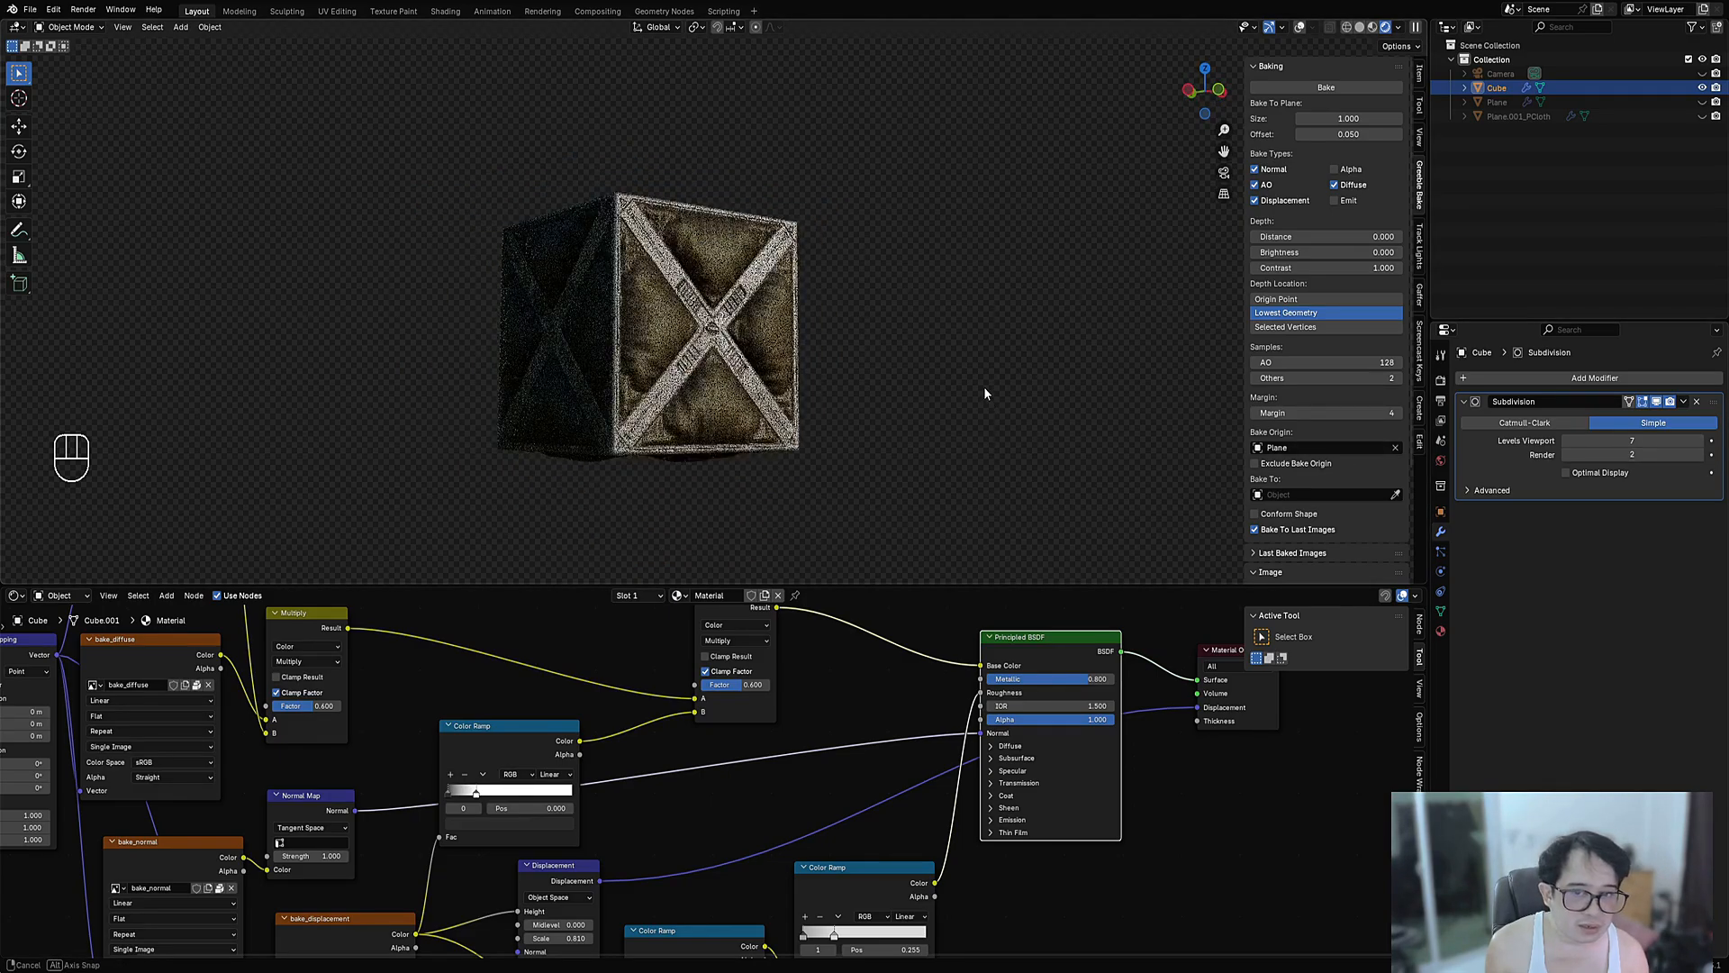
pyautogui.scroll(3, 984, 389)
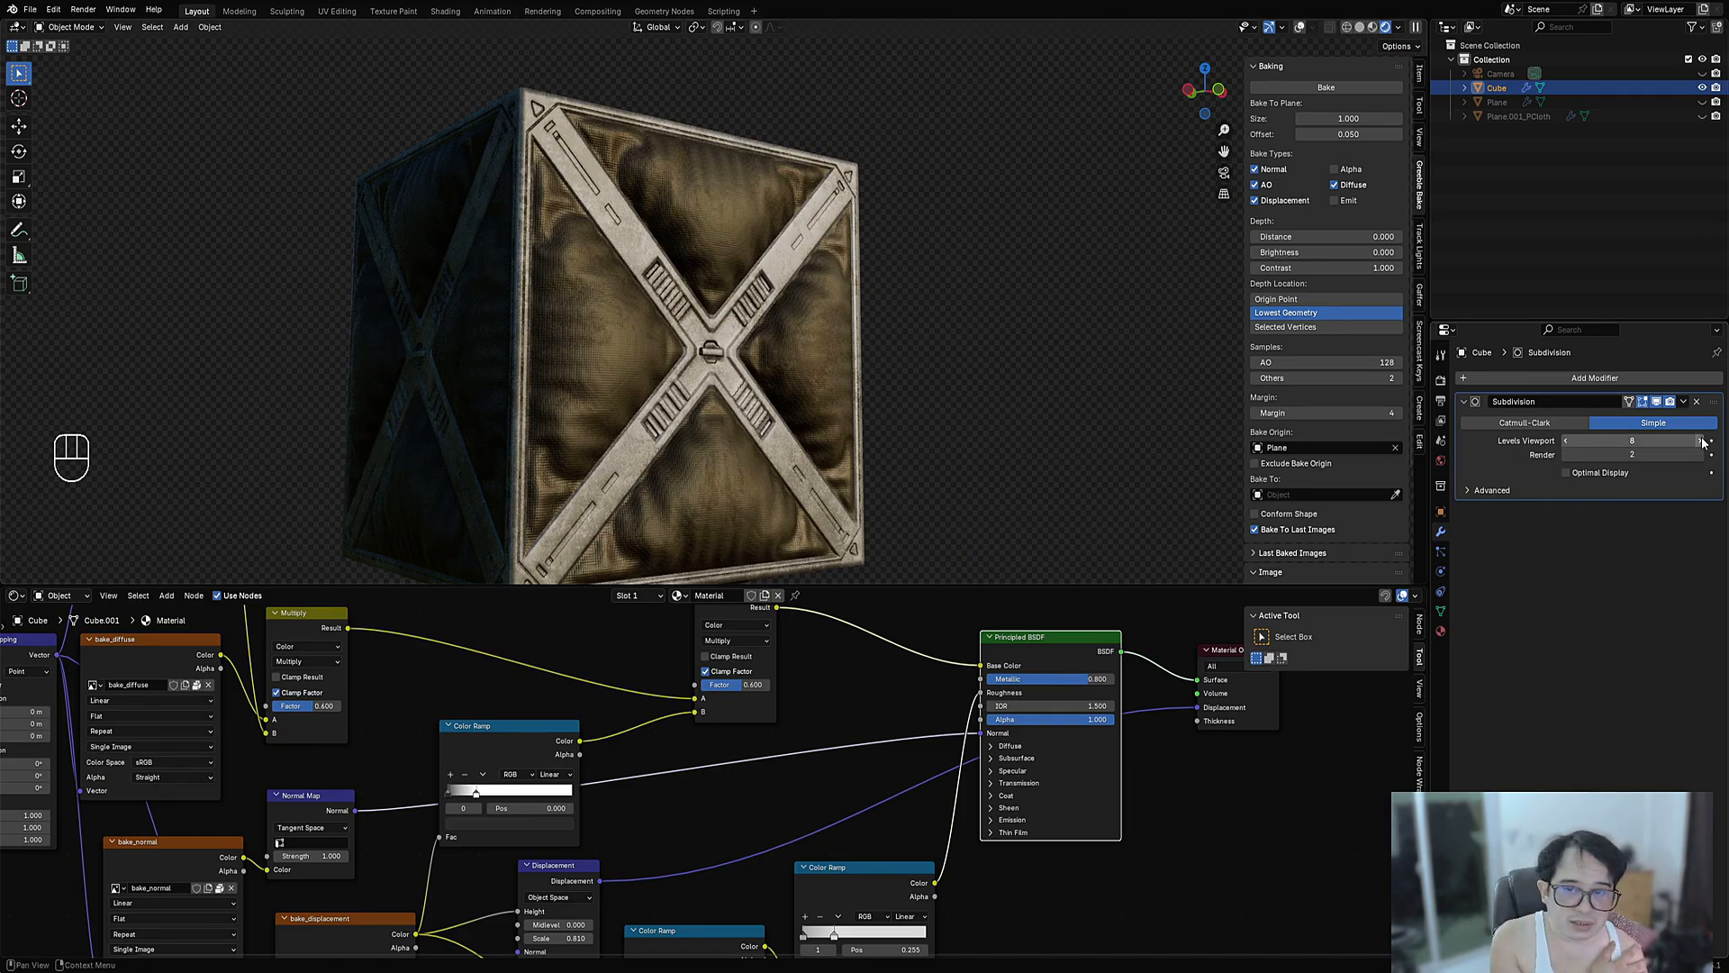
pyautogui.moveTo(699, 269); pyautogui.dragTo(798, 342, button='middle')
pyautogui.scroll(4, 812, 440)
# - Reveal the hidden objects with Alt+H and pan over the cloth plane and crate
pyautogui.hotkey('alt', 'h')
pyautogui.scroll(-4, 371, 394)
pyautogui.keyDown('shift'); pyautogui.moveTo(477, 371); pyautogui.dragTo(775, 301, button='middle'); pyautogui.keyUp('shift')
pyautogui.scroll(6, 720, 315)
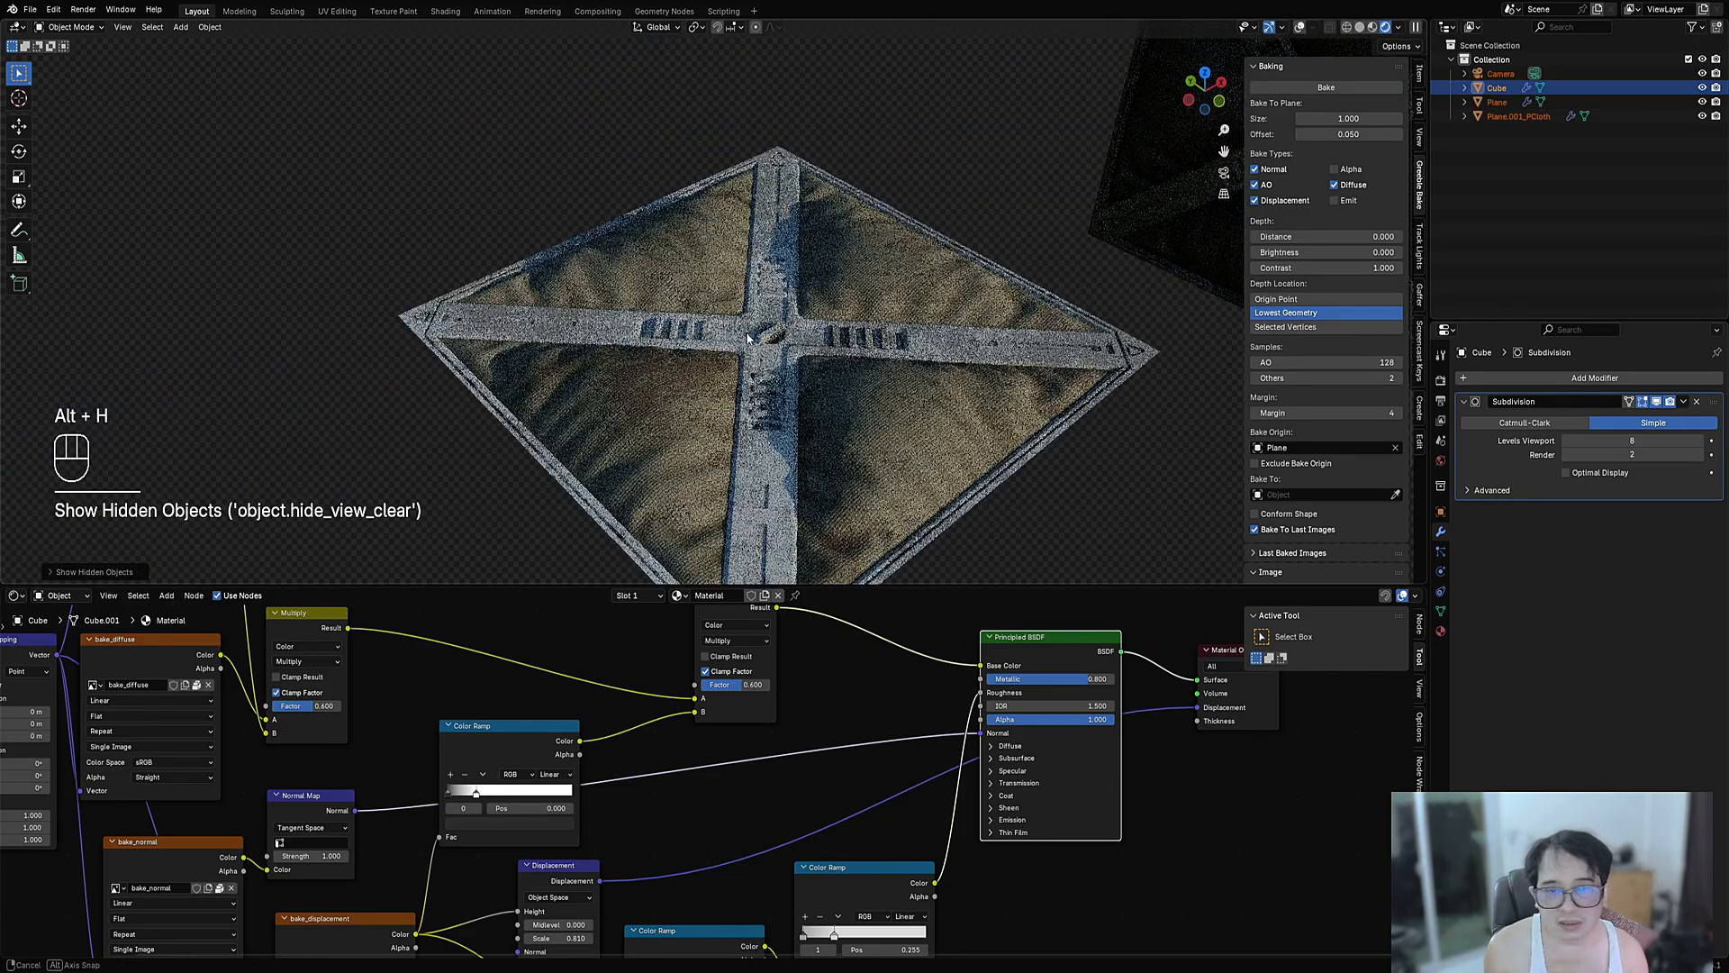
pyautogui.moveTo(681, 356); pyautogui.dragTo(681, 424, button='middle')
pyautogui.scroll(-4, 741, 406)
pyautogui.keyDown('shift'); pyautogui.moveTo(835, 409); pyautogui.dragTo(715, 327, button='middle'); pyautogui.keyUp('shift')
pyautogui.scroll(3, 761, 348)
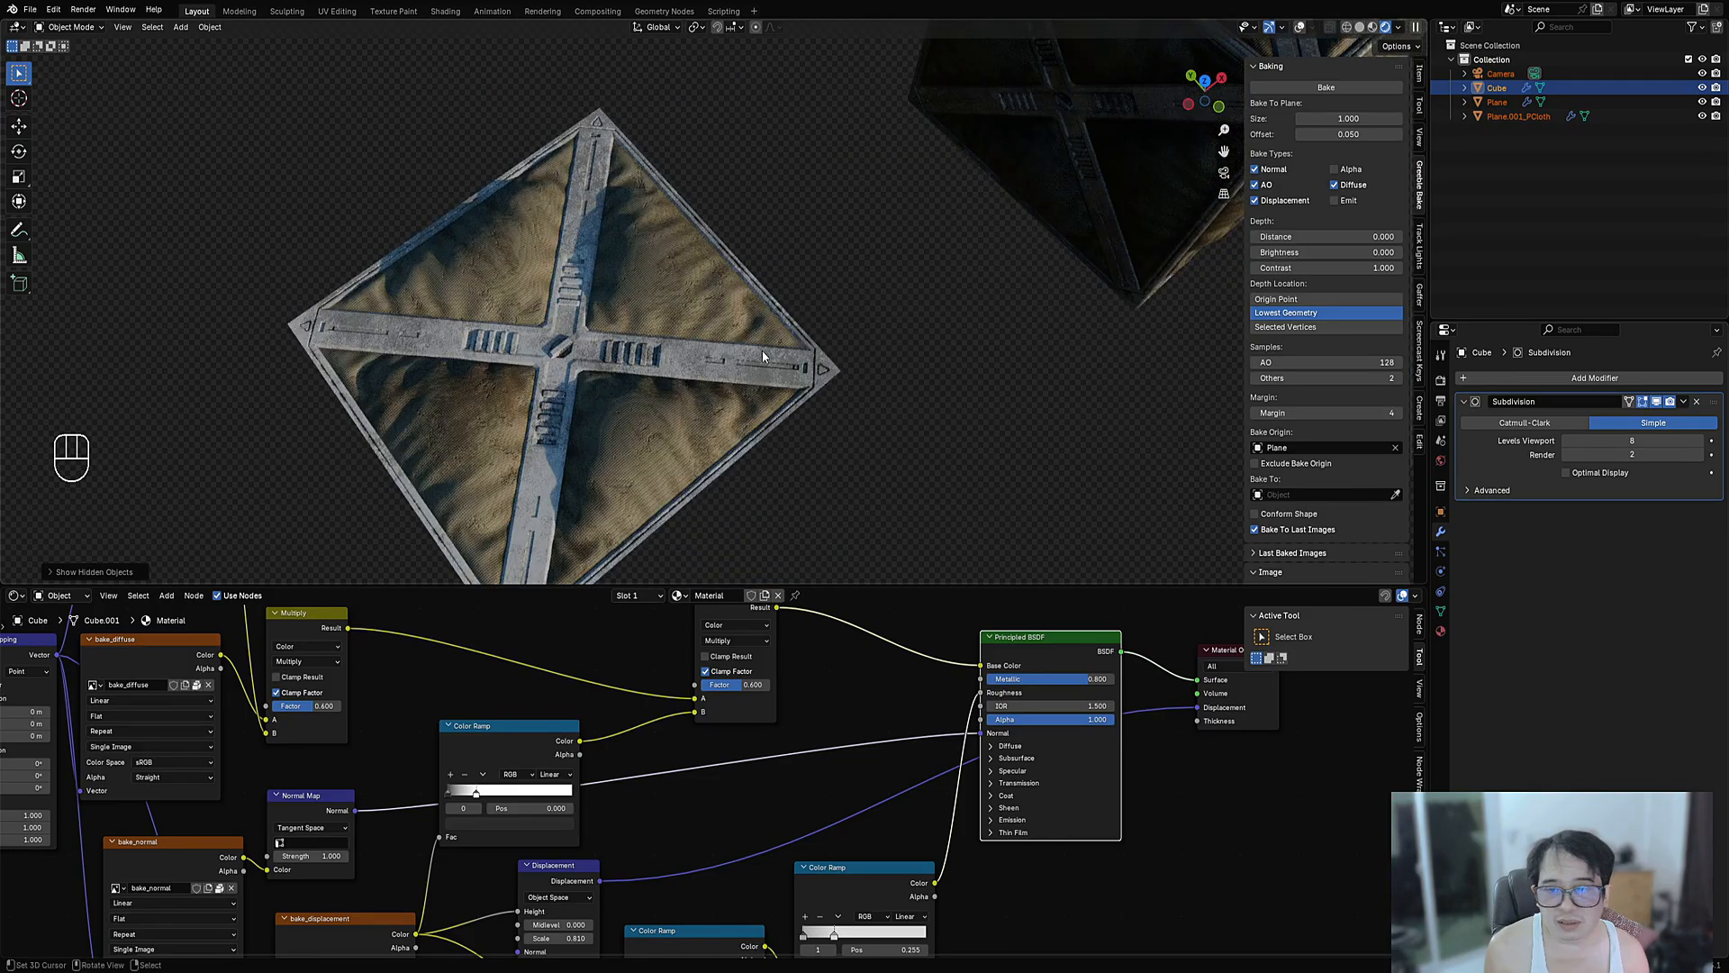
pyautogui.scroll(-4, 764, 349)
pyautogui.keyDown('shift'); pyautogui.moveTo(887, 317); pyautogui.dragTo(701, 460, button='middle'); pyautogui.keyUp('shift')
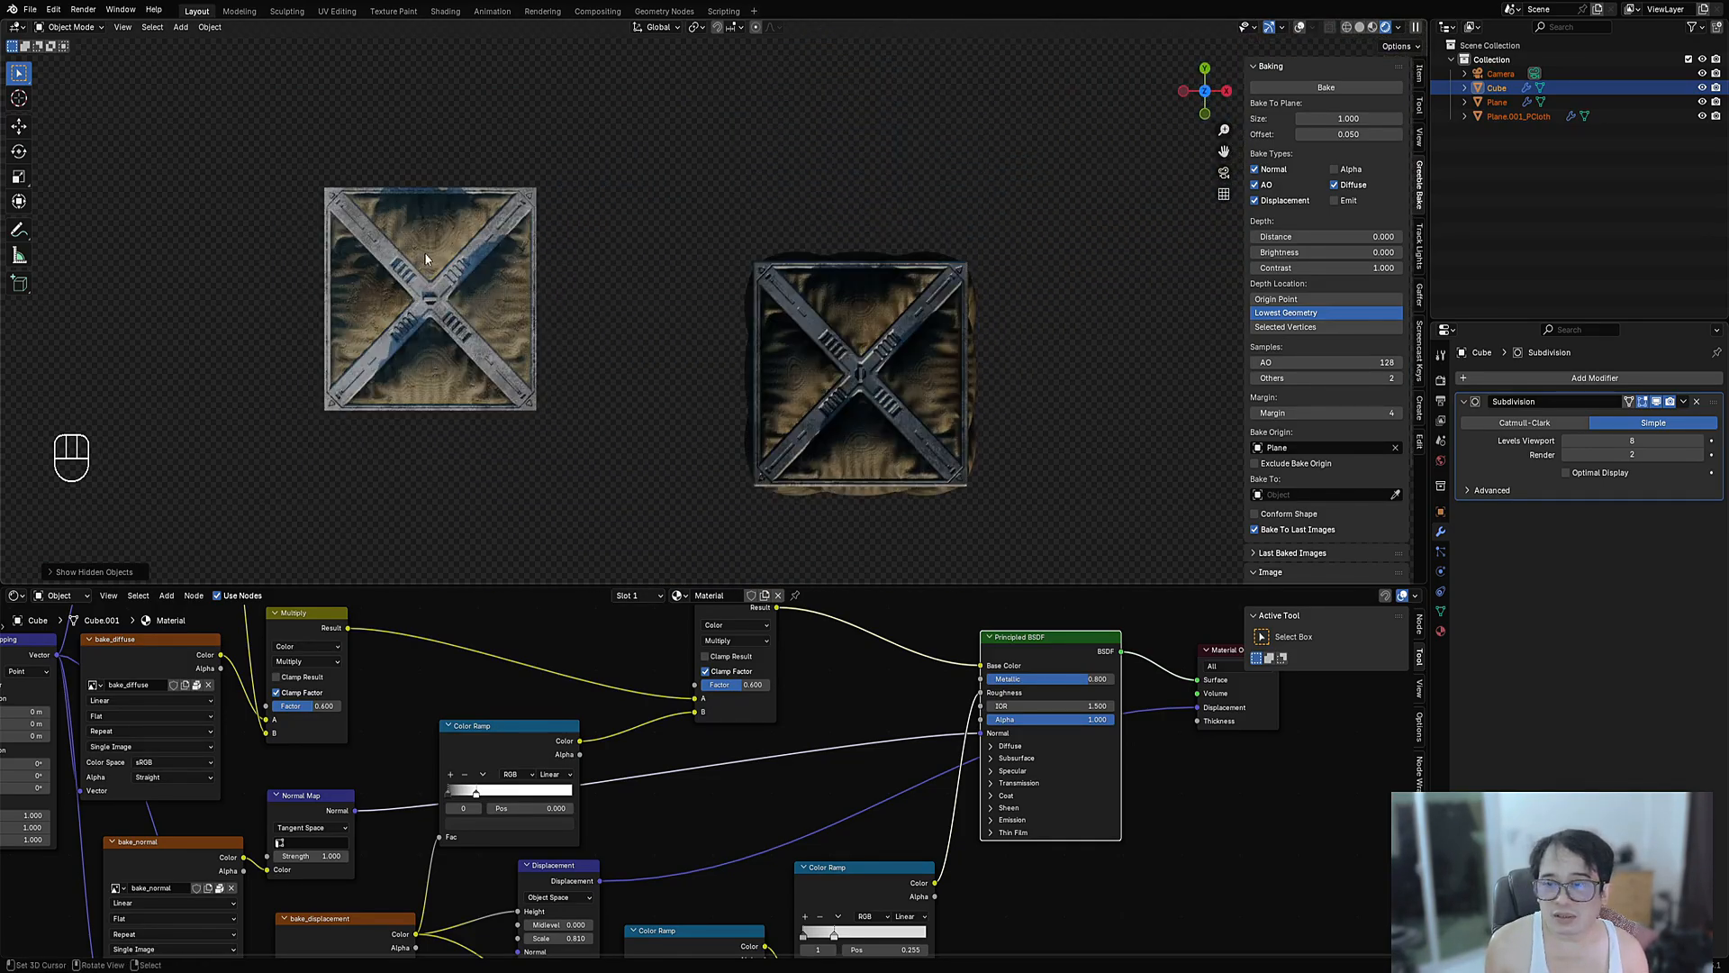
# - Orbit to a perspective view of crate and plane, then re-centre on the crate
pyautogui.moveTo(897, 407); pyautogui.dragTo(867, 265, button='middle')
pyautogui.scroll(5, 841, 285)
pyautogui.keyDown('alt'); pyautogui.middleClick(839, 284); pyautogui.keyUp('alt')
pyautogui.scroll(-2, 840, 288)
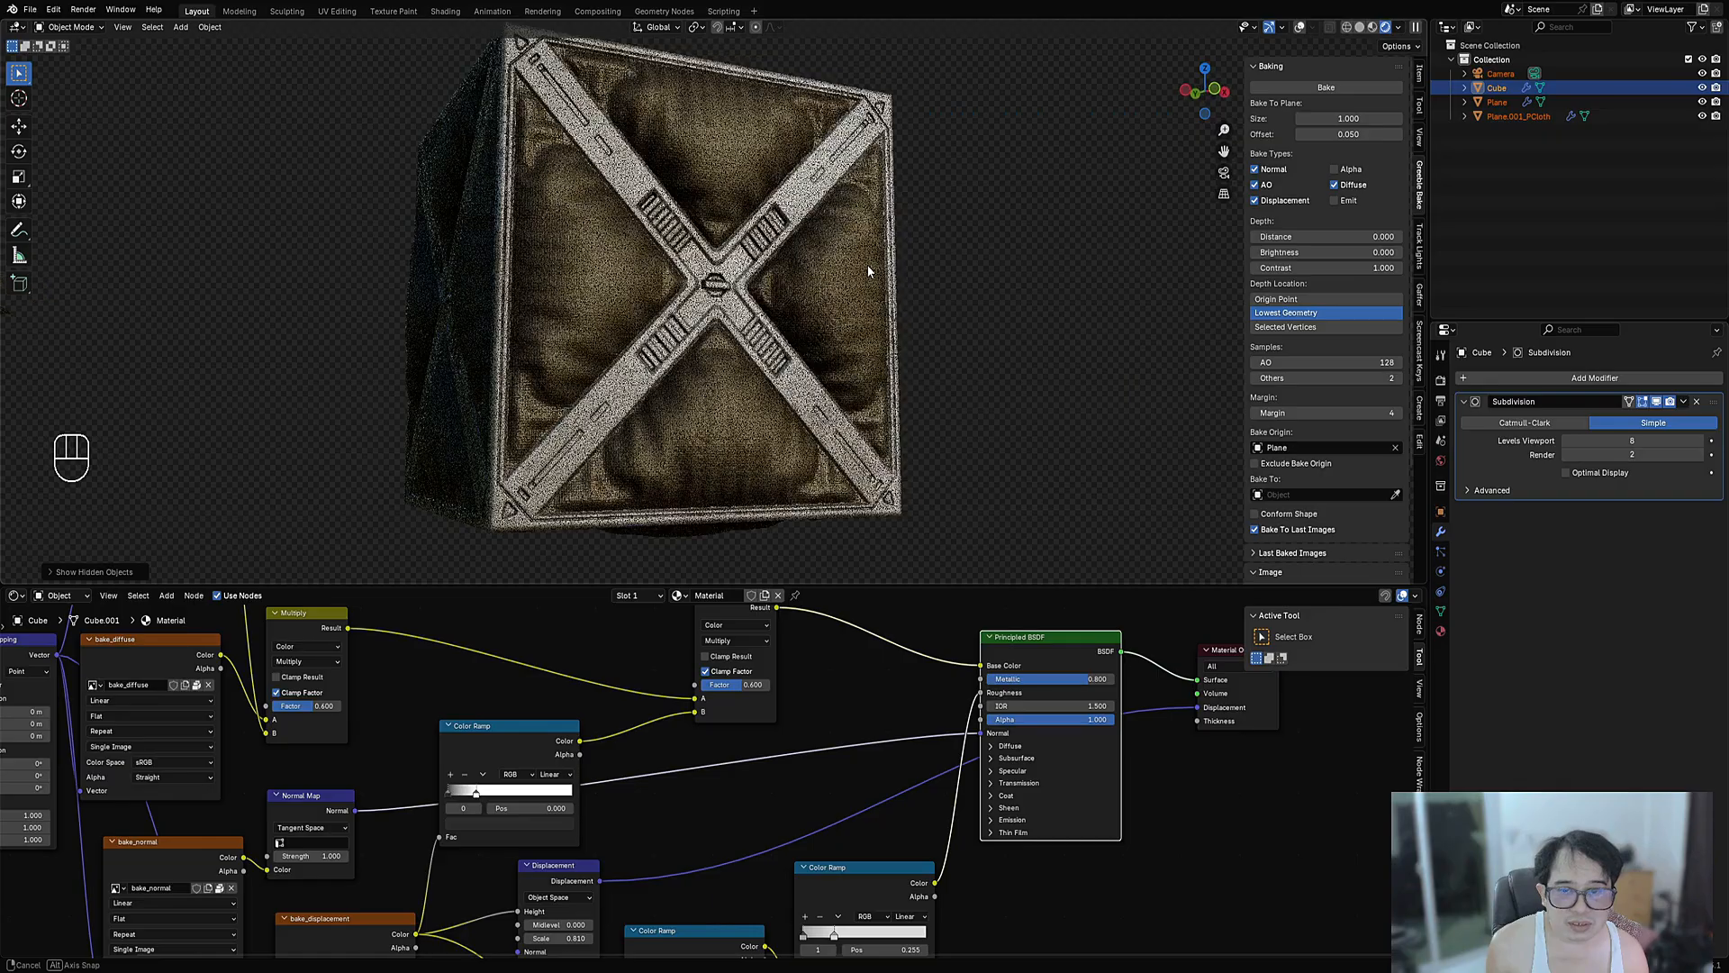
pyautogui.scroll(3, 847, 242)
pyautogui.scroll(-3, 714, 190)
pyautogui.keyDown('shift'); pyautogui.moveTo(713, 207); pyautogui.dragTo(910, 410, button='middle'); pyautogui.keyUp('shift')
pyautogui.scroll(2, 701, 252)
pyautogui.scroll(-2, 701, 252)
# - Isolate the crate by hiding all other objects with Shift+H
pyautogui.keyDown('shift'); pyautogui.click(790, 298); pyautogui.keyUp('shift')
pyautogui.hotkey('shift', 'h')
pyautogui.click(1441, 461)
pyautogui.moveTo(1108, 454); pyautogui.dragTo(1063, 451, button='middle')
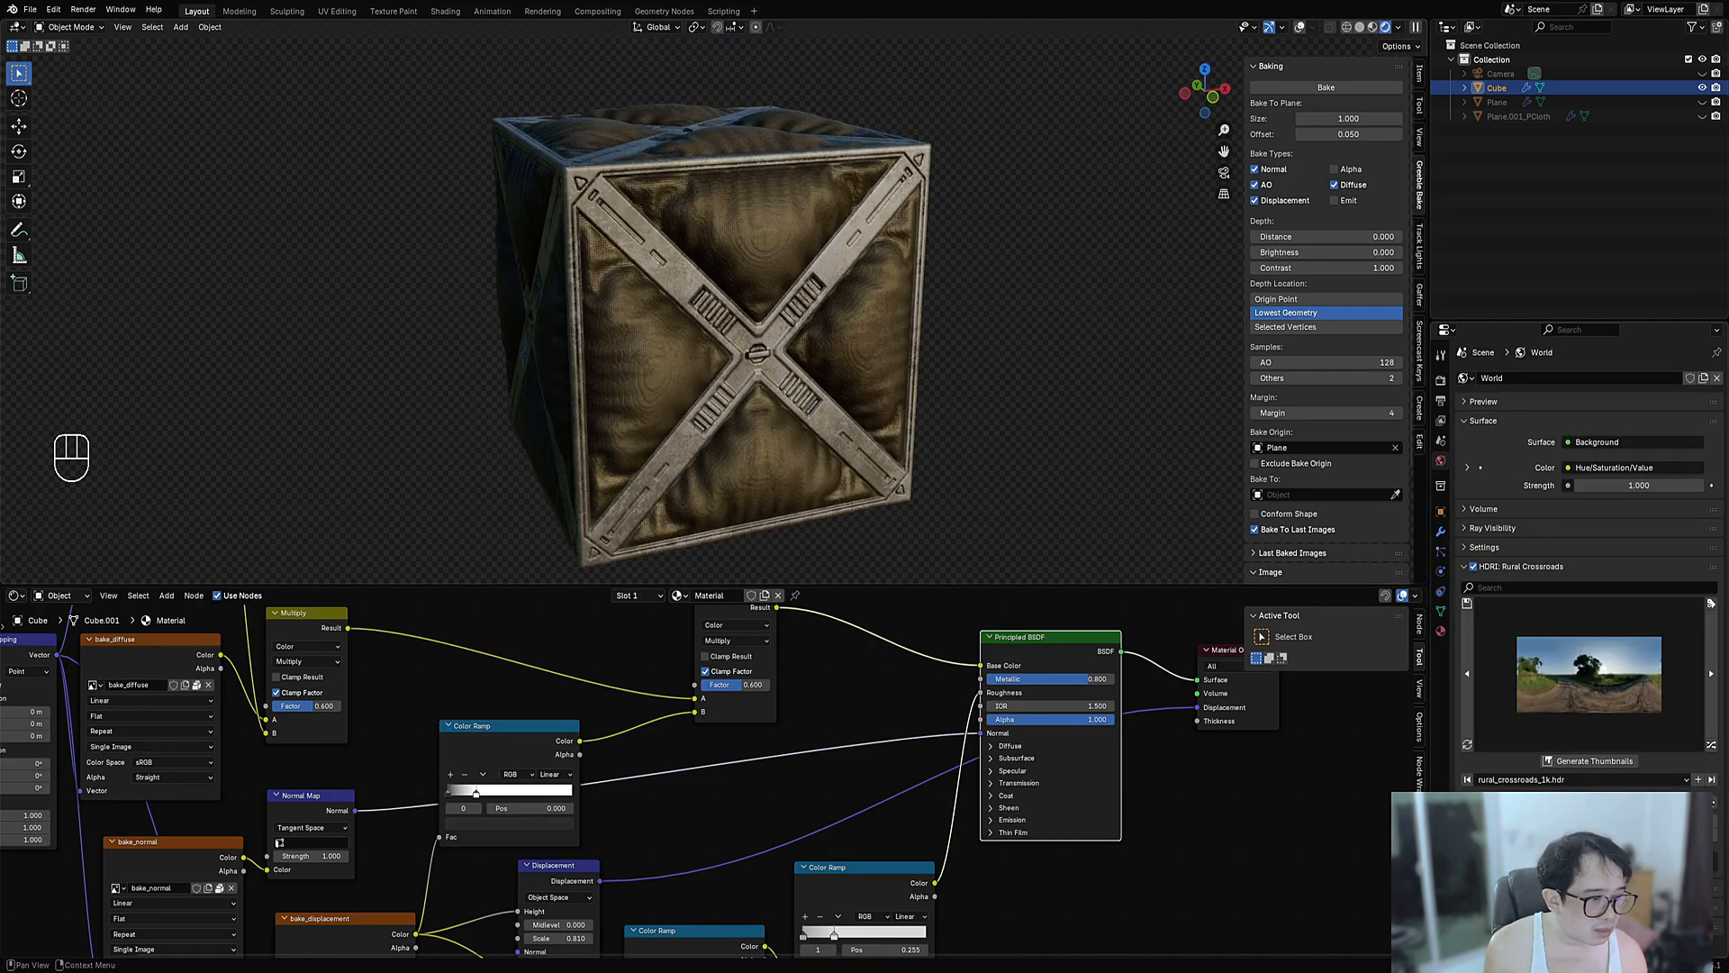
# - Step through HDRIs past Venetian Crossroads to Vestibule and rotate the environment lighting
pyautogui.click(1712, 751)
pyautogui.click(1713, 751)
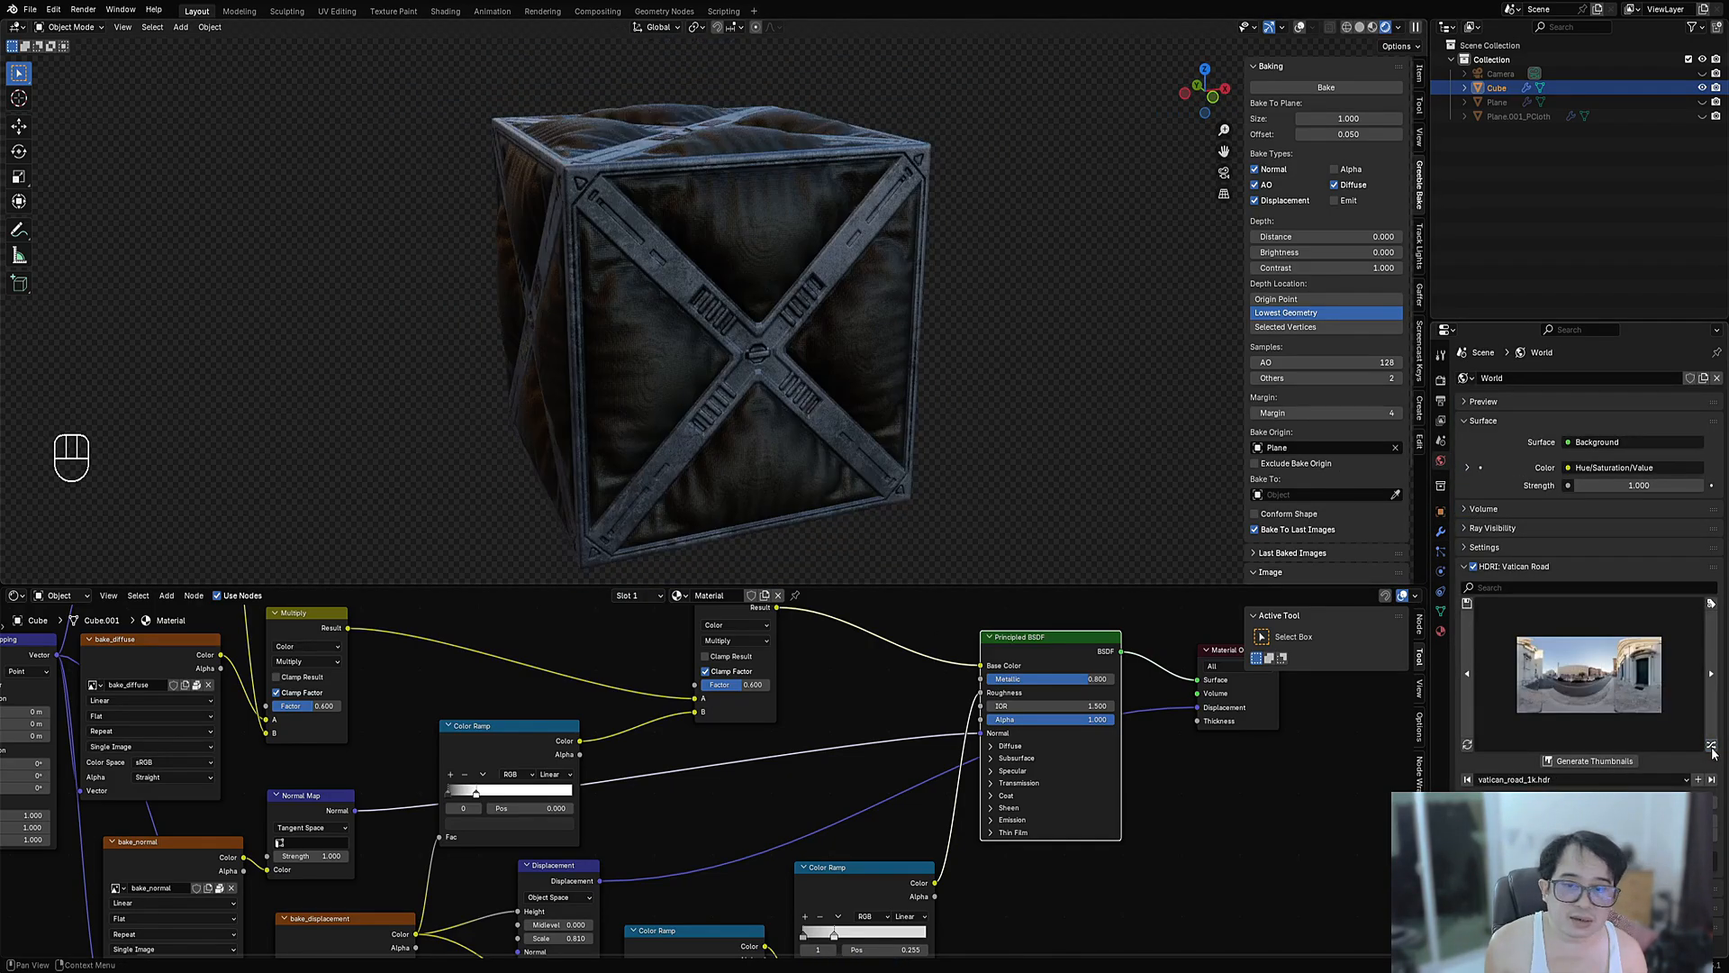
pyautogui.click(1712, 751)
pyautogui.click(1712, 751)
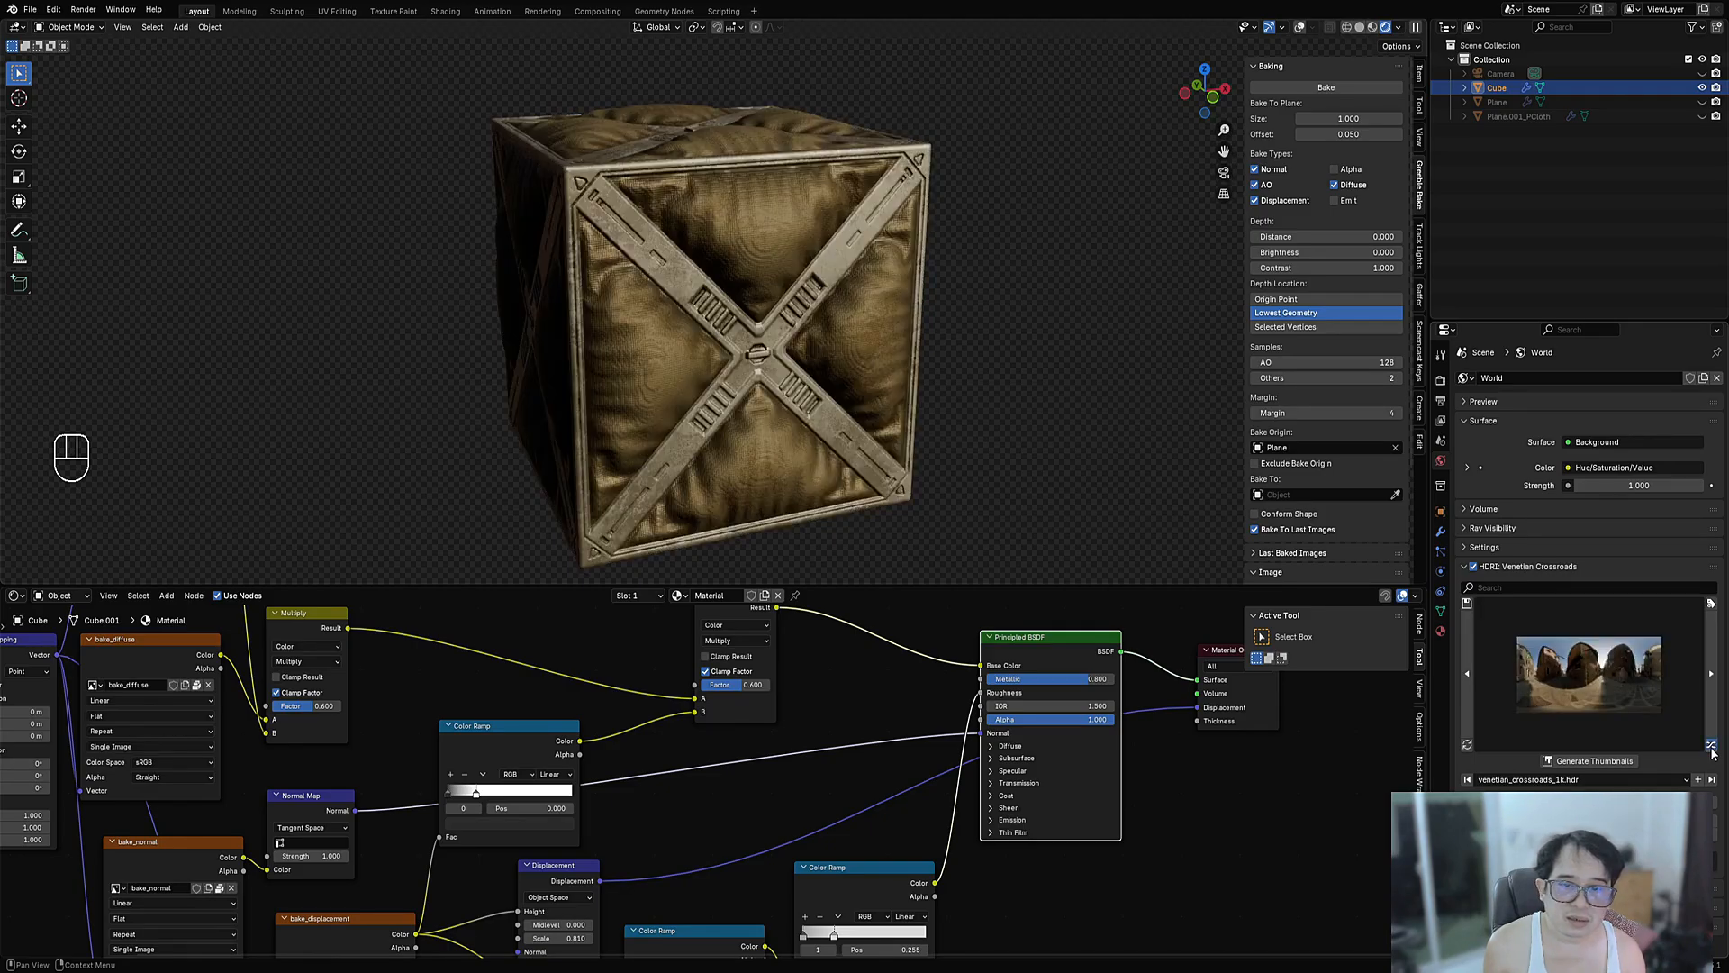
pyautogui.click(1712, 751)
pyautogui.moveTo(864, 387); pyautogui.dragTo(780, 390, button='middle')
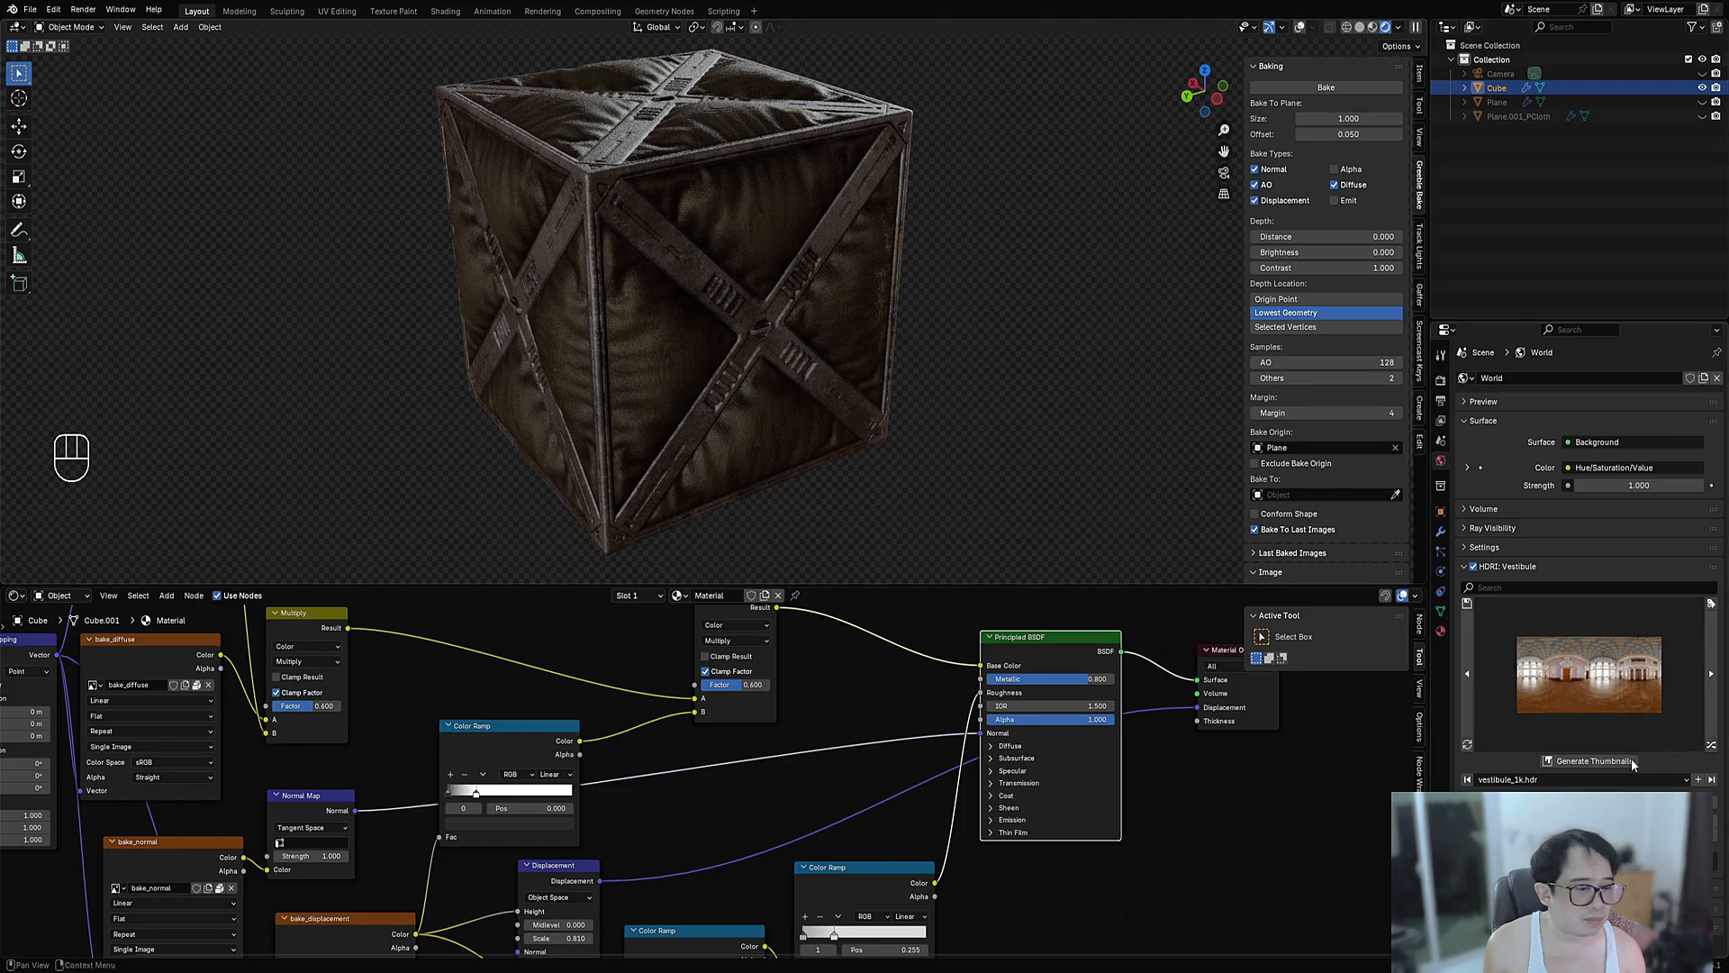
pyautogui.moveTo(1567, 804); pyautogui.dragTo(1657, 805)
# - Maximise the shader editor and align the four bake image nodes in a column on the left
pyautogui.scroll(-4, 689, 795)
pyautogui.hotkey('ctrl', 'space')
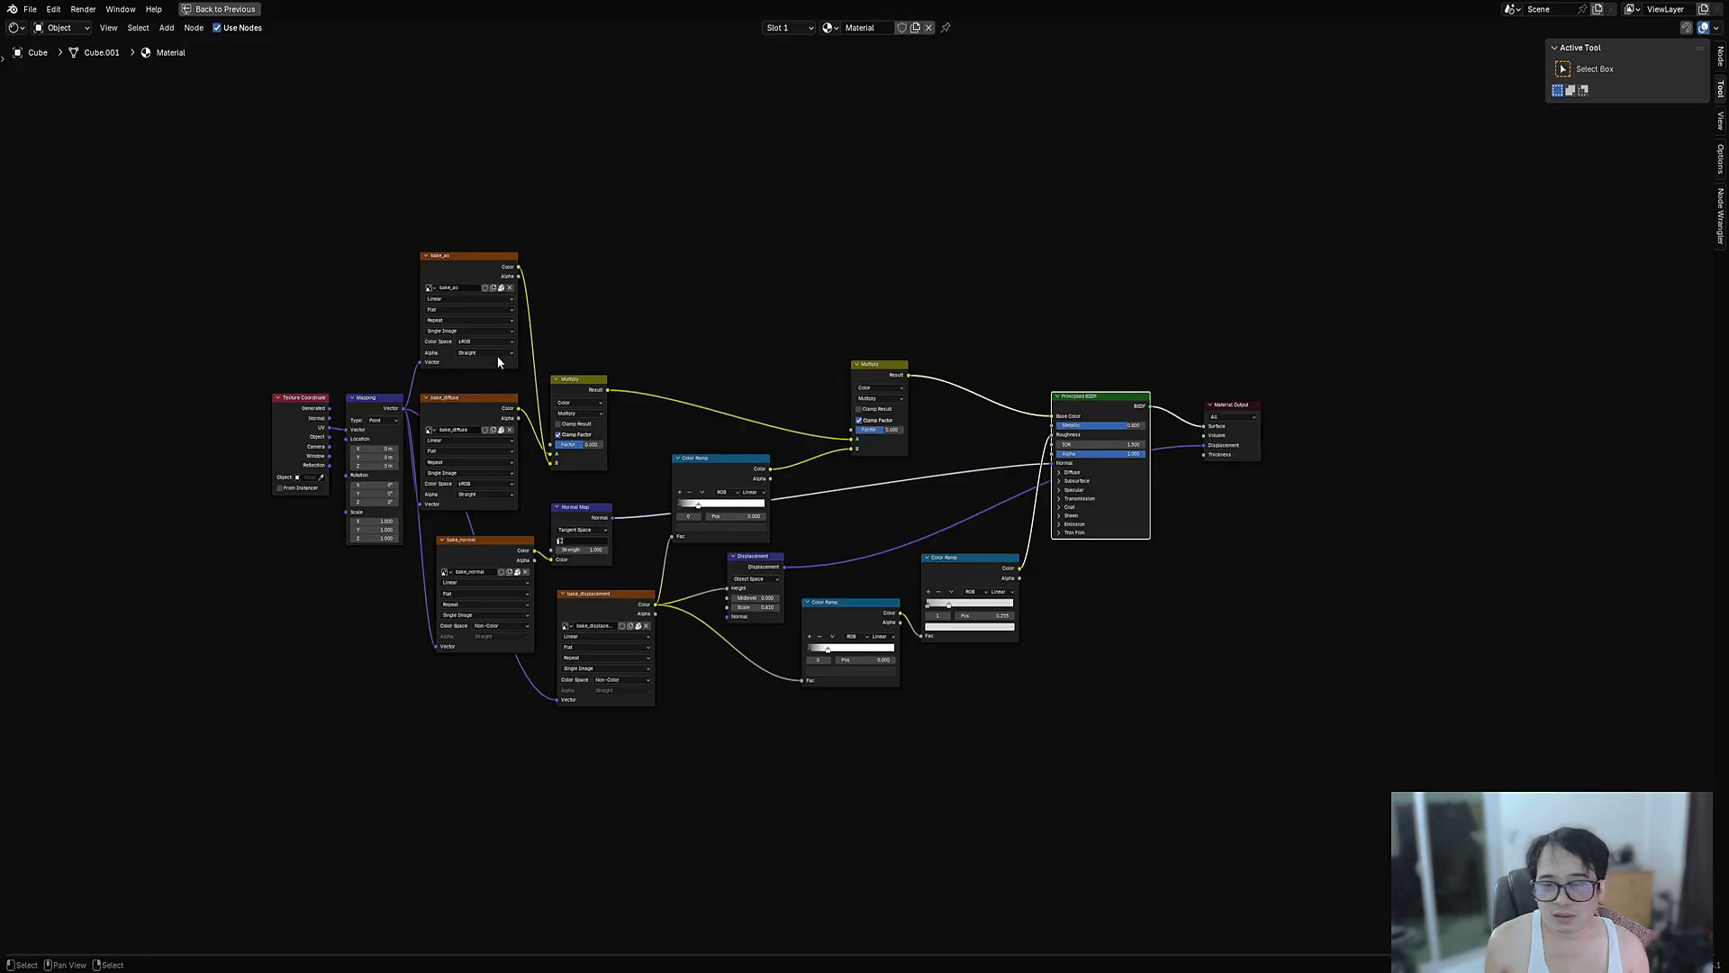
pyautogui.scroll(2, 737, 379)
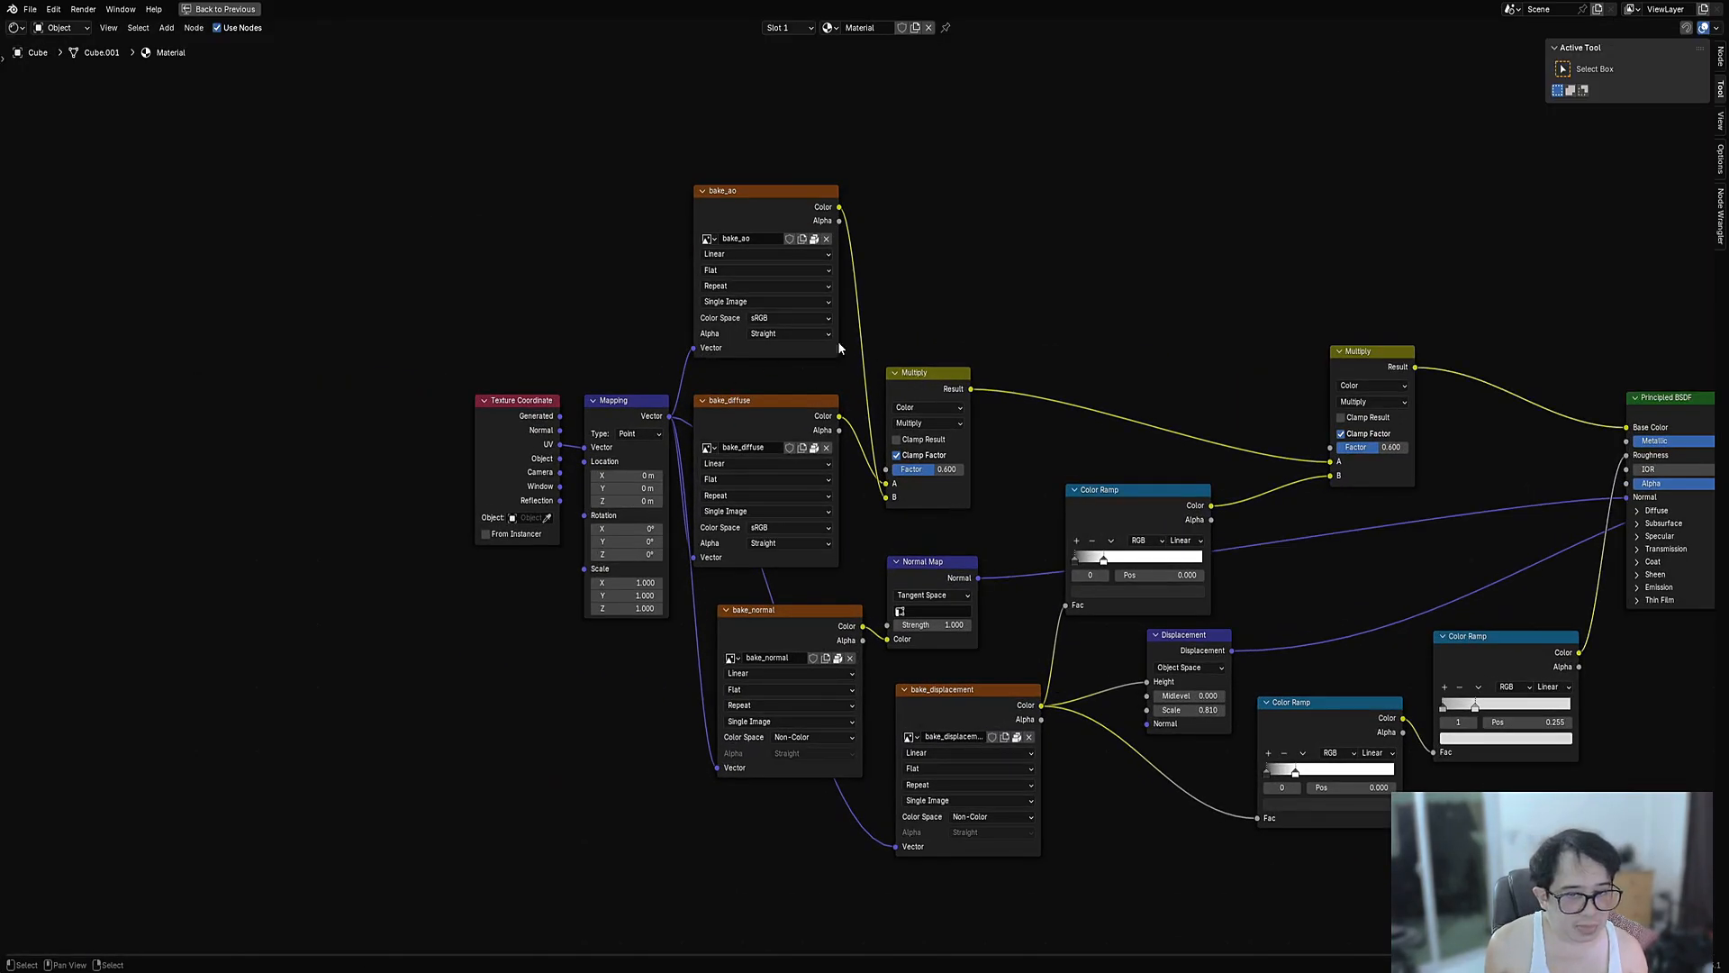
pyautogui.press('Escape')
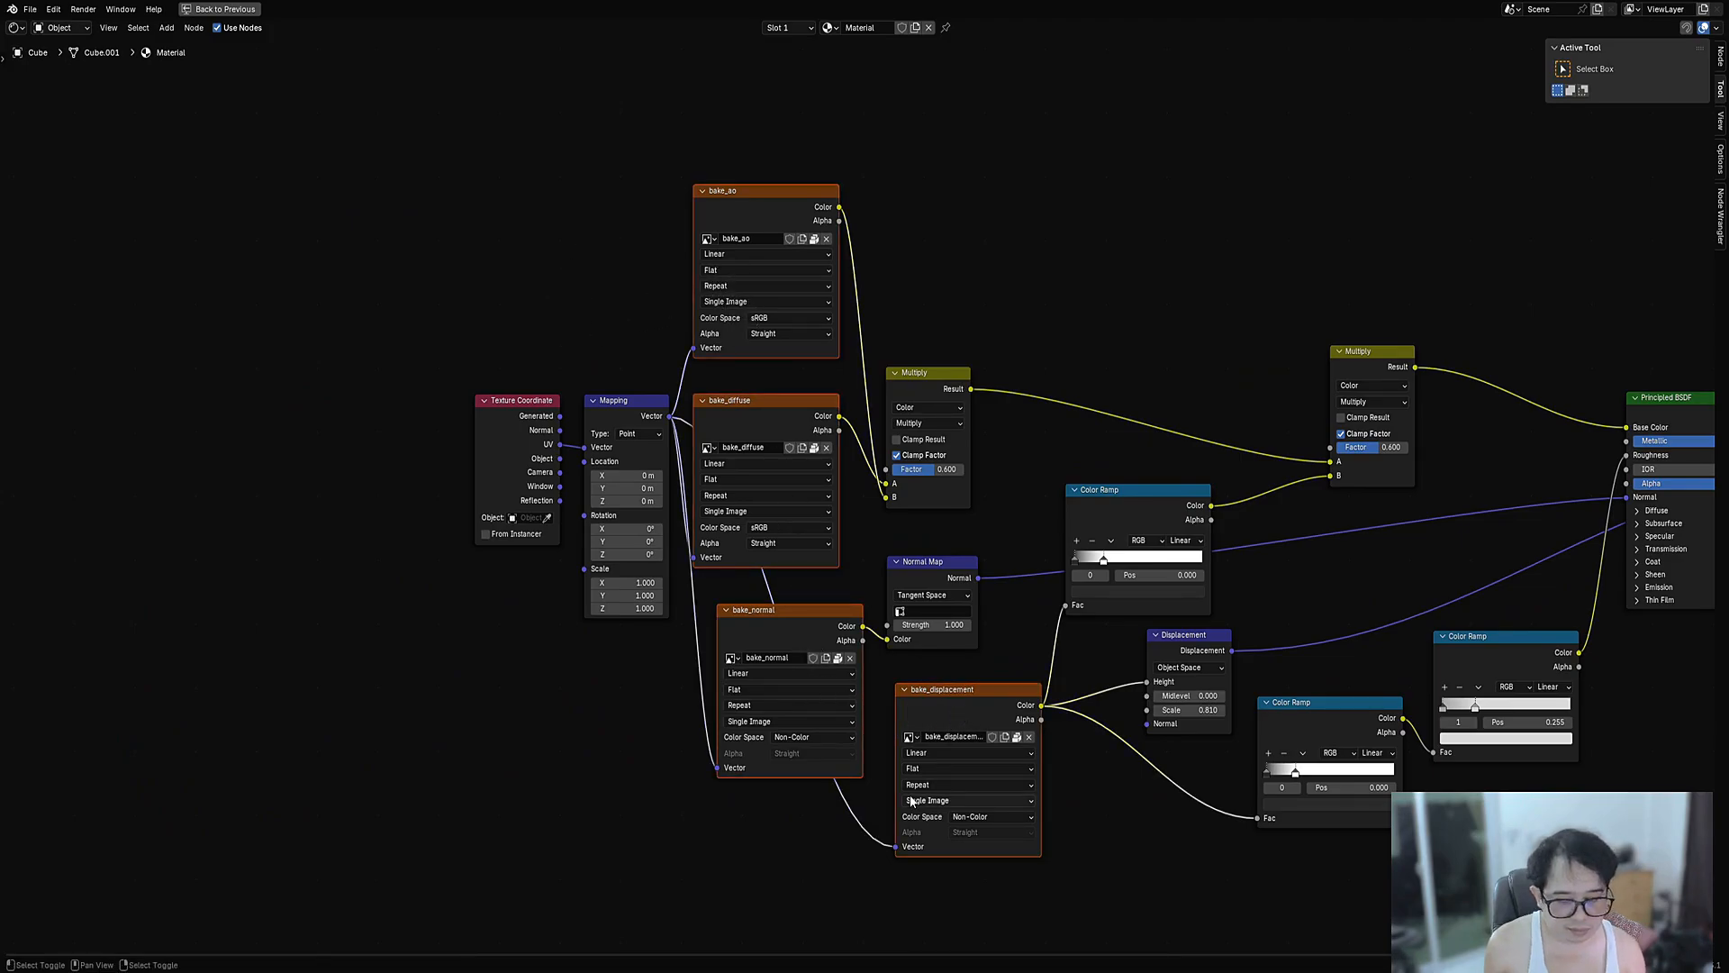
pyautogui.hotkey('shift', '=')
pyautogui.press('g')
pyautogui.press('x')
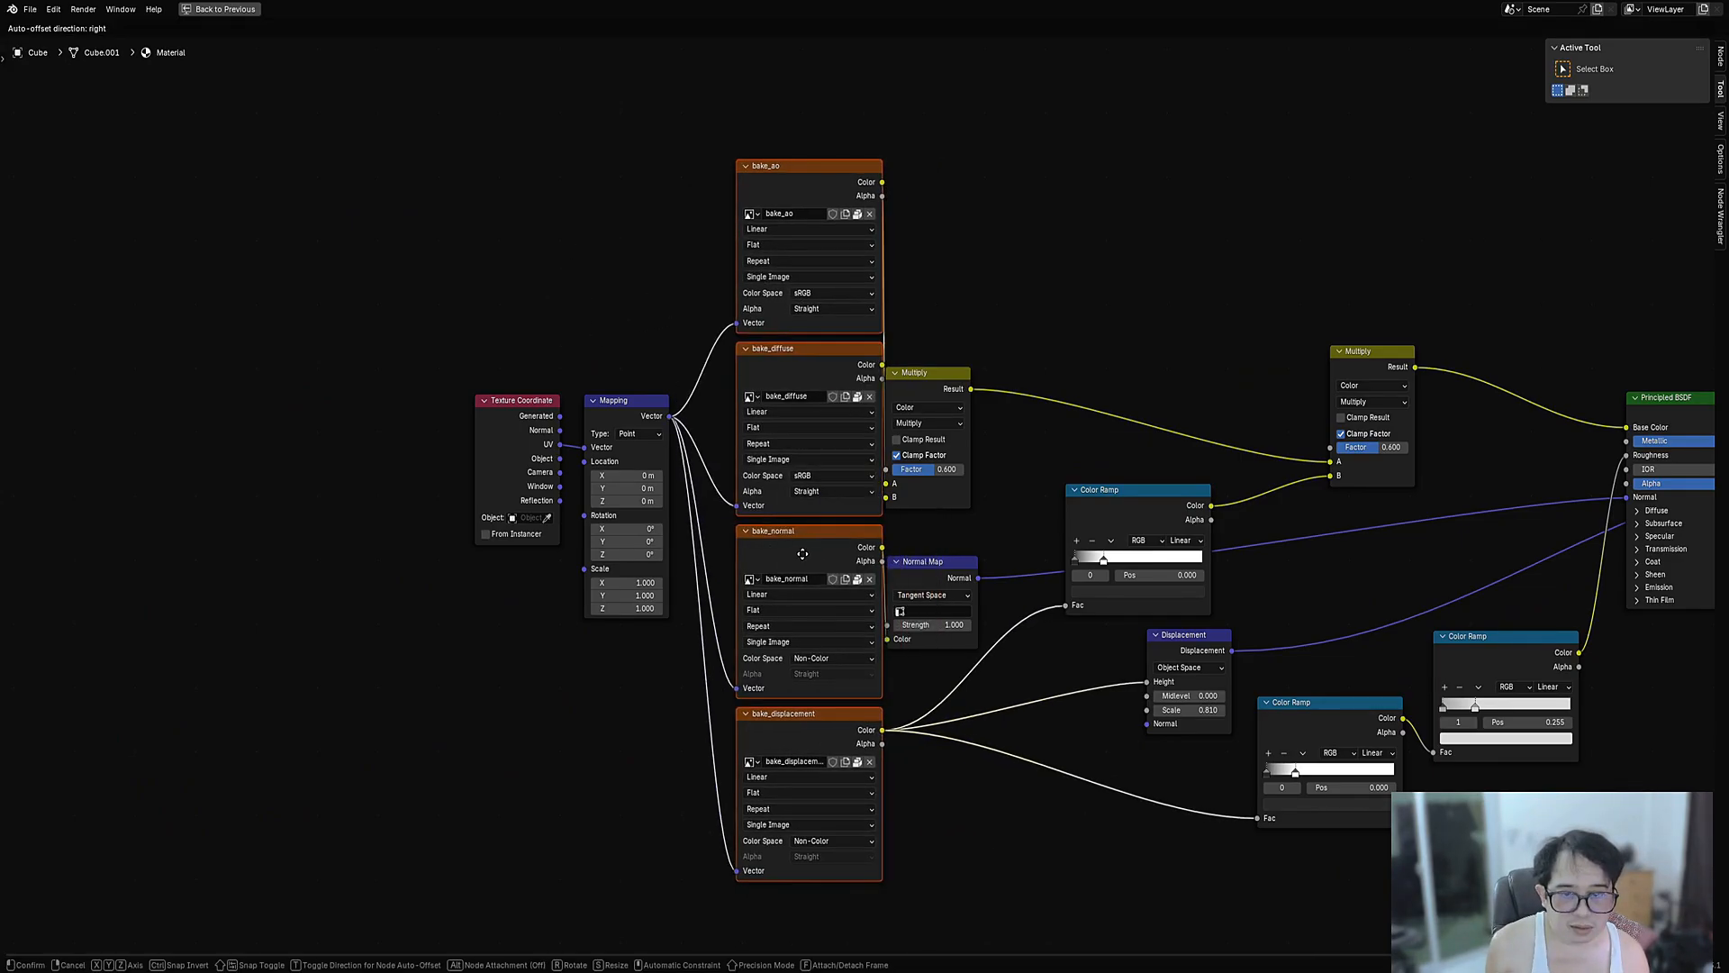
pyautogui.click(768, 555)
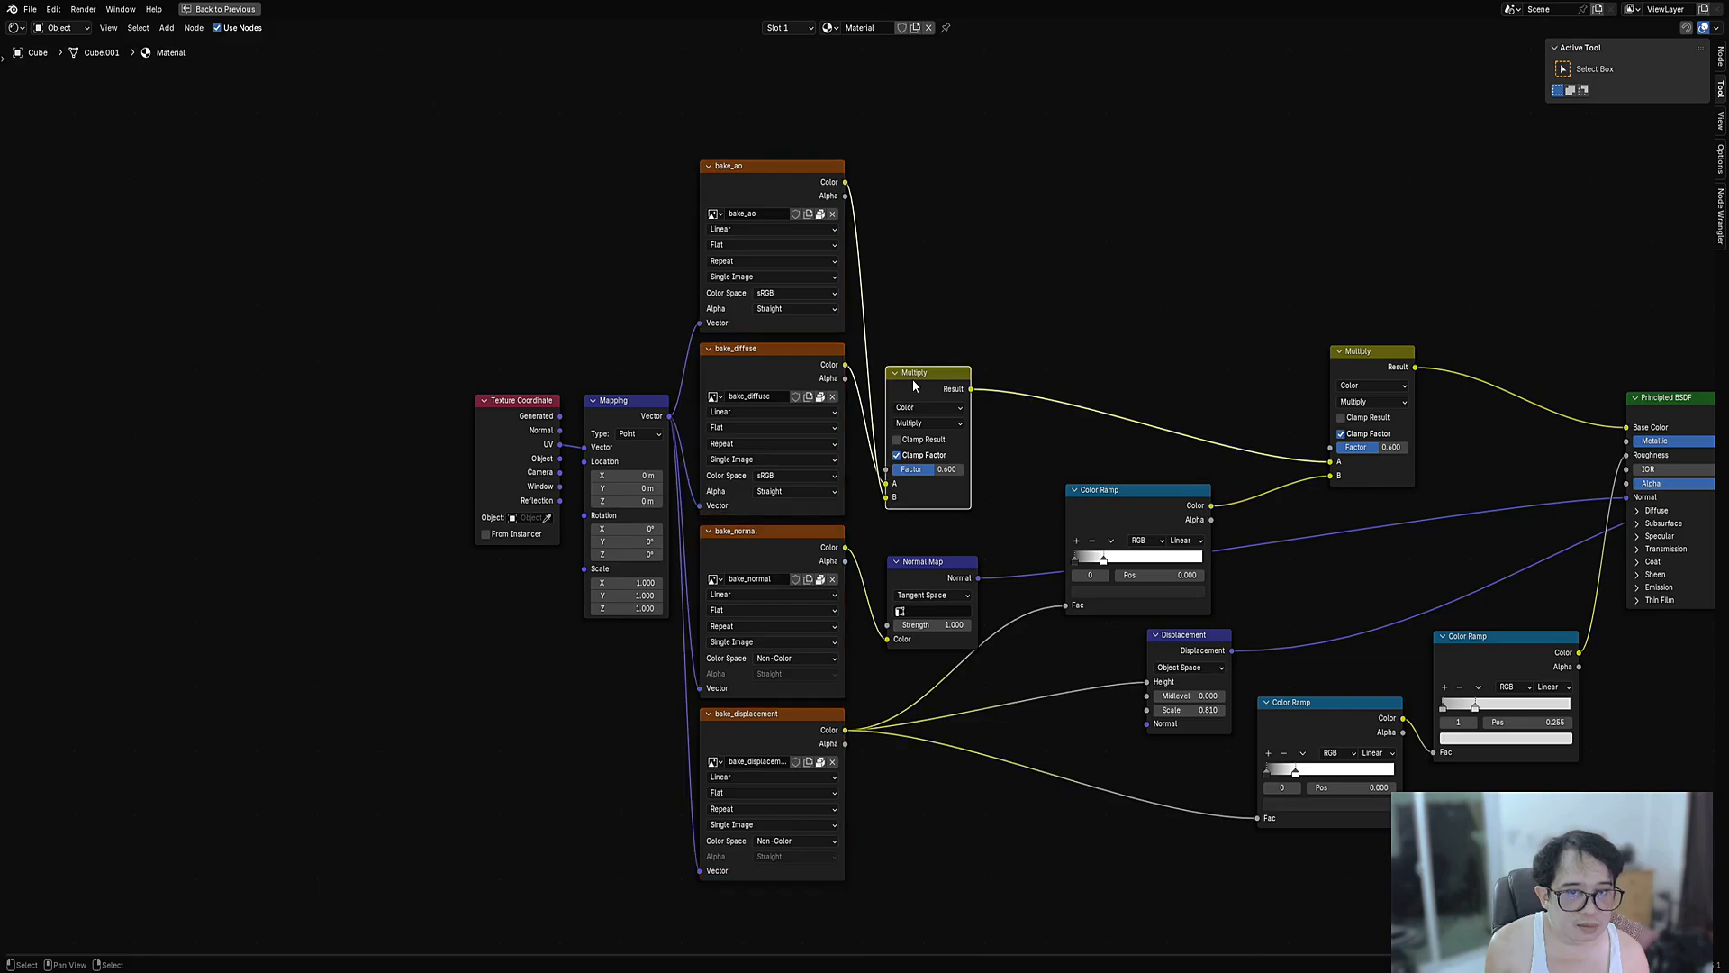
# - Reposition the Multiply, Normal Map and lower Color Ramp nodes into neat columns
pyautogui.moveTo(912, 380); pyautogui.dragTo(932, 245)
pyautogui.moveTo(980, 568); pyautogui.dragTo(764, 535, button='middle')
pyautogui.moveTo(764, 537); pyautogui.dragTo(778, 393)
pyautogui.moveTo(1092, 612); pyautogui.dragTo(976, 511, button='middle')
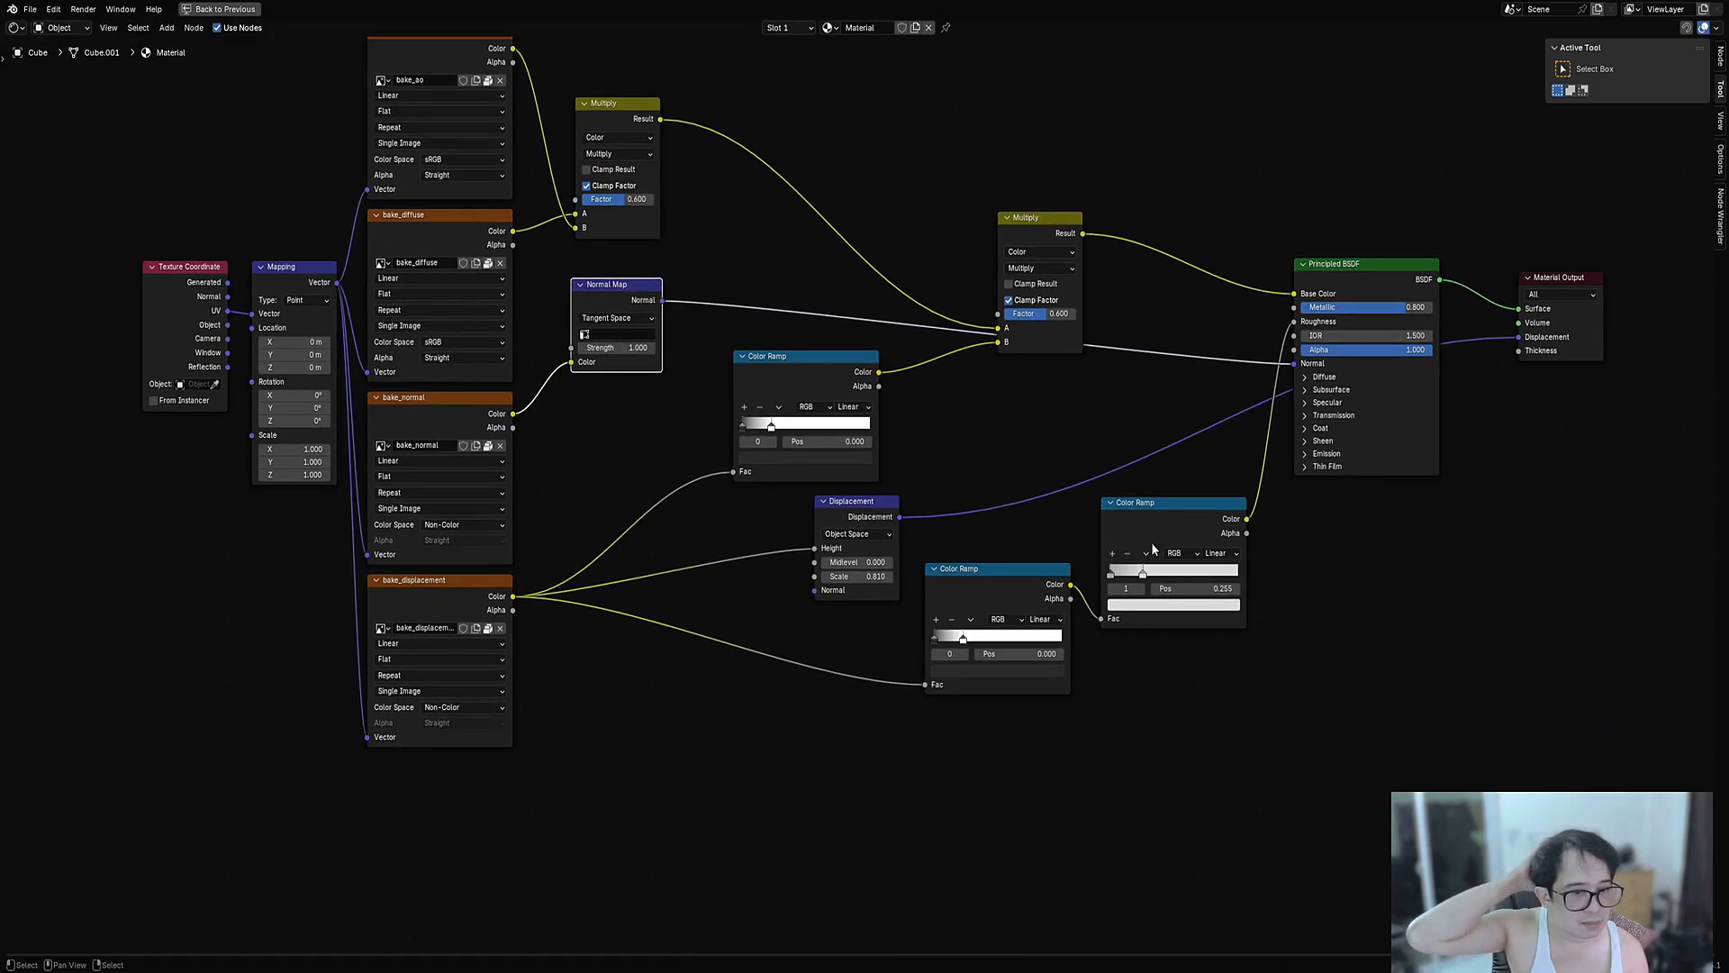
pyautogui.moveTo(991, 569); pyautogui.dragTo(873, 632)
pyautogui.moveTo(1166, 520); pyautogui.dragTo(1092, 554)
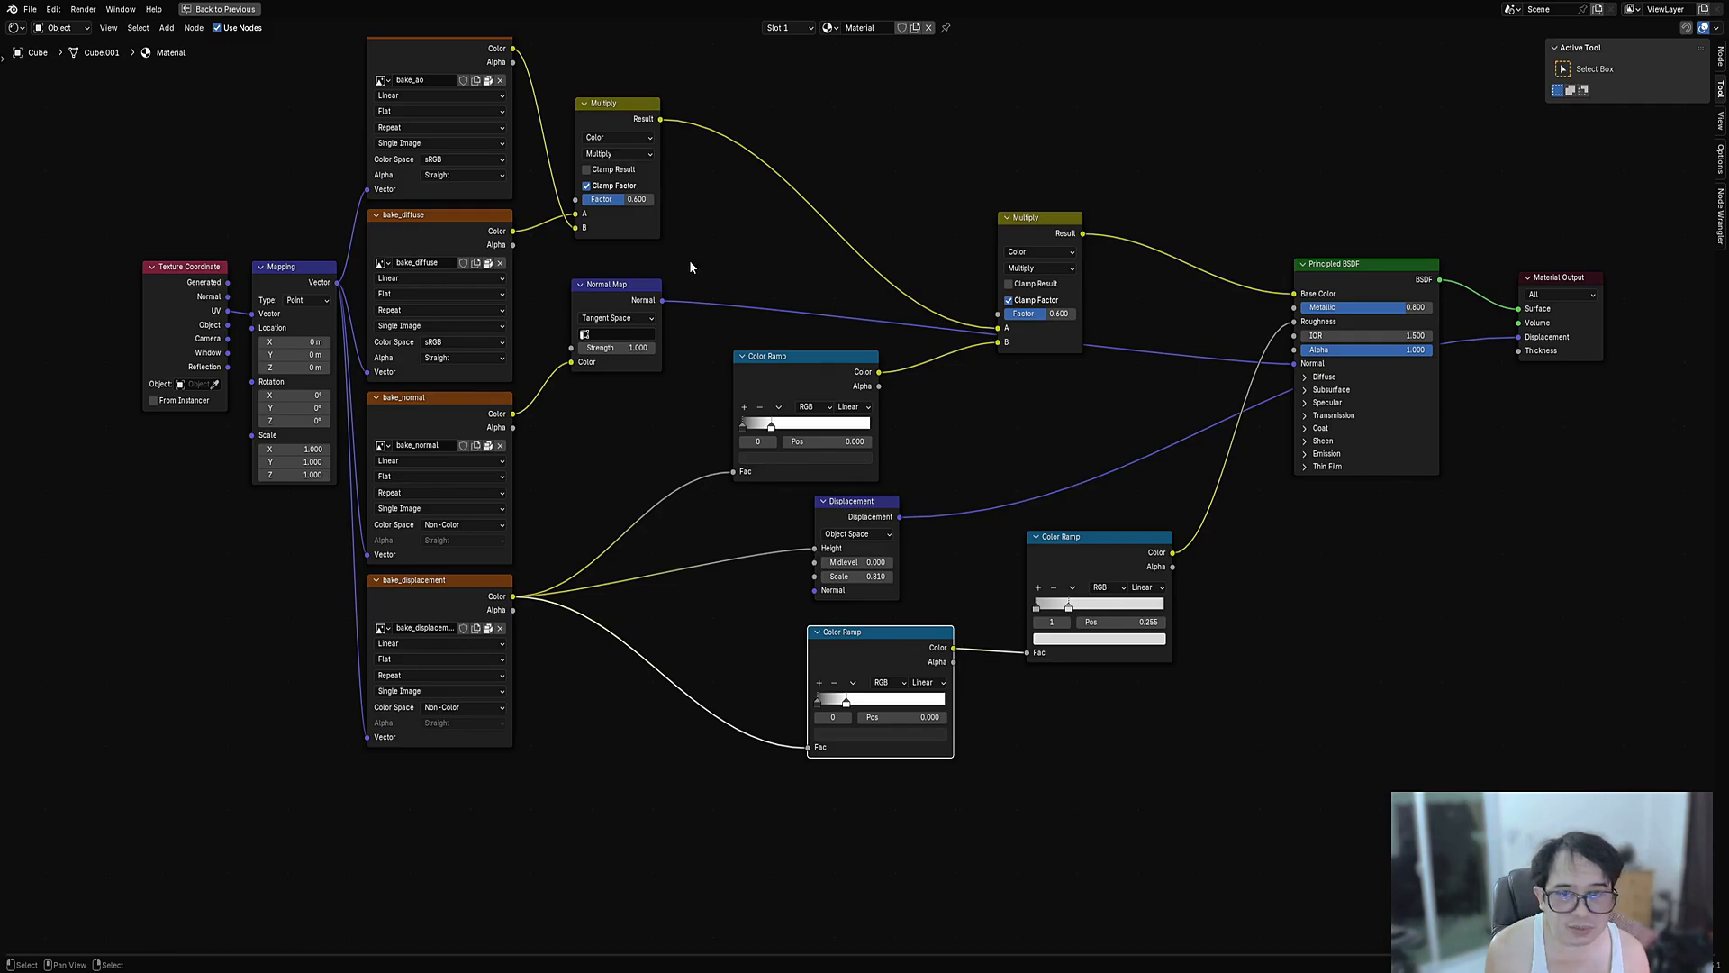
pyautogui.moveTo(631, 299); pyautogui.dragTo(634, 285)
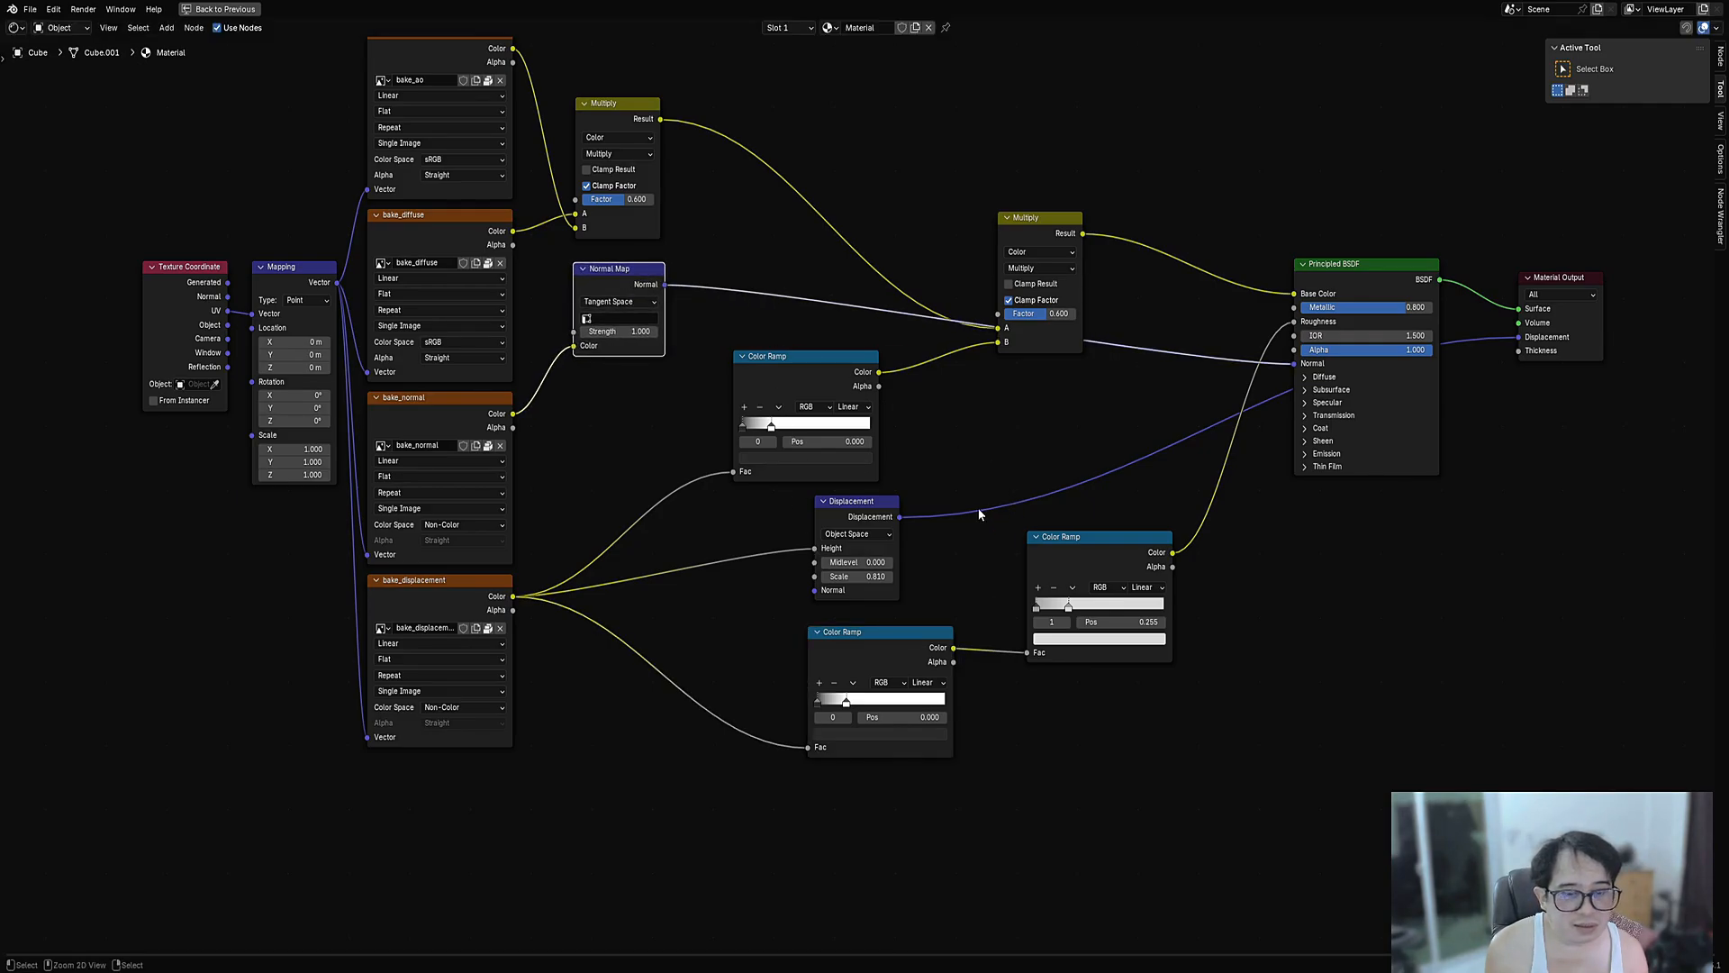
# - Restore the split layout and save panel_cloth_01.blend
pyautogui.hotkey('ctrl', 'space')
pyautogui.hotkey('ctrl', 's')
pyautogui.scroll(3, 829, 847)
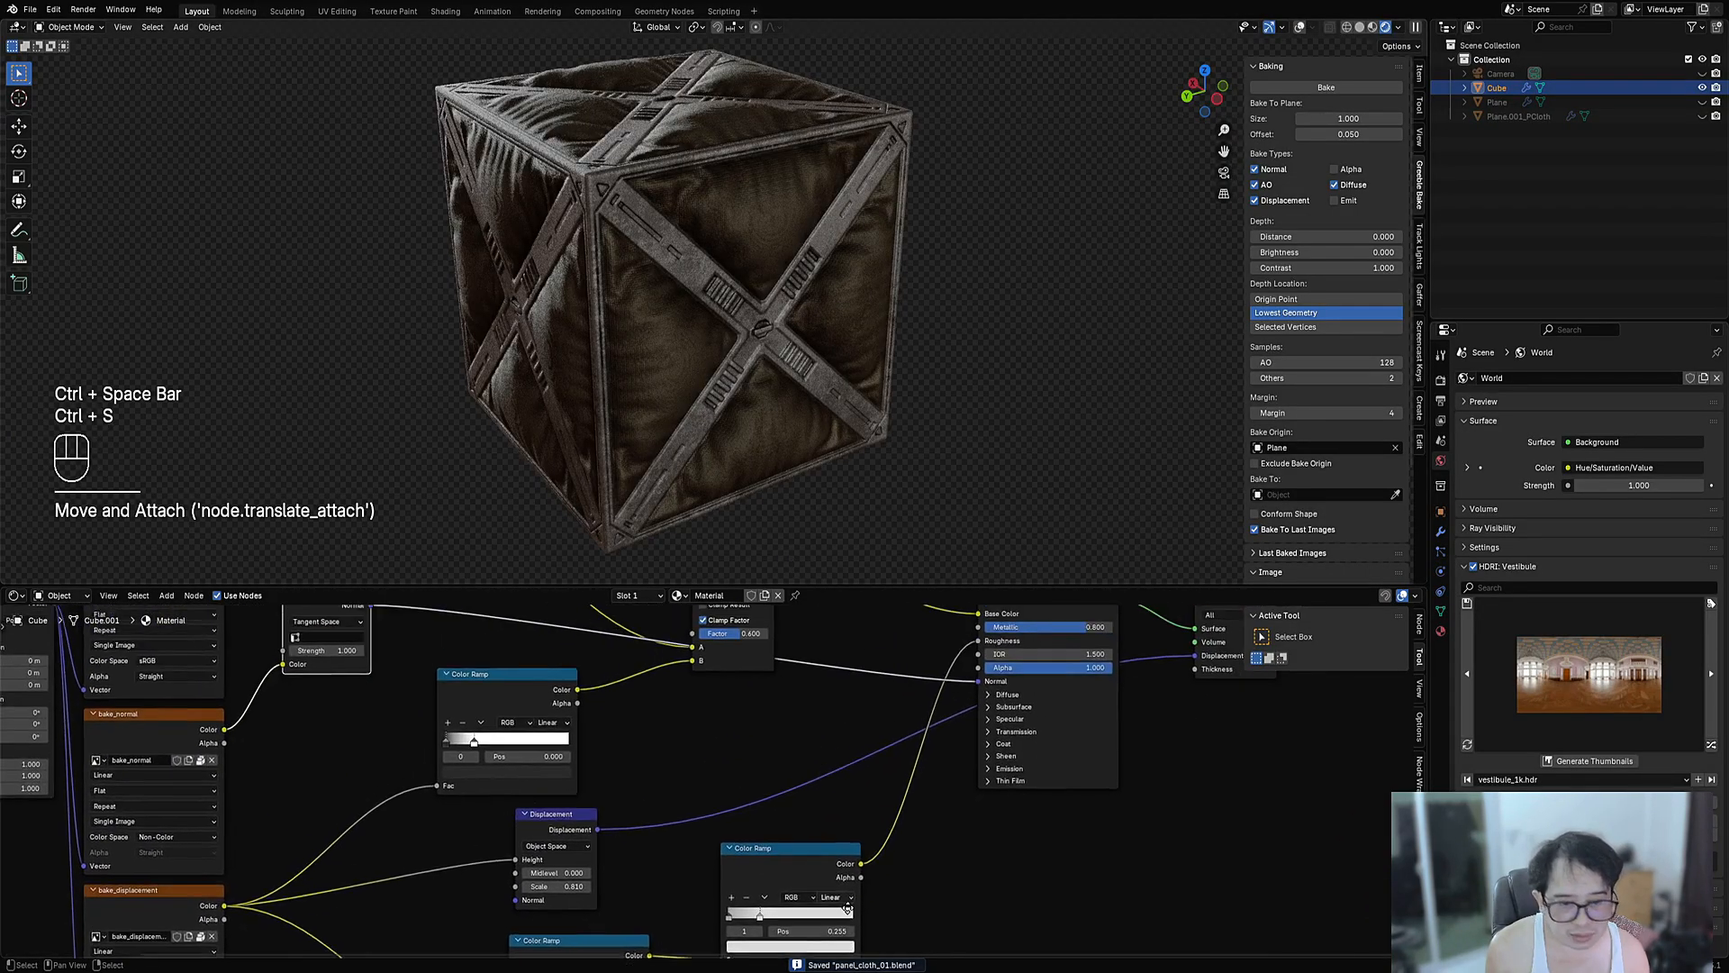
# - Dissolve the lower Color Ramp and place the remaining ramp below the Displacement node
pyautogui.moveTo(846, 905); pyautogui.dragTo(916, 766, button='middle')
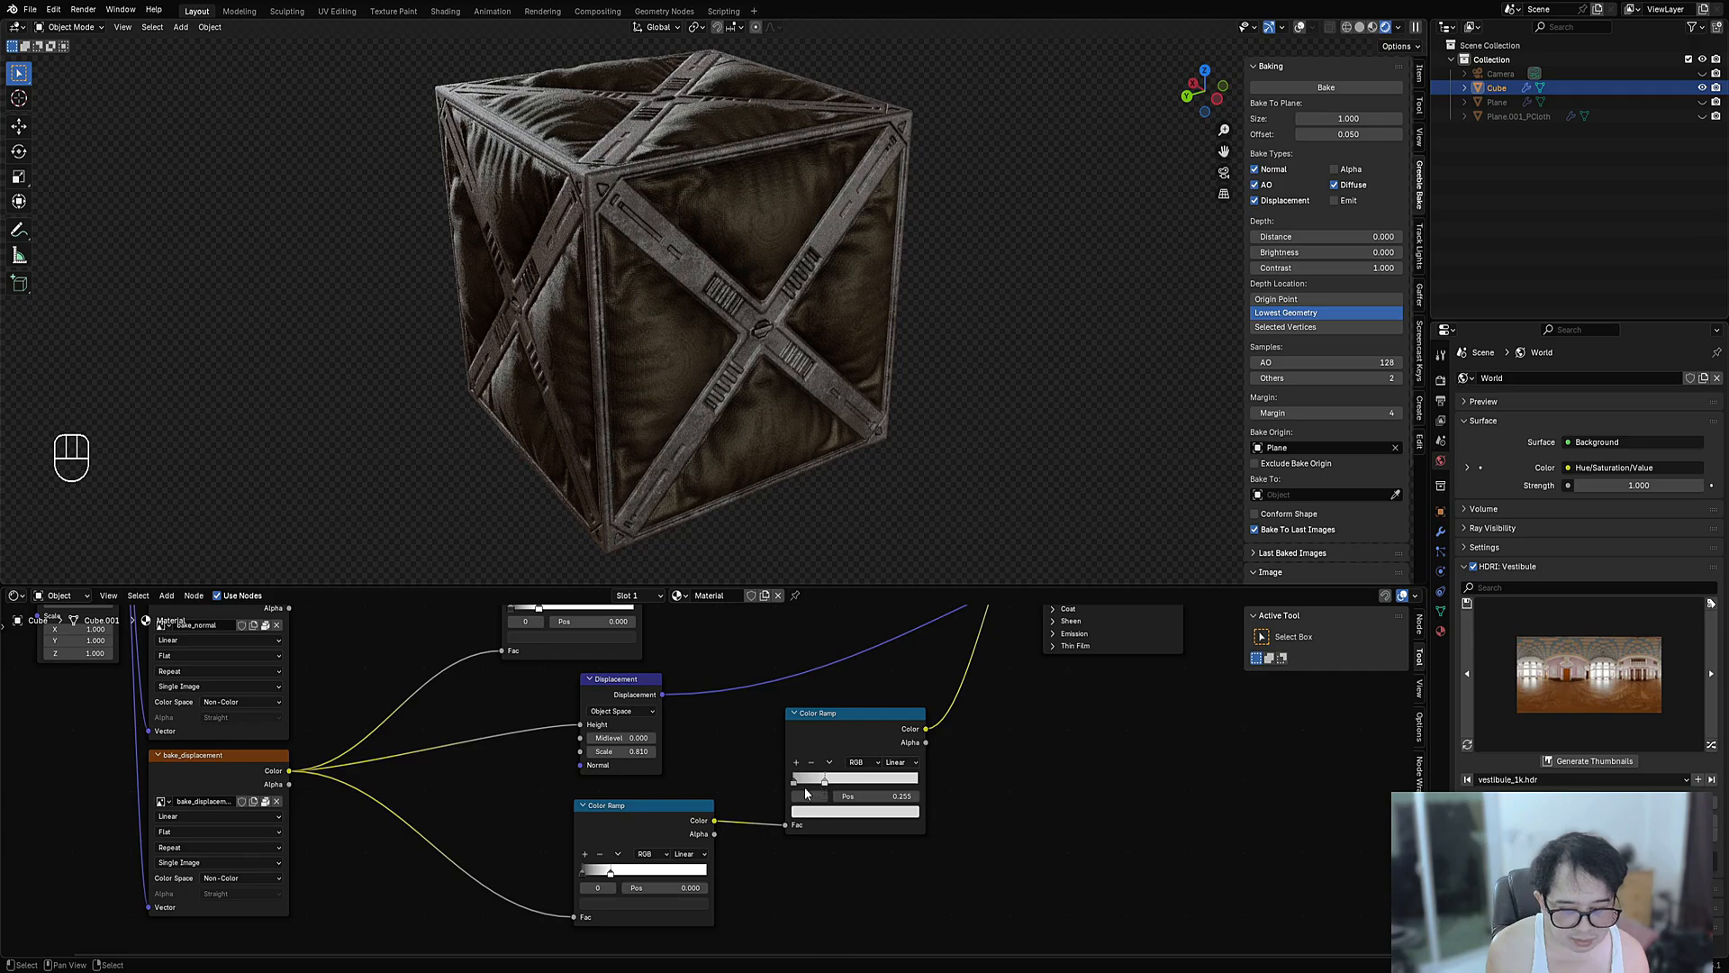
pyautogui.scroll(-2, 726, 793)
pyautogui.moveTo(715, 816); pyautogui.dragTo(710, 834, button='middle')
pyautogui.click(678, 830)
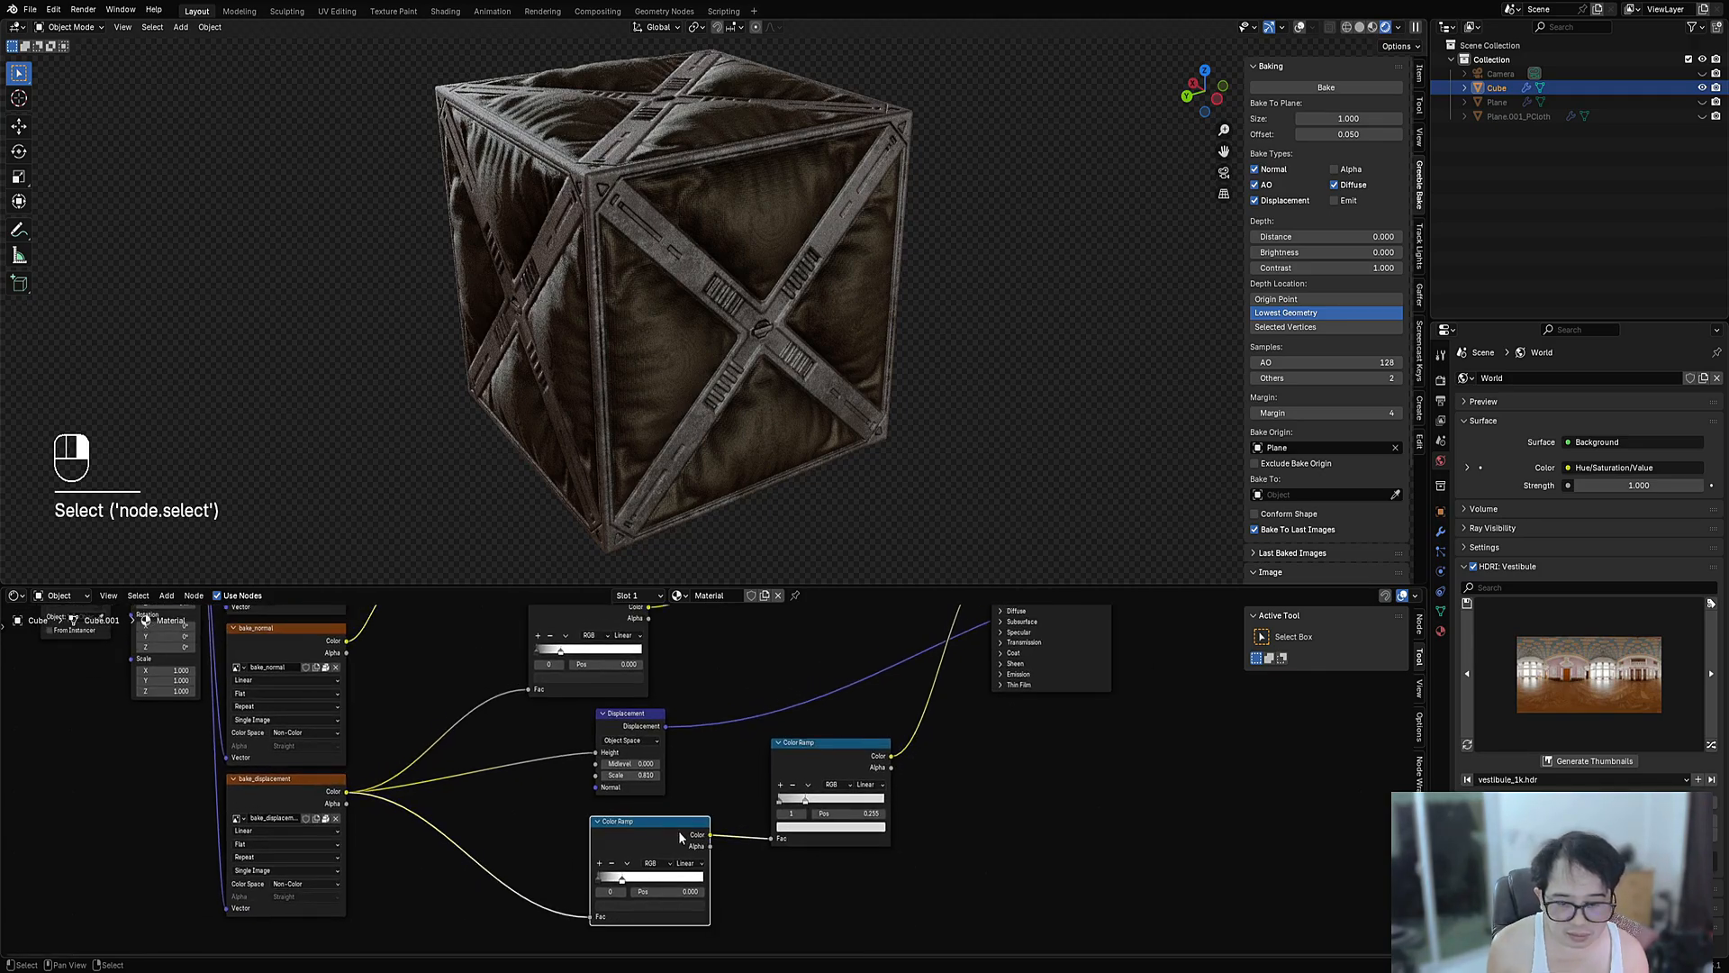
pyautogui.press('m')
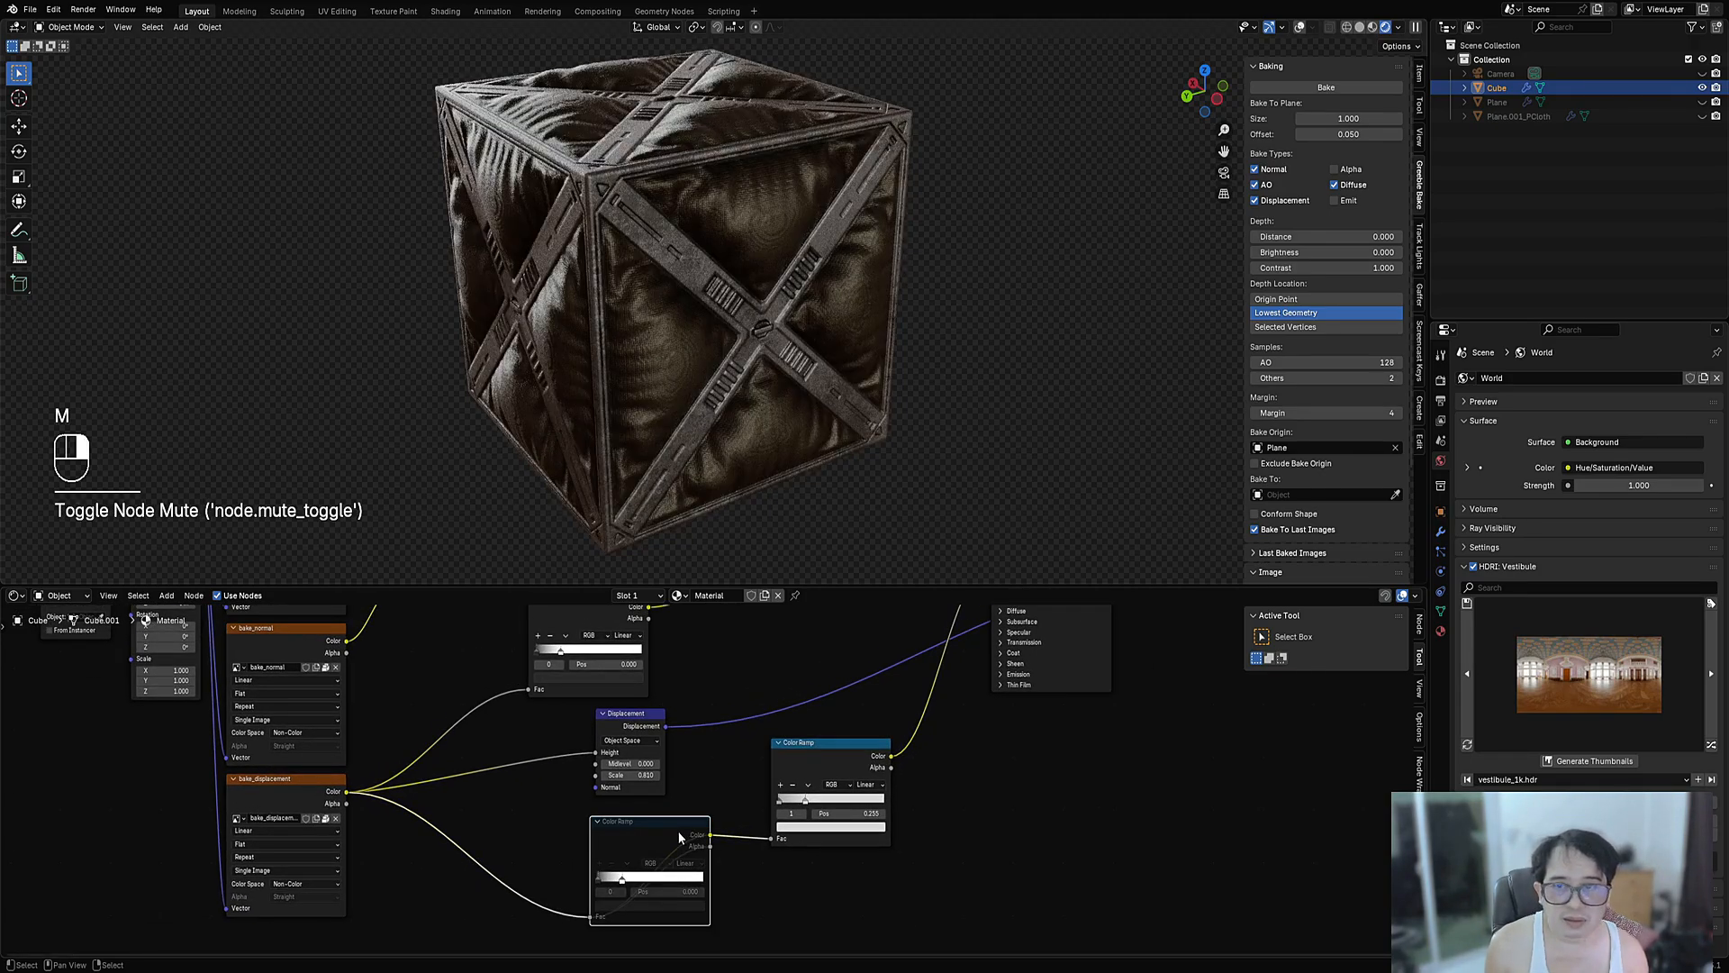
pyautogui.hotkey('ctrl', 'x')
pyautogui.scroll(2, 733, 814)
pyautogui.moveTo(878, 706); pyautogui.dragTo(595, 858)
pyautogui.moveTo(657, 842); pyautogui.dragTo(733, 732, button='middle')
pyautogui.scroll(1, 731, 734)
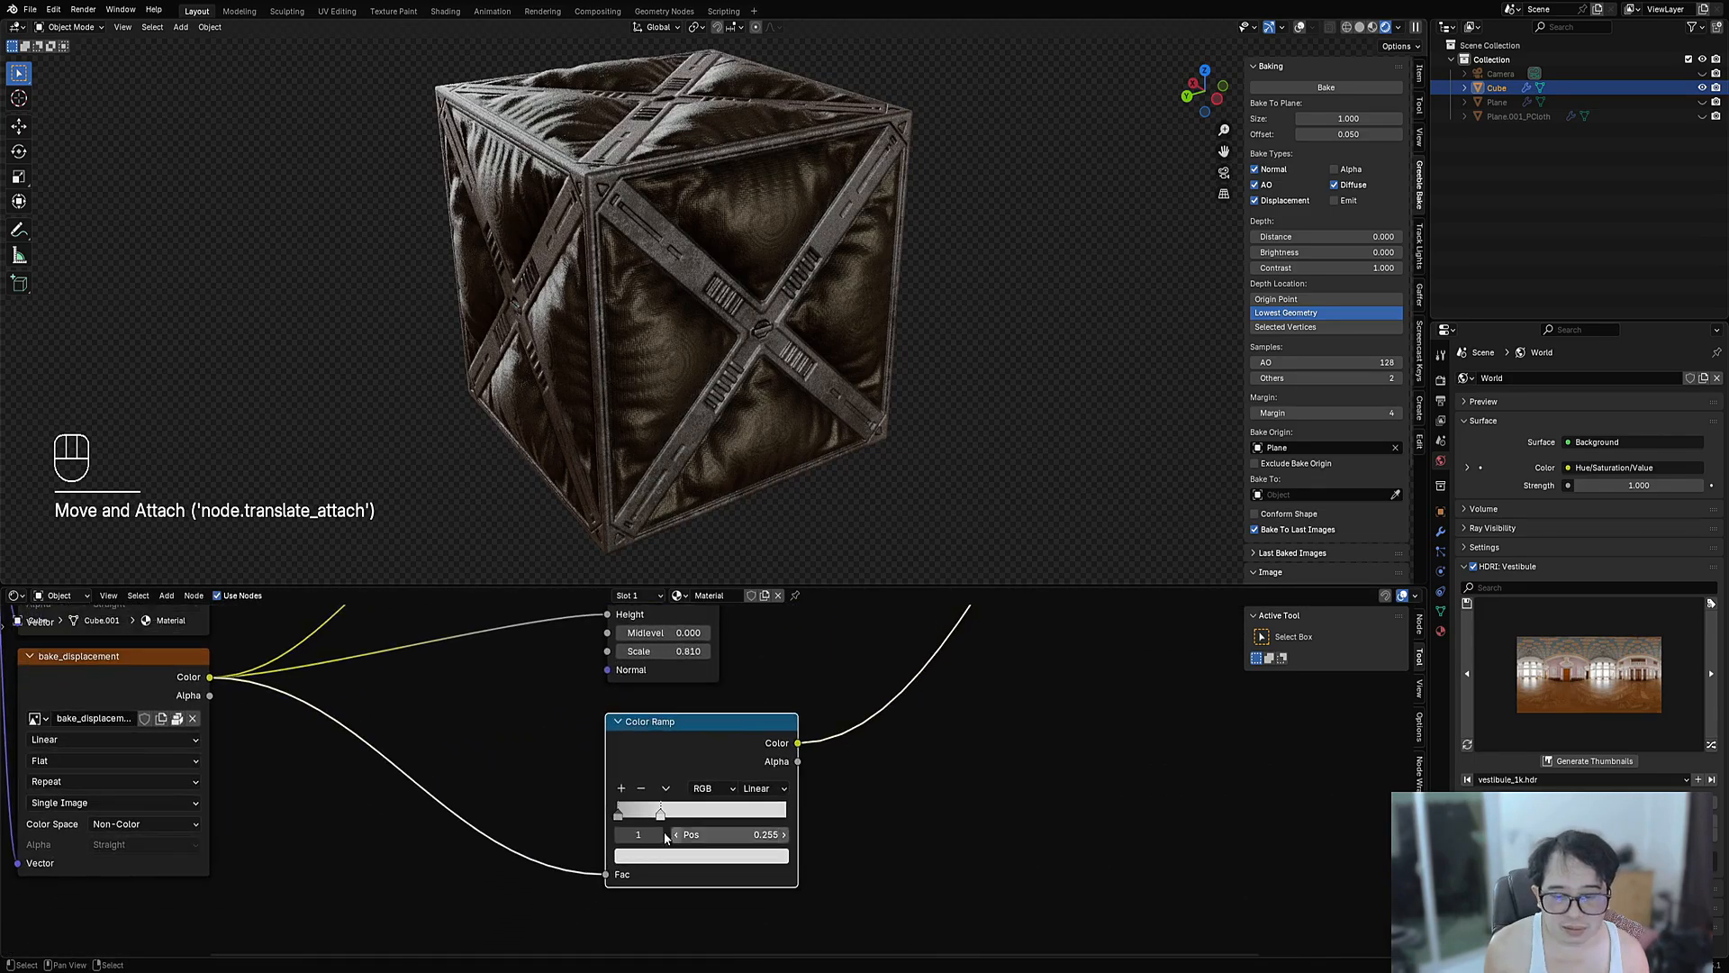
pyautogui.moveTo(662, 468); pyautogui.dragTo(680, 522, button='middle')
# - Brighten the ramp's light stop to 0.858, move a stop to 0.255, and darken it
pyautogui.click(671, 855)
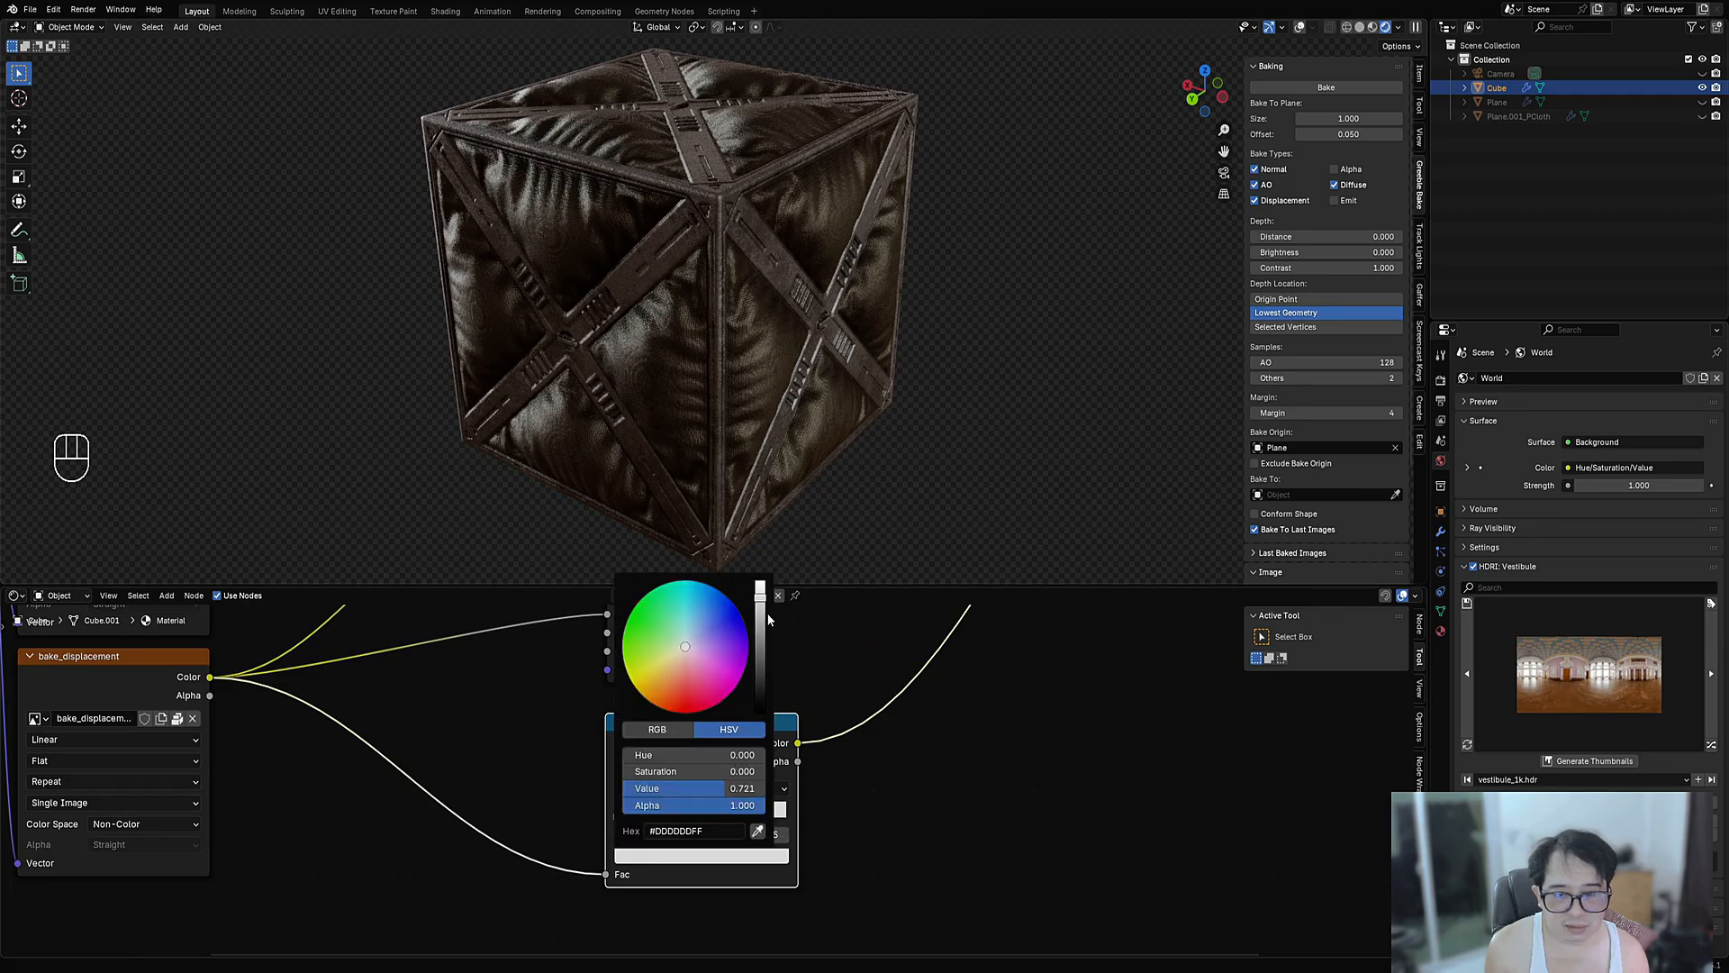
pyautogui.moveTo(768, 620)
pyautogui.mouseDown()
pyautogui.moveTo(765, 644)
pyautogui.moveTo(766, 598)
pyautogui.moveTo(765, 676)
pyautogui.moveTo(766, 597)
pyautogui.mouseUp()
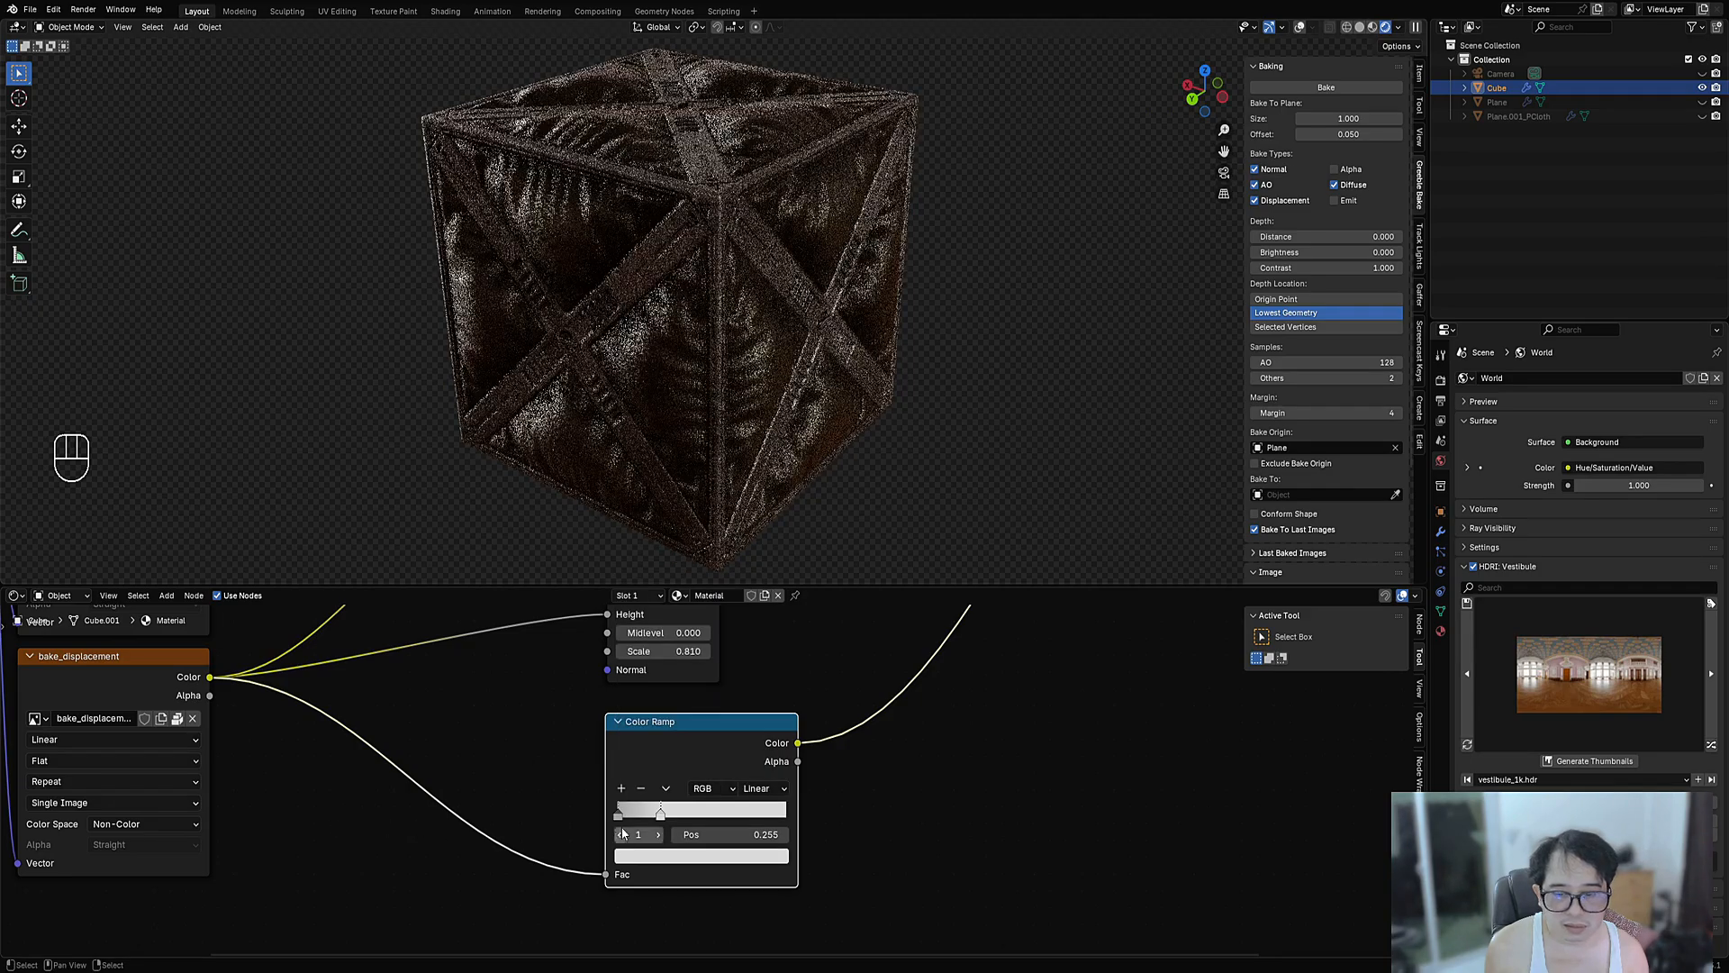
pyautogui.moveTo(711, 816); pyautogui.dragTo(660, 816)
pyautogui.click(705, 862)
pyautogui.moveTo(760, 590)
pyautogui.mouseDown()
pyautogui.moveTo(761, 641)
pyautogui.moveTo(760, 581)
pyautogui.mouseUp()
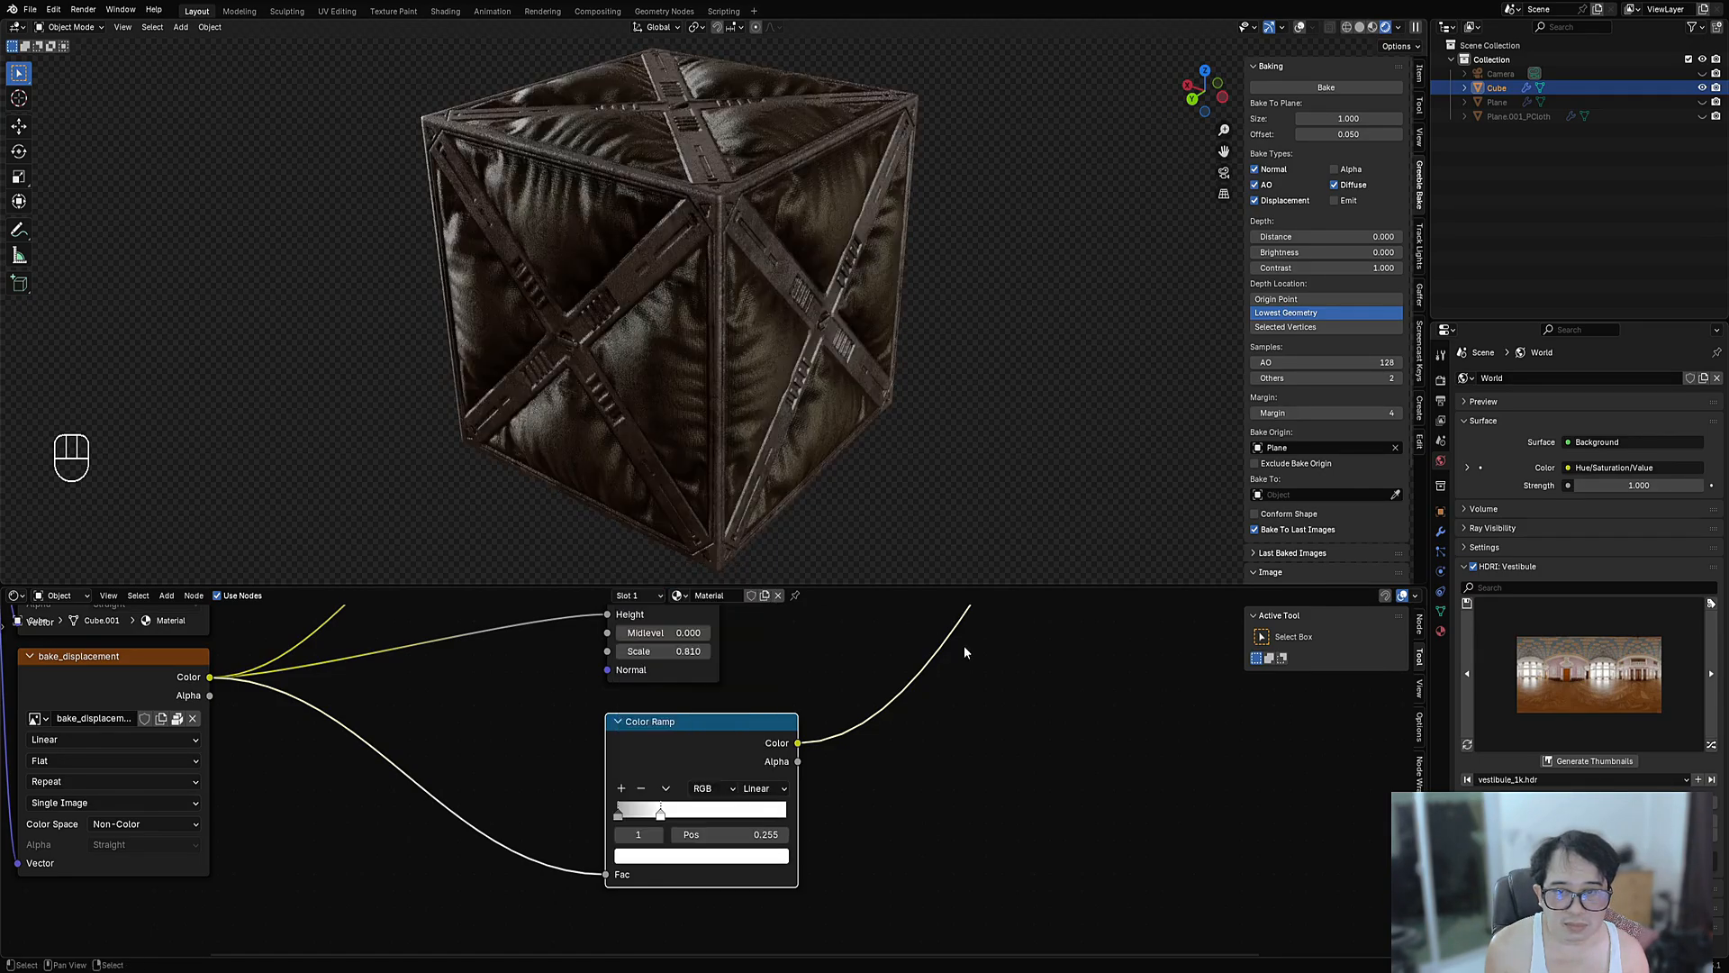
pyautogui.scroll(-4, 921, 869)
pyautogui.scroll(2, 892, 829)
# - Preview the lower Color Ramp on the cube and slide its stop toward the dark end
pyautogui.keyDown('ctrl'); pyautogui.keyDown('shift'); pyautogui.click(761, 824); pyautogui.keyUp('shift'); pyautogui.keyUp('ctrl')
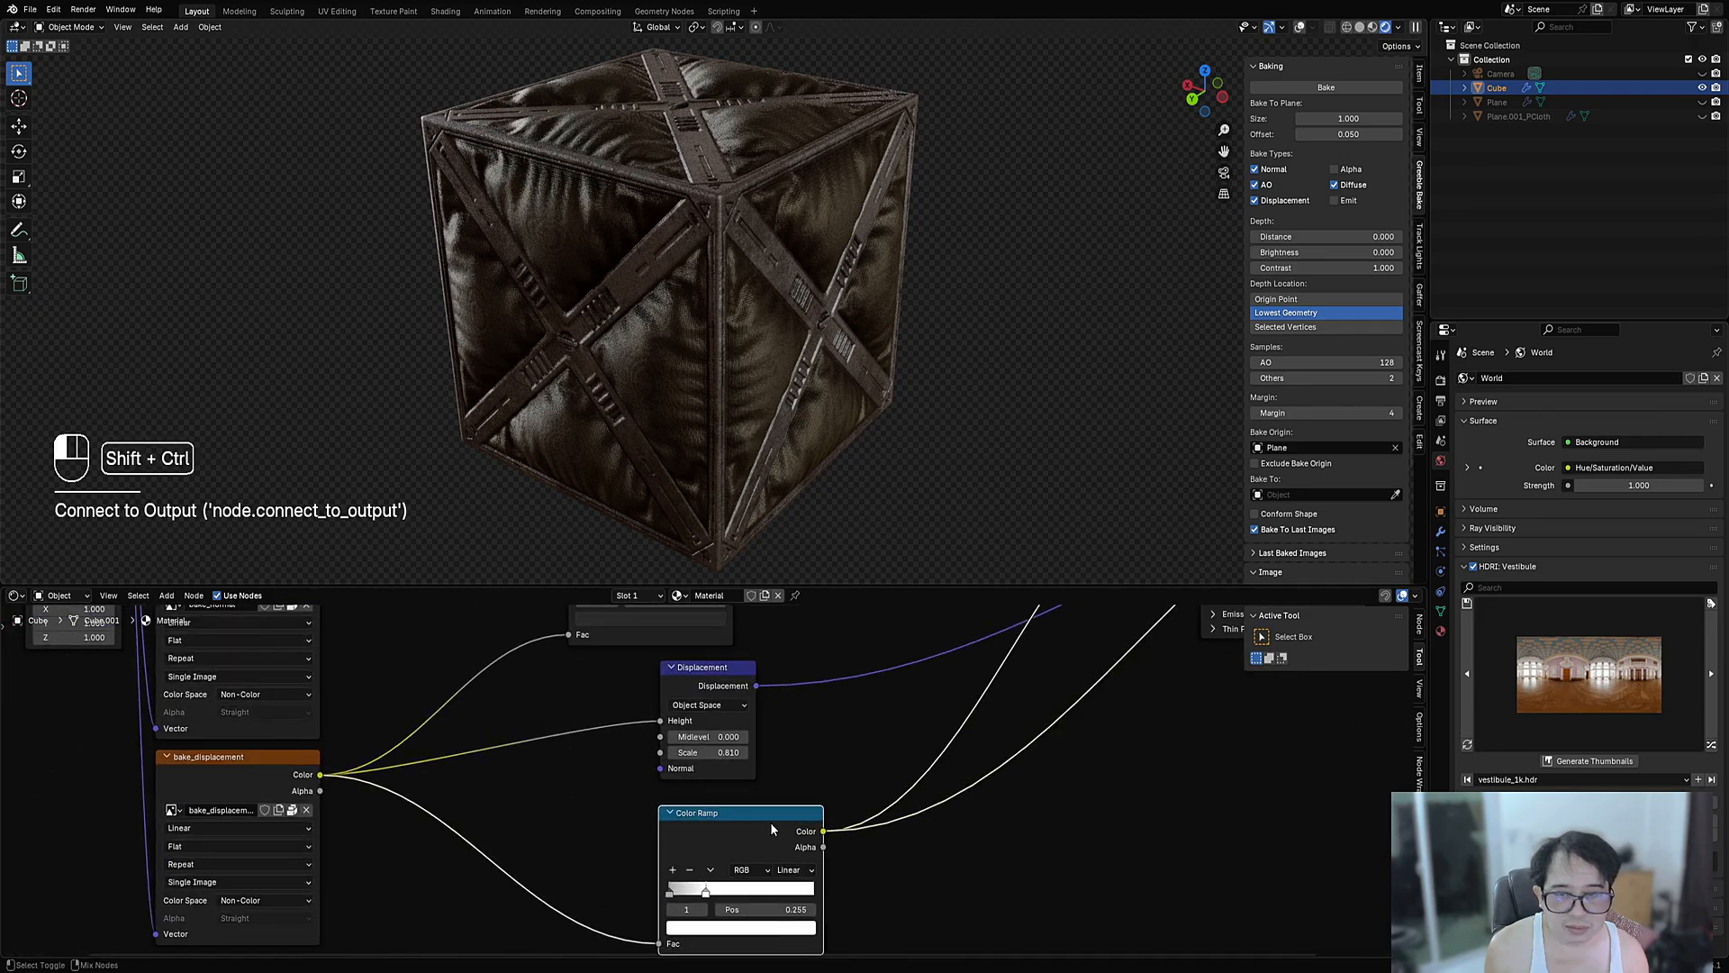
pyautogui.scroll(2, 757, 816)
pyautogui.scroll(1, 756, 815)
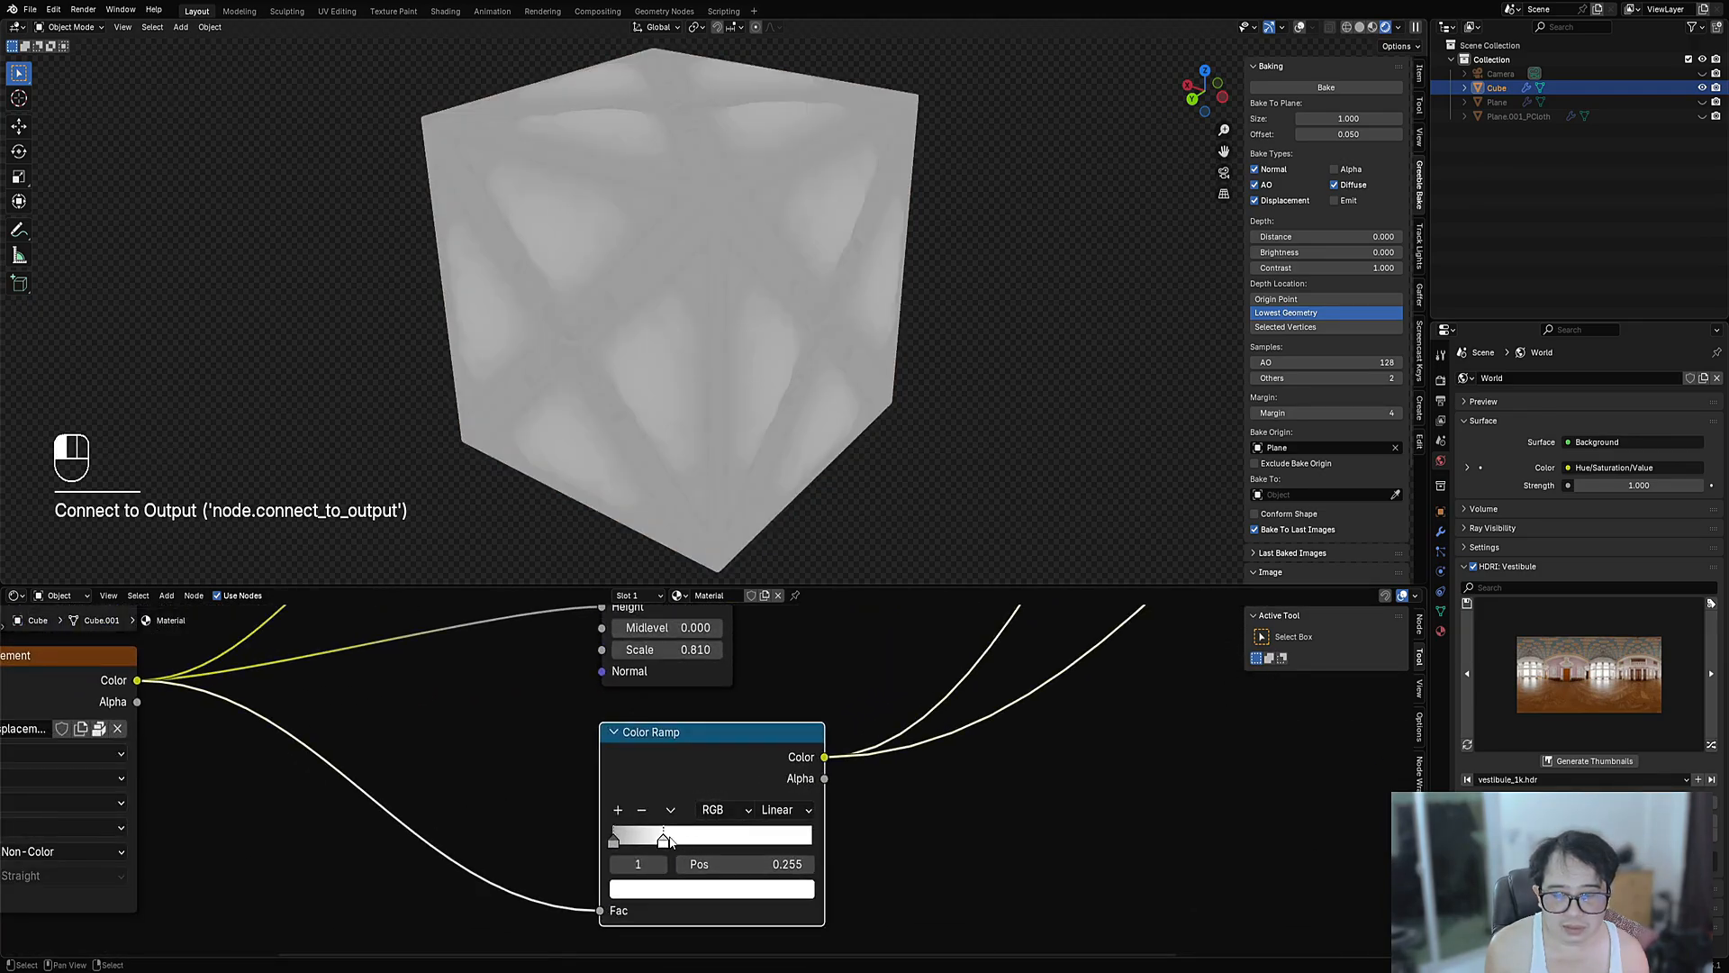
pyautogui.moveTo(669, 841)
pyautogui.mouseDown()
pyautogui.moveTo(744, 841)
pyautogui.moveTo(639, 845)
pyautogui.mouseUp()
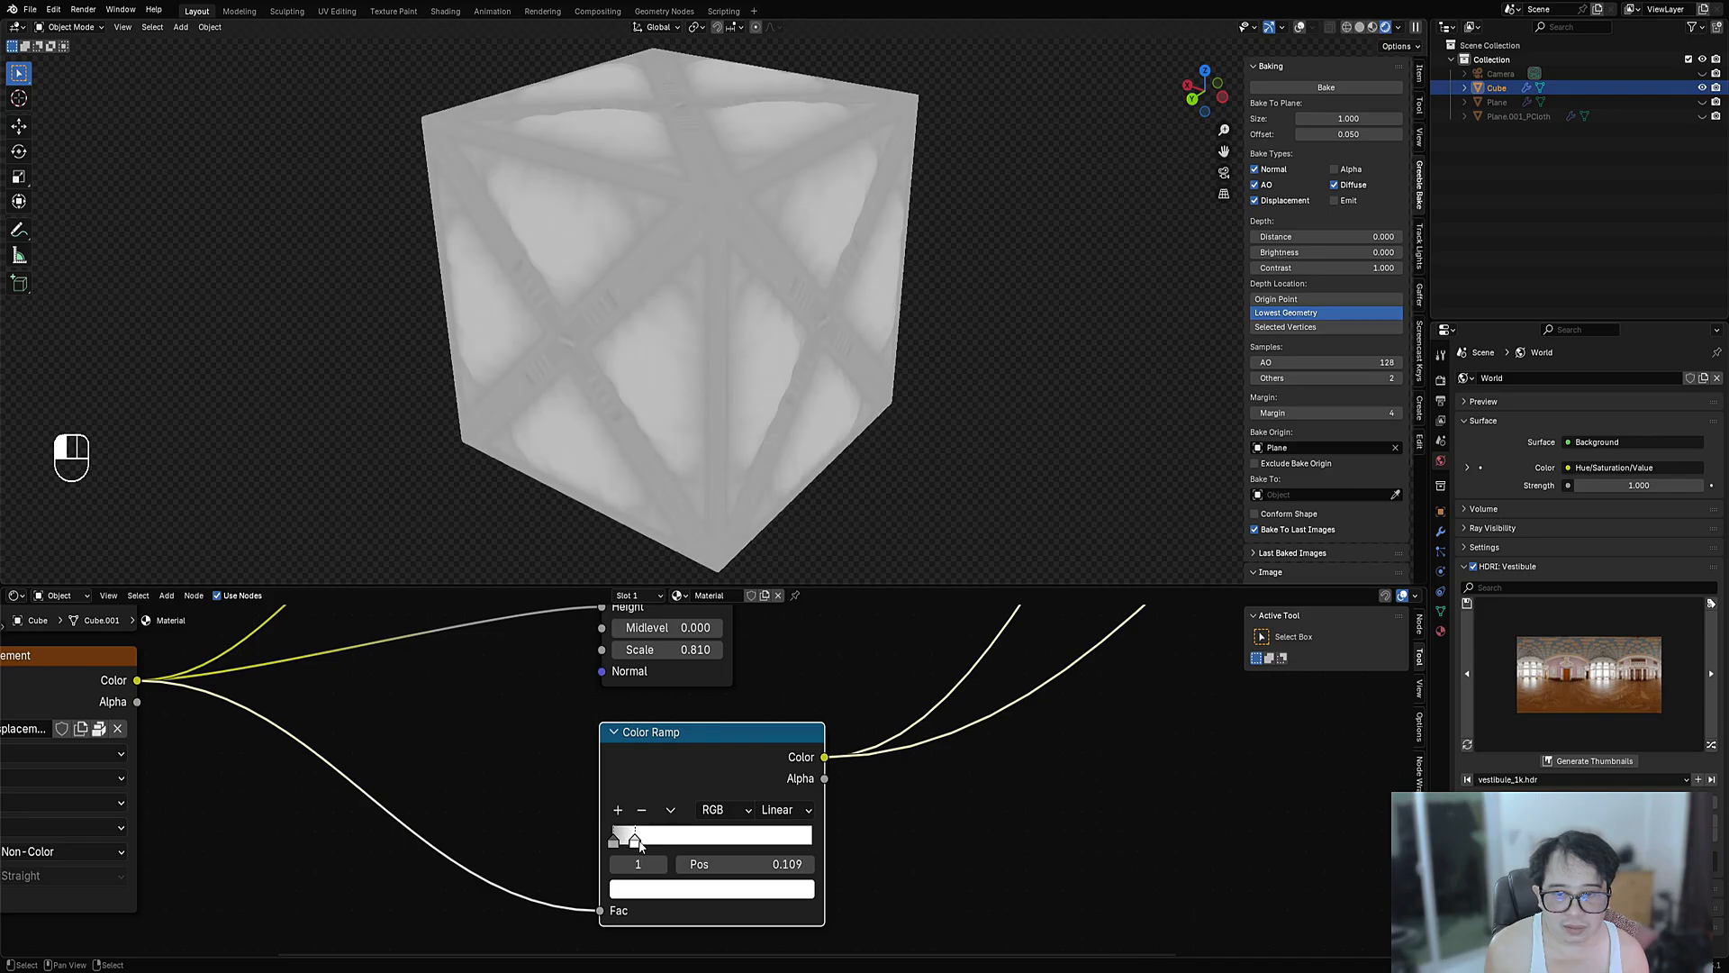
pyautogui.scroll(-2, 669, 843)
# - Reconnect the Principled BSDF to show the crate's full material again
pyautogui.moveTo(937, 737); pyautogui.dragTo(697, 656, button='middle')
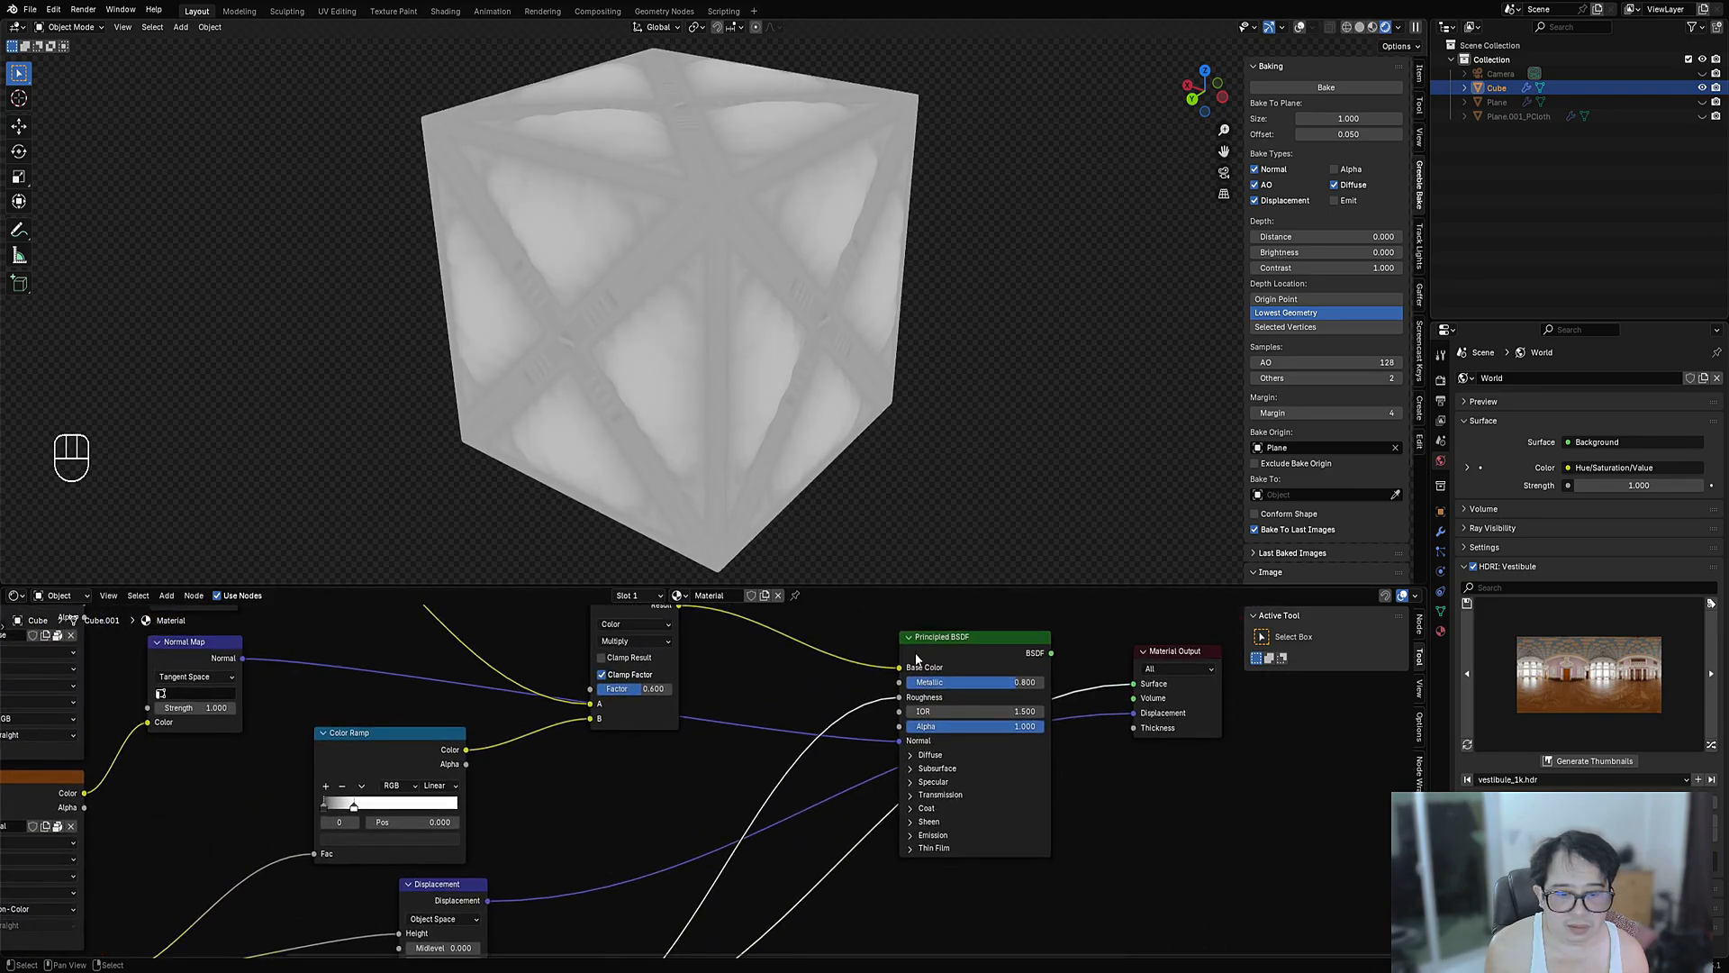
pyautogui.keyDown('ctrl'); pyautogui.keyDown('shift'); pyautogui.click(941, 659); pyautogui.keyUp('shift'); pyautogui.keyUp('ctrl')
pyautogui.moveTo(723, 384); pyautogui.dragTo(792, 428, button='middle')
# - Hide the cube's Subdivision modifier in the viewport
pyautogui.scroll(3, 798, 420)
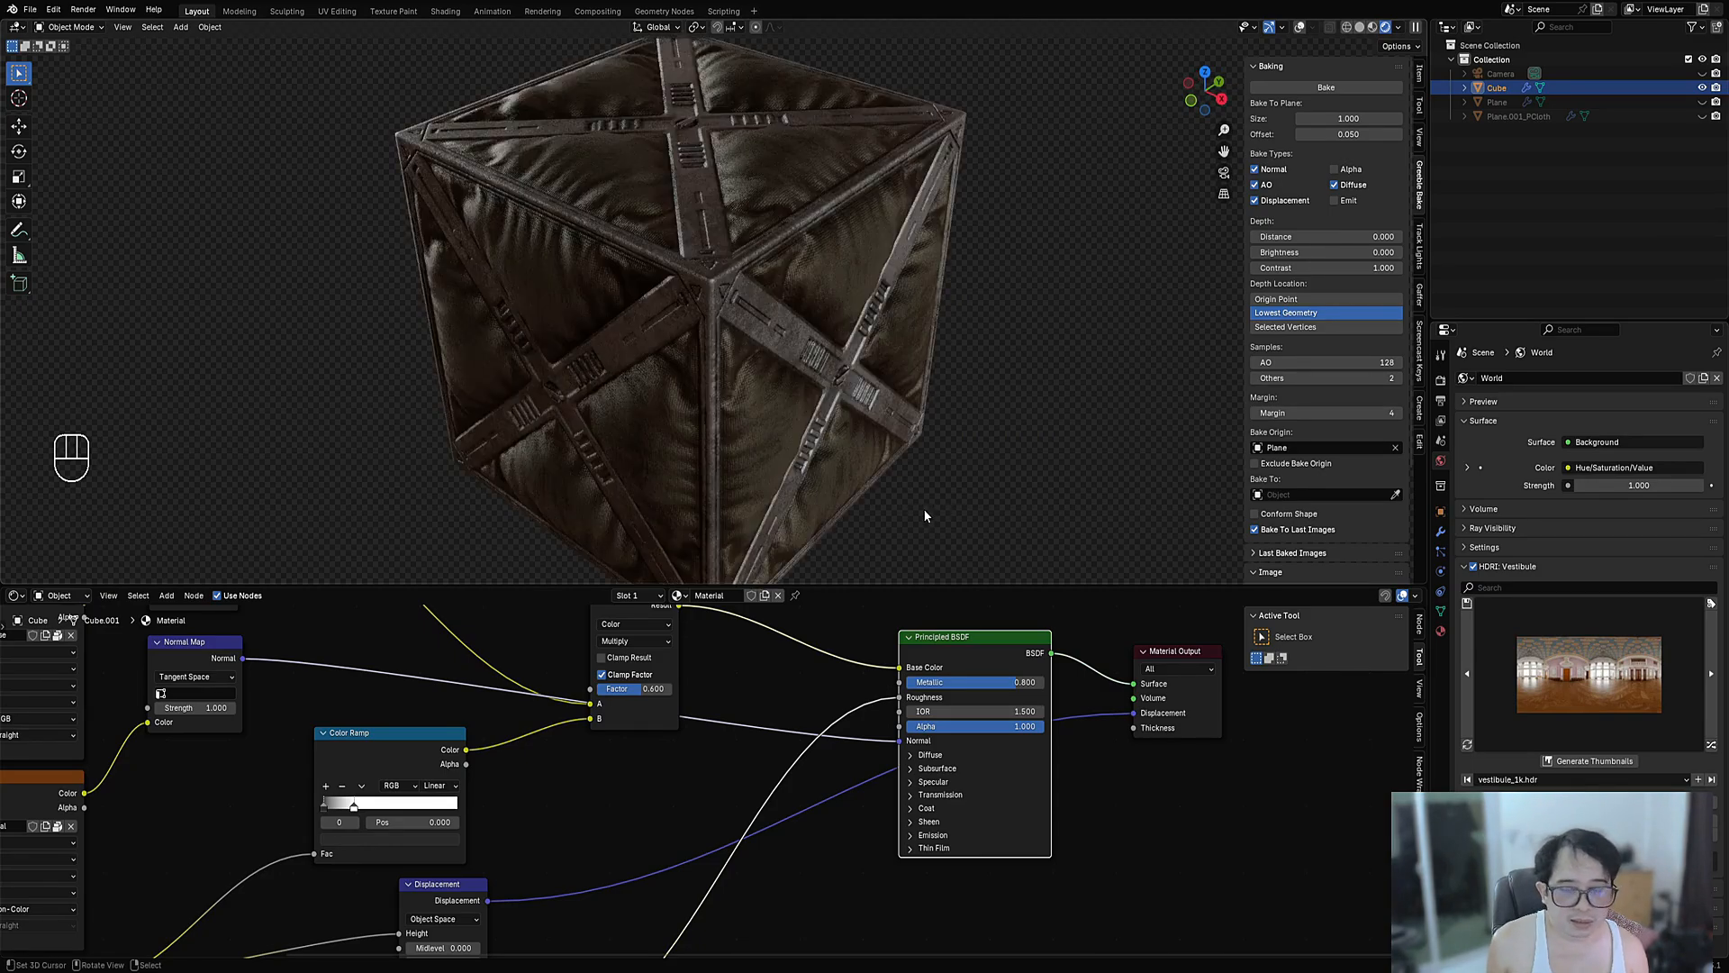
pyautogui.click(1441, 534)
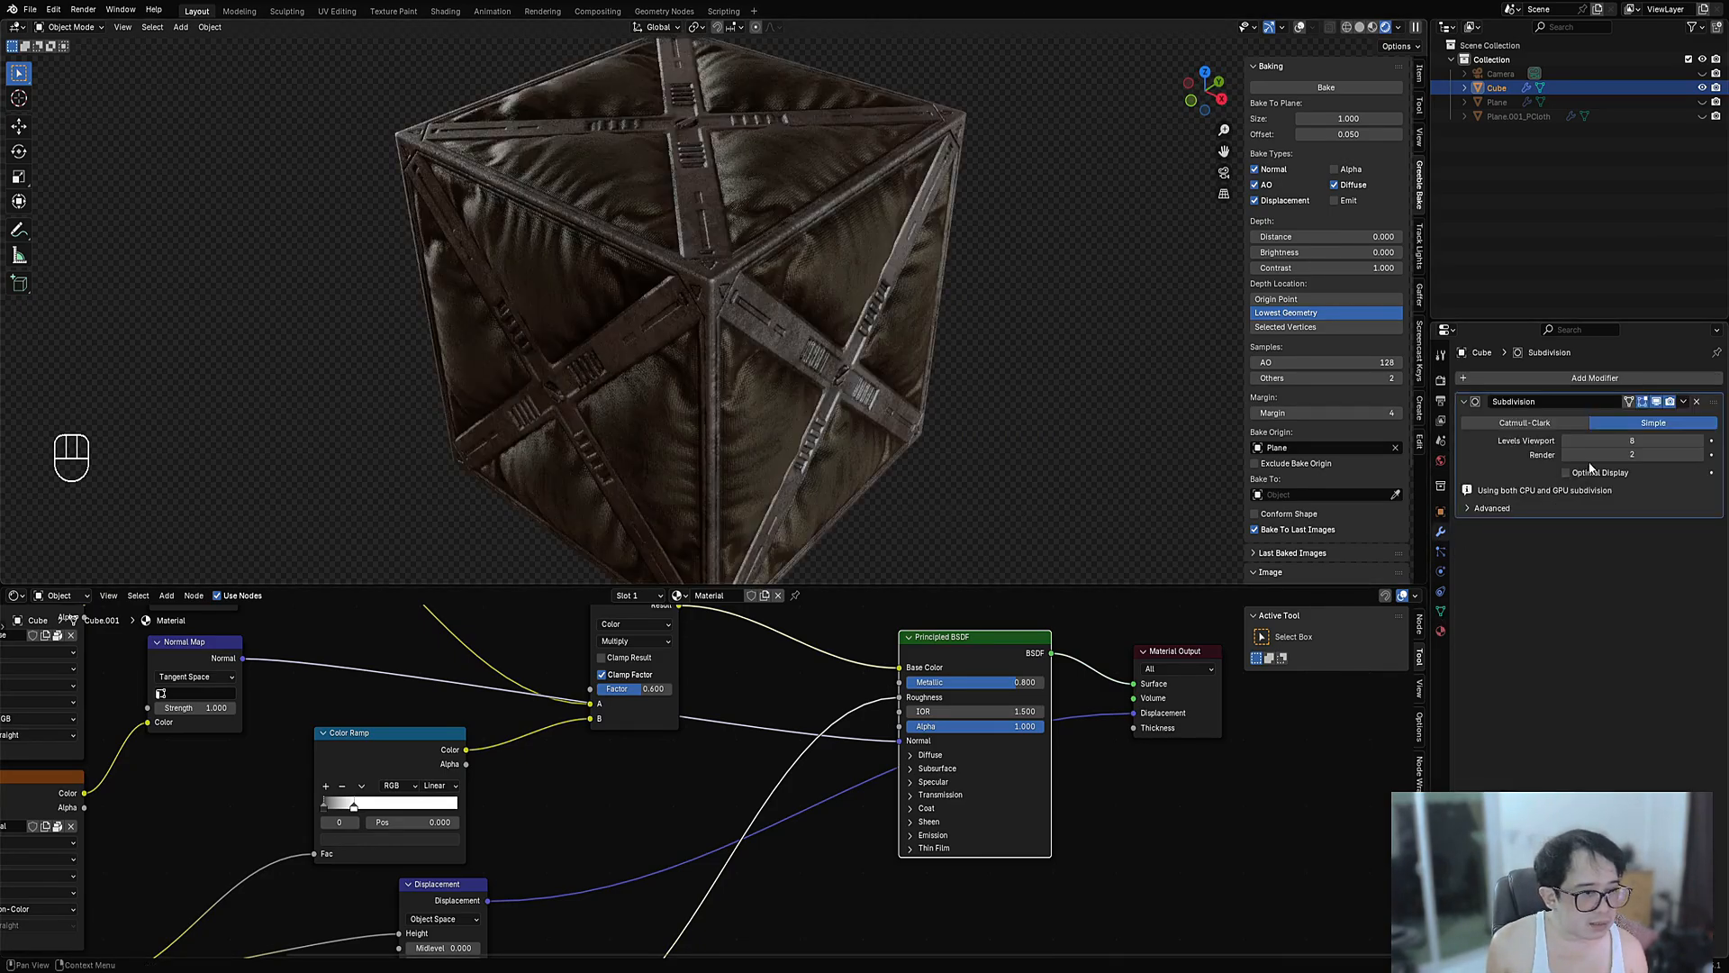
pyautogui.click(1658, 402)
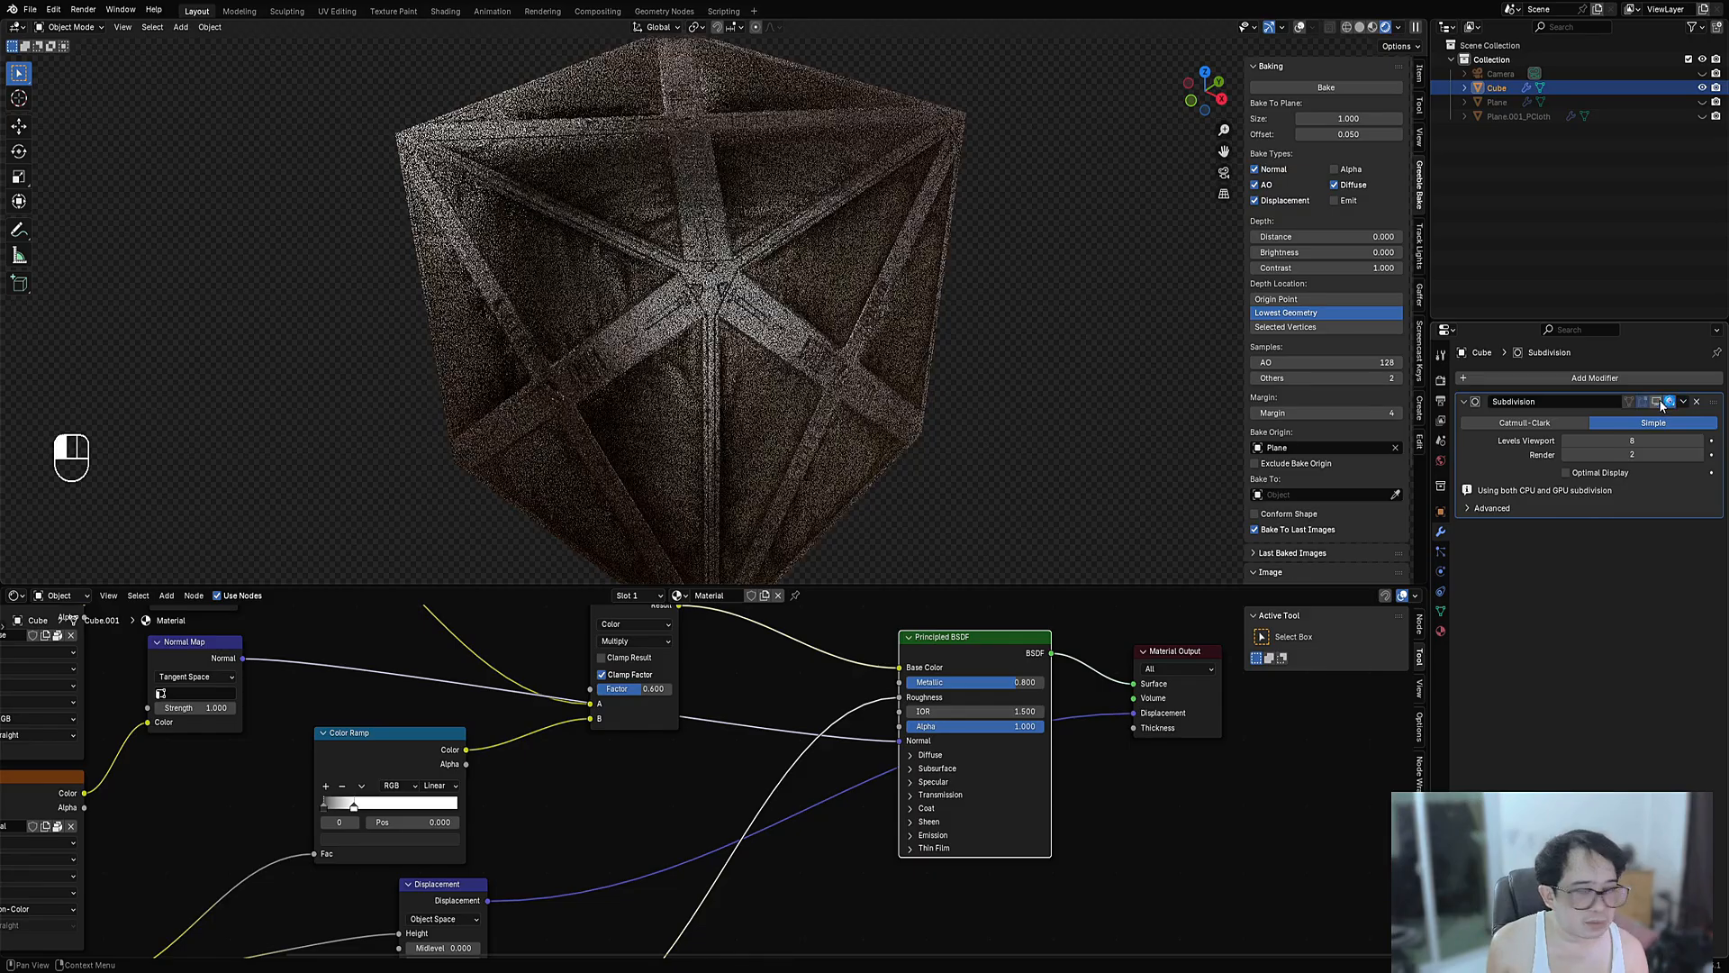
pyautogui.moveTo(847, 360); pyautogui.dragTo(899, 443, button='middle')
# - Cut the link feeding the Principled BSDF's Roughness, keeping the displacement output link
pyautogui.keyDown('ctrl'); pyautogui.moveTo(869, 885); pyautogui.dragTo(873, 901, button='right'); pyautogui.keyUp('ctrl')
pyautogui.moveTo(846, 477); pyautogui.dragTo(910, 504, button='middle')
pyautogui.hotkey('ctrl', 'z')
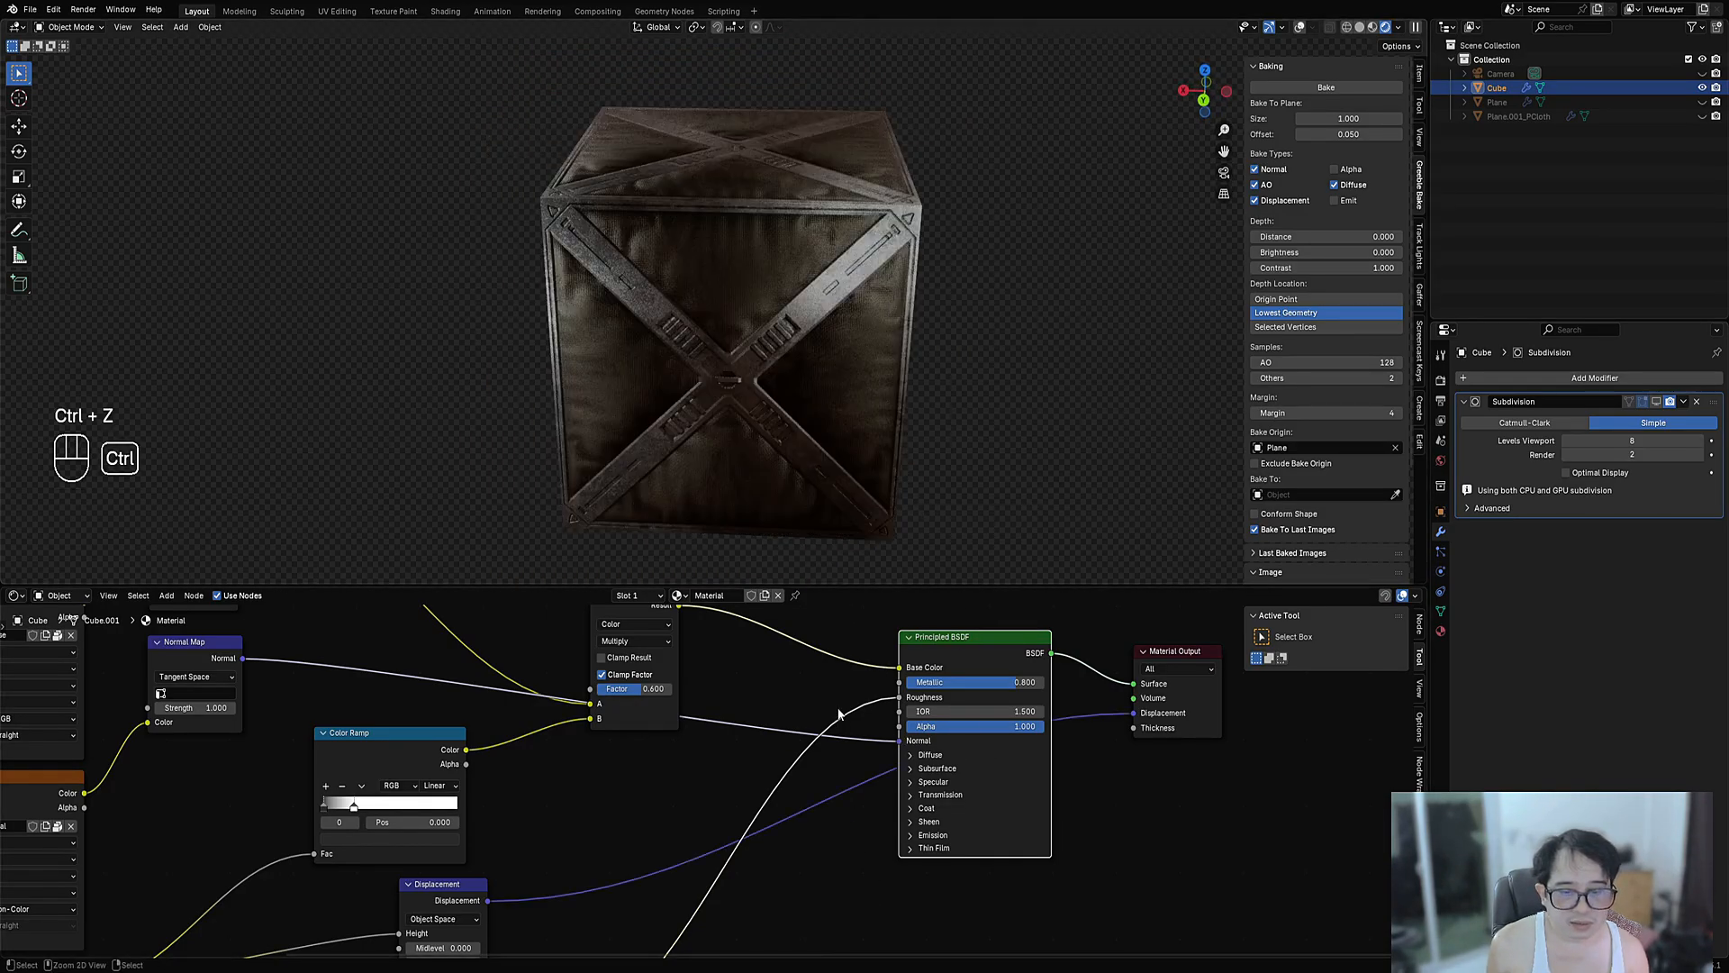
pyautogui.keyDown('ctrl'); pyautogui.moveTo(880, 712); pyautogui.dragTo(885, 713, button='right'); pyautogui.keyUp('ctrl')
pyautogui.moveTo(840, 553); pyautogui.dragTo(931, 319, button='middle')
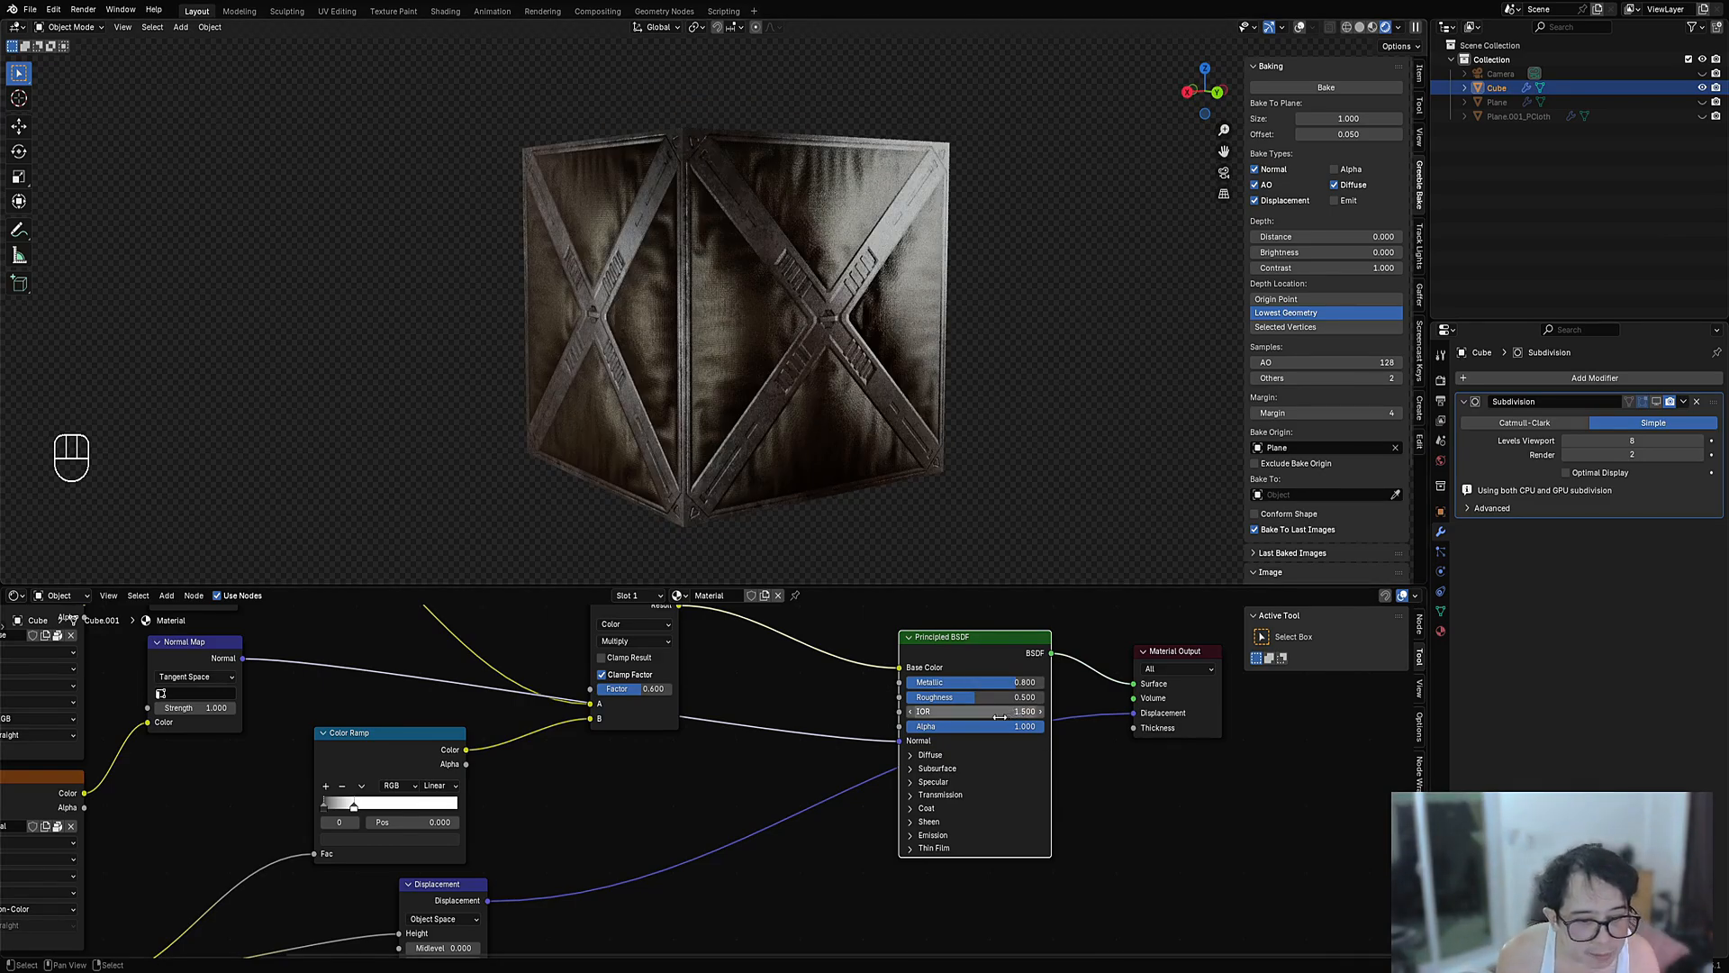
# - Move the Displacement node and lower Color Ramp left, feeding the ramp into the BSDF
pyautogui.moveTo(999, 715); pyautogui.dragTo(1090, 649, button='middle')
pyautogui.moveTo(510, 826); pyautogui.dragTo(431, 832)
pyautogui.scroll(-3, 527, 855)
pyautogui.moveTo(540, 918); pyautogui.dragTo(612, 846, button='middle')
pyautogui.moveTo(616, 863); pyautogui.dragTo(913, 636)
pyautogui.scroll(-2, 593, 839)
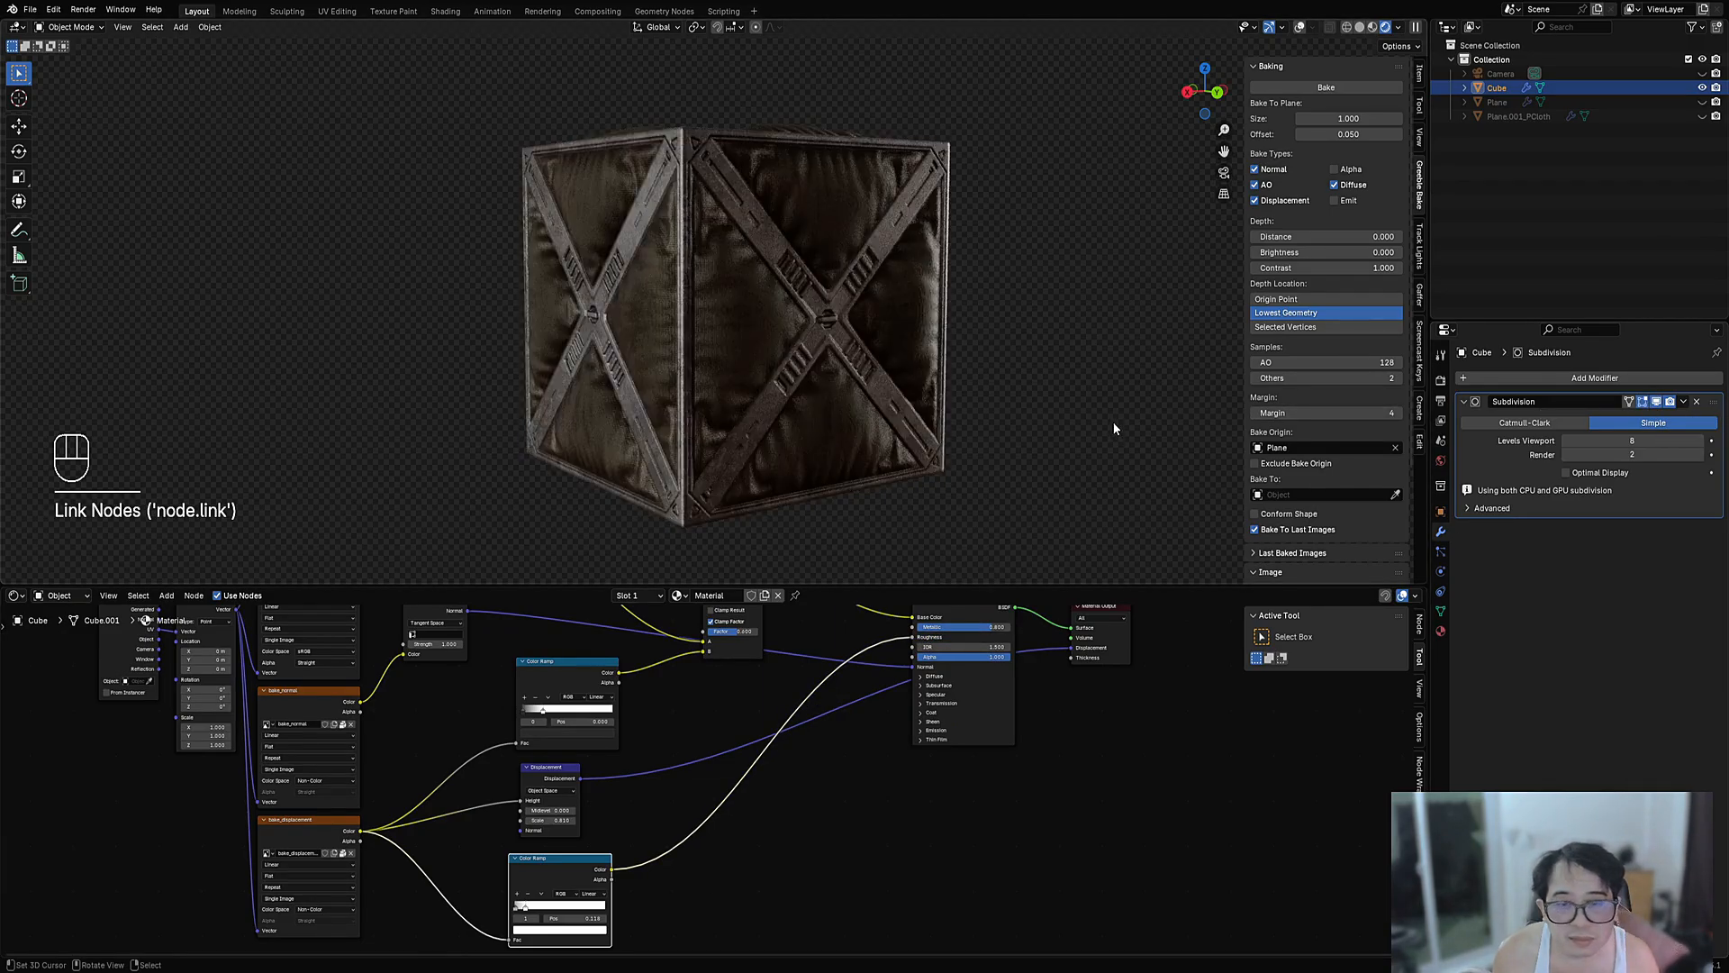
# - Maximize the 3D view without the sidebar and orbit around the displaced crate
pyautogui.moveTo(915, 375); pyautogui.dragTo(946, 481, button='middle')
pyautogui.hotkey('ctrl', 'space')
pyautogui.press('n')
pyautogui.moveTo(1058, 484)
pyautogui.mouseDown(button='middle')
pyautogui.moveTo(938, 397)
pyautogui.moveTo(1040, 489)
pyautogui.moveTo(970, 484)
pyautogui.moveTo(1054, 463)
pyautogui.mouseUp(button='middle')
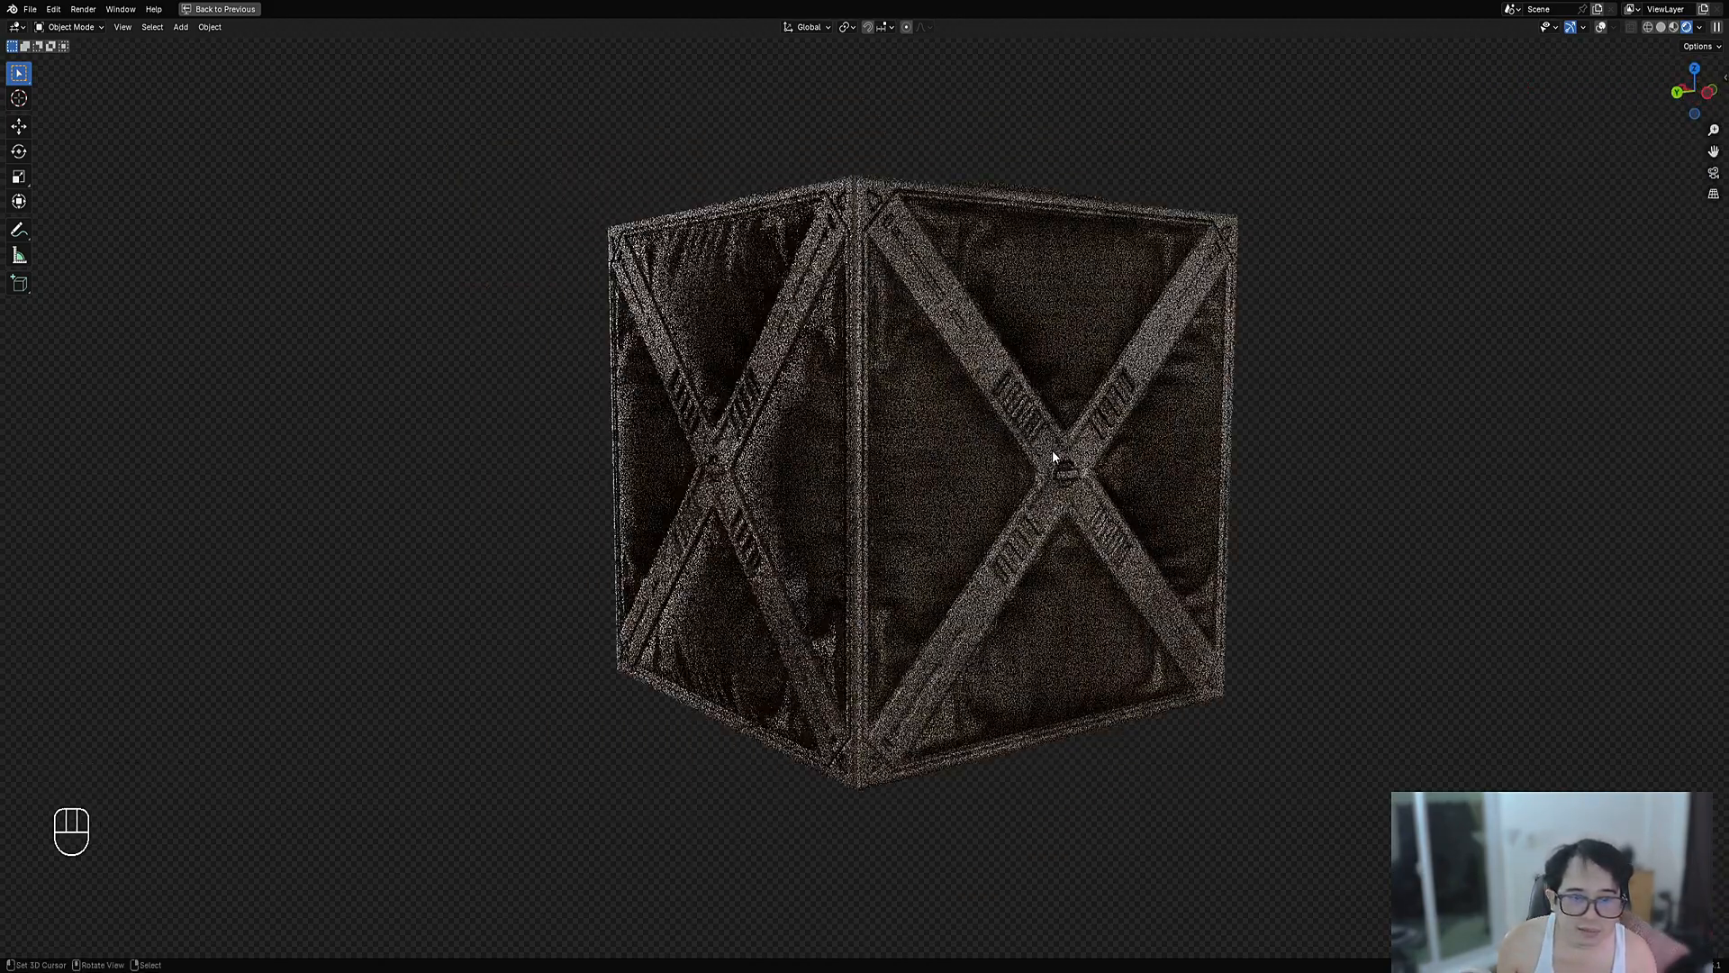
pyautogui.moveTo(942, 467); pyautogui.dragTo(1027, 434, button='middle')
pyautogui.moveTo(896, 413); pyautogui.dragTo(974, 442, button='middle')
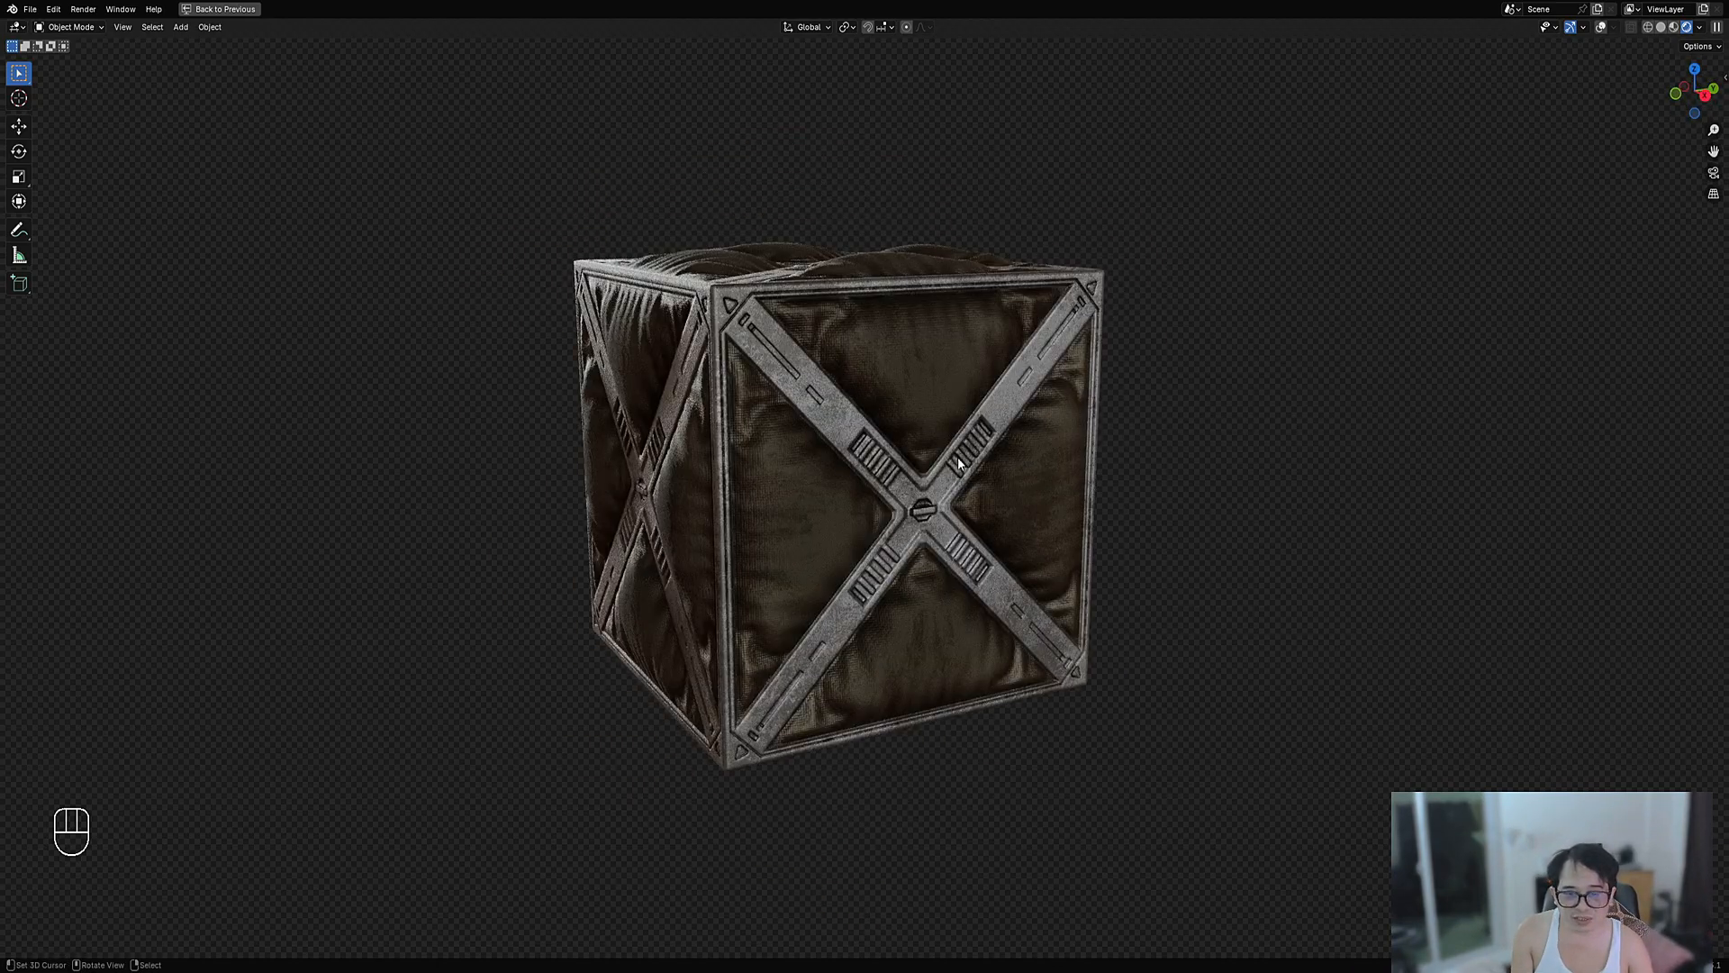
pyautogui.keyDown('shift'); pyautogui.moveTo(978, 494); pyautogui.dragTo(950, 518, button='middle'); pyautogui.keyUp('shift')
# - Restore the layout and cycle random World HDRIs until landing on Rolling Hills
pyautogui.hotkey('ctrl', 'space')
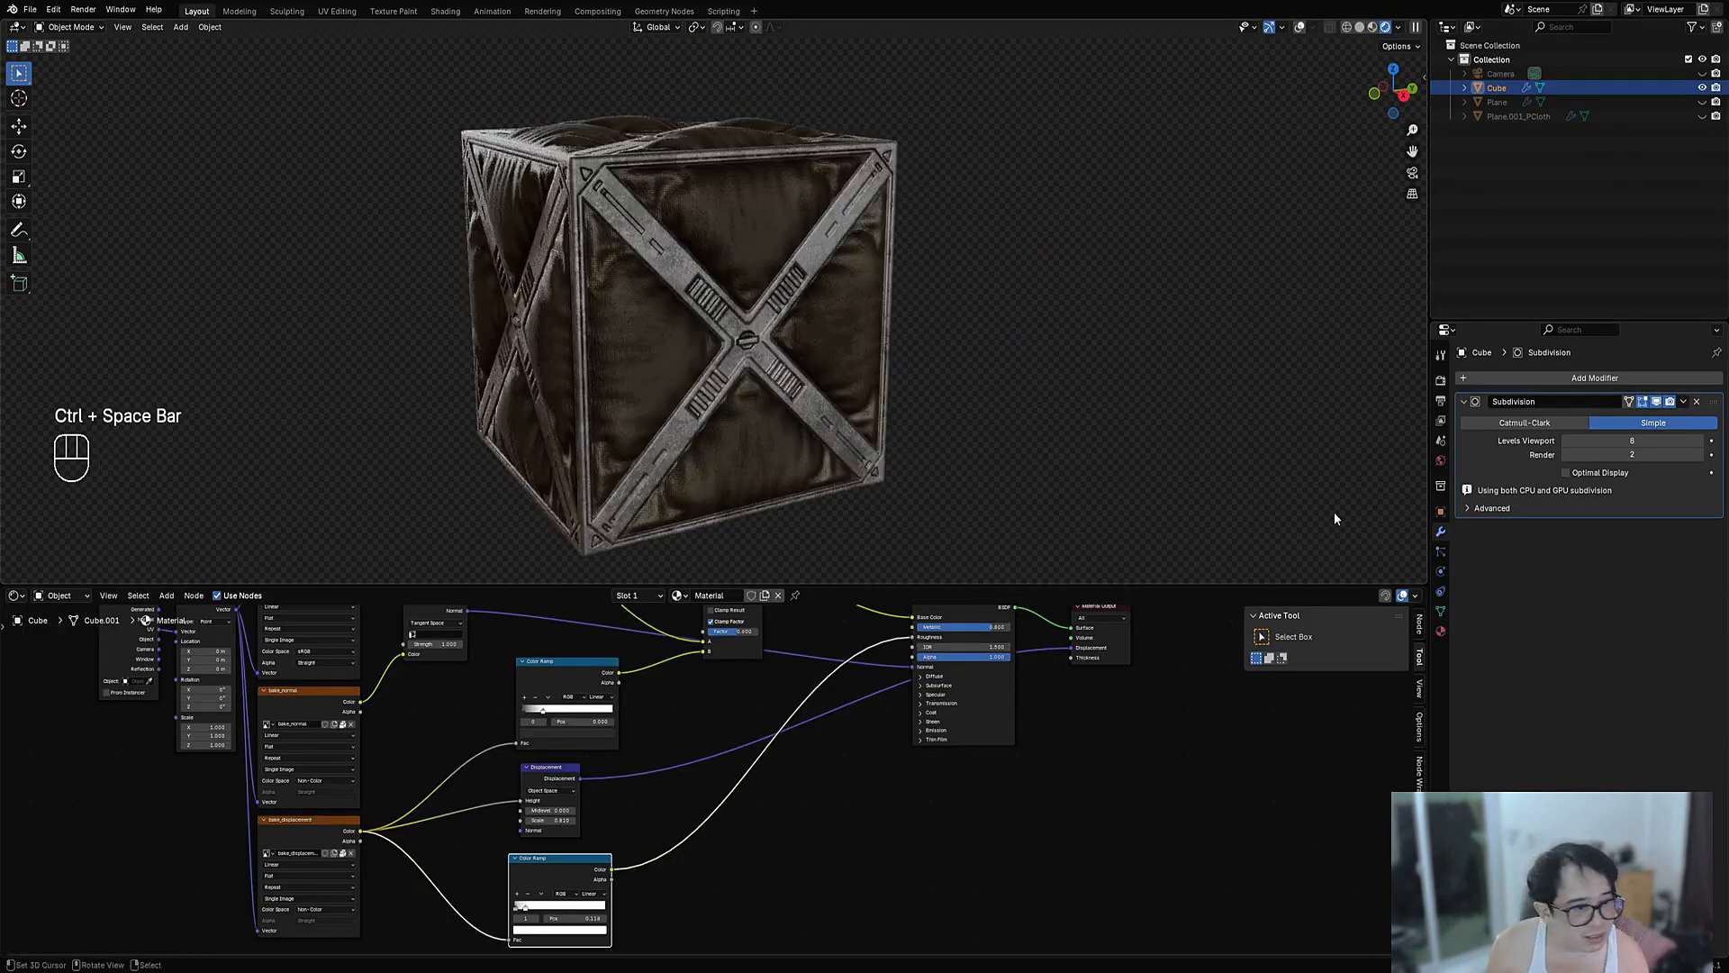
pyautogui.click(1440, 461)
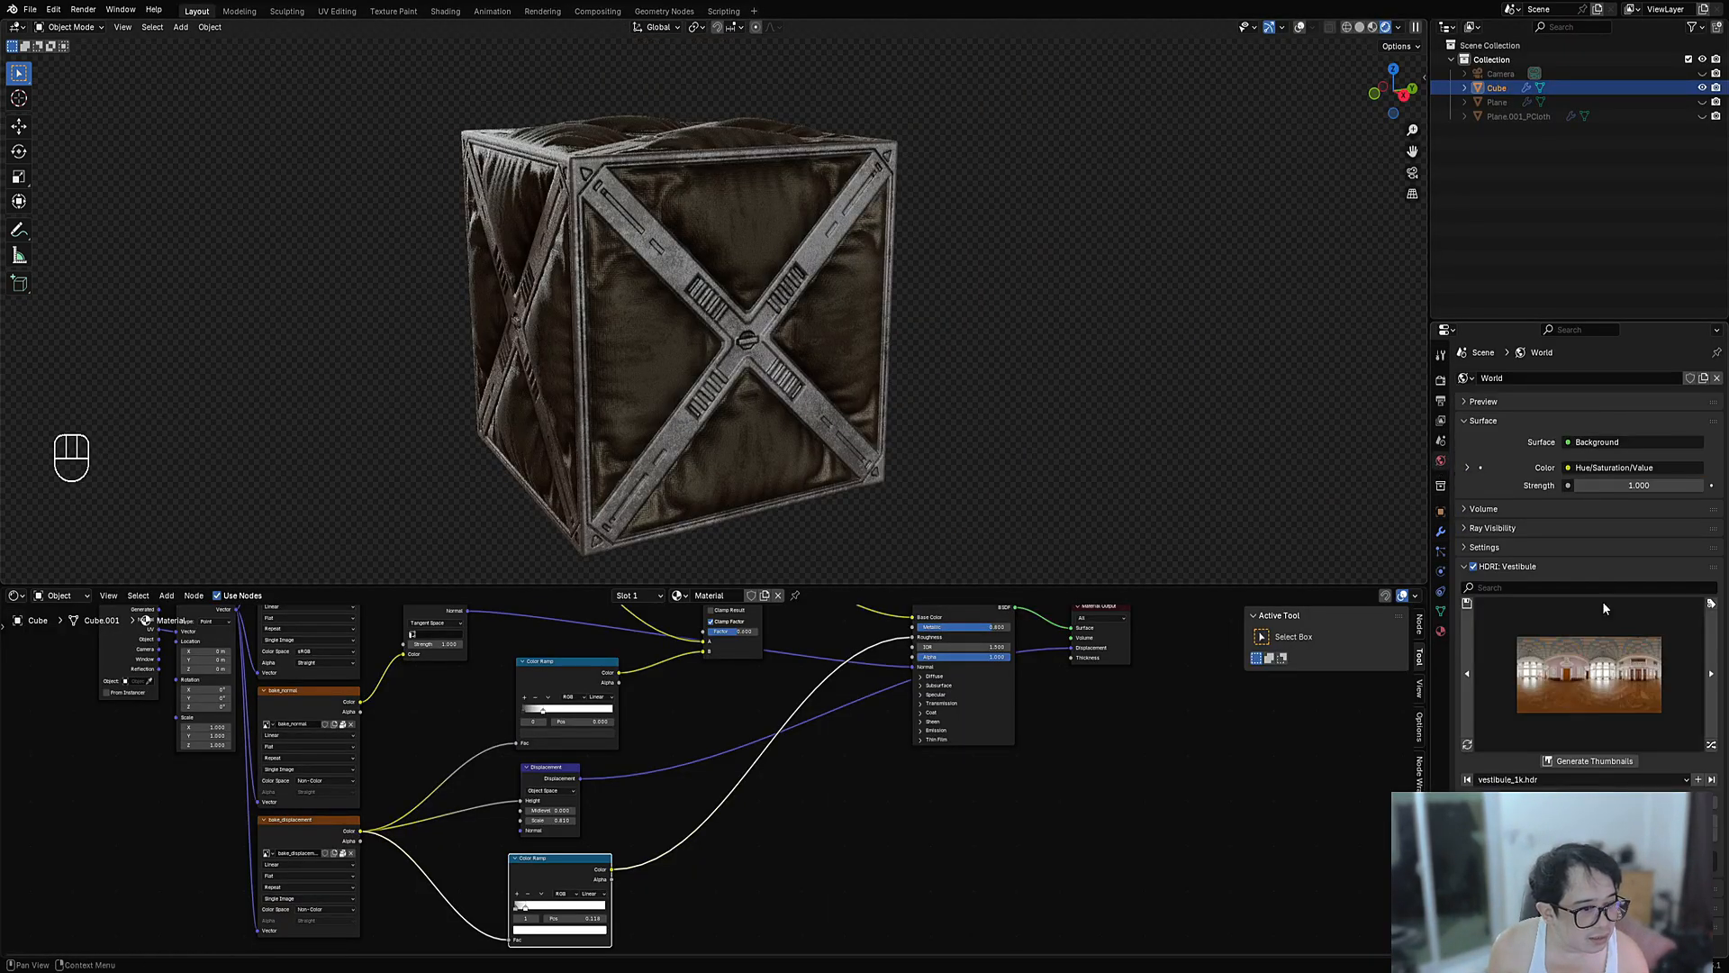
pyautogui.click(1712, 747)
pyautogui.click(1711, 747)
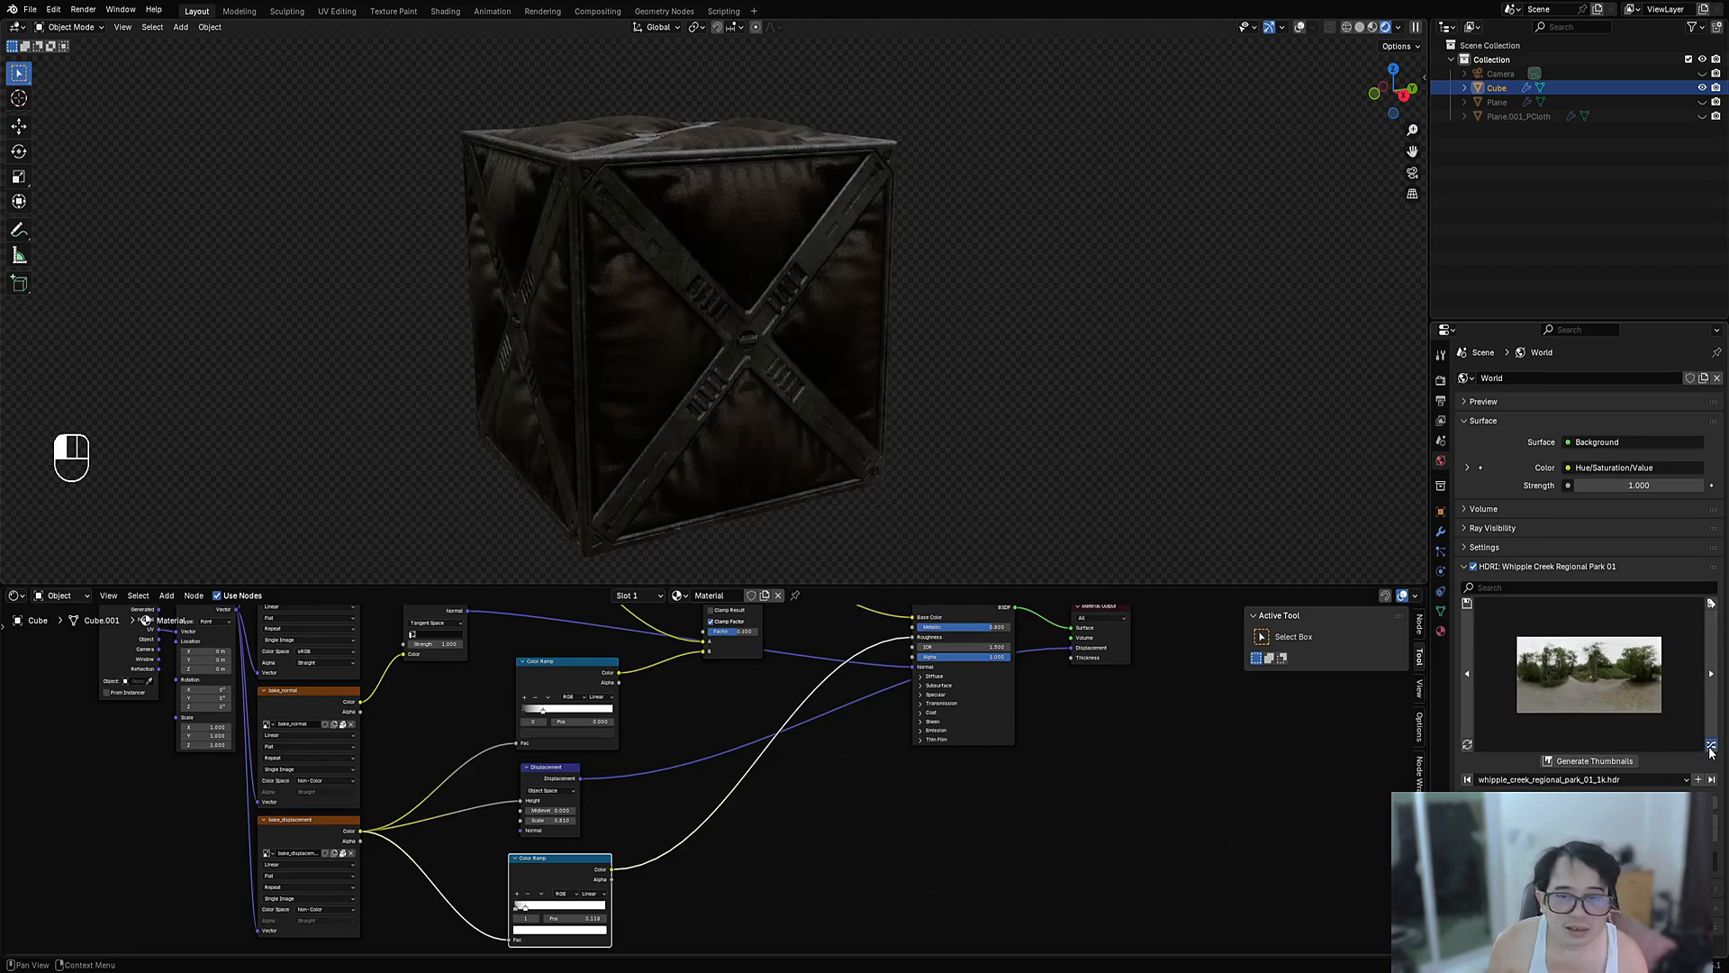
pyautogui.click(1711, 748)
pyautogui.click(1711, 748)
pyautogui.click(1711, 747)
pyautogui.click(1711, 747)
pyautogui.click(1711, 747)
pyautogui.click(1711, 747)
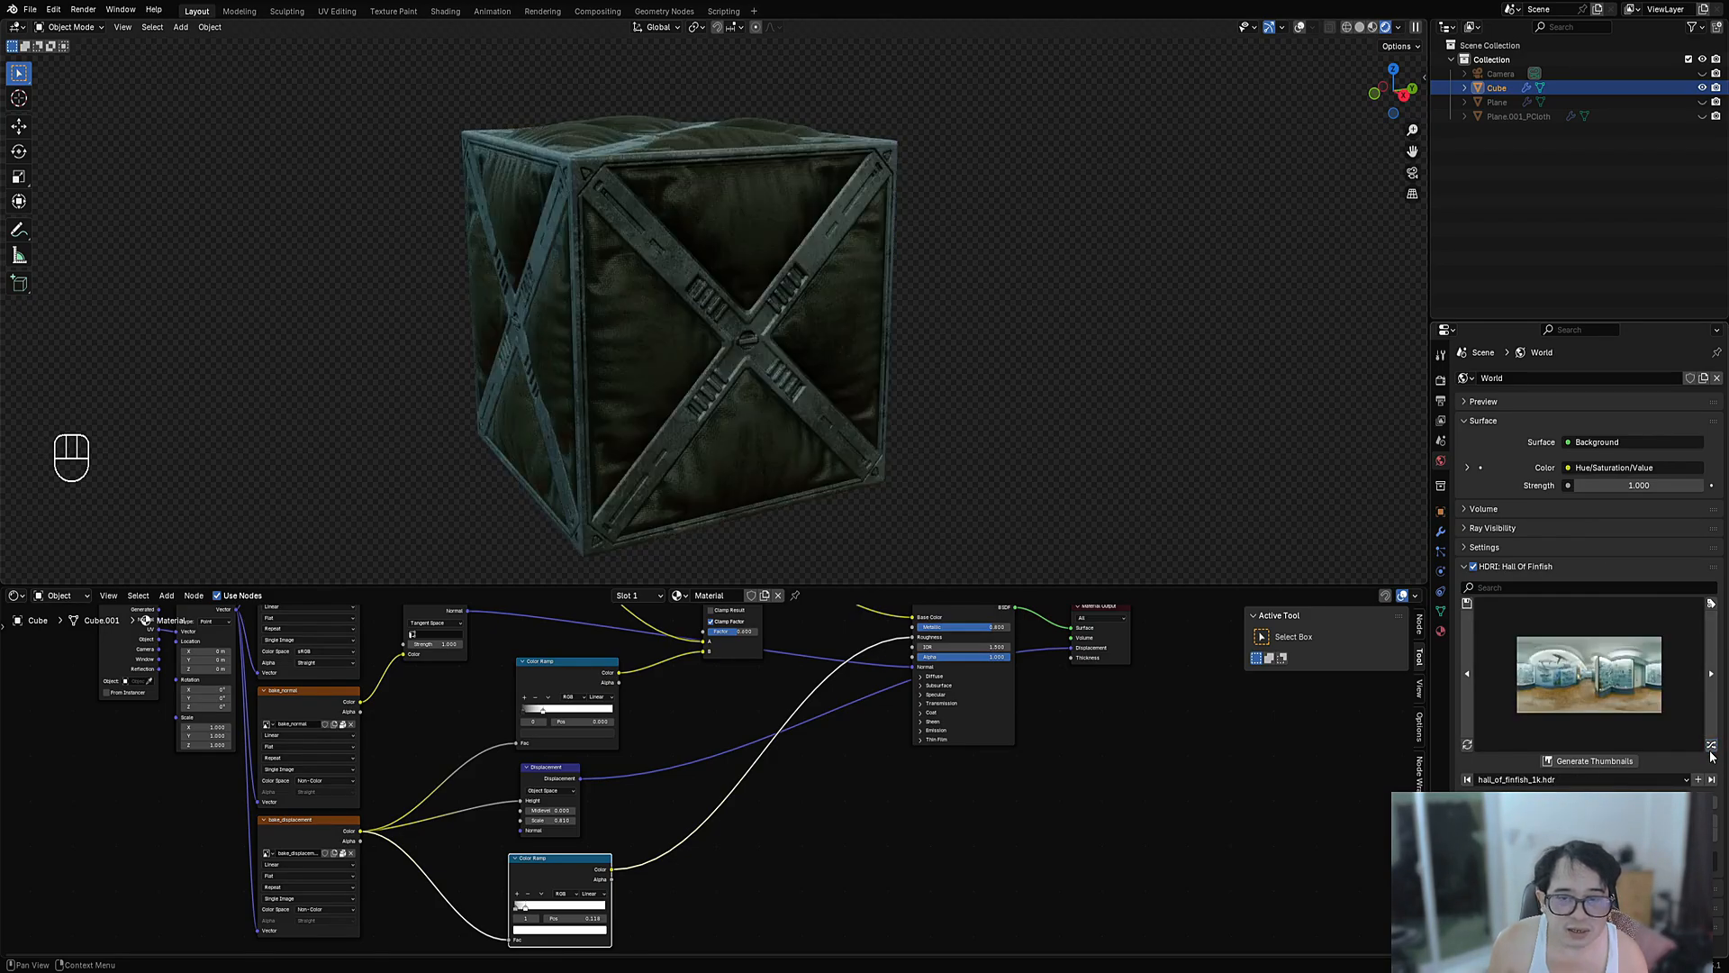
pyautogui.click(1711, 748)
pyautogui.click(1711, 747)
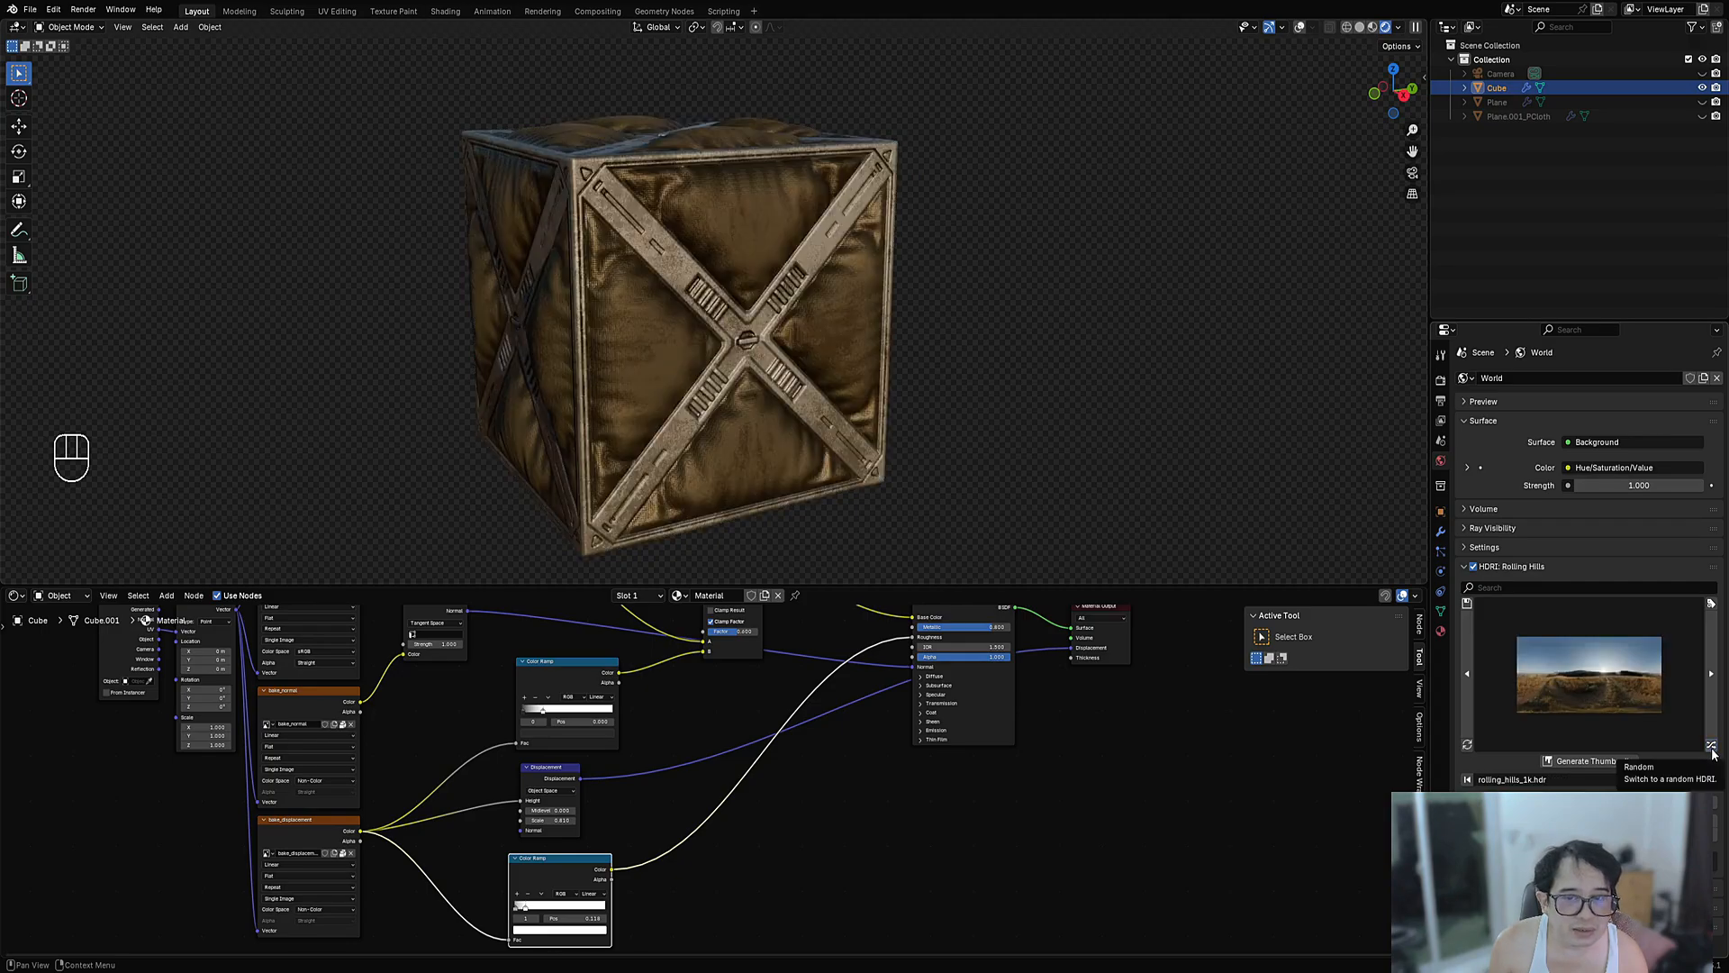
# - Rotate the Rolling Hills HDRI lighting and orbit to a corner view showing the crate's top
pyautogui.moveTo(1063, 333); pyautogui.dragTo(880, 437, button='middle')
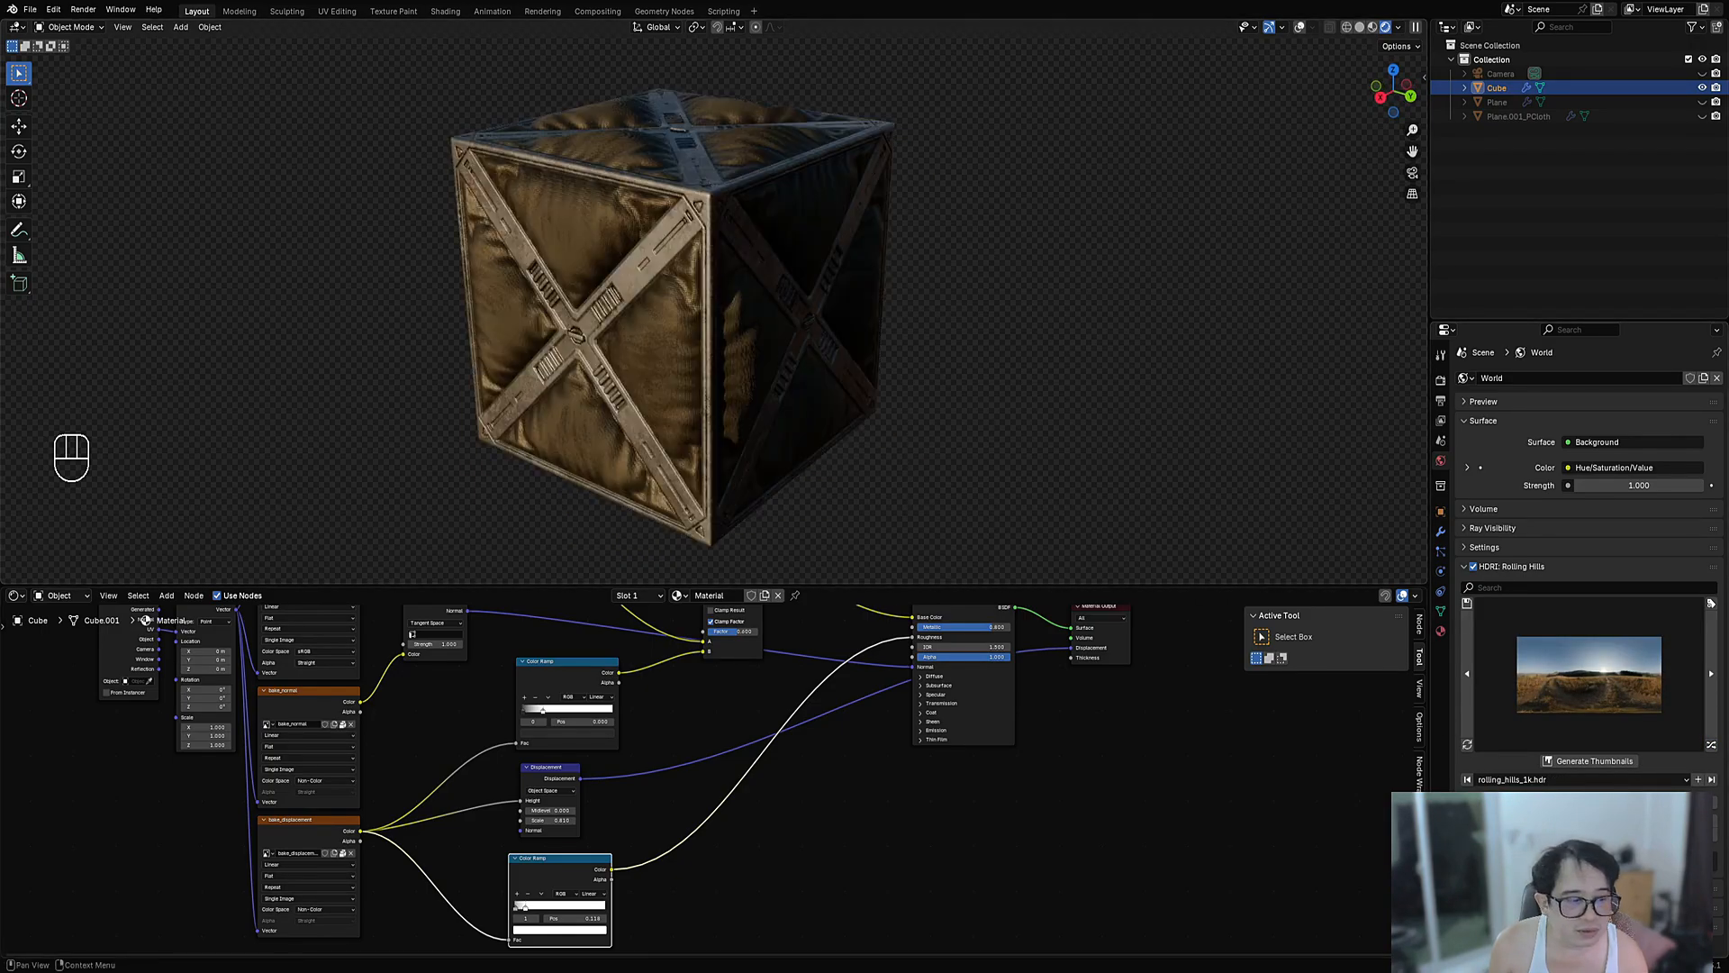
pyautogui.moveTo(1621, 839)
pyautogui.mouseDown()
pyautogui.moveTo(1675, 840)
pyautogui.moveTo(1637, 840)
pyautogui.mouseUp()
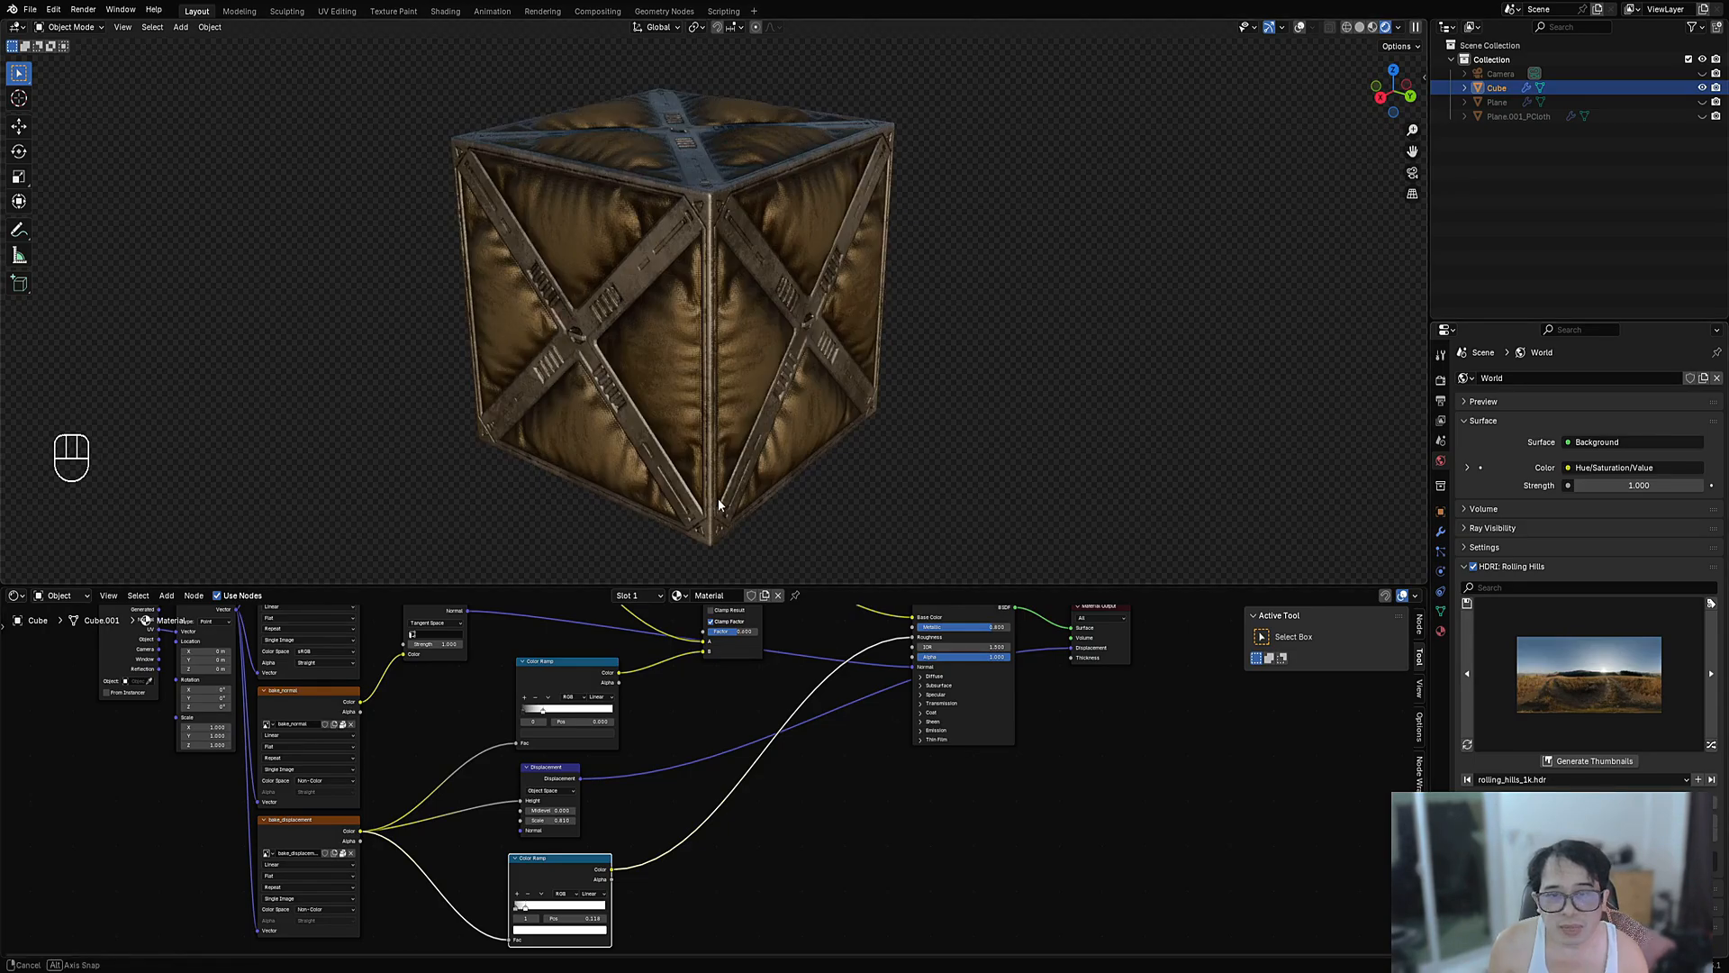
pyautogui.moveTo(719, 502); pyautogui.dragTo(752, 461, button='middle')
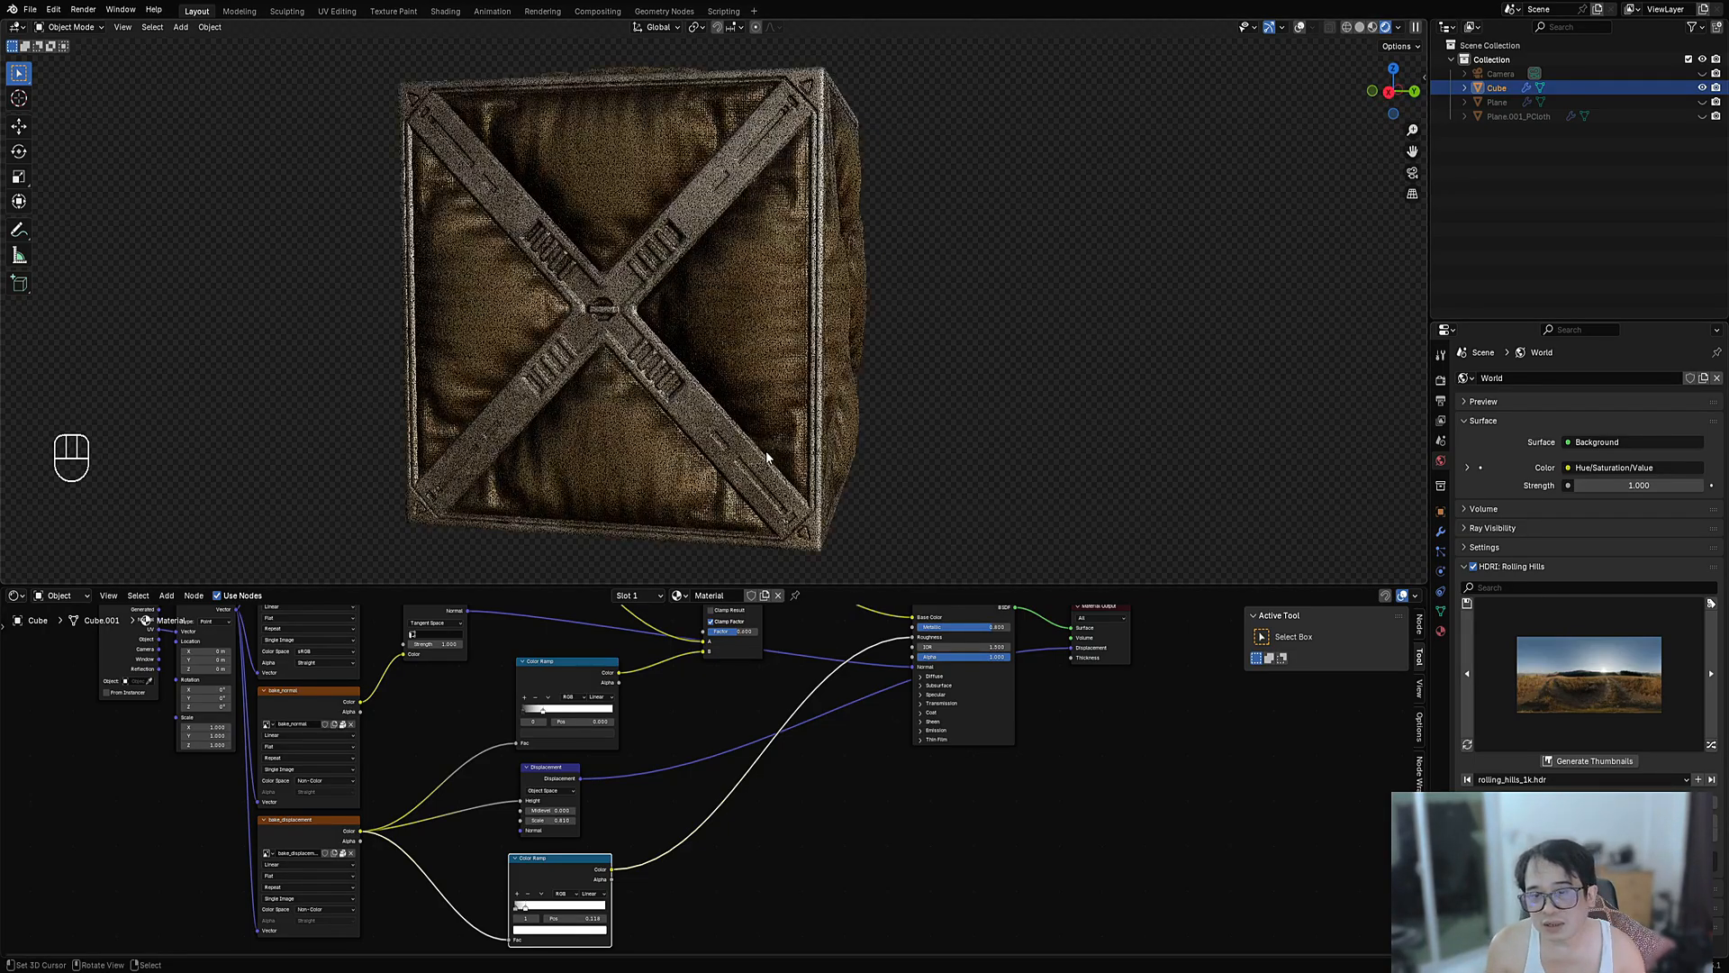
pyautogui.scroll(2, 760, 389)
pyautogui.scroll(-2, 760, 389)
pyautogui.moveTo(760, 389); pyautogui.dragTo(846, 267, button='middle')
# - Collapse the node editor and show a front view of the crate full-window
pyautogui.press('w')
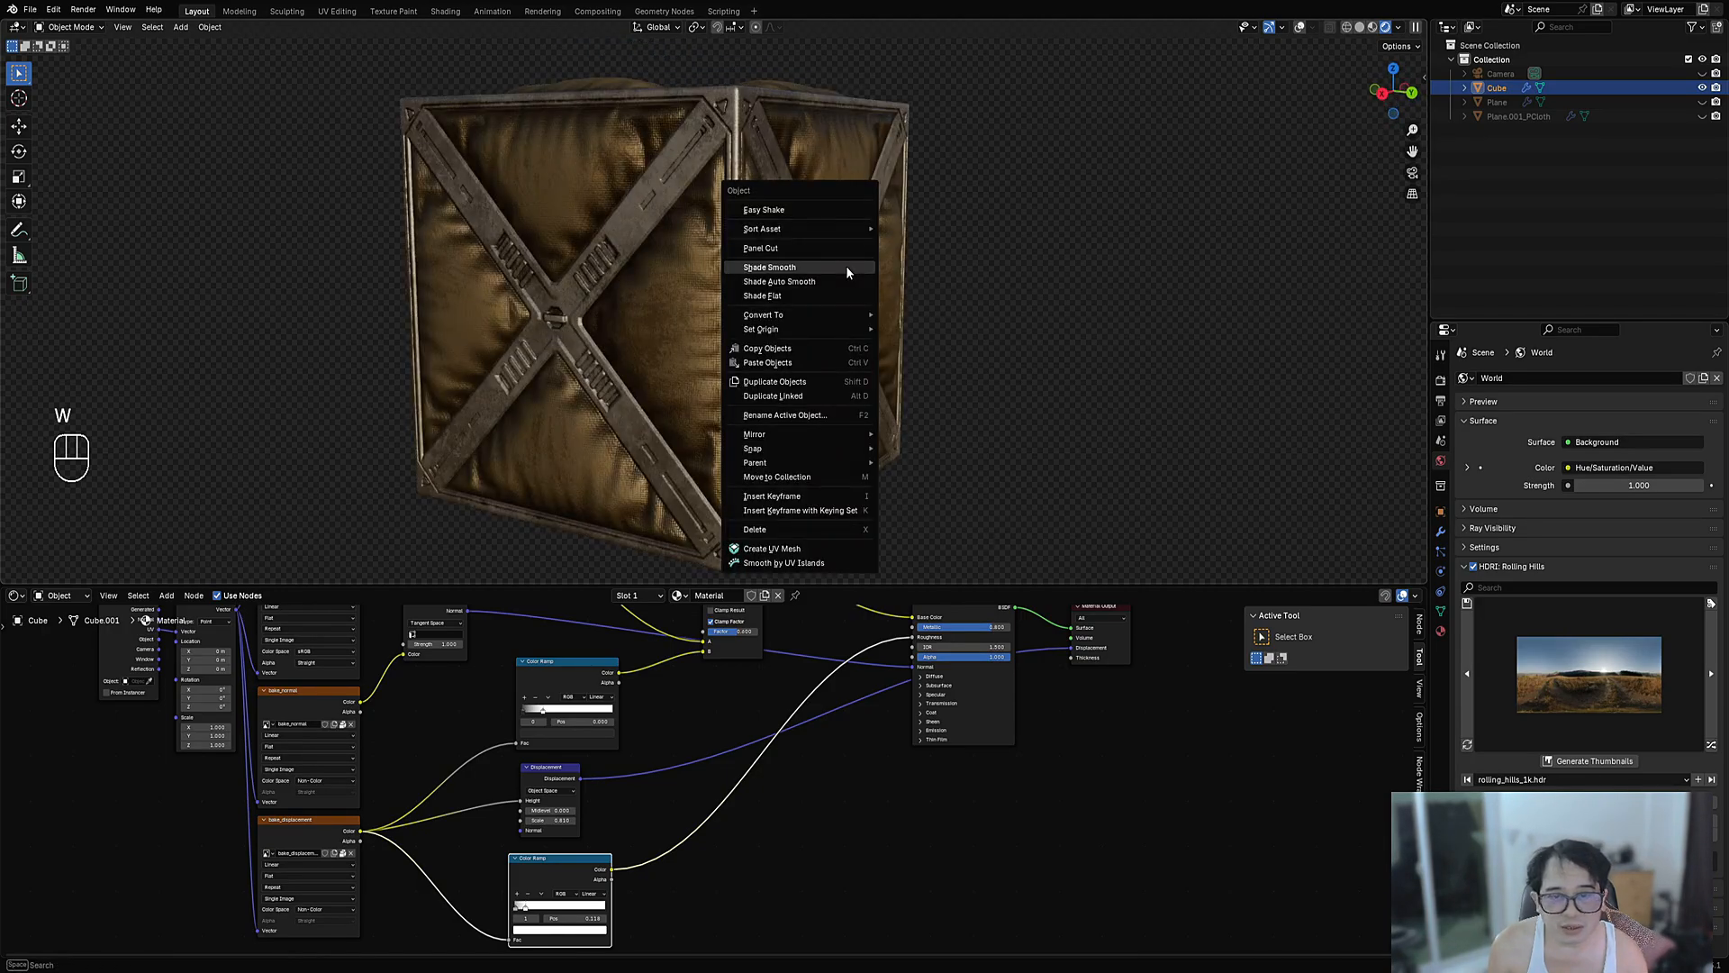
pyautogui.moveTo(829, 234)
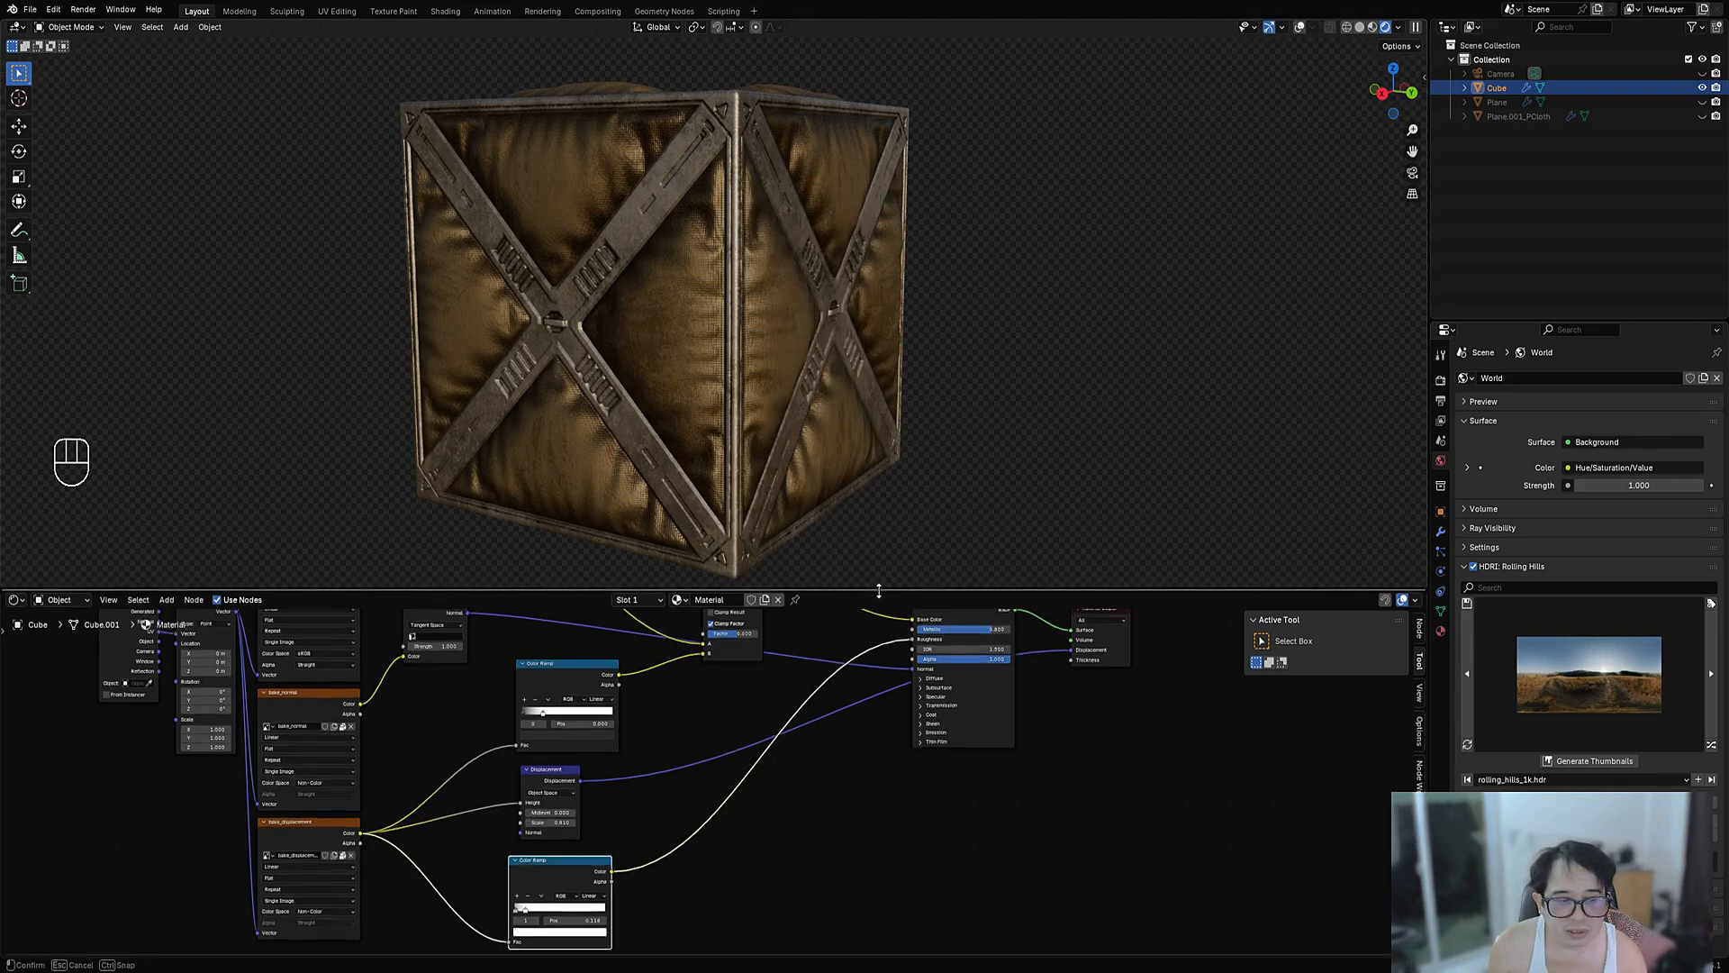
pyautogui.moveTo(877, 594); pyautogui.dragTo(814, 881)
pyautogui.moveTo(814, 881); pyautogui.dragTo(897, 563, button='middle')
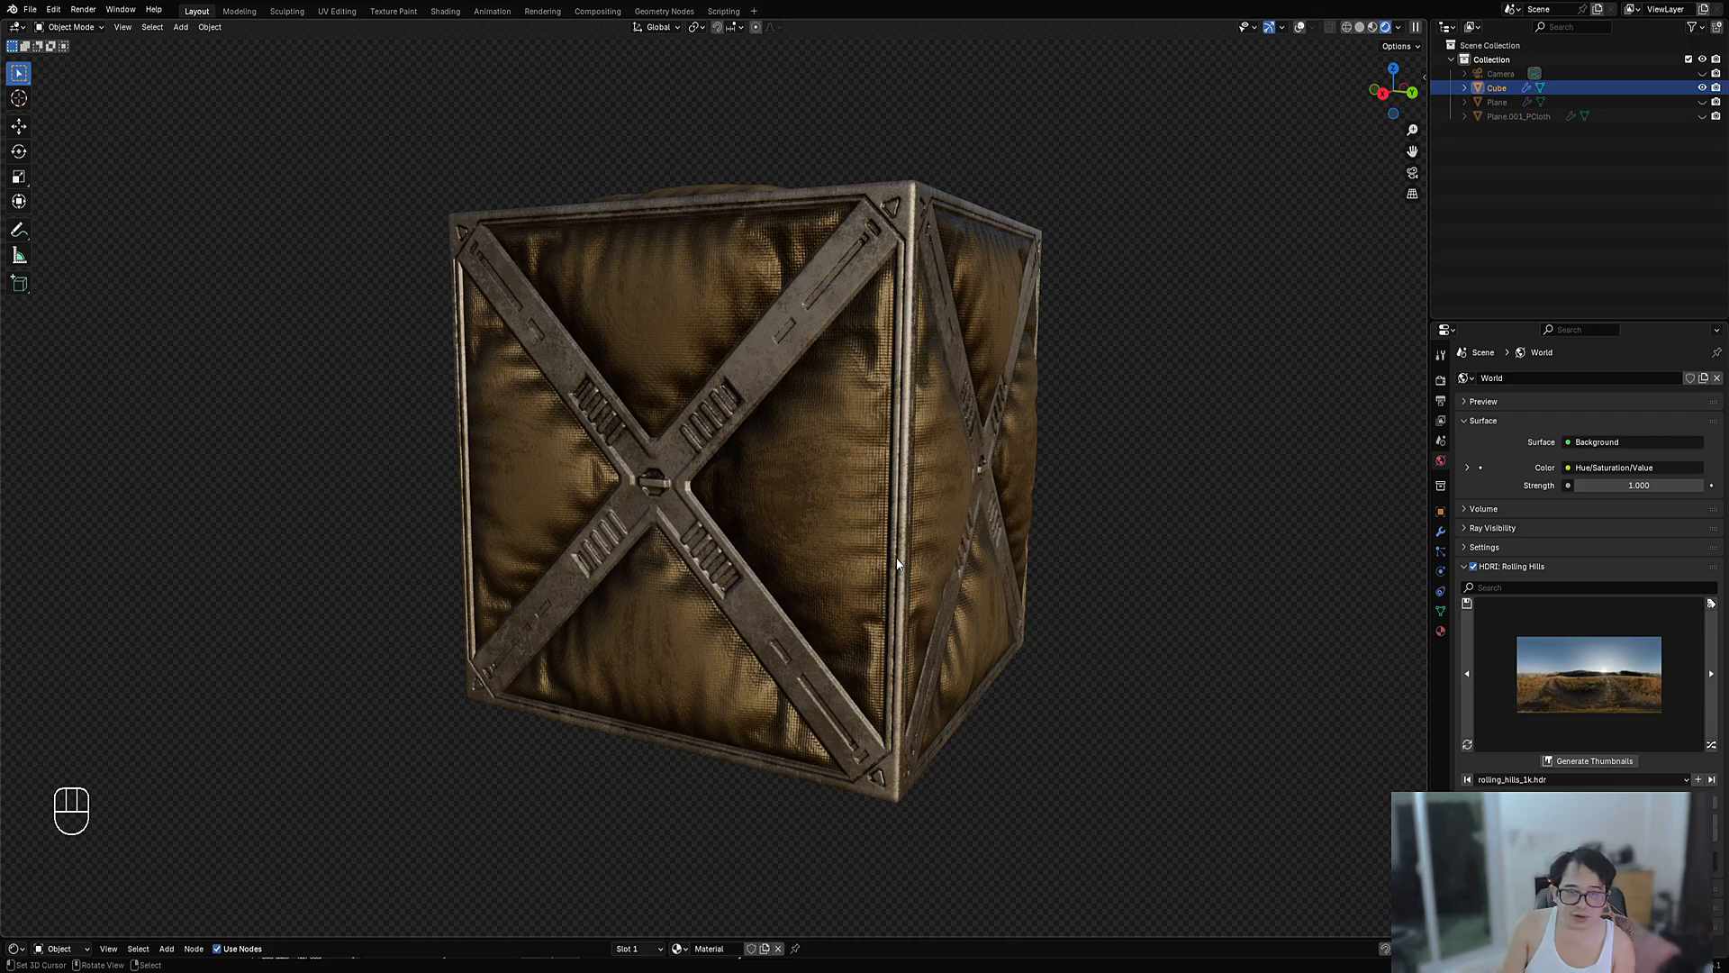
pyautogui.hotkey('ctrl', 'space')
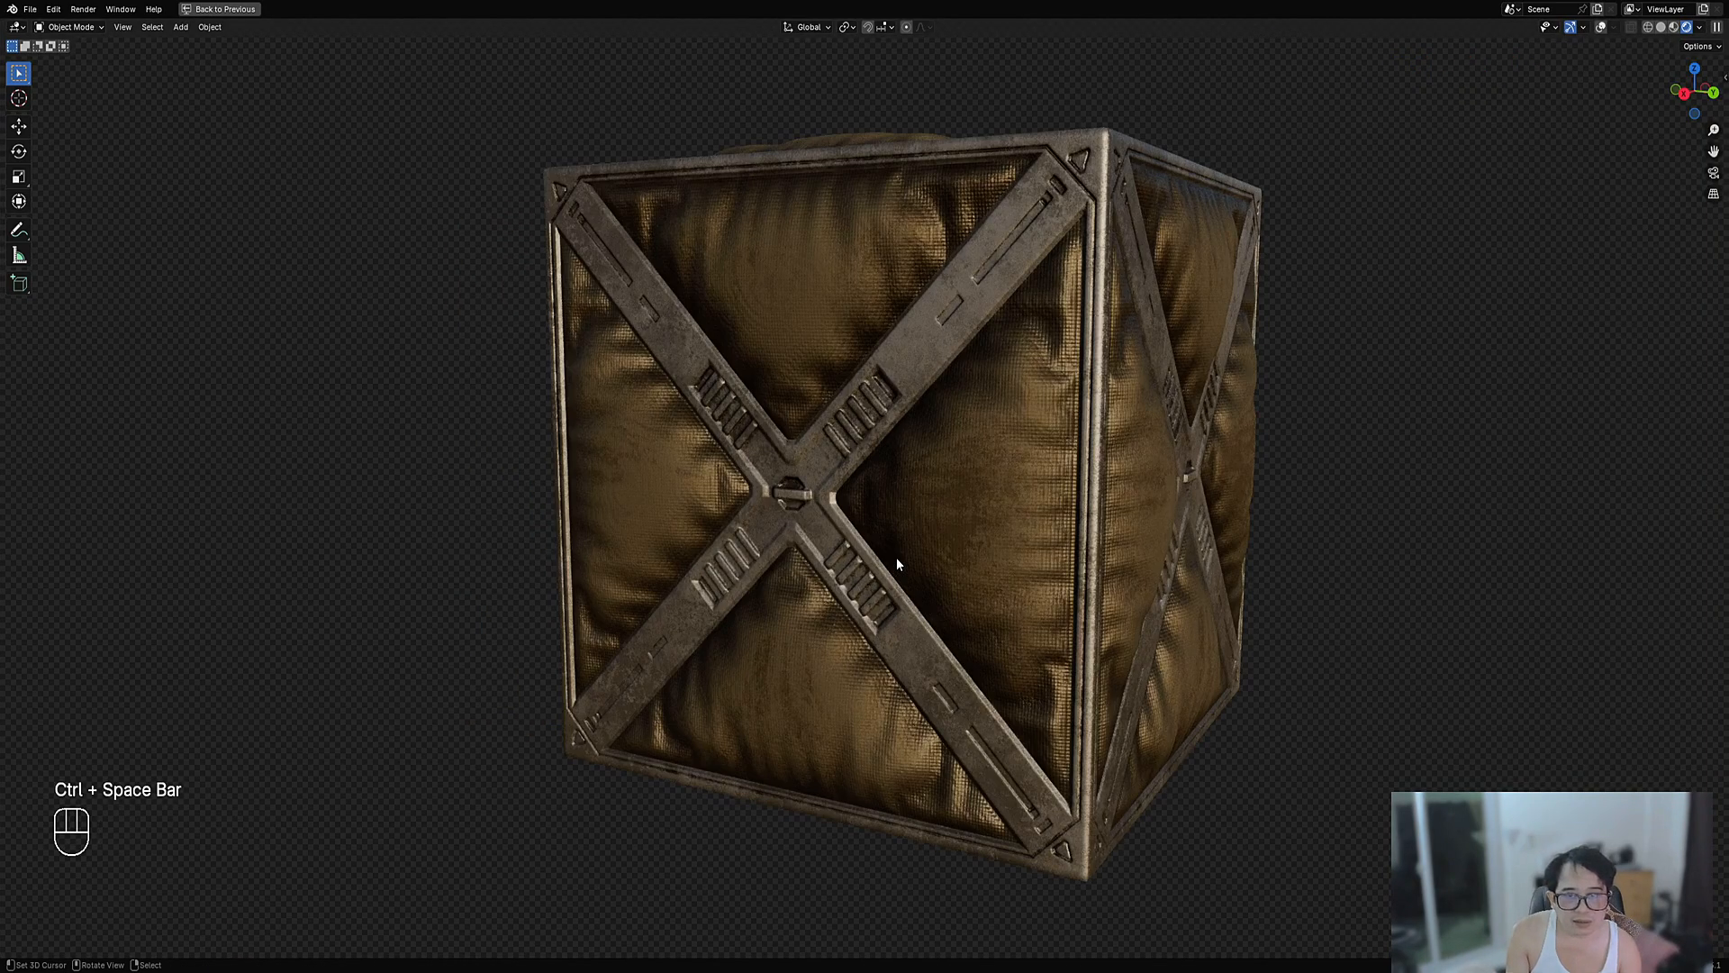